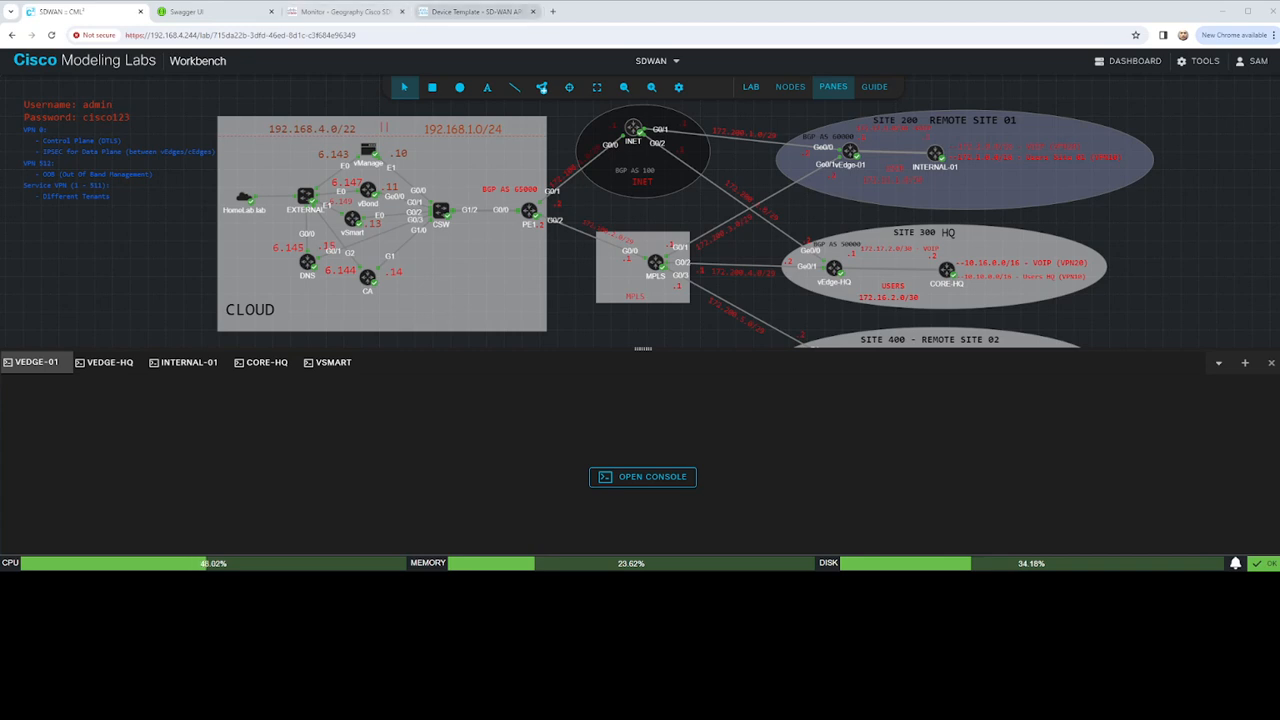
Close the Device Template tab and return to the SD-WAN overview dashboard
{"action": "left_click", "coordinate": [532, 11]}
{"action": "left_click", "coordinate": [372, 13]}
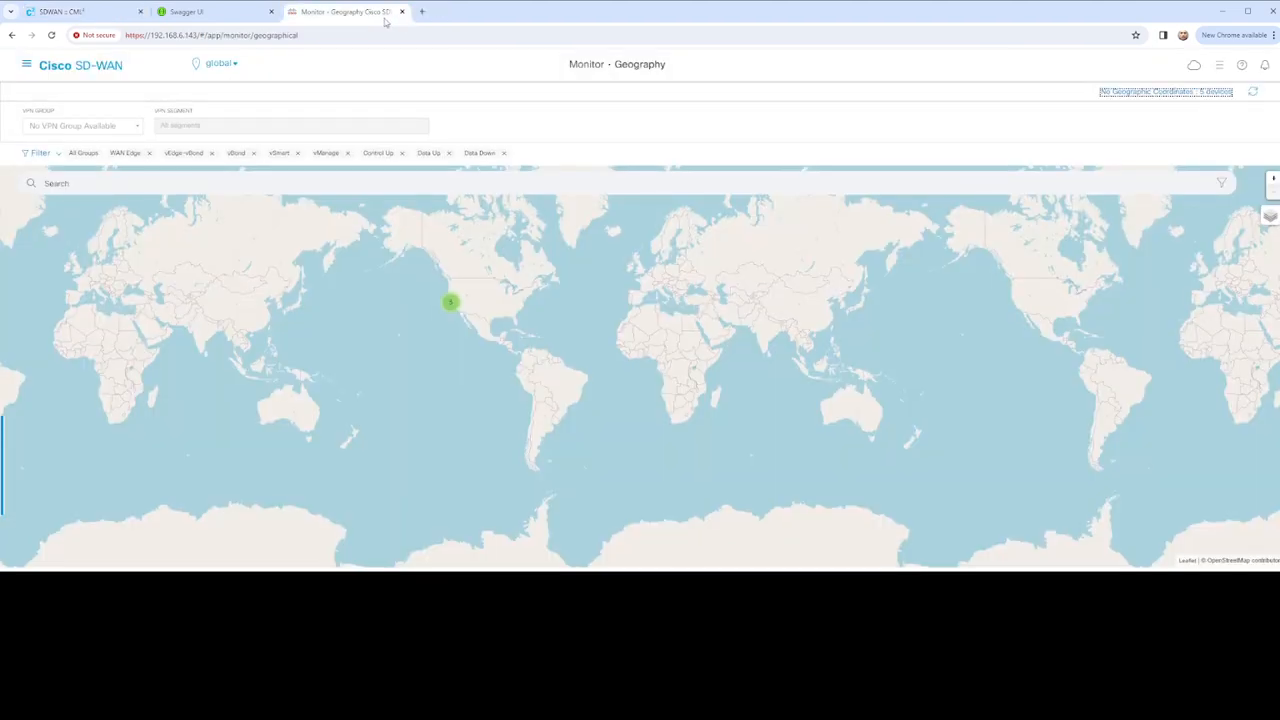
{"action": "left_click", "coordinate": [103, 70]}
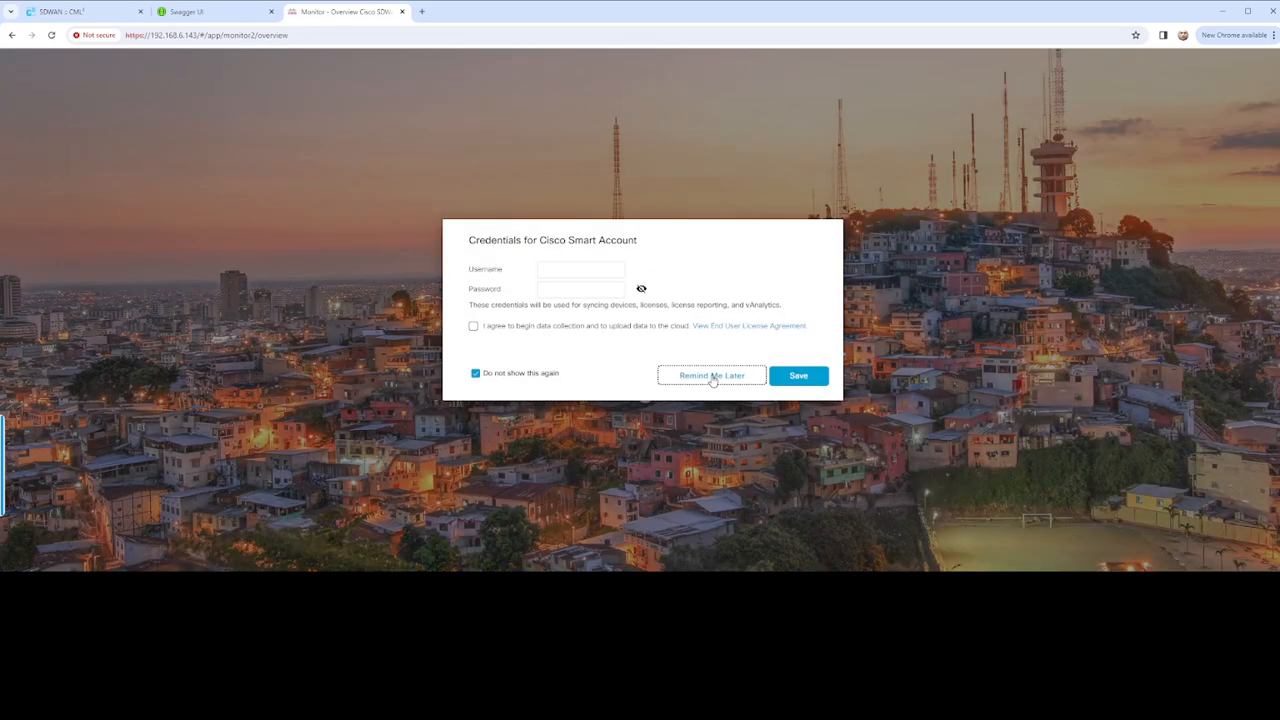
Postpone the Smart Account prompt, dismiss the default-password warning, and open Monitor > Devices
{"action": "left_click", "coordinate": [714, 374]}
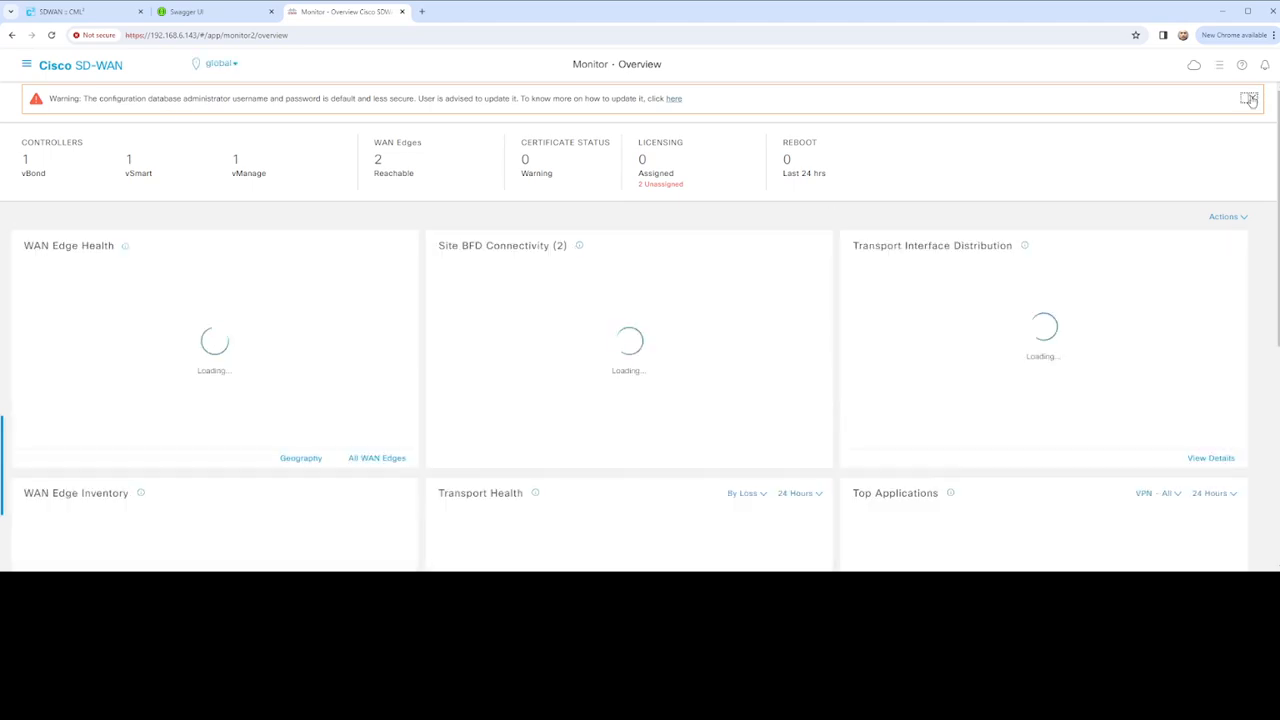
{"action": "left_click", "coordinate": [1250, 99]}
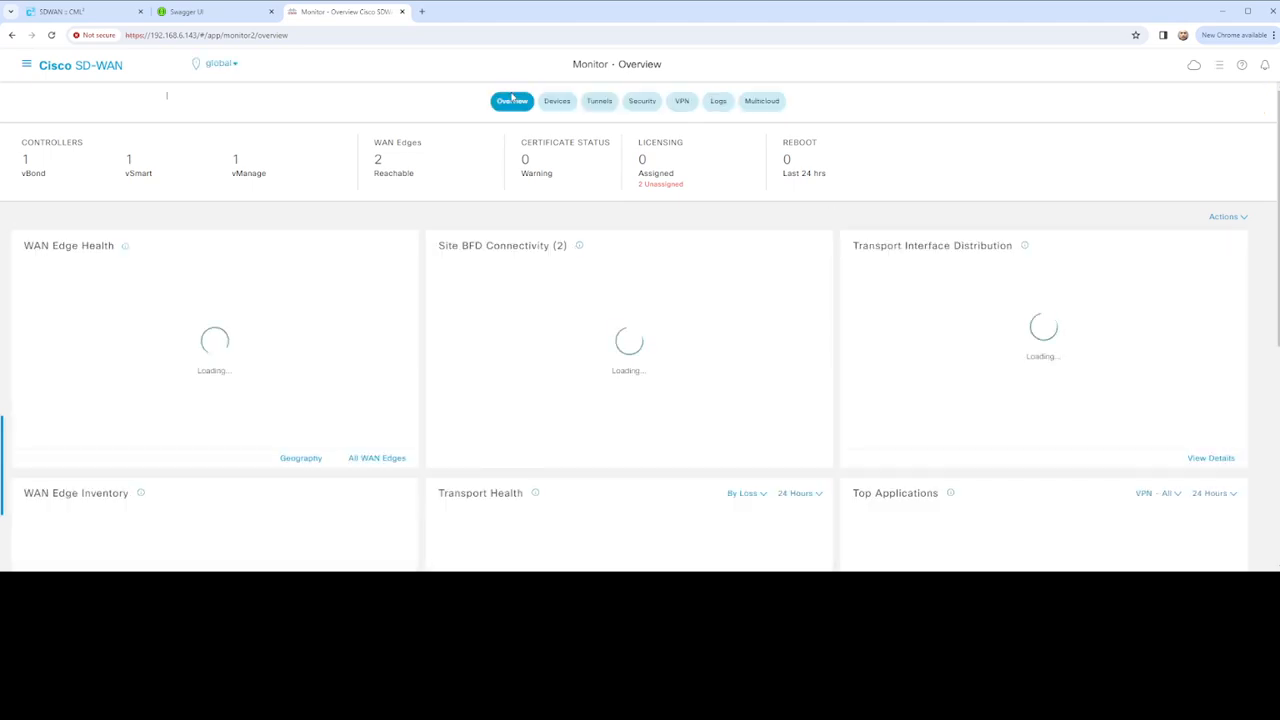
{"action": "left_click", "coordinate": [26, 64]}
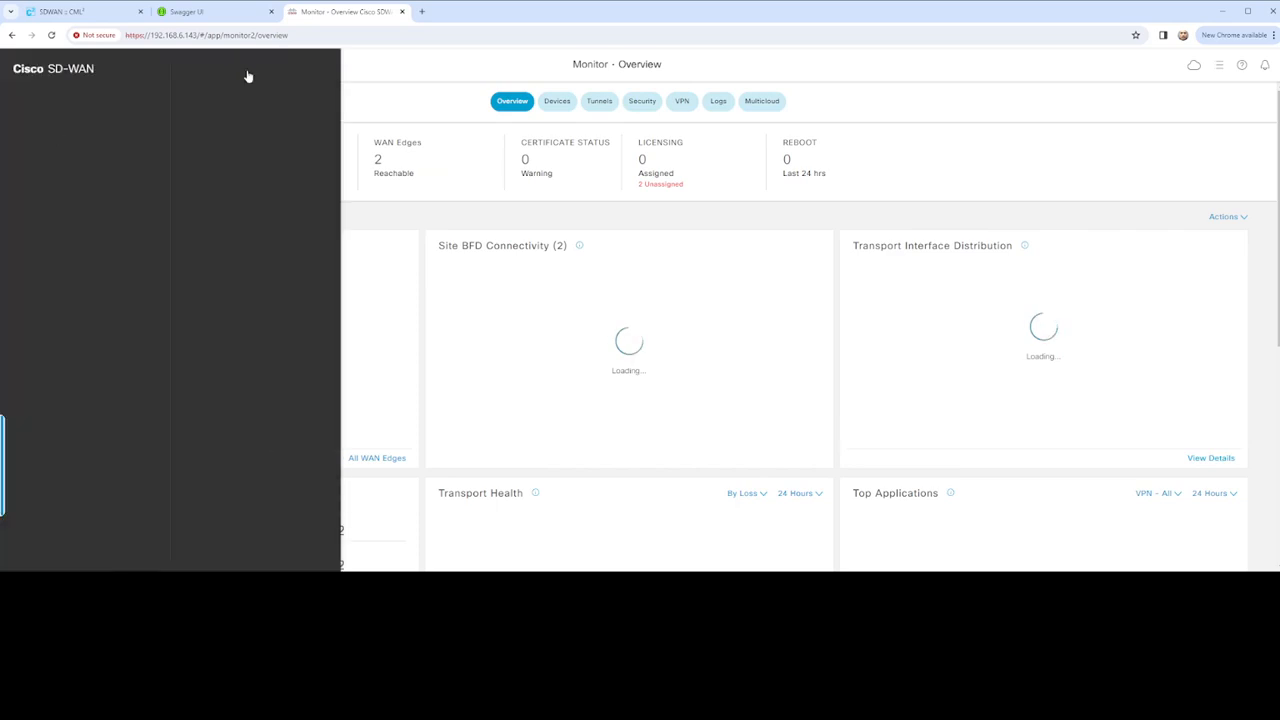
{"action": "left_click", "coordinate": [213, 139]}
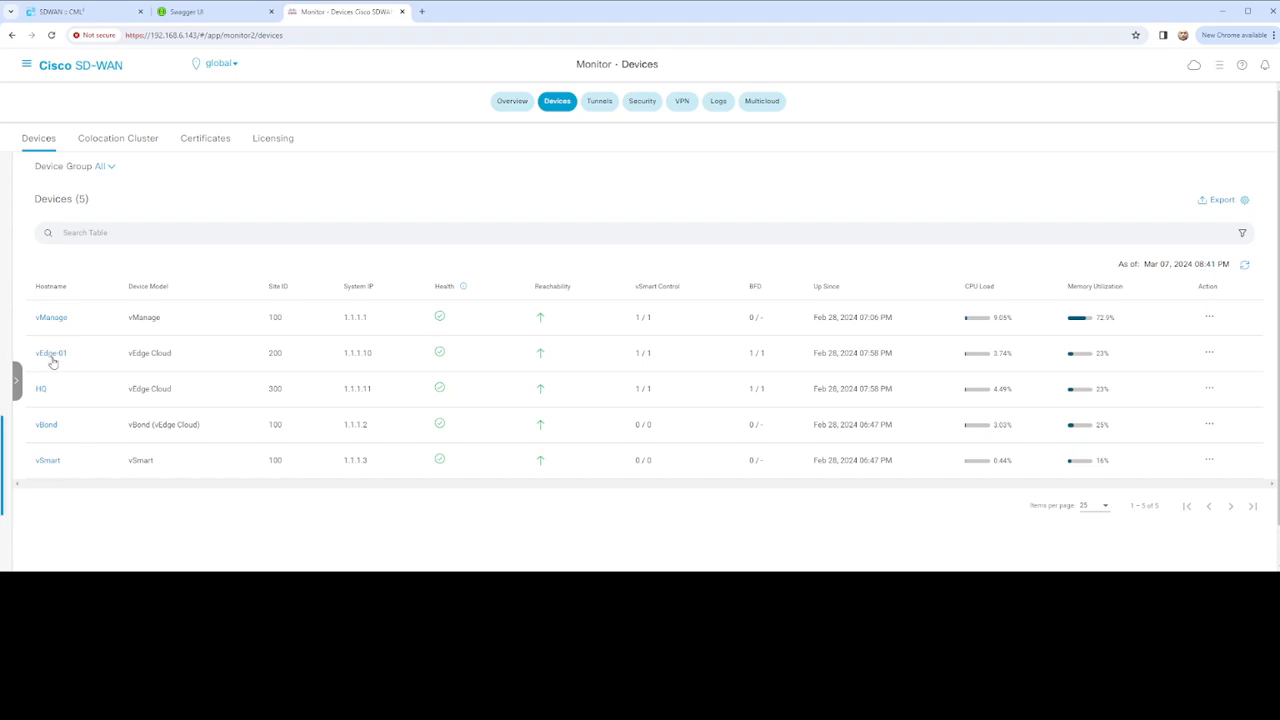
{"action": "left_click", "coordinate": [66, 12]}
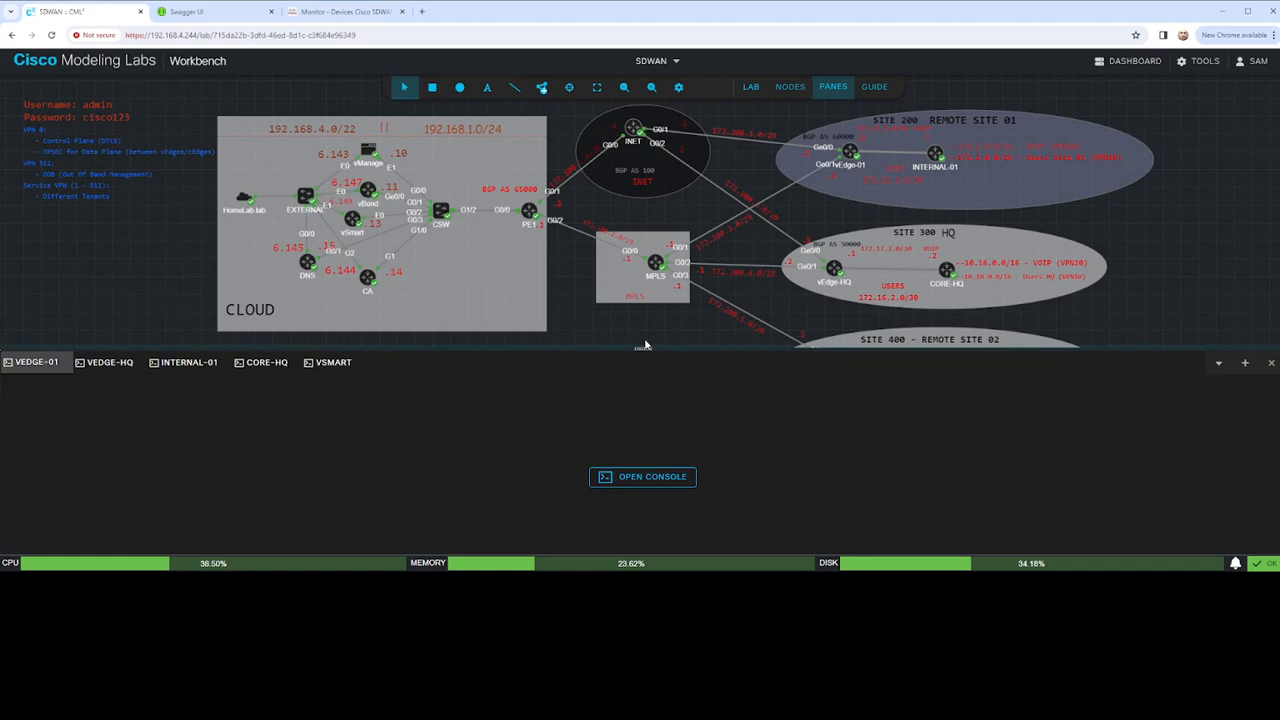
{"action": "left_click_drag", "start_coordinate": [674, 323], "coordinate": [707, 331]}
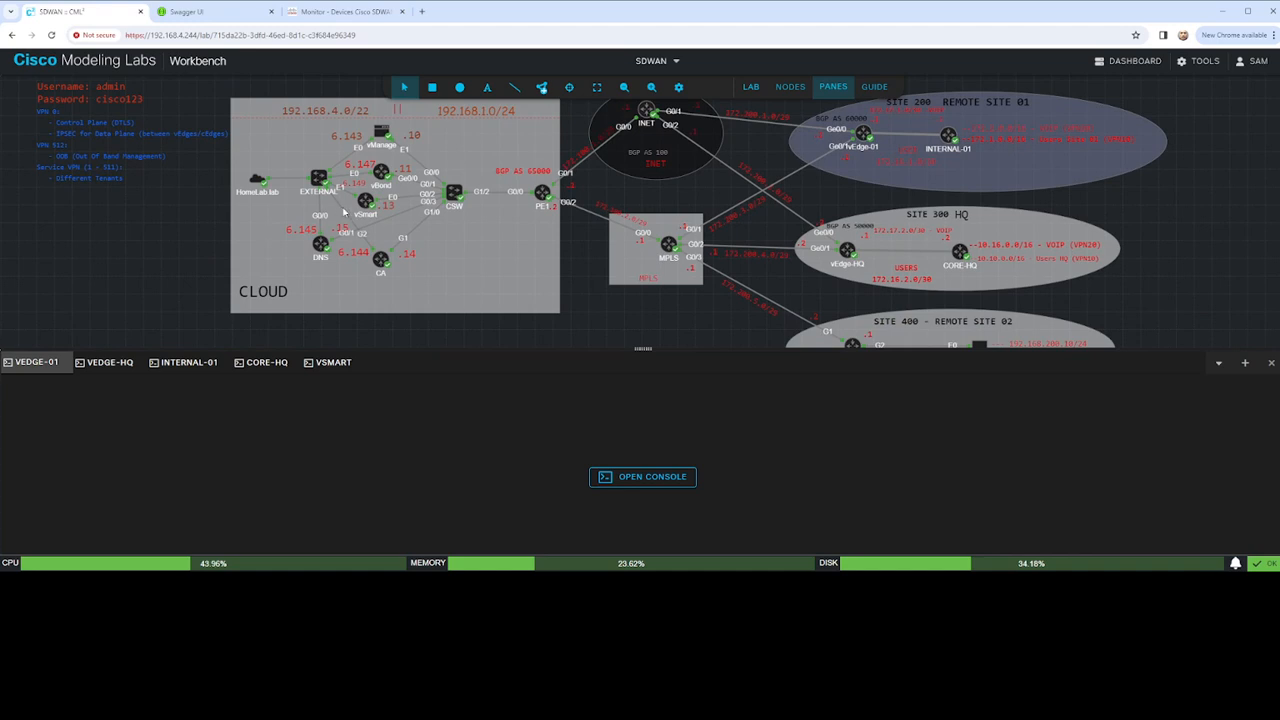
{"action": "left_click", "coordinate": [345, 12]}
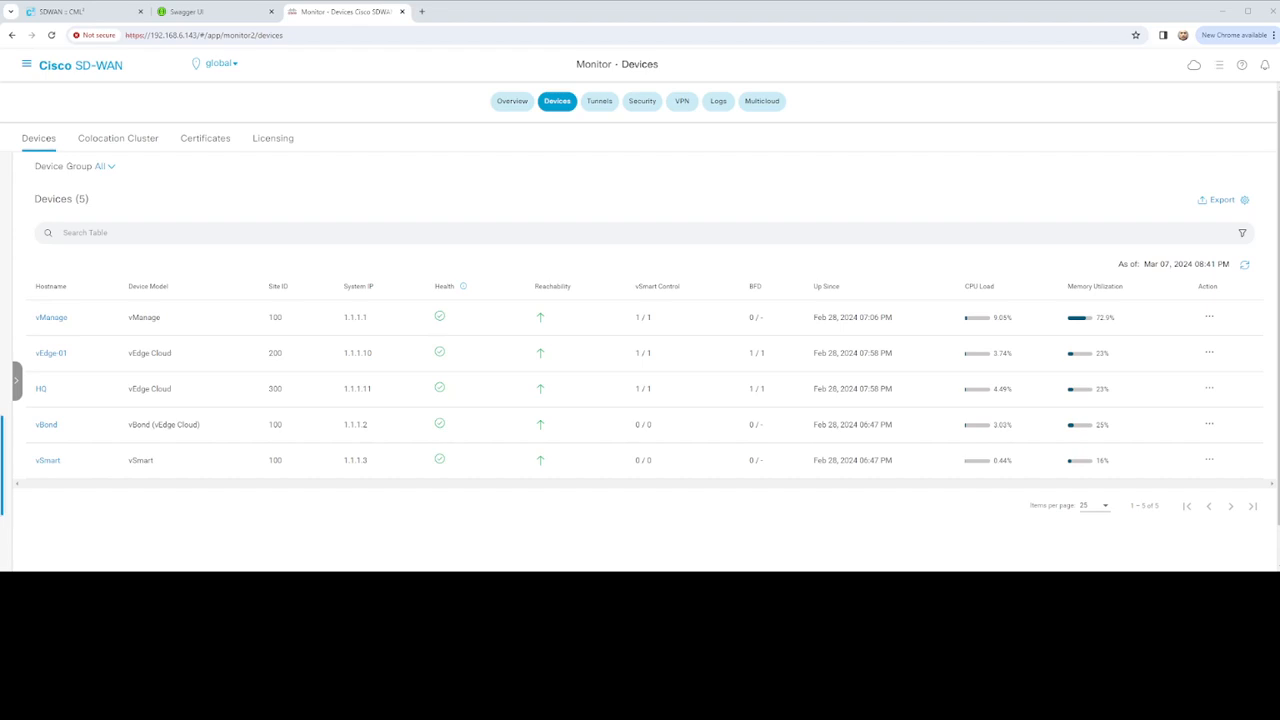
In the vEdge-01 notes, delete the host-name, system-ip and site-id values
{"action": "key", "text": "alt+Tab"}
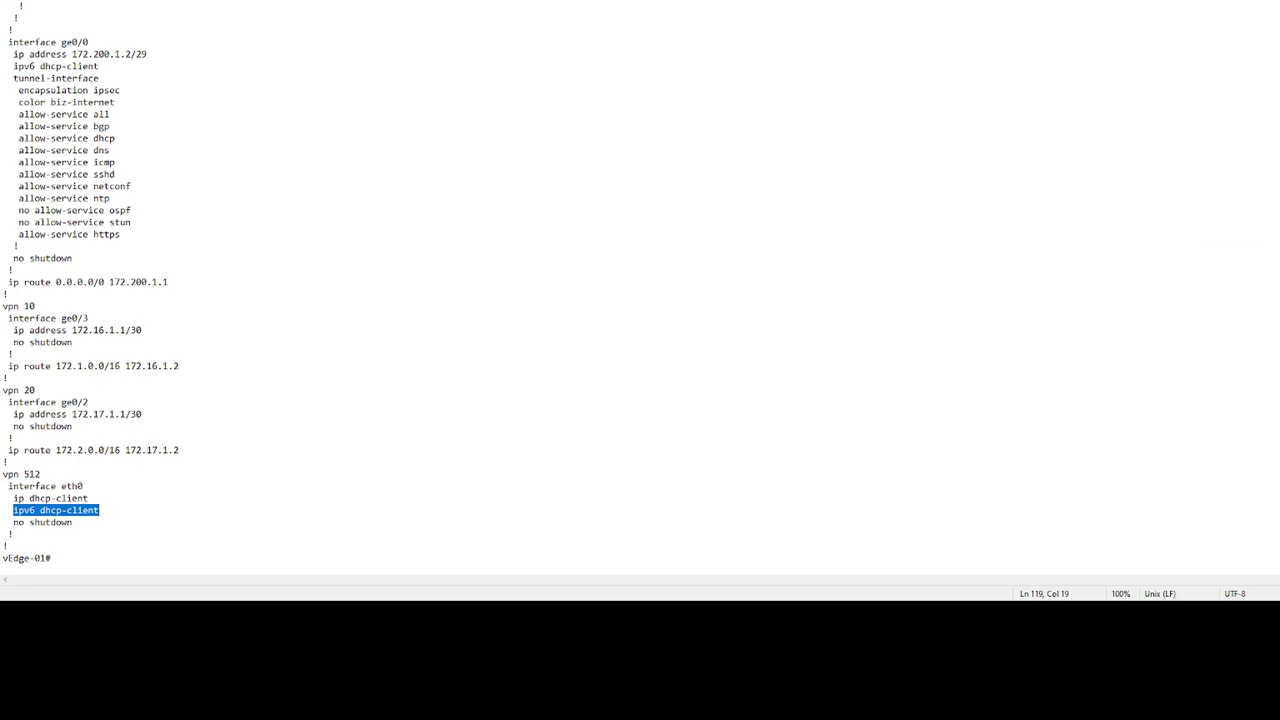
{"action": "left_click", "coordinate": [515, 202]}
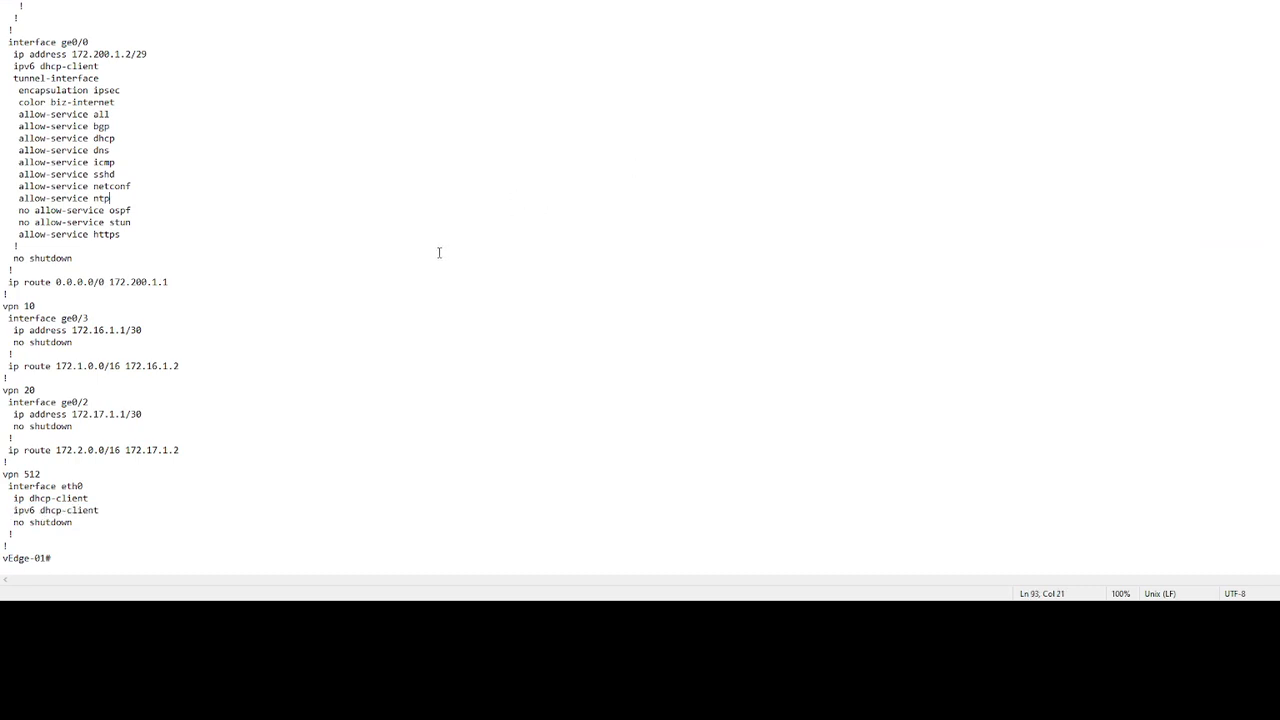
{"action": "scroll", "coordinate": [437, 251], "scroll_direction": "up", "scroll_amount": 15}
{"action": "scroll", "coordinate": [437, 251], "scroll_direction": "up", "scroll_amount": 7}
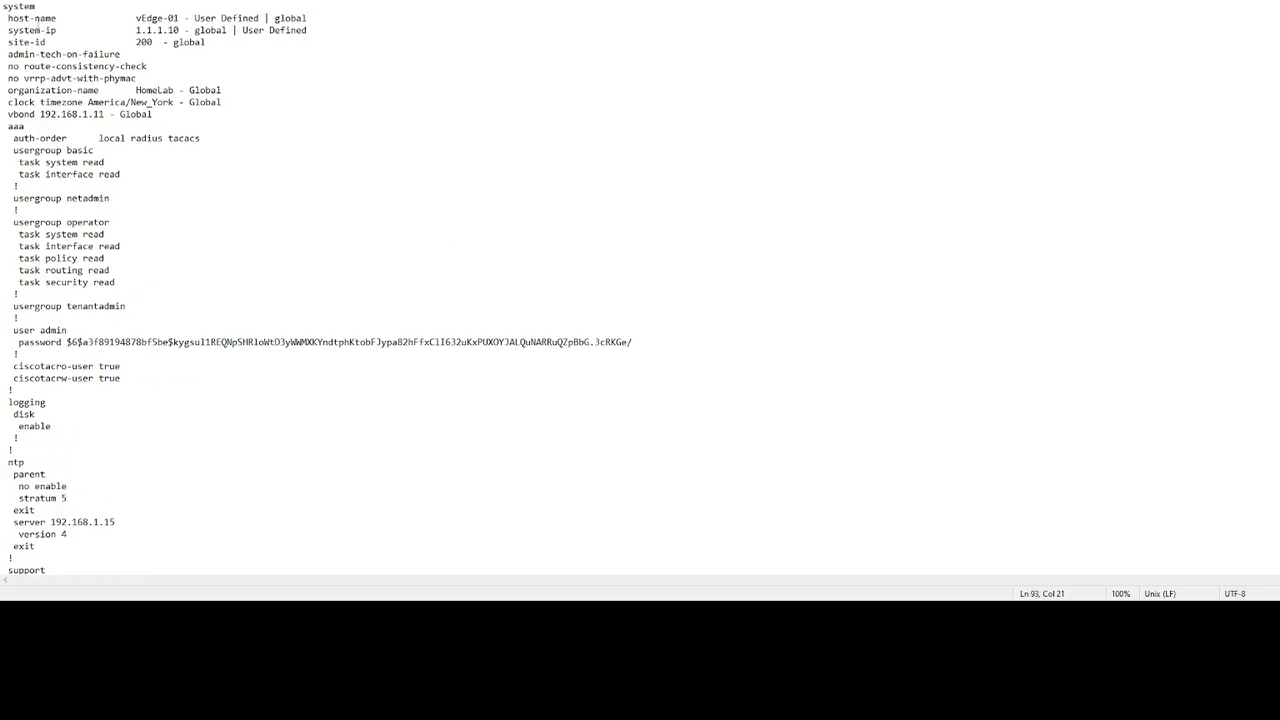
{"action": "left_click_drag", "start_coordinate": [137, 19], "coordinate": [301, 31]}
{"action": "left_click", "coordinate": [260, 36]}
{"action": "left_click_drag", "start_coordinate": [137, 18], "coordinate": [317, 17]}
{"action": "key", "text": "BackSpace"}
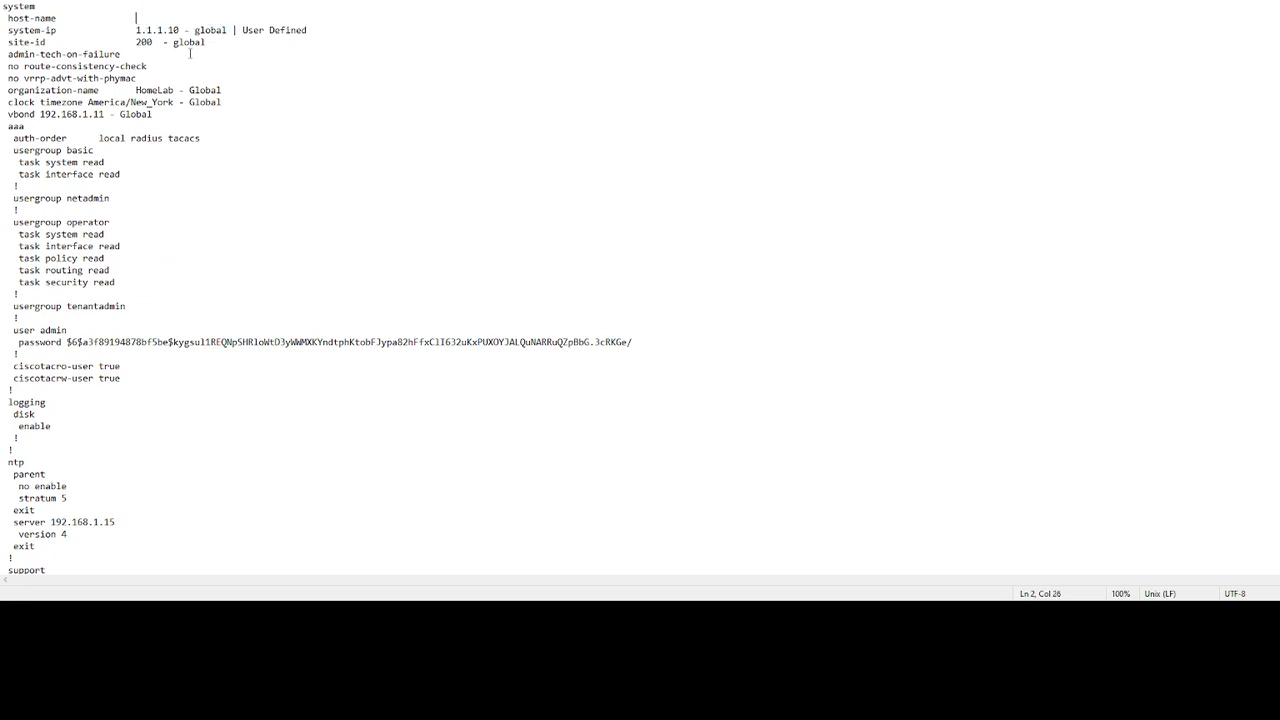
{"action": "left_click_drag", "start_coordinate": [137, 30], "coordinate": [314, 31]}
{"action": "key", "text": "BackSpace"}
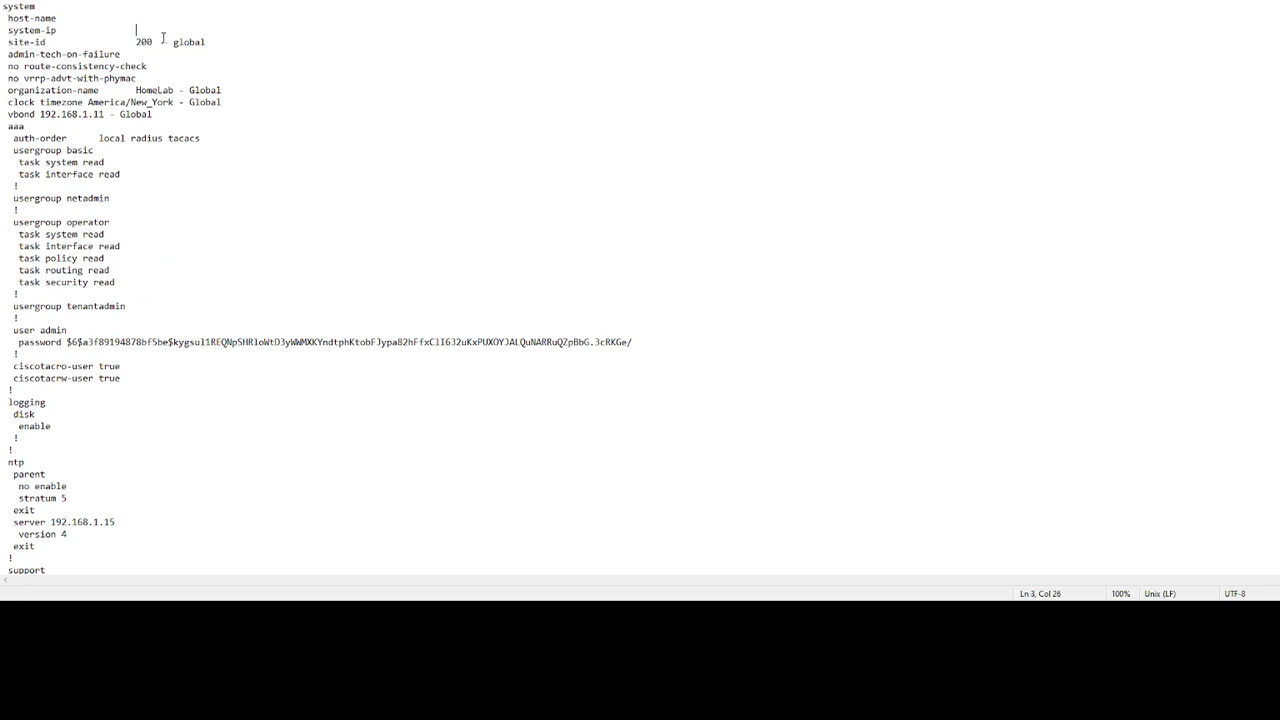
{"action": "left_click_drag", "start_coordinate": [137, 42], "coordinate": [255, 46]}
{"action": "key", "text": "BackSpace"}
Remove the '- Global' tags after the New_York timezone and the 192.168.1.11 vbond address
{"action": "left_click_drag", "start_coordinate": [178, 90], "coordinate": [154, 114]}
{"action": "key", "text": "BackSpace"}
{"action": "key", "text": "BackSpace"}
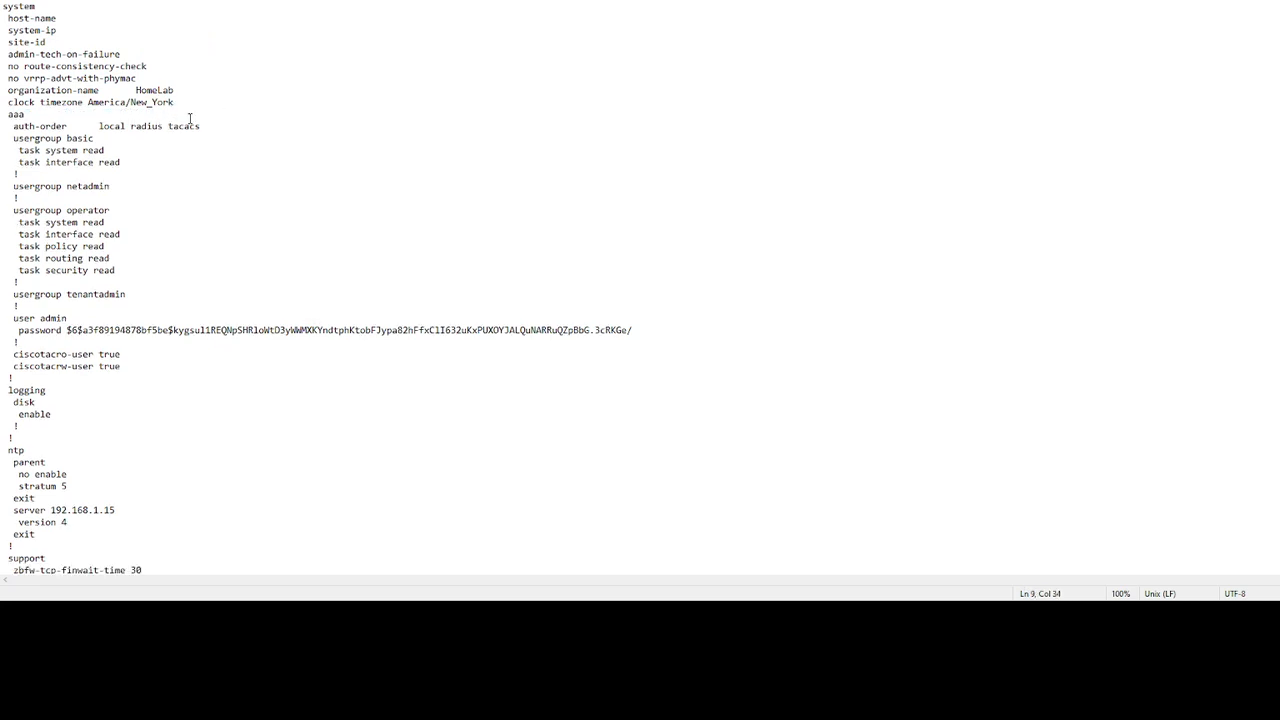
{"action": "key", "text": "ctrl+z"}
{"action": "left_click", "coordinate": [177, 102]}
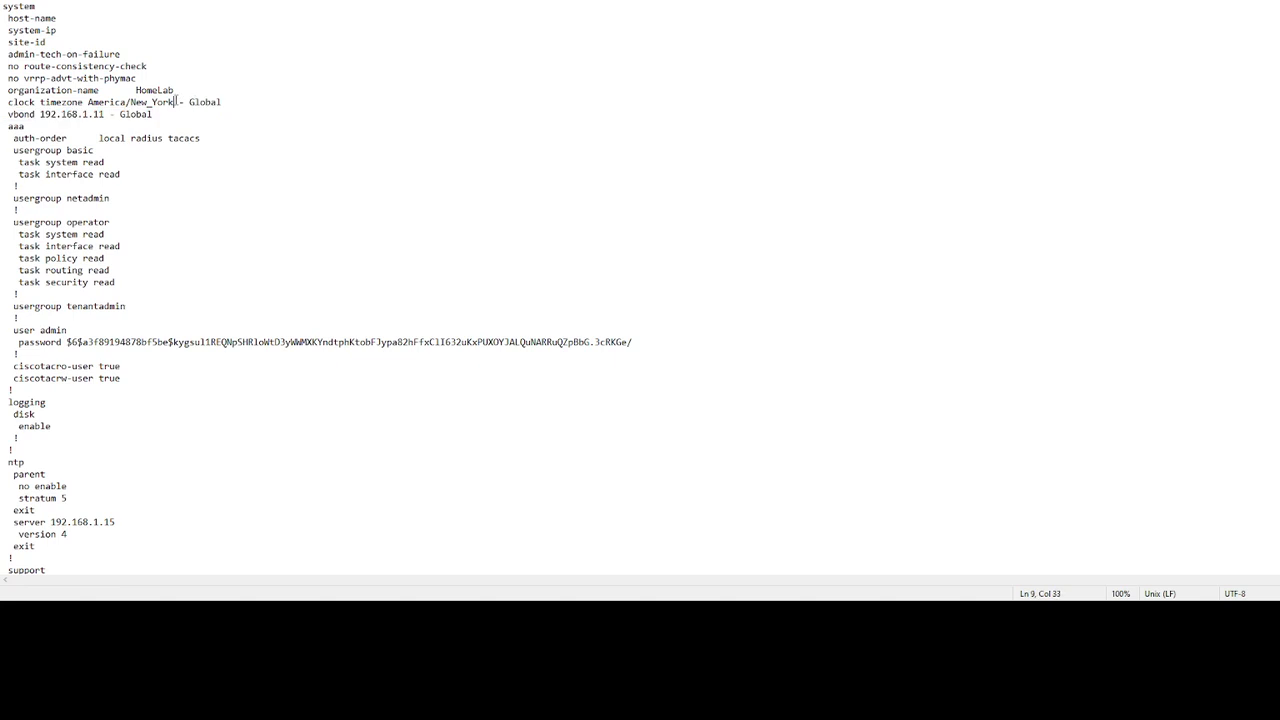
{"action": "left_click_drag", "start_coordinate": [177, 102], "coordinate": [234, 104]}
{"action": "key", "text": "BackSpace"}
{"action": "left_click", "coordinate": [108, 114]}
{"action": "left_click_drag", "start_coordinate": [108, 114], "coordinate": [166, 114]}
{"action": "key", "text": "BackSpace"}
{"action": "scroll", "coordinate": [250, 150], "scroll_direction": "down", "scroll_amount": 20}
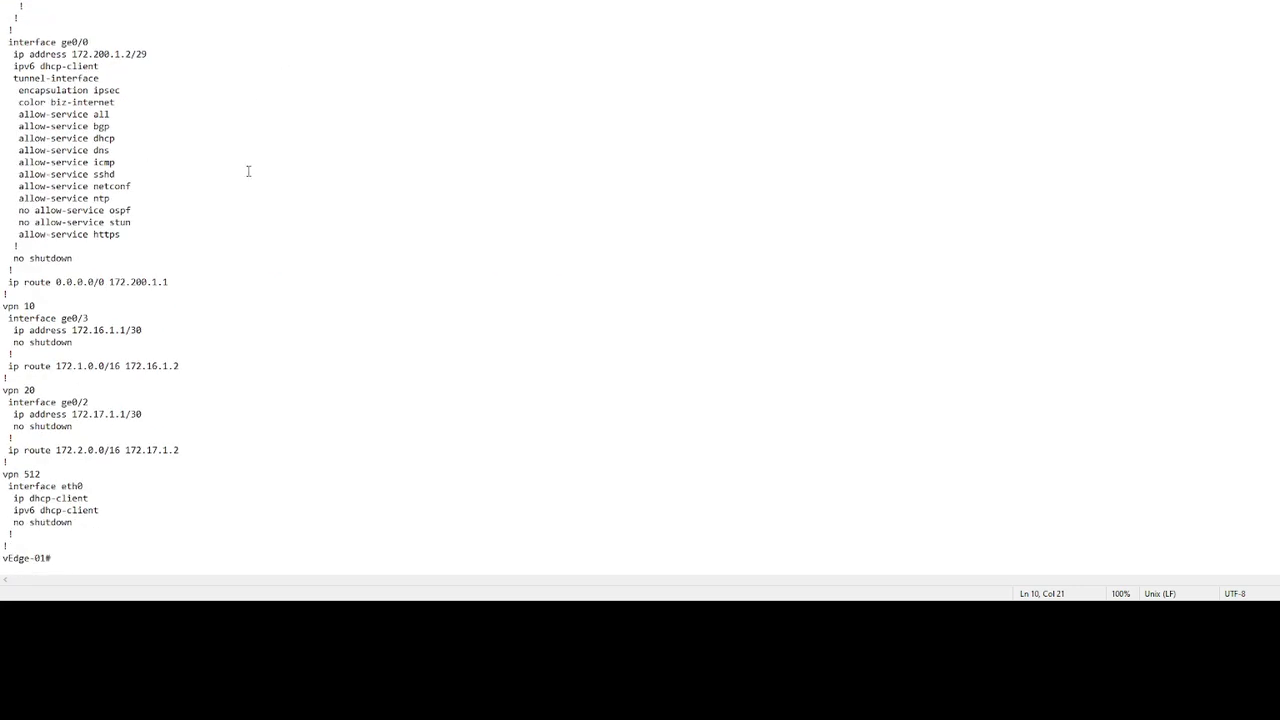
{"action": "left_click", "coordinate": [114, 560]}
Below the config, add a 'Global Var:' heading with a 'User Specific Var' heading beneath it
{"action": "key", "text": "Return"}
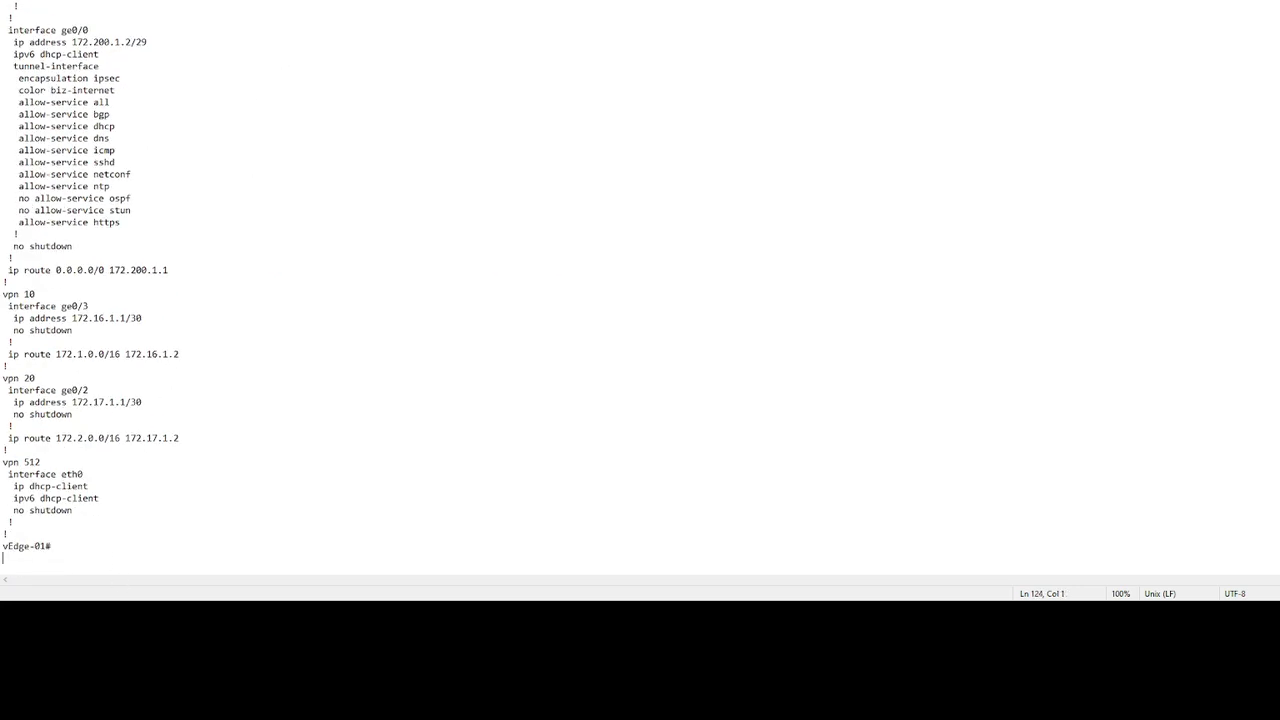
{"action": "key", "text": "Return"}
{"action": "key", "text": "Return"}
{"action": "key", "text": "Return"}
{"action": "key", "text": "Return"}
{"action": "key", "text": "Return"}
{"action": "key", "text": "Return"}
{"action": "key", "text": "Return"}
{"action": "key", "text": "Return"}
{"action": "key", "text": "Return"}
{"action": "key", "text": "Return"}
{"action": "key", "text": "Return"}
{"action": "key", "text": "Return"}
{"action": "key", "text": "Return"}
{"action": "key", "text": "Return"}
{"action": "key", "text": "Return"}
{"action": "key", "text": "Return"}
{"action": "key", "text": "Return"}
{"action": "key", "text": "Return"}
{"action": "key", "text": "Return"}
{"action": "key", "text": "Return"}
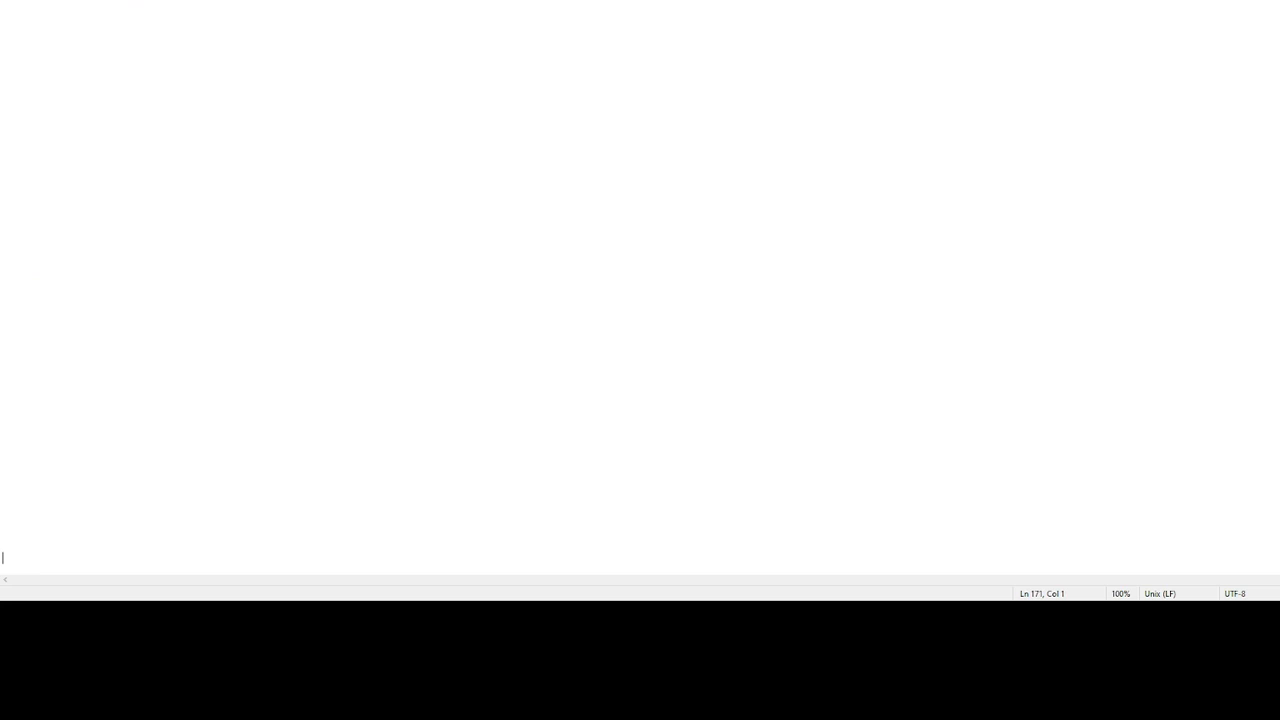
{"action": "key", "text": "Up"}
{"action": "key", "text": "Up"}
{"action": "key", "text": "Up"}
{"action": "key", "text": "Up"}
{"action": "key", "text": "Up"}
{"action": "key", "text": "Up"}
{"action": "key", "text": "Up"}
{"action": "key", "text": "Up"}
{"action": "key", "text": "Up"}
{"action": "key", "text": "Up"}
{"action": "key", "text": "Up"}
{"action": "key", "text": "Up"}
{"action": "key", "text": "Up"}
{"action": "key", "text": "Up"}
{"action": "key", "text": "Up"}
{"action": "key", "text": "Up"}
{"action": "key", "text": "Up"}
{"action": "key", "text": "Up"}
{"action": "key", "text": "Up"}
{"action": "key", "text": "Up"}
{"action": "scroll", "coordinate": [292, 370], "scroll_direction": "up", "scroll_amount": 11}
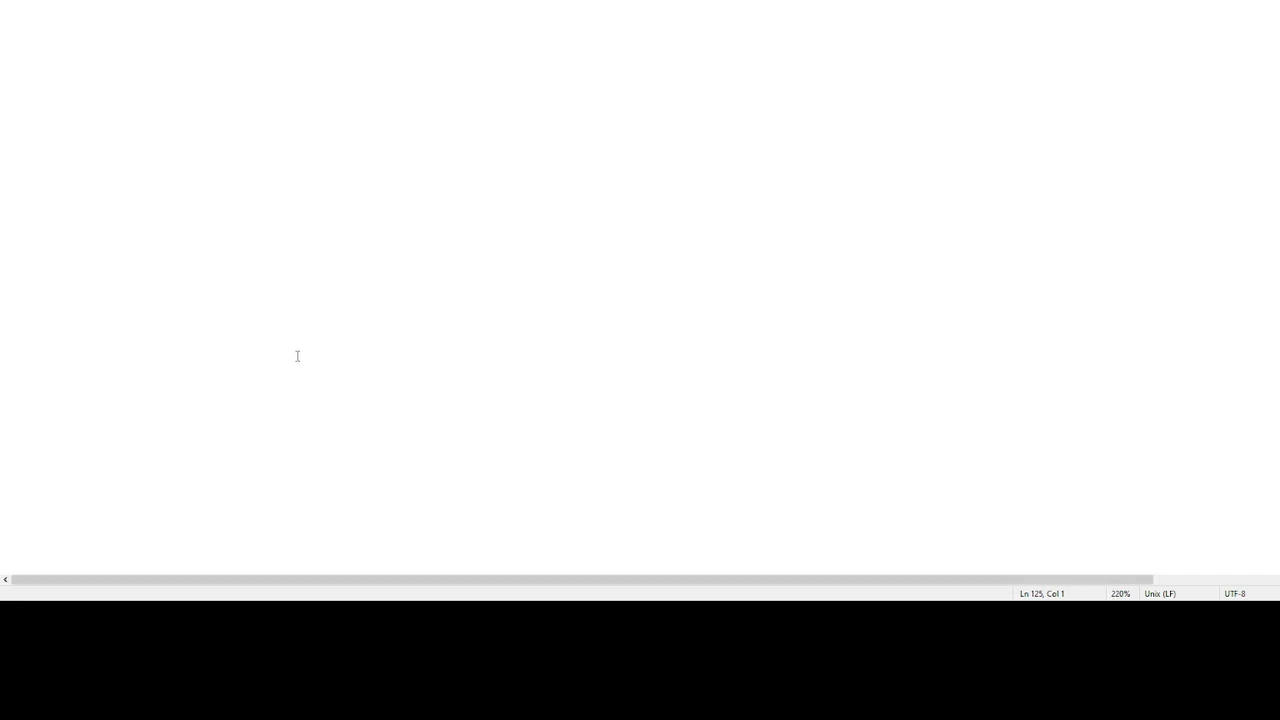
{"action": "type", "text": "Global Var"}
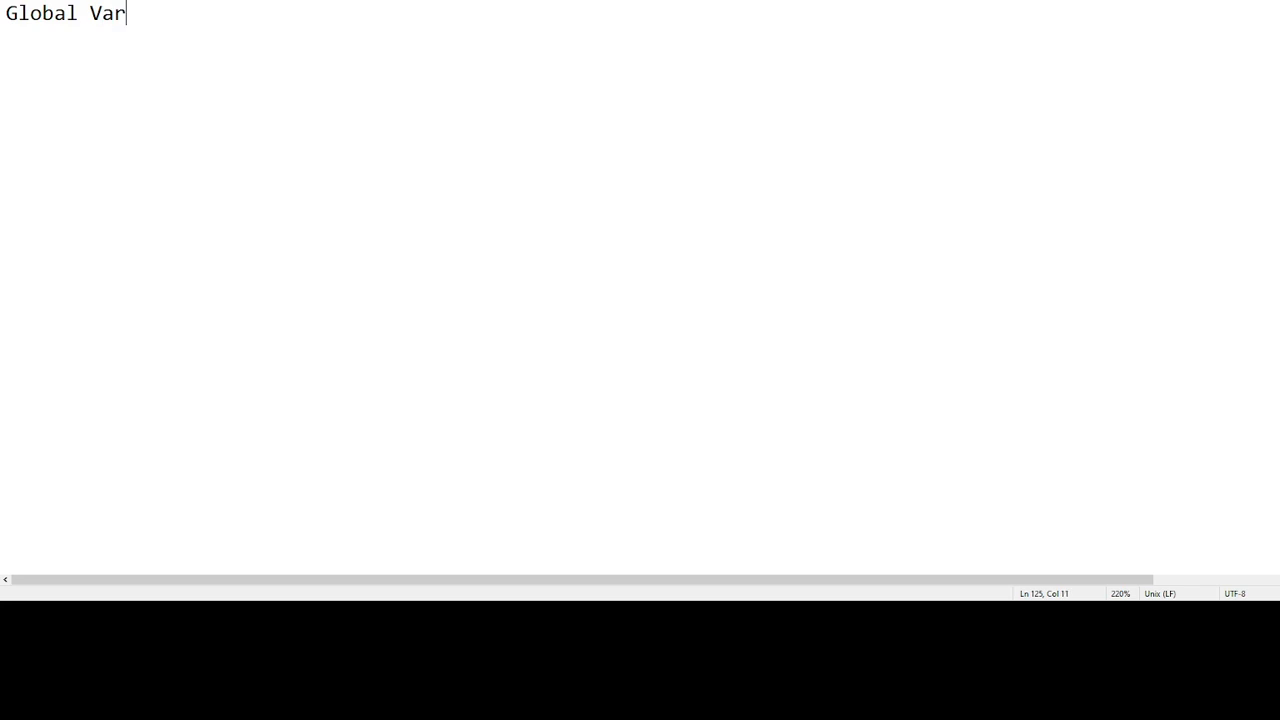
{"action": "key", "text": "Return"}
{"action": "type", "text": "User Specific Var"}
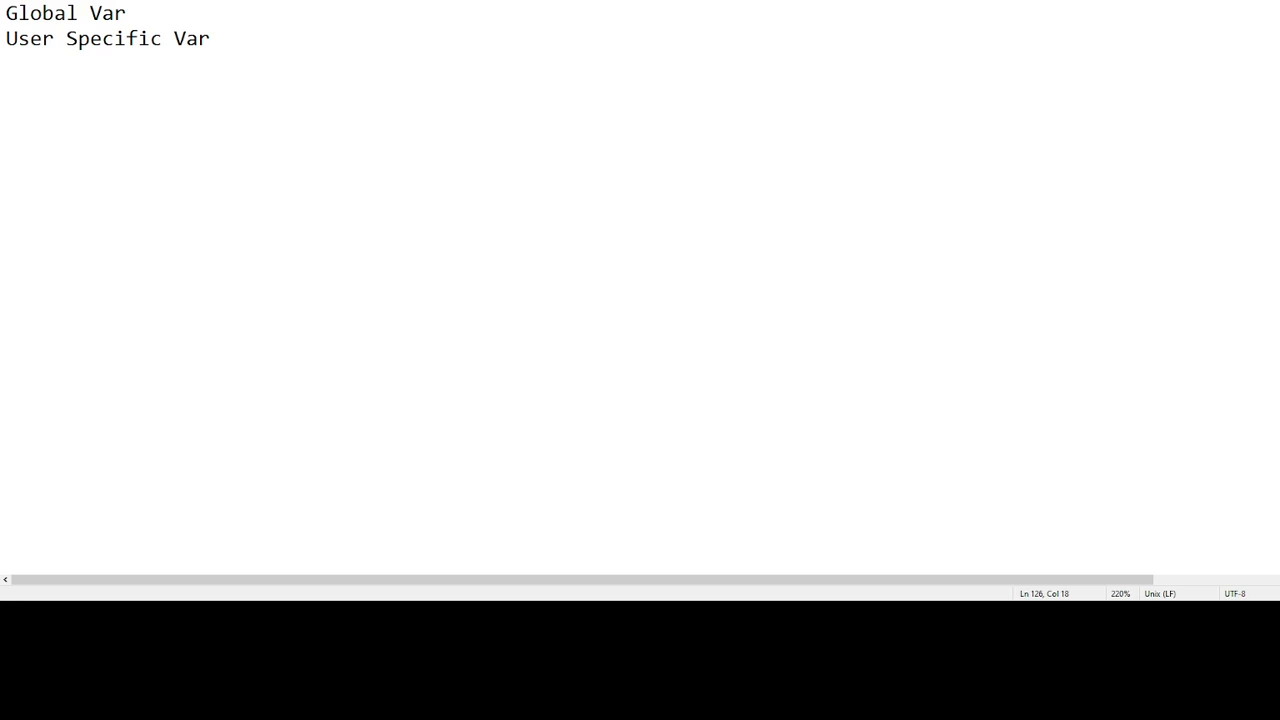
{"action": "key", "text": "Up"}
{"action": "type", "text": ":"}
{"action": "key", "text": "Return"}
List '- Domain name: HomeLab' and 'ntp configuration: 192.168.x.x, 172.5.x.x' under Global Var
{"action": "type", "text": "- "}
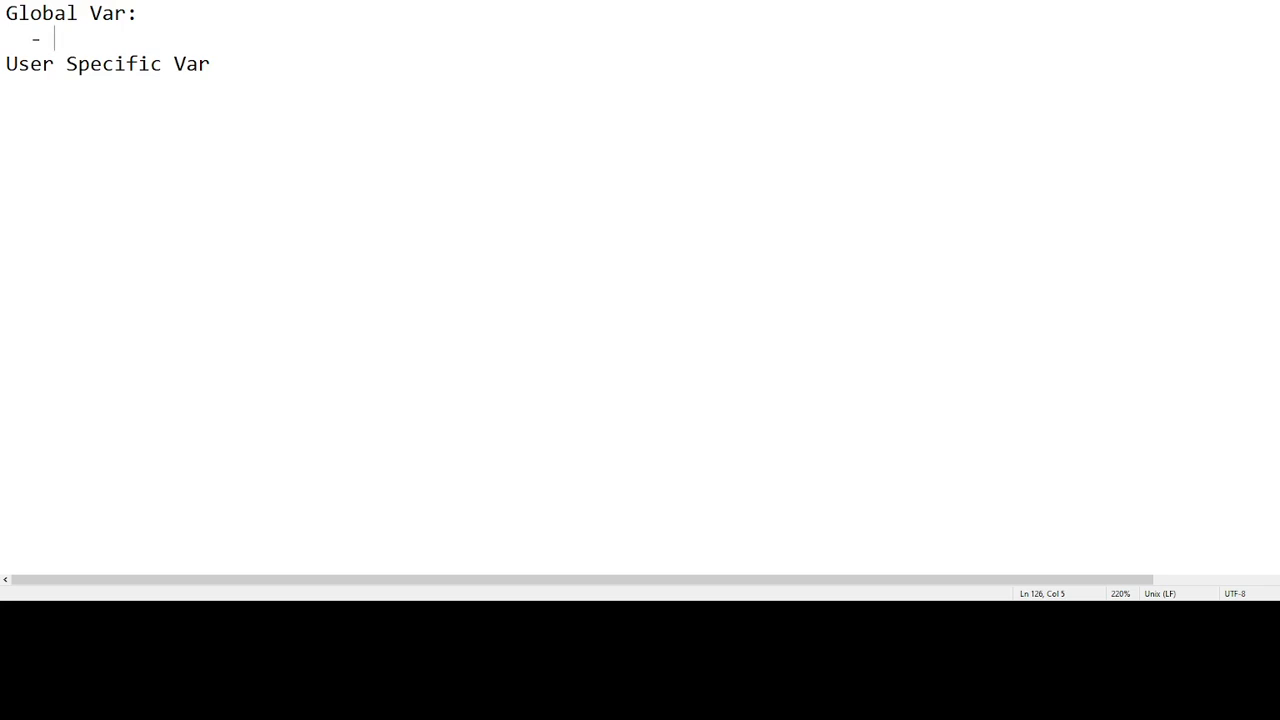
{"action": "type", "text": "Domain name"}
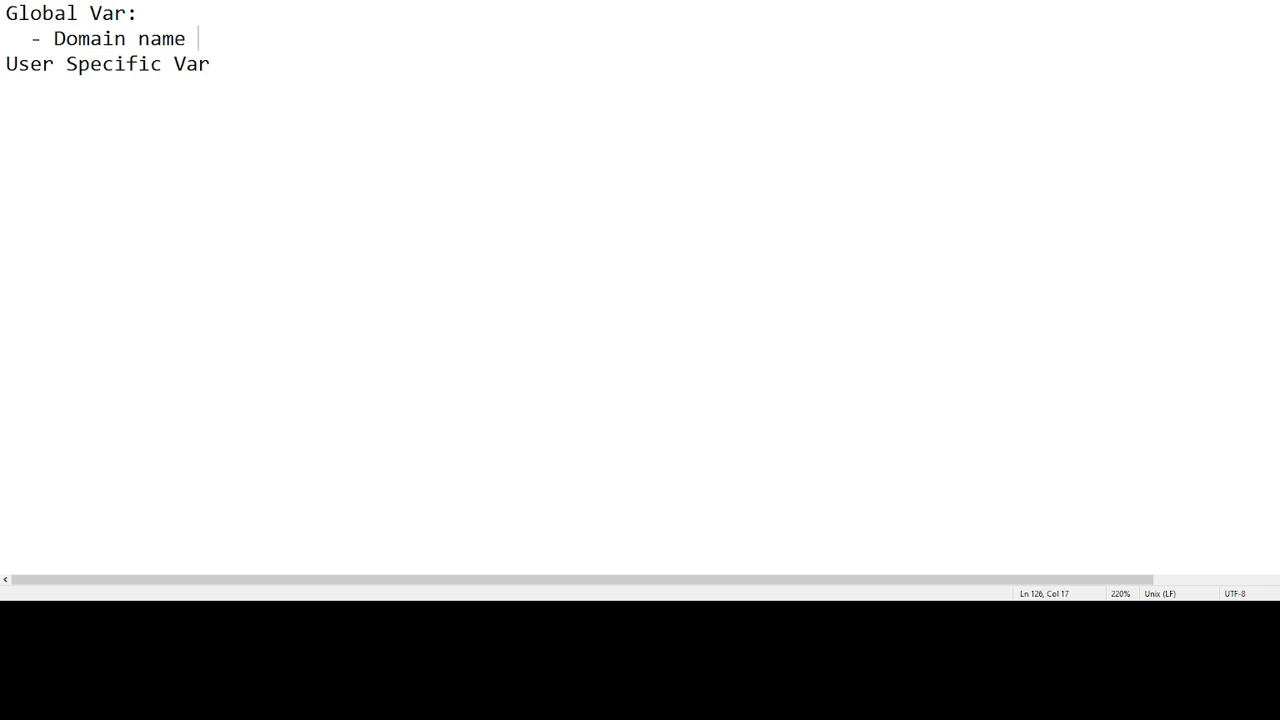
{"action": "key", "text": "BackSpace"}
{"action": "type", "text": ": HomeLab"}
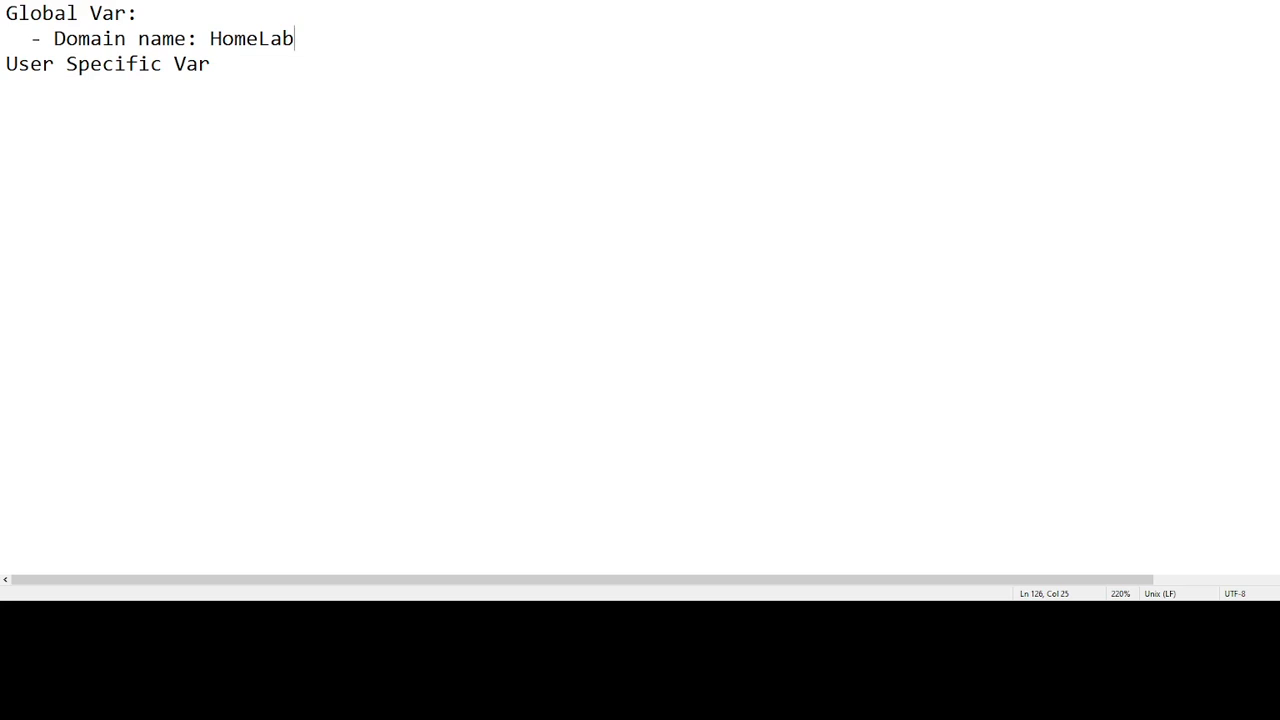
{"action": "key", "text": "Return"}
{"action": "type", "text": "-"}
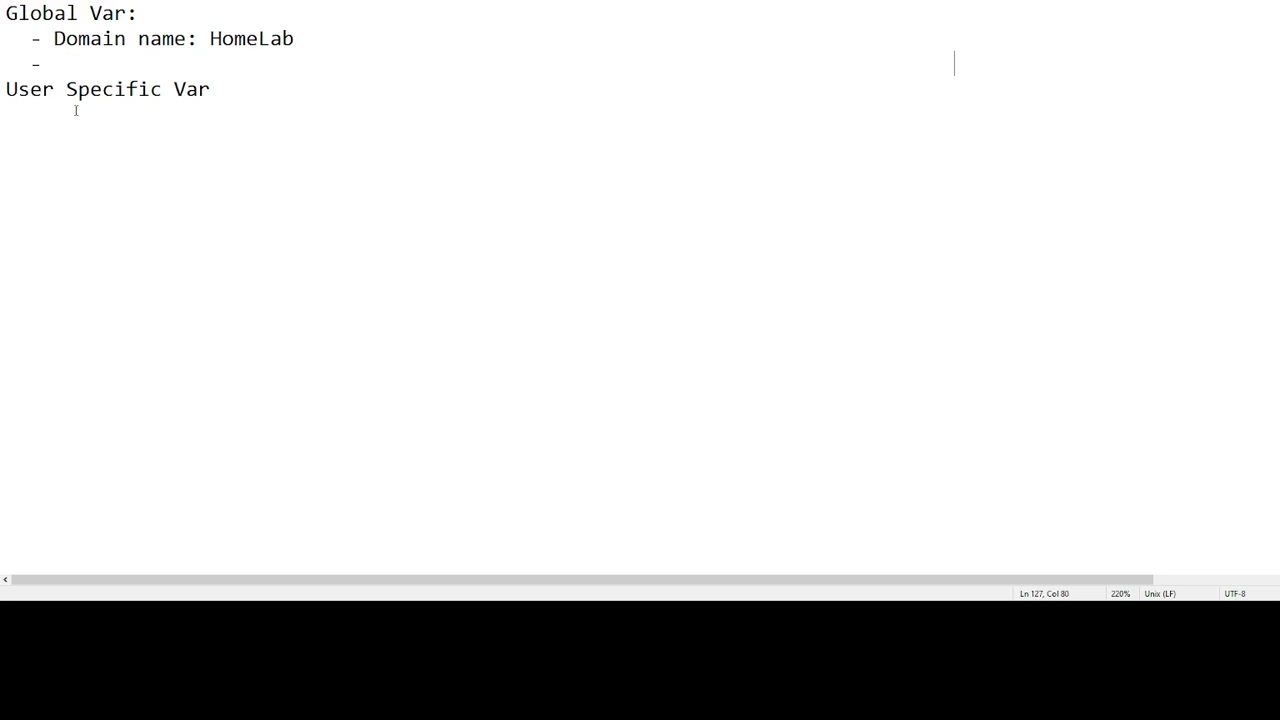
{"action": "left_click", "coordinate": [72, 62]}
{"action": "type", "text": "ntp configuration"}
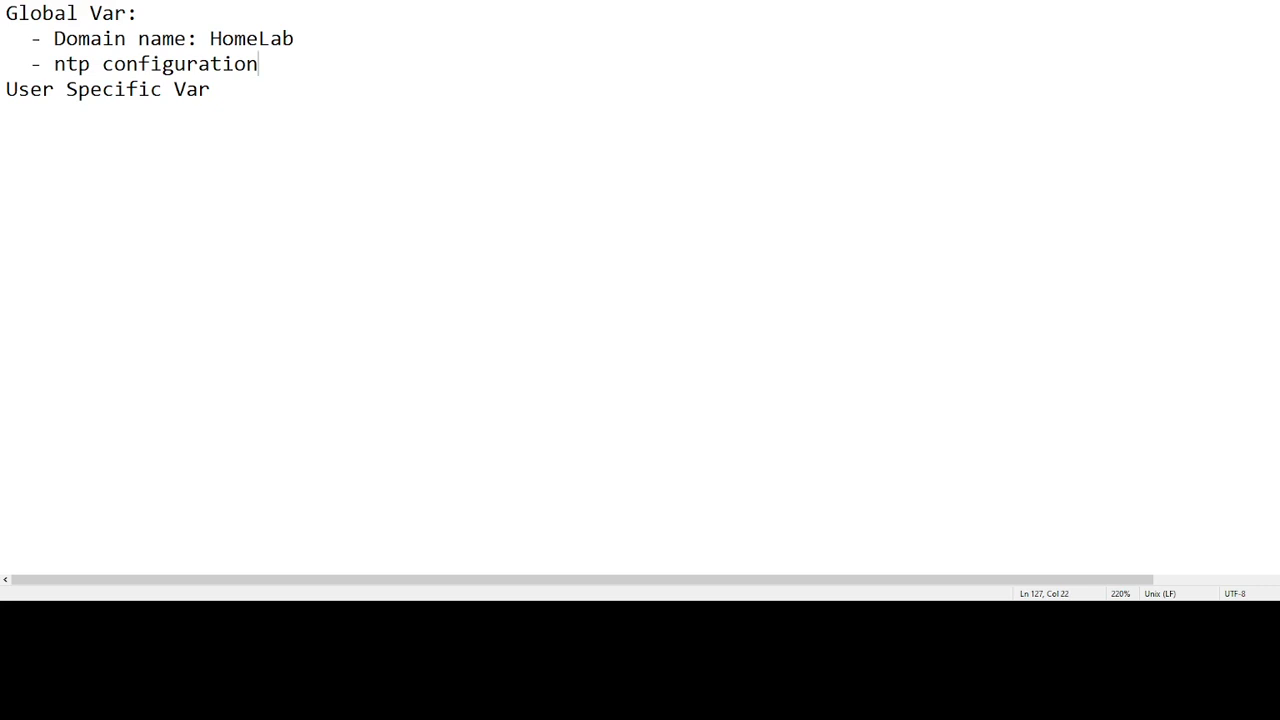
{"action": "type", "text": ": 192.168.xx."}
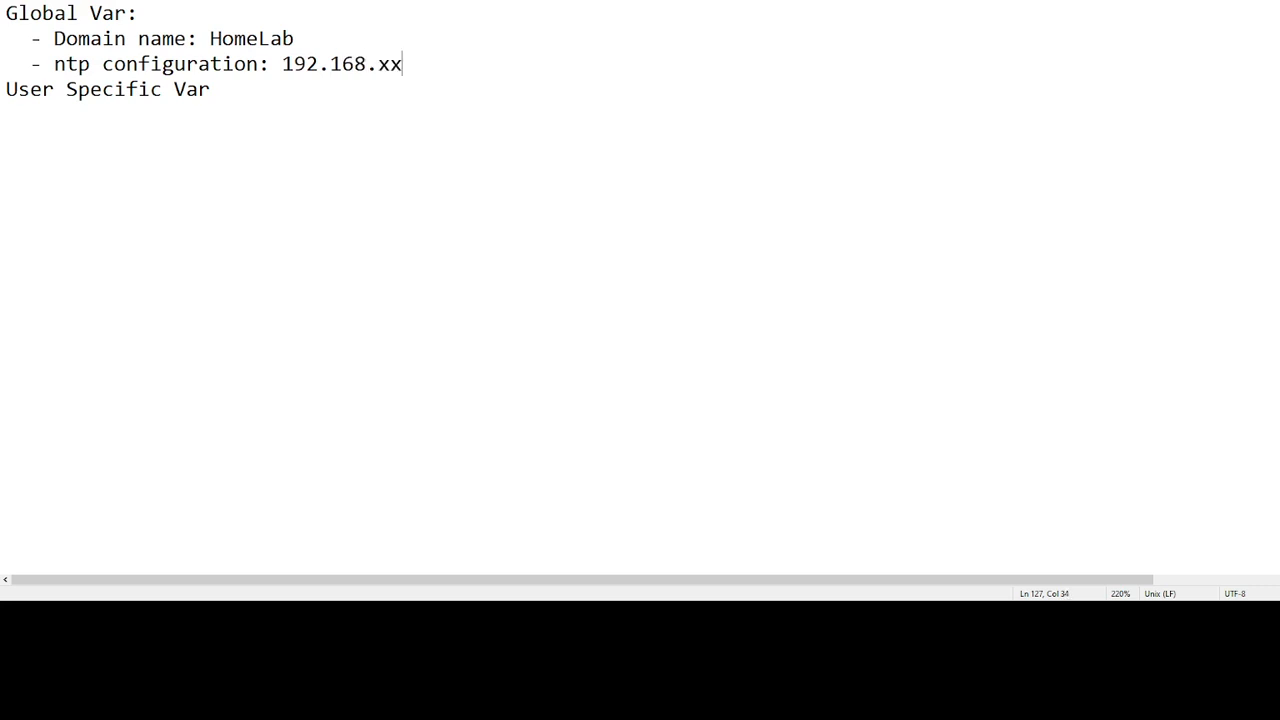
{"action": "key", "text": "BackSpace"}
{"action": "key", "text": "BackSpace"}
{"action": "type", "text": ".x"}
{"action": "type", "text": ", 172."}
{"action": "type", "text": "5.1"}
{"action": "key", "text": "BackSpace"}
{"action": "type", "text": "x.x"}
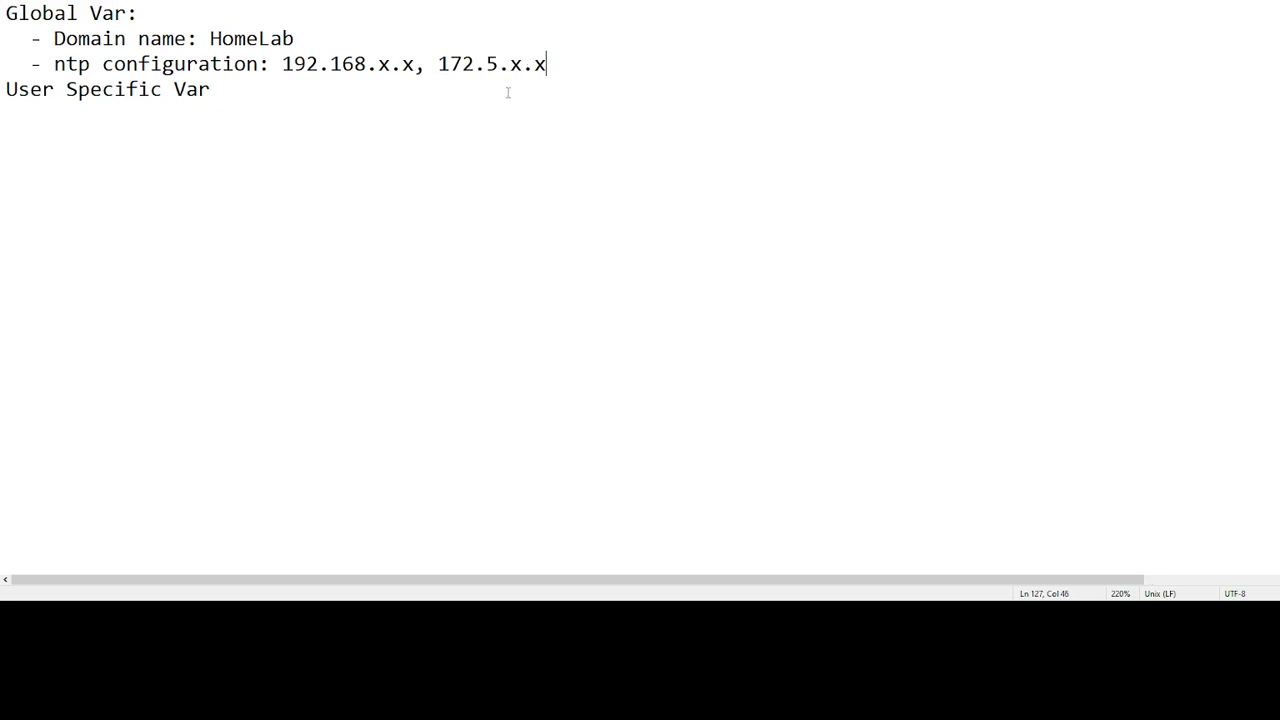
{"action": "key", "text": "Return"}
{"action": "left_click", "coordinate": [263, 115]}
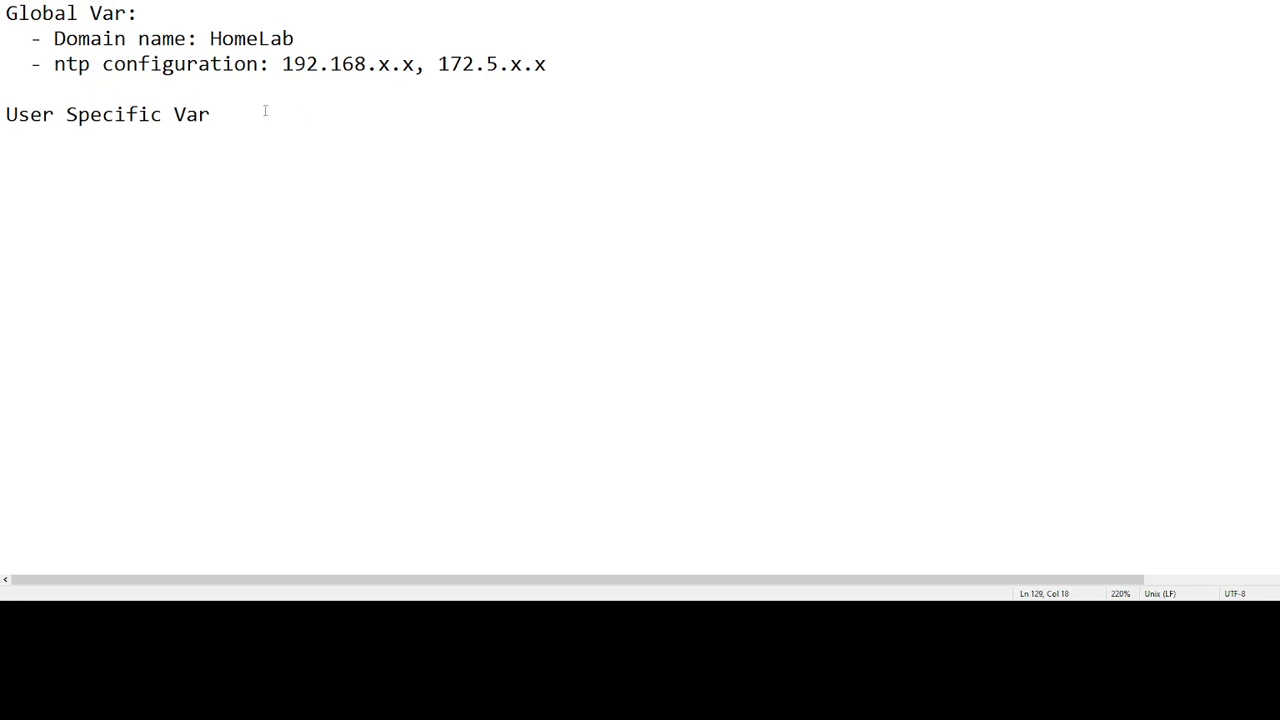
Under 'User Specific Var:', add '- ip address' and '- hostname' items plus an empty dash
{"action": "type", "text": ":"}
{"action": "key", "text": "Return"}
{"action": "type", "text": "- ip address"}
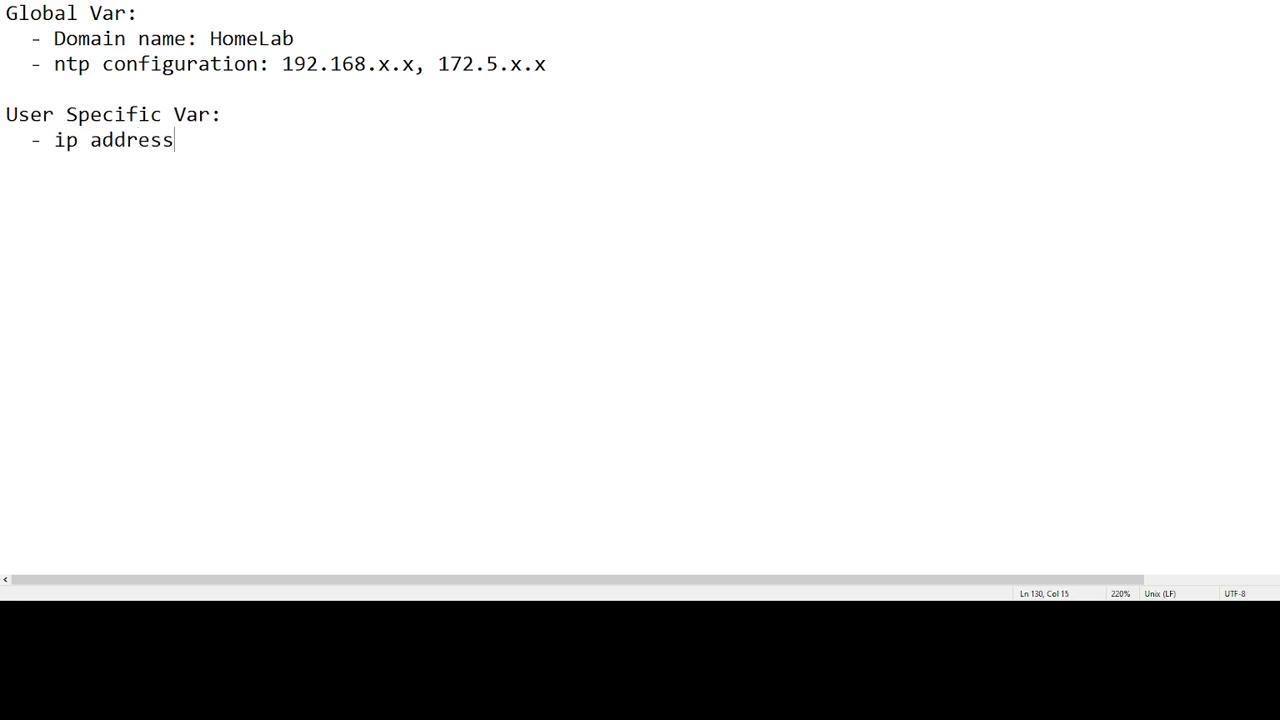
{"action": "key", "text": "Return"}
{"action": "type", "text": "- hostname"}
{"action": "key", "text": "Return"}
{"action": "type", "text": "-"}
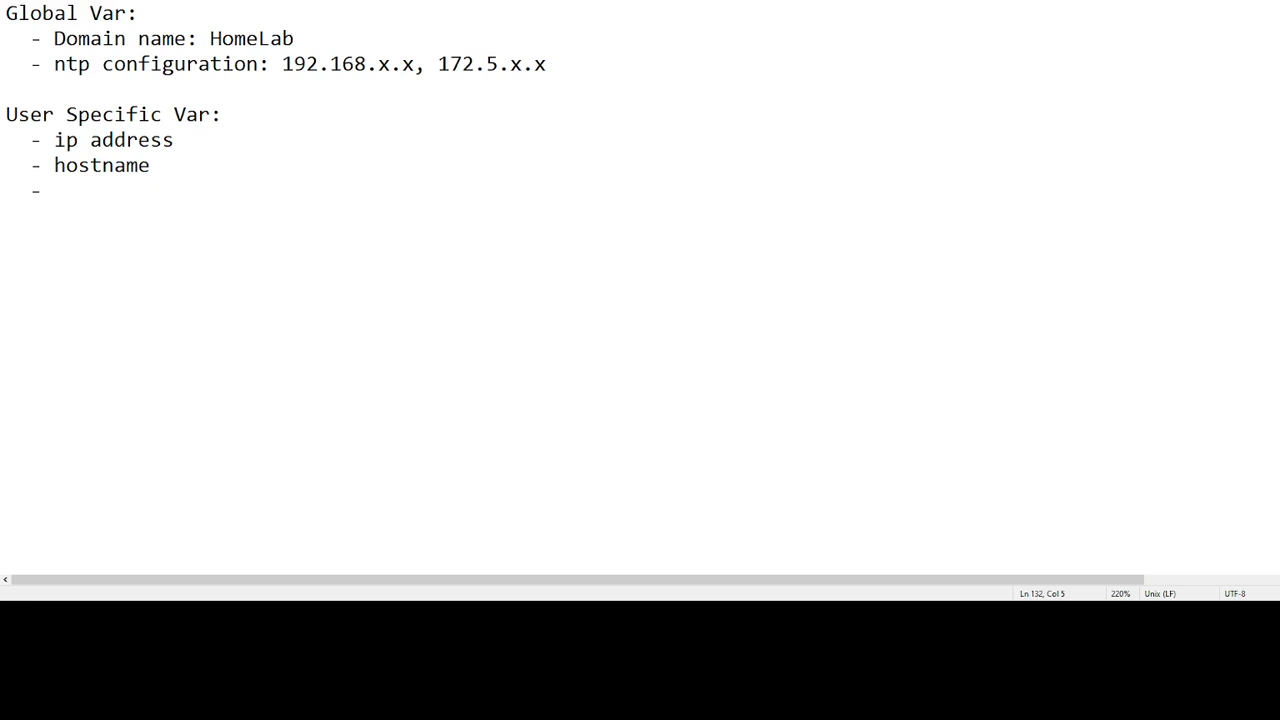
{"action": "left_click", "coordinate": [550, 57]}
{"action": "key", "text": "Return"}
{"action": "type", "text": "- ip rout"}
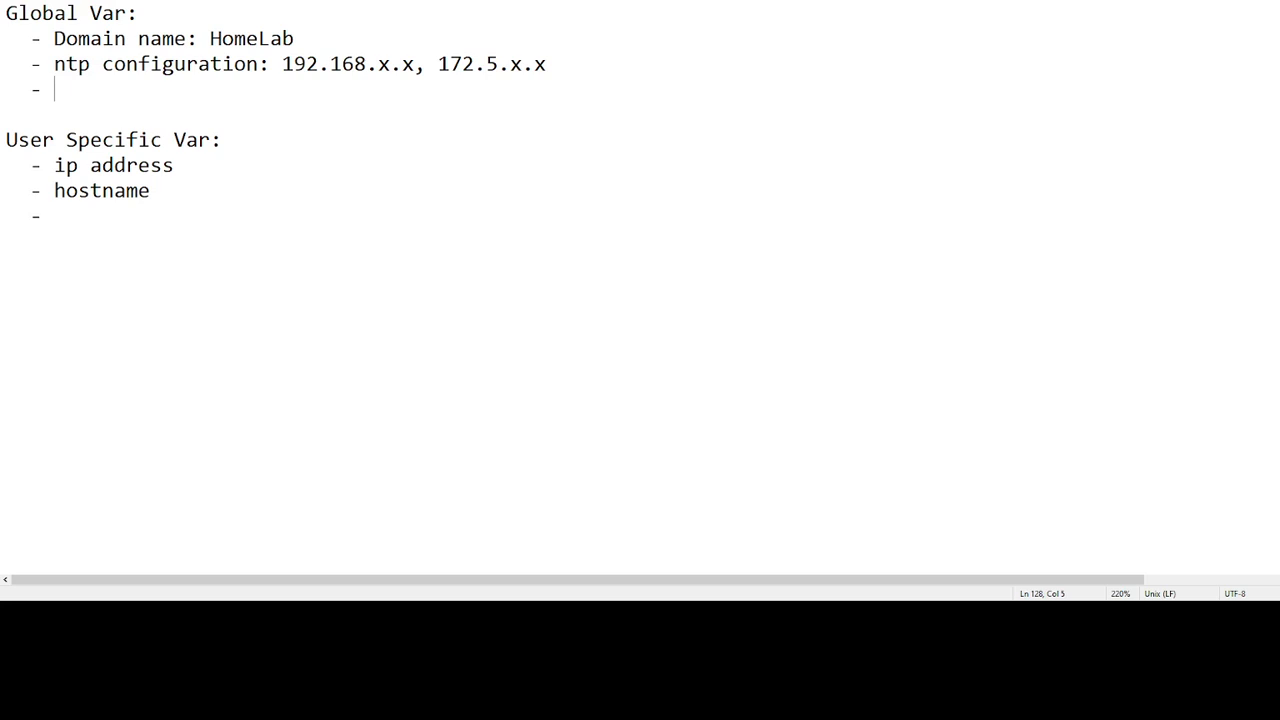
{"action": "type", "text": "e"}
{"action": "key", "text": "BackSpace"}
{"action": "key", "text": "BackSpace"}
{"action": "key", "text": "BackSpace"}
{"action": "key", "text": "BackSpace"}
{"action": "key", "text": "BackSpace"}
{"action": "key", "text": "BackSpace"}
{"action": "key", "text": "BackSpace"}
{"action": "key", "text": "BackSpace"}
{"action": "key", "text": "BackSpace"}
{"action": "key", "text": "BackSpace"}
{"action": "key", "text": "BackSpace"}
{"action": "key", "text": "BackSpace"}
{"action": "key", "text": "BackSpace"}
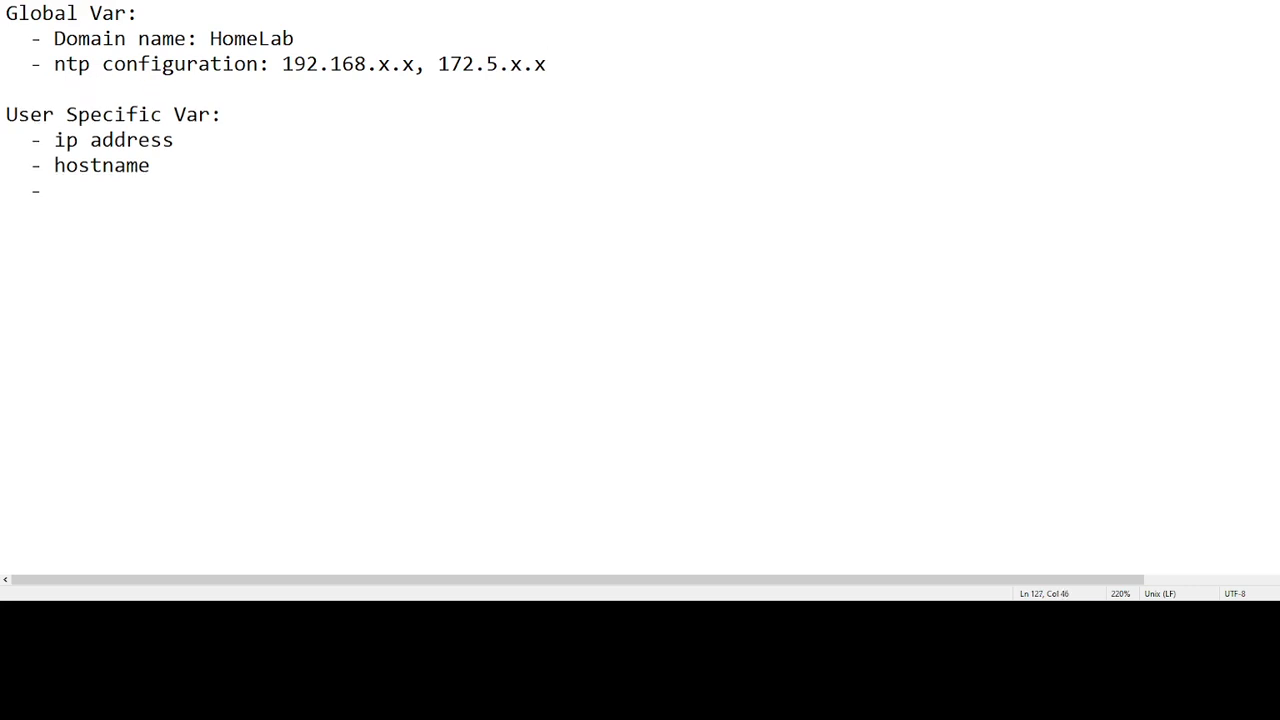
Fill the empty item with 'ip route 0.0.0.0 0.0.0.0 (User_Specific: next_hop)'
{"action": "left_click", "coordinate": [135, 195]}
{"action": "type", "text": "ip route 0.0.0.0"}
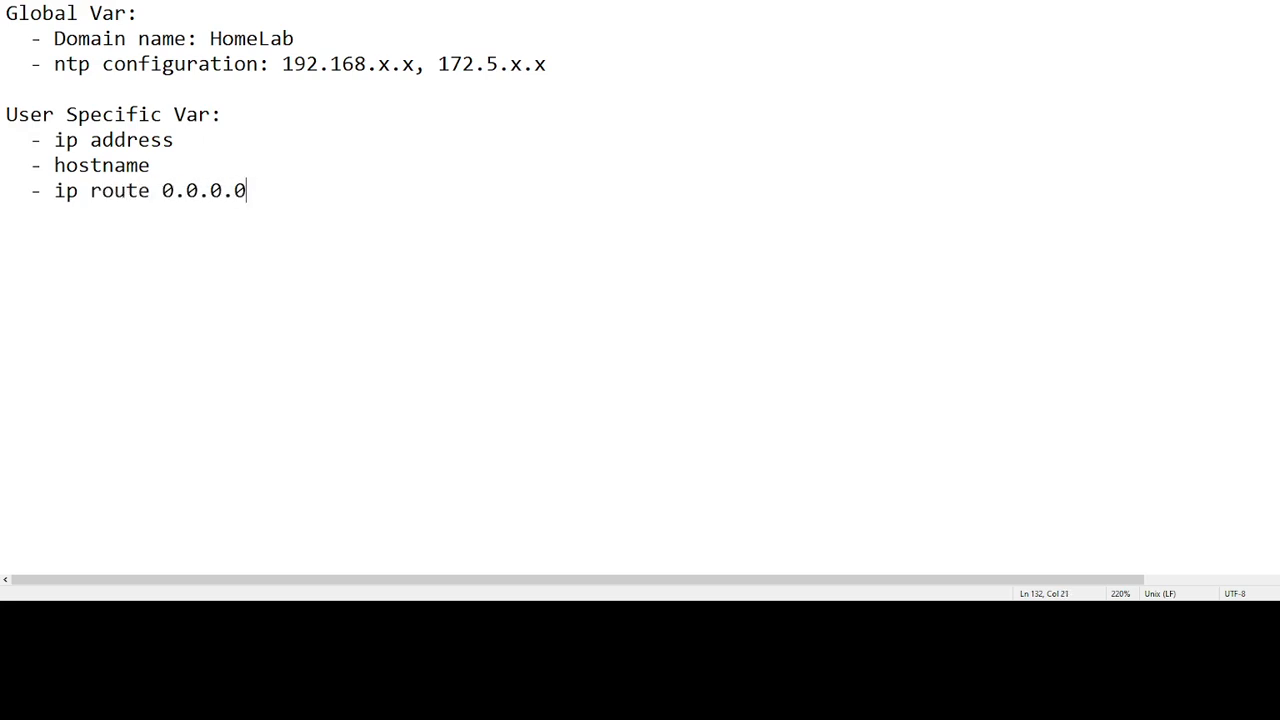
{"action": "type", "text": " 0.0.0.0 next"}
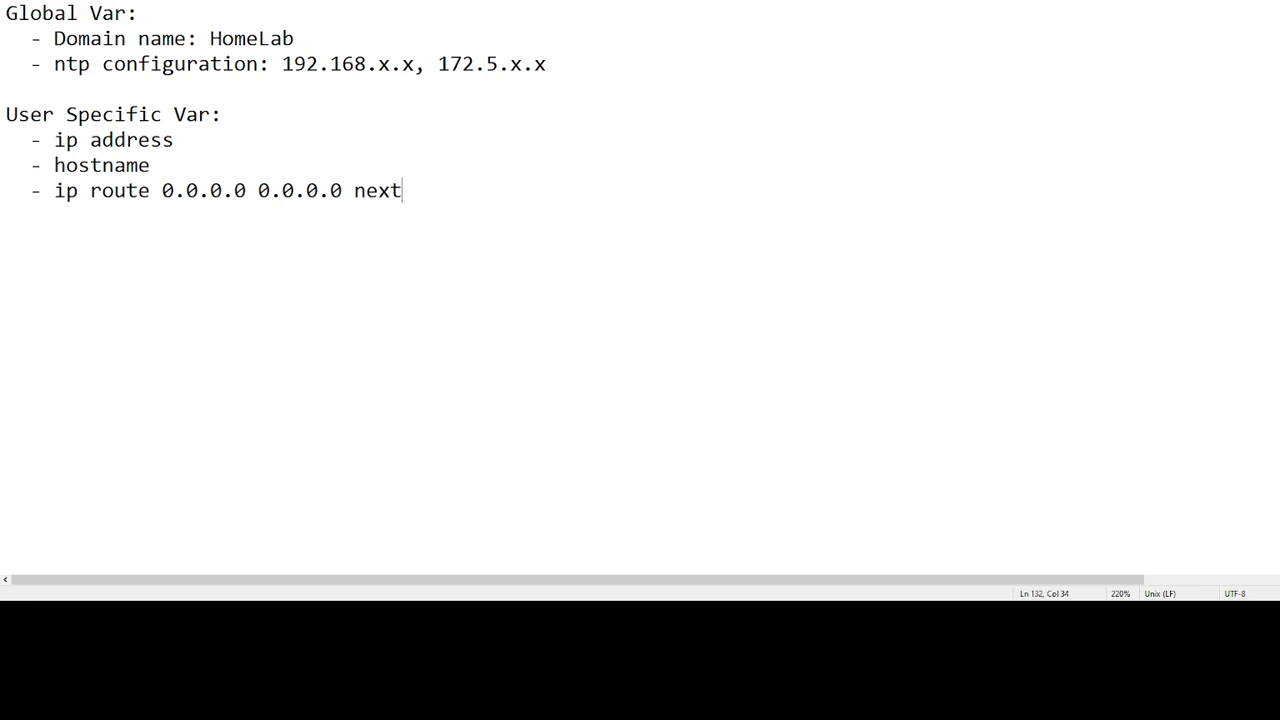
{"action": "type", "text": "_hop"}
{"action": "key", "text": "Left"}
{"action": "key", "text": "Left"}
{"action": "key", "text": "Left"}
{"action": "key", "text": "Left"}
{"action": "key", "text": "Left"}
{"action": "key", "text": "Left"}
{"action": "key", "text": "Left"}
{"action": "key", "text": "Left"}
{"action": "key", "text": "Left"}
{"action": "key", "text": "Right"}
{"action": "type", "text": "()"}
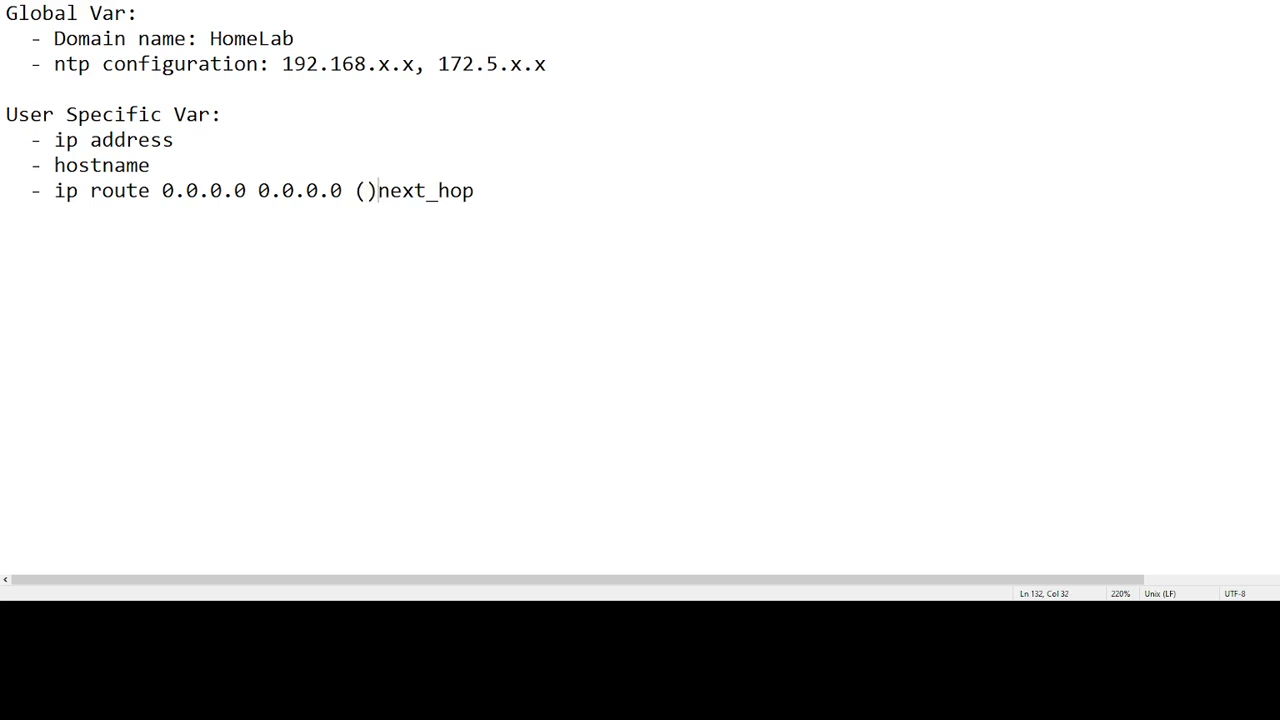
{"action": "key", "text": "BackSpace"}
{"action": "key", "text": "Right"}
{"action": "key", "text": "Right"}
{"action": "key", "text": "Right"}
{"action": "key", "text": "Right"}
{"action": "key", "text": "Right"}
{"action": "key", "text": "Right"}
{"action": "key", "text": "Right"}
{"action": "key", "text": "Right"}
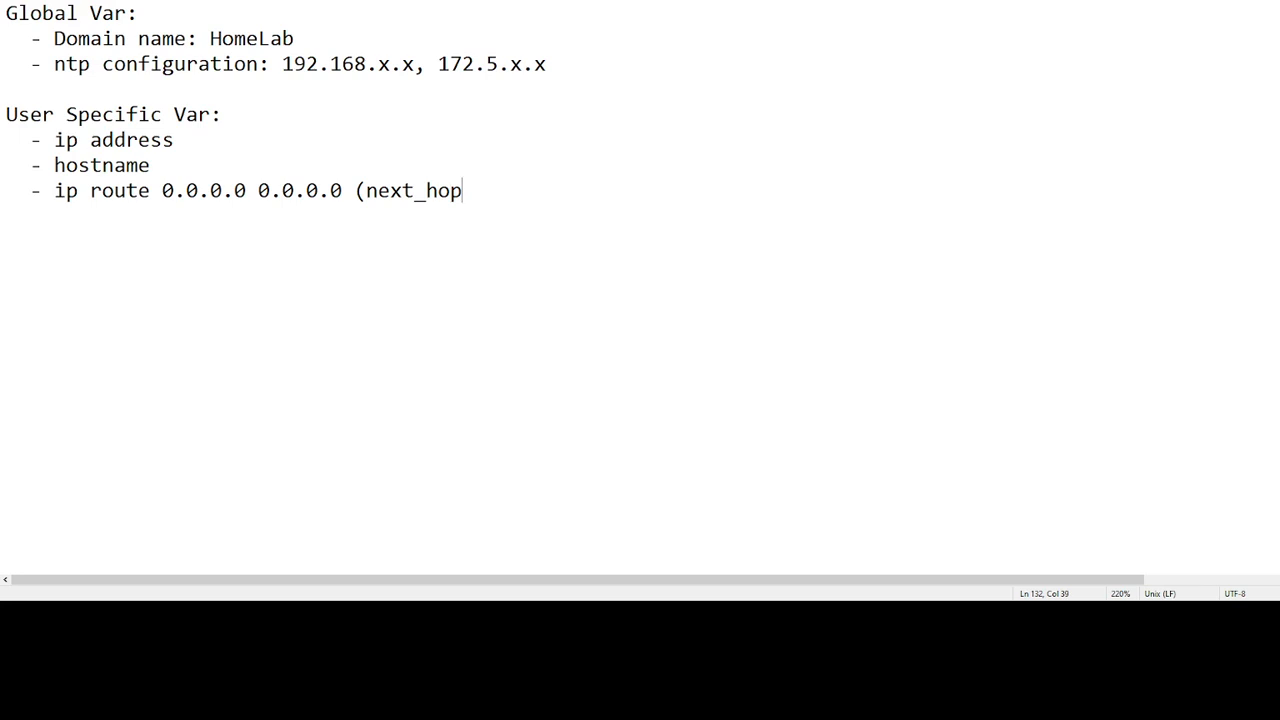
{"action": "type", "text": "_"}
{"action": "key", "text": "BackSpace"}
{"action": "type", "text": ")"}
{"action": "key", "text": "Left"}
{"action": "key", "text": "Left"}
{"action": "key", "text": "Left"}
{"action": "key", "text": "Left"}
{"action": "key", "text": "Left"}
{"action": "key", "text": "Left"}
{"action": "key", "text": "Left"}
{"action": "key", "text": "Left"}
{"action": "key", "text": "Left"}
{"action": "type", "text": "User_Speci"}
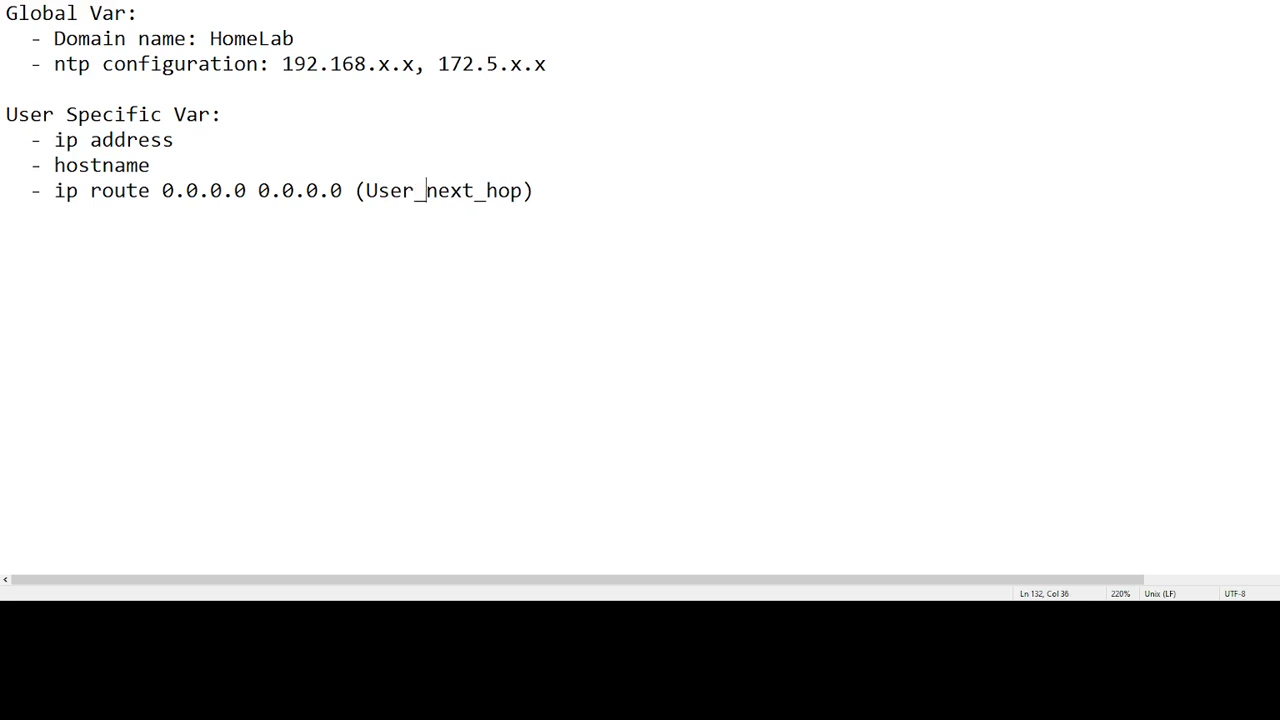
{"action": "type", "text": "fic:"}
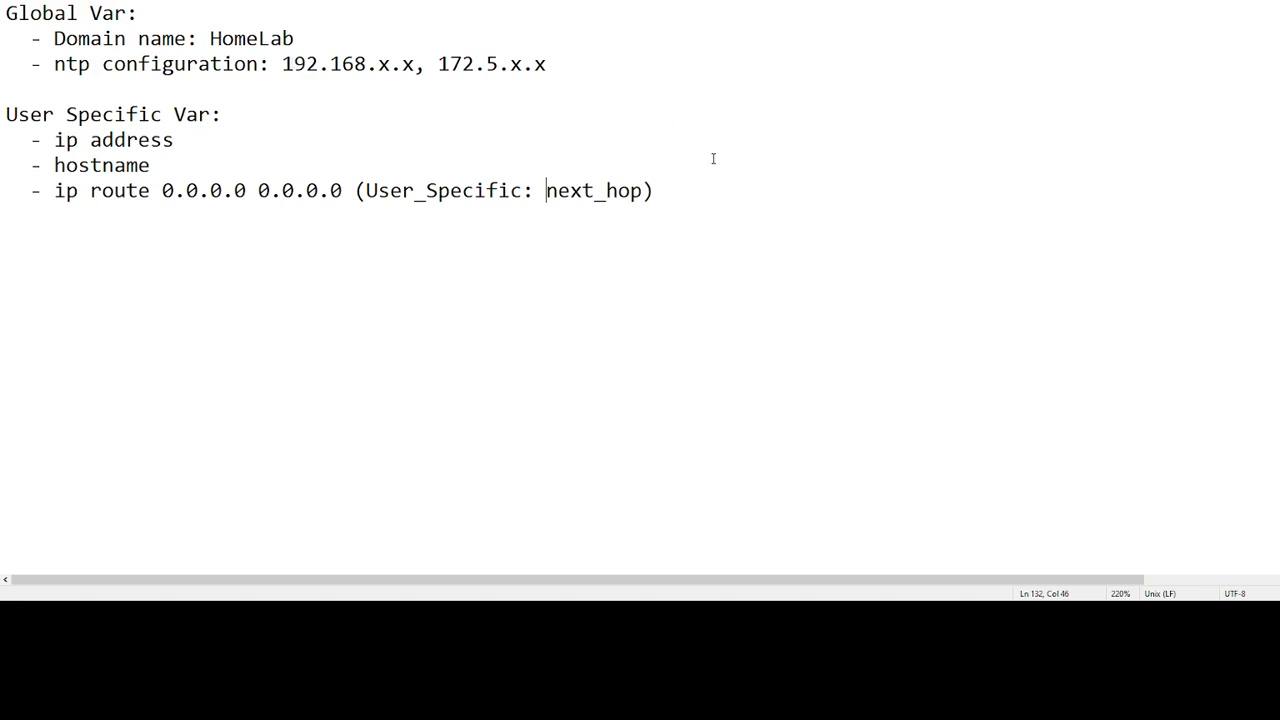
Add a 'Naming Convention' heading below the ip route entry
{"action": "left_click", "coordinate": [683, 188]}
{"action": "key", "text": "Return"}
{"action": "key", "text": "Return"}
{"action": "type", "text": "M"}
{"action": "key", "text": "BackSpace"}
{"action": "type", "text": "Naming Convention"}
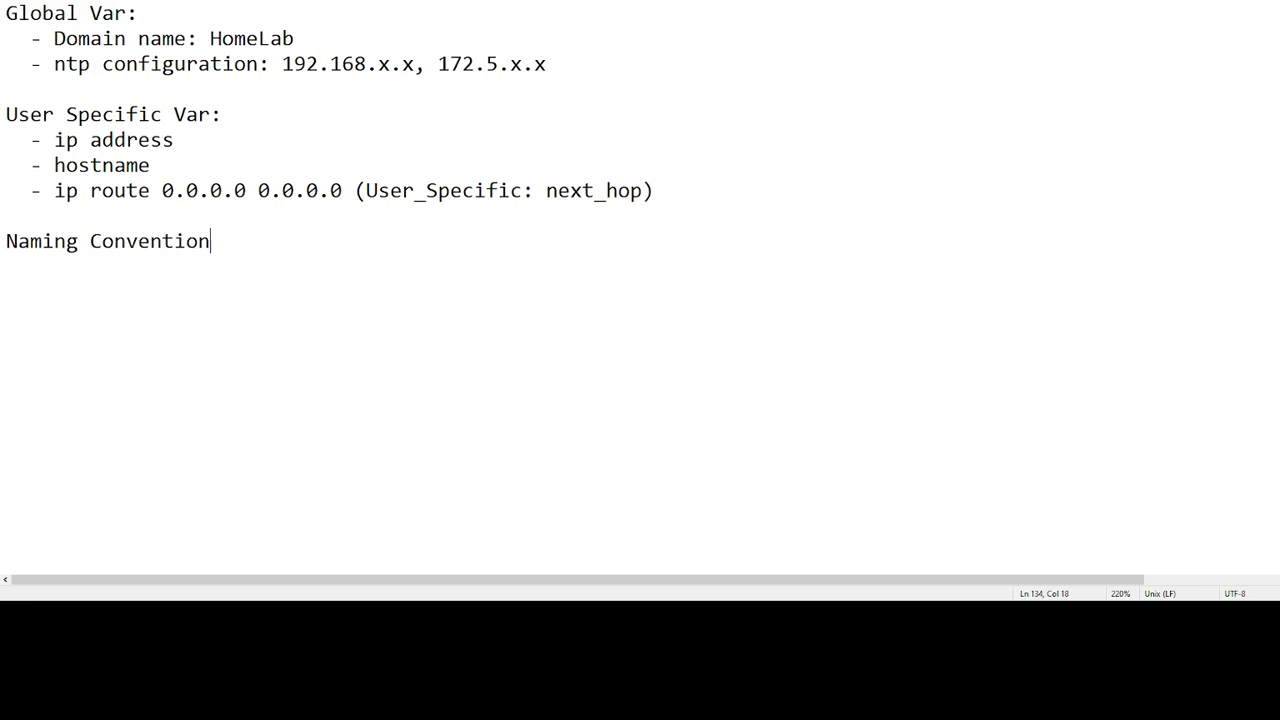
Append ' - Within Device Template' to the Naming Convention line, then delete that whole line
{"action": "type", "text": "- Within Device T"}
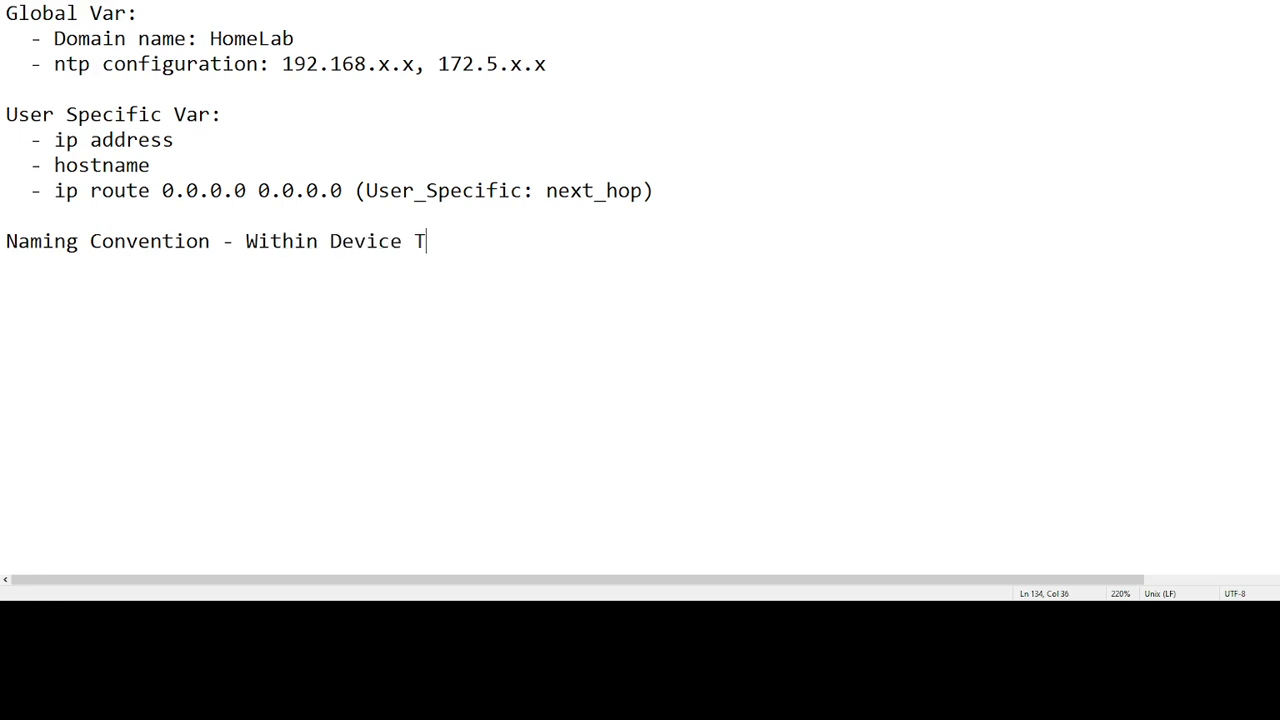
{"action": "type", "text": "emplate"}
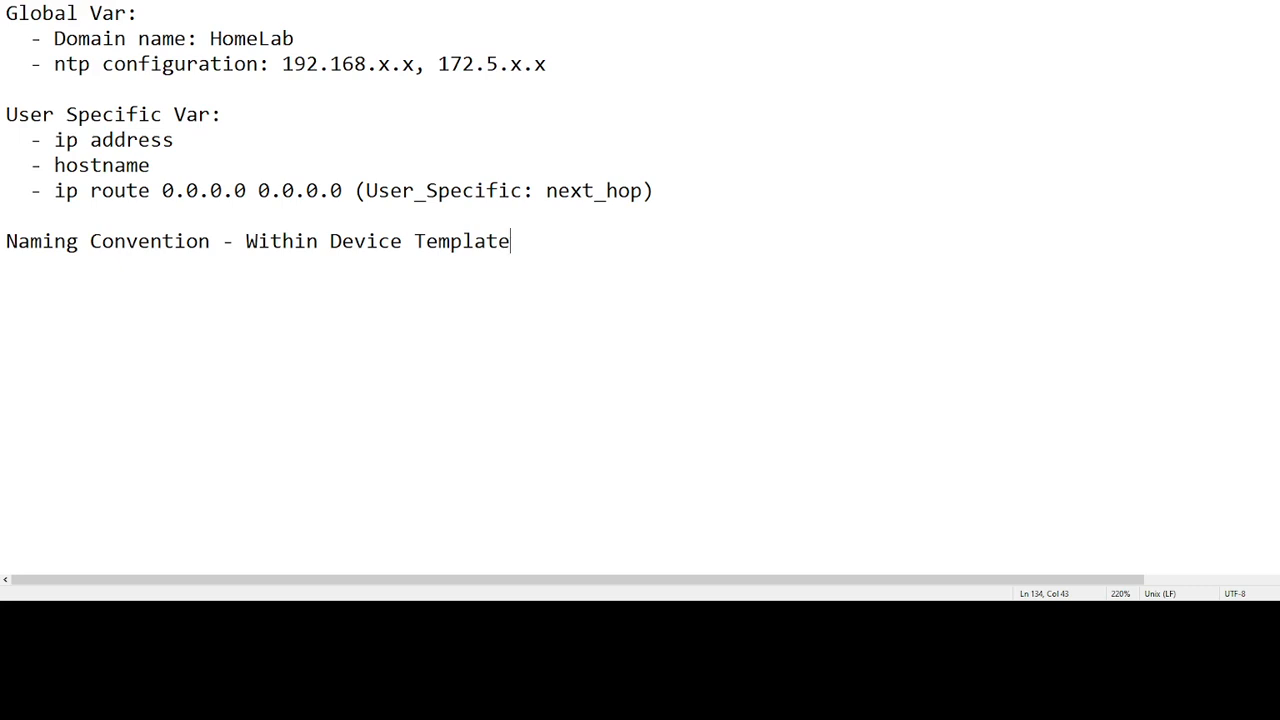
{"action": "left_click_drag", "start_coordinate": [514, 244], "coordinate": [3, 232]}
{"action": "key", "text": "BackSpace"}
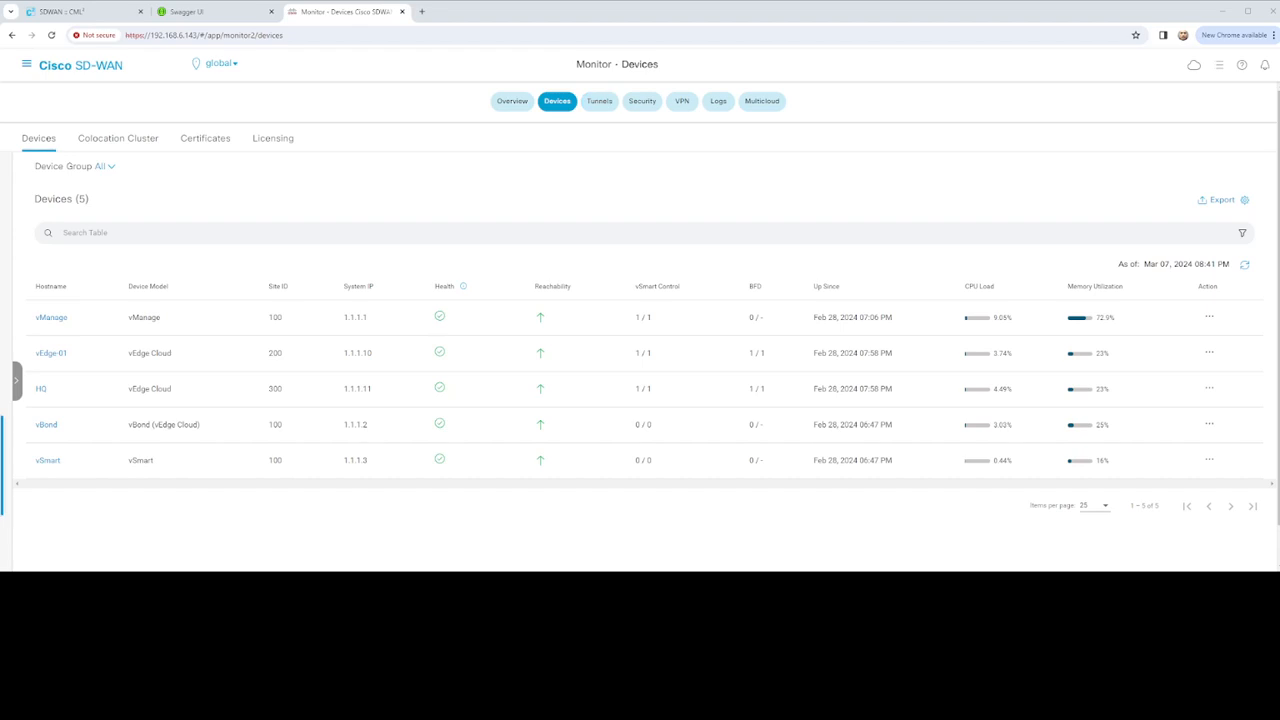
Go to Configuration > Templates from the main navigation menu
{"action": "left_click", "coordinate": [27, 64]}
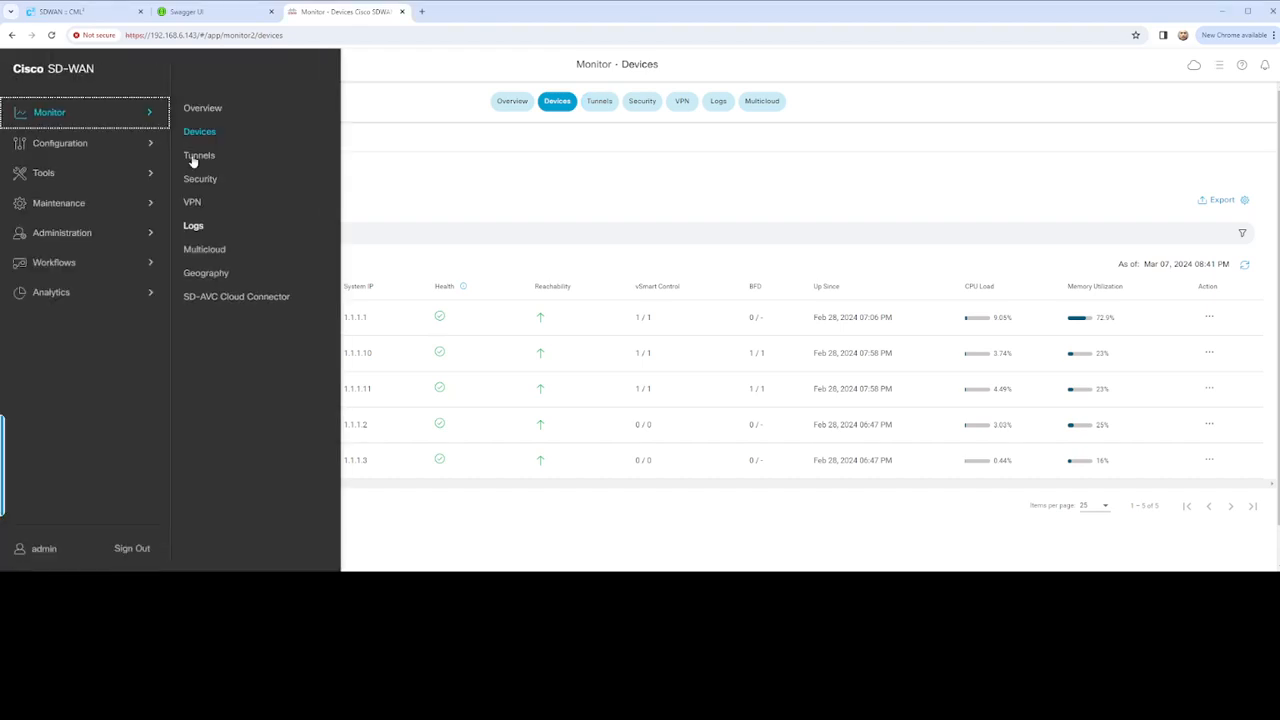
{"action": "left_click", "coordinate": [98, 145]}
{"action": "left_click", "coordinate": [213, 208]}
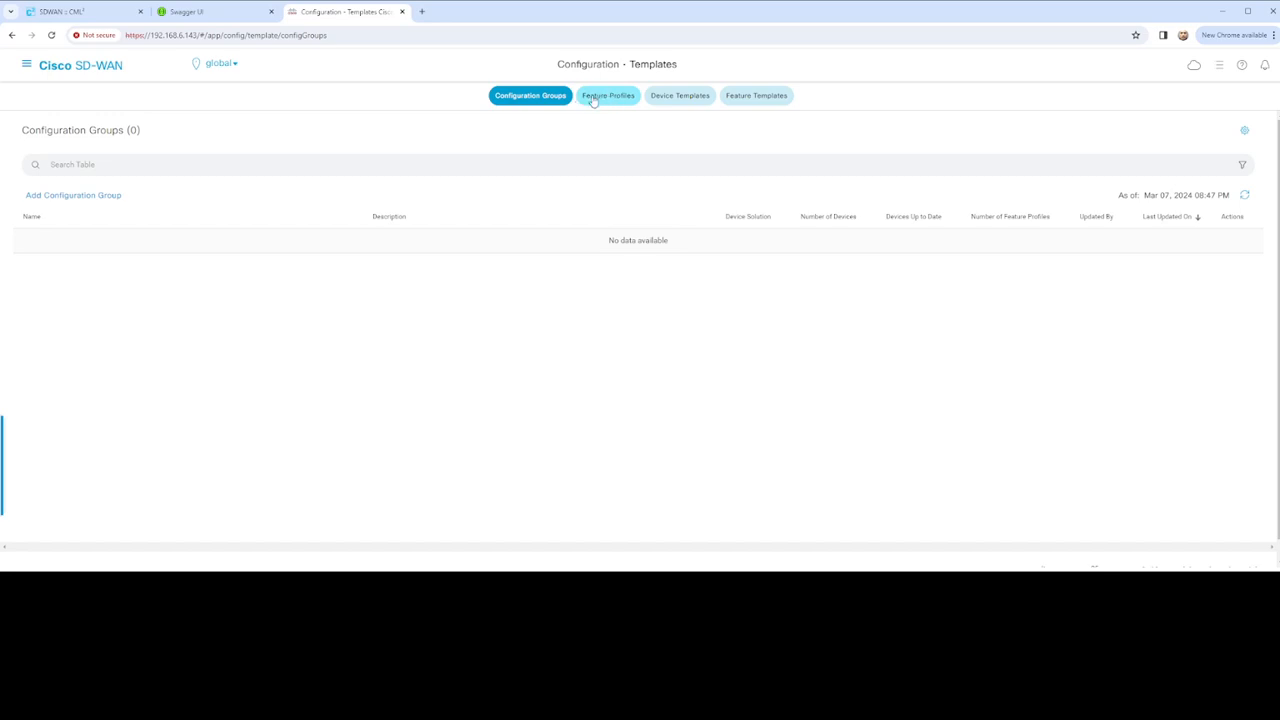
Switch to the Feature Templates tab, which shows zero templates
{"action": "left_click", "coordinate": [763, 93]}
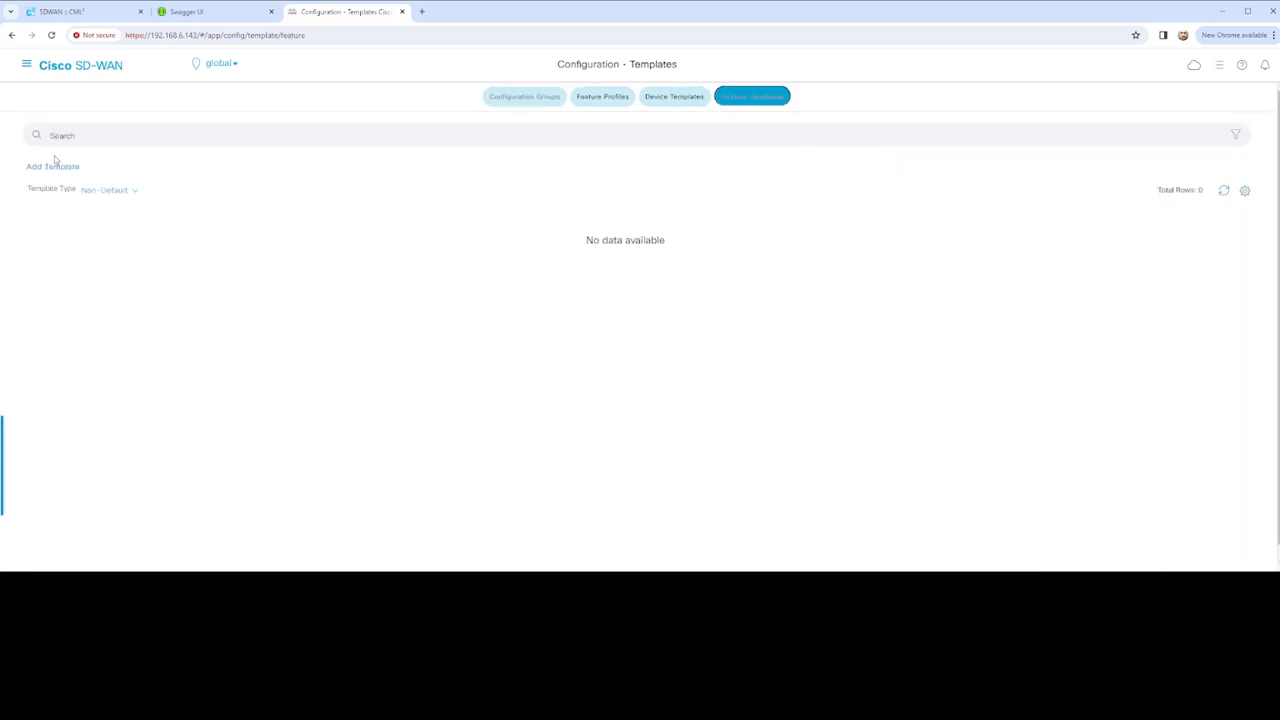
Start a new feature template with Add Template and browse the device model list
{"action": "left_click", "coordinate": [62, 167]}
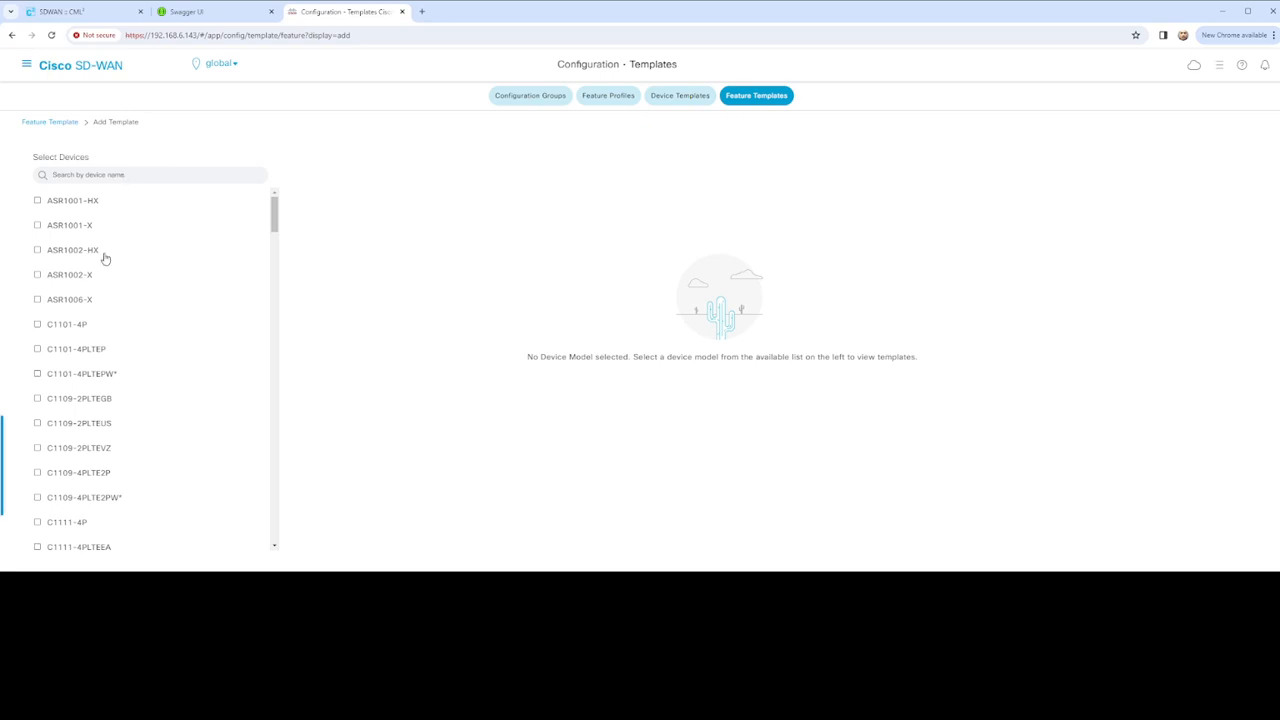
{"action": "scroll", "coordinate": [78, 330], "scroll_direction": "down", "scroll_amount": 5}
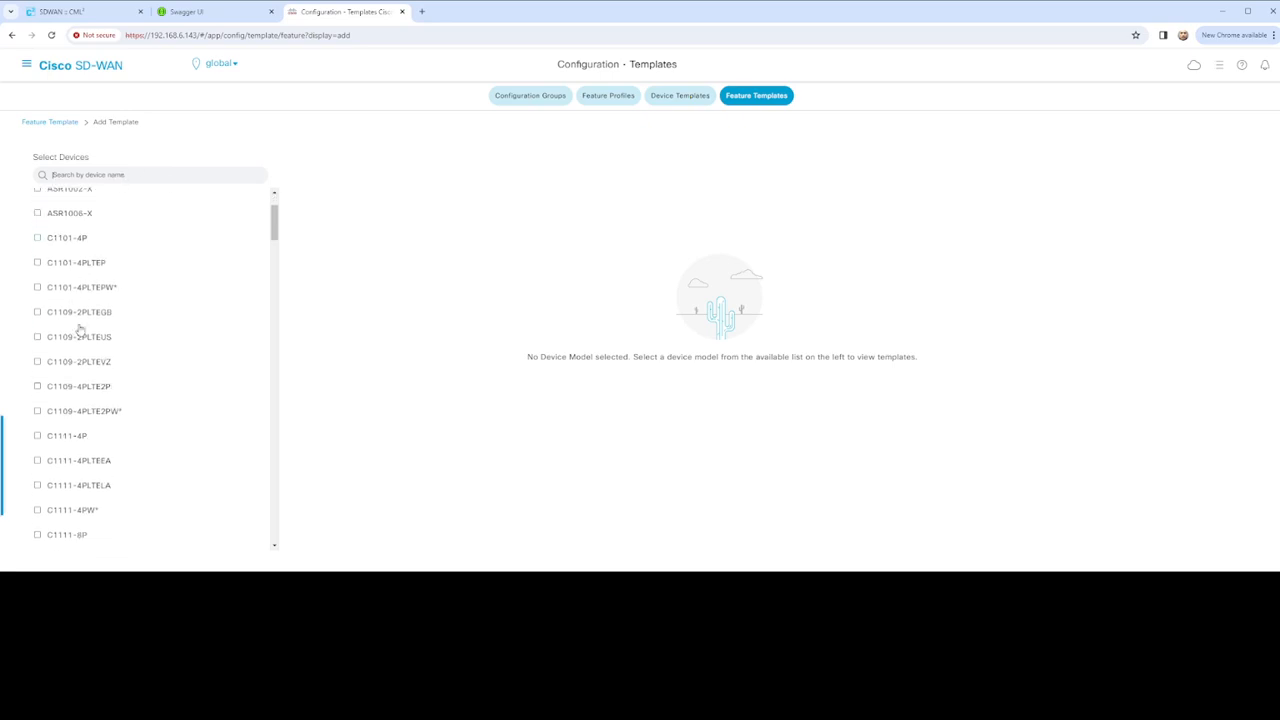
{"action": "scroll", "coordinate": [100, 323], "scroll_direction": "down", "scroll_amount": 2}
{"action": "scroll", "coordinate": [106, 314], "scroll_direction": "down", "scroll_amount": 10}
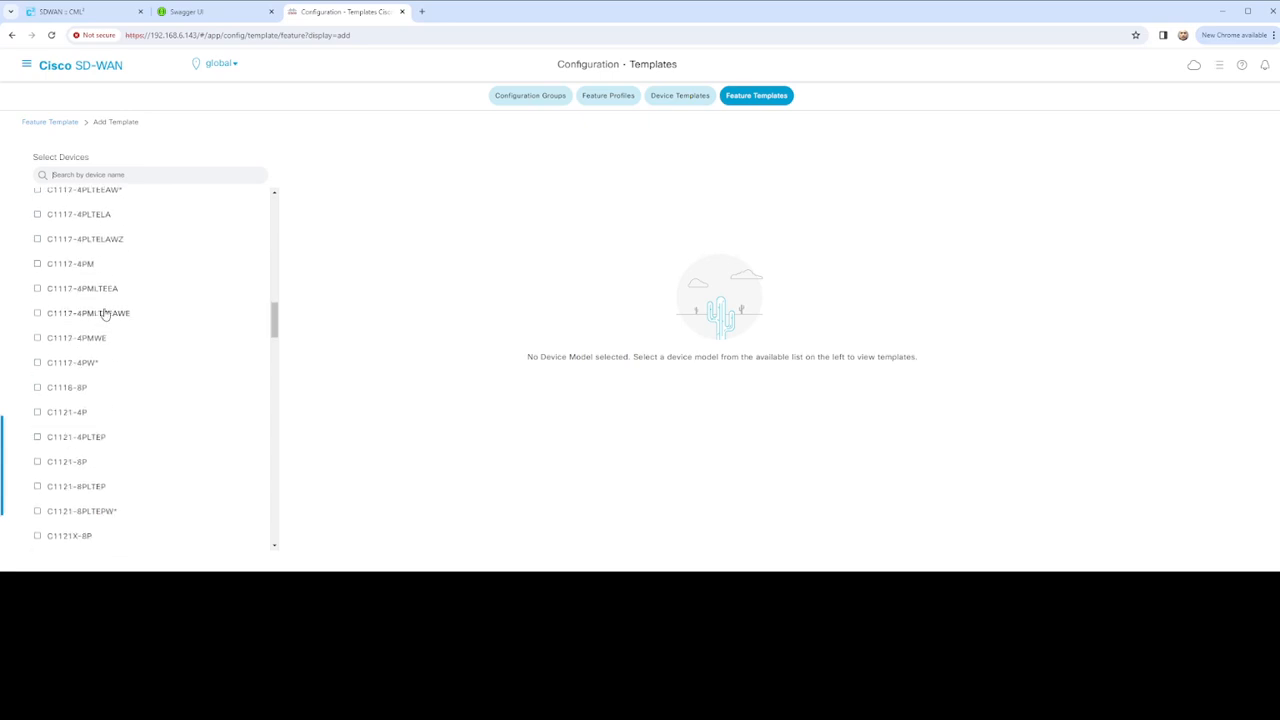
{"action": "left_click_drag", "start_coordinate": [274, 371], "coordinate": [210, 194]}
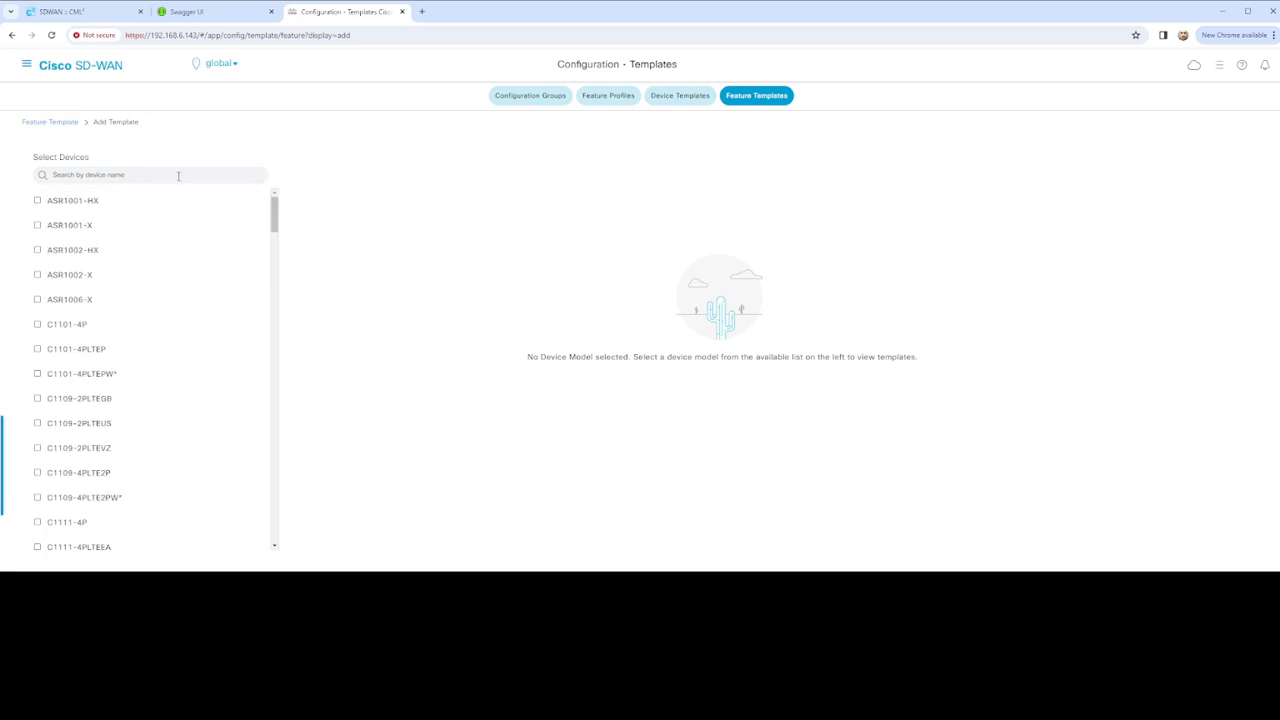
Filter models by 'vedg', select vEdge Cloud, and choose the AAA template type
{"action": "left_click", "coordinate": [178, 175]}
{"action": "type", "text": "vedge"}
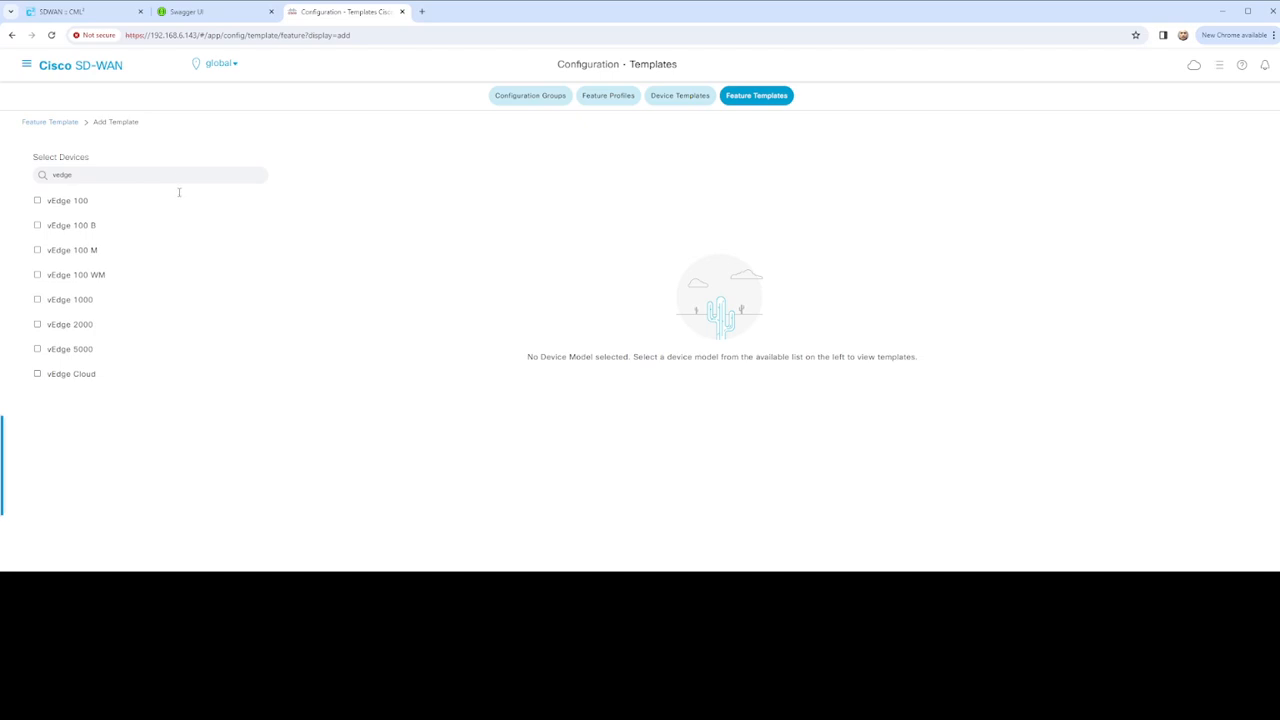
{"action": "left_click", "coordinate": [39, 375]}
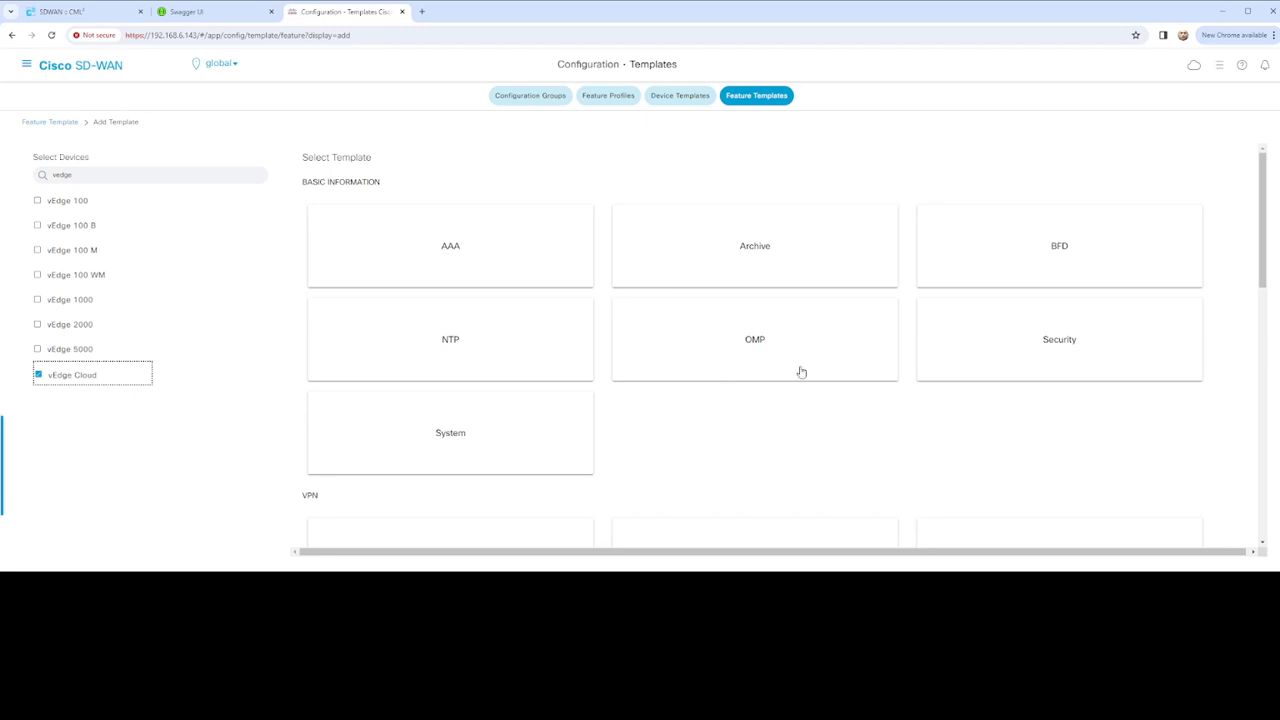
{"action": "scroll", "coordinate": [641, 397], "scroll_direction": "down", "scroll_amount": 5}
{"action": "scroll", "coordinate": [660, 402], "scroll_direction": "up", "scroll_amount": 5}
{"action": "left_click", "coordinate": [502, 244]}
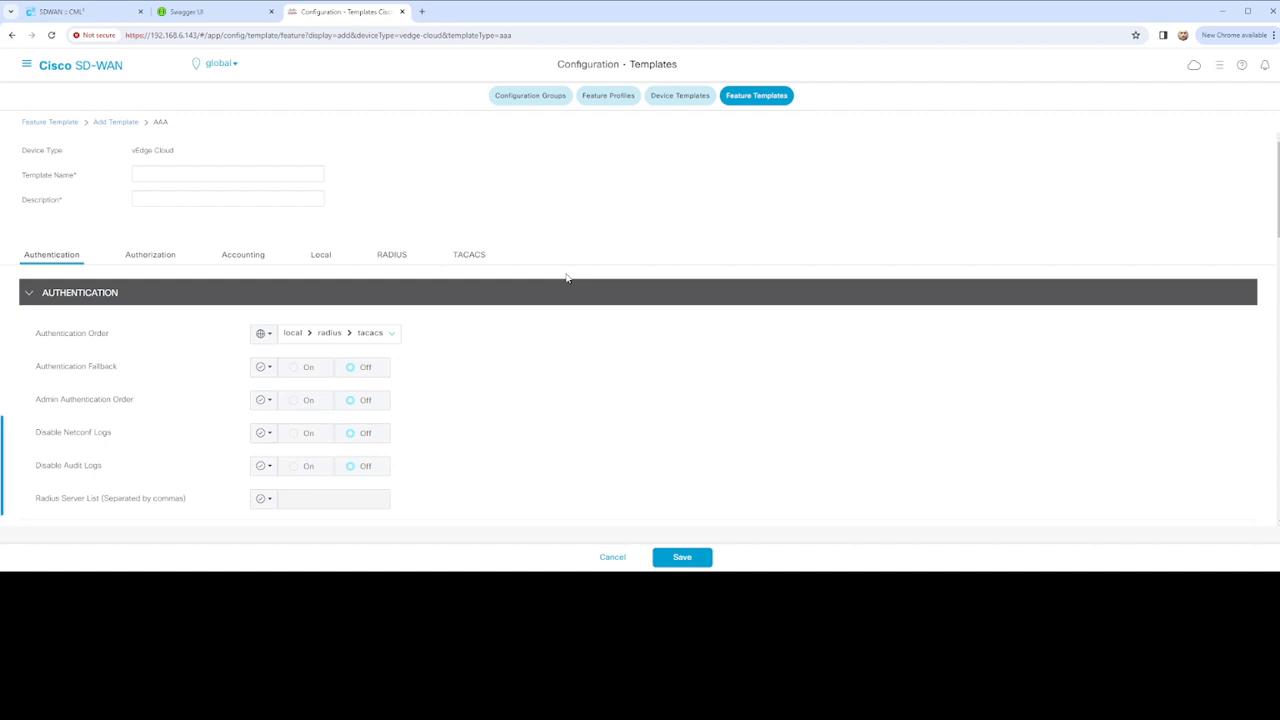
Enter vEdge_AAA_Configuration as Template Name and paste the same text into Description
{"action": "left_click", "coordinate": [273, 170]}
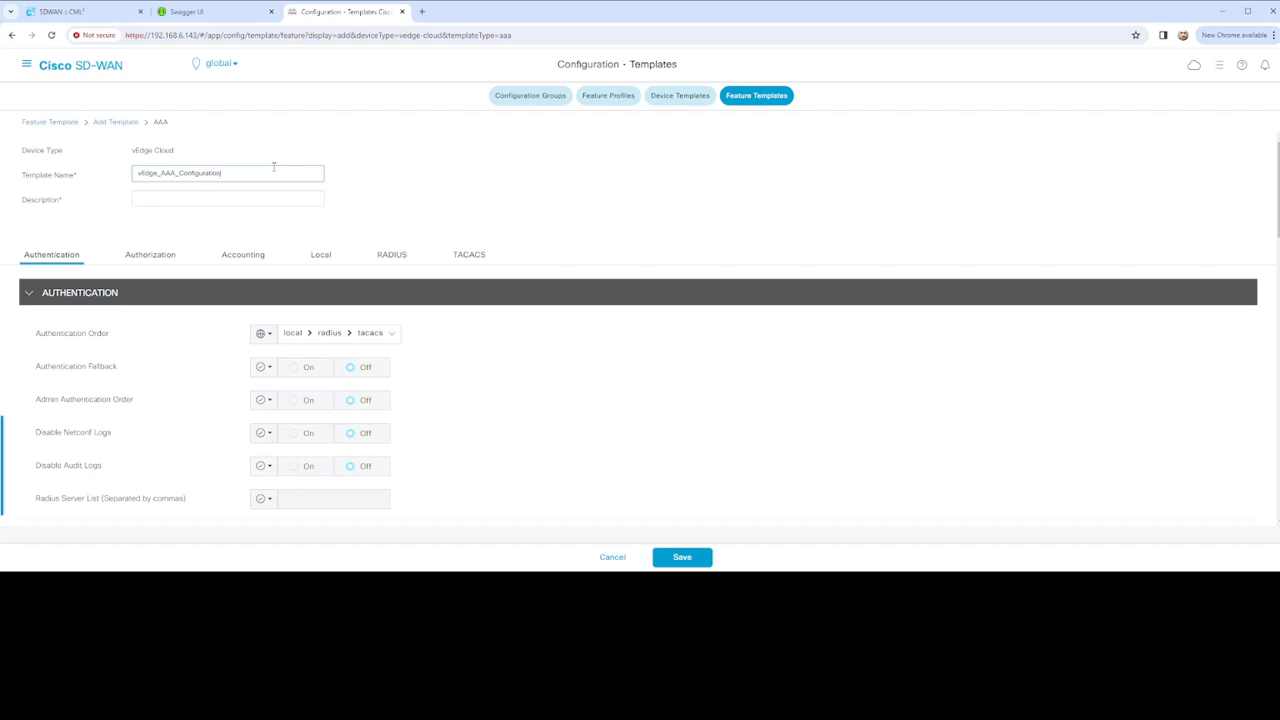
{"action": "double_click", "coordinate": [241, 177]}
{"action": "key", "text": "ctrl+c"}
{"action": "left_click", "coordinate": [168, 199]}
{"action": "key", "text": "ctrl+v"}
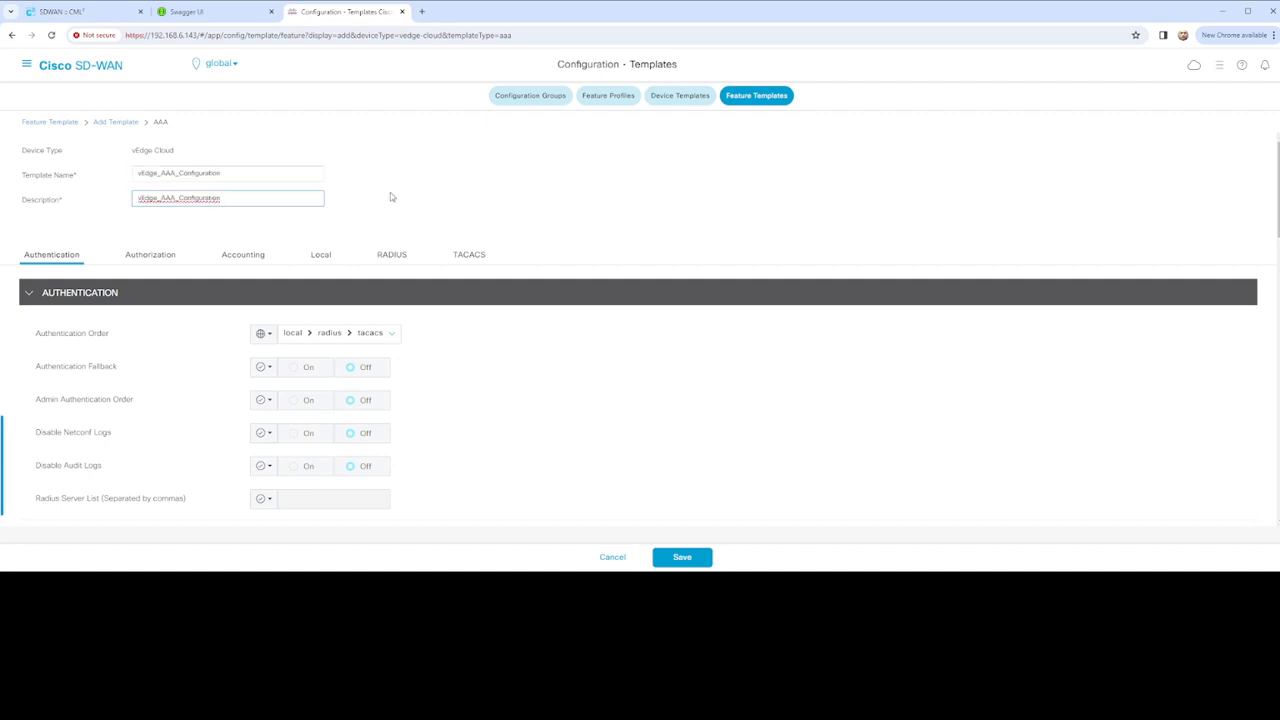
{"action": "scroll", "coordinate": [240, 290], "scroll_direction": "down", "scroll_amount": 1}
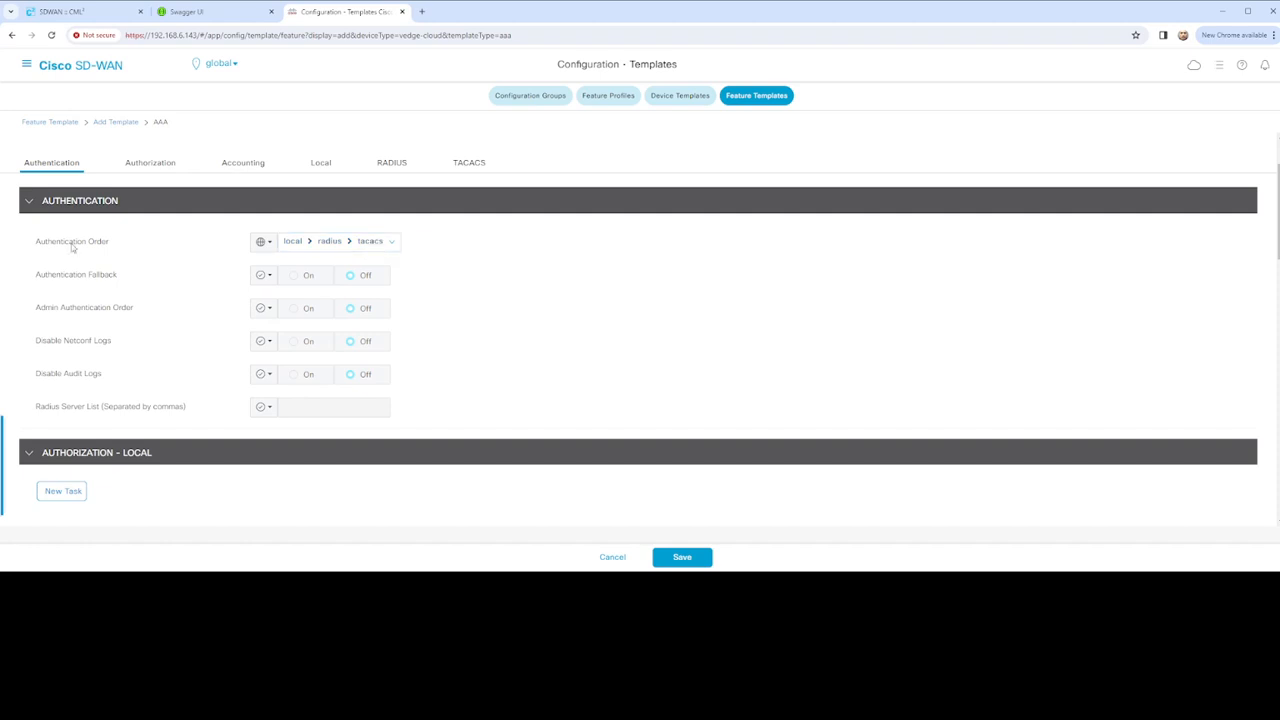
Set Authentication Order to tacacs then local, removing radius
{"action": "left_click", "coordinate": [313, 245]}
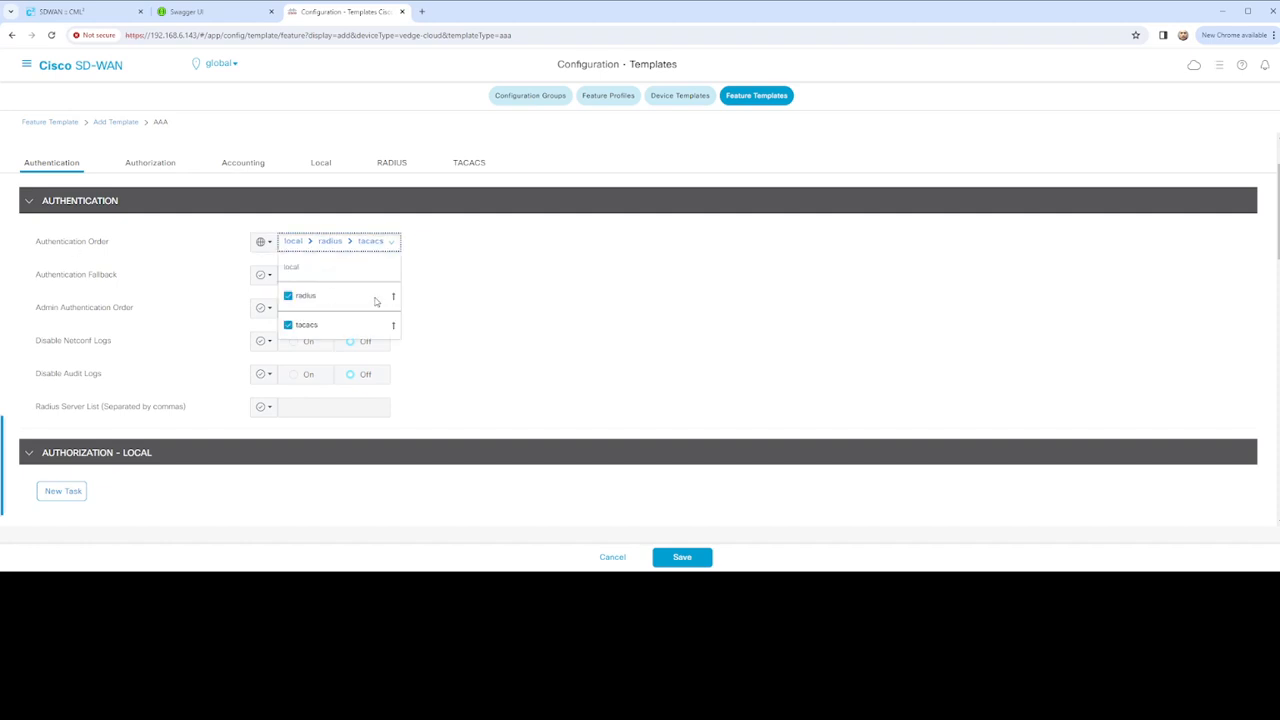
{"action": "left_click", "coordinate": [289, 297]}
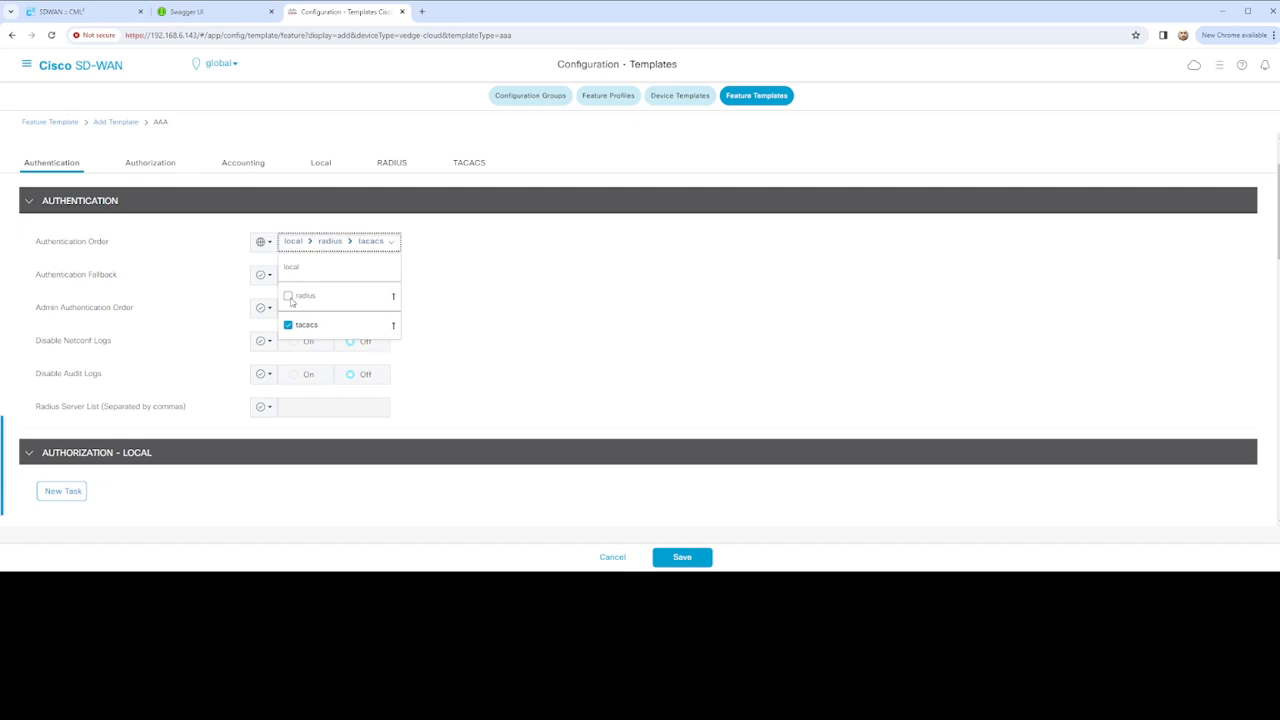
{"action": "left_click", "coordinate": [393, 328]}
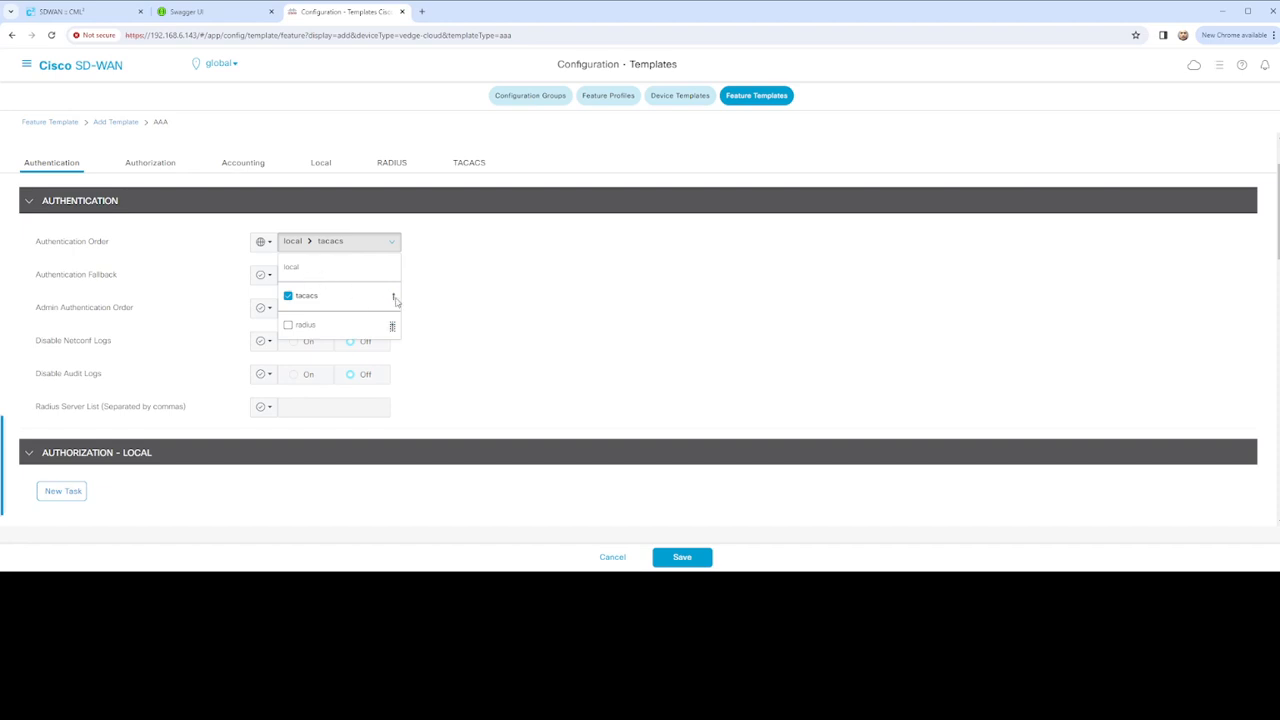
{"action": "left_click", "coordinate": [394, 299]}
{"action": "left_click", "coordinate": [435, 301]}
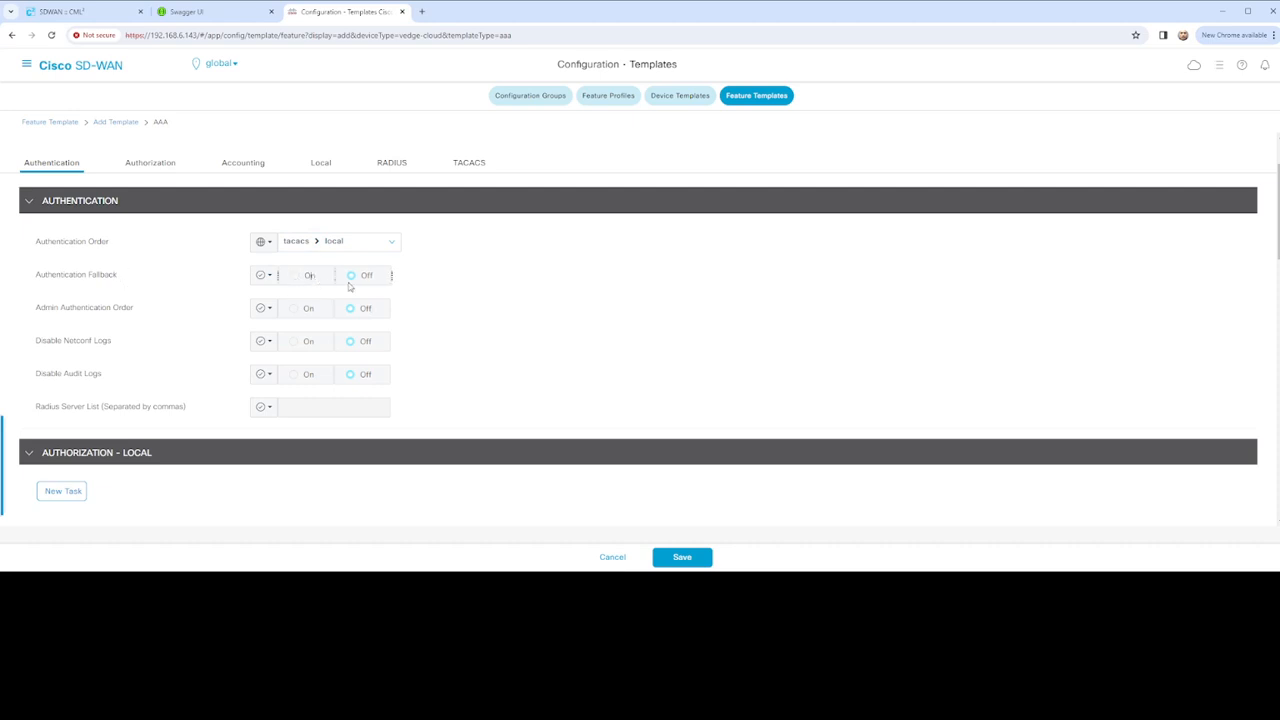
Set Authentication Fallback to Global scope and turn it On
{"action": "left_click", "coordinate": [268, 275]}
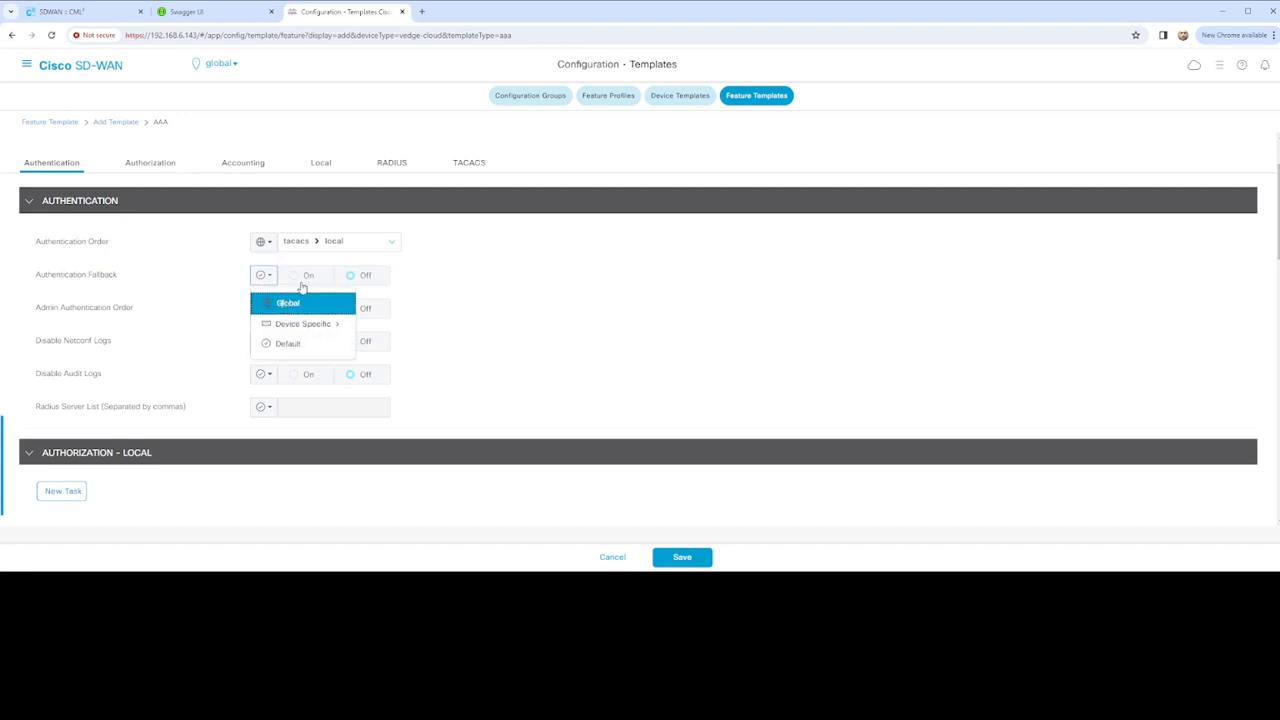
{"action": "left_click", "coordinate": [285, 298]}
{"action": "left_click", "coordinate": [305, 276]}
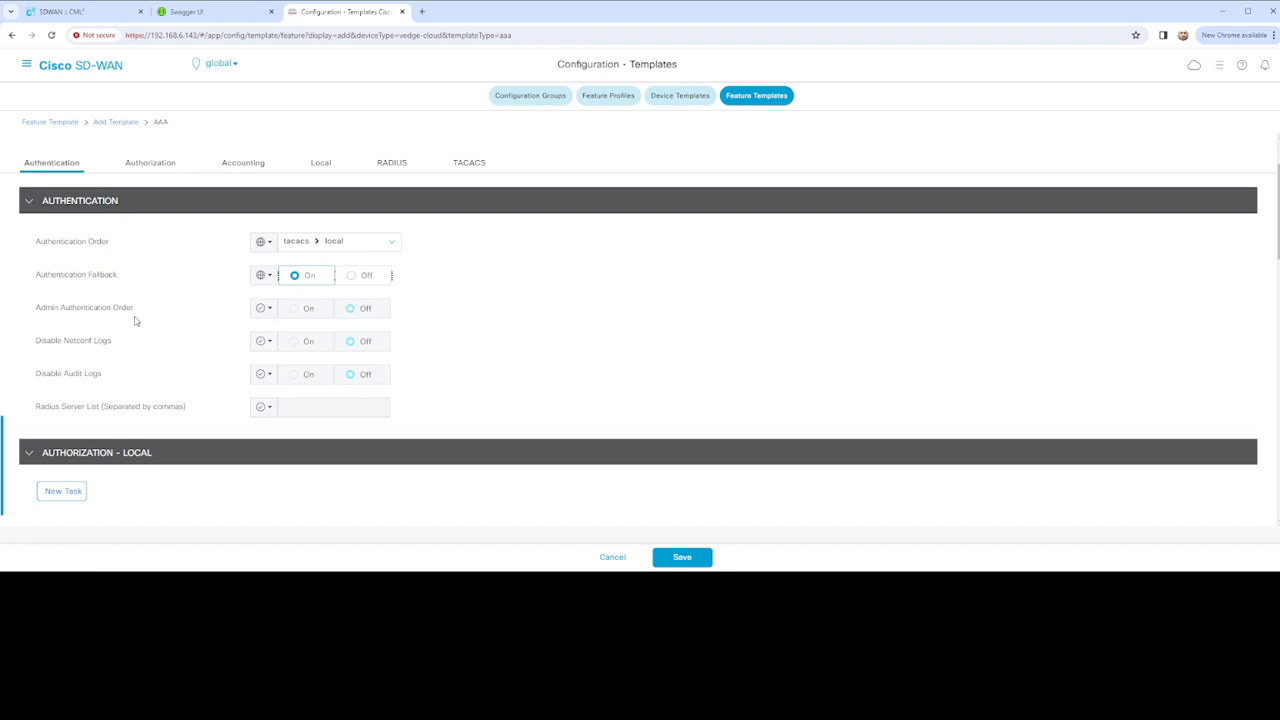
Add a local authorization task named vEdge_Local_Authorization and bring up its Add Oper dialog
{"action": "scroll", "coordinate": [136, 318], "scroll_direction": "down", "scroll_amount": 1}
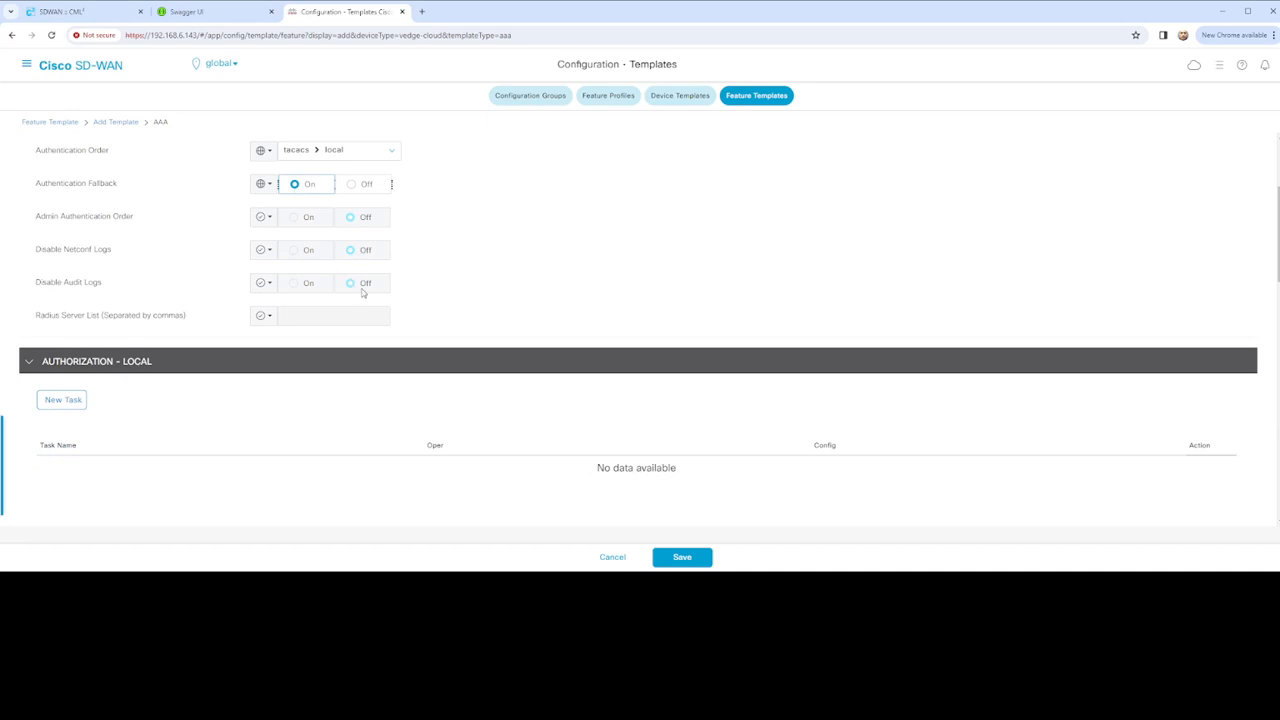
{"action": "scroll", "coordinate": [245, 337], "scroll_direction": "down", "scroll_amount": 2}
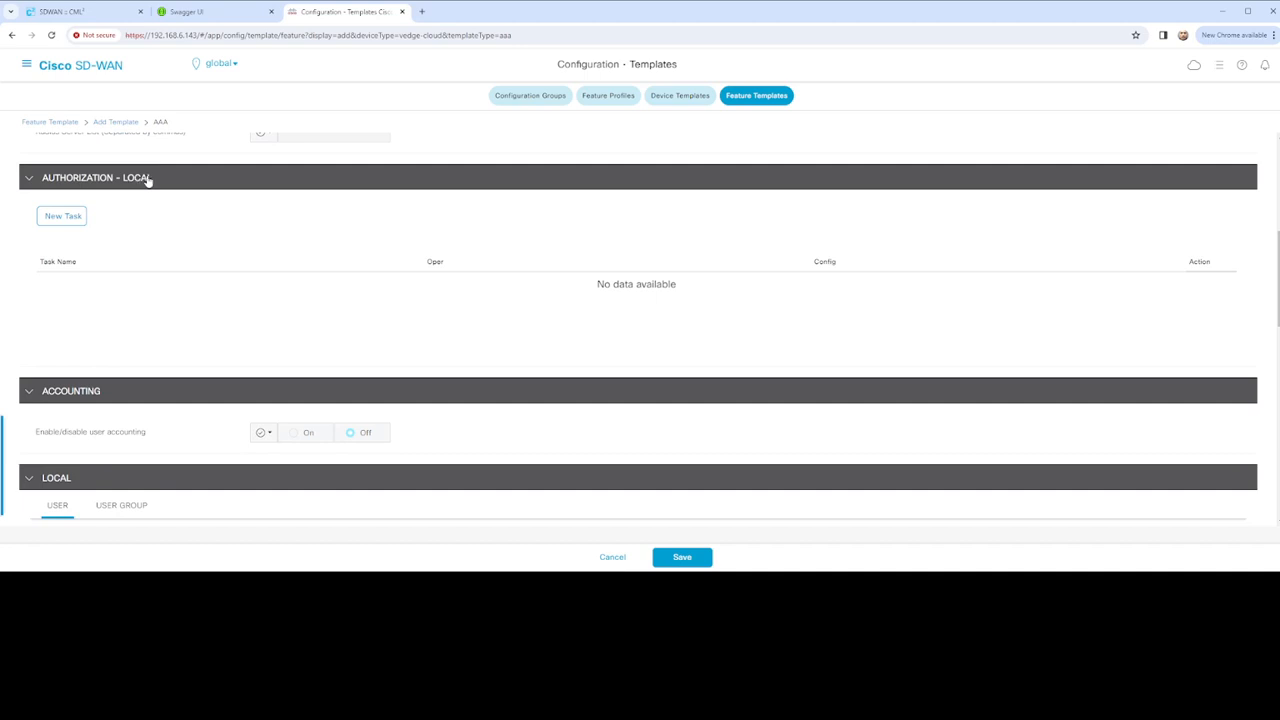
{"action": "left_click", "coordinate": [74, 222]}
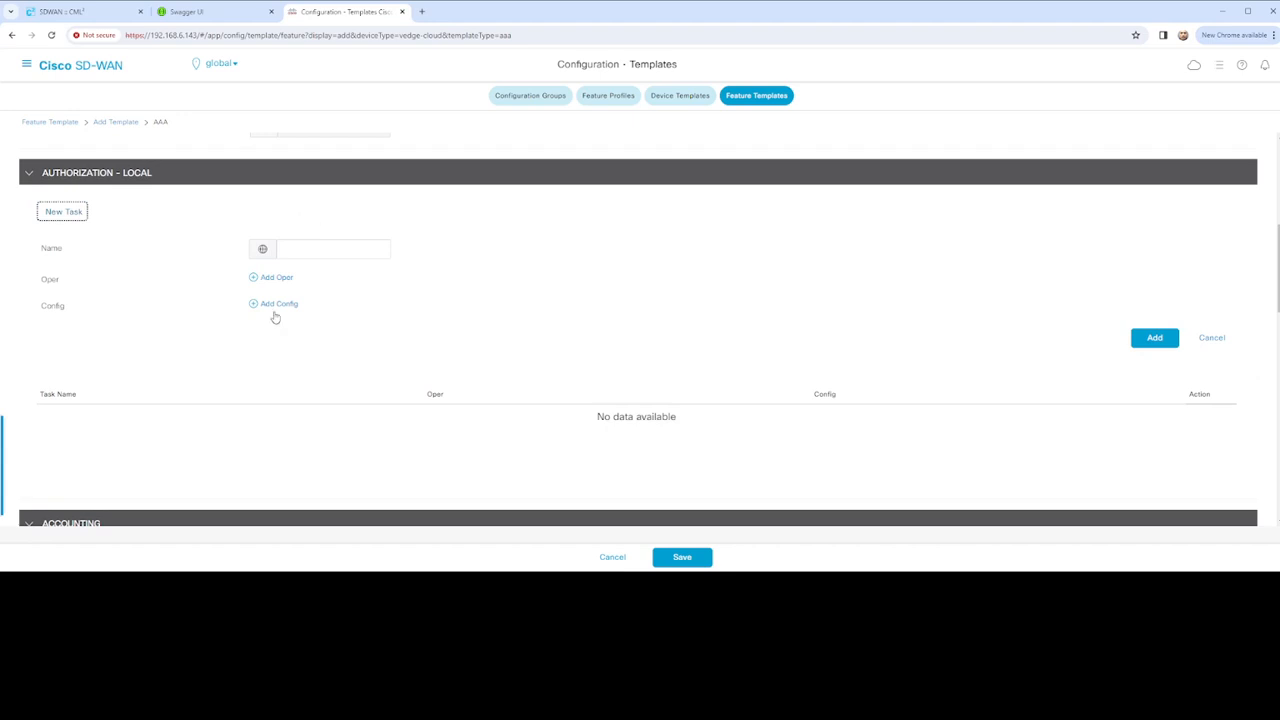
{"action": "left_click", "coordinate": [317, 252]}
{"action": "type", "text": "_Authoriz"}
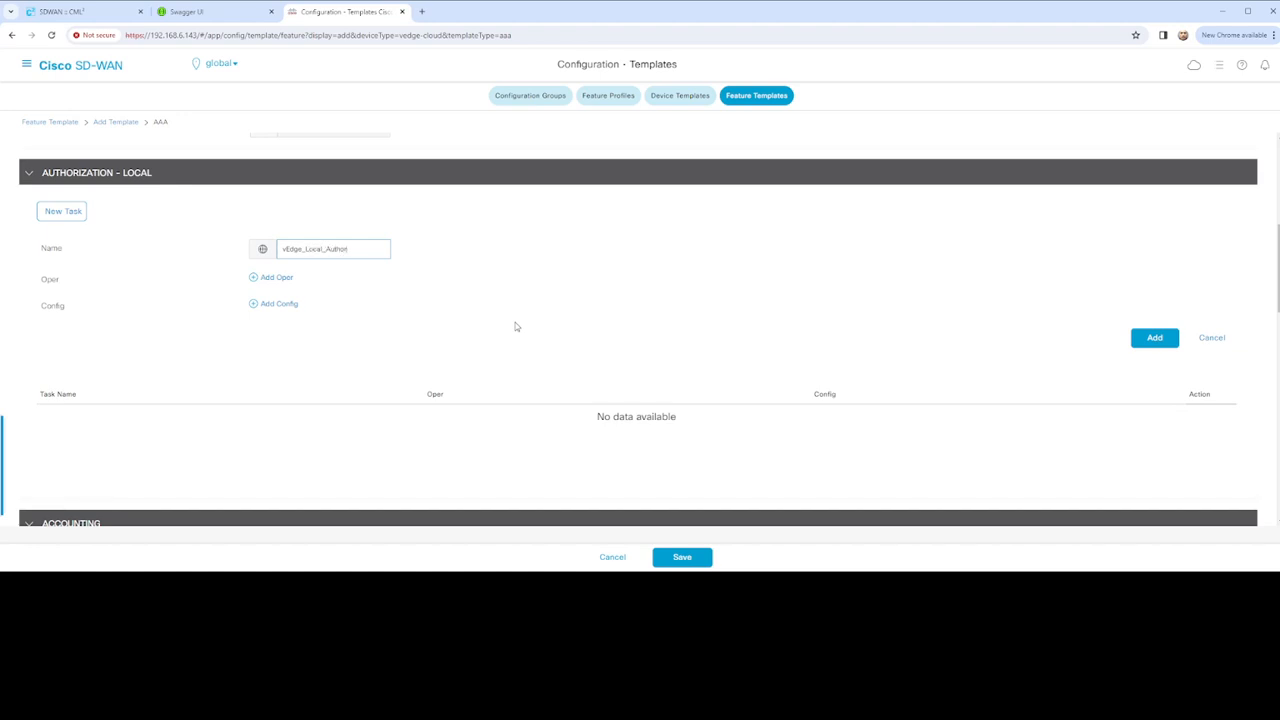
{"action": "type", "text": "ation"}
{"action": "left_click", "coordinate": [280, 283]}
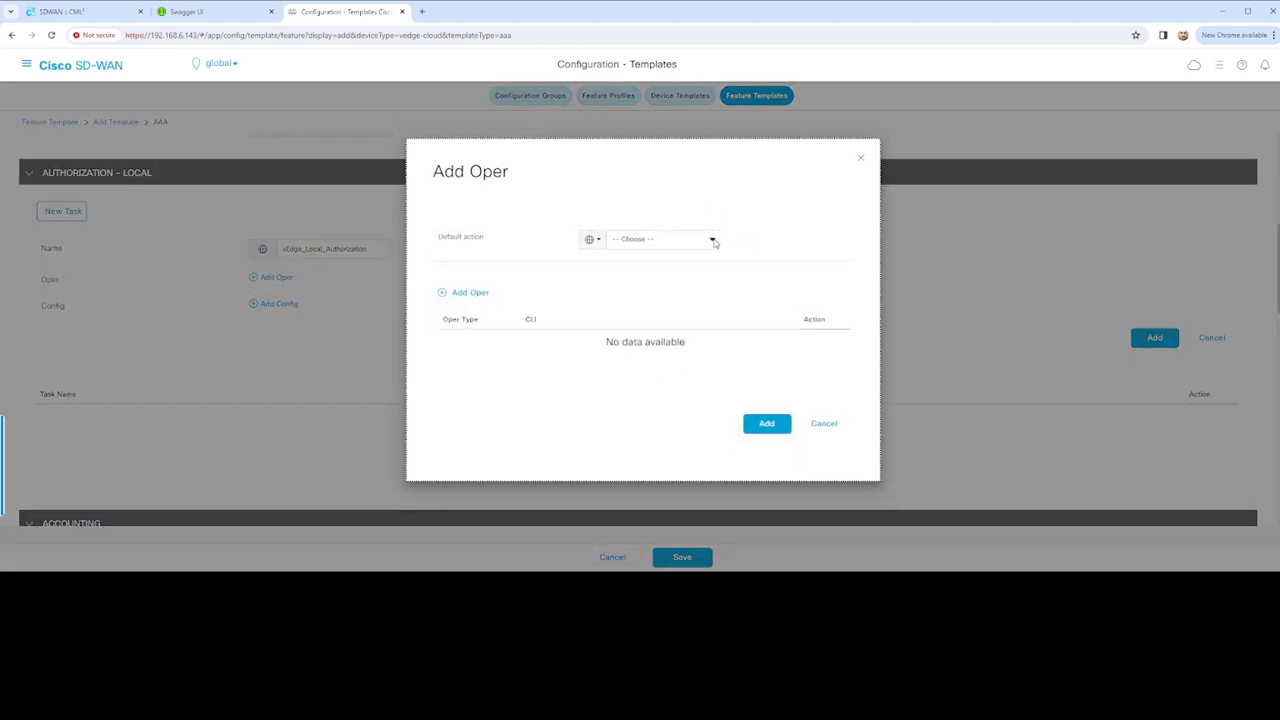
Set the oper default action to accept and add an accept rule for 'show omp routes'
{"action": "left_click", "coordinate": [714, 241]}
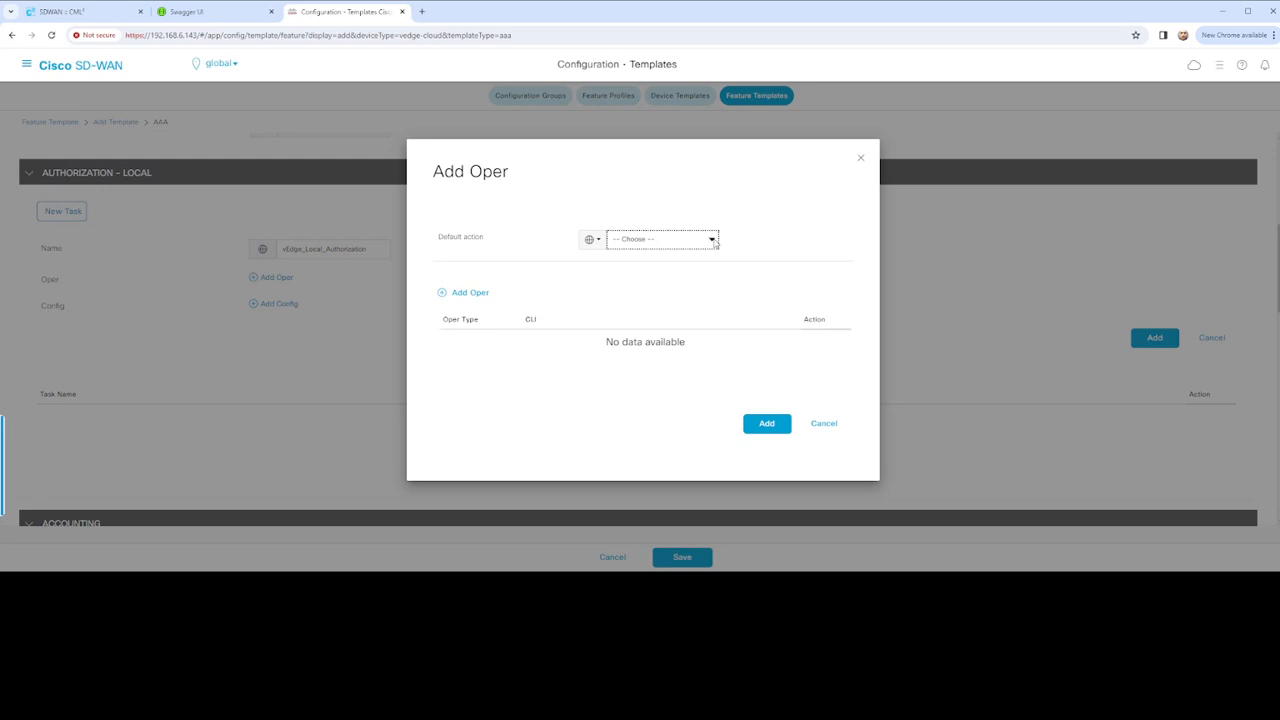
{"action": "left_click", "coordinate": [643, 269]}
{"action": "left_click", "coordinate": [764, 424]}
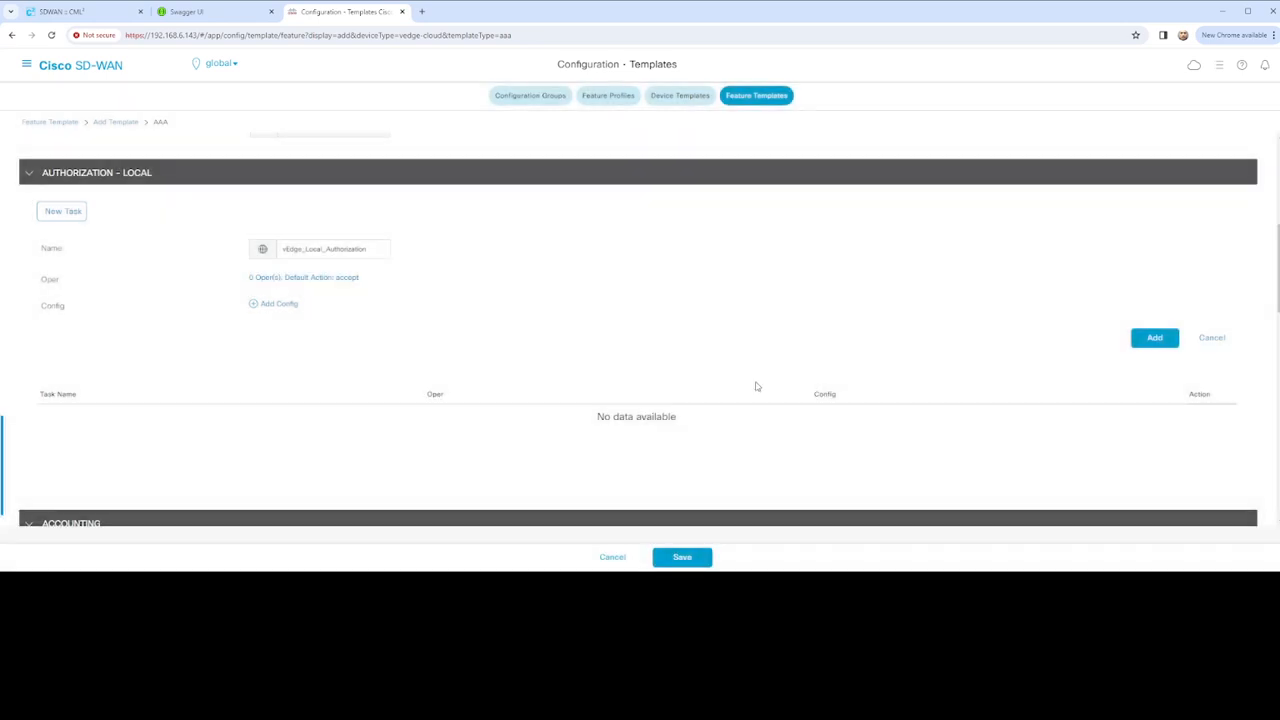
{"action": "left_click", "coordinate": [297, 280]}
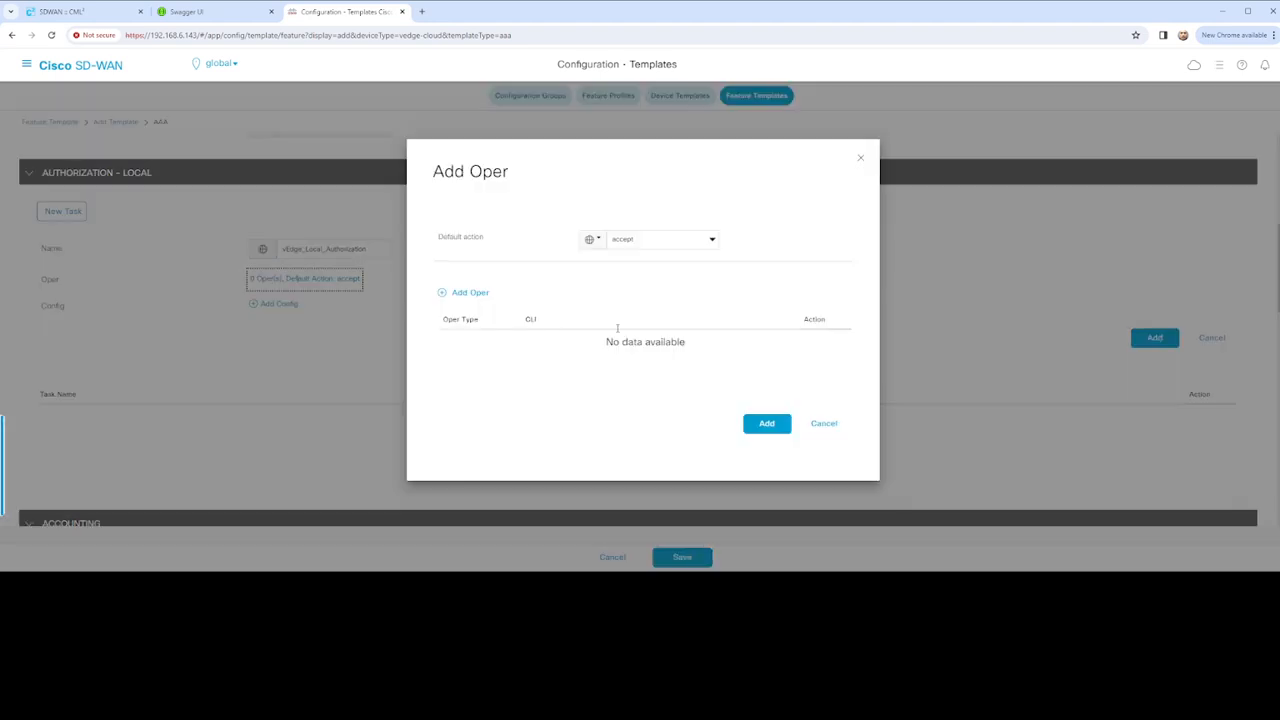
{"action": "left_click", "coordinate": [460, 293]}
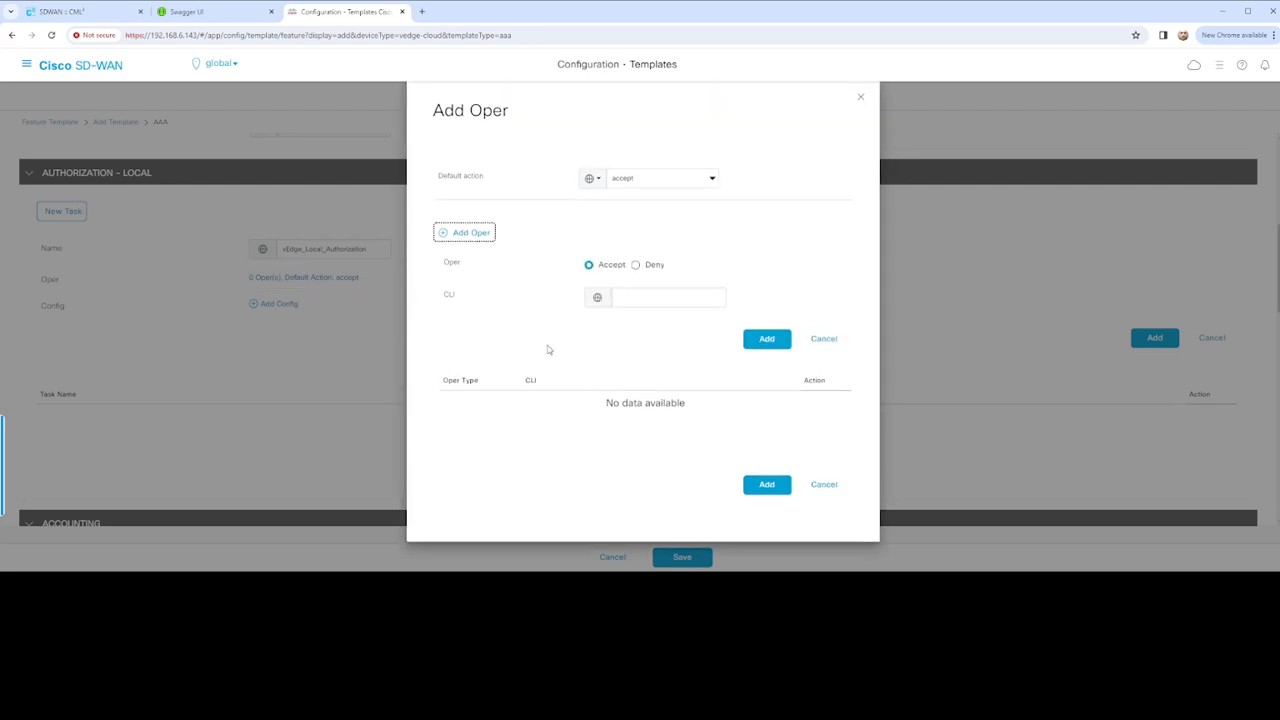
{"action": "left_click", "coordinate": [650, 299]}
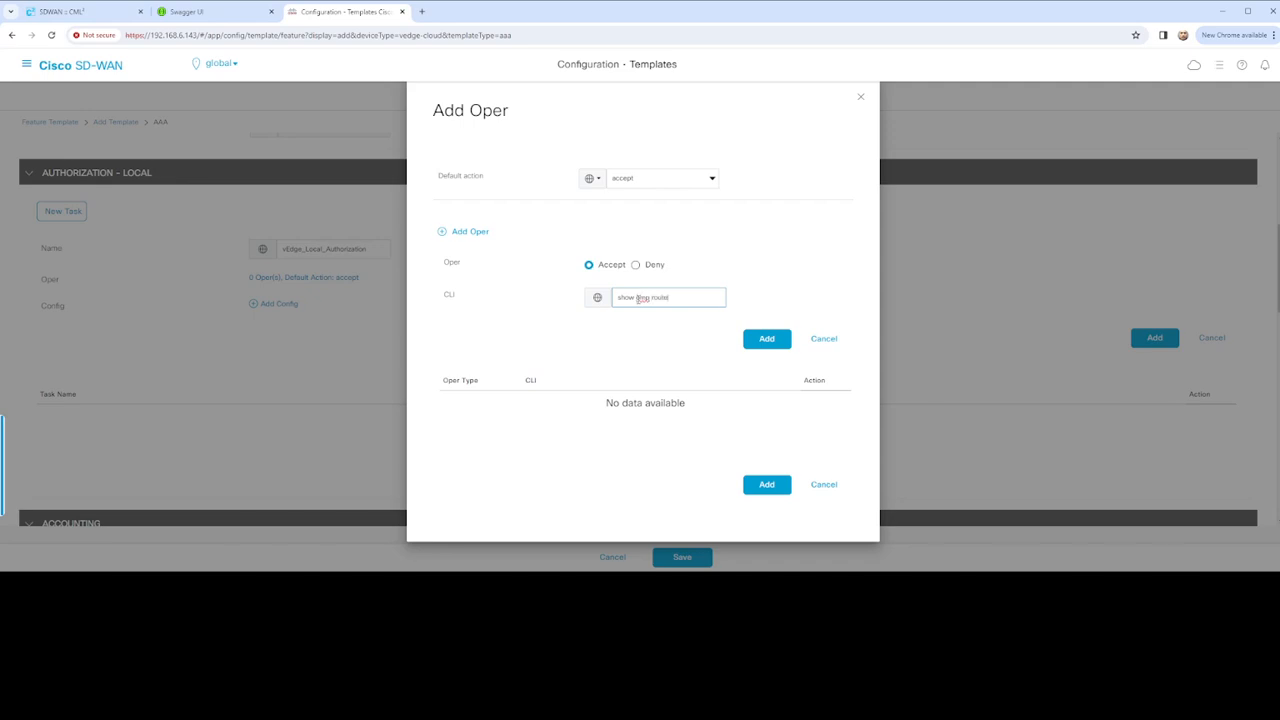
{"action": "left_click", "coordinate": [780, 339]}
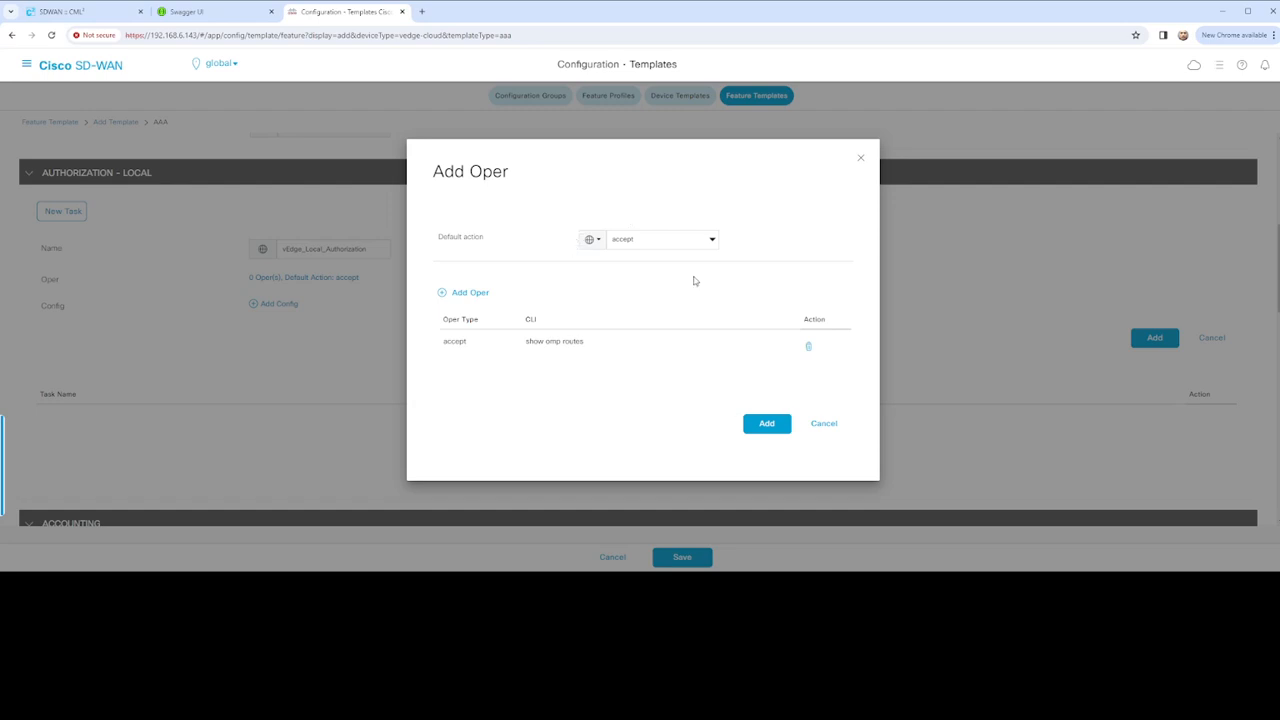
Add an accept oper rule for 'show run *', replacing a mistaken 'show run' entry, and save
{"action": "left_click", "coordinate": [470, 292]}
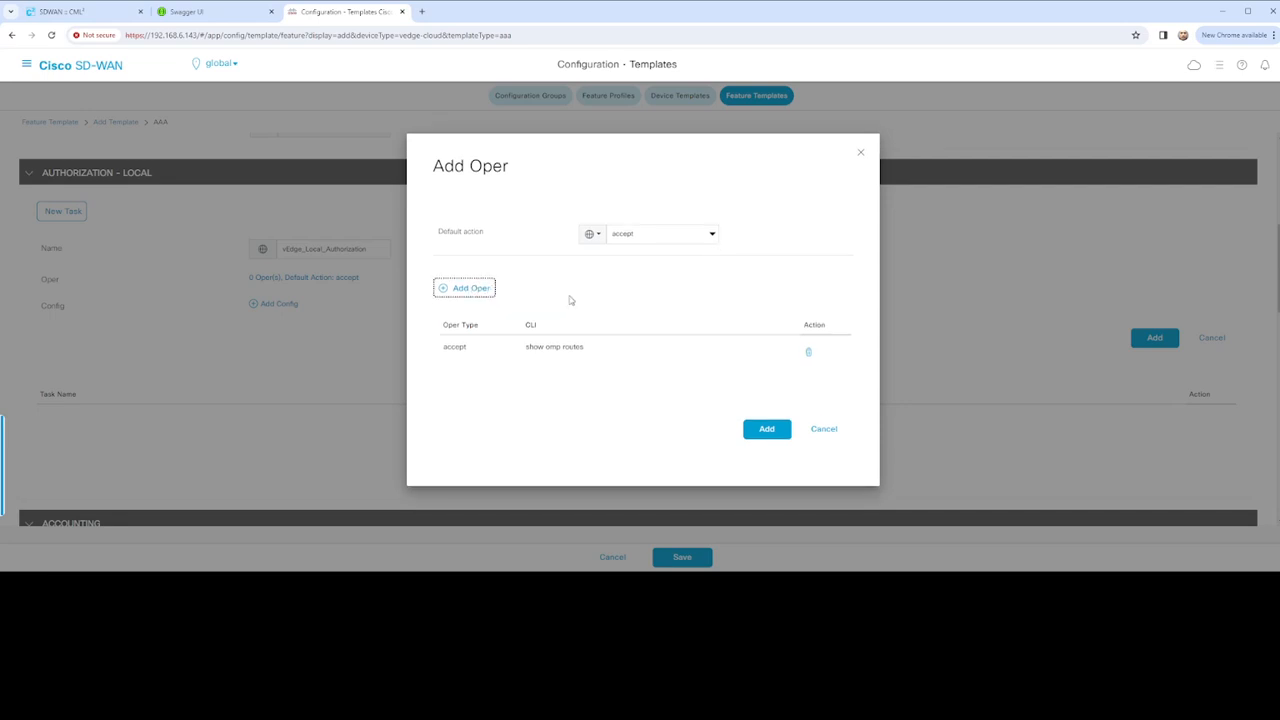
{"action": "left_click", "coordinate": [645, 298]}
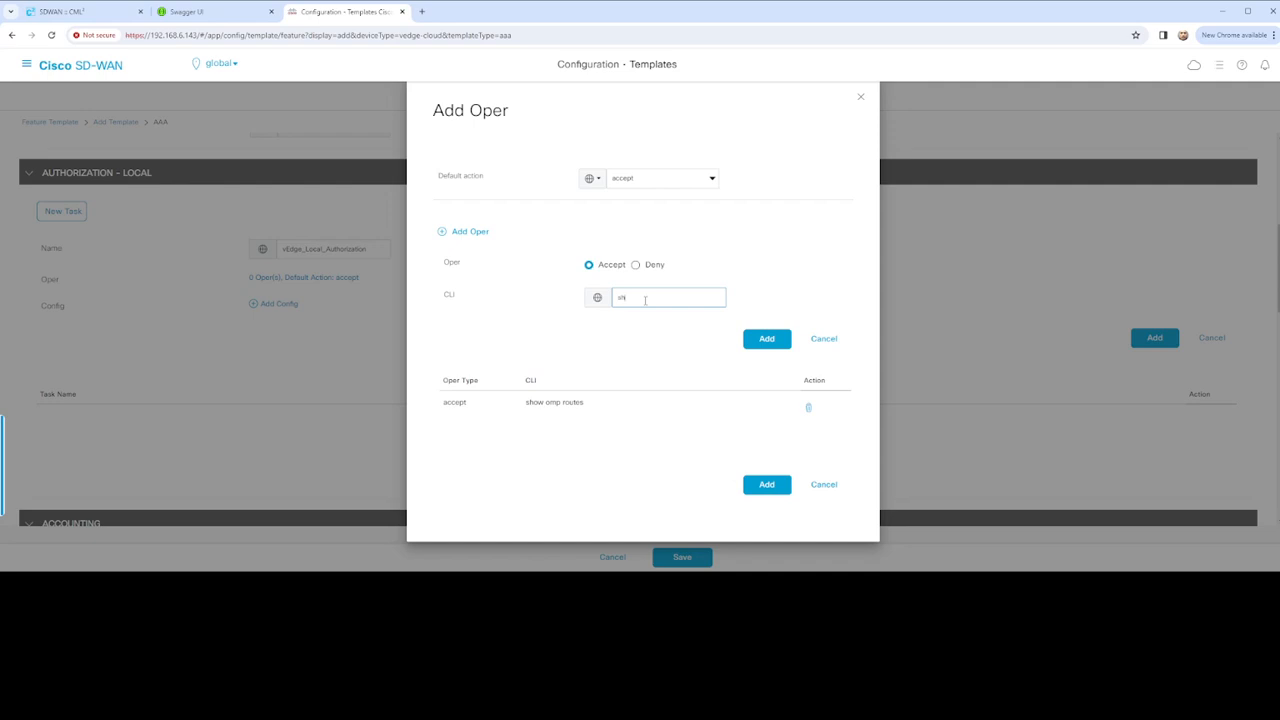
{"action": "left_click", "coordinate": [767, 339]}
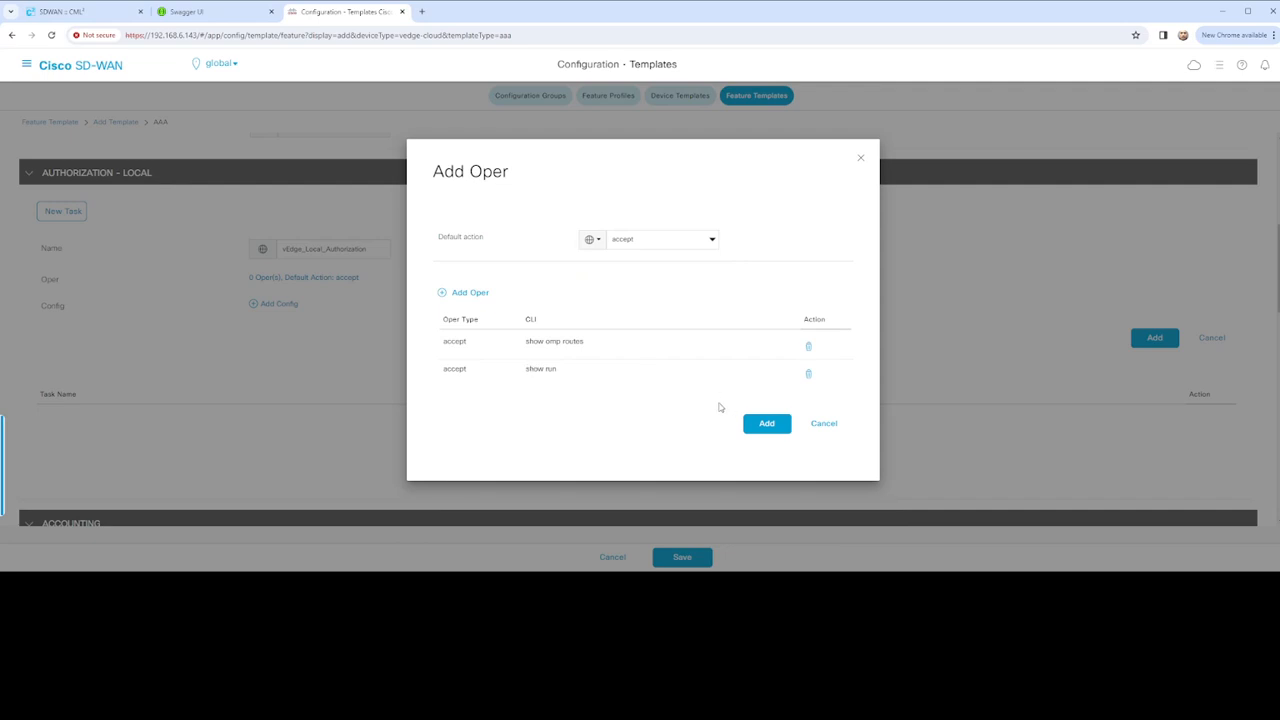
{"action": "left_click", "coordinate": [542, 373]}
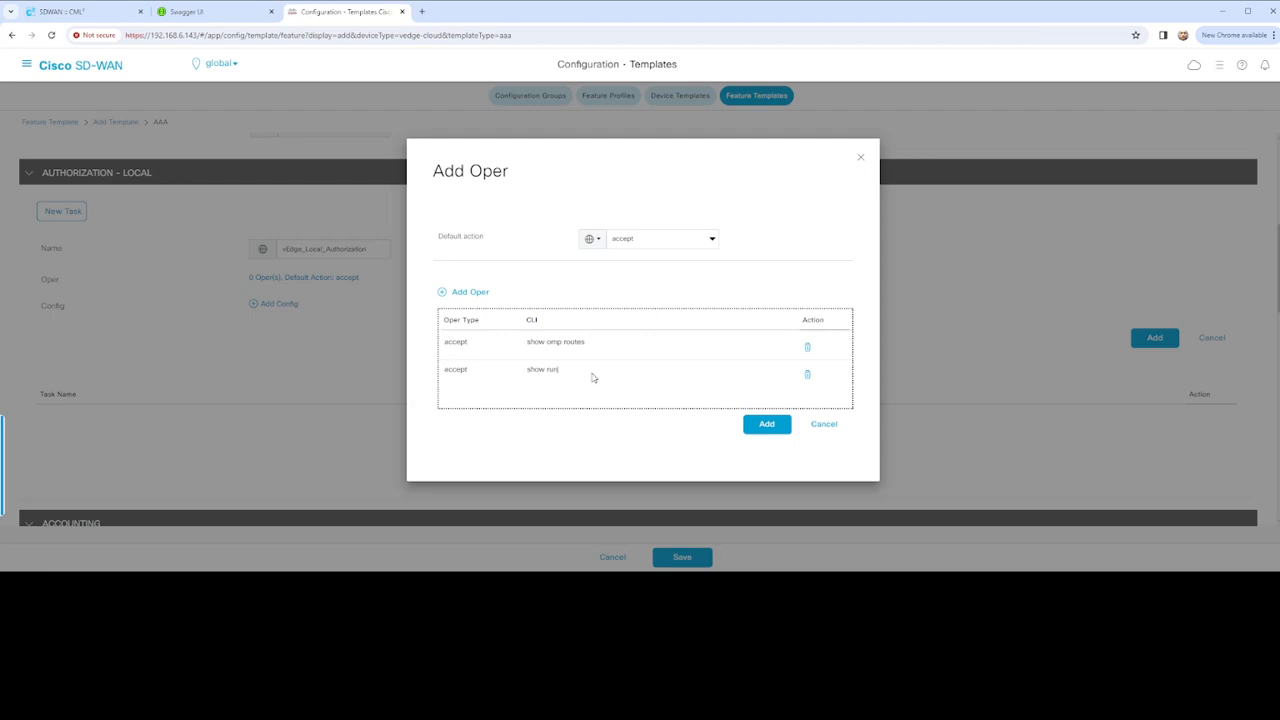
{"action": "left_click", "coordinate": [808, 376]}
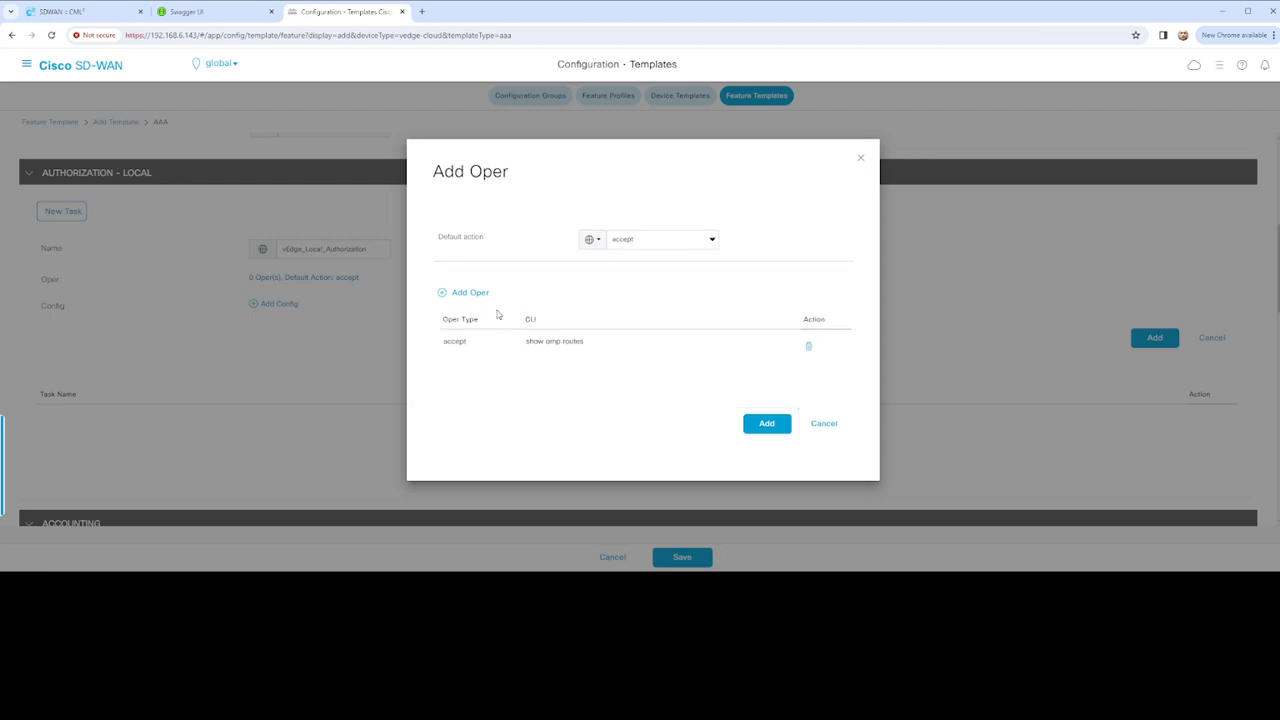
{"action": "left_click", "coordinate": [470, 292]}
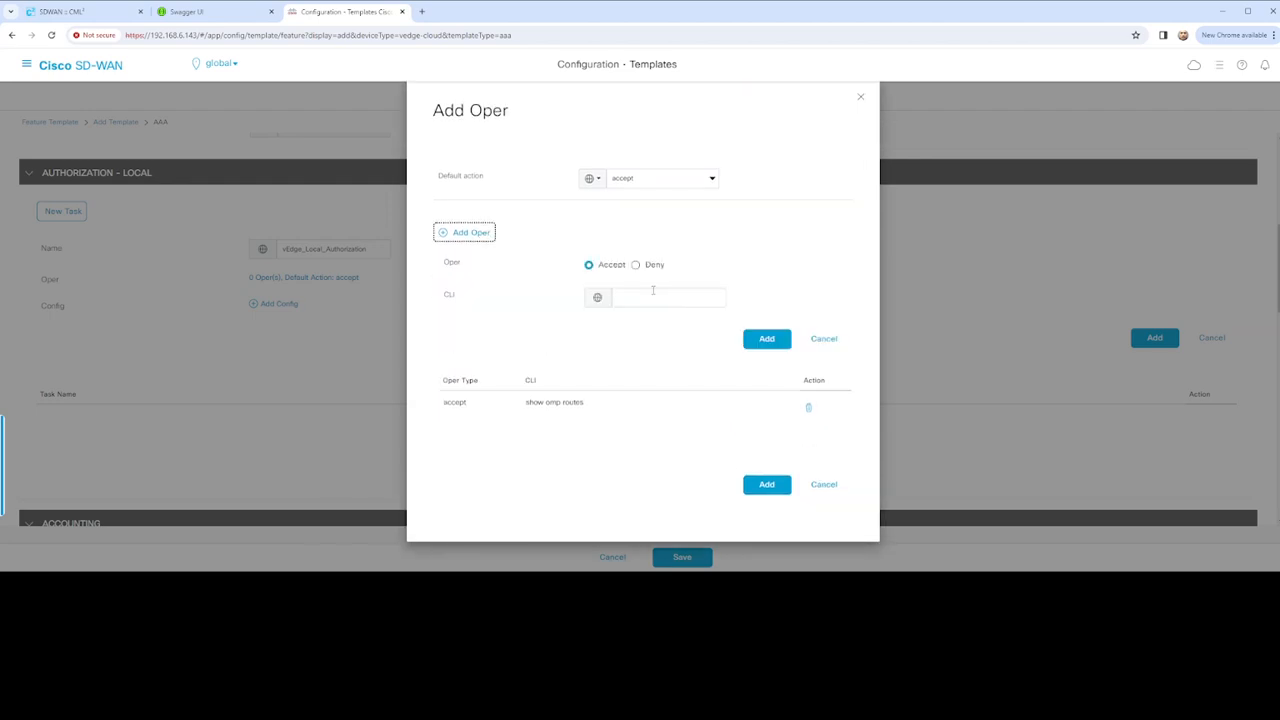
{"action": "left_click", "coordinate": [654, 291]}
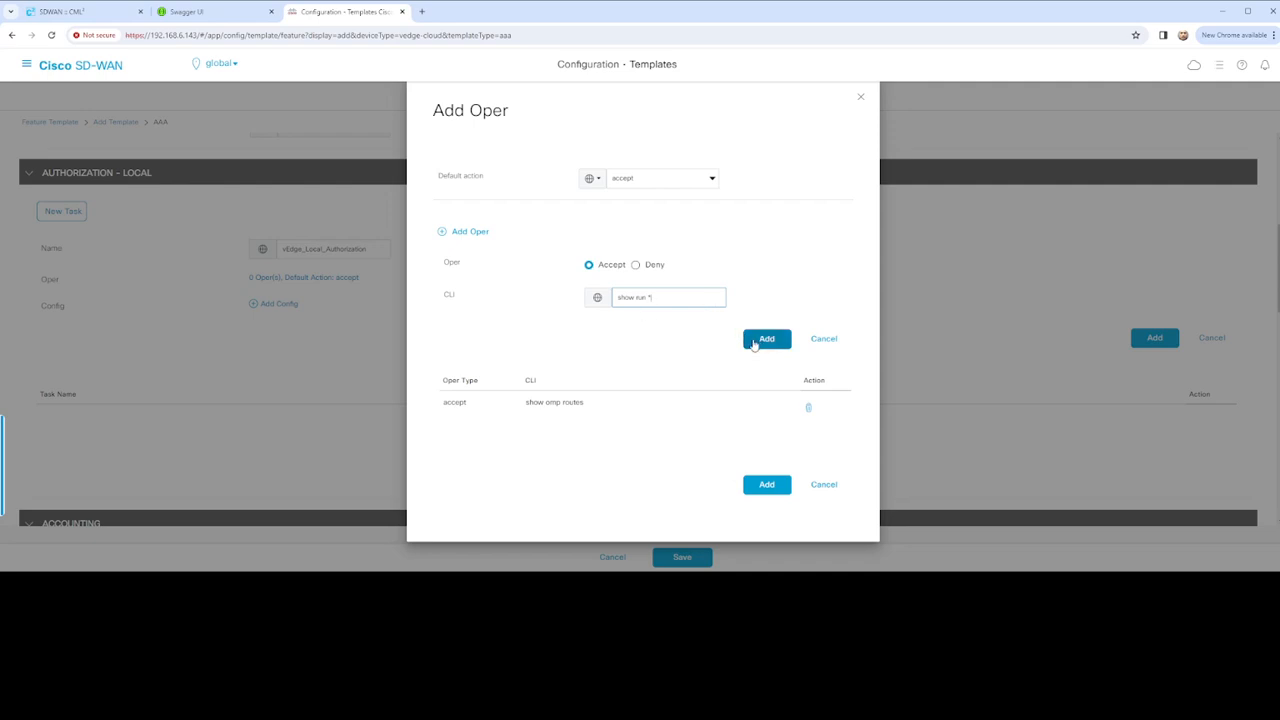
{"action": "left_click", "coordinate": [751, 339]}
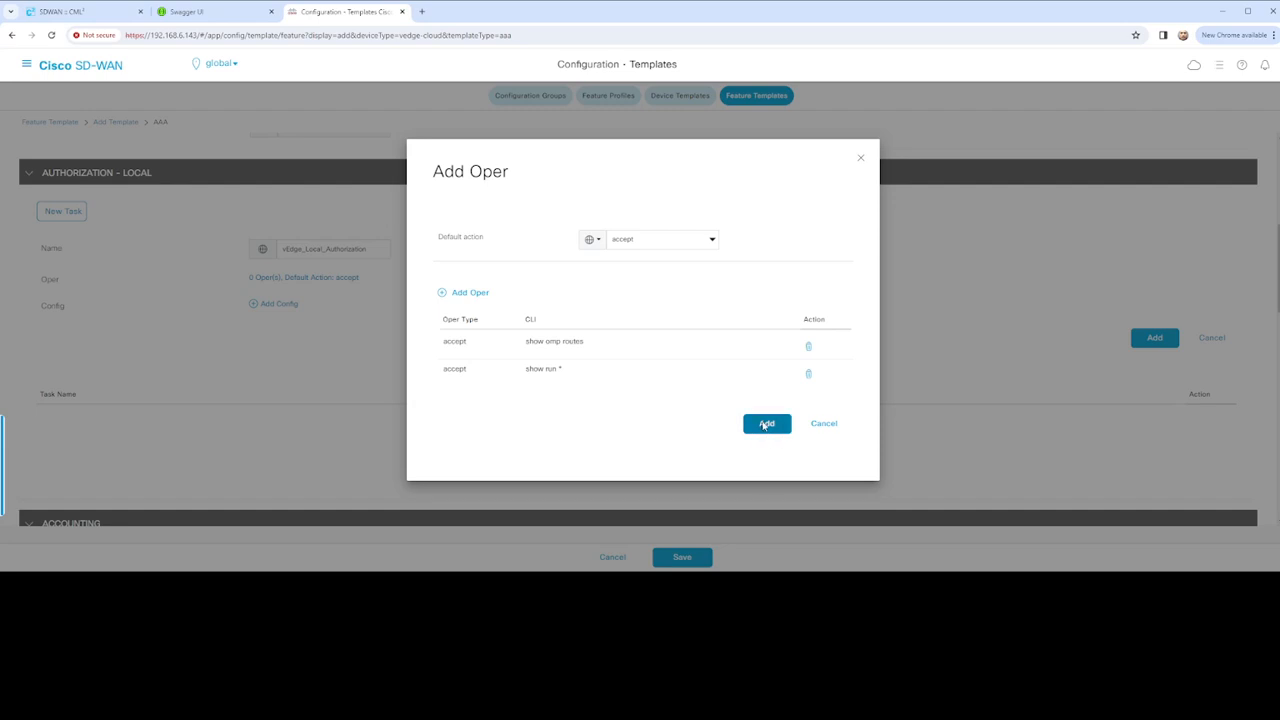
{"action": "left_click", "coordinate": [765, 425]}
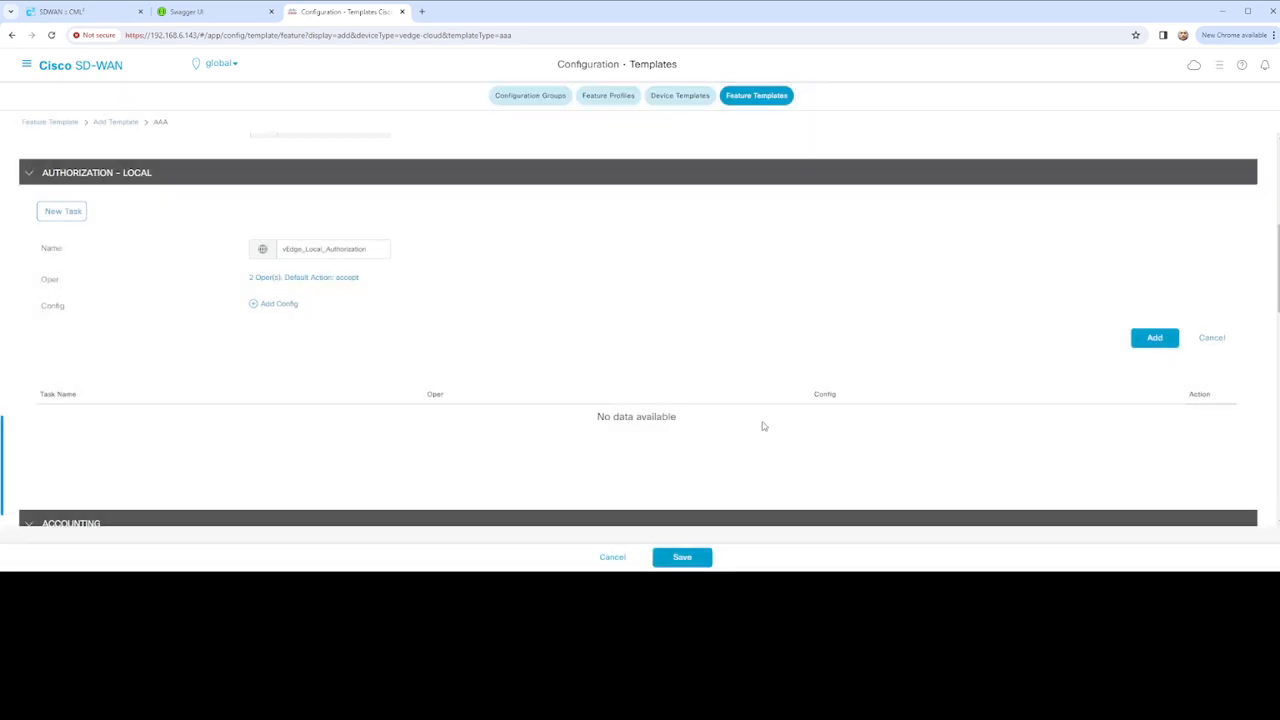
Set the config default action to accept and add accept rules for 'show *' and 'conf t'
{"action": "left_click", "coordinate": [280, 308]}
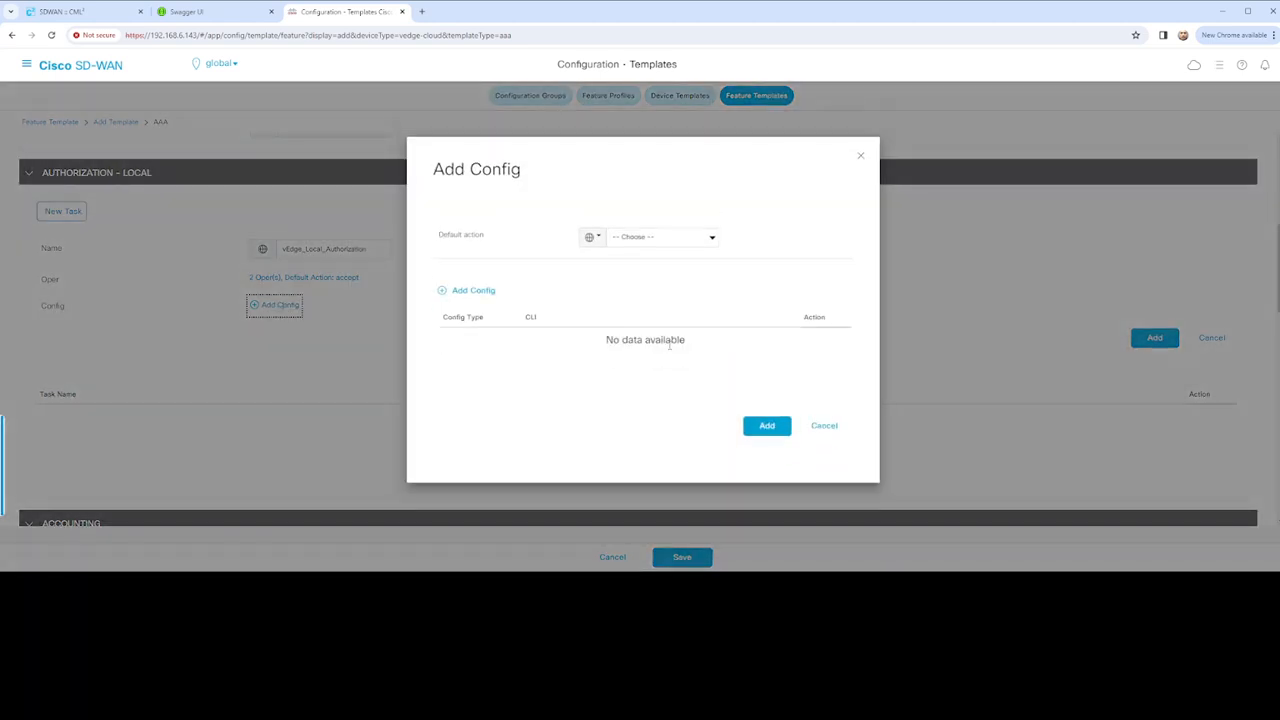
{"action": "left_click", "coordinate": [688, 241]}
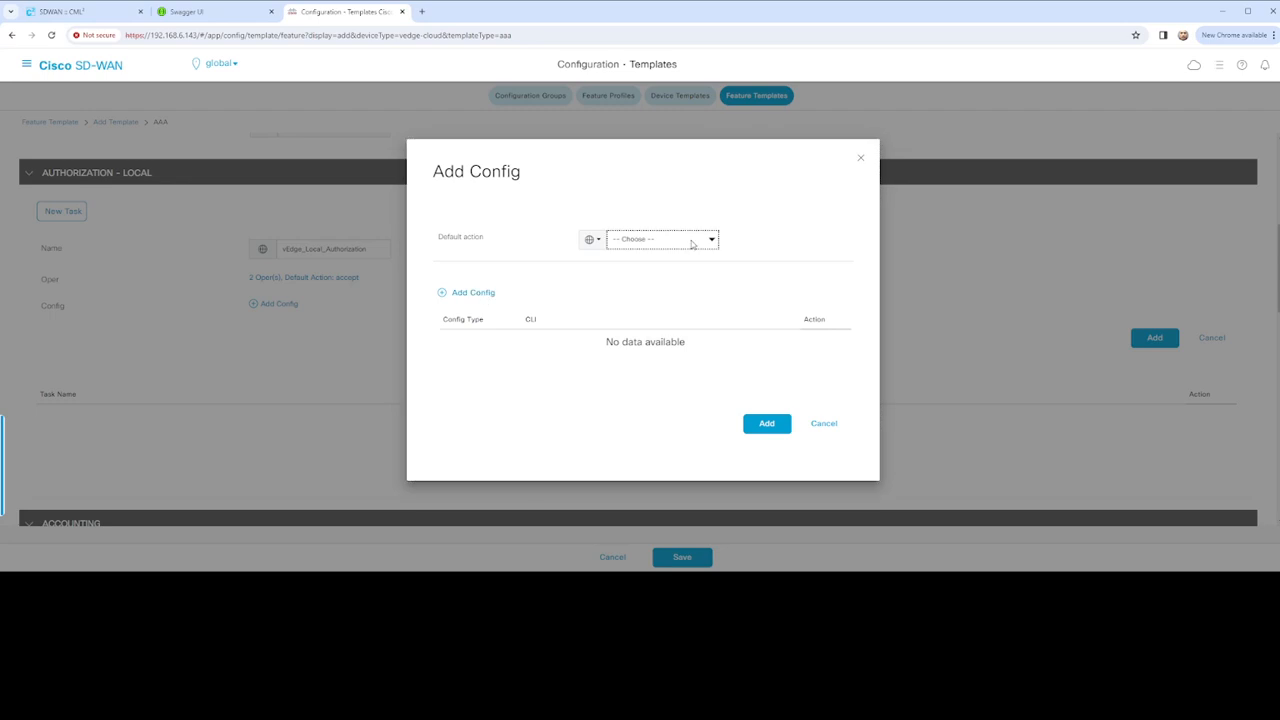
{"action": "left_click", "coordinate": [643, 264]}
{"action": "left_click", "coordinate": [477, 294]}
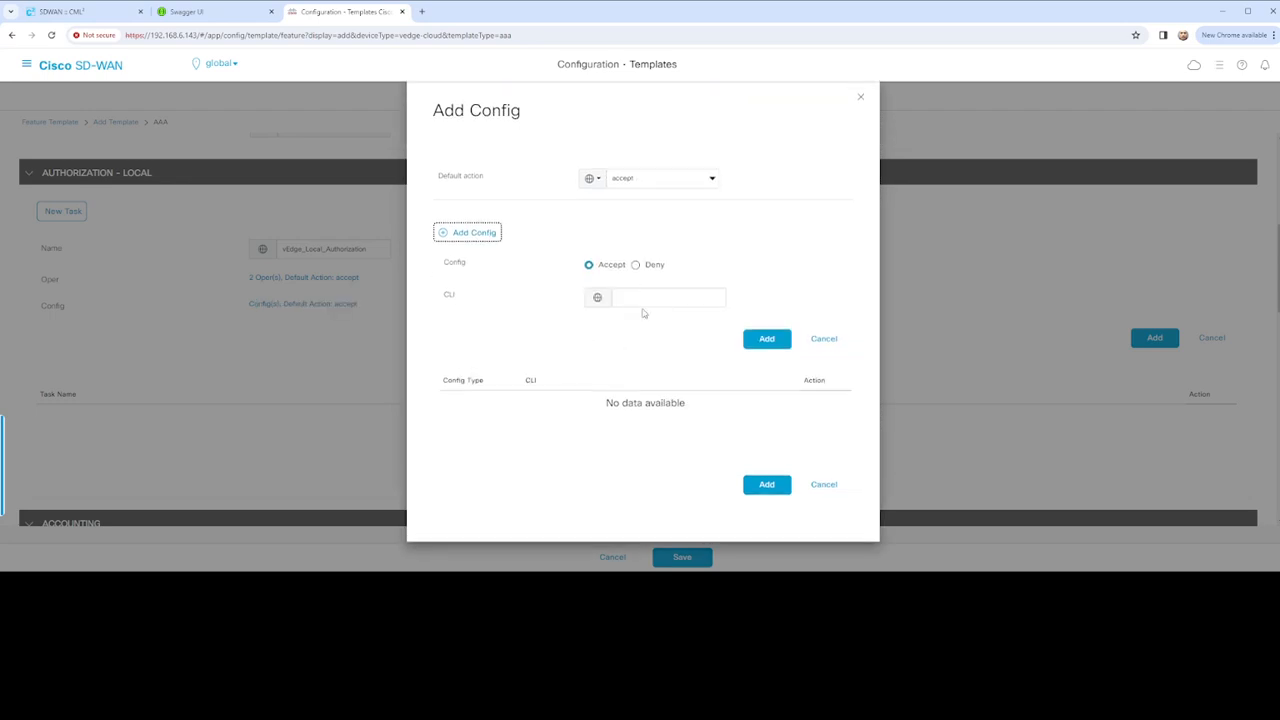
{"action": "left_click", "coordinate": [651, 300]}
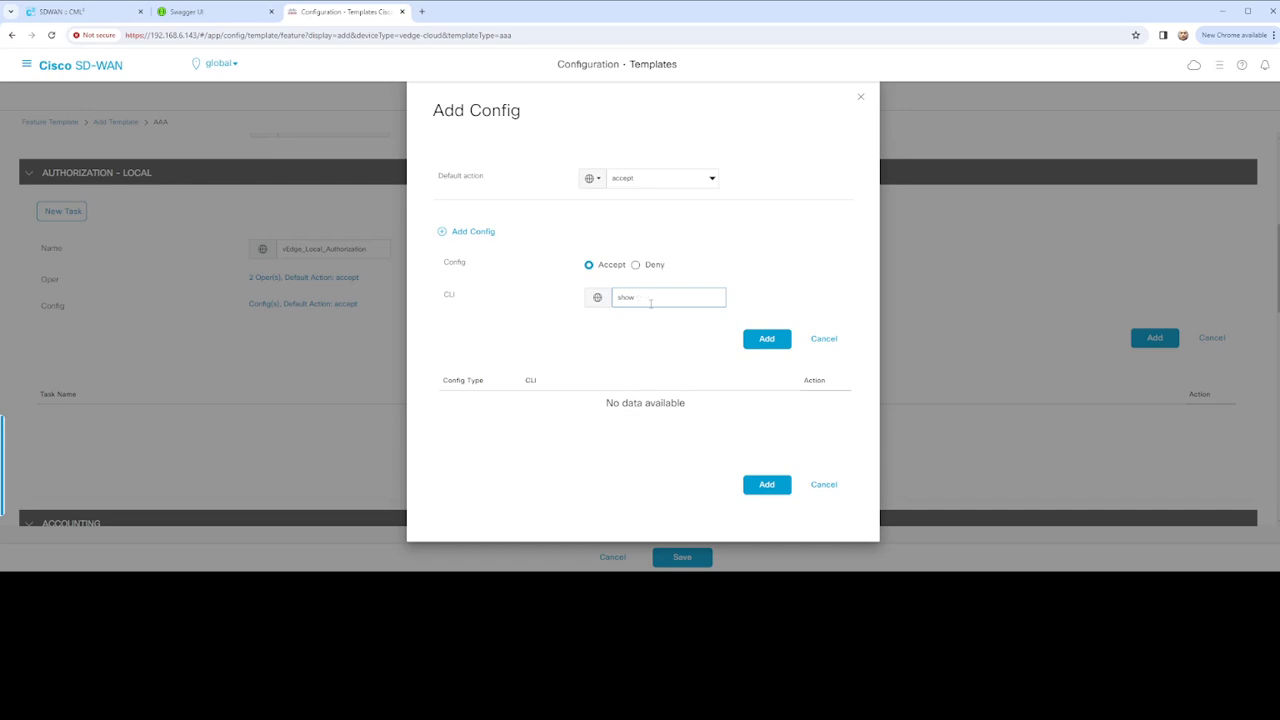
{"action": "left_click", "coordinate": [763, 341]}
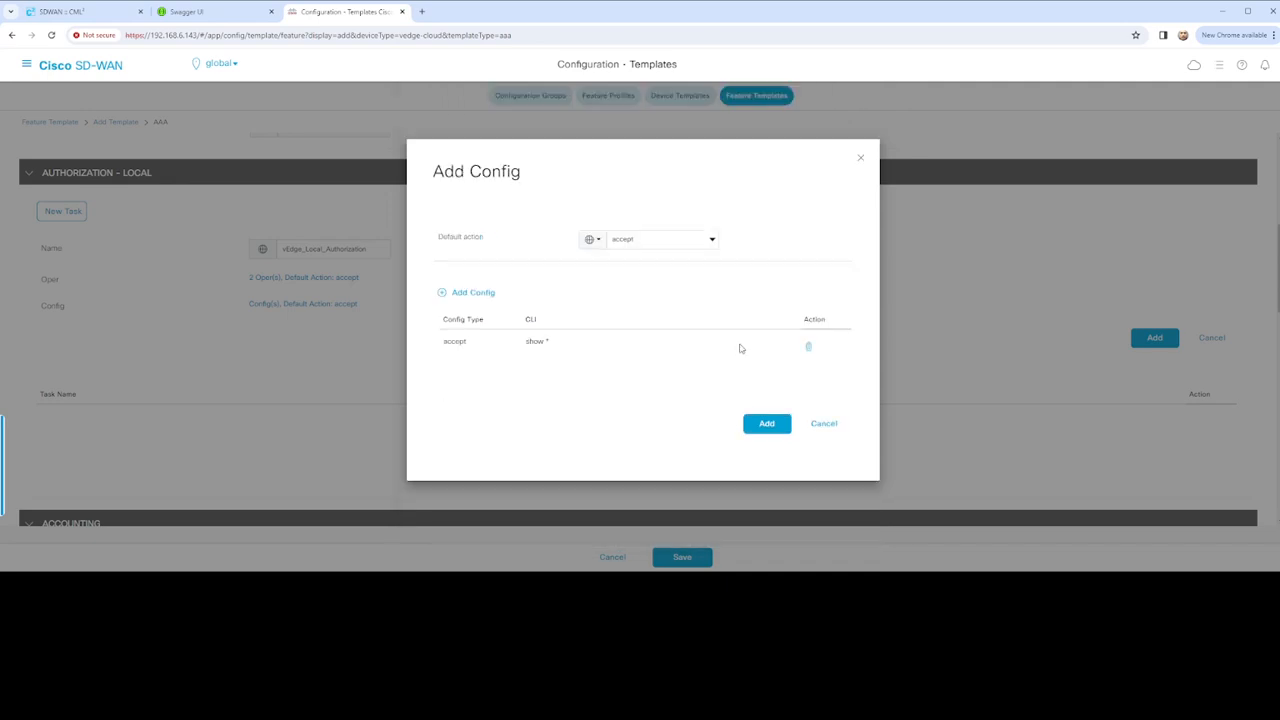
{"action": "left_click", "coordinate": [474, 292]}
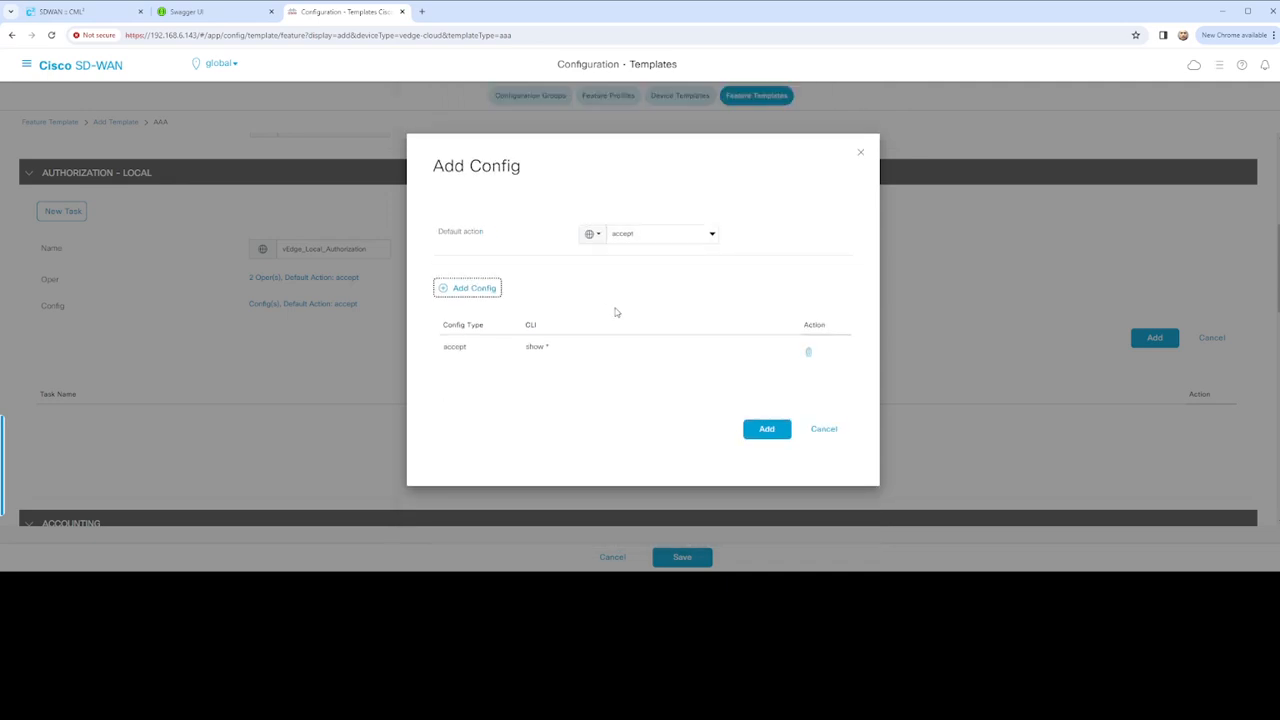
{"action": "left_click", "coordinate": [671, 296]}
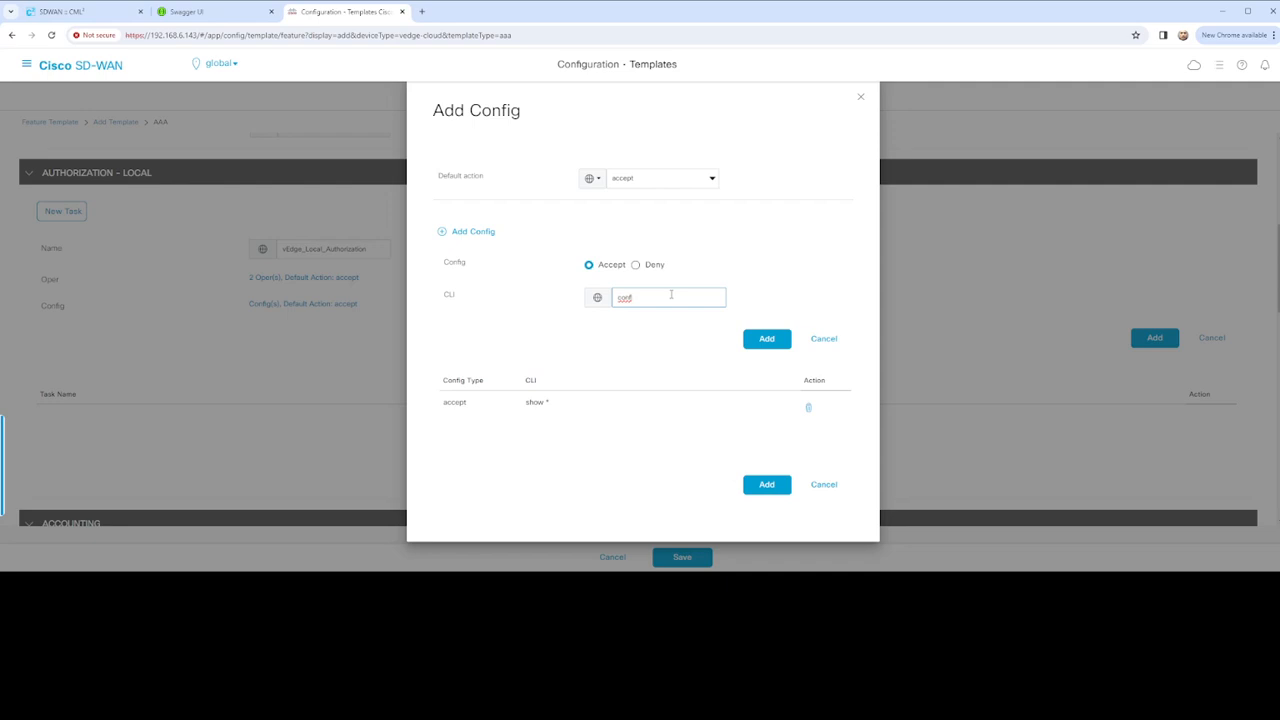
{"action": "left_click", "coordinate": [769, 342]}
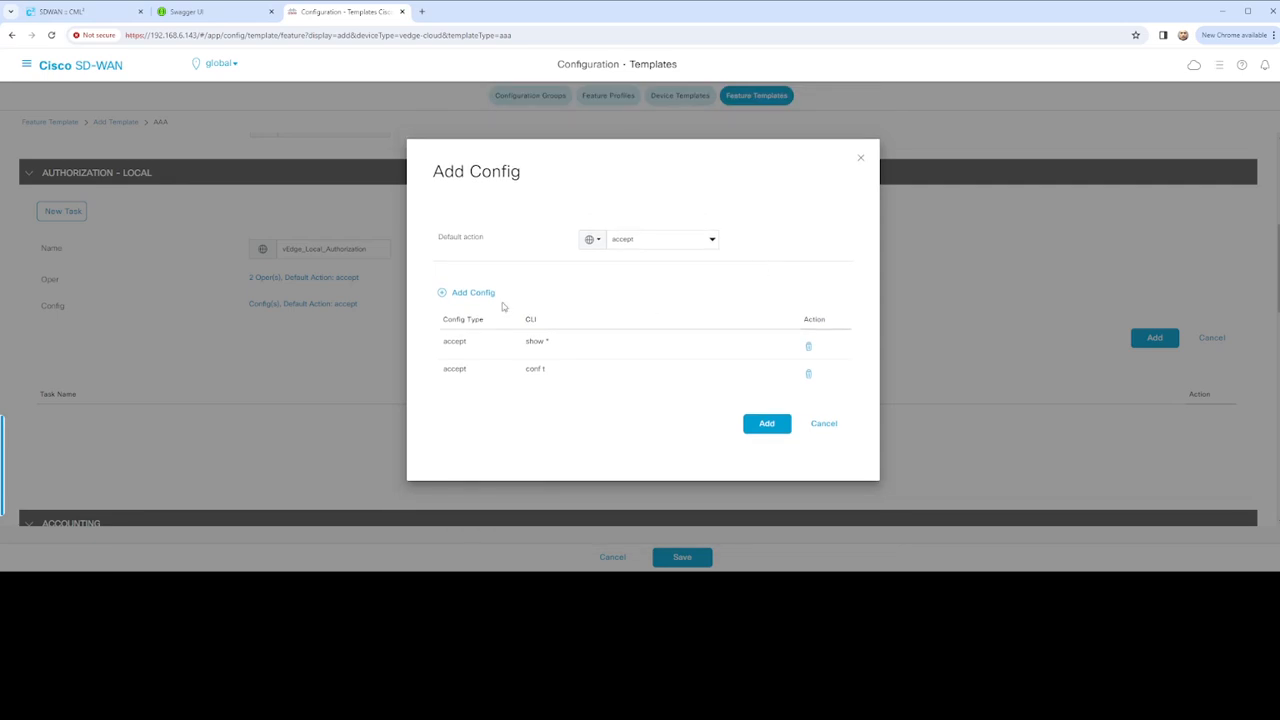
Replace those config rules with a single deny 'conf t' rule and add the task to the list
{"action": "left_click", "coordinate": [473, 293]}
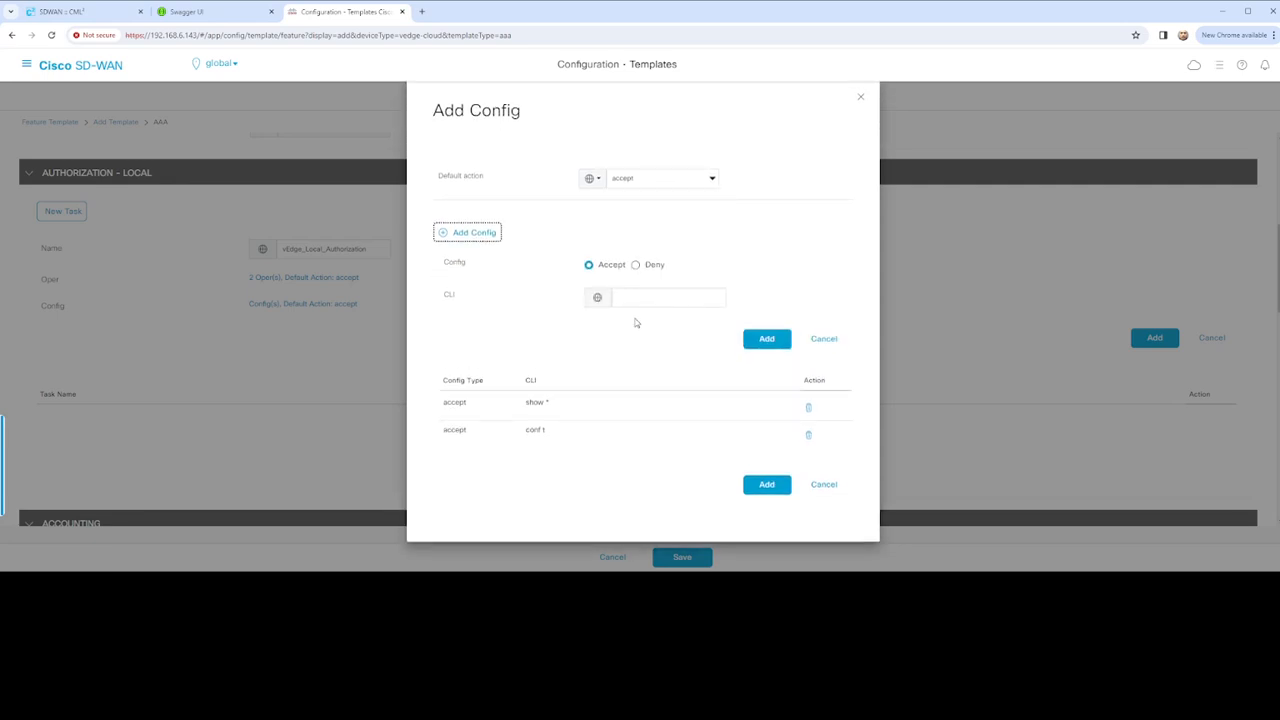
{"action": "left_click", "coordinate": [662, 297]}
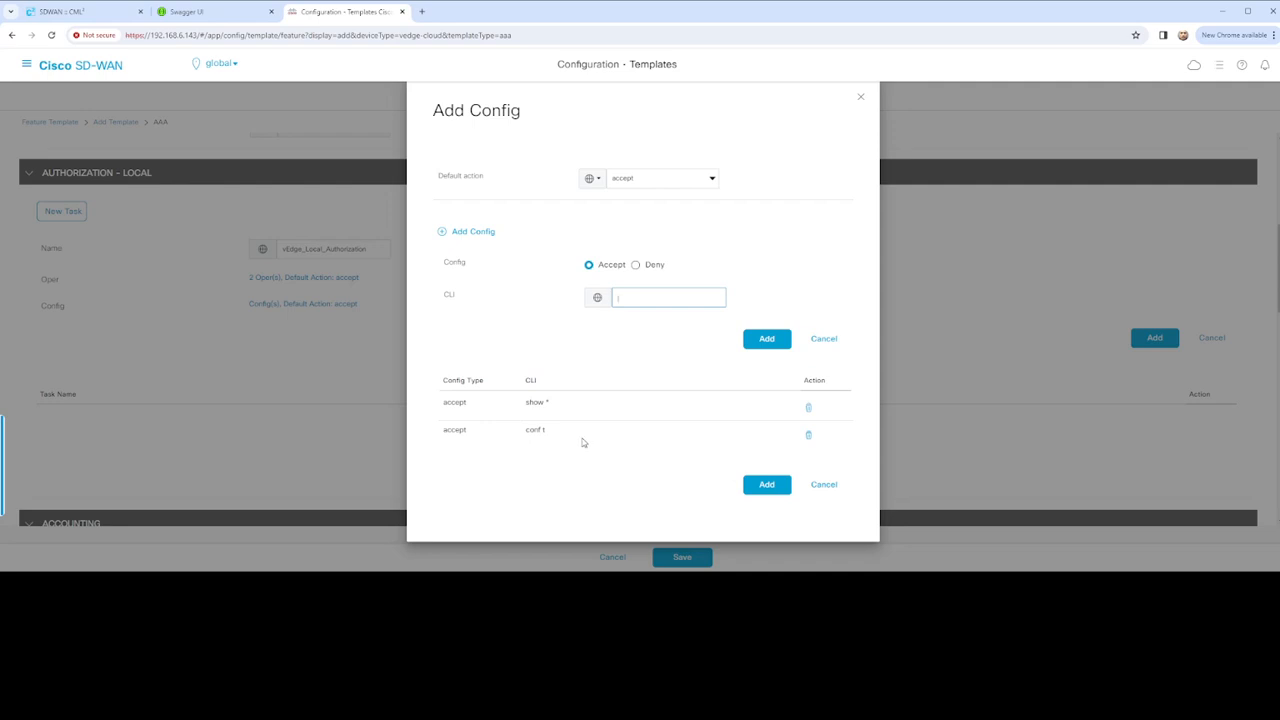
{"action": "left_click", "coordinate": [808, 408]}
{"action": "left_click", "coordinate": [808, 406]}
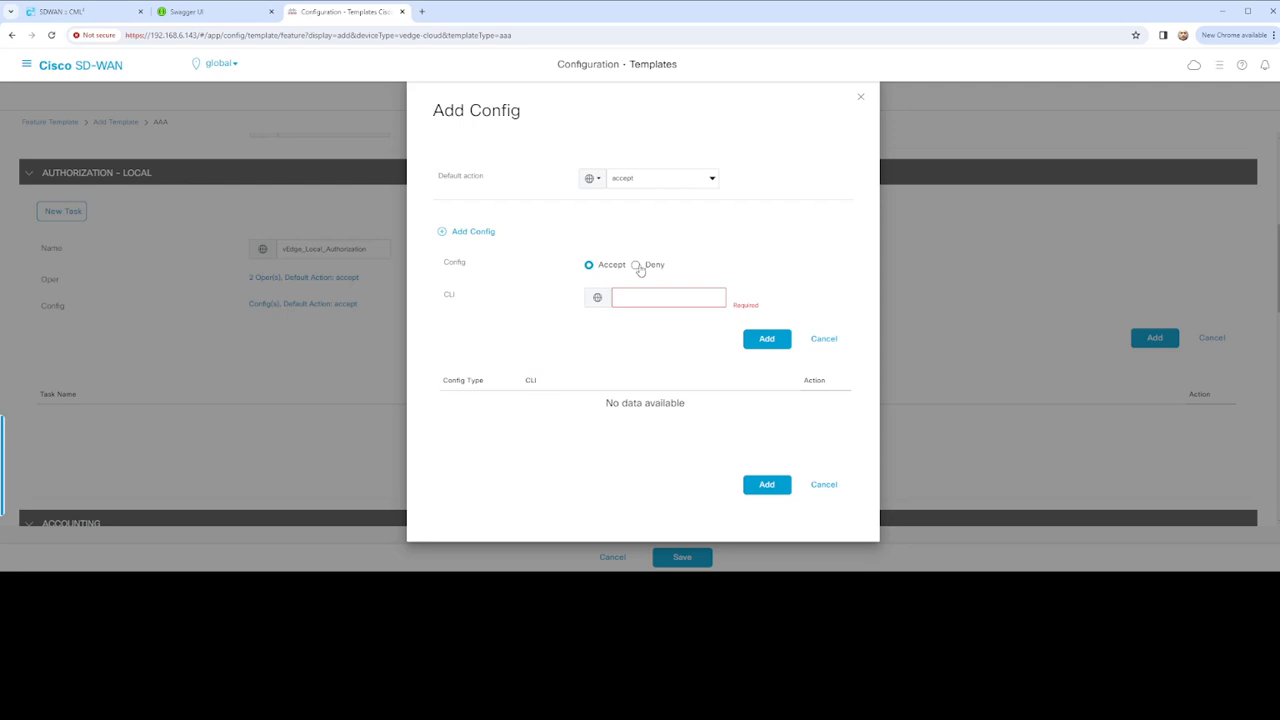
{"action": "left_click", "coordinate": [636, 265]}
{"action": "left_click", "coordinate": [632, 300]}
{"action": "type", "text": "conf t"}
{"action": "left_click", "coordinate": [780, 339]}
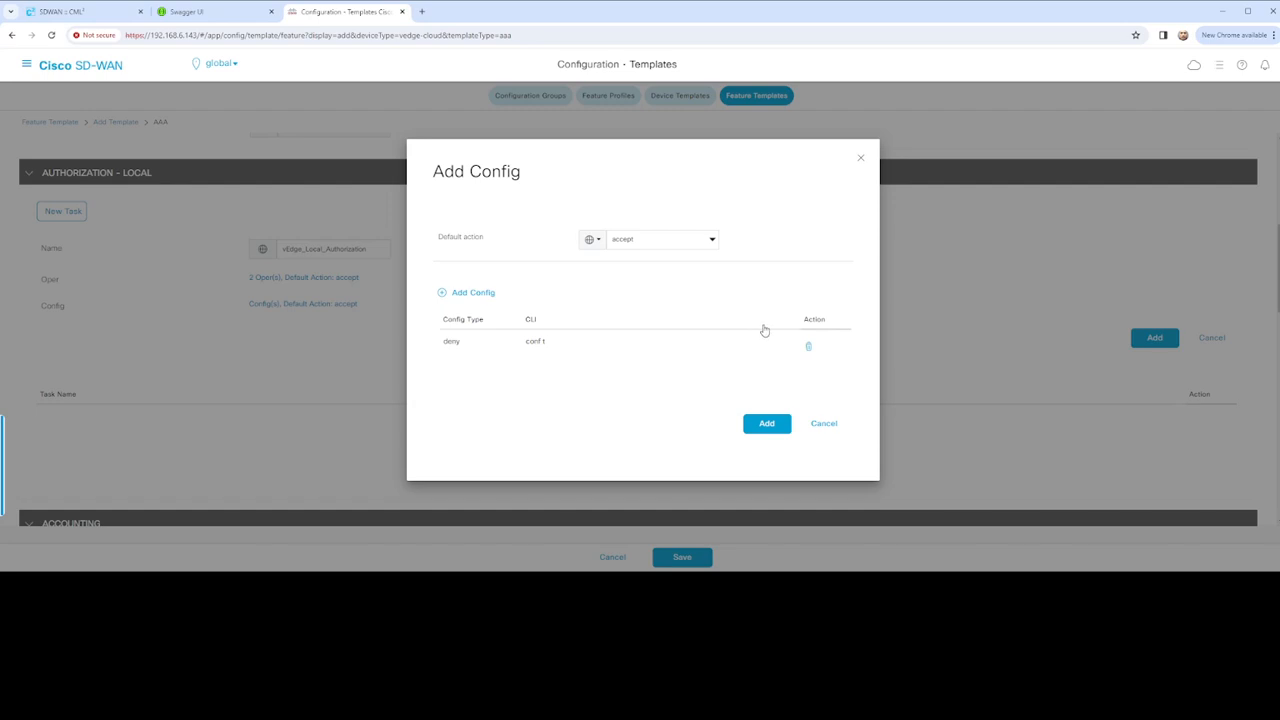
{"action": "left_click", "coordinate": [767, 424]}
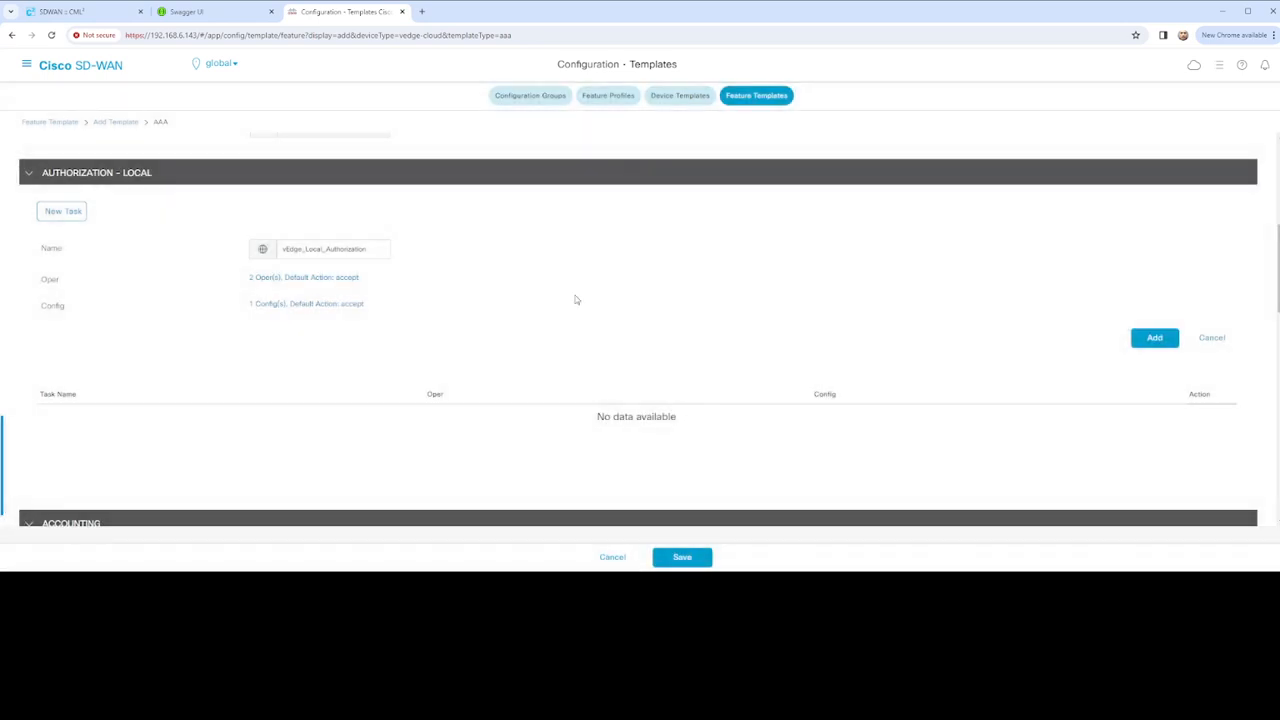
{"action": "left_click", "coordinate": [1165, 340]}
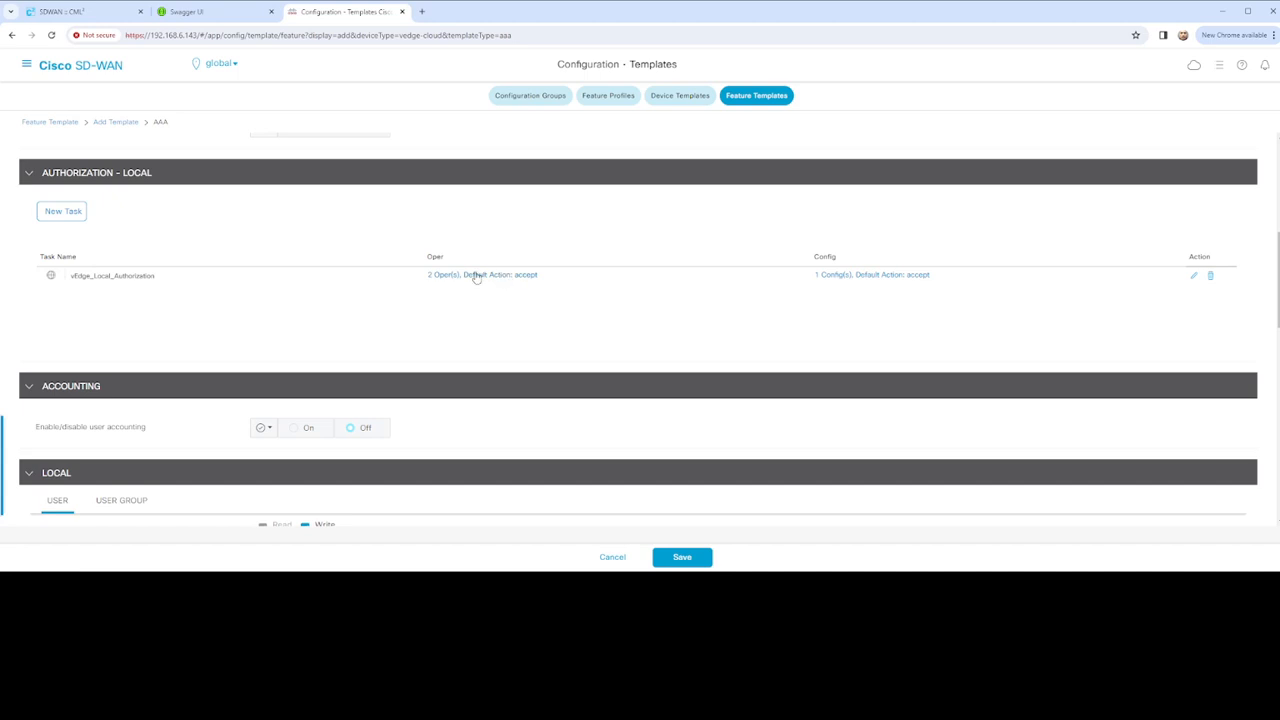
Inspect the task's Config and Oper rule lists, then open vEdge_Local_Authorization for editing
{"action": "left_click", "coordinate": [889, 278]}
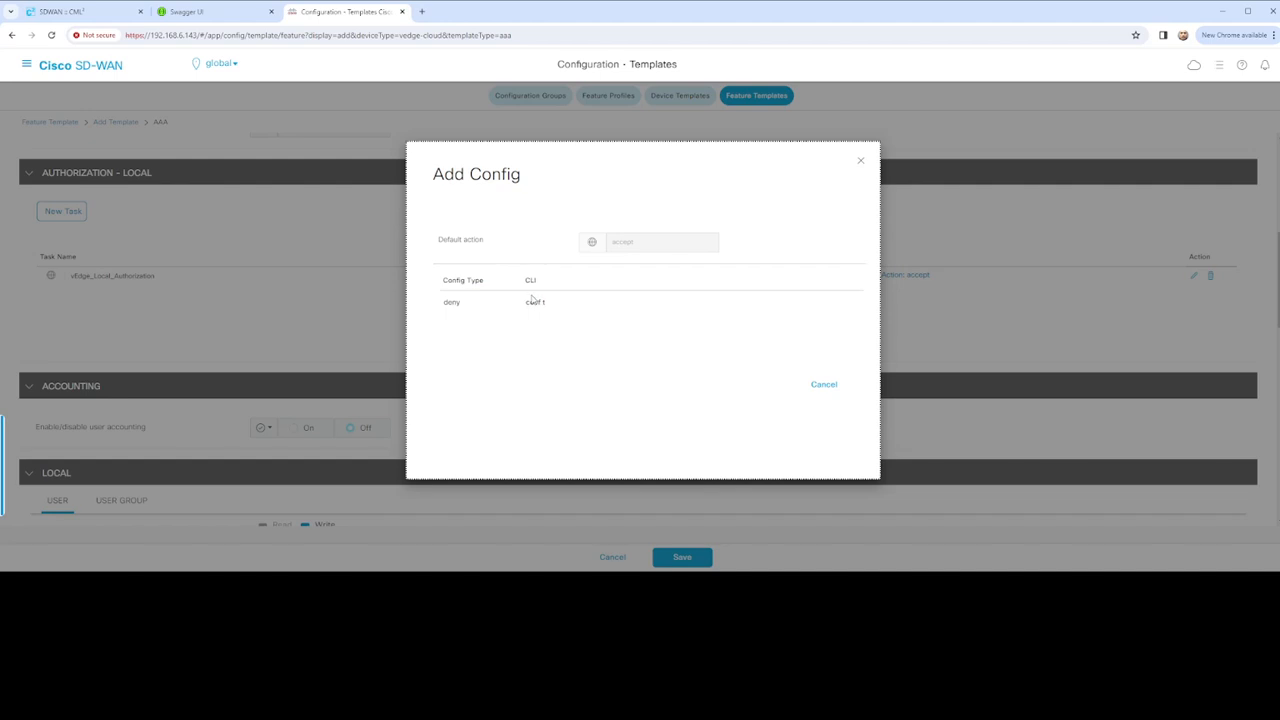
{"action": "left_click", "coordinate": [824, 384]}
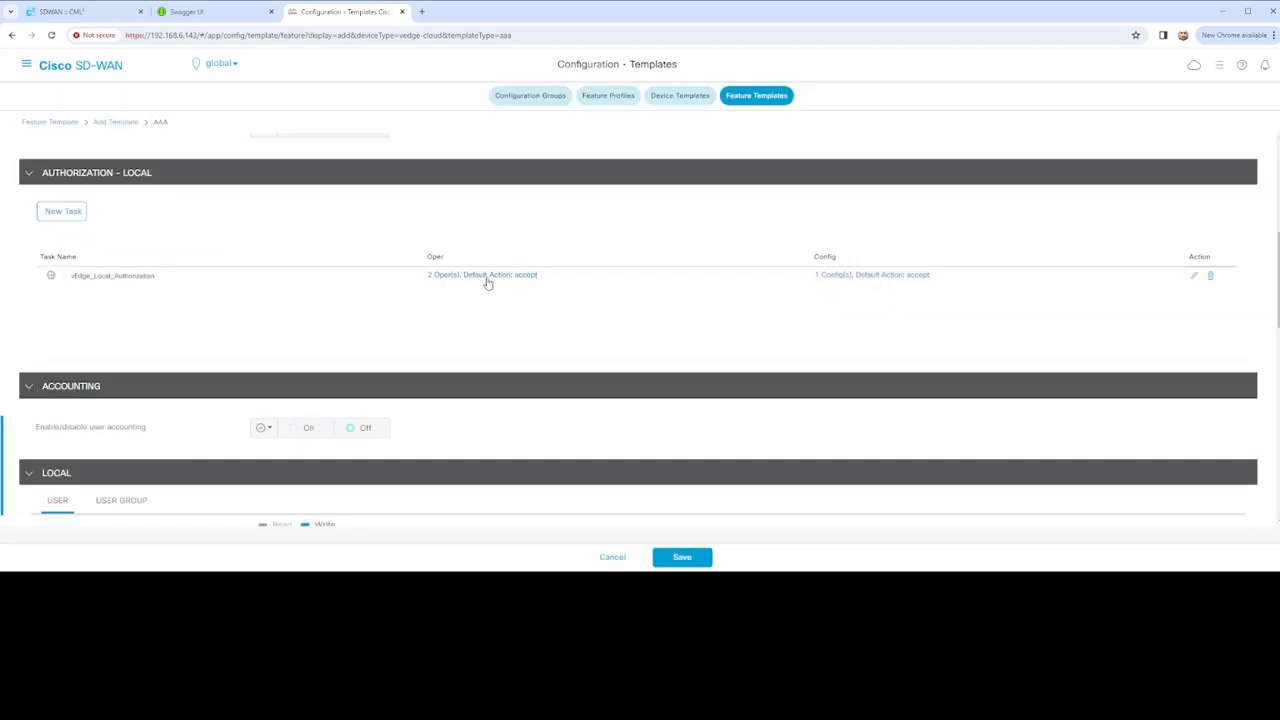
{"action": "left_click", "coordinate": [489, 280]}
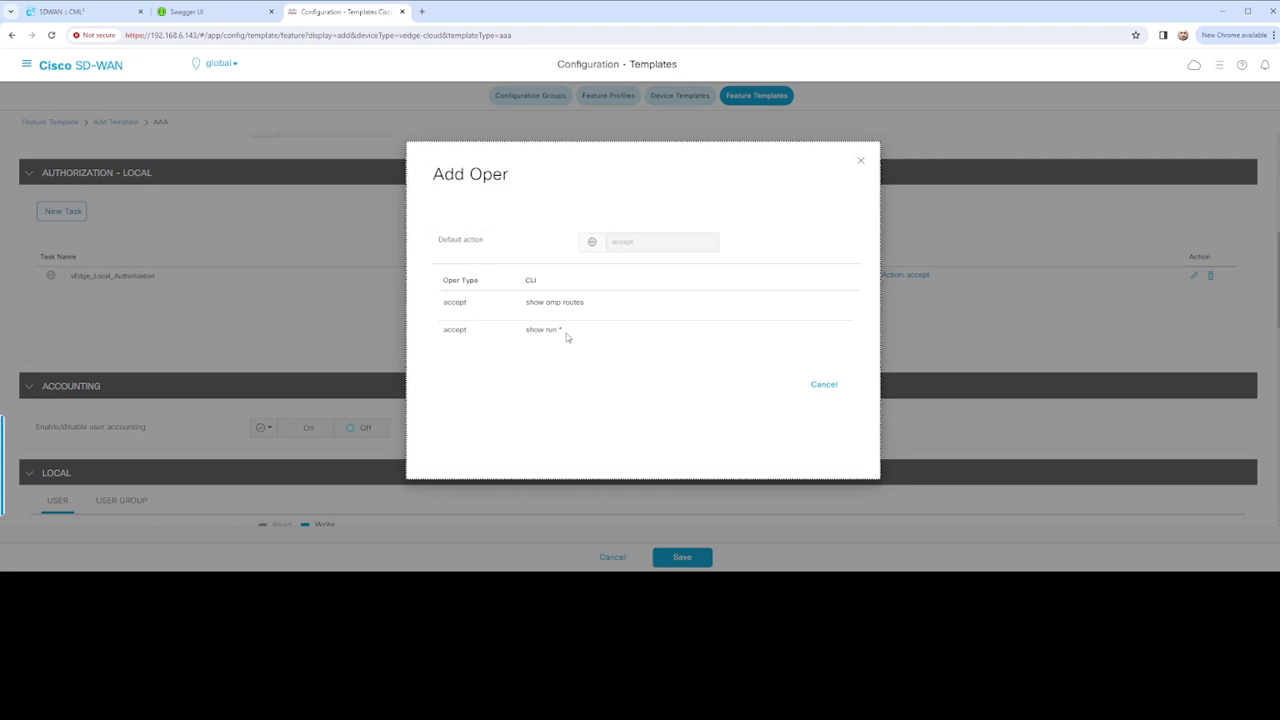
{"action": "left_click", "coordinate": [535, 305]}
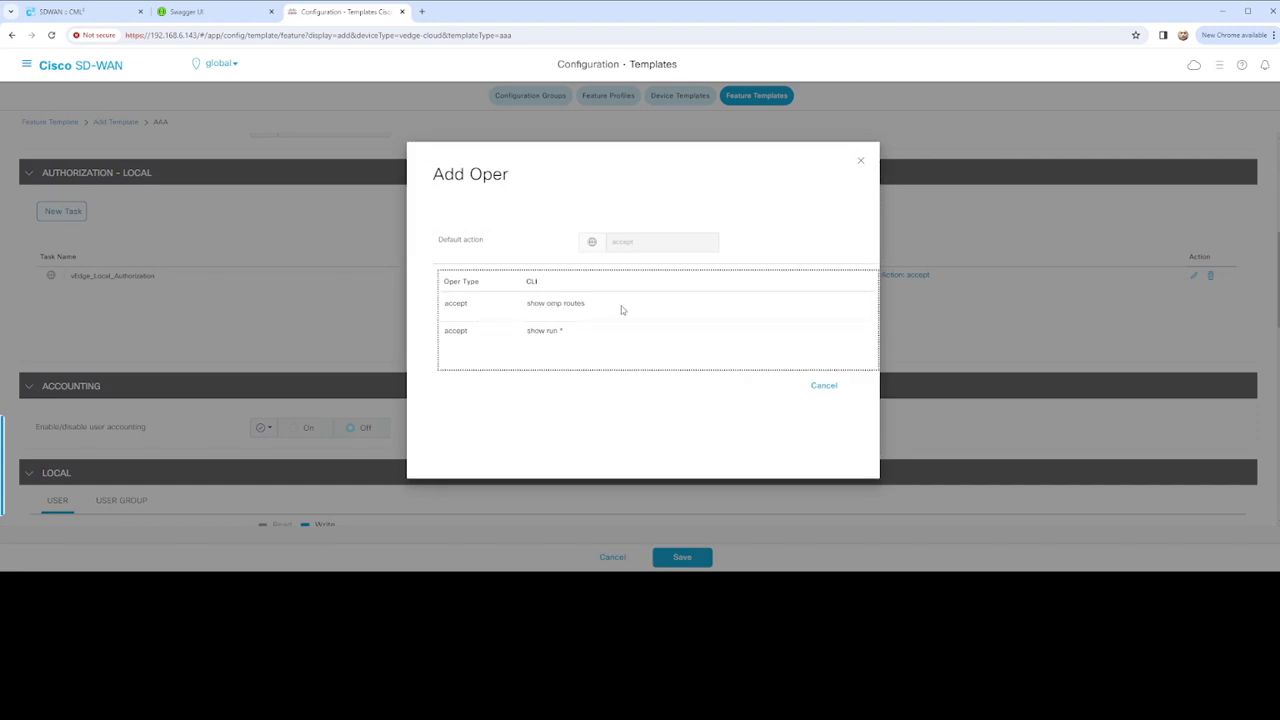
{"action": "left_click", "coordinate": [829, 388]}
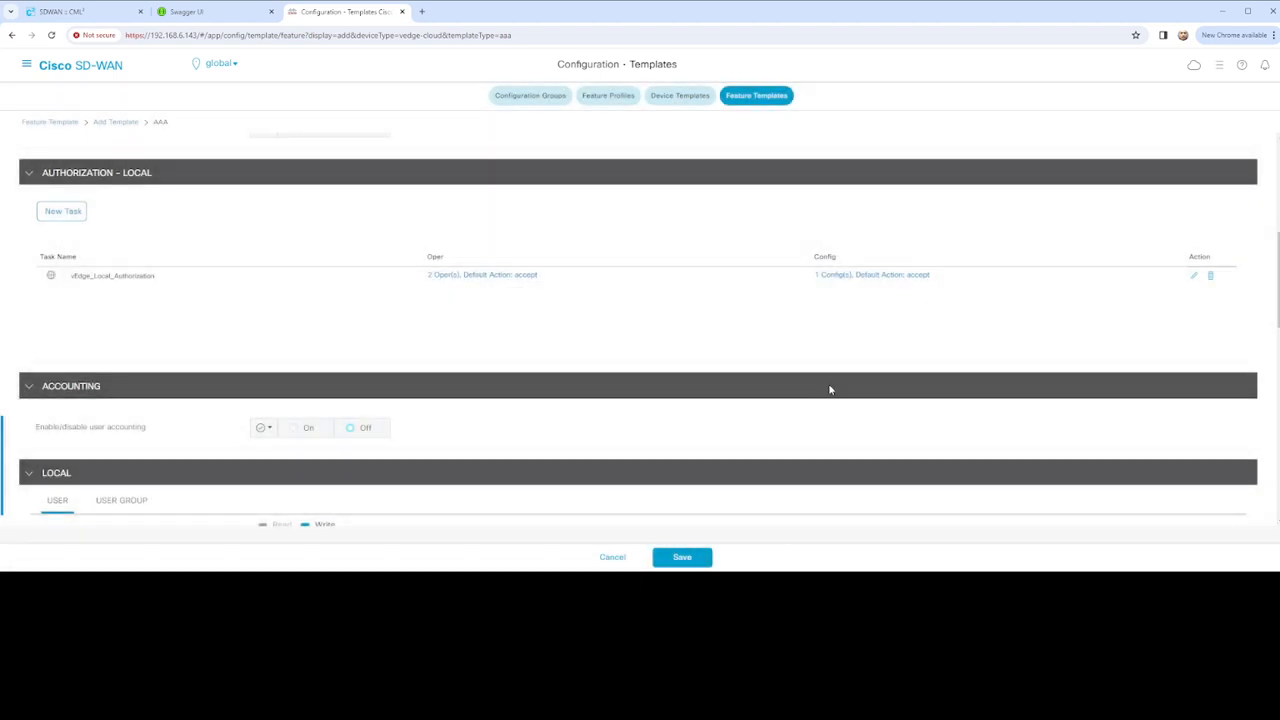
{"action": "left_click", "coordinate": [474, 279]}
{"action": "left_click", "coordinate": [882, 284]}
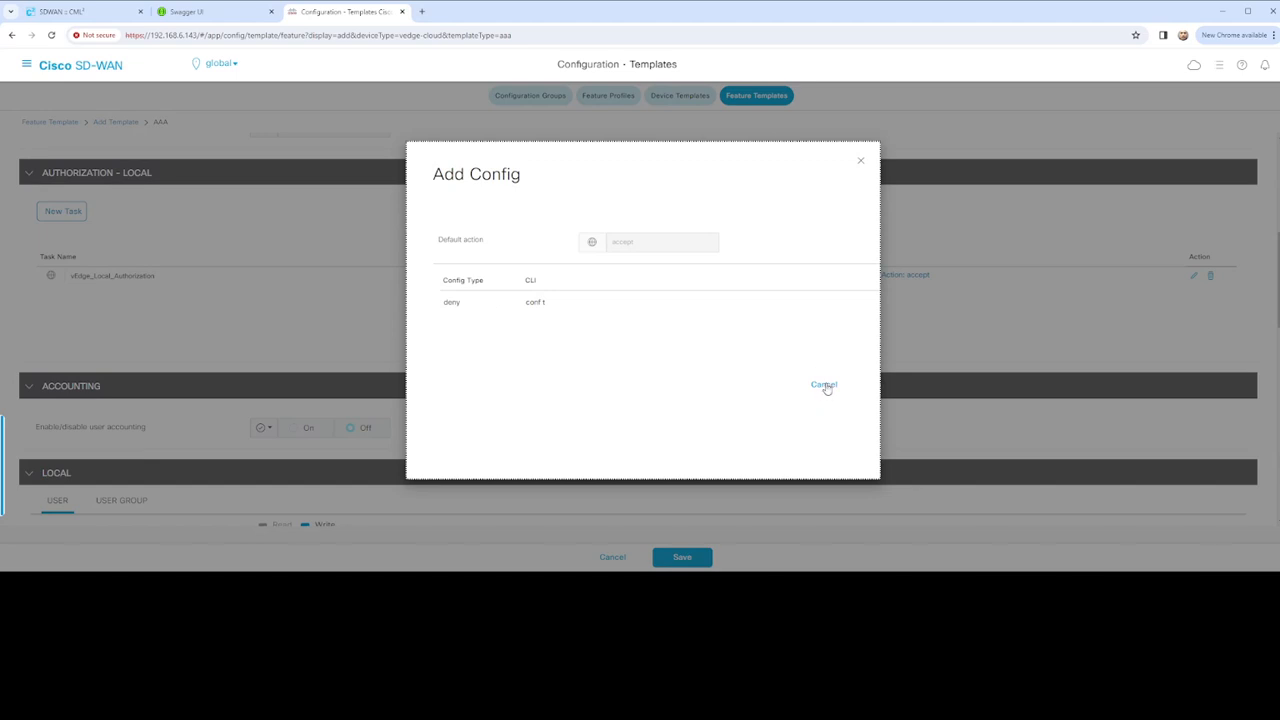
{"action": "left_click", "coordinate": [824, 388]}
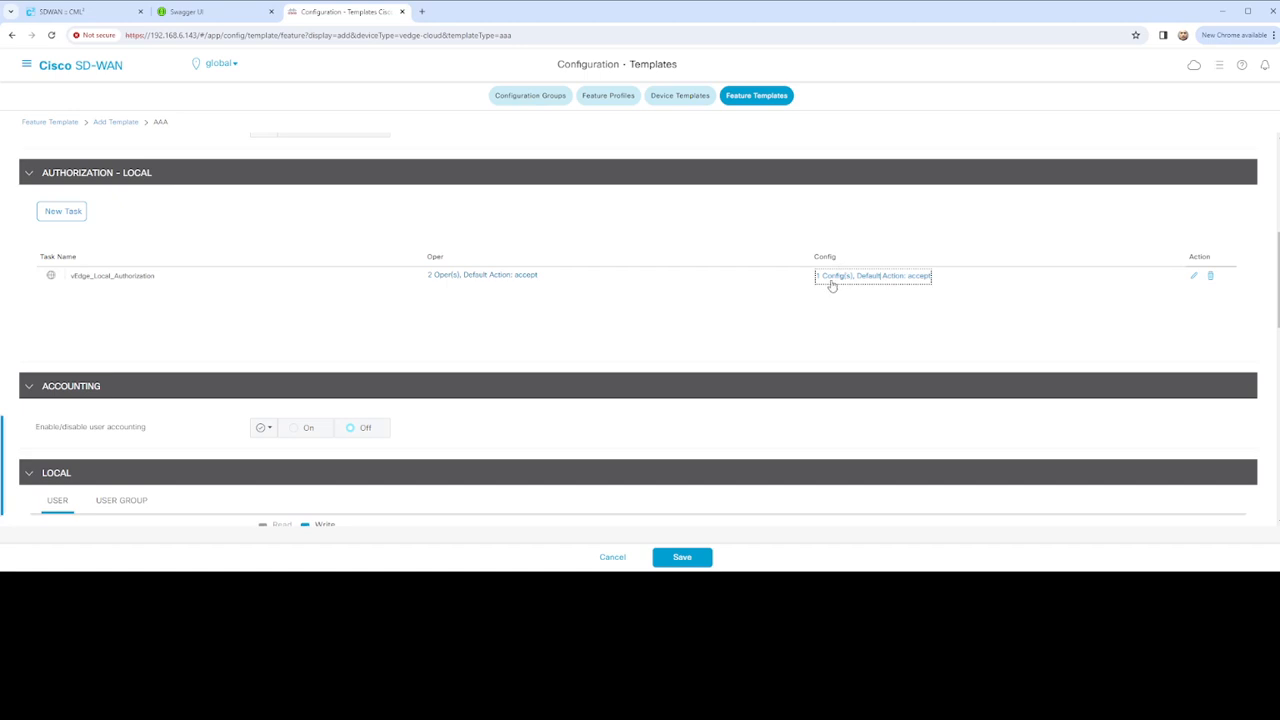
{"action": "left_click", "coordinate": [1194, 277]}
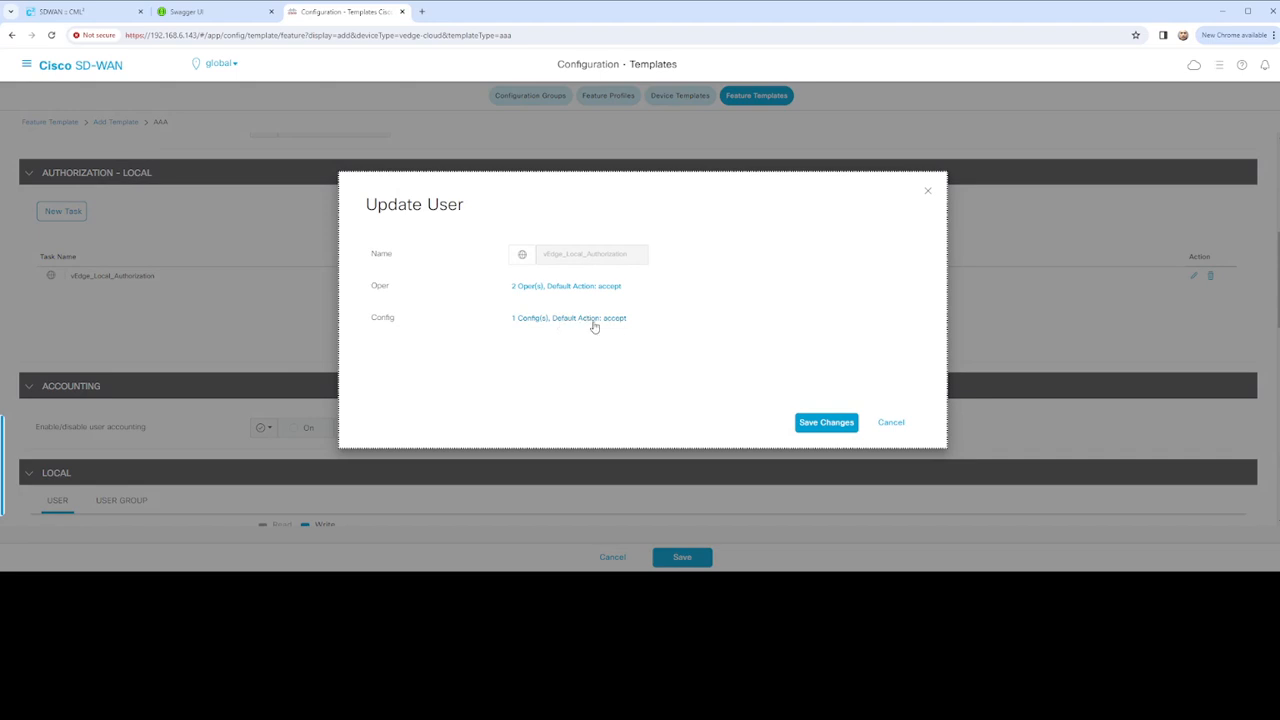
Delete the deny 'conf t' config rule, discard the unfinished new entry, and save the changes
{"action": "key", "text": "Escape"}
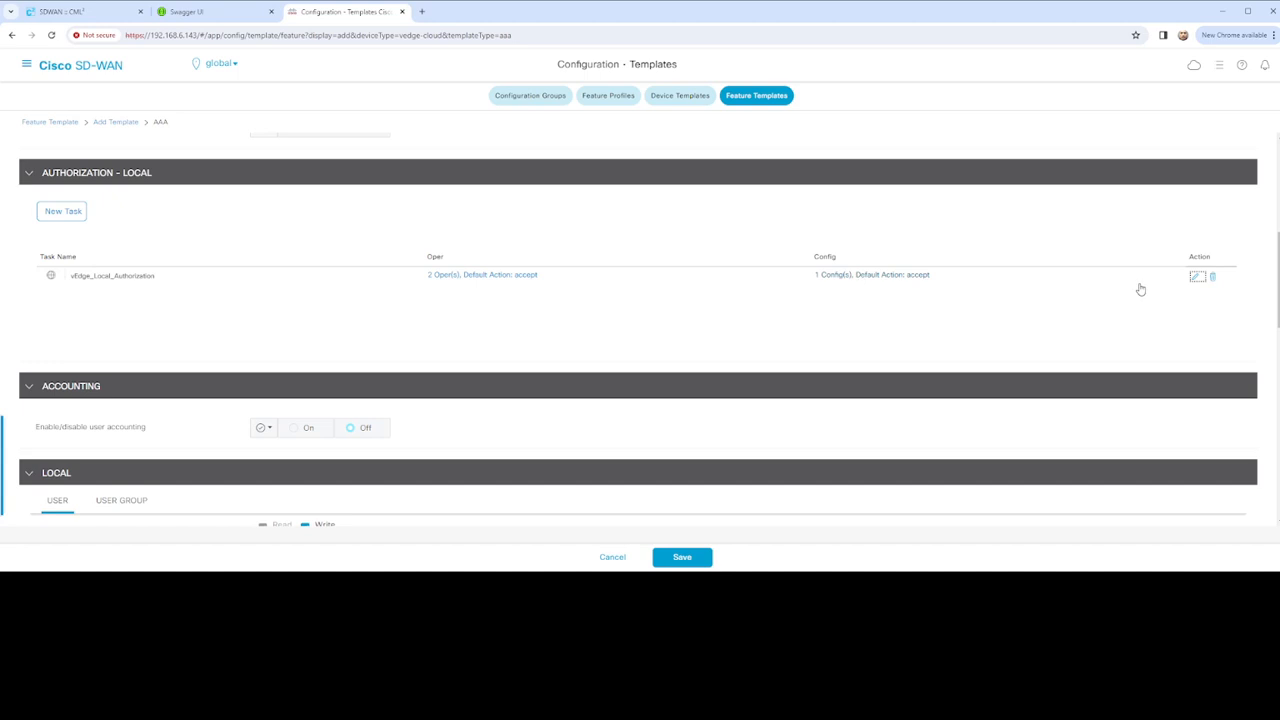
{"action": "left_click", "coordinate": [1192, 281]}
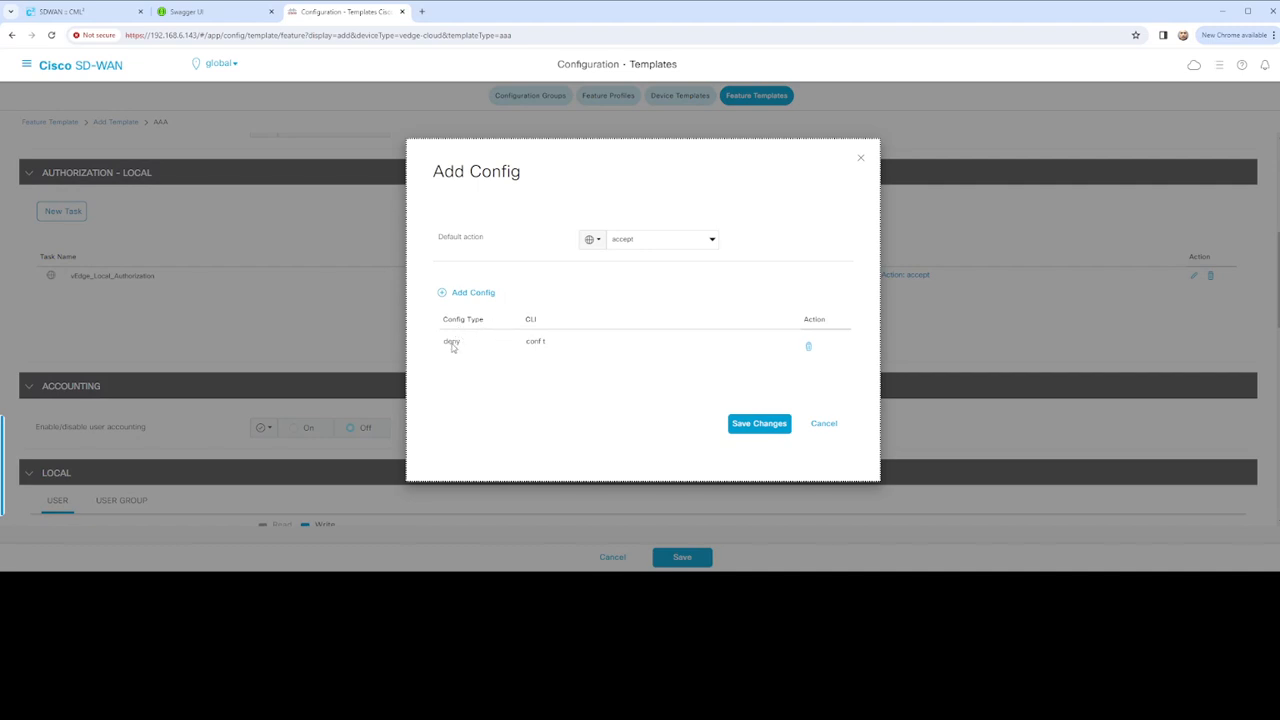
{"action": "left_click", "coordinate": [809, 346]}
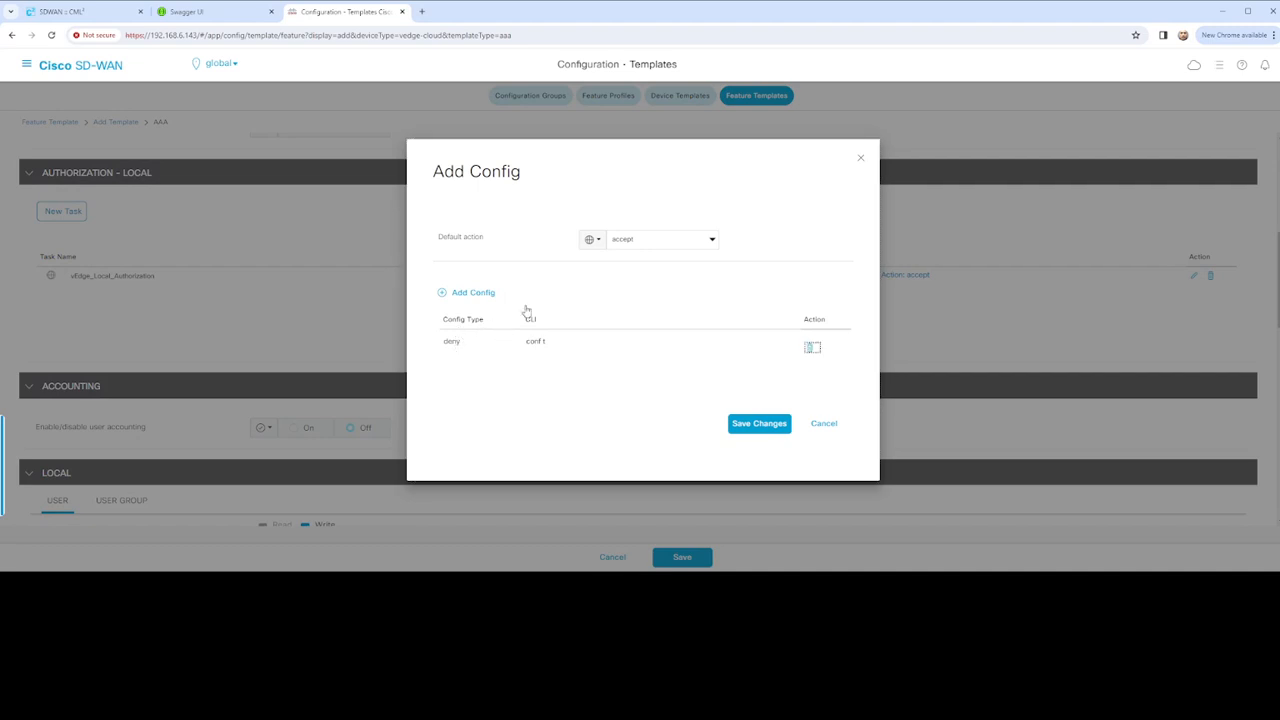
{"action": "left_click", "coordinate": [490, 294]}
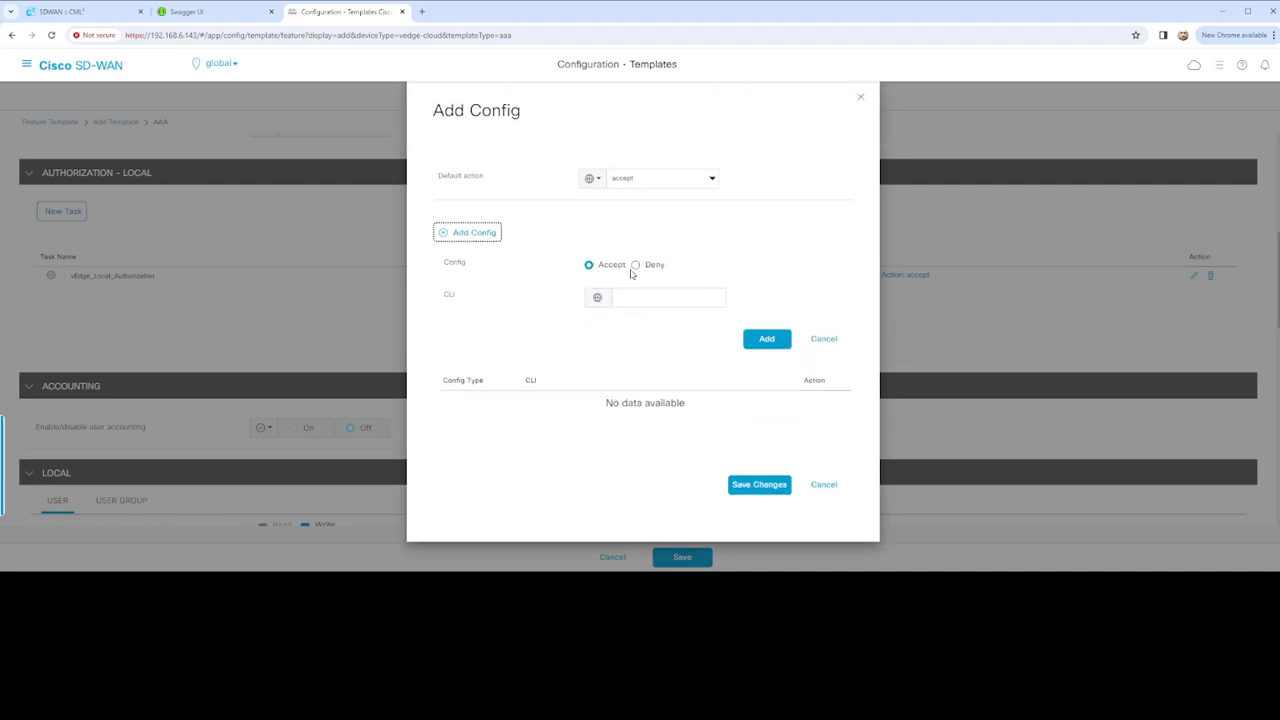
{"action": "left_click", "coordinate": [660, 298]}
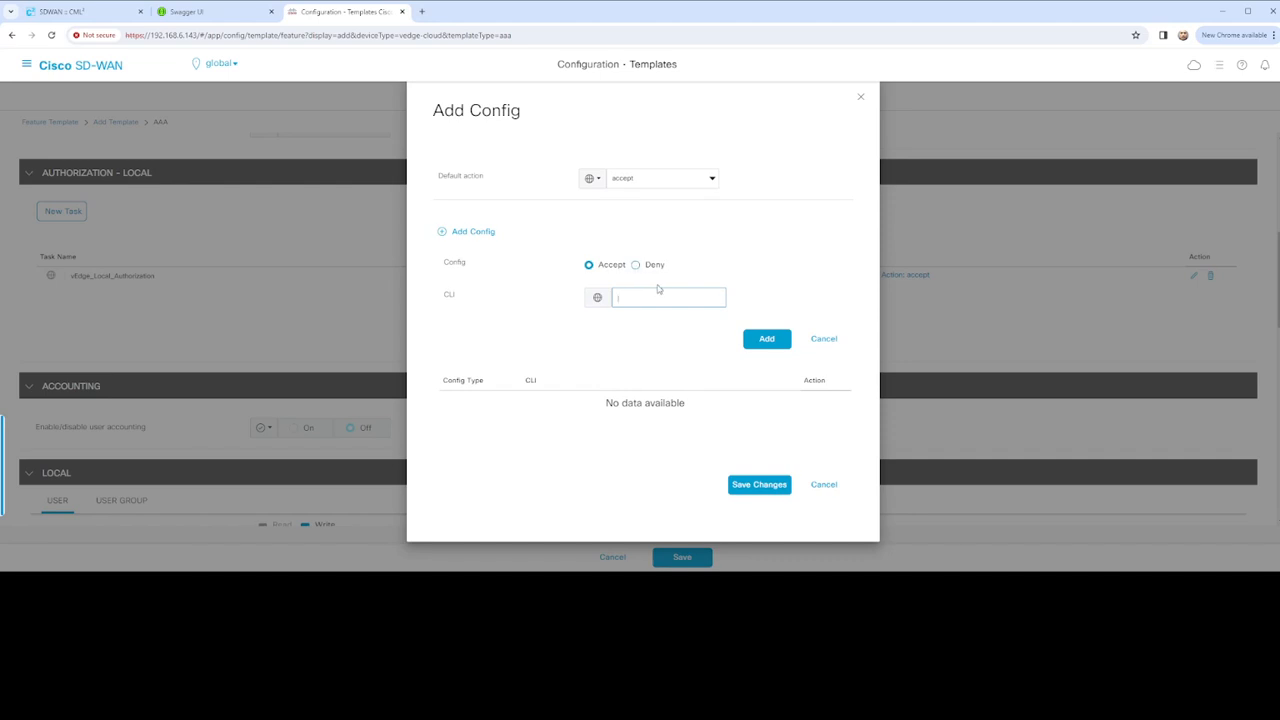
{"action": "left_click", "coordinate": [824, 344]}
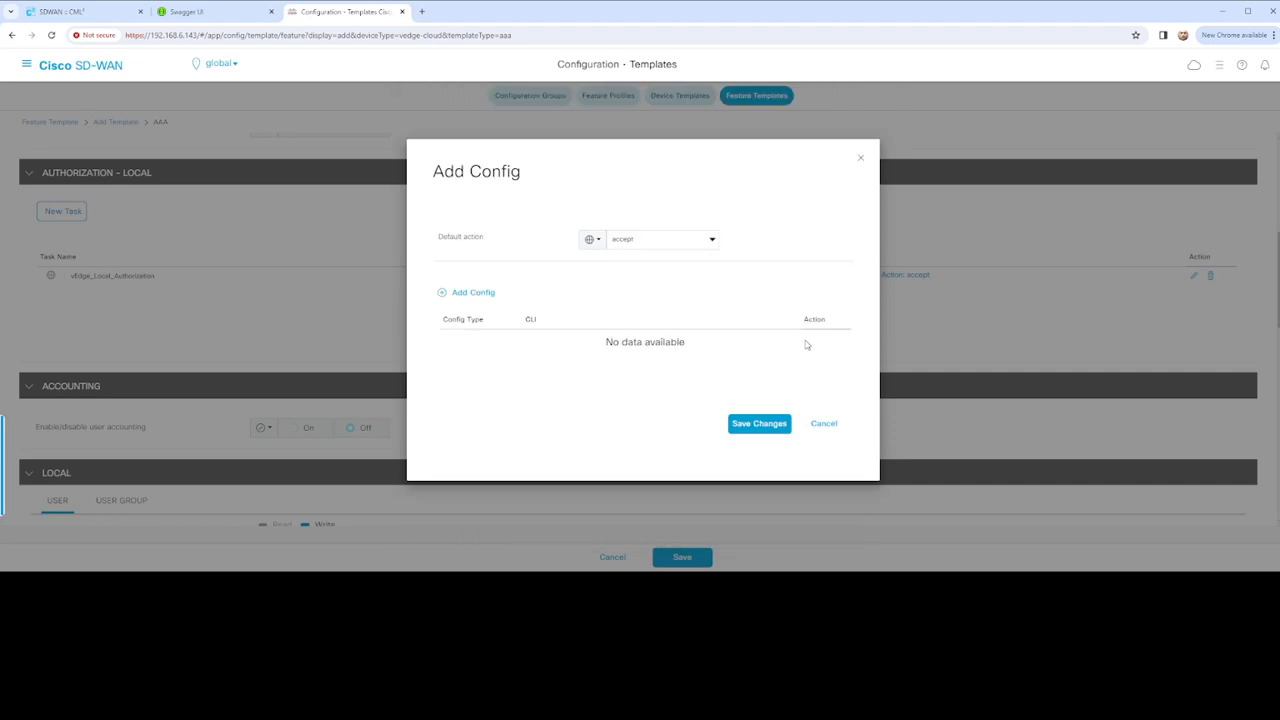
{"action": "left_click", "coordinate": [775, 424]}
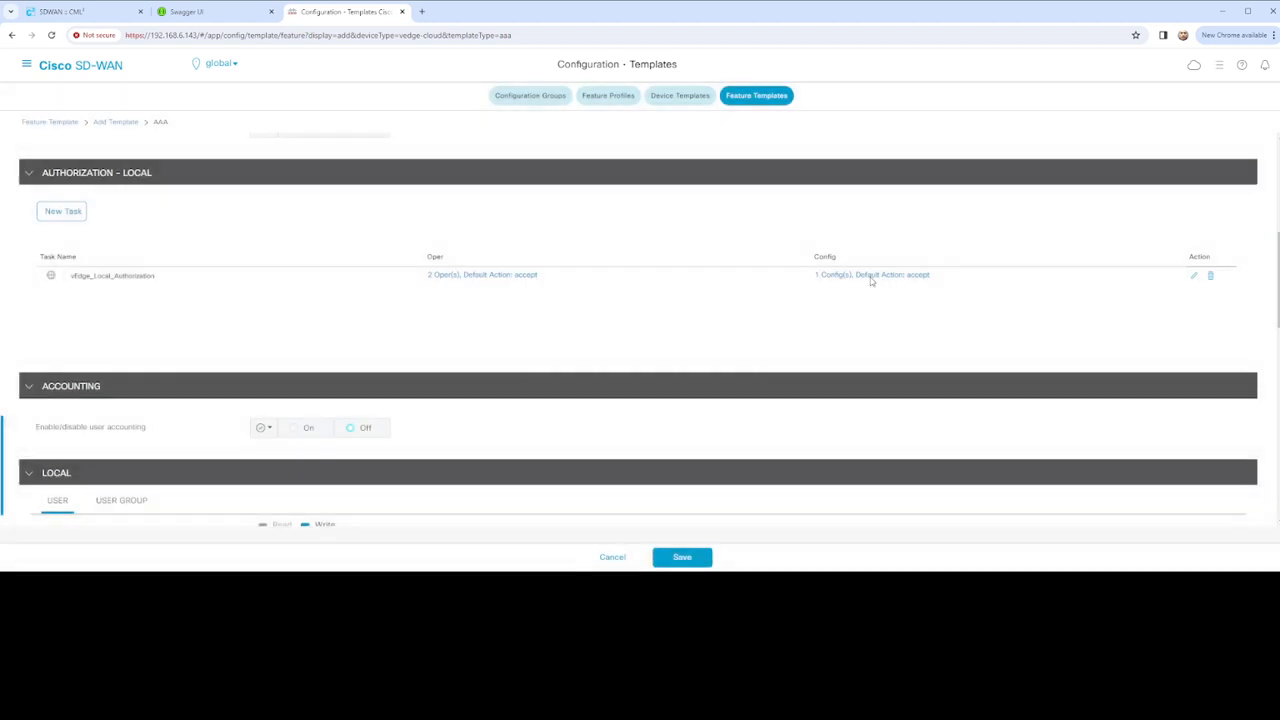
Delete the 'show run *' and 'show omp routes' oper rules from the task
{"action": "left_click", "coordinate": [890, 279]}
{"action": "left_click", "coordinate": [498, 283]}
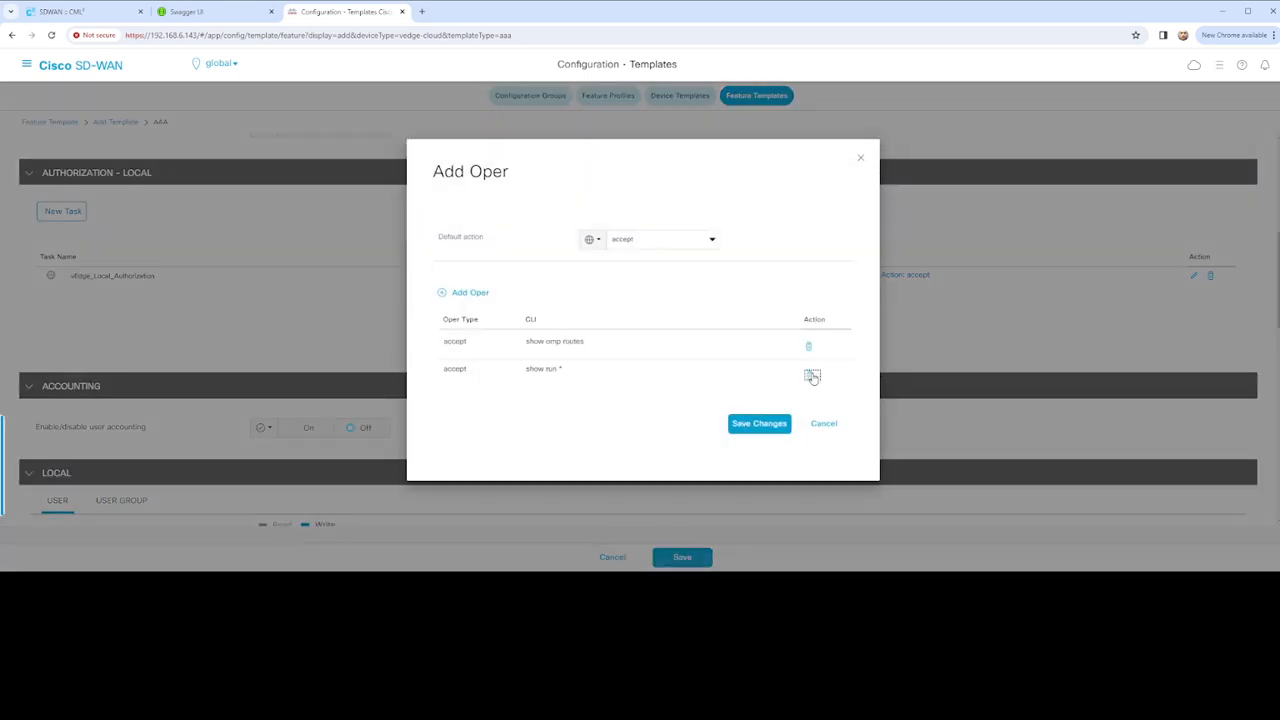
{"action": "left_click", "coordinate": [809, 372]}
{"action": "left_click", "coordinate": [809, 348]}
Keep the oper default action at accept, add a deny 'show run' rule, and save
{"action": "left_click", "coordinate": [712, 241]}
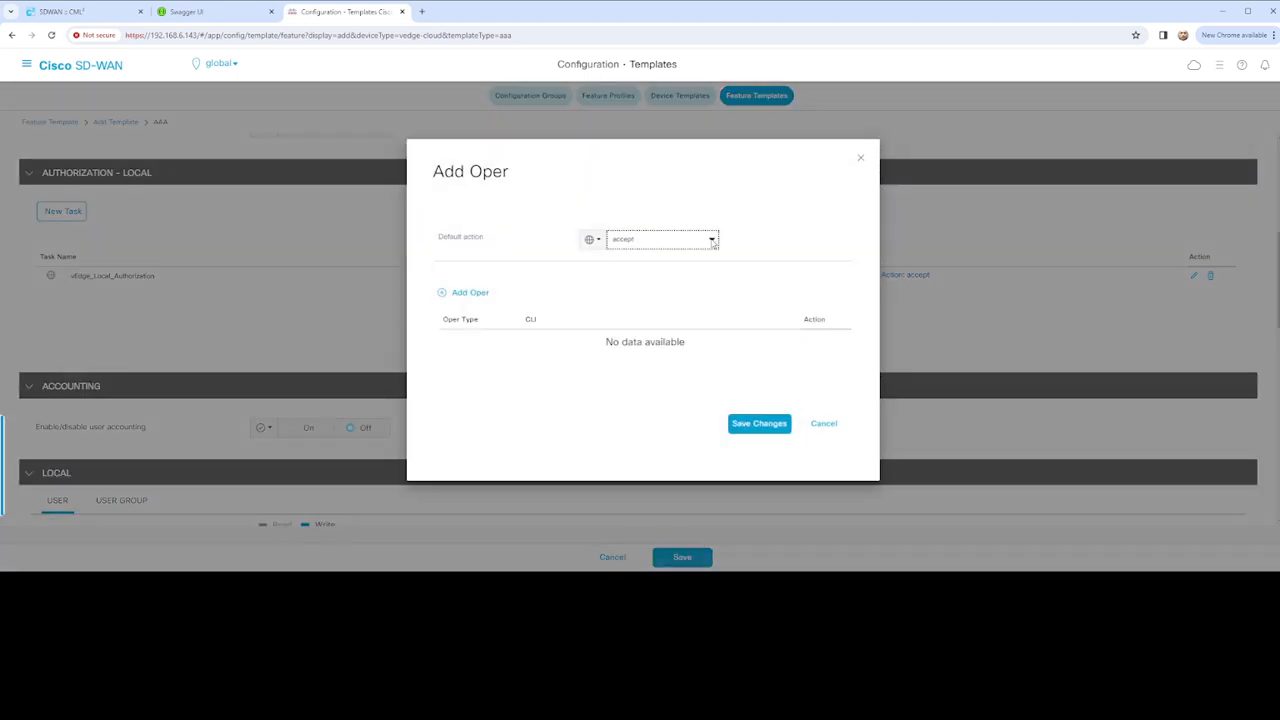
{"action": "left_click", "coordinate": [640, 240]}
{"action": "left_click", "coordinate": [467, 293]}
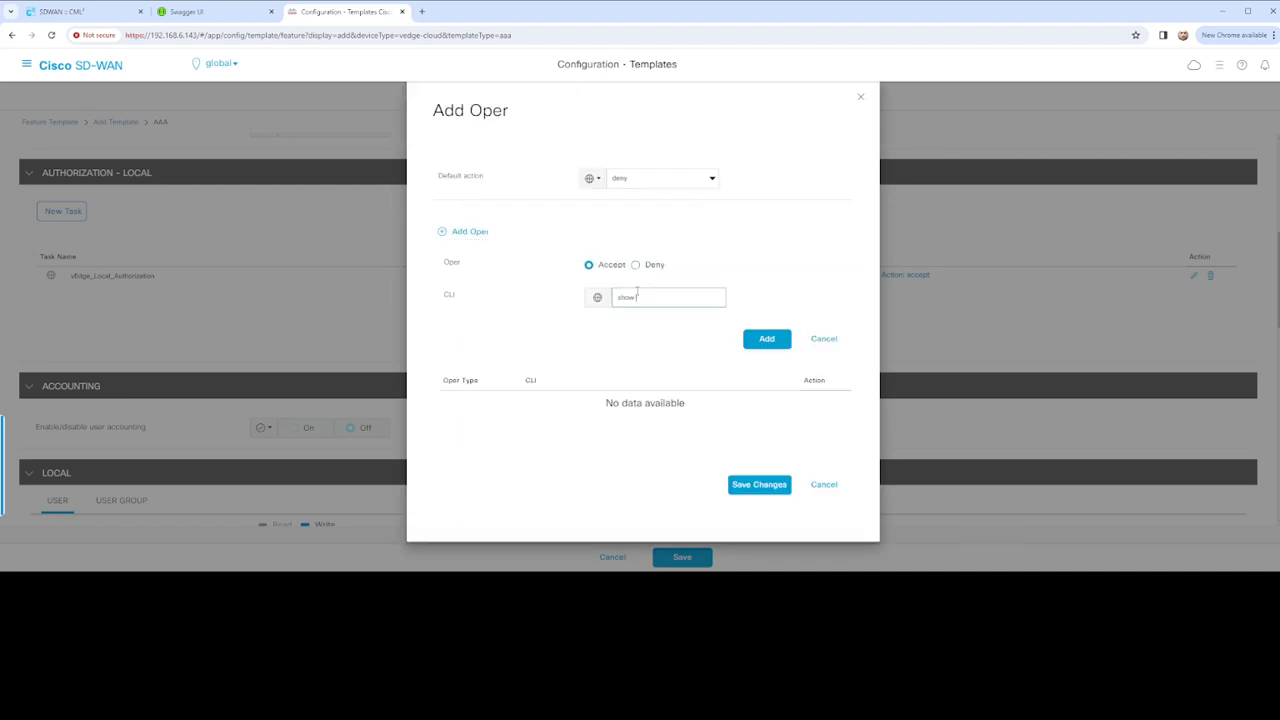
{"action": "left_click", "coordinate": [713, 185]}
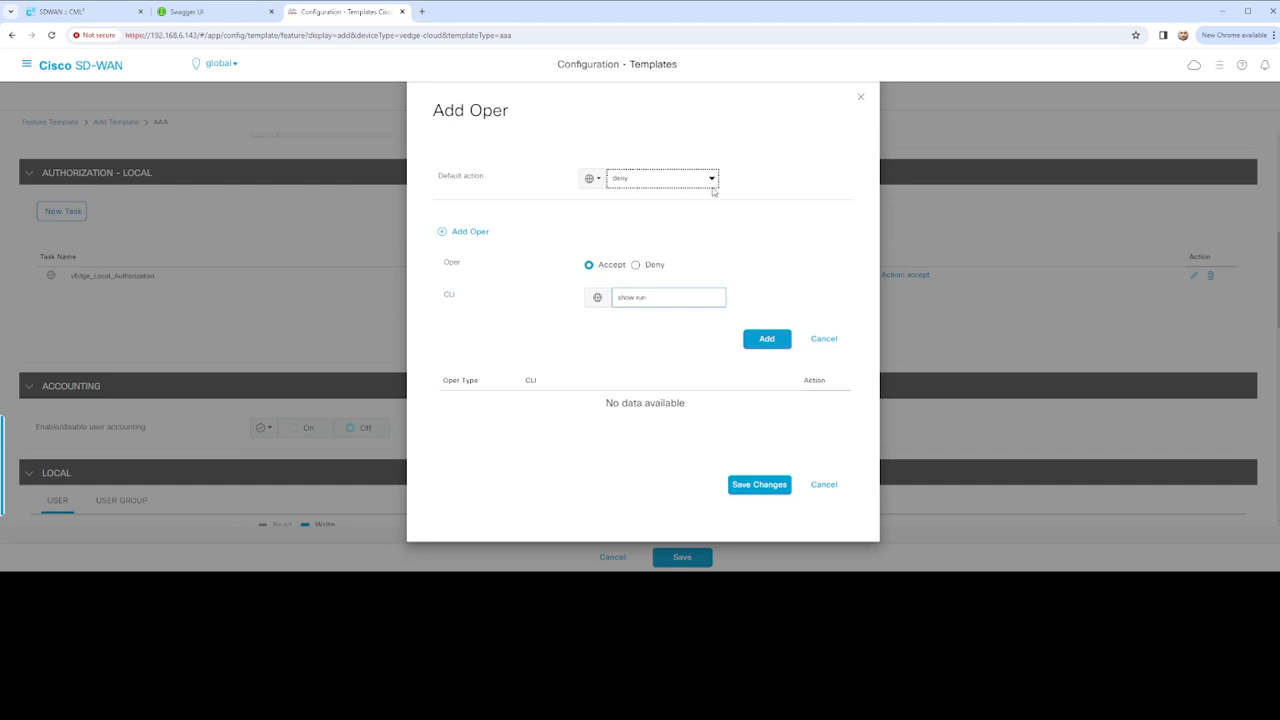
{"action": "left_click", "coordinate": [638, 212]}
{"action": "left_click", "coordinate": [640, 268]}
{"action": "left_click", "coordinate": [649, 272]}
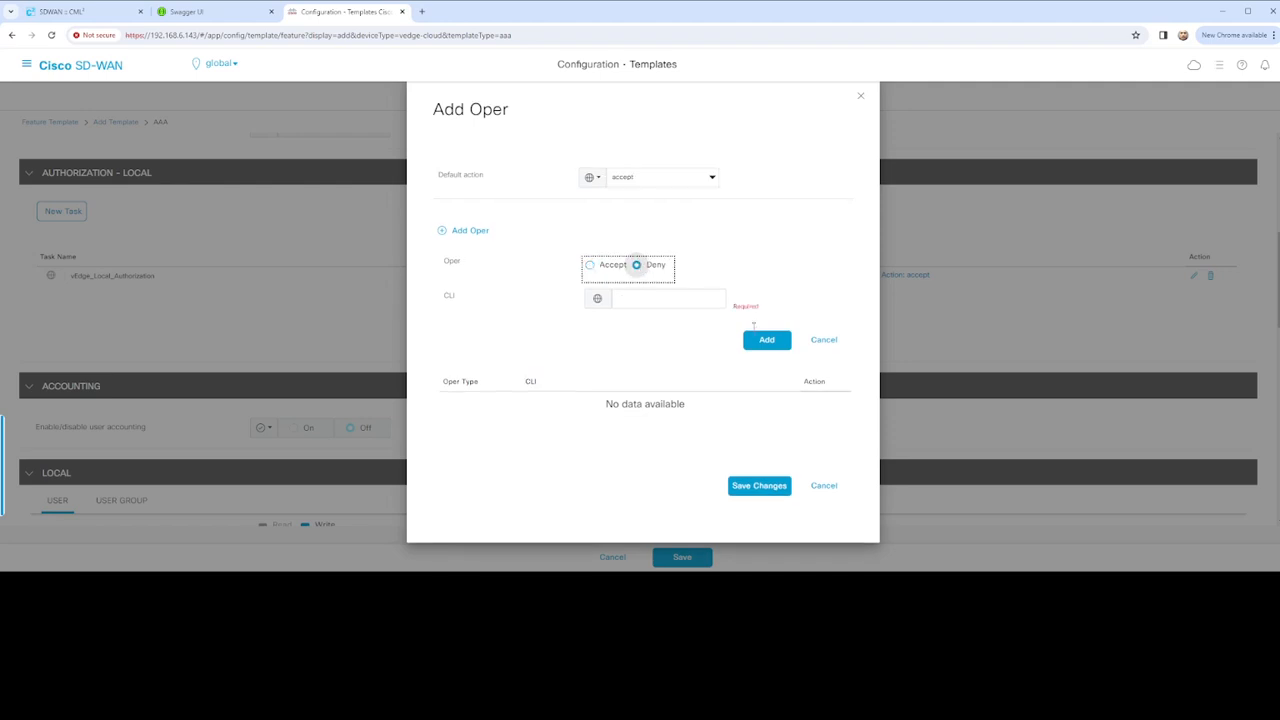
{"action": "left_click", "coordinate": [660, 297]}
{"action": "type", "text": "show run"}
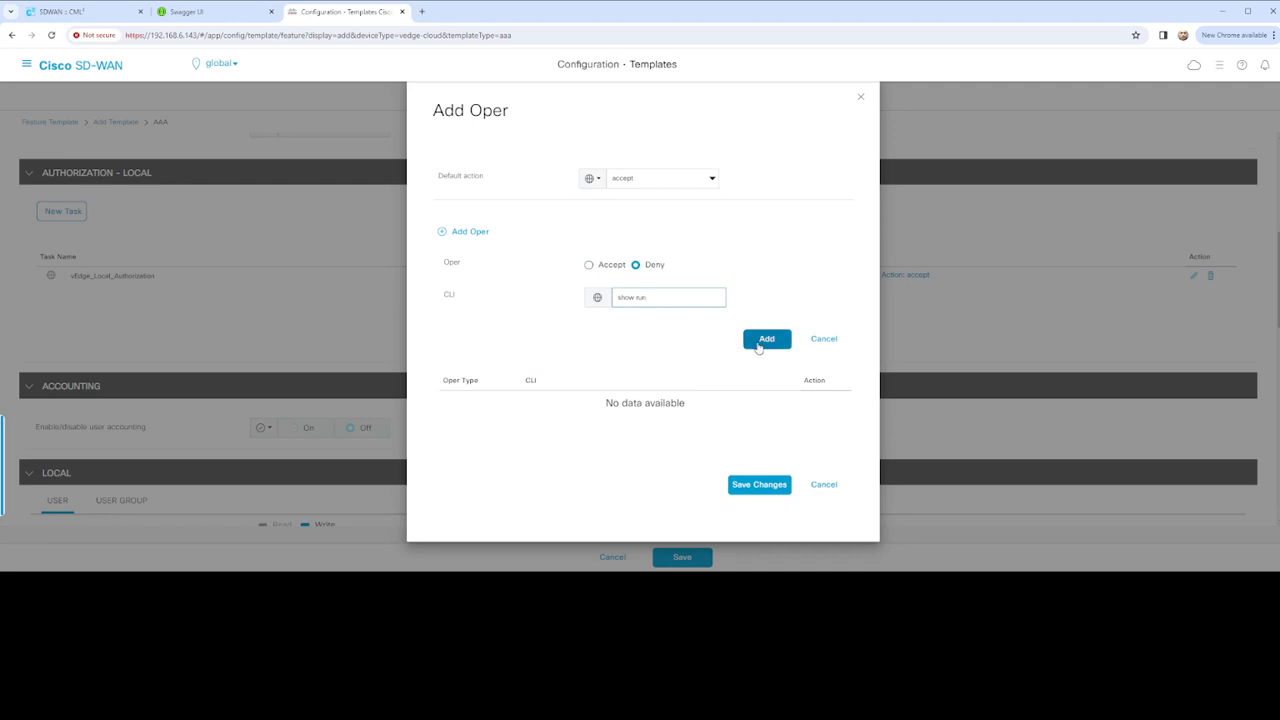
{"action": "left_click", "coordinate": [762, 340]}
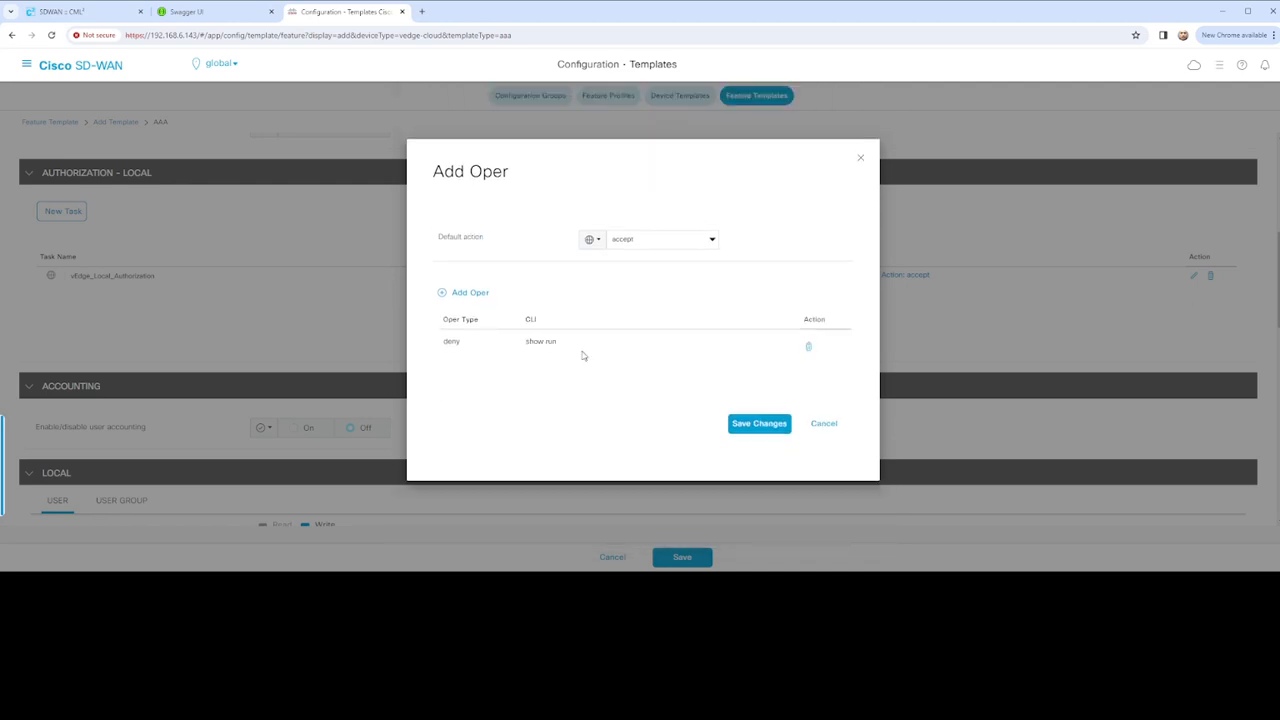
{"action": "left_click", "coordinate": [757, 421]}
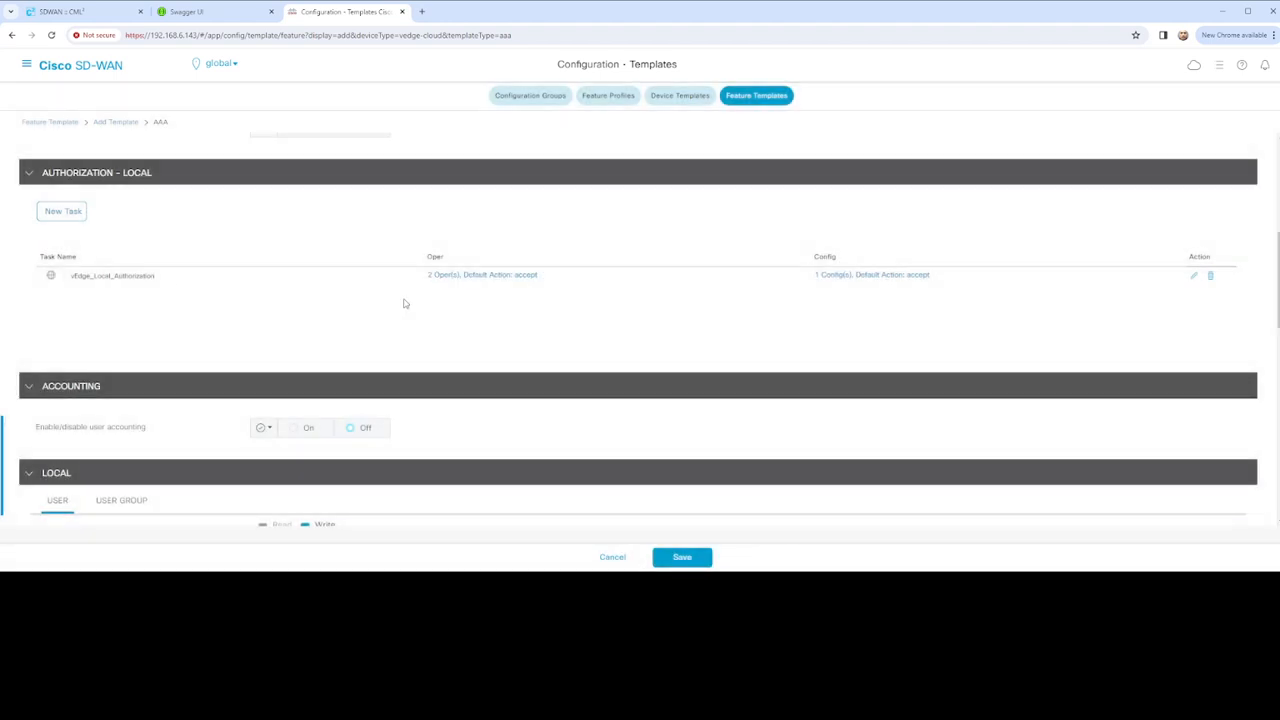
Check the 2 Oper(s) list twice, then reopen vEdge_Local_Authorization in Update User
{"action": "left_click", "coordinate": [137, 284]}
{"action": "left_click", "coordinate": [894, 425]}
{"action": "left_click", "coordinate": [493, 279]}
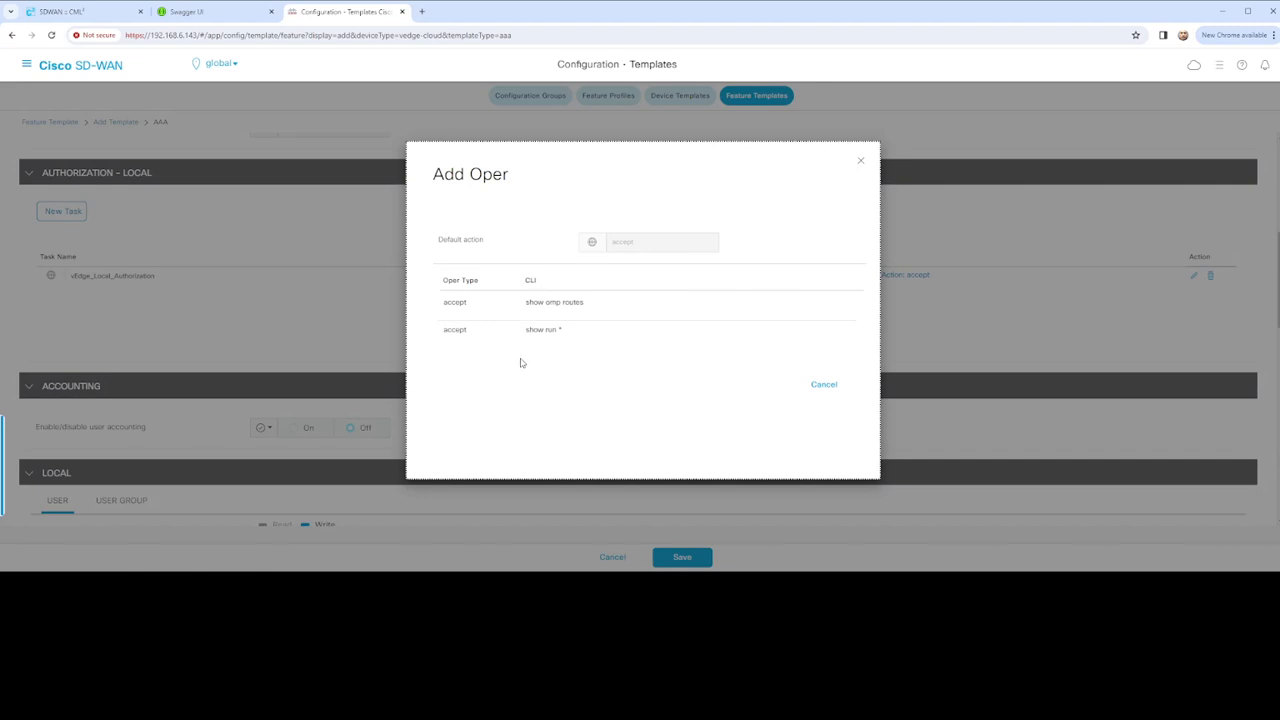
{"action": "left_click", "coordinate": [826, 387]}
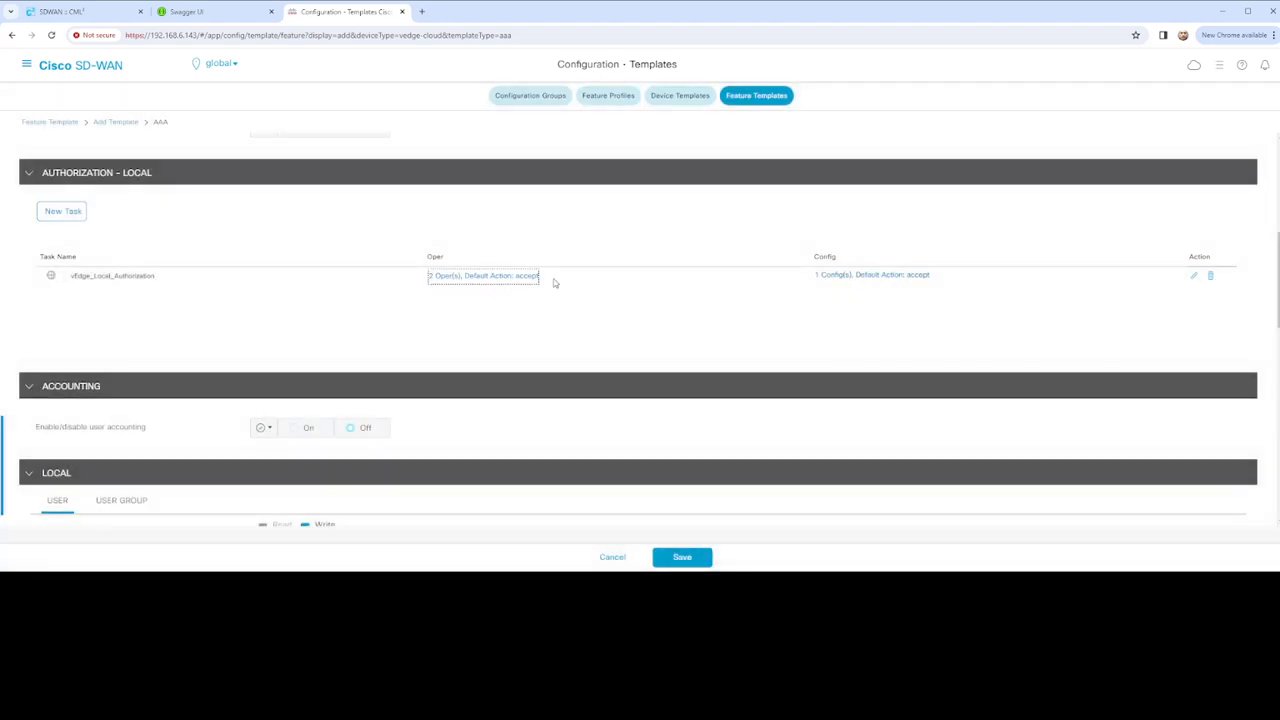
{"action": "left_click", "coordinate": [511, 281]}
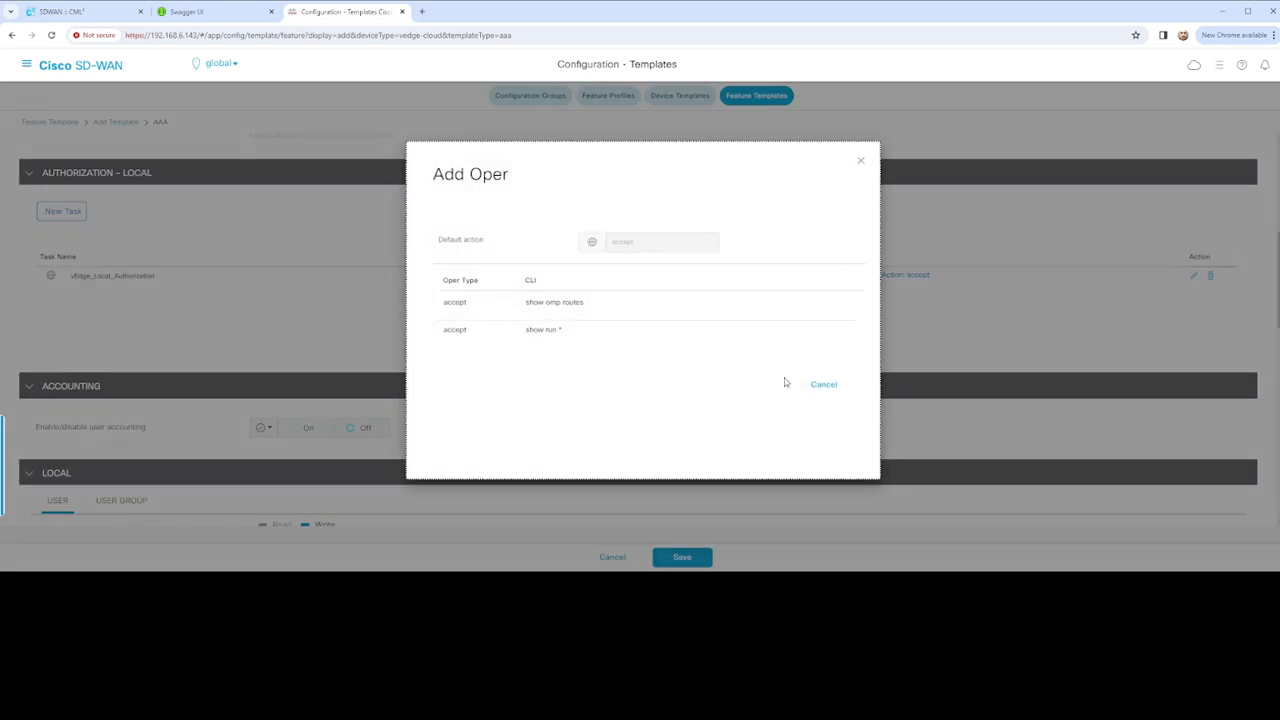
{"action": "left_click", "coordinate": [824, 387]}
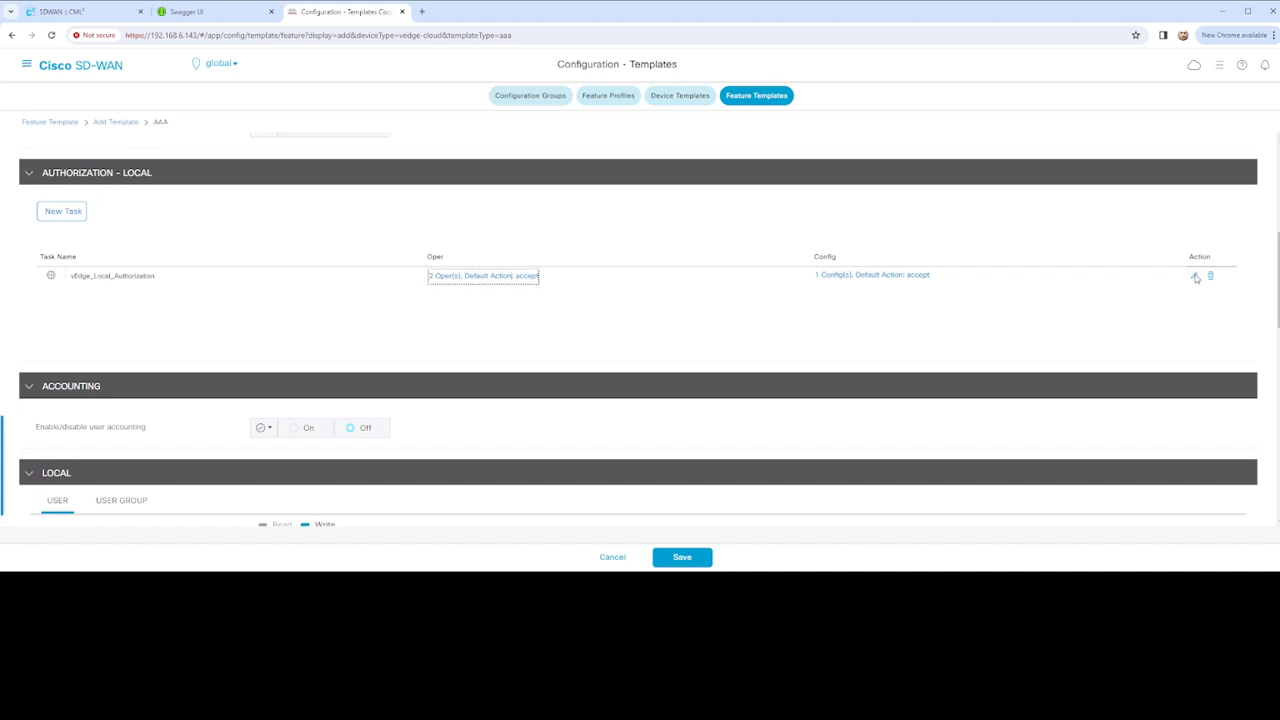
{"action": "left_click", "coordinate": [1195, 277]}
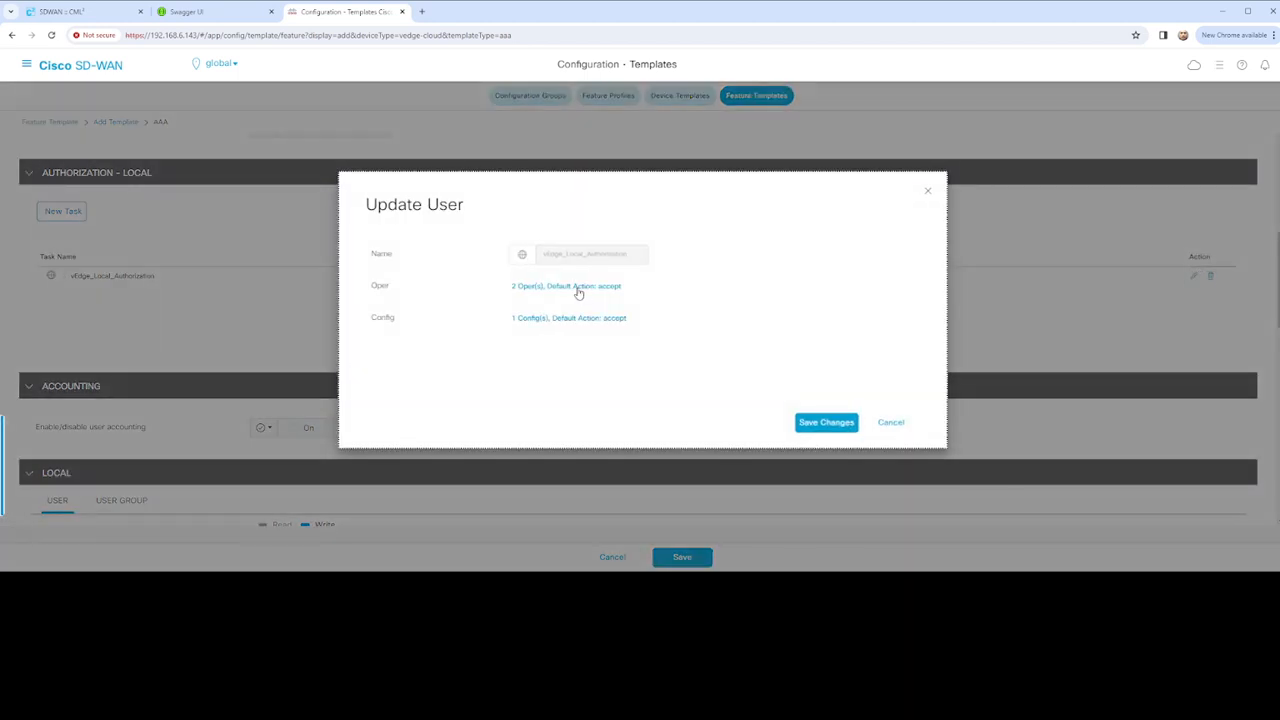
Remove both existing oper rules, add a deny 'show run' rule, and save the changes
{"action": "left_click", "coordinate": [579, 289]}
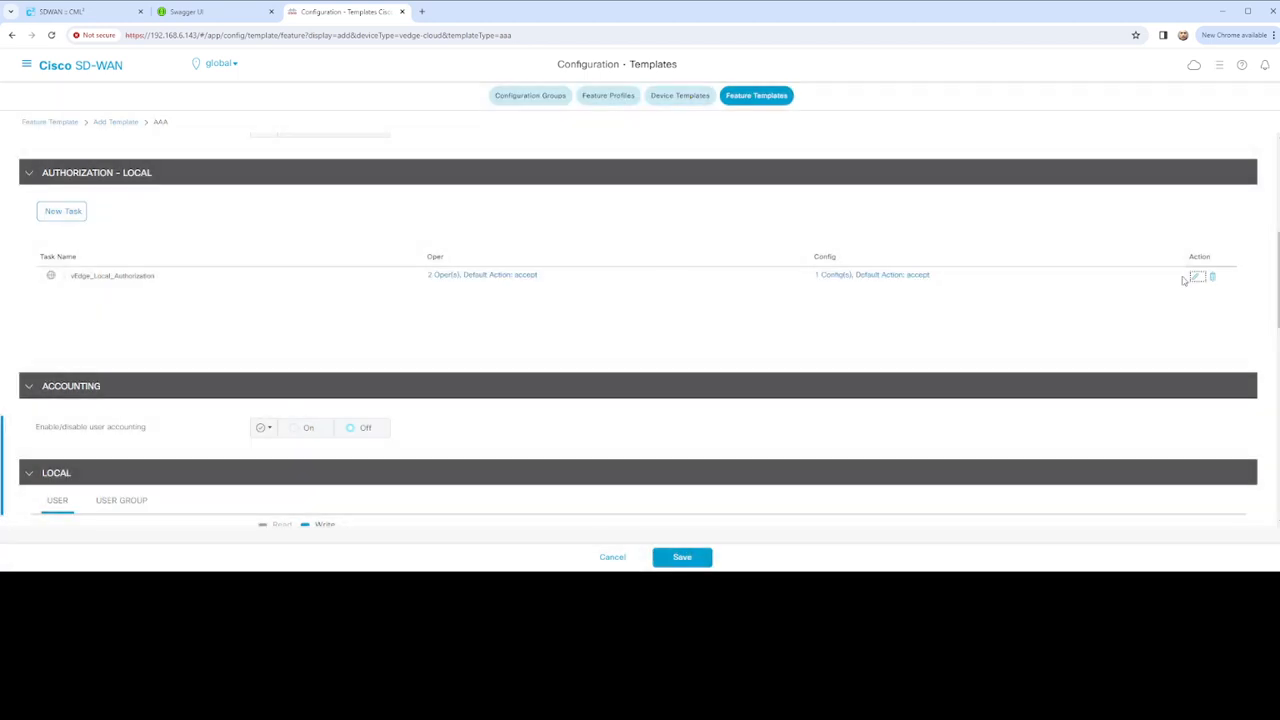
{"action": "left_click", "coordinate": [1197, 279]}
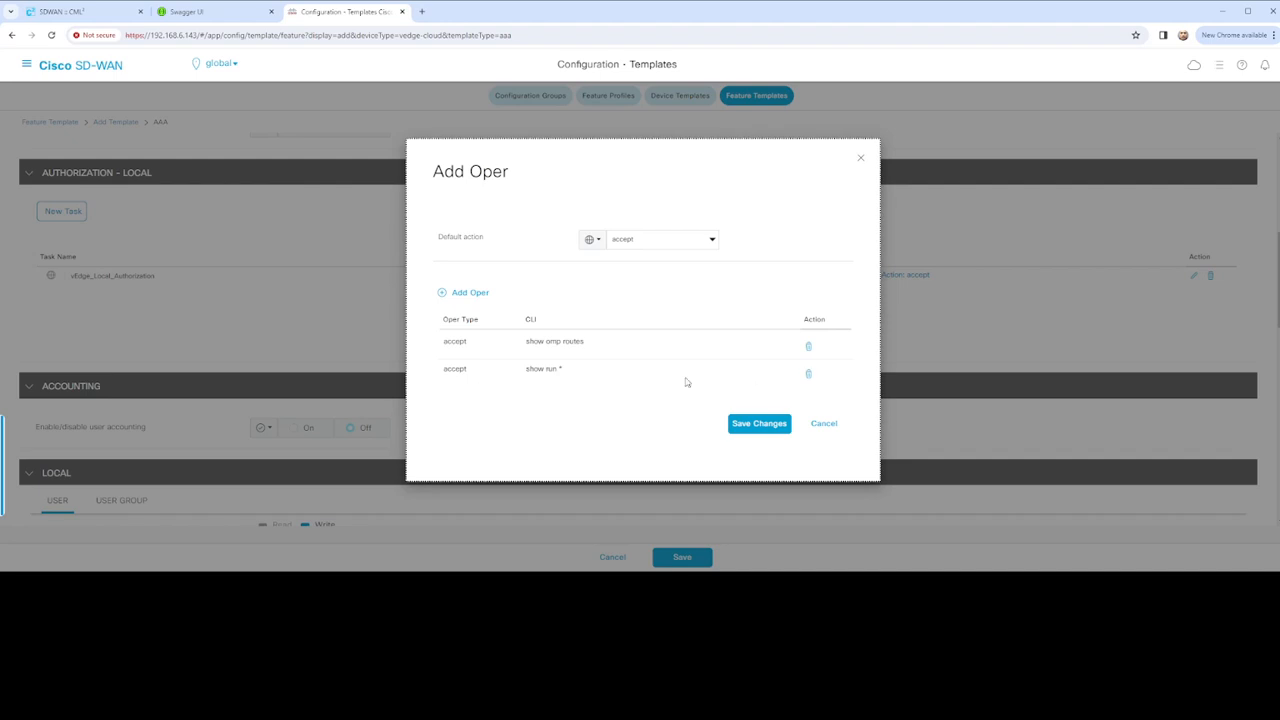
{"action": "left_click", "coordinate": [808, 373]}
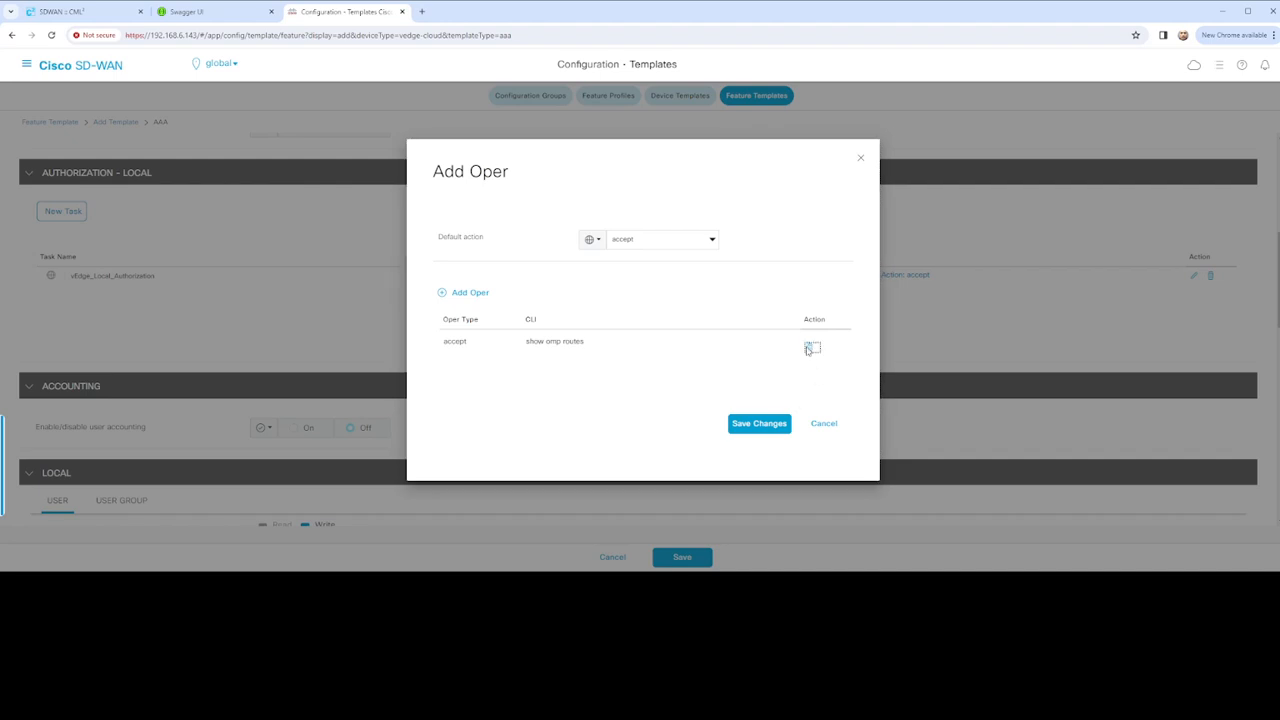
{"action": "left_click", "coordinate": [808, 348]}
{"action": "left_click", "coordinate": [457, 297]}
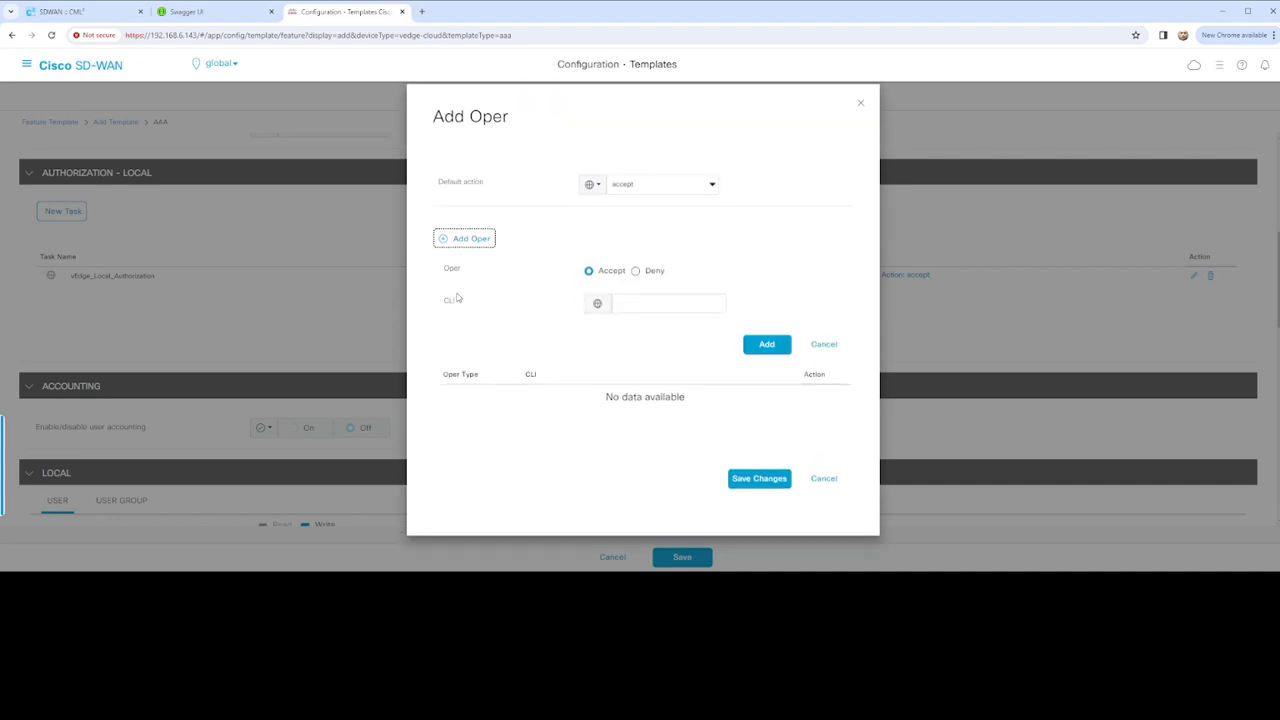
{"action": "left_click", "coordinate": [637, 265]}
{"action": "left_click", "coordinate": [642, 298]}
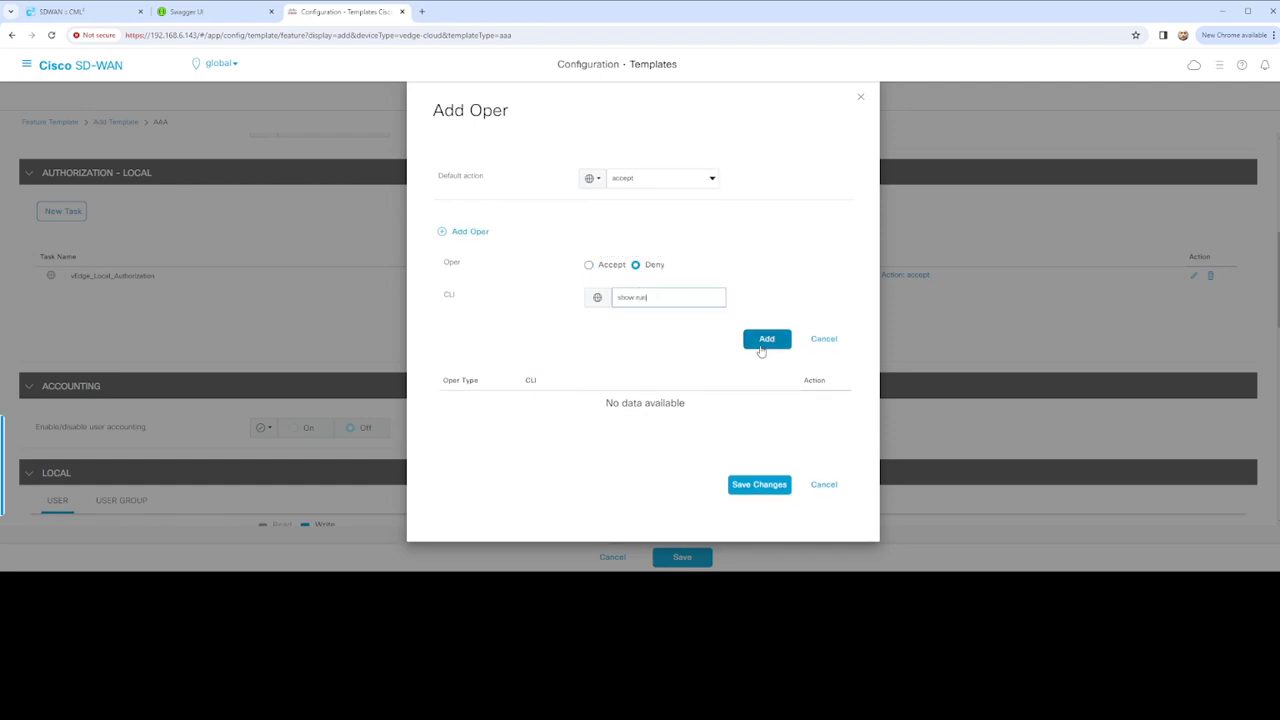
{"action": "left_click", "coordinate": [764, 341]}
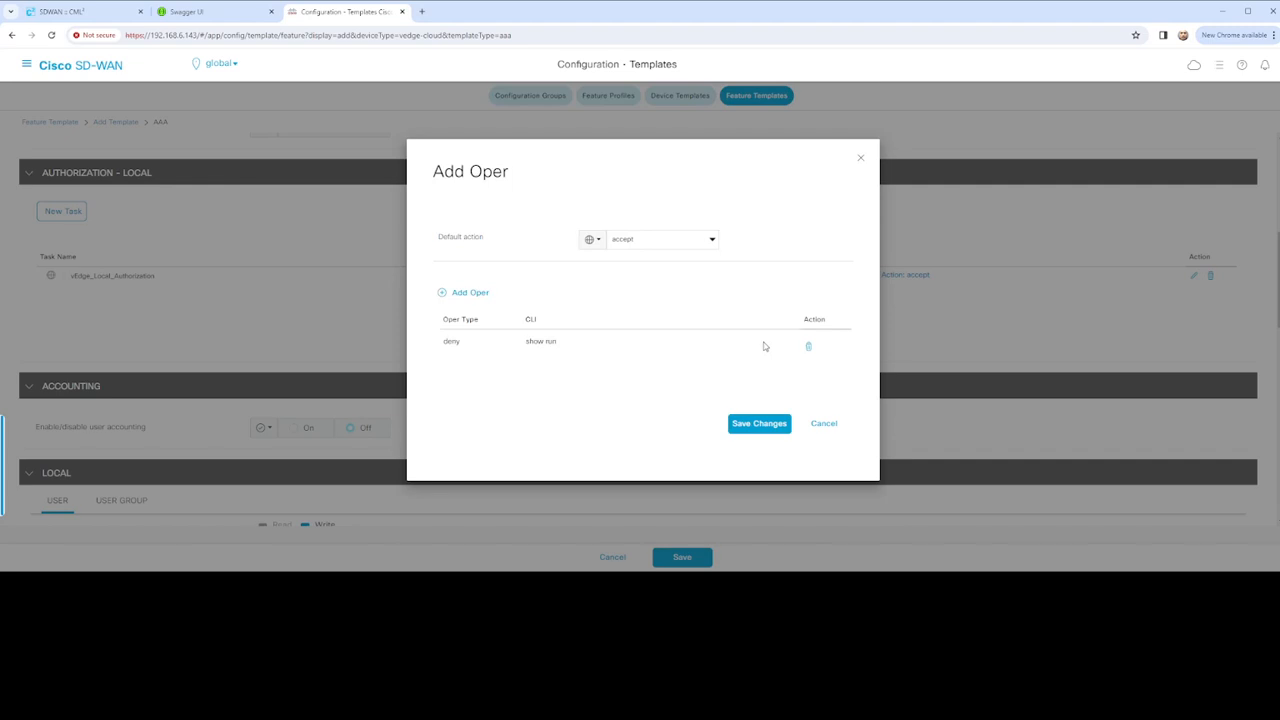
{"action": "left_click", "coordinate": [759, 424]}
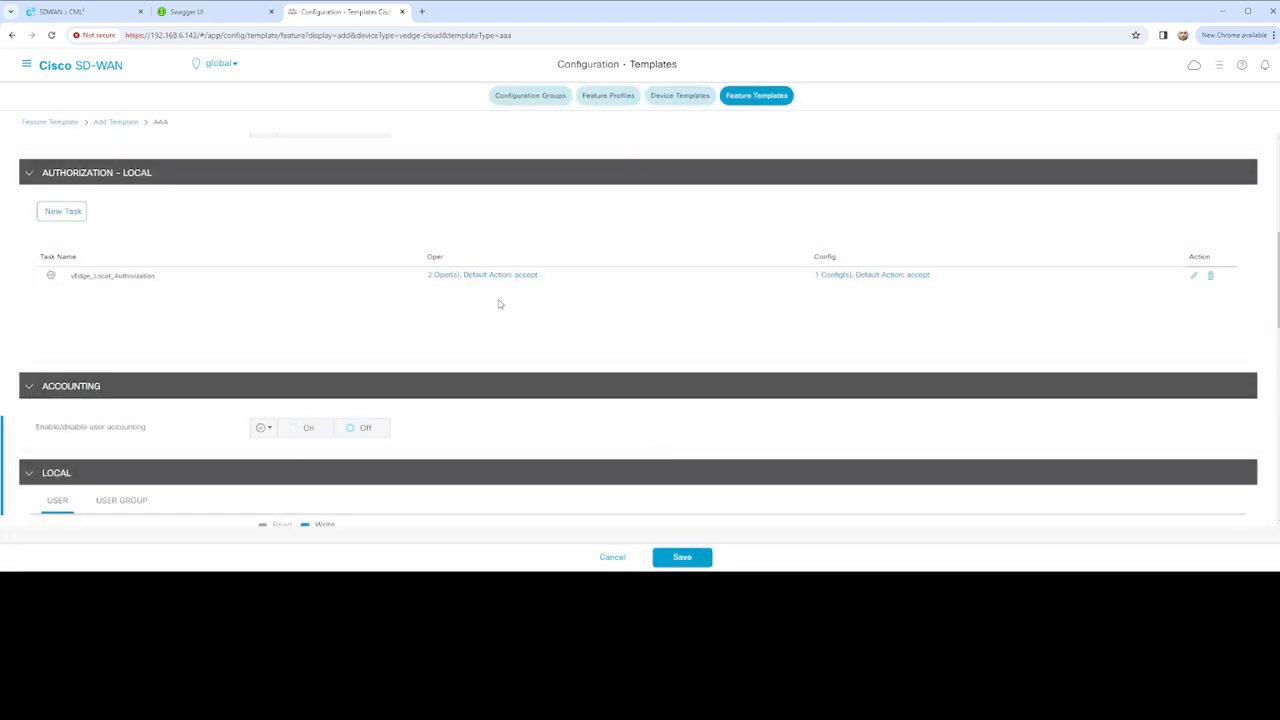
Review the task's edit form and oper rules list, closing each without changes
{"action": "left_click", "coordinate": [1193, 275]}
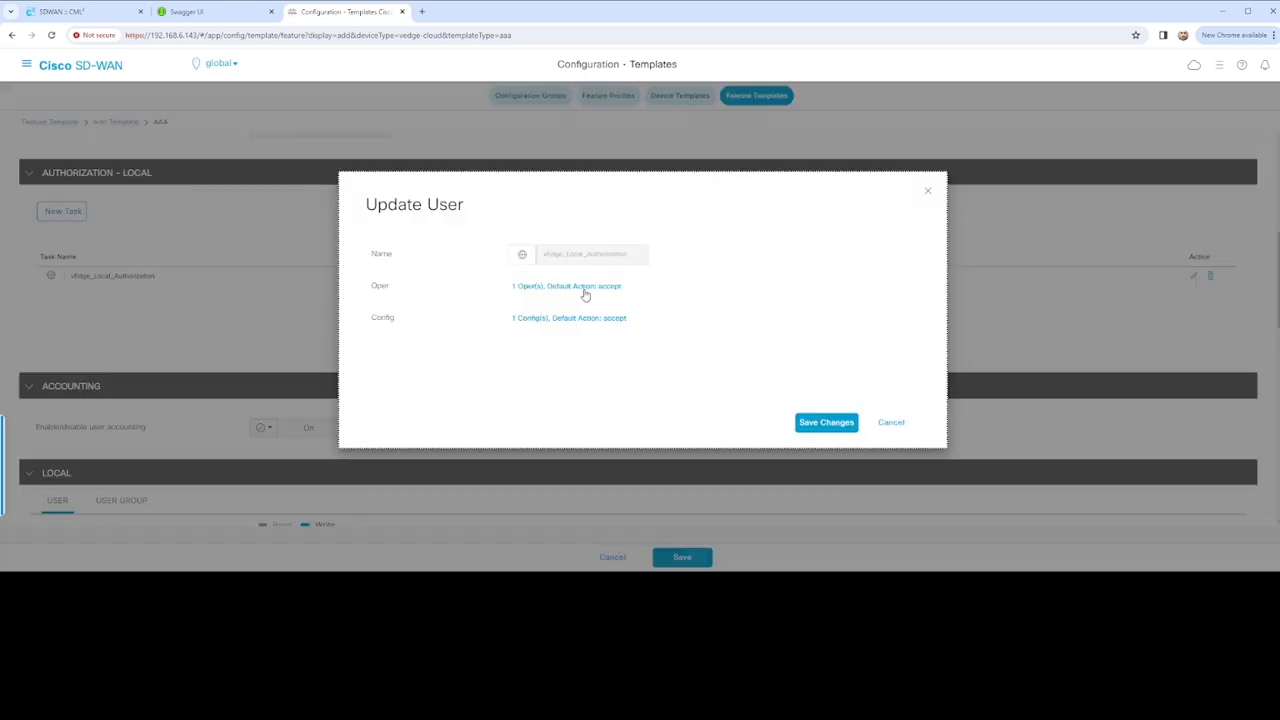
{"action": "key", "text": "Escape"}
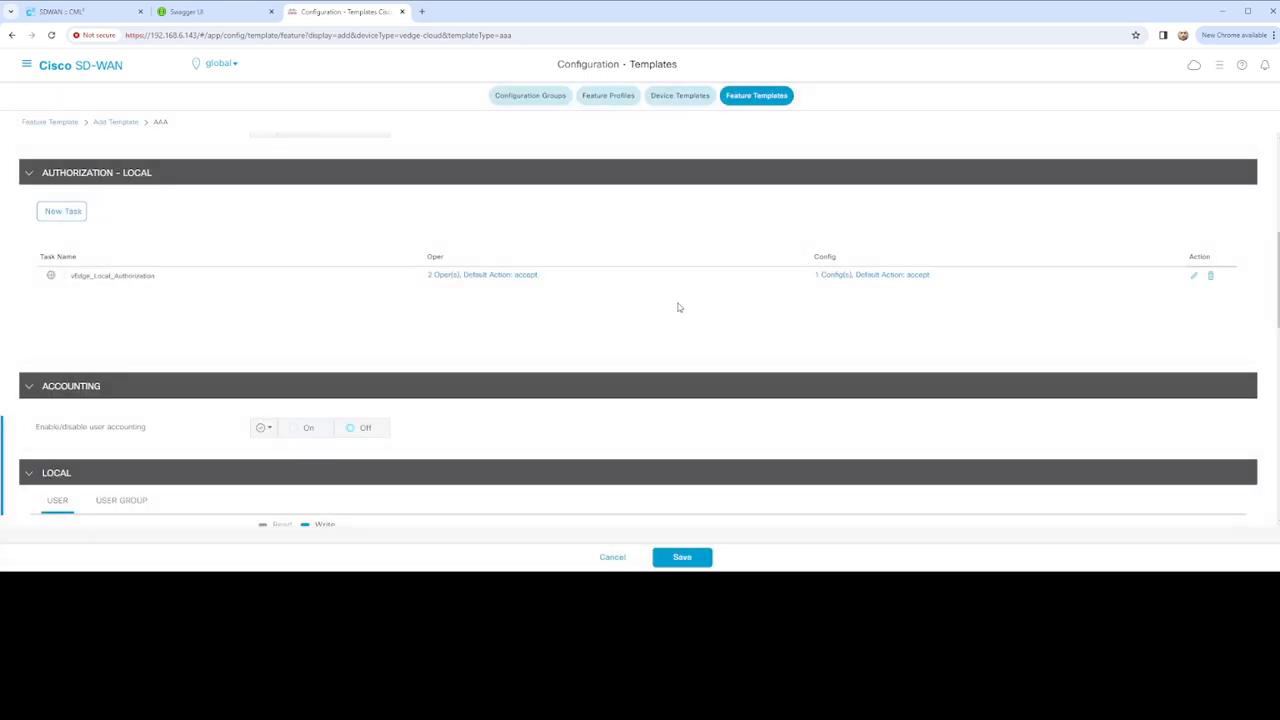
{"action": "left_click", "coordinate": [510, 276]}
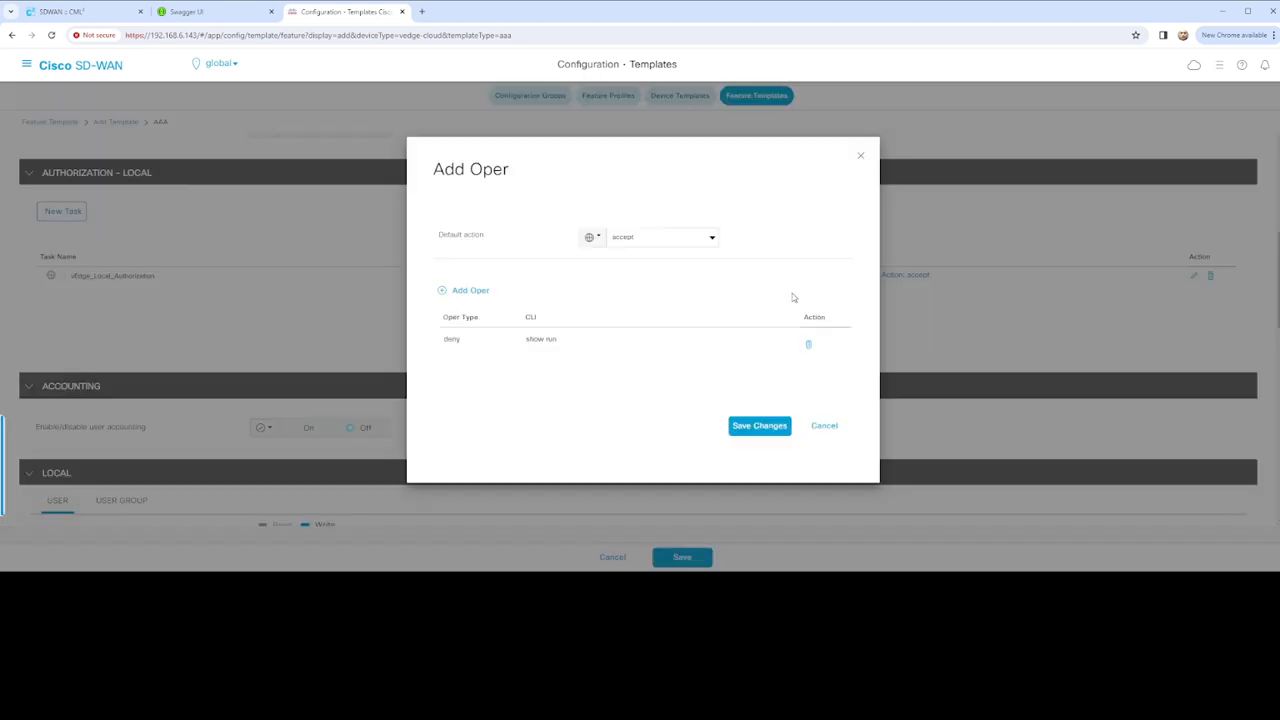
{"action": "left_click", "coordinate": [823, 425]}
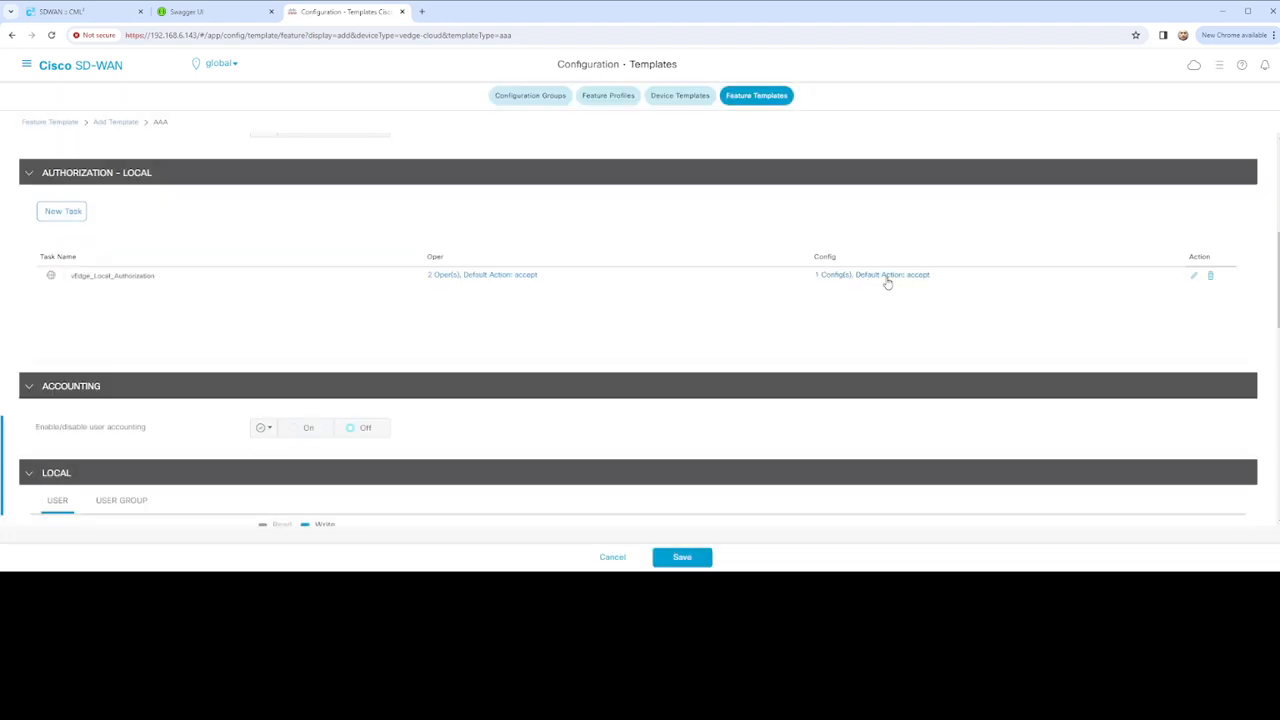
{"action": "left_click", "coordinate": [888, 280]}
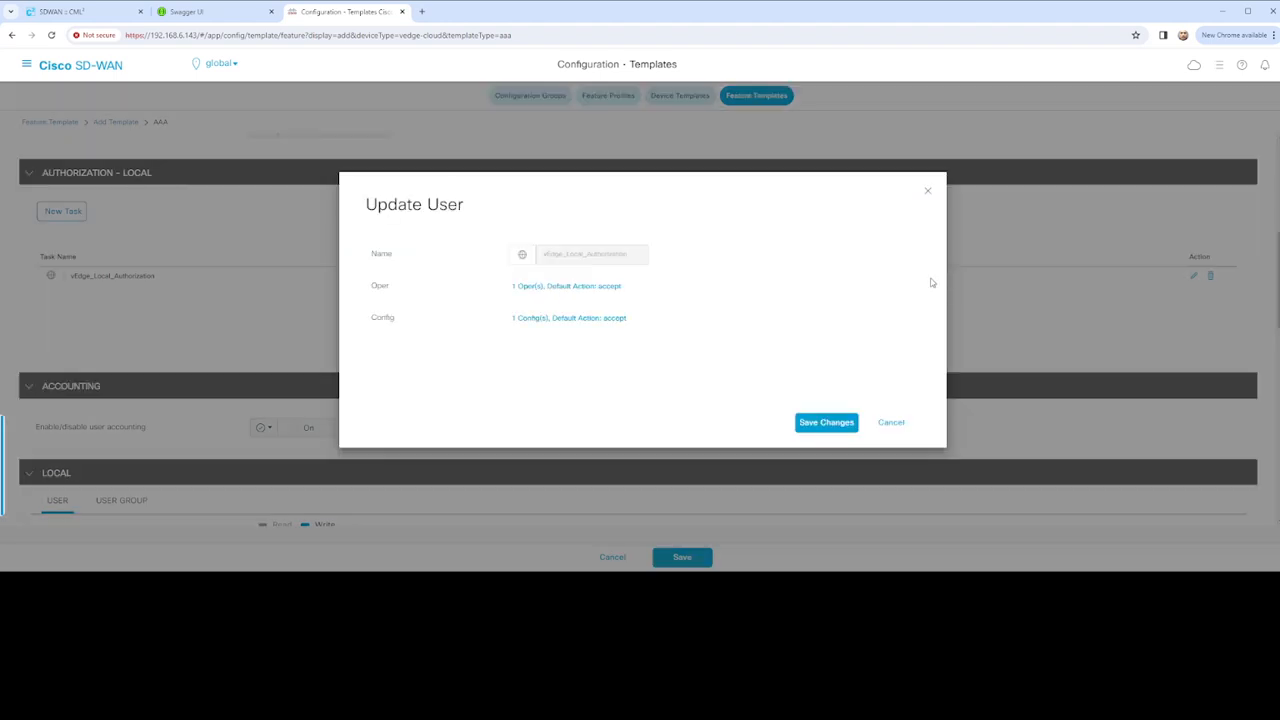
{"action": "left_click", "coordinate": [891, 423]}
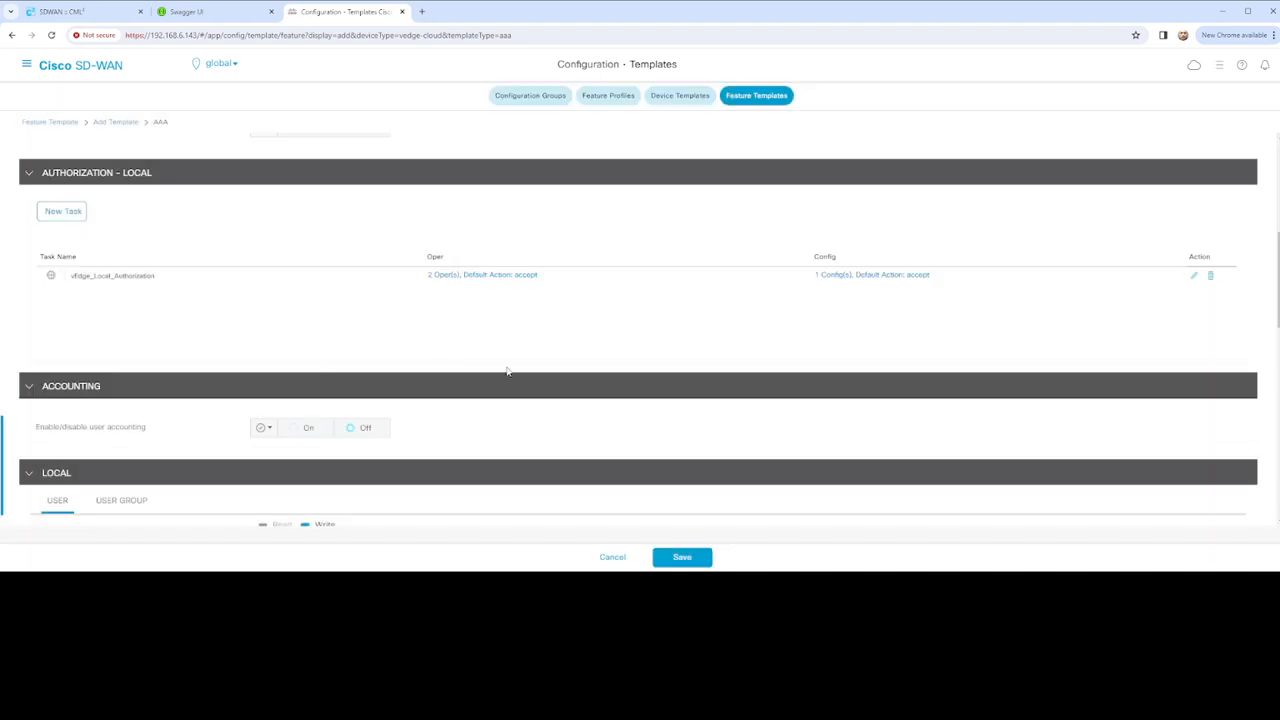
{"action": "scroll", "coordinate": [726, 391], "scroll_direction": "down", "scroll_amount": 3}
{"action": "scroll", "coordinate": [654, 371], "scroll_direction": "up", "scroll_amount": 2}
{"action": "scroll", "coordinate": [309, 385], "scroll_direction": "up", "scroll_amount": 1}
{"action": "scroll", "coordinate": [437, 349], "scroll_direction": "down", "scroll_amount": 3}
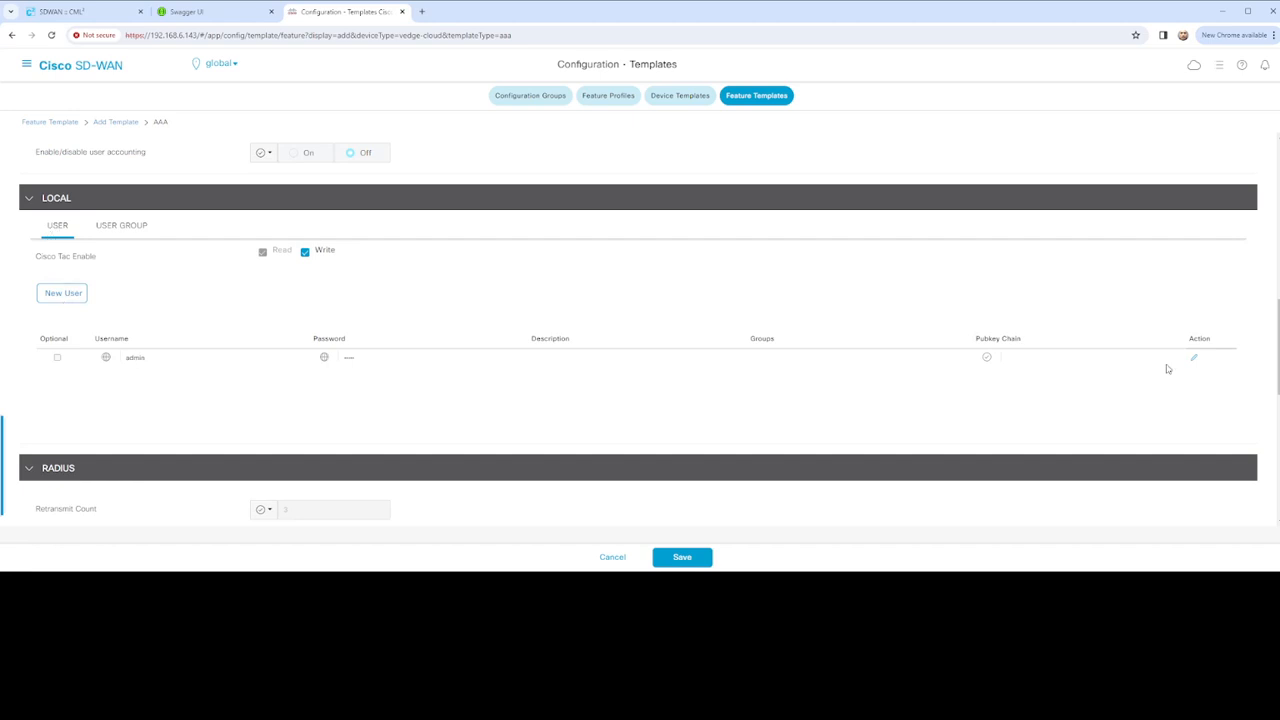
{"action": "left_click", "coordinate": [1196, 360]}
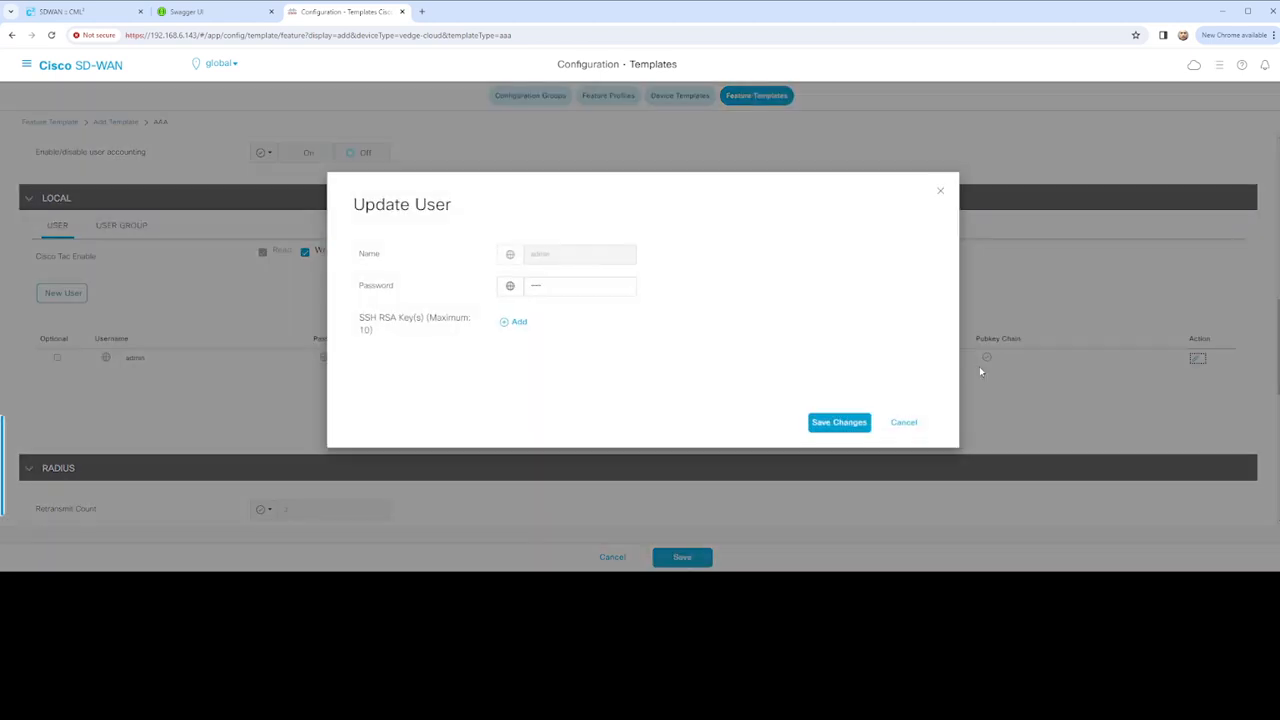
{"action": "left_click", "coordinate": [563, 286]}
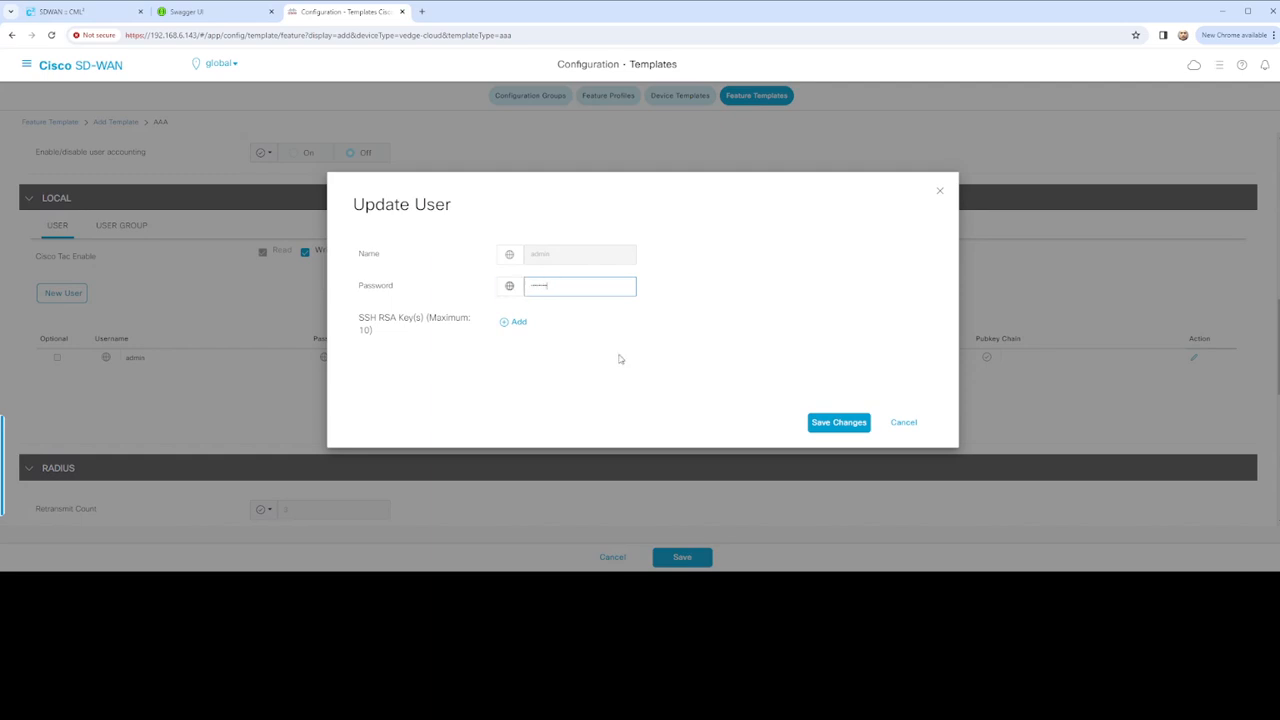
{"action": "left_click", "coordinate": [510, 322]}
{"action": "left_click", "coordinate": [579, 366]}
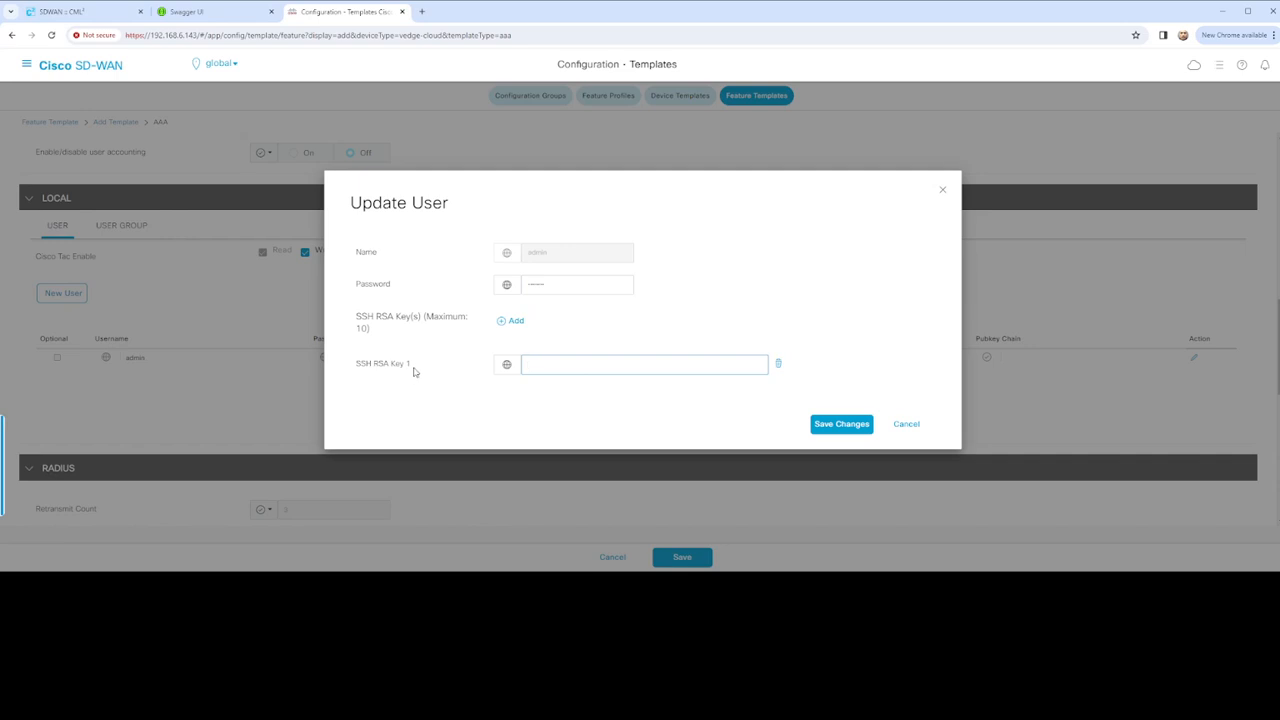
{"action": "left_click", "coordinate": [779, 365]}
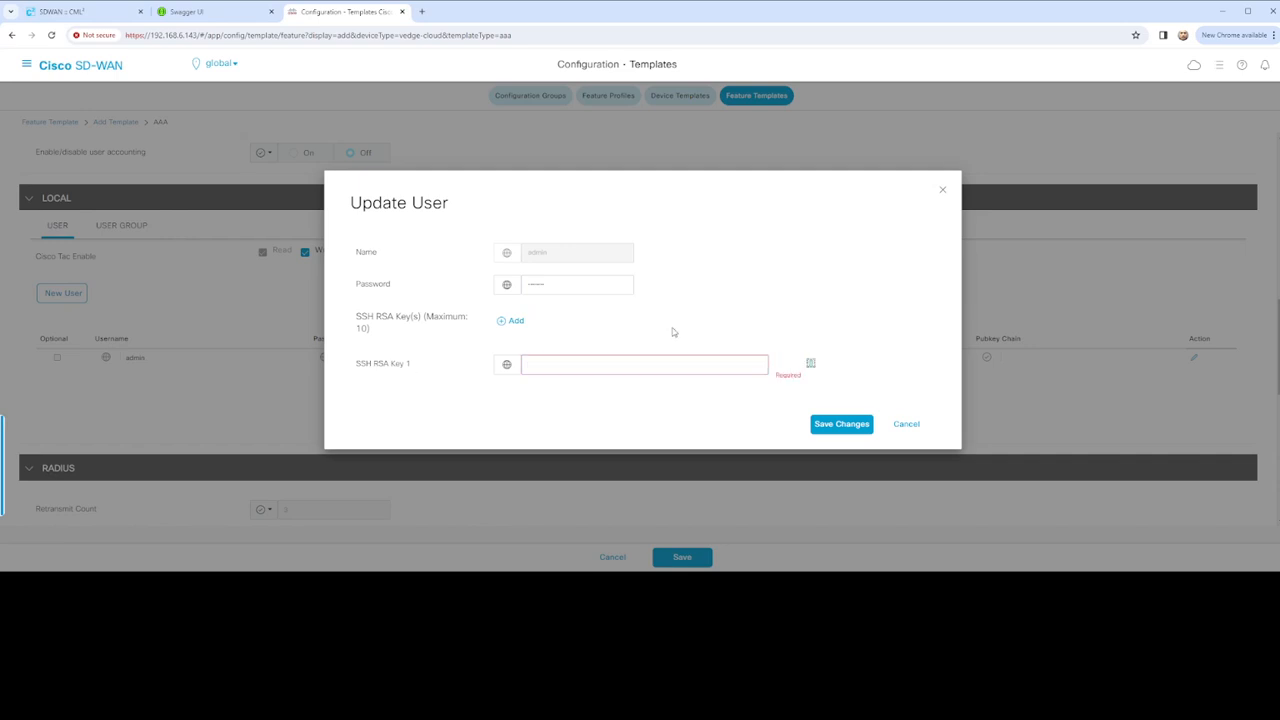
{"action": "left_click", "coordinate": [811, 365]}
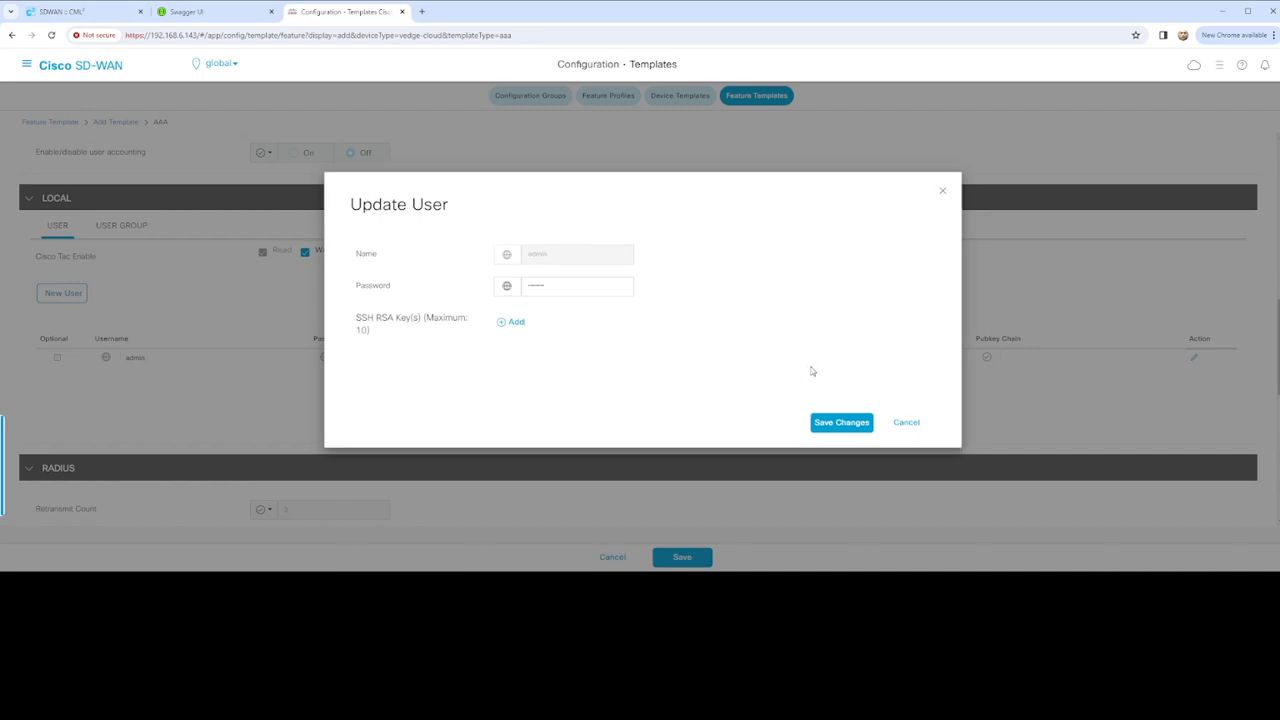
{"action": "left_click", "coordinate": [832, 421]}
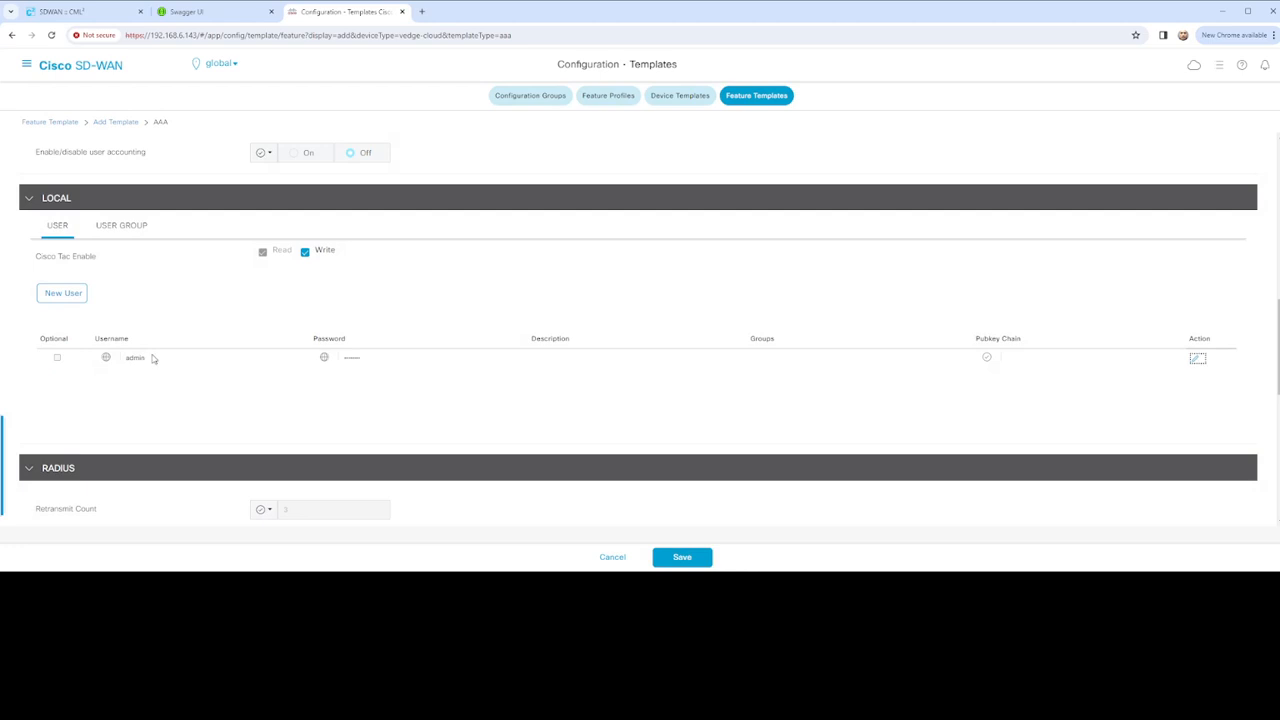
{"action": "left_click", "coordinate": [263, 252]}
Switch Cisco Tac Enable from Write to Read access
{"action": "left_click", "coordinate": [307, 252]}
{"action": "left_click", "coordinate": [308, 254]}
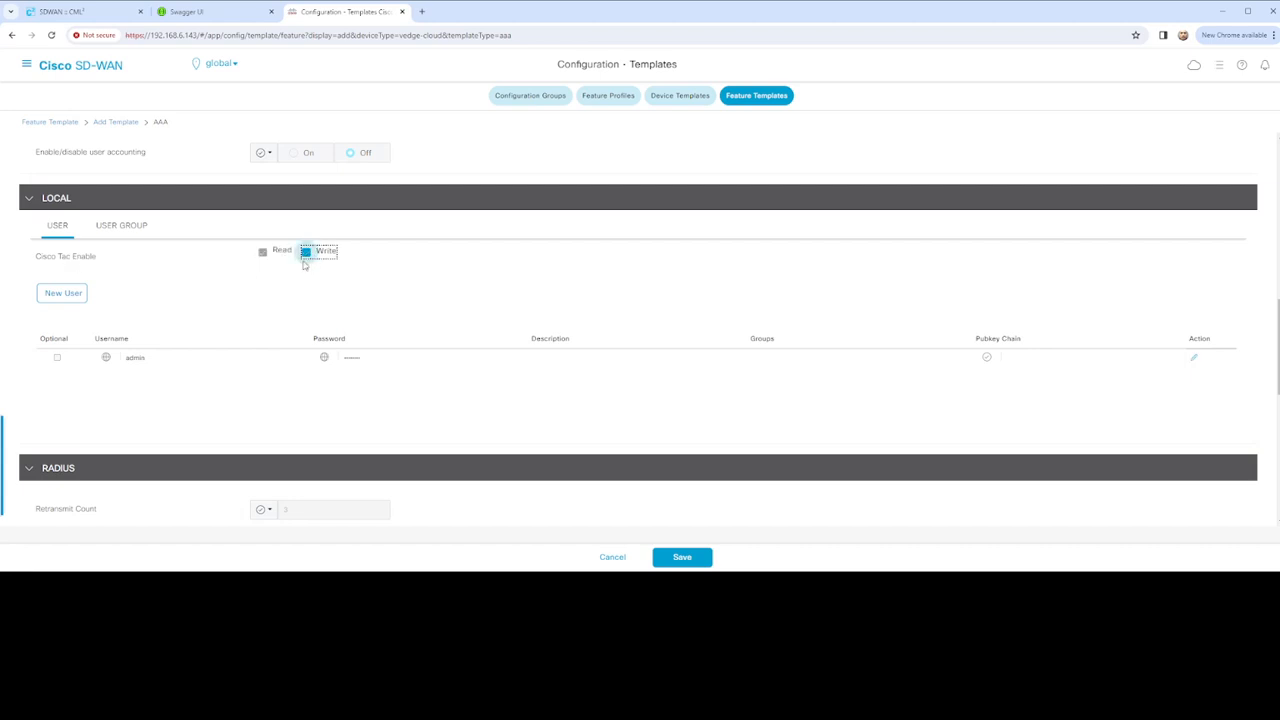
{"action": "left_click", "coordinate": [306, 254]}
{"action": "left_click", "coordinate": [306, 254]}
Review the local user groups, then check the admin user's settings without changes
{"action": "left_click", "coordinate": [124, 227]}
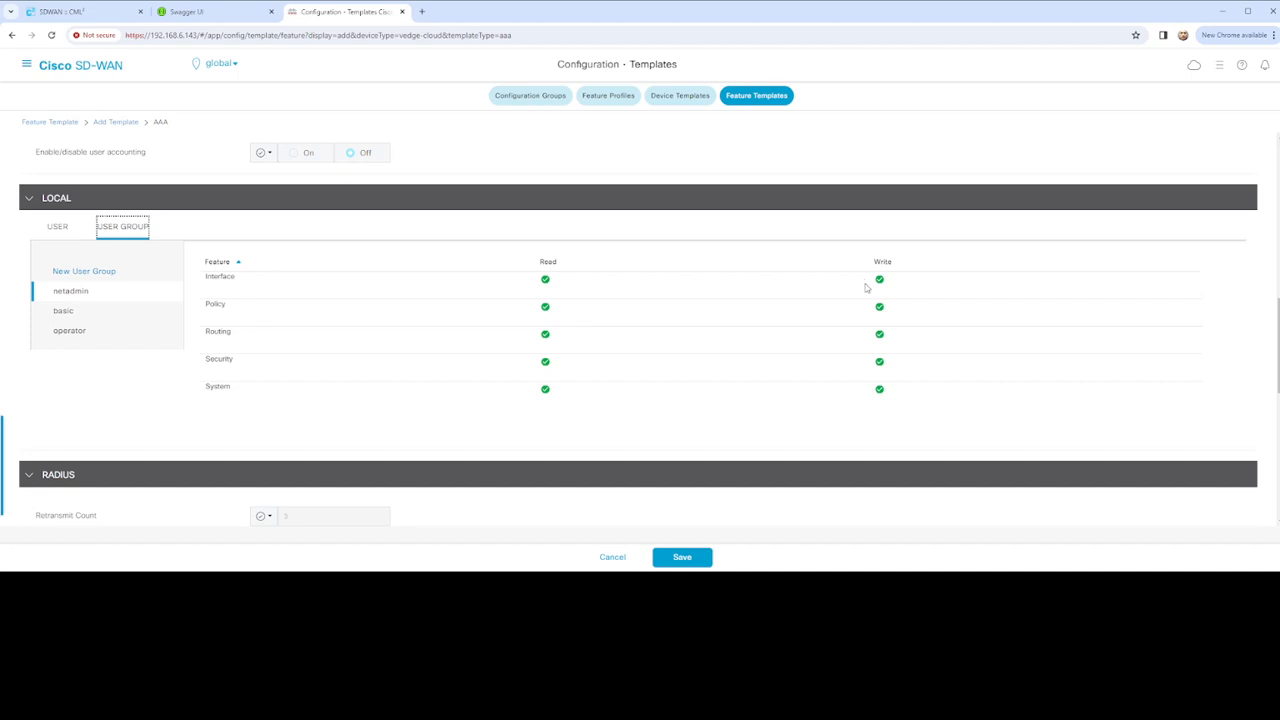
{"action": "left_click", "coordinate": [55, 229]}
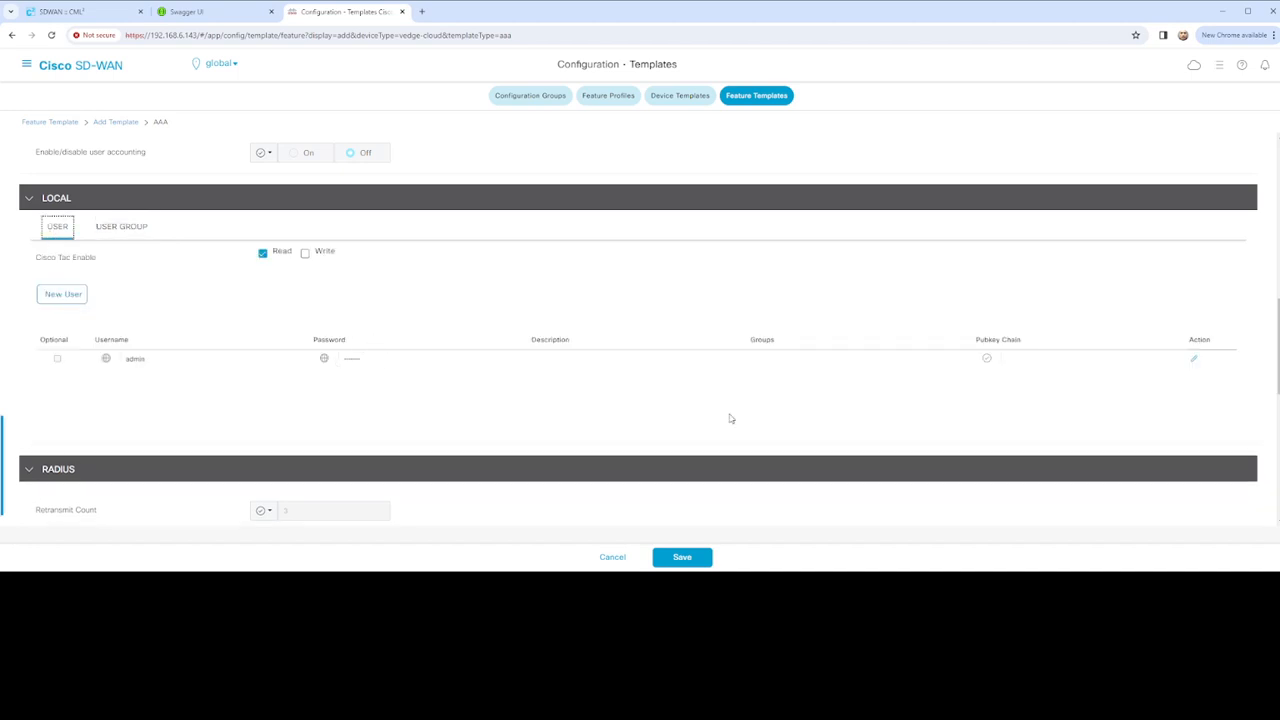
{"action": "left_click", "coordinate": [1192, 361]}
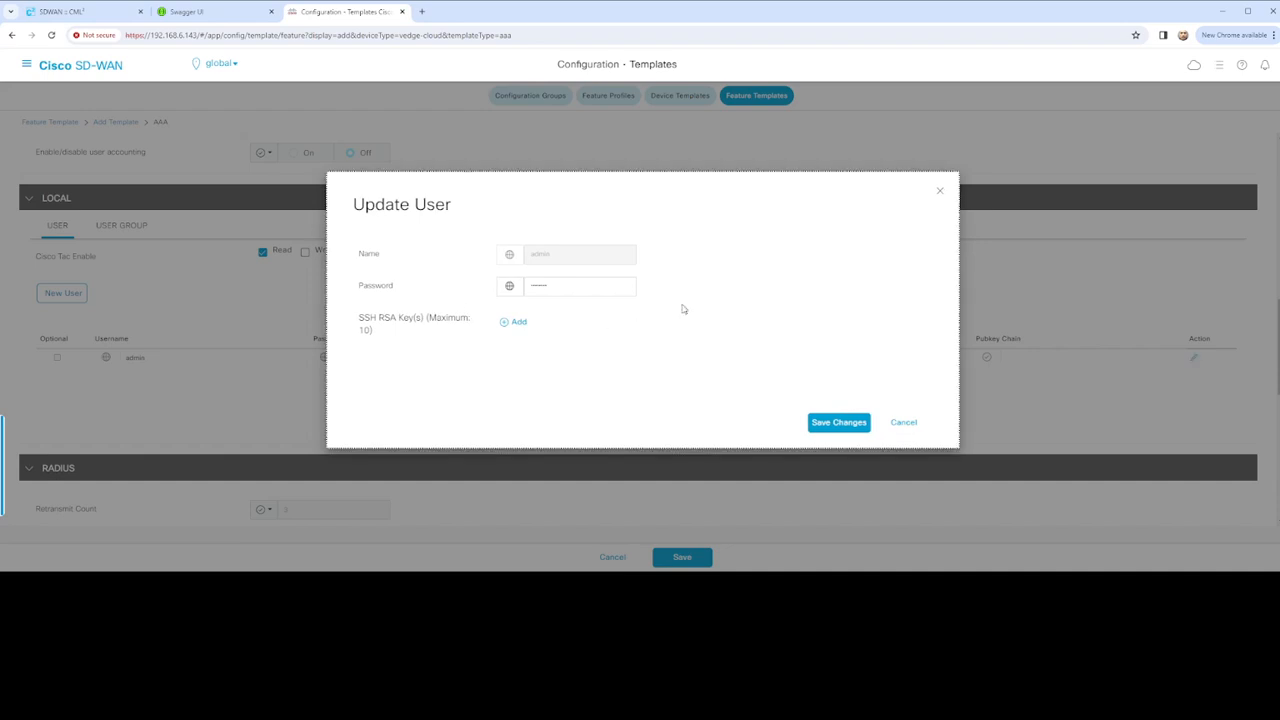
{"action": "left_click", "coordinate": [904, 423]}
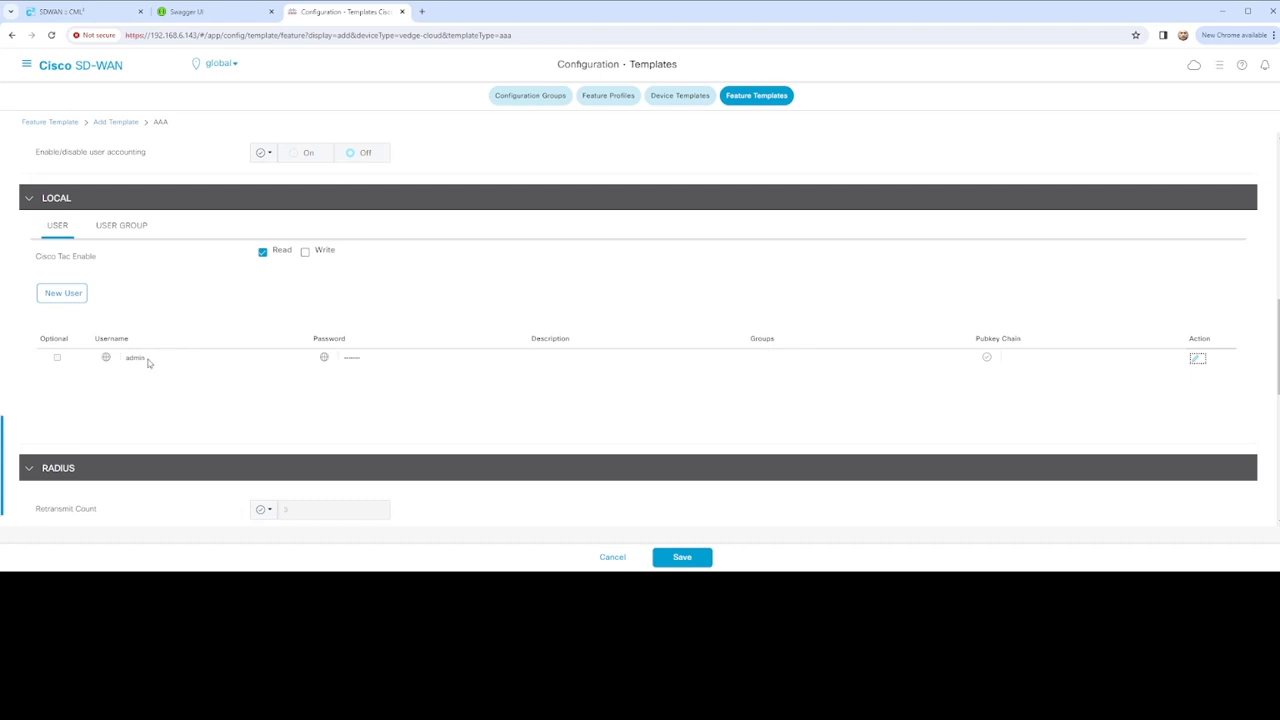
{"action": "scroll", "coordinate": [331, 351], "scroll_direction": "down", "scroll_amount": 2}
{"action": "scroll", "coordinate": [237, 383], "scroll_direction": "down", "scroll_amount": 2}
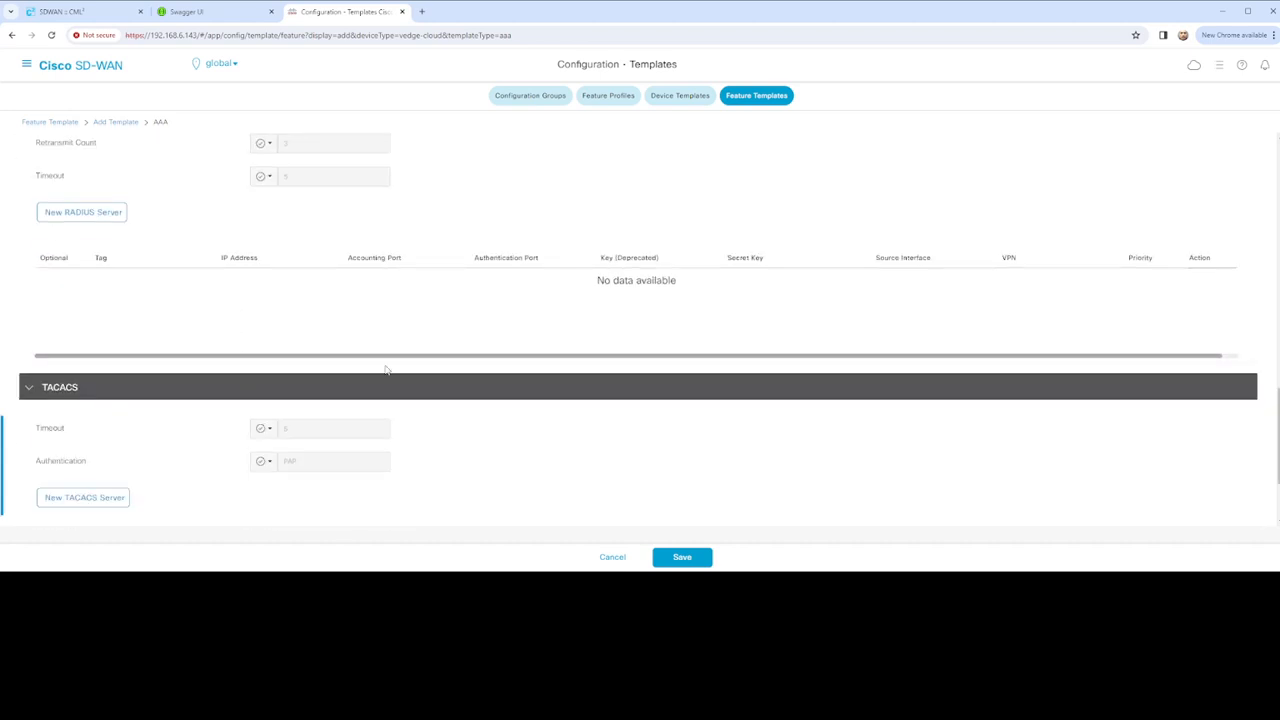
{"action": "scroll", "coordinate": [385, 370], "scroll_direction": "down", "scroll_amount": 2}
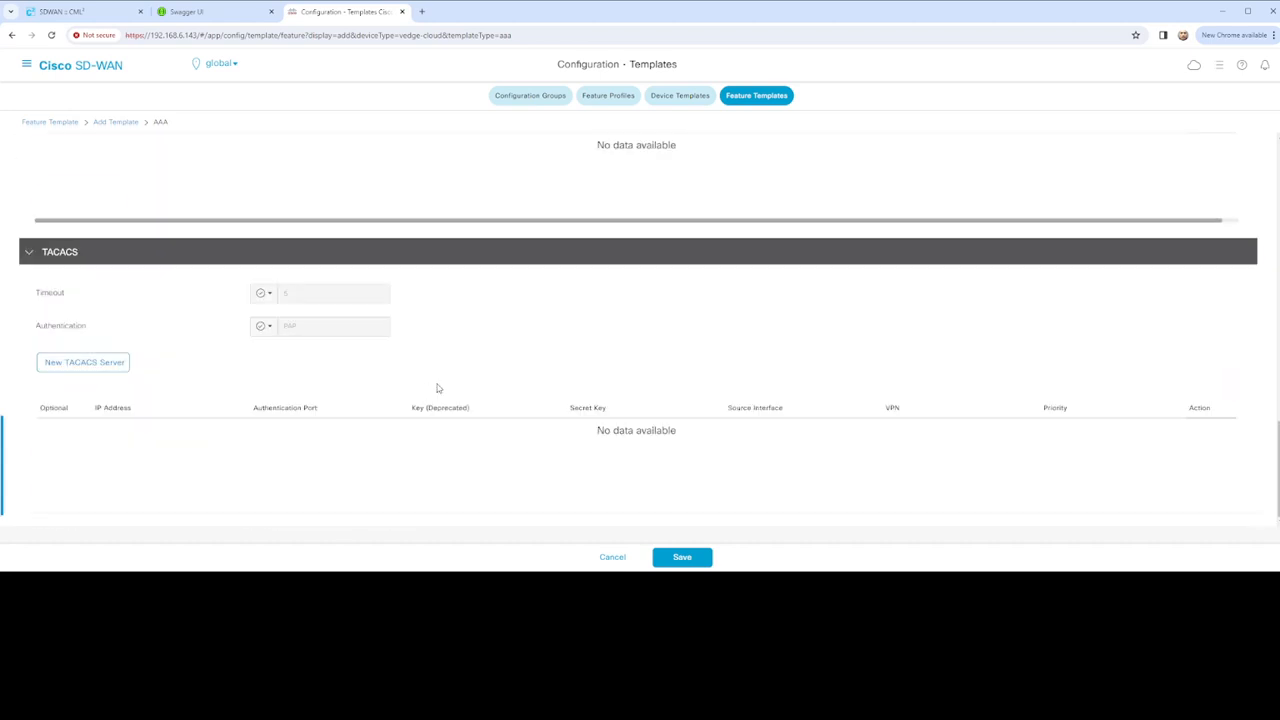
{"action": "left_click", "coordinate": [95, 367]}
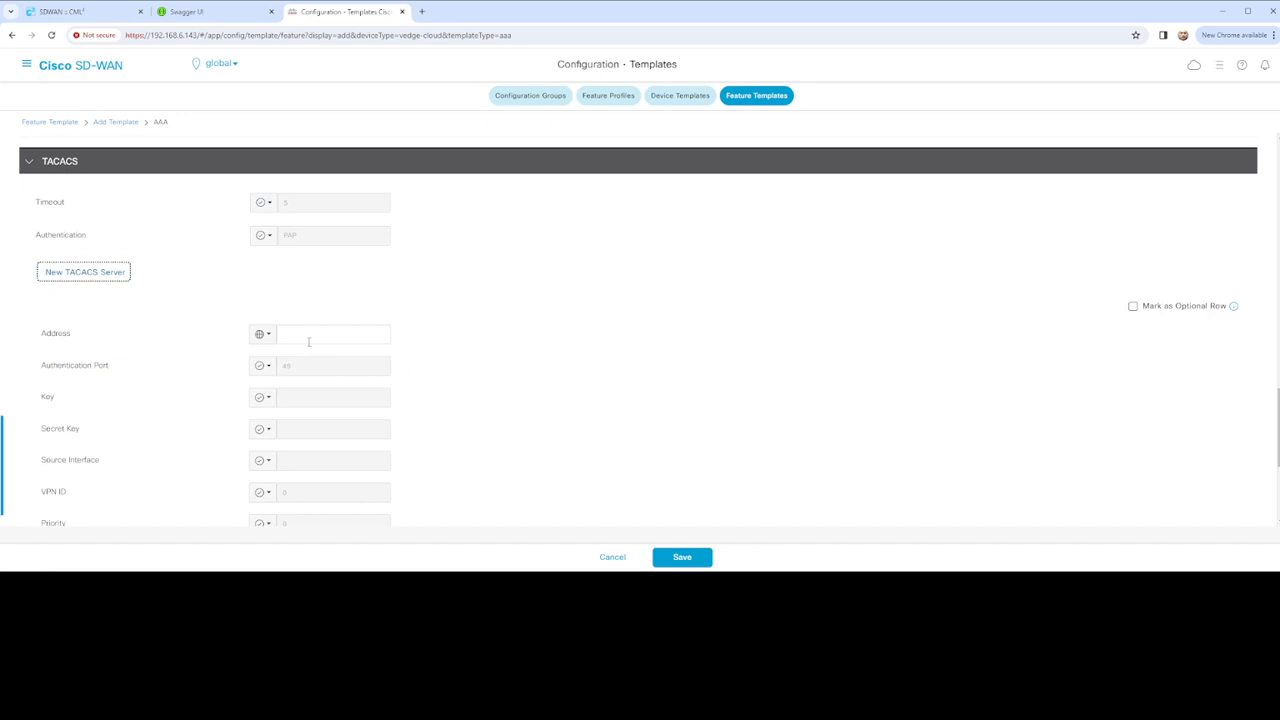
{"action": "scroll", "coordinate": [290, 357], "scroll_direction": "down", "scroll_amount": 3}
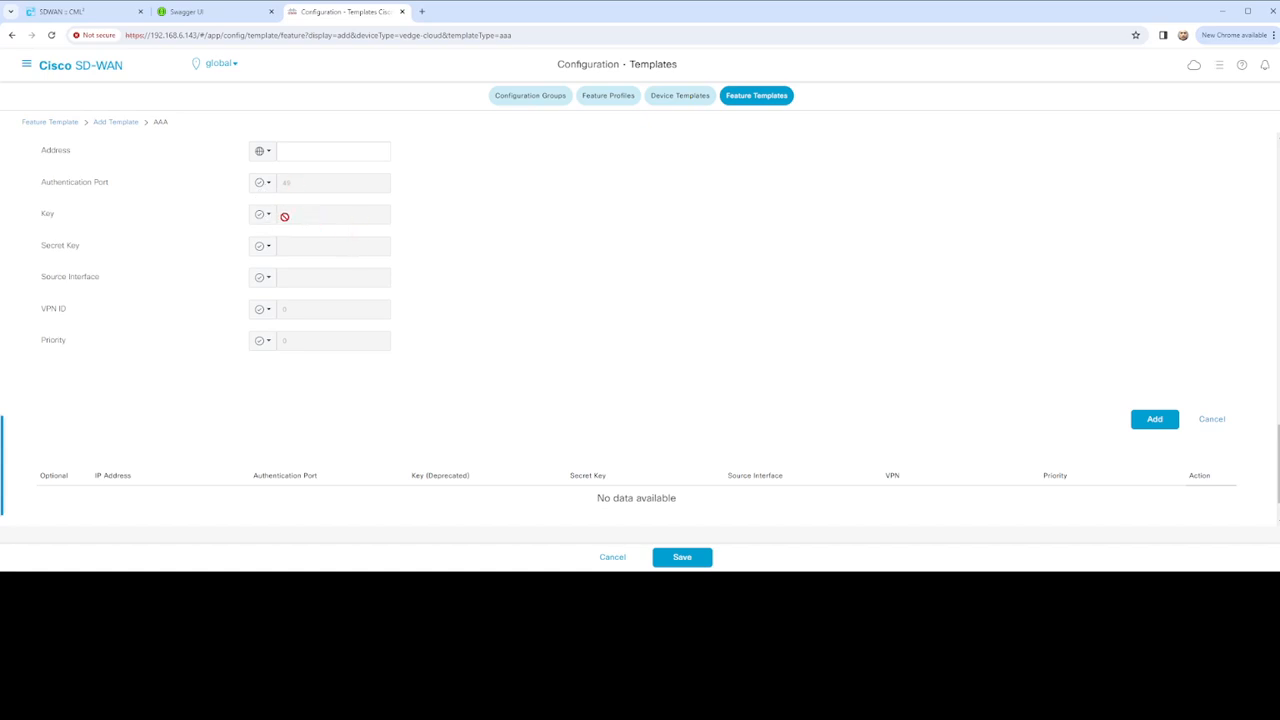
{"action": "left_click", "coordinate": [263, 216]}
{"action": "mouse_move", "coordinate": [302, 259]}
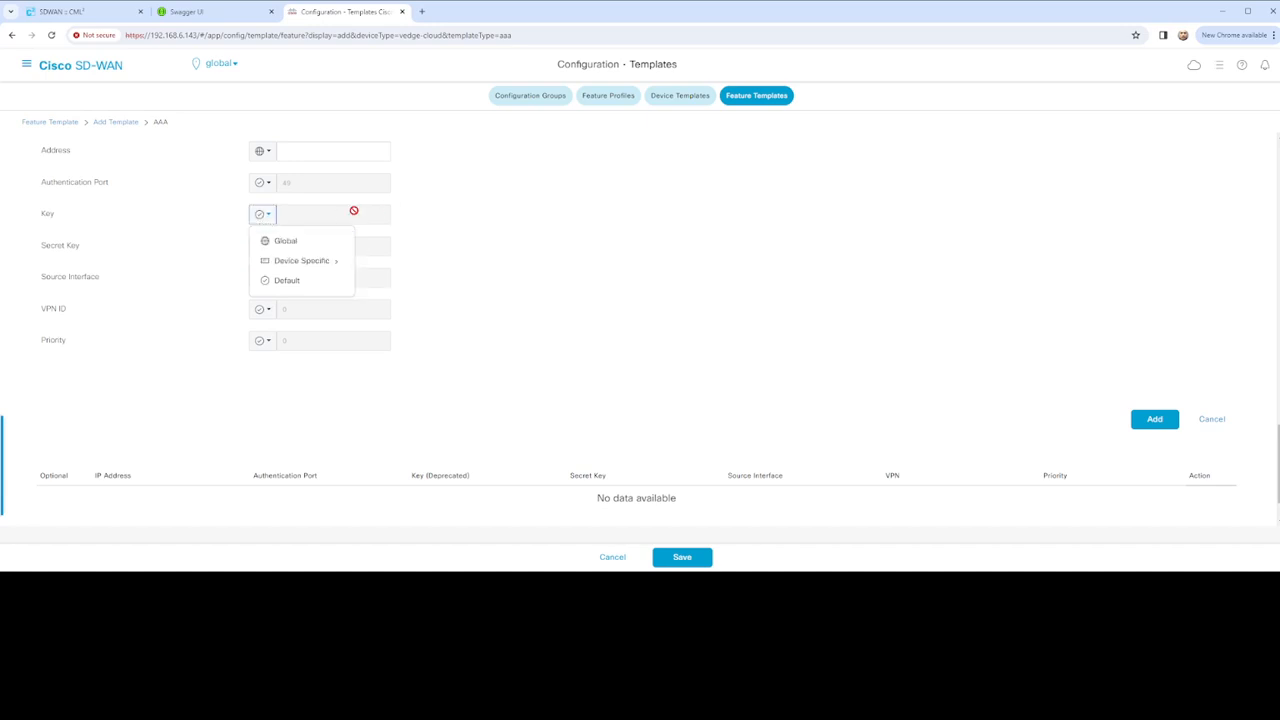
{"action": "left_click", "coordinate": [350, 211]}
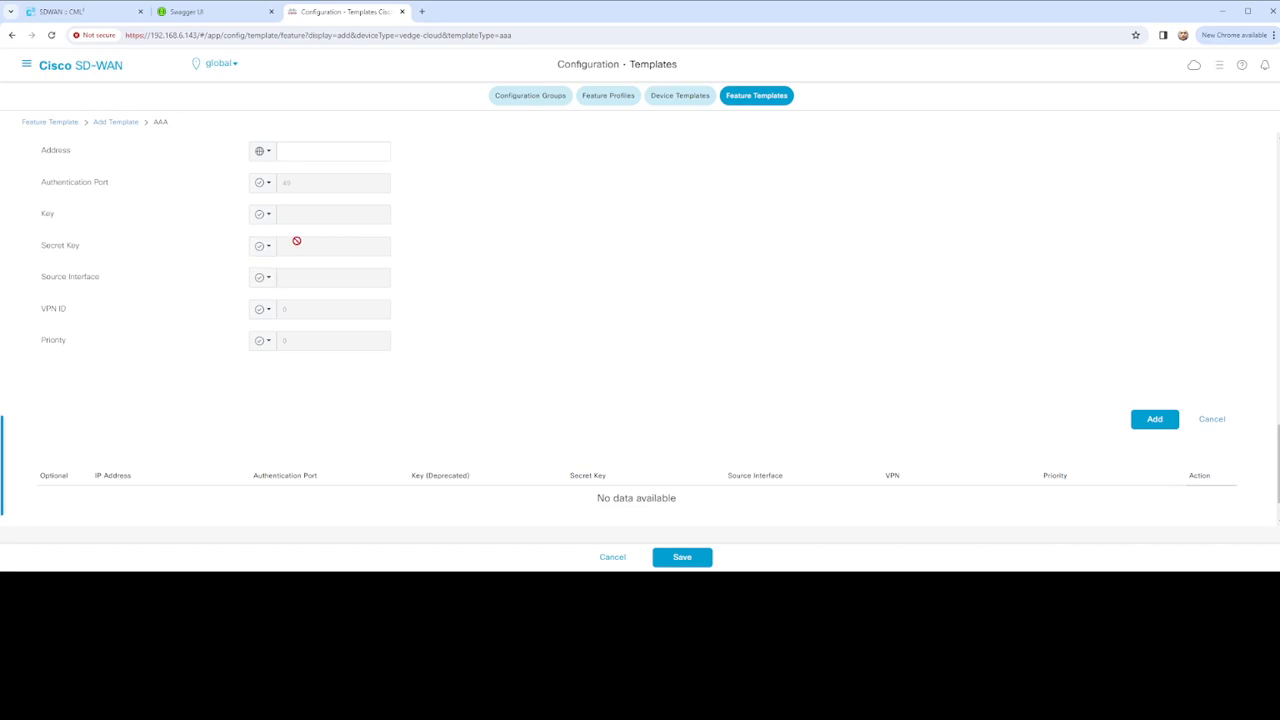
{"action": "left_click", "coordinate": [262, 214]}
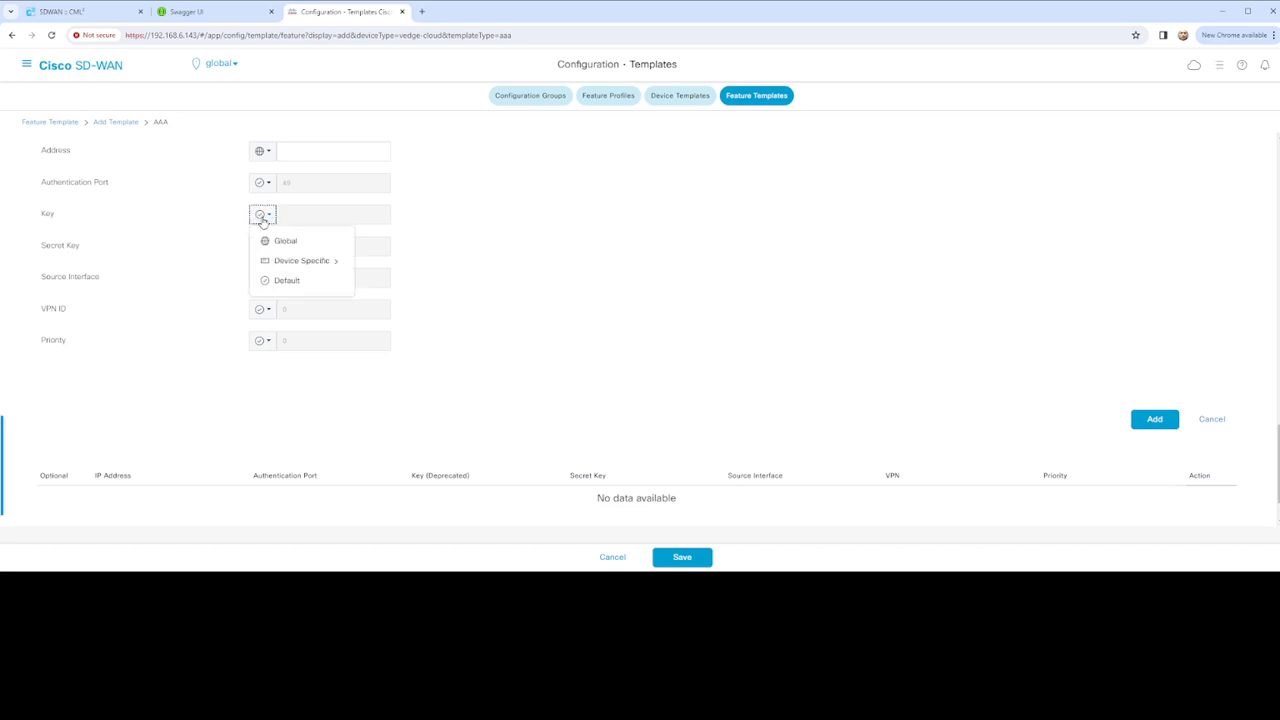
{"action": "left_click", "coordinate": [455, 230]}
{"action": "left_click", "coordinate": [264, 247]}
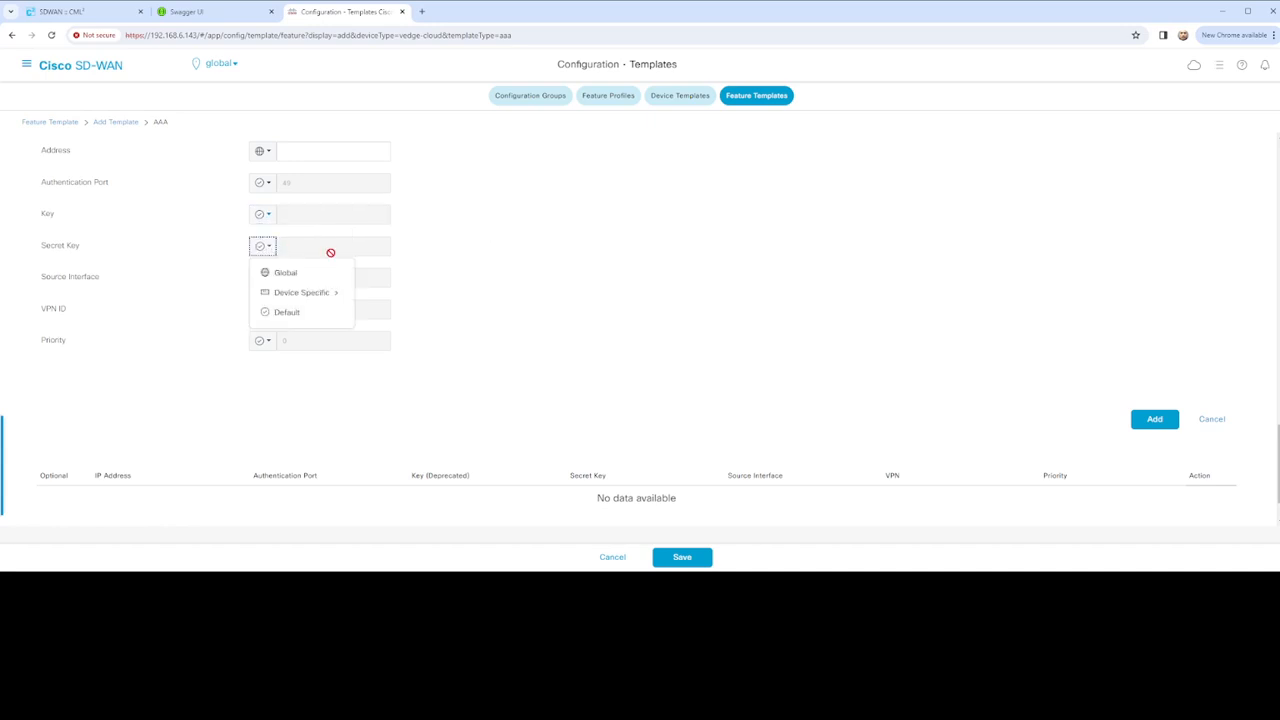
{"action": "mouse_move", "coordinate": [318, 300]}
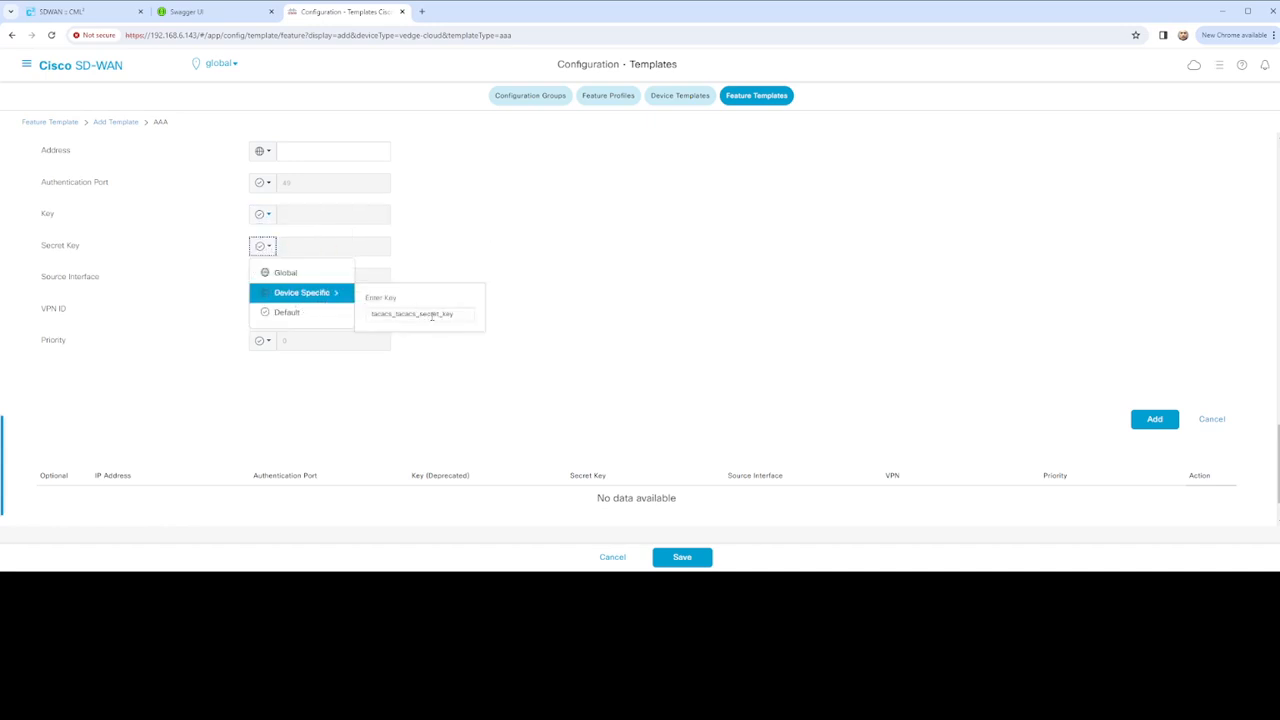
{"action": "left_click", "coordinate": [52, 217]}
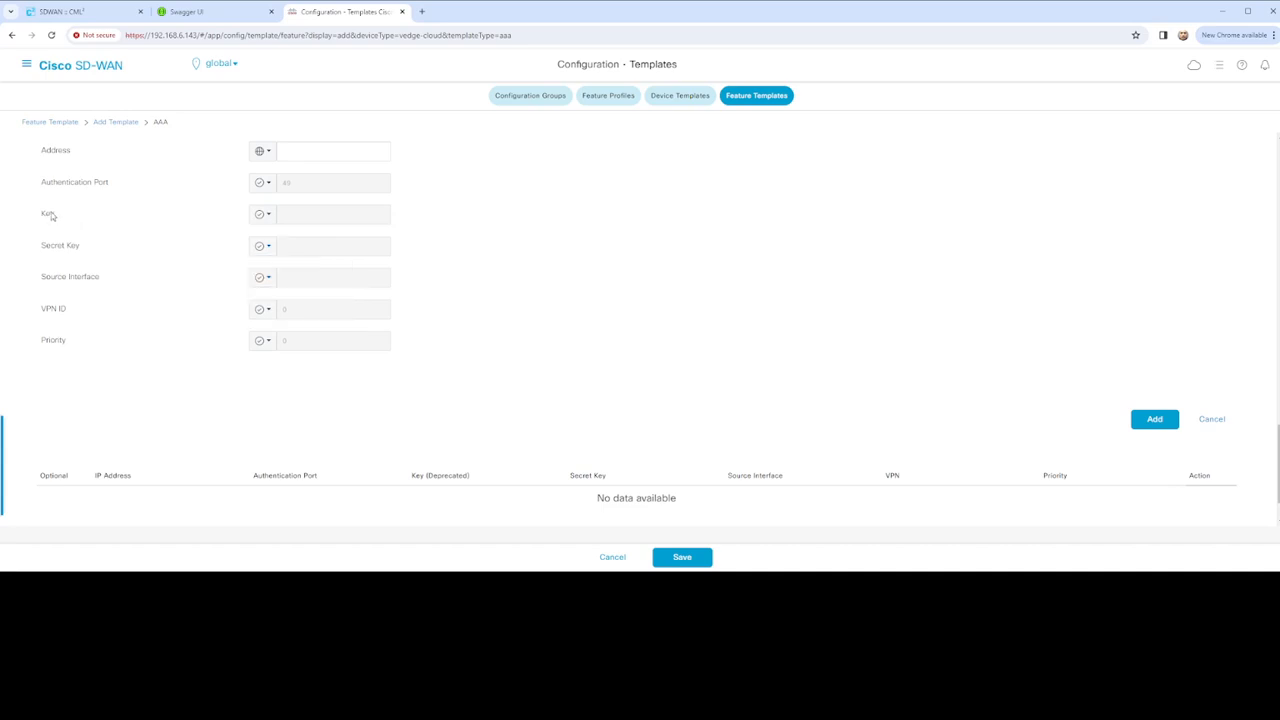
{"action": "mouse_move", "coordinate": [50, 217]}
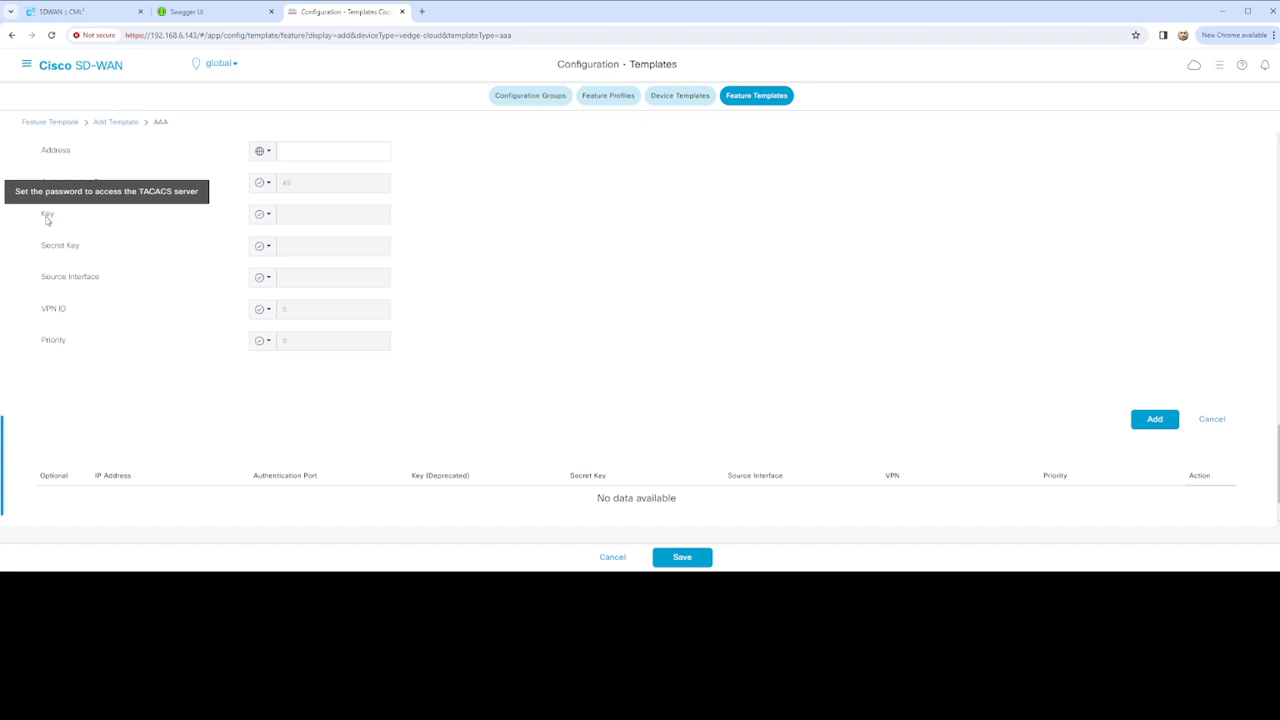
{"action": "mouse_move", "coordinate": [59, 248]}
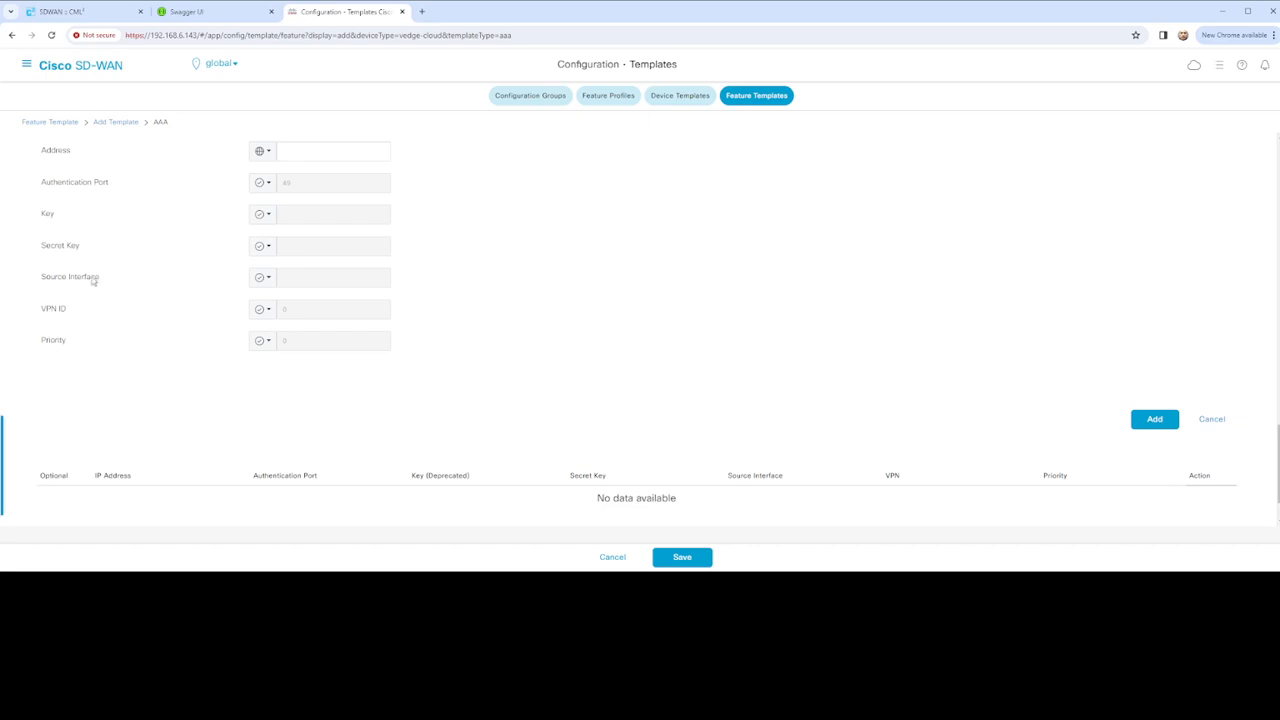
{"action": "mouse_move", "coordinate": [86, 286]}
{"action": "scroll", "coordinate": [472, 330], "scroll_direction": "up", "scroll_amount": 4}
{"action": "scroll", "coordinate": [892, 412], "scroll_direction": "down", "scroll_amount": 4}
Dismiss the TACACS server form, save the AAA template, then choose vEdge Cloud and the Archive template
{"action": "left_click", "coordinate": [1213, 420]}
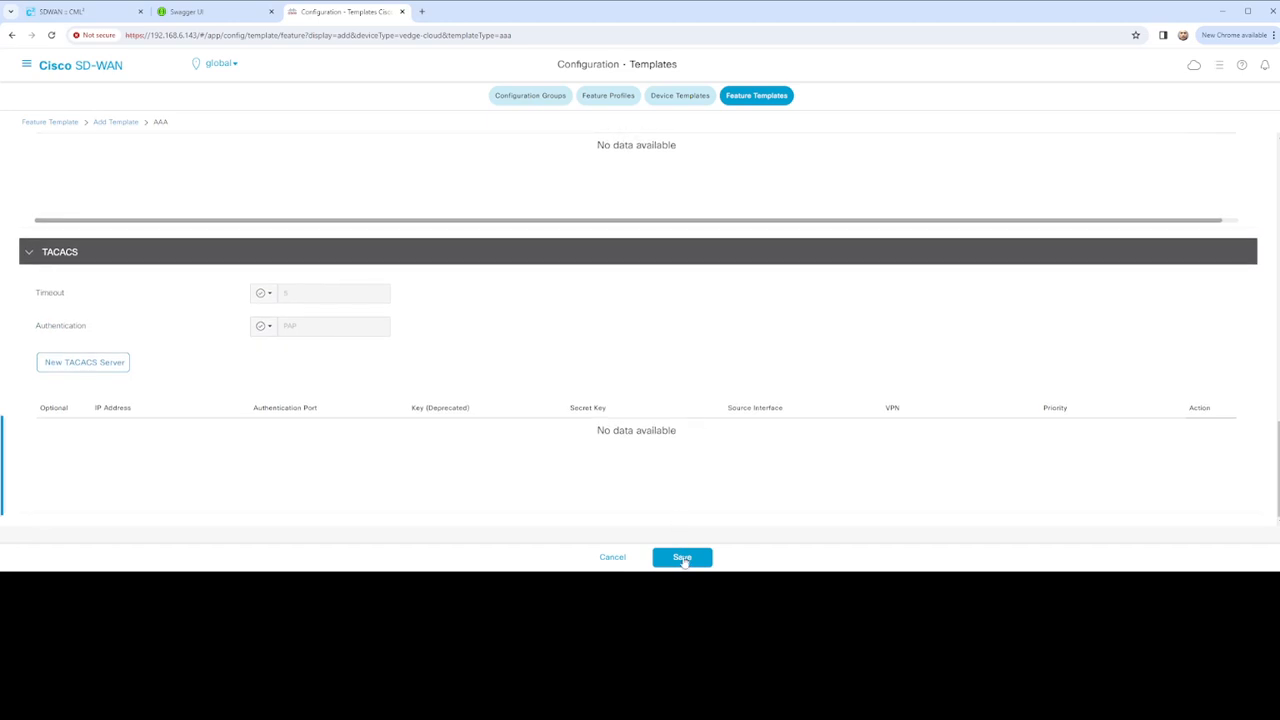
{"action": "left_click", "coordinate": [681, 557]}
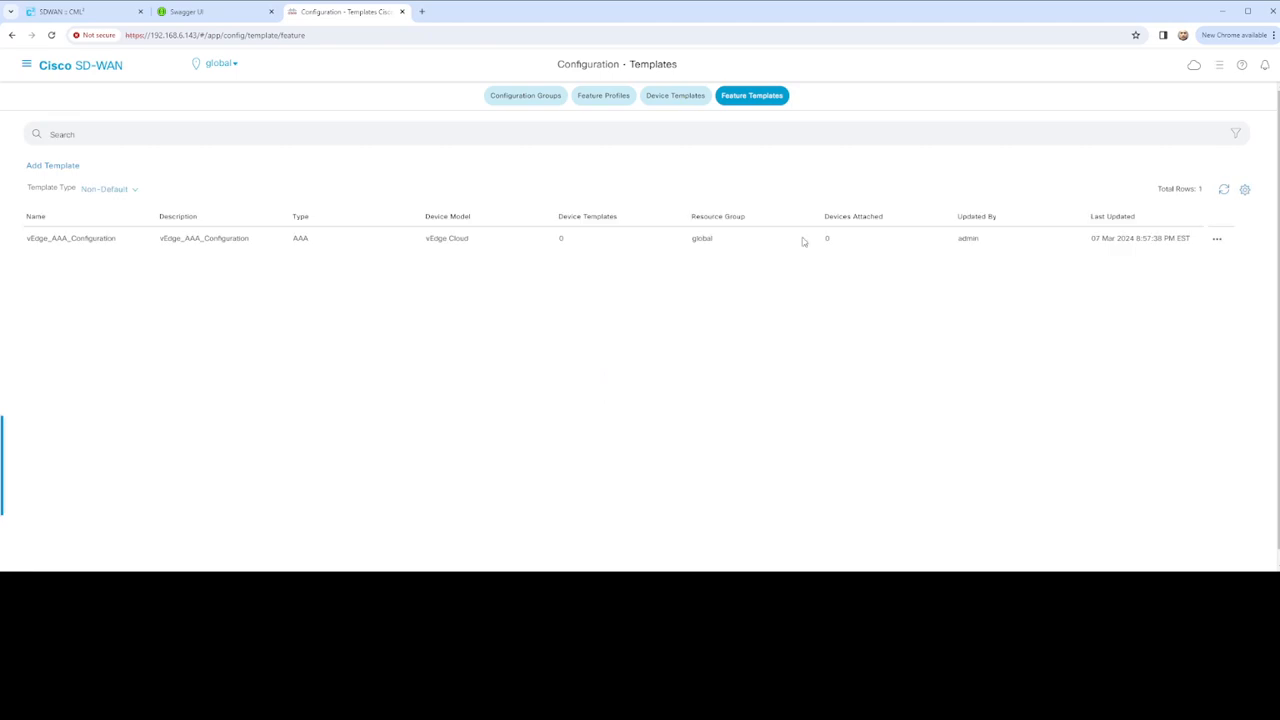
{"action": "left_click", "coordinate": [63, 167]}
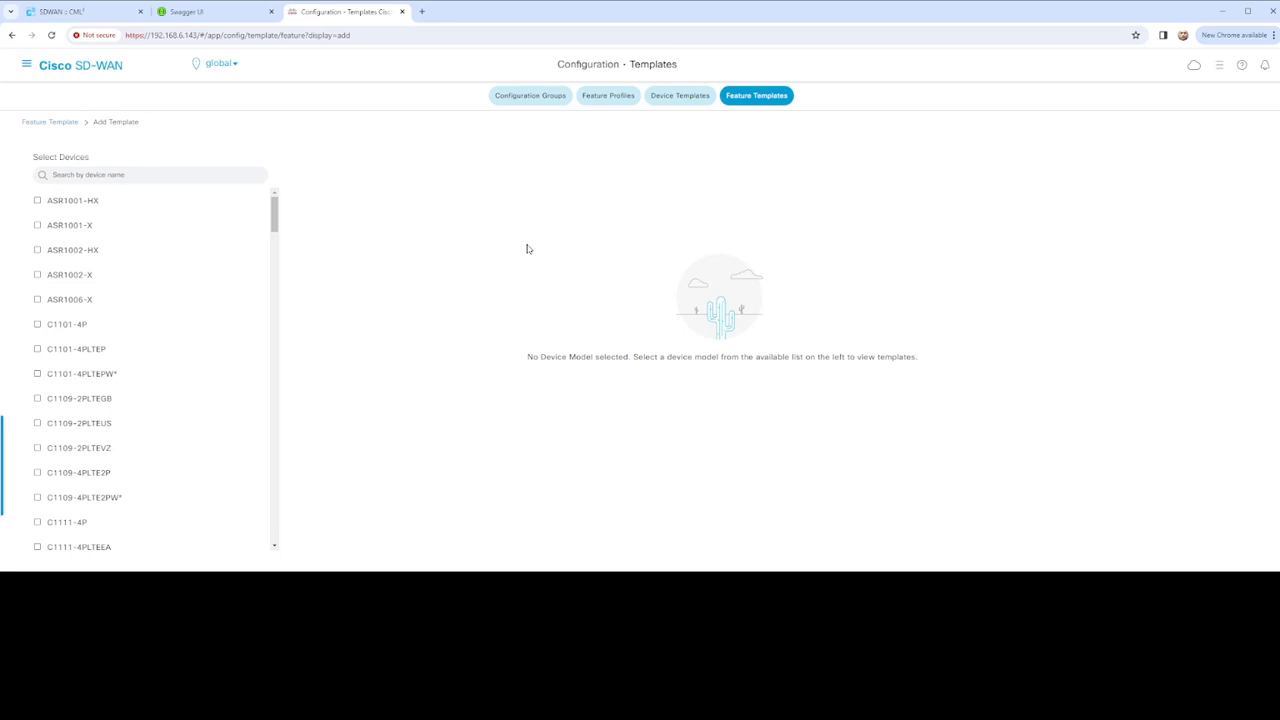
{"action": "left_click", "coordinate": [195, 170]}
{"action": "type", "text": "vEdge"}
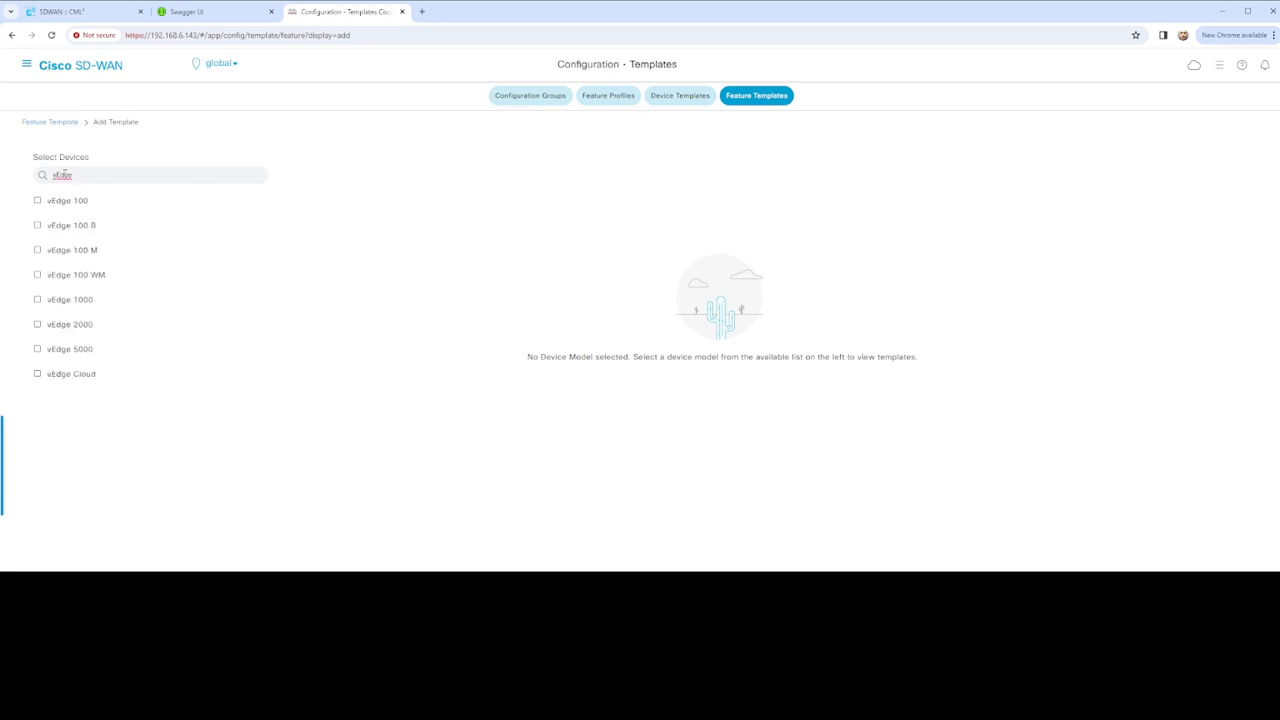
{"action": "left_click", "coordinate": [78, 376]}
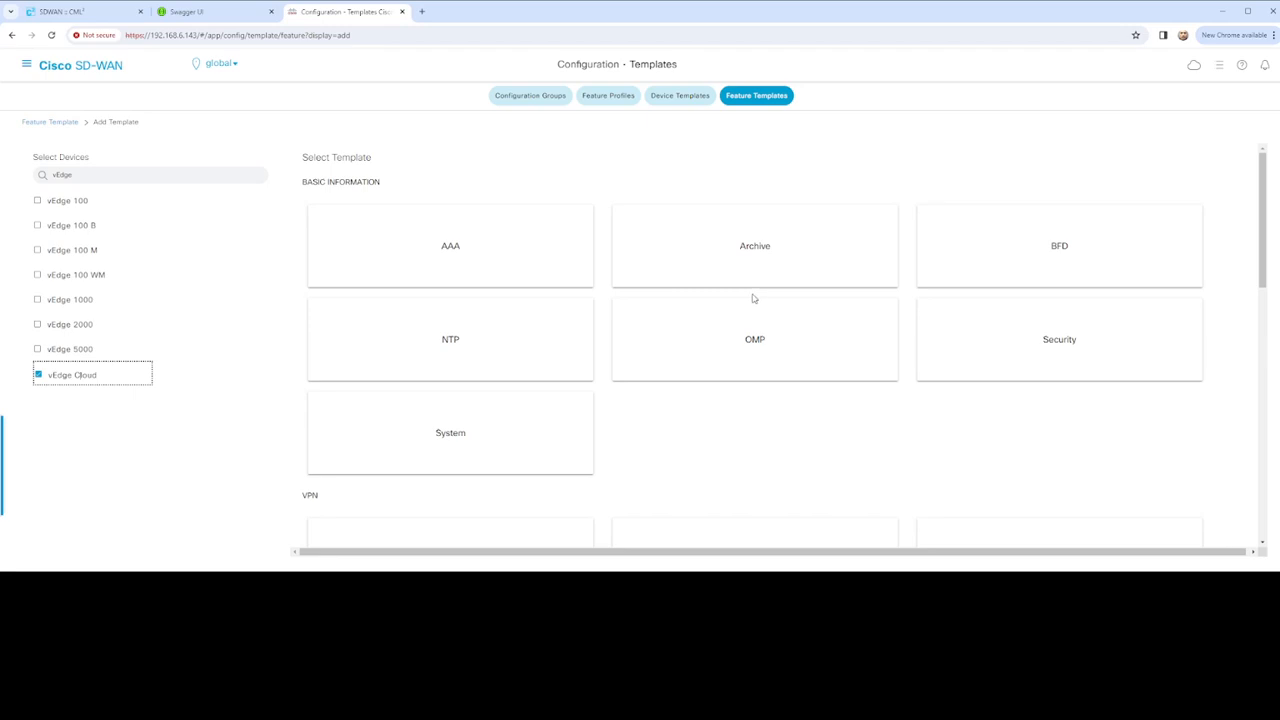
{"action": "left_click", "coordinate": [755, 249]}
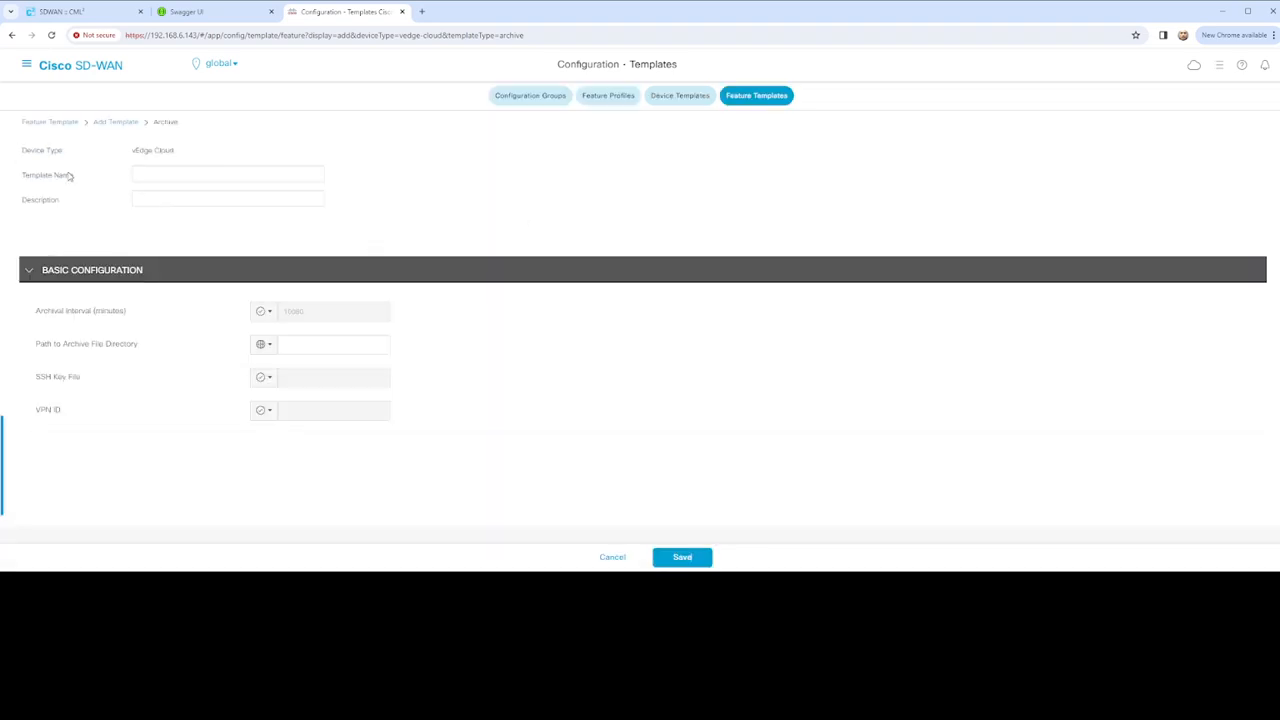
Enter vEdge_Archive_Configuration as the Archive Template Name and paste the same text into Description
{"action": "left_click", "coordinate": [164, 172]}
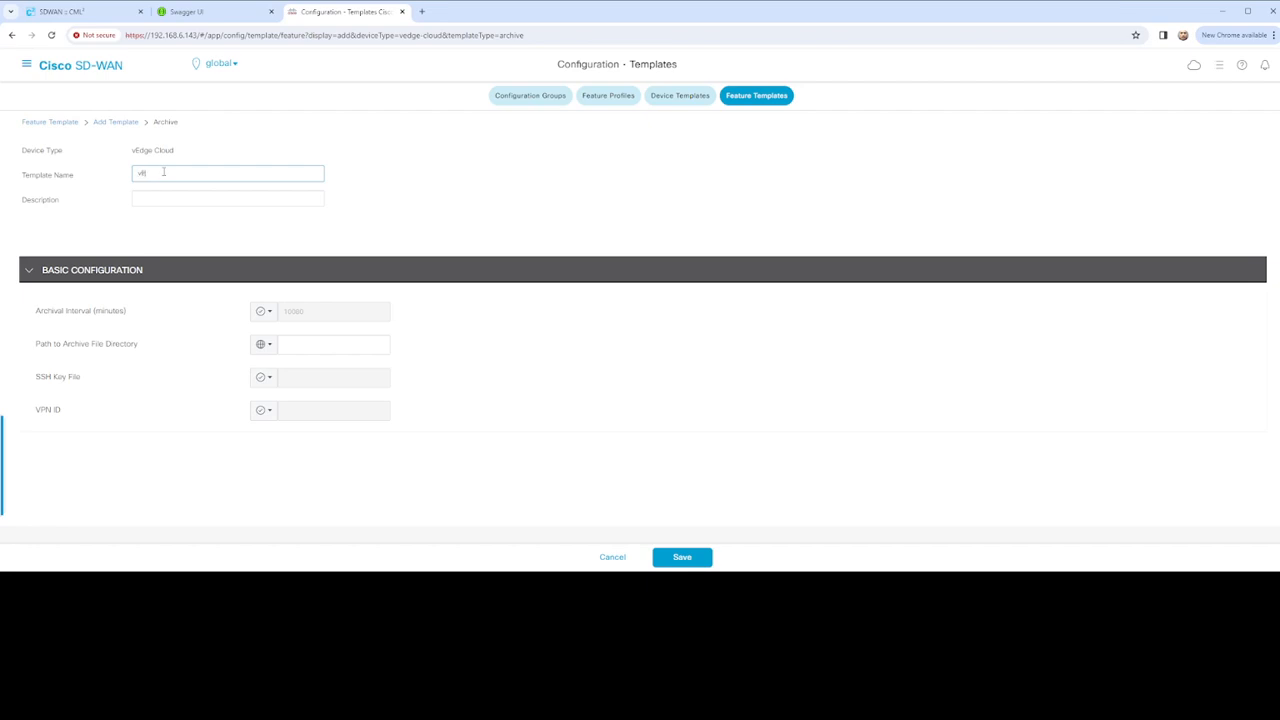
{"action": "type", "text": "vEdge_A"}
{"action": "type", "text": "rchive_Configuration"}
{"action": "key", "text": "Tab"}
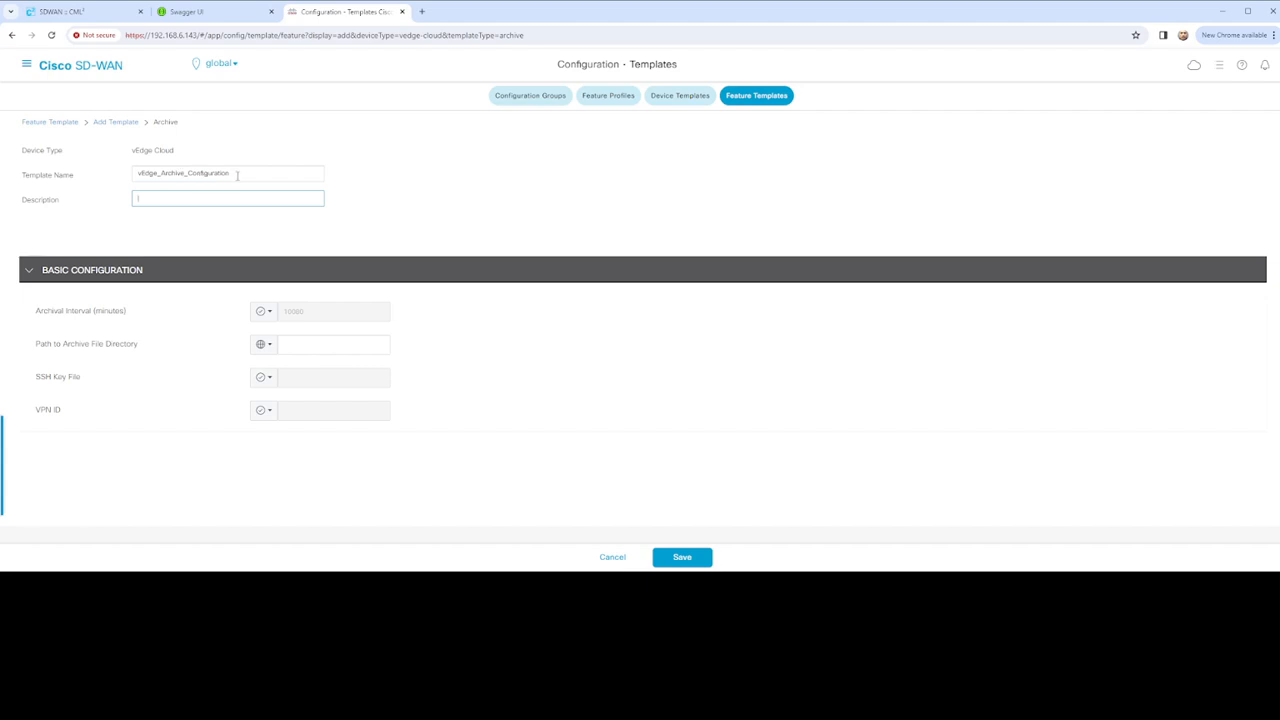
{"action": "key", "text": "shift+Tab"}
{"action": "key", "text": "ctrl+c"}
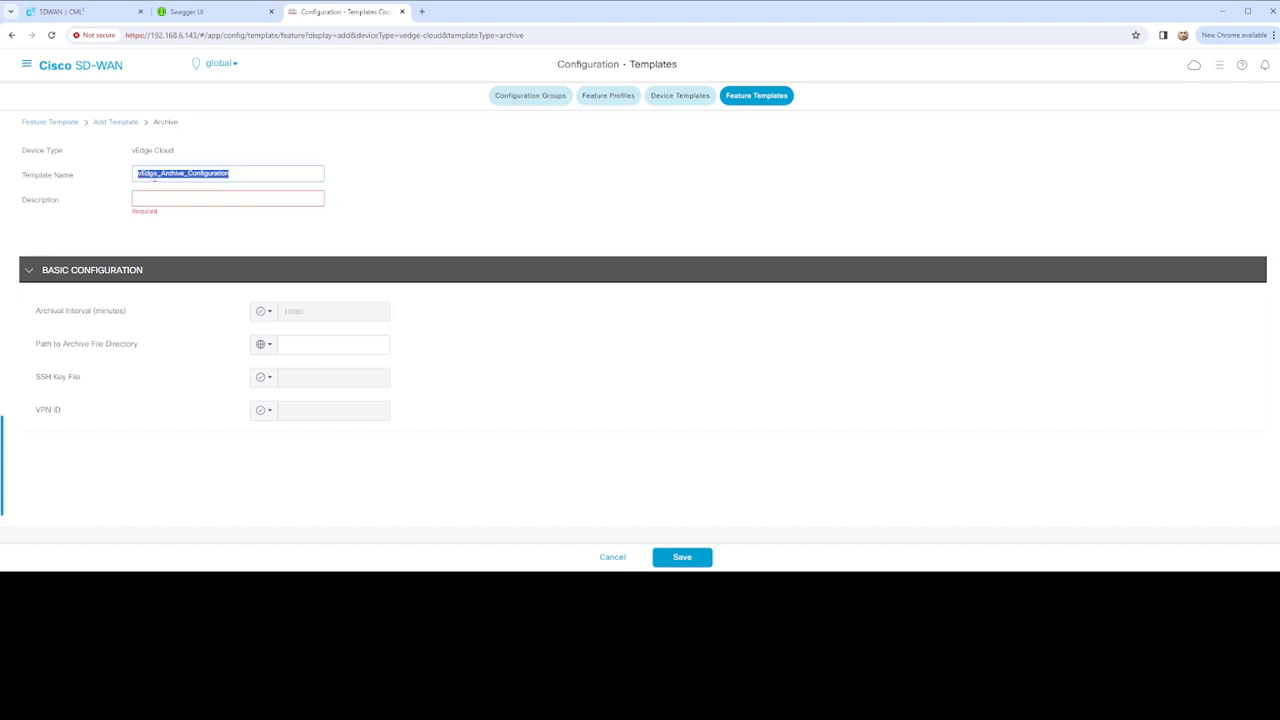
{"action": "left_click", "coordinate": [184, 199]}
{"action": "key", "text": "ctrl+v"}
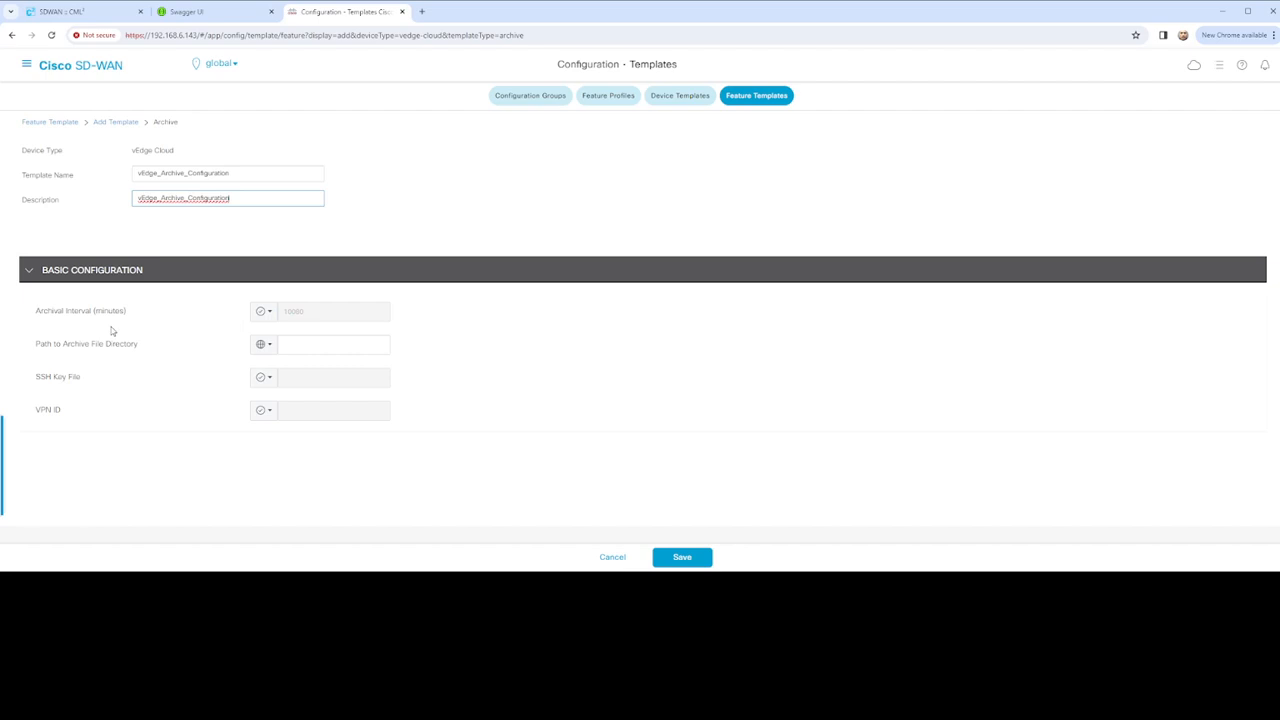
Switch the Archival Interval scope to Global, then back to its default 10080 minutes
{"action": "left_click", "coordinate": [265, 313]}
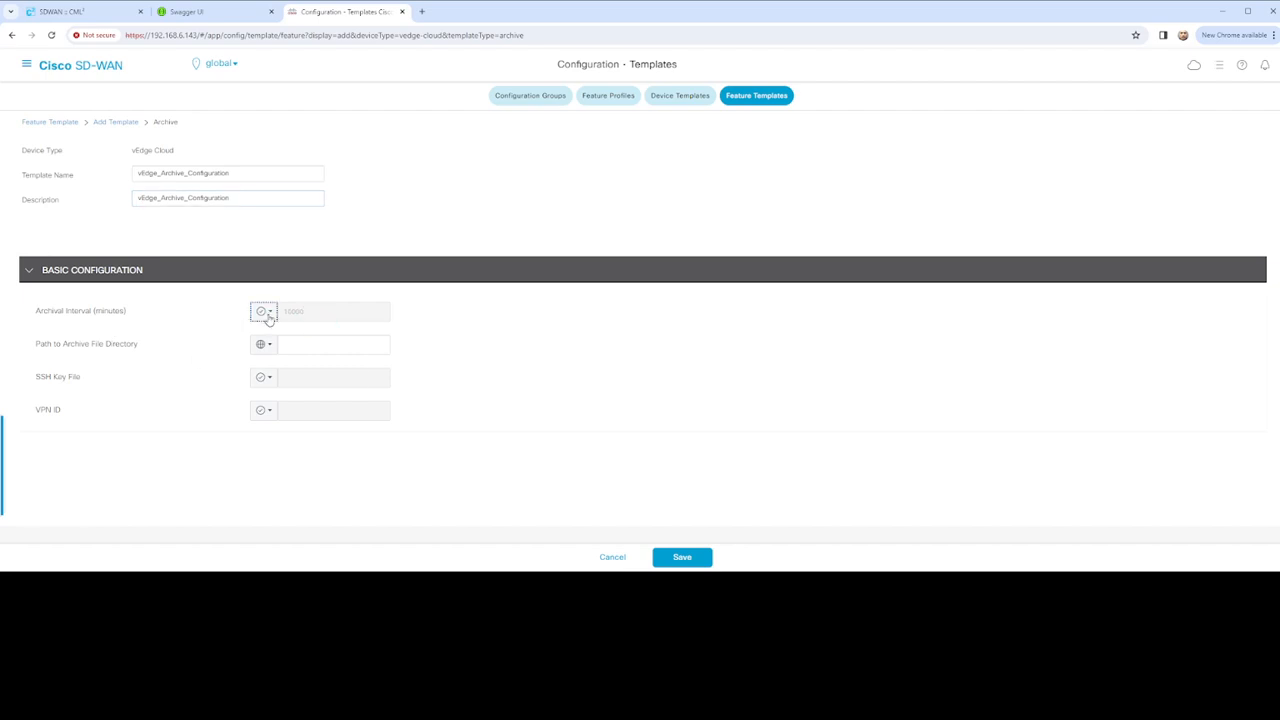
{"action": "left_click", "coordinate": [286, 338]}
{"action": "left_click", "coordinate": [318, 312]}
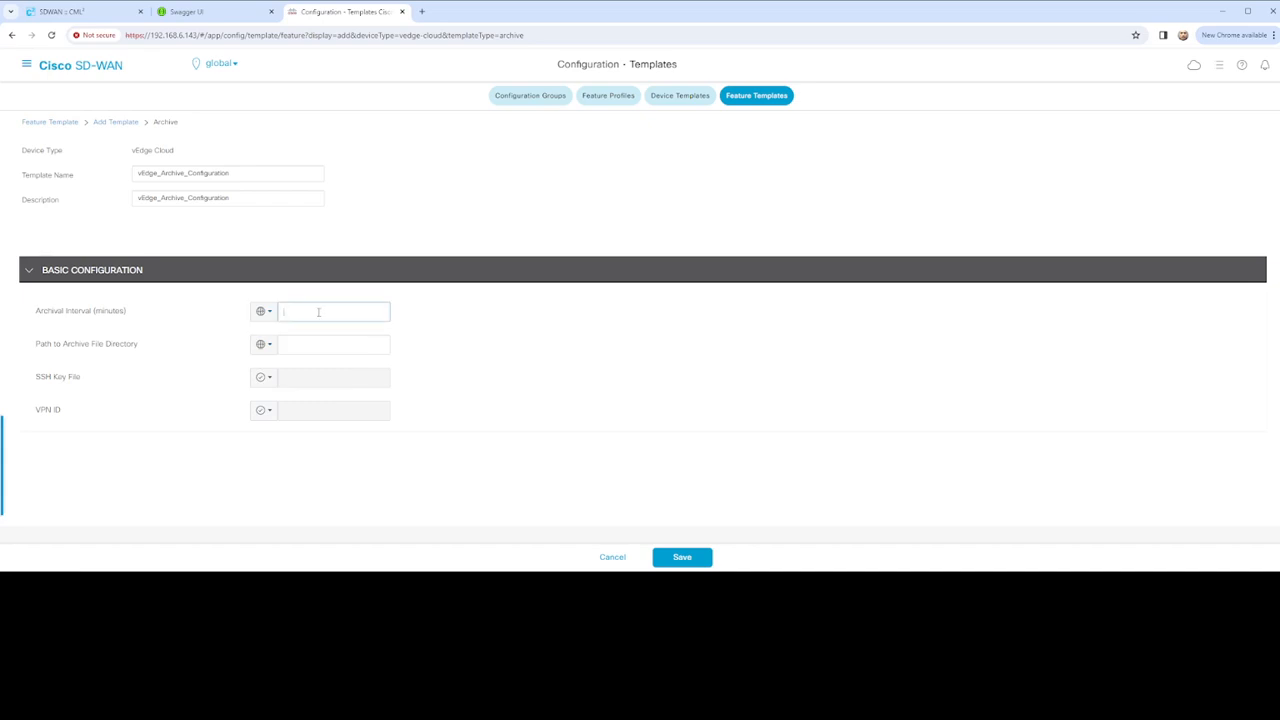
{"action": "left_click", "coordinate": [262, 311]}
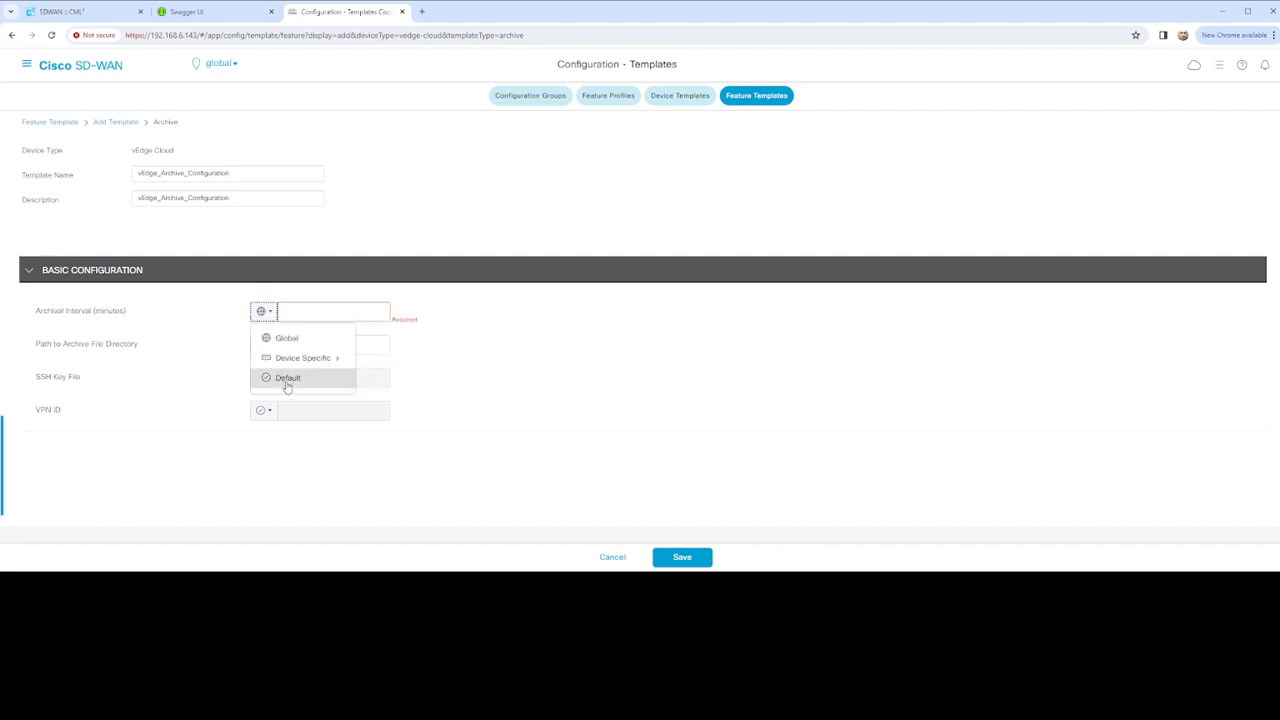
{"action": "left_click", "coordinate": [352, 372]}
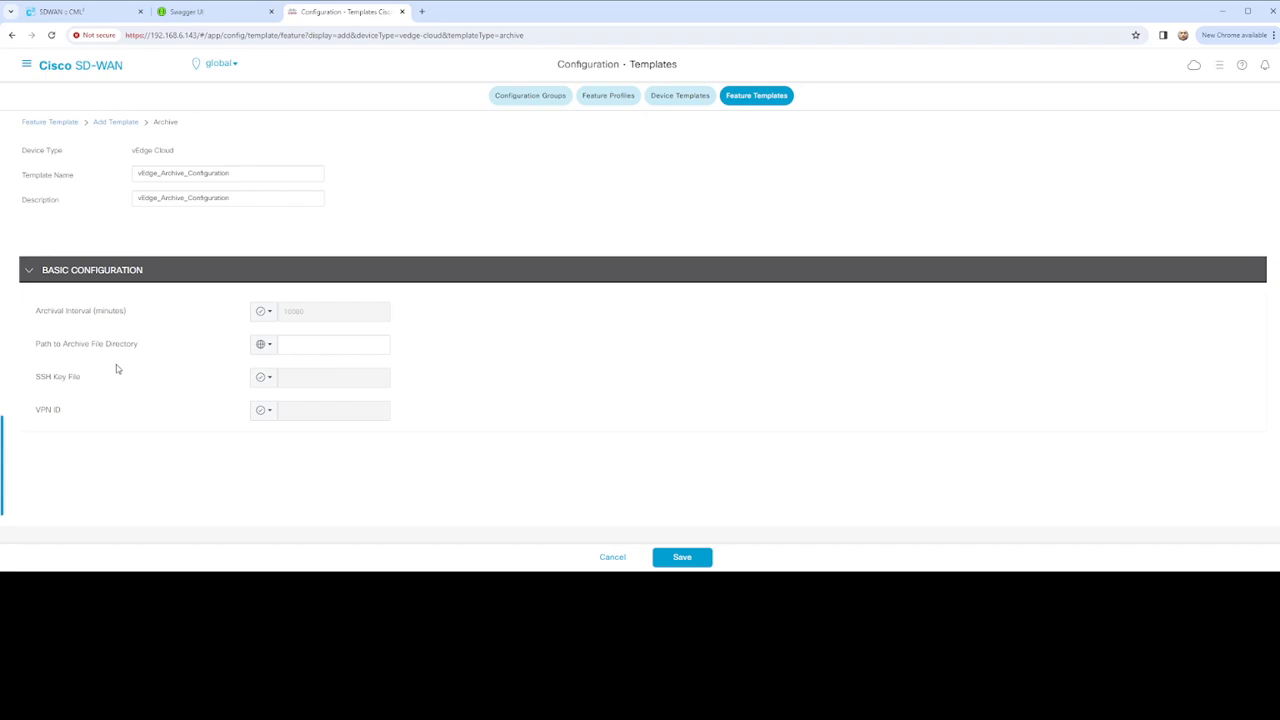
Set Path to Archive File Directory to /Temp/Running_Configuration, replacing the initial bootflash entry
{"action": "left_click", "coordinate": [302, 344]}
{"action": "type", "text": "bootflash"}
{"action": "left_click", "coordinate": [460, 348]}
{"action": "left_click_drag", "start_coordinate": [38, 414], "coordinate": [83, 417]}
{"action": "double_click", "coordinate": [330, 348]}
{"action": "type", "text": "/"}
{"action": "type", "text": "Tem"}
{"action": "type", "text": "p/Running_Configuration"}
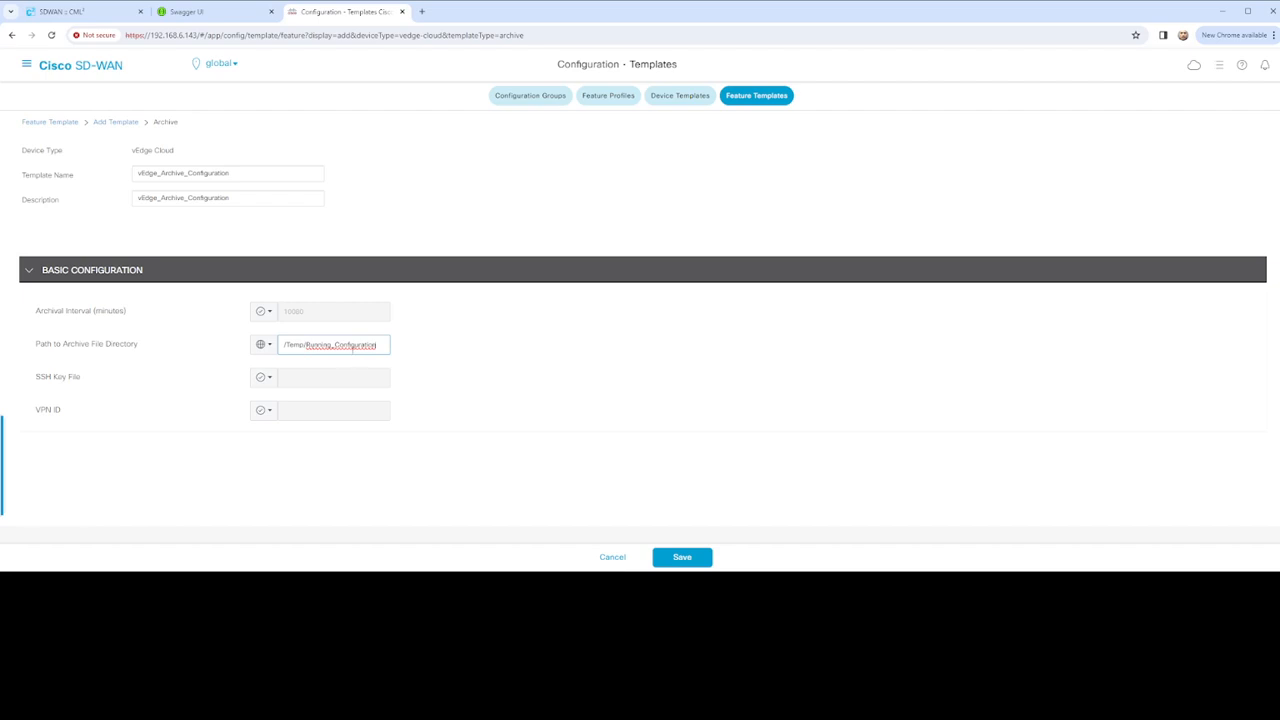
Make VPN ID a Device Specific value with the key archive_vpn_100
{"action": "left_click", "coordinate": [270, 384]}
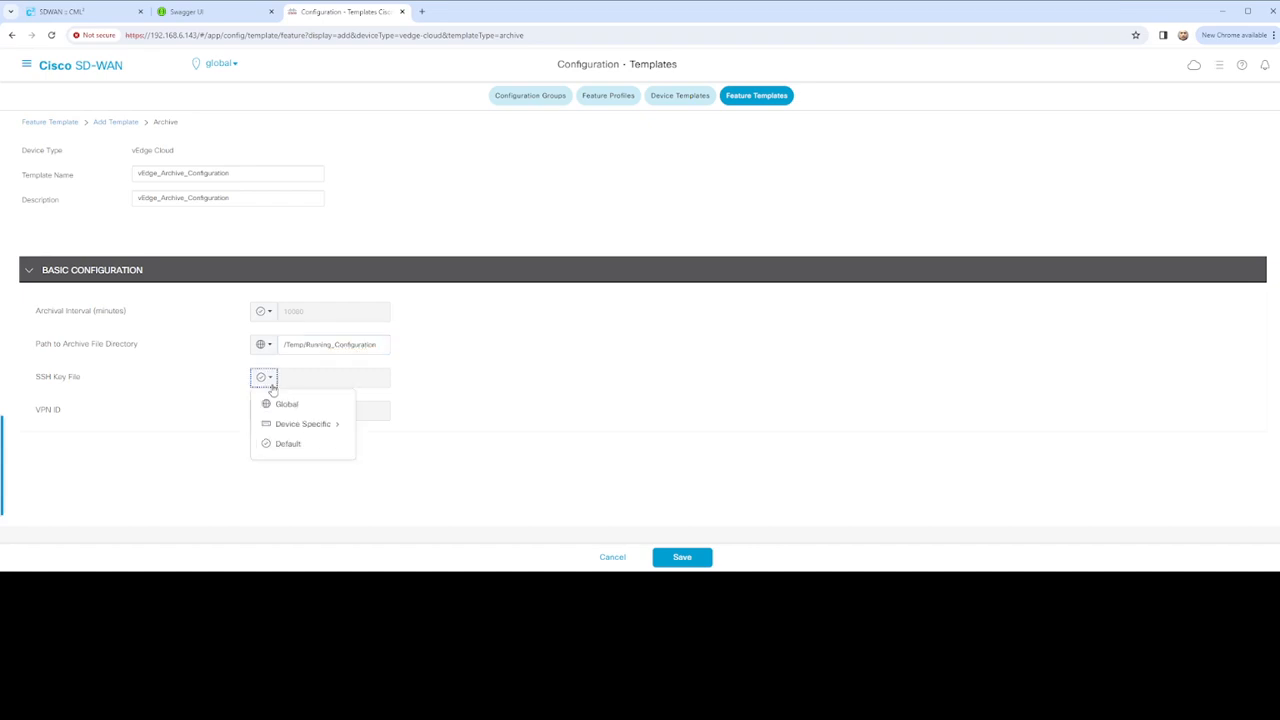
{"action": "left_click", "coordinate": [434, 390]}
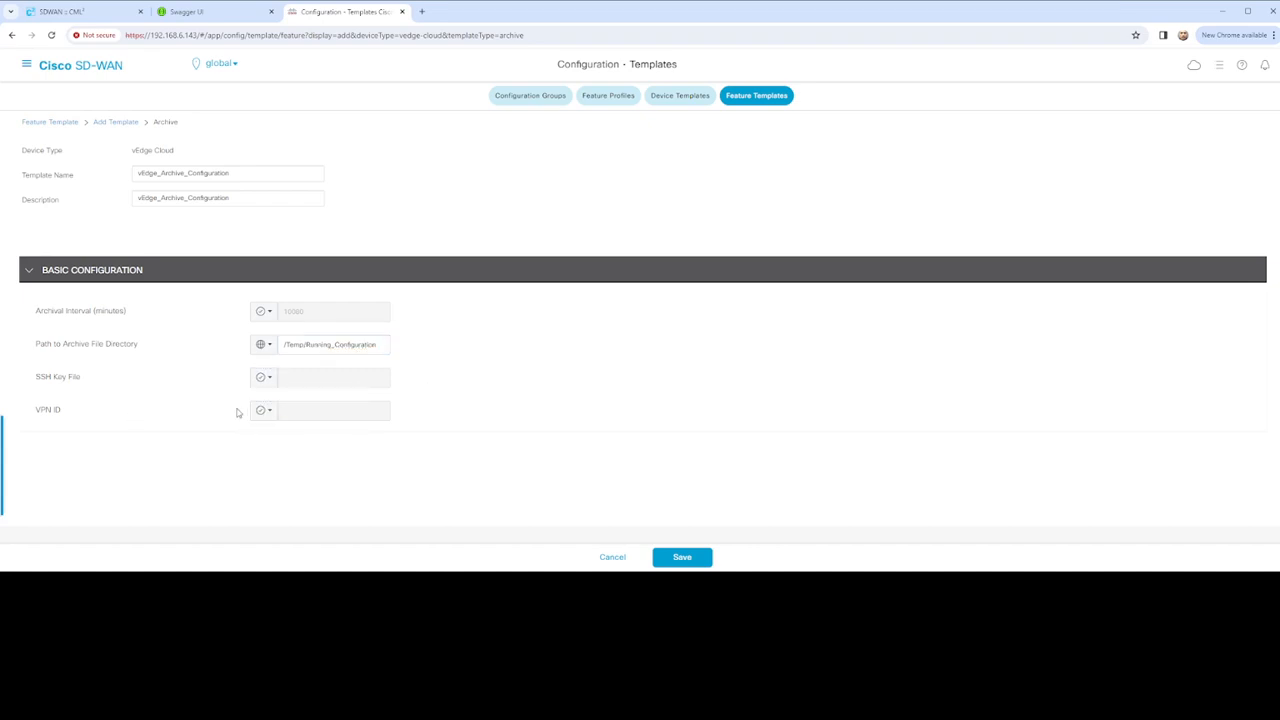
{"action": "left_click", "coordinate": [272, 415]}
{"action": "mouse_move", "coordinate": [300, 456]}
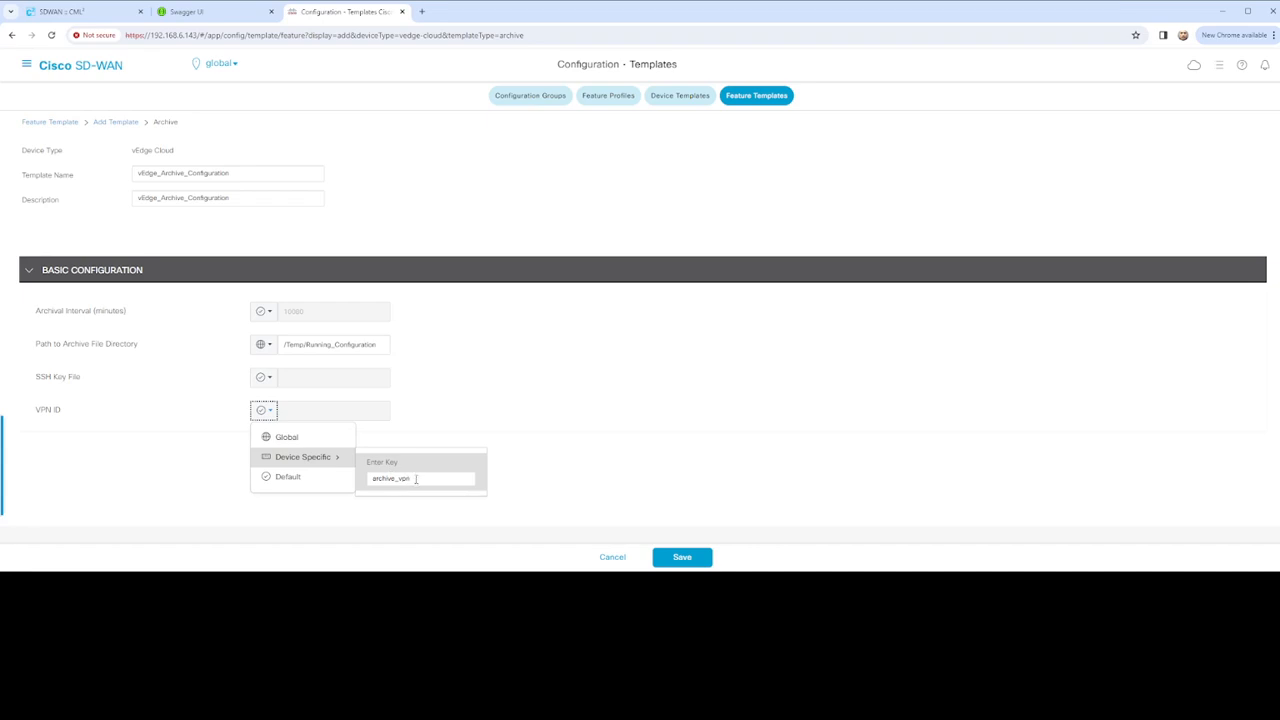
{"action": "left_click", "coordinate": [447, 478]}
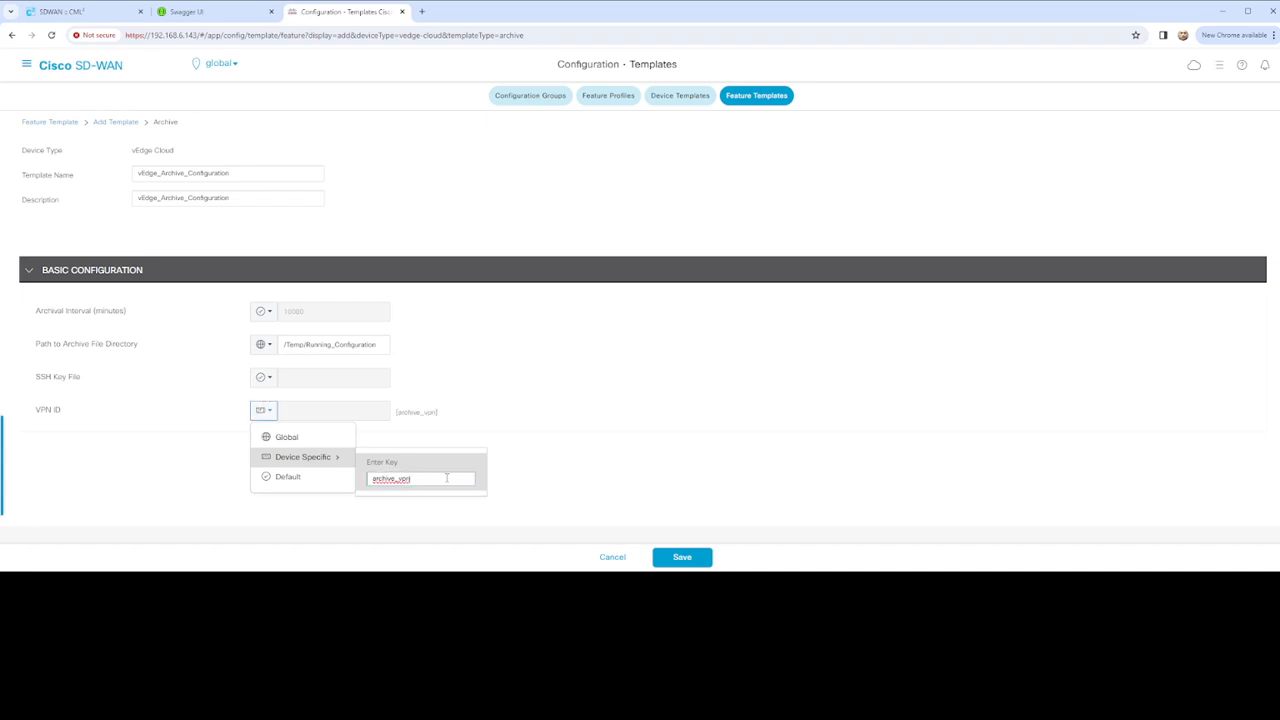
{"action": "type", "text": "_100"}
{"action": "key", "text": "Return"}
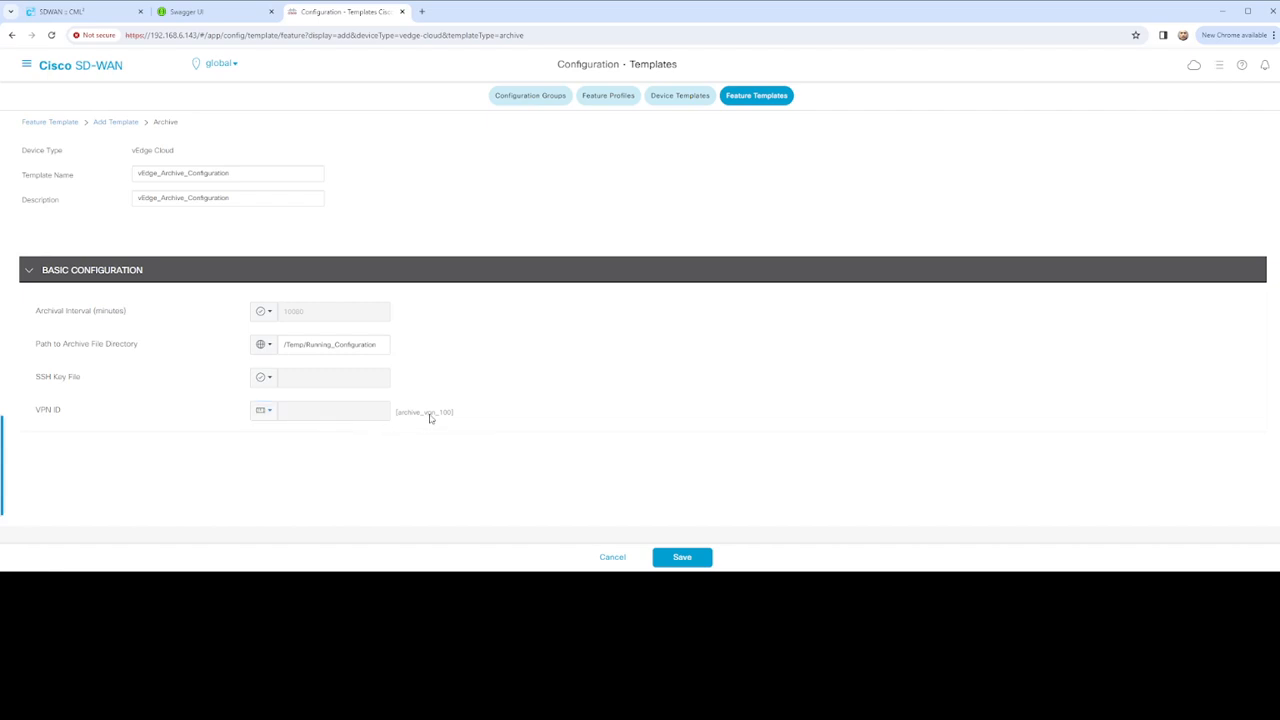
{"action": "left_click", "coordinate": [262, 412]}
{"action": "left_click", "coordinate": [294, 460]}
Save vEdge_Archive_Configuration, then begin a new BFD feature template for the vEdge Cloud model
{"action": "left_click", "coordinate": [684, 560]}
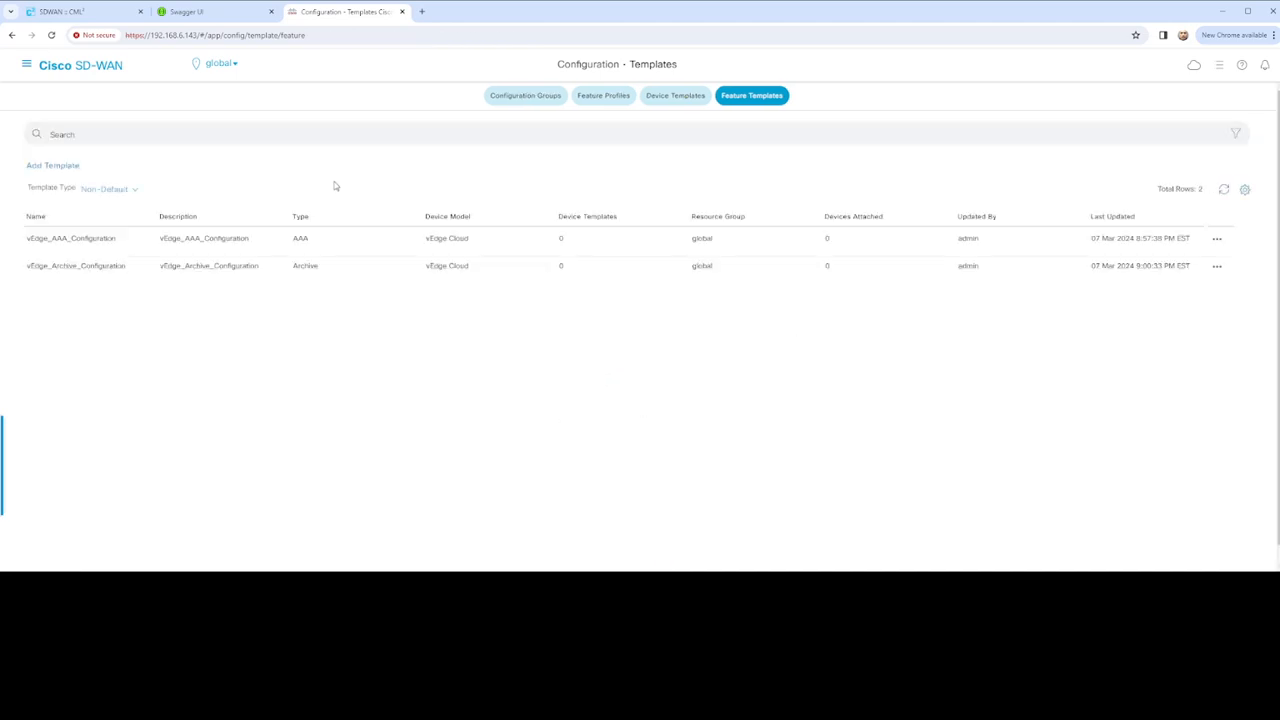
{"action": "left_click", "coordinate": [62, 167]}
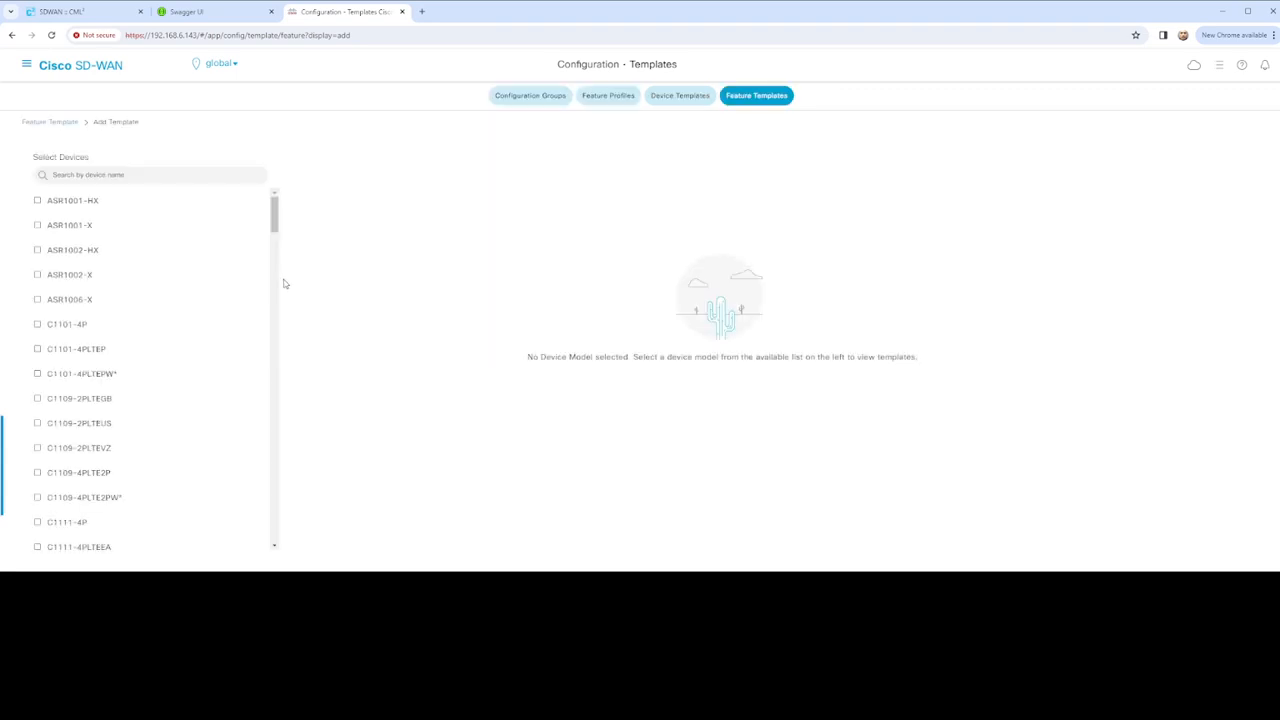
{"action": "scroll", "coordinate": [157, 291], "scroll_direction": "down", "scroll_amount": 4}
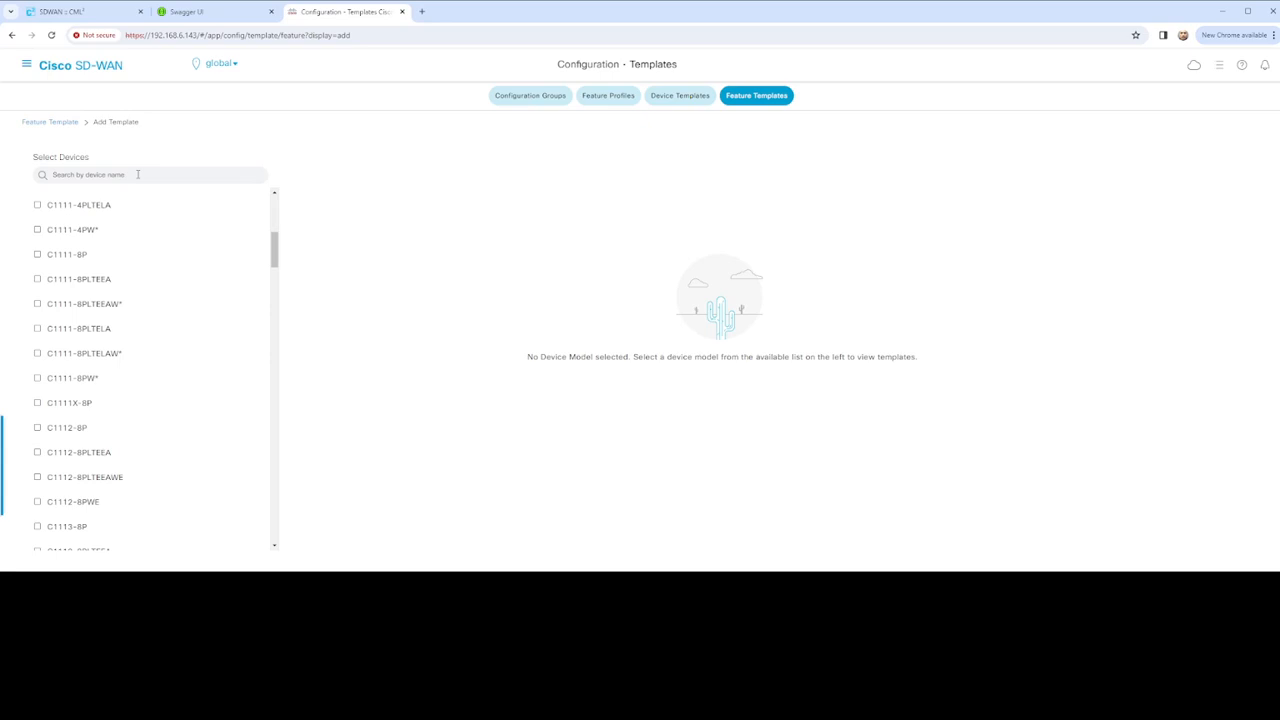
{"action": "left_click", "coordinate": [138, 174]}
{"action": "type", "text": "vEdge"}
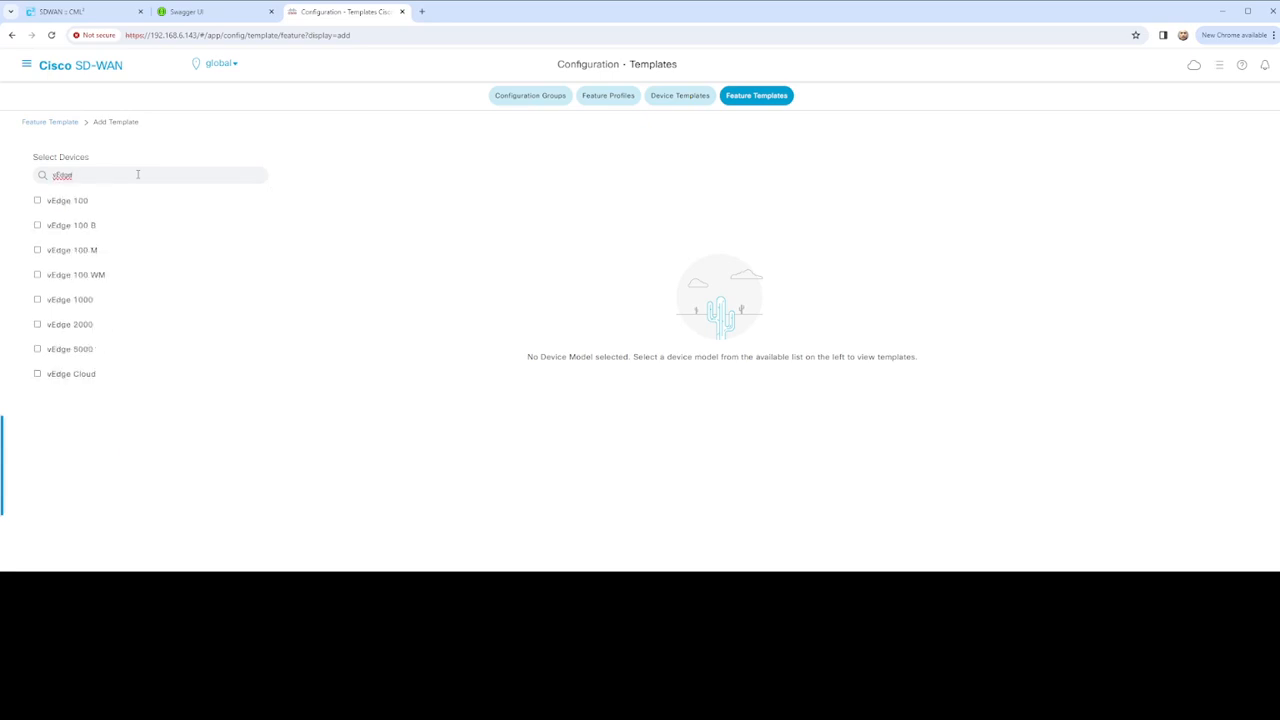
{"action": "left_click", "coordinate": [84, 378]}
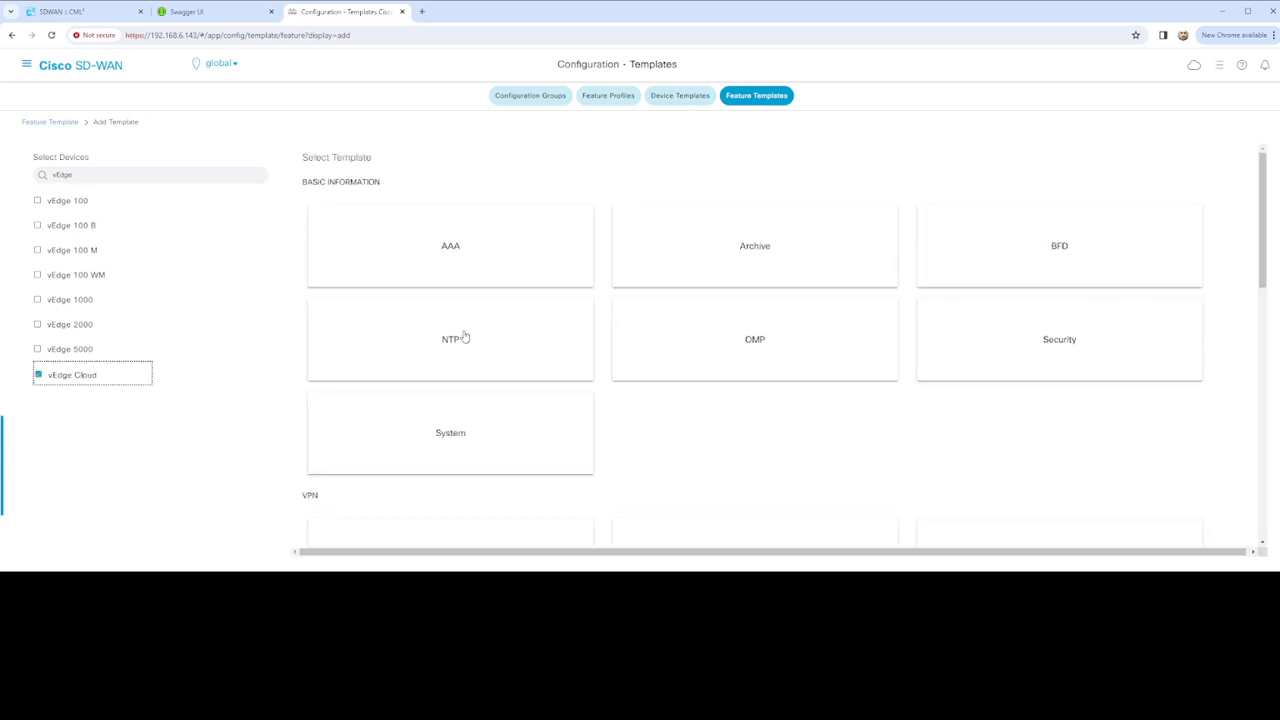
{"action": "left_click", "coordinate": [1004, 260]}
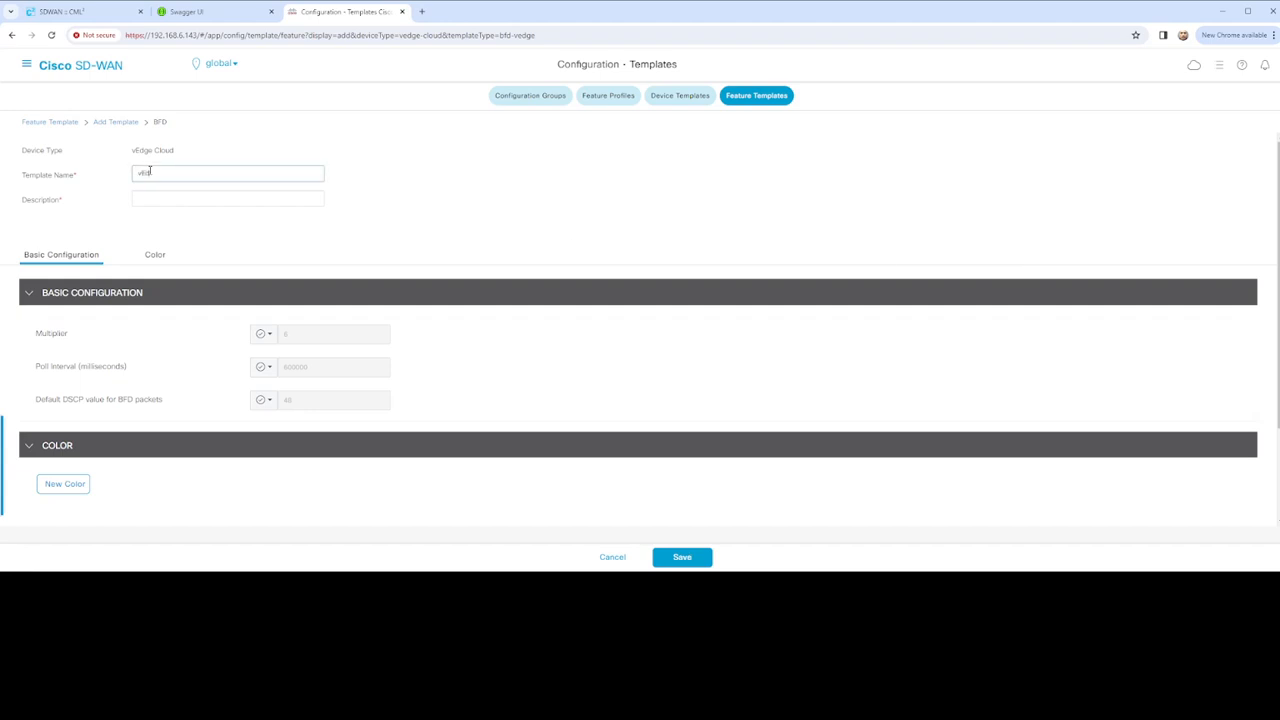
Extend the BFD Template Name so it begins with vEdge_
{"action": "double_click", "coordinate": [150, 172]}
{"action": "type", "text": "_BFD_Configuration"}
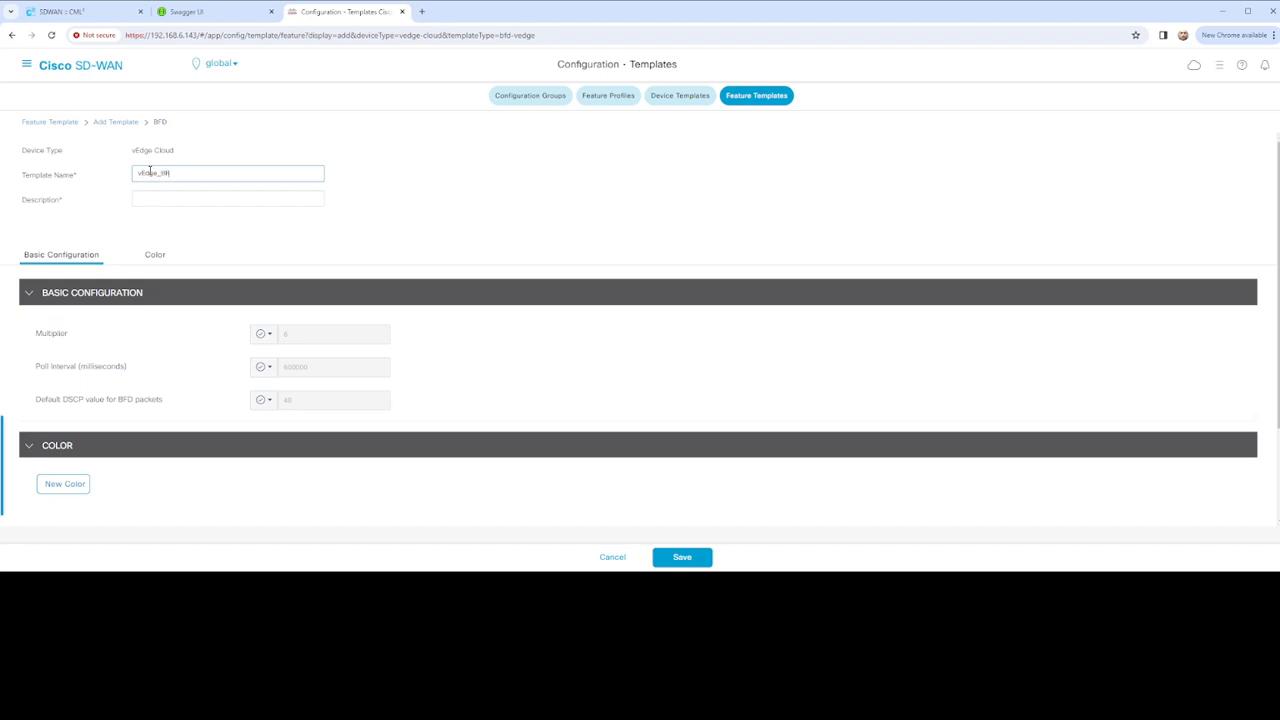
Finish the name as vEdge_BFD_Configuration and paste it as the description
{"action": "type", "text": "D_Configuration"}
{"action": "left_click_drag", "start_coordinate": [234, 172], "coordinate": [92, 176]}
{"action": "key", "text": "ctrl+c"}
{"action": "left_click", "coordinate": [185, 200]}
{"action": "key", "text": "ctrl+v"}
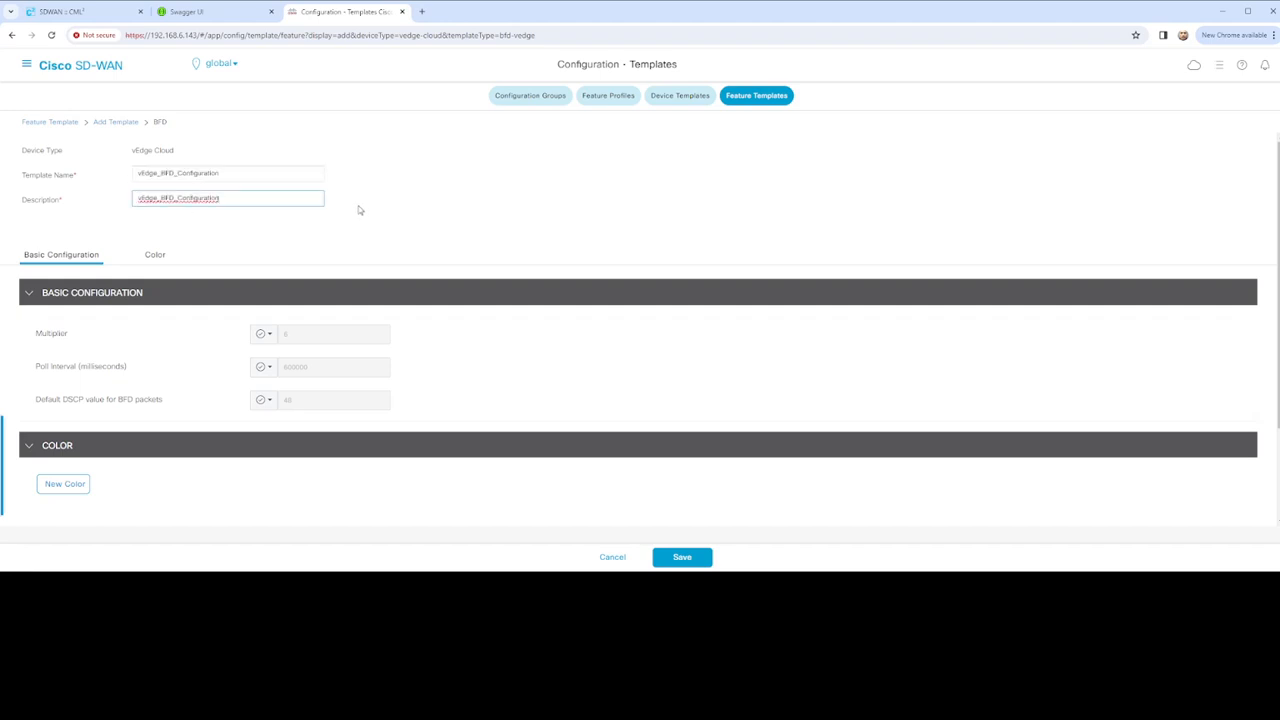
{"action": "scroll", "coordinate": [87, 225], "scroll_direction": "down", "scroll_amount": 3}
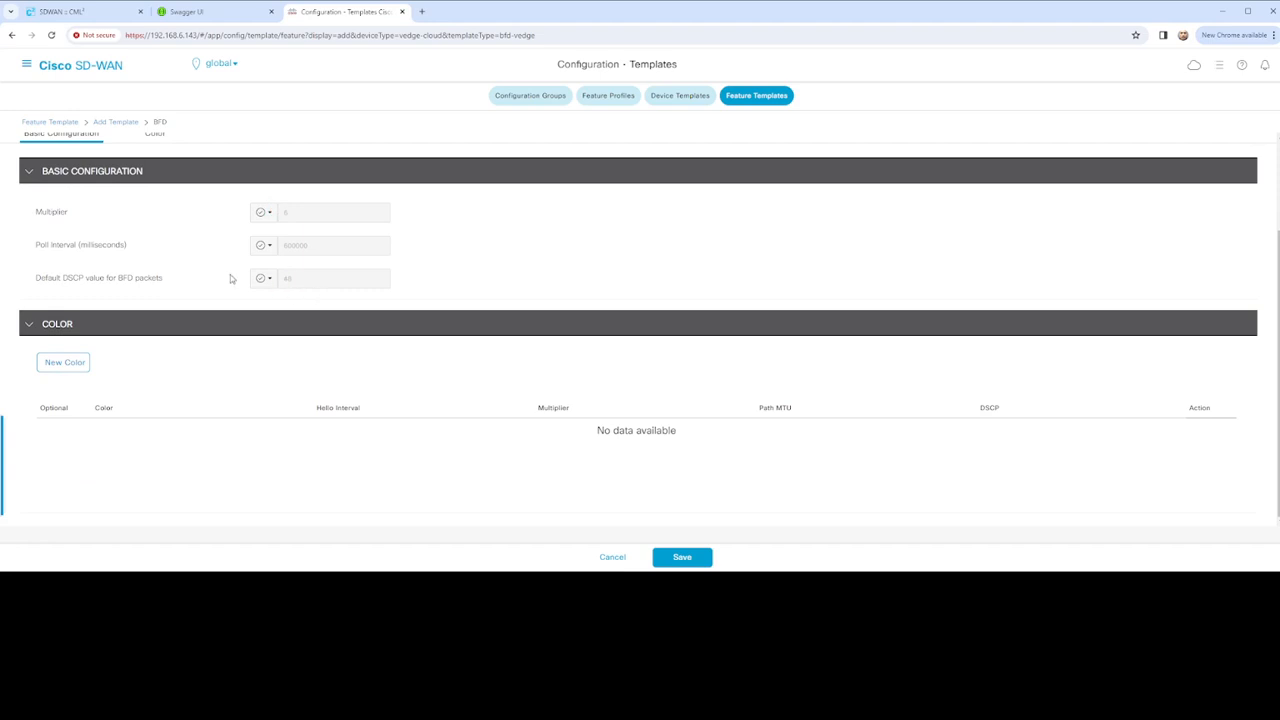
Add a BFD color entry set to Biz Internet and save the template
{"action": "left_click", "coordinate": [68, 364]}
{"action": "left_click", "coordinate": [379, 279]}
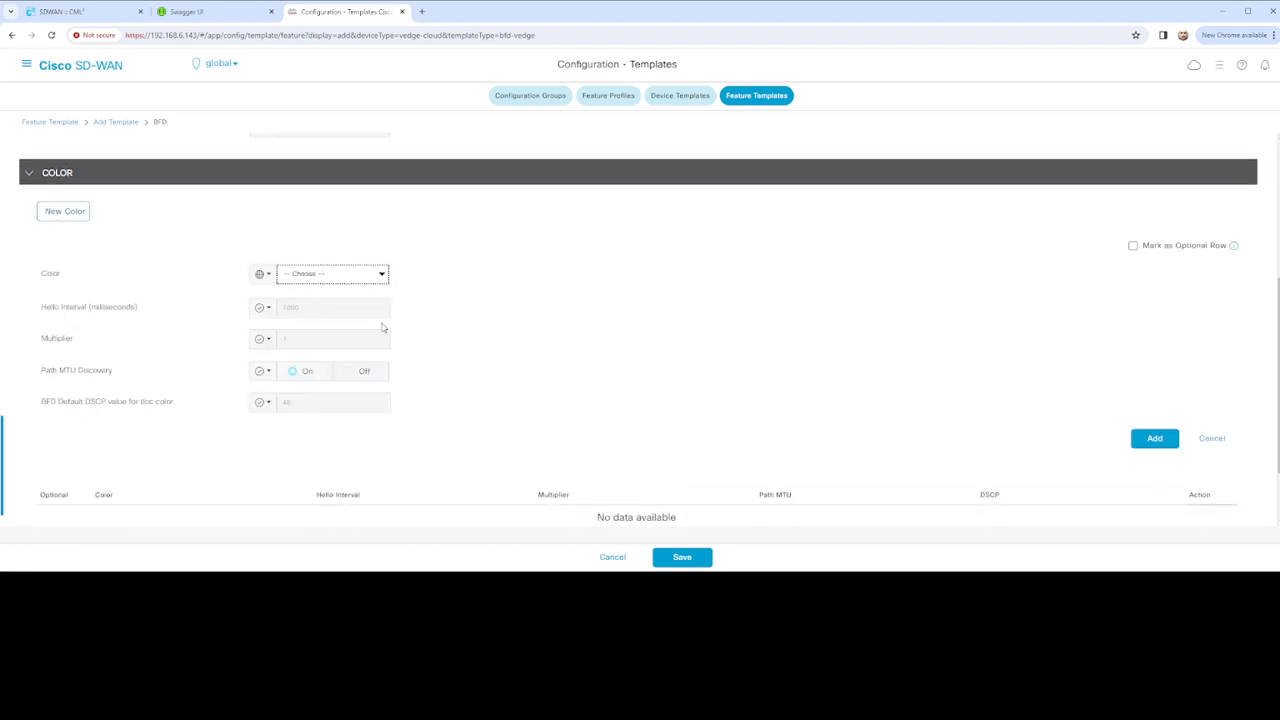
{"action": "left_click", "coordinate": [314, 309]}
{"action": "scroll", "coordinate": [668, 510], "scroll_direction": "down", "scroll_amount": 1}
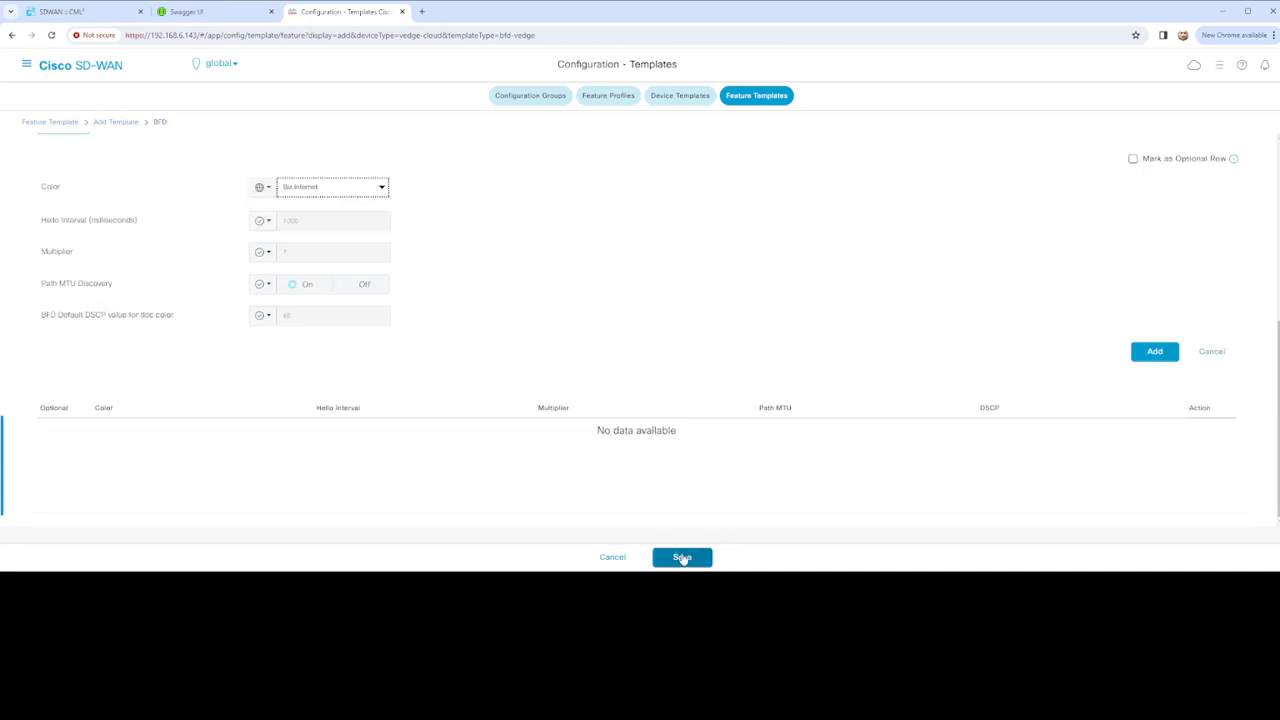
{"action": "left_click", "coordinate": [682, 557]}
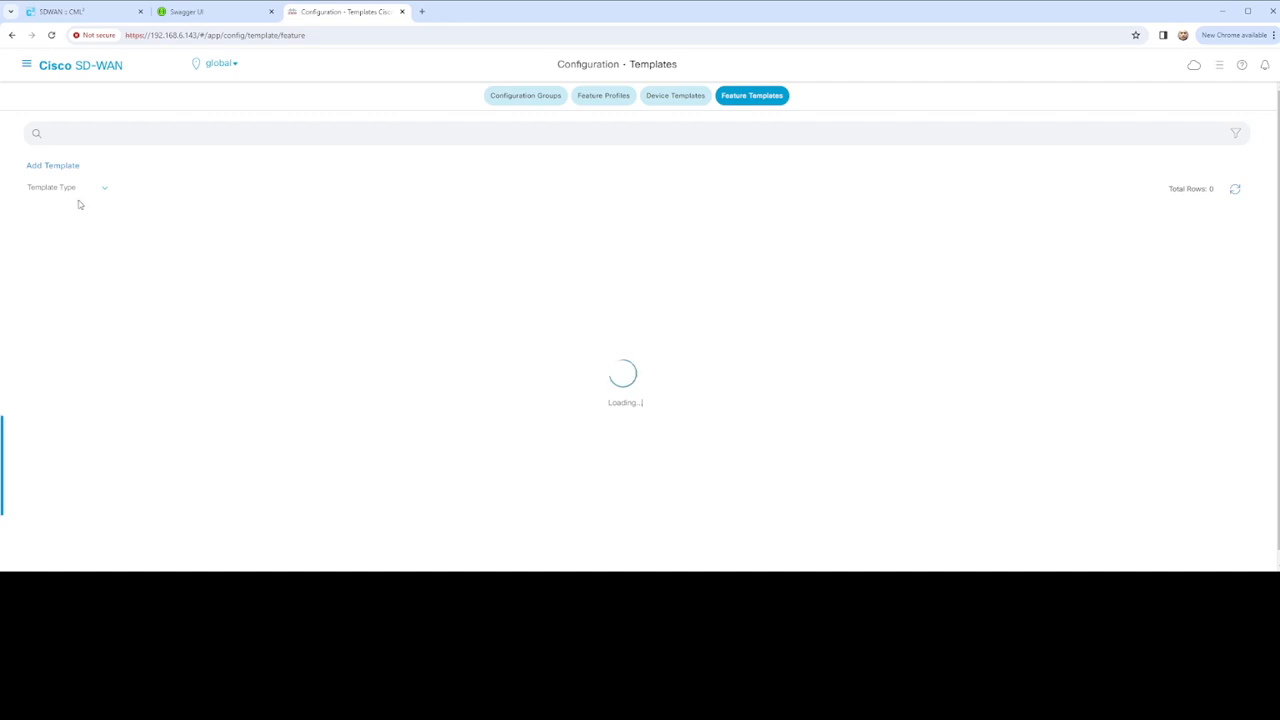
Add a template with vEdge Cloud as the device model and choose the NTP card
{"action": "left_click", "coordinate": [73, 168]}
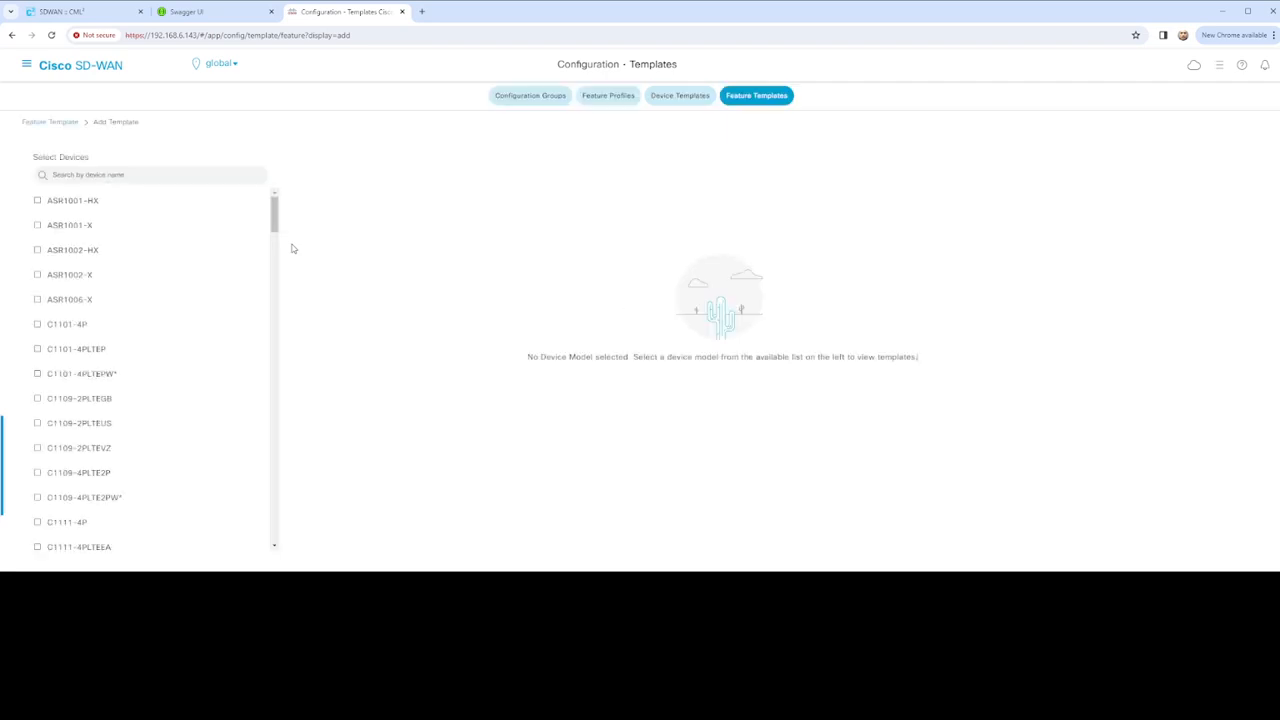
{"action": "left_click", "coordinate": [128, 175]}
{"action": "type", "text": "v"}
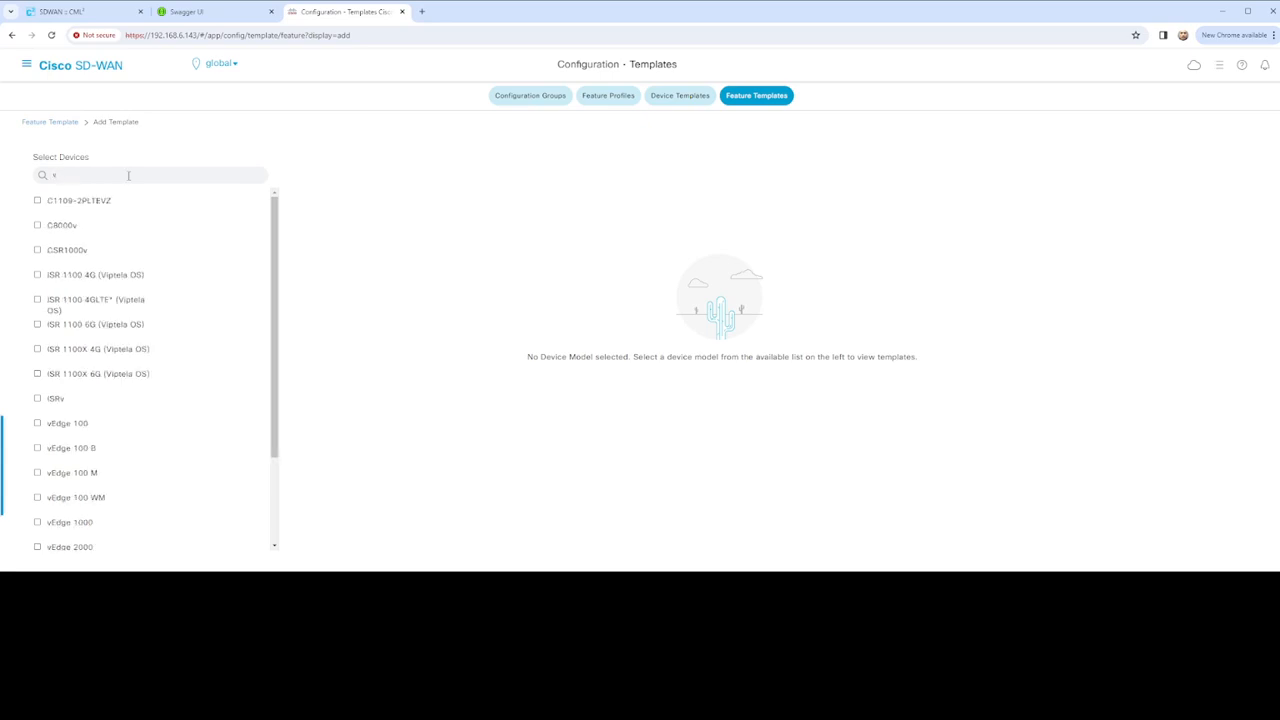
{"action": "type", "text": "Edte"}
{"action": "key", "text": "BackSpace"}
{"action": "key", "text": "BackSpace"}
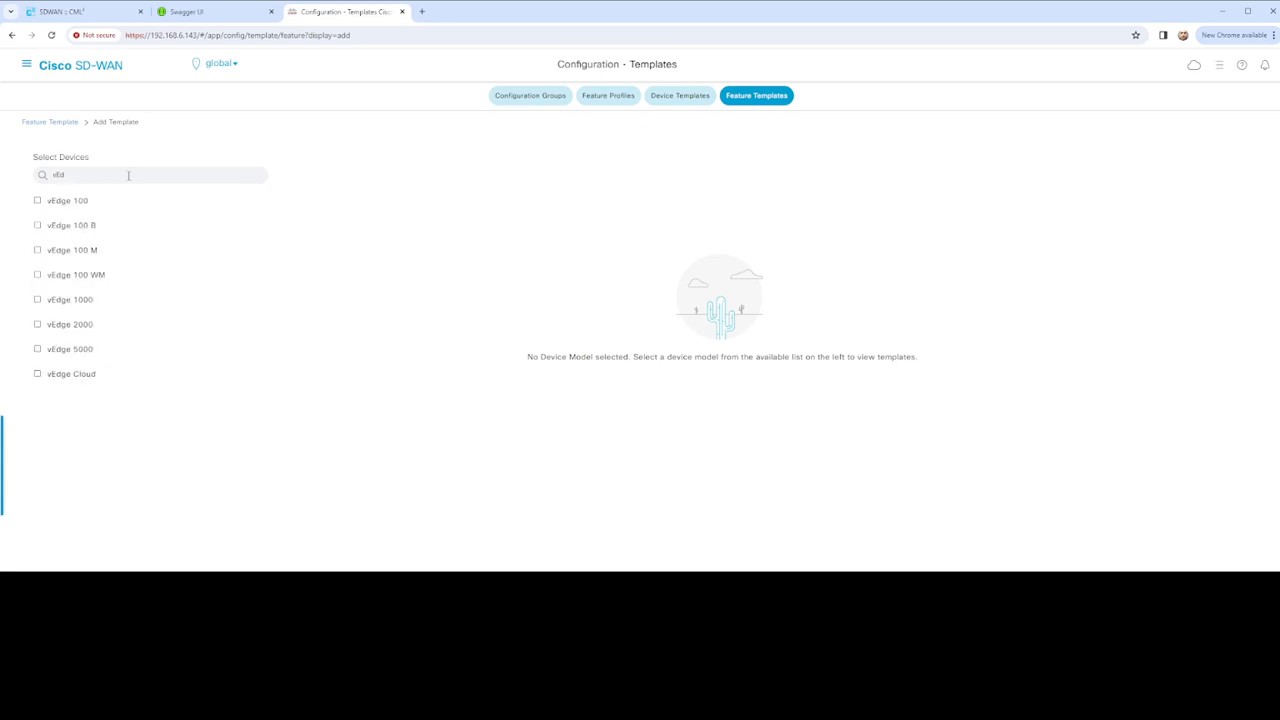
{"action": "left_click", "coordinate": [81, 379]}
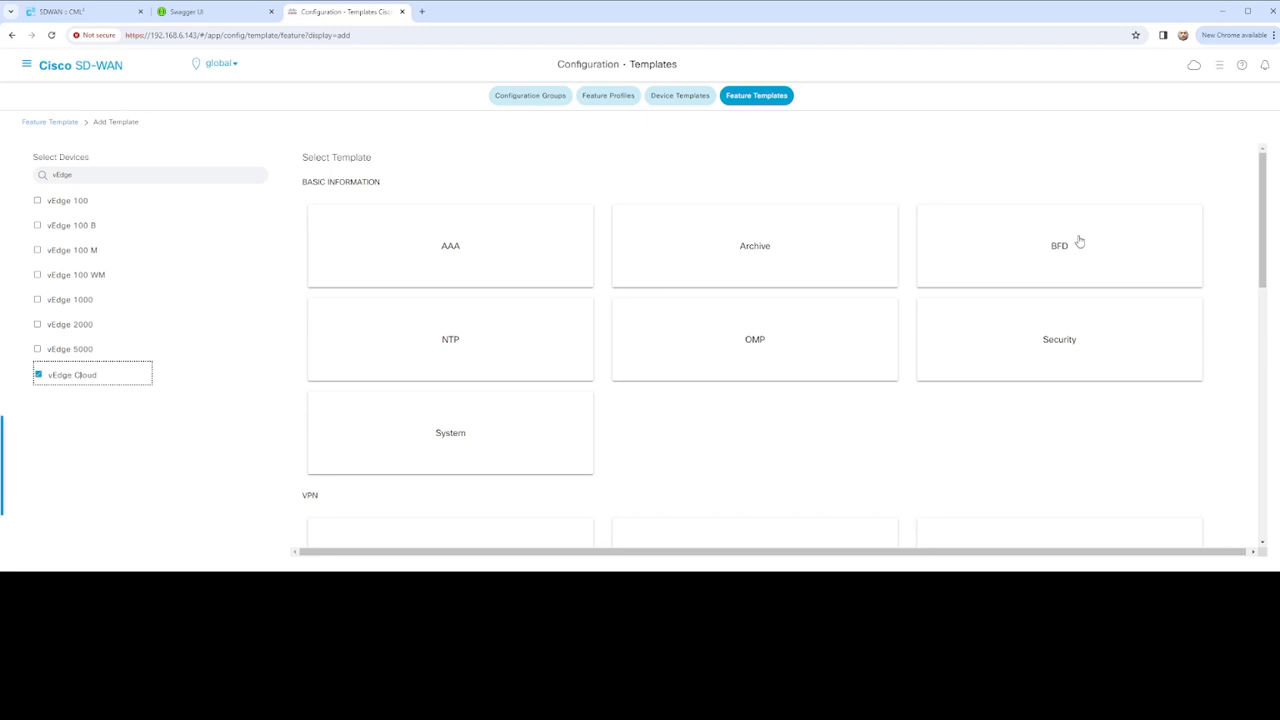
{"action": "left_click", "coordinate": [496, 343]}
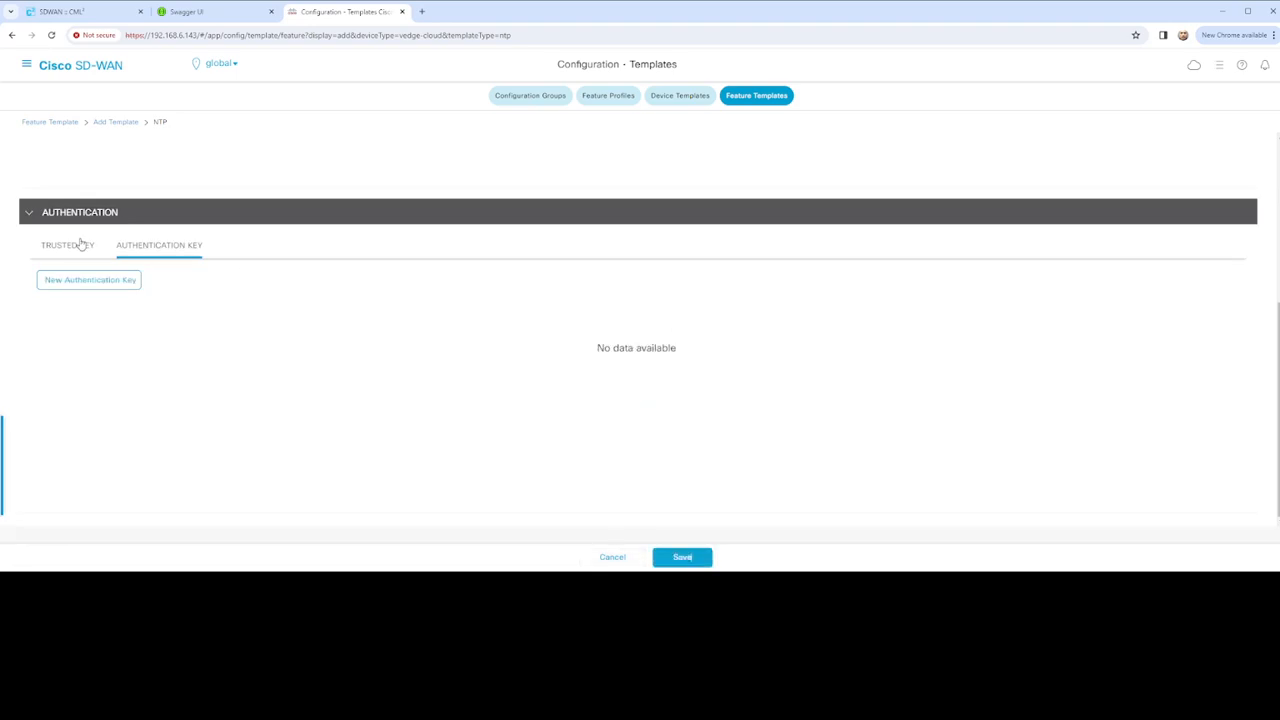
Name the NTP template vEdge_NTP_Configuration and copy the name into Description
{"action": "scroll", "coordinate": [129, 277], "scroll_direction": "up", "scroll_amount": 2}
{"action": "scroll", "coordinate": [180, 269], "scroll_direction": "up", "scroll_amount": 1}
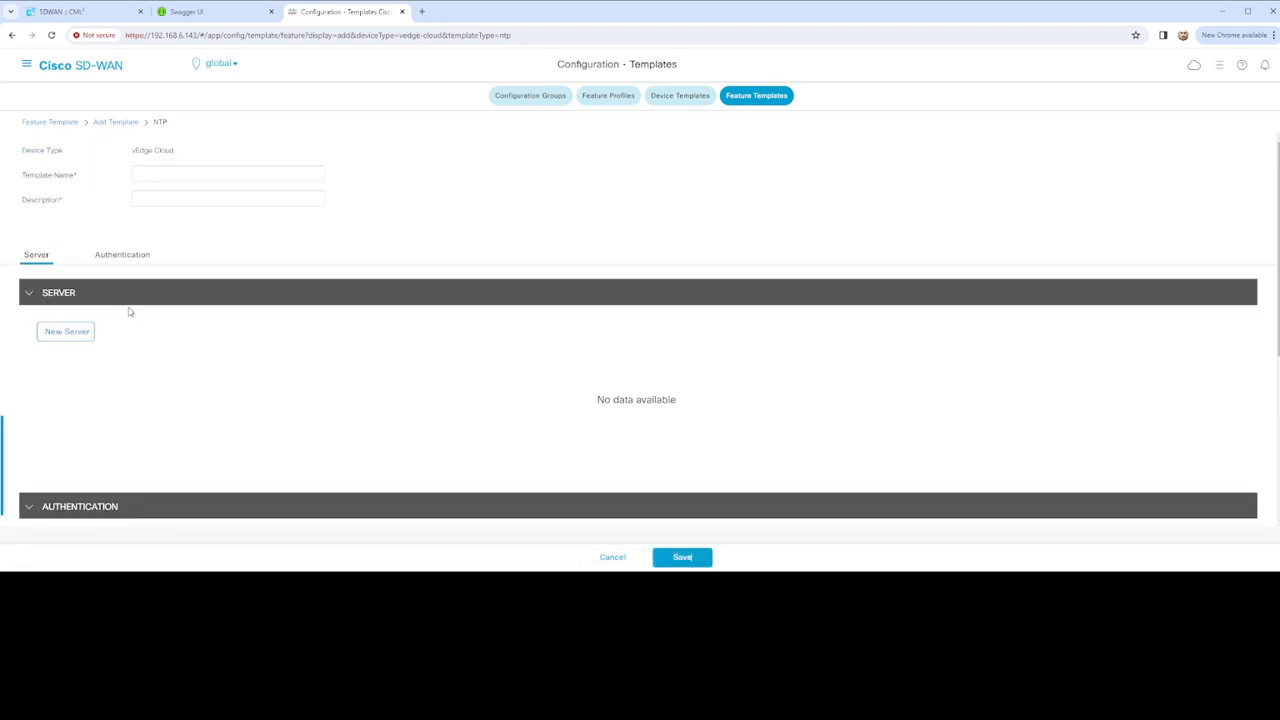
{"action": "left_click", "coordinate": [156, 175]}
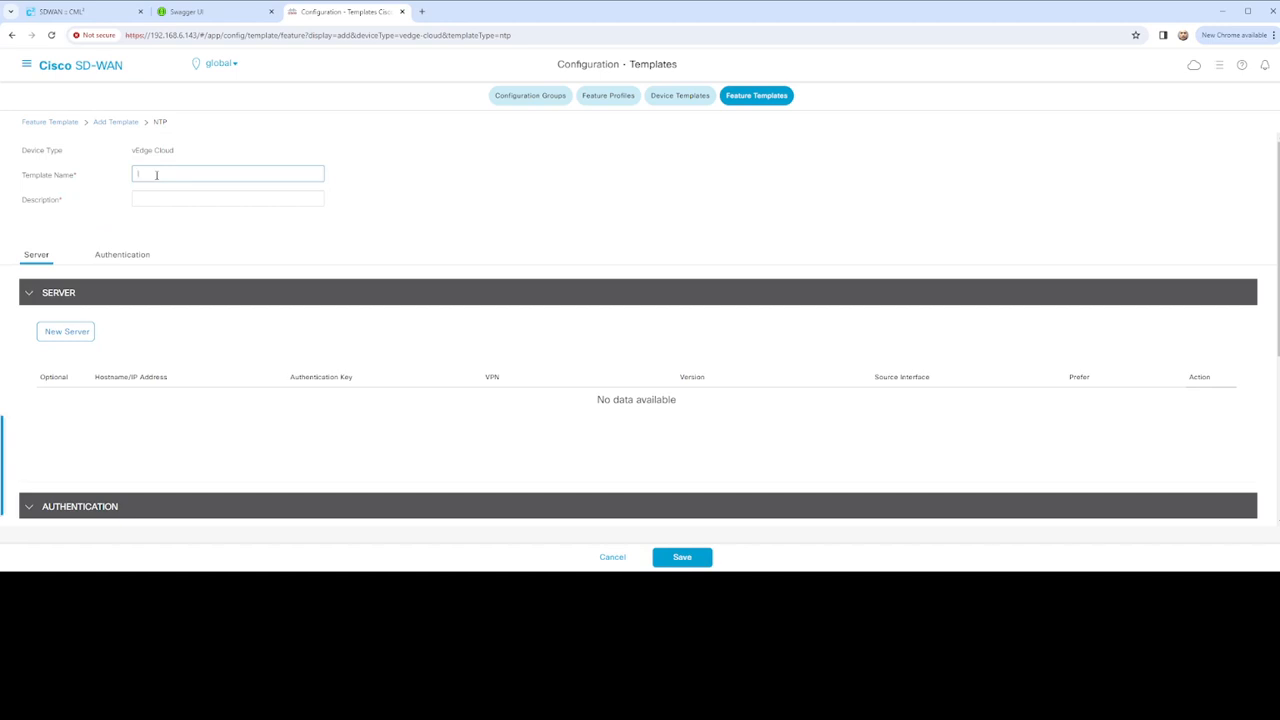
{"action": "type", "text": "vEdge_NTP_Config"}
{"action": "left_click_drag", "start_coordinate": [240, 178], "coordinate": [75, 165]}
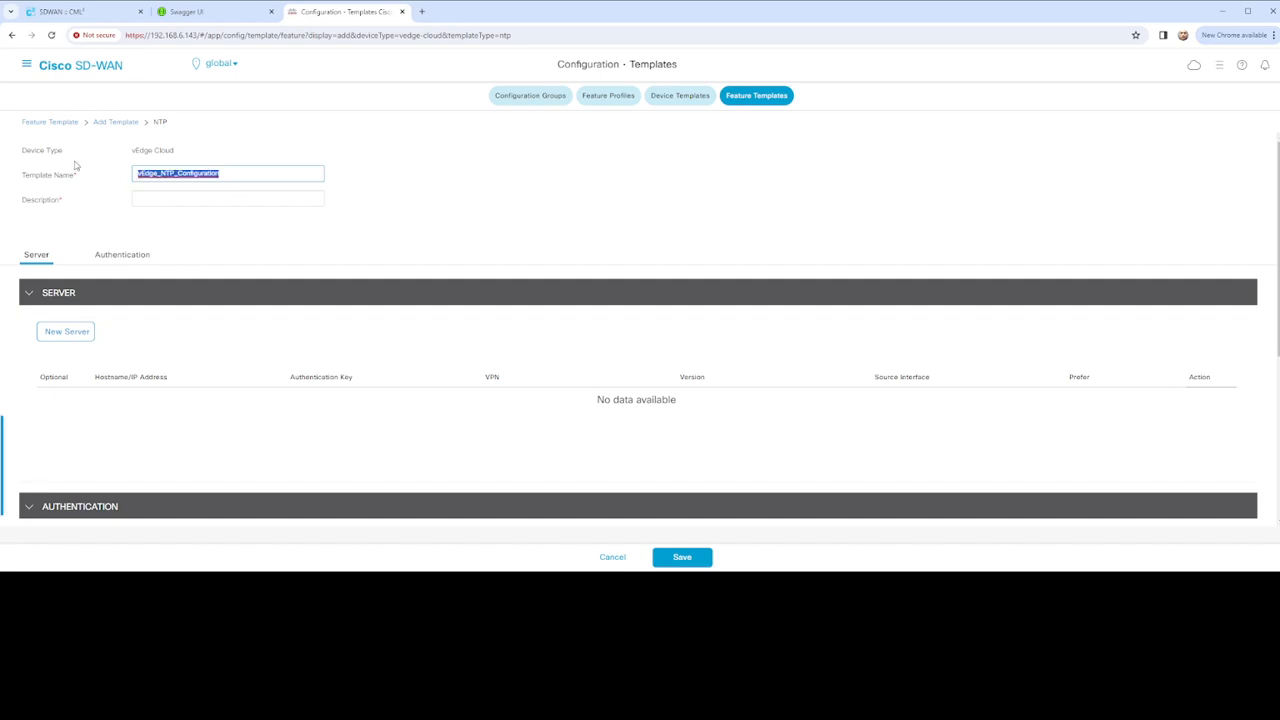
{"action": "key", "text": "ctrl+c"}
{"action": "left_click", "coordinate": [171, 197]}
{"action": "key", "text": "ctrl+v"}
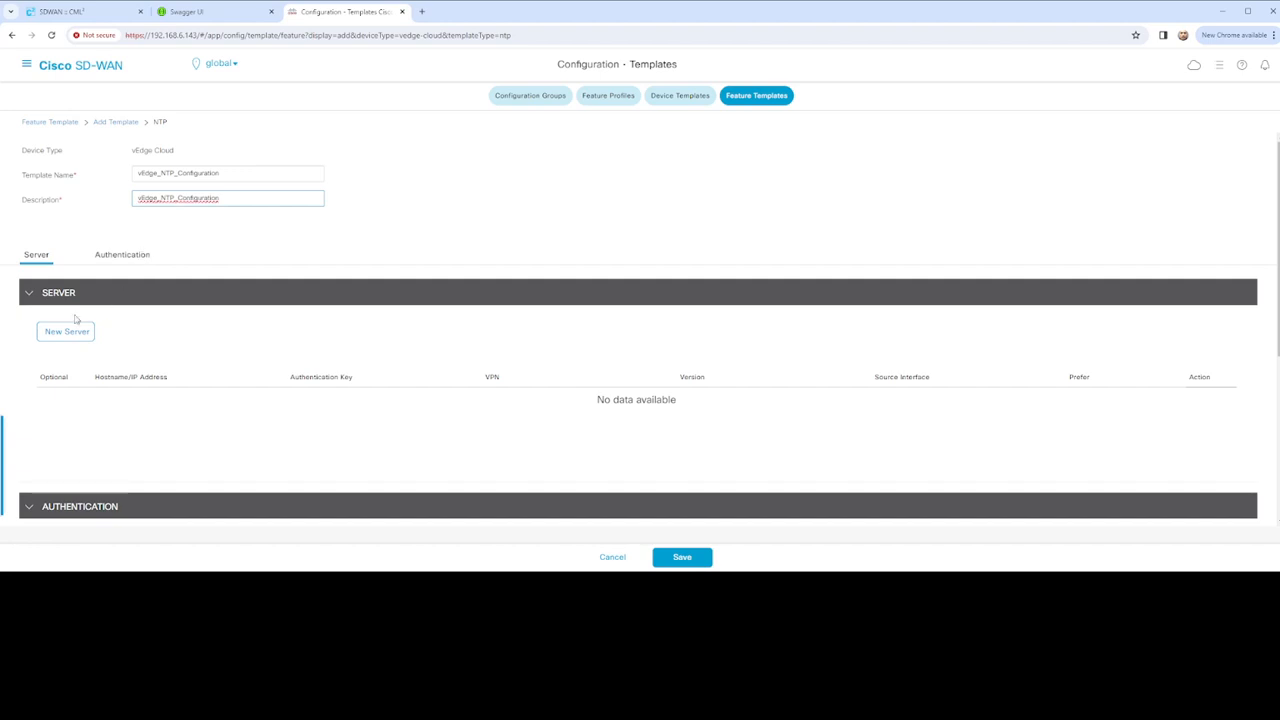
Add a new NTP server entry with its Hostname/IP Address set to Global
{"action": "left_click", "coordinate": [122, 254]}
{"action": "scroll", "coordinate": [125, 240], "scroll_direction": "up", "scroll_amount": 3}
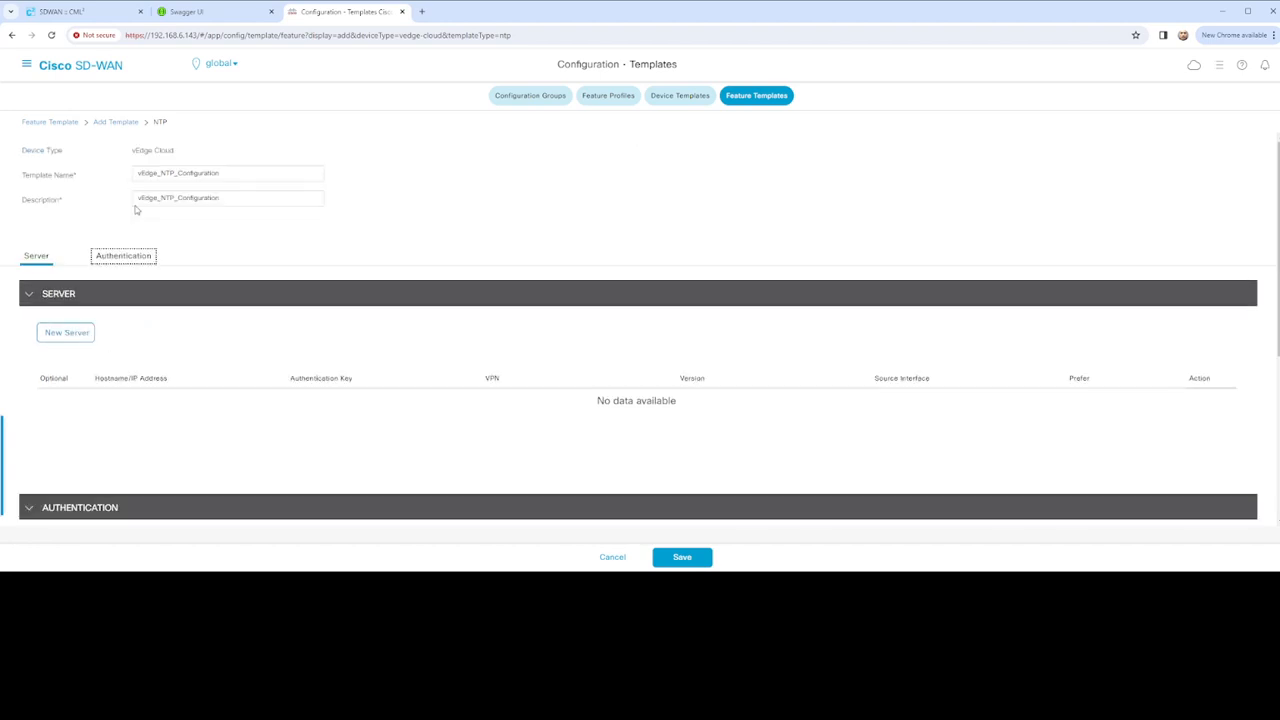
{"action": "left_click", "coordinate": [79, 336]}
{"action": "scroll", "coordinate": [279, 328], "scroll_direction": "down", "scroll_amount": 1}
{"action": "scroll", "coordinate": [279, 328], "scroll_direction": "up", "scroll_amount": 1}
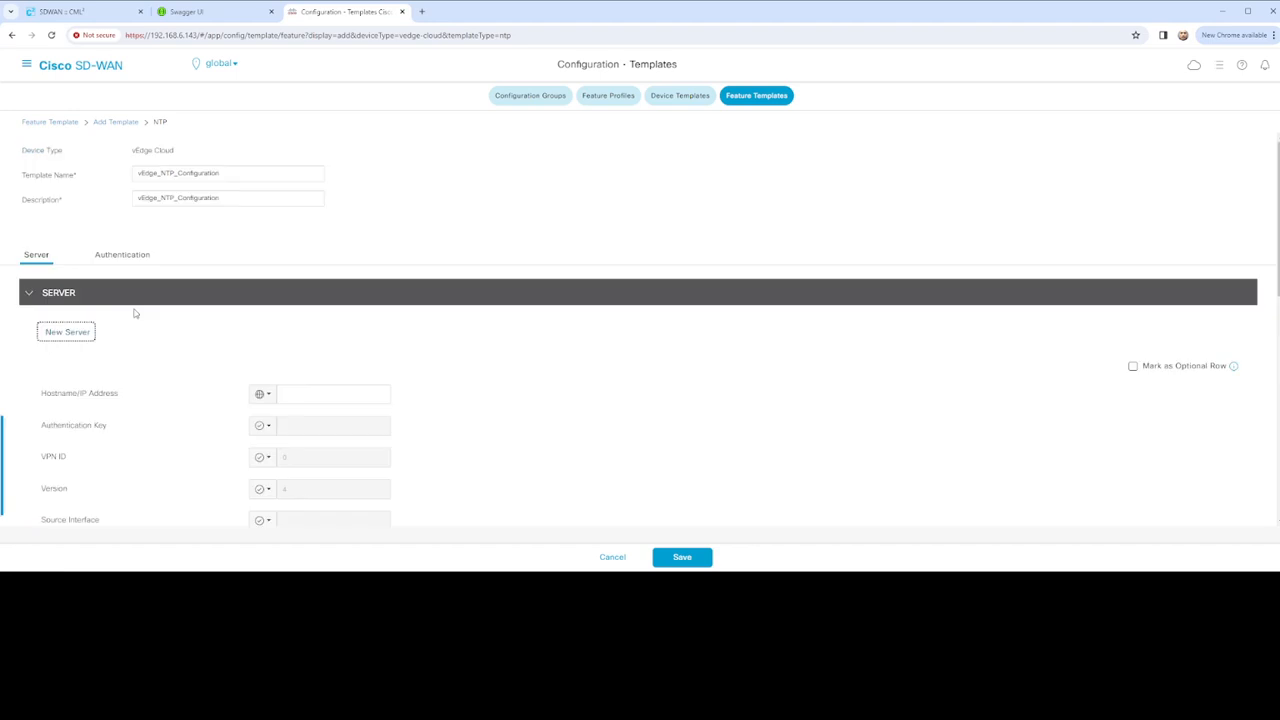
{"action": "scroll", "coordinate": [234, 357], "scroll_direction": "down", "scroll_amount": 1}
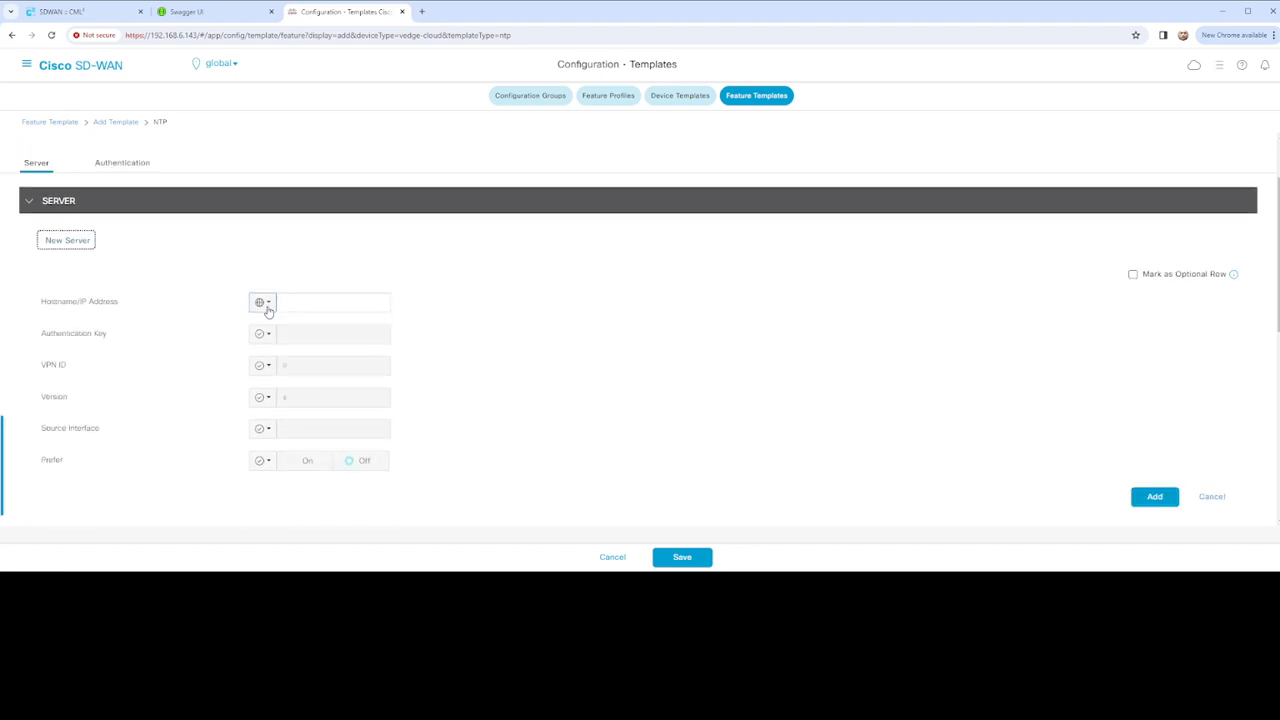
{"action": "left_click", "coordinate": [267, 309]}
{"action": "left_click", "coordinate": [283, 330]}
{"action": "left_click", "coordinate": [305, 303]}
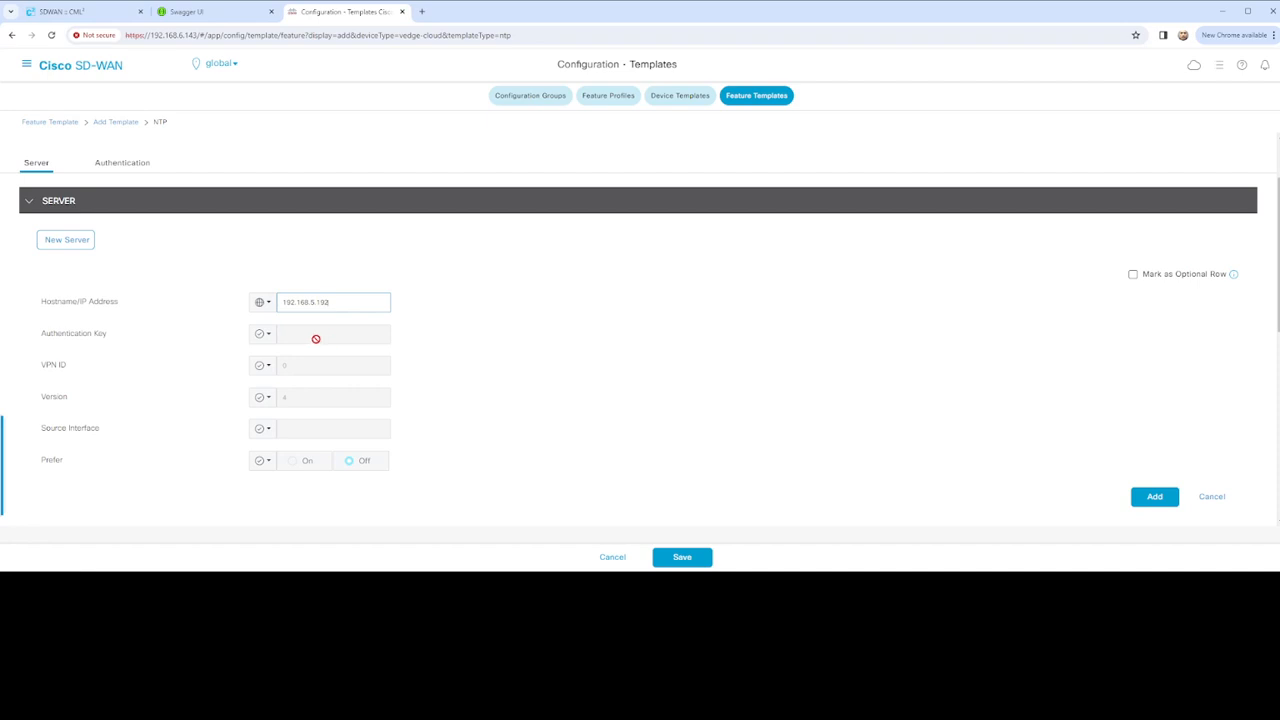
Correct the server address to 192.168.1.15, checking it against the lab topology
{"action": "left_click", "coordinate": [263, 365]}
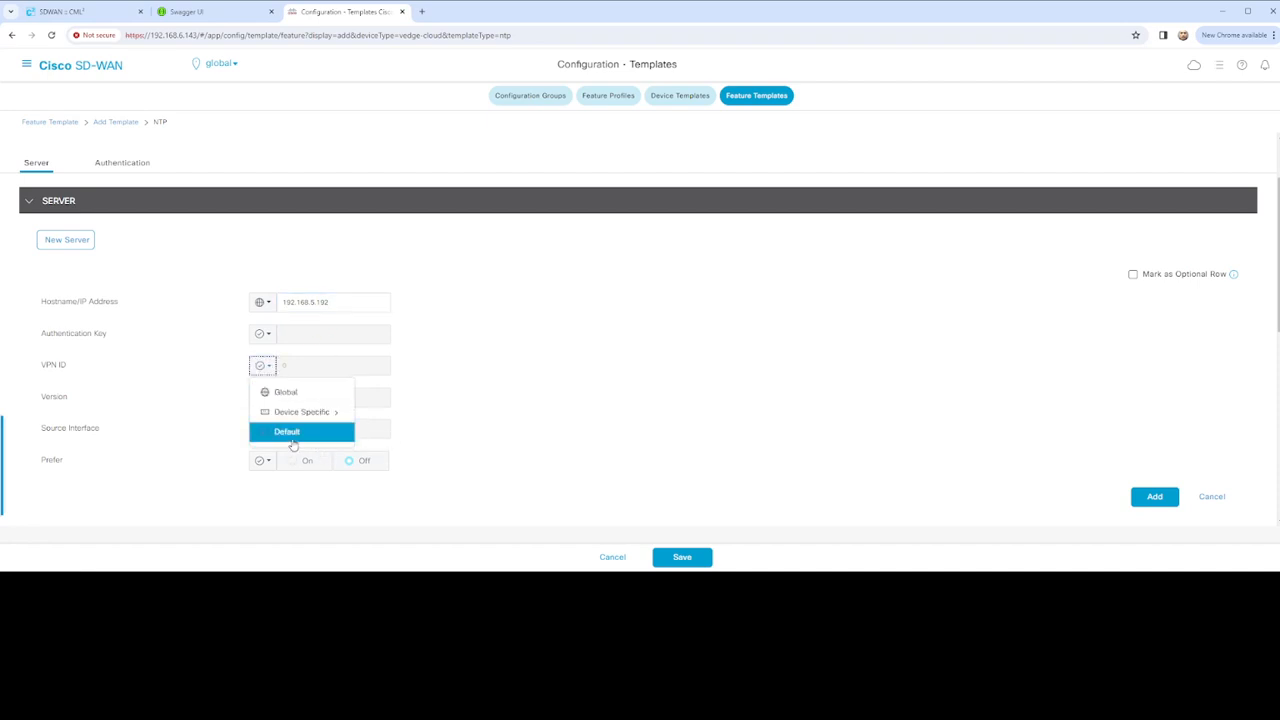
{"action": "left_click", "coordinate": [317, 304]}
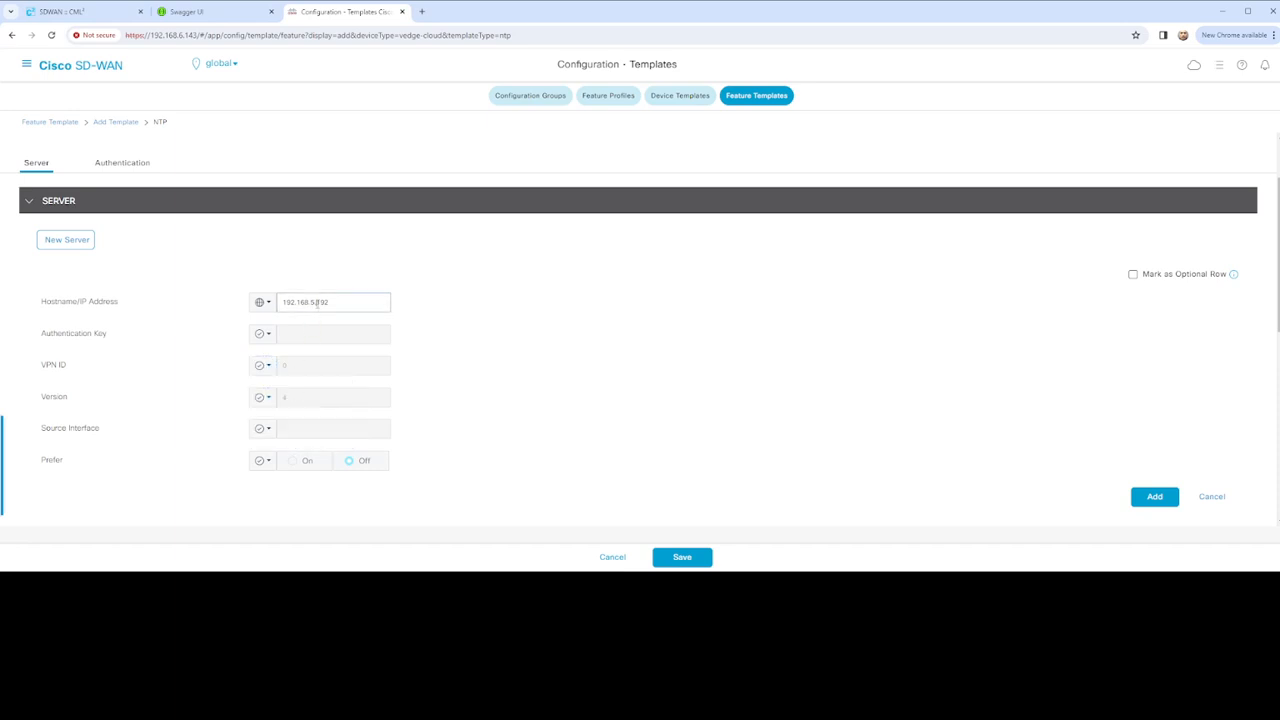
{"action": "left_click_drag", "start_coordinate": [311, 301], "coordinate": [366, 302]}
{"action": "type", "text": "1.15"}
{"action": "left_click", "coordinate": [105, 12]}
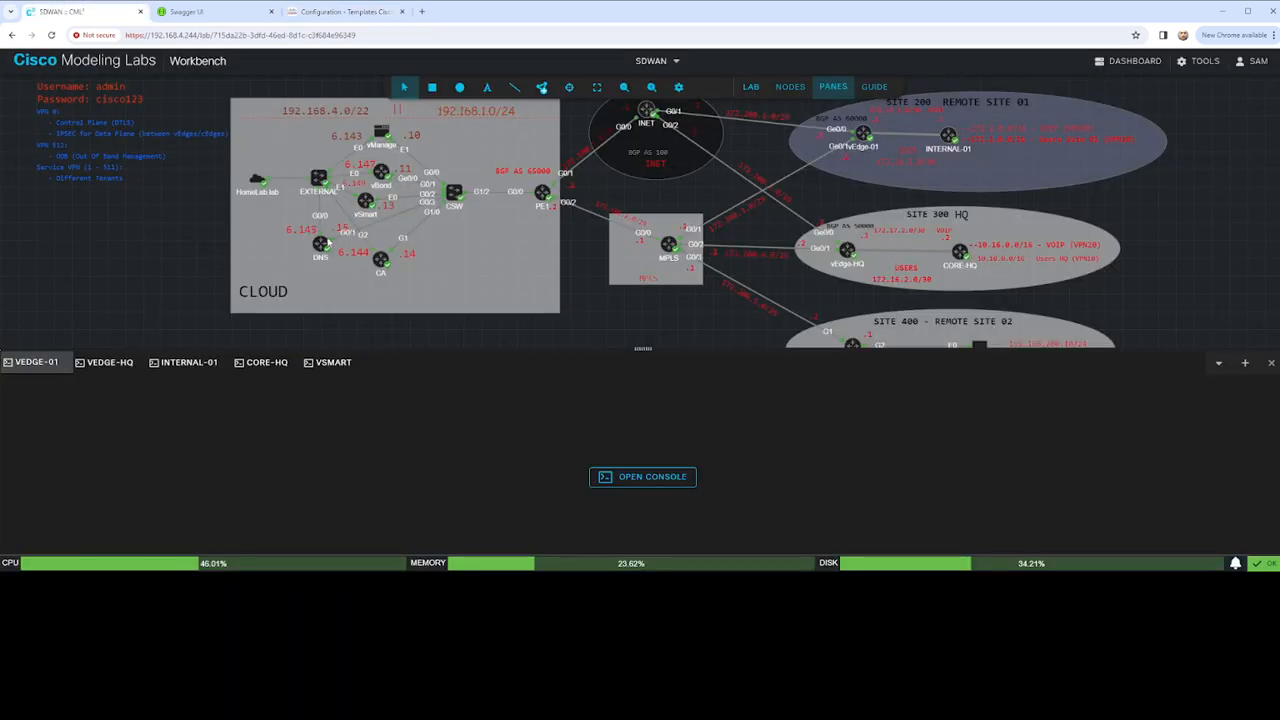
{"action": "left_click", "coordinate": [340, 12]}
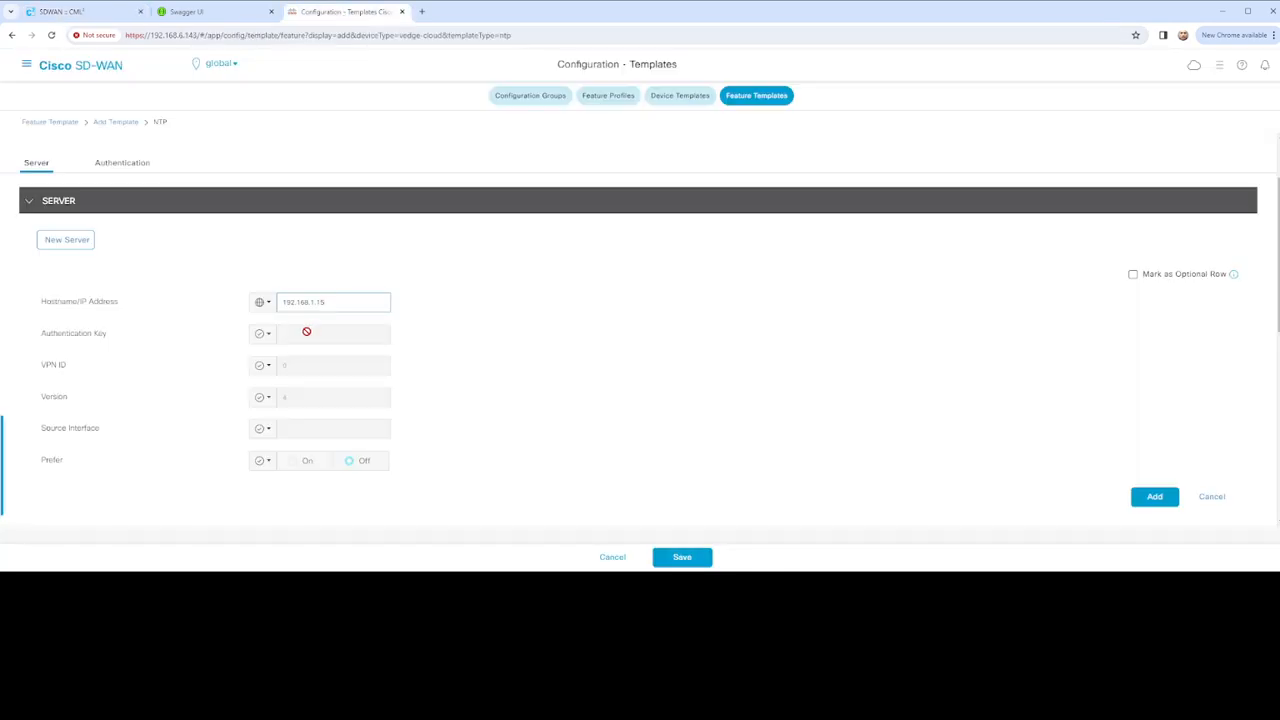
{"action": "scroll", "coordinate": [299, 332], "scroll_direction": "down", "scroll_amount": 1}
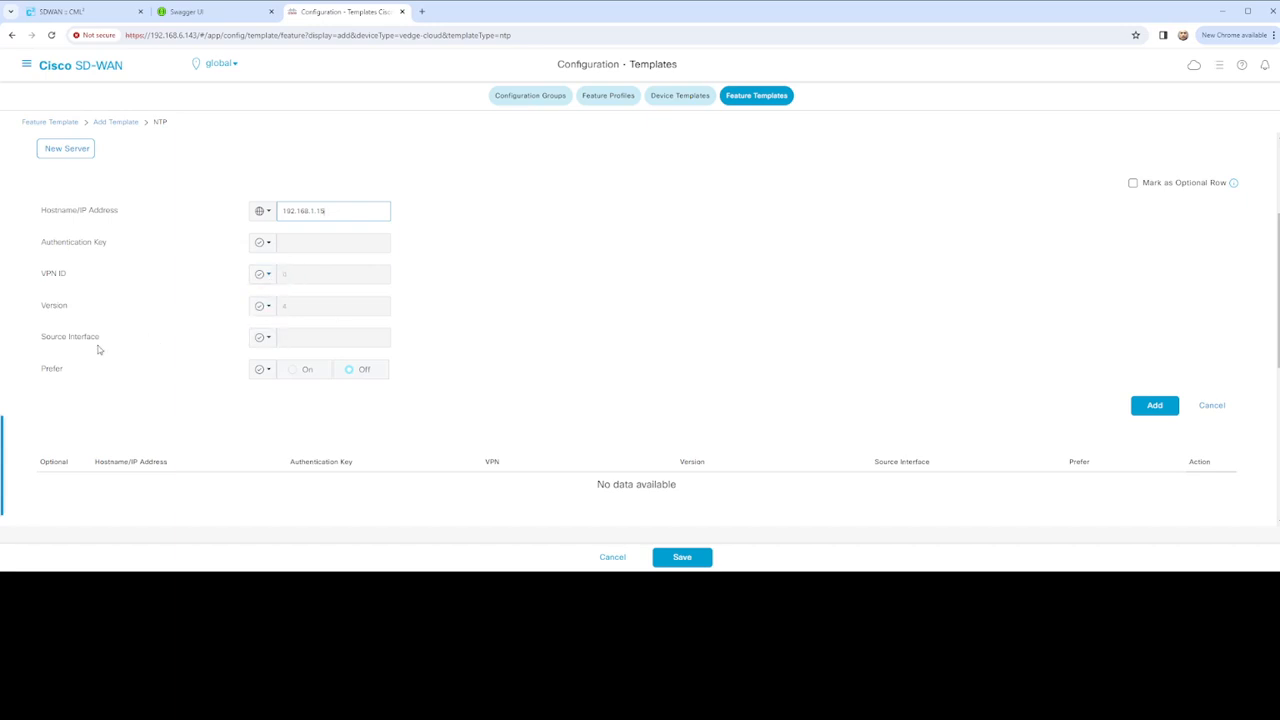
Set the server's source interface to the global value Ge0/0 after checking the topology
{"action": "left_click", "coordinate": [276, 339]}
{"action": "mouse_move", "coordinate": [340, 390]}
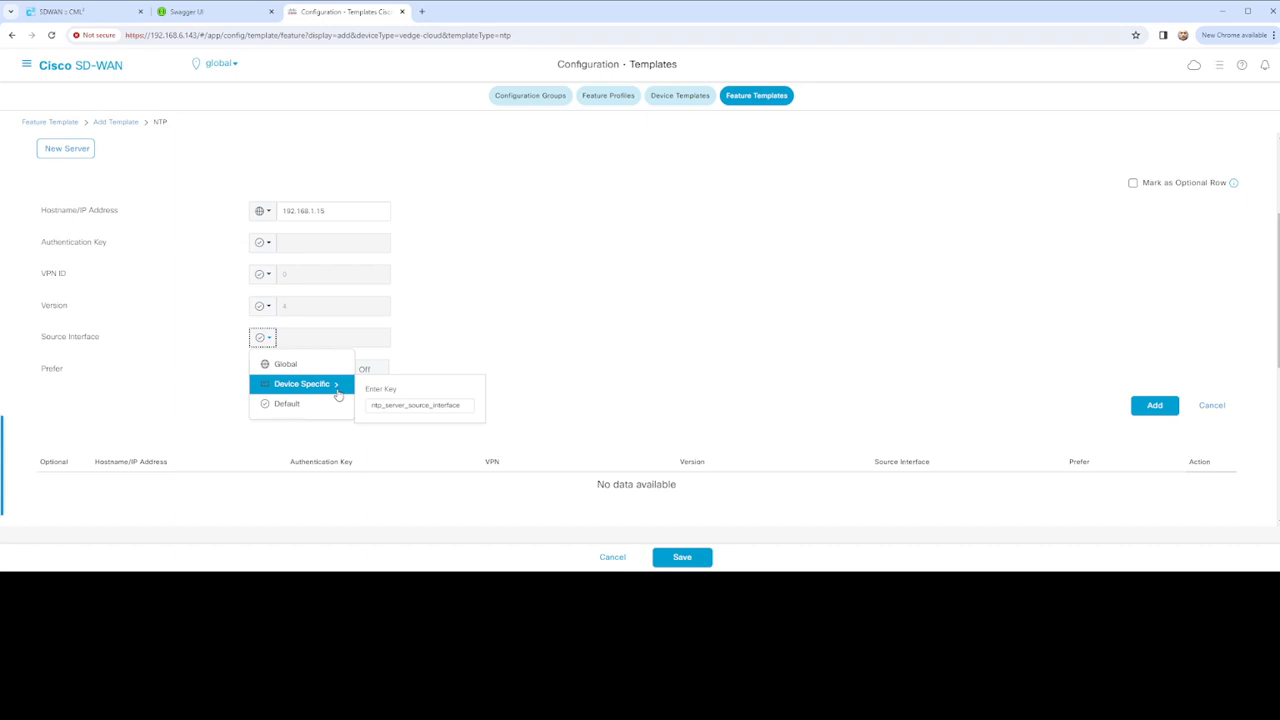
{"action": "left_click", "coordinate": [388, 404]}
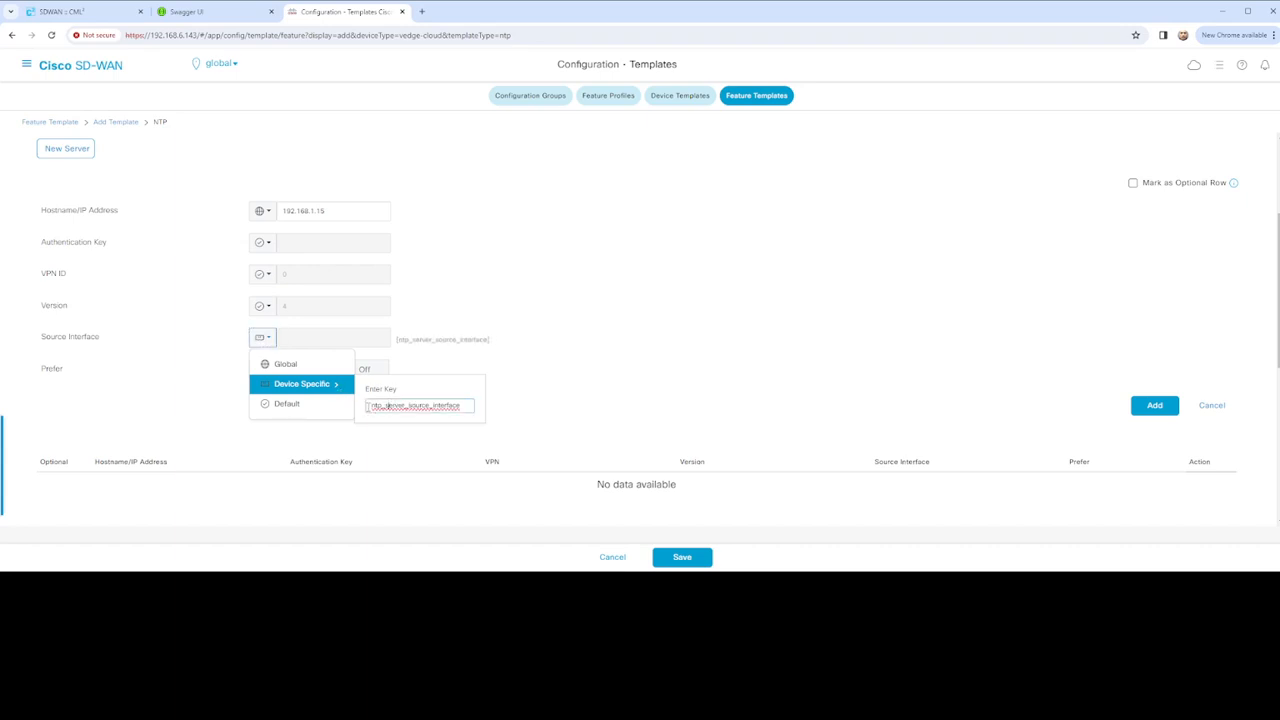
{"action": "type", "text": "vEdge_"}
{"action": "left_click", "coordinate": [315, 389]}
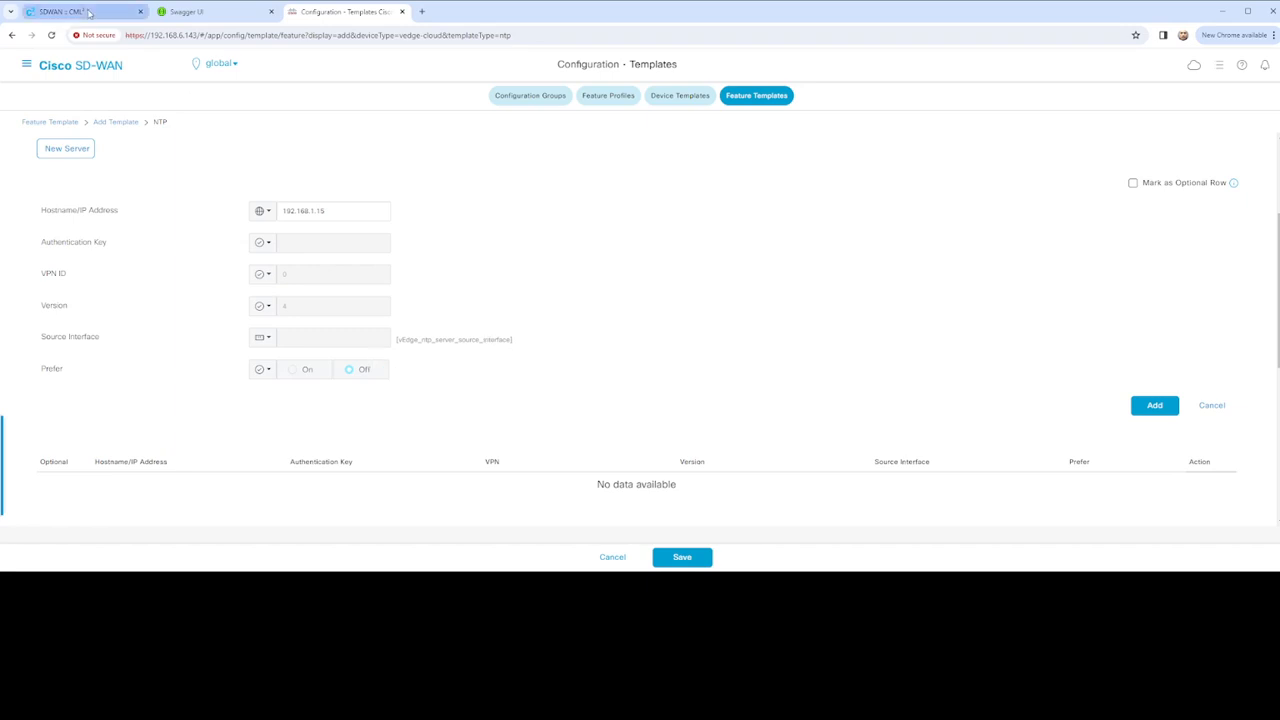
{"action": "left_click", "coordinate": [90, 12]}
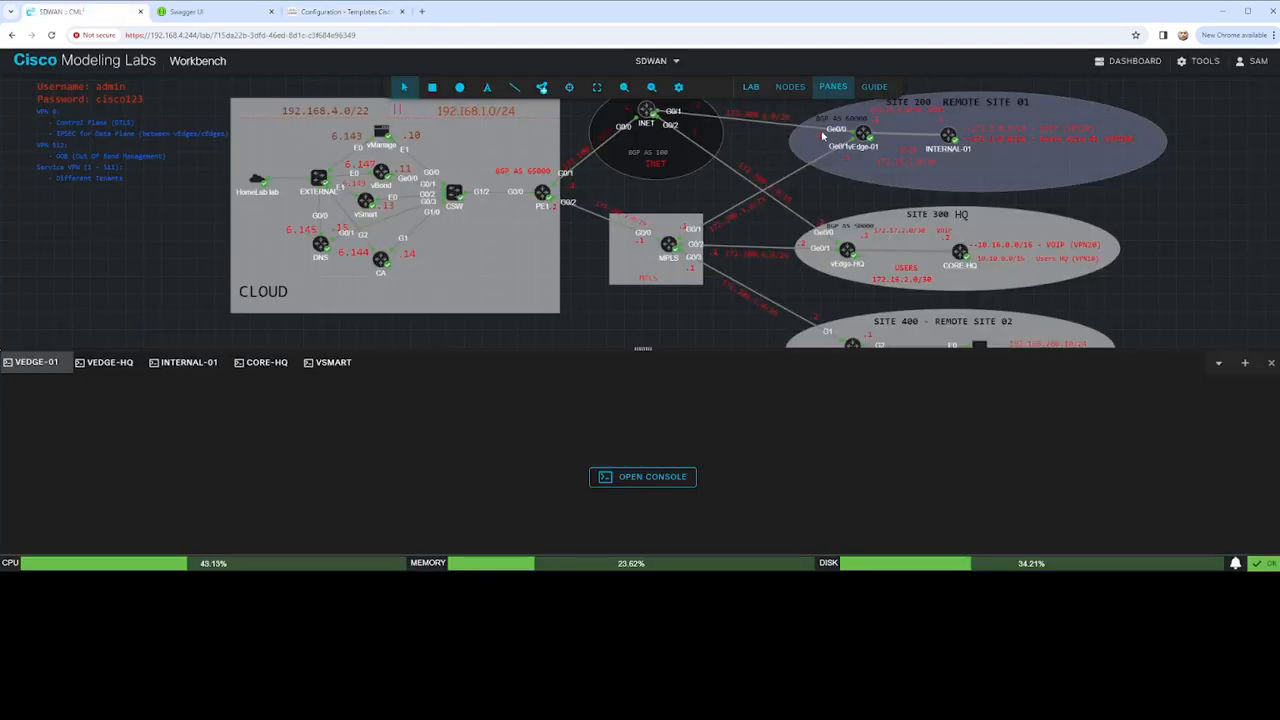
{"action": "left_click", "coordinate": [329, 11]}
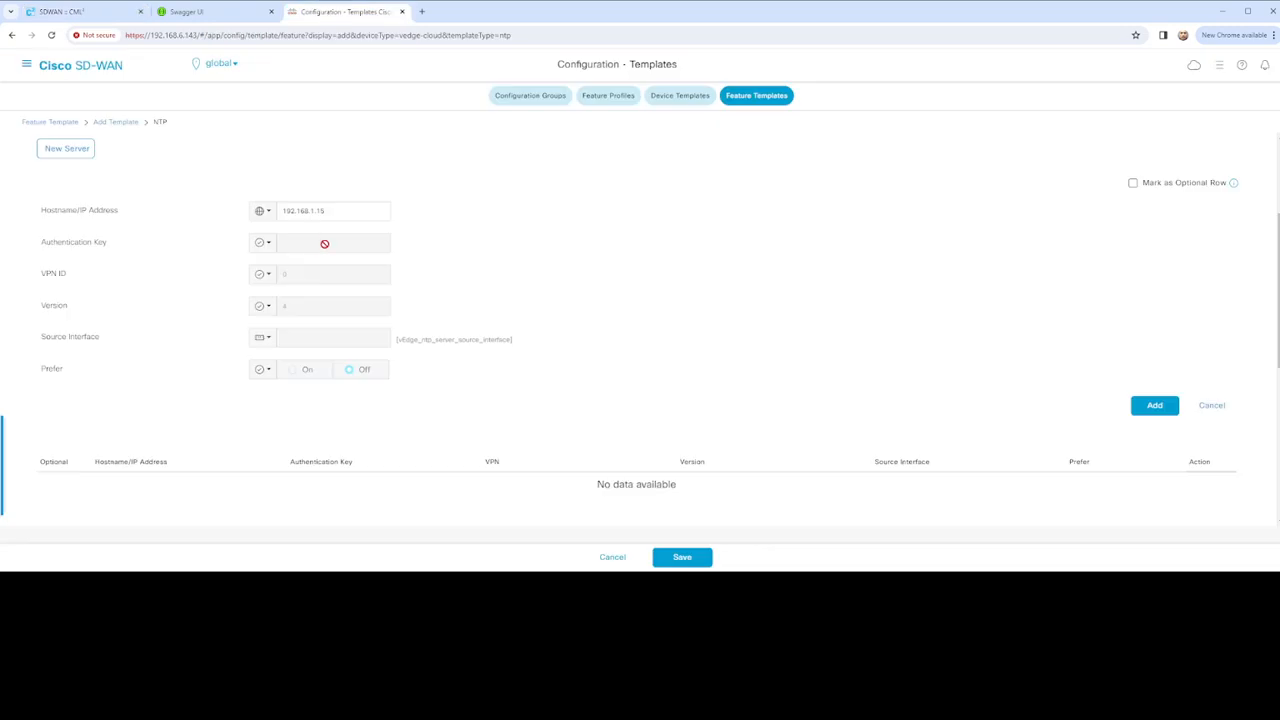
{"action": "left_click", "coordinate": [263, 338]}
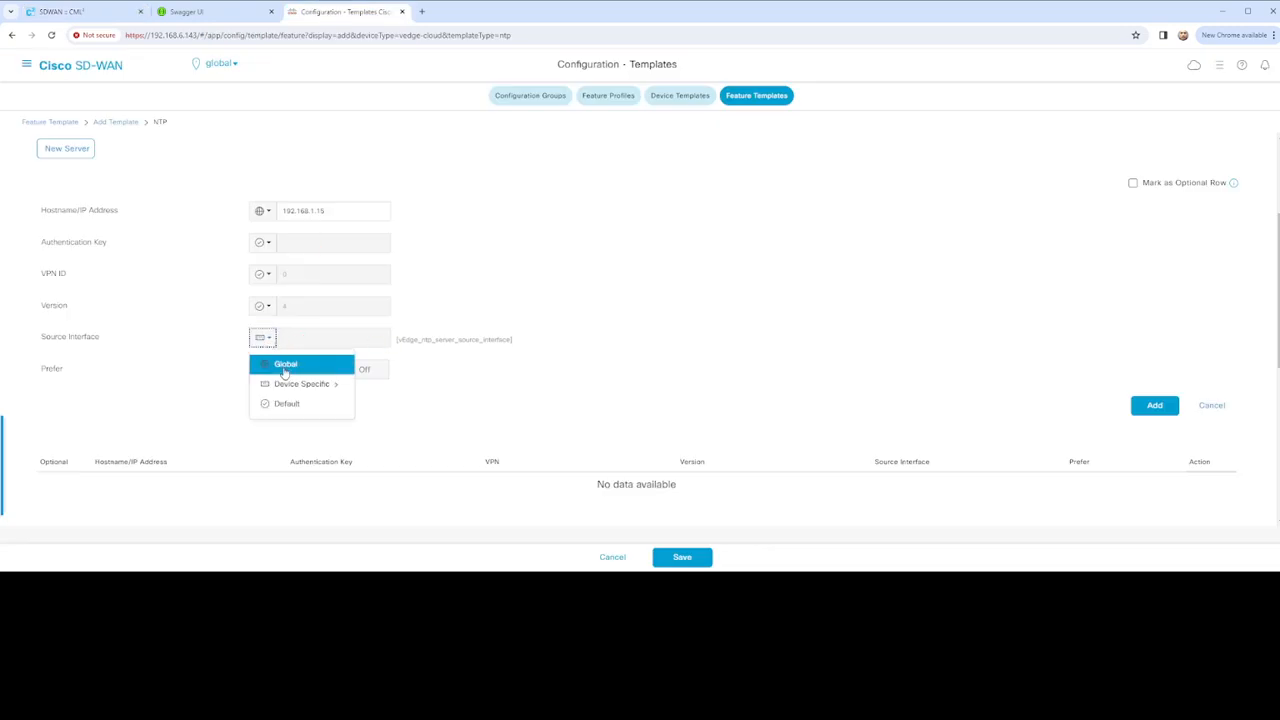
{"action": "left_click", "coordinate": [285, 368]}
{"action": "left_click", "coordinate": [312, 337]}
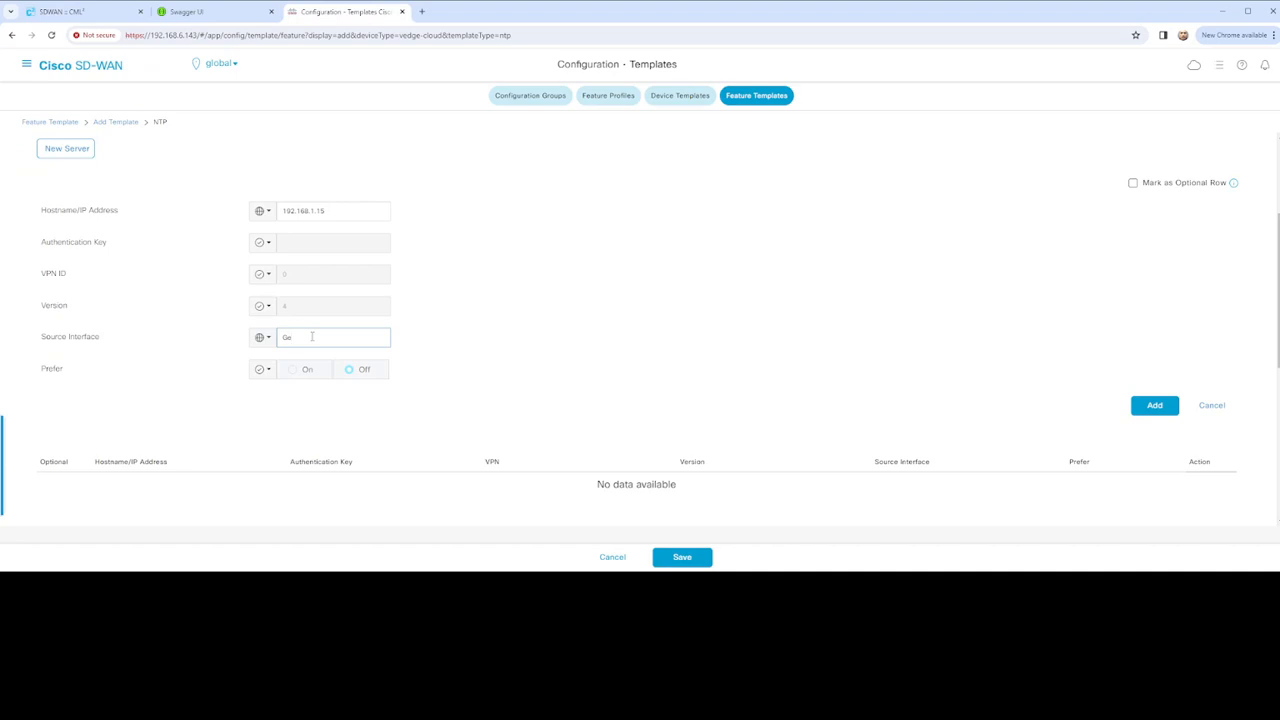
{"action": "left_click", "coordinate": [514, 317]}
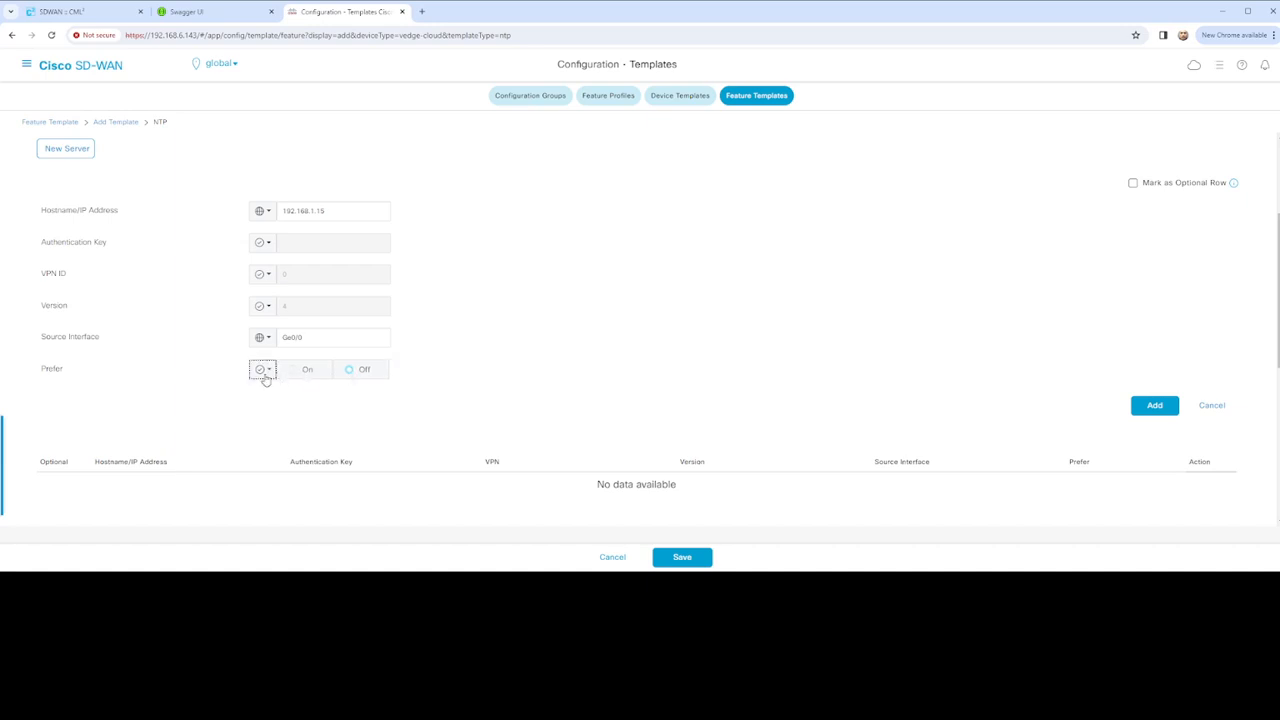
Set Prefer to a global On and add the 192.168.1.15 server to the list
{"action": "left_click", "coordinate": [263, 369]}
{"action": "left_click", "coordinate": [286, 396]}
{"action": "left_click", "coordinate": [296, 375]}
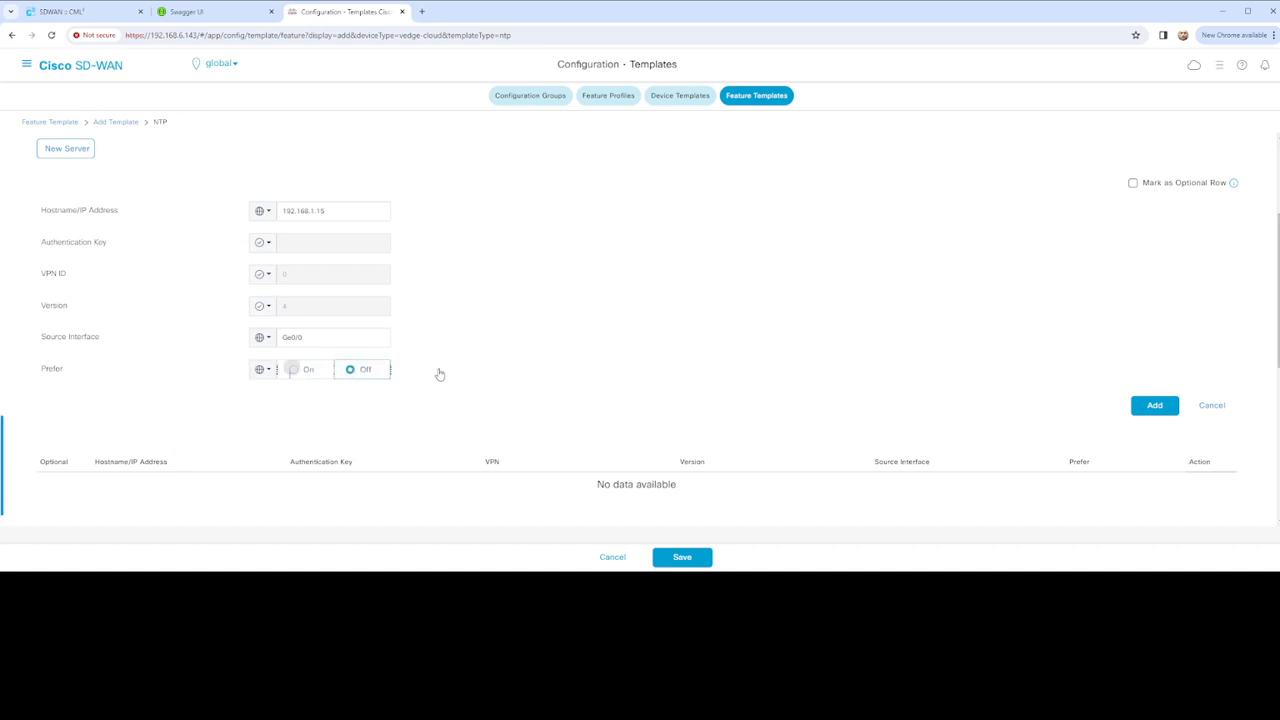
{"action": "scroll", "coordinate": [515, 365], "scroll_direction": "down", "scroll_amount": 1}
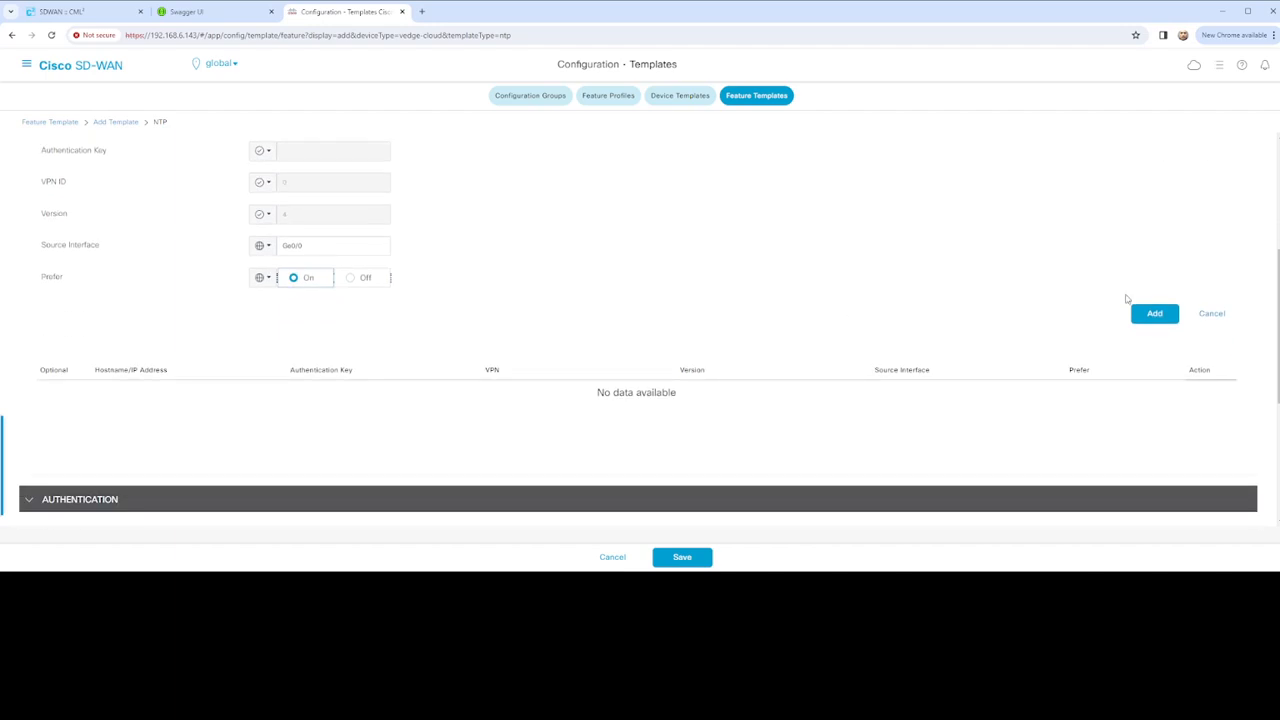
{"action": "left_click", "coordinate": [1152, 312]}
{"action": "scroll", "coordinate": [480, 280], "scroll_direction": "up", "scroll_amount": 3}
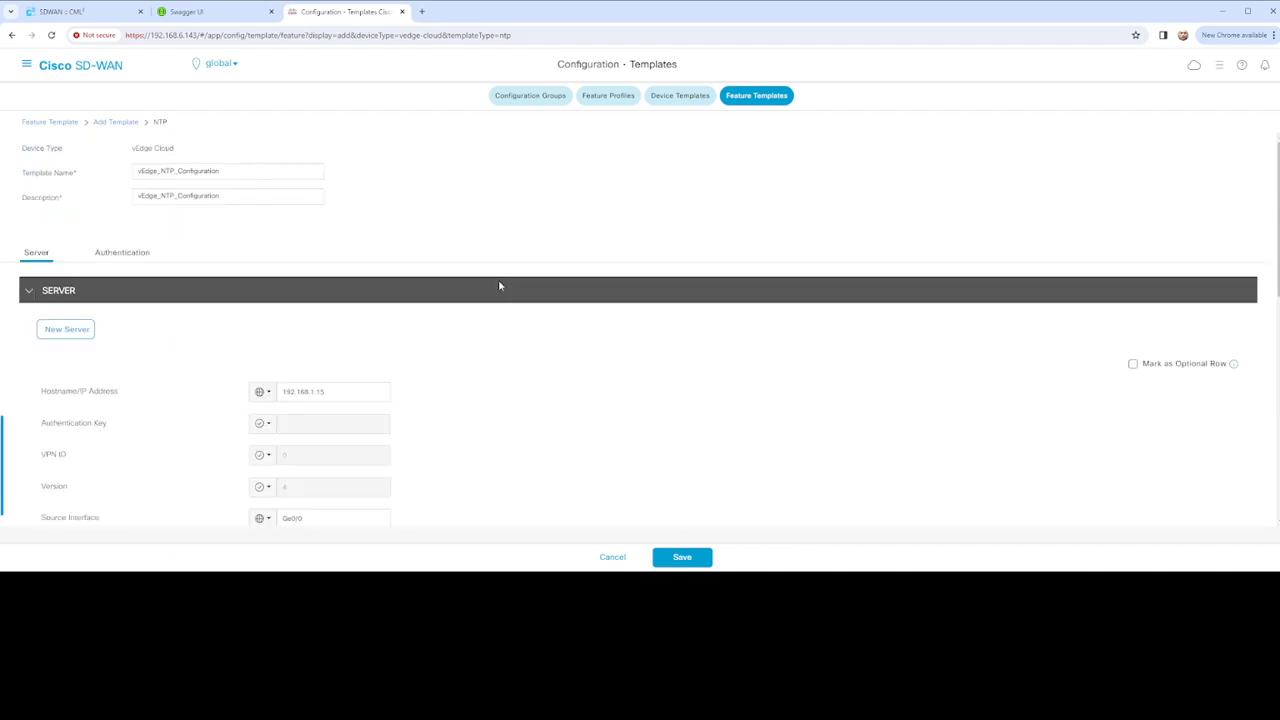
{"action": "scroll", "coordinate": [428, 364], "scroll_direction": "down", "scroll_amount": 2}
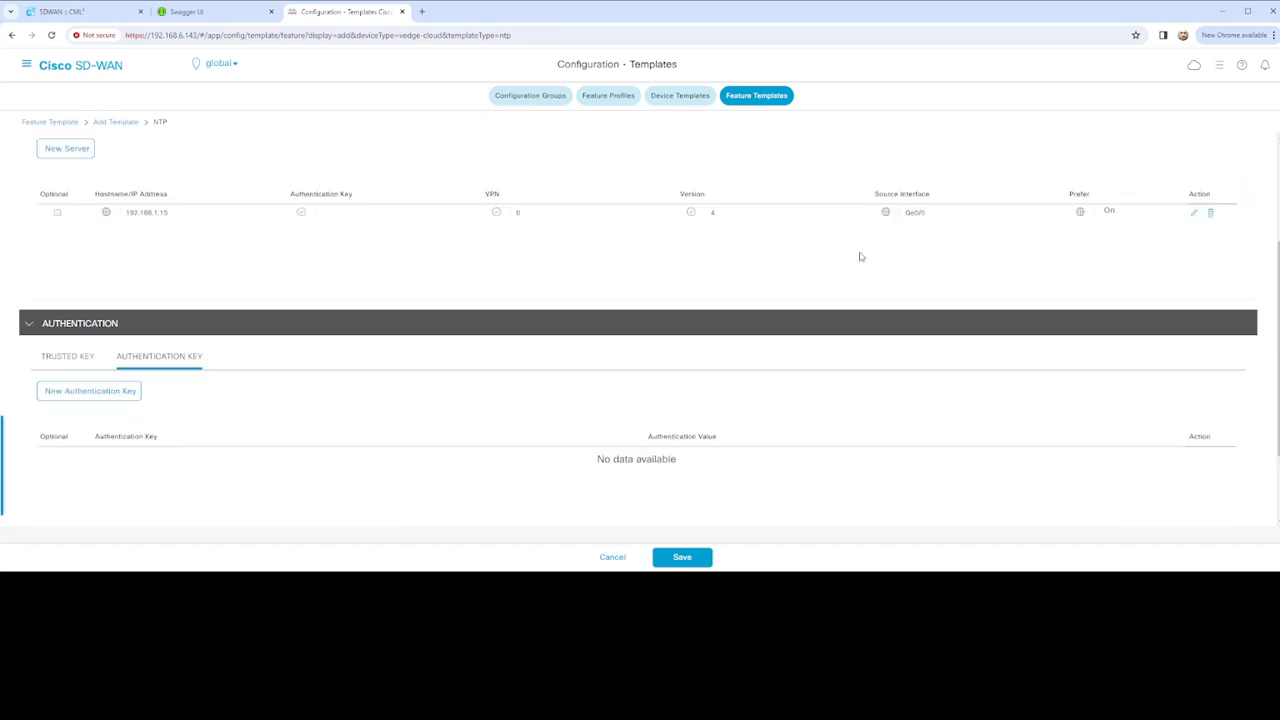
{"action": "scroll", "coordinate": [517, 260], "scroll_direction": "down", "scroll_amount": 1}
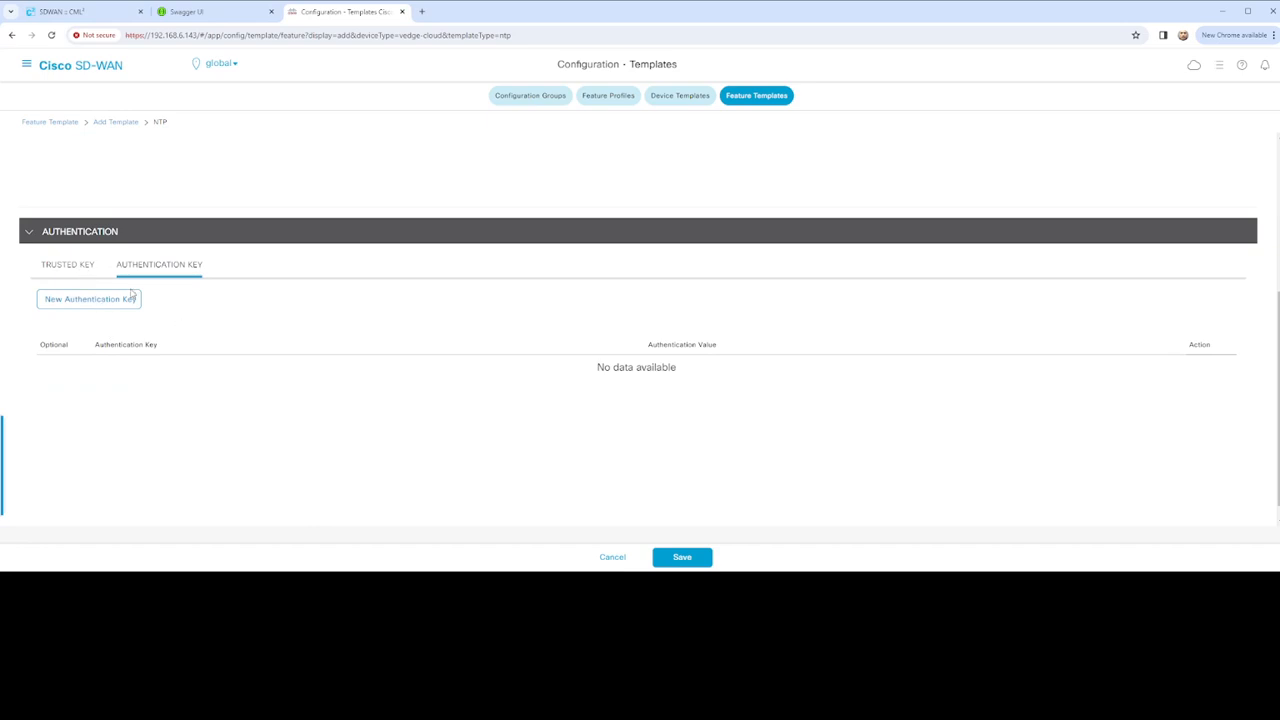
Review the Trusted Key and Authentication Key settings, then save vEdge_NTP_Configuration
{"action": "left_click", "coordinate": [74, 269]}
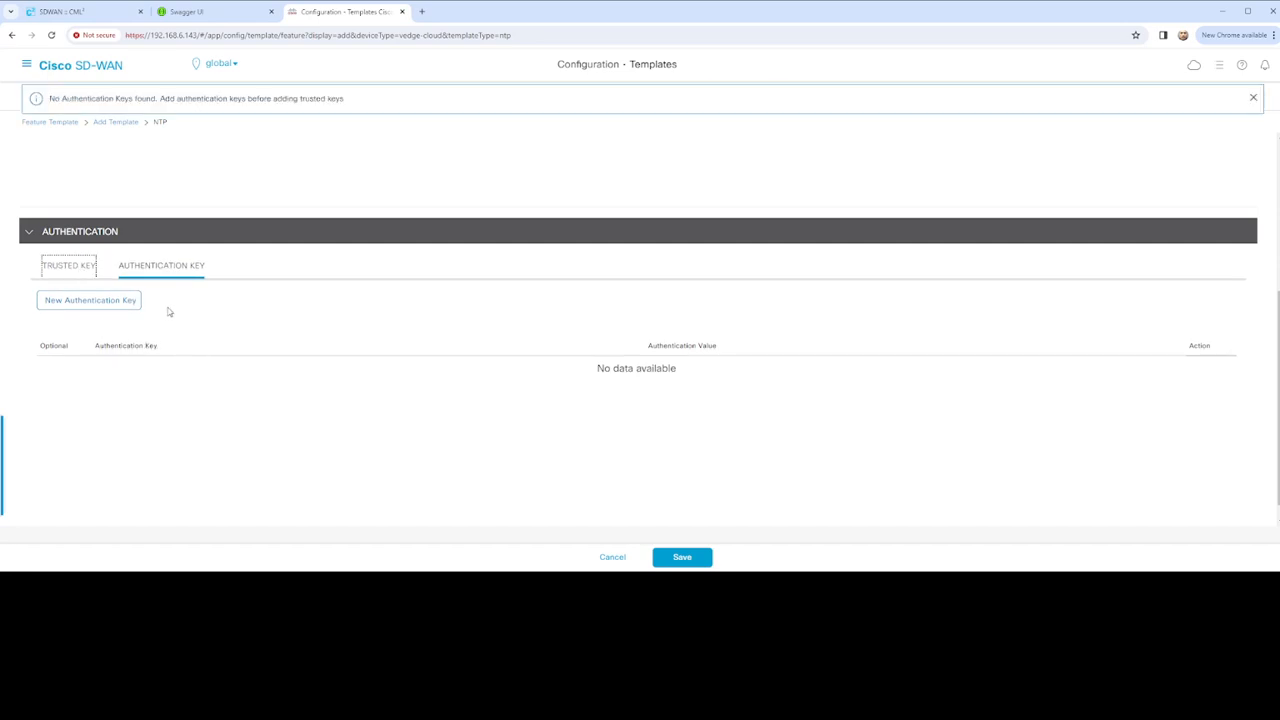
{"action": "left_click", "coordinate": [166, 271]}
{"action": "left_click", "coordinate": [86, 273]}
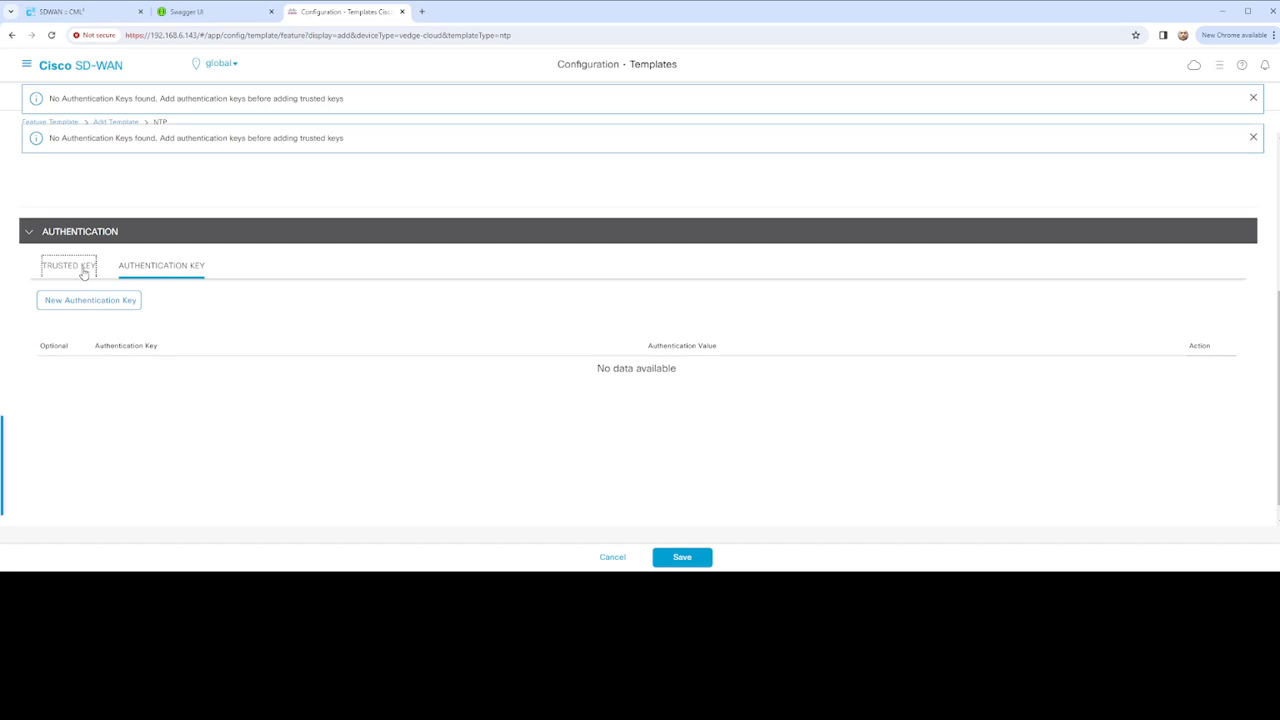
{"action": "scroll", "coordinate": [200, 314], "scroll_direction": "up", "scroll_amount": 2}
{"action": "scroll", "coordinate": [237, 323], "scroll_direction": "down", "scroll_amount": 2}
{"action": "left_click", "coordinate": [698, 560]}
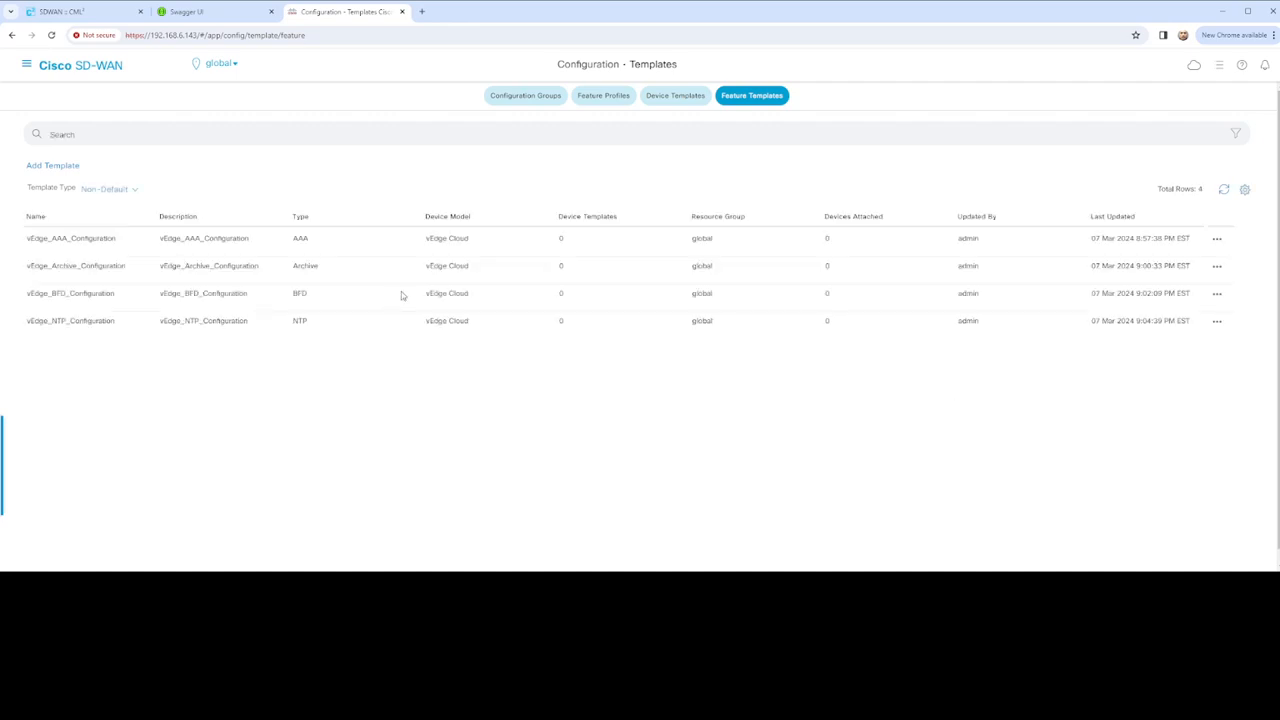
Add a template for vEdge Cloud, found by searching 'vEdge', and choose the OMP card
{"action": "left_click", "coordinate": [56, 166]}
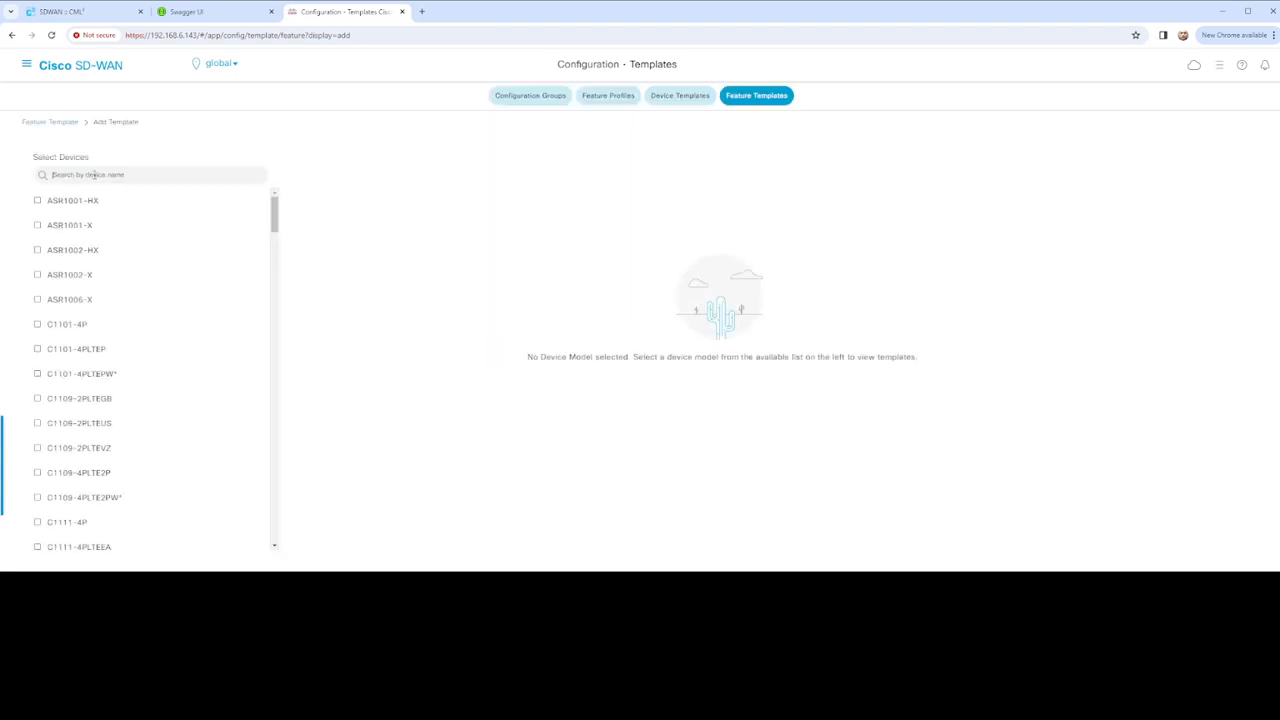
{"action": "type", "text": "vEdge"}
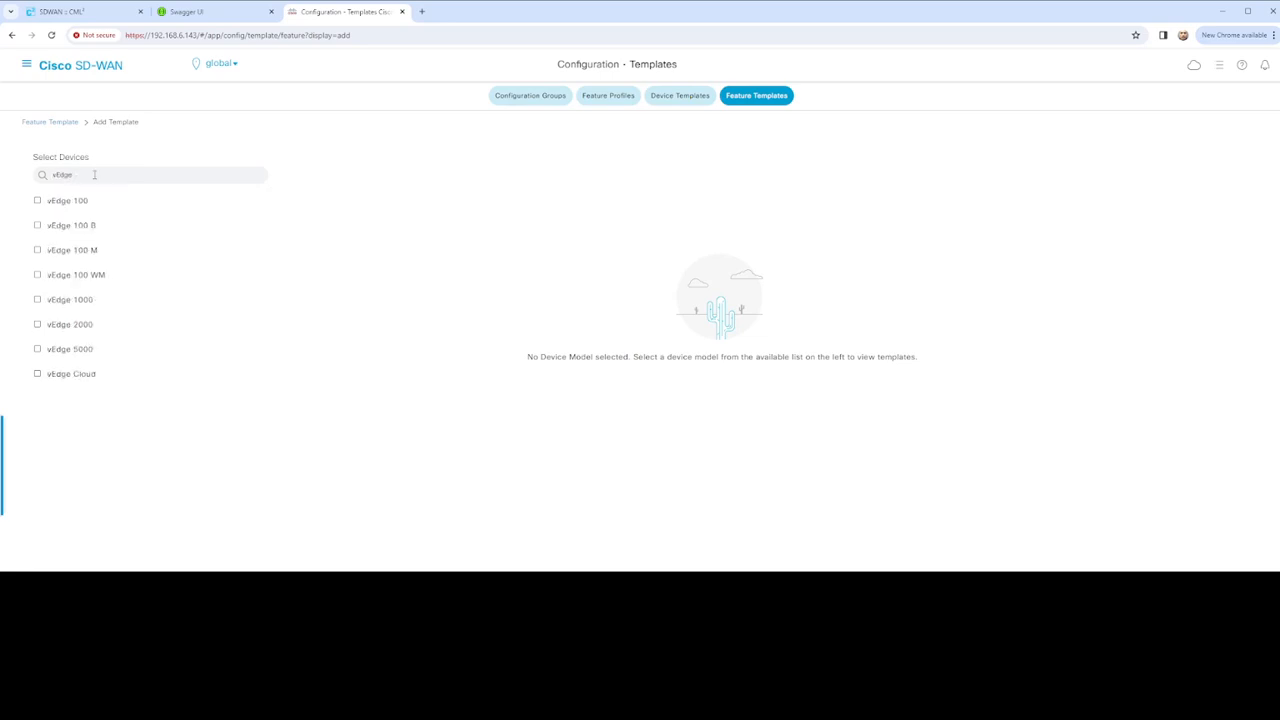
{"action": "left_click", "coordinate": [76, 375]}
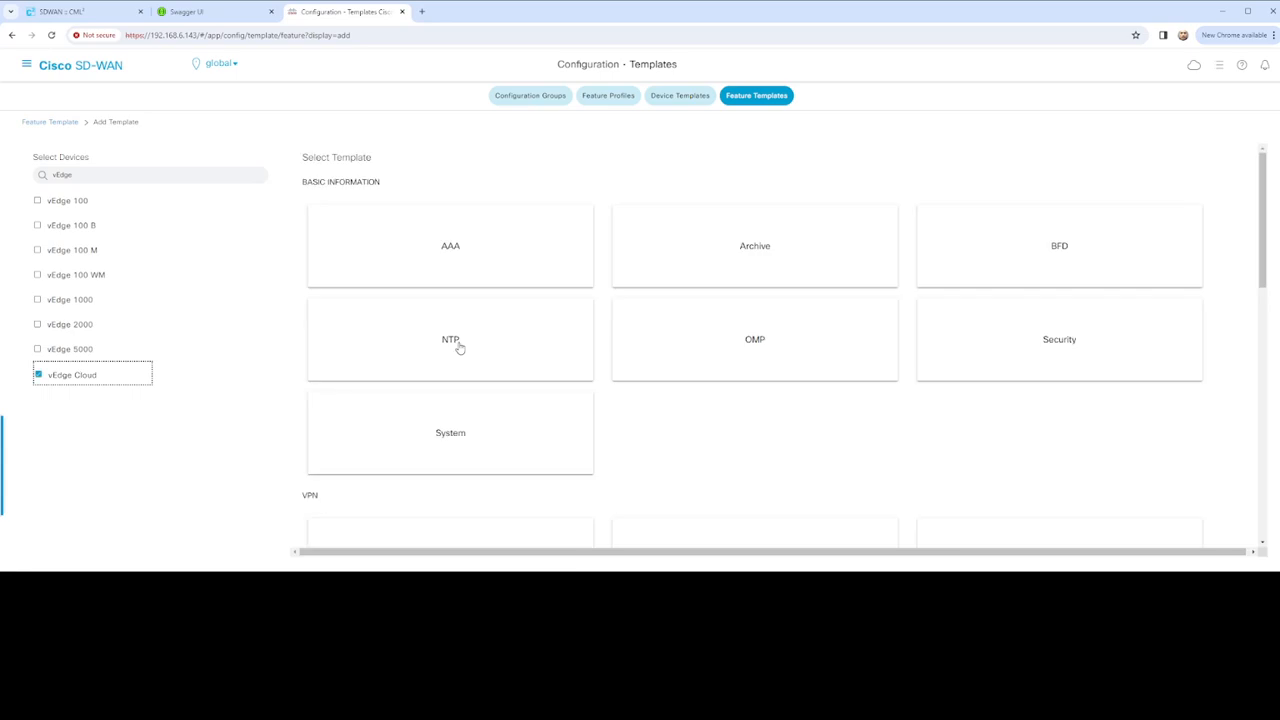
{"action": "left_click", "coordinate": [772, 350]}
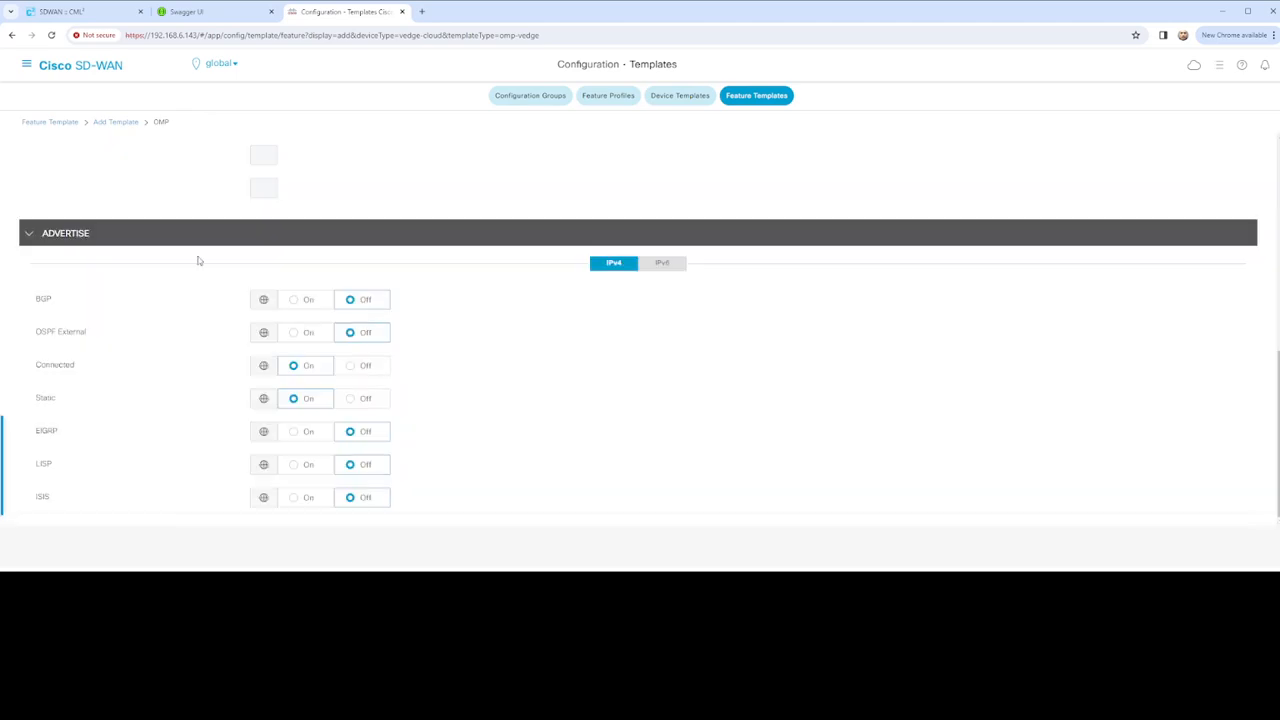
Name the OMP template vEdge_OMP_Configuration and reuse the name as its description
{"action": "scroll", "coordinate": [189, 197], "scroll_direction": "up", "scroll_amount": 3}
{"action": "scroll", "coordinate": [243, 210], "scroll_direction": "up", "scroll_amount": 3}
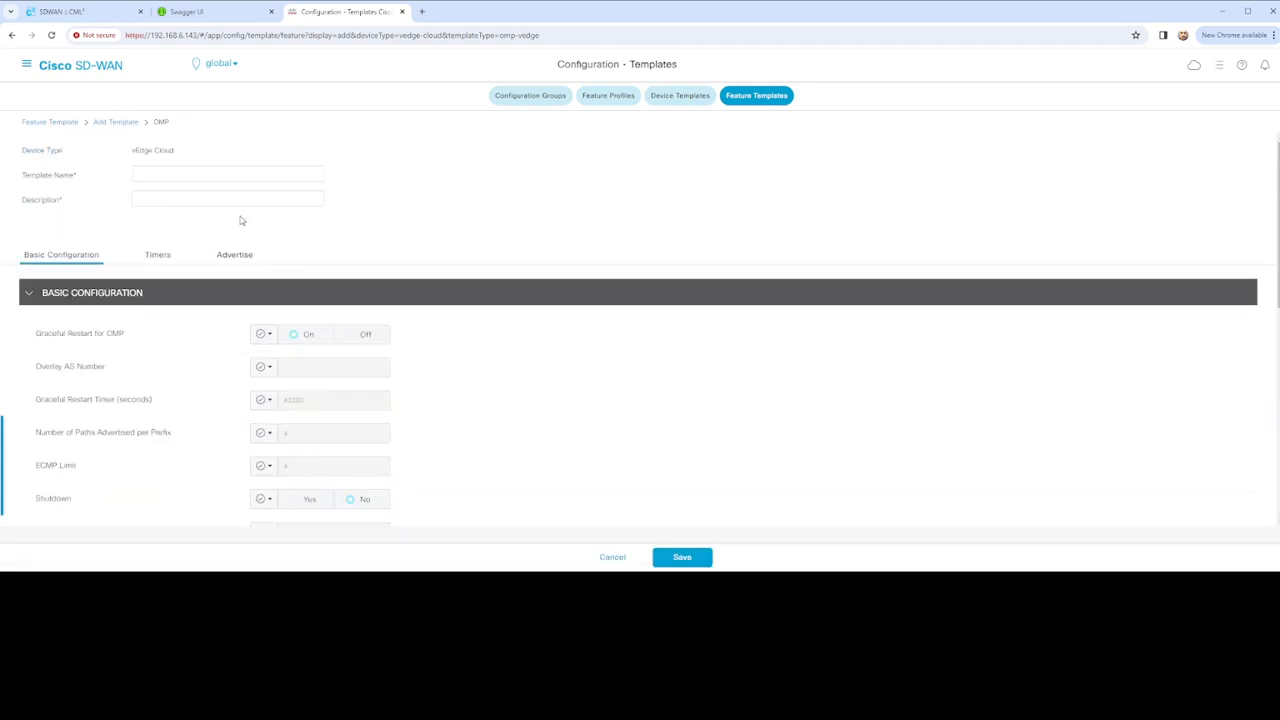
{"action": "left_click", "coordinate": [181, 175]}
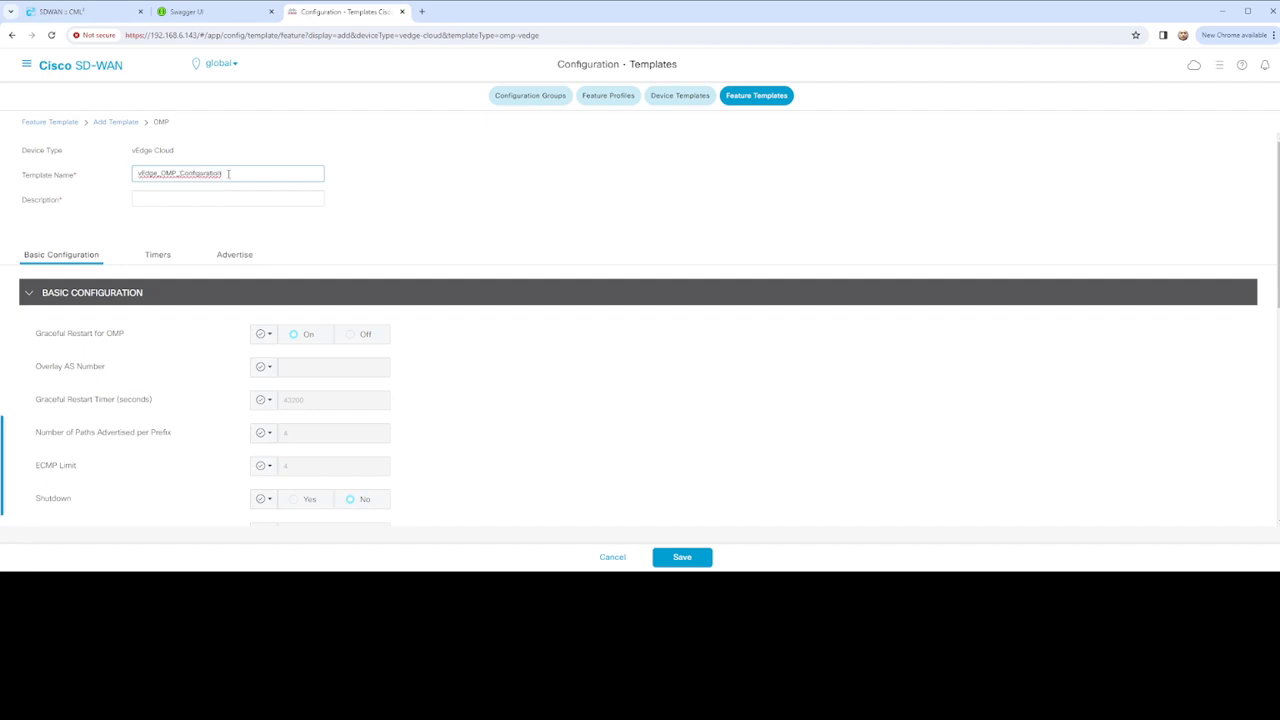
{"action": "key", "text": "ctrl+a"}
{"action": "key", "text": "ctrl+c"}
{"action": "left_click", "coordinate": [168, 199]}
{"action": "key", "text": "ctrl+v"}
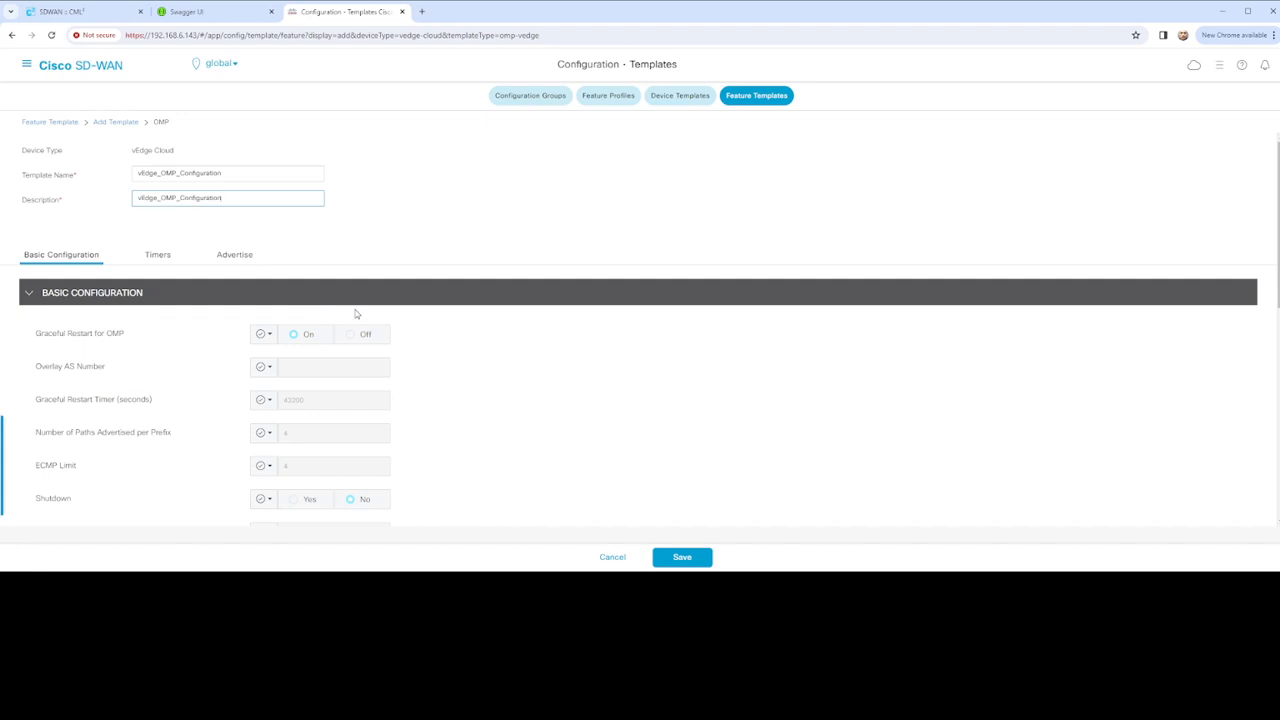
Turn on Advertise BGP and save the OMP template
{"action": "scroll", "coordinate": [340, 320], "scroll_direction": "down", "scroll_amount": 2}
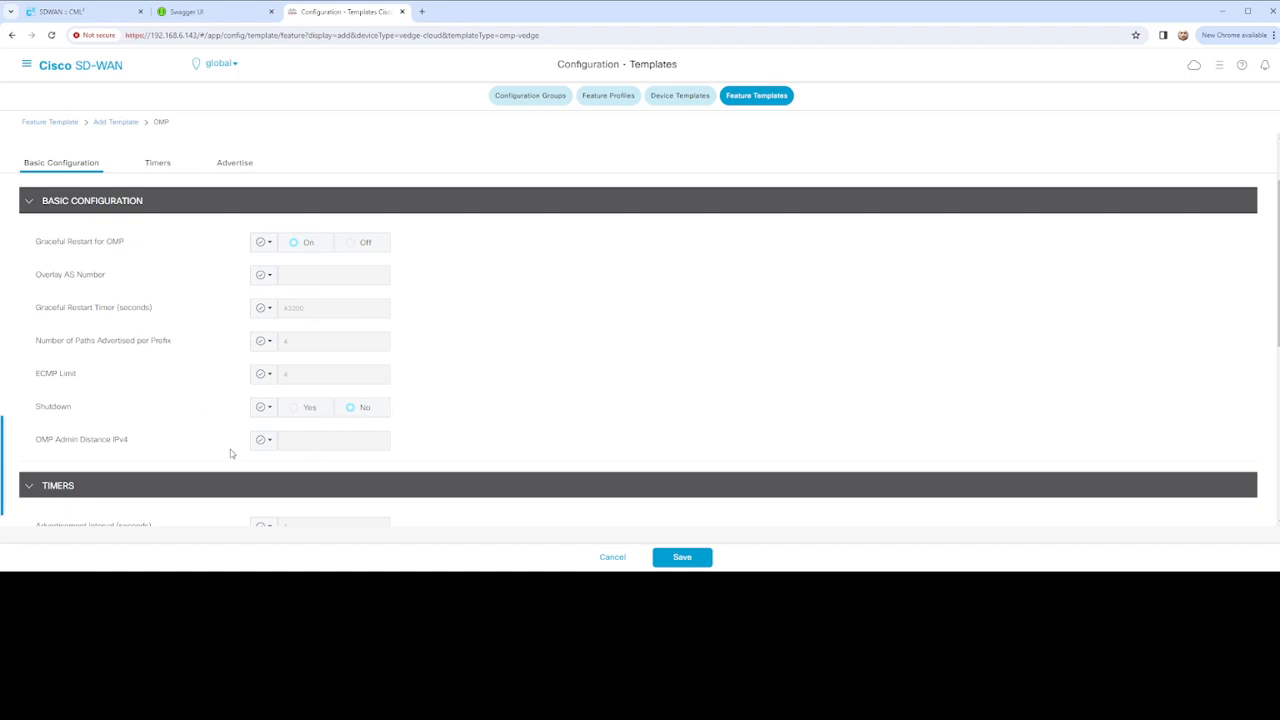
{"action": "scroll", "coordinate": [269, 458], "scroll_direction": "down", "scroll_amount": 3}
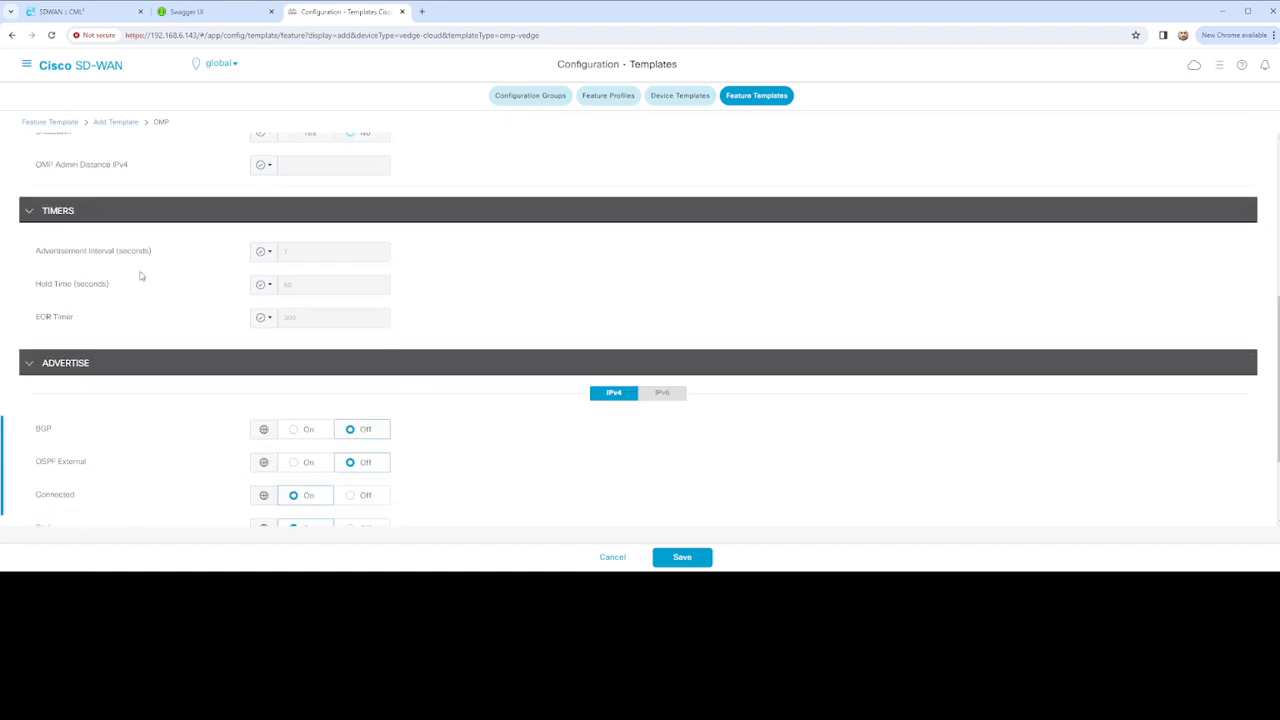
{"action": "scroll", "coordinate": [151, 305], "scroll_direction": "down", "scroll_amount": 2}
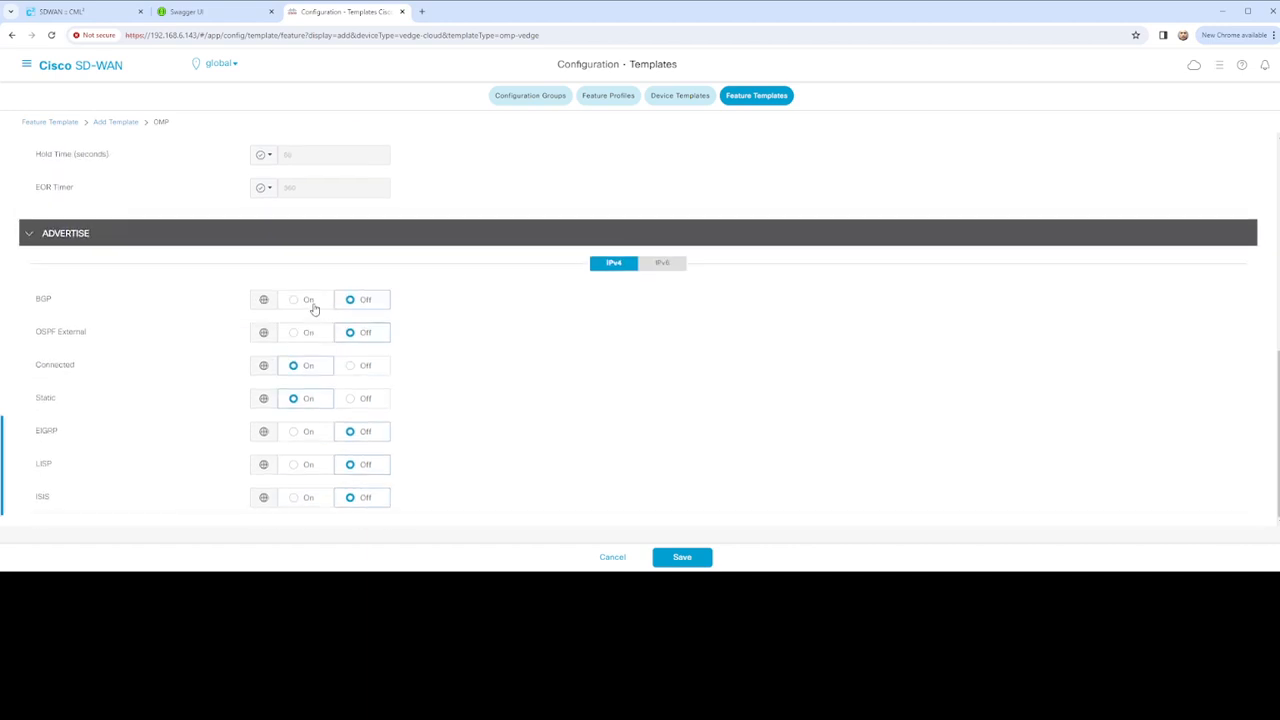
{"action": "left_click", "coordinate": [297, 300]}
{"action": "left_click", "coordinate": [682, 557]}
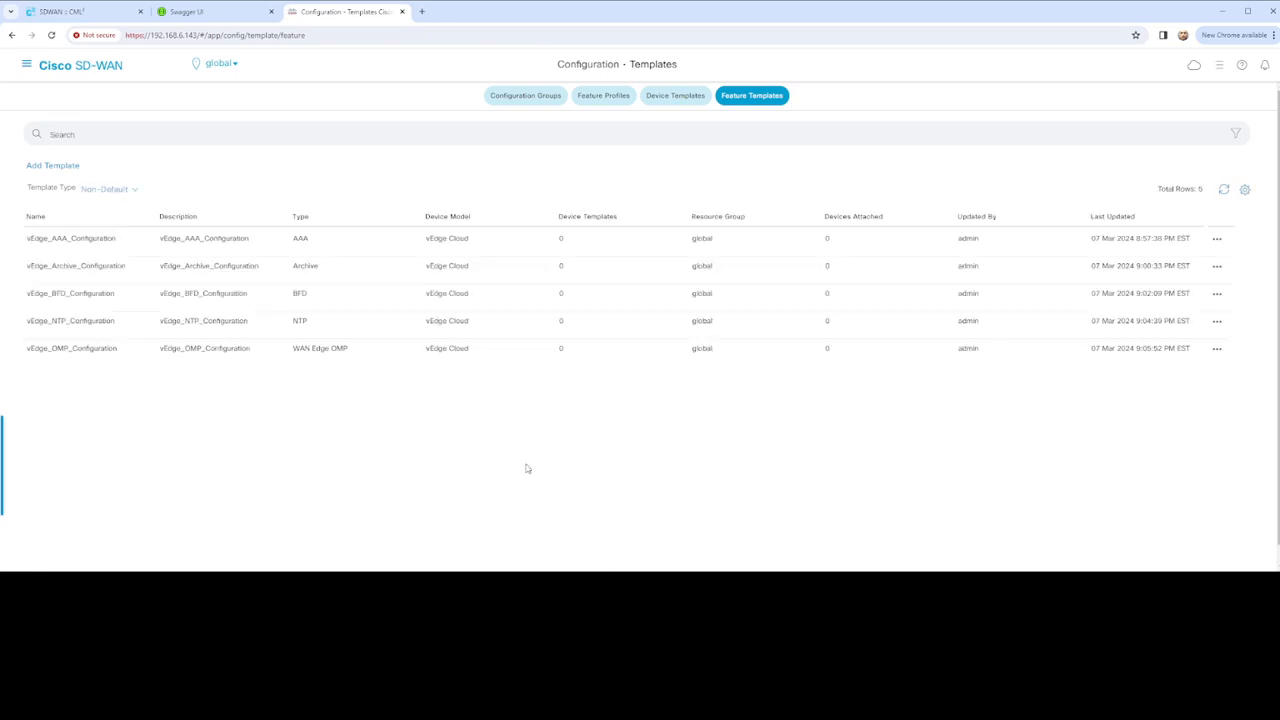
Add a template for vEdge Cloud, found by searching 'vedge', and choose the Security card
{"action": "left_click", "coordinate": [52, 167]}
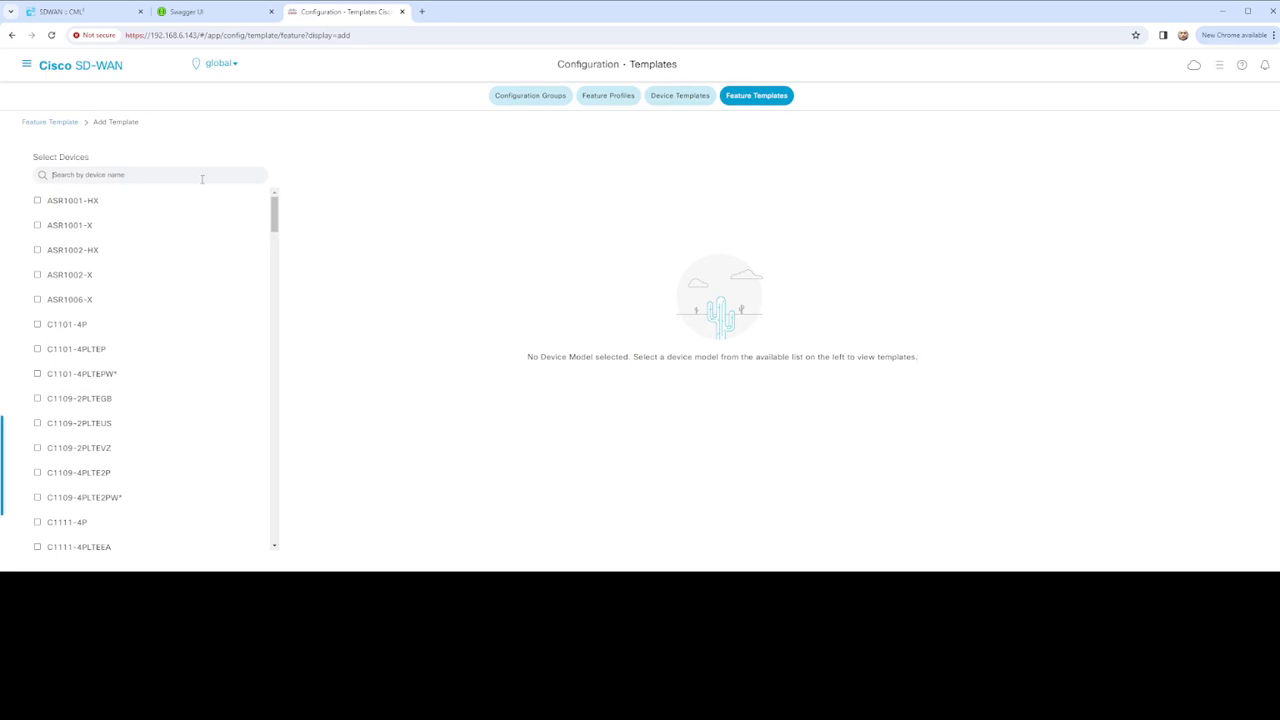
{"action": "type", "text": "vedge"}
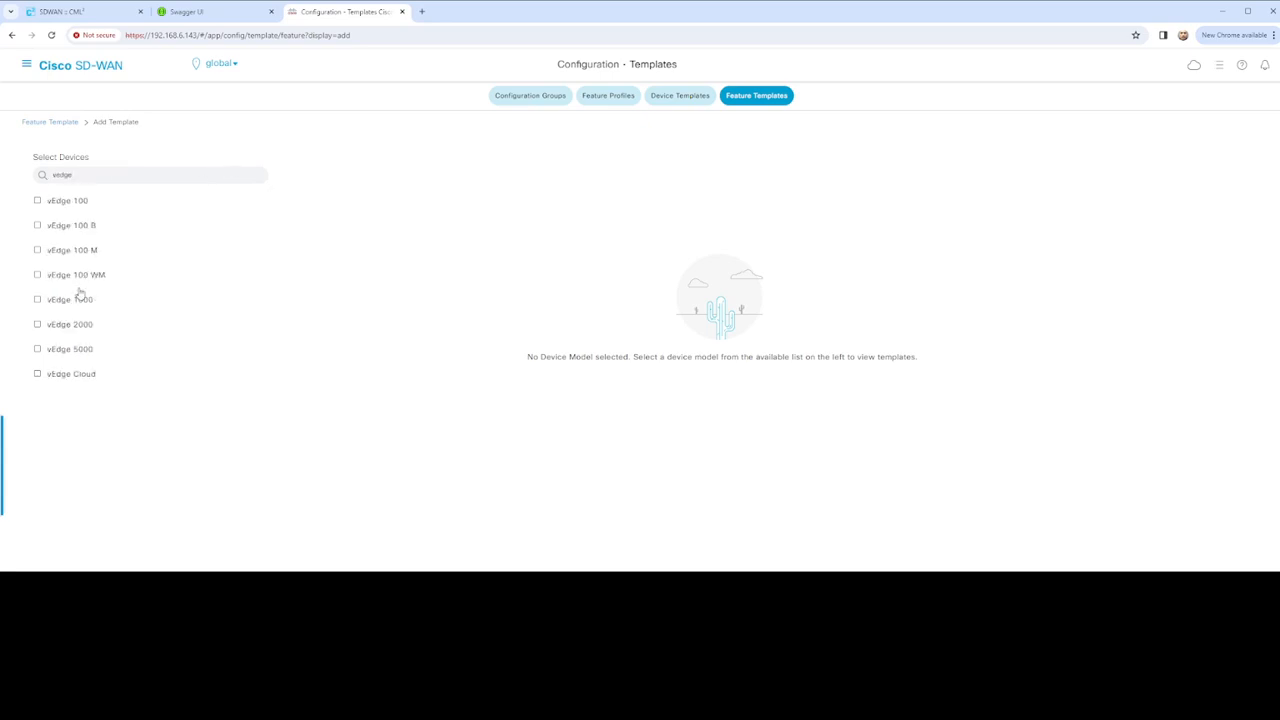
{"action": "left_click", "coordinate": [74, 375]}
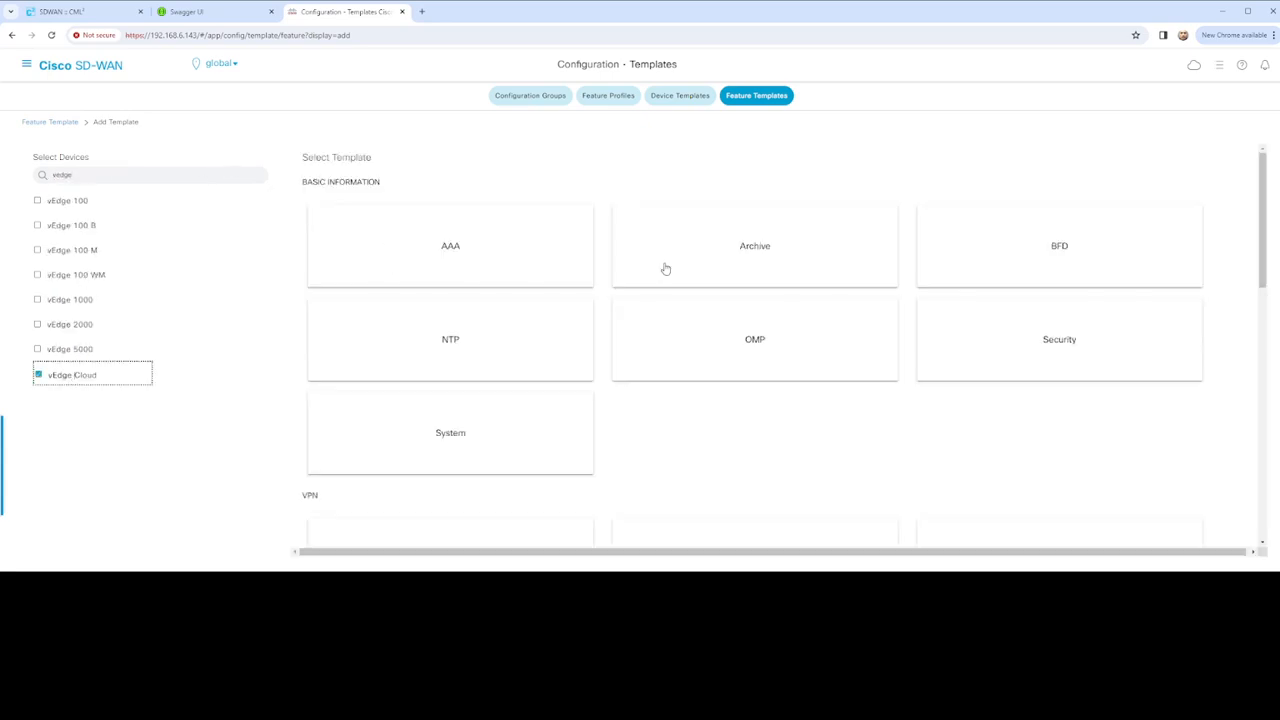
{"action": "left_click", "coordinate": [1036, 349]}
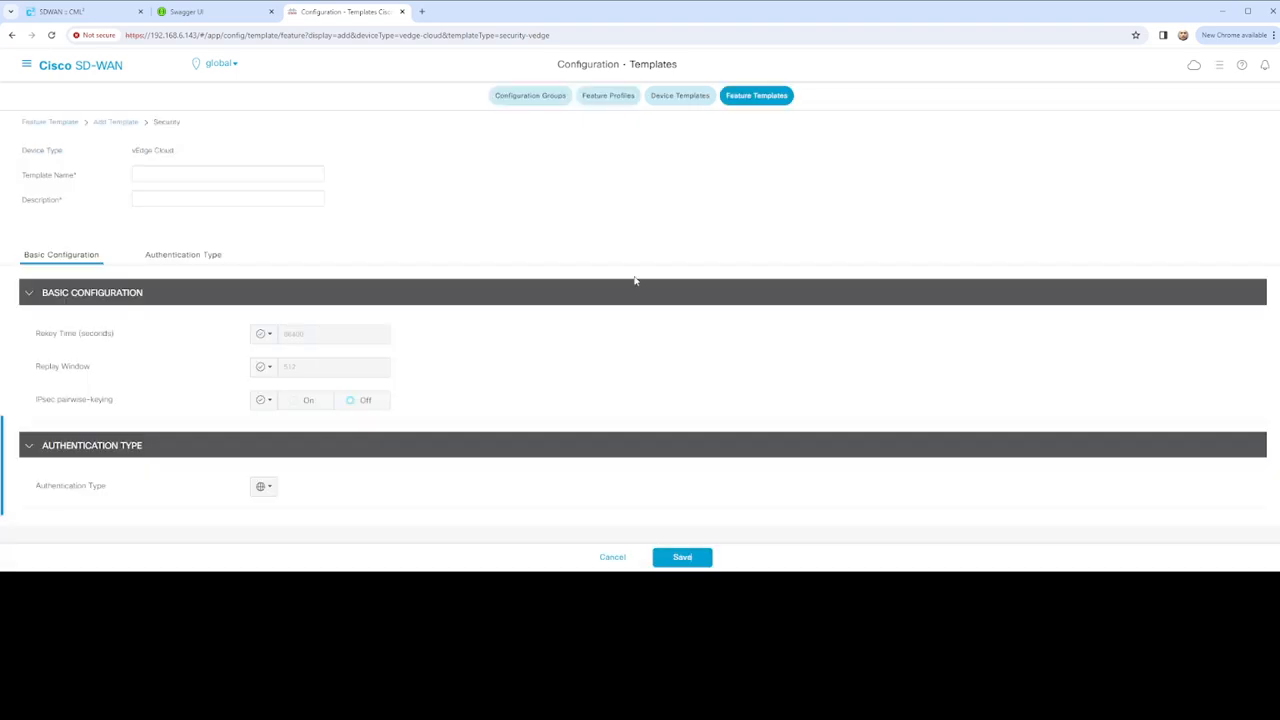
Enter vEdge_Security_Configuration as Template Name and paste it into Description
{"action": "left_click", "coordinate": [210, 172]}
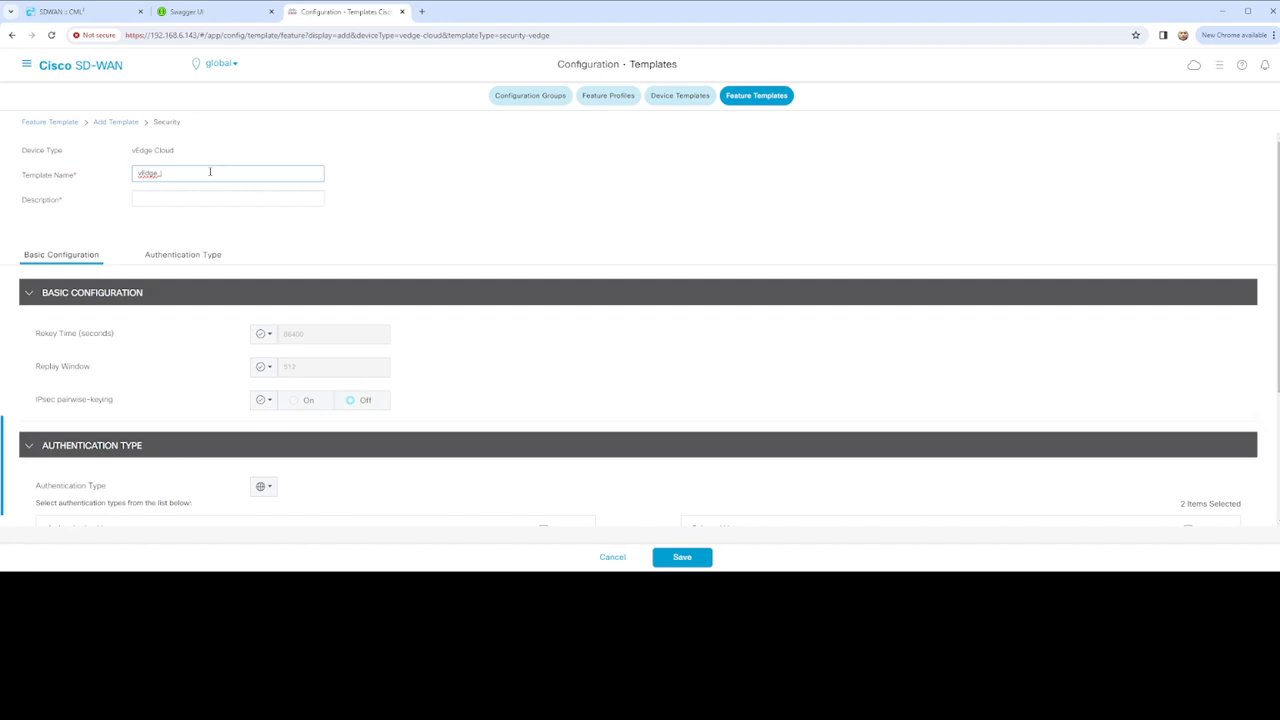
{"action": "scroll", "coordinate": [387, 246], "scroll_direction": "down", "scroll_amount": 3}
{"action": "scroll", "coordinate": [387, 246], "scroll_direction": "up", "scroll_amount": 3}
{"action": "double_click", "coordinate": [231, 173]}
{"action": "key", "text": "ctrl+c"}
{"action": "left_click", "coordinate": [160, 198]}
{"action": "key", "text": "ctrl+v"}
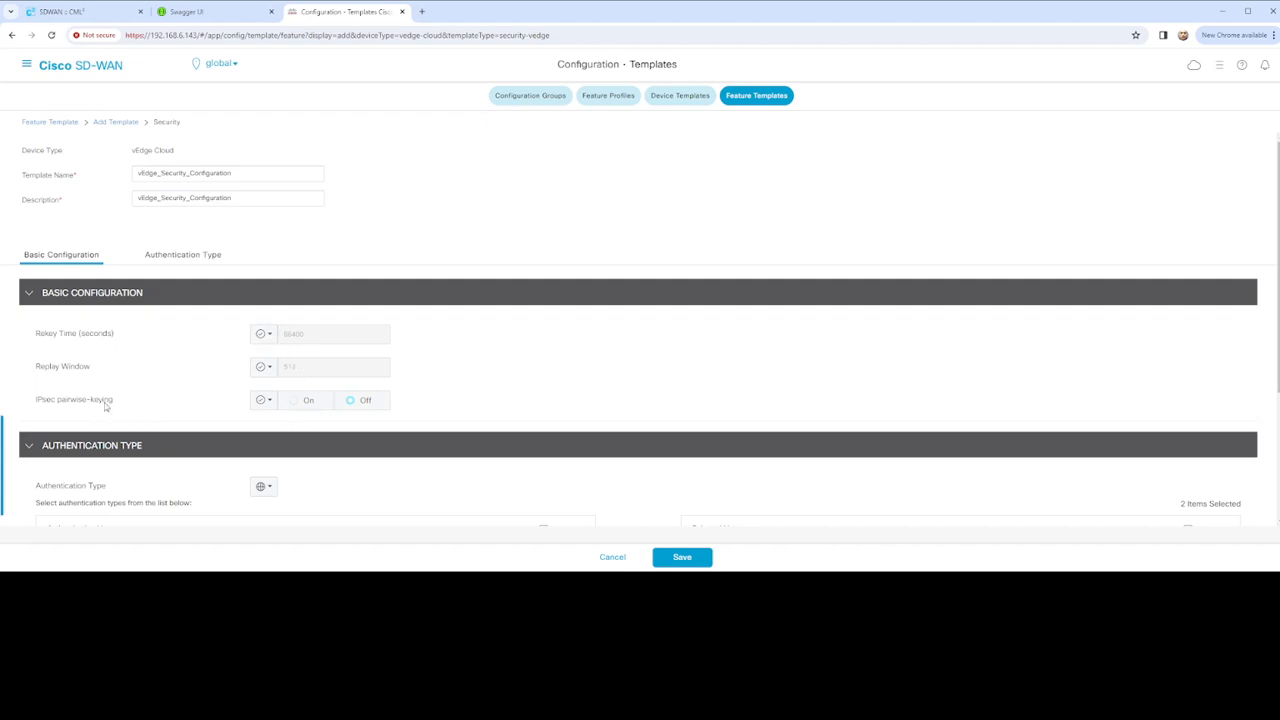
{"action": "scroll", "coordinate": [405, 408], "scroll_direction": "down", "scroll_amount": 3}
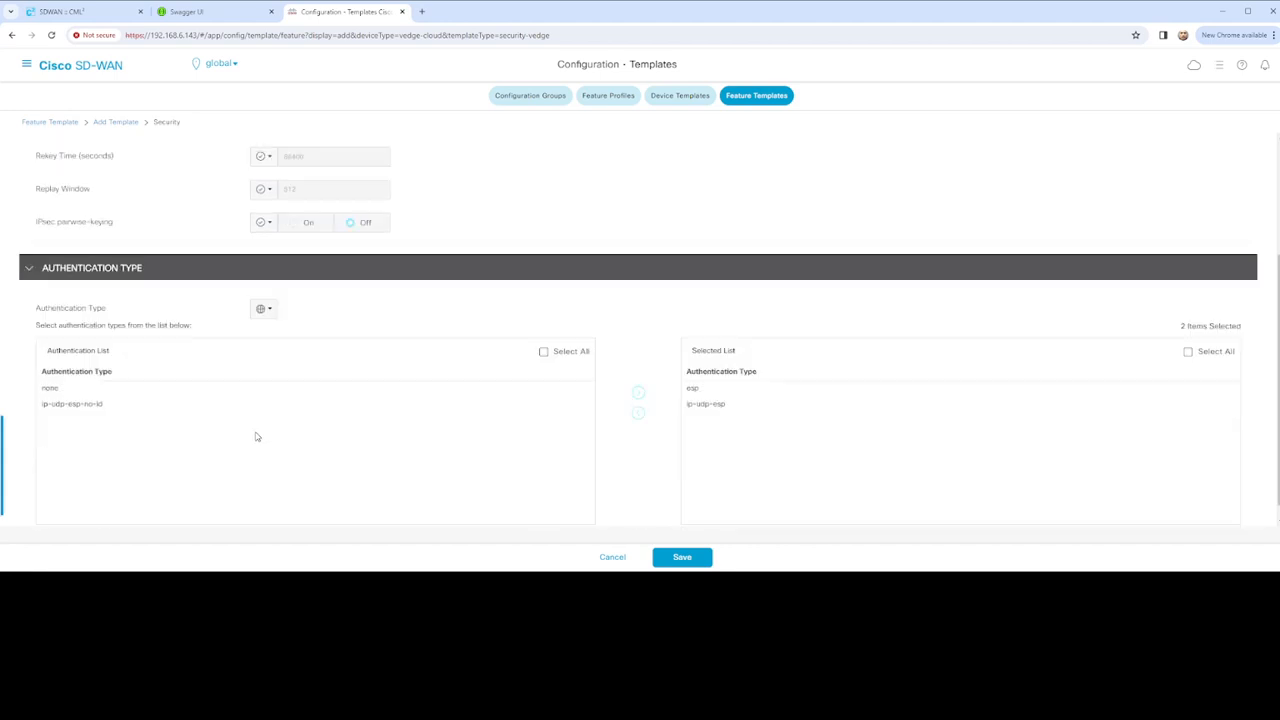
Reorder authentication types so esp follows ip-udp-esp by removing and re-adding it
{"action": "scroll", "coordinate": [512, 429], "scroll_direction": "down", "scroll_amount": 1}
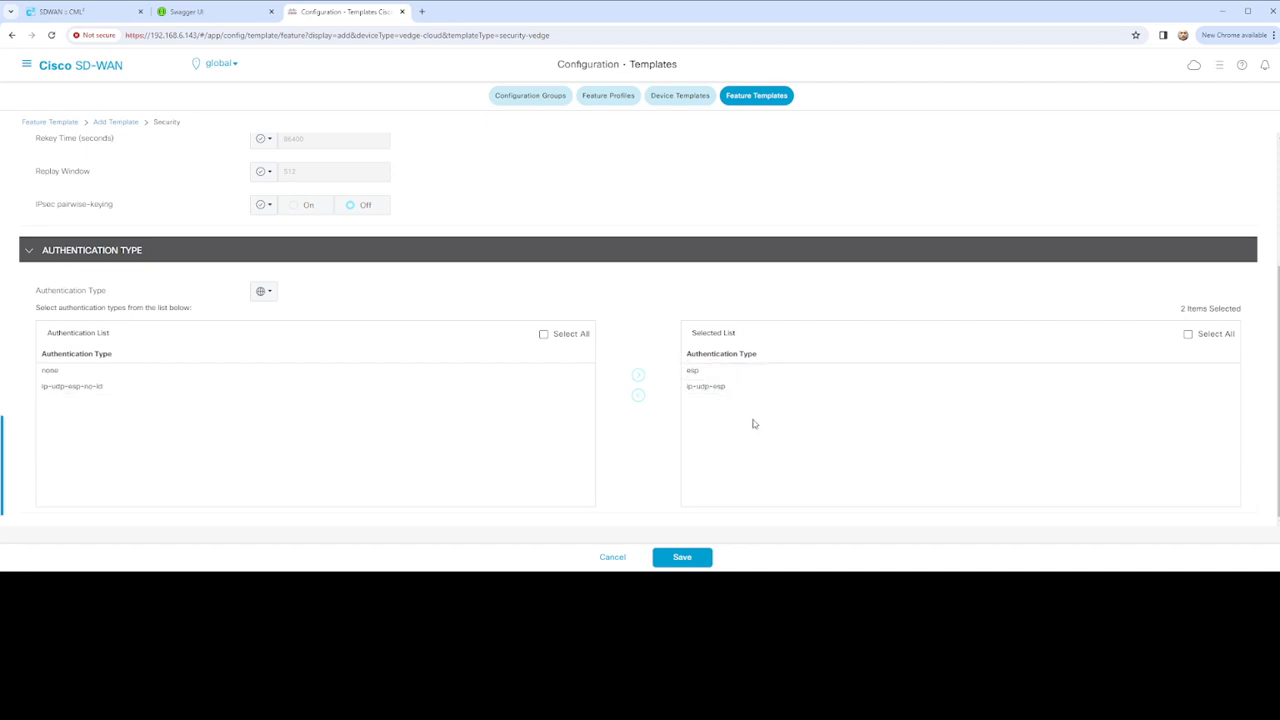
{"action": "left_click", "coordinate": [694, 371]}
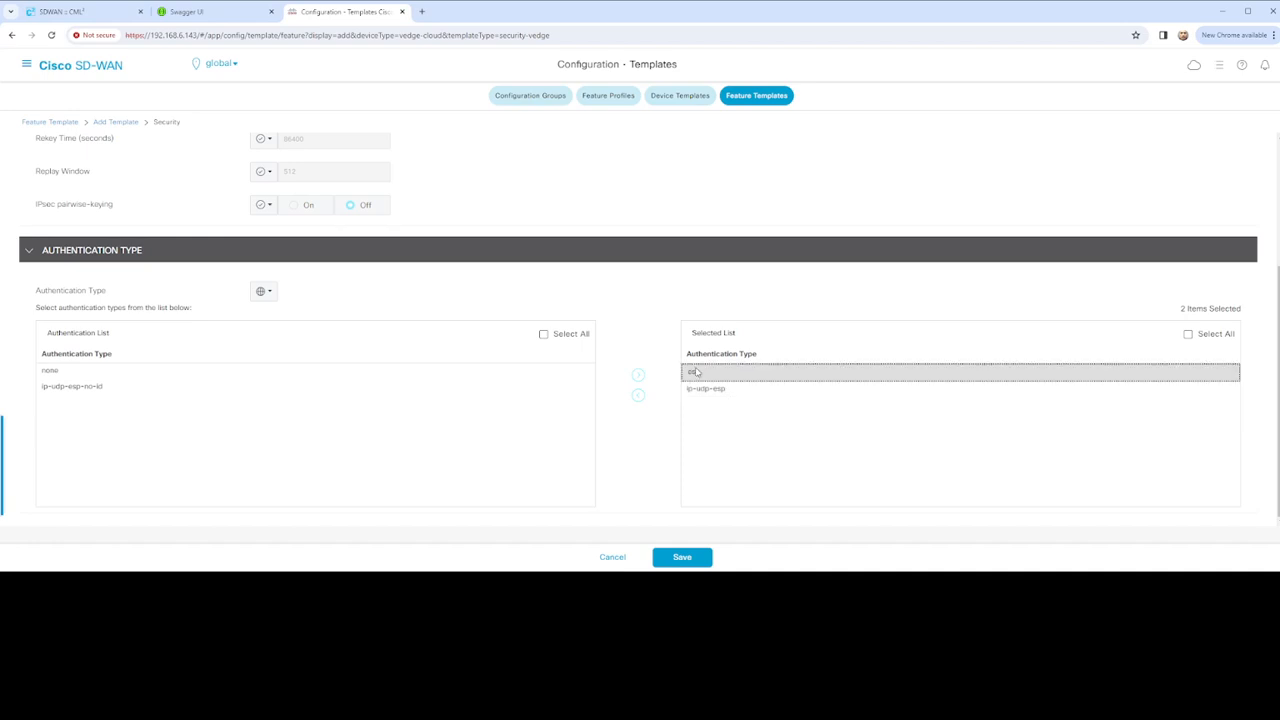
{"action": "left_click", "coordinate": [638, 394]}
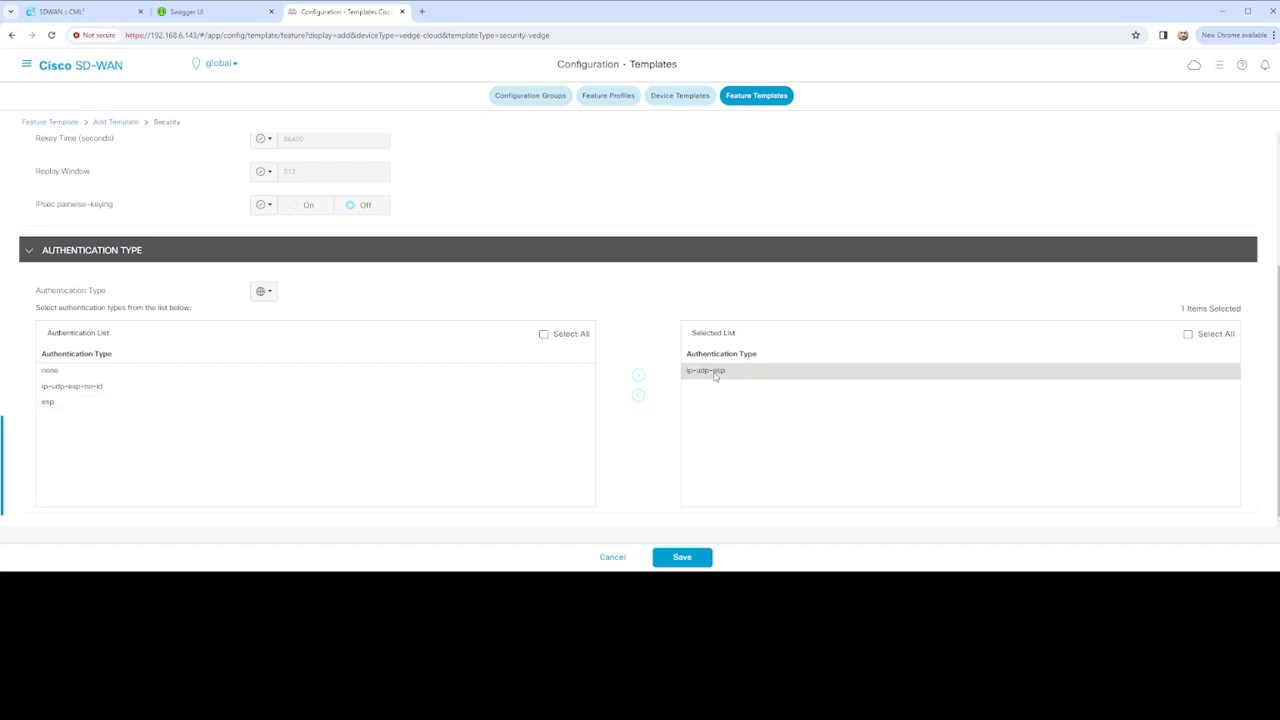
{"action": "left_click", "coordinate": [66, 404]}
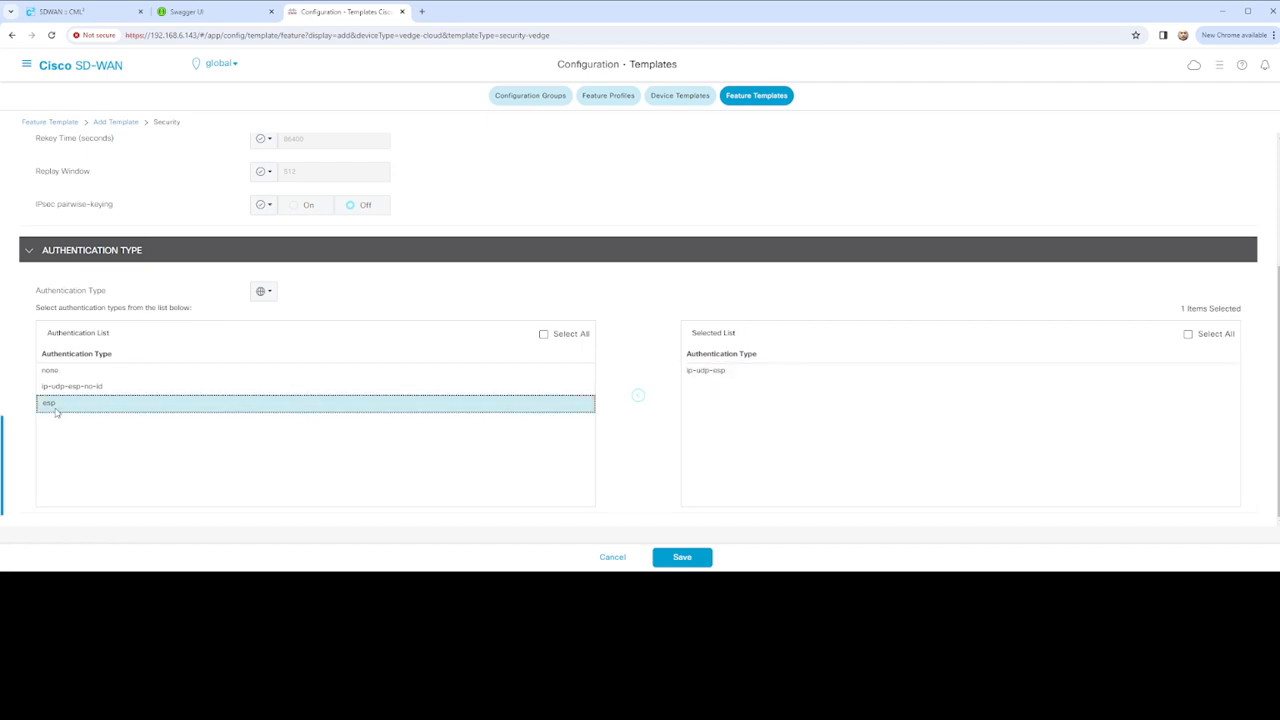
{"action": "left_click", "coordinate": [638, 375]}
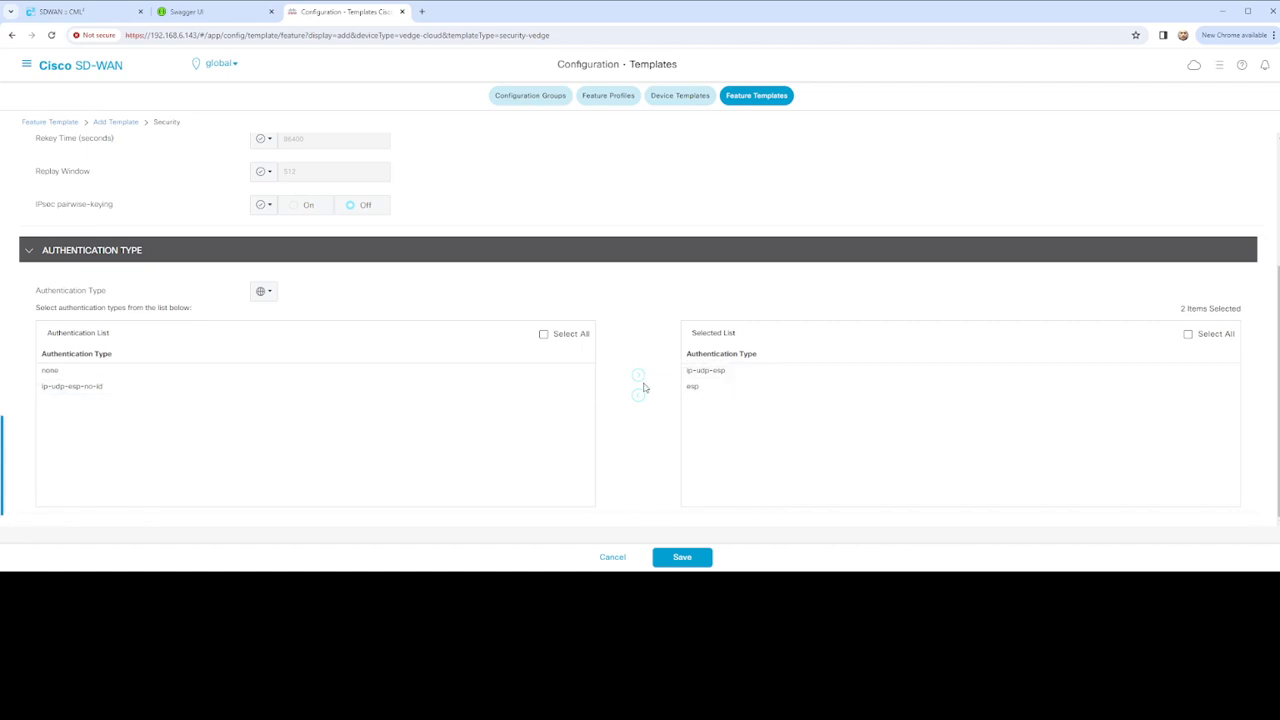
Save vEdge_Security_Configuration and begin adding another feature template
{"action": "scroll", "coordinate": [641, 386], "scroll_direction": "up", "scroll_amount": 2}
{"action": "scroll", "coordinate": [641, 386], "scroll_direction": "down", "scroll_amount": 2}
{"action": "left_click", "coordinate": [681, 558]}
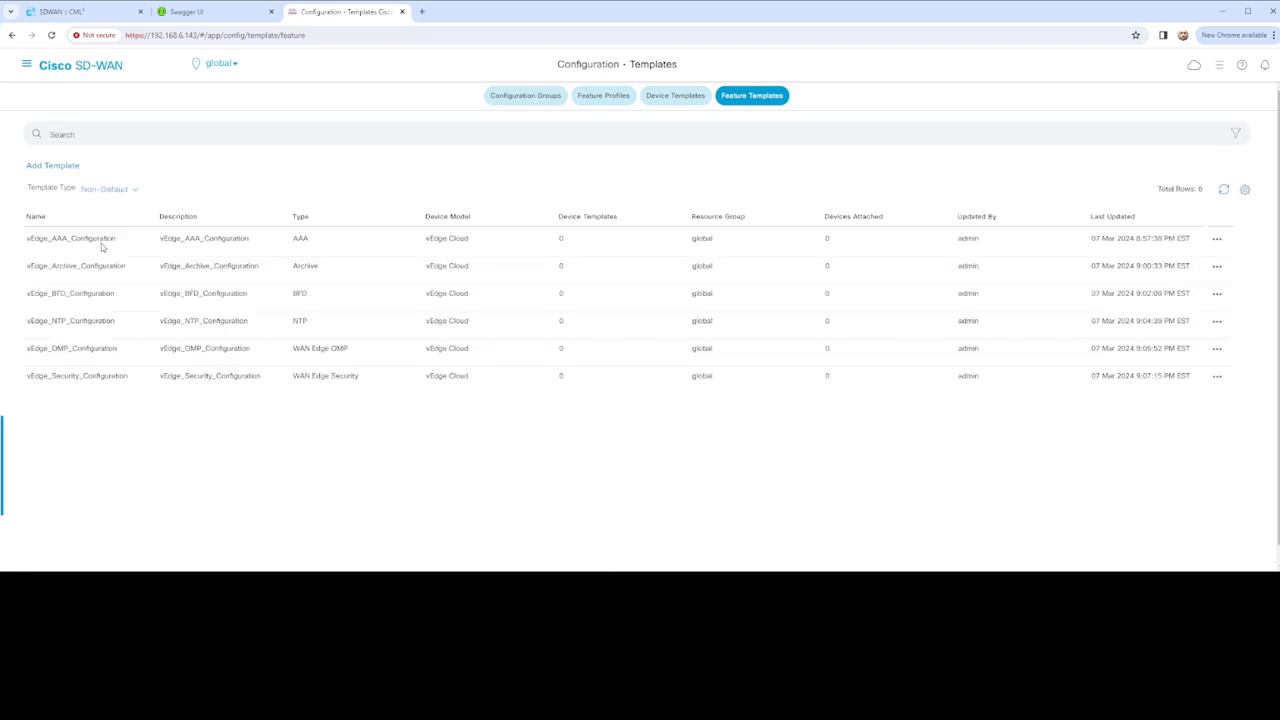
{"action": "left_click", "coordinate": [69, 168]}
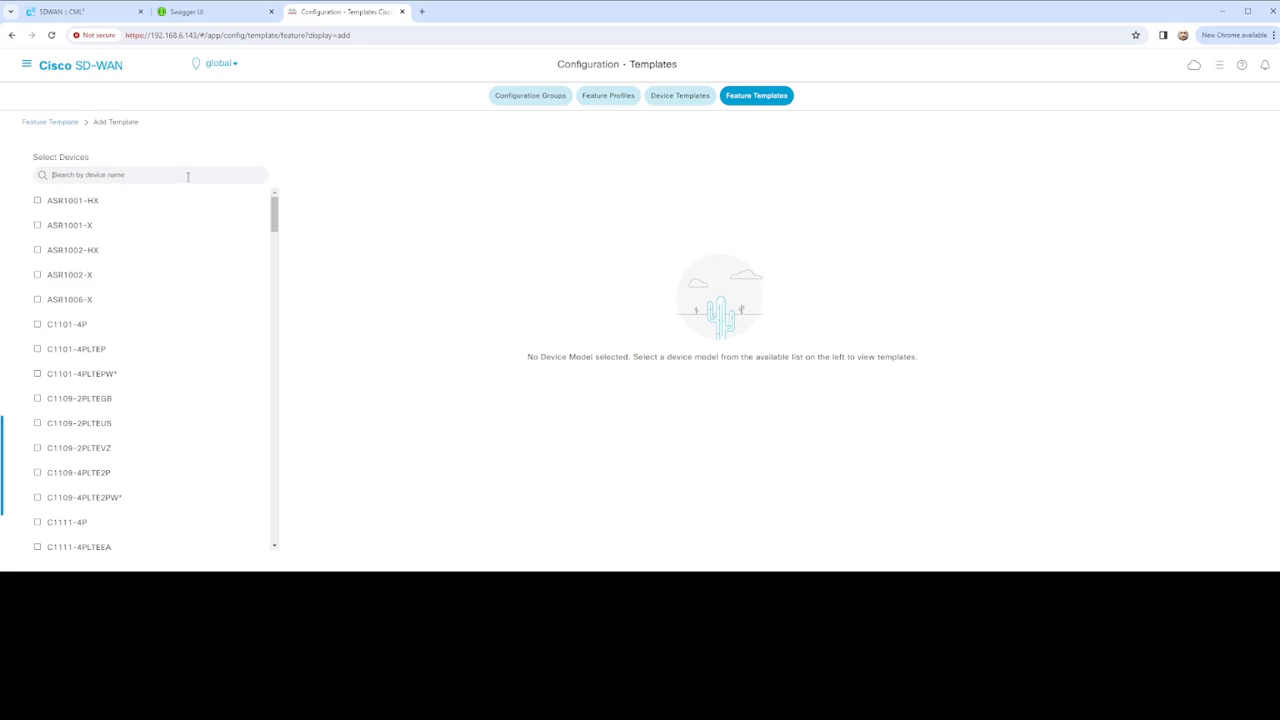
Filter device models by 'edge', select vEdge Cloud, and start a blank System template
{"action": "type", "text": "edge"}
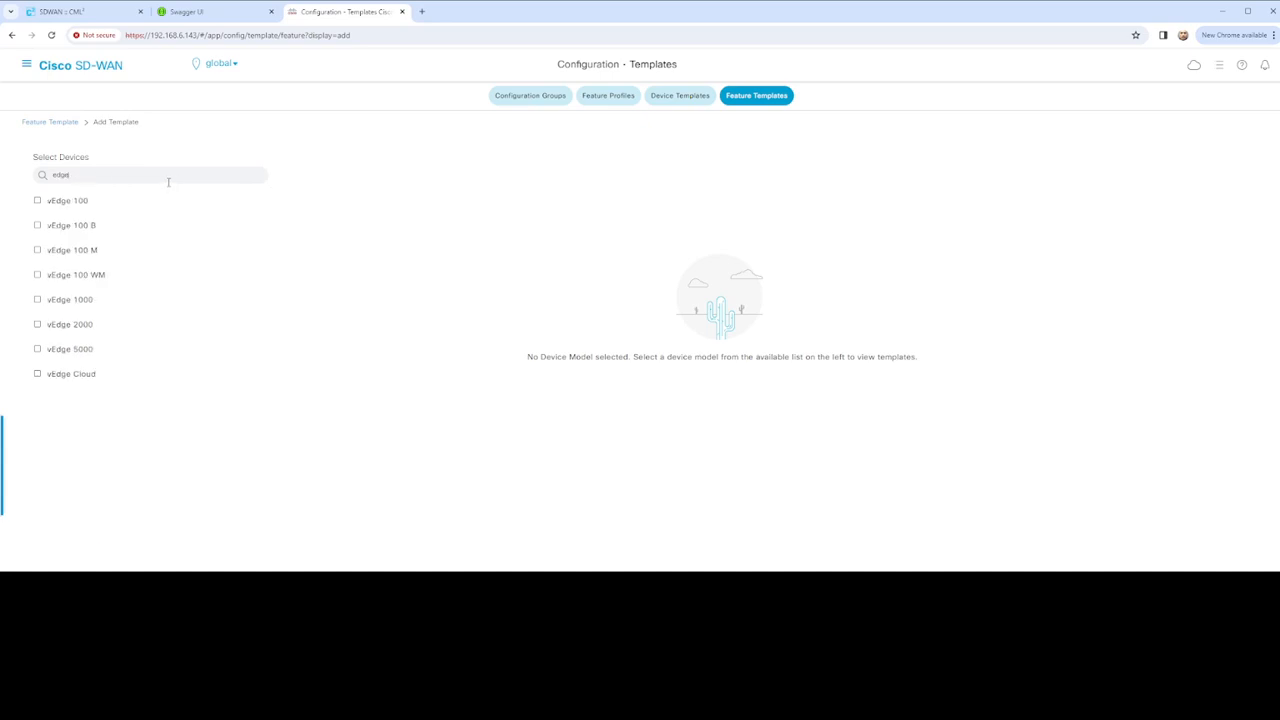
{"action": "left_click", "coordinate": [72, 375]}
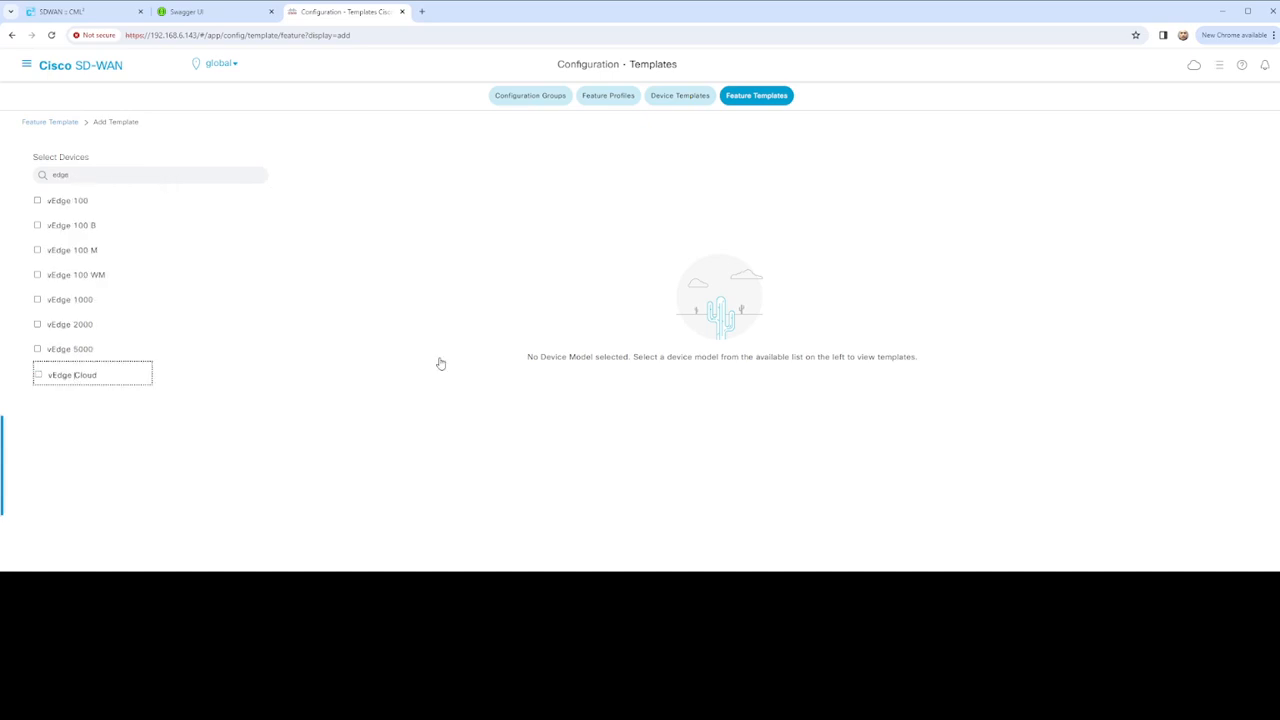
{"action": "scroll", "coordinate": [660, 375], "scroll_direction": "down", "scroll_amount": 3}
{"action": "scroll", "coordinate": [675, 355], "scroll_direction": "up", "scroll_amount": 3}
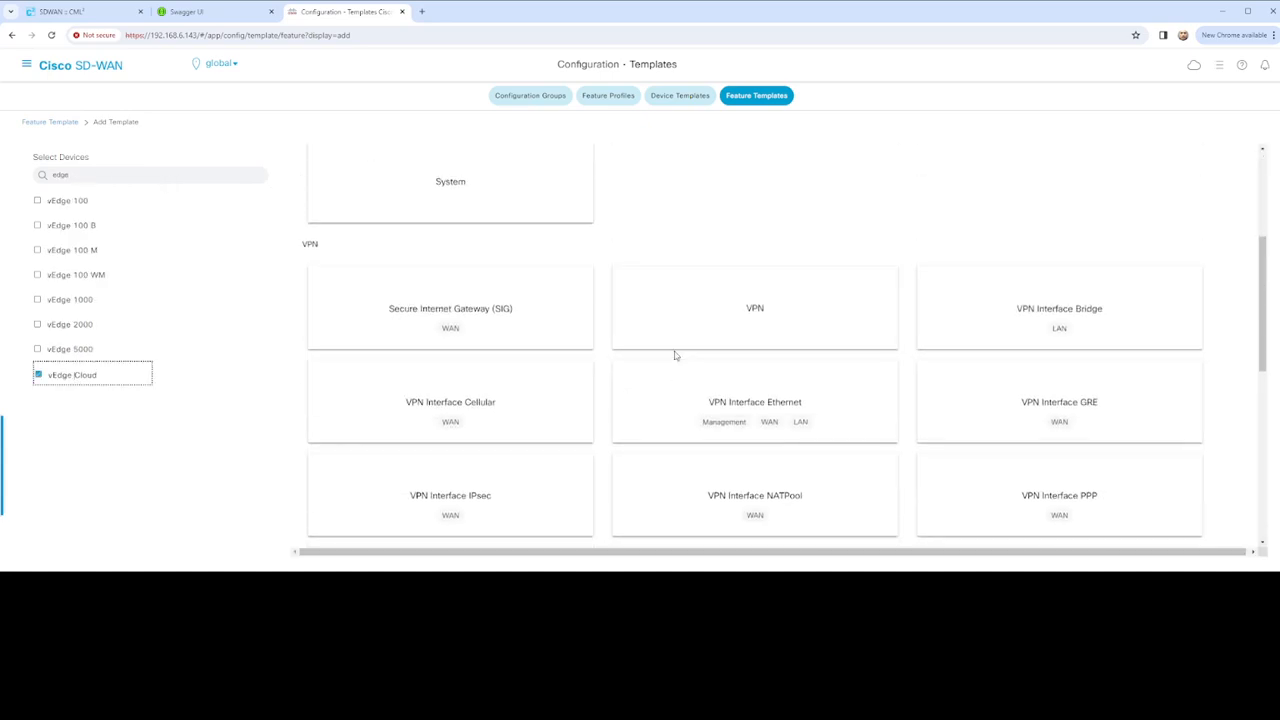
{"action": "left_click", "coordinate": [453, 436]}
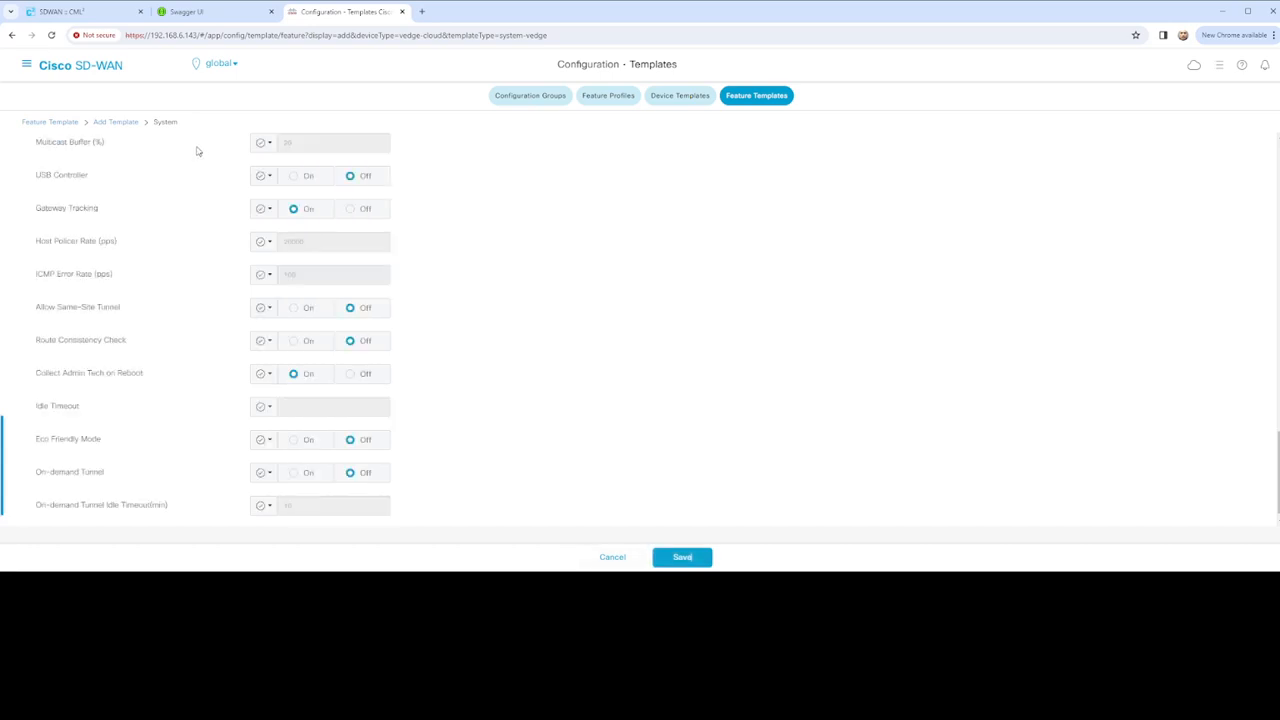
{"action": "scroll", "coordinate": [185, 196], "scroll_direction": "up", "scroll_amount": 20}
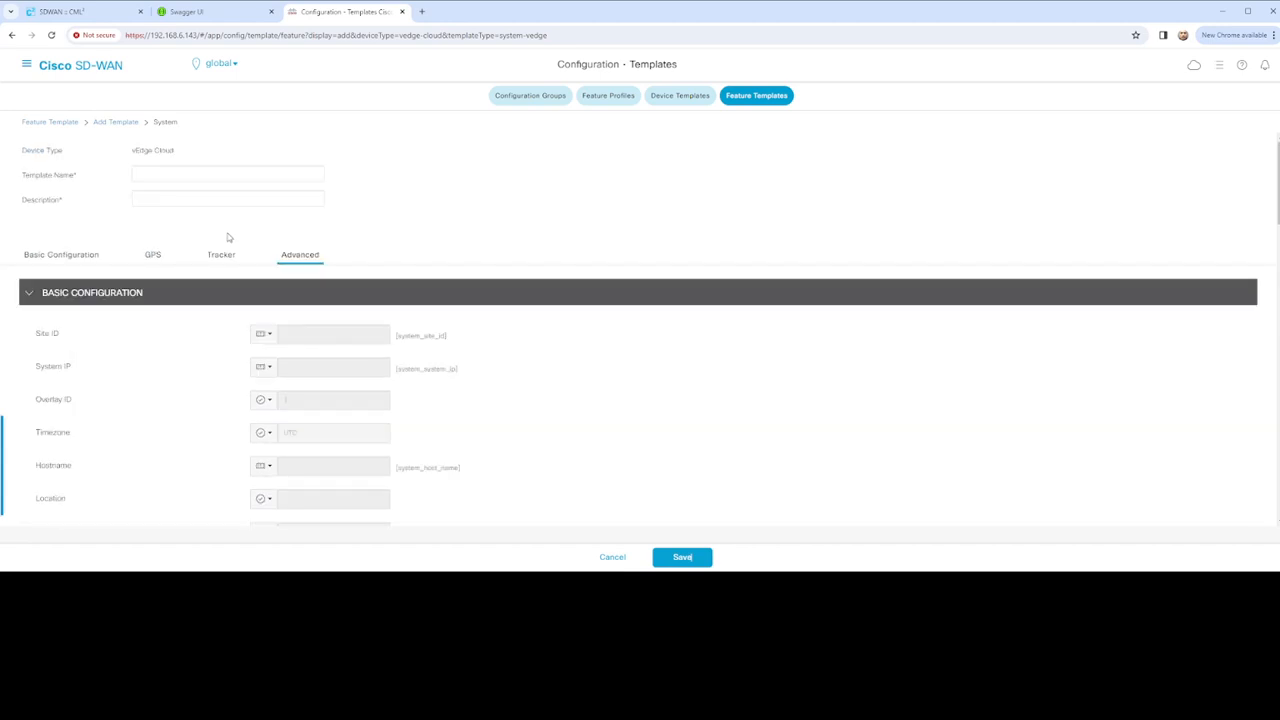
Name the template vEdge_System_Configuration and reuse that name as its description
{"action": "left_click", "coordinate": [186, 173]}
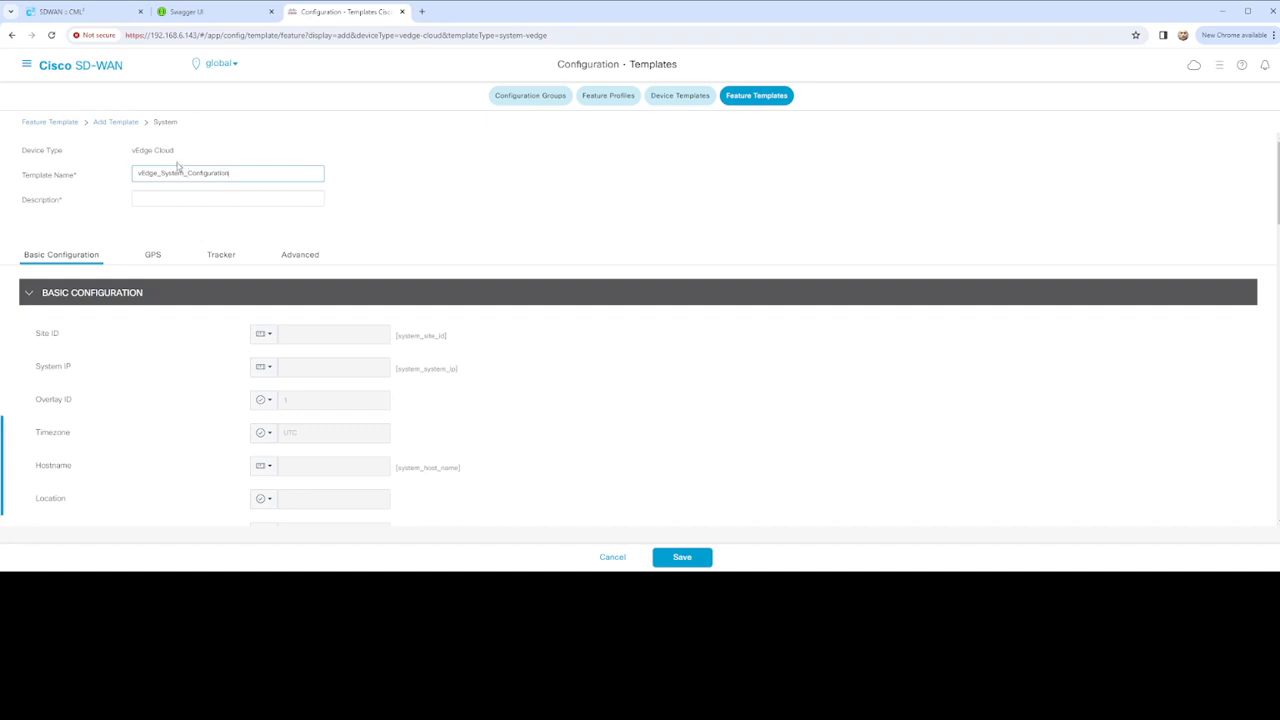
{"action": "left_click_drag", "start_coordinate": [244, 175], "coordinate": [95, 171]}
{"action": "key", "text": "ctrl+c"}
{"action": "left_click", "coordinate": [197, 203]}
{"action": "key", "text": "ctrl+v"}
Make Site ID device-specific with the key vEdge_system_site_id
{"action": "scroll", "coordinate": [384, 242], "scroll_direction": "down", "scroll_amount": 1}
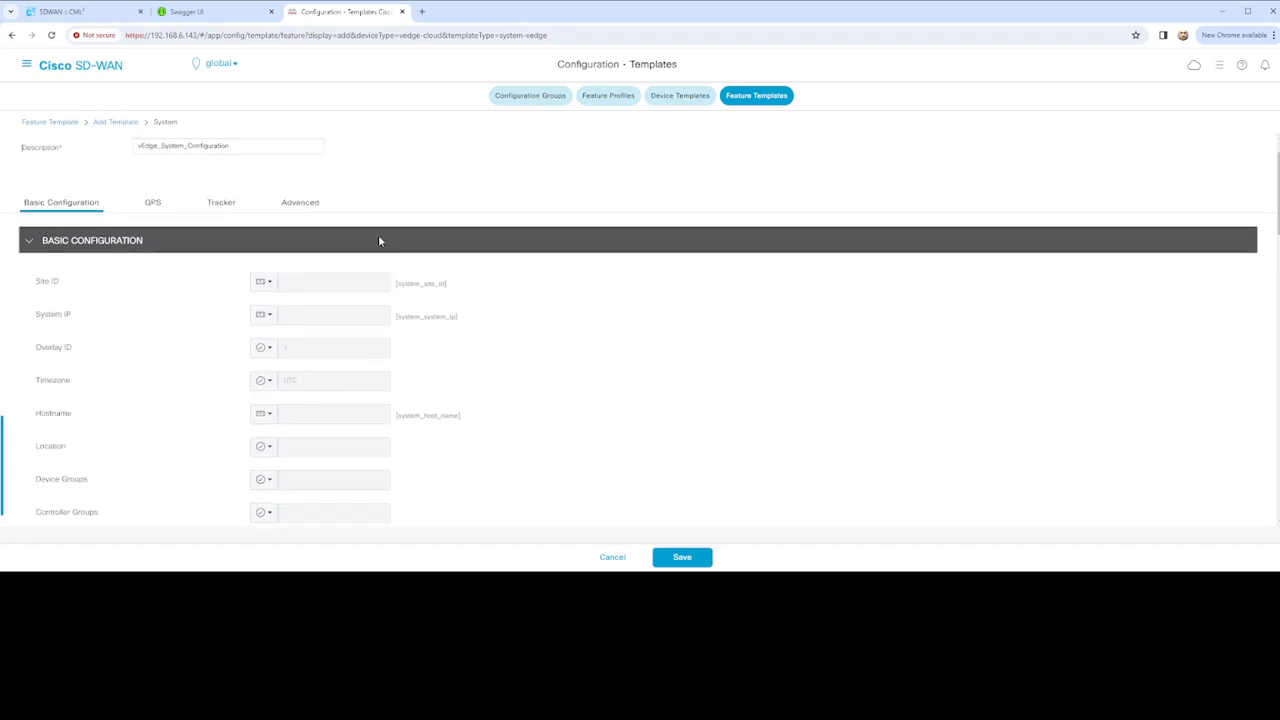
{"action": "scroll", "coordinate": [379, 240], "scroll_direction": "down", "scroll_amount": 1}
{"action": "left_click", "coordinate": [266, 243]}
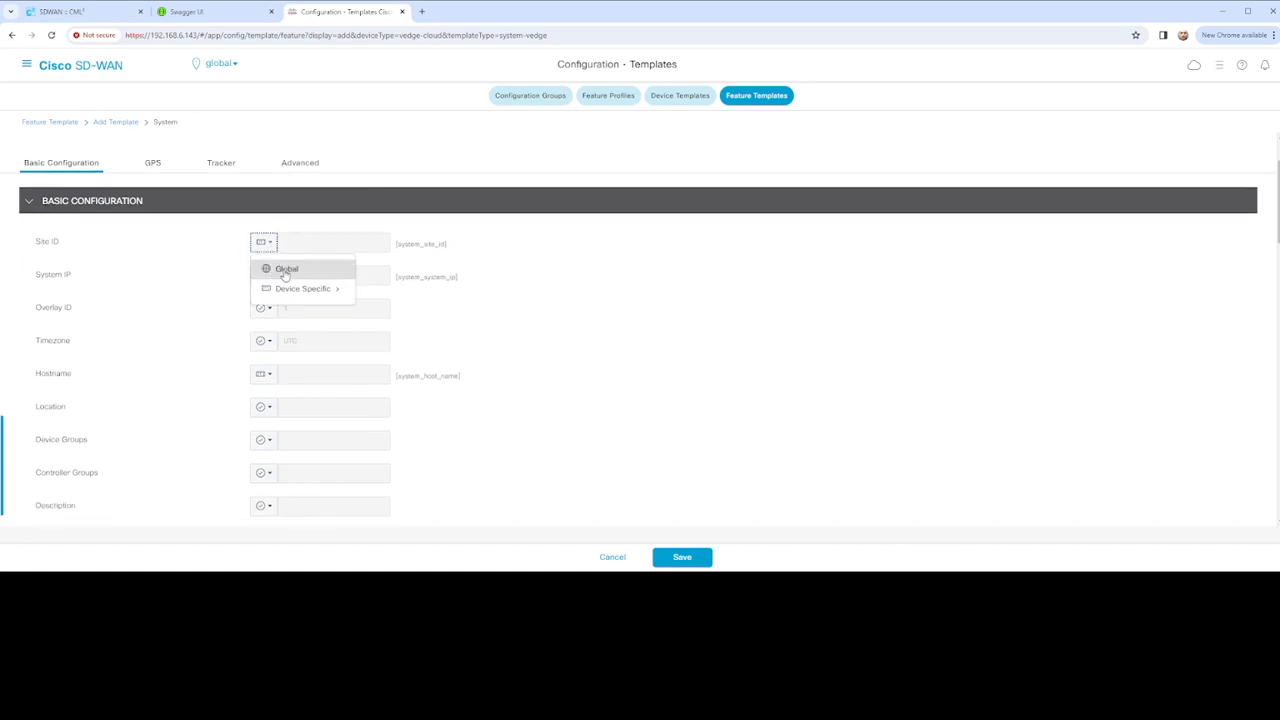
{"action": "left_click", "coordinate": [286, 270]}
{"action": "left_click", "coordinate": [264, 242]}
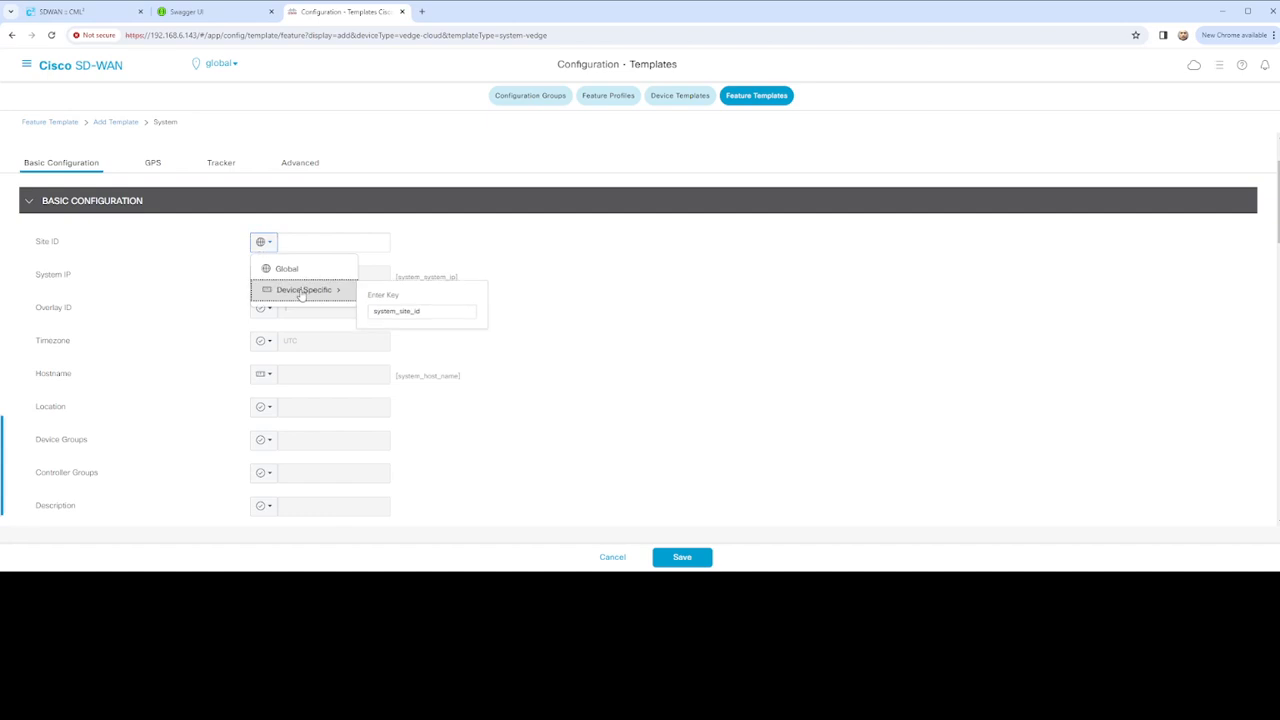
{"action": "left_click", "coordinate": [300, 290]}
{"action": "left_click", "coordinate": [264, 242]}
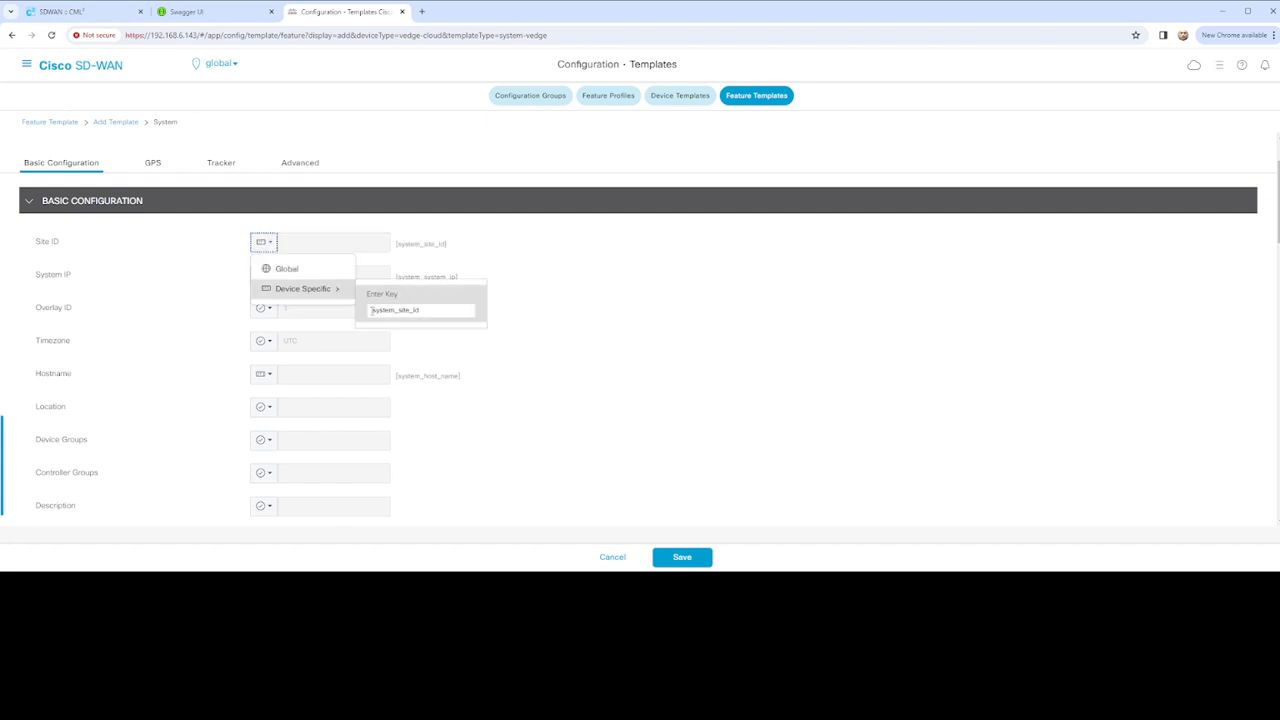
{"action": "left_click", "coordinate": [371, 310]}
{"action": "type", "text": "vEdge"}
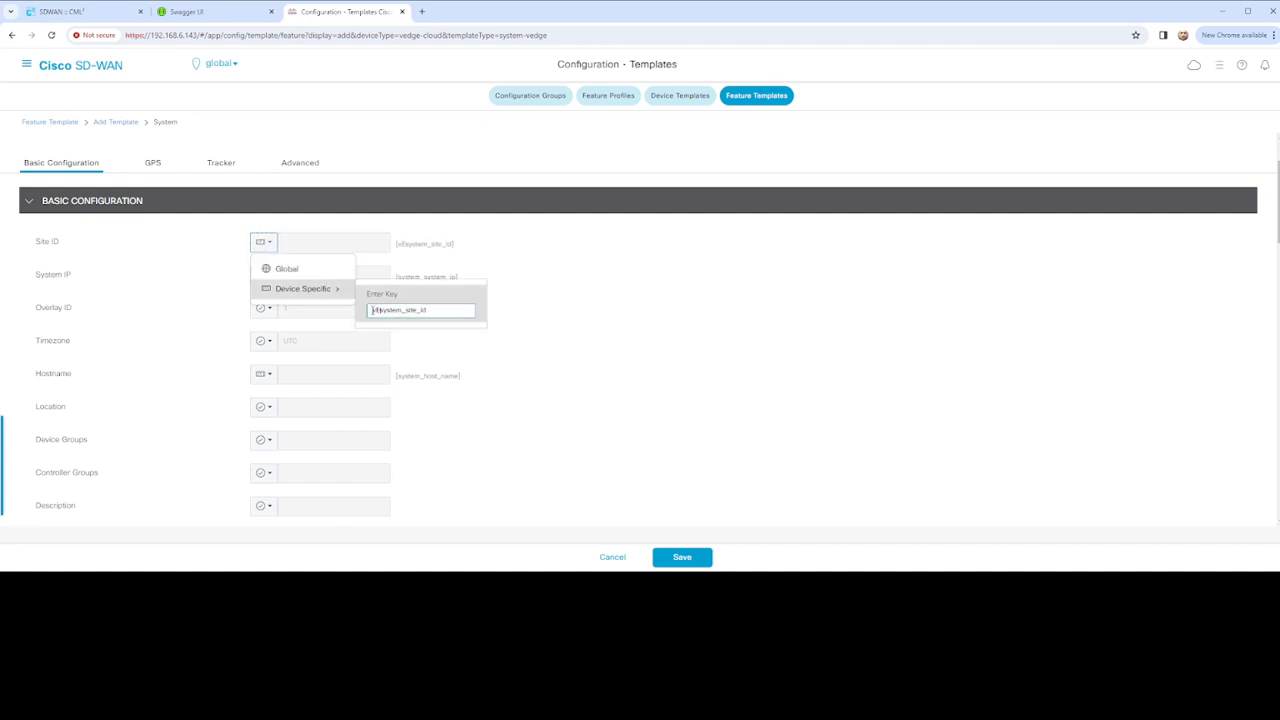
{"action": "type", "text": "_"}
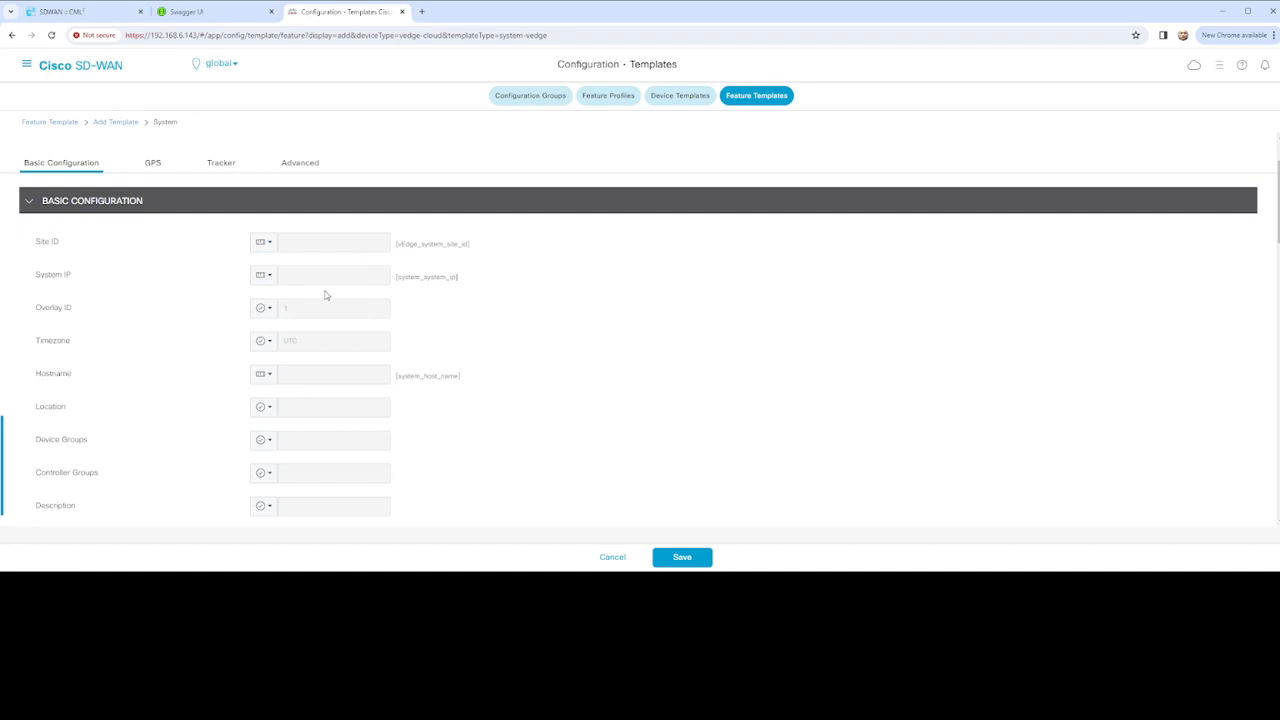
Prefix the System IP key with vEdge_, and make Timezone device-specific with a vEdge_ key
{"action": "left_click", "coordinate": [264, 277]}
{"action": "mouse_move", "coordinate": [306, 302]}
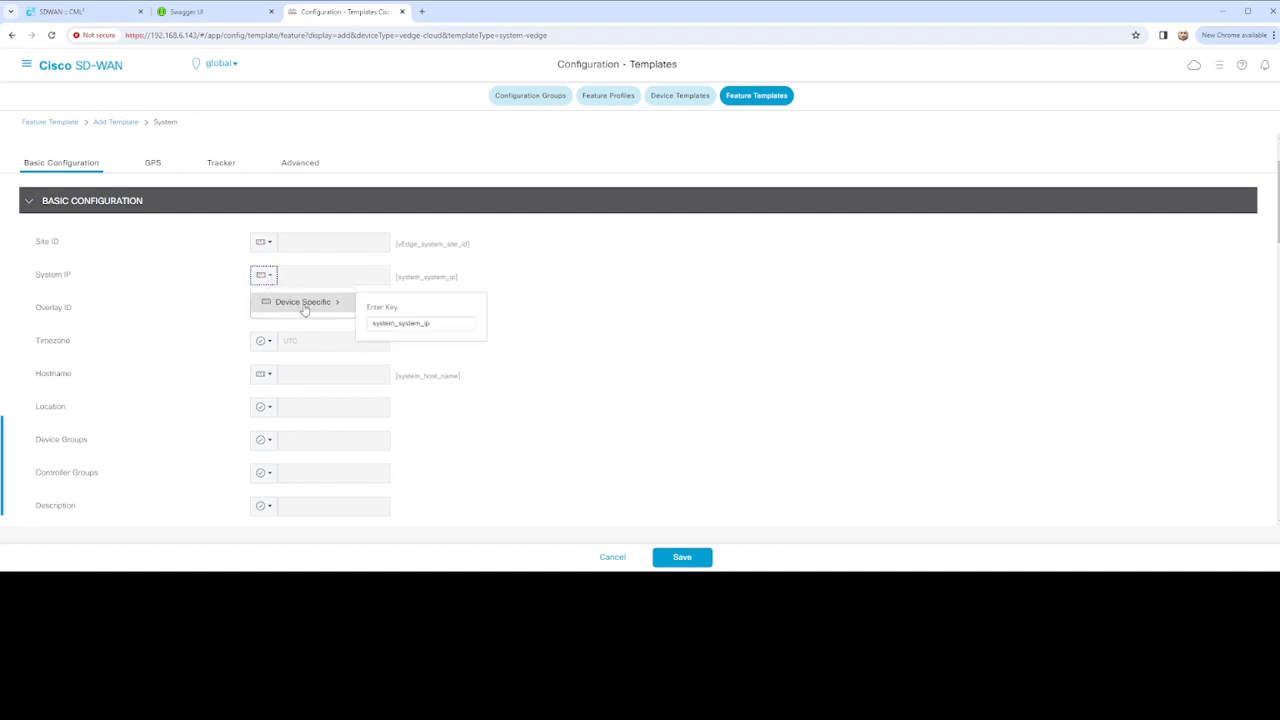
{"action": "left_click", "coordinate": [371, 323]}
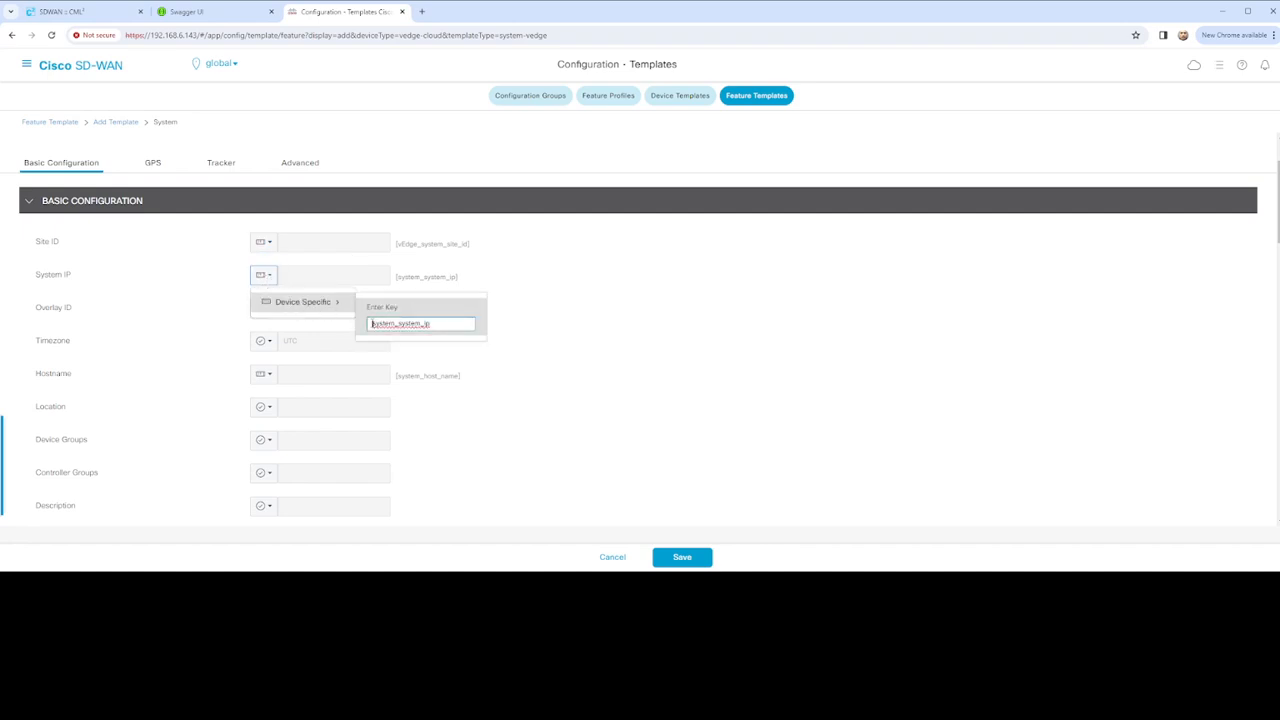
{"action": "type", "text": "vEdge_"}
{"action": "left_click", "coordinate": [489, 340]}
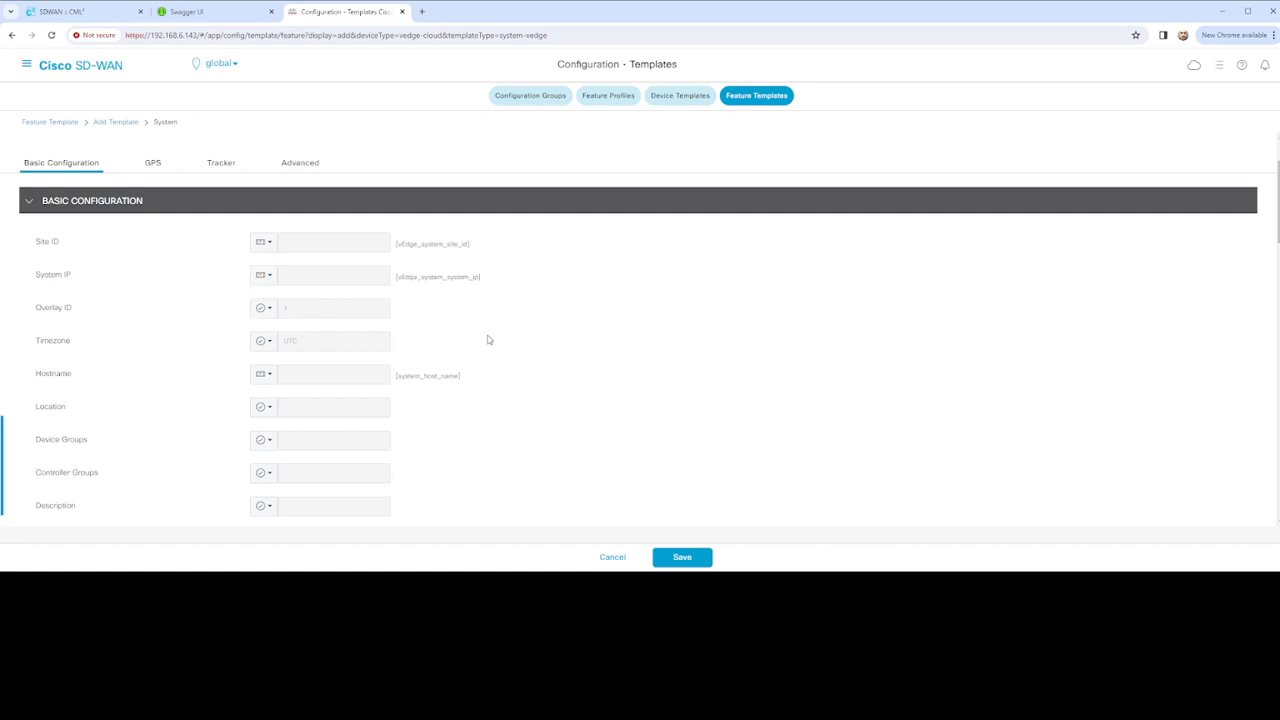
{"action": "scroll", "coordinate": [200, 320], "scroll_direction": "down", "scroll_amount": 1}
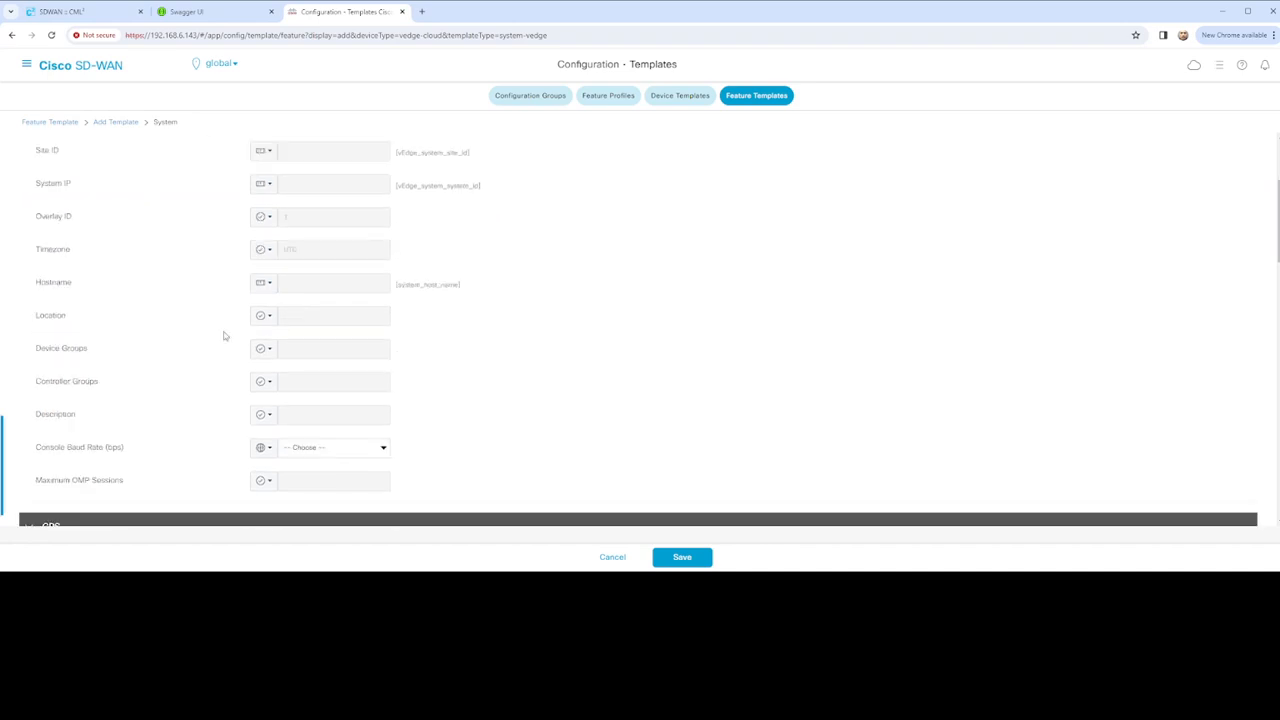
{"action": "left_click", "coordinate": [263, 249]}
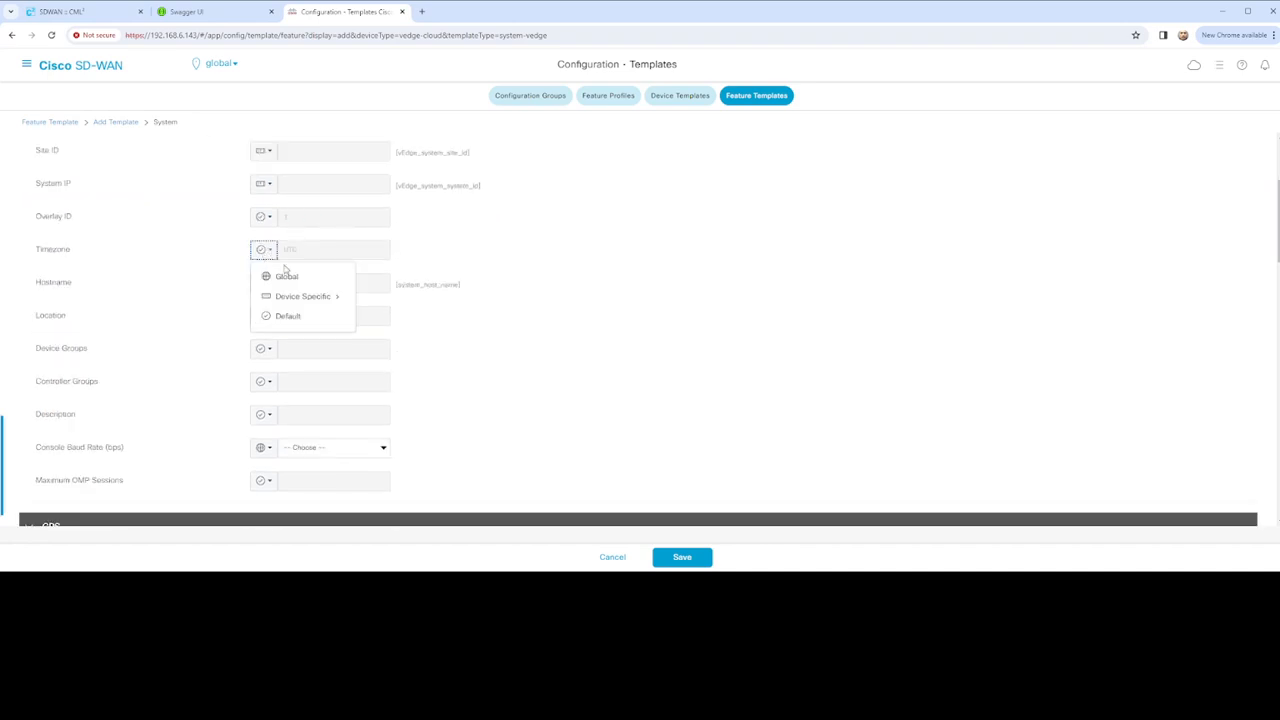
{"action": "left_click", "coordinate": [323, 300]}
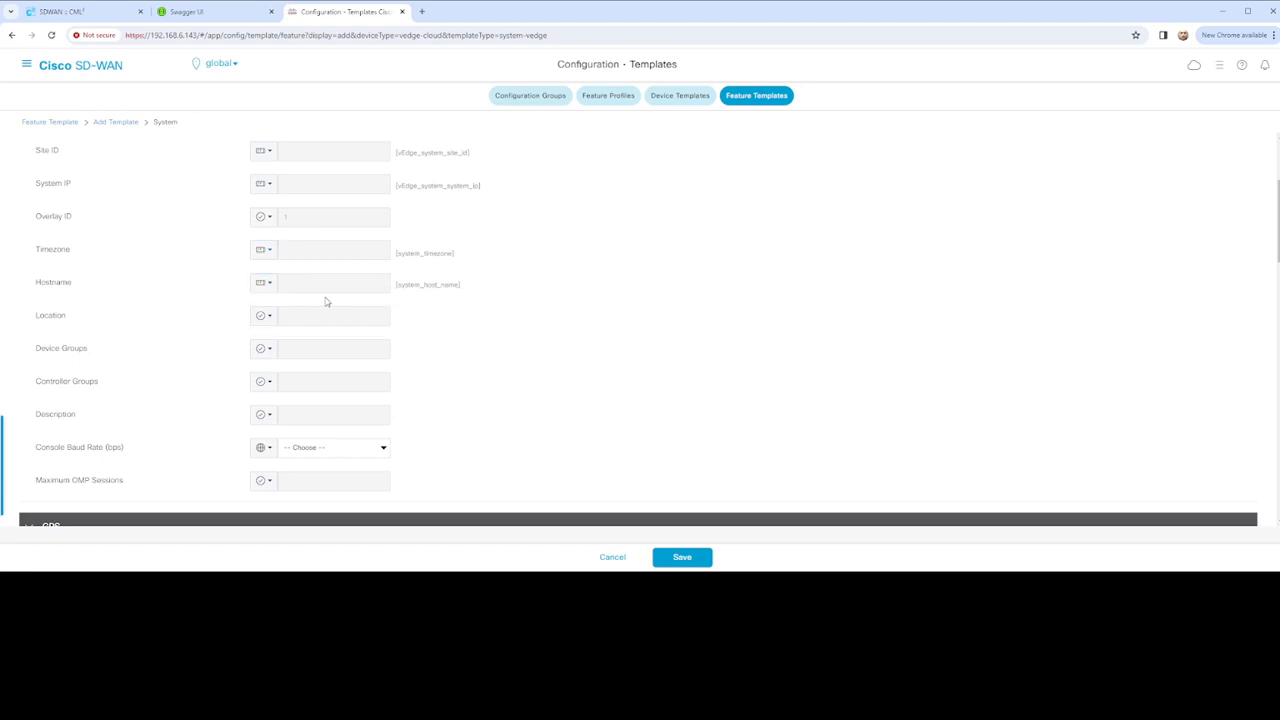
{"action": "left_click", "coordinate": [264, 250]}
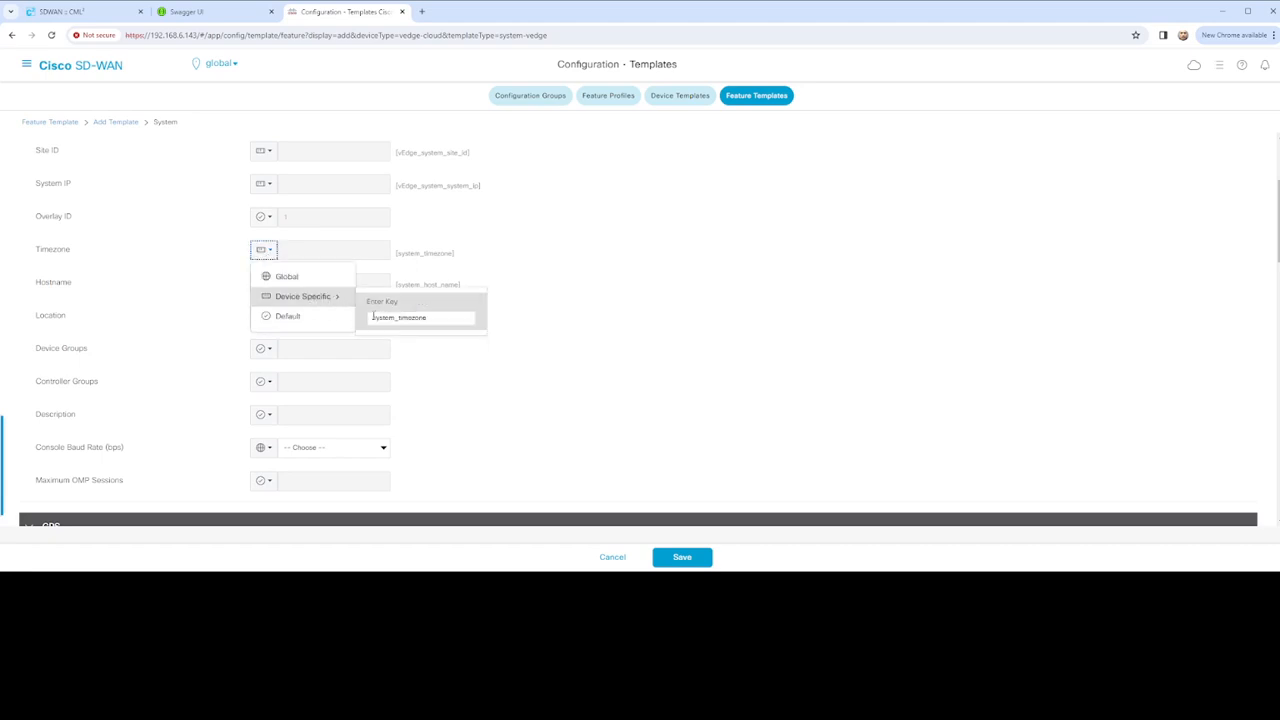
{"action": "left_click", "coordinate": [373, 316]}
{"action": "type", "text": "vEdge_"}
{"action": "left_click", "coordinate": [528, 319]}
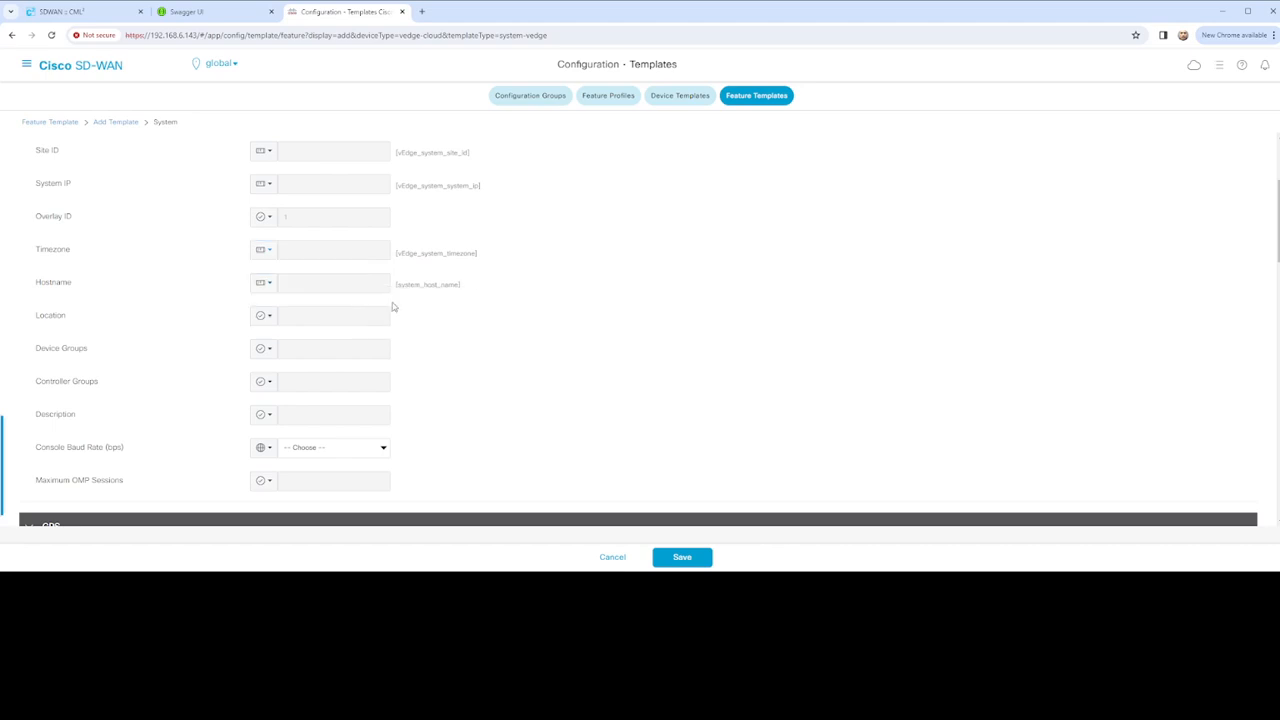
Prefix the Hostname and Location device-specific keys with vEdge_
{"action": "left_click", "coordinate": [264, 284]}
{"action": "mouse_move", "coordinate": [318, 321]}
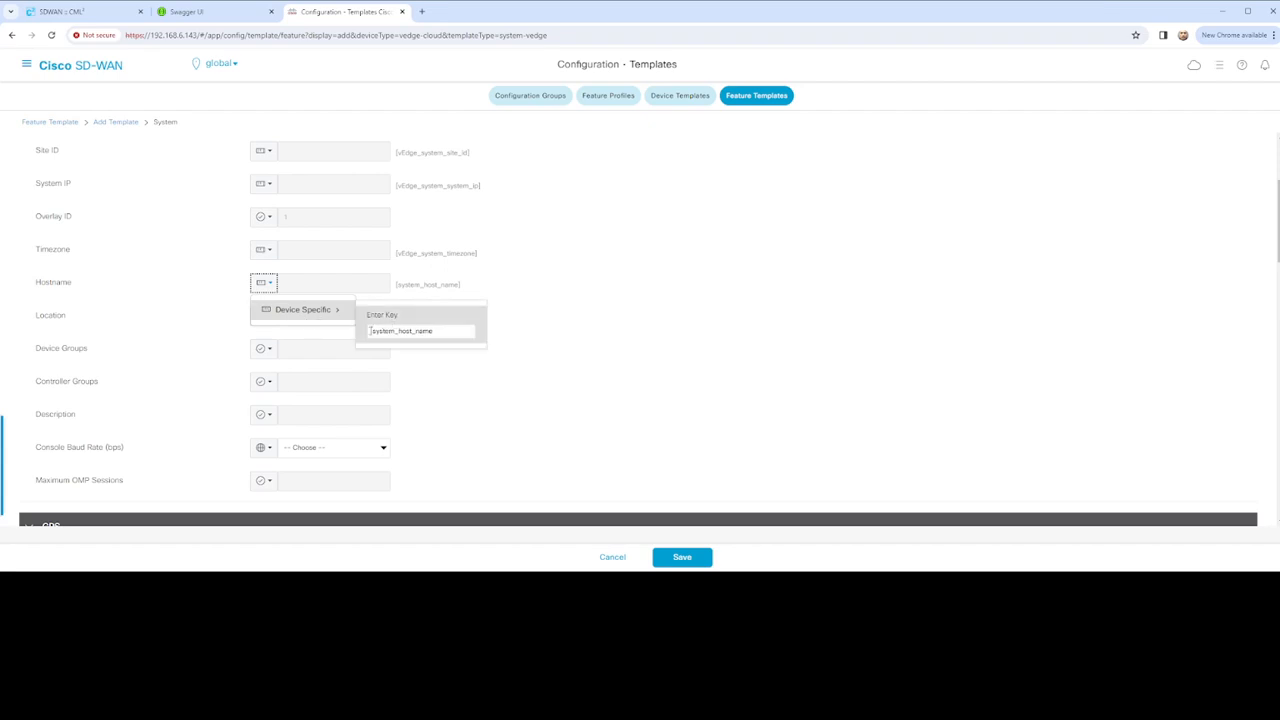
{"action": "left_click", "coordinate": [370, 331]}
{"action": "type", "text": "v"}
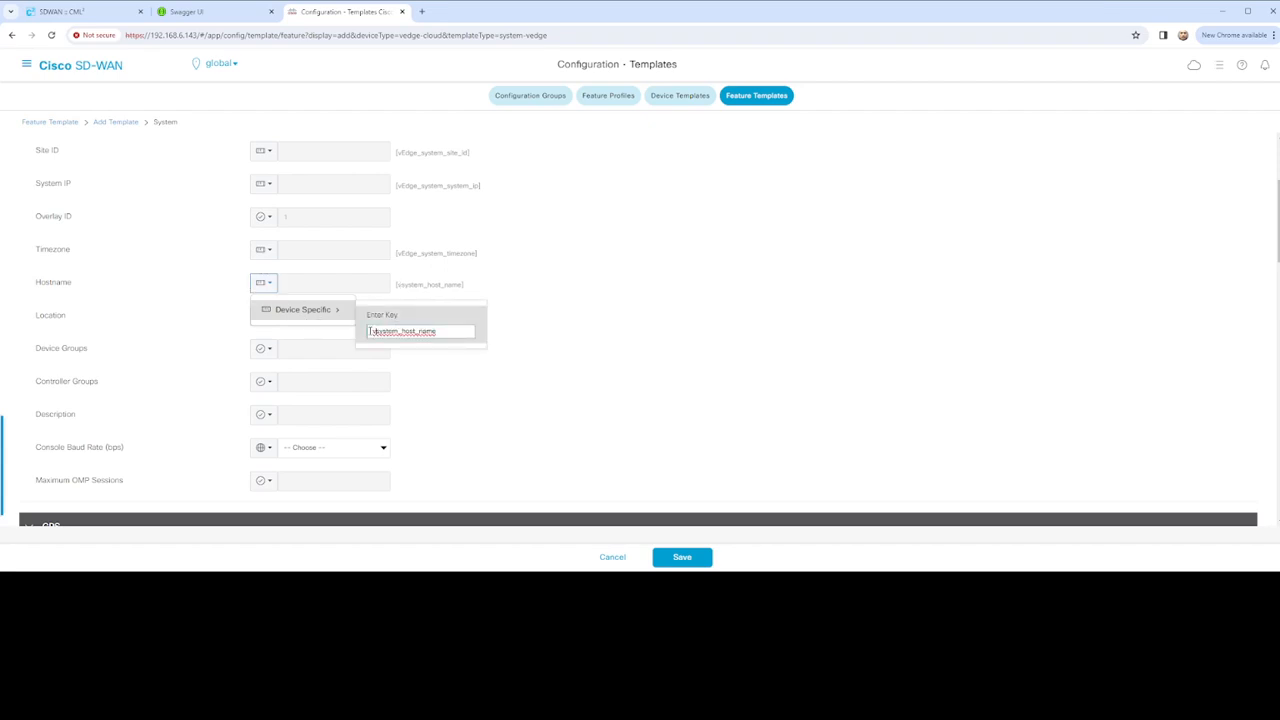
{"action": "type", "text": "Edge_"}
{"action": "left_click", "coordinate": [549, 335]}
{"action": "left_click", "coordinate": [543, 343]}
{"action": "scroll", "coordinate": [309, 333], "scroll_direction": "down", "scroll_amount": 1}
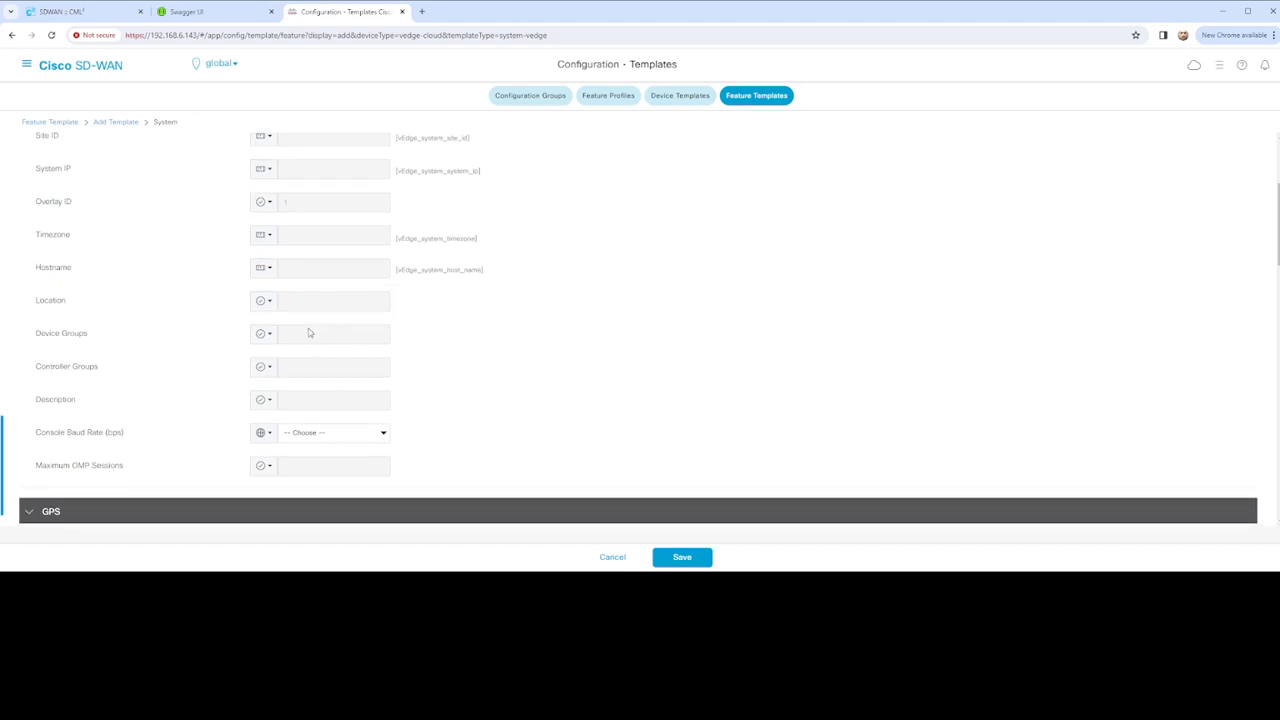
{"action": "scroll", "coordinate": [309, 333], "scroll_direction": "down", "scroll_amount": 1}
{"action": "left_click", "coordinate": [271, 229]}
{"action": "mouse_move", "coordinate": [293, 272]}
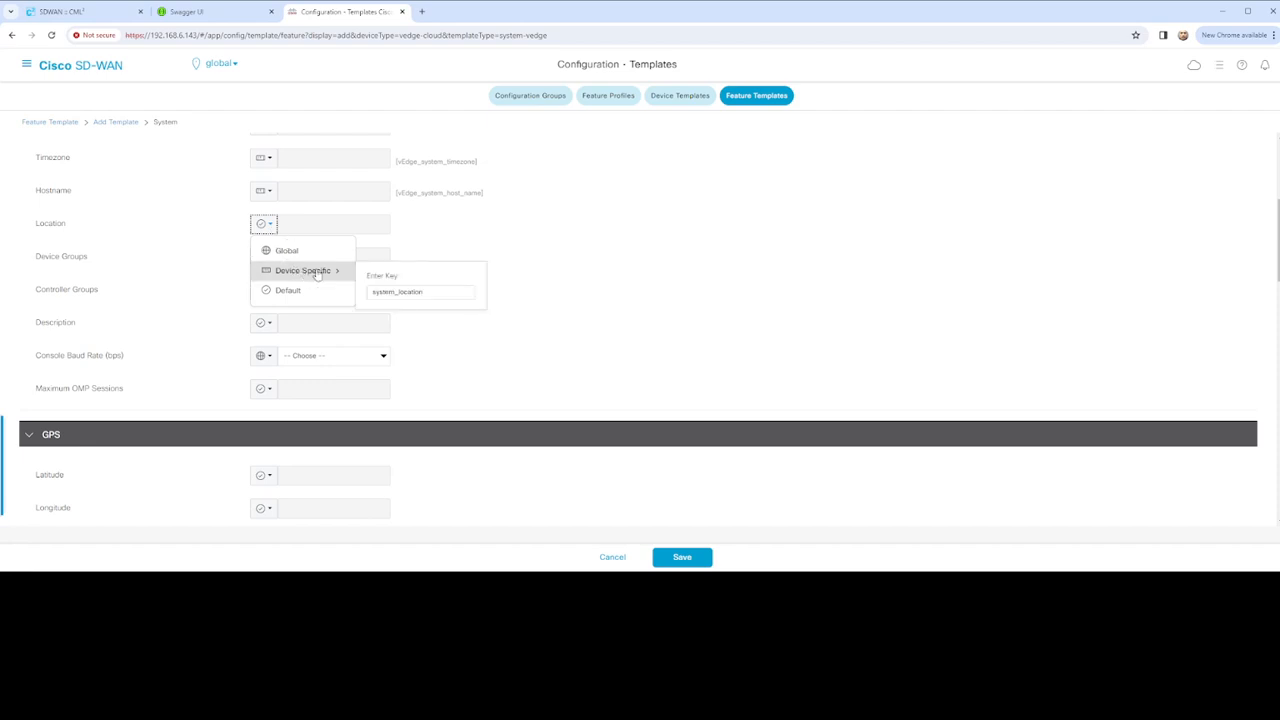
{"action": "left_click", "coordinate": [372, 292]}
{"action": "type", "text": "vE"}
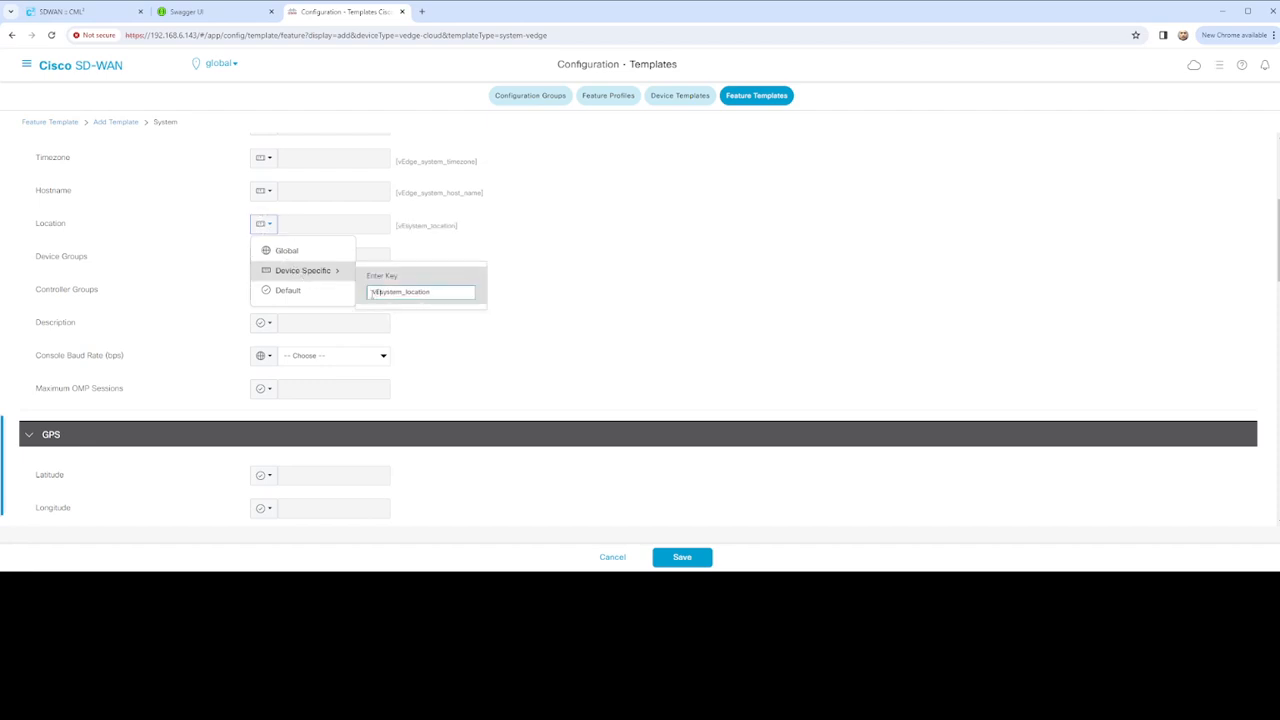
{"action": "type", "text": "dge_"}
{"action": "left_click", "coordinate": [517, 281]}
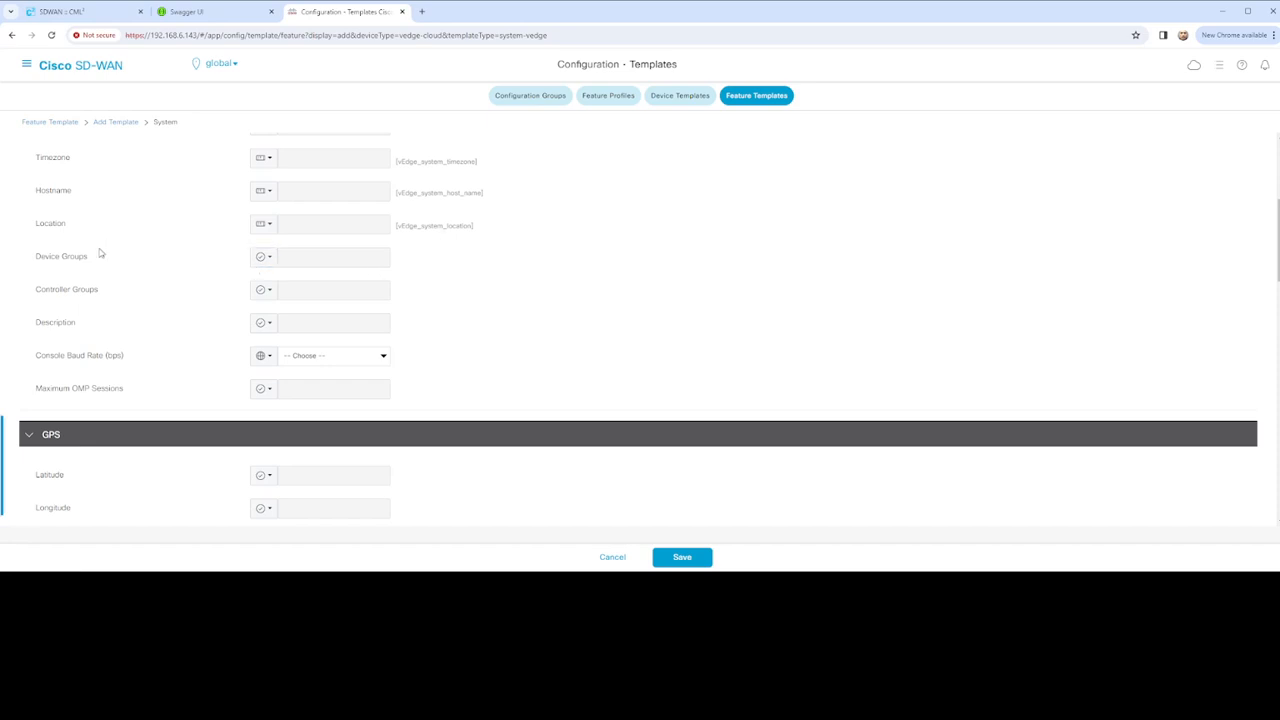
Review the Advanced settings, checking the Console Baud Rate options
{"action": "scroll", "coordinate": [103, 275], "scroll_direction": "up", "scroll_amount": 1}
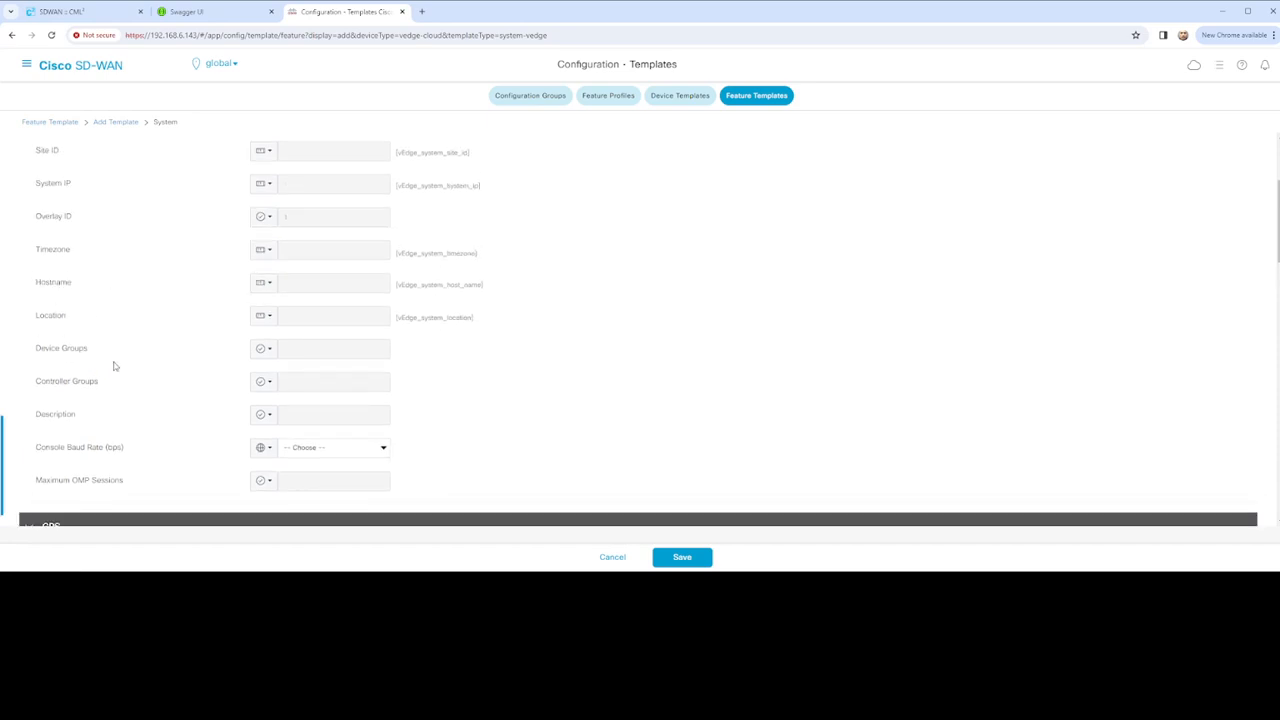
{"action": "scroll", "coordinate": [420, 362], "scroll_direction": "down", "scroll_amount": 1}
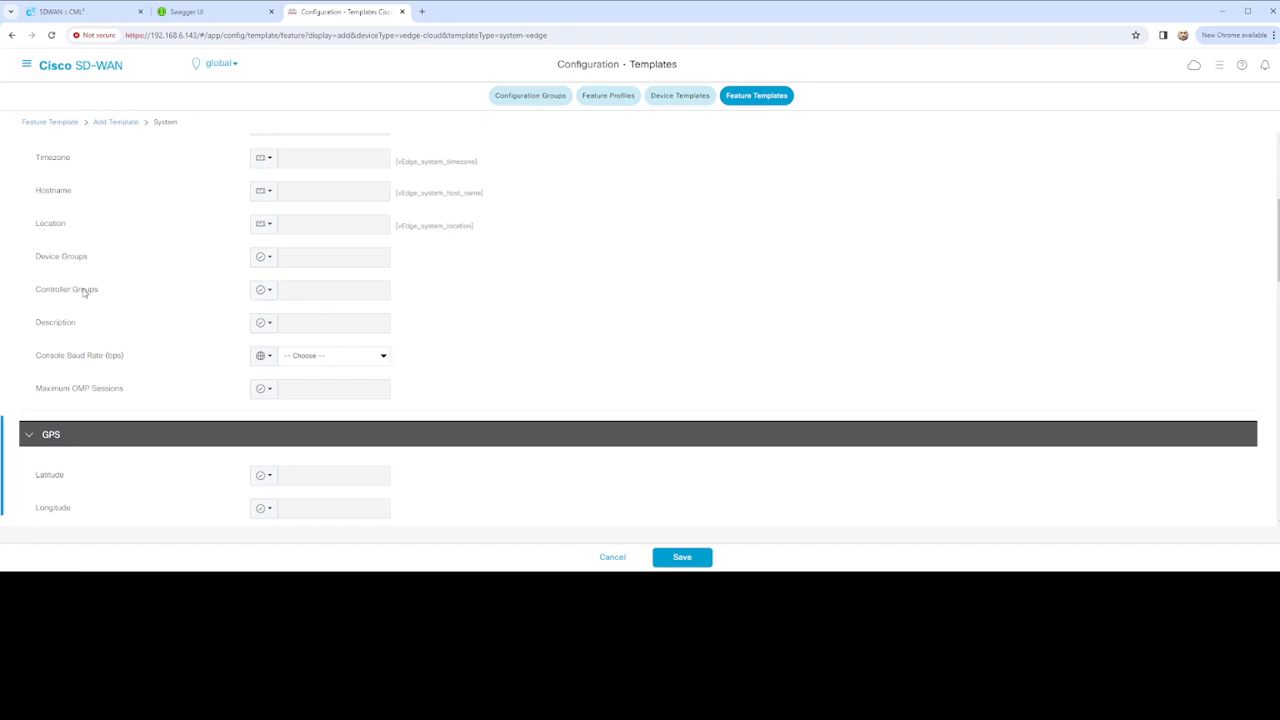
{"action": "mouse_move", "coordinate": [84, 291]}
{"action": "mouse_move", "coordinate": [72, 260]}
{"action": "mouse_move", "coordinate": [69, 326]}
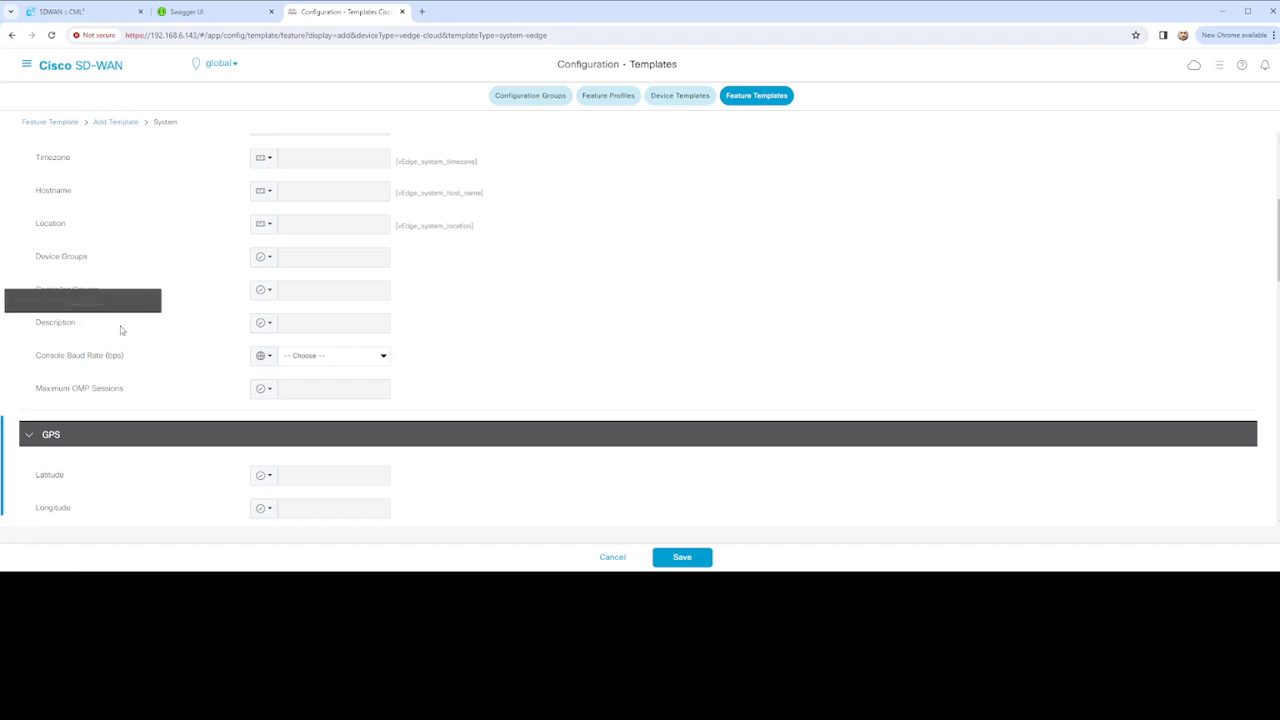
{"action": "scroll", "coordinate": [140, 335], "scroll_direction": "down", "scroll_amount": 1}
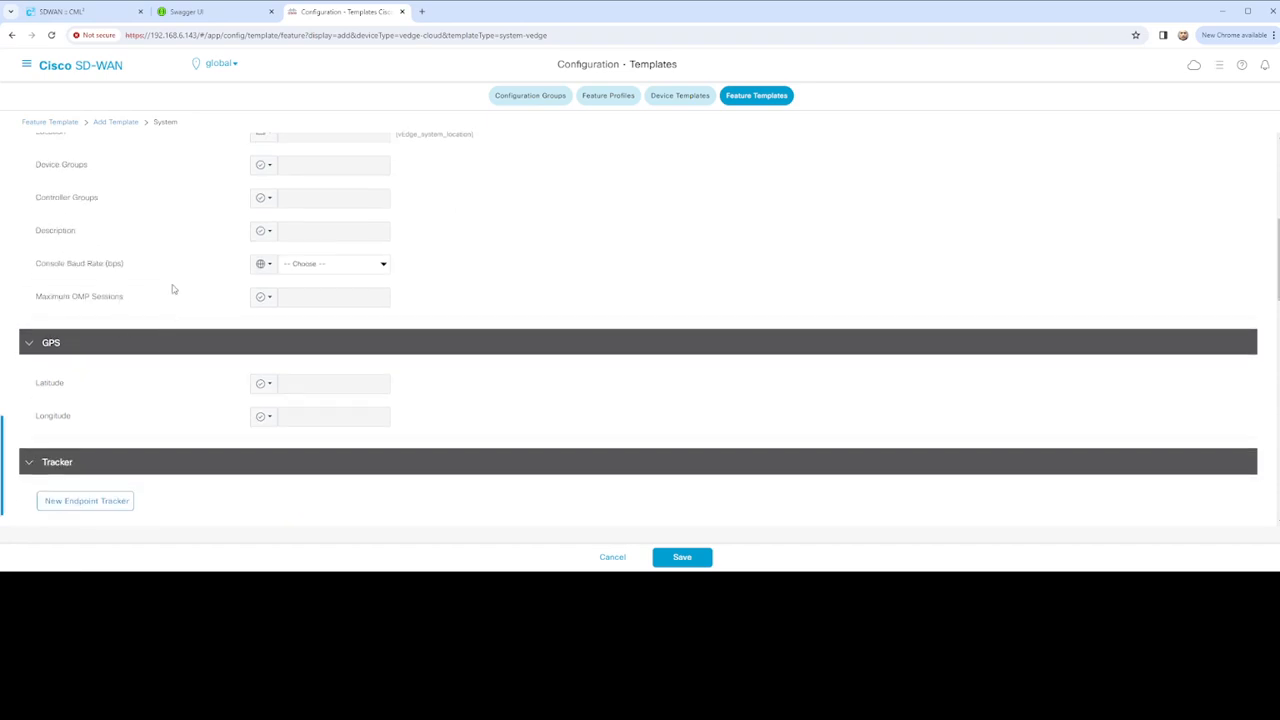
{"action": "left_click", "coordinate": [389, 271]}
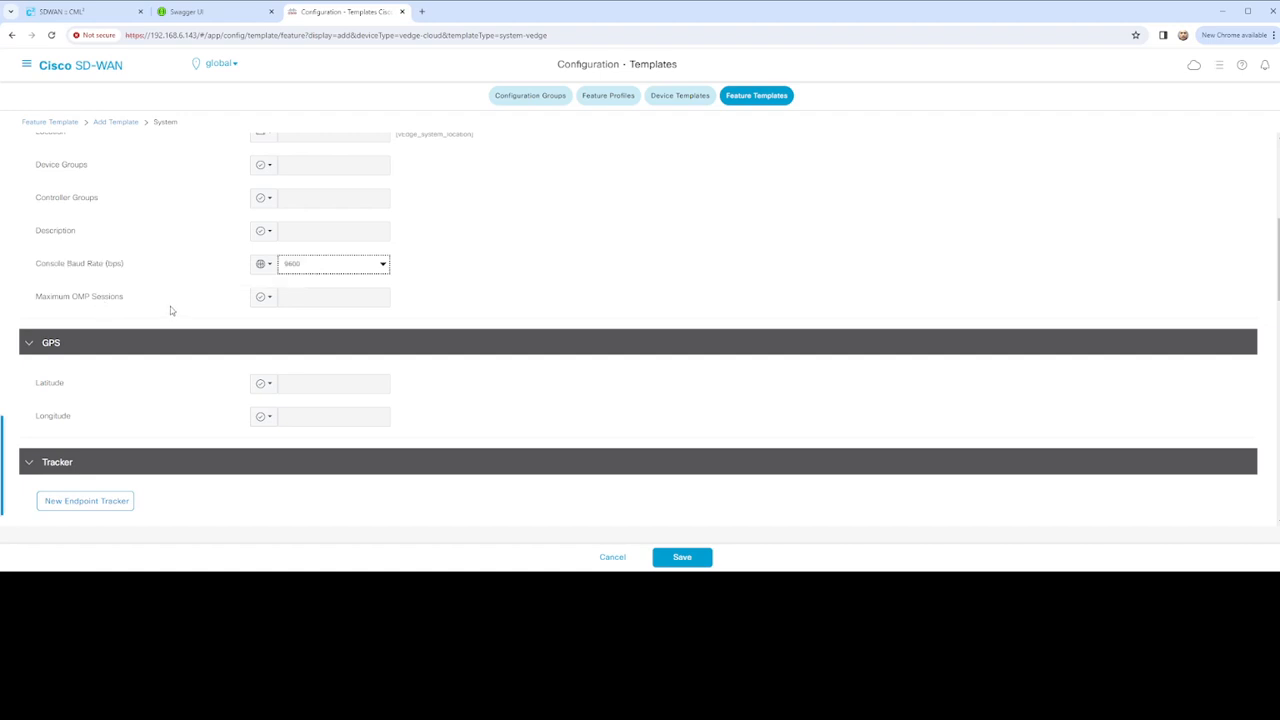
Save the vEdge_System_Configuration template to the Feature Templates list
{"action": "scroll", "coordinate": [174, 309], "scroll_direction": "down", "scroll_amount": 1}
{"action": "scroll", "coordinate": [169, 318], "scroll_direction": "down", "scroll_amount": 2}
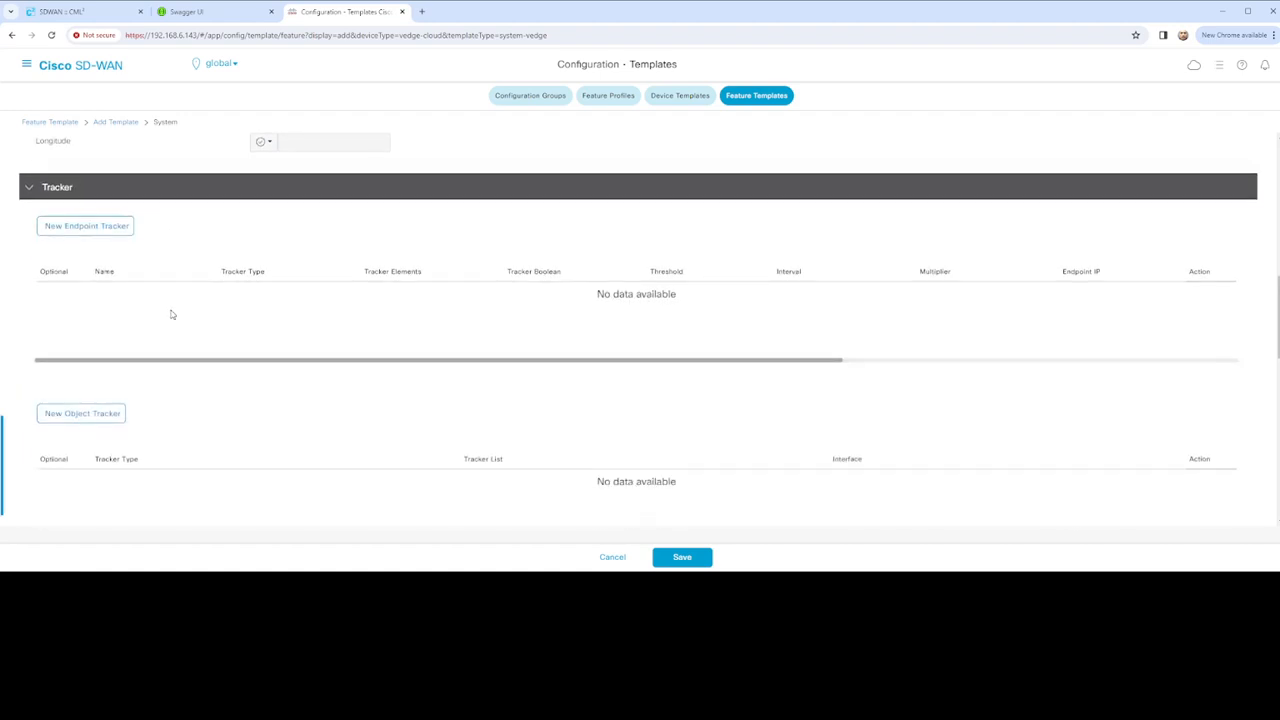
{"action": "scroll", "coordinate": [226, 343], "scroll_direction": "down", "scroll_amount": 2}
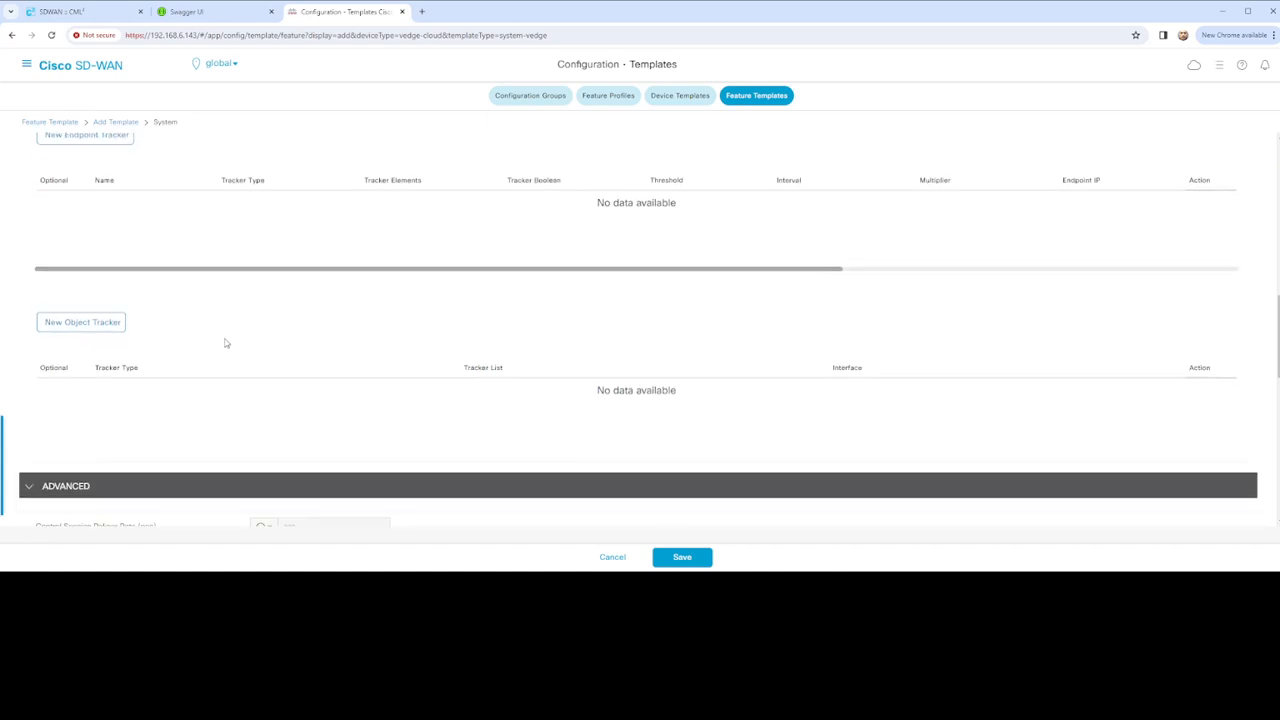
{"action": "scroll", "coordinate": [153, 337], "scroll_direction": "down", "scroll_amount": 5}
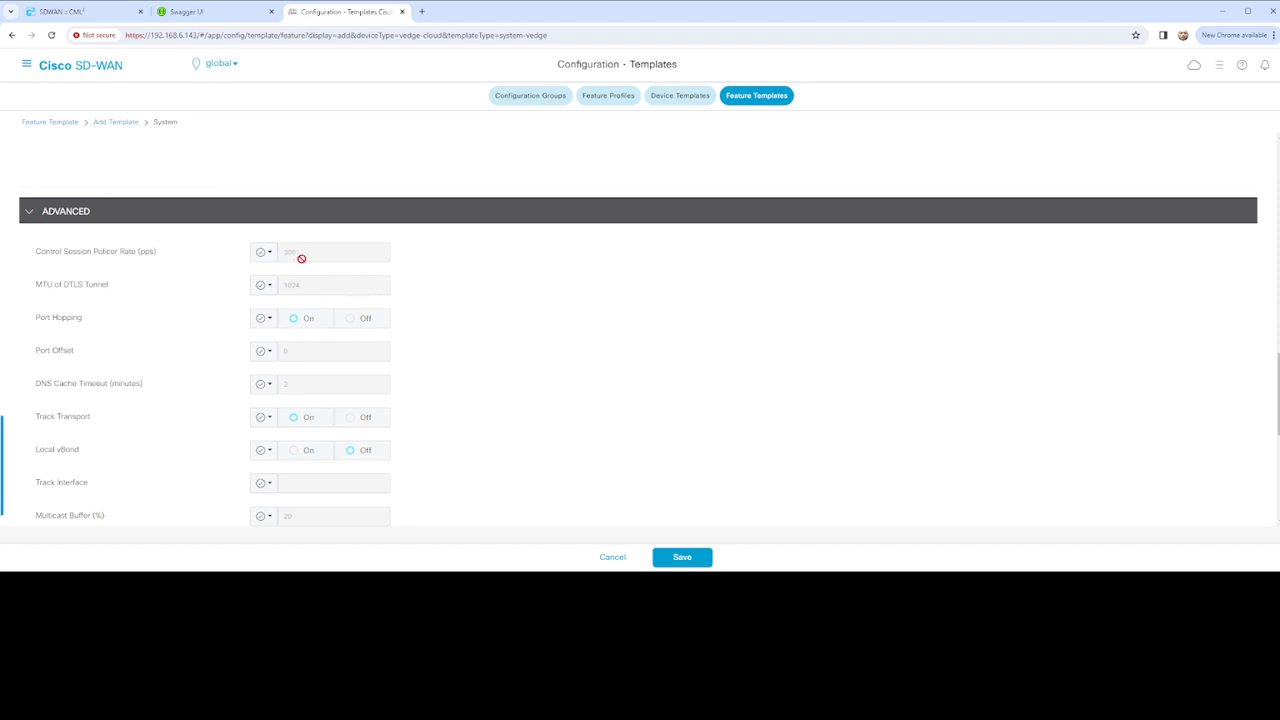
{"action": "scroll", "coordinate": [449, 309], "scroll_direction": "down", "scroll_amount": 2}
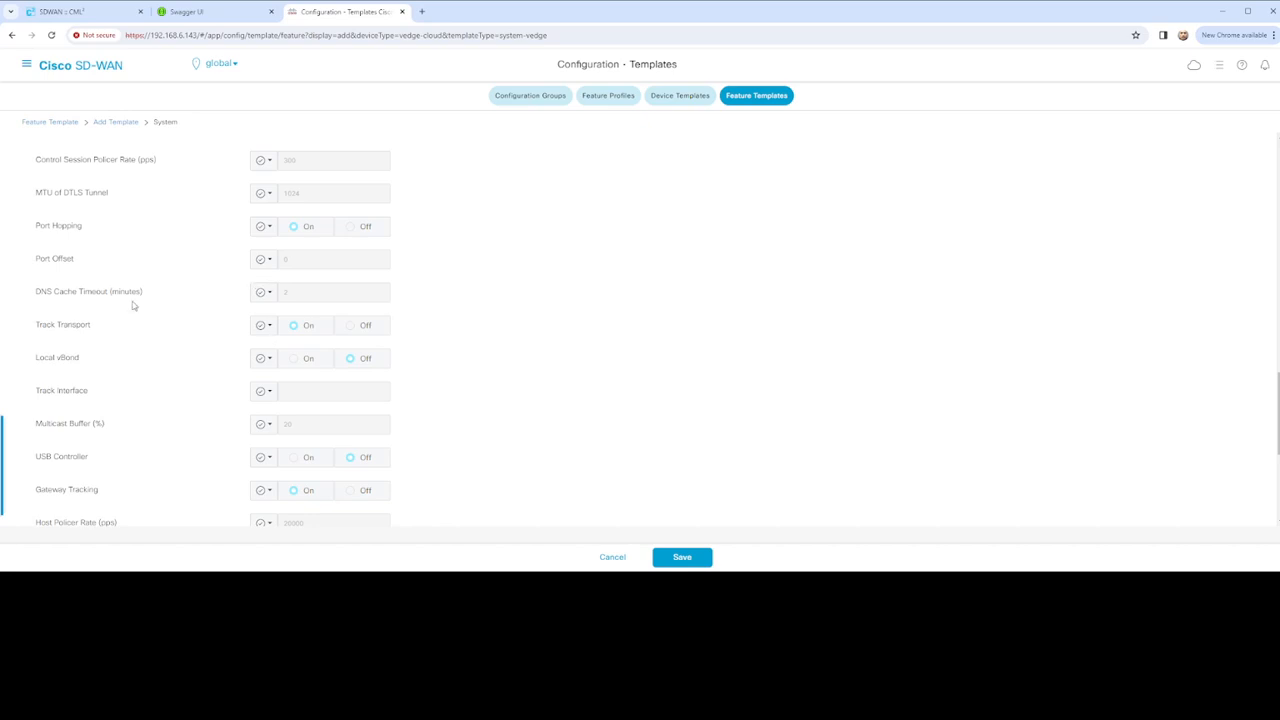
{"action": "scroll", "coordinate": [215, 317], "scroll_direction": "down", "scroll_amount": 3}
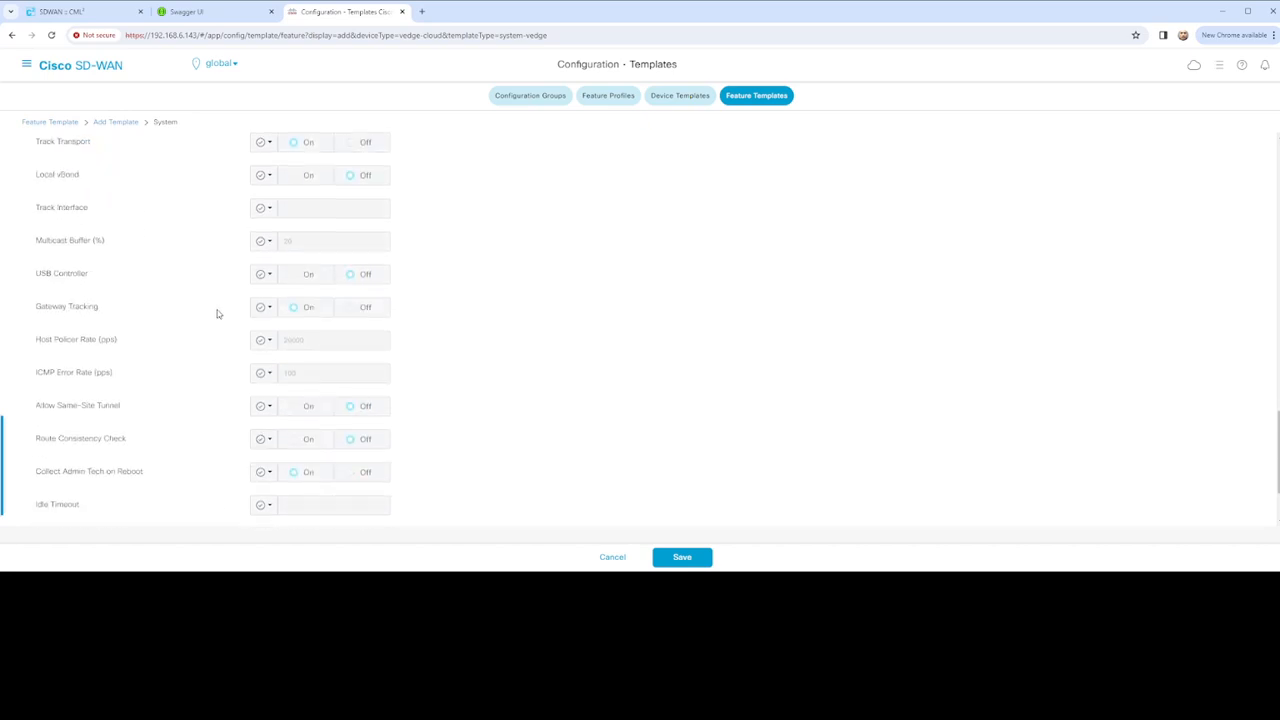
{"action": "scroll", "coordinate": [100, 340], "scroll_direction": "down", "scroll_amount": 2}
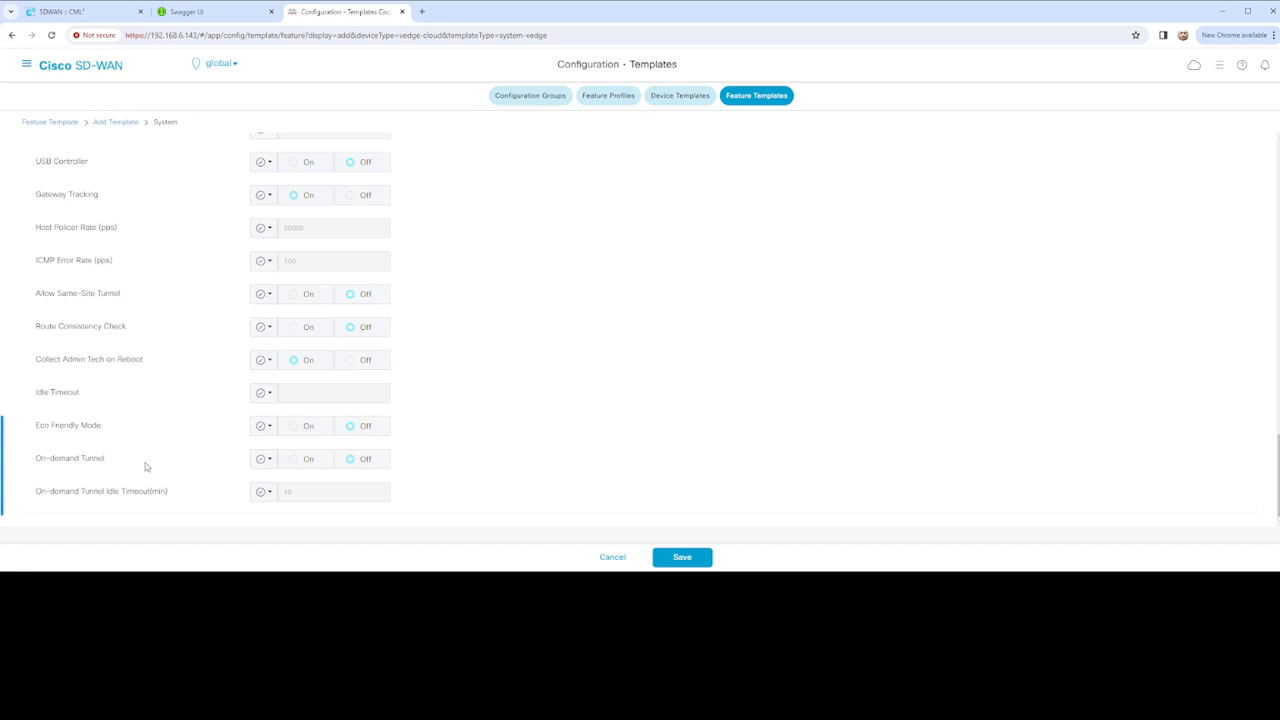
{"action": "left_click", "coordinate": [688, 558]}
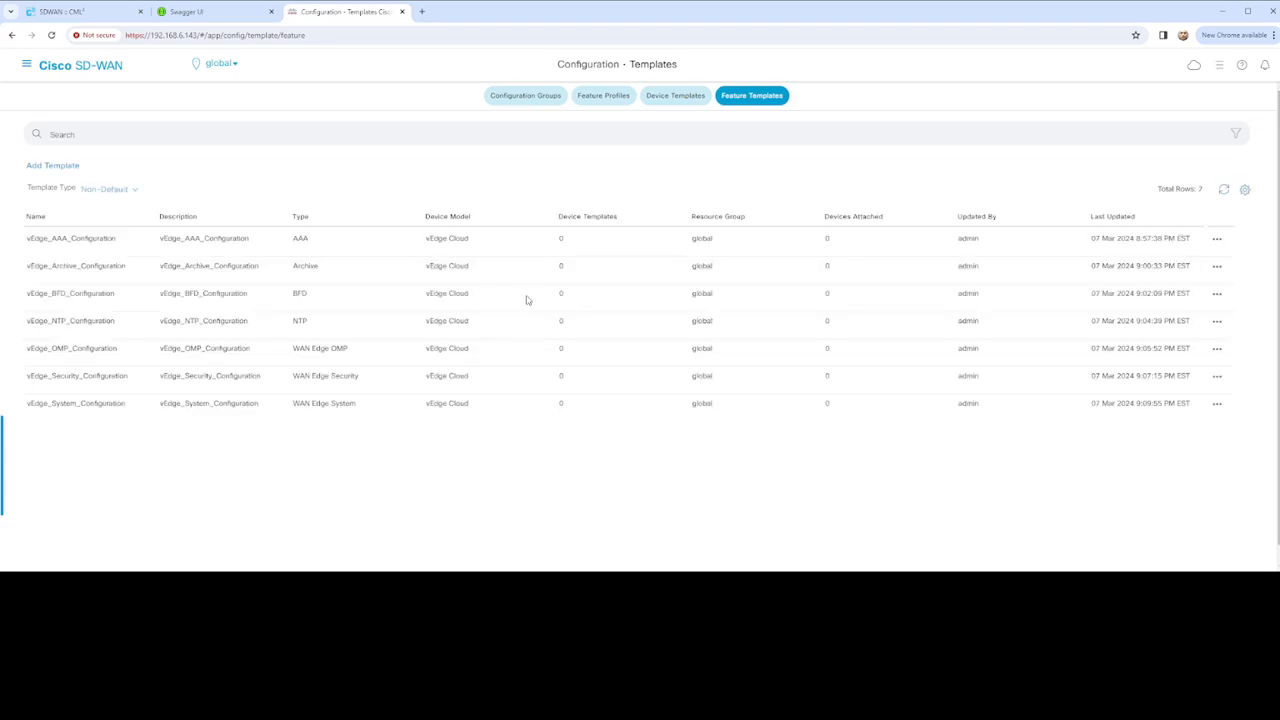
Add a new feature template for vEdge Cloud, found by searching 'edge', using the VPN type
{"action": "left_click", "coordinate": [64, 168]}
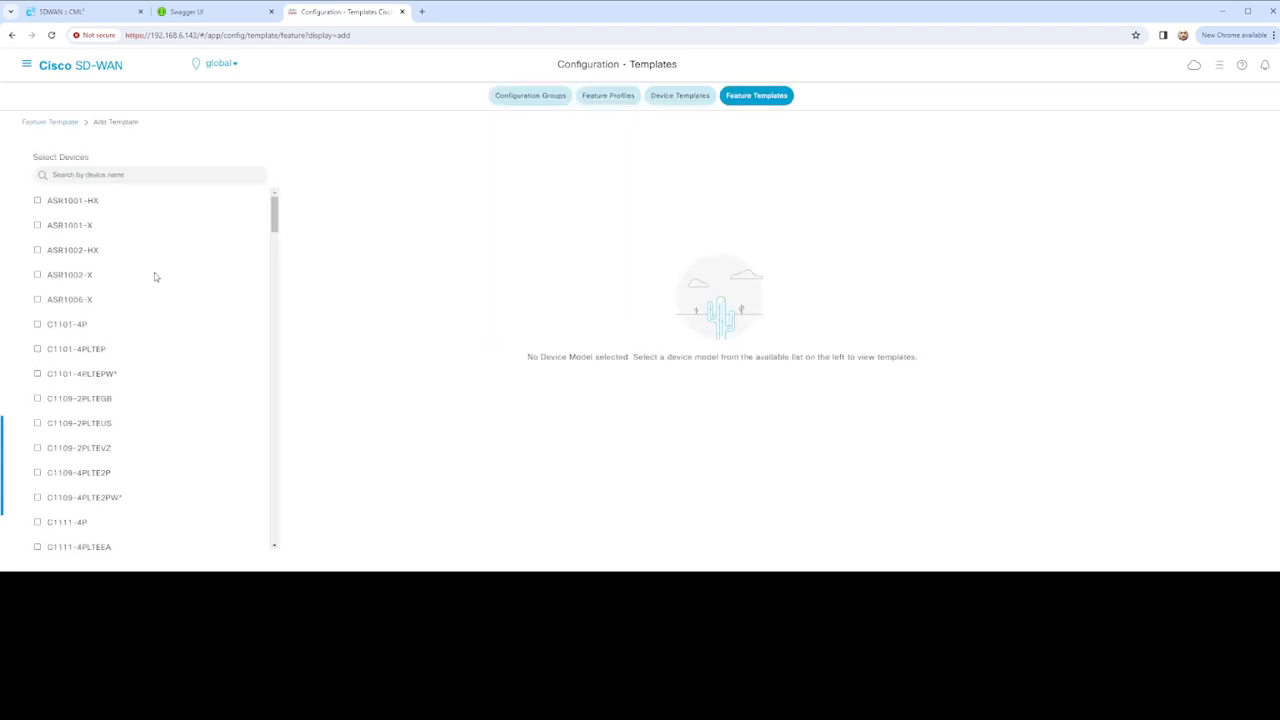
{"action": "left_click", "coordinate": [160, 176]}
{"action": "type", "text": "edge"}
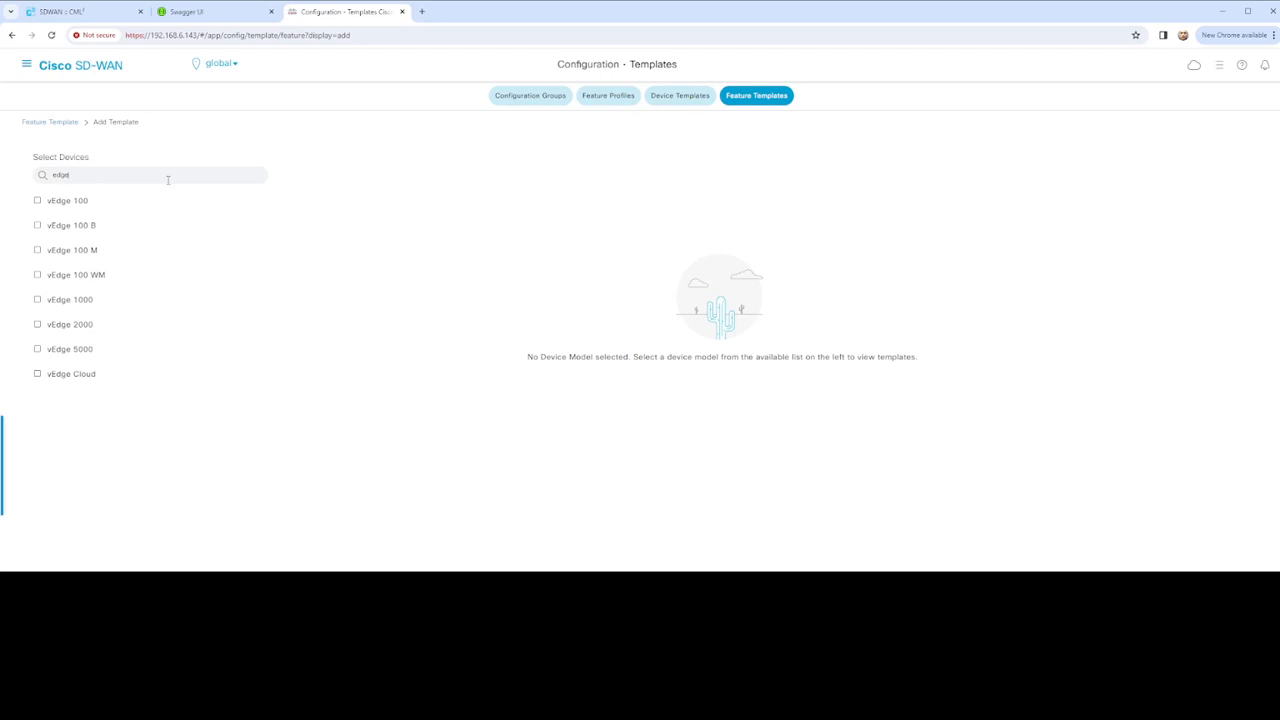
{"action": "left_click", "coordinate": [83, 378]}
{"action": "scroll", "coordinate": [455, 335], "scroll_direction": "down", "scroll_amount": 2}
{"action": "scroll", "coordinate": [503, 350], "scroll_direction": "down", "scroll_amount": 3}
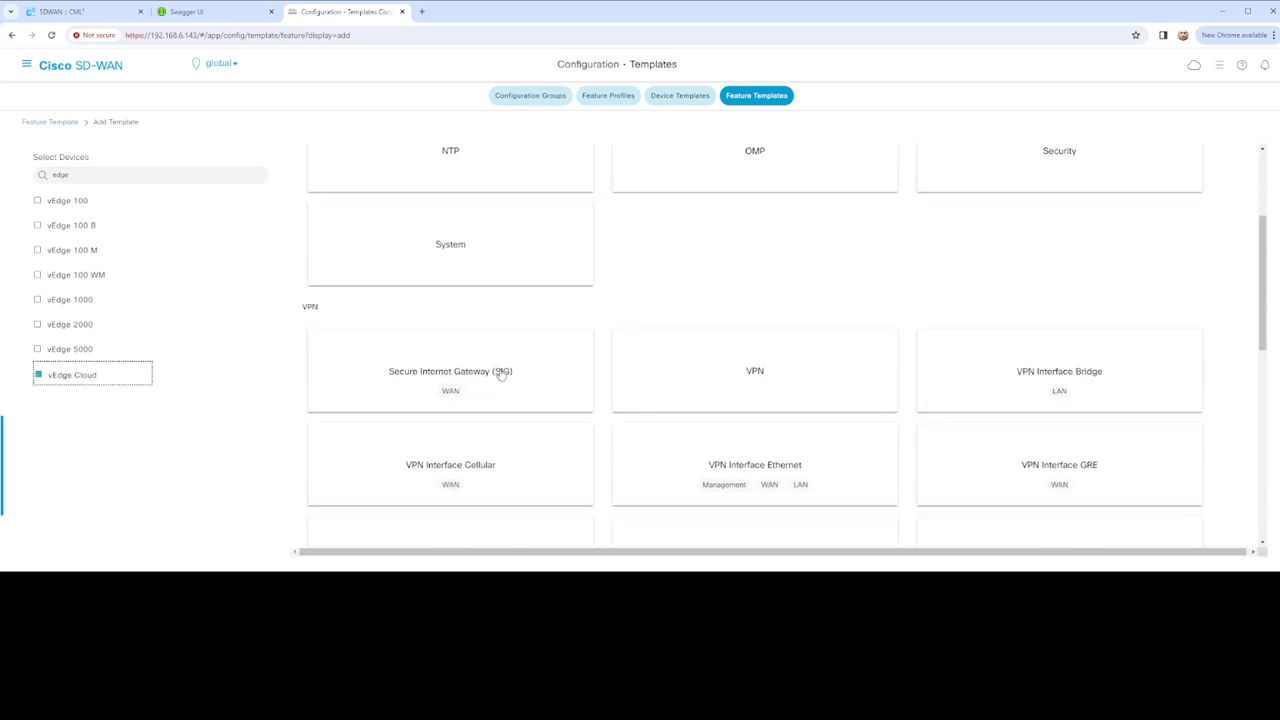
{"action": "scroll", "coordinate": [503, 340], "scroll_direction": "up", "scroll_amount": 1}
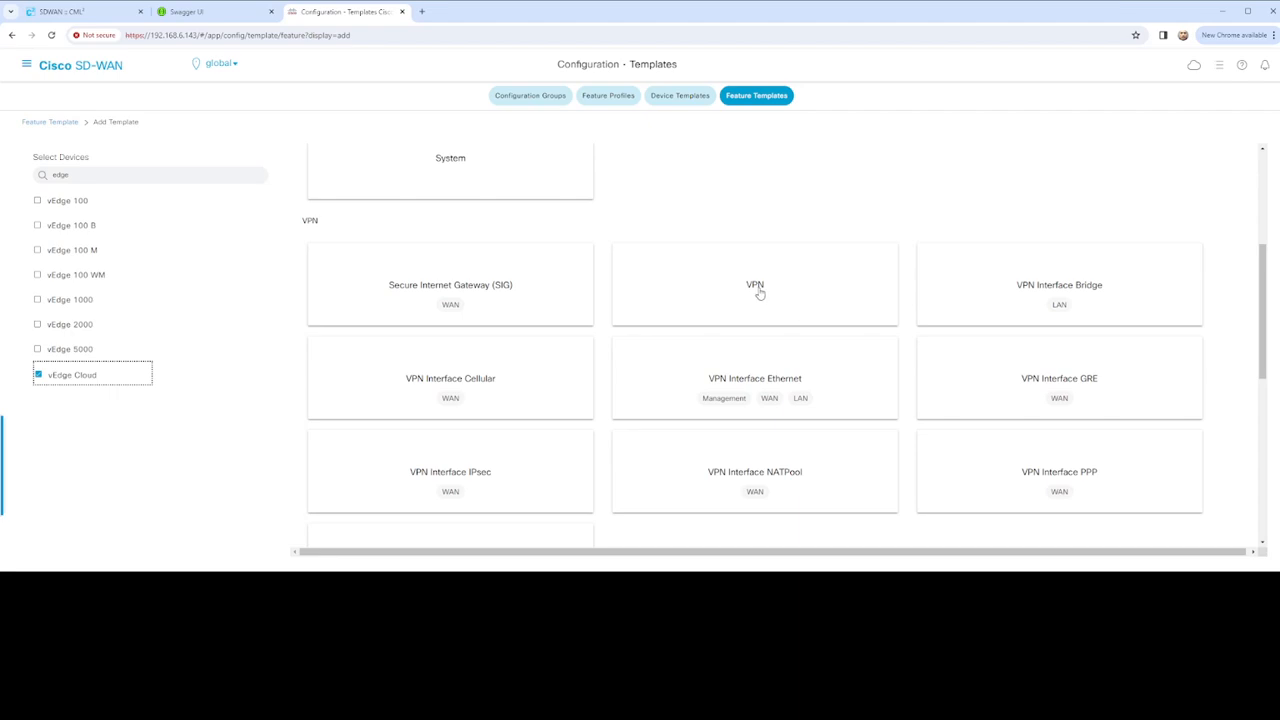
{"action": "left_click", "coordinate": [757, 292]}
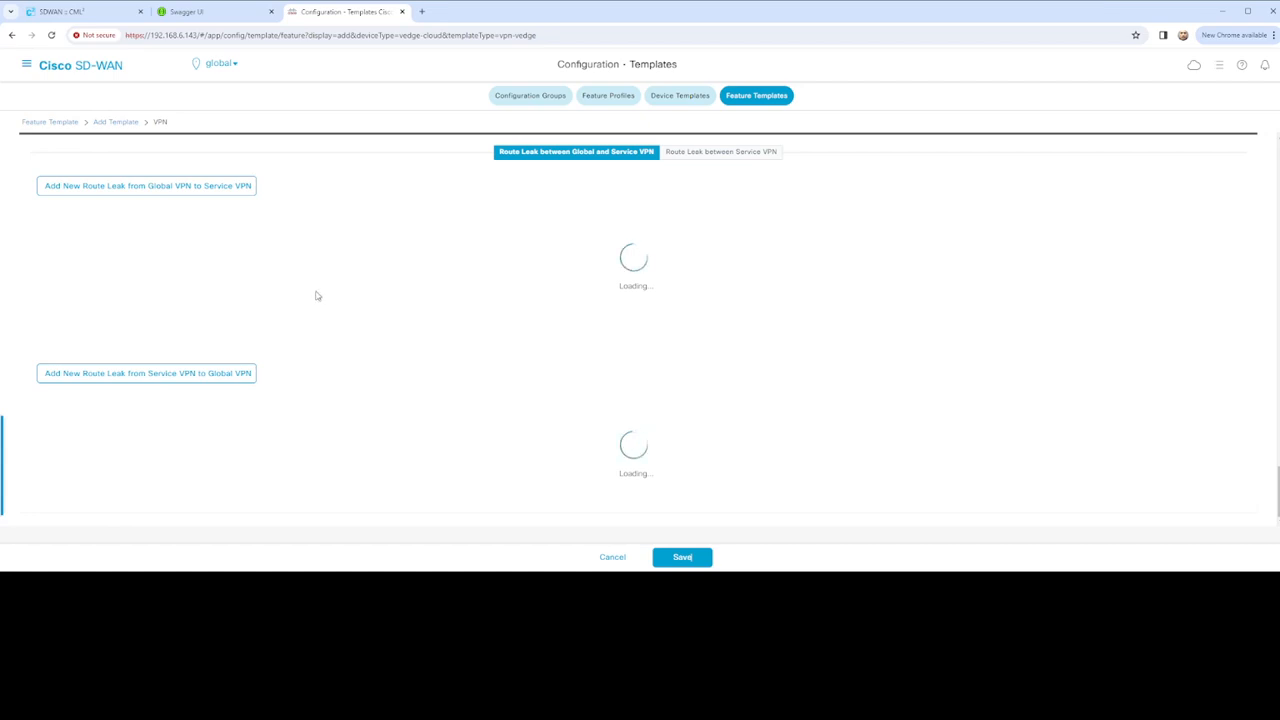
{"action": "scroll", "coordinate": [313, 291], "scroll_direction": "up", "scroll_amount": 5}
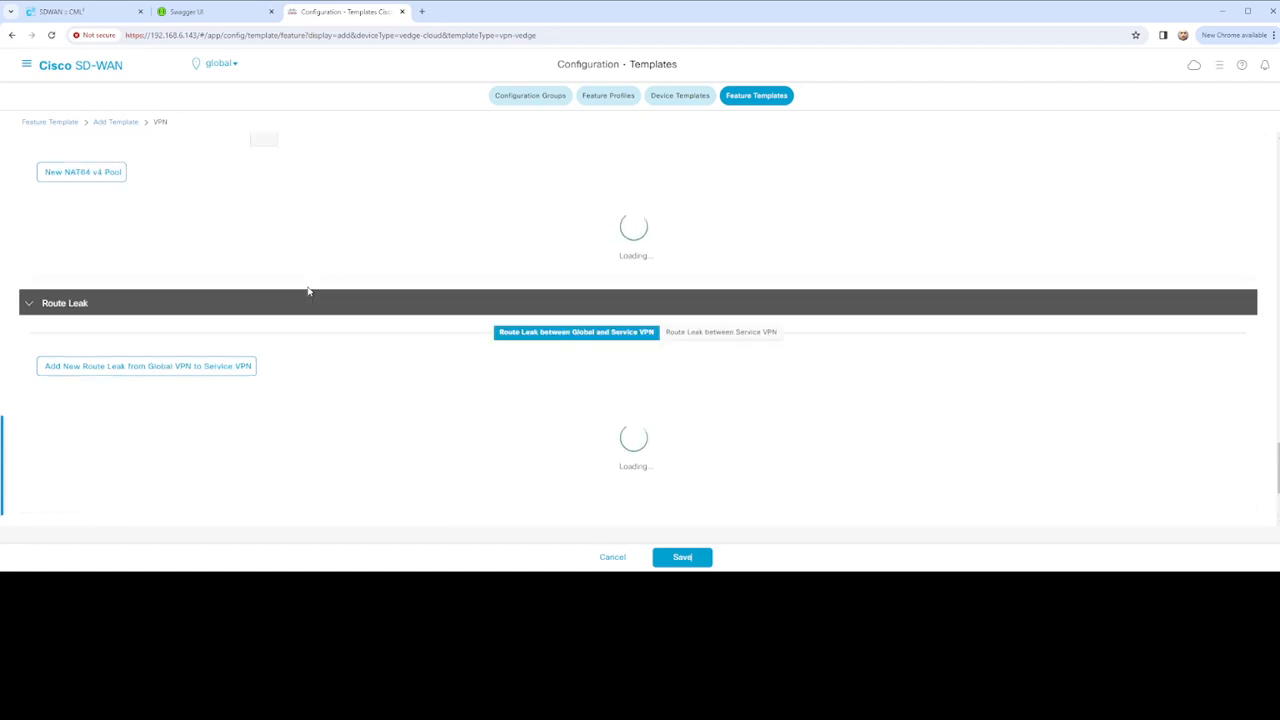
{"action": "scroll", "coordinate": [323, 298], "scroll_direction": "up", "scroll_amount": 10}
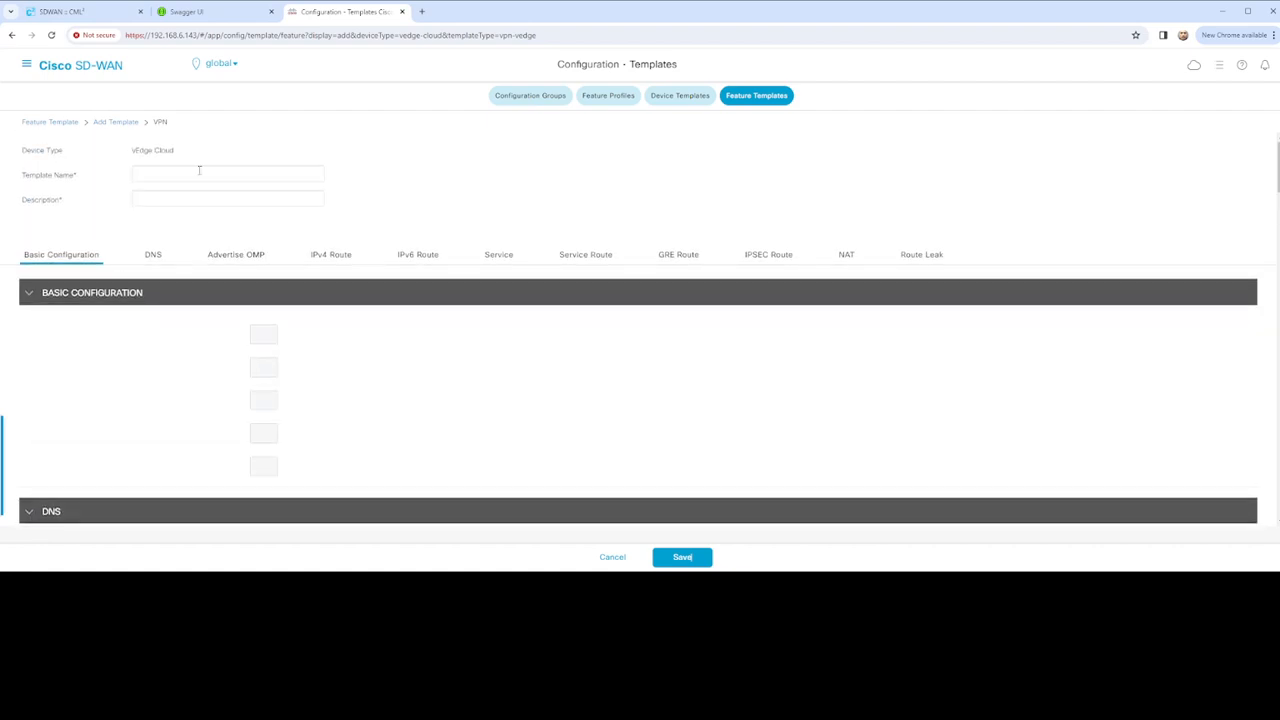
Name the template vEdge_VPN_Configuration and paste the same text as its description
{"action": "left_click", "coordinate": [196, 173]}
{"action": "type", "text": "vEdge_VPN_"}
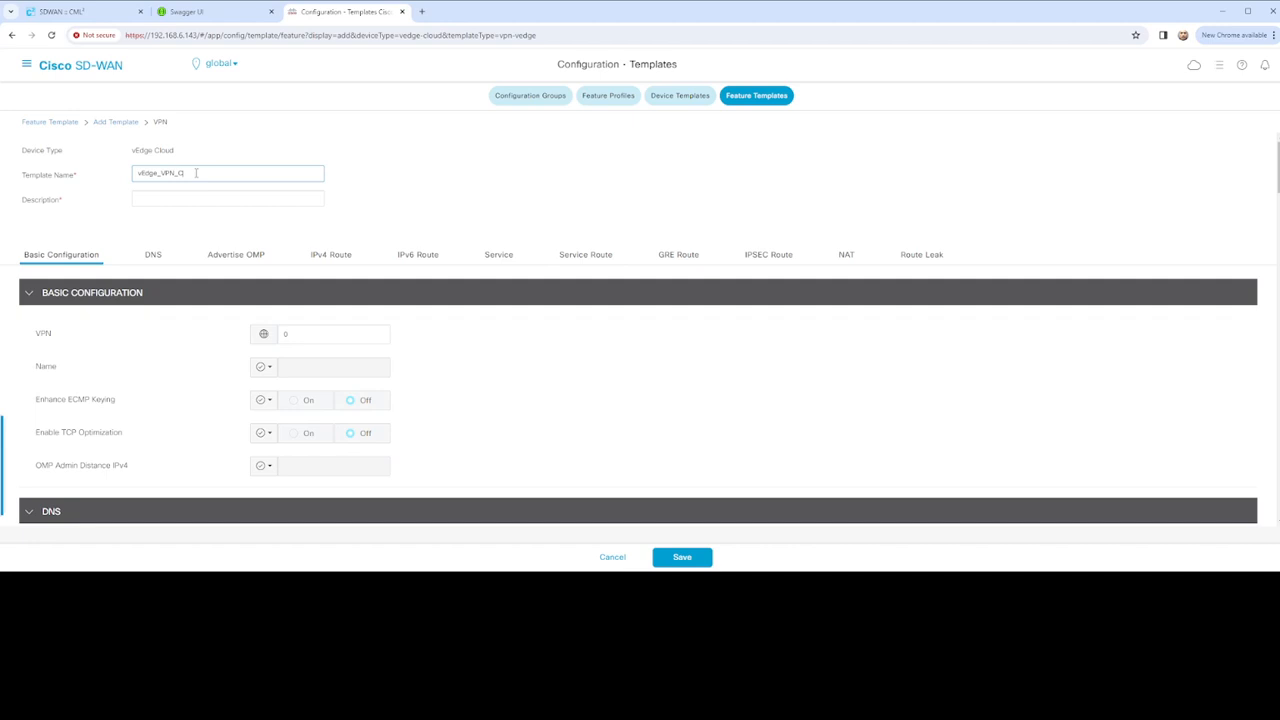
{"action": "type", "text": "Configuration"}
{"action": "double_click", "coordinate": [218, 172]}
{"action": "key", "text": "ctrl+c"}
{"action": "left_click", "coordinate": [148, 199]}
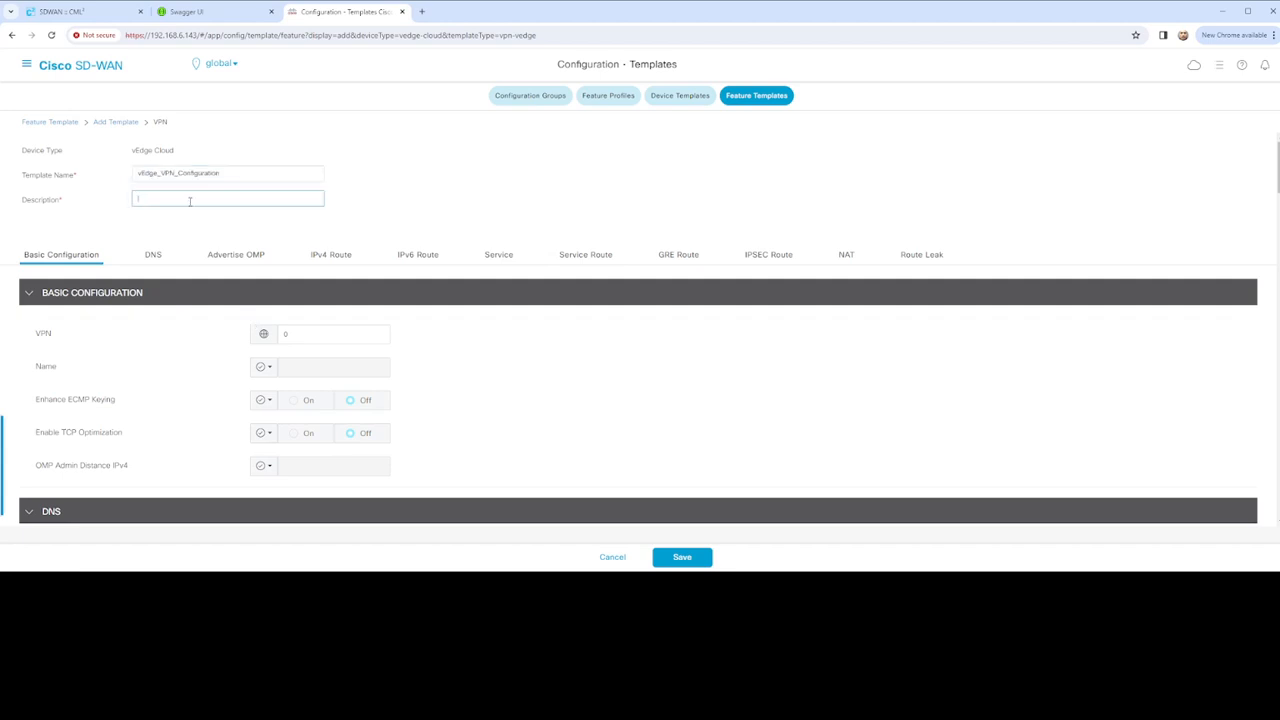
{"action": "key", "text": "ctrl+v"}
Set the Primary DNS Address scope to Device Specific
{"action": "scroll", "coordinate": [267, 282], "scroll_direction": "down", "scroll_amount": 1}
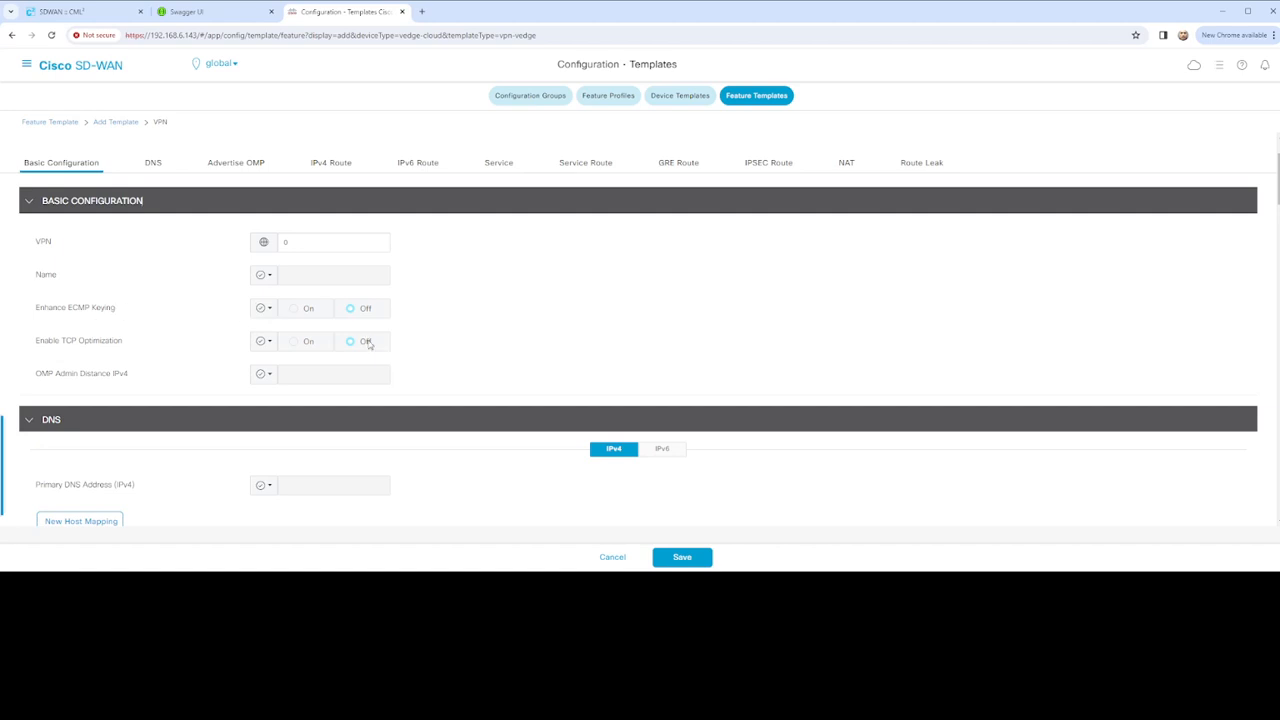
{"action": "scroll", "coordinate": [340, 346], "scroll_direction": "down", "scroll_amount": 1}
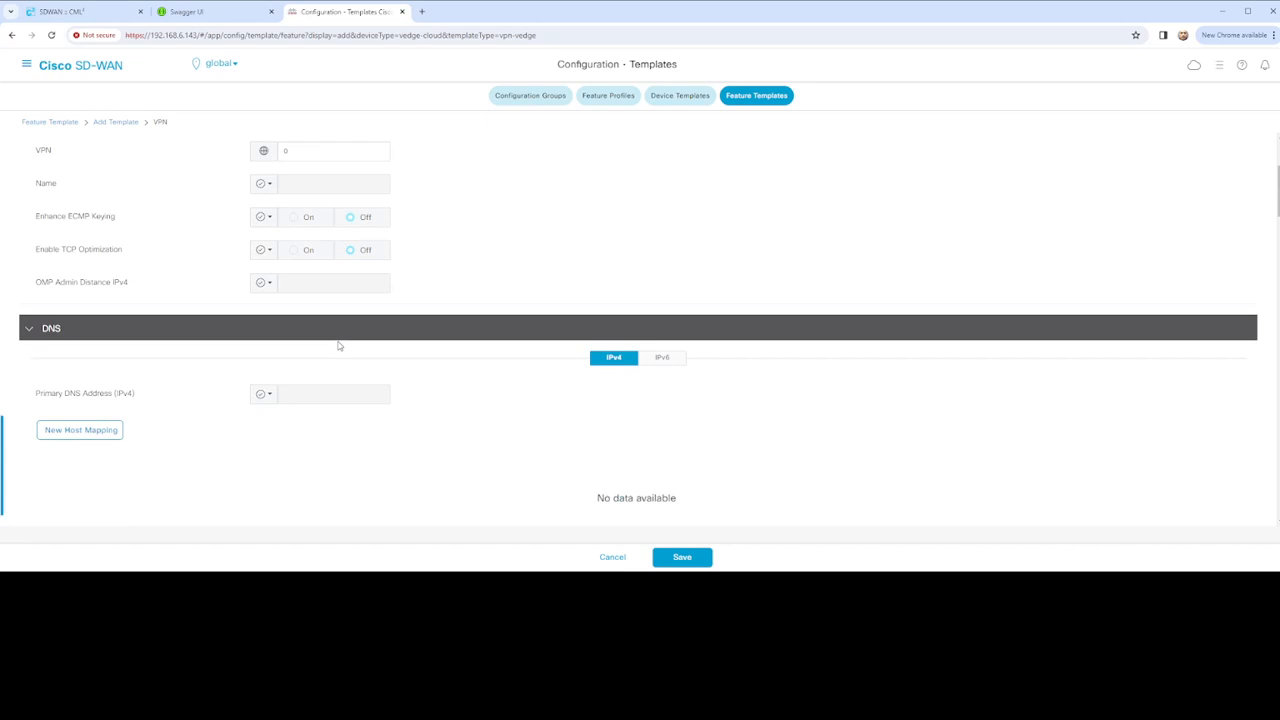
{"action": "scroll", "coordinate": [323, 295], "scroll_direction": "down", "scroll_amount": 2}
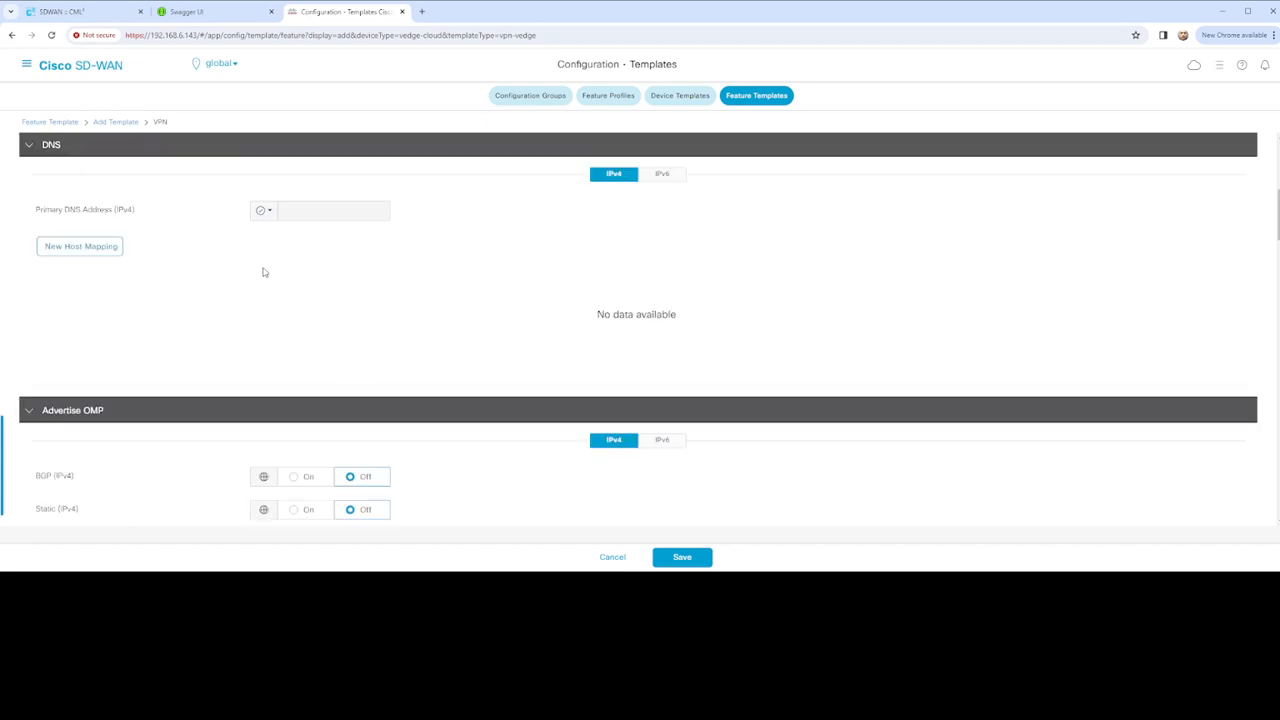
{"action": "scroll", "coordinate": [270, 290], "scroll_direction": "up", "scroll_amount": 2}
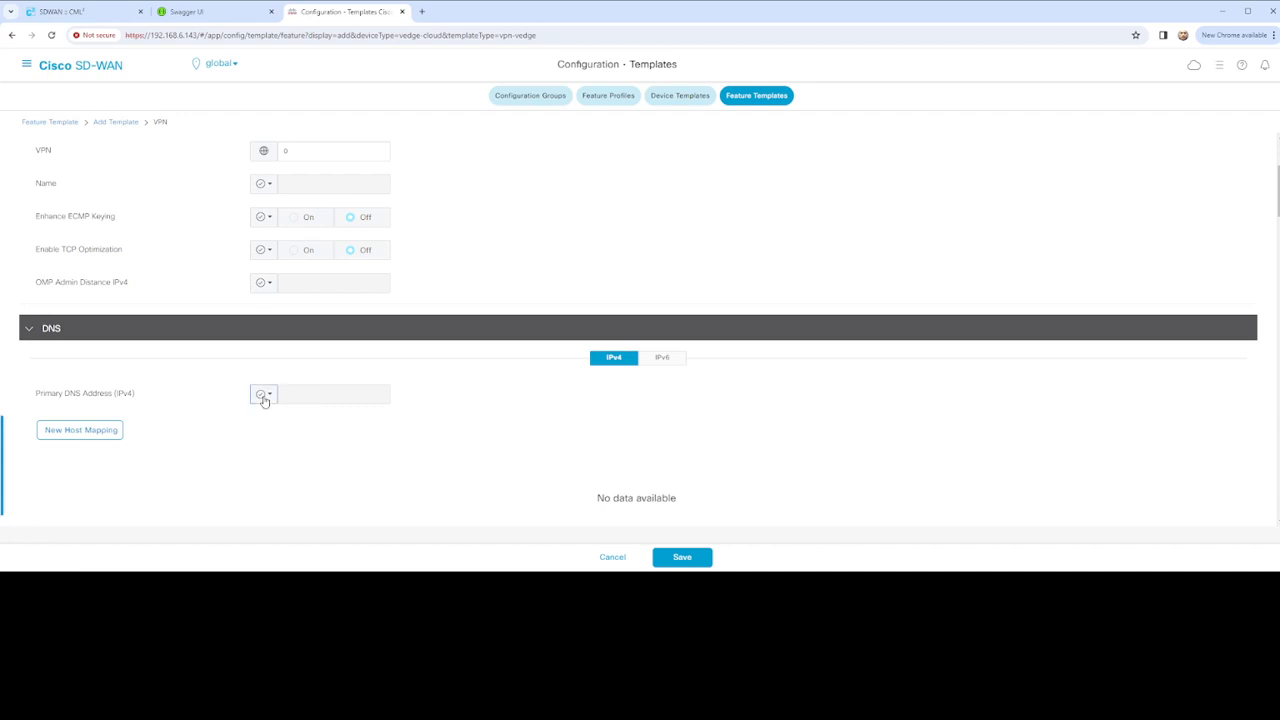
{"action": "left_click", "coordinate": [269, 396]}
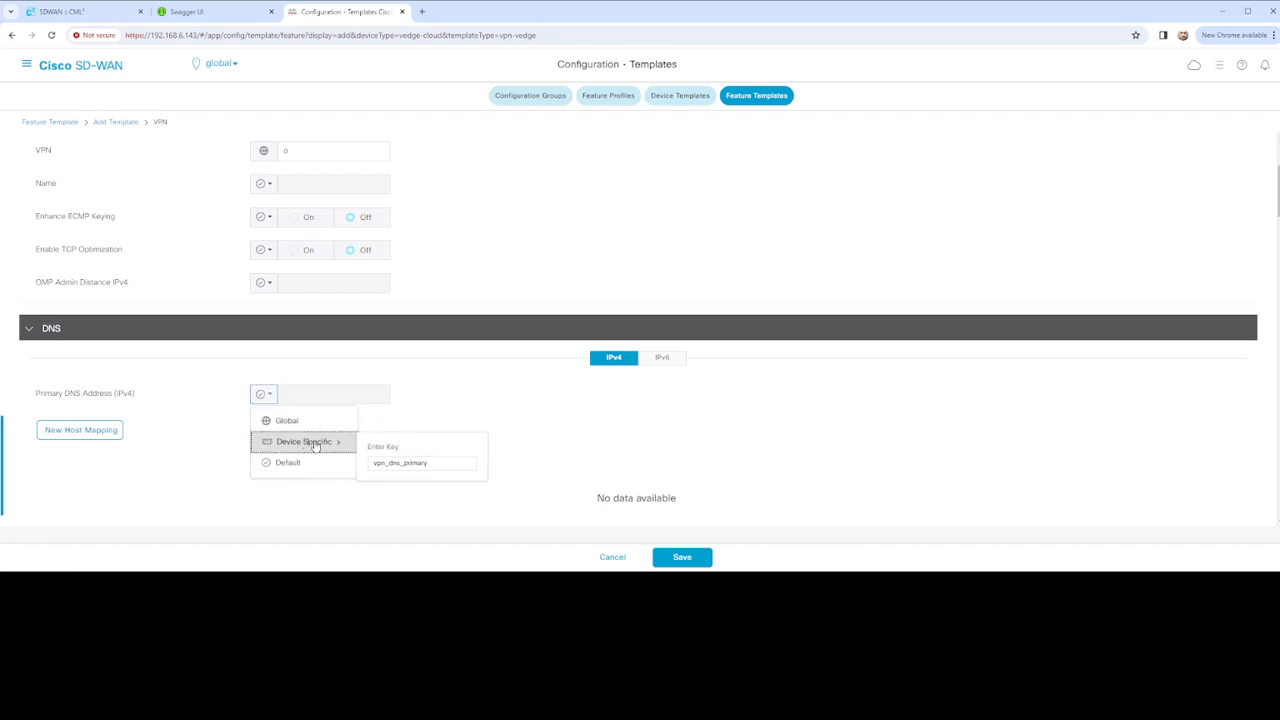
{"action": "left_click", "coordinate": [309, 440]}
{"action": "left_click", "coordinate": [270, 398]}
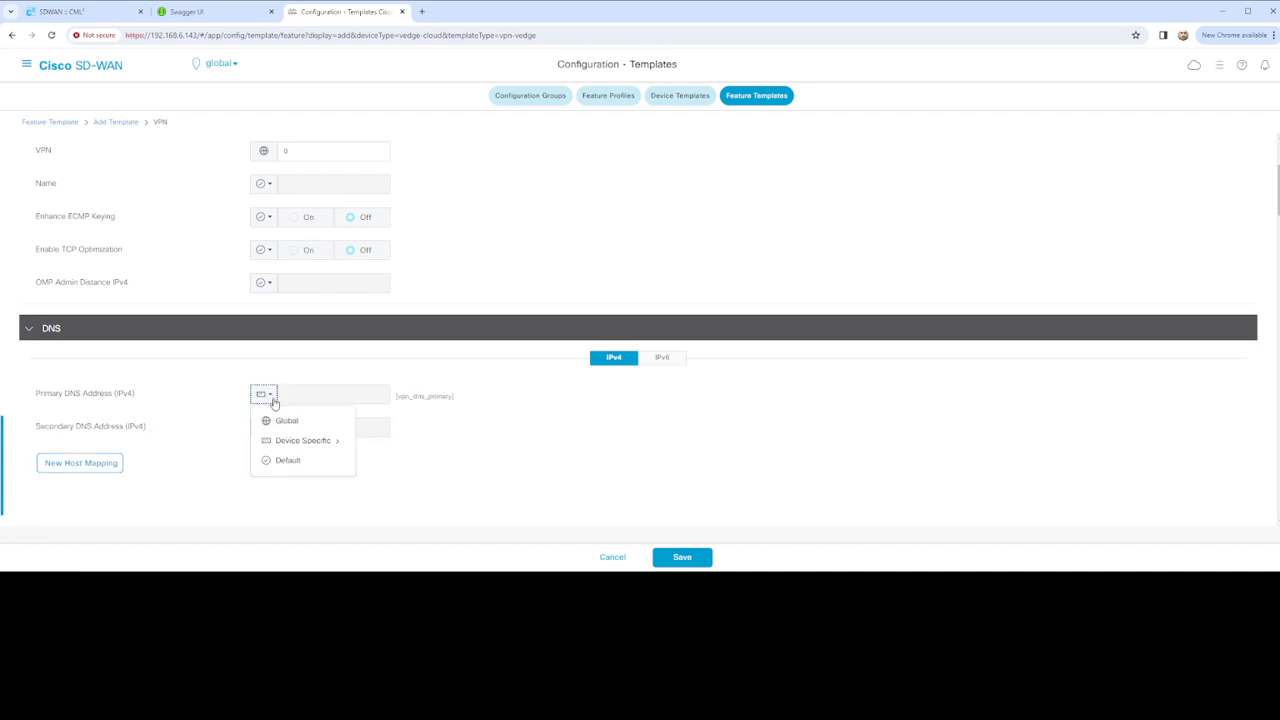
{"action": "mouse_move", "coordinate": [276, 443]}
{"action": "scroll", "coordinate": [370, 460], "scroll_direction": "up", "scroll_amount": 2}
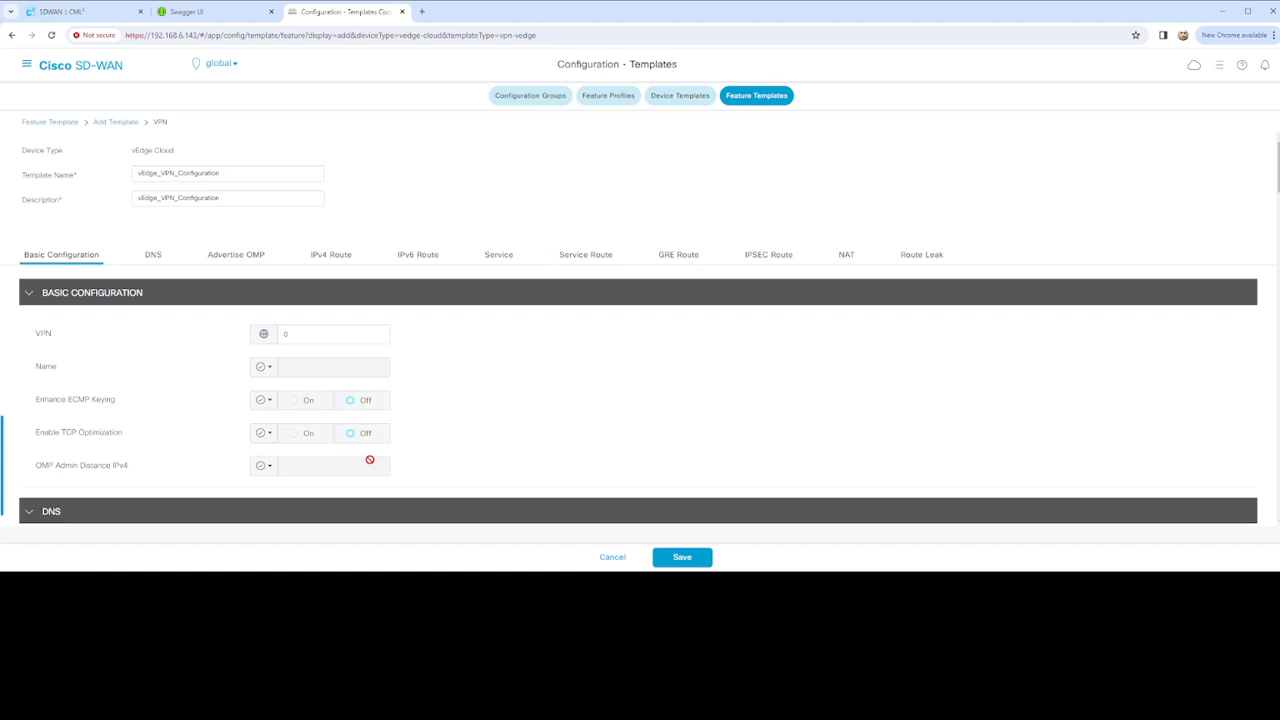
Make the VPN Name device-specific and begin prefixing its key with VEDGE_
{"action": "left_click", "coordinate": [273, 370]}
{"action": "mouse_move", "coordinate": [316, 423]}
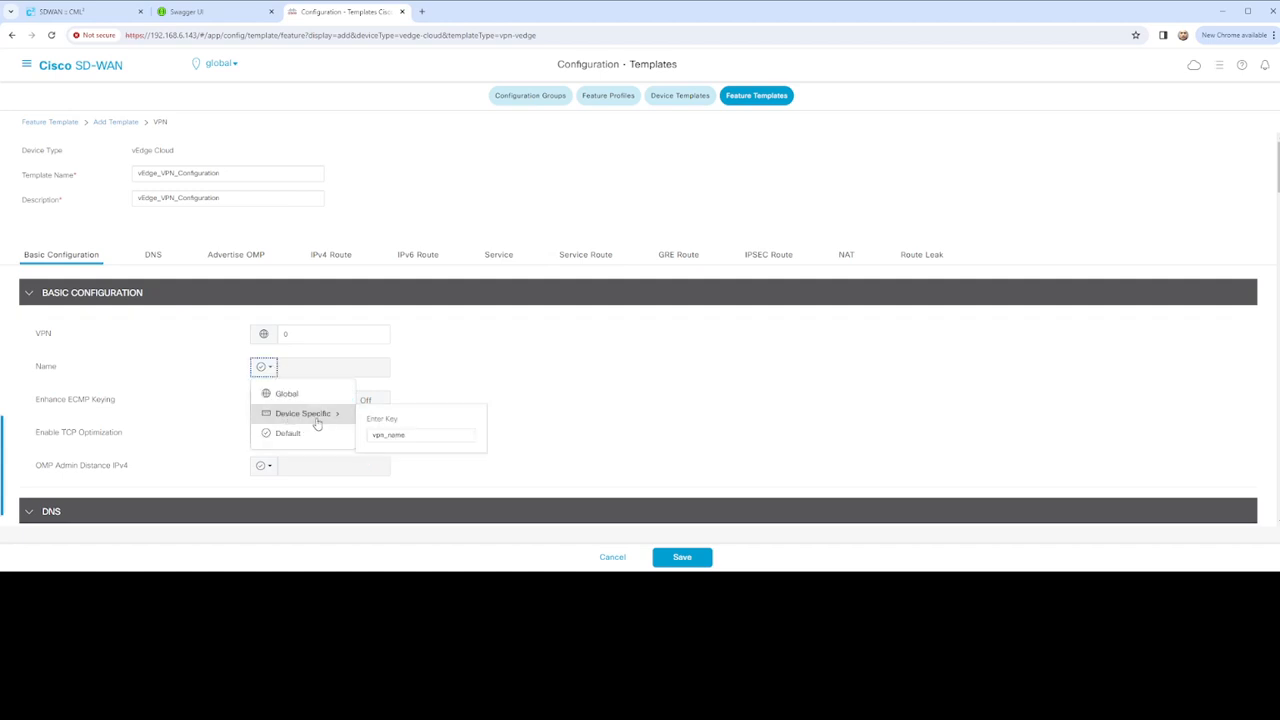
{"action": "left_click", "coordinate": [372, 434]}
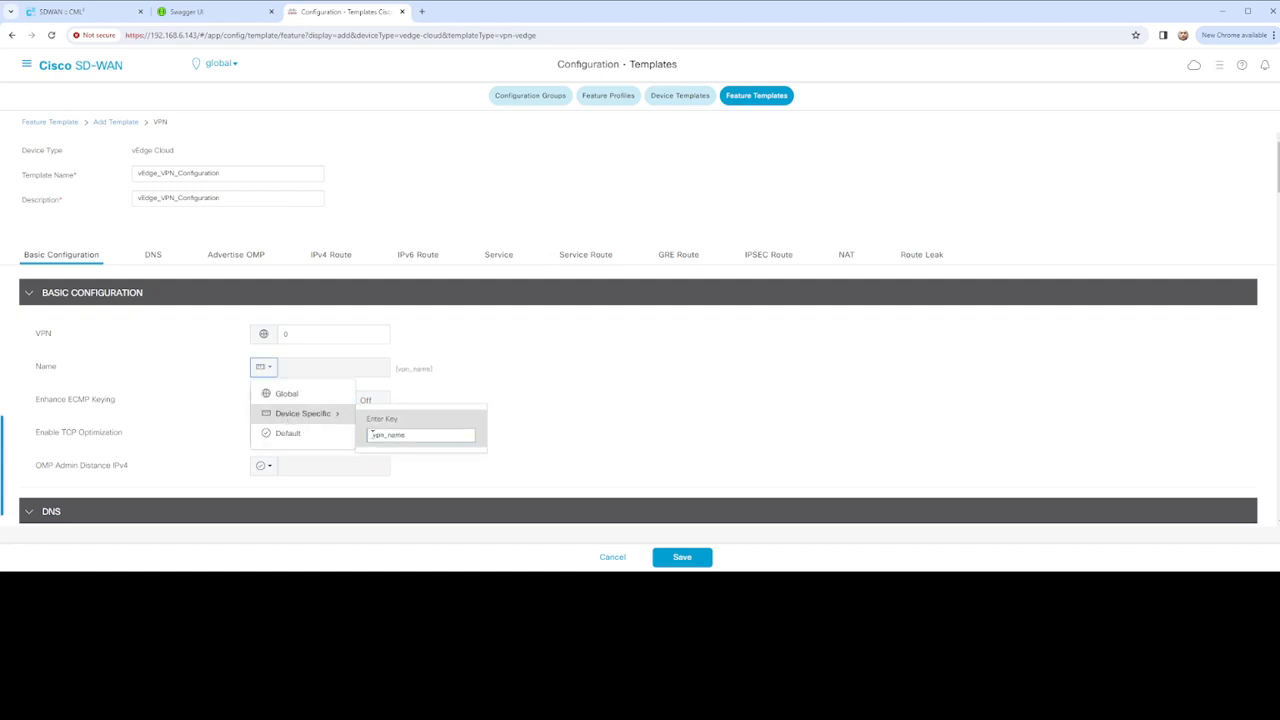
{"action": "type", "text": "VE"}
{"action": "key", "text": "BackSpace"}
{"action": "key", "text": "BackSpace"}
{"action": "type", "text": "V"}
{"action": "key", "text": "BackSpace"}
{"action": "type", "text": "VEDGE_"}
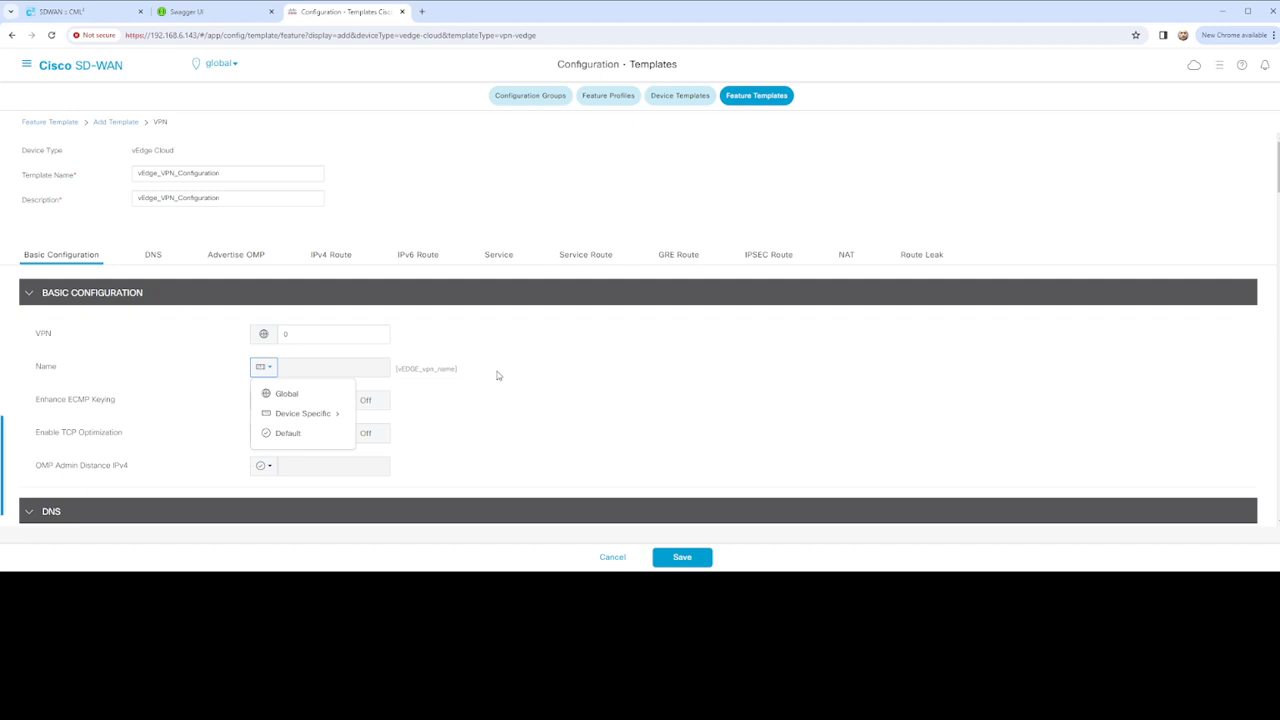
{"action": "left_click", "coordinate": [424, 381]}
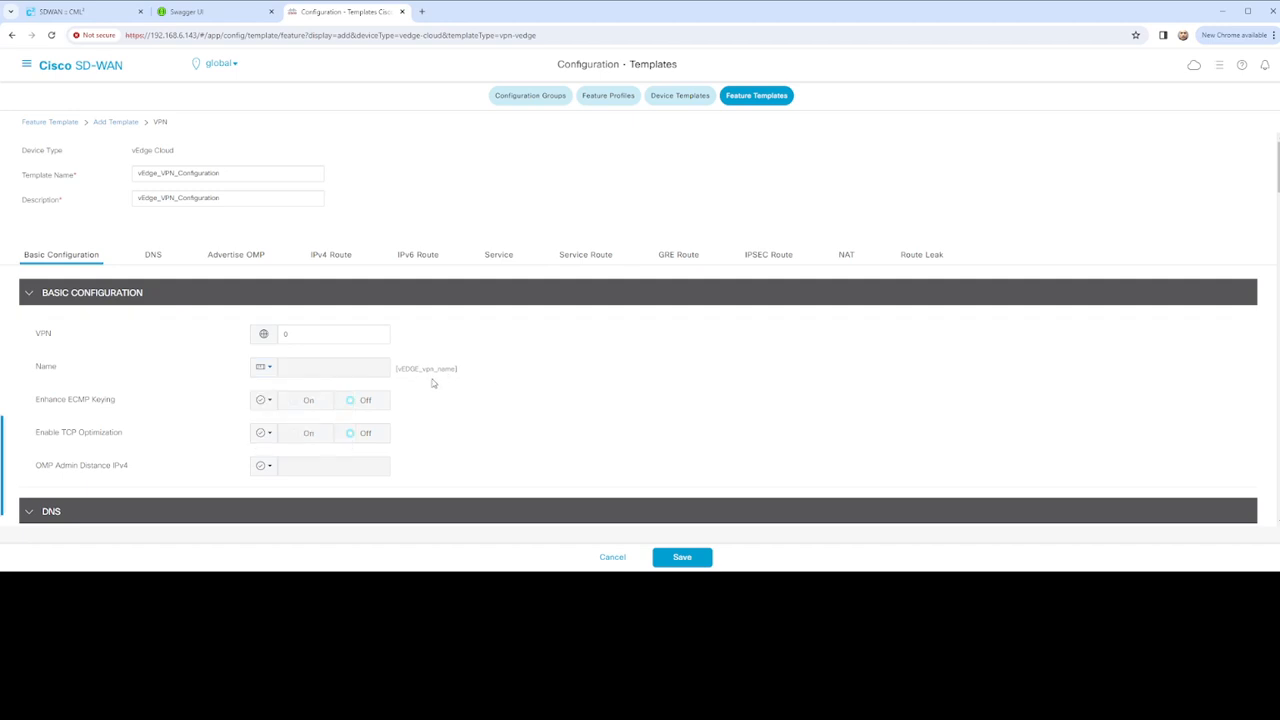
Correct the VPN Name key's casing to vEdge_vpn_name
{"action": "left_click", "coordinate": [269, 369]}
{"action": "mouse_move", "coordinate": [330, 414]}
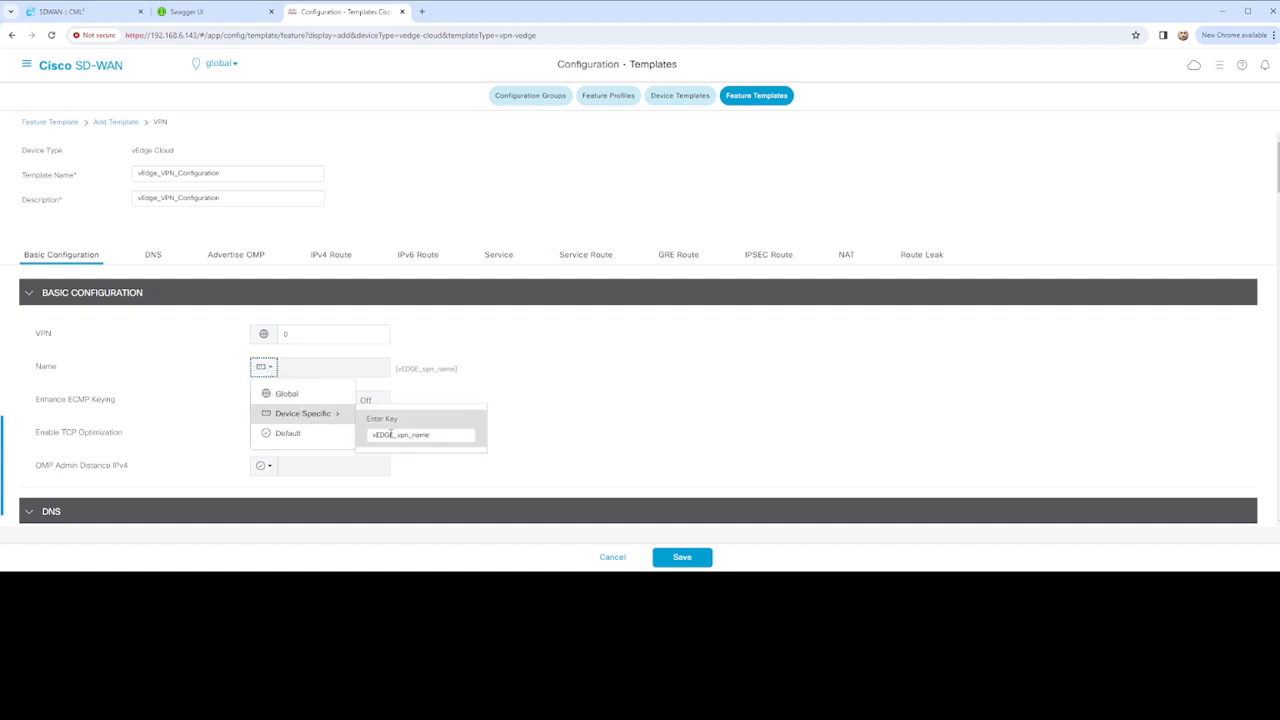
{"action": "left_click", "coordinate": [392, 434]}
{"action": "key", "text": "BackSpace"}
{"action": "key", "text": "BackSpace"}
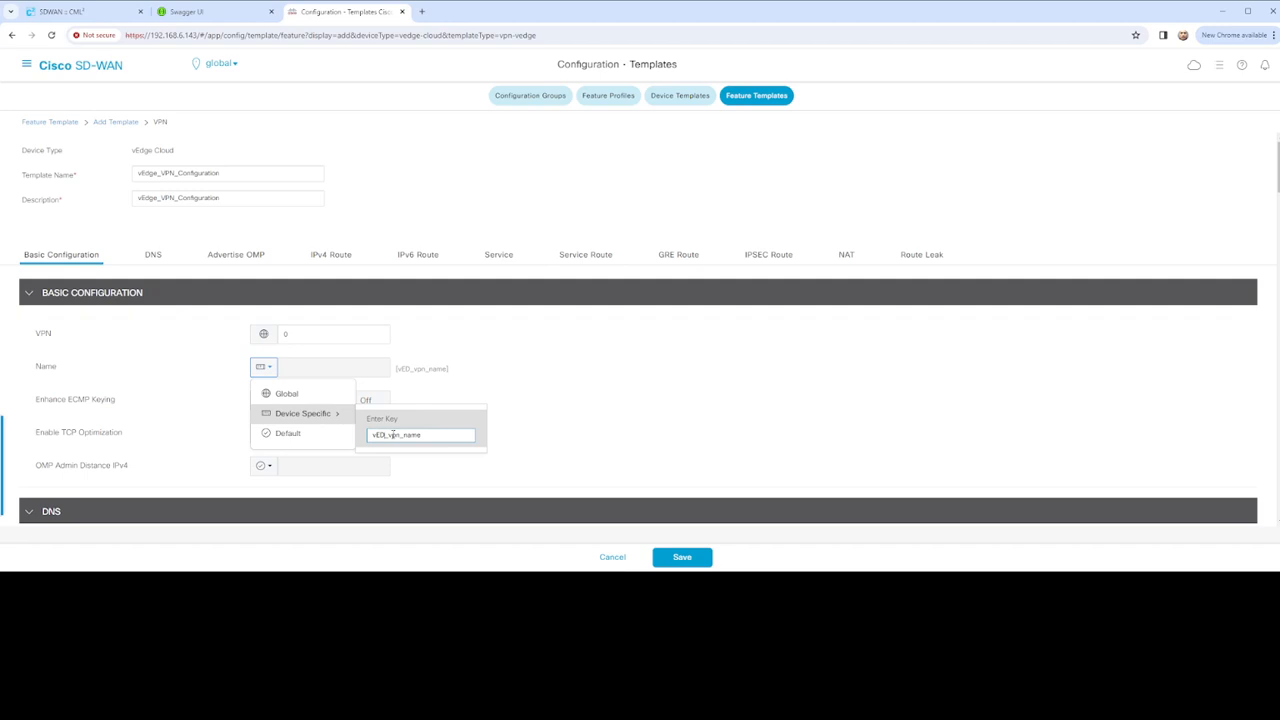
{"action": "key", "text": "BackSpace"}
{"action": "type", "text": "dge"}
{"action": "left_click", "coordinate": [481, 373]}
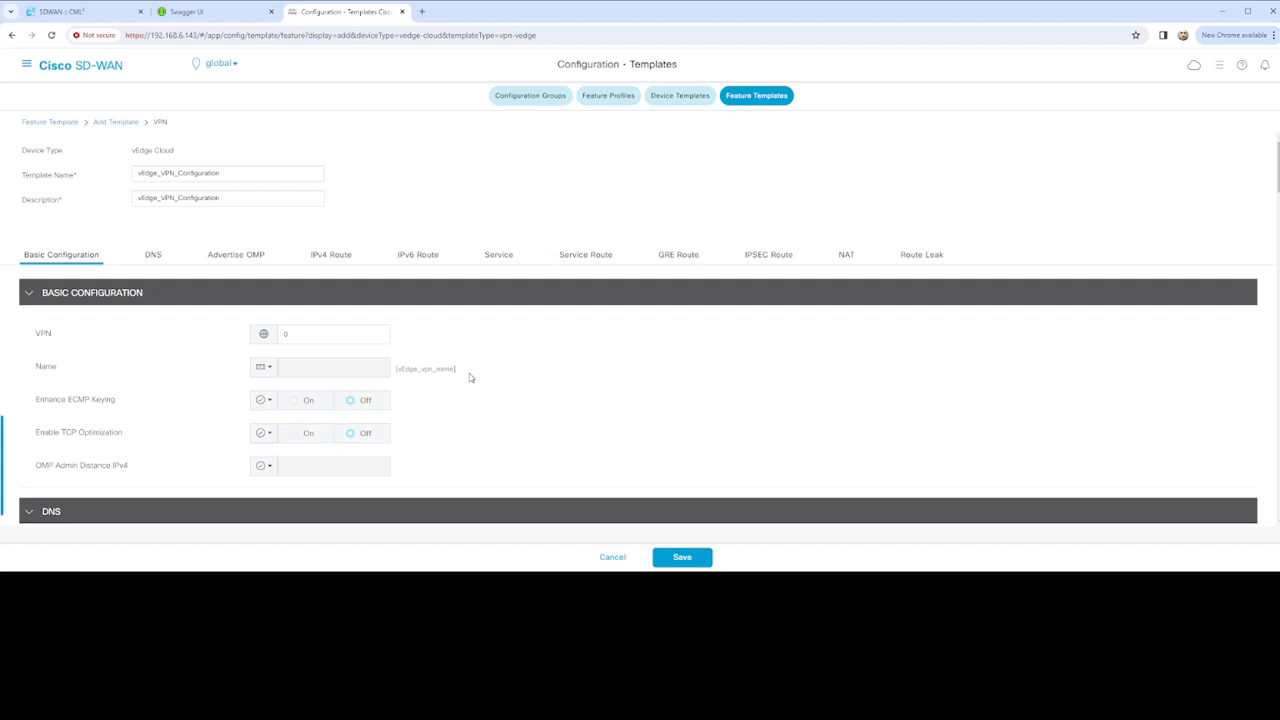
Rename the primary DNS device-specific key to vEdge_vpn_dns_primary
{"action": "scroll", "coordinate": [391, 388], "scroll_direction": "down", "scroll_amount": 2}
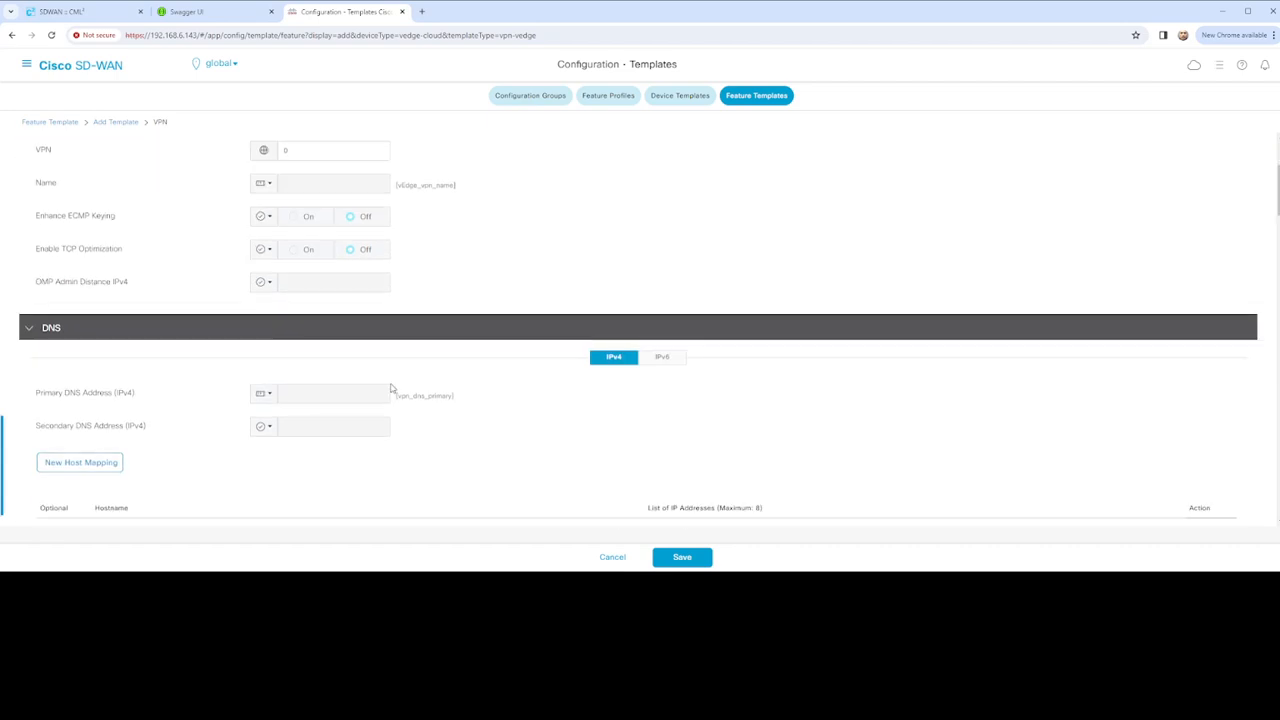
{"action": "left_click", "coordinate": [273, 397]}
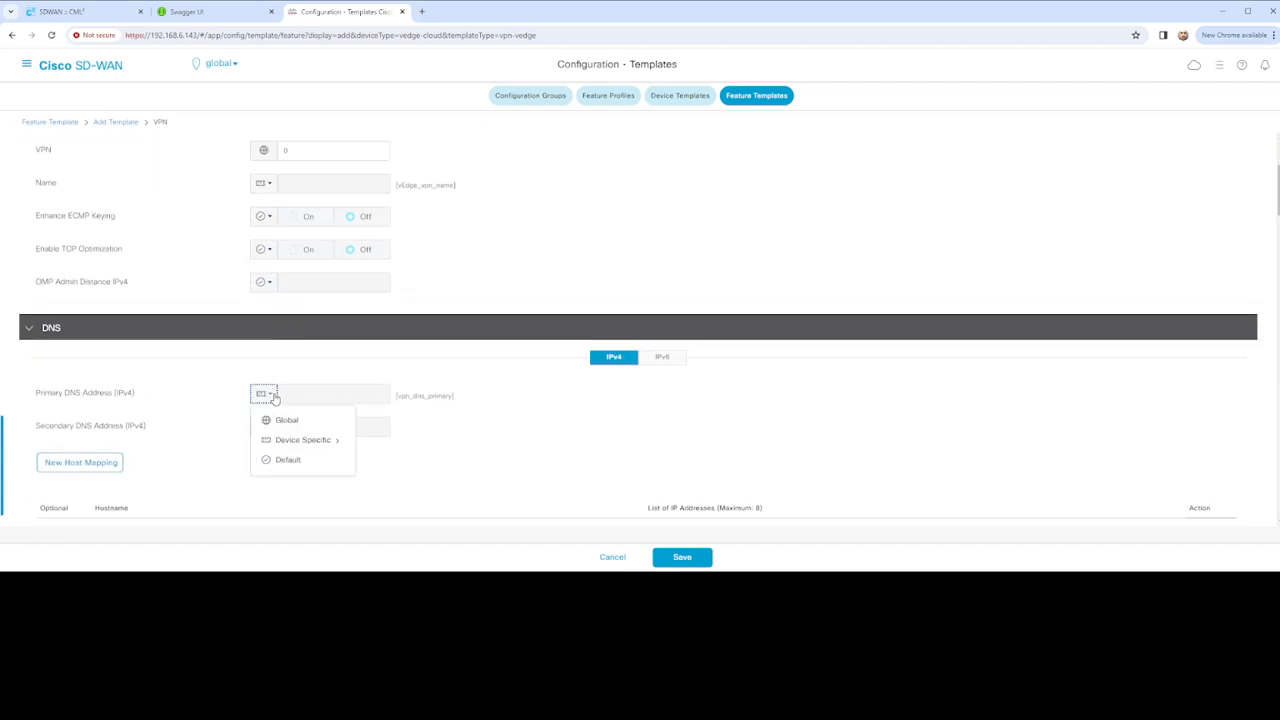
{"action": "mouse_move", "coordinate": [312, 441]}
{"action": "left_click", "coordinate": [373, 461]}
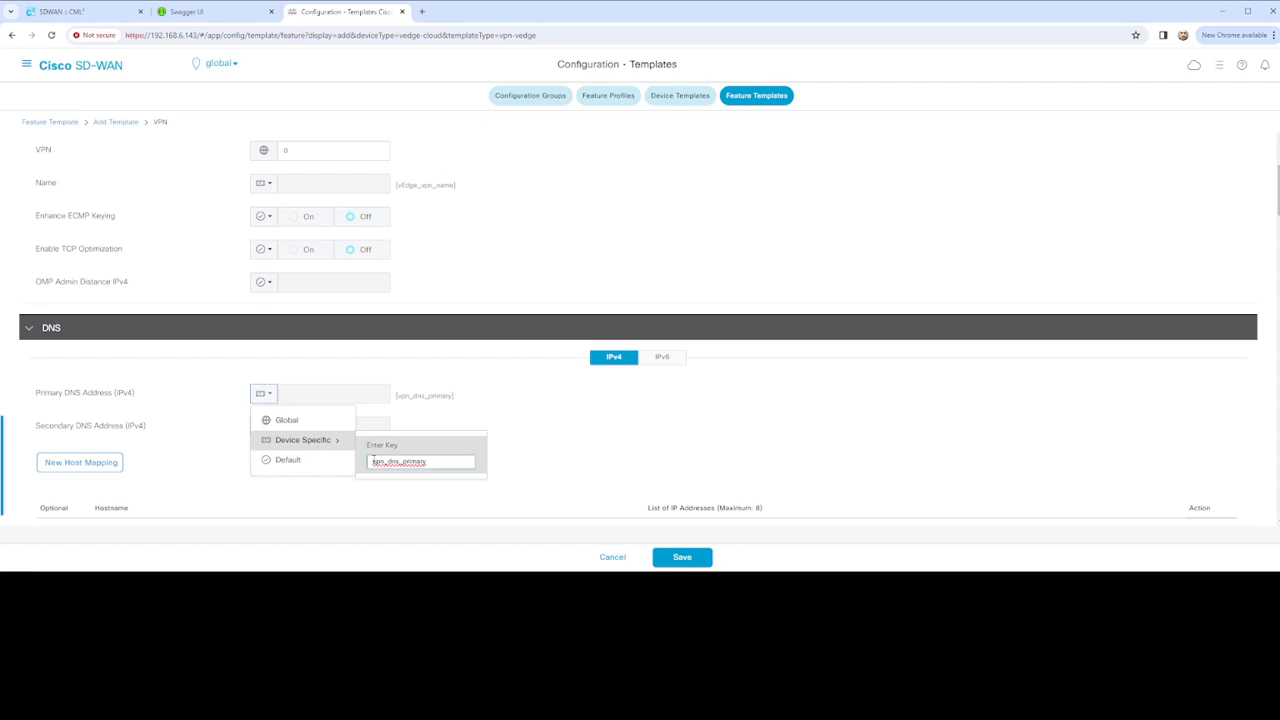
{"action": "type", "text": "vEdge_"}
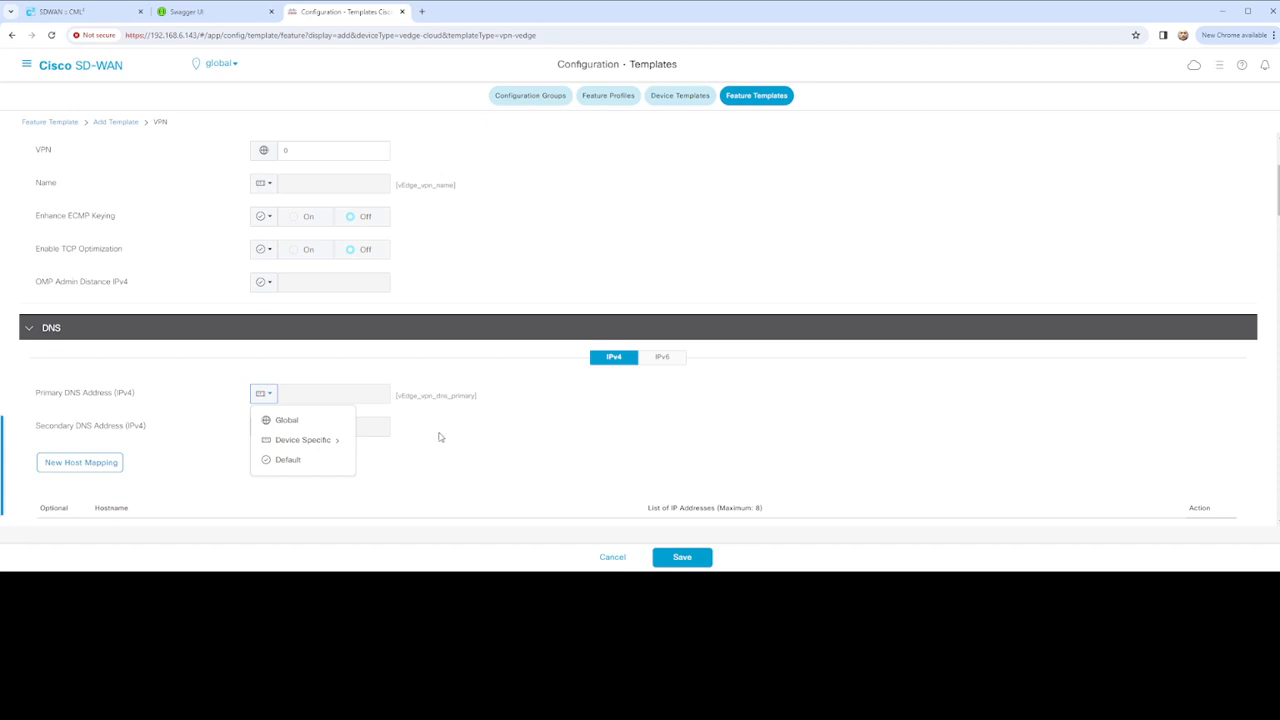
{"action": "left_click", "coordinate": [194, 447]}
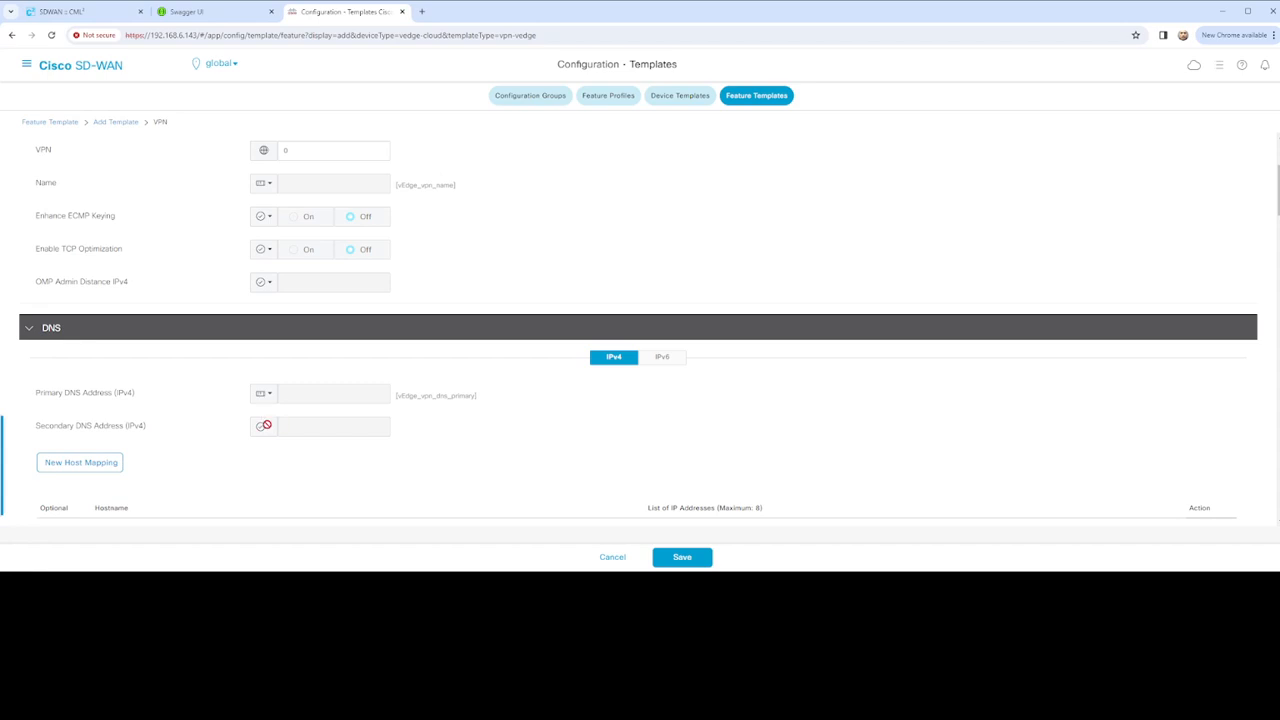
Switch Primary DNS Address to Global with the value 192.168.1.15
{"action": "scroll", "coordinate": [180, 451], "scroll_direction": "down", "scroll_amount": 1}
{"action": "scroll", "coordinate": [535, 394], "scroll_direction": "down", "scroll_amount": 1}
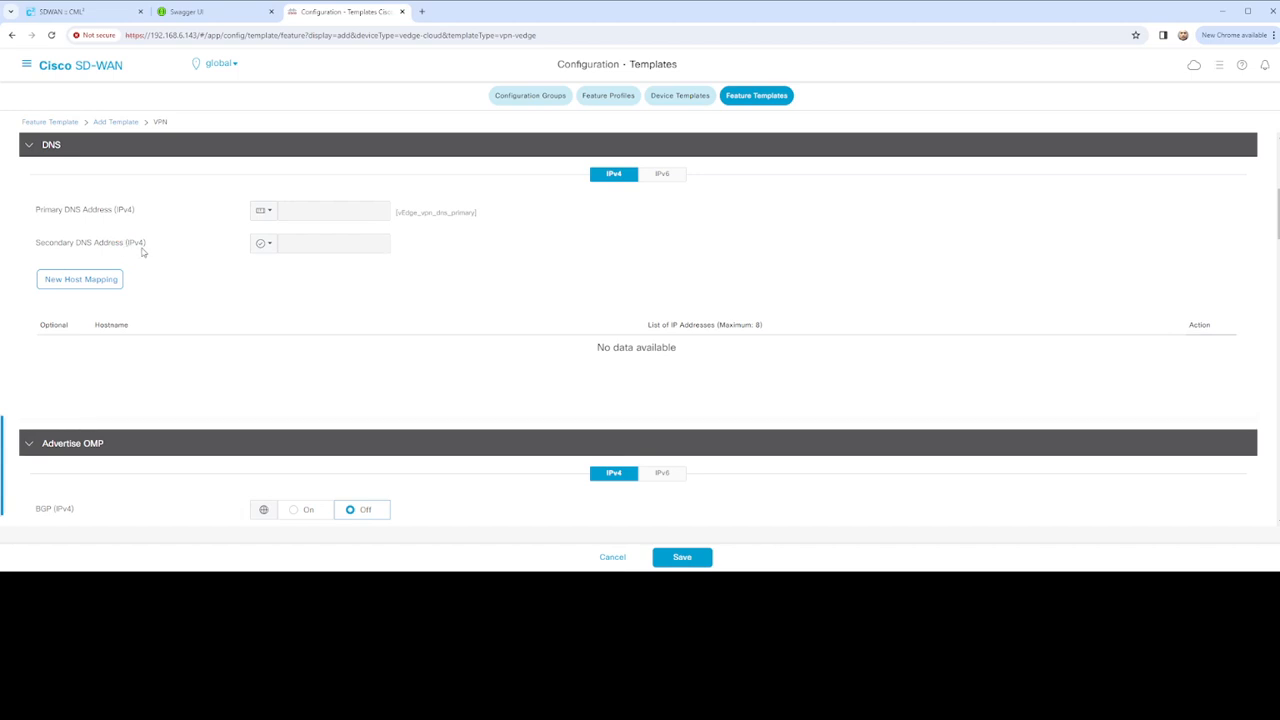
{"action": "left_click", "coordinate": [262, 211]}
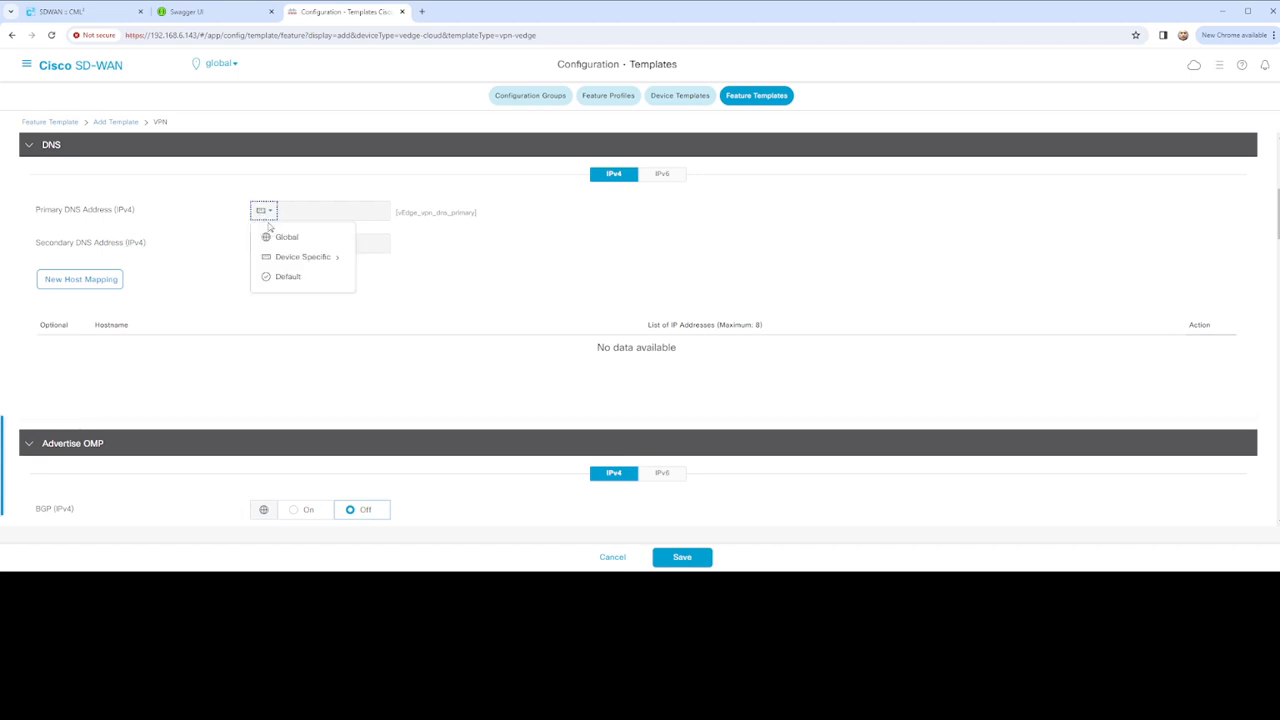
{"action": "left_click", "coordinate": [281, 242]}
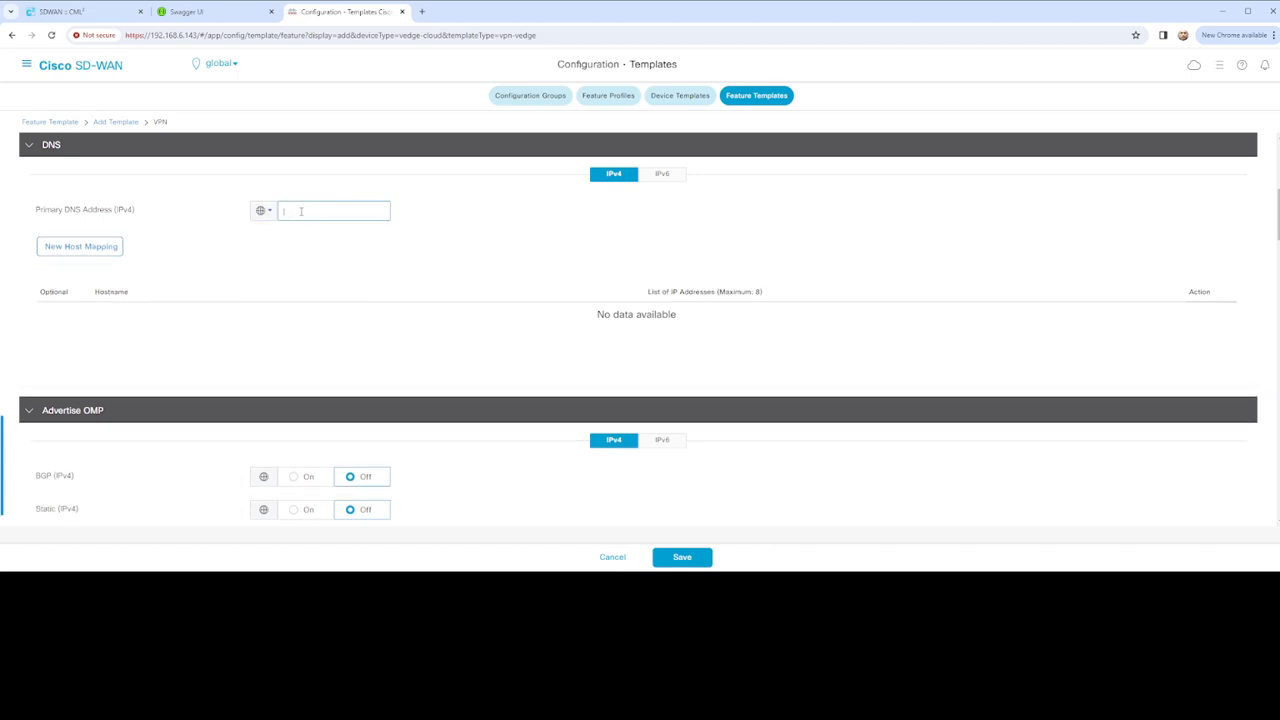
{"action": "type", "text": "192.168.1.15"}
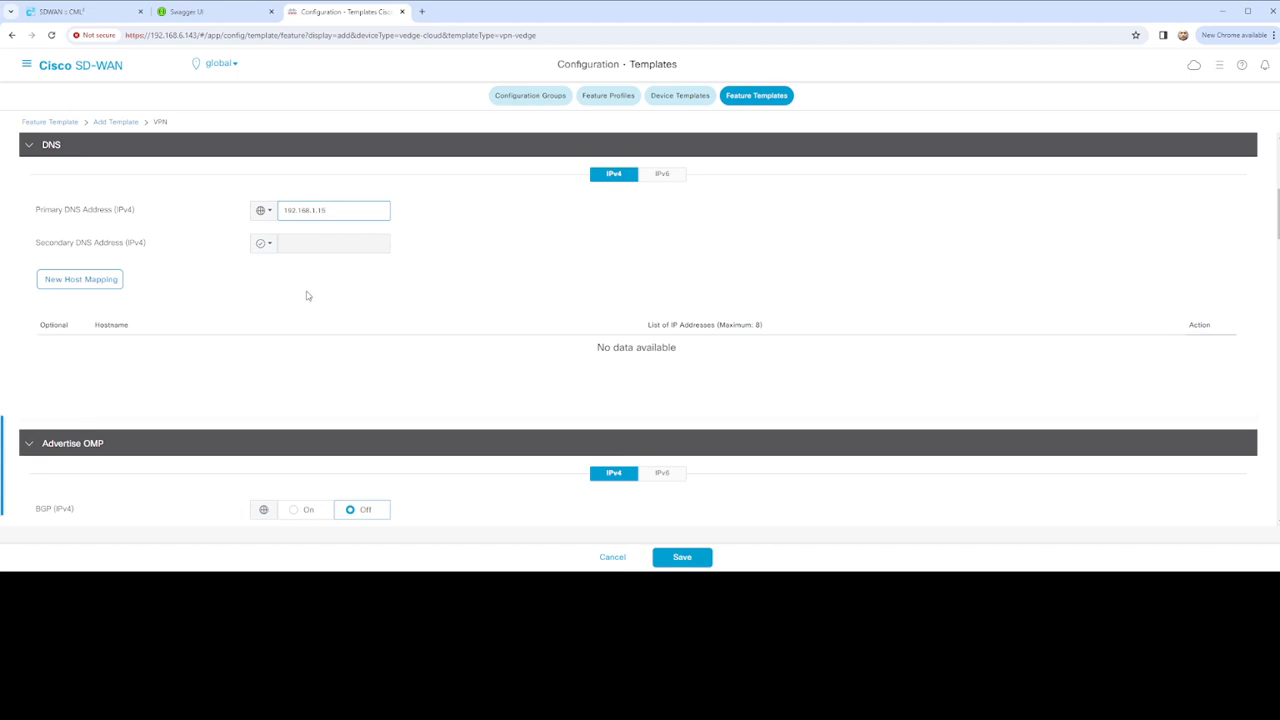
{"action": "scroll", "coordinate": [351, 294], "scroll_direction": "down", "scroll_amount": 1}
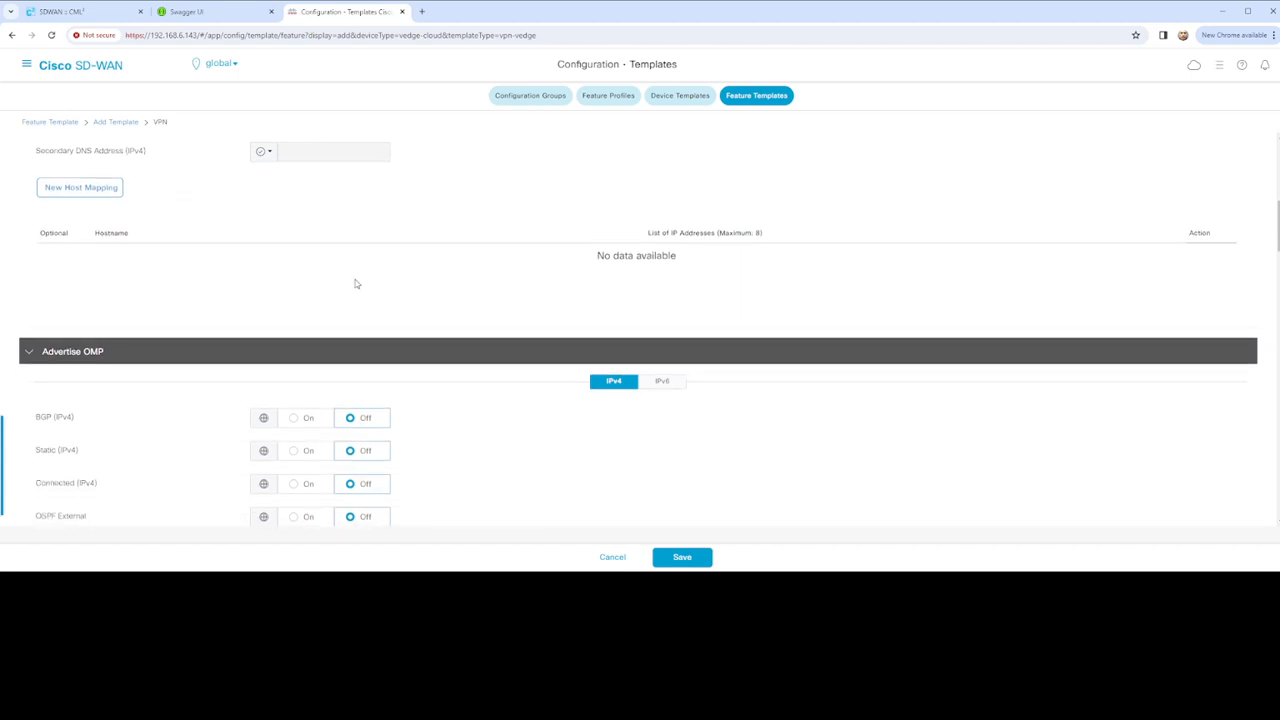
Turn on OMP advertising for BGP, Static, Connected and Network (IPv4) routes
{"action": "scroll", "coordinate": [286, 257], "scroll_direction": "down", "scroll_amount": 2}
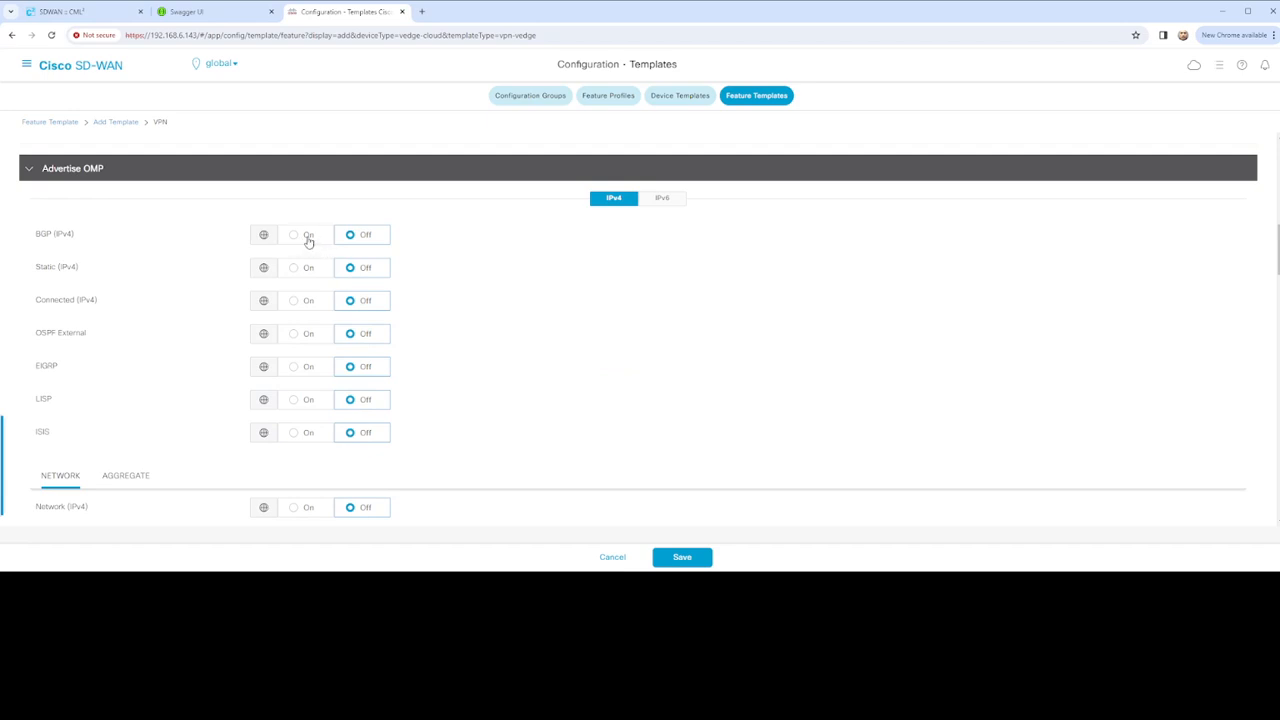
{"action": "left_click", "coordinate": [306, 240]}
{"action": "left_click", "coordinate": [306, 274]}
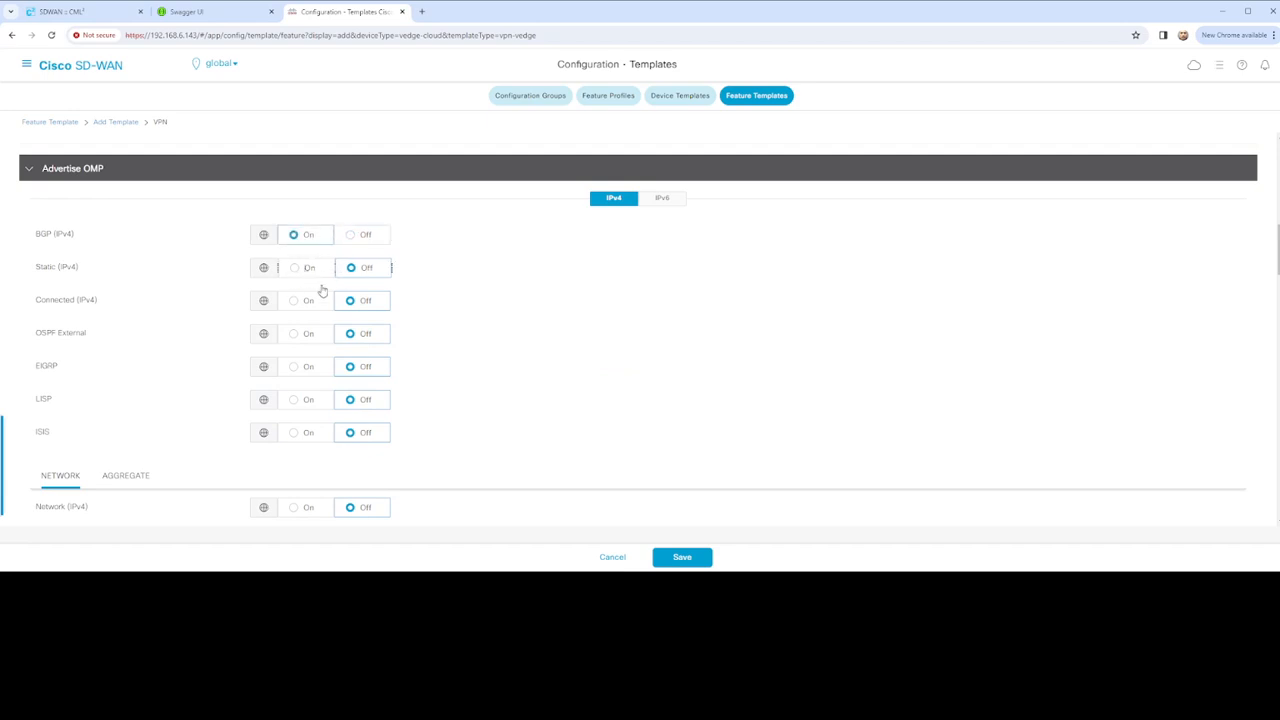
{"action": "left_click", "coordinate": [297, 304]}
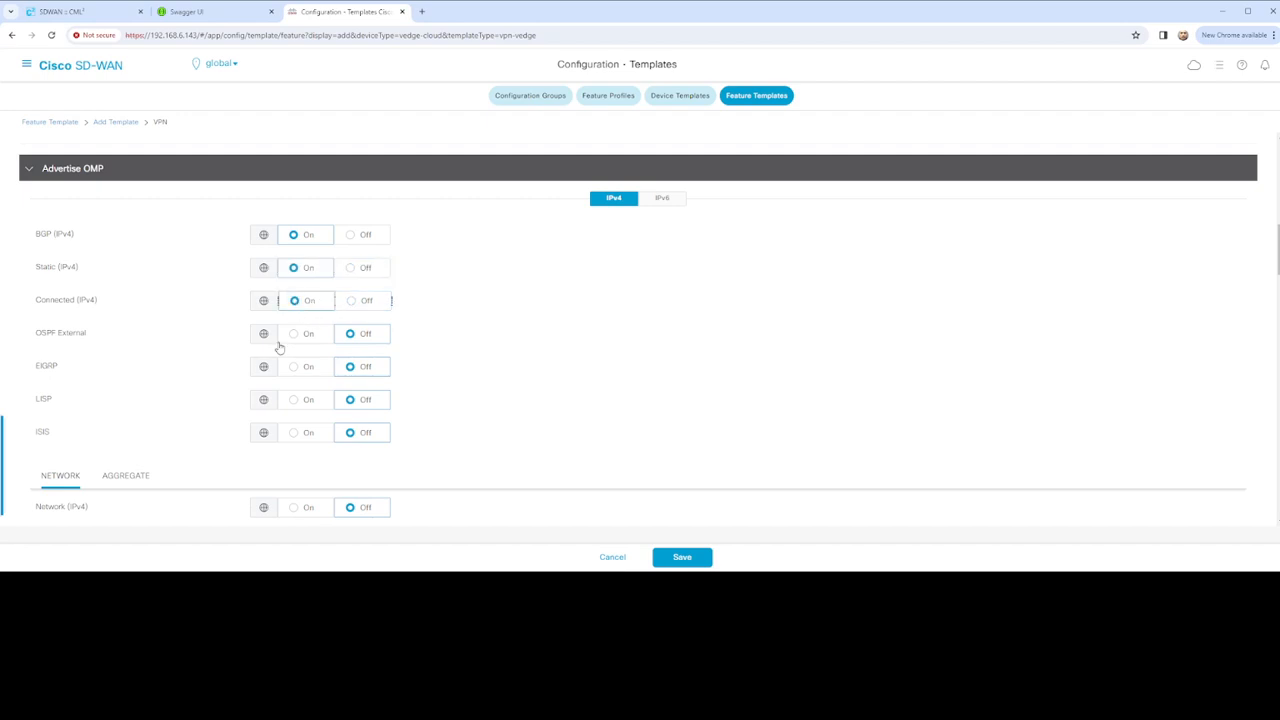
{"action": "scroll", "coordinate": [205, 370], "scroll_direction": "down", "scroll_amount": 1}
{"action": "scroll", "coordinate": [214, 388], "scroll_direction": "down", "scroll_amount": 1}
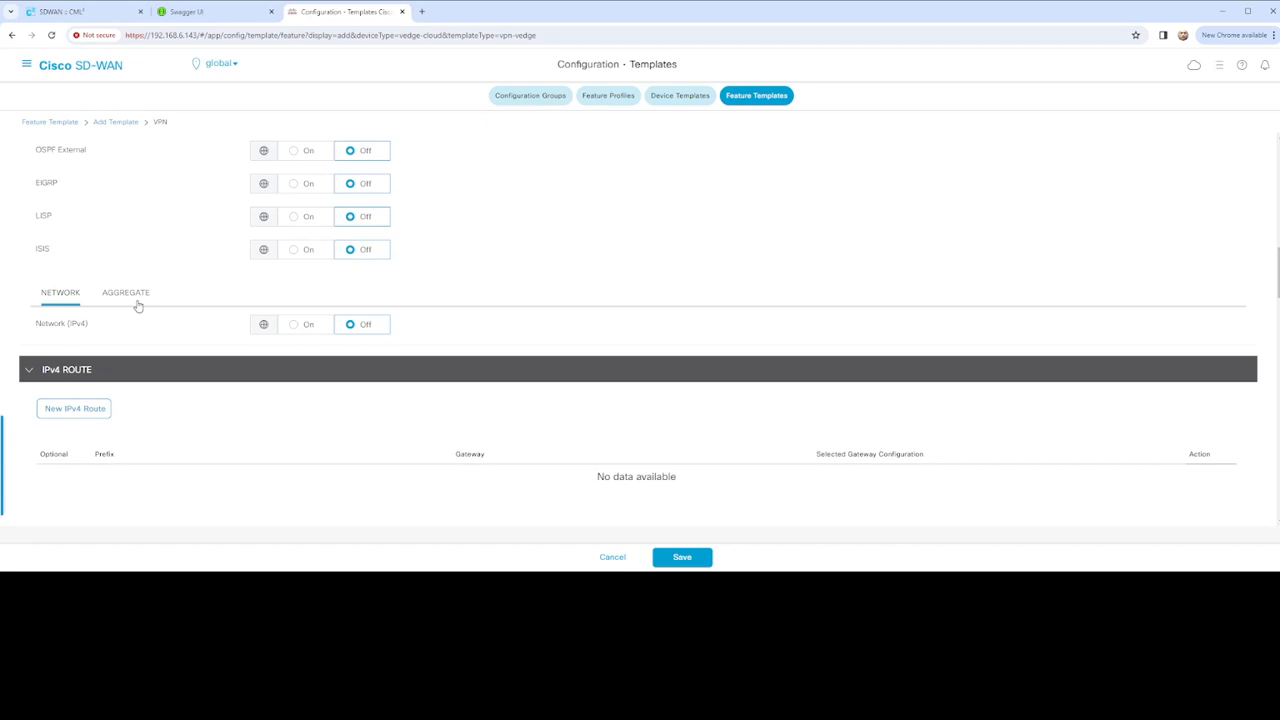
{"action": "left_click", "coordinate": [297, 324]}
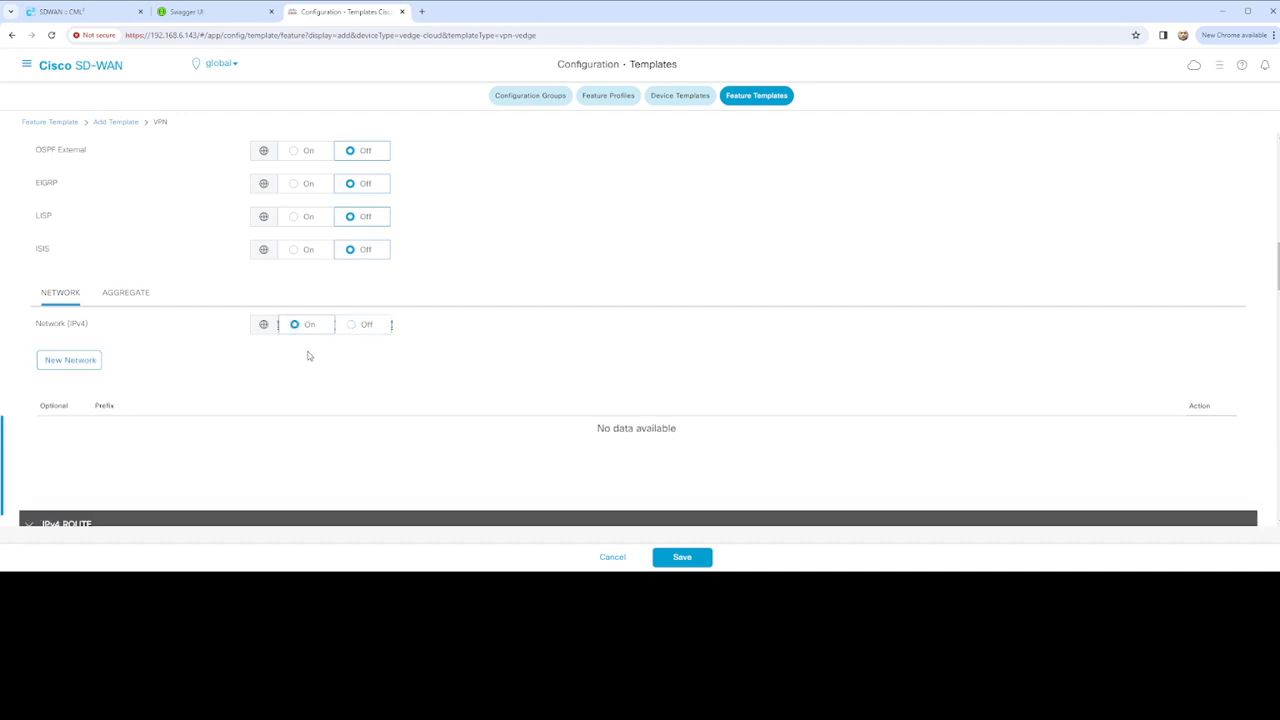
{"action": "scroll", "coordinate": [88, 364], "scroll_direction": "down", "scroll_amount": 2}
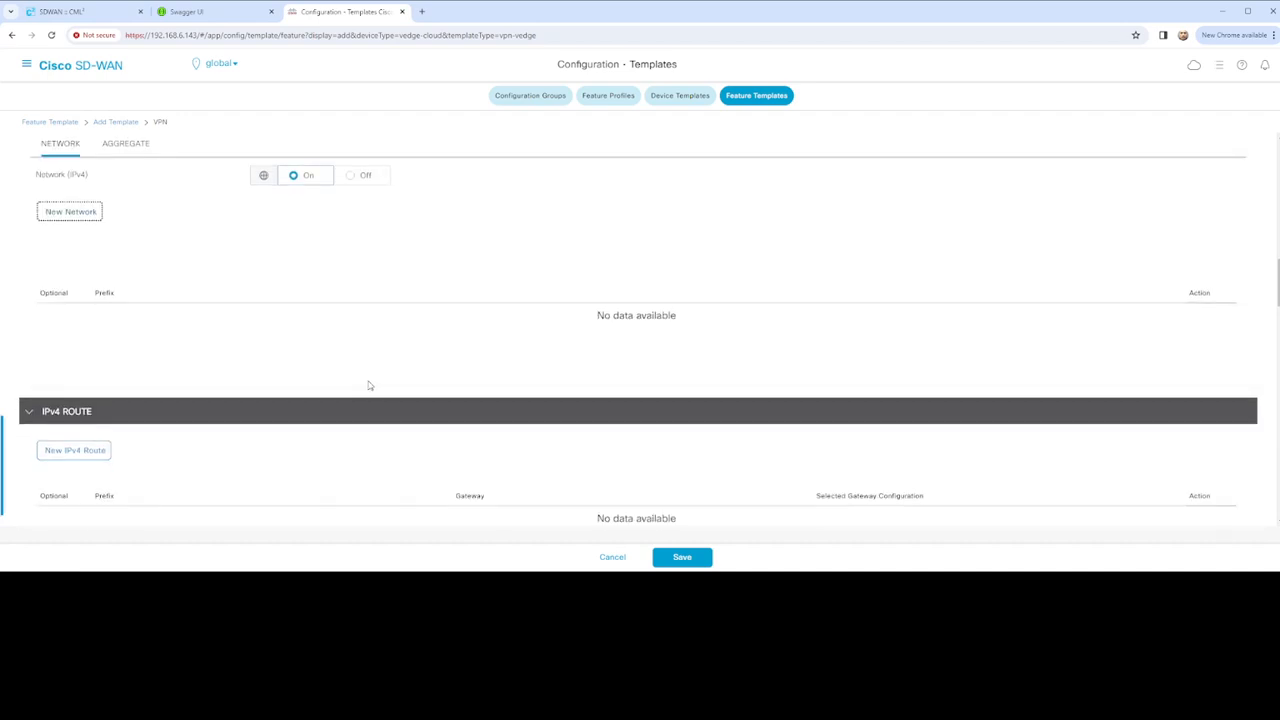
{"action": "scroll", "coordinate": [380, 378], "scroll_direction": "up", "scroll_amount": 4}
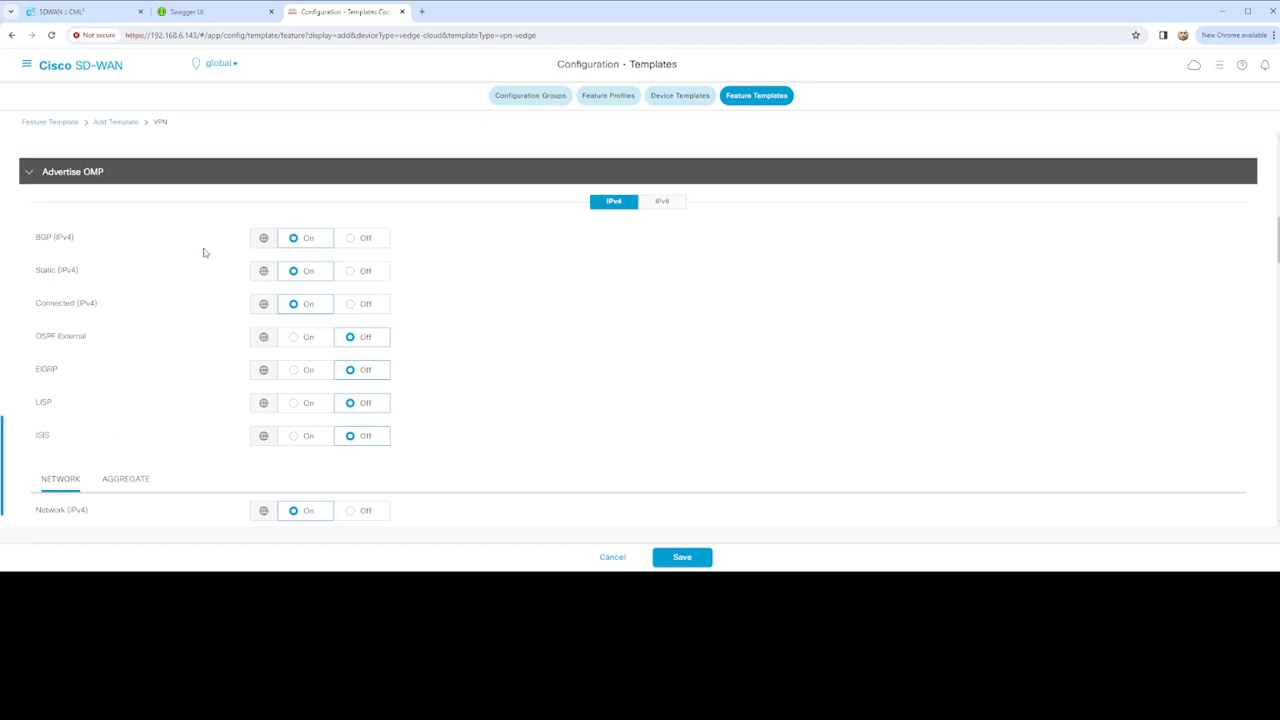
{"action": "scroll", "coordinate": [412, 349], "scroll_direction": "down", "scroll_amount": 4}
Toggle Mark as Optional Row on and off, then cancel the new network entry without a prefix
{"action": "scroll", "coordinate": [412, 349], "scroll_direction": "up", "scroll_amount": 1}
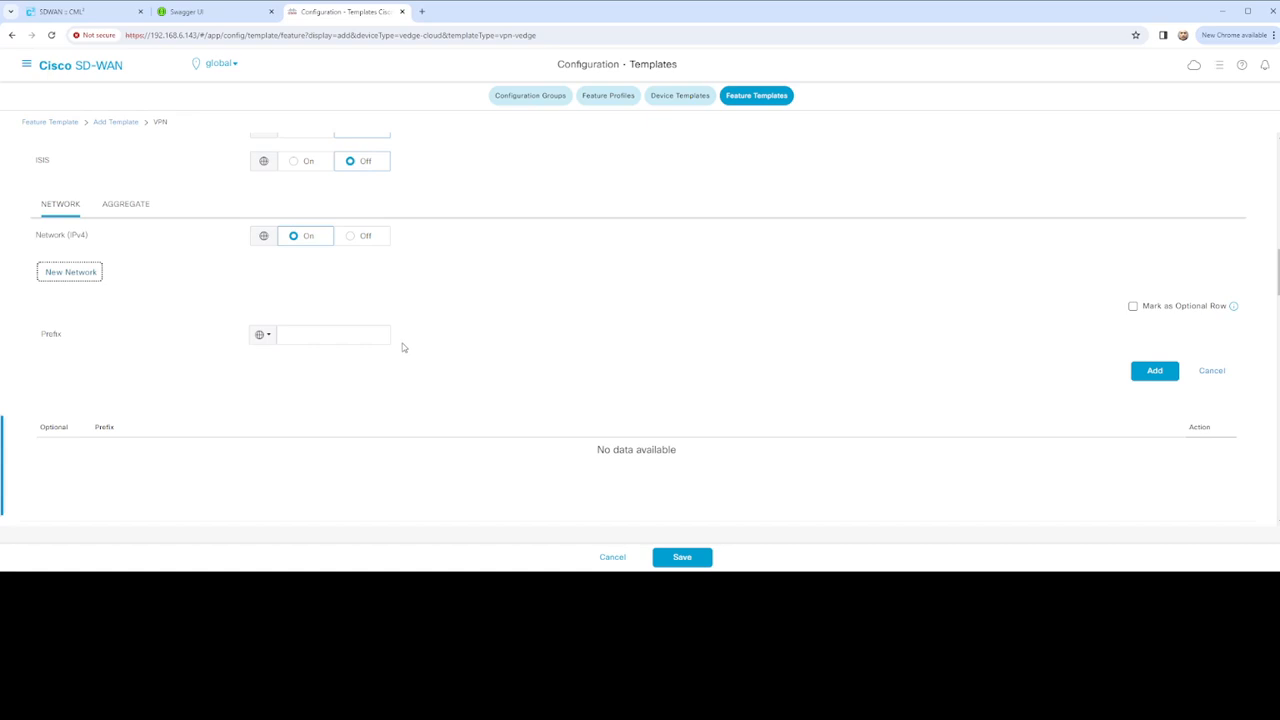
{"action": "left_click", "coordinate": [1149, 312]}
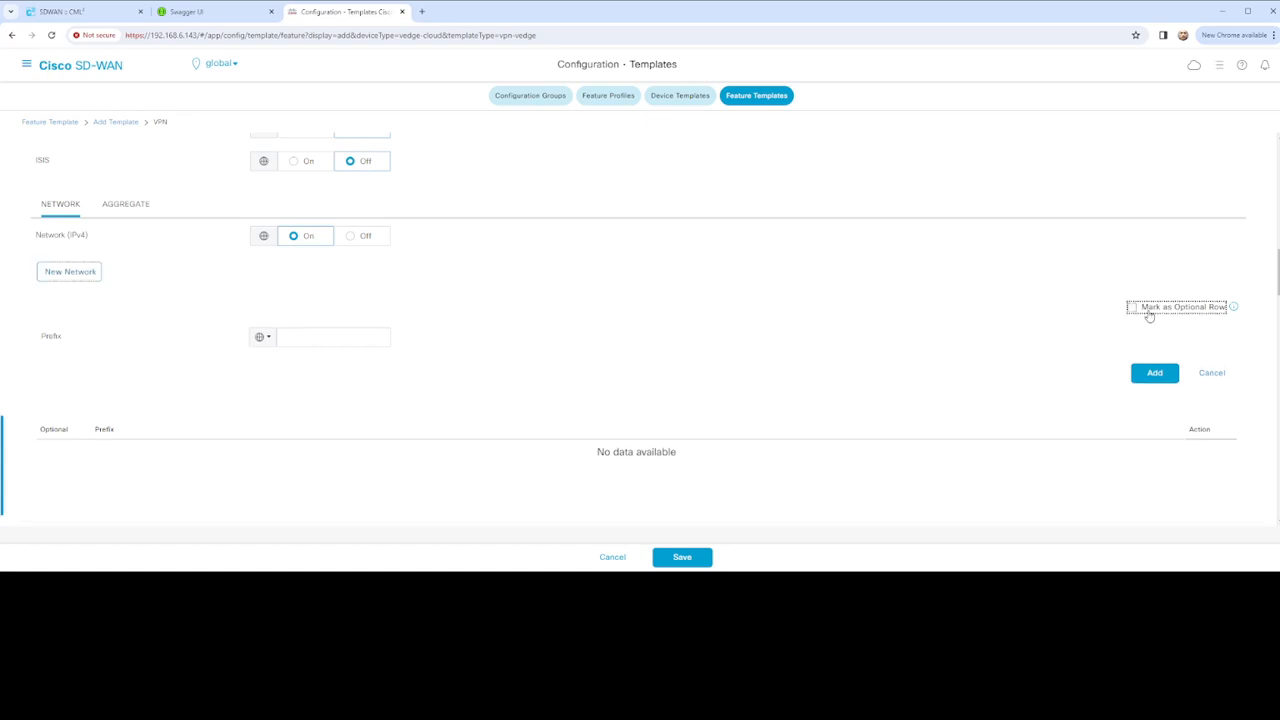
{"action": "left_click", "coordinate": [1132, 310]}
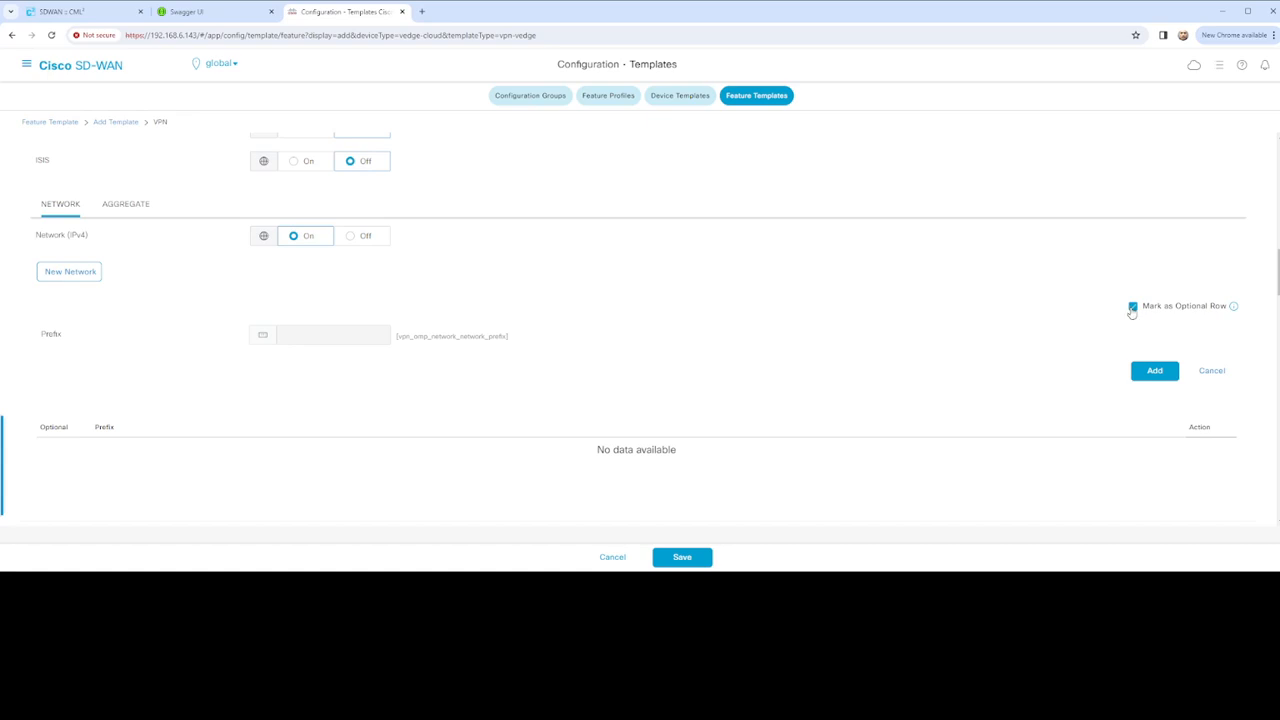
{"action": "left_click", "coordinate": [1132, 310]}
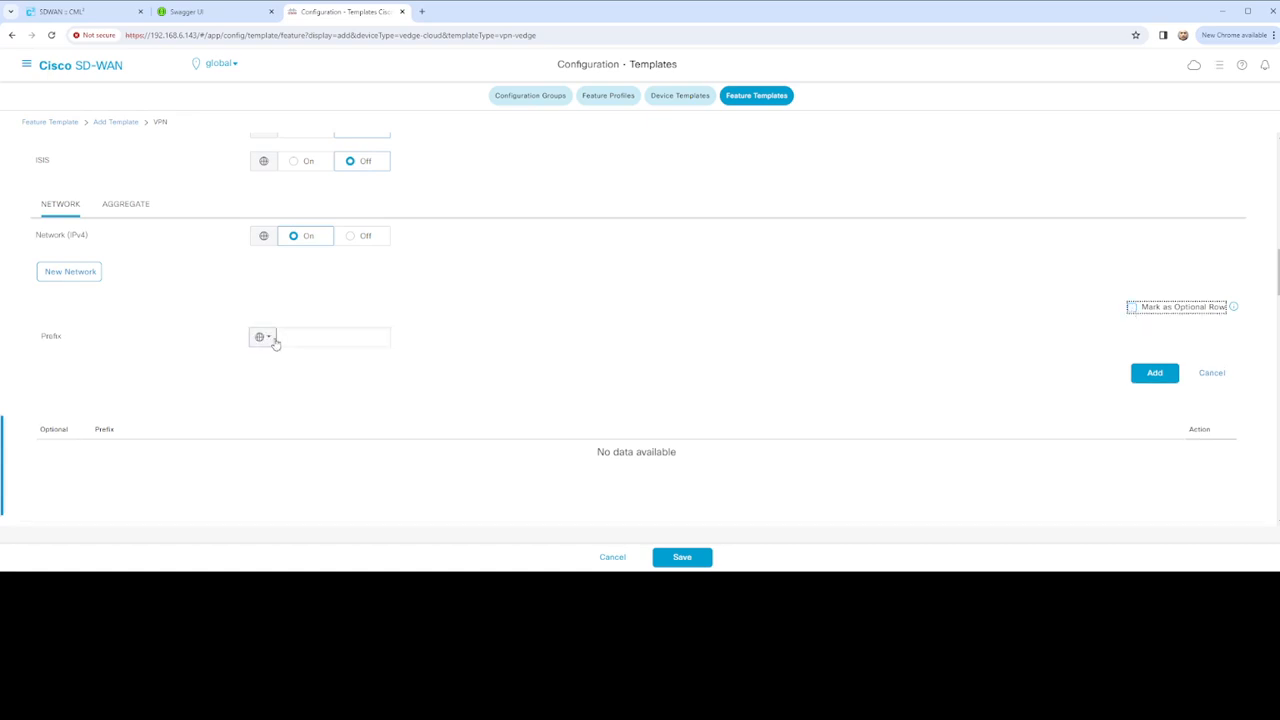
{"action": "left_click", "coordinate": [274, 341]}
{"action": "mouse_move", "coordinate": [320, 383]}
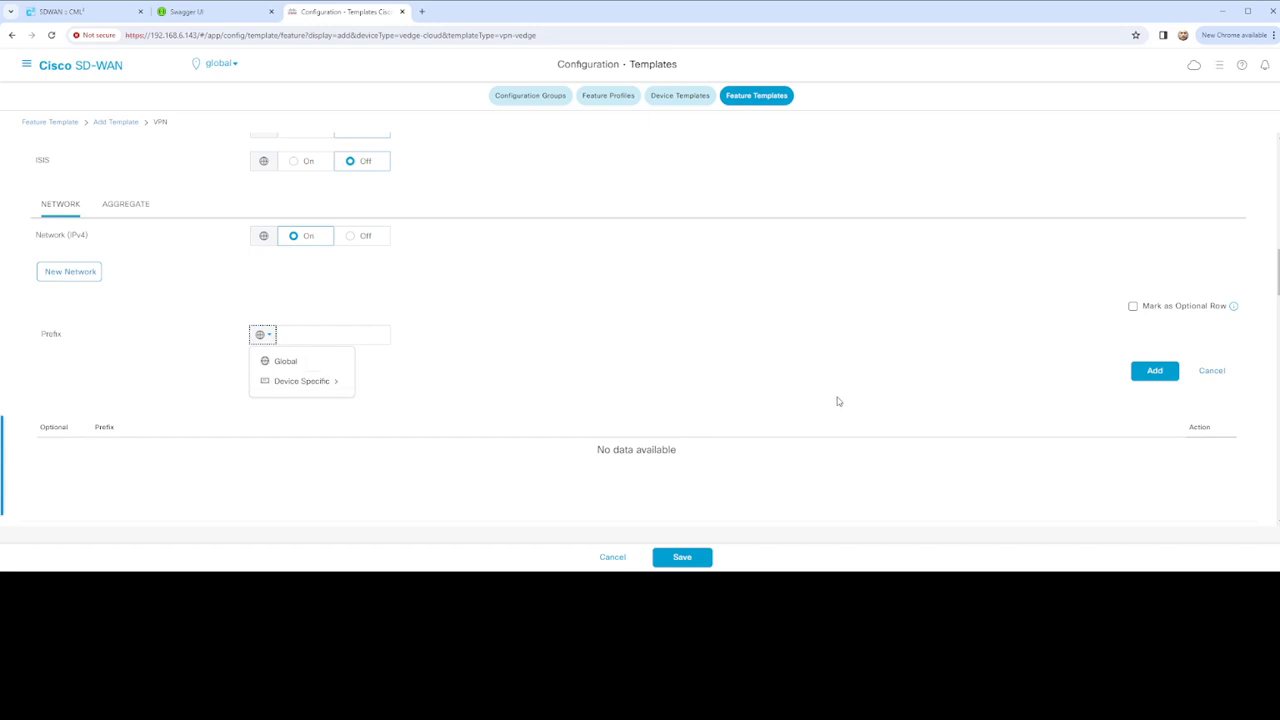
{"action": "left_click", "coordinate": [1210, 371]}
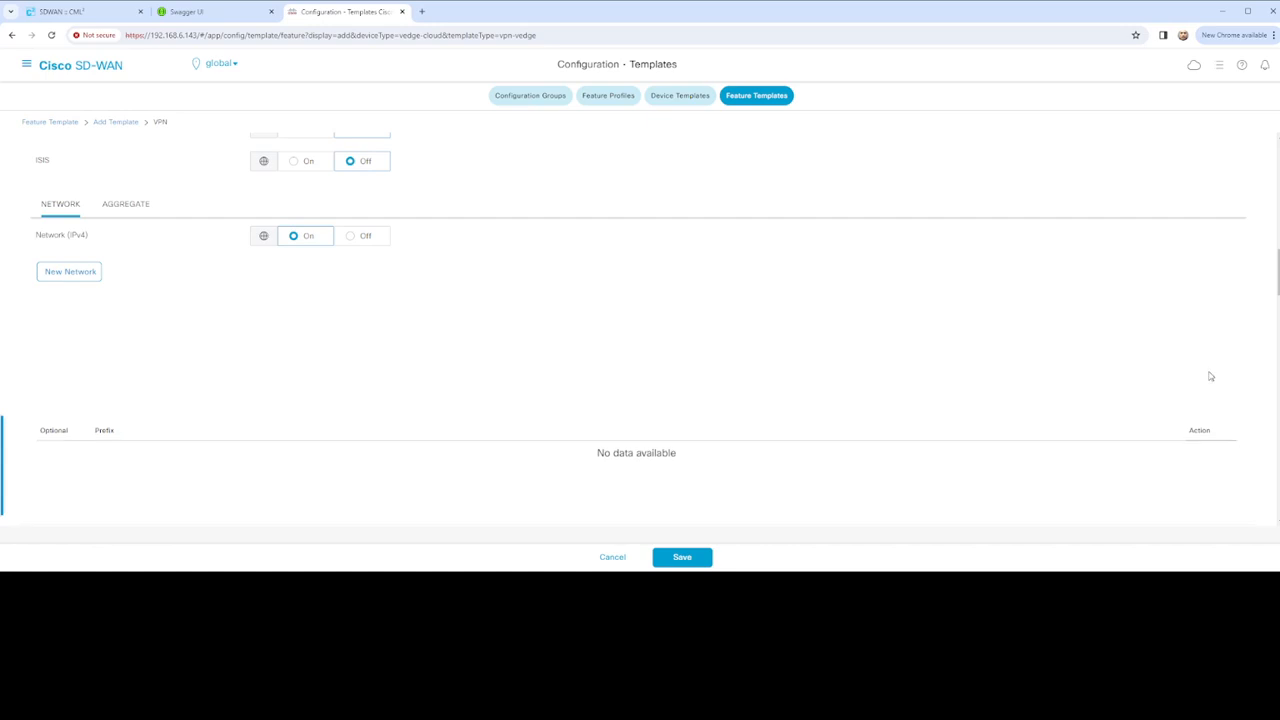
{"action": "scroll", "coordinate": [488, 352], "scroll_direction": "up", "scroll_amount": 4}
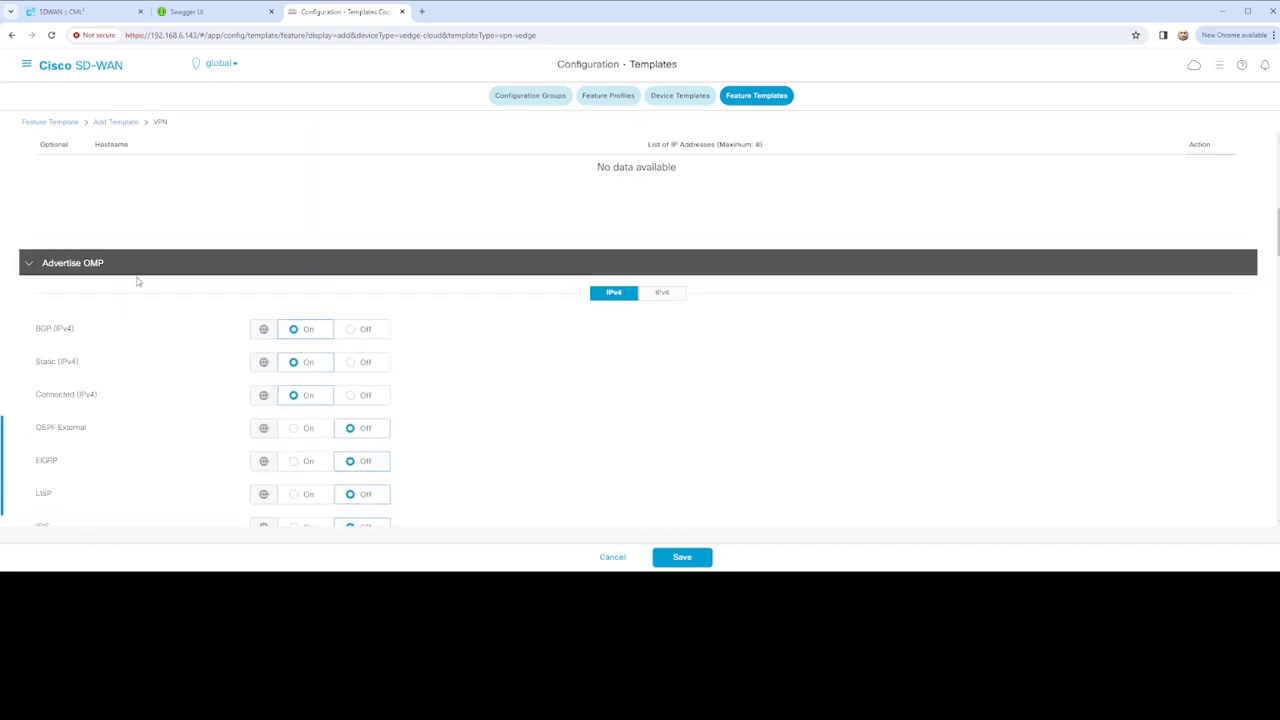
{"action": "scroll", "coordinate": [137, 280], "scroll_direction": "down", "scroll_amount": 2}
{"action": "scroll", "coordinate": [200, 329], "scroll_direction": "up", "scroll_amount": 1}
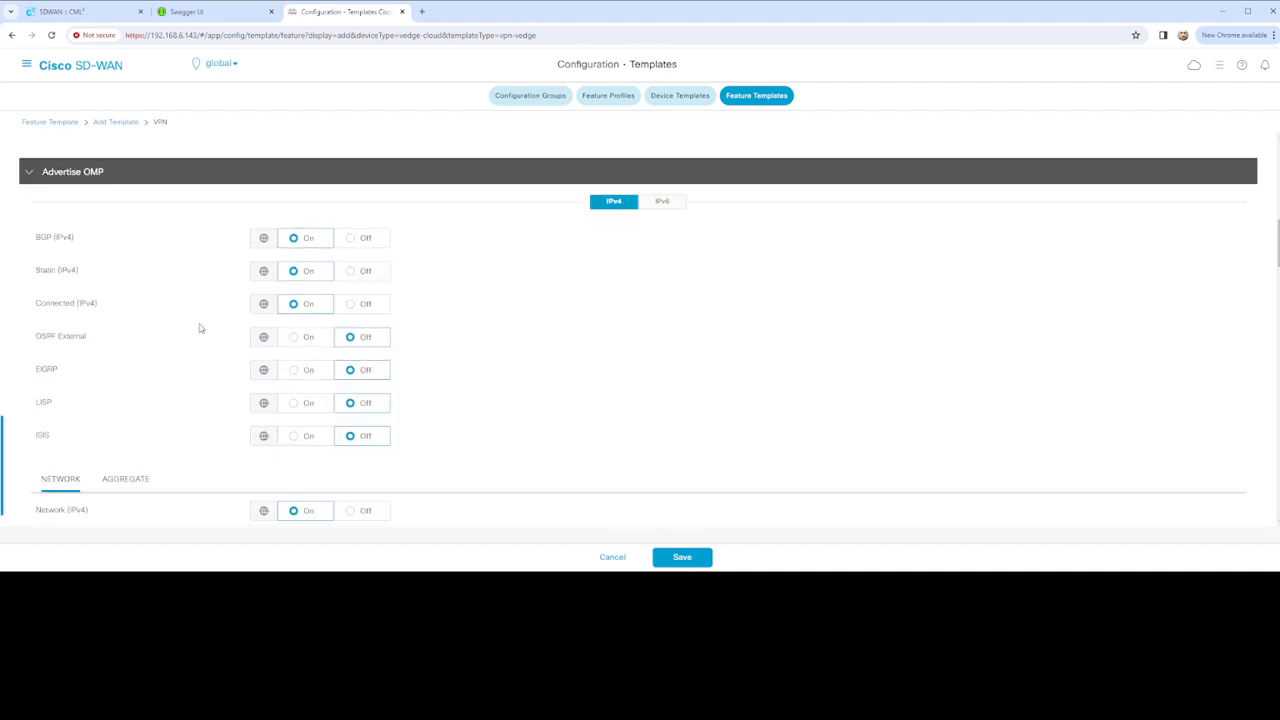
{"action": "scroll", "coordinate": [166, 300], "scroll_direction": "down", "scroll_amount": 5}
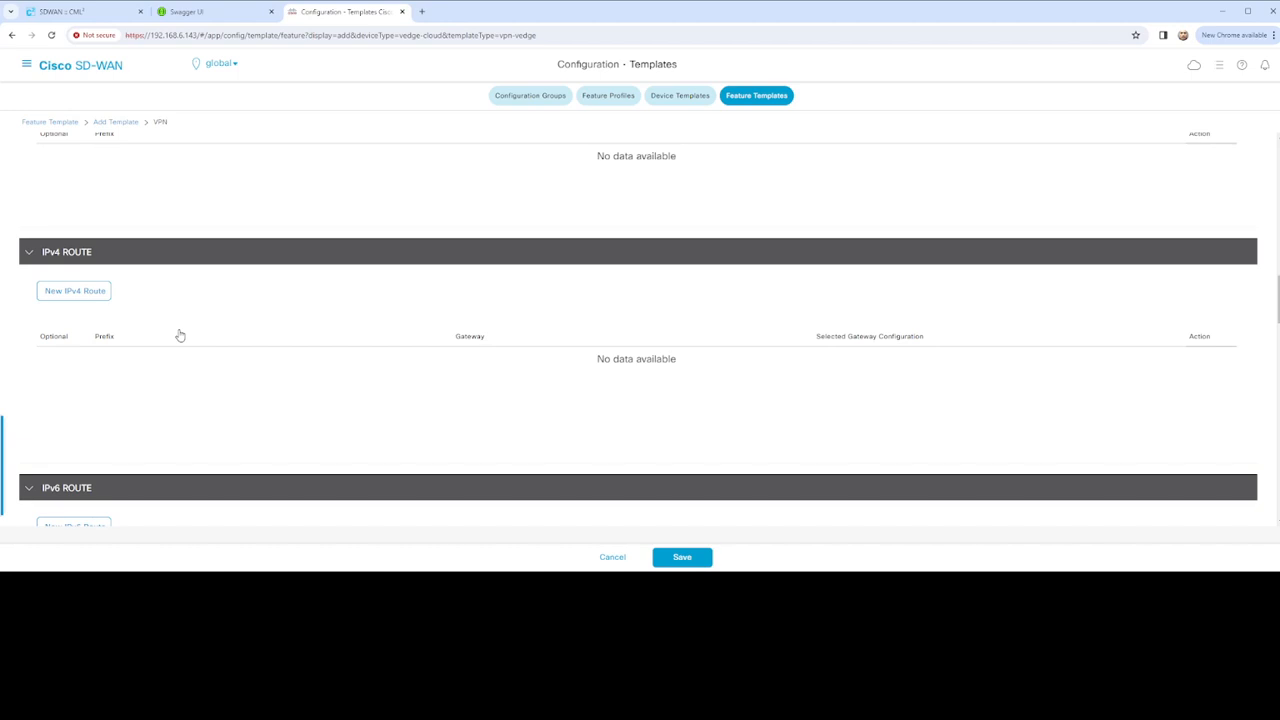
Start a new IPv4 static route with prefix 0.0.0.0/0
{"action": "left_click", "coordinate": [100, 291]}
{"action": "scroll", "coordinate": [209, 346], "scroll_direction": "down", "scroll_amount": 1}
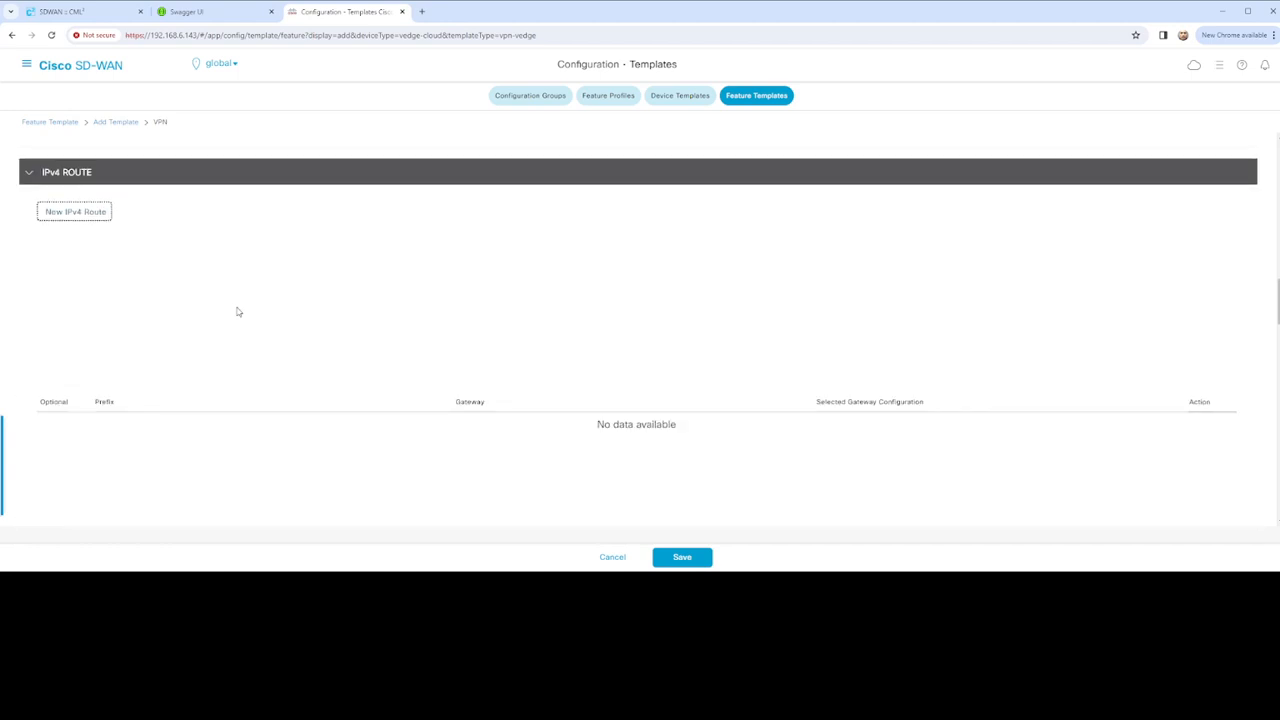
{"action": "scroll", "coordinate": [238, 313], "scroll_direction": "up", "scroll_amount": 5}
{"action": "scroll", "coordinate": [215, 386], "scroll_direction": "down", "scroll_amount": 4}
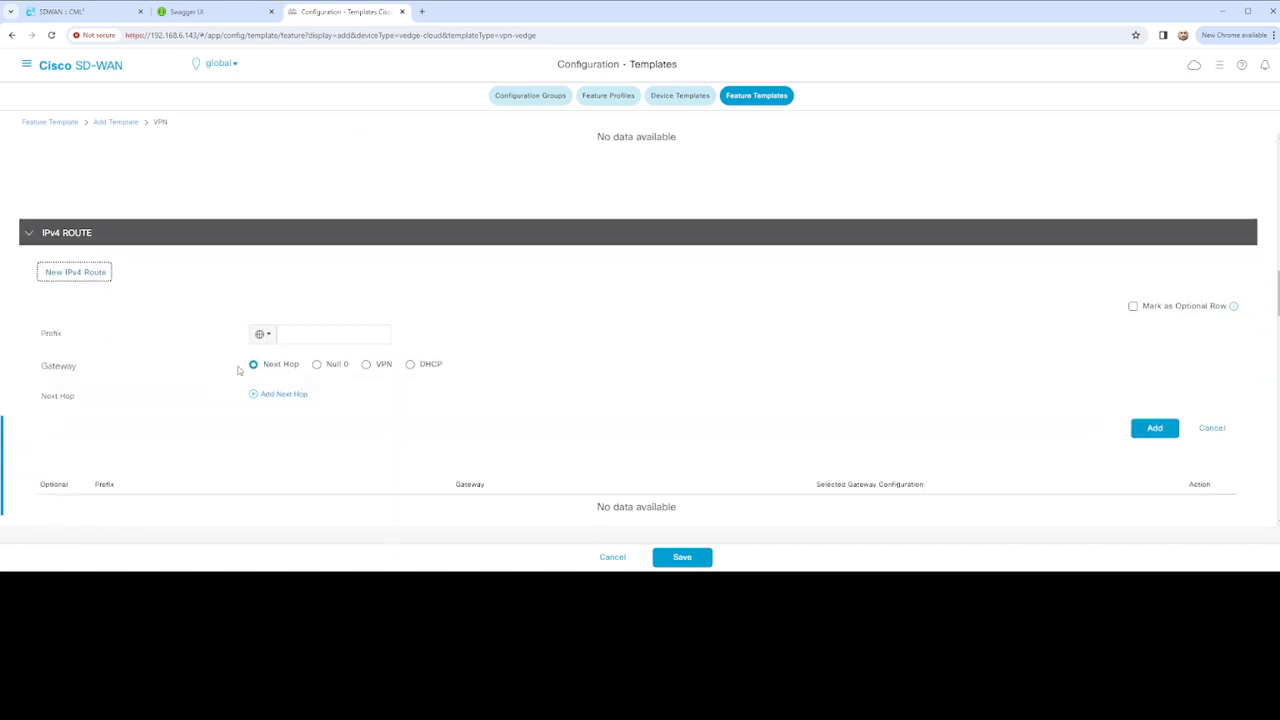
{"action": "left_click", "coordinate": [321, 337]}
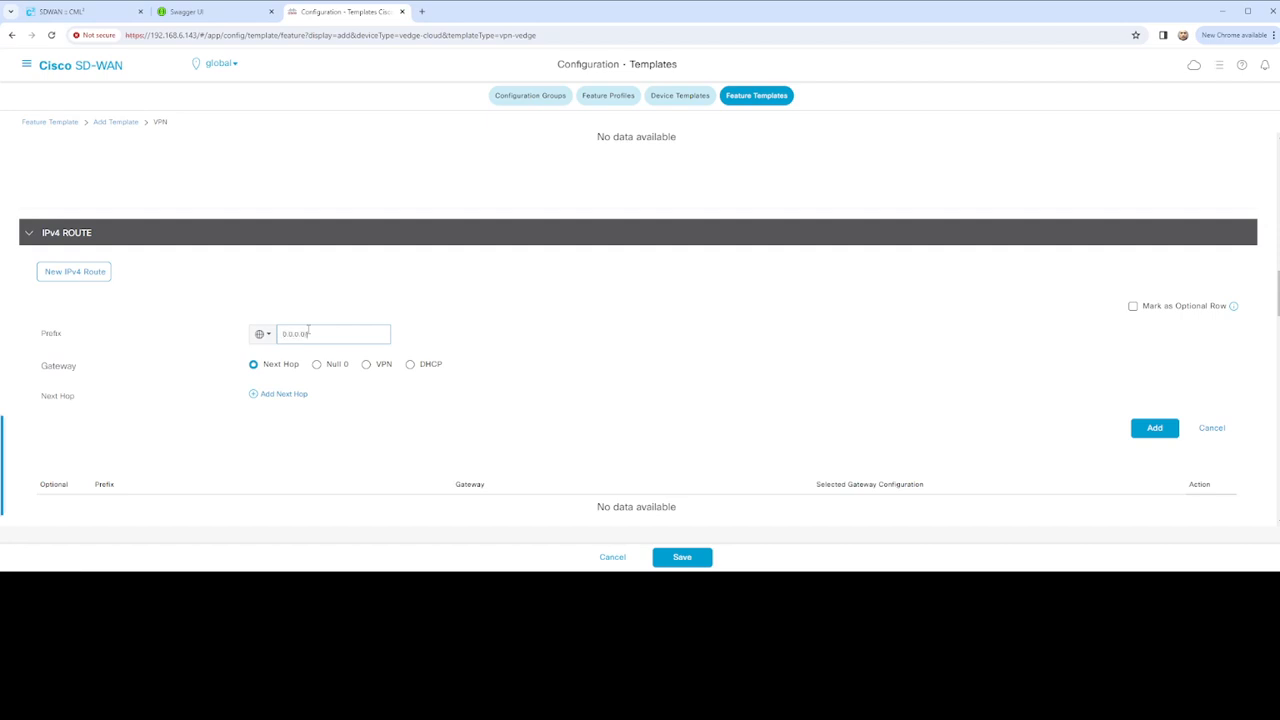
{"action": "type", "text": "/0"}
Give the route one device-specific next hop keyed vEdge_vpn_next_hop_ip_address_0 and add it to the table
{"action": "left_click", "coordinate": [289, 395]}
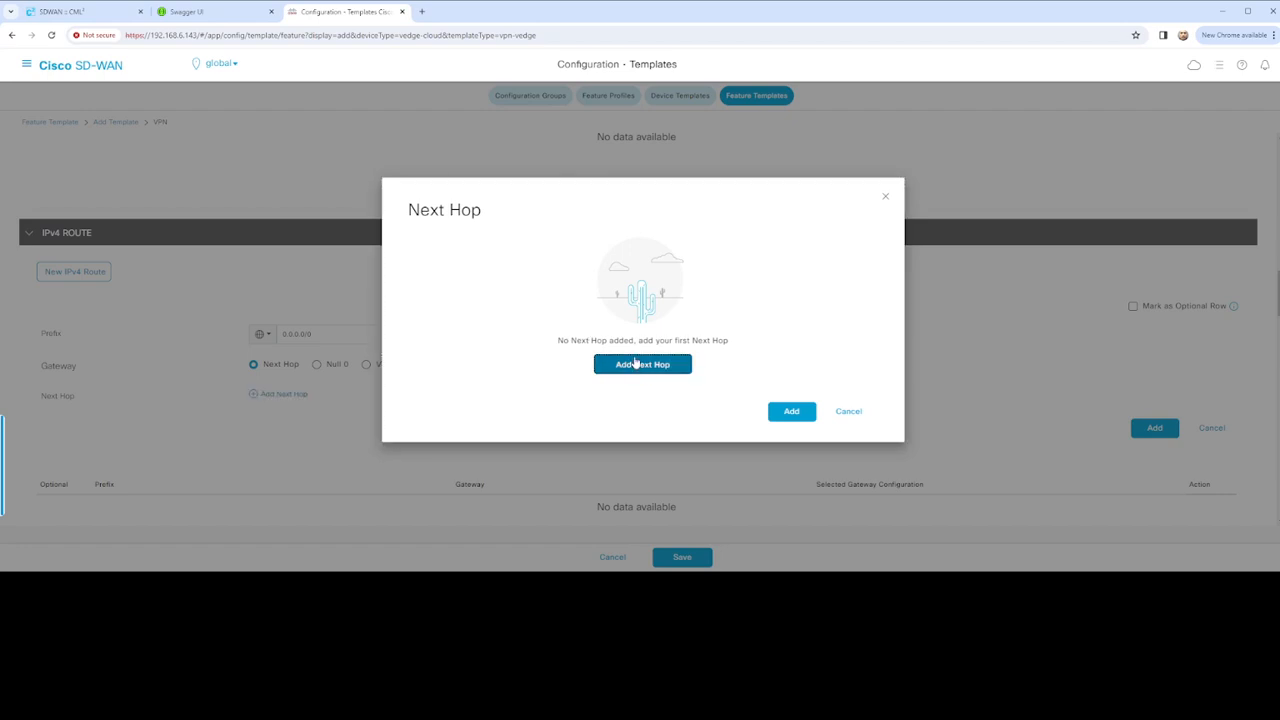
{"action": "left_click", "coordinate": [631, 366]}
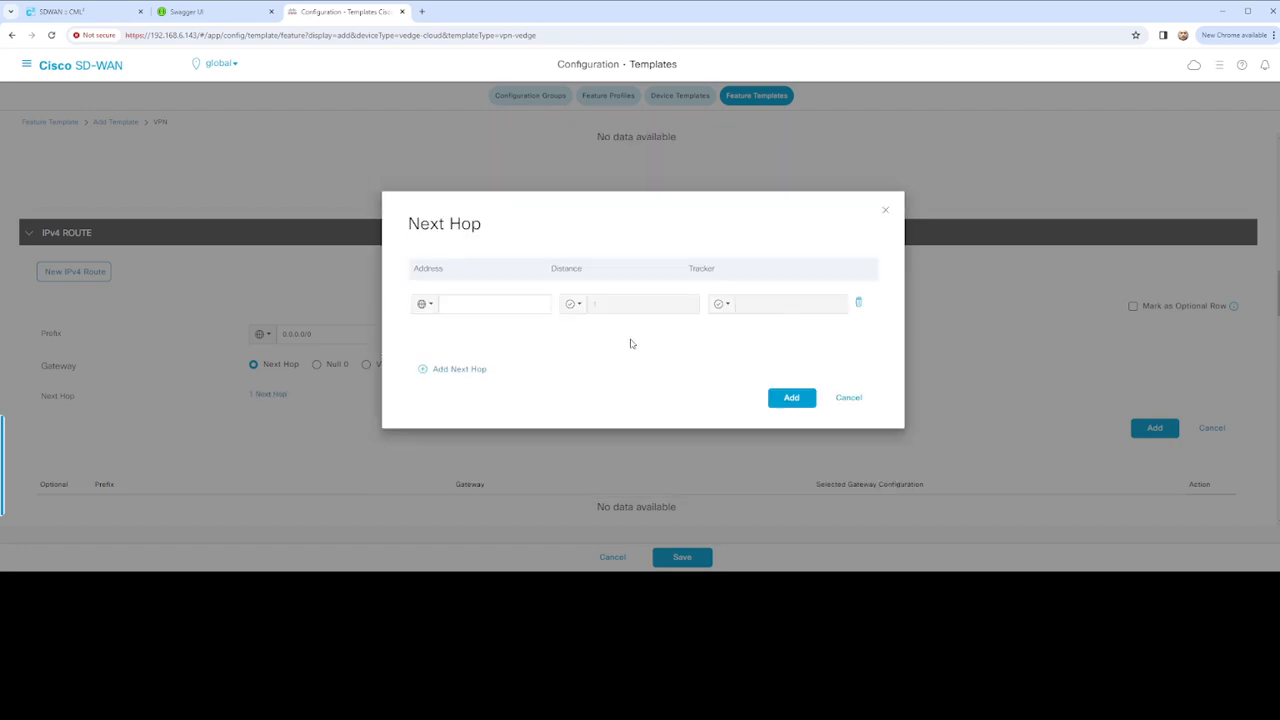
{"action": "left_click", "coordinate": [425, 304]}
{"action": "mouse_move", "coordinate": [466, 354]}
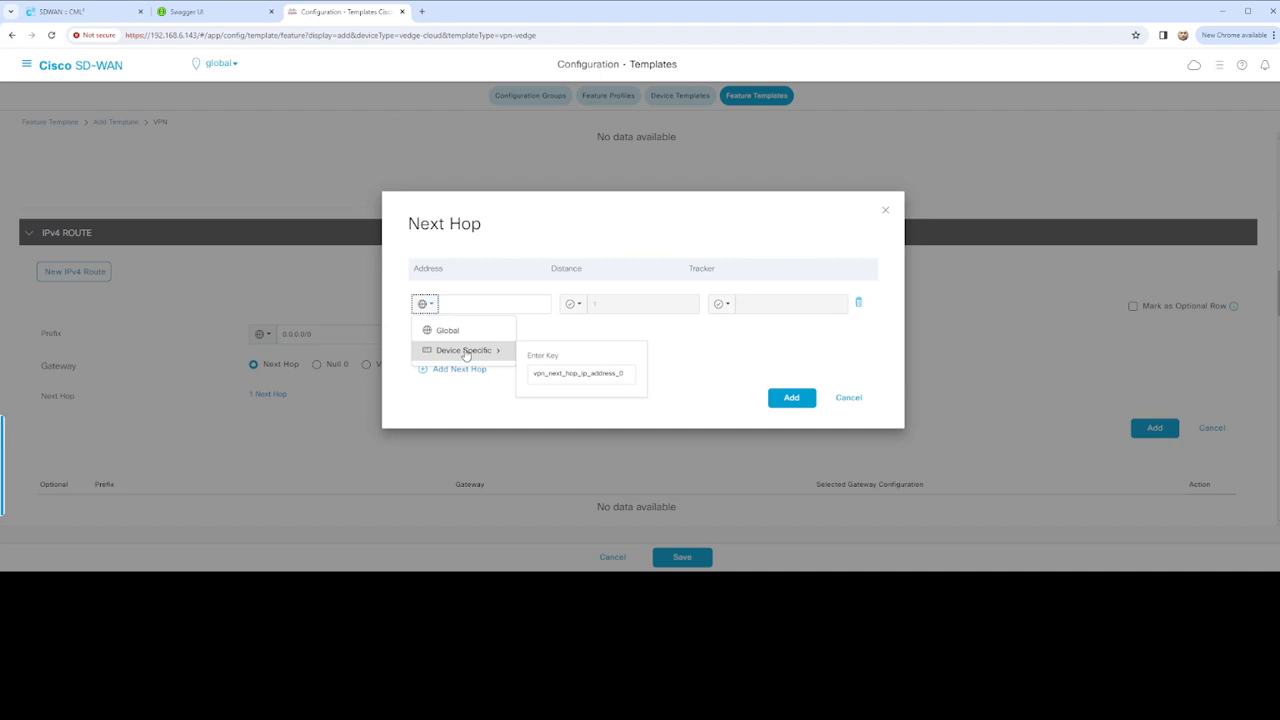
{"action": "left_click", "coordinate": [532, 372]}
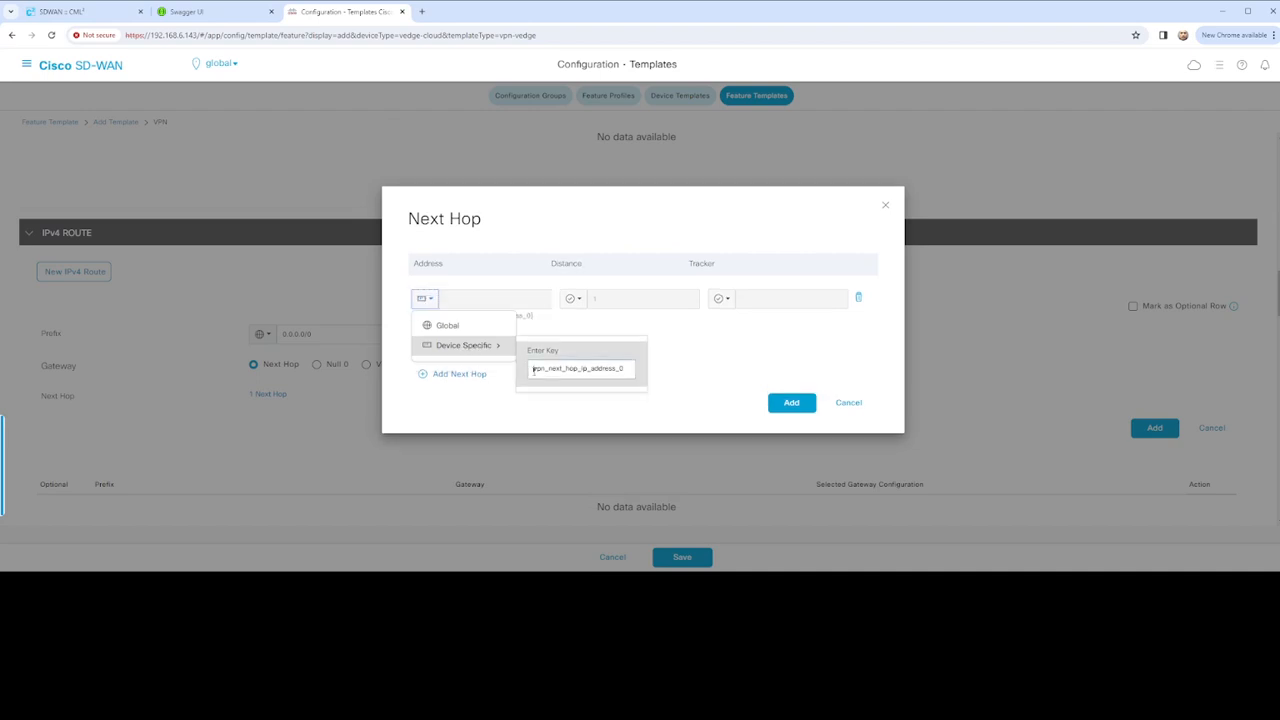
{"action": "type", "text": "vEdge_"}
{"action": "left_click", "coordinate": [640, 354]}
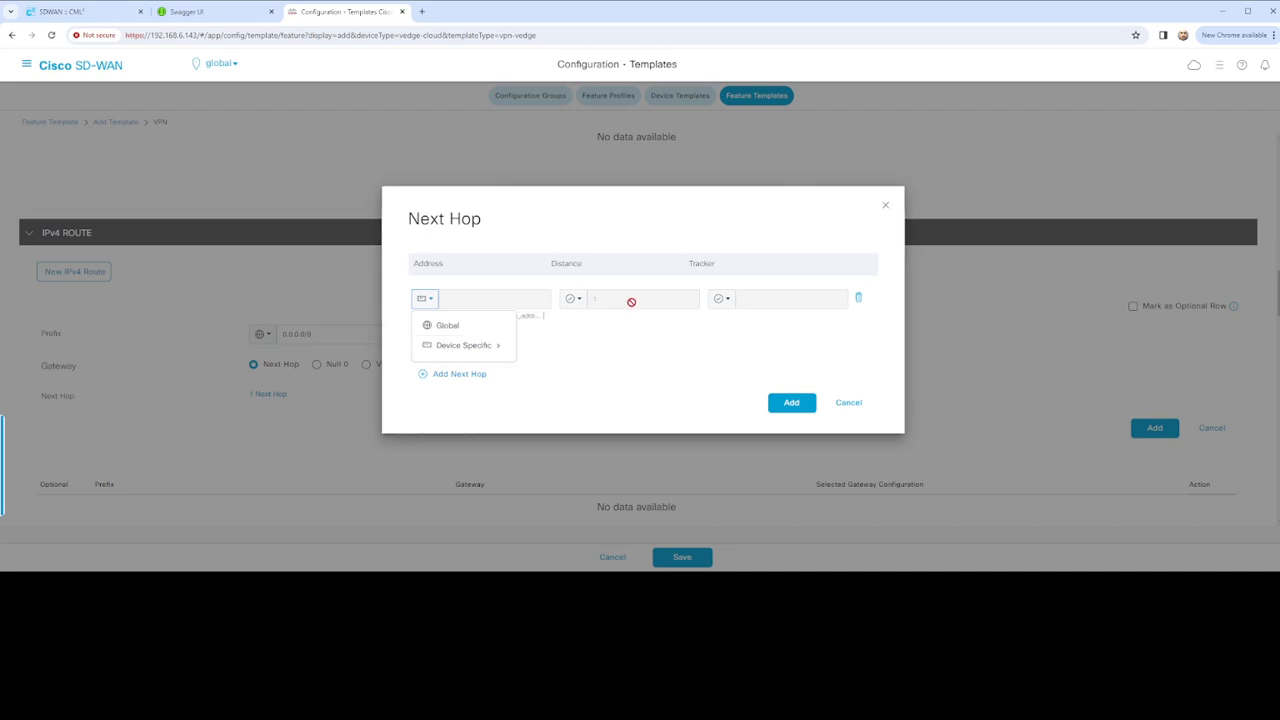
{"action": "left_click", "coordinate": [791, 405]}
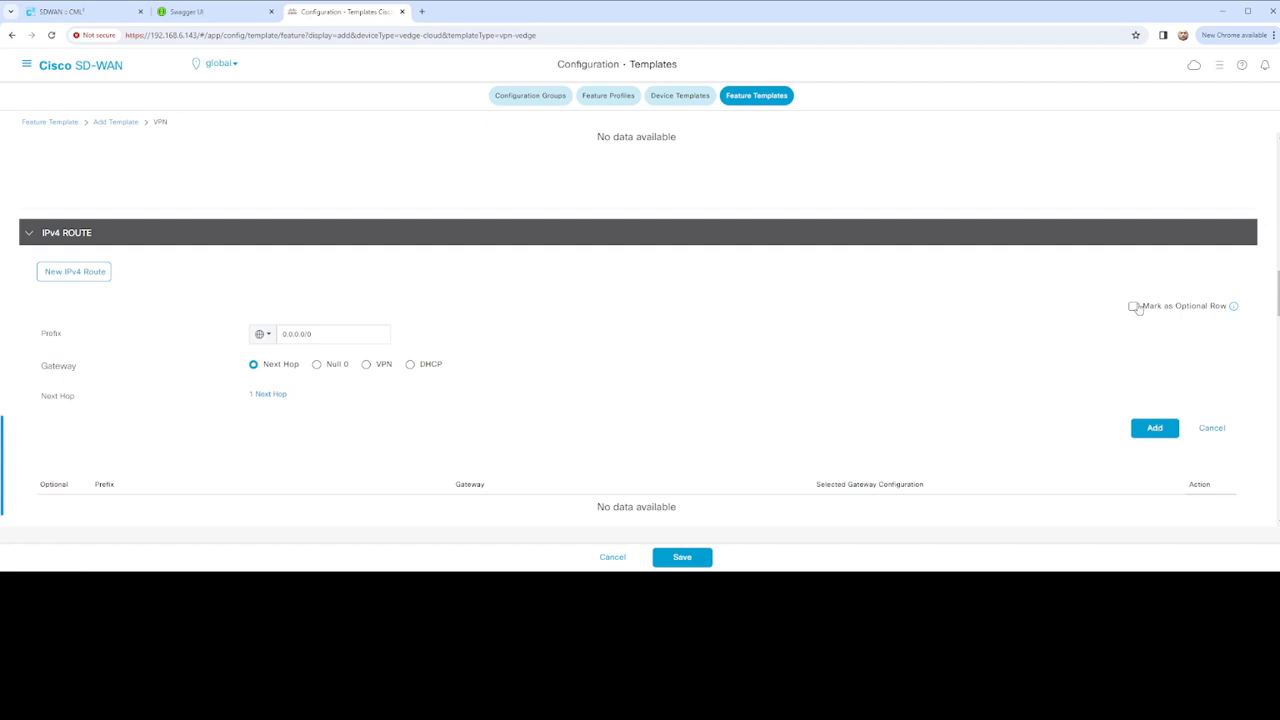
{"action": "left_click", "coordinate": [1155, 428]}
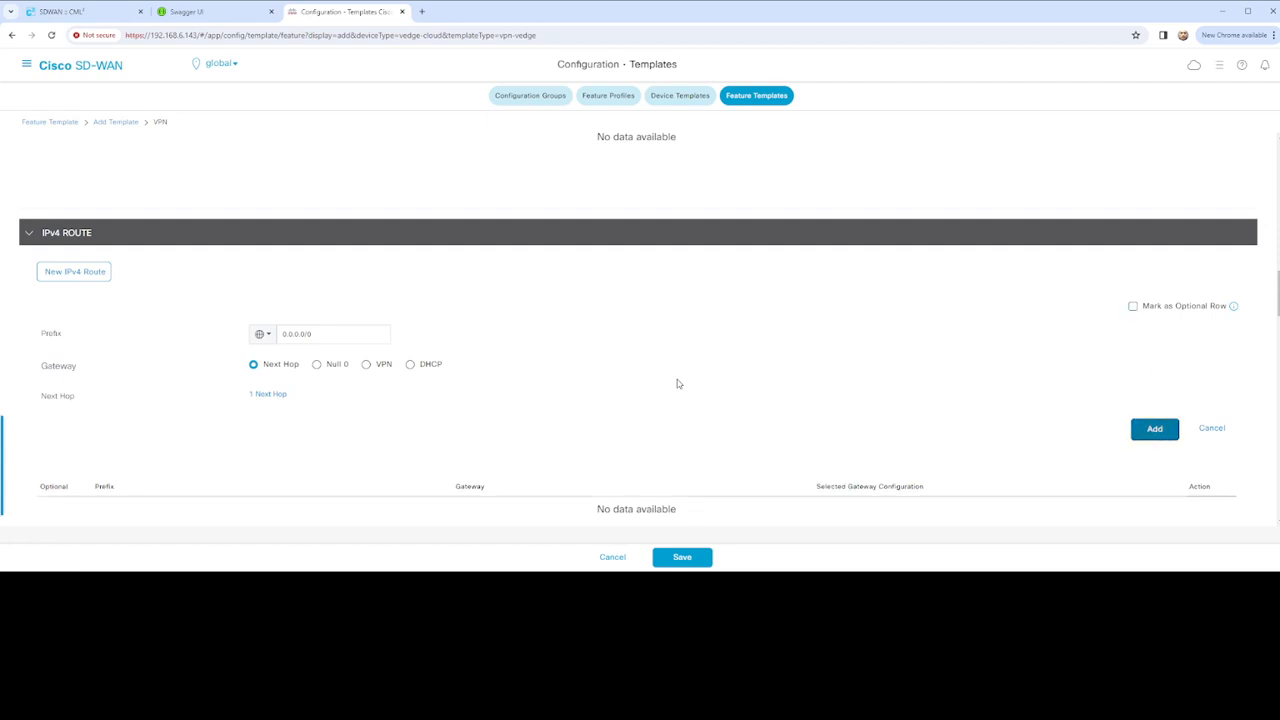
Insert 0 after VPN in Template Name and Description so both read vEdge_VPN0_Configuration
{"action": "scroll", "coordinate": [536, 380], "scroll_direction": "up", "scroll_amount": 5}
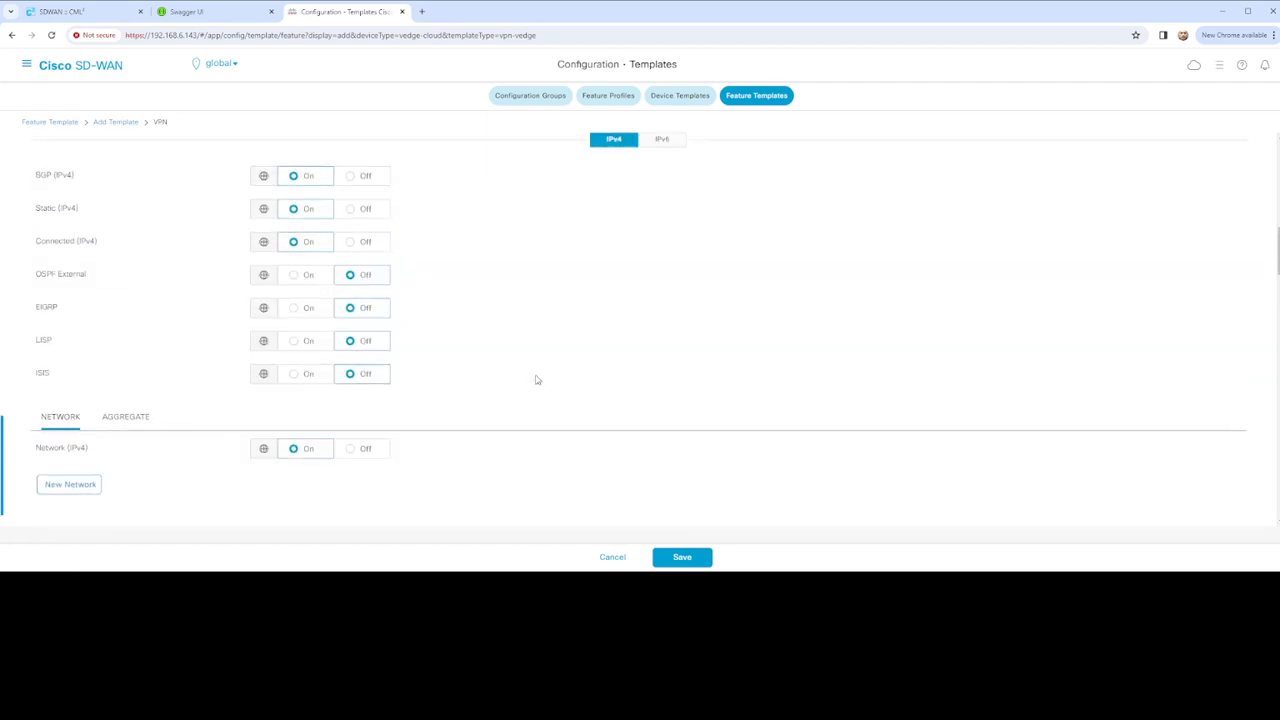
{"action": "scroll", "coordinate": [536, 380], "scroll_direction": "up", "scroll_amount": 5}
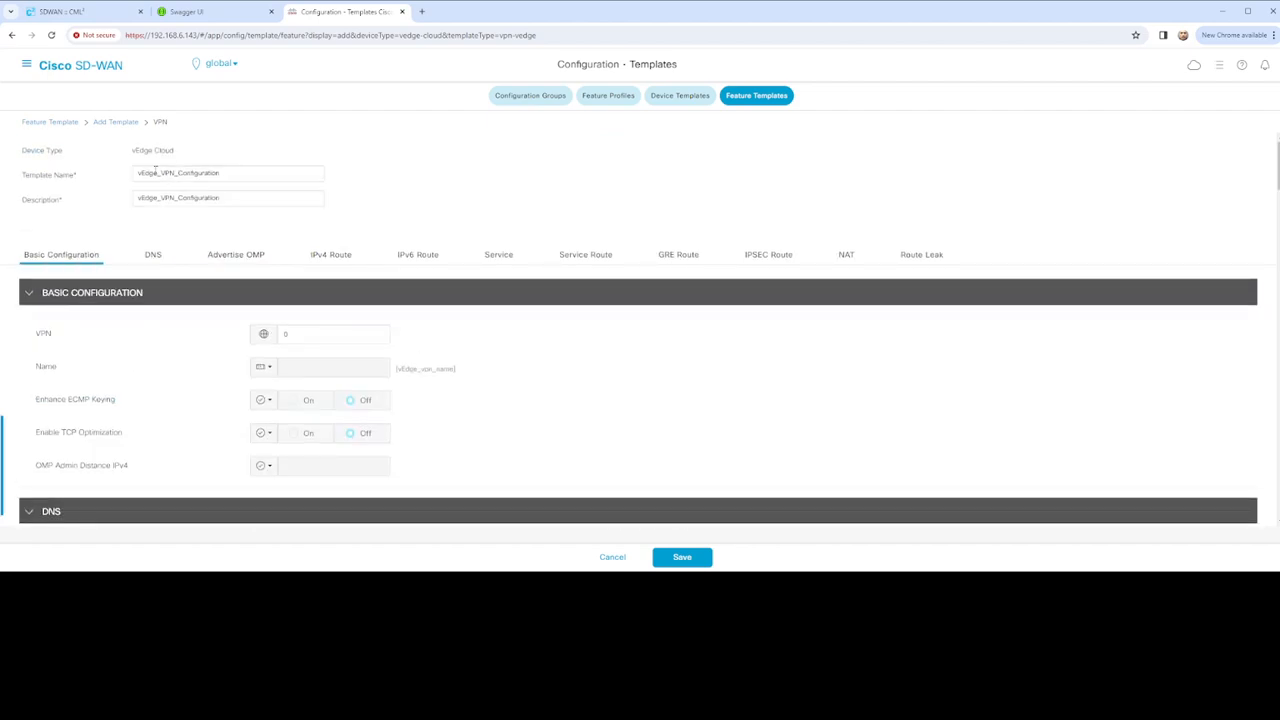
{"action": "left_click", "coordinate": [178, 173]}
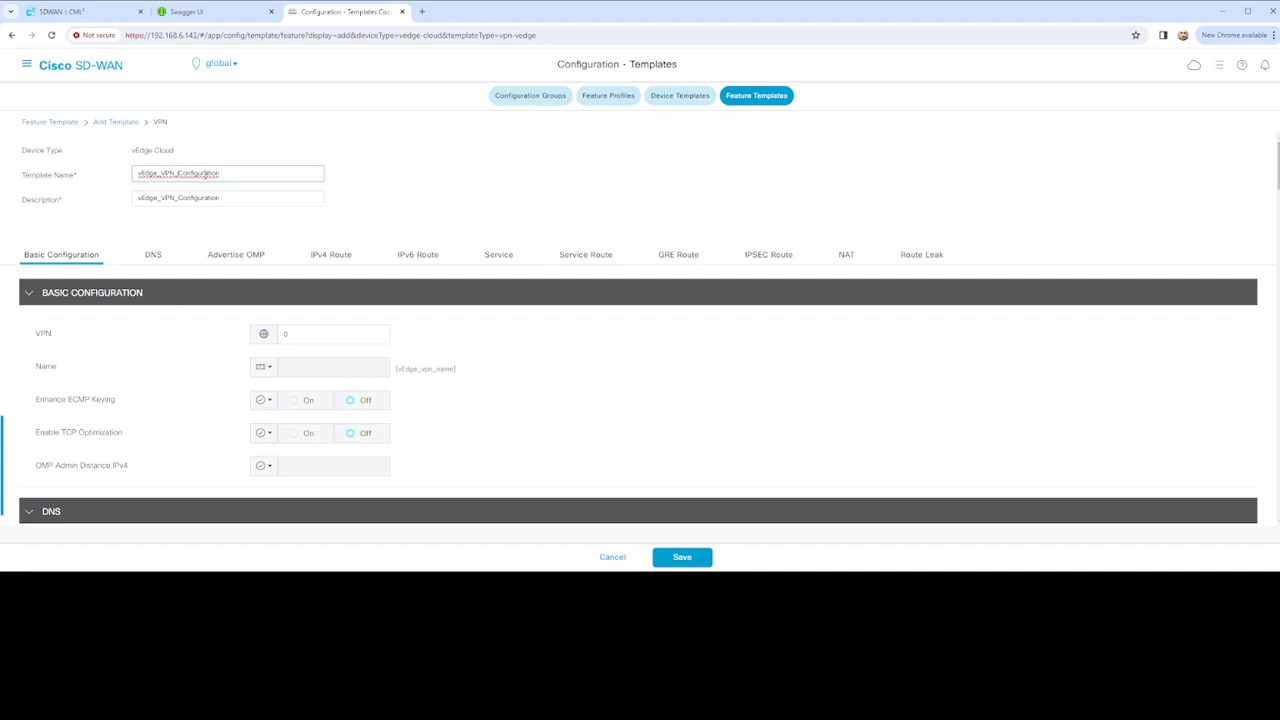
{"action": "type", "text": "3"}
{"action": "left_click", "coordinate": [175, 198]}
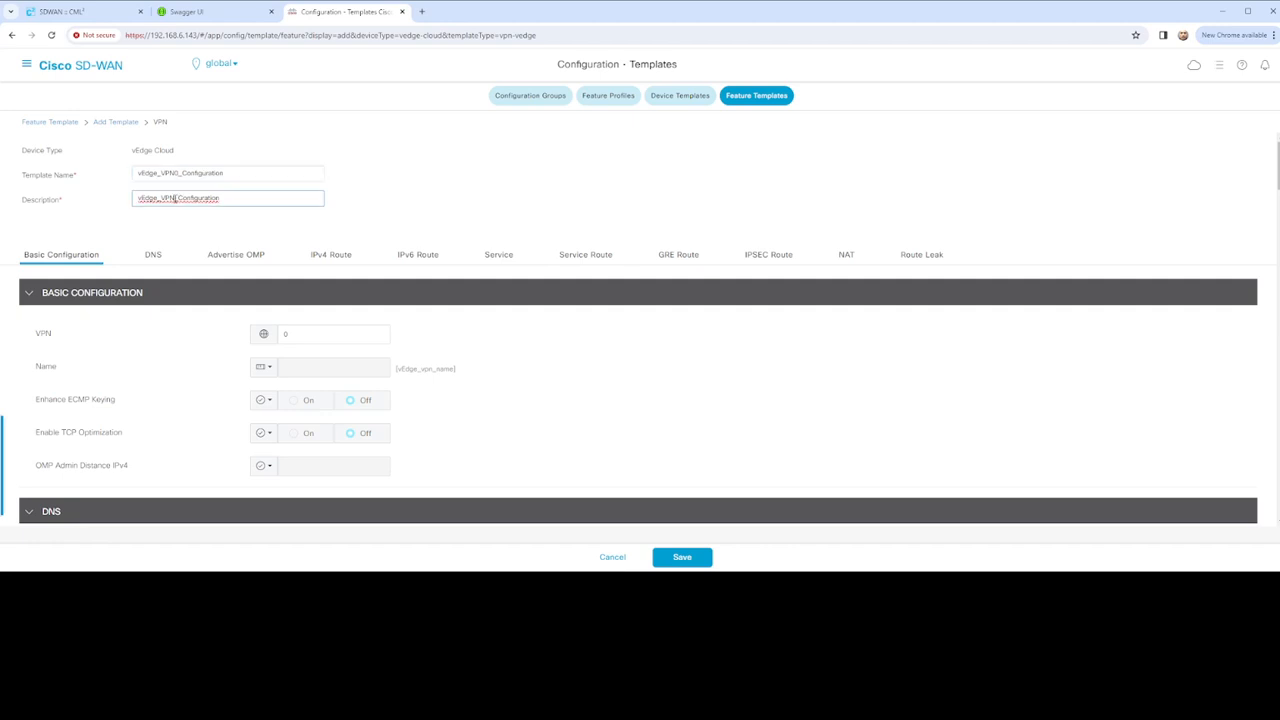
{"action": "type", "text": "0"}
{"action": "scroll", "coordinate": [345, 325], "scroll_direction": "down", "scroll_amount": 10}
Scroll to the SERVICE section and start a New Service entry
{"action": "scroll", "coordinate": [355, 328], "scroll_direction": "up", "scroll_amount": 8}
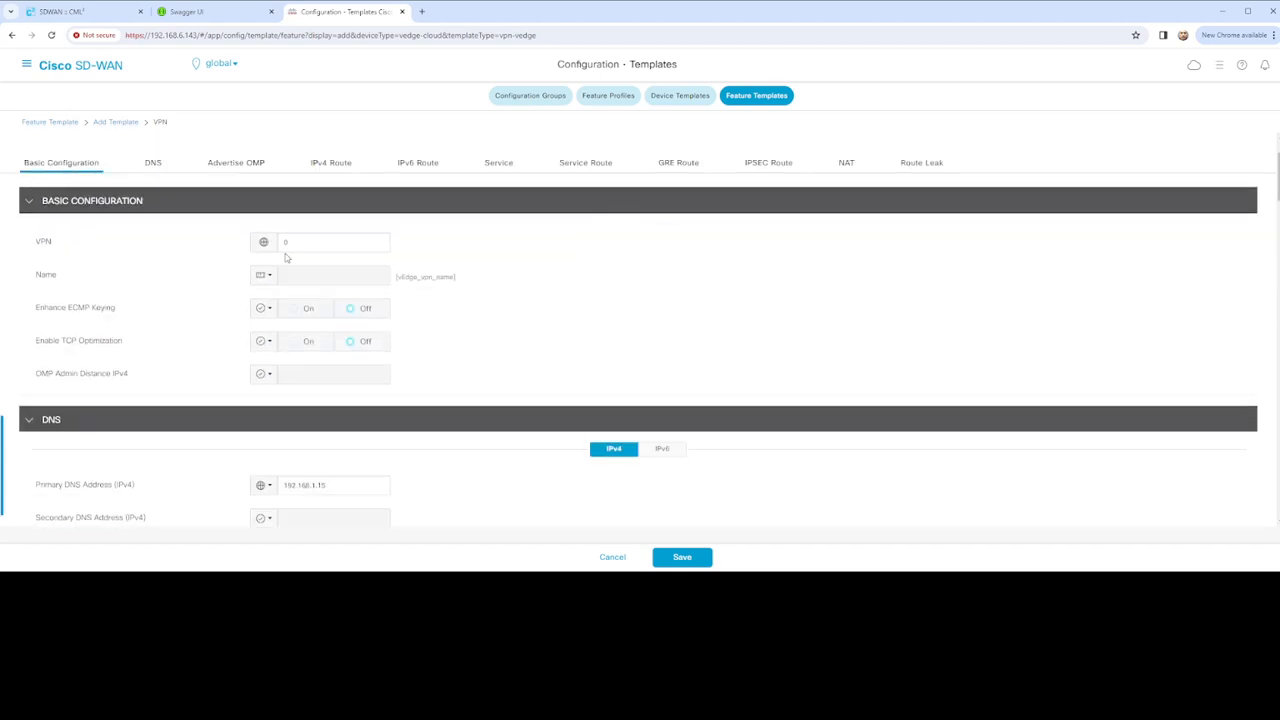
{"action": "scroll", "coordinate": [410, 346], "scroll_direction": "down", "scroll_amount": 12}
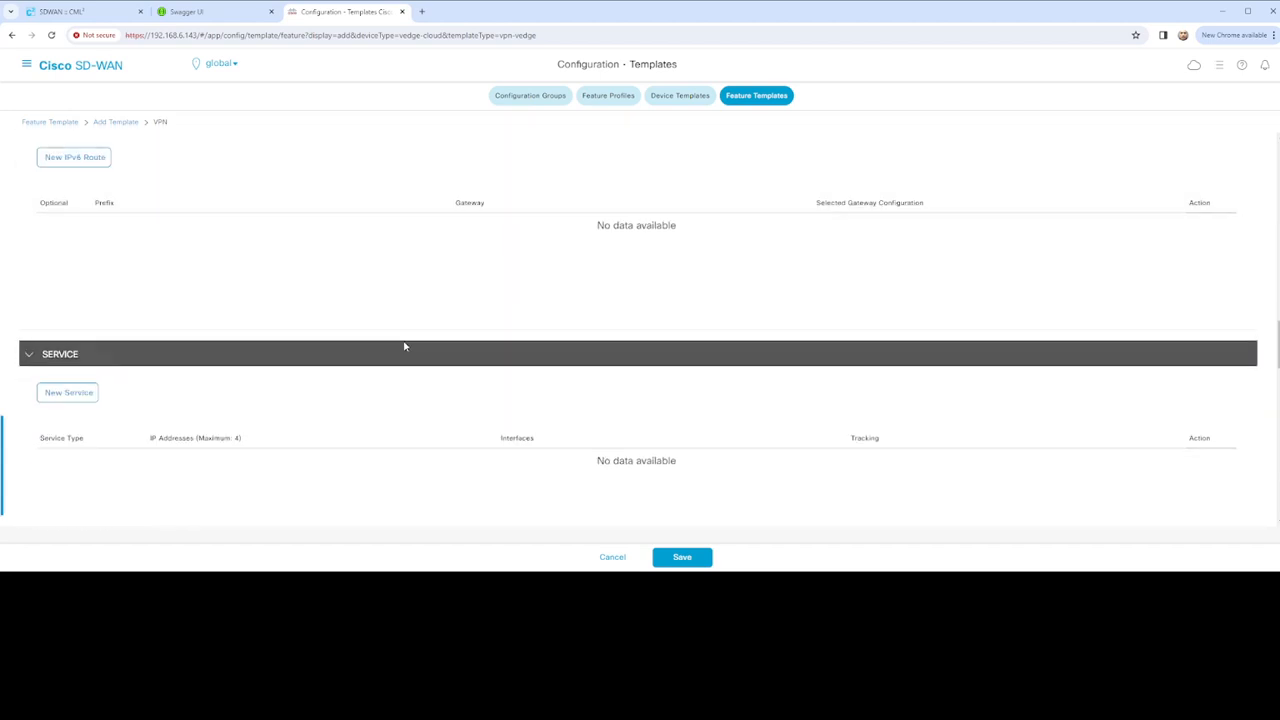
{"action": "scroll", "coordinate": [395, 344], "scroll_direction": "up", "scroll_amount": 1}
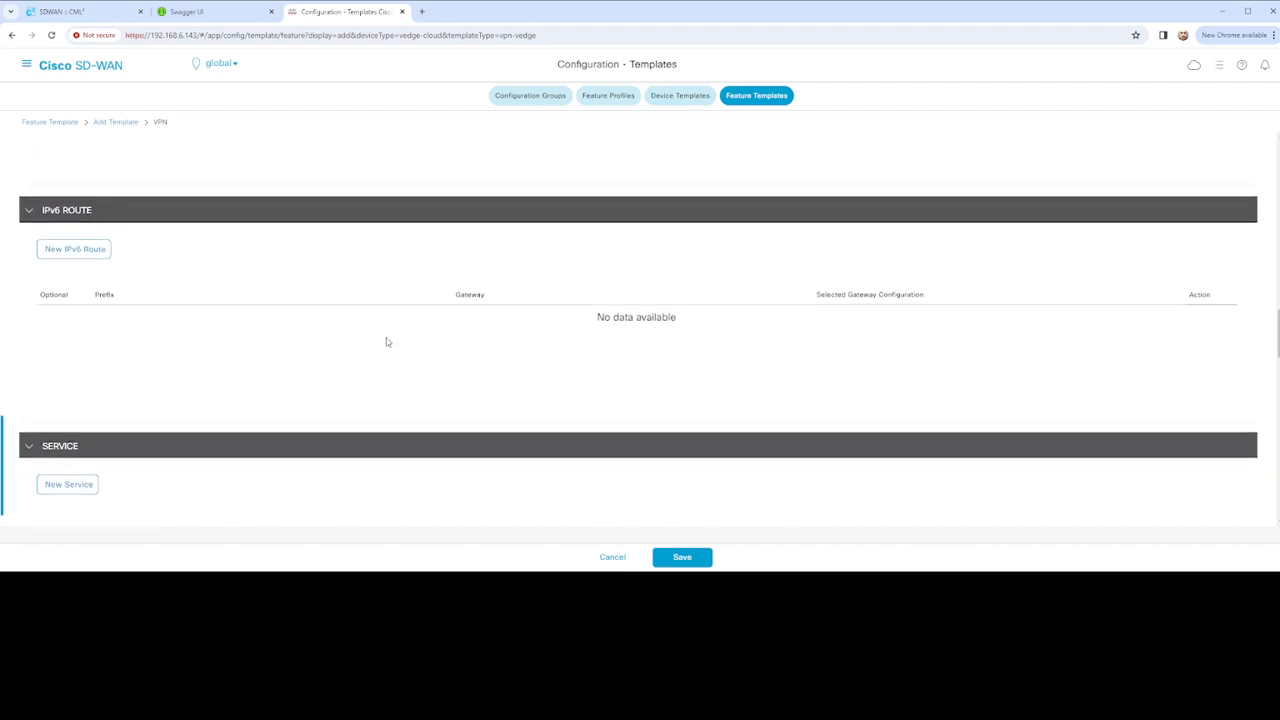
{"action": "scroll", "coordinate": [386, 342], "scroll_direction": "up", "scroll_amount": 2}
{"action": "scroll", "coordinate": [222, 307], "scroll_direction": "down", "scroll_amount": 1}
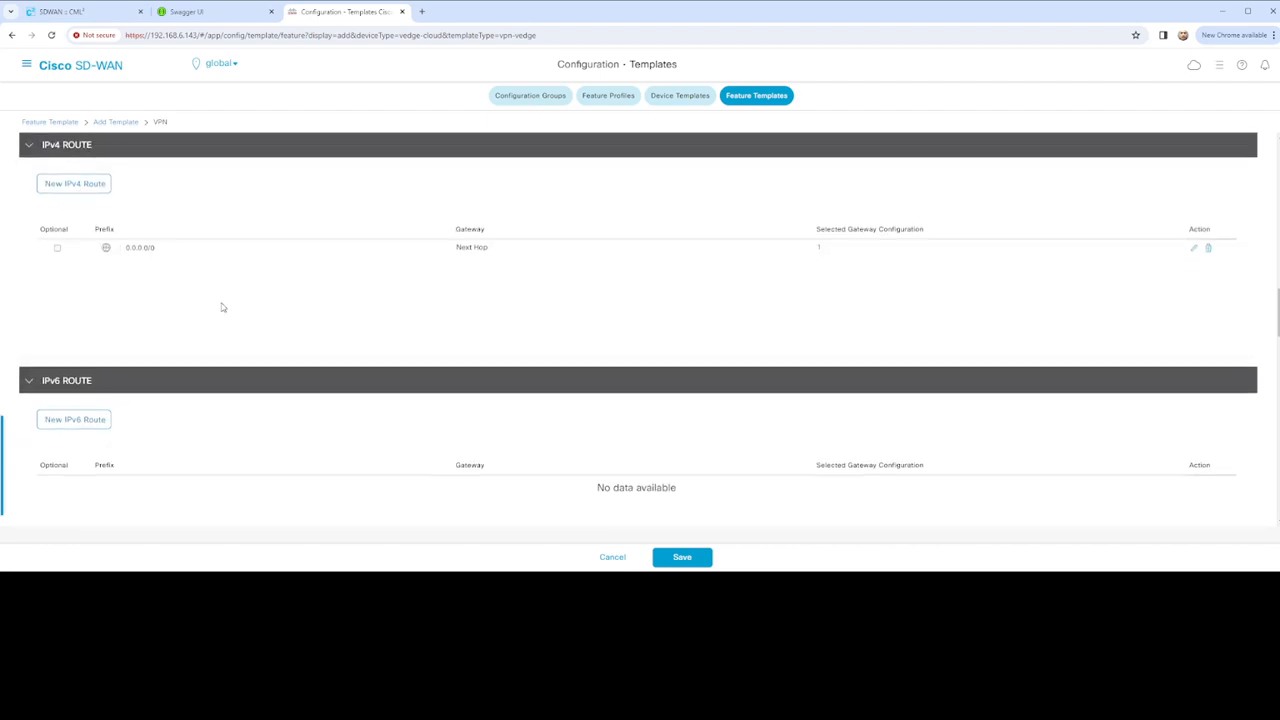
{"action": "scroll", "coordinate": [222, 307], "scroll_direction": "down", "scroll_amount": 3}
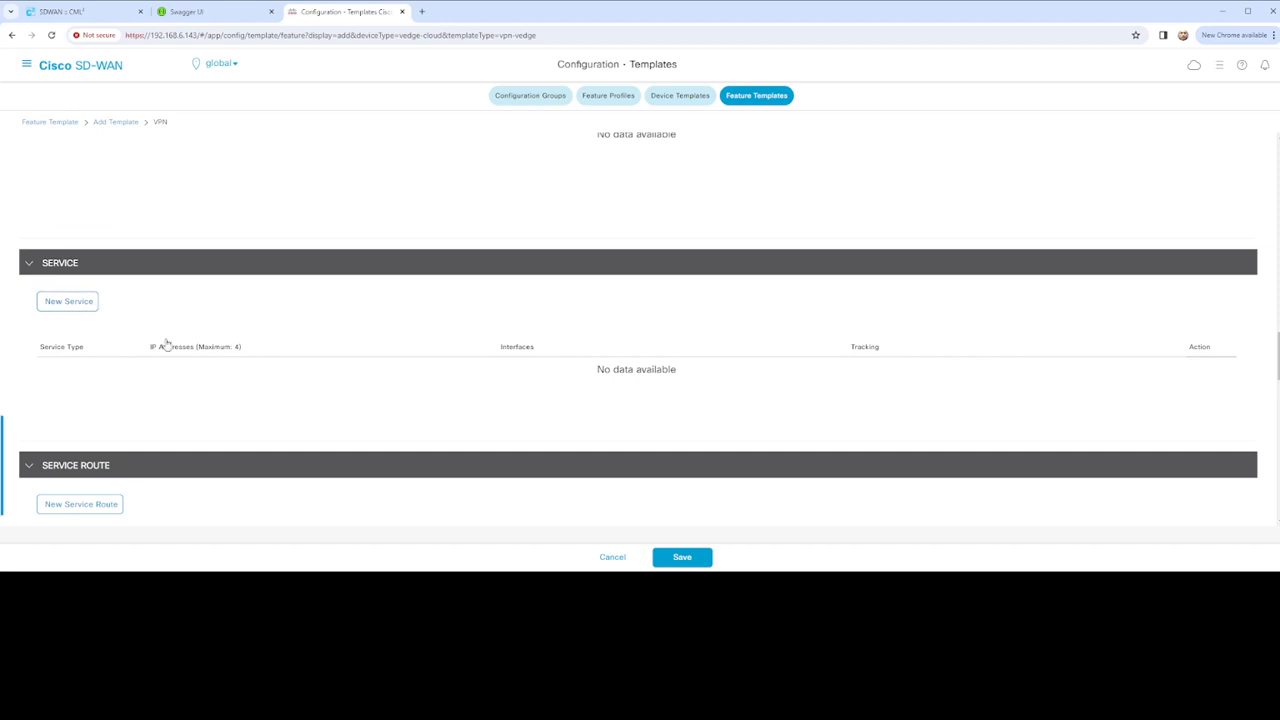
{"action": "scroll", "coordinate": [157, 326], "scroll_direction": "down", "scroll_amount": 3}
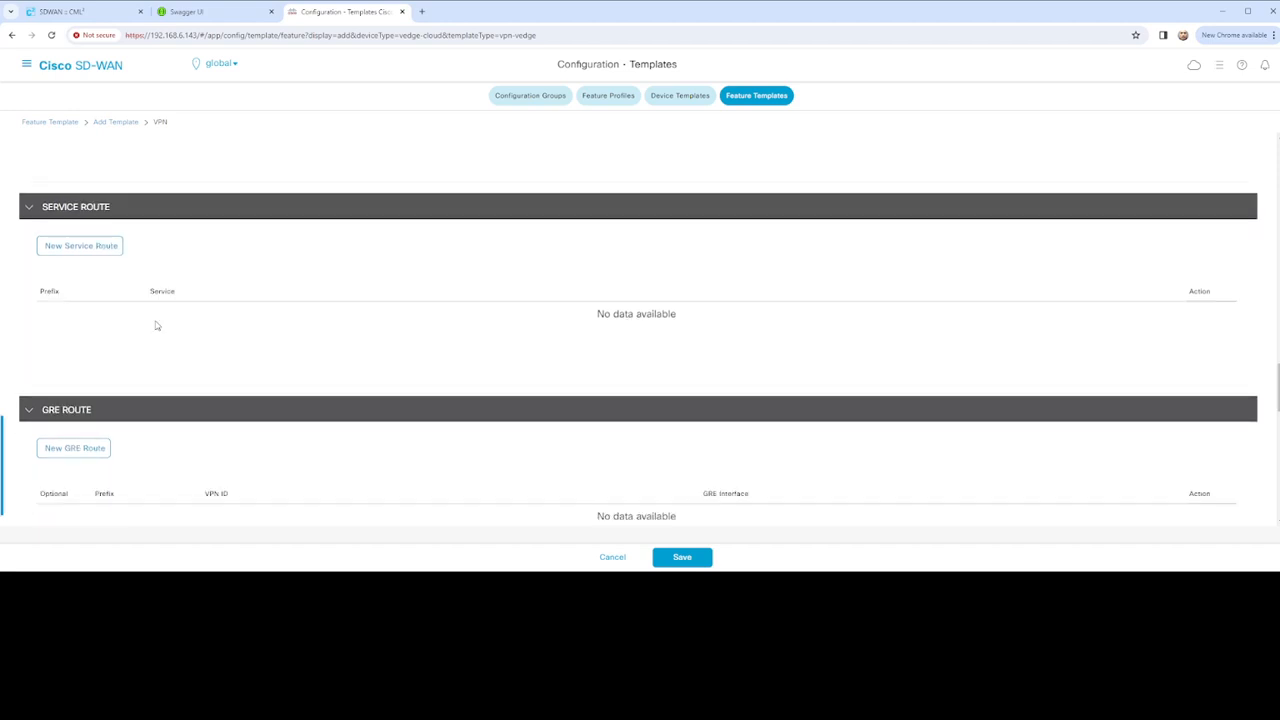
{"action": "scroll", "coordinate": [258, 346], "scroll_direction": "up", "scroll_amount": 3}
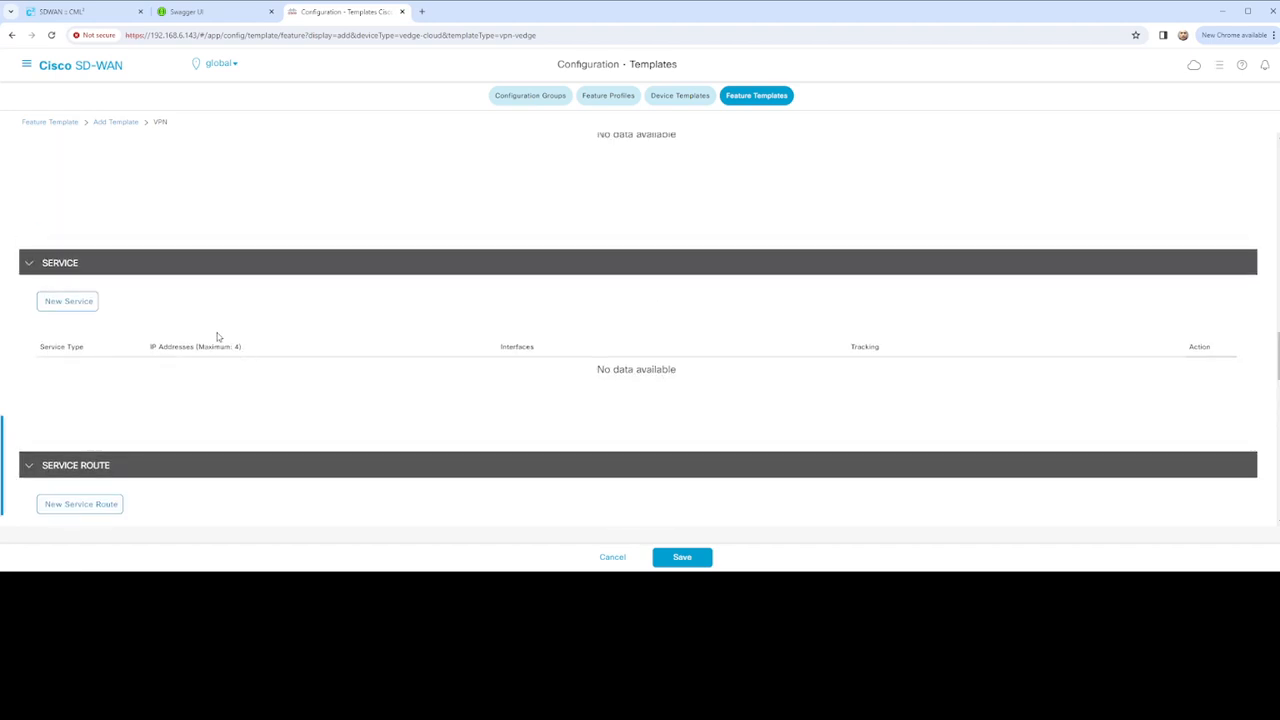
{"action": "left_click", "coordinate": [70, 302]}
{"action": "scroll", "coordinate": [274, 354], "scroll_direction": "down", "scroll_amount": 1}
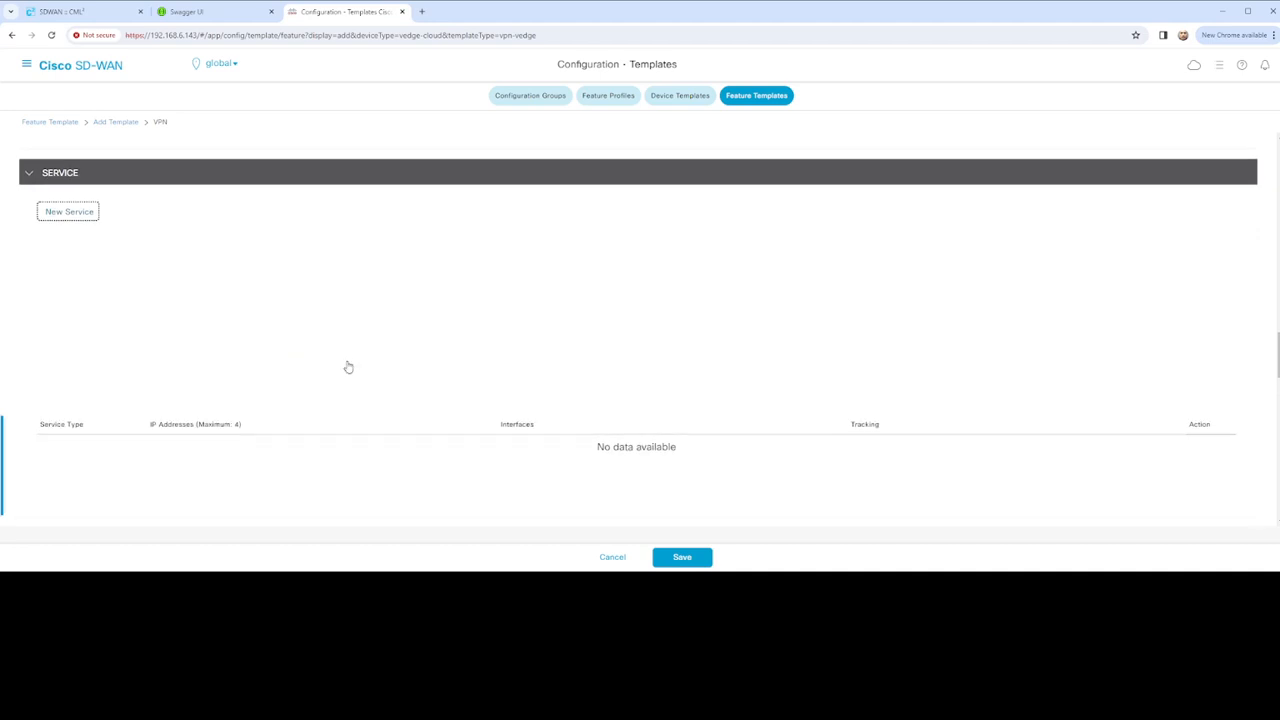
{"action": "scroll", "coordinate": [340, 364], "scroll_direction": "up", "scroll_amount": 3}
{"action": "scroll", "coordinate": [320, 353], "scroll_direction": "up", "scroll_amount": 3}
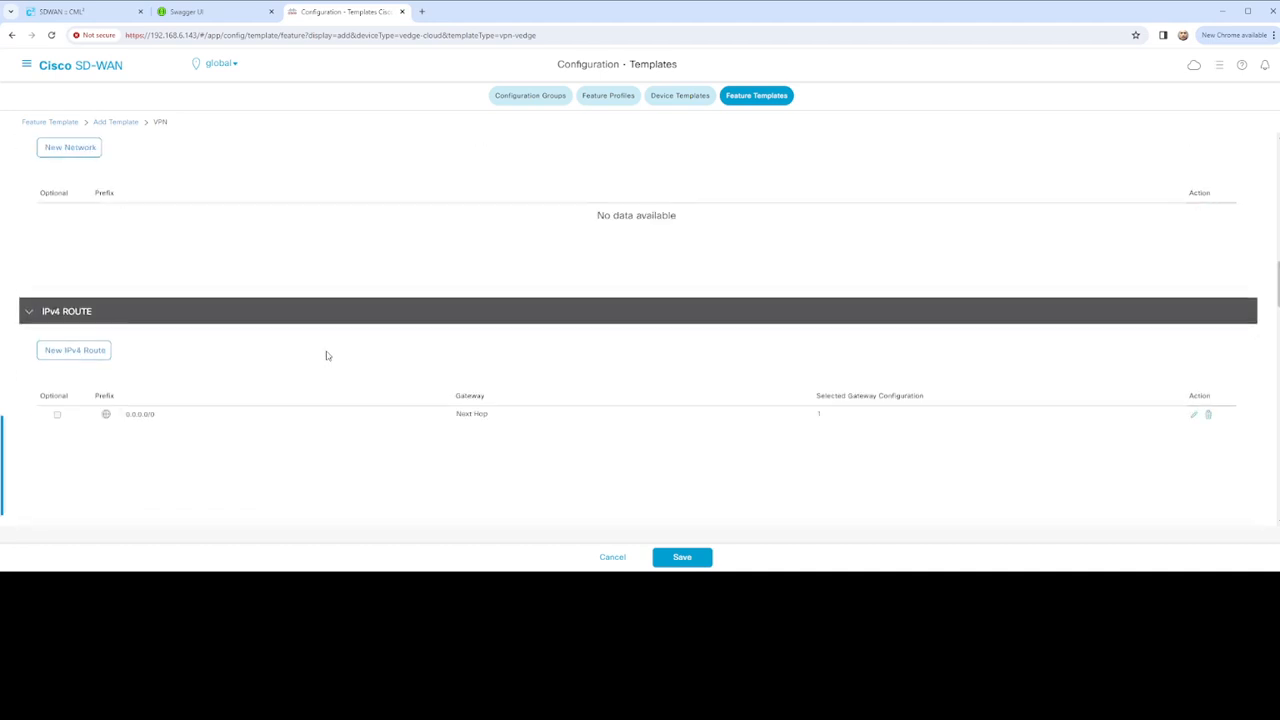
{"action": "scroll", "coordinate": [351, 391], "scroll_direction": "down", "scroll_amount": 3}
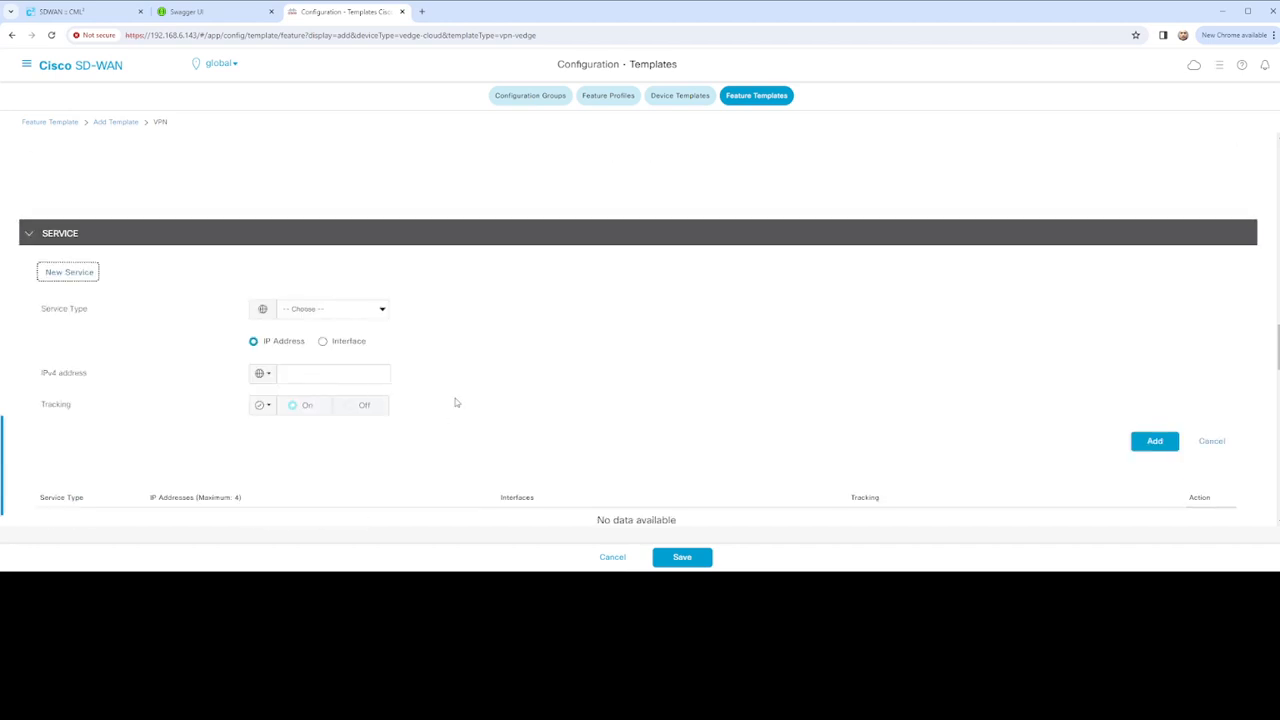
Try FW as Service Type, then leave the service unadded and review the empty sections down to Route Leak
{"action": "left_click", "coordinate": [385, 314]}
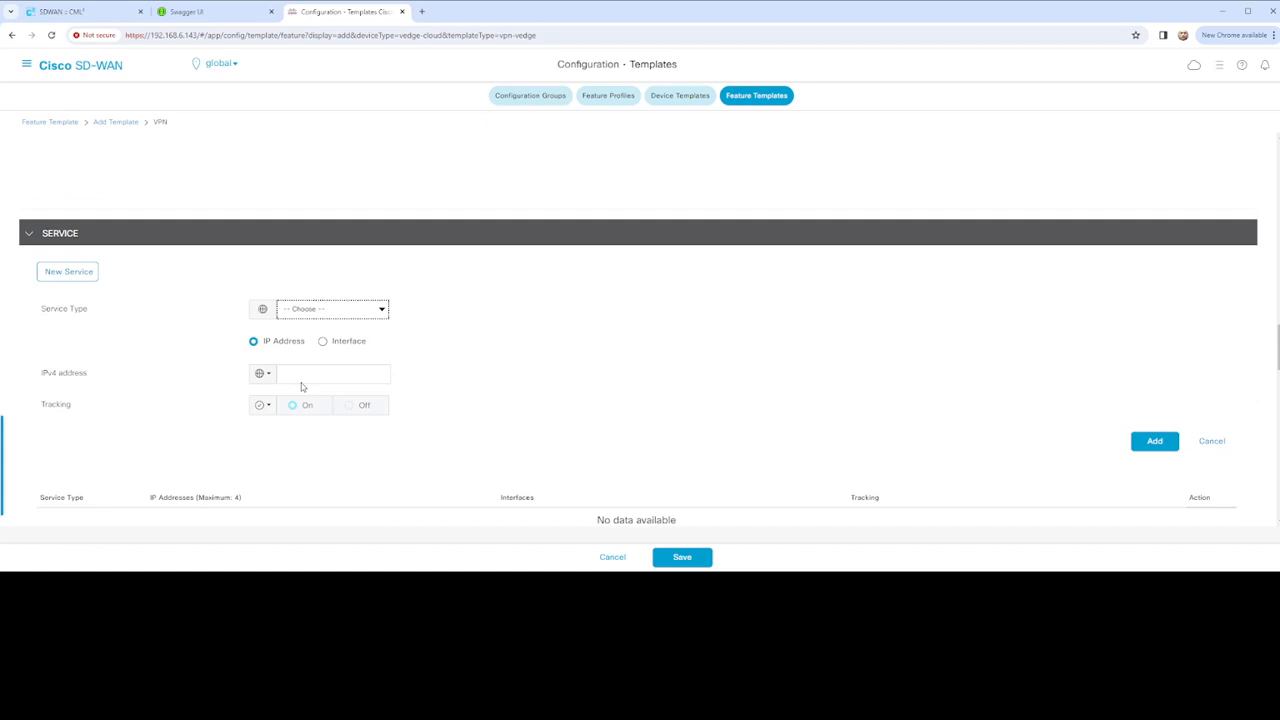
{"action": "left_click", "coordinate": [298, 338]}
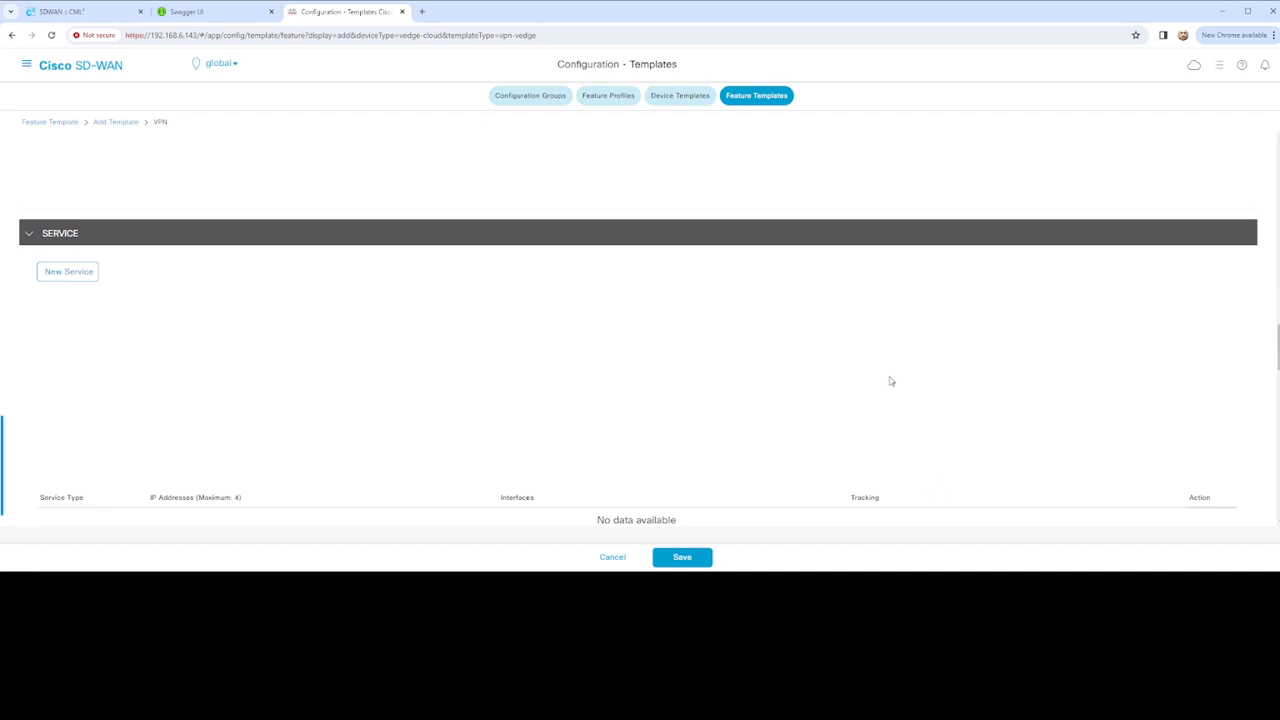
{"action": "scroll", "coordinate": [568, 354], "scroll_direction": "down", "scroll_amount": 5}
{"action": "scroll", "coordinate": [590, 355], "scroll_direction": "down", "scroll_amount": 3}
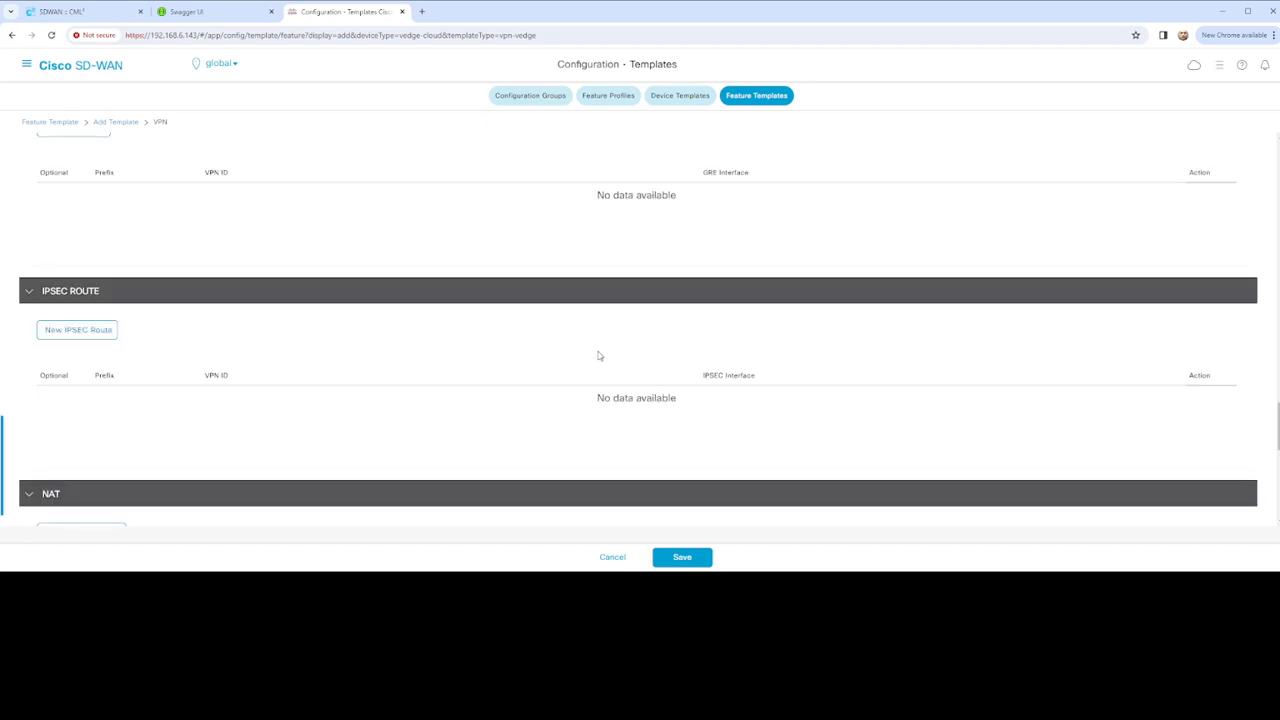
{"action": "scroll", "coordinate": [560, 345], "scroll_direction": "down", "scroll_amount": 3}
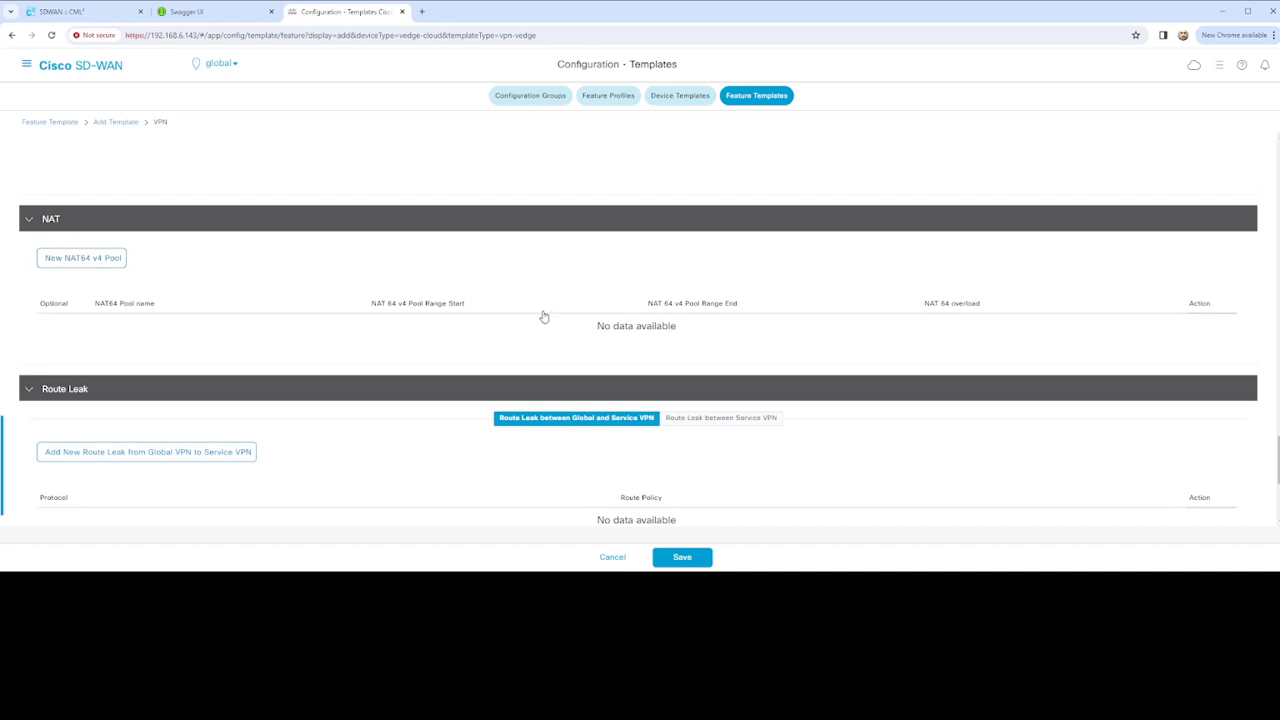
{"action": "scroll", "coordinate": [550, 318], "scroll_direction": "down", "scroll_amount": 3}
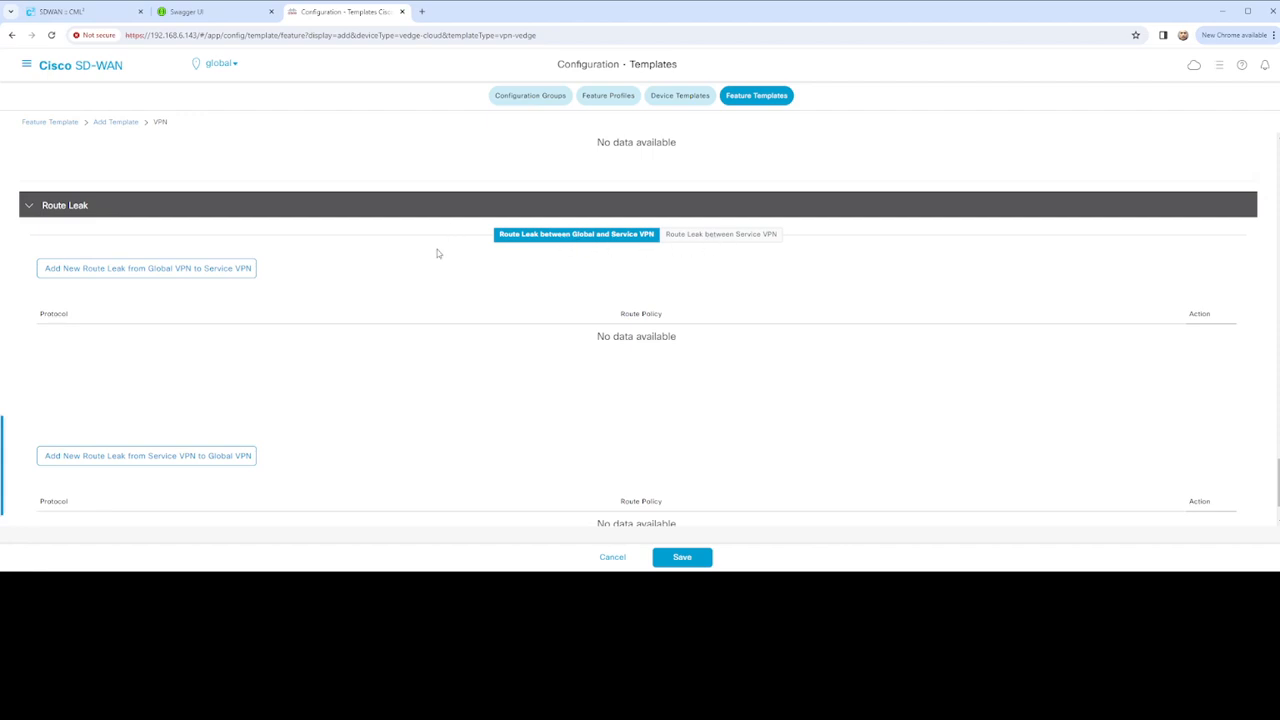
Save the VPN template and highlight OMP in the resulting prefix-list error
{"action": "scroll", "coordinate": [441, 263], "scroll_direction": "down", "scroll_amount": 1}
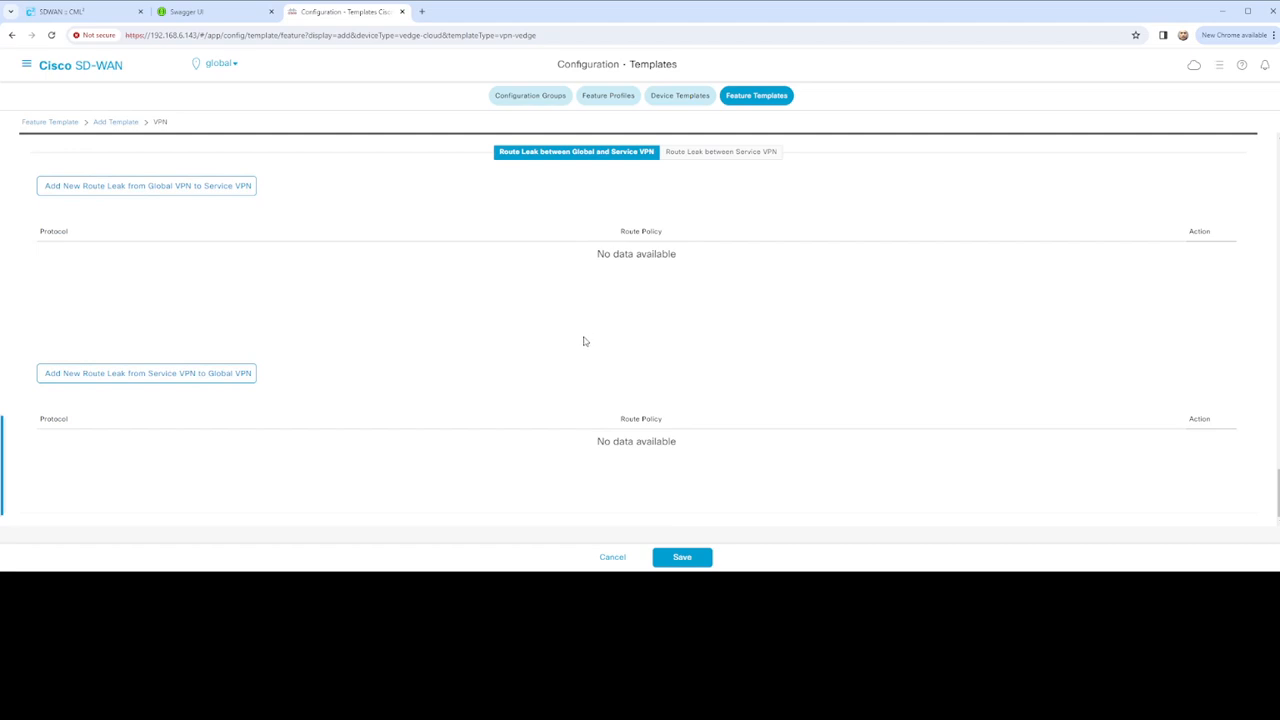
{"action": "left_click", "coordinate": [680, 556]}
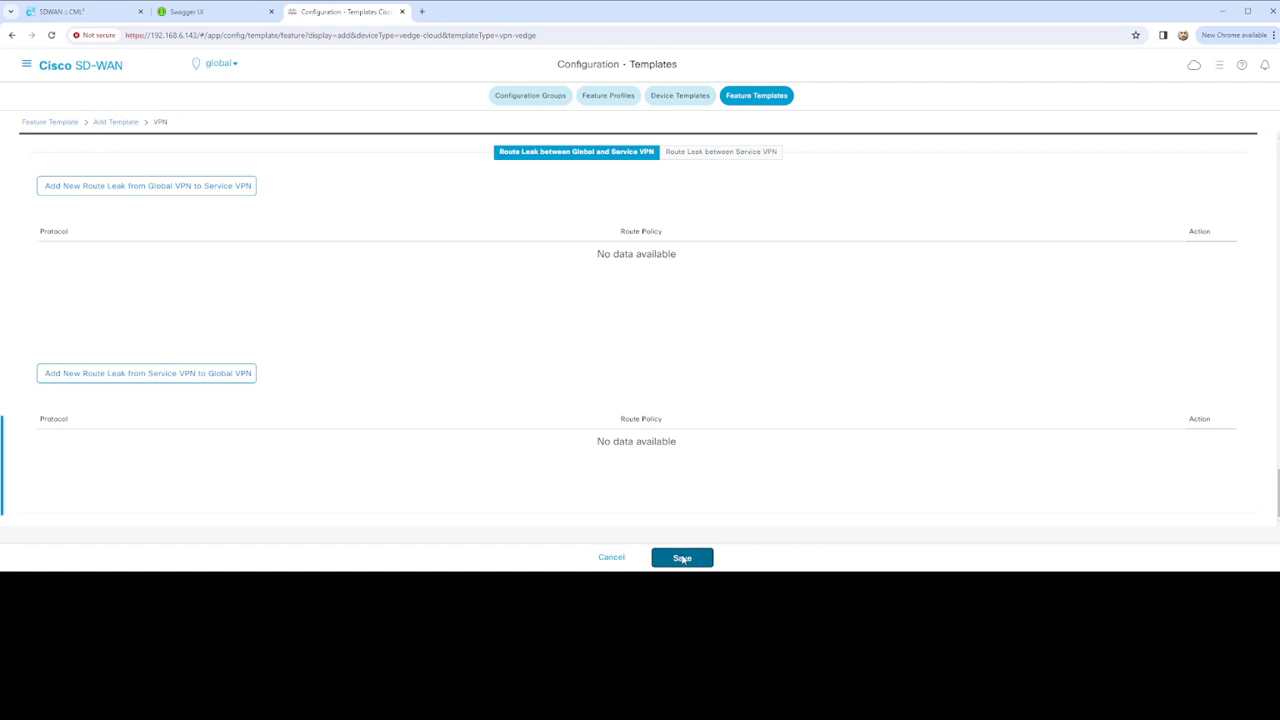
{"action": "left_click", "coordinate": [682, 558]}
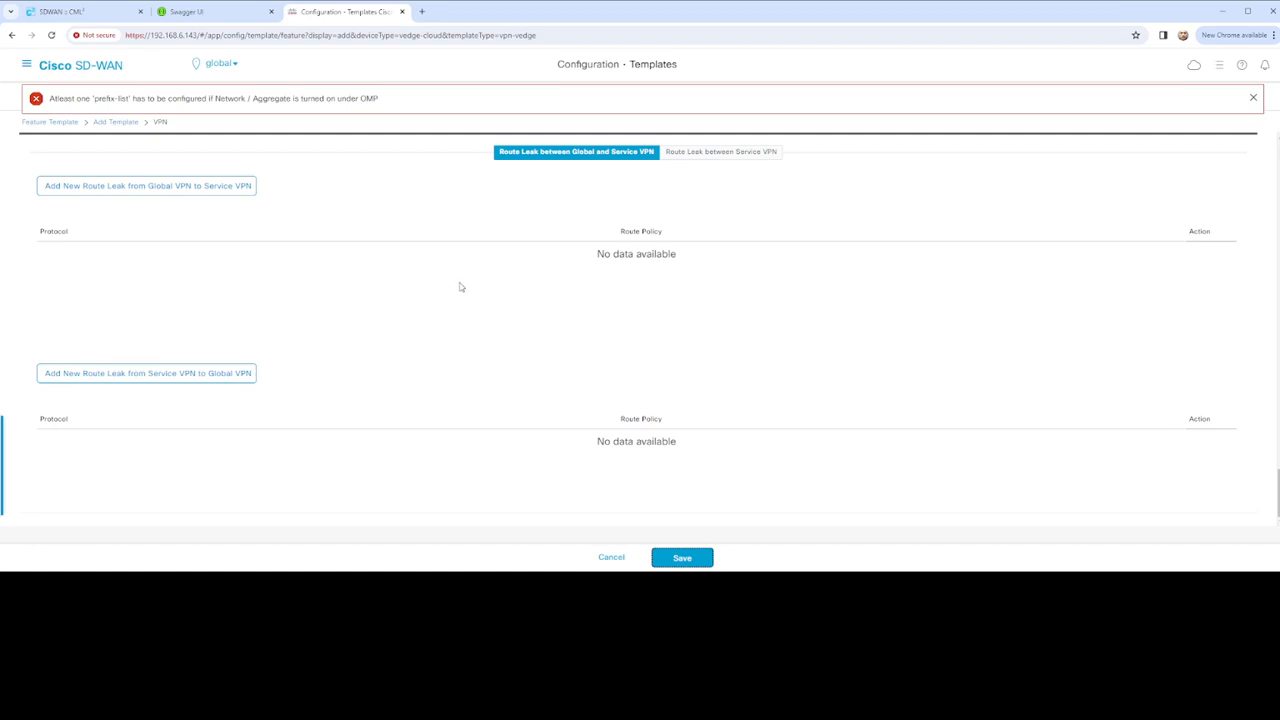
{"action": "double_click", "coordinate": [368, 98]}
Set Advertise OMP Network (IPv4) to Off and save again, getting 'OMP cannot be configured for VPN 0'
{"action": "scroll", "coordinate": [491, 296], "scroll_direction": "up", "scroll_amount": 15}
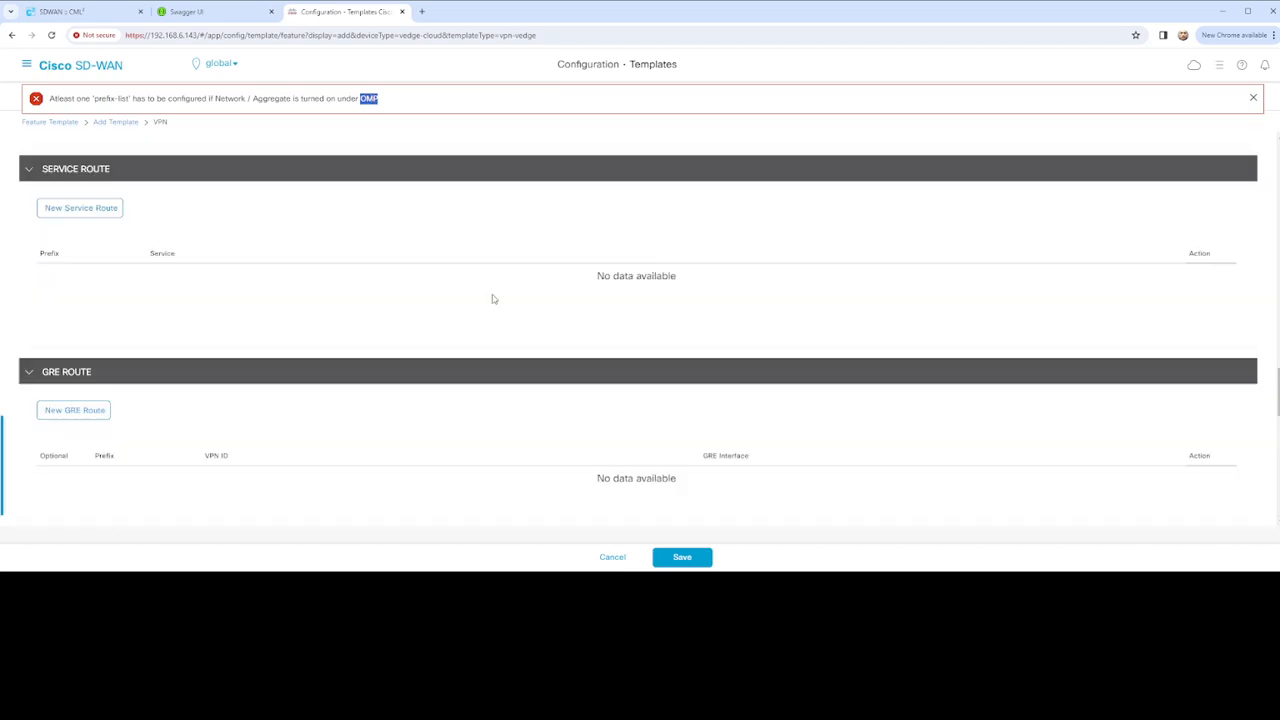
{"action": "scroll", "coordinate": [491, 299], "scroll_direction": "up", "scroll_amount": 12}
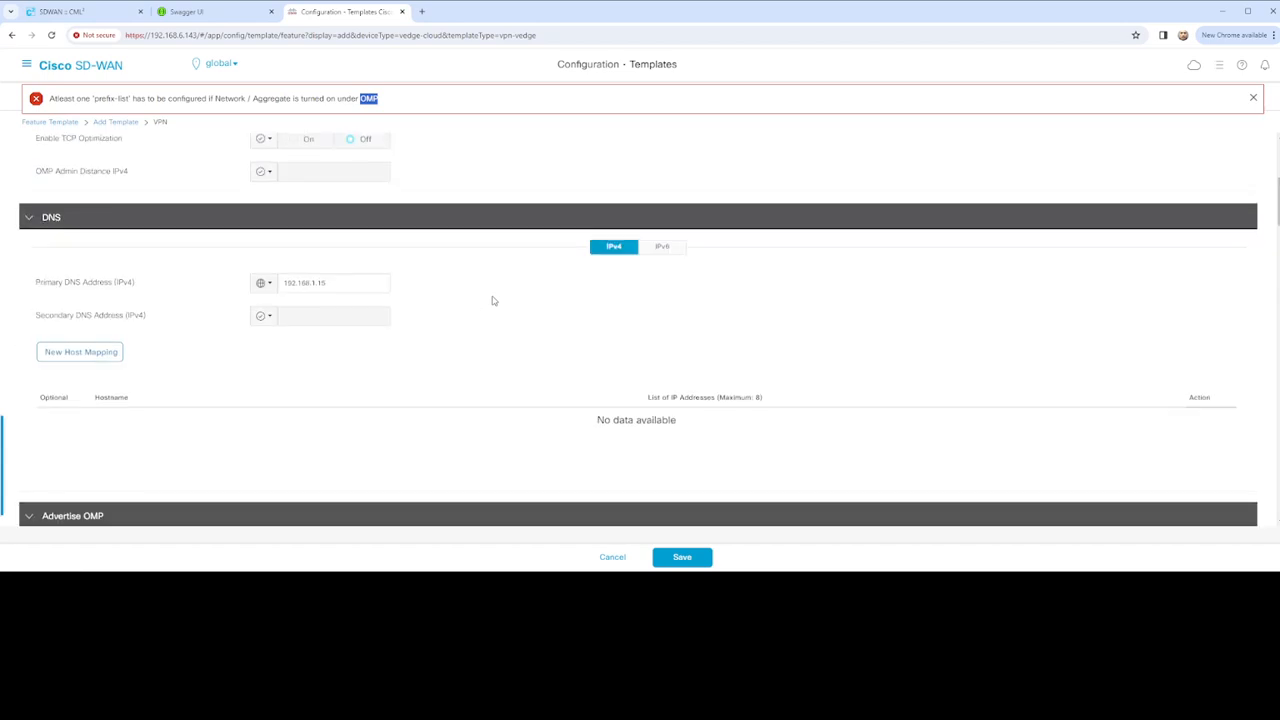
{"action": "scroll", "coordinate": [494, 301], "scroll_direction": "down", "scroll_amount": 6}
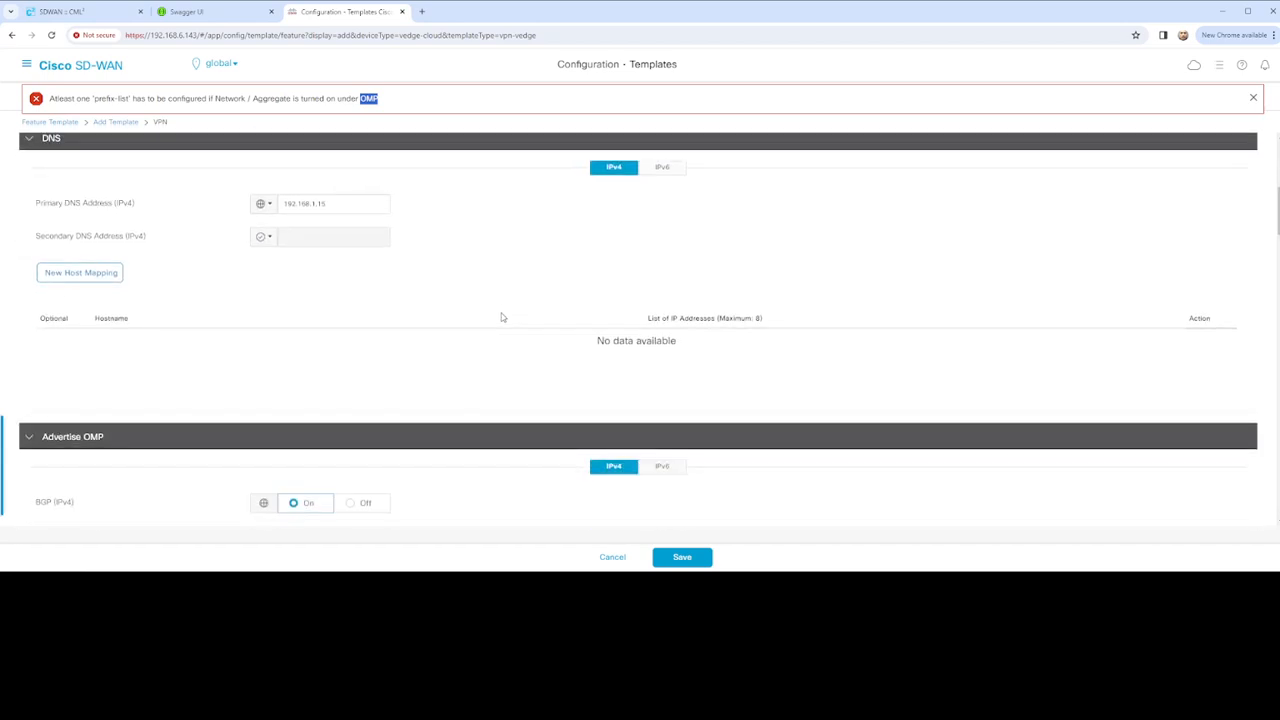
{"action": "scroll", "coordinate": [502, 317], "scroll_direction": "down", "scroll_amount": 1}
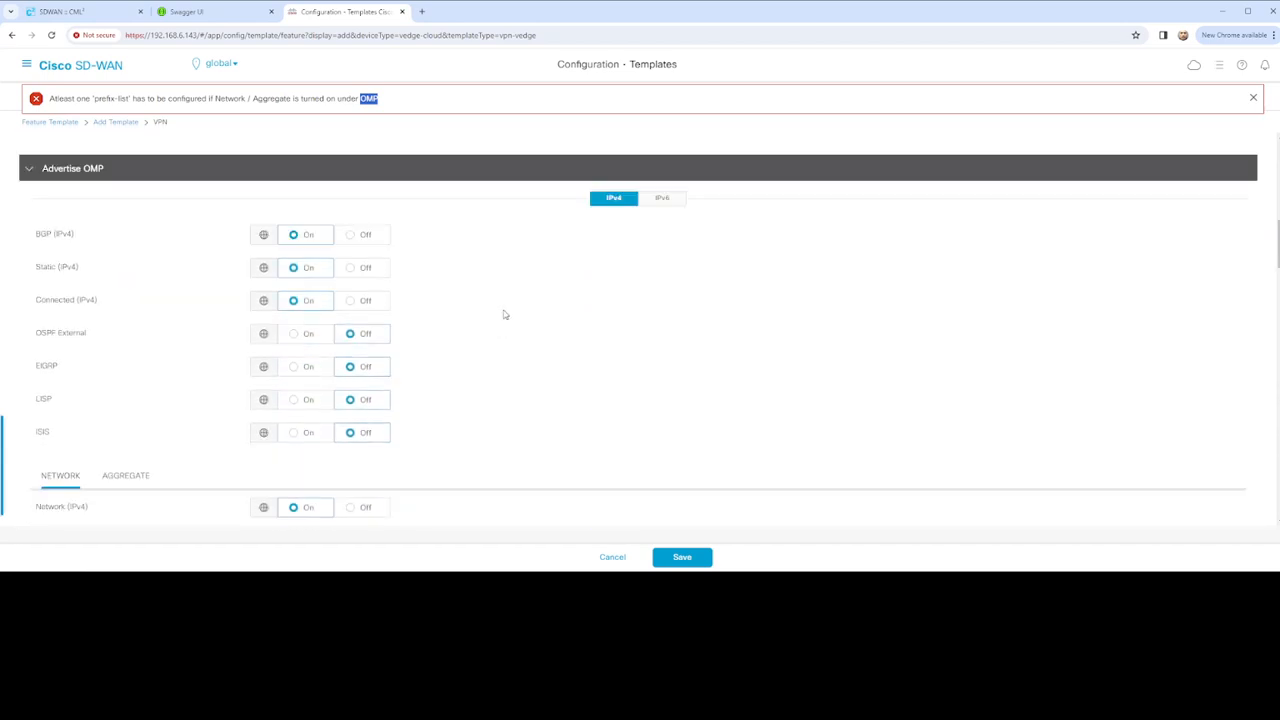
{"action": "scroll", "coordinate": [505, 315], "scroll_direction": "down", "scroll_amount": 2}
{"action": "scroll", "coordinate": [505, 313], "scroll_direction": "up", "scroll_amount": 2}
{"action": "scroll", "coordinate": [469, 314], "scroll_direction": "down", "scroll_amount": 1}
{"action": "left_click", "coordinate": [365, 421]}
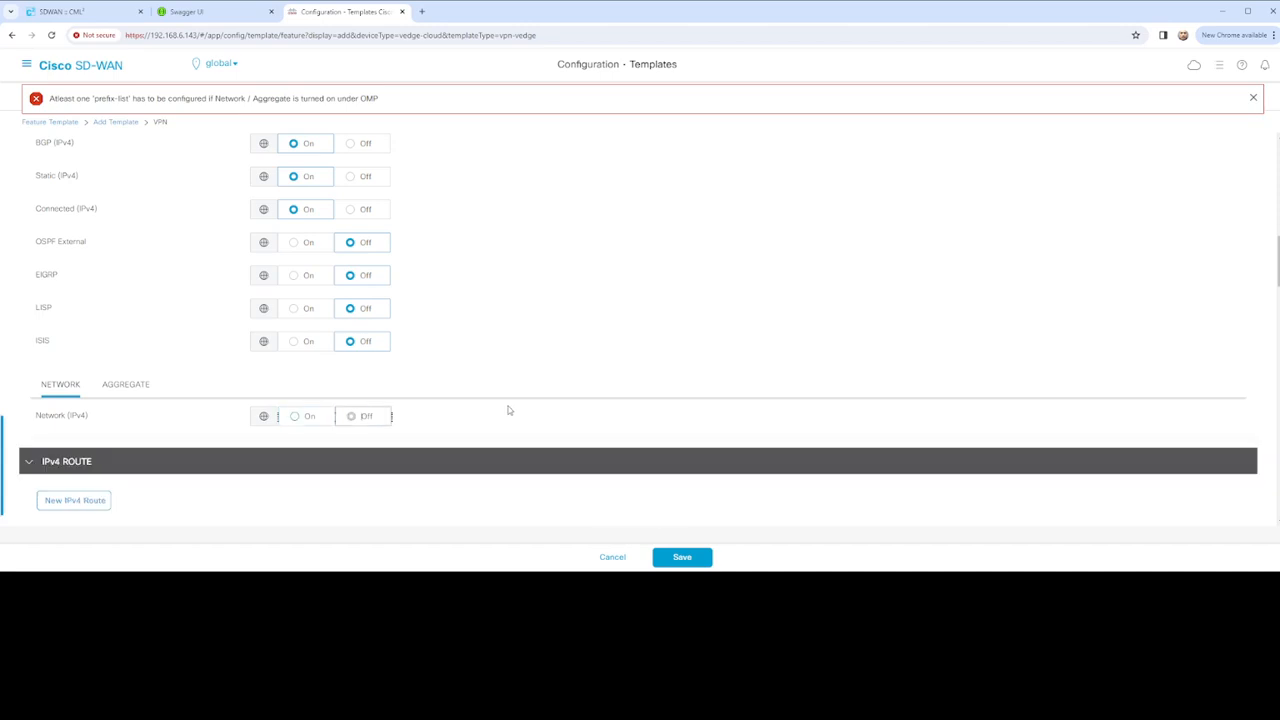
{"action": "scroll", "coordinate": [506, 400], "scroll_direction": "down", "scroll_amount": 15}
{"action": "scroll", "coordinate": [503, 391], "scroll_direction": "down", "scroll_amount": 1}
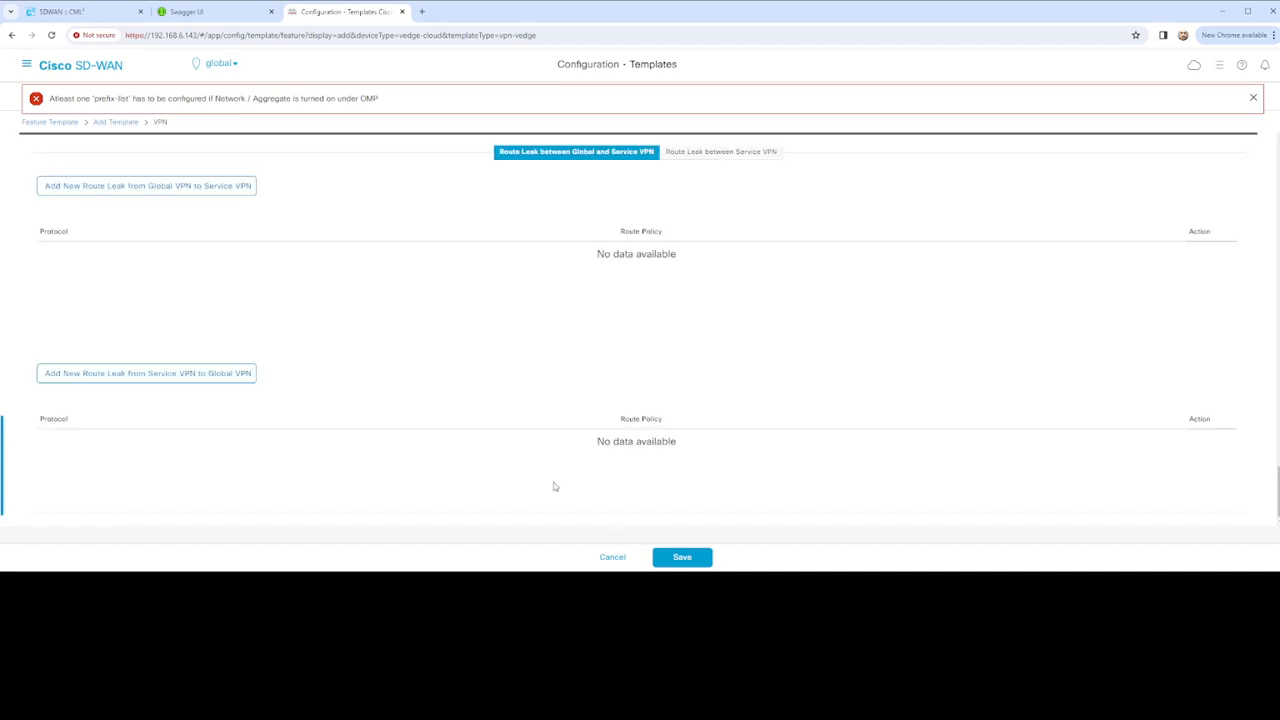
{"action": "left_click", "coordinate": [680, 557]}
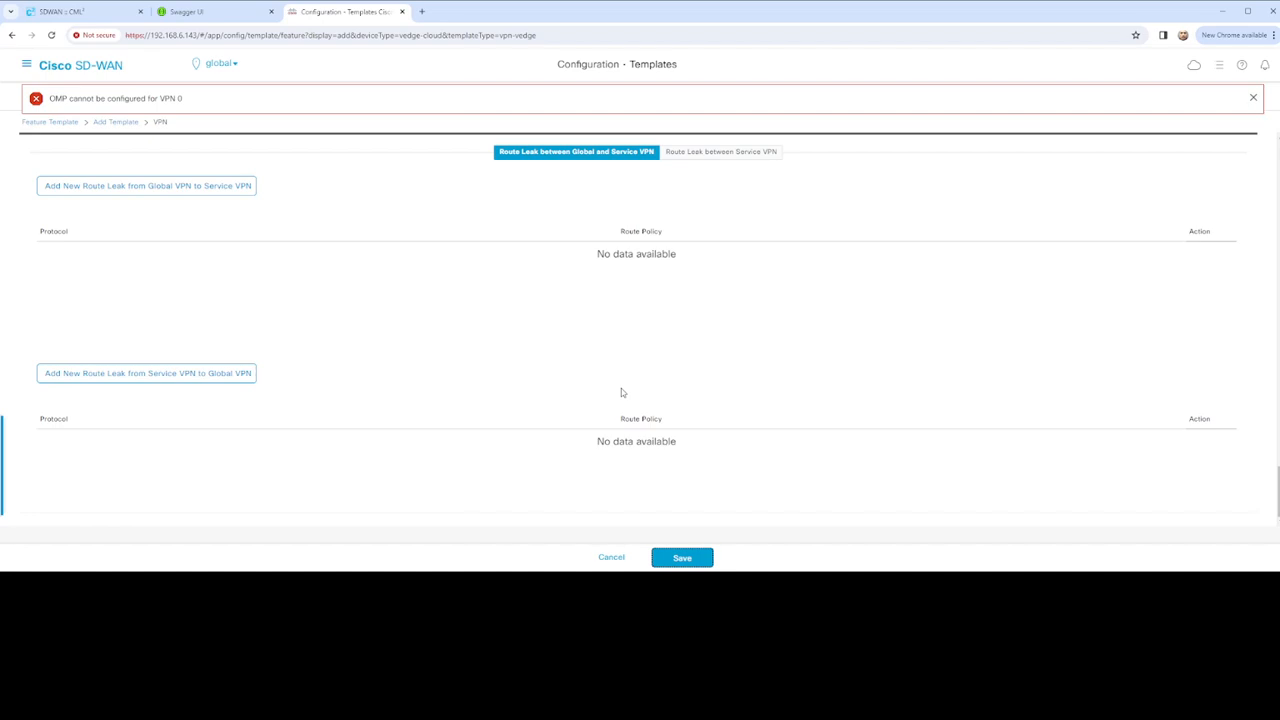
Turn off BGP, Static and Connected OMP advertising and save vEdge_VPN0_Configuration
{"action": "left_click", "coordinate": [1253, 100]}
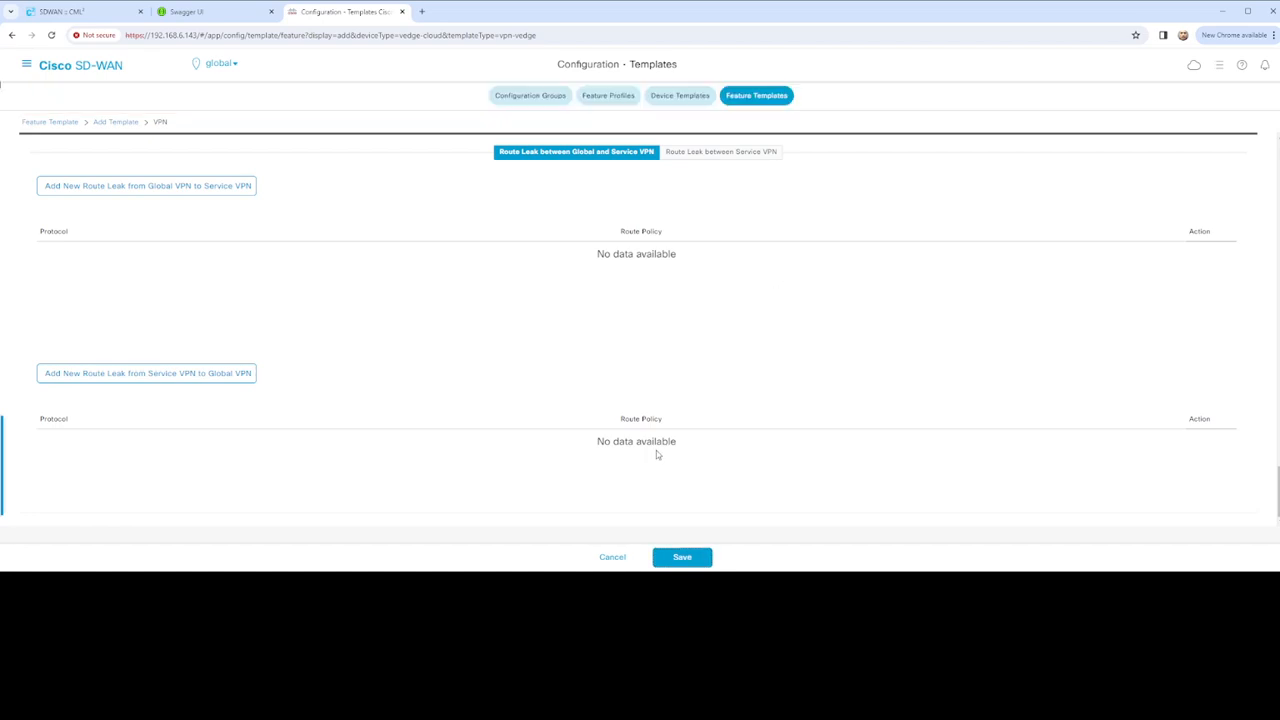
{"action": "left_click", "coordinate": [683, 559]}
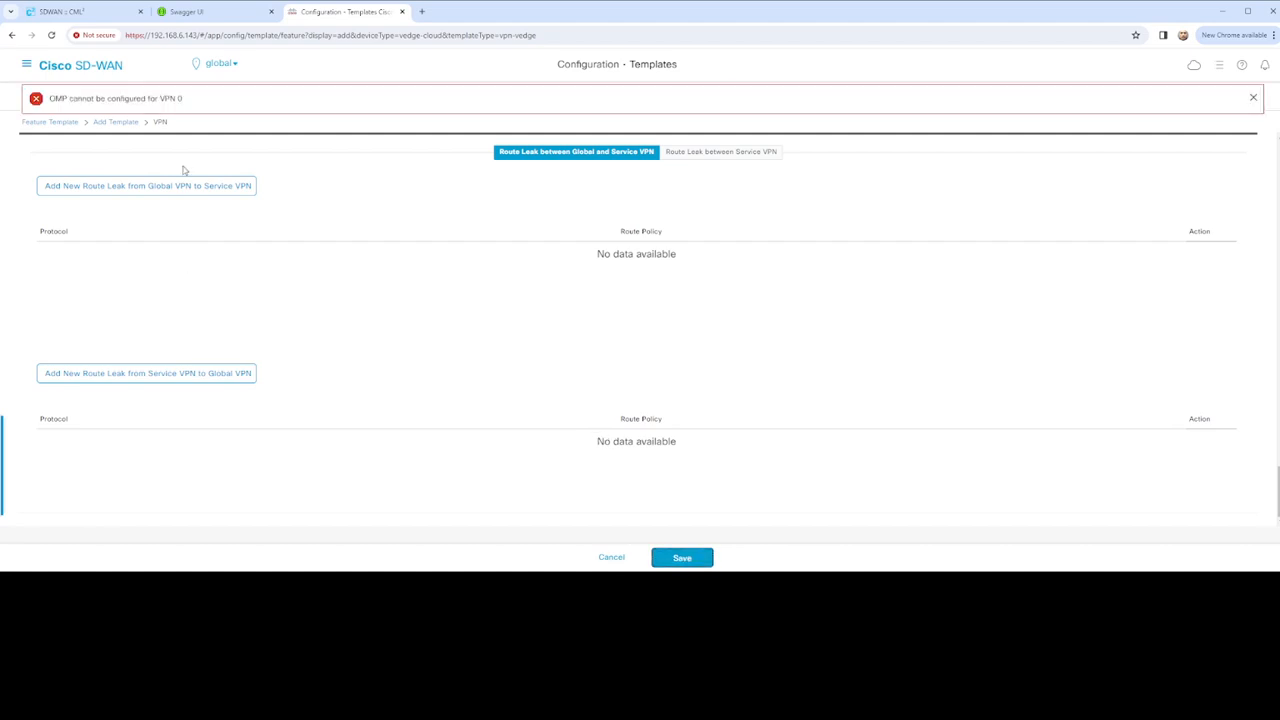
{"action": "scroll", "coordinate": [290, 314], "scroll_direction": "up", "scroll_amount": 15}
{"action": "scroll", "coordinate": [296, 316], "scroll_direction": "up", "scroll_amount": 5}
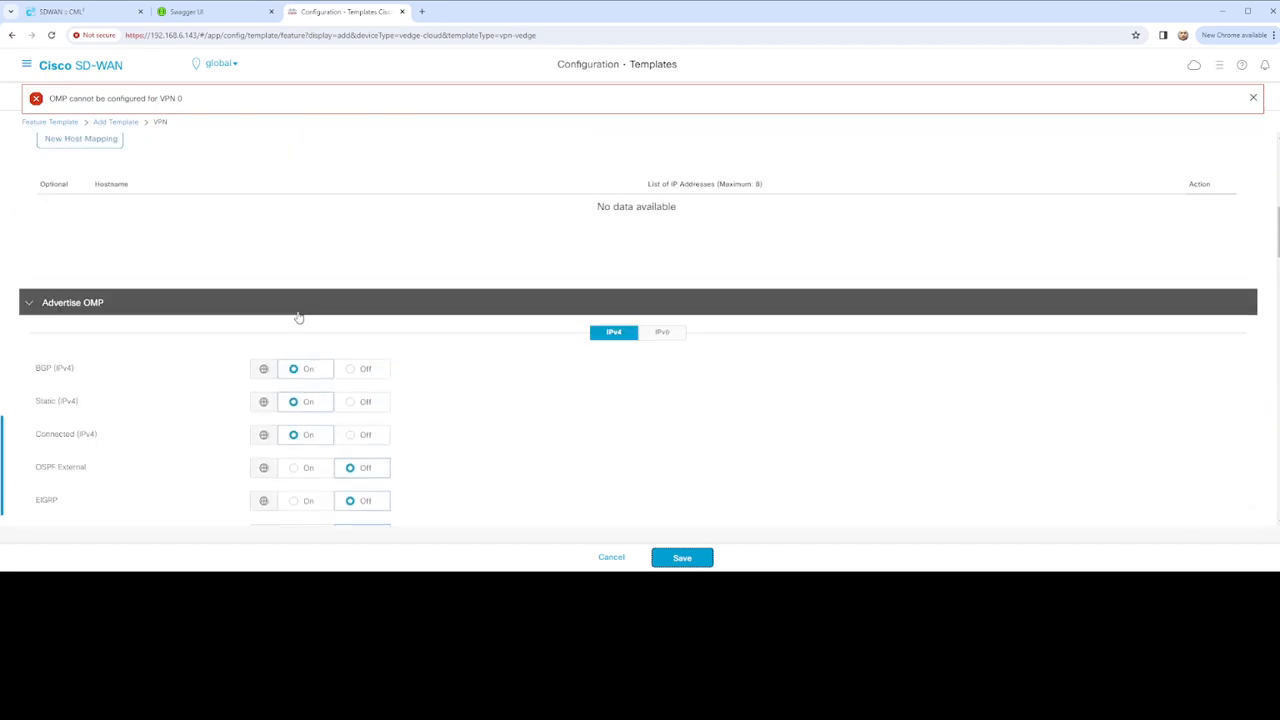
{"action": "scroll", "coordinate": [300, 317], "scroll_direction": "down", "scroll_amount": 2}
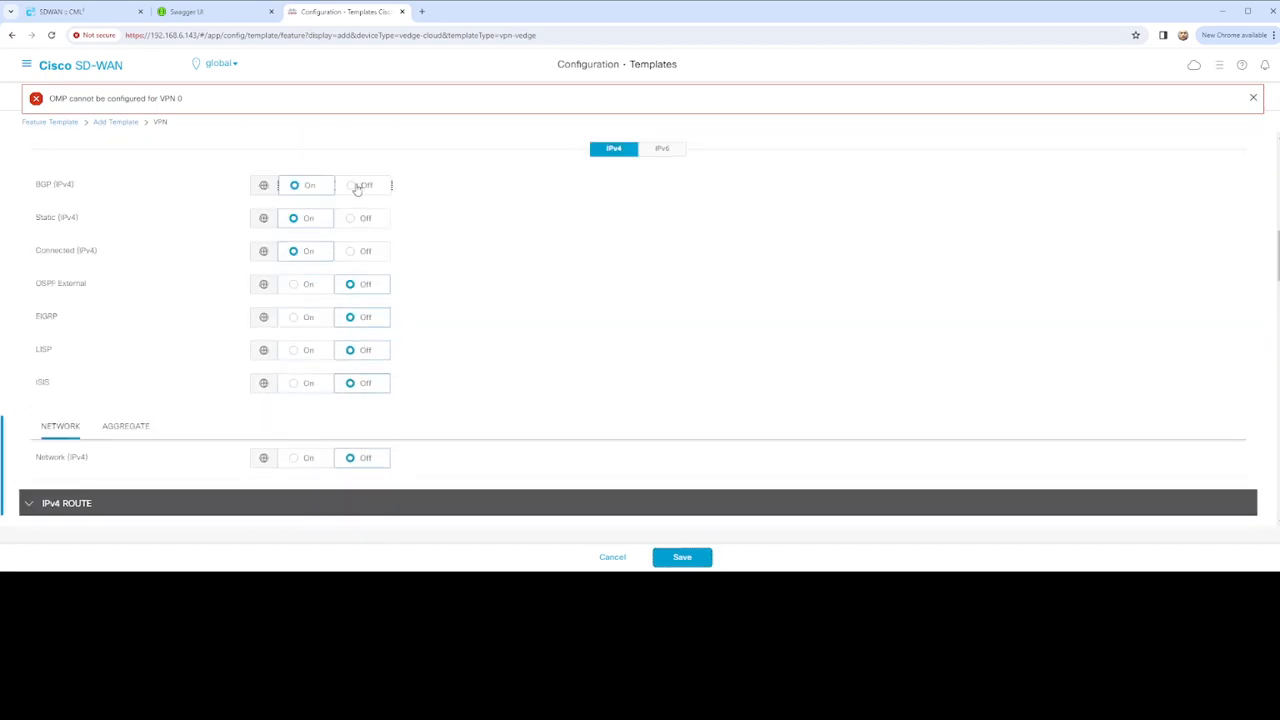
{"action": "left_click", "coordinate": [358, 189]}
{"action": "left_click", "coordinate": [362, 218]}
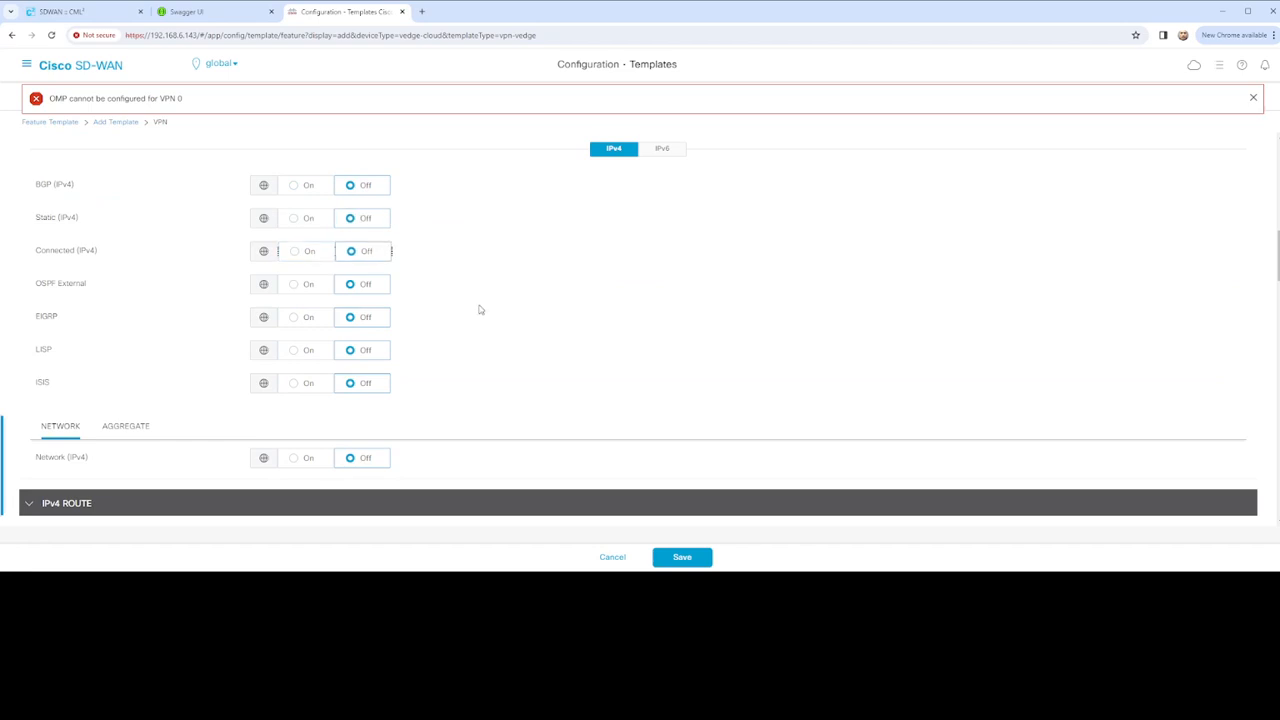
{"action": "scroll", "coordinate": [484, 318], "scroll_direction": "down", "scroll_amount": 15}
{"action": "left_click", "coordinate": [660, 554]}
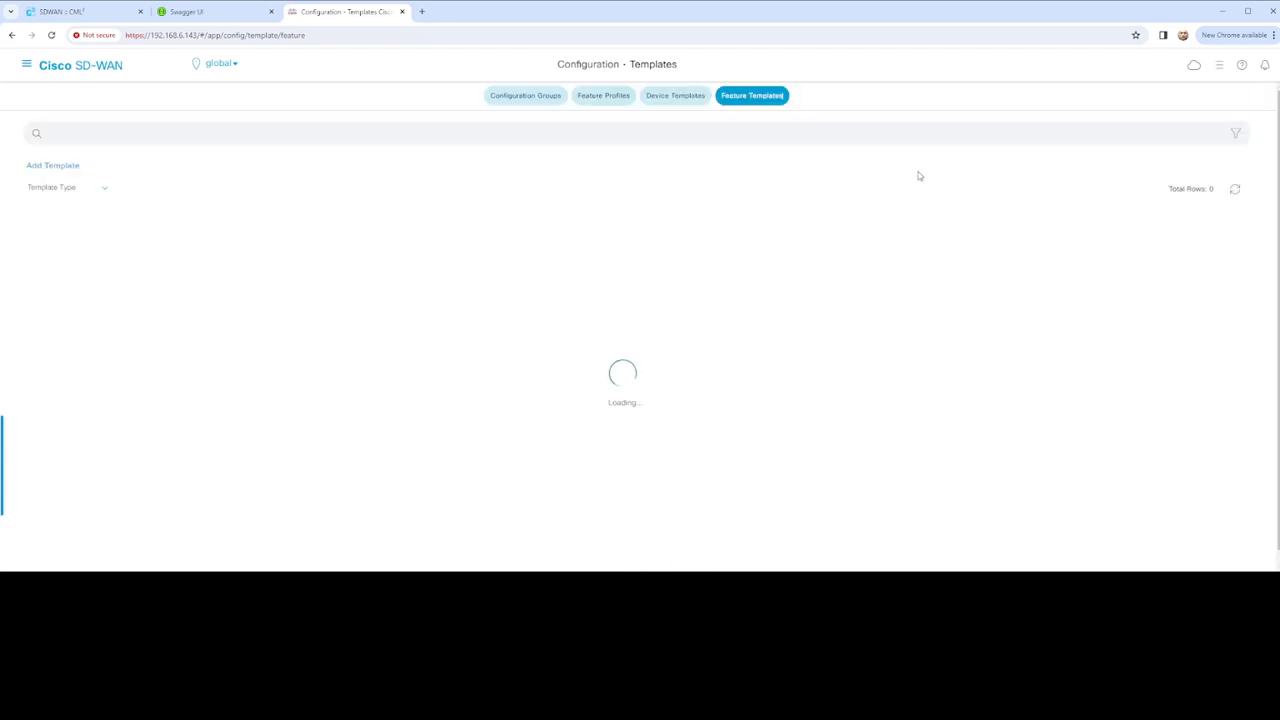
Start a new feature template, searching 'edge' and selecting the vEdge Cloud device model
{"action": "left_click", "coordinate": [45, 166]}
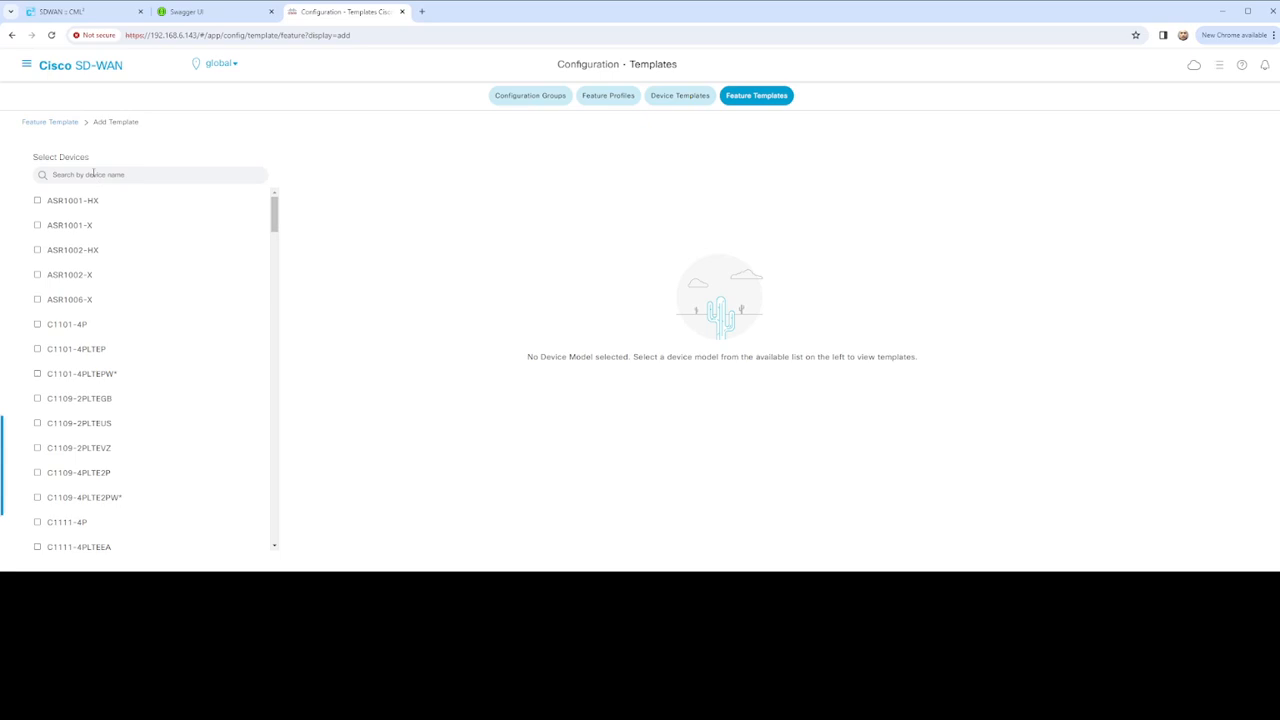
{"action": "left_click", "coordinate": [93, 174]}
{"action": "type", "text": "edge"}
{"action": "left_click", "coordinate": [56, 374]}
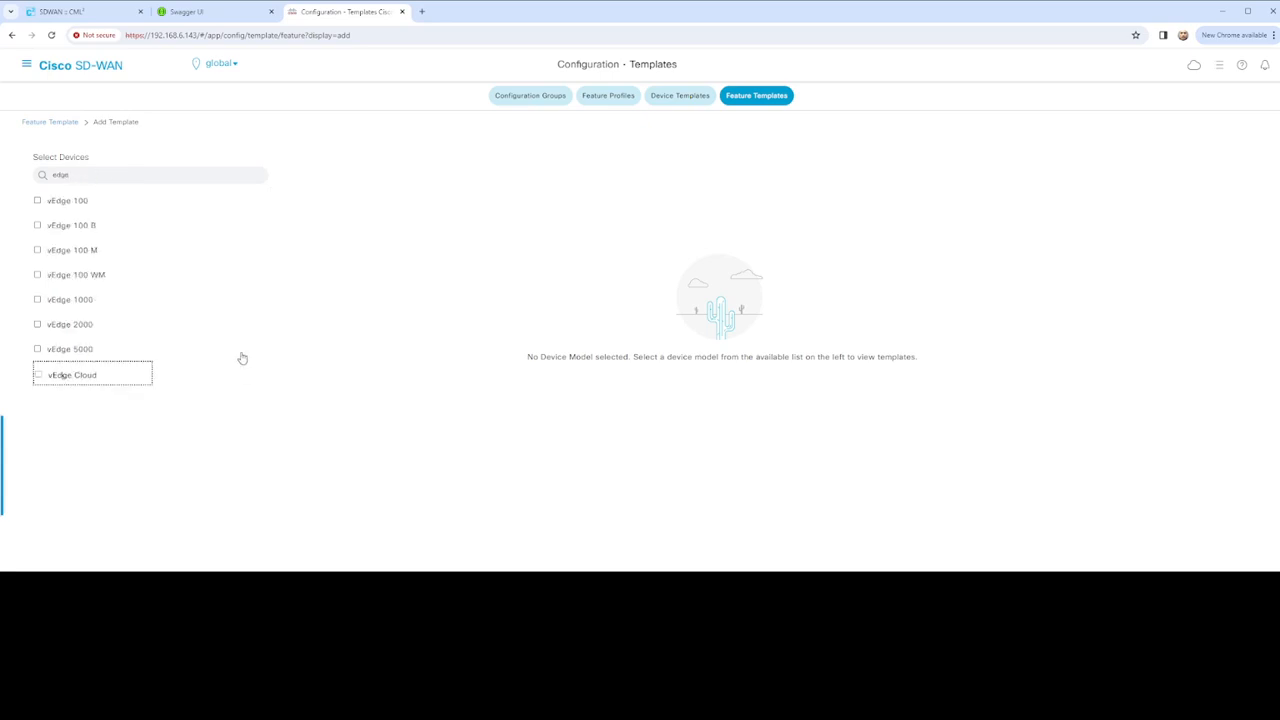
Scroll to the VPN section and choose the VPN template card
{"action": "scroll", "coordinate": [603, 343], "scroll_direction": "down", "scroll_amount": 3}
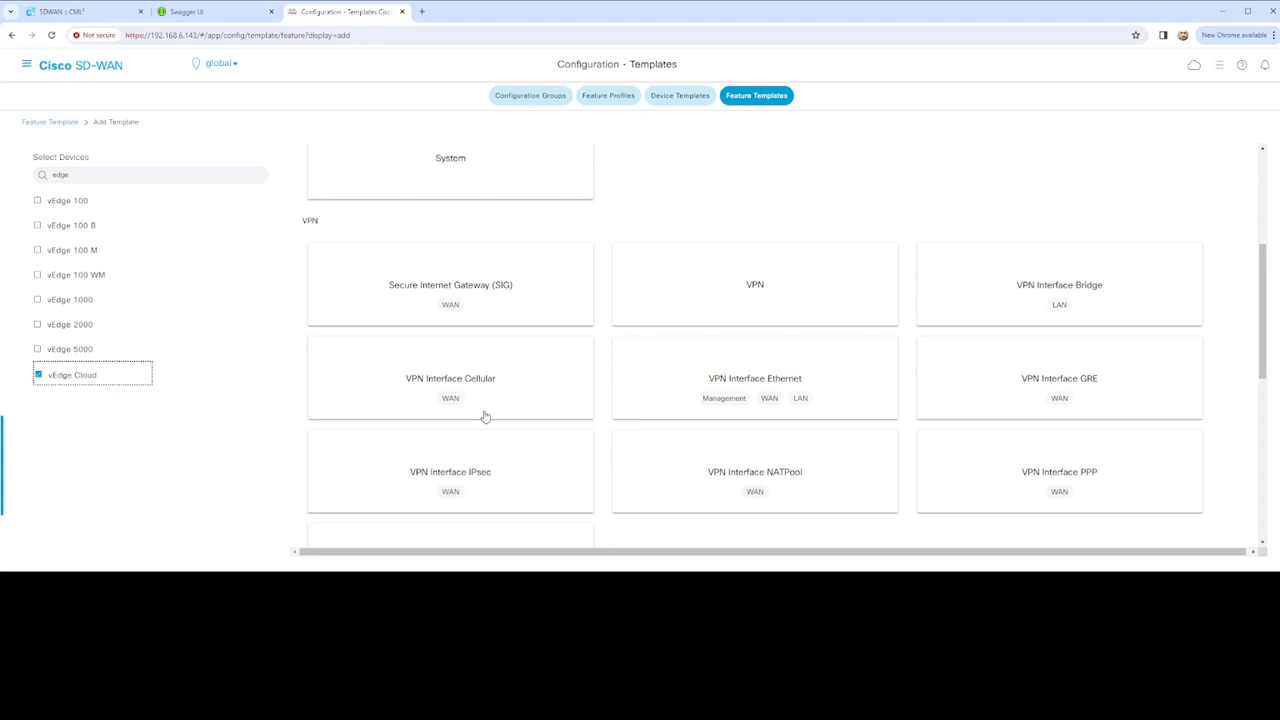
{"action": "scroll", "coordinate": [640, 320], "scroll_direction": "down", "scroll_amount": 1}
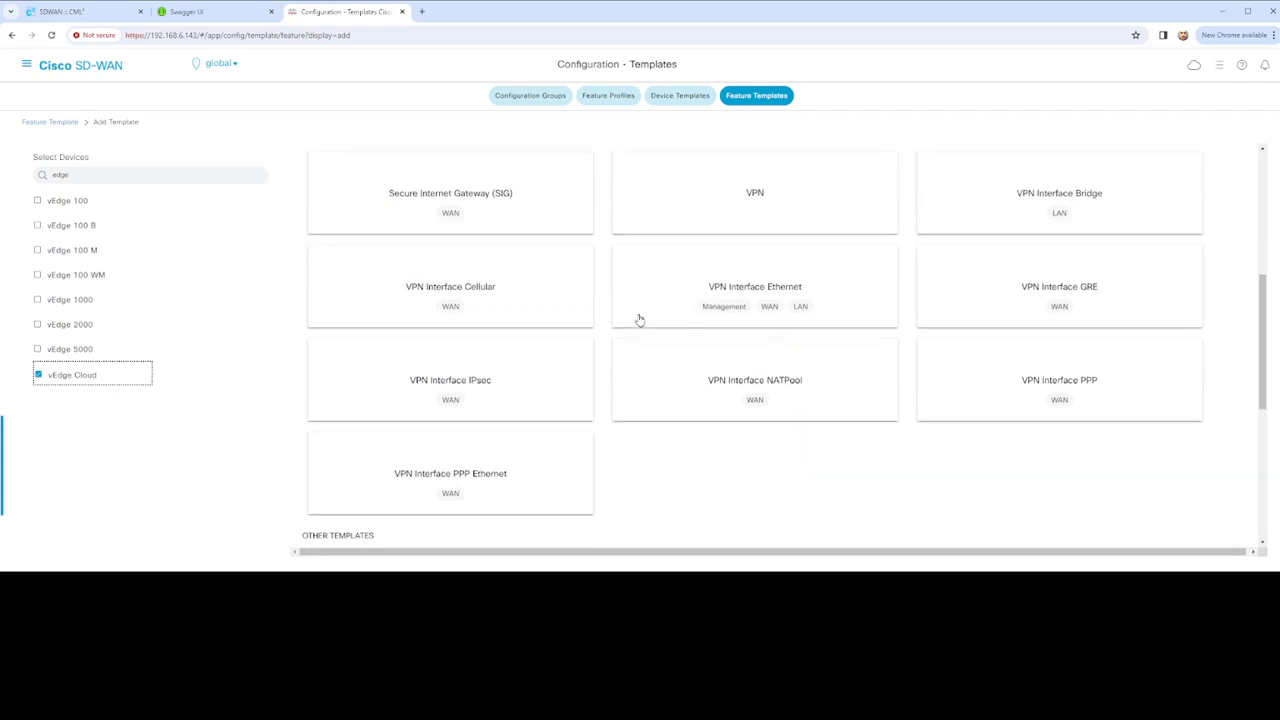
{"action": "scroll", "coordinate": [640, 320], "scroll_direction": "down", "scroll_amount": 4}
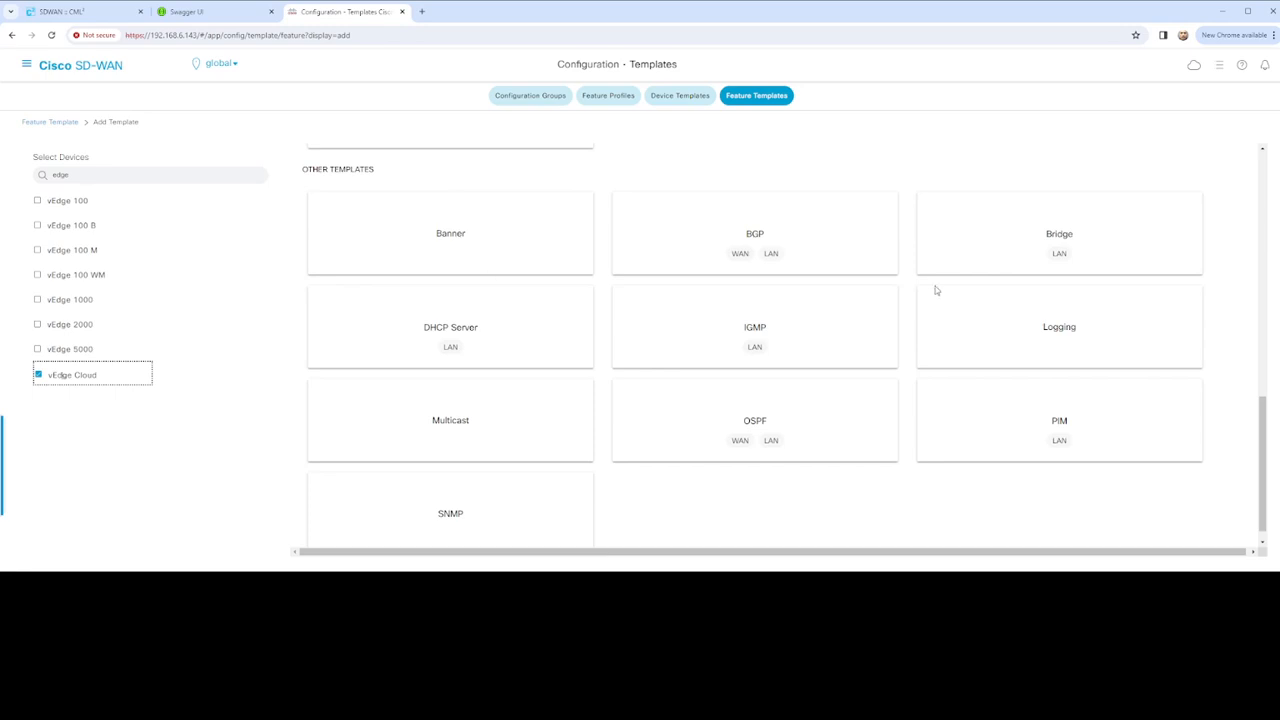
{"action": "scroll", "coordinate": [714, 380], "scroll_direction": "down", "scroll_amount": 1}
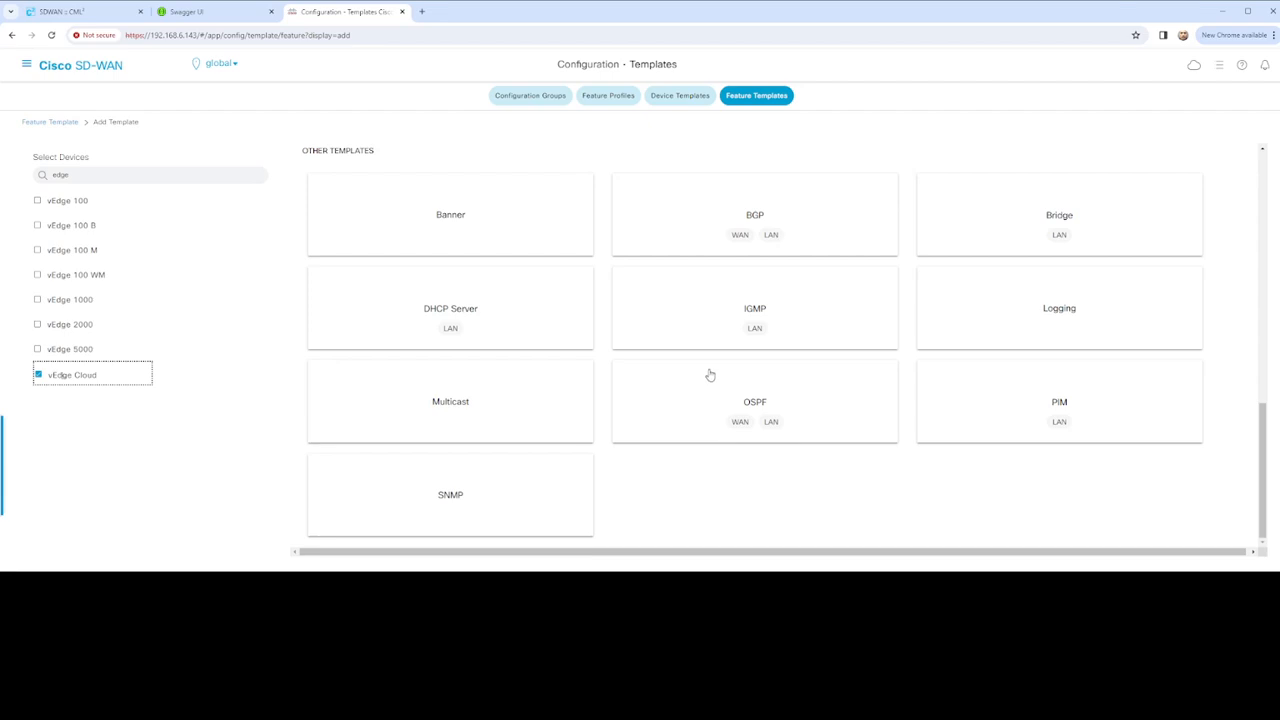
{"action": "scroll", "coordinate": [711, 370], "scroll_direction": "up", "scroll_amount": 3}
{"action": "scroll", "coordinate": [711, 368], "scroll_direction": "up", "scroll_amount": 1}
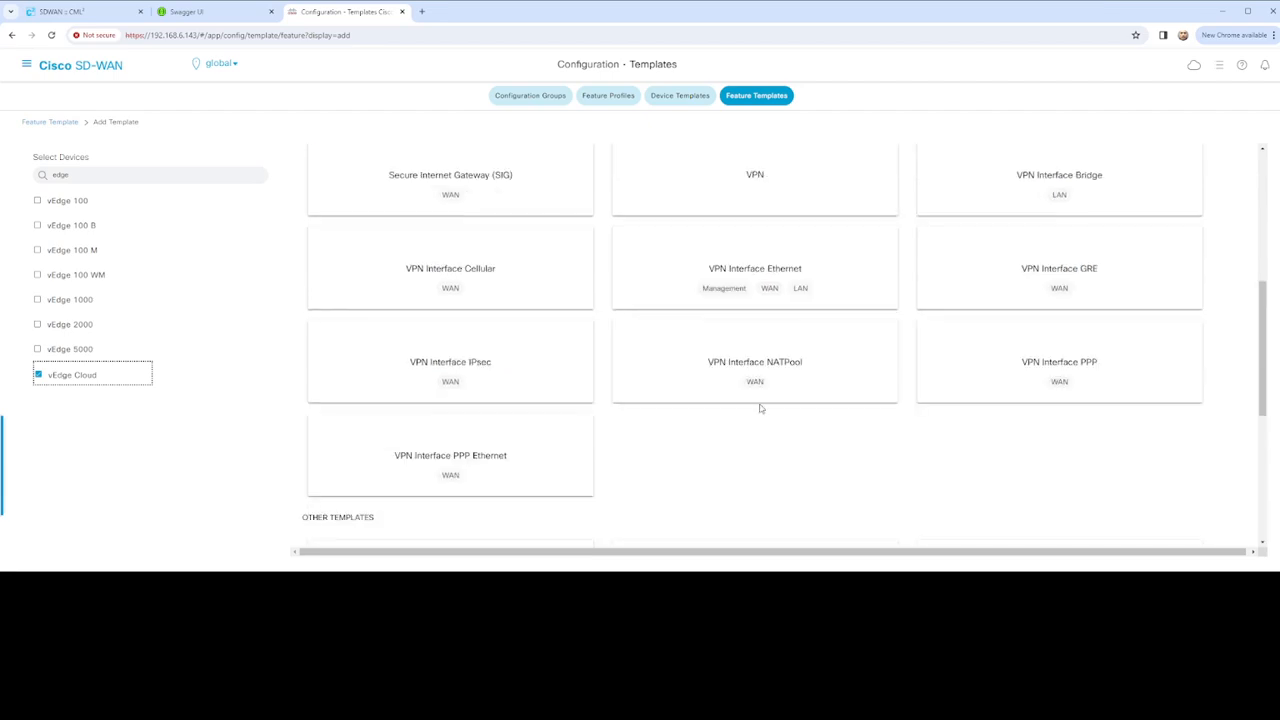
{"action": "scroll", "coordinate": [756, 340], "scroll_direction": "up", "scroll_amount": 1}
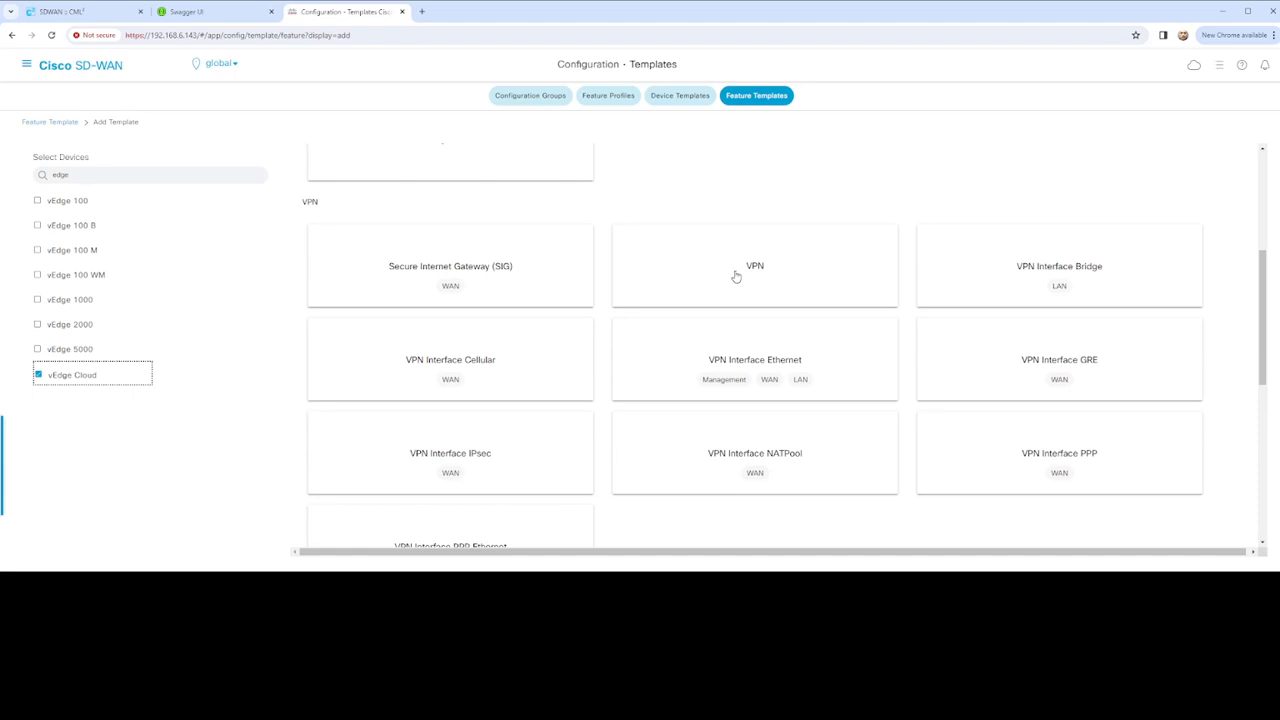
{"action": "left_click", "coordinate": [736, 276]}
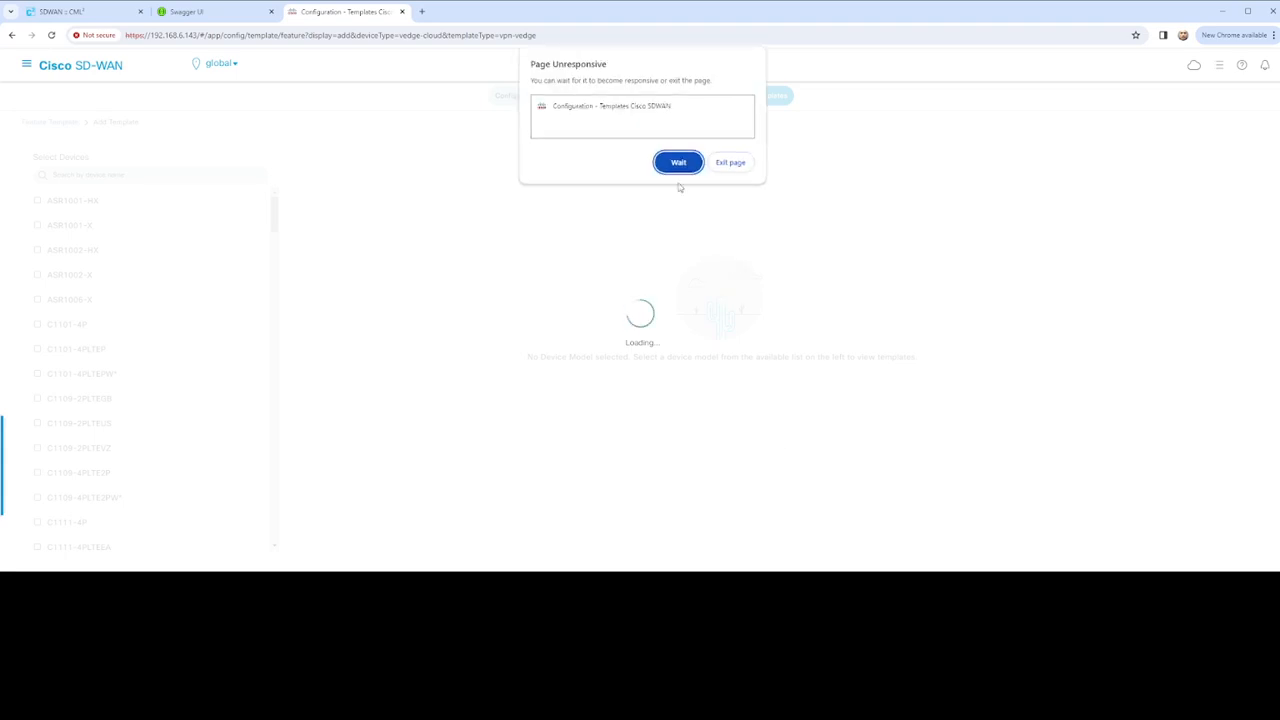
Wait out Chrome's Page Unresponsive prompt, then cancel the new VPN template form
{"action": "left_click", "coordinate": [679, 165]}
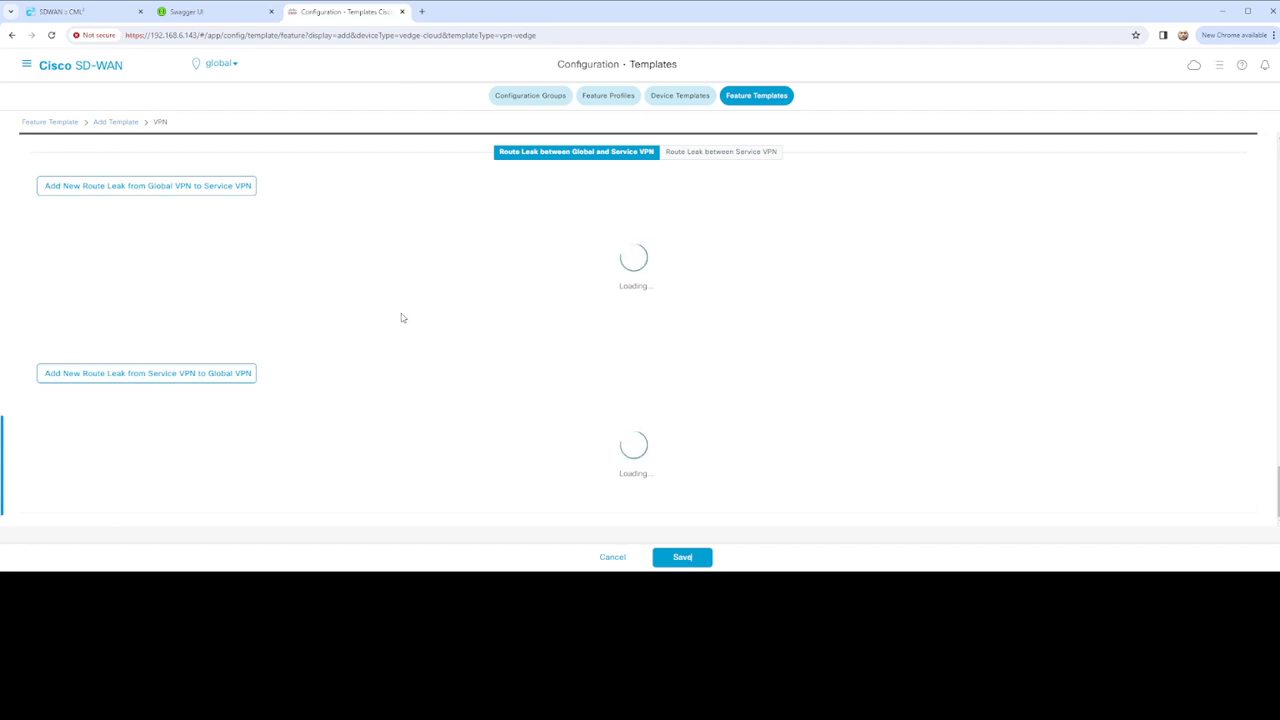
{"action": "scroll", "coordinate": [401, 317], "scroll_direction": "up", "scroll_amount": 1}
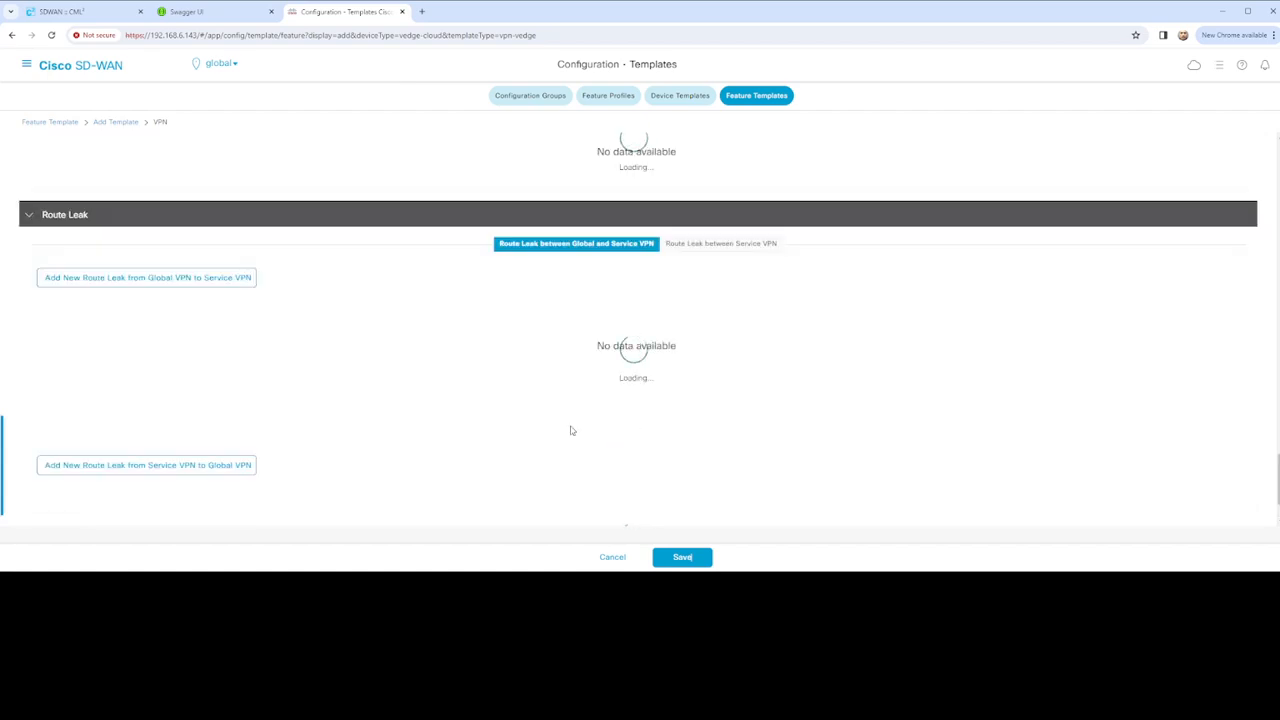
{"action": "left_click", "coordinate": [613, 558]}
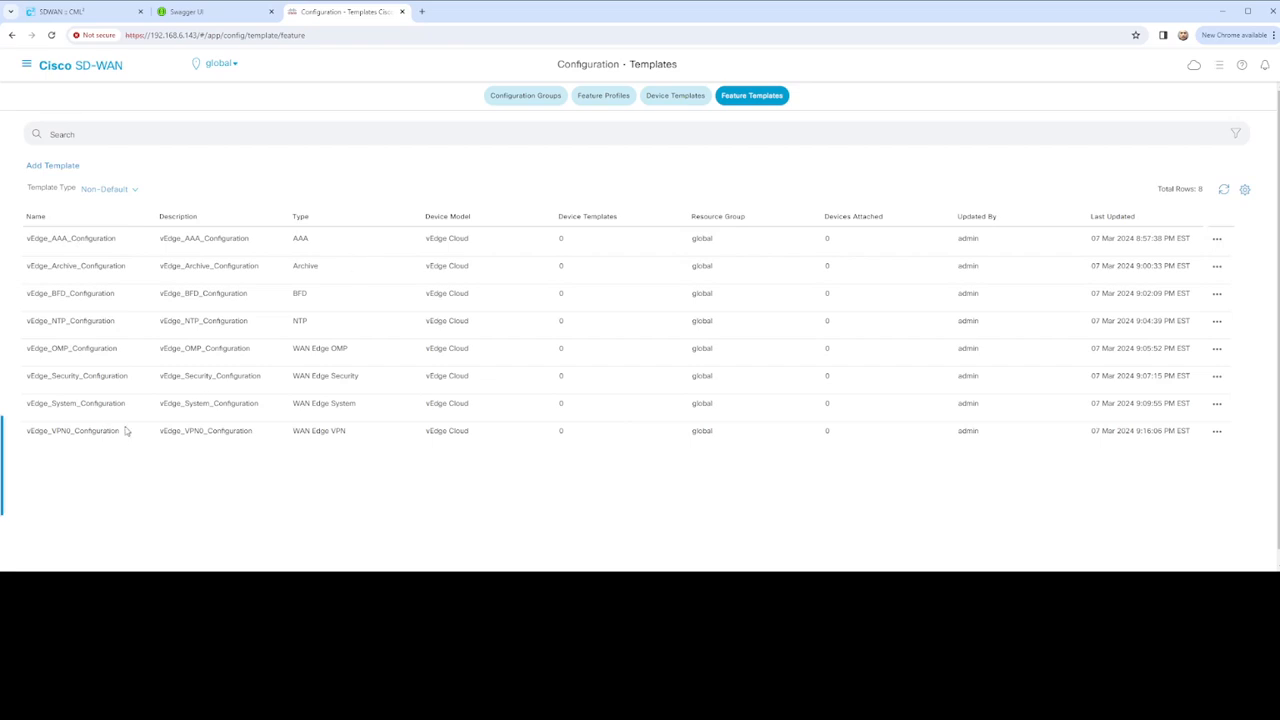
Copy the VPN0 template as vEdge_VPN10_Configuration, updating both name and description
{"action": "scroll", "coordinate": [205, 380], "scroll_direction": "down", "scroll_amount": 1}
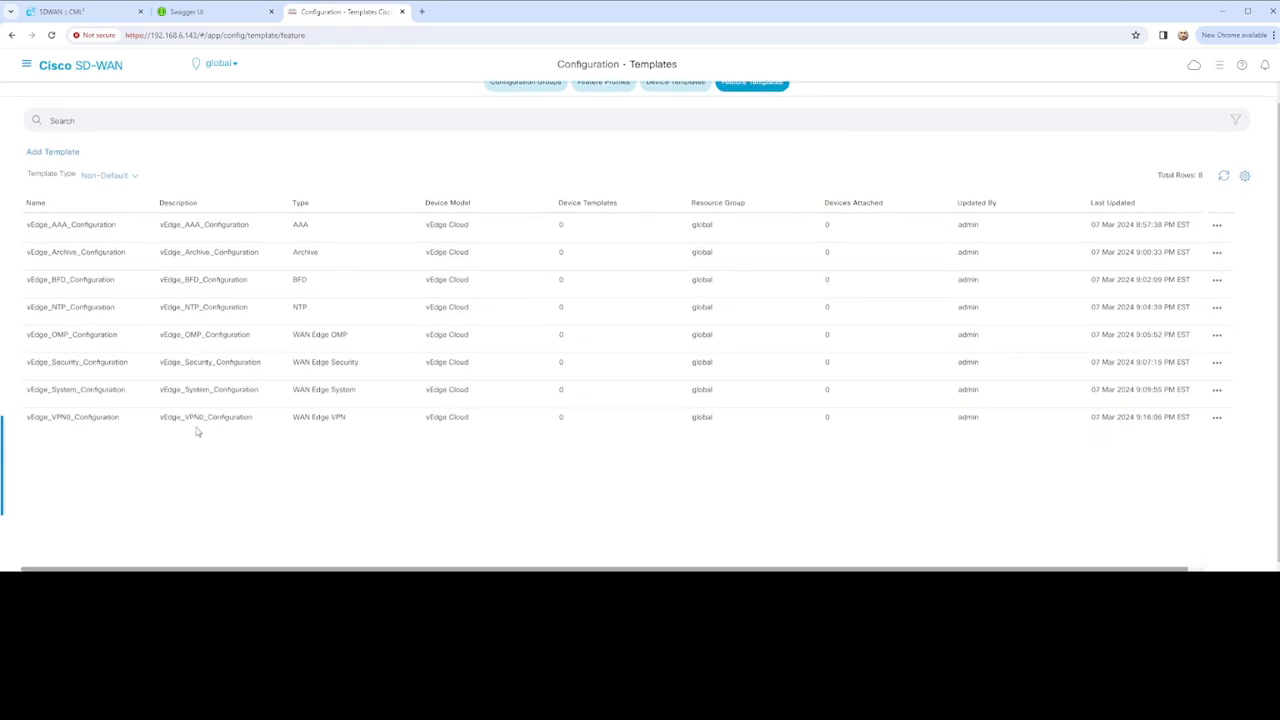
{"action": "left_click", "coordinate": [1217, 418]}
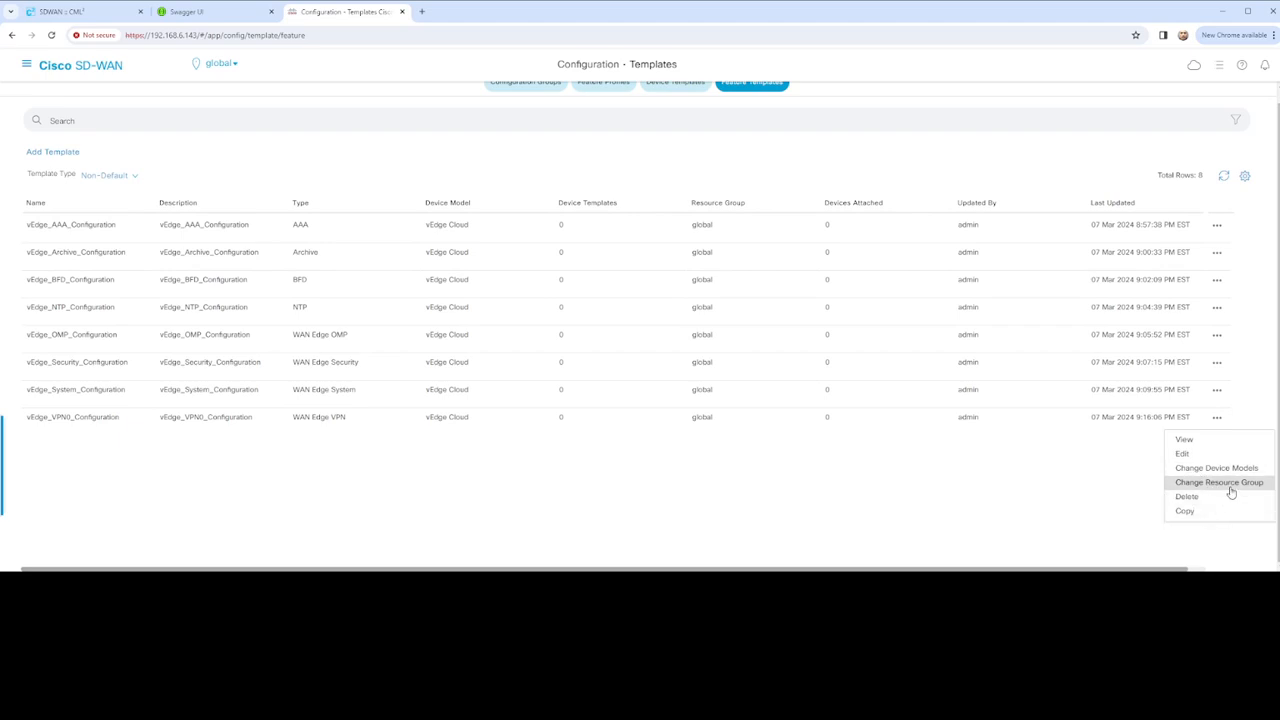
{"action": "left_click", "coordinate": [1190, 511]}
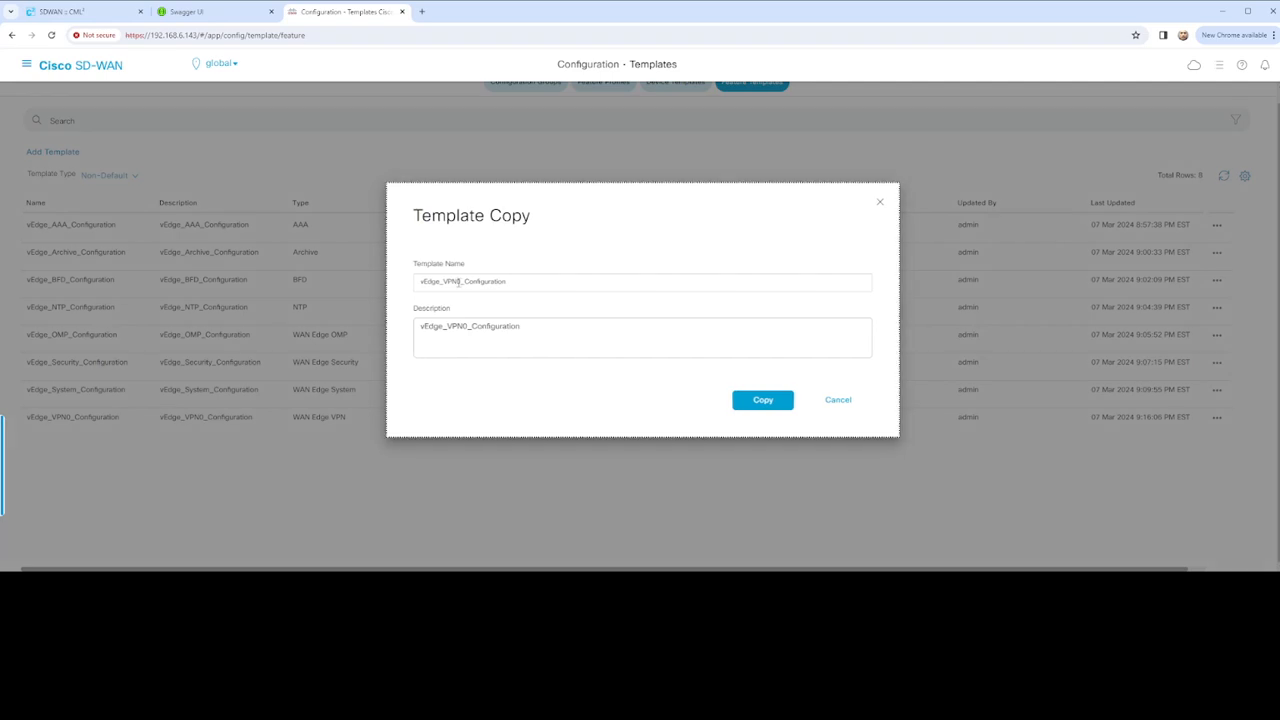
{"action": "left_click", "coordinate": [467, 283]}
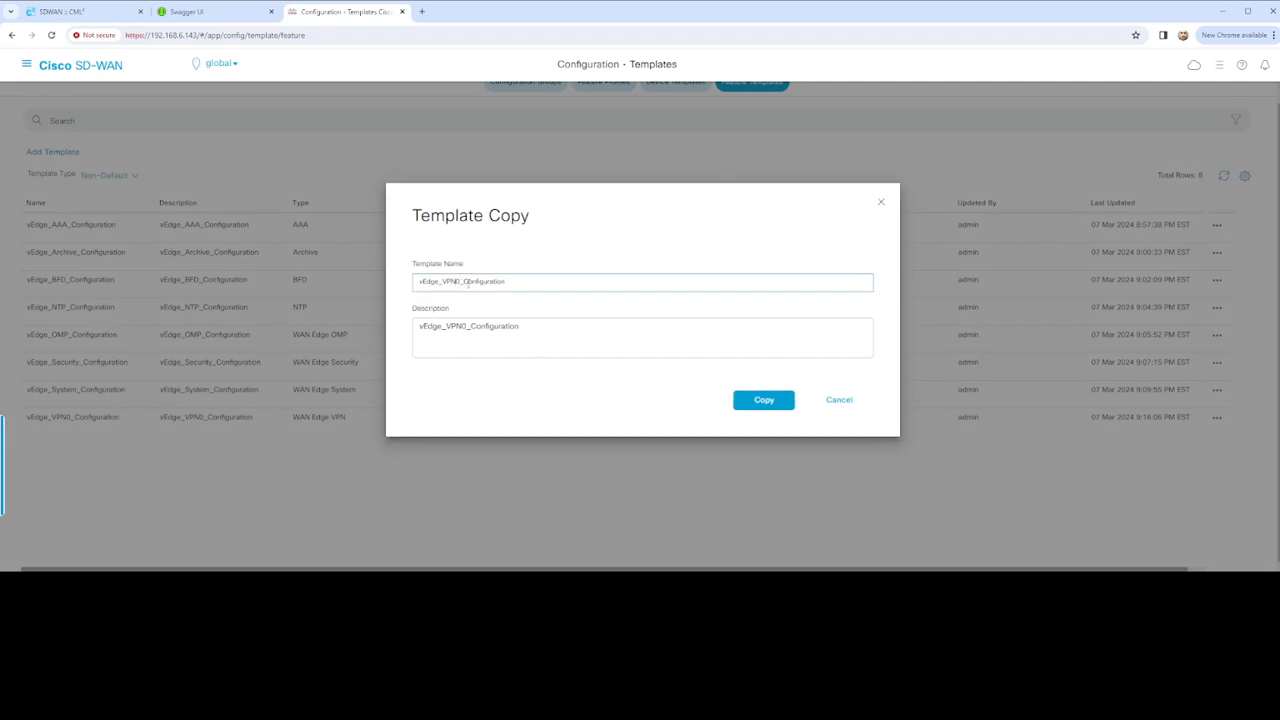
{"action": "type", "text": "1"}
{"action": "left_click", "coordinate": [463, 326]}
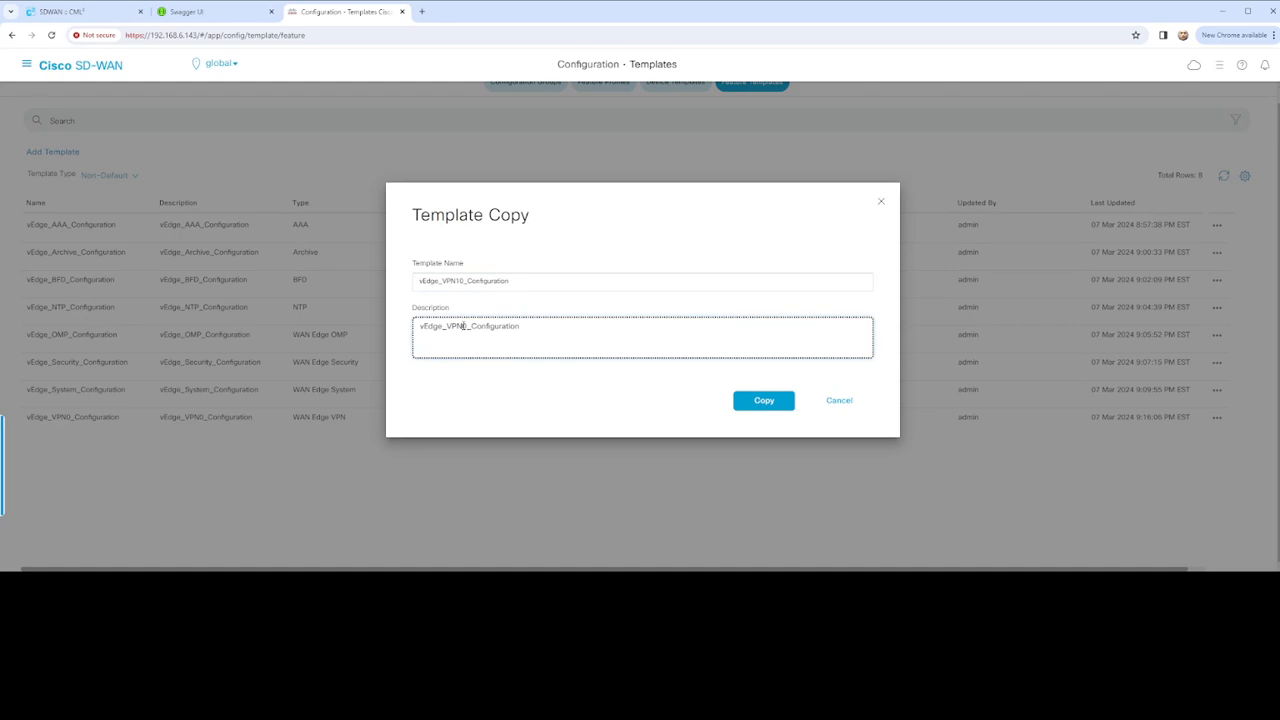
{"action": "type", "text": "1"}
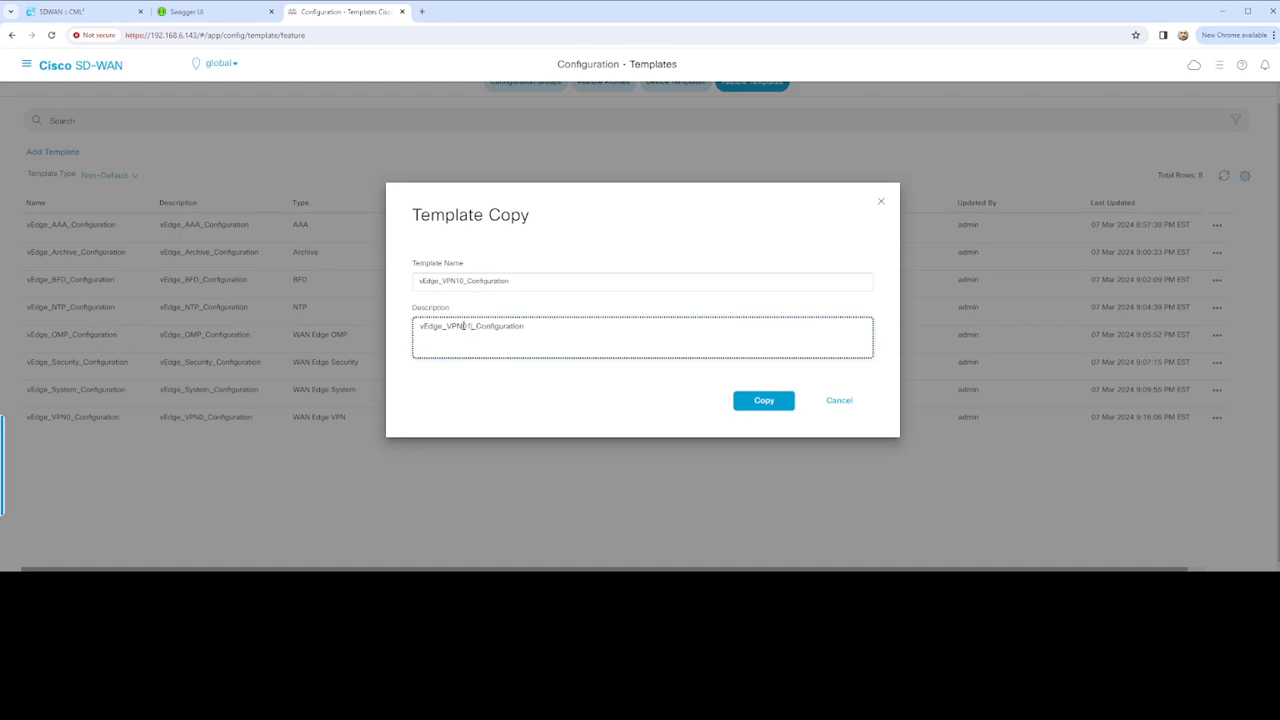
{"action": "left_click", "coordinate": [770, 405]}
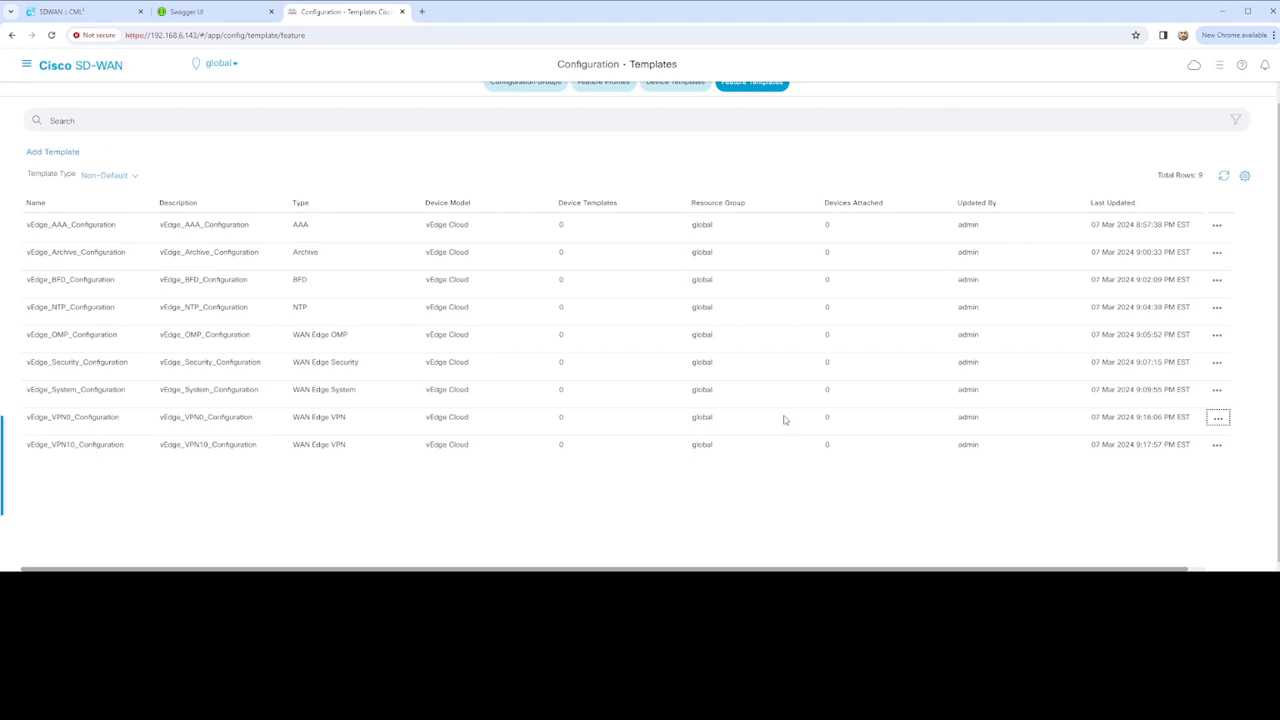
Copy VPN10 as vEdge_VPN20_Configuration in name and description, then open VPN10 for editing
{"action": "left_click", "coordinate": [1217, 445]}
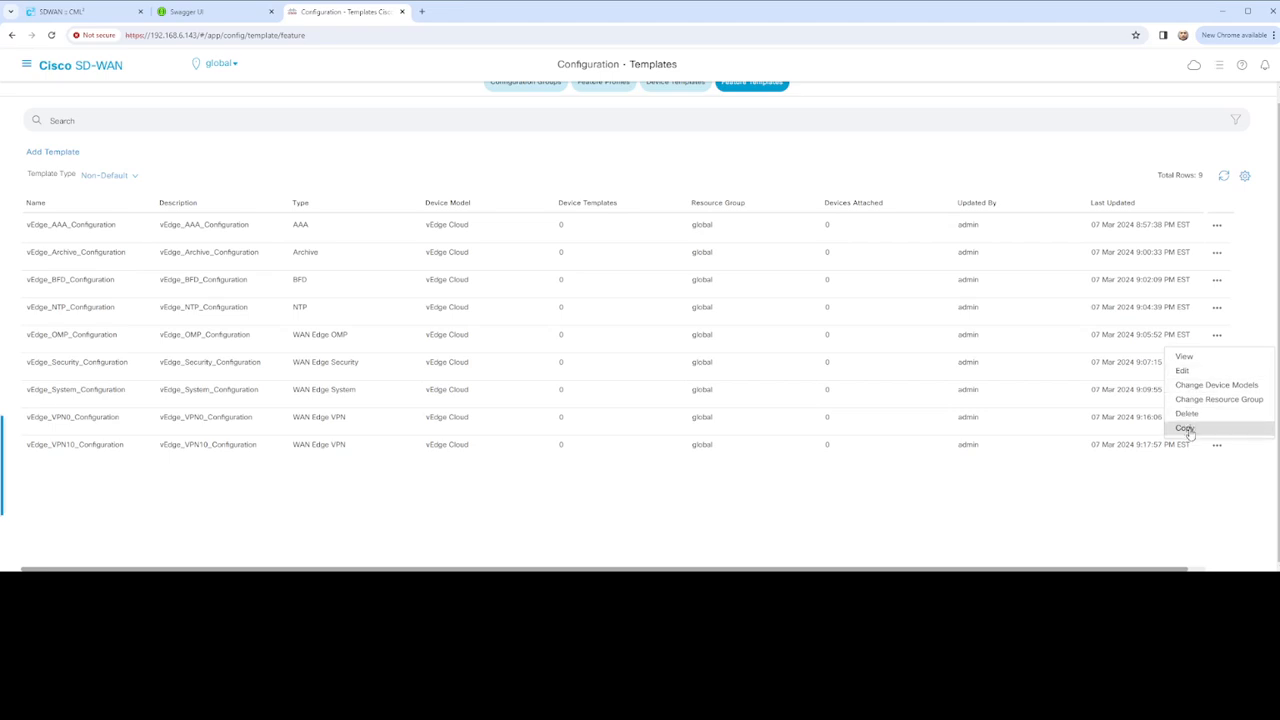
{"action": "left_click", "coordinate": [1185, 428]}
{"action": "left_click", "coordinate": [458, 281]}
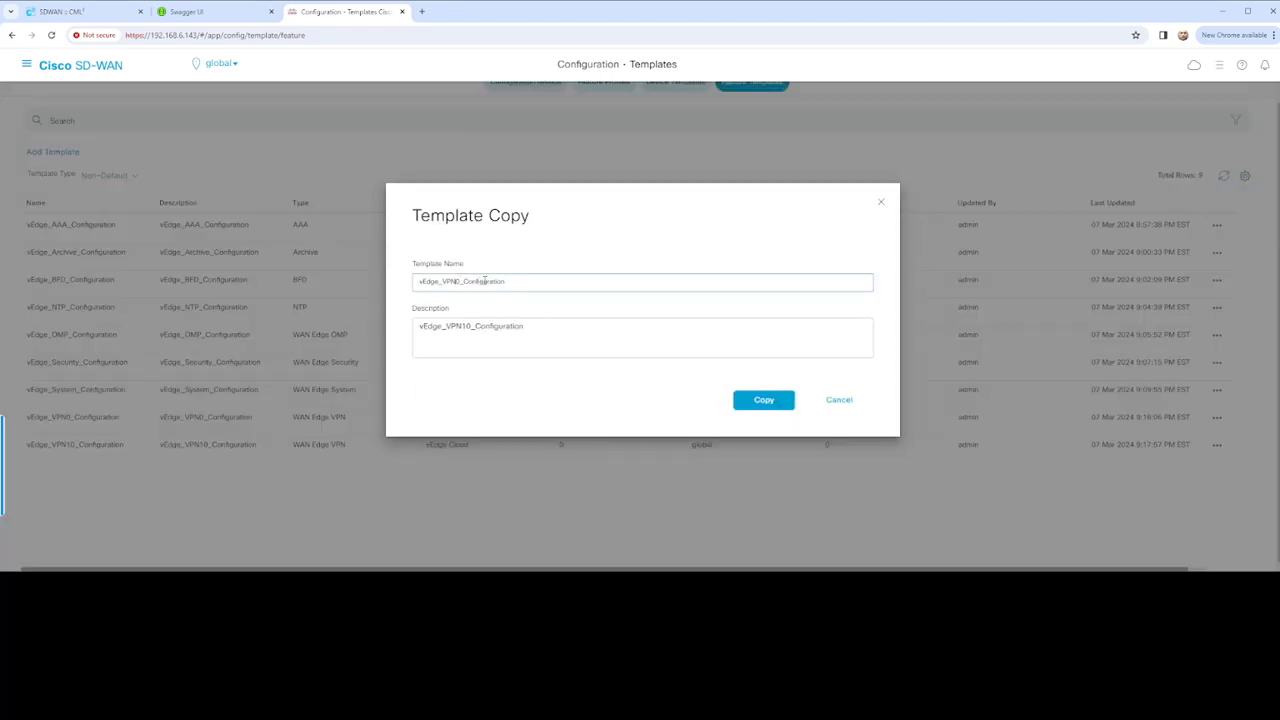
{"action": "type", "text": "2"}
{"action": "left_click", "coordinate": [464, 326]}
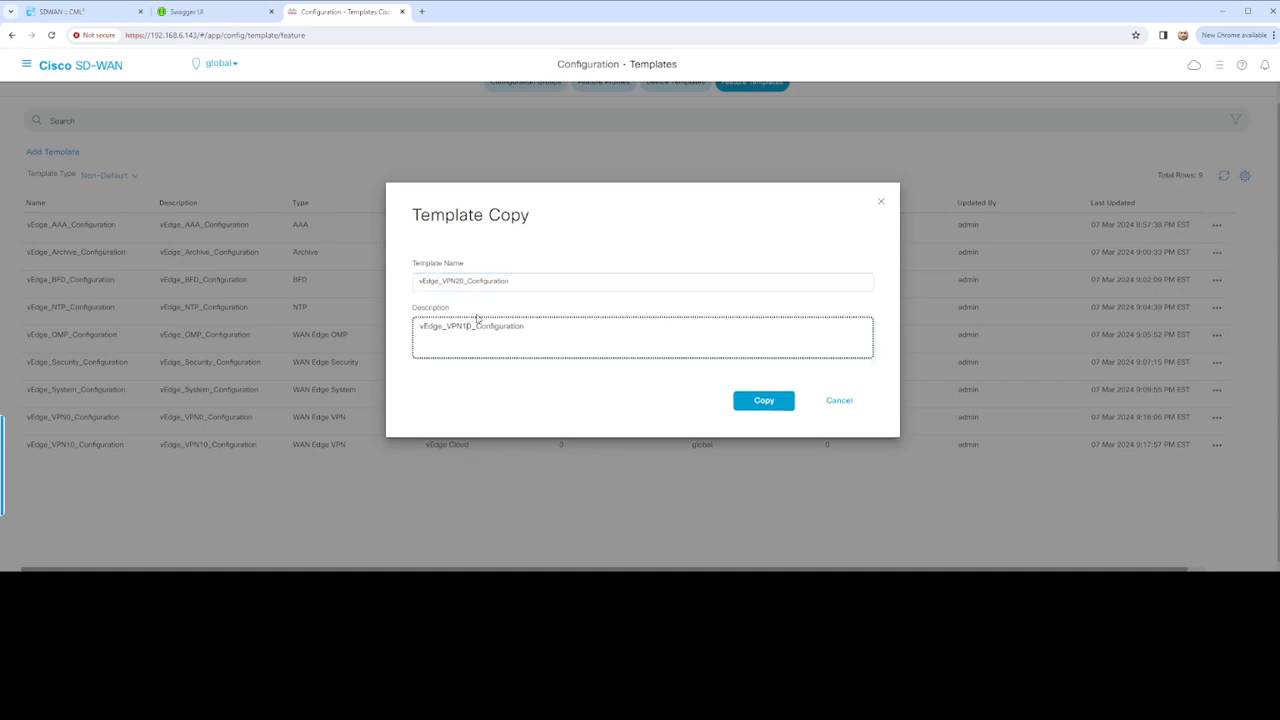
{"action": "type", "text": "2"}
{"action": "left_click", "coordinate": [740, 401]}
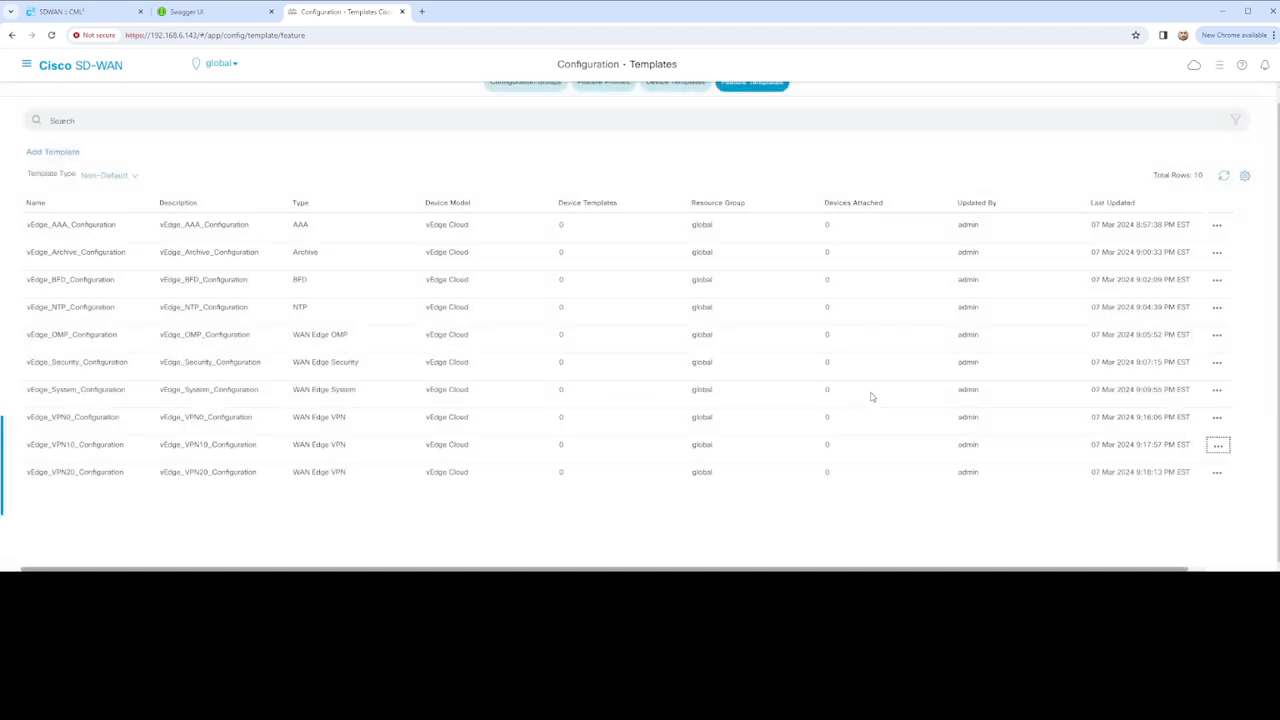
{"action": "left_click", "coordinate": [1217, 445]}
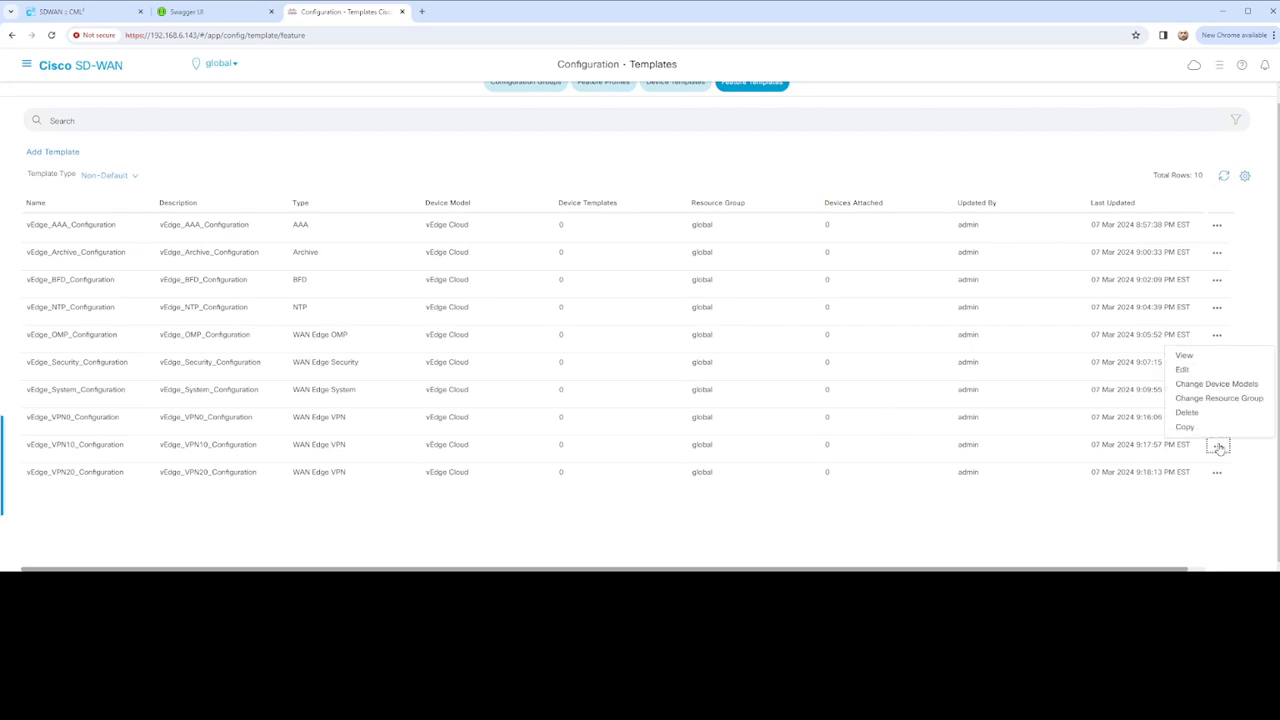
{"action": "left_click", "coordinate": [1182, 370]}
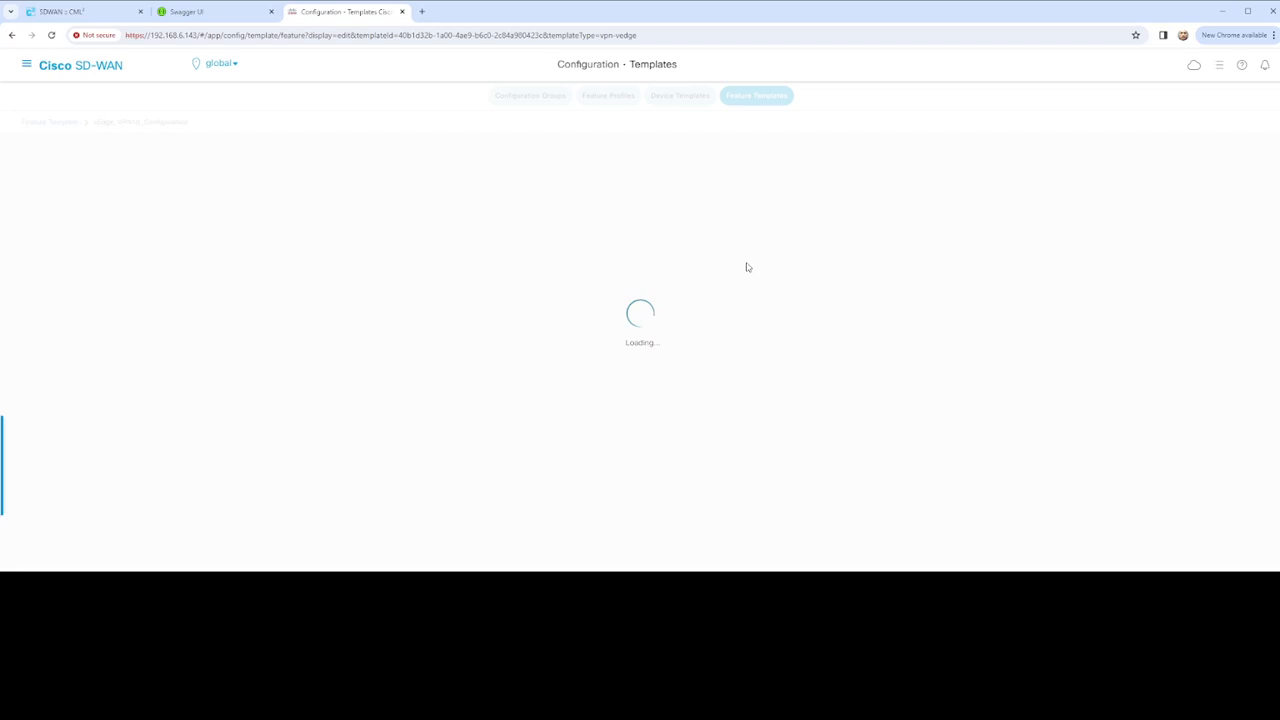
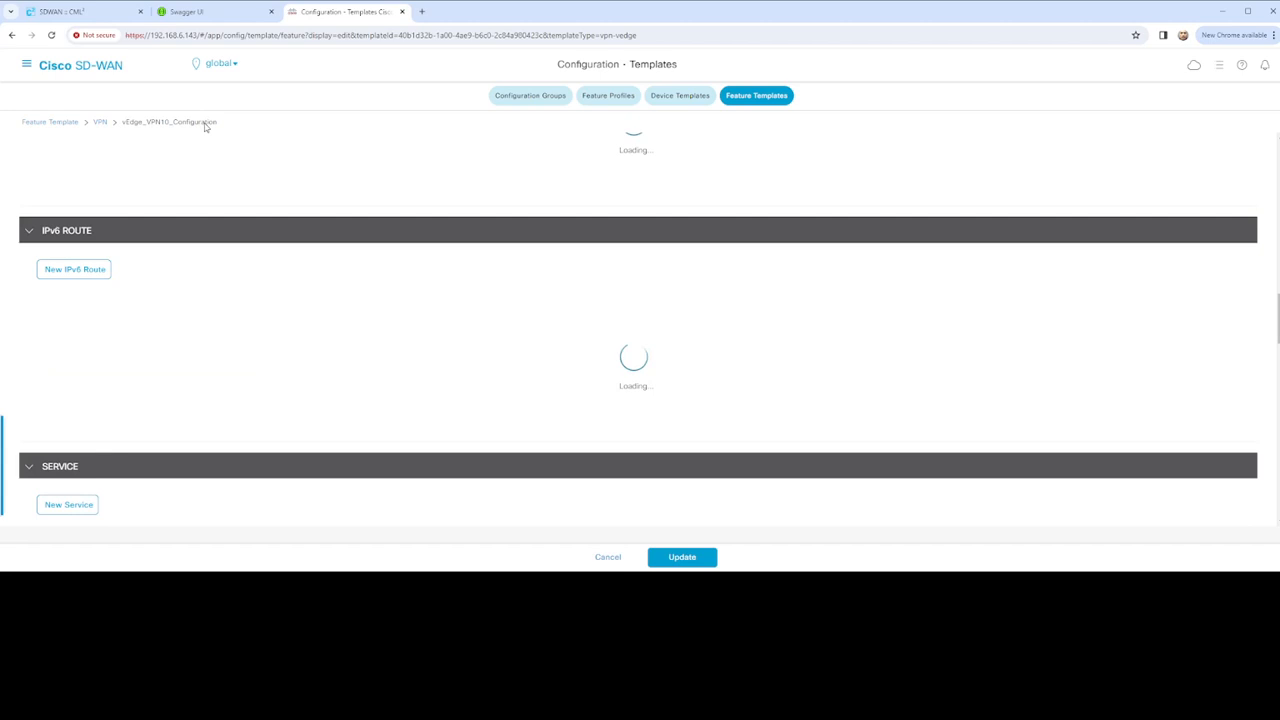
Check the CML lab server's resource usage, then return to the VPN10 template
{"action": "left_click", "coordinate": [60, 12]}
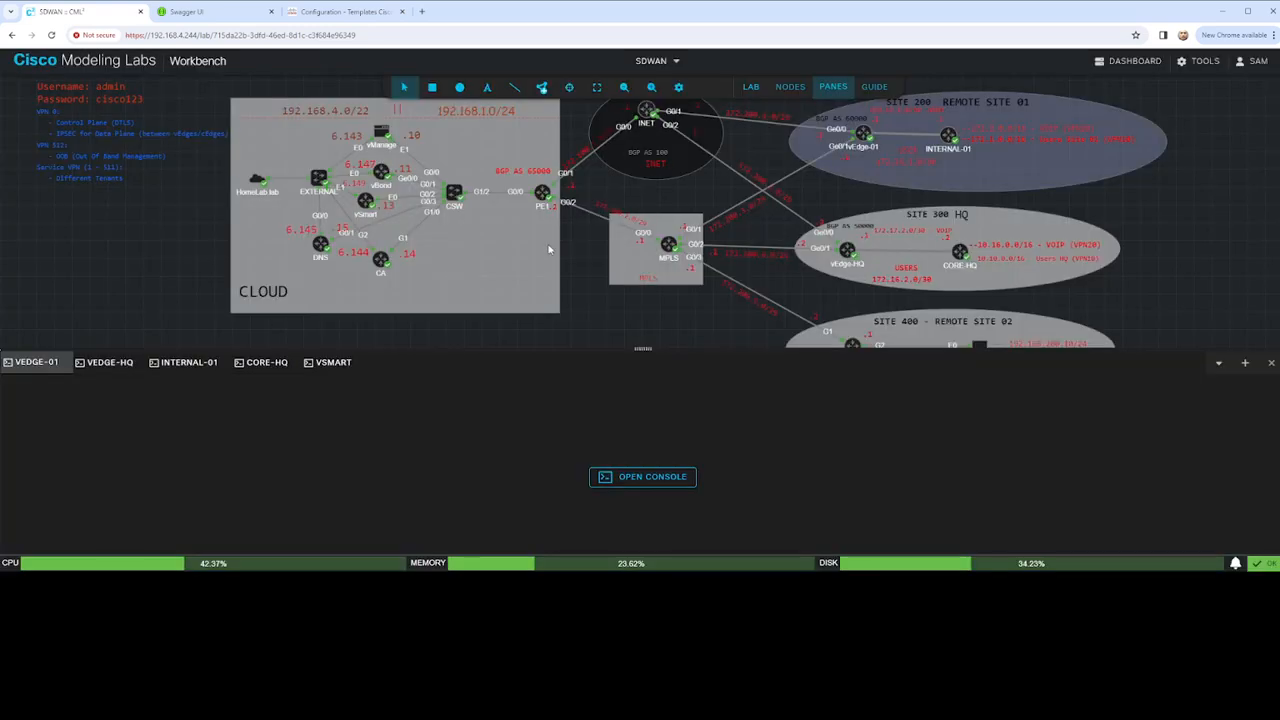
{"action": "left_click", "coordinate": [663, 563]}
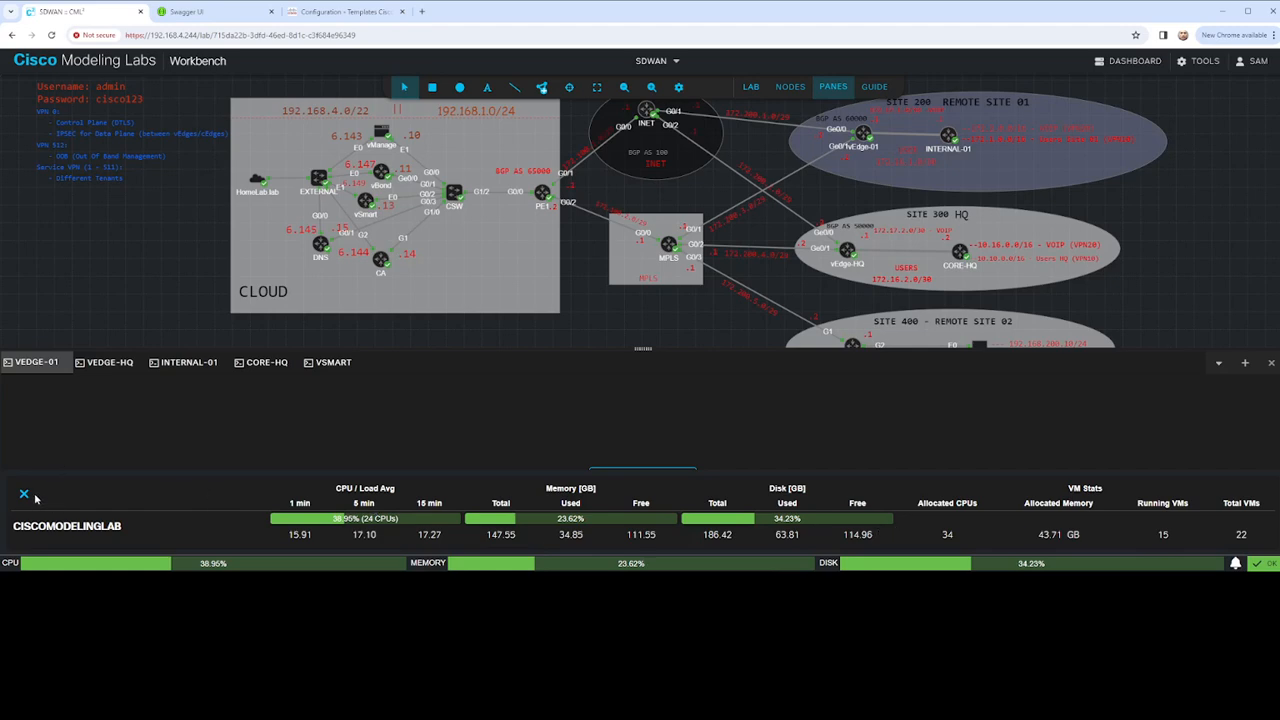
{"action": "left_click", "coordinate": [24, 494]}
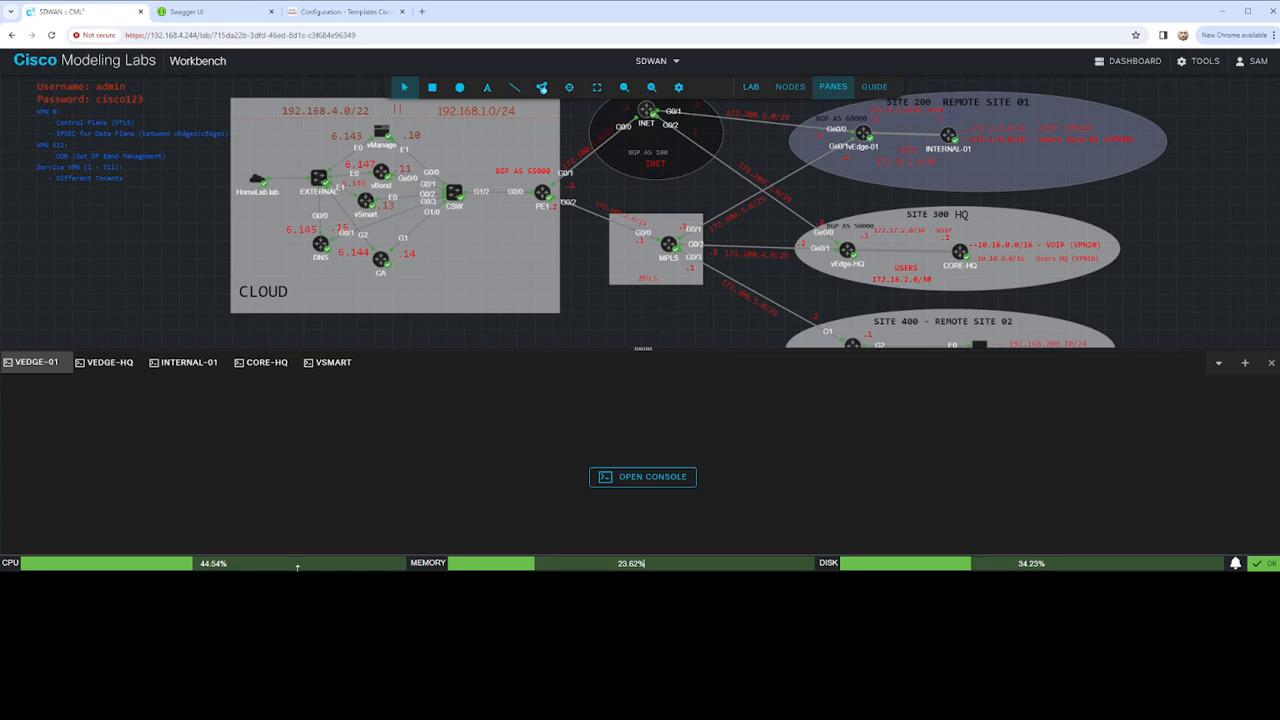
{"action": "left_click", "coordinate": [215, 11]}
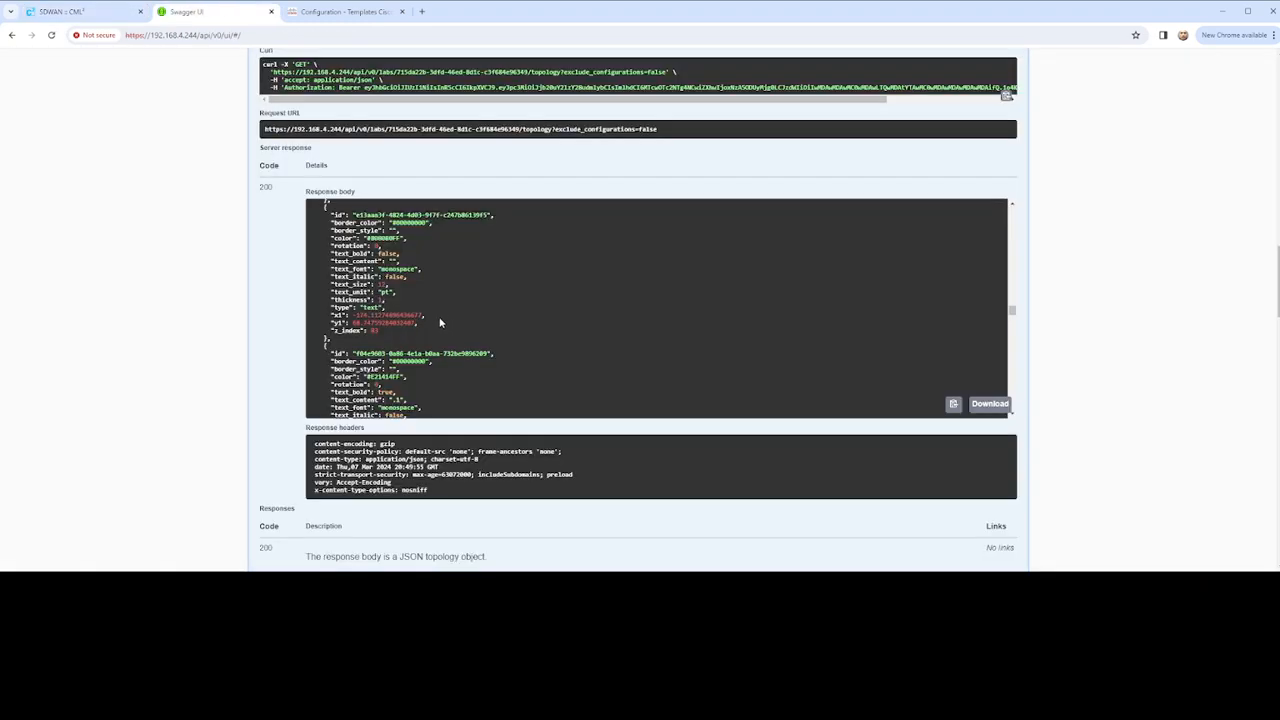
{"action": "left_click", "coordinate": [364, 13]}
{"action": "scroll", "coordinate": [420, 300], "scroll_direction": "up", "scroll_amount": 10}
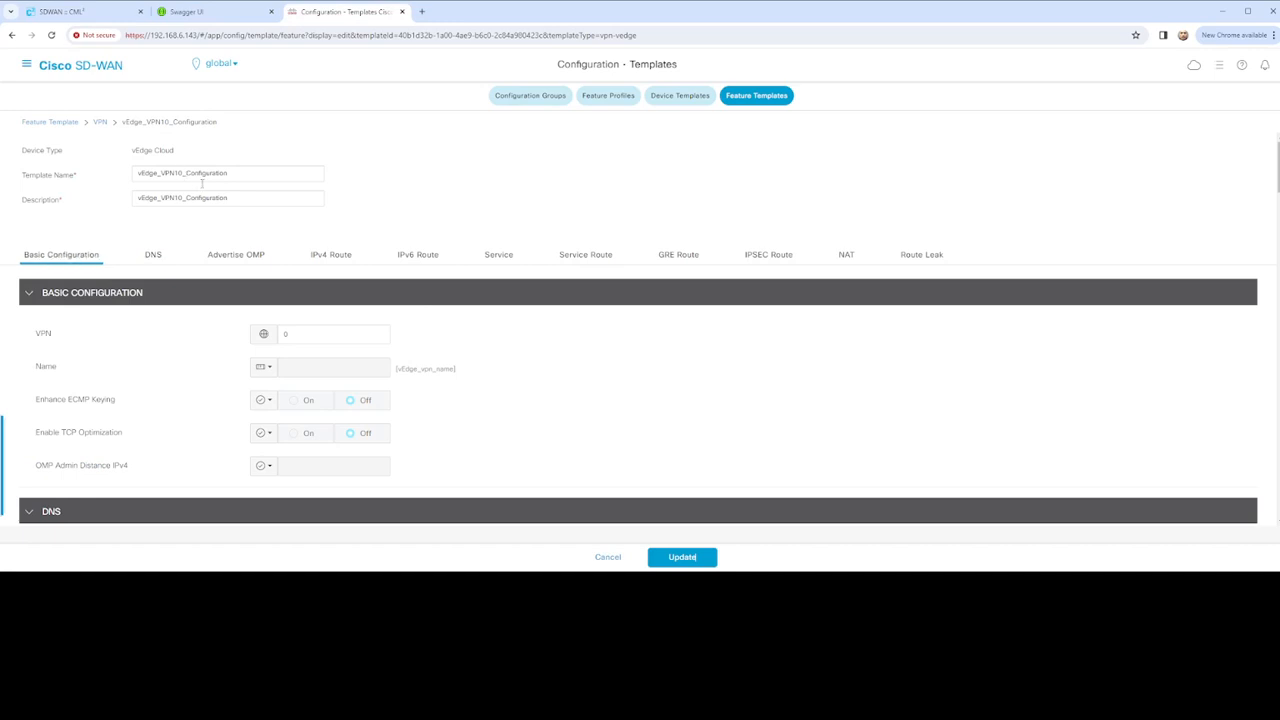
{"action": "left_click", "coordinate": [300, 331]}
{"action": "left_click", "coordinate": [266, 369]}
{"action": "mouse_move", "coordinate": [312, 413]}
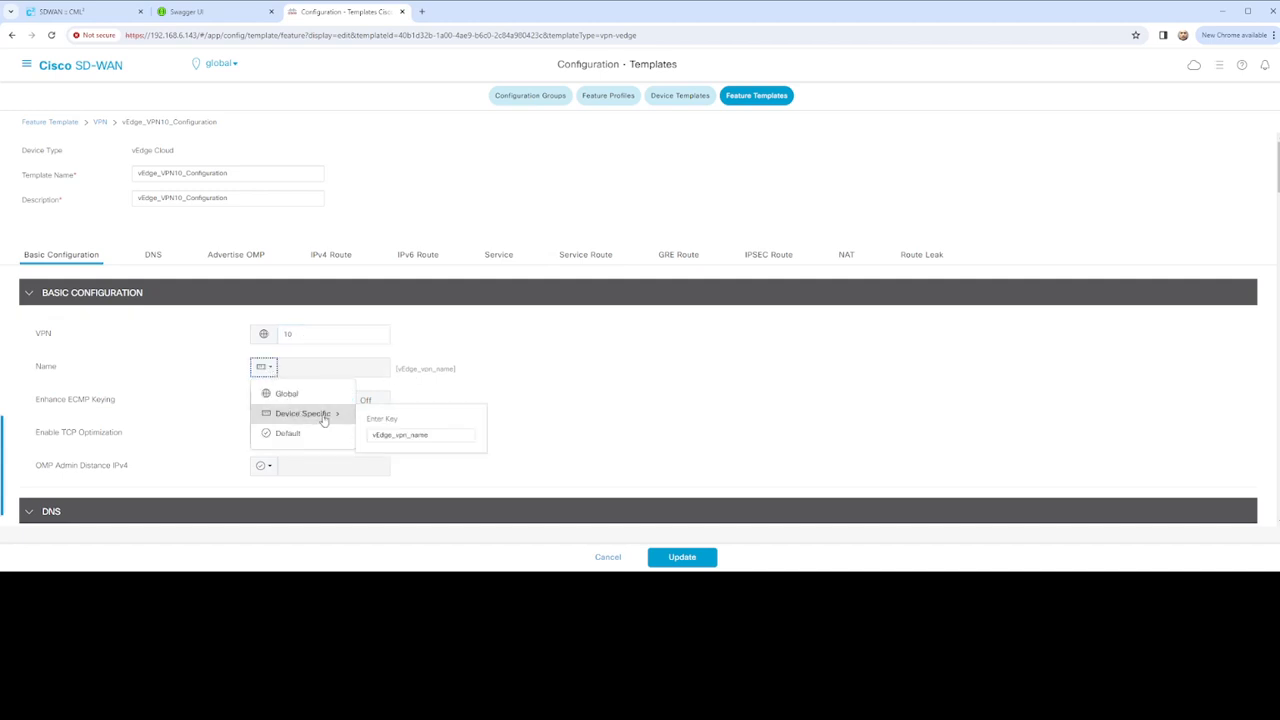
{"action": "left_click", "coordinate": [418, 434]}
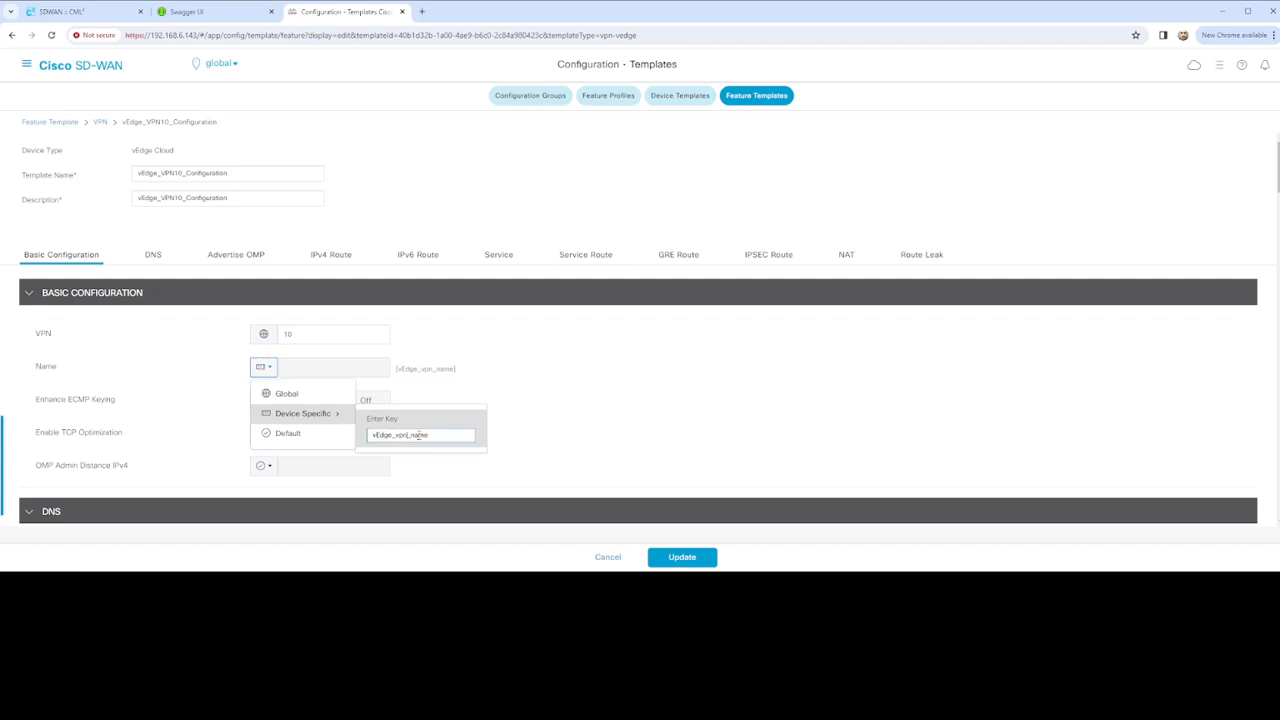
{"action": "type", "text": "10"}
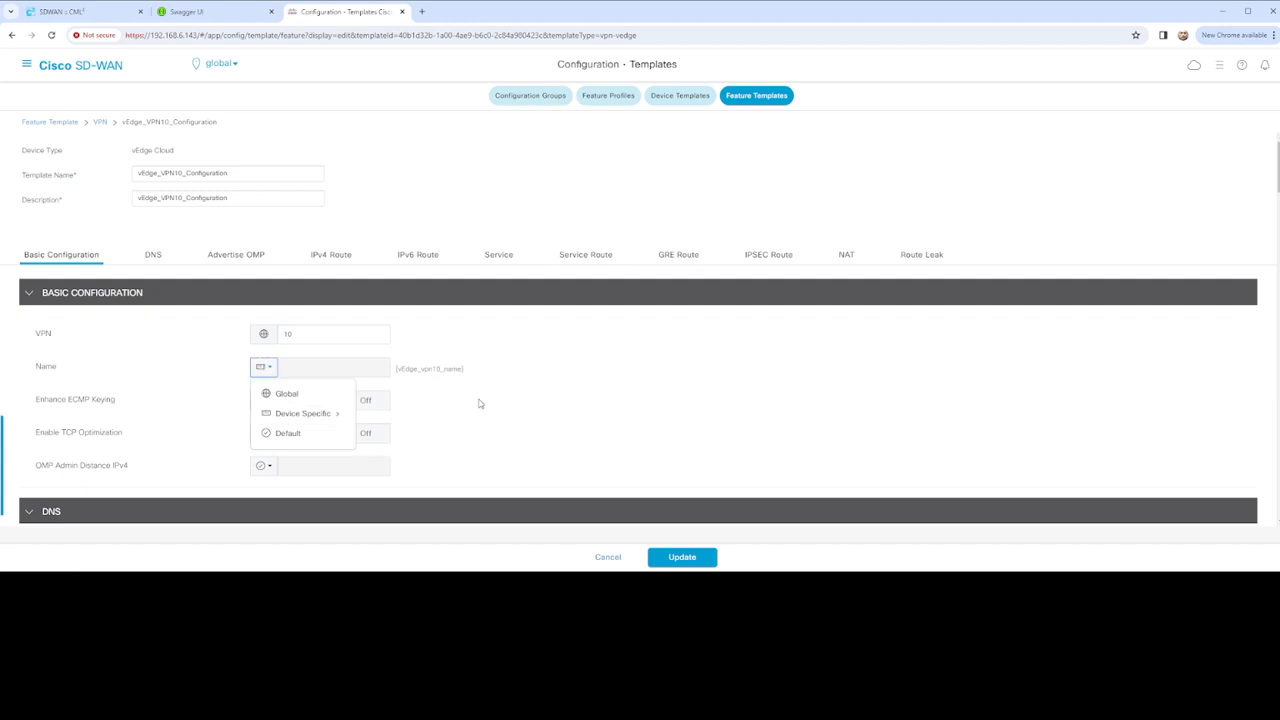
{"action": "left_click", "coordinate": [485, 402]}
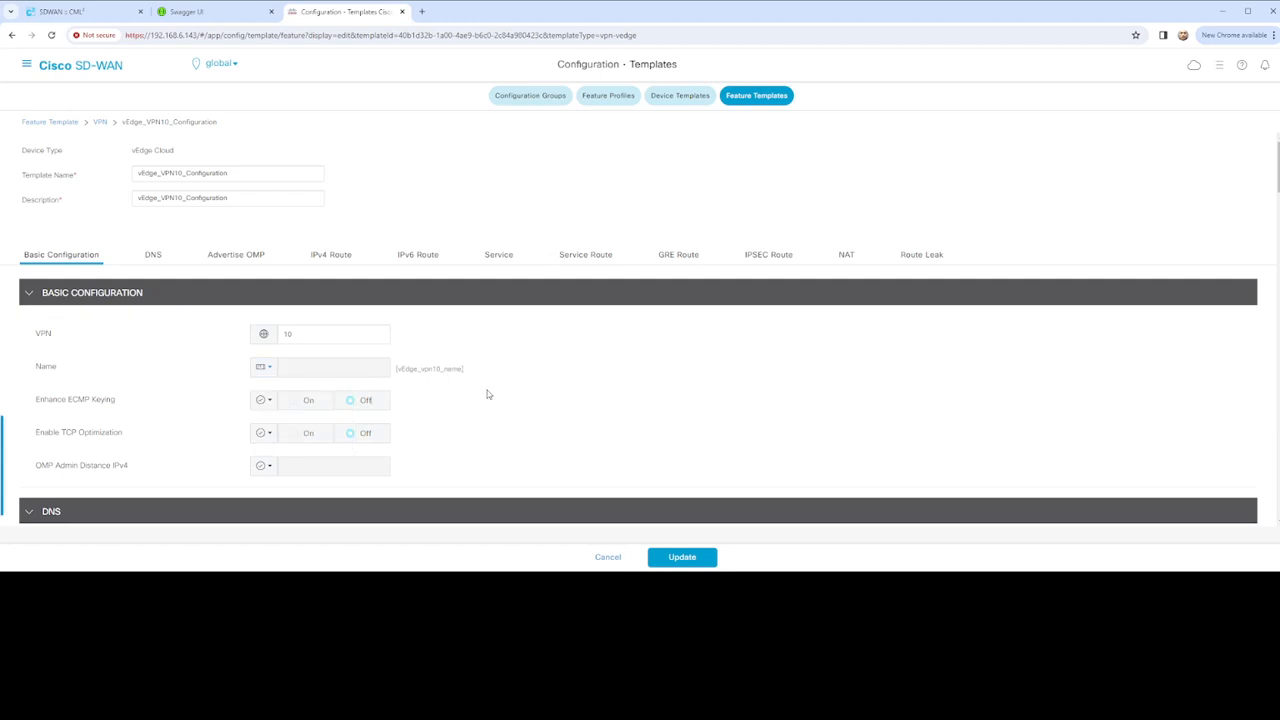
Set the Primary DNS Address scope to Default
{"action": "scroll", "coordinate": [490, 395], "scroll_direction": "down", "scroll_amount": 4}
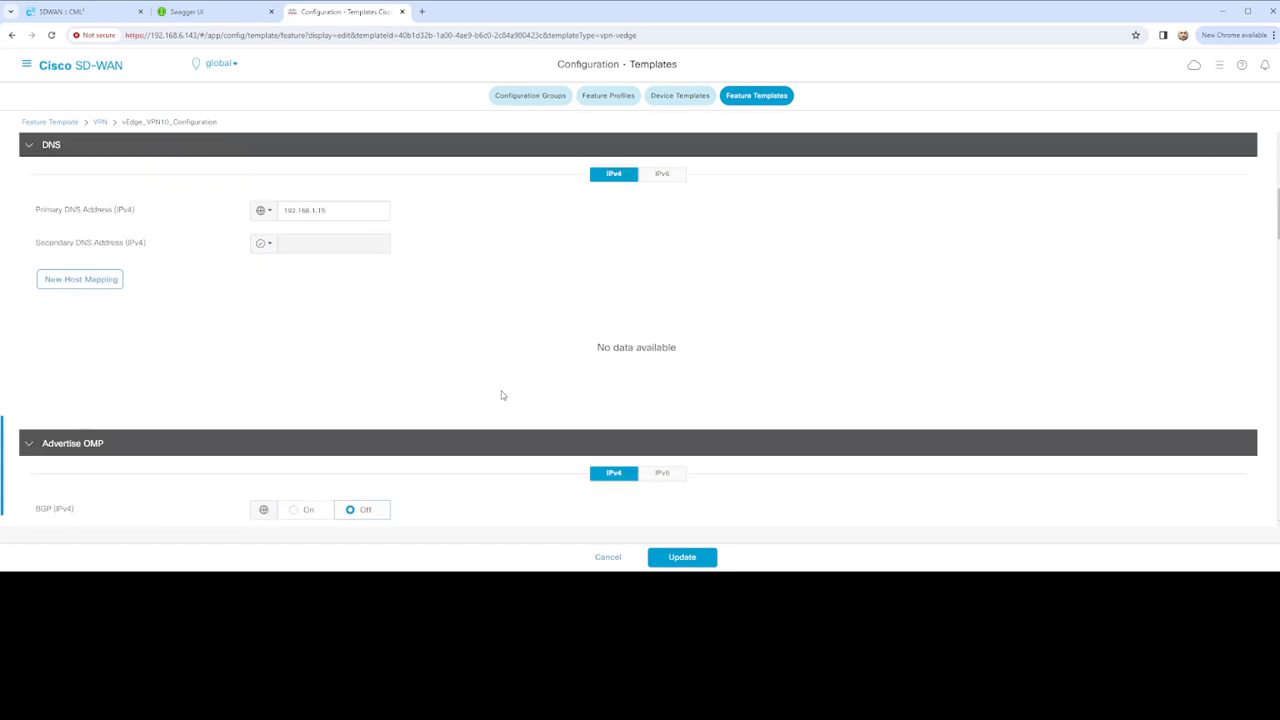
{"action": "scroll", "coordinate": [503, 395], "scroll_direction": "down", "scroll_amount": 2}
{"action": "scroll", "coordinate": [501, 395], "scroll_direction": "up", "scroll_amount": 8}
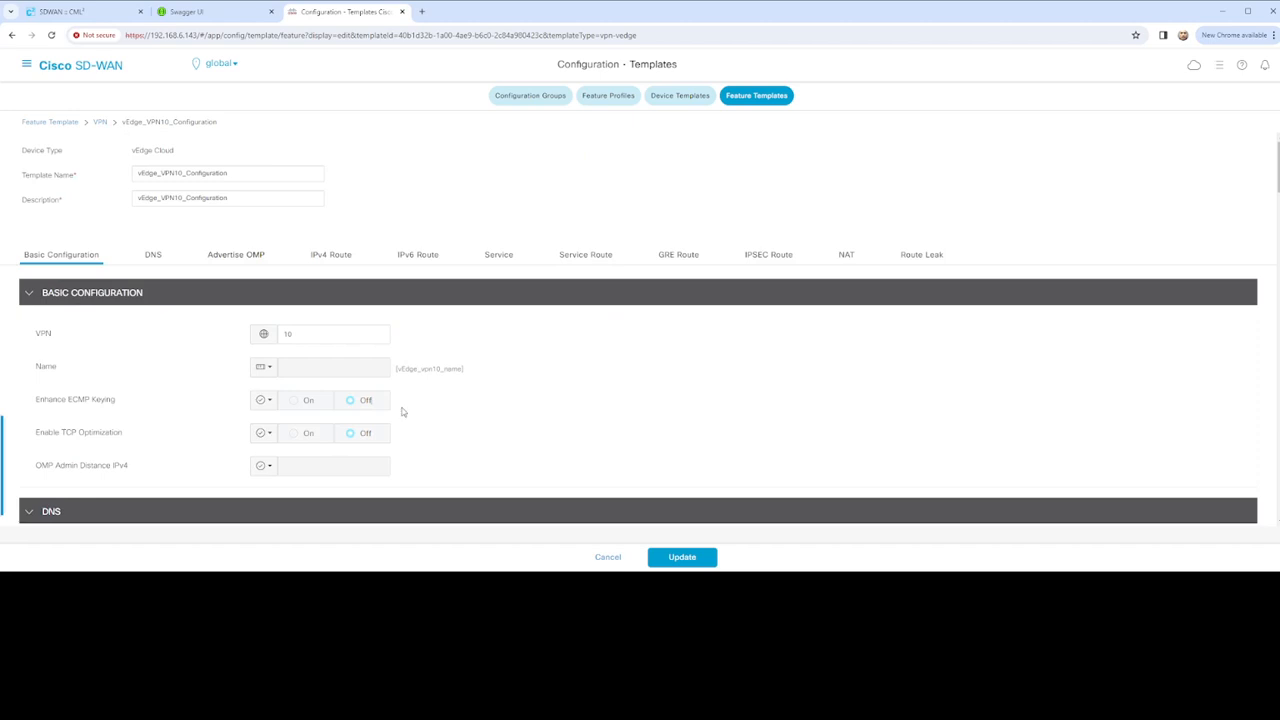
{"action": "scroll", "coordinate": [429, 389], "scroll_direction": "down", "scroll_amount": 2}
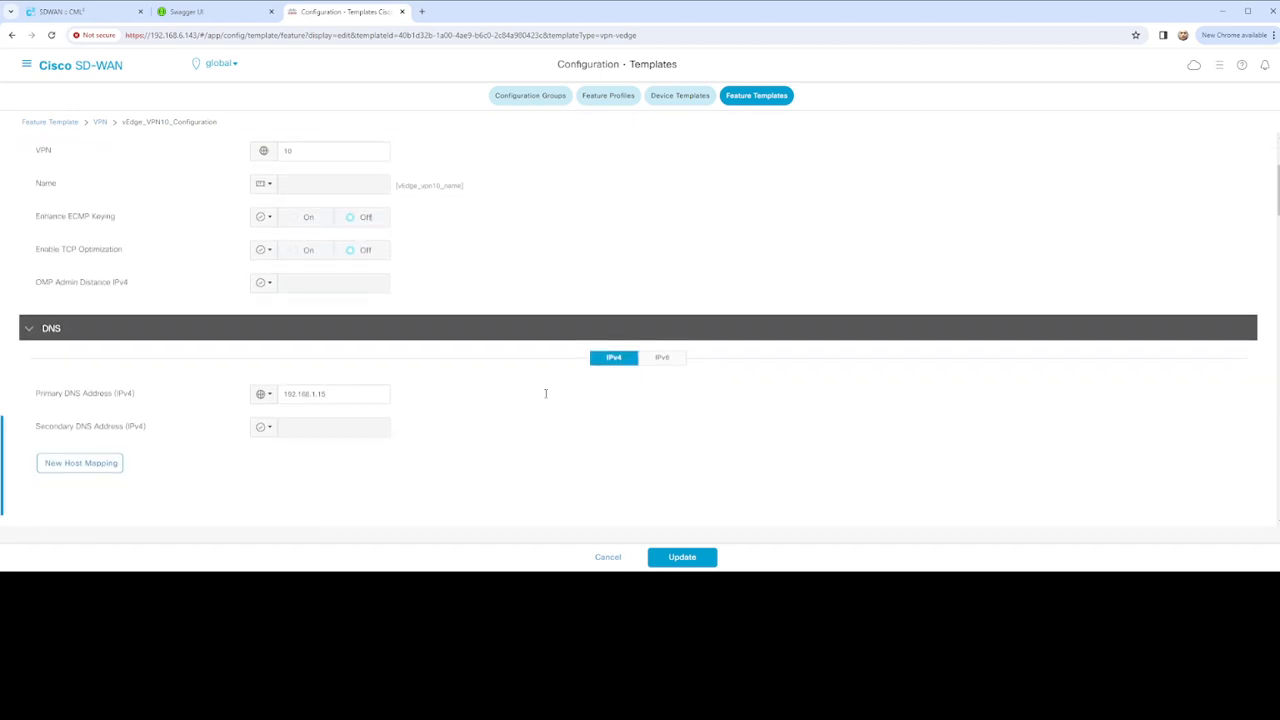
{"action": "left_click", "coordinate": [263, 394]}
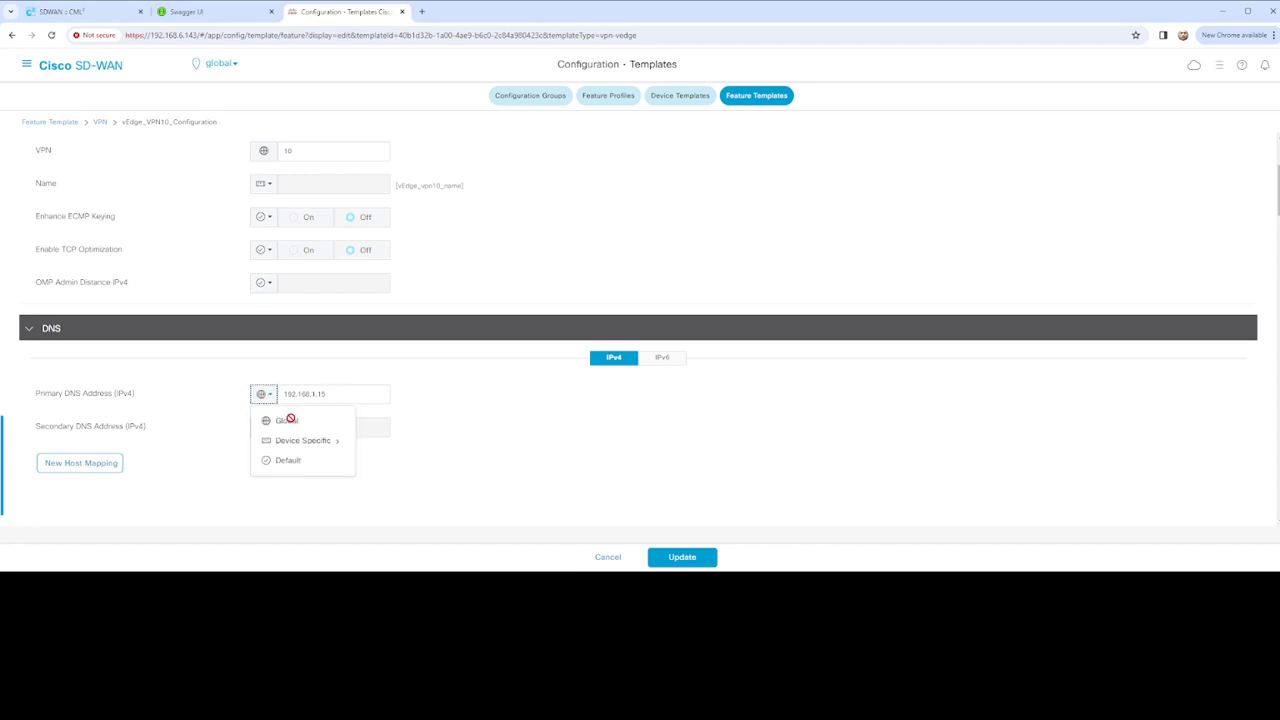
{"action": "left_click", "coordinate": [287, 422]}
{"action": "left_click", "coordinate": [263, 394]}
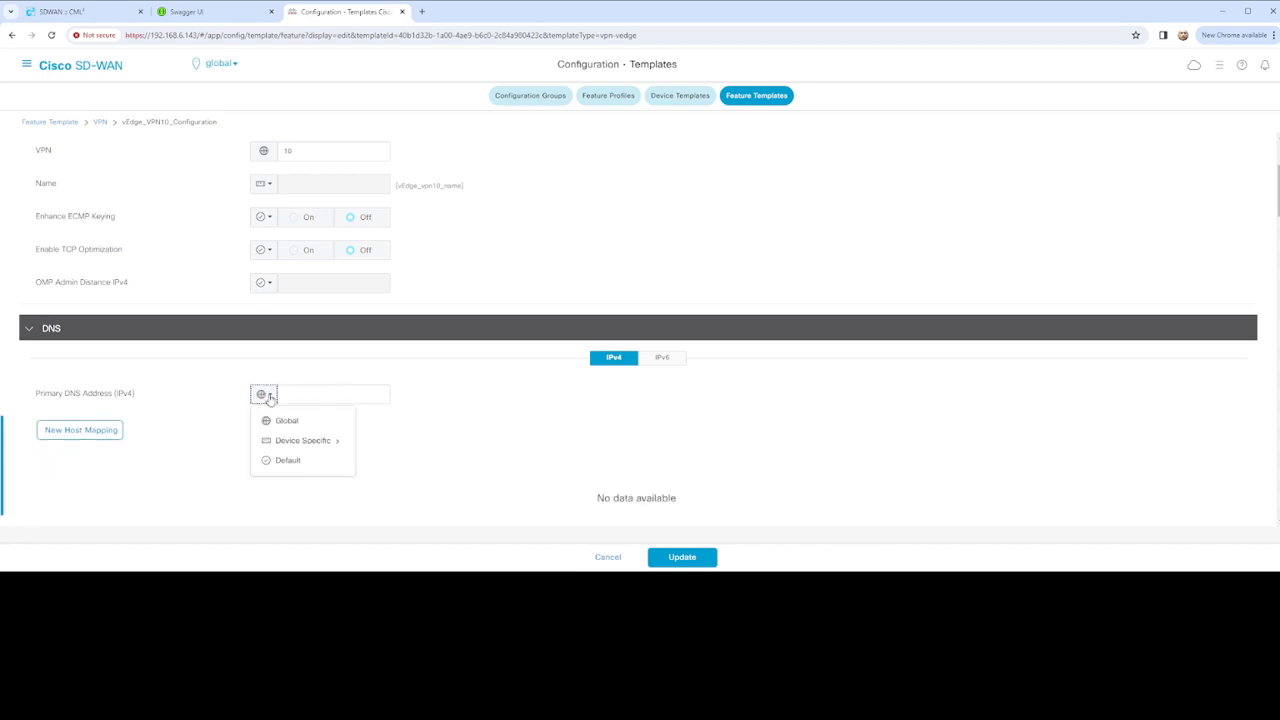
{"action": "left_click", "coordinate": [377, 445]}
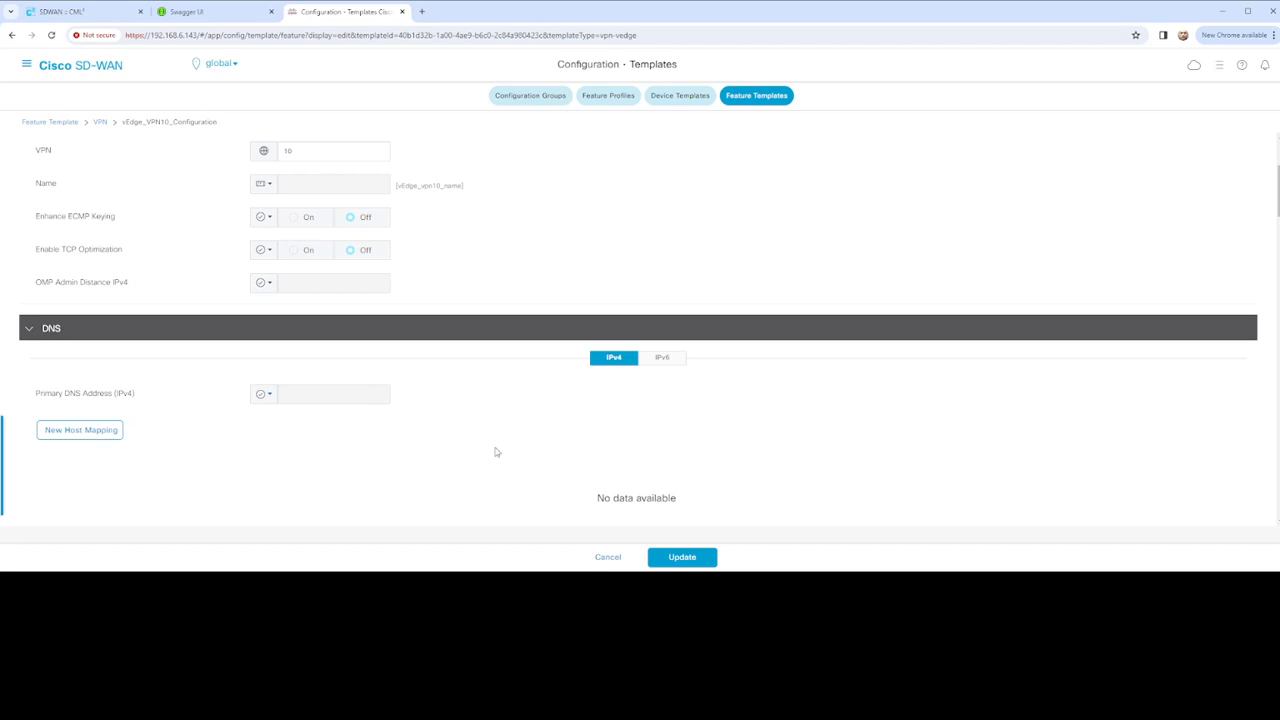
{"action": "scroll", "coordinate": [410, 433], "scroll_direction": "down", "scroll_amount": 1}
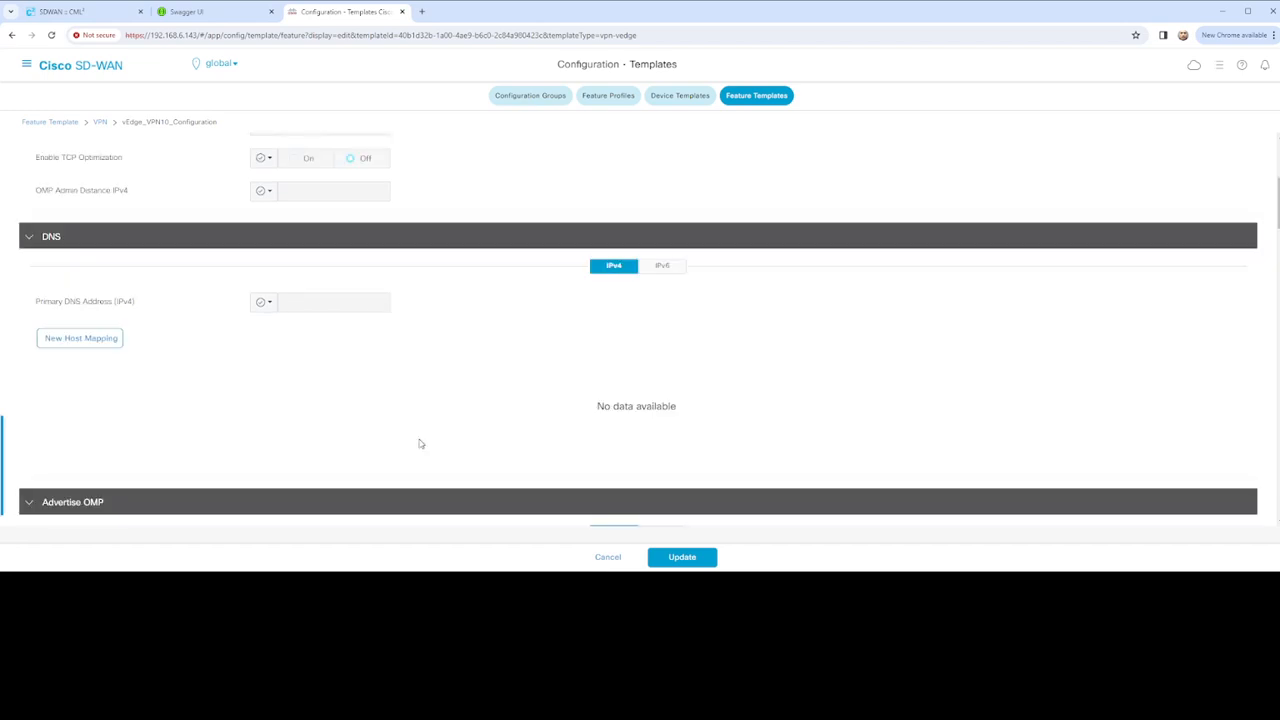
{"action": "scroll", "coordinate": [420, 444], "scroll_direction": "down", "scroll_amount": 3}
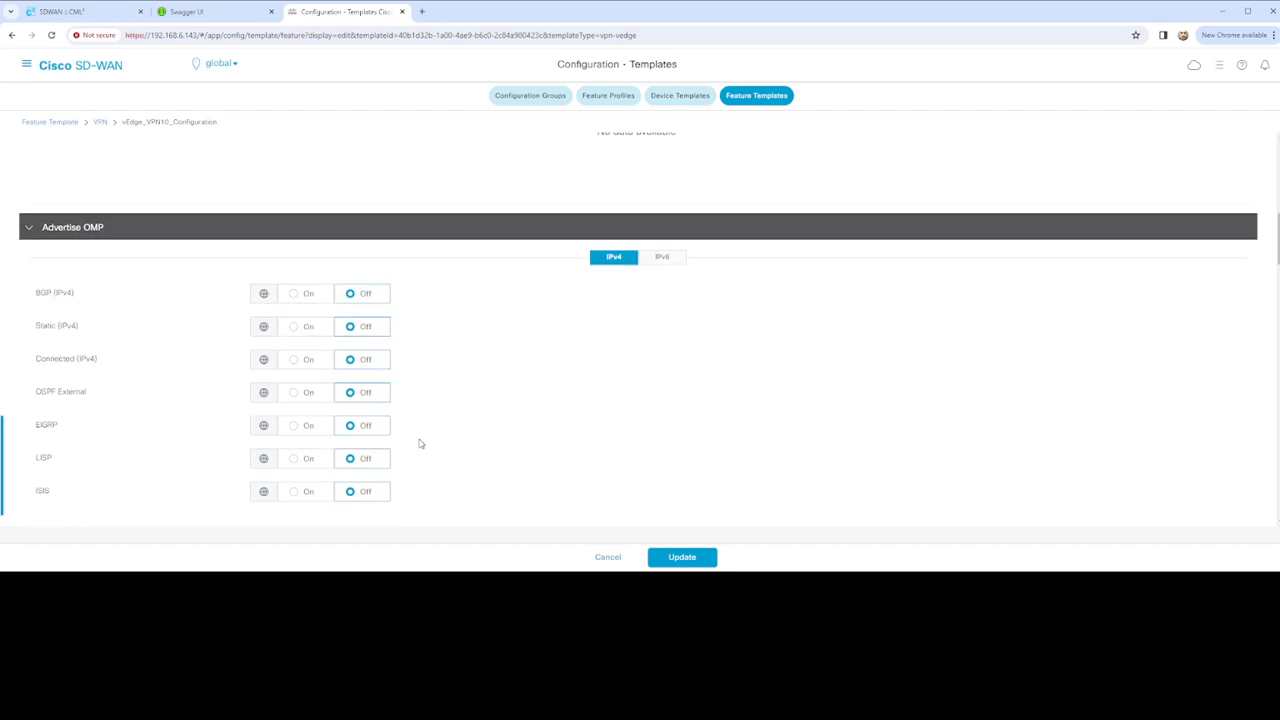
{"action": "scroll", "coordinate": [420, 444], "scroll_direction": "up", "scroll_amount": 2}
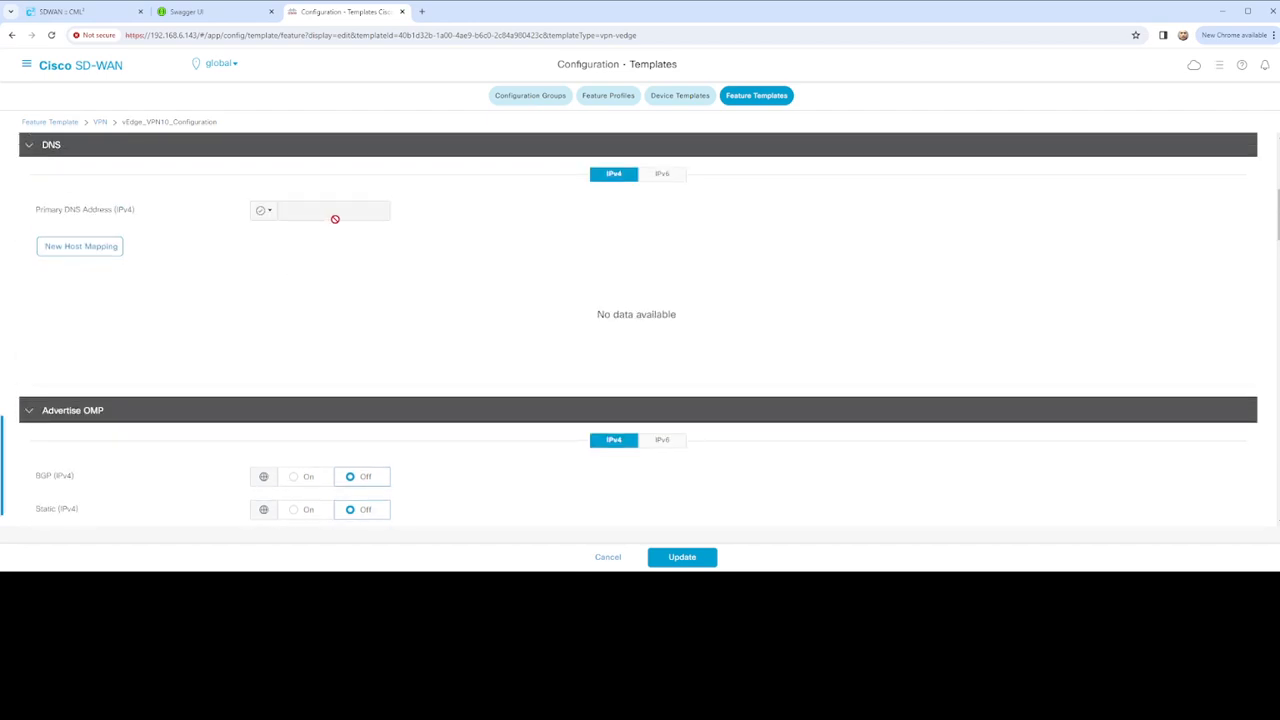
{"action": "scroll", "coordinate": [391, 358], "scroll_direction": "down", "scroll_amount": 1}
{"action": "scroll", "coordinate": [477, 408], "scroll_direction": "down", "scroll_amount": 3}
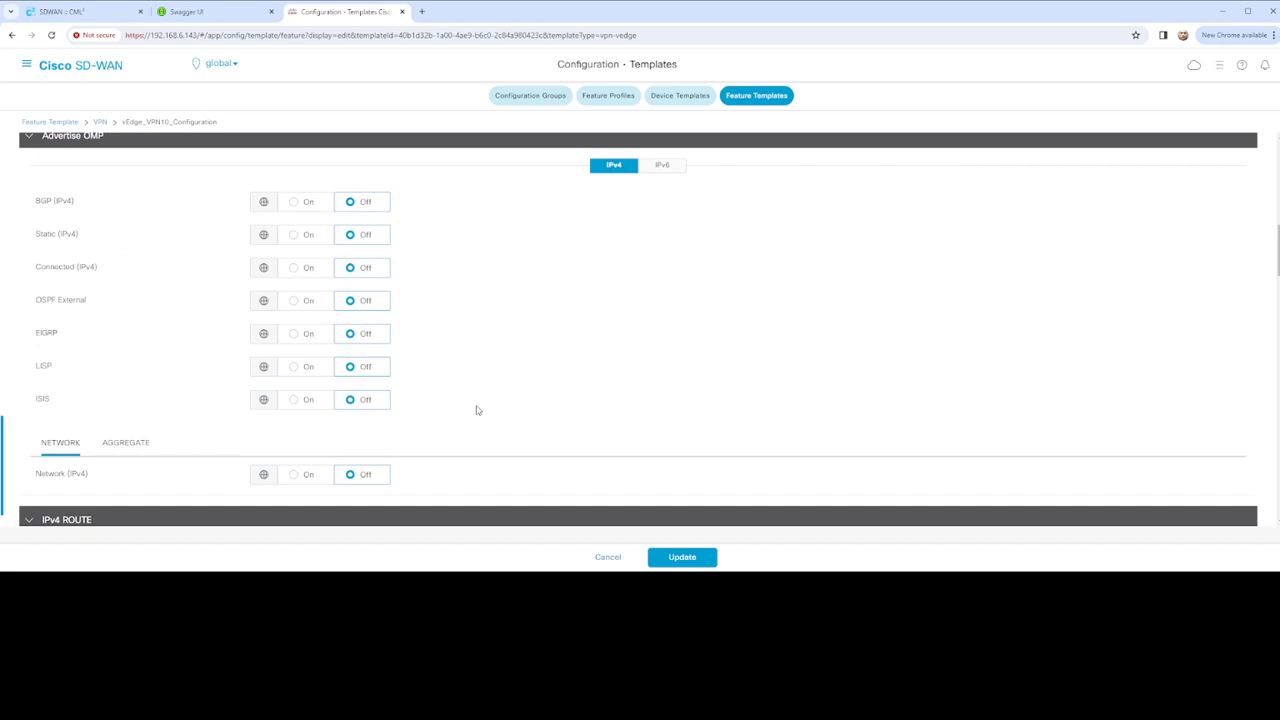
{"action": "scroll", "coordinate": [477, 408], "scroll_direction": "down", "scroll_amount": 4}
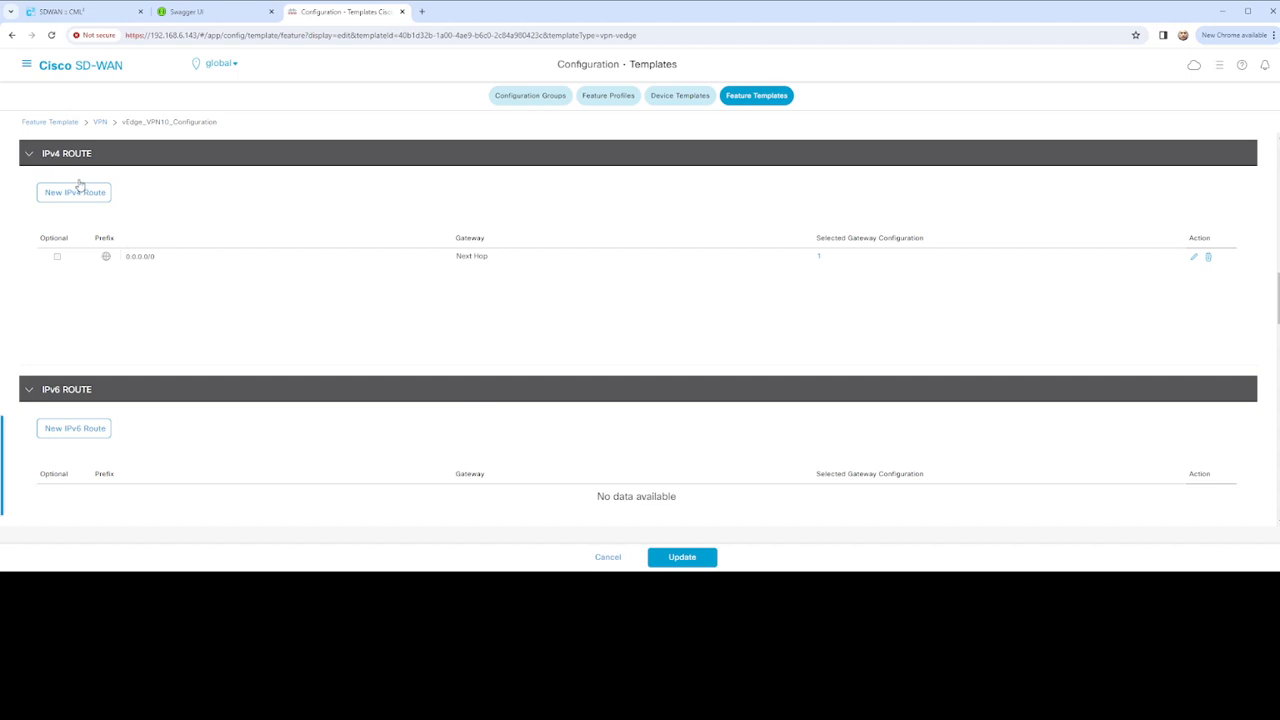
Make the 0.0.0.0/0 route's prefix device-specific, keyed vpn10_ipv4_ip_prefix
{"action": "left_click", "coordinate": [1193, 258]}
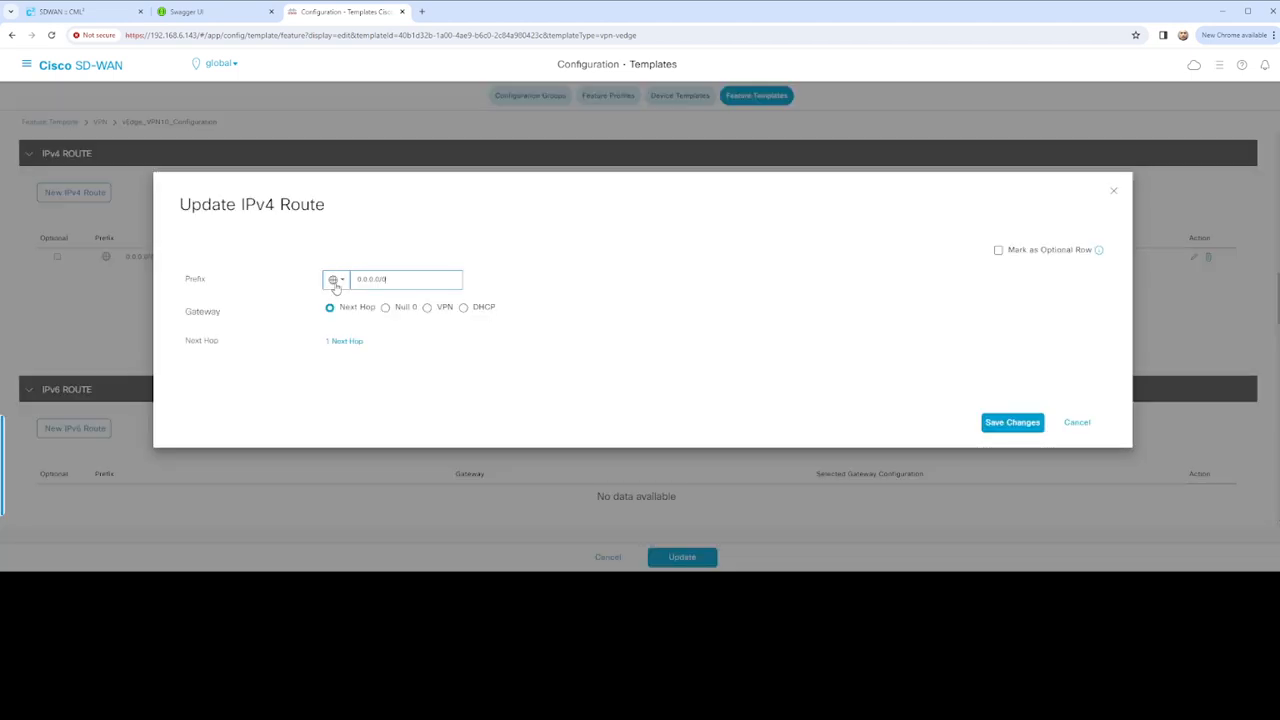
{"action": "left_click", "coordinate": [338, 284]}
{"action": "mouse_move", "coordinate": [394, 328]}
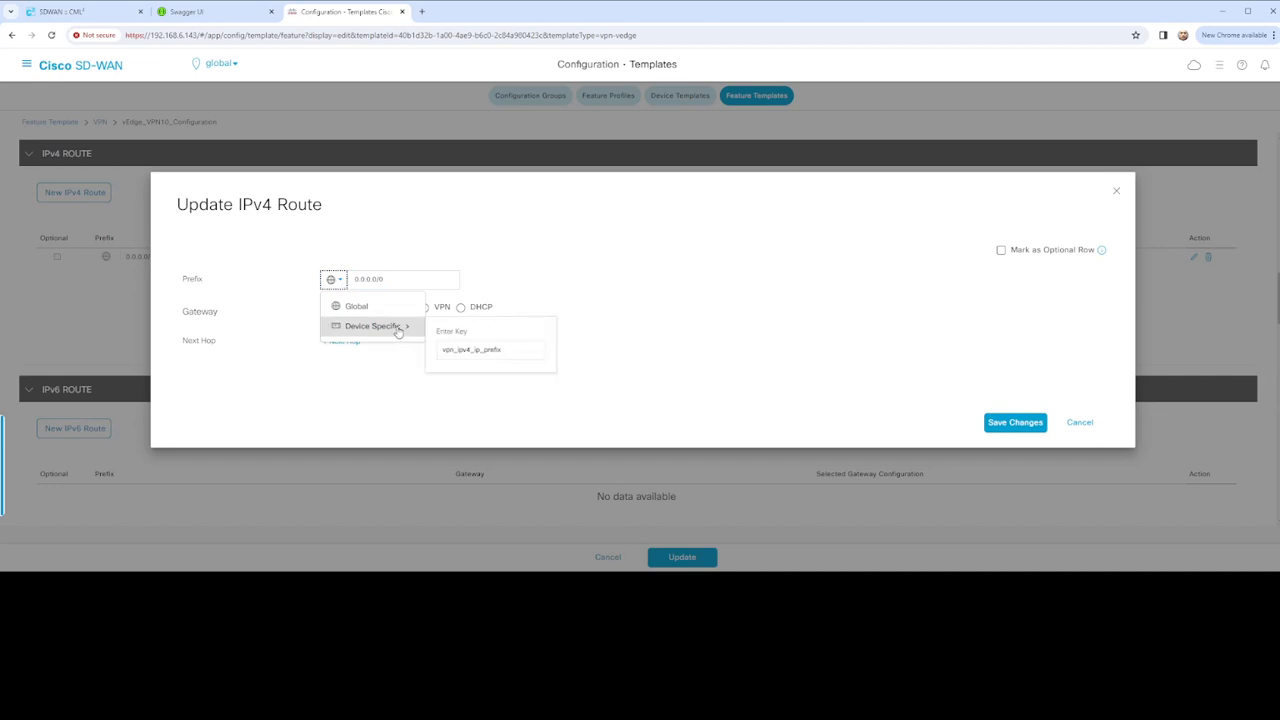
{"action": "left_click", "coordinate": [456, 349]}
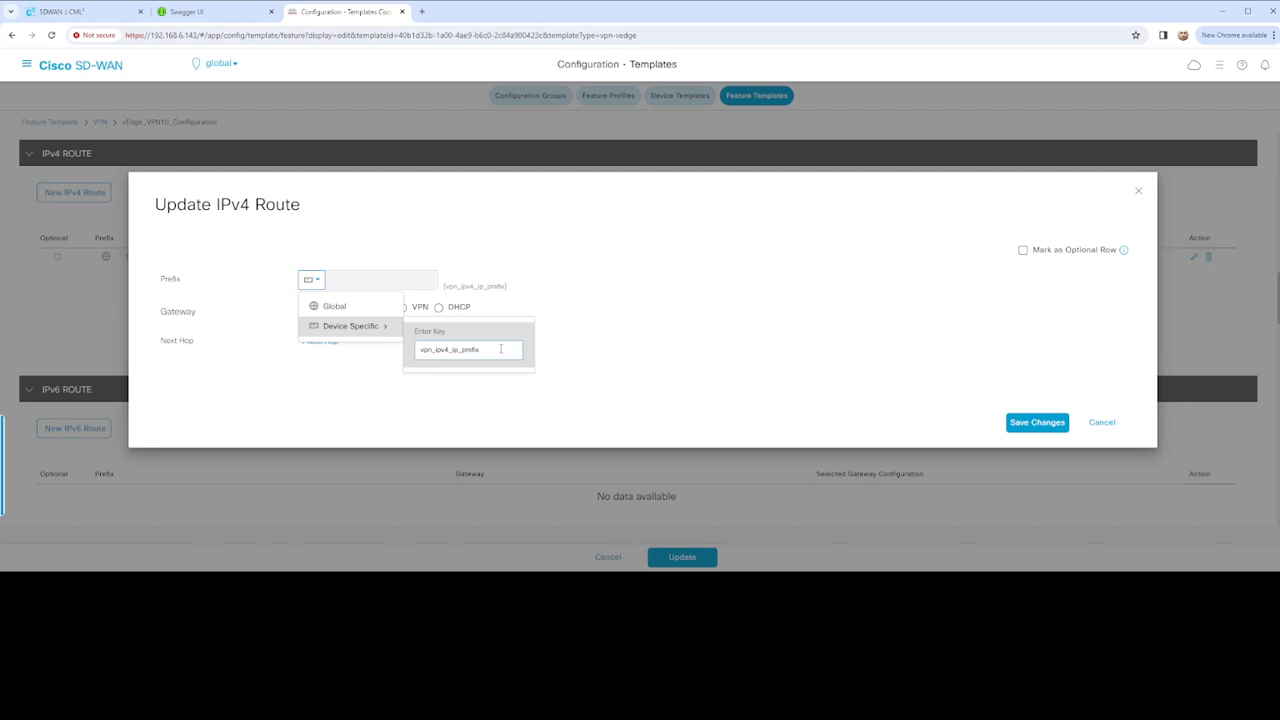
{"action": "type", "text": "10"}
{"action": "left_click", "coordinate": [593, 360]}
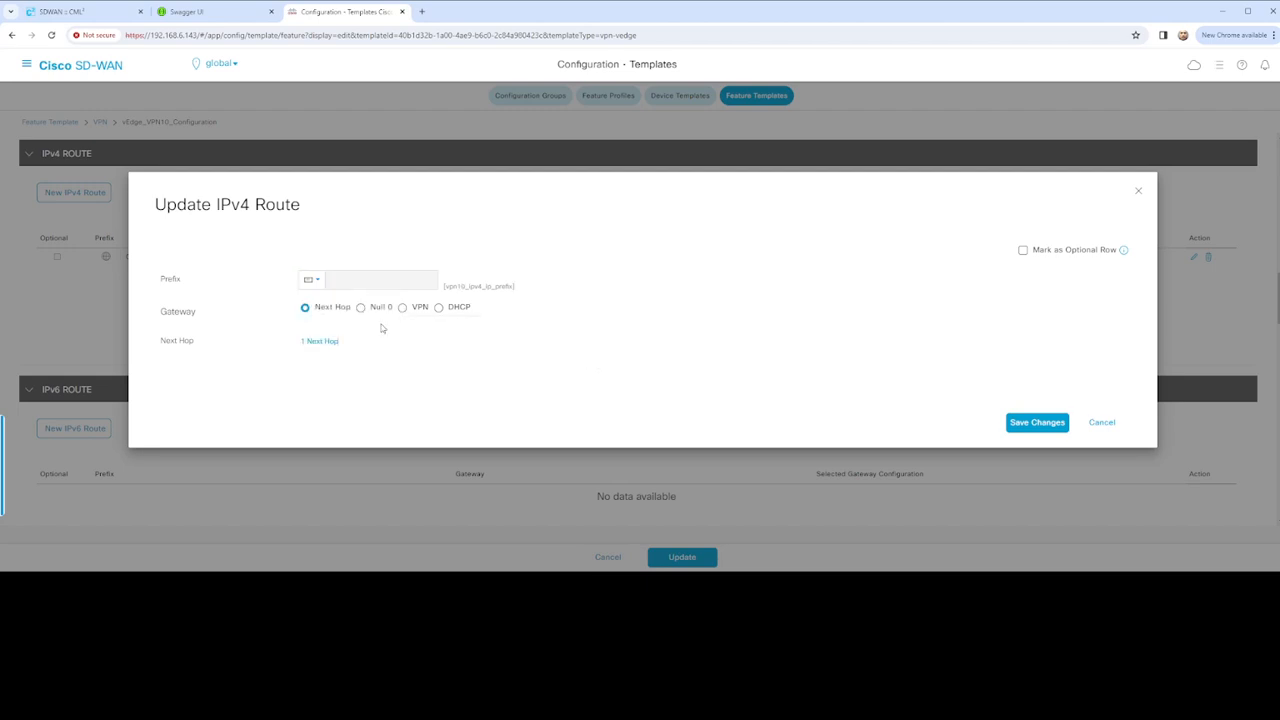
Keep a single next-hop entry for the default route and save the next hop
{"action": "left_click", "coordinate": [322, 342]}
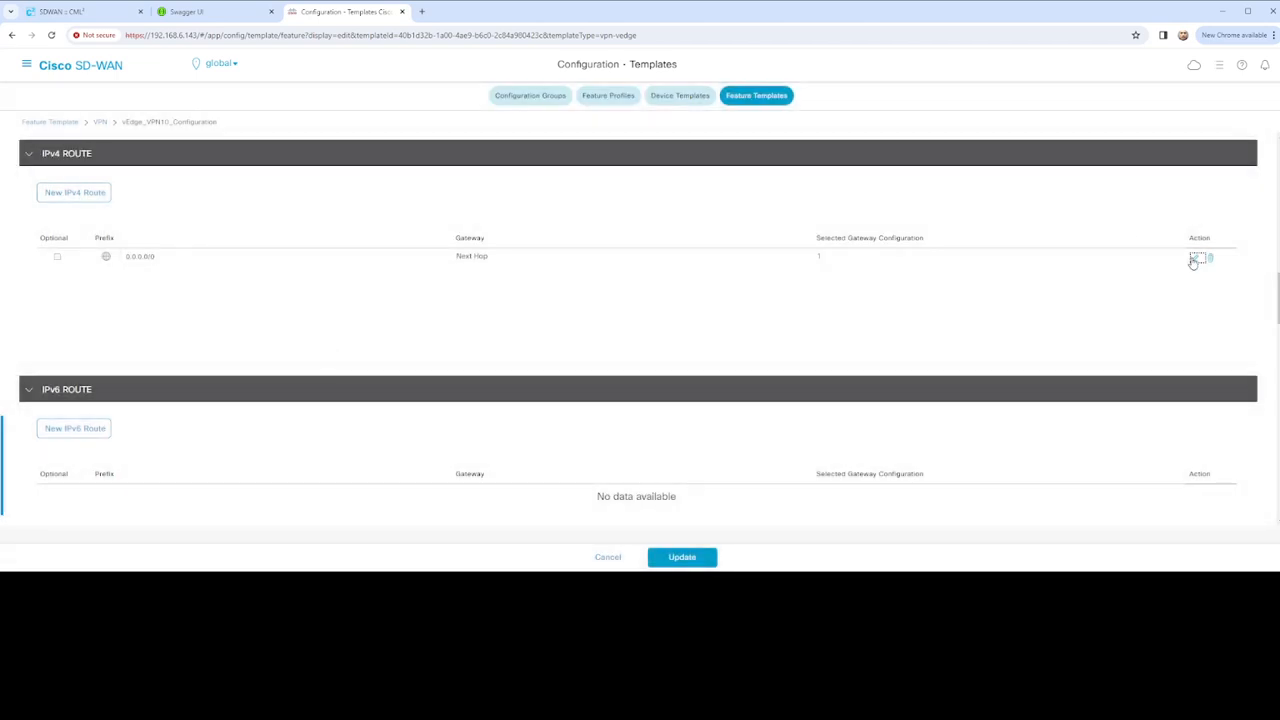
{"action": "left_click", "coordinate": [1192, 262]}
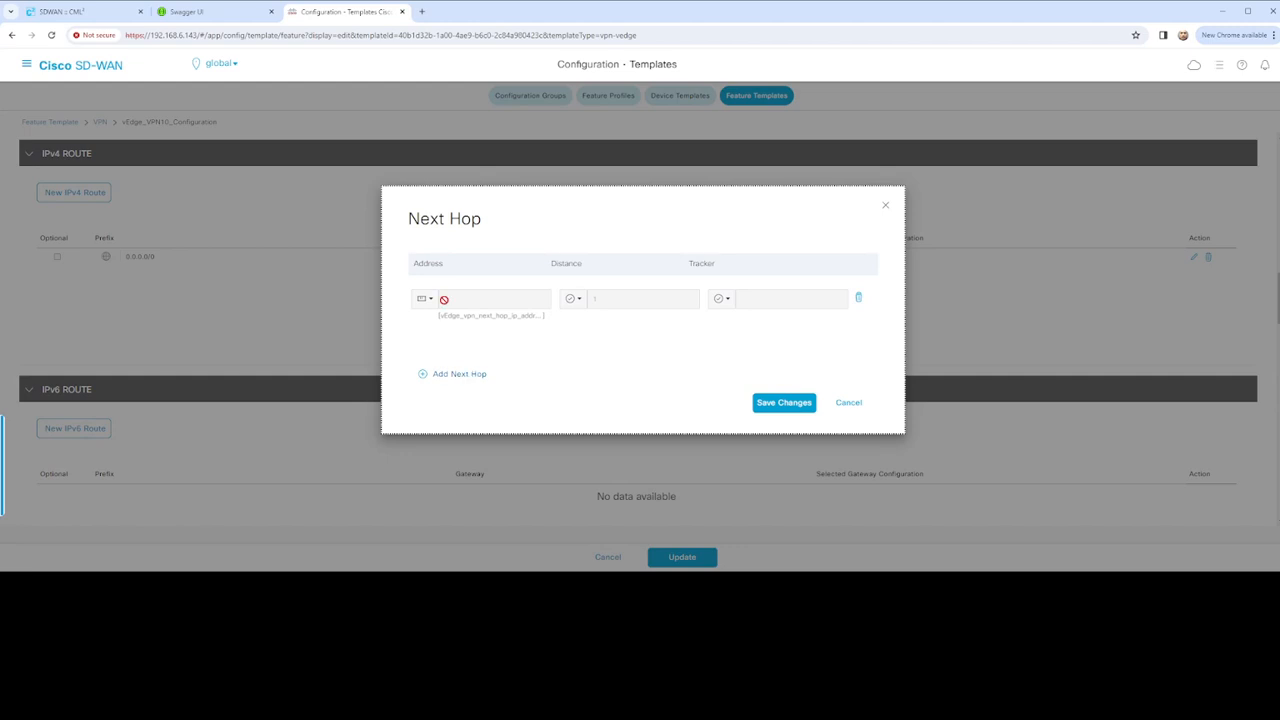
{"action": "left_click", "coordinate": [466, 379]}
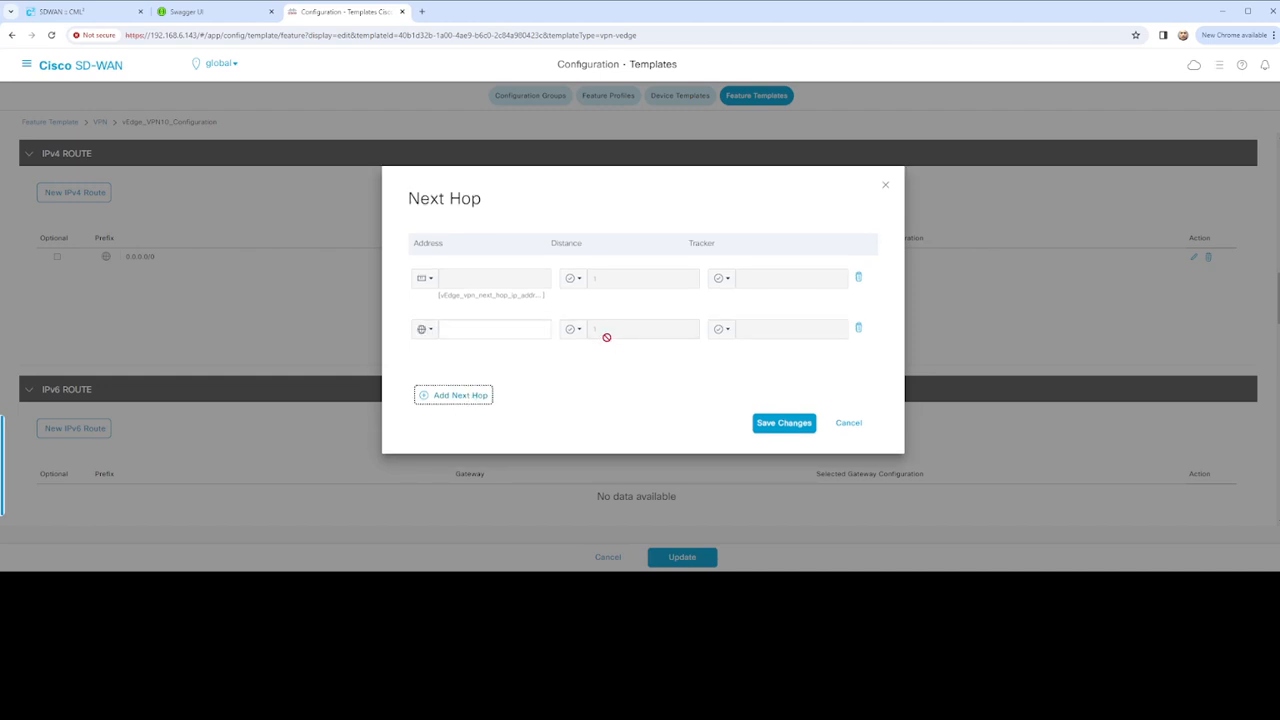
{"action": "left_click", "coordinate": [859, 332]}
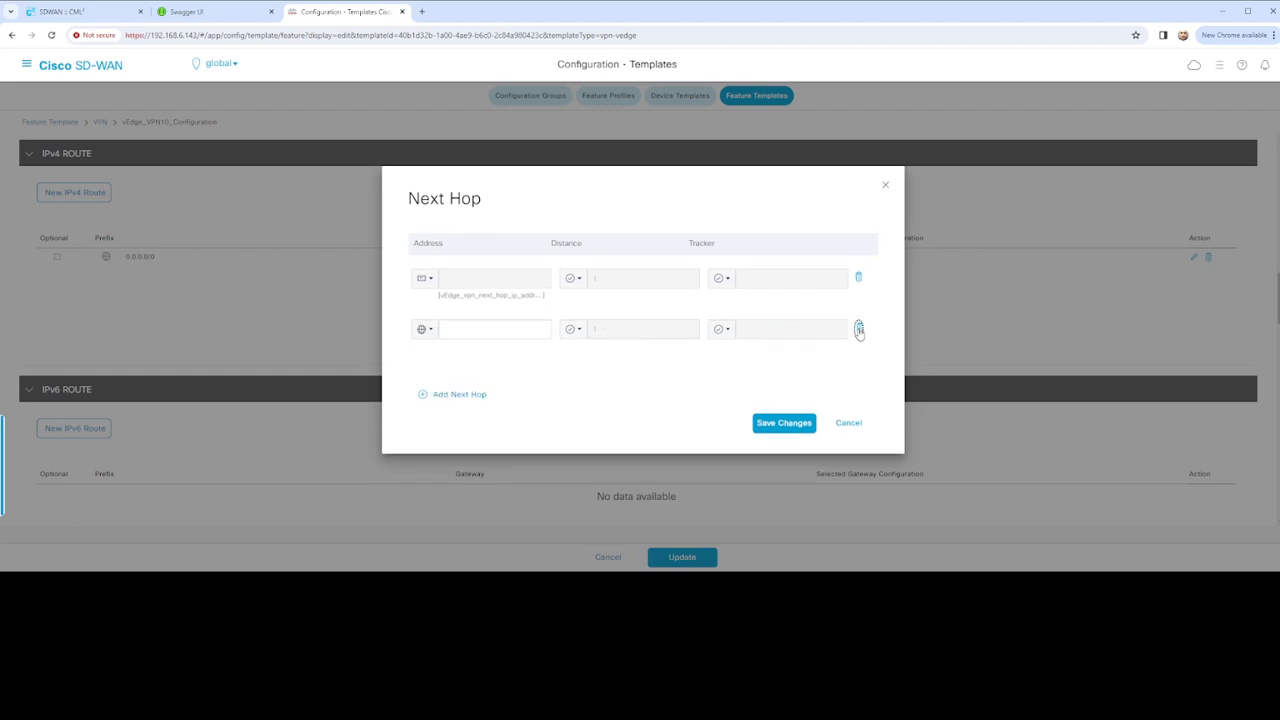
{"action": "left_click", "coordinate": [859, 332]}
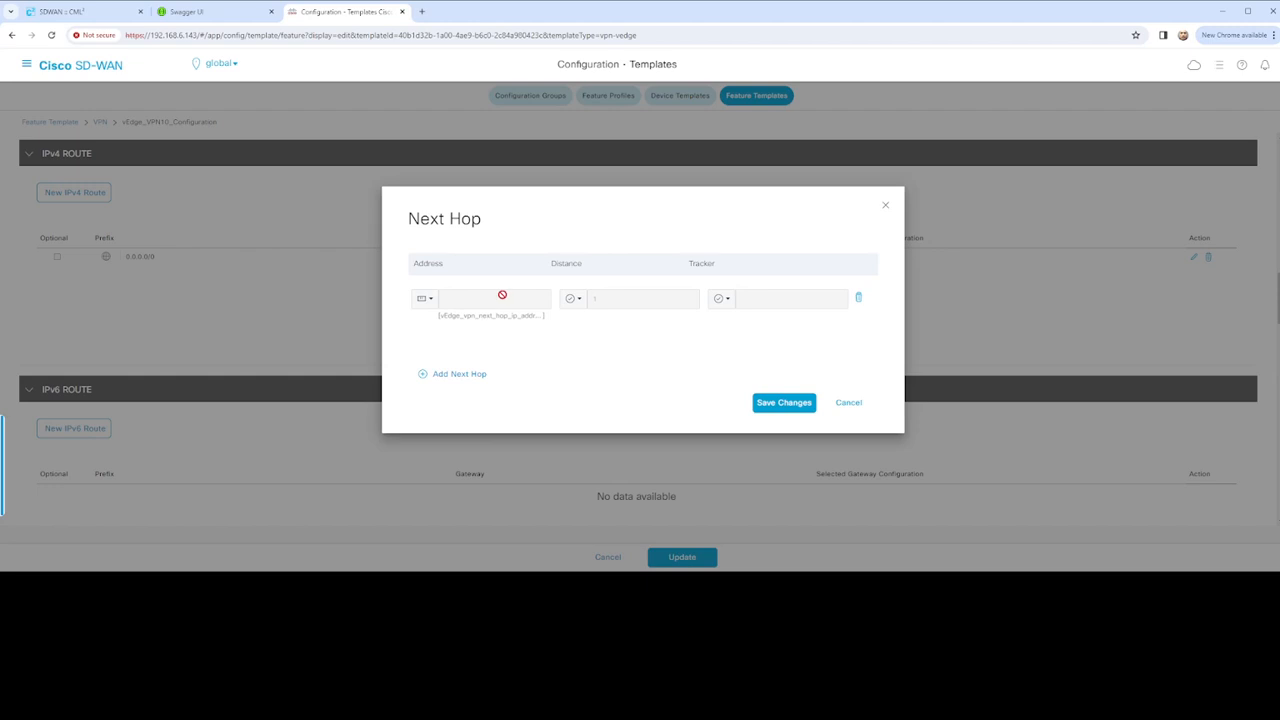
{"action": "left_click", "coordinate": [784, 402]}
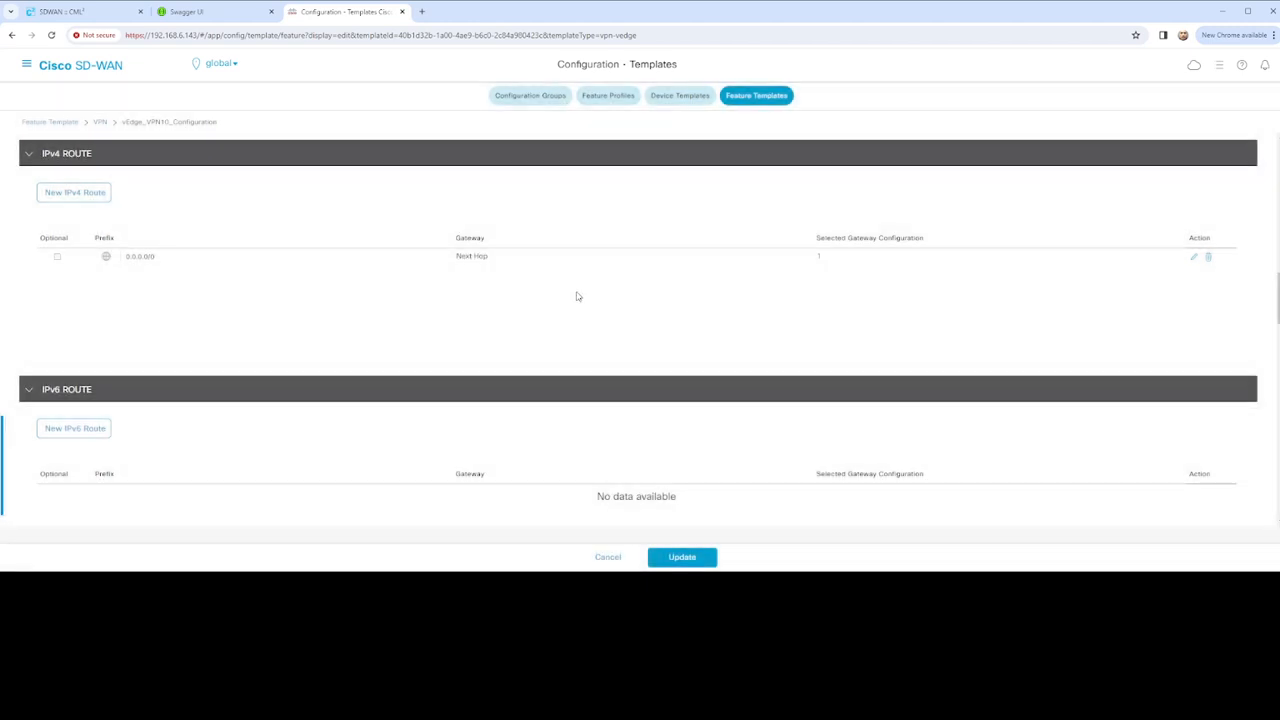
Save the updated IPv4 route and update the VPN10 template
{"action": "left_click", "coordinate": [1192, 260]}
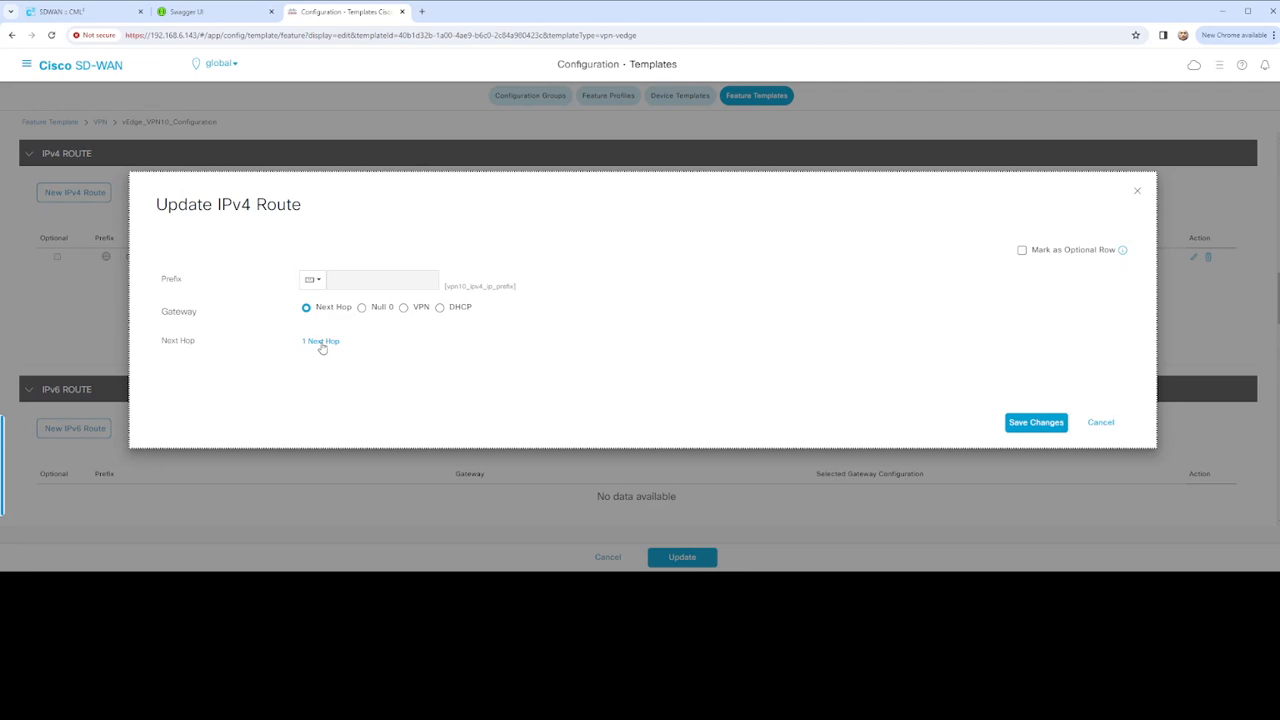
{"action": "left_click", "coordinate": [1025, 423]}
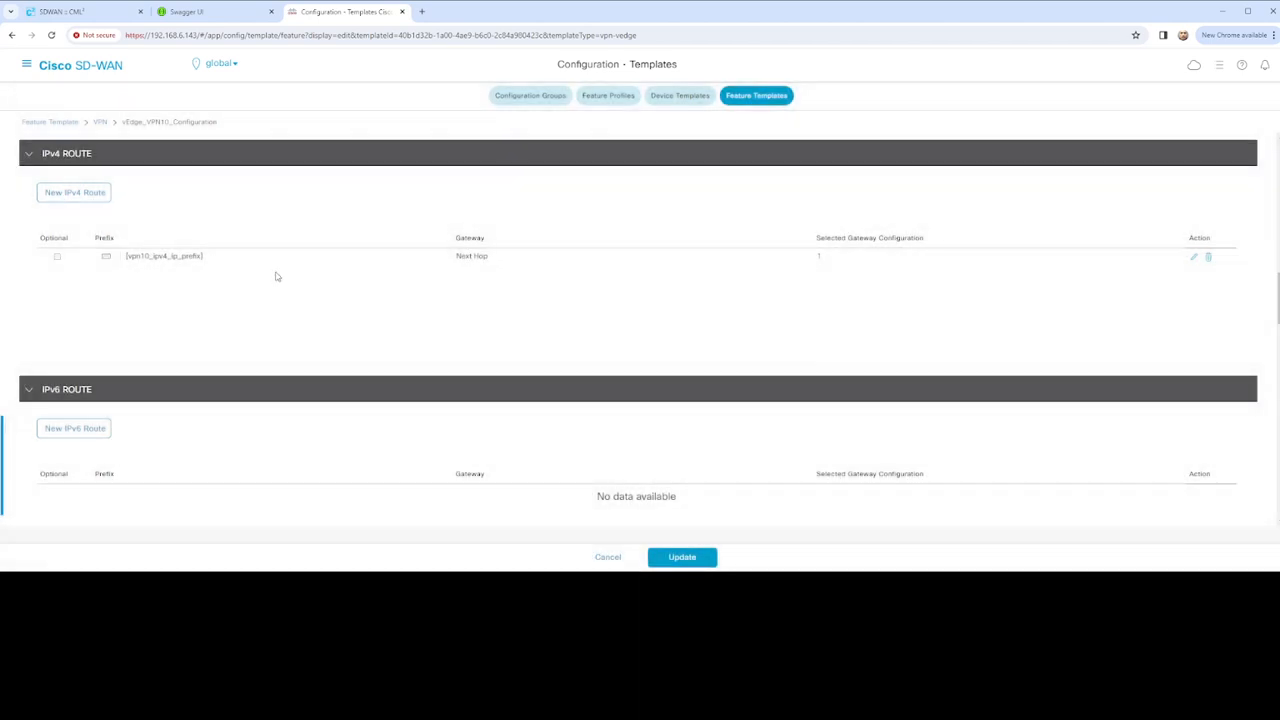
{"action": "scroll", "coordinate": [494, 275], "scroll_direction": "down", "scroll_amount": 1}
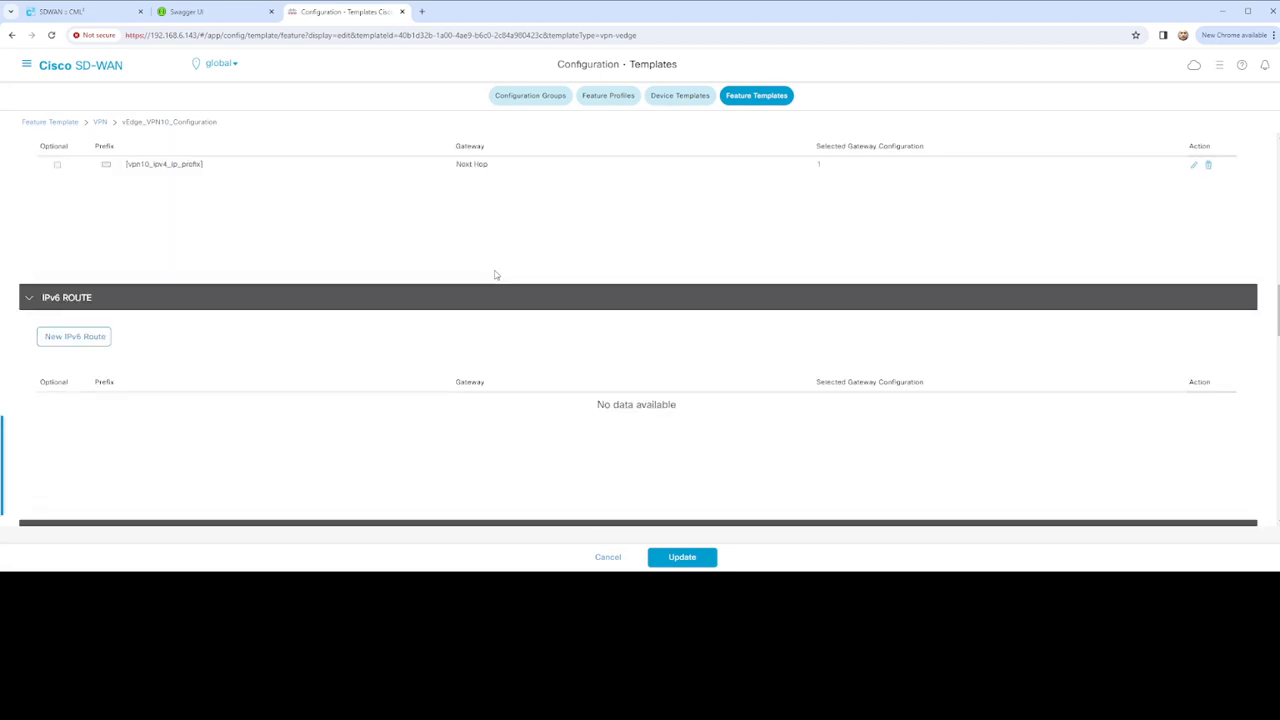
{"action": "scroll", "coordinate": [496, 276], "scroll_direction": "down", "scroll_amount": 1}
{"action": "scroll", "coordinate": [277, 251], "scroll_direction": "up", "scroll_amount": 1}
{"action": "scroll", "coordinate": [339, 281], "scroll_direction": "down", "scroll_amount": 2}
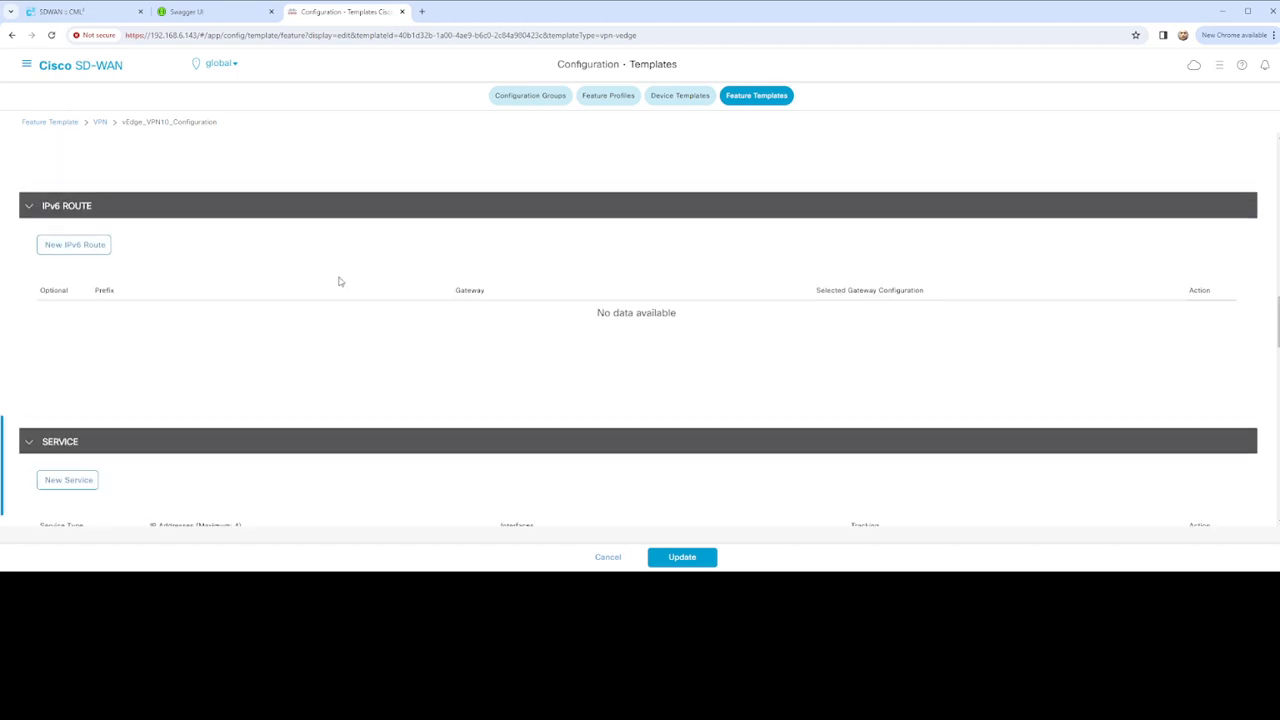
{"action": "scroll", "coordinate": [294, 260], "scroll_direction": "down", "scroll_amount": 2}
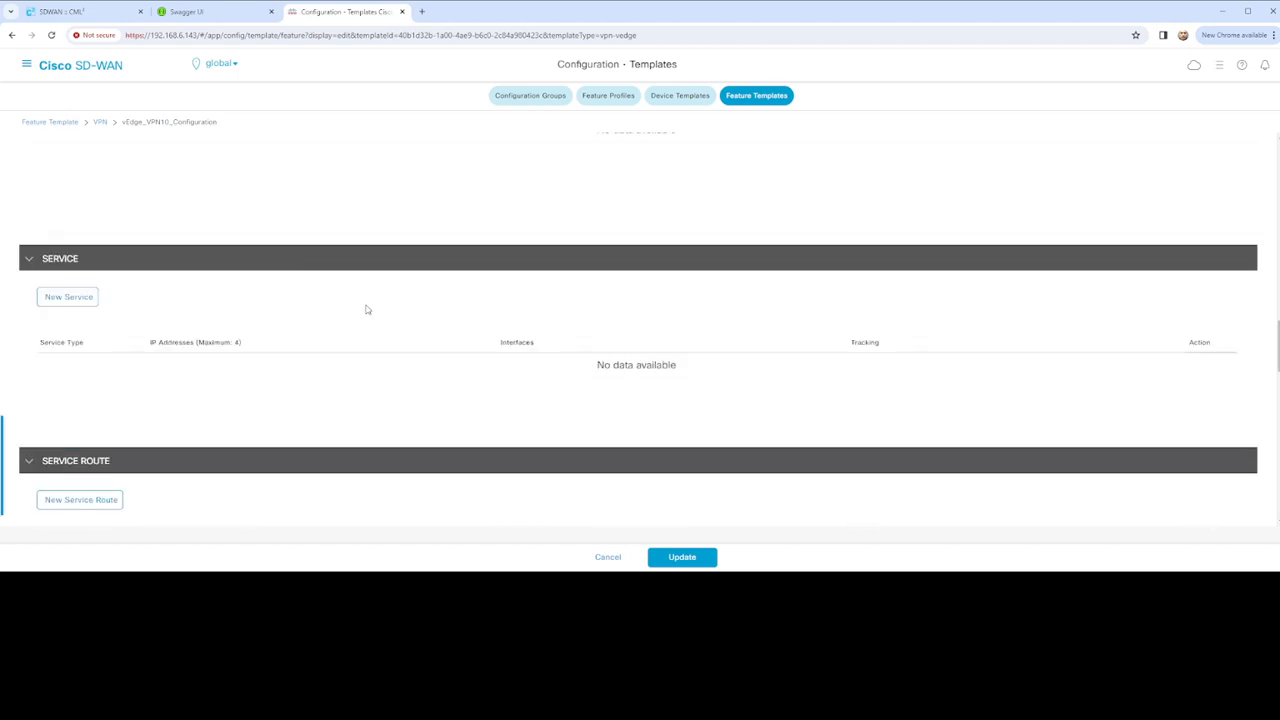
{"action": "scroll", "coordinate": [437, 354], "scroll_direction": "down", "scroll_amount": 2}
{"action": "scroll", "coordinate": [449, 366], "scroll_direction": "down", "scroll_amount": 3}
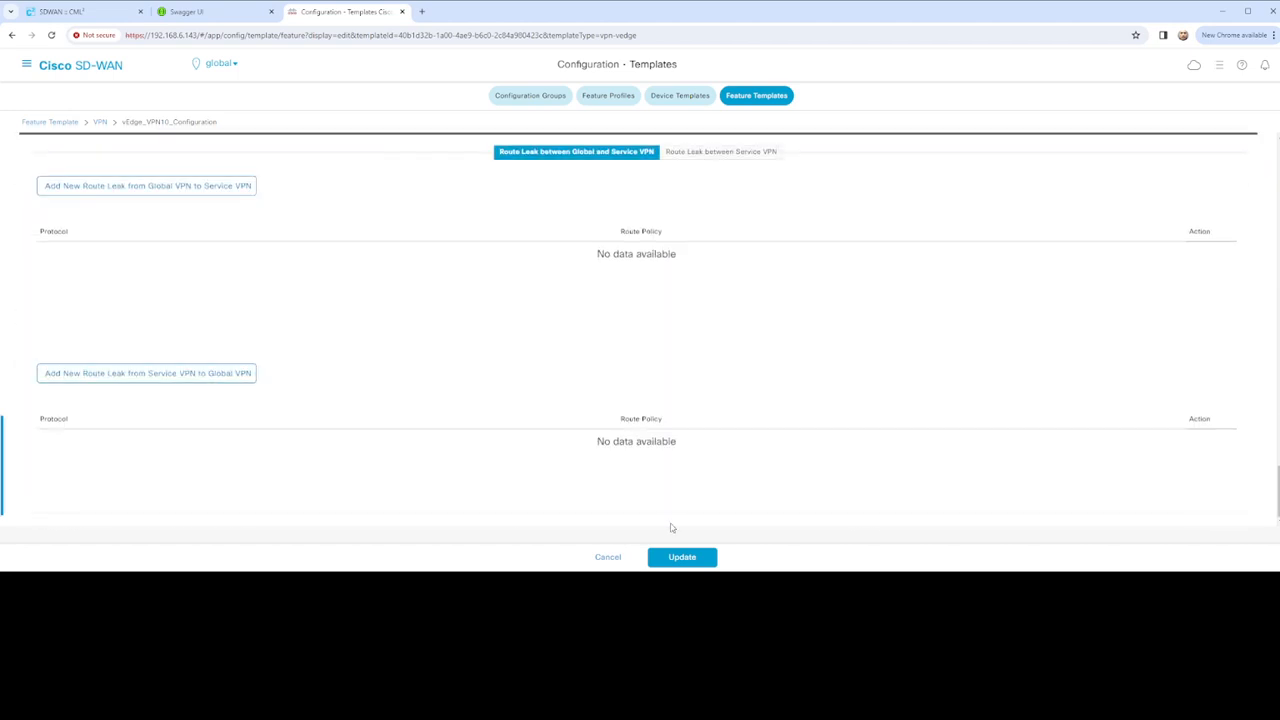
{"action": "left_click", "coordinate": [682, 557]}
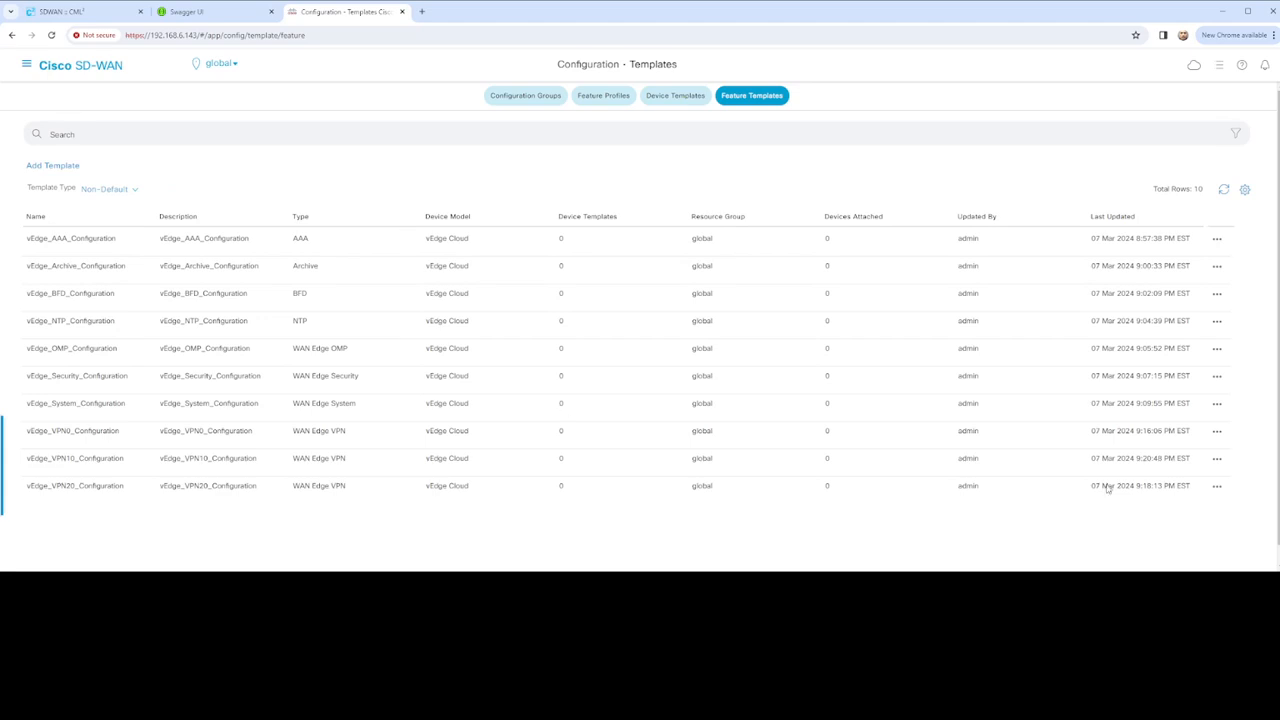
Edit vEdge_VPN20_Configuration from its row's actions menu
{"action": "left_click", "coordinate": [1217, 487]}
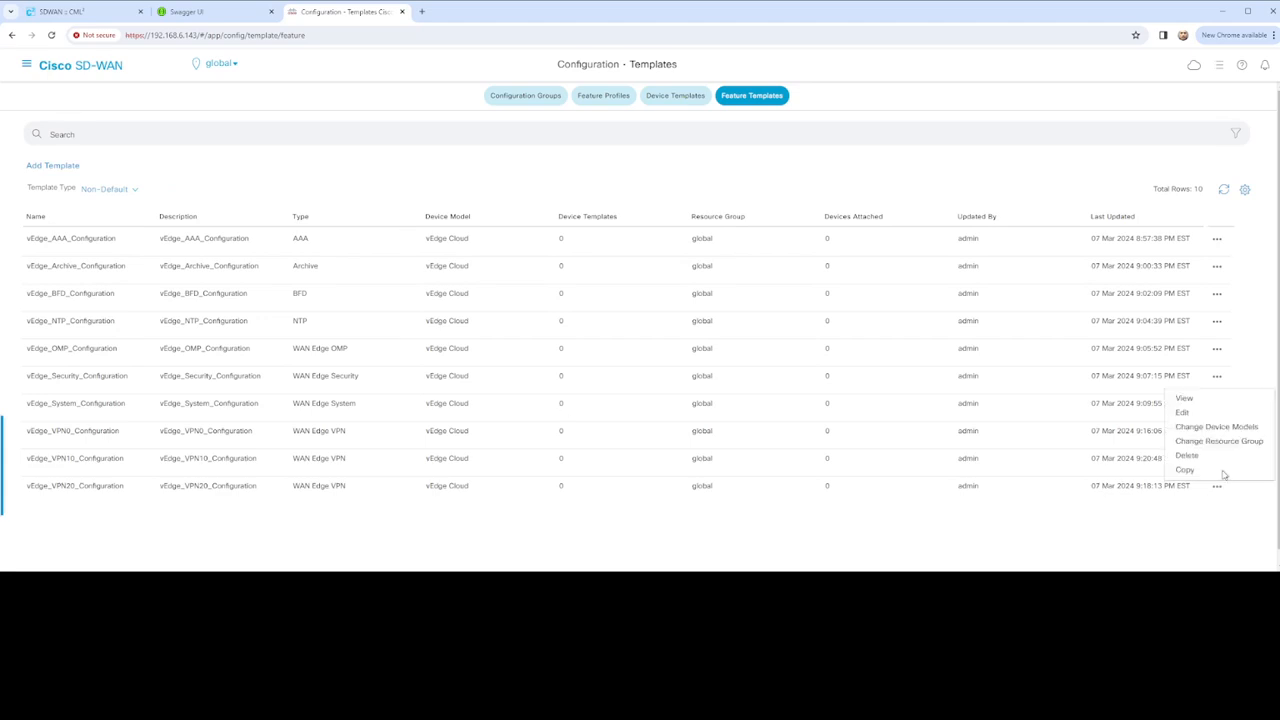
{"action": "left_click", "coordinate": [1182, 413]}
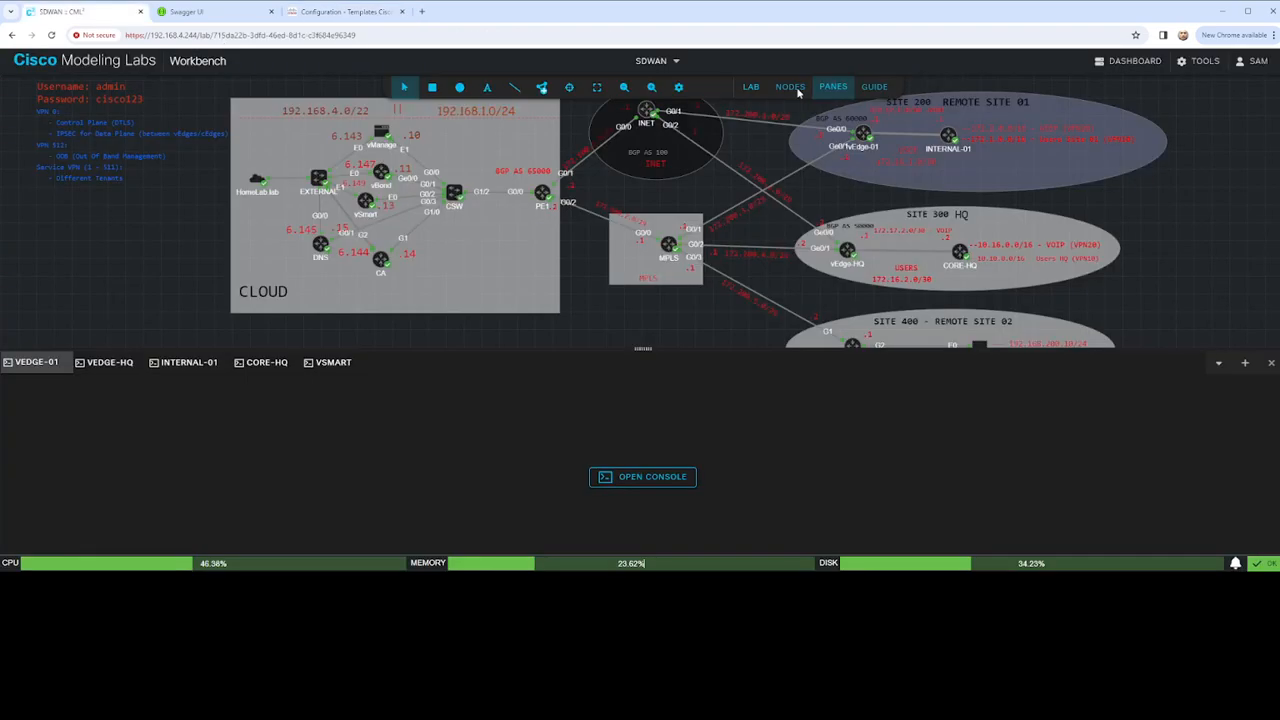
Page through the 17 CML lab nodes to check their states, then return to the VPN20 editor
{"action": "left_click", "coordinate": [345, 12]}
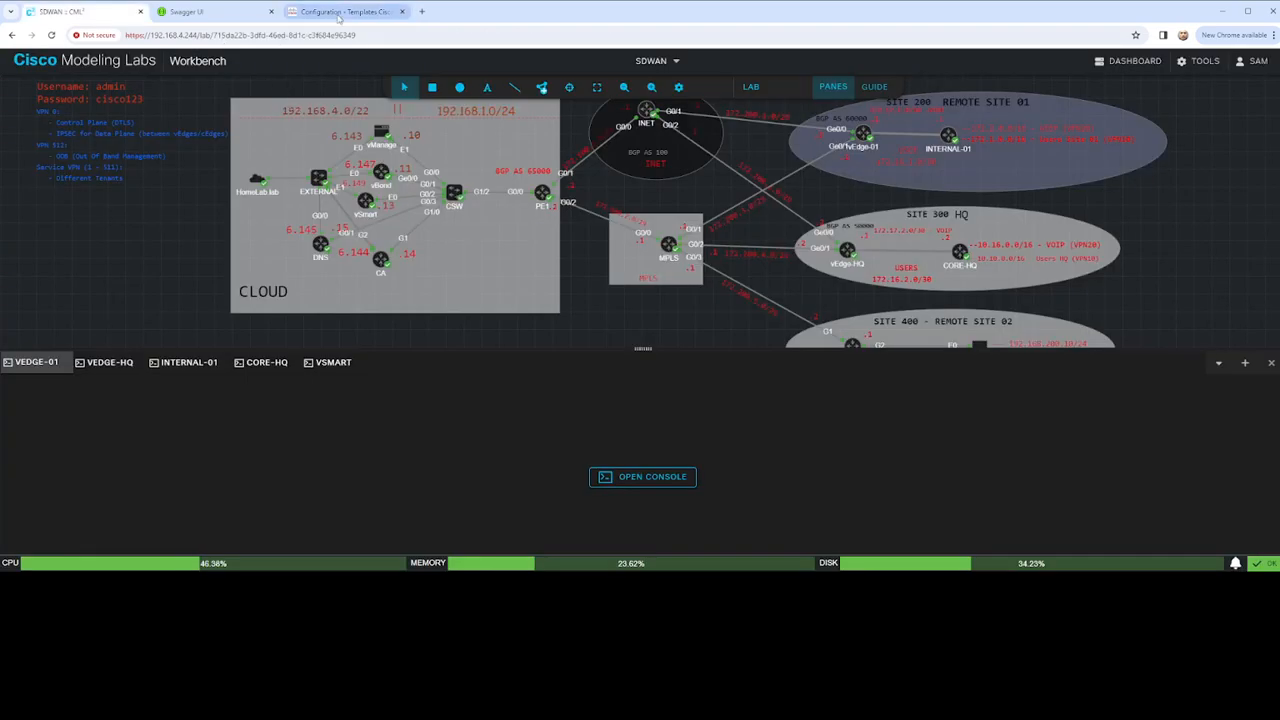
{"action": "left_click", "coordinate": [80, 11]}
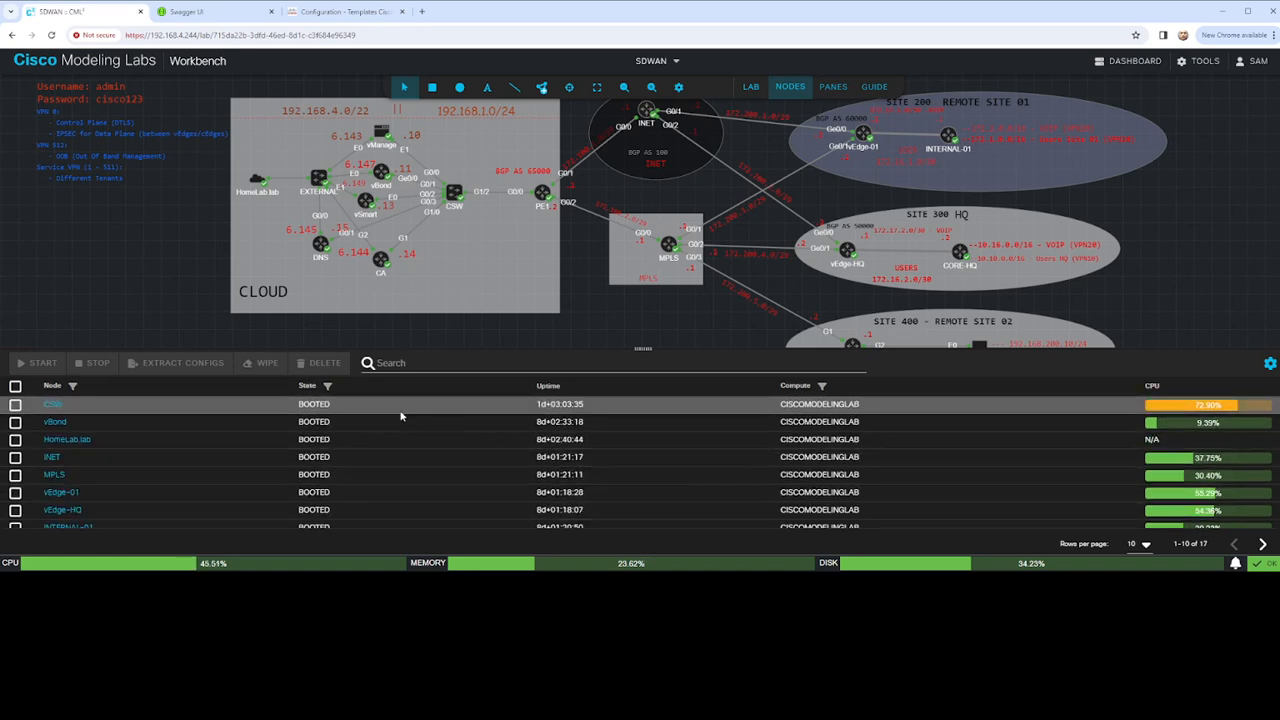
{"action": "scroll", "coordinate": [394, 471], "scroll_direction": "down", "scroll_amount": 2}
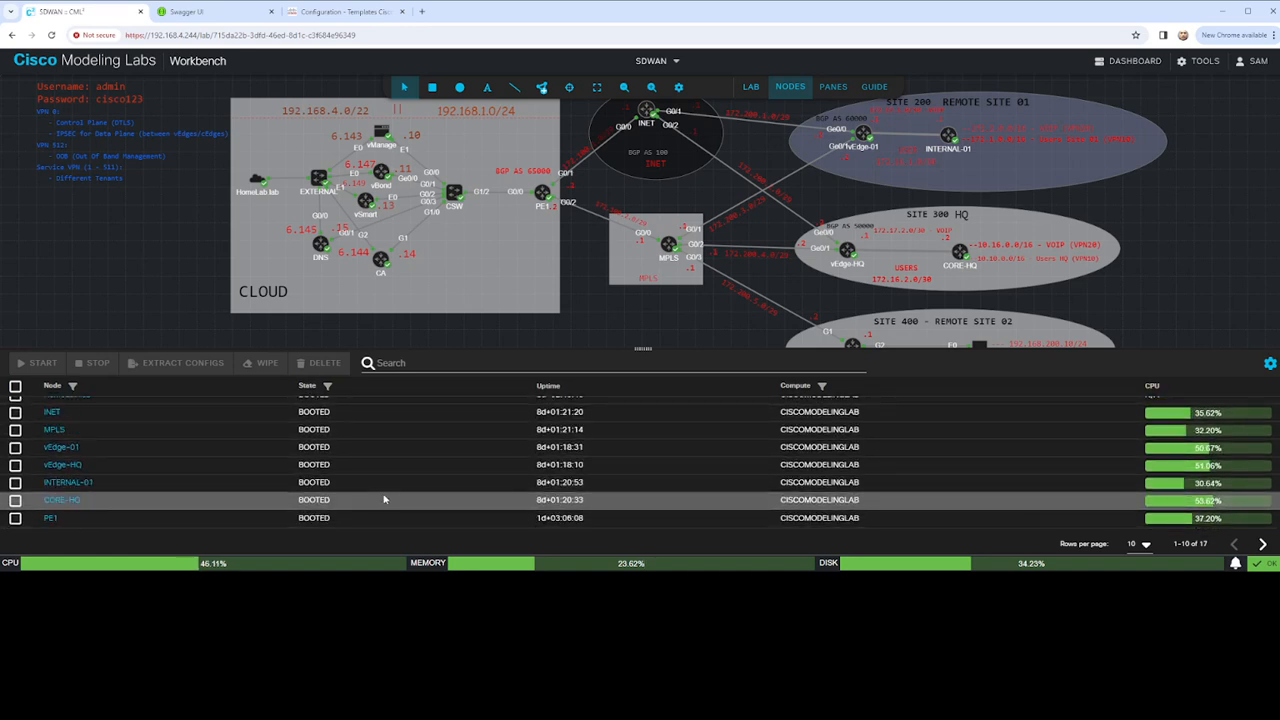
{"action": "scroll", "coordinate": [385, 499], "scroll_direction": "up", "scroll_amount": 2}
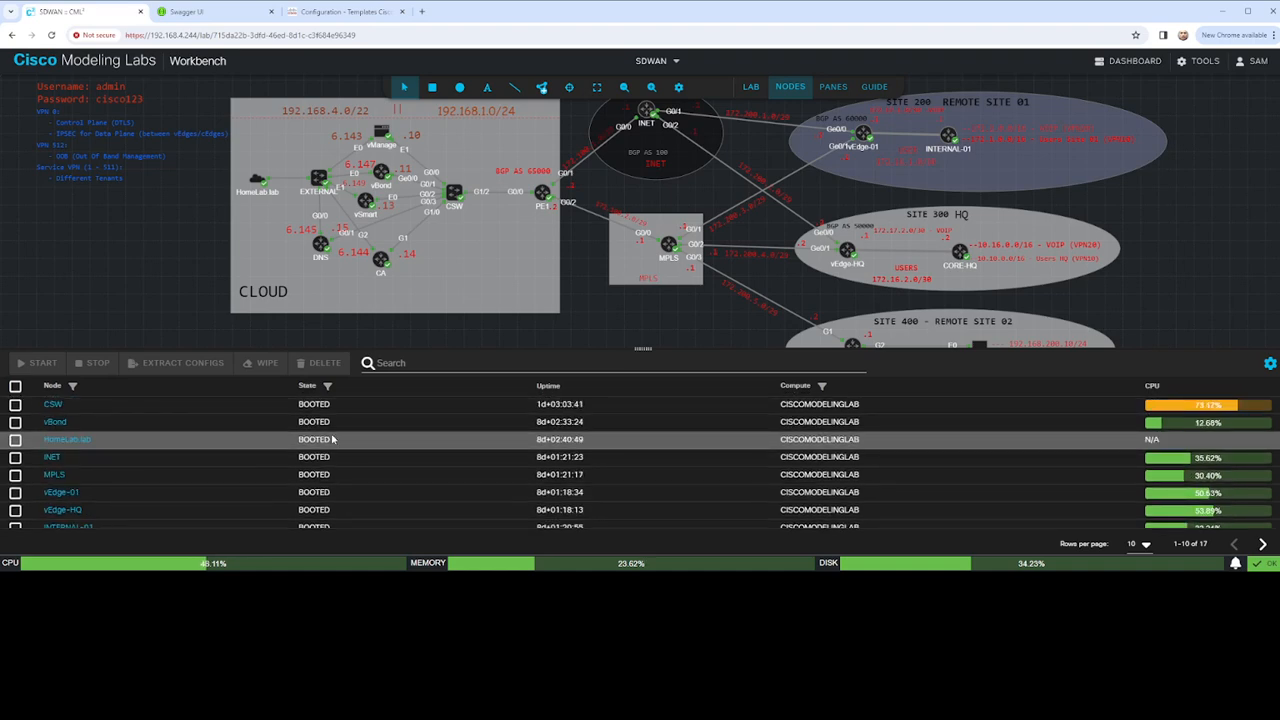
{"action": "left_click", "coordinate": [1262, 543]}
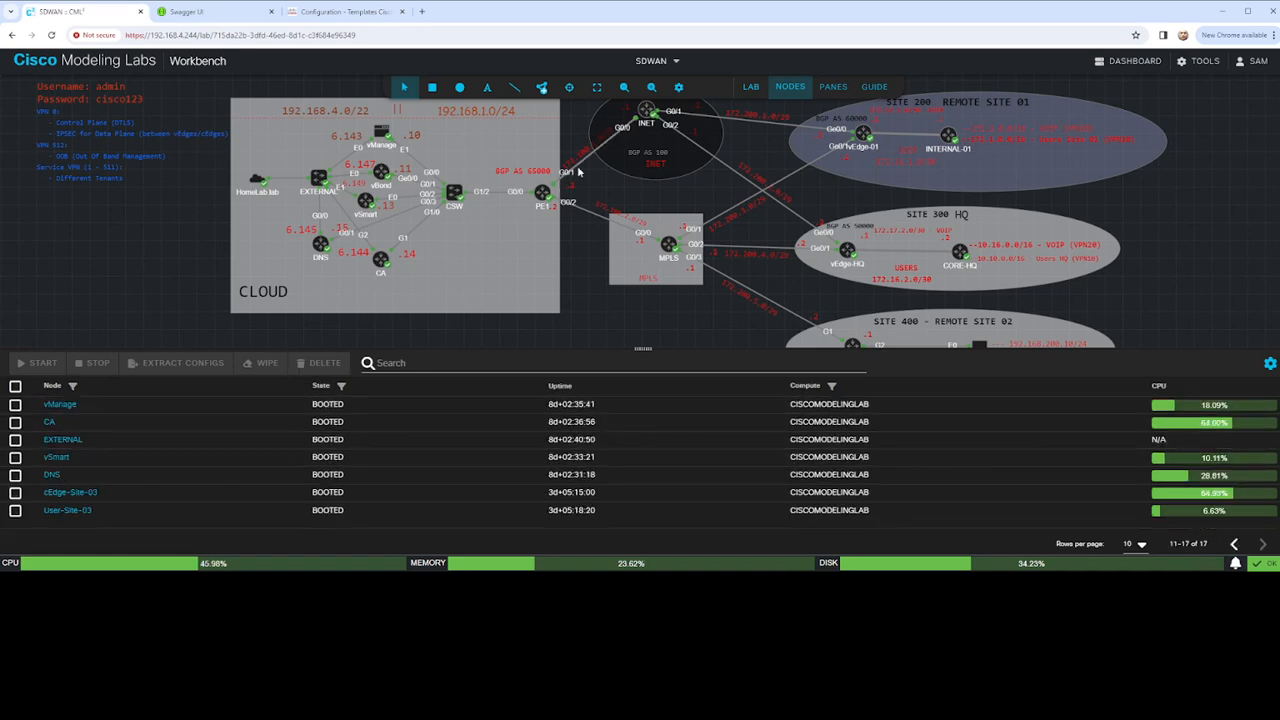
{"action": "left_click", "coordinate": [325, 14]}
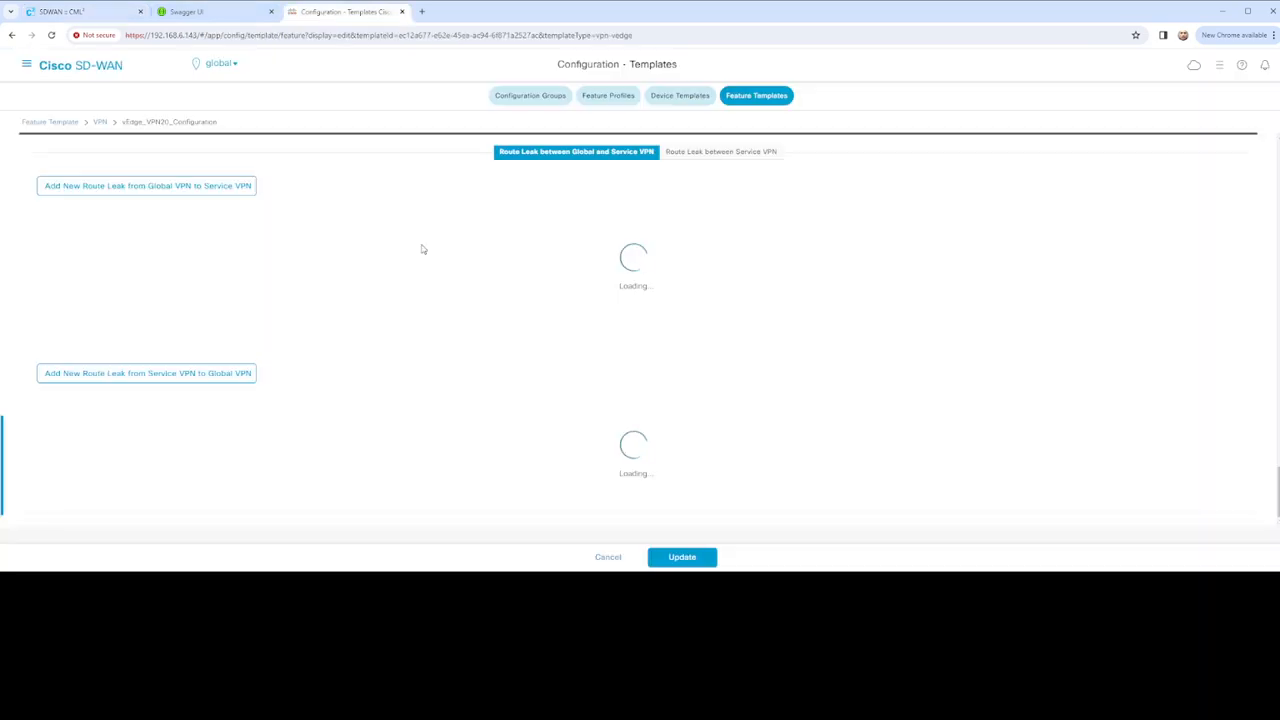
{"action": "left_click", "coordinate": [60, 11]}
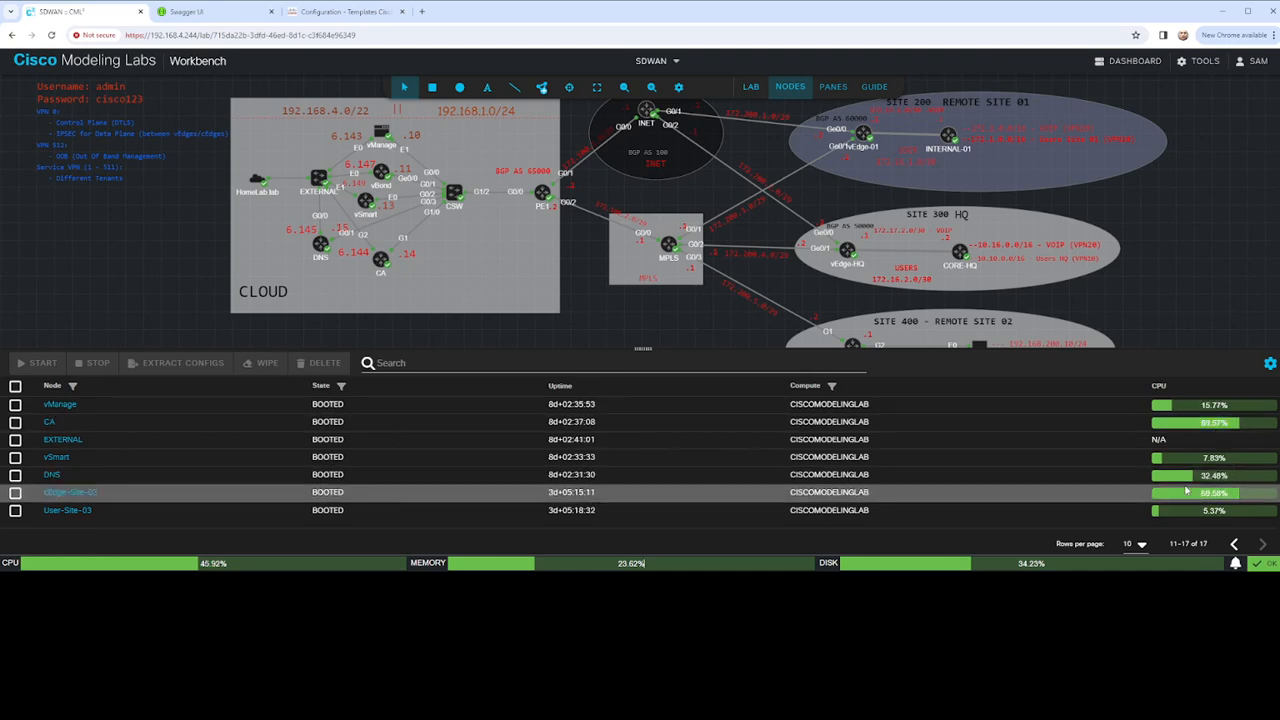
{"action": "left_click", "coordinate": [1234, 544]}
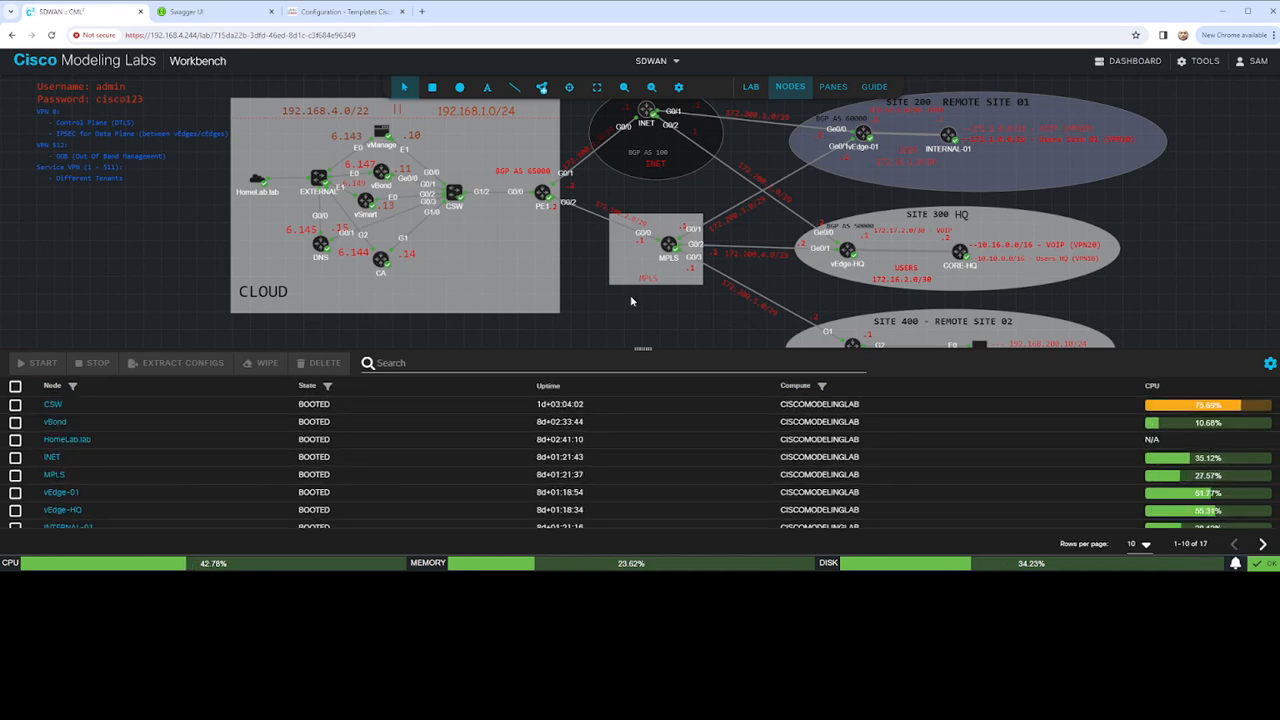
{"action": "left_click", "coordinate": [319, 13]}
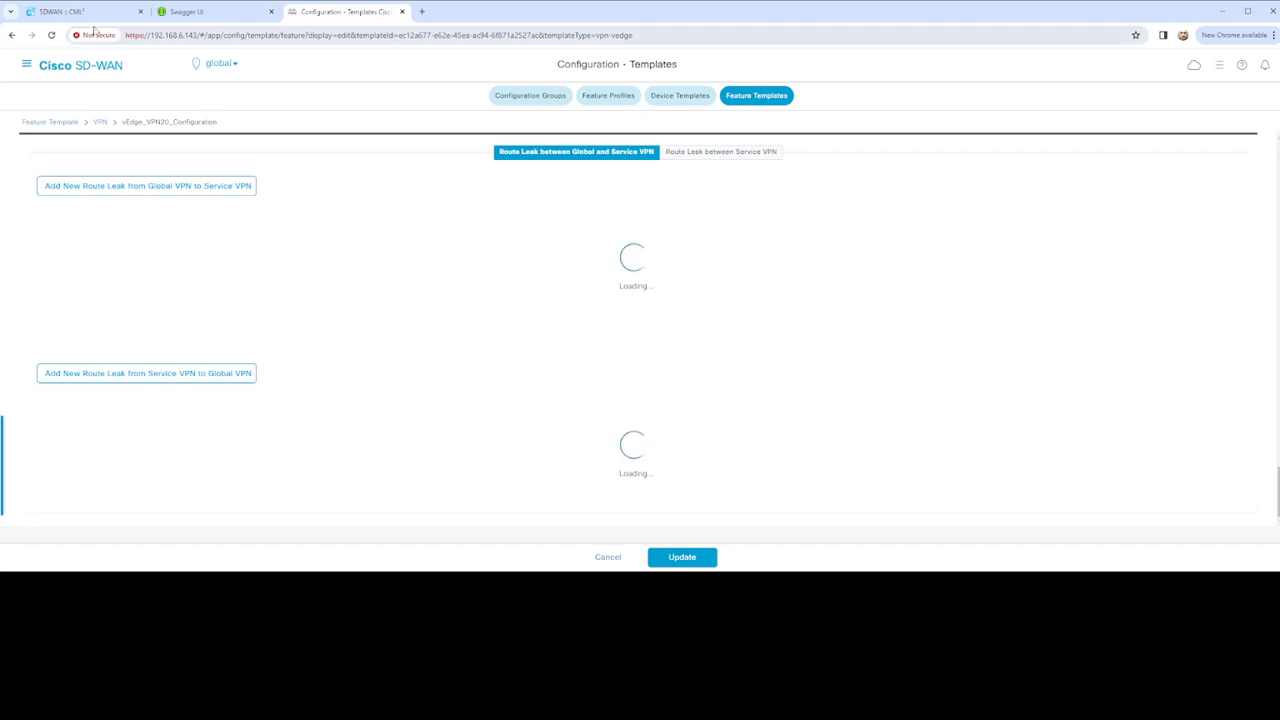
Make the VPN name device-specific with key vEdge_vpn20_name
{"action": "scroll", "coordinate": [484, 237], "scroll_direction": "up", "scroll_amount": 10}
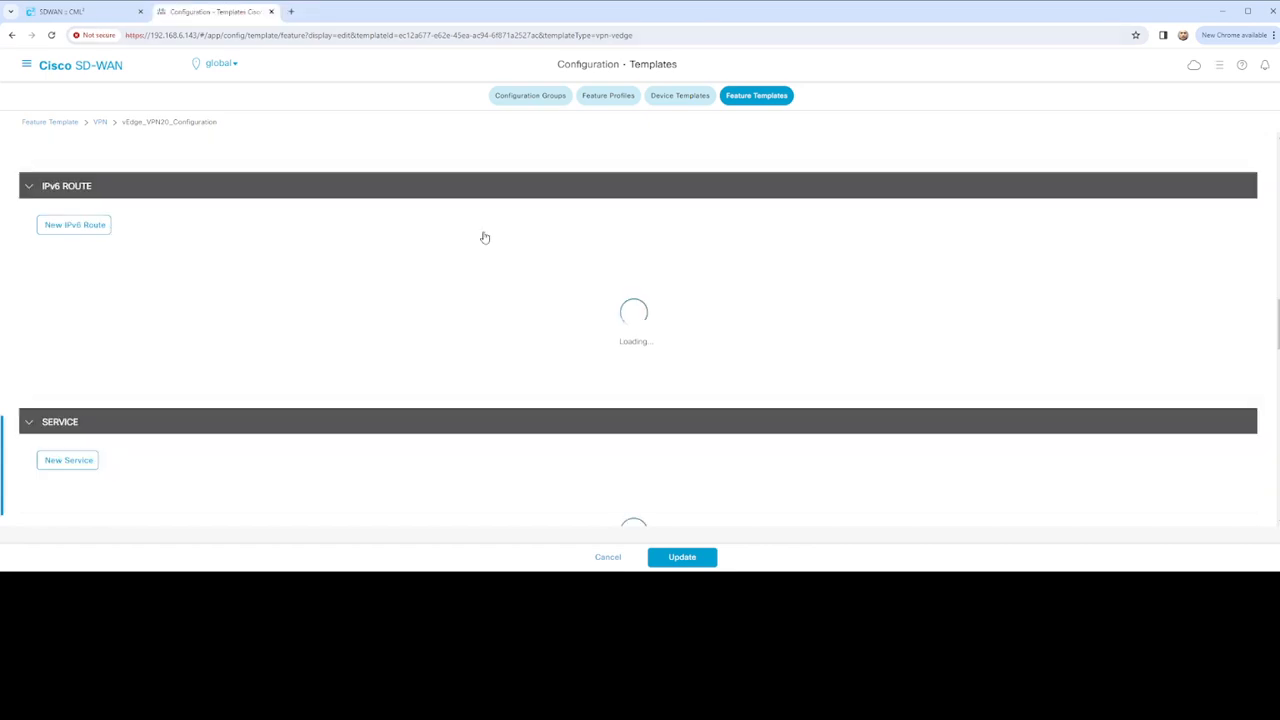
{"action": "scroll", "coordinate": [484, 237], "scroll_direction": "up", "scroll_amount": 10}
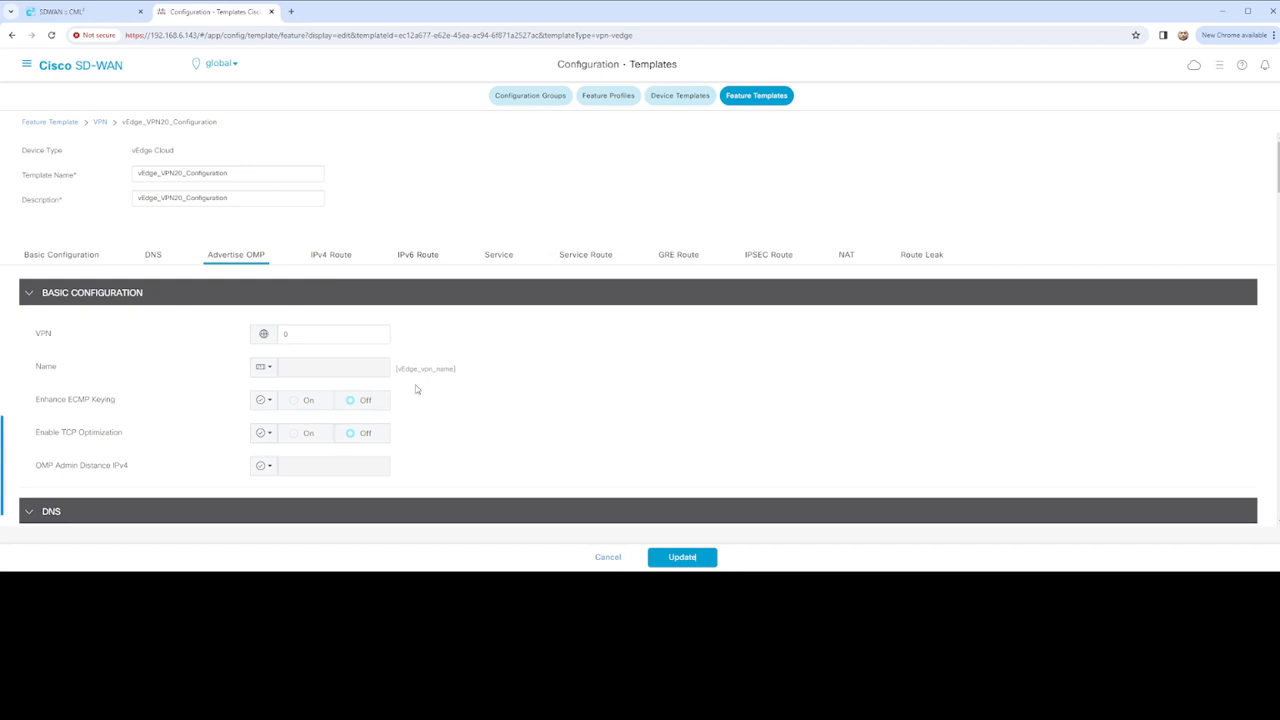
{"action": "left_click", "coordinate": [264, 366]}
{"action": "mouse_move", "coordinate": [310, 413]}
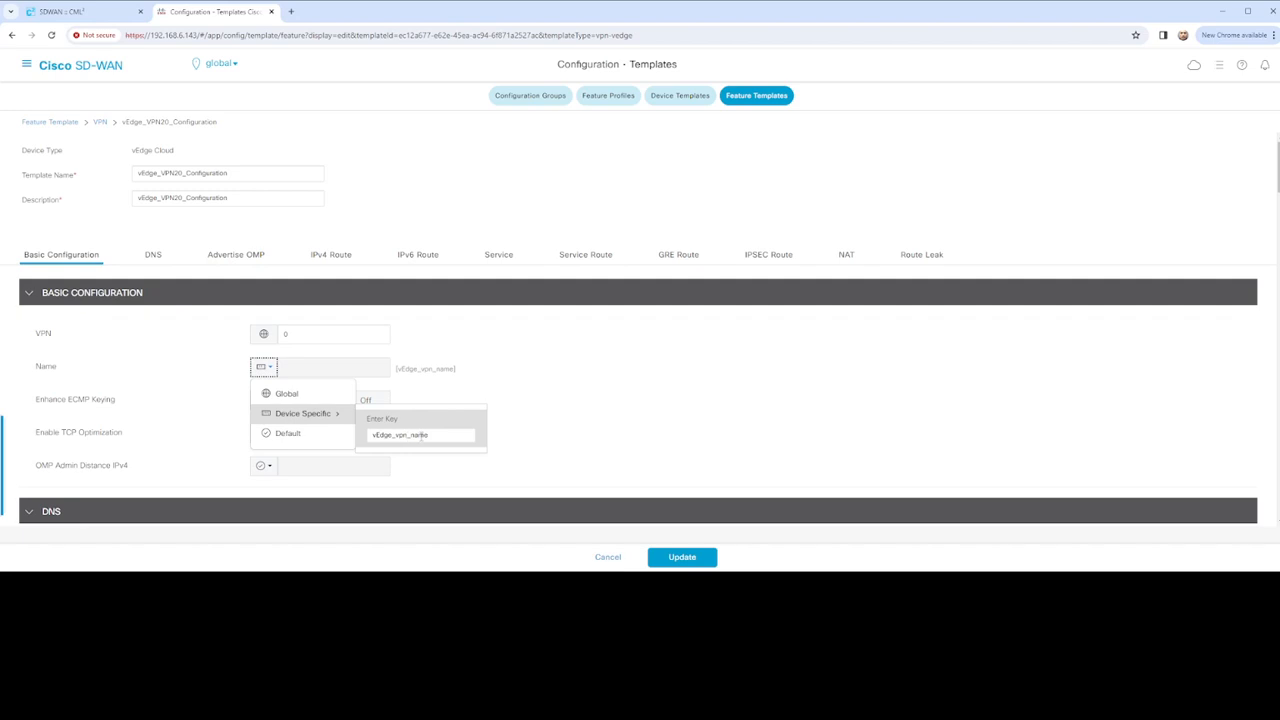
{"action": "left_click", "coordinate": [410, 435]}
{"action": "type", "text": "20"}
{"action": "left_click", "coordinate": [518, 433]}
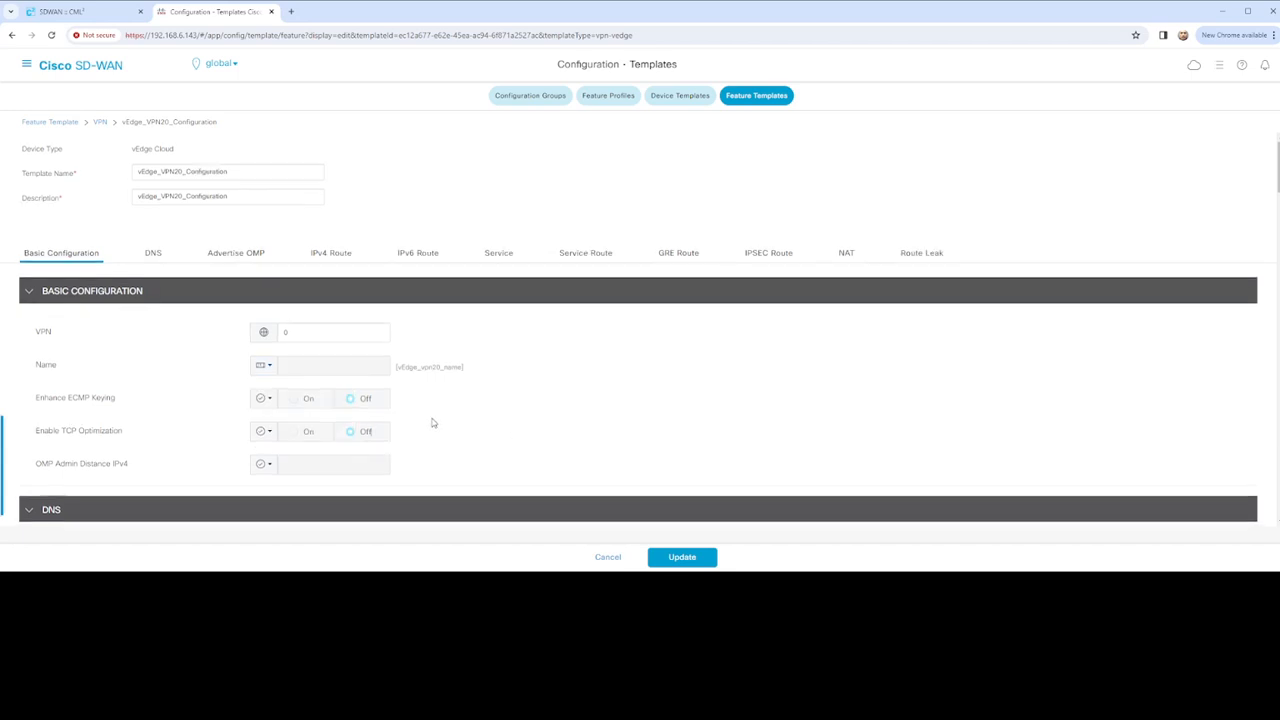
Open the 0.0.0.0/0 IPv4 route for editing
{"action": "scroll", "coordinate": [440, 424], "scroll_direction": "down", "scroll_amount": 3}
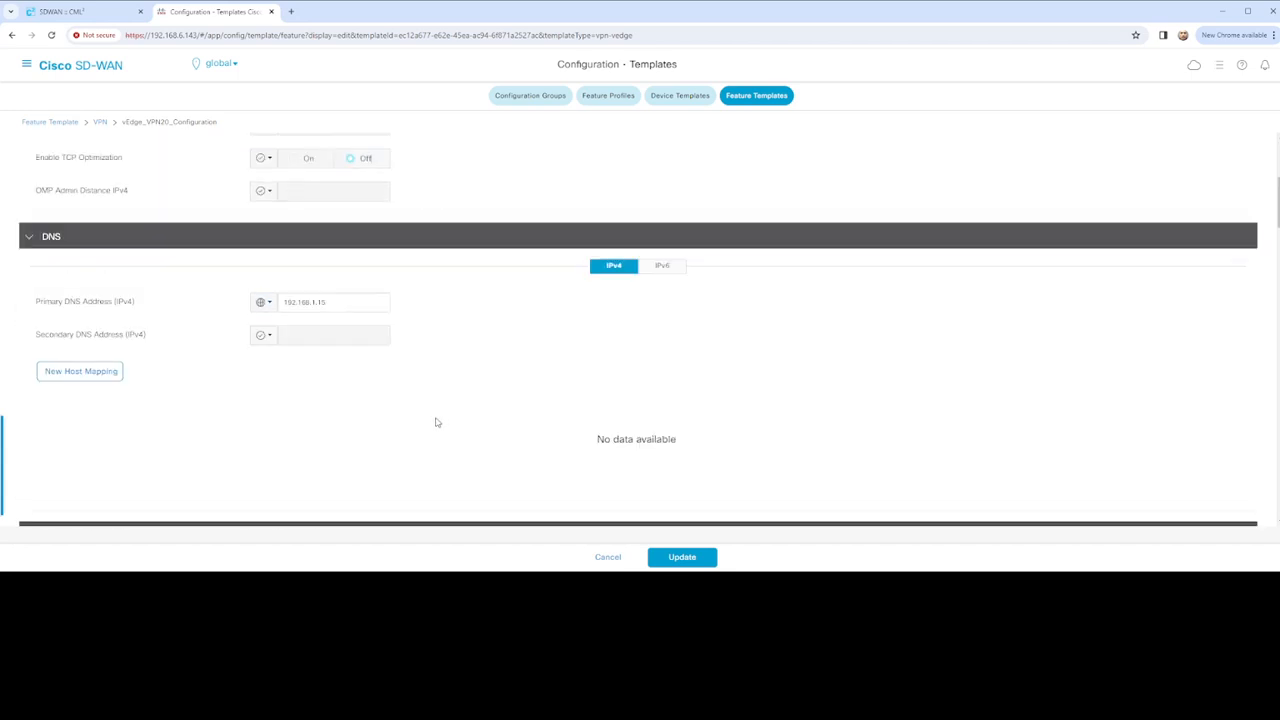
{"action": "scroll", "coordinate": [437, 422], "scroll_direction": "down", "scroll_amount": 5}
{"action": "scroll", "coordinate": [414, 386], "scroll_direction": "up", "scroll_amount": 4}
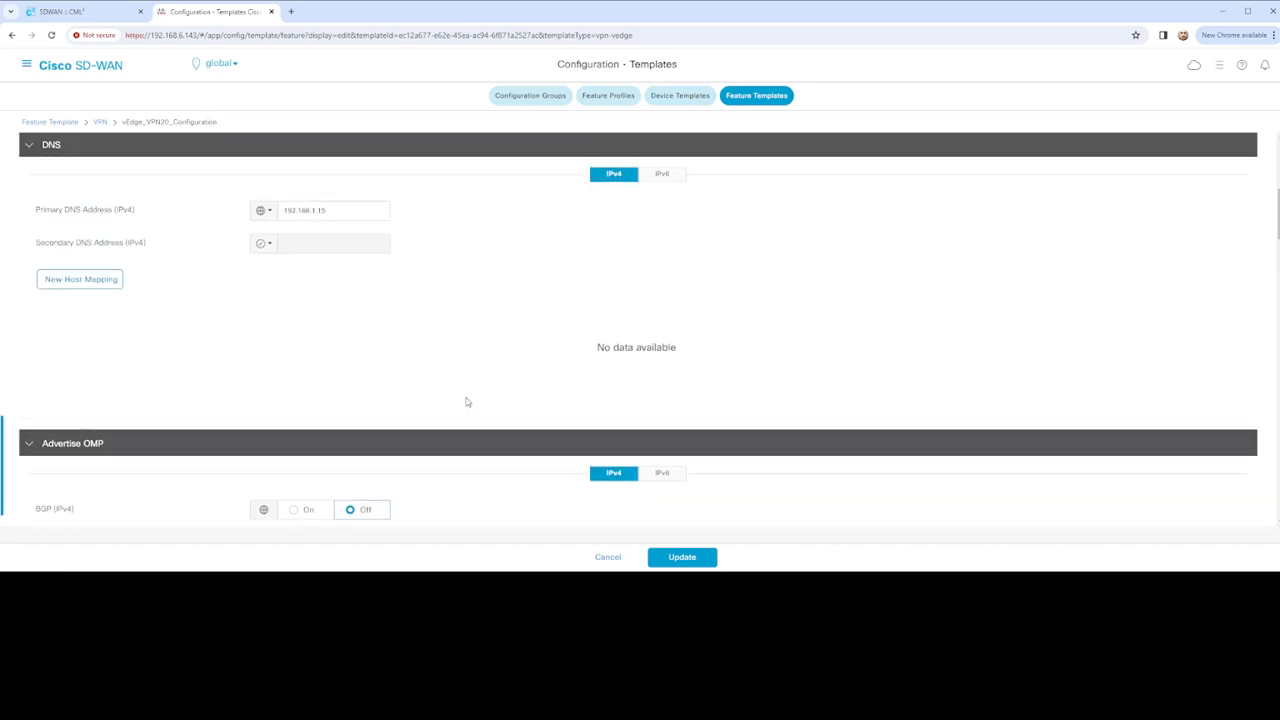
{"action": "scroll", "coordinate": [480, 410], "scroll_direction": "up", "scroll_amount": 2}
{"action": "scroll", "coordinate": [490, 420], "scroll_direction": "down", "scroll_amount": 3}
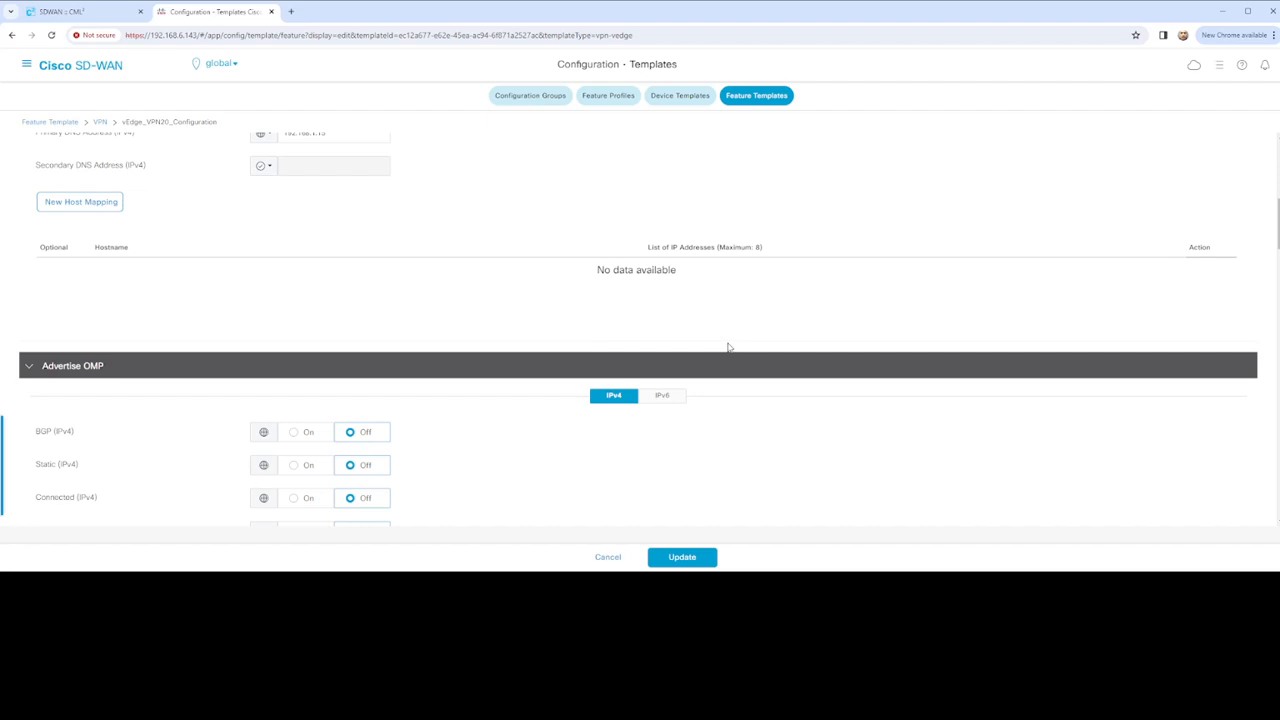
{"action": "scroll", "coordinate": [690, 348], "scroll_direction": "down", "scroll_amount": 5}
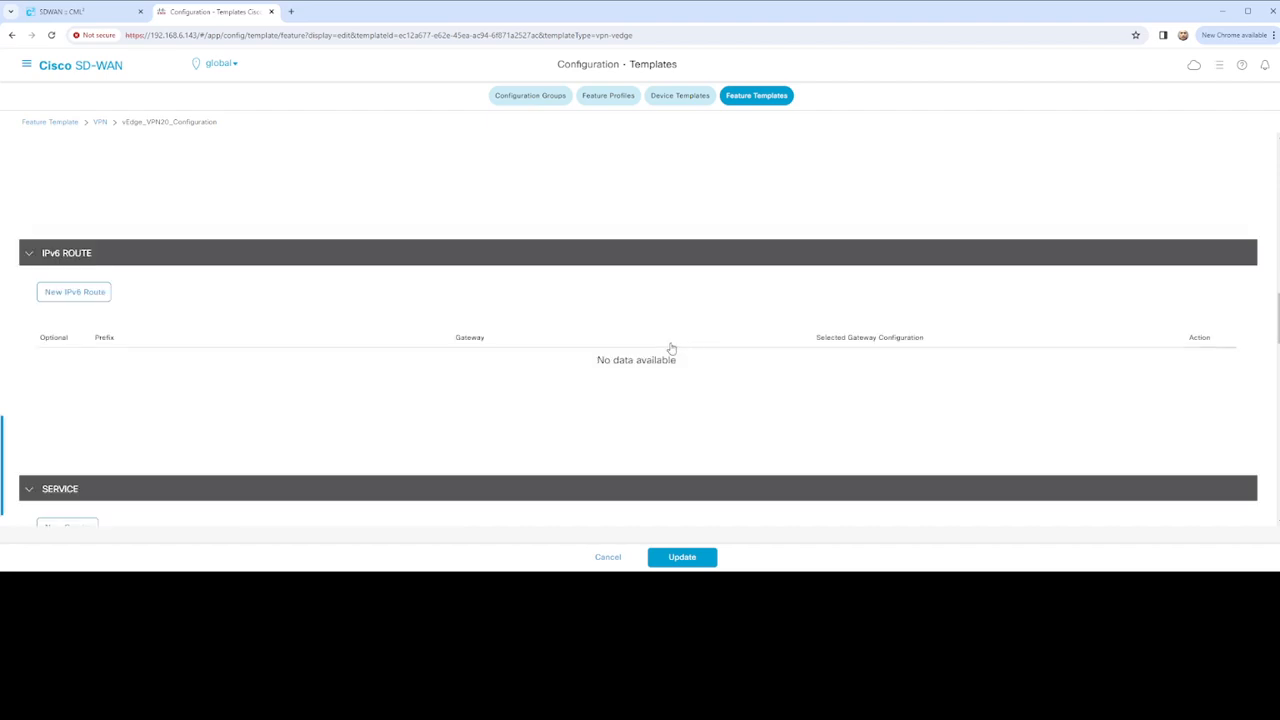
{"action": "scroll", "coordinate": [306, 337], "scroll_direction": "up", "scroll_amount": 2}
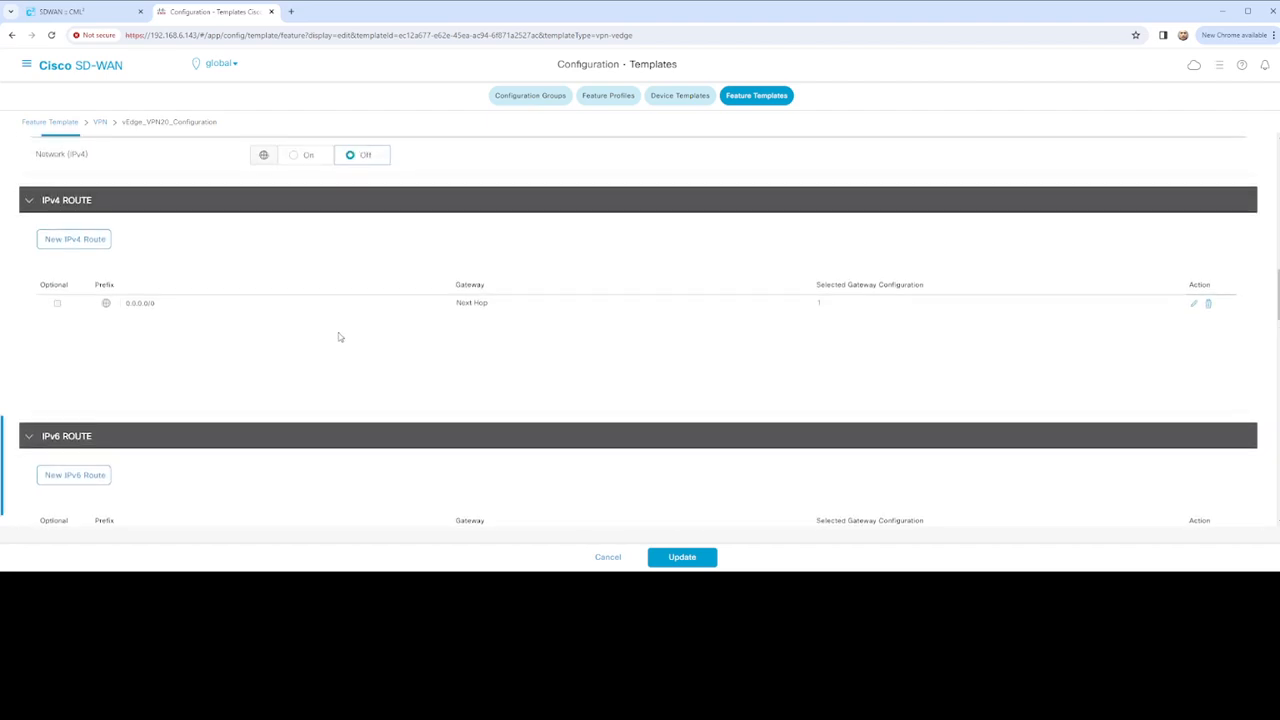
{"action": "left_click", "coordinate": [1196, 305]}
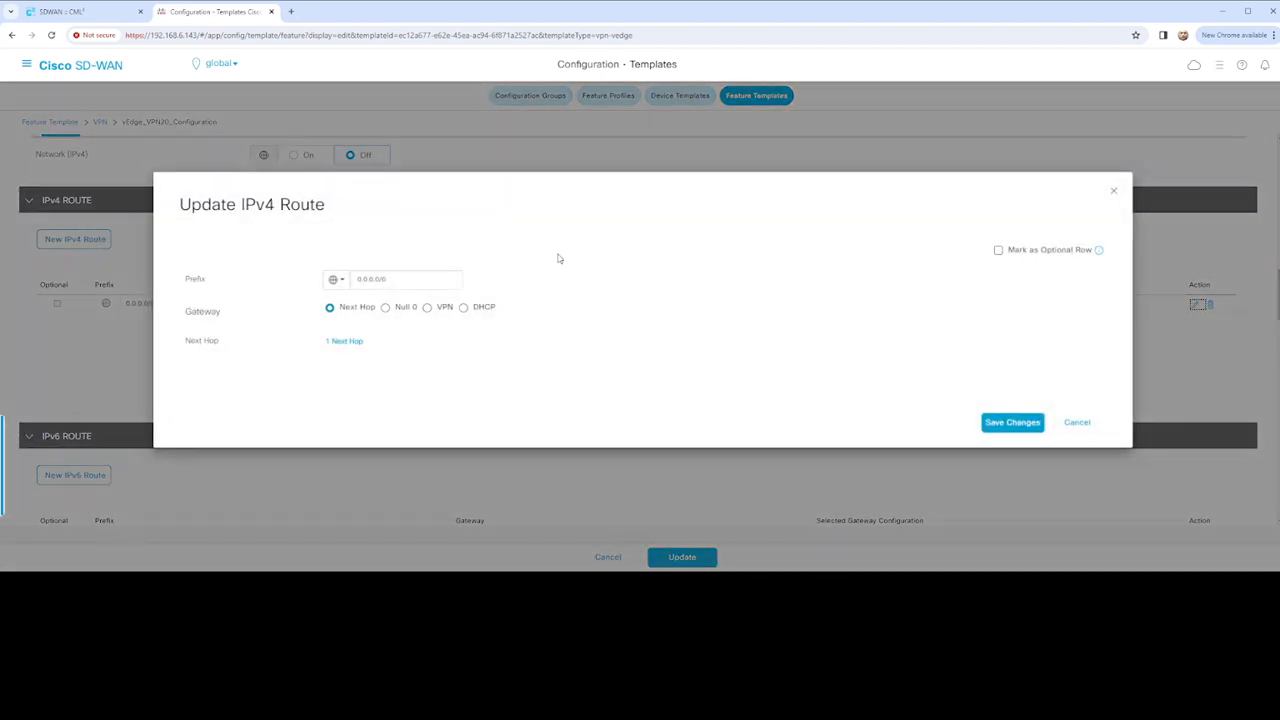
Key the route prefix as device-specific vpn20_ipv4_ip_prefix, save the route and update the template
{"action": "left_click", "coordinate": [336, 280]}
{"action": "mouse_move", "coordinate": [365, 327]}
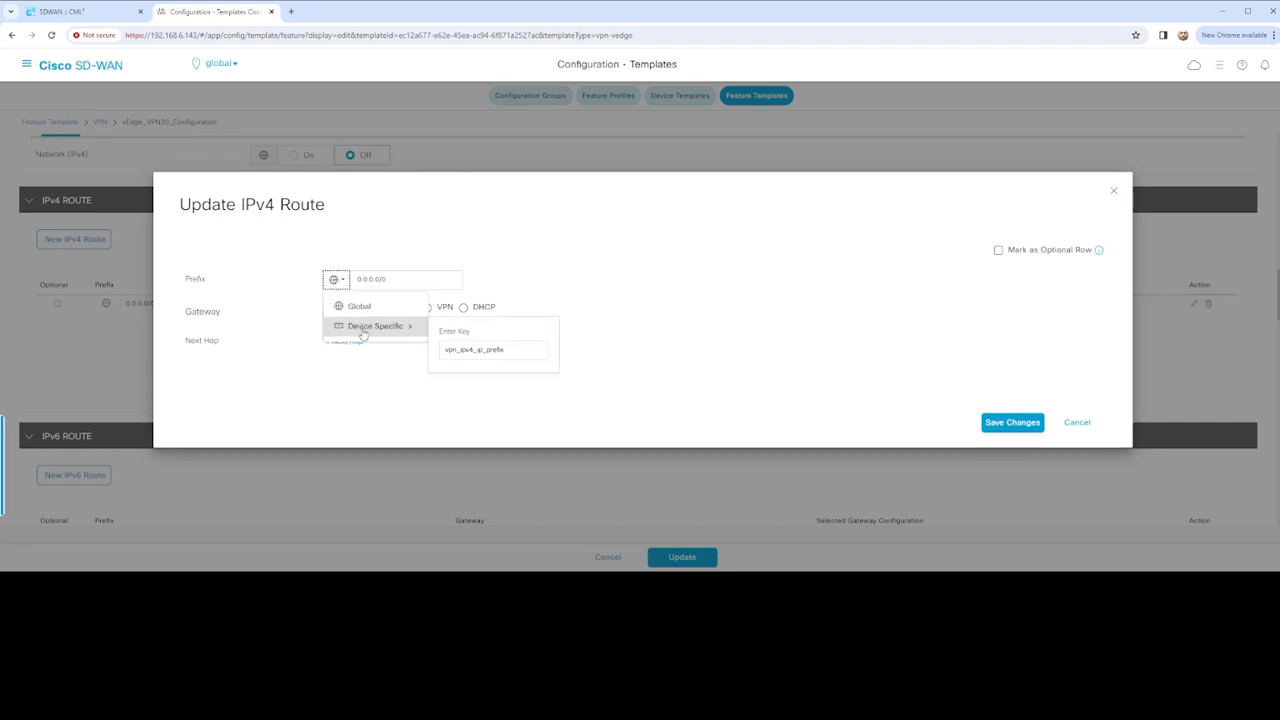
{"action": "left_click", "coordinate": [456, 350]}
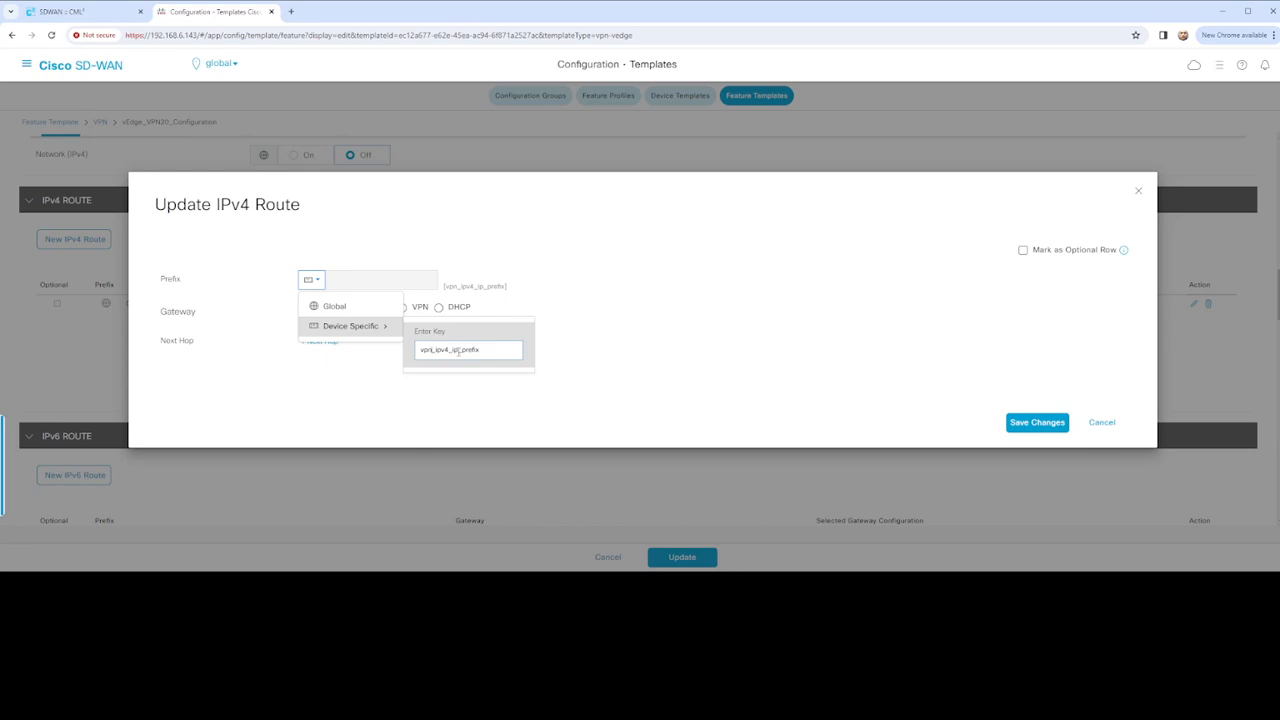
{"action": "type", "text": "20"}
{"action": "left_click", "coordinate": [608, 357]}
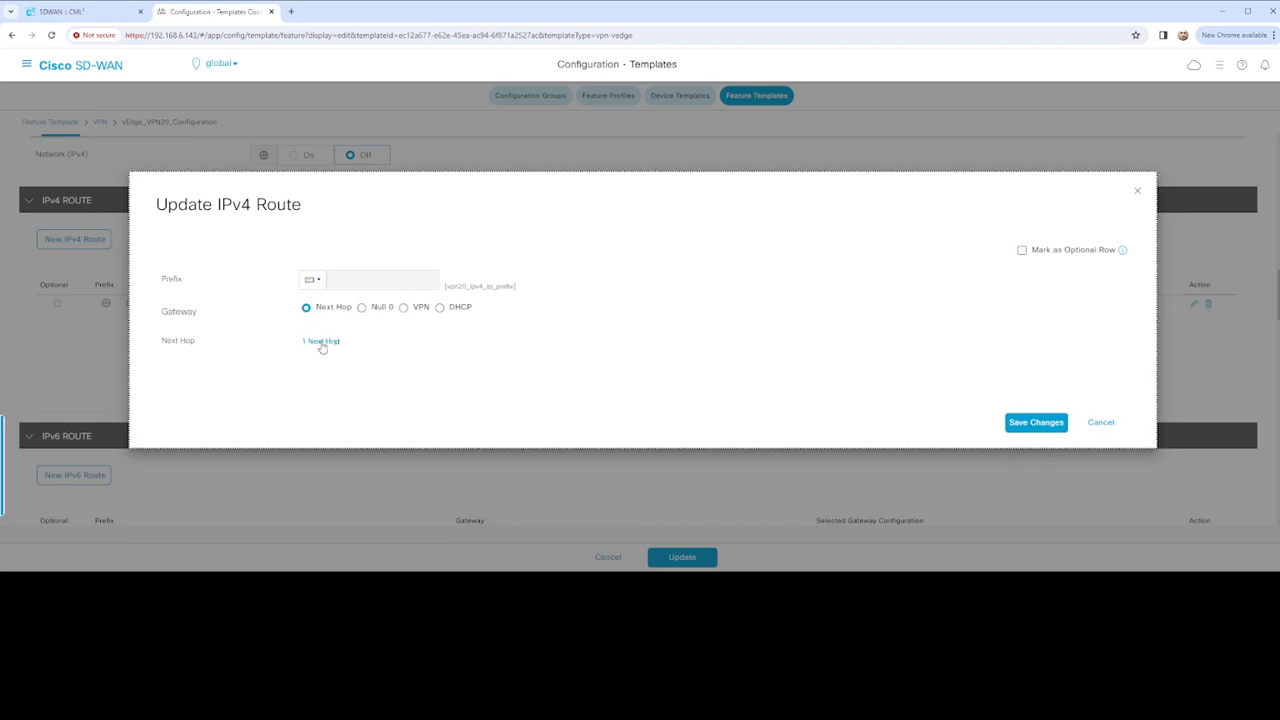
{"action": "left_click", "coordinate": [1032, 424]}
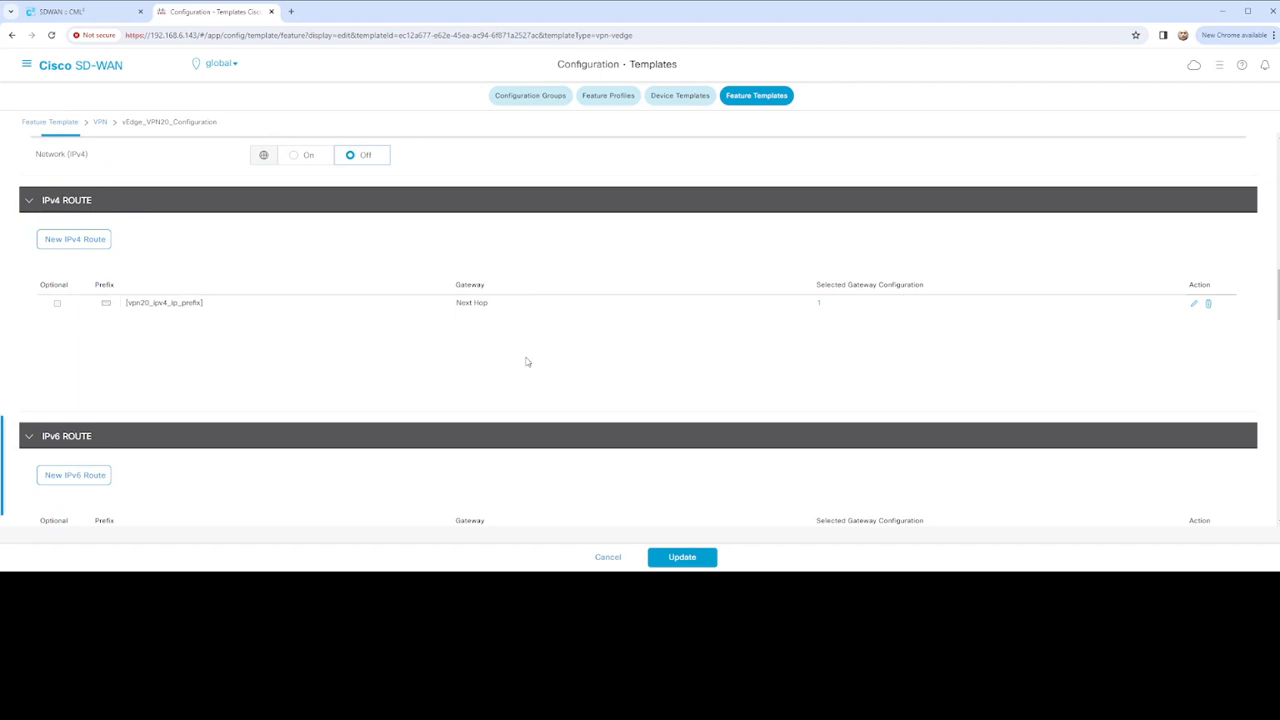
{"action": "scroll", "coordinate": [566, 369], "scroll_direction": "down", "scroll_amount": 9}
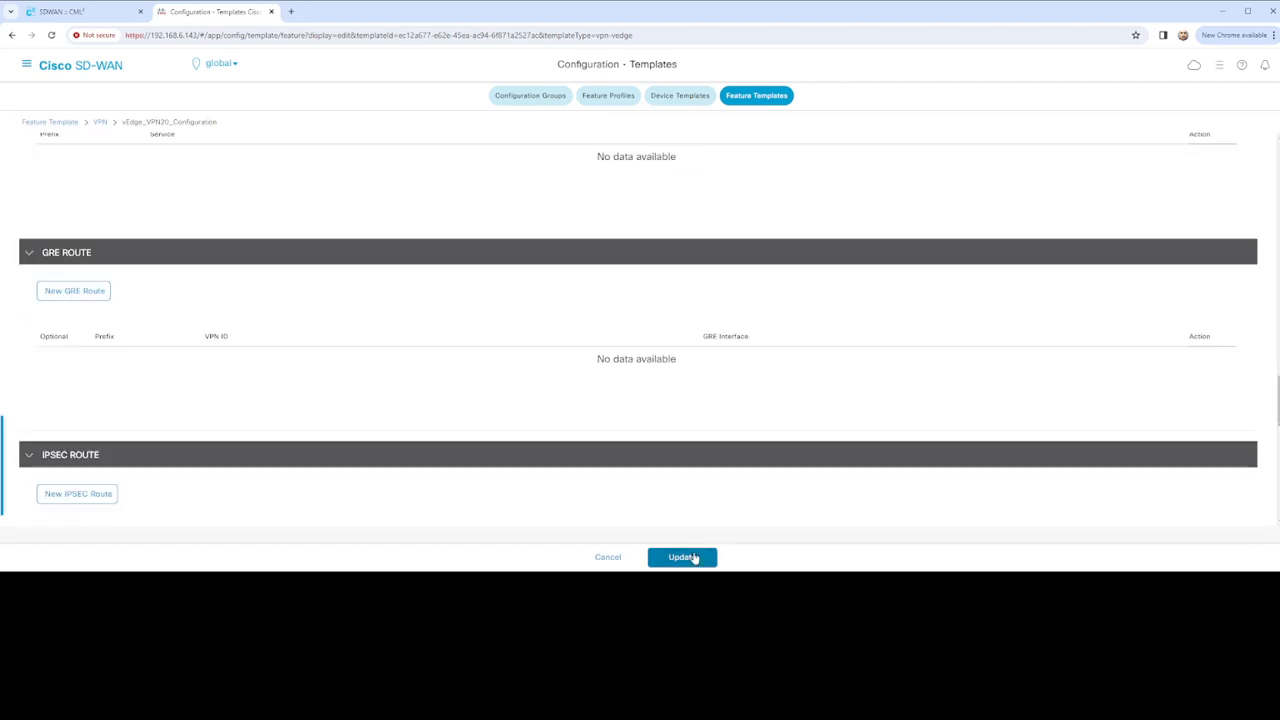
{"action": "left_click", "coordinate": [686, 558]}
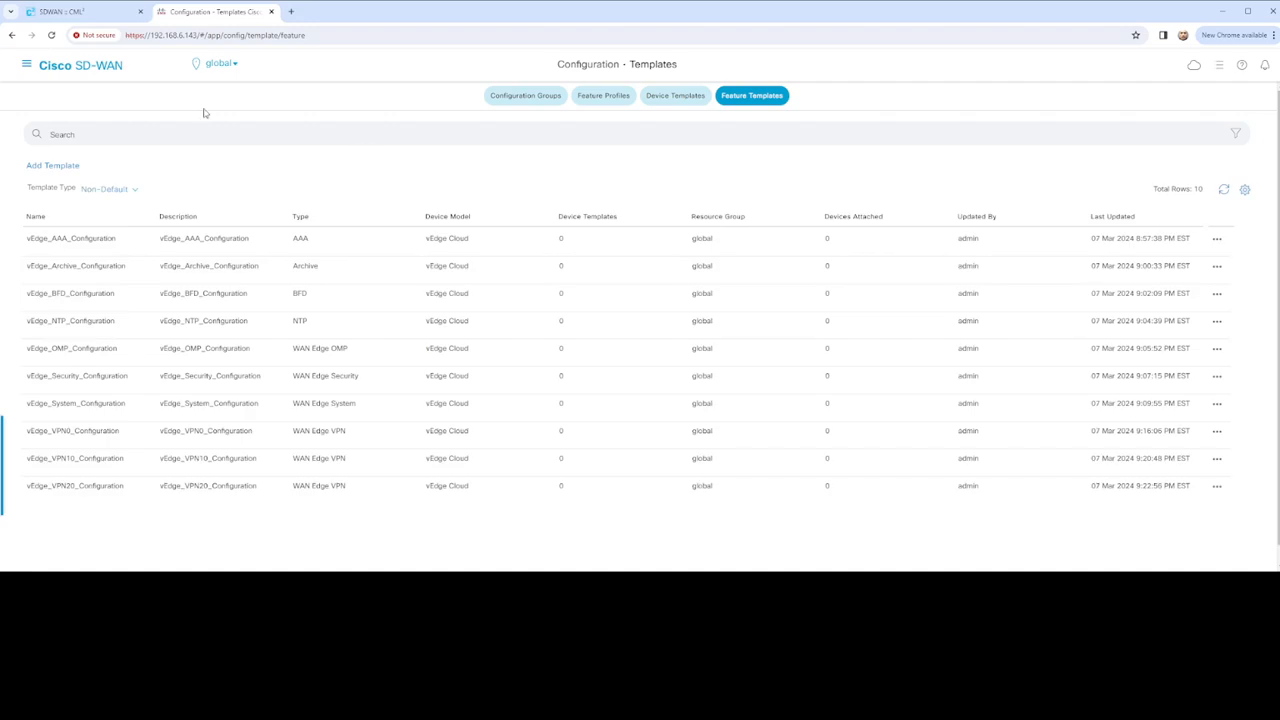
Start a BGP feature template for vEdge Cloud, found by searching 'edge'
{"action": "left_click", "coordinate": [66, 166]}
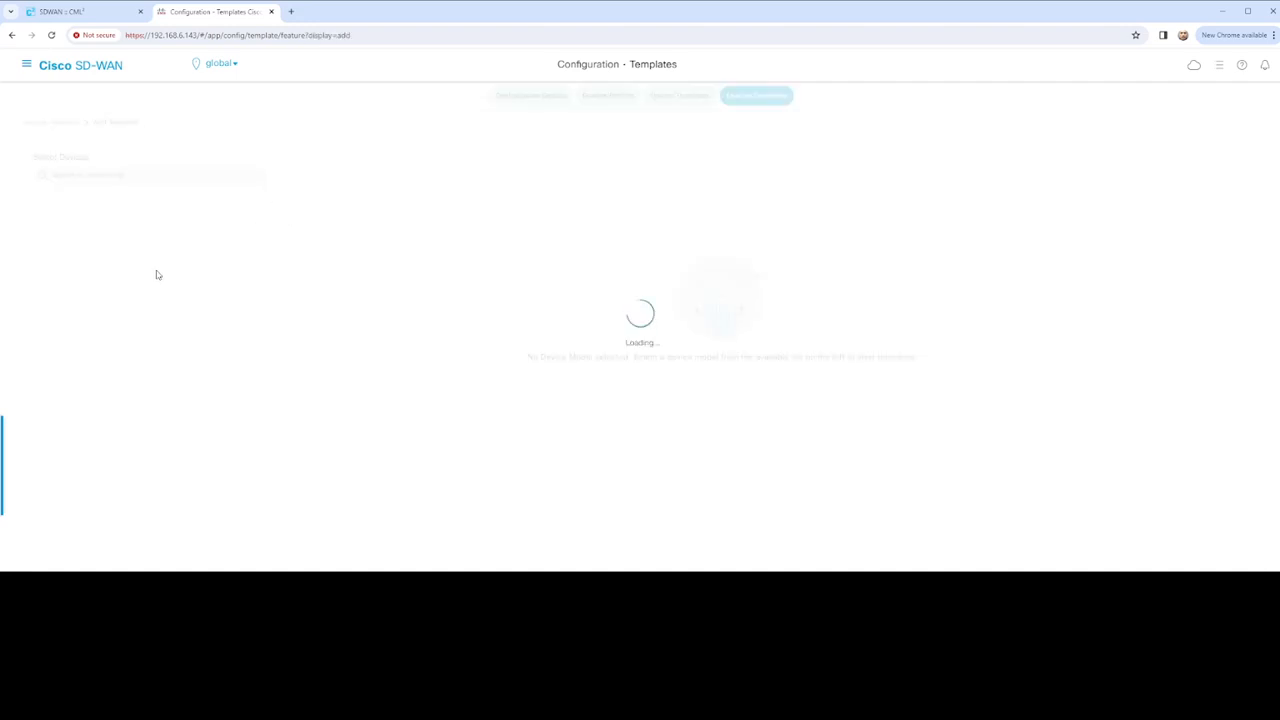
{"action": "scroll", "coordinate": [117, 323], "scroll_direction": "down", "scroll_amount": 5}
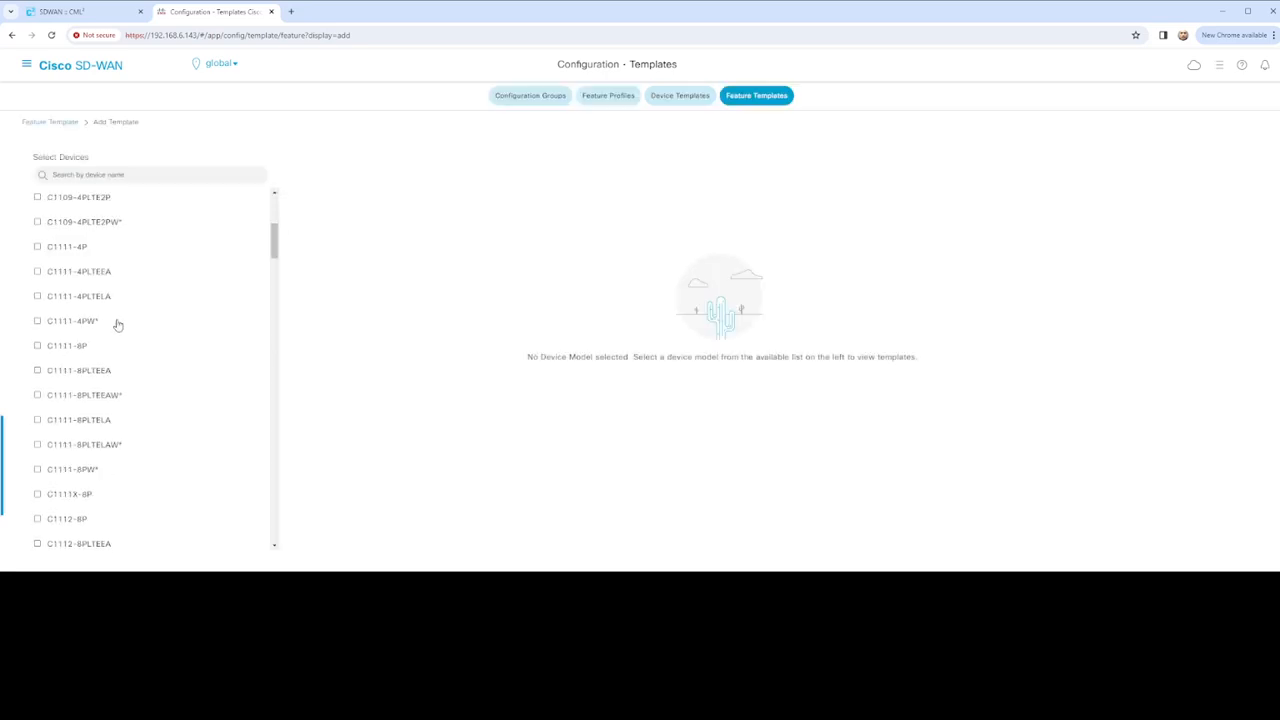
{"action": "left_click", "coordinate": [134, 175]}
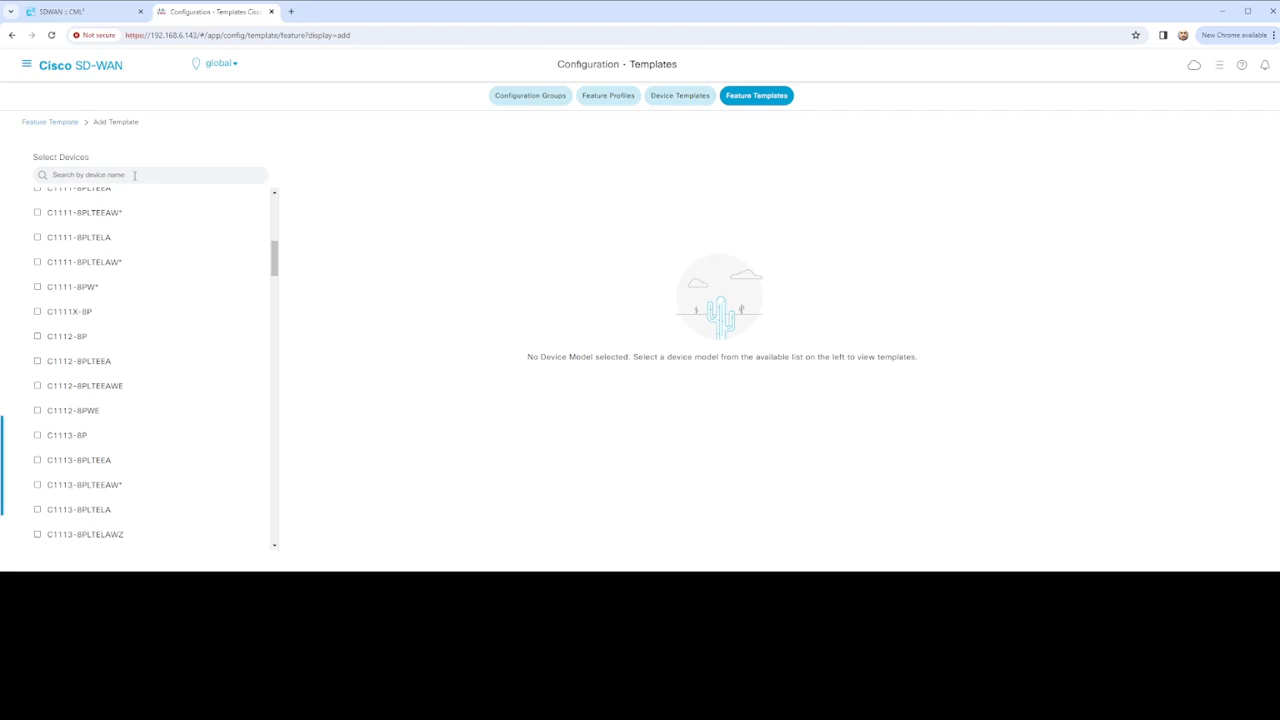
{"action": "type", "text": "edge"}
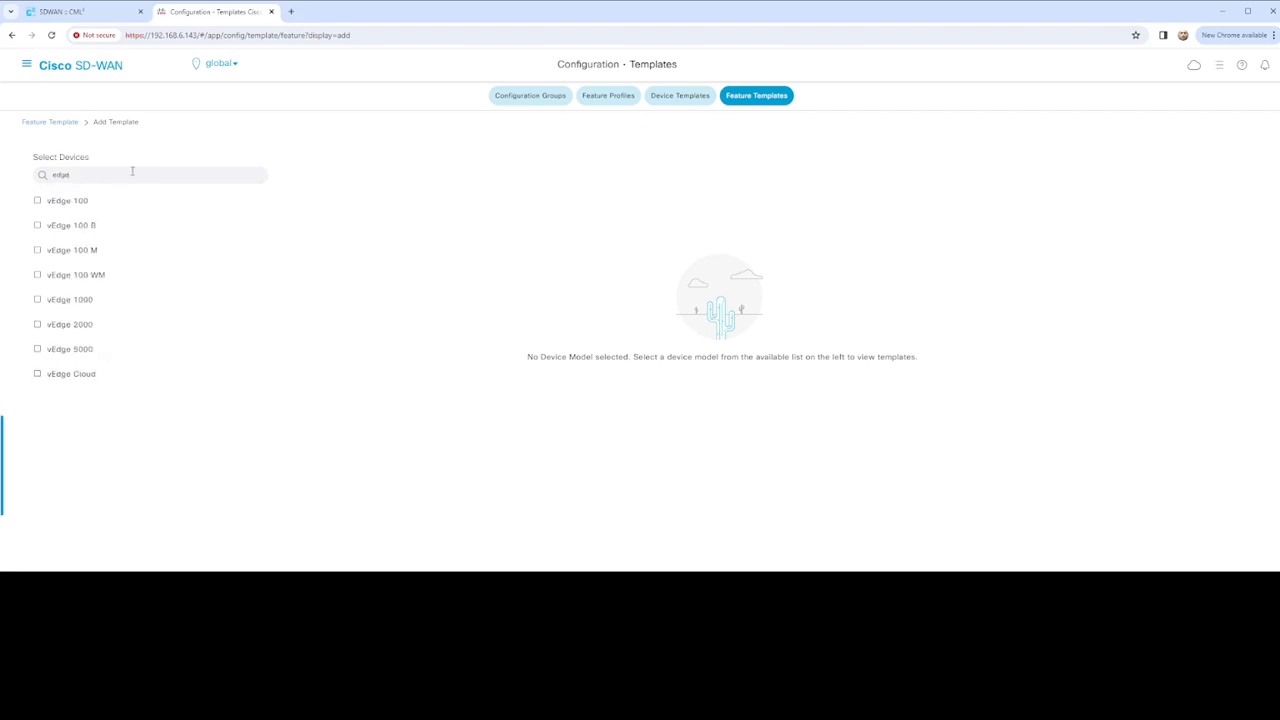
{"action": "left_click", "coordinate": [80, 374]}
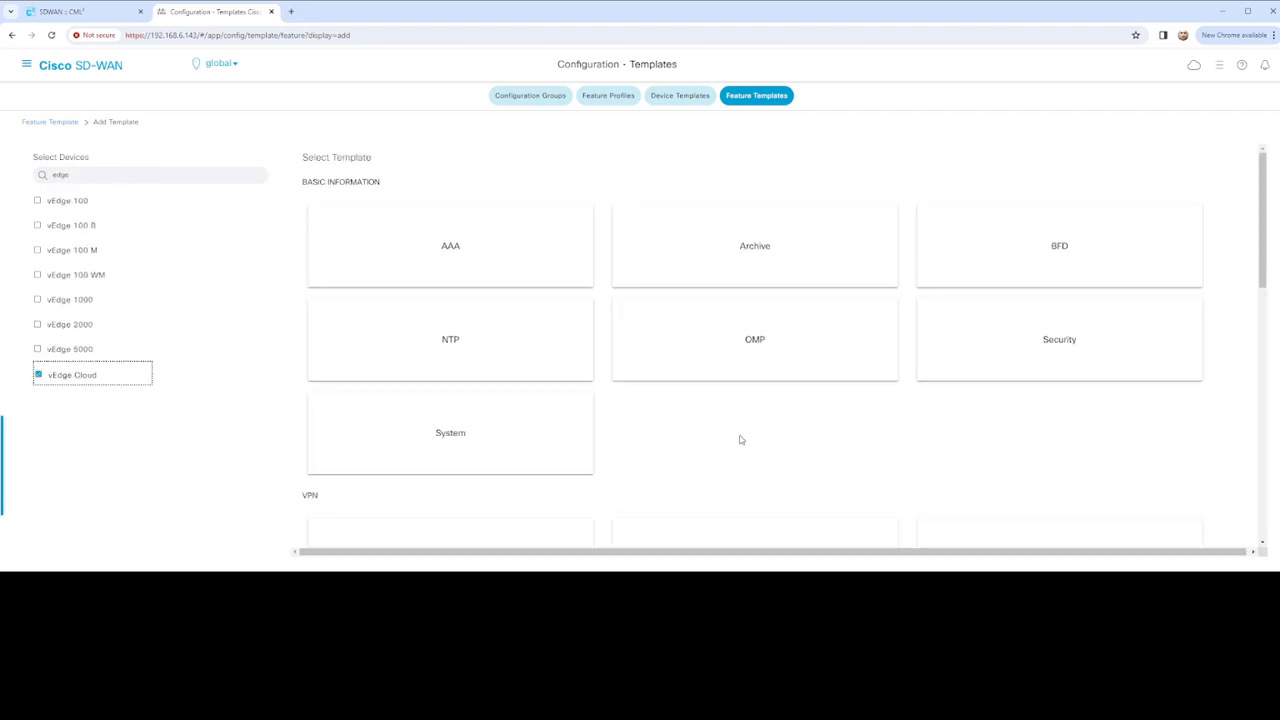
{"action": "scroll", "coordinate": [757, 403], "scroll_direction": "down", "scroll_amount": 3}
{"action": "scroll", "coordinate": [630, 428], "scroll_direction": "down", "scroll_amount": 3}
{"action": "scroll", "coordinate": [630, 428], "scroll_direction": "down", "scroll_amount": 1}
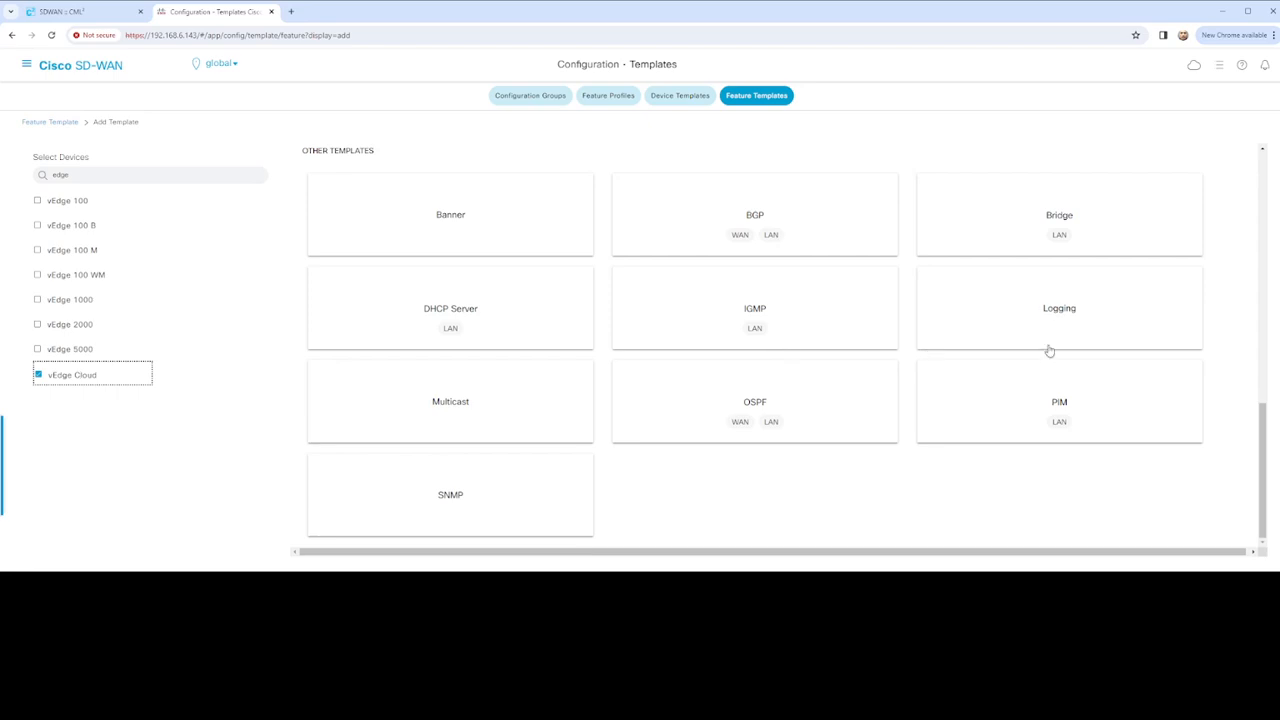
{"action": "left_click", "coordinate": [741, 217]}
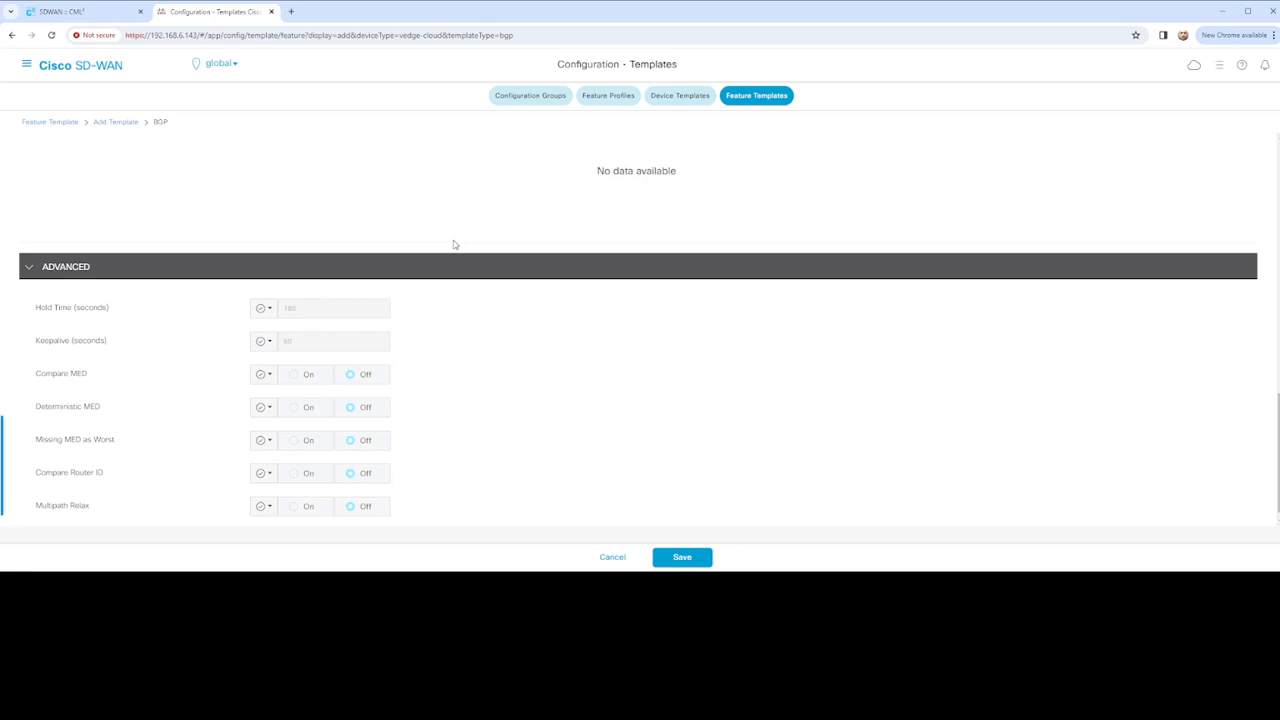
Enter vEdge_BGP_Configuration as the template name and paste it as the description
{"action": "scroll", "coordinate": [455, 248], "scroll_direction": "up", "scroll_amount": 15}
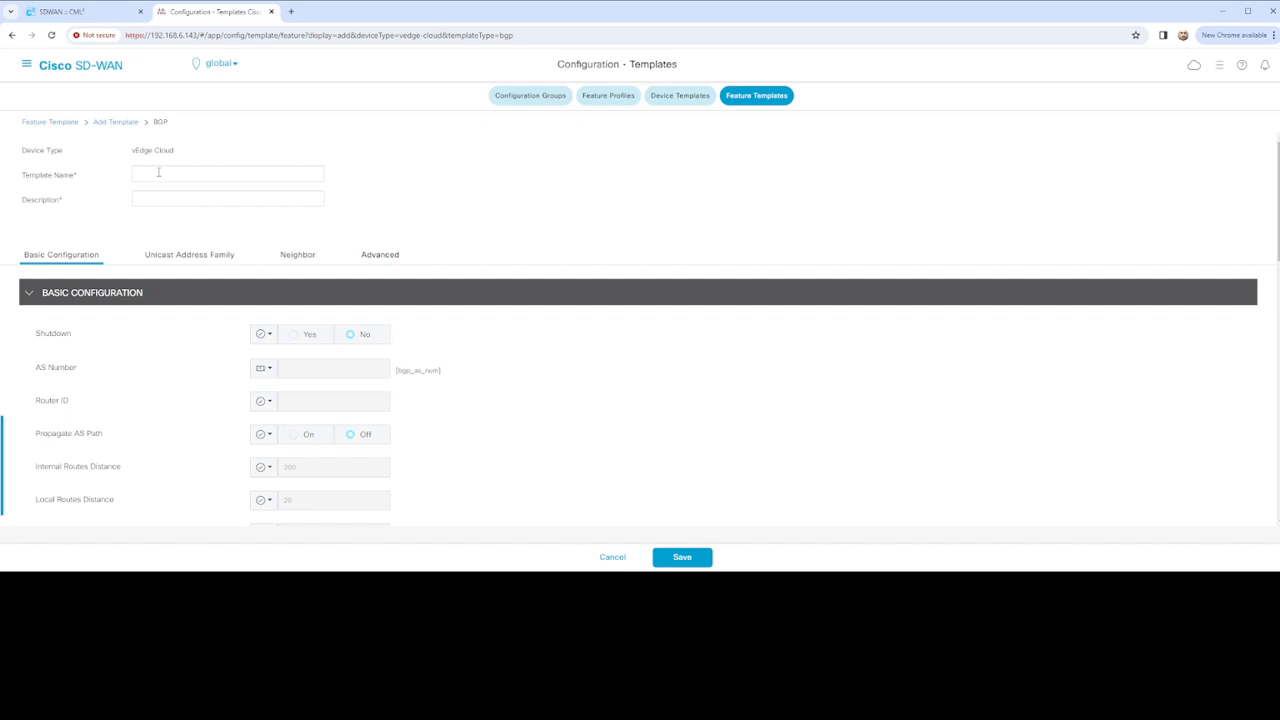
{"action": "left_click", "coordinate": [158, 172]}
{"action": "type", "text": "vEdge_BGP_Configuration"}
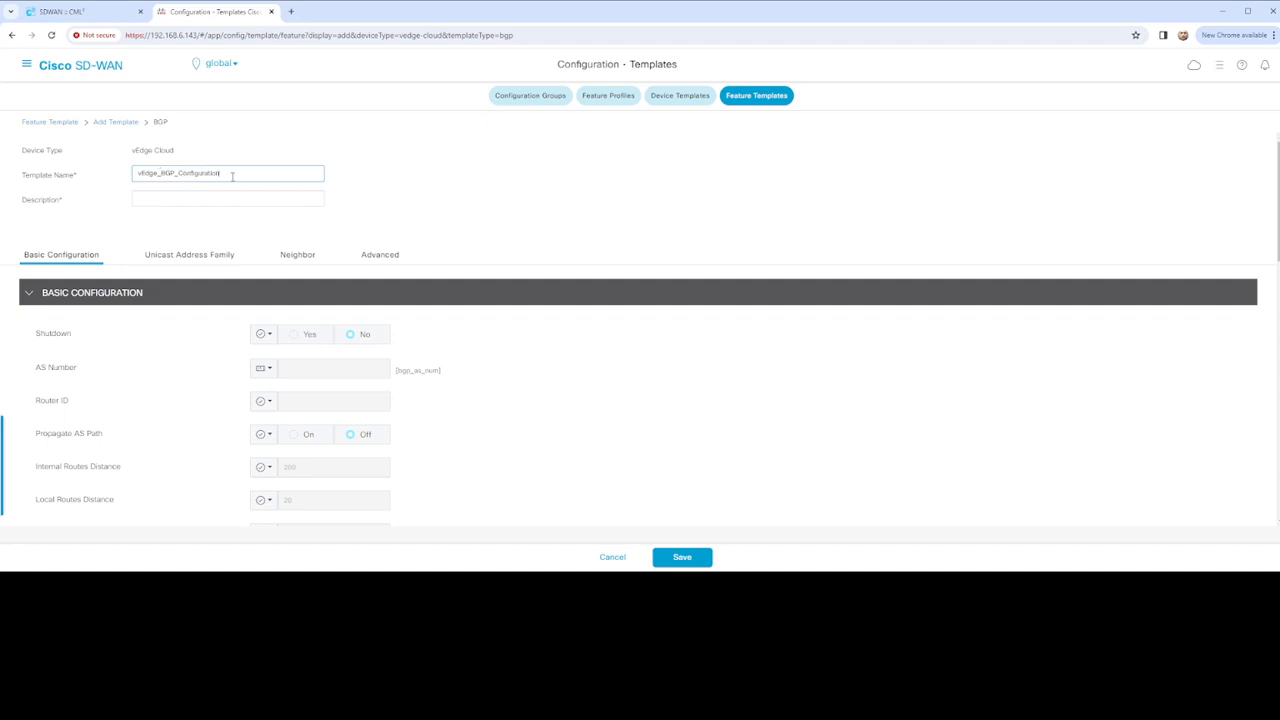
{"action": "key", "text": "ctrl+a"}
{"action": "key", "text": "ctrl+c"}
{"action": "left_click", "coordinate": [152, 197]}
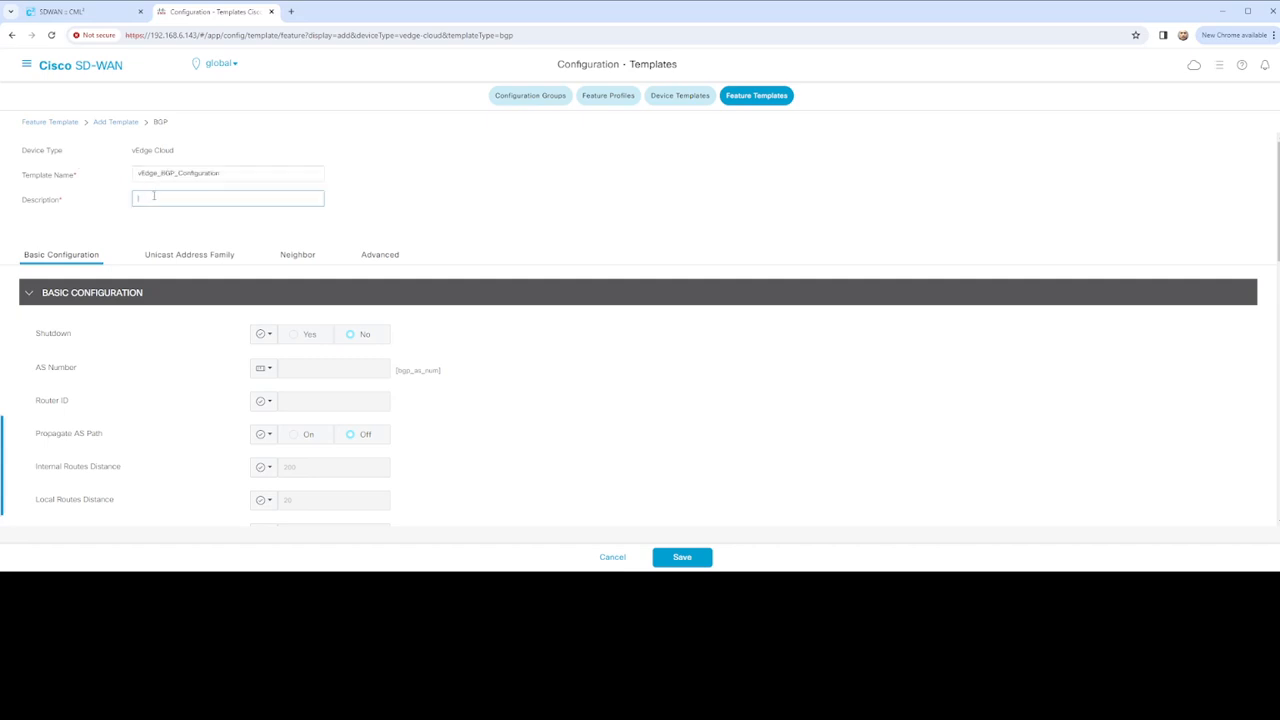
{"action": "key", "text": "ctrl+v"}
{"action": "scroll", "coordinate": [394, 260], "scroll_direction": "down", "scroll_amount": 1}
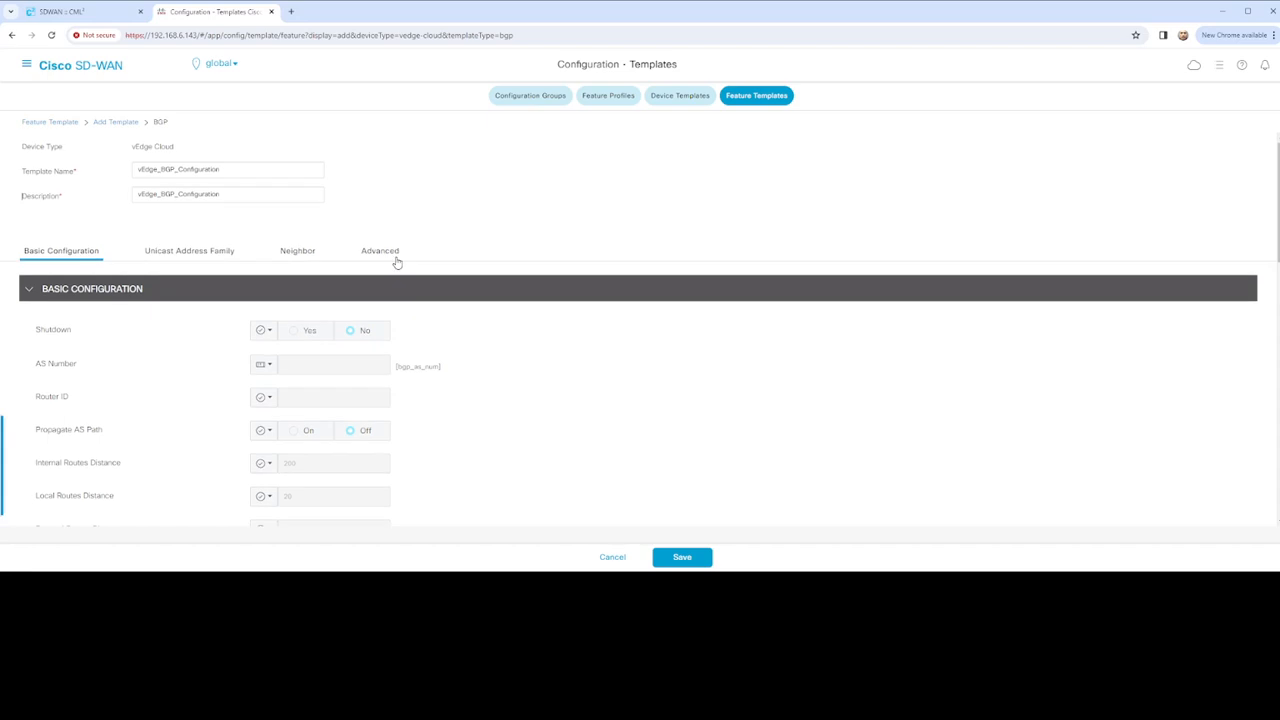
Make the AS Number device-specific with key vEdge_bgp_as_num
{"action": "scroll", "coordinate": [360, 283], "scroll_direction": "down", "scroll_amount": 1}
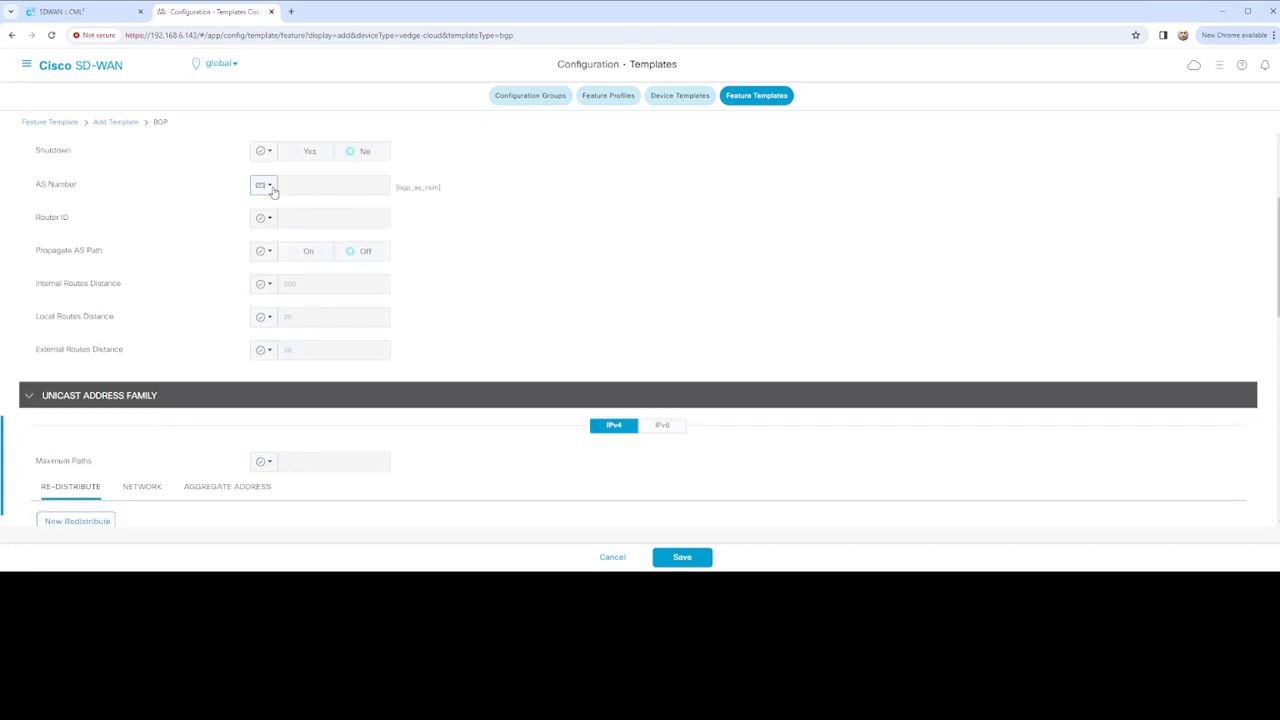
{"action": "left_click", "coordinate": [273, 188]}
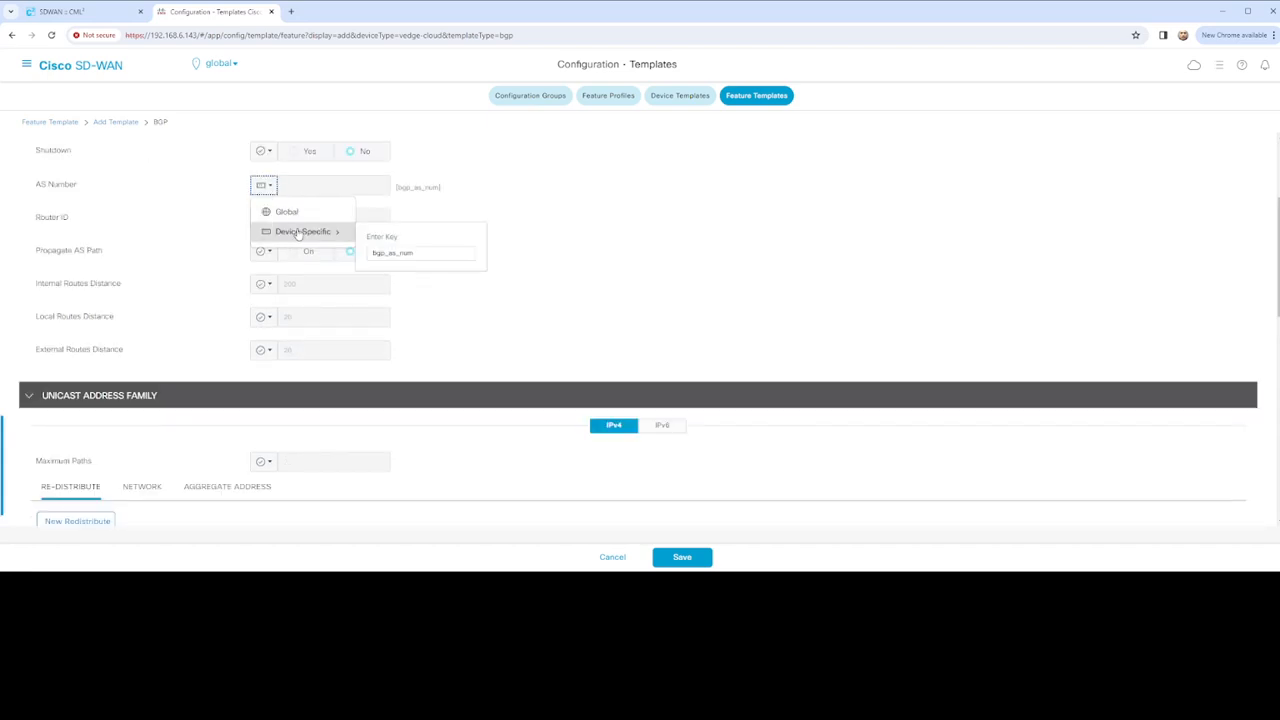
{"action": "left_click", "coordinate": [373, 253]}
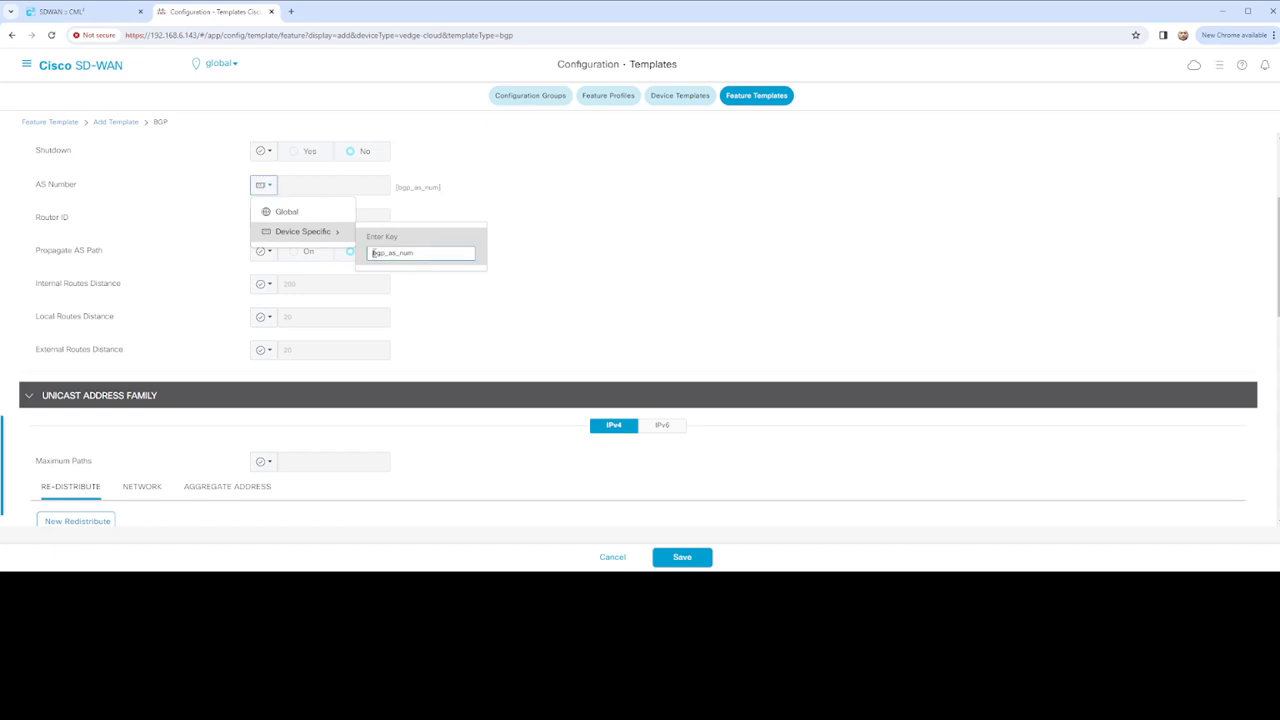
{"action": "type", "text": "vEdge_"}
{"action": "left_click", "coordinate": [160, 230]}
Make the Router ID device-specific with key vEdge_bgp_router_id
{"action": "left_click", "coordinate": [264, 218]}
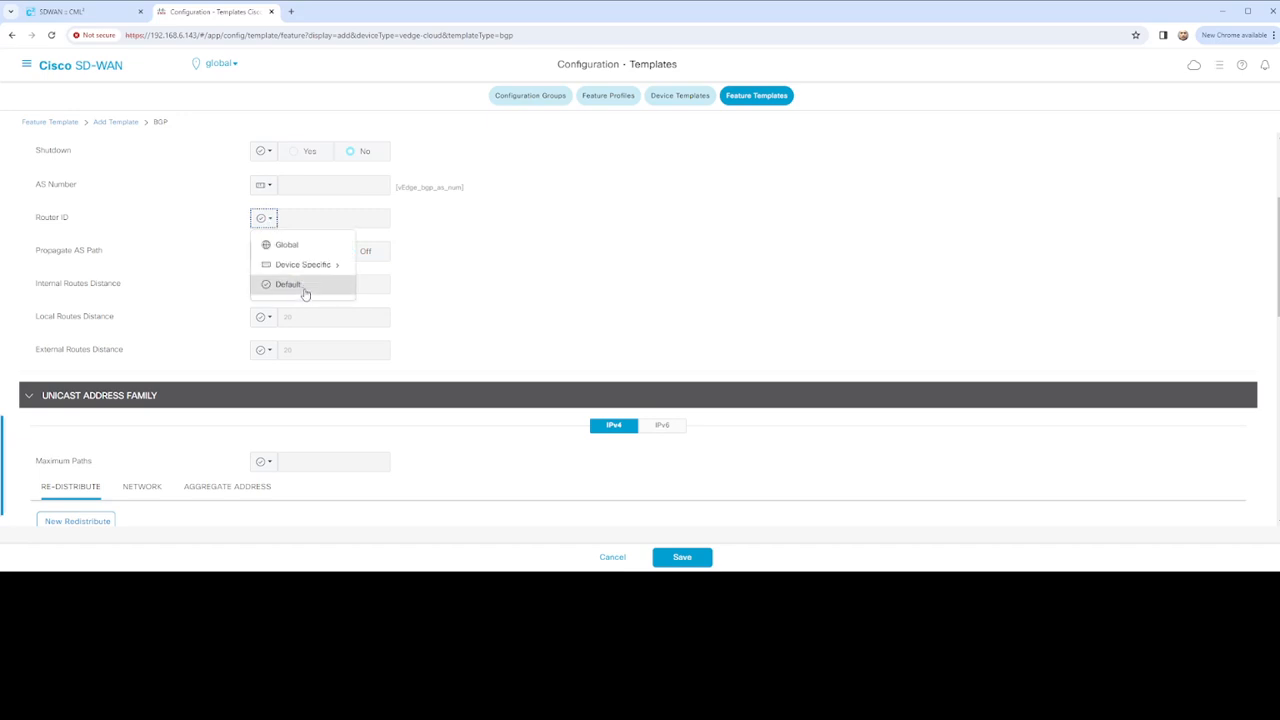
{"action": "mouse_move", "coordinate": [312, 269]}
{"action": "left_click", "coordinate": [375, 286]}
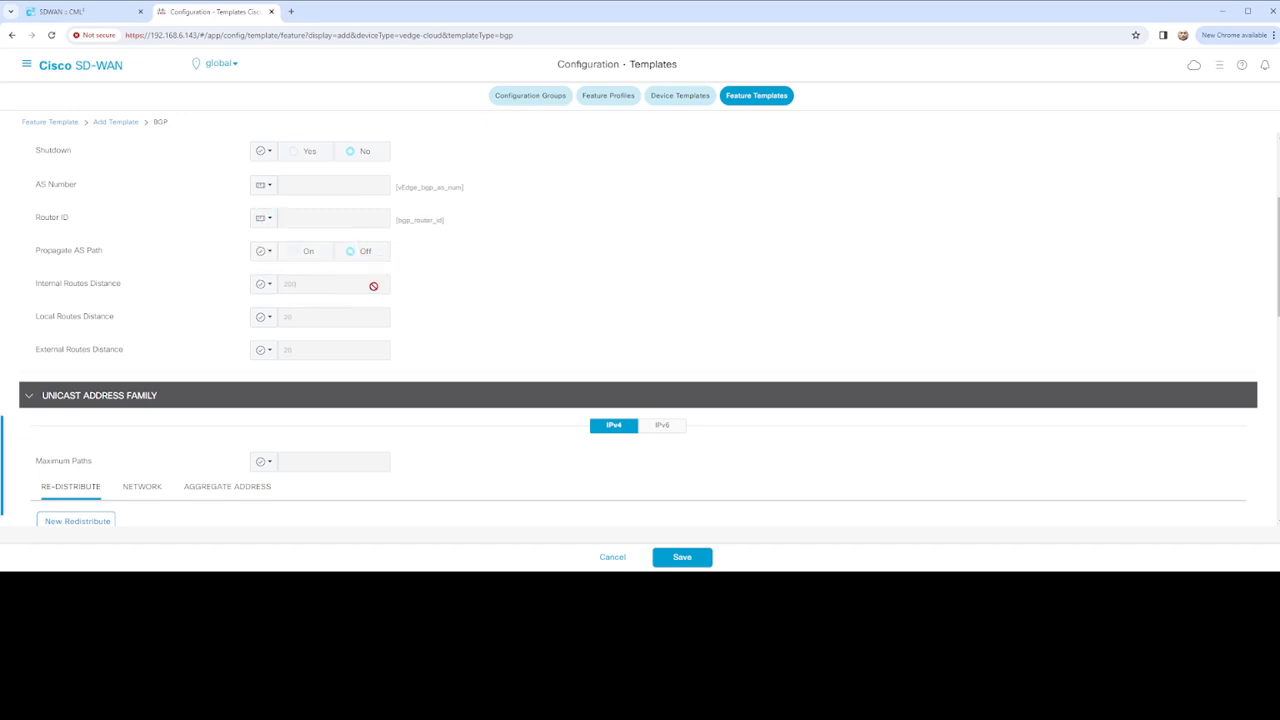
{"action": "left_click", "coordinate": [268, 219]}
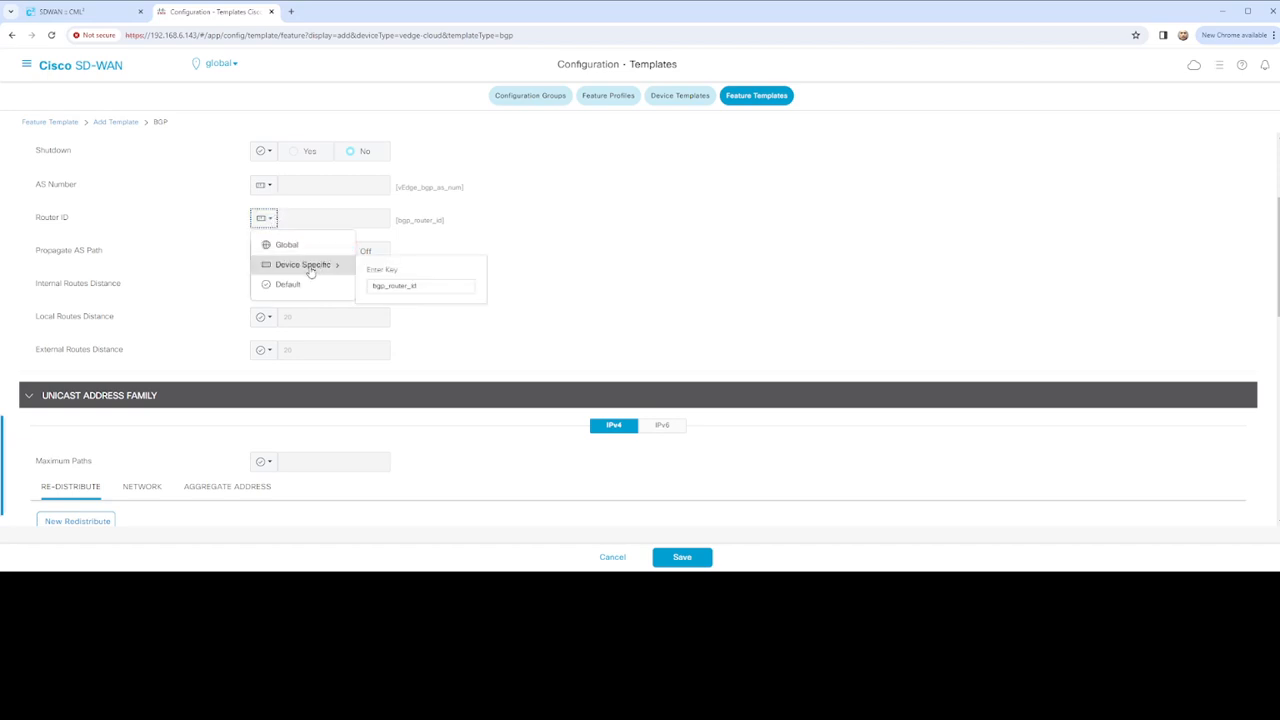
{"action": "left_click", "coordinate": [370, 286]}
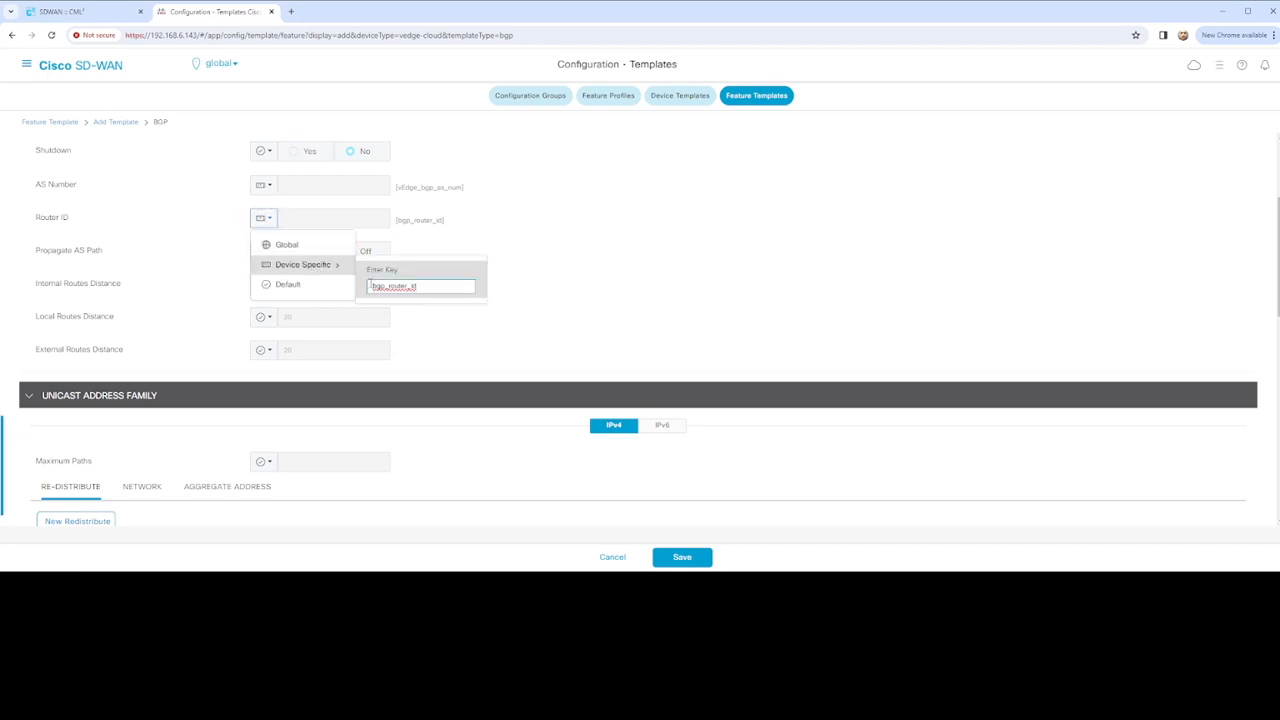
{"action": "type", "text": "vEdge_"}
{"action": "left_click", "coordinate": [571, 297]}
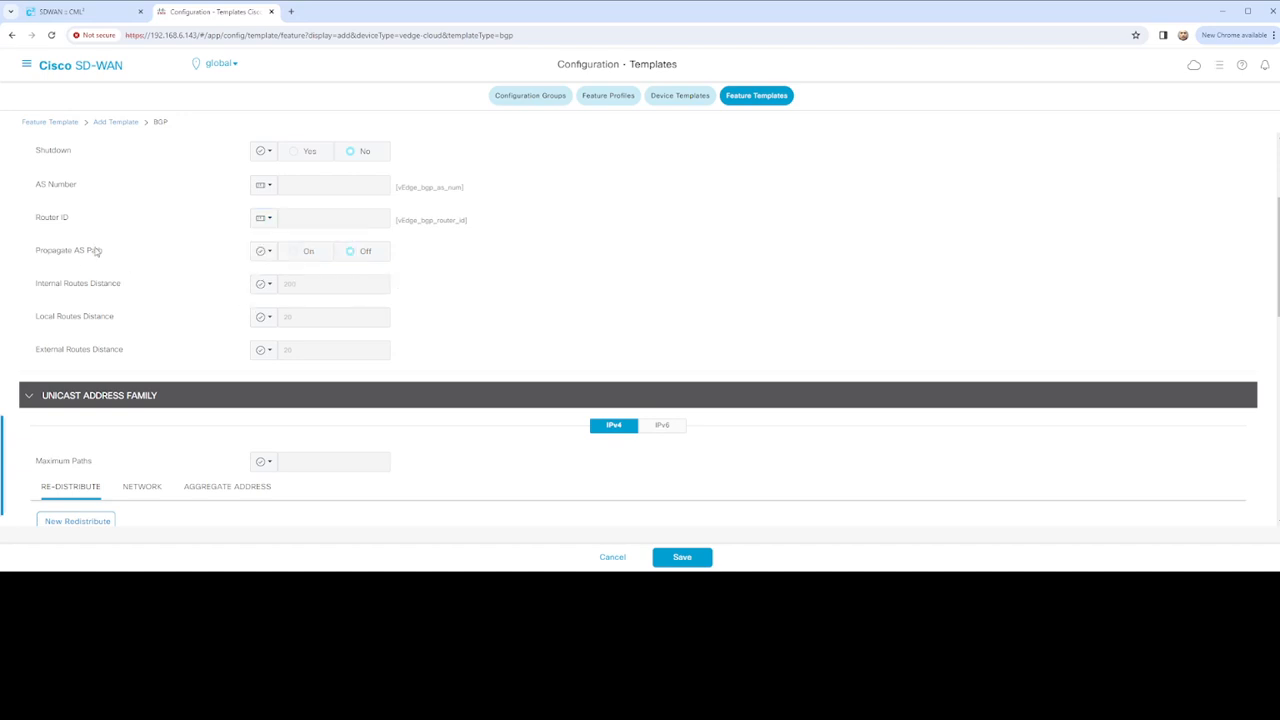
{"action": "scroll", "coordinate": [451, 286], "scroll_direction": "down", "scroll_amount": 1}
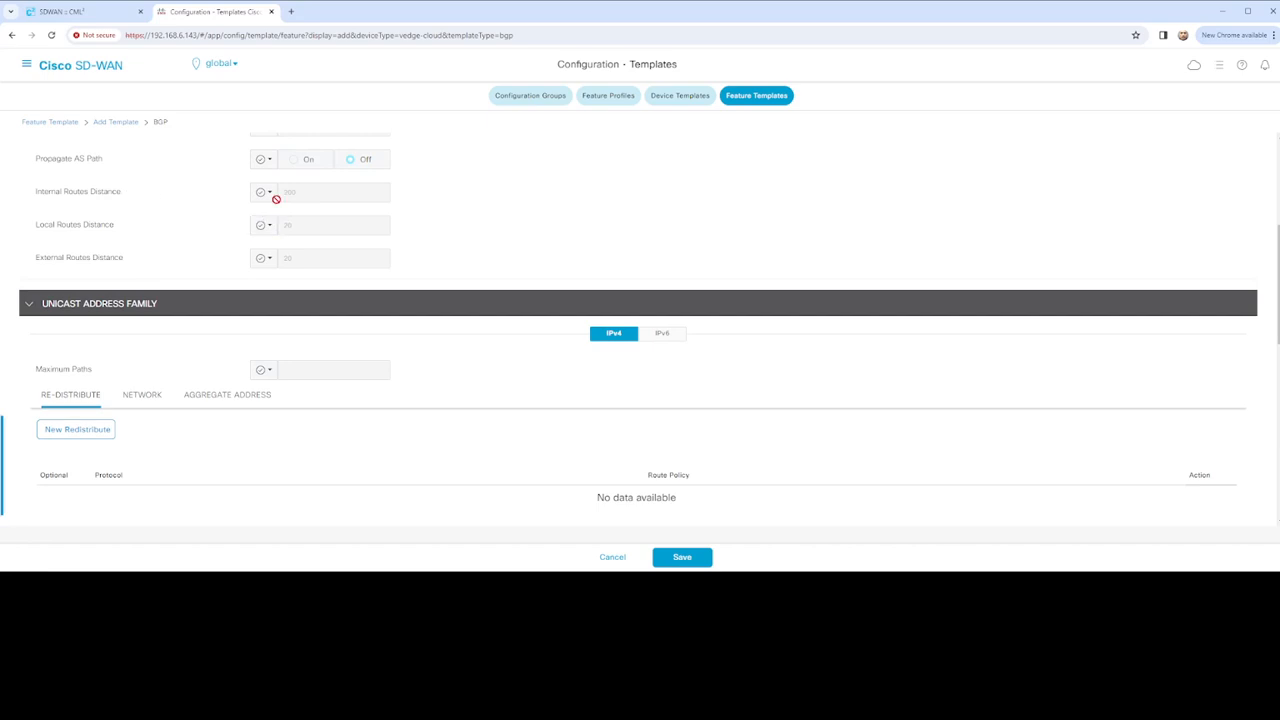
Start a new network entry under the Unicast Address Family network list
{"action": "scroll", "coordinate": [400, 280], "scroll_direction": "down", "scroll_amount": 1}
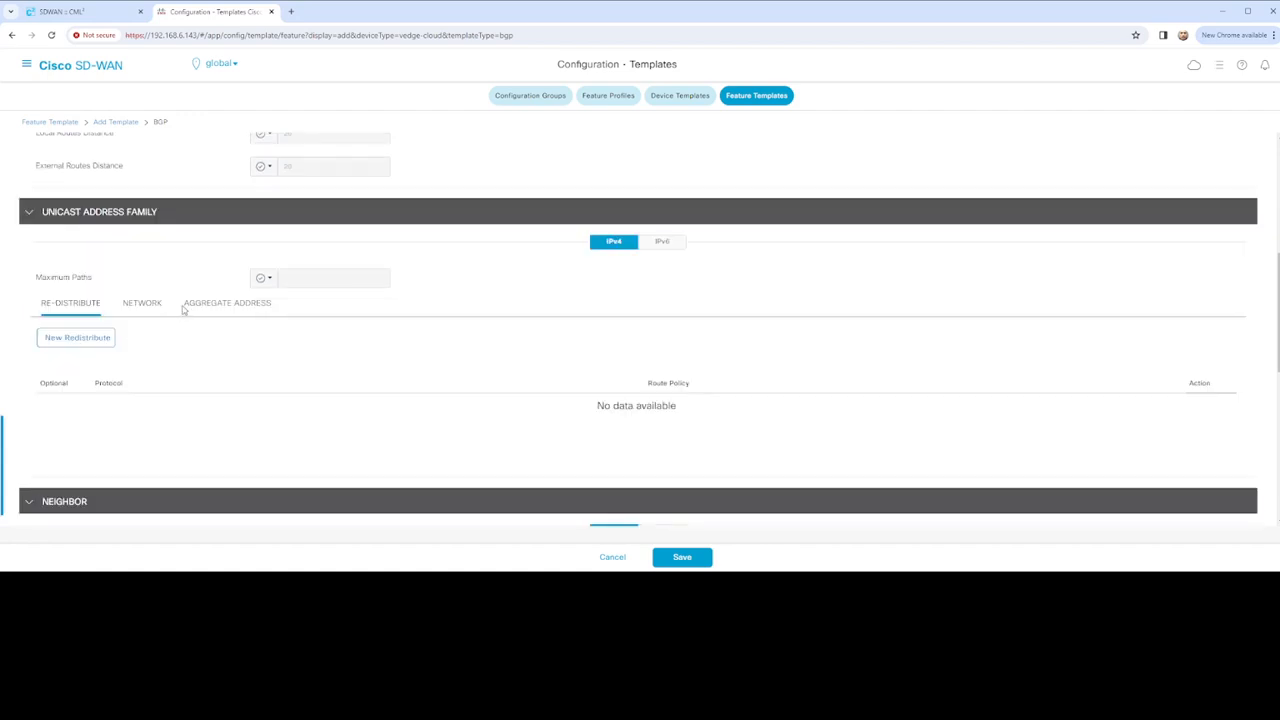
{"action": "left_click", "coordinate": [146, 309]}
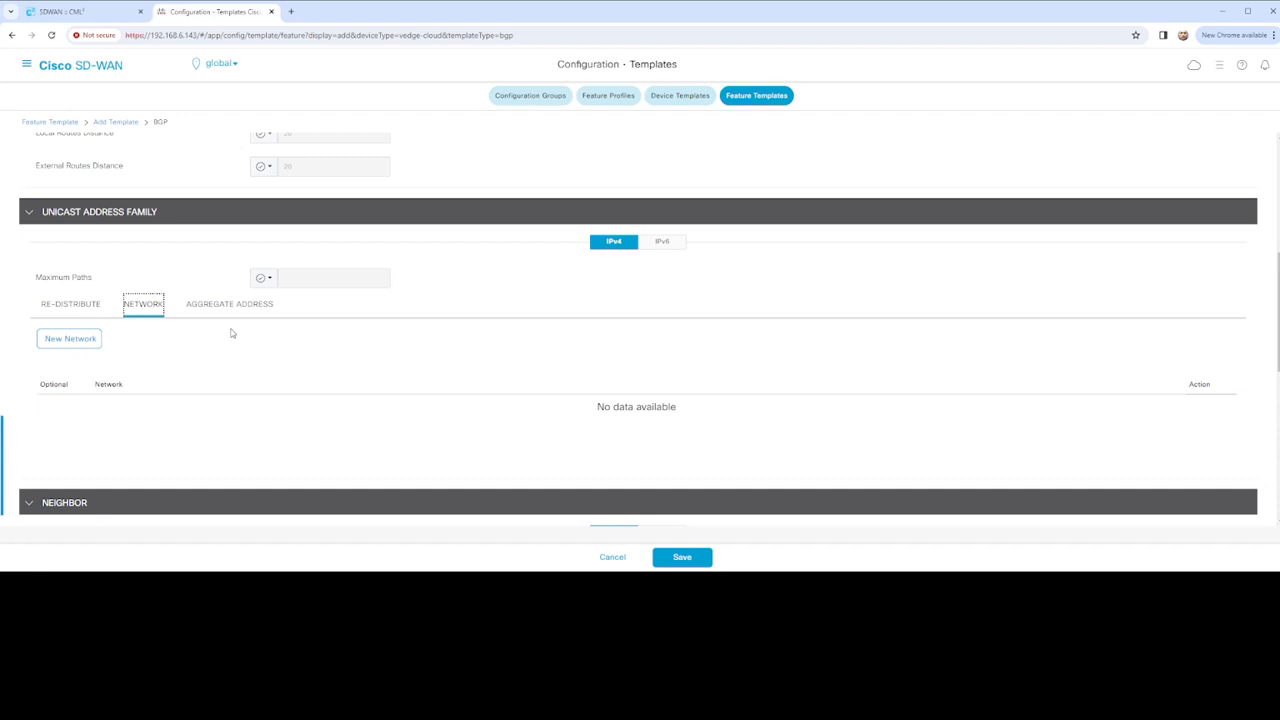
{"action": "scroll", "coordinate": [343, 337], "scroll_direction": "down", "scroll_amount": 1}
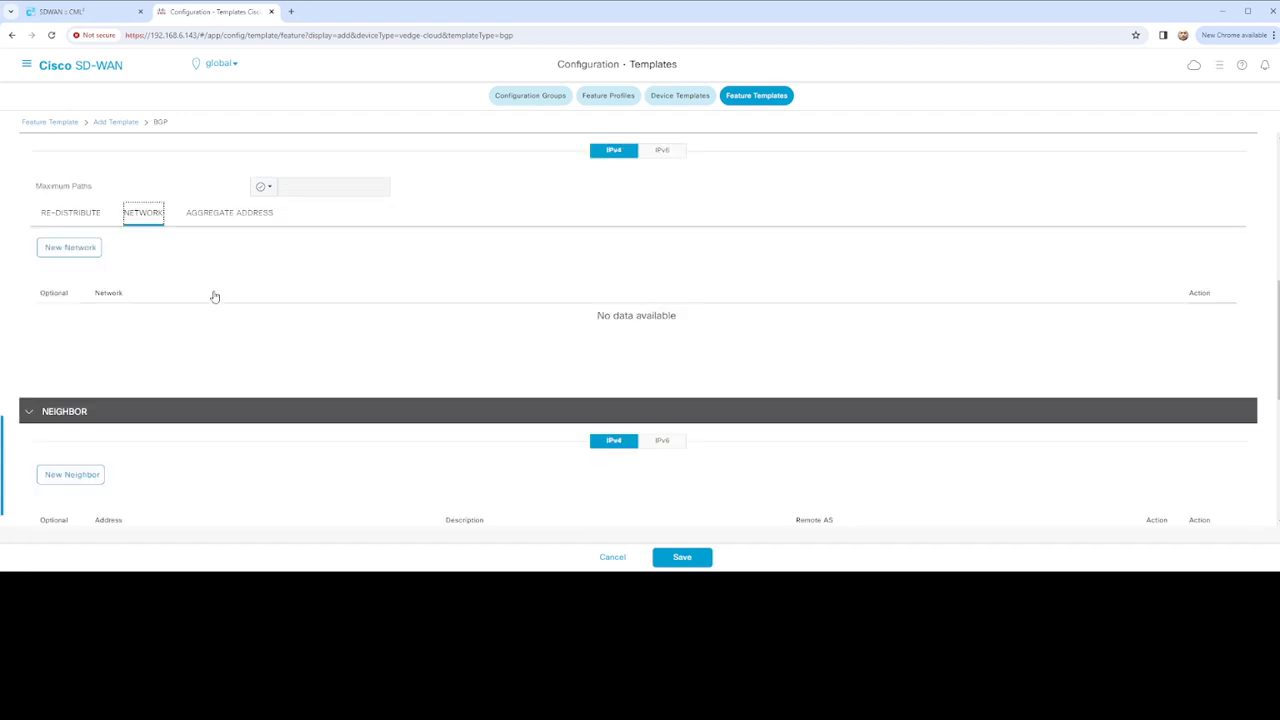
{"action": "left_click", "coordinate": [91, 251]}
{"action": "scroll", "coordinate": [143, 266], "scroll_direction": "down", "scroll_amount": 1}
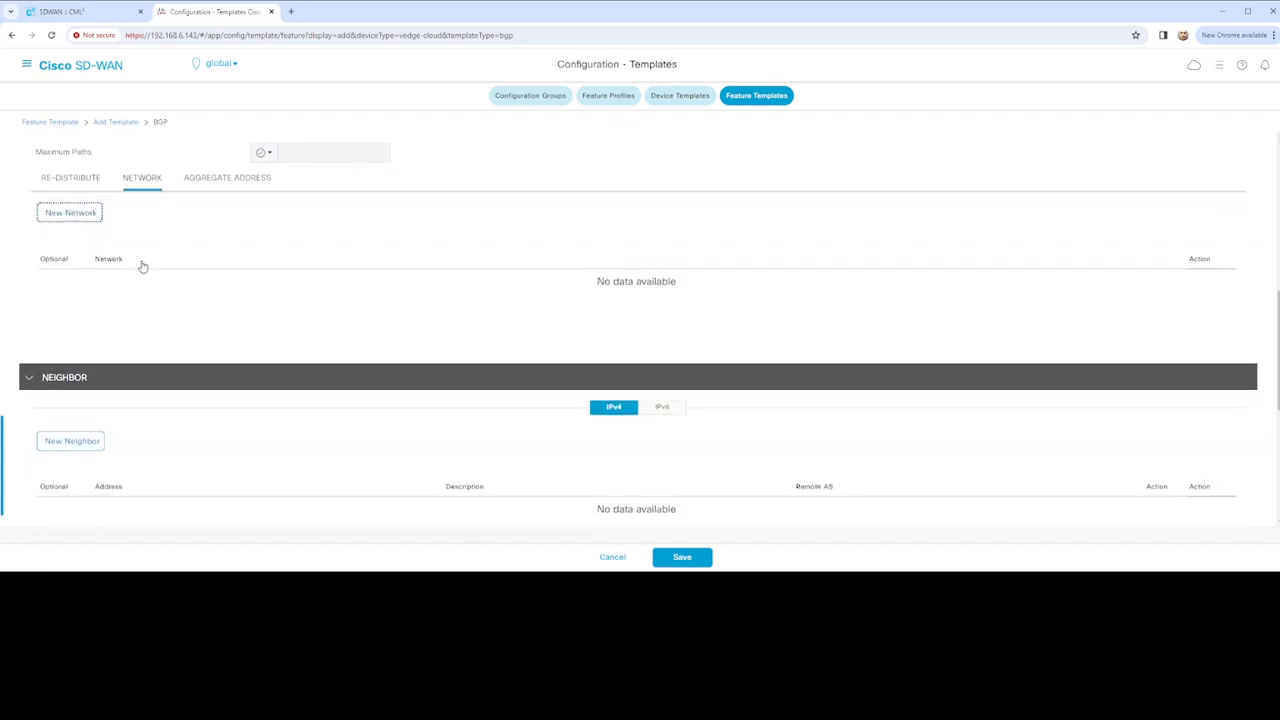
{"action": "scroll", "coordinate": [143, 266], "scroll_direction": "up", "scroll_amount": 4}
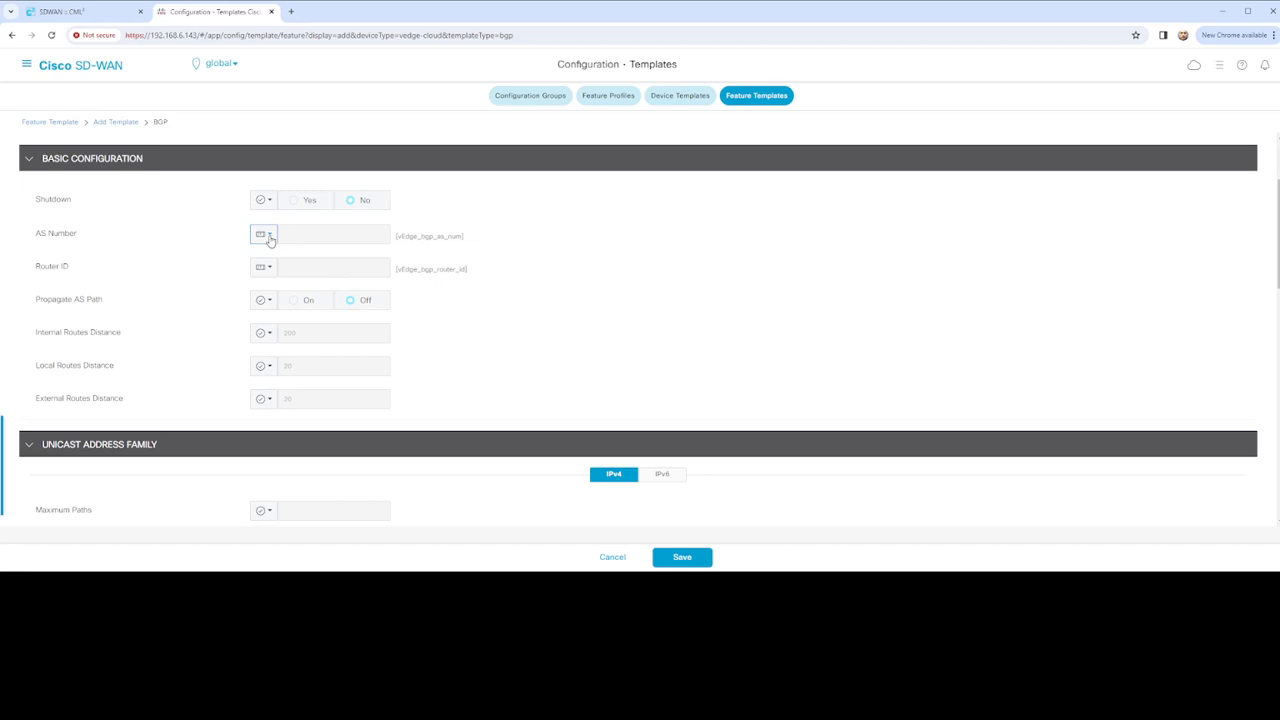
{"action": "scroll", "coordinate": [443, 326], "scroll_direction": "down", "scroll_amount": 3}
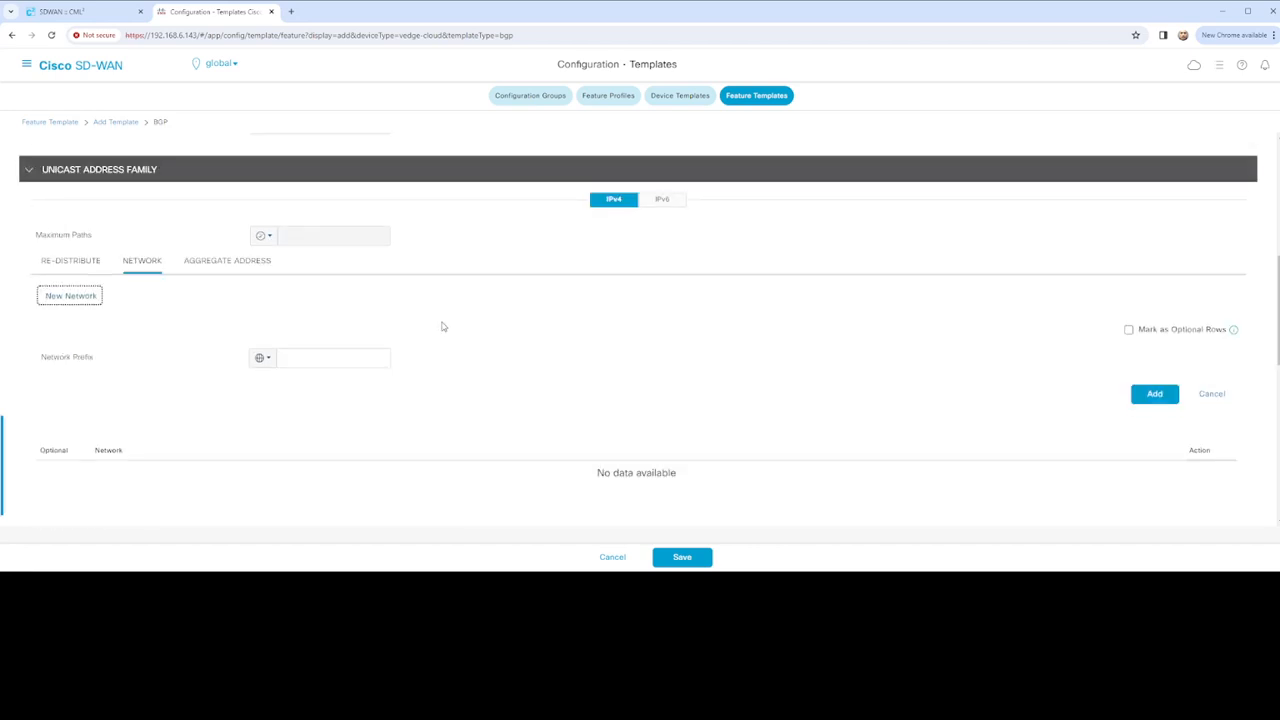
Set the network prefix device-specific, keyed vEdge_bgp_network_network_address_prefix, and add it
{"action": "left_click", "coordinate": [320, 359]}
{"action": "left_click", "coordinate": [263, 357]}
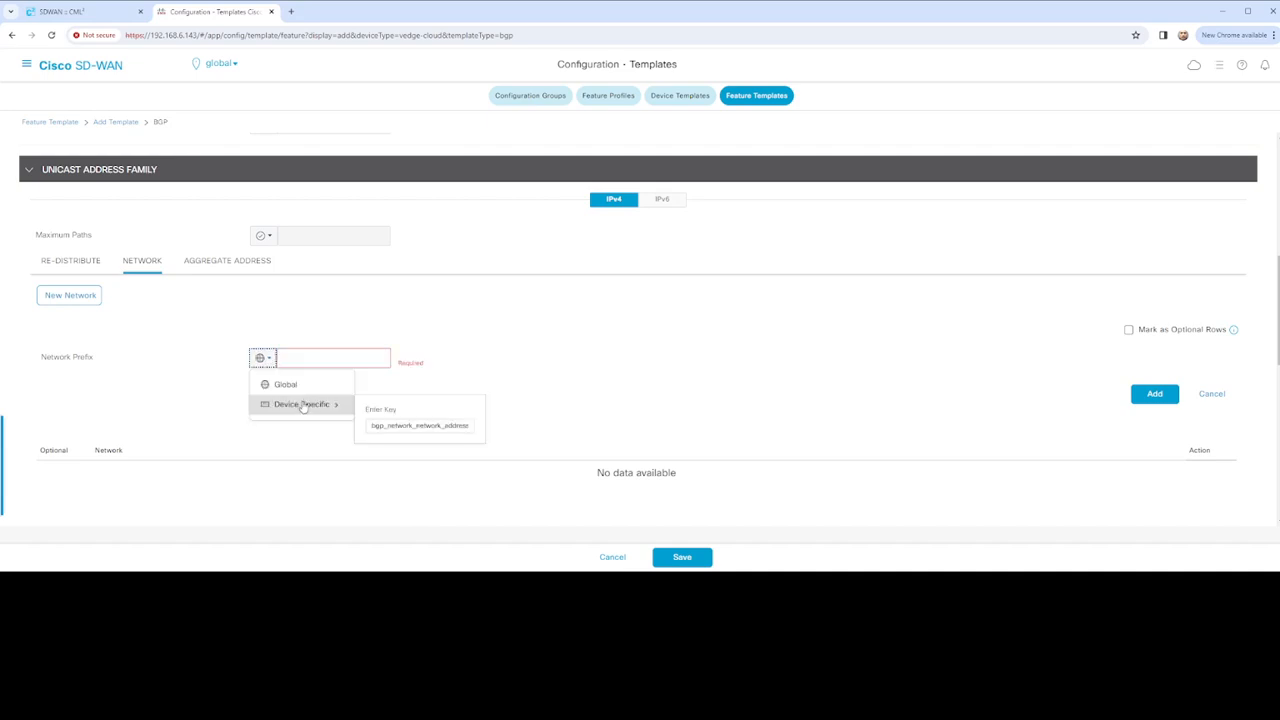
{"action": "left_click", "coordinate": [312, 407]}
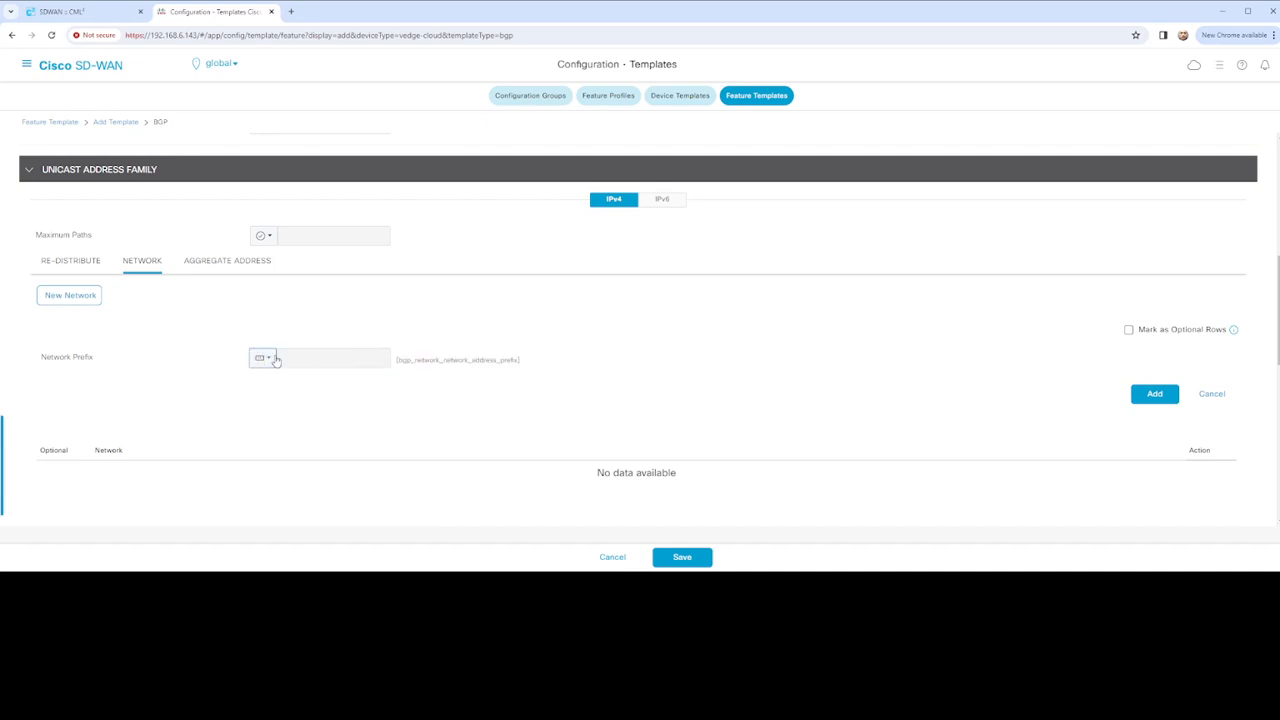
{"action": "left_click", "coordinate": [272, 359]}
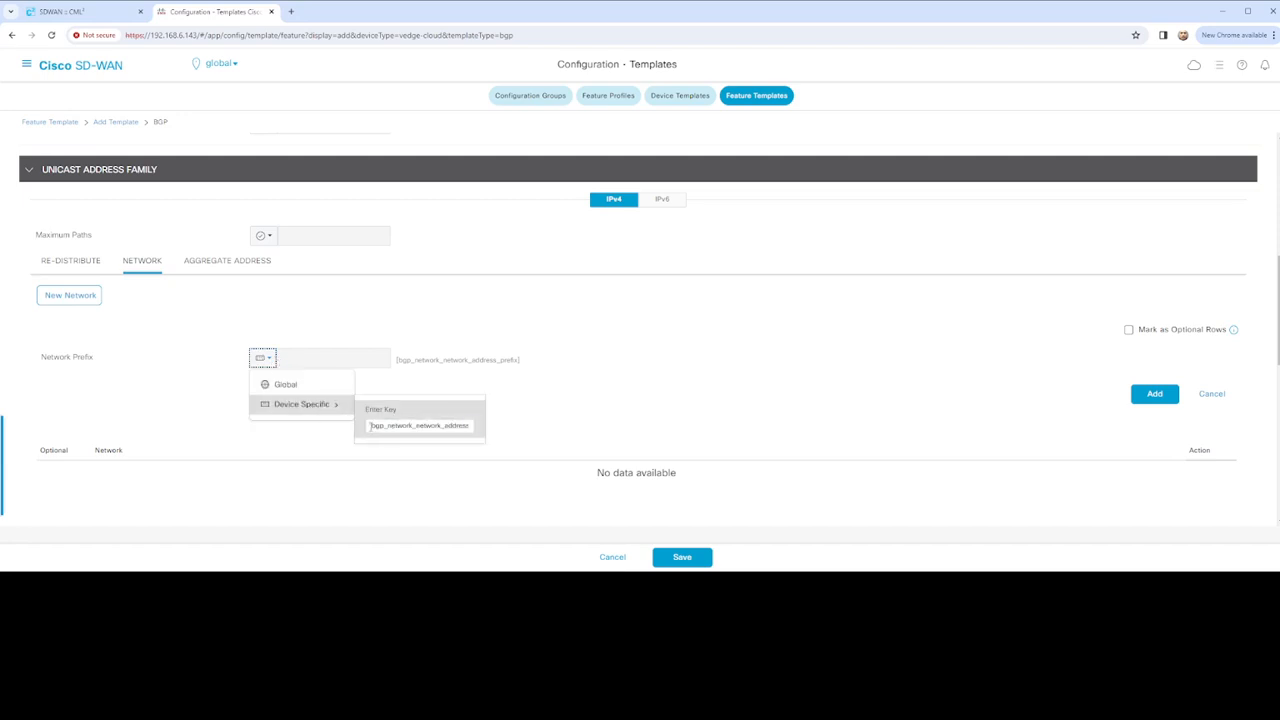
{"action": "left_click", "coordinate": [370, 425]}
{"action": "type", "text": "vEdg"}
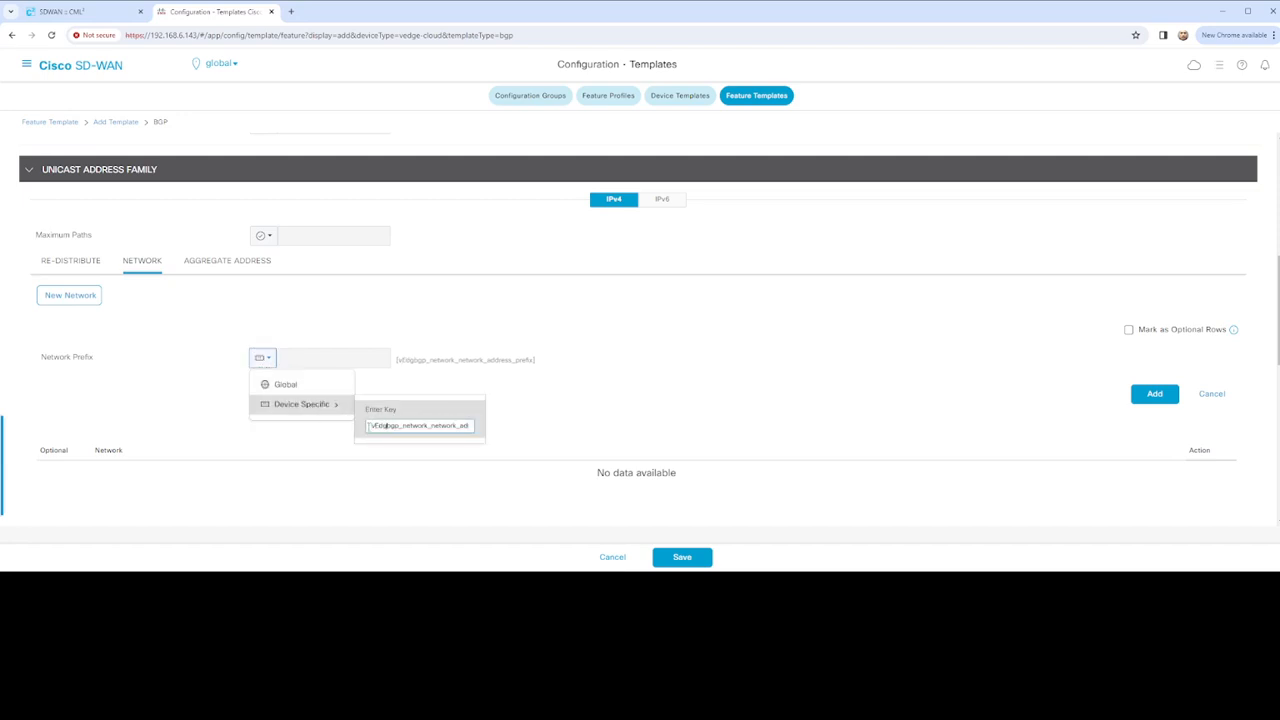
{"action": "type", "text": "e_e_"}
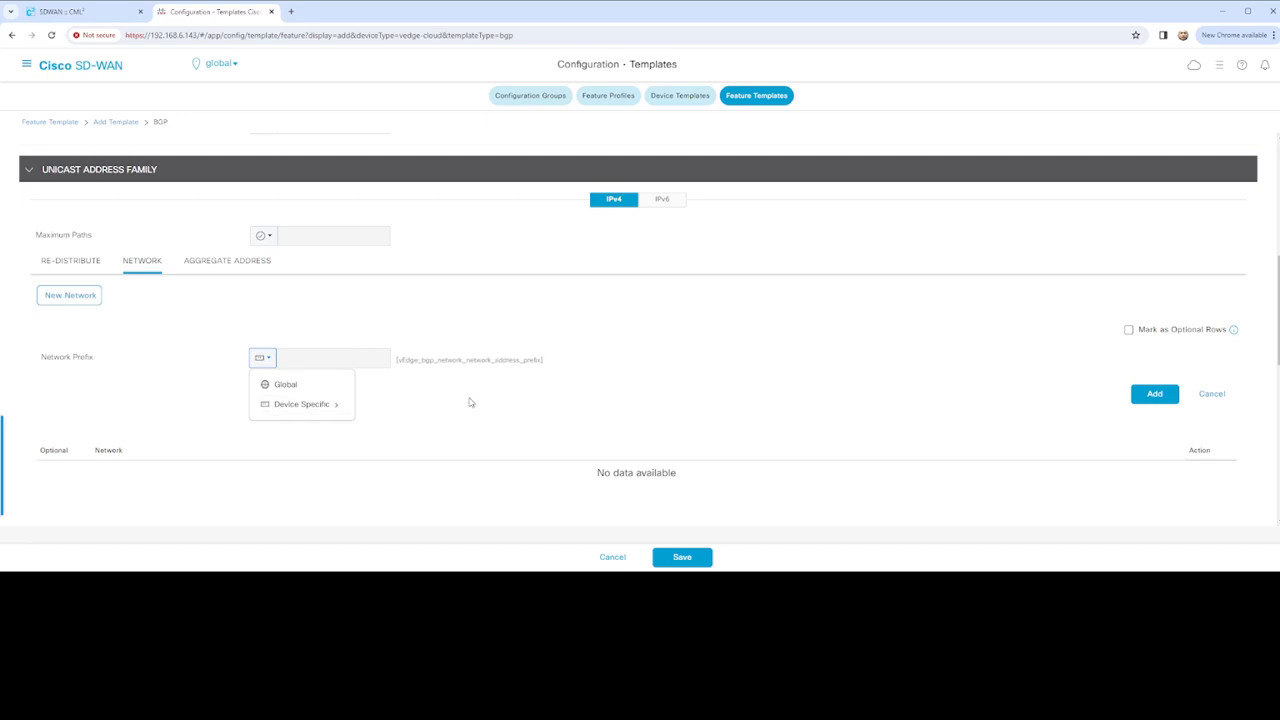
{"action": "left_click", "coordinate": [470, 402]}
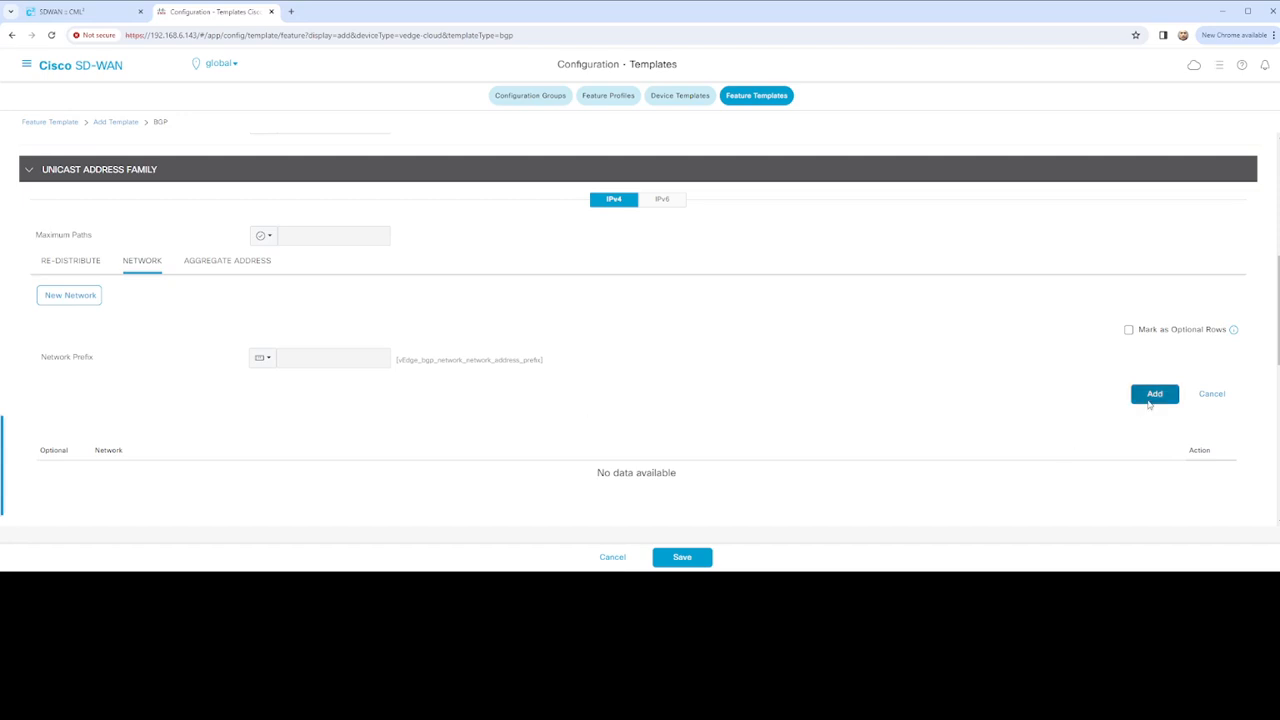
{"action": "left_click", "coordinate": [1149, 402]}
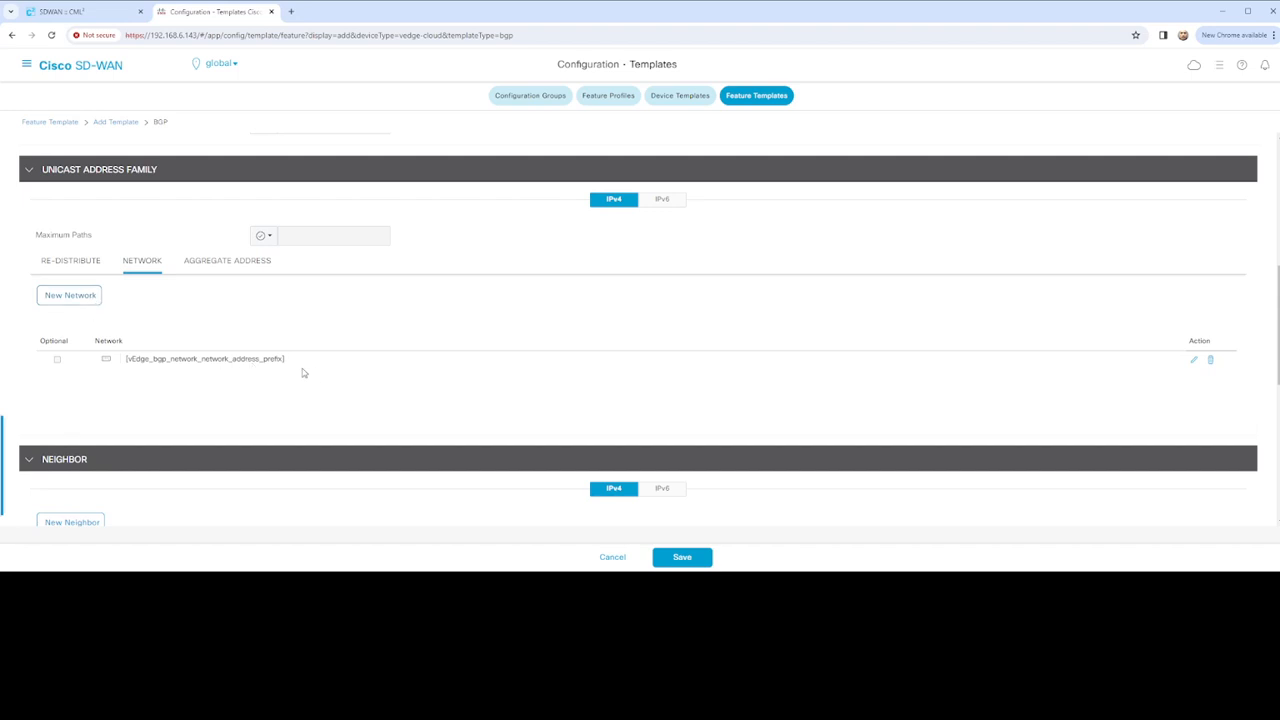
{"action": "scroll", "coordinate": [303, 373], "scroll_direction": "down", "scroll_amount": 2}
{"action": "scroll", "coordinate": [303, 373], "scroll_direction": "down", "scroll_amount": 3}
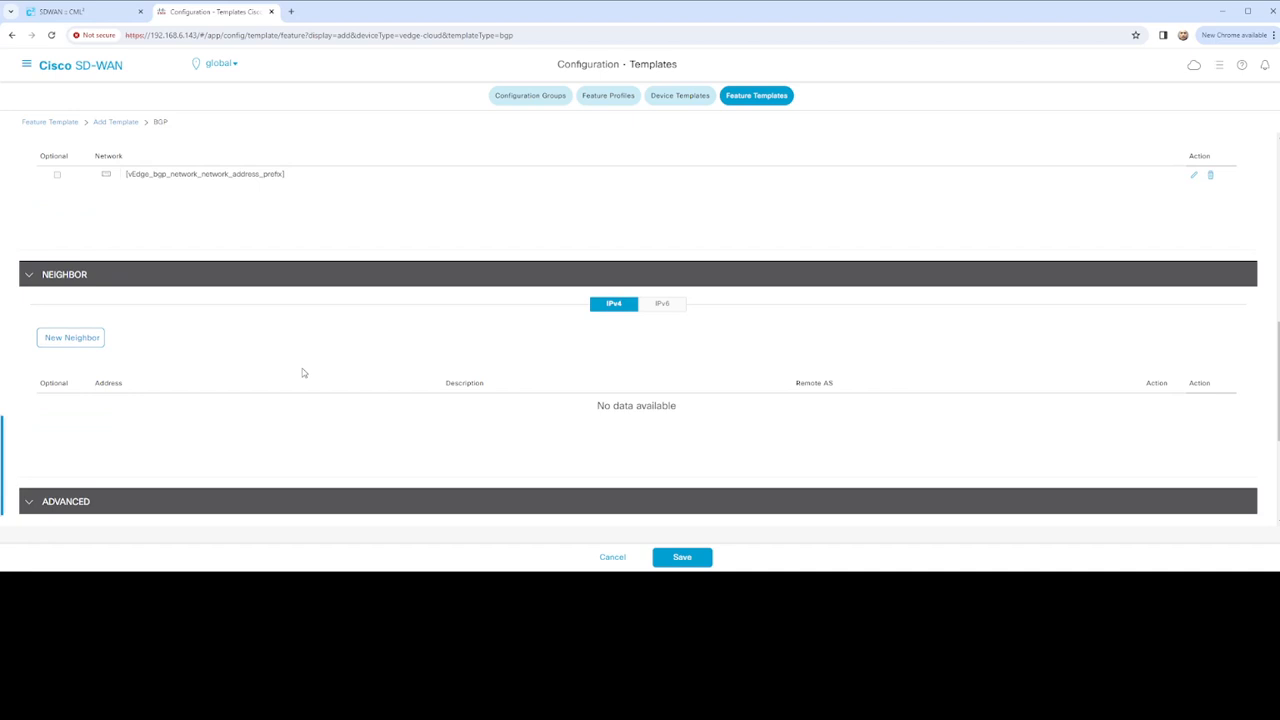
{"action": "scroll", "coordinate": [217, 289], "scroll_direction": "up", "scroll_amount": 3}
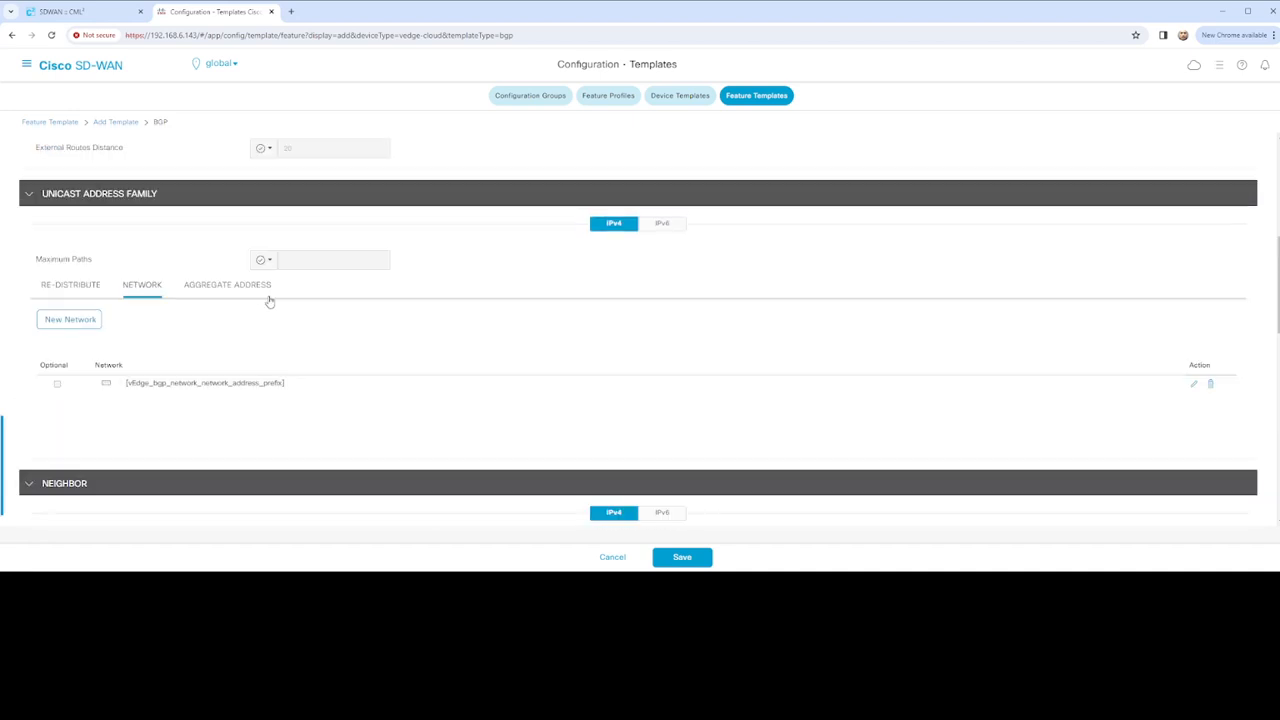
Make the neighbor address device-specific with the key vEdge_bgp_neighbor_address
{"action": "scroll", "coordinate": [180, 331], "scroll_direction": "down", "scroll_amount": 2}
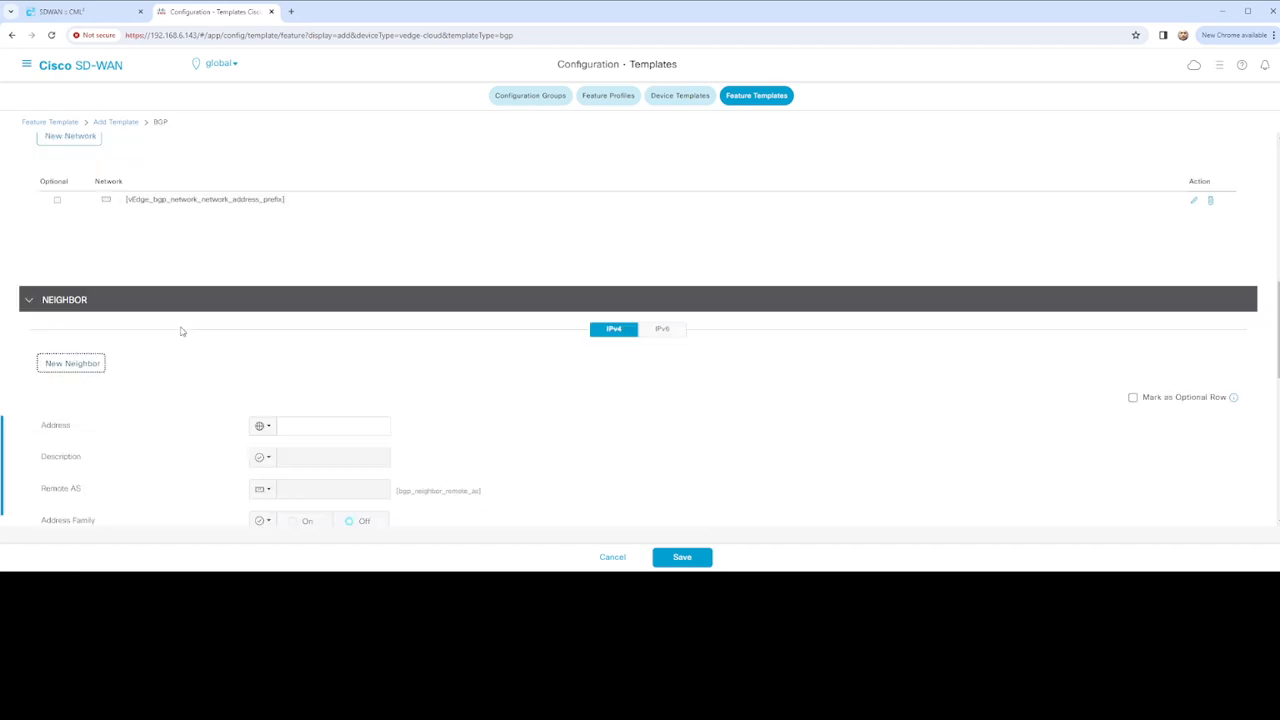
{"action": "scroll", "coordinate": [183, 330], "scroll_direction": "up", "scroll_amount": 1}
{"action": "scroll", "coordinate": [185, 333], "scroll_direction": "down", "scroll_amount": 3}
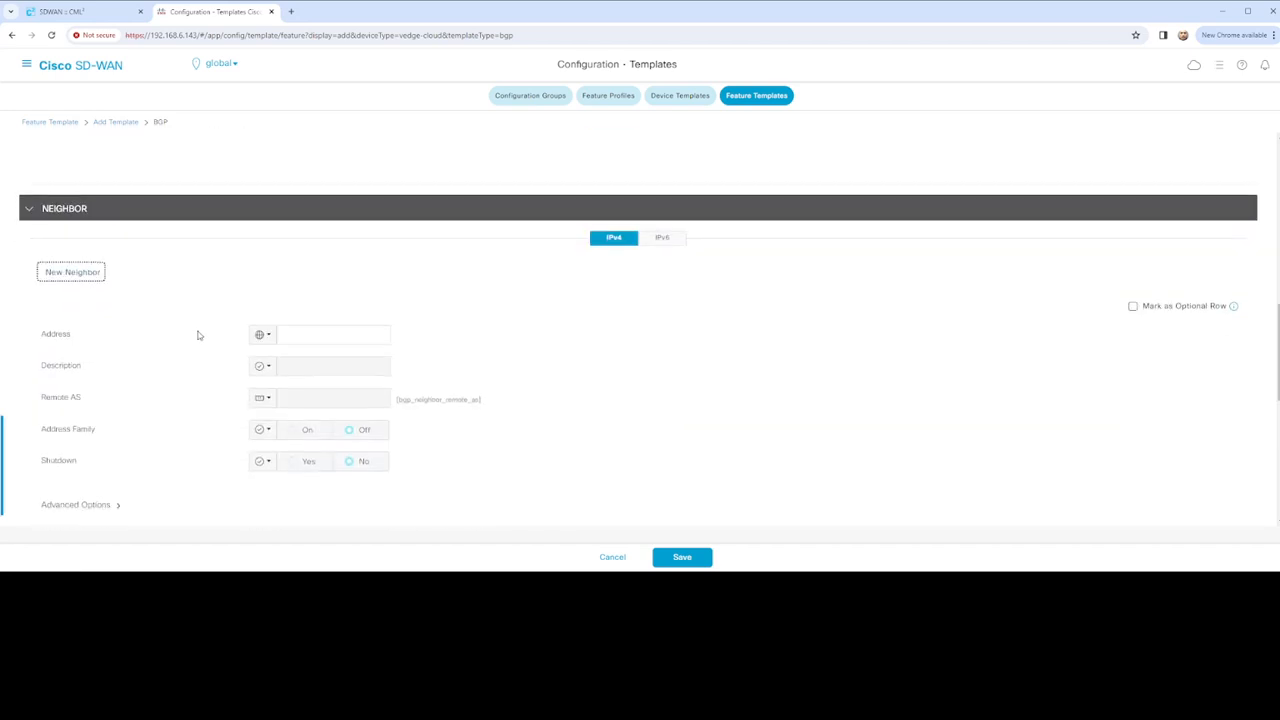
{"action": "left_click", "coordinate": [263, 334]}
{"action": "mouse_move", "coordinate": [300, 381]}
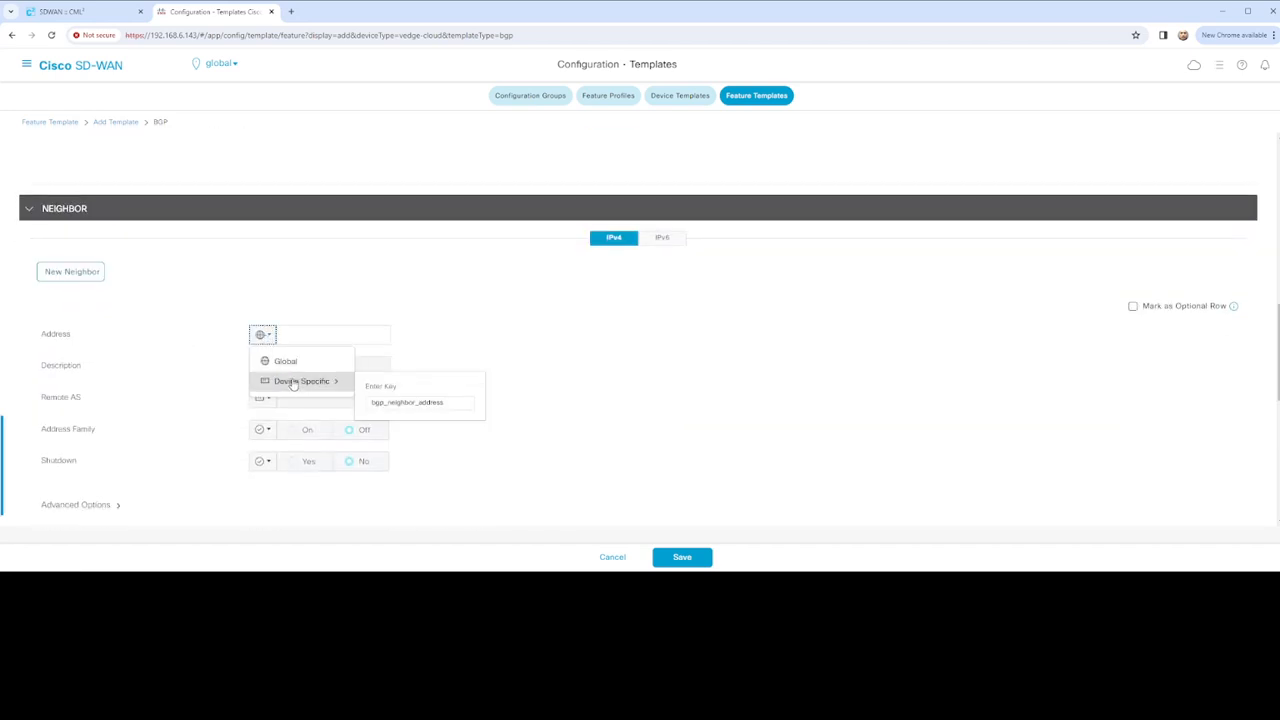
{"action": "left_click", "coordinate": [372, 402]}
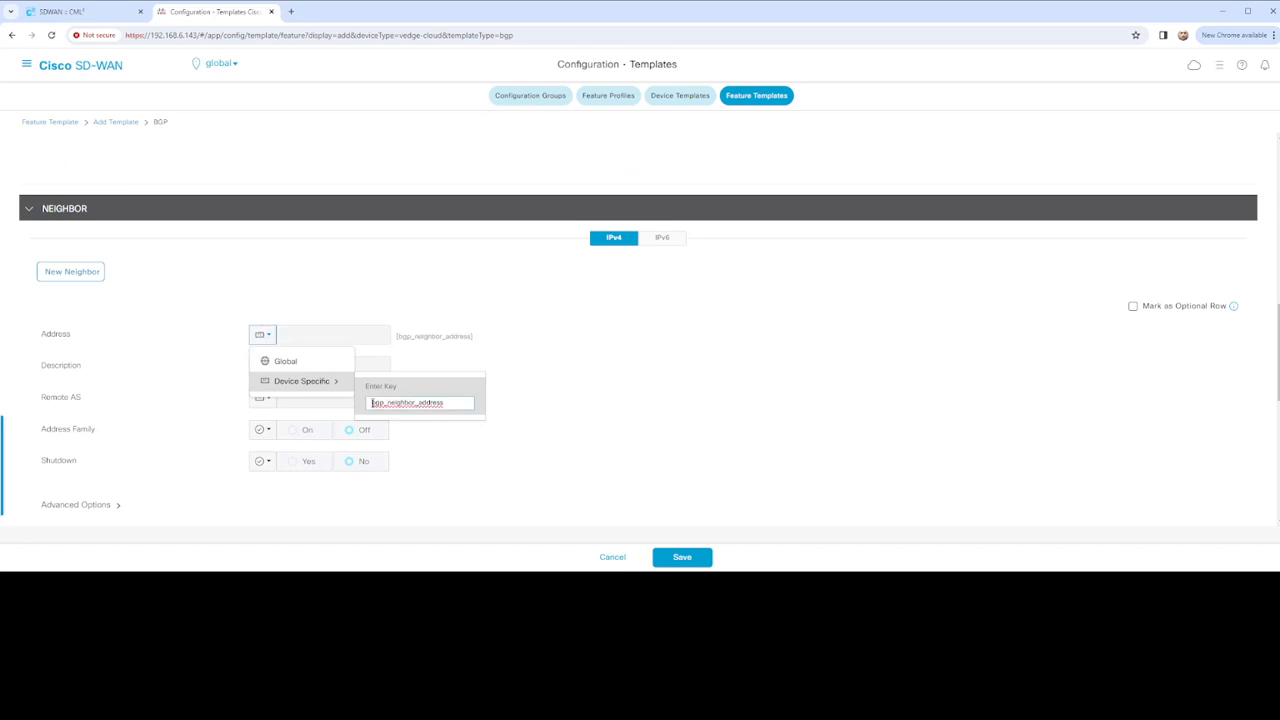
{"action": "type", "text": "vEdee_"}
{"action": "left_click", "coordinate": [570, 397]}
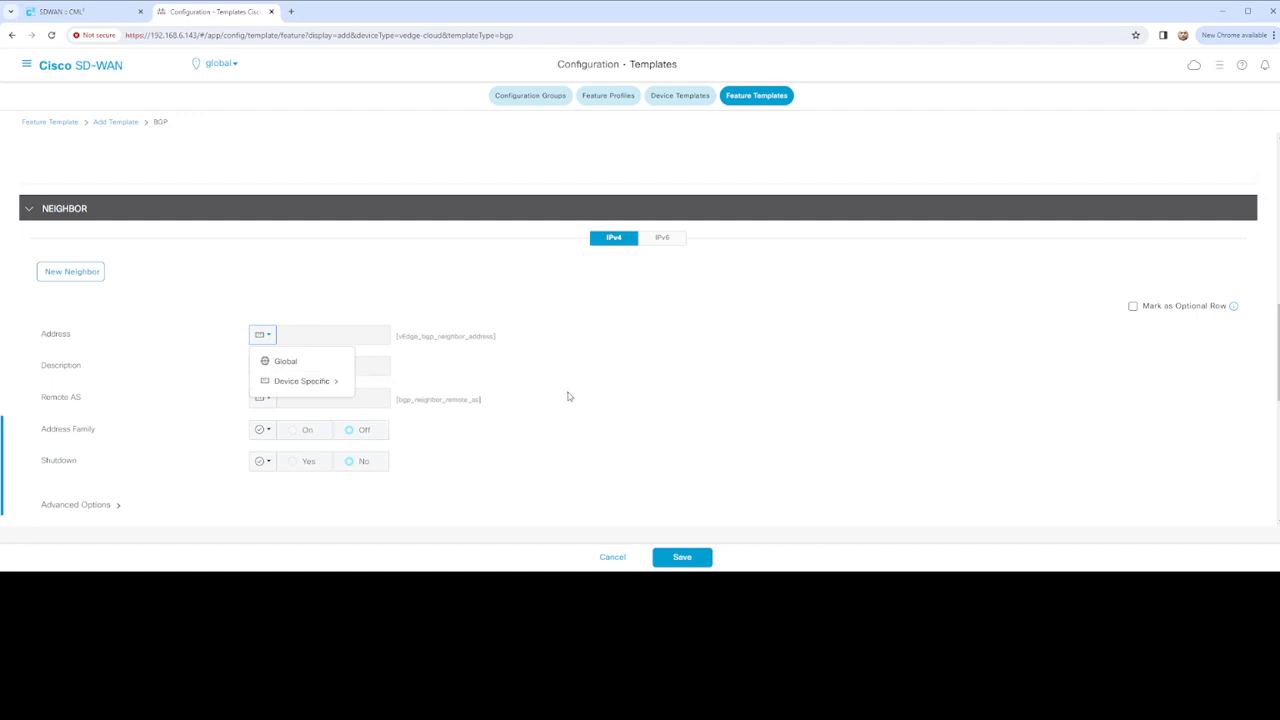
Make the neighbor description device-specific with the key vEdge_bgp_neighbor_description
{"action": "scroll", "coordinate": [420, 380], "scroll_direction": "down", "scroll_amount": 1}
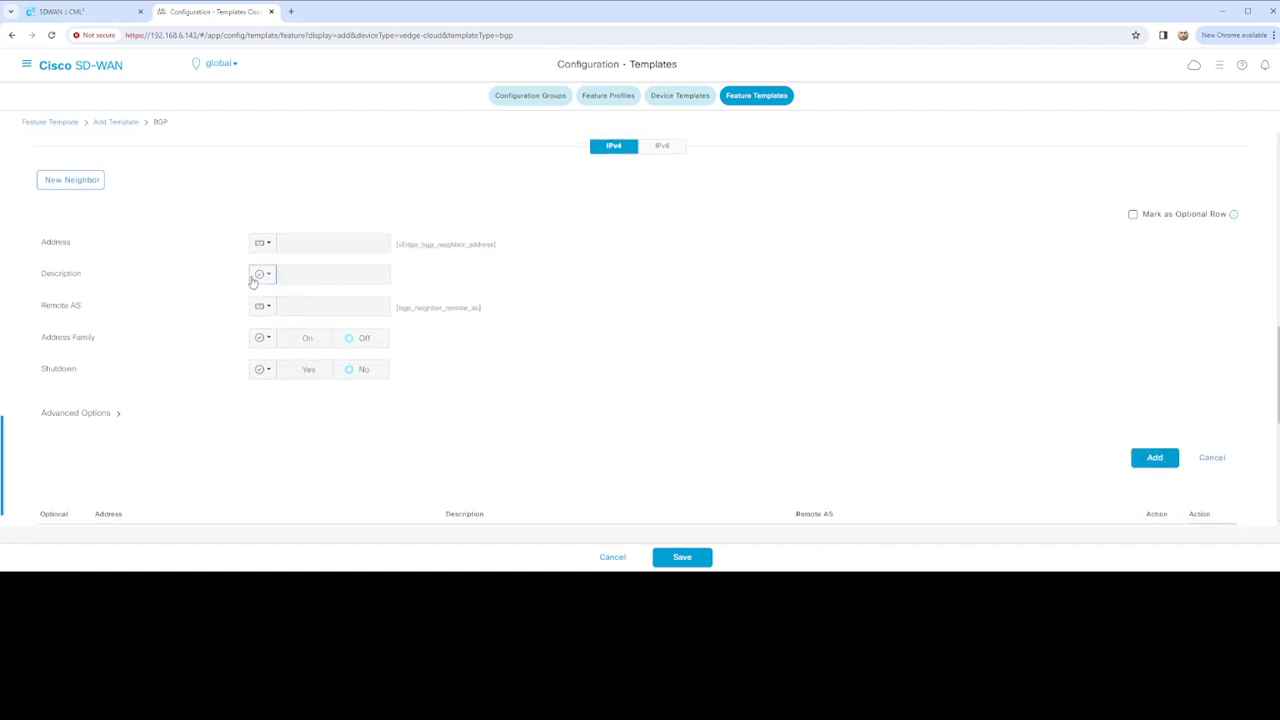
{"action": "left_click", "coordinate": [264, 276]}
{"action": "mouse_move", "coordinate": [318, 331]}
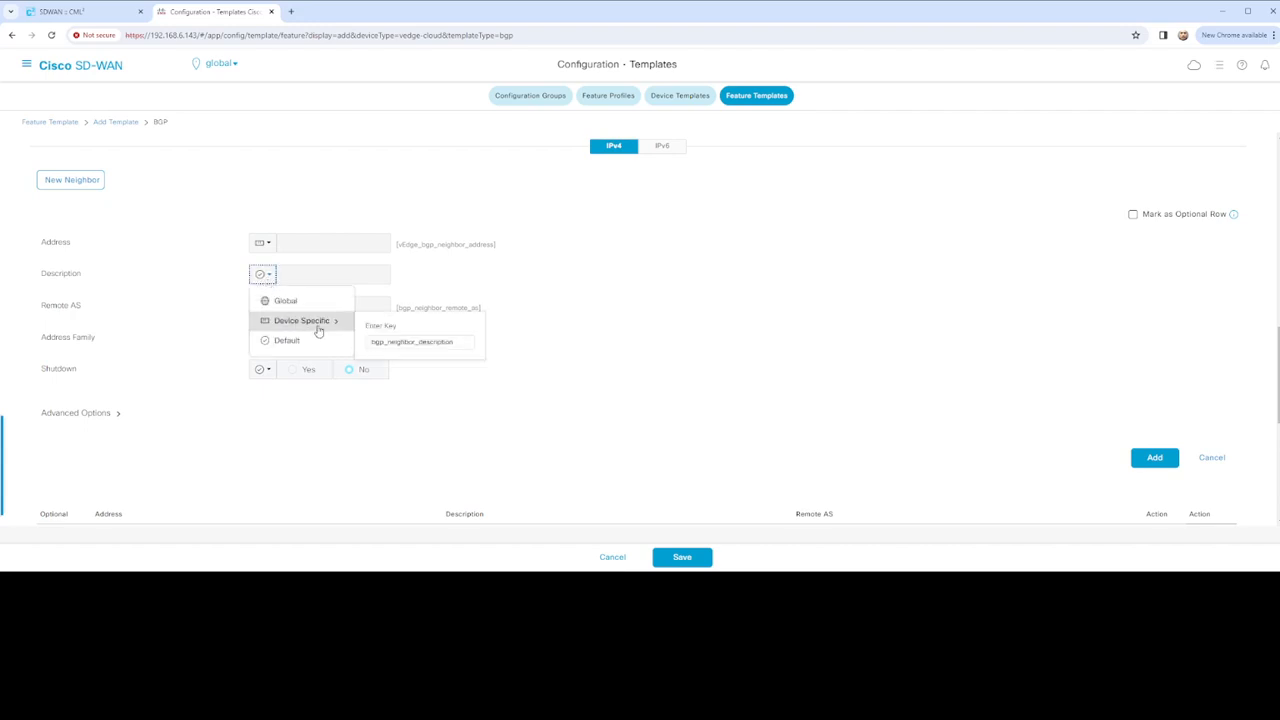
{"action": "left_click", "coordinate": [373, 342]}
{"action": "type", "text": "vEdge"}
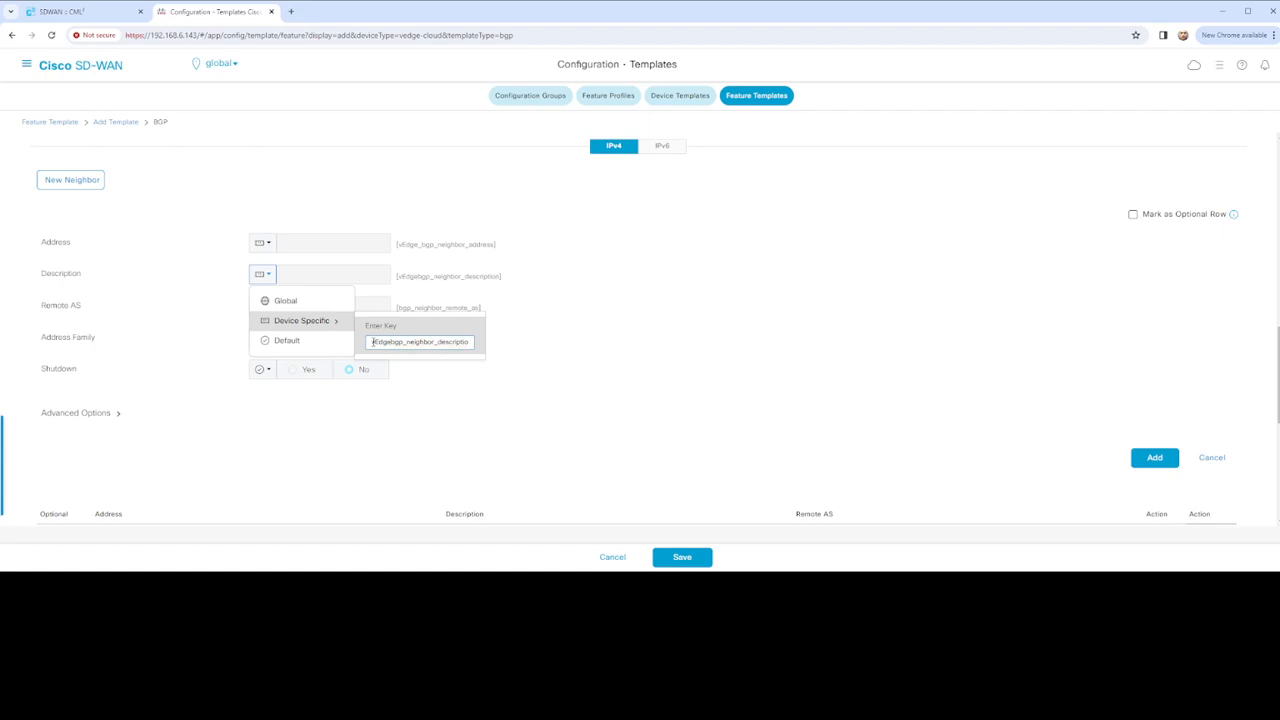
{"action": "type", "text": "_"}
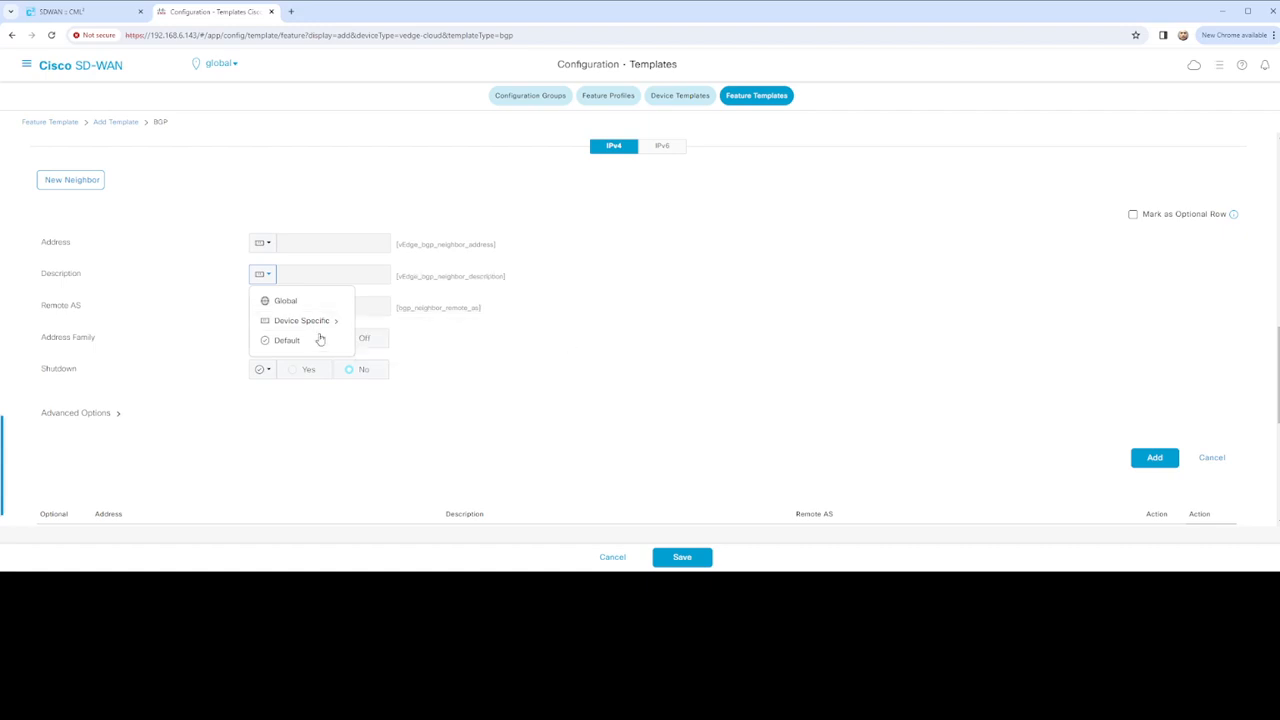
{"action": "left_click", "coordinate": [146, 355]}
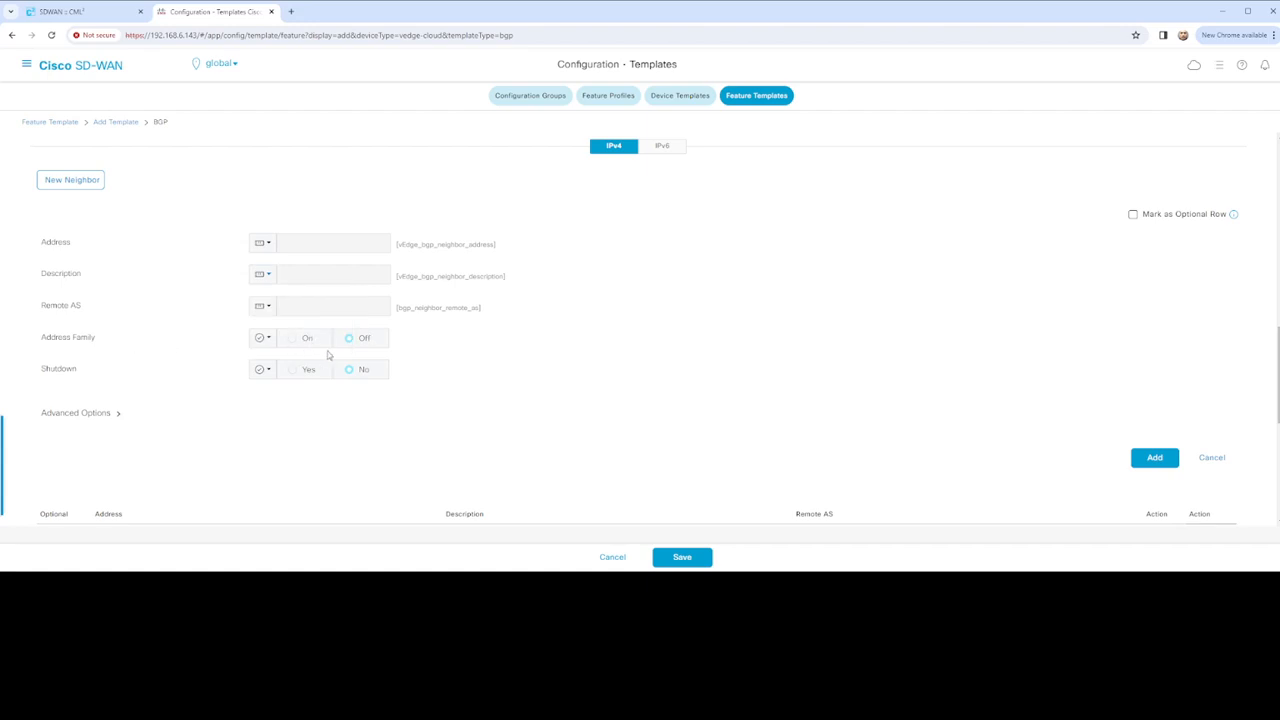
{"action": "left_click", "coordinate": [261, 338]}
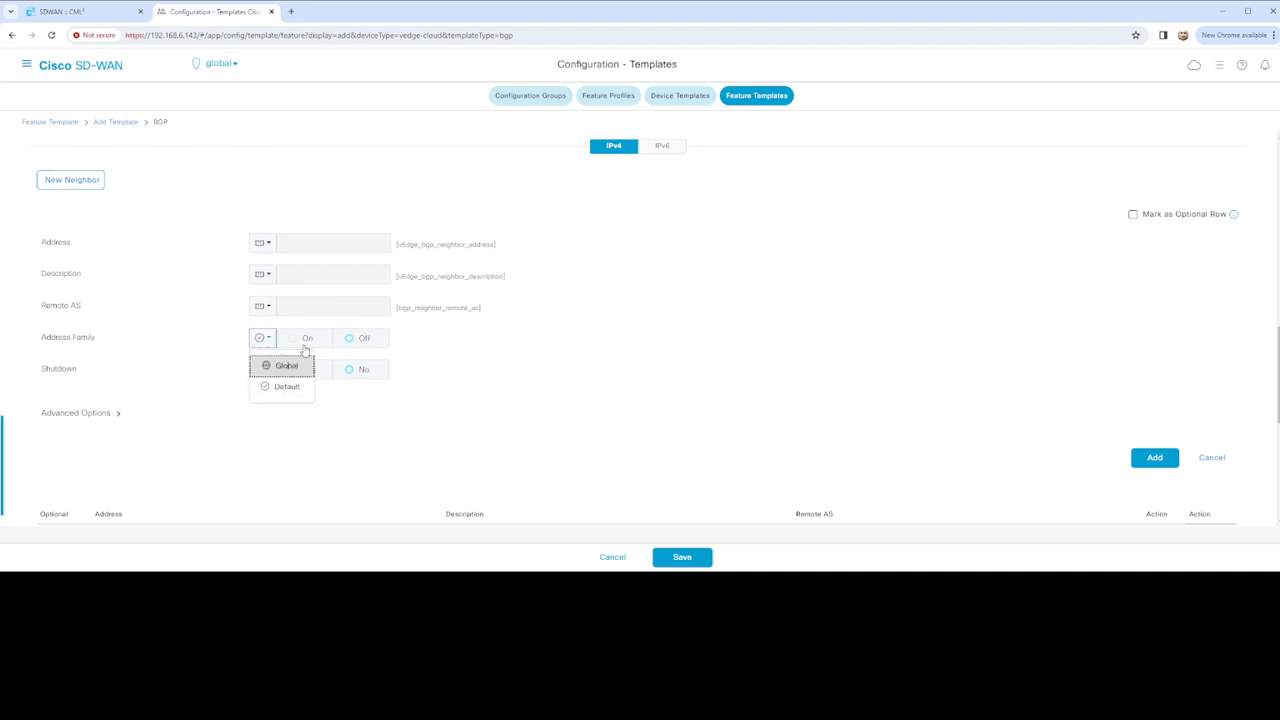
{"action": "left_click", "coordinate": [290, 364]}
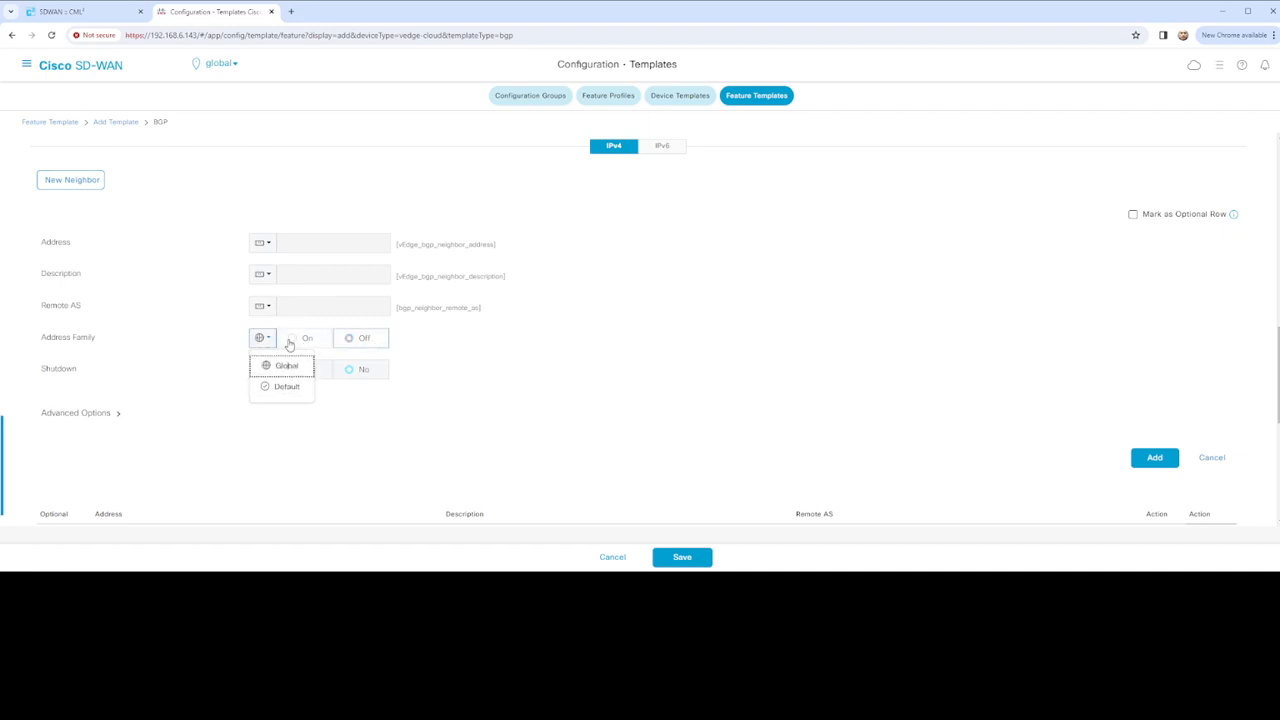
{"action": "left_click", "coordinate": [298, 343]}
{"action": "left_click", "coordinate": [297, 343]}
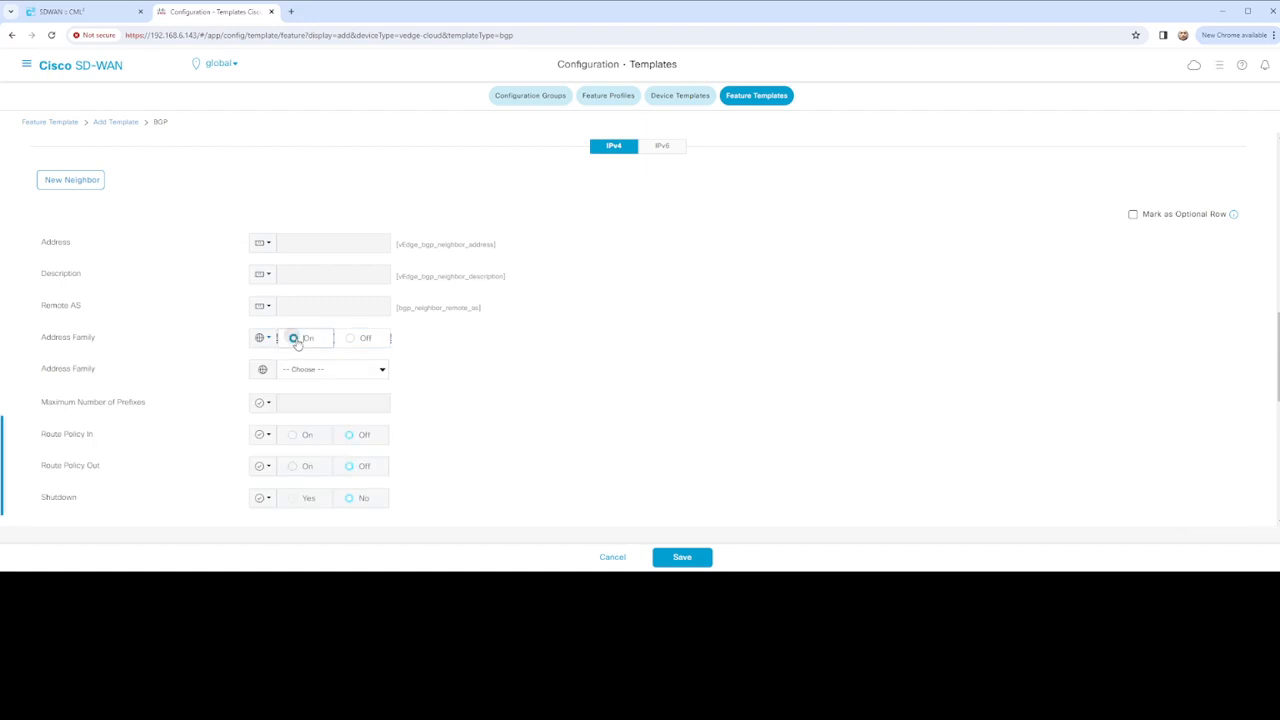
{"action": "left_click", "coordinate": [380, 371]}
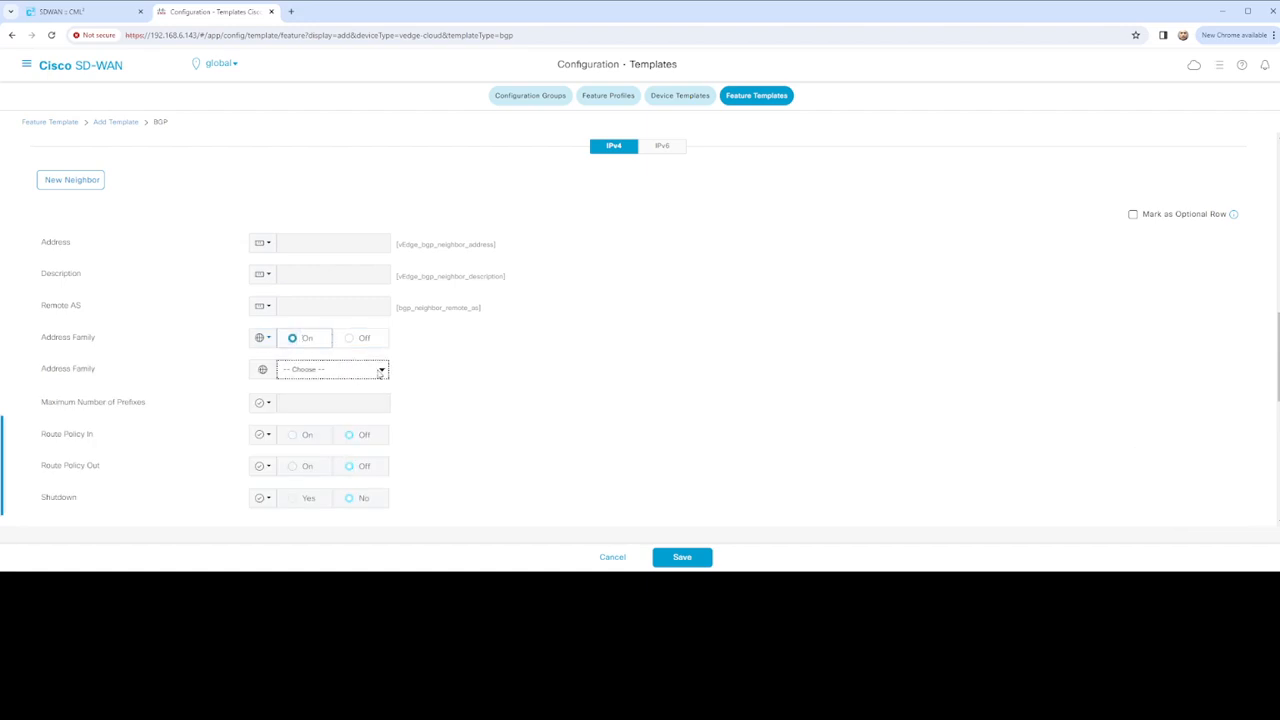
{"action": "left_click", "coordinate": [323, 391]}
{"action": "scroll", "coordinate": [460, 395], "scroll_direction": "down", "scroll_amount": 1}
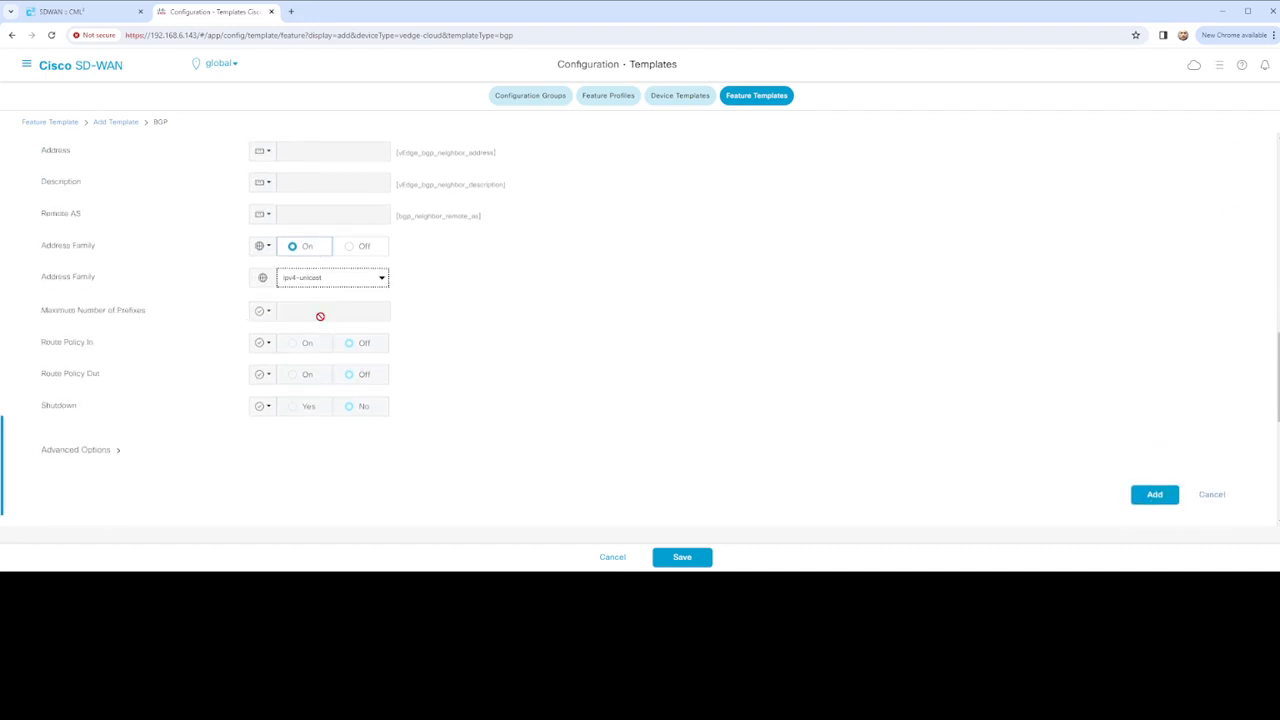
{"action": "scroll", "coordinate": [284, 323], "scroll_direction": "down", "scroll_amount": 1}
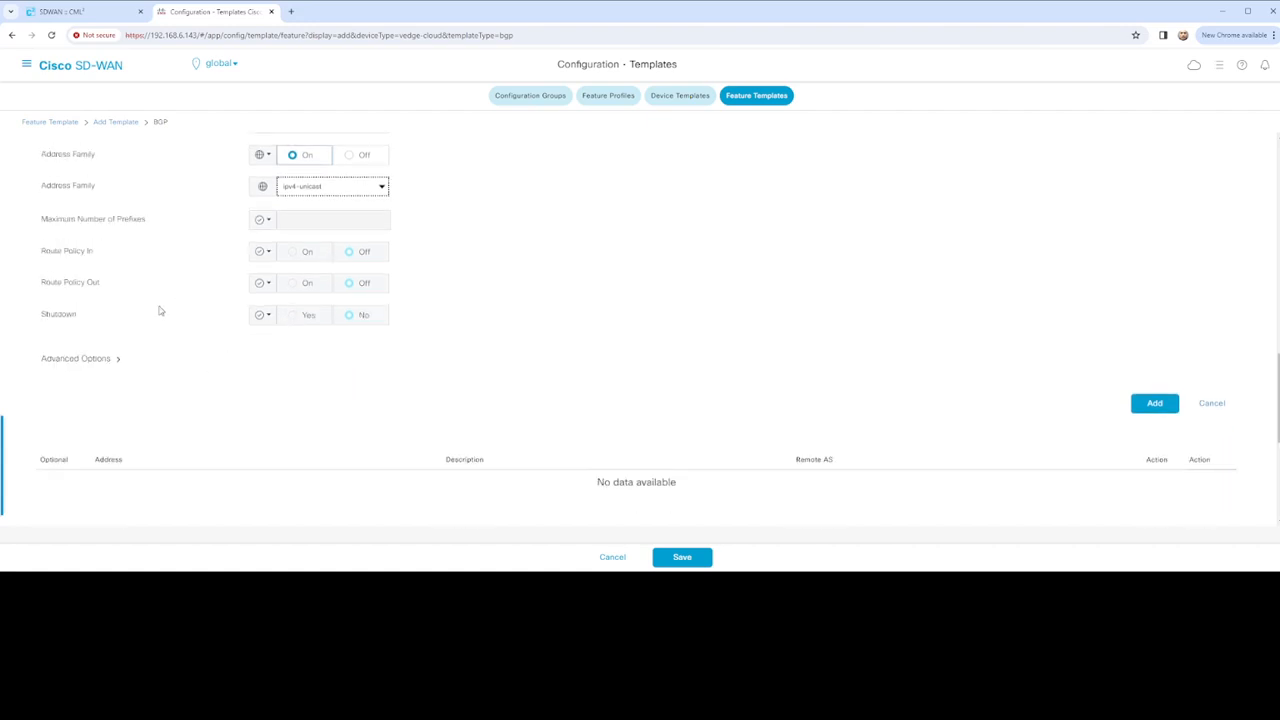
{"action": "scroll", "coordinate": [419, 328], "scroll_direction": "down", "scroll_amount": 1}
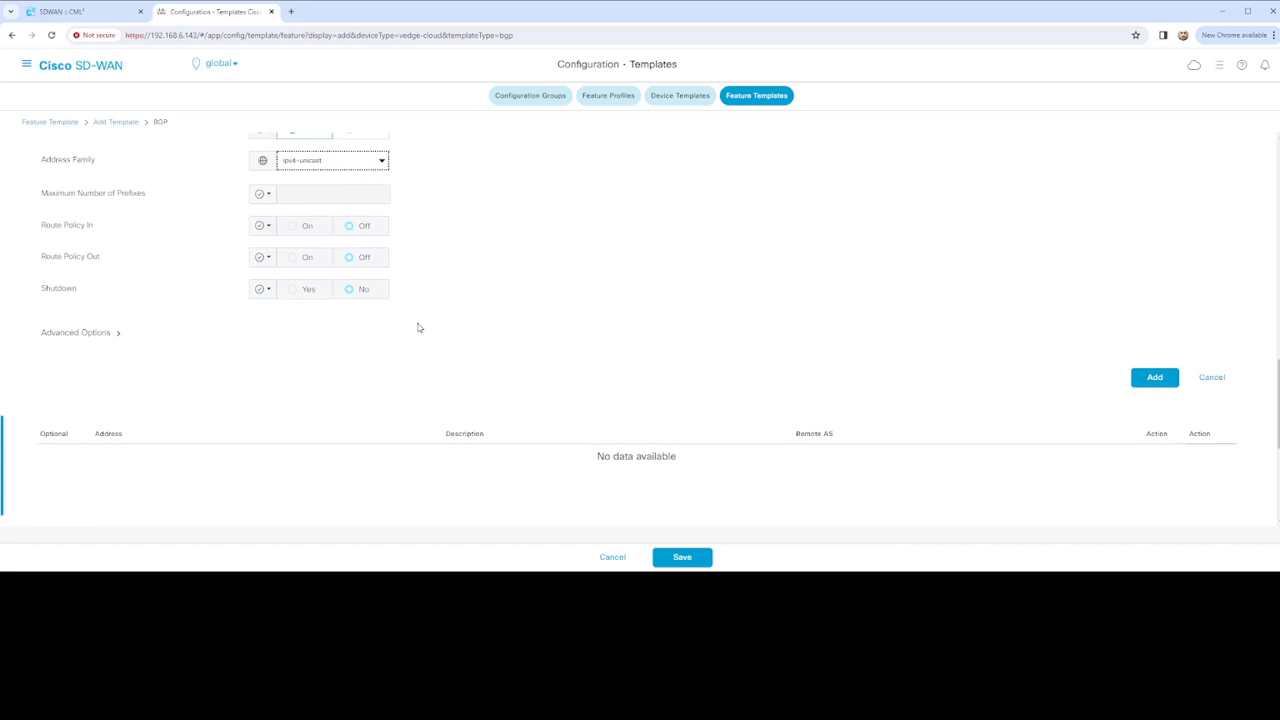
{"action": "scroll", "coordinate": [115, 272], "scroll_direction": "down", "scroll_amount": 1}
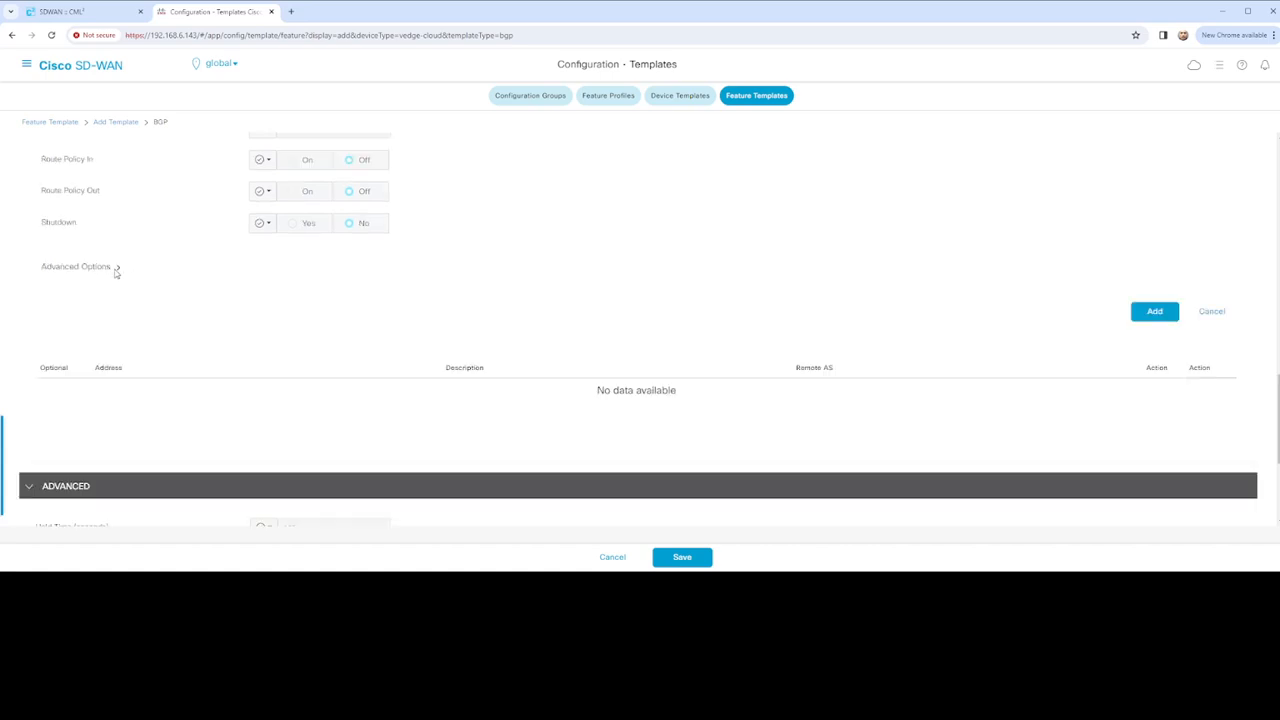
Expand the neighbor's Advanced Options and review Next-Hop Self, Source Interface and timers (Hold 180, Keepalive 60)
{"action": "left_click", "coordinate": [98, 268]}
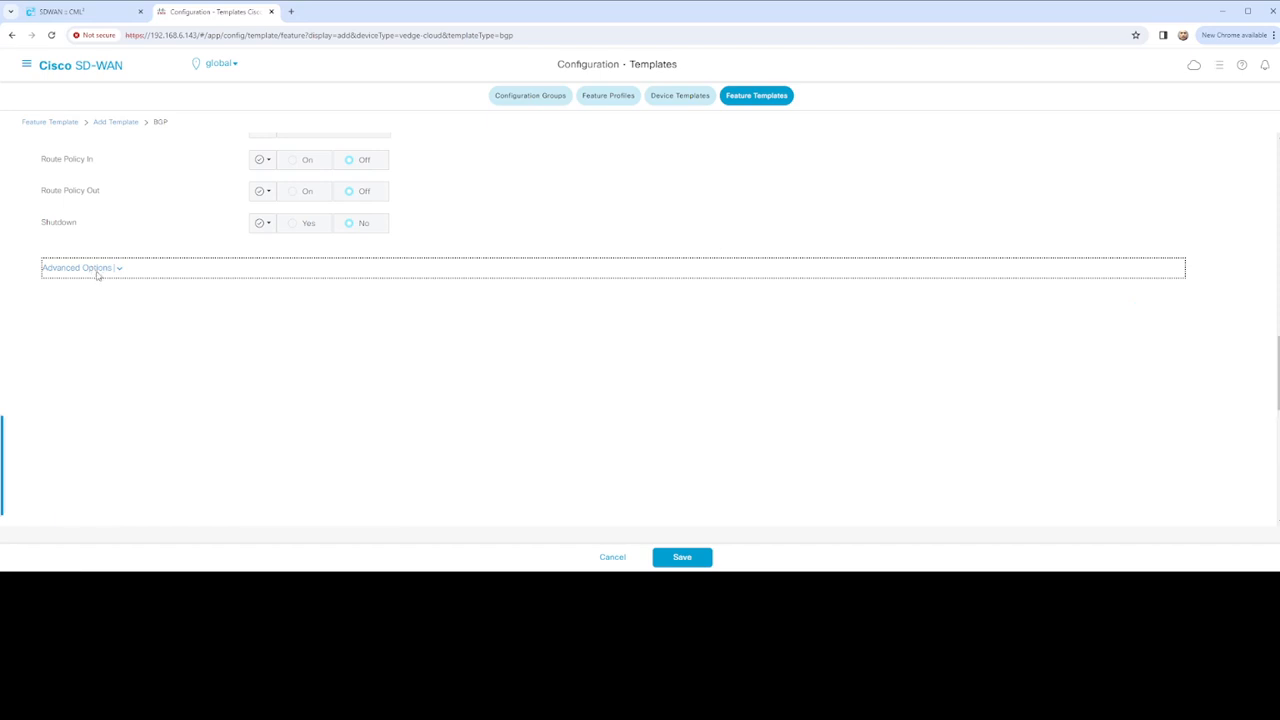
{"action": "scroll", "coordinate": [215, 316], "scroll_direction": "up", "scroll_amount": 5}
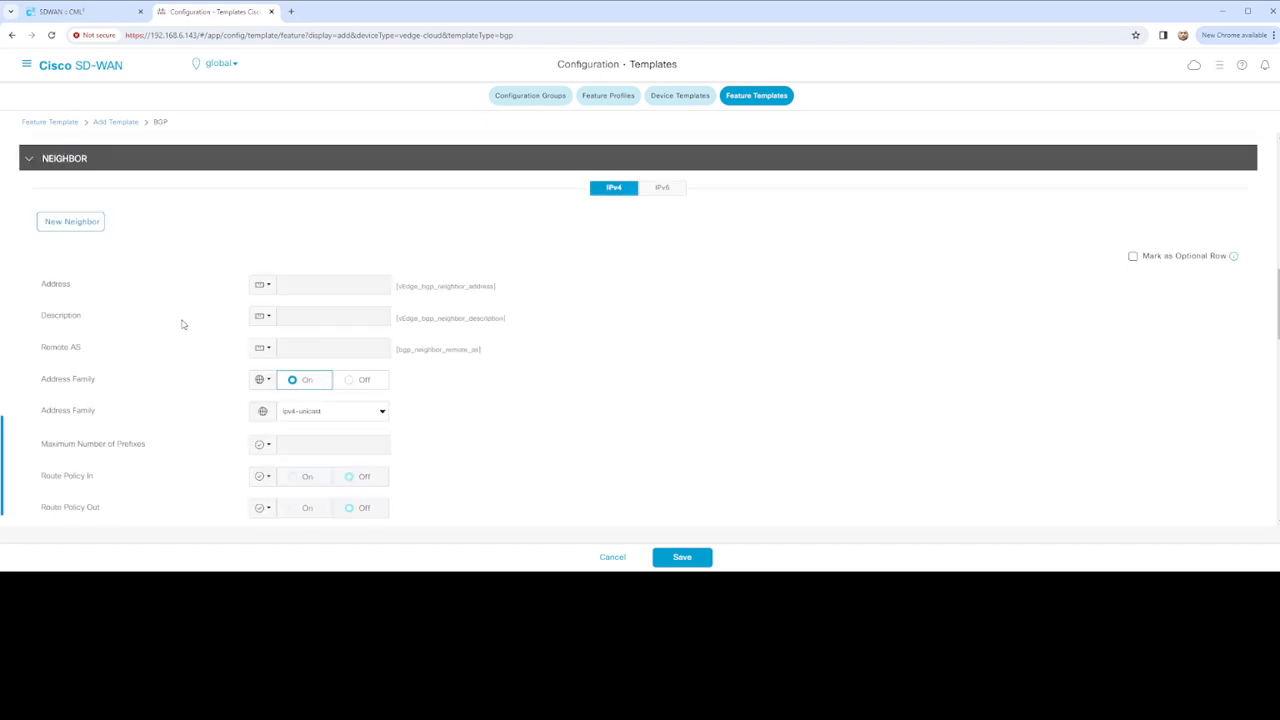
{"action": "scroll", "coordinate": [187, 323], "scroll_direction": "down", "scroll_amount": 7}
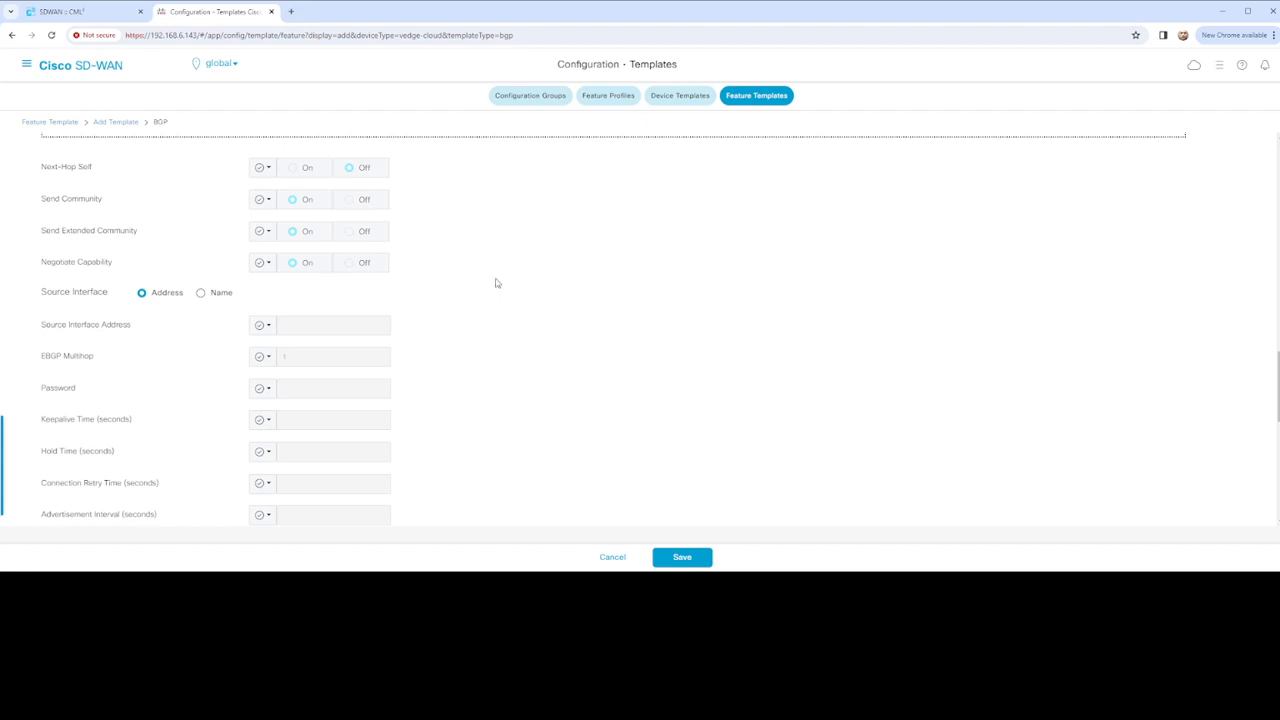
{"action": "scroll", "coordinate": [479, 282], "scroll_direction": "down", "scroll_amount": 1}
{"action": "scroll", "coordinate": [479, 282], "scroll_direction": "down", "scroll_amount": 1}
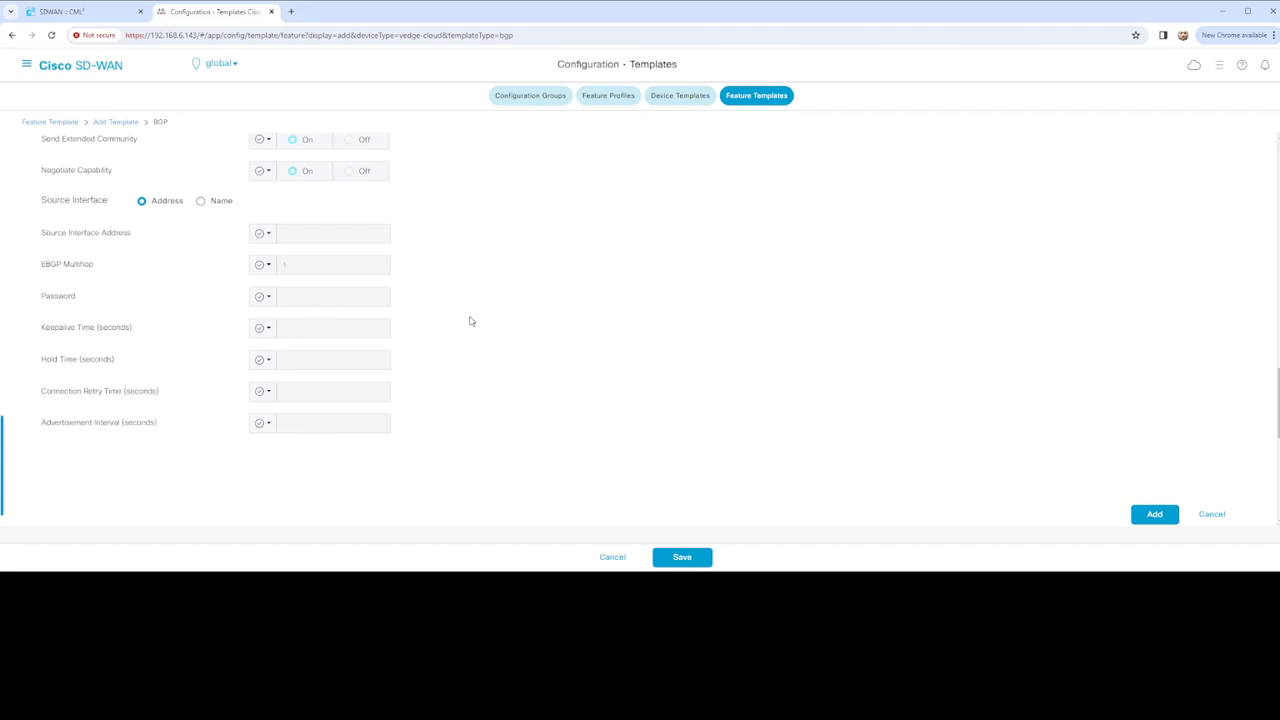
{"action": "scroll", "coordinate": [470, 321], "scroll_direction": "down", "scroll_amount": 2}
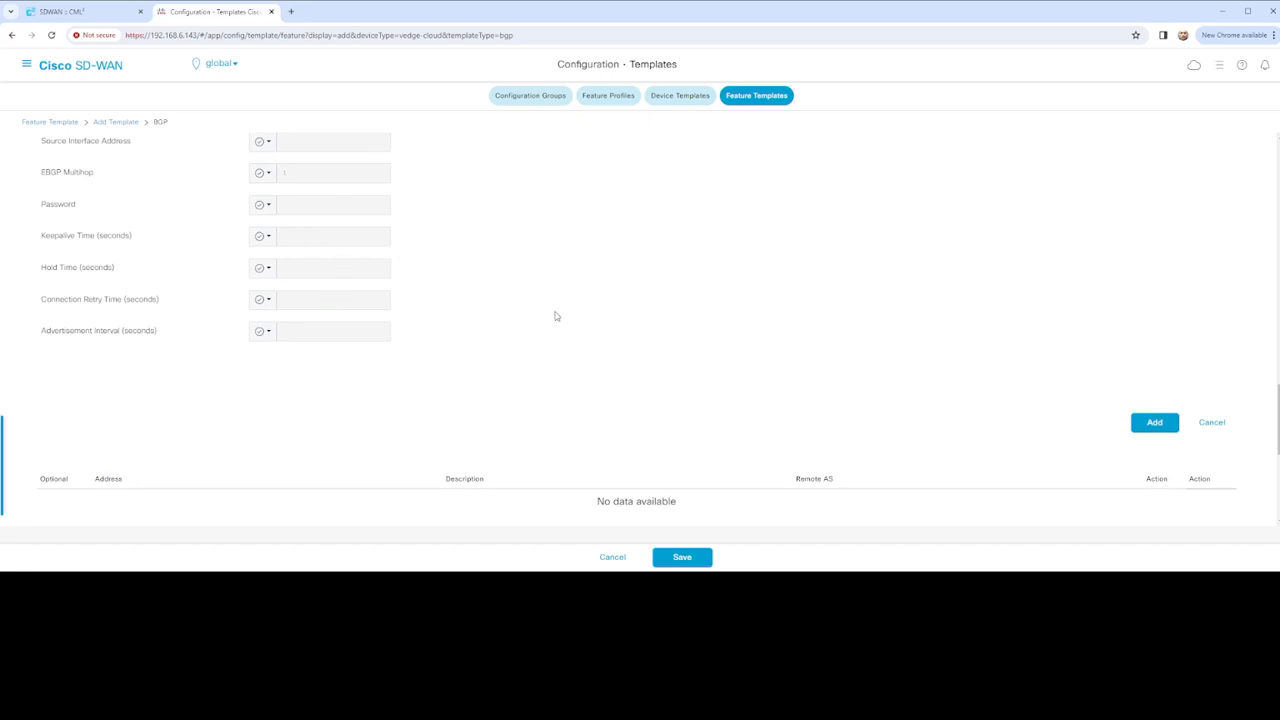
{"action": "scroll", "coordinate": [556, 333], "scroll_direction": "down", "scroll_amount": 2}
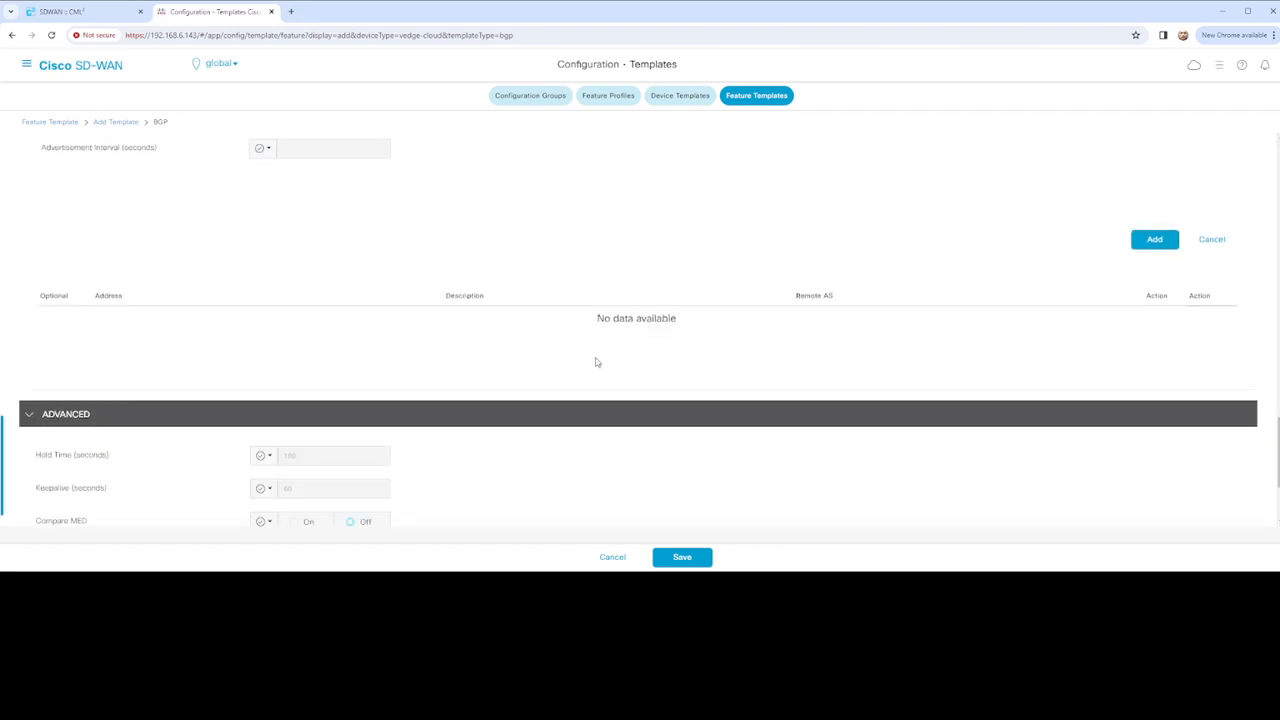
{"action": "scroll", "coordinate": [596, 360], "scroll_direction": "down", "scroll_amount": 2}
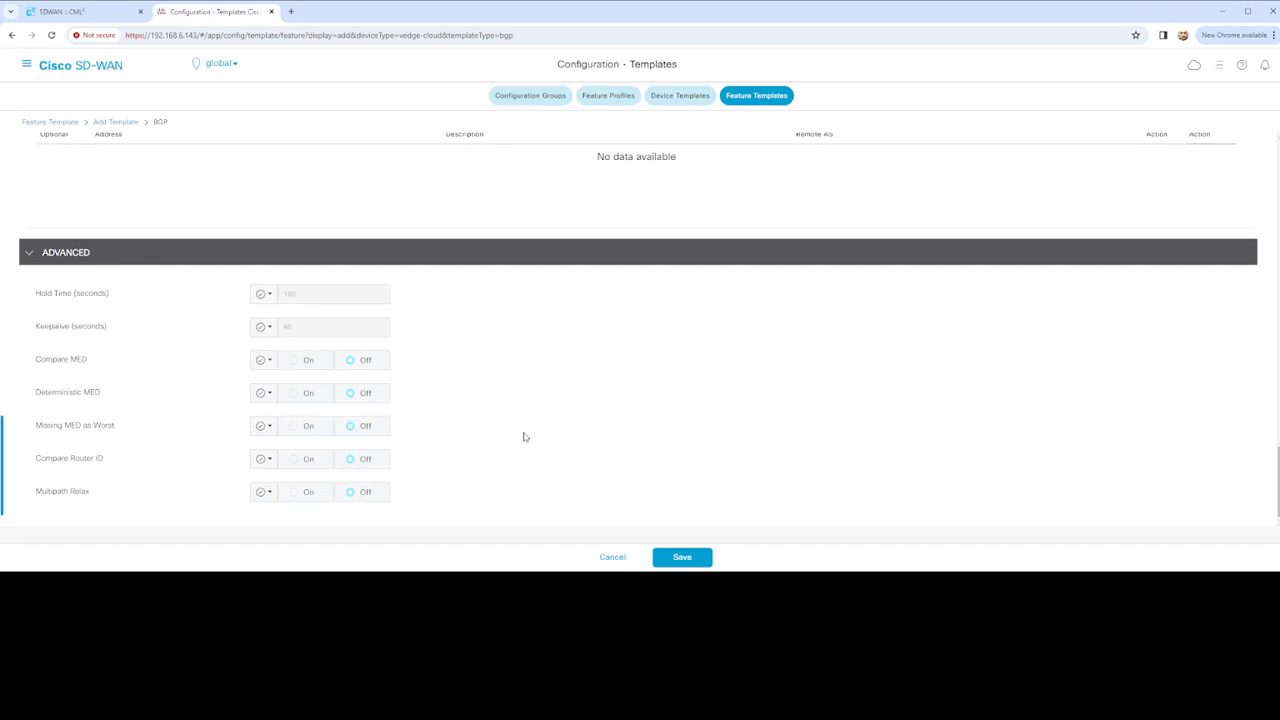
Save vEdge_BGP_Configuration into the Feature Templates list and begin adding another template
{"action": "left_click", "coordinate": [682, 560]}
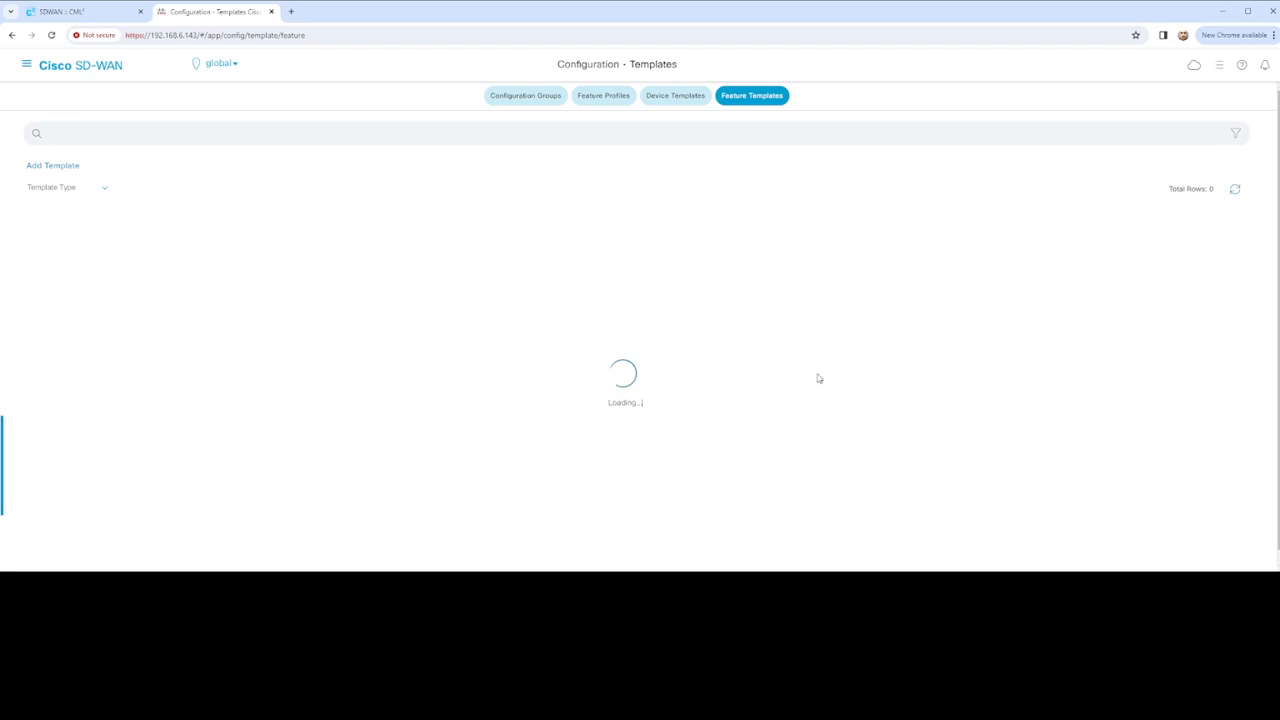
{"action": "scroll", "coordinate": [818, 377], "scroll_direction": "down", "scroll_amount": 1}
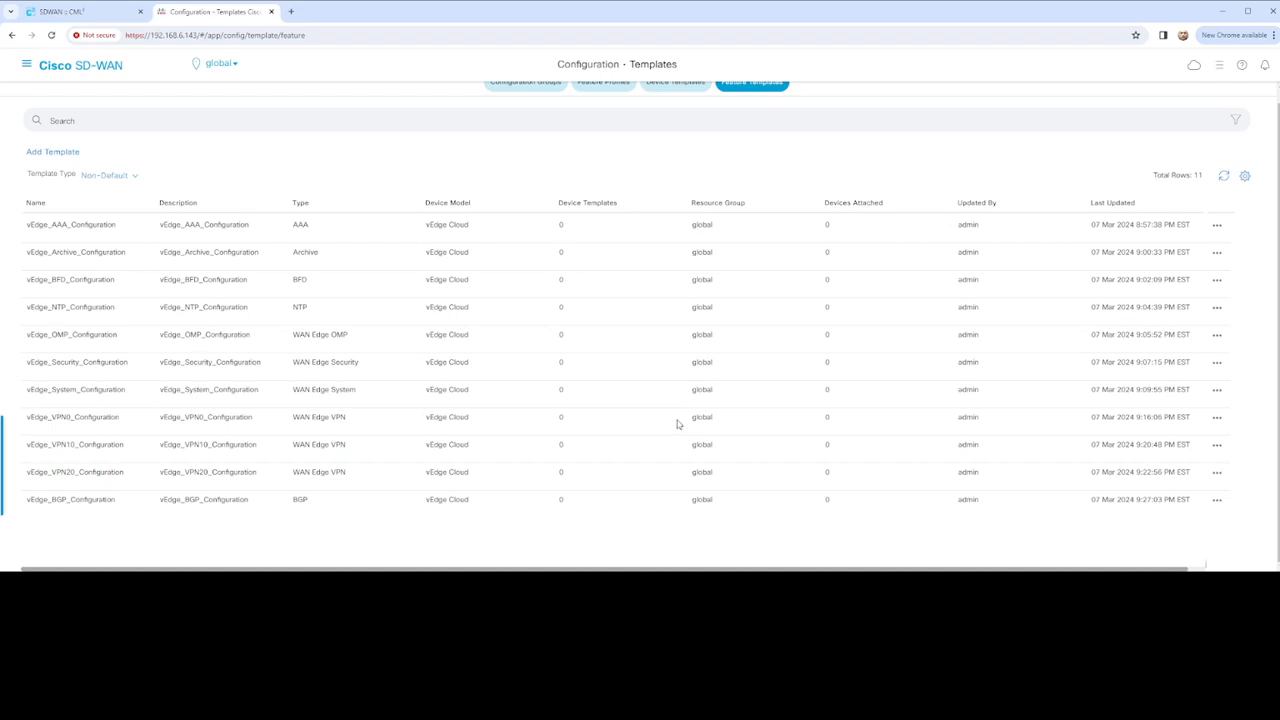
{"action": "left_click", "coordinate": [215, 64]}
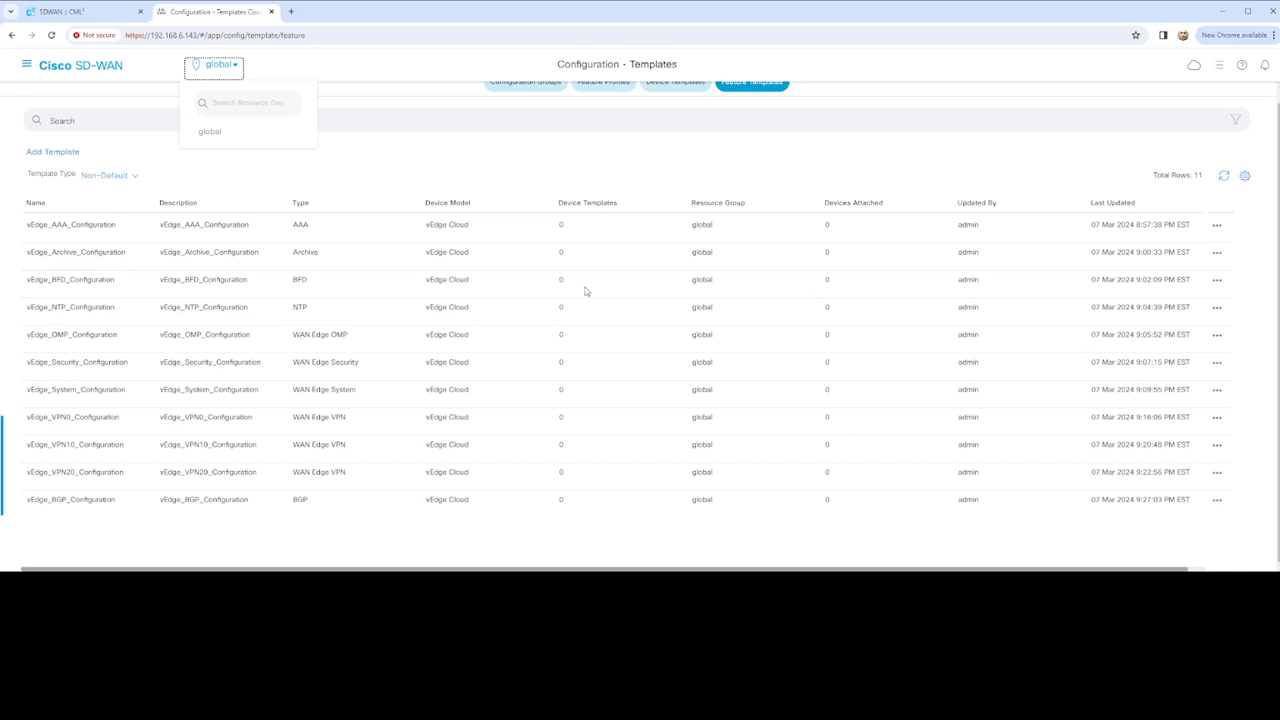
{"action": "left_click", "coordinate": [325, 174]}
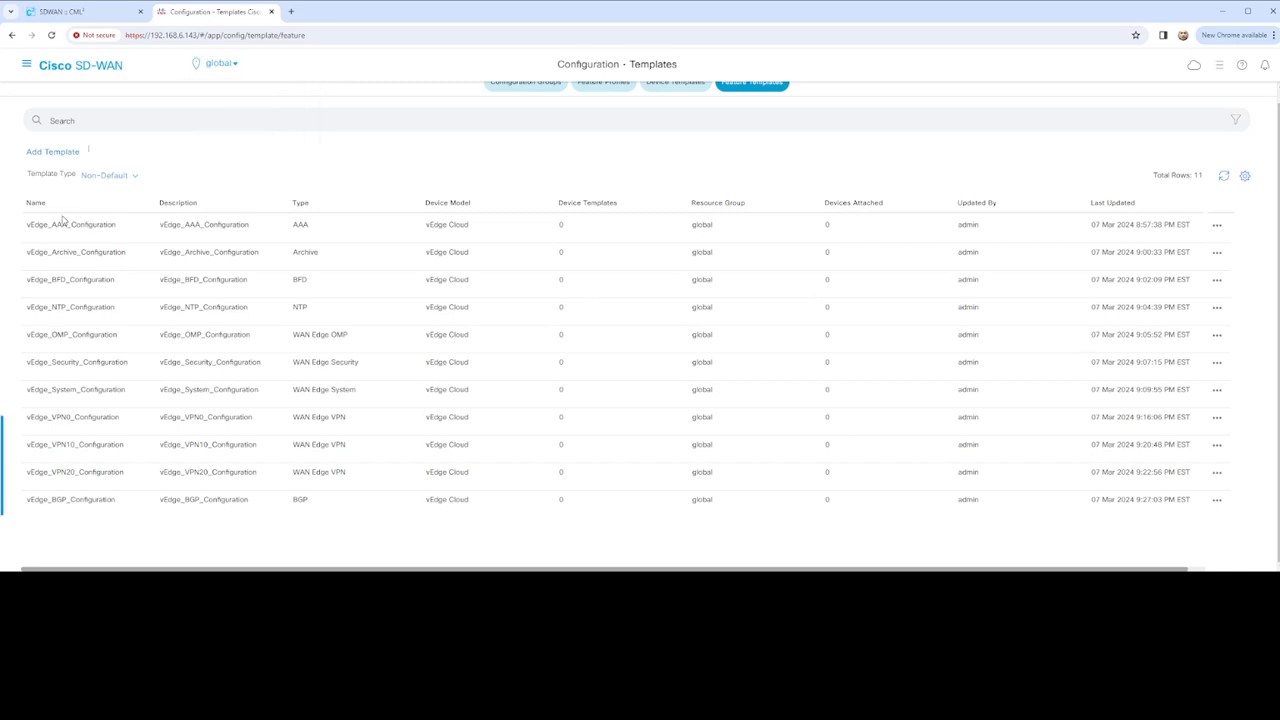
{"action": "left_click", "coordinate": [62, 155]}
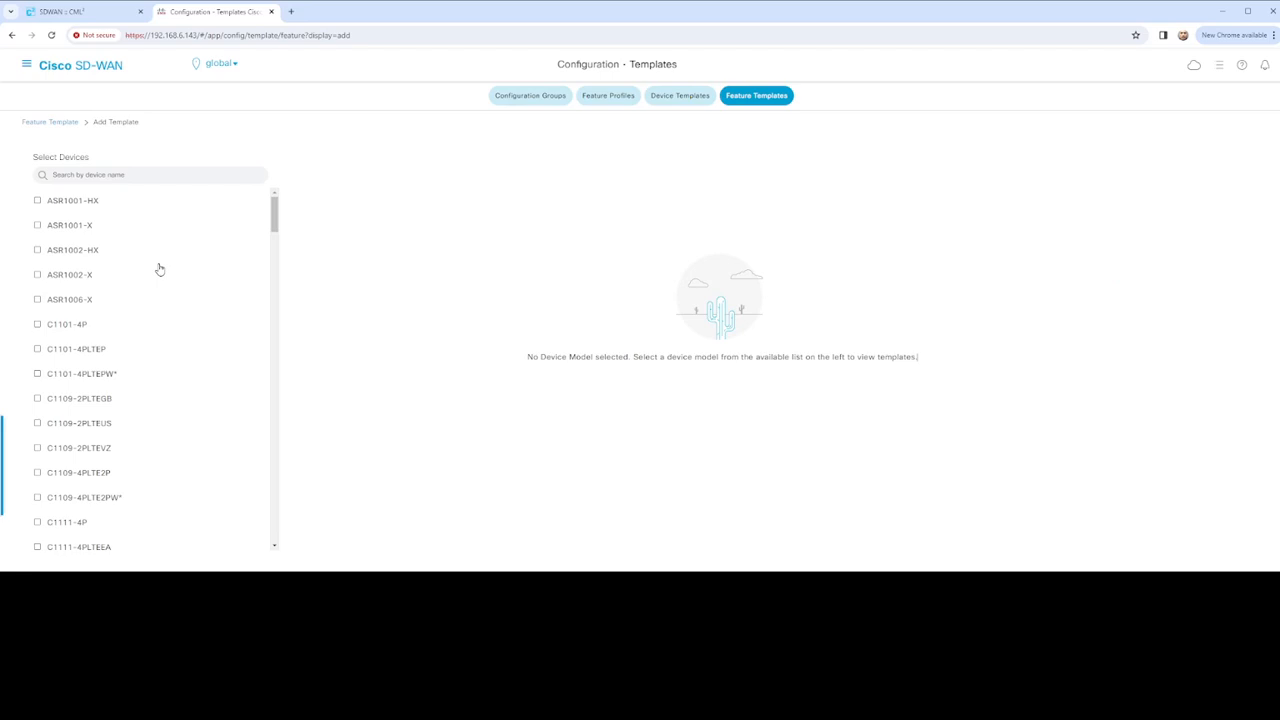
Filter device models by 'edge', select vEdge Cloud and choose the Logging template
{"action": "scroll", "coordinate": [166, 274], "scroll_direction": "down", "scroll_amount": 4}
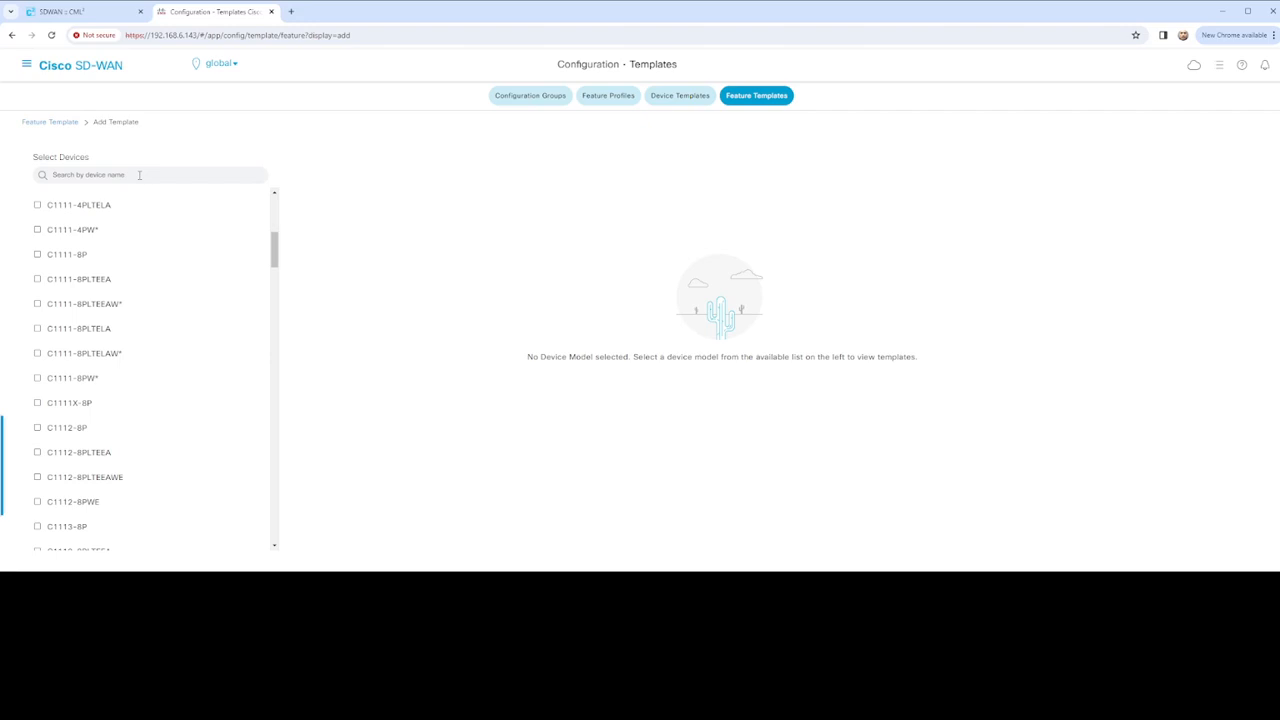
{"action": "left_click", "coordinate": [139, 175]}
{"action": "type", "text": "edge"}
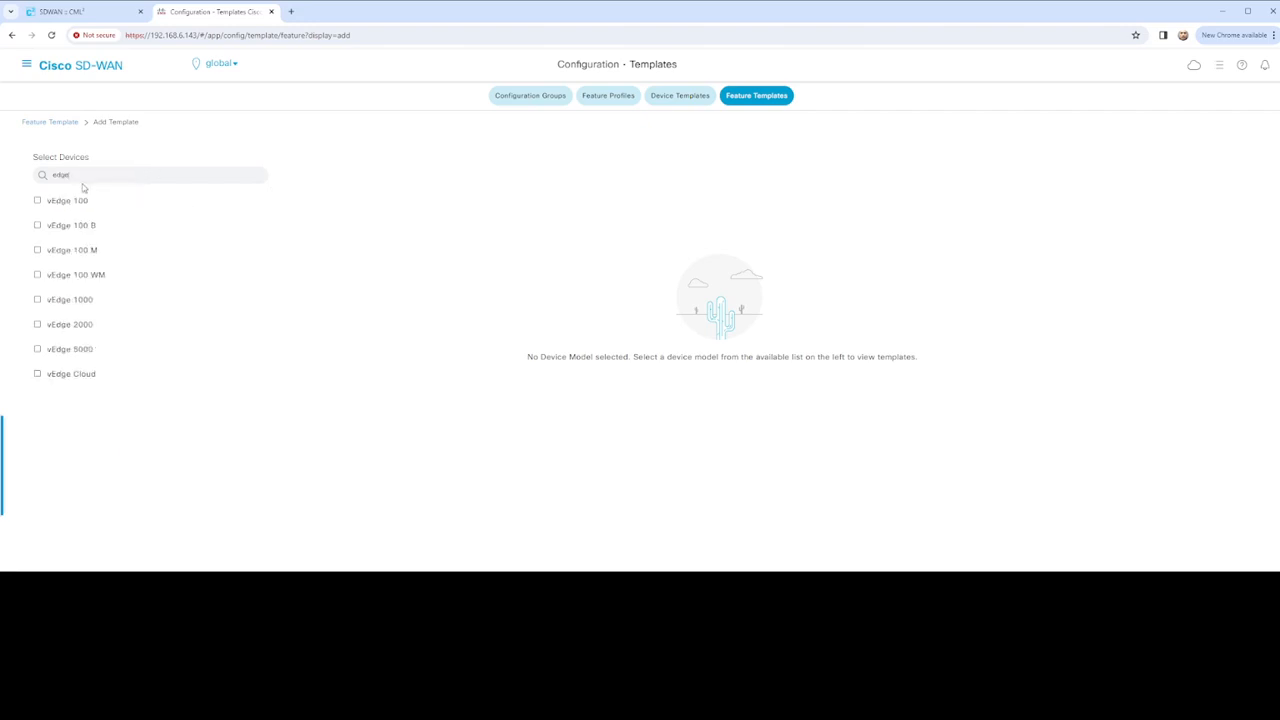
{"action": "left_click", "coordinate": [76, 375]}
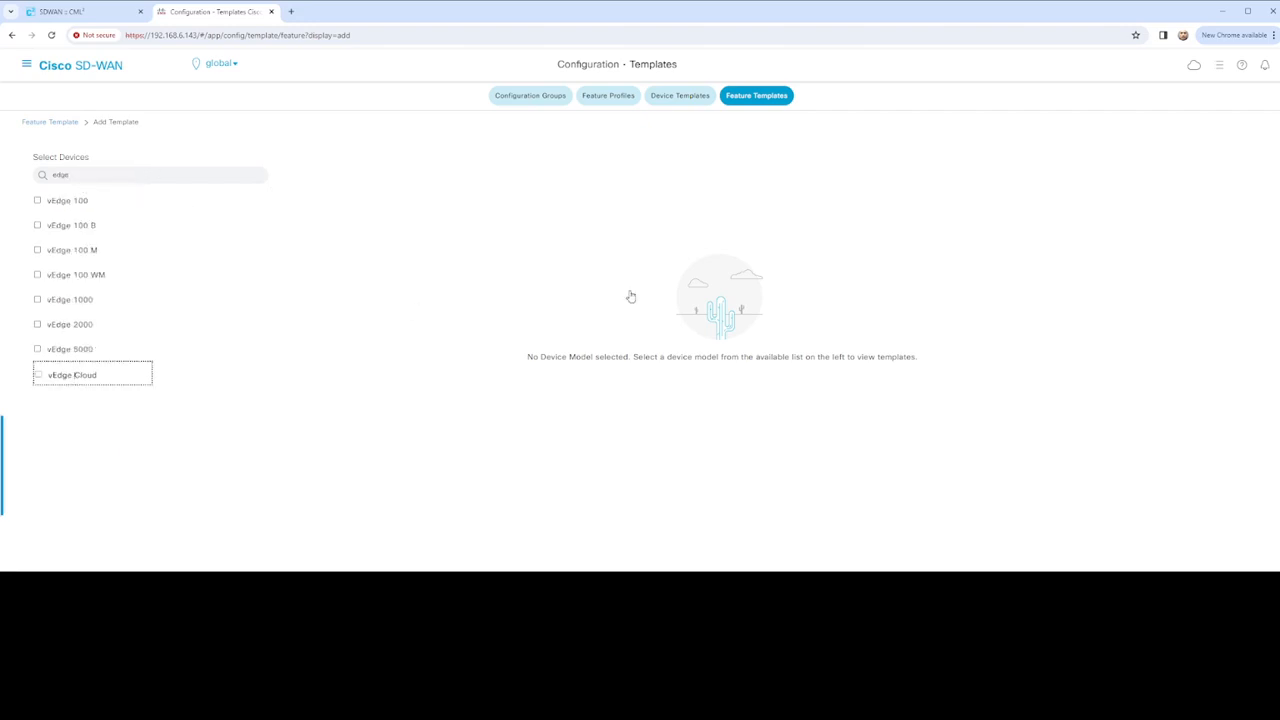
{"action": "scroll", "coordinate": [623, 380], "scroll_direction": "down", "scroll_amount": 10}
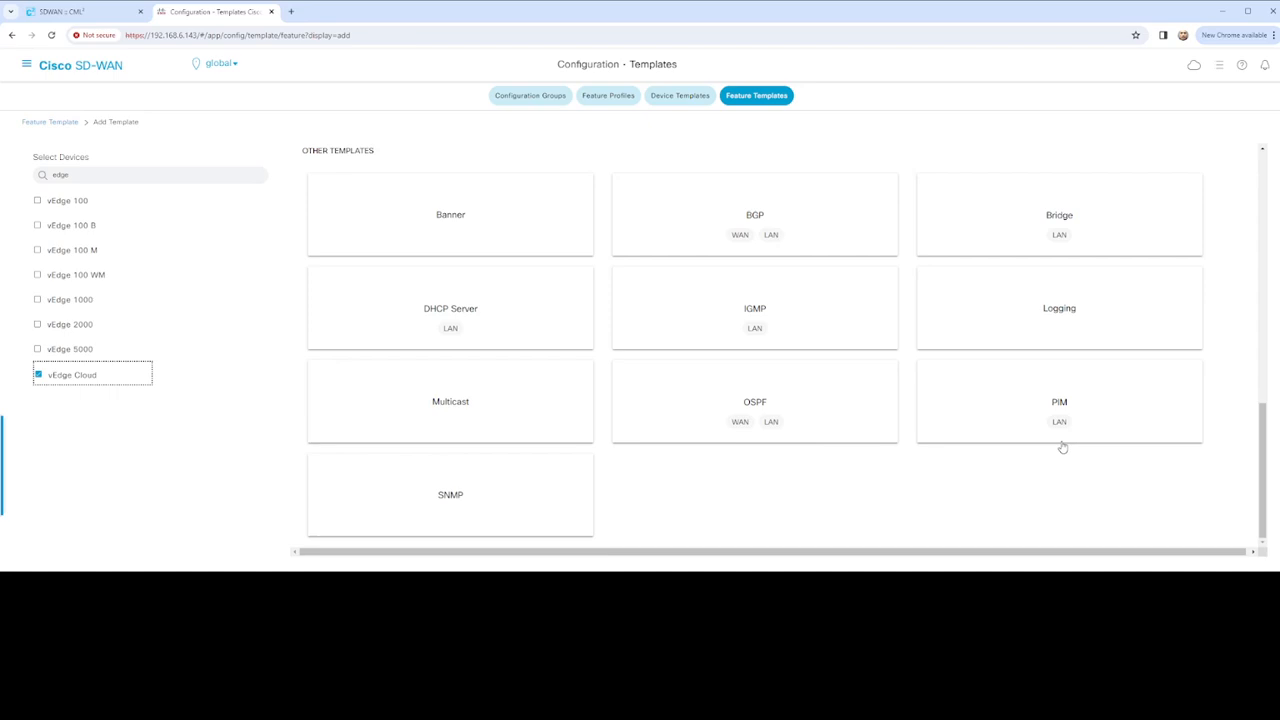
{"action": "left_click", "coordinate": [1050, 314]}
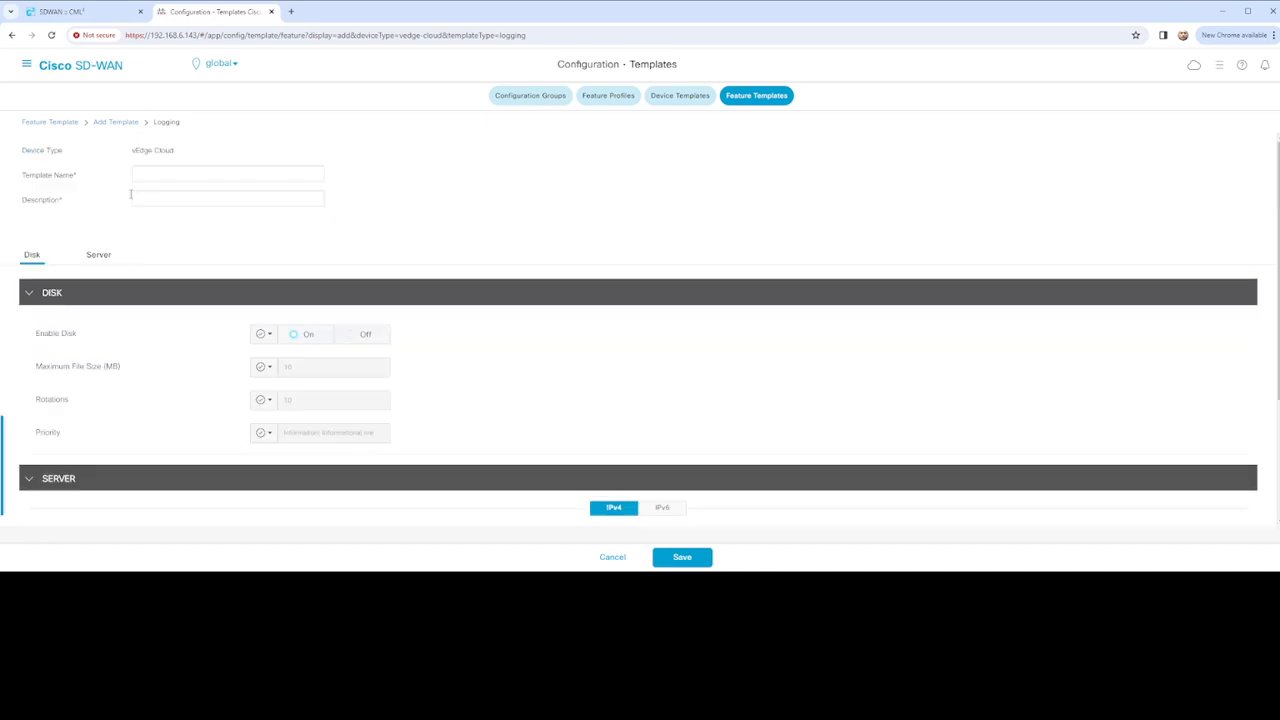
Enter the Logging template's name and paste the same text as its description
{"action": "scroll", "coordinate": [186, 212], "scroll_direction": "up", "scroll_amount": 3}
{"action": "left_click", "coordinate": [177, 172]}
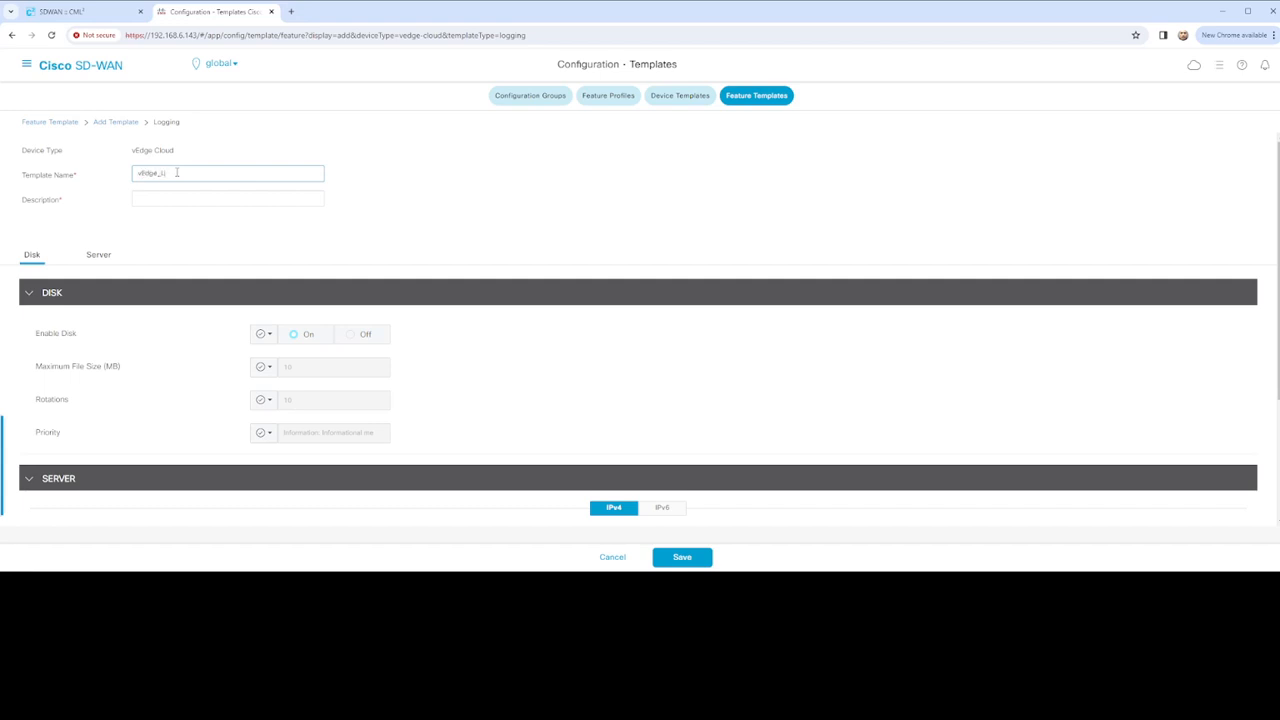
{"action": "type", "text": "vEdge_Logging_Configuration"}
{"action": "key", "text": "ctrl+a"}
{"action": "type", "text": "vEdge_BGP_Configuration"}
{"action": "left_click_drag", "start_coordinate": [230, 172], "coordinate": [118, 177]}
{"action": "key", "text": "ctrl+c"}
{"action": "left_click", "coordinate": [170, 197]}
{"action": "key", "text": "ctrl+v"}
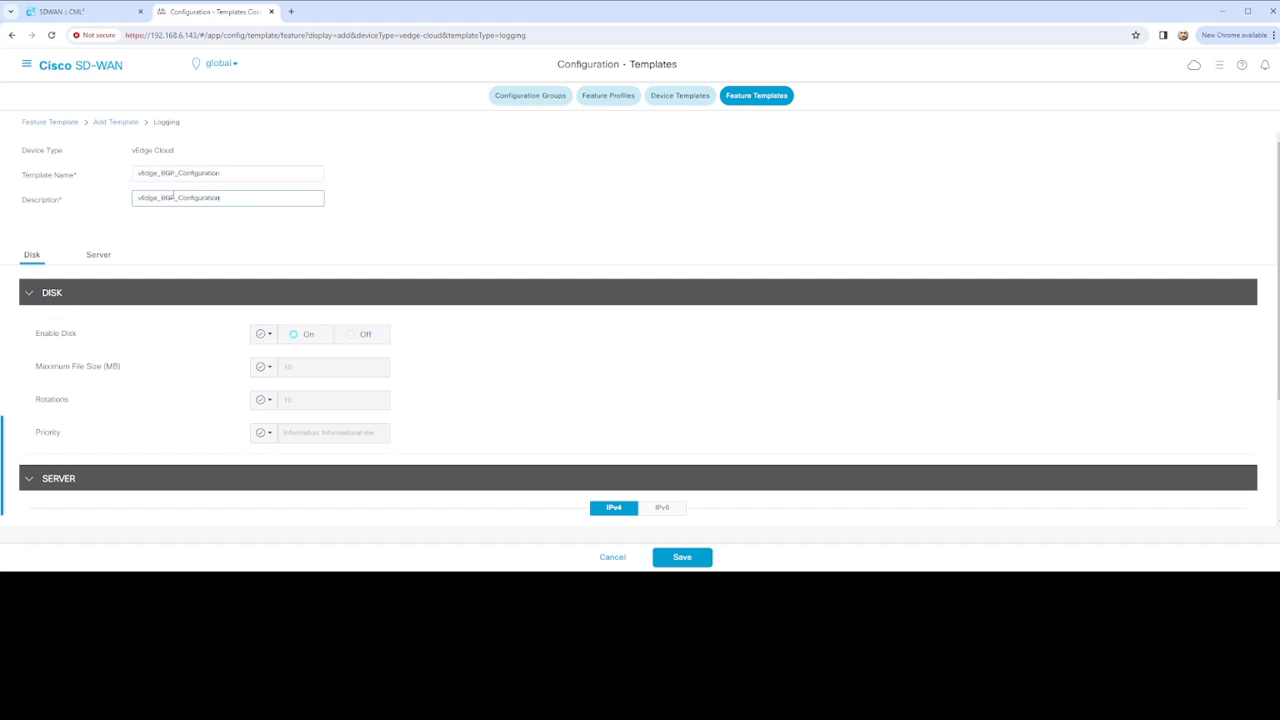
Add a new logging server entry with hostname 192.168.1.15
{"action": "scroll", "coordinate": [375, 212], "scroll_direction": "down", "scroll_amount": 1}
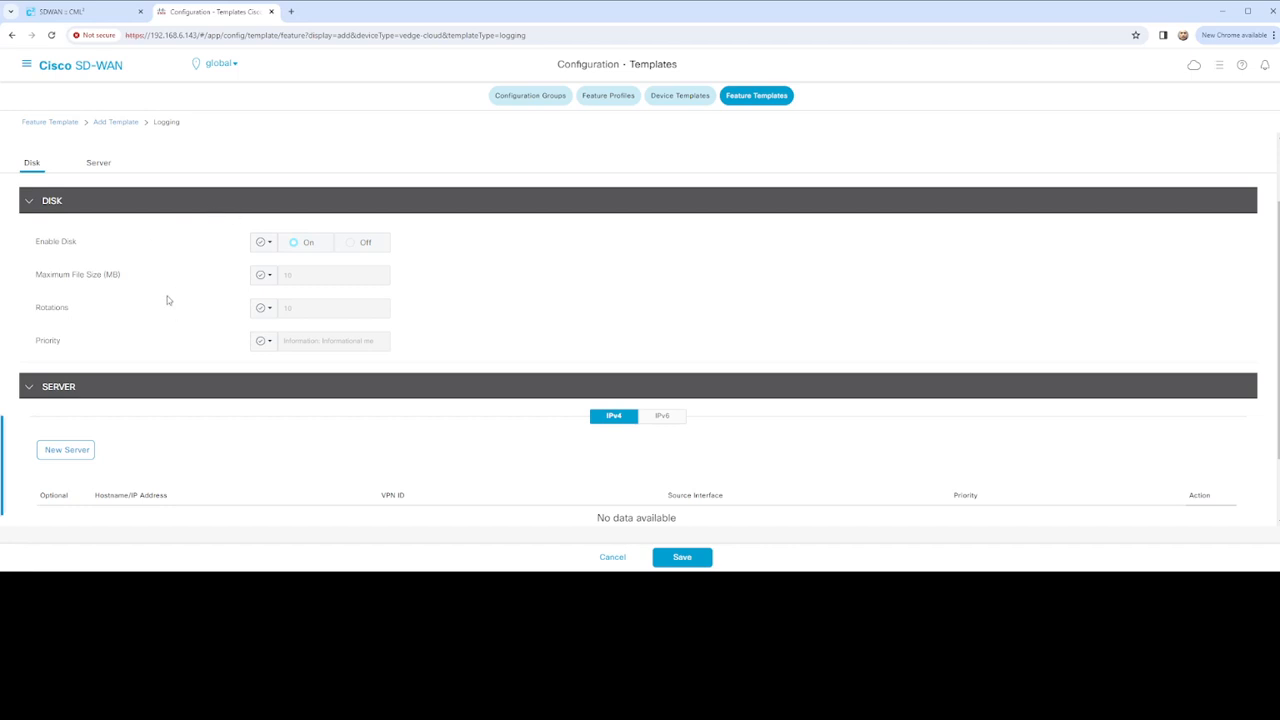
{"action": "scroll", "coordinate": [201, 299], "scroll_direction": "down", "scroll_amount": 1}
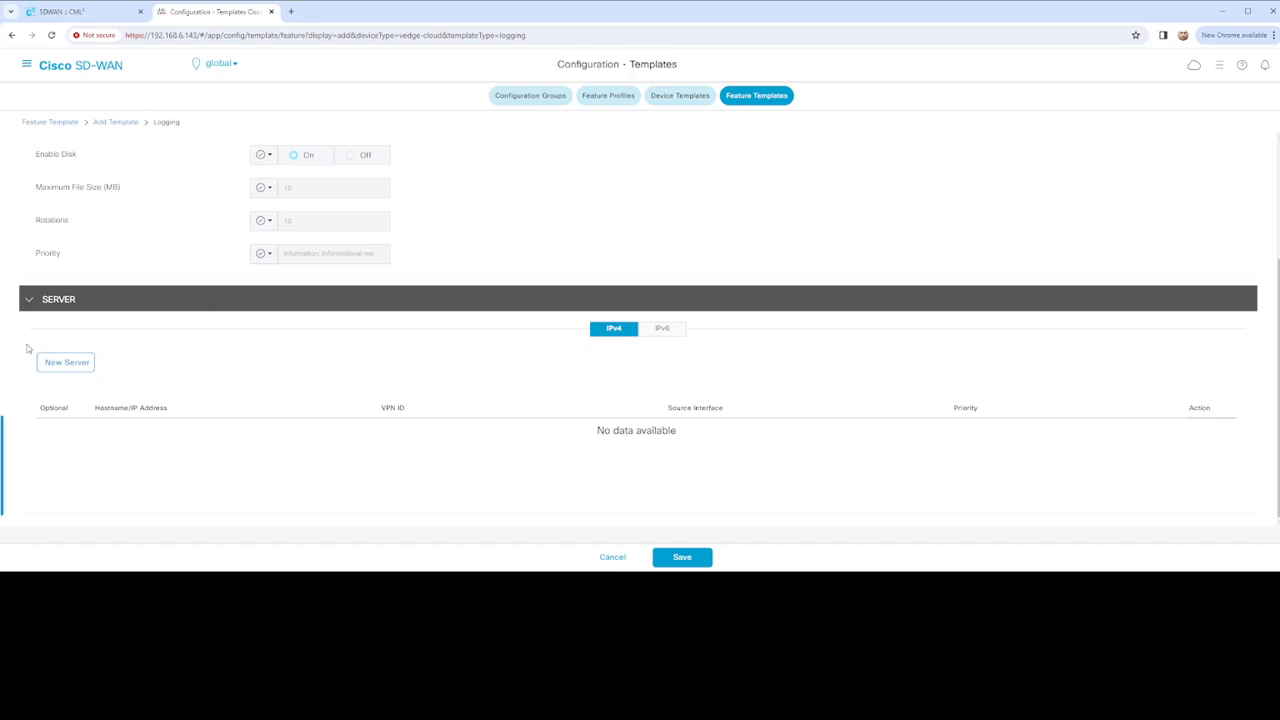
{"action": "left_click", "coordinate": [67, 364]}
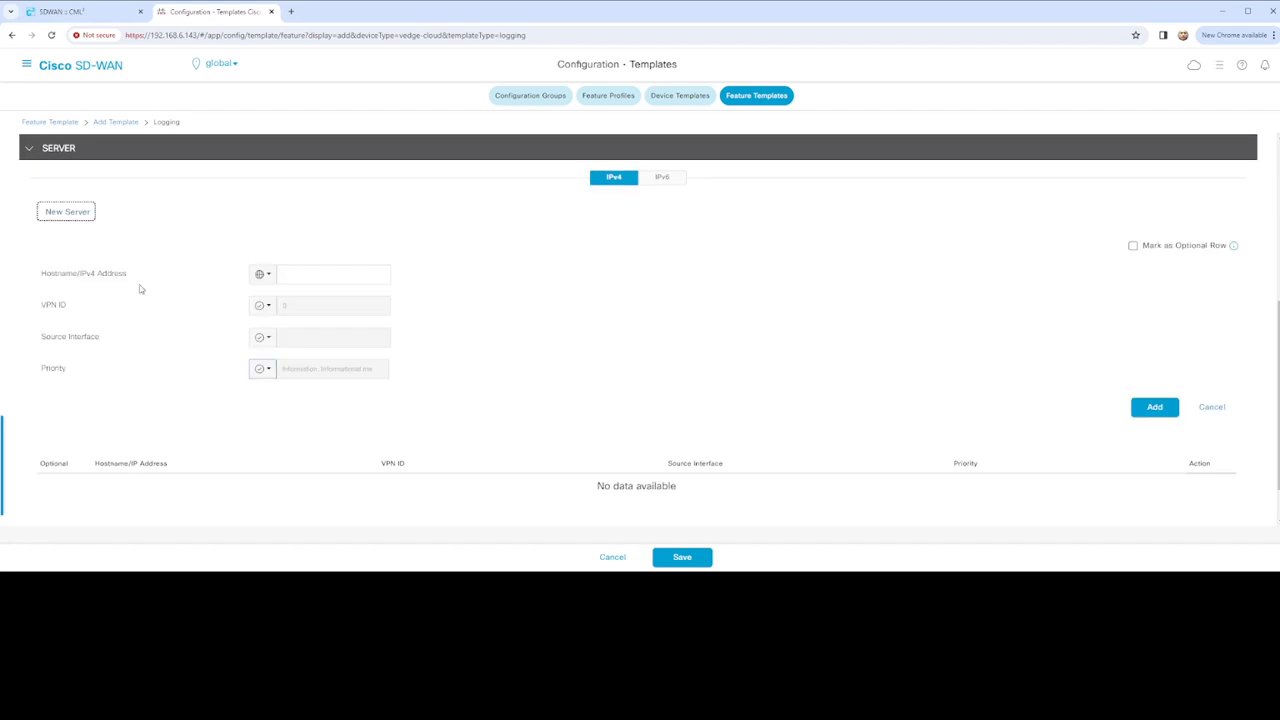
{"action": "left_click", "coordinate": [293, 277]}
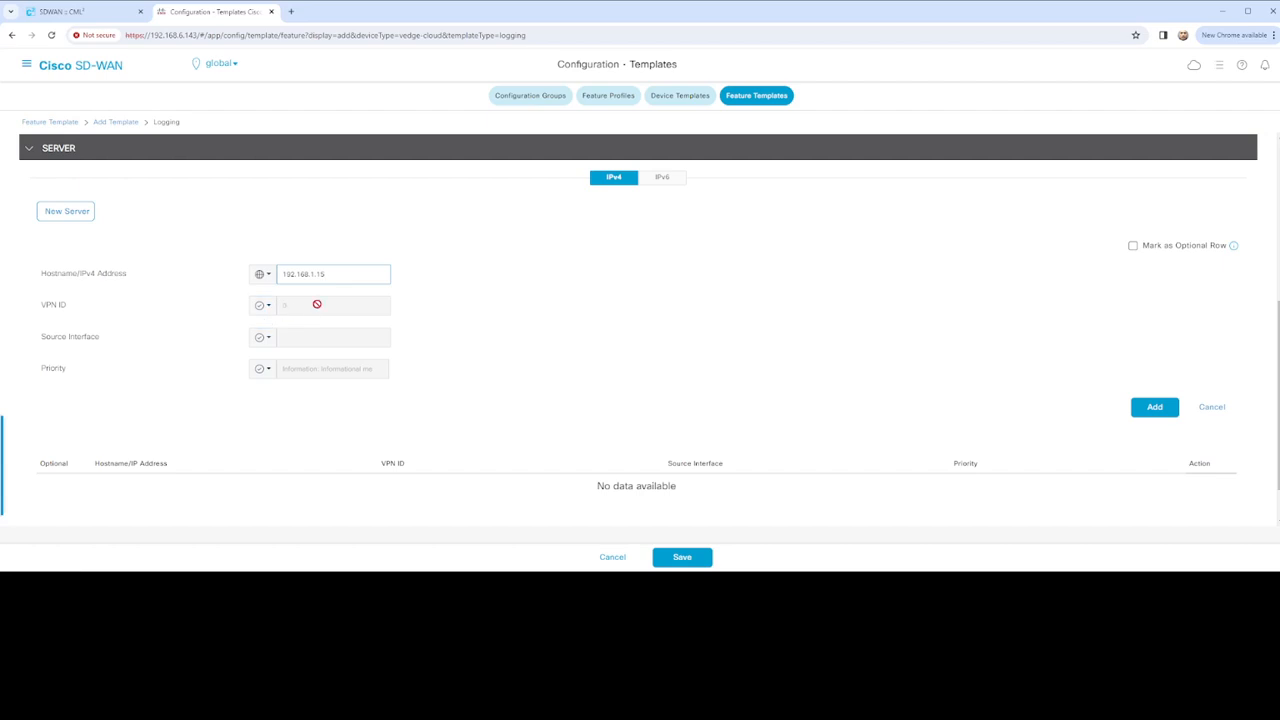
Give server 192.168.1.15 global source interface Ge0/0 and add it to the server table
{"action": "left_click", "coordinate": [263, 338]}
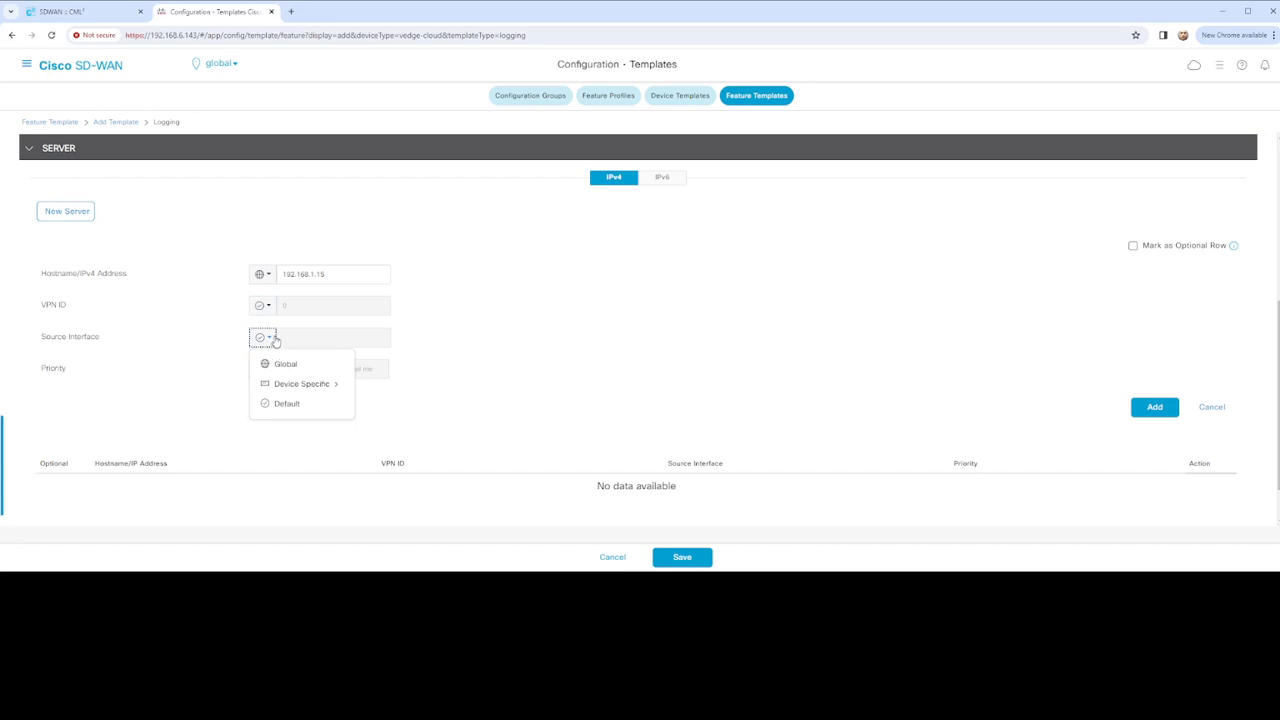
{"action": "mouse_move", "coordinate": [318, 384]}
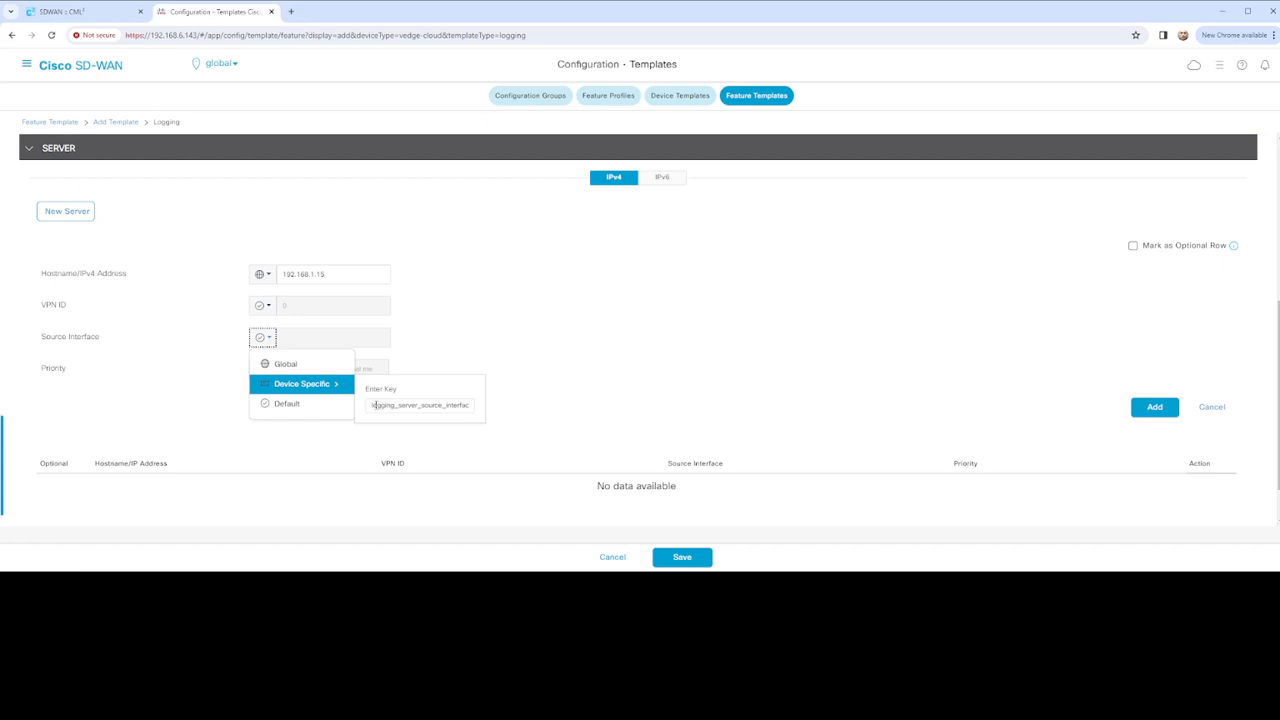
{"action": "left_click", "coordinate": [371, 405]}
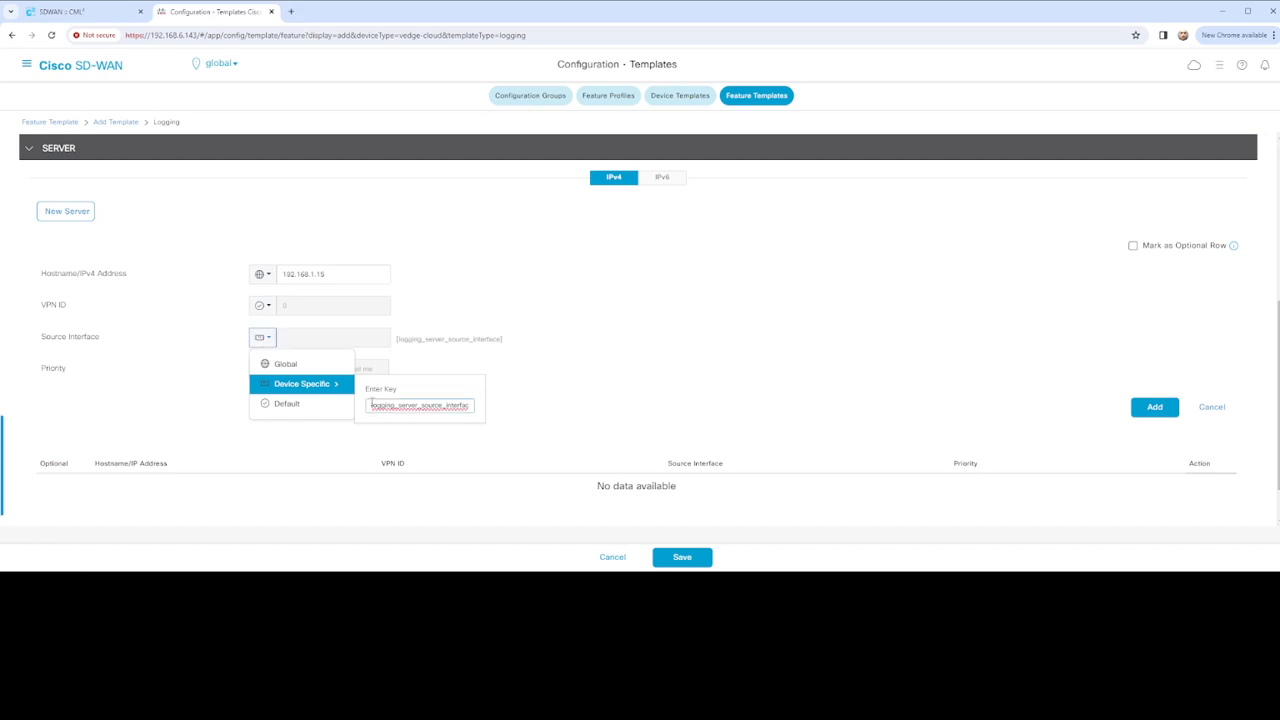
{"action": "left_click", "coordinate": [290, 364]}
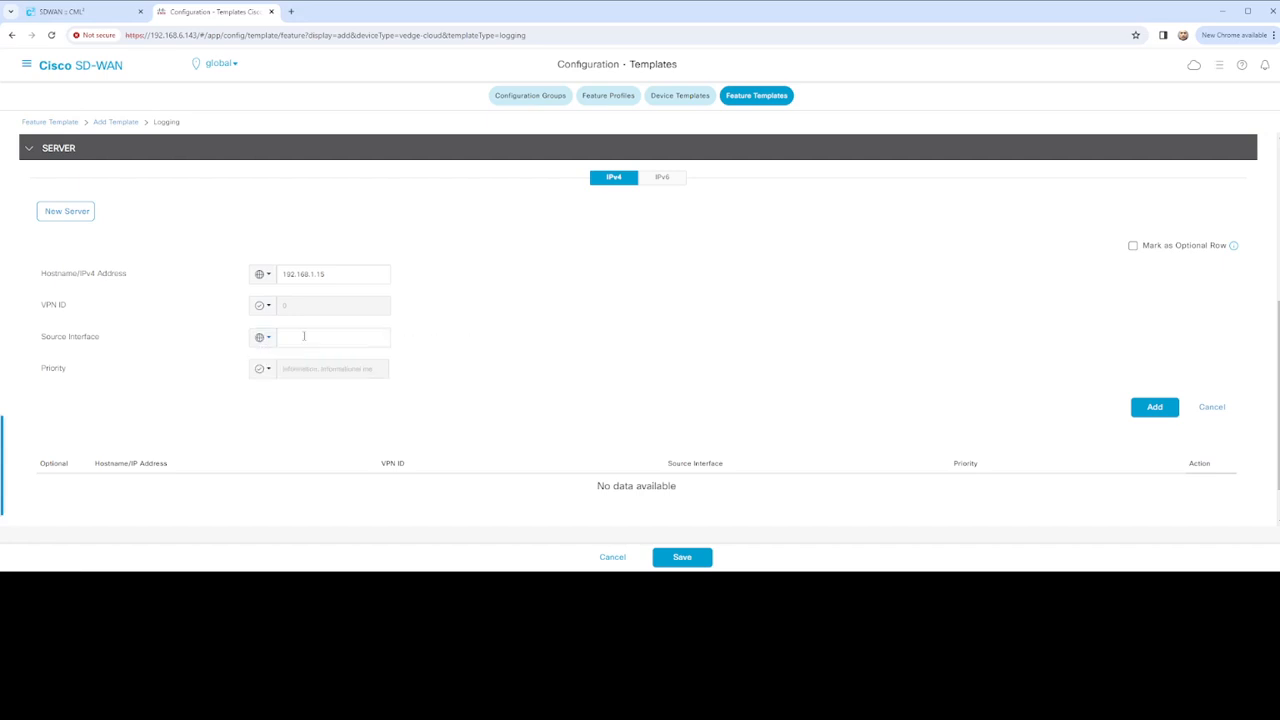
{"action": "left_click", "coordinate": [302, 336]}
{"action": "left_click", "coordinate": [447, 373]}
{"action": "left_click", "coordinate": [1154, 408]}
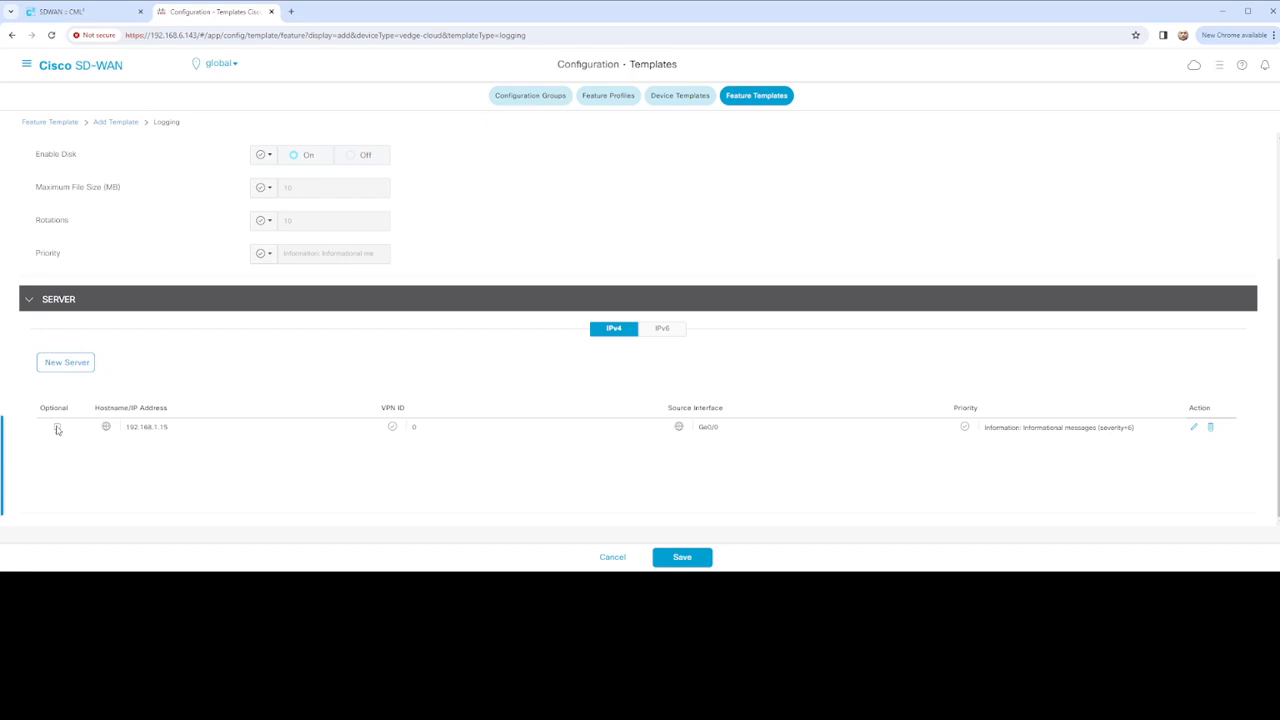
{"action": "left_click", "coordinate": [58, 428]}
Mark the 192.168.1.15 server row optional, then try saving and hit the duplicate-name error
{"action": "left_click", "coordinate": [1193, 428]}
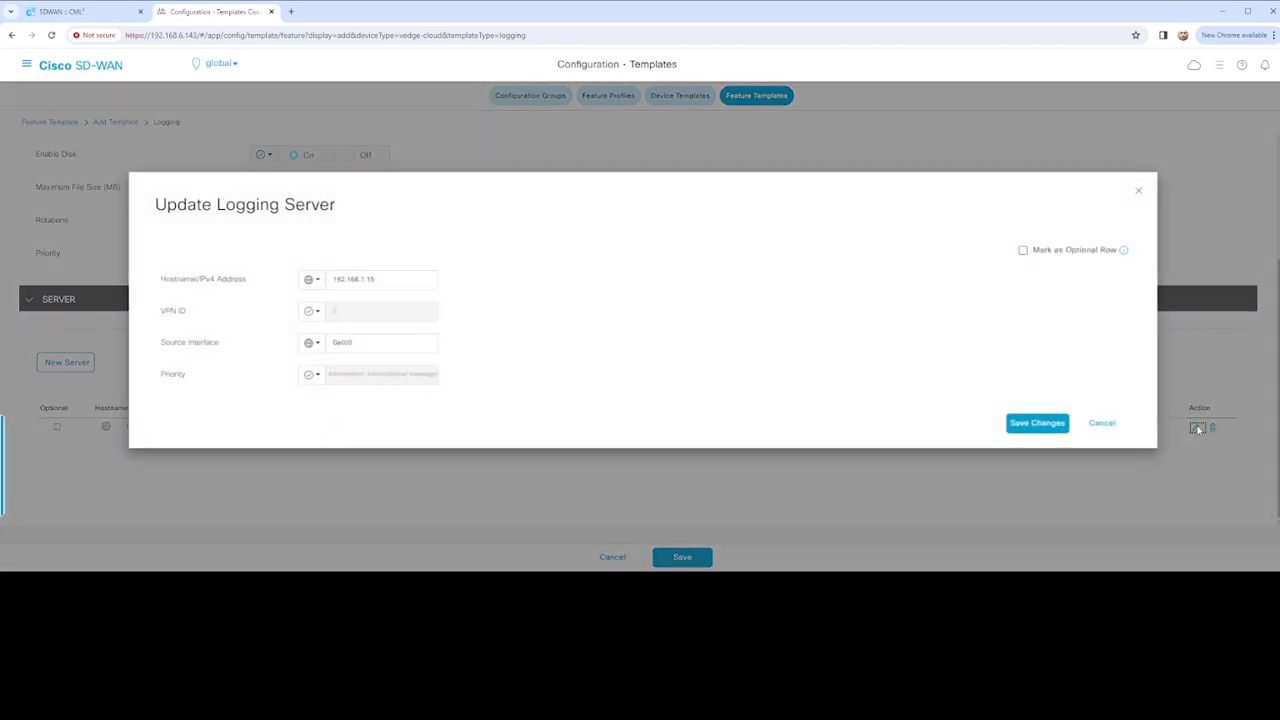
{"action": "left_click", "coordinate": [1022, 251]}
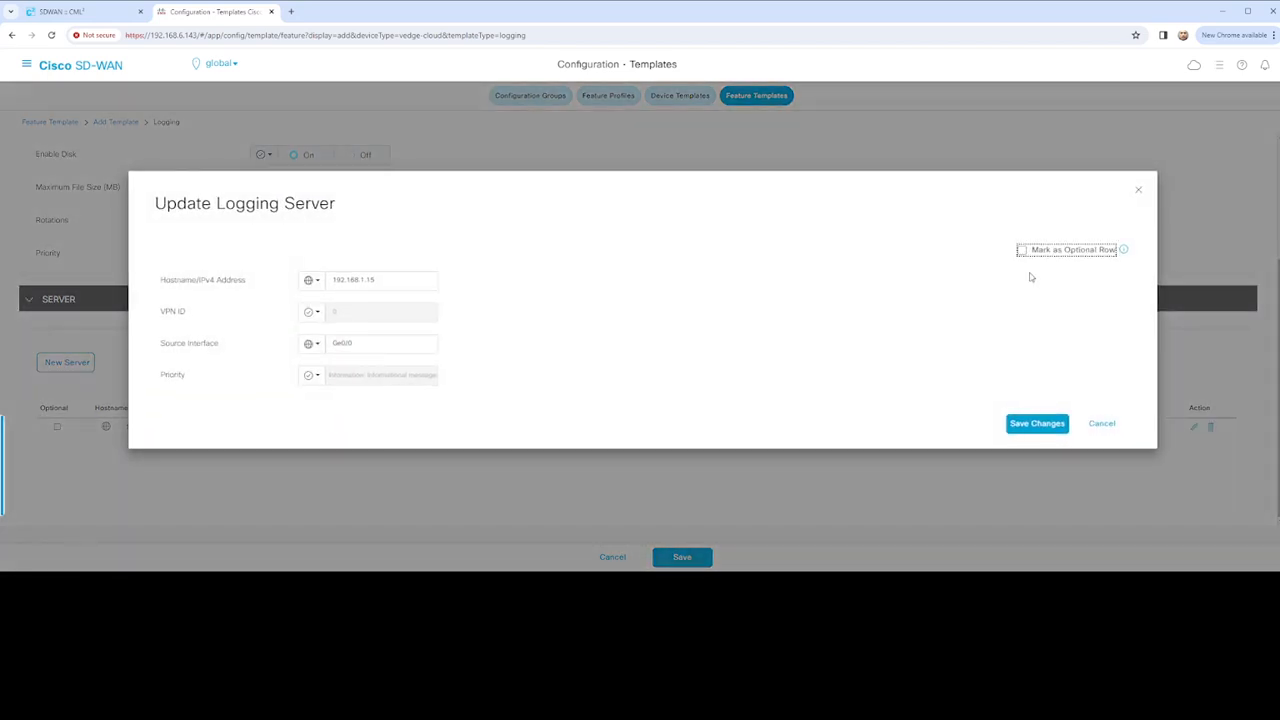
{"action": "left_click", "coordinate": [1037, 423]}
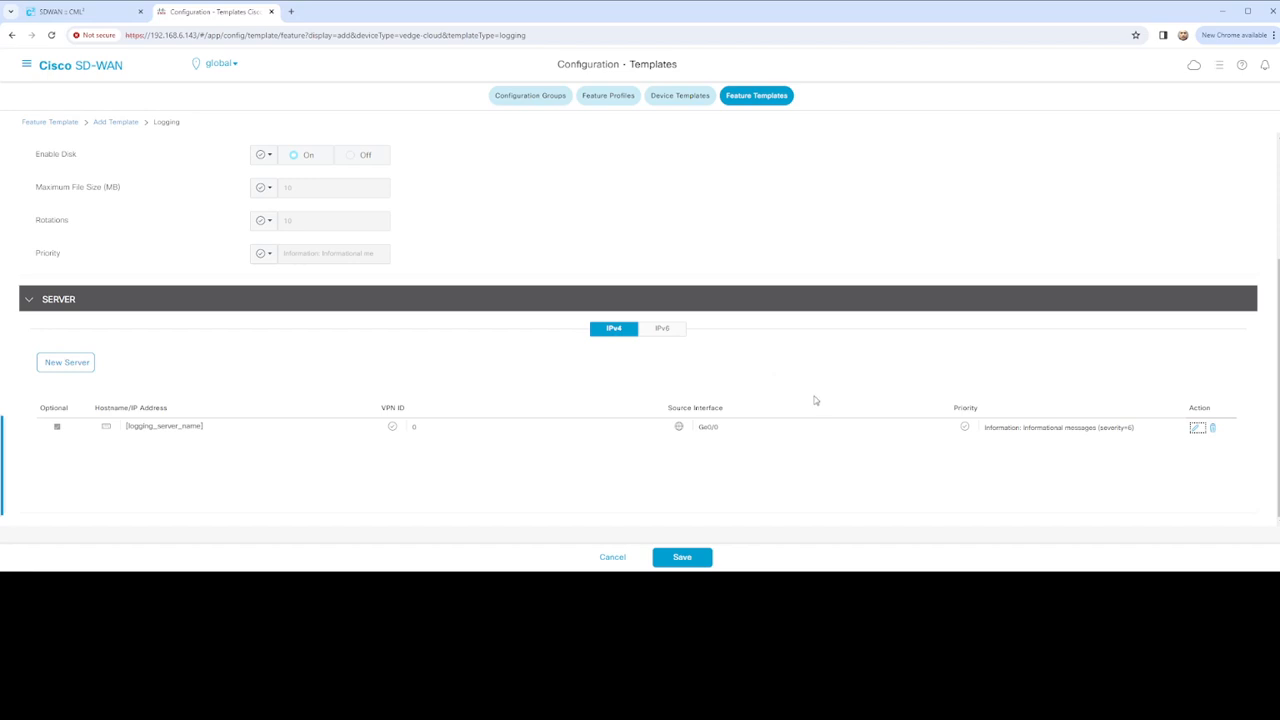
{"action": "left_click", "coordinate": [682, 557]}
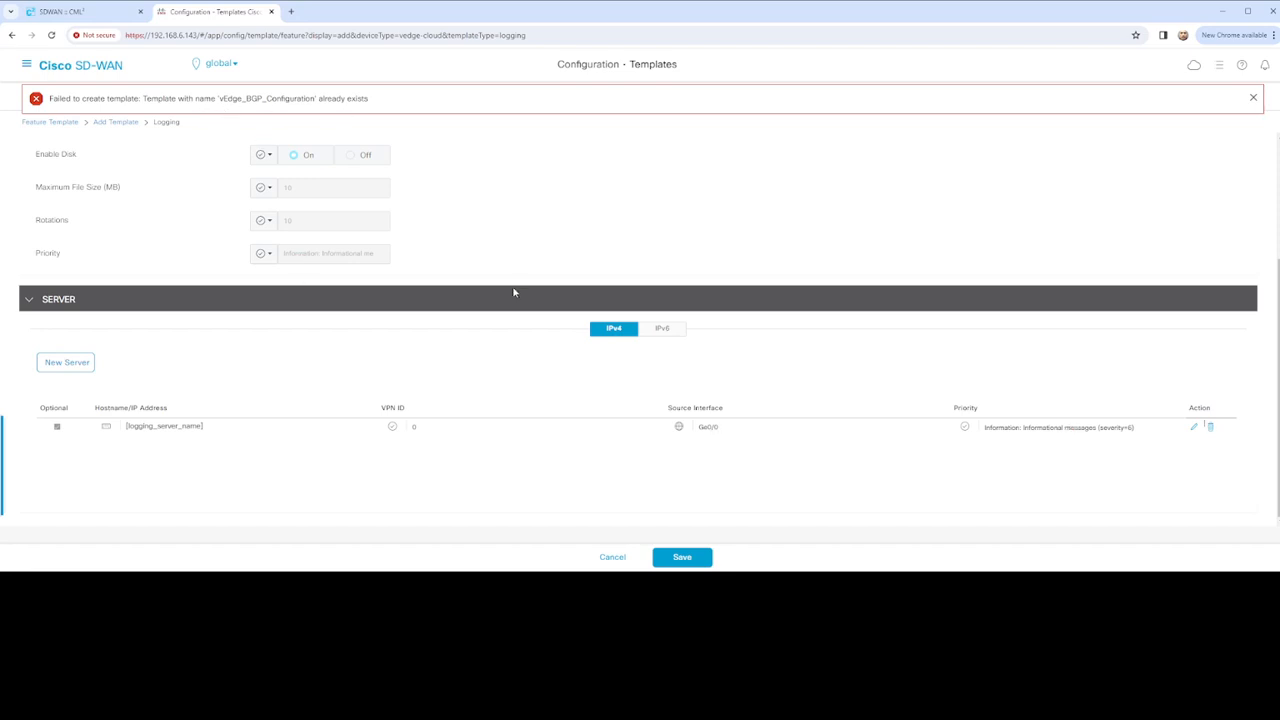
Rename the template to vEdge_Logging_Configuration, copy it into Description, and save it
{"action": "scroll", "coordinate": [505, 290], "scroll_direction": "up", "scroll_amount": 2}
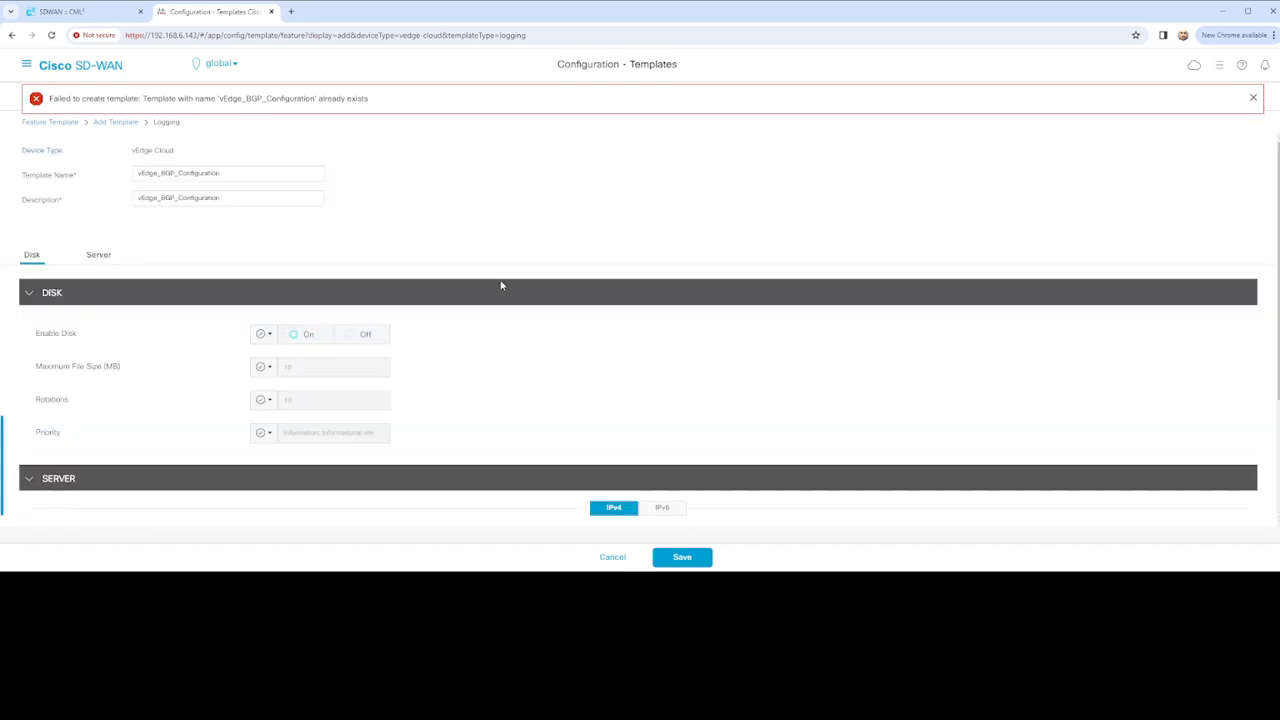
{"action": "left_click", "coordinate": [203, 175]}
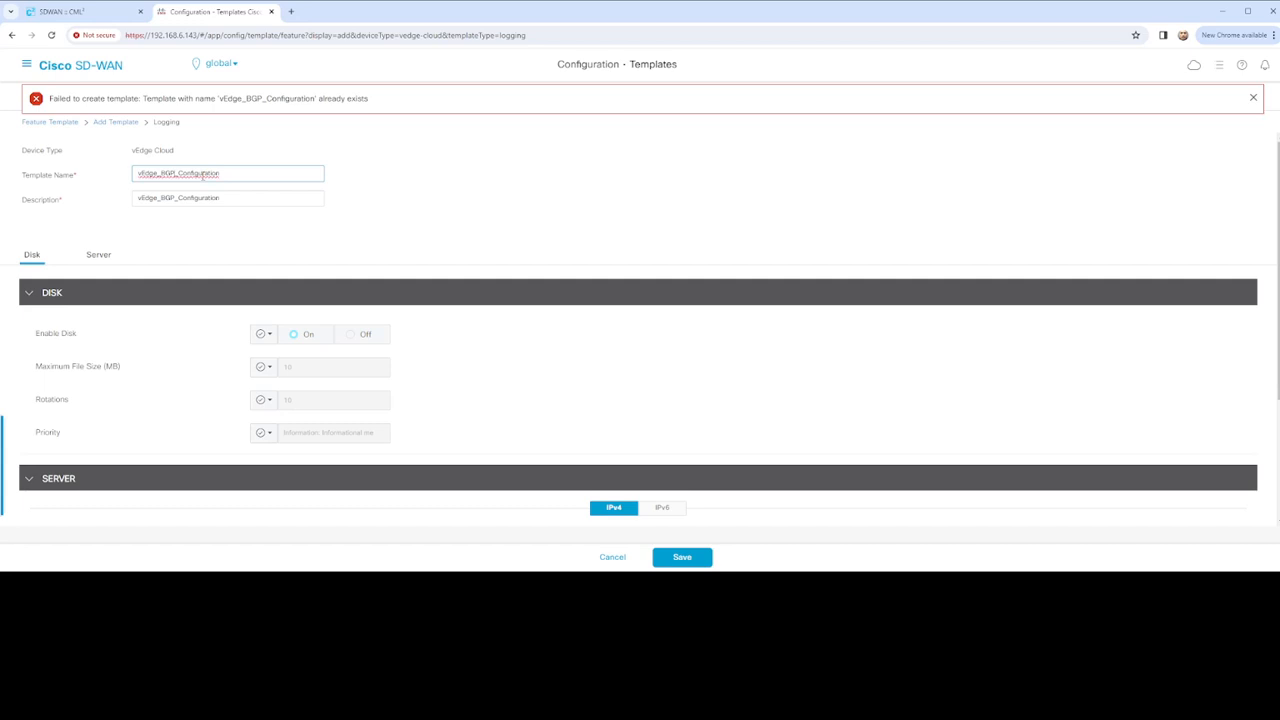
{"action": "key", "text": "BackSpace"}
{"action": "key", "text": "BackSpace"}
{"action": "key", "text": "BackSpace"}
{"action": "type", "text": "Logging"}
{"action": "left_click_drag", "start_coordinate": [249, 173], "coordinate": [117, 177]}
{"action": "key", "text": "ctrl+c"}
{"action": "left_click_drag", "start_coordinate": [237, 198], "coordinate": [109, 197]}
{"action": "key", "text": "ctrl+v"}
{"action": "scroll", "coordinate": [354, 214], "scroll_direction": "down", "scroll_amount": 2}
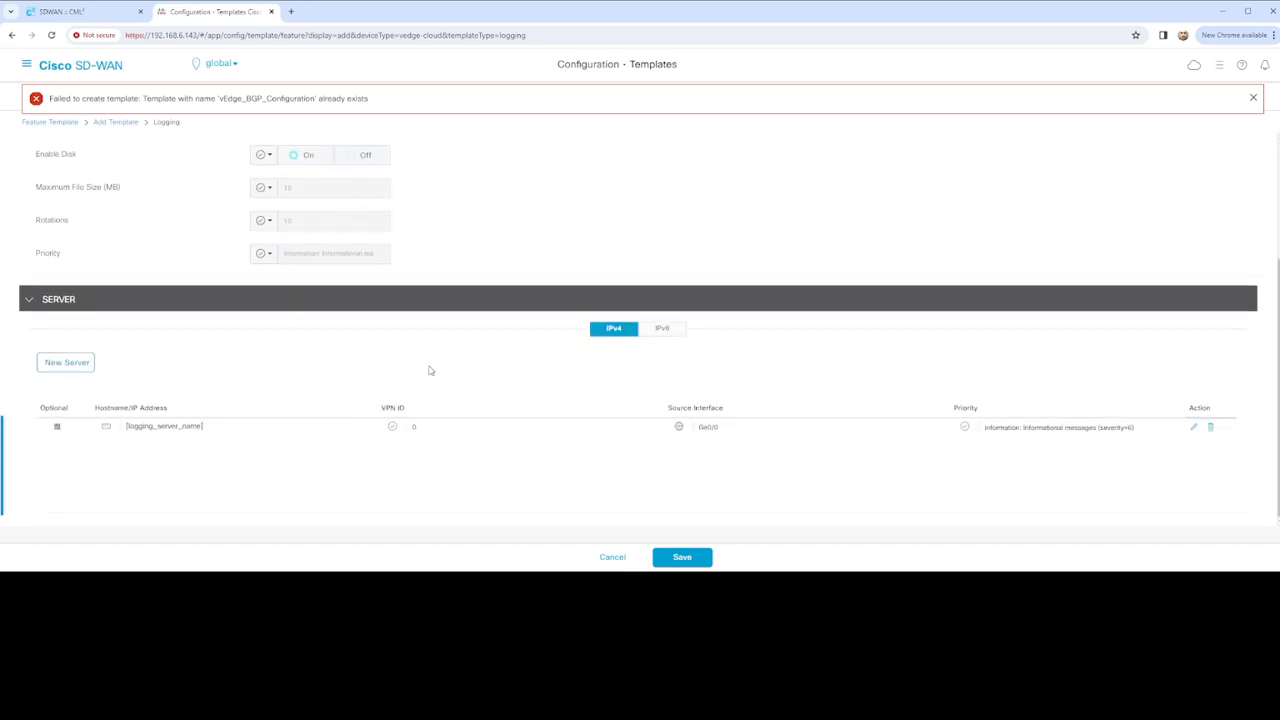
{"action": "left_click", "coordinate": [681, 558]}
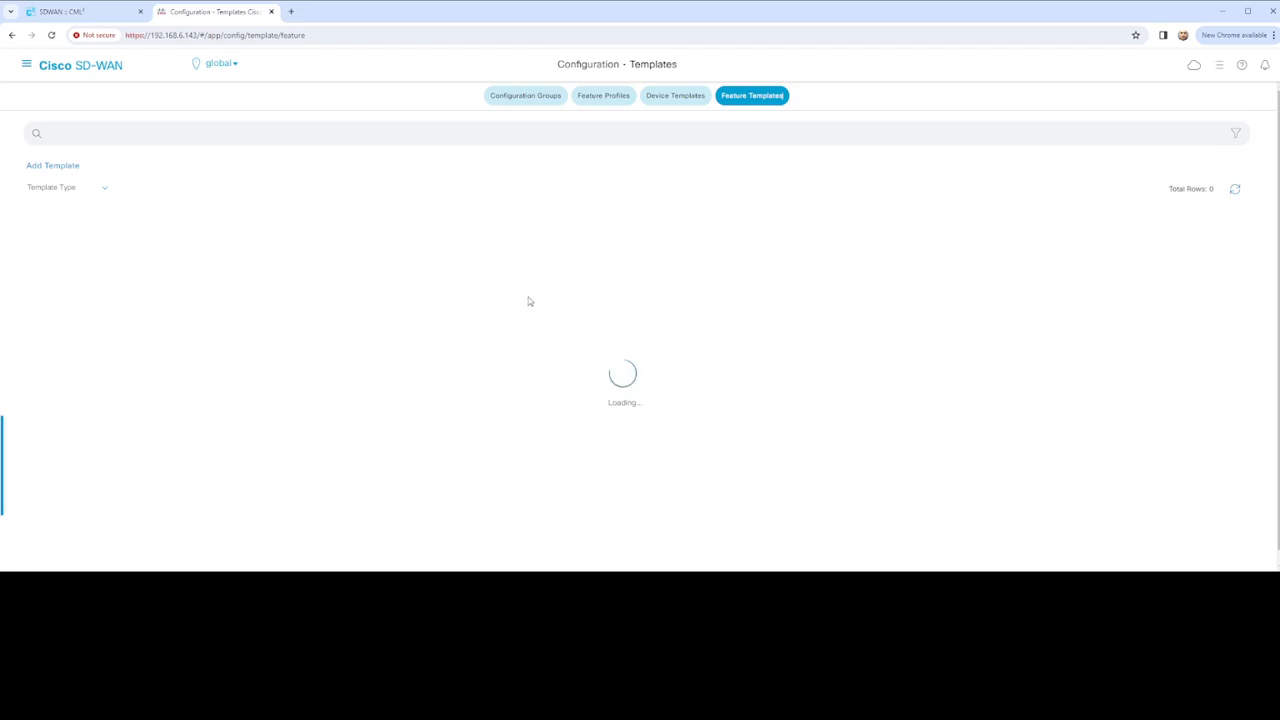
Create a device template from feature templates for vEdge Cloud with role SDWAN Edge
{"action": "scroll", "coordinate": [462, 348], "scroll_direction": "down", "scroll_amount": 1}
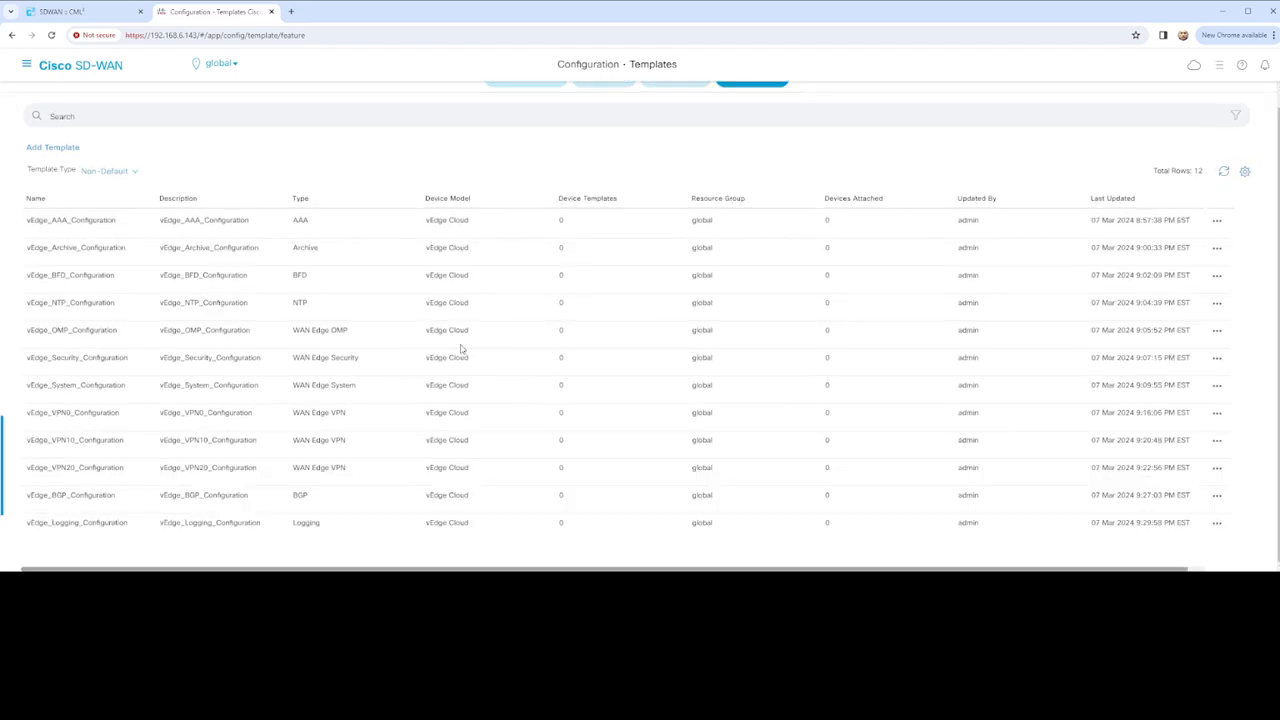
{"action": "scroll", "coordinate": [709, 134], "scroll_direction": "up", "scroll_amount": 1}
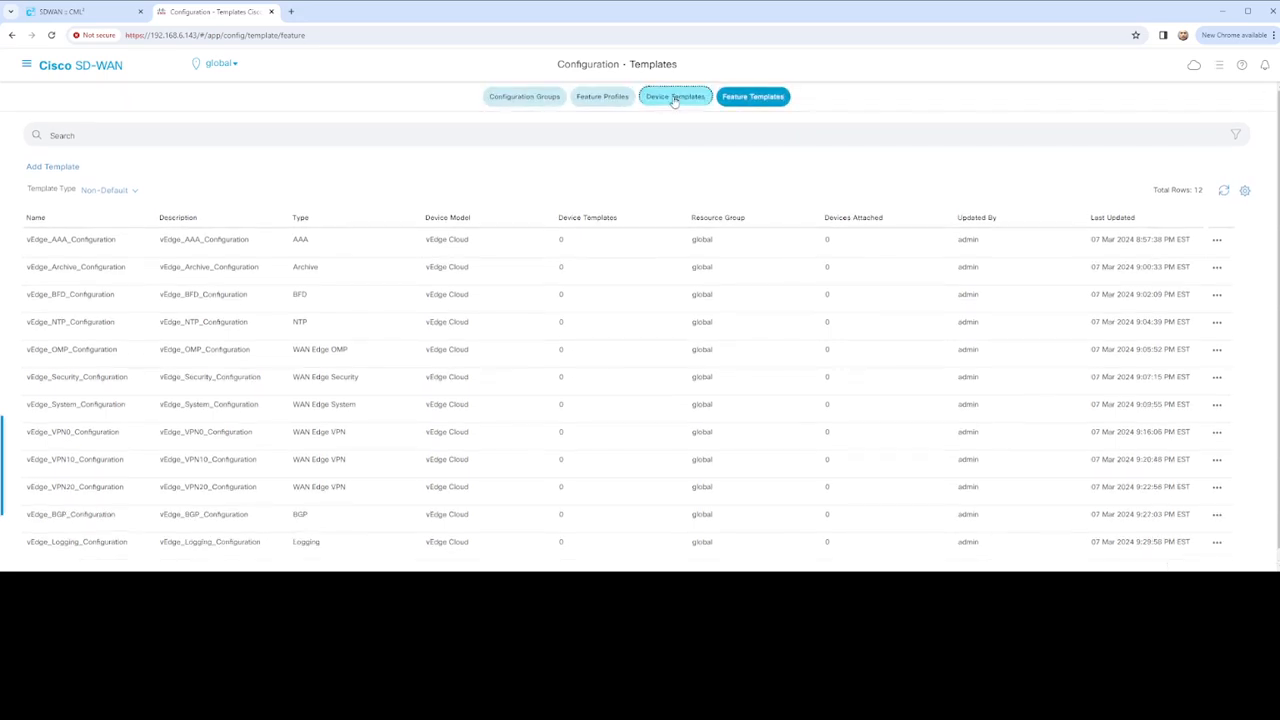
{"action": "left_click", "coordinate": [675, 98]}
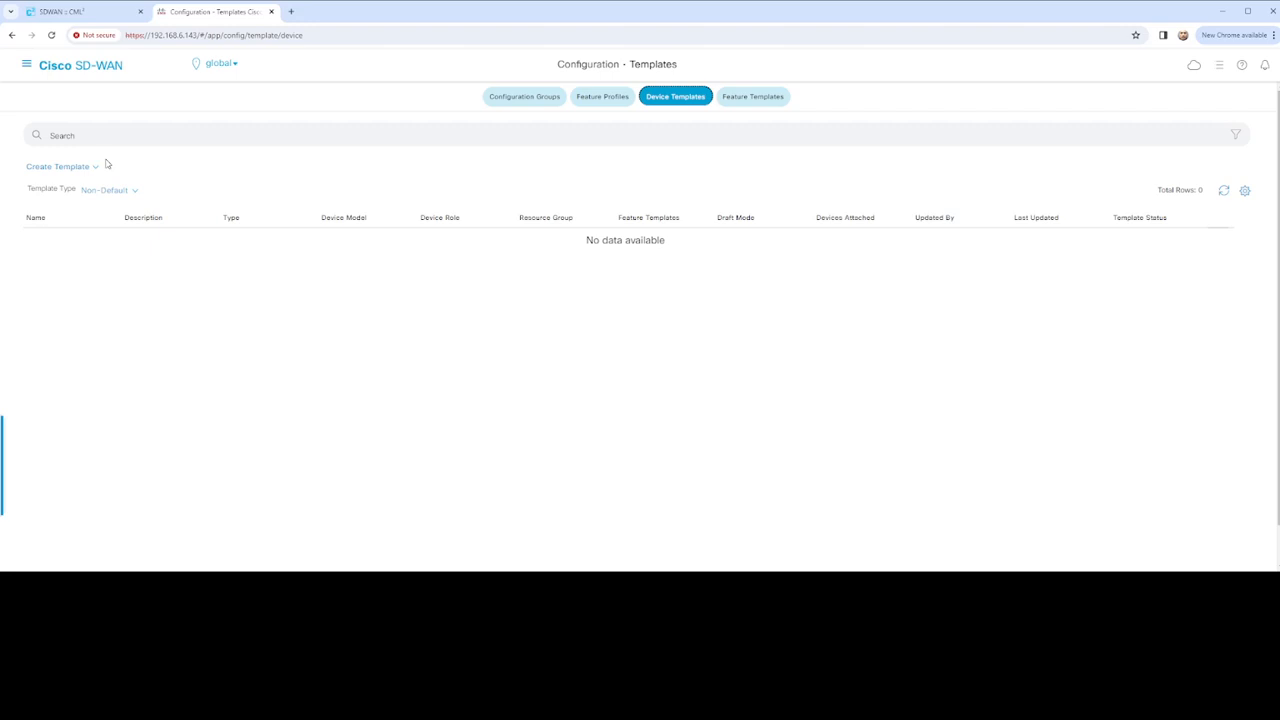
{"action": "left_click", "coordinate": [84, 166]}
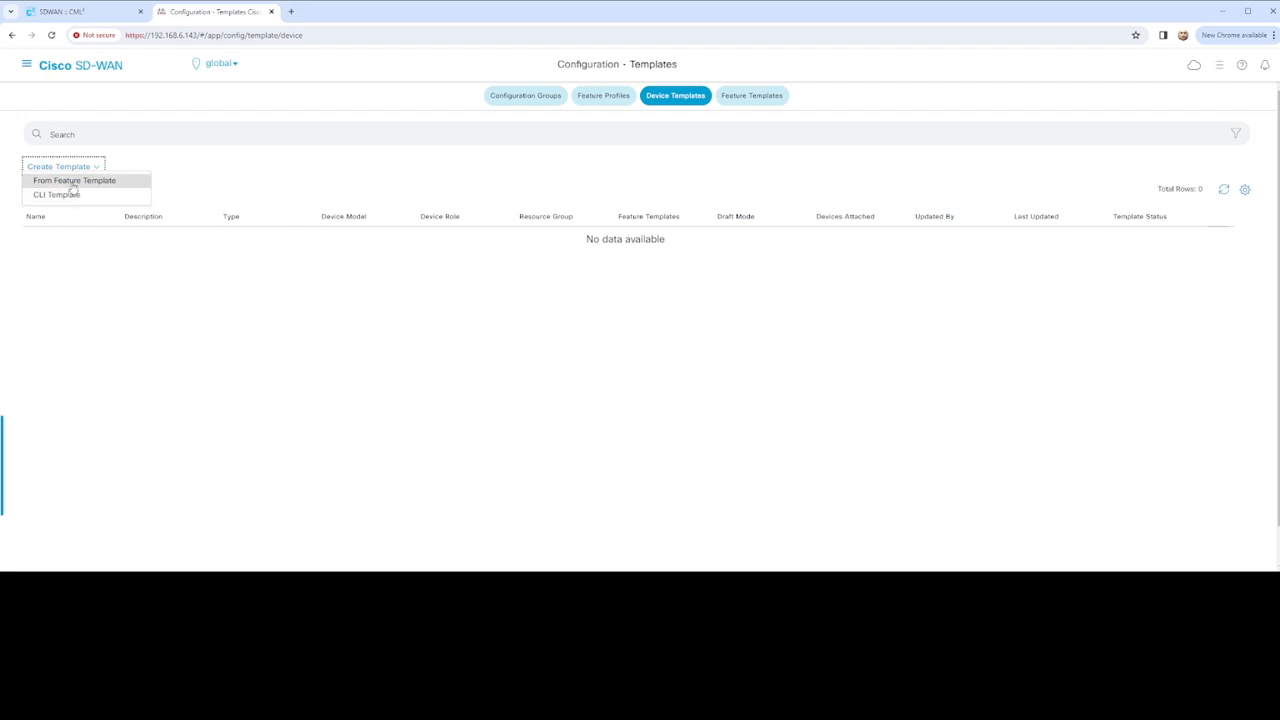
{"action": "left_click", "coordinate": [78, 180]}
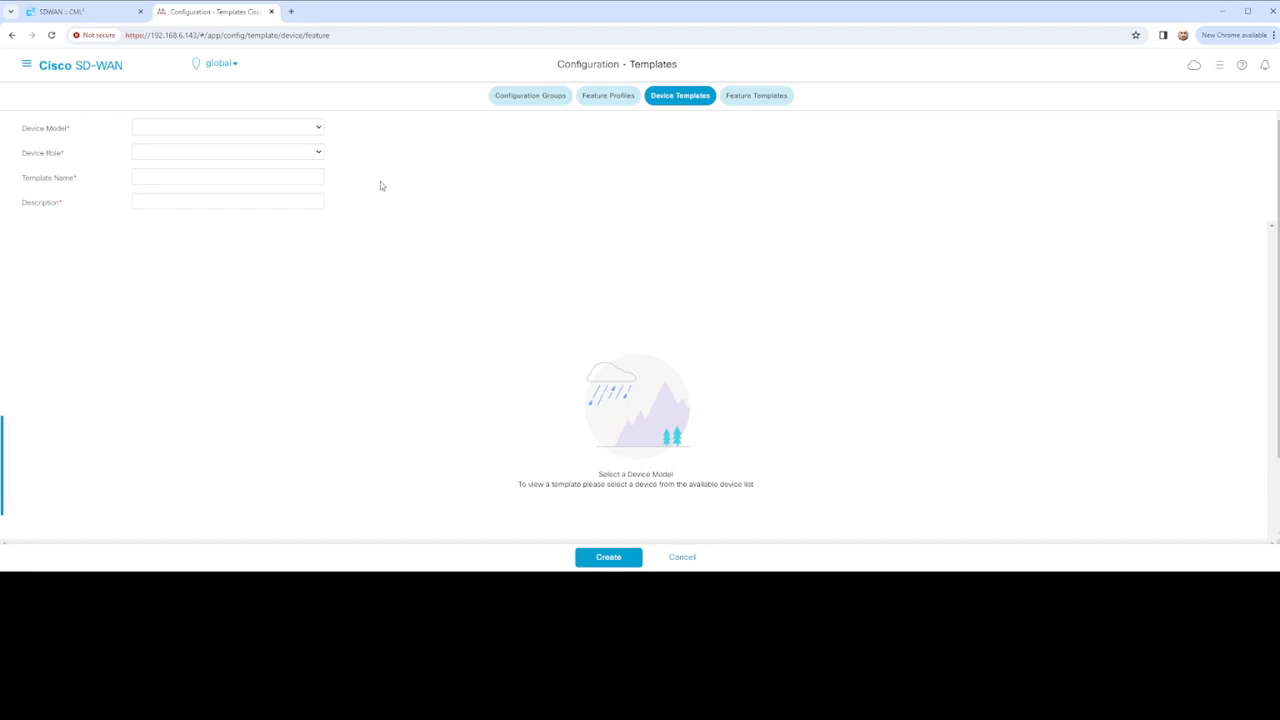
{"action": "left_click", "coordinate": [320, 128]}
{"action": "left_click", "coordinate": [145, 233]}
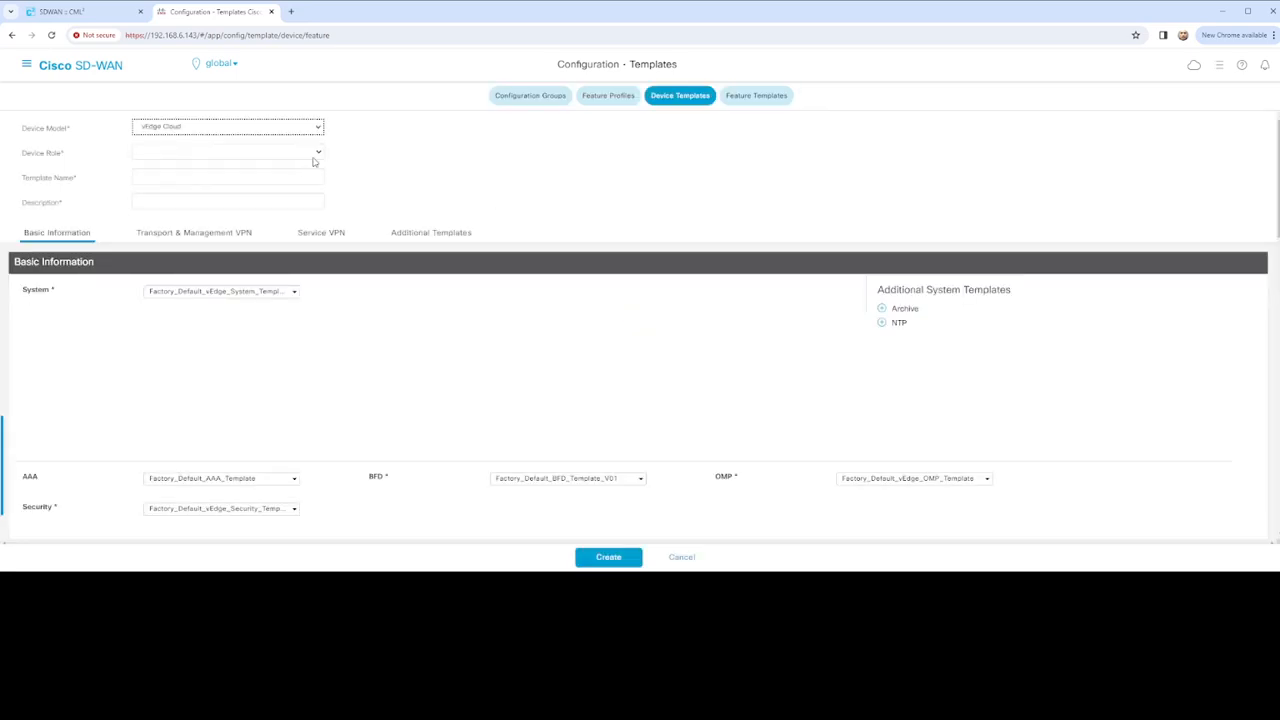
{"action": "left_click", "coordinate": [319, 154]}
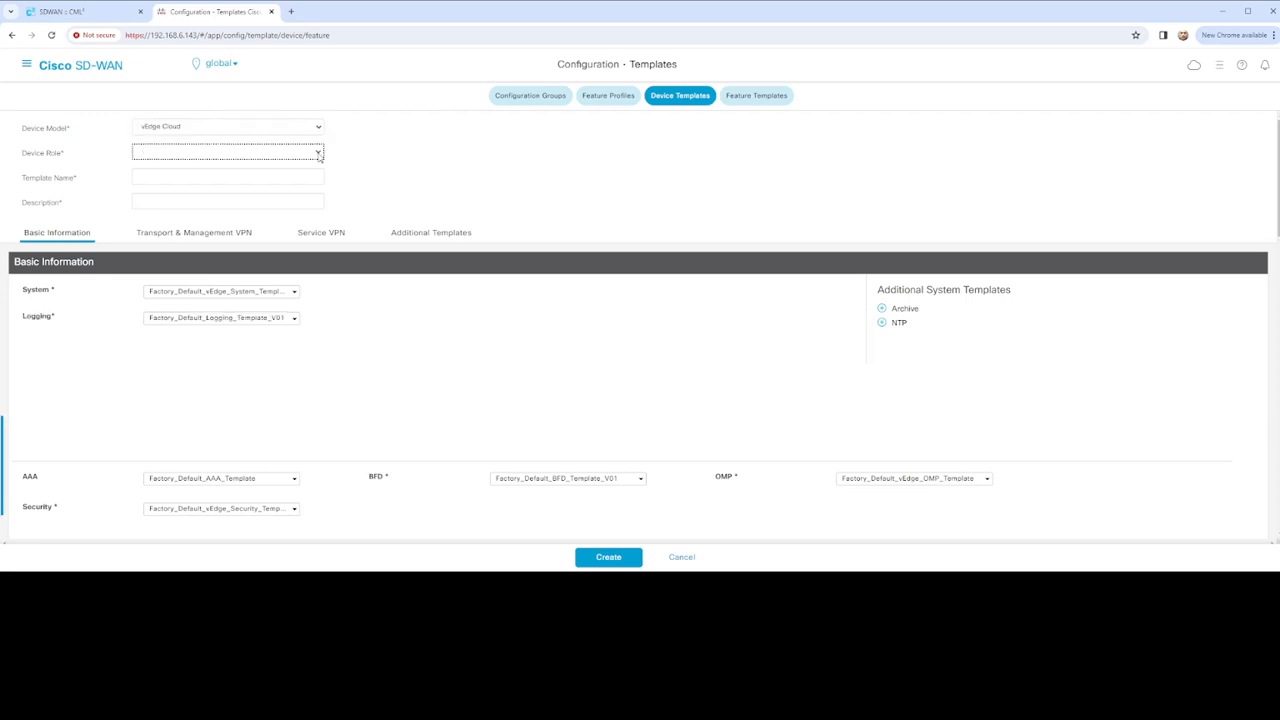
{"action": "left_click", "coordinate": [173, 173]}
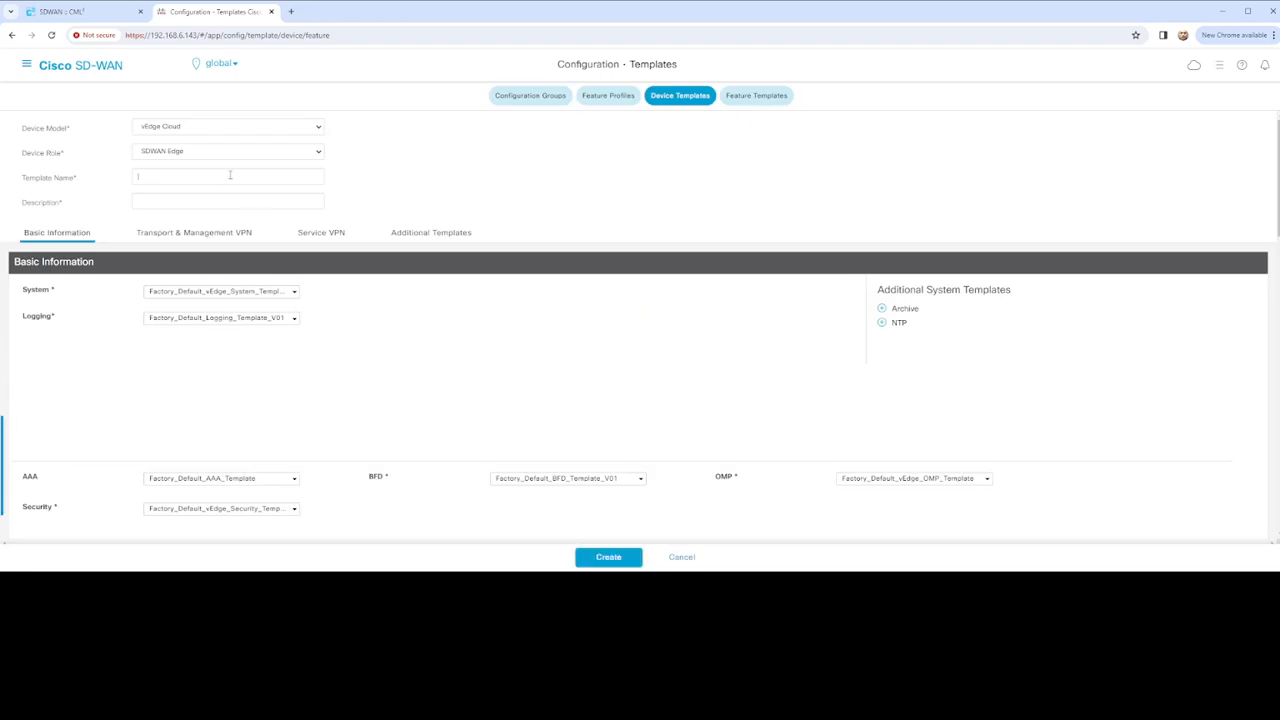
Name the device template vEdge_01_Template and use the same text as its description
{"action": "left_click", "coordinate": [230, 175]}
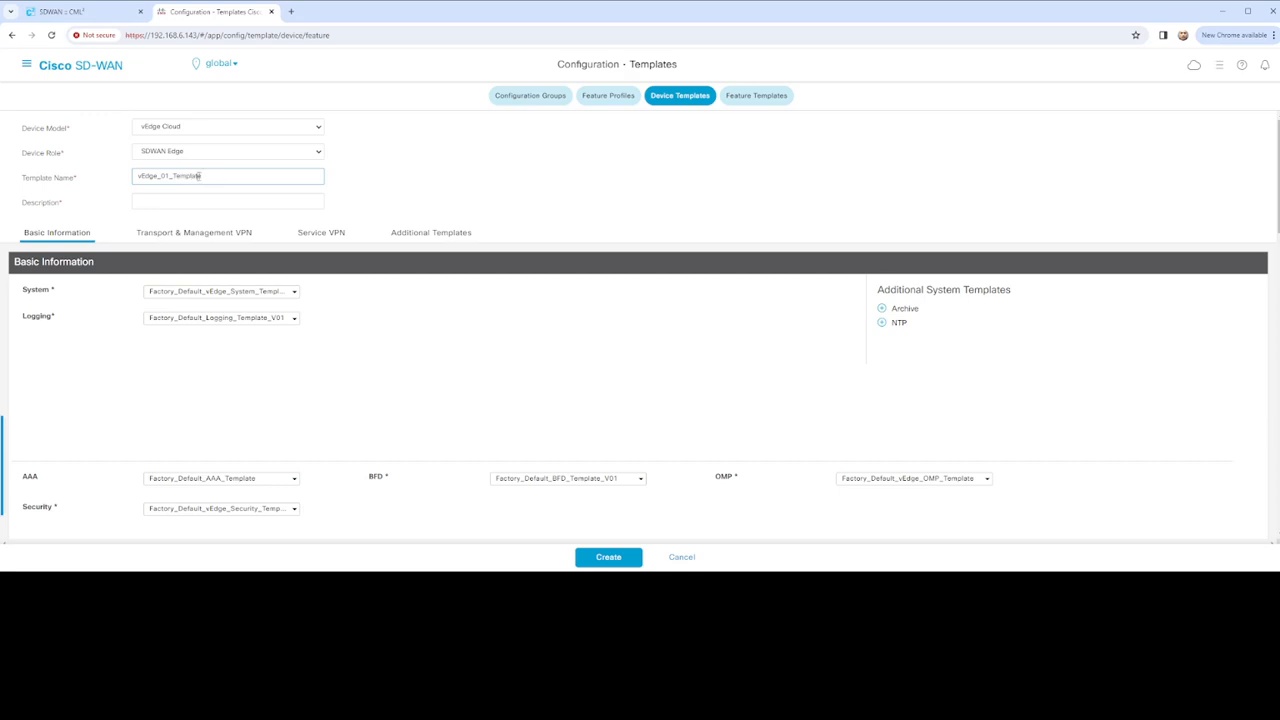
{"action": "left_click_drag", "start_coordinate": [209, 176], "coordinate": [133, 175]}
{"action": "key", "text": "ctrl+c"}
{"action": "left_click", "coordinate": [190, 201]}
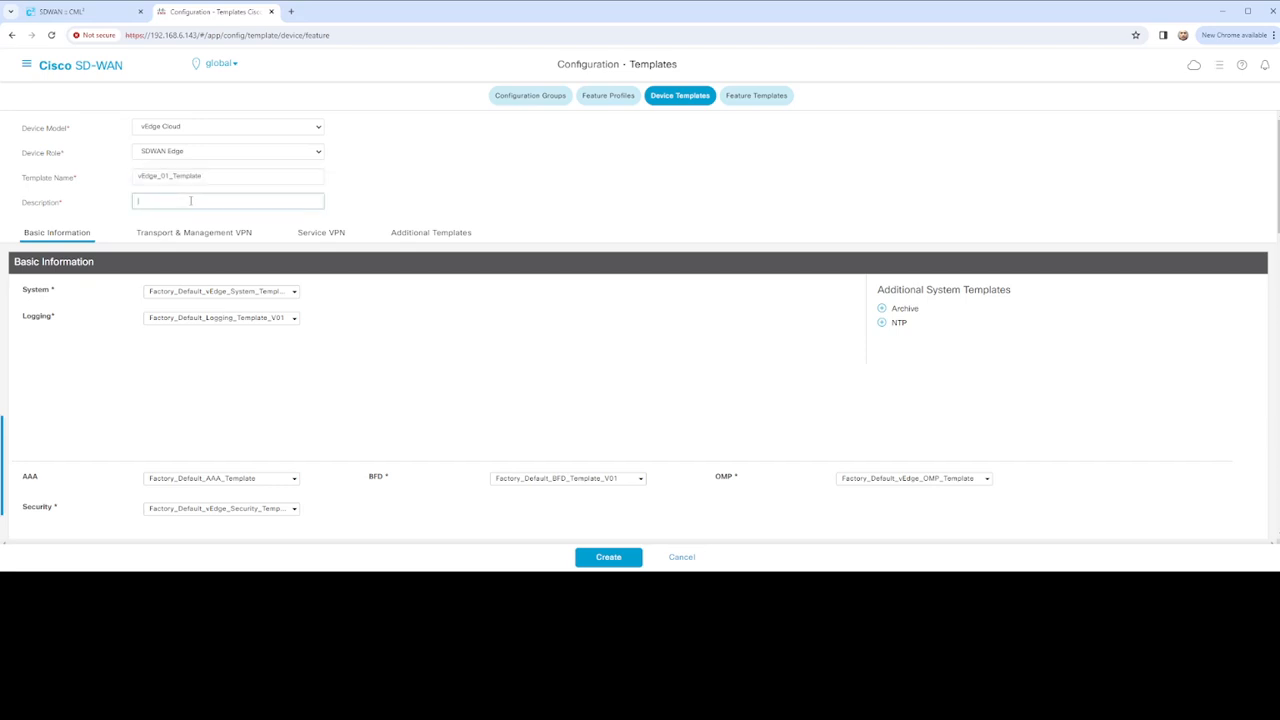
{"action": "key", "text": "ctrl+v"}
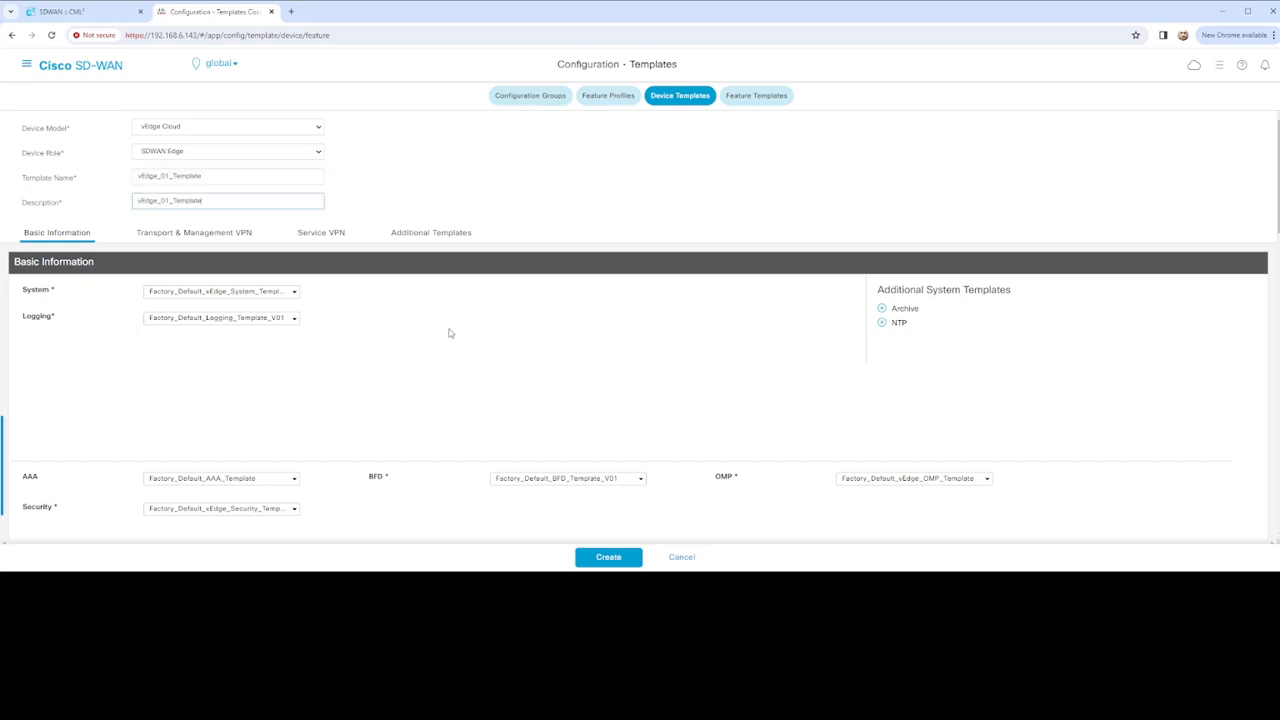
Choose the vEdge System, Logging, Archive and NTP configuration templates for their slots
{"action": "left_click", "coordinate": [291, 292]}
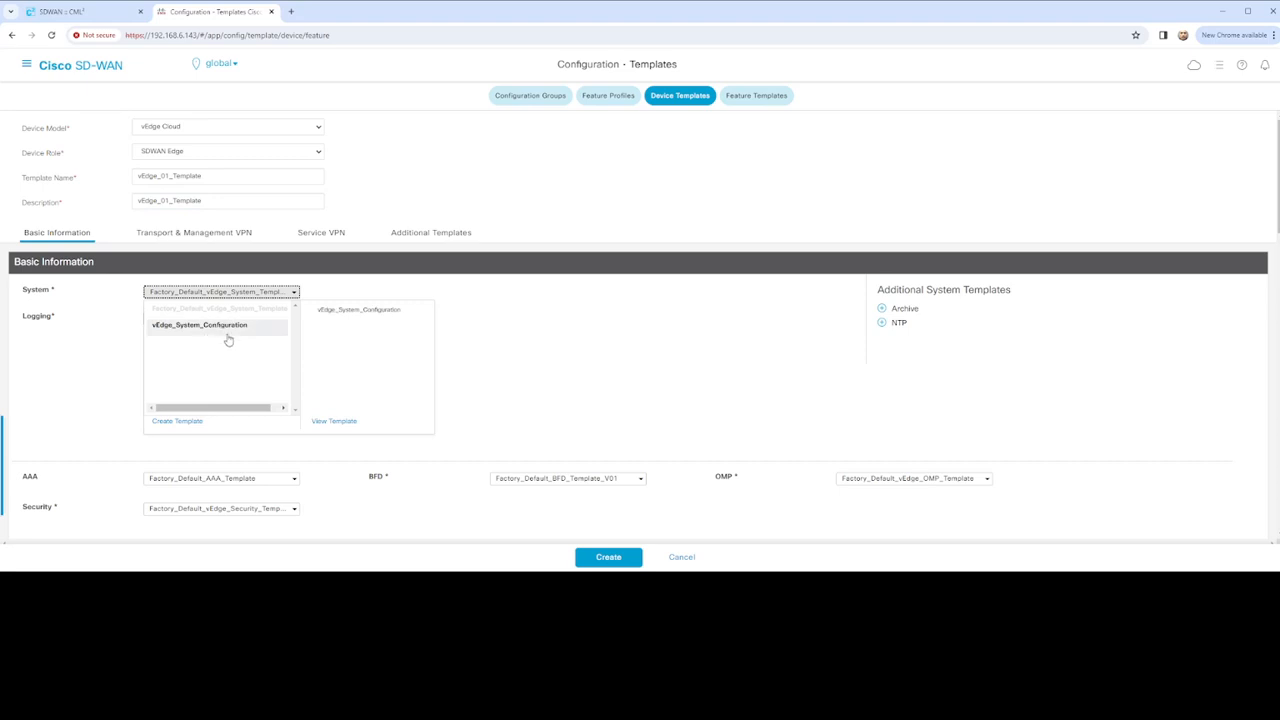
{"action": "left_click", "coordinate": [218, 328]}
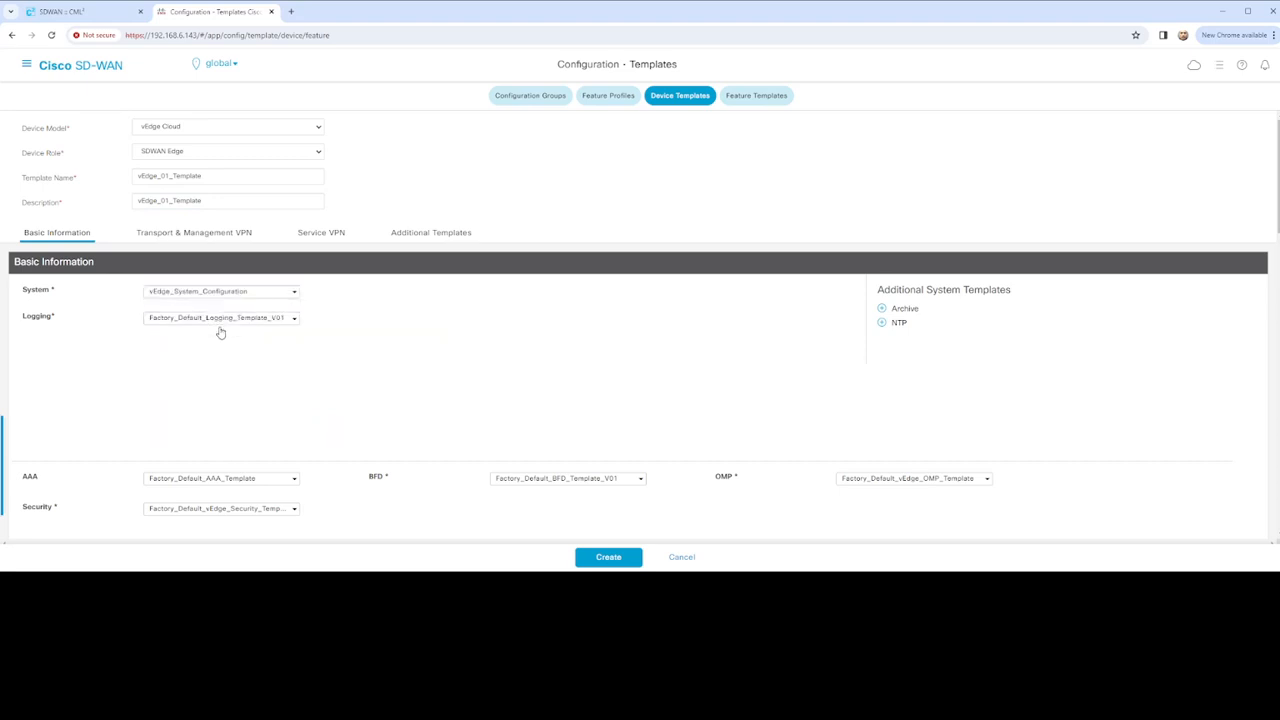
{"action": "left_click", "coordinate": [294, 318]}
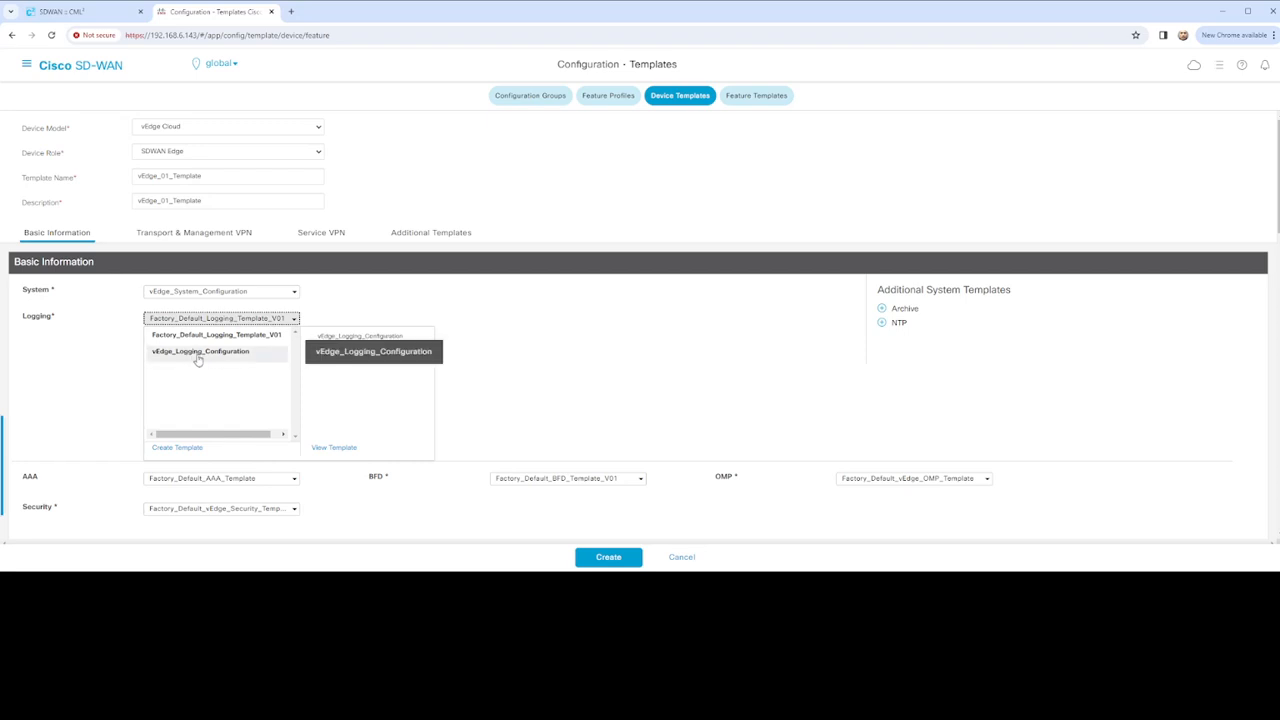
{"action": "left_click", "coordinate": [210, 356]}
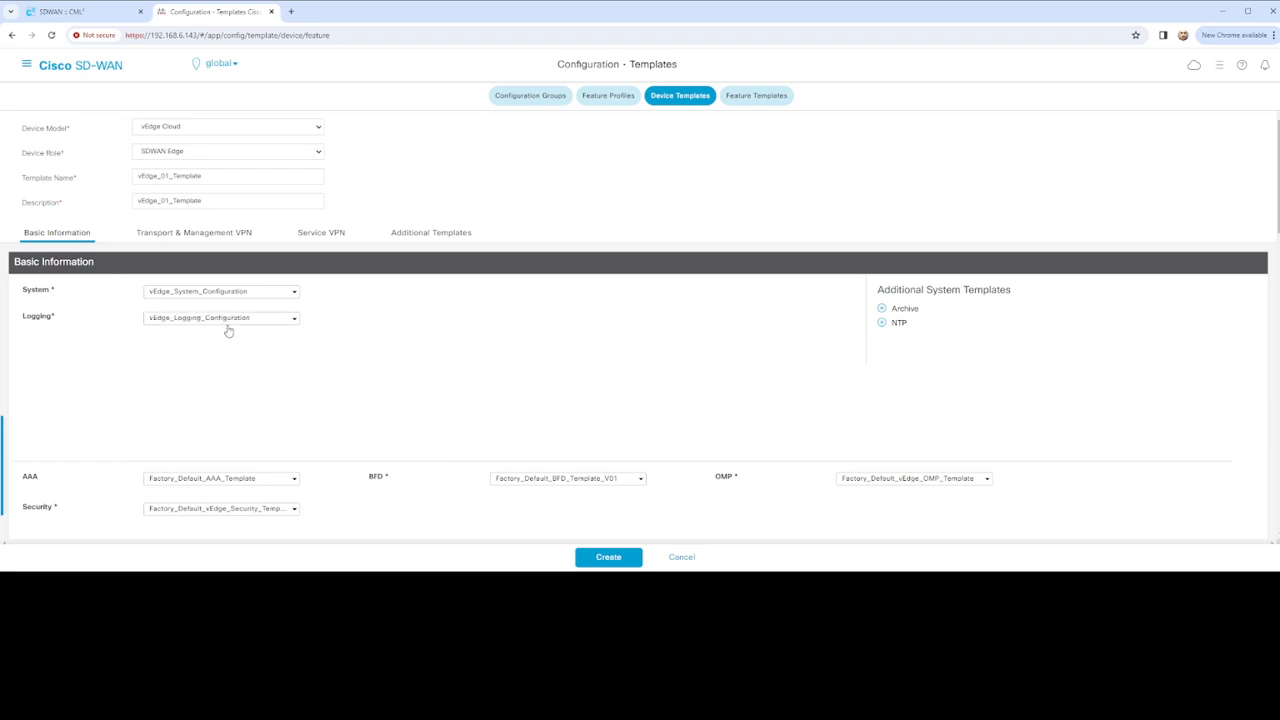
{"action": "left_click", "coordinate": [881, 323]}
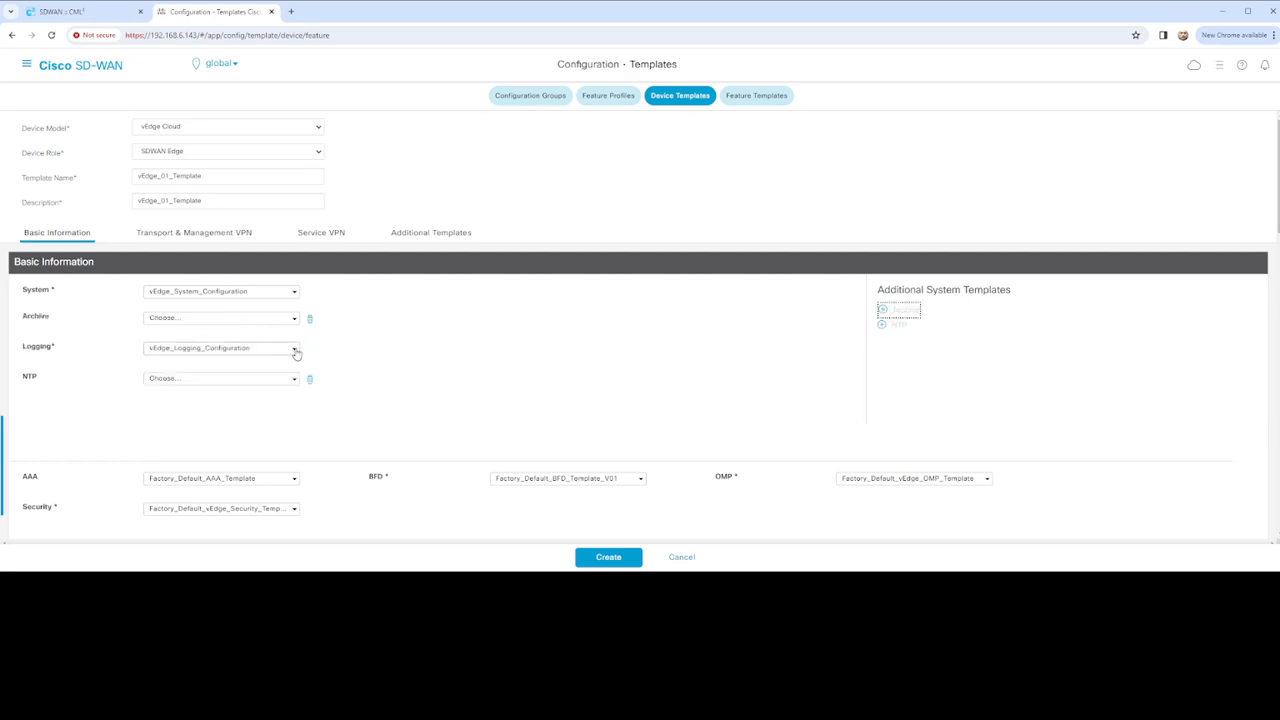
{"action": "left_click", "coordinate": [294, 349]}
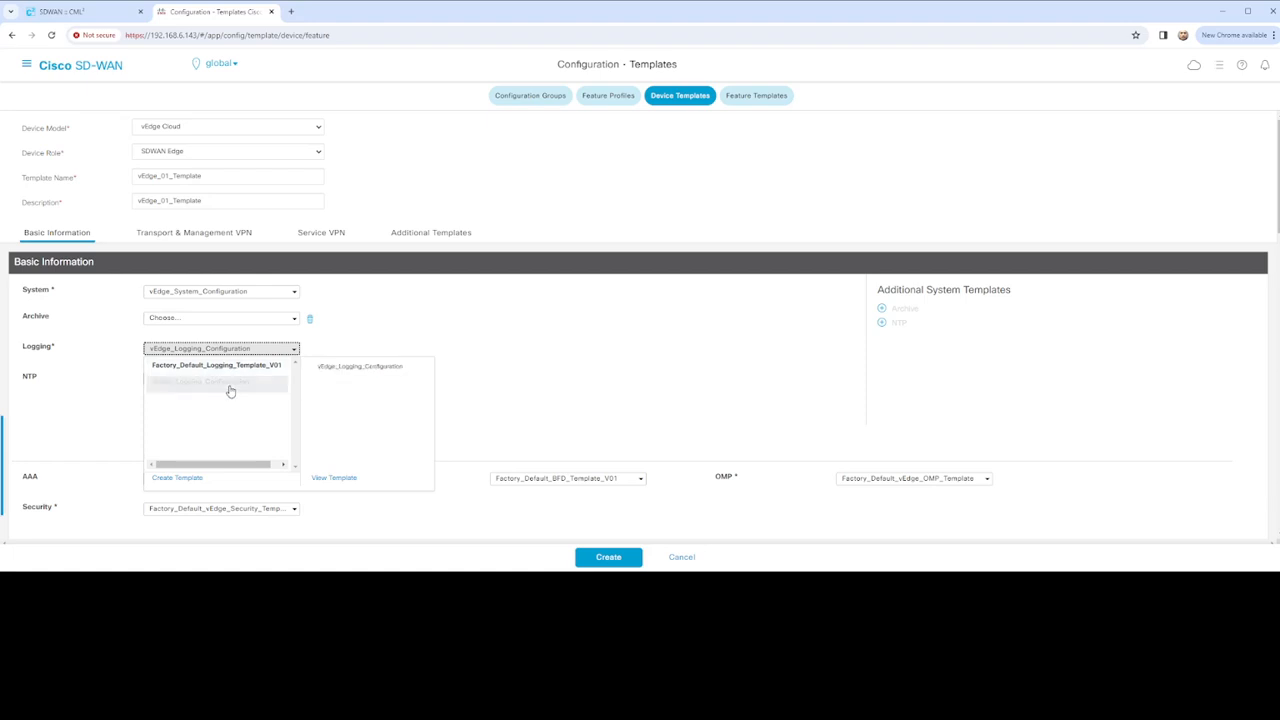
{"action": "left_click", "coordinate": [294, 320]}
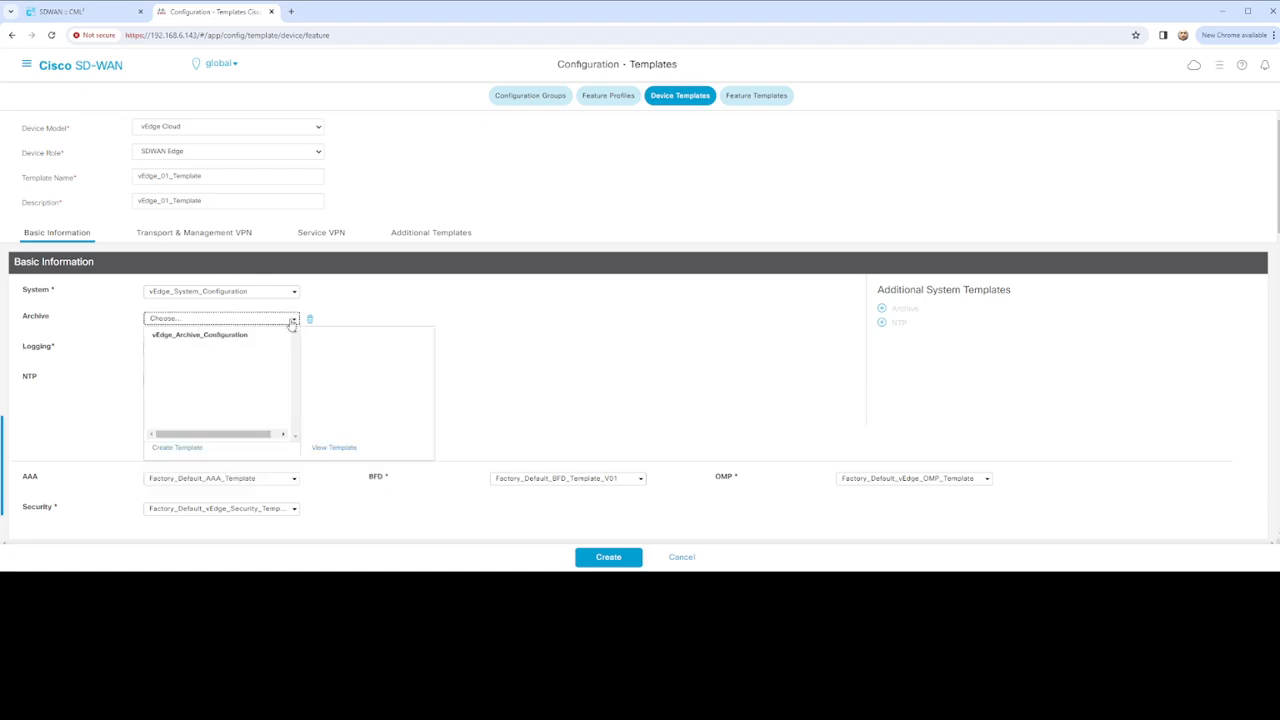
{"action": "left_click", "coordinate": [225, 336]}
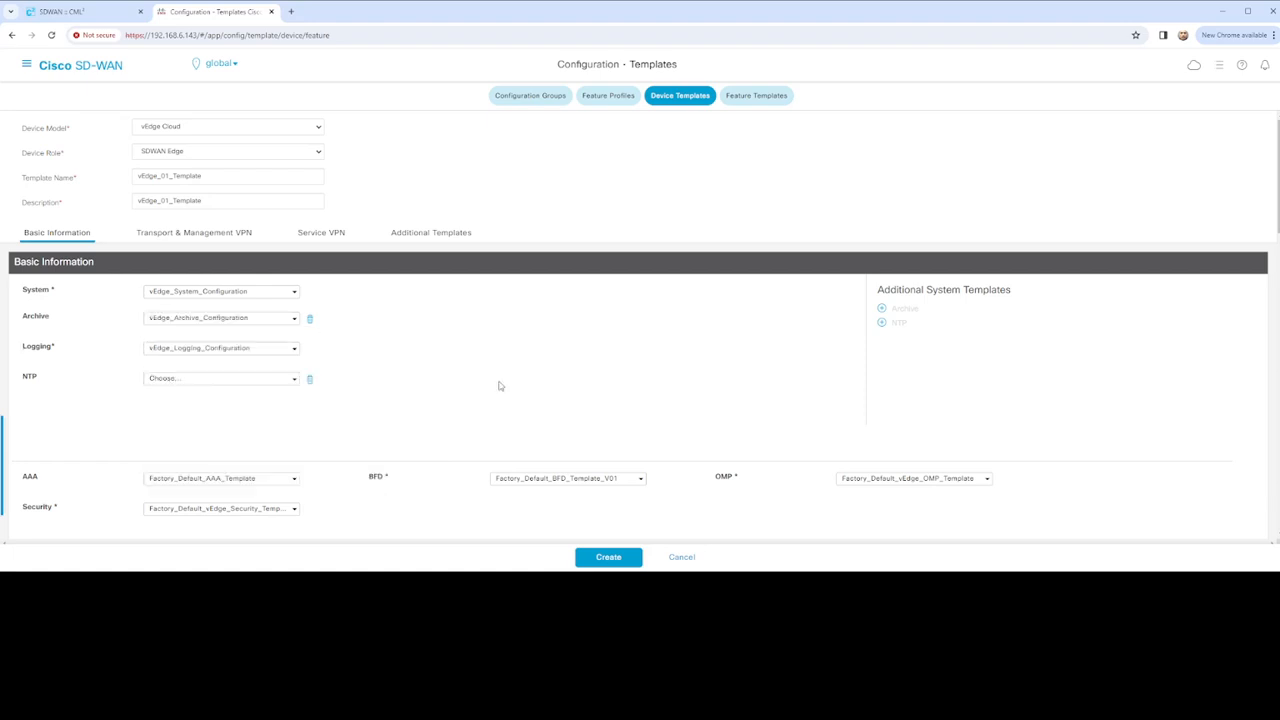
{"action": "left_click", "coordinate": [294, 378]}
{"action": "left_click", "coordinate": [230, 397]}
{"action": "scroll", "coordinate": [480, 357], "scroll_direction": "down", "scroll_amount": 2}
{"action": "scroll", "coordinate": [310, 393], "scroll_direction": "down", "scroll_amount": 1}
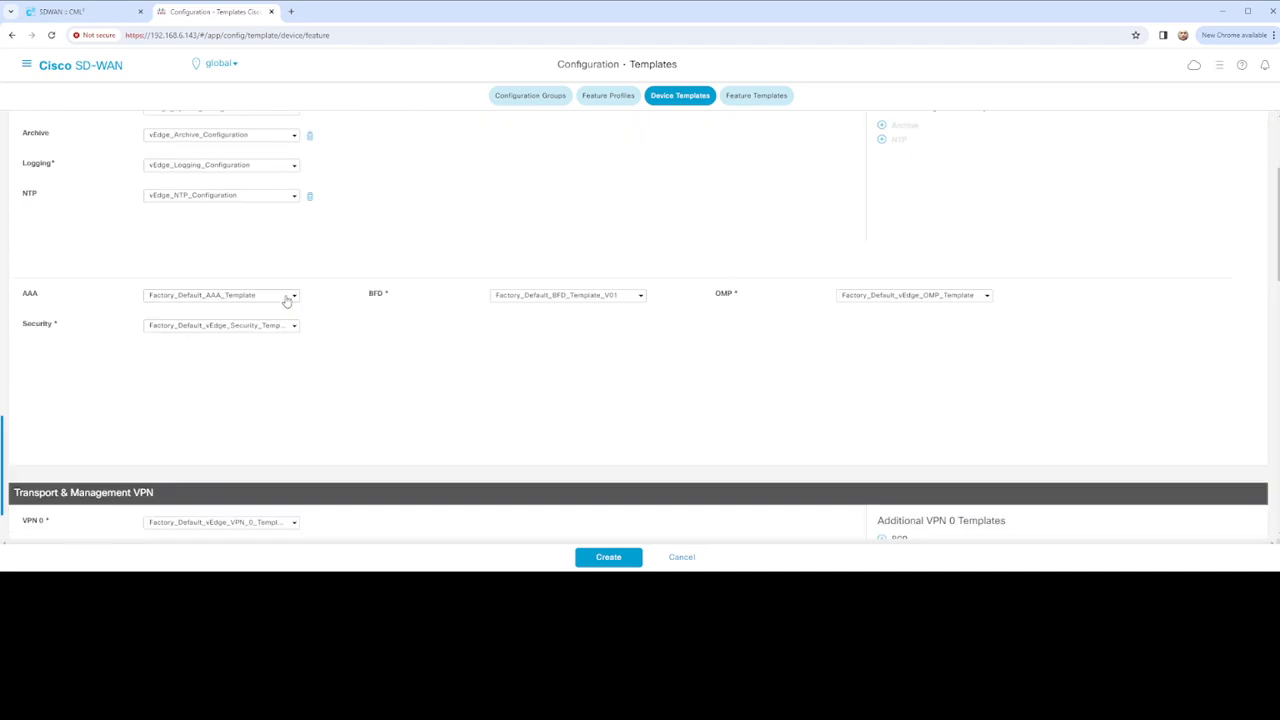
Choose vEdge_AAA, vEdge_Security, vEdge_BFD and vEdge_OMP configuration templates for those slots
{"action": "left_click", "coordinate": [288, 296]}
{"action": "left_click", "coordinate": [195, 348]}
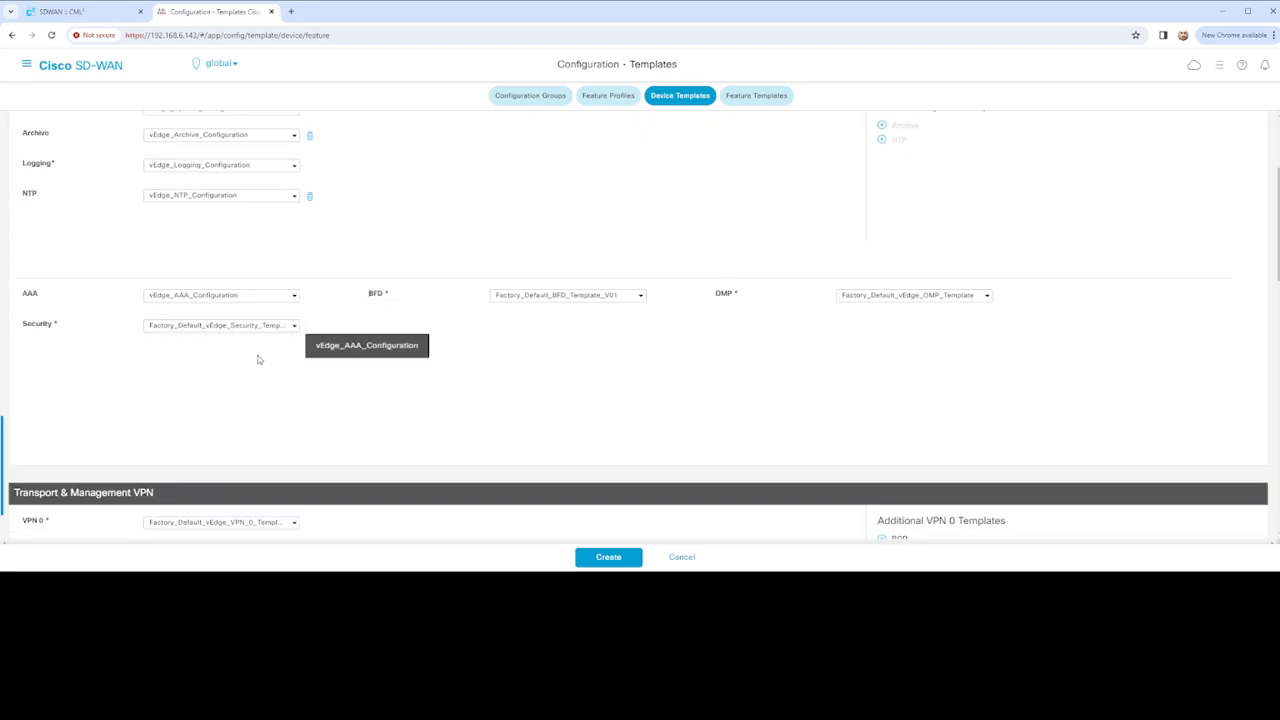
{"action": "left_click", "coordinate": [266, 326]}
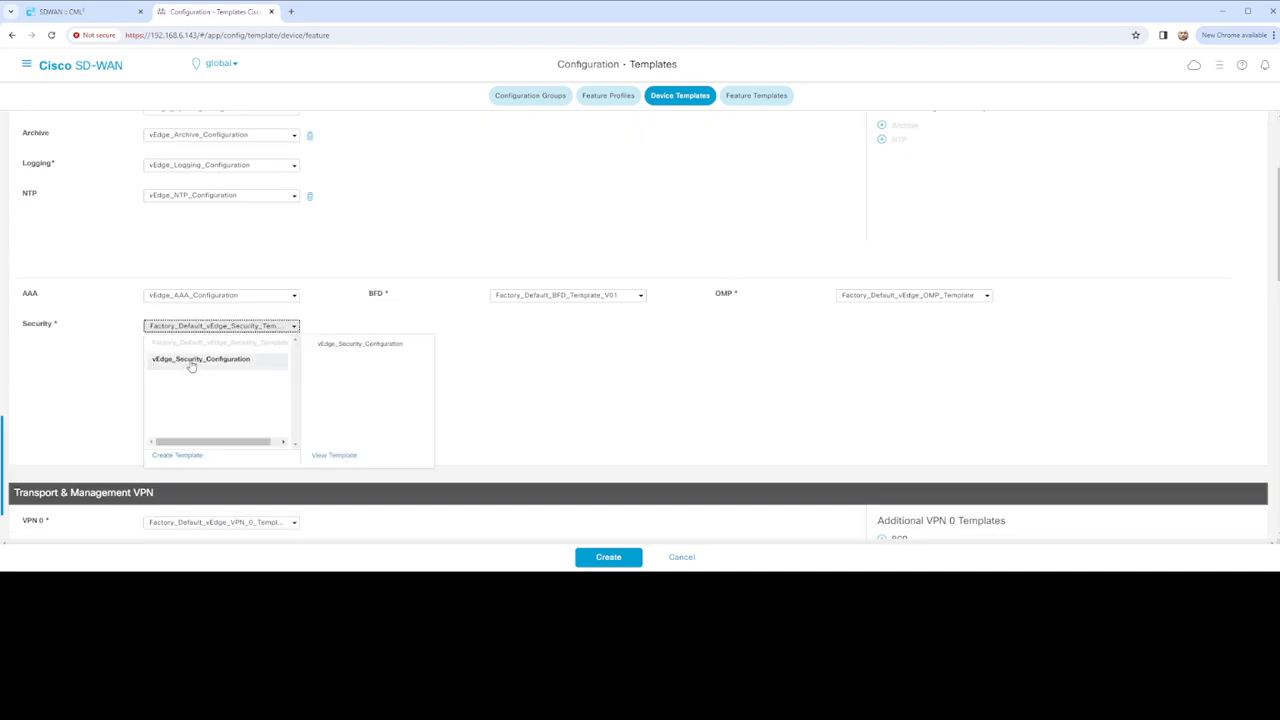
{"action": "left_click", "coordinate": [188, 360]}
{"action": "left_click", "coordinate": [603, 298]}
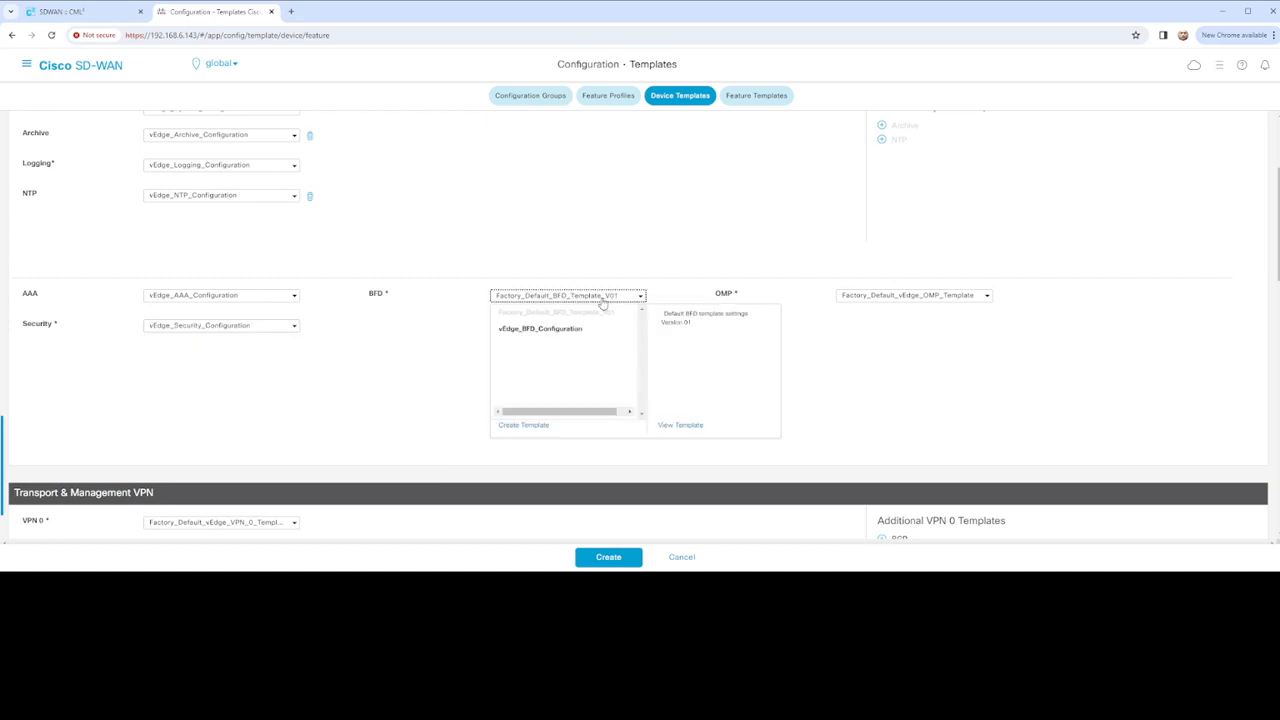
{"action": "left_click", "coordinate": [549, 330]}
{"action": "left_click", "coordinate": [914, 297]}
{"action": "left_click_drag", "start_coordinate": [881, 336], "coordinate": [884, 349]}
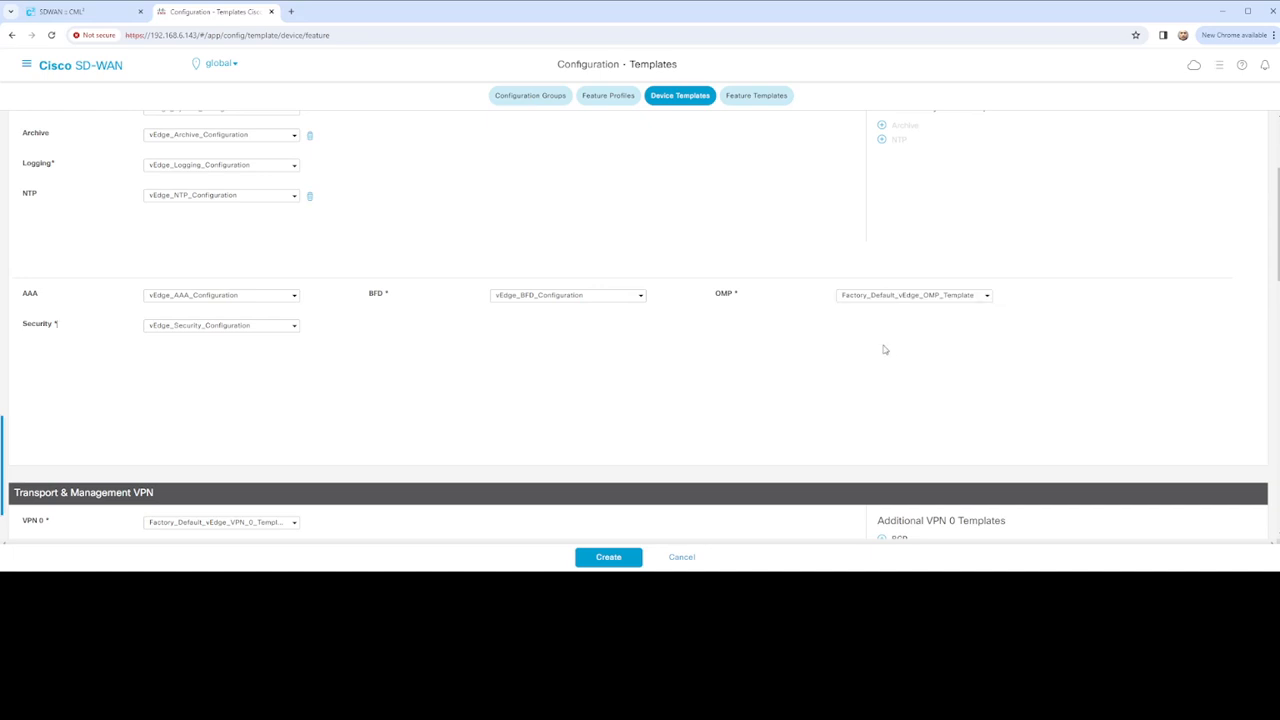
{"action": "left_click", "coordinate": [945, 300]}
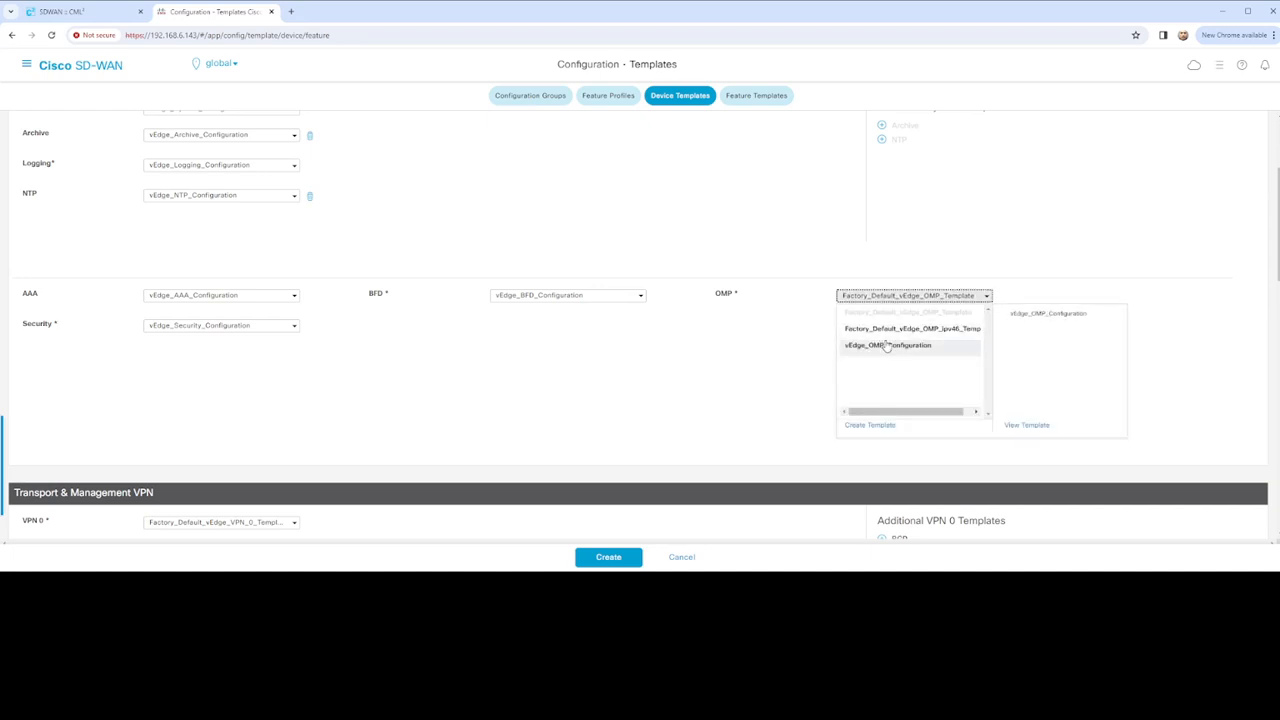
{"action": "left_click", "coordinate": [884, 346]}
Set VPN 0 to vEdge_VPN0_Configuration and attach vEdge_BGP_Configuration as its BGP sub-template
{"action": "scroll", "coordinate": [550, 362], "scroll_direction": "down", "scroll_amount": 3}
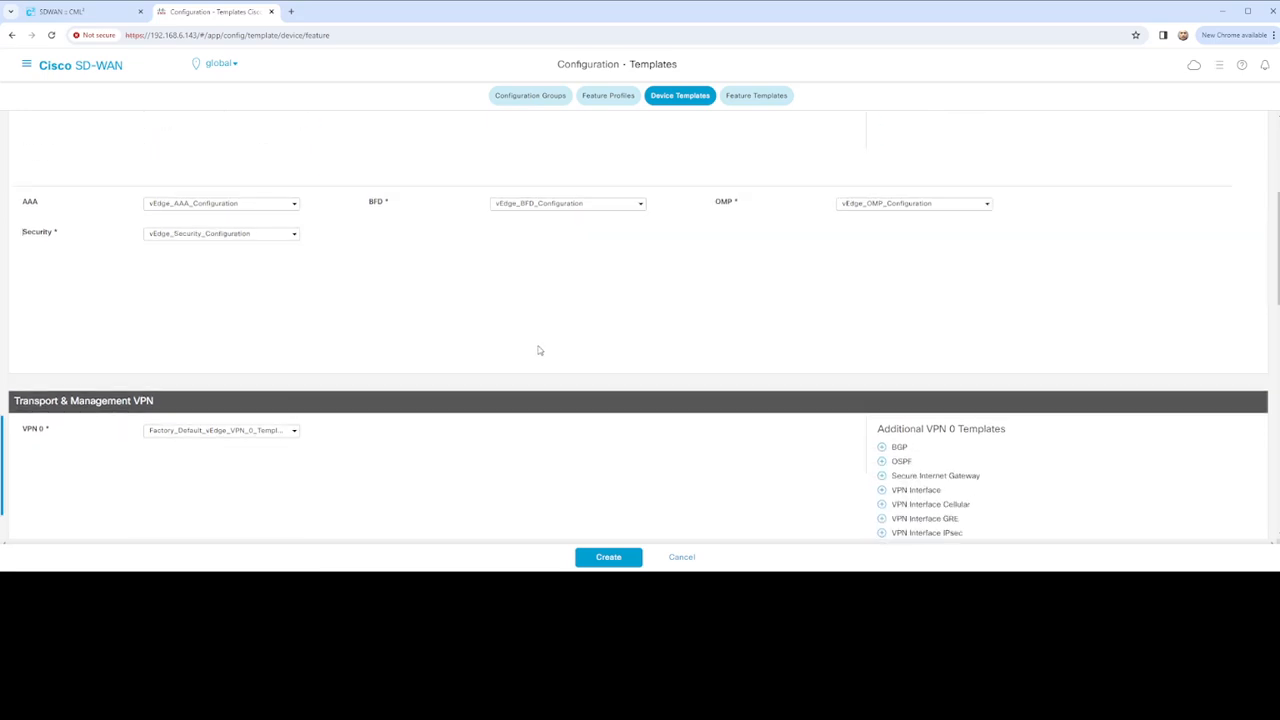
{"action": "scroll", "coordinate": [526, 348], "scroll_direction": "down", "scroll_amount": 3}
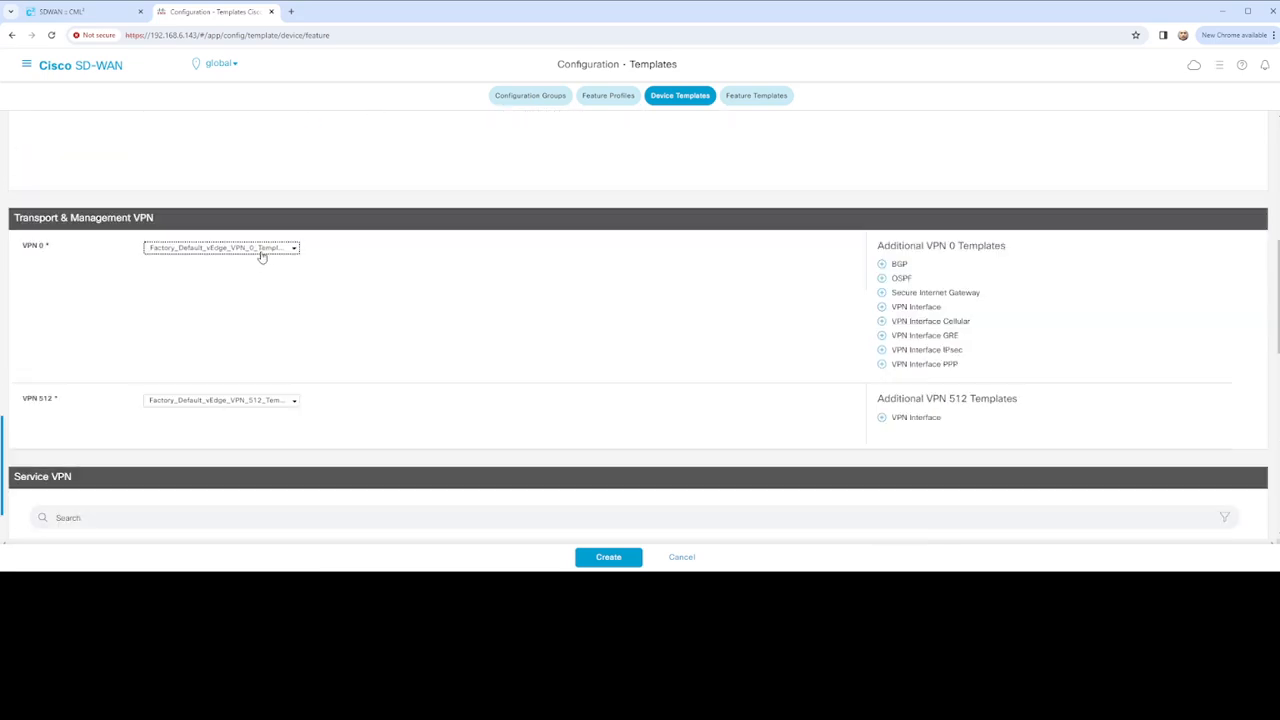
{"action": "left_click", "coordinate": [263, 250]}
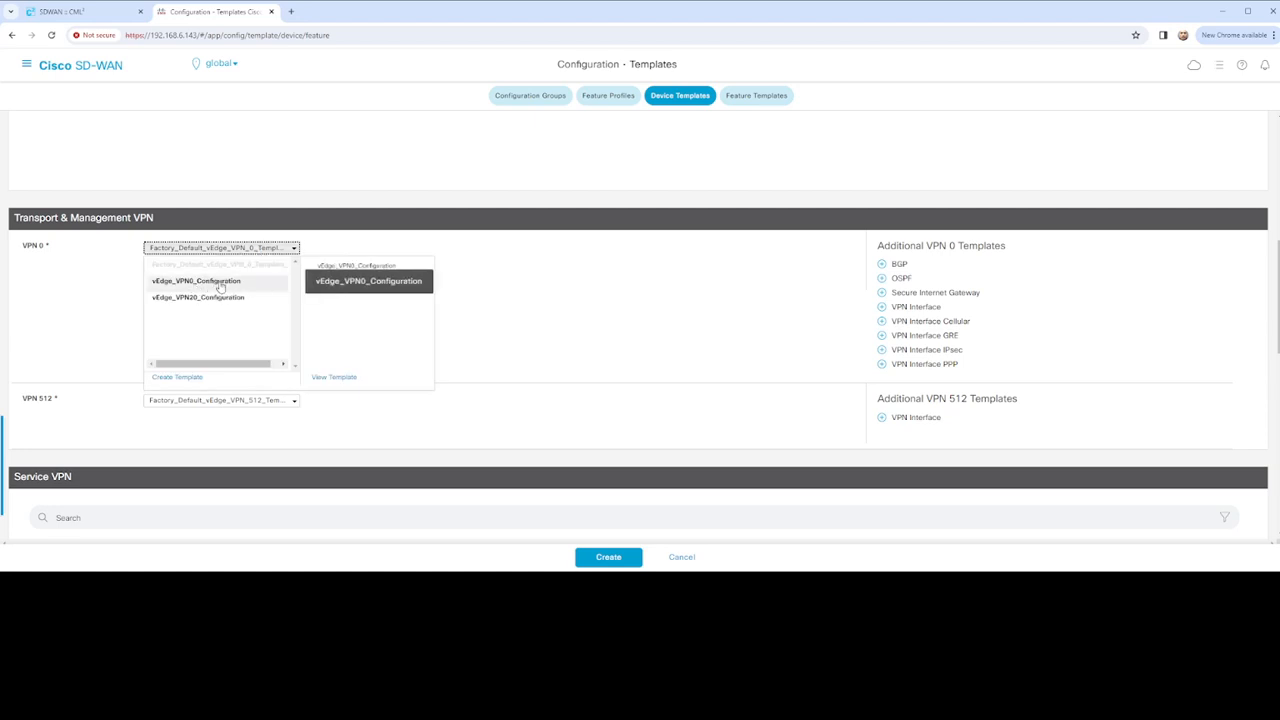
{"action": "left_click", "coordinate": [237, 284]}
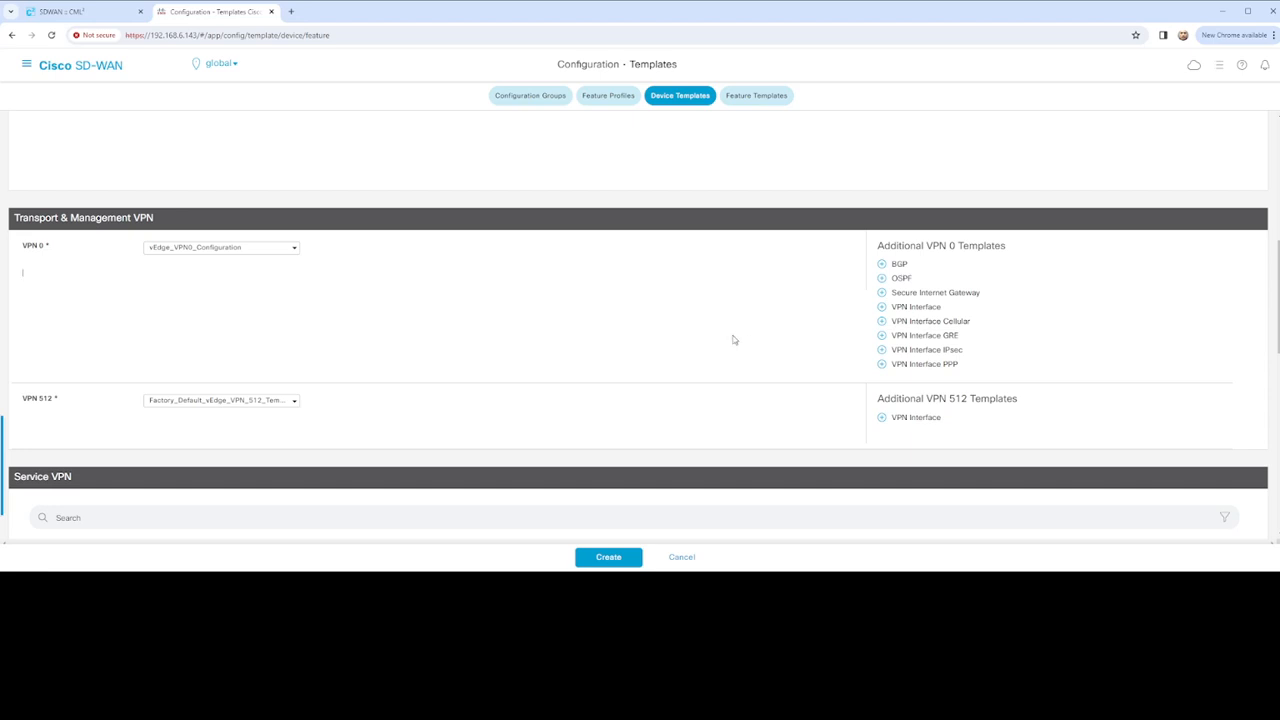
{"action": "left_click", "coordinate": [885, 266]}
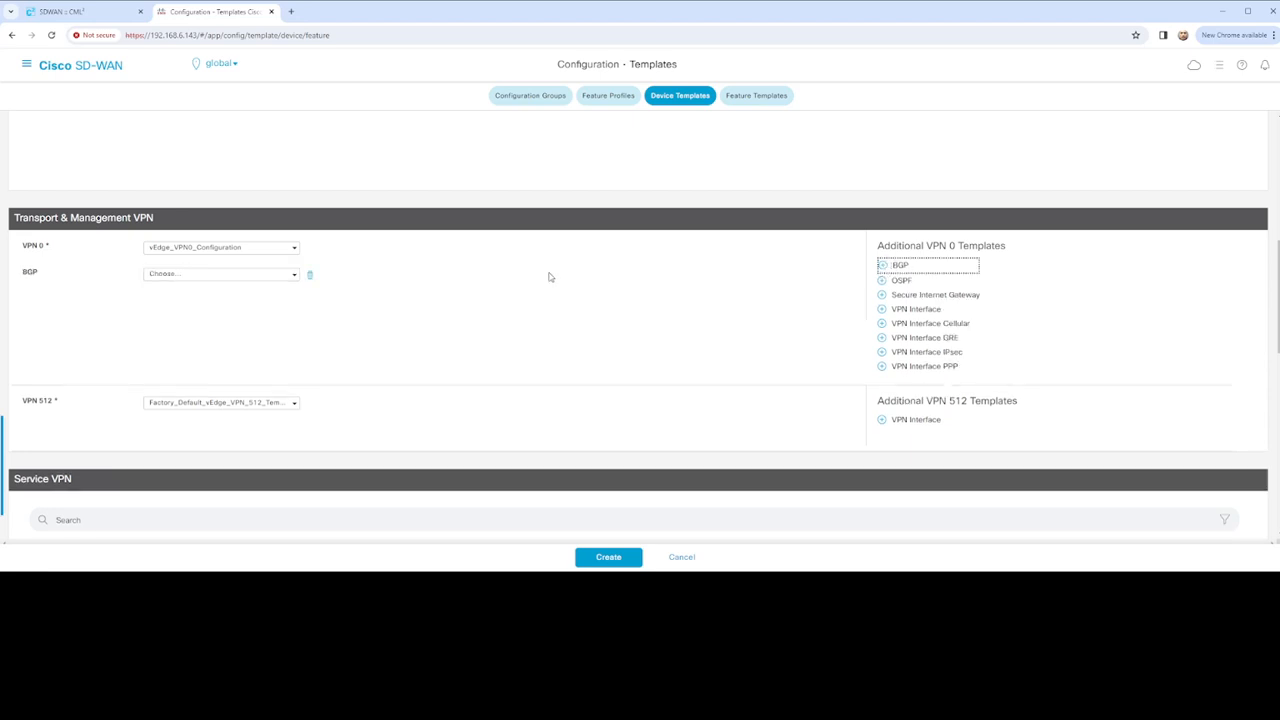
{"action": "left_click", "coordinate": [290, 275]}
{"action": "left_click", "coordinate": [198, 291]}
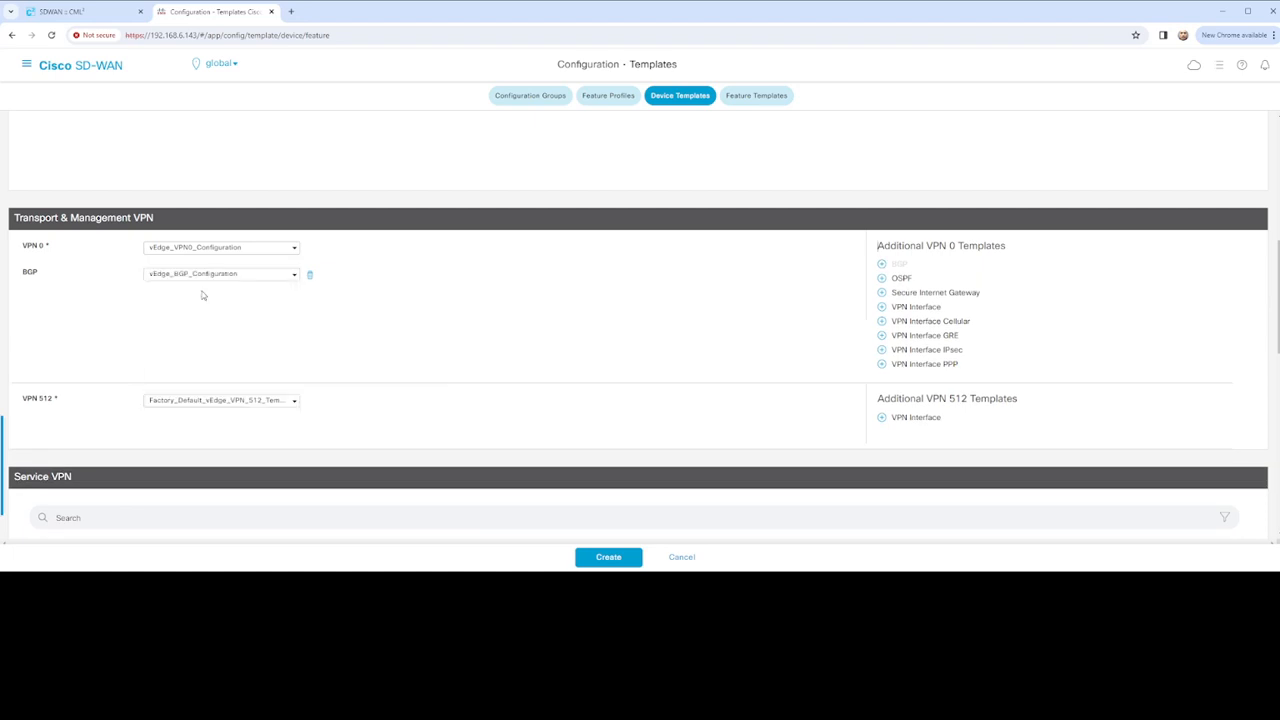
Leave VPN 512 at its default template and begin adding a service VPN
{"action": "scroll", "coordinate": [300, 316], "scroll_direction": "down", "scroll_amount": 1}
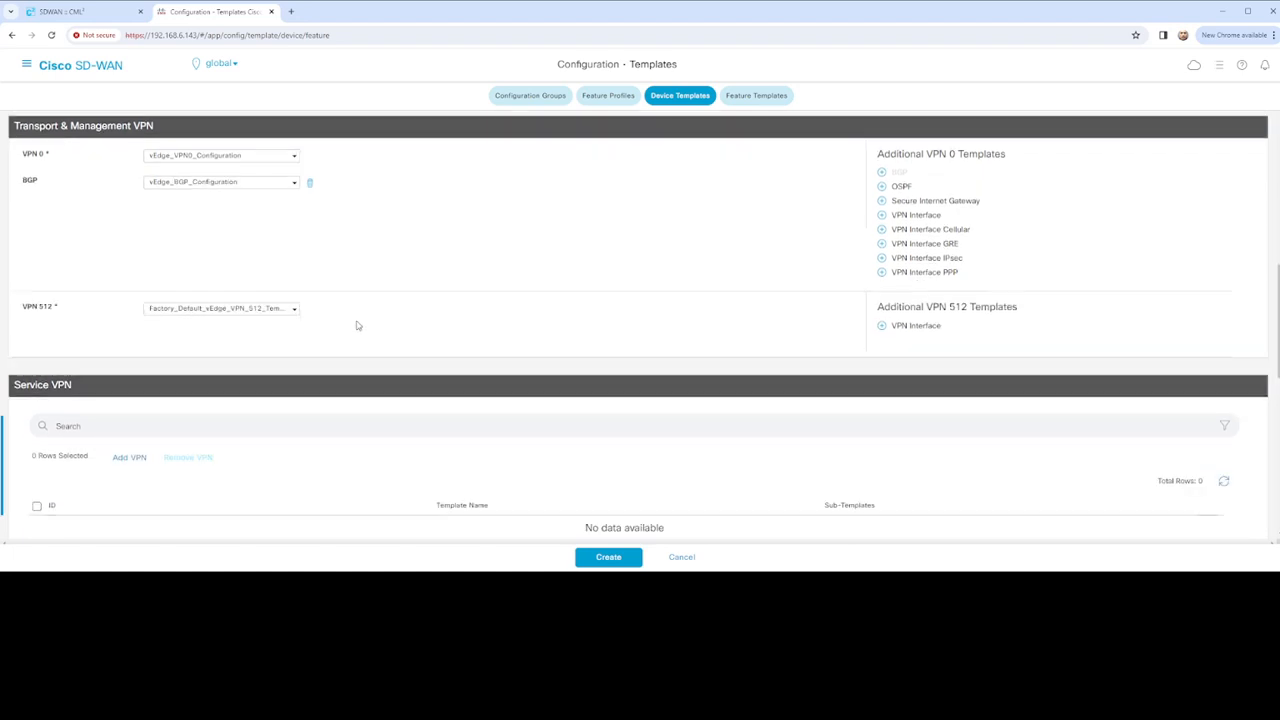
{"action": "left_click", "coordinate": [252, 316]}
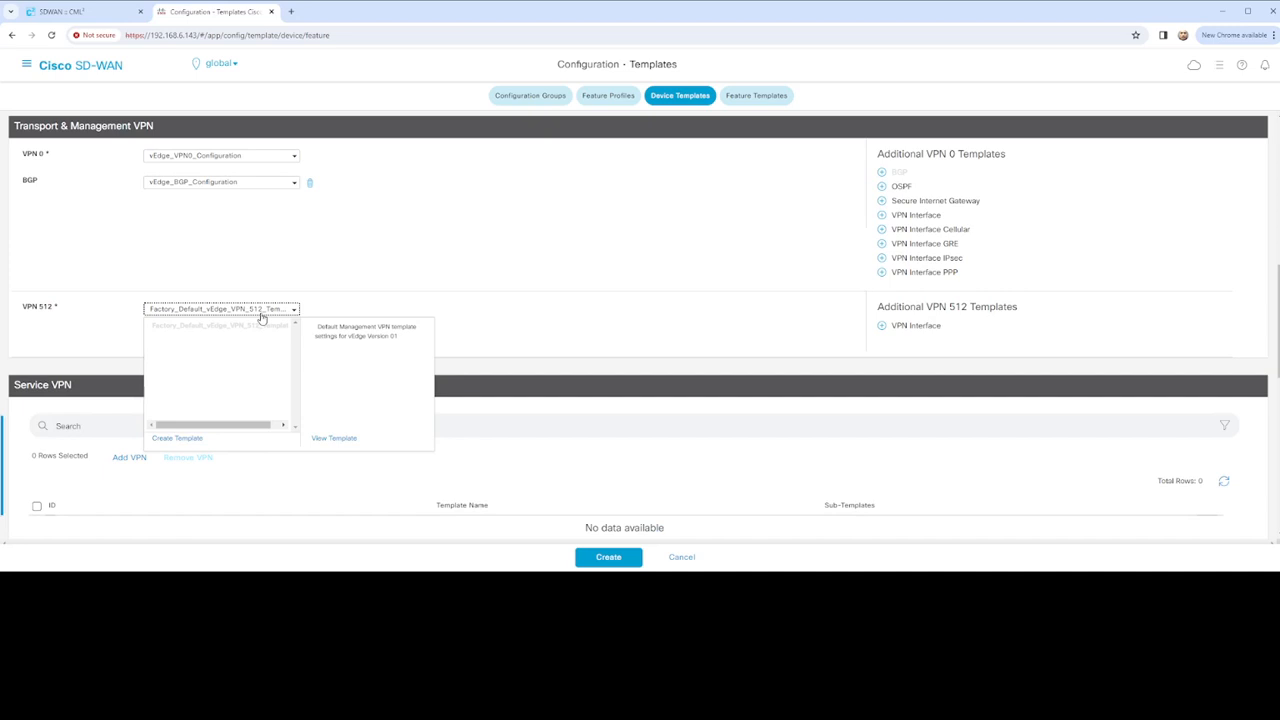
{"action": "left_click", "coordinate": [408, 291]}
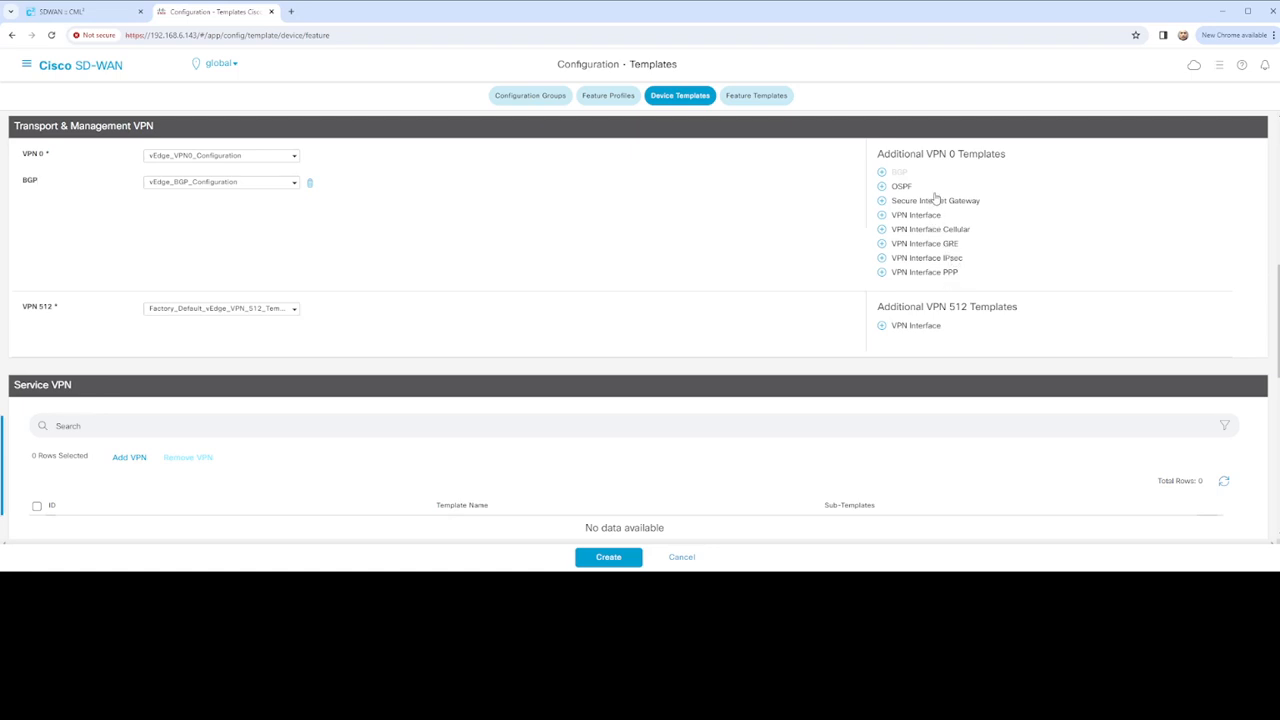
{"action": "scroll", "coordinate": [627, 281], "scroll_direction": "down", "scroll_amount": 1}
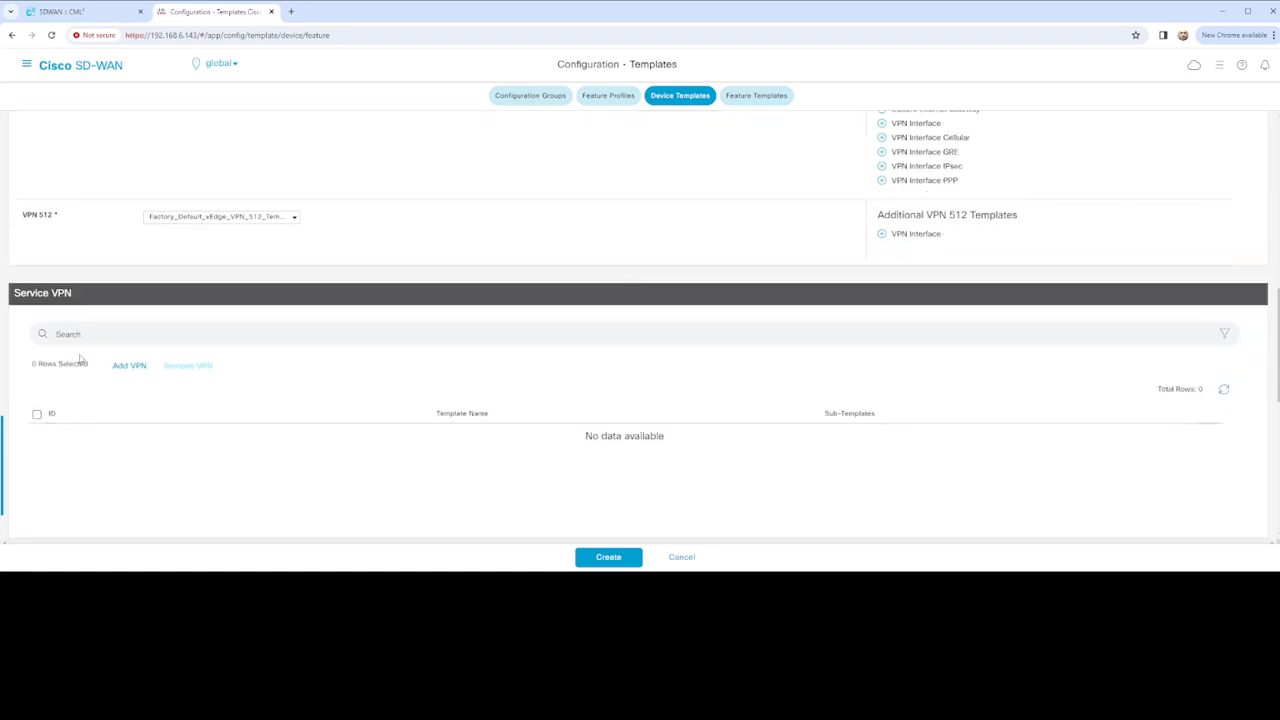
{"action": "left_click", "coordinate": [130, 366]}
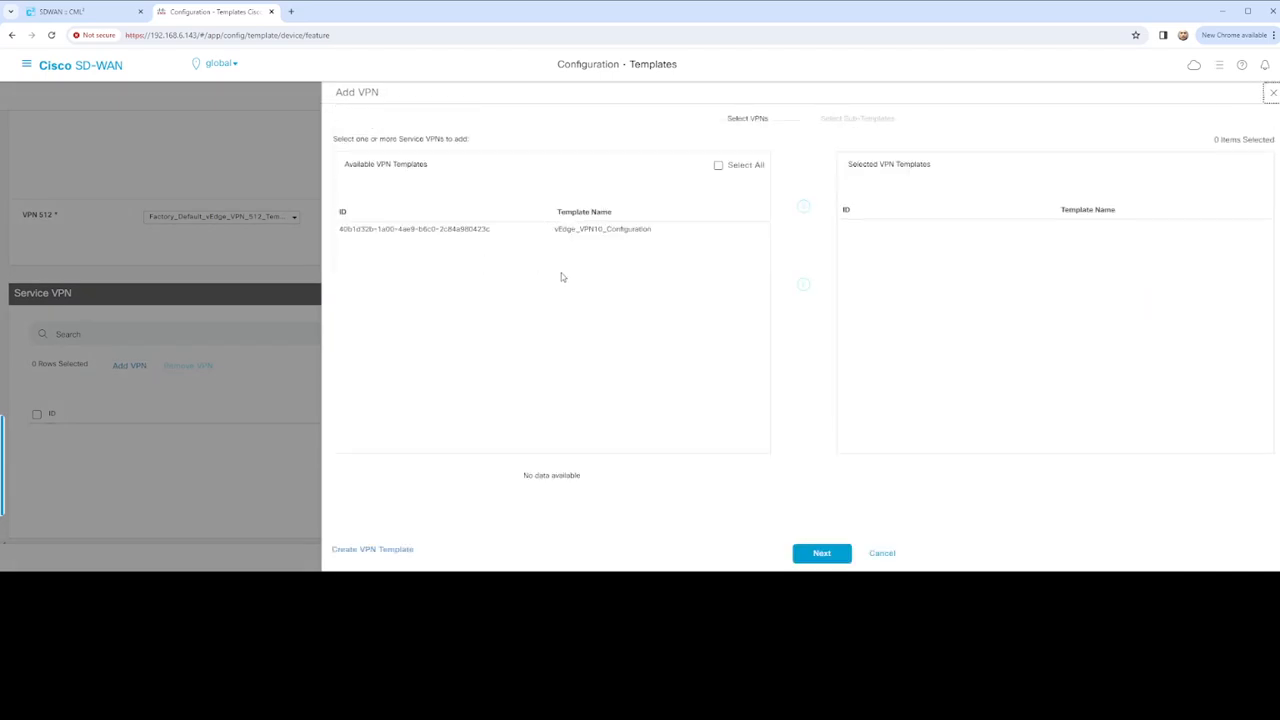
Move vEdge_VPN10_Configuration into Selected VPN Templates and continue to the sub-template step
{"action": "left_click", "coordinate": [605, 235]}
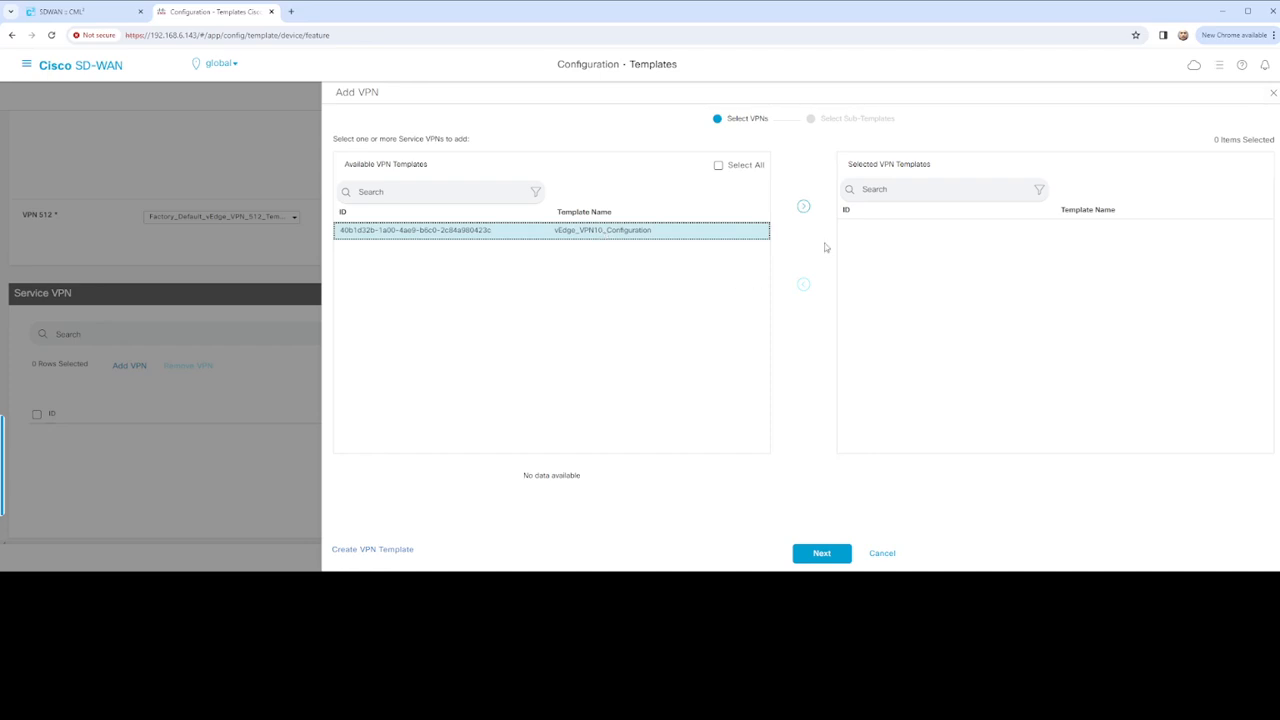
{"action": "left_click", "coordinate": [804, 207]}
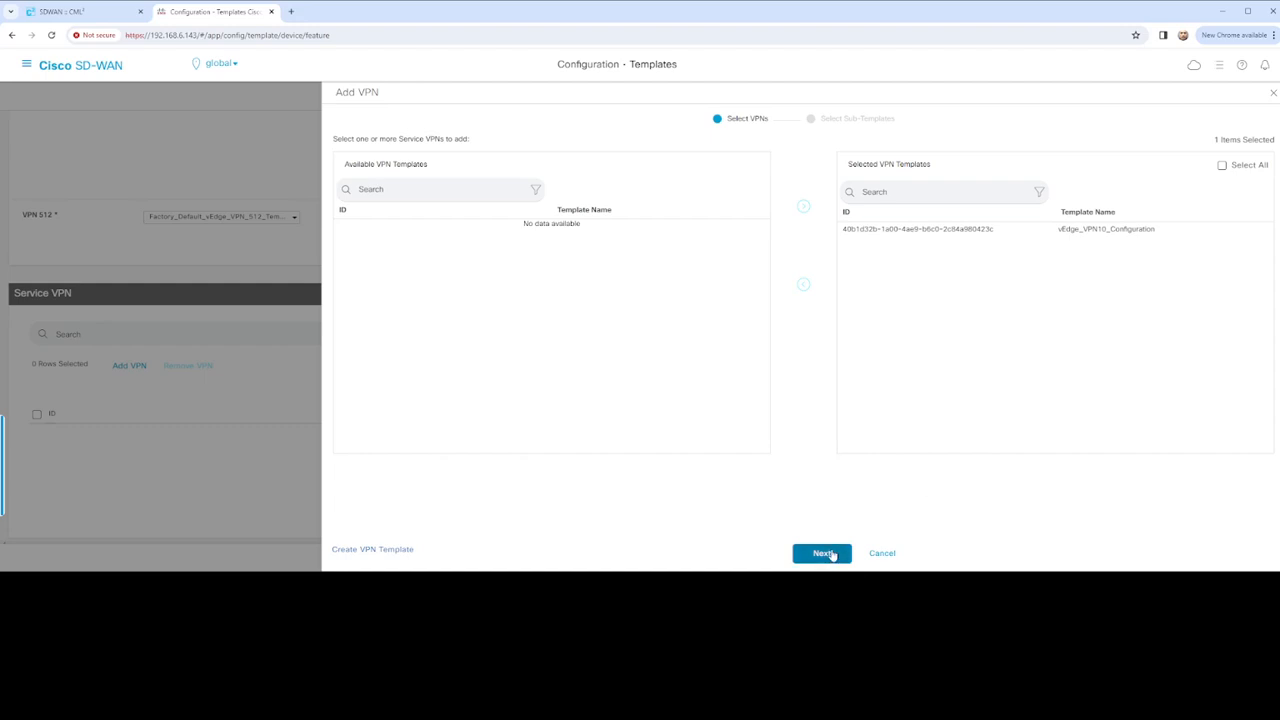
{"action": "left_click", "coordinate": [830, 556]}
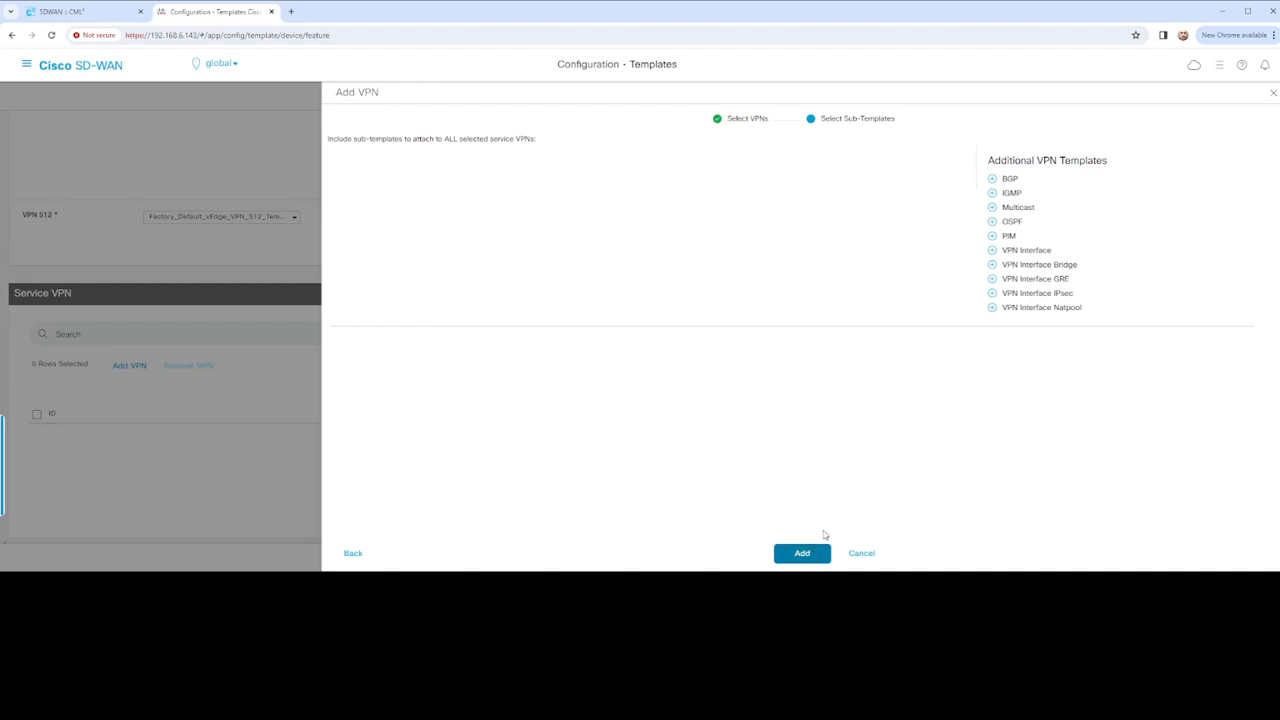
Add a VPN Interface sub-template and create a new VPN Interface Ethernet template for vEdge Cloud
{"action": "left_click", "coordinate": [1034, 257]}
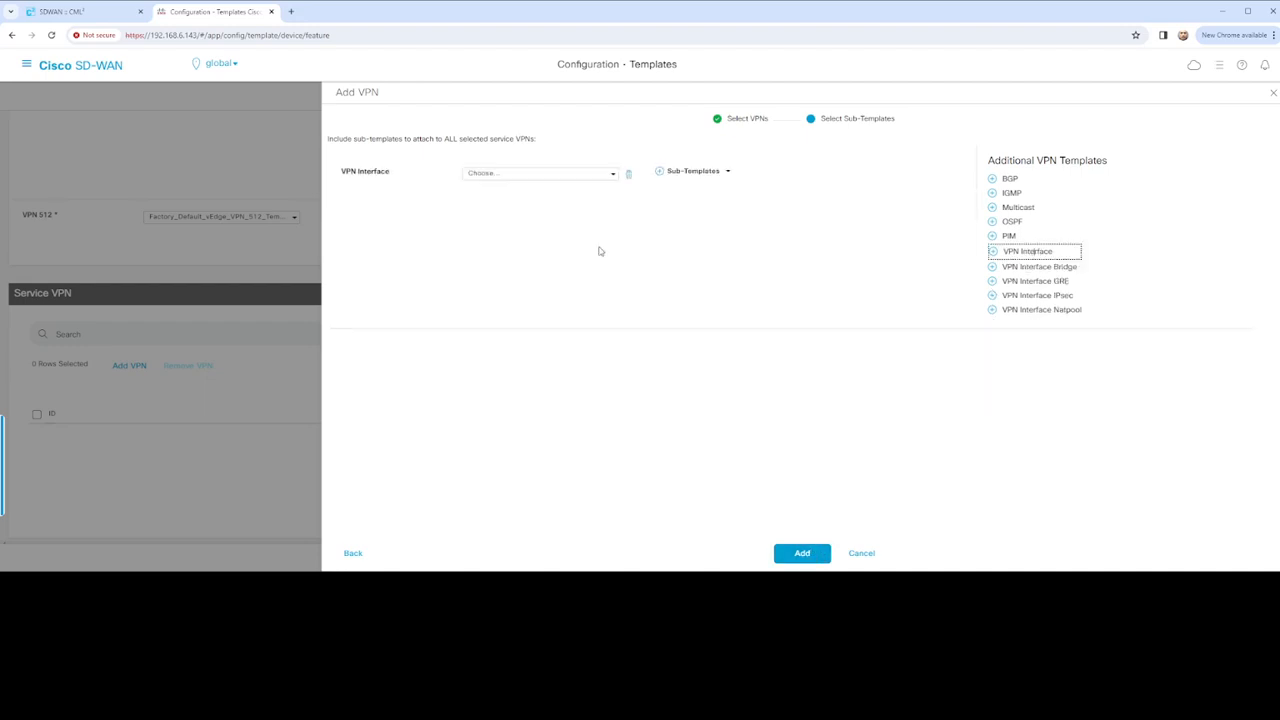
{"action": "left_click", "coordinate": [608, 173]}
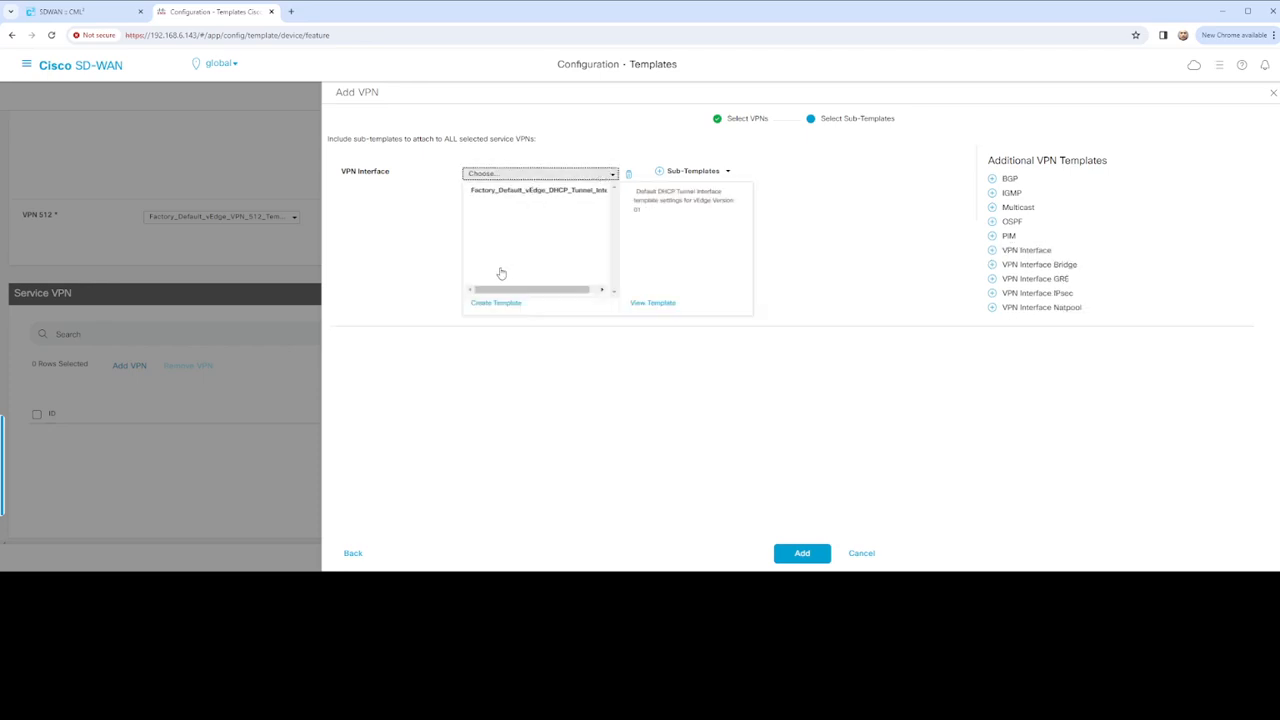
{"action": "left_click", "coordinate": [496, 303]}
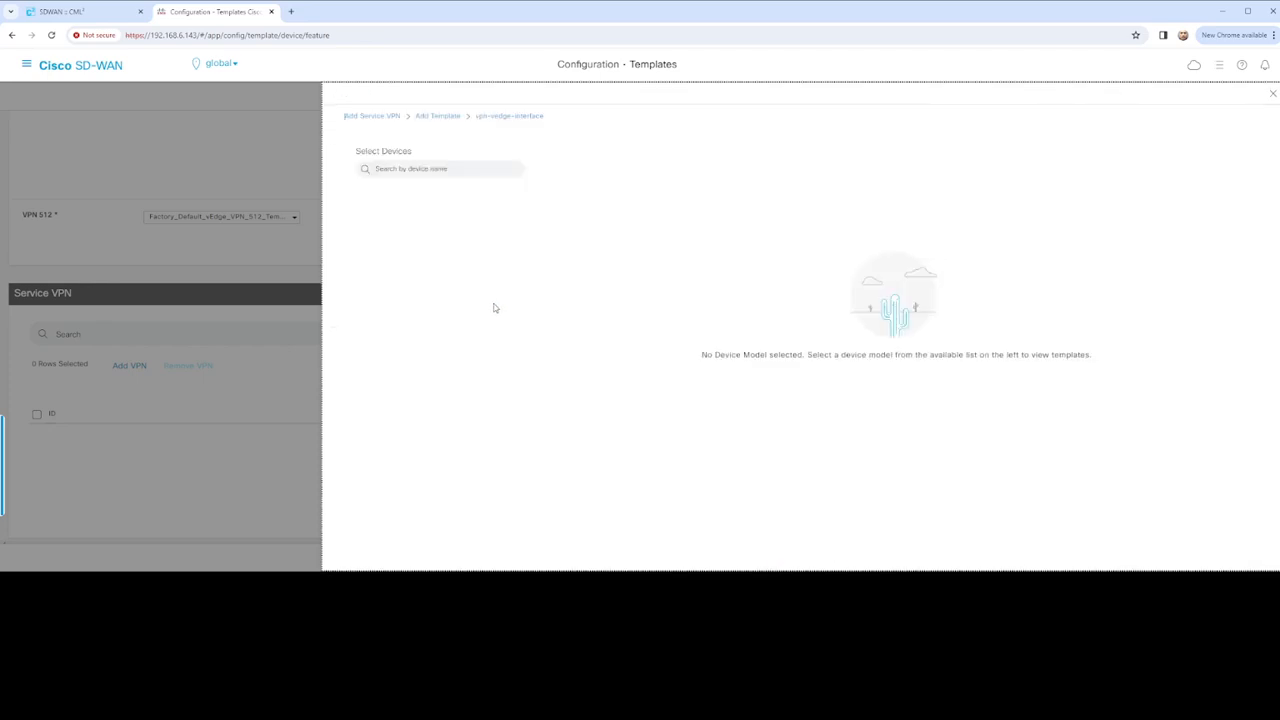
{"action": "left_click", "coordinate": [424, 169]}
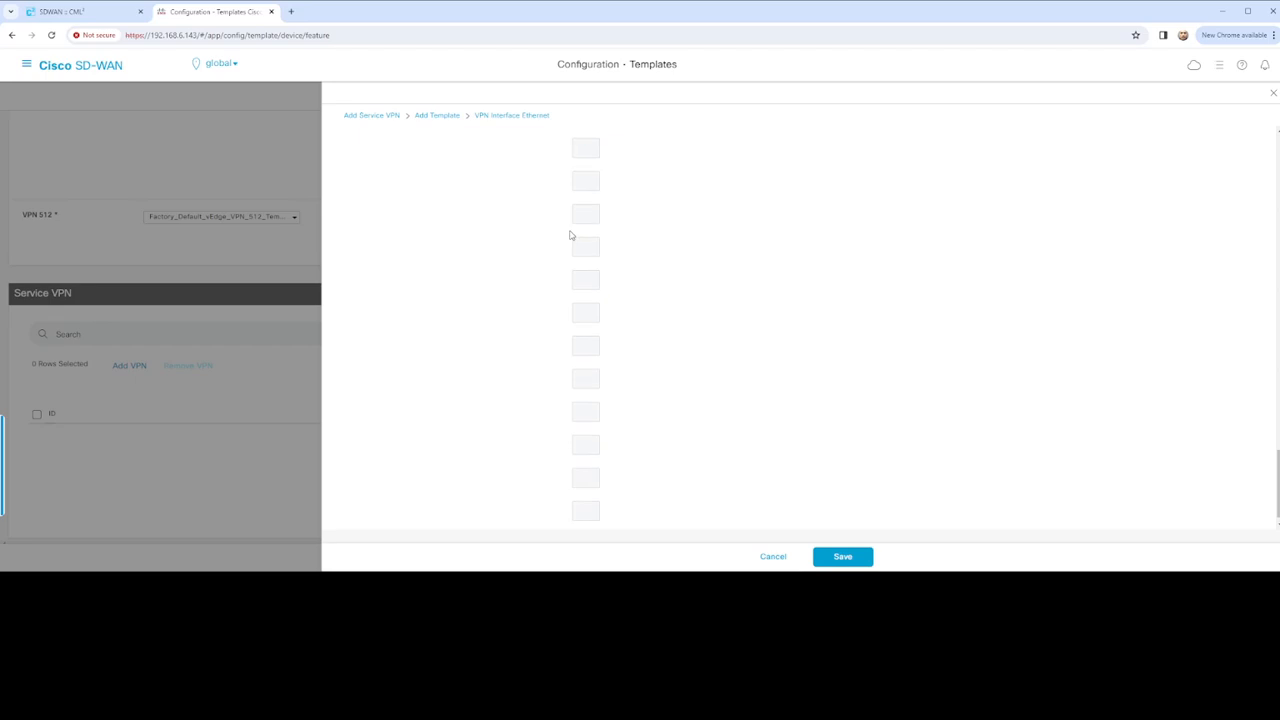
{"action": "scroll", "coordinate": [572, 236], "scroll_direction": "up", "scroll_amount": 20}
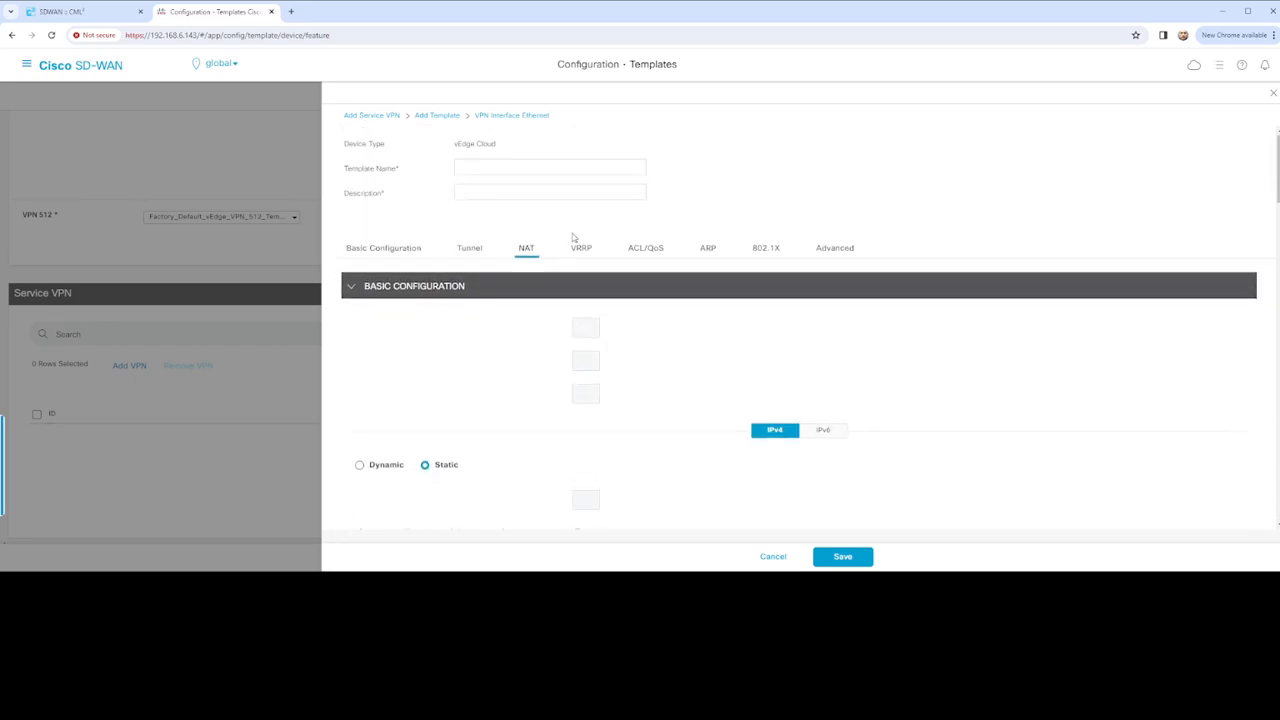
Name the template vEdge_VPN_20_Interface_Configuration and paste the same text as its description
{"action": "left_click", "coordinate": [473, 169]}
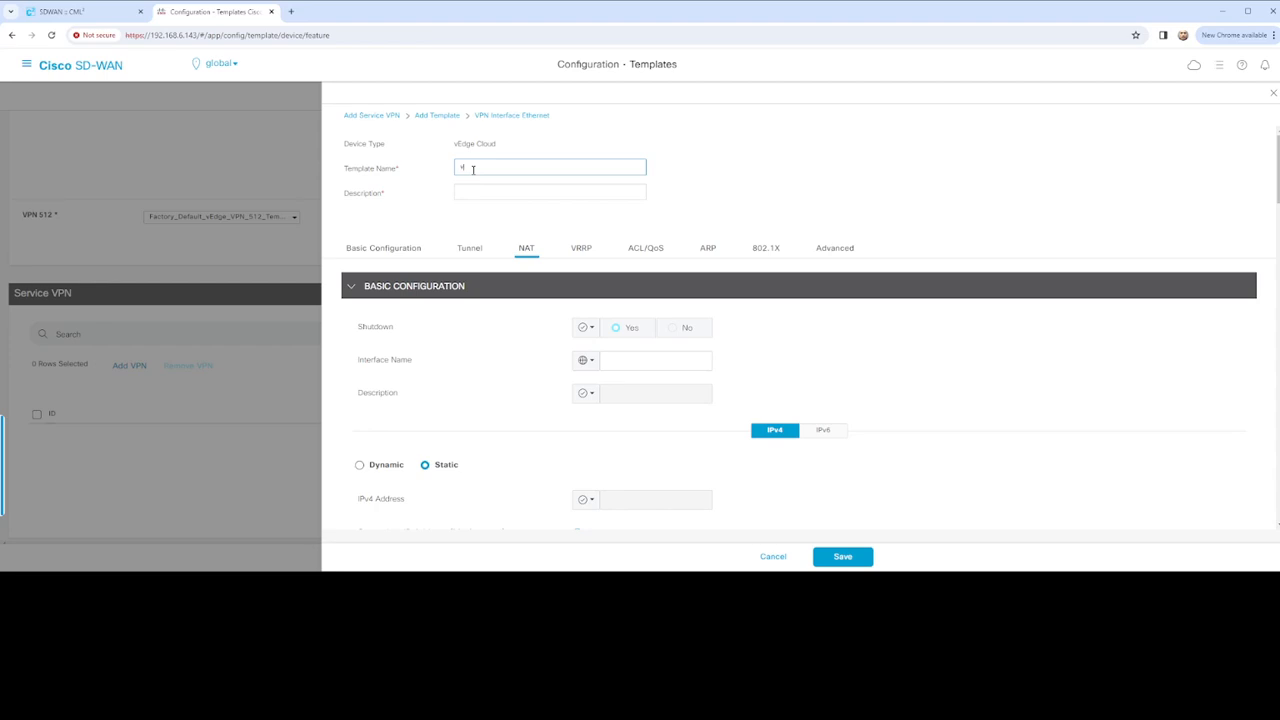
{"action": "type", "text": "veDGE"}
{"action": "key", "text": "BackSpace"}
{"action": "key", "text": "BackSpace"}
{"action": "type", "text": "vEDGE"}
{"action": "key", "text": "BackSpace"}
{"action": "key", "text": "BackSpace"}
{"action": "type", "text": "ge_VPN"}
{"action": "type", "text": "_20"}
{"action": "type", "text": "_Inter"}
{"action": "type", "text": "face_CC"}
{"action": "type", "text": "nfi"}
{"action": "type", "text": "isc"}
{"action": "type", "text": "guation"}
{"action": "type", "text": "tion"}
{"action": "left_click_drag", "start_coordinate": [596, 169], "coordinate": [437, 166]}
{"action": "key", "text": "ctrl+c"}
{"action": "left_click", "coordinate": [503, 190]}
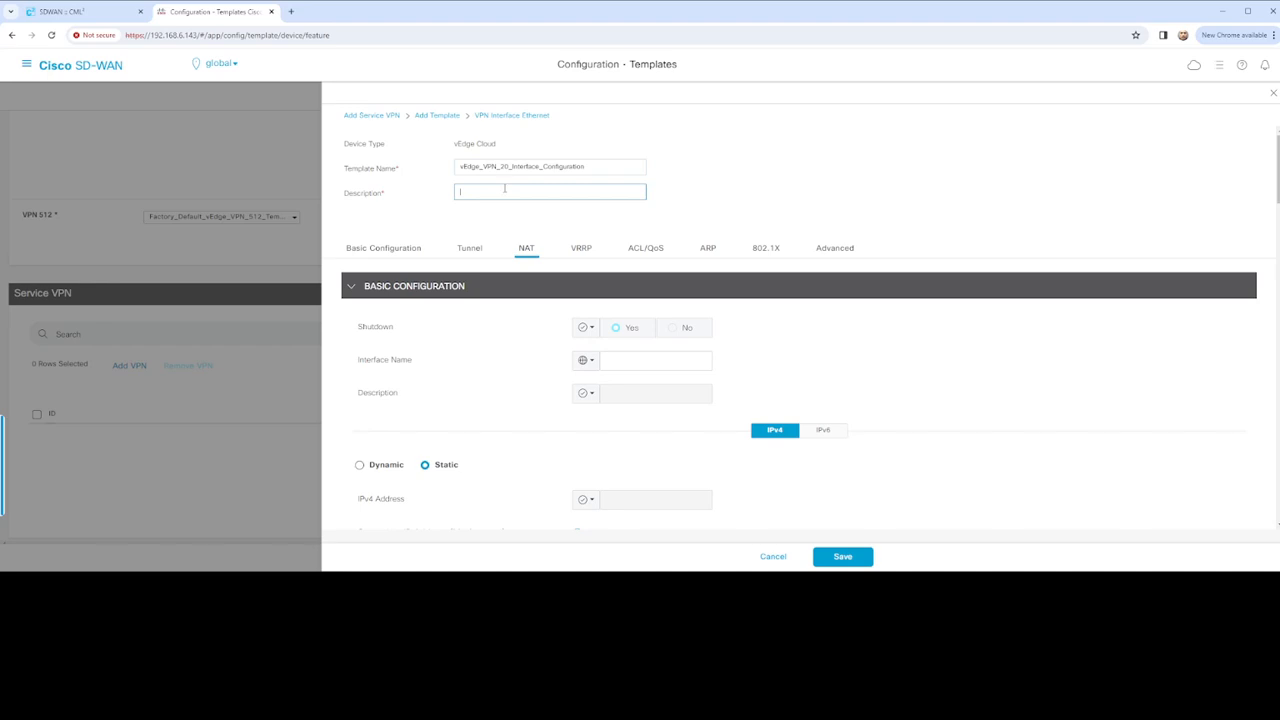
{"action": "key", "text": "ctrl+v"}
Set Shutdown to a global value of No, then switch to the Cisco Modeling Labs workbench
{"action": "left_click", "coordinate": [586, 328]}
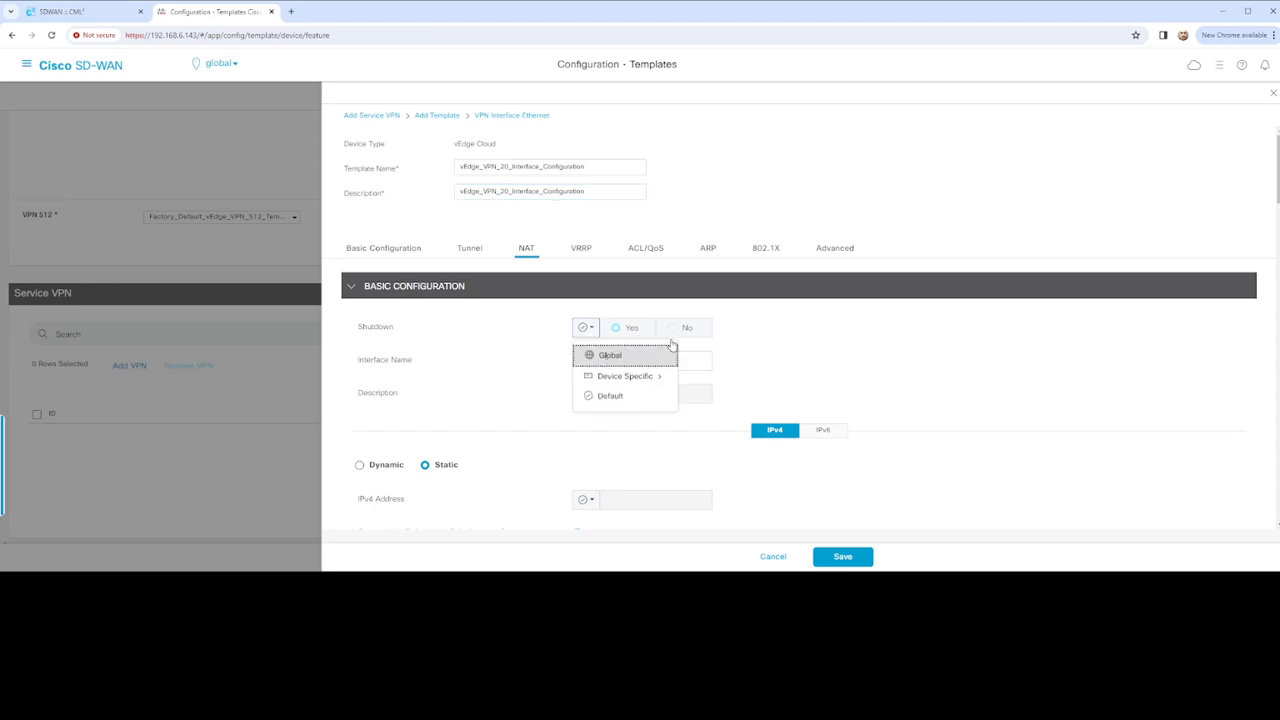
{"action": "left_click", "coordinate": [668, 355]}
{"action": "left_click", "coordinate": [680, 328]}
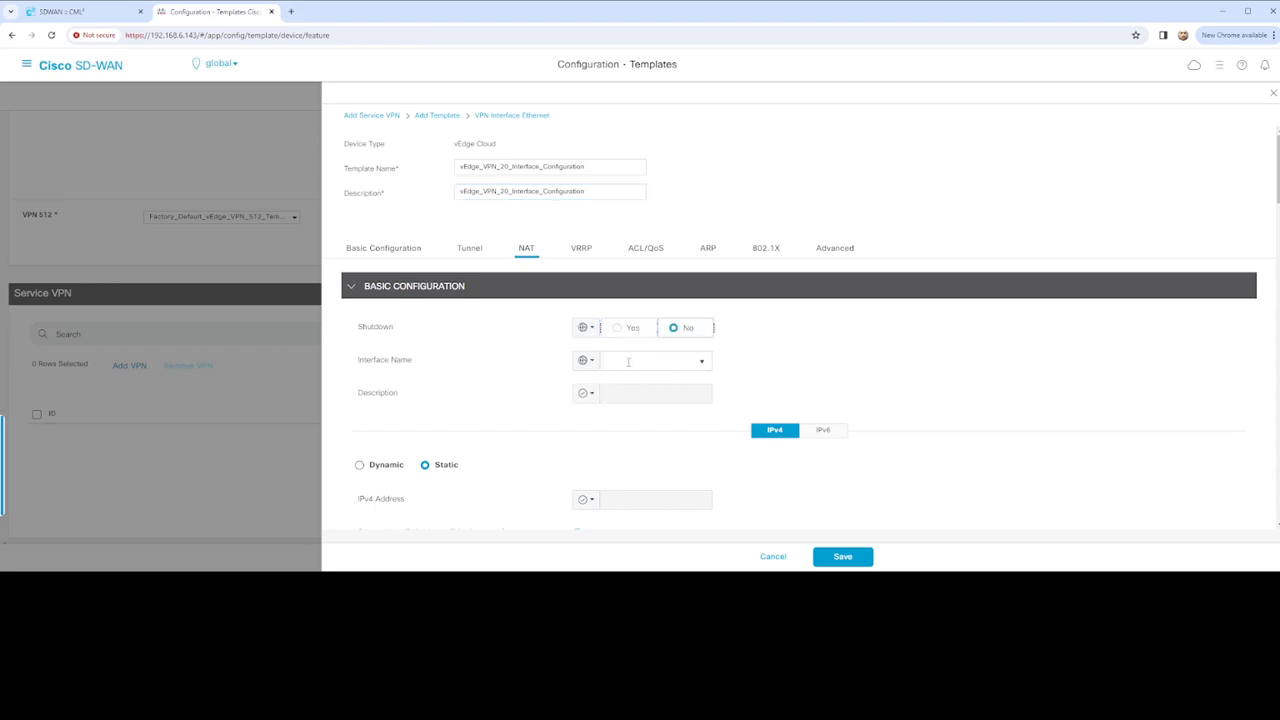
{"action": "left_click", "coordinate": [628, 362]}
{"action": "left_click", "coordinate": [107, 12]}
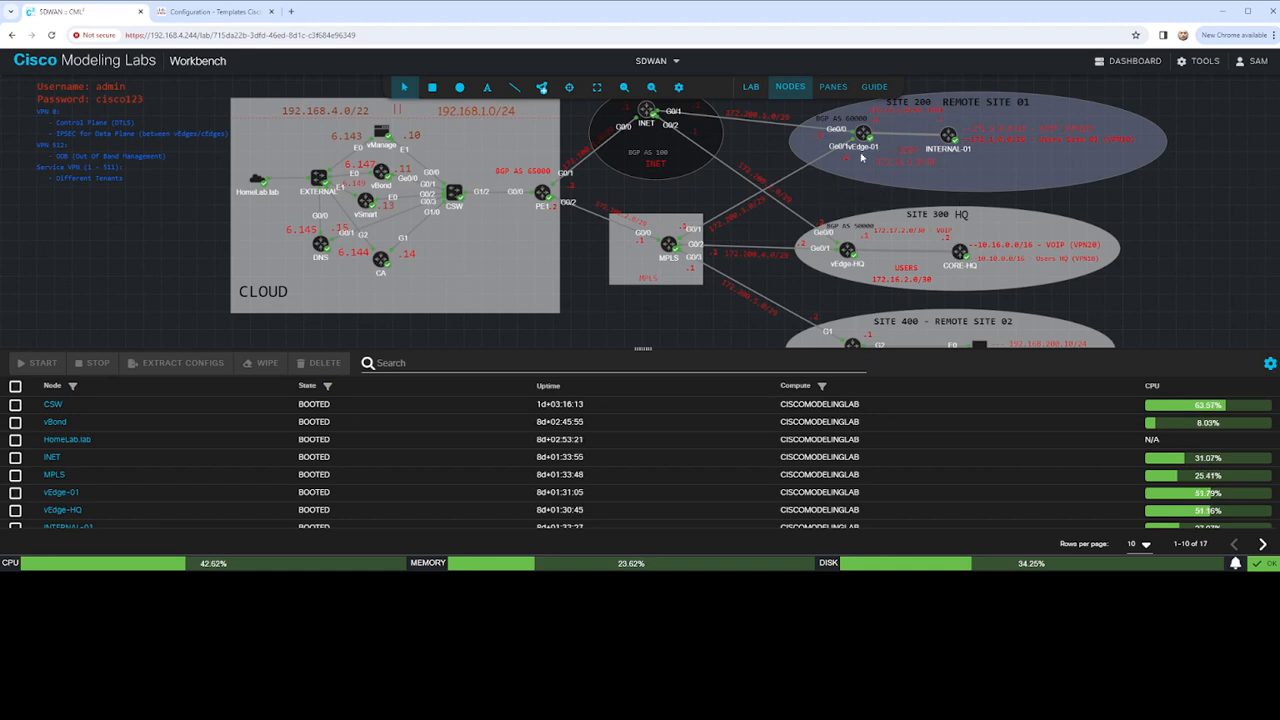
Expand the vEdge-01 to INTERNAL-01 link in CML to see its interface labels, then return to vManage
{"action": "left_click", "coordinate": [911, 136]}
{"action": "double_click", "coordinate": [911, 136]}
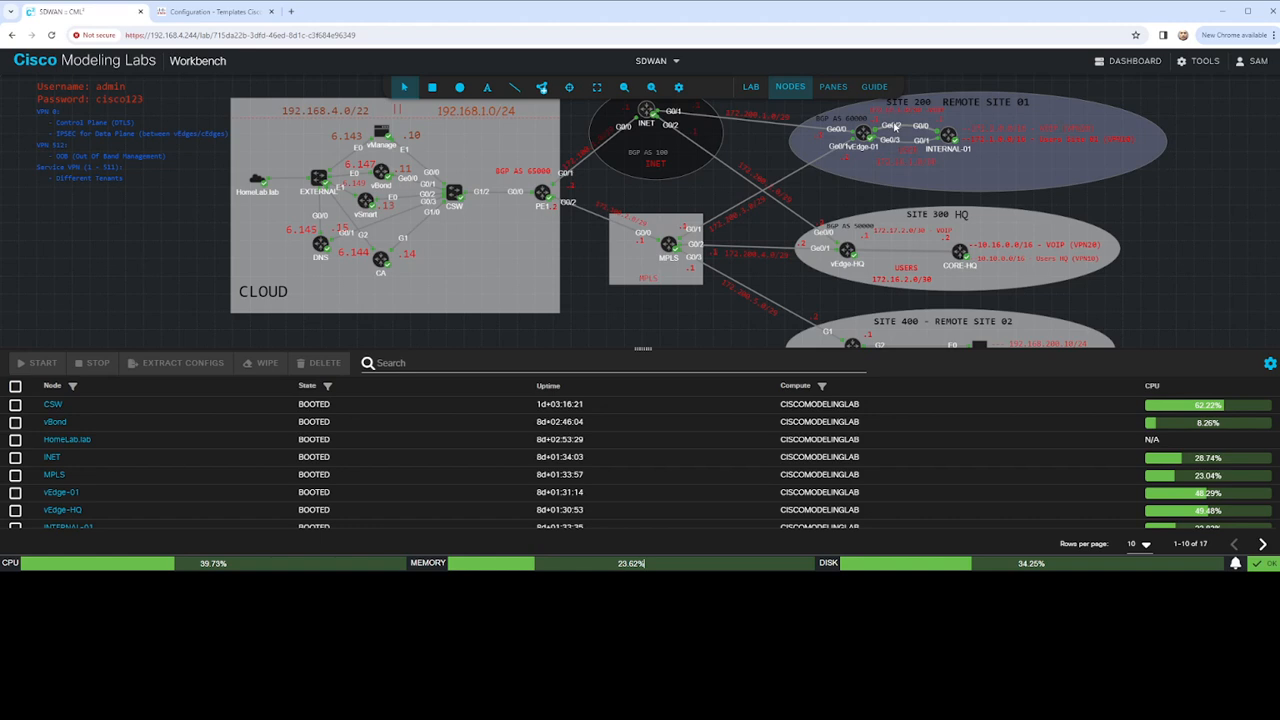
{"action": "left_click", "coordinate": [226, 11]}
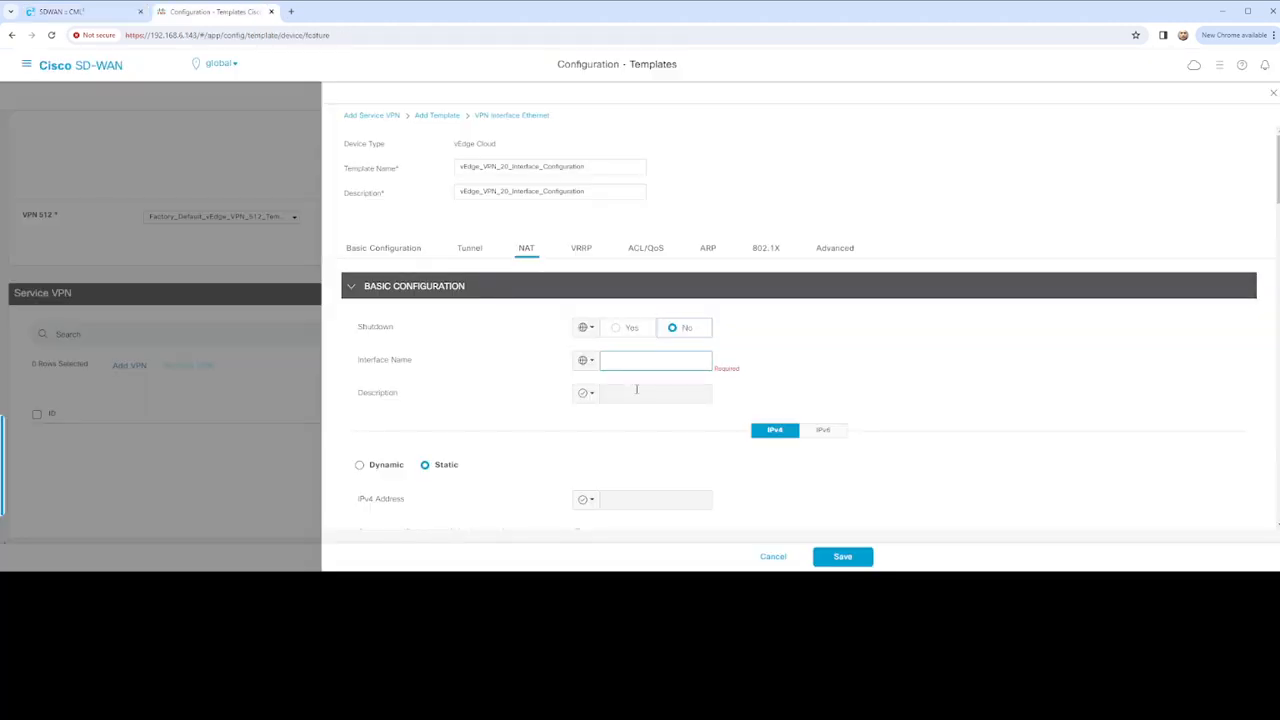
Set Interface Name to a global value of GigabitEthernet
{"action": "left_click", "coordinate": [663, 359]}
{"action": "type", "text": "GigabitEthernet"}
{"action": "left_click", "coordinate": [585, 361]}
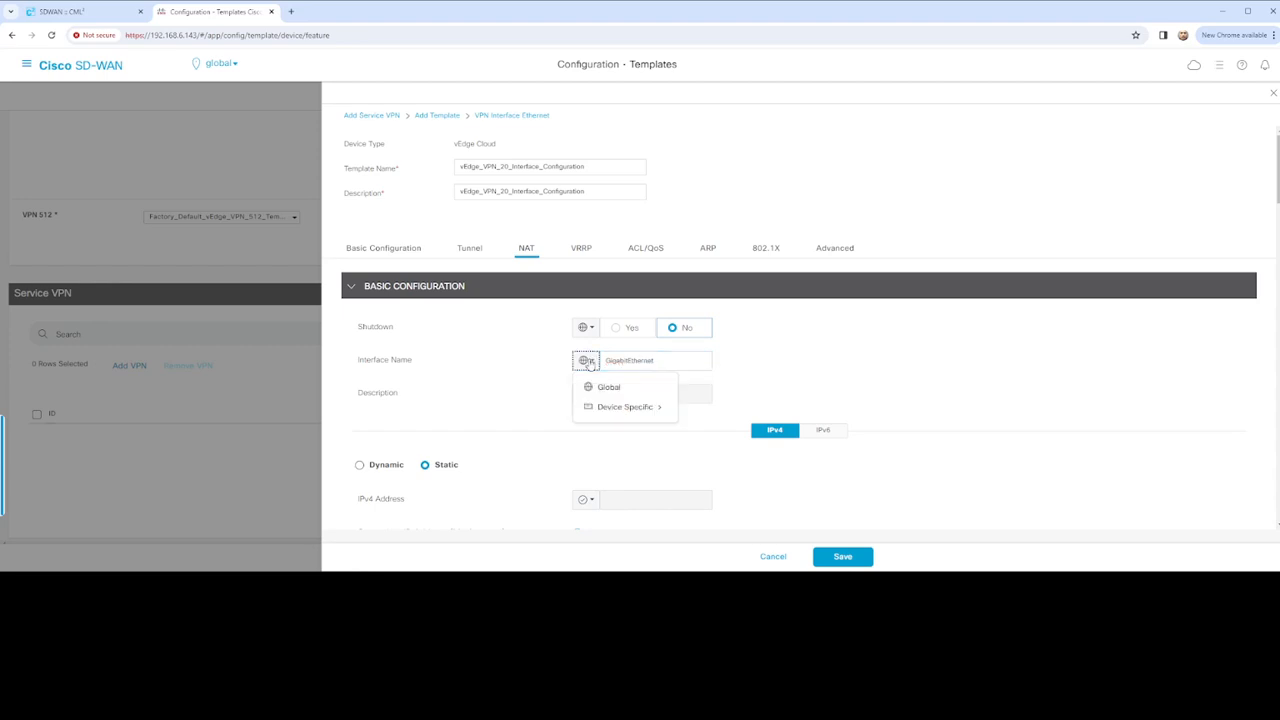
{"action": "mouse_move", "coordinate": [656, 418]}
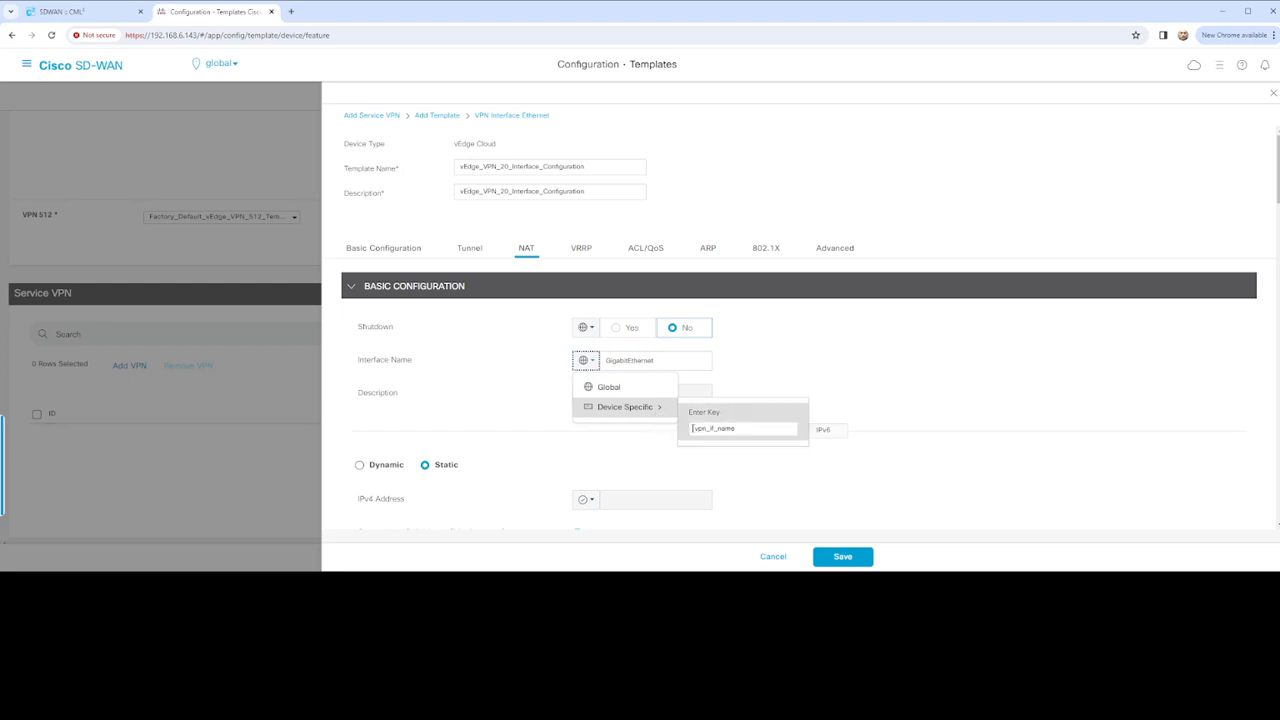
{"action": "left_click", "coordinate": [703, 430]}
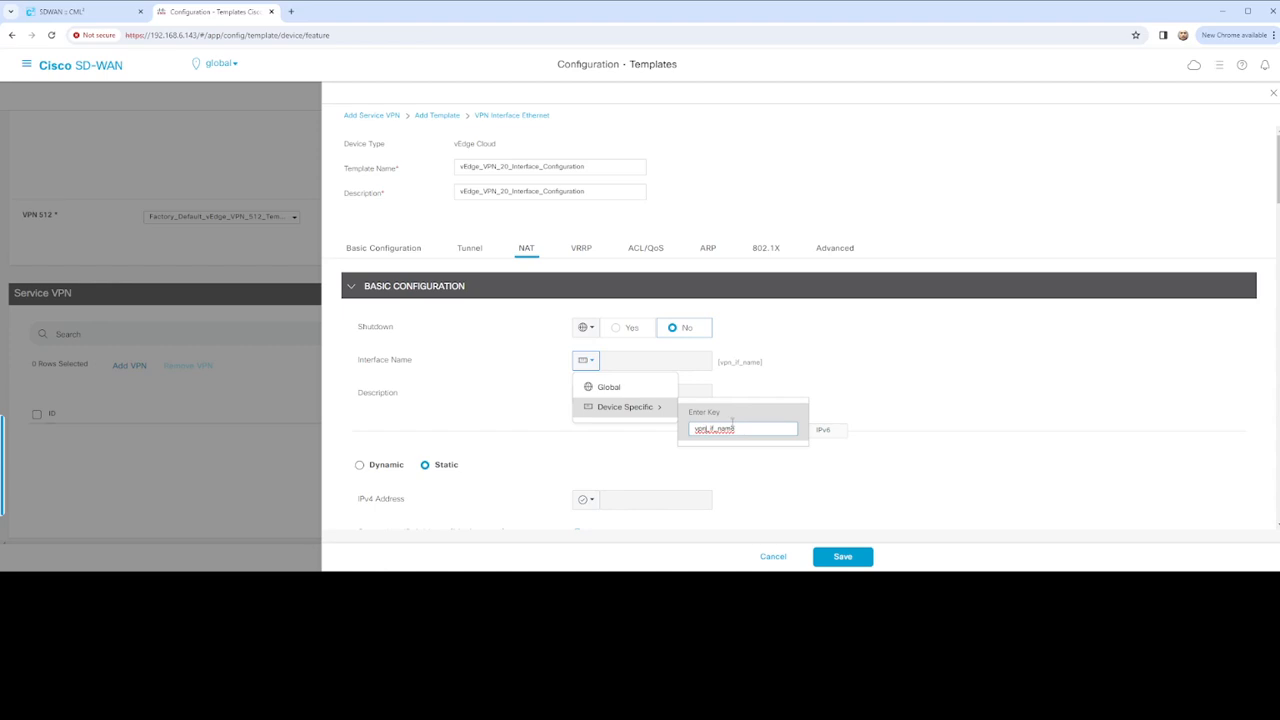
{"action": "type", "text": "20"}
{"action": "type", "text": "vE"}
{"action": "type", "text": "dg"}
{"action": "type", "text": "ge_"}
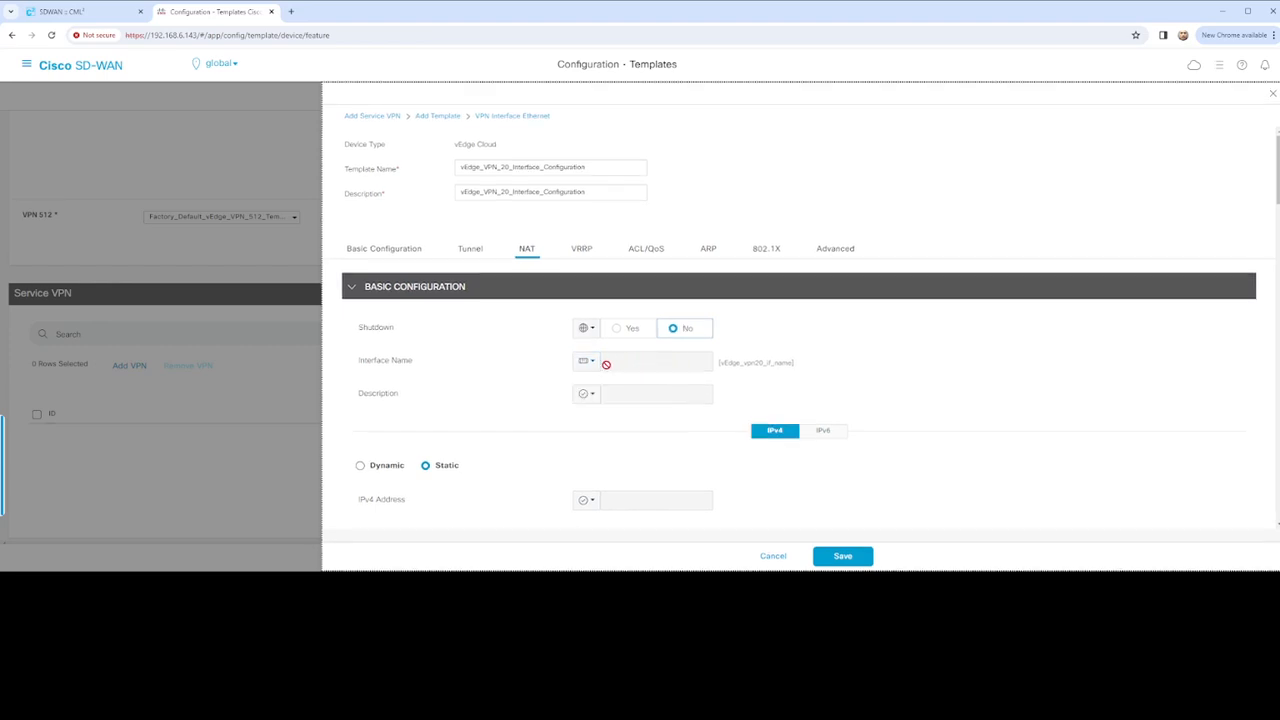
{"action": "left_click", "coordinate": [586, 361]}
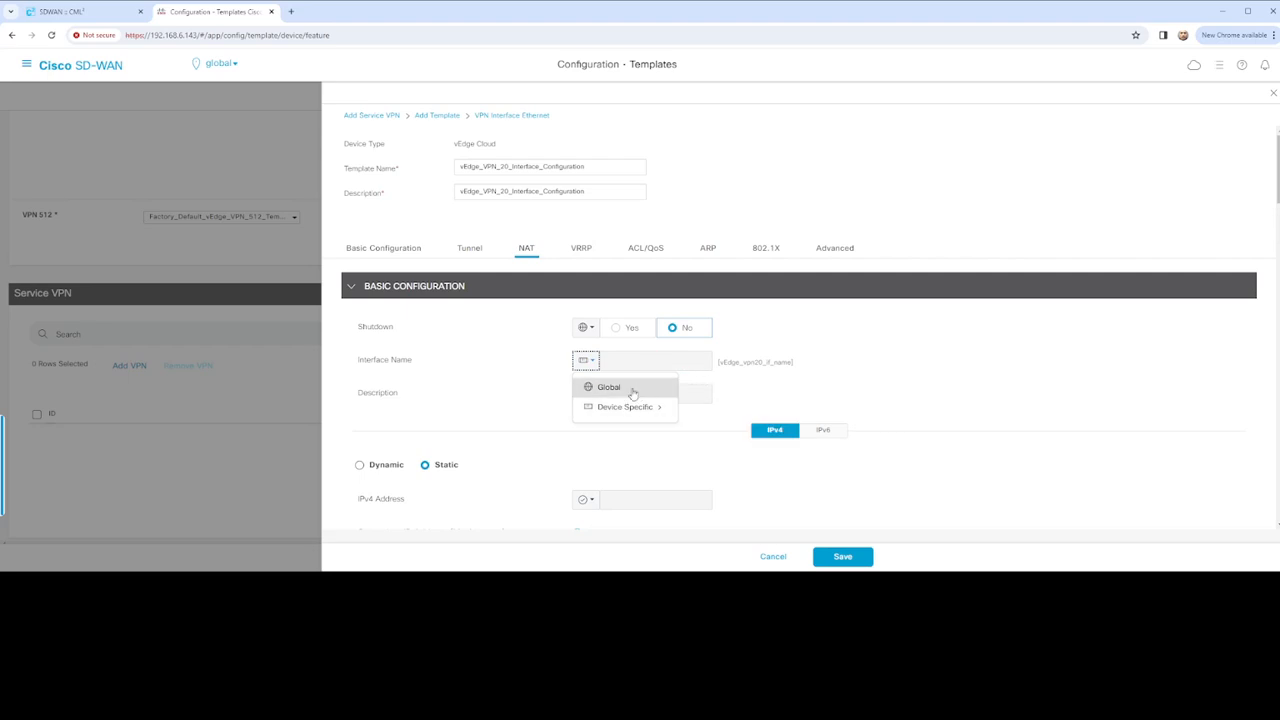
{"action": "left_click", "coordinate": [638, 386]}
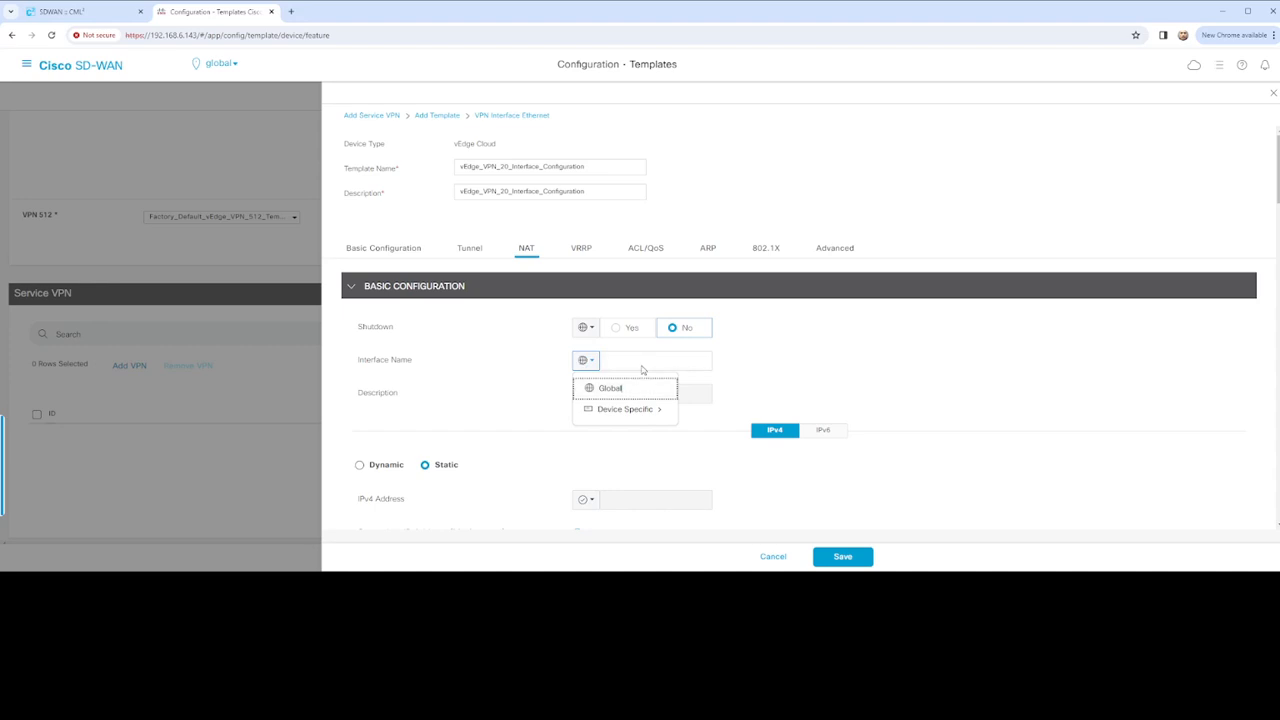
{"action": "left_click", "coordinate": [703, 366]}
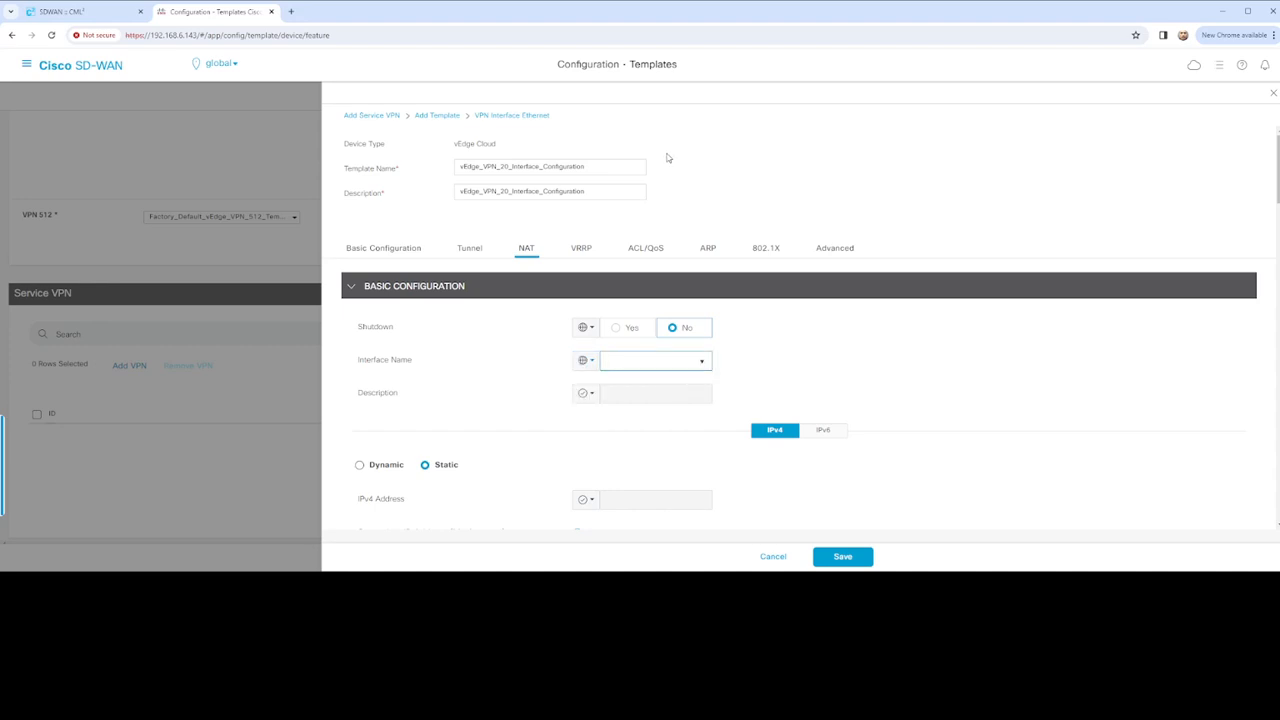
{"action": "type", "text": "GigabitEthernet"}
Make Description device-specific with key vEdge_vpn20_if_description
{"action": "scroll", "coordinate": [768, 391], "scroll_direction": "down", "scroll_amount": 1}
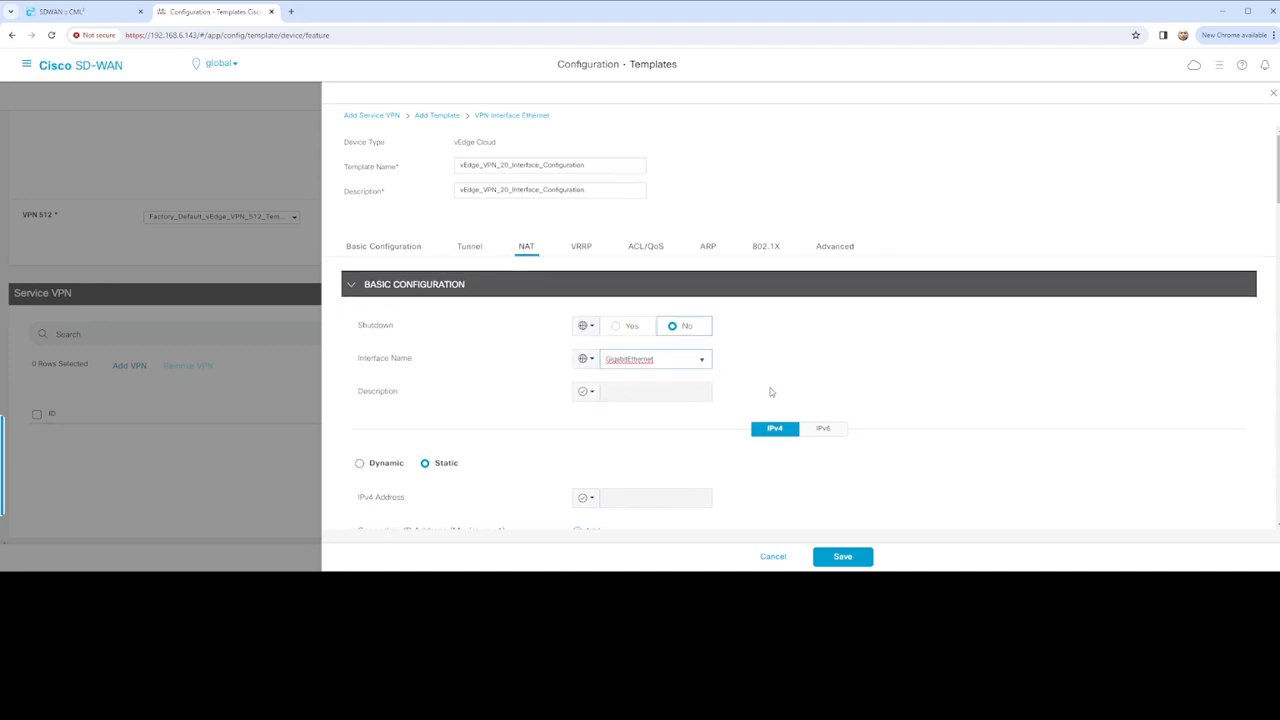
{"action": "left_click", "coordinate": [585, 301]}
{"action": "mouse_move", "coordinate": [660, 347]}
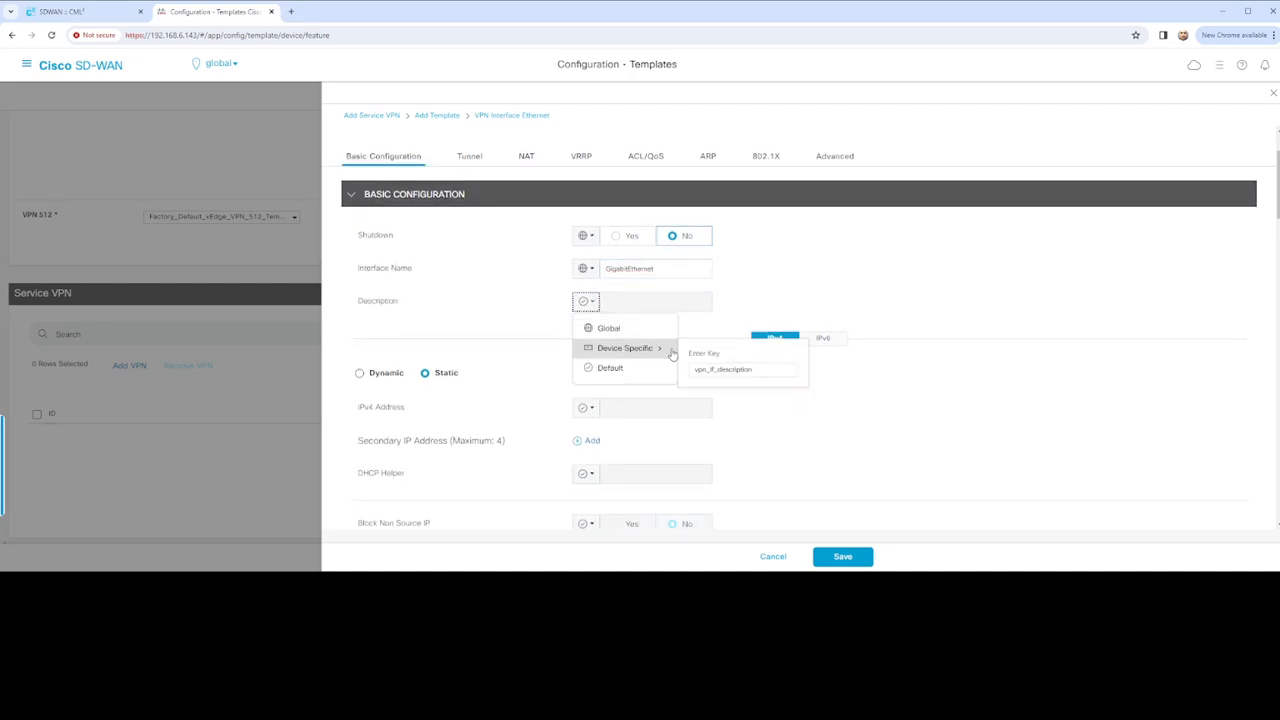
{"action": "left_click", "coordinate": [706, 369]}
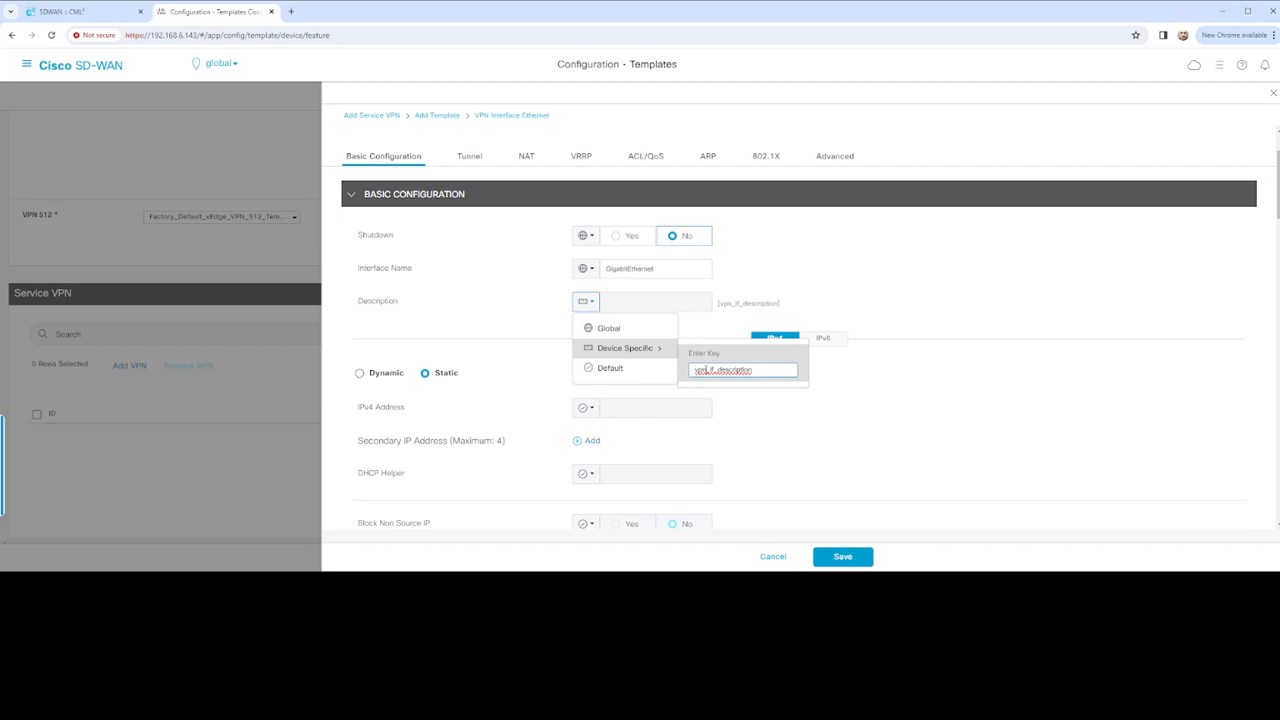
{"action": "type", "text": "20"}
{"action": "type", "text": "_"}
{"action": "type", "text": "vEd"}
{"action": "type", "text": "ge"}
{"action": "type", "text": "_"}
{"action": "left_click", "coordinate": [659, 380]}
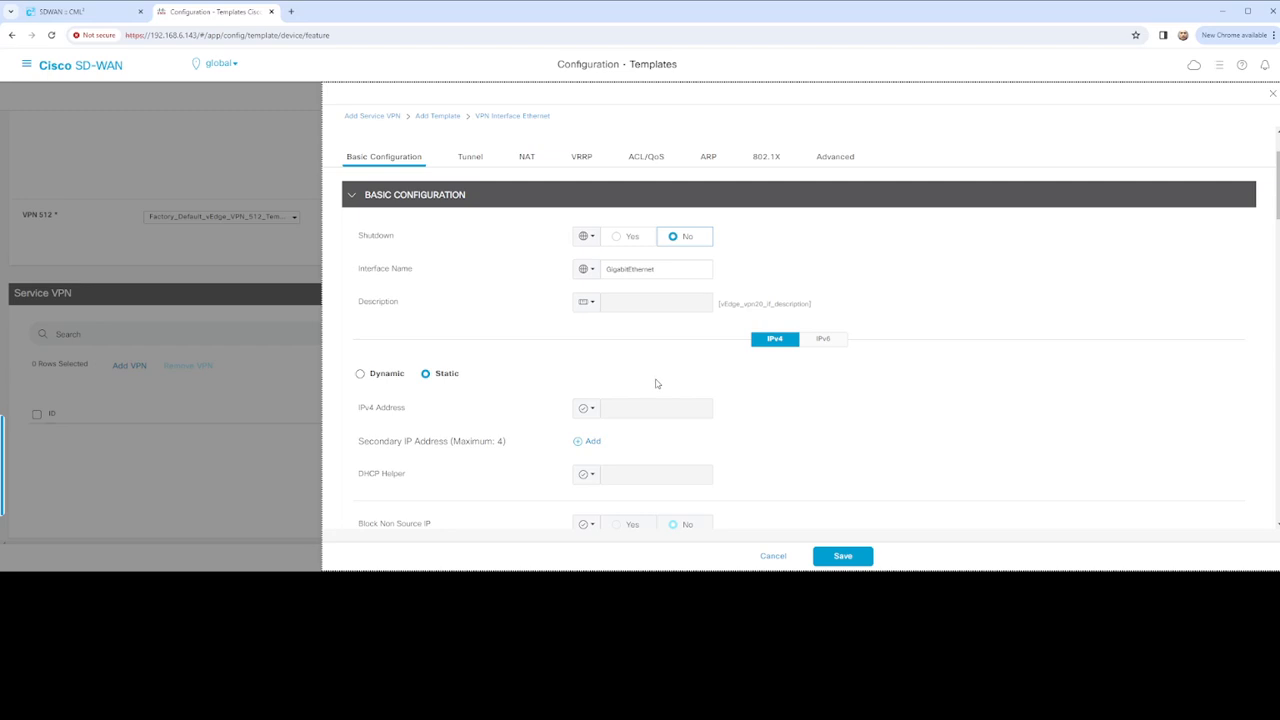
Make IPv4 Address device-specific with key vEdge_vpn20_if_ipv4_address
{"action": "scroll", "coordinate": [638, 388], "scroll_direction": "down", "scroll_amount": 1}
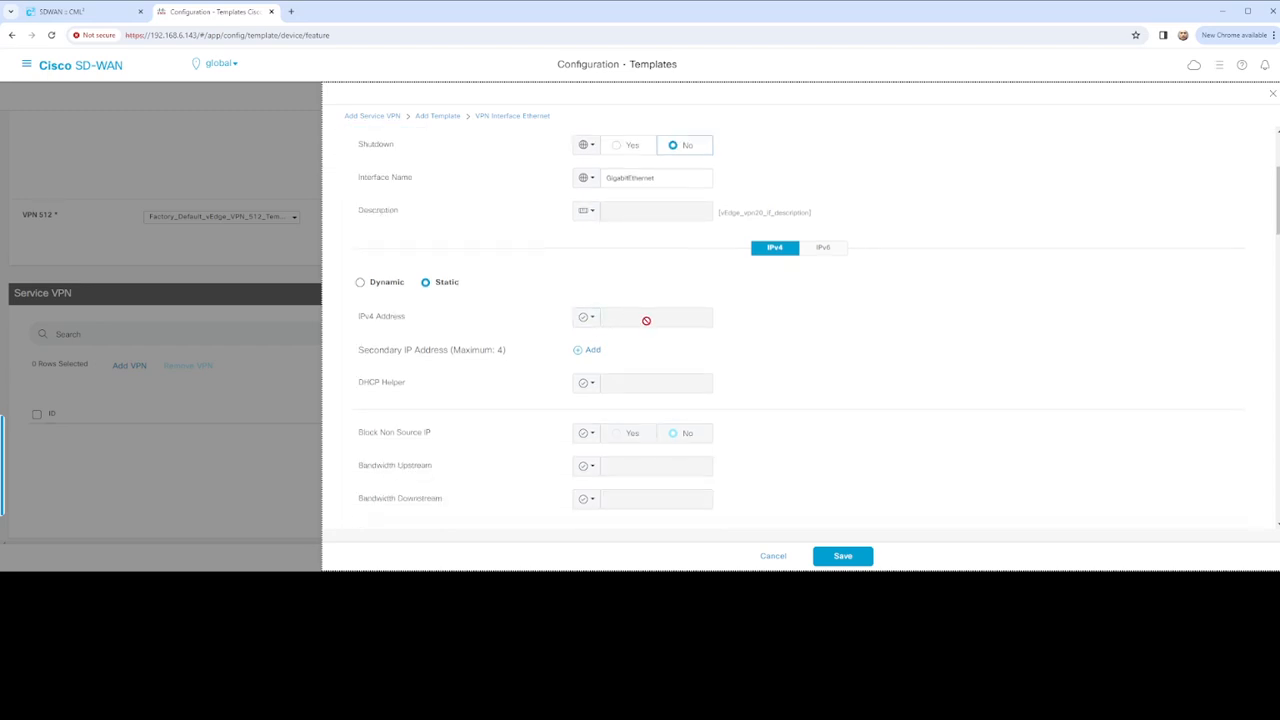
{"action": "left_click", "coordinate": [590, 317]}
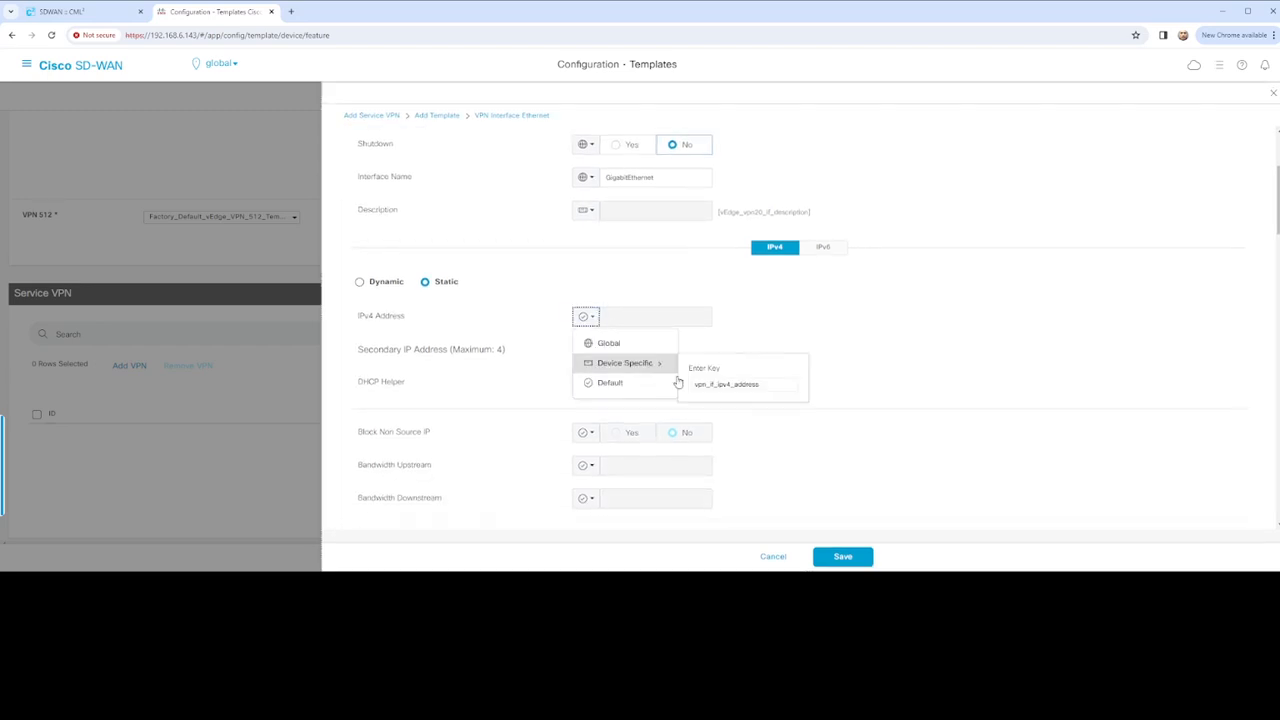
{"action": "left_click", "coordinate": [630, 363]}
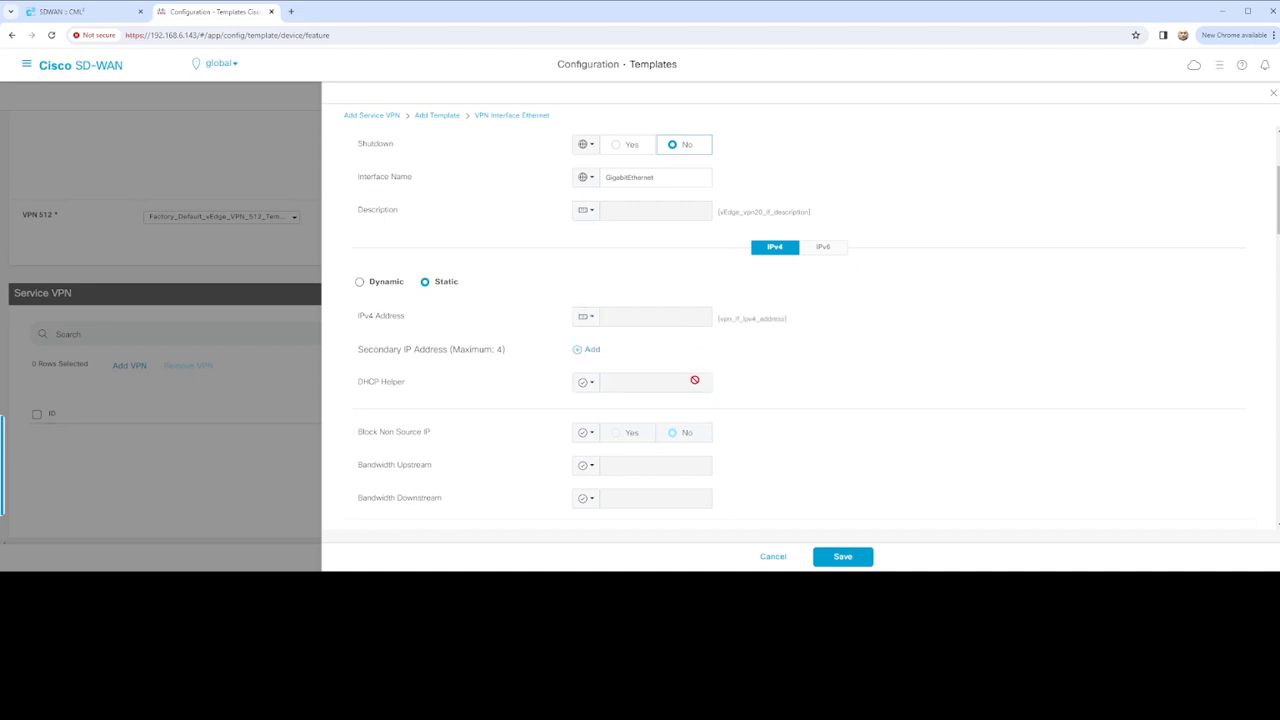
{"action": "left_click", "coordinate": [594, 320]}
{"action": "mouse_move", "coordinate": [668, 368]}
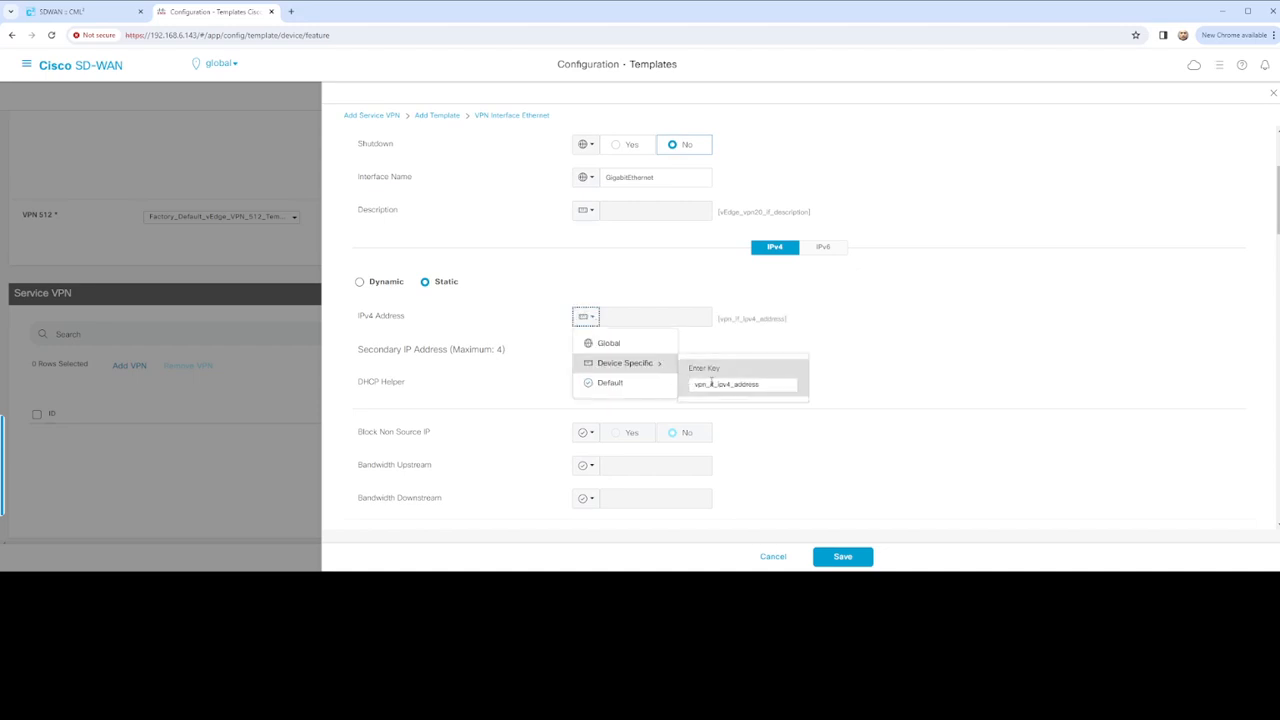
{"action": "left_click", "coordinate": [712, 384]}
{"action": "type", "text": "20"}
{"action": "type", "text": "v"}
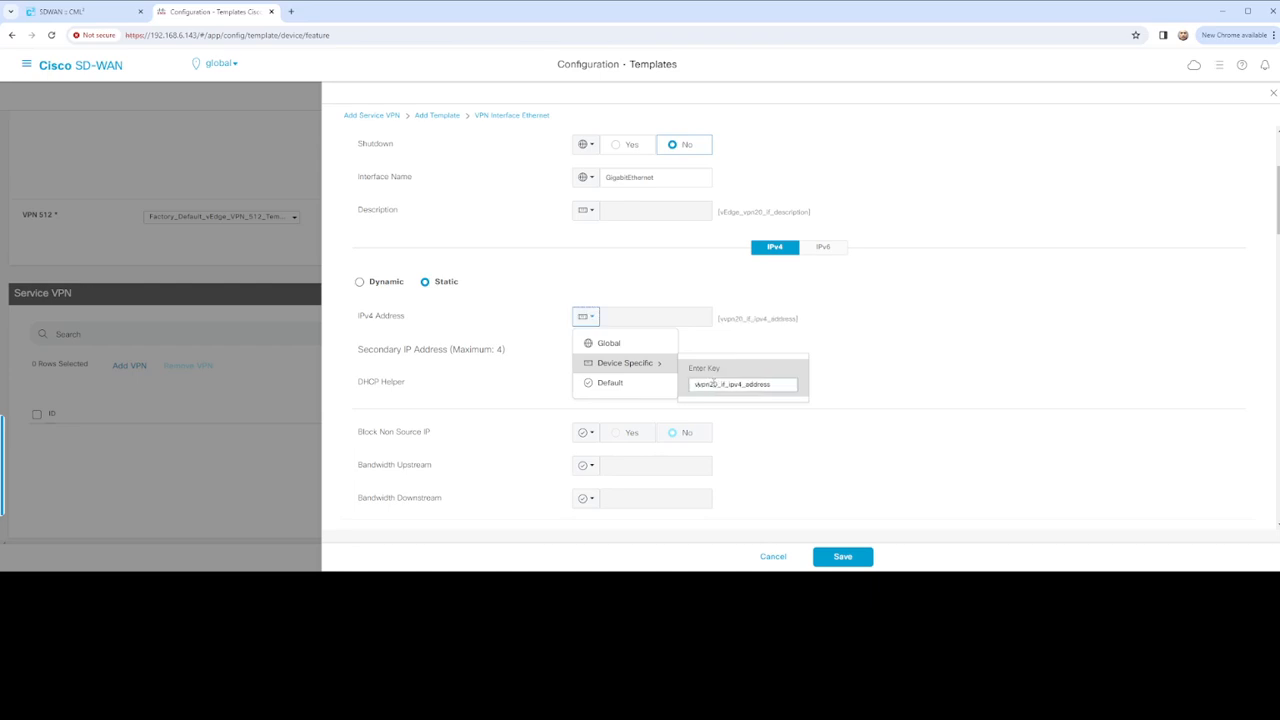
{"action": "type", "text": "Edge_"}
{"action": "key", "text": "BackSpace"}
{"action": "key", "text": "BackSpace"}
{"action": "type", "text": "_"}
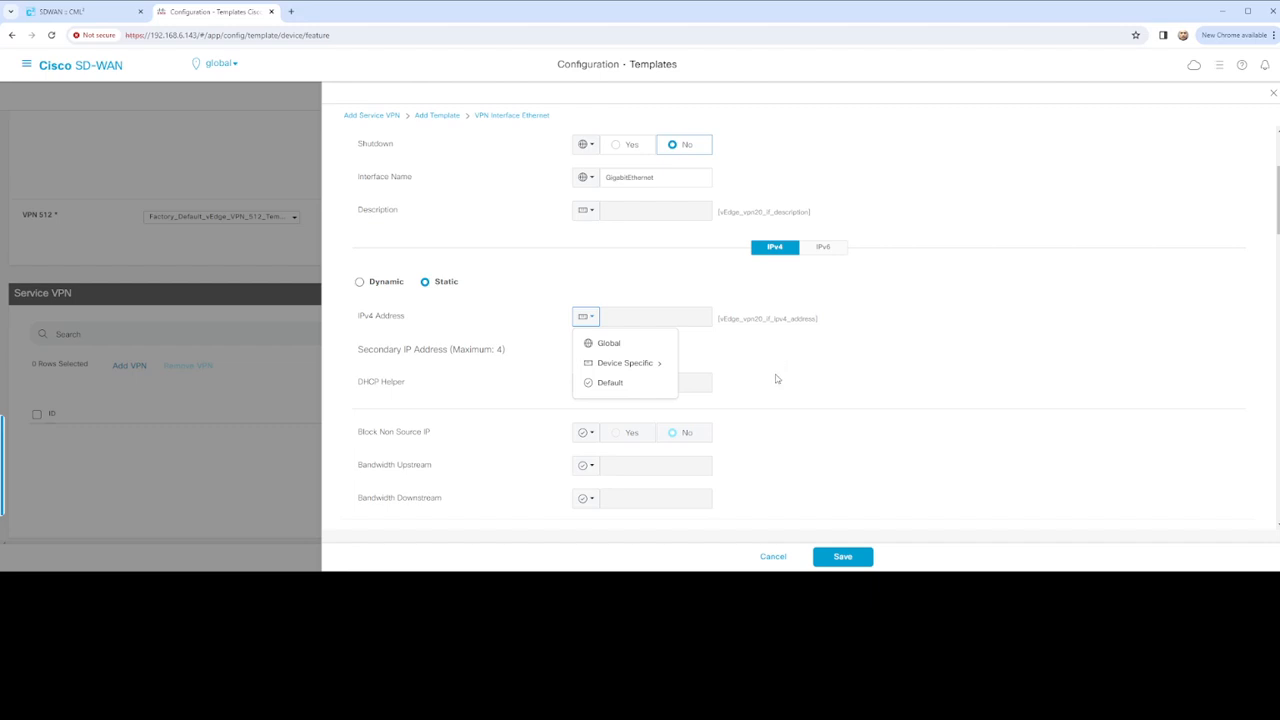
Review the remaining form sections and save the vEdge_VPN_20_Interface_Configuration template
{"action": "scroll", "coordinate": [776, 374], "scroll_direction": "down", "scroll_amount": 1}
{"action": "scroll", "coordinate": [776, 379], "scroll_direction": "down", "scroll_amount": 2}
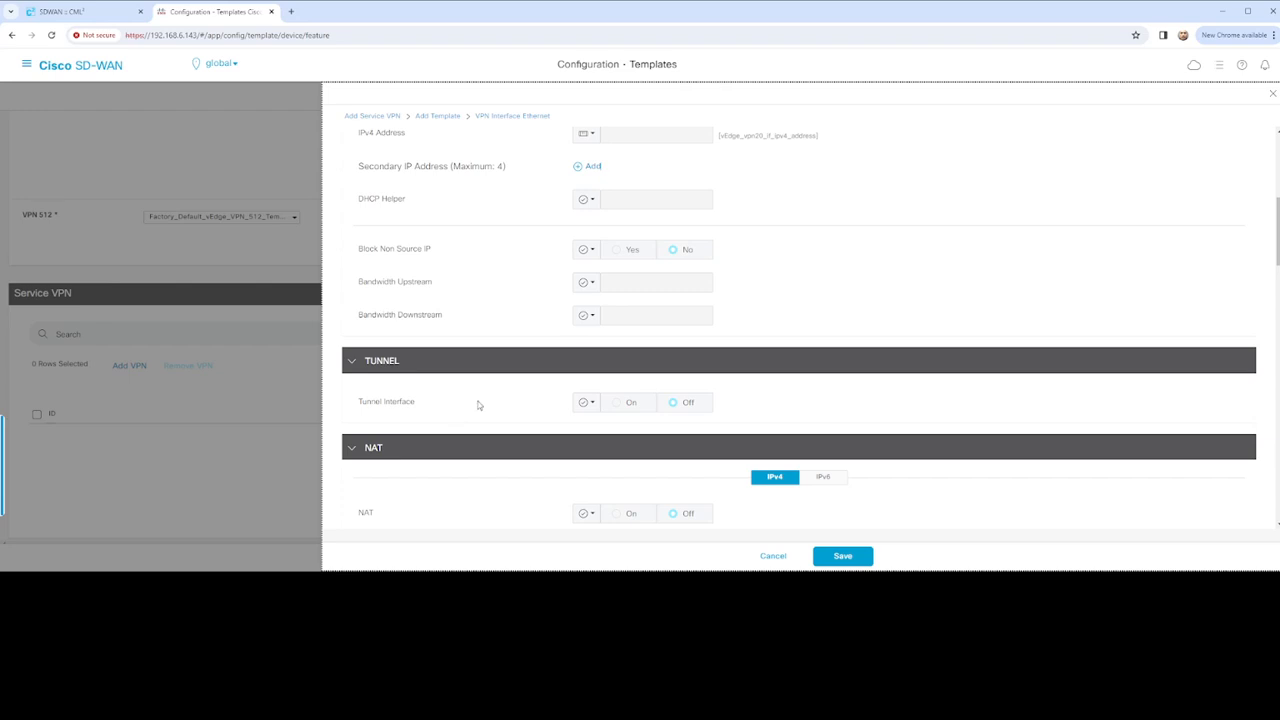
{"action": "scroll", "coordinate": [574, 463], "scroll_direction": "down", "scroll_amount": 3}
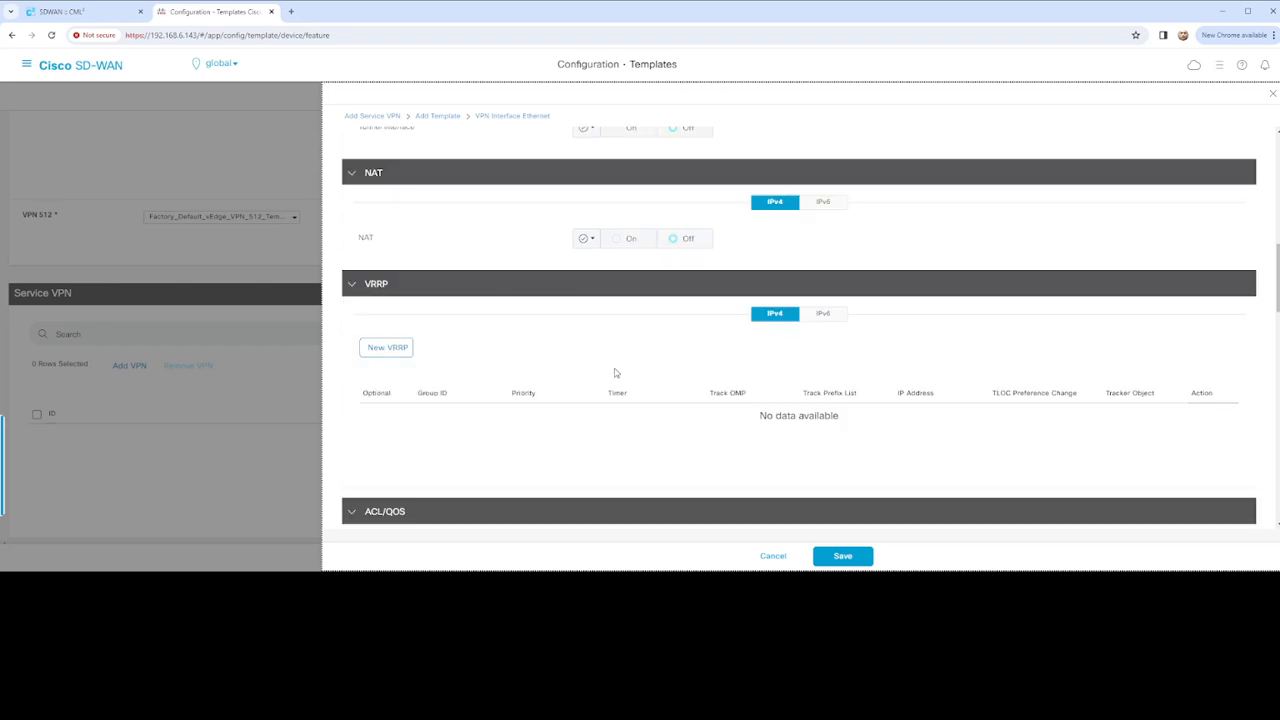
{"action": "scroll", "coordinate": [625, 378], "scroll_direction": "down", "scroll_amount": 3}
{"action": "scroll", "coordinate": [540, 316], "scroll_direction": "down", "scroll_amount": 2}
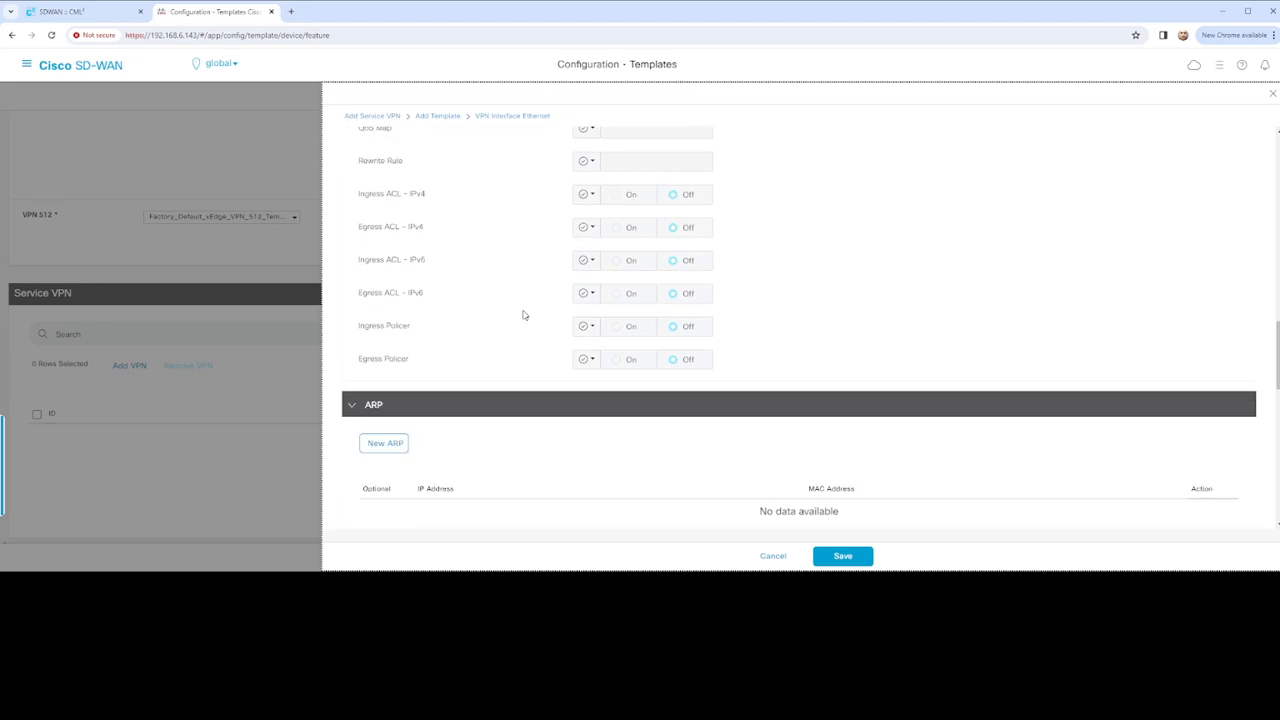
{"action": "scroll", "coordinate": [540, 268], "scroll_direction": "up", "scroll_amount": 1}
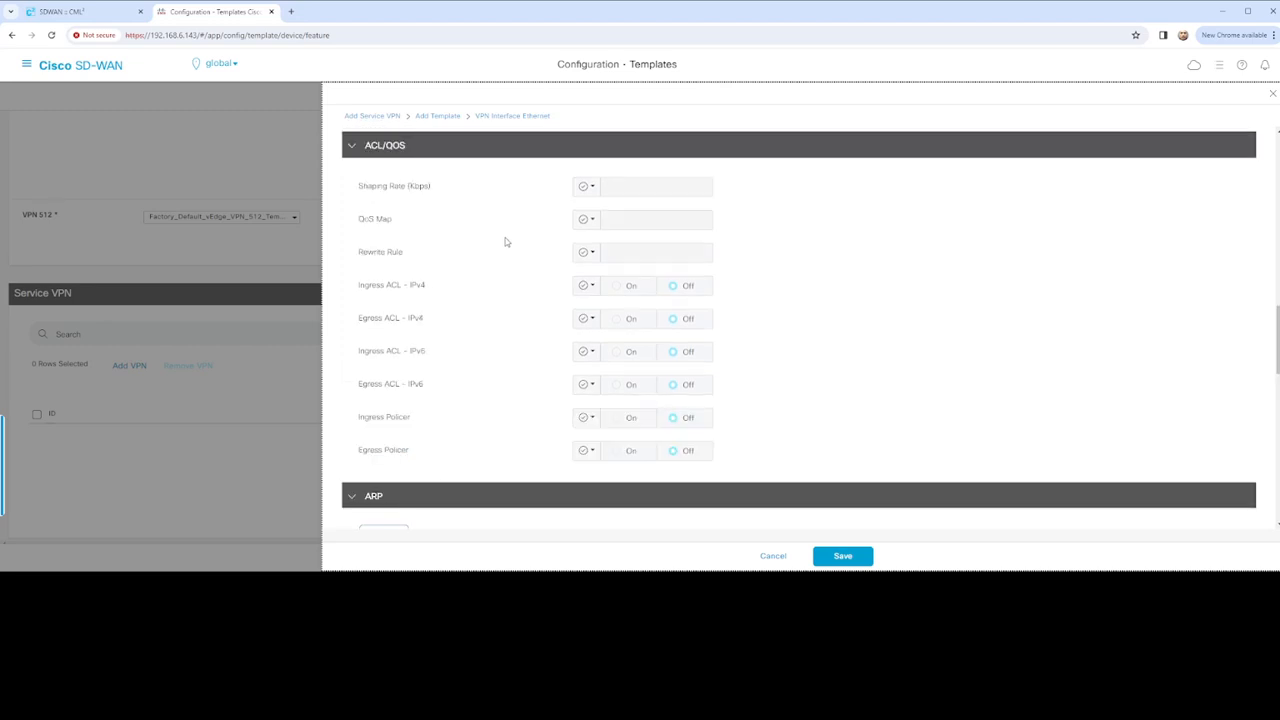
{"action": "scroll", "coordinate": [503, 260], "scroll_direction": "down", "scroll_amount": 1}
{"action": "scroll", "coordinate": [510, 310], "scroll_direction": "down", "scroll_amount": 3}
{"action": "scroll", "coordinate": [540, 354], "scroll_direction": "down", "scroll_amount": 2}
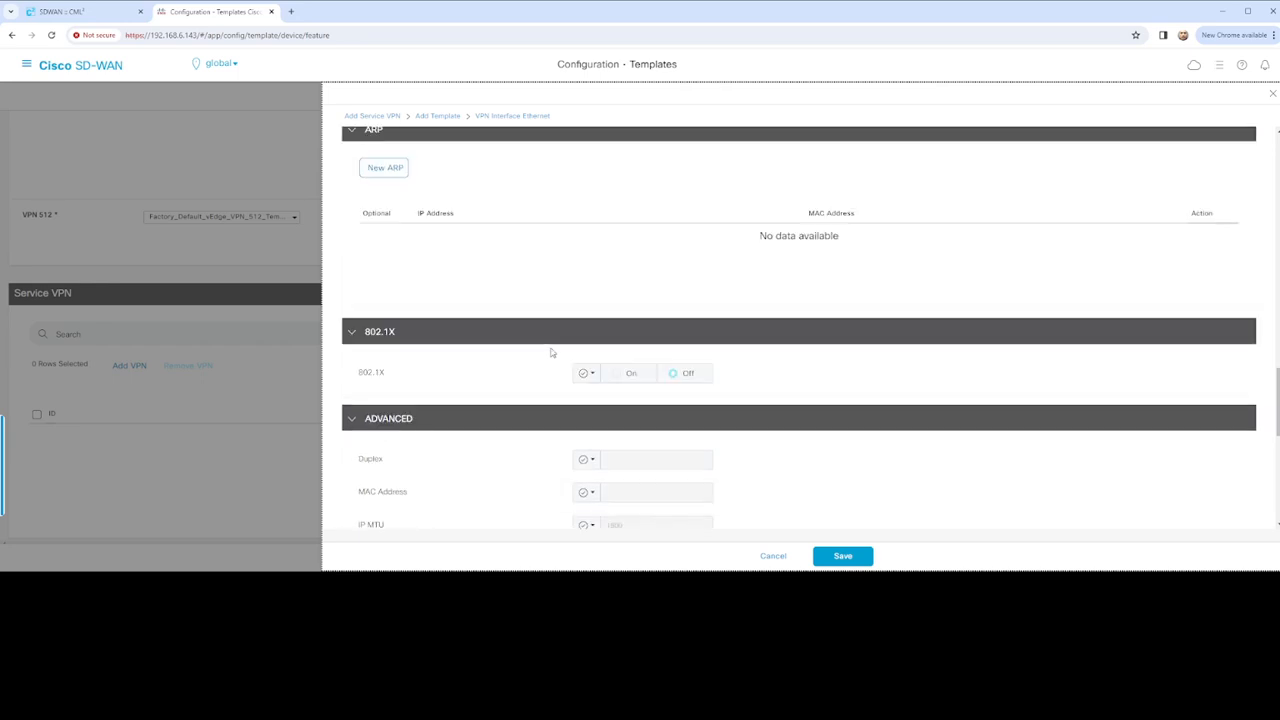
{"action": "scroll", "coordinate": [446, 344], "scroll_direction": "down", "scroll_amount": 1}
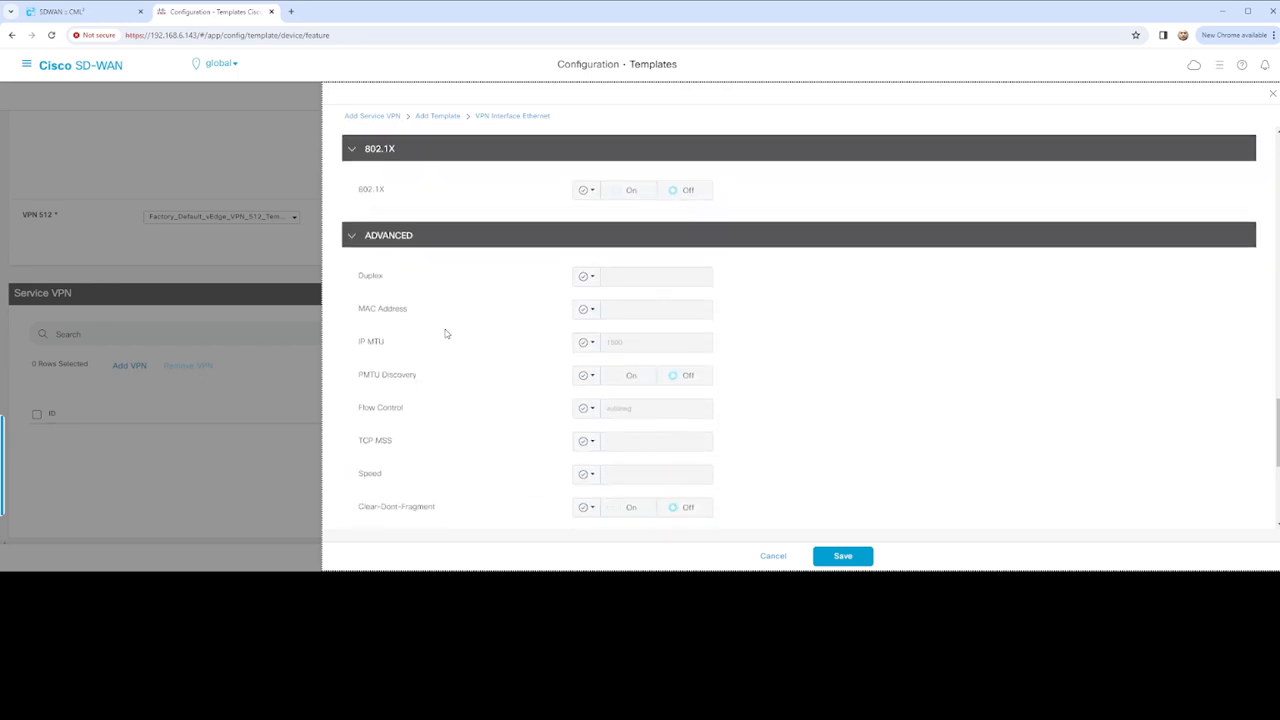
{"action": "scroll", "coordinate": [446, 334], "scroll_direction": "down", "scroll_amount": 1}
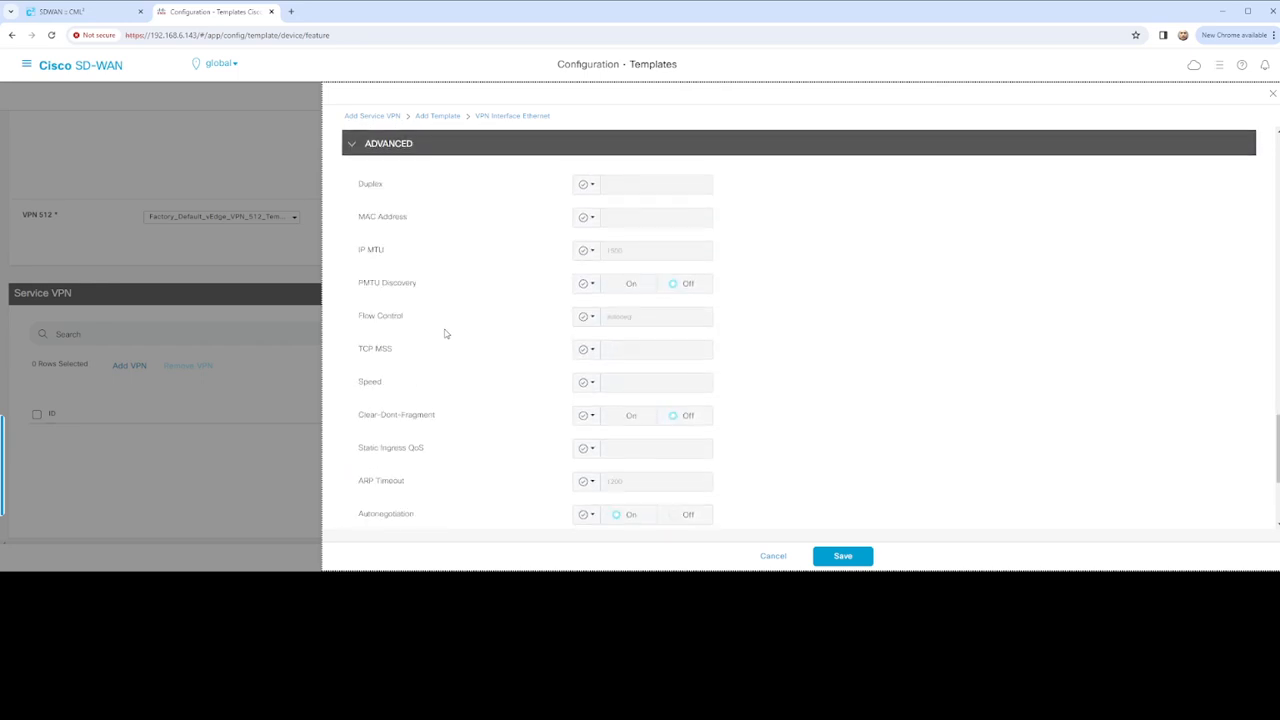
{"action": "scroll", "coordinate": [444, 334], "scroll_direction": "down", "scroll_amount": 2}
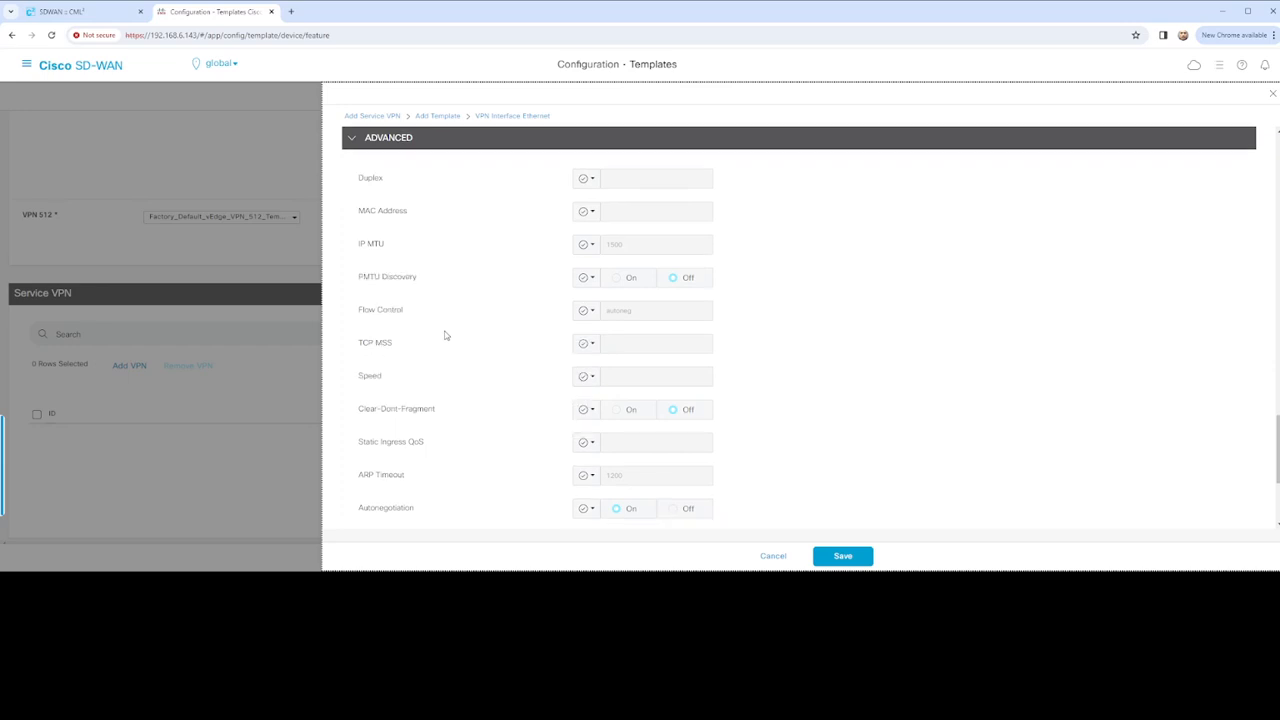
{"action": "left_click", "coordinate": [843, 556]}
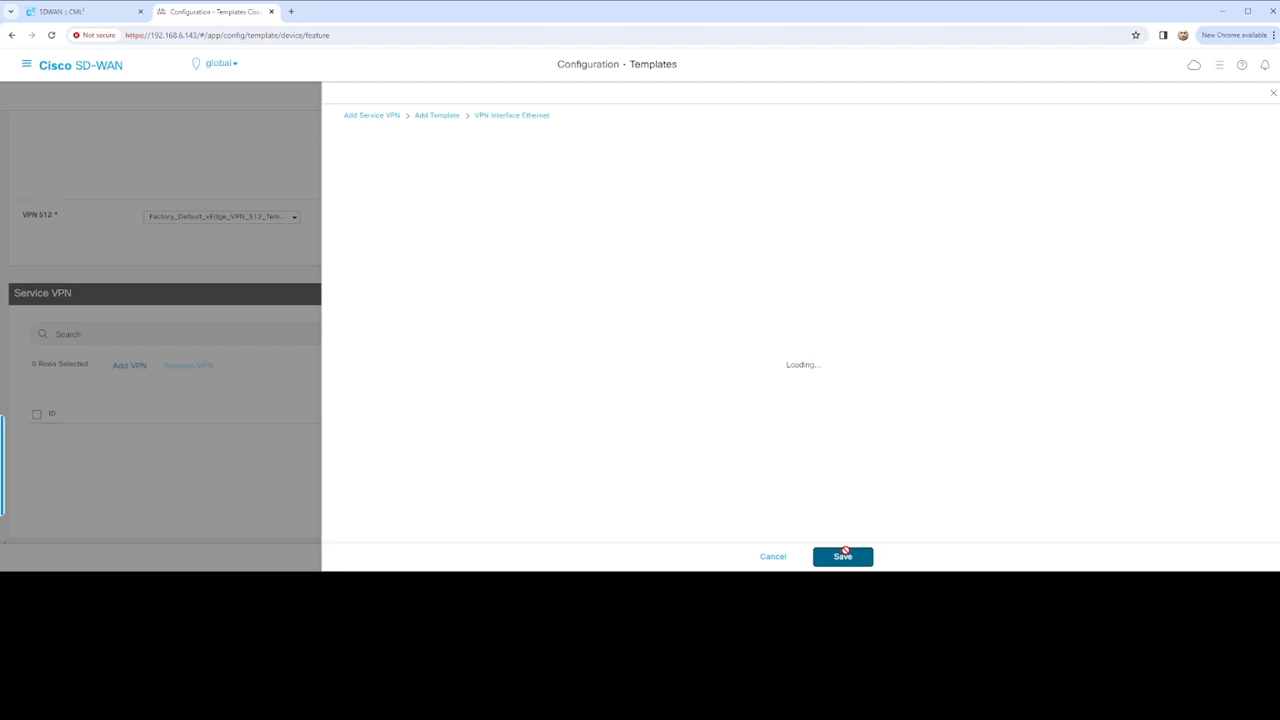
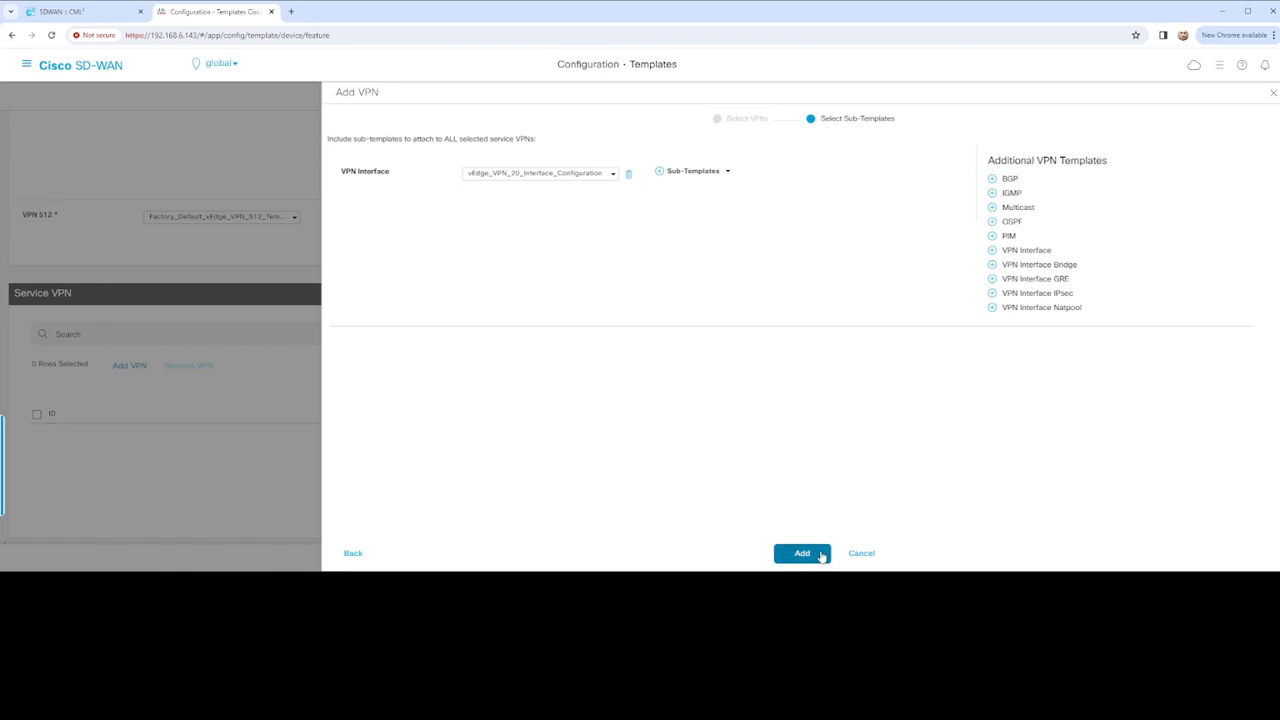
Add vEdge_VPN10_Configuration with its VPN Interface sub-template, then confirm no further service VPN is needed
{"action": "left_click", "coordinate": [805, 555]}
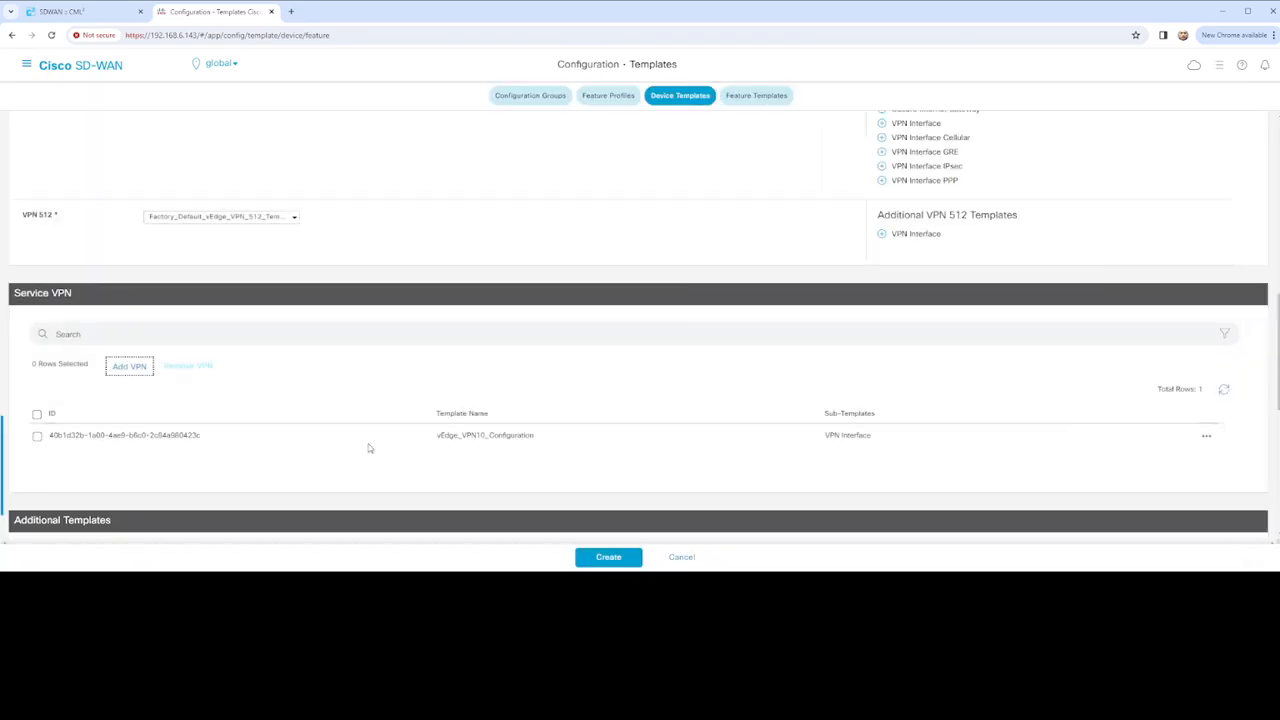
{"action": "left_click", "coordinate": [129, 370]}
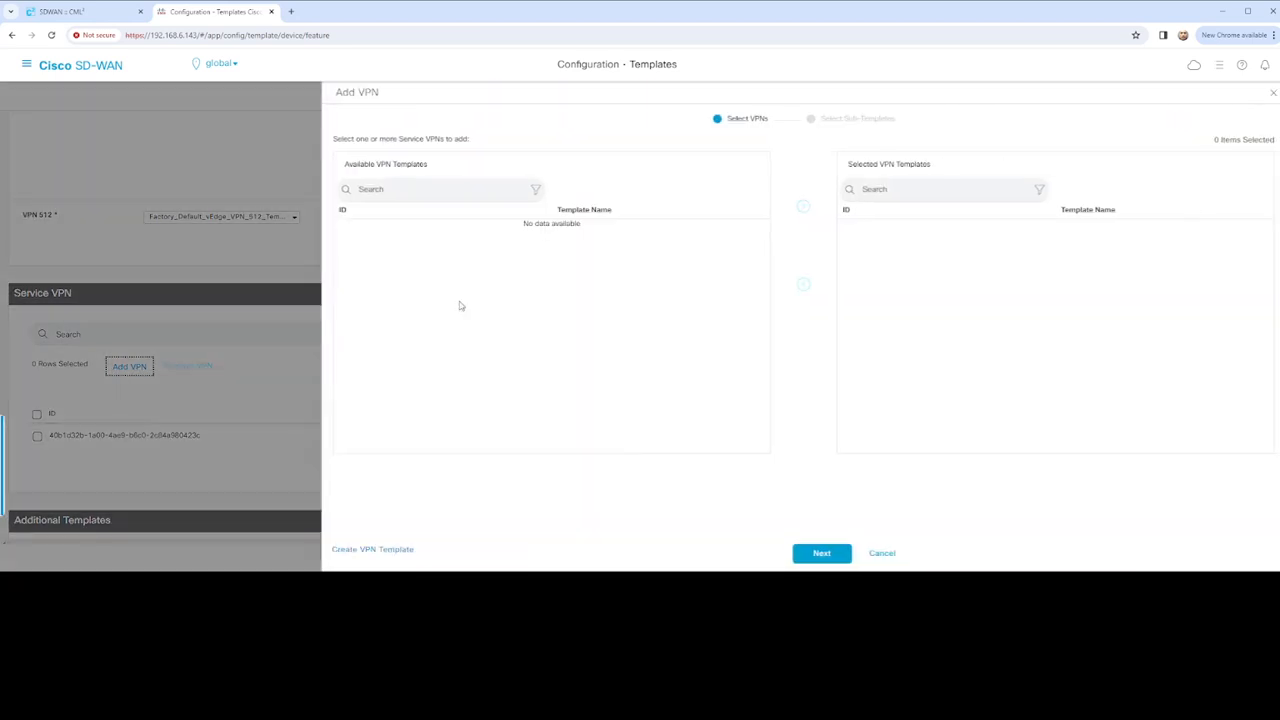
{"action": "left_click", "coordinate": [884, 556]}
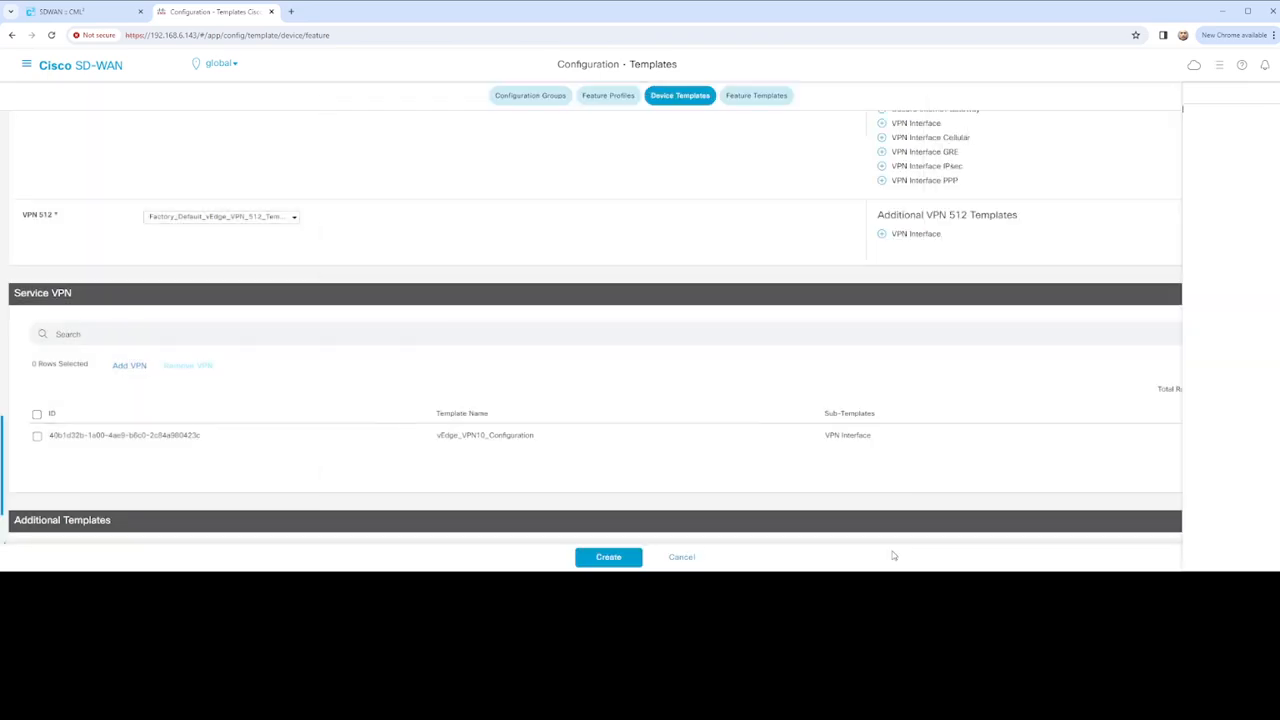
{"action": "scroll", "coordinate": [347, 366], "scroll_direction": "up", "scroll_amount": 10}
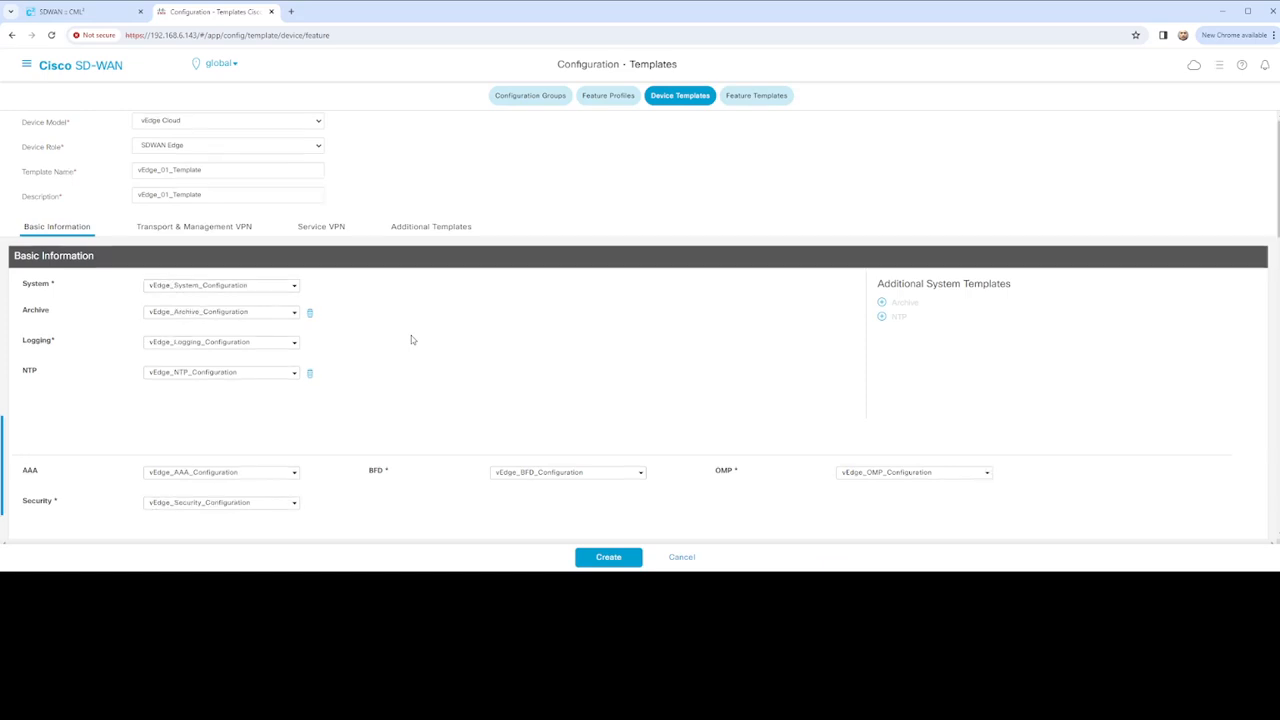
{"action": "scroll", "coordinate": [411, 340], "scroll_direction": "down", "scroll_amount": 5}
{"action": "scroll", "coordinate": [410, 338], "scroll_direction": "down", "scroll_amount": 3}
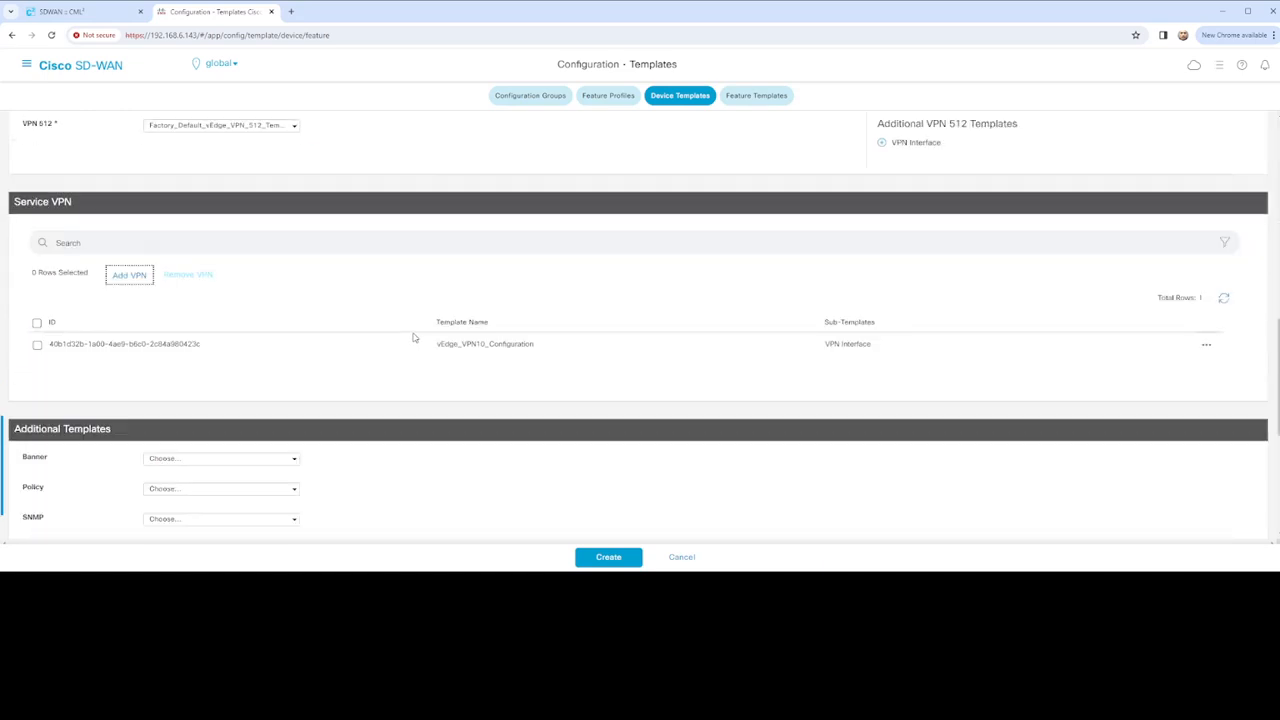
{"action": "left_click", "coordinate": [295, 461]}
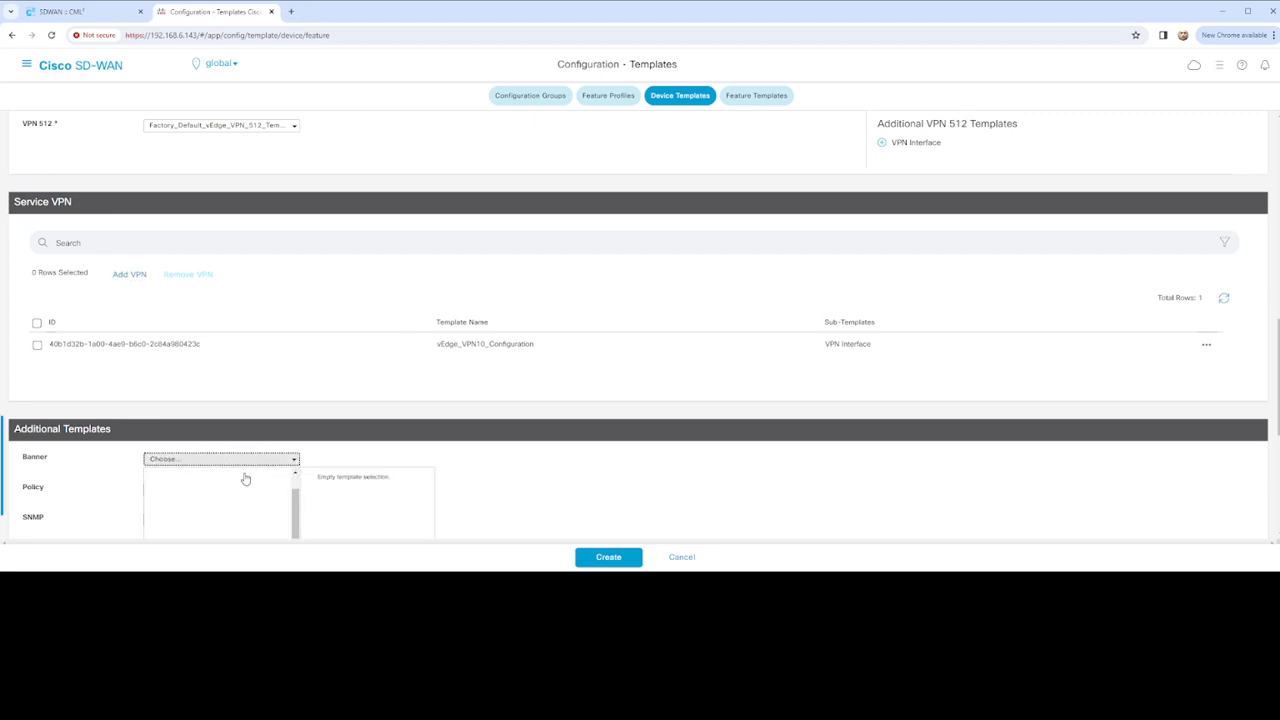
{"action": "scroll", "coordinate": [381, 452], "scroll_direction": "down", "scroll_amount": 3}
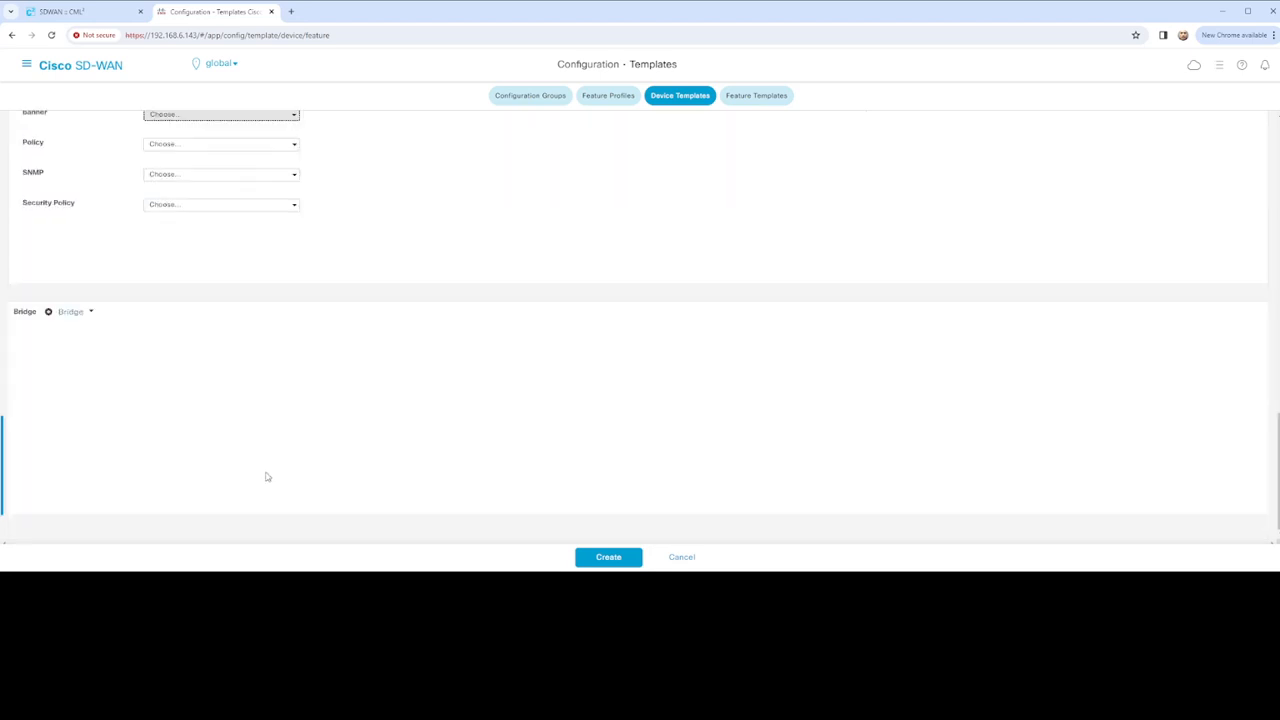
{"action": "scroll", "coordinate": [251, 423], "scroll_direction": "up", "scroll_amount": 3}
{"action": "scroll", "coordinate": [254, 425], "scroll_direction": "down", "scroll_amount": 3}
{"action": "scroll", "coordinate": [251, 423], "scroll_direction": "up", "scroll_amount": 4}
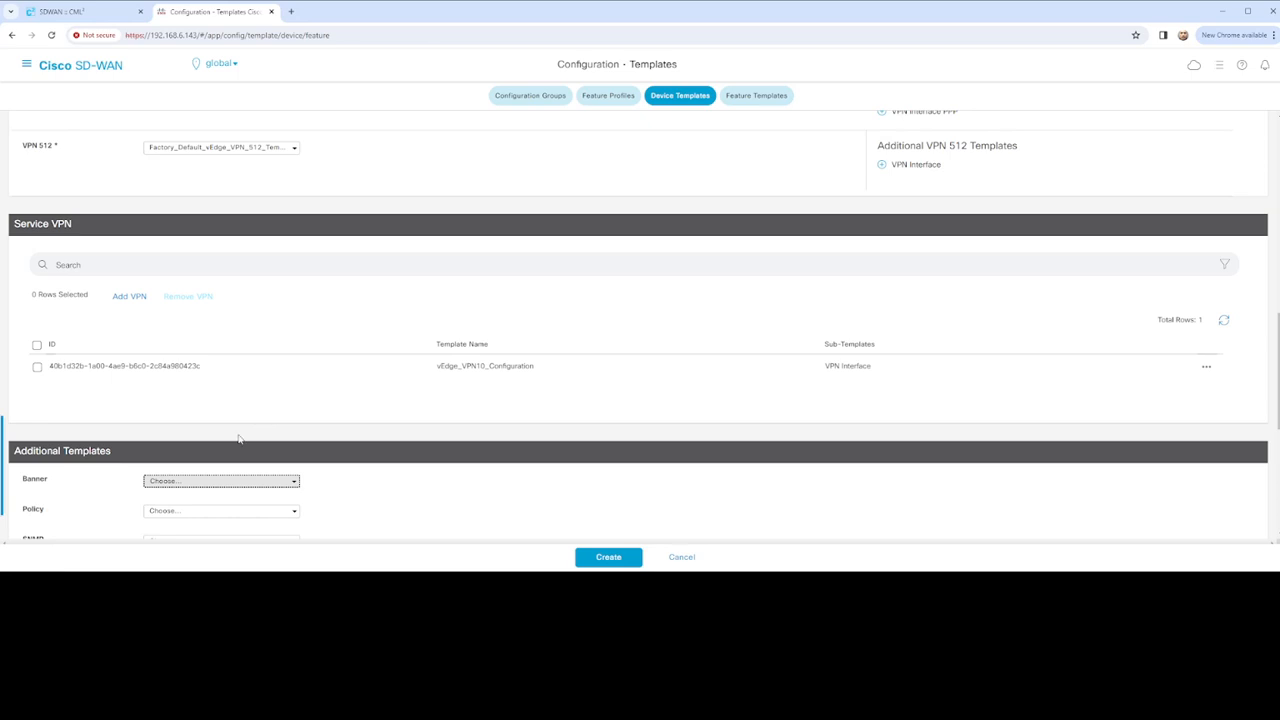
{"action": "left_click", "coordinate": [258, 489]}
{"action": "left_click", "coordinate": [426, 479]}
{"action": "scroll", "coordinate": [426, 479], "scroll_direction": "down", "scroll_amount": 1}
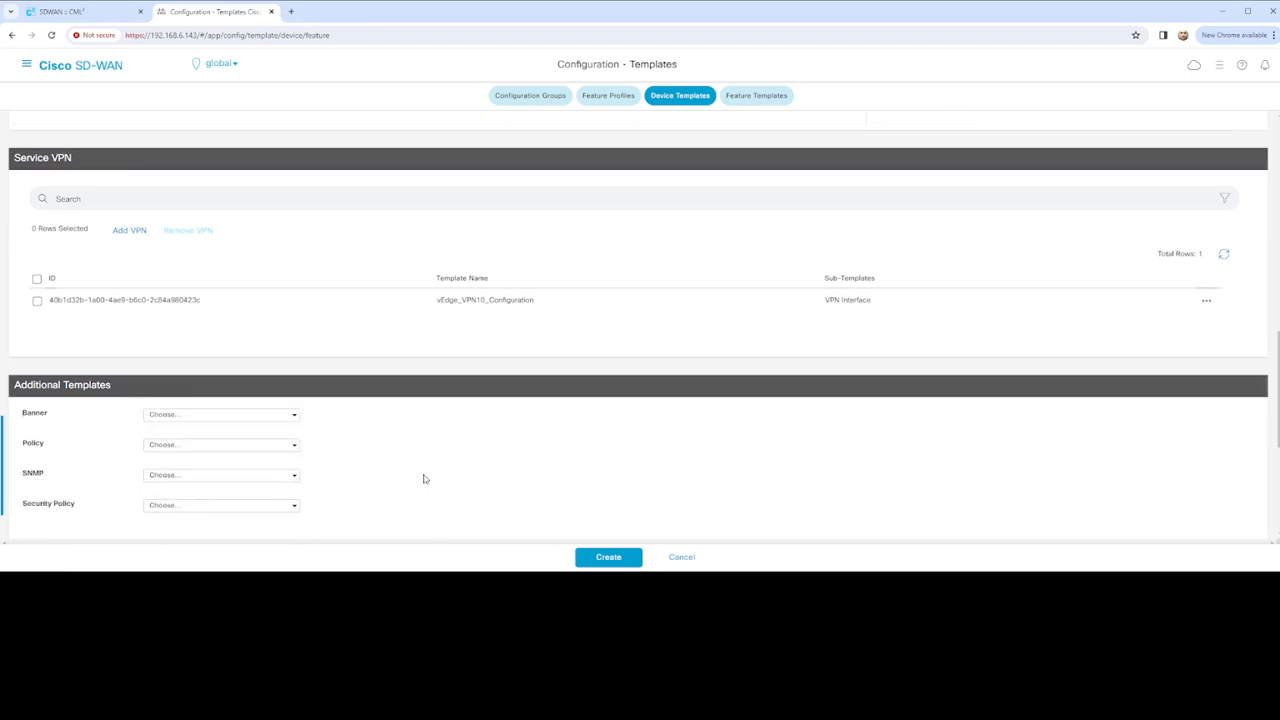
{"action": "left_click", "coordinate": [296, 390]}
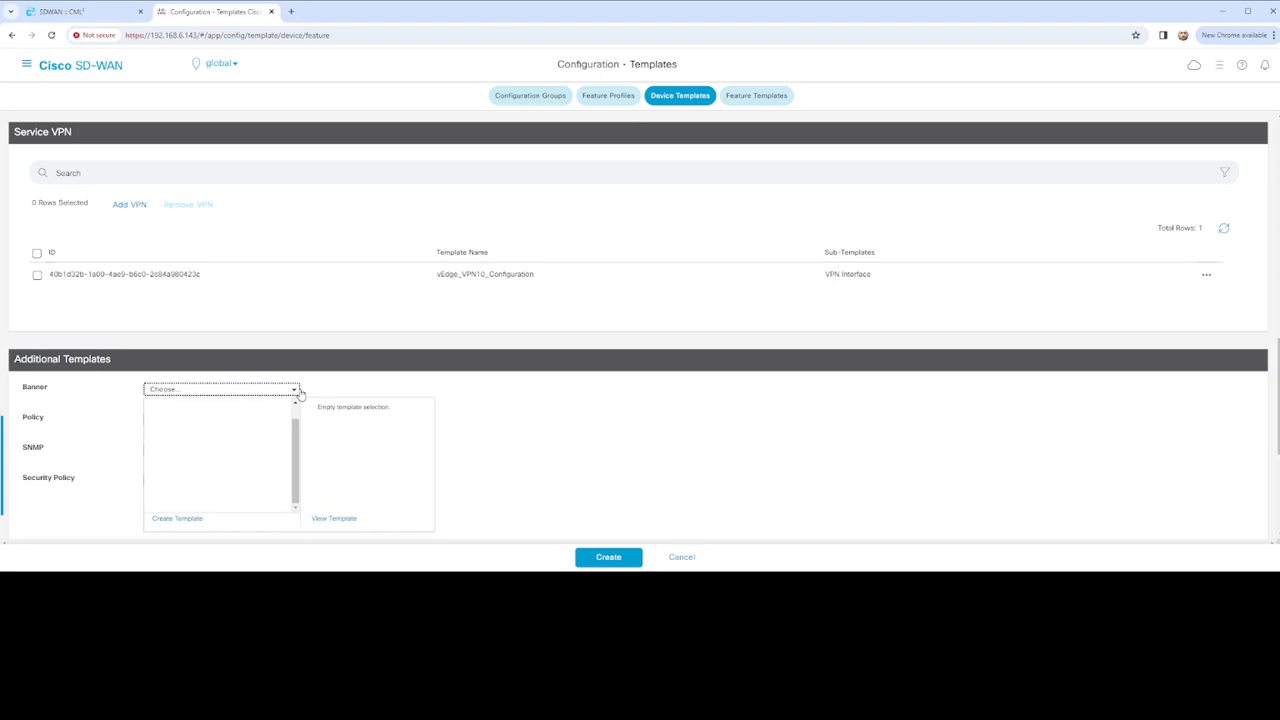
{"action": "left_click", "coordinate": [452, 405]}
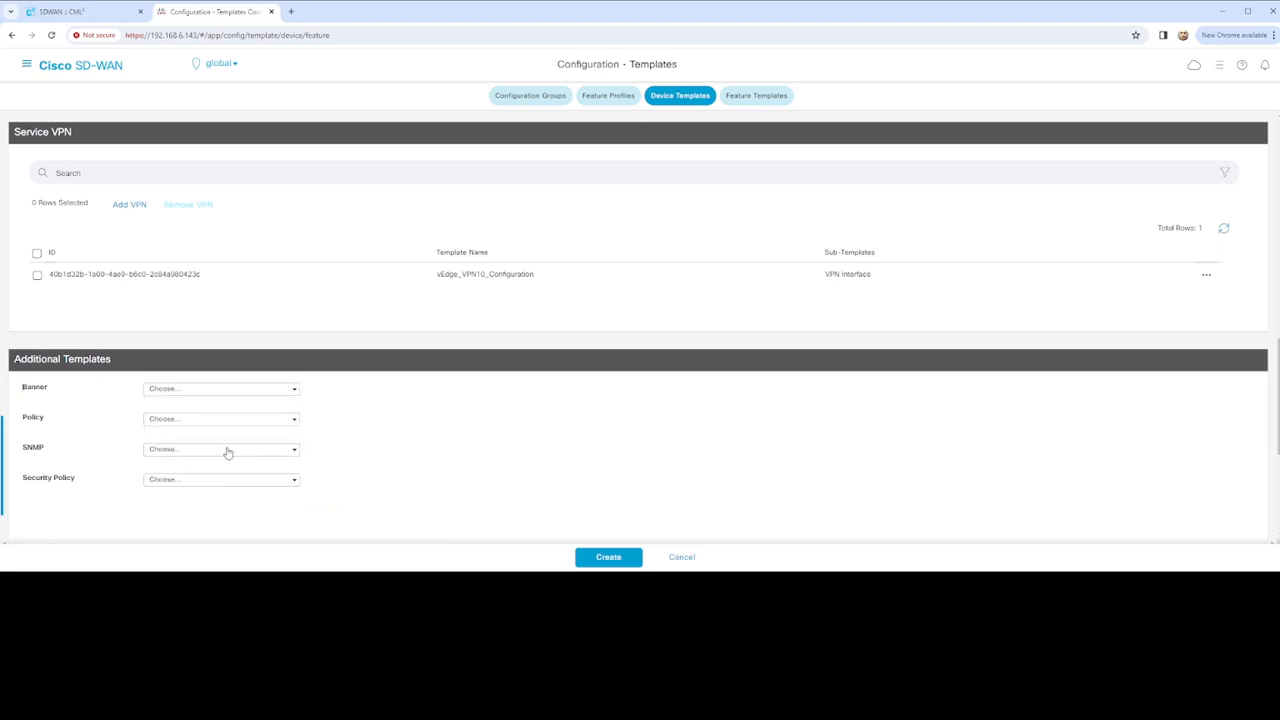
{"action": "left_click", "coordinate": [295, 483]}
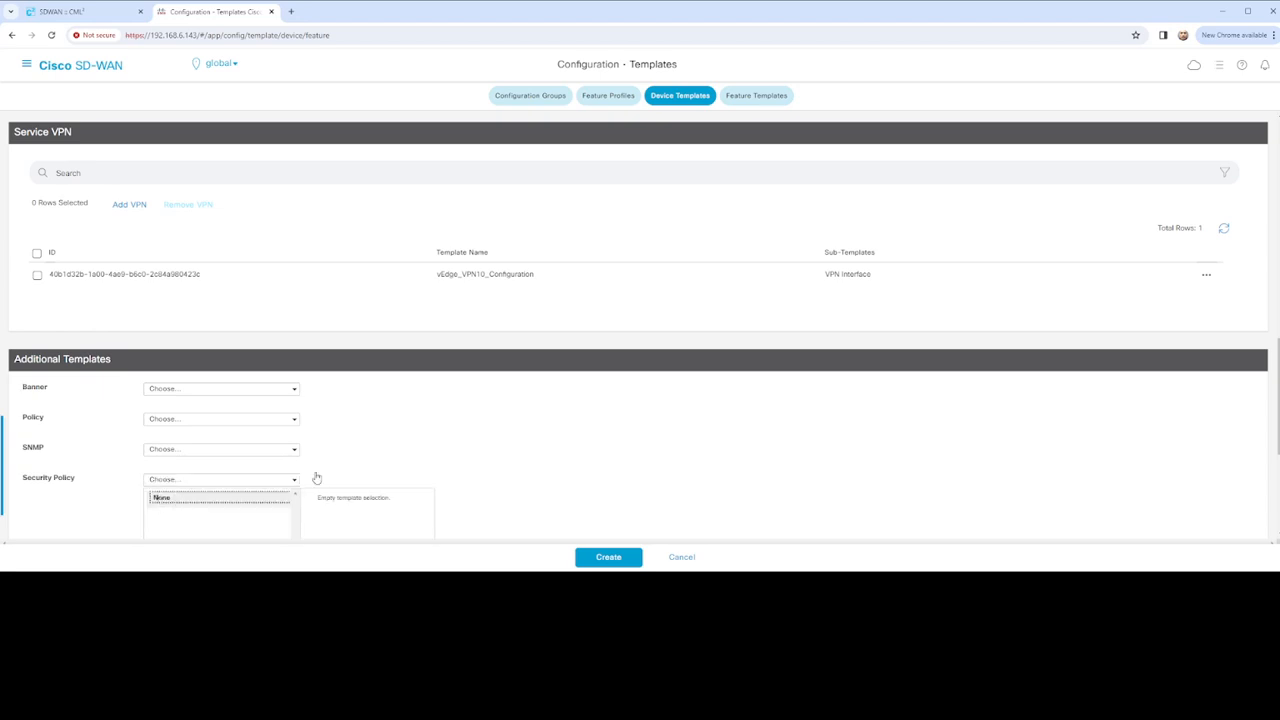
{"action": "left_click", "coordinate": [400, 455]}
{"action": "scroll", "coordinate": [400, 455], "scroll_direction": "down", "scroll_amount": 2}
{"action": "scroll", "coordinate": [397, 454], "scroll_direction": "up", "scroll_amount": 2}
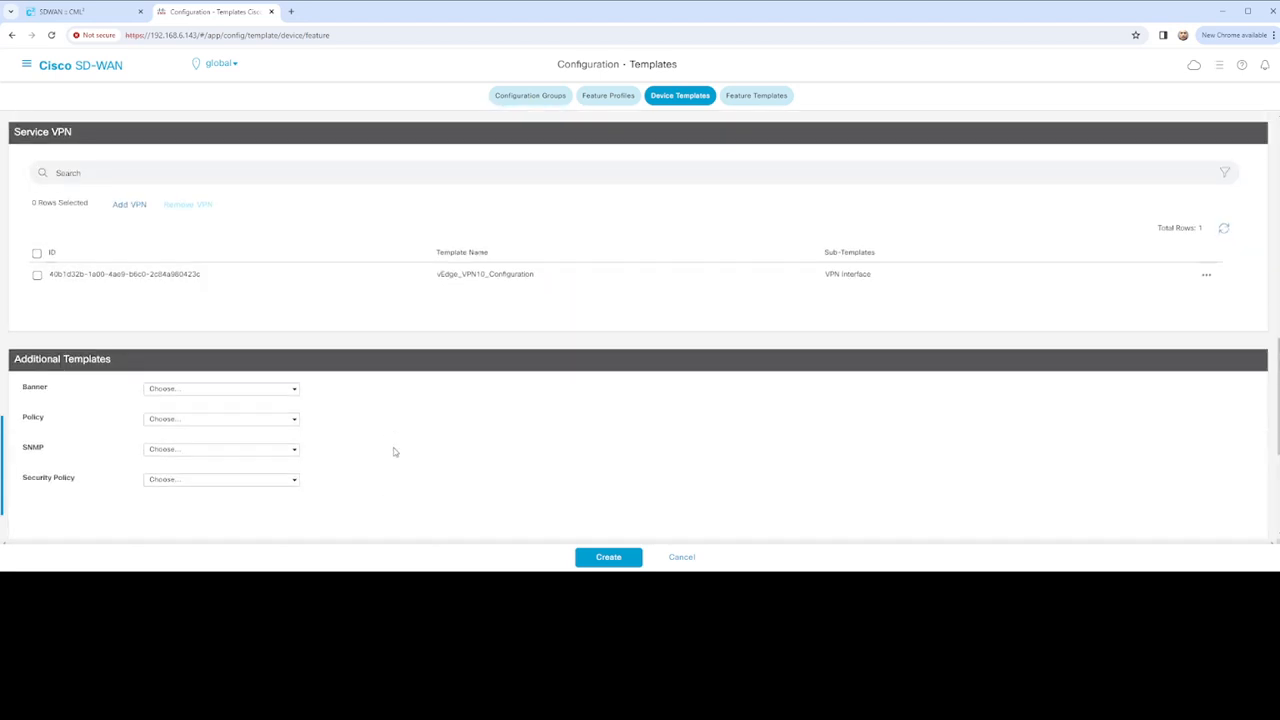
{"action": "scroll", "coordinate": [394, 452], "scroll_direction": "up", "scroll_amount": 3}
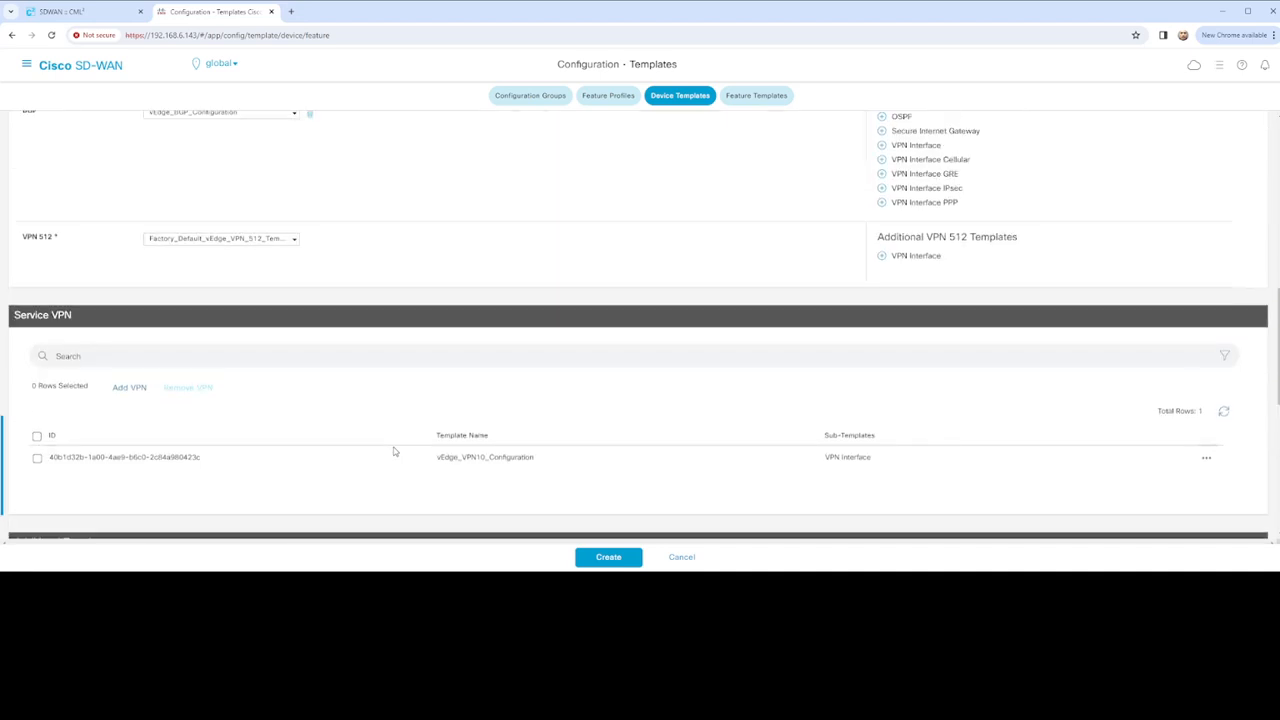
{"action": "scroll", "coordinate": [394, 452], "scroll_direction": "up", "scroll_amount": 3}
{"action": "scroll", "coordinate": [394, 452], "scroll_direction": "up", "scroll_amount": 3}
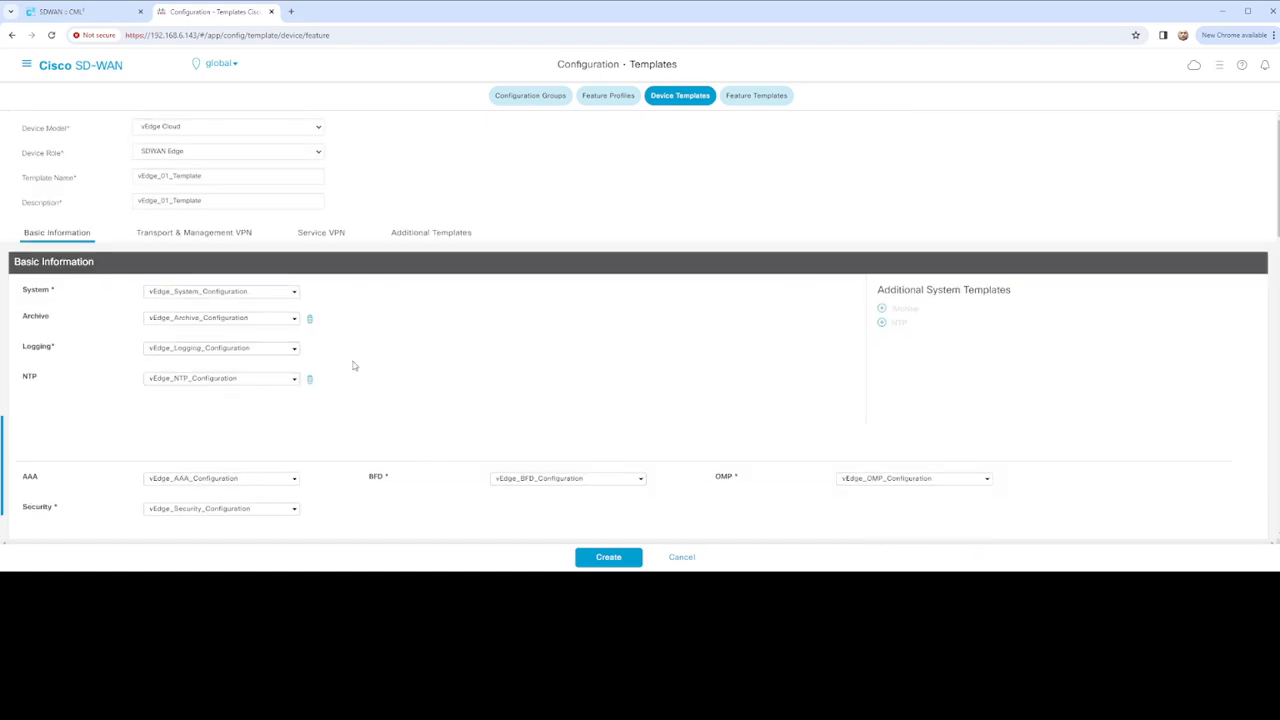
{"action": "left_click", "coordinate": [322, 233]}
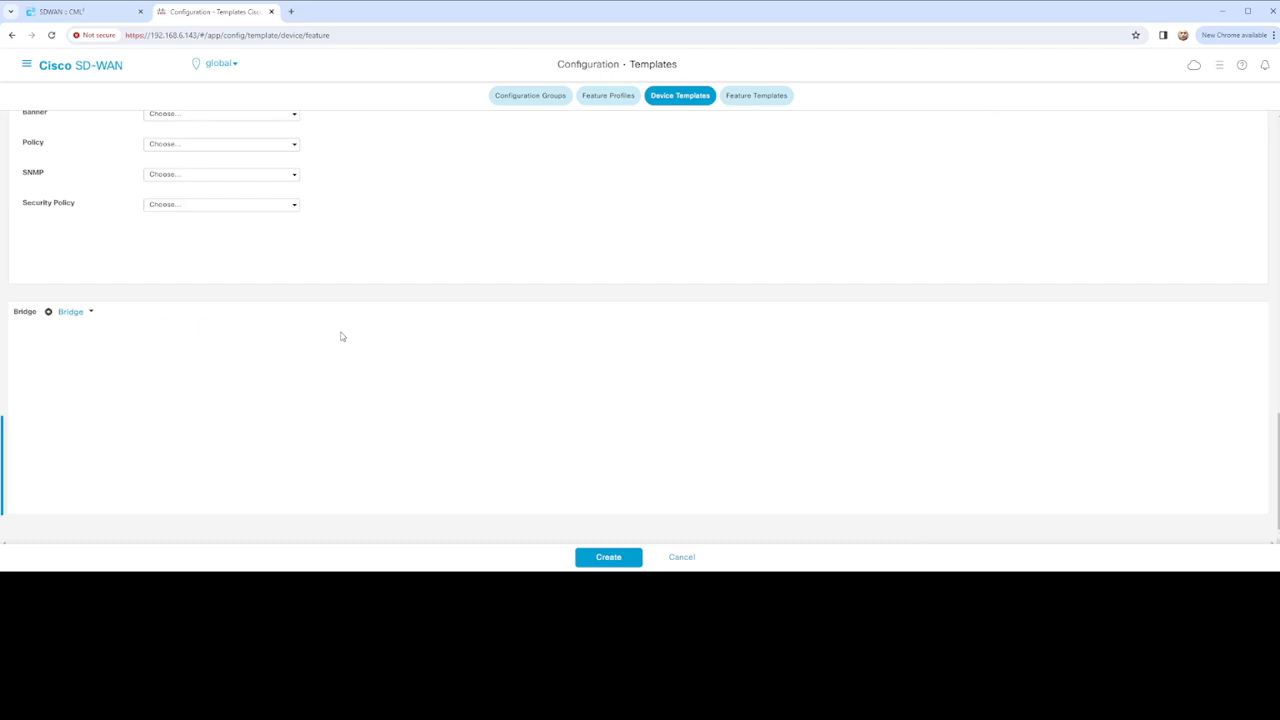
{"action": "left_click", "coordinate": [107, 310]}
{"action": "scroll", "coordinate": [314, 349], "scroll_direction": "up", "scroll_amount": 4}
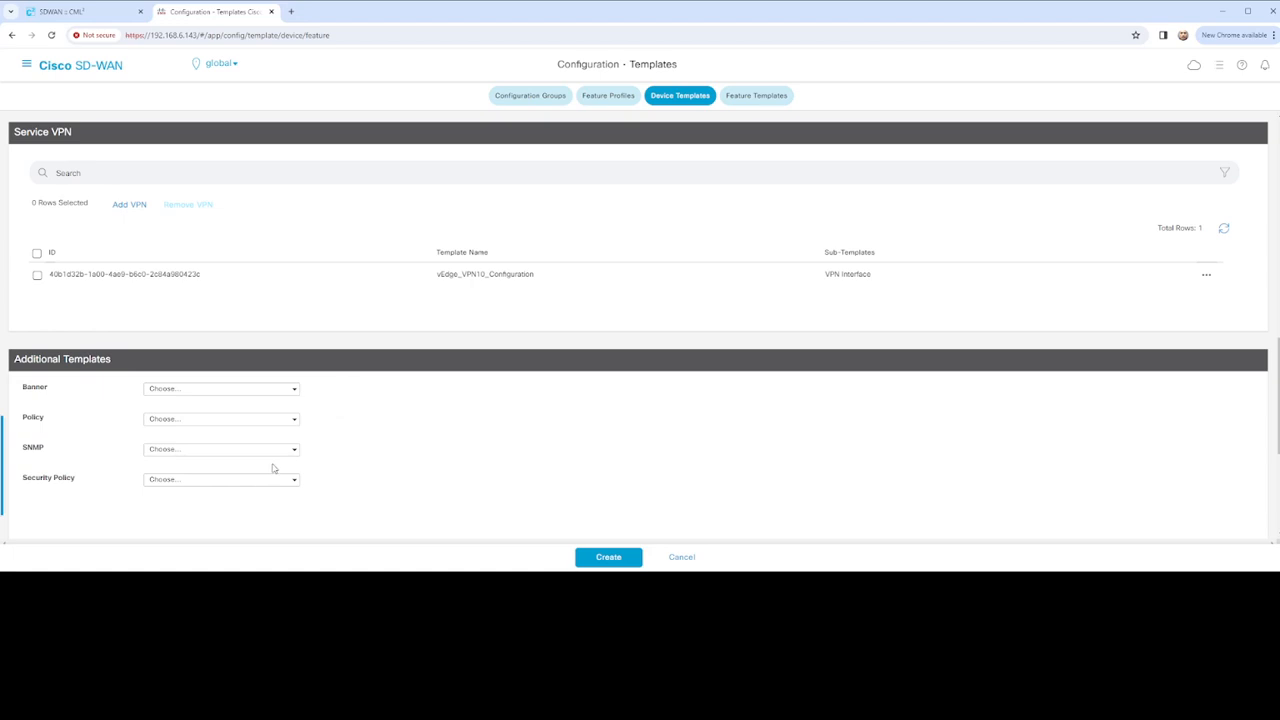
{"action": "scroll", "coordinate": [425, 452], "scroll_direction": "up", "scroll_amount": 2}
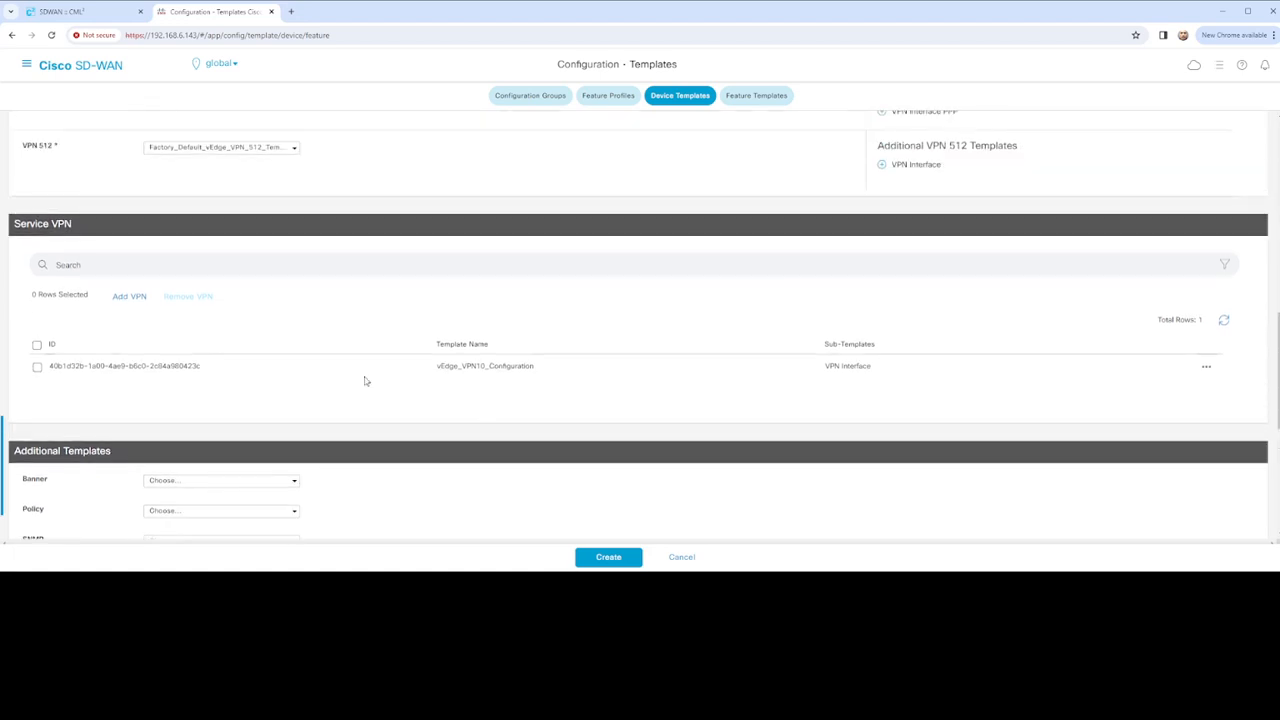
{"action": "scroll", "coordinate": [643, 377], "scroll_direction": "up", "scroll_amount": 1}
Scroll the device template form back to the Transport & Management VPN section
{"action": "scroll", "coordinate": [643, 377], "scroll_direction": "up", "scroll_amount": 4}
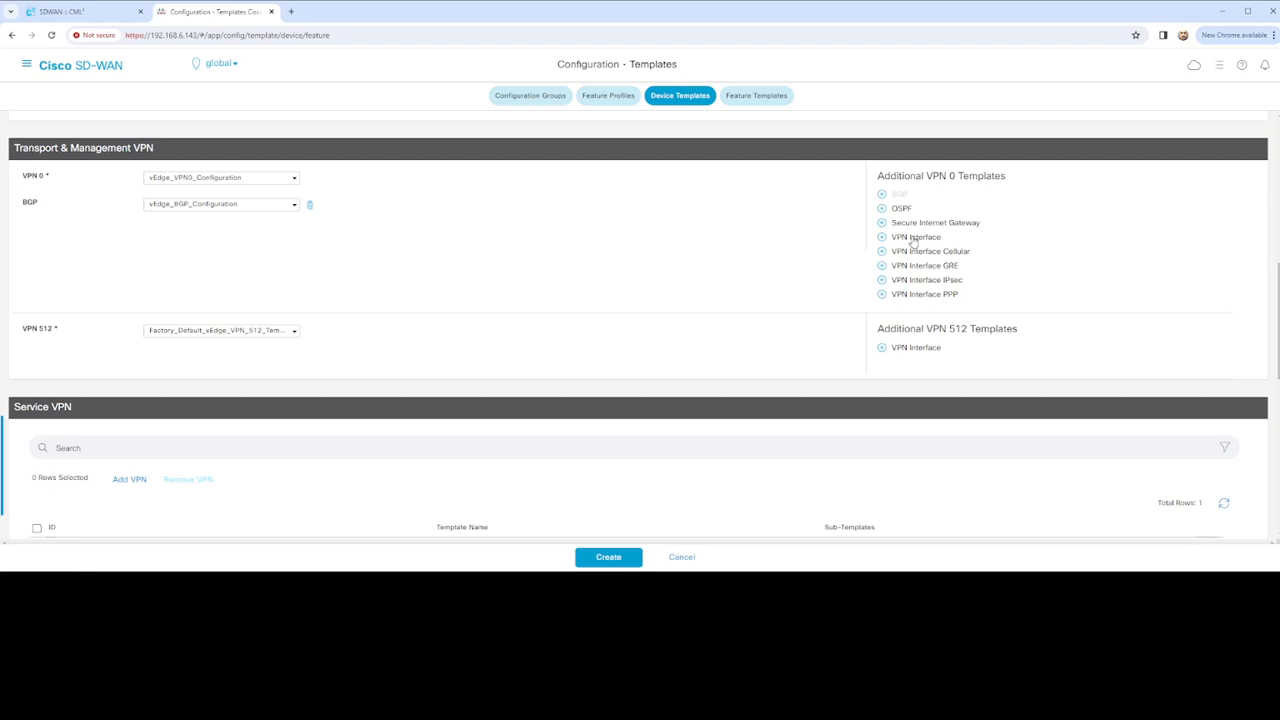
{"action": "scroll", "coordinate": [758, 288], "scroll_direction": "up", "scroll_amount": 6}
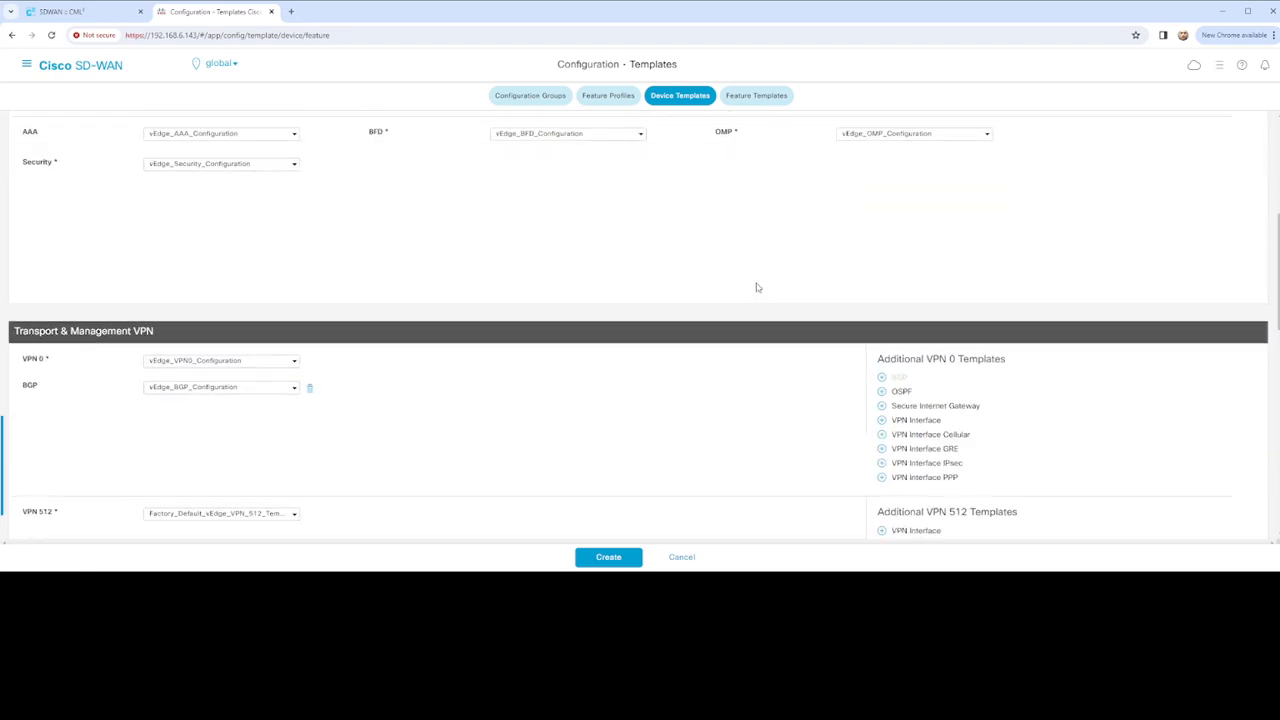
{"action": "scroll", "coordinate": [758, 288], "scroll_direction": "up", "scroll_amount": 4}
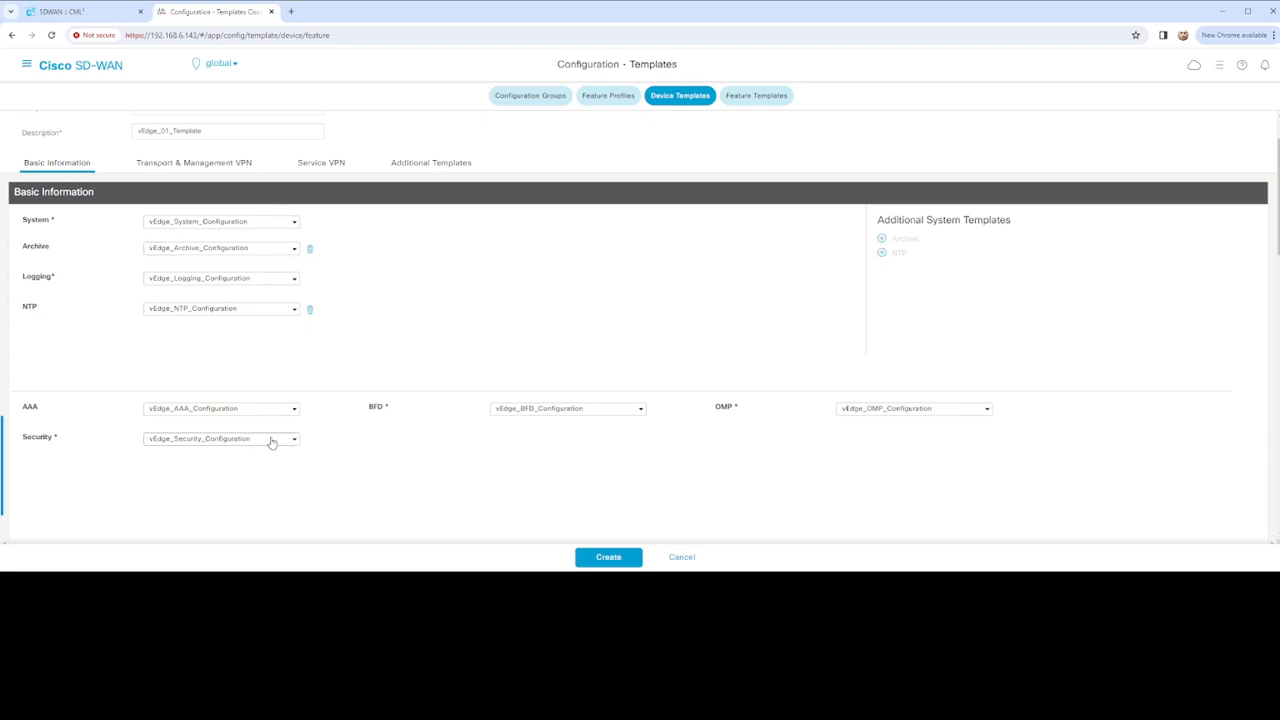
{"action": "scroll", "coordinate": [426, 436], "scroll_direction": "up", "scroll_amount": 1}
{"action": "scroll", "coordinate": [426, 436], "scroll_direction": "down", "scroll_amount": 5}
{"action": "scroll", "coordinate": [599, 482], "scroll_direction": "down", "scroll_amount": 1}
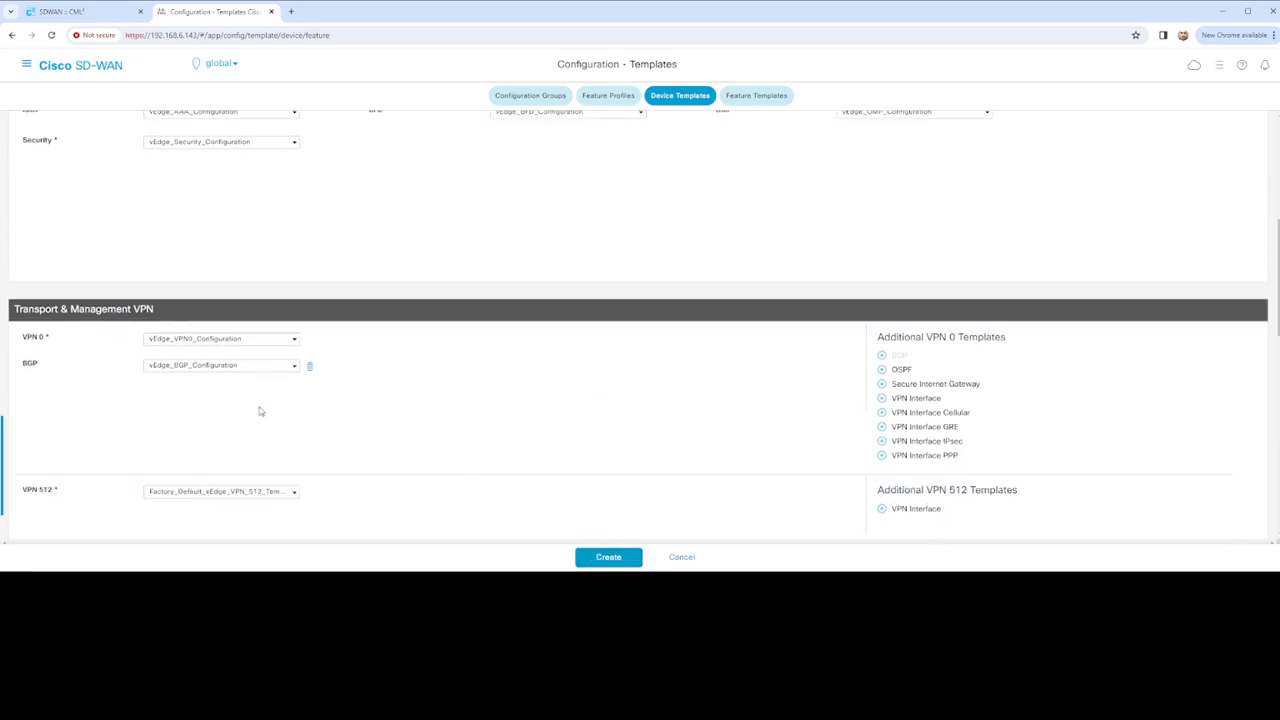
{"action": "scroll", "coordinate": [312, 415], "scroll_direction": "down", "scroll_amount": 2}
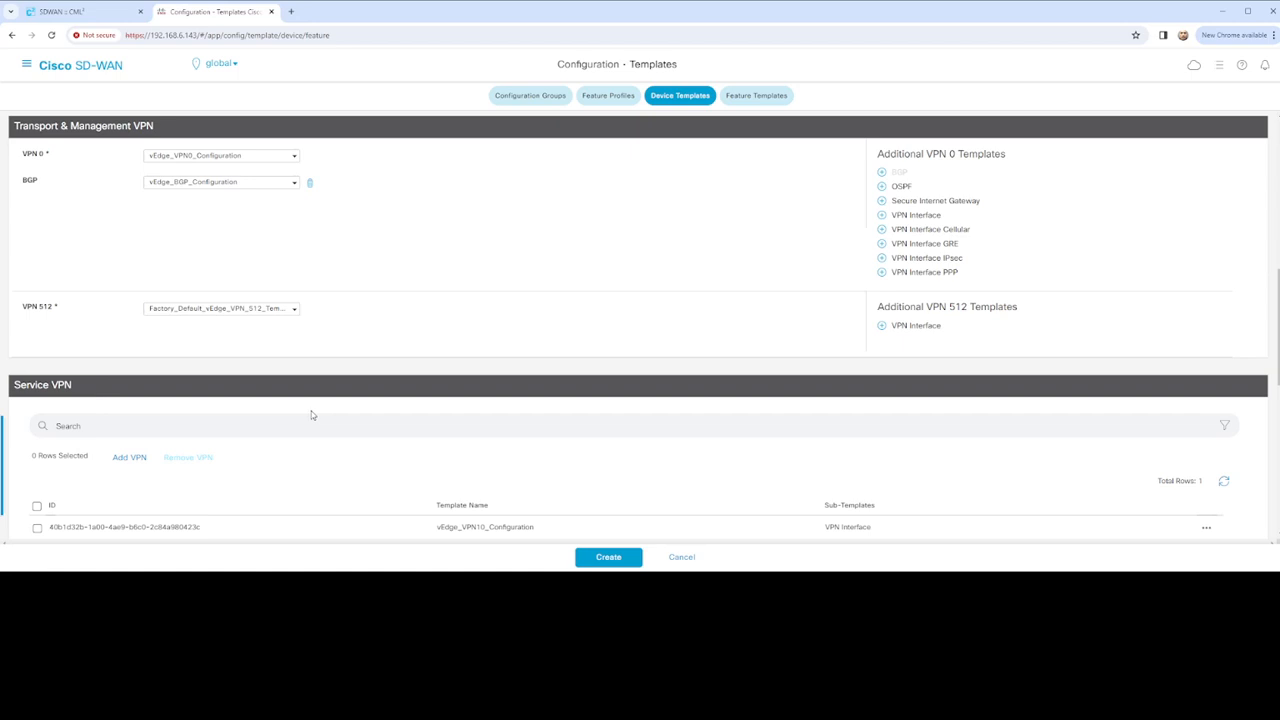
{"action": "scroll", "coordinate": [311, 415], "scroll_direction": "up", "scroll_amount": 4}
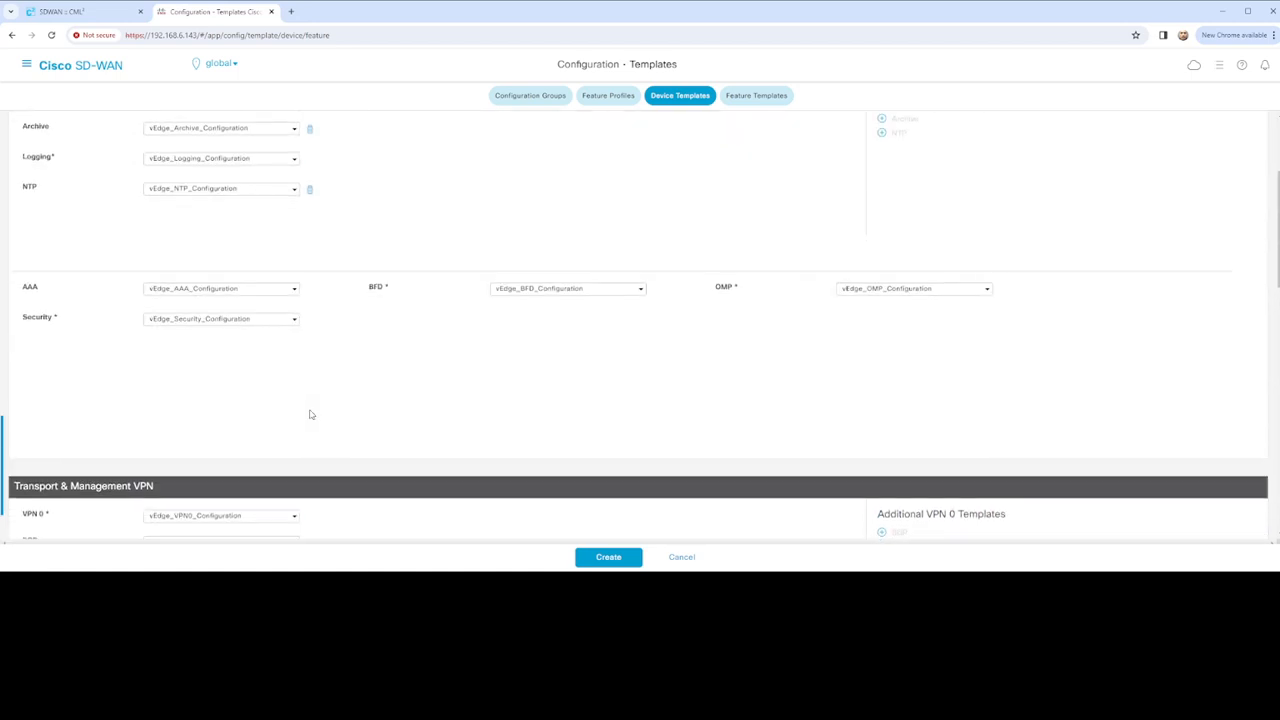
{"action": "scroll", "coordinate": [311, 415], "scroll_direction": "down", "scroll_amount": 2}
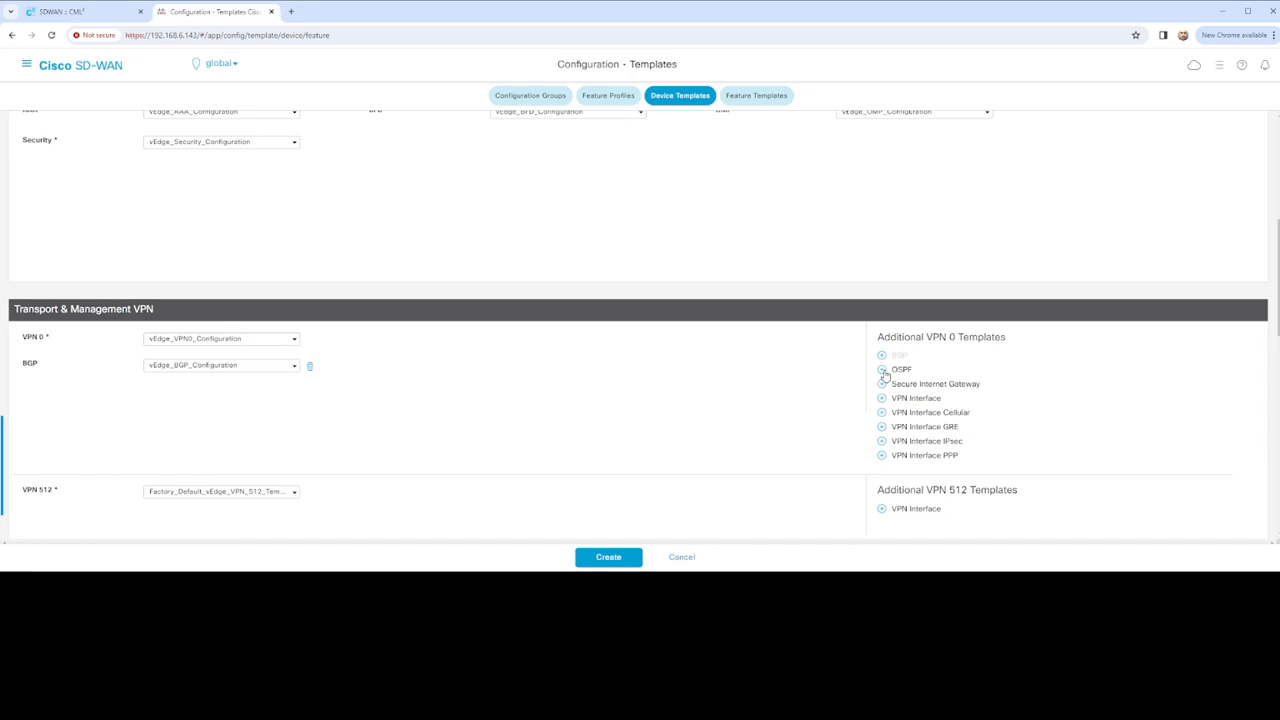
Add a VPN Interface slot under VPN 0 and start a new interface feature template for it
{"action": "left_click", "coordinate": [883, 399]}
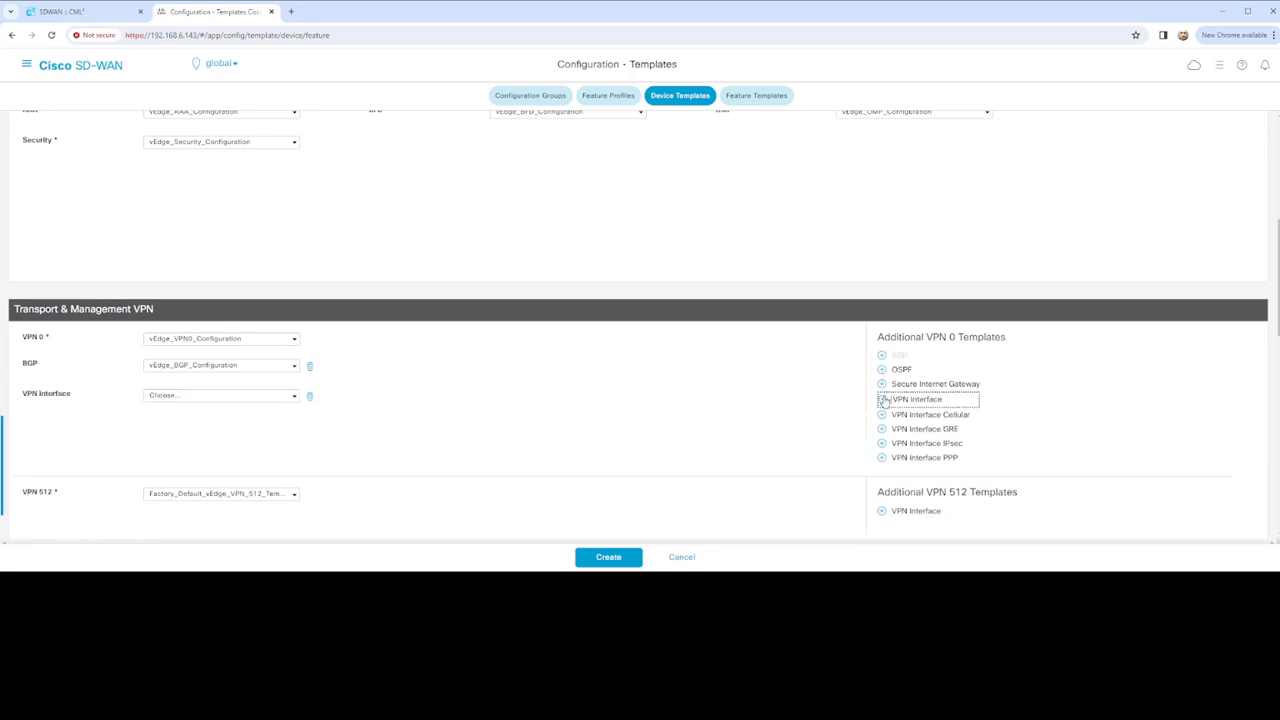
{"action": "left_click", "coordinate": [290, 396]}
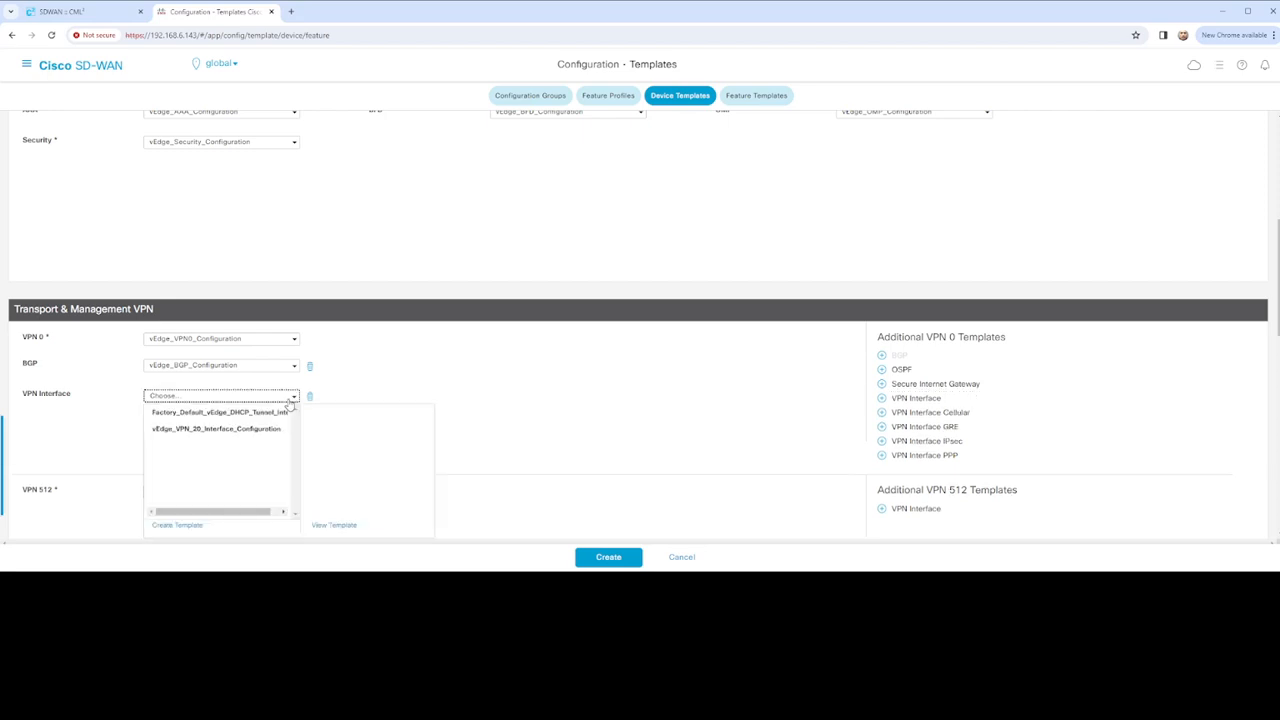
{"action": "left_click", "coordinate": [186, 530]}
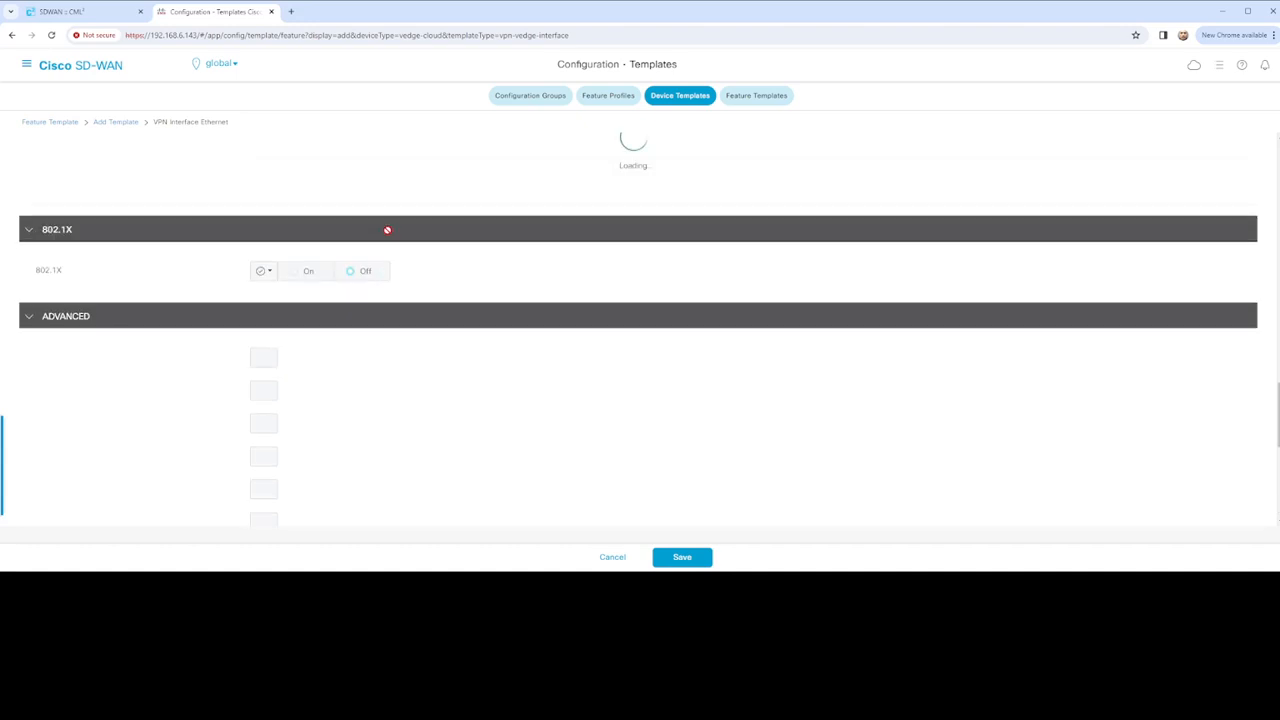
Begin naming the new interface template (…dge_VPN0_Configuration)
{"action": "scroll", "coordinate": [385, 240], "scroll_direction": "up", "scroll_amount": 10}
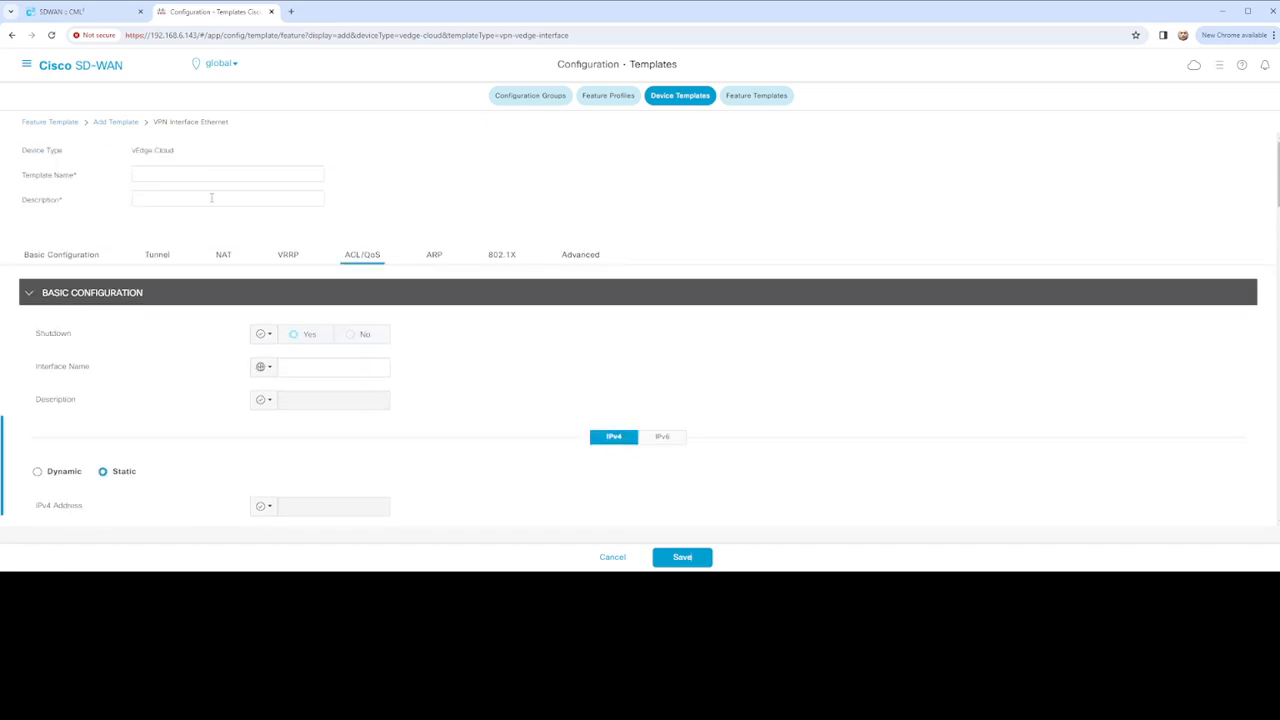
{"action": "left_click", "coordinate": [215, 179]}
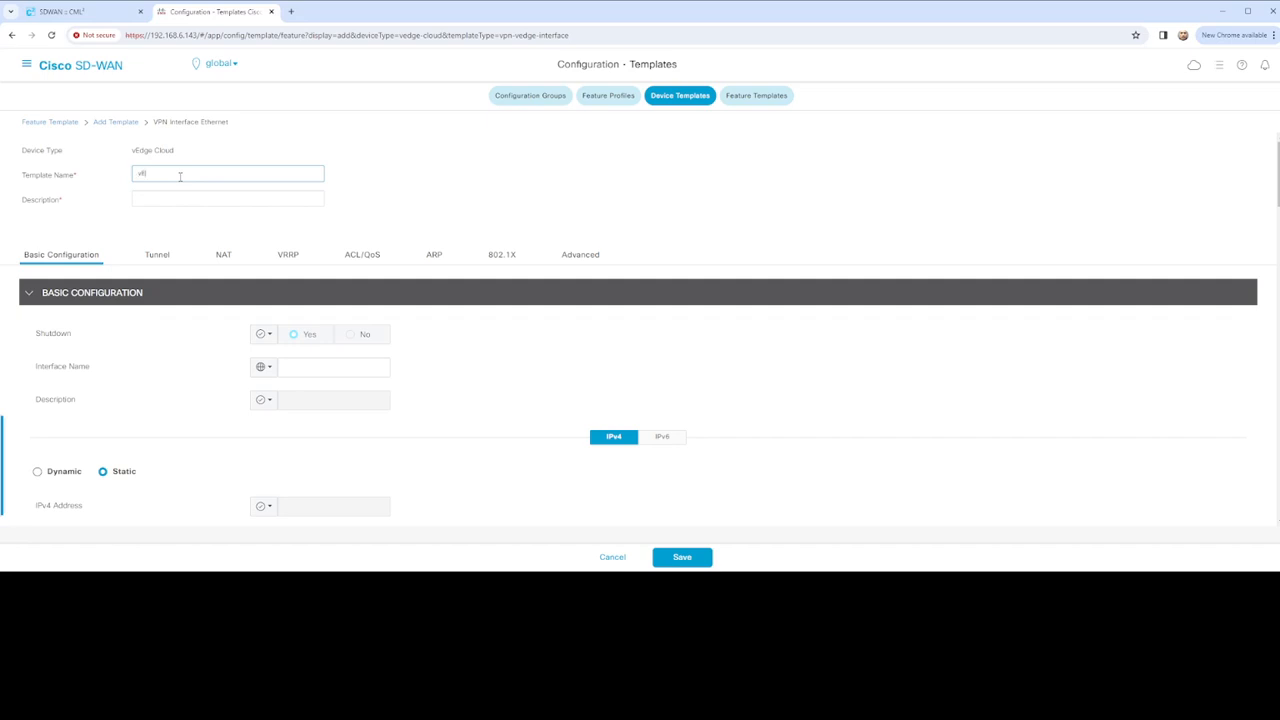
{"action": "type", "text": "dge_VPN0_Configuration"}
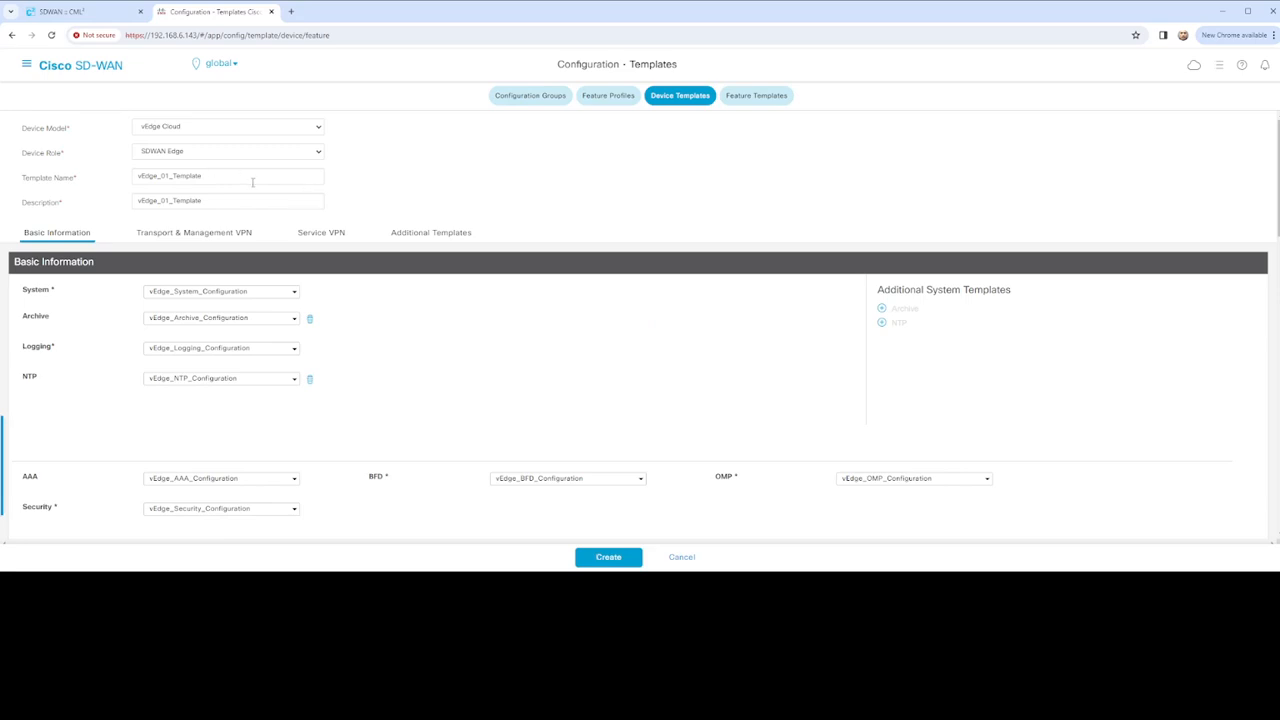
Start a fresh VPN Interface Ethernet template from the Transport & Management VPN interface list
{"action": "scroll", "coordinate": [331, 240], "scroll_direction": "down", "scroll_amount": 5}
{"action": "scroll", "coordinate": [331, 240], "scroll_direction": "up", "scroll_amount": 4}
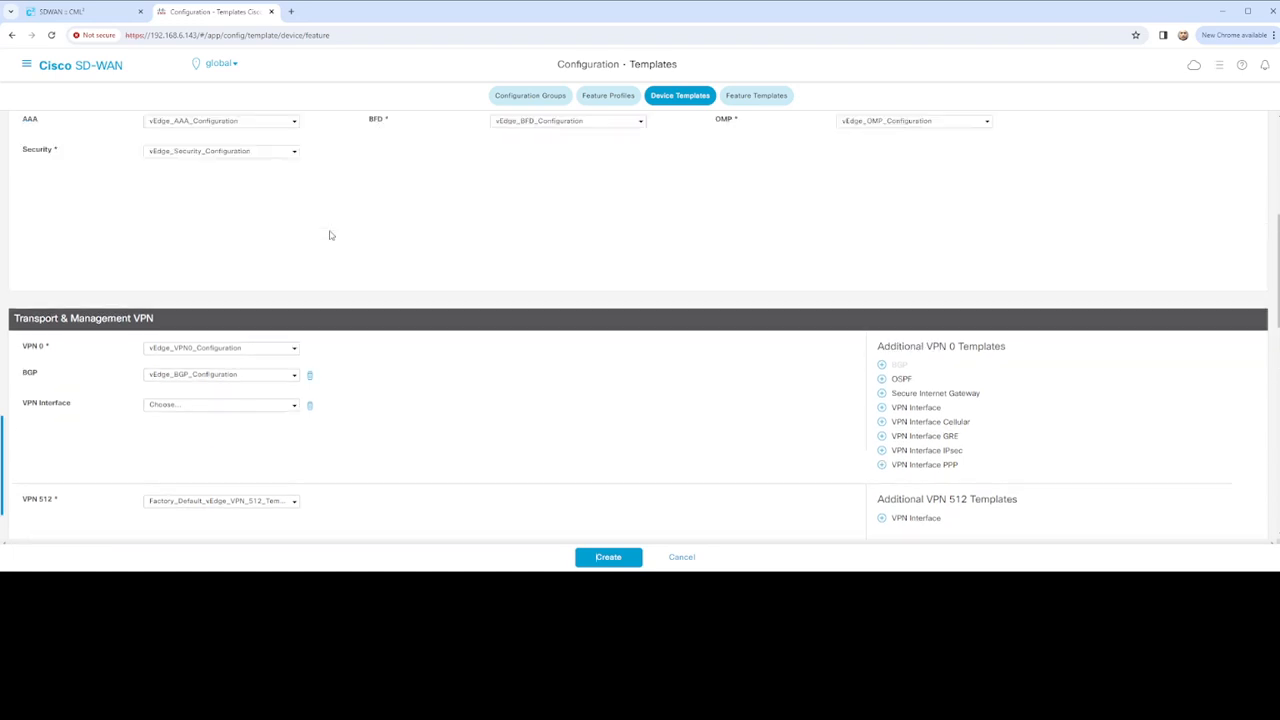
{"action": "scroll", "coordinate": [340, 236], "scroll_direction": "down", "scroll_amount": 3}
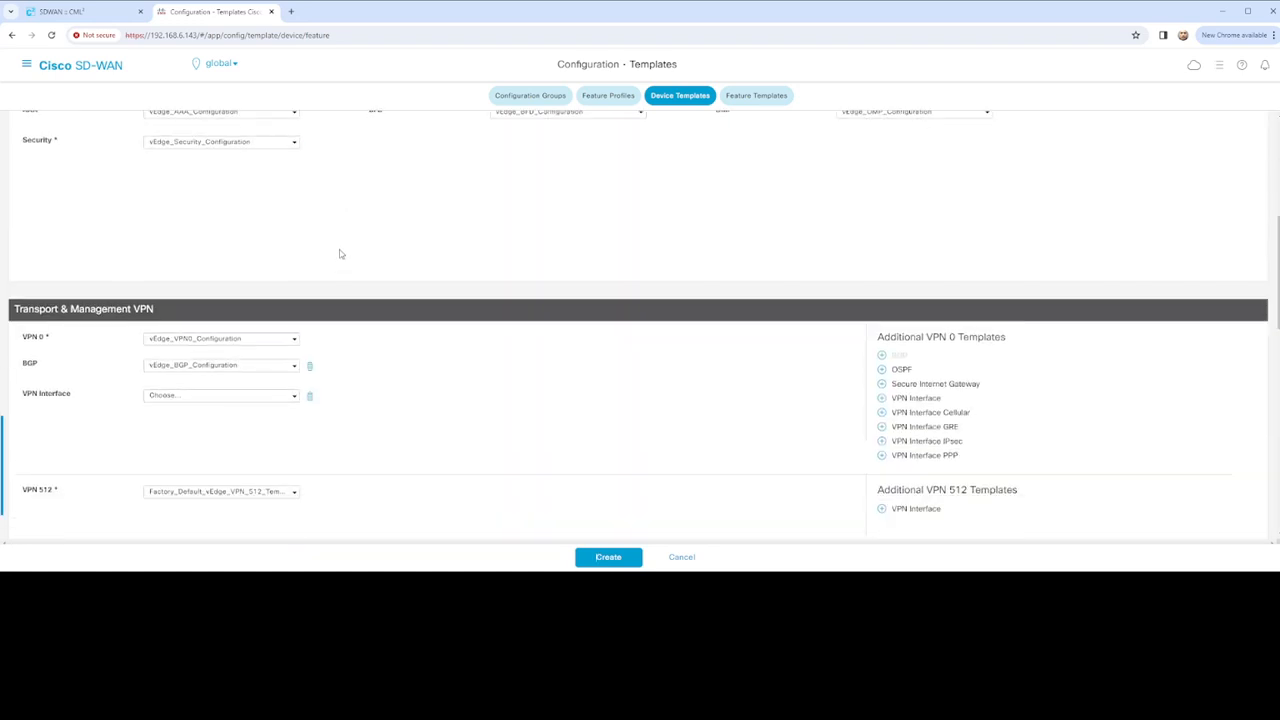
{"action": "left_click", "coordinate": [293, 398]}
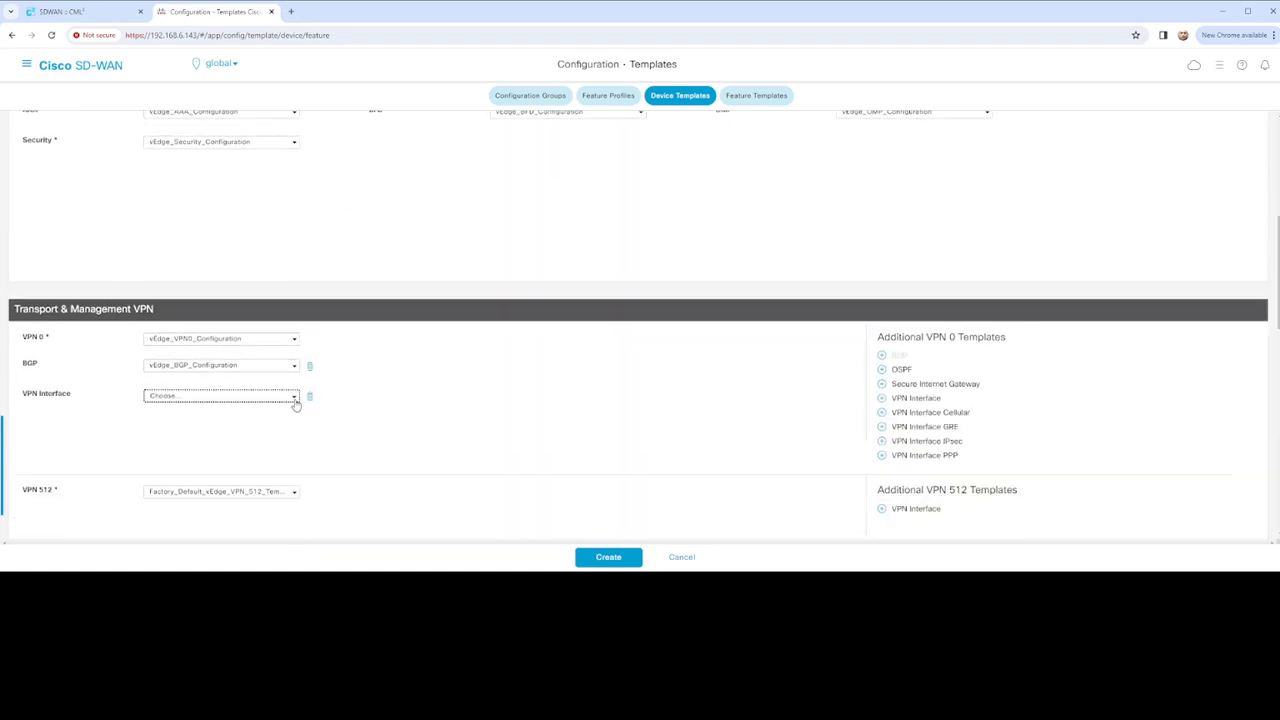
{"action": "left_click", "coordinate": [196, 526]}
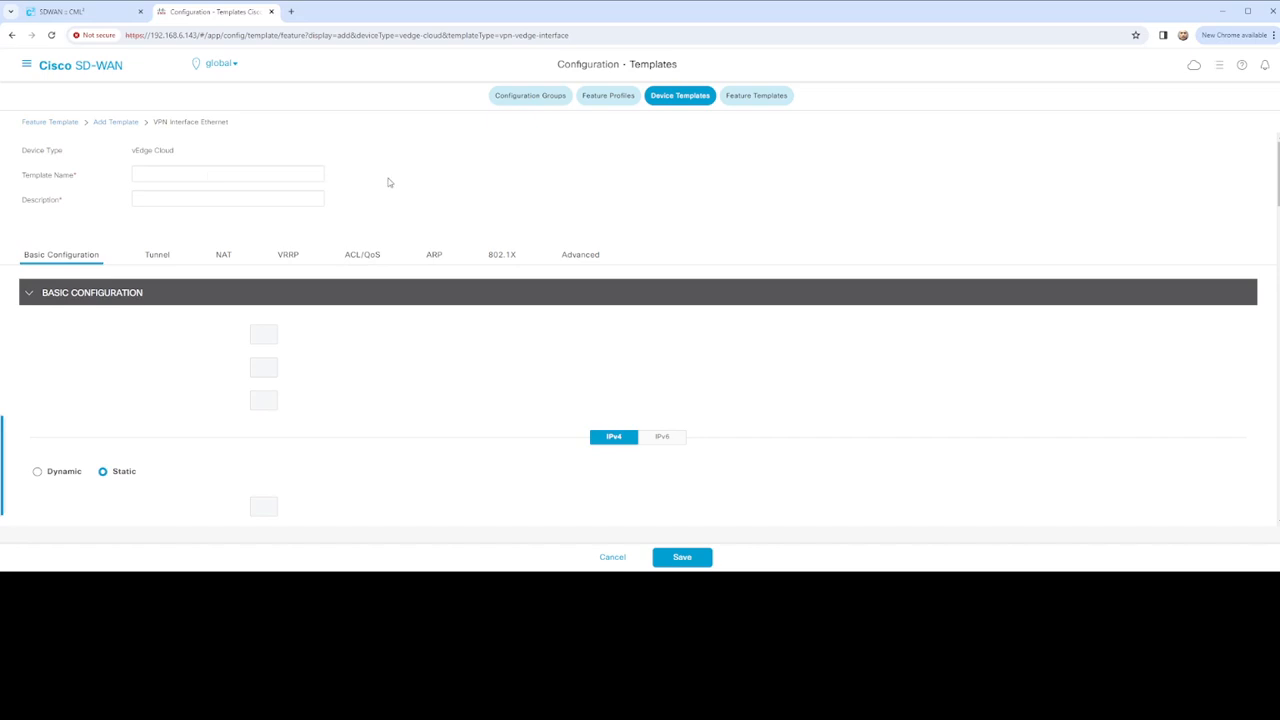
Name the template vEdge_VPN0_Interface_Configuration and reuse the name as its description
{"action": "left_click", "coordinate": [219, 173]}
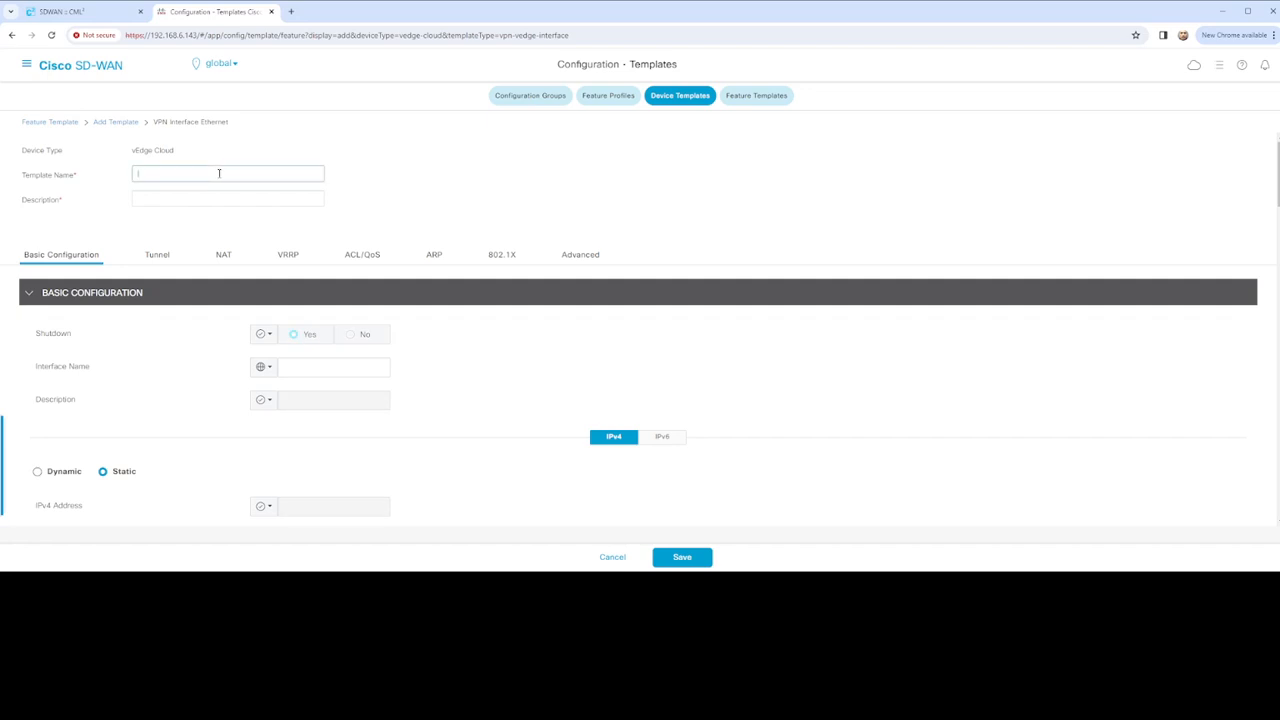
{"action": "type", "text": "VeDGE_vpn"}
{"action": "key", "text": "BackSpace"}
{"action": "key", "text": "BackSpace"}
{"action": "key", "text": "BackSpace"}
{"action": "key", "text": "BackSpace"}
{"action": "type", "text": "EDGEDGE"}
{"action": "key", "text": "BackSpace"}
{"action": "key", "text": "BackSpace"}
{"action": "type", "text": "dge_VPN"}
{"action": "type", "text": "guration"}
{"action": "key", "text": "ctrl+a"}
{"action": "key", "text": "ctrl+c"}
{"action": "left_click", "coordinate": [196, 197]}
{"action": "key", "text": "ctrl+v"}
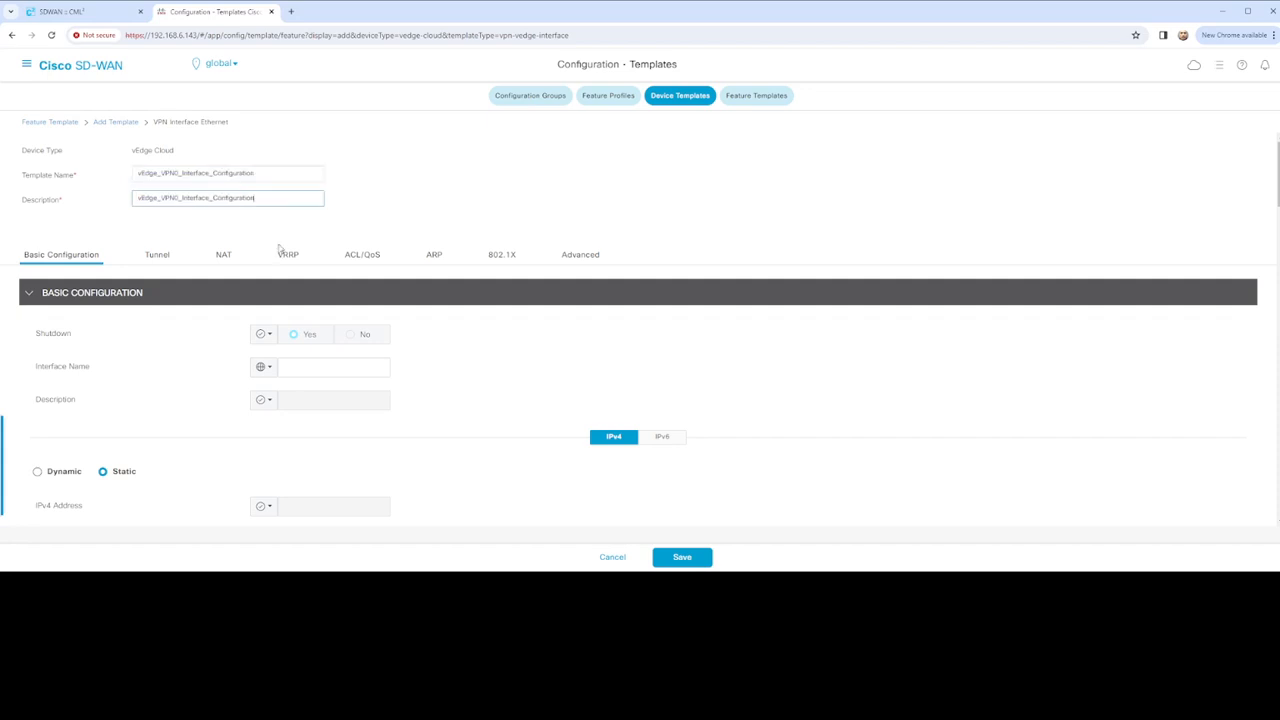
{"action": "left_click", "coordinate": [341, 337]}
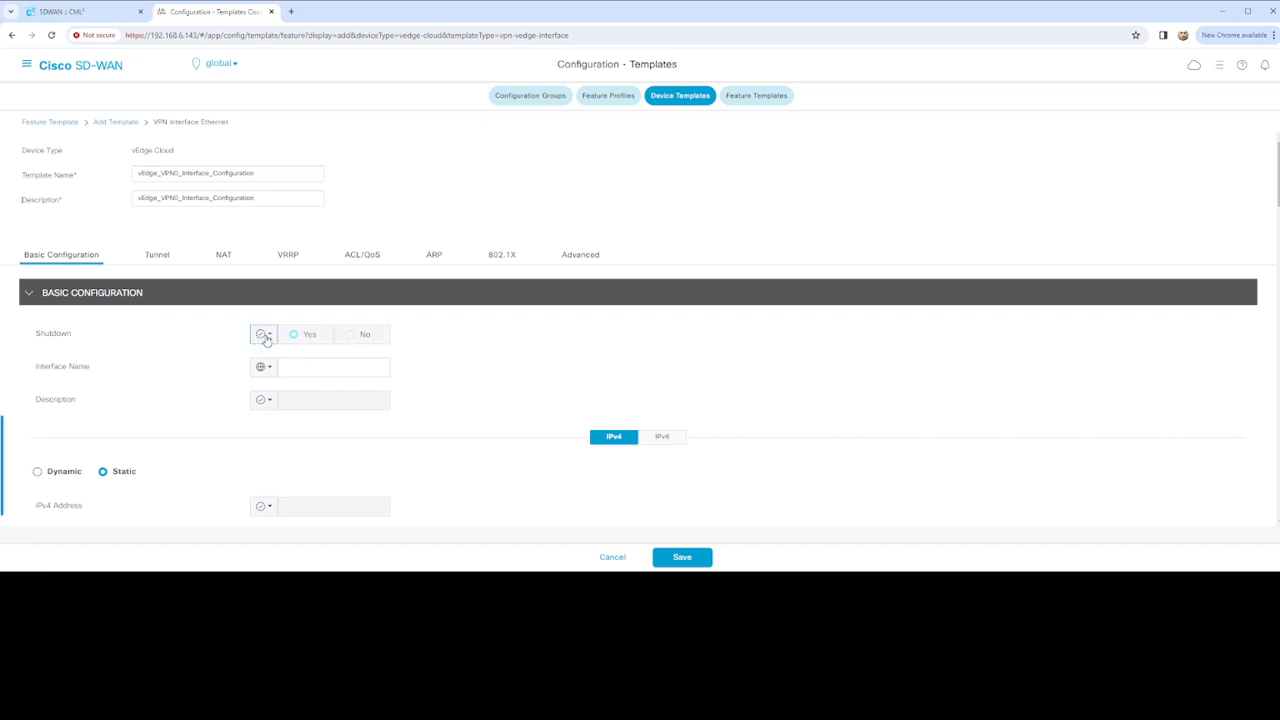
Set Shutdown to global No and the interface name to GigabitEthernet
{"action": "left_click", "coordinate": [264, 336]}
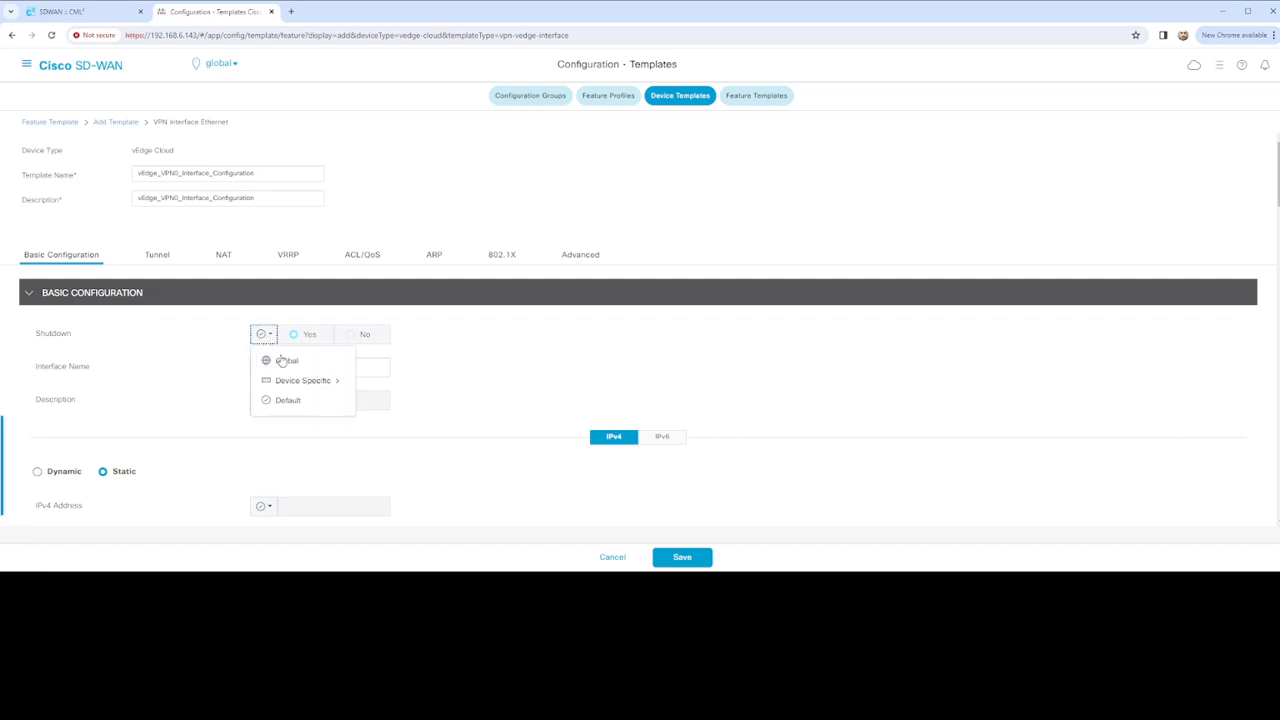
{"action": "left_click", "coordinate": [357, 340]}
{"action": "left_click", "coordinate": [265, 335]}
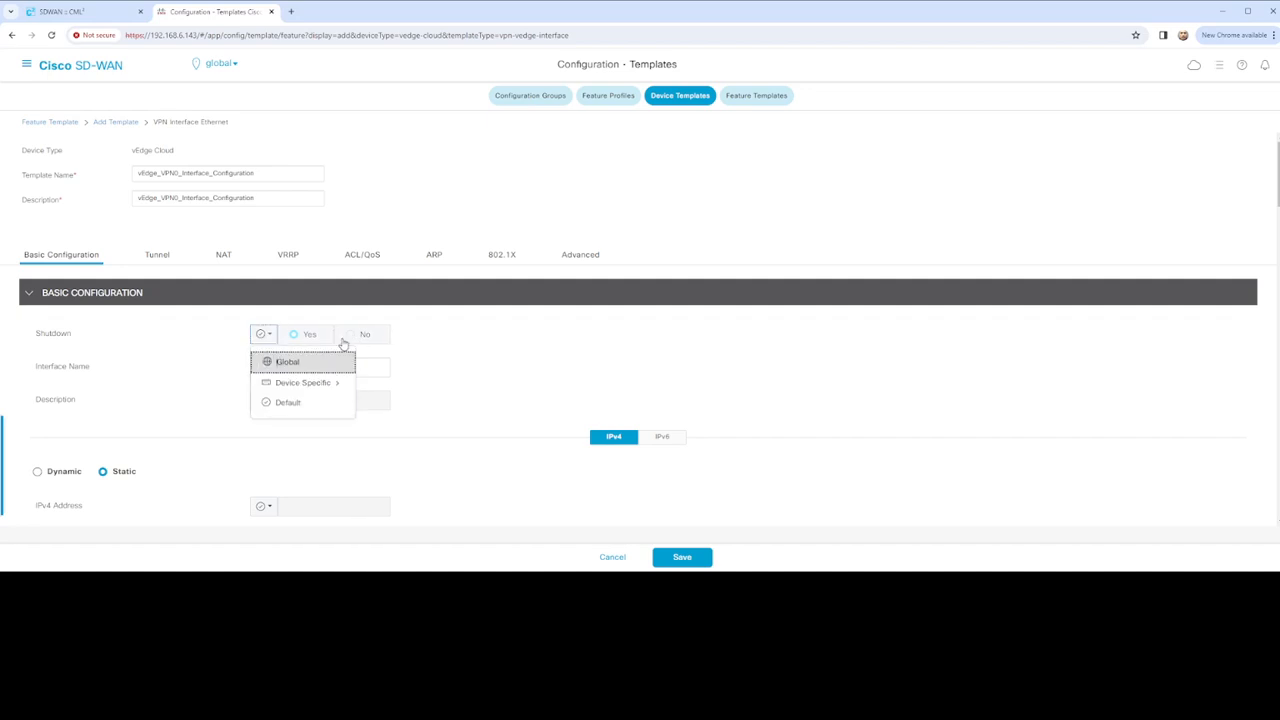
{"action": "left_click", "coordinate": [354, 340]}
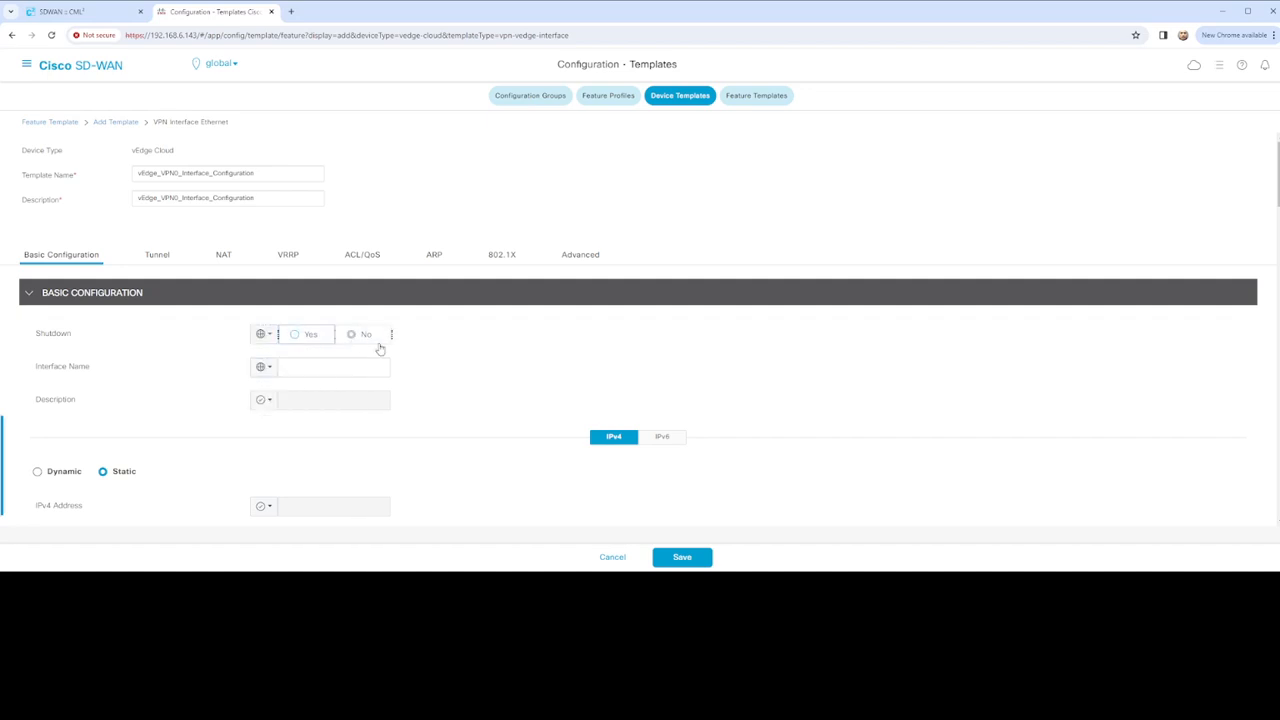
{"action": "left_click", "coordinate": [315, 367]}
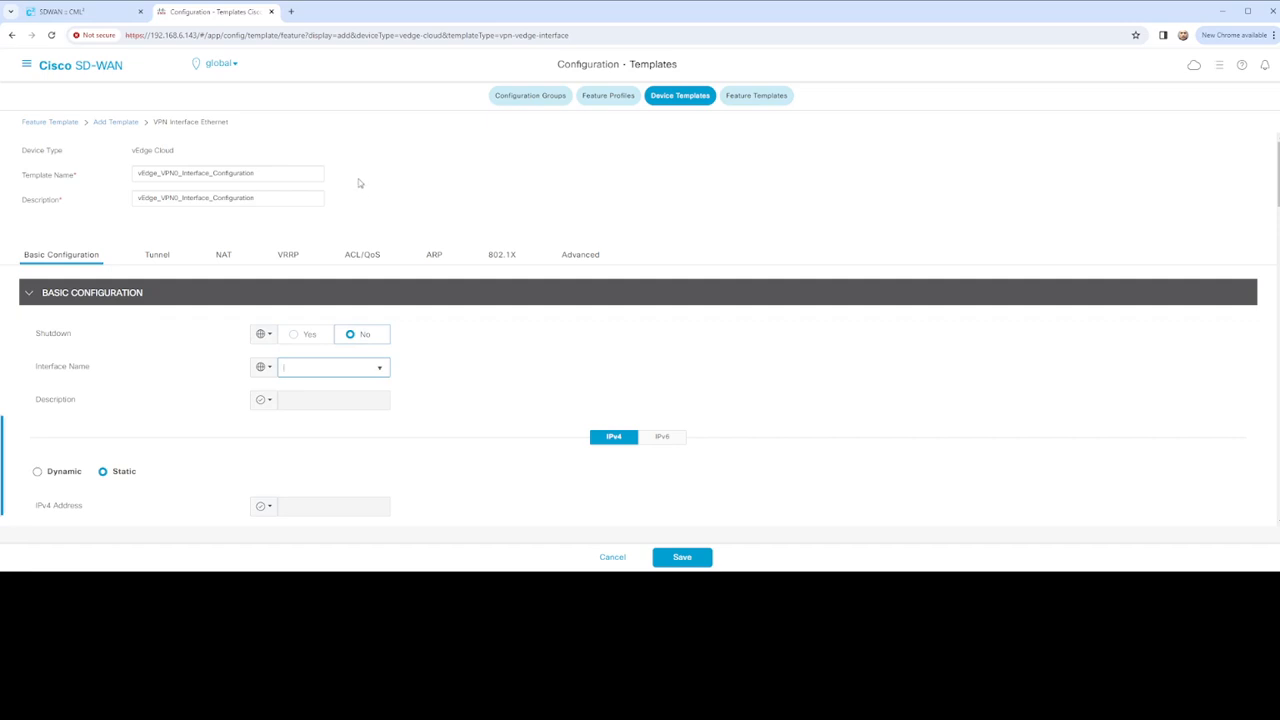
{"action": "key", "text": "ctrl+v"}
{"action": "scroll", "coordinate": [265, 310], "scroll_direction": "down", "scroll_amount": 1}
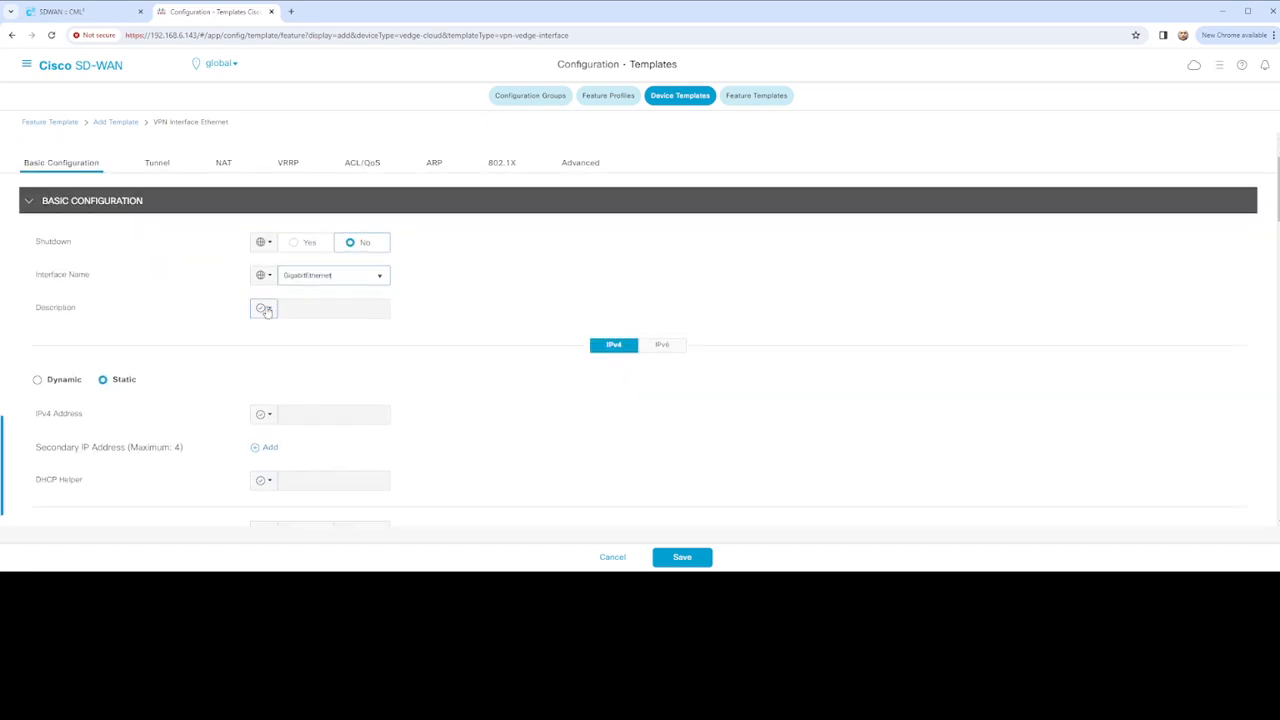
Make Description device-specific with key vEdge_vpn0_if_description
{"action": "left_click", "coordinate": [268, 310]}
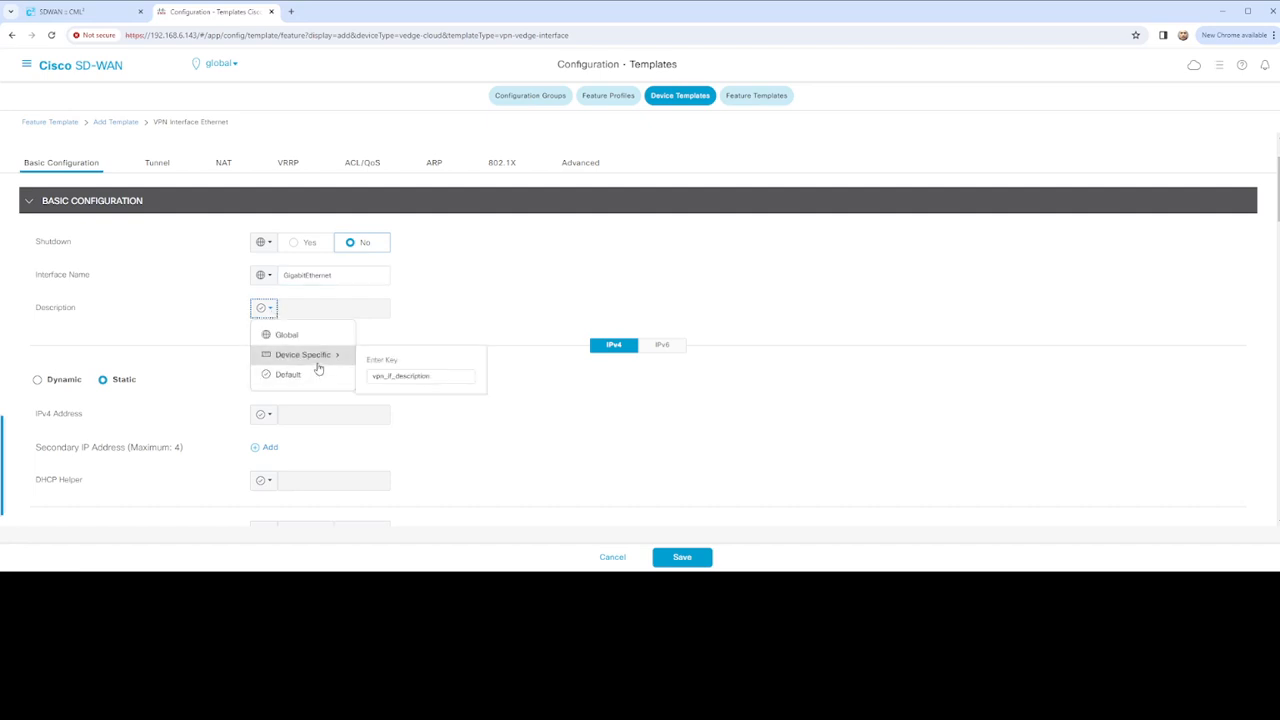
{"action": "mouse_move", "coordinate": [335, 362]}
{"action": "left_click", "coordinate": [379, 378]}
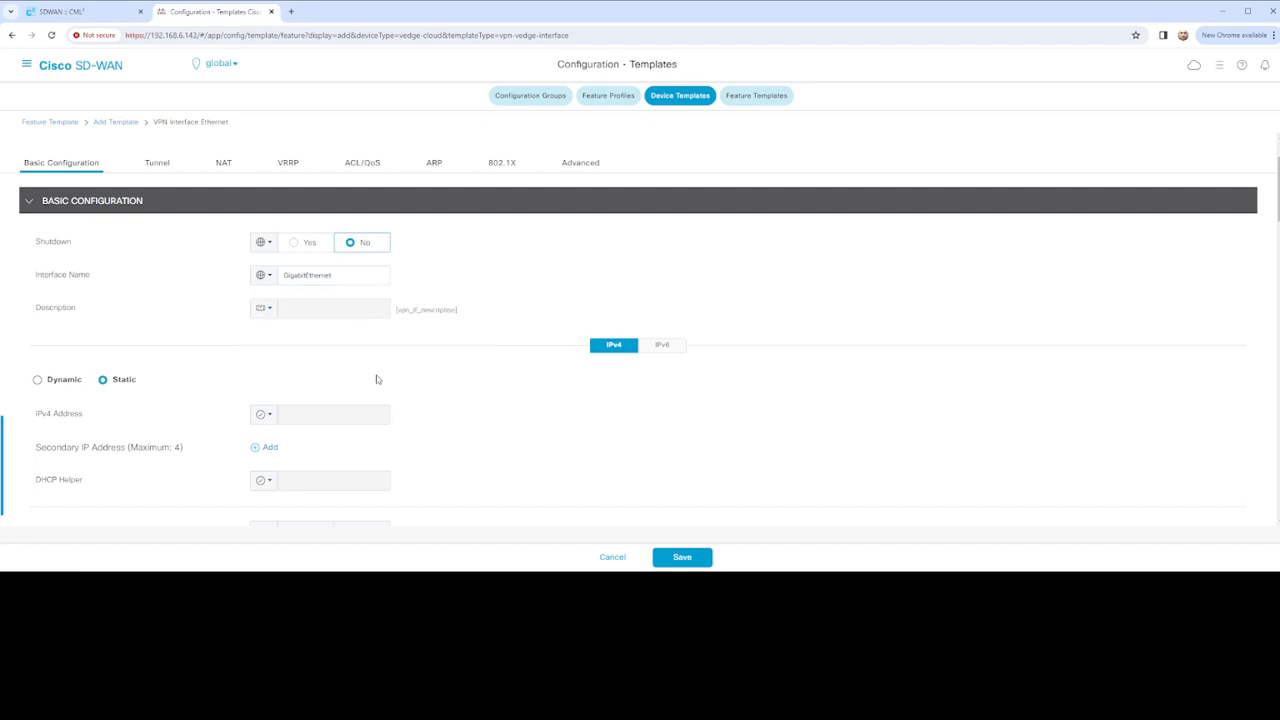
{"action": "left_click", "coordinate": [268, 310]}
{"action": "mouse_move", "coordinate": [328, 356]}
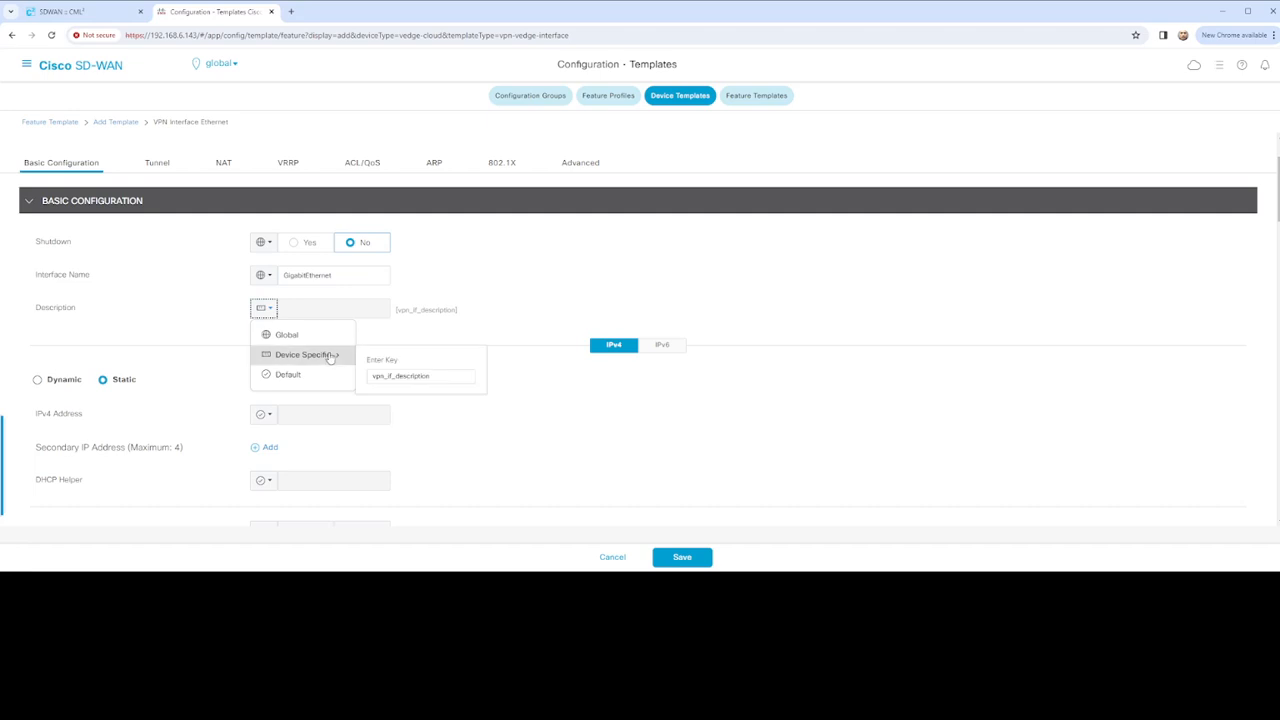
{"action": "left_click", "coordinate": [373, 375]}
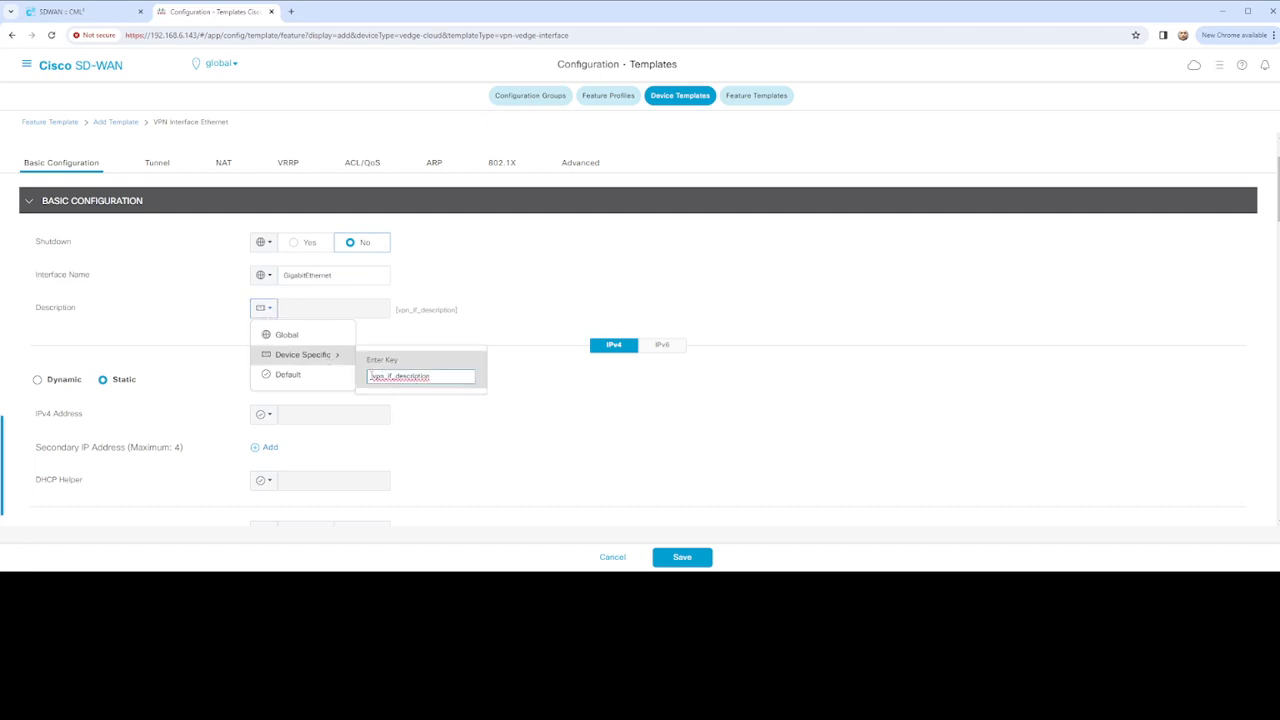
{"action": "type", "text": "vEdge_"}
{"action": "key", "text": "BackSpace"}
{"action": "key", "text": "BackSpace"}
{"action": "type", "text": "_vpn0"}
{"action": "key", "text": "Return"}
Make IPv4 Address device-specific with a vEdge_vpn0 variable key
{"action": "scroll", "coordinate": [183, 331], "scroll_direction": "down", "scroll_amount": 2}
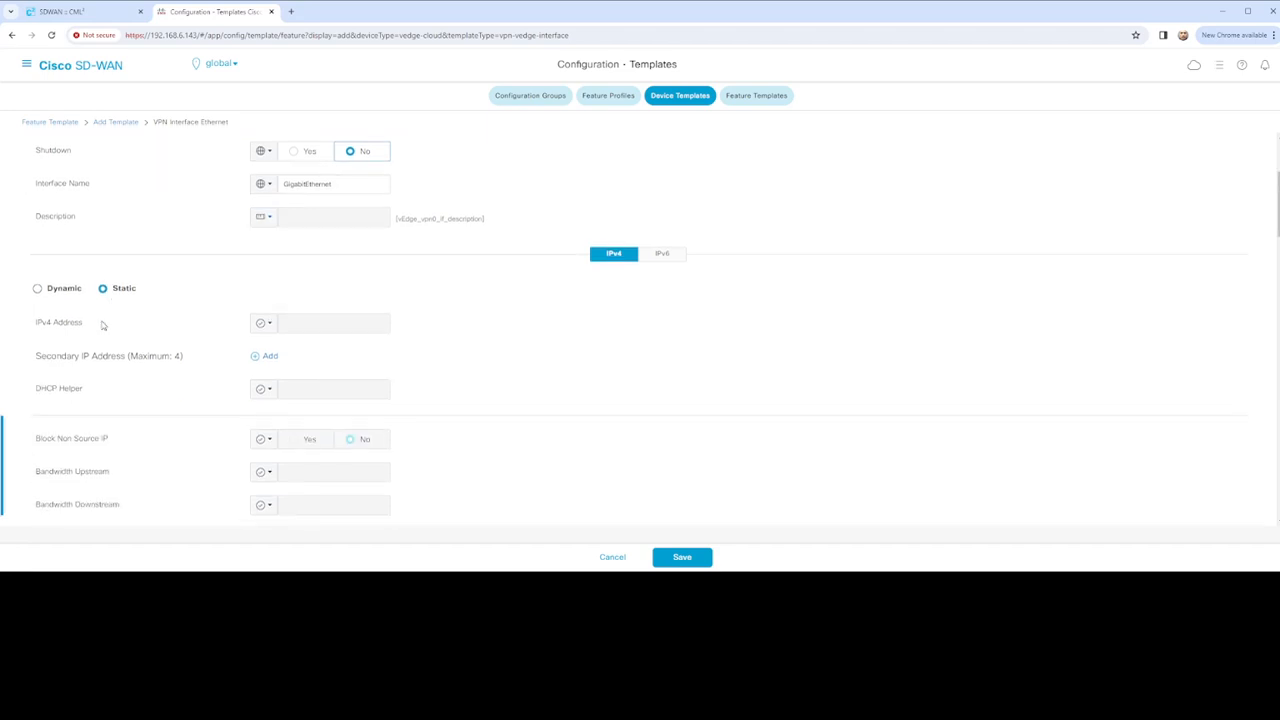
{"action": "left_click", "coordinate": [263, 323]}
{"action": "mouse_move", "coordinate": [297, 372]}
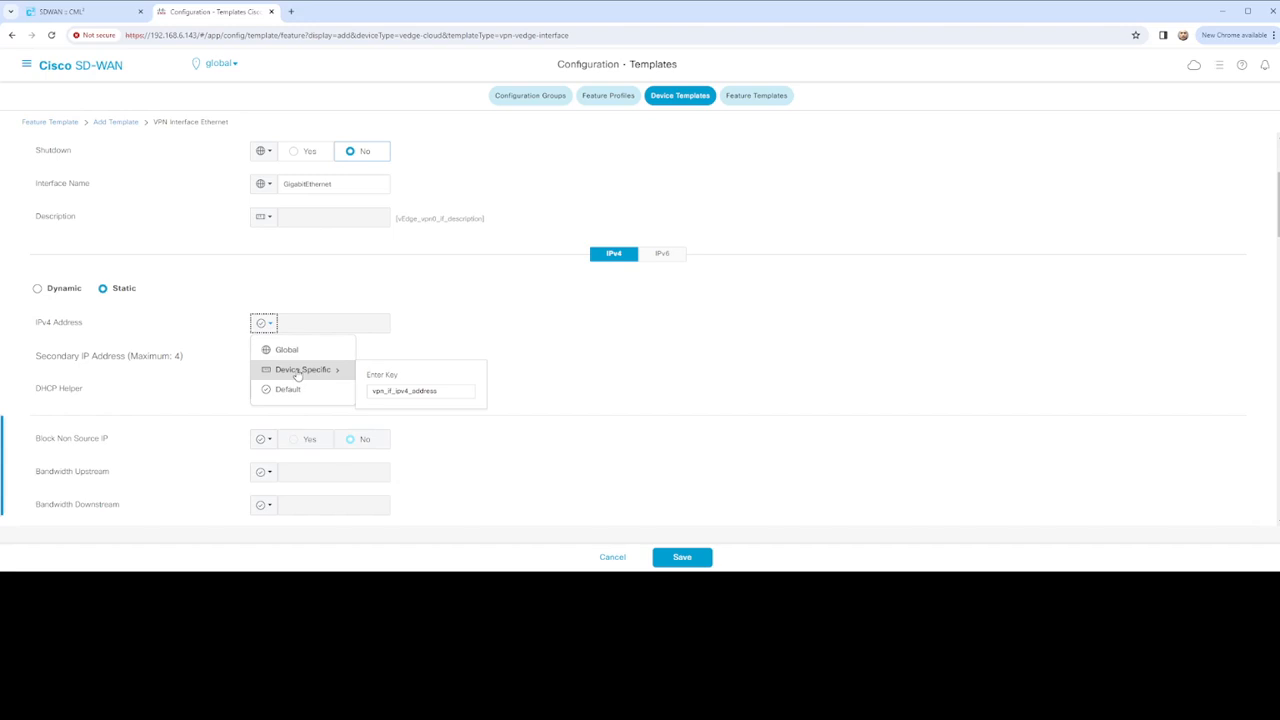
{"action": "left_click", "coordinate": [371, 390]}
{"action": "type", "text": "vEdge"}
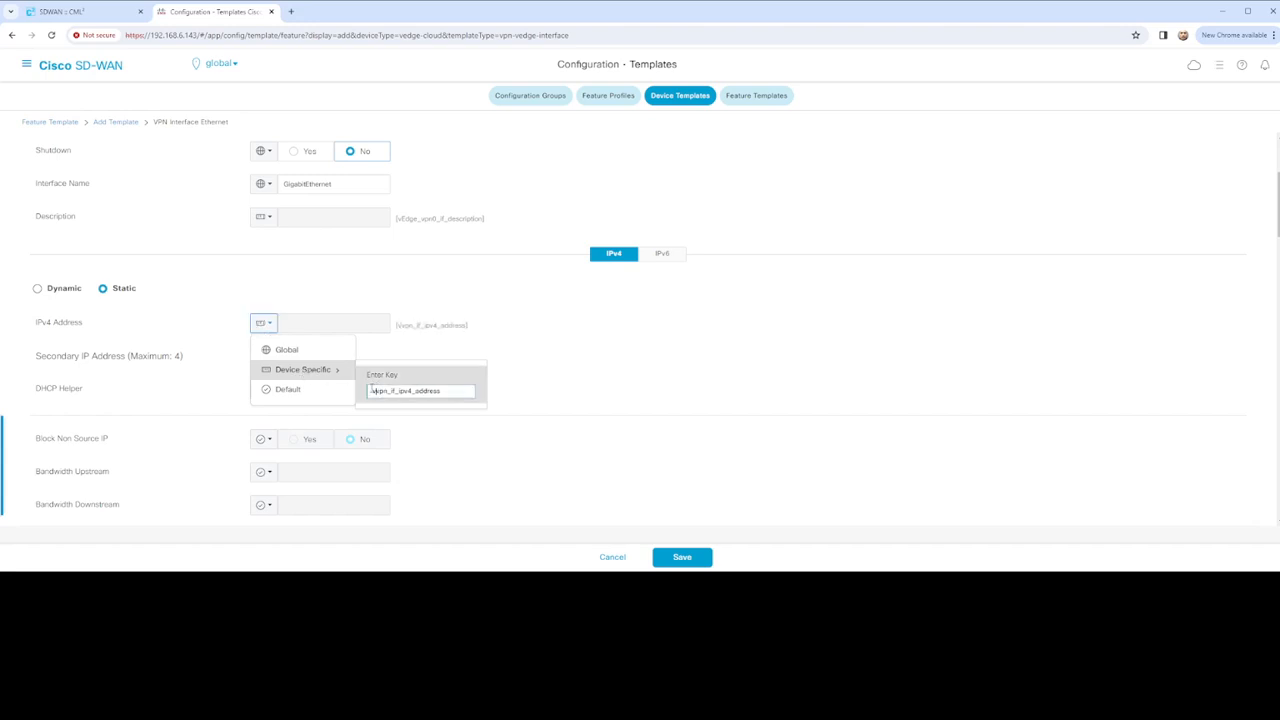
{"action": "type", "text": "_vpn0"}
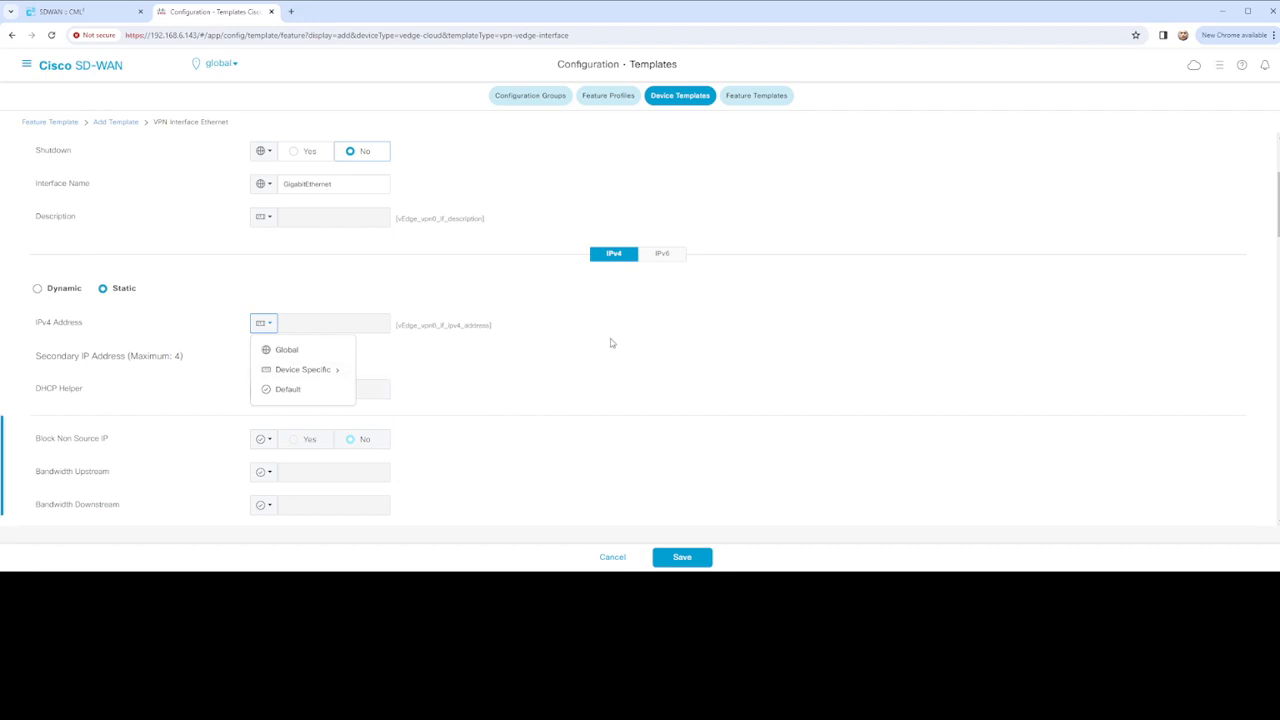
{"action": "left_click", "coordinate": [432, 370]}
Save the vEdge_VPN0_Interface_Configuration template
{"action": "scroll", "coordinate": [434, 375], "scroll_direction": "down", "scroll_amount": 1}
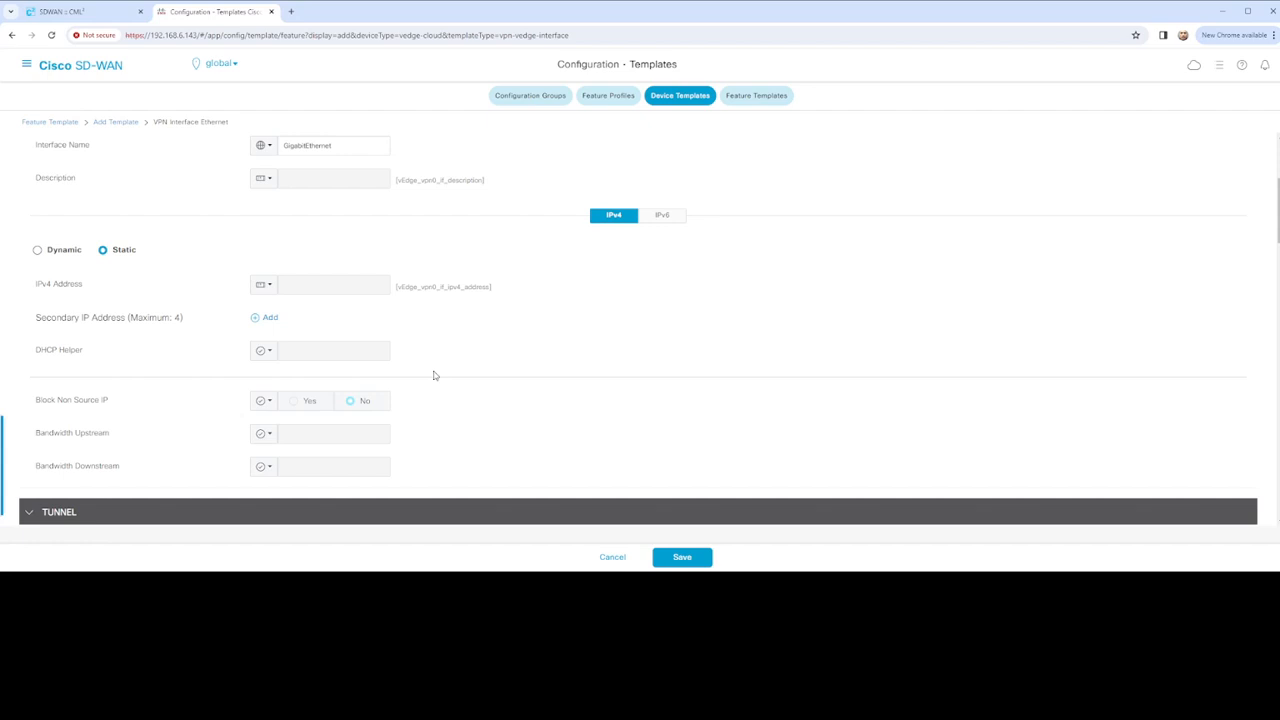
{"action": "scroll", "coordinate": [434, 375], "scroll_direction": "down", "scroll_amount": 10}
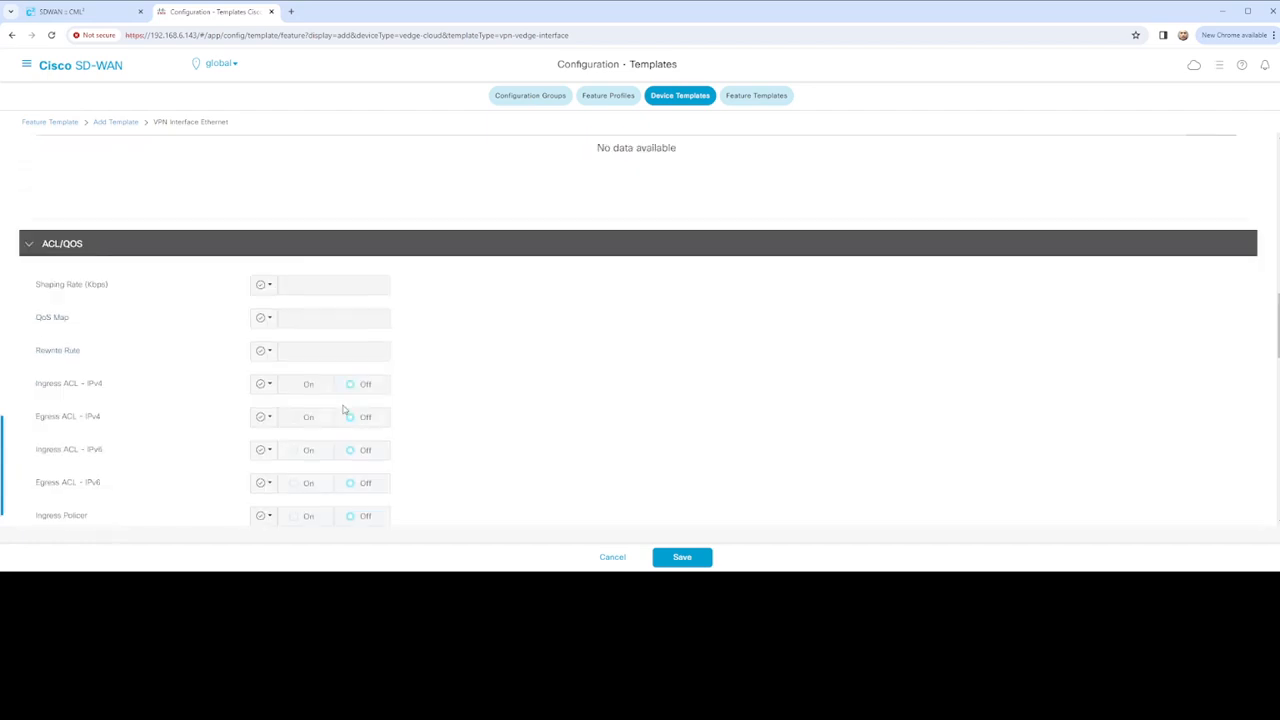
{"action": "scroll", "coordinate": [343, 410], "scroll_direction": "down", "scroll_amount": 5}
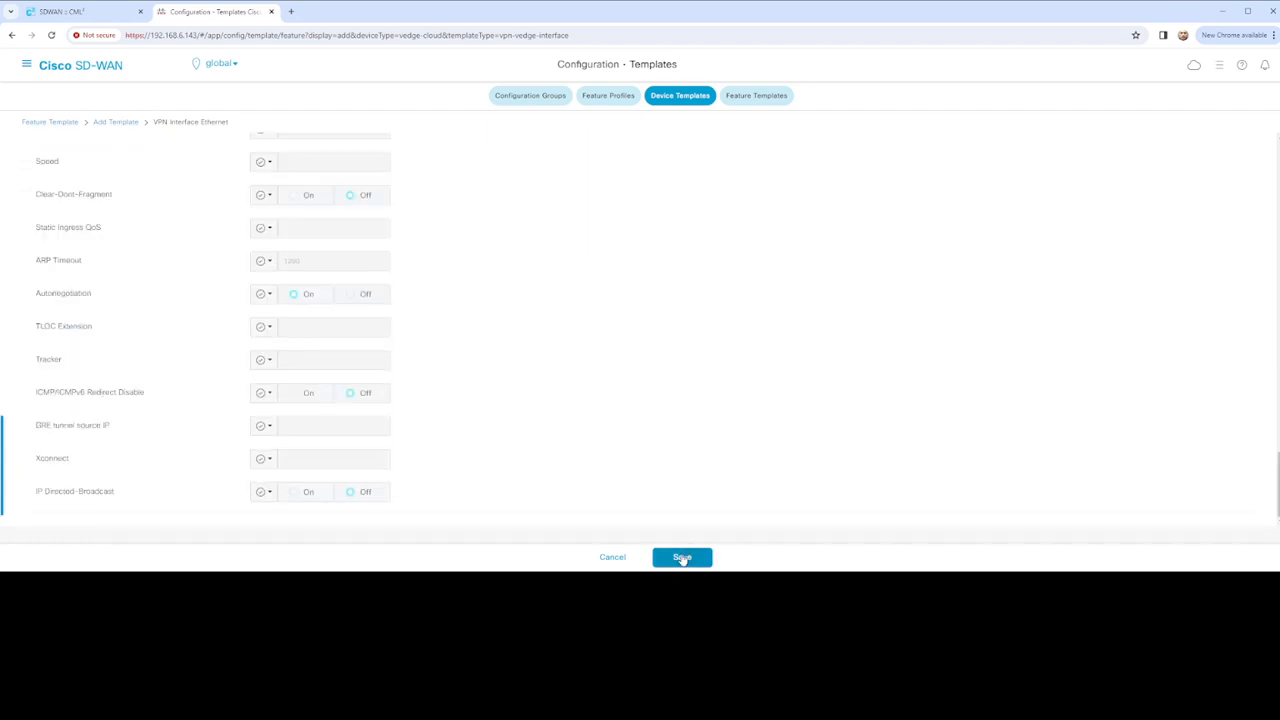
{"action": "left_click", "coordinate": [682, 557]}
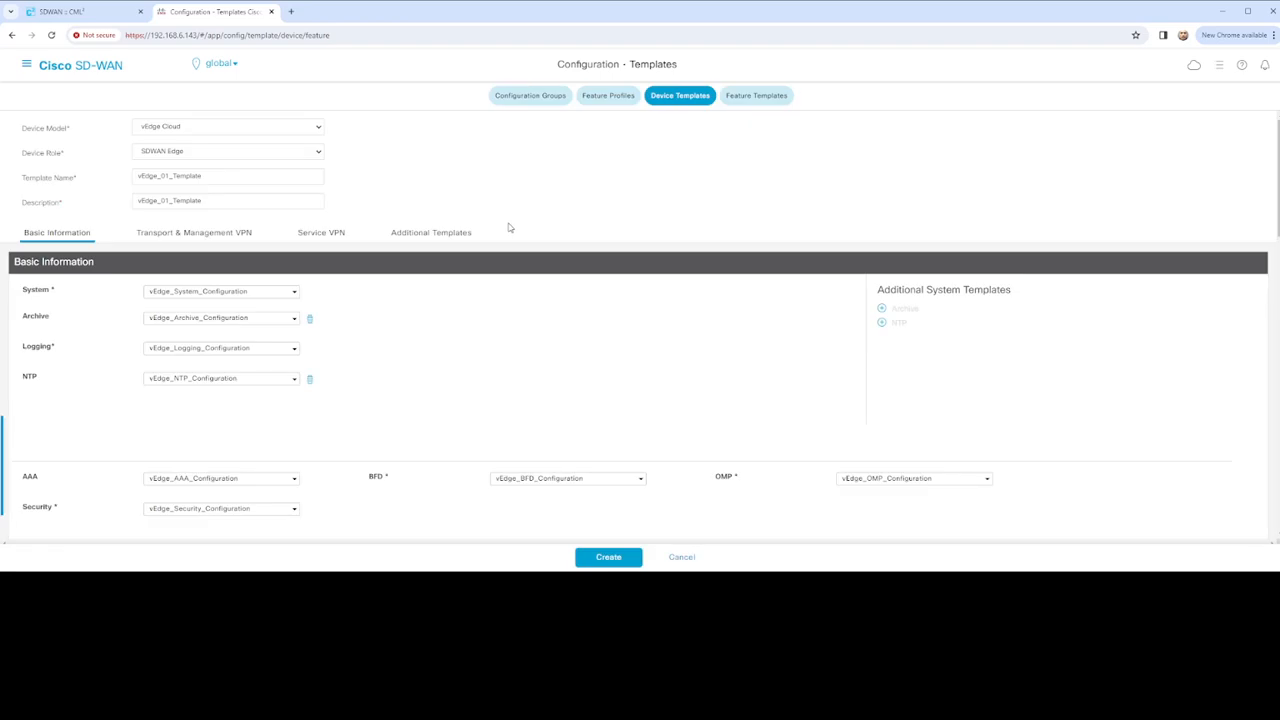
Create the vEdge_01_Template device template, then view the Feature Templates list
{"action": "scroll", "coordinate": [540, 340], "scroll_direction": "down", "scroll_amount": 5}
{"action": "scroll", "coordinate": [583, 394], "scroll_direction": "down", "scroll_amount": 3}
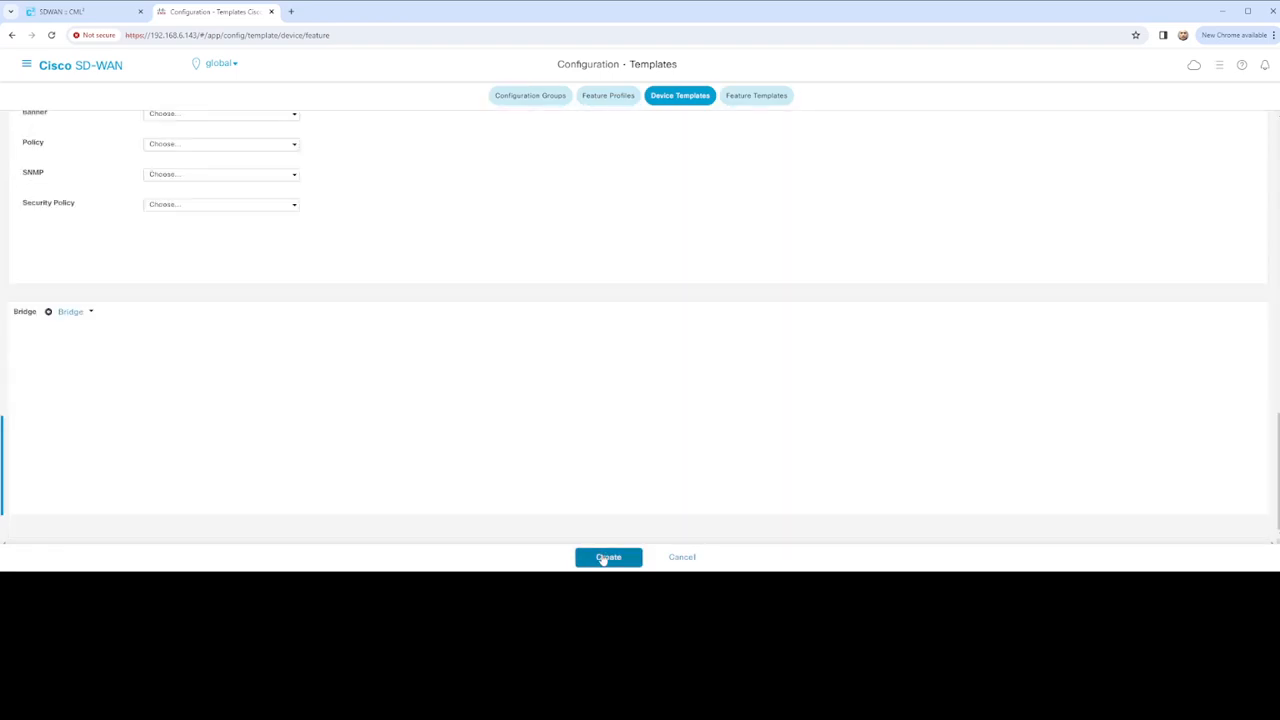
{"action": "left_click", "coordinate": [610, 559]}
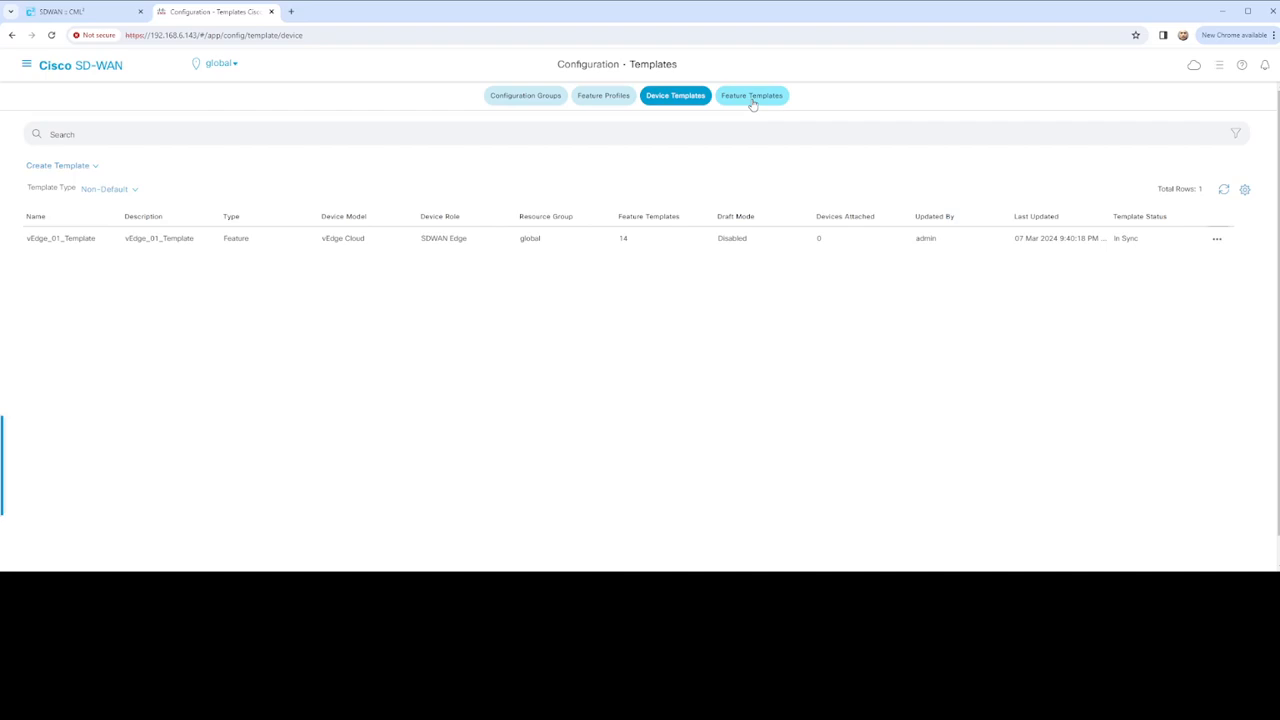
{"action": "left_click", "coordinate": [753, 104]}
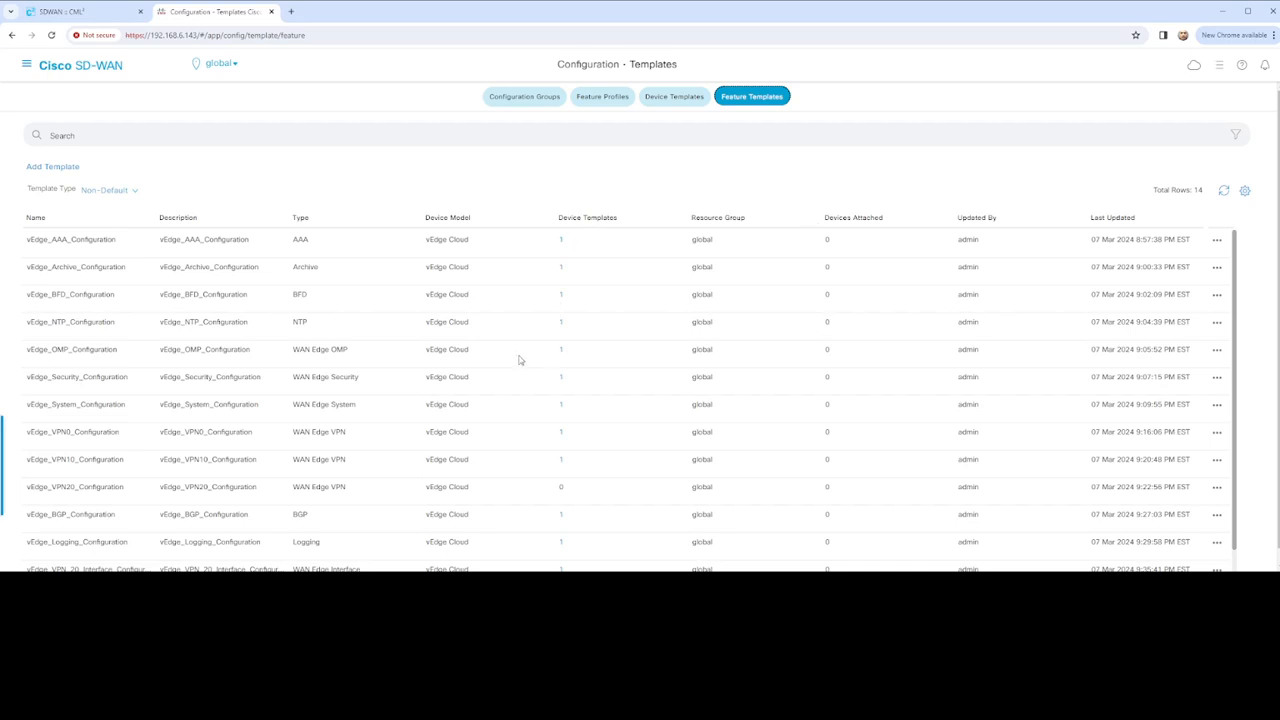
Open vEdge_VPN20_Configuration for editing from the Feature Templates list
{"action": "scroll", "coordinate": [520, 352], "scroll_direction": "down", "scroll_amount": 1}
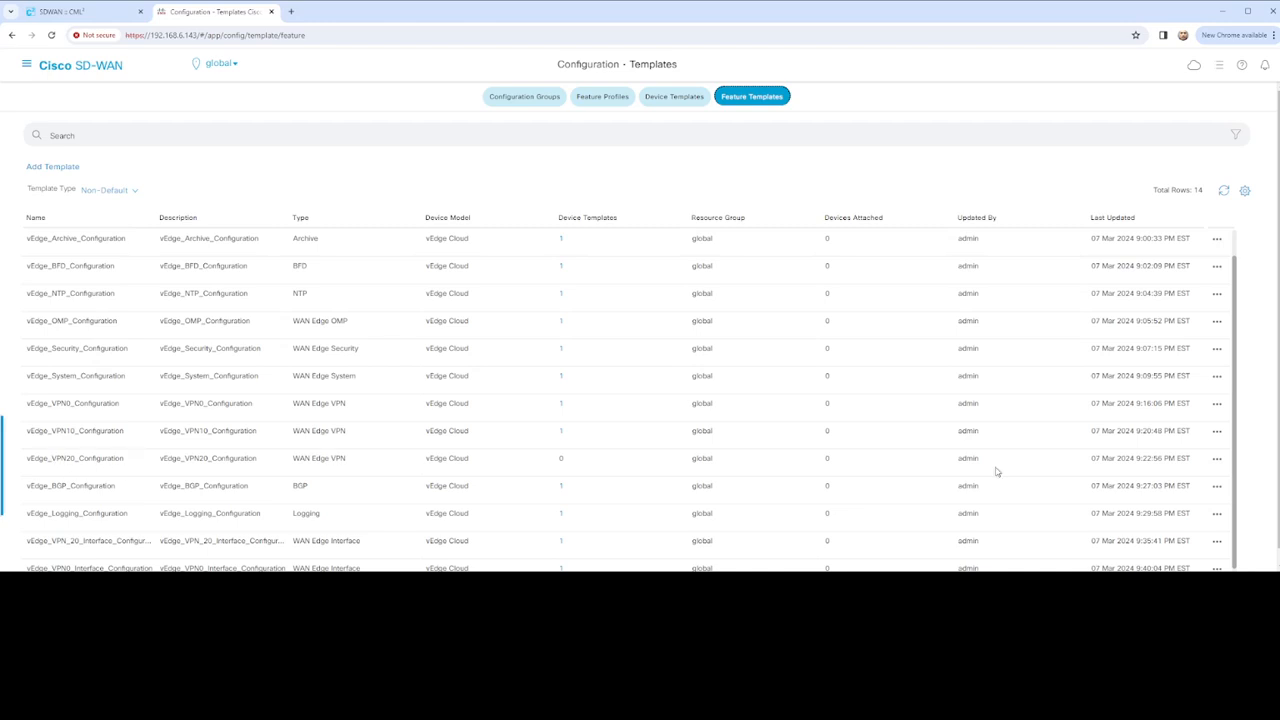
{"action": "left_click", "coordinate": [1218, 460]}
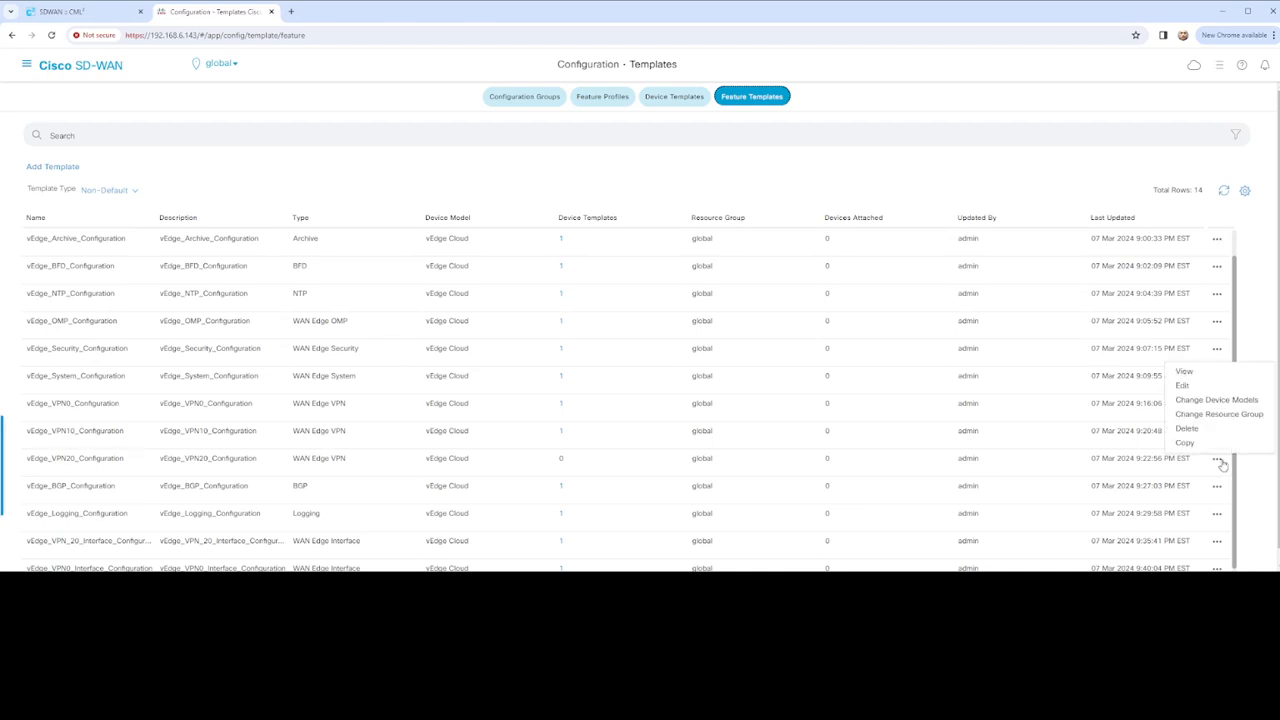
{"action": "left_click", "coordinate": [1186, 387]}
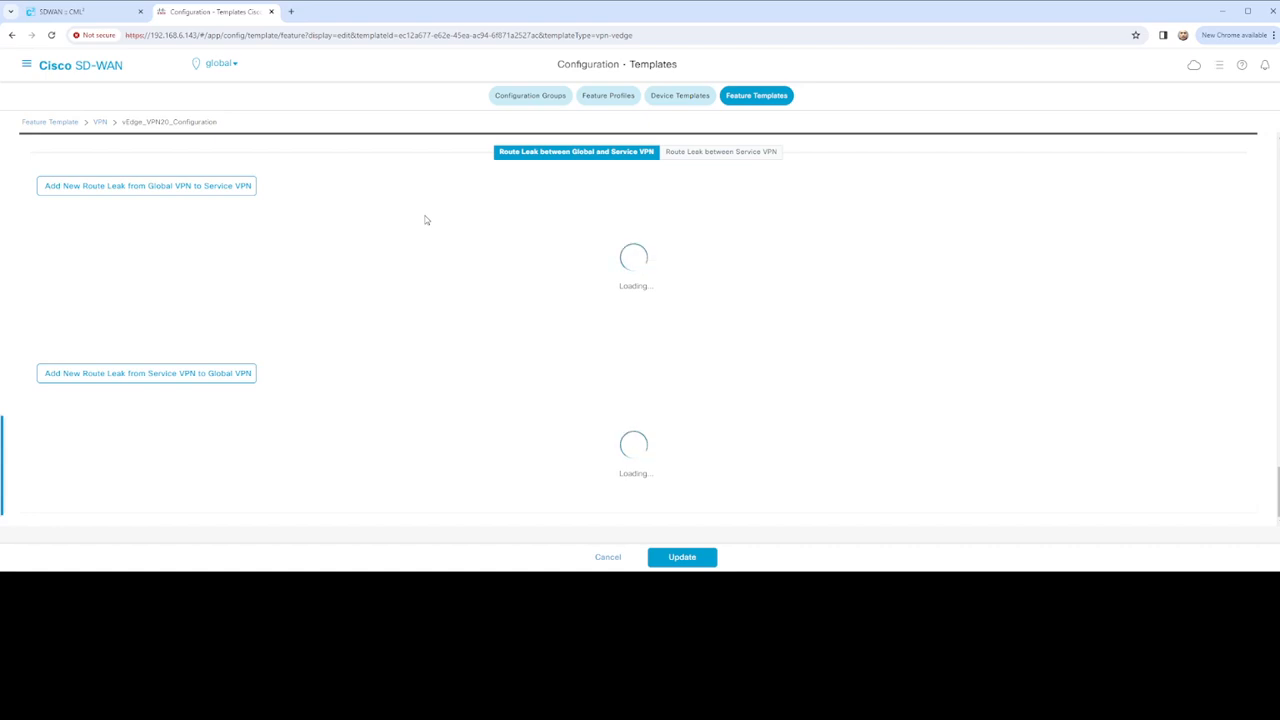
Review the VPN20 settings, including the VPN number, and save them with Update
{"action": "scroll", "coordinate": [426, 229], "scroll_direction": "up", "scroll_amount": 5}
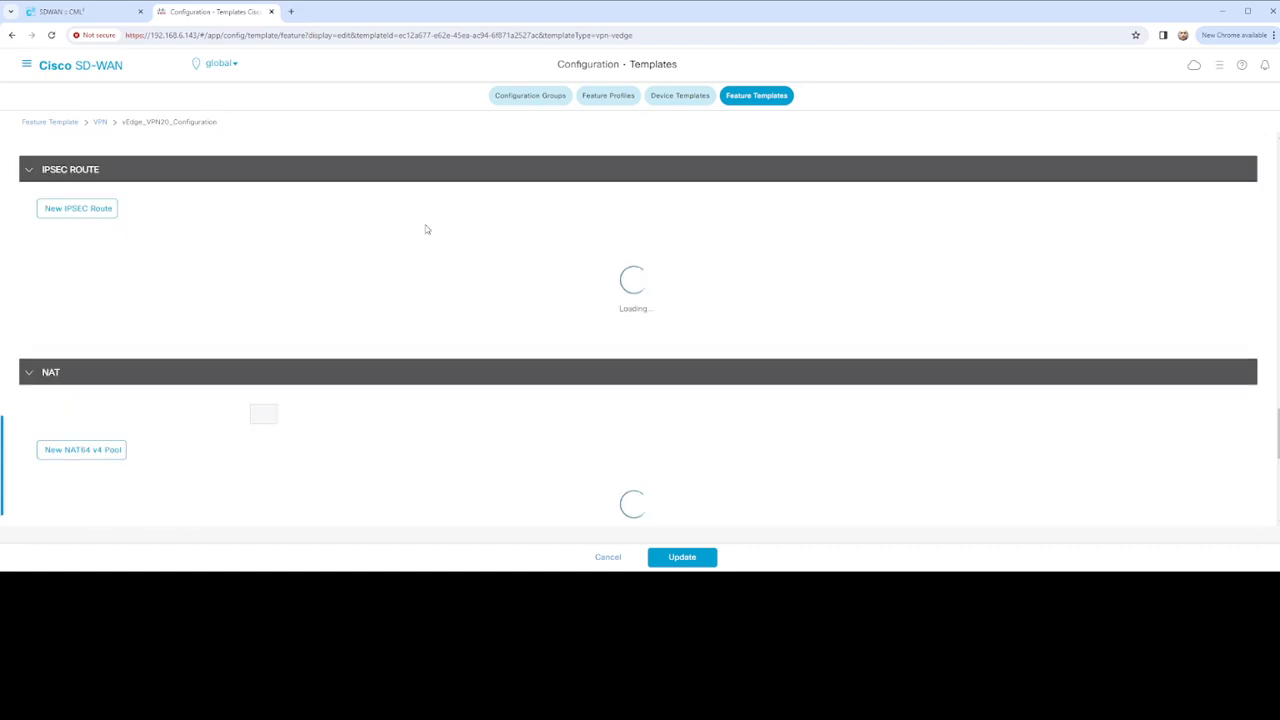
{"action": "scroll", "coordinate": [426, 229], "scroll_direction": "up", "scroll_amount": 10}
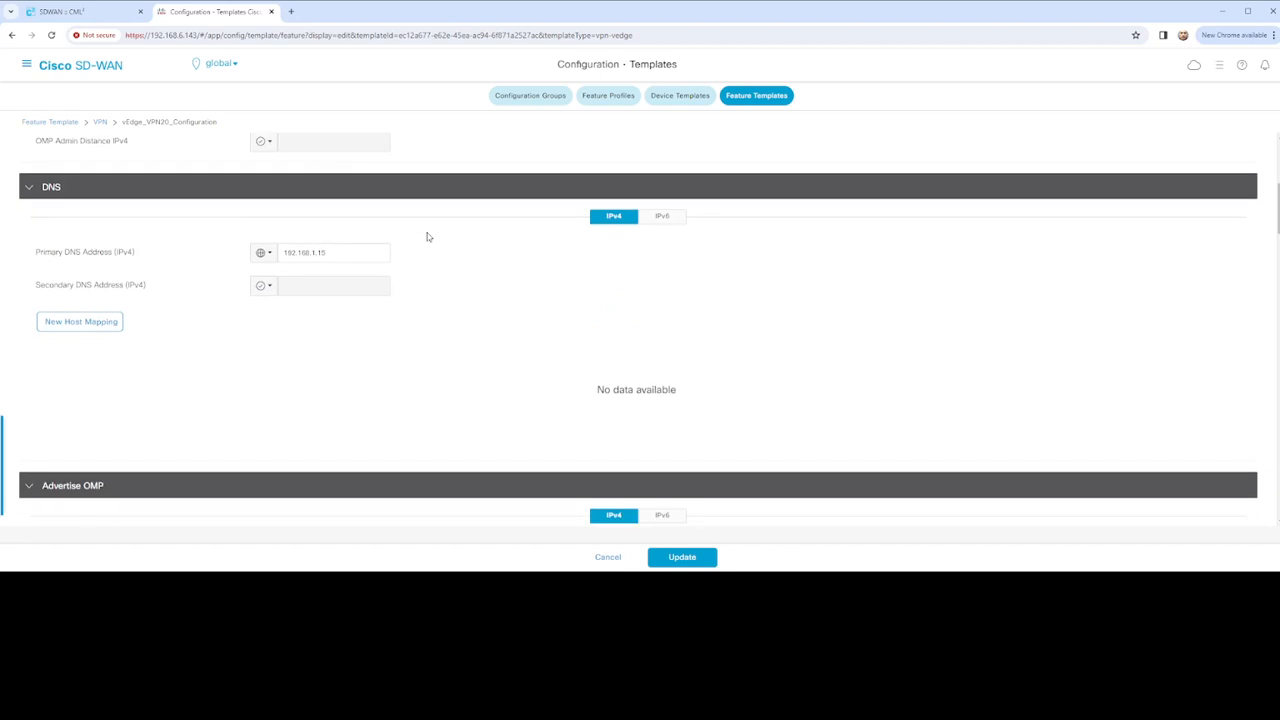
{"action": "scroll", "coordinate": [427, 237], "scroll_direction": "up", "scroll_amount": 4}
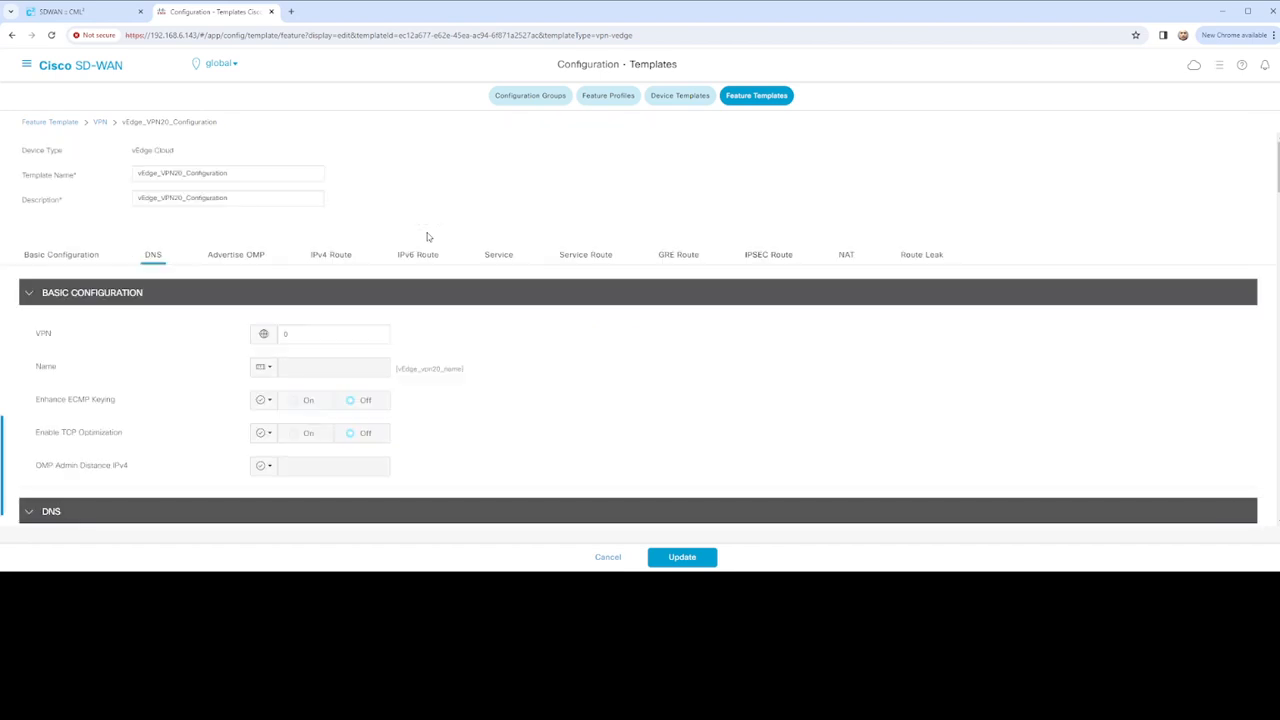
{"action": "left_click", "coordinate": [297, 333]}
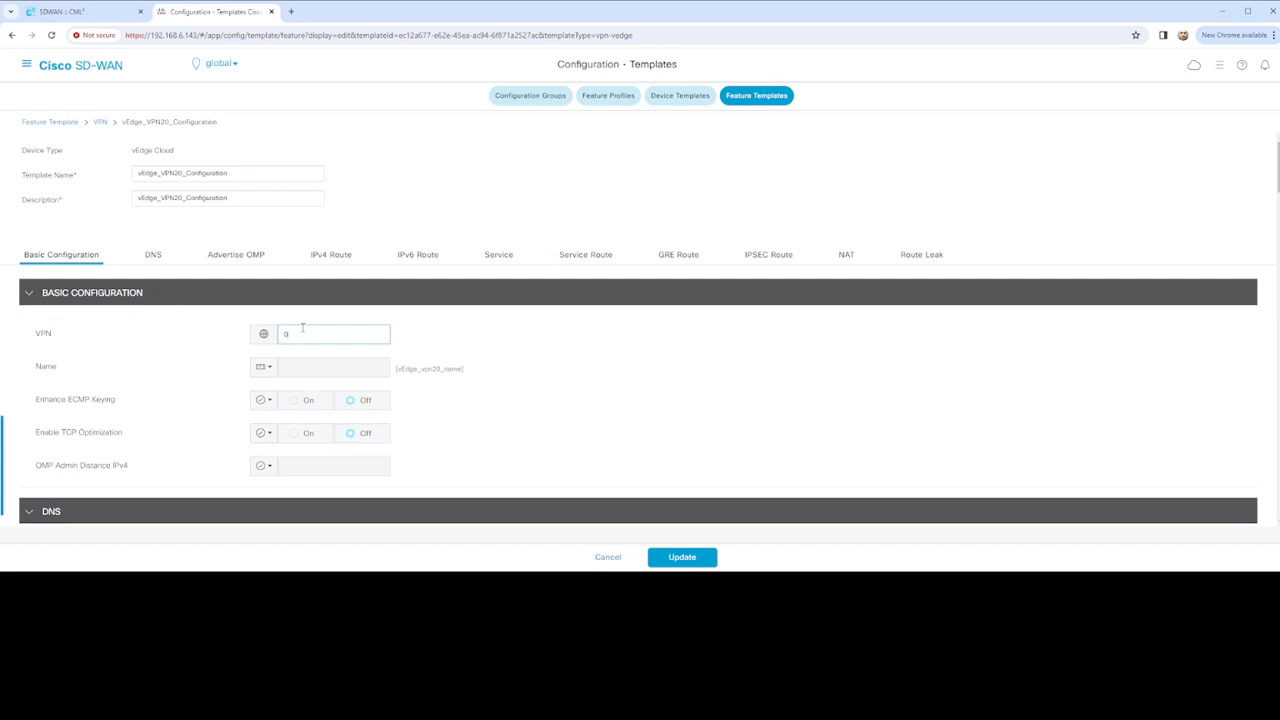
{"action": "scroll", "coordinate": [500, 360], "scroll_direction": "down", "scroll_amount": 12}
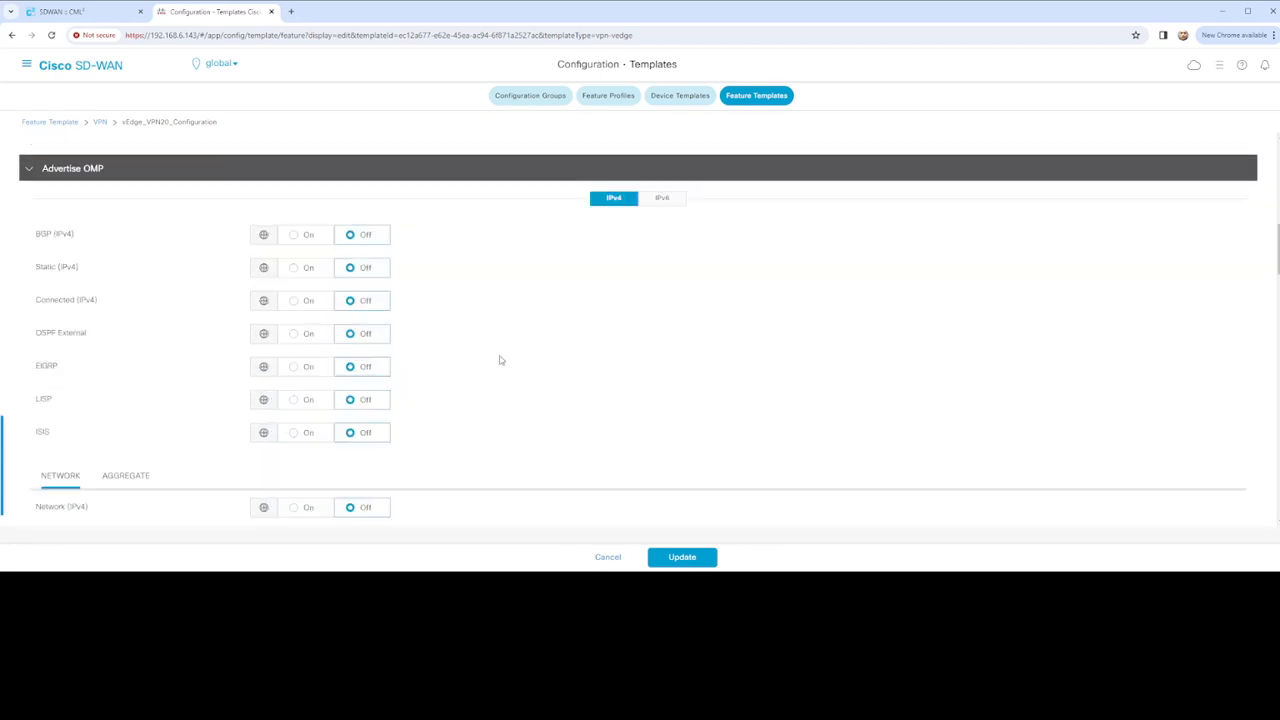
{"action": "scroll", "coordinate": [541, 385], "scroll_direction": "up", "scroll_amount": 3}
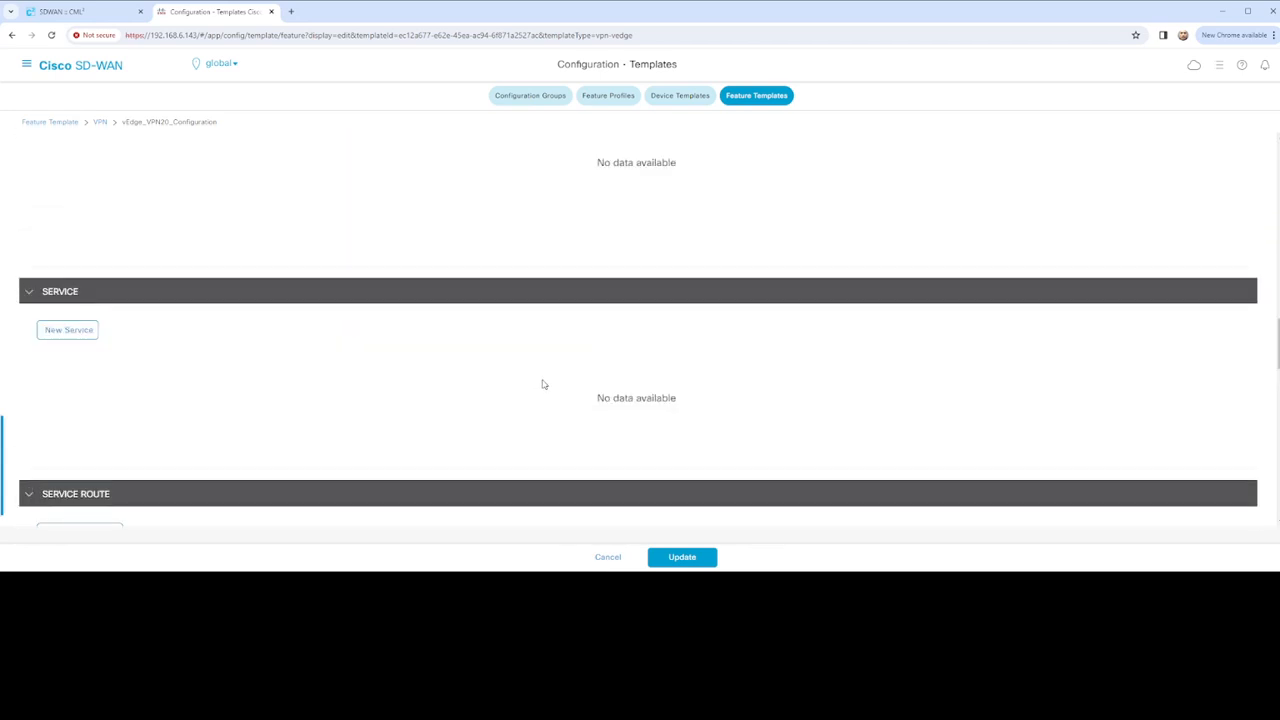
{"action": "scroll", "coordinate": [543, 384], "scroll_direction": "up", "scroll_amount": 4}
{"action": "scroll", "coordinate": [543, 384], "scroll_direction": "down", "scroll_amount": 2}
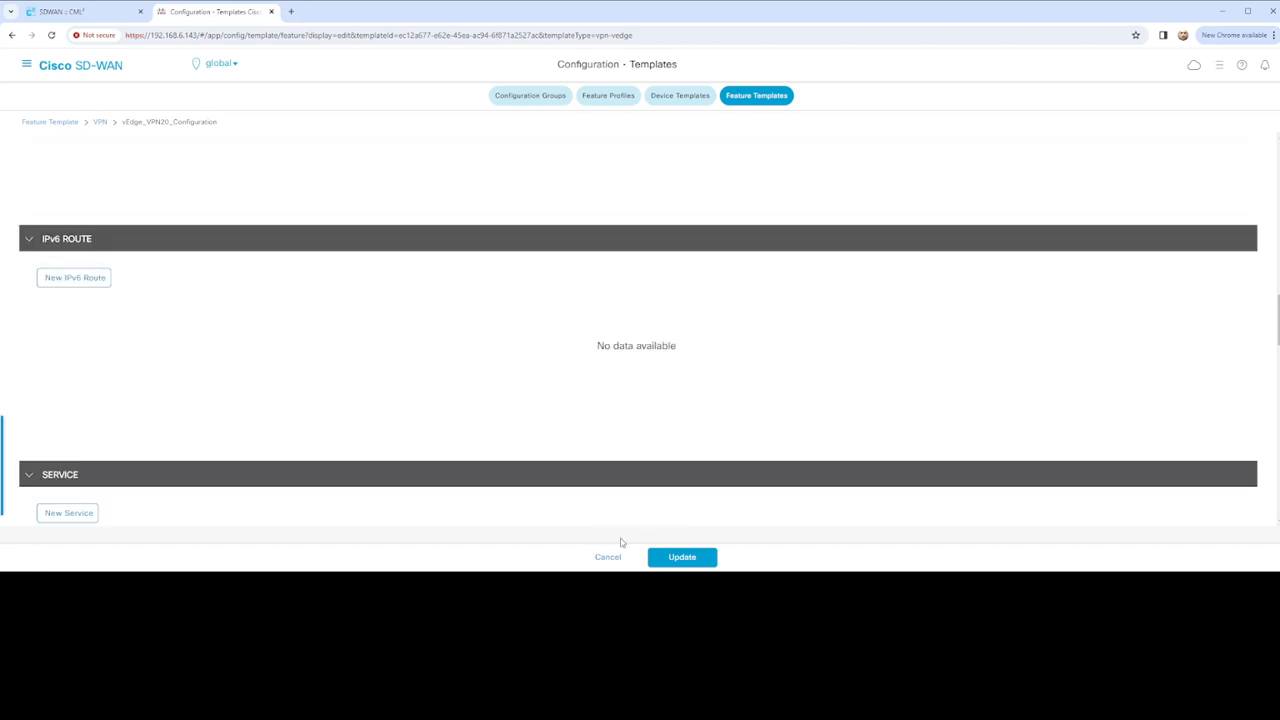
{"action": "left_click", "coordinate": [682, 557]}
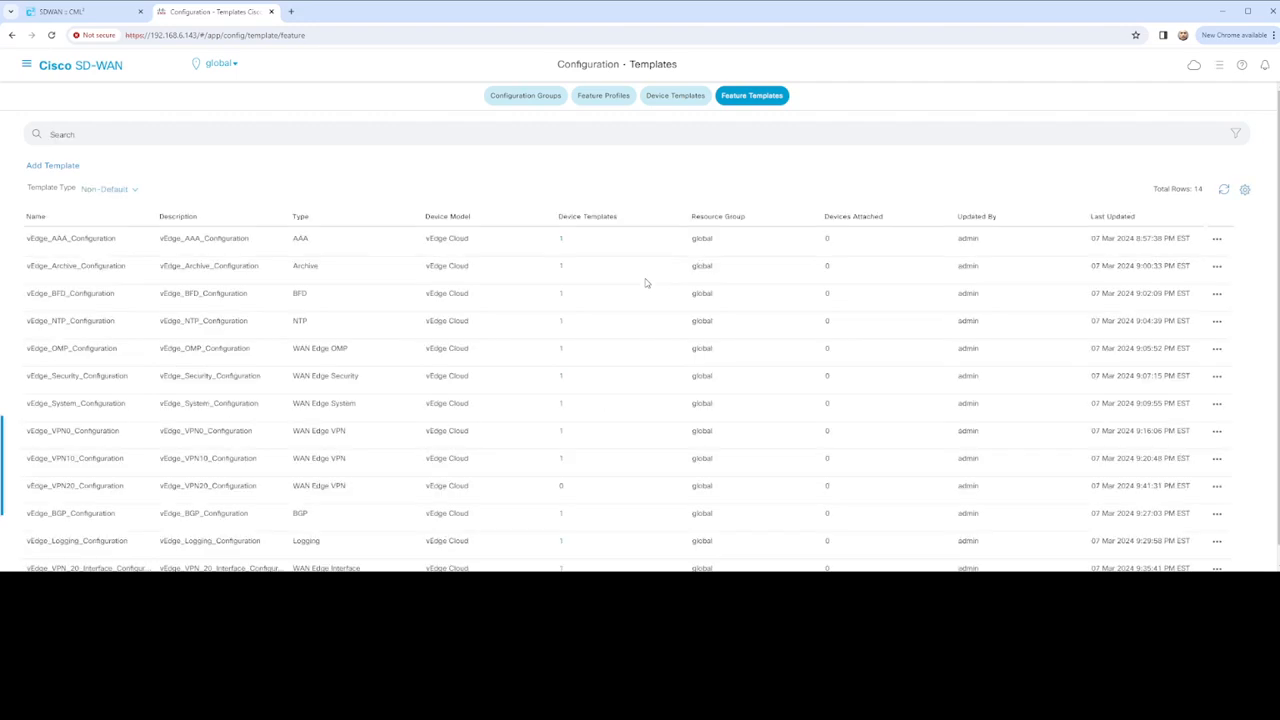
Edit vEdge_VPN_20_Interface_Configuration from its row's actions menu
{"action": "scroll", "coordinate": [665, 370], "scroll_direction": "down", "scroll_amount": 1}
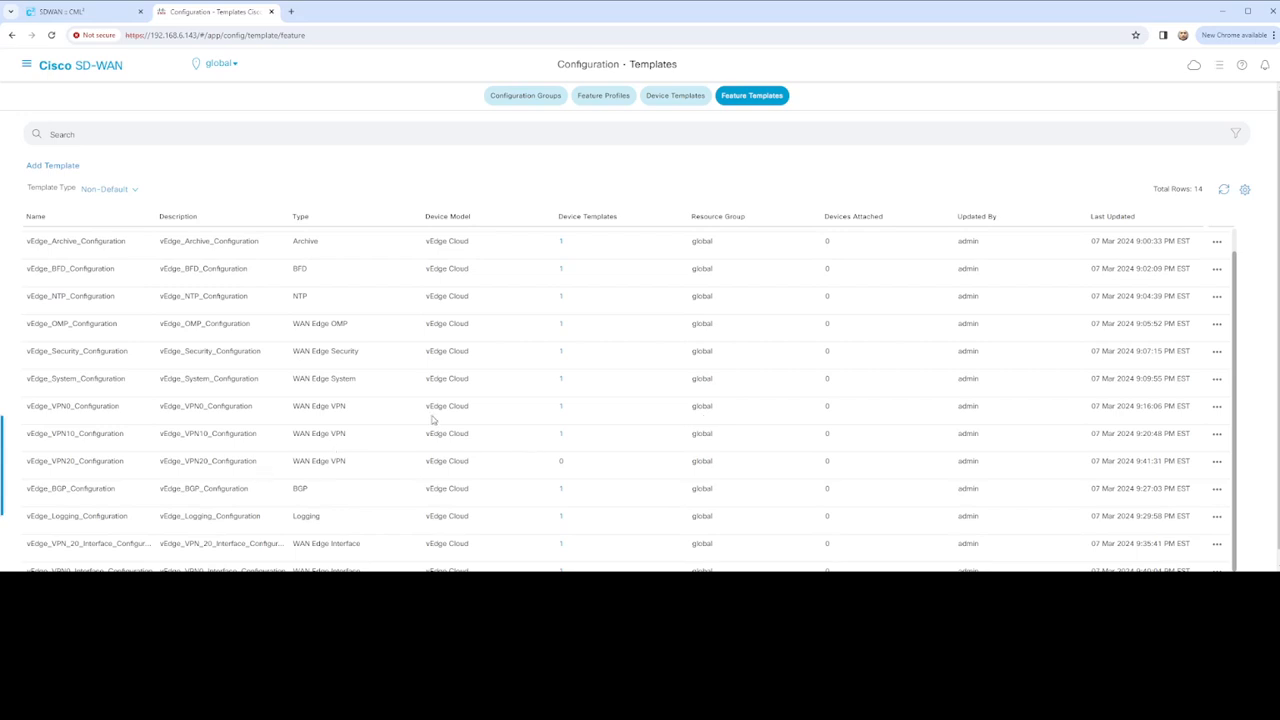
{"action": "scroll", "coordinate": [434, 420], "scroll_direction": "down", "scroll_amount": 1}
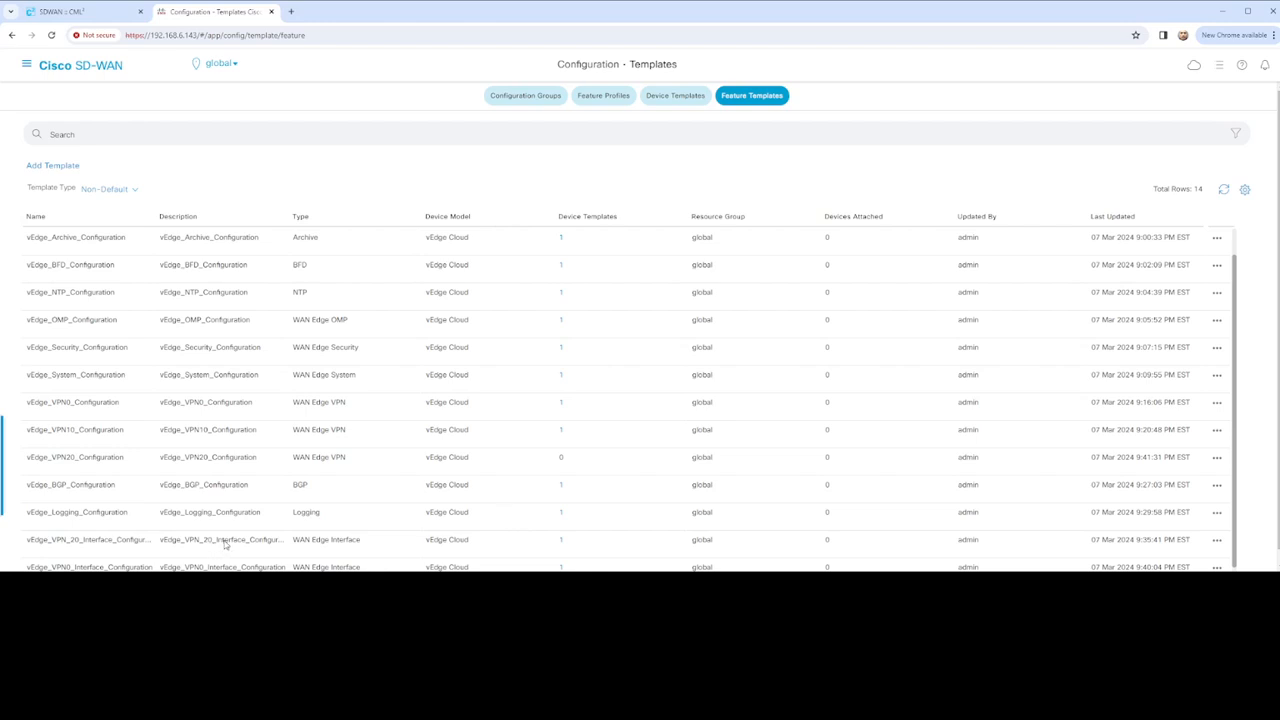
{"action": "left_click", "coordinate": [1218, 541]}
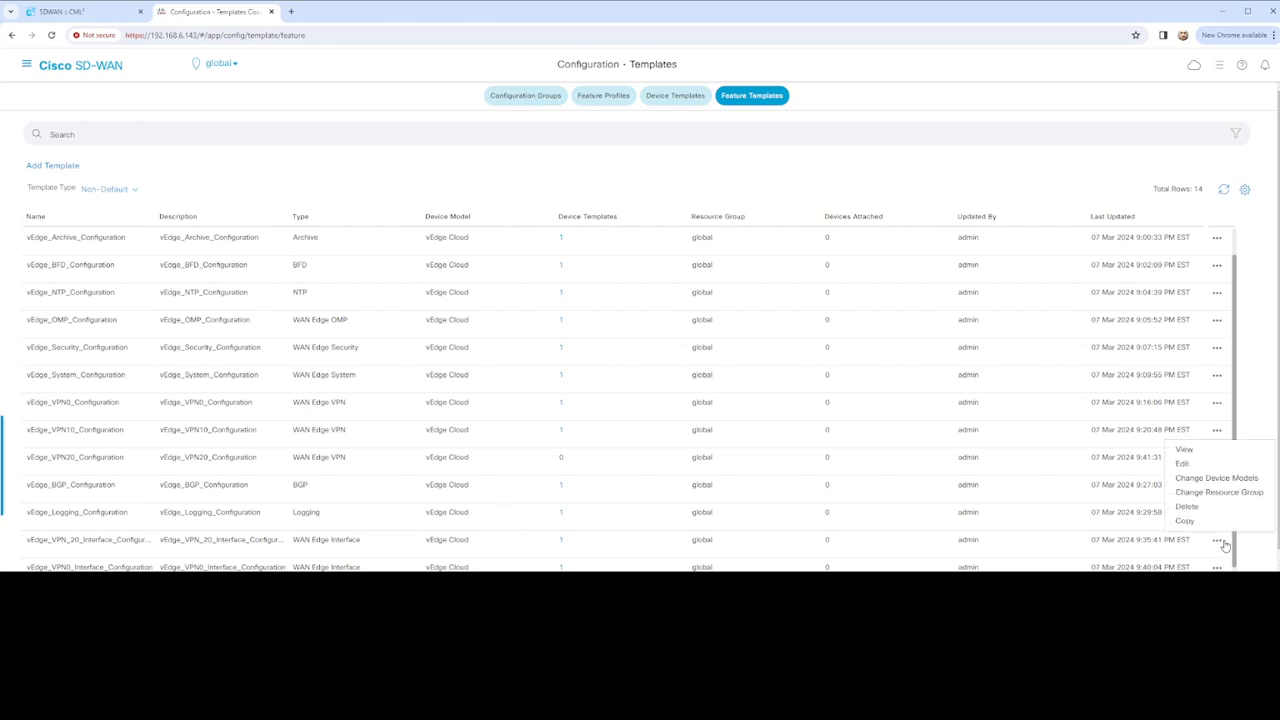
{"action": "left_click", "coordinate": [1183, 466]}
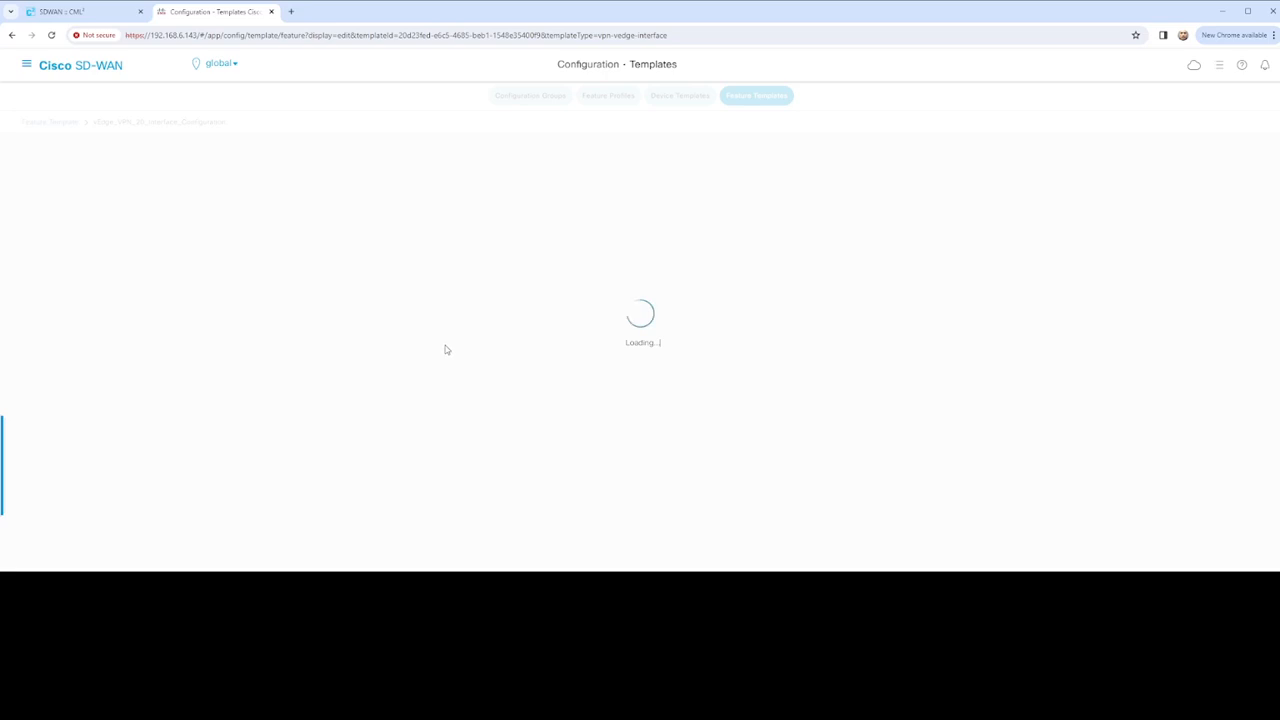
{"action": "left_click", "coordinate": [86, 13]}
{"action": "scroll", "coordinate": [826, 458], "scroll_direction": "down", "scroll_amount": 2}
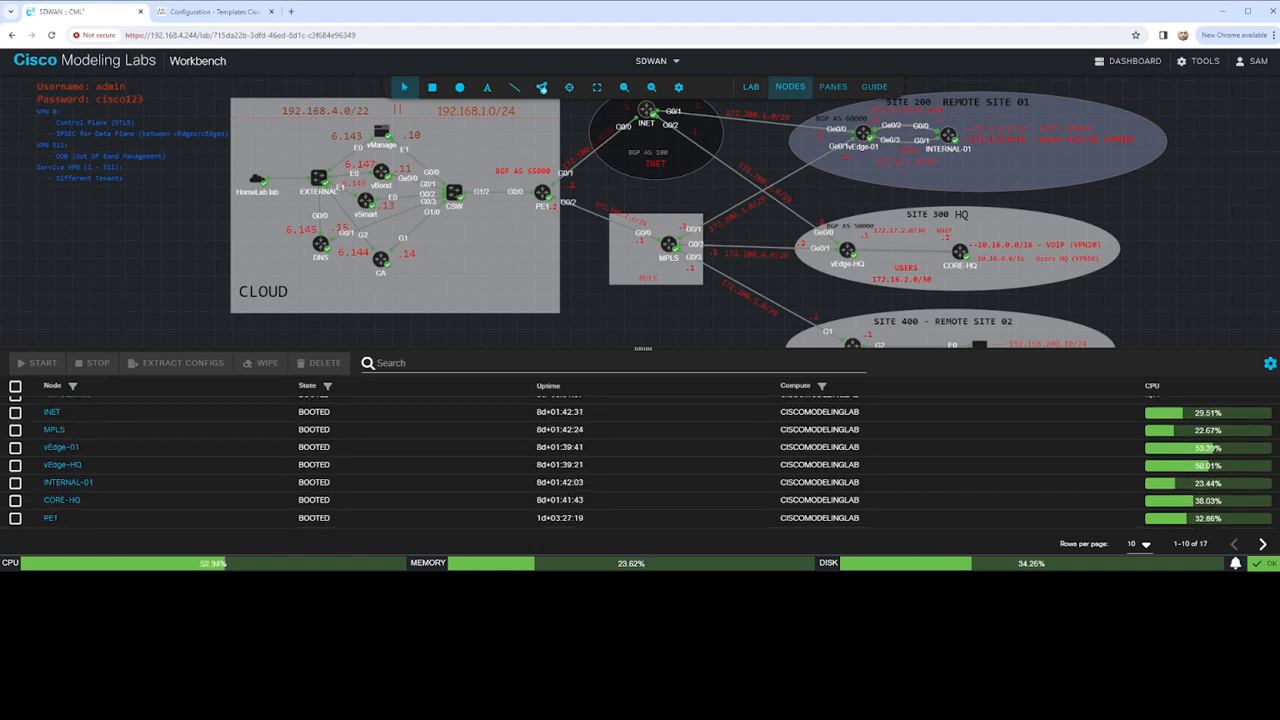
{"action": "left_click", "coordinate": [1262, 544]}
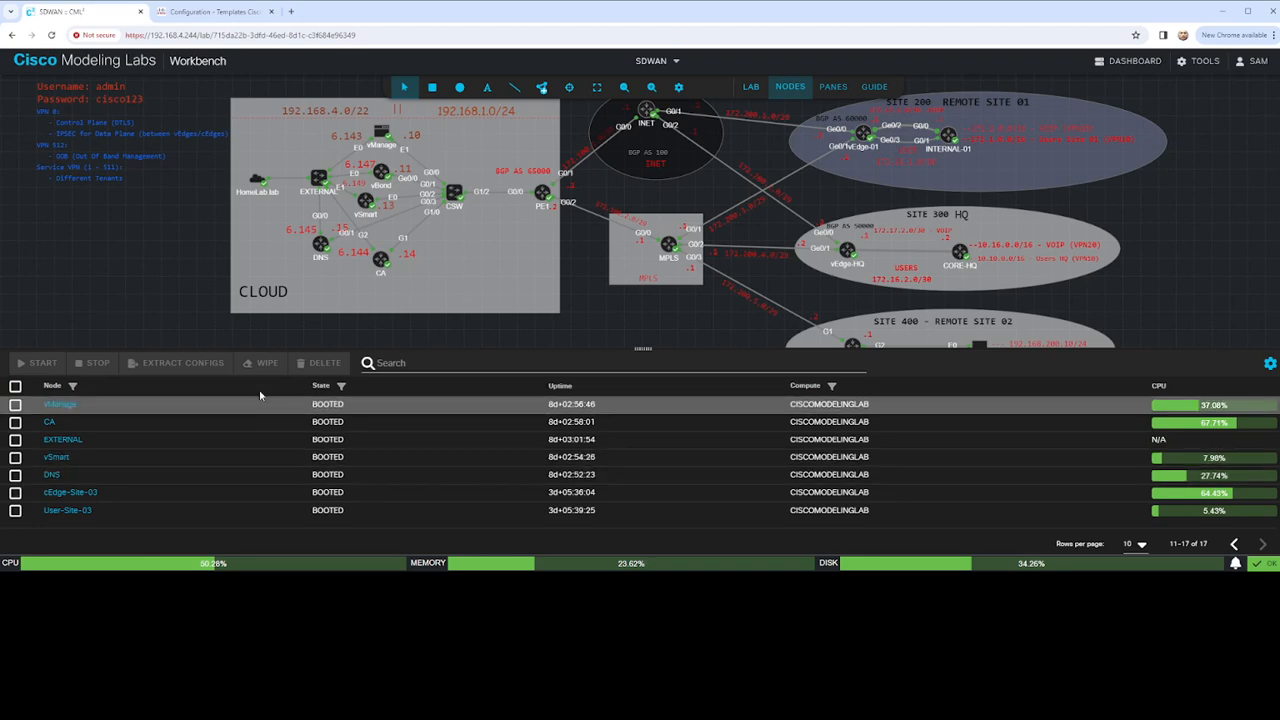
{"action": "left_click", "coordinate": [215, 11]}
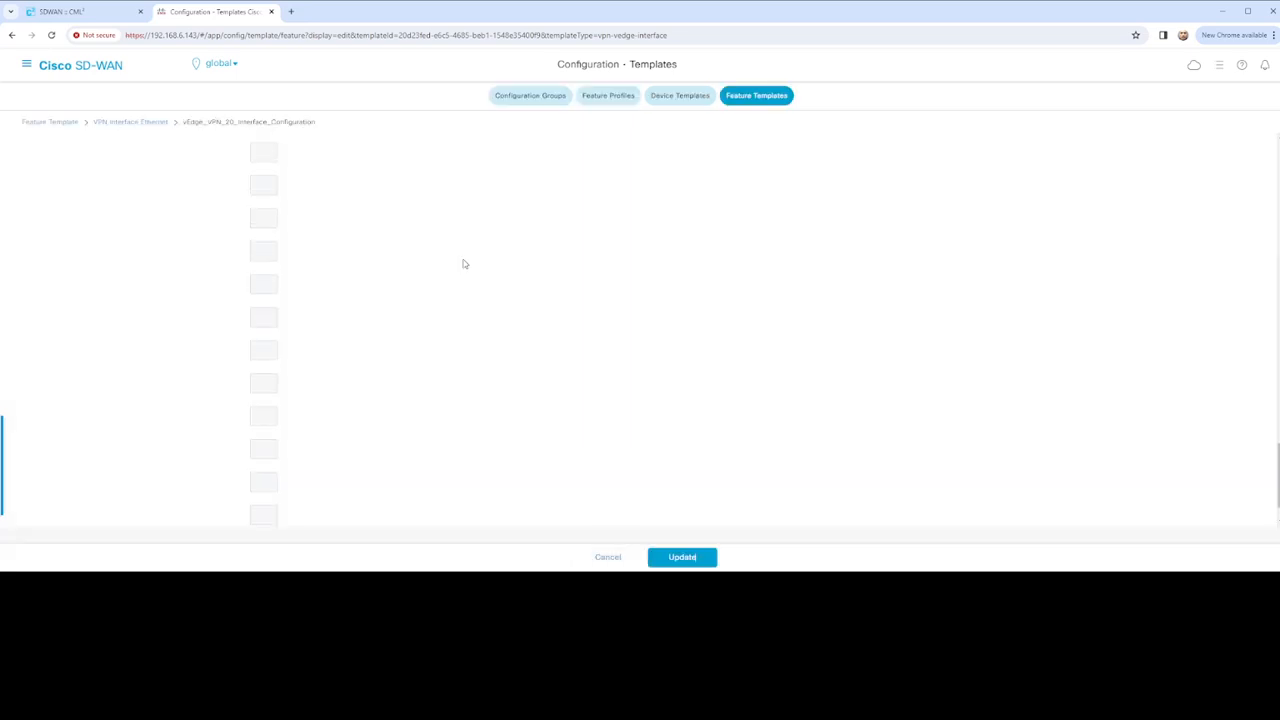
Scroll through the Basic Configuration, Tunnel, NAT and VRRP sections of the VPN 20 interface template
{"action": "scroll", "coordinate": [479, 265], "scroll_direction": "up", "scroll_amount": 10}
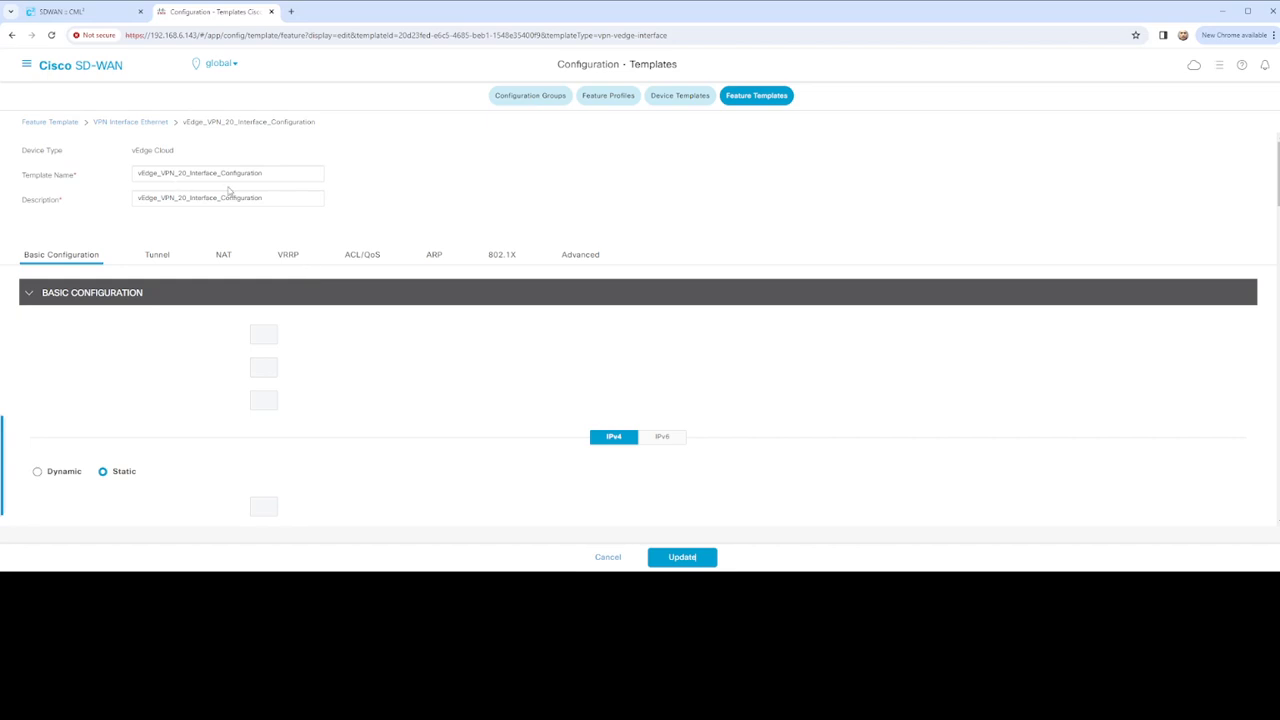
{"action": "scroll", "coordinate": [306, 281], "scroll_direction": "down", "scroll_amount": 2}
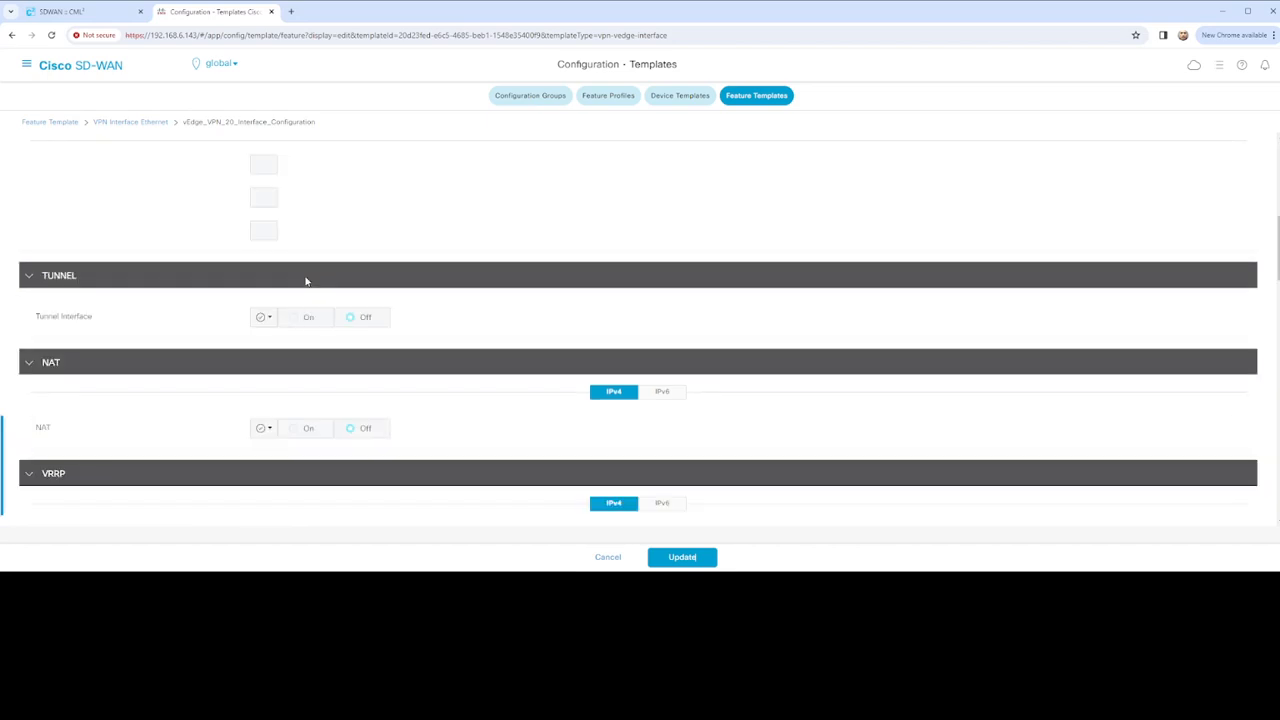
{"action": "scroll", "coordinate": [306, 281], "scroll_direction": "up", "scroll_amount": 3}
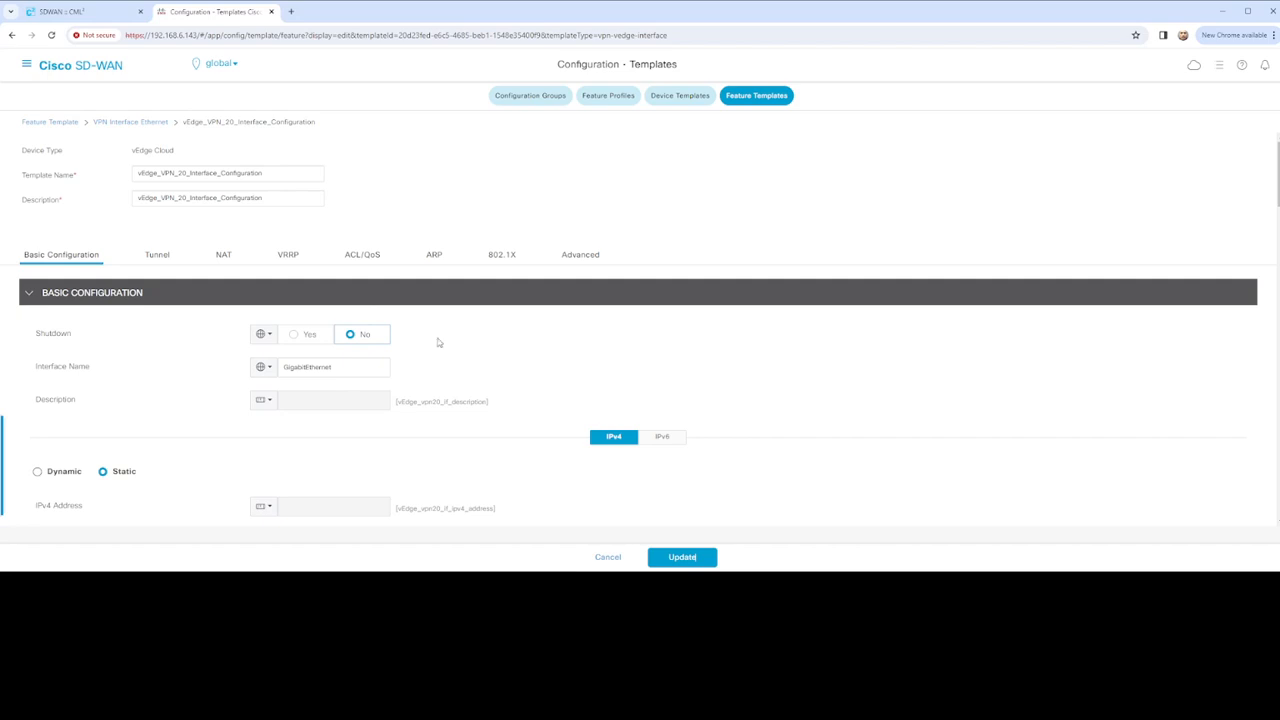
{"action": "scroll", "coordinate": [461, 341], "scroll_direction": "down", "scroll_amount": 3}
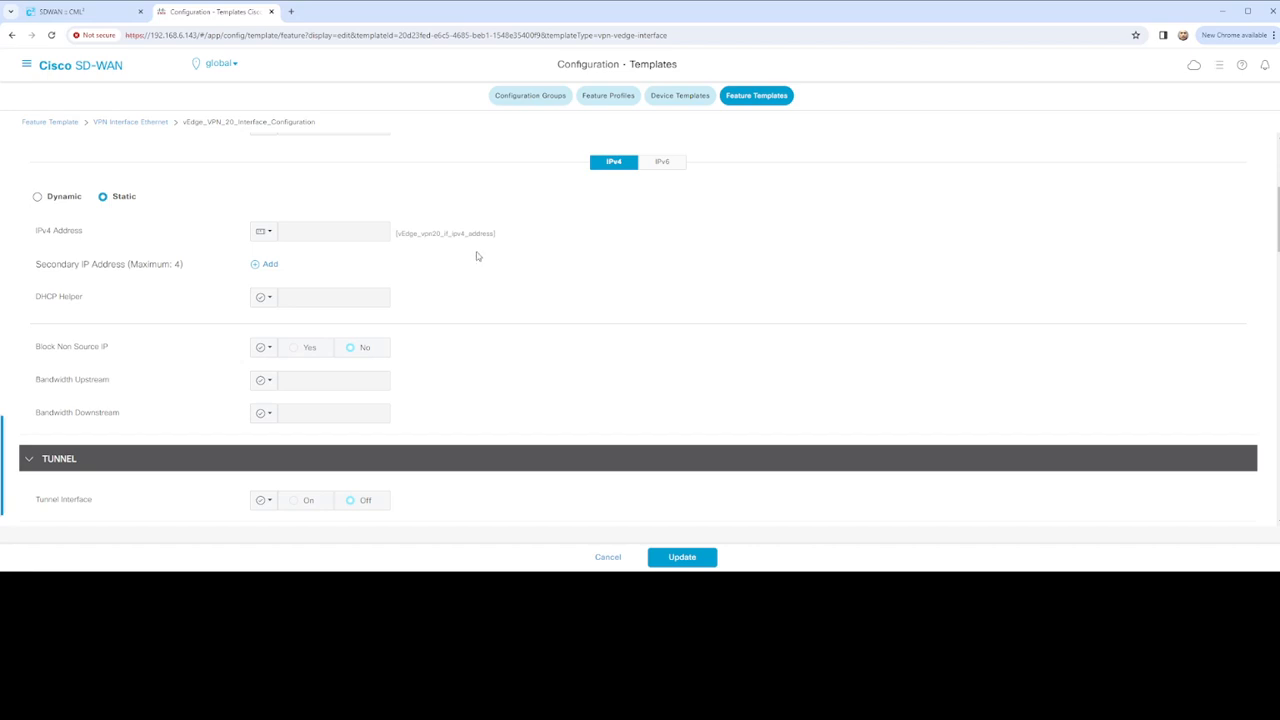
{"action": "scroll", "coordinate": [484, 323], "scroll_direction": "down", "scroll_amount": 15}
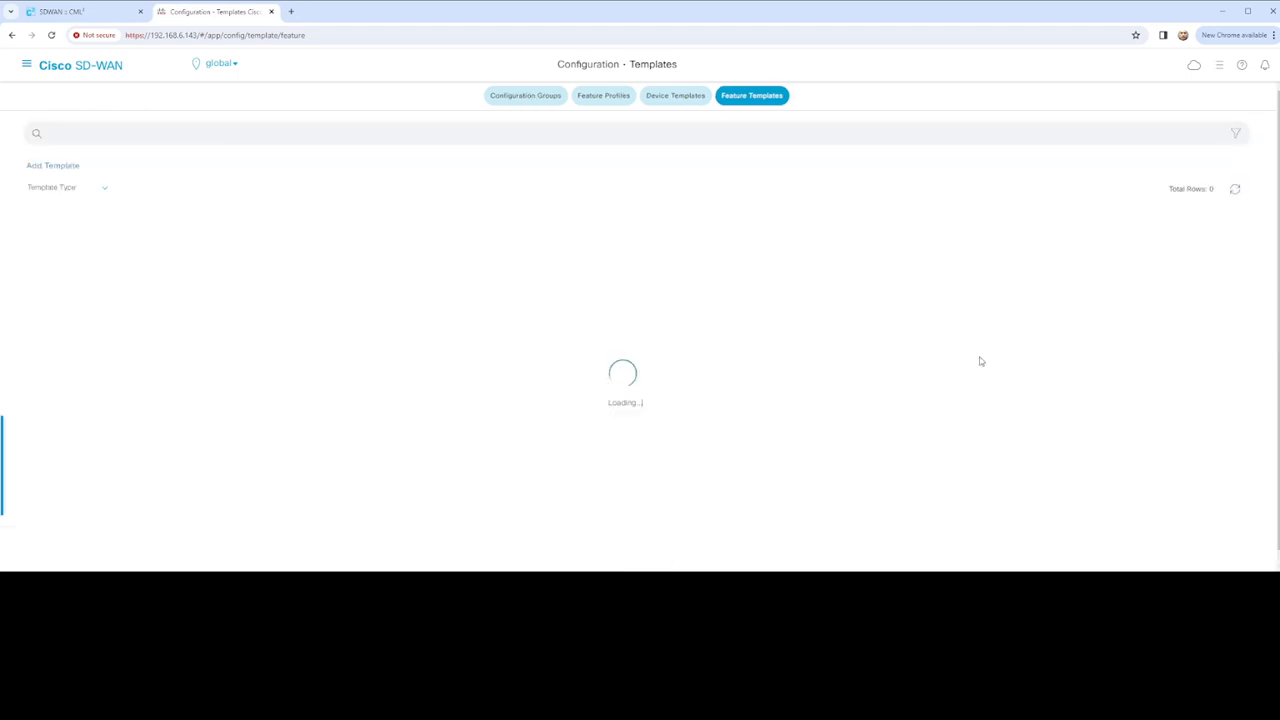
Start editing vEdge_VPN10_Configuration, then switch to the SDWAN :: CML lab tab while it loads
{"action": "scroll", "coordinate": [595, 359], "scroll_direction": "down", "scroll_amount": 1}
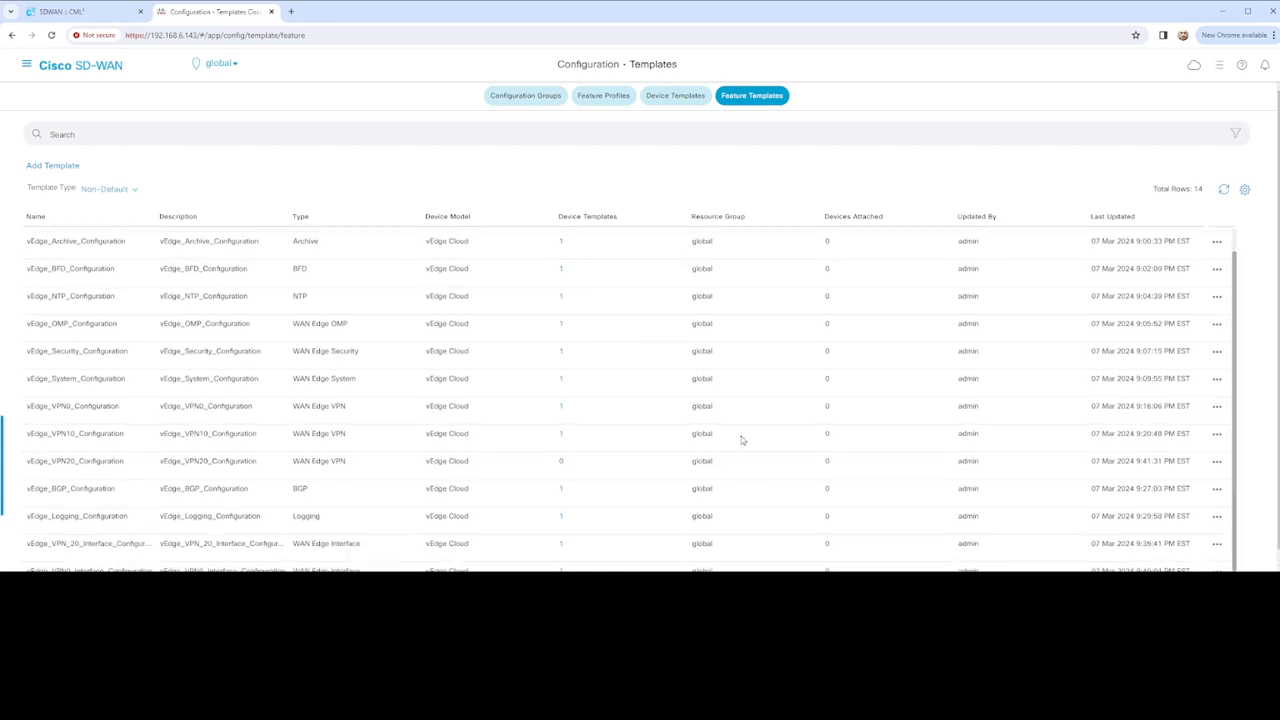
{"action": "left_click", "coordinate": [1217, 435]}
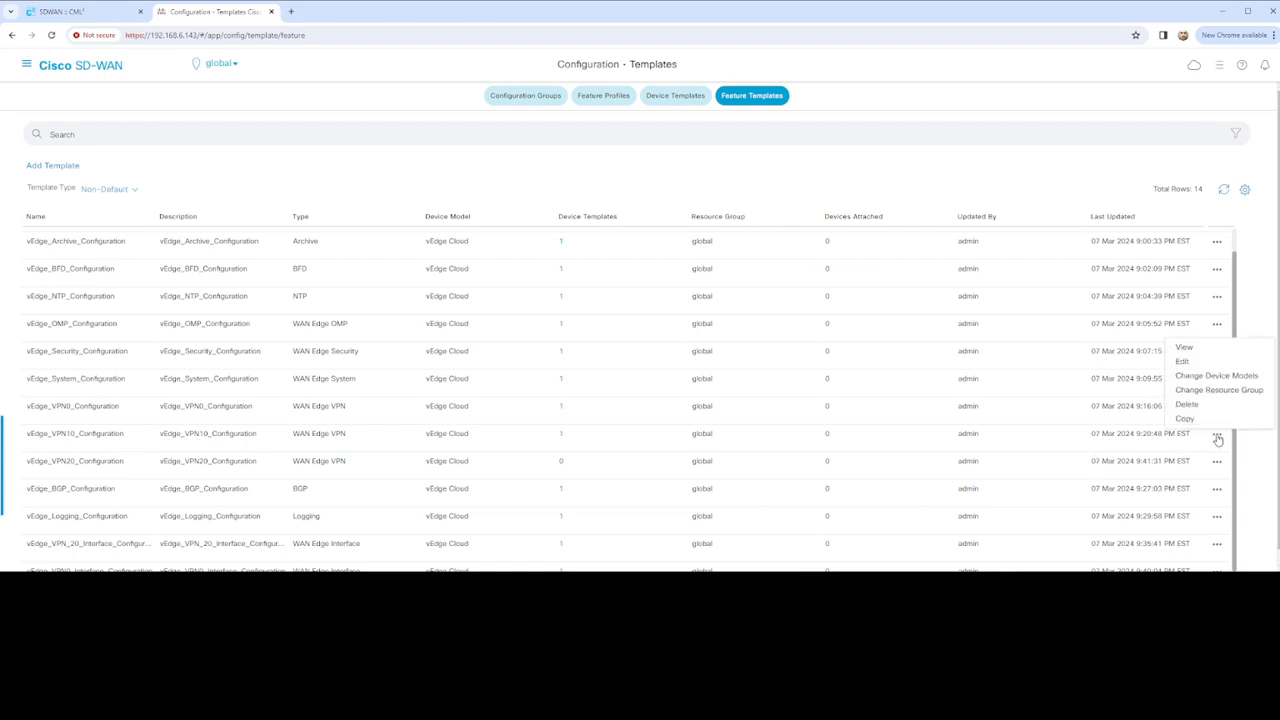
{"action": "left_click", "coordinate": [1182, 361]}
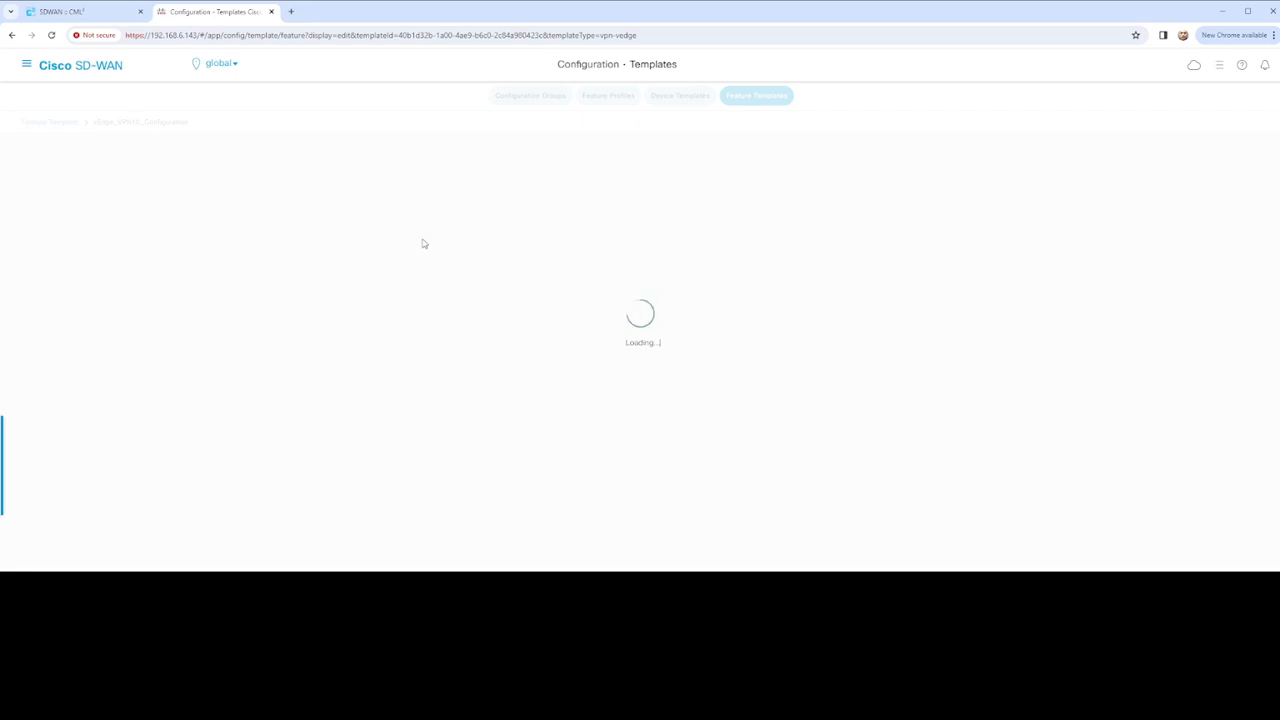
{"action": "left_click", "coordinate": [95, 16]}
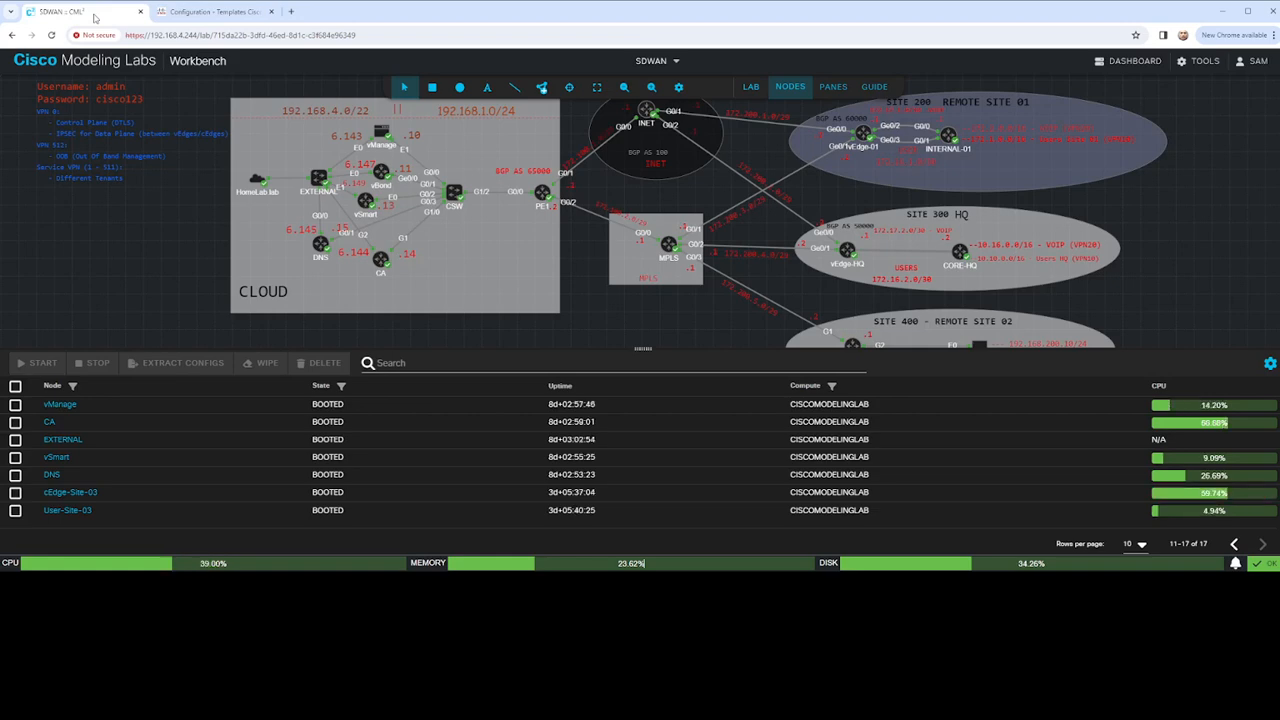
Zoom around the CML lab topology, then go back to the Configuration - Templates tab
{"action": "scroll", "coordinate": [452, 192], "scroll_direction": "up", "scroll_amount": 5}
{"action": "scroll", "coordinate": [455, 195], "scroll_direction": "down", "scroll_amount": 8}
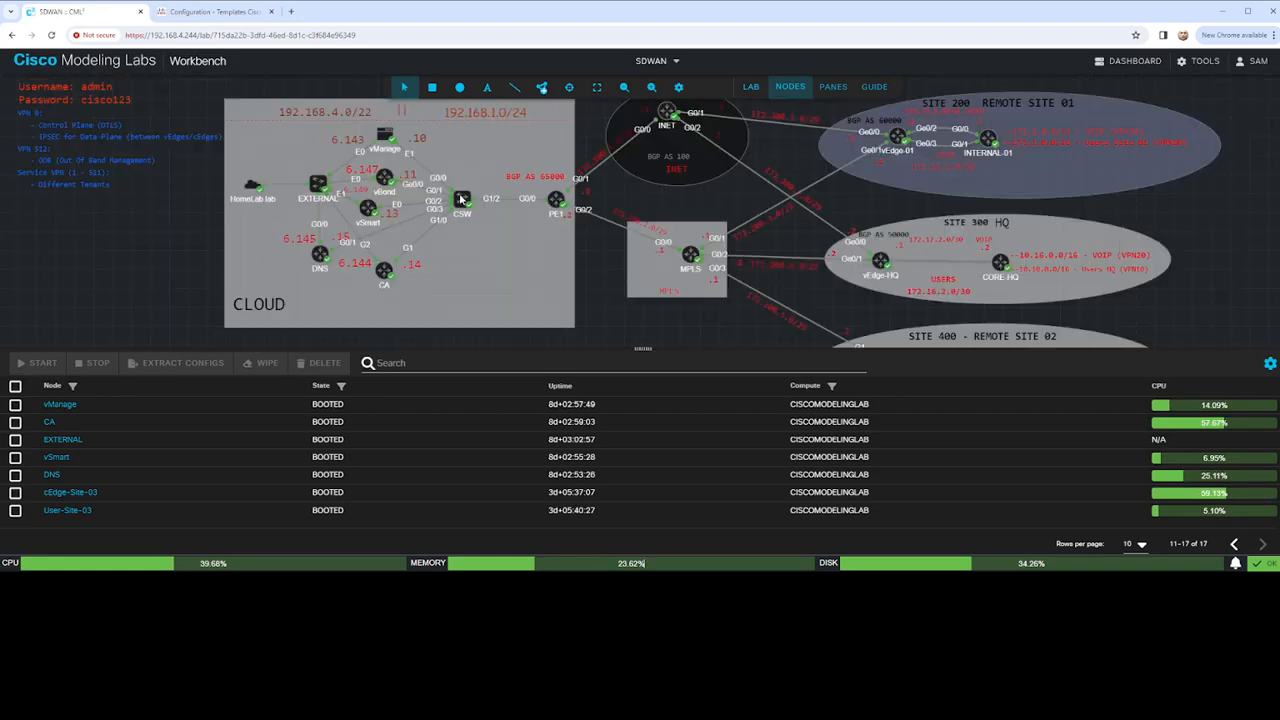
{"action": "scroll", "coordinate": [460, 198], "scroll_direction": "up", "scroll_amount": 5}
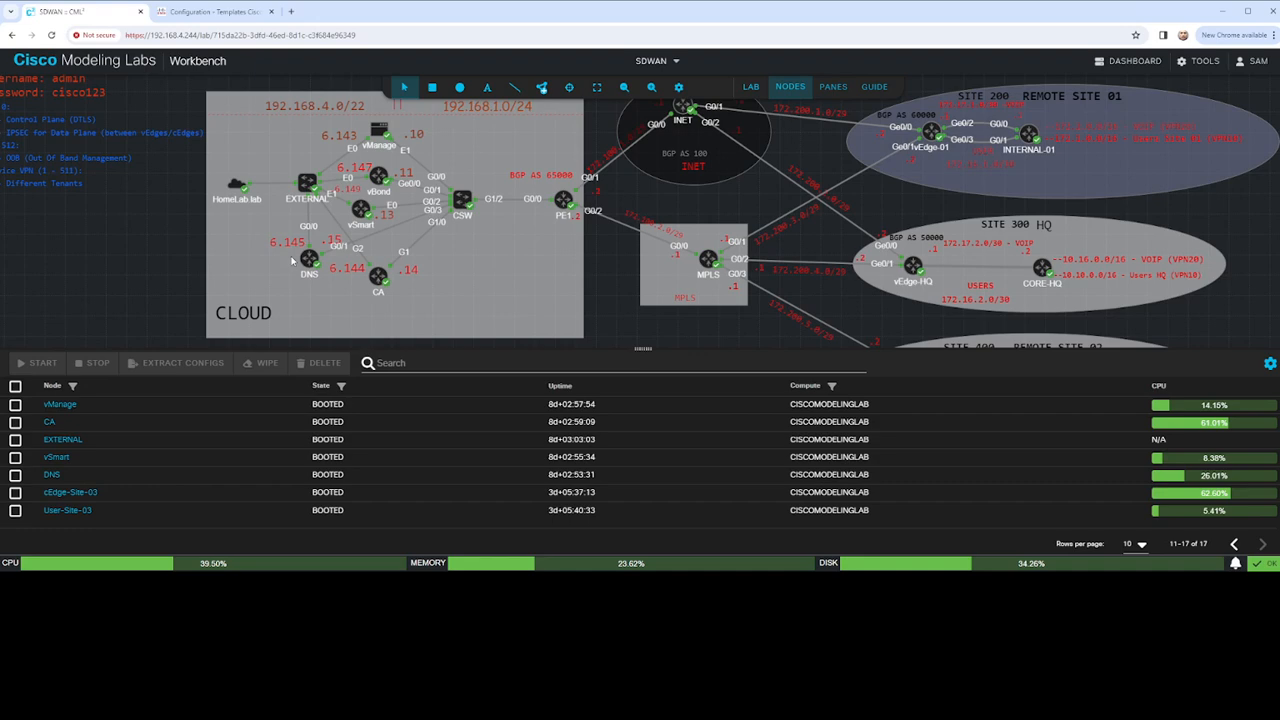
{"action": "left_click", "coordinate": [193, 12]}
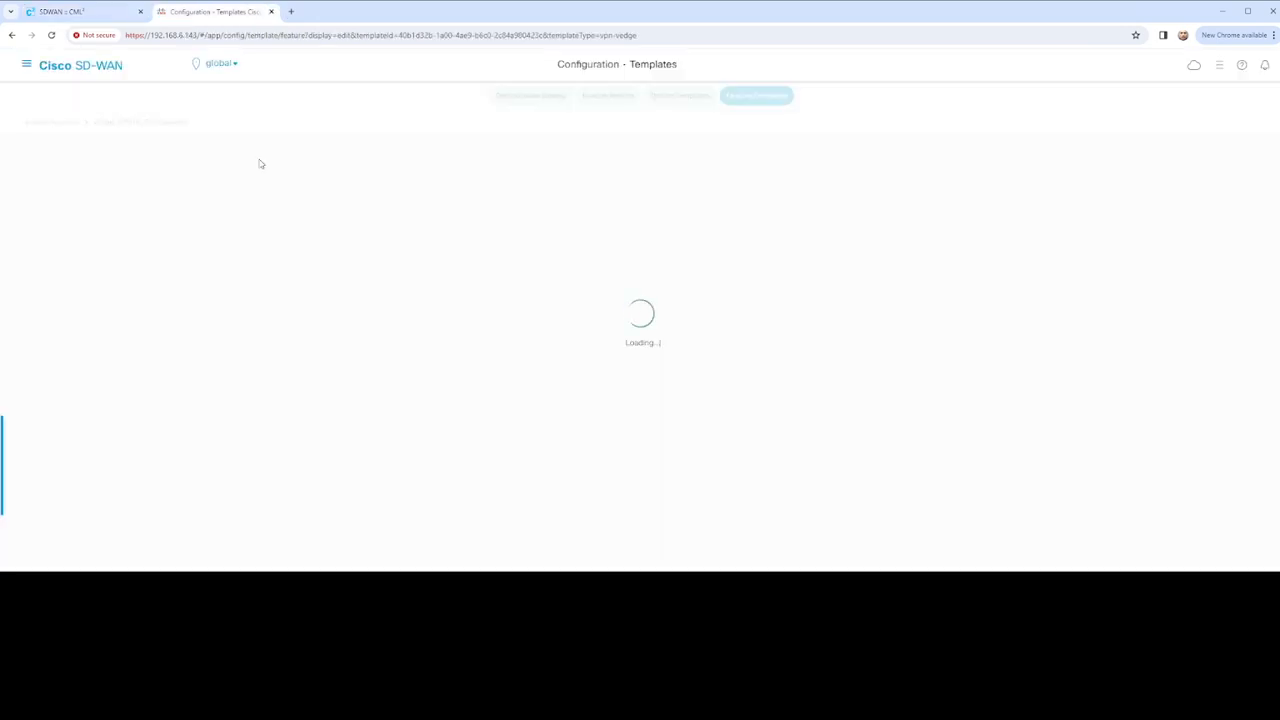
Scroll through the vEdge_VPN10_Configuration template sections and cancel without saving
{"action": "left_click", "coordinate": [91, 18]}
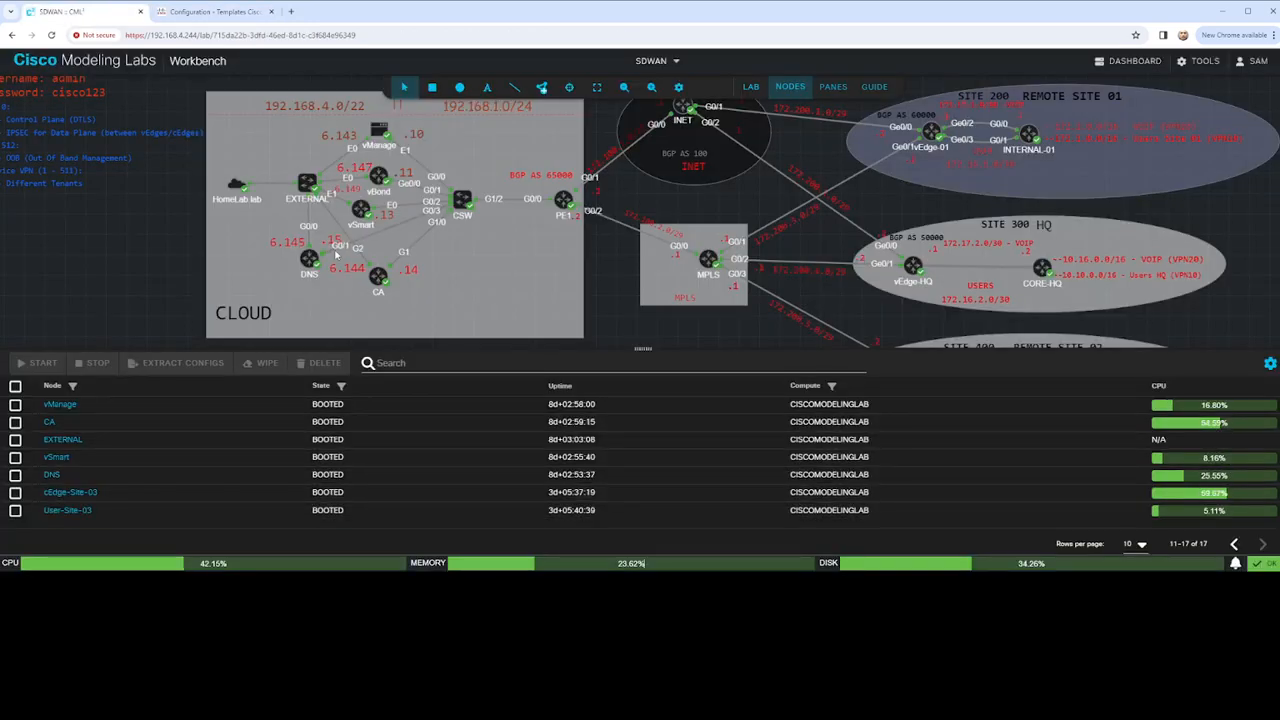
{"action": "left_click", "coordinate": [200, 12]}
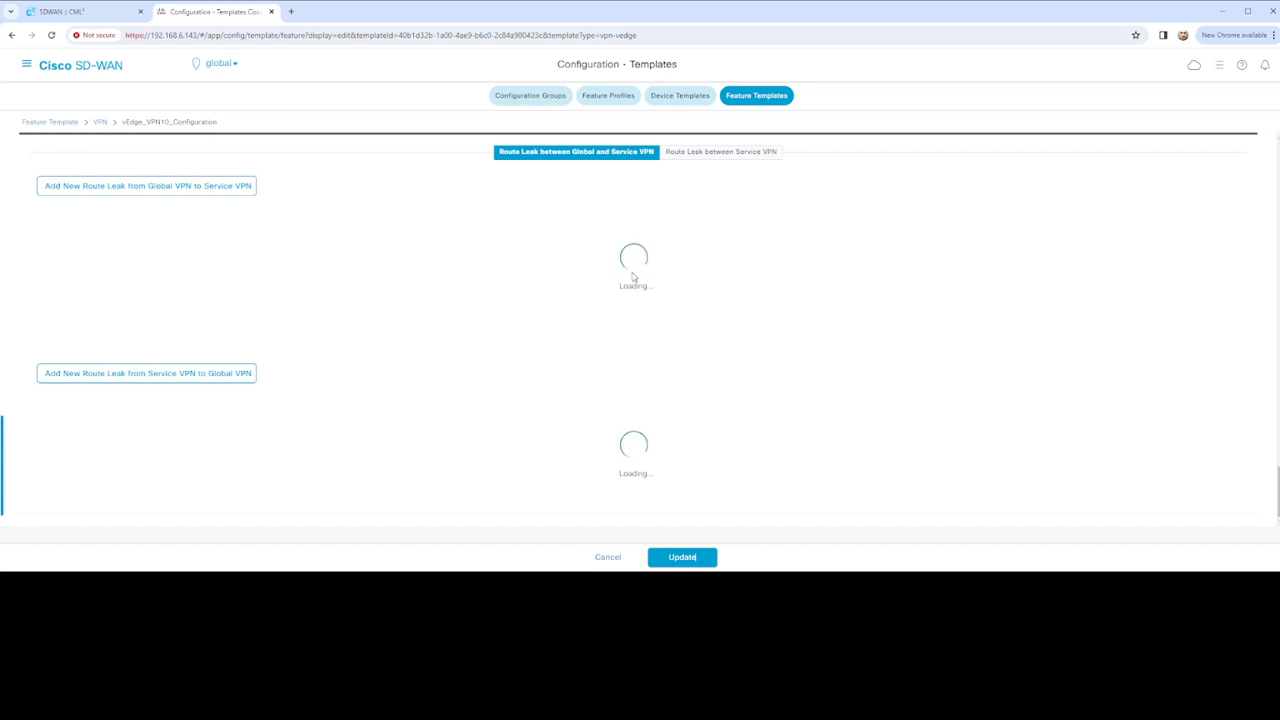
{"action": "scroll", "coordinate": [631, 276], "scroll_direction": "down", "scroll_amount": 3}
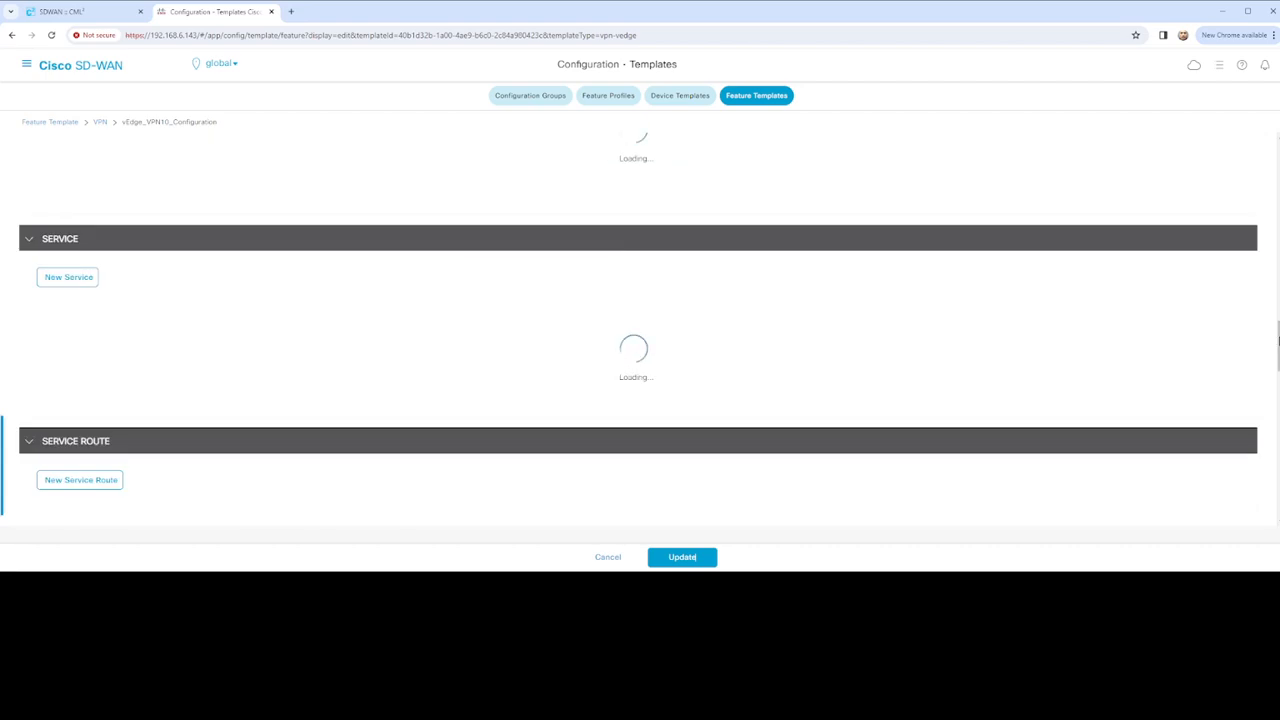
{"action": "left_click_drag", "start_coordinate": [1278, 366], "coordinate": [1257, 203]}
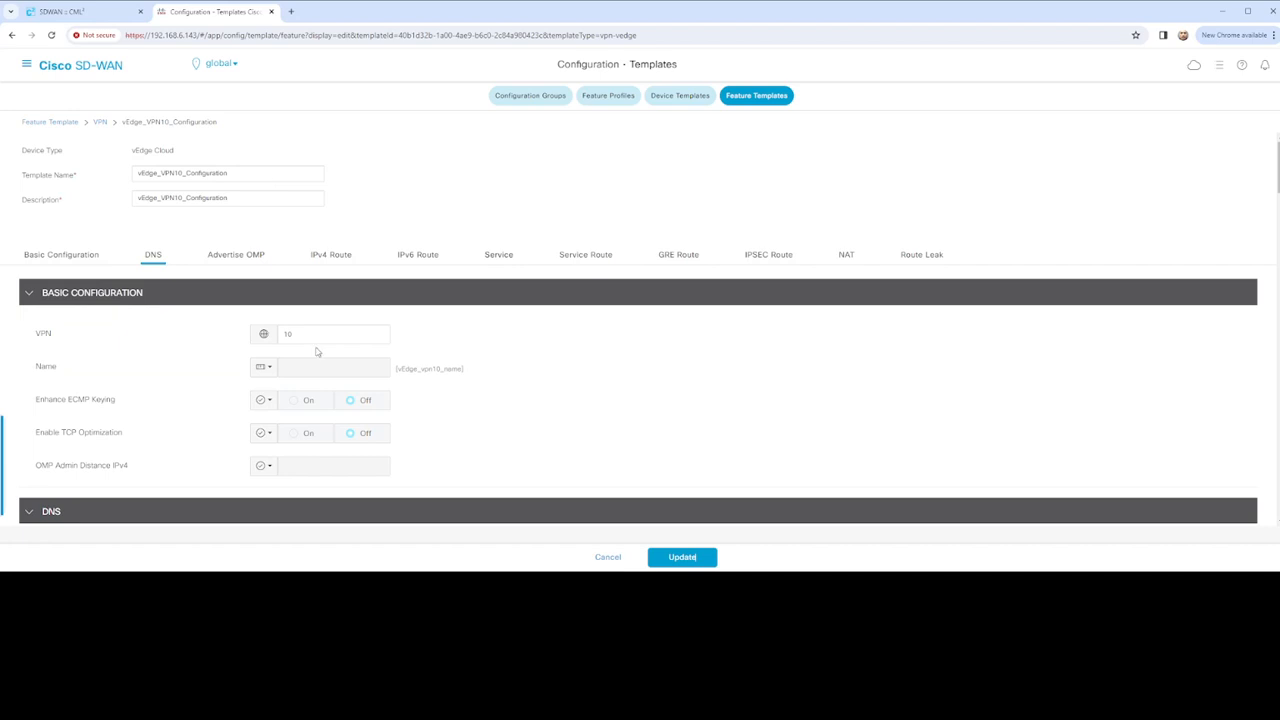
{"action": "scroll", "coordinate": [430, 315], "scroll_direction": "down", "scroll_amount": 5}
{"action": "scroll", "coordinate": [430, 315], "scroll_direction": "down", "scroll_amount": 6}
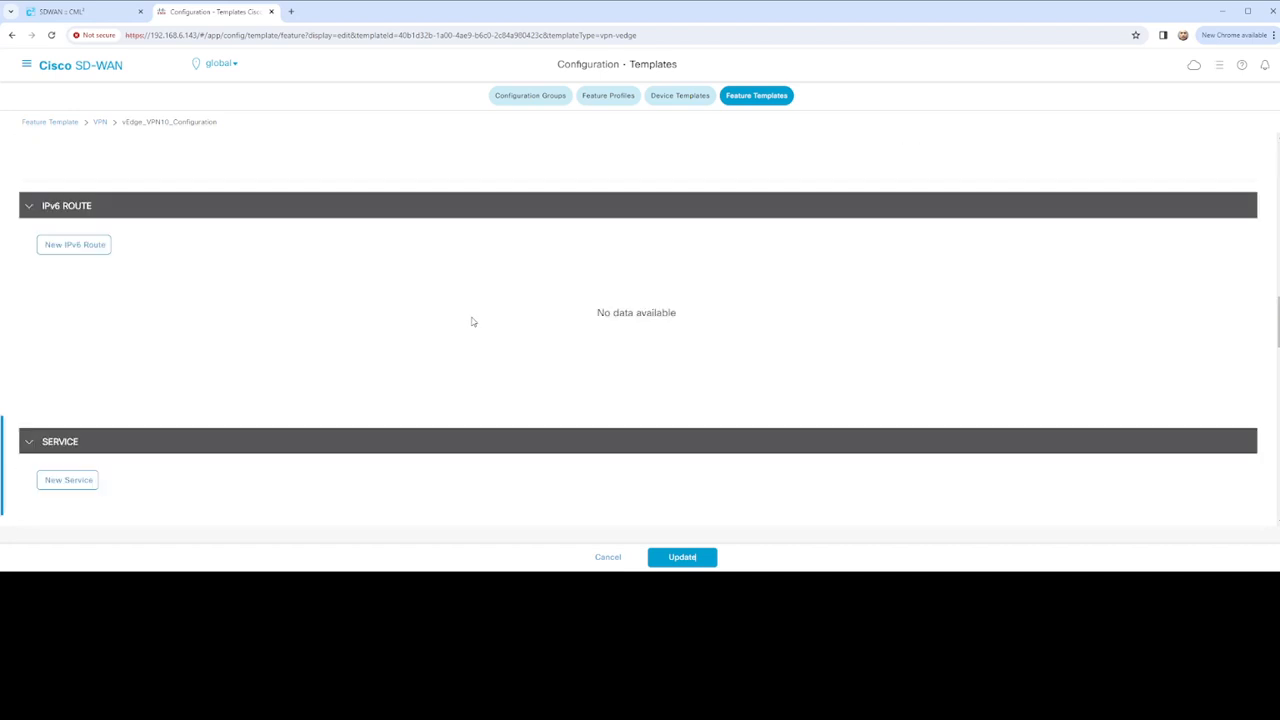
{"action": "scroll", "coordinate": [471, 320], "scroll_direction": "up", "scroll_amount": 4}
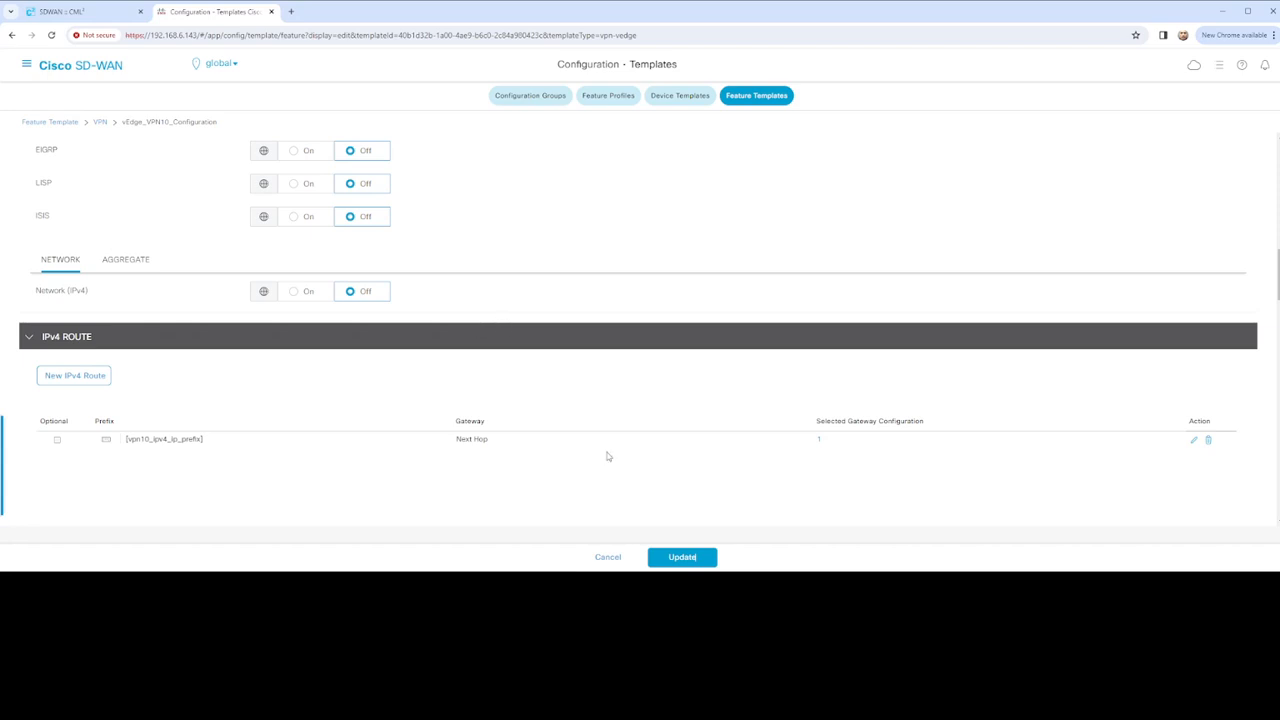
{"action": "left_click", "coordinate": [609, 557]}
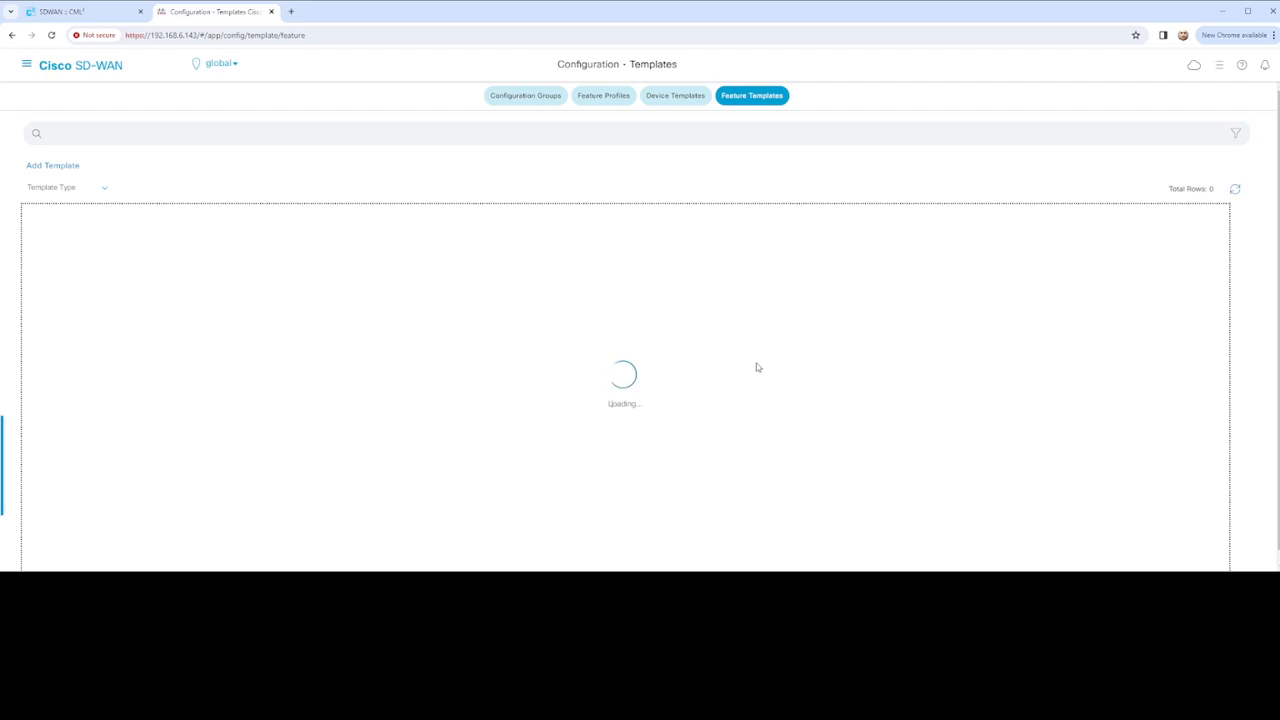
Copy vEdge_VPN_20_Interface_Configuration as vEdge_VPN_10_Interface_Configuration, changing 20 to 10 in name and description
{"action": "scroll", "coordinate": [756, 355], "scroll_direction": "down", "scroll_amount": 1}
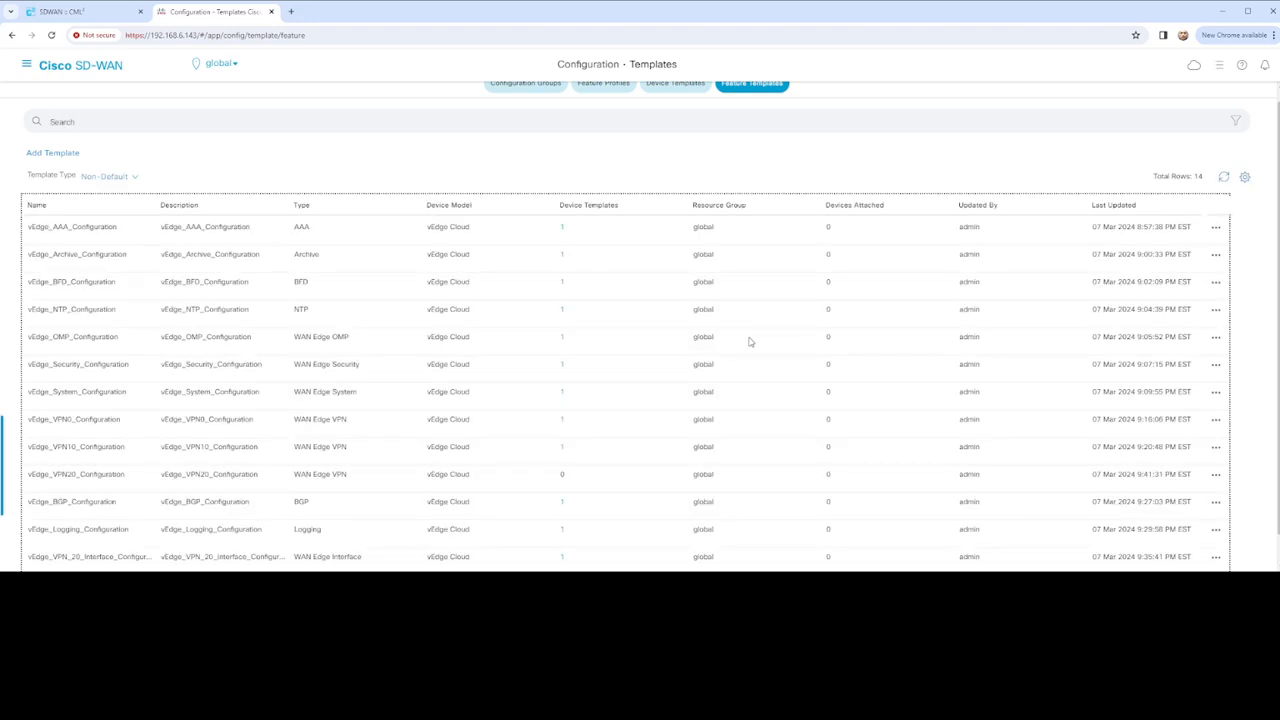
{"action": "scroll", "coordinate": [540, 446], "scroll_direction": "down", "scroll_amount": 1}
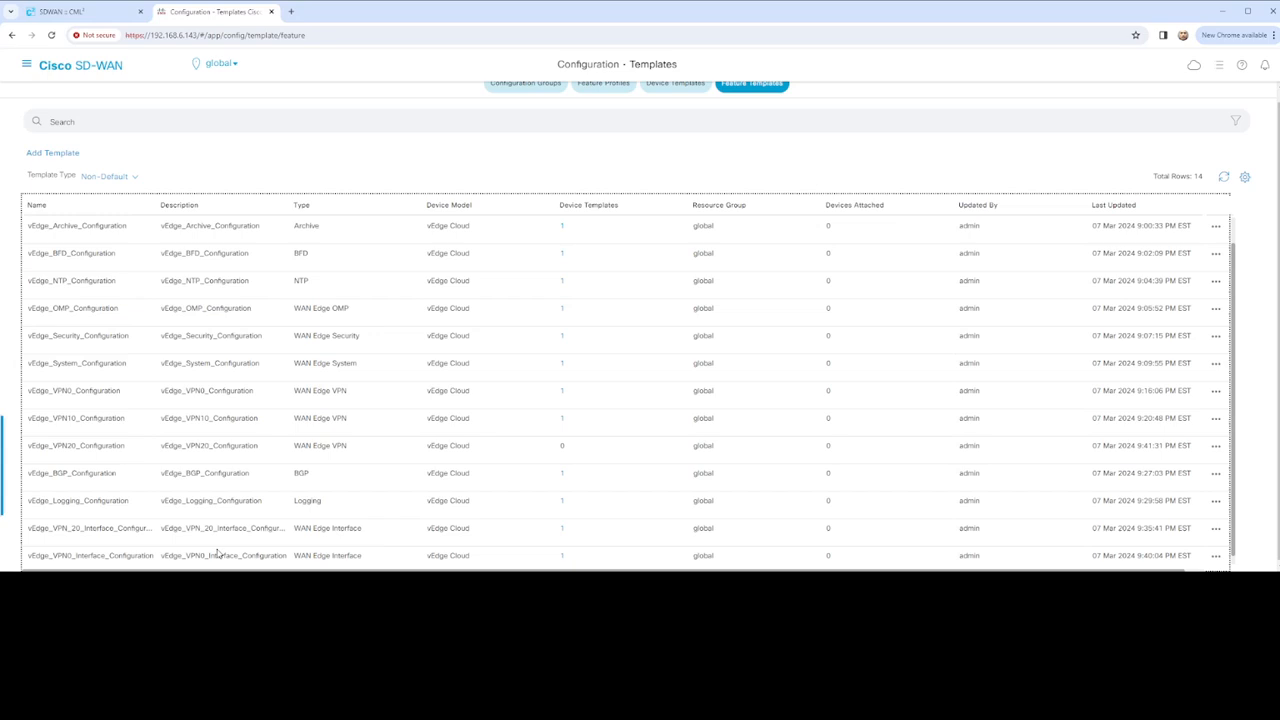
{"action": "left_click", "coordinate": [1215, 528]}
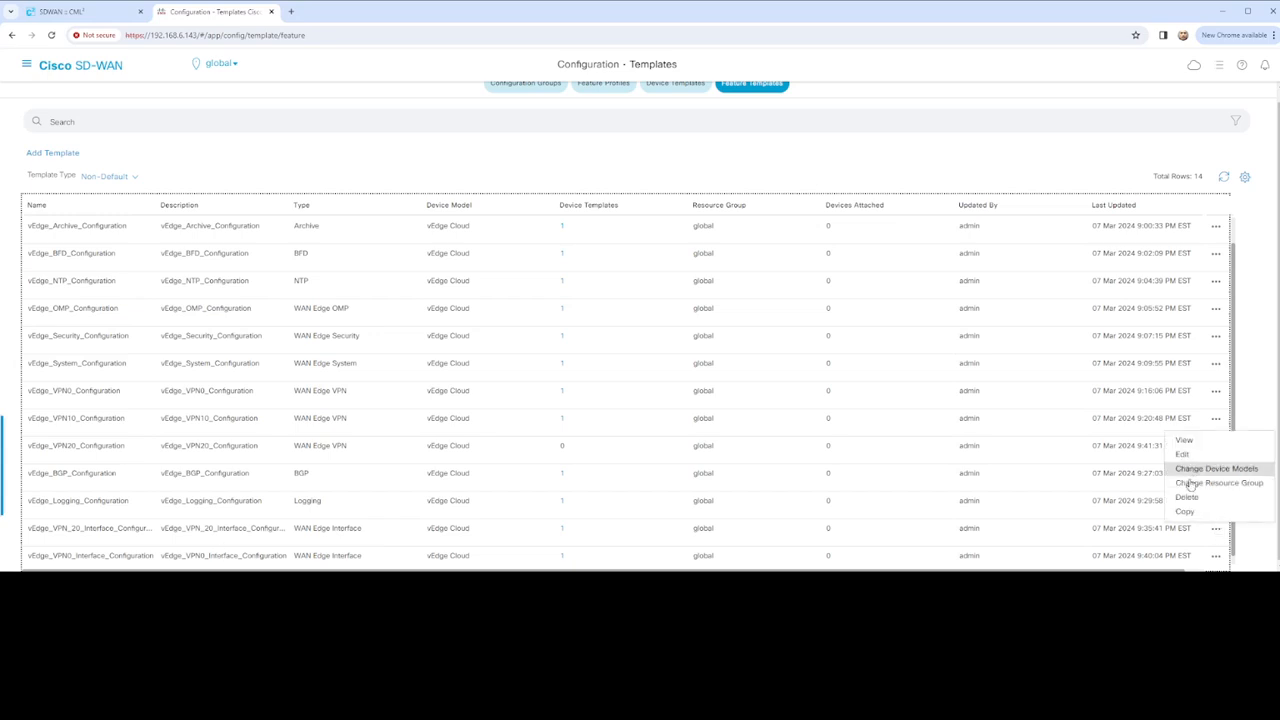
{"action": "left_click", "coordinate": [1186, 512]}
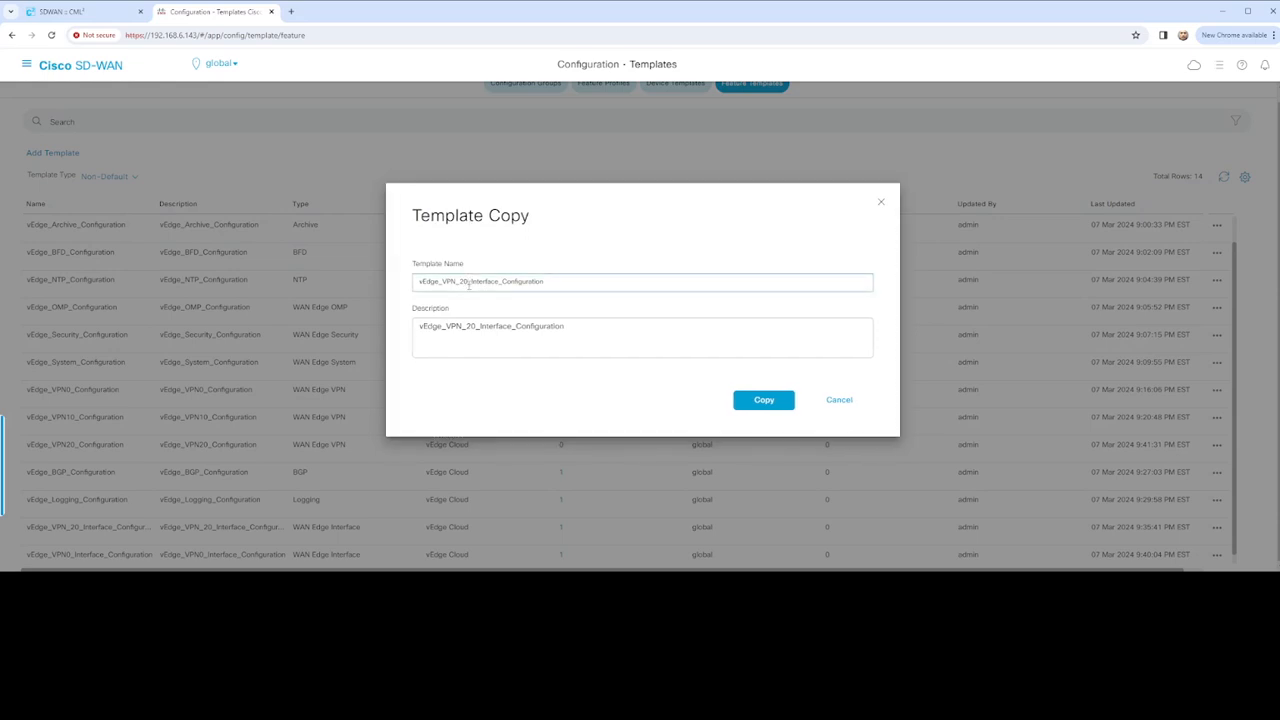
{"action": "left_click", "coordinate": [468, 283]}
{"action": "key", "text": "BackSpace"}
{"action": "key", "text": "BackSpace"}
{"action": "type", "text": "10"}
{"action": "left_click", "coordinate": [476, 328]}
{"action": "key", "text": "BackSpace"}
{"action": "key", "text": "BackSpace"}
{"action": "type", "text": "10"}
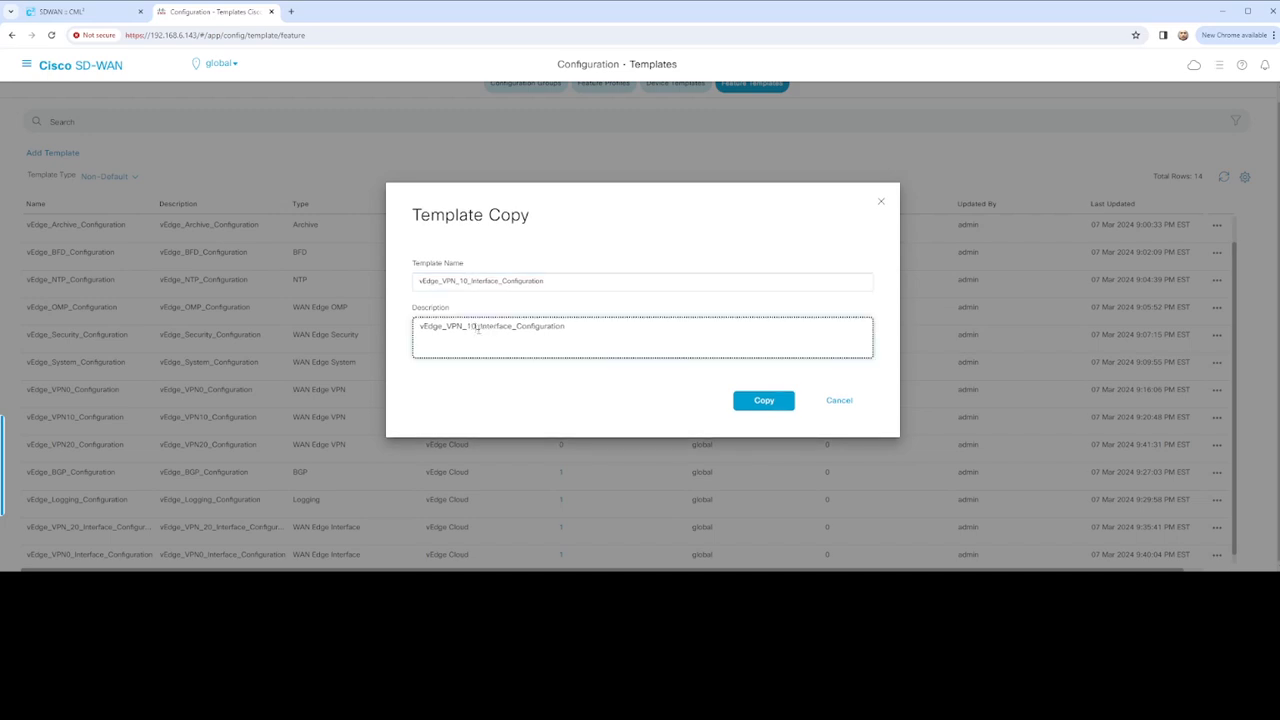
{"action": "left_click", "coordinate": [764, 402]}
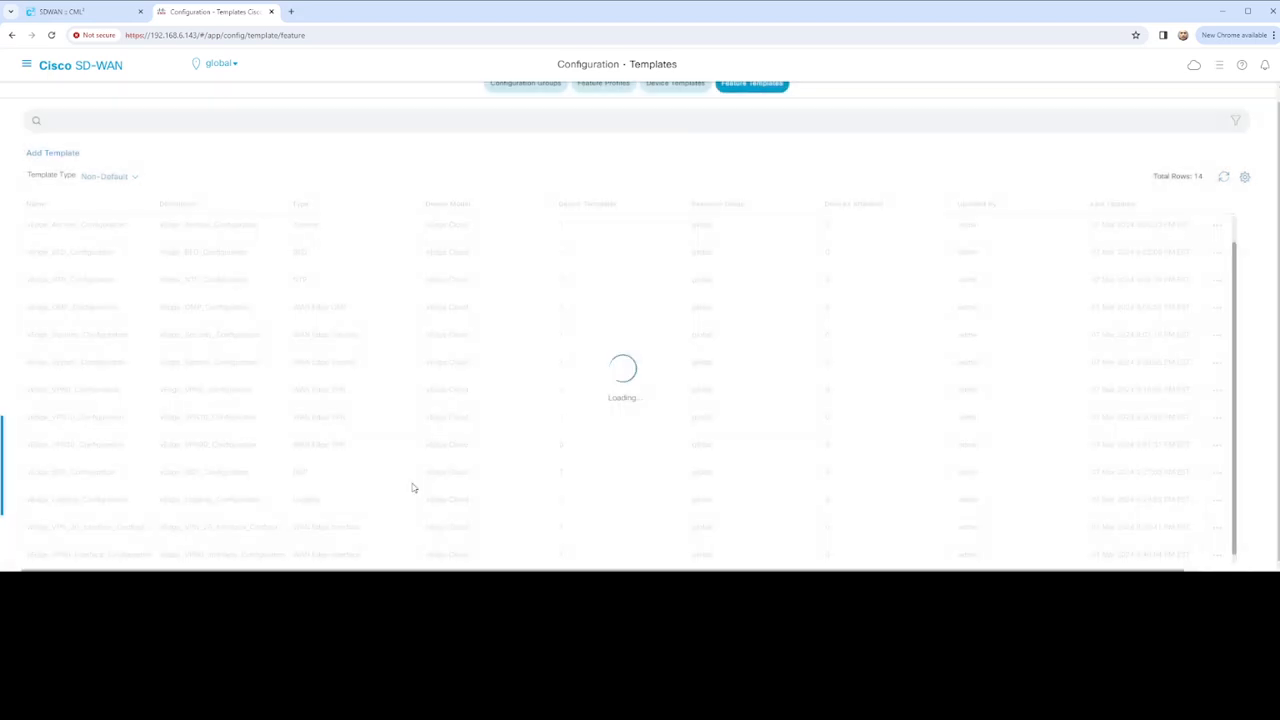
{"action": "scroll", "coordinate": [360, 498], "scroll_direction": "down", "scroll_amount": 1}
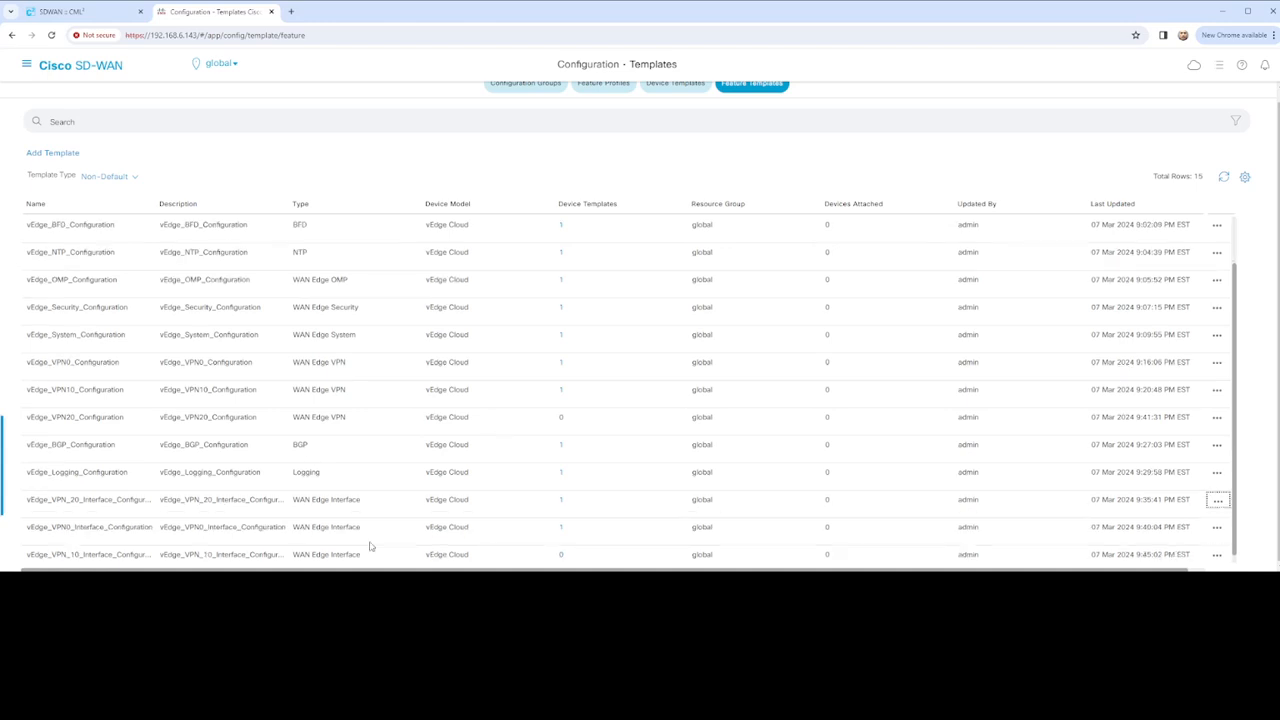
Open vEdge_VPN_10_Interface_Configuration for editing
{"action": "left_click", "coordinate": [1217, 554]}
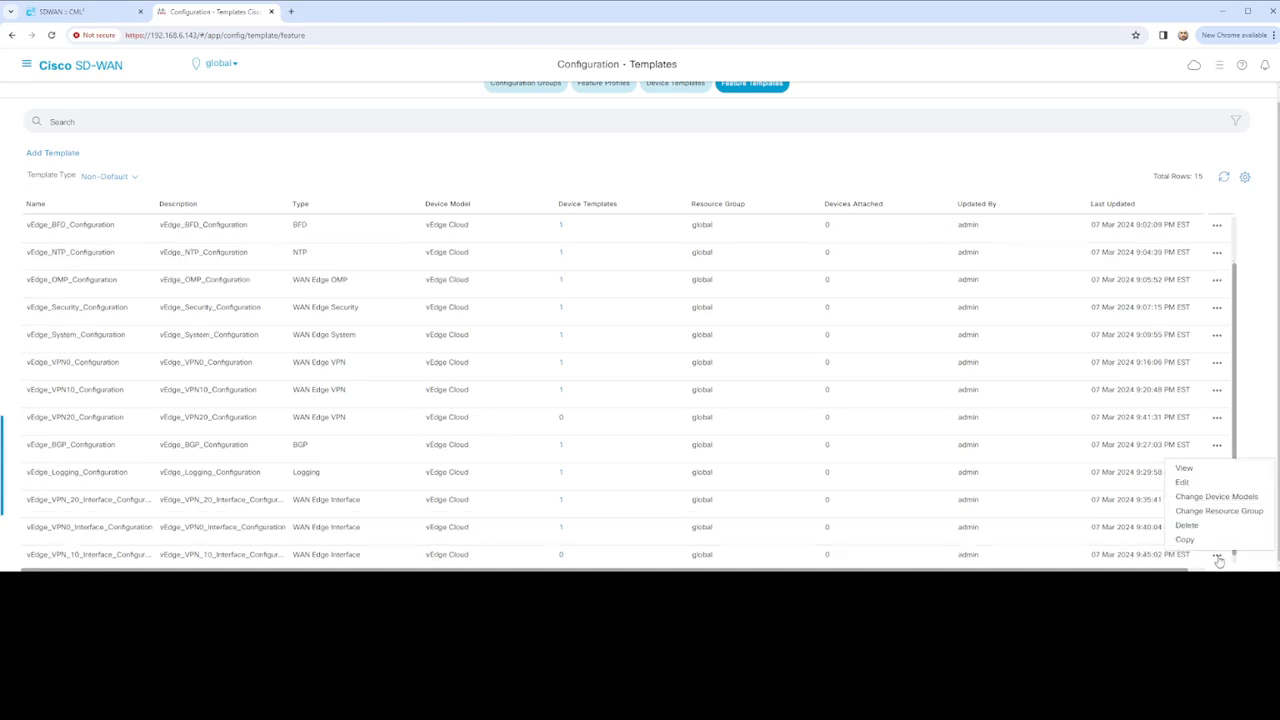
{"action": "left_click", "coordinate": [1182, 482]}
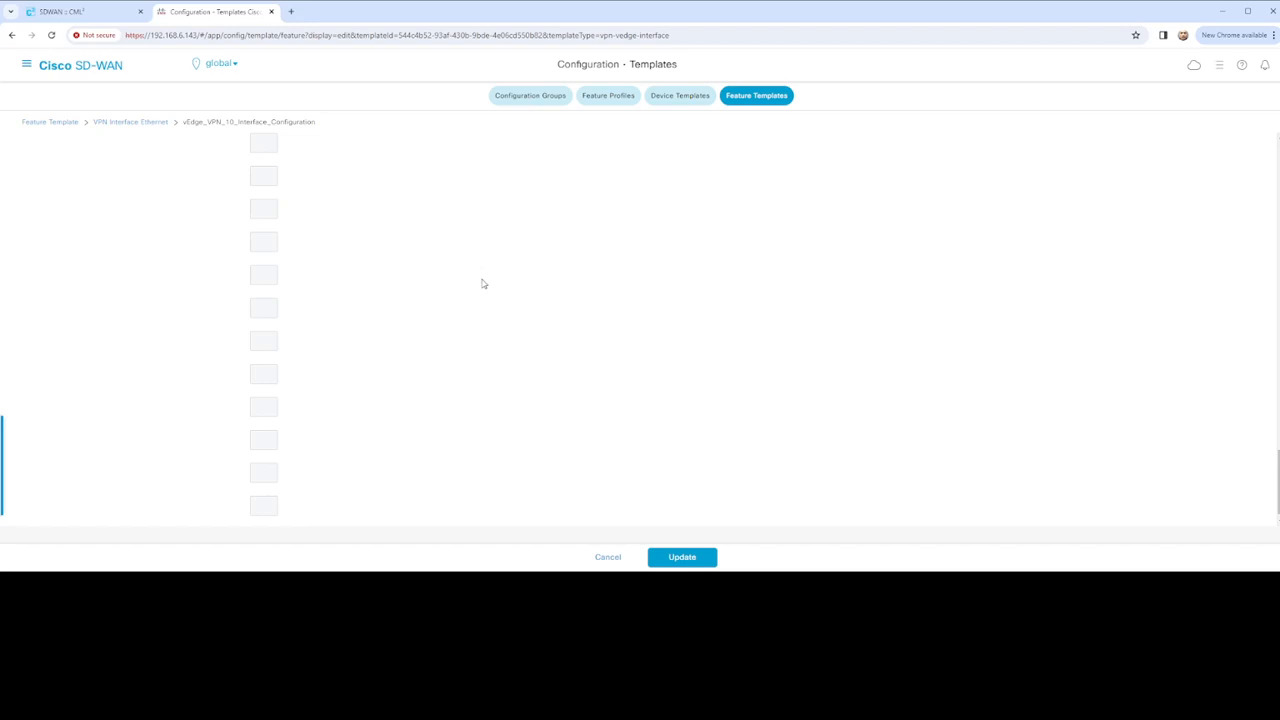
{"action": "scroll", "coordinate": [495, 292], "scroll_direction": "up", "scroll_amount": 20}
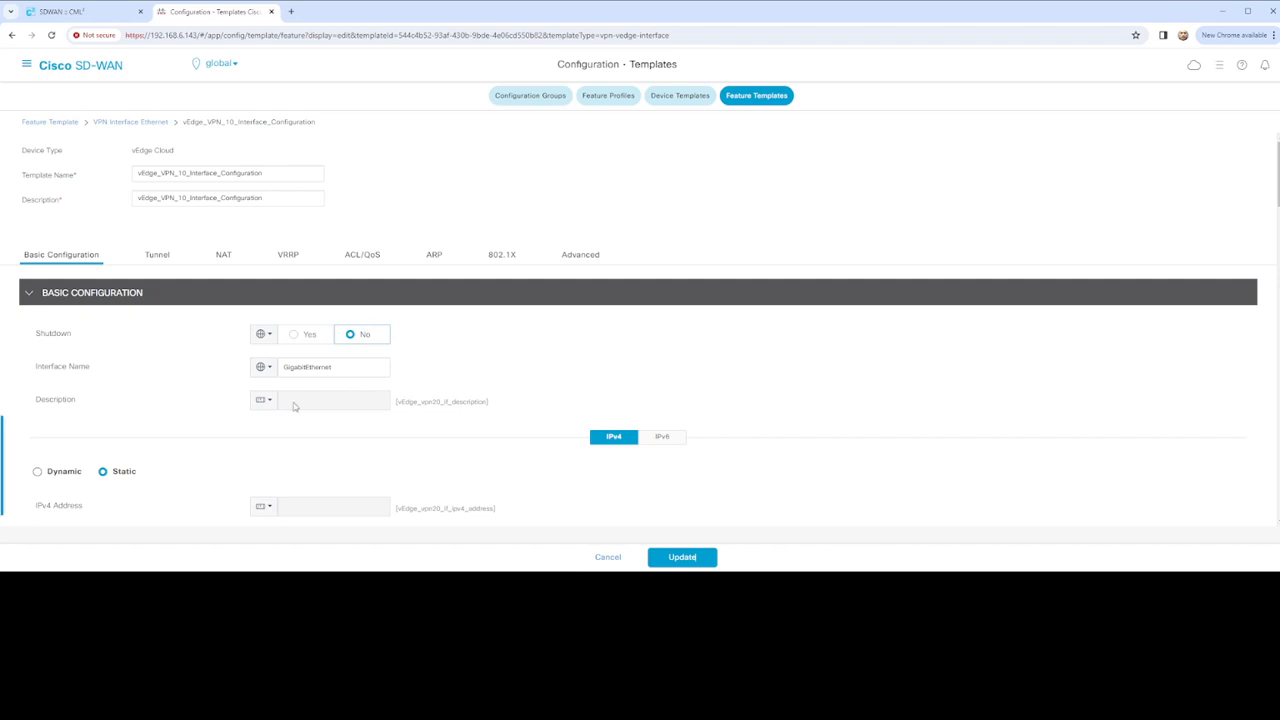
Change the Description and IPv4 Address device-specific keys to vEdge_vpn10 names and update the template
{"action": "left_click", "coordinate": [266, 401]}
{"action": "mouse_move", "coordinate": [314, 448]}
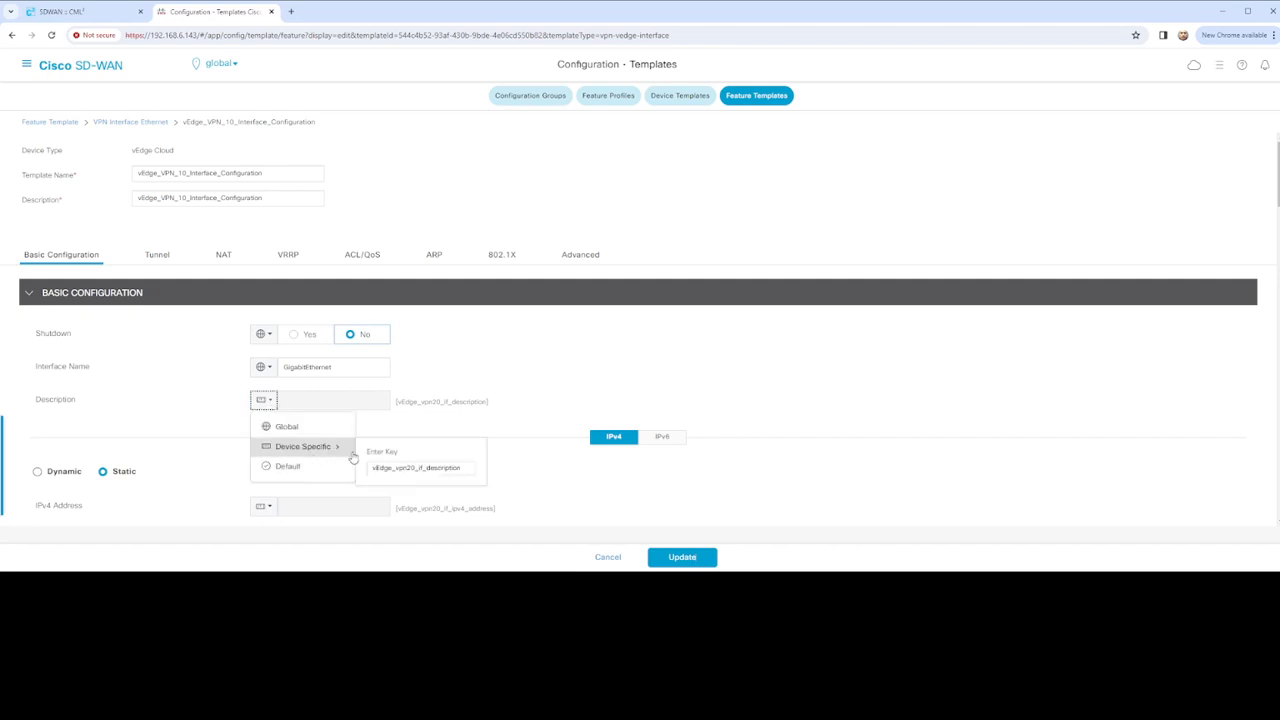
{"action": "left_click", "coordinate": [410, 467]}
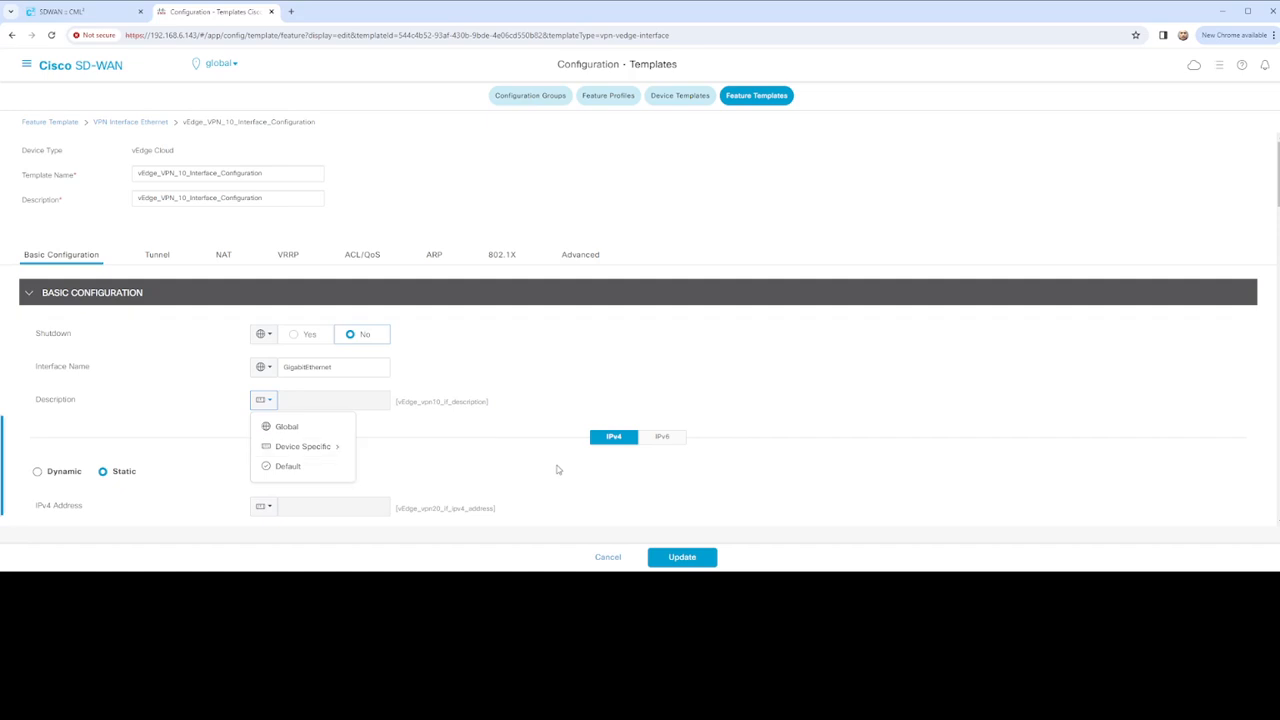
{"action": "left_click", "coordinate": [268, 507]}
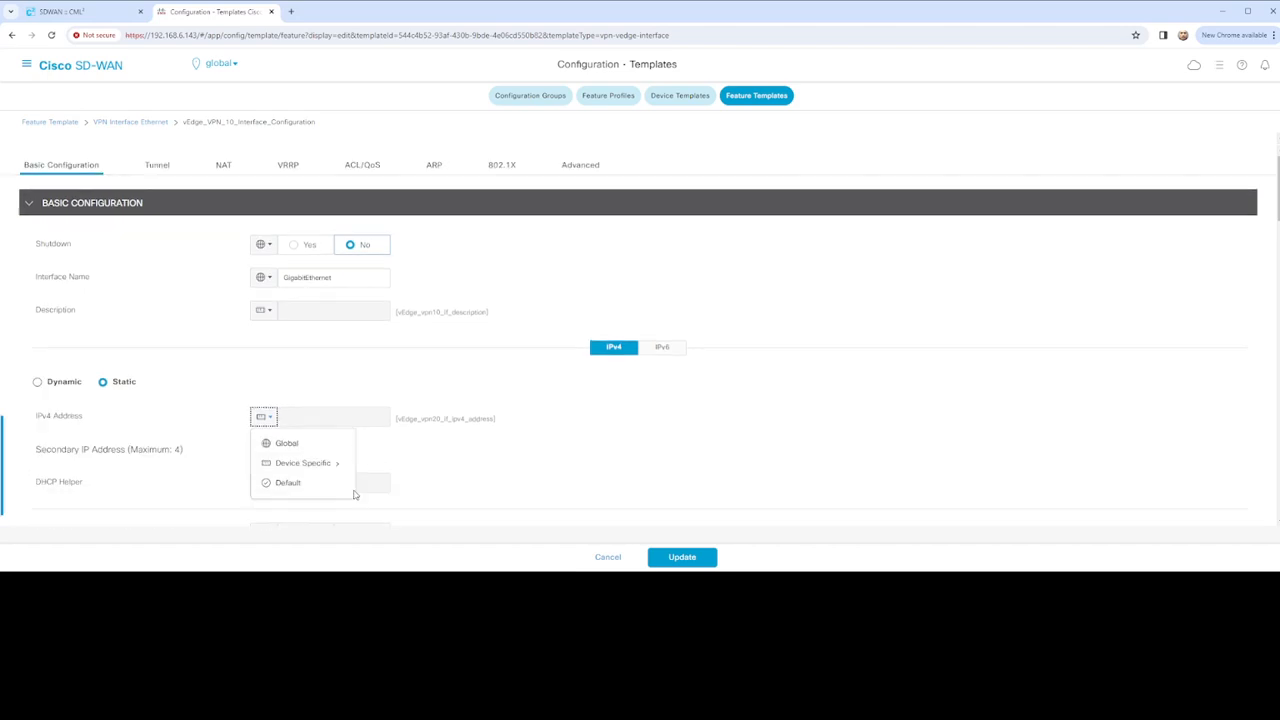
{"action": "mouse_move", "coordinate": [332, 461]}
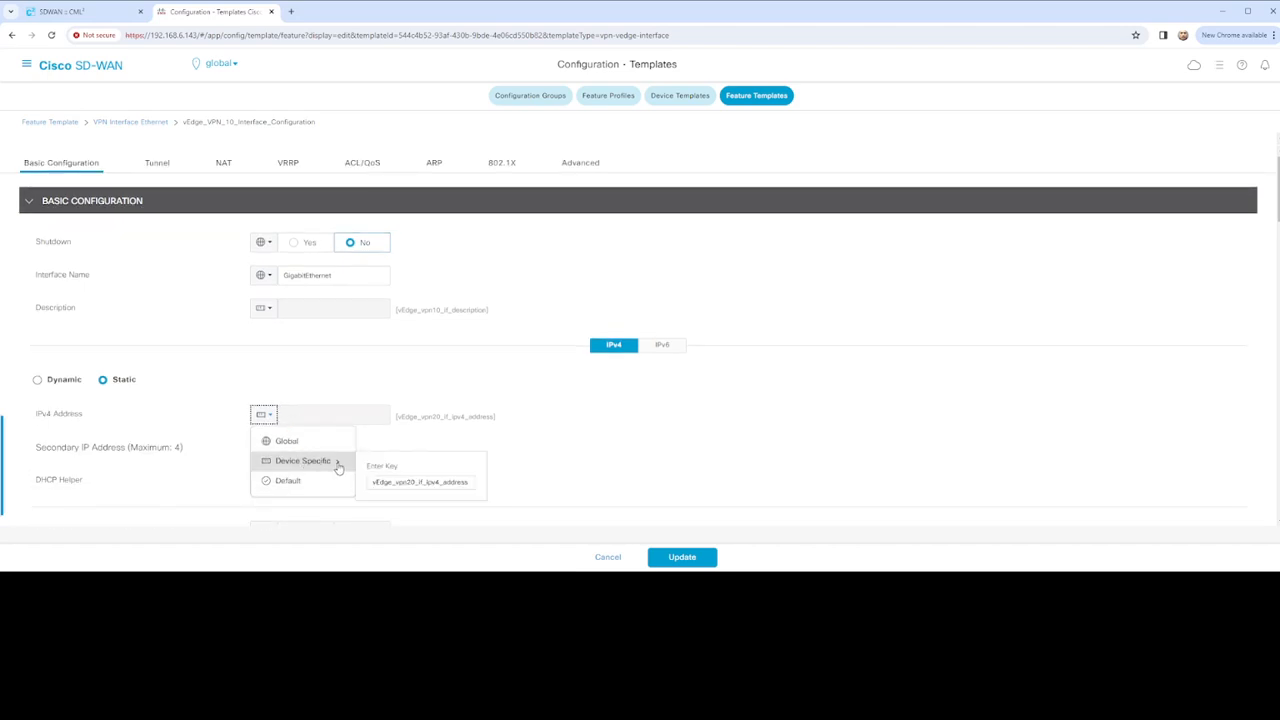
{"action": "left_click", "coordinate": [410, 482]}
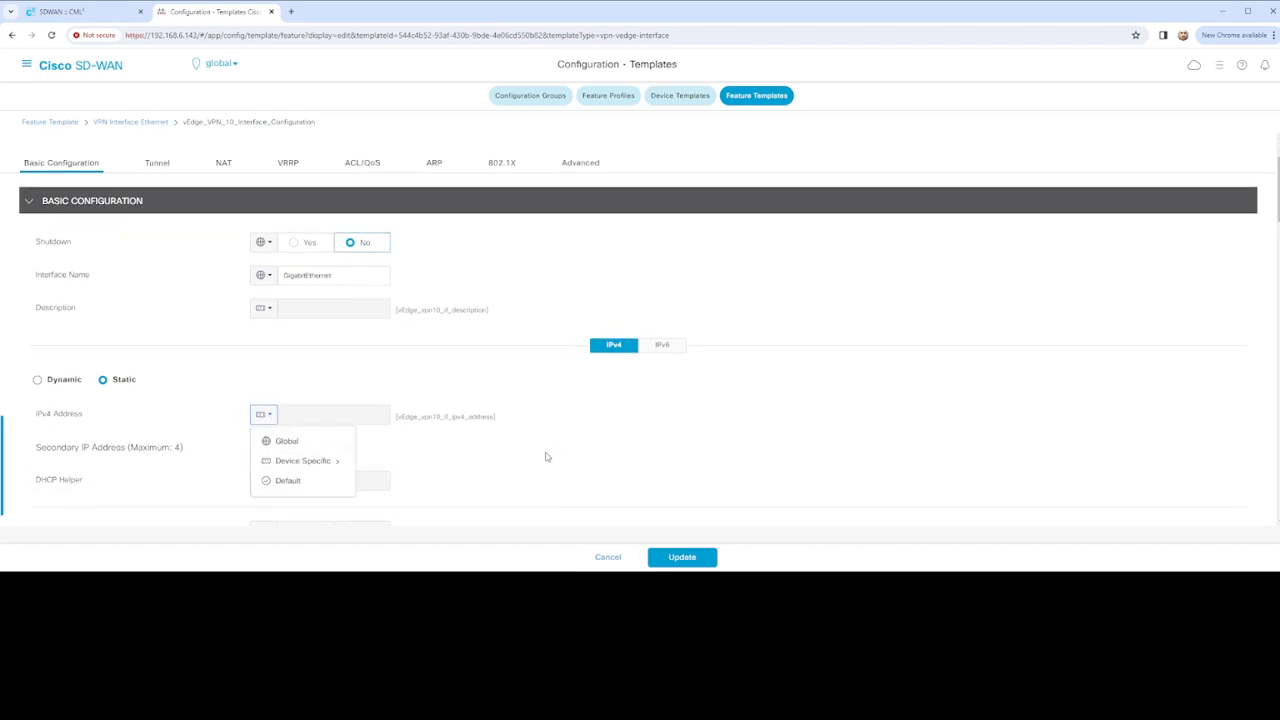
{"action": "scroll", "coordinate": [494, 449], "scroll_direction": "down", "scroll_amount": 6}
{"action": "scroll", "coordinate": [436, 440], "scroll_direction": "down", "scroll_amount": 10}
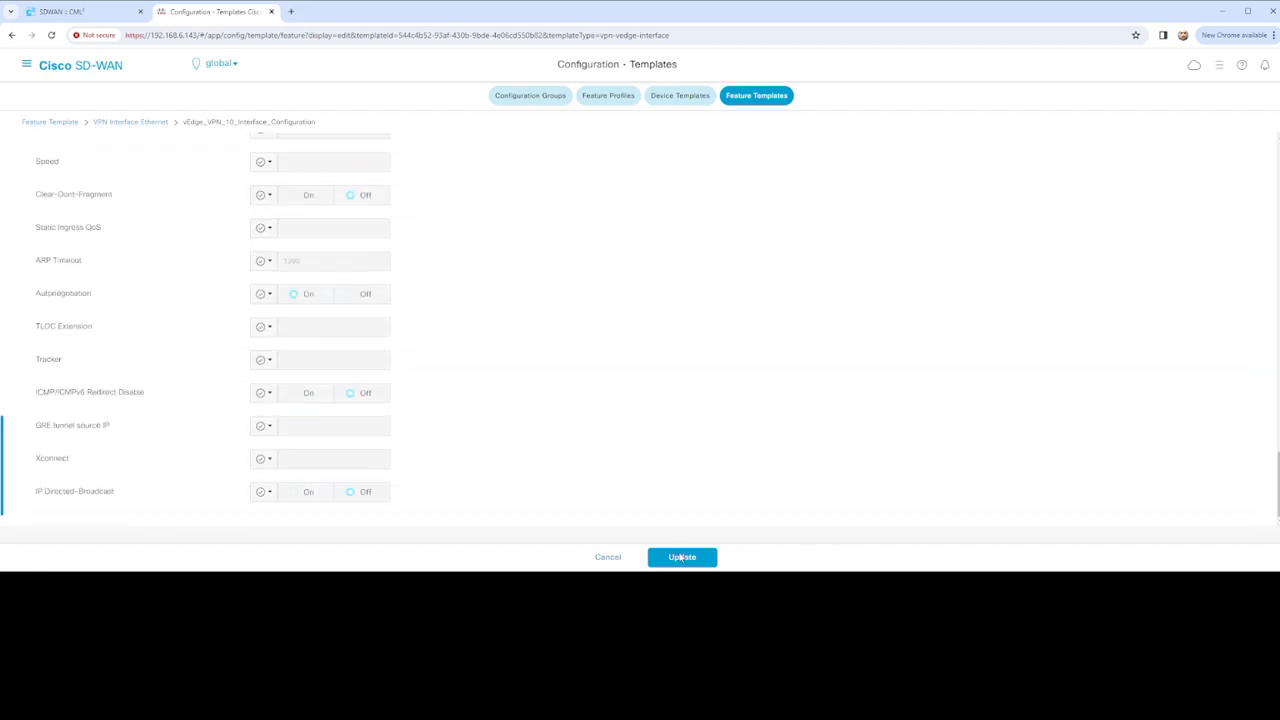
{"action": "left_click", "coordinate": [681, 557]}
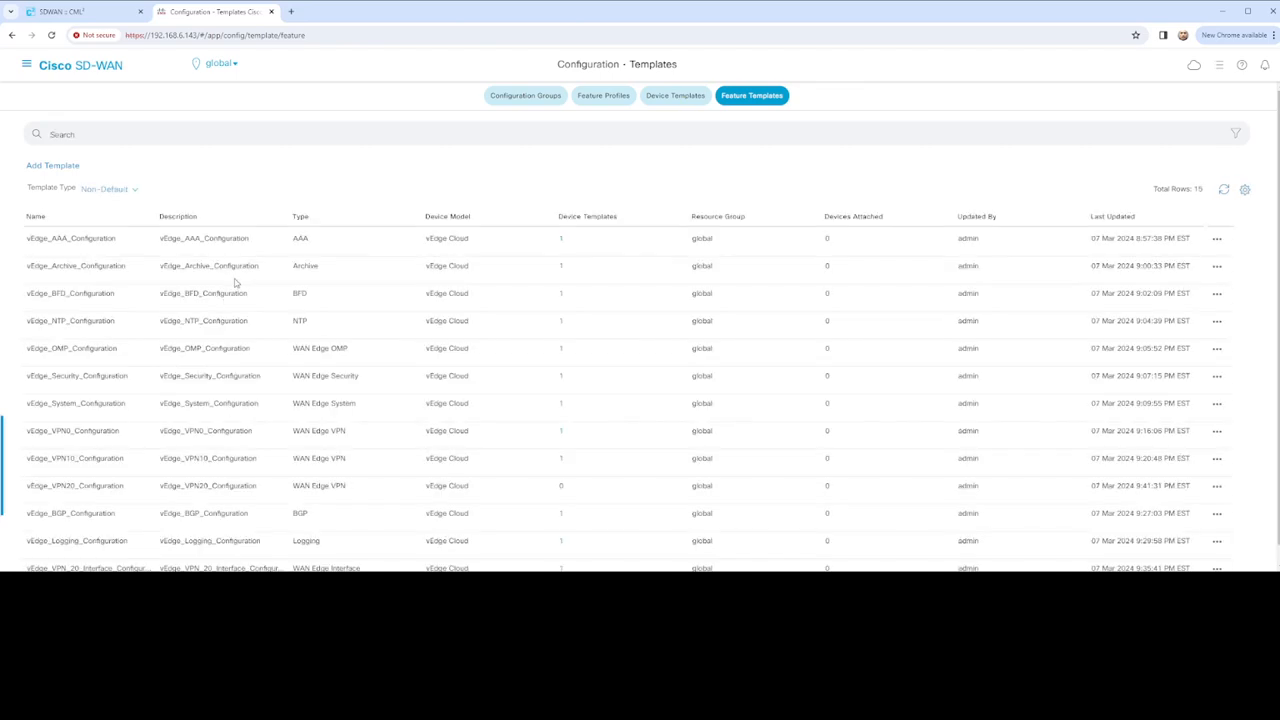
Switch to the Device Templates list showing vEdge_01_Template
{"action": "scroll", "coordinate": [316, 340], "scroll_direction": "down", "scroll_amount": 1}
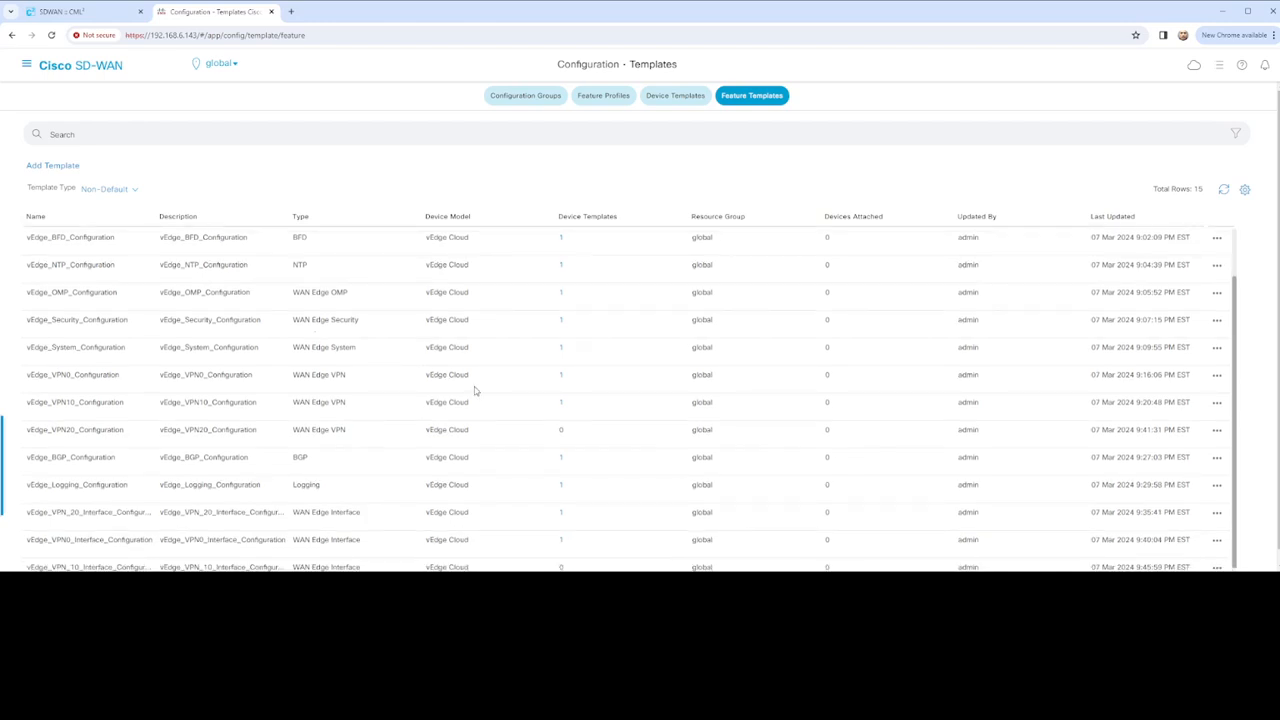
{"action": "scroll", "coordinate": [620, 390], "scroll_direction": "up", "scroll_amount": 1}
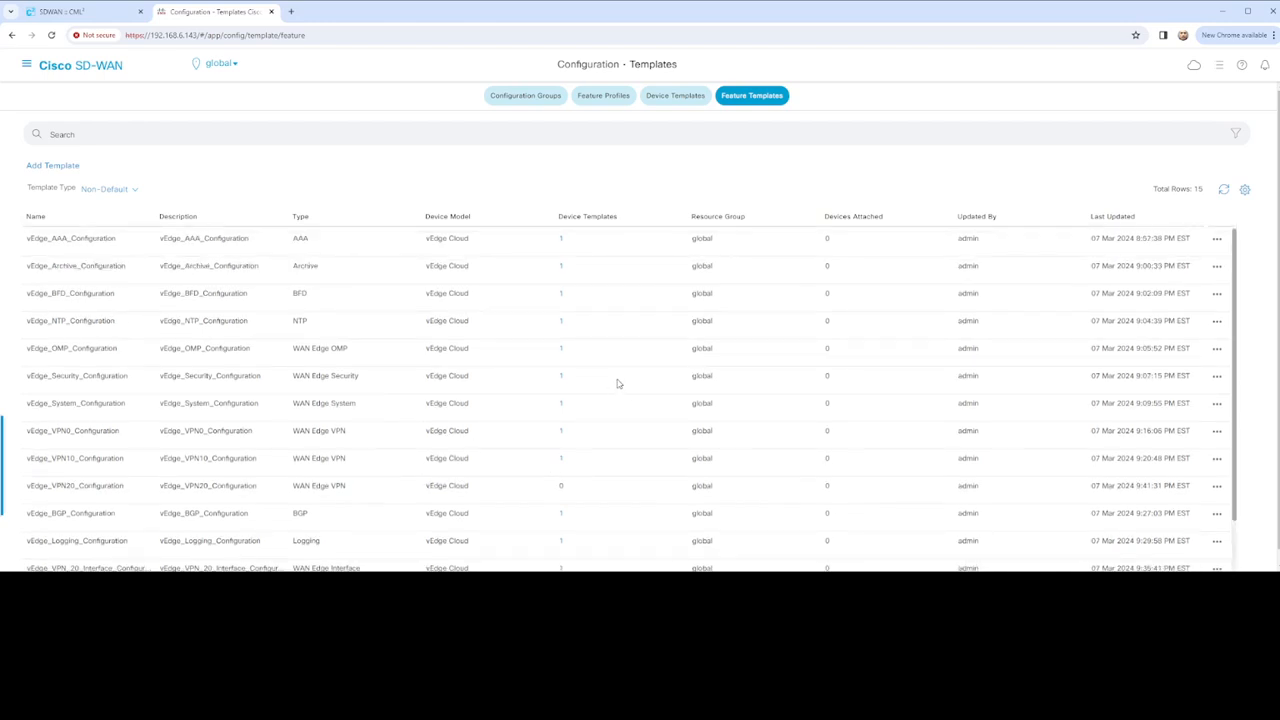
{"action": "left_click", "coordinate": [678, 100]}
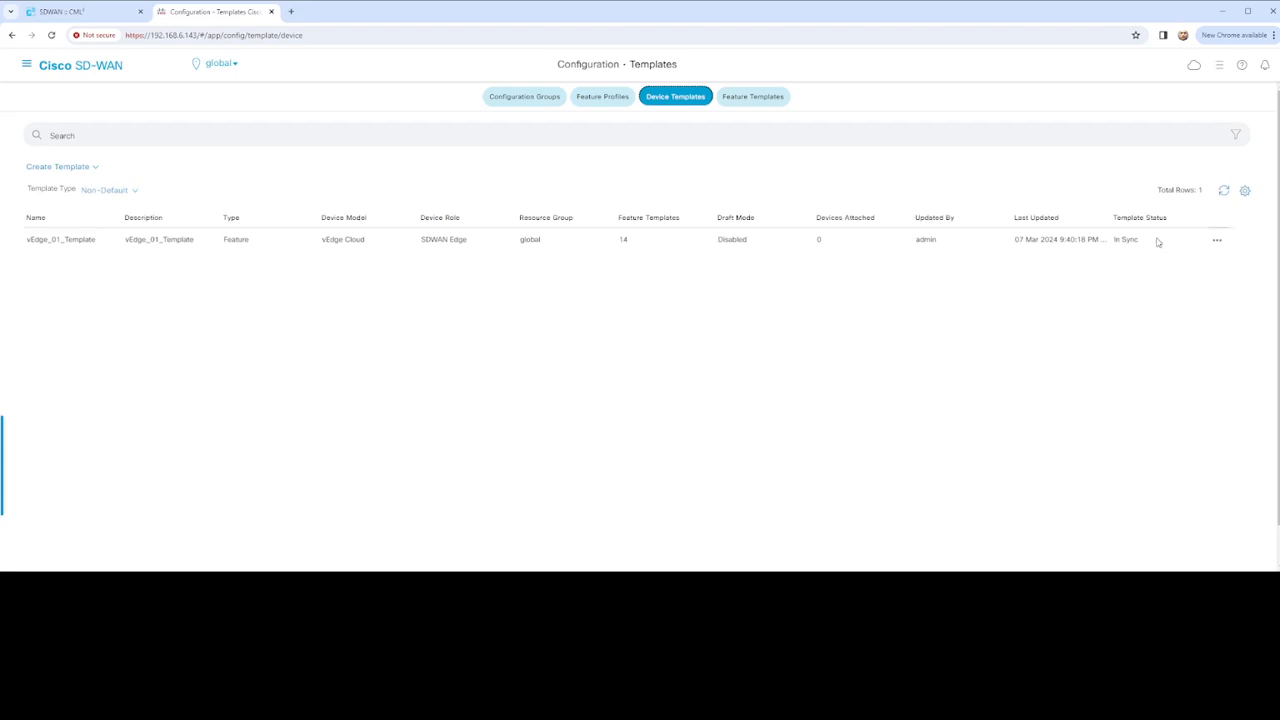
Edit vEdge_01_Template and open Add VPN in the Service VPN section
{"action": "left_click", "coordinate": [1219, 246]}
{"action": "left_click", "coordinate": [1187, 264]}
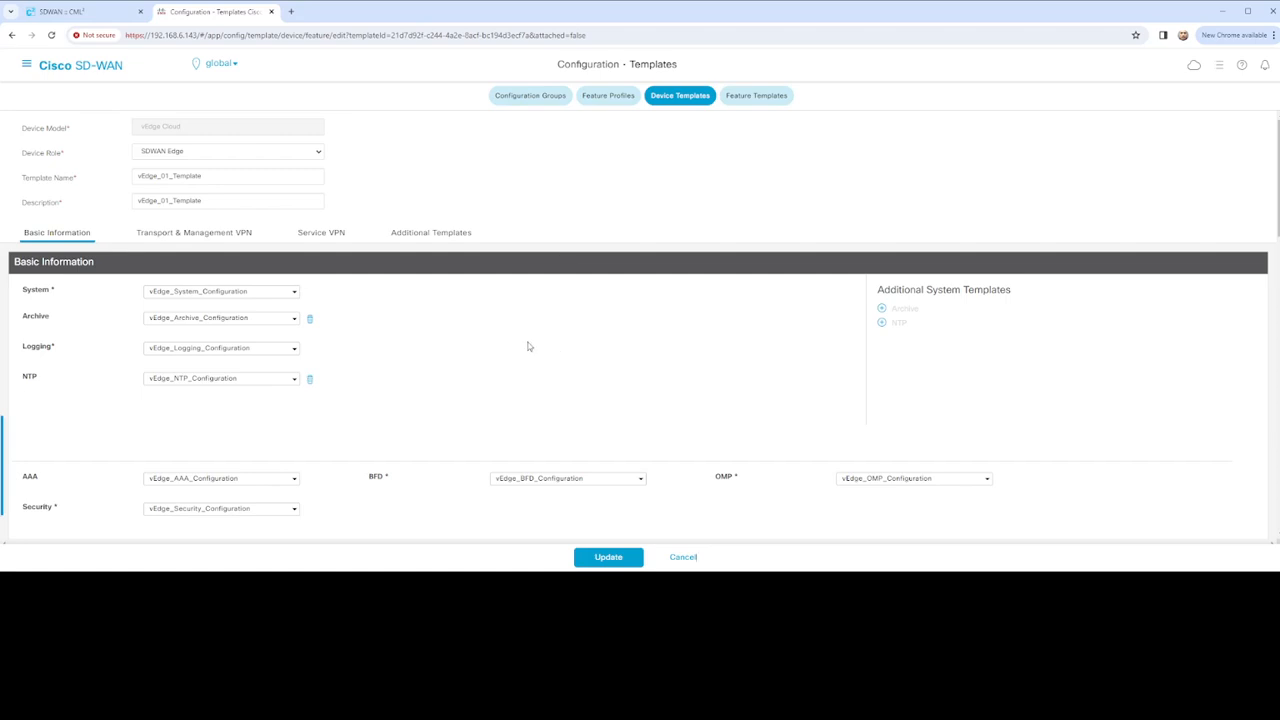
{"action": "scroll", "coordinate": [529, 346], "scroll_direction": "down", "scroll_amount": 5}
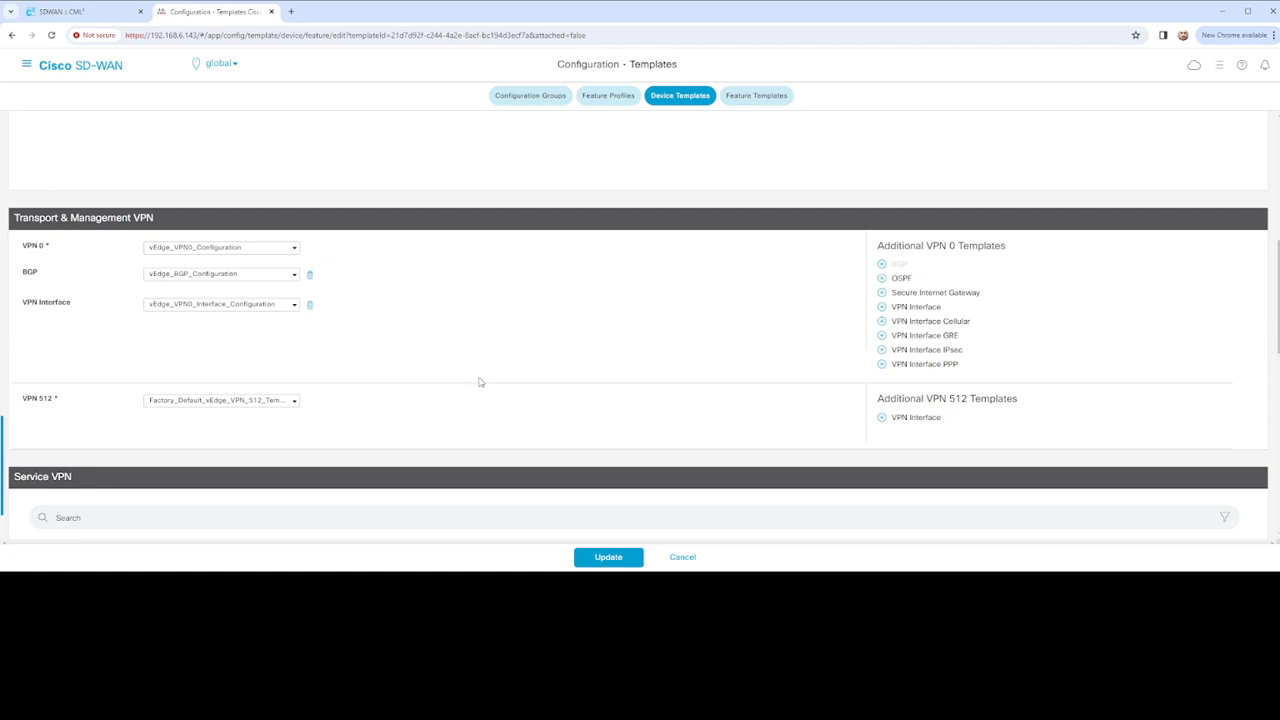
{"action": "scroll", "coordinate": [479, 382], "scroll_direction": "down", "scroll_amount": 2}
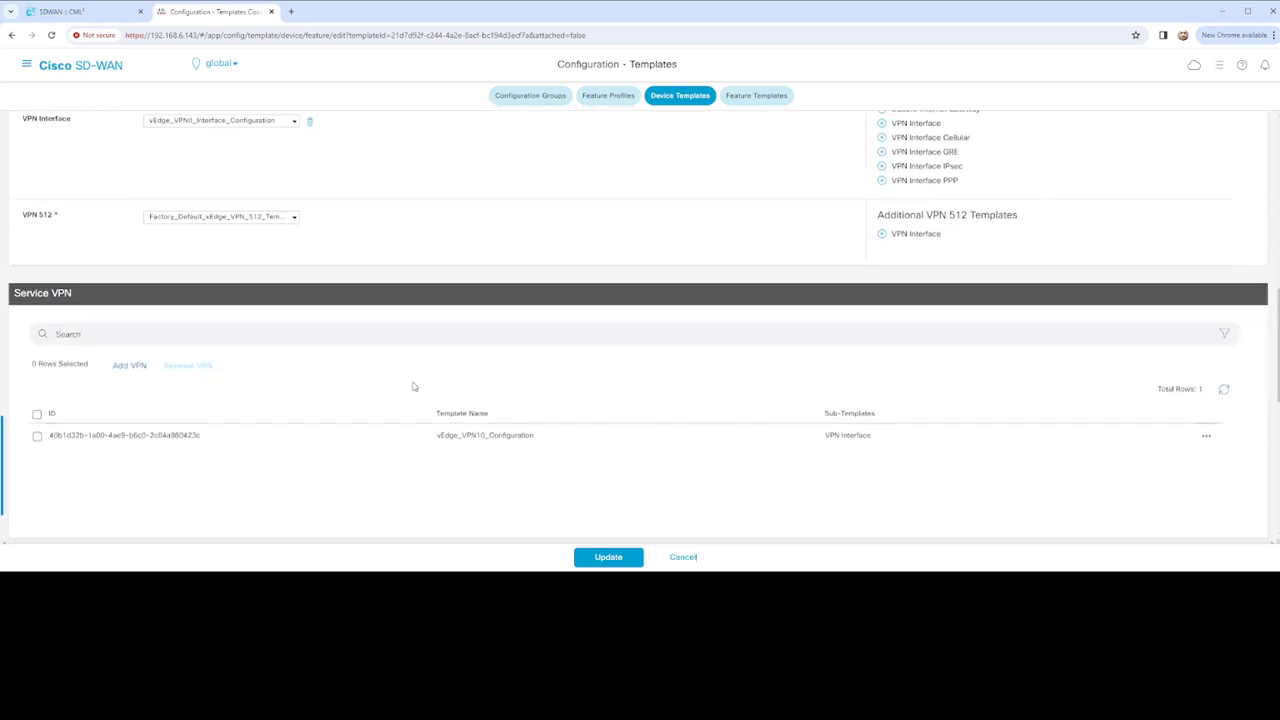
{"action": "scroll", "coordinate": [413, 386], "scroll_direction": "down", "scroll_amount": 1}
{"action": "left_click", "coordinate": [129, 275]}
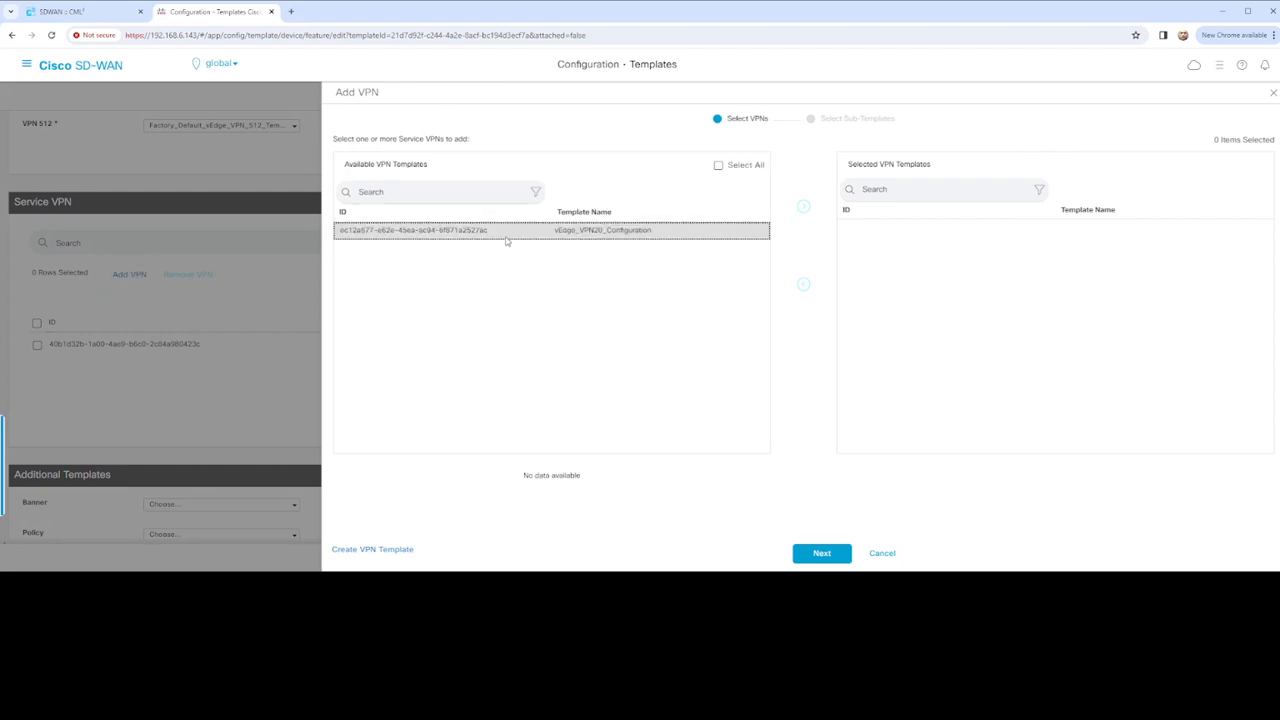
Add vEdge_VPN20_Configuration with vEdge_VPN_20_Interface_Configuration as its VPN interface, then update the template
{"action": "left_click", "coordinate": [506, 236]}
{"action": "left_click", "coordinate": [803, 206]}
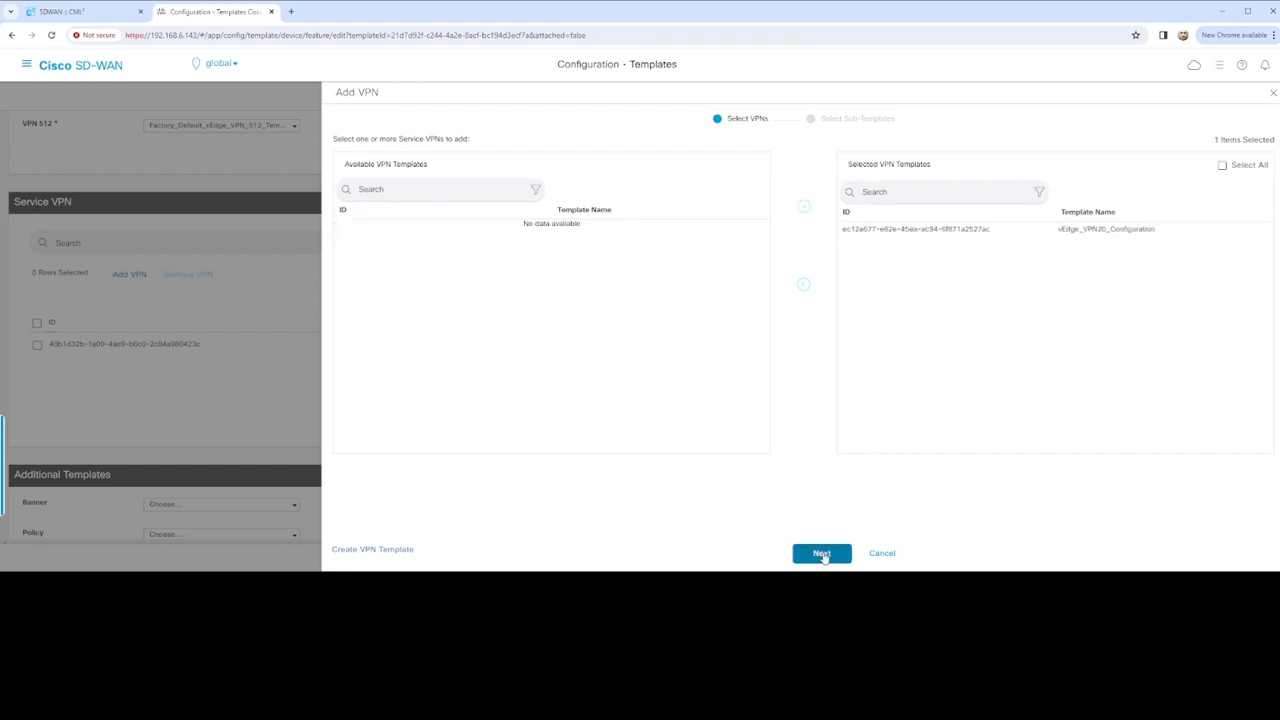
{"action": "left_click", "coordinate": [822, 556]}
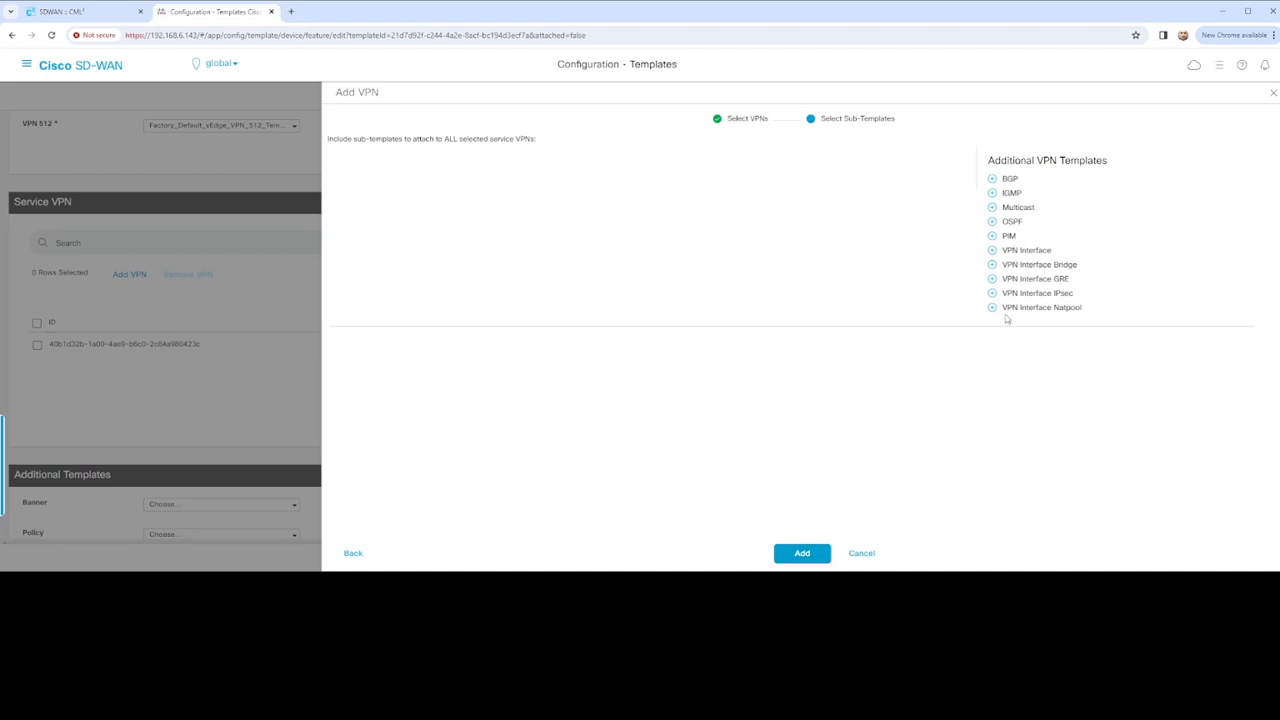
{"action": "left_click", "coordinate": [993, 251]}
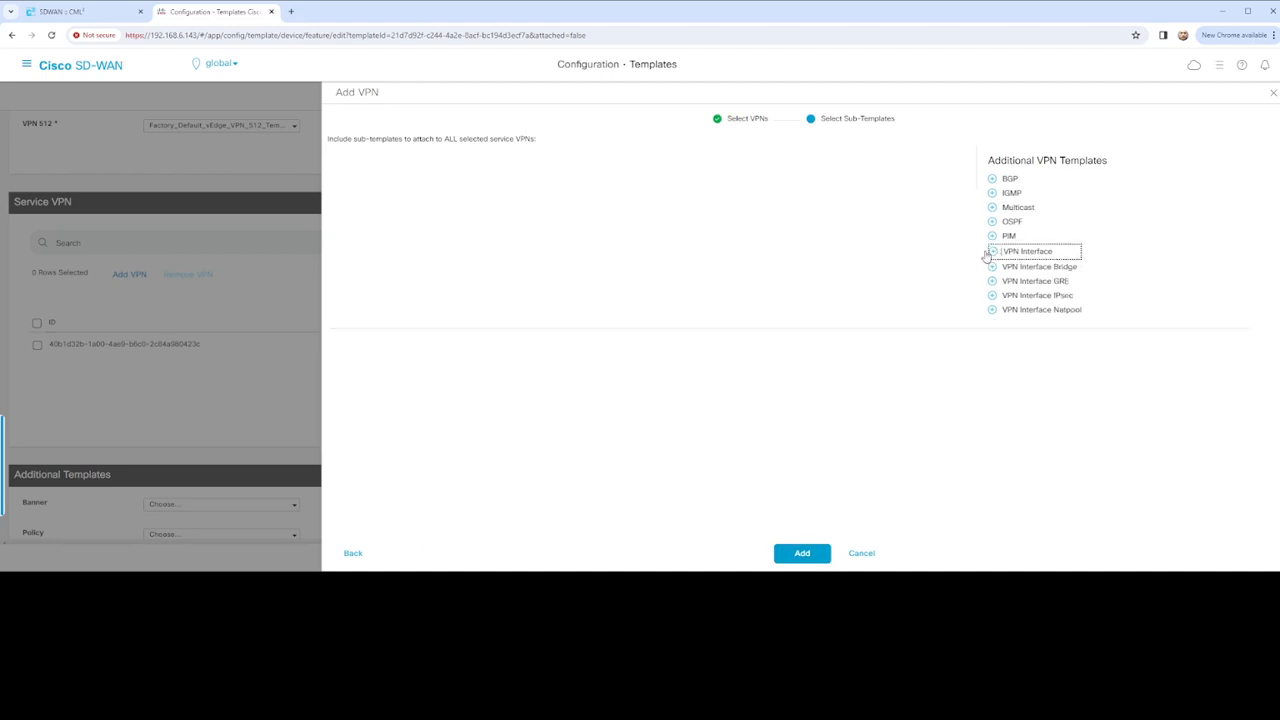
{"action": "left_click", "coordinate": [609, 175]}
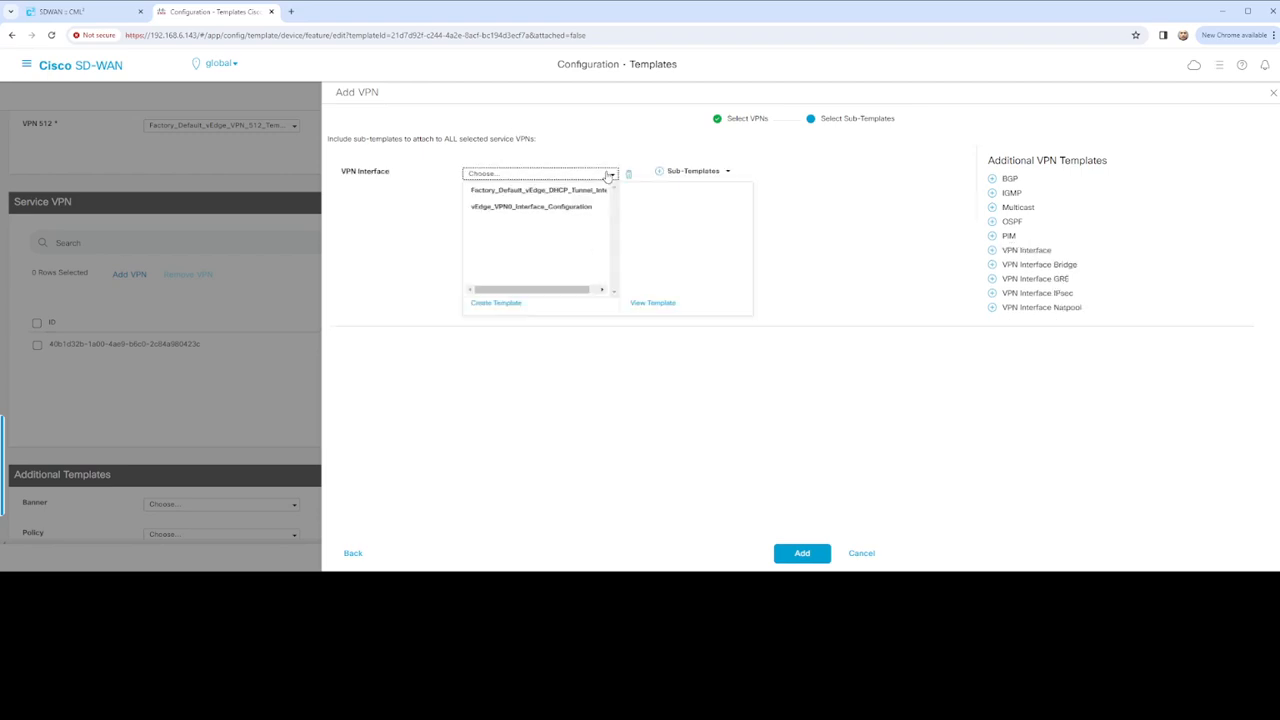
{"action": "left_click", "coordinate": [531, 242]}
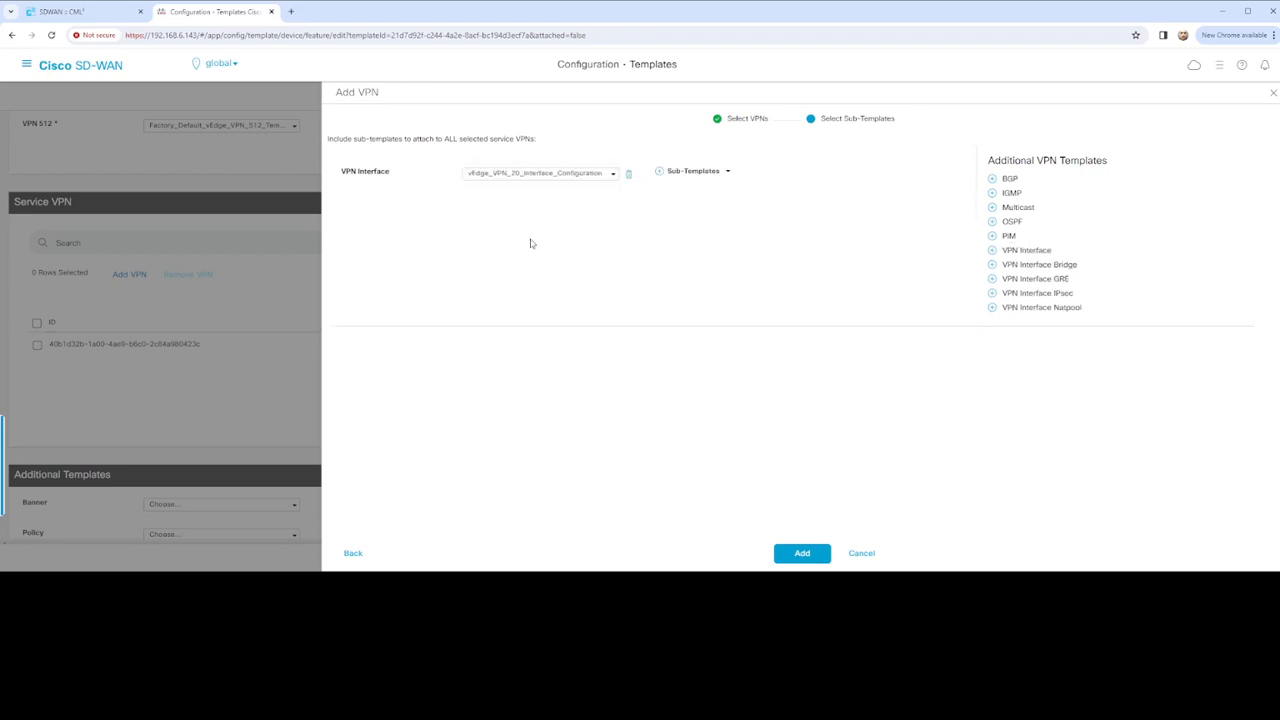
{"action": "left_click", "coordinate": [802, 555]}
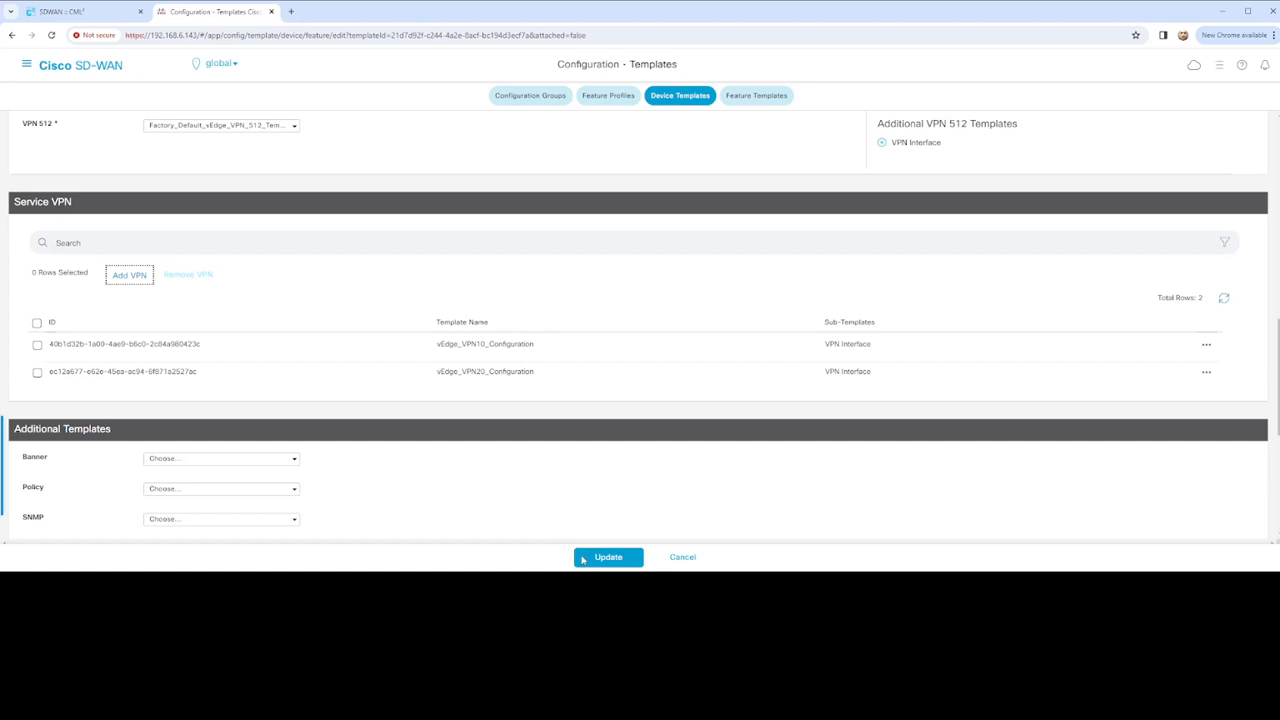
{"action": "left_click", "coordinate": [609, 558]}
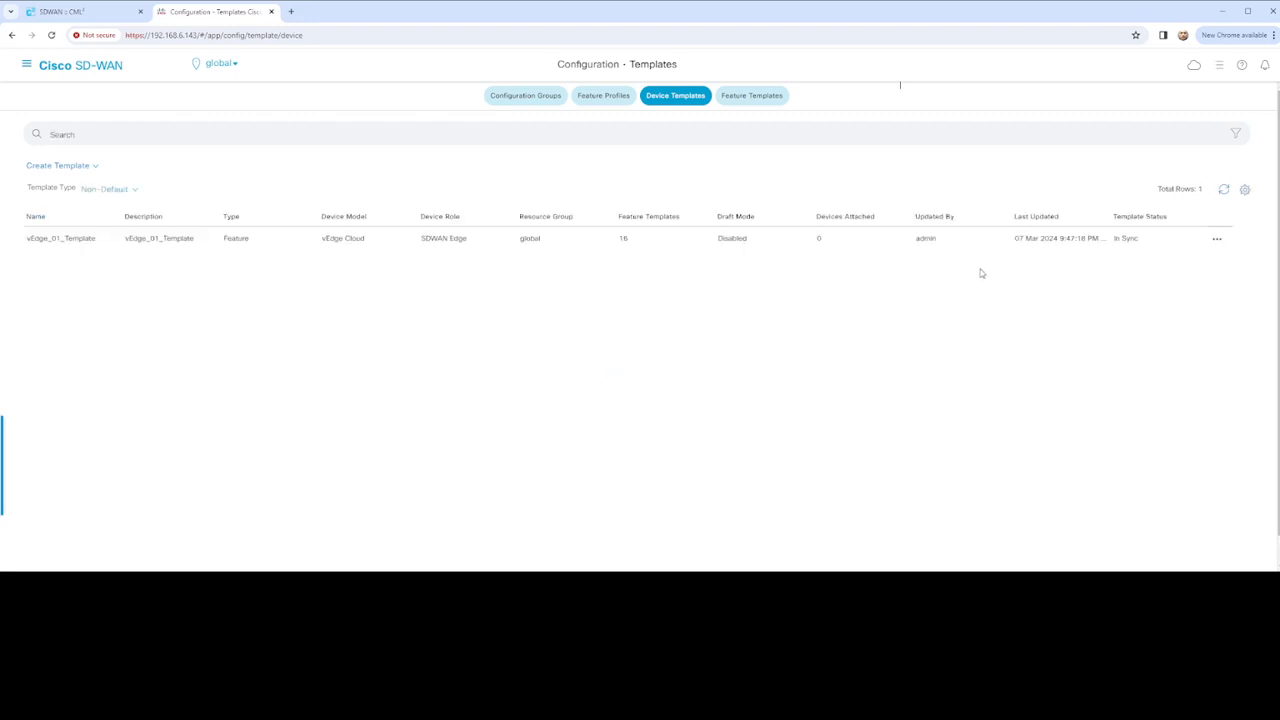
Attach vEdge_01_Template to vEdge-01 alone, leaving HQ out of Selected Devices
{"action": "left_click", "coordinate": [1216, 242]}
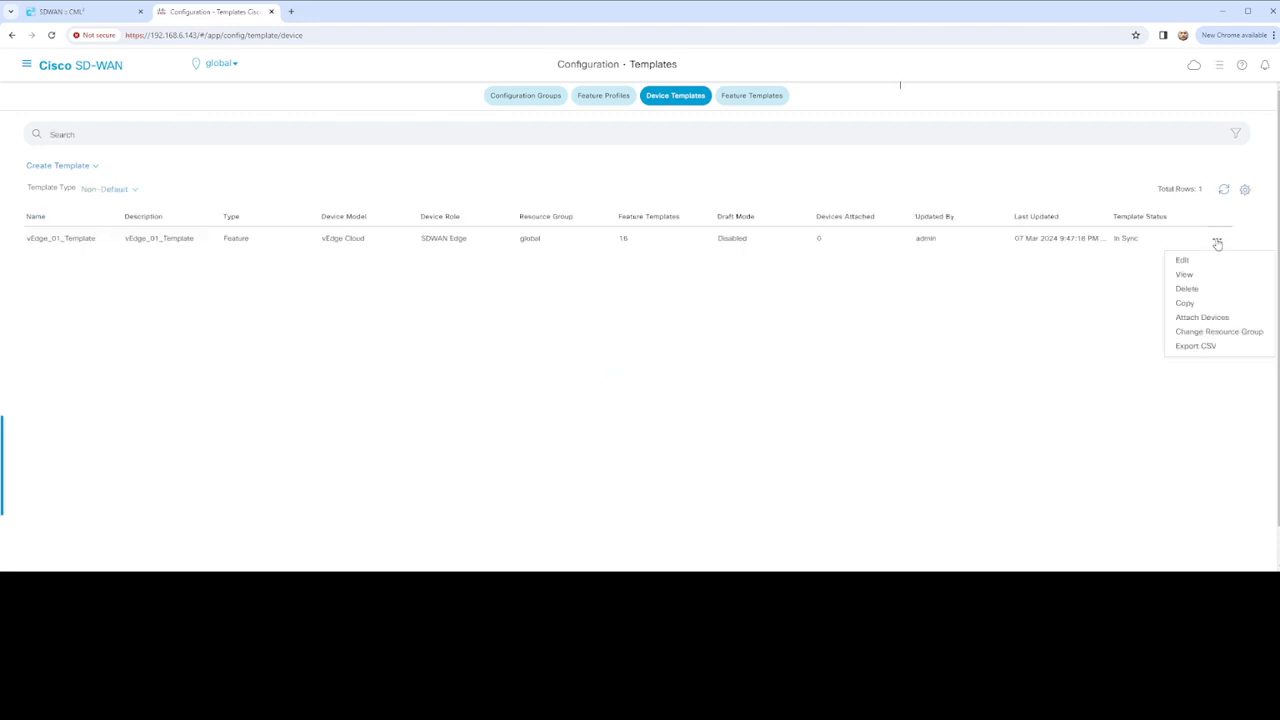
{"action": "left_click", "coordinate": [1219, 320]}
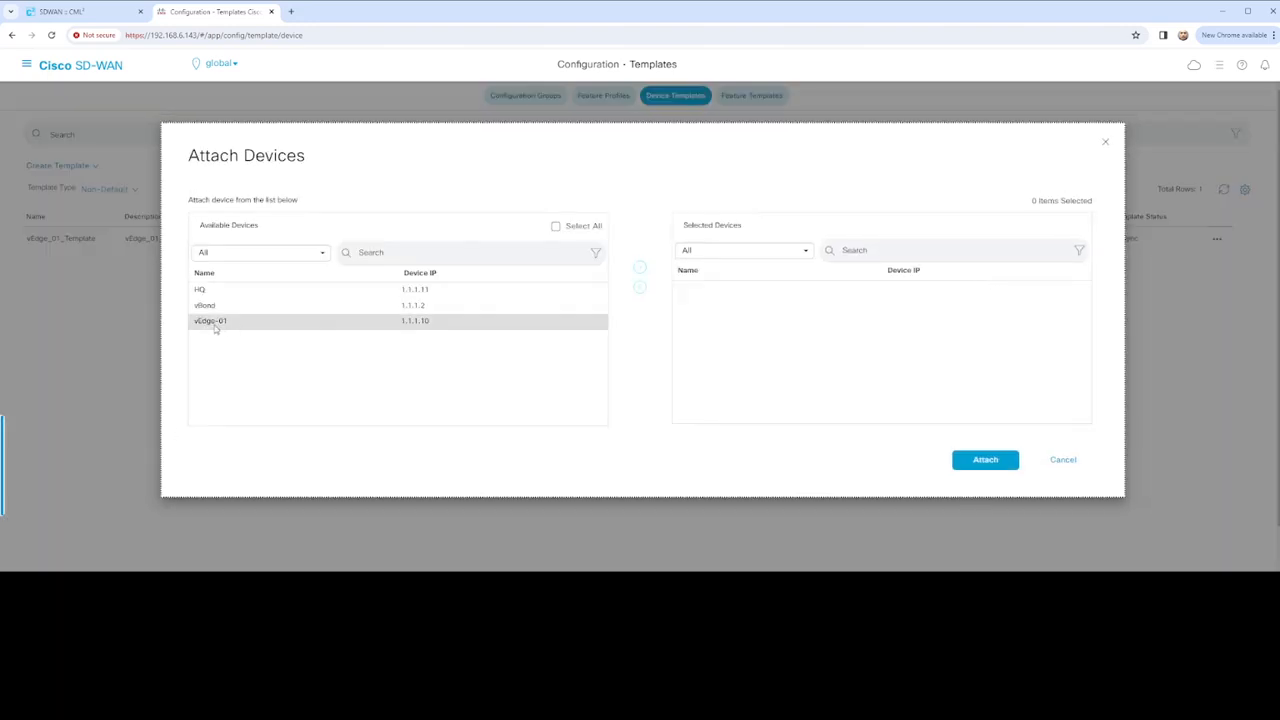
{"action": "left_click", "coordinate": [228, 322]}
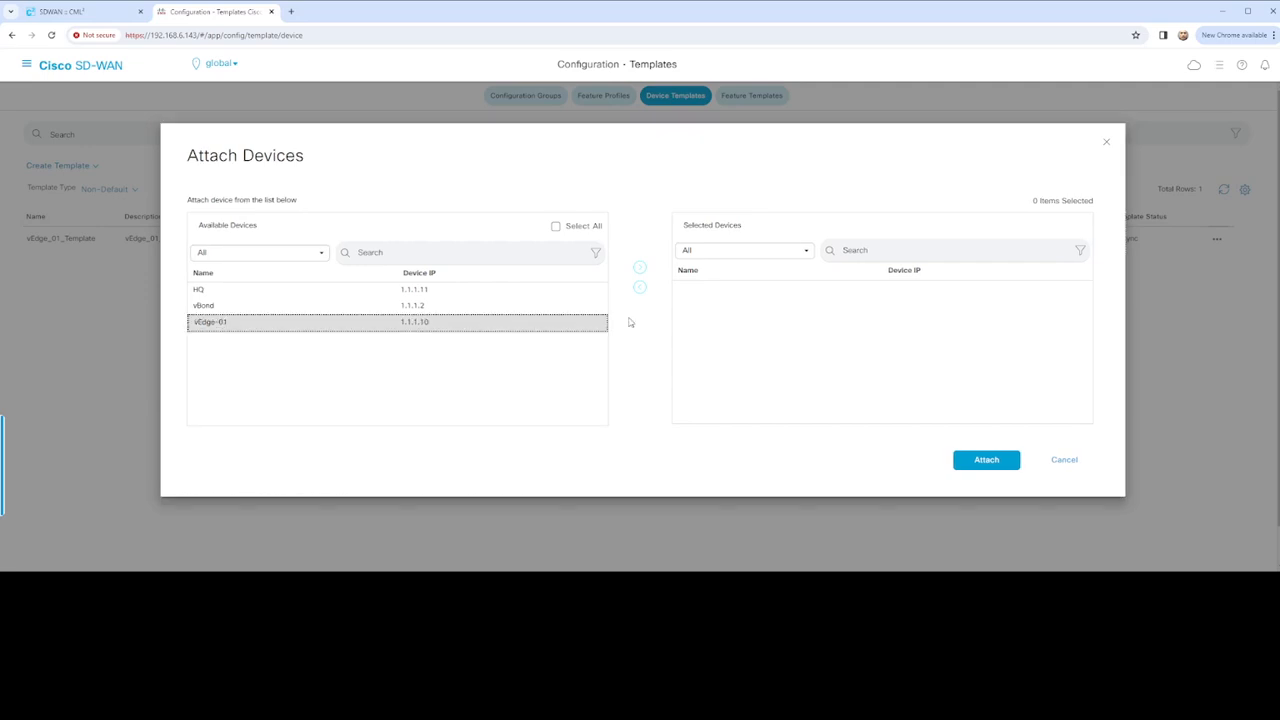
{"action": "left_click", "coordinate": [640, 268]}
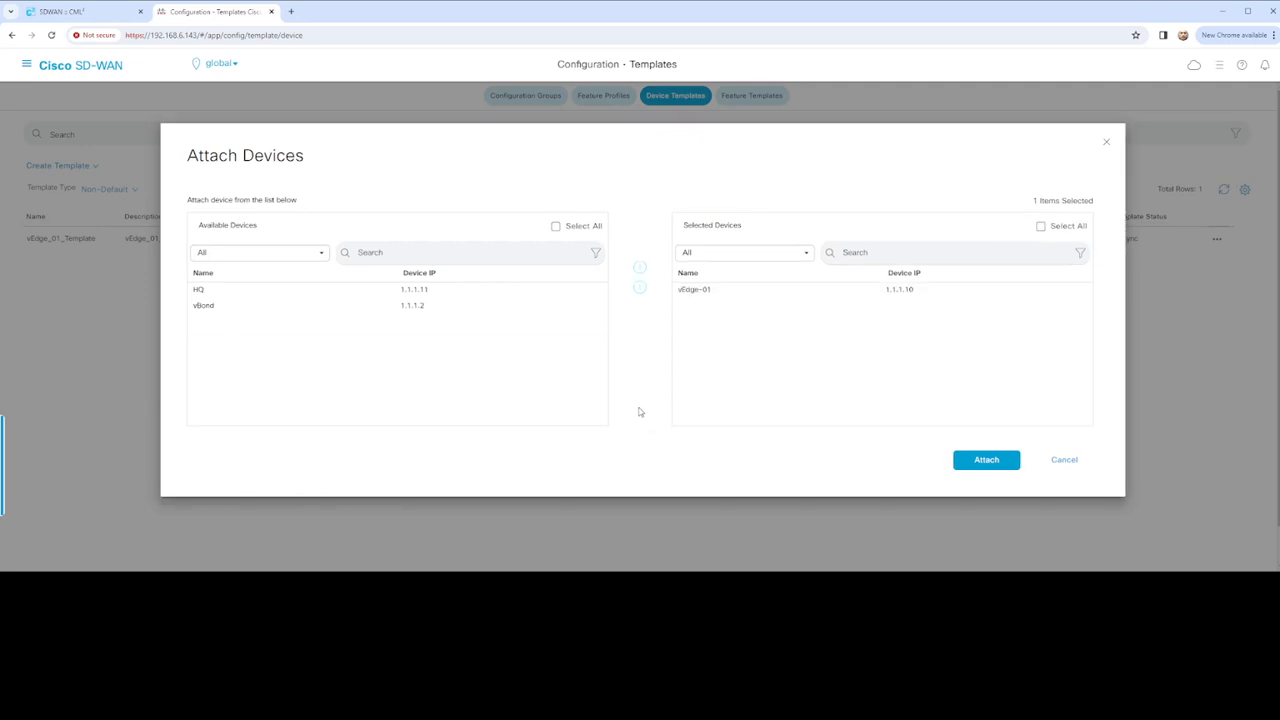
{"action": "left_click", "coordinate": [220, 292]}
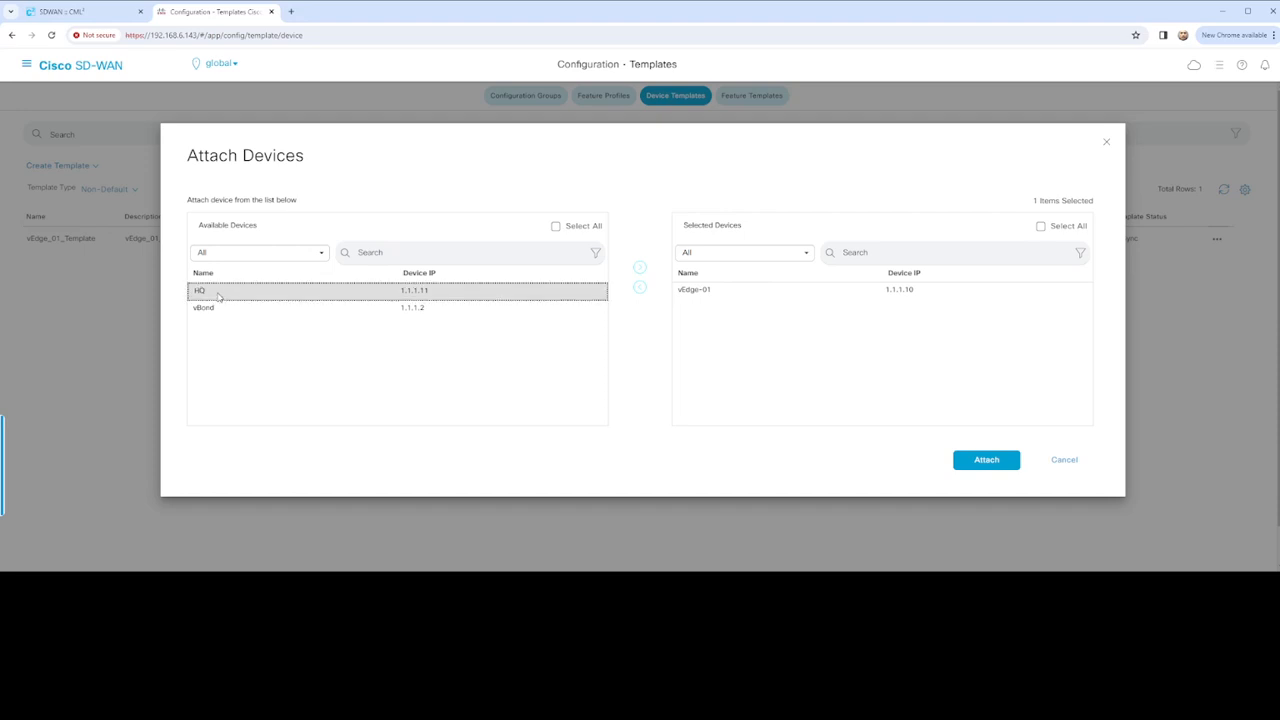
{"action": "left_click", "coordinate": [640, 268]}
{"action": "left_click", "coordinate": [737, 311]}
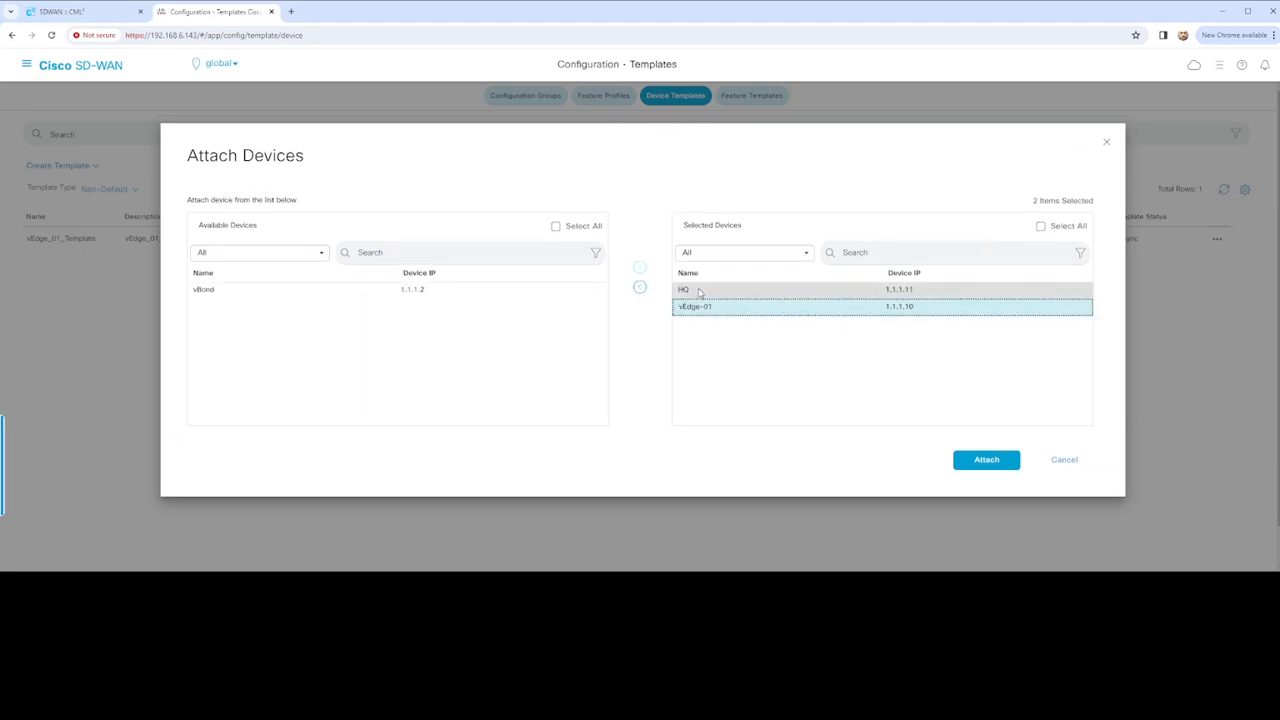
{"action": "left_click", "coordinate": [700, 292]}
{"action": "left_click", "coordinate": [640, 287]}
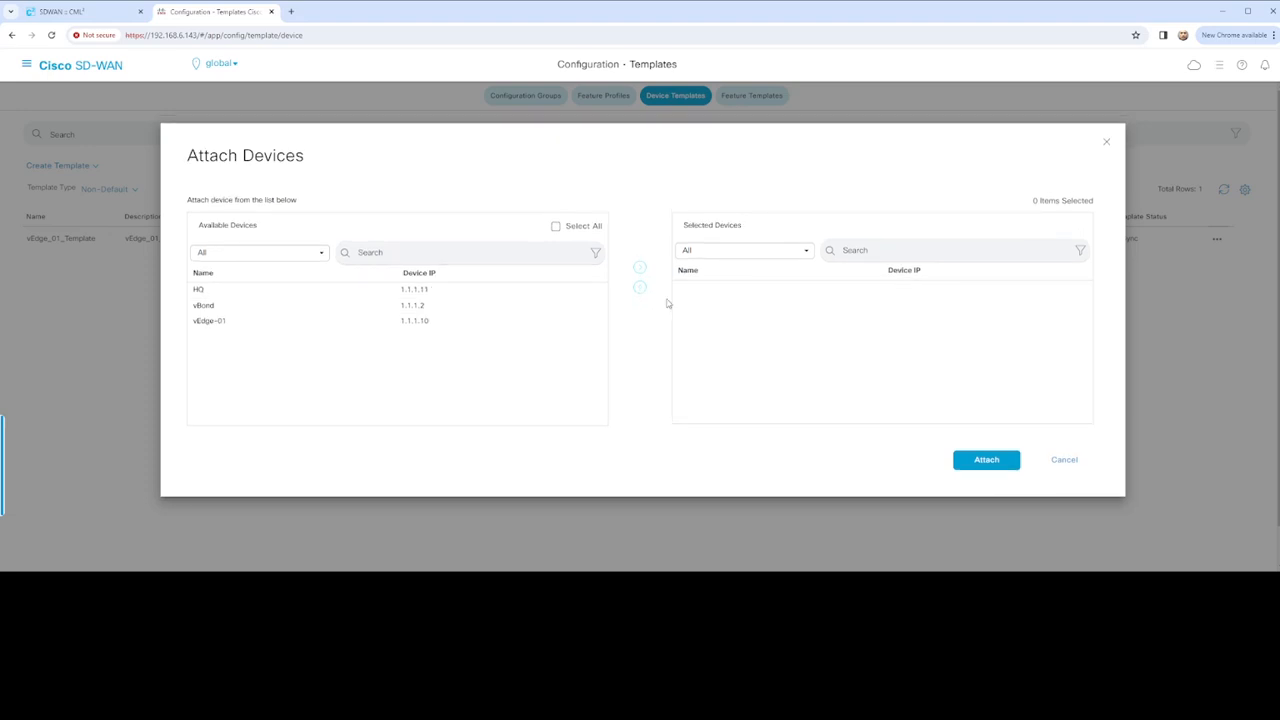
{"action": "left_click", "coordinate": [232, 322]}
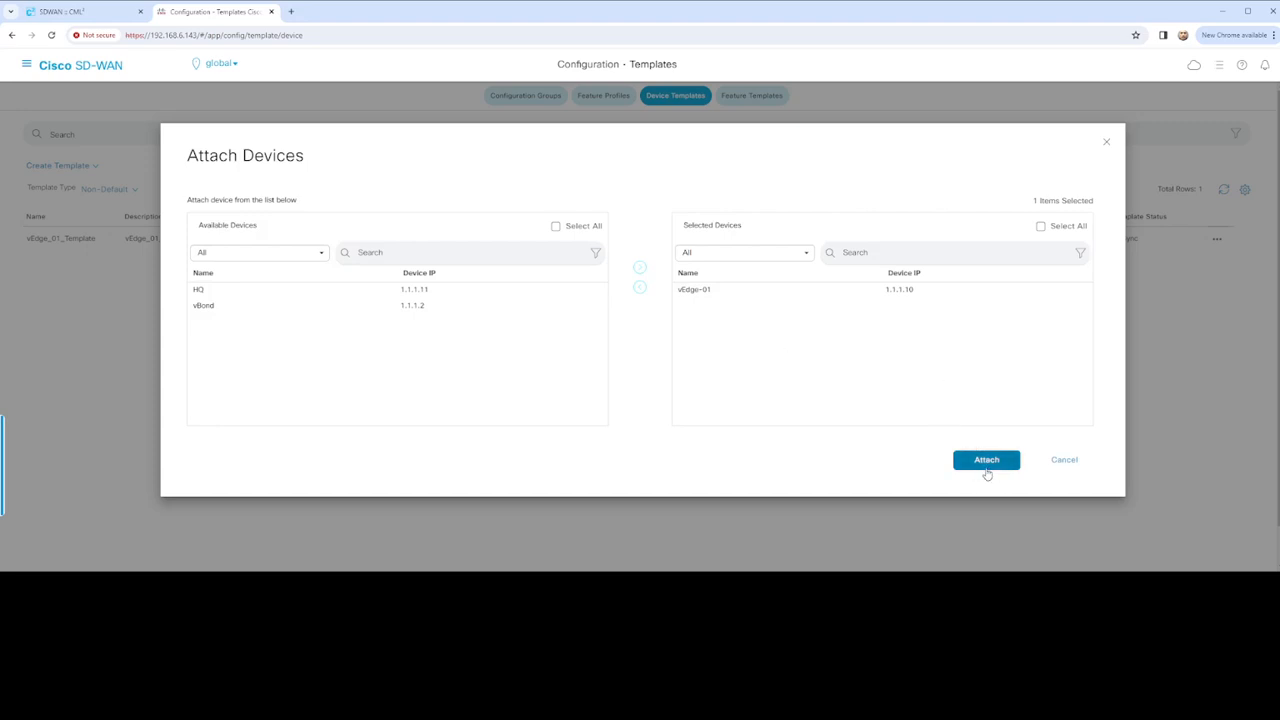
{"action": "left_click", "coordinate": [1002, 467]}
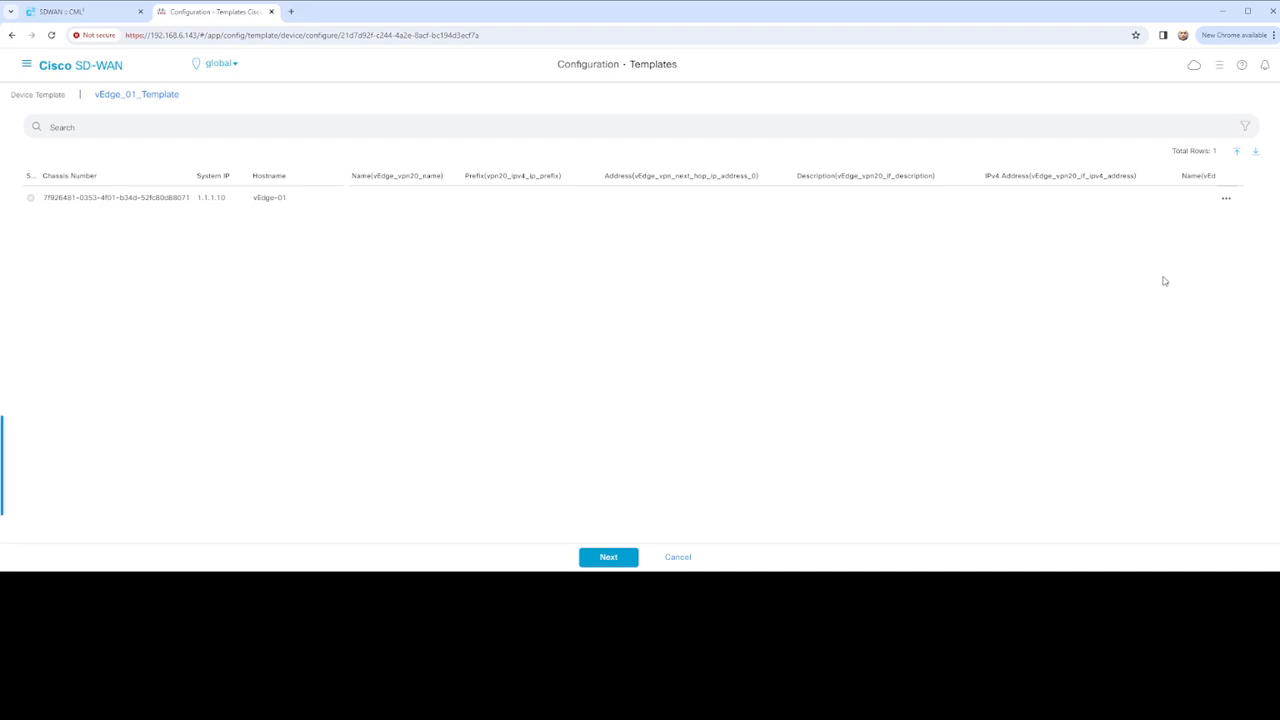
Download vEdge-01's variables CSV, cancel the CSV upload, and open Edit Device Template for vEdge-01
{"action": "left_click", "coordinate": [1256, 154]}
{"action": "left_click", "coordinate": [1238, 152]}
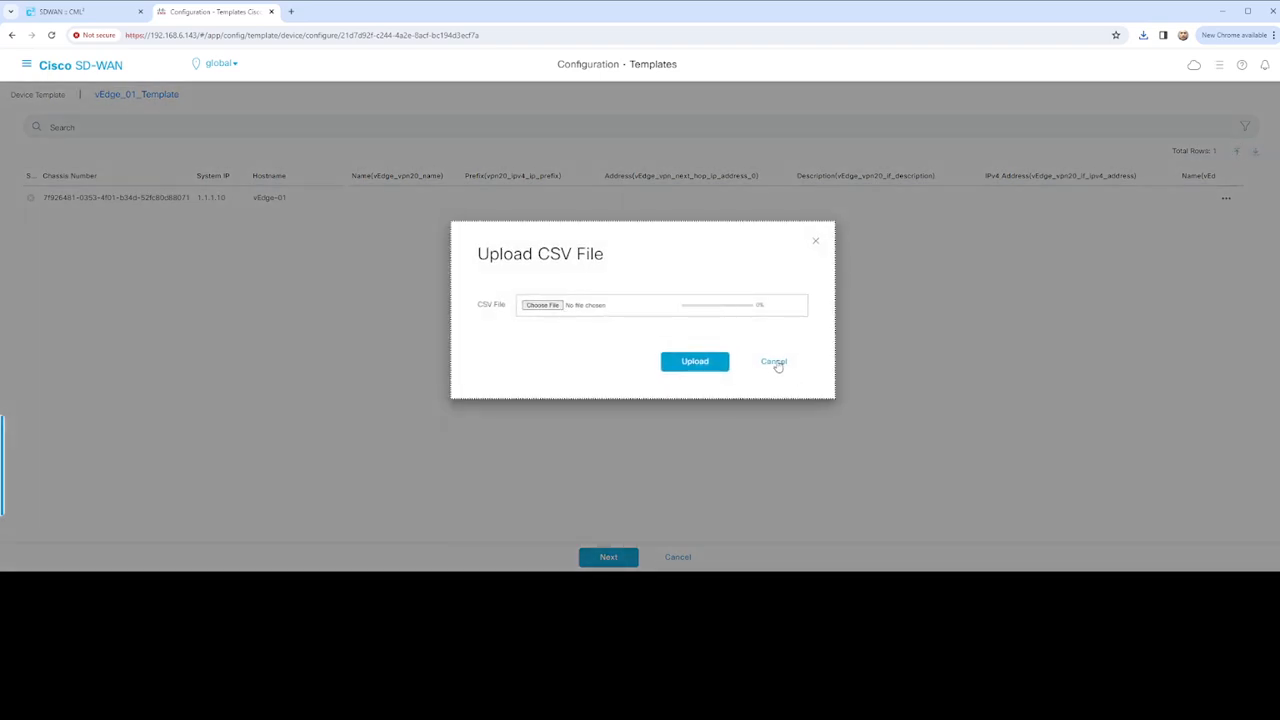
{"action": "left_click", "coordinate": [775, 362]}
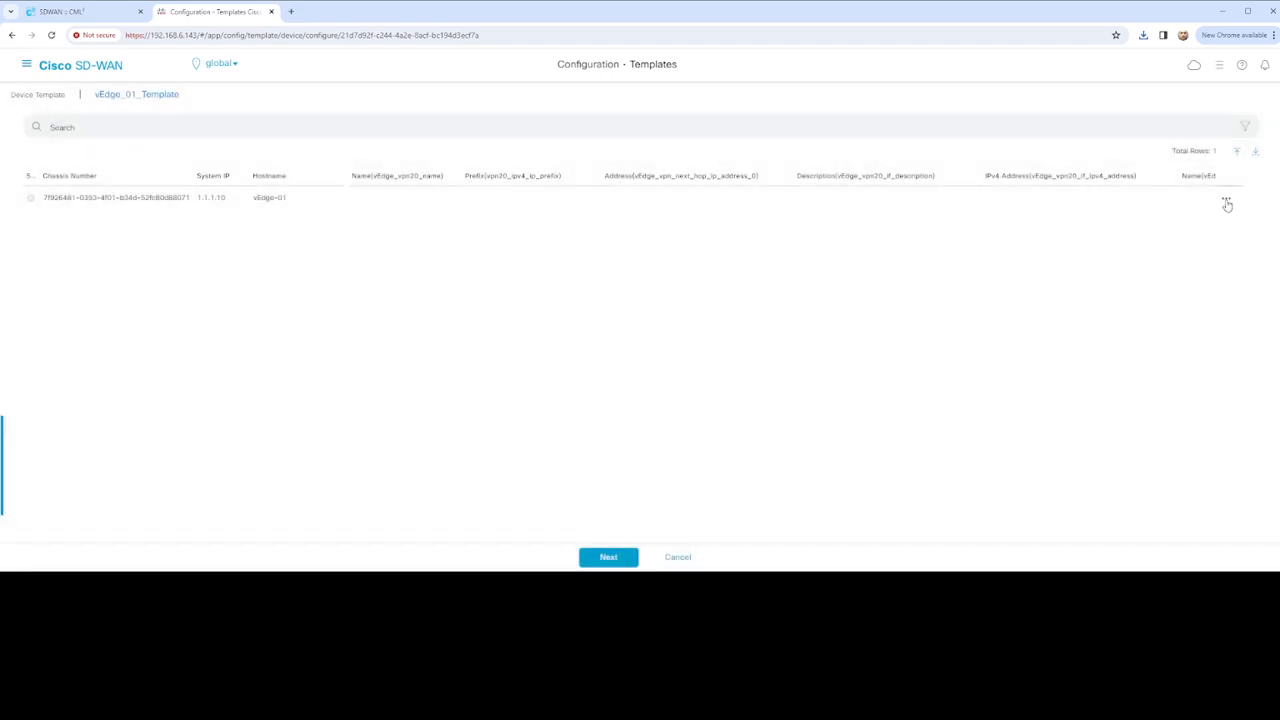
{"action": "left_click", "coordinate": [1226, 201]}
{"action": "left_click", "coordinate": [1221, 224]}
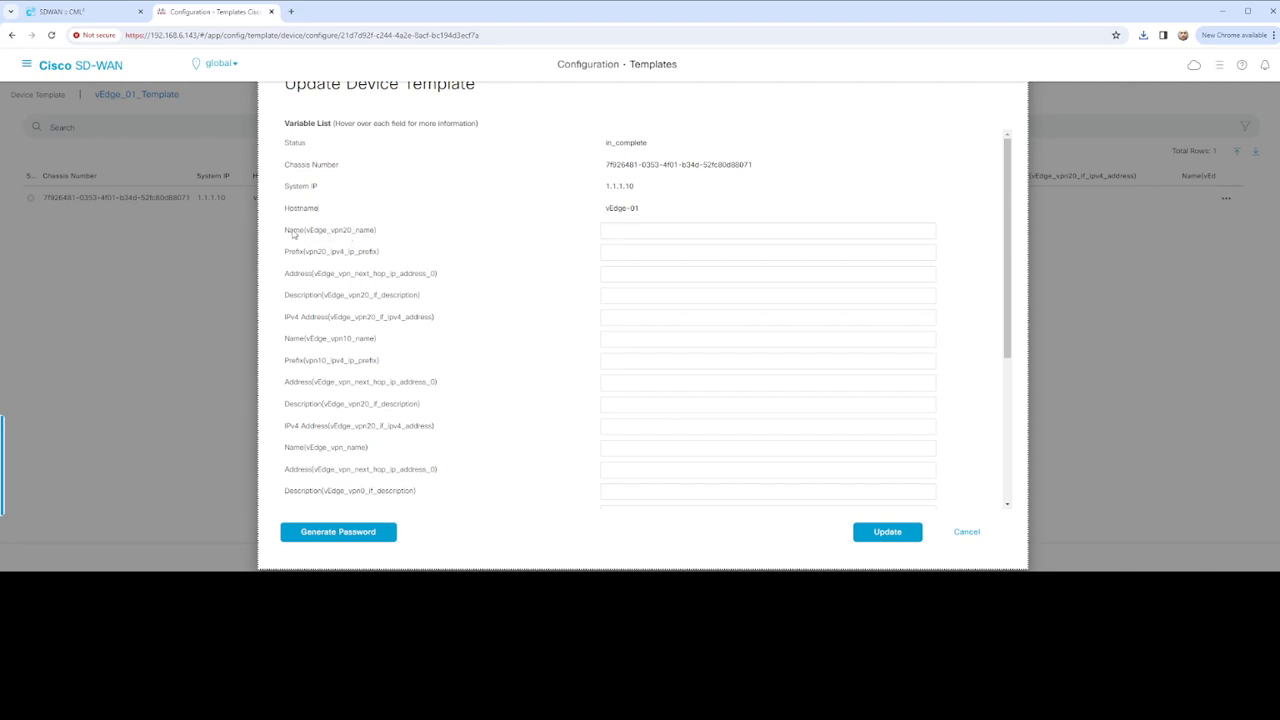
Highlight the vpn20 name, vpn20 prefix and vpn10 prefix variables in the template form
{"action": "left_click_drag", "start_coordinate": [289, 232], "coordinate": [400, 238]}
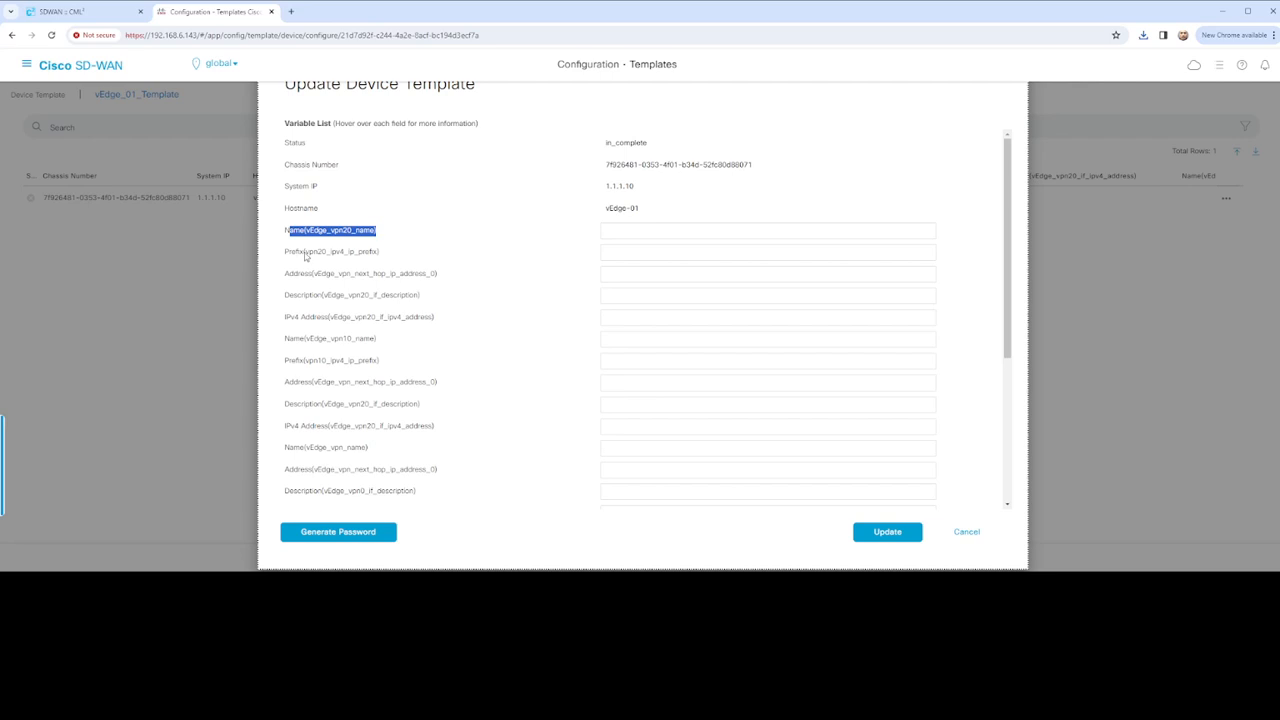
{"action": "left_click_drag", "start_coordinate": [305, 255], "coordinate": [331, 257]}
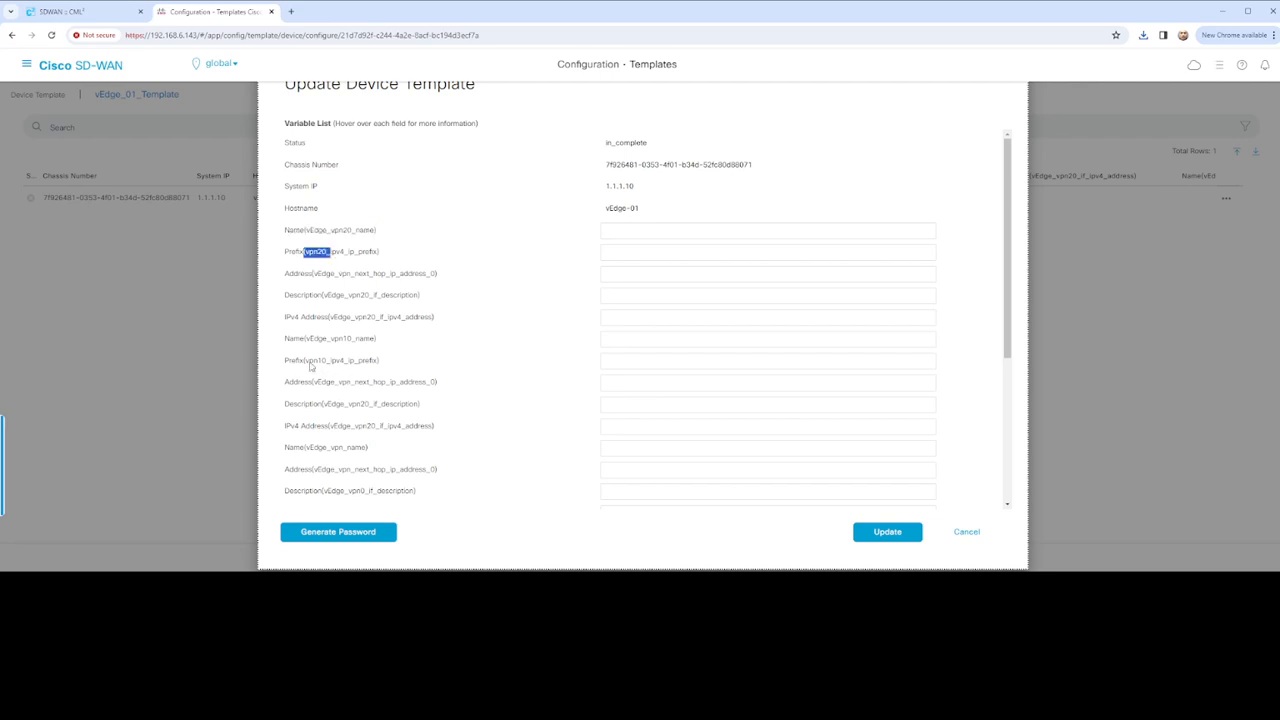
{"action": "mouse_move", "coordinate": [306, 362]}
{"action": "left_mouse_down"}
{"action": "mouse_move", "coordinate": [349, 362]}
{"action": "mouse_move", "coordinate": [328, 366]}
{"action": "left_mouse_up"}
{"action": "left_click", "coordinate": [365, 363]}
{"action": "scroll", "coordinate": [353, 399], "scroll_direction": "down", "scroll_amount": 1}
{"action": "scroll", "coordinate": [353, 399], "scroll_direction": "down", "scroll_amount": 3}
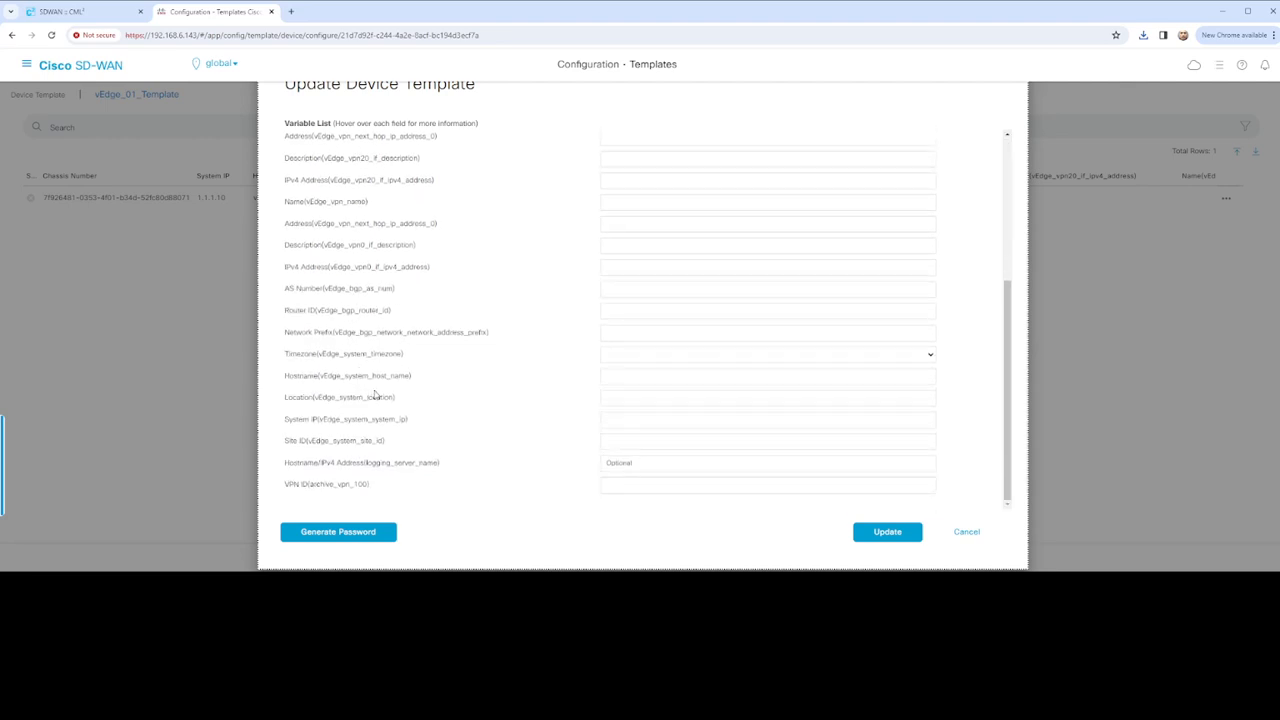
{"action": "scroll", "coordinate": [378, 392], "scroll_direction": "up", "scroll_amount": 5}
Enter VOIP as the vEdge_vpn20_name value
{"action": "left_click", "coordinate": [352, 236]}
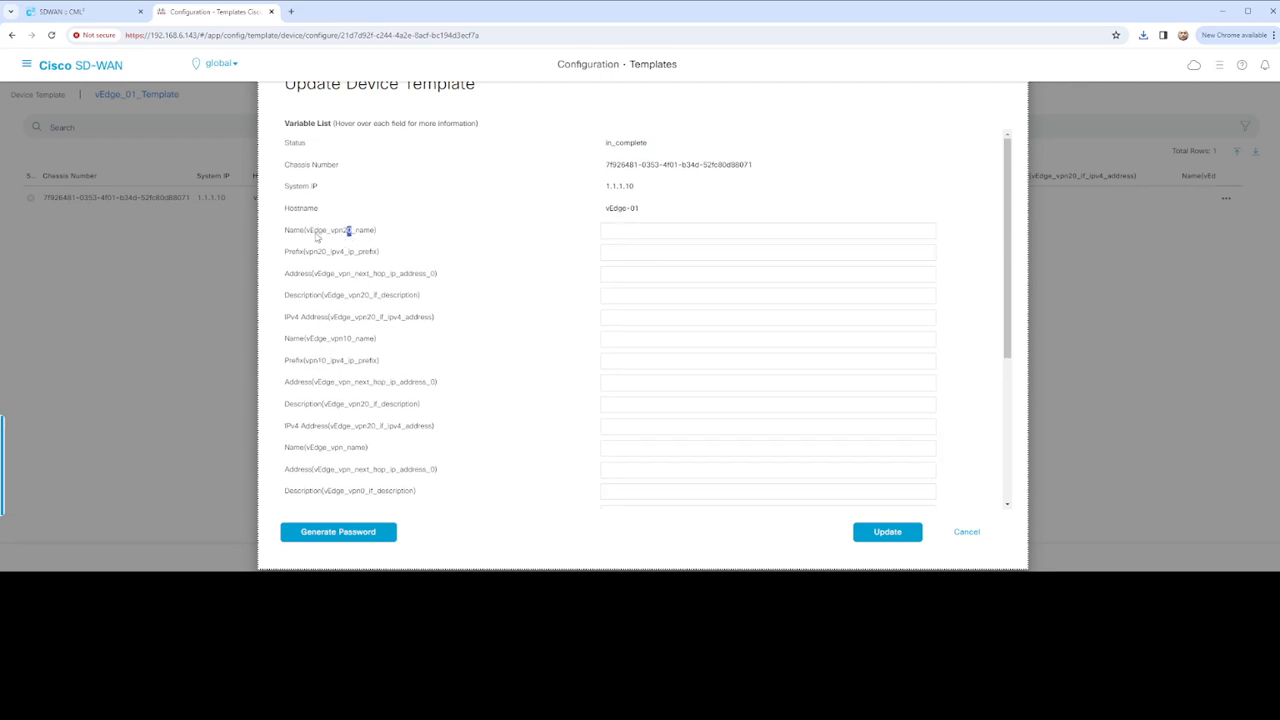
{"action": "left_click_drag", "start_coordinate": [306, 232], "coordinate": [380, 238]}
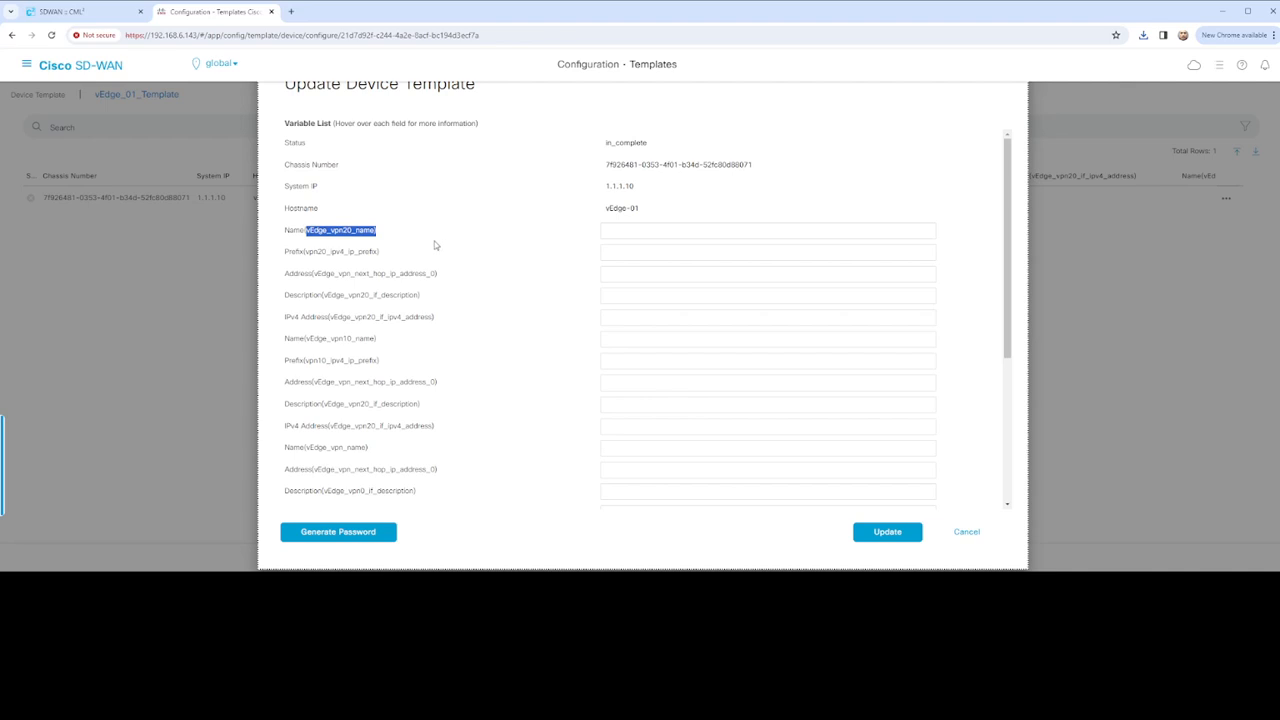
{"action": "left_click", "coordinate": [628, 232]}
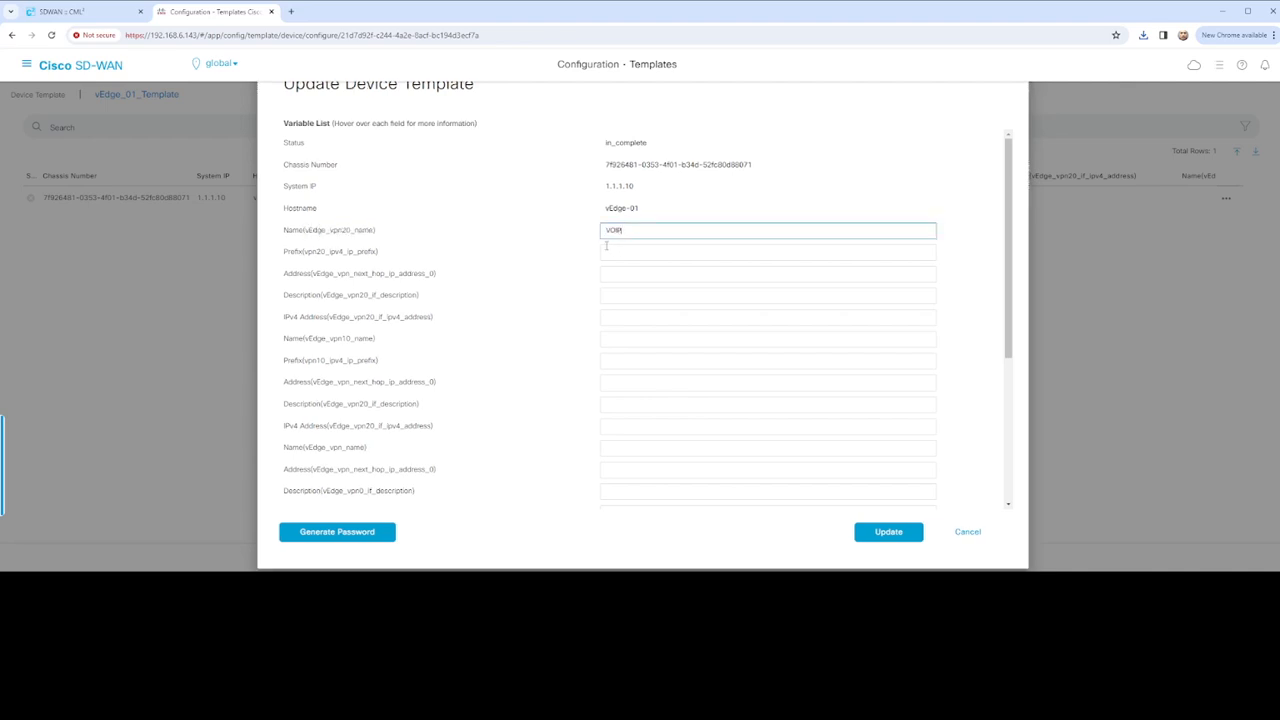
{"action": "left_click", "coordinate": [612, 252]}
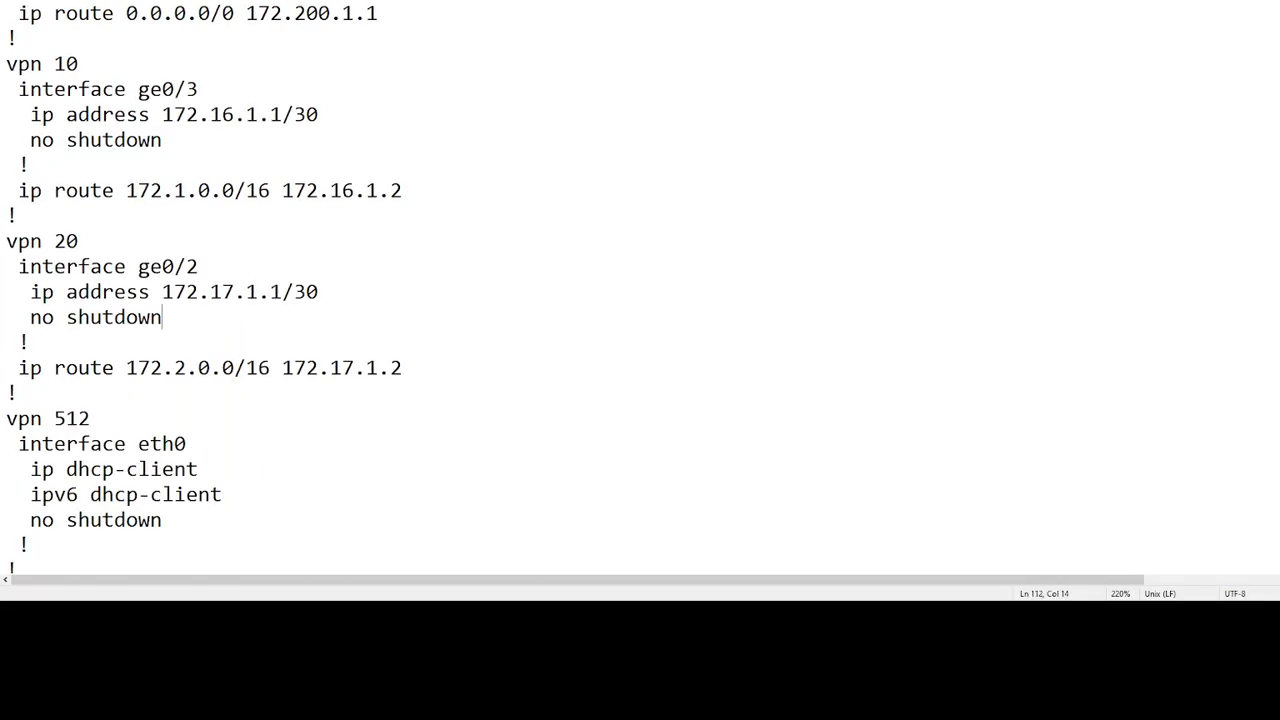
Select the vpn 20 interface address 172.17.1.1/30 in the Notepad reference config
{"action": "key", "text": "shift+Home"}
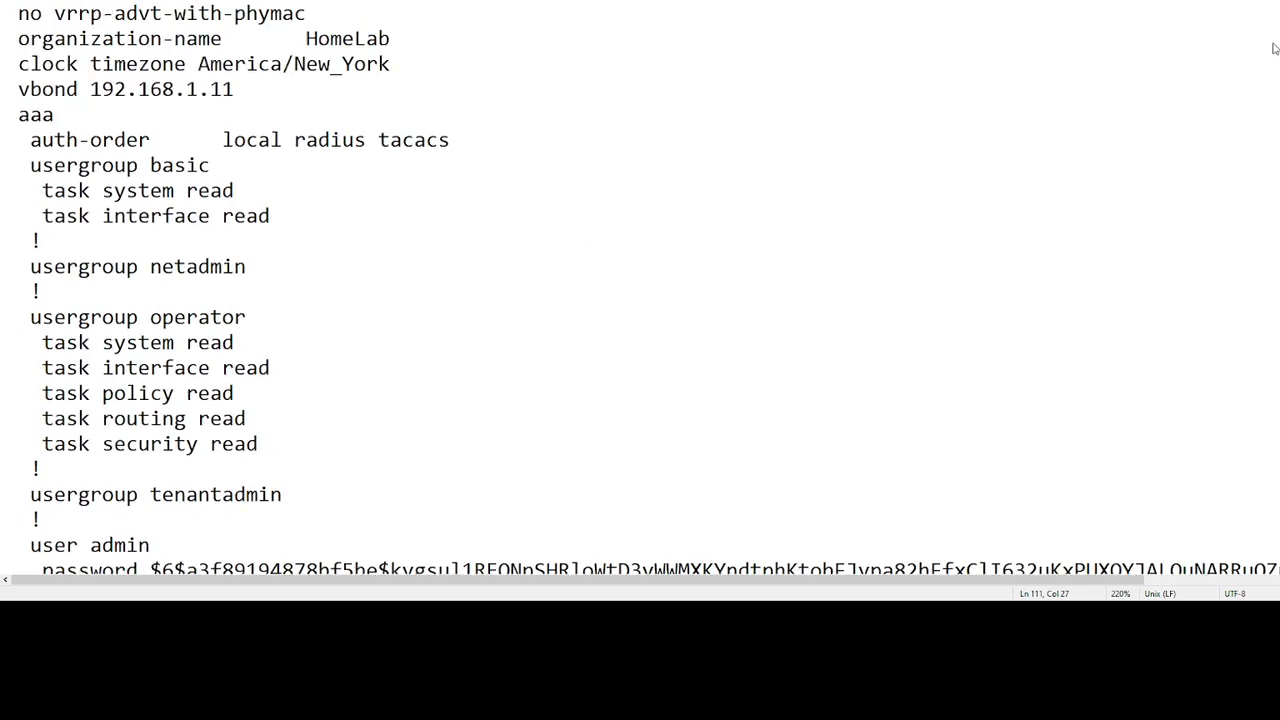
{"action": "scroll", "coordinate": [643, 147], "scroll_direction": "up", "scroll_amount": 2}
{"action": "left_click", "coordinate": [414, 188]}
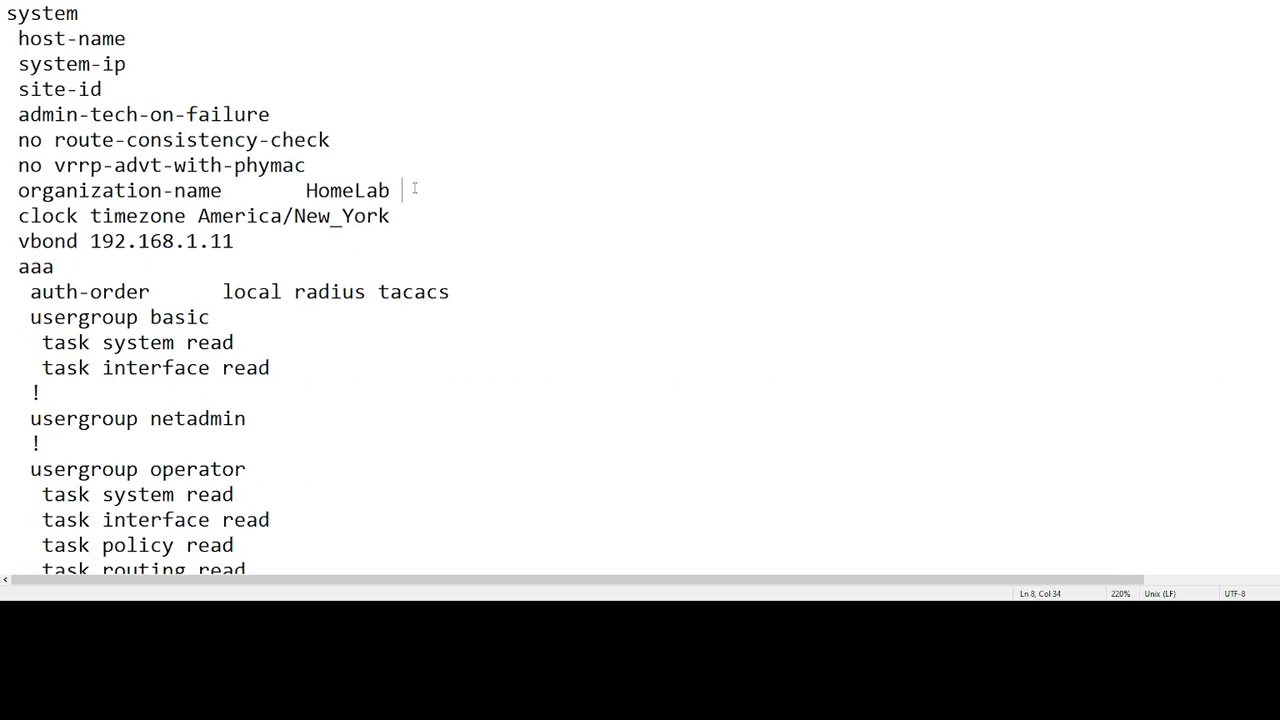
{"action": "scroll", "coordinate": [414, 188], "scroll_direction": "down", "scroll_amount": 20}
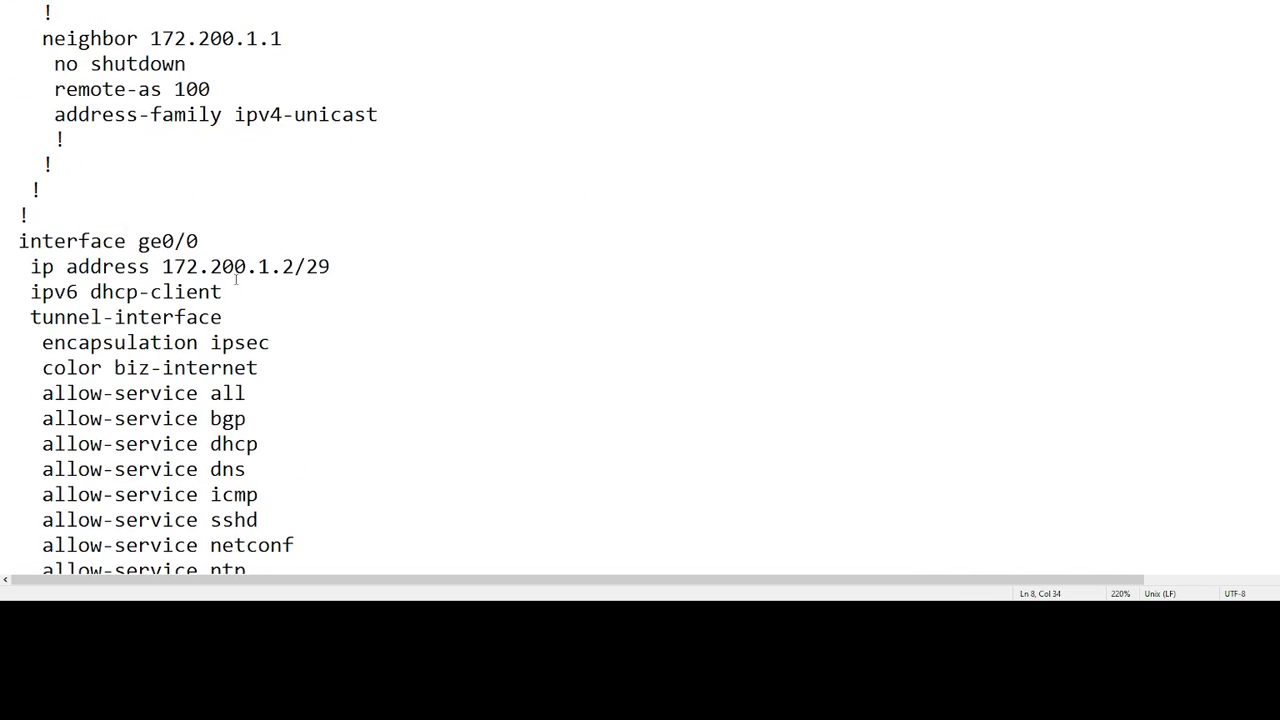
{"action": "scroll", "coordinate": [338, 292], "scroll_direction": "down", "scroll_amount": 14}
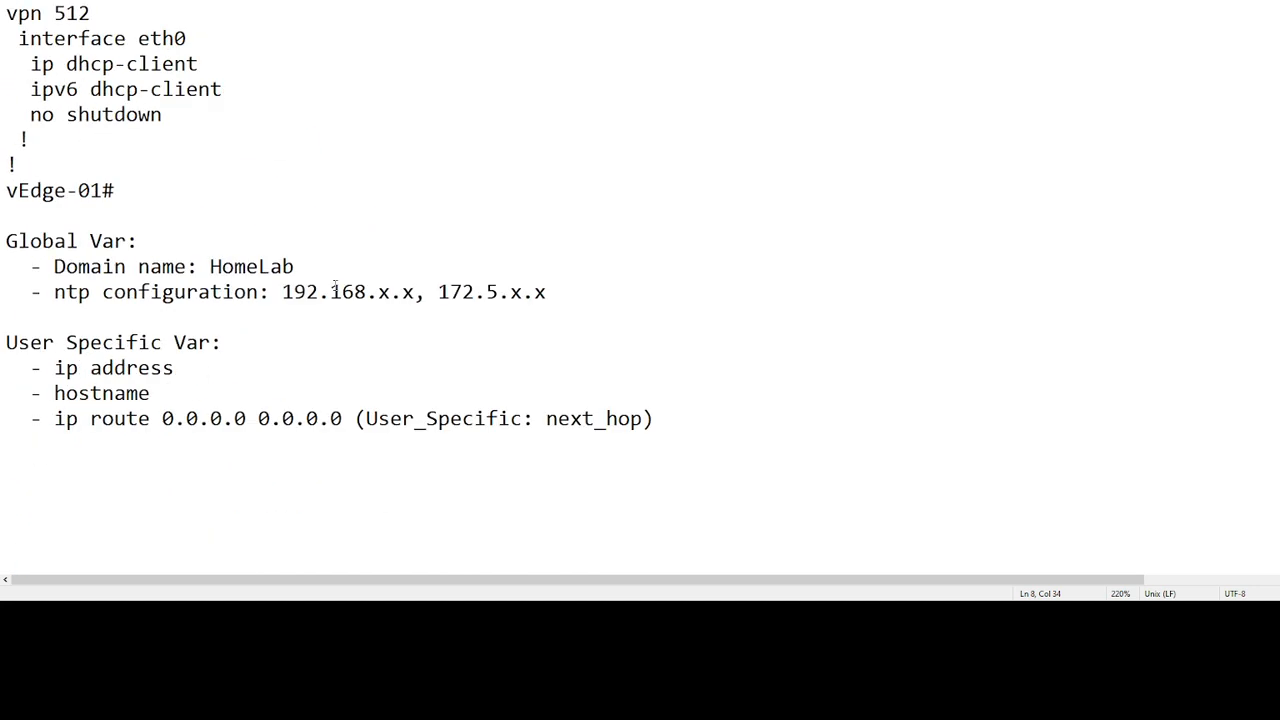
{"action": "scroll", "coordinate": [360, 310], "scroll_direction": "up", "scroll_amount": 7}
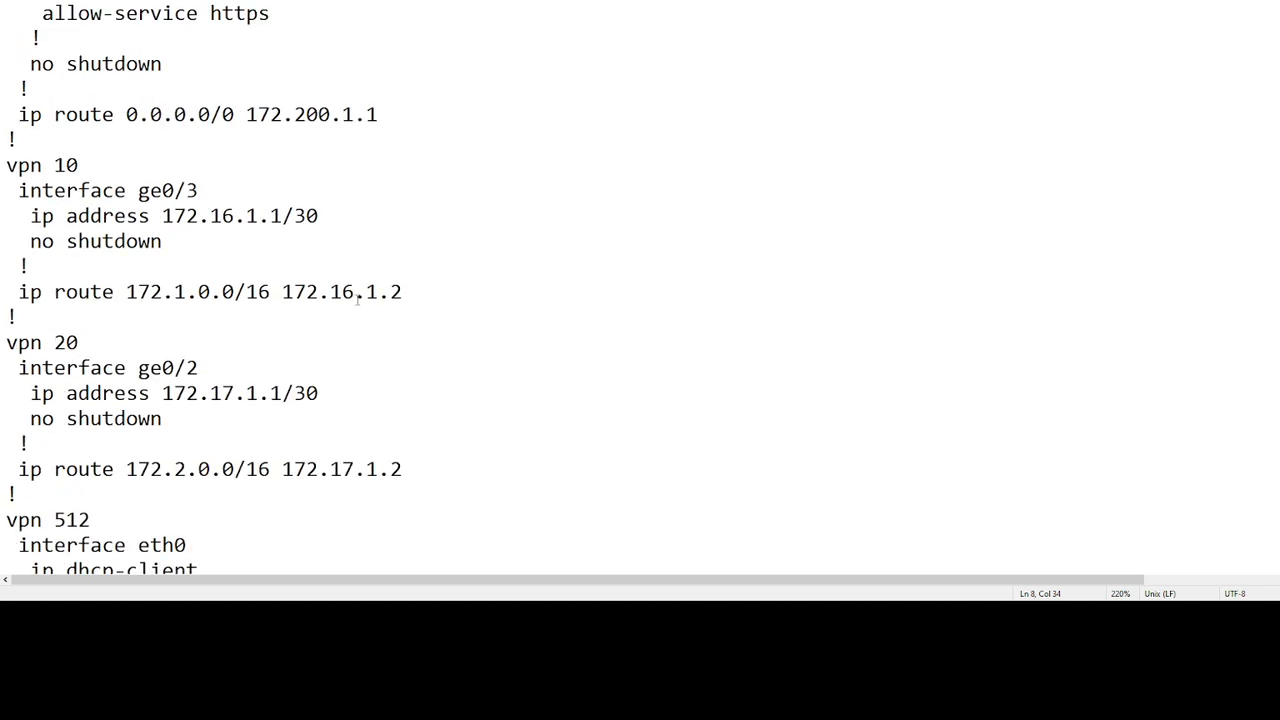
{"action": "left_click_drag", "start_coordinate": [163, 393], "coordinate": [322, 397]}
{"action": "key", "text": "ctrl+c"}
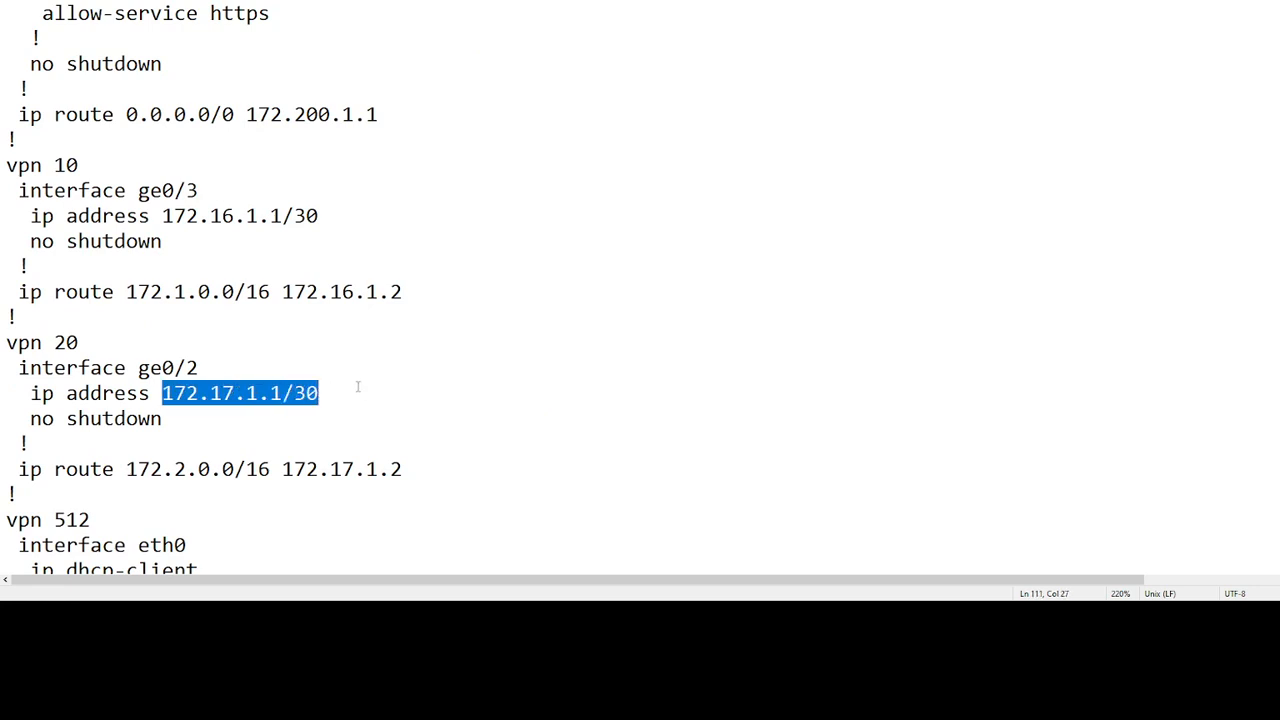
{"action": "key", "text": "alt+Tab"}
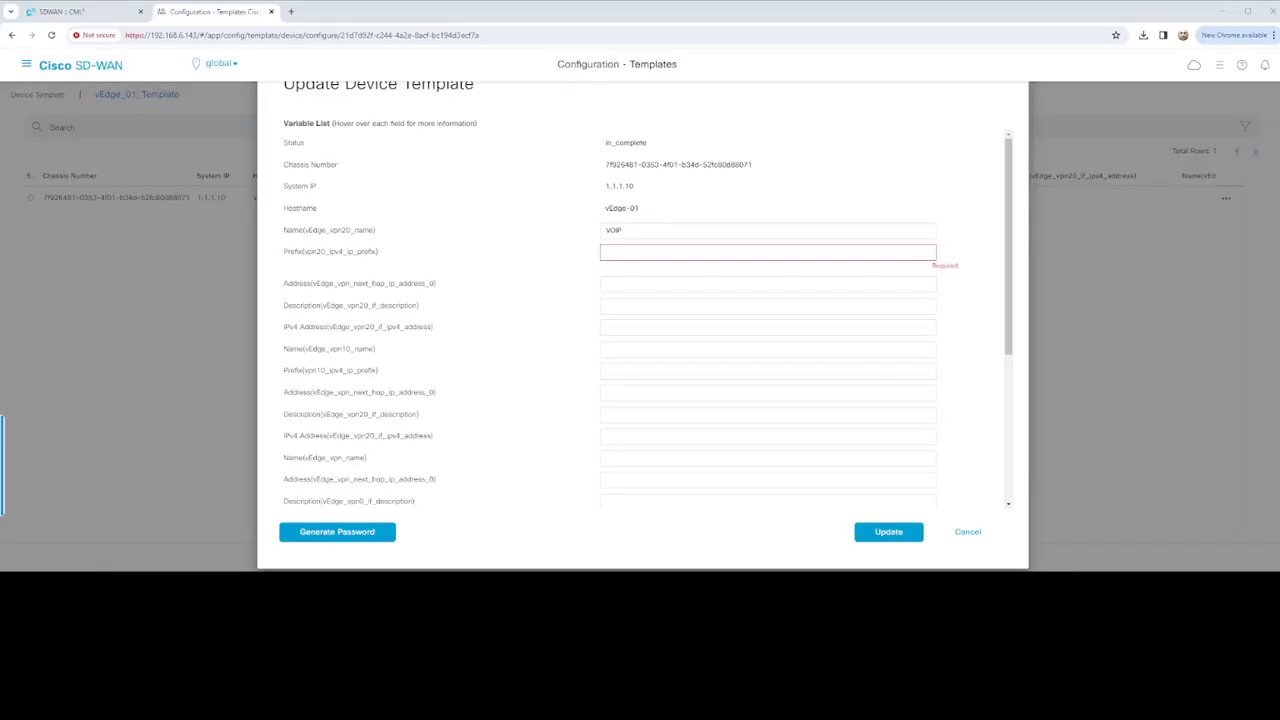
Set the vpn20 prefix to 172.2.0.0/16, replacing the wrongly pasted 172.17.1.1/30
{"action": "left_click", "coordinate": [648, 254]}
{"action": "key", "text": "ctrl+v"}
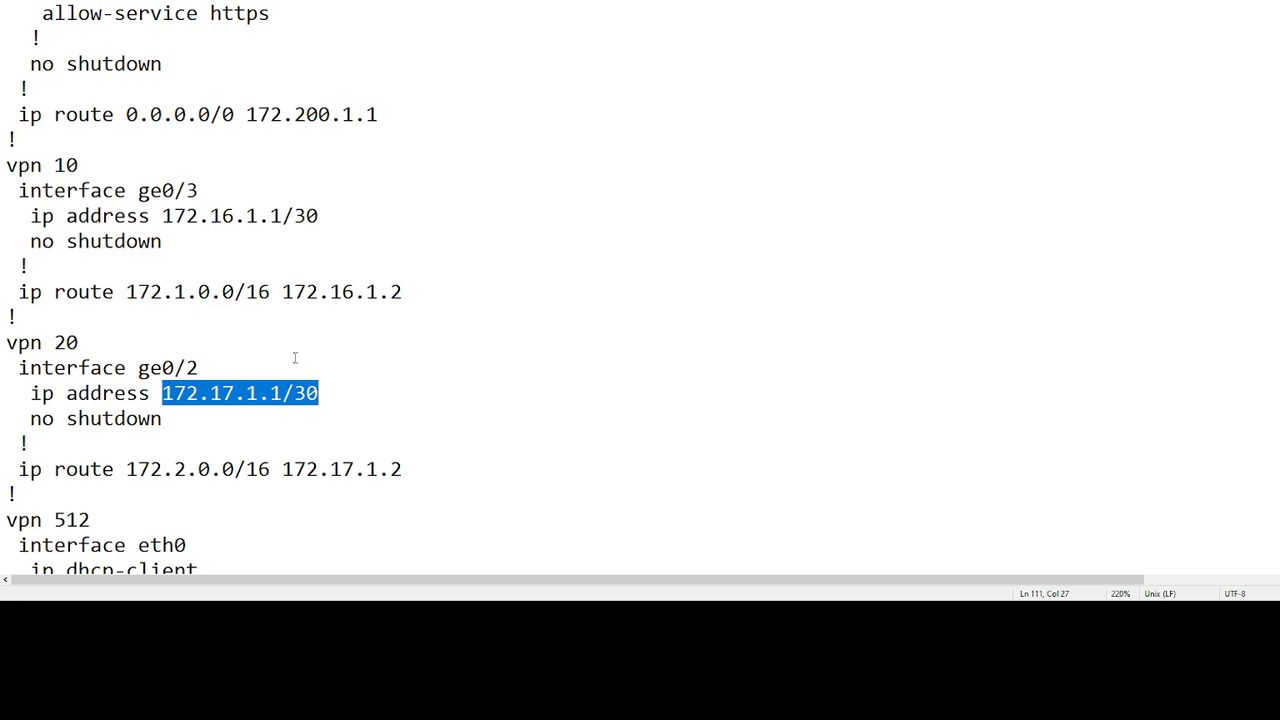
{"action": "left_click", "coordinate": [284, 393]}
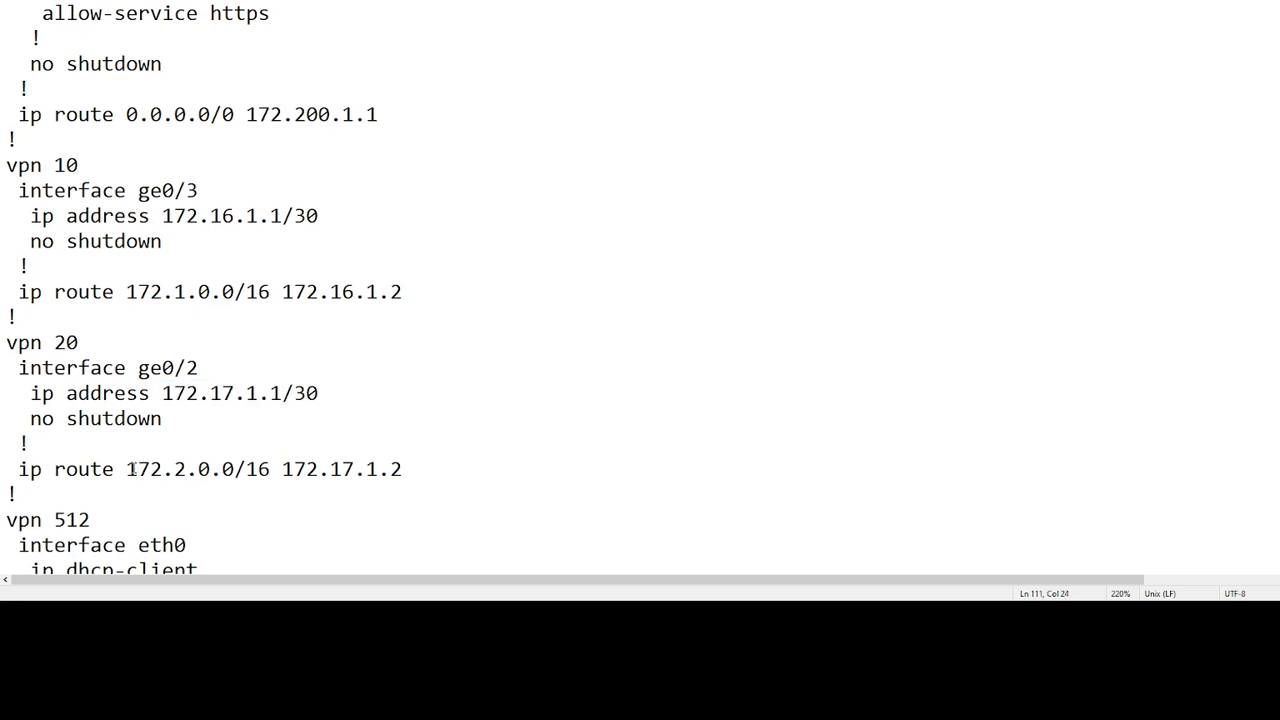
{"action": "left_click_drag", "start_coordinate": [131, 469], "coordinate": [270, 469]}
{"action": "key", "text": "ctrl+c"}
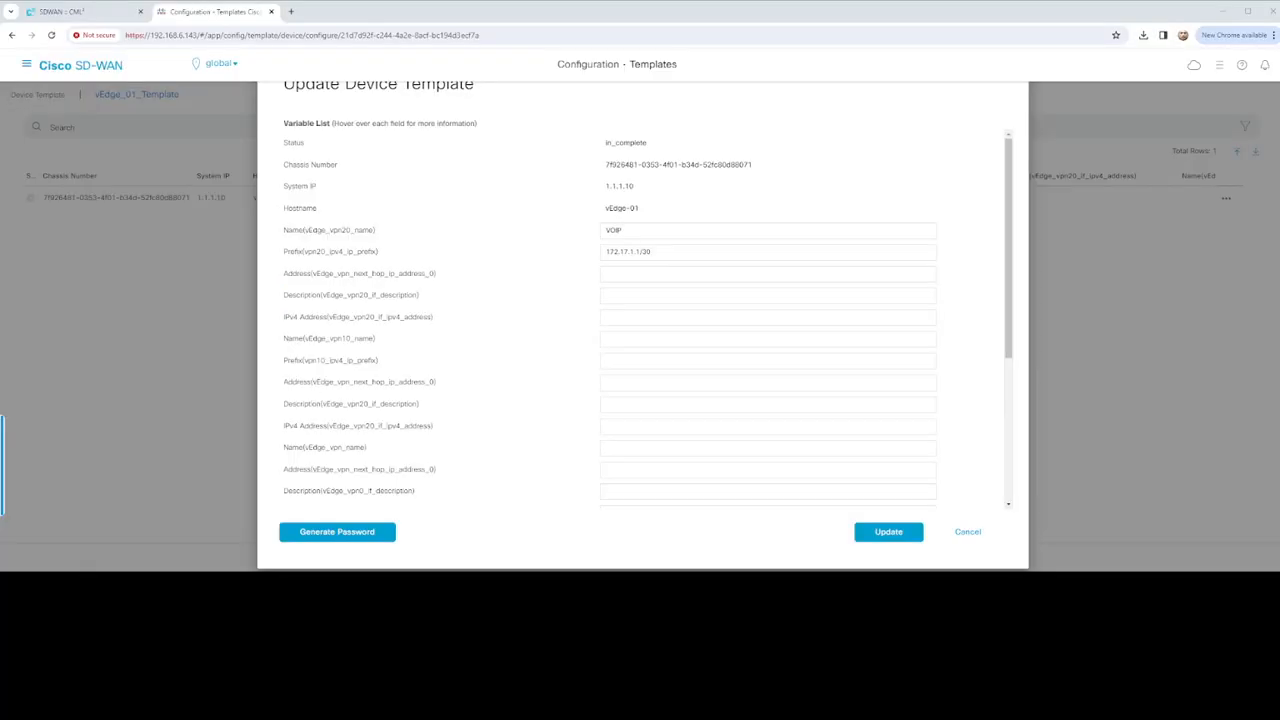
{"action": "left_click", "coordinate": [650, 258]}
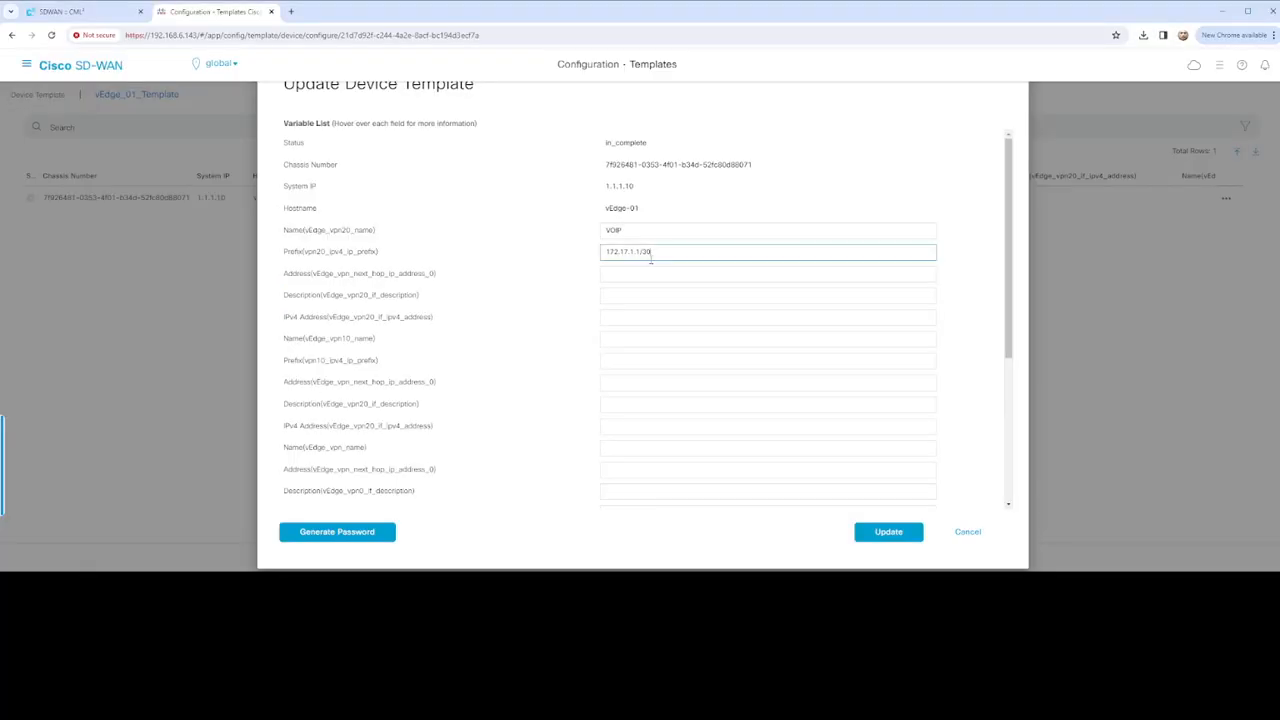
{"action": "key", "text": "ctrl+a"}
{"action": "key", "text": "ctrl+v"}
Copy 172.17.1.2 from the notes into the VPN20 next-hop field
{"action": "key", "text": "alt+Tab"}
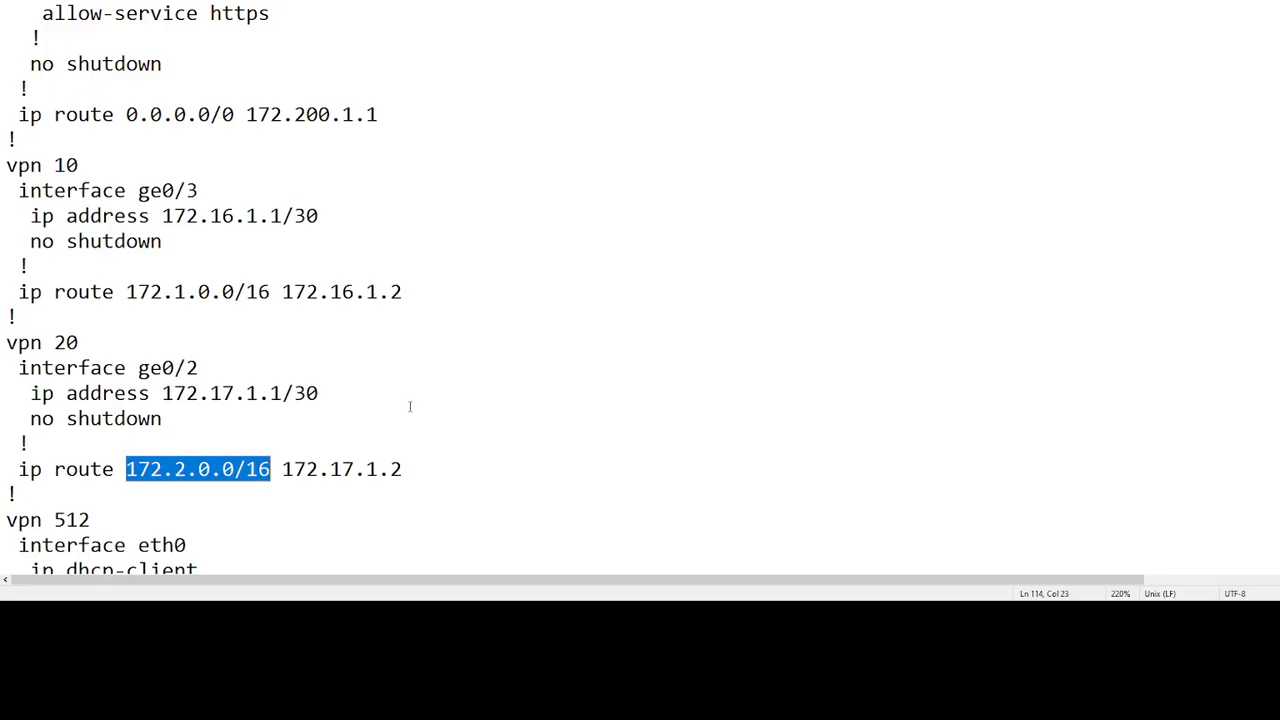
{"action": "left_click_drag", "start_coordinate": [283, 468], "coordinate": [402, 469]}
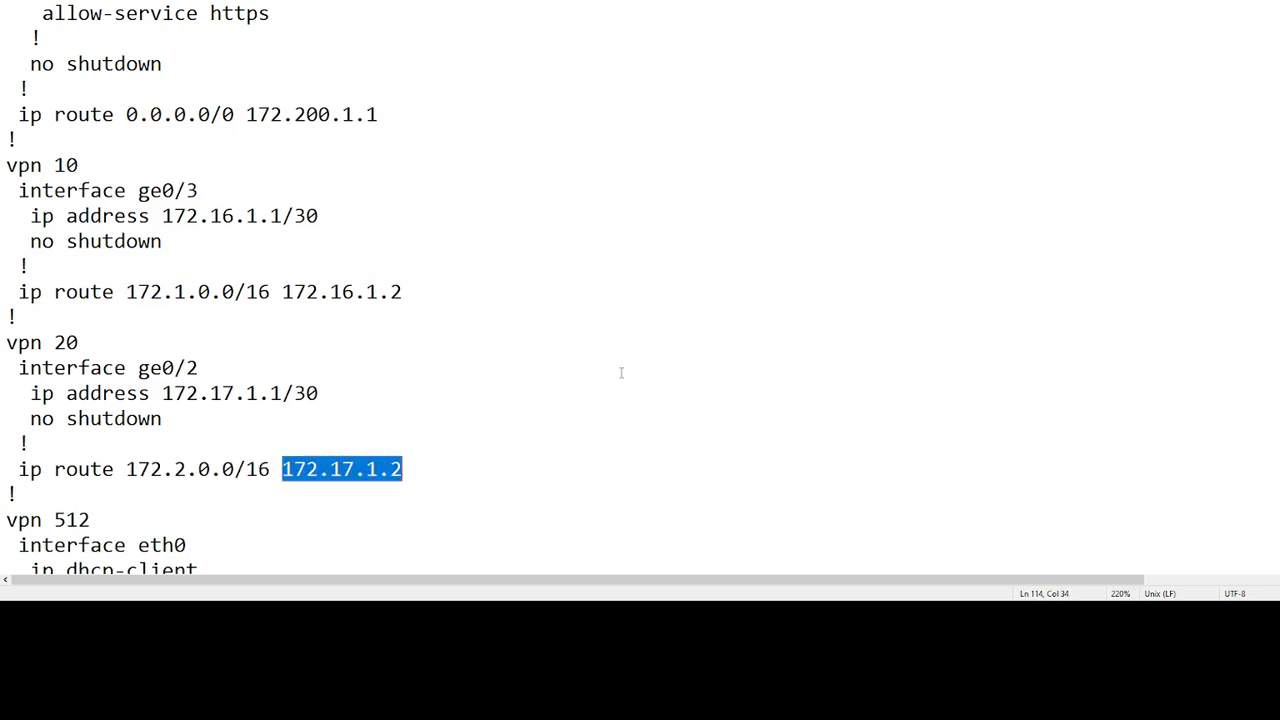
{"action": "key", "text": "ctrl+c"}
{"action": "key", "text": "alt+Tab"}
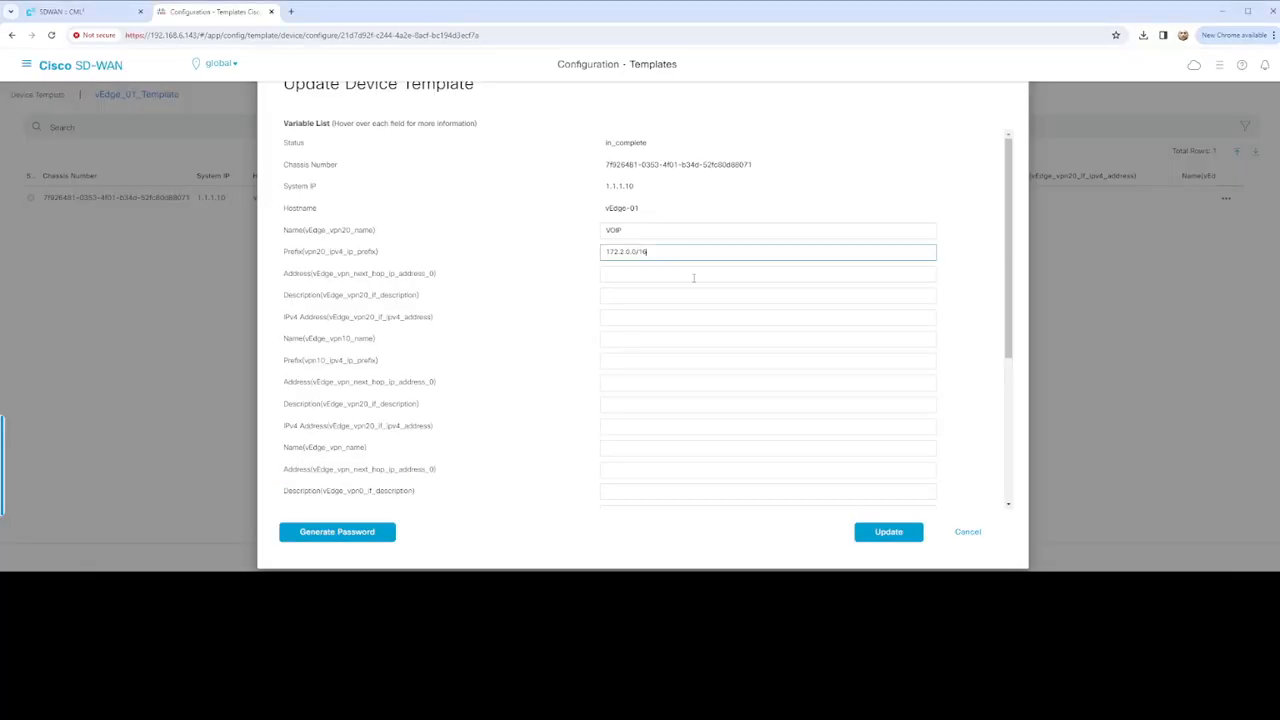
{"action": "left_click", "coordinate": [691, 274]}
{"action": "key", "text": "ctrl+v"}
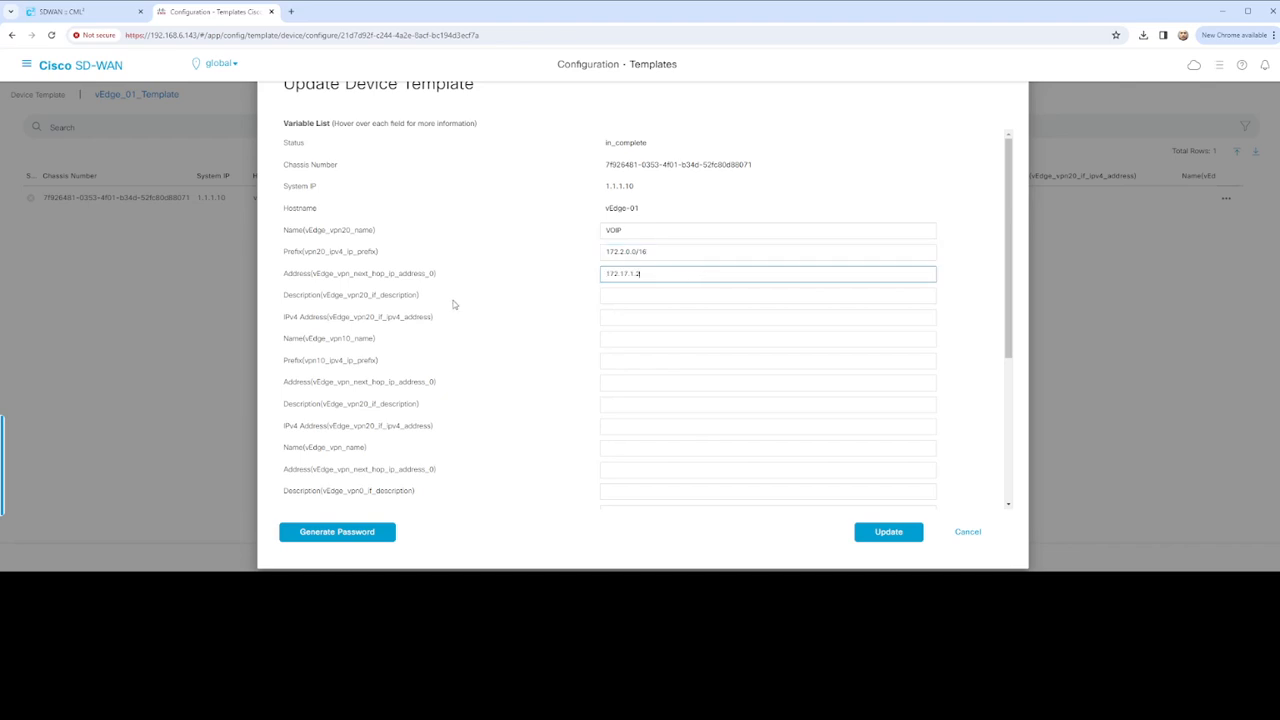
Enter description VPN20-VOIP and paste interface address 172.17.1.1/30
{"action": "left_click", "coordinate": [625, 294]}
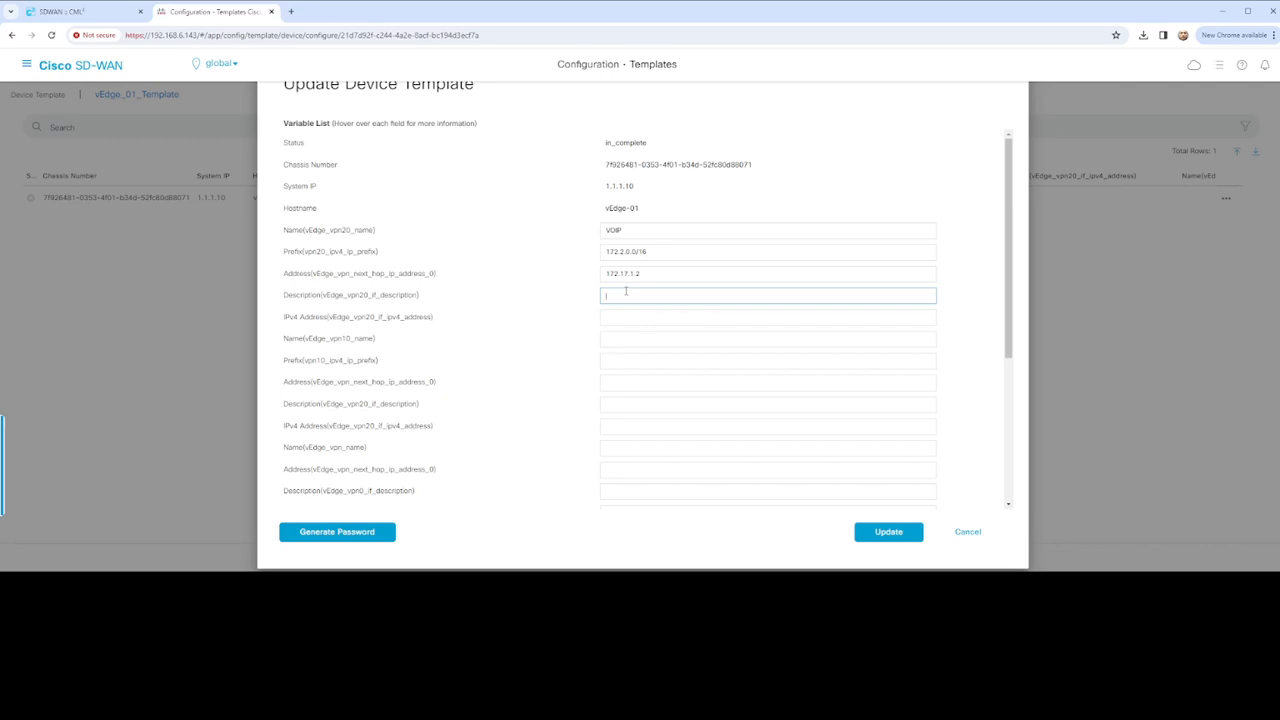
{"action": "type", "text": "VPN20-VOIP"}
{"action": "key", "text": "alt+Tab"}
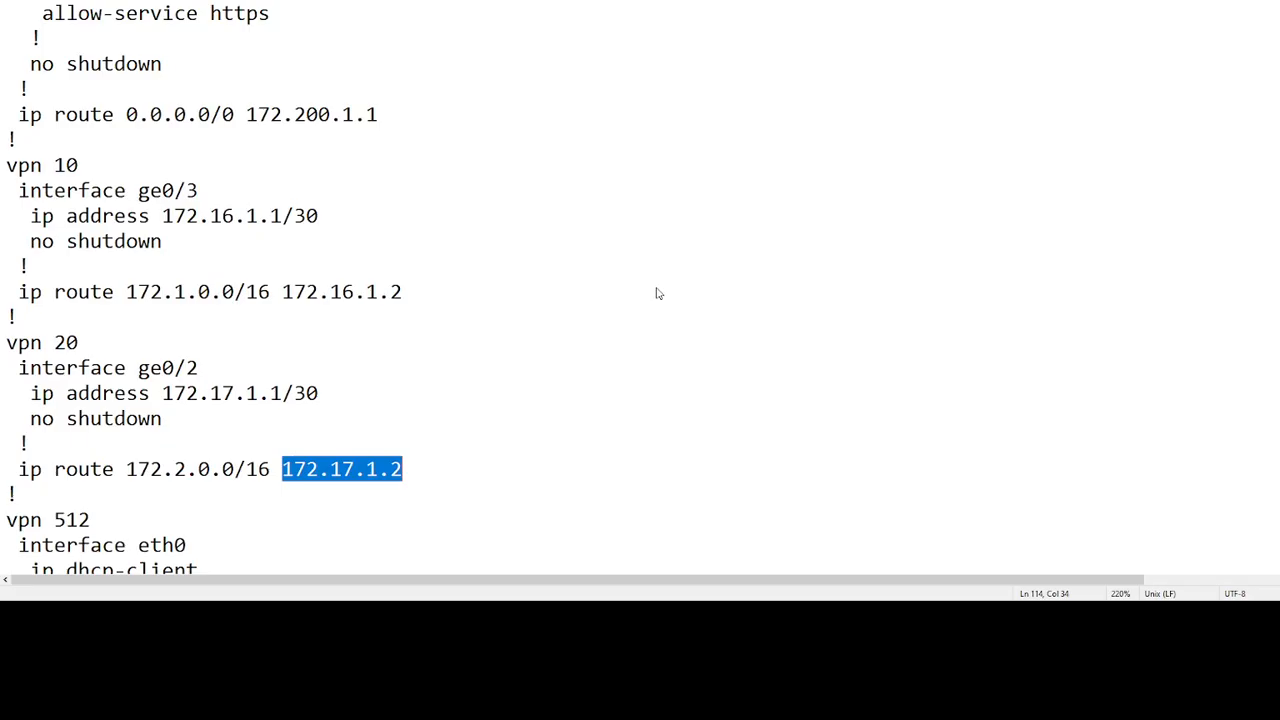
{"action": "left_click_drag", "start_coordinate": [163, 393], "coordinate": [318, 393]}
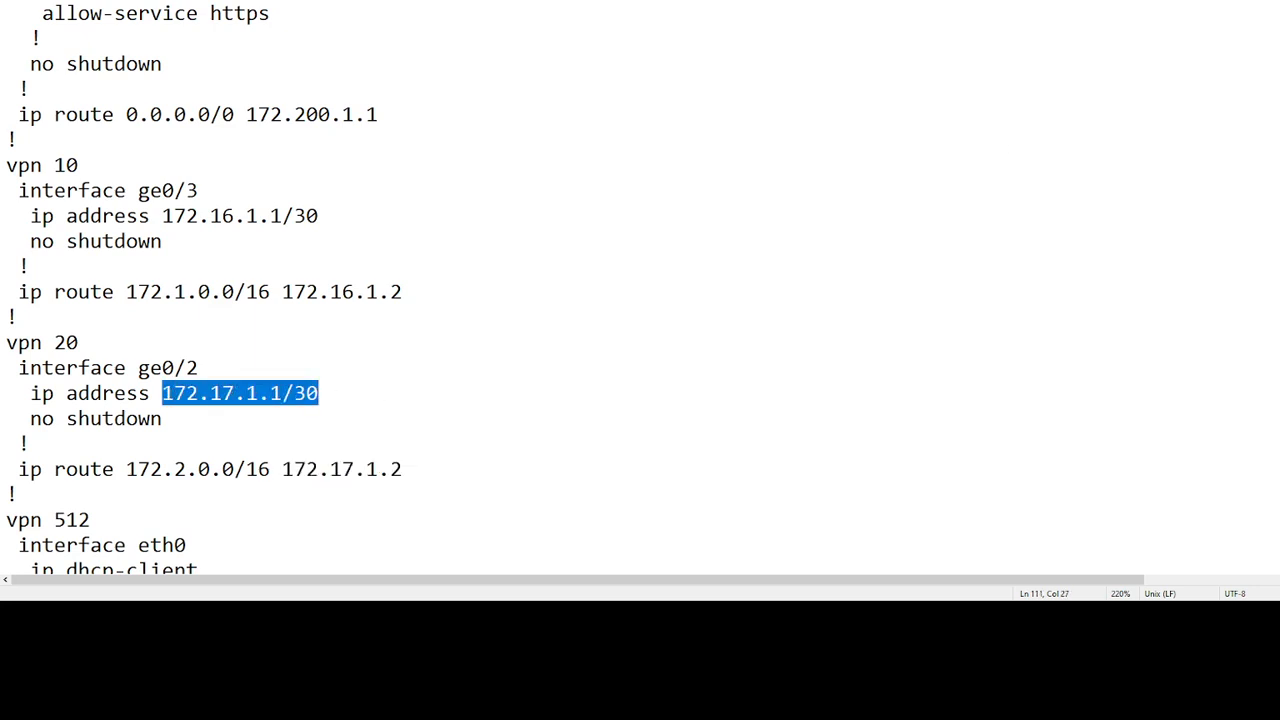
{"action": "key", "text": "alt+Tab"}
{"action": "left_click", "coordinate": [644, 318]}
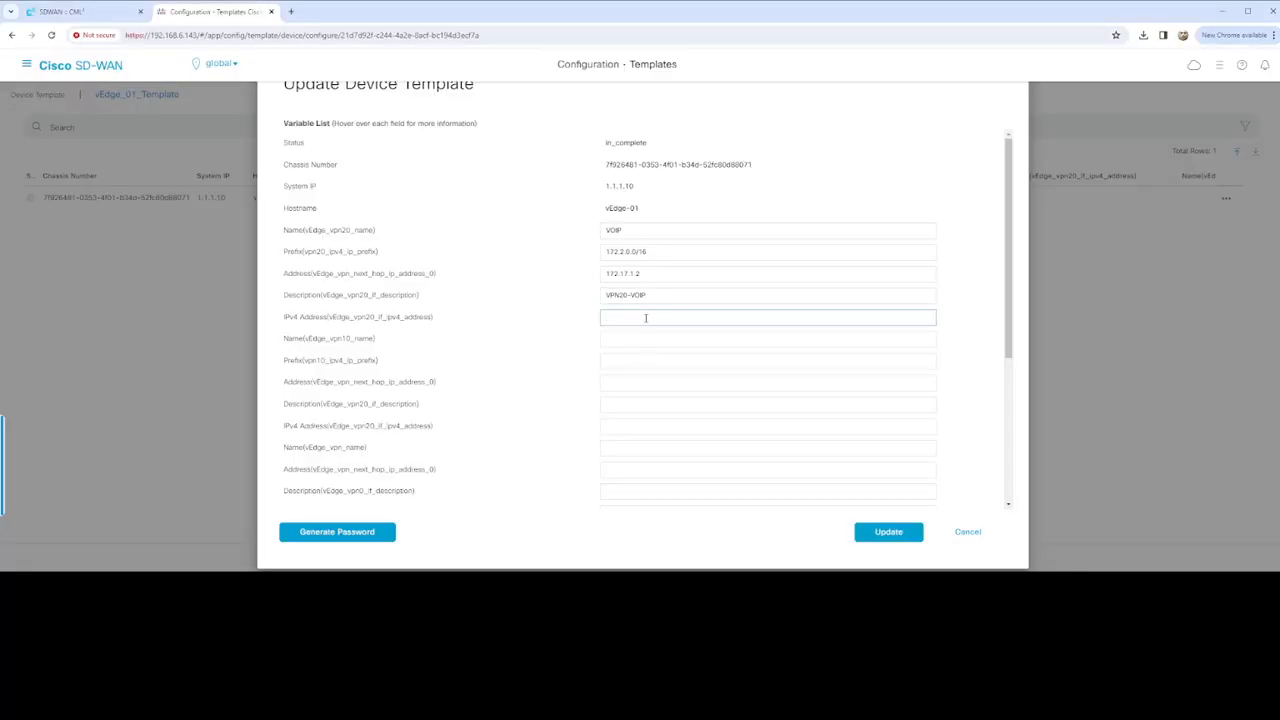
{"action": "key", "text": "ctrl+v"}
Set the VPN10 name to USERS and paste prefix 172.1.0.0/16
{"action": "left_click", "coordinate": [633, 338]}
{"action": "type", "text": "USE"}
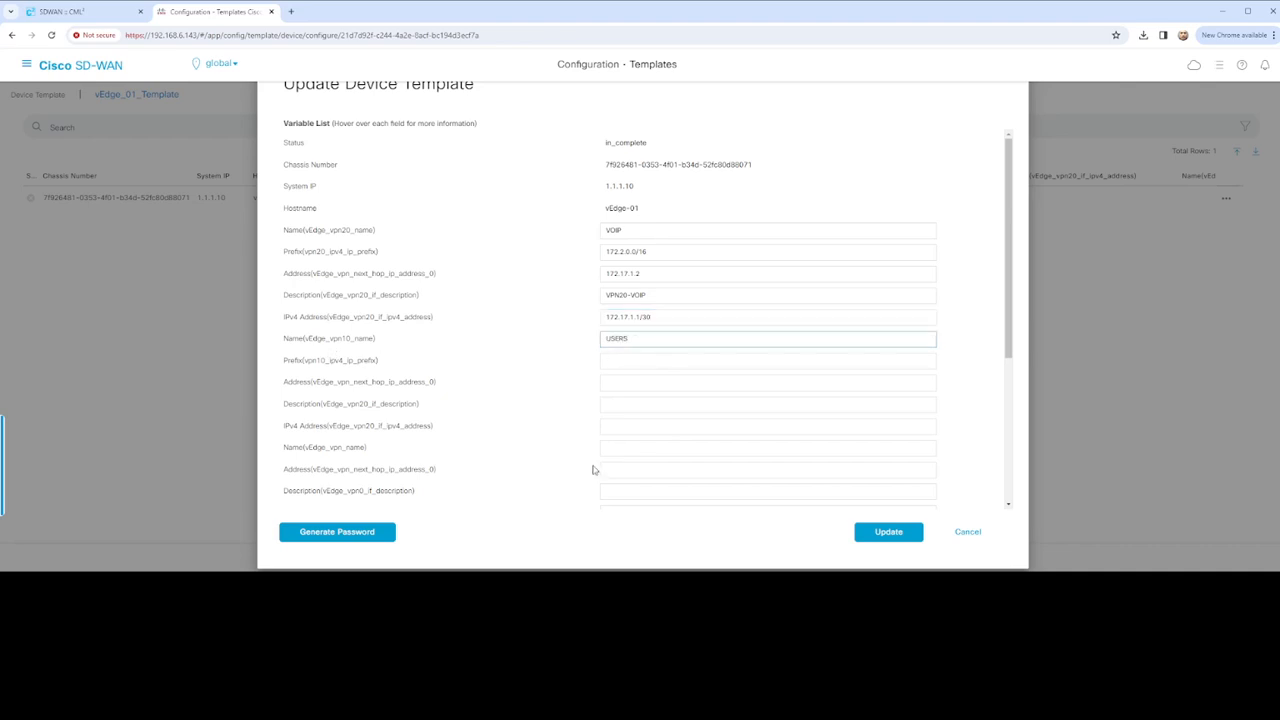
{"action": "key", "text": "alt"}
{"action": "key", "text": "alt+Tab"}
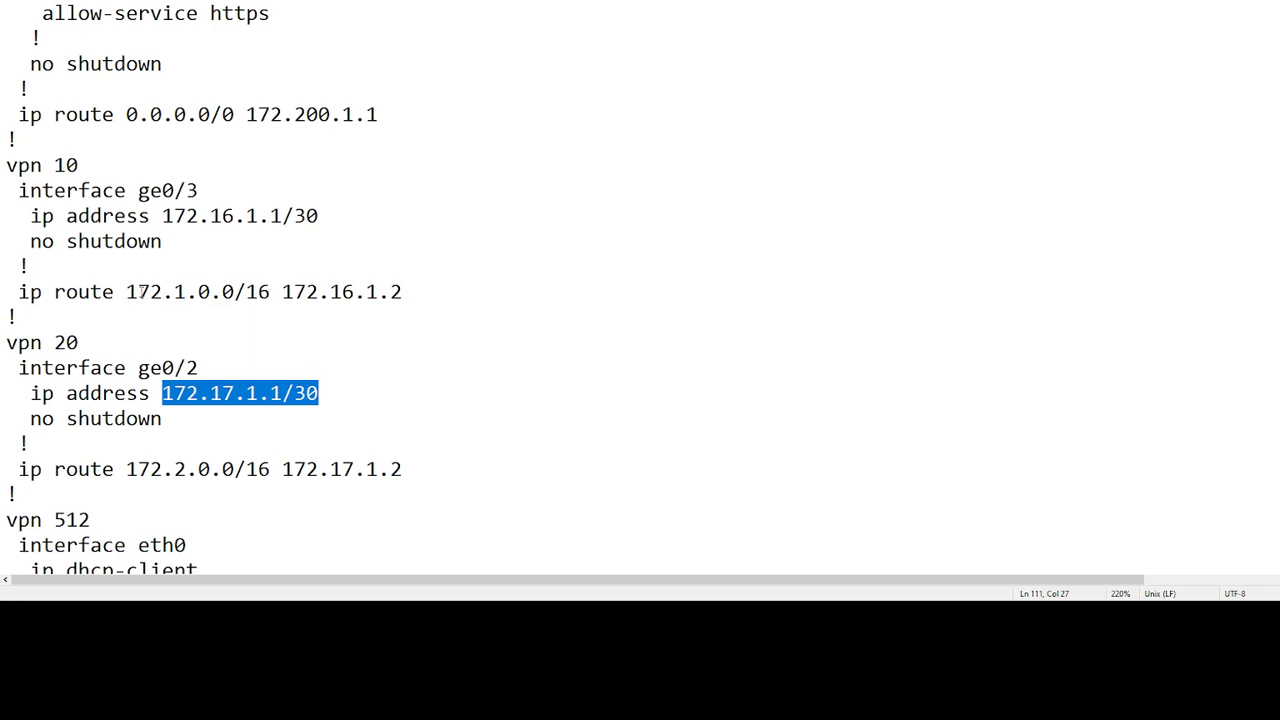
{"action": "left_click_drag", "start_coordinate": [126, 292], "coordinate": [272, 292]}
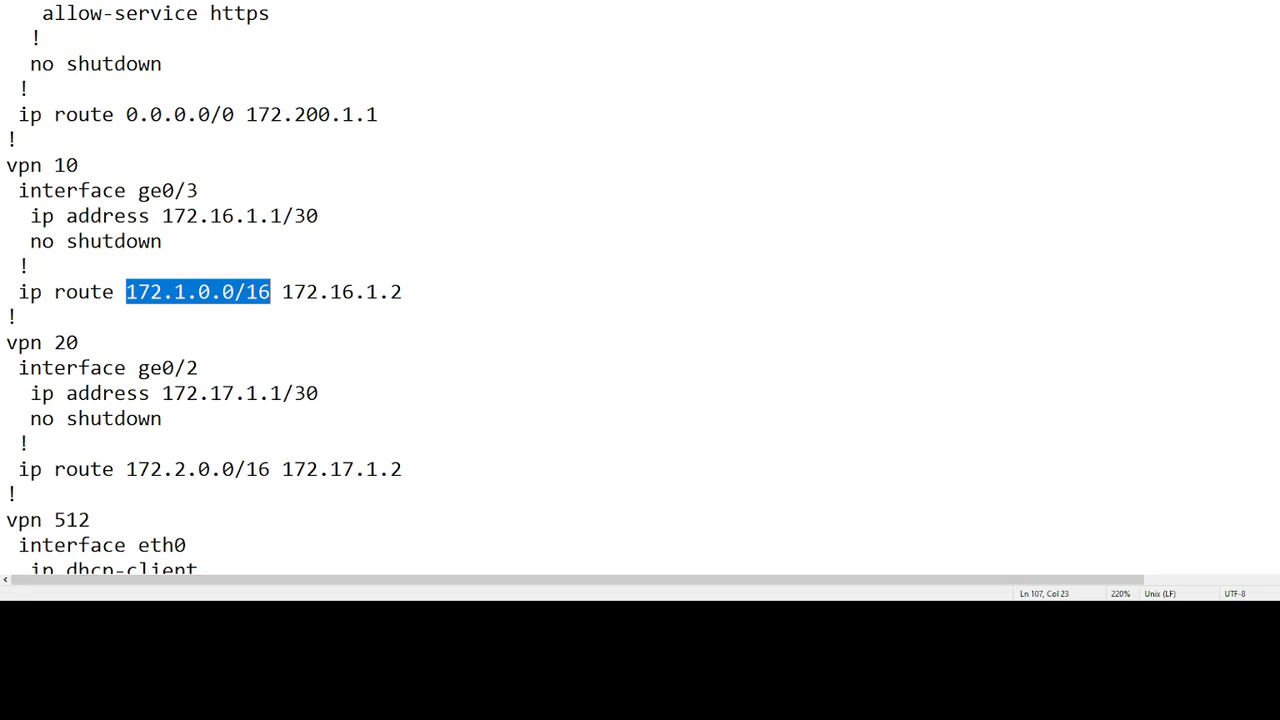
{"action": "key", "text": "alt+Tab"}
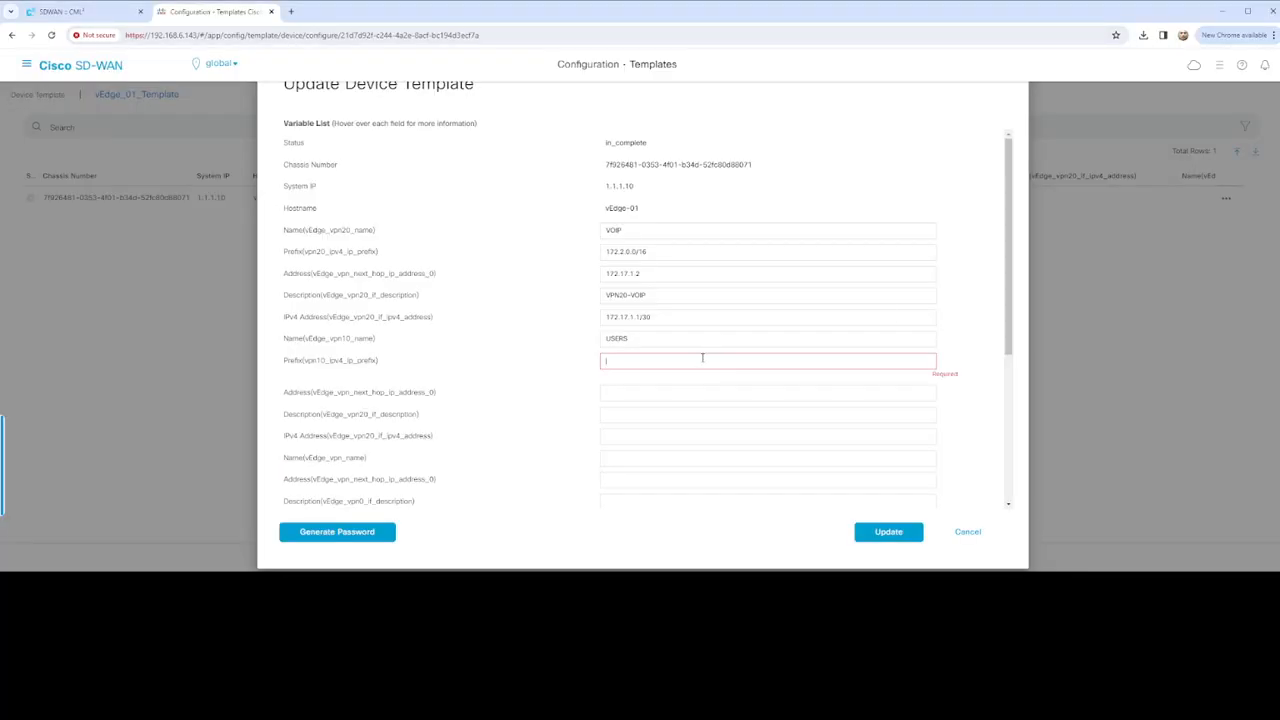
{"action": "key", "text": "ctrl+v"}
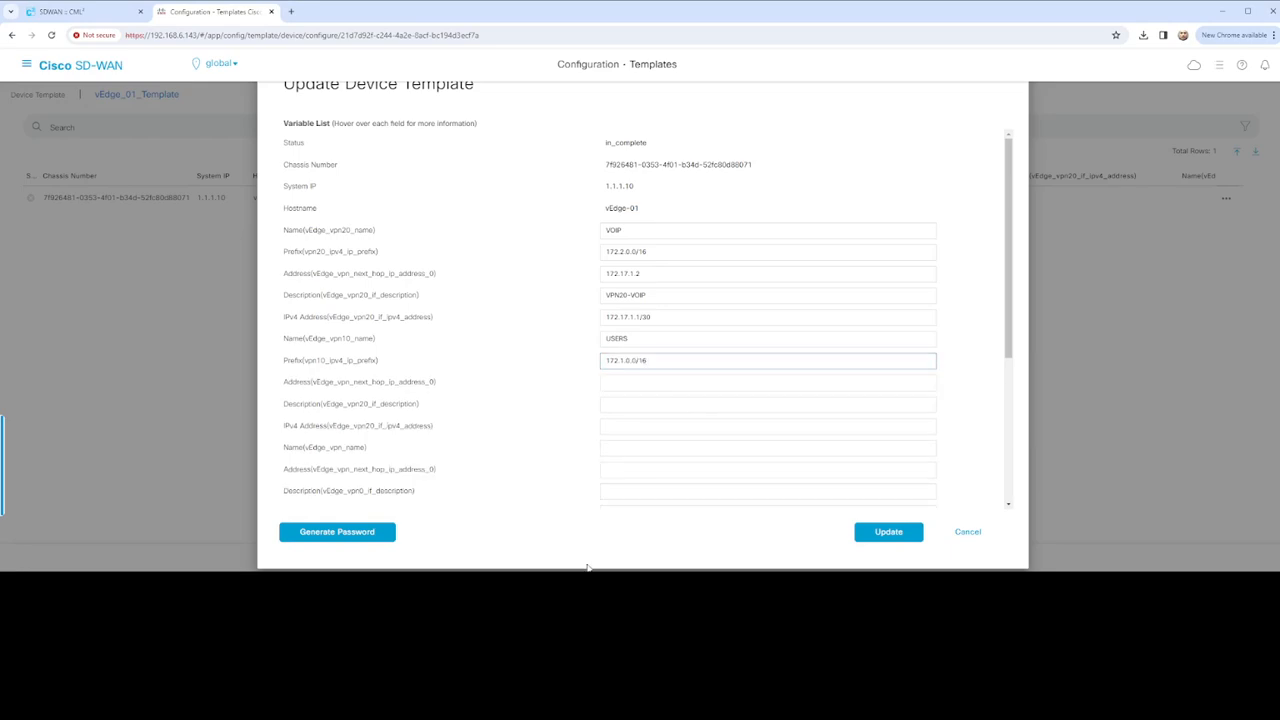
Copy 172.16.1.2 from the notes into the VPN10 next-hop field
{"action": "key", "text": "alt+Tab"}
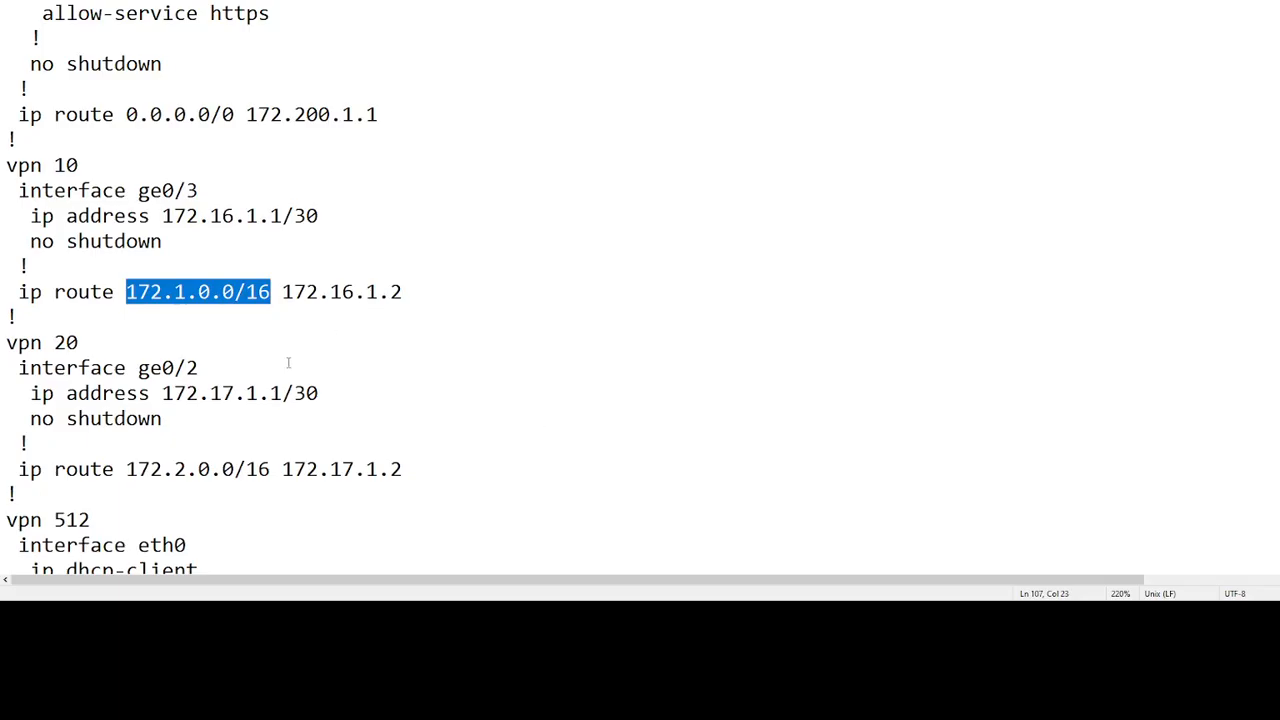
{"action": "left_click_drag", "start_coordinate": [284, 291], "coordinate": [403, 291]}
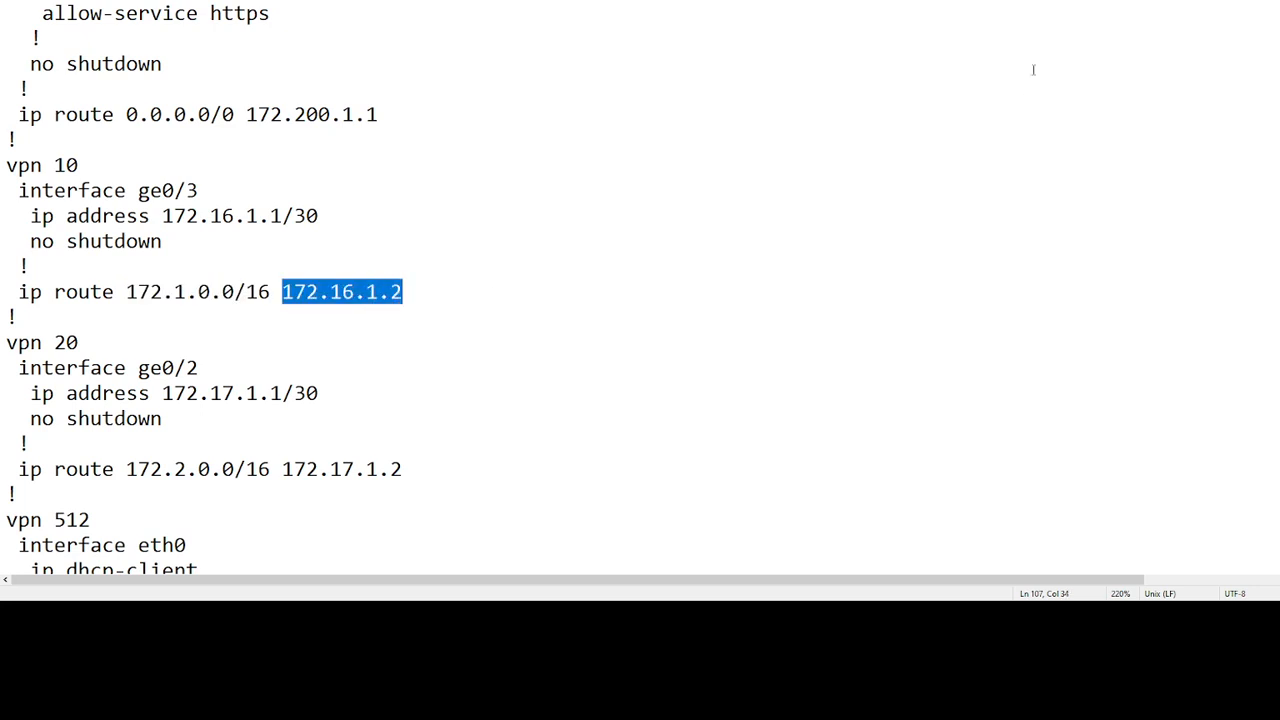
{"action": "key", "text": "alt+Tab"}
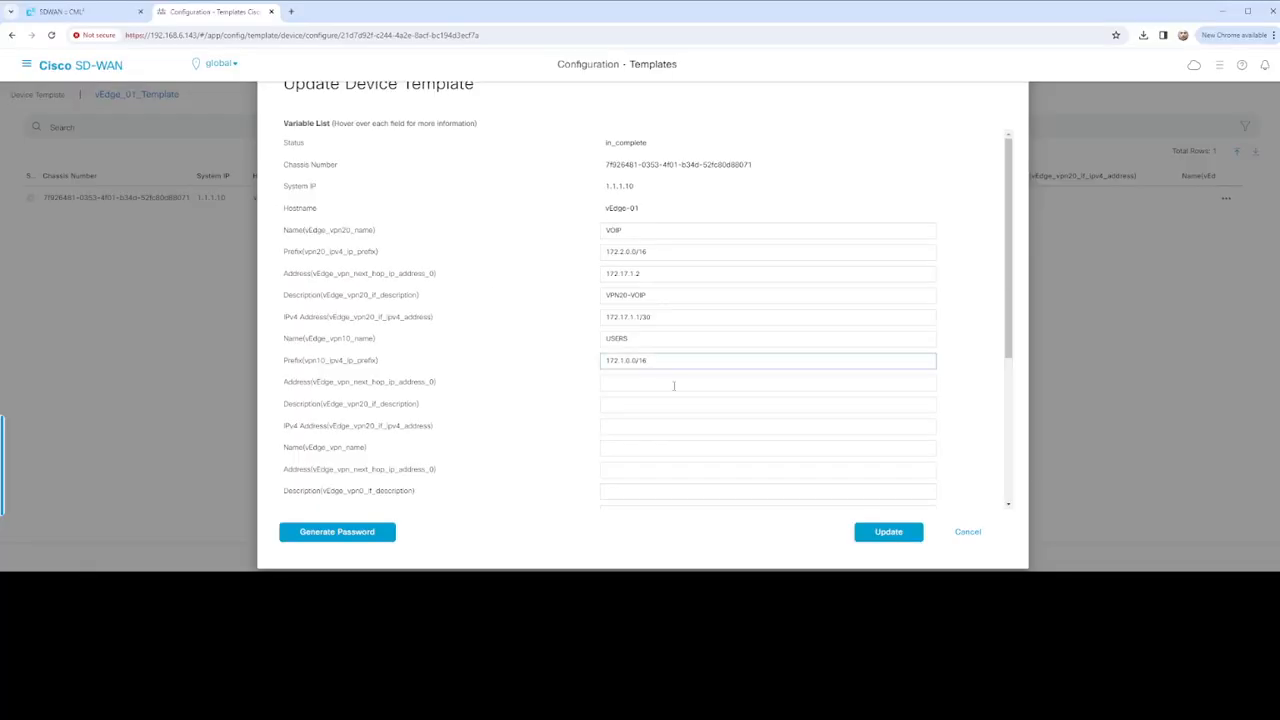
{"action": "left_click", "coordinate": [672, 382]}
{"action": "key", "text": "ctrl+v"}
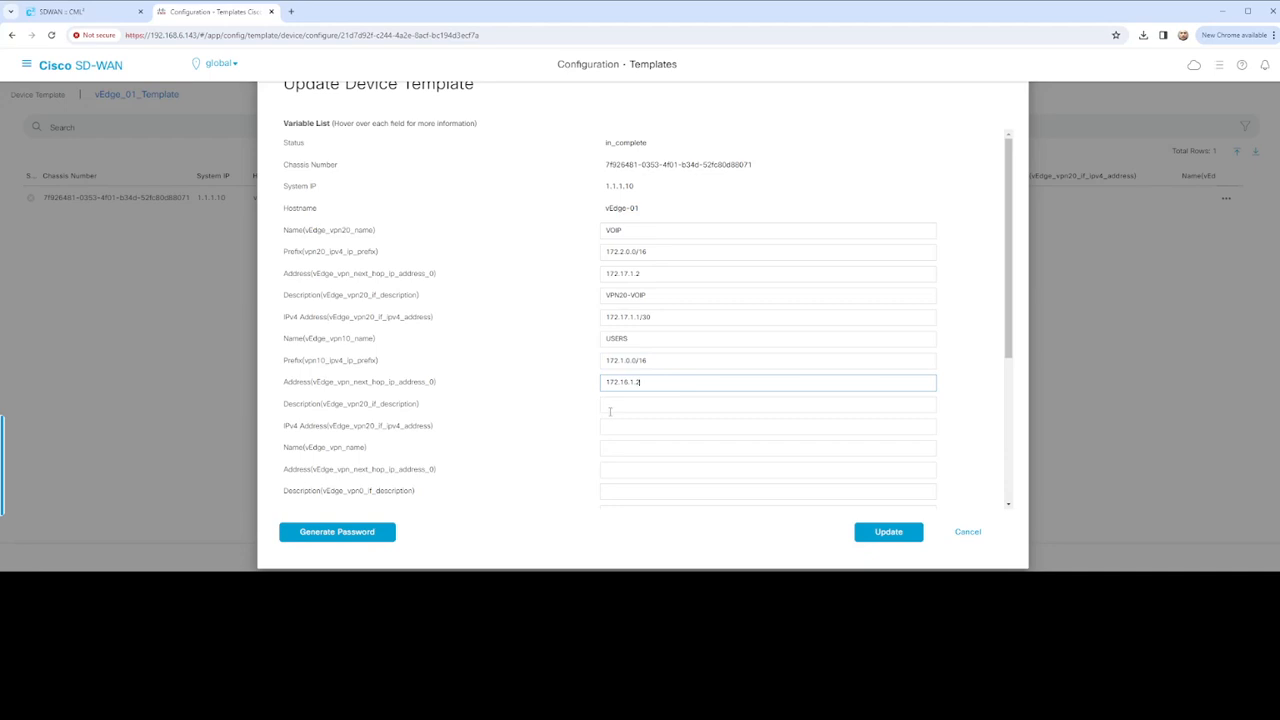
Enter VPN10-USERS as the VPN10 interface description
{"action": "left_click", "coordinate": [622, 404]}
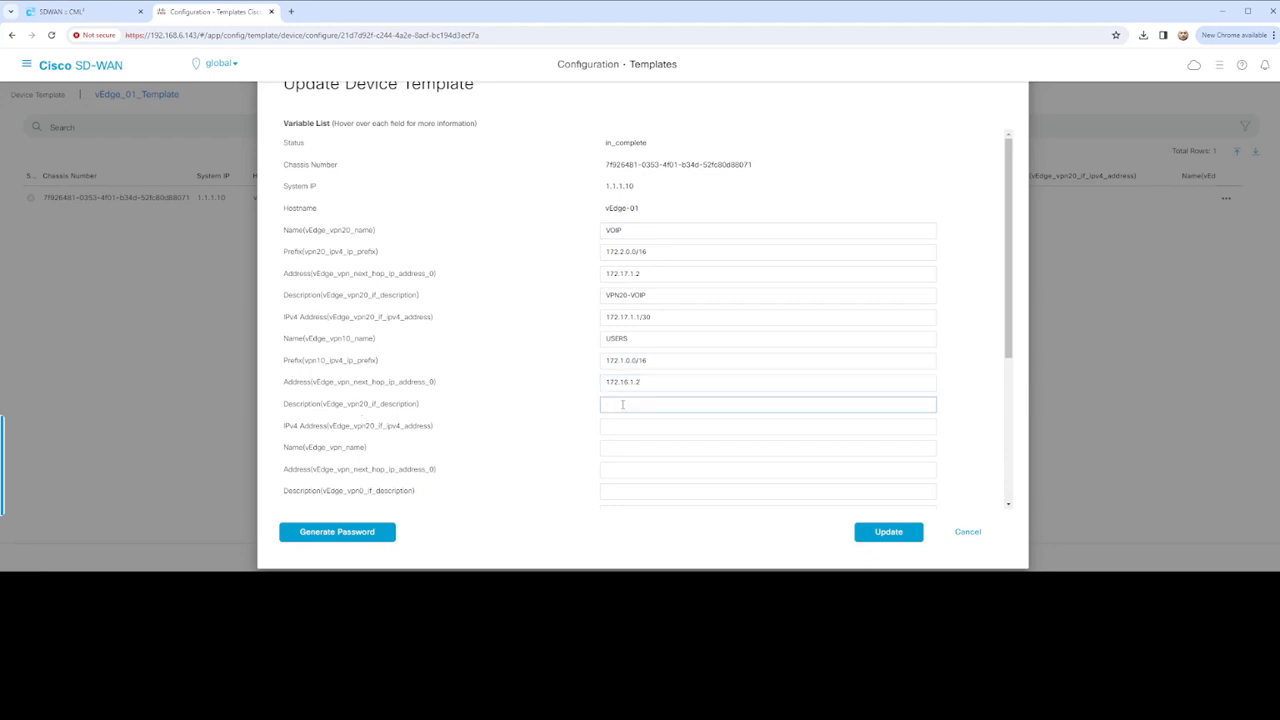
{"action": "type", "text": "USER"}
{"action": "key", "text": "BackSpace"}
{"action": "key", "text": "BackSpace"}
{"action": "key", "text": "BackSpace"}
{"action": "key", "text": "BackSpace"}
{"action": "type", "text": "VPN10-USERS"}
Paste 172.16.1.1/30 as the VPN10 interface IPv4 address
{"action": "key", "text": "alt+Tab"}
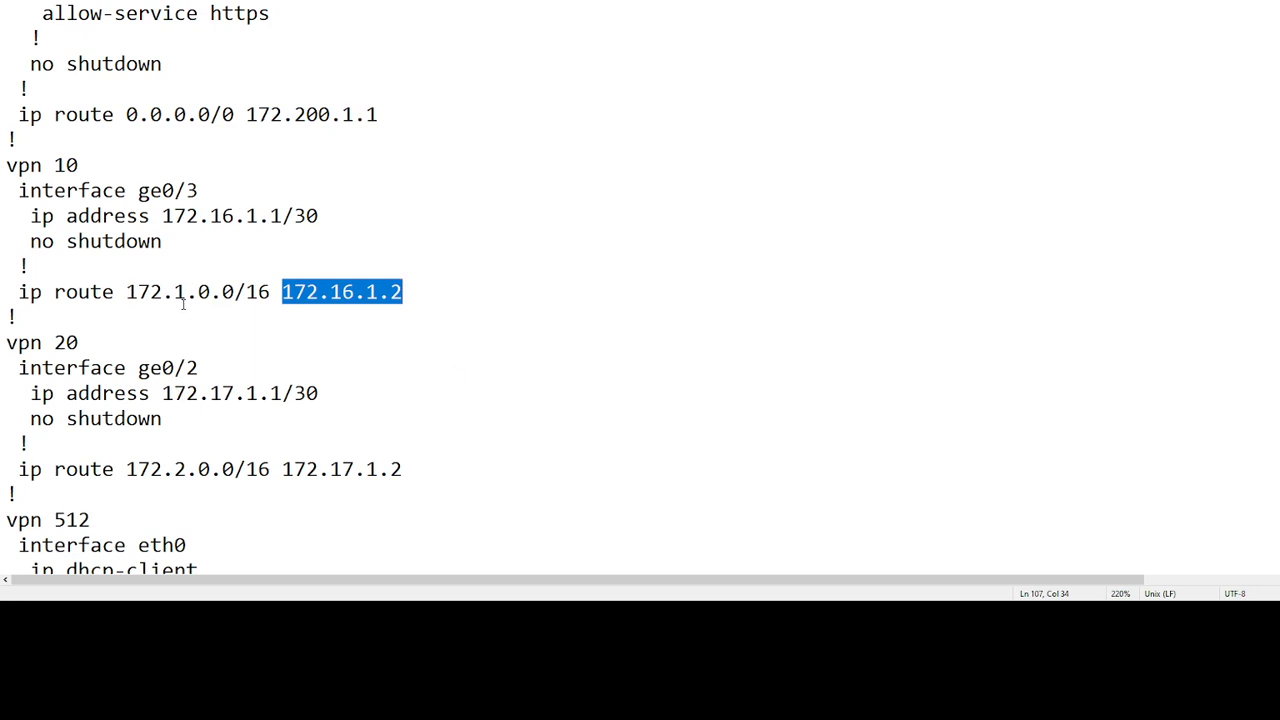
{"action": "left_click_drag", "start_coordinate": [162, 216], "coordinate": [328, 216]}
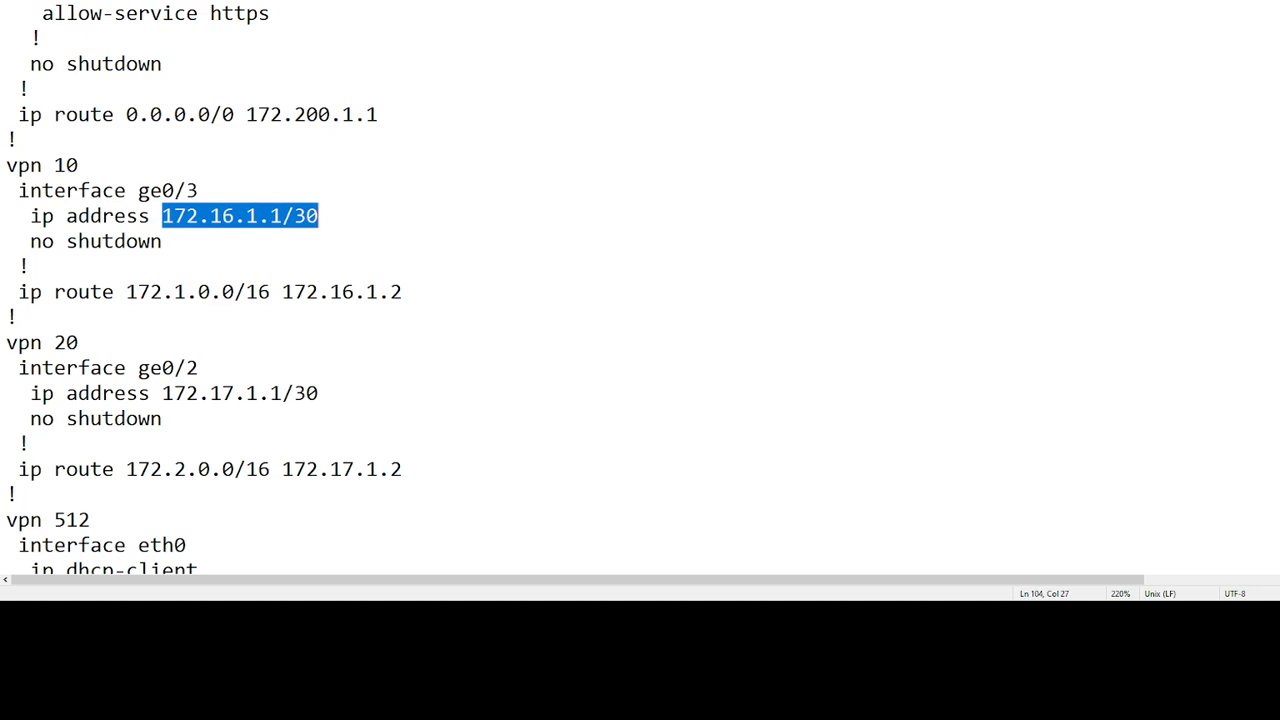
{"action": "key", "text": "alt+Tab"}
{"action": "left_click", "coordinate": [616, 425]}
{"action": "key", "text": "ctrl+v"}
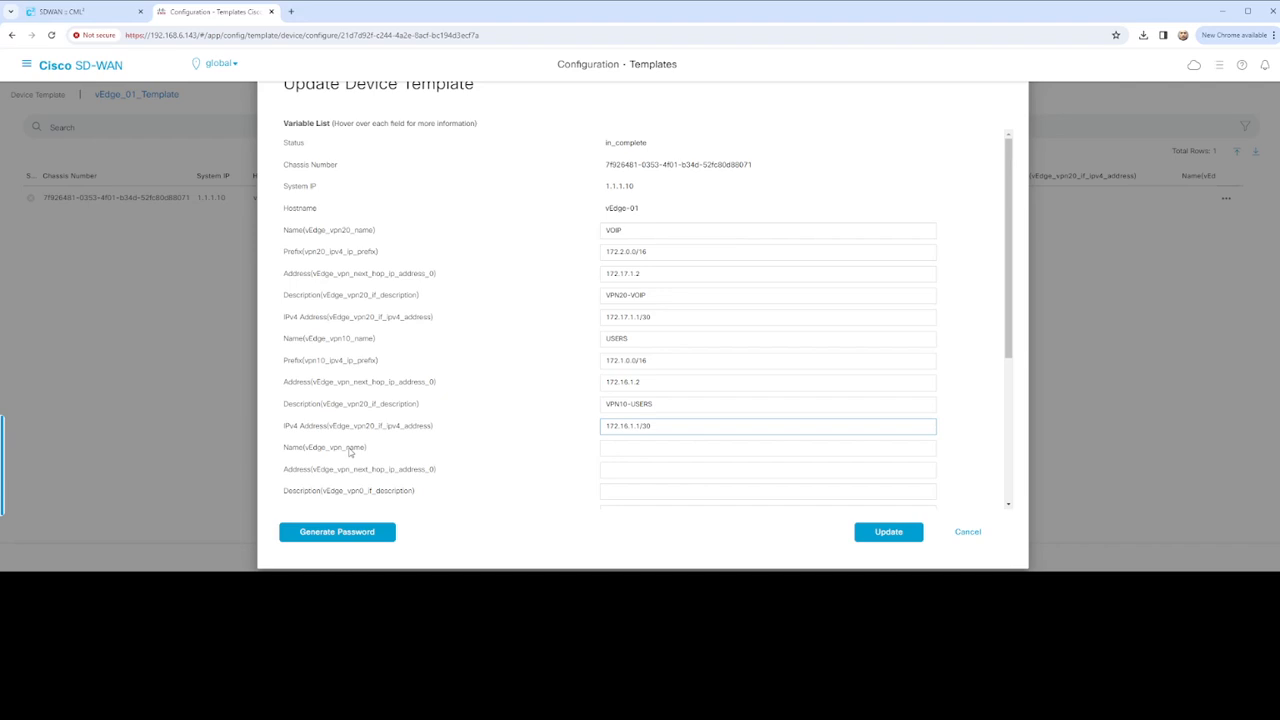
{"action": "left_click", "coordinate": [659, 447]}
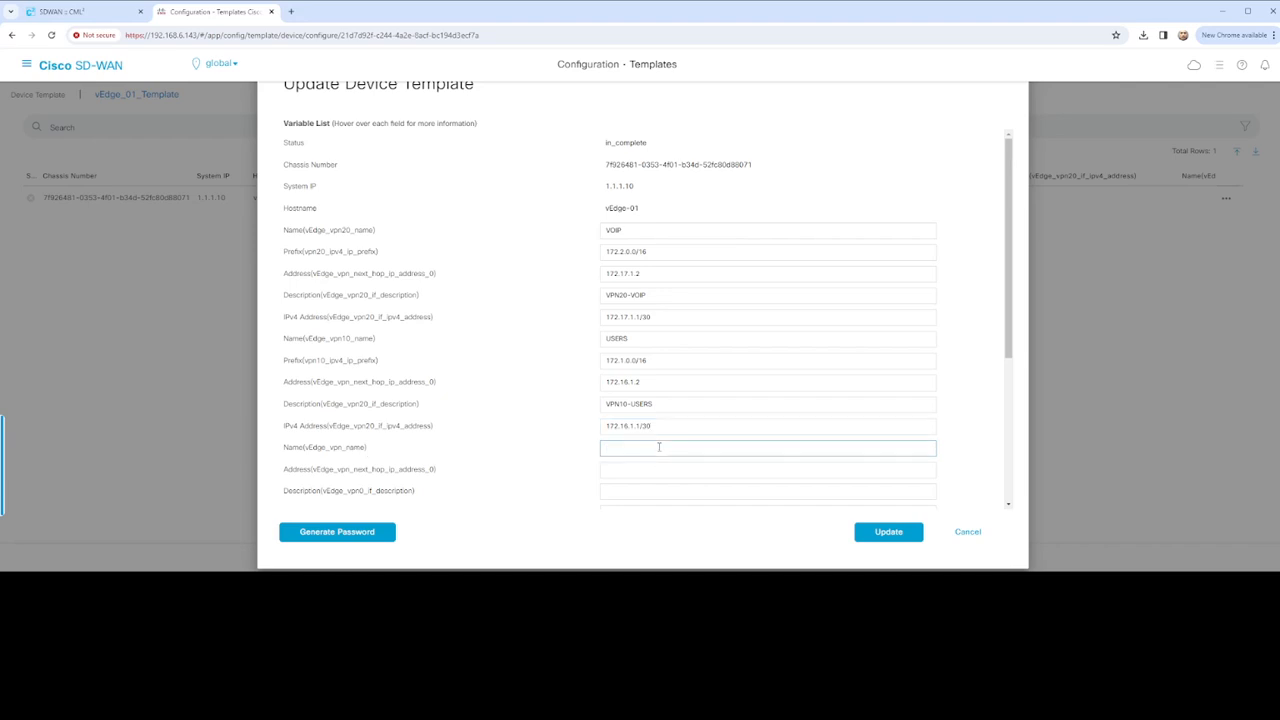
Set the VPN 0 name to DATA and paste 0.0.0.0/0 into its next-hop field
{"action": "type", "text": "DATA"}
{"action": "scroll", "coordinate": [462, 468], "scroll_direction": "down", "scroll_amount": 1}
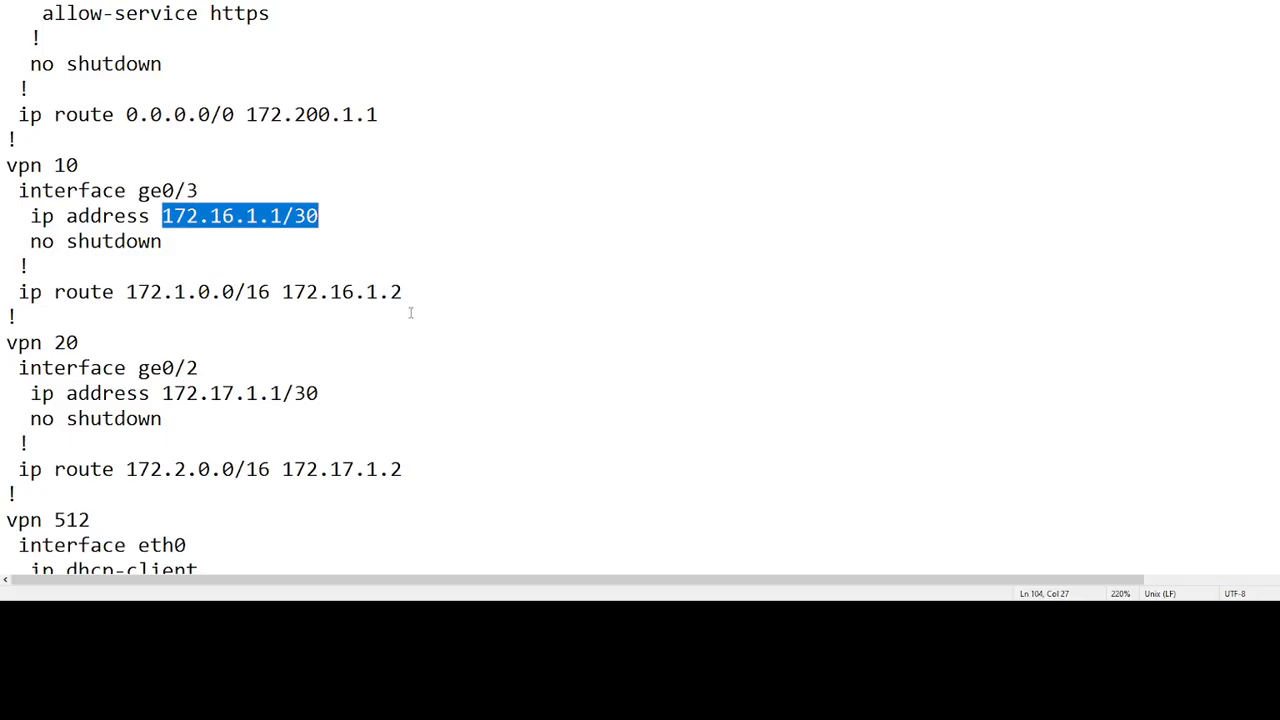
{"action": "scroll", "coordinate": [411, 313], "scroll_direction": "up", "scroll_amount": 2}
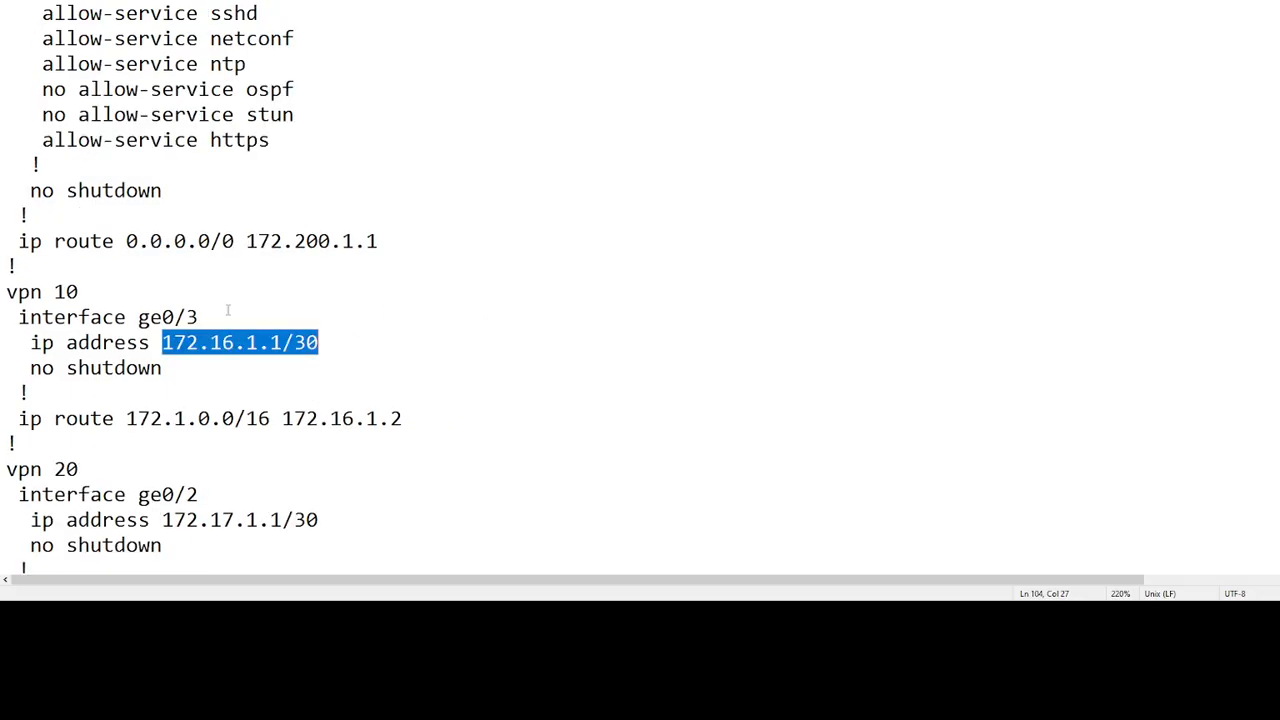
{"action": "scroll", "coordinate": [228, 310], "scroll_direction": "up", "scroll_amount": 2}
{"action": "left_click_drag", "start_coordinate": [126, 368], "coordinate": [236, 368]}
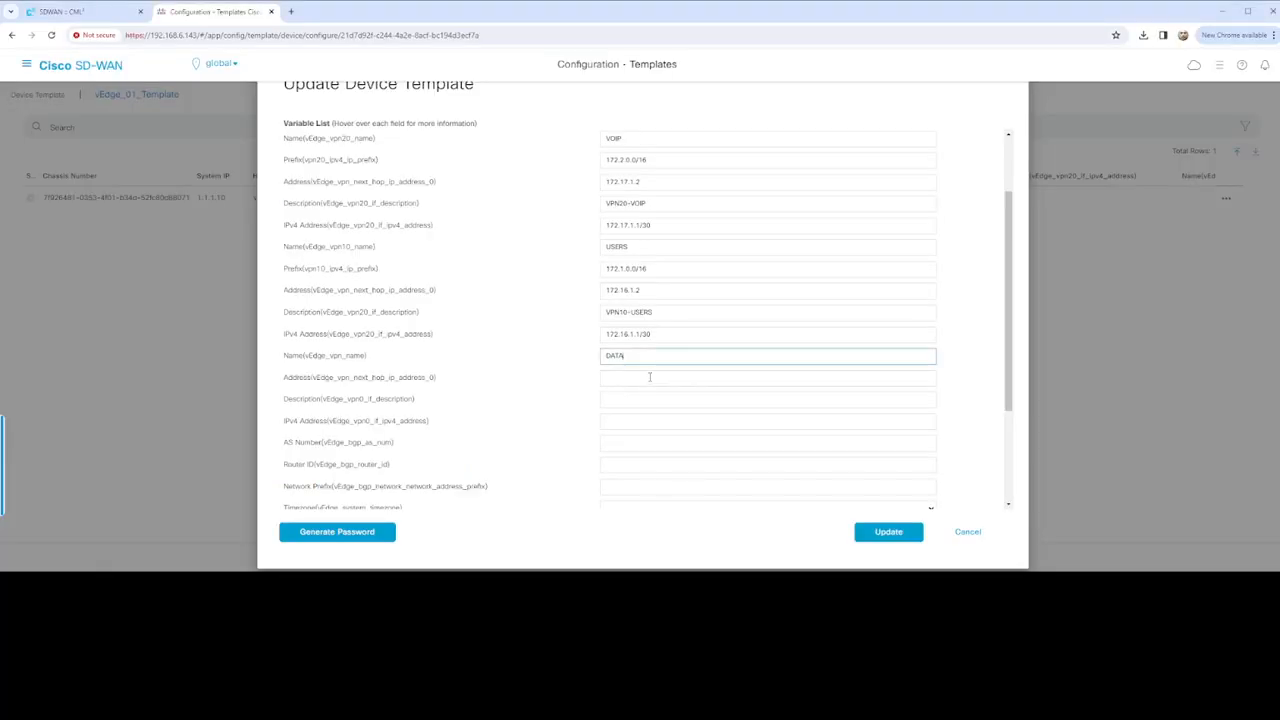
{"action": "left_click", "coordinate": [649, 377]}
{"action": "type", "text": "0.0.0.0/0"}
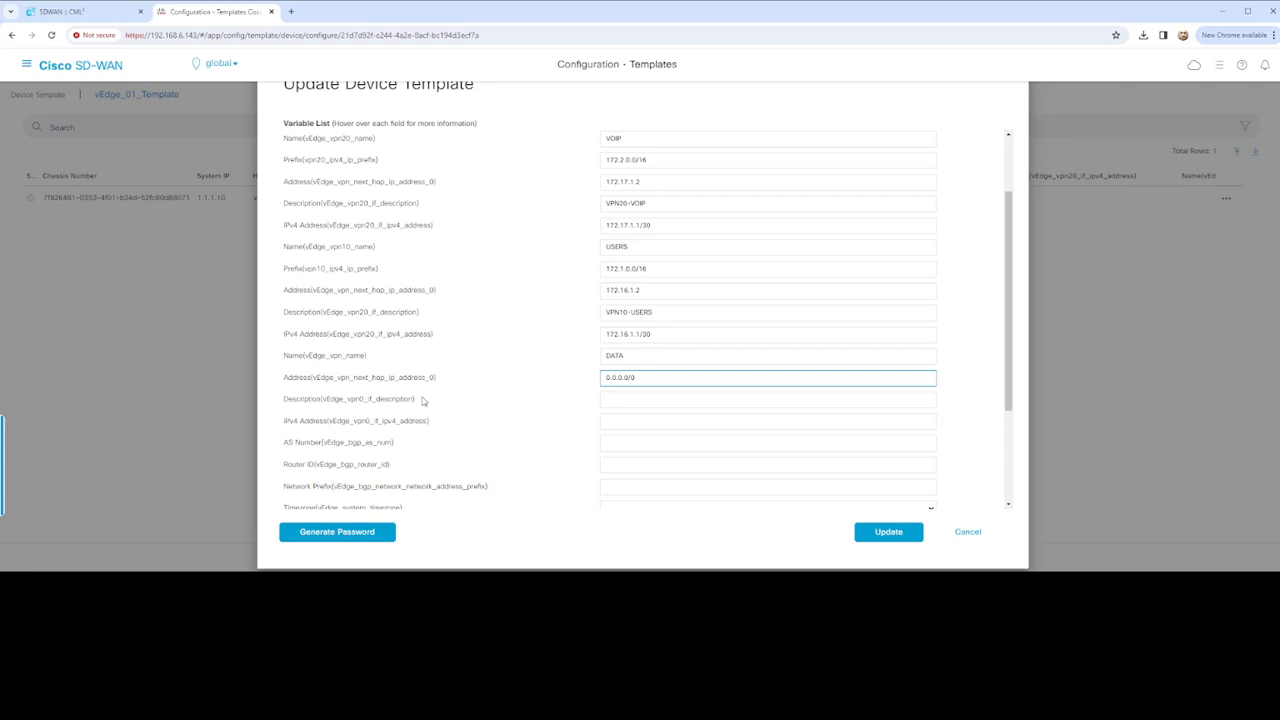
{"action": "left_click", "coordinate": [663, 399]}
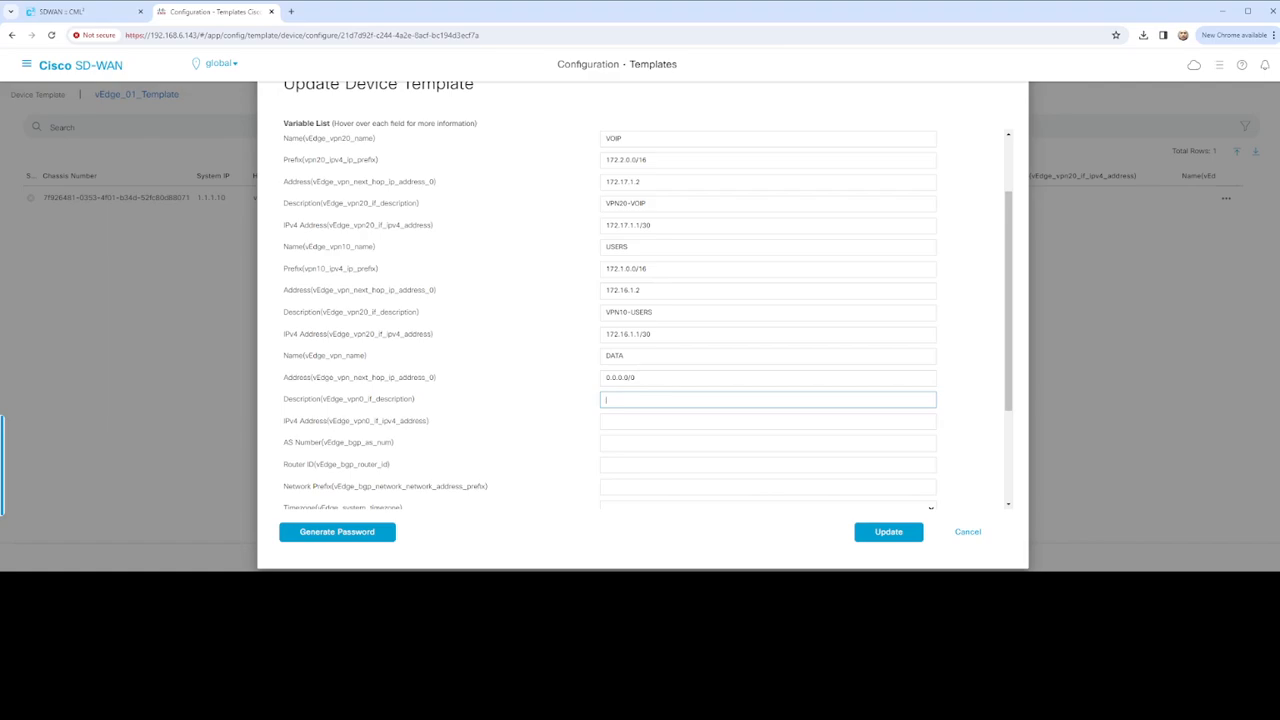
Correct the VPN 0 next hop to 172.200.1.1 copied from the notes
{"action": "key", "text": "alt+Tab"}
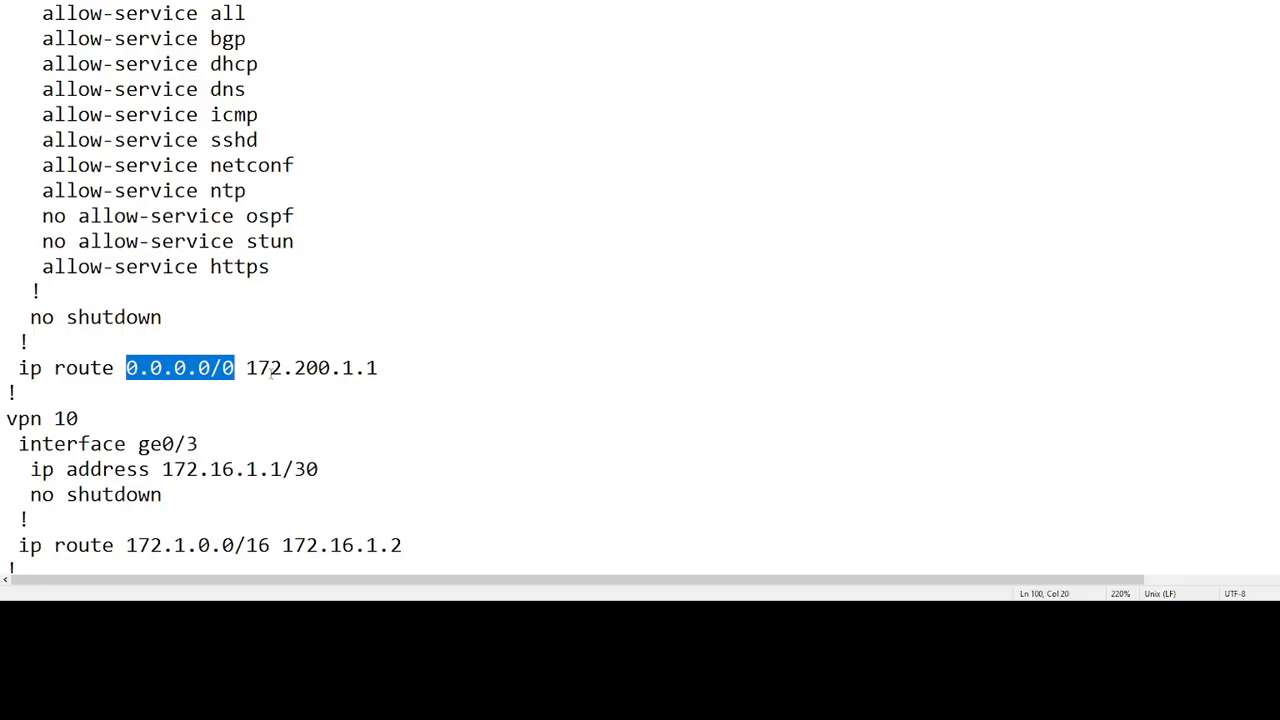
{"action": "left_click", "coordinate": [252, 368]}
{"action": "left_click_drag", "start_coordinate": [258, 368], "coordinate": [383, 368]}
{"action": "left_click_drag", "start_coordinate": [246, 368], "coordinate": [379, 368]}
{"action": "key", "text": "ctrl+c"}
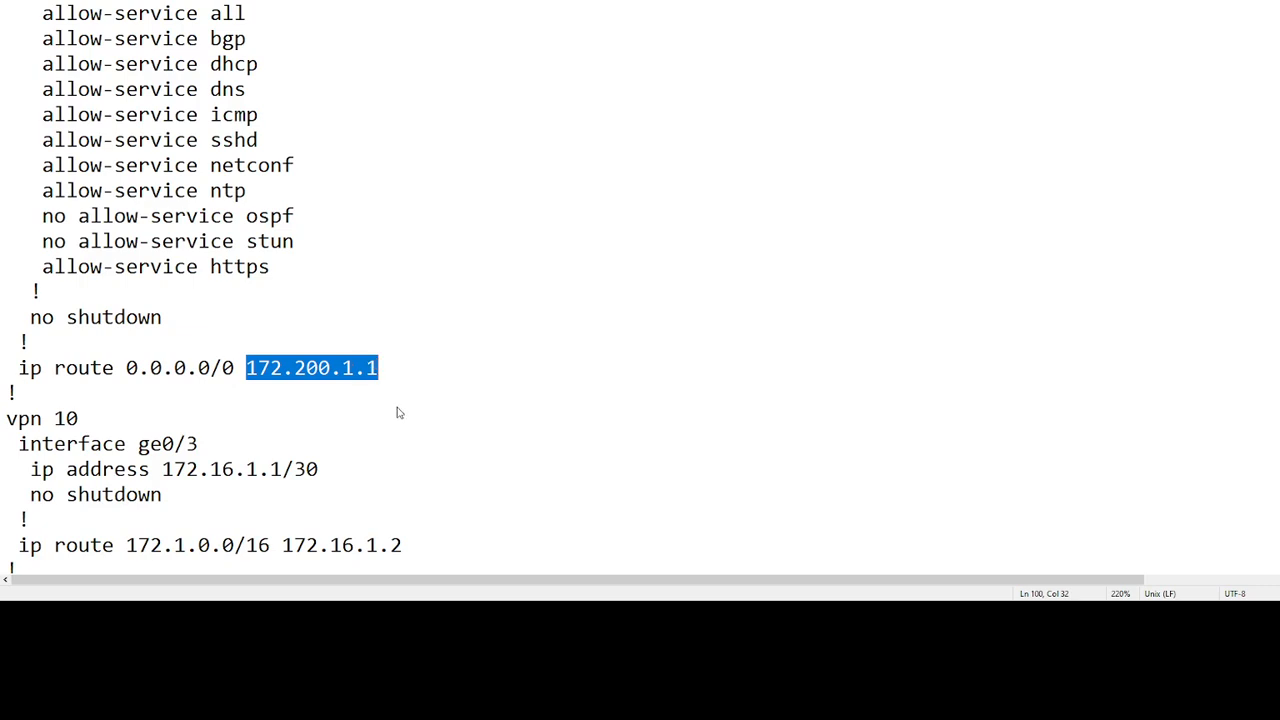
{"action": "key", "text": "alt+Tab"}
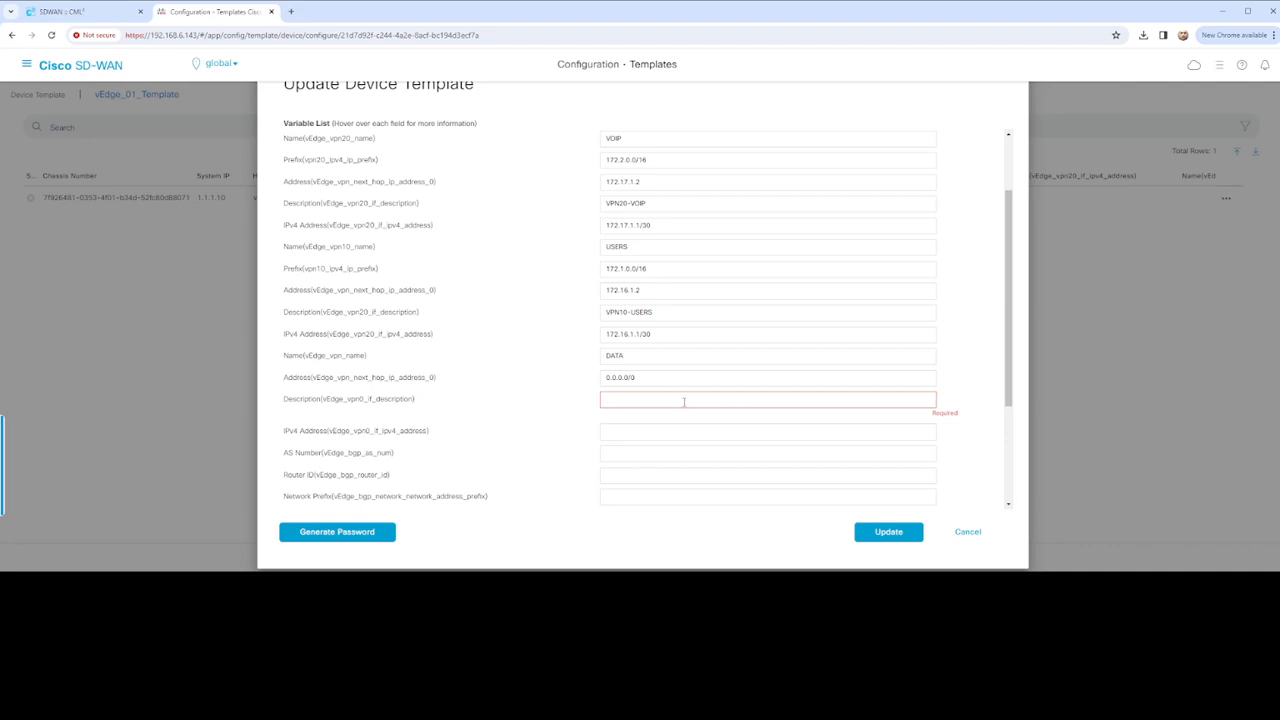
{"action": "left_click_drag", "start_coordinate": [651, 377], "coordinate": [590, 377]}
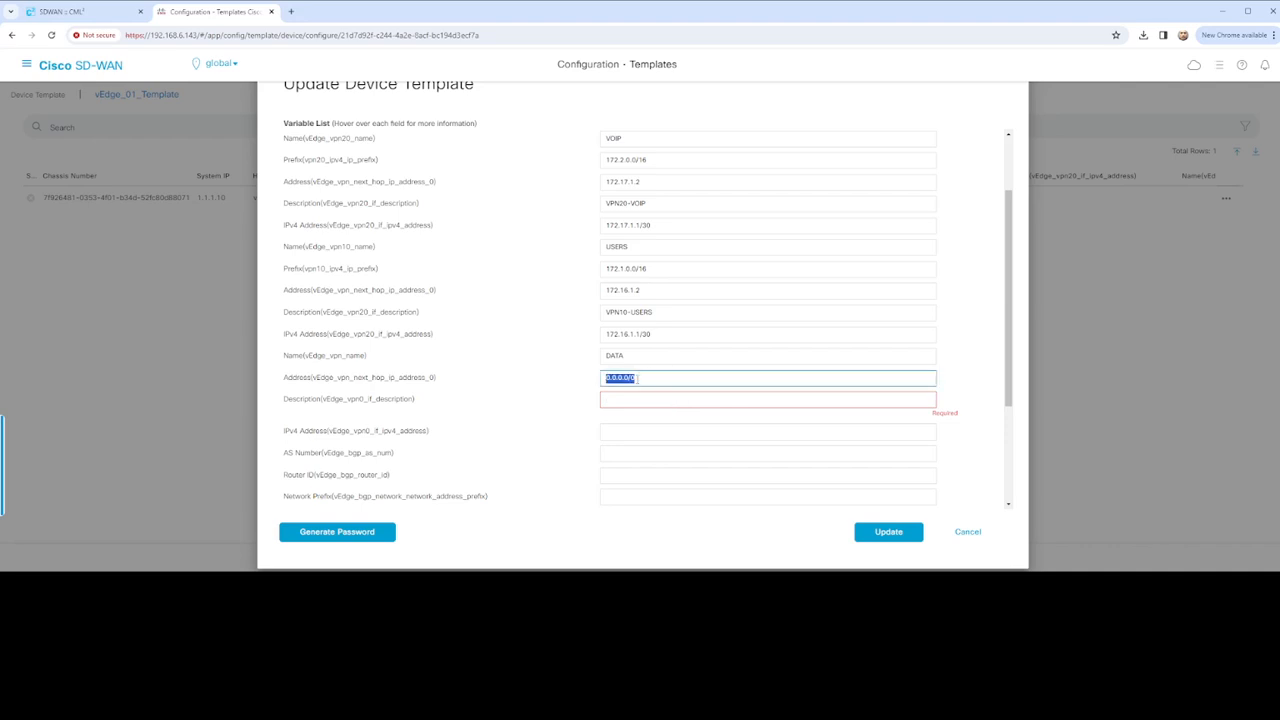
{"action": "key", "text": "ctrl+v"}
Enter VPN0-DATA as the vpn0 interface description
{"action": "left_click", "coordinate": [629, 401]}
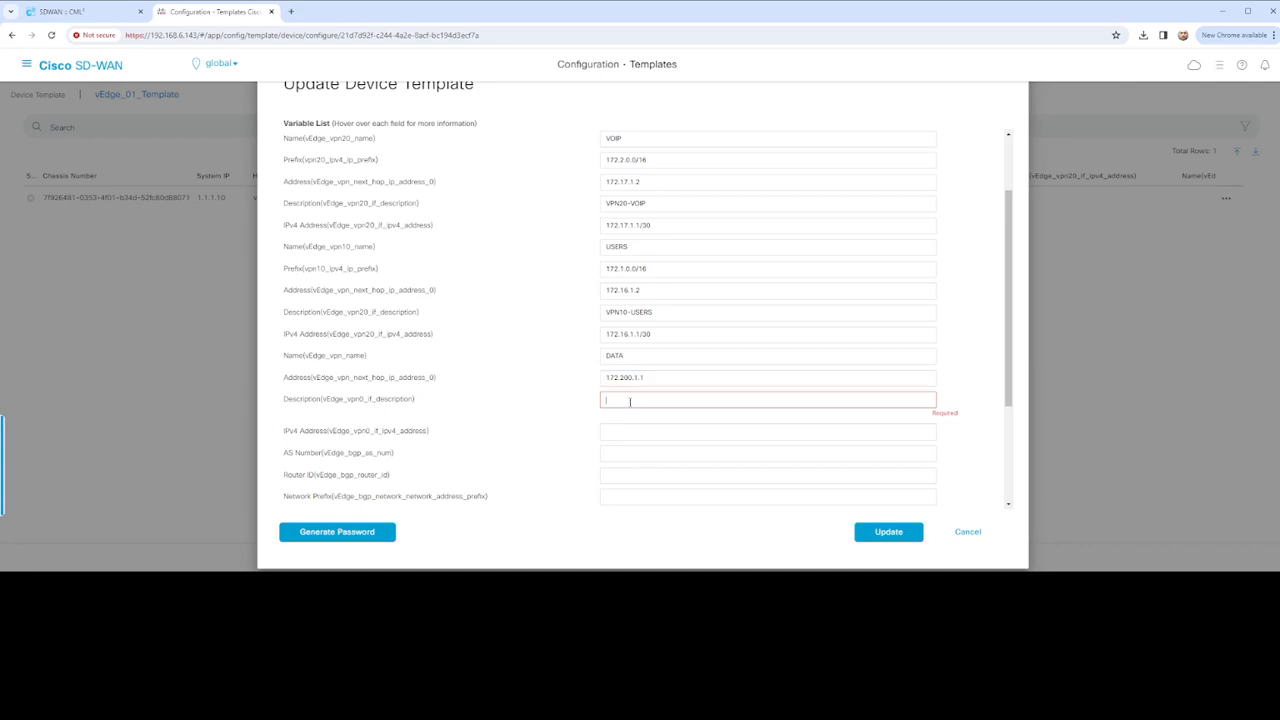
{"action": "type", "text": "DATA"}
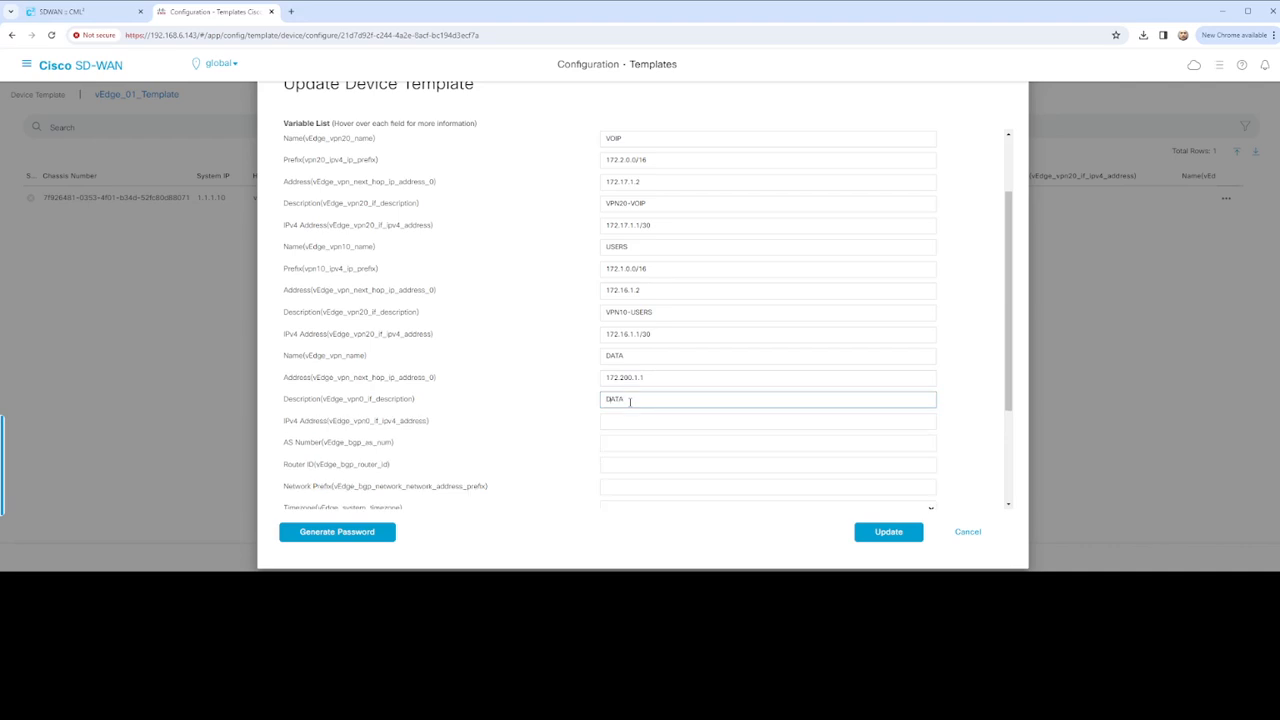
{"action": "key", "text": "Home"}
{"action": "type", "text": "VPN0-"}
{"action": "left_click_drag", "start_coordinate": [650, 376], "coordinate": [551, 380]}
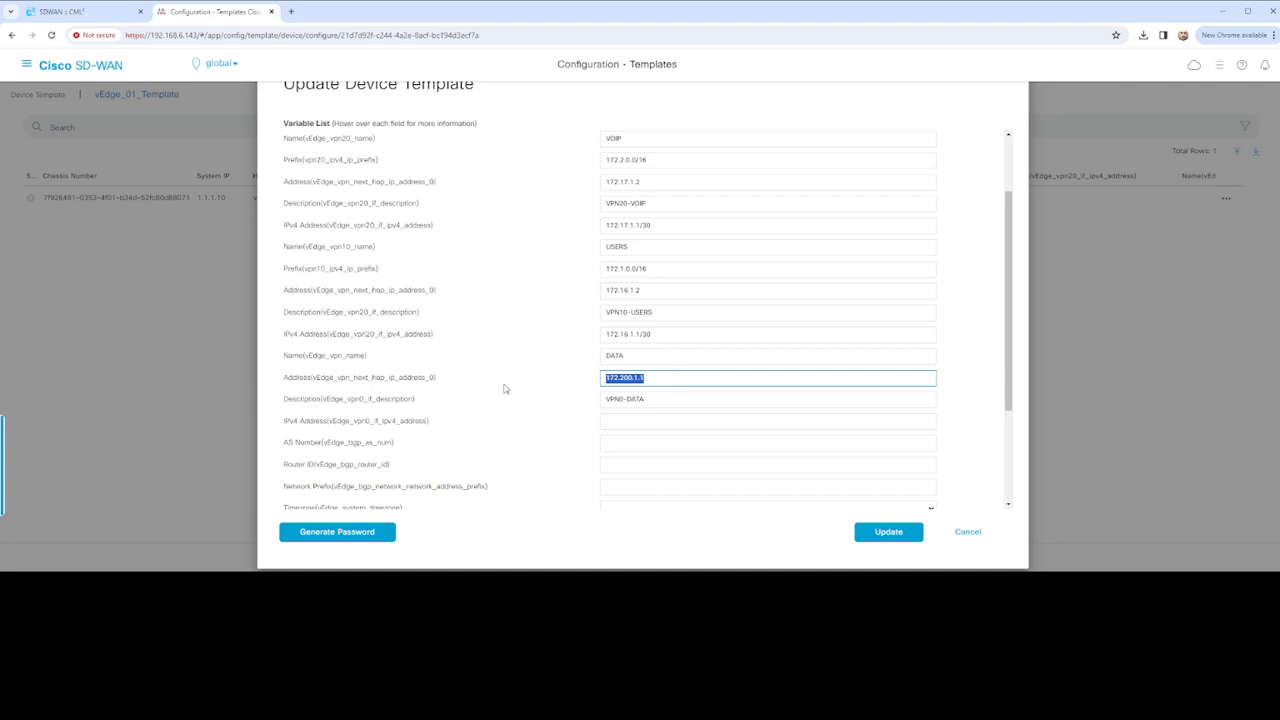
{"action": "scroll", "coordinate": [502, 388], "scroll_direction": "down", "scroll_amount": 1}
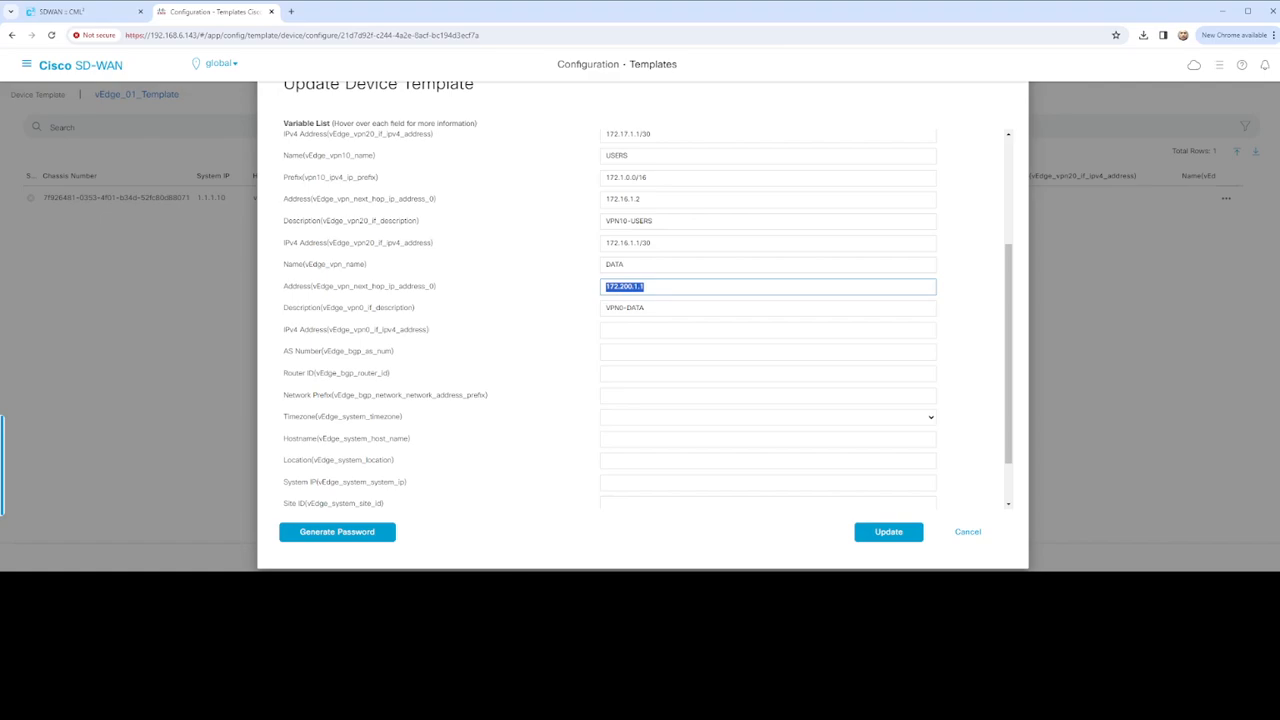
{"action": "left_click", "coordinate": [508, 588]}
Paste 172.200.1.2/29 as the vpn0 interface IPv4 address
{"action": "scroll", "coordinate": [313, 259], "scroll_direction": "up", "scroll_amount": 3}
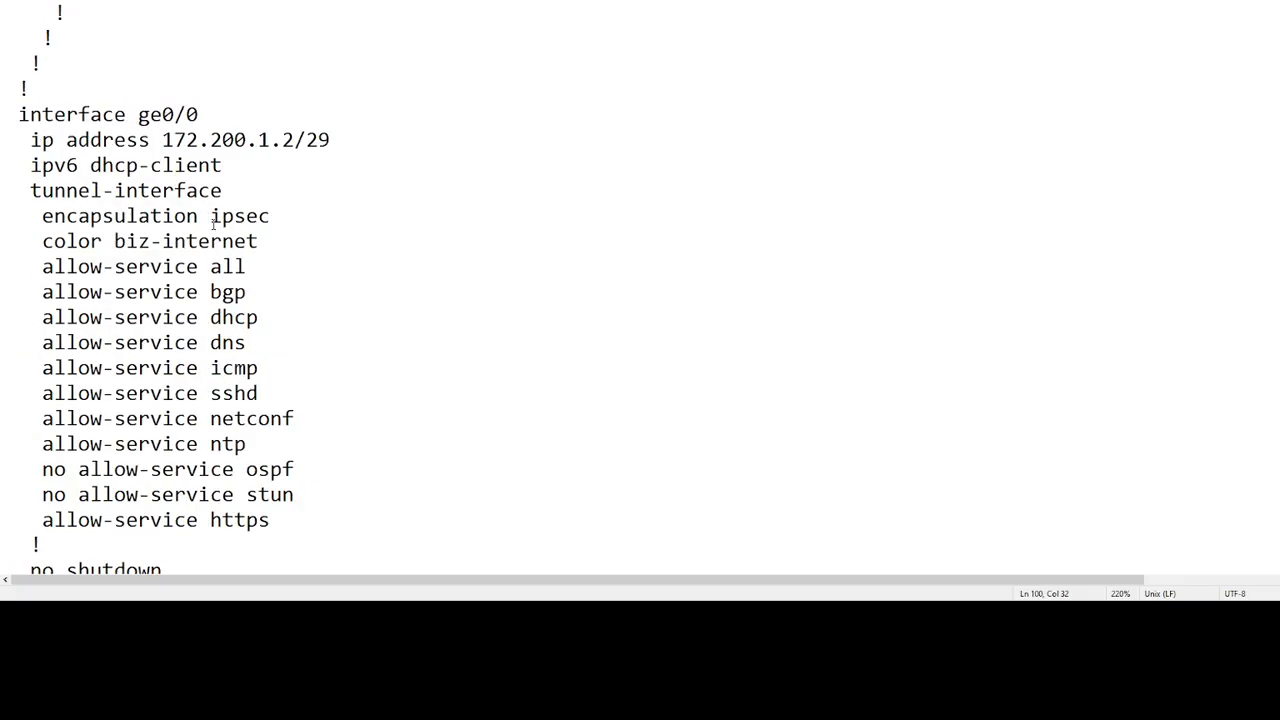
{"action": "left_click_drag", "start_coordinate": [163, 140], "coordinate": [330, 141]}
{"action": "key", "text": "ctrl+c"}
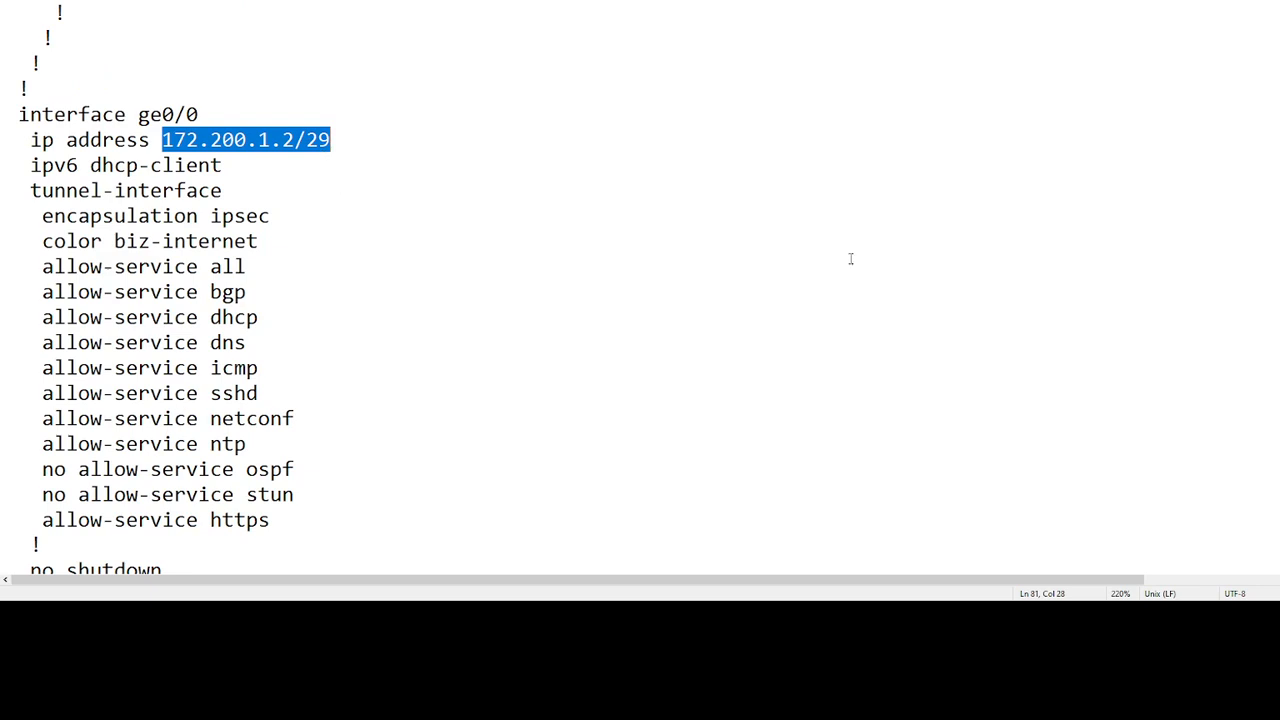
{"action": "key", "text": "alt+Tab"}
{"action": "left_click", "coordinate": [644, 328]}
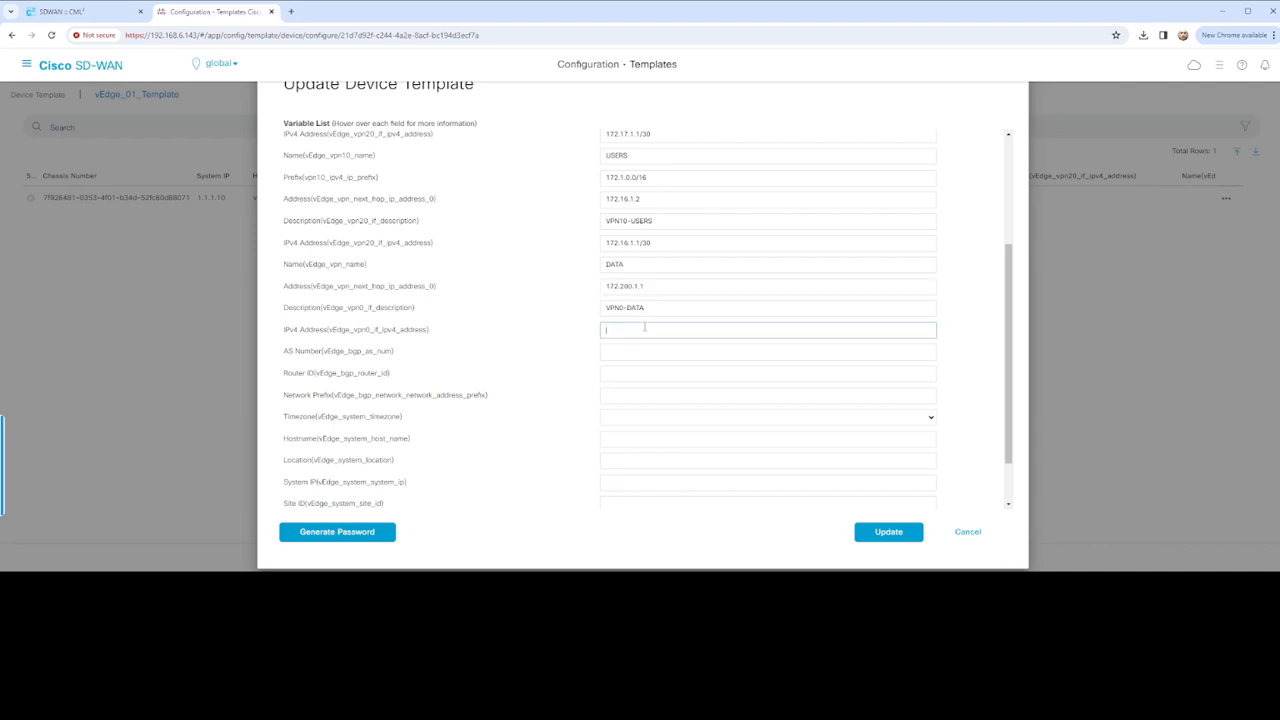
{"action": "key", "text": "ctrl+v"}
Set BGP AS number 60000 and router ID 172.200.1.2
{"action": "left_click", "coordinate": [635, 350]}
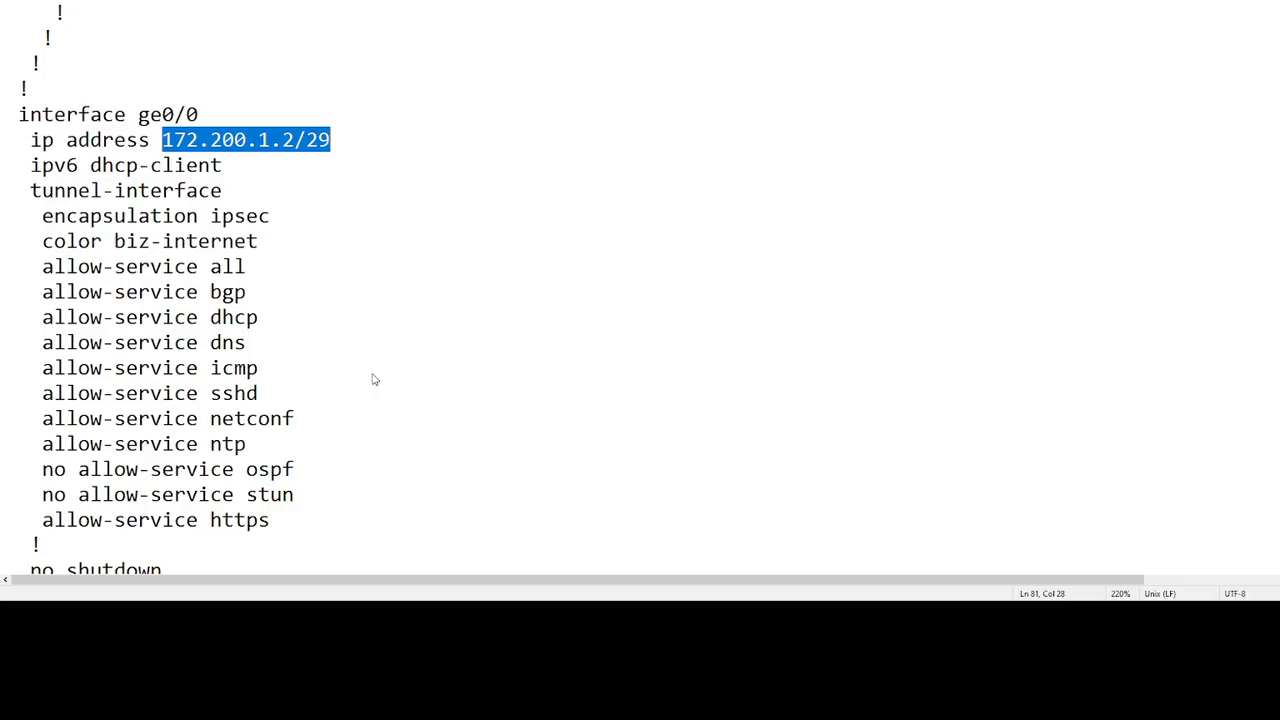
{"action": "scroll", "coordinate": [250, 200], "scroll_direction": "up", "scroll_amount": 3}
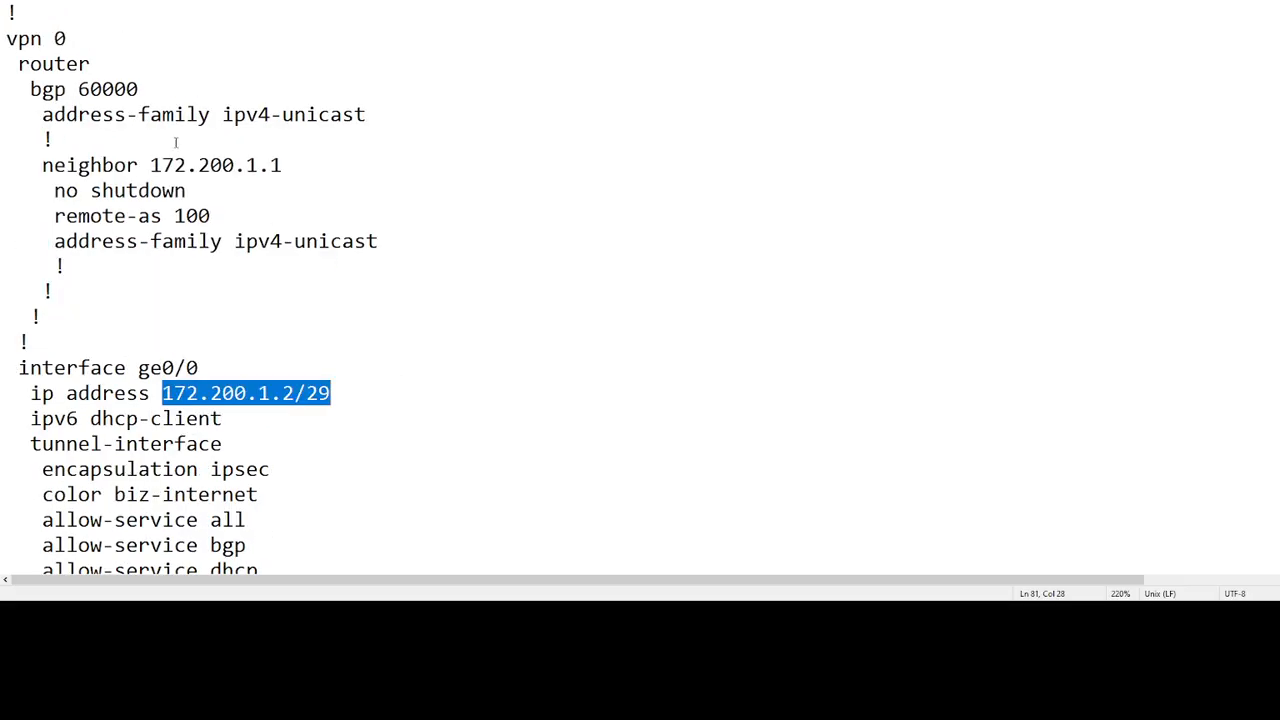
{"action": "left_click", "coordinate": [79, 89]}
{"action": "double_click", "coordinate": [110, 89]}
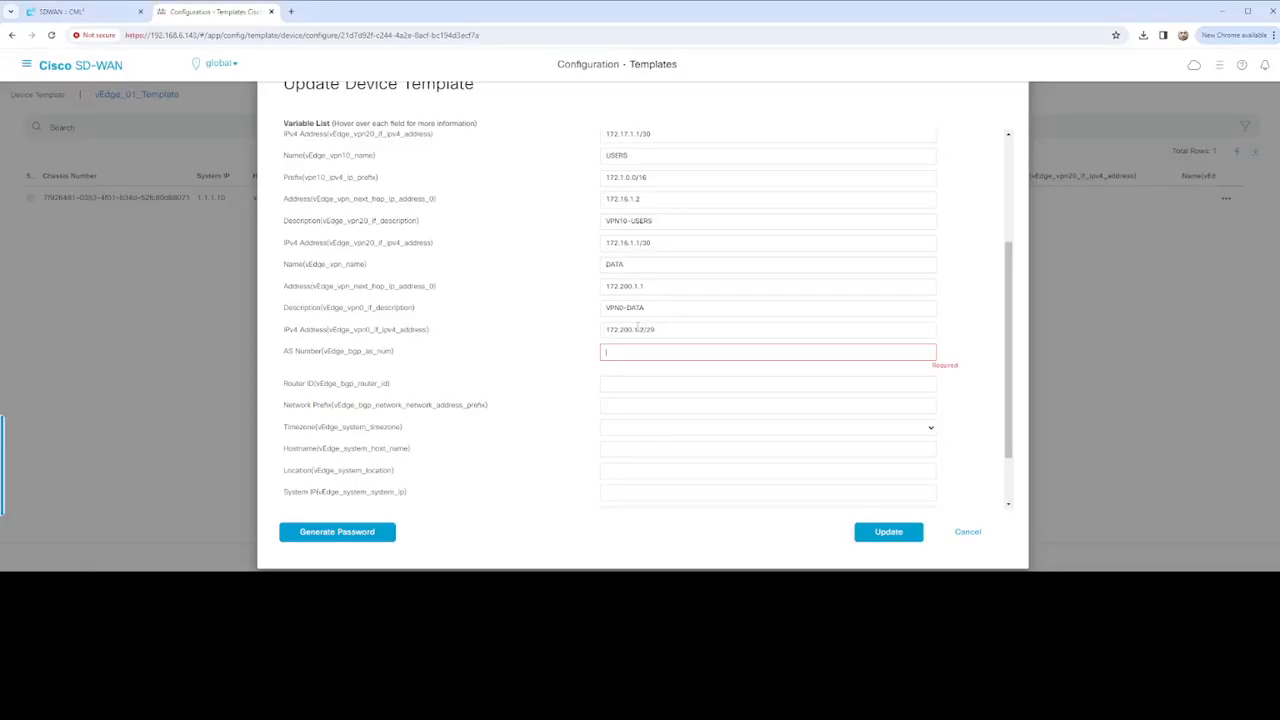
{"action": "type", "text": "60000"}
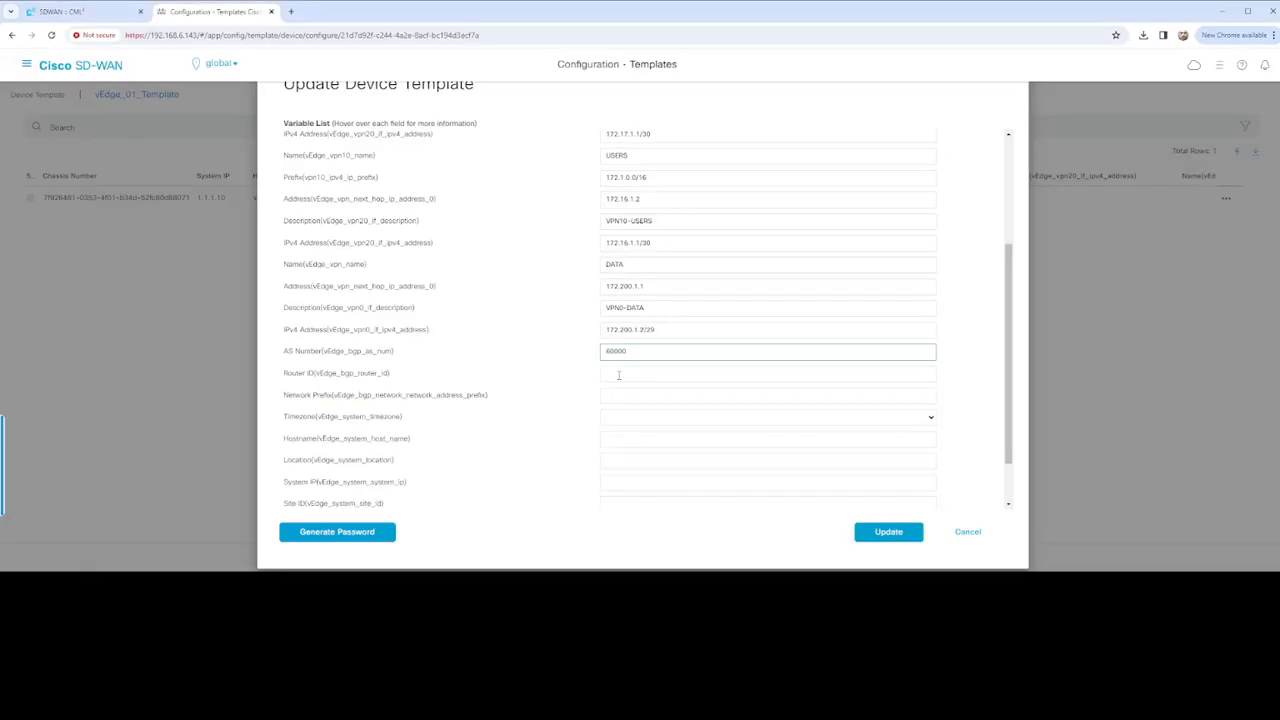
{"action": "left_click", "coordinate": [619, 375]}
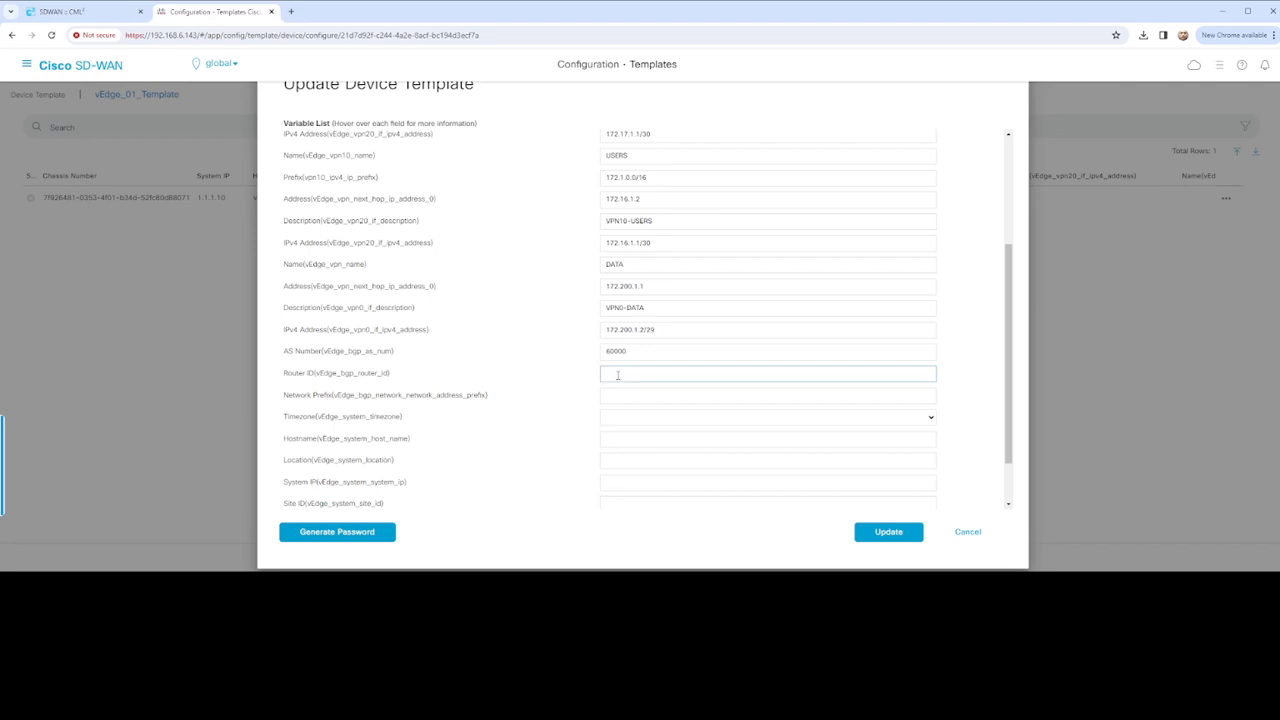
{"action": "type", "text": "172.200.1.2"}
Choose timezone America/New_York, hostname vEdge-01, location US and system IP 1.1.1.10
{"action": "left_click", "coordinate": [721, 421]}
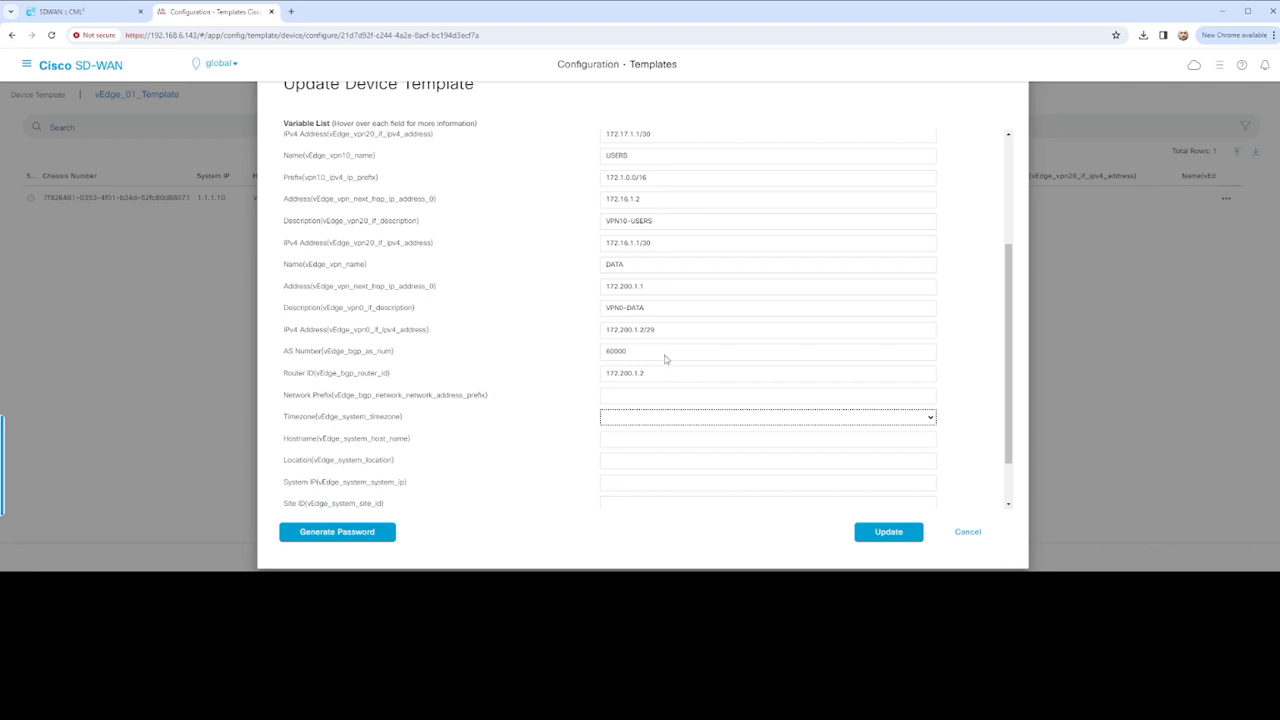
{"action": "left_click", "coordinate": [662, 286]}
{"action": "left_click", "coordinate": [634, 438]}
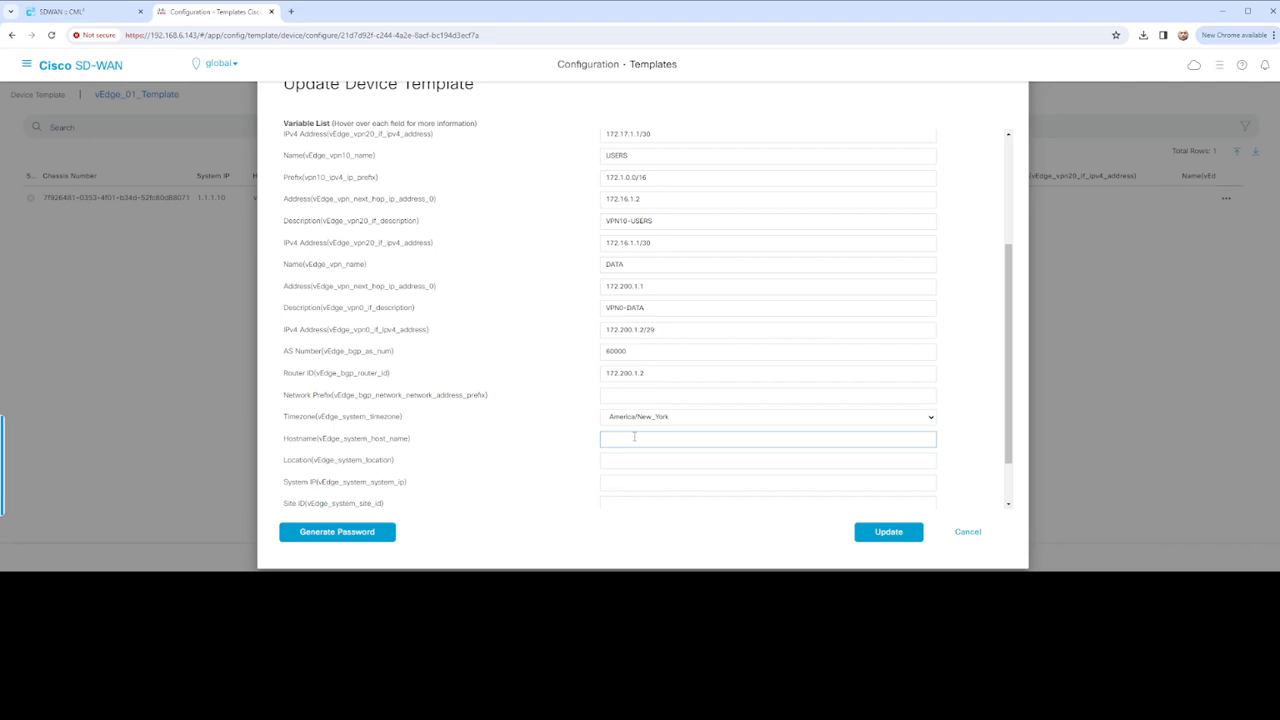
{"action": "type", "text": "vedge-01"}
{"action": "left_click", "coordinate": [624, 461]}
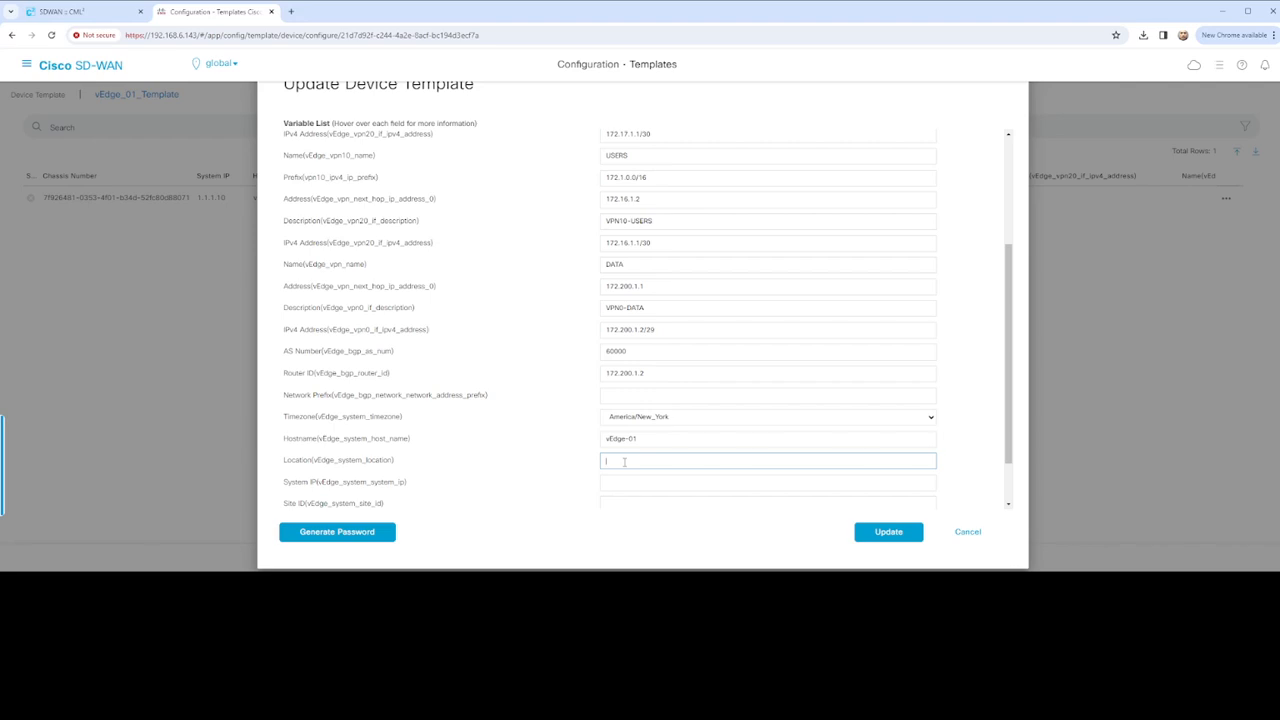
{"action": "type", "text": "US"}
{"action": "left_click", "coordinate": [622, 481]}
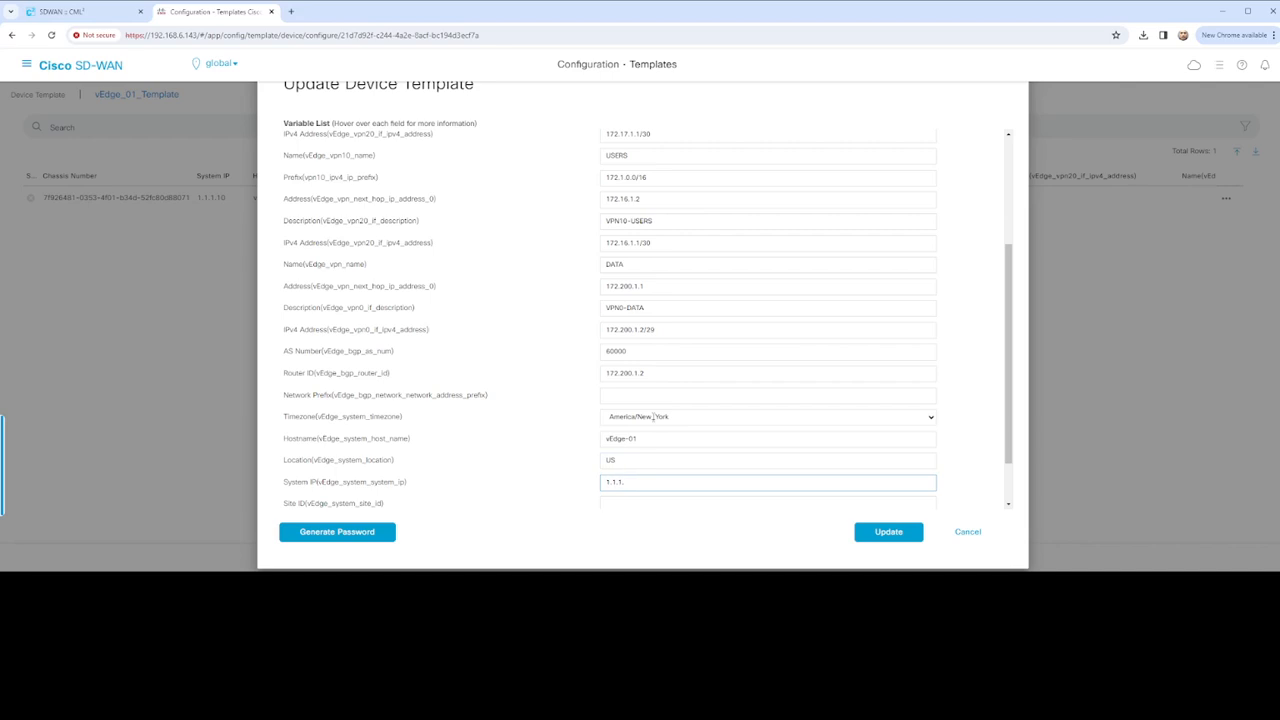
{"action": "type", "text": "1.1.1.10"}
{"action": "scroll", "coordinate": [653, 417], "scroll_direction": "down", "scroll_amount": 1}
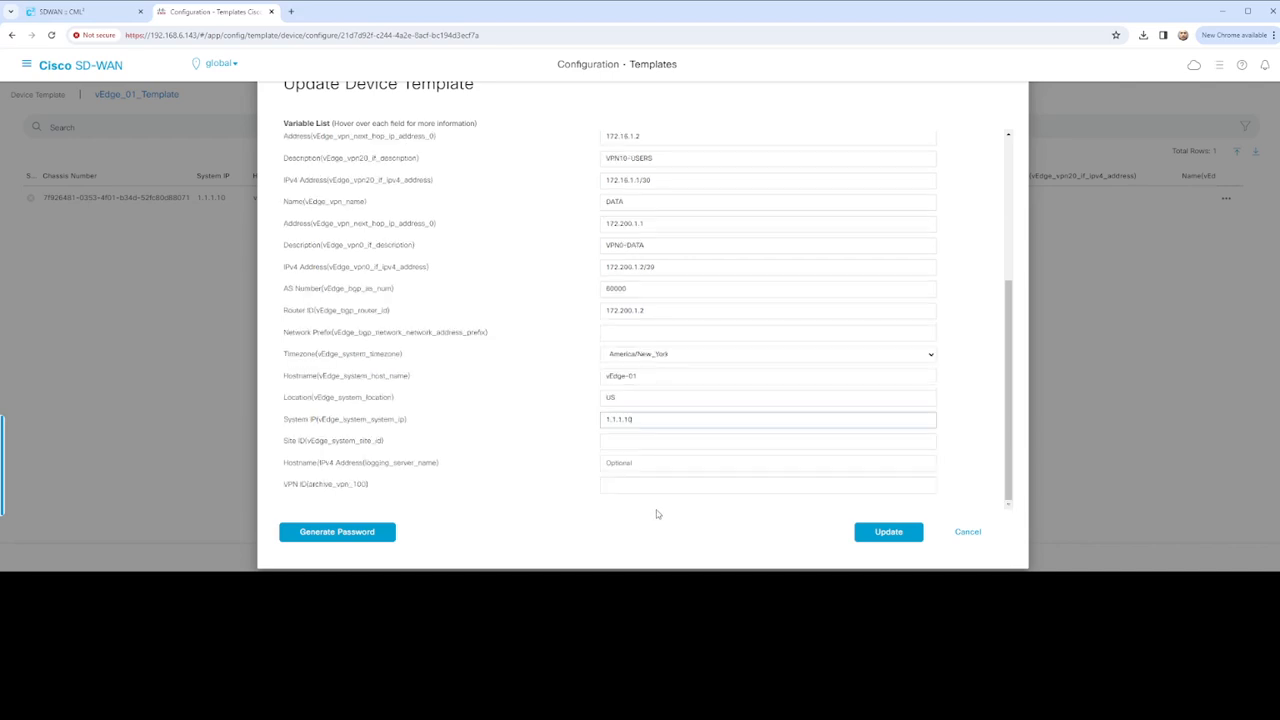
Enter site ID 200 and VPN ID 0
{"action": "left_click", "coordinate": [624, 441]}
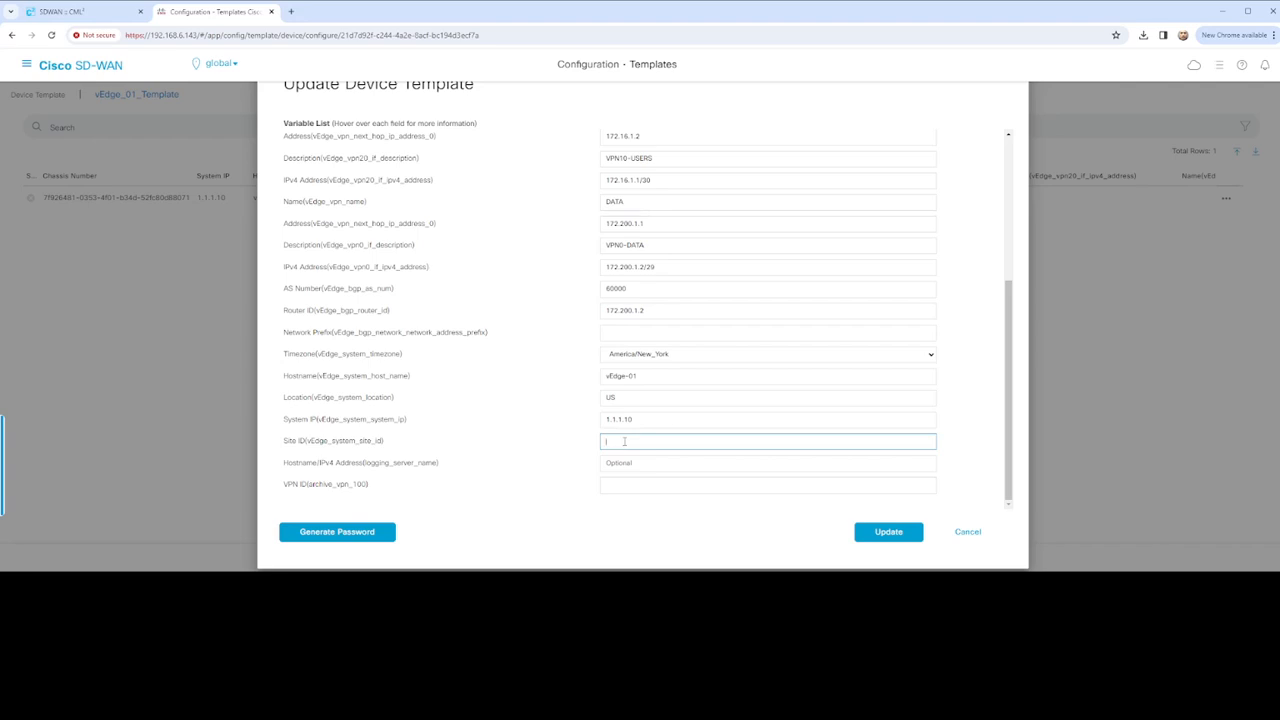
{"action": "type", "text": "200"}
{"action": "left_click", "coordinate": [88, 11]}
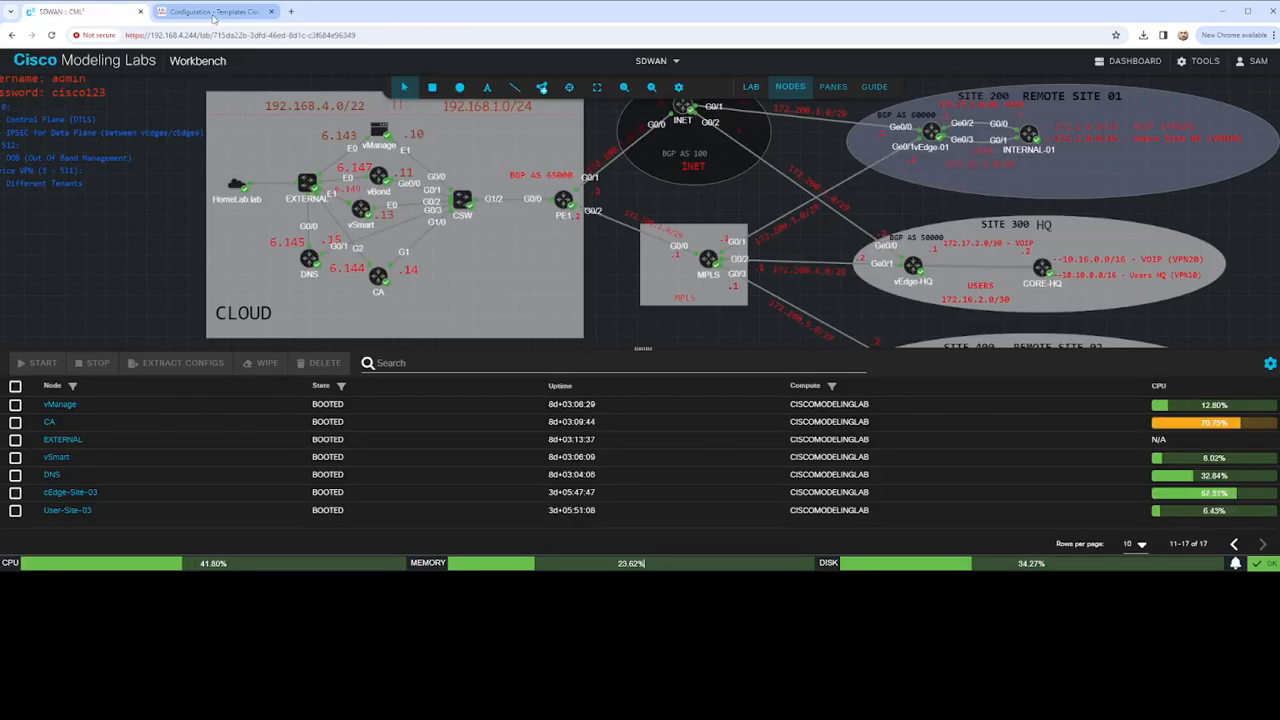
{"action": "left_click", "coordinate": [213, 12]}
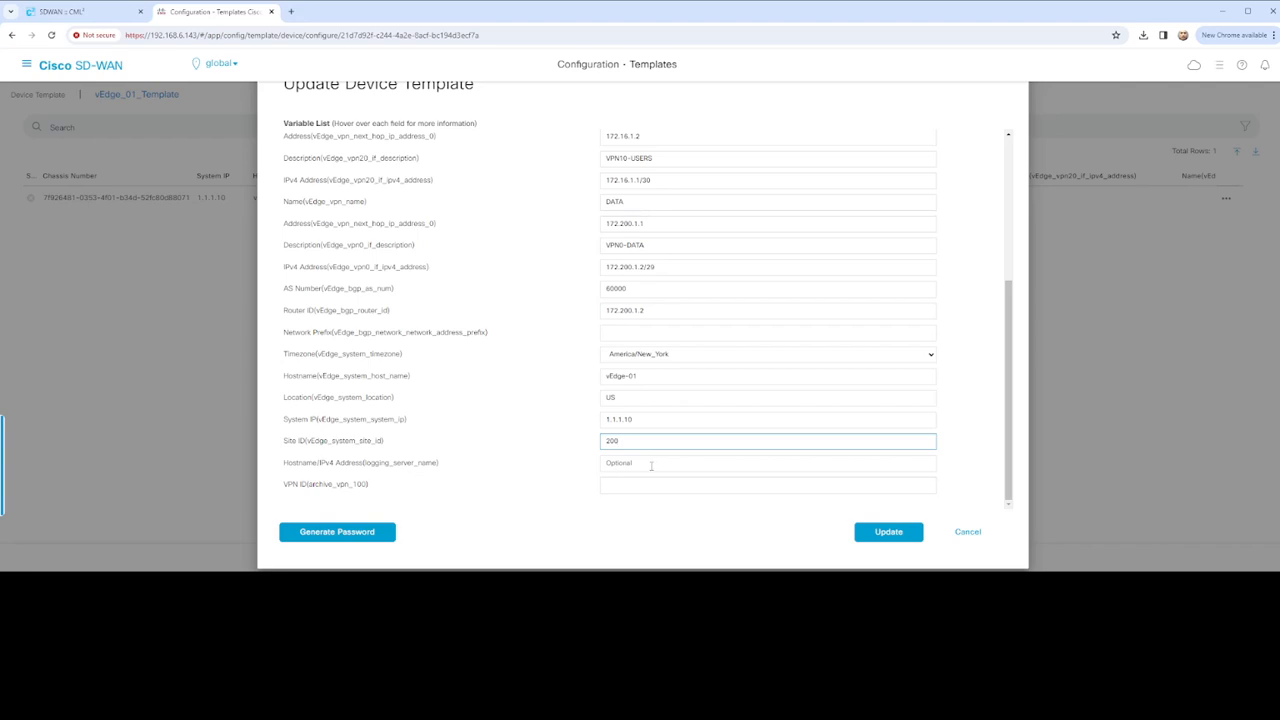
{"action": "left_click", "coordinate": [629, 486]}
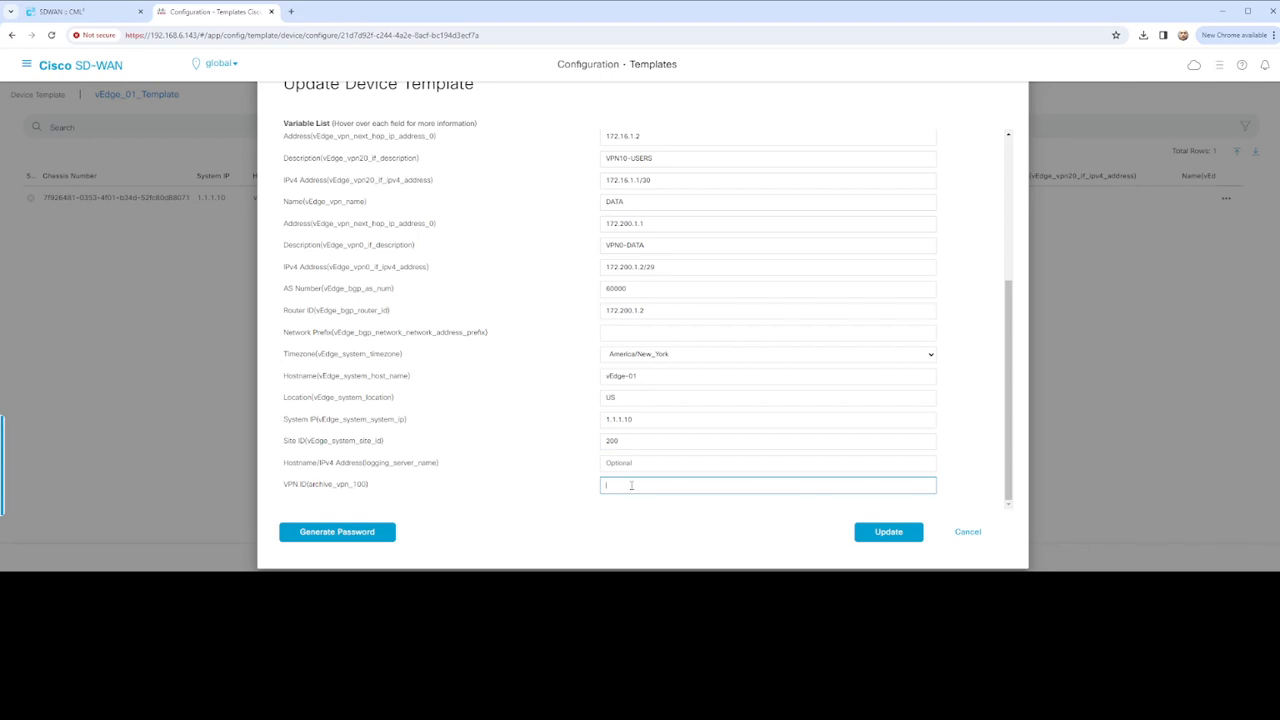
{"action": "type", "text": "0"}
Enter logging server 192.168.1.15 and BGP network prefix 172.200.1.0/29
{"action": "scroll", "coordinate": [514, 457], "scroll_direction": "up", "scroll_amount": 3}
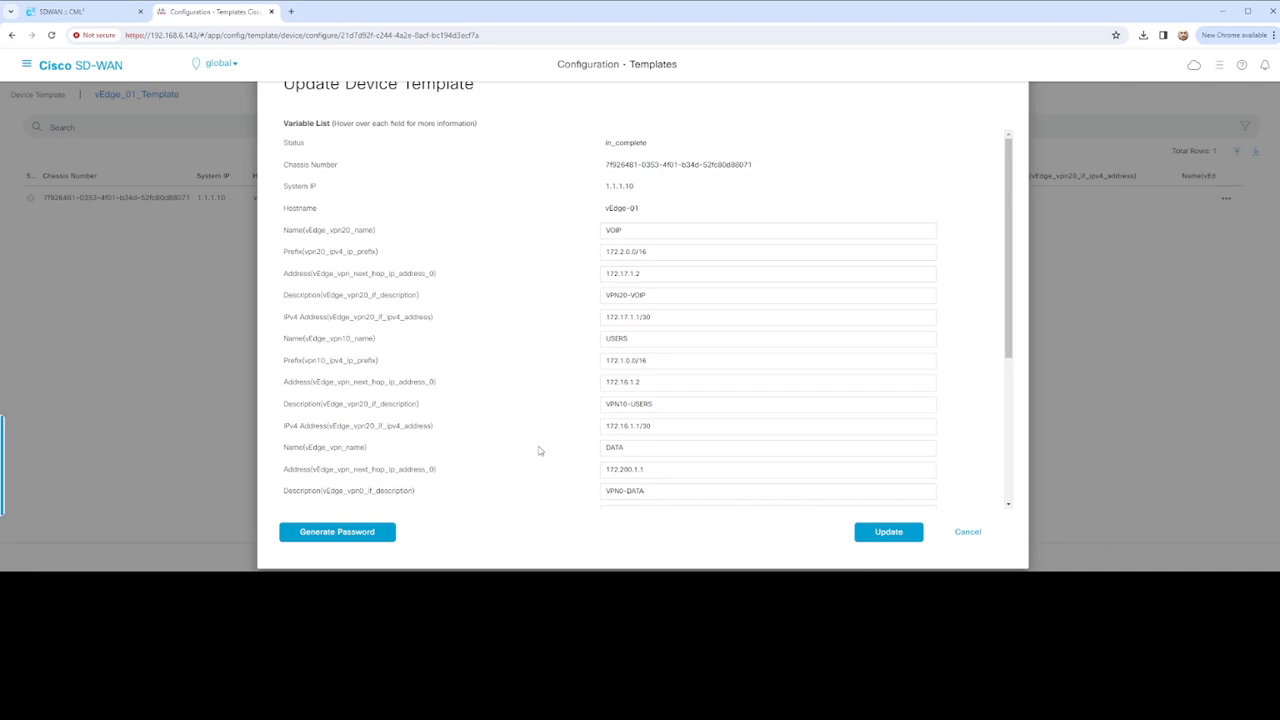
{"action": "scroll", "coordinate": [538, 450], "scroll_direction": "down", "scroll_amount": 5}
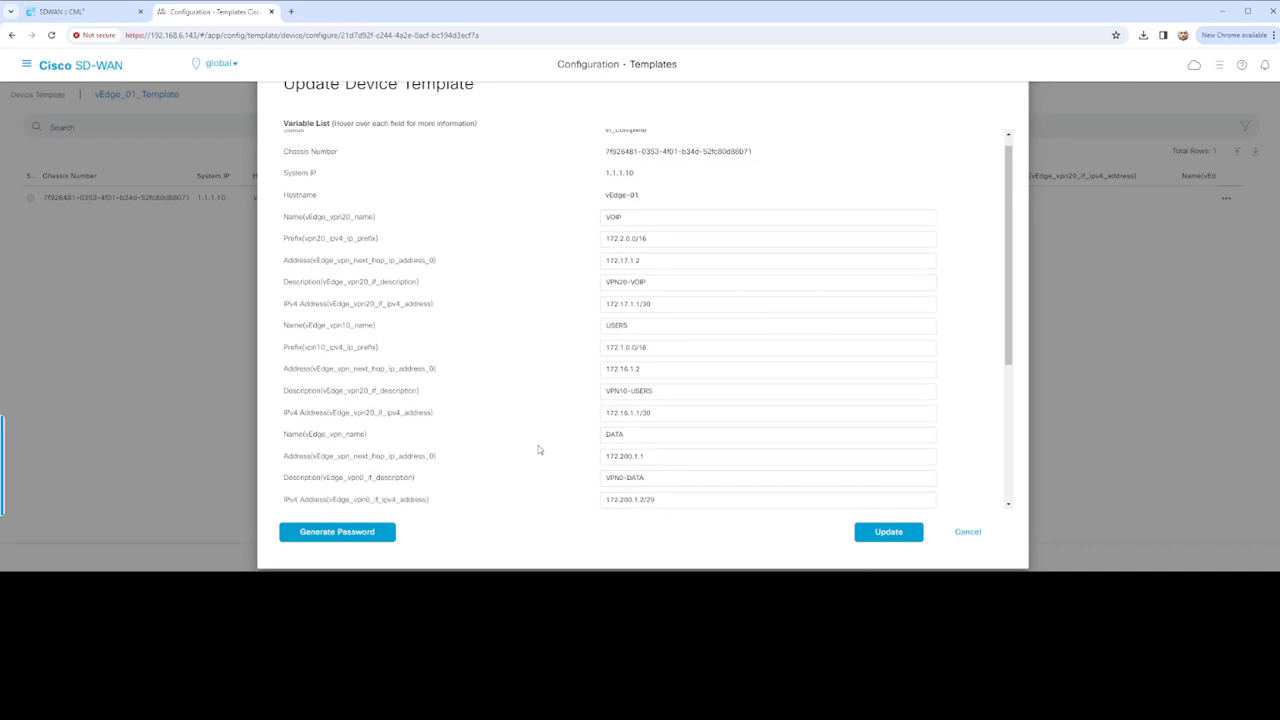
{"action": "left_click", "coordinate": [876, 470]}
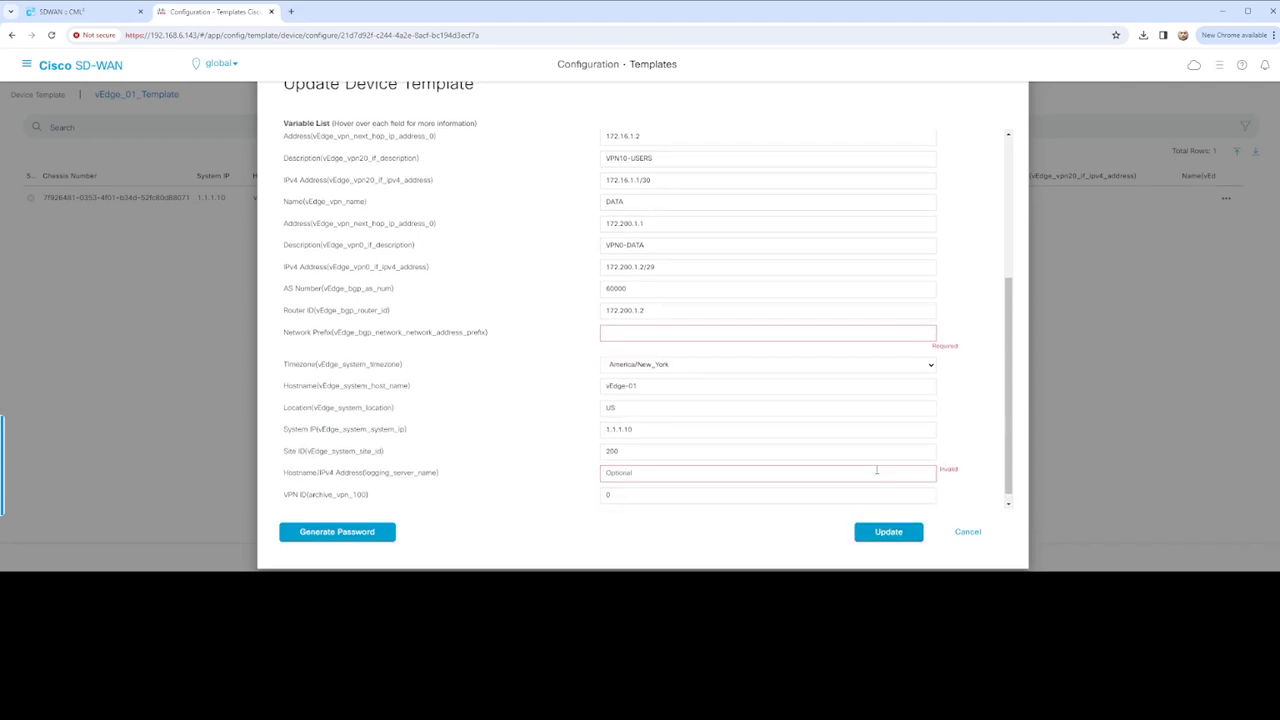
{"action": "type", "text": "192.168.1.15"}
{"action": "left_click", "coordinate": [641, 334]}
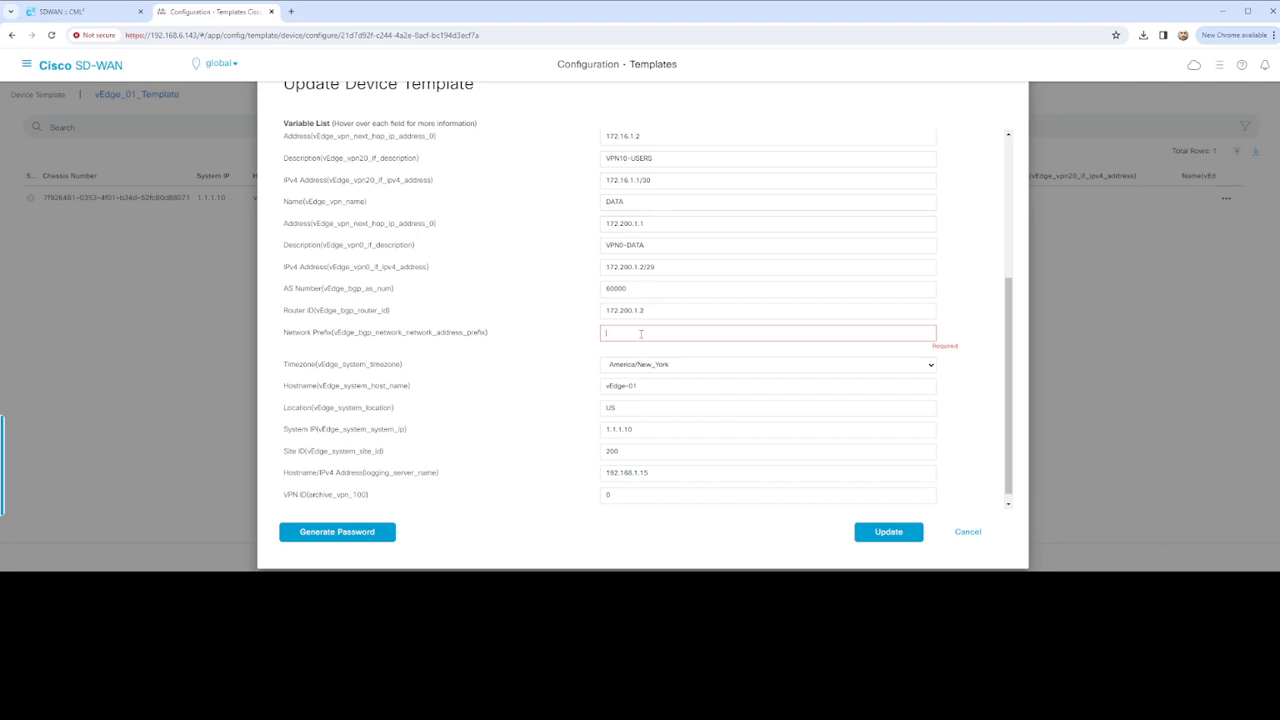
{"action": "type", "text": "172.200.1.0/3"}
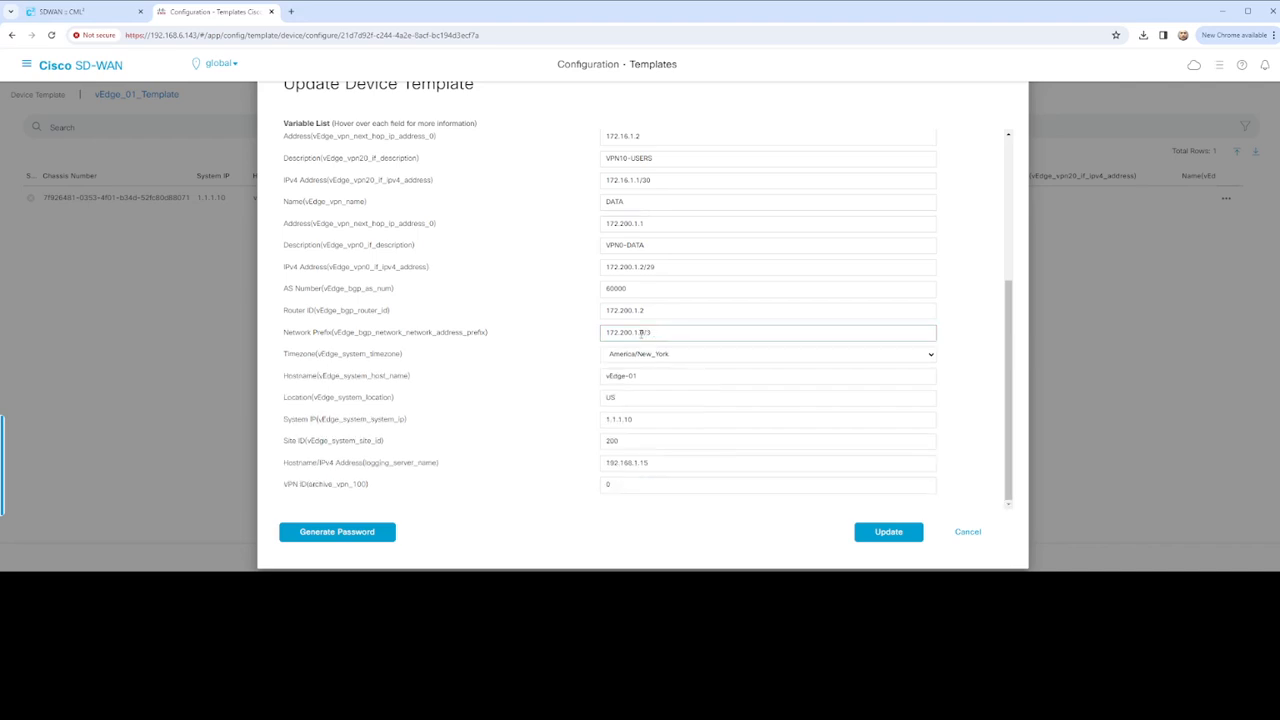
{"action": "key", "text": "BackSpace"}
{"action": "type", "text": "29"}
{"action": "left_click", "coordinate": [78, 14]}
{"action": "left_click", "coordinate": [205, 12]}
Update vEdge-01's variables, continue, and load its configuration preview
{"action": "left_click", "coordinate": [883, 533]}
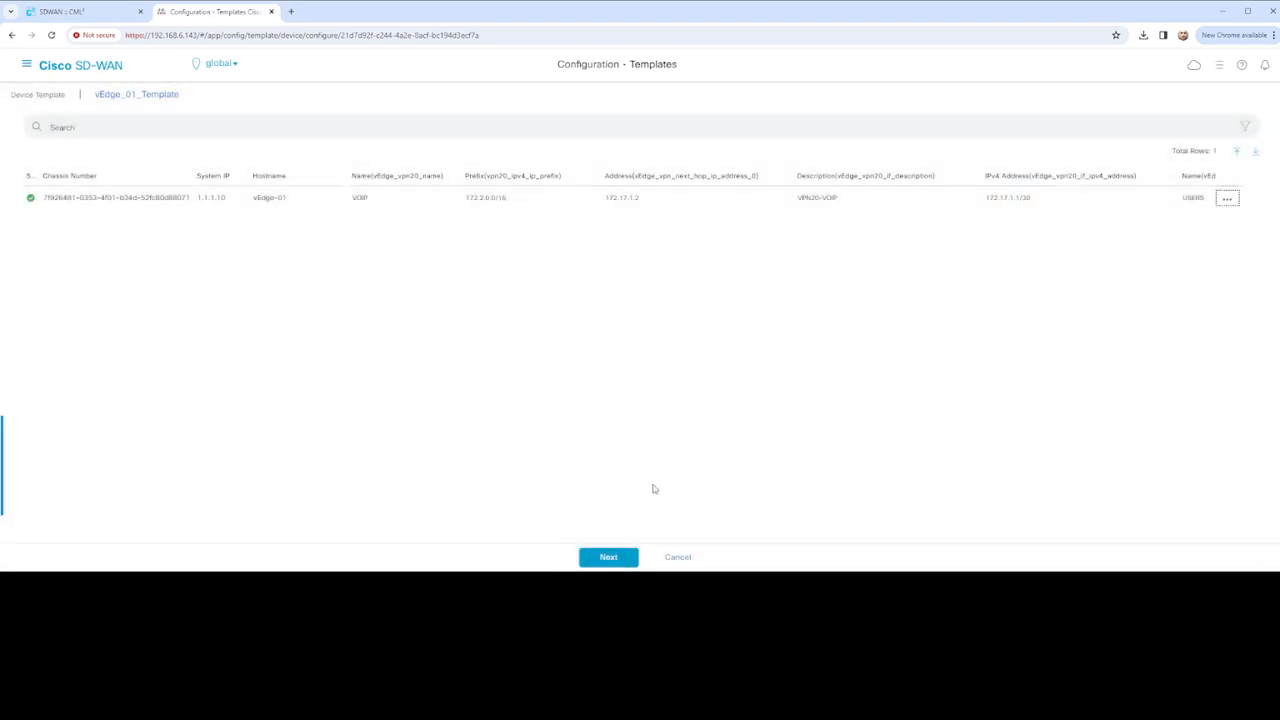
{"action": "left_click", "coordinate": [620, 559]}
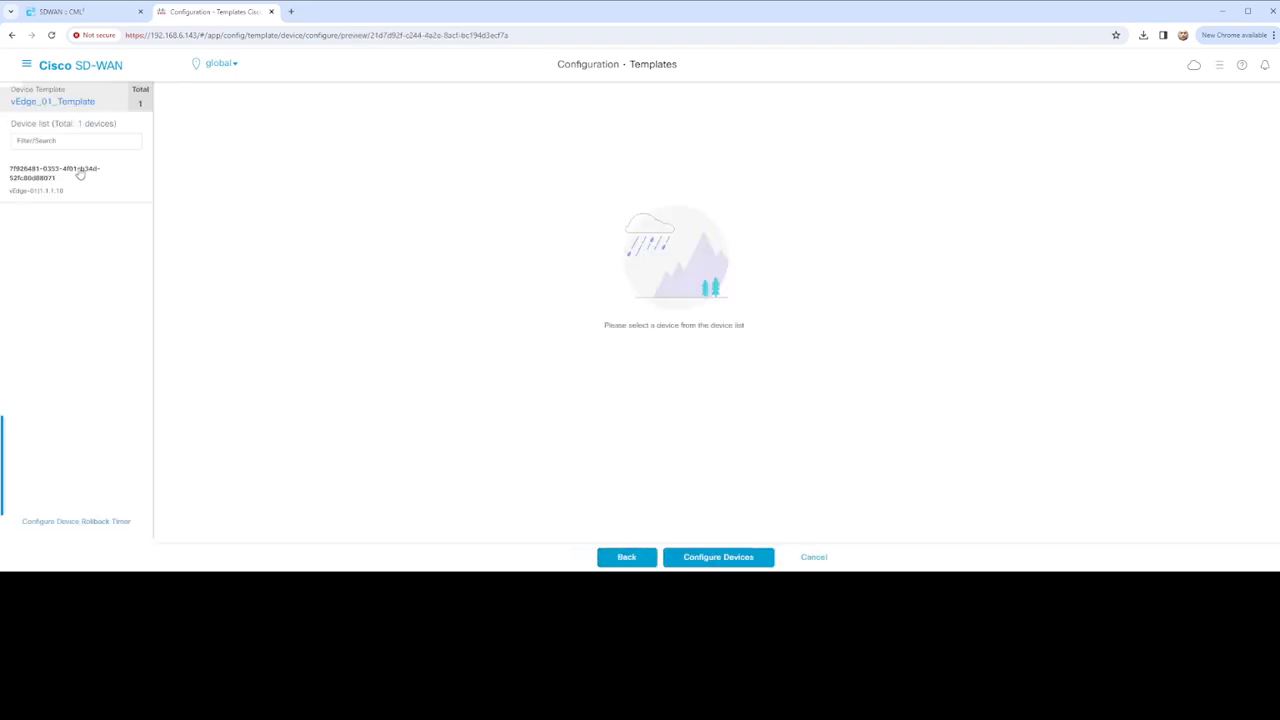
{"action": "left_click", "coordinate": [49, 176]}
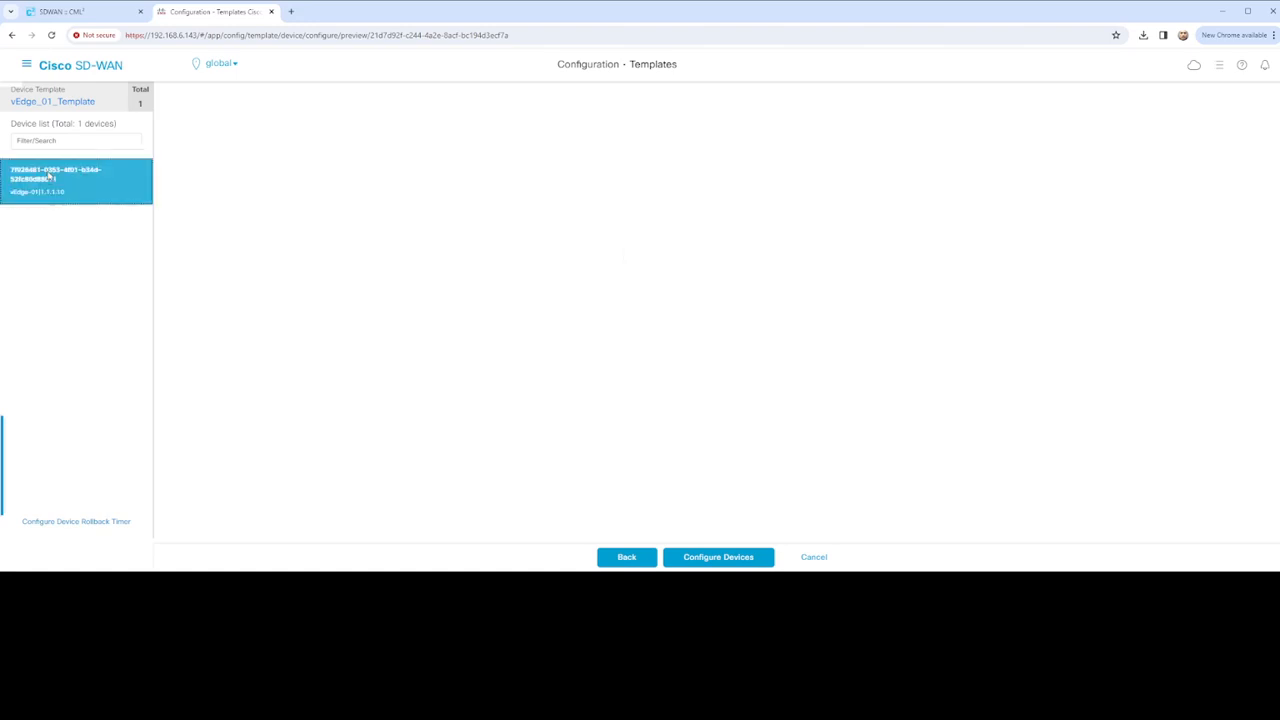
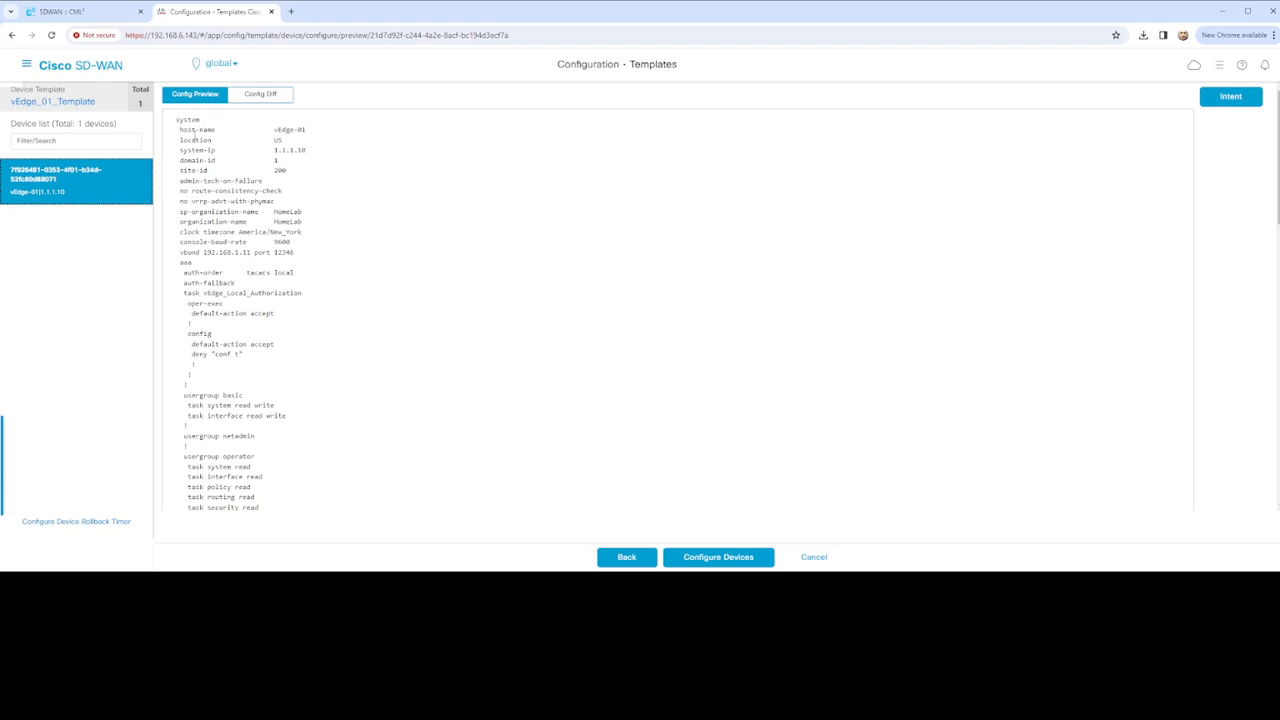
Review the preview's system block: host-name, system-ip 1.1.1.10, organization, vbond, auth-order and authorization rules
{"action": "triple_click", "coordinate": [182, 129]}
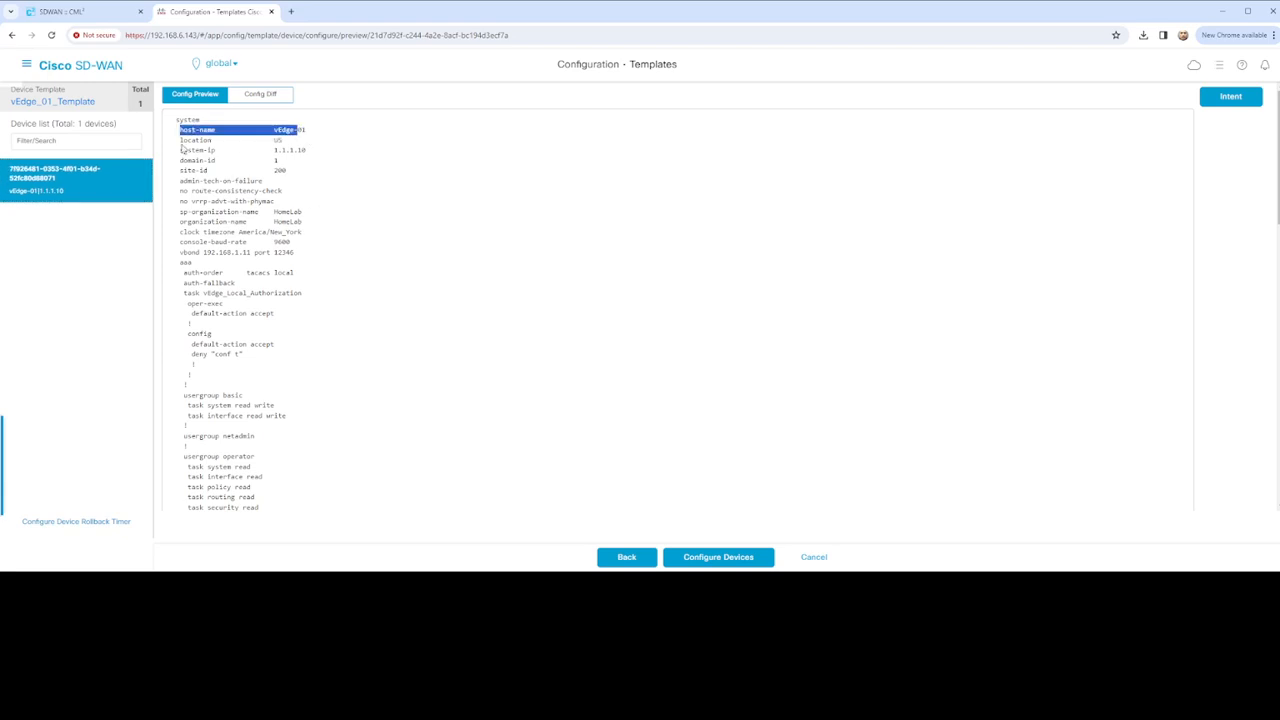
{"action": "left_click", "coordinate": [188, 150]}
{"action": "left_click_drag", "start_coordinate": [188, 150], "coordinate": [332, 158]}
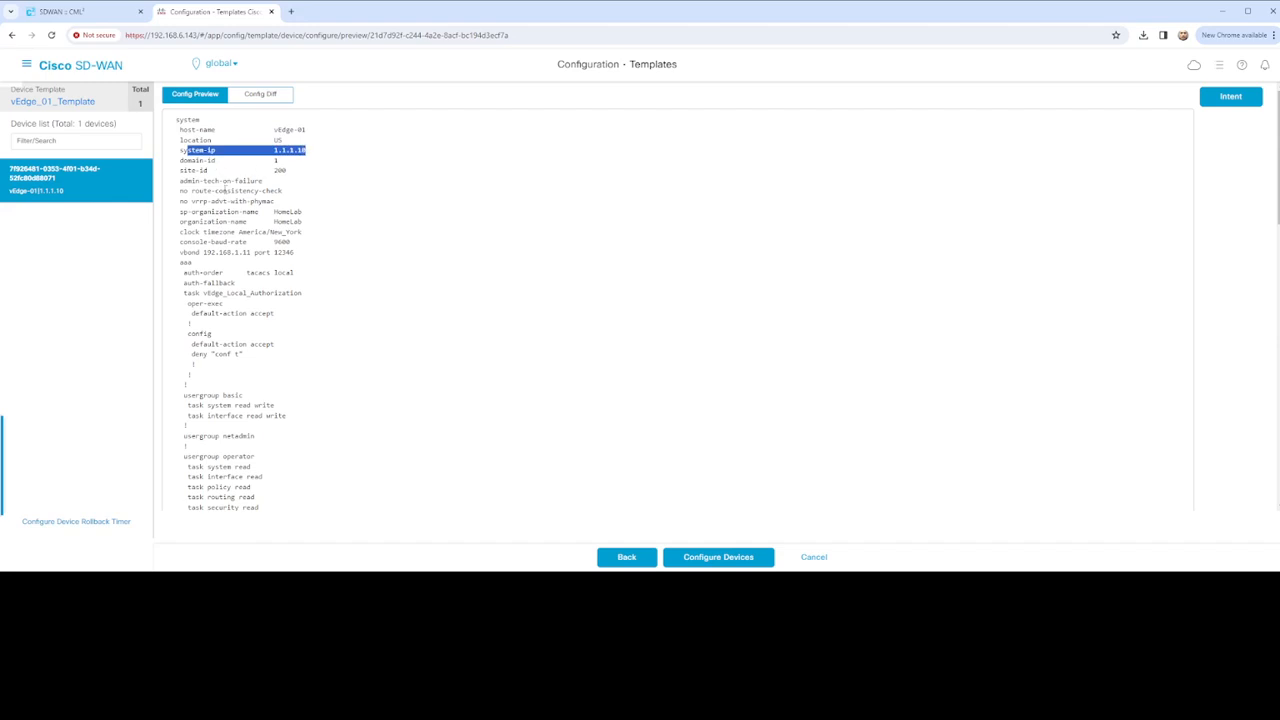
{"action": "left_click_drag", "start_coordinate": [190, 212], "coordinate": [351, 238]}
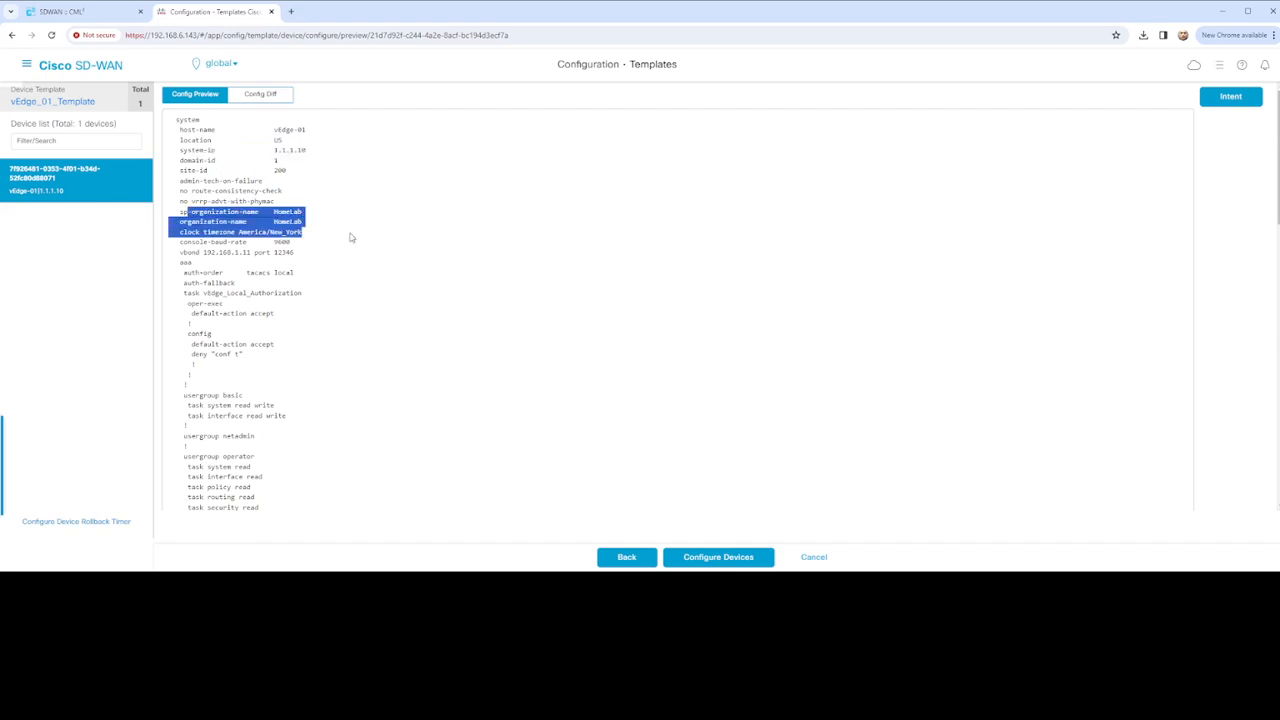
{"action": "left_click", "coordinate": [276, 263]}
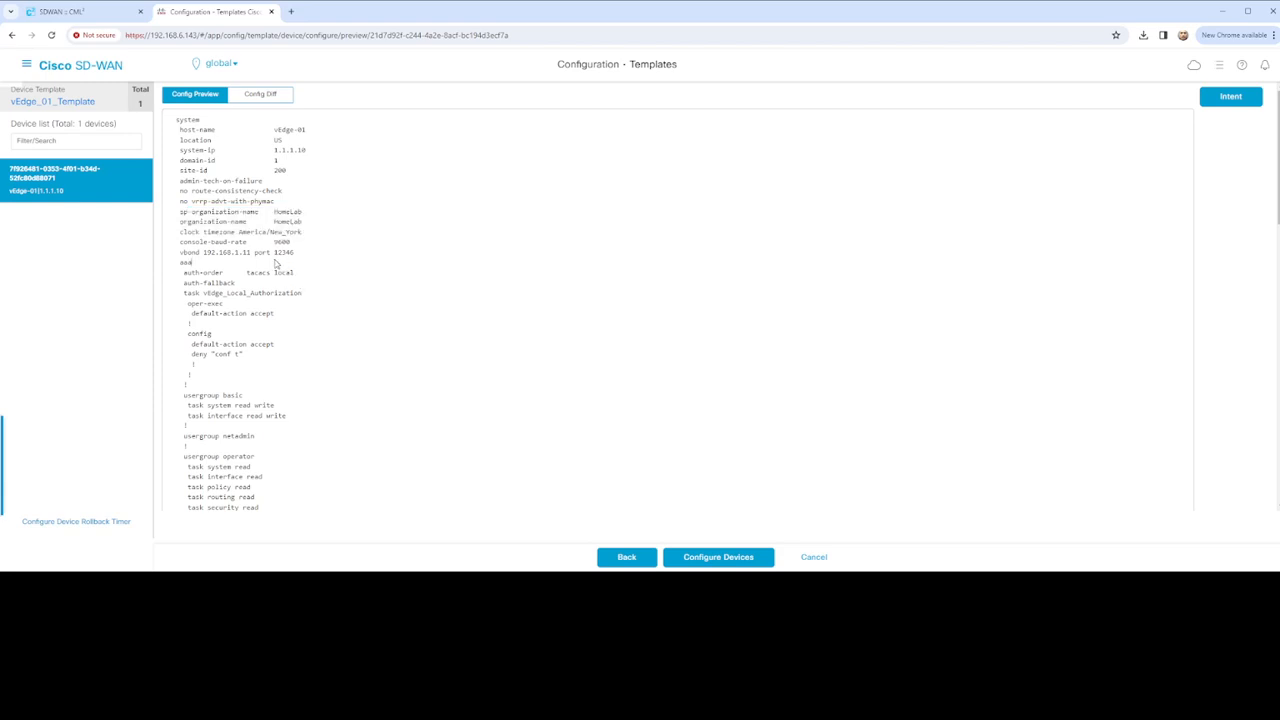
{"action": "left_click_drag", "start_coordinate": [201, 252], "coordinate": [297, 257]}
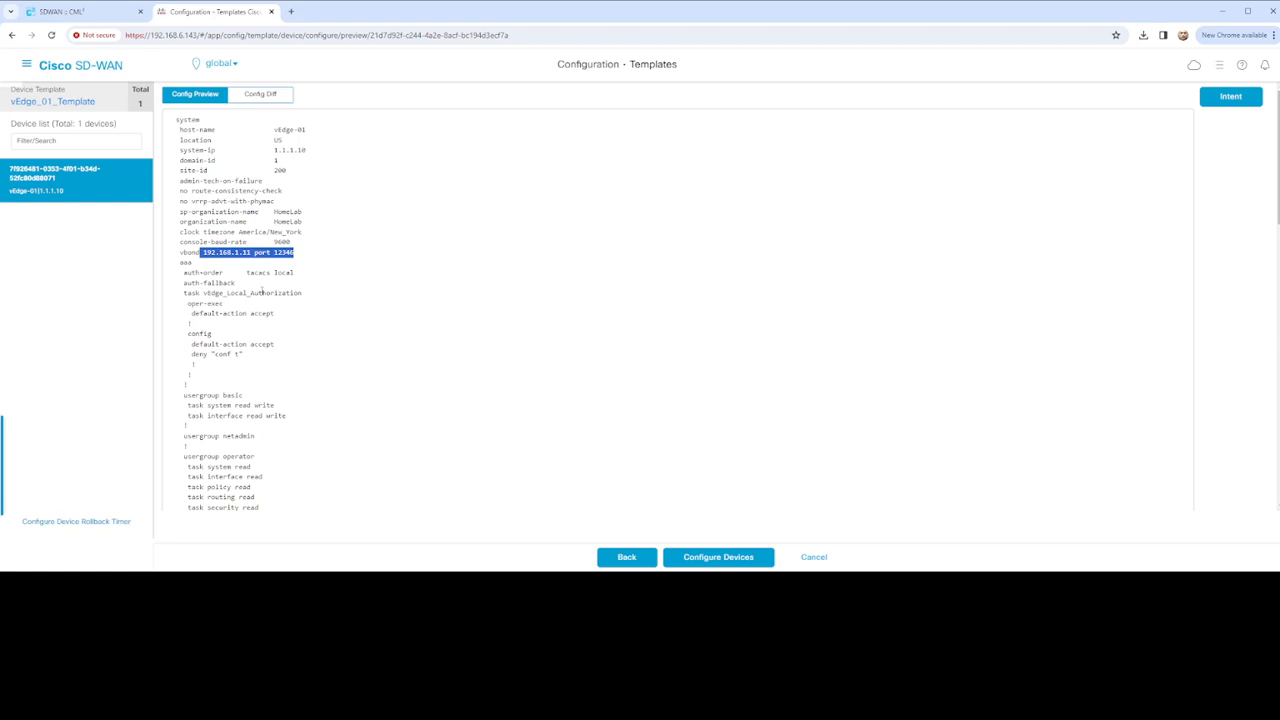
{"action": "left_click_drag", "start_coordinate": [184, 272], "coordinate": [296, 278]}
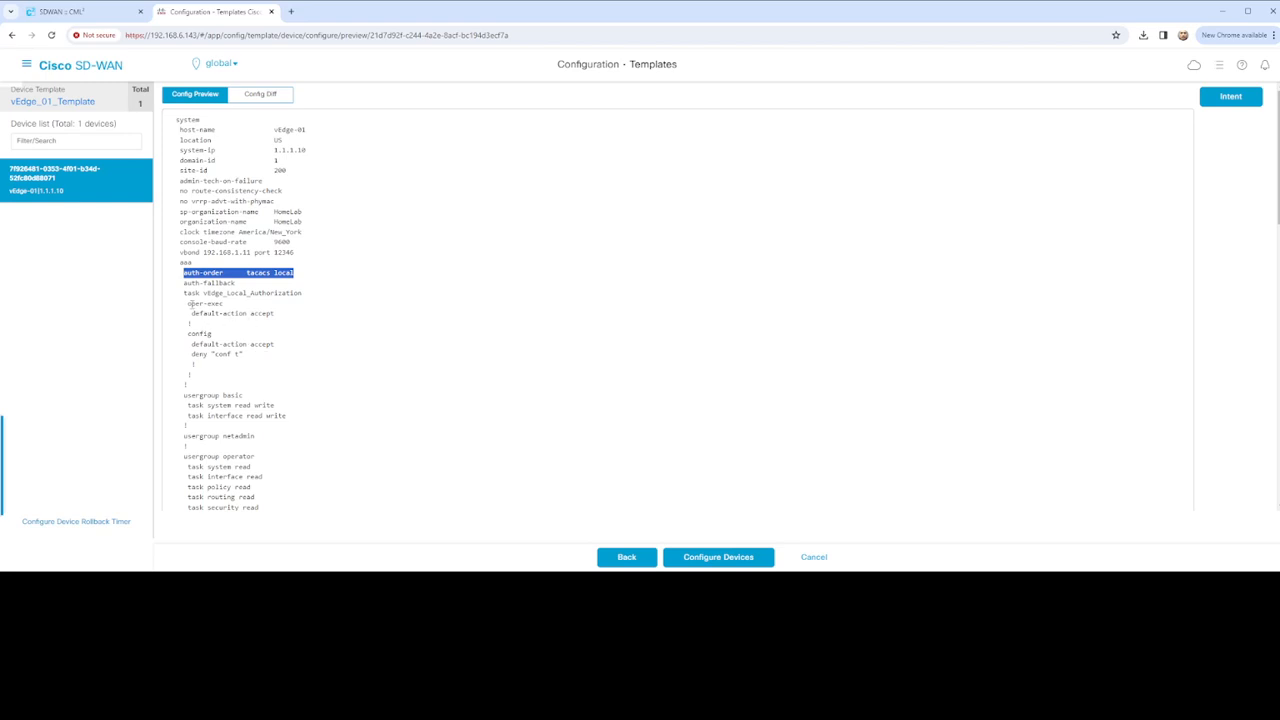
{"action": "left_click_drag", "start_coordinate": [190, 303], "coordinate": [269, 360]}
Review the admin user entry, logging server source interface and NTP server block
{"action": "scroll", "coordinate": [325, 360], "scroll_direction": "down", "scroll_amount": 1}
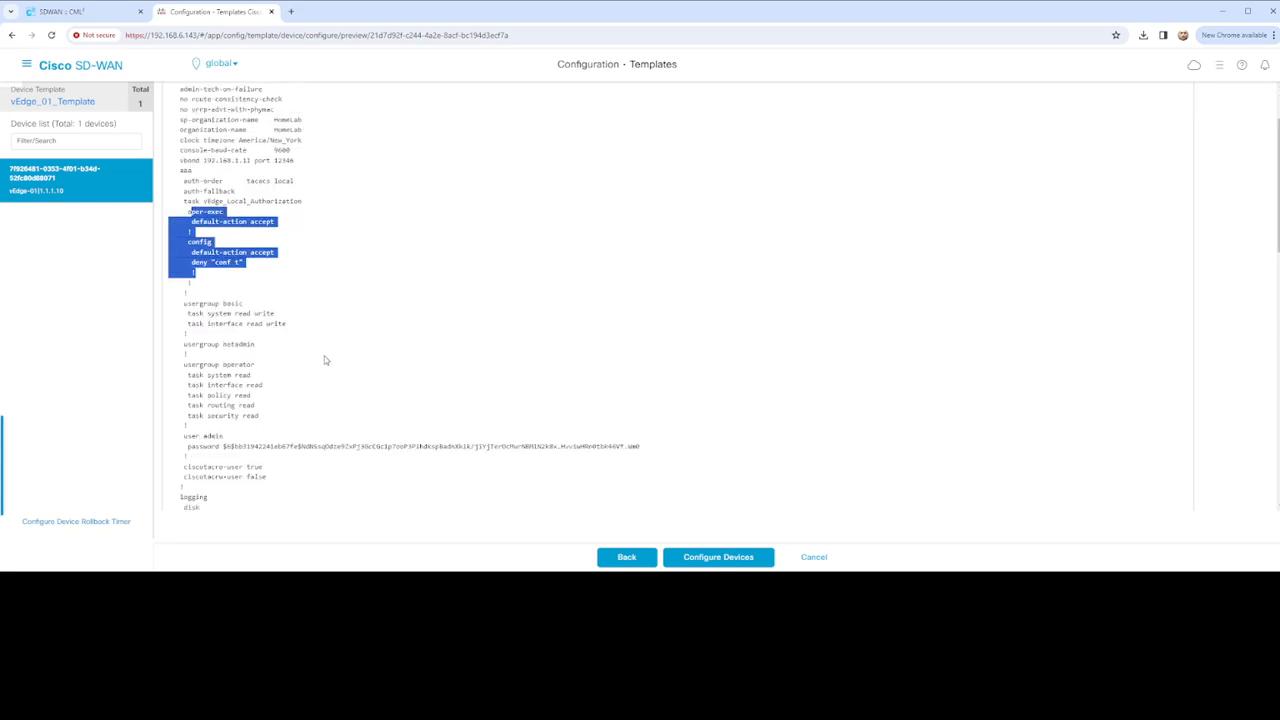
{"action": "scroll", "coordinate": [325, 360], "scroll_direction": "down", "scroll_amount": 2}
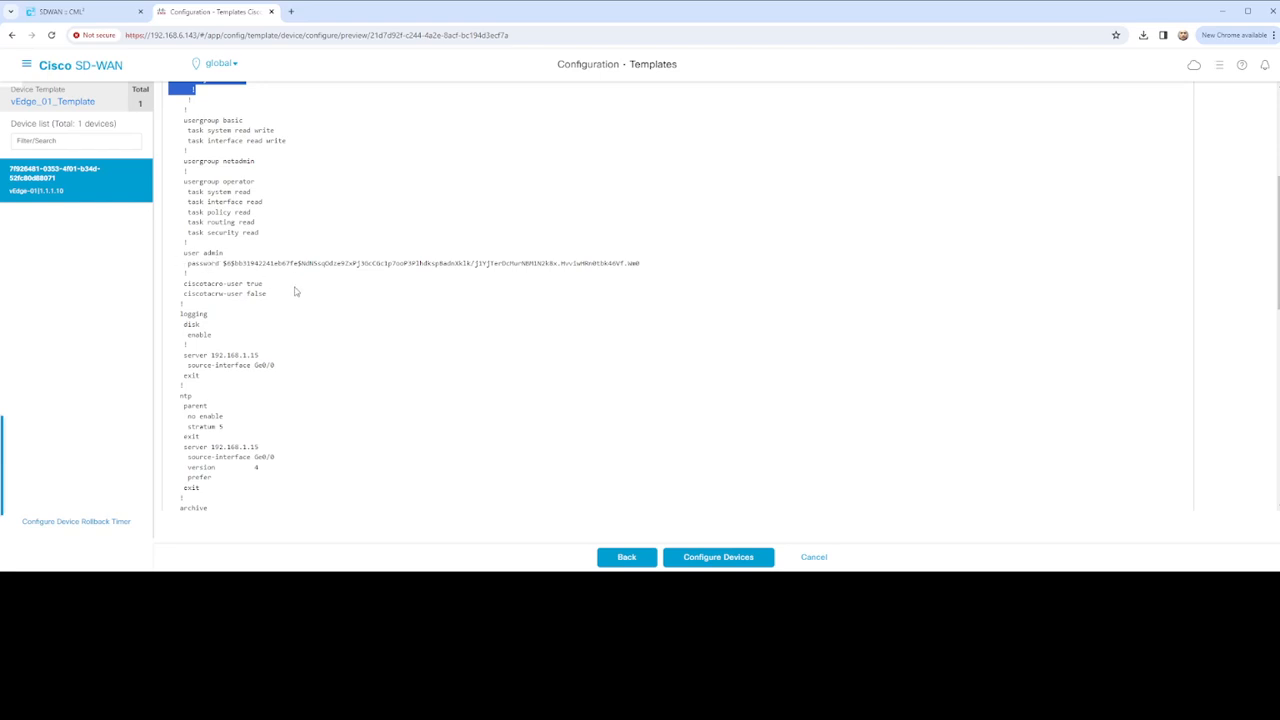
{"action": "scroll", "coordinate": [308, 313], "scroll_direction": "down", "scroll_amount": 1}
{"action": "left_click_drag", "start_coordinate": [181, 160], "coordinate": [186, 184]}
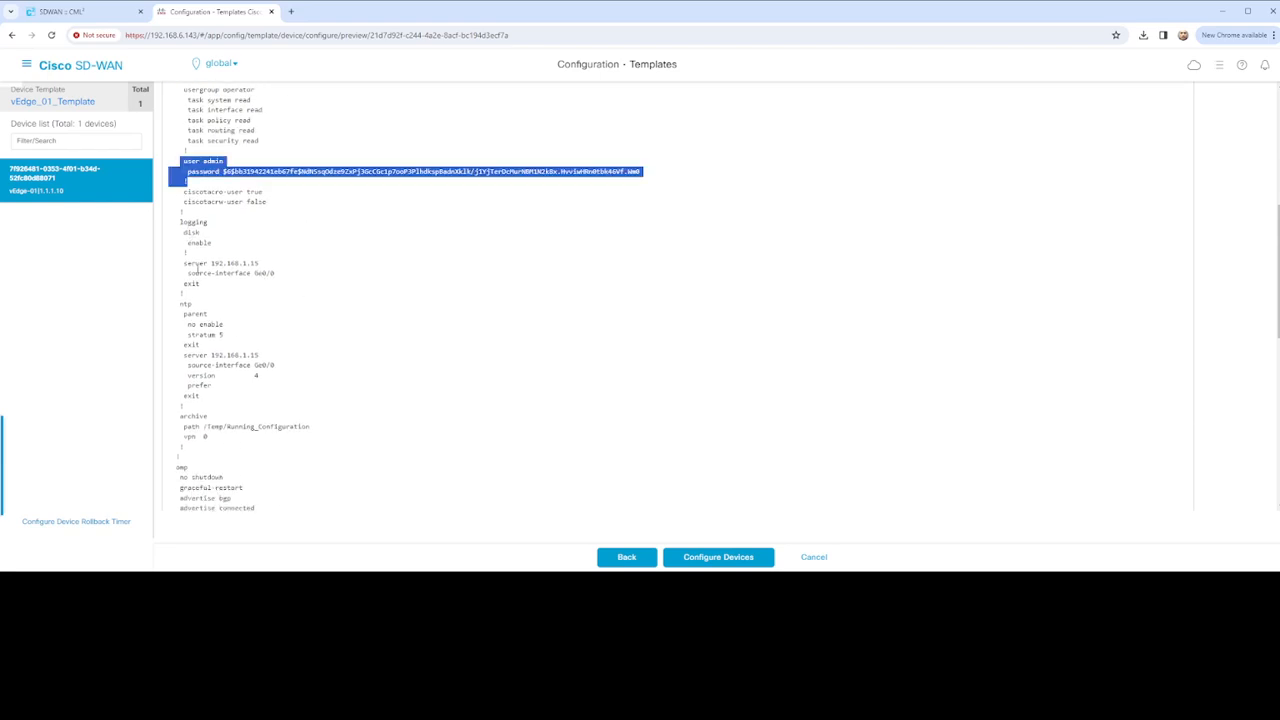
{"action": "left_click_drag", "start_coordinate": [183, 263], "coordinate": [288, 277]}
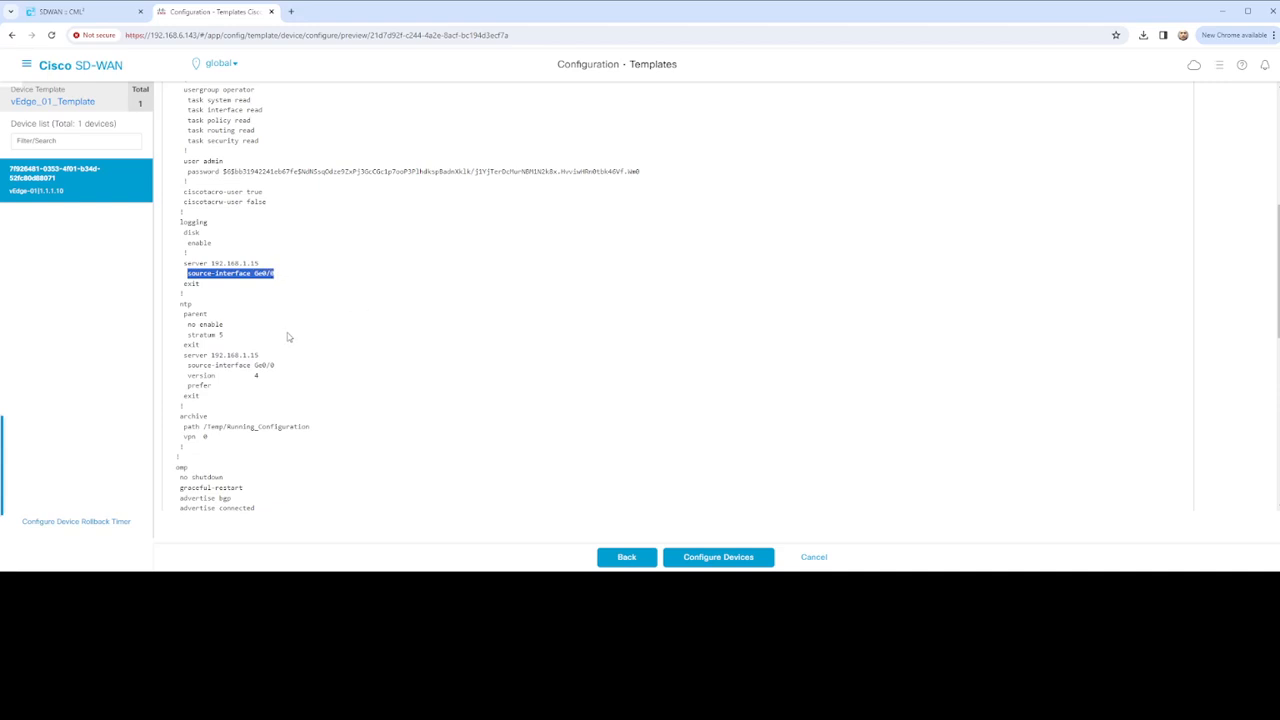
{"action": "left_click_drag", "start_coordinate": [174, 302], "coordinate": [263, 366]}
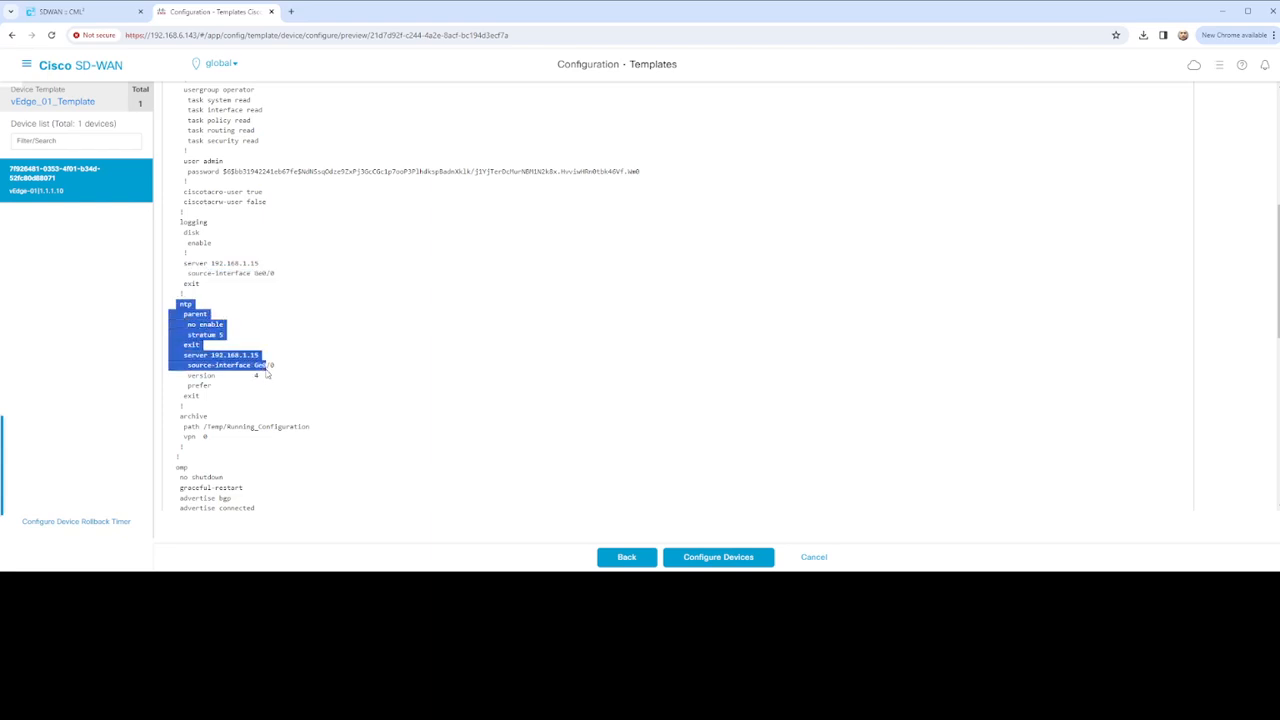
Review the advertise bgp line and the IPsec authentication-type and integrity-type settings
{"action": "scroll", "coordinate": [308, 346], "scroll_direction": "down", "scroll_amount": 3}
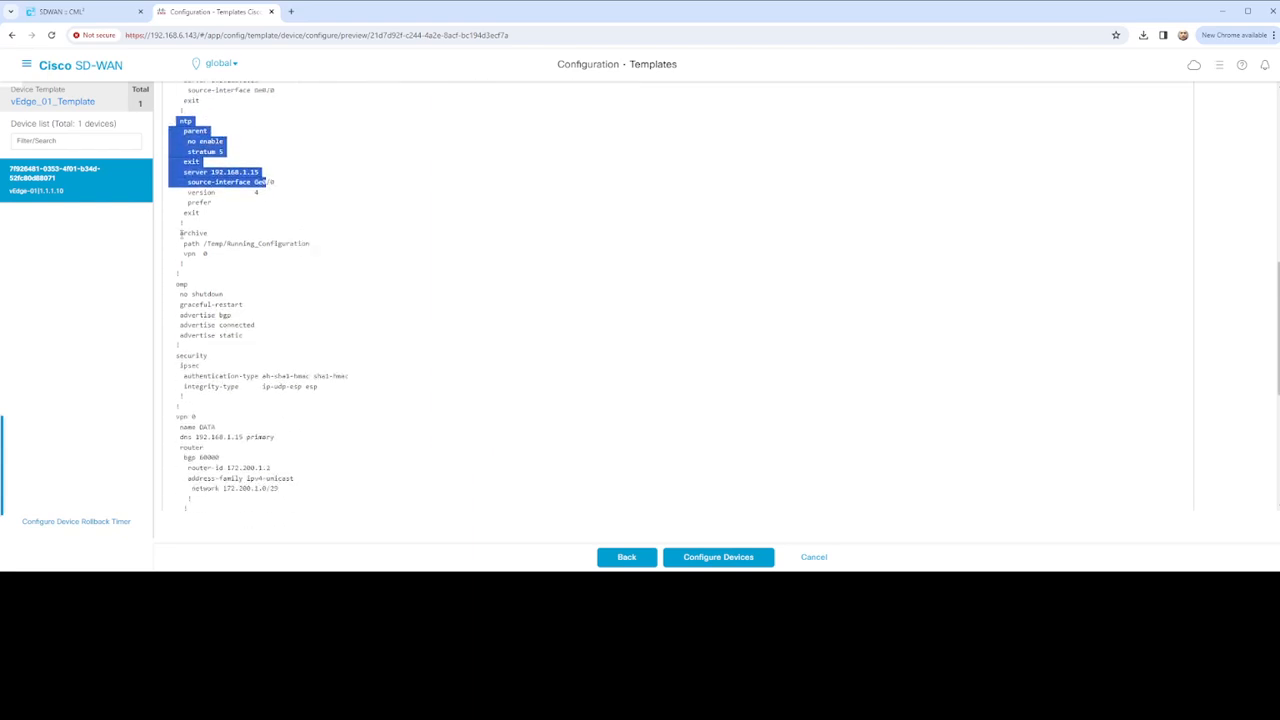
{"action": "left_click_drag", "start_coordinate": [182, 233], "coordinate": [268, 276]}
{"action": "scroll", "coordinate": [276, 284], "scroll_direction": "down", "scroll_amount": 2}
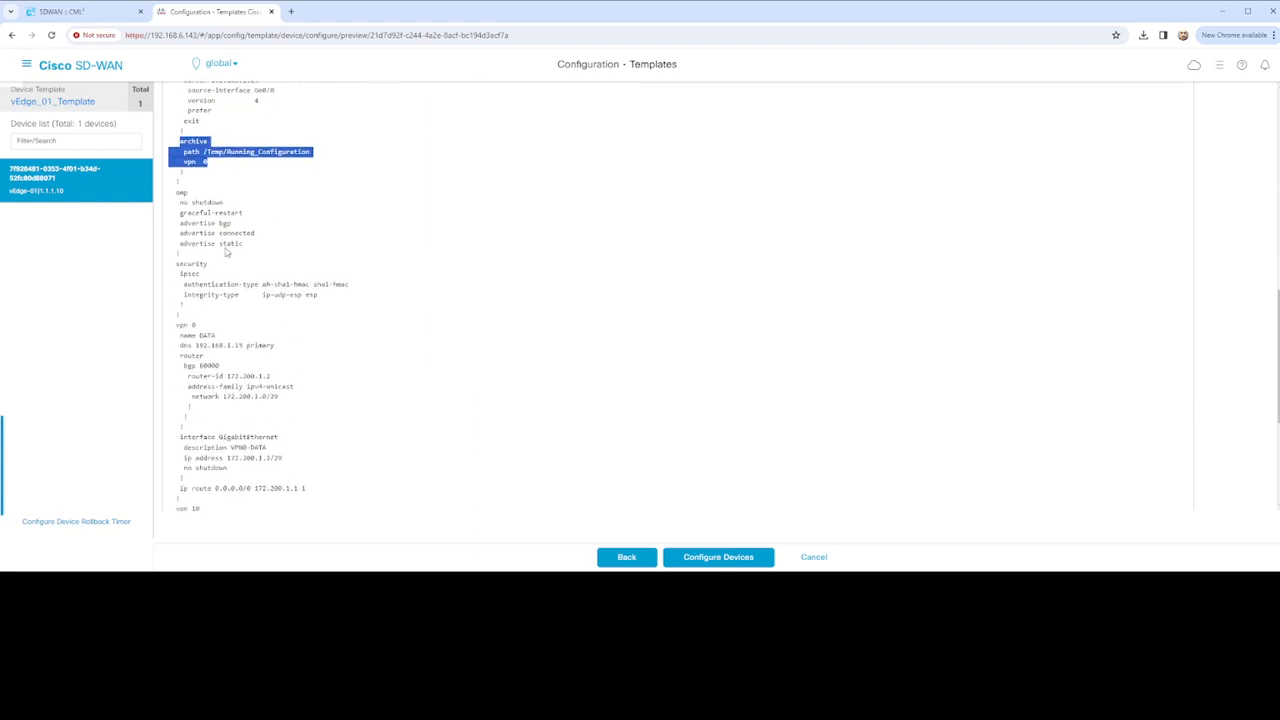
{"action": "left_click_drag", "start_coordinate": [174, 194], "coordinate": [166, 230]}
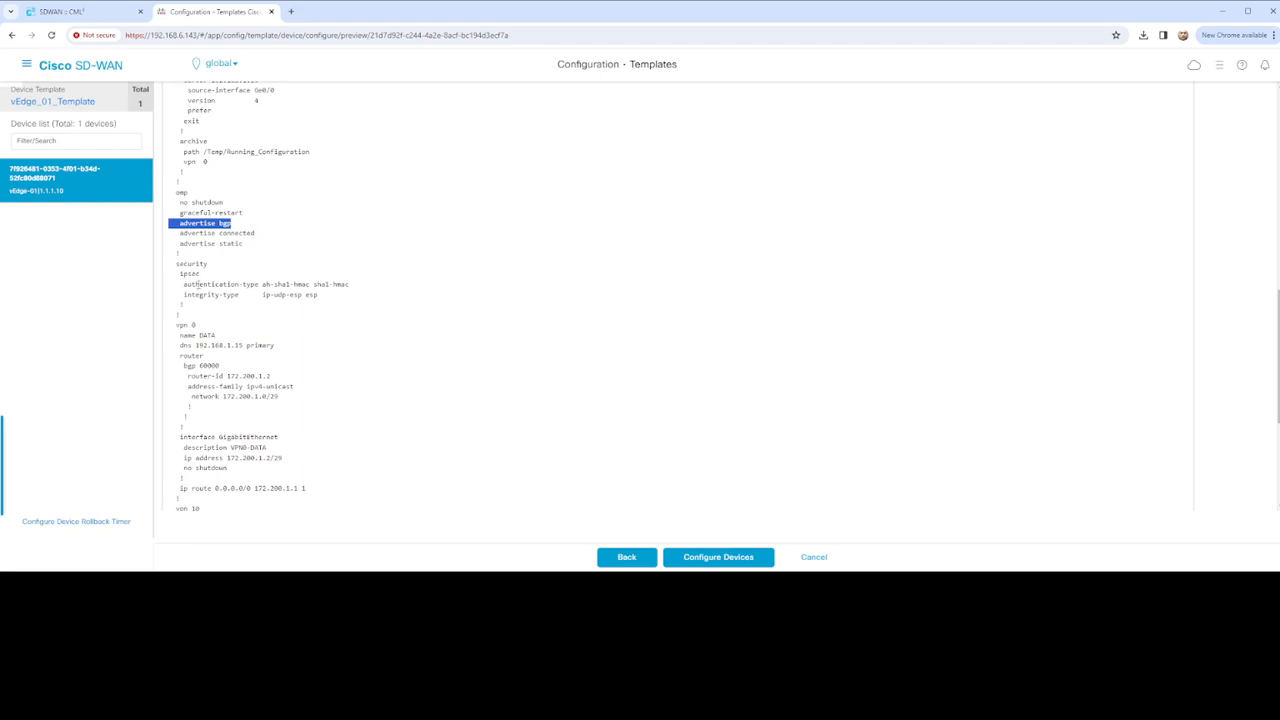
{"action": "left_click_drag", "start_coordinate": [184, 284], "coordinate": [357, 293]}
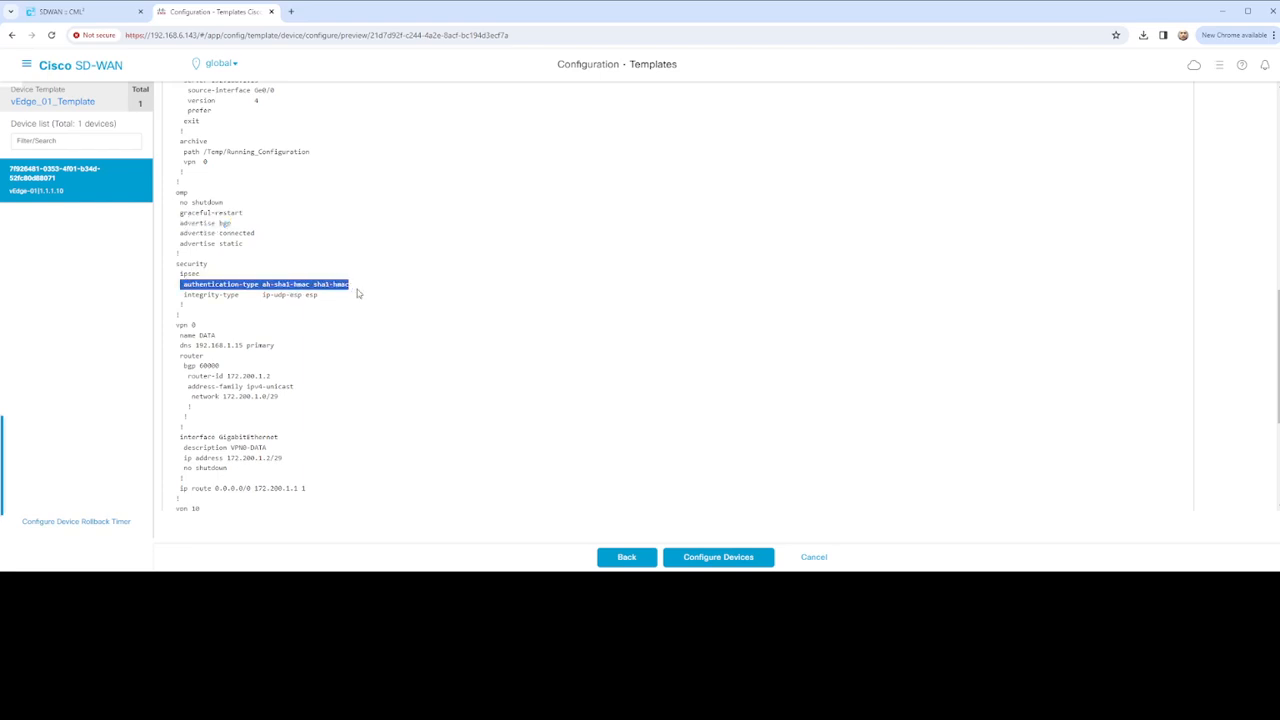
{"action": "left_click", "coordinate": [196, 293]}
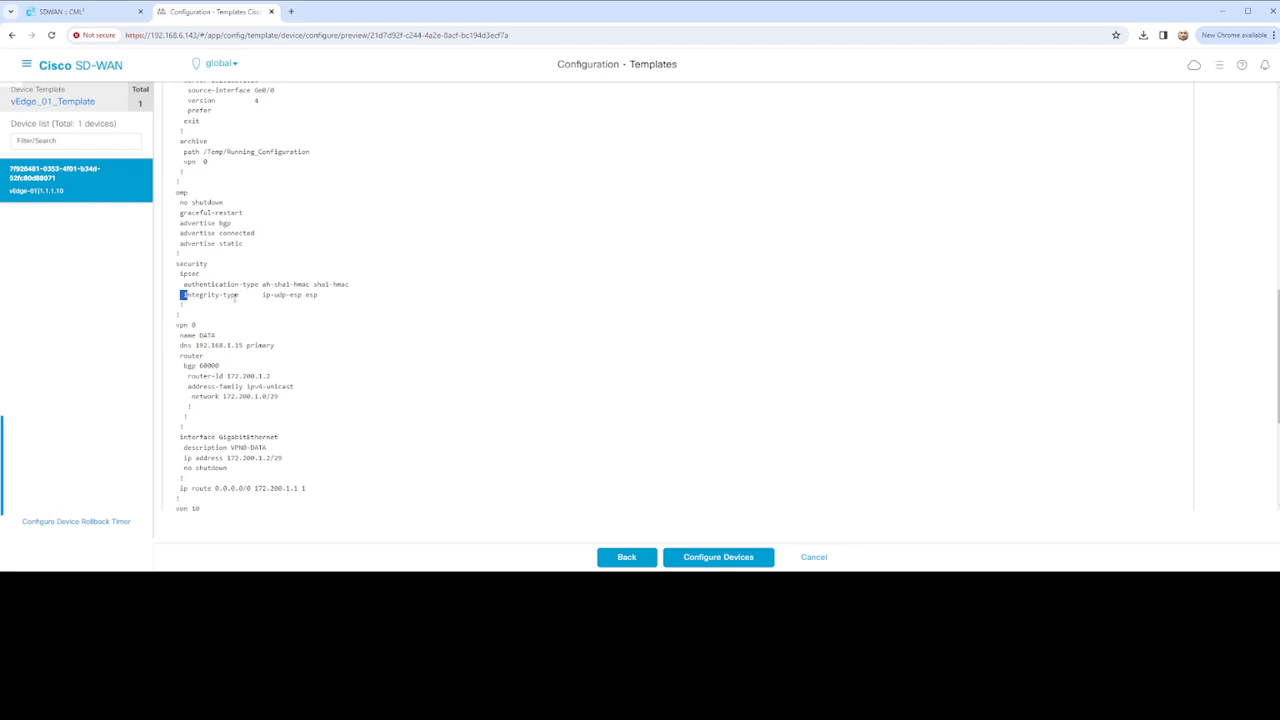
{"action": "left_click_drag", "start_coordinate": [236, 297], "coordinate": [329, 303]}
{"action": "left_click", "coordinate": [314, 303]}
{"action": "double_click", "coordinate": [312, 297]}
Review the integrity-type keyword, VPN 0 DNS server and BGP 60000 routing block
{"action": "scroll", "coordinate": [330, 290], "scroll_direction": "down", "scroll_amount": 1}
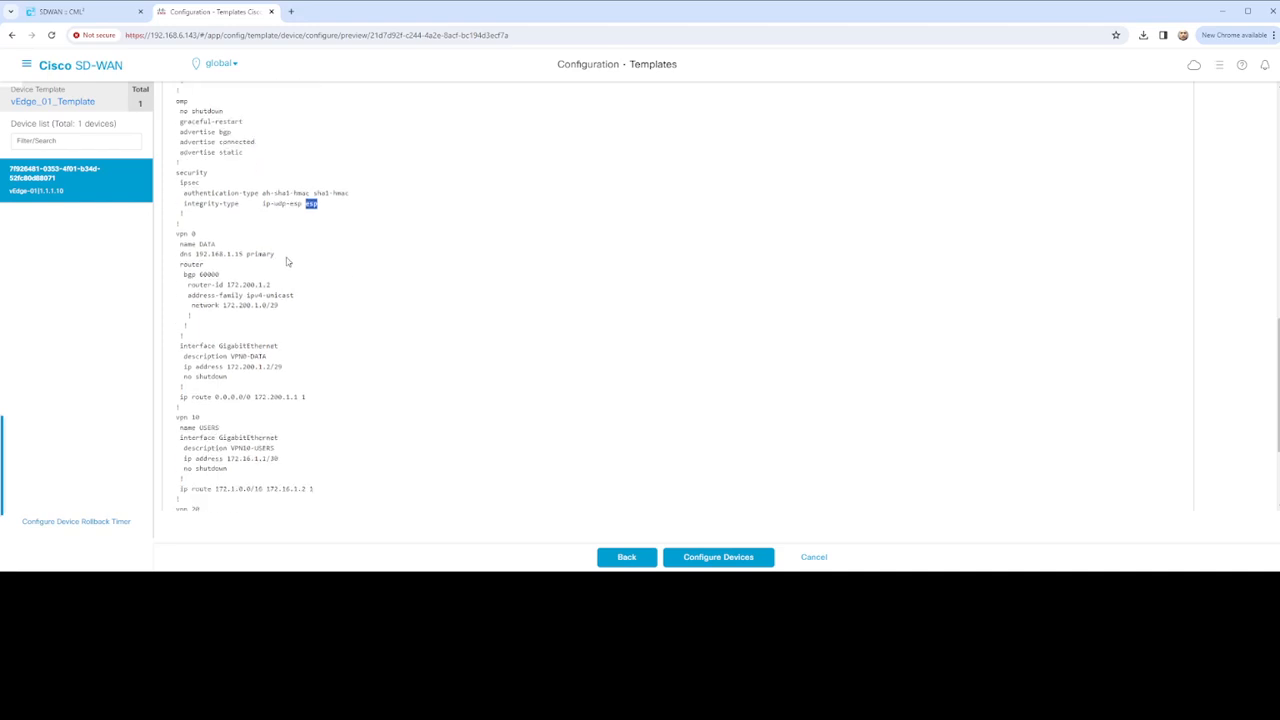
{"action": "left_click_drag", "start_coordinate": [180, 204], "coordinate": [321, 205]}
{"action": "left_click", "coordinate": [278, 228]}
{"action": "left_click_drag", "start_coordinate": [180, 254], "coordinate": [286, 258]}
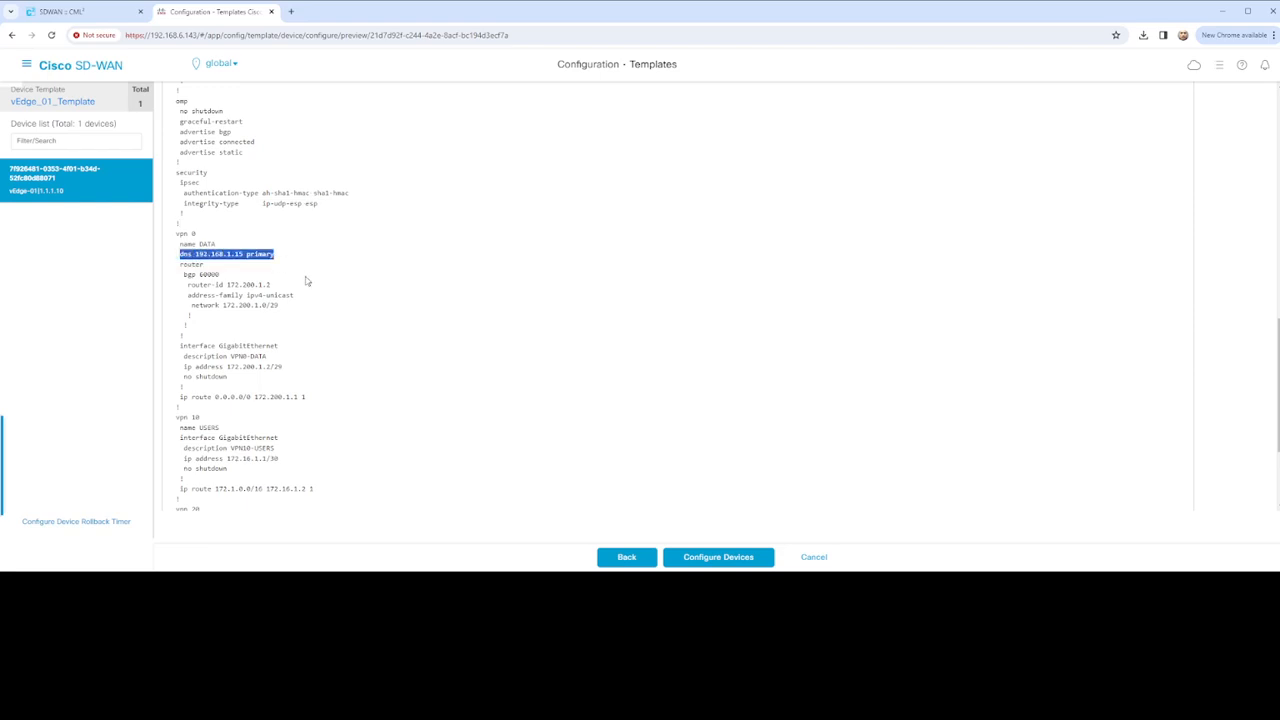
{"action": "left_click_drag", "start_coordinate": [183, 275], "coordinate": [309, 319]}
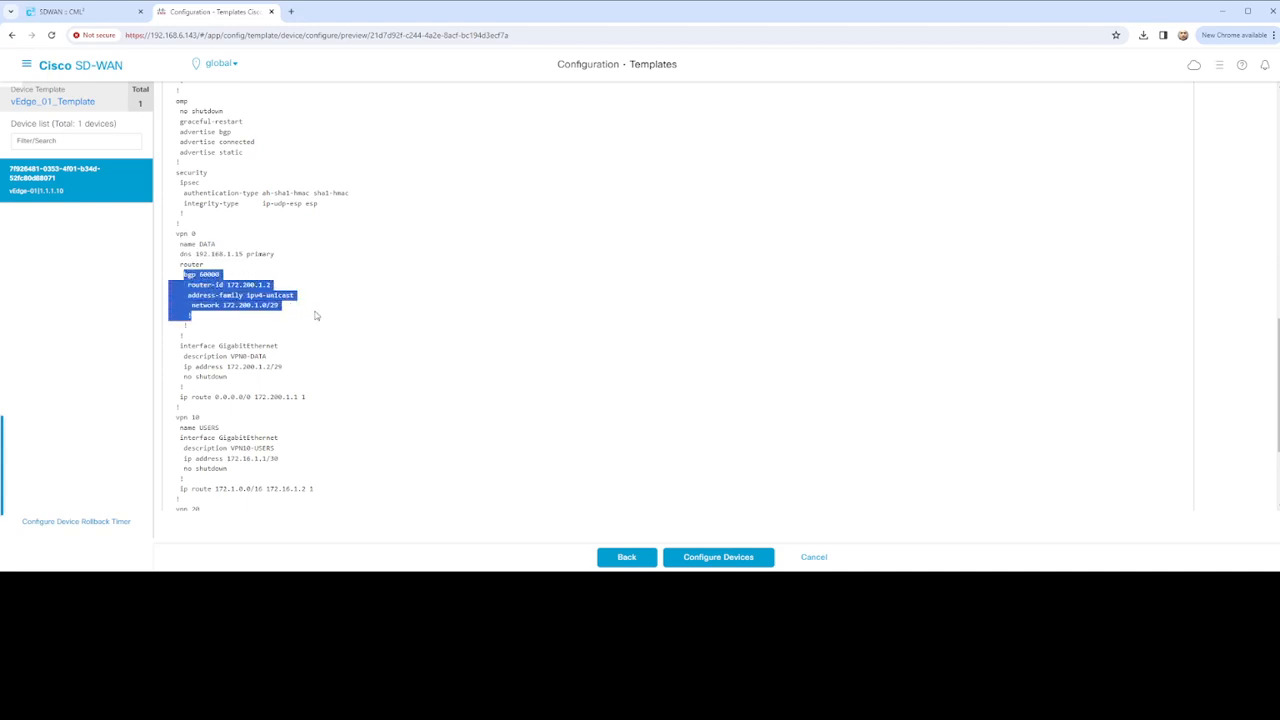
{"action": "scroll", "coordinate": [316, 316], "scroll_direction": "down", "scroll_amount": 2}
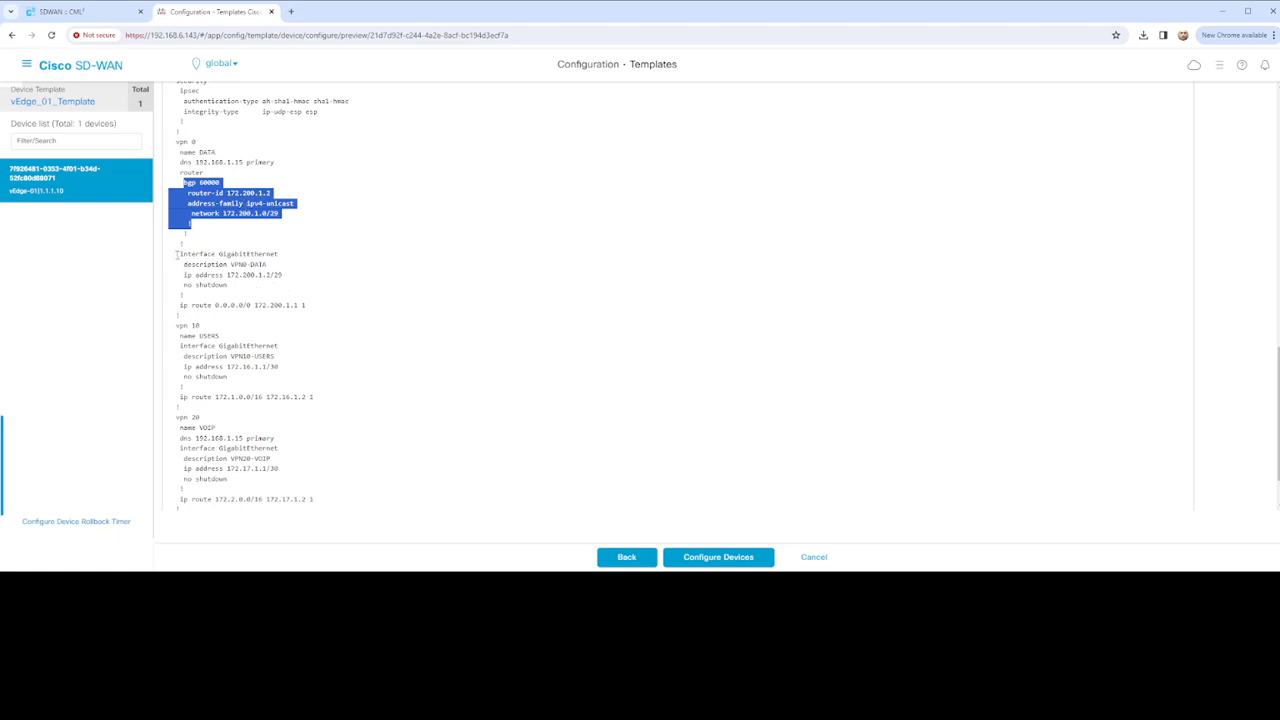
{"action": "left_click", "coordinate": [288, 261]}
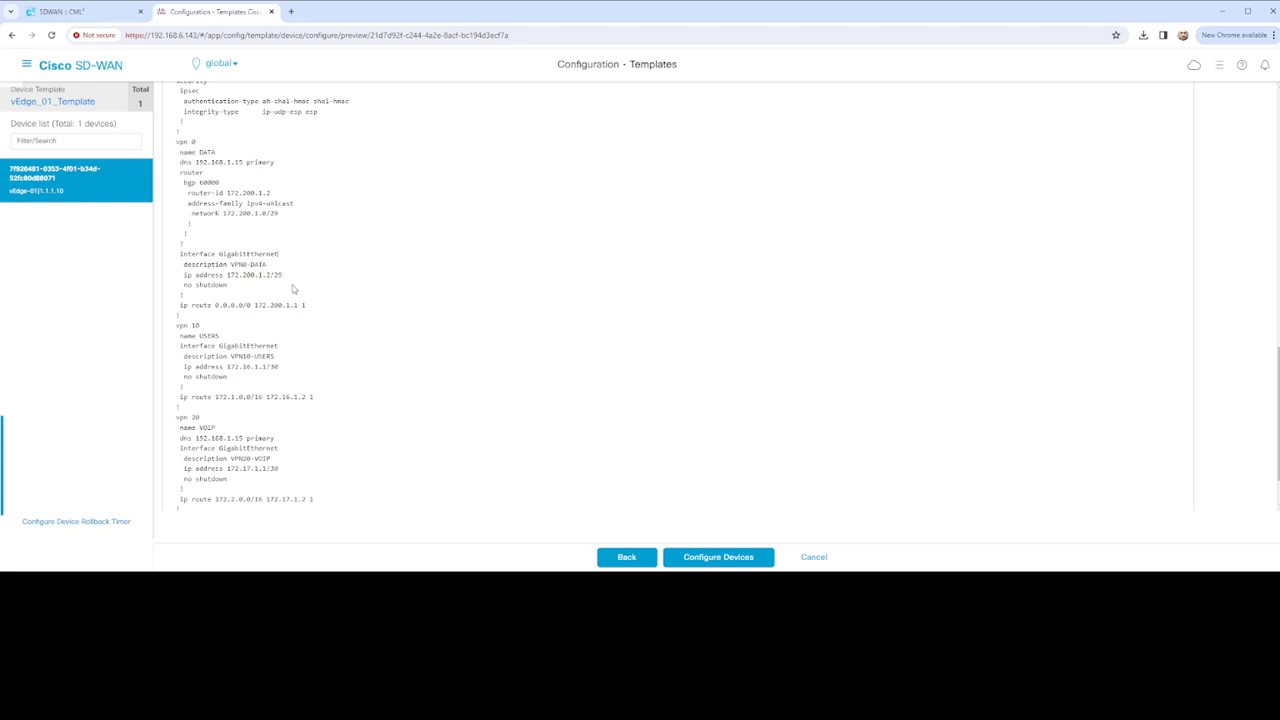
Review the VPN 0 default route 0.0.0.0/0 and the GigabitEthernet interface name
{"action": "scroll", "coordinate": [250, 355], "scroll_direction": "down", "scroll_amount": 1}
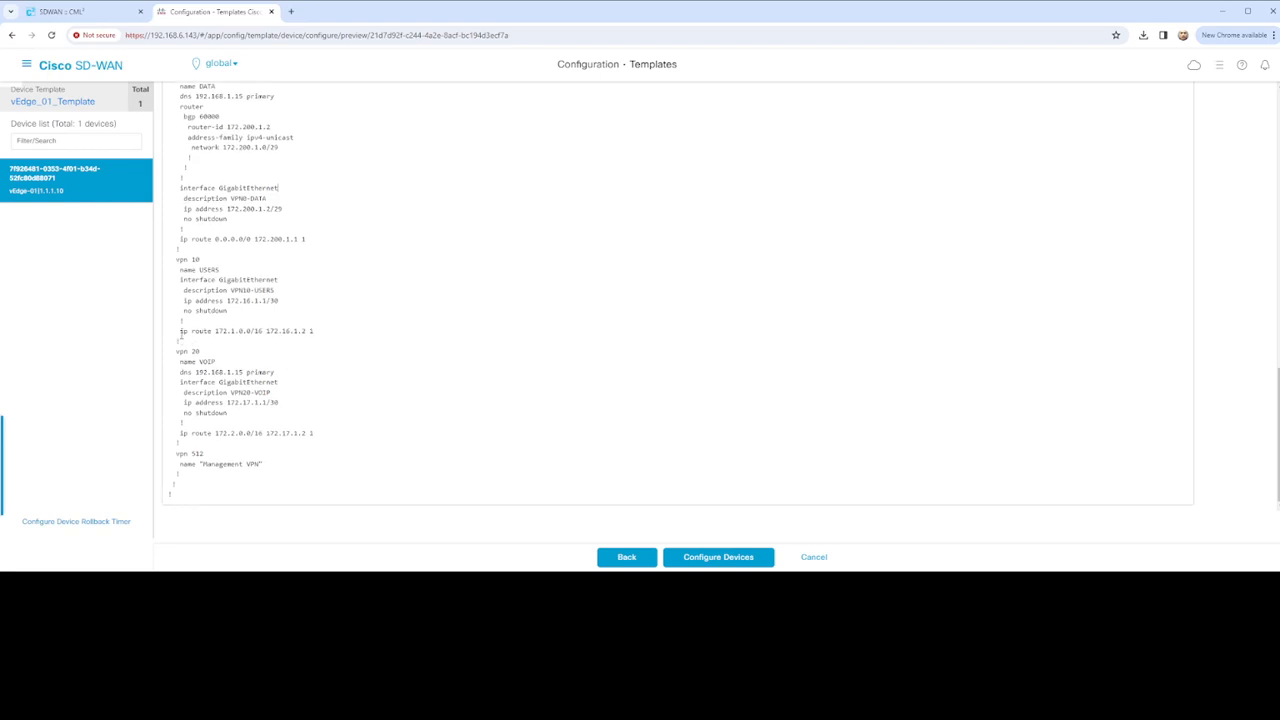
{"action": "left_click_drag", "start_coordinate": [181, 335], "coordinate": [262, 333]}
{"action": "left_click_drag", "start_coordinate": [181, 241], "coordinate": [317, 245]}
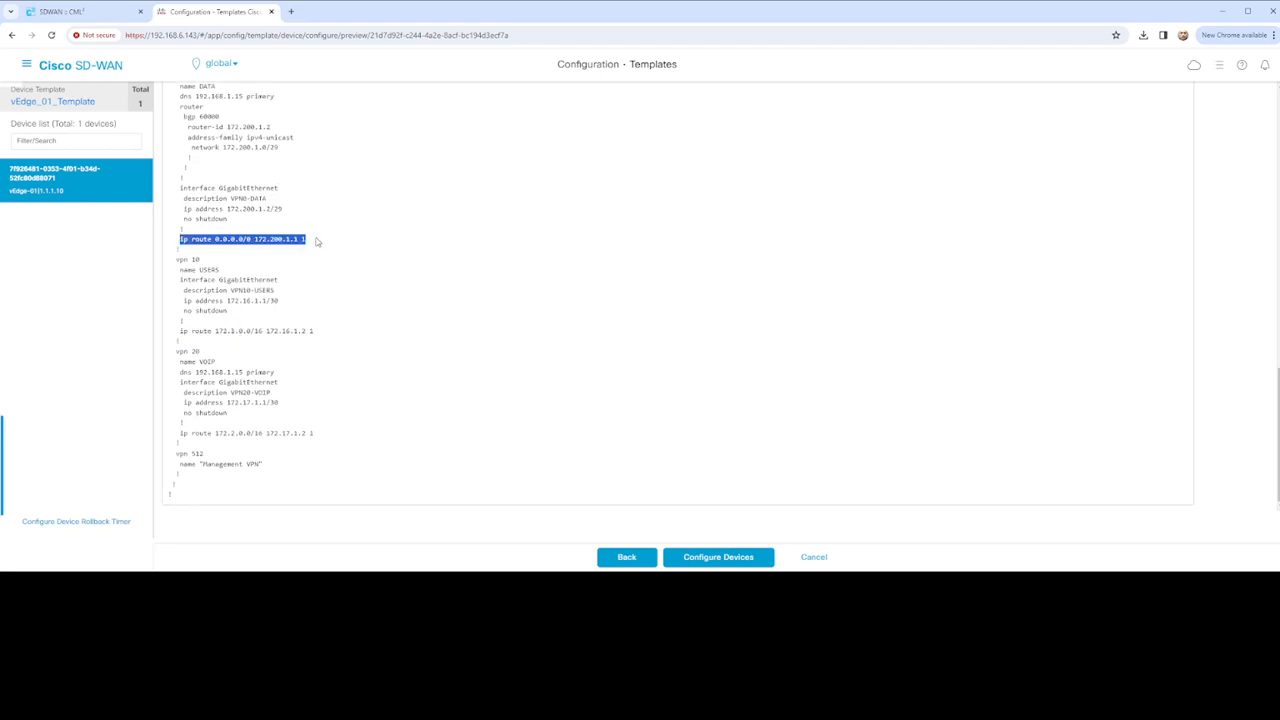
{"action": "left_click_drag", "start_coordinate": [318, 240], "coordinate": [318, 244]}
{"action": "left_click", "coordinate": [212, 238]}
{"action": "left_click_drag", "start_coordinate": [213, 238], "coordinate": [254, 240]}
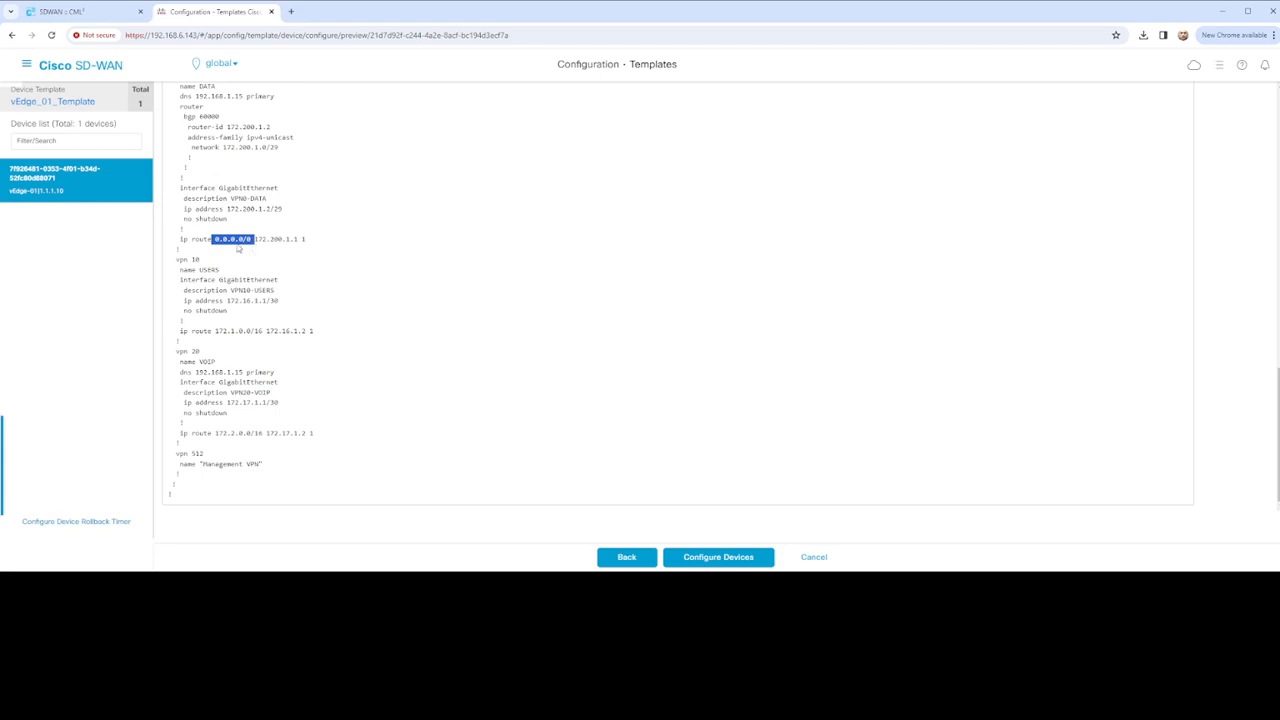
{"action": "left_click", "coordinate": [284, 204]}
{"action": "left_click_drag", "start_coordinate": [216, 188], "coordinate": [291, 192]}
{"action": "left_click", "coordinate": [289, 197]}
Return to the top of the preview and switch to Config Diff
{"action": "scroll", "coordinate": [266, 330], "scroll_direction": "up", "scroll_amount": 3}
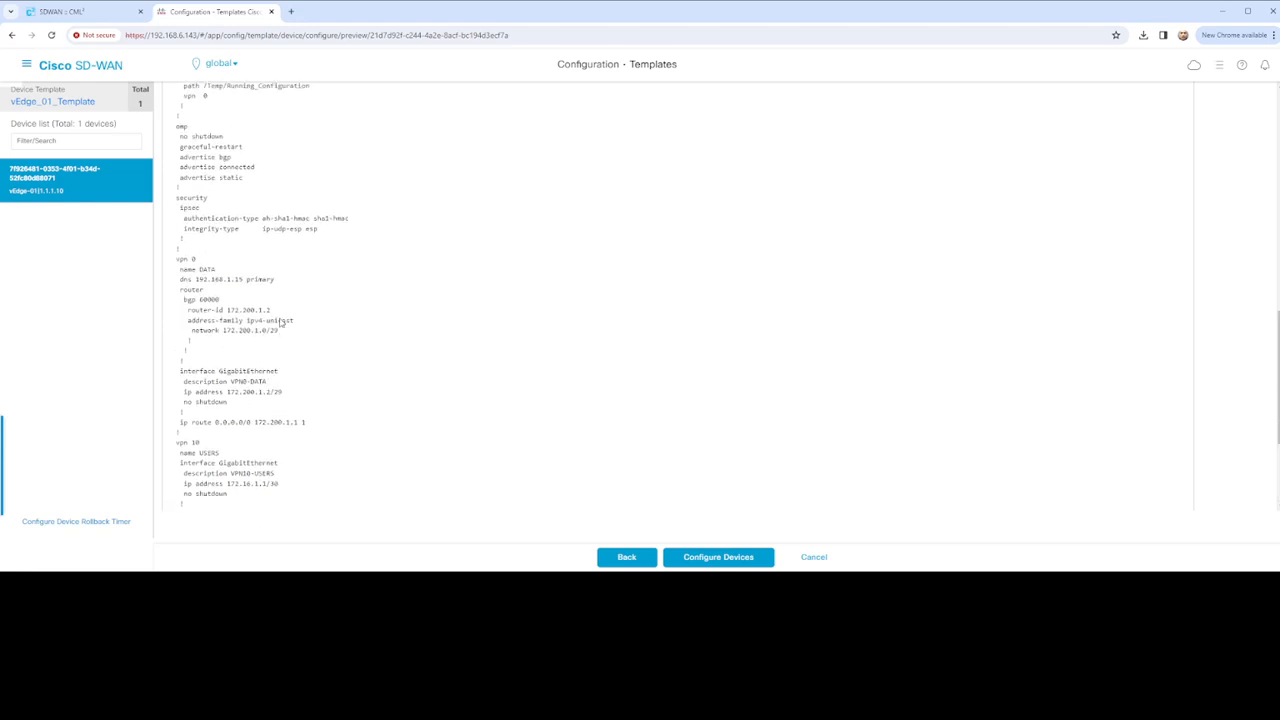
{"action": "scroll", "coordinate": [284, 323], "scroll_direction": "up", "scroll_amount": 6}
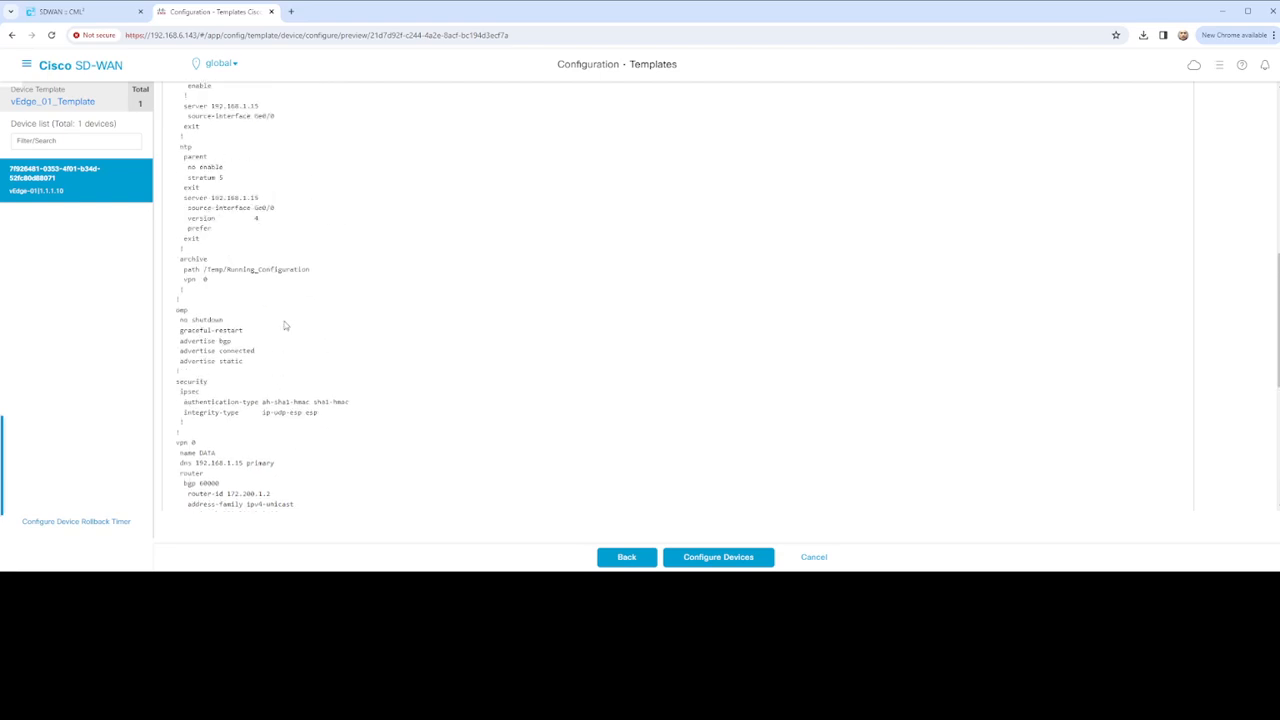
{"action": "scroll", "coordinate": [287, 328], "scroll_direction": "up", "scroll_amount": 5}
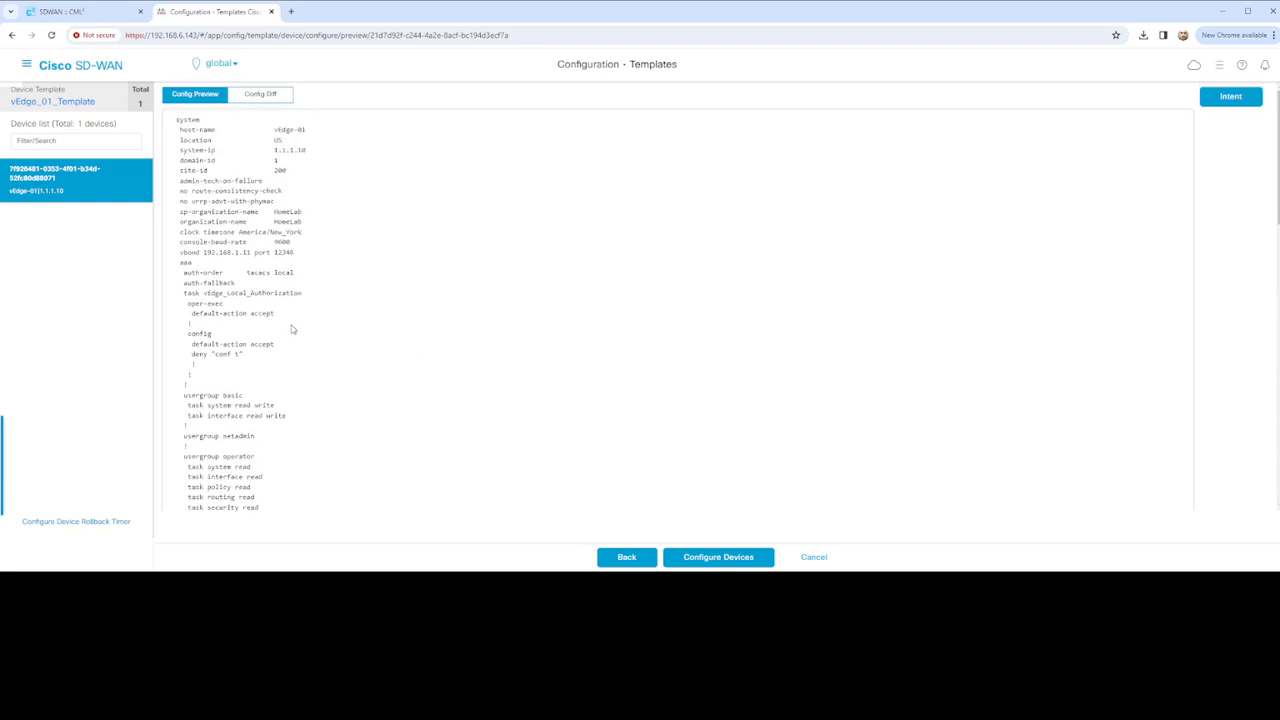
{"action": "left_click", "coordinate": [258, 98]}
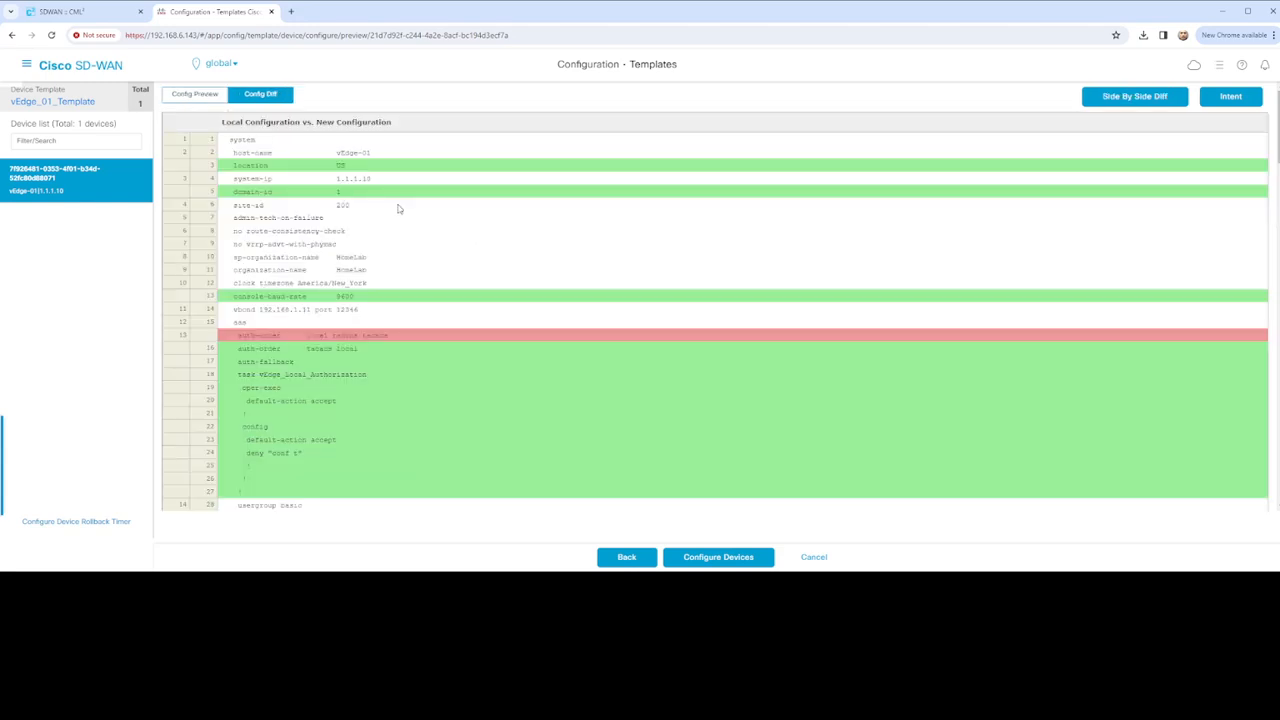
Show the diff side by side and inspect the added NTP server and source-interface lines
{"action": "left_click", "coordinate": [1128, 97]}
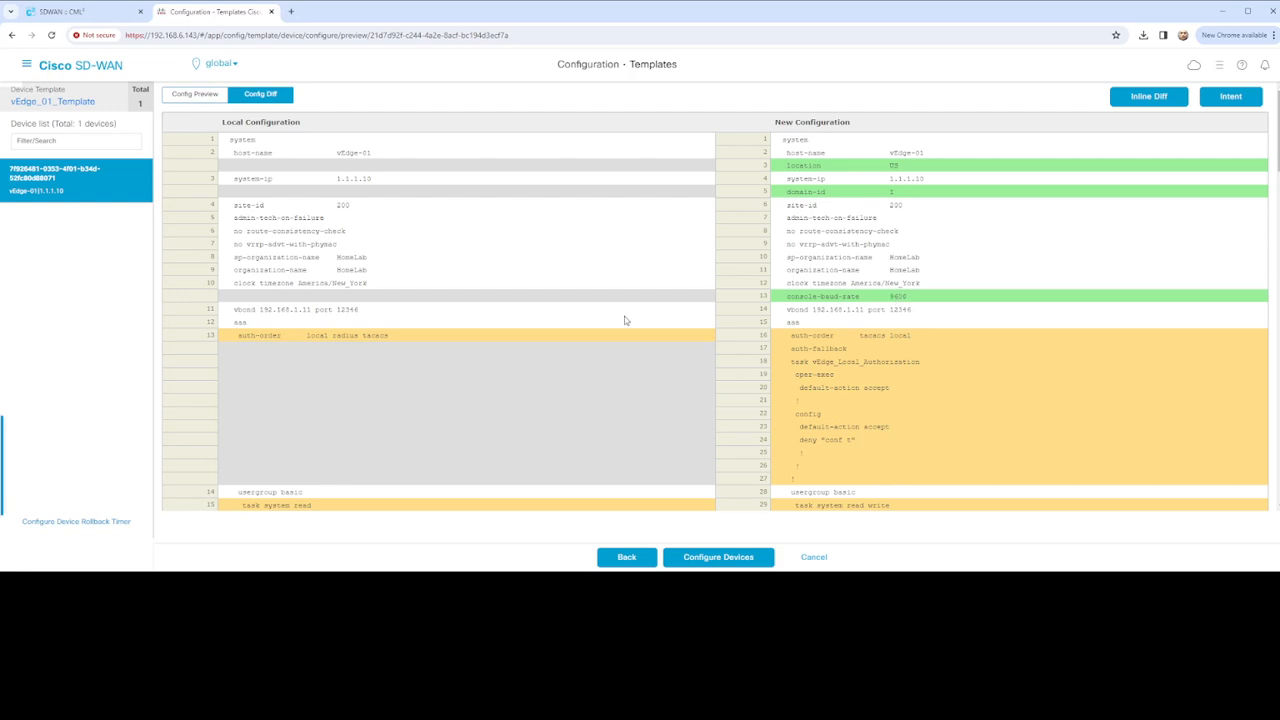
{"action": "scroll", "coordinate": [707, 341], "scroll_direction": "down", "scroll_amount": 3}
{"action": "scroll", "coordinate": [600, 395], "scroll_direction": "down", "scroll_amount": 3}
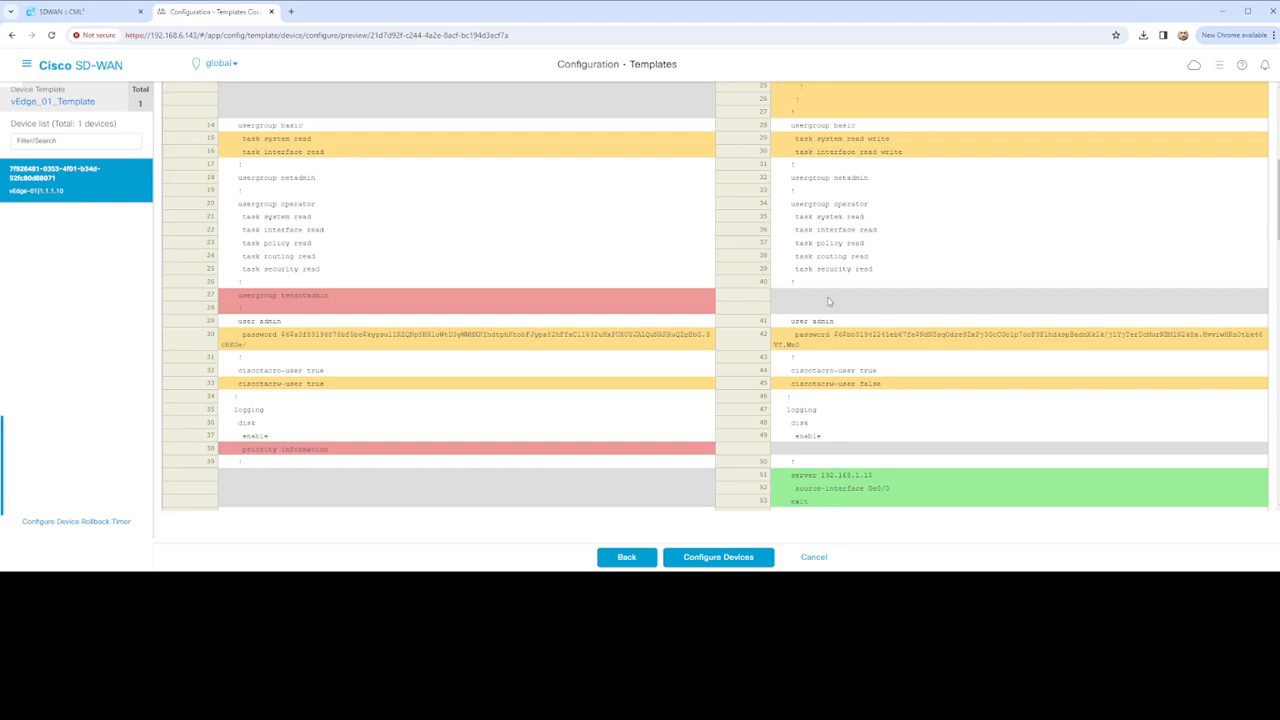
{"action": "scroll", "coordinate": [450, 395], "scroll_direction": "down", "scroll_amount": 3}
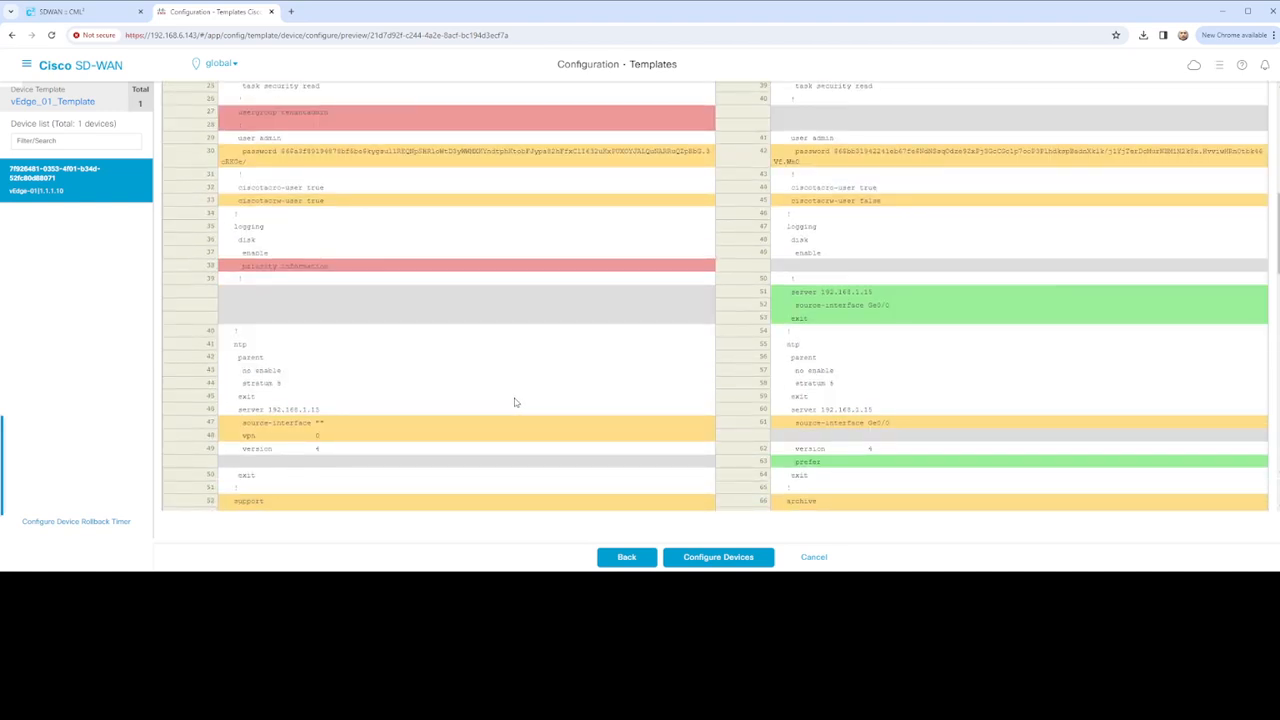
{"action": "left_click_drag", "start_coordinate": [790, 291], "coordinate": [887, 323]}
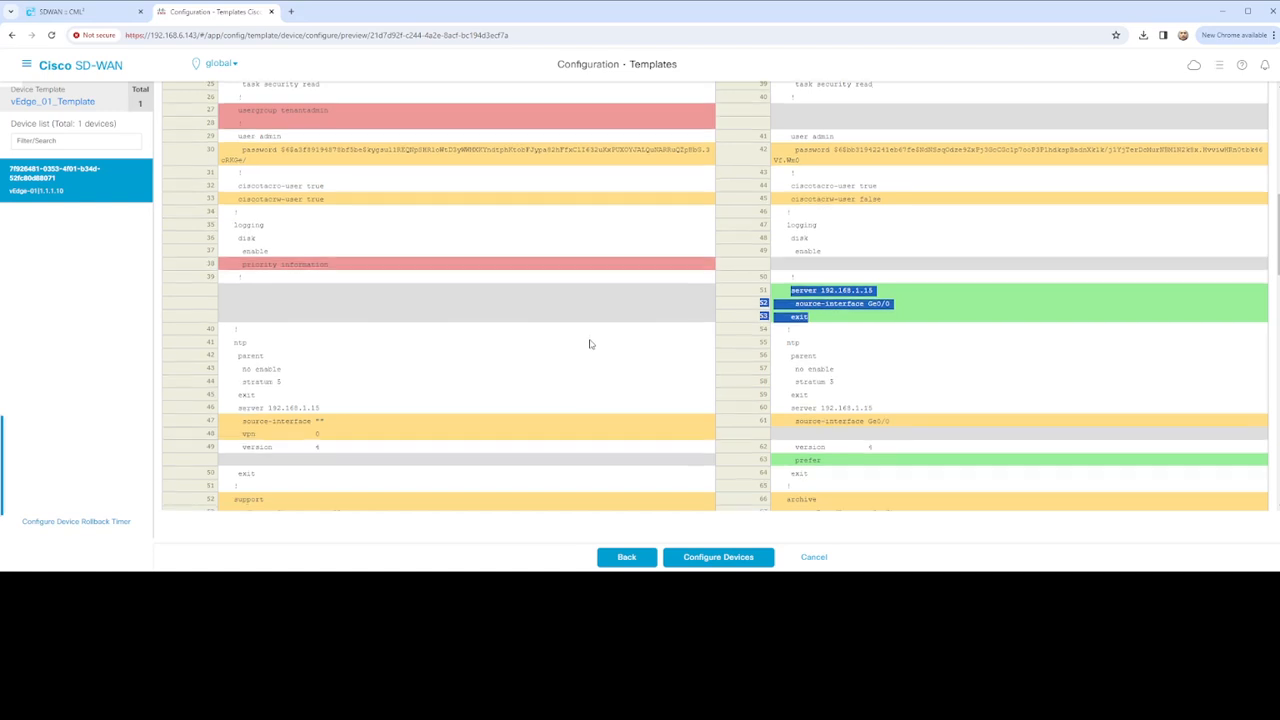
{"action": "scroll", "coordinate": [591, 343], "scroll_direction": "down", "scroll_amount": 1}
{"action": "scroll", "coordinate": [706, 388], "scroll_direction": "down", "scroll_amount": 1}
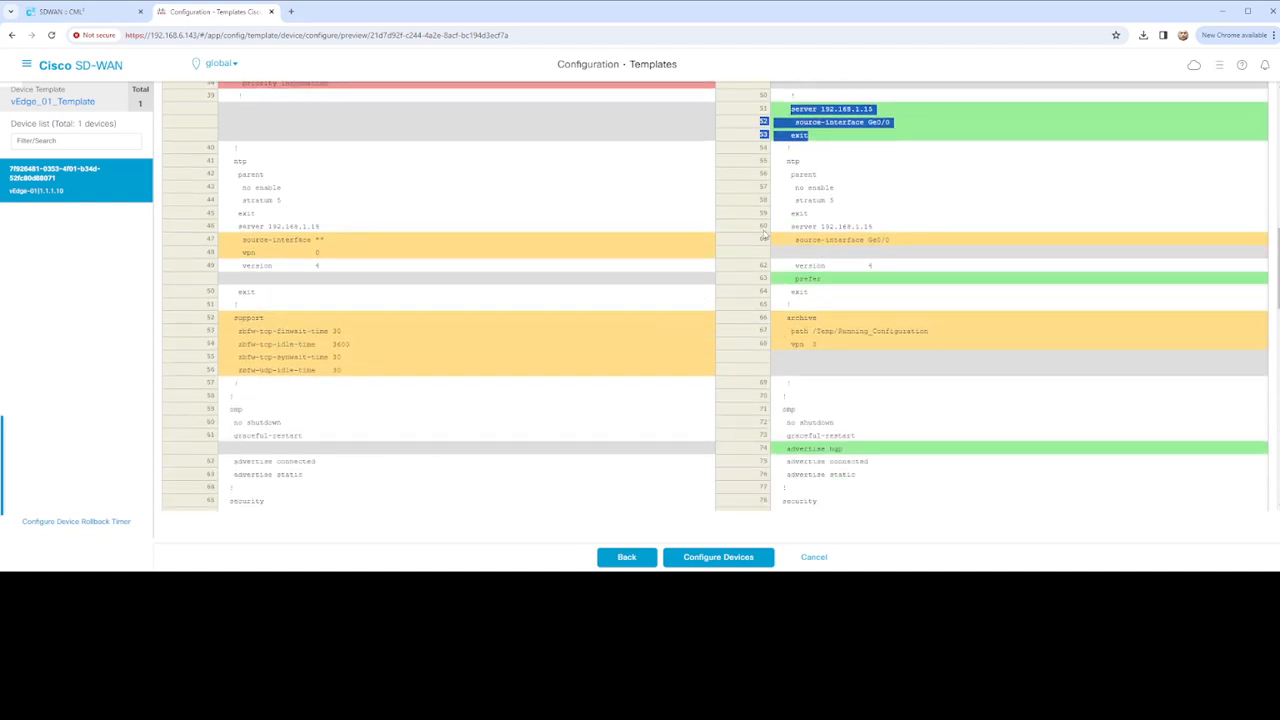
{"action": "triple_click", "coordinate": [793, 240]}
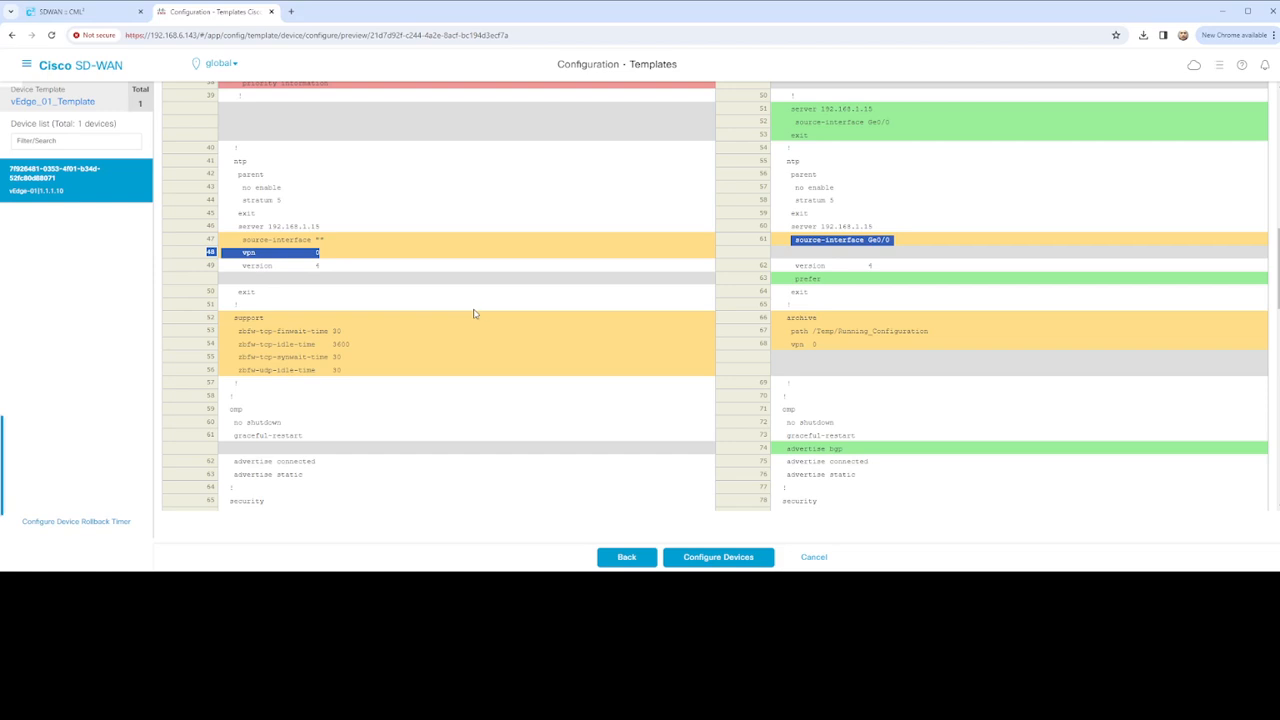
Inspect the BGP neighbor 172.200.1.1 lines in the diff
{"action": "scroll", "coordinate": [489, 330], "scroll_direction": "down", "scroll_amount": 1}
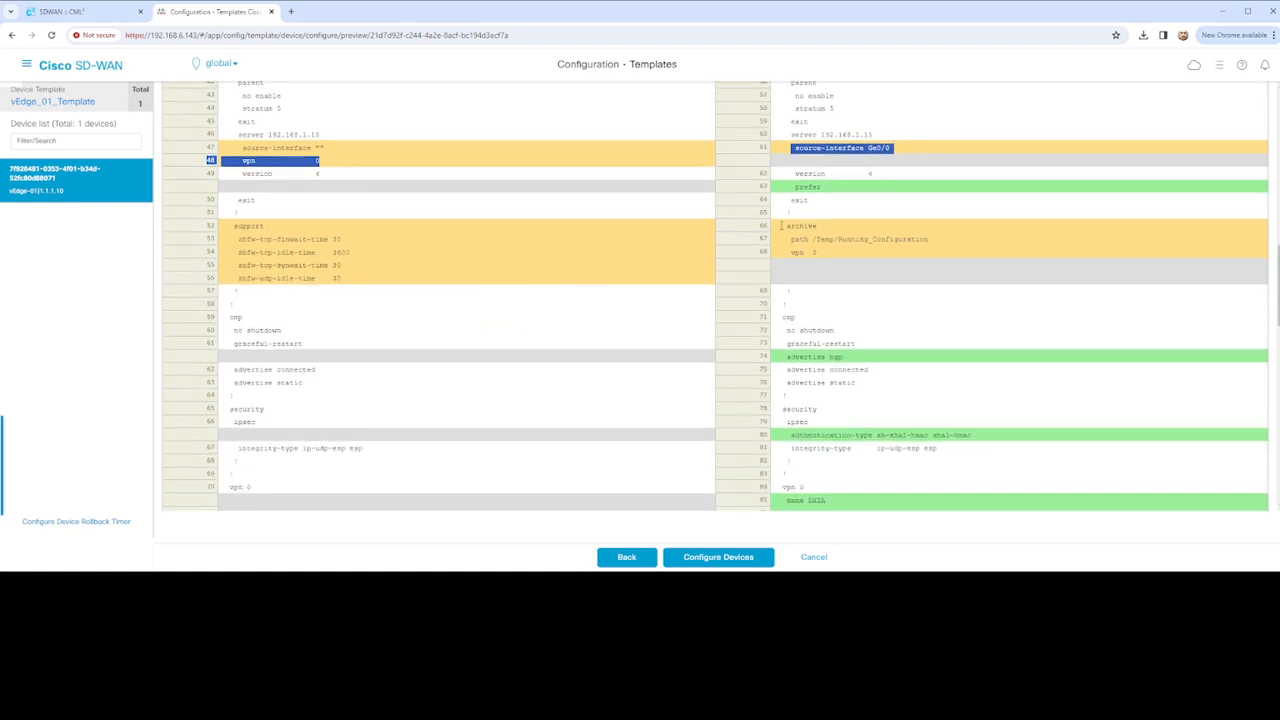
{"action": "left_click_drag", "start_coordinate": [237, 226], "coordinate": [371, 280]}
{"action": "scroll", "coordinate": [417, 294], "scroll_direction": "down", "scroll_amount": 1}
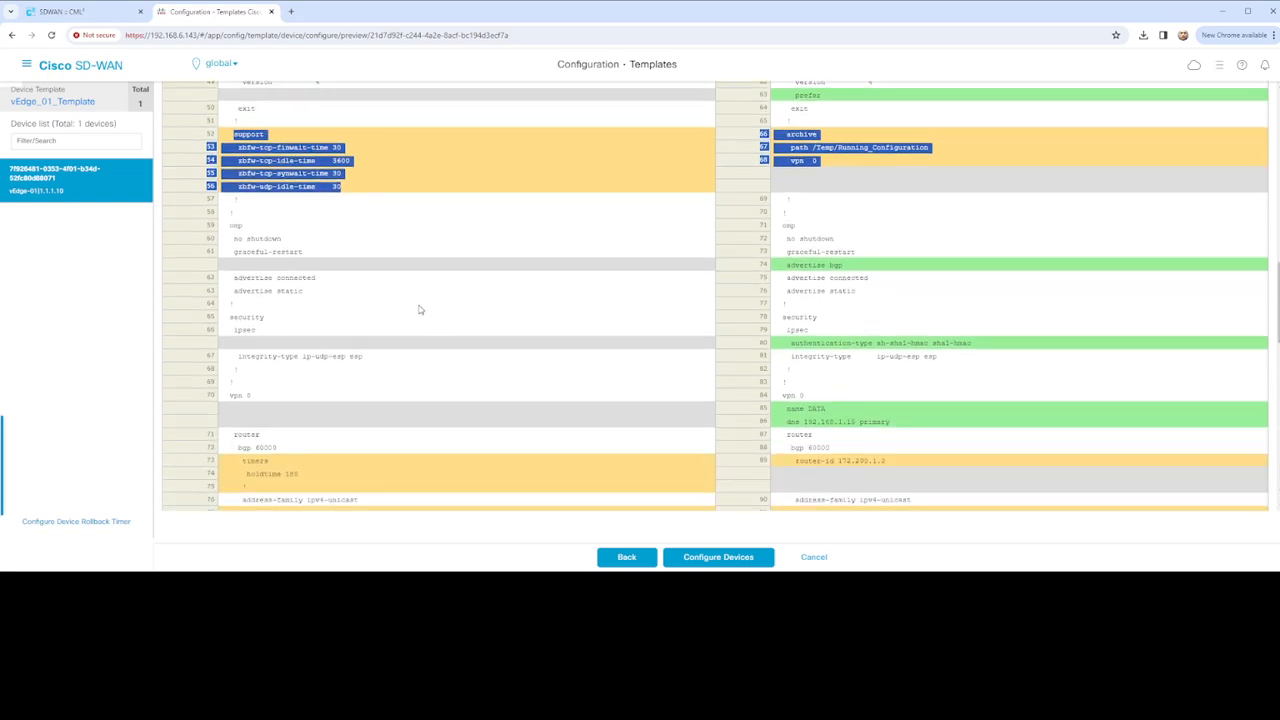
{"action": "scroll", "coordinate": [420, 309], "scroll_direction": "down", "scroll_amount": 1}
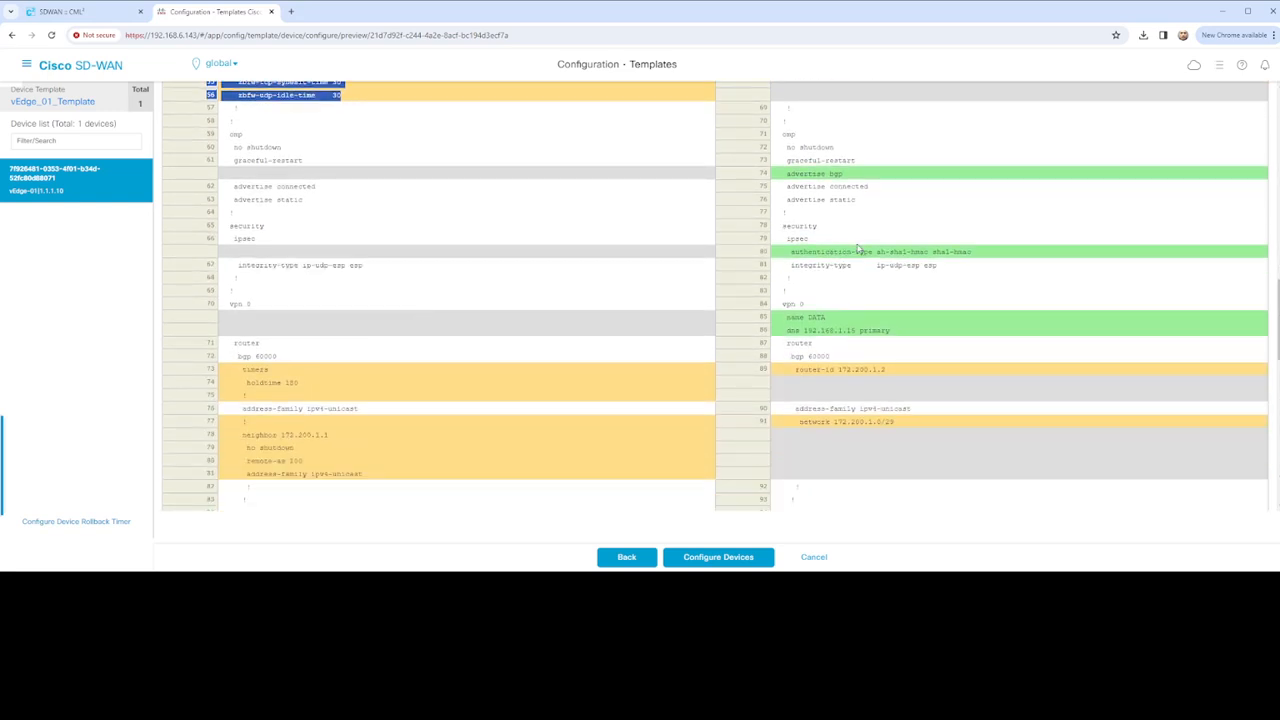
{"action": "scroll", "coordinate": [528, 329], "scroll_direction": "down", "scroll_amount": 2}
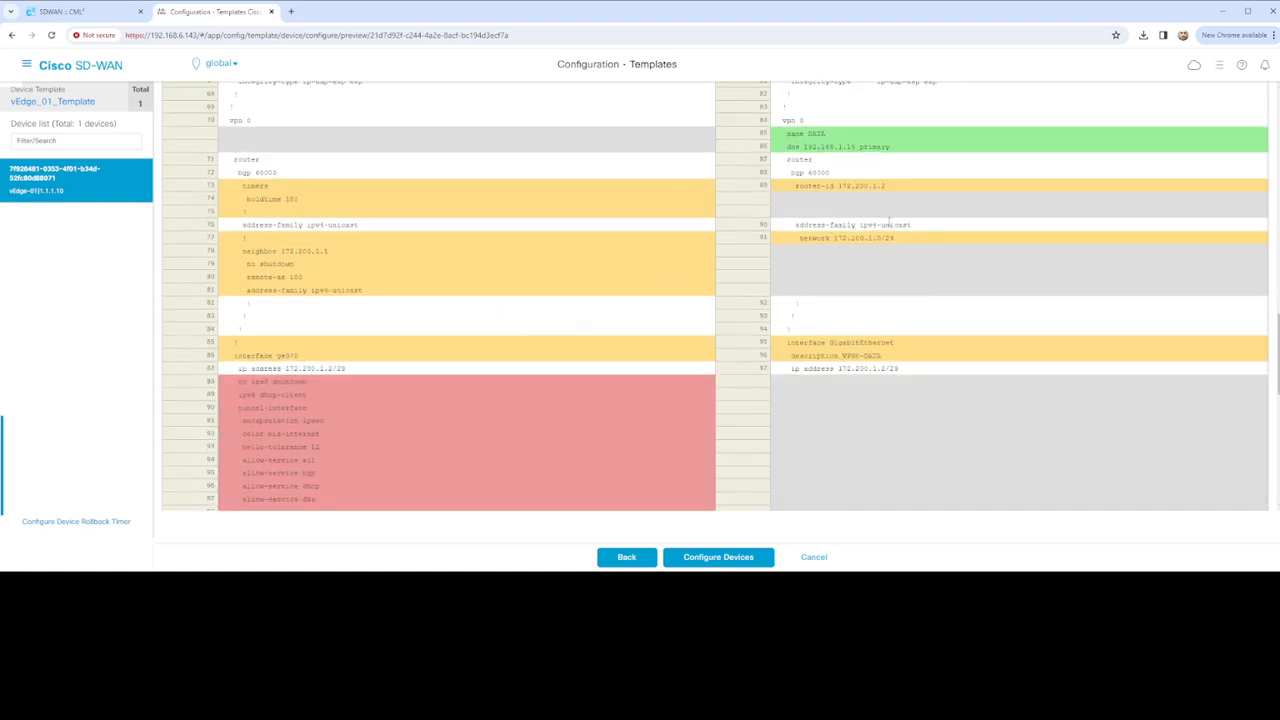
{"action": "scroll", "coordinate": [900, 252], "scroll_direction": "up", "scroll_amount": 1}
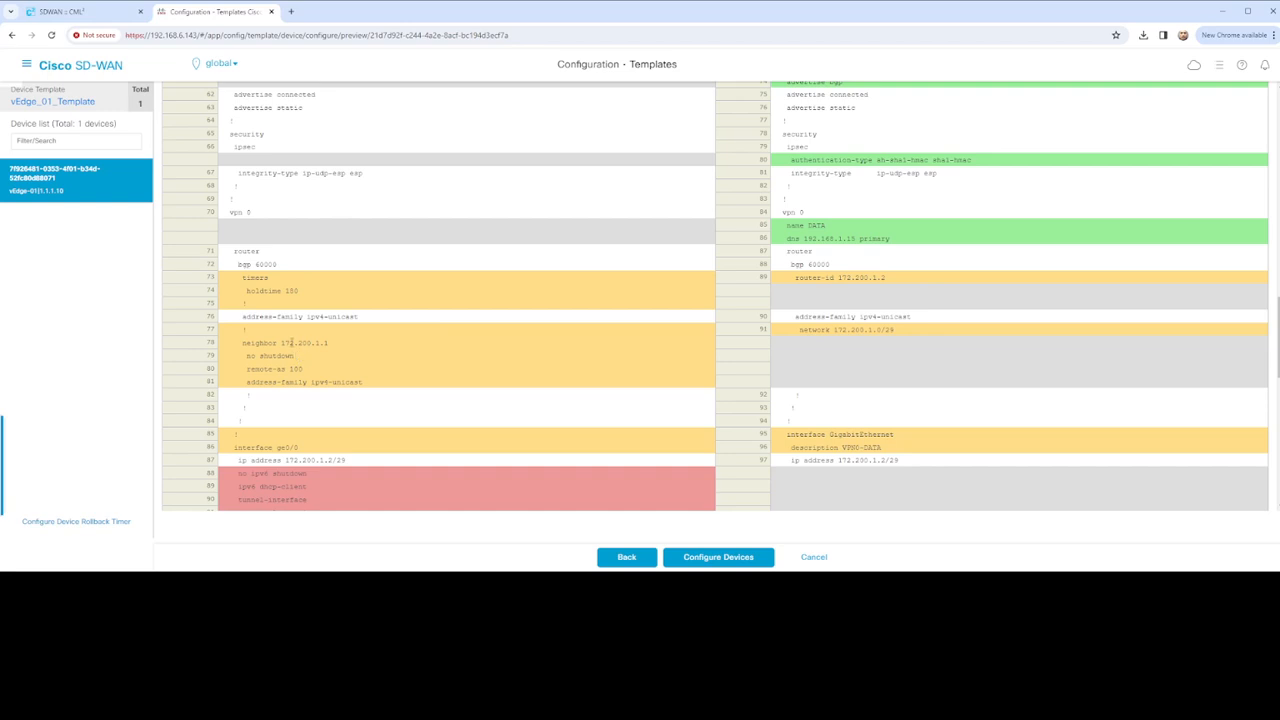
{"action": "left_click_drag", "start_coordinate": [239, 343], "coordinate": [294, 357]}
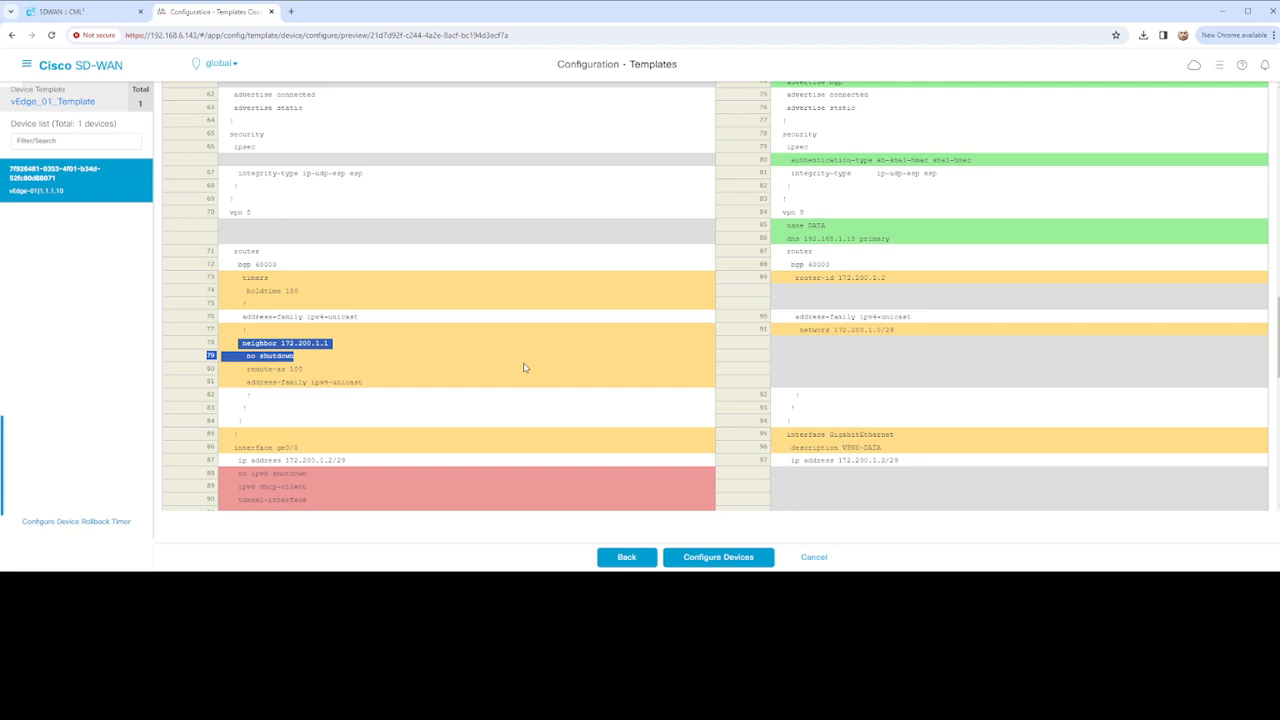
Inspect the removed tunnel-interface settings and the VPN 10 USERS interface lines
{"action": "scroll", "coordinate": [523, 367], "scroll_direction": "down", "scroll_amount": 3}
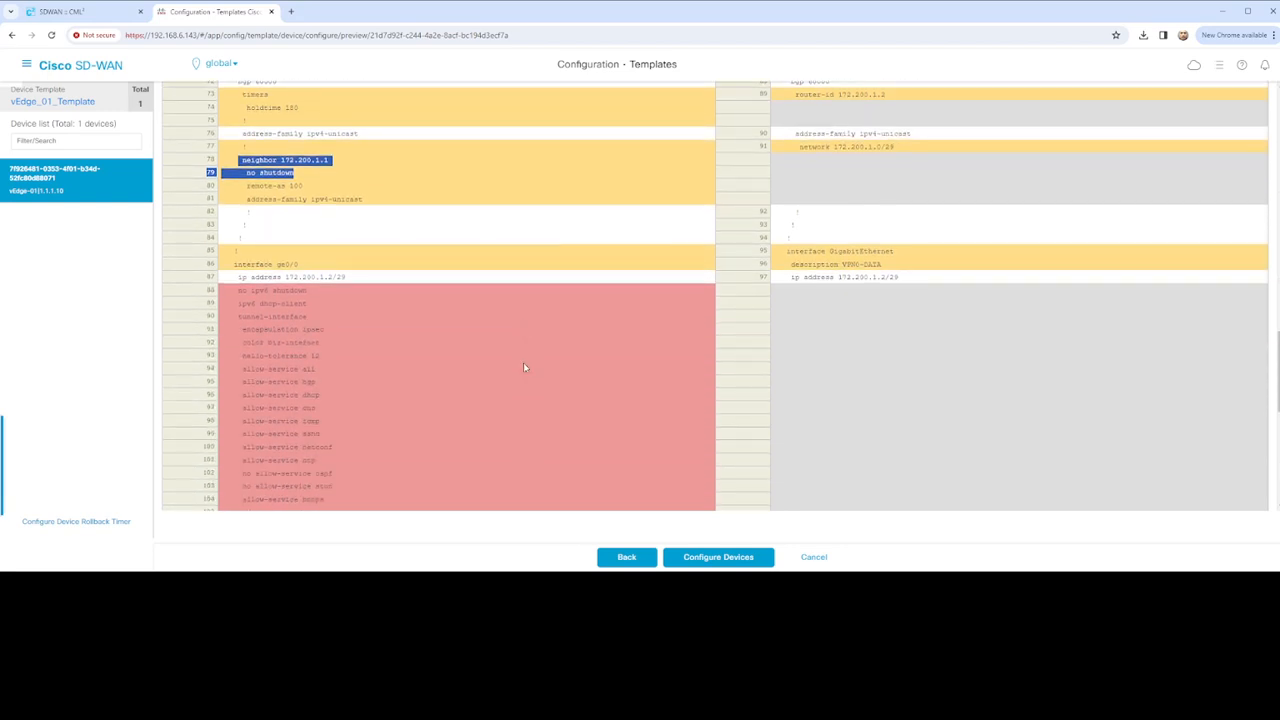
{"action": "scroll", "coordinate": [238, 246], "scroll_direction": "down", "scroll_amount": 2}
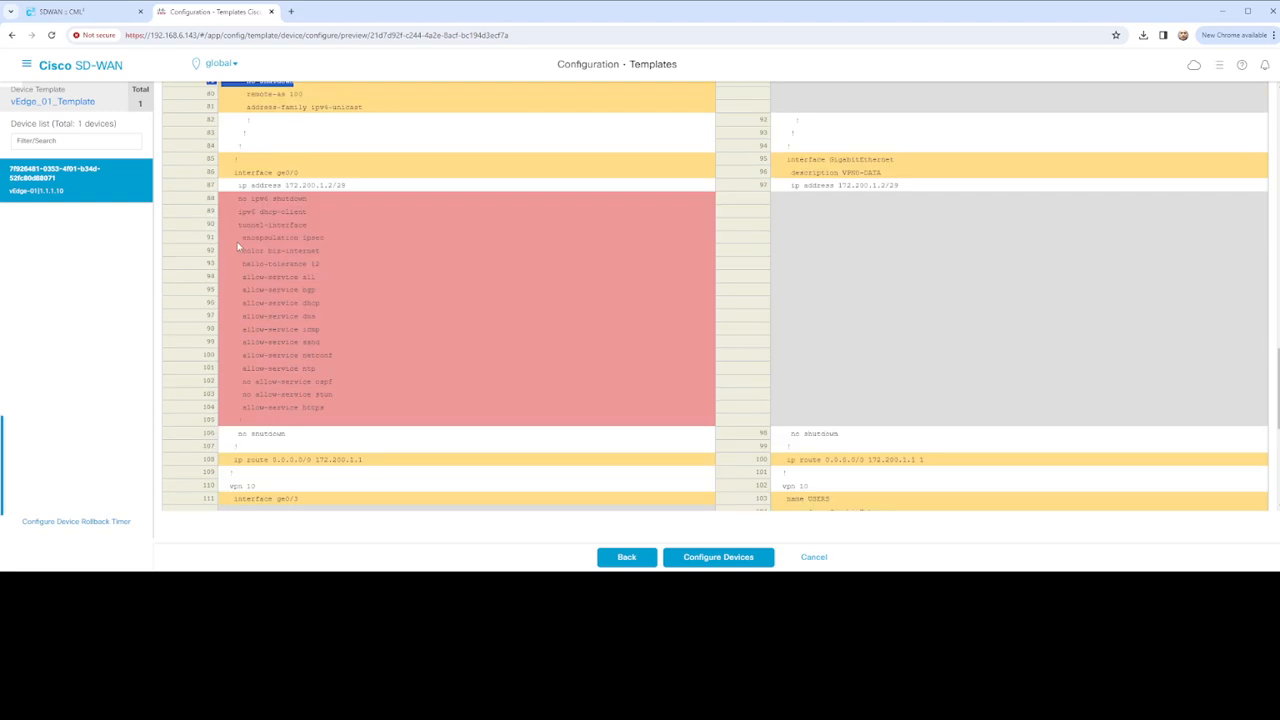
{"action": "left_click_drag", "start_coordinate": [233, 198], "coordinate": [352, 410]}
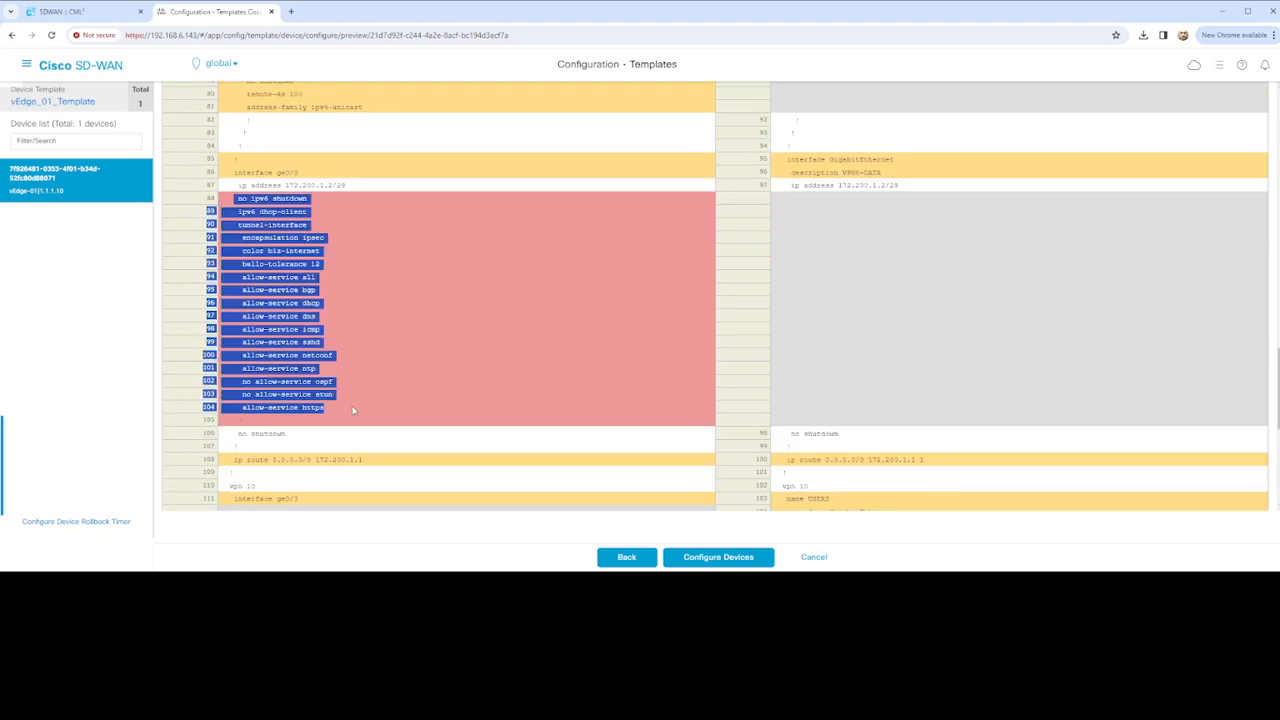
{"action": "scroll", "coordinate": [440, 367], "scroll_direction": "up", "scroll_amount": 2}
{"action": "scroll", "coordinate": [445, 370], "scroll_direction": "down", "scroll_amount": 4}
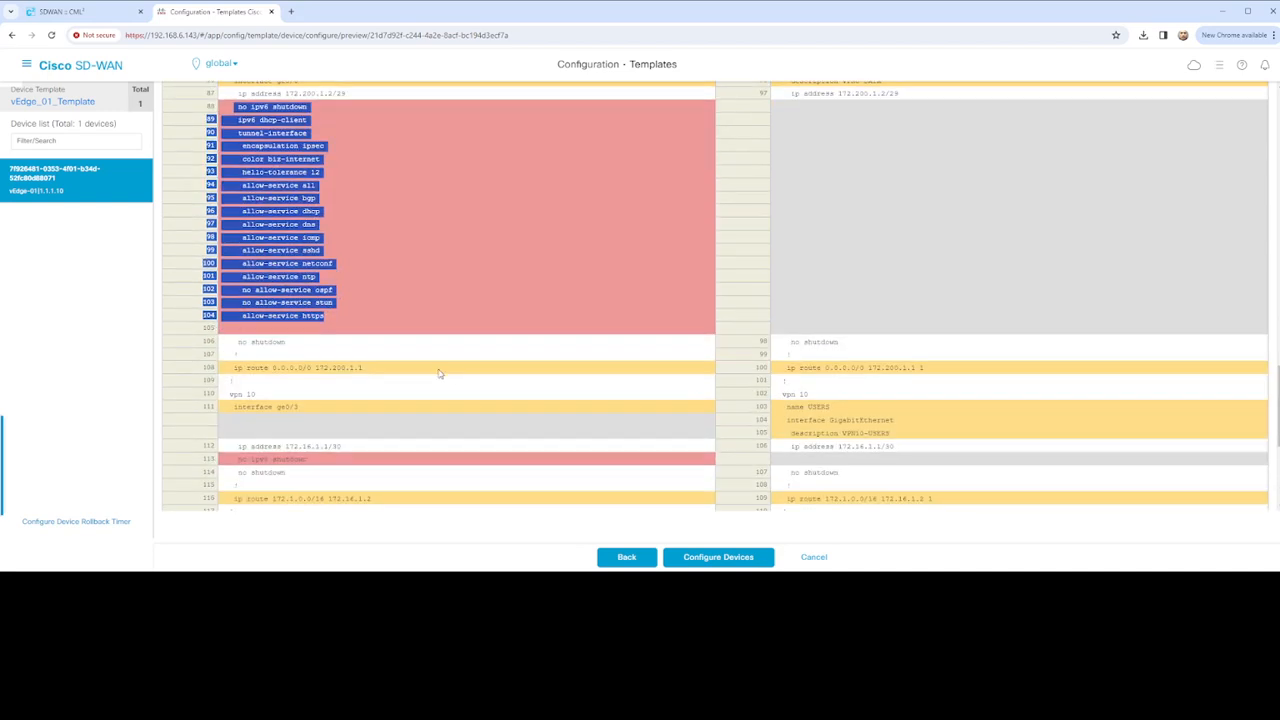
{"action": "scroll", "coordinate": [466, 374], "scroll_direction": "down", "scroll_amount": 4}
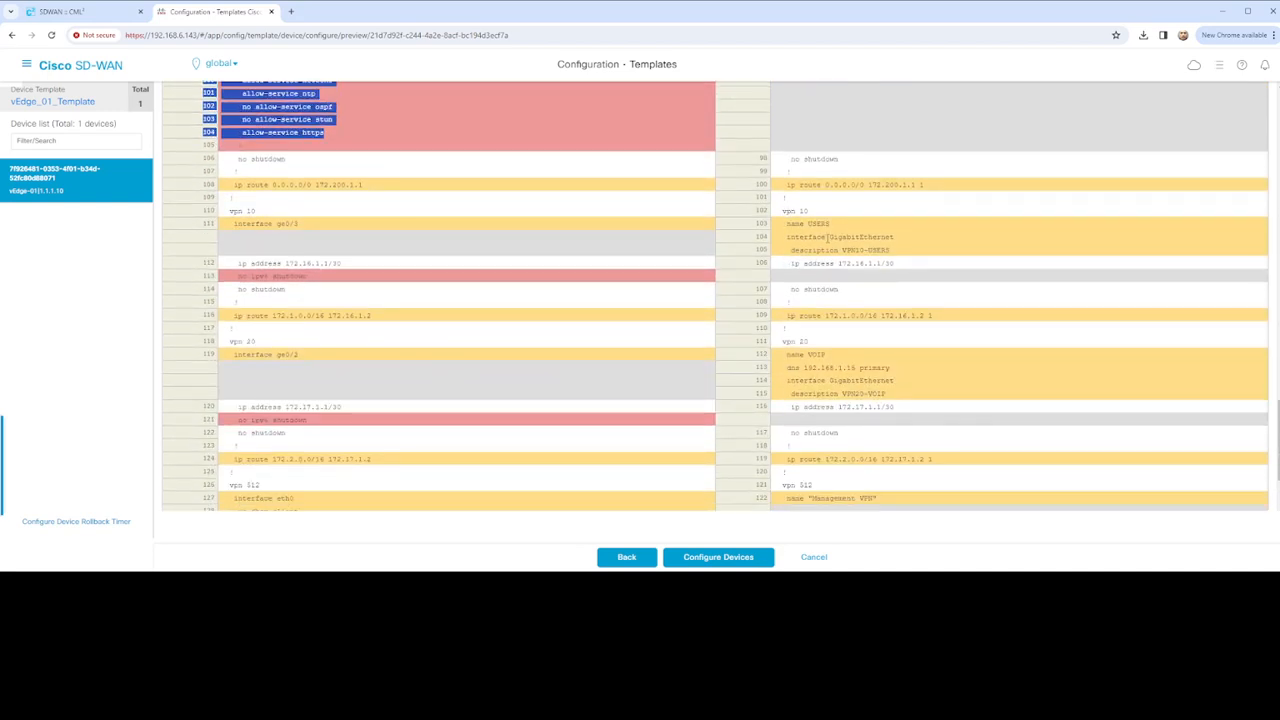
{"action": "left_click_drag", "start_coordinate": [786, 224], "coordinate": [915, 266]}
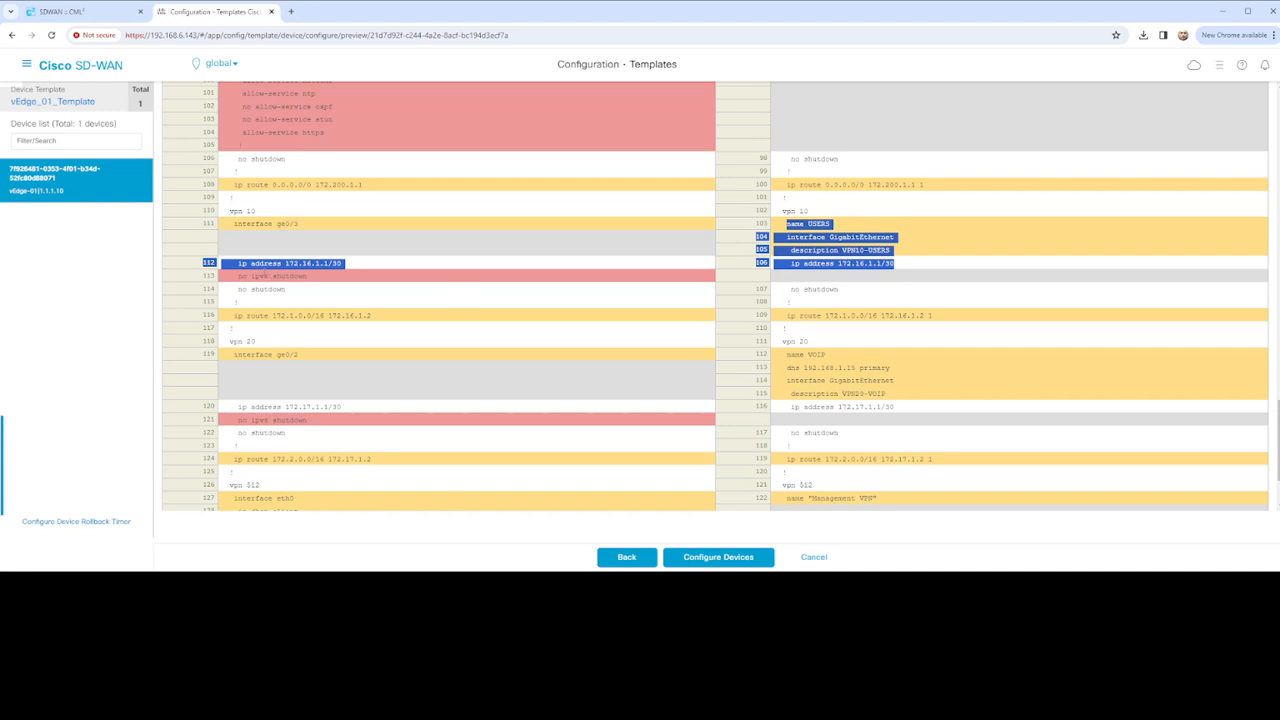
Finish reviewing the diff and cancel the template configuration
{"action": "scroll", "coordinate": [531, 325], "scroll_direction": "down", "scroll_amount": 1}
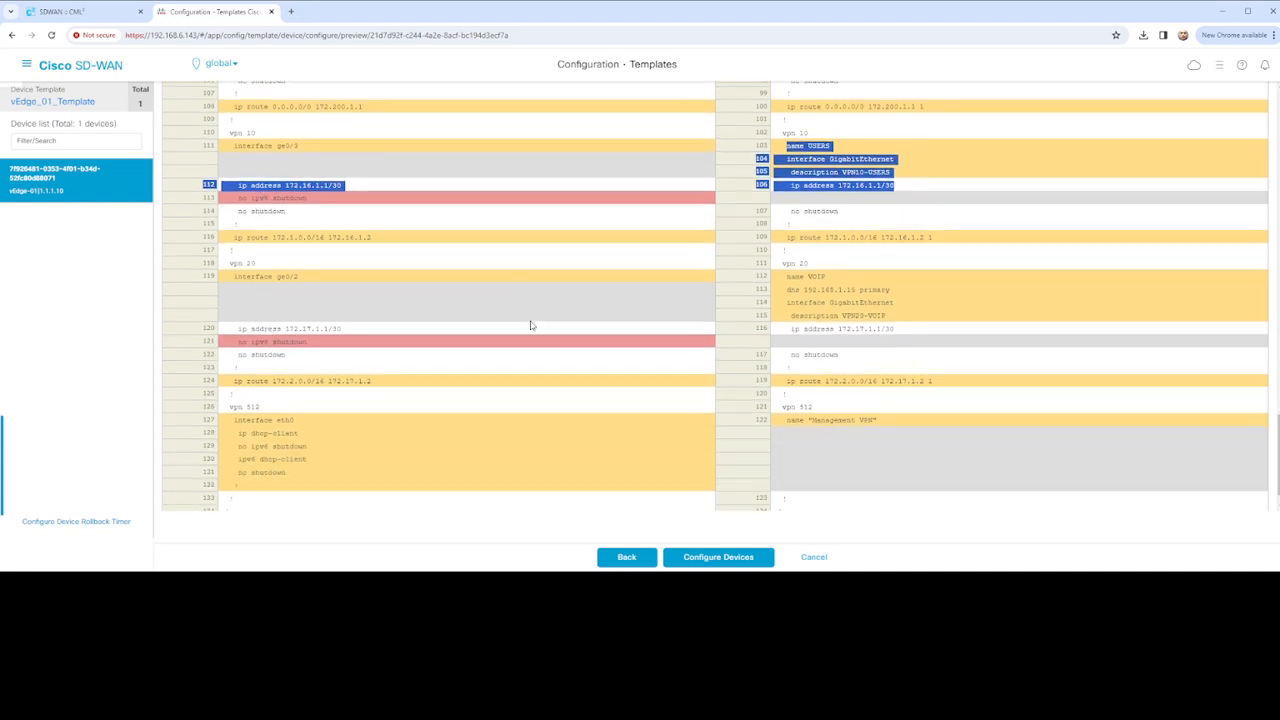
{"action": "scroll", "coordinate": [531, 325], "scroll_direction": "down", "scroll_amount": 1}
{"action": "left_click_drag", "start_coordinate": [239, 311], "coordinate": [349, 310]}
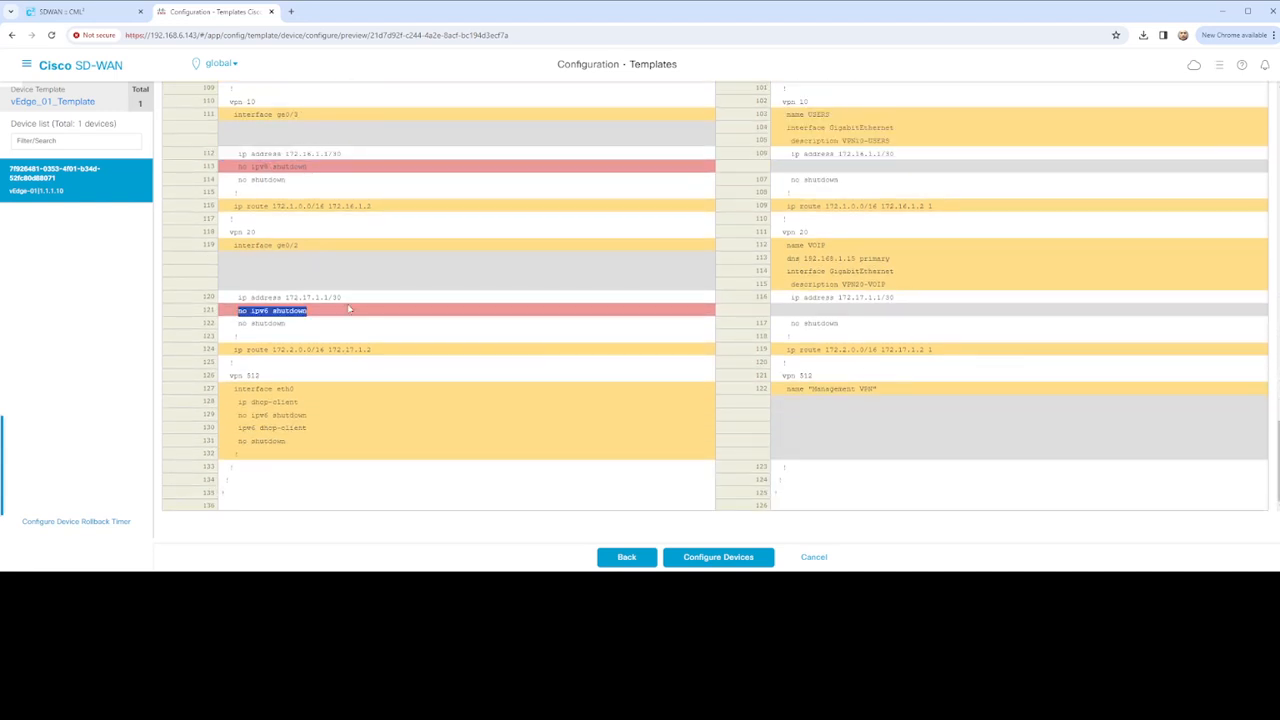
{"action": "left_click", "coordinate": [814, 558]}
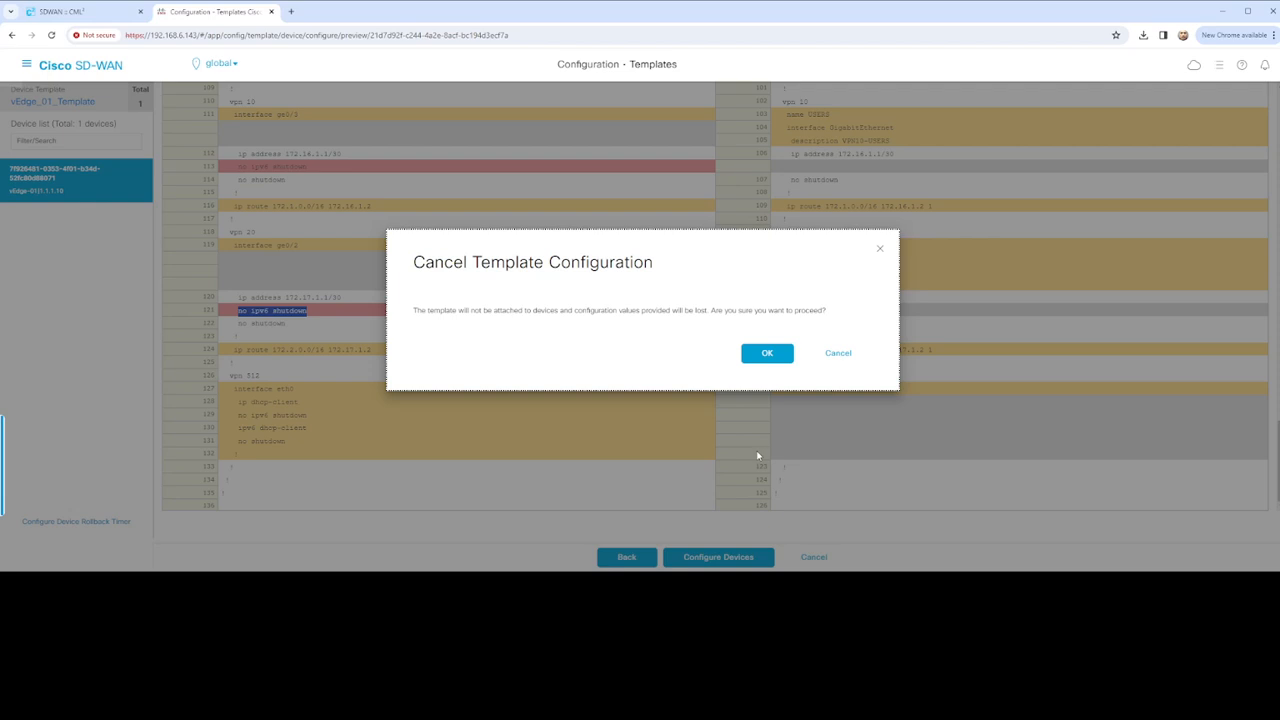
Confirm the cancellation, then find the VPN 20 interface template in Feature Templates
{"action": "left_click", "coordinate": [776, 356]}
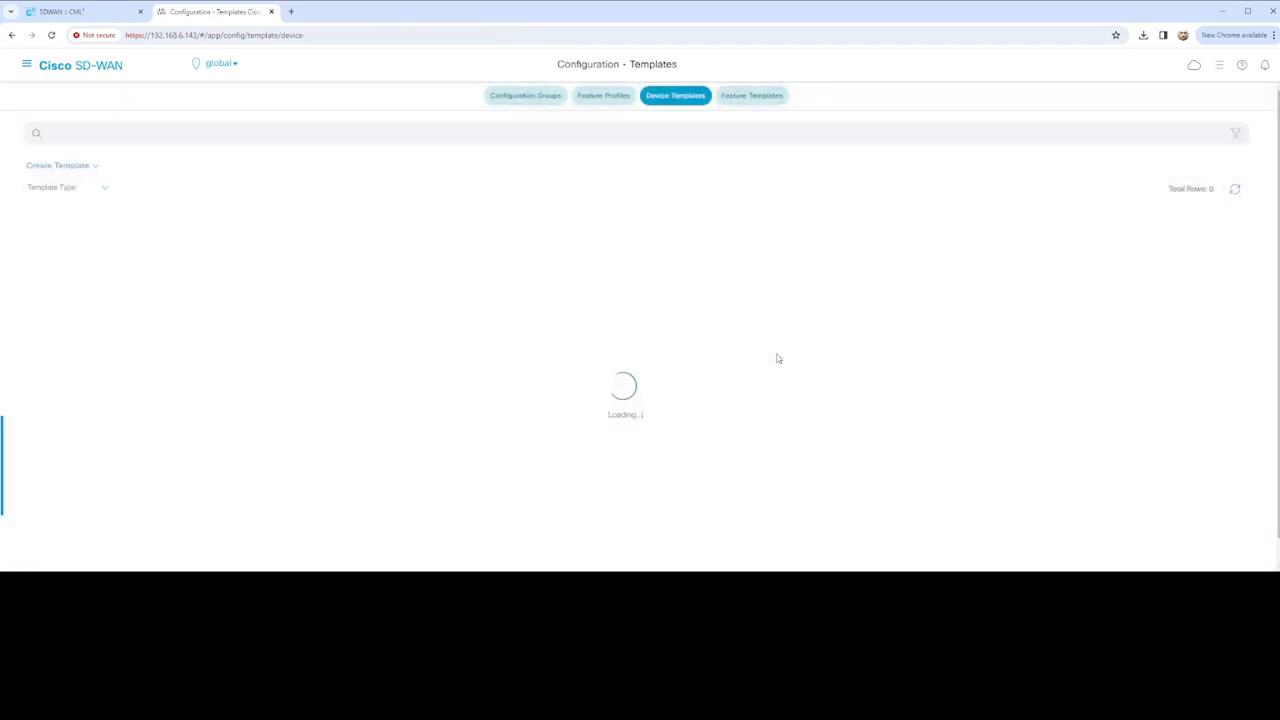
{"action": "left_click", "coordinate": [766, 97]}
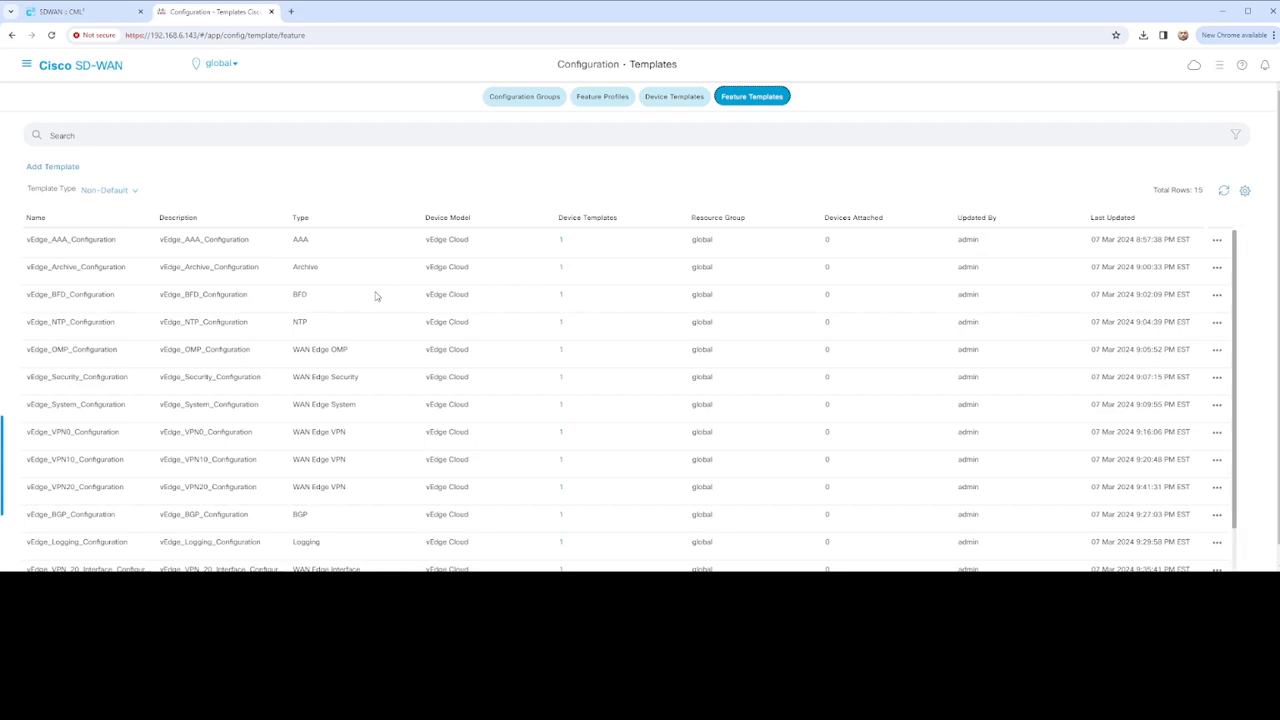
{"action": "scroll", "coordinate": [430, 355], "scroll_direction": "down", "scroll_amount": 2}
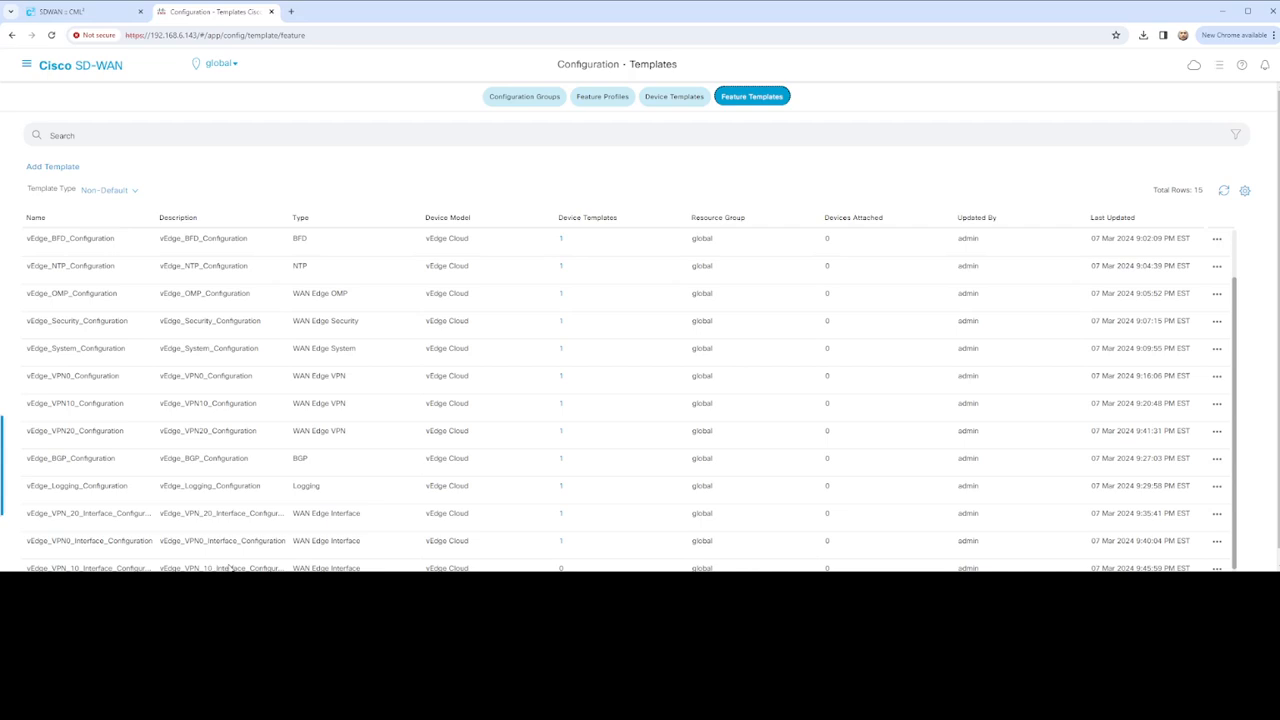
{"action": "left_click", "coordinate": [1212, 514]}
Edit the VPN 20 interface template, setting Interface Name to GigabitEthernet0/2 per the CML topology
{"action": "left_click", "coordinate": [1182, 440]}
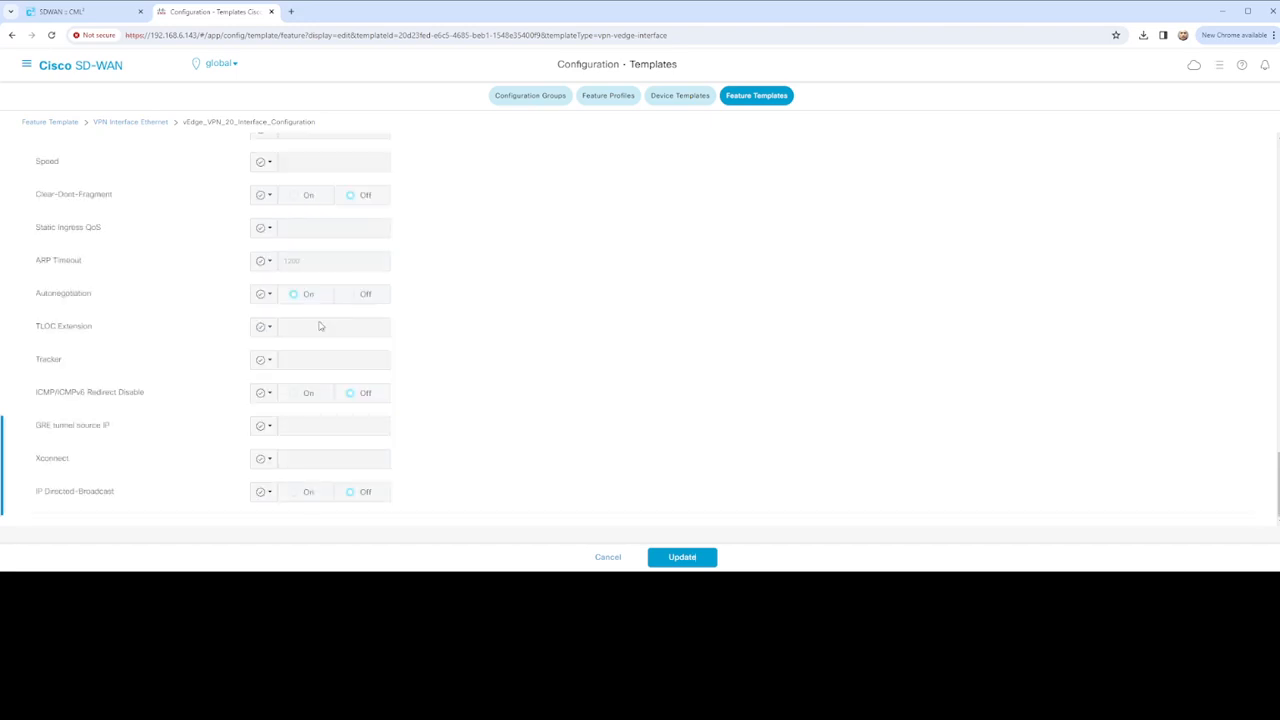
{"action": "scroll", "coordinate": [322, 325], "scroll_direction": "up", "scroll_amount": 19}
{"action": "scroll", "coordinate": [364, 326], "scroll_direction": "down", "scroll_amount": 1}
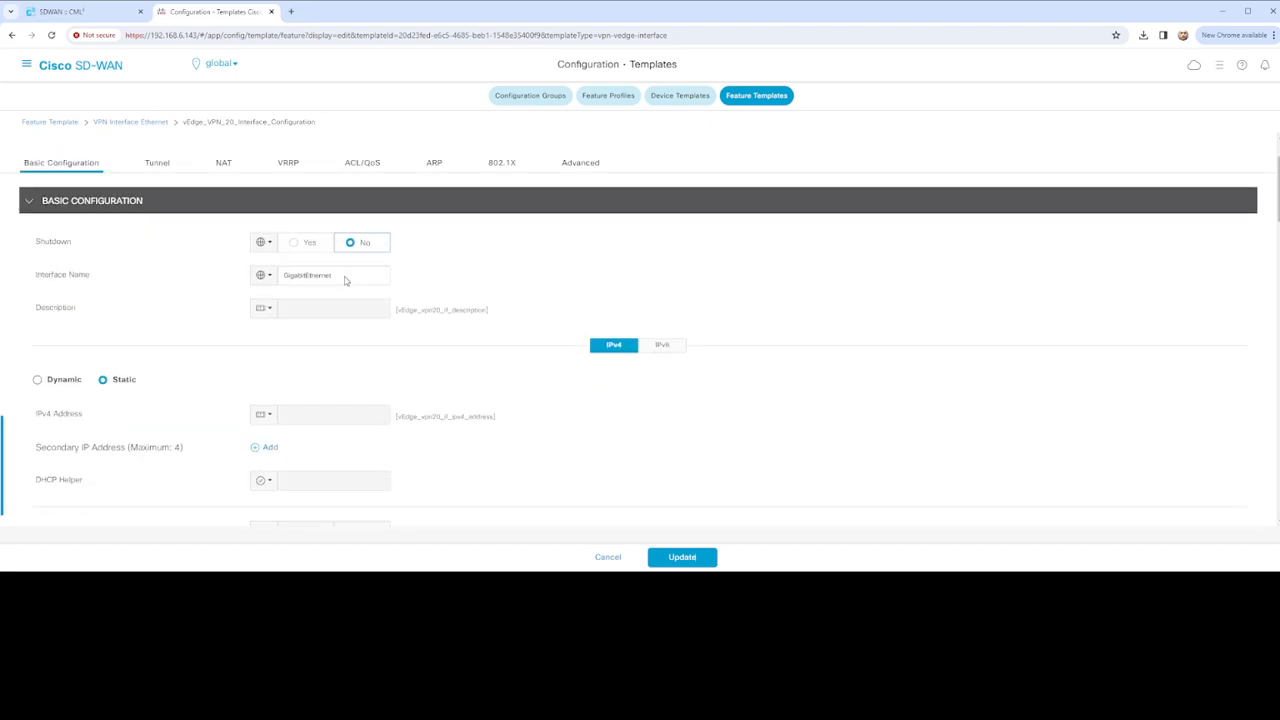
{"action": "left_click", "coordinate": [345, 275]}
{"action": "left_click", "coordinate": [57, 20]}
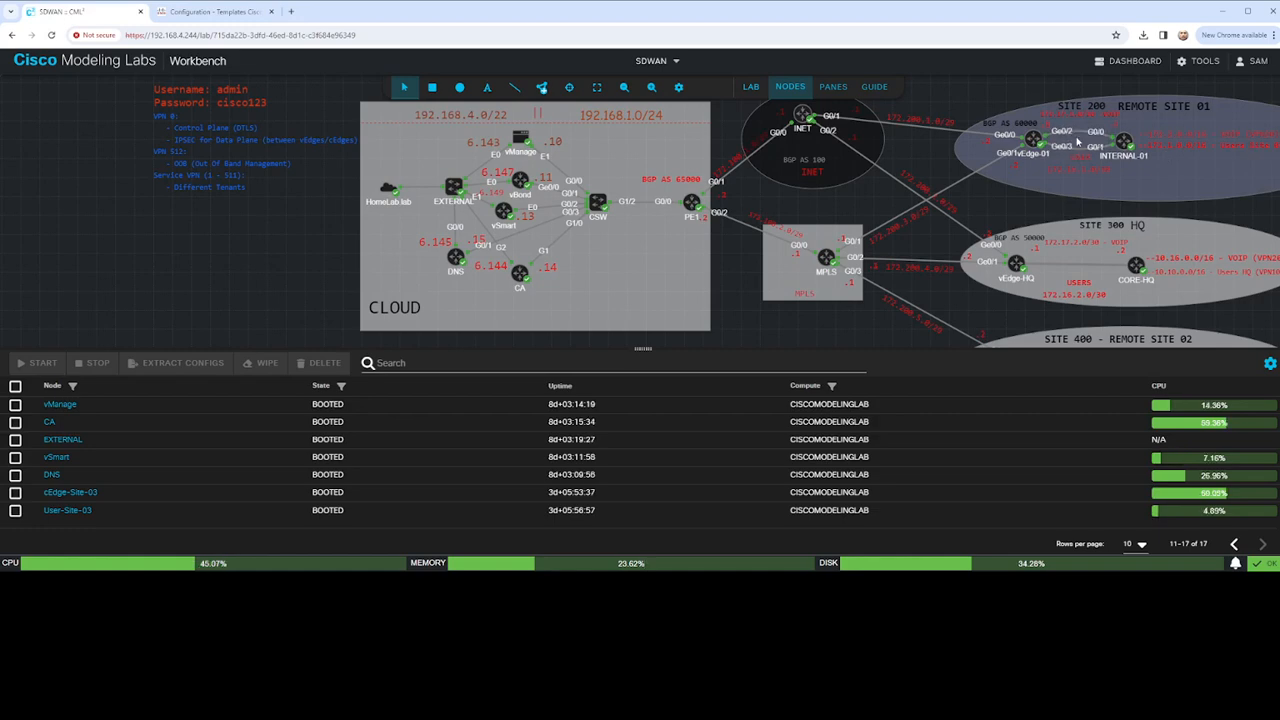
{"action": "left_click", "coordinate": [251, 19]}
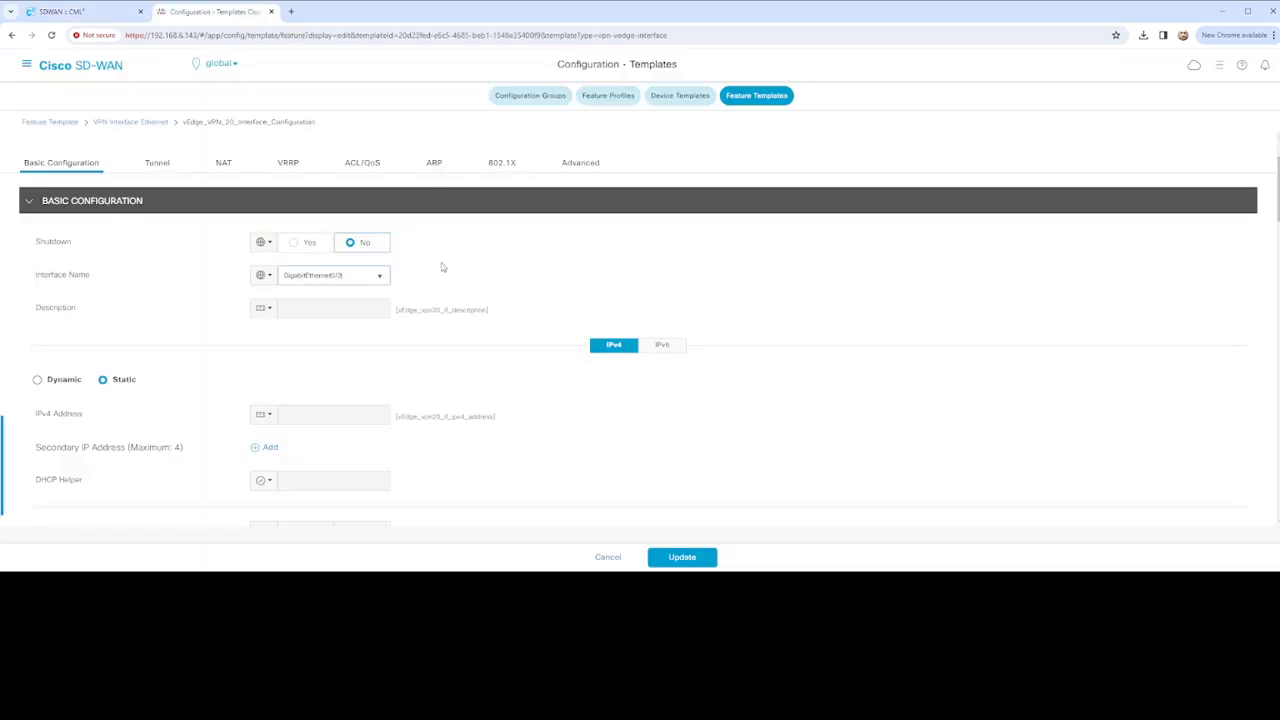
Review the vEdge_VPN_20_Interface_Configuration template sections and save it with Update
{"action": "scroll", "coordinate": [450, 320], "scroll_direction": "down", "scroll_amount": 5}
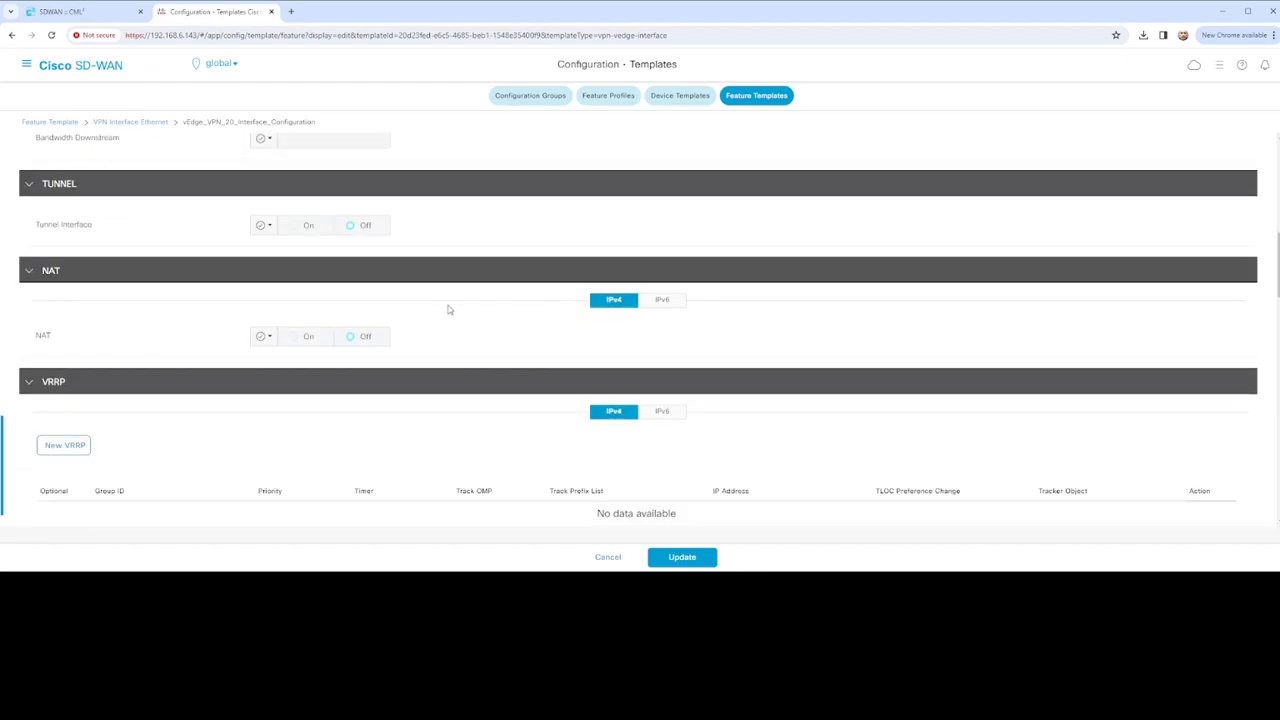
{"action": "scroll", "coordinate": [448, 306], "scroll_direction": "down", "scroll_amount": 3}
{"action": "scroll", "coordinate": [448, 304], "scroll_direction": "up", "scroll_amount": 2}
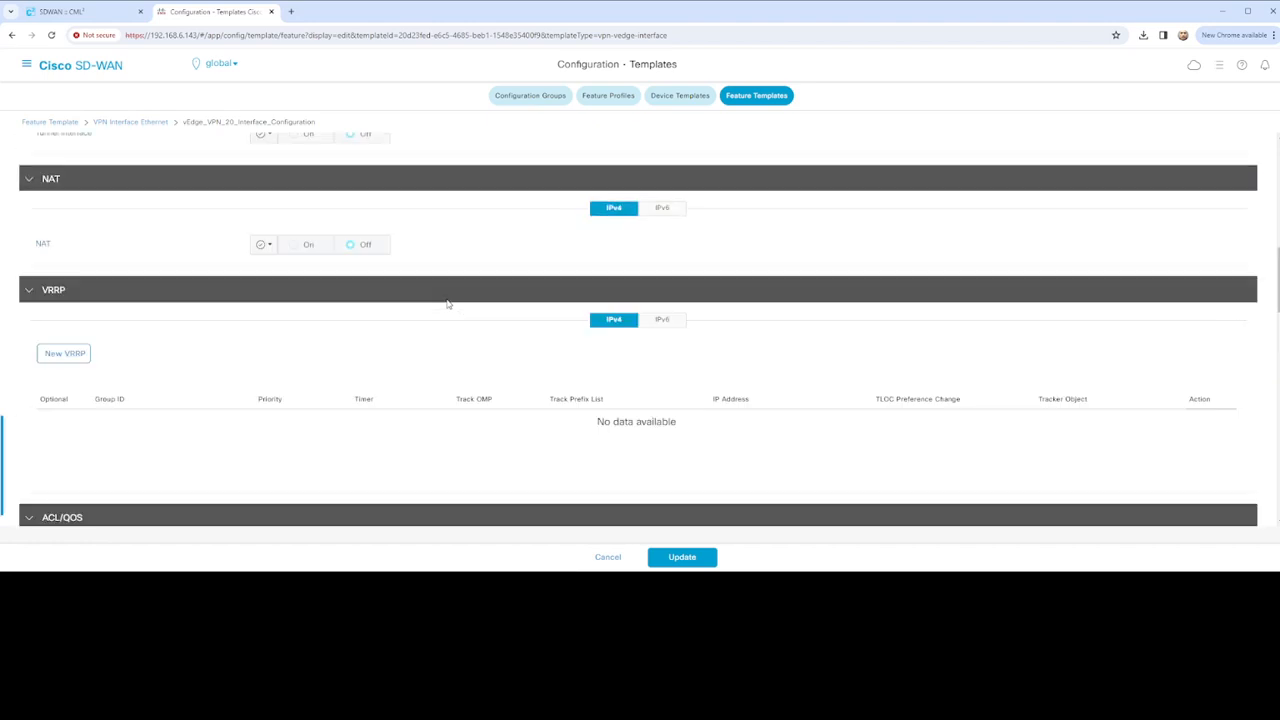
{"action": "scroll", "coordinate": [448, 306], "scroll_direction": "down", "scroll_amount": 5}
{"action": "scroll", "coordinate": [448, 306], "scroll_direction": "down", "scroll_amount": 3}
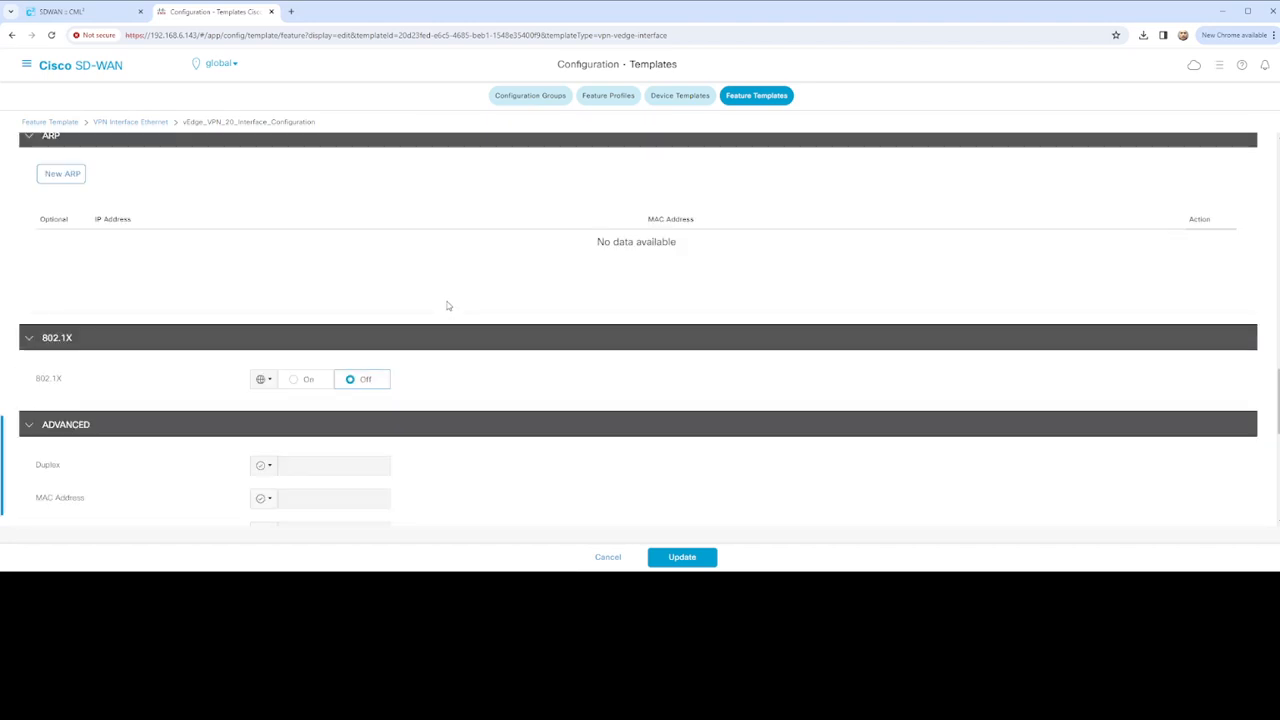
{"action": "scroll", "coordinate": [448, 306], "scroll_direction": "down", "scroll_amount": 7}
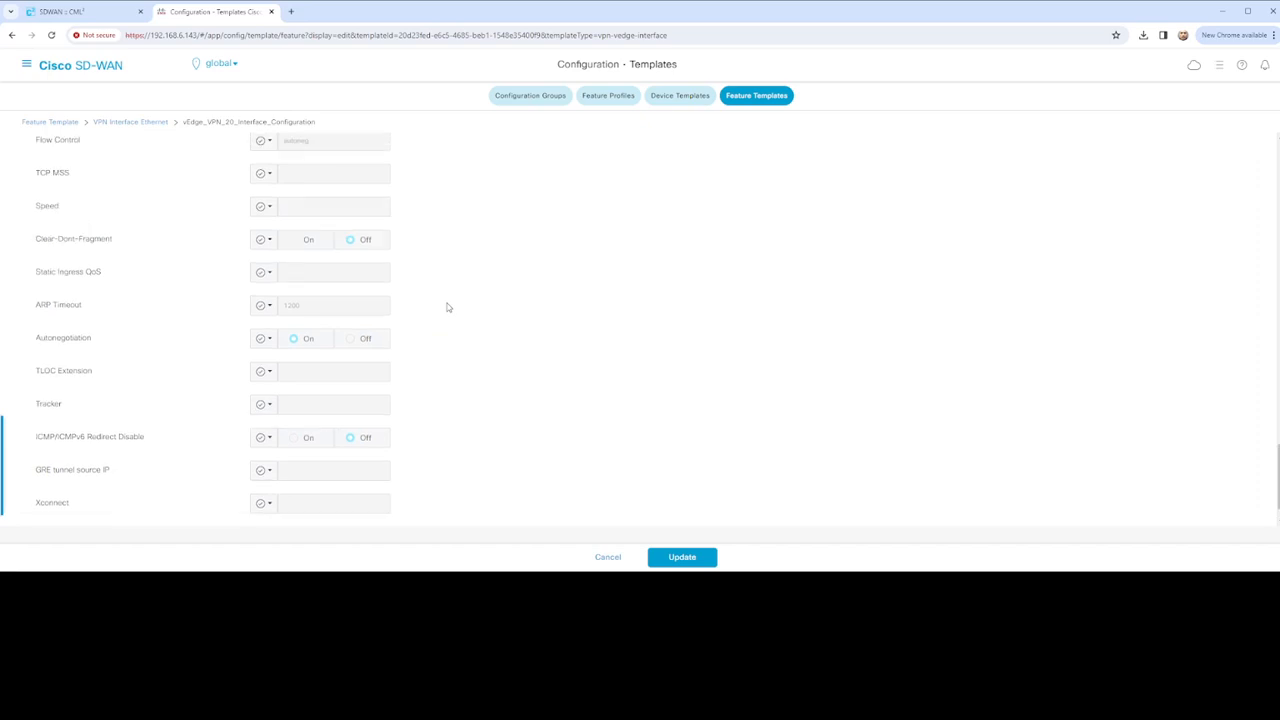
{"action": "scroll", "coordinate": [448, 307], "scroll_direction": "up", "scroll_amount": 15}
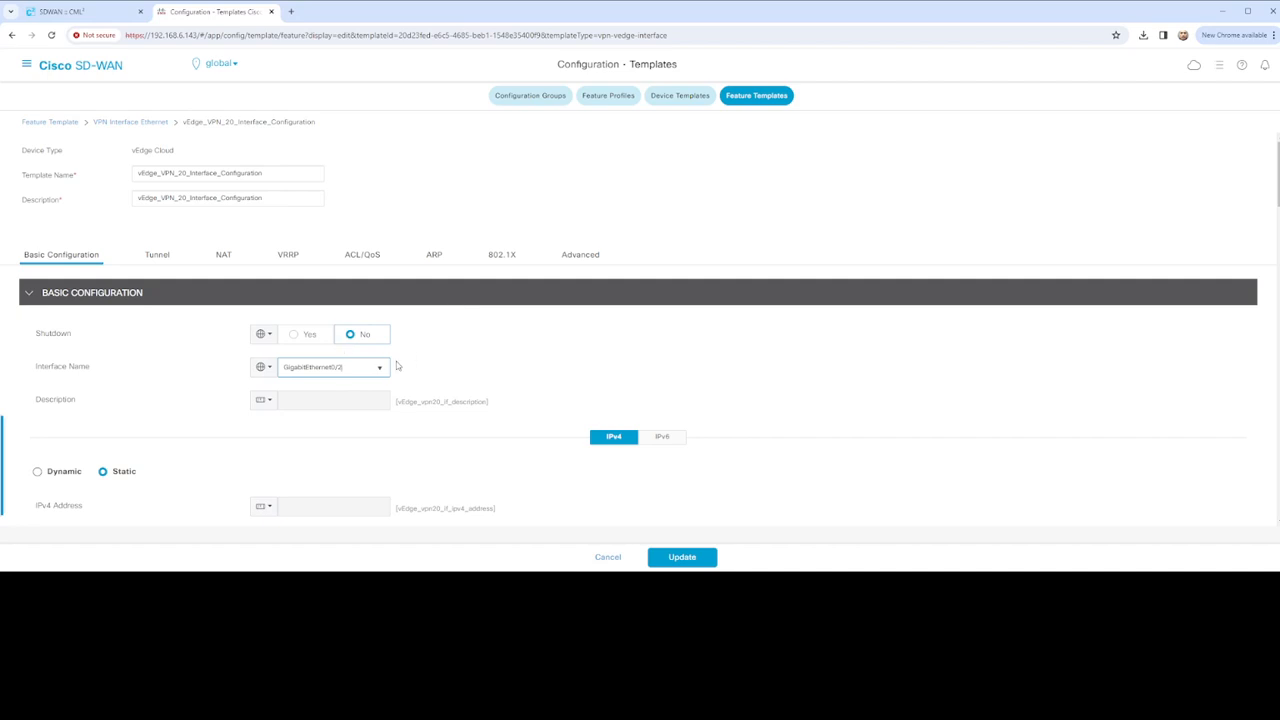
{"action": "scroll", "coordinate": [419, 377], "scroll_direction": "down", "scroll_amount": 1}
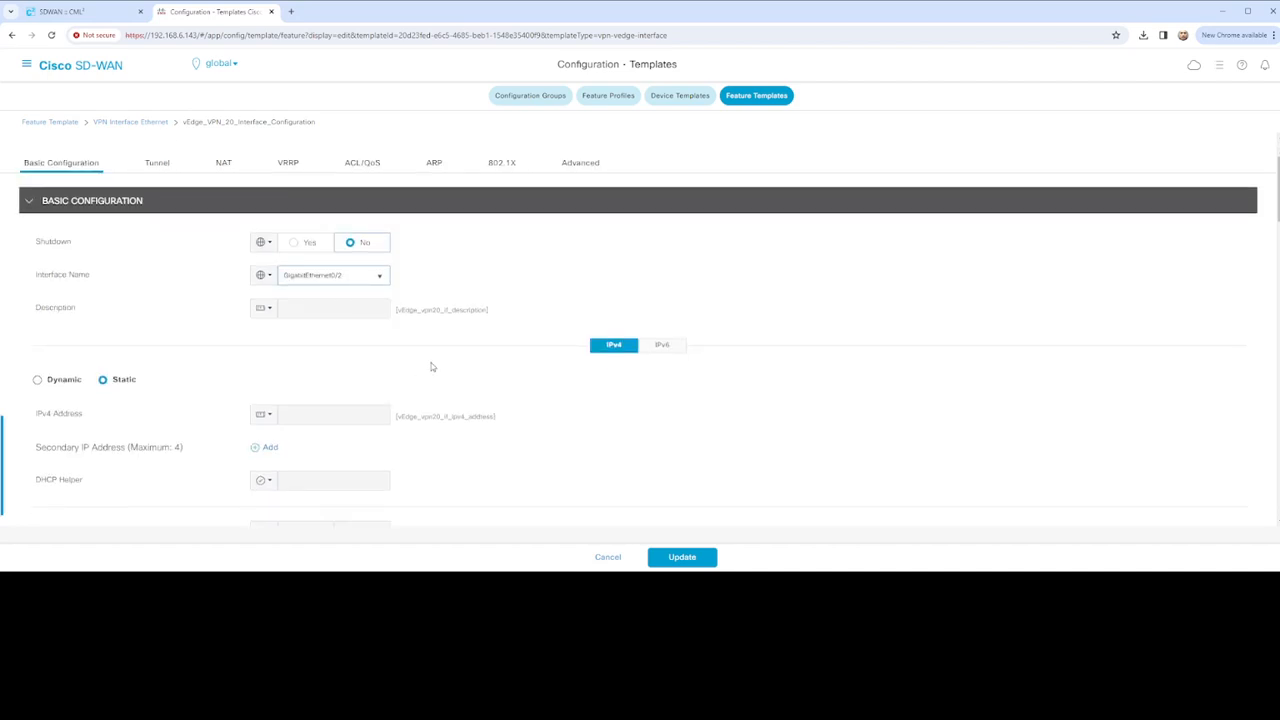
{"action": "scroll", "coordinate": [425, 332], "scroll_direction": "down", "scroll_amount": 1}
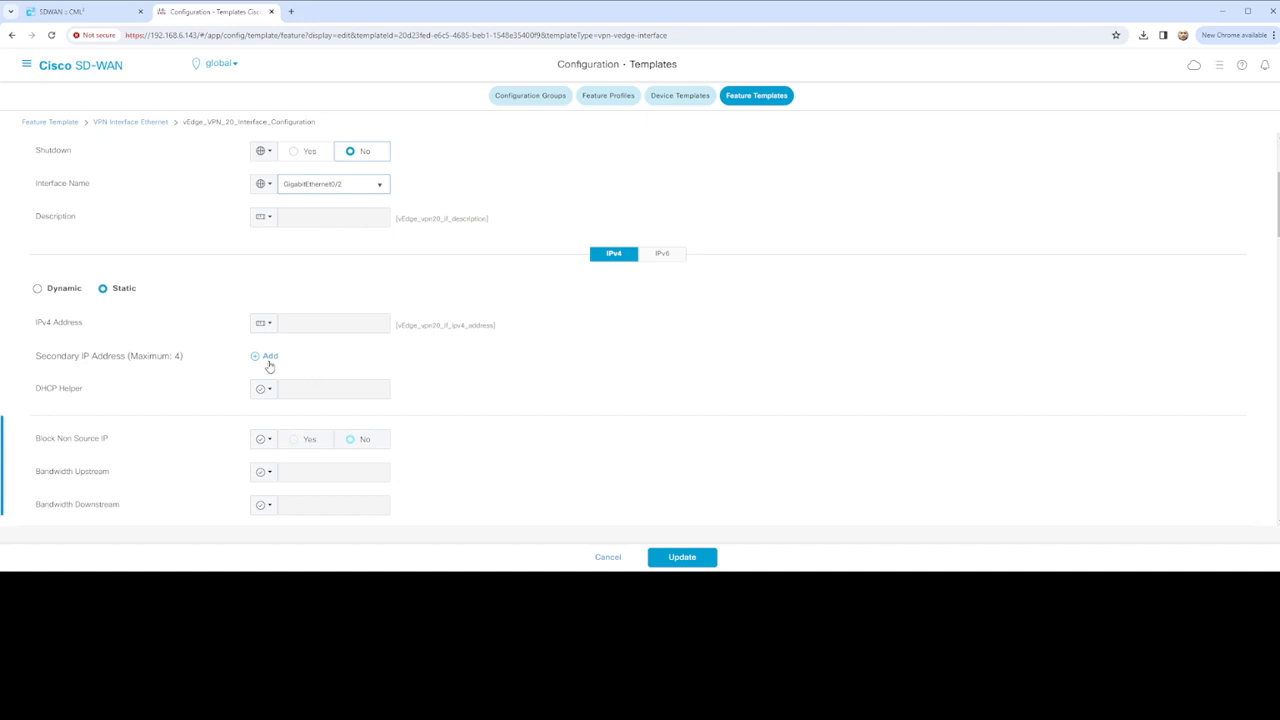
{"action": "scroll", "coordinate": [352, 365], "scroll_direction": "down", "scroll_amount": 1}
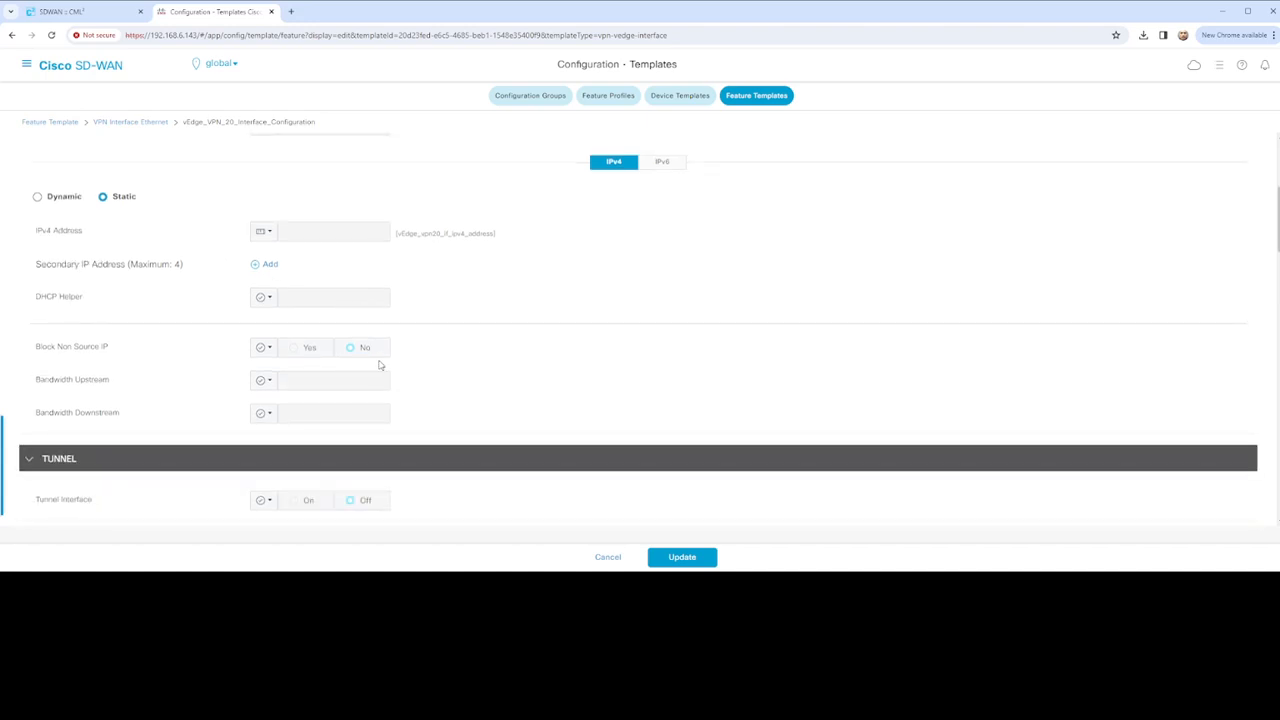
{"action": "scroll", "coordinate": [380, 365], "scroll_direction": "down", "scroll_amount": 1}
{"action": "scroll", "coordinate": [379, 364], "scroll_direction": "down", "scroll_amount": 1}
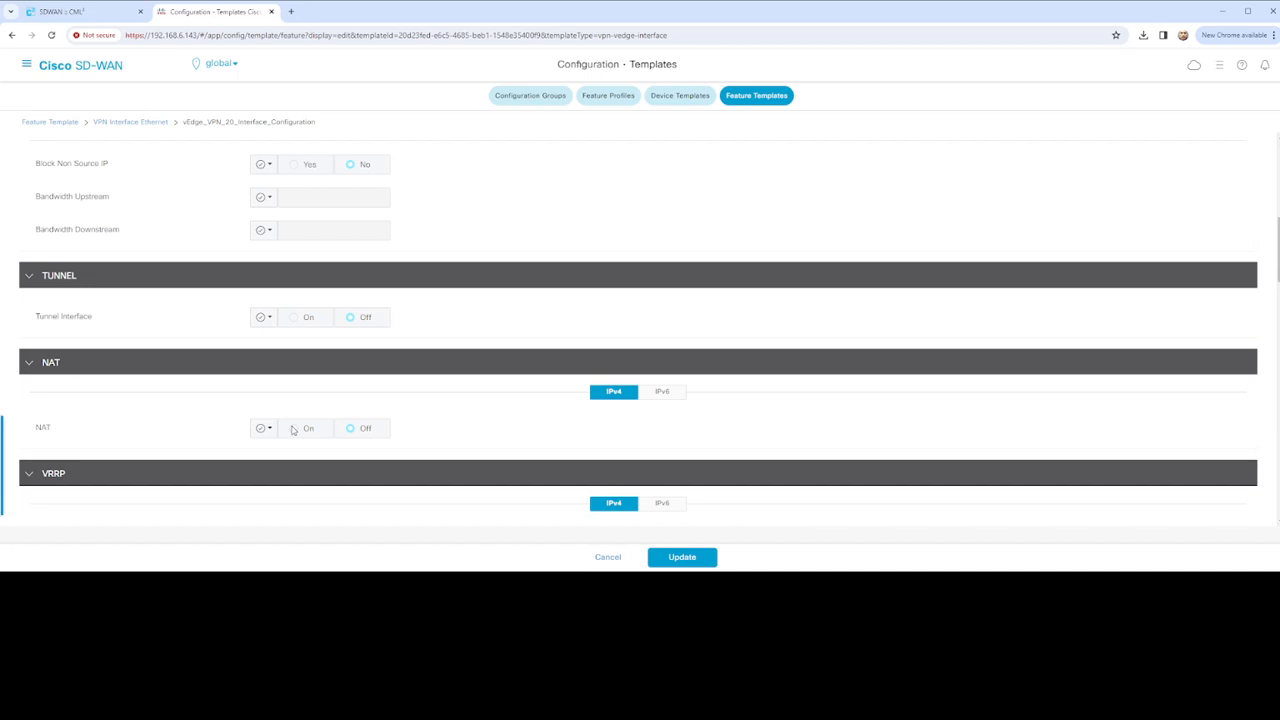
{"action": "scroll", "coordinate": [376, 423], "scroll_direction": "down", "scroll_amount": 3}
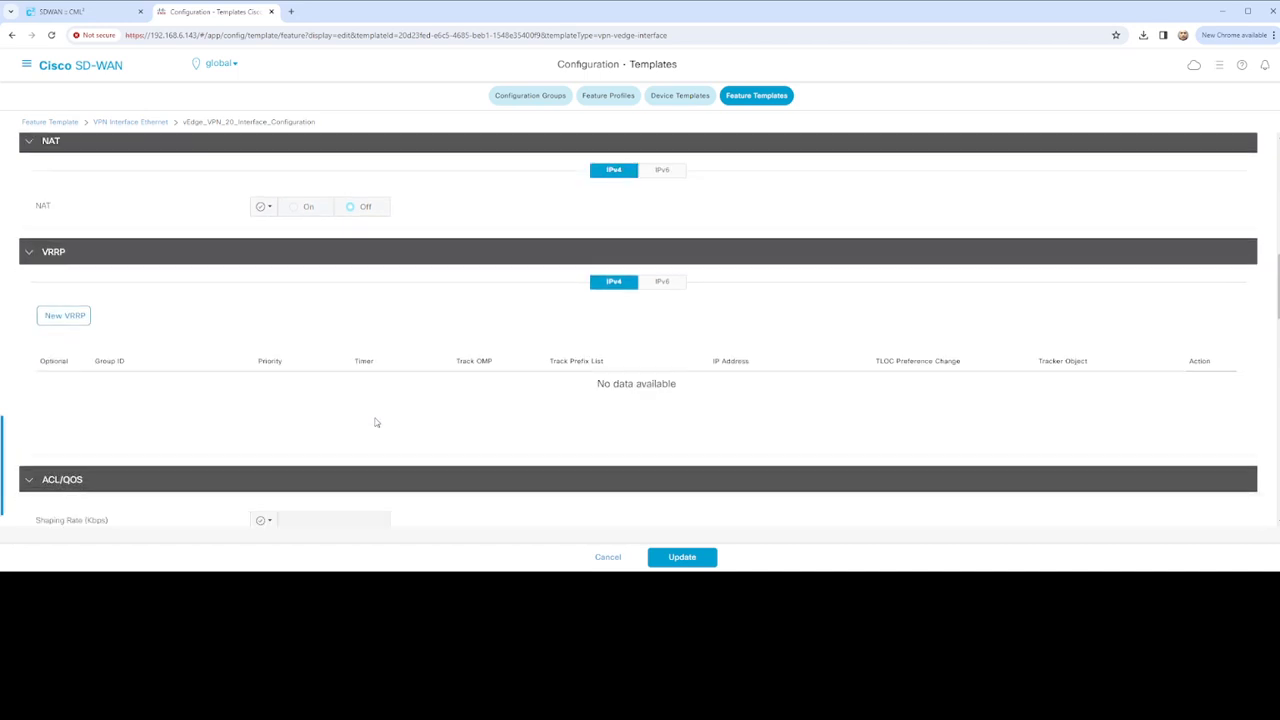
{"action": "scroll", "coordinate": [376, 423], "scroll_direction": "down", "scroll_amount": 2}
{"action": "scroll", "coordinate": [430, 419], "scroll_direction": "down", "scroll_amount": 2}
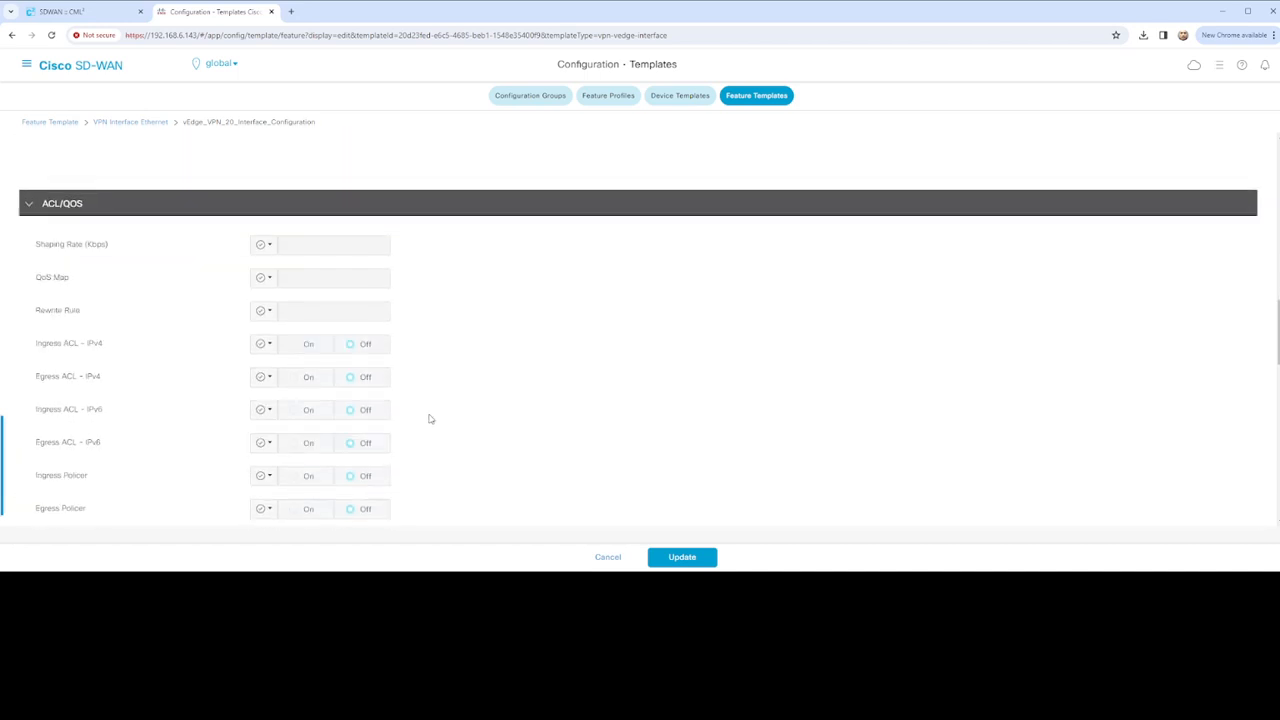
{"action": "scroll", "coordinate": [430, 419], "scroll_direction": "down", "scroll_amount": 2}
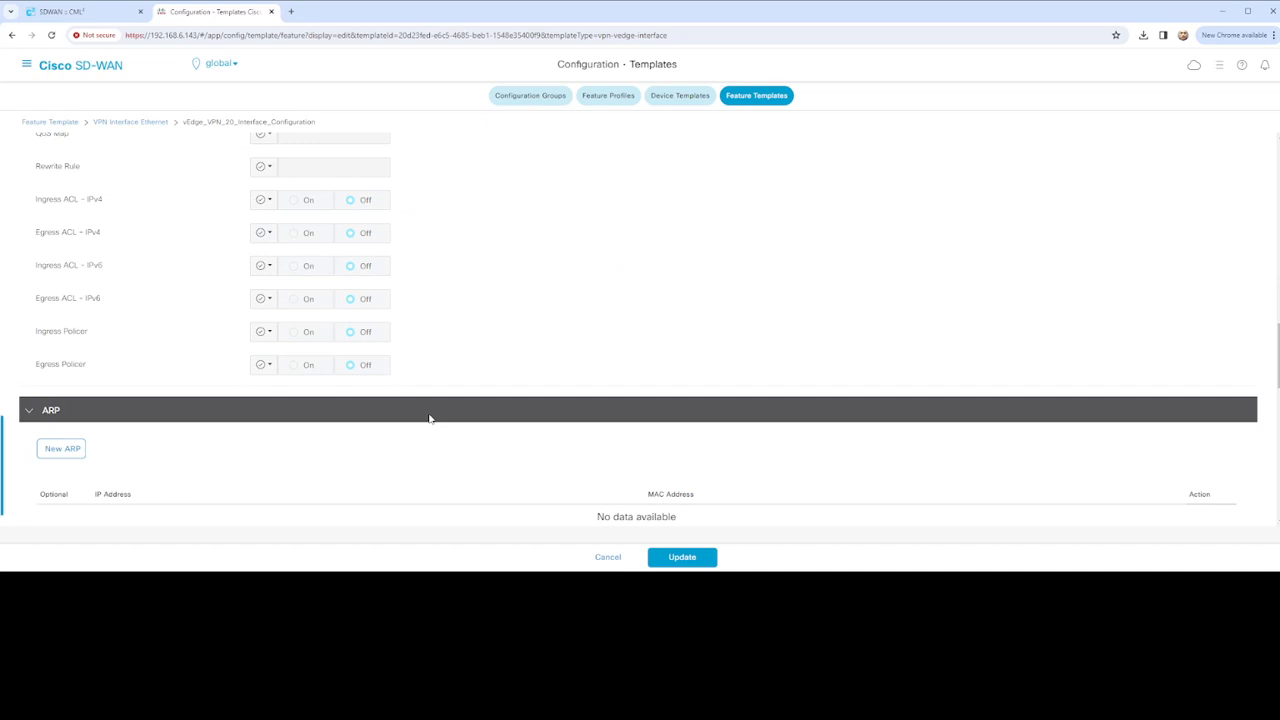
{"action": "left_click", "coordinate": [684, 557]}
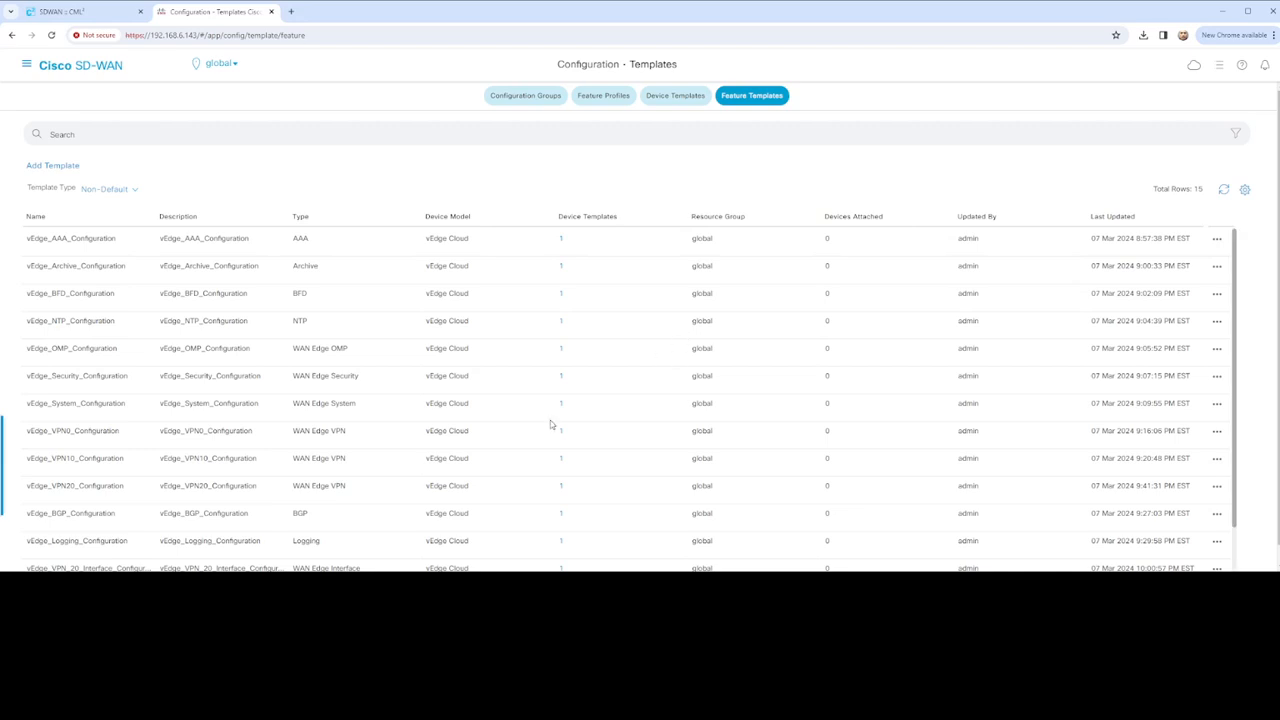
{"action": "scroll", "coordinate": [550, 420], "scroll_direction": "down", "scroll_amount": 2}
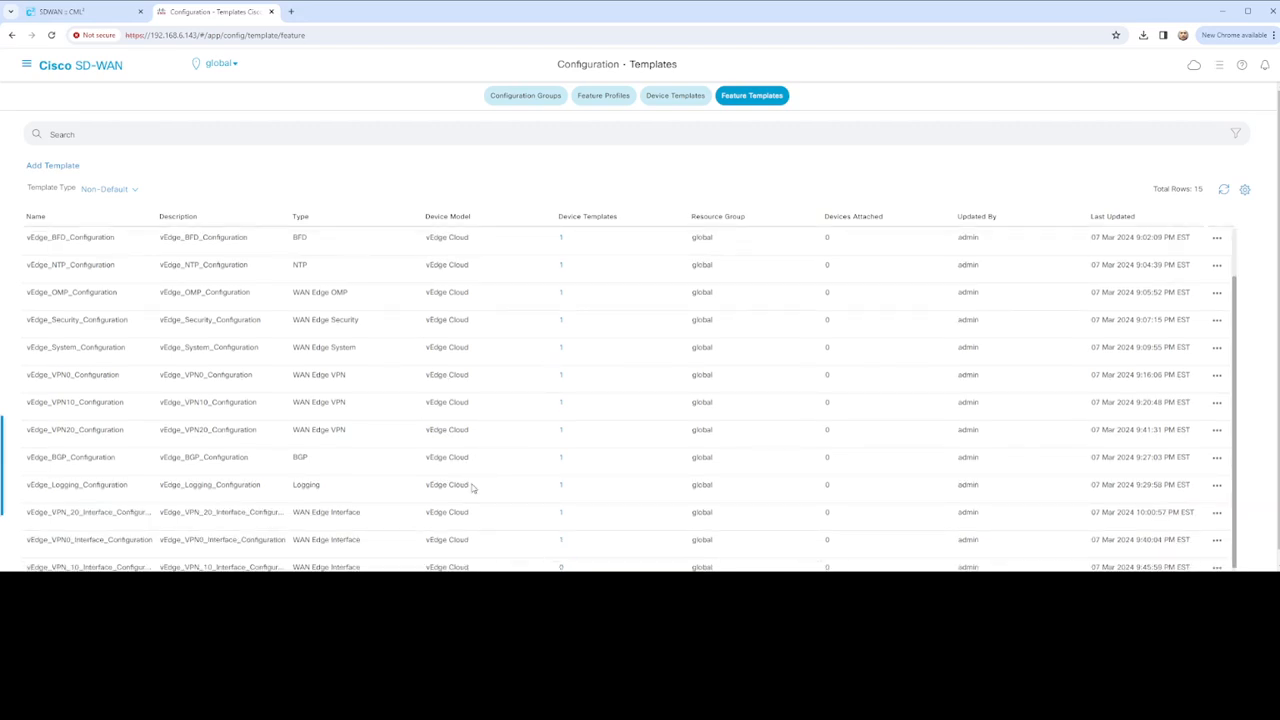
Set vEdge_VPN_10_Interface_Configuration's Interface Name to GigabitEthernet0/3 after checking CML, and save it
{"action": "left_click", "coordinate": [1217, 567]}
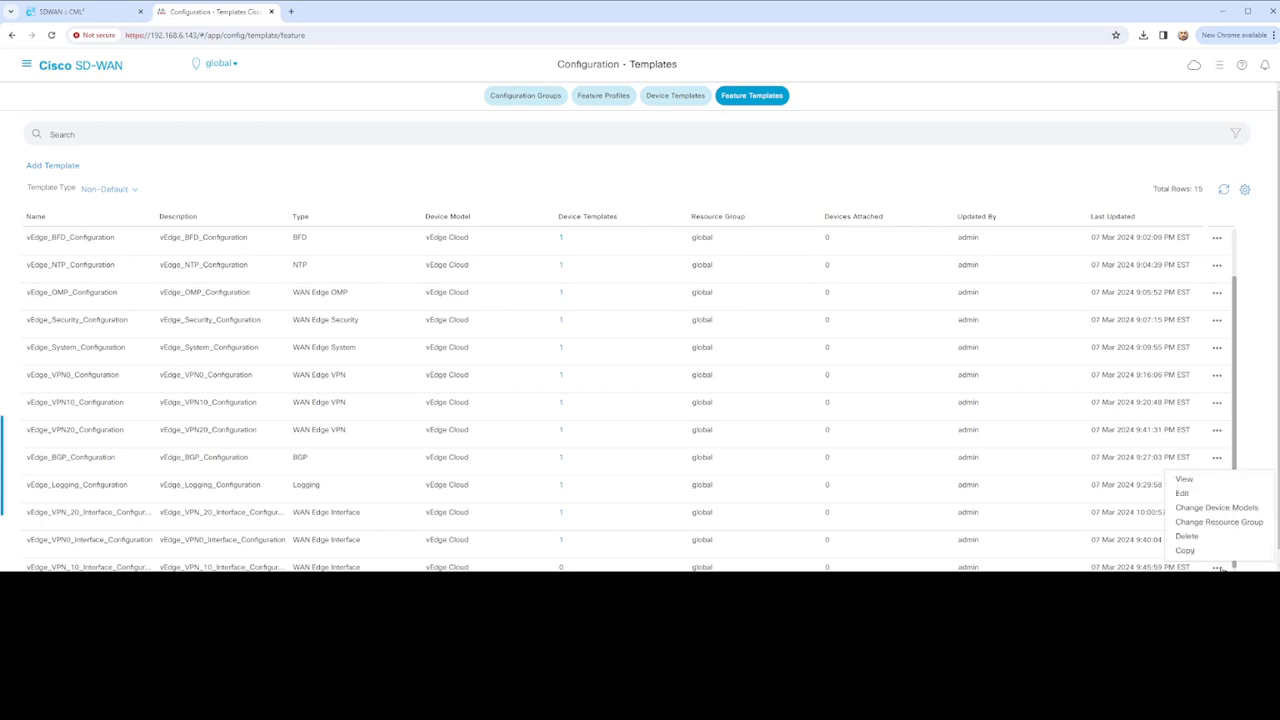
{"action": "left_click", "coordinate": [1183, 493]}
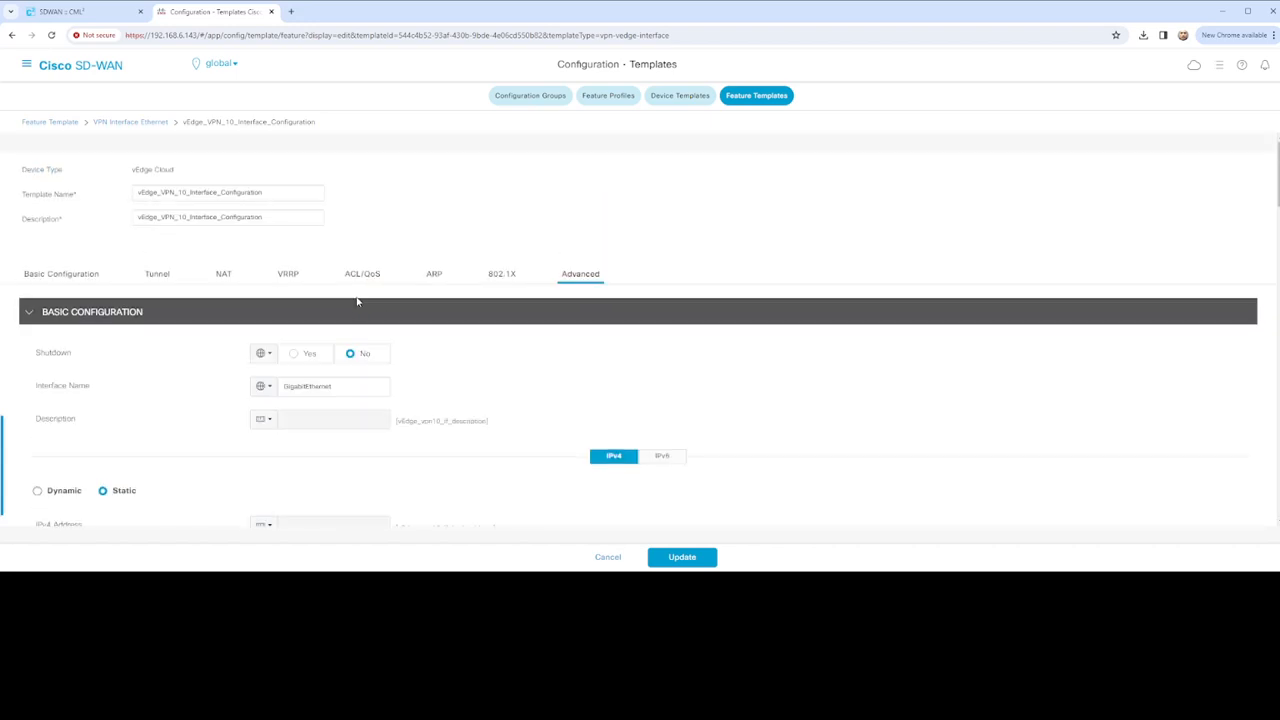
{"action": "left_click", "coordinate": [341, 367]}
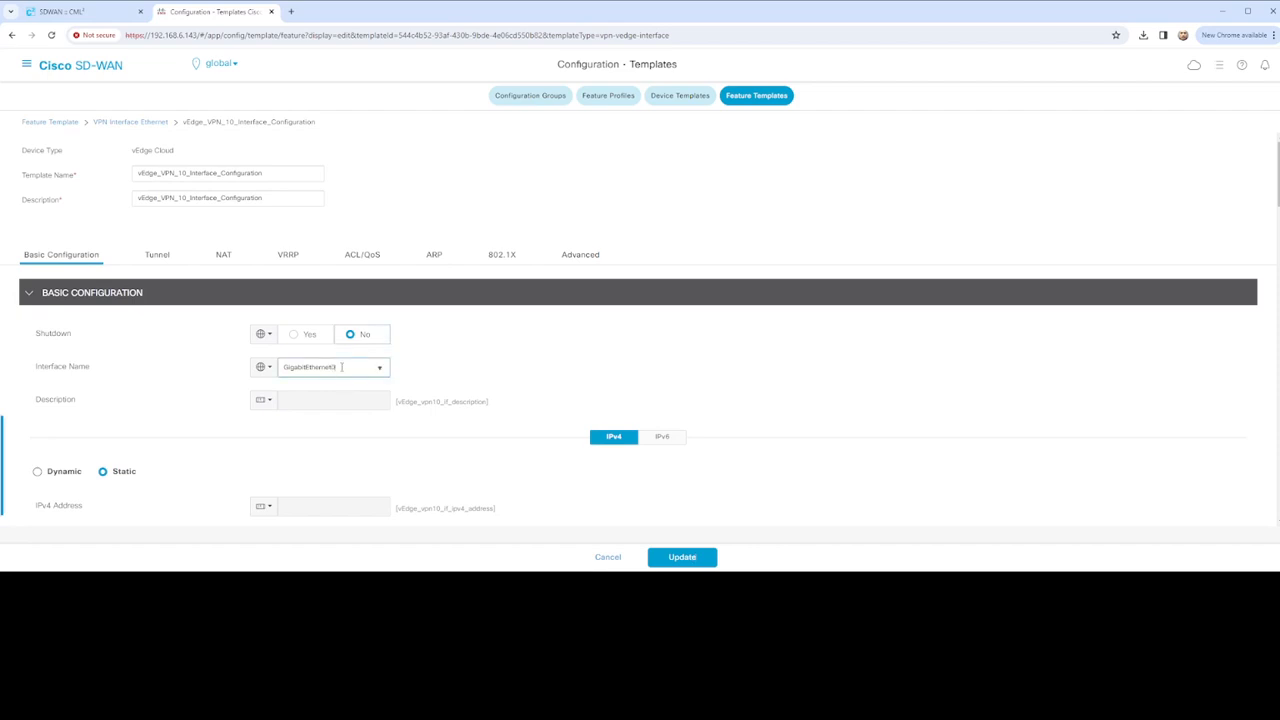
{"action": "left_click", "coordinate": [62, 11]}
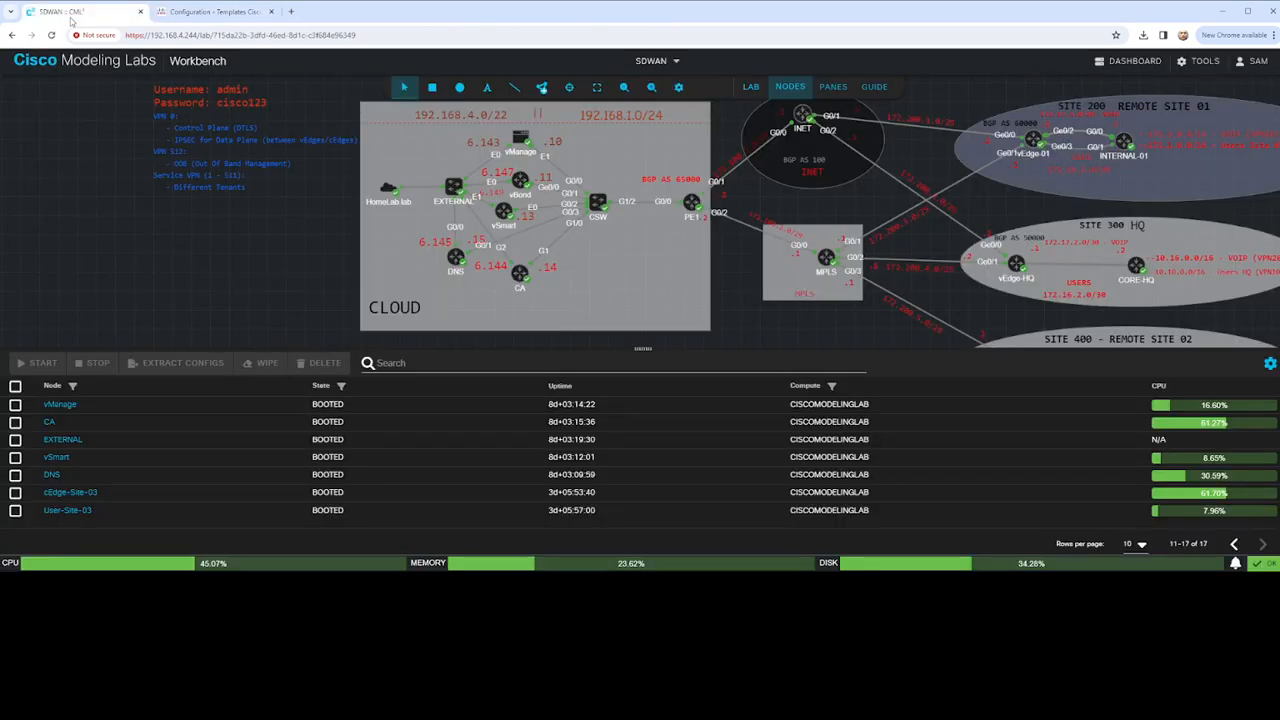
{"action": "left_click", "coordinate": [230, 11]}
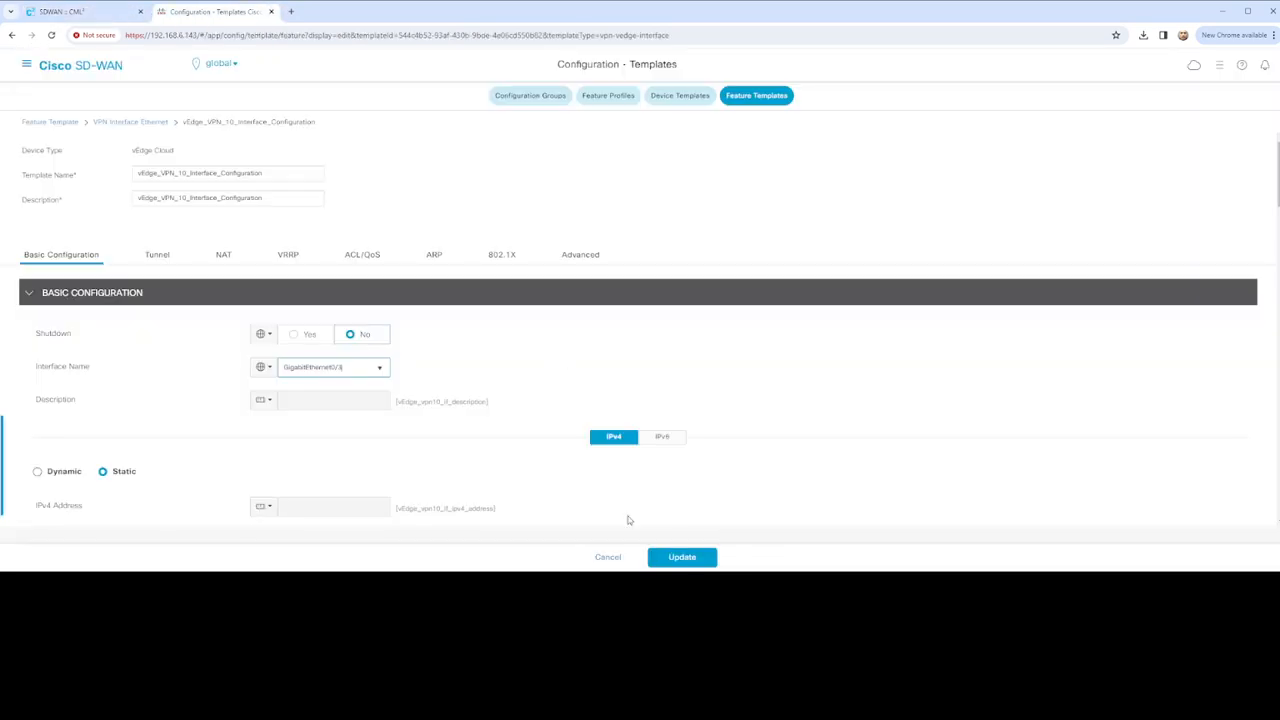
{"action": "left_click", "coordinate": [682, 557]}
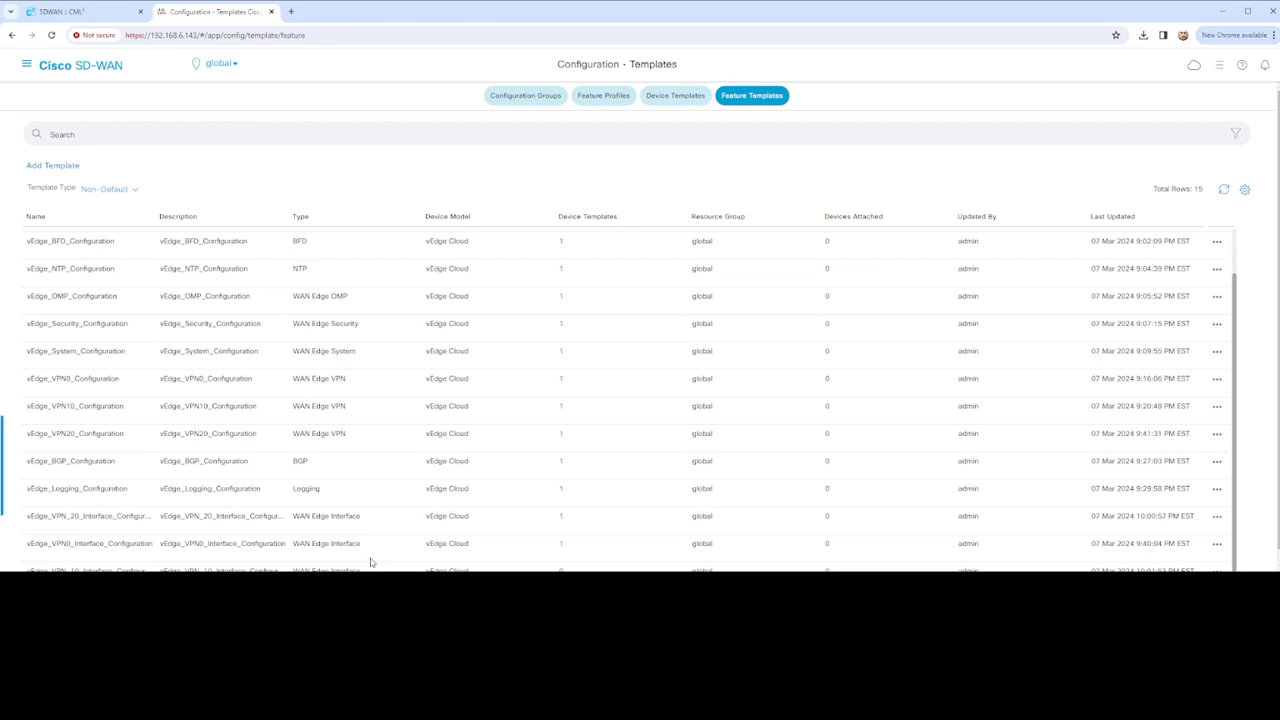
{"action": "left_click", "coordinate": [1217, 543]}
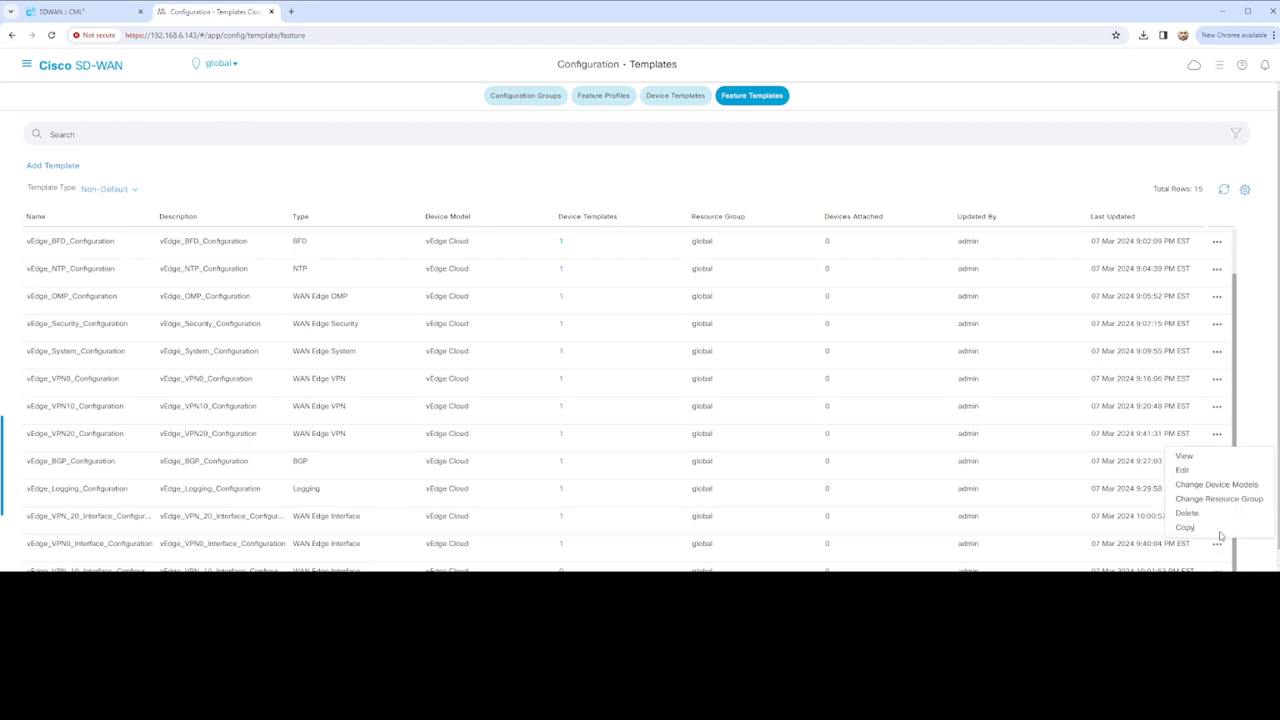
Open vEdge_VPN0_Interface_Configuration and switch its Tunnel Interface setting to a Global value
{"action": "left_click", "coordinate": [1199, 470]}
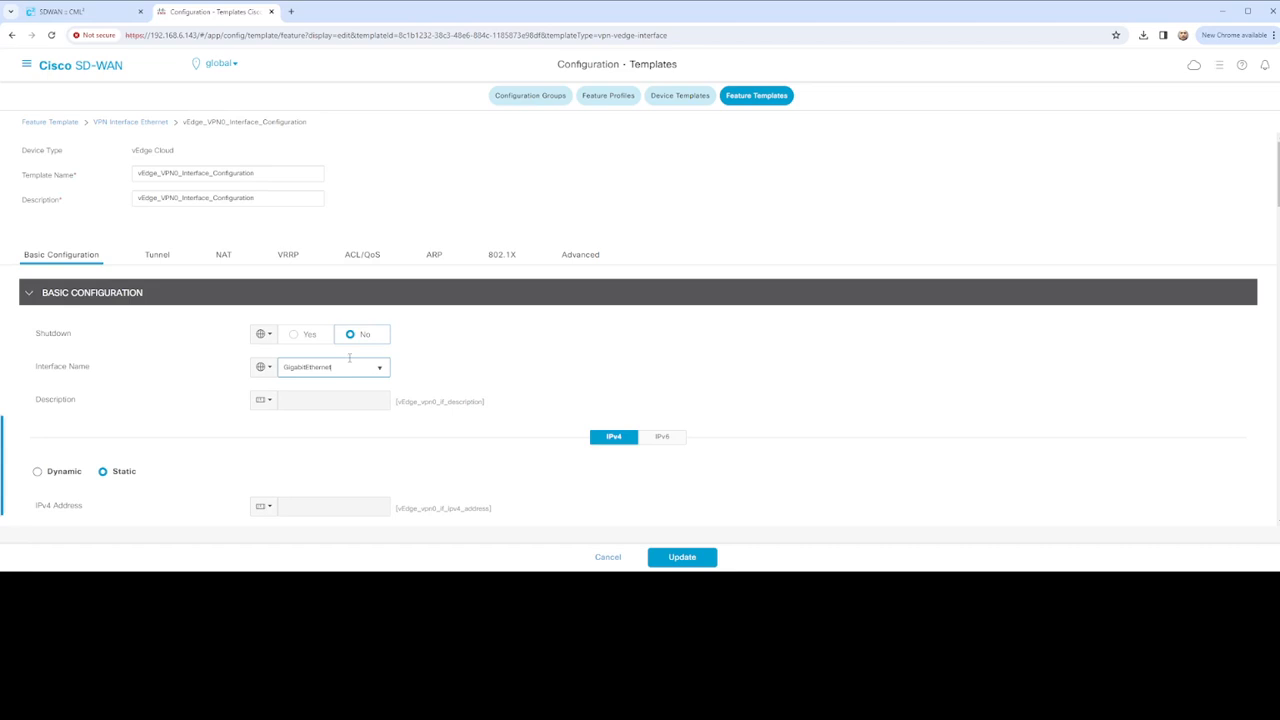
{"action": "scroll", "coordinate": [460, 346], "scroll_direction": "down", "scroll_amount": 2}
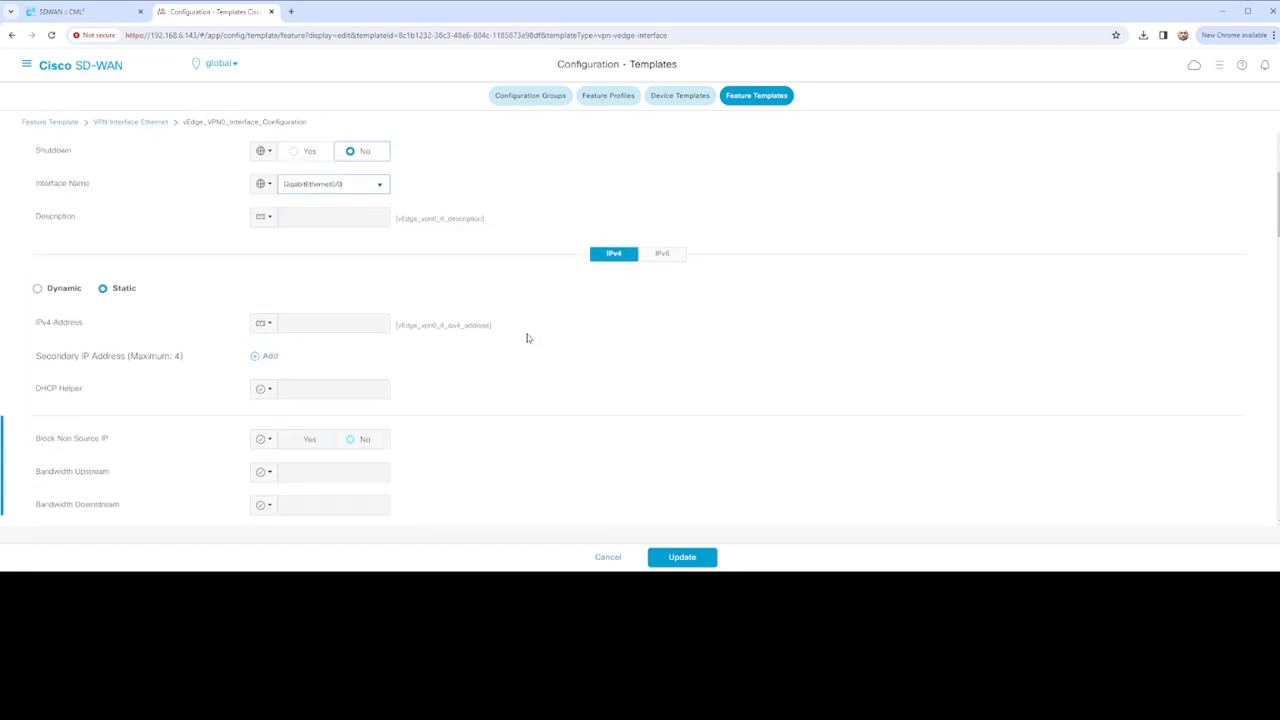
{"action": "scroll", "coordinate": [546, 343], "scroll_direction": "down", "scroll_amount": 6}
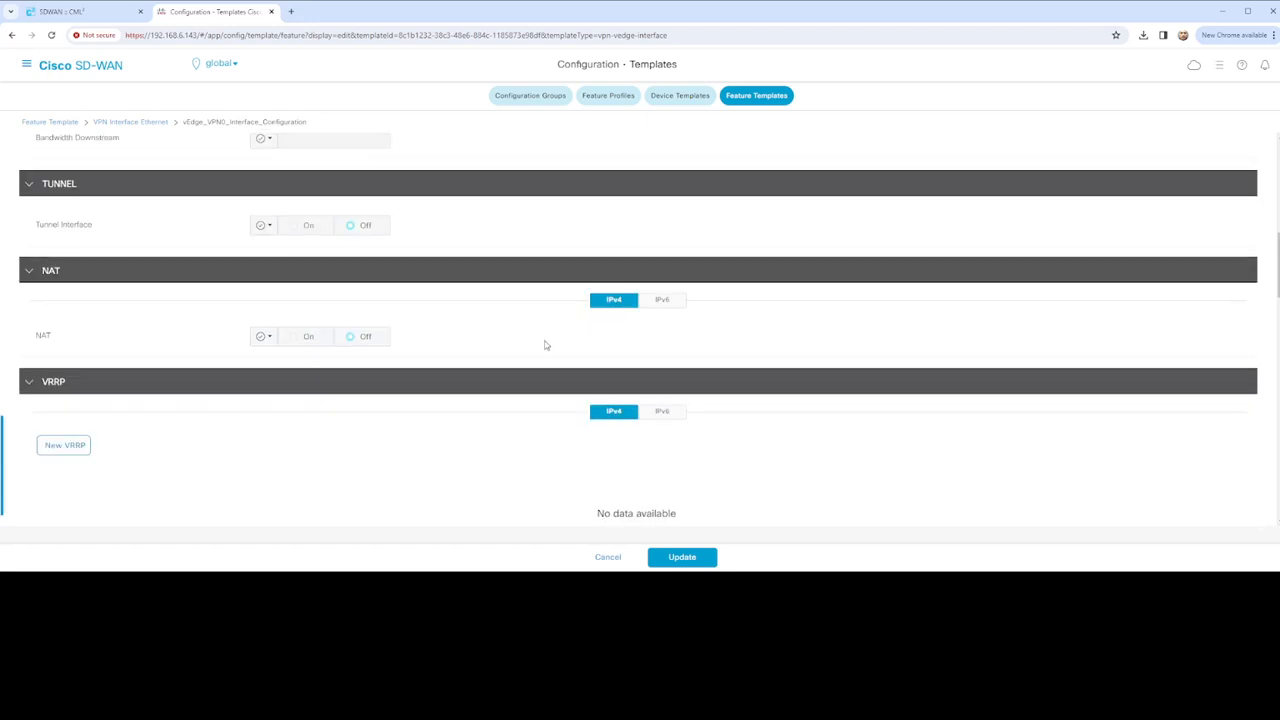
{"action": "scroll", "coordinate": [545, 345], "scroll_direction": "down", "scroll_amount": 5}
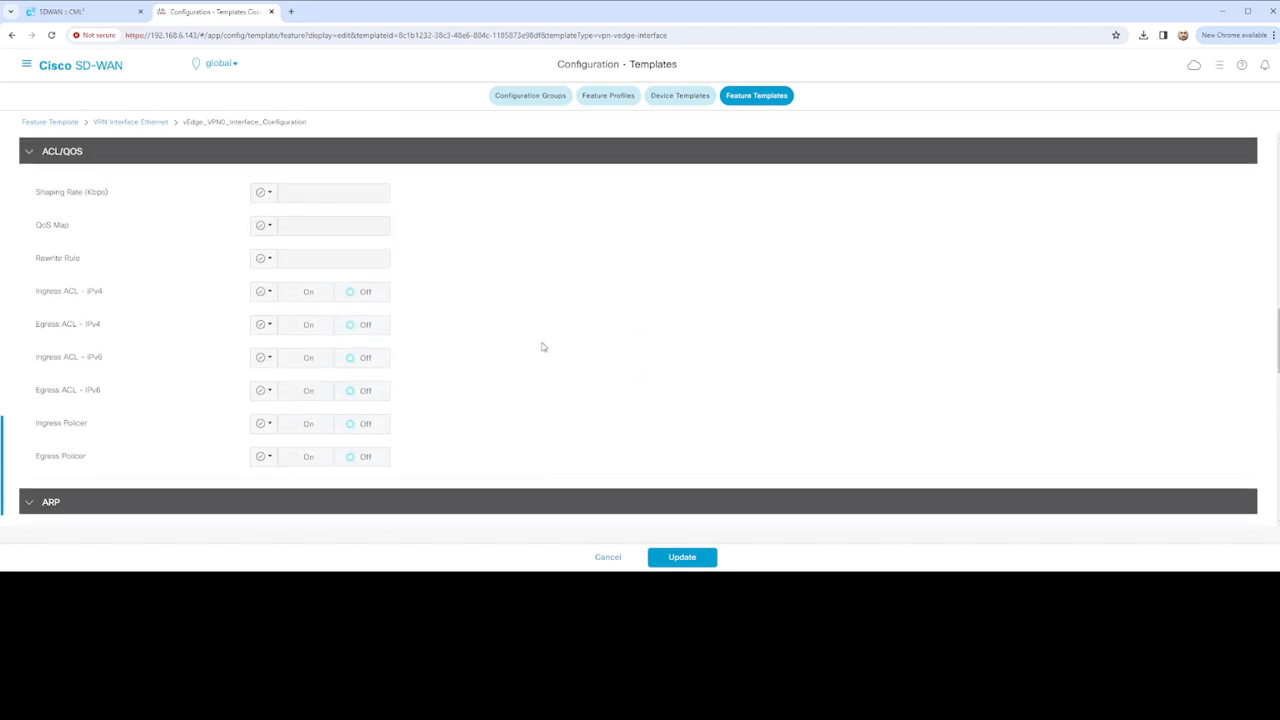
{"action": "scroll", "coordinate": [541, 347], "scroll_direction": "down", "scroll_amount": 10}
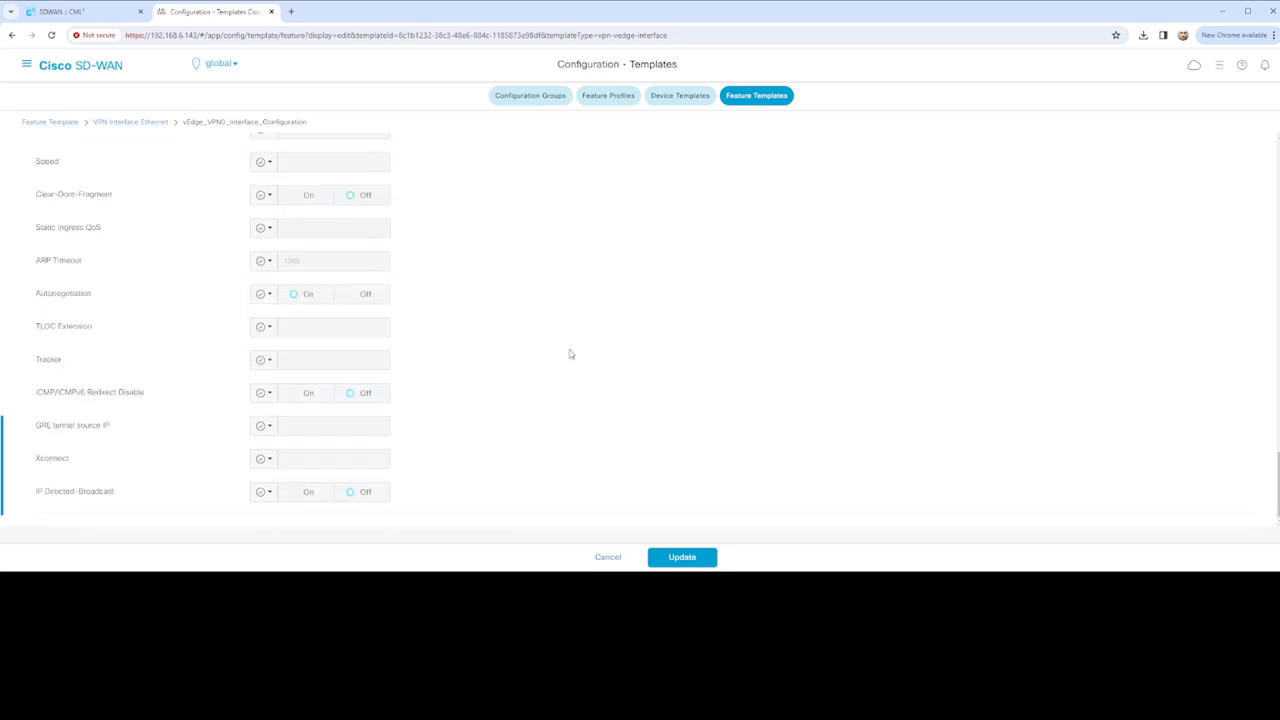
{"action": "scroll", "coordinate": [571, 352], "scroll_direction": "up", "scroll_amount": 10}
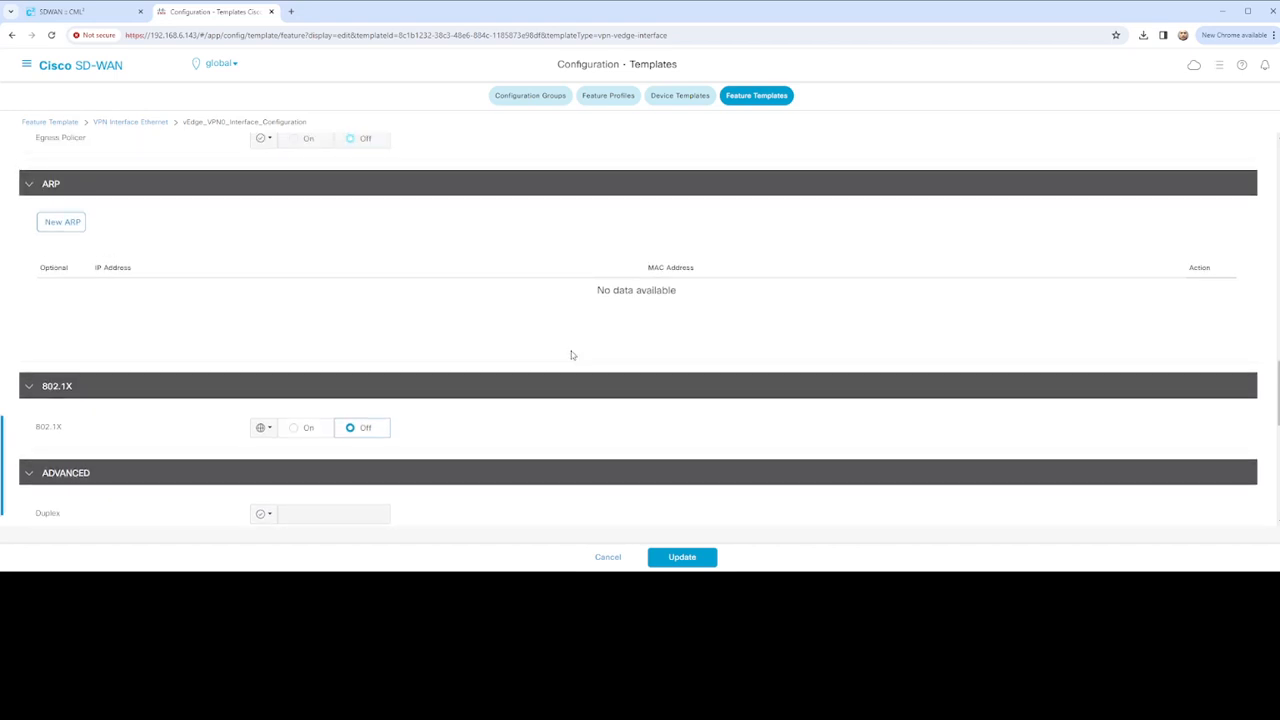
{"action": "scroll", "coordinate": [422, 393], "scroll_direction": "up", "scroll_amount": 1}
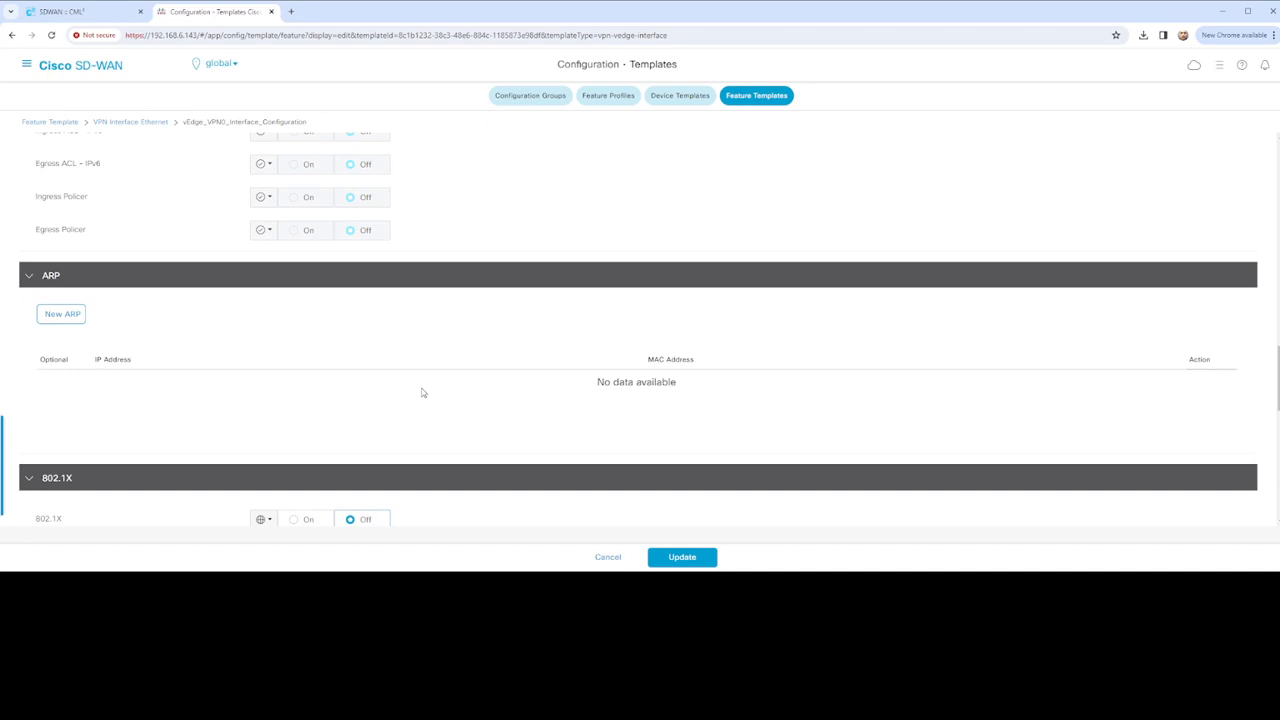
{"action": "scroll", "coordinate": [422, 393], "scroll_direction": "down", "scroll_amount": 10}
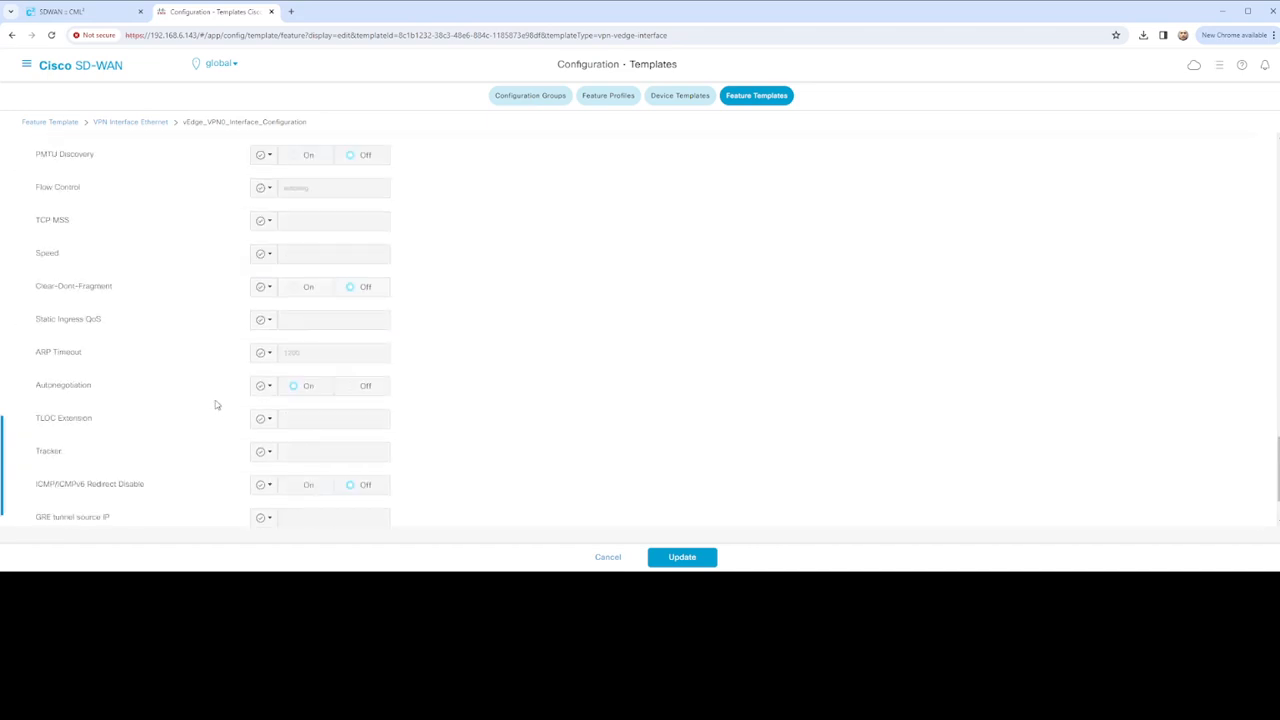
{"action": "scroll", "coordinate": [205, 398], "scroll_direction": "up", "scroll_amount": 10}
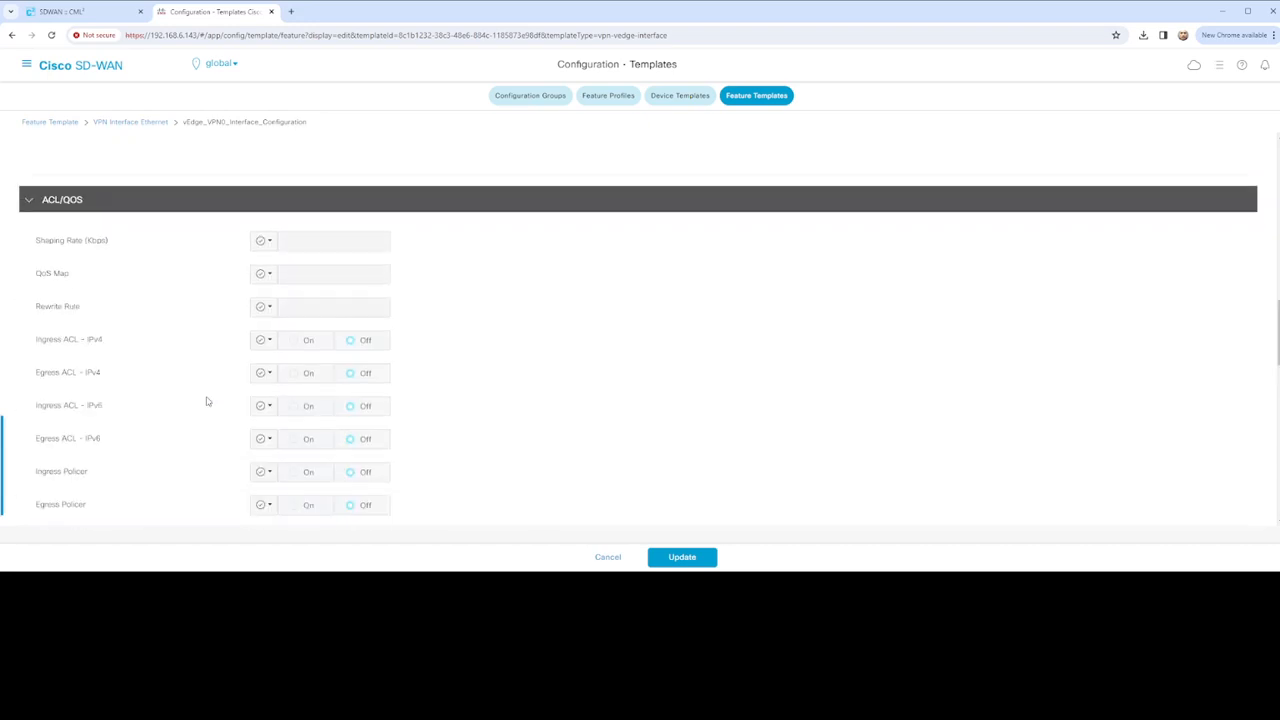
{"action": "scroll", "coordinate": [186, 386], "scroll_direction": "up", "scroll_amount": 8}
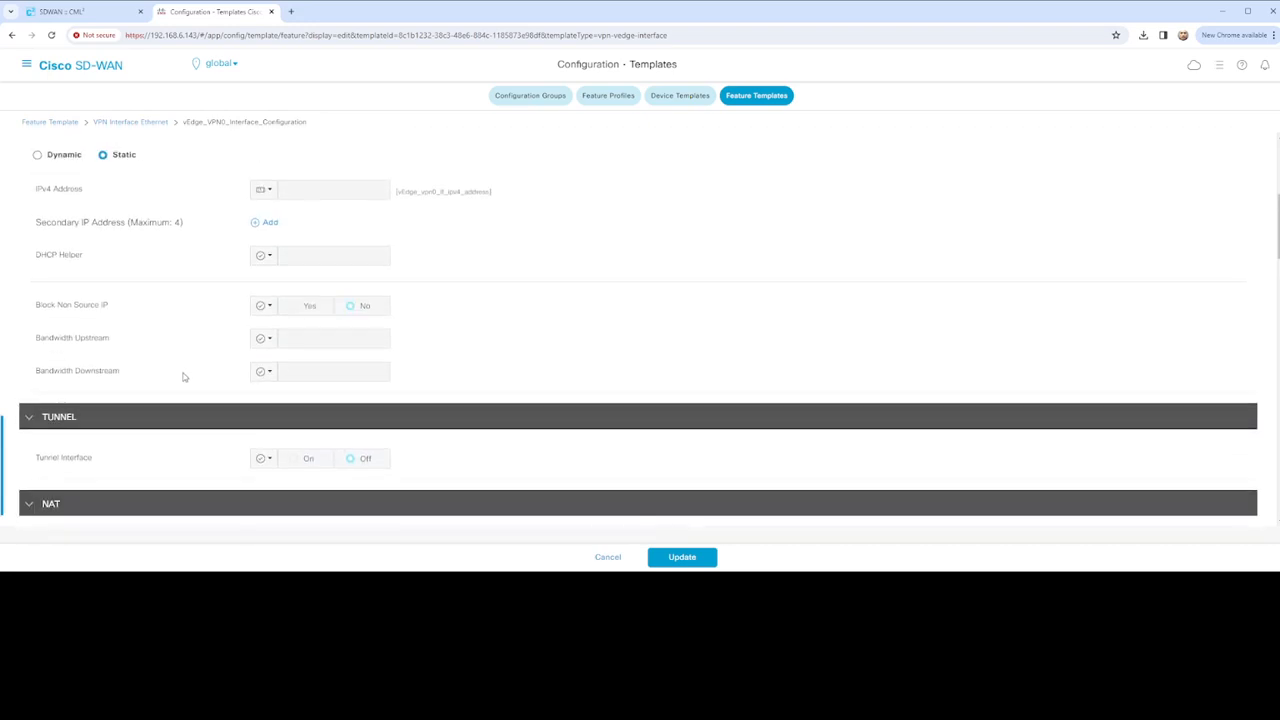
{"action": "left_click", "coordinate": [157, 211]}
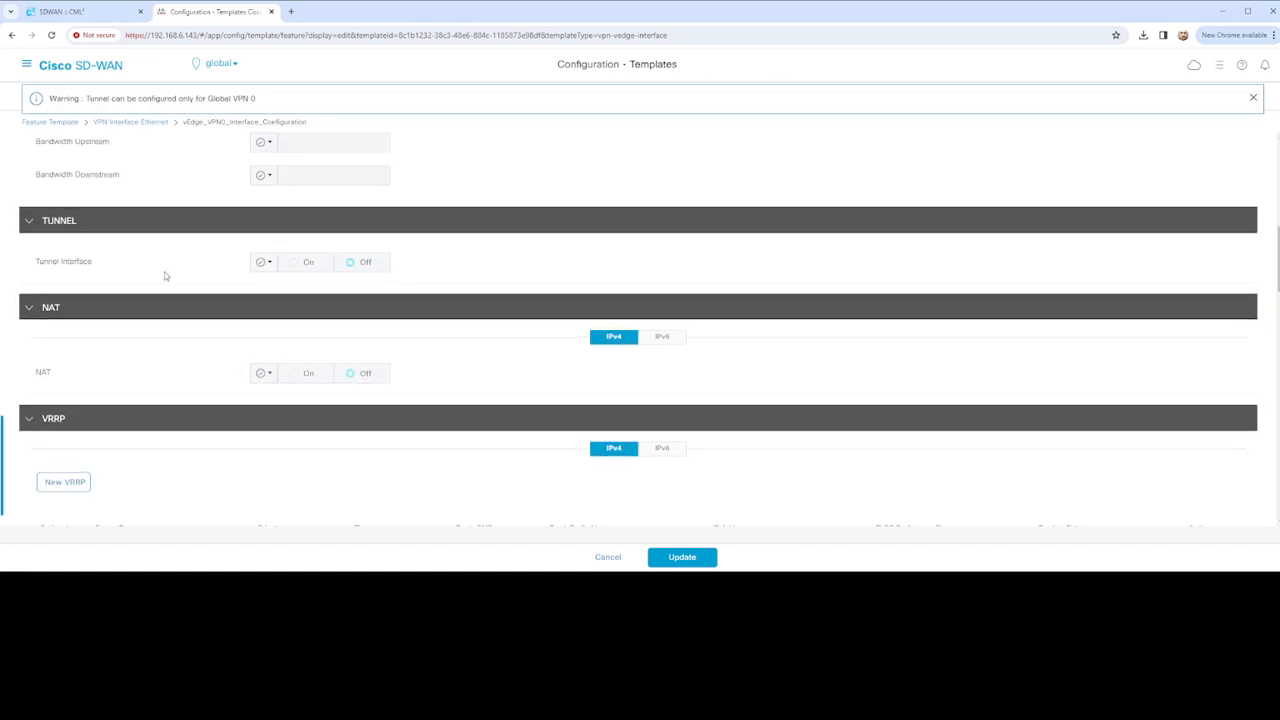
{"action": "left_click", "coordinate": [265, 262]}
{"action": "left_click", "coordinate": [300, 287]}
Turn the tunnel interface On
{"action": "scroll", "coordinate": [305, 330], "scroll_direction": "up", "scroll_amount": 2}
{"action": "scroll", "coordinate": [297, 413], "scroll_direction": "down", "scroll_amount": 1}
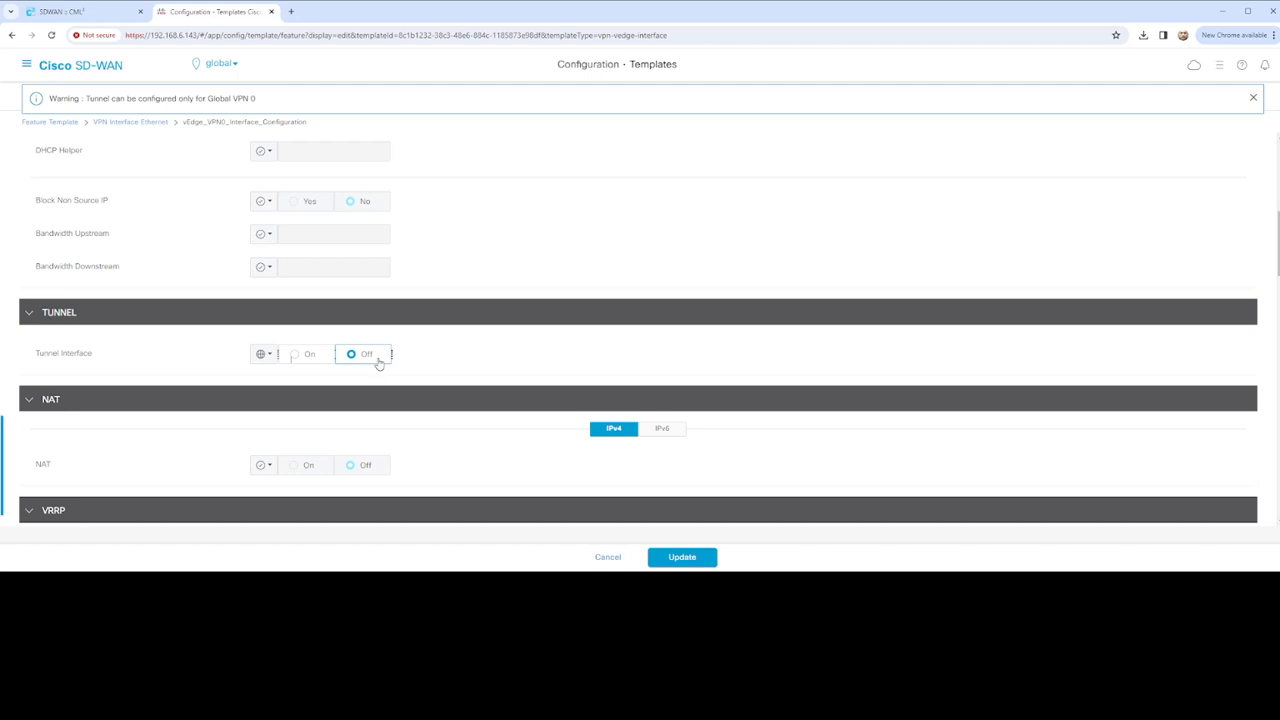
{"action": "scroll", "coordinate": [400, 340], "scroll_direction": "down", "scroll_amount": 3}
{"action": "scroll", "coordinate": [405, 320], "scroll_direction": "up", "scroll_amount": 3}
{"action": "left_click", "coordinate": [287, 358]}
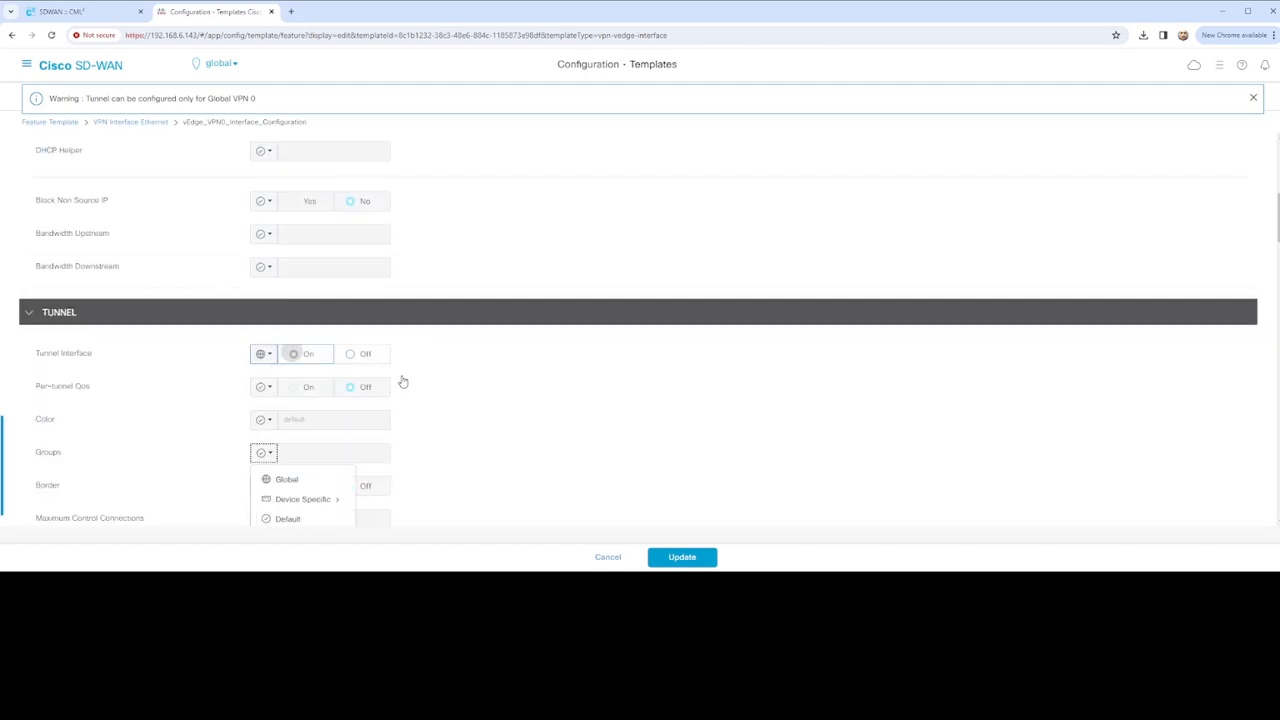
Make tunnel Color device-specific with key vEdge_vpn0_if_tunnel_color_value
{"action": "scroll", "coordinate": [418, 388], "scroll_direction": "down", "scroll_amount": 2}
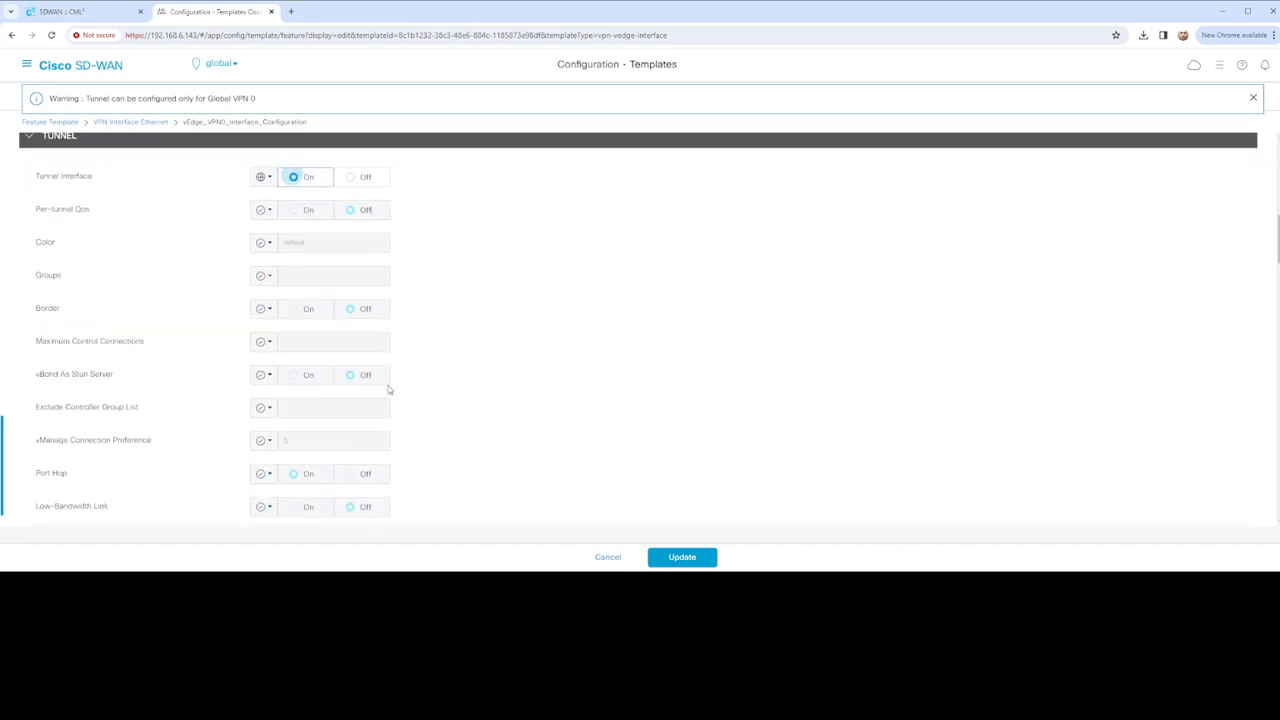
{"action": "left_click", "coordinate": [264, 237]}
{"action": "mouse_move", "coordinate": [305, 287]}
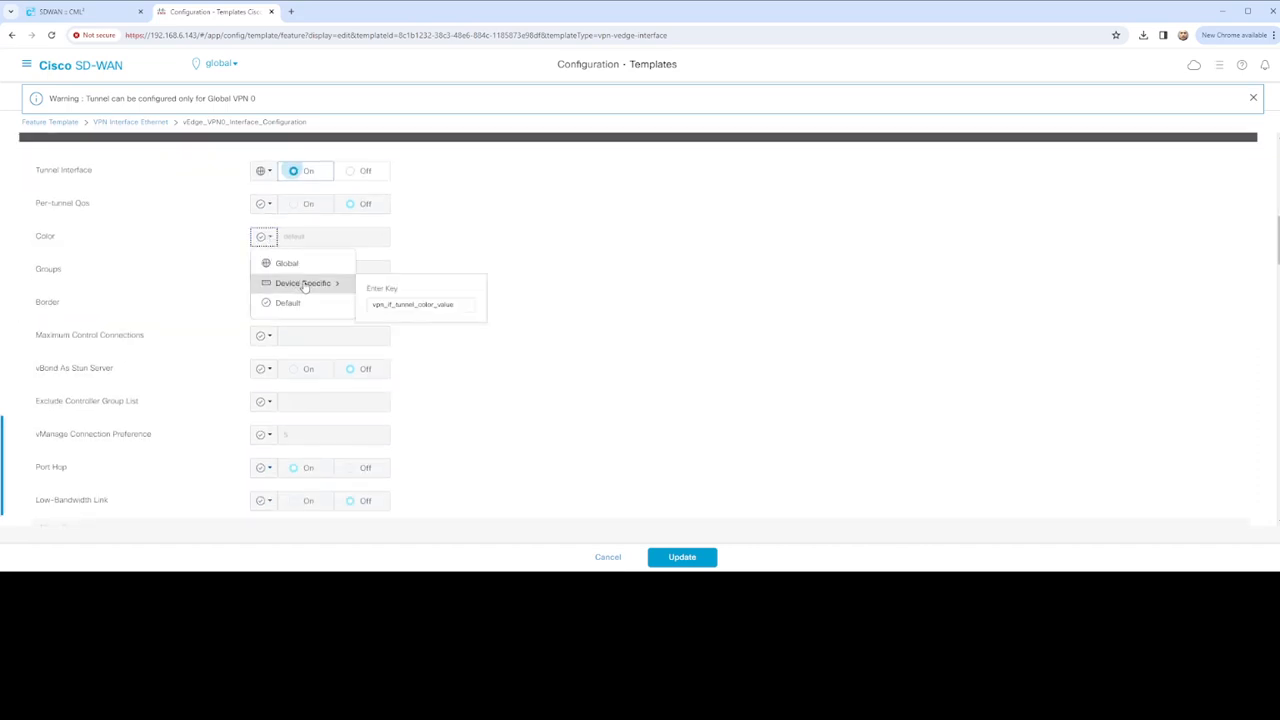
{"action": "left_click", "coordinate": [384, 304]}
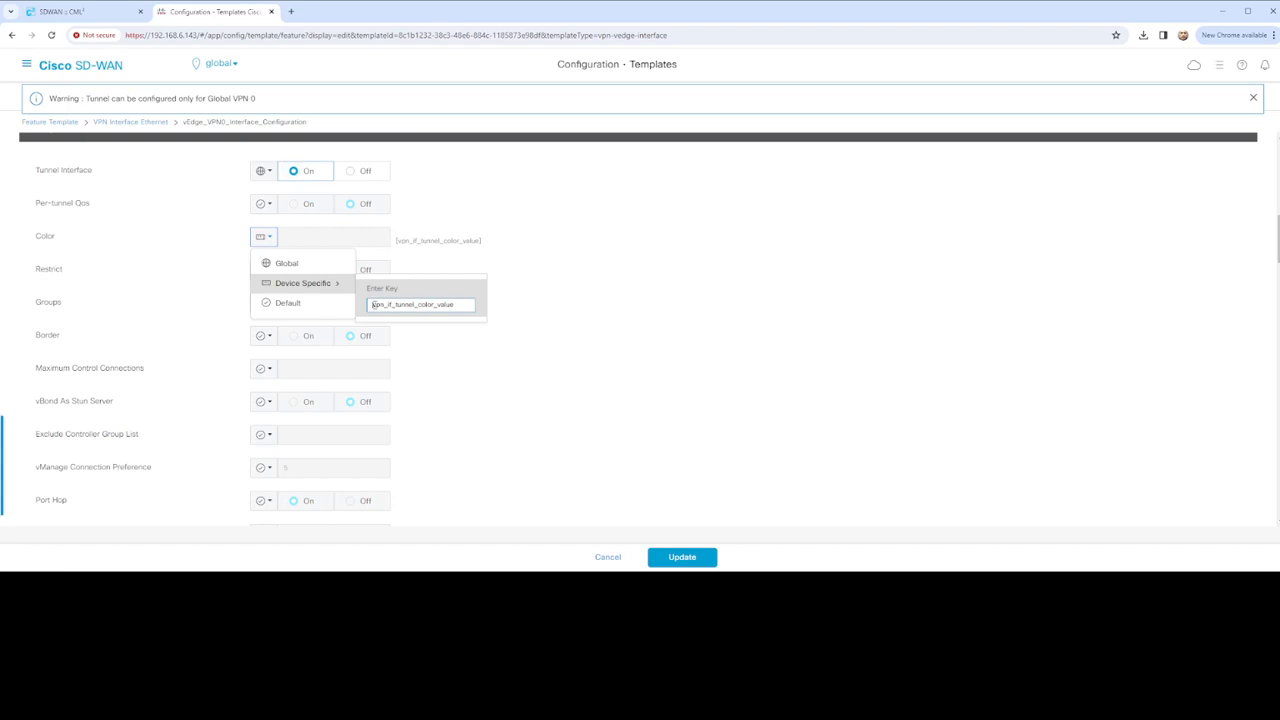
{"action": "type", "text": "vEdge_vpn0"}
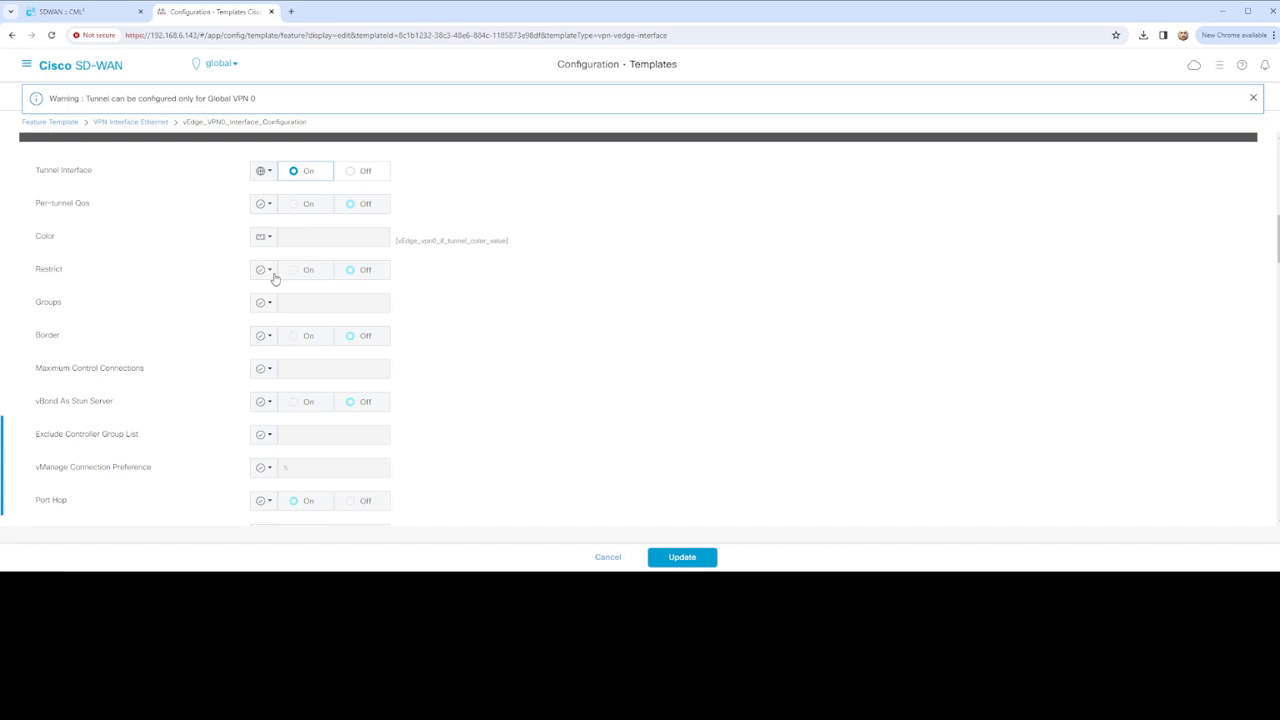
Set Restrict to a Global value and turn it On
{"action": "left_click", "coordinate": [264, 270]}
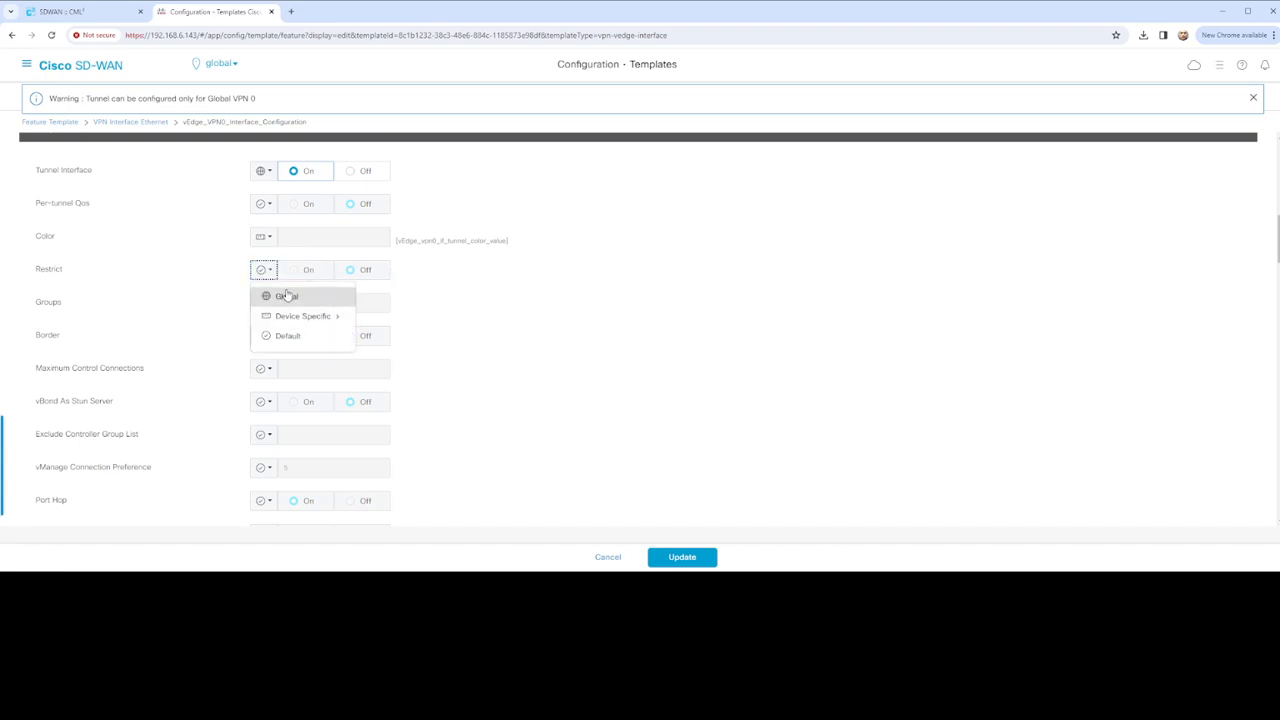
{"action": "left_click", "coordinate": [287, 296]}
{"action": "left_click", "coordinate": [294, 270]}
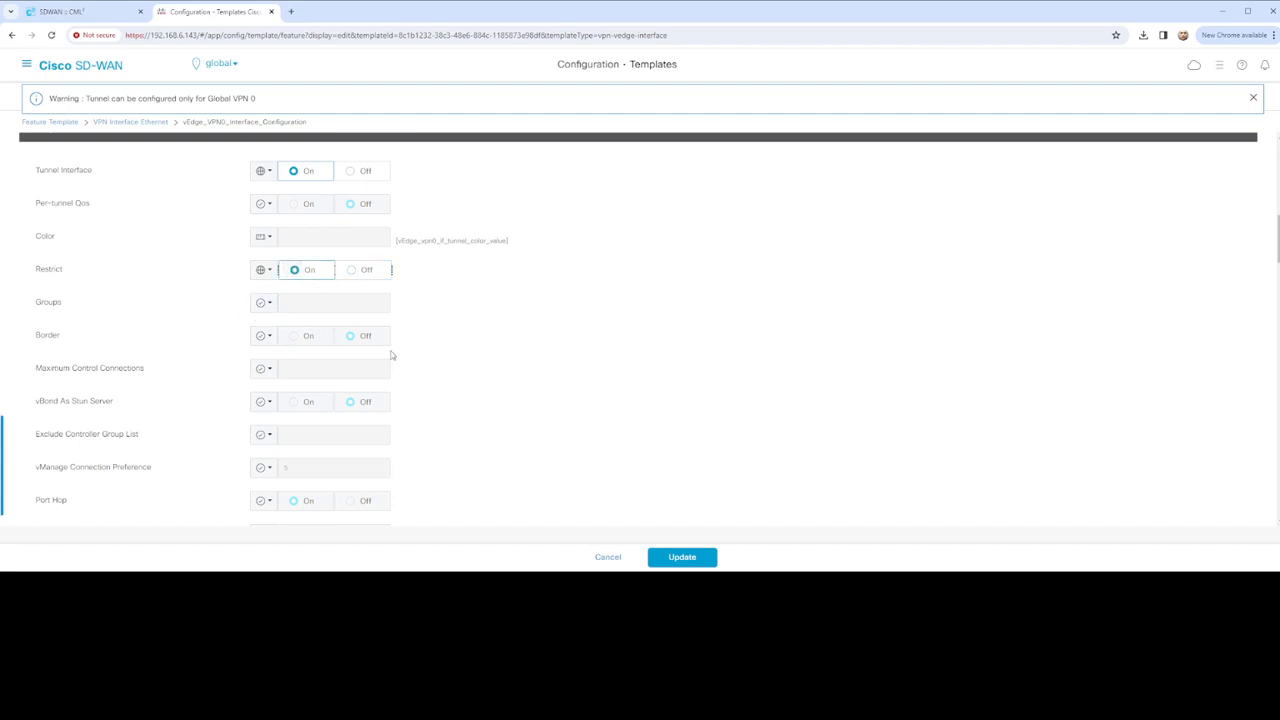
{"action": "scroll", "coordinate": [391, 354], "scroll_direction": "down", "scroll_amount": 1}
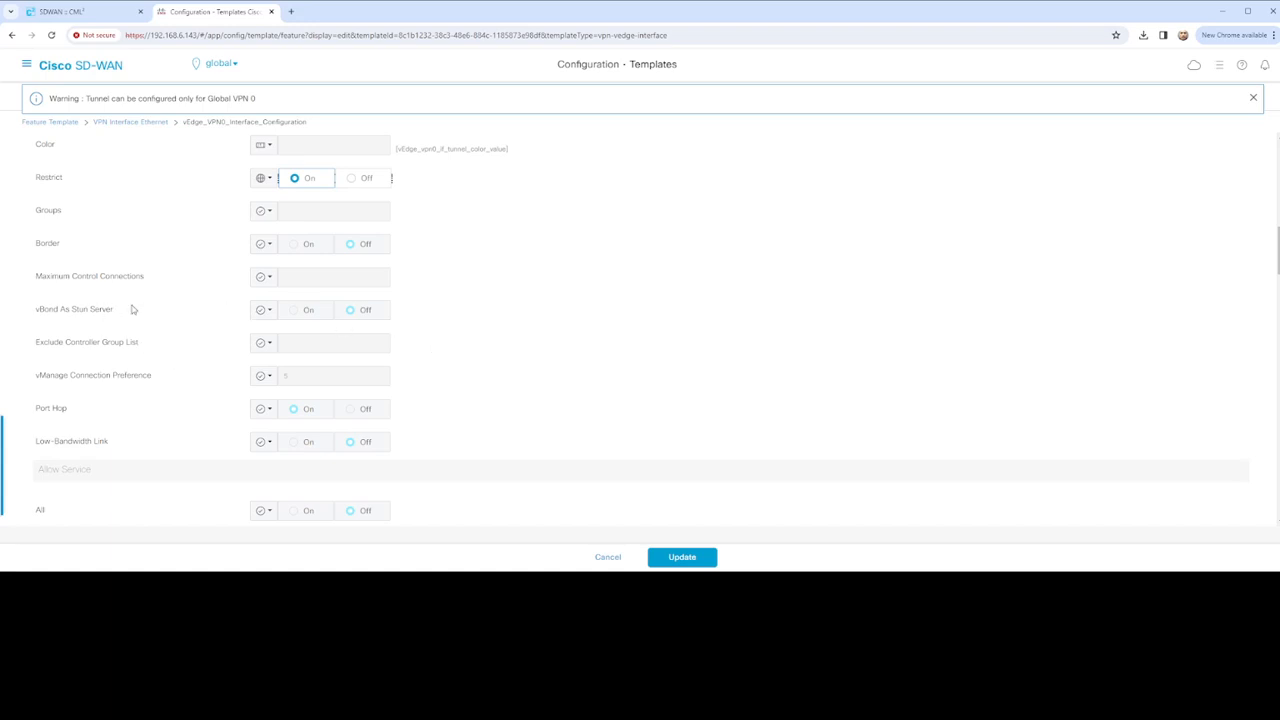
Set BGP and All services to Global and allow them on the tunnel interface
{"action": "scroll", "coordinate": [406, 330], "scroll_direction": "down", "scroll_amount": 1}
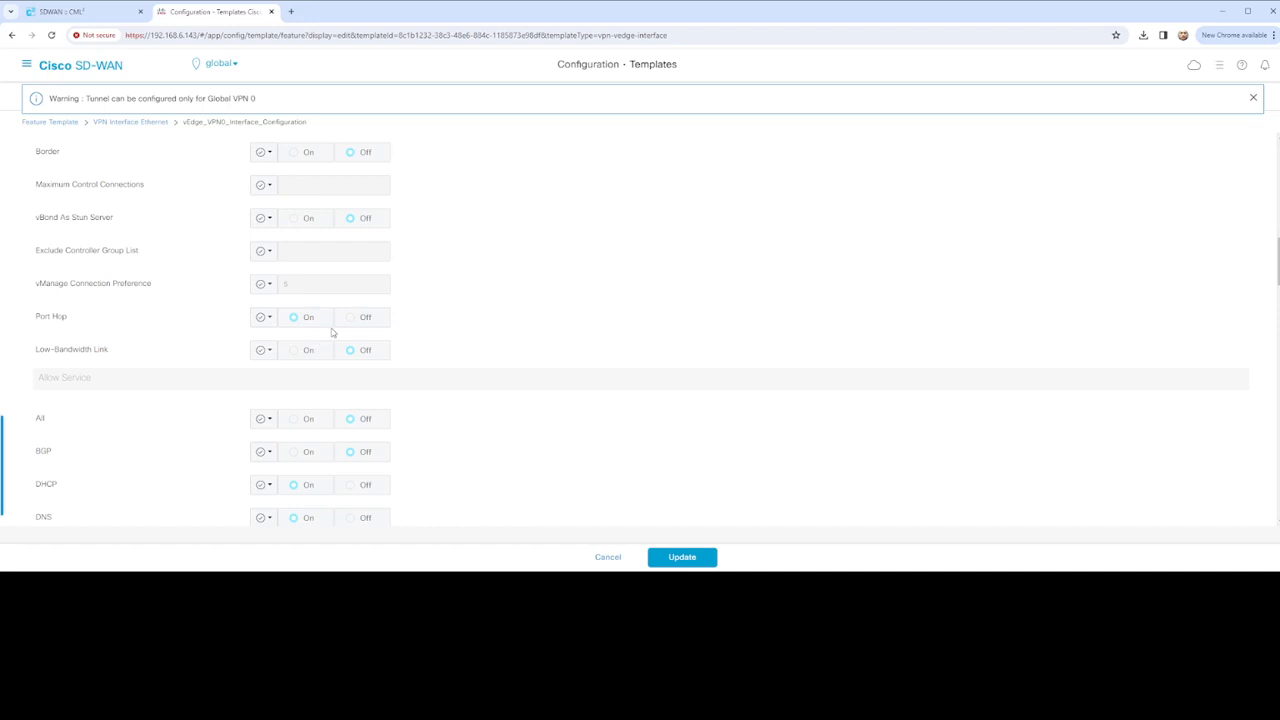
{"action": "scroll", "coordinate": [349, 397], "scroll_direction": "down", "scroll_amount": 1}
{"action": "scroll", "coordinate": [348, 397], "scroll_direction": "down", "scroll_amount": 1}
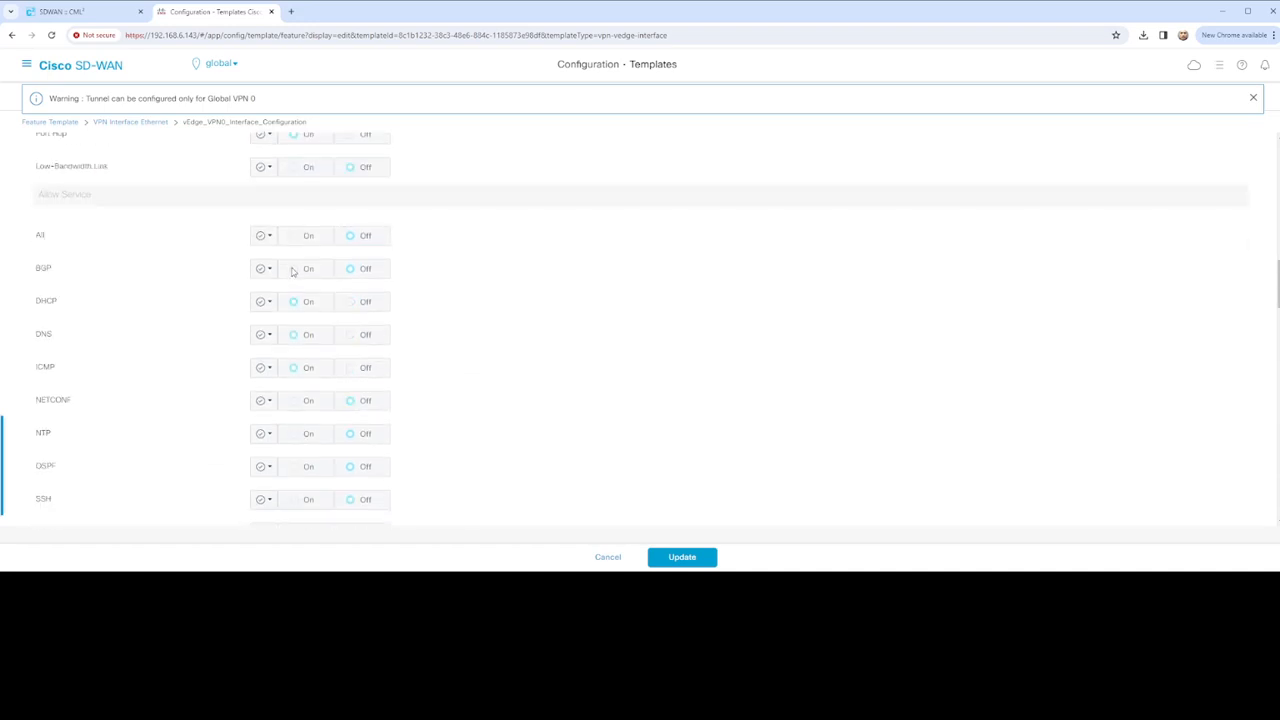
{"action": "left_click", "coordinate": [264, 268]}
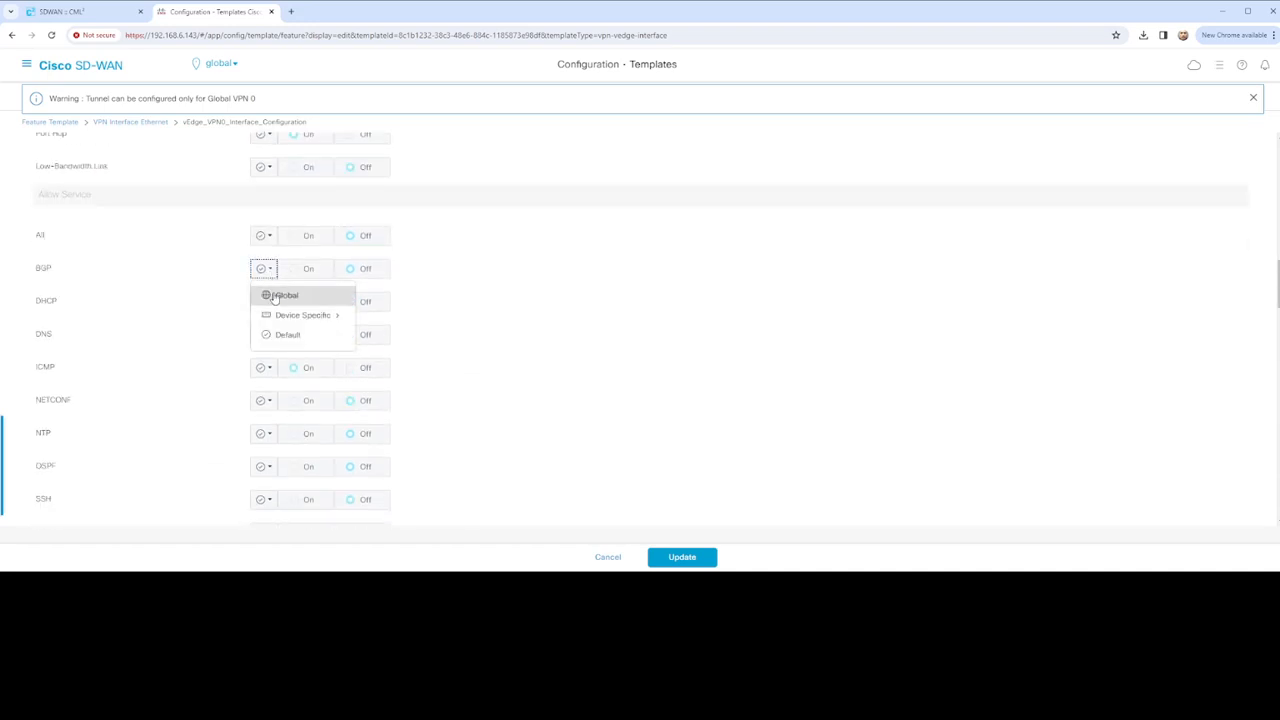
{"action": "left_click", "coordinate": [289, 295]}
{"action": "left_click", "coordinate": [300, 270]}
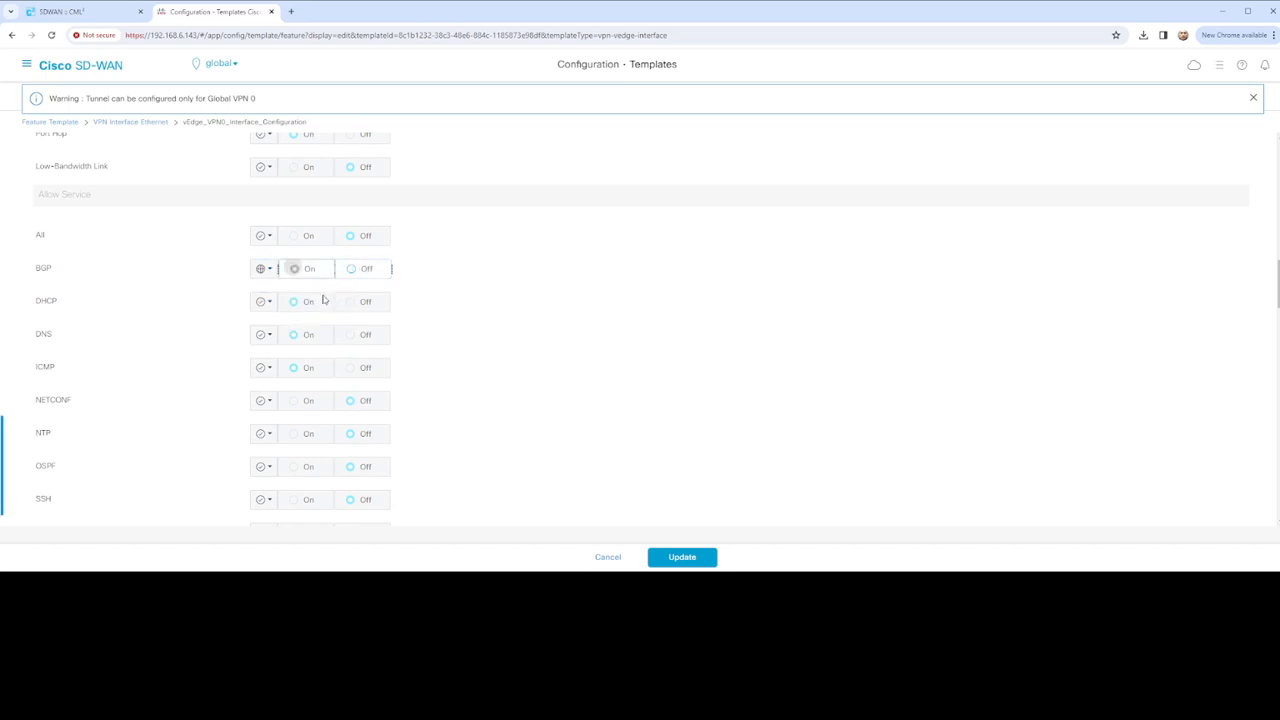
{"action": "left_click", "coordinate": [266, 237]}
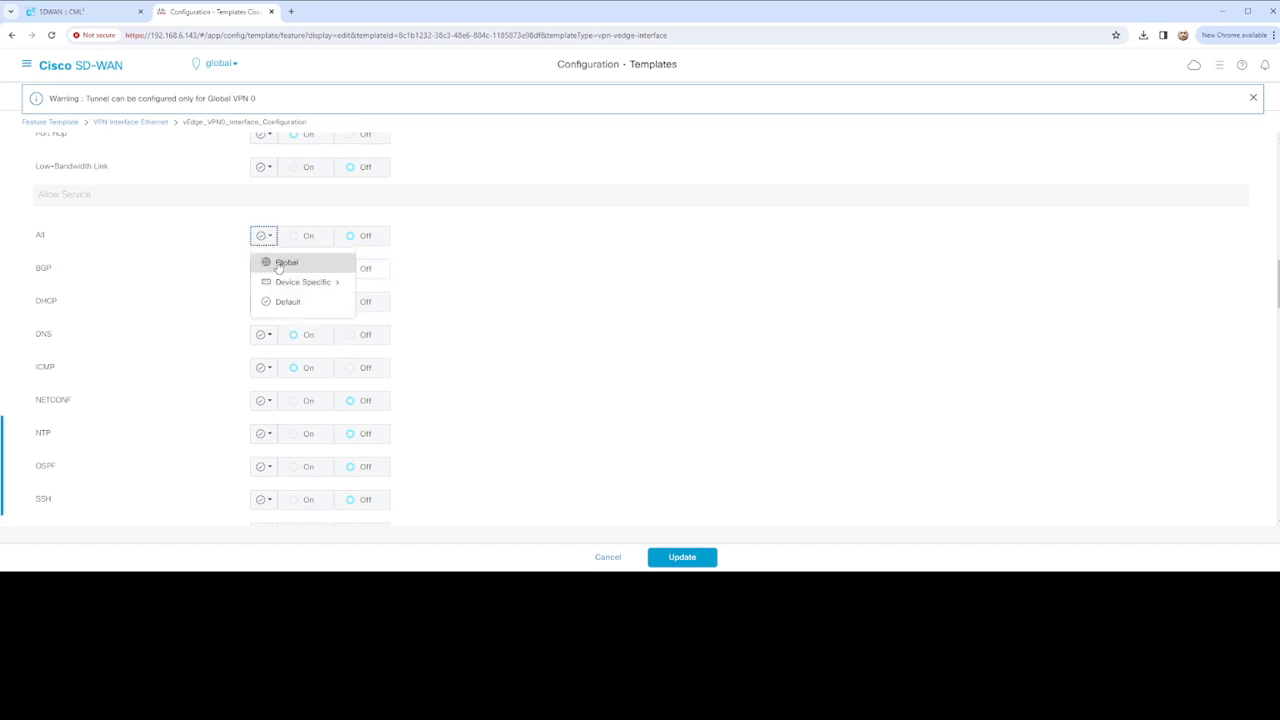
{"action": "left_click", "coordinate": [287, 263]}
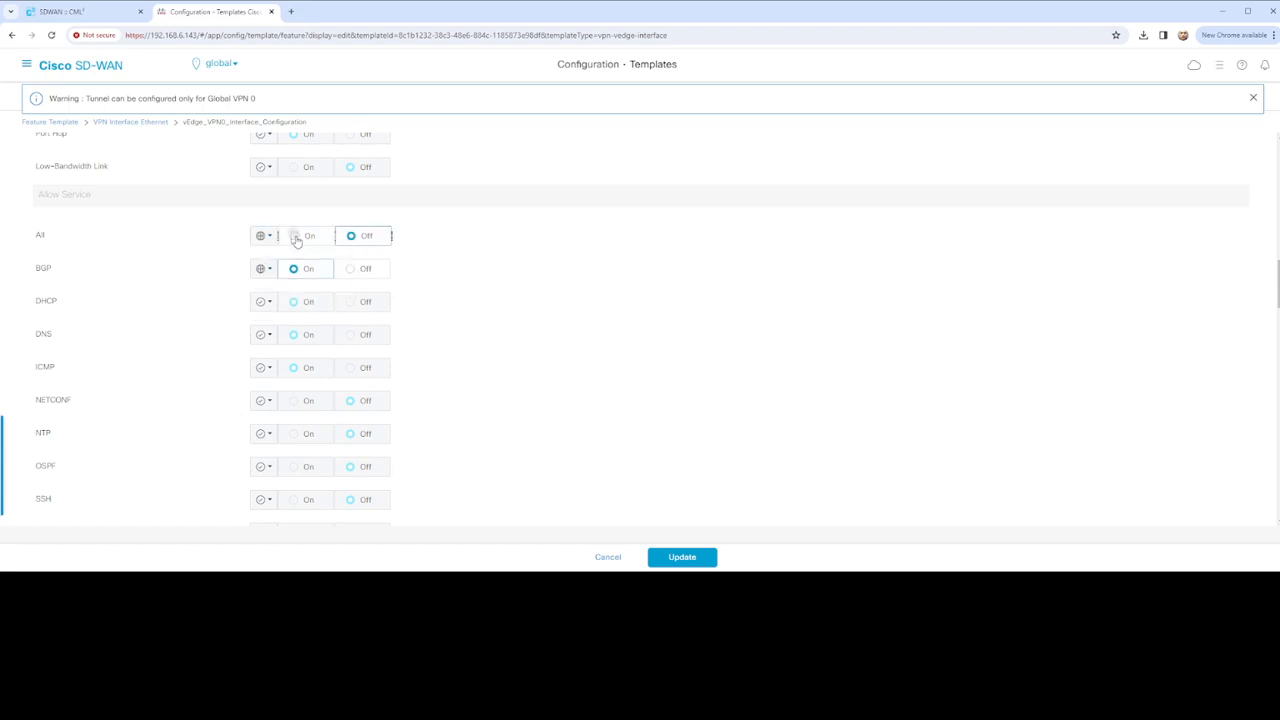
{"action": "left_click", "coordinate": [296, 240]}
Set NETCONF, NTP and SSH to Global and allow each on the tunnel interface
{"action": "scroll", "coordinate": [410, 352], "scroll_direction": "down", "scroll_amount": 2}
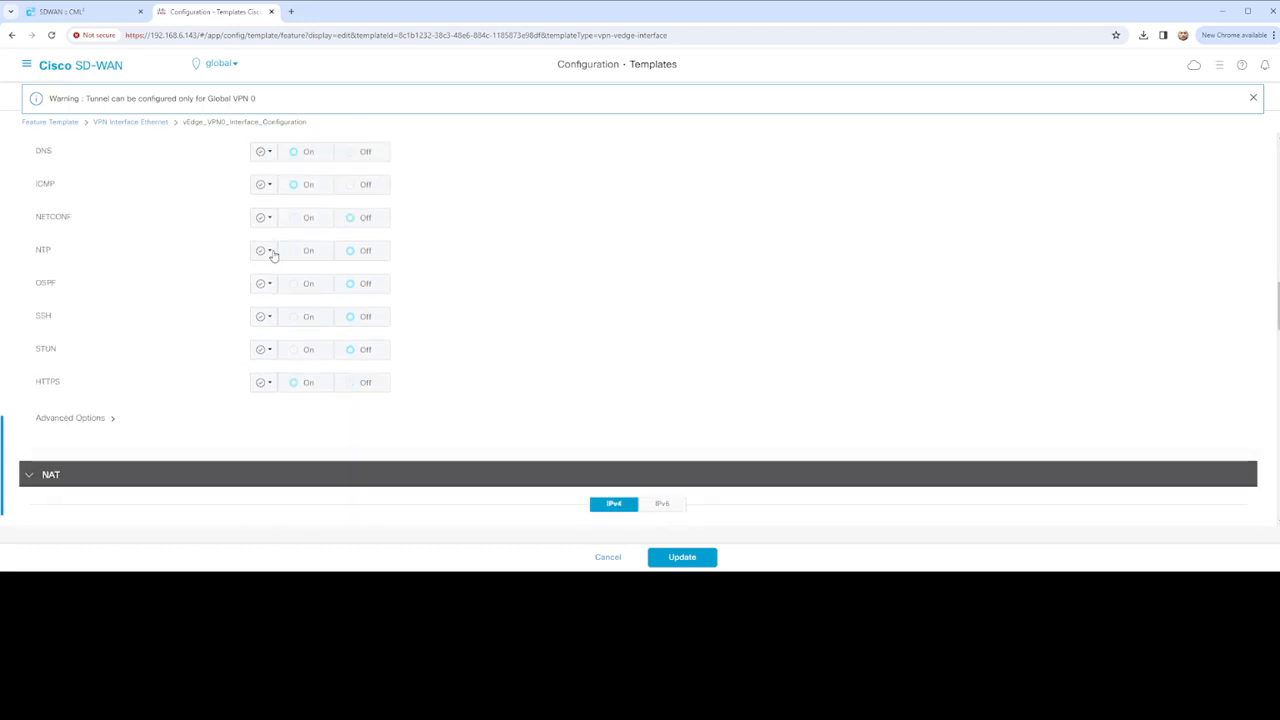
{"action": "left_click", "coordinate": [268, 218]}
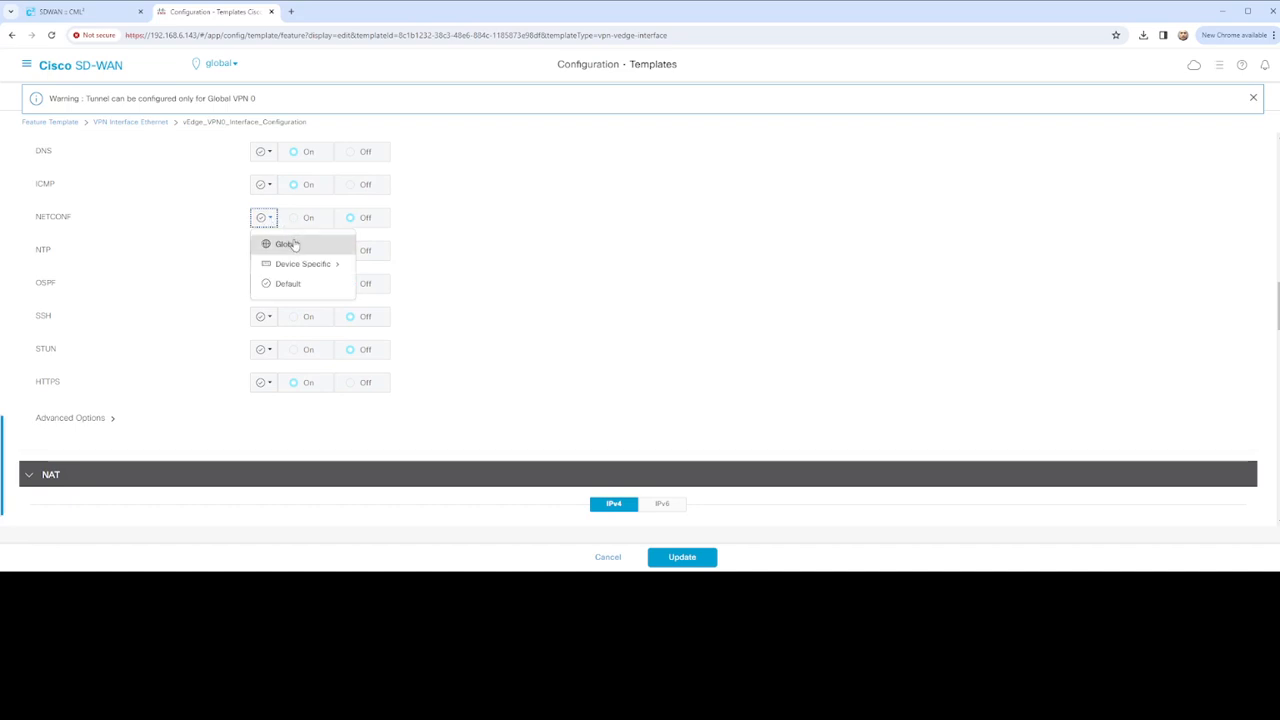
{"action": "left_click", "coordinate": [288, 244]}
{"action": "left_click", "coordinate": [294, 218]}
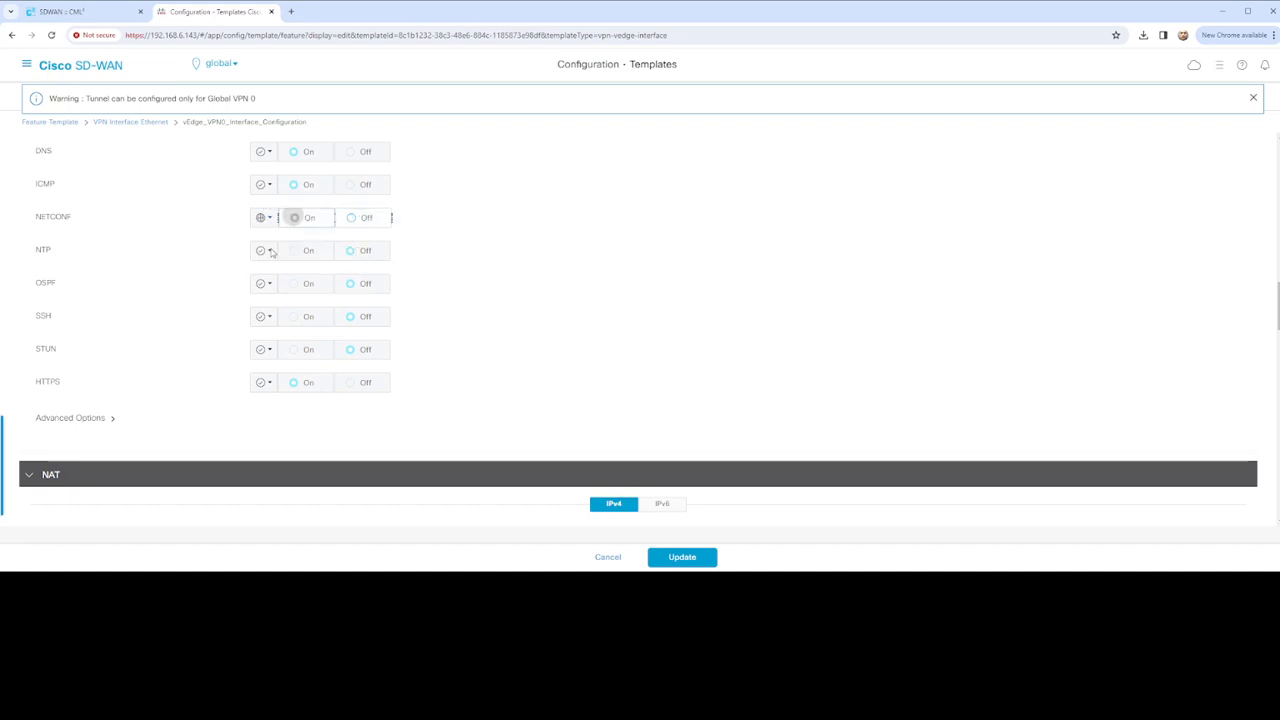
{"action": "left_click", "coordinate": [270, 251]}
{"action": "left_click", "coordinate": [280, 274]}
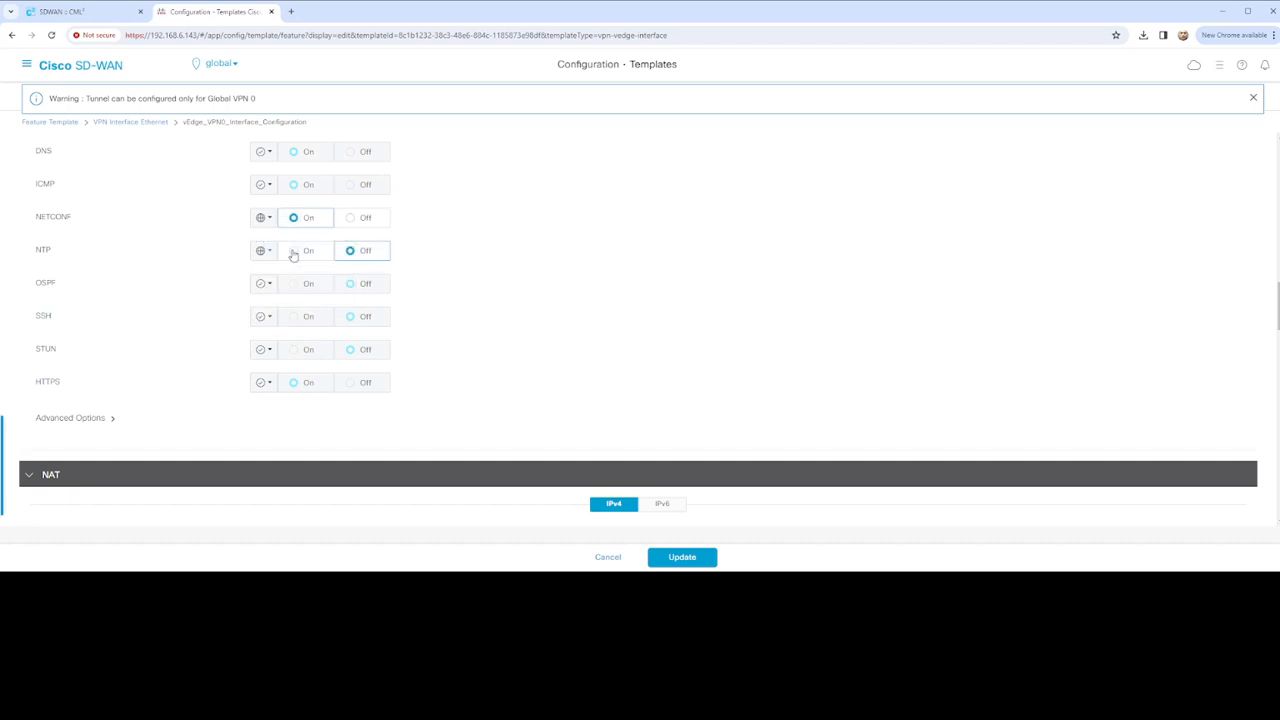
{"action": "left_click", "coordinate": [294, 251]}
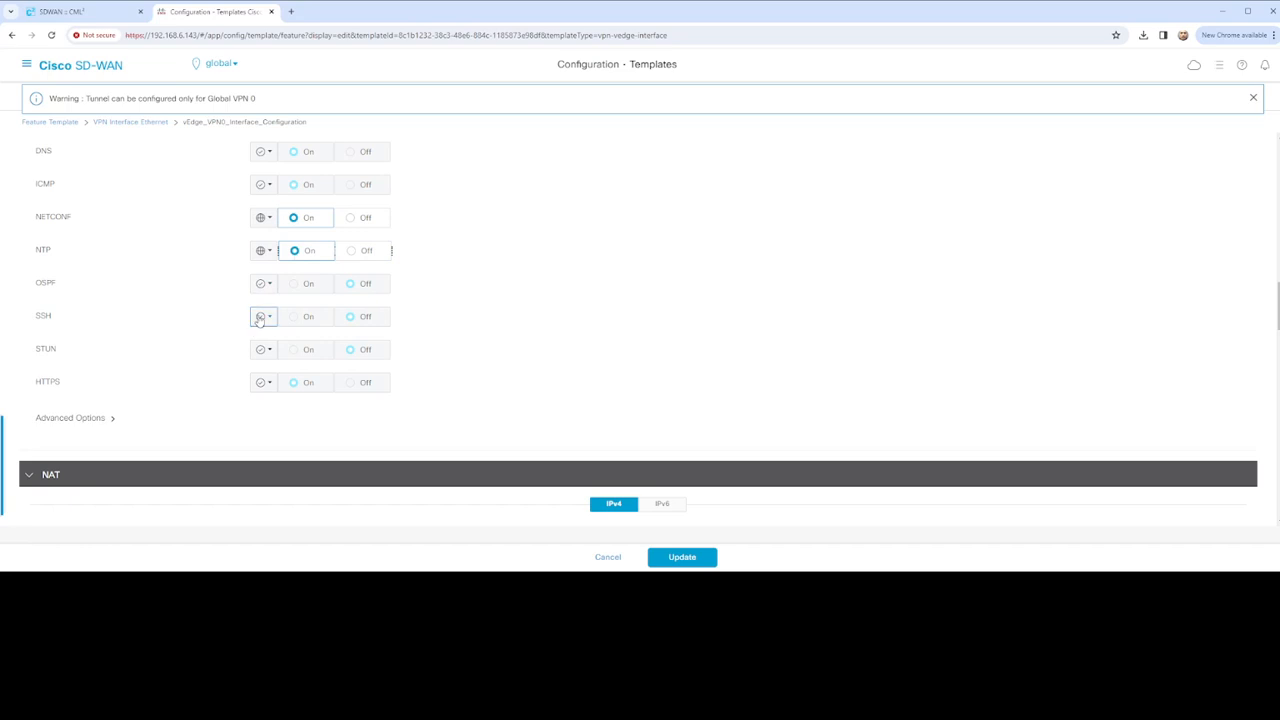
{"action": "left_click", "coordinate": [262, 316]}
{"action": "left_click", "coordinate": [283, 345]}
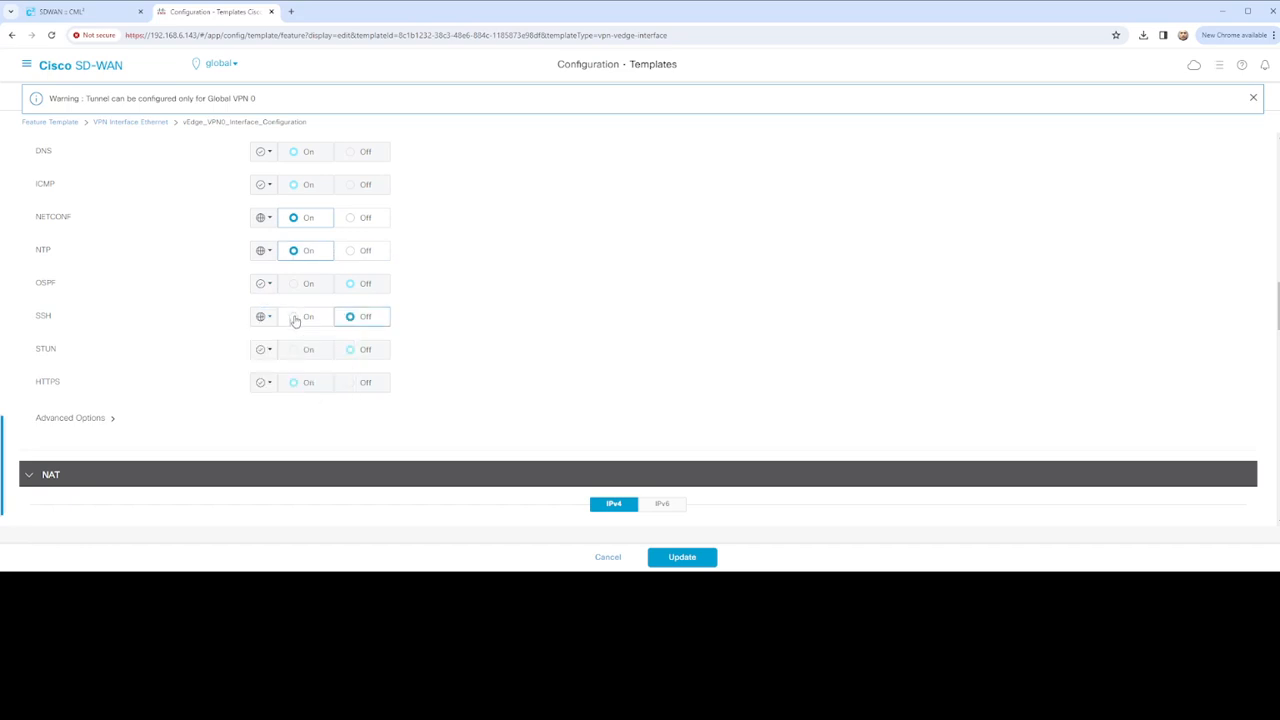
{"action": "left_click", "coordinate": [296, 318]}
Save the updated VPN 0 interface template
{"action": "scroll", "coordinate": [357, 340], "scroll_direction": "down", "scroll_amount": 2}
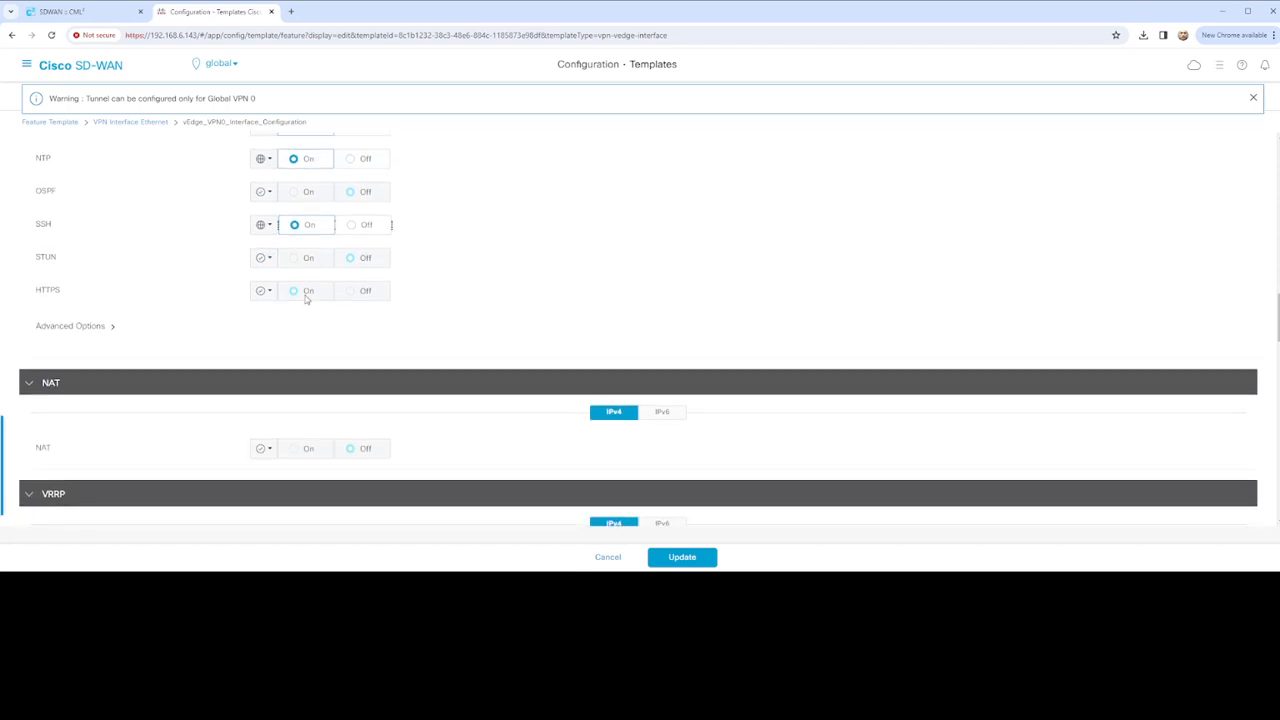
{"action": "scroll", "coordinate": [300, 290], "scroll_direction": "up", "scroll_amount": 4}
{"action": "scroll", "coordinate": [320, 288], "scroll_direction": "up", "scroll_amount": 2}
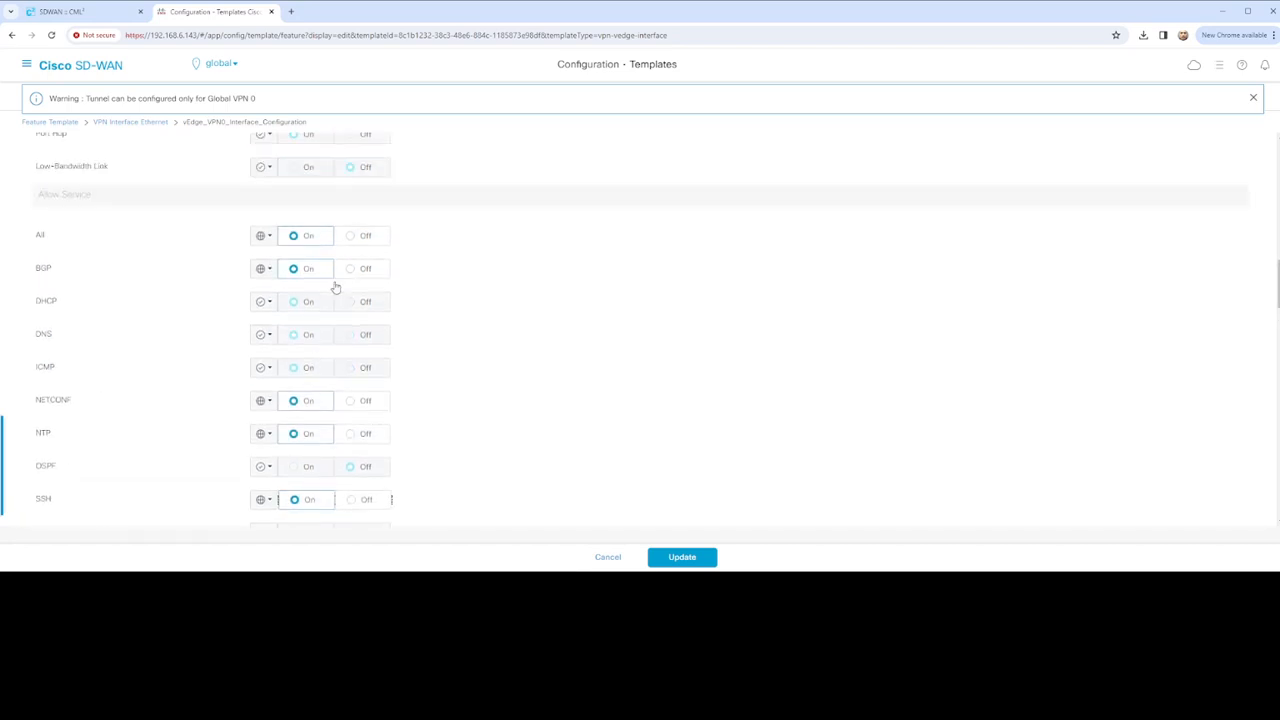
{"action": "scroll", "coordinate": [330, 295], "scroll_direction": "down", "scroll_amount": 10}
{"action": "scroll", "coordinate": [325, 308], "scroll_direction": "down", "scroll_amount": 5}
{"action": "left_click", "coordinate": [680, 557]}
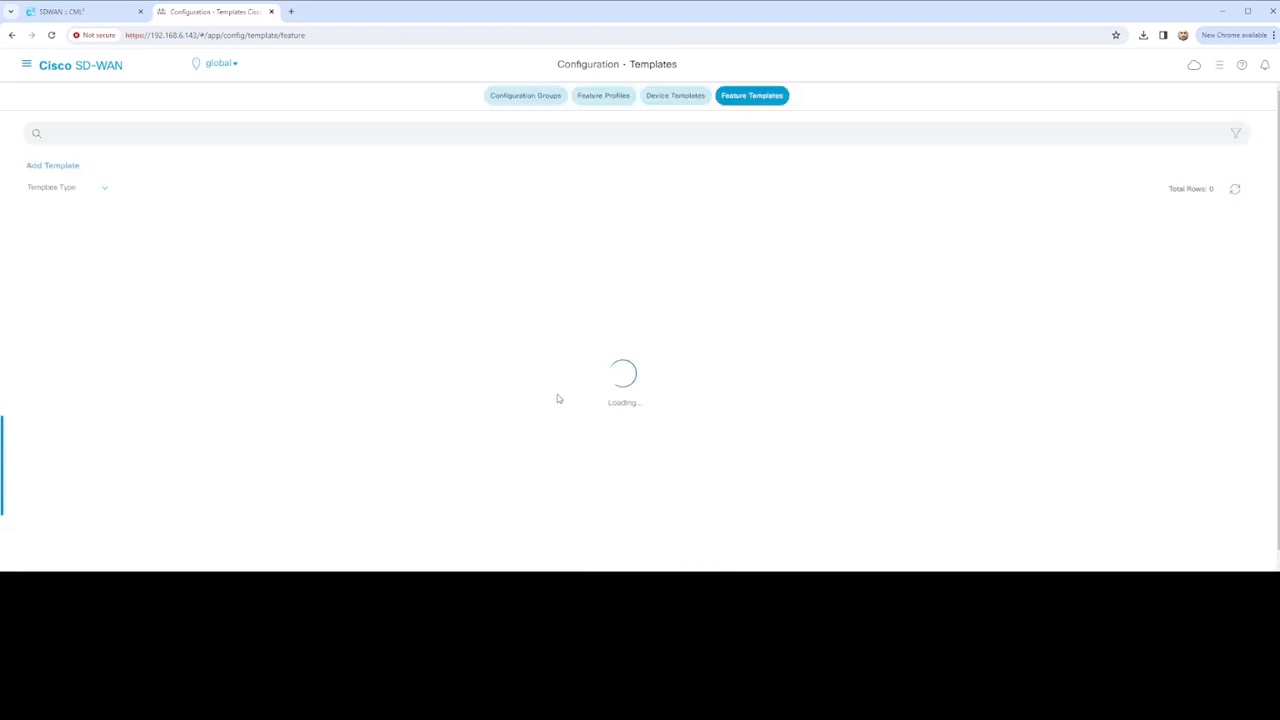
Show the Device Templates list and open the actions menu for vEdge_01_Template
{"action": "left_click", "coordinate": [672, 97]}
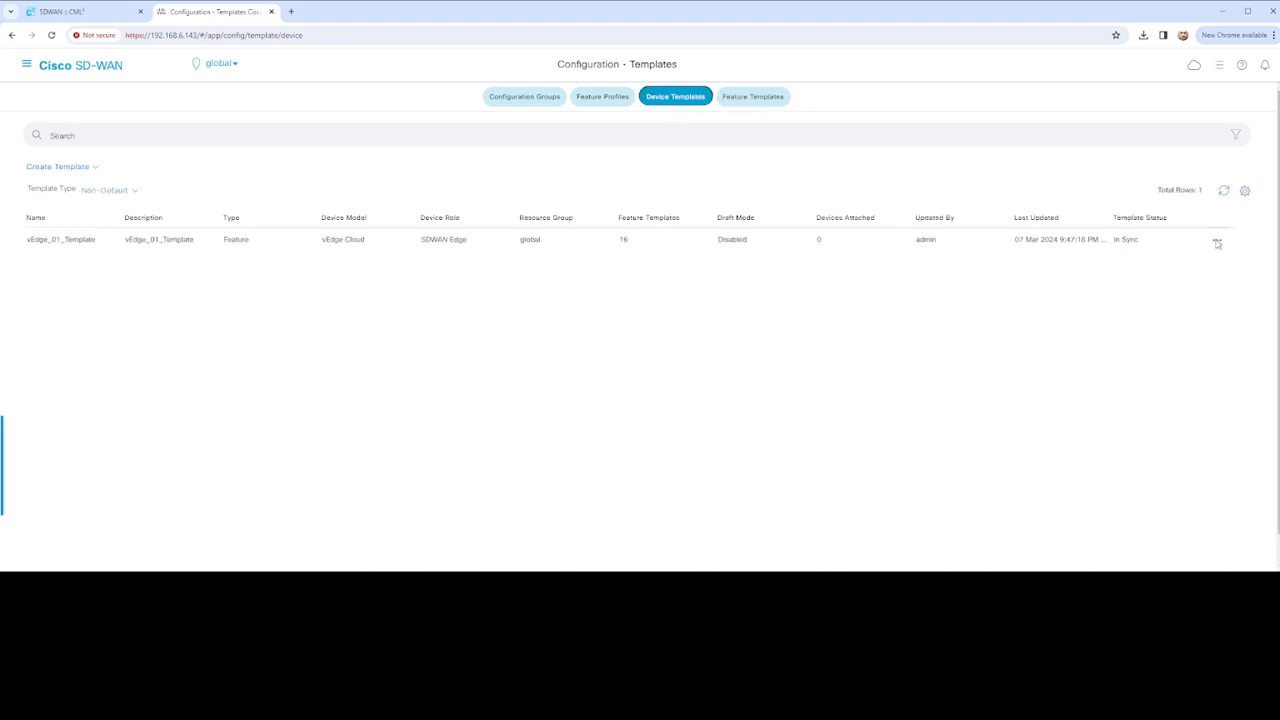
{"action": "left_click", "coordinate": [1217, 242]}
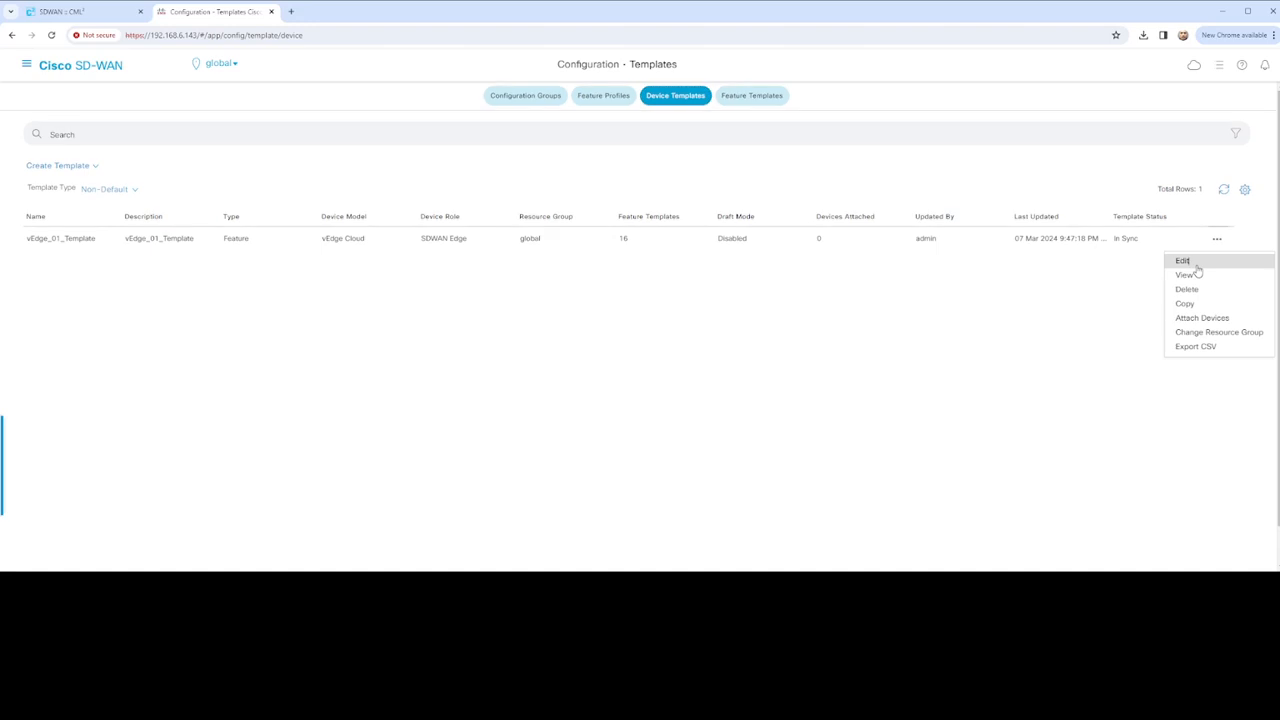
{"action": "left_click", "coordinate": [1185, 262]}
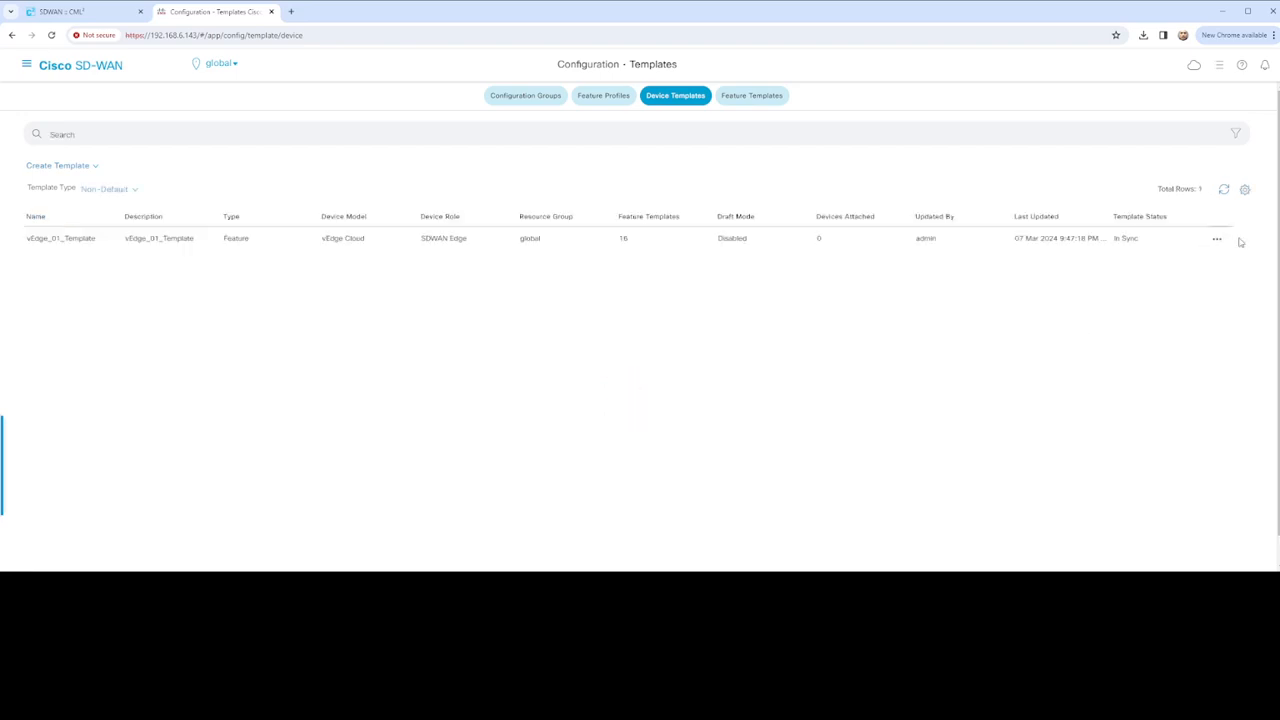
{"action": "left_click", "coordinate": [1217, 240]}
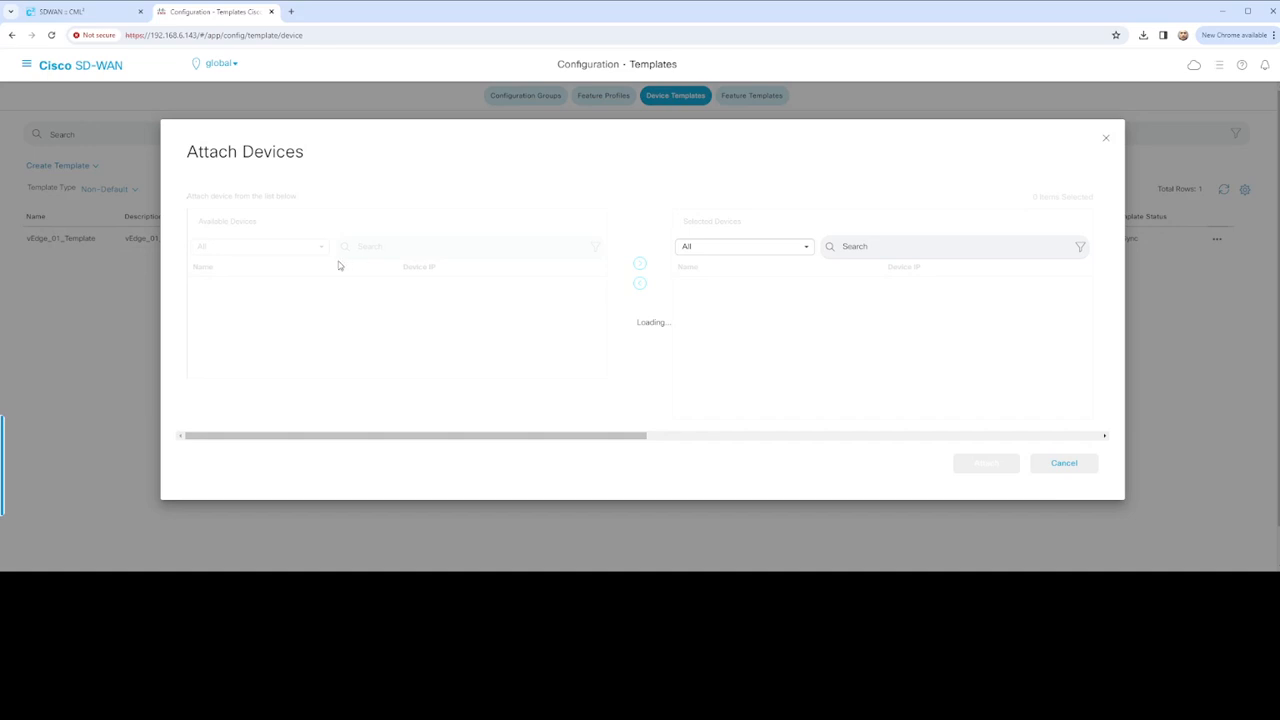
Attach vEdge-01 to vEdge_01_Template and open its variable values for editing
{"action": "left_click", "coordinate": [222, 322]}
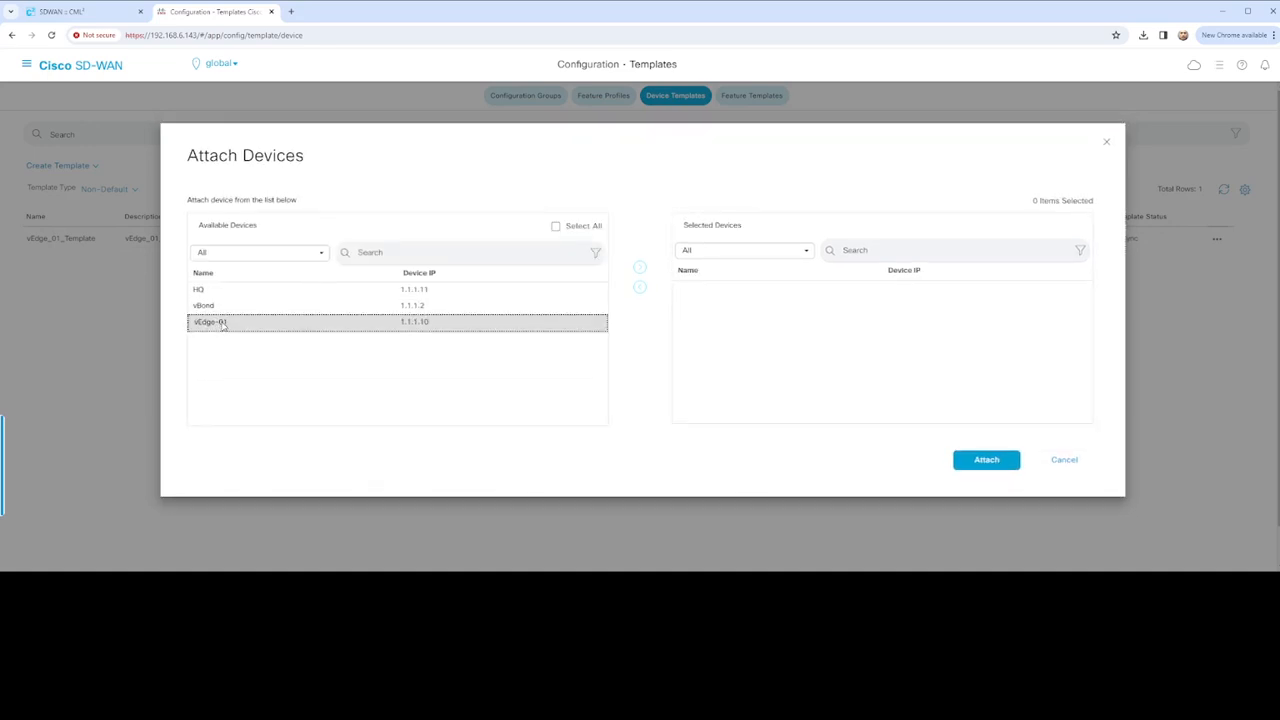
{"action": "left_click", "coordinate": [640, 267]}
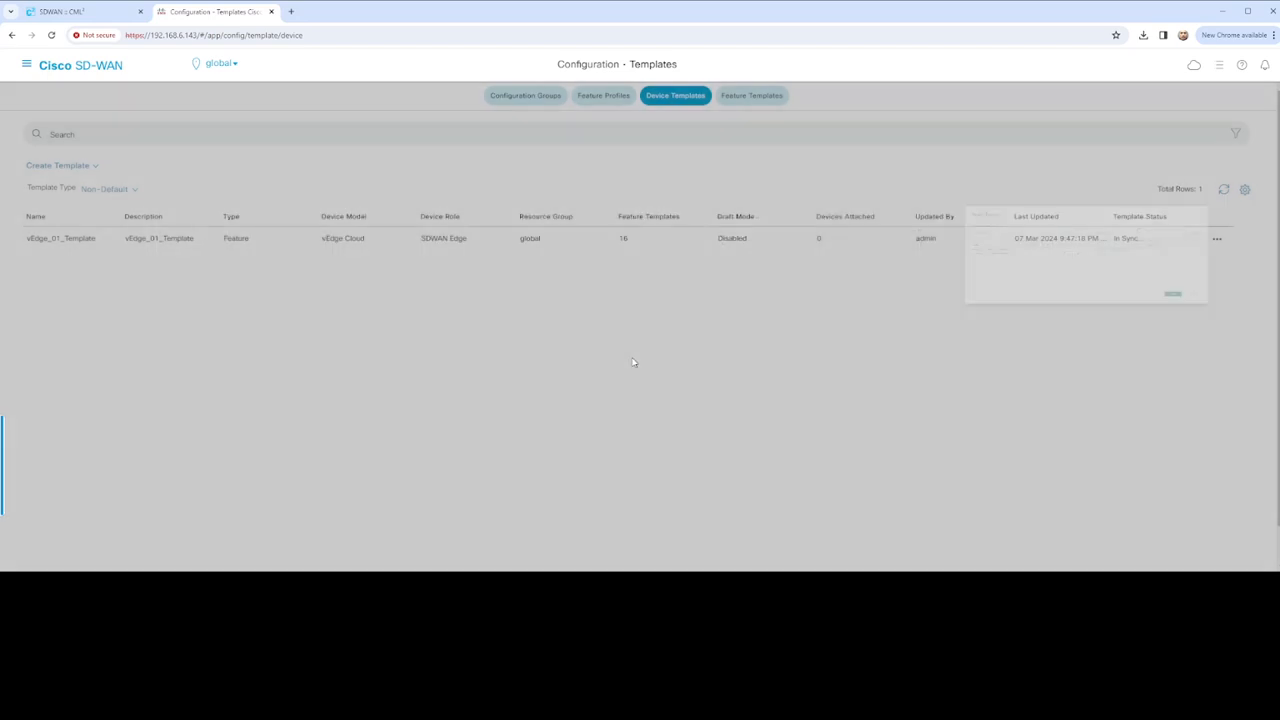
{"action": "left_click", "coordinate": [995, 463]}
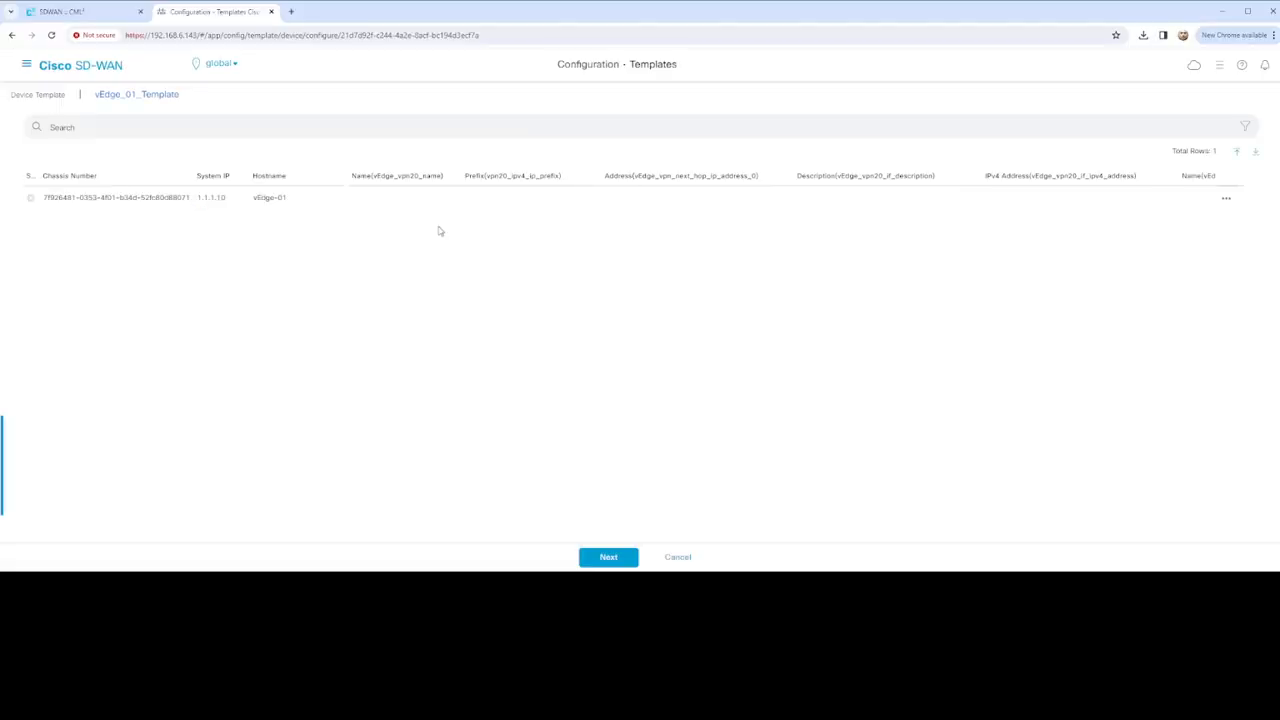
{"action": "left_click", "coordinate": [1226, 198]}
{"action": "left_click", "coordinate": [1216, 224]}
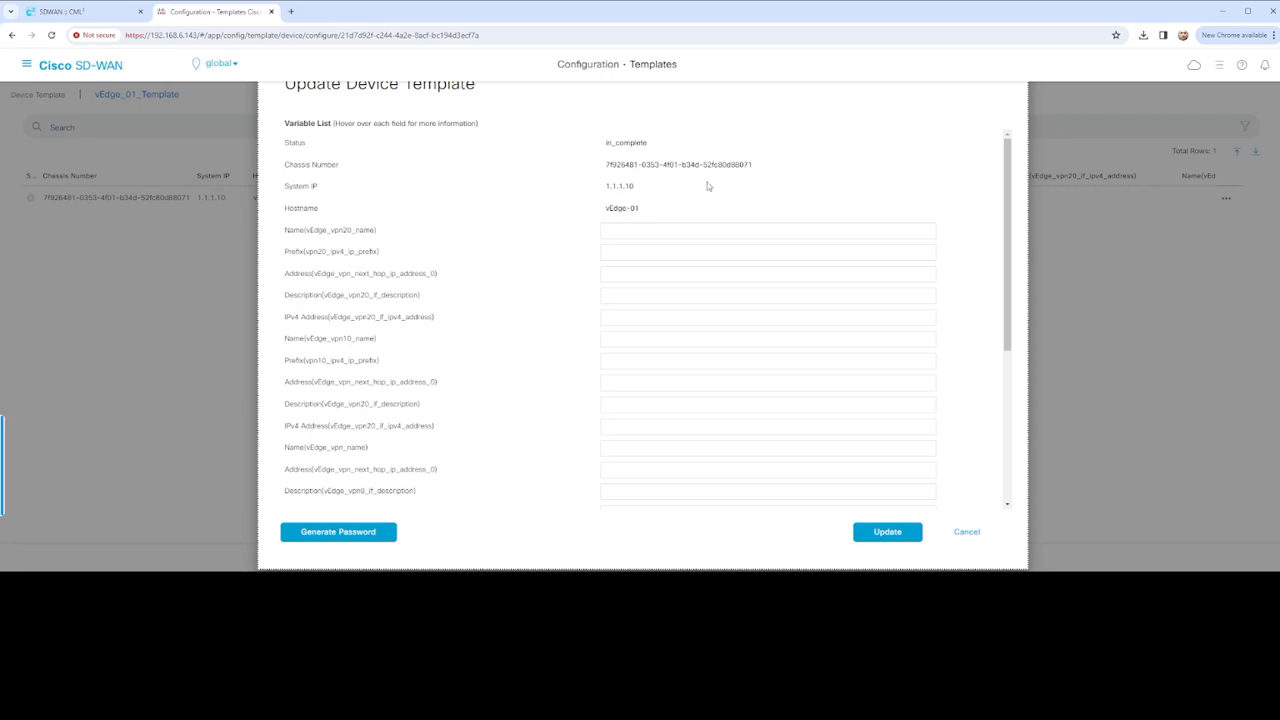
Enter VPN 20 name VOIP, prefix 172.2.0.0/16, next hop 172.17.1.2 and description VPN20
{"action": "left_click", "coordinate": [661, 232]}
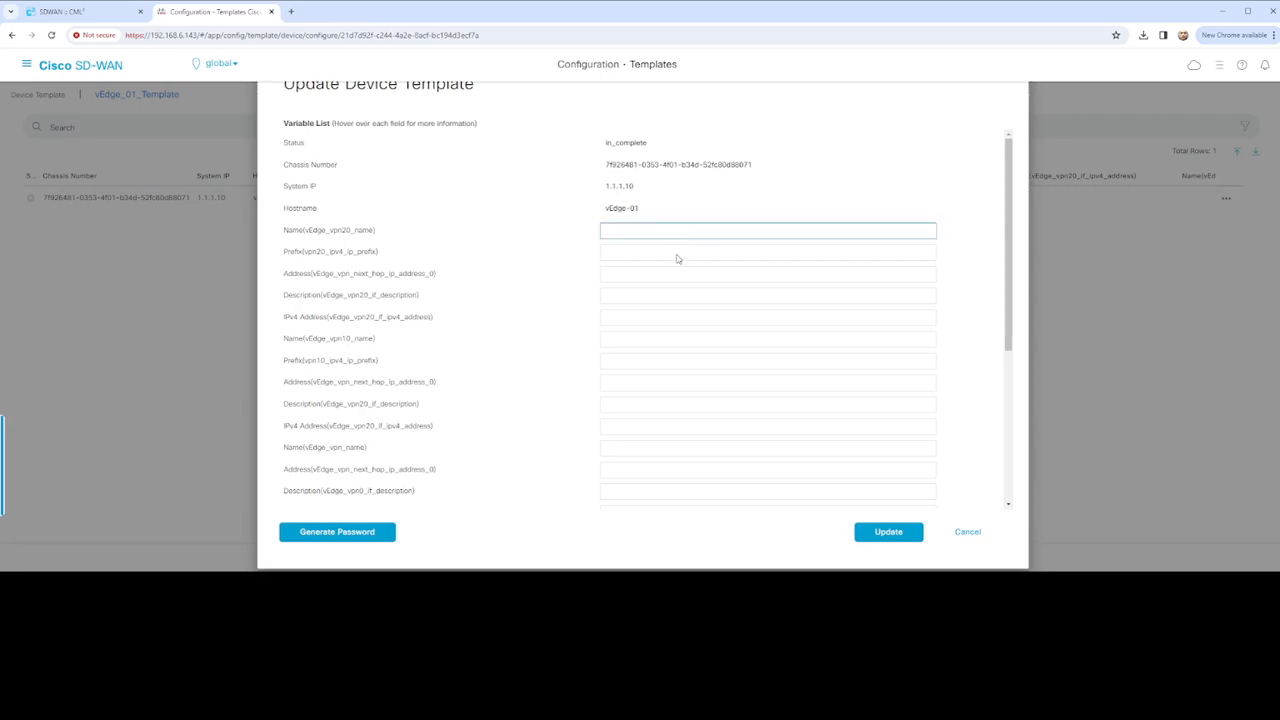
{"action": "type", "text": "VOIP"}
{"action": "left_click", "coordinate": [634, 252]}
{"action": "type", "text": "172.2.0.0/16"}
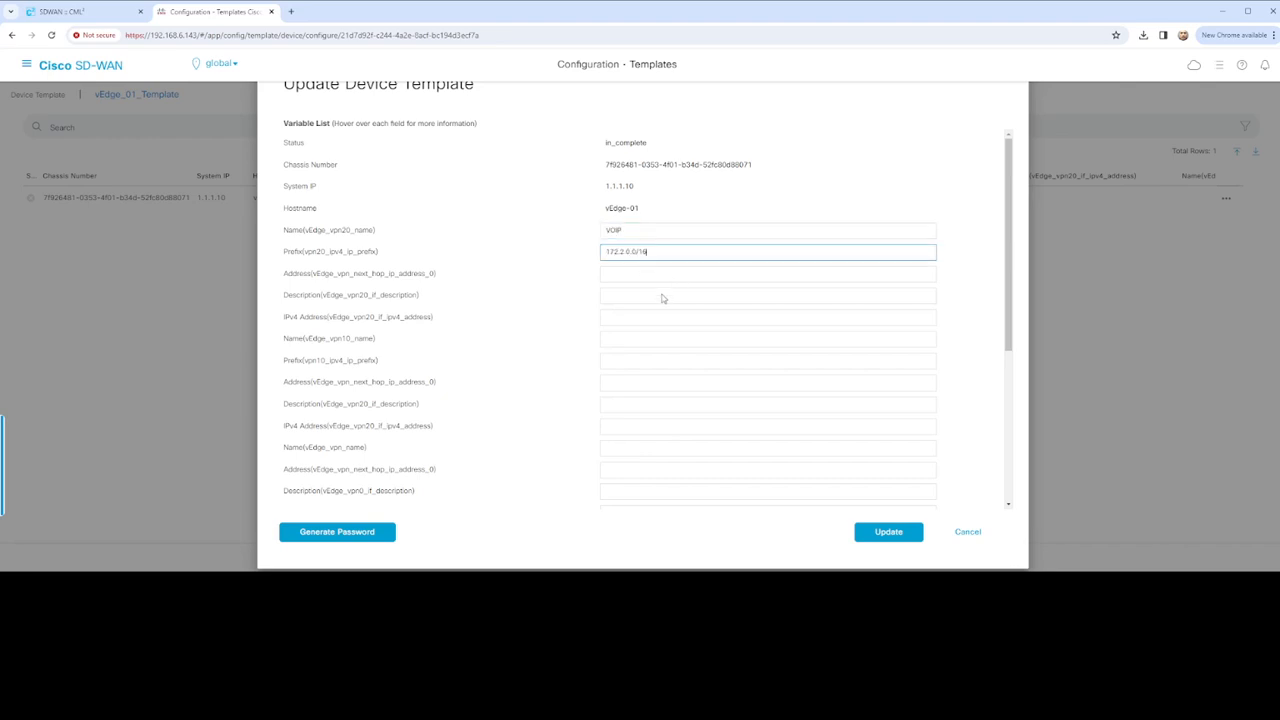
{"action": "key", "text": "Tab"}
{"action": "left_click", "coordinate": [640, 300]}
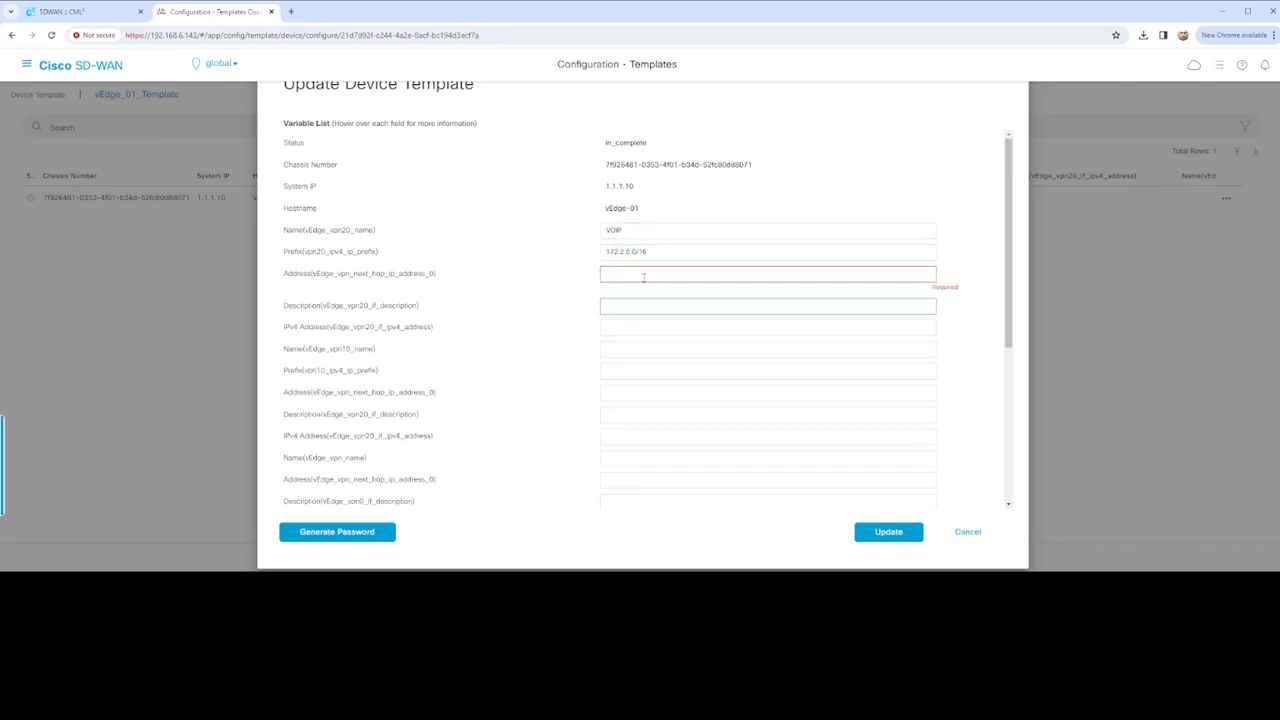
{"action": "left_click", "coordinate": [643, 277]}
{"action": "type", "text": "172.17.1.2"}
{"action": "left_click", "coordinate": [686, 306]}
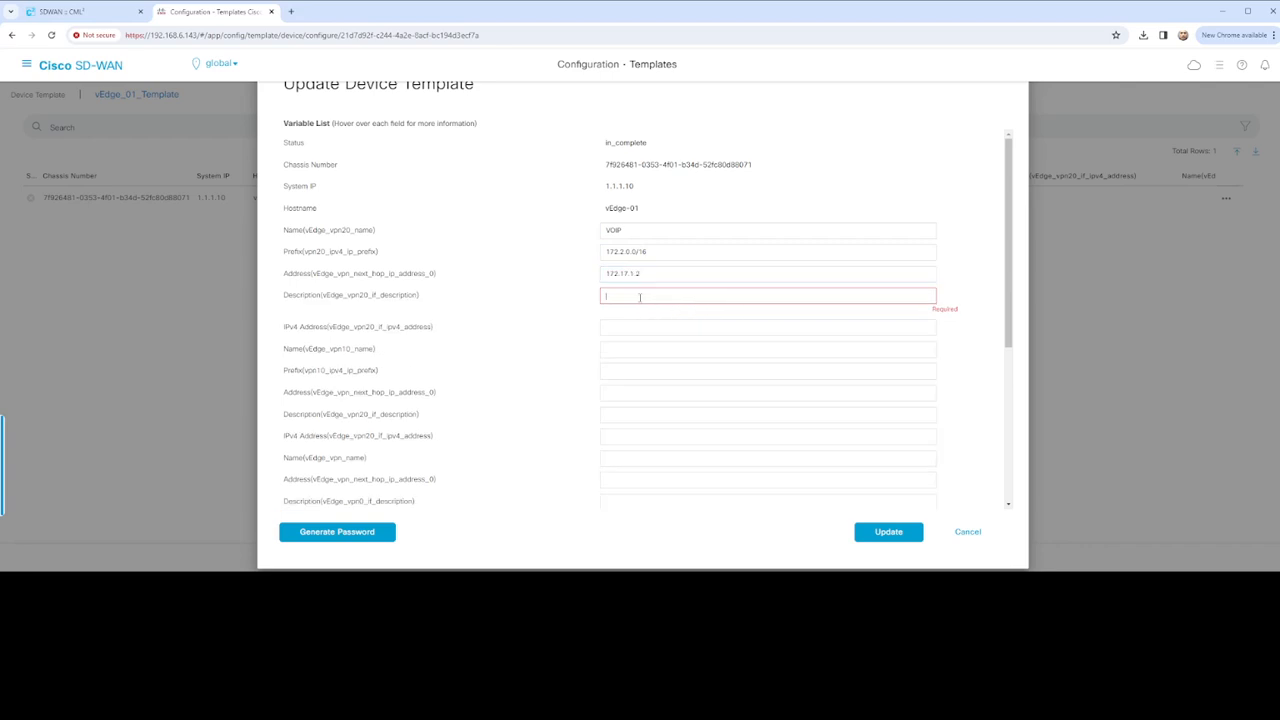
{"action": "type", "text": "VOI"}
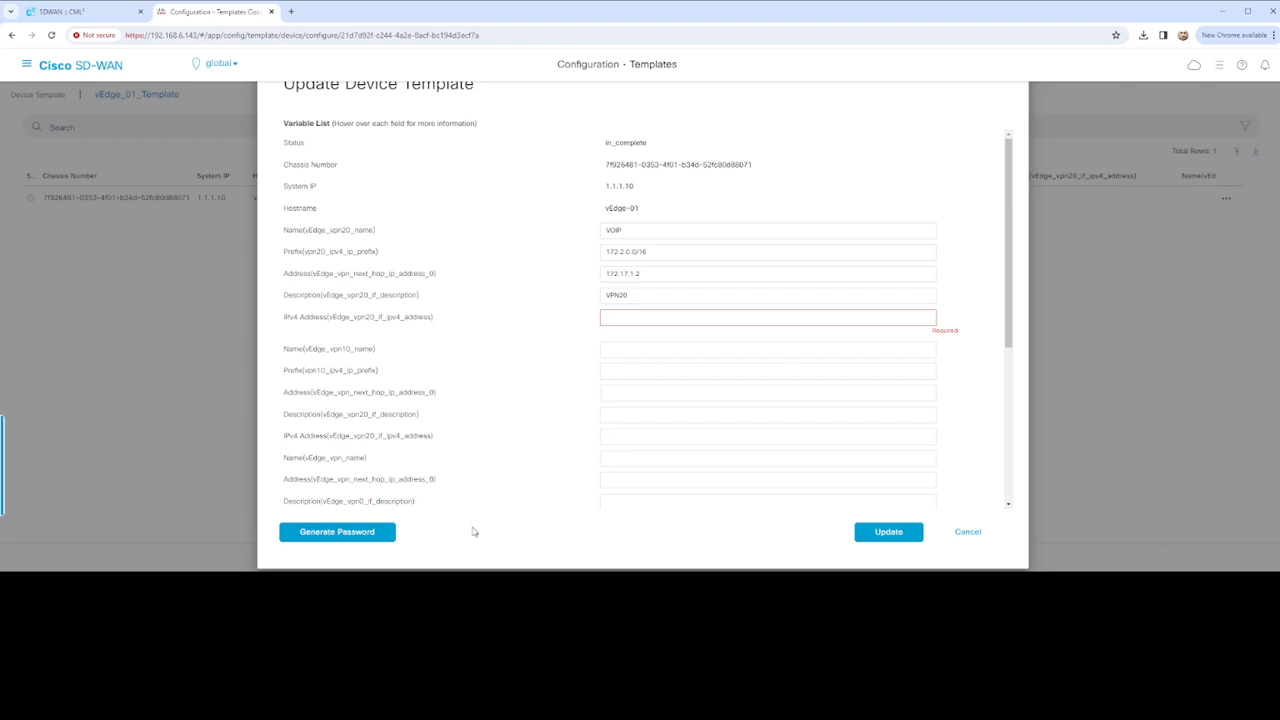
Copy the VPN 20 interface address 172.17.1.1/30 from the Notepad config notes
{"action": "key", "text": "alt+Tab"}
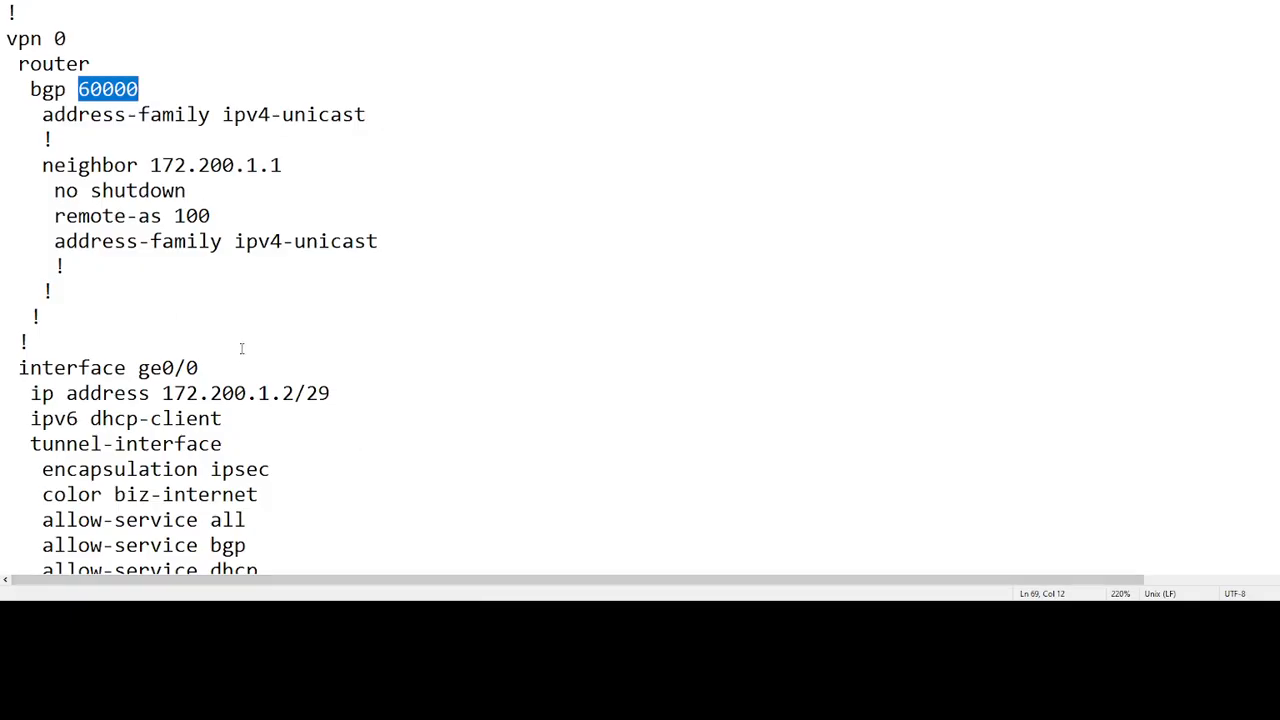
{"action": "scroll", "coordinate": [245, 345], "scroll_direction": "down", "scroll_amount": 18}
{"action": "scroll", "coordinate": [260, 325], "scroll_direction": "up", "scroll_amount": 10}
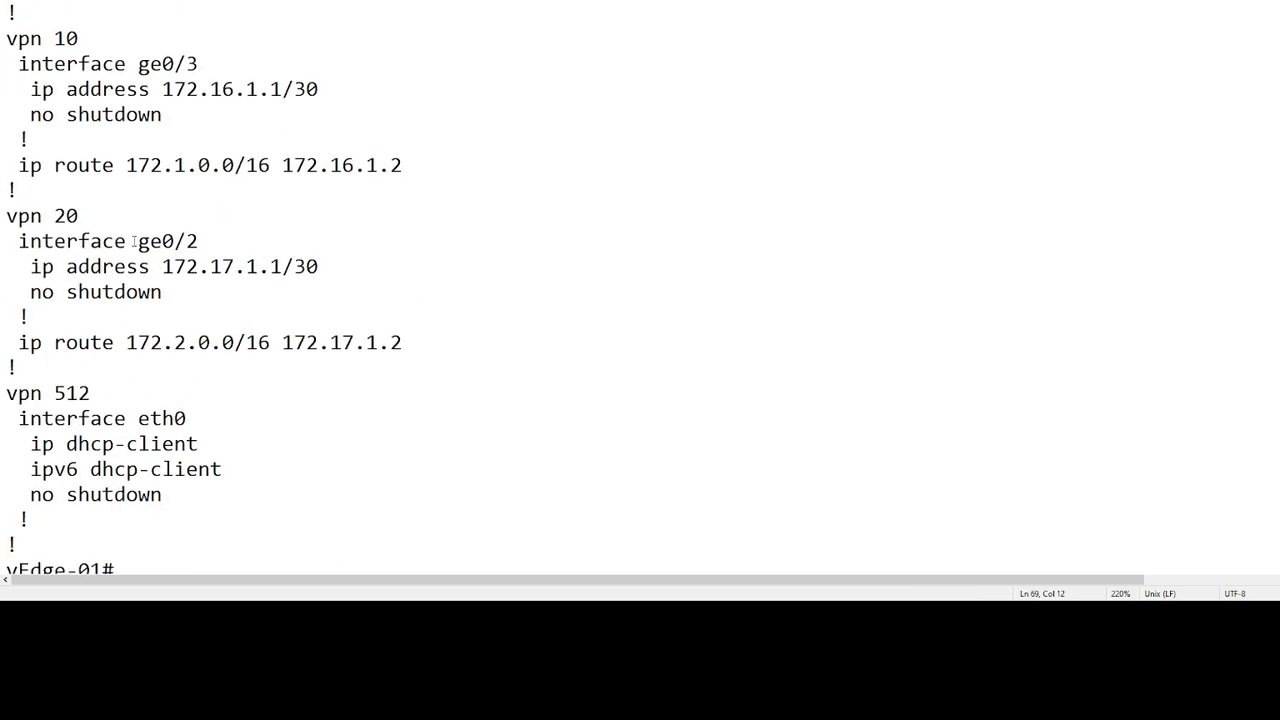
{"action": "left_click_drag", "start_coordinate": [163, 268], "coordinate": [320, 268]}
{"action": "key", "text": "ctrl+c"}
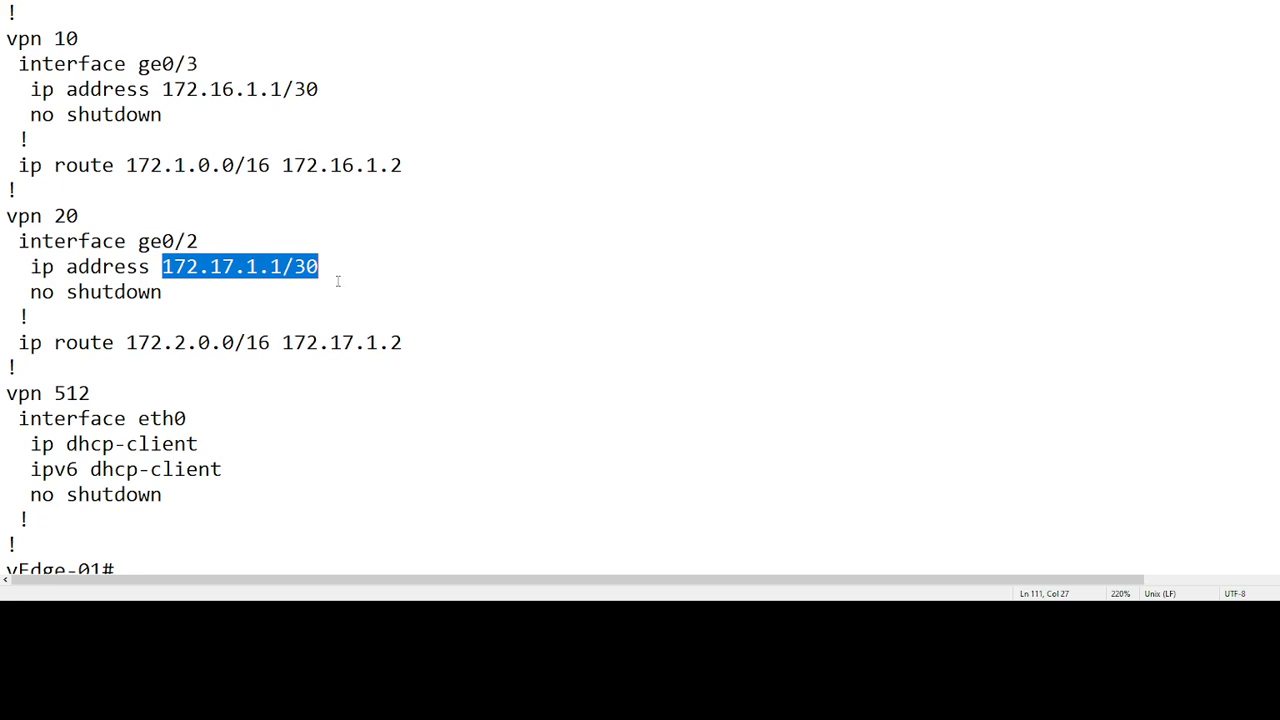
Set VPN 20 IPv4 address 172.17.1.1/30, VPN 10 name USERS and prefix 172.1.0.0/16
{"action": "key", "text": "alt+Tab"}
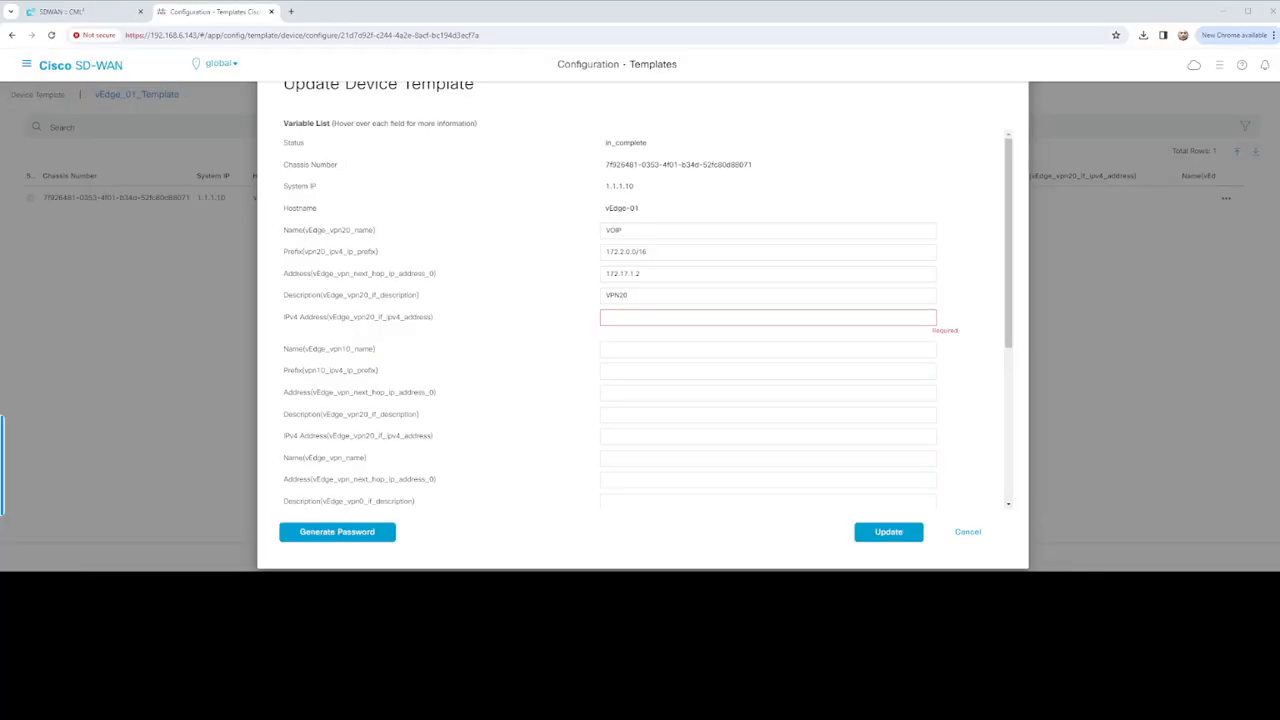
{"action": "key", "text": "ctrl+v"}
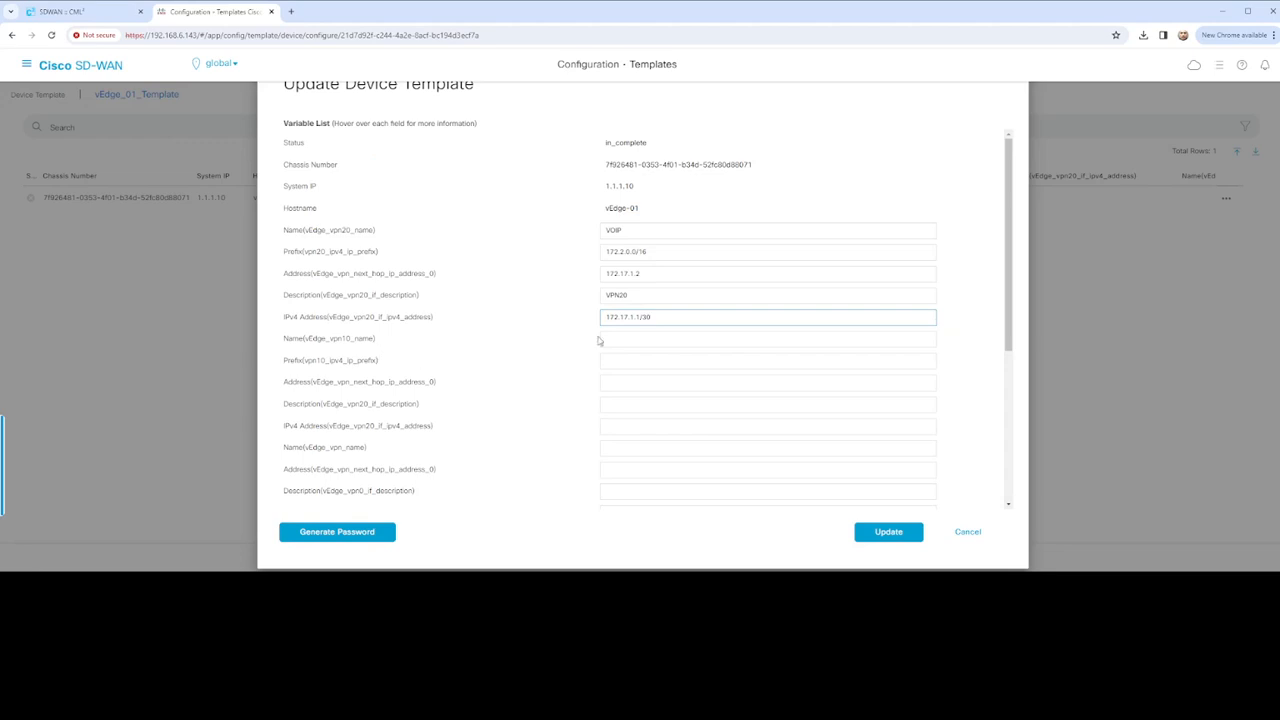
{"action": "left_click", "coordinate": [617, 337]}
{"action": "type", "text": "u"}
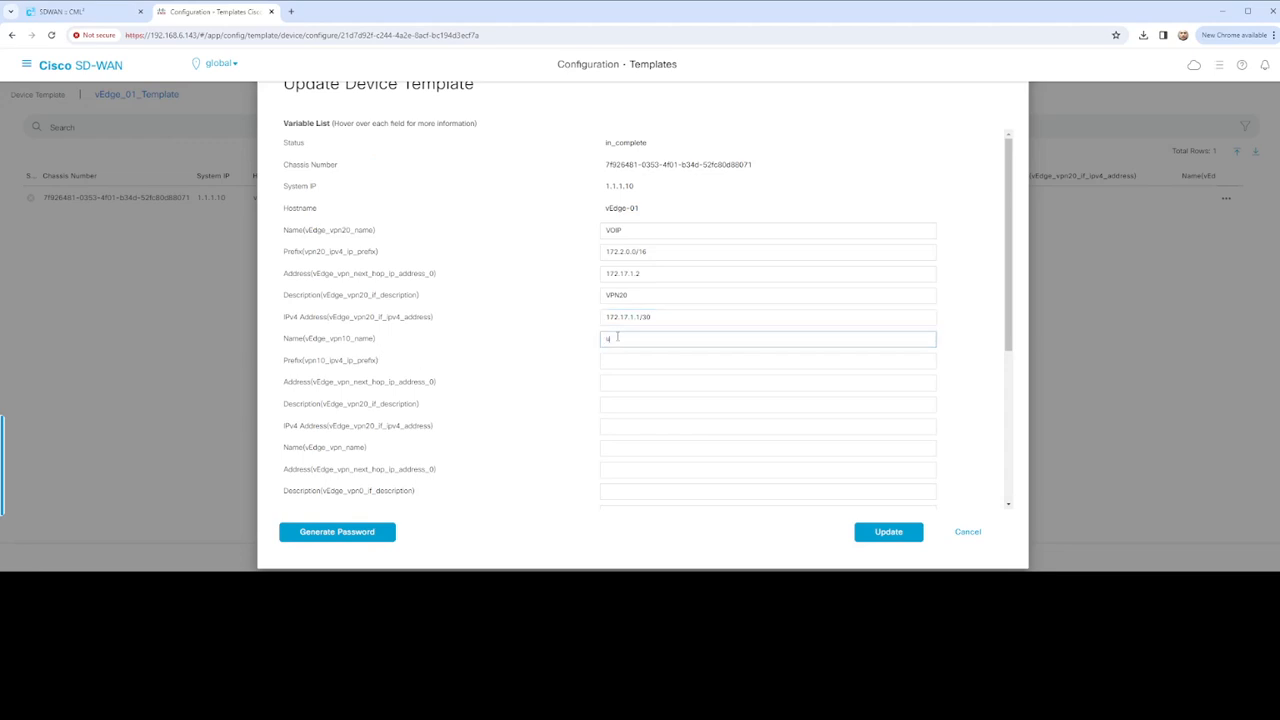
{"action": "type", "text": "se"}
{"action": "type", "text": "USERS"}
{"action": "left_click", "coordinate": [635, 360]}
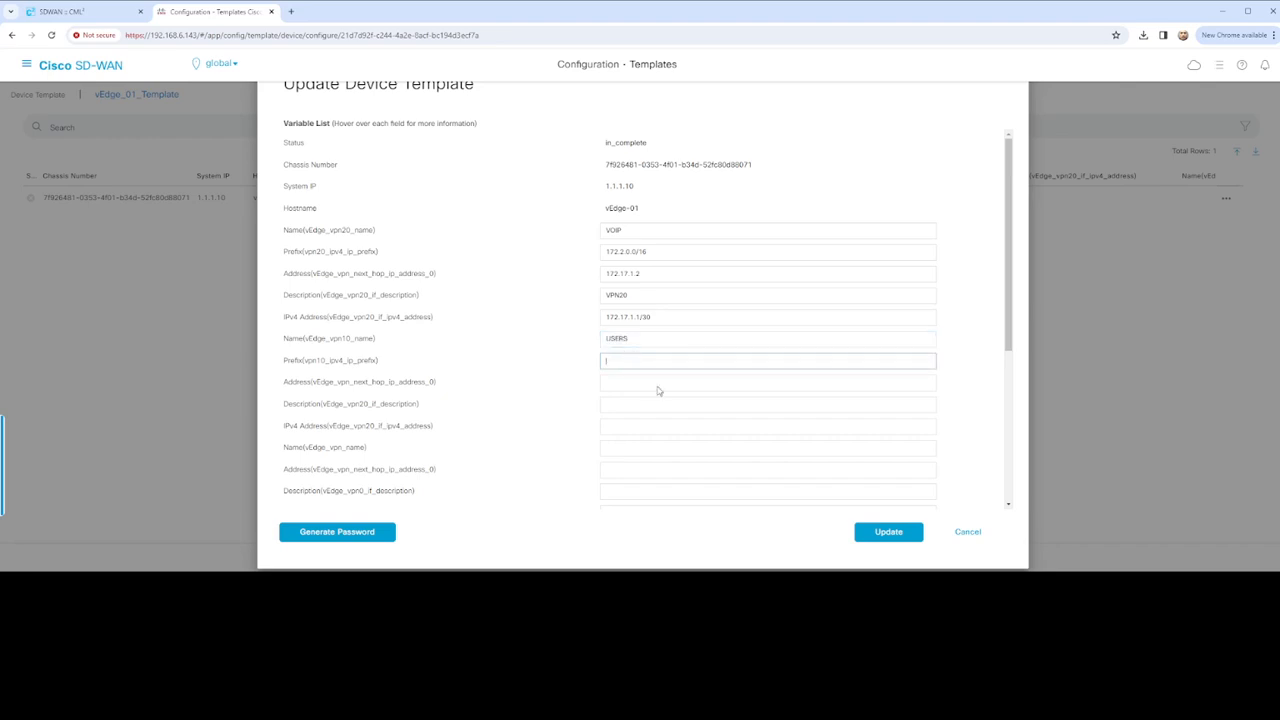
{"action": "type", "text": "172.1.0.0/16"}
Set VPN 10 next hop 172.16.1.2 and description VPN10
{"action": "left_click", "coordinate": [626, 381]}
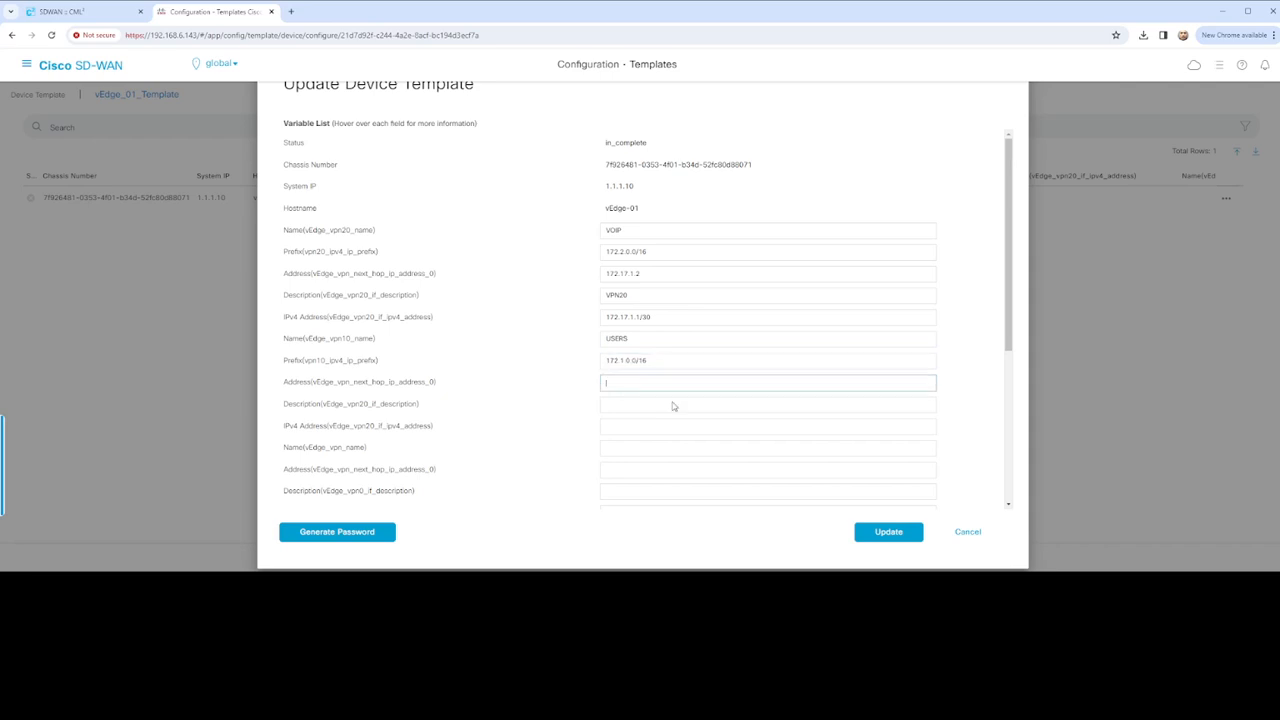
{"action": "type", "text": "172.16.1.2"}
{"action": "left_click", "coordinate": [627, 407]}
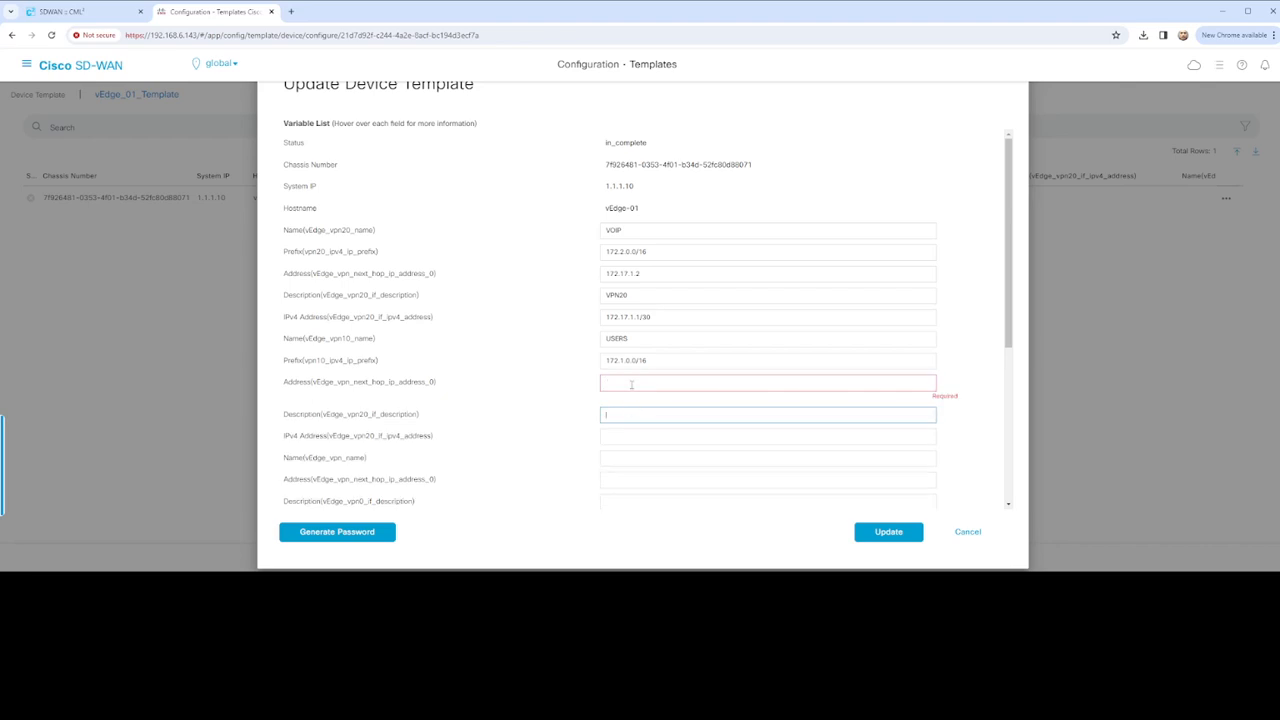
{"action": "left_click", "coordinate": [631, 384]}
{"action": "type", "text": "172.16.1.2"}
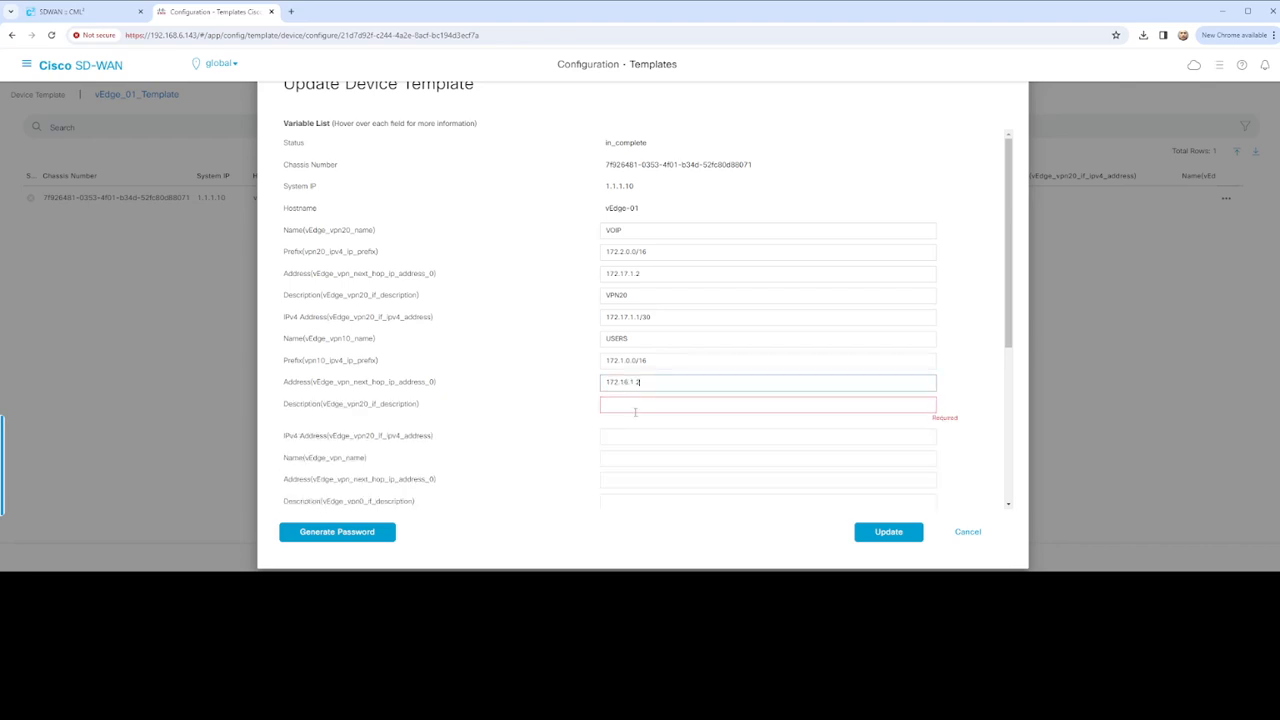
{"action": "left_click", "coordinate": [636, 407]}
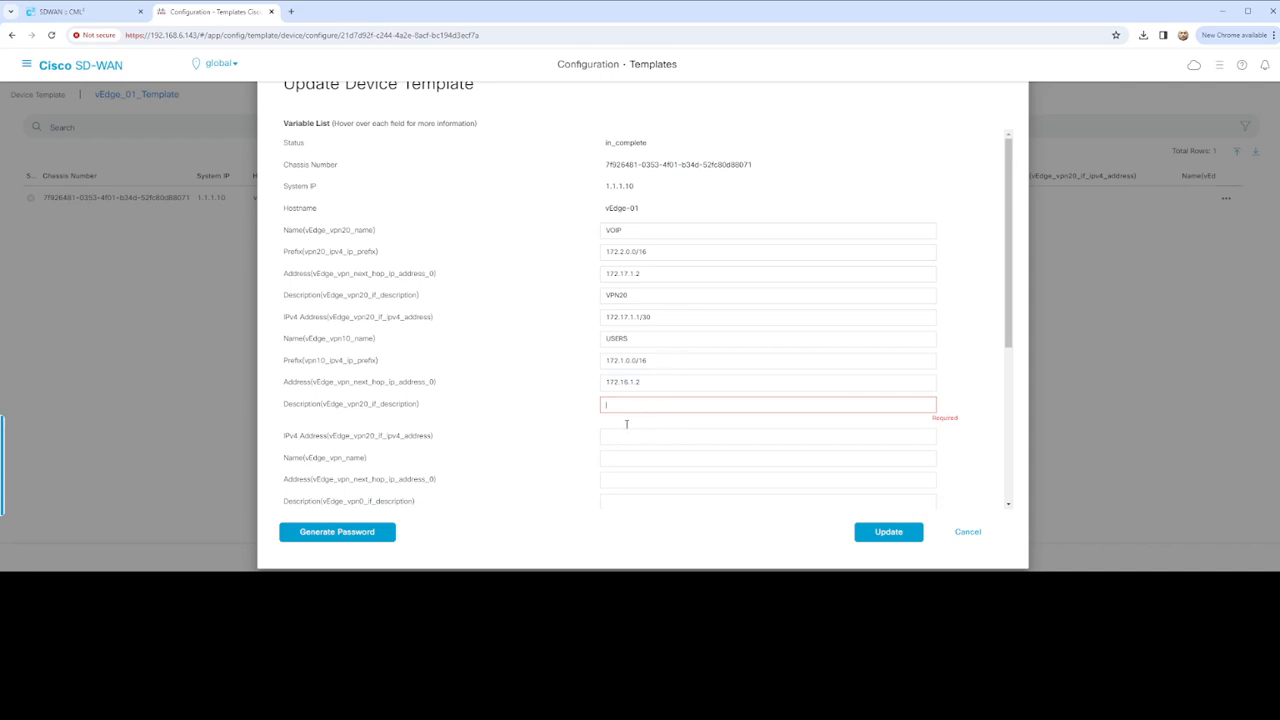
{"action": "type", "text": "vpn10"}
{"action": "scroll", "coordinate": [629, 418], "scroll_direction": "down", "scroll_amount": 2}
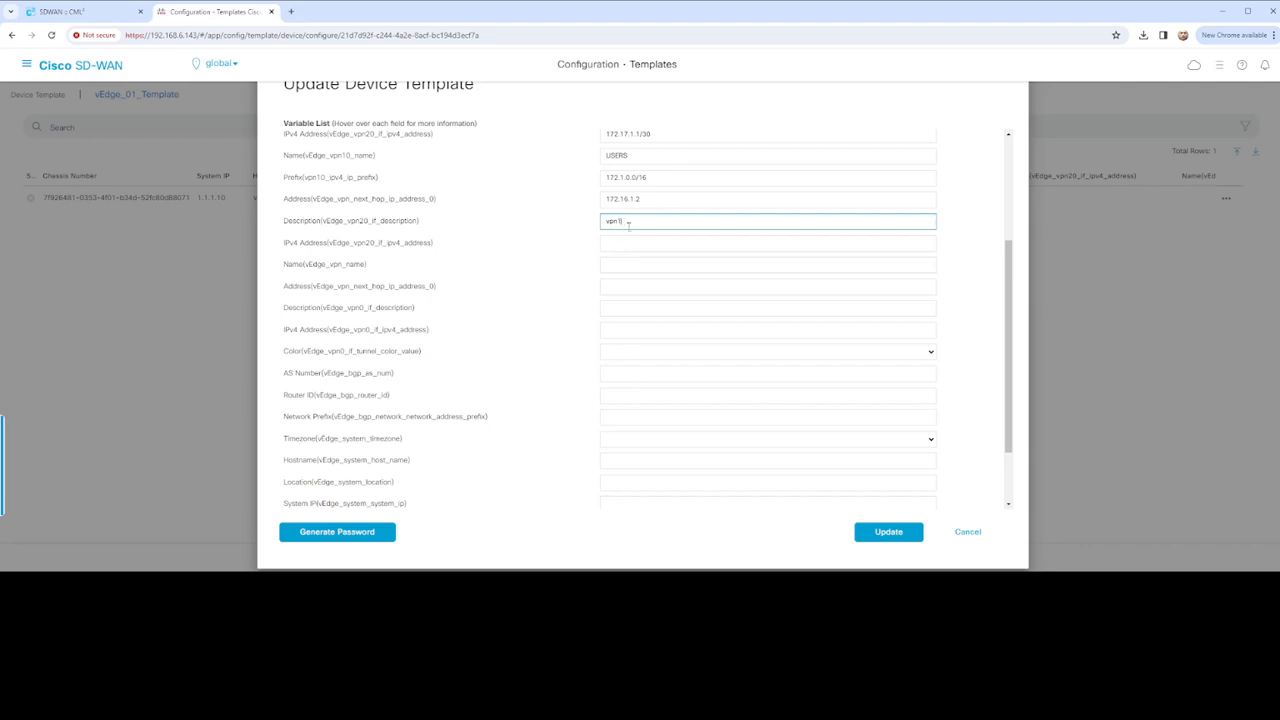
{"action": "key", "text": "BackSpace"}
{"action": "type", "text": "VPN10"}
{"action": "left_click", "coordinate": [634, 248]}
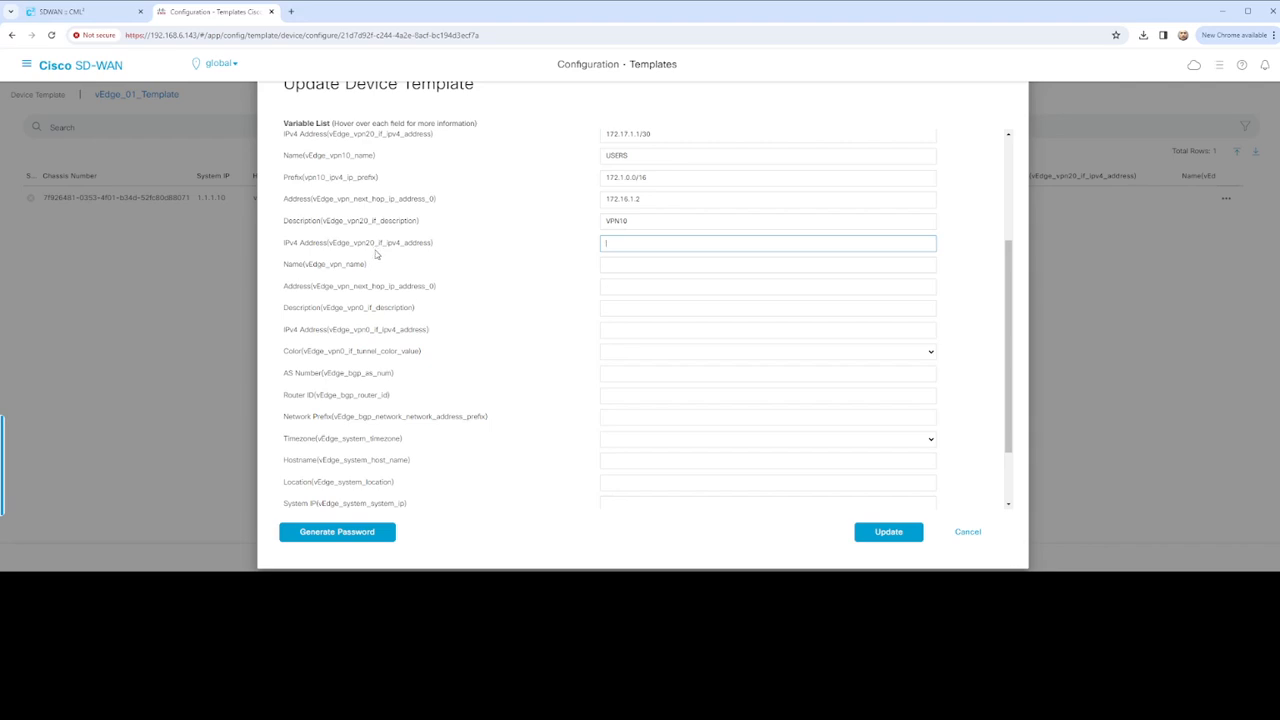
{"action": "scroll", "coordinate": [424, 296], "scroll_direction": "up", "scroll_amount": 3}
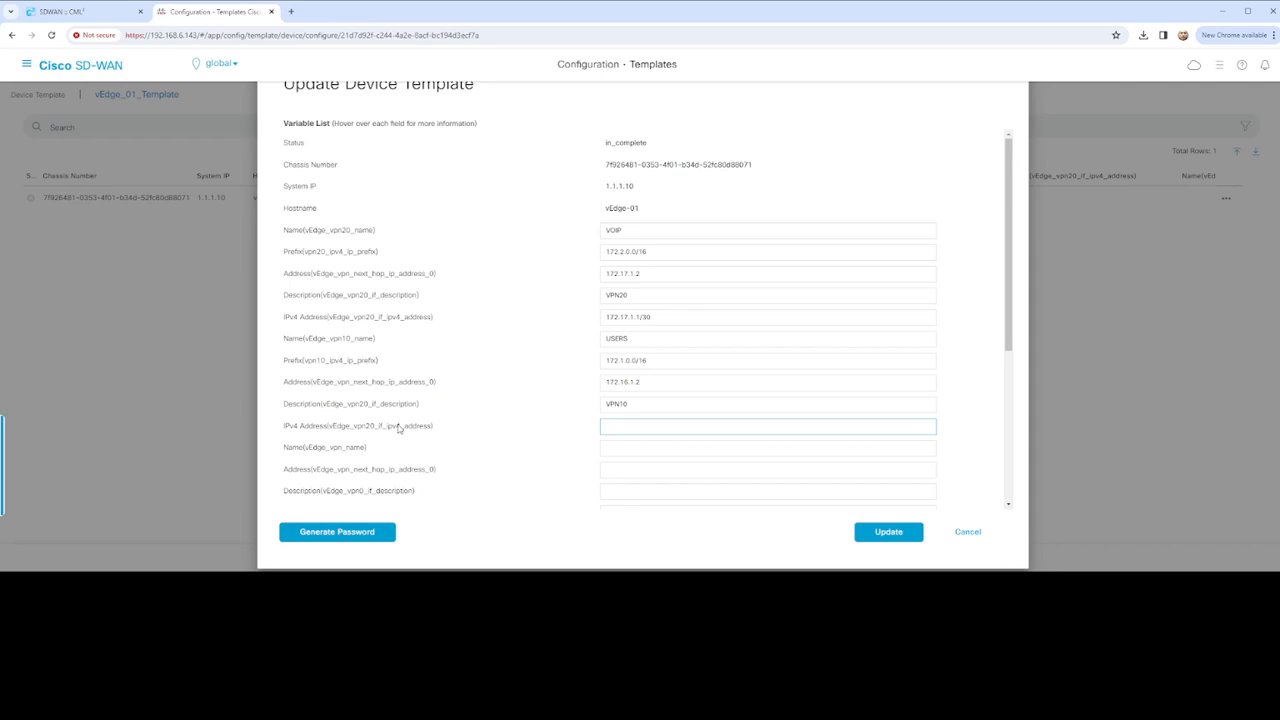
{"action": "left_click", "coordinate": [364, 587]}
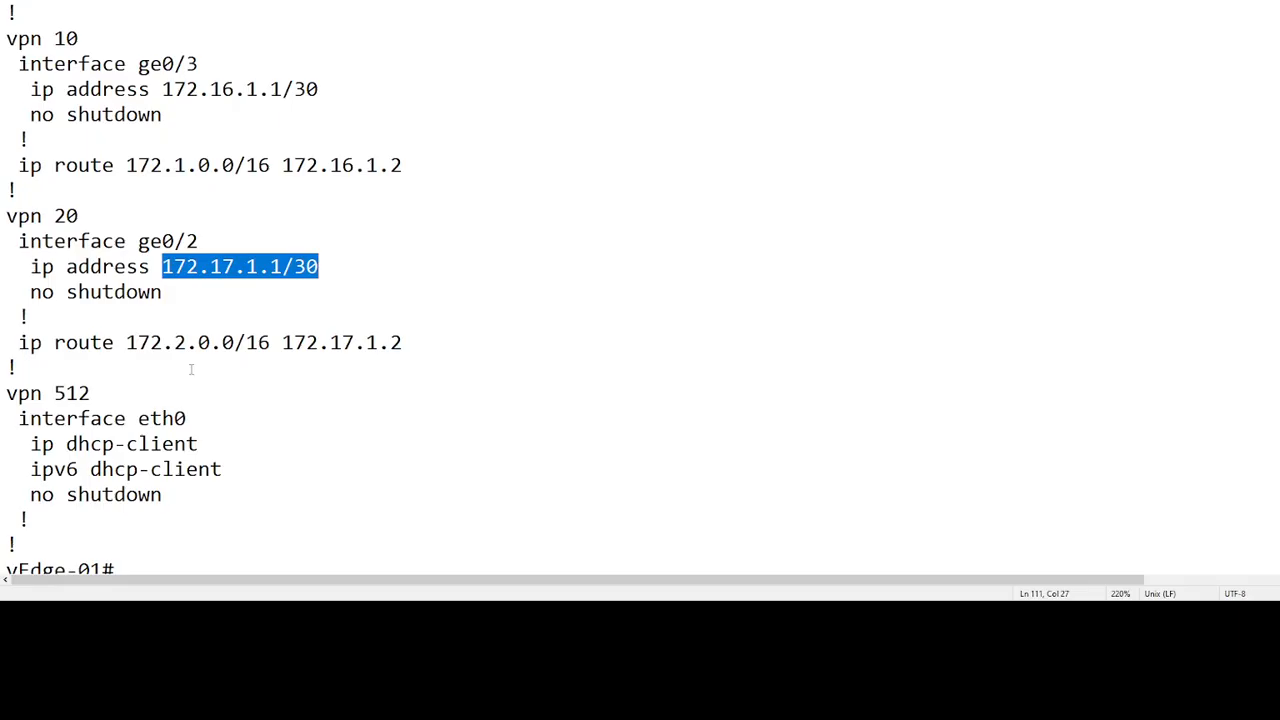
Copy 172.16.1.1/30 from Notepad into the VPN 10 IPv4 address field
{"action": "scroll", "coordinate": [216, 365], "scroll_direction": "up", "scroll_amount": 3}
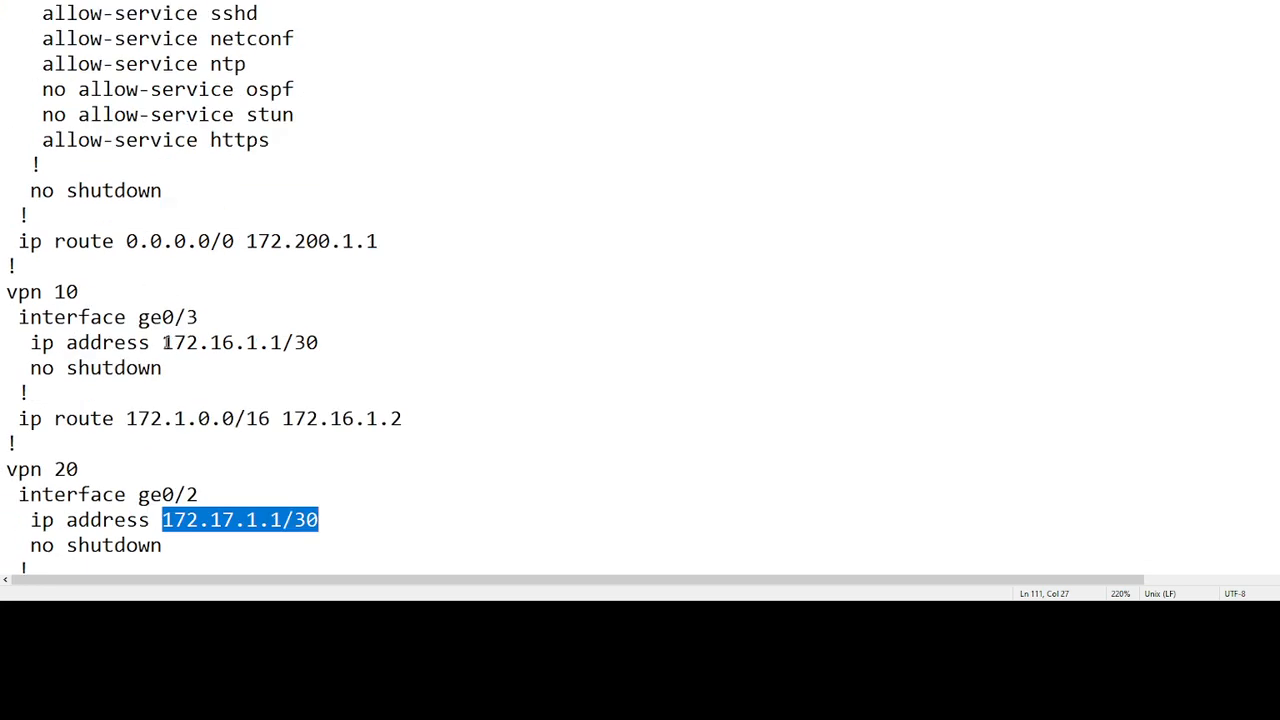
{"action": "left_click_drag", "start_coordinate": [162, 342], "coordinate": [318, 342]}
{"action": "key", "text": "ctrl+c"}
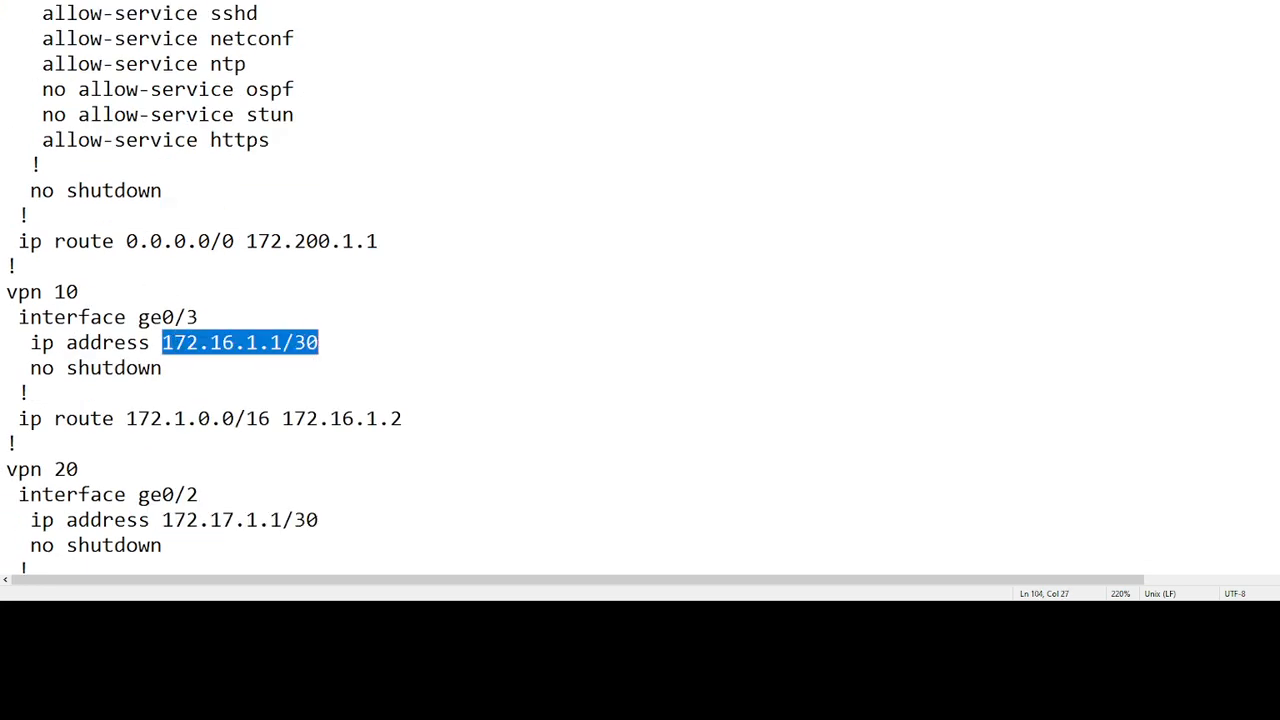
{"action": "key", "text": "alt+Tab"}
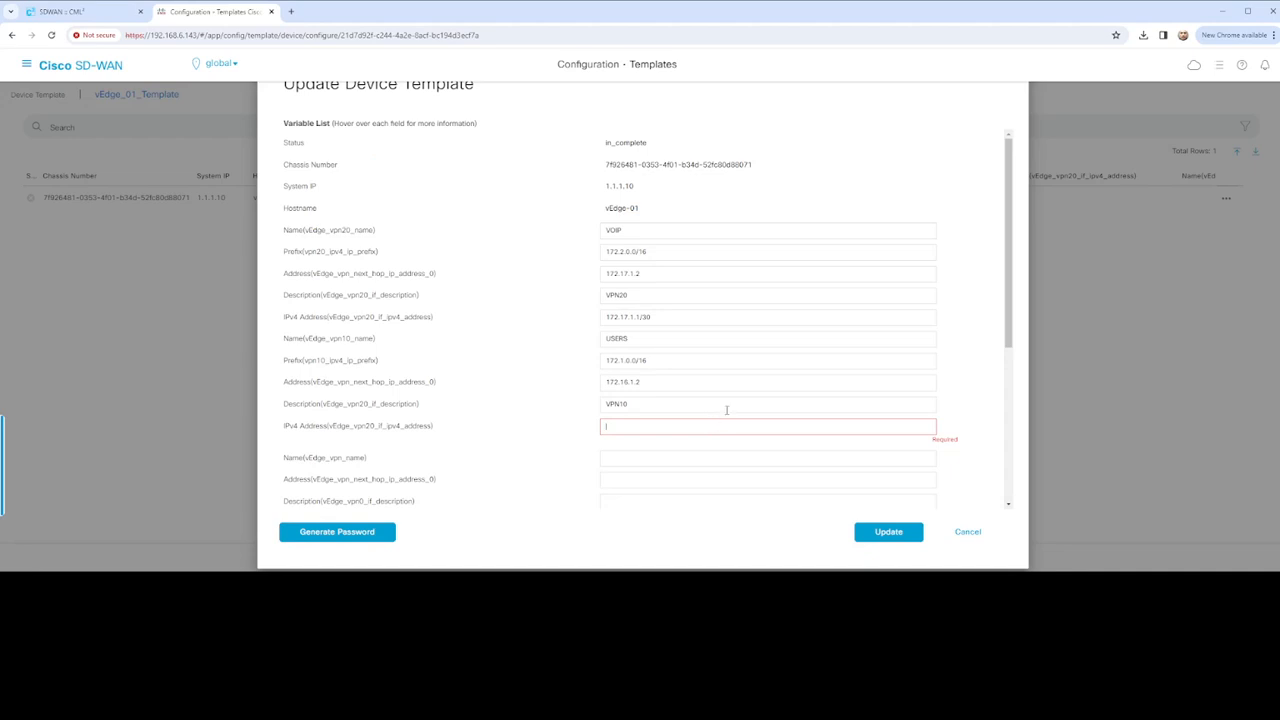
{"action": "key", "text": "ctrl+v"}
{"action": "scroll", "coordinate": [500, 388], "scroll_direction": "down", "scroll_amount": 1}
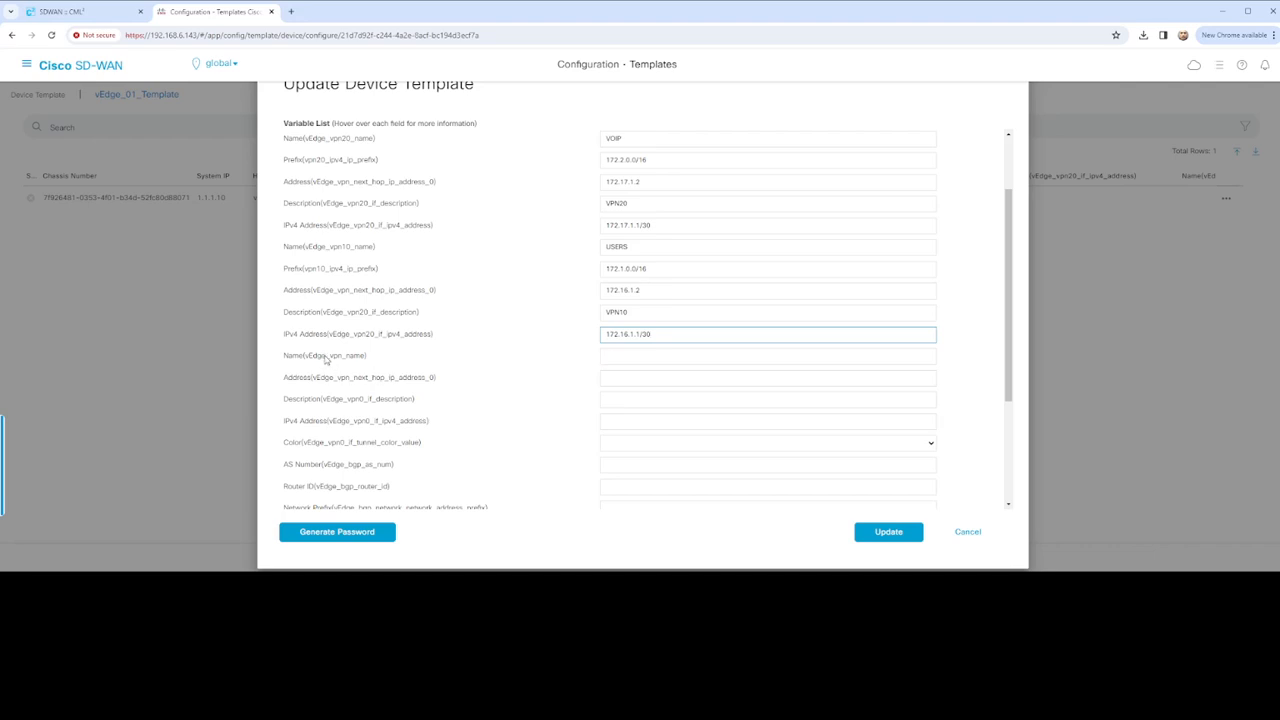
Enter VPN 0 name DATA, next hop 172.200.1.1 and description VPN0
{"action": "left_click", "coordinate": [636, 356]}
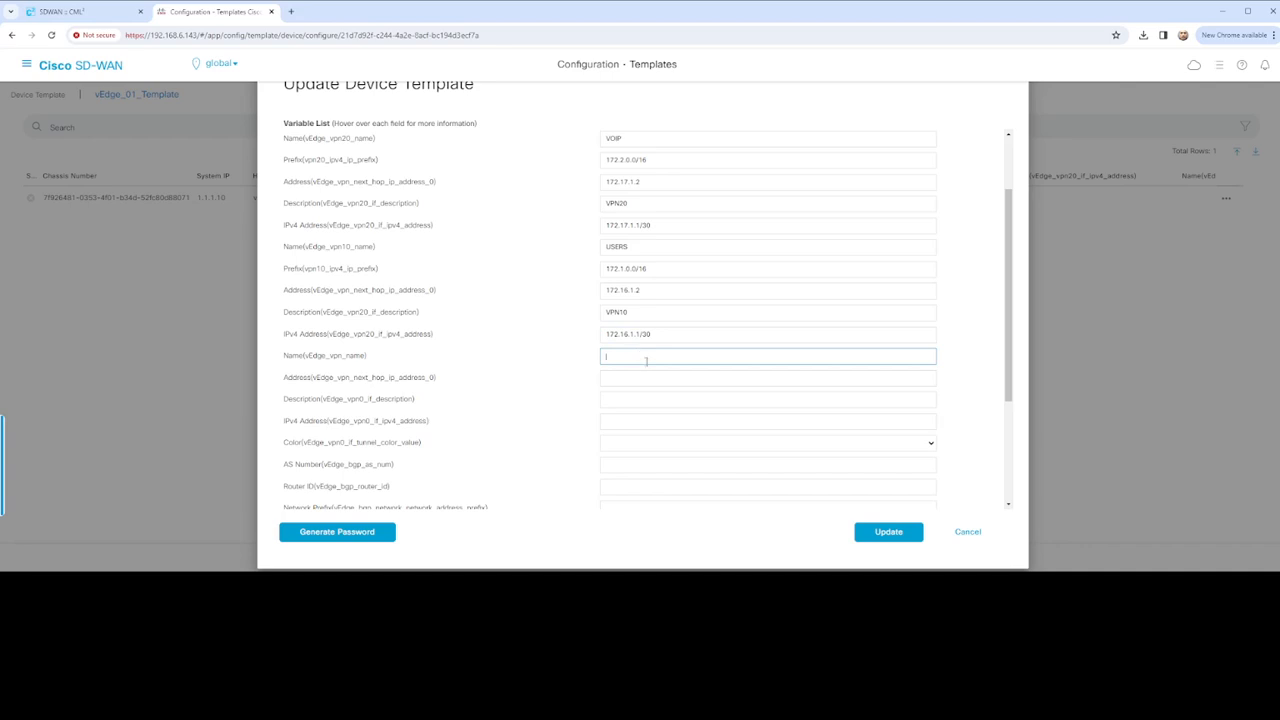
{"action": "type", "text": "DATA"}
{"action": "left_click", "coordinate": [658, 384]}
{"action": "type", "text": "172.200.1.1"}
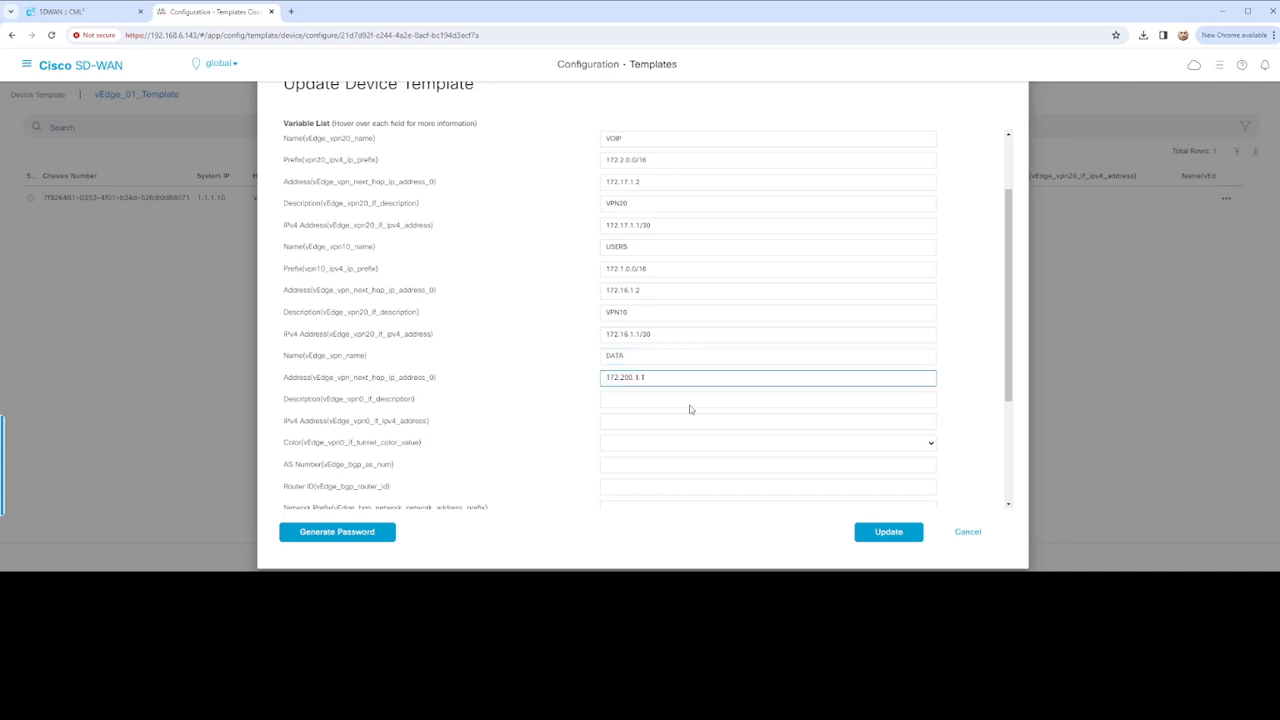
{"action": "left_click", "coordinate": [616, 398]}
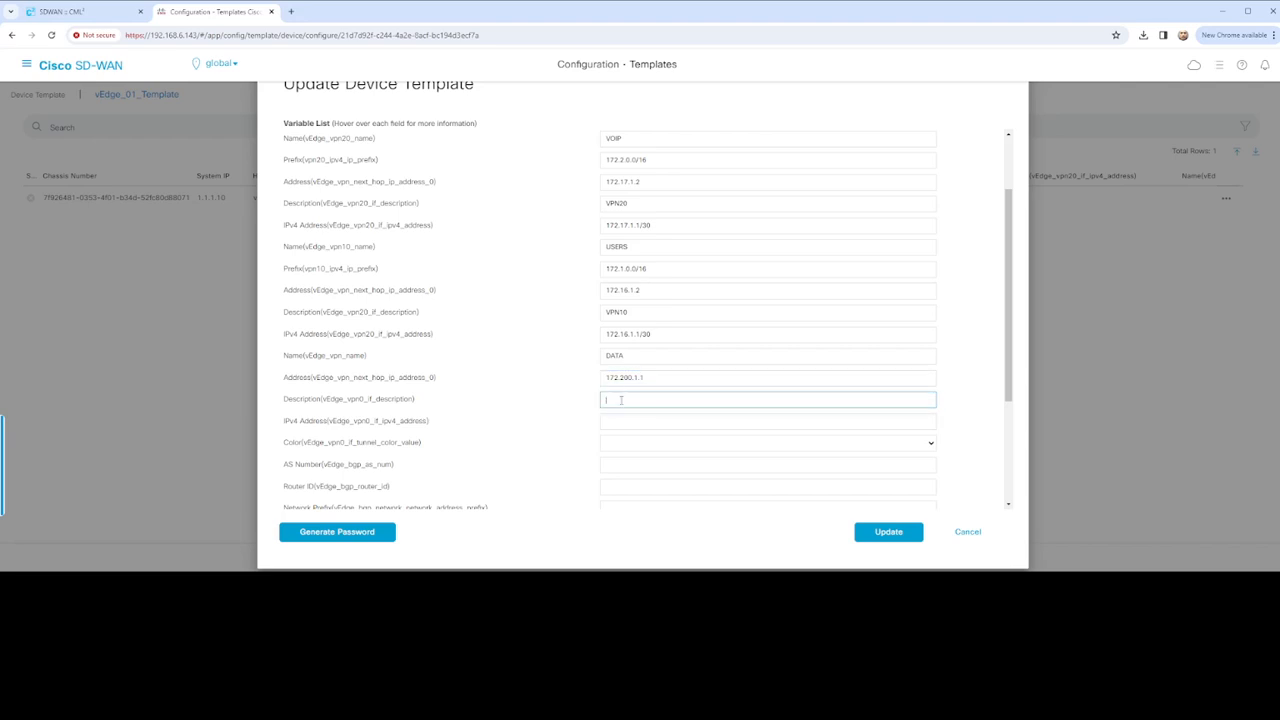
{"action": "type", "text": "vpnVPN"}
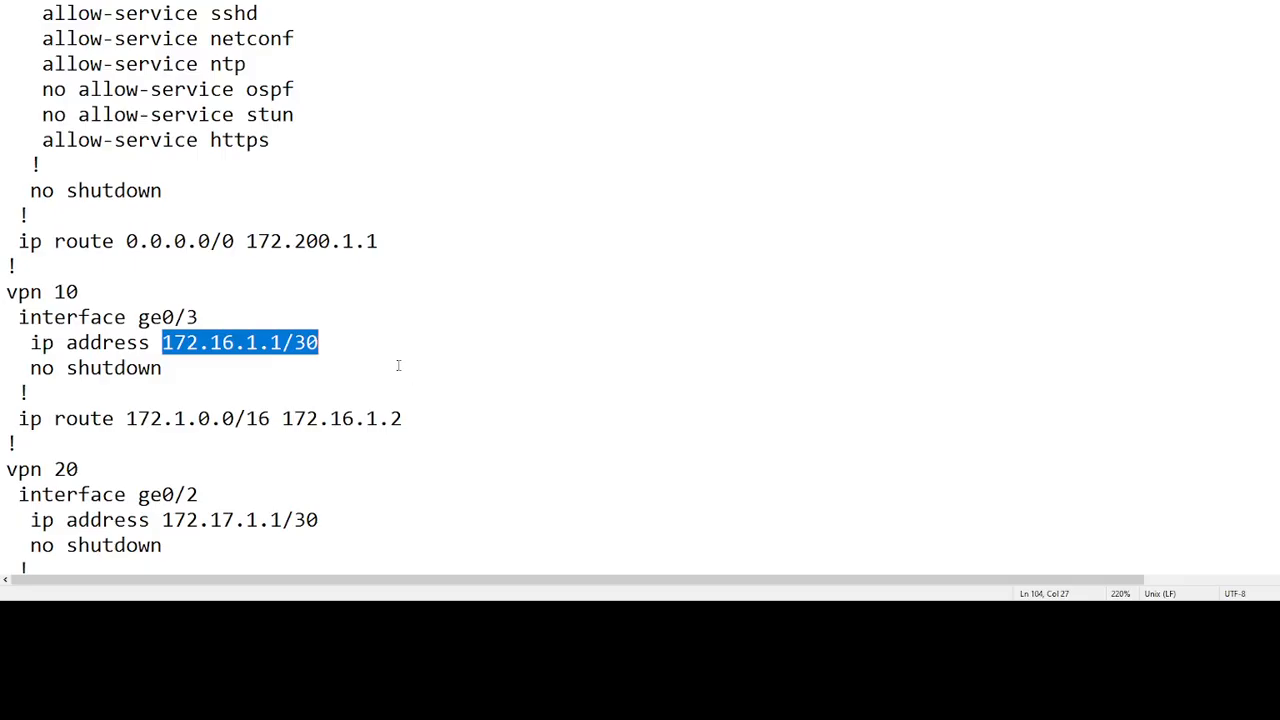
Copy 172.200.1.2/29 from Notepad into the VPN 0 IPv4 address field
{"action": "scroll", "coordinate": [398, 365], "scroll_direction": "up", "scroll_amount": 7}
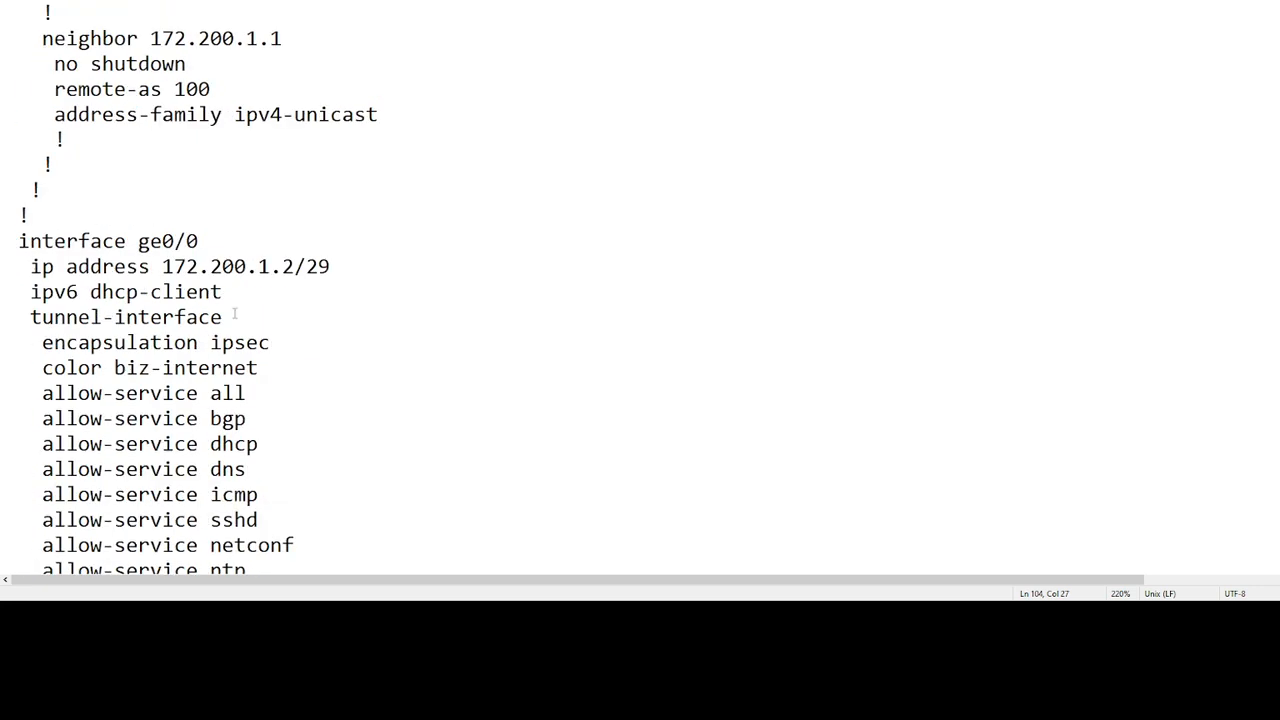
{"action": "left_click_drag", "start_coordinate": [162, 266], "coordinate": [330, 266]}
{"action": "key", "text": "ctrl+c"}
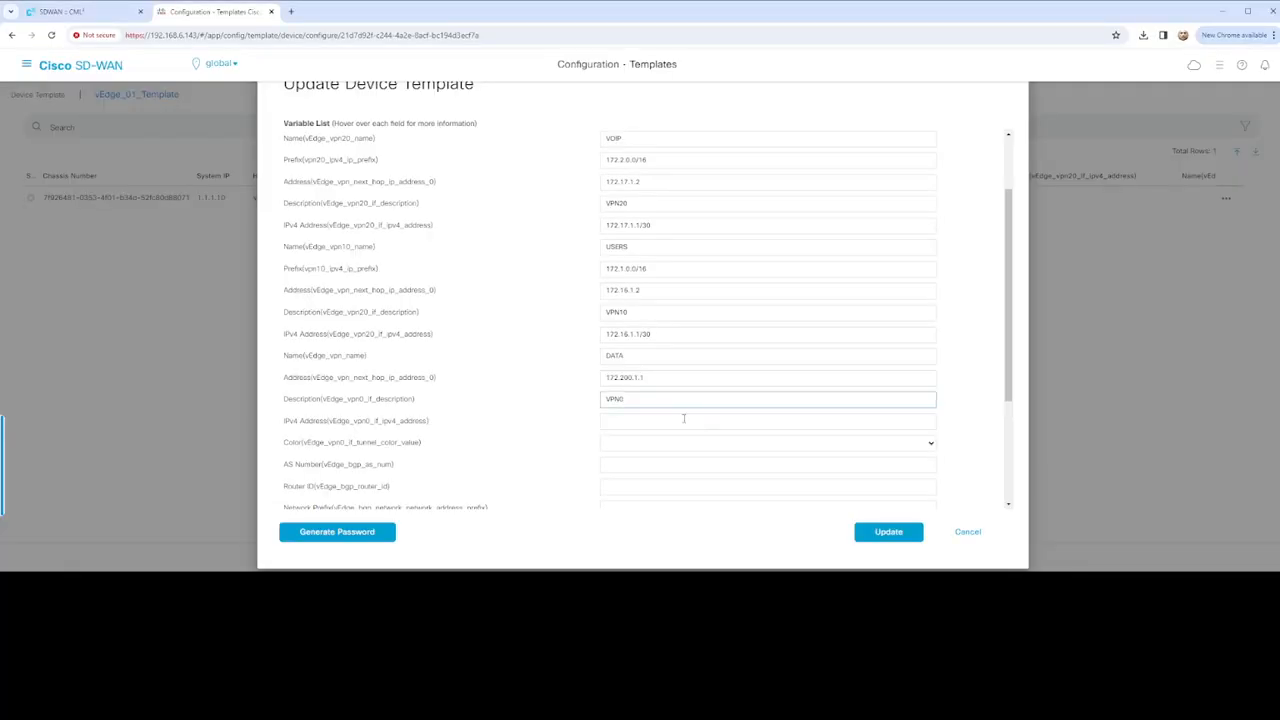
{"action": "left_click", "coordinate": [684, 420]}
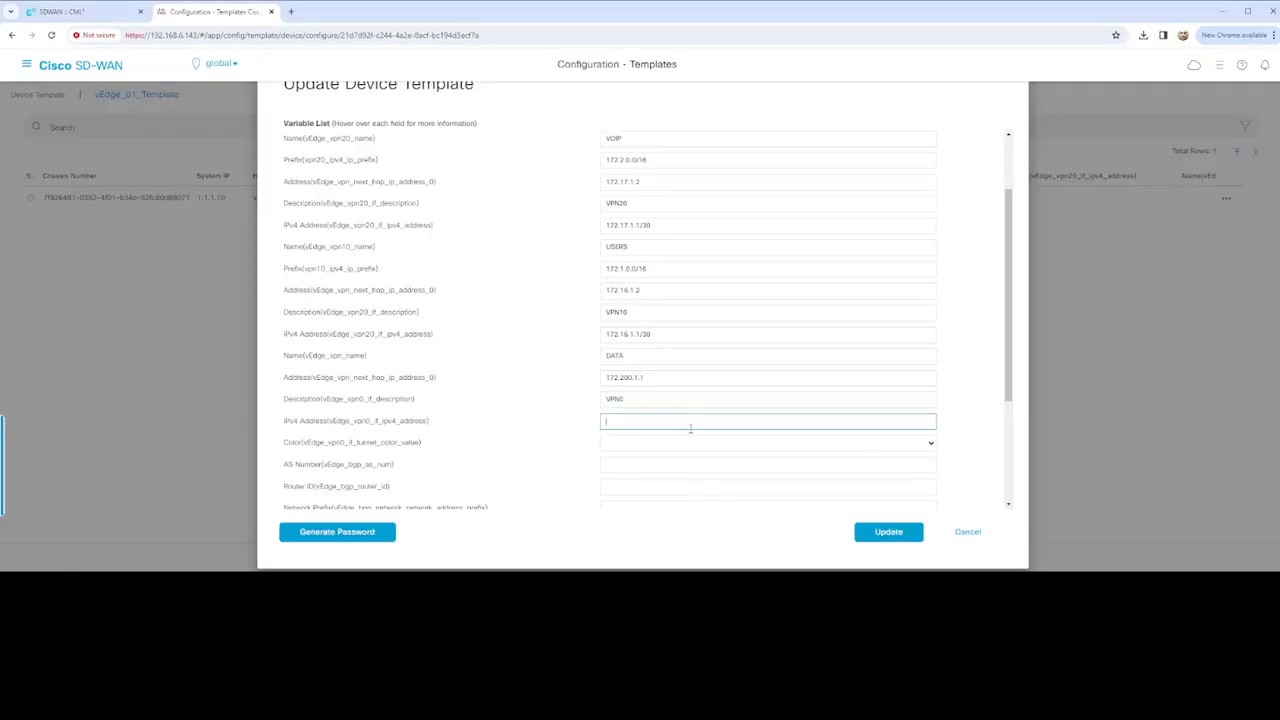
{"action": "key", "text": "ctrl+v"}
{"action": "key", "text": "Tab"}
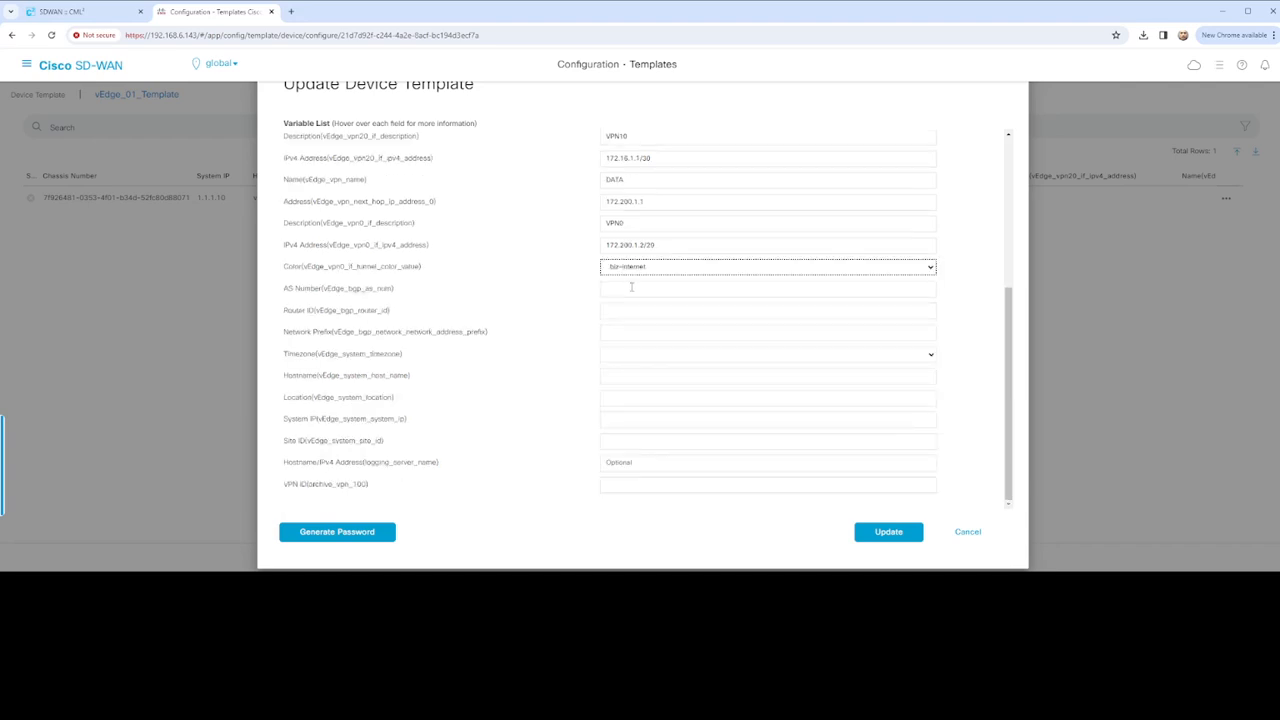
Set BGP AS 60000, router ID 172.200.1.2 and network prefix 172.200.1.0/29
{"action": "left_click", "coordinate": [634, 289]}
{"action": "type", "text": "65000"}
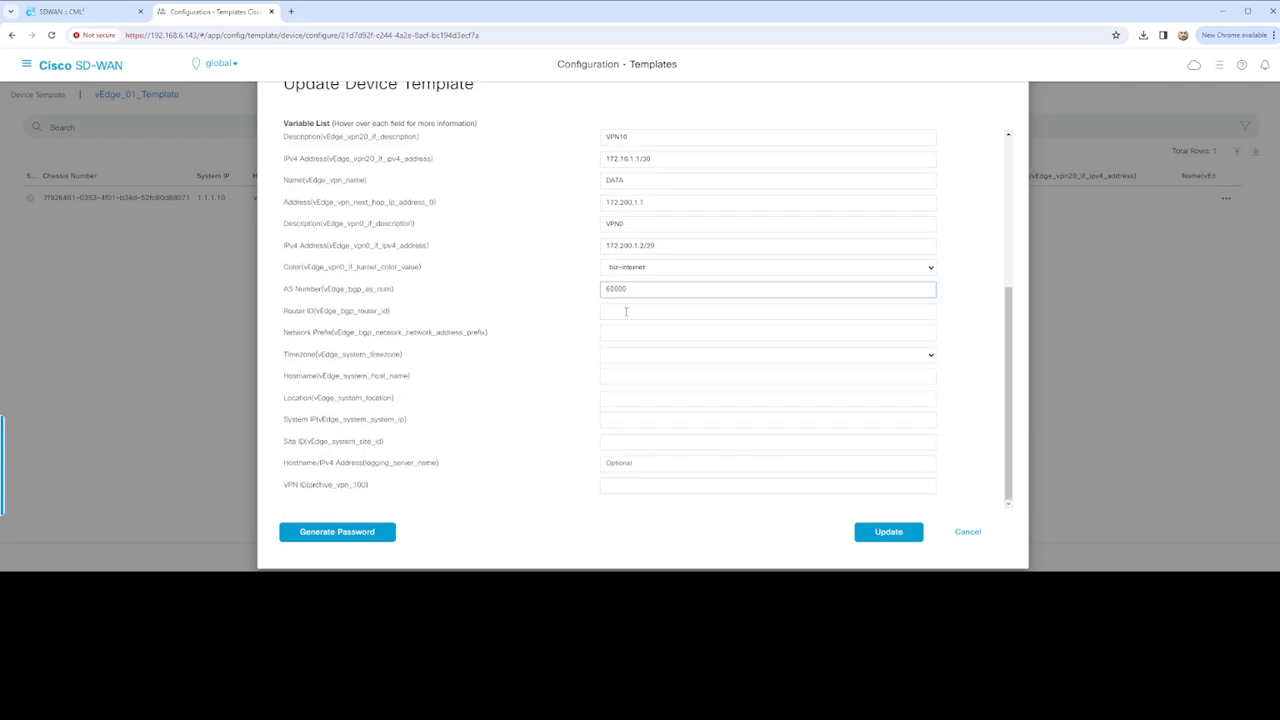
{"action": "left_click", "coordinate": [626, 311]}
{"action": "type", "text": "172.200.1.2"}
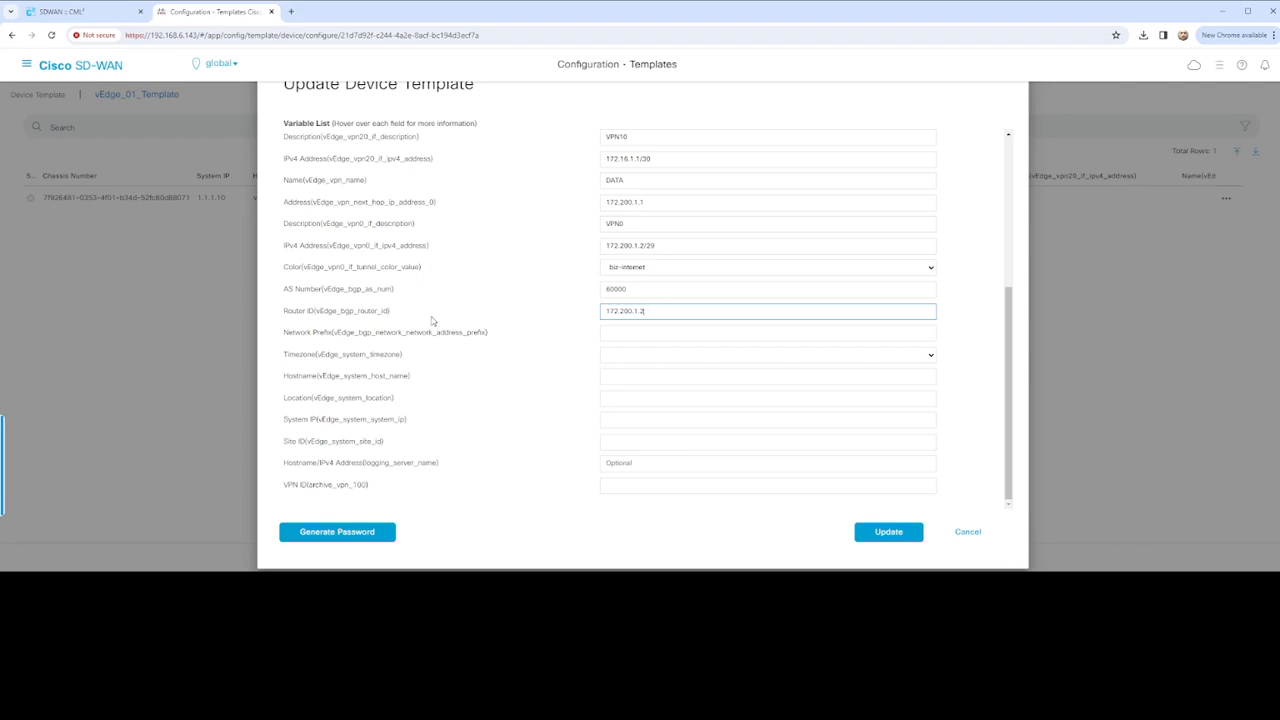
{"action": "left_click", "coordinate": [614, 333]}
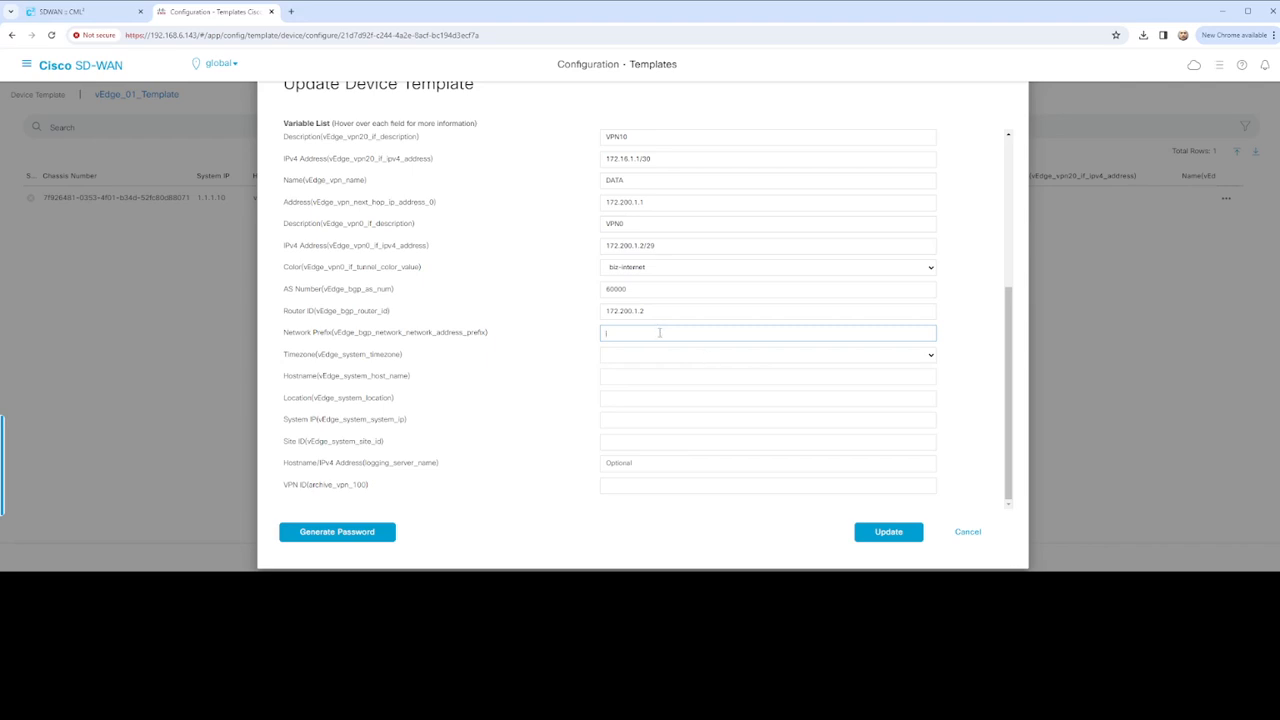
{"action": "type", "text": "172.200.1.0/29"}
{"action": "key", "text": "Tab"}
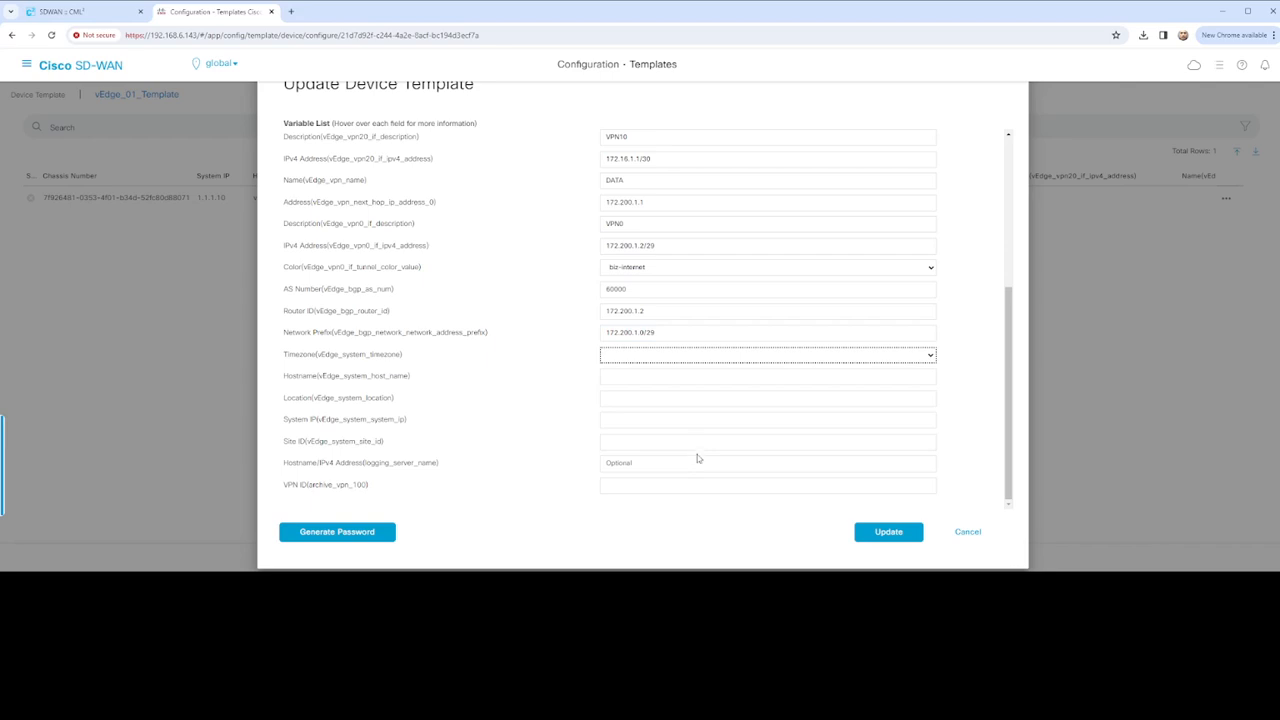
Set timezone America/New_York, hostname vEdge-01, location US, system IP 1.1.1.10, site 200, VPN ID 0
{"action": "left_click", "coordinate": [589, 404]}
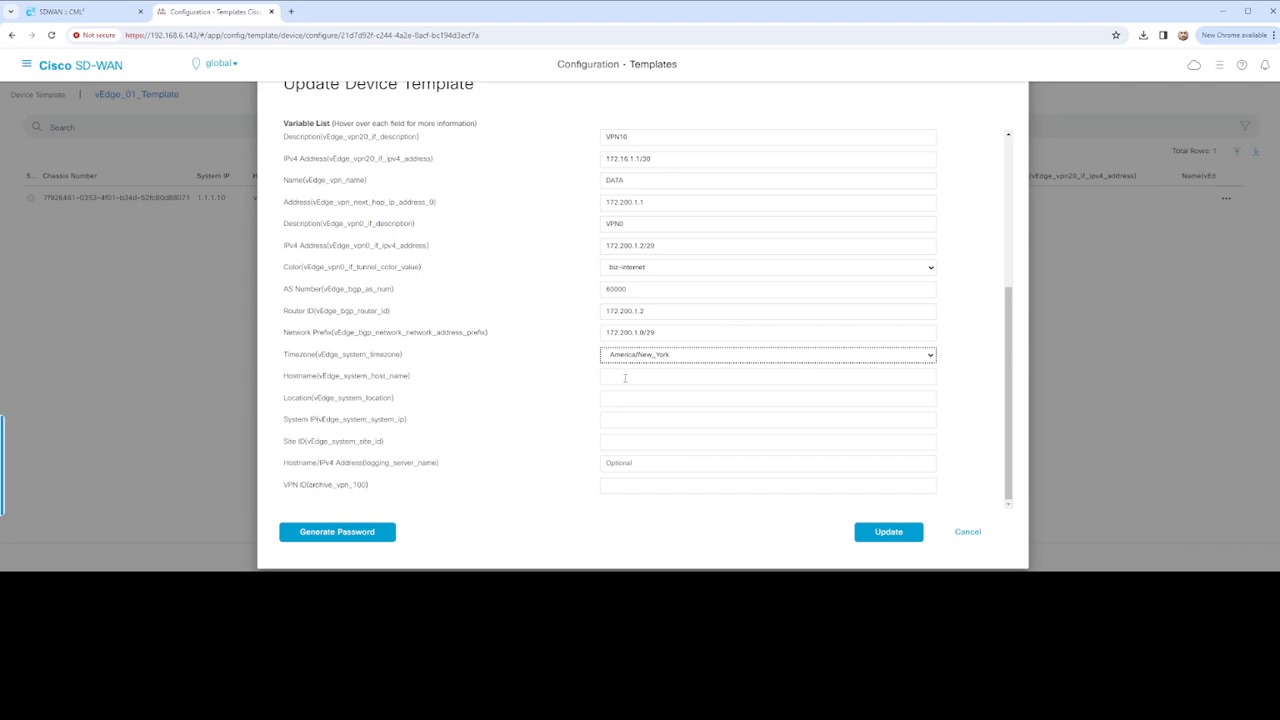
{"action": "left_click", "coordinate": [770, 375]}
{"action": "type", "text": "vEdge-01"}
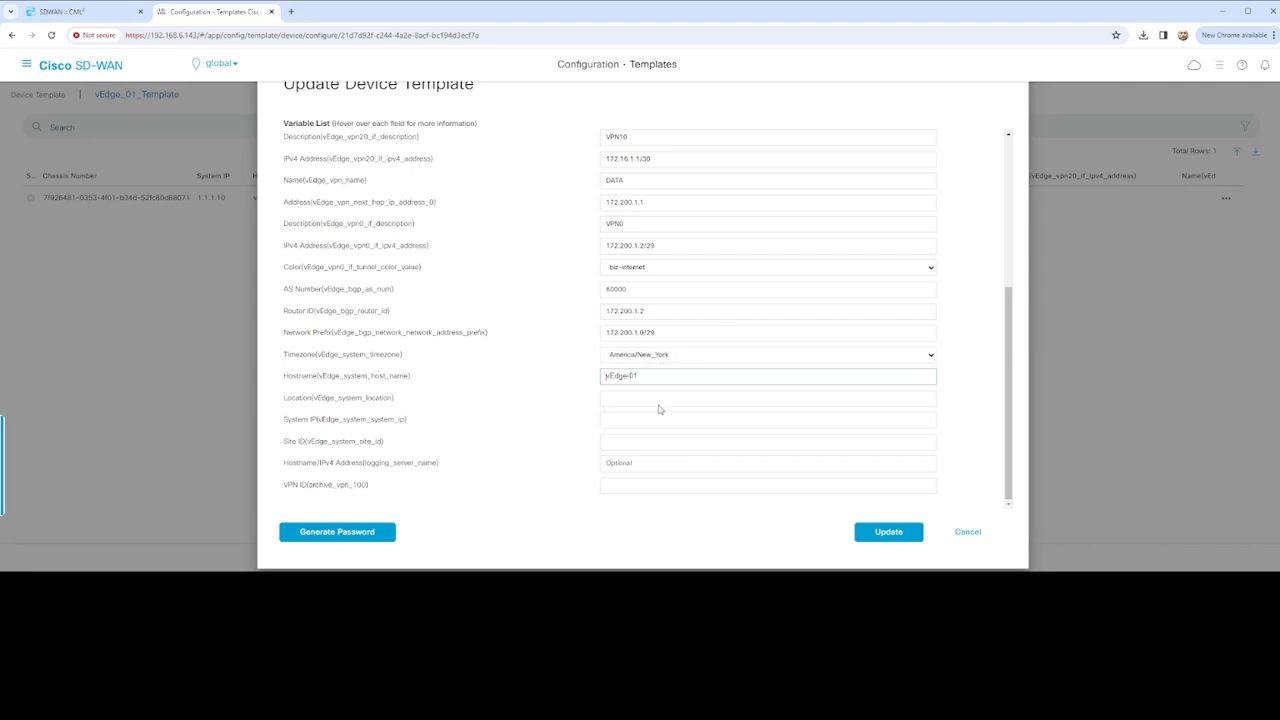
{"action": "left_click", "coordinate": [636, 399]}
{"action": "type", "text": "US"}
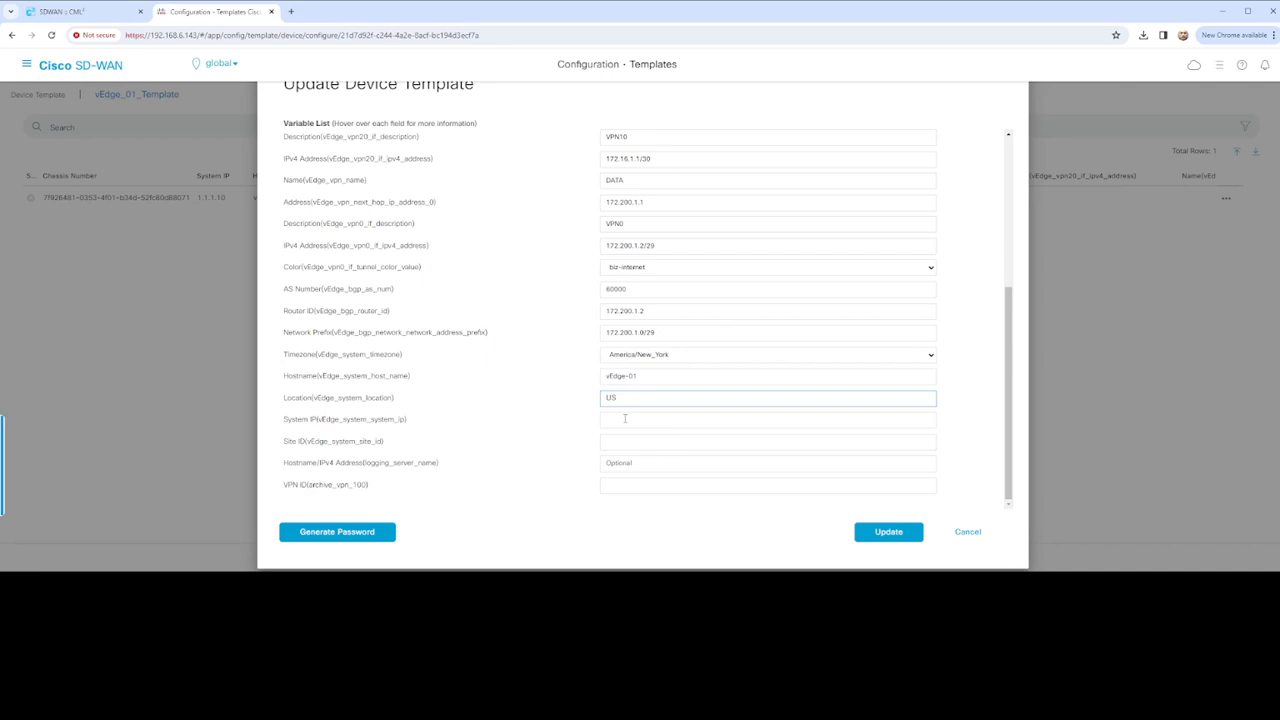
{"action": "left_click", "coordinate": [625, 418]}
{"action": "type", "text": "1.1.1.10"}
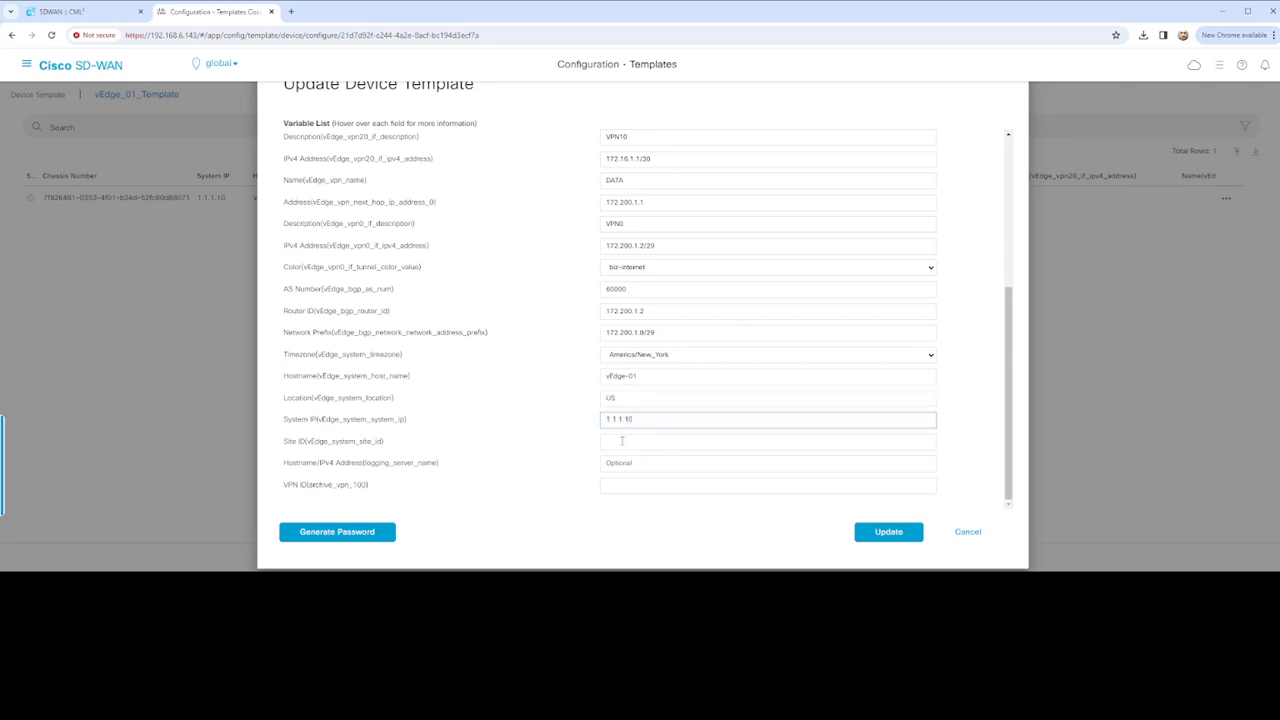
{"action": "left_click", "coordinate": [622, 441]}
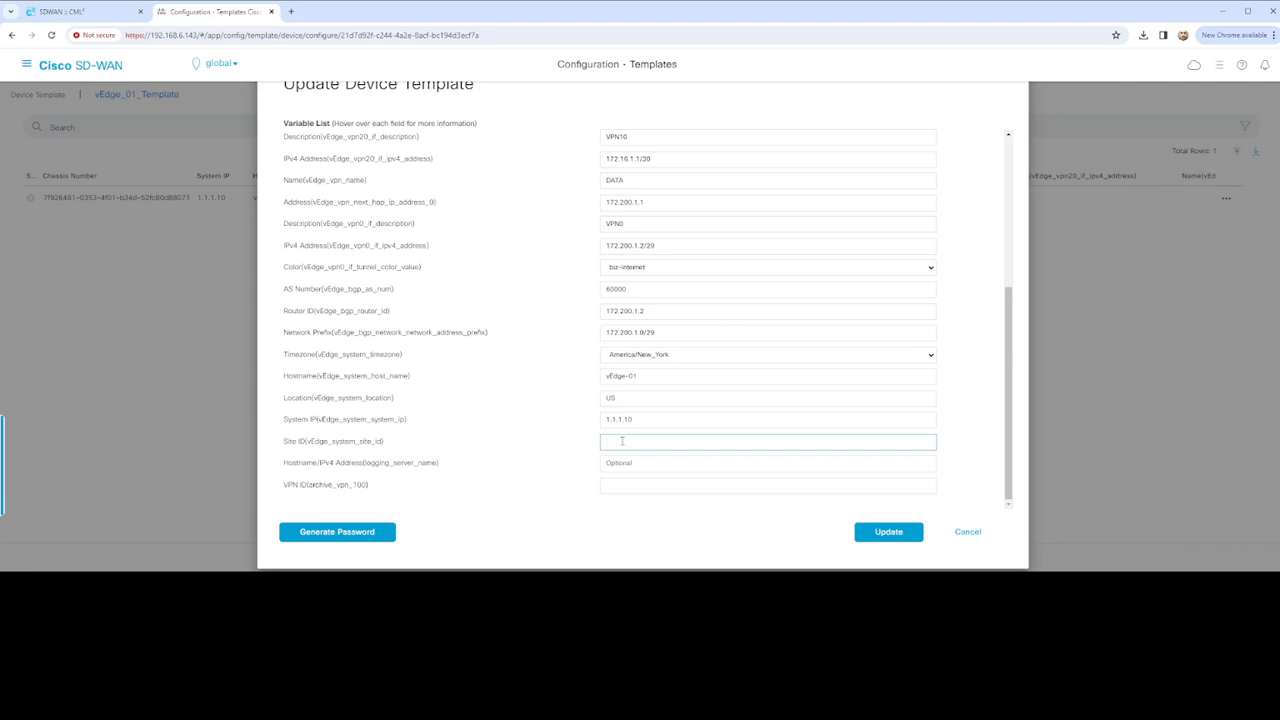
{"action": "type", "text": "200"}
{"action": "left_click", "coordinate": [638, 484]}
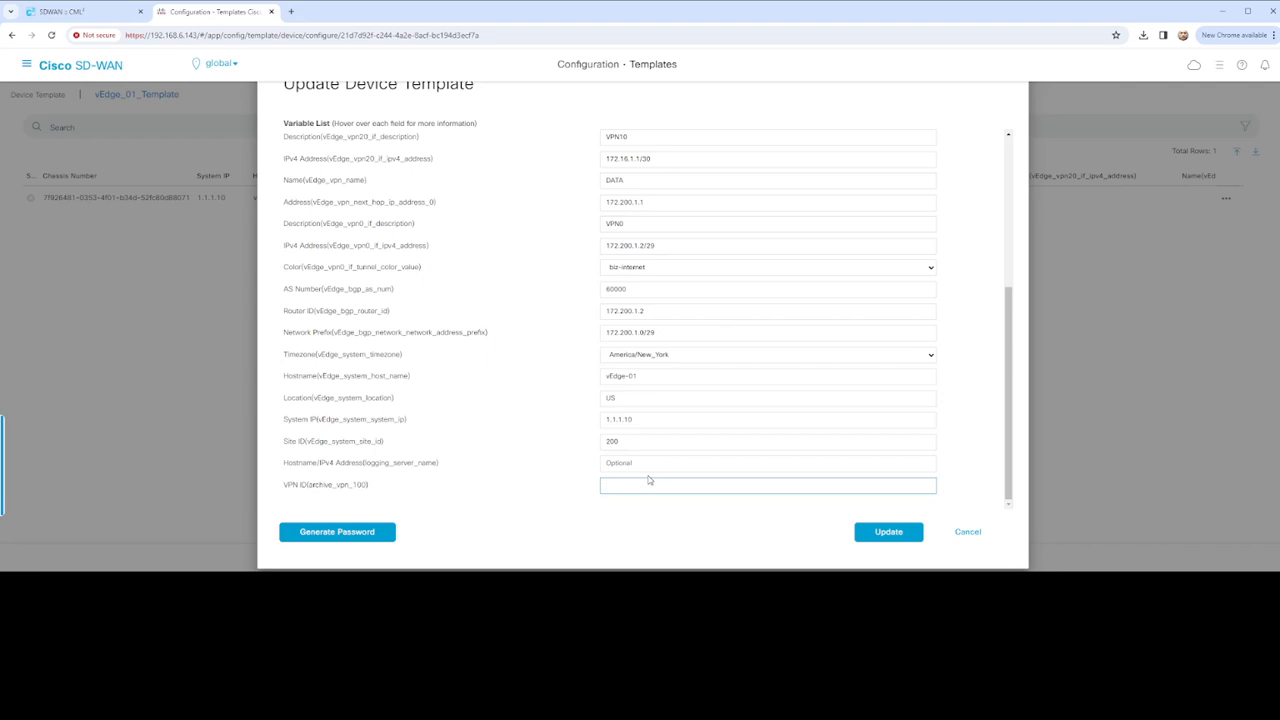
{"action": "type", "text": "0"}
Submit the variables, correct the invalid logging field, and submit again
{"action": "left_click", "coordinate": [865, 534]}
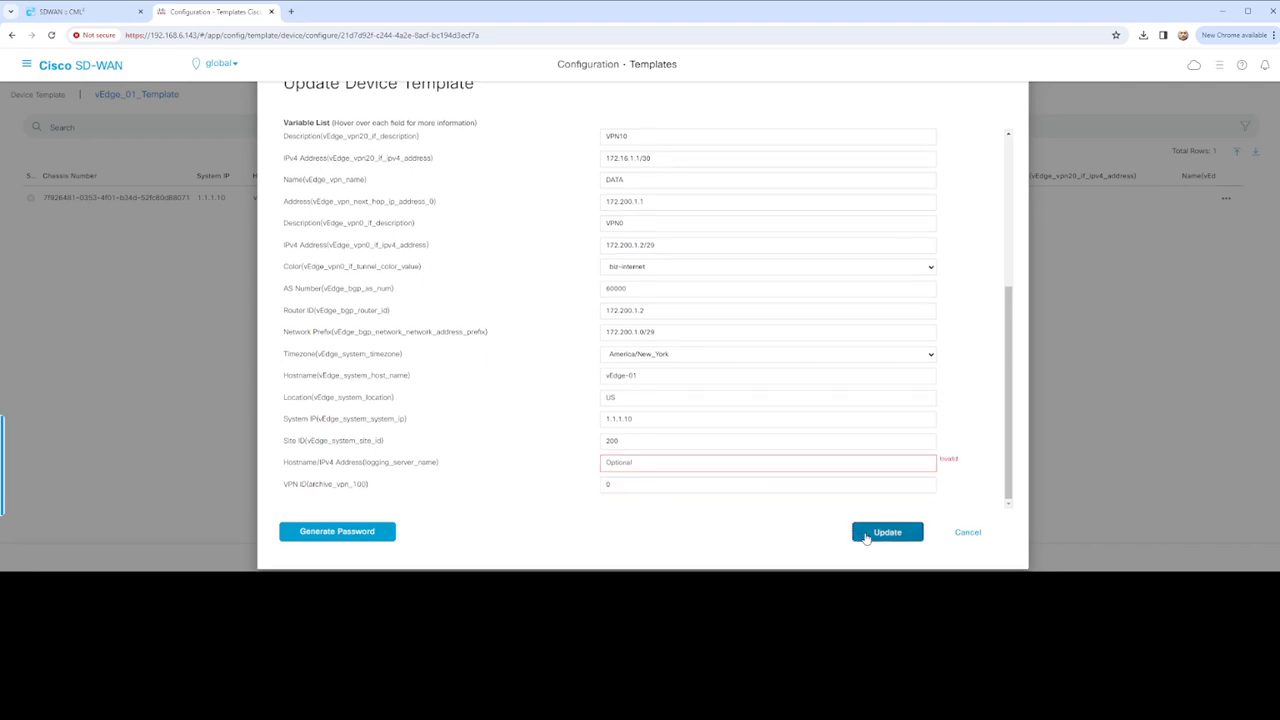
{"action": "left_click", "coordinate": [684, 465]}
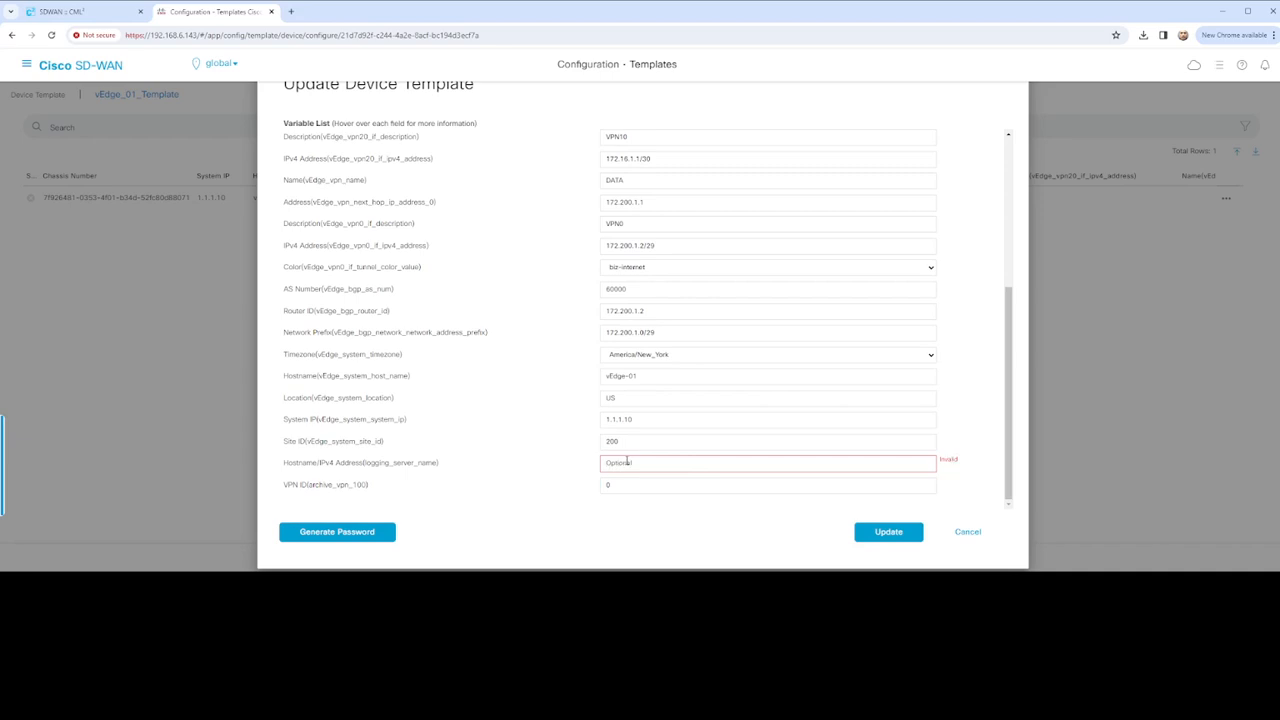
{"action": "type", "text": "Optional"}
{"action": "left_click", "coordinate": [888, 532]}
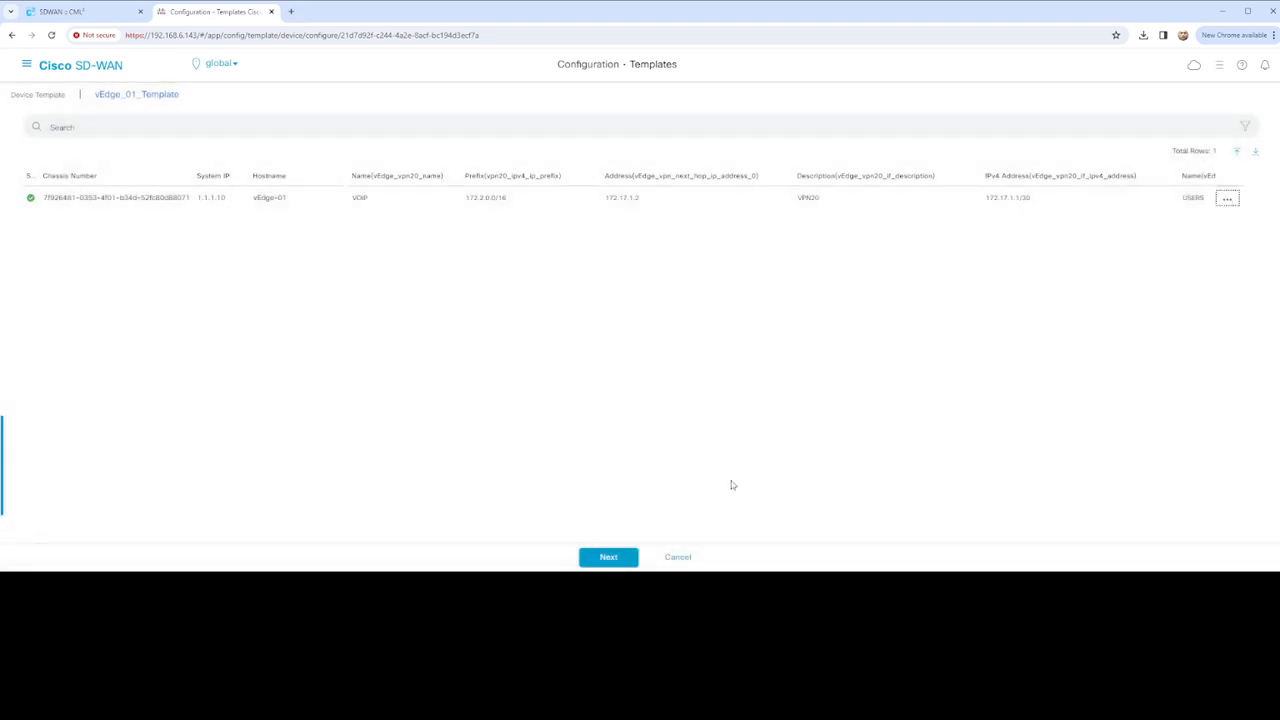
Preview vEdge-01's generated configuration and compare it with the old vpn 0 BGP block in Notepad
{"action": "left_click", "coordinate": [612, 557]}
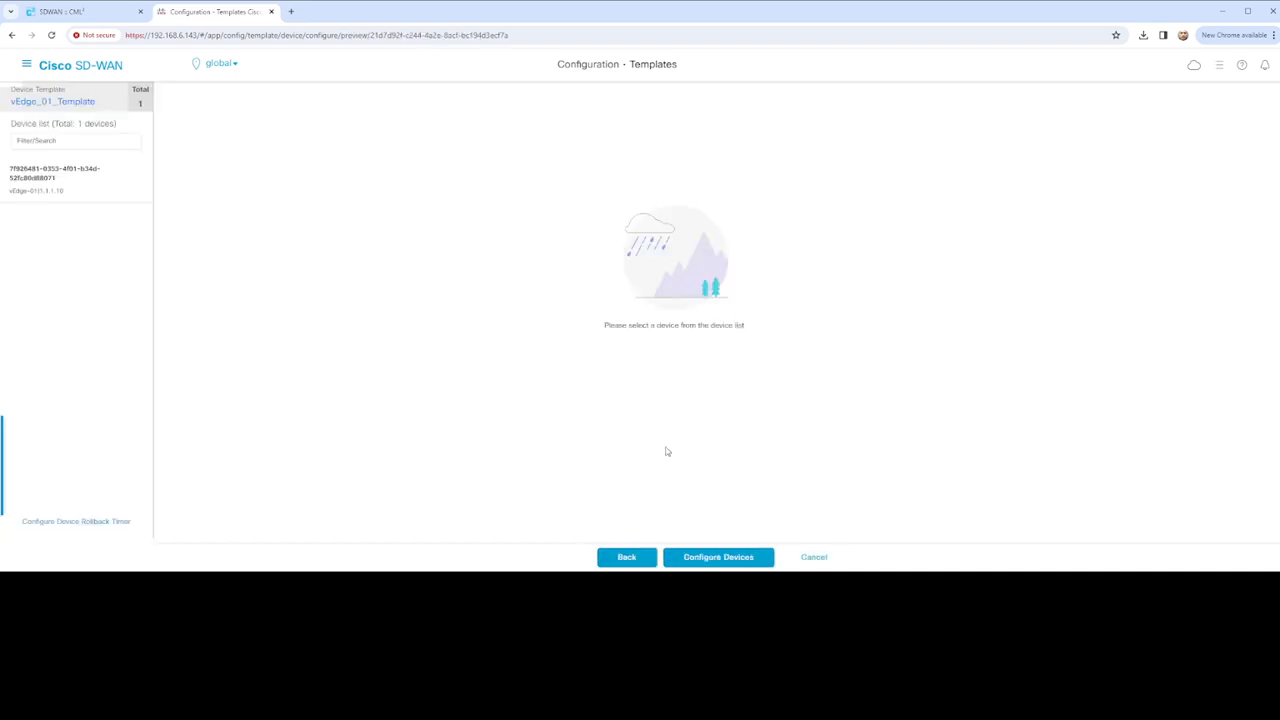
{"action": "left_click", "coordinate": [50, 177]}
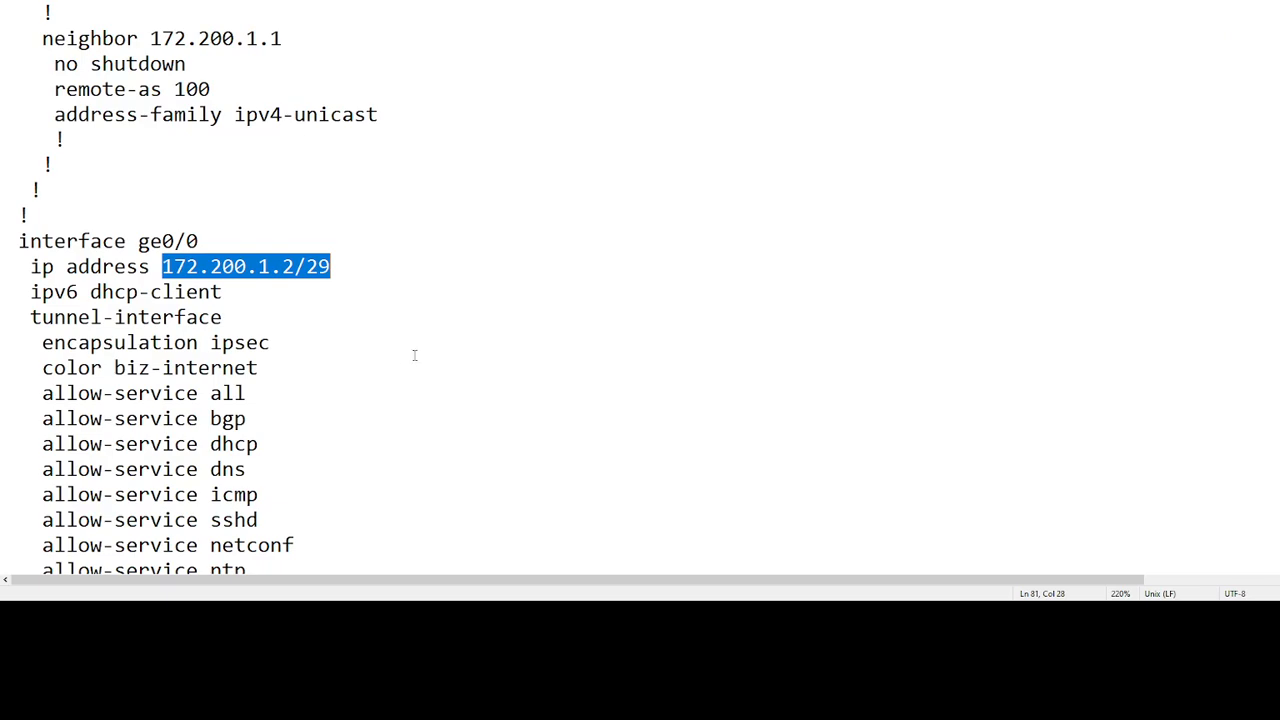
{"action": "scroll", "coordinate": [414, 354], "scroll_direction": "up", "scroll_amount": 10}
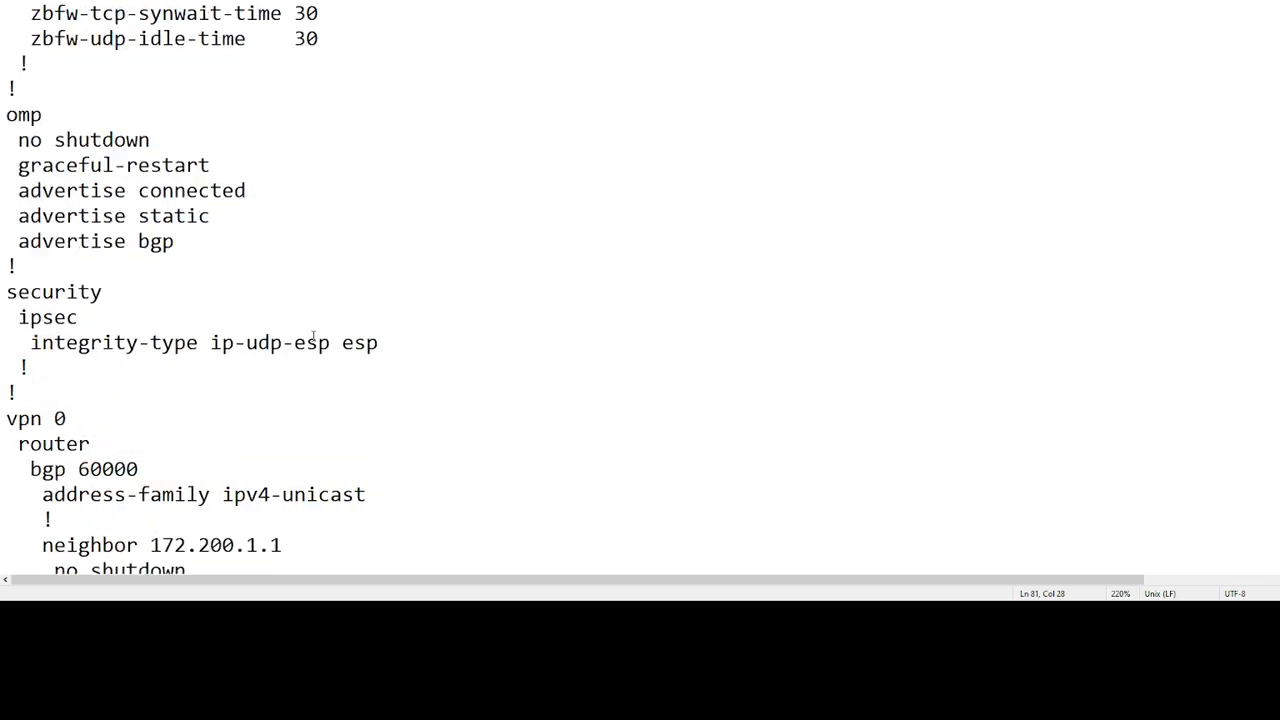
{"action": "scroll", "coordinate": [334, 343], "scroll_direction": "up", "scroll_amount": 14}
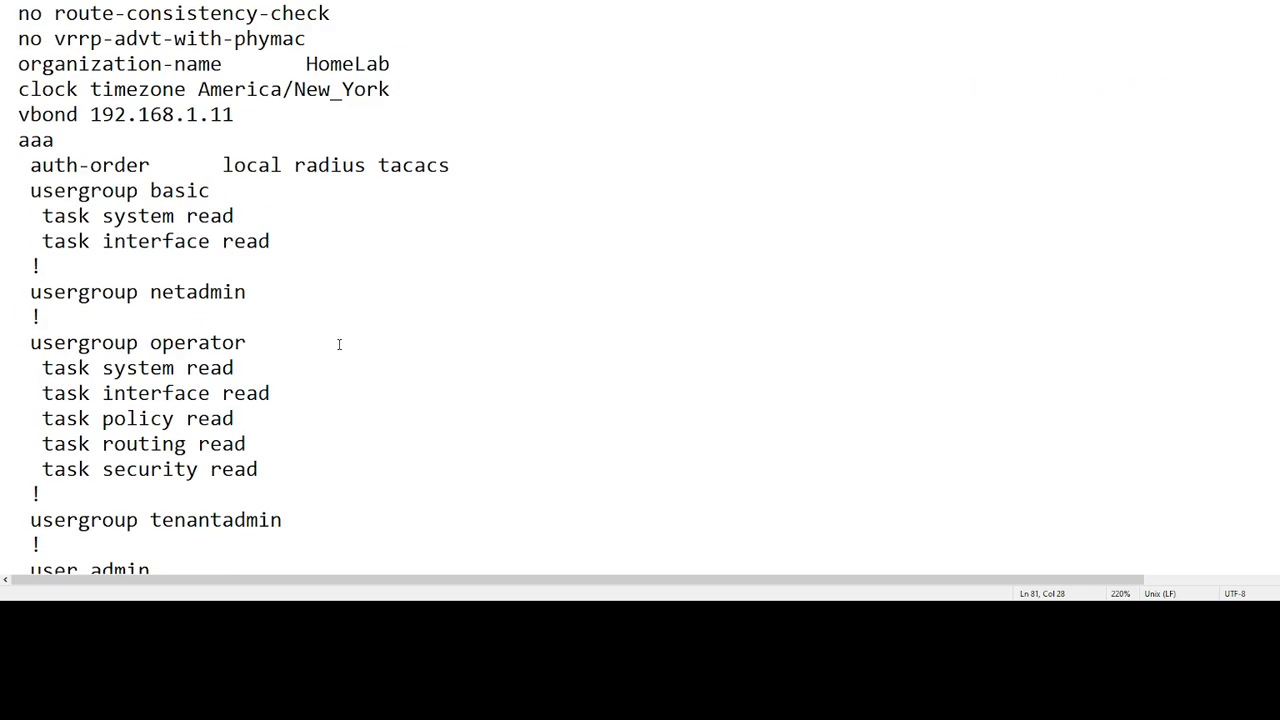
{"action": "scroll", "coordinate": [343, 343], "scroll_direction": "down", "scroll_amount": 20}
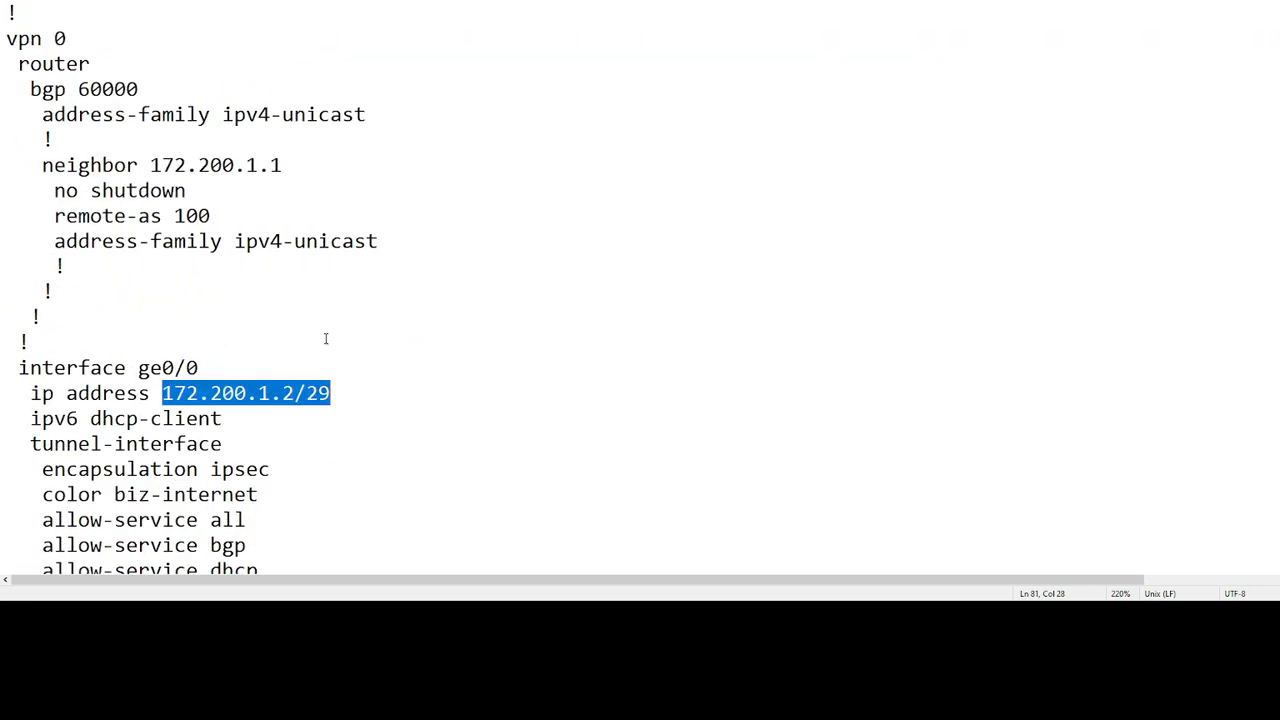
{"action": "left_click_drag", "start_coordinate": [6, 38], "coordinate": [191, 263]}
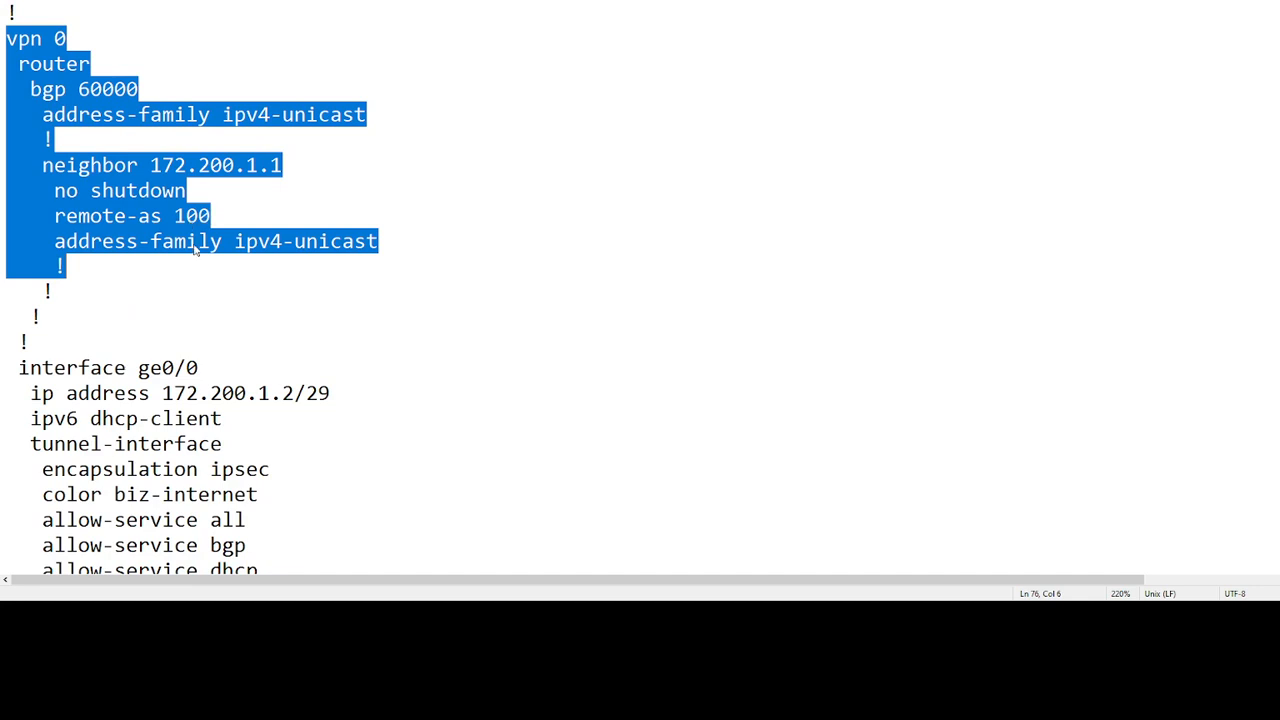
{"action": "left_click", "coordinate": [420, 150]}
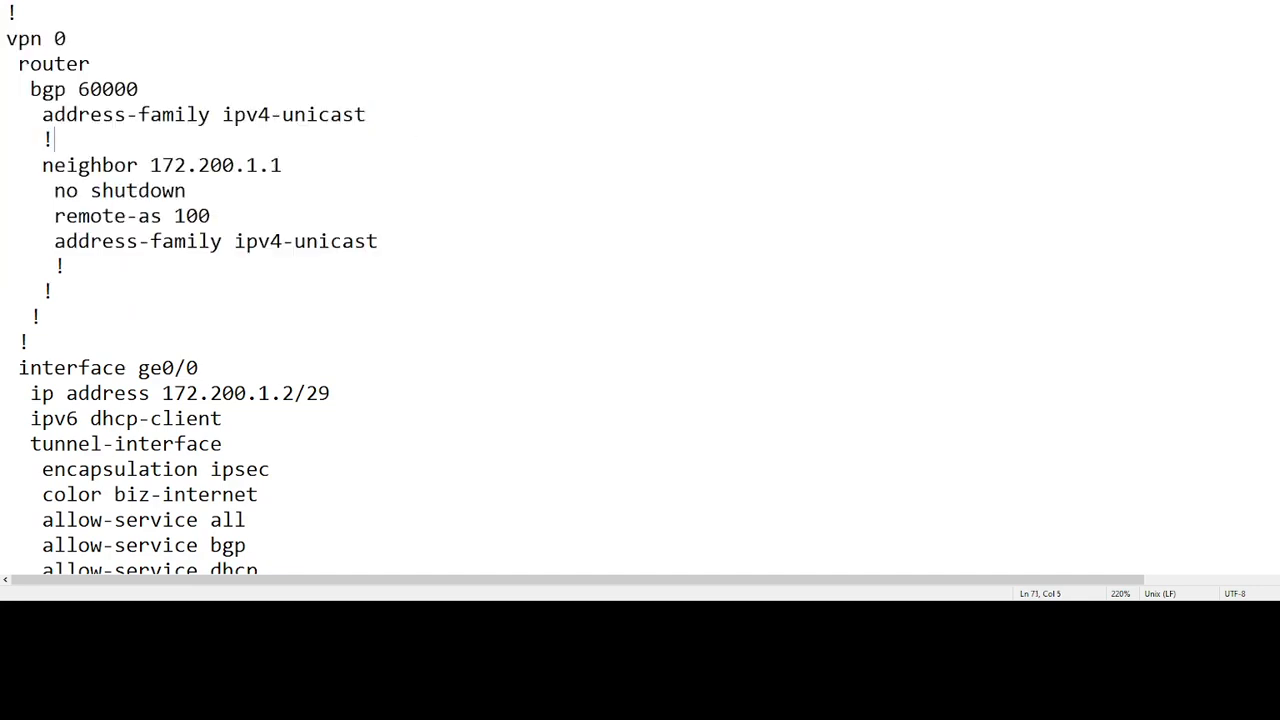
{"action": "key", "text": "alt+Tab"}
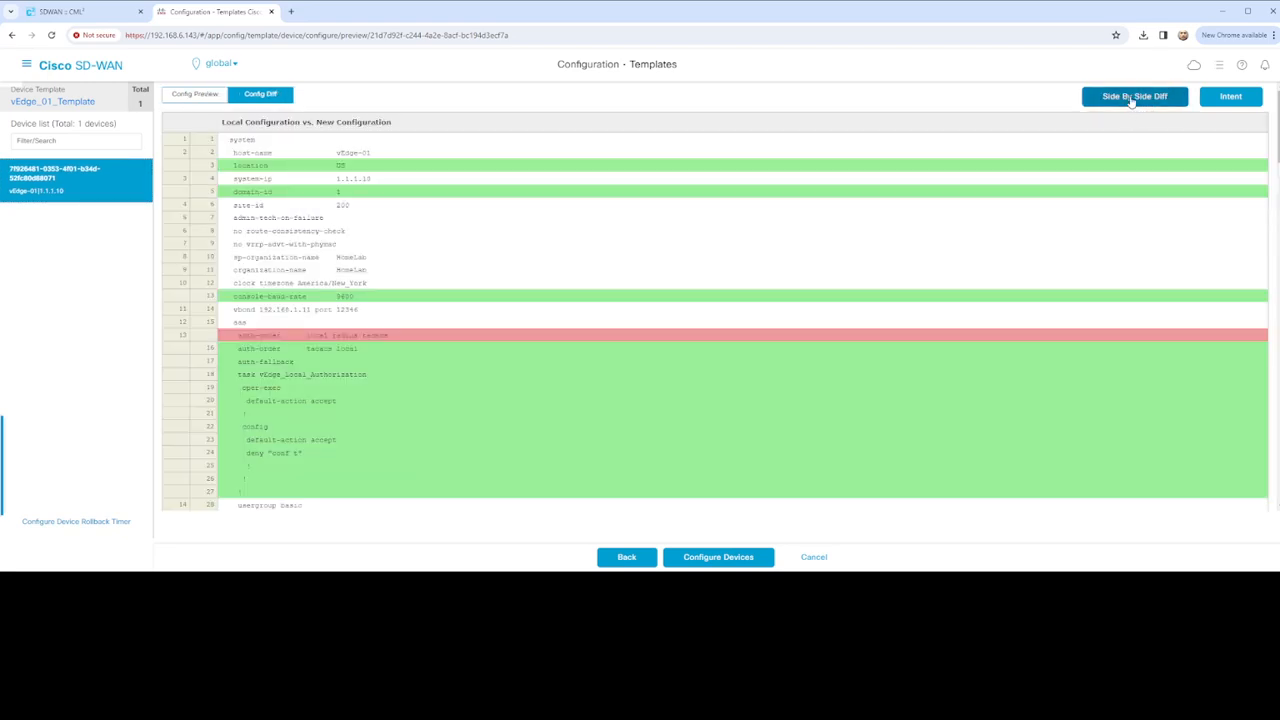
Review the side-by-side Config Diff of vEdge-01's local and new configuration
{"action": "left_click", "coordinate": [1136, 94]}
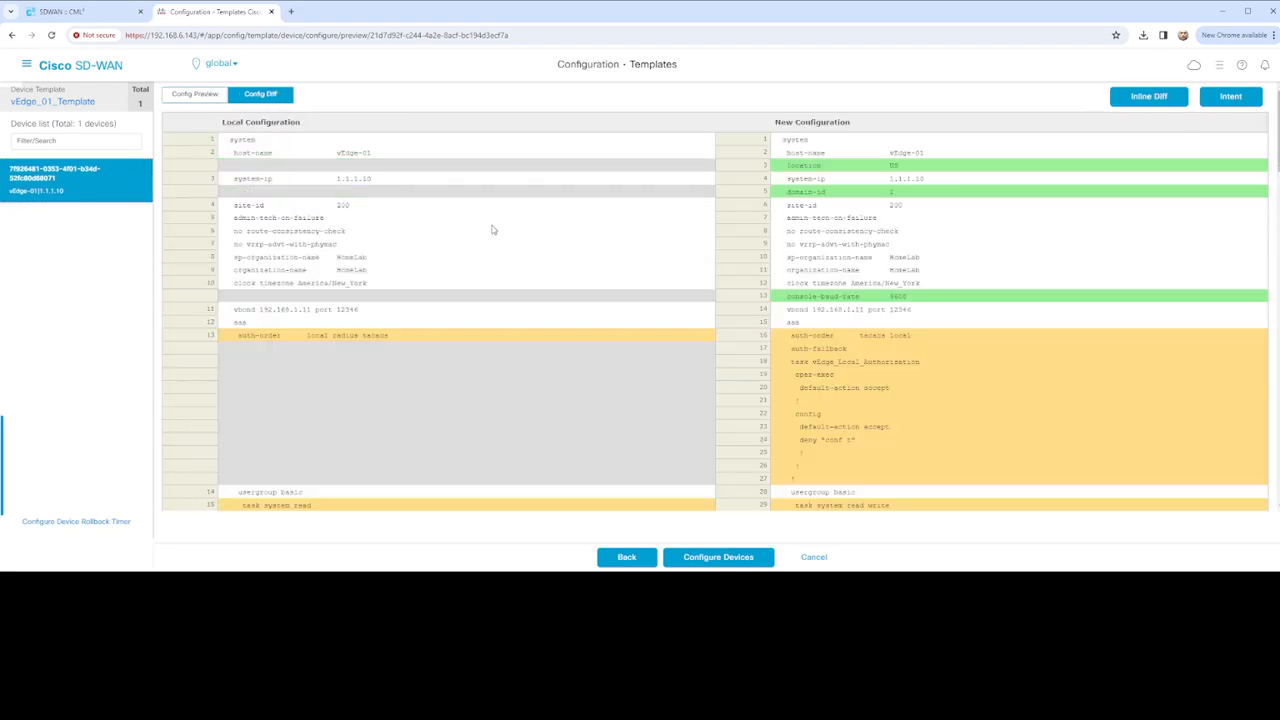
{"action": "scroll", "coordinate": [566, 295], "scroll_direction": "down", "scroll_amount": 6}
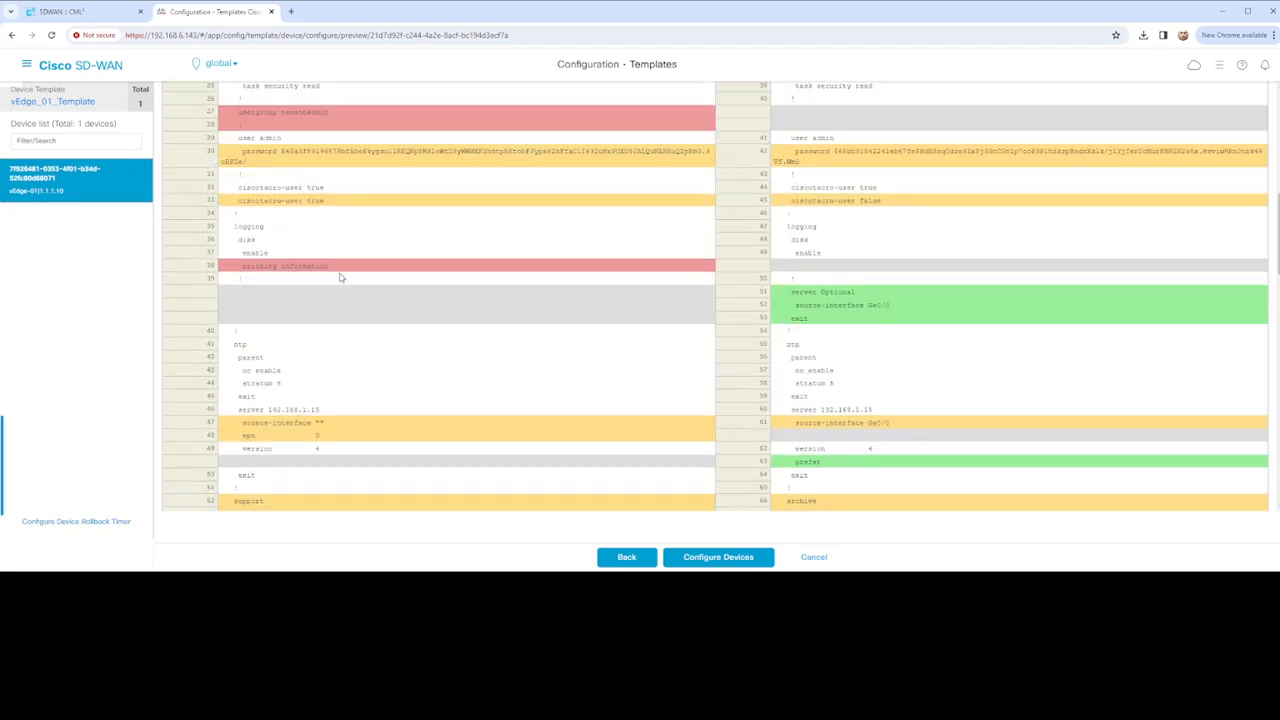
{"action": "scroll", "coordinate": [560, 285], "scroll_direction": "down", "scroll_amount": 5}
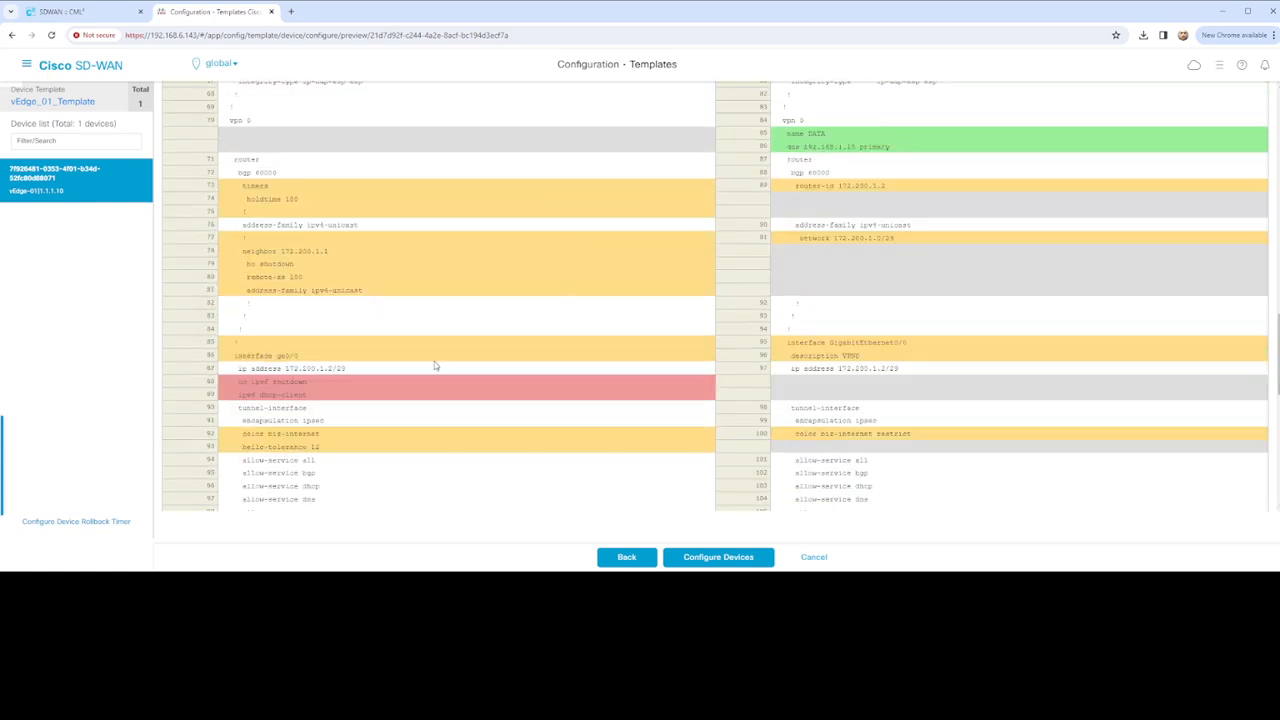
{"action": "scroll", "coordinate": [284, 409], "scroll_direction": "down", "scroll_amount": 5}
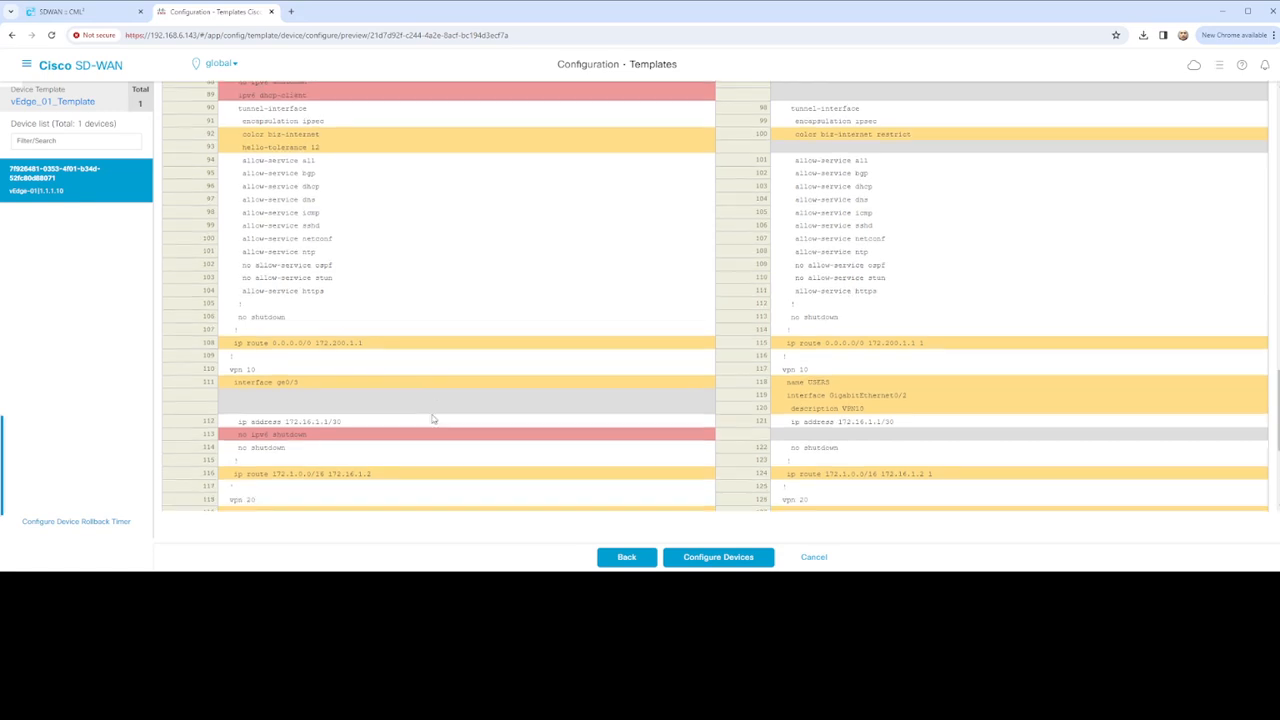
{"action": "scroll", "coordinate": [537, 389], "scroll_direction": "down", "scroll_amount": 3}
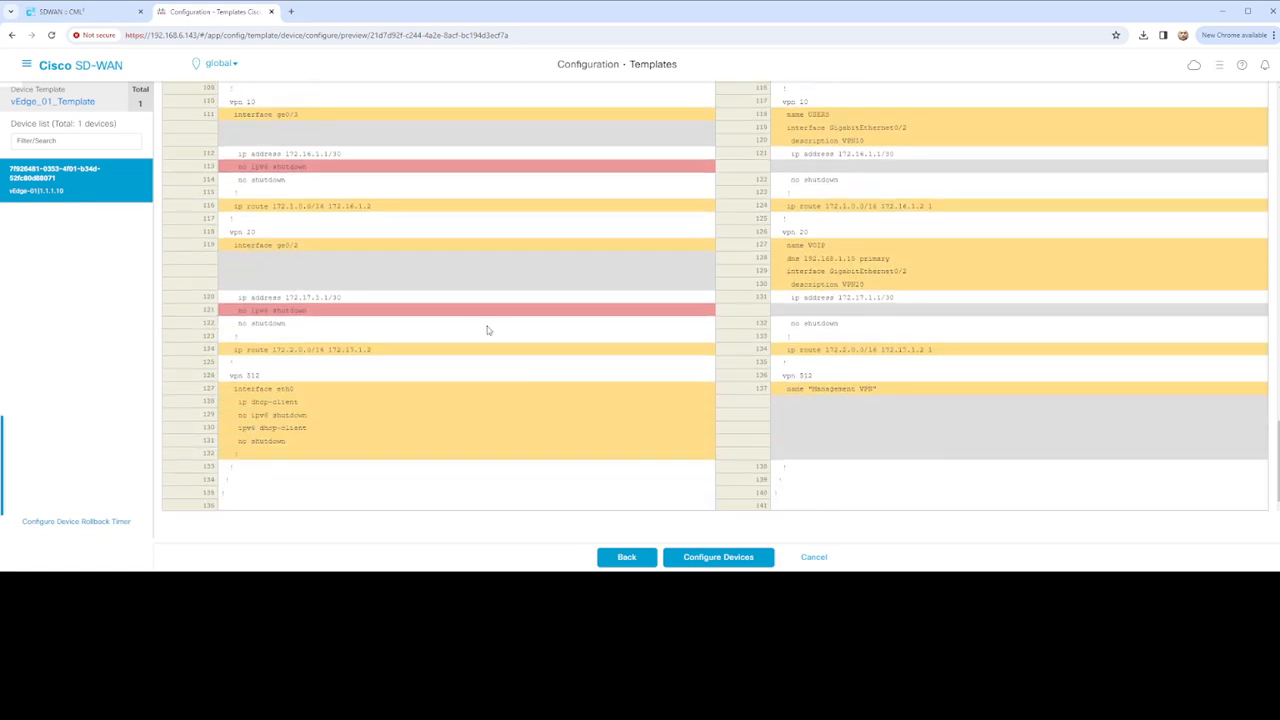
{"action": "scroll", "coordinate": [500, 338], "scroll_direction": "up", "scroll_amount": 3}
{"action": "scroll", "coordinate": [508, 342], "scroll_direction": "up", "scroll_amount": 4}
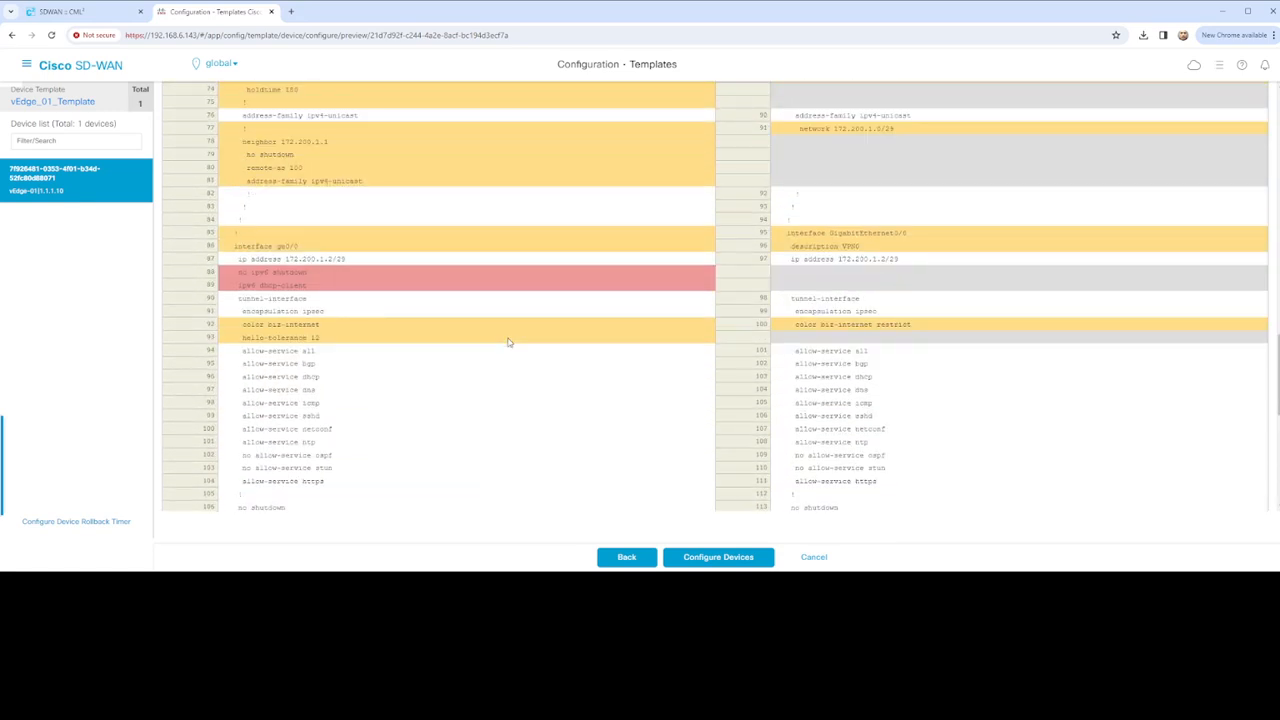
{"action": "scroll", "coordinate": [508, 342], "scroll_direction": "up", "scroll_amount": 2}
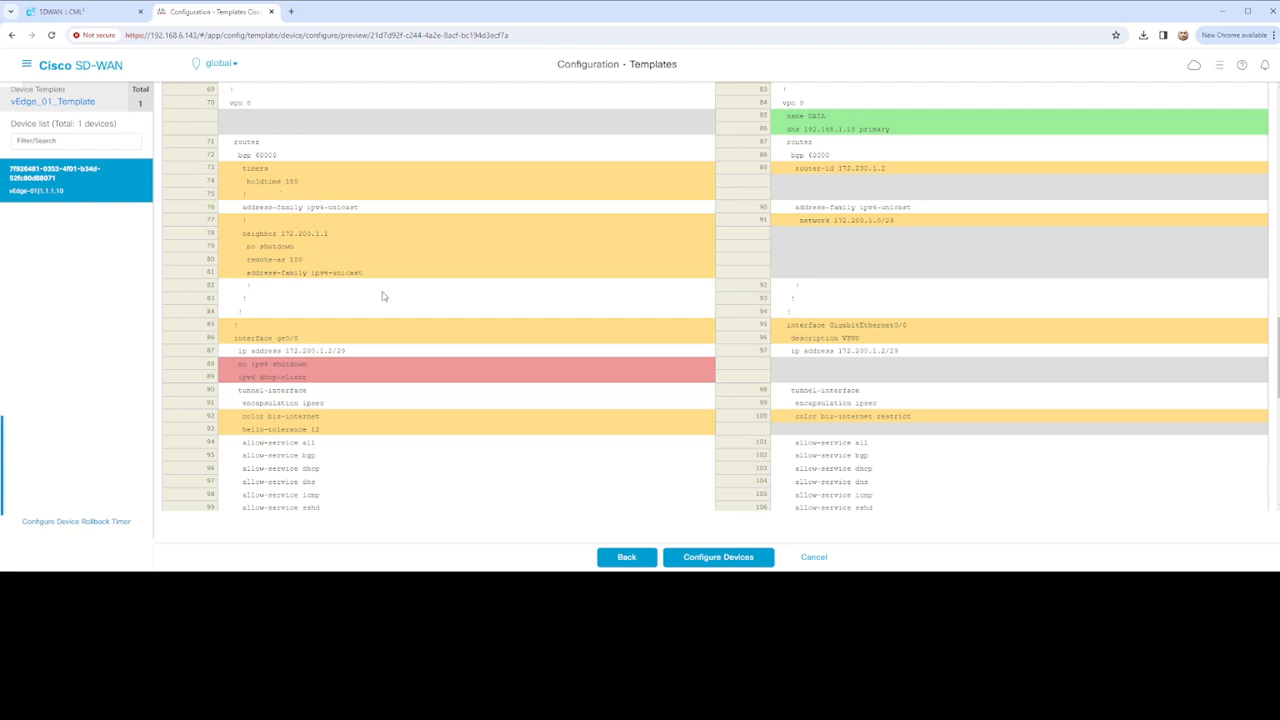
{"action": "scroll", "coordinate": [384, 297], "scroll_direction": "down", "scroll_amount": 6}
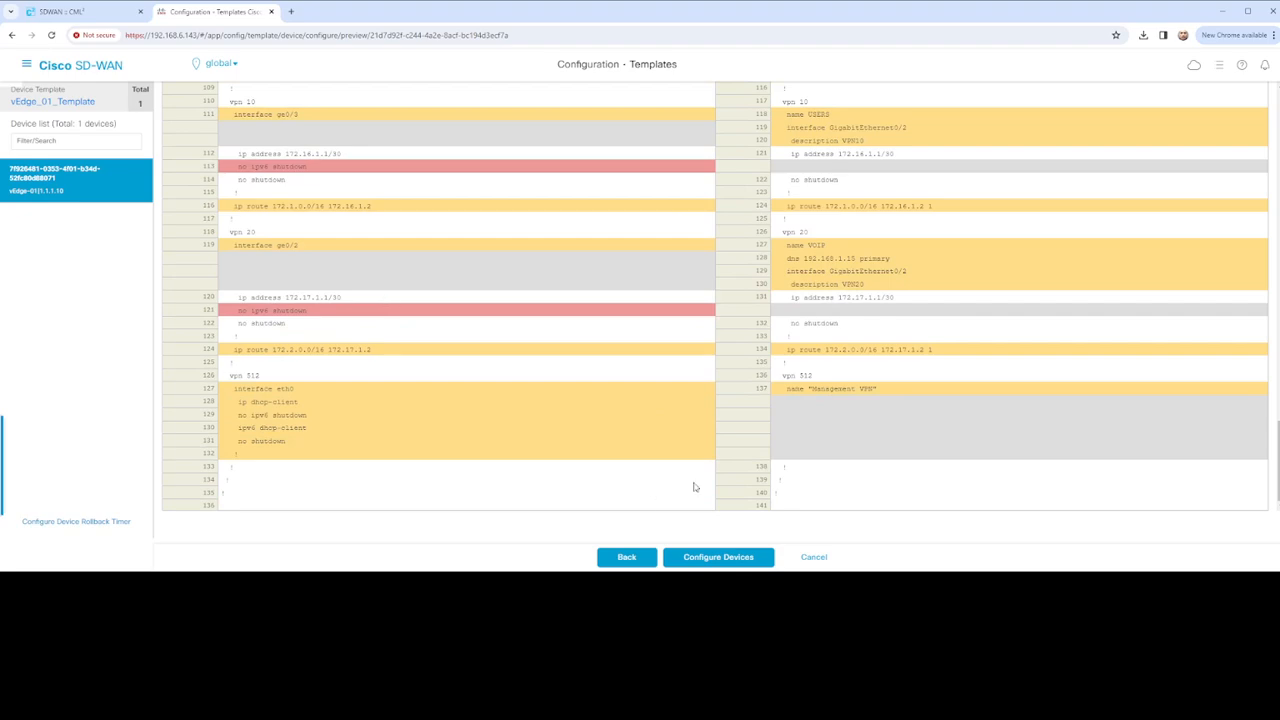
{"action": "scroll", "coordinate": [662, 452], "scroll_direction": "up", "scroll_amount": 10}
{"action": "scroll", "coordinate": [667, 459], "scroll_direction": "up", "scroll_amount": 6}
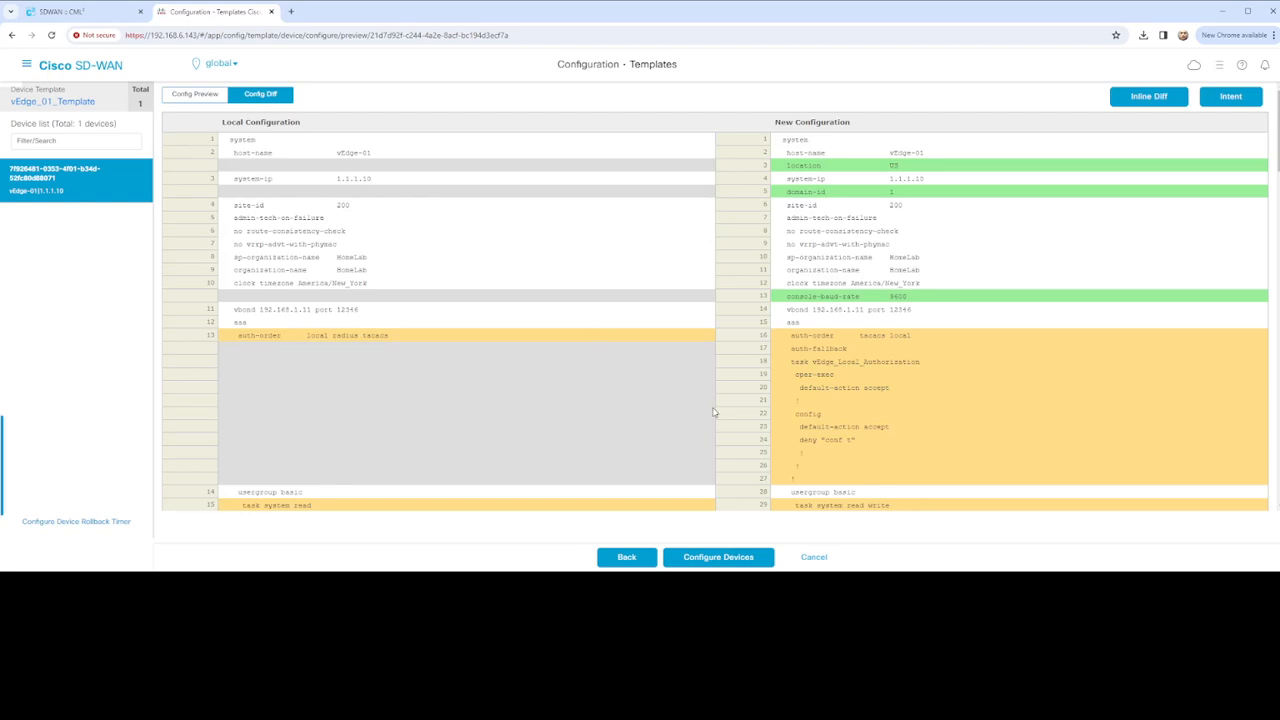
{"action": "scroll", "coordinate": [716, 405], "scroll_direction": "down", "scroll_amount": 5}
{"action": "scroll", "coordinate": [1104, 288], "scroll_direction": "up", "scroll_amount": 5}
Check vEdge-01's configuration intent and push the new configuration to the device
{"action": "left_click", "coordinate": [1230, 98]}
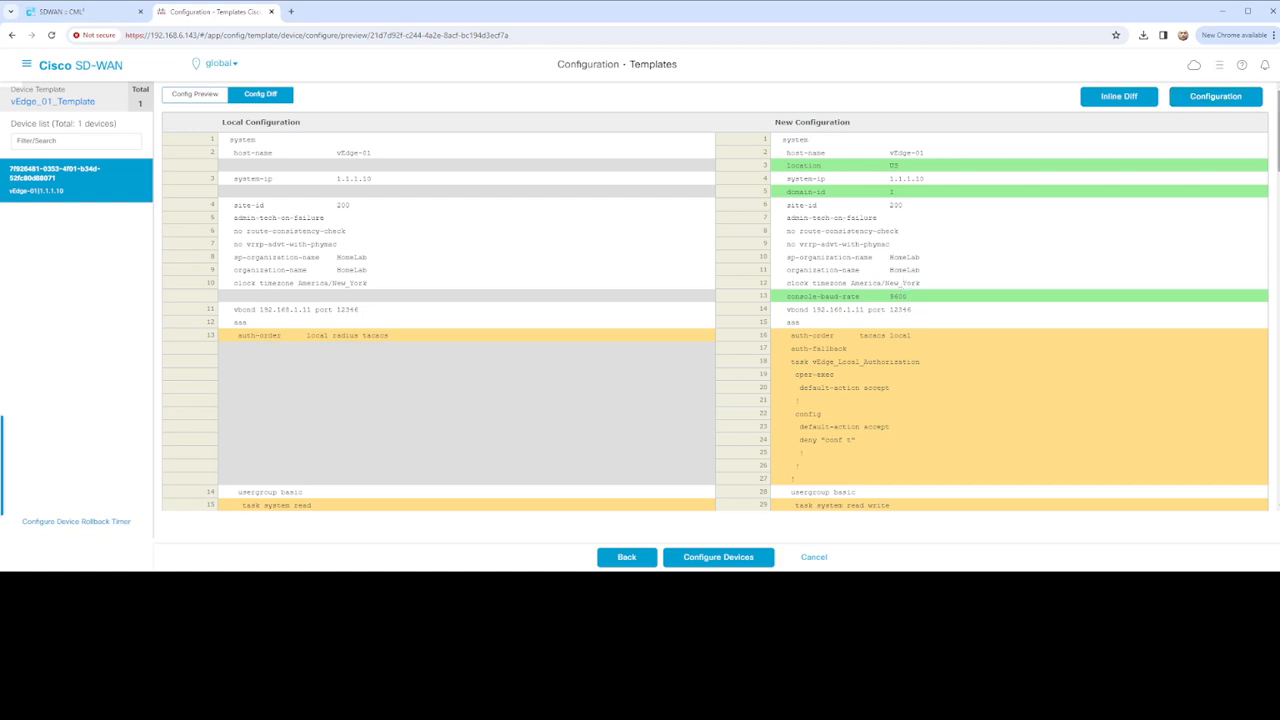
{"action": "left_click_drag", "start_coordinate": [1278, 162], "coordinate": [1270, 541]}
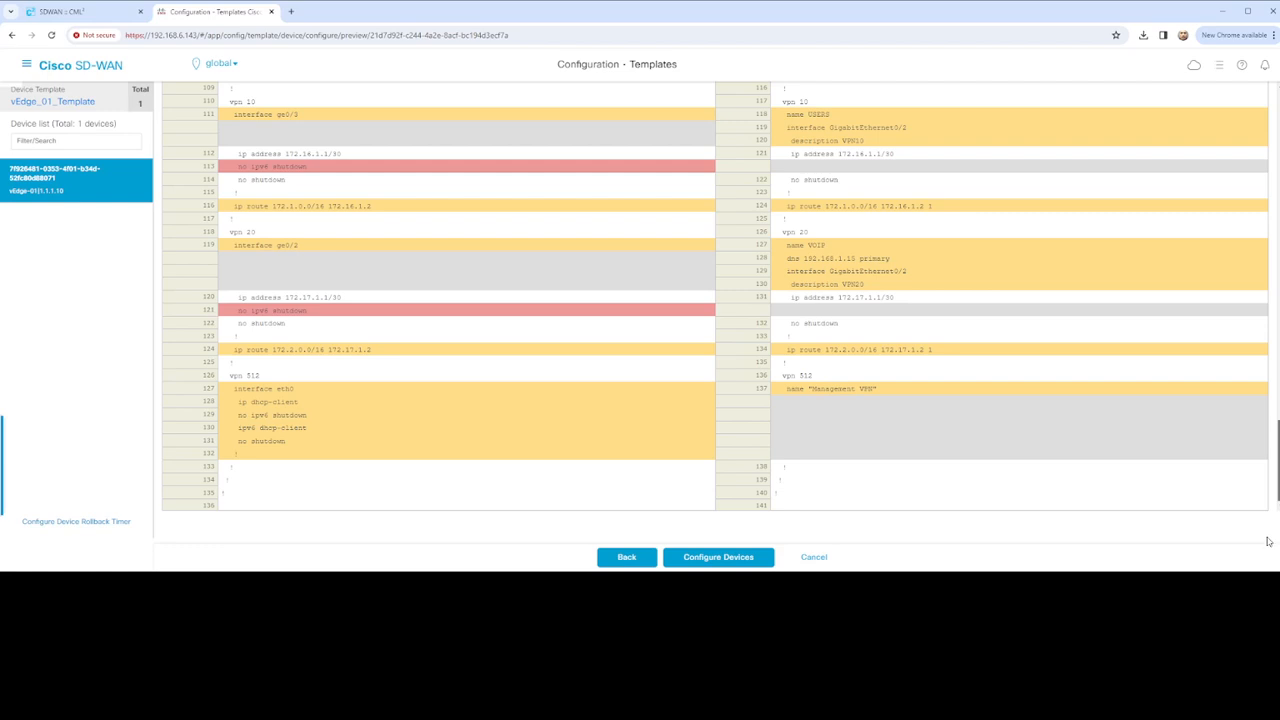
{"action": "scroll", "coordinate": [880, 410], "scroll_direction": "up", "scroll_amount": 15}
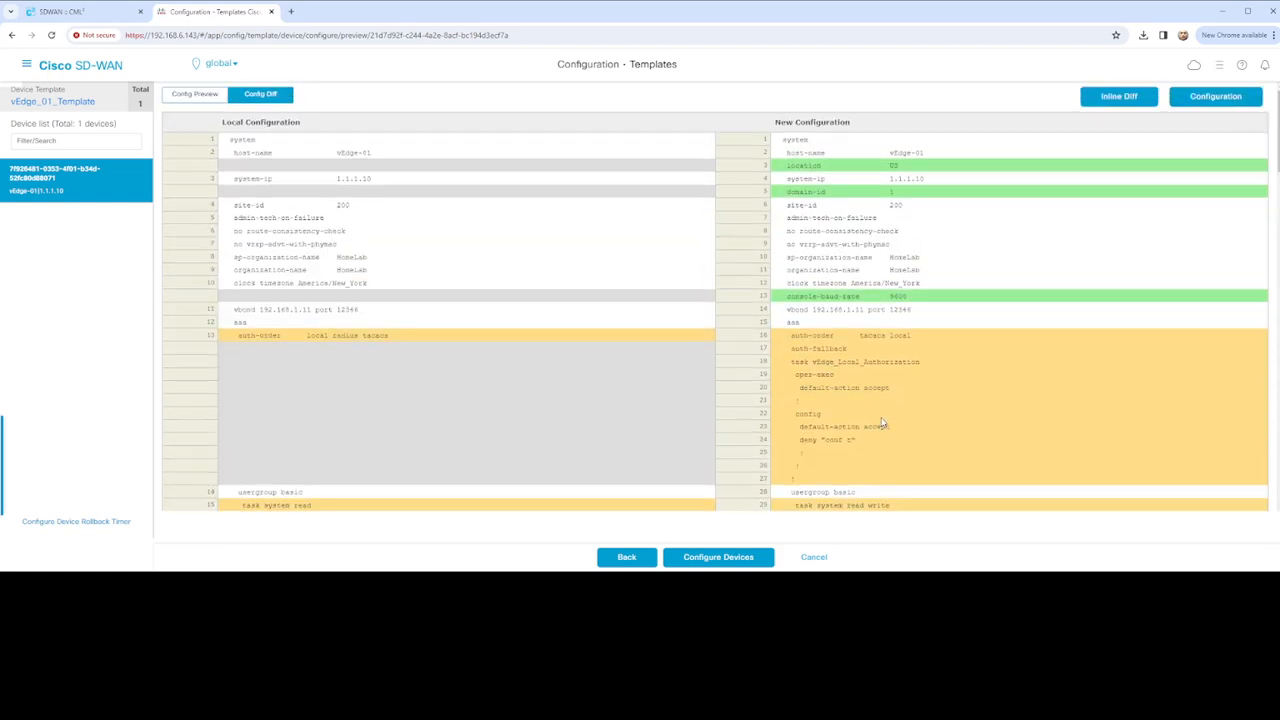
{"action": "scroll", "coordinate": [881, 424], "scroll_direction": "down", "scroll_amount": 15}
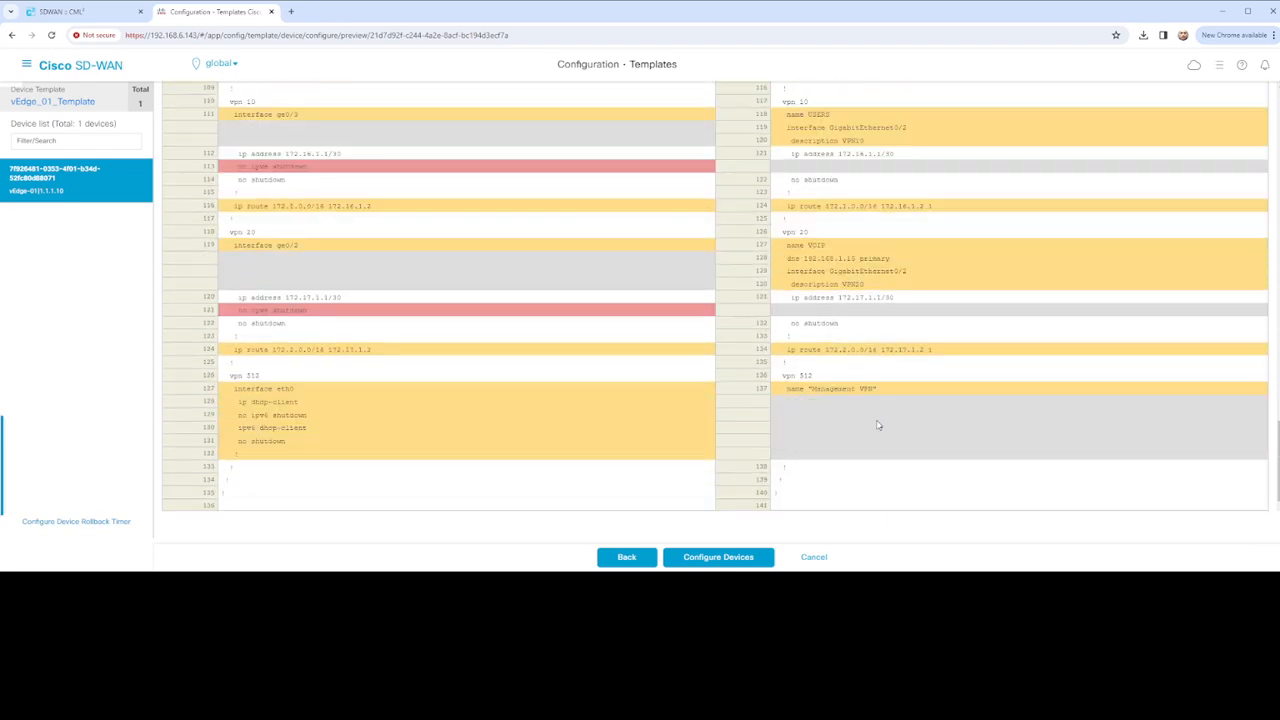
{"action": "left_click", "coordinate": [720, 558]}
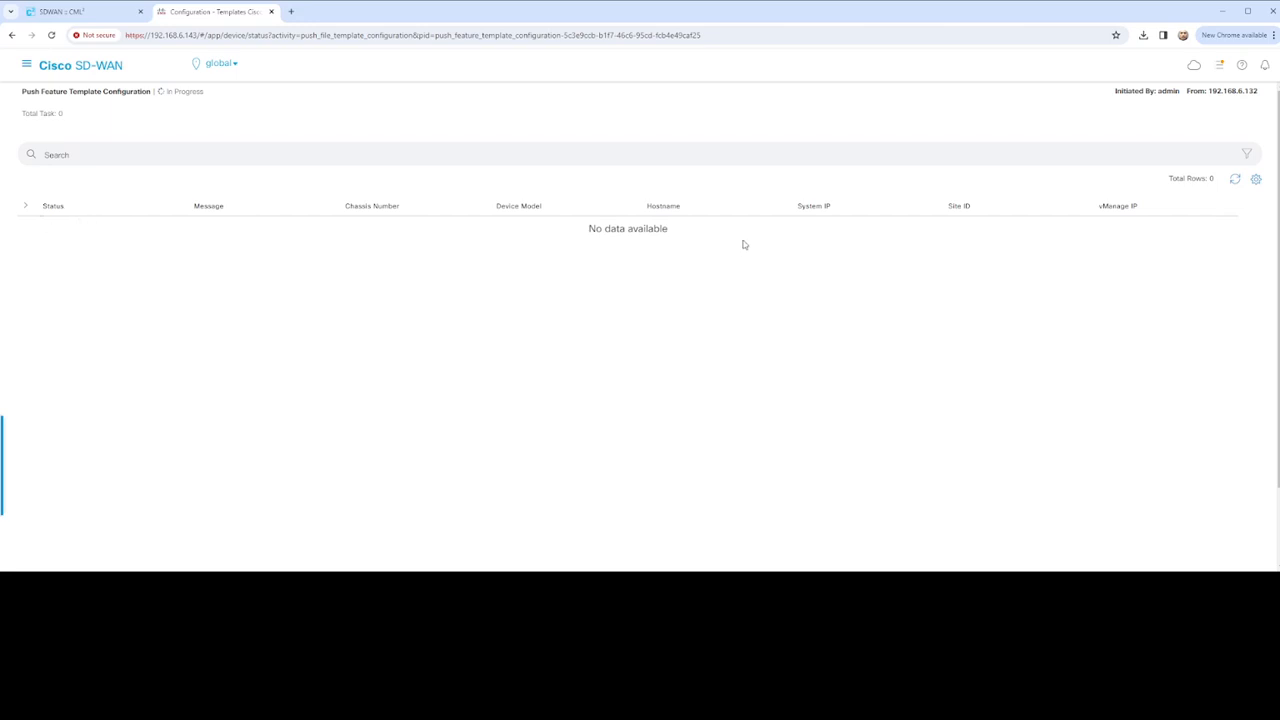
Refresh the push job and read vEdge-01's log until it reports Failure: 1
{"action": "left_click", "coordinate": [1236, 180]}
{"action": "left_click", "coordinate": [1236, 182]}
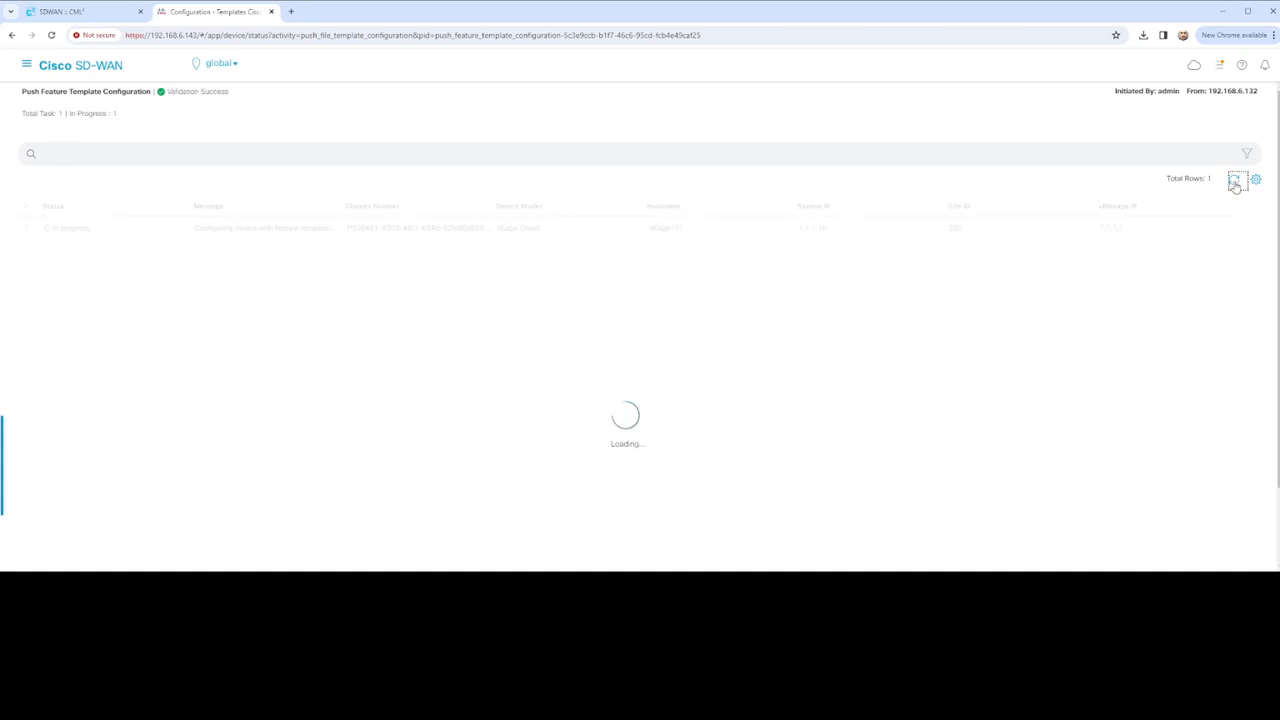
{"action": "left_click", "coordinate": [1236, 182]}
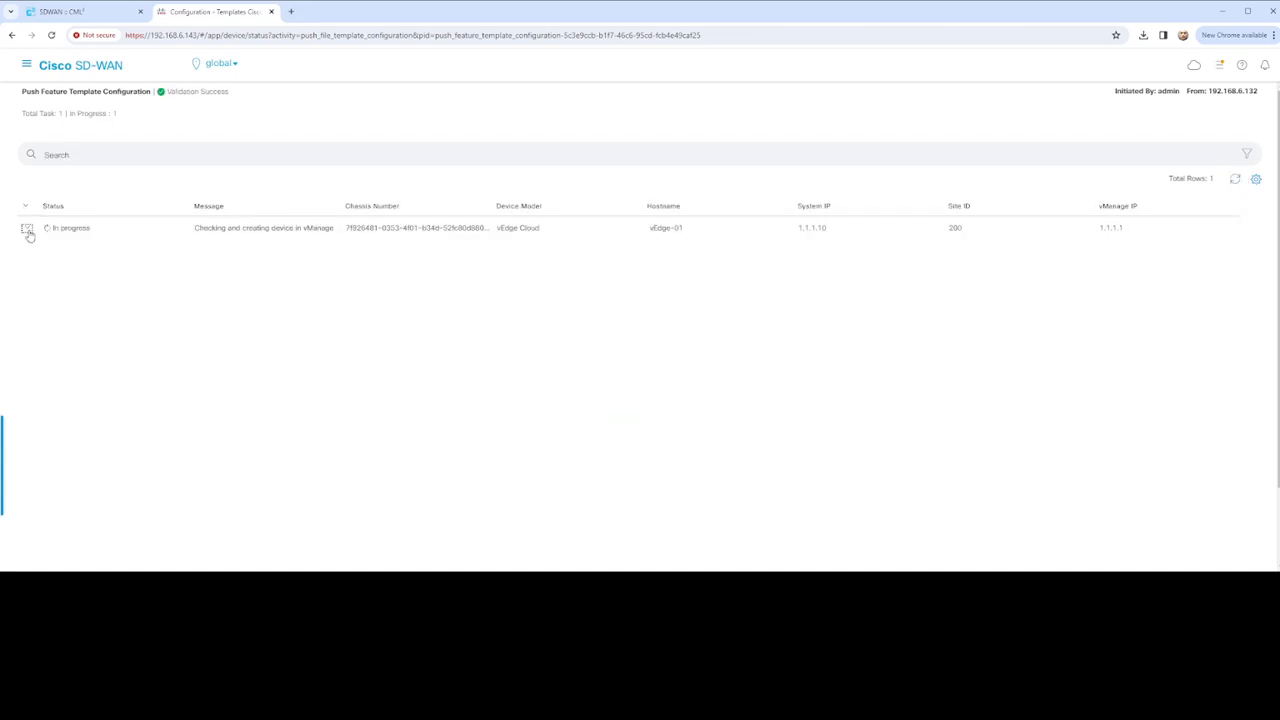
{"action": "left_click", "coordinate": [28, 230]}
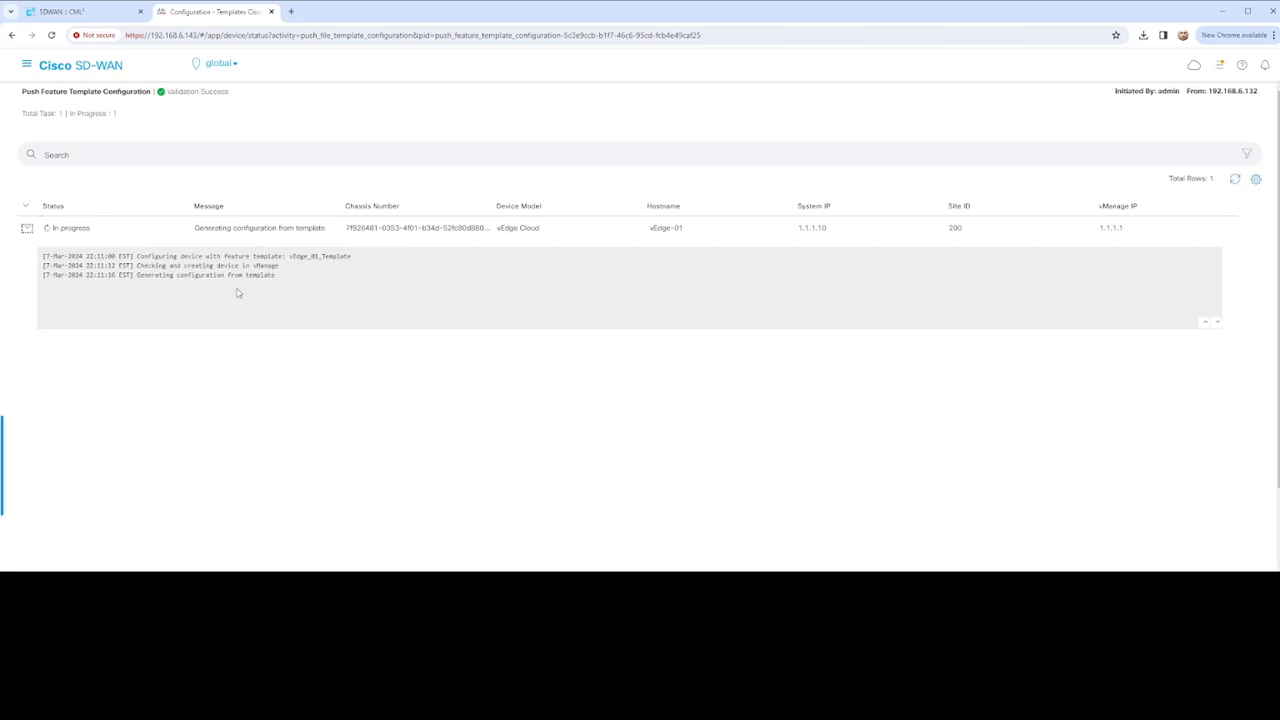
{"action": "left_click", "coordinate": [1235, 179]}
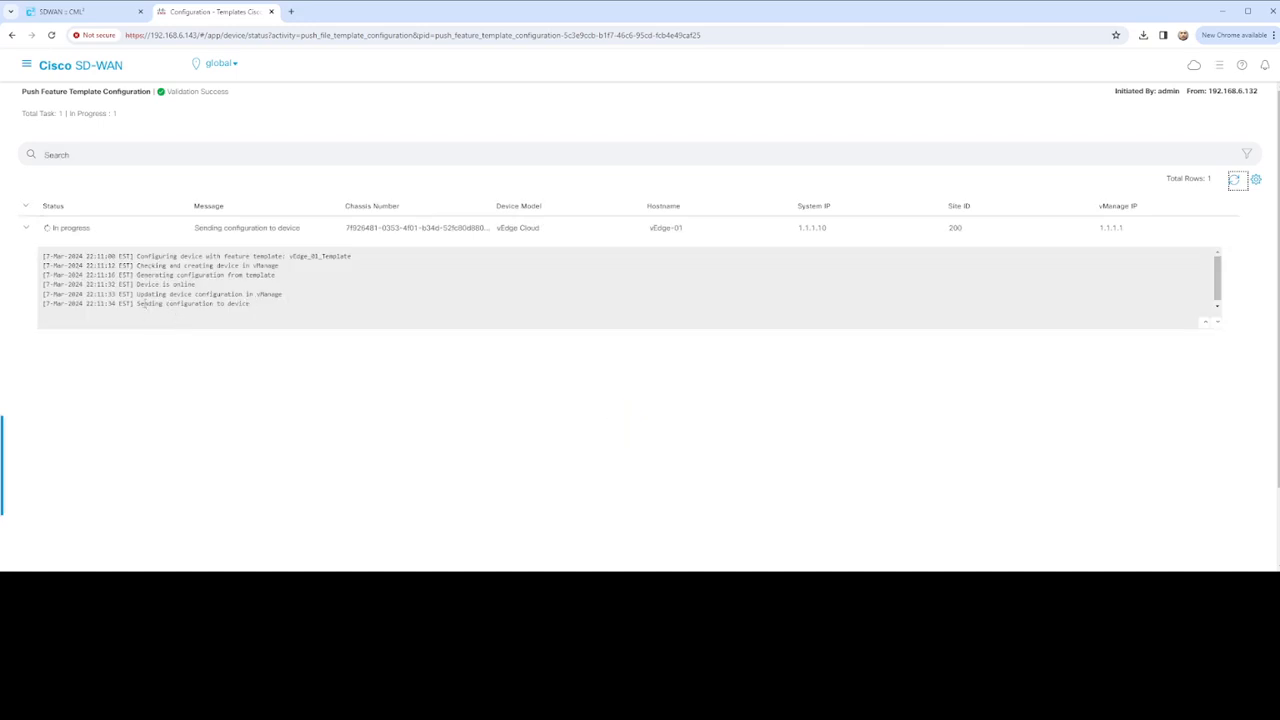
{"action": "left_click_drag", "start_coordinate": [137, 303], "coordinate": [577, 300]}
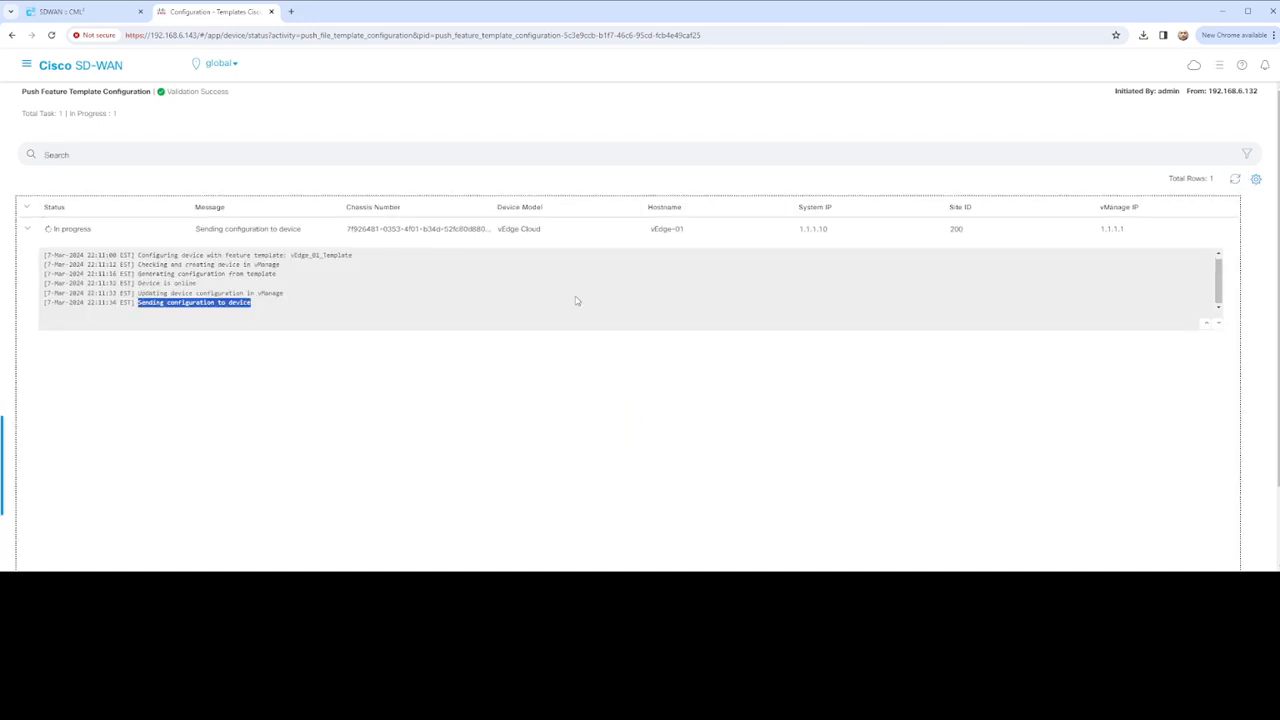
{"action": "left_click", "coordinate": [1235, 182]}
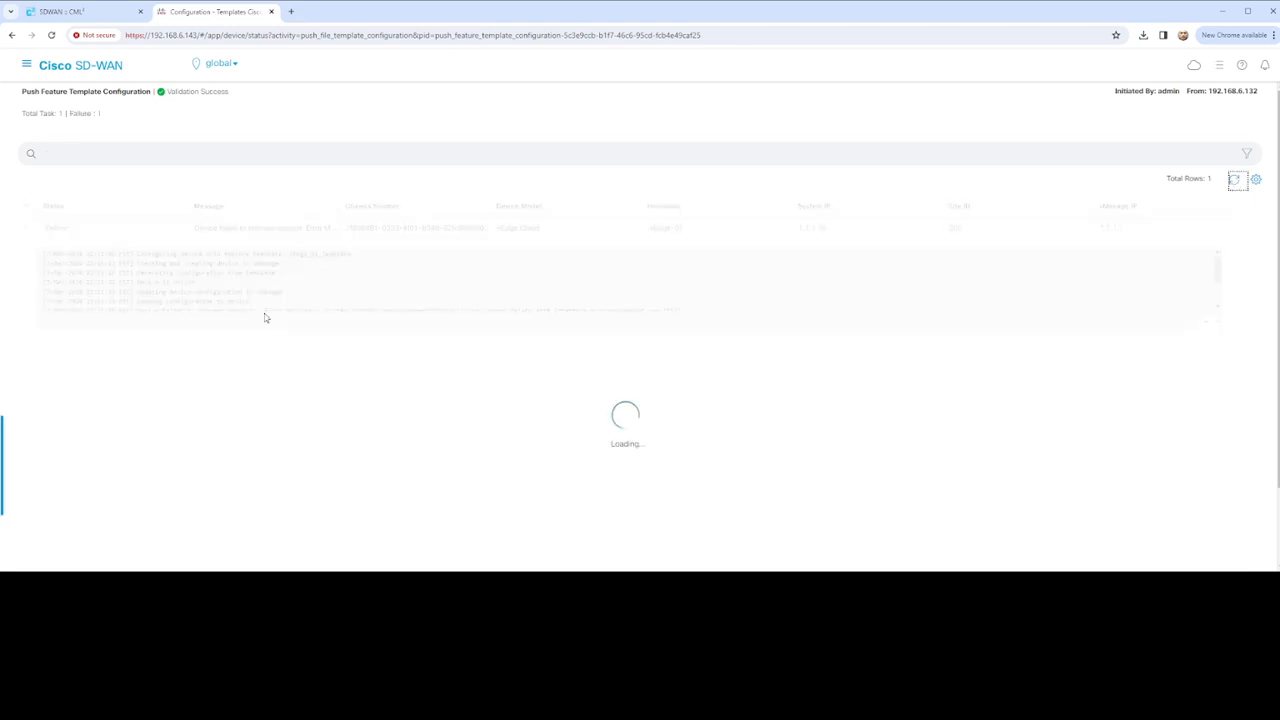
Scroll the push log to the error and highlight the failing eth0/VPN 512 message text
{"action": "scroll", "coordinate": [280, 290], "scroll_direction": "down", "scroll_amount": 3}
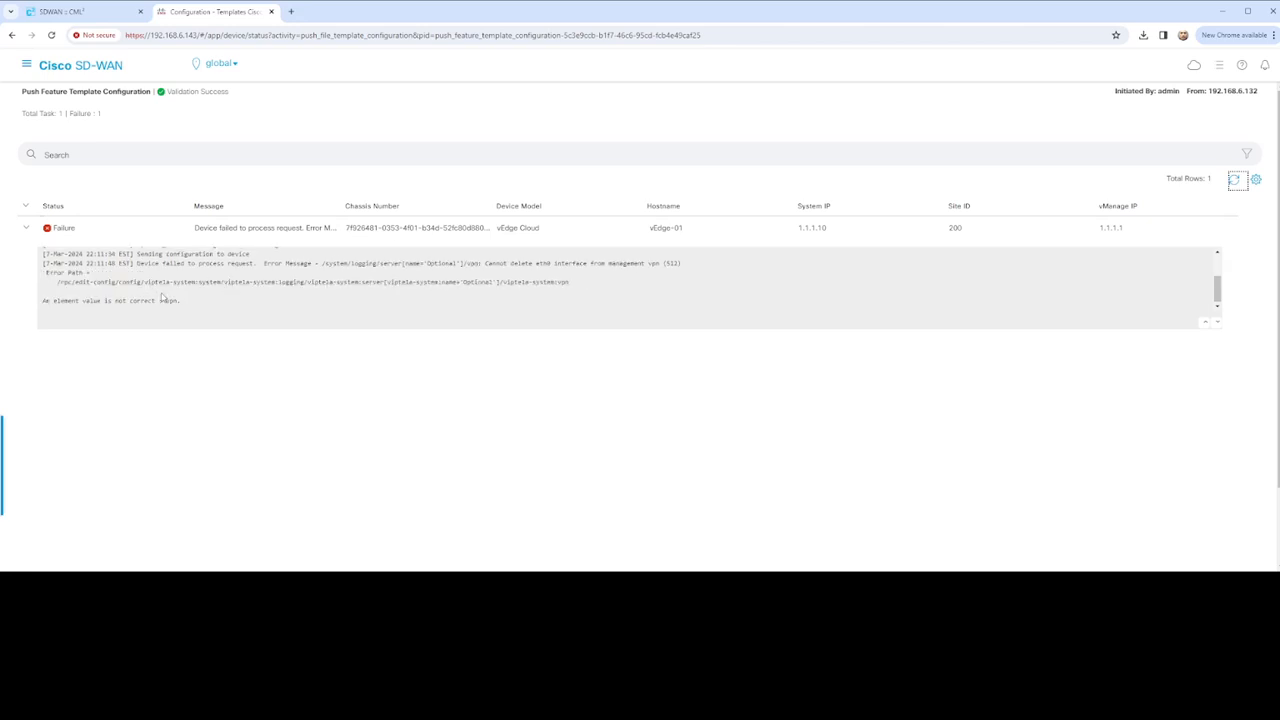
{"action": "scroll", "coordinate": [190, 296], "scroll_direction": "down", "scroll_amount": 4}
{"action": "left_click", "coordinate": [460, 264]}
{"action": "left_click_drag", "start_coordinate": [418, 264], "coordinate": [466, 264]}
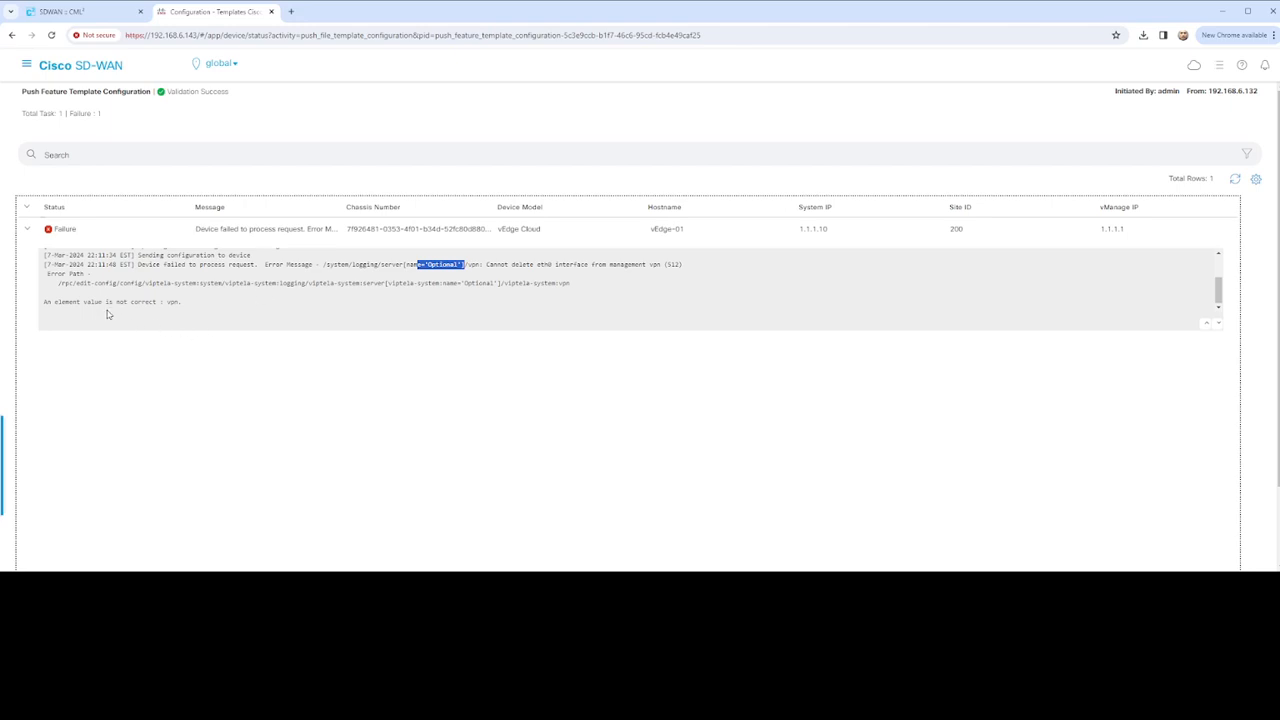
{"action": "left_click_drag", "start_coordinate": [182, 301], "coordinate": [128, 301]}
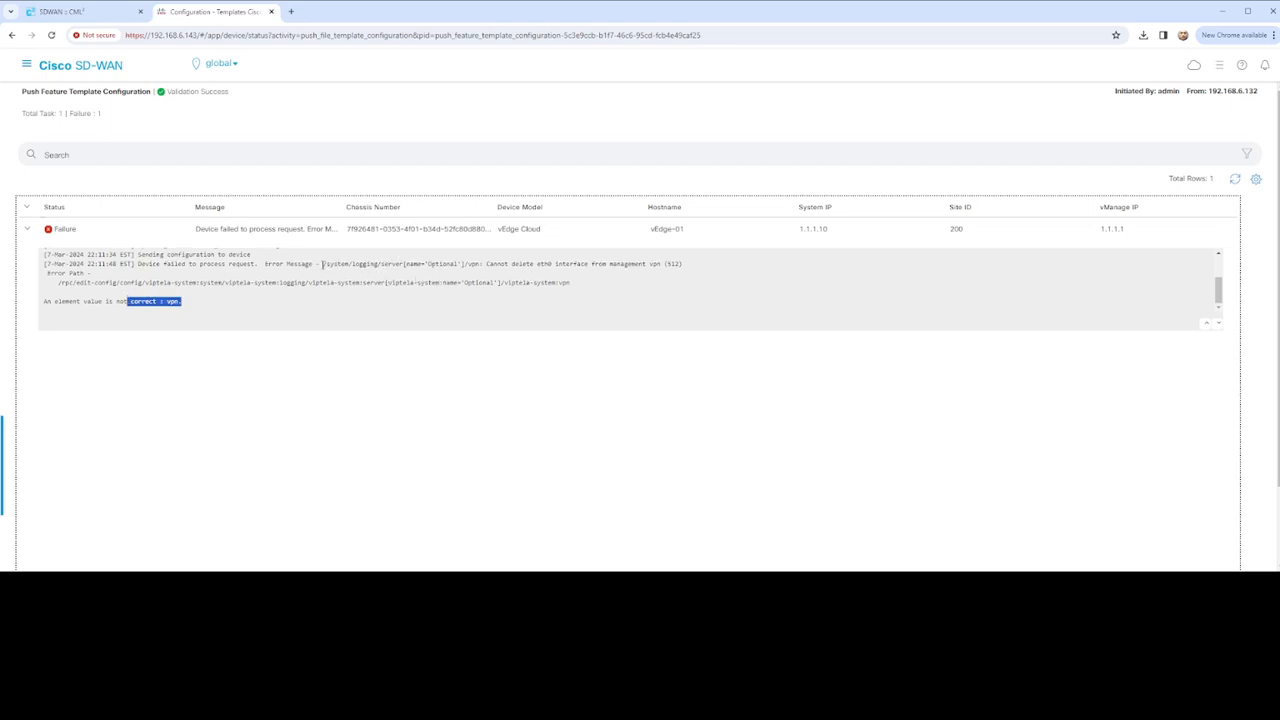
{"action": "left_click_drag", "start_coordinate": [484, 263], "coordinate": [319, 264]}
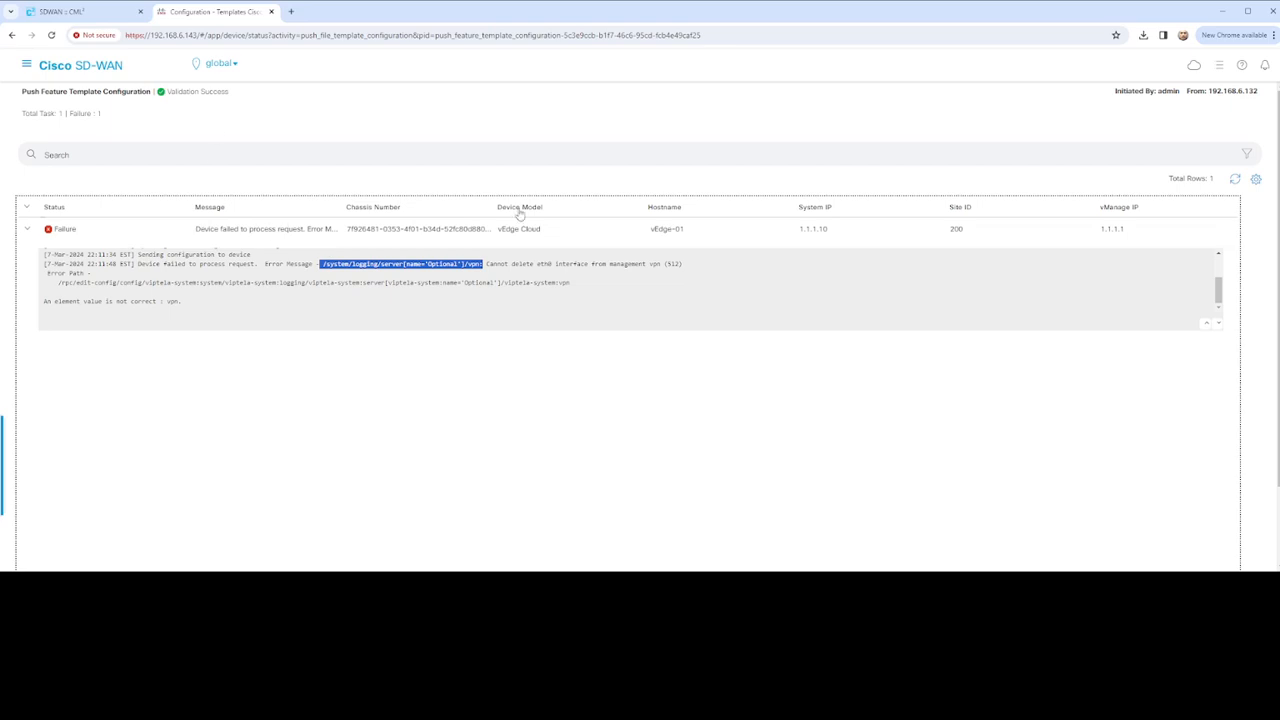
Open the main navigation menu
{"action": "scroll", "coordinate": [426, 241], "scroll_direction": "down", "scroll_amount": 2}
{"action": "scroll", "coordinate": [470, 268], "scroll_direction": "up", "scroll_amount": 2}
{"action": "left_click", "coordinate": [27, 65]}
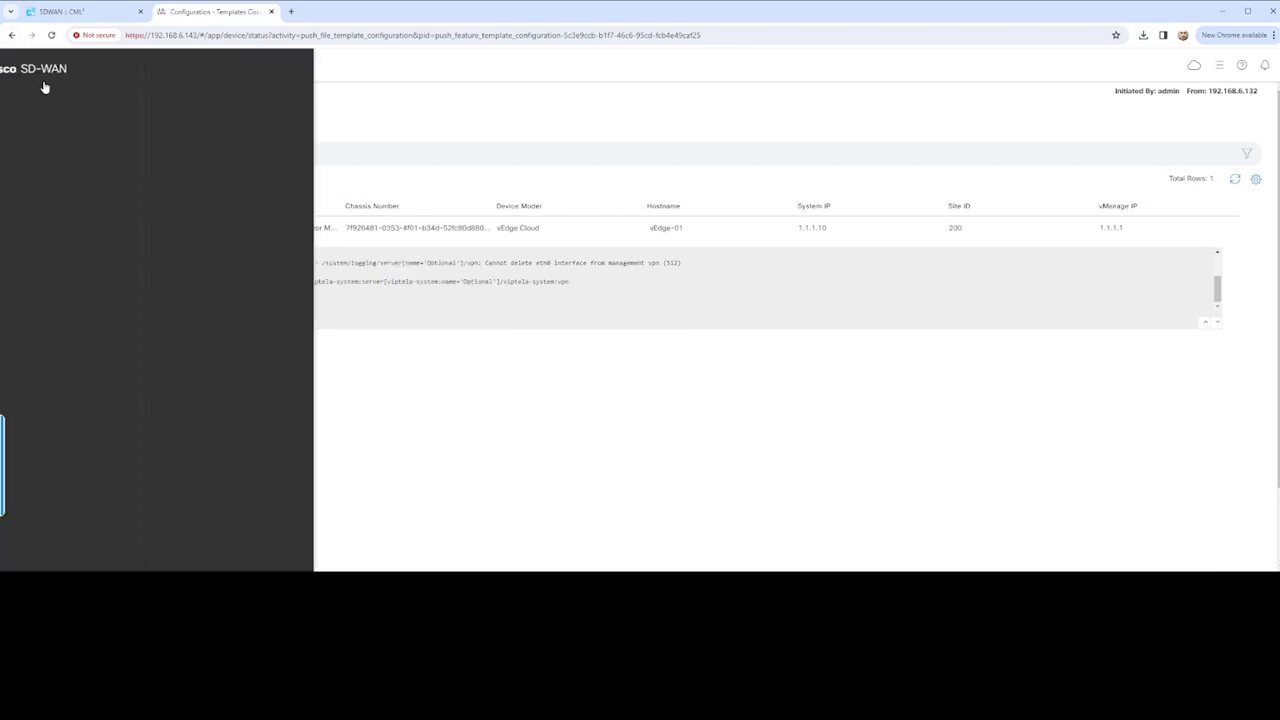
Go to Configuration > Templates and check the Device and Feature Templates lists
{"action": "left_click", "coordinate": [109, 142]}
{"action": "left_click", "coordinate": [205, 203]}
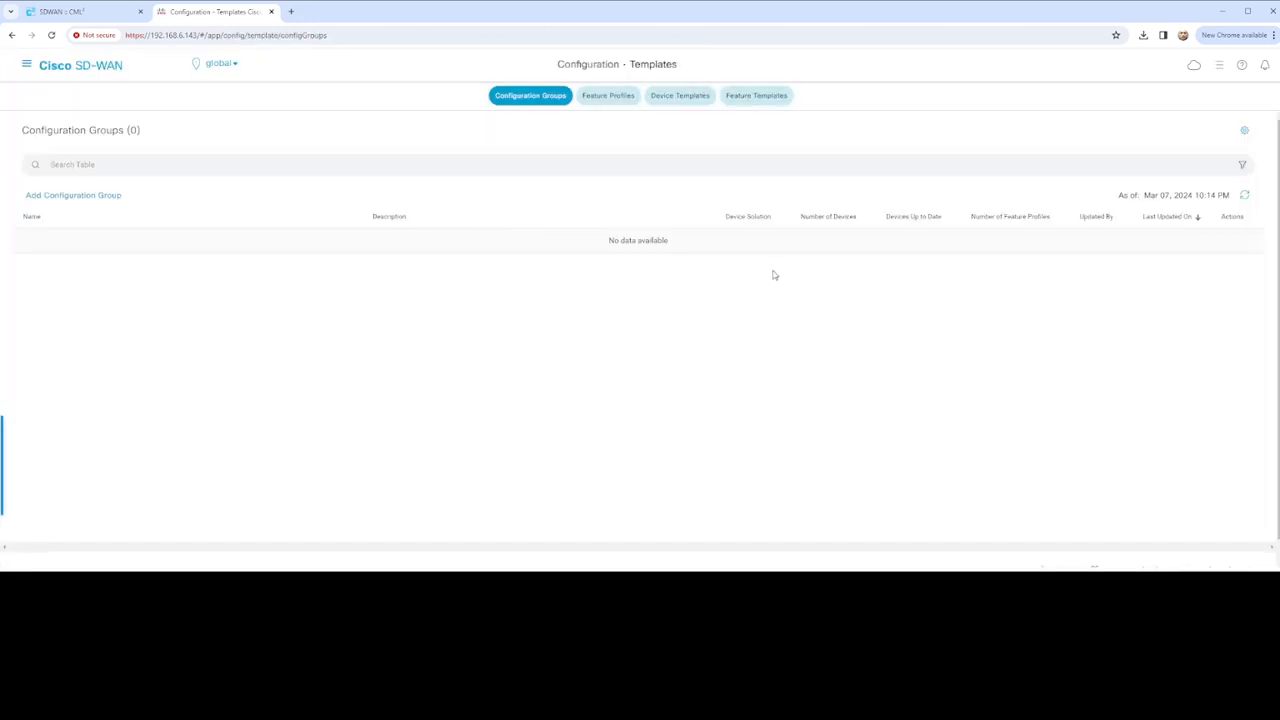
{"action": "left_click", "coordinate": [692, 101]}
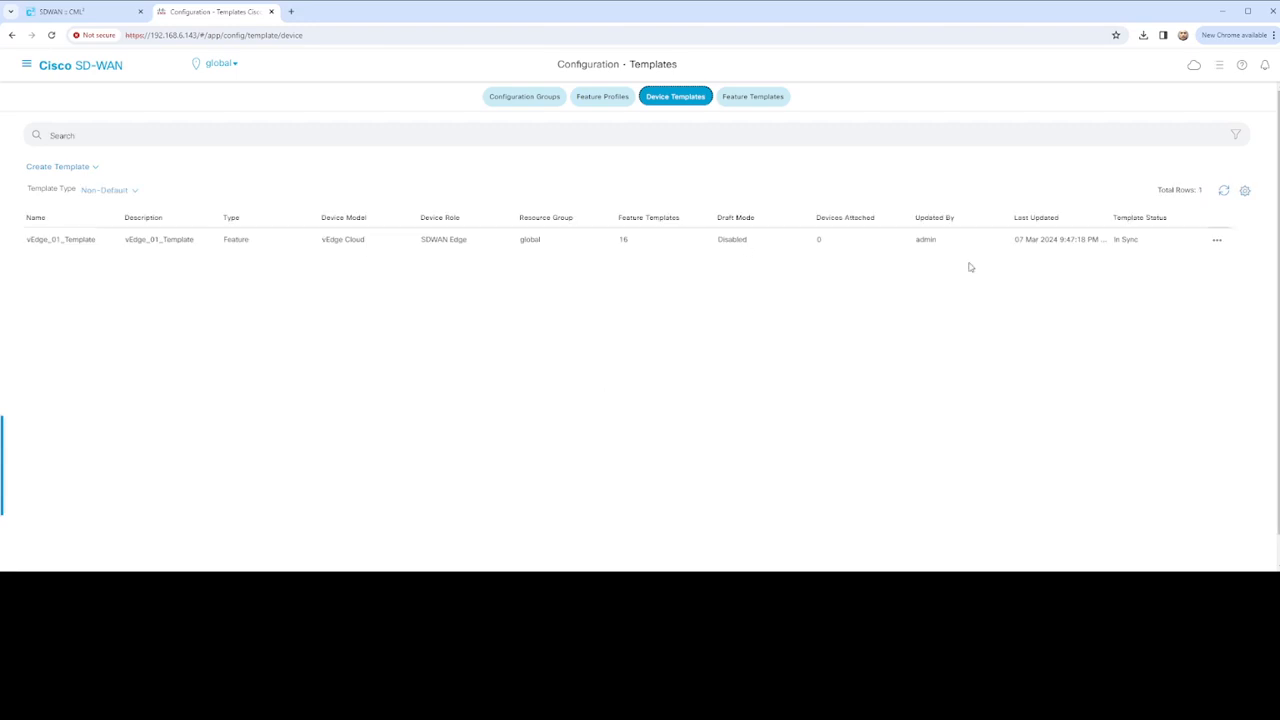
{"action": "left_click", "coordinate": [766, 100]}
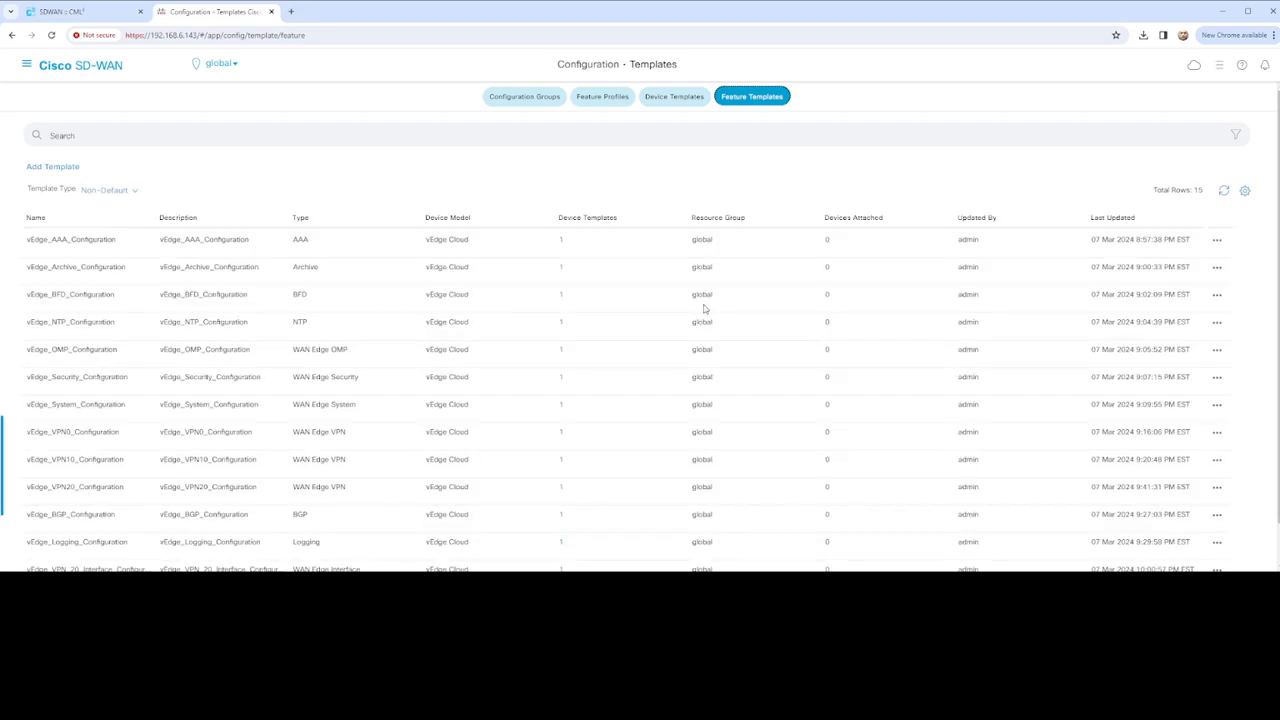
Bring up the actions menu for vEdge_01_Template in the Device Templates list
{"action": "scroll", "coordinate": [706, 340], "scroll_direction": "down", "scroll_amount": 1}
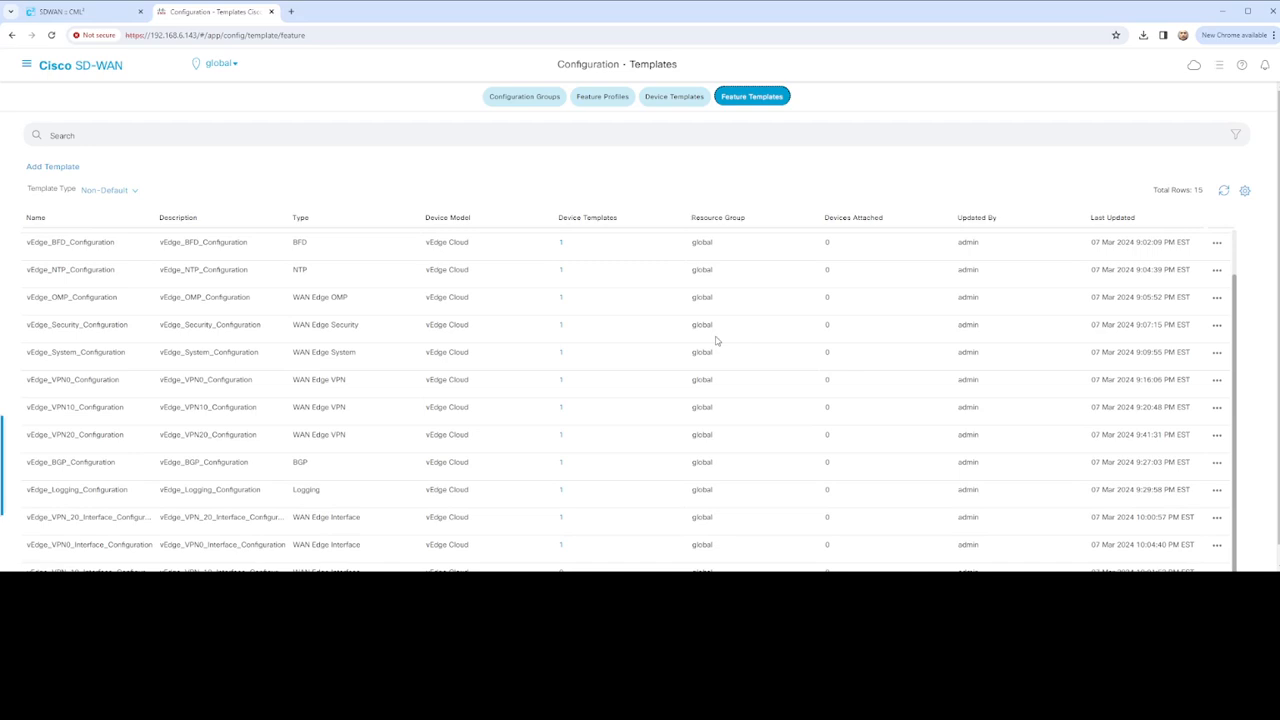
{"action": "scroll", "coordinate": [716, 341], "scroll_direction": "down", "scroll_amount": 1}
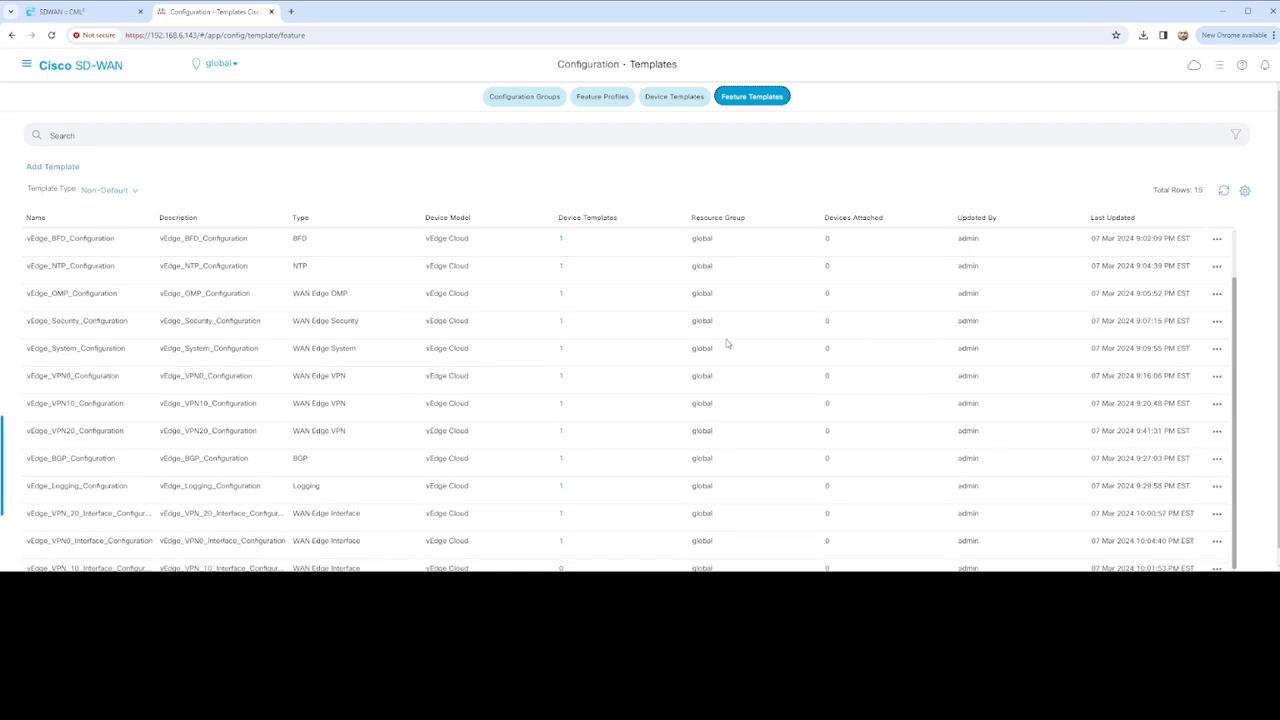
{"action": "scroll", "coordinate": [728, 344], "scroll_direction": "up", "scroll_amount": 1}
{"action": "scroll", "coordinate": [735, 338], "scroll_direction": "down", "scroll_amount": 1}
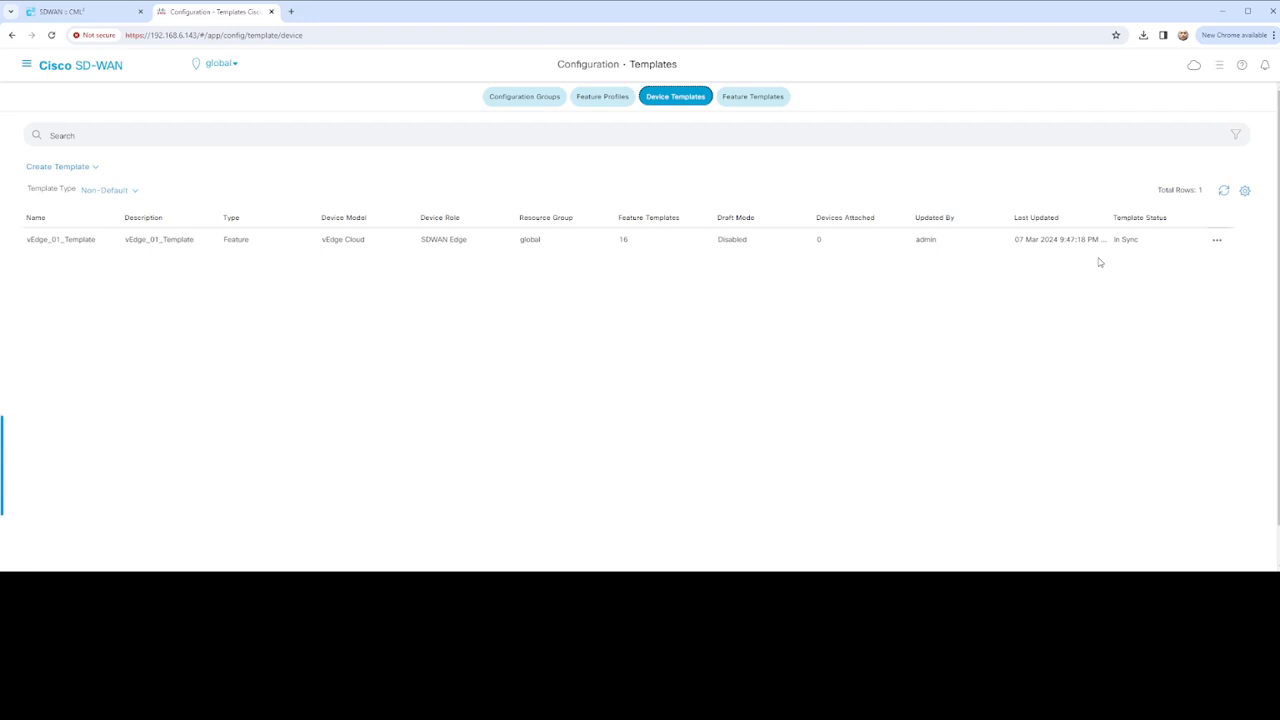
{"action": "left_click", "coordinate": [1217, 240]}
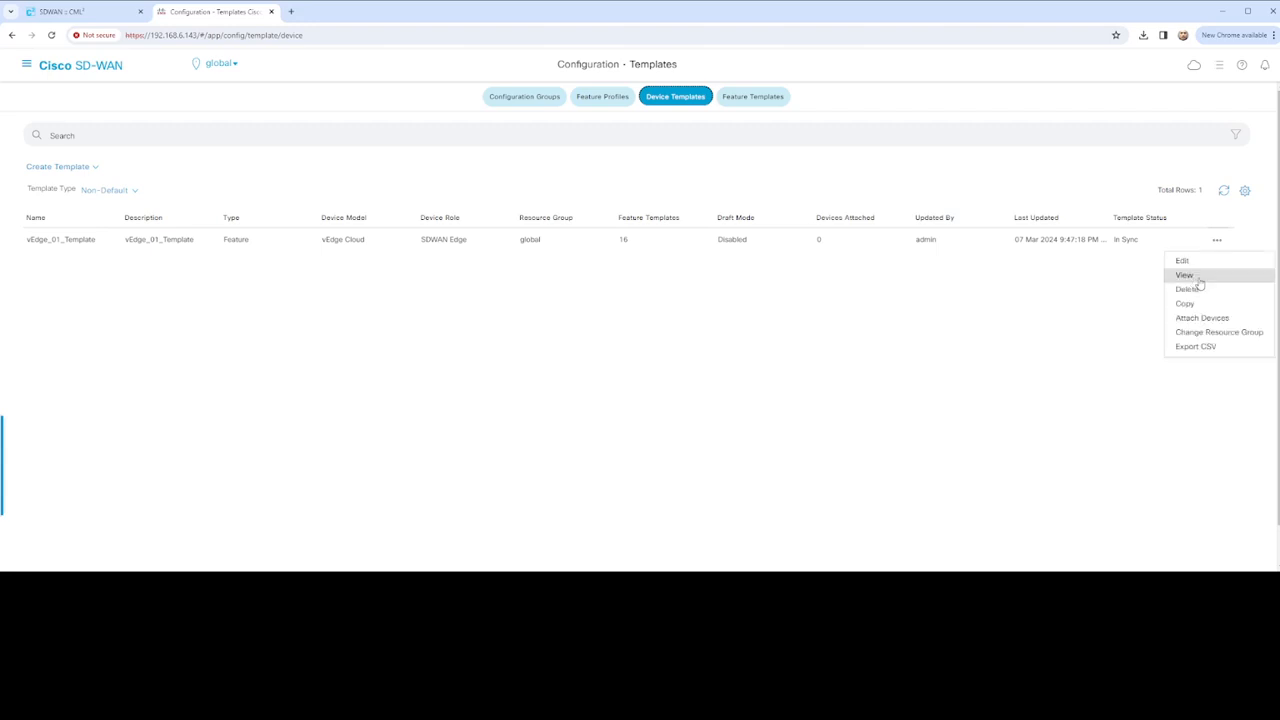
Edit vEdge_01_Template and add a VPN interface template under VPN 512
{"action": "left_click", "coordinate": [1183, 261]}
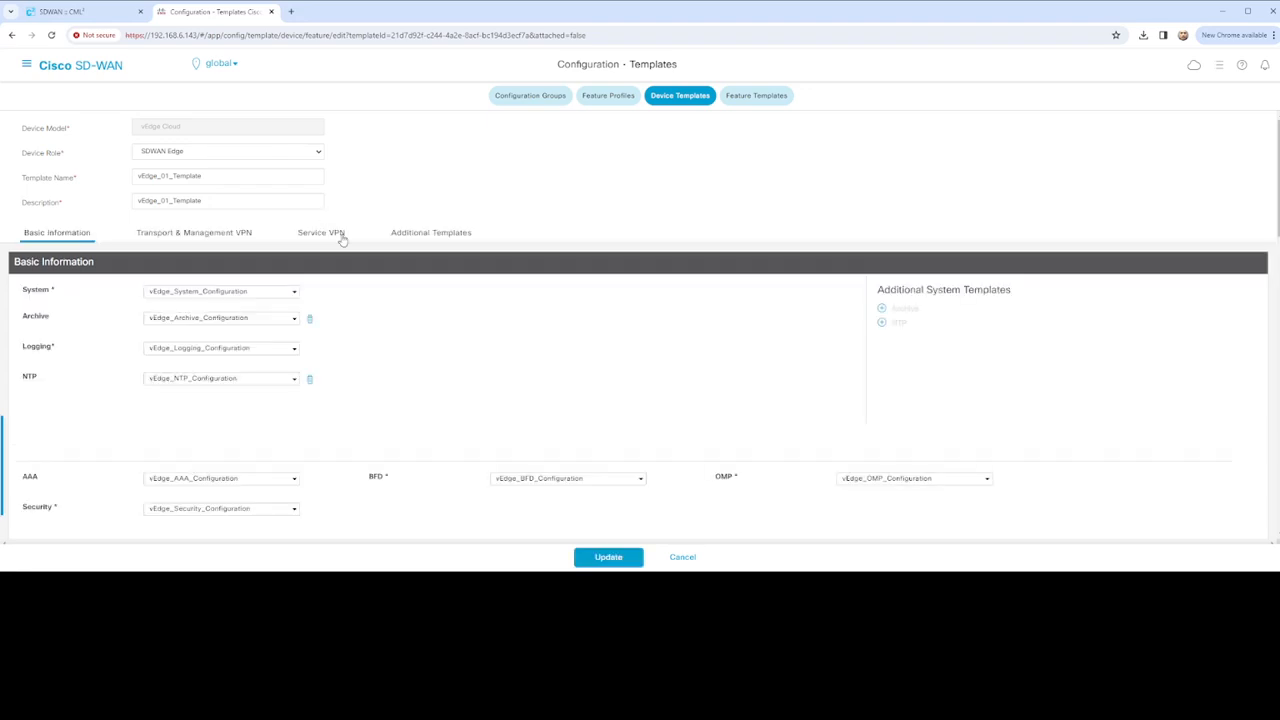
{"action": "scroll", "coordinate": [380, 294], "scroll_direction": "down", "scroll_amount": 5}
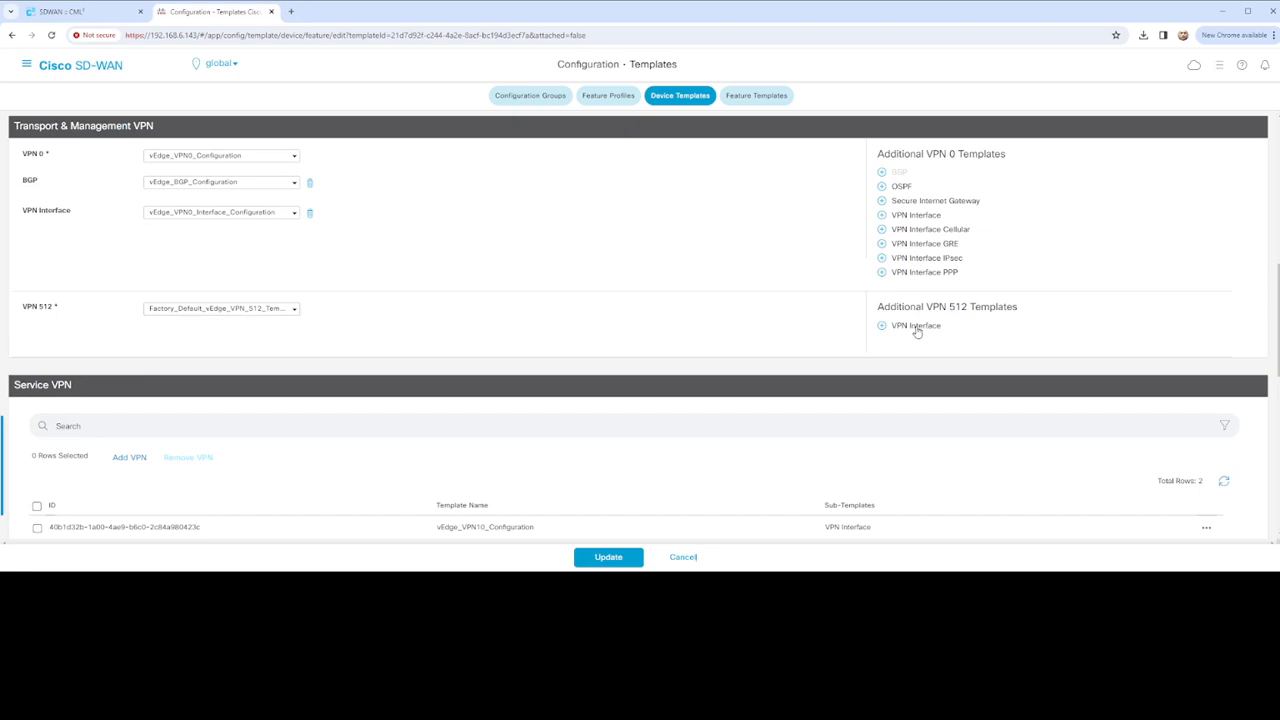
{"action": "left_click", "coordinate": [295, 311]}
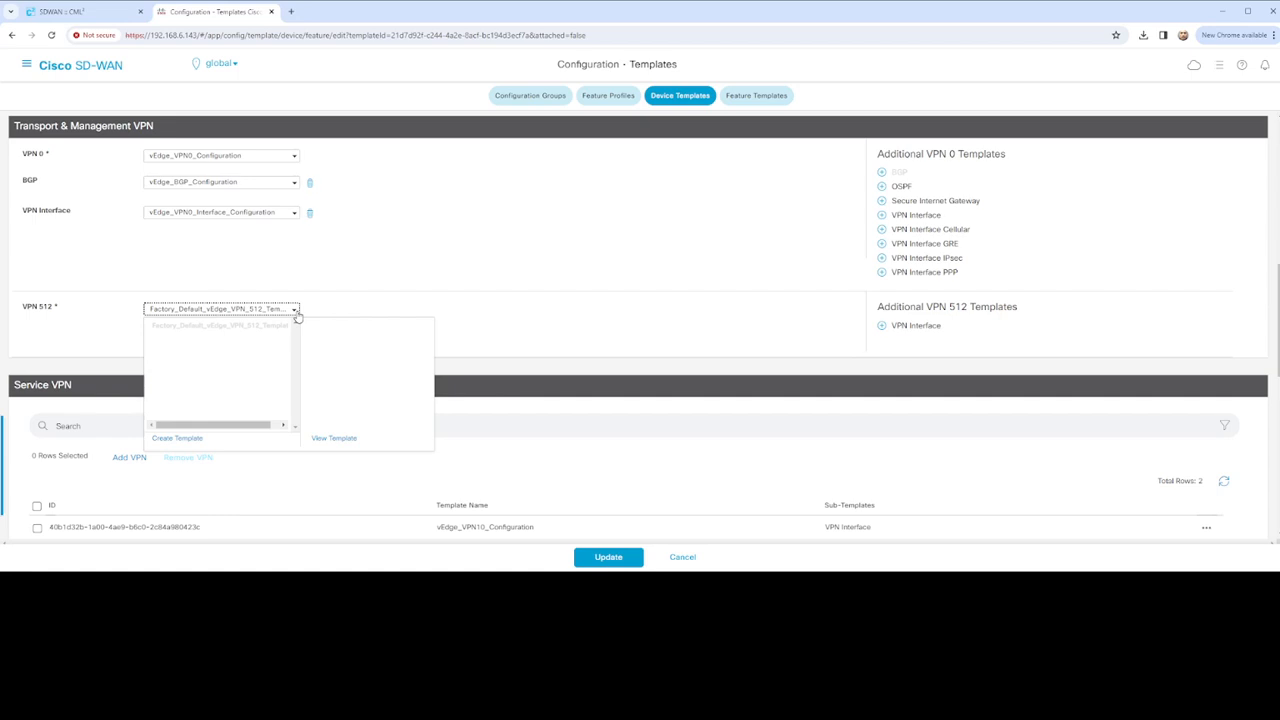
{"action": "left_click", "coordinate": [898, 328]}
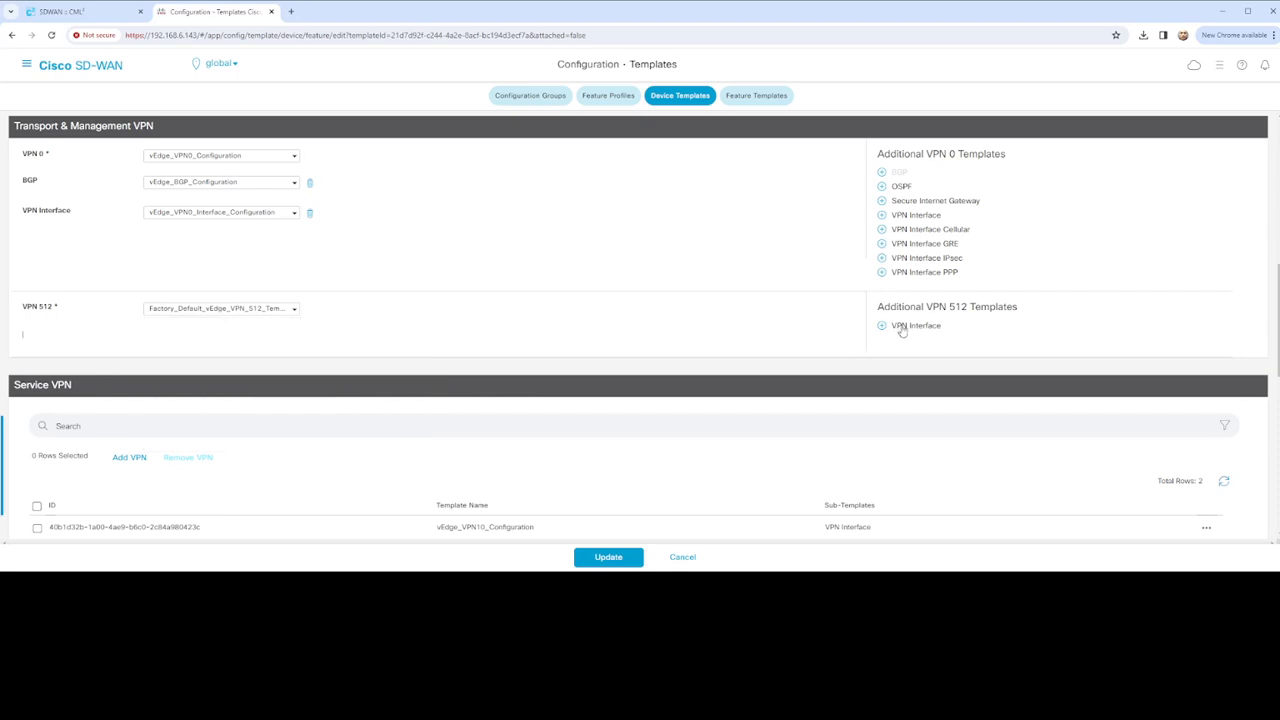
Pick Factory_Default_vEdge_DHCP_Tunnel_Interface for VPN 512, then choose to create a new interface template
{"action": "left_click", "coordinate": [295, 340]}
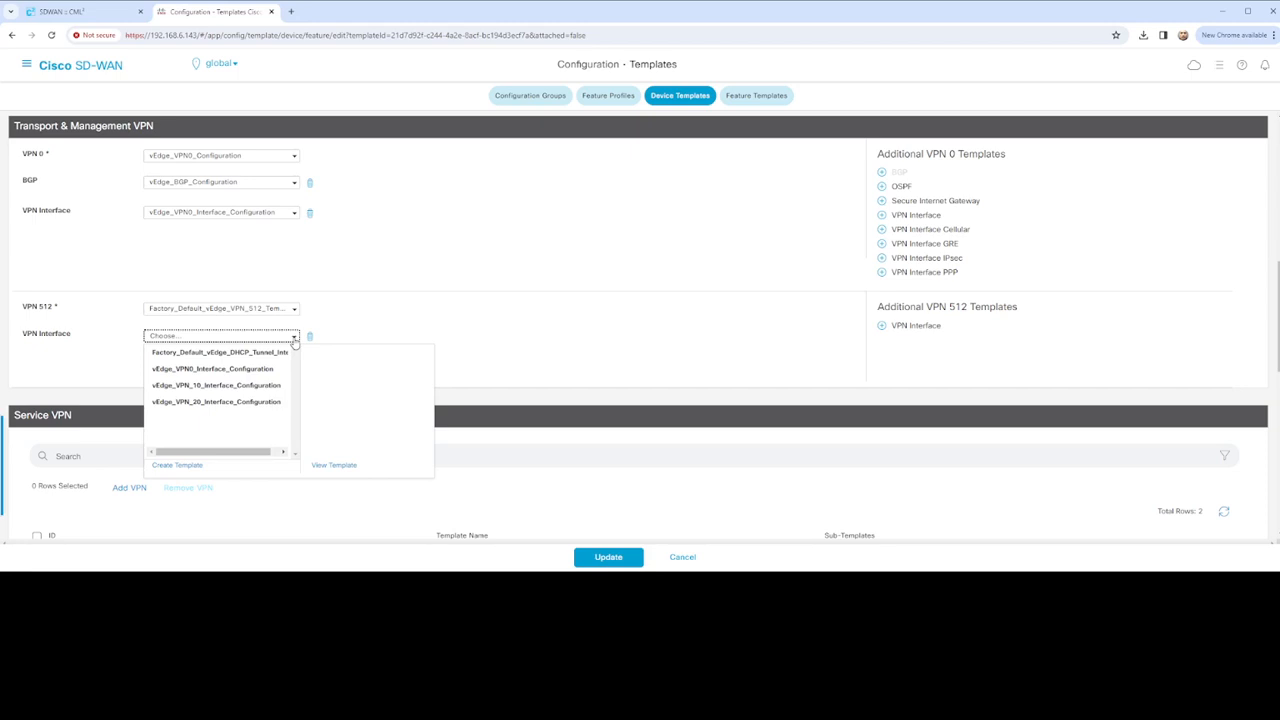
{"action": "left_click", "coordinate": [257, 353]}
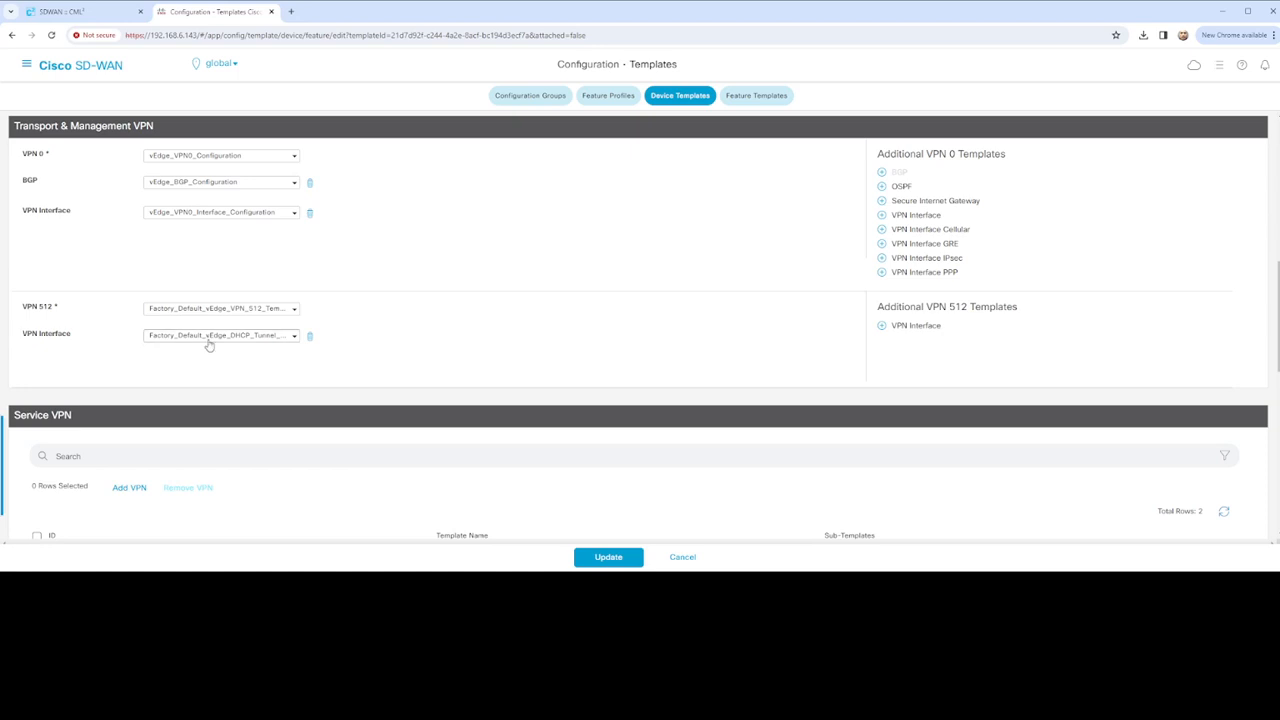
{"action": "left_click", "coordinate": [209, 340]}
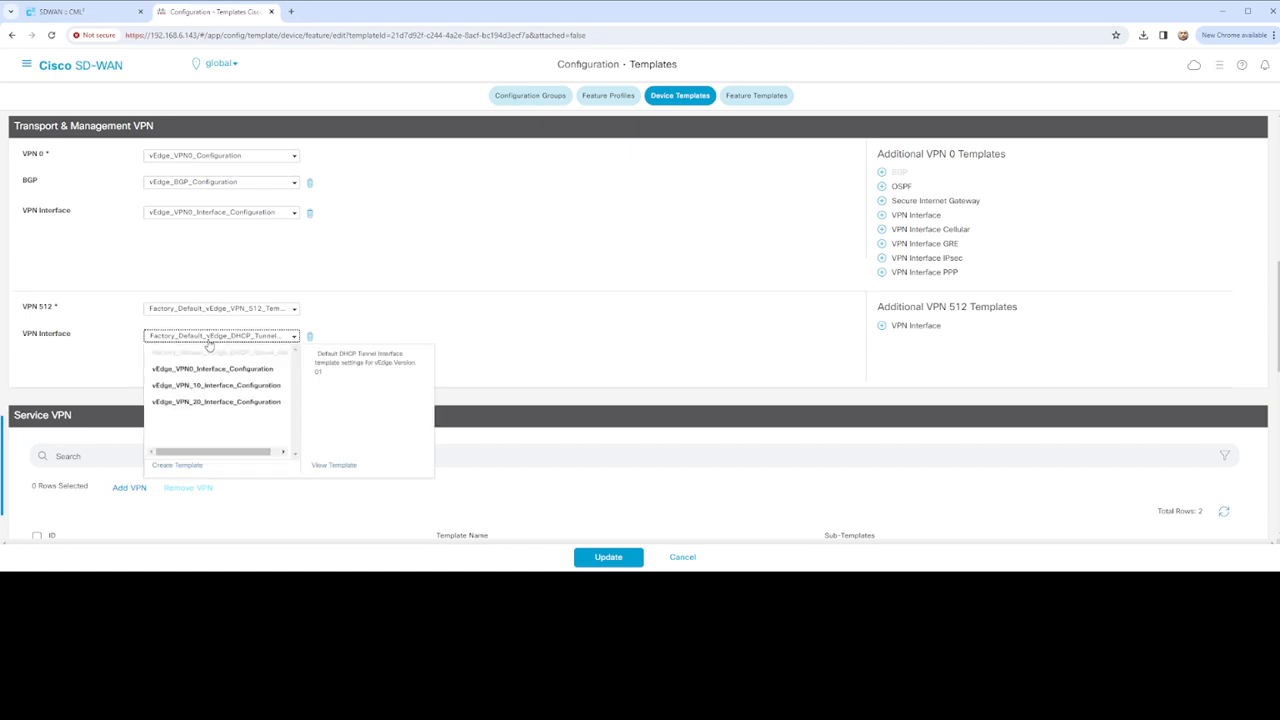
{"action": "left_click", "coordinate": [177, 465]}
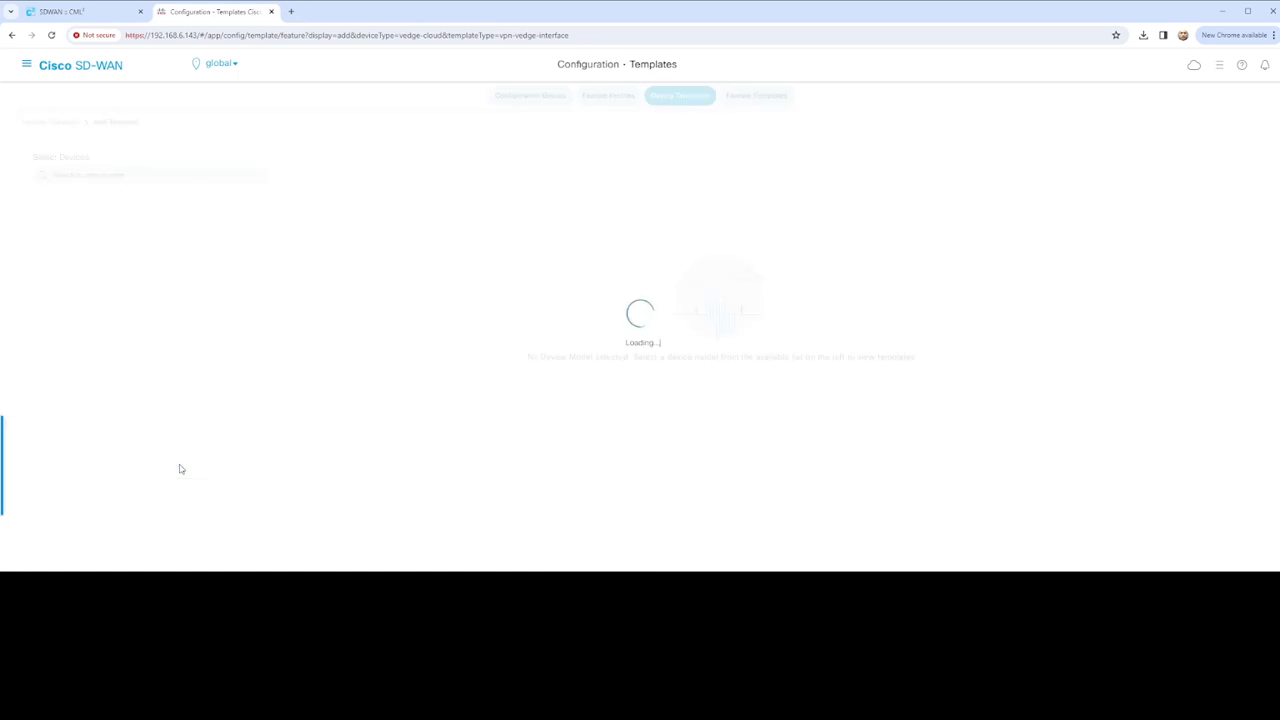
Check the CML lab topology, then return to the VPN interface template form
{"action": "left_click", "coordinate": [78, 12]}
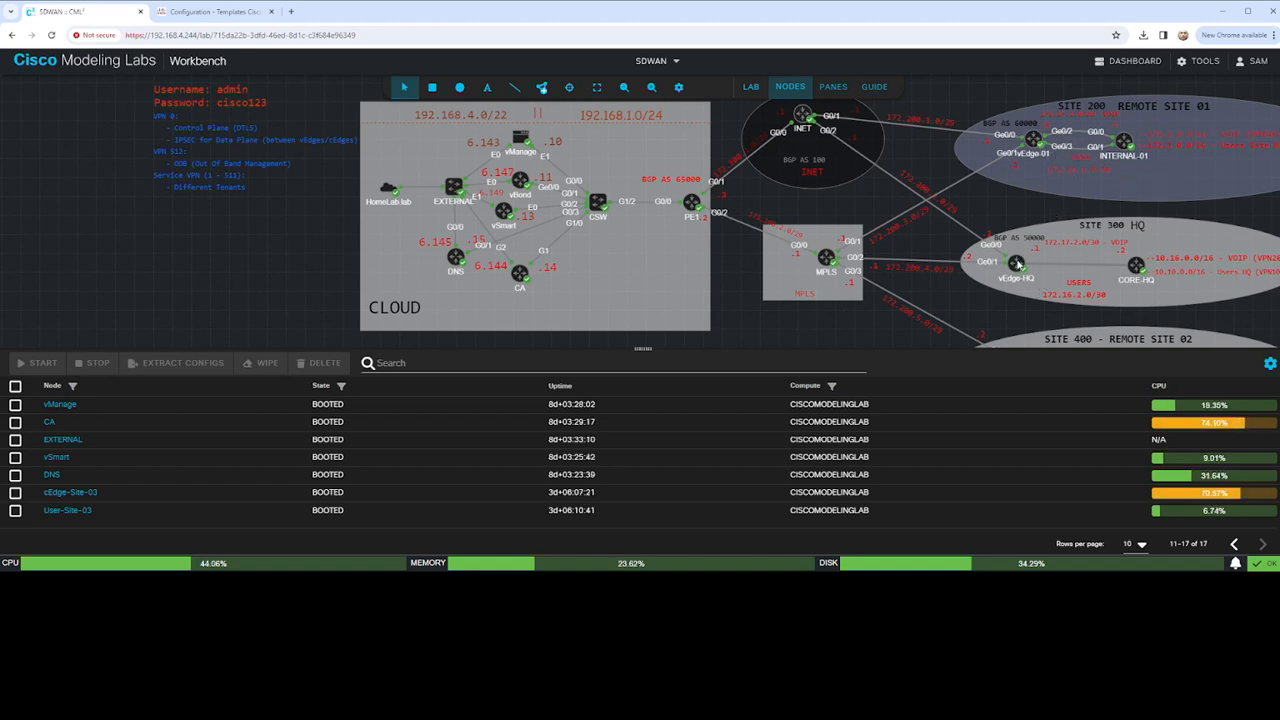
{"action": "left_click", "coordinate": [178, 12]}
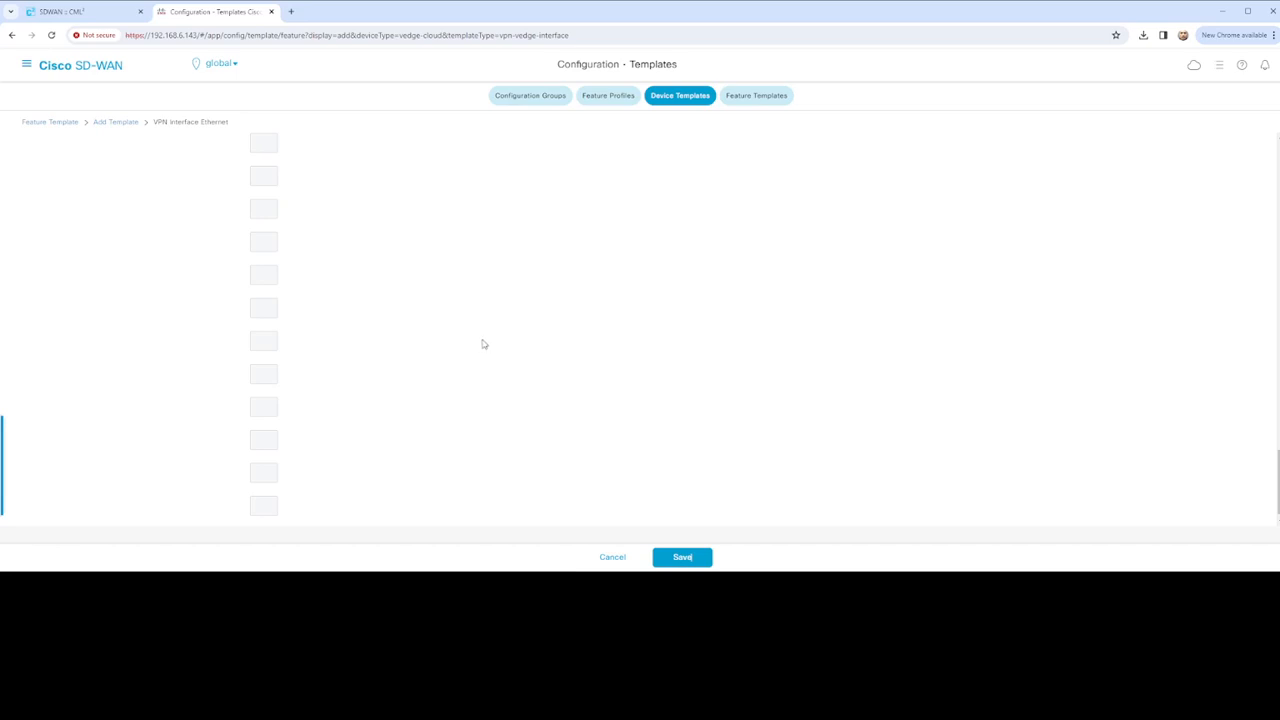
{"action": "left_click", "coordinate": [91, 19]}
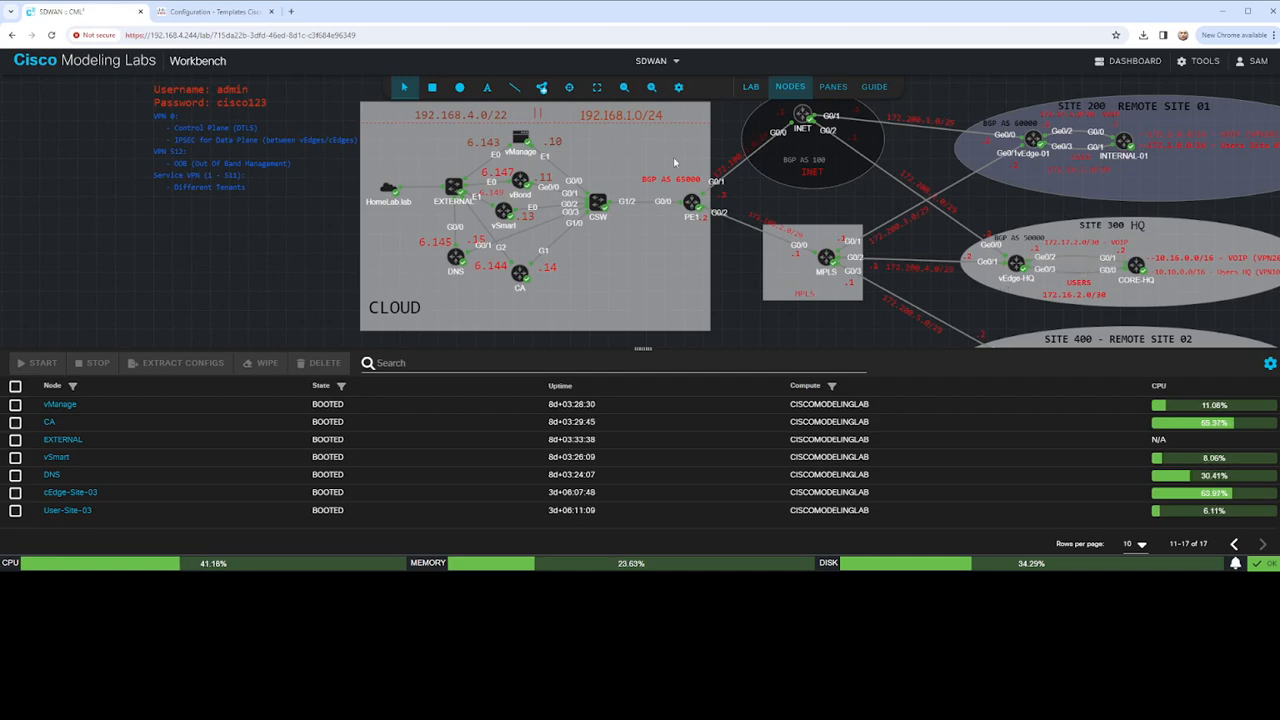
{"action": "left_click", "coordinate": [210, 11]}
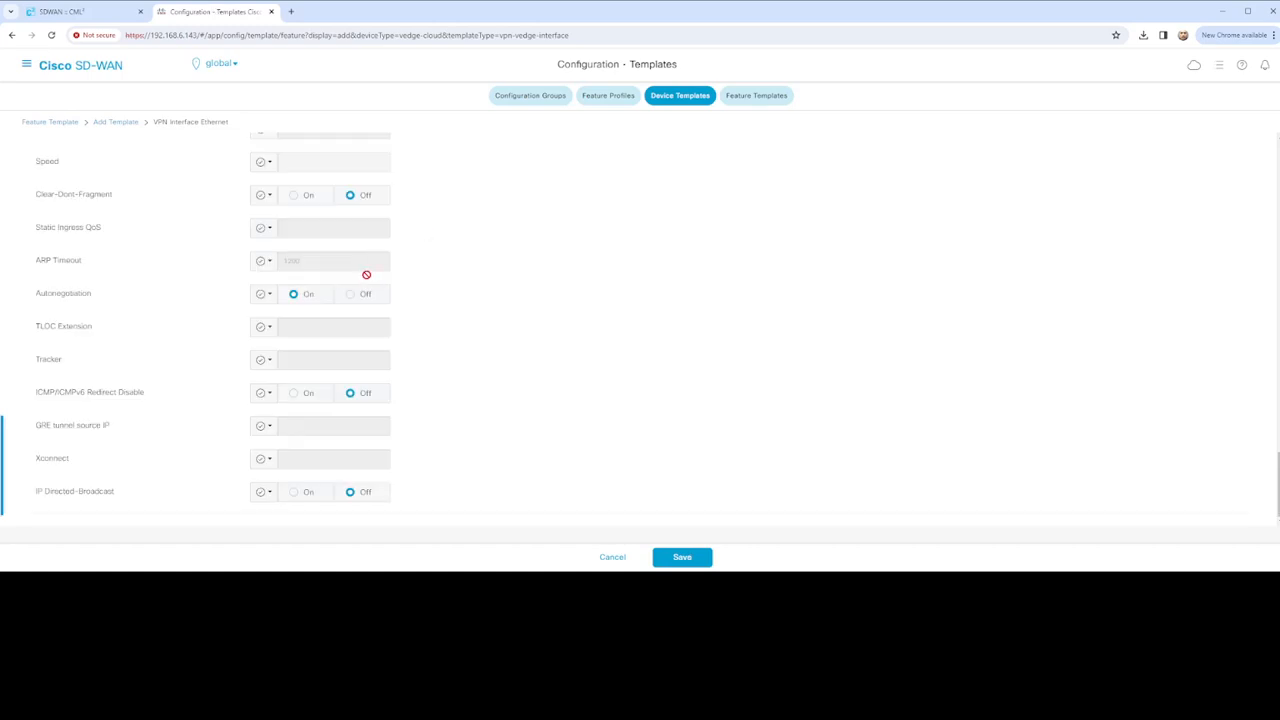
{"action": "scroll", "coordinate": [366, 280], "scroll_direction": "up", "scroll_amount": 15}
{"action": "scroll", "coordinate": [370, 285], "scroll_direction": "up", "scroll_amount": 10}
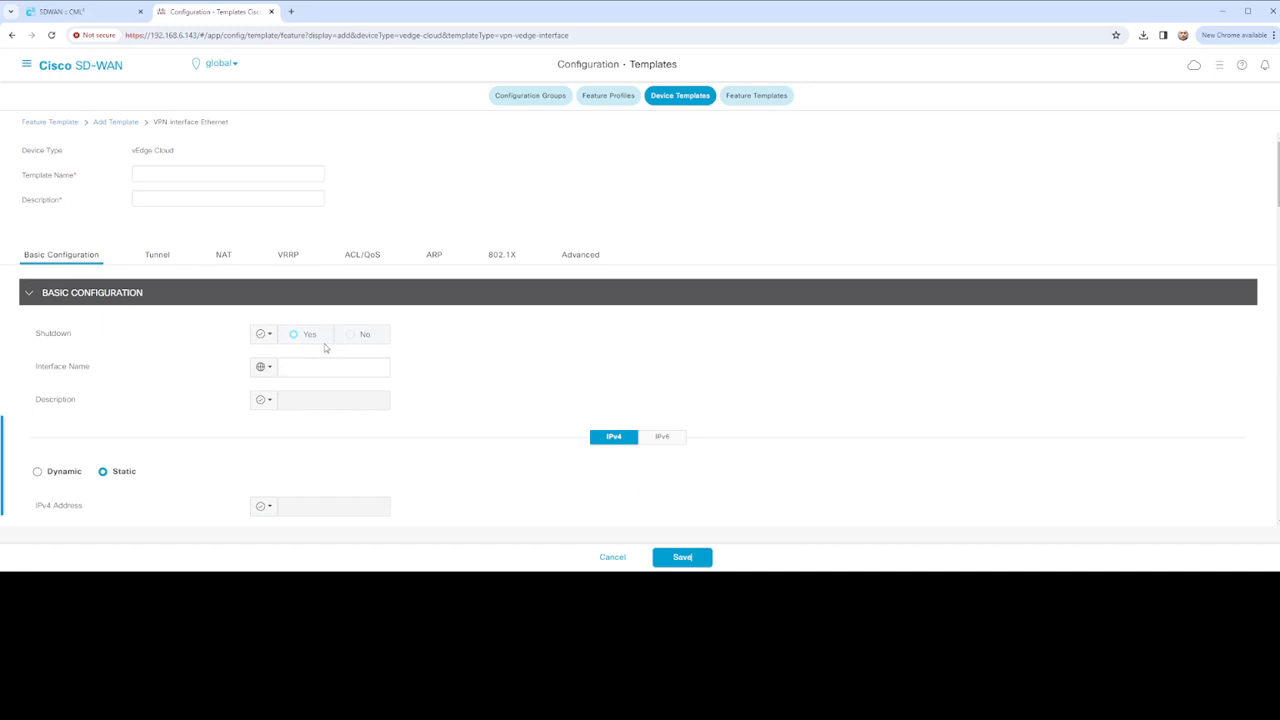
Set Shutdown to Global No and the interface name to Global Ethernet0
{"action": "left_click", "coordinate": [267, 338]}
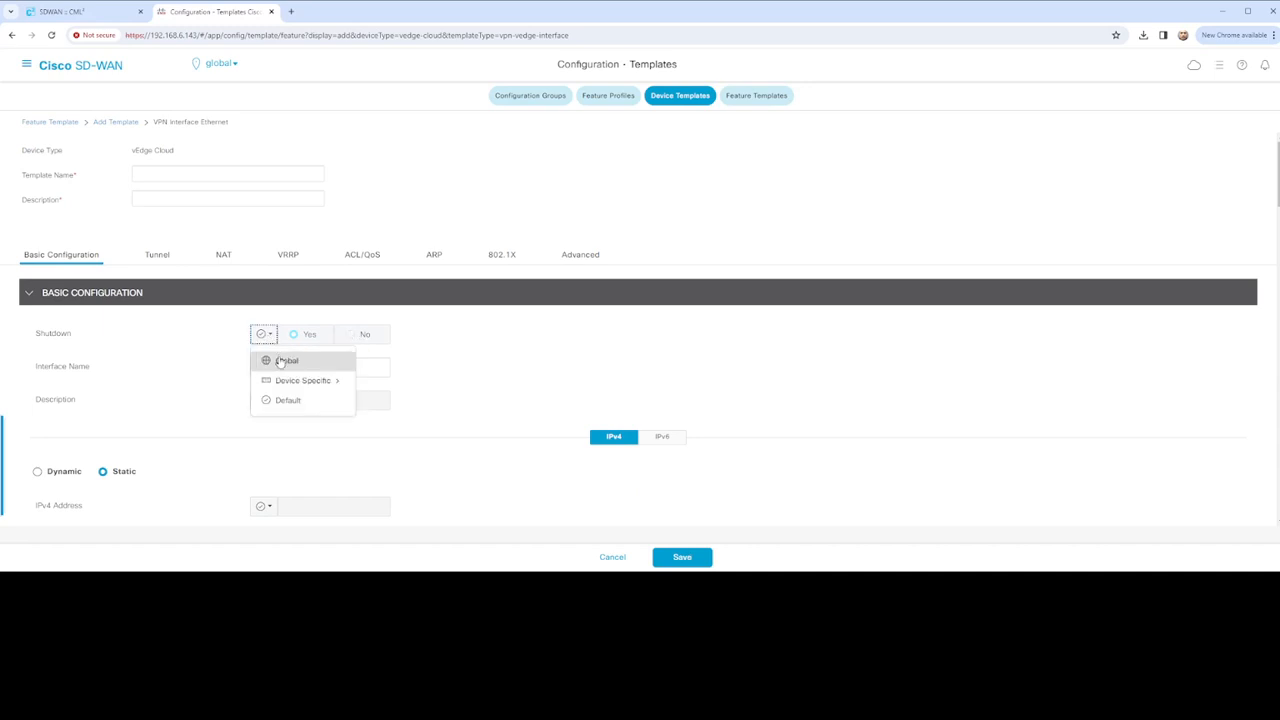
{"action": "left_click", "coordinate": [285, 360]}
{"action": "left_click", "coordinate": [354, 339]}
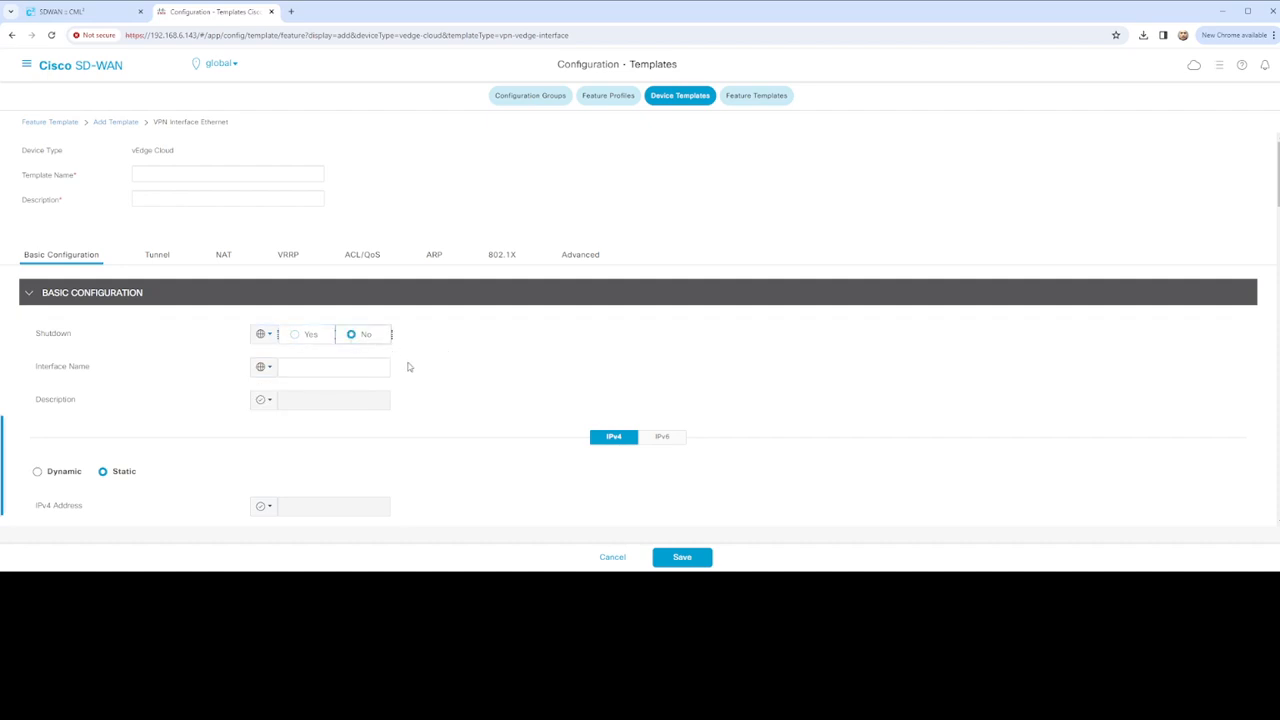
{"action": "left_click", "coordinate": [323, 370]}
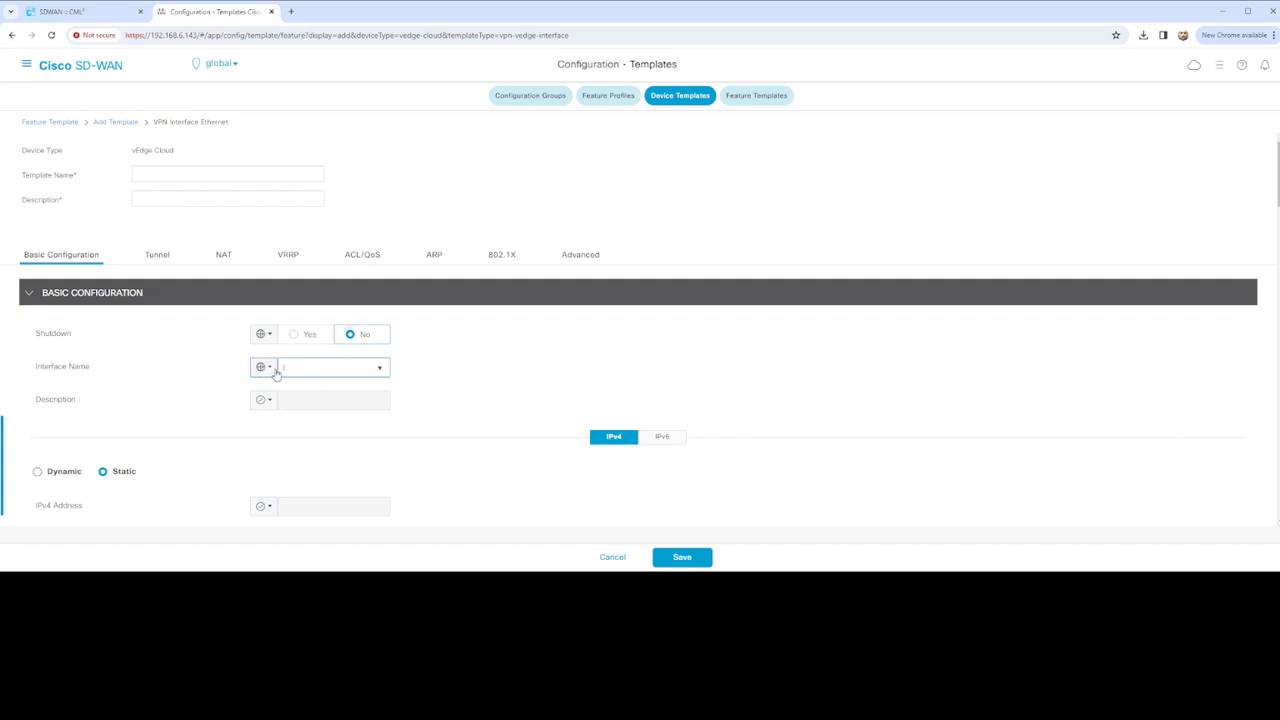
{"action": "scroll", "coordinate": [428, 373], "scroll_direction": "down", "scroll_amount": 1}
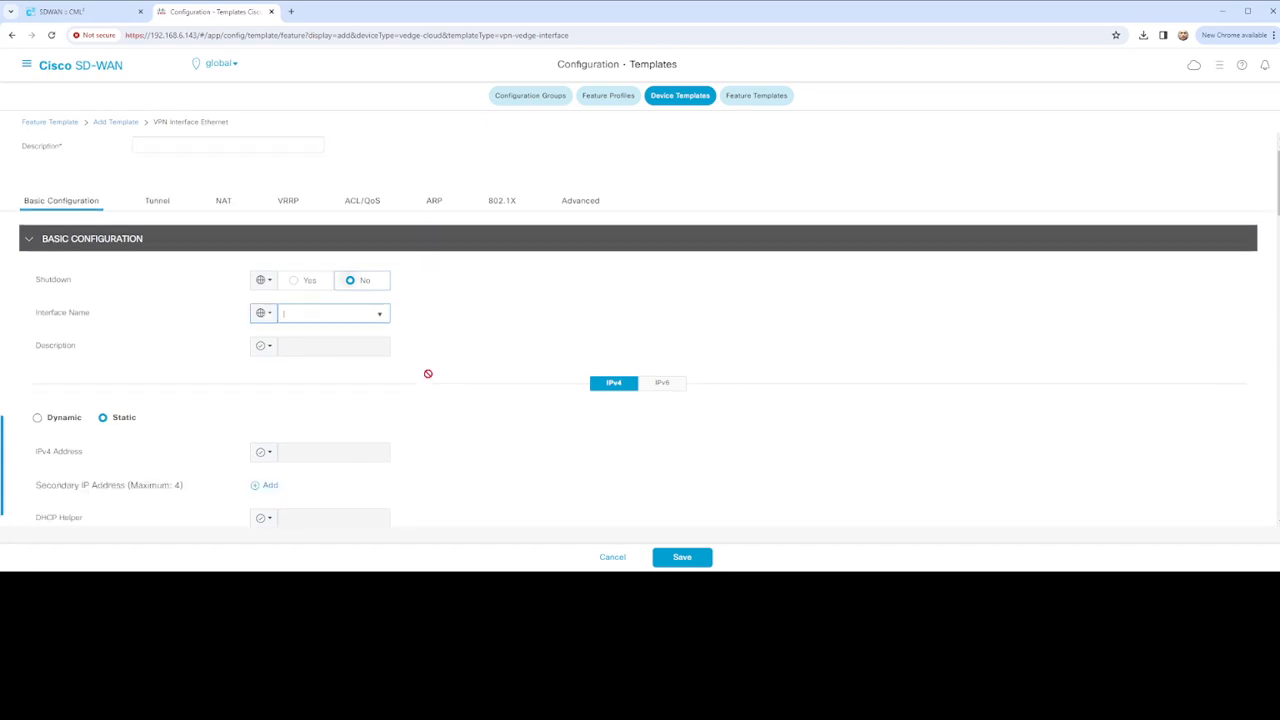
{"action": "left_click", "coordinate": [323, 275]}
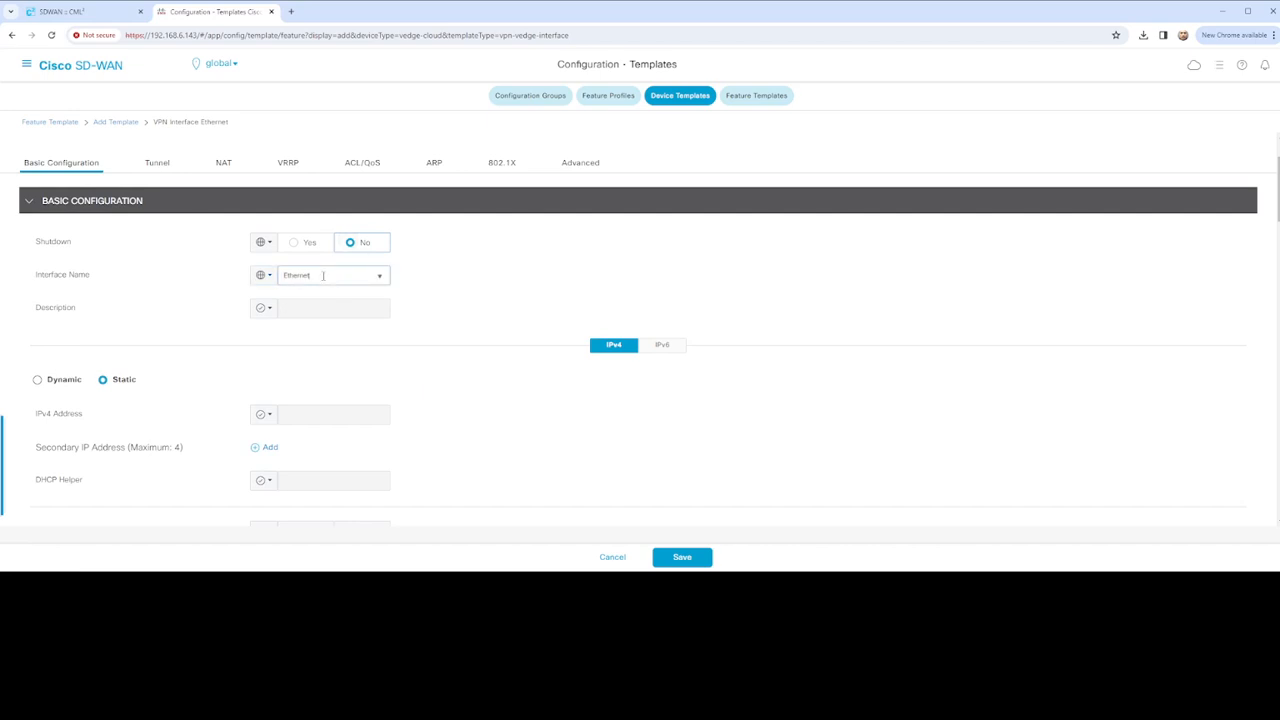
{"action": "scroll", "coordinate": [452, 309], "scroll_direction": "down", "scroll_amount": 1}
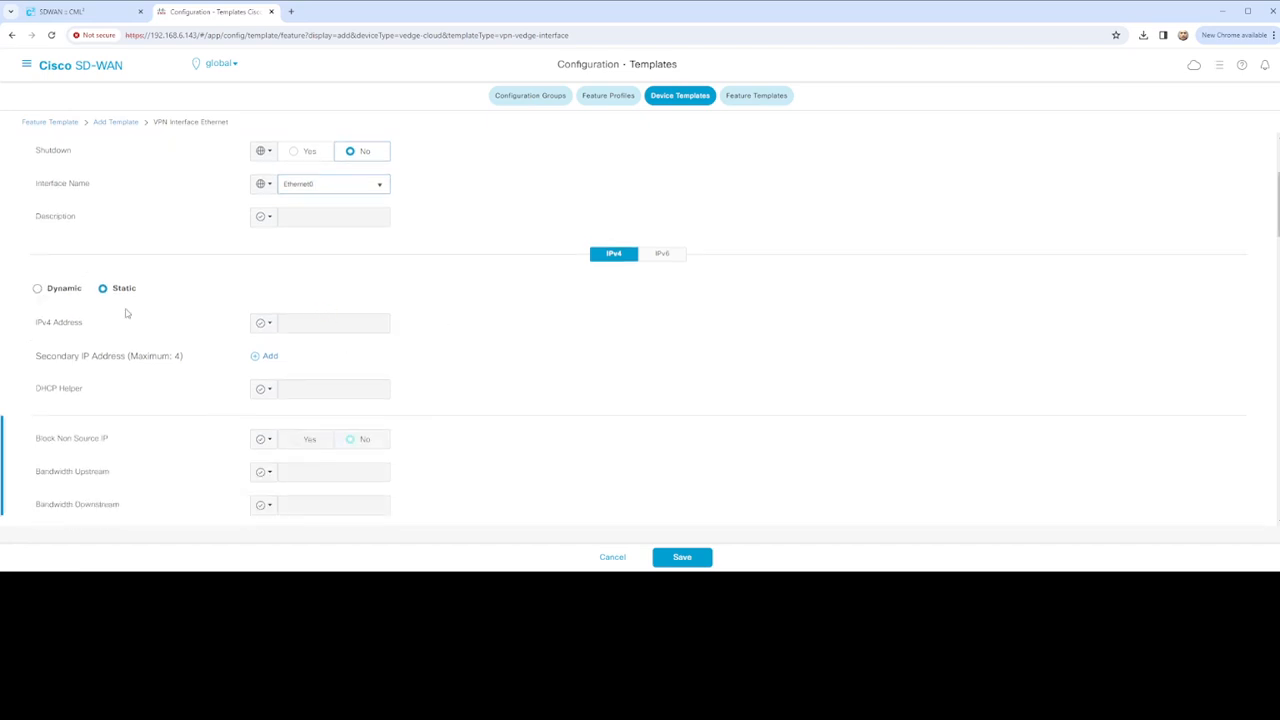
{"action": "left_click", "coordinate": [39, 290]}
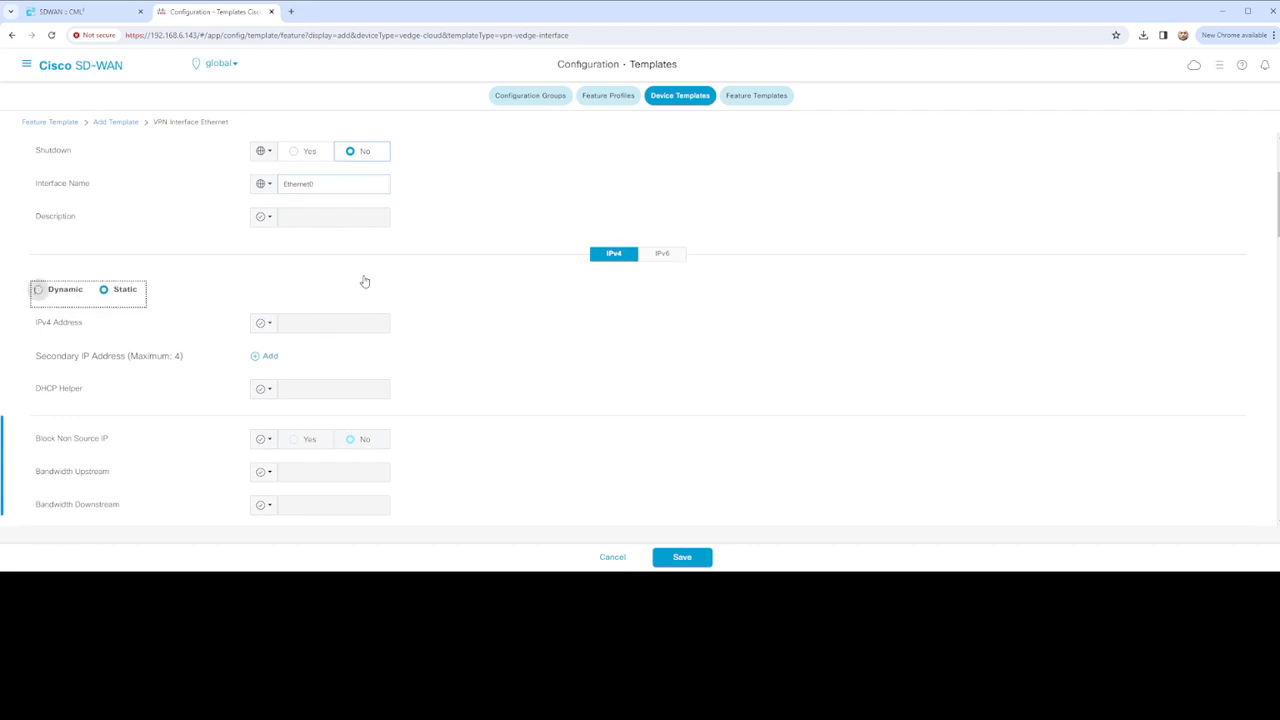
Choose dynamic IPv4 addressing and attempt to save the template
{"action": "left_click", "coordinate": [41, 292]}
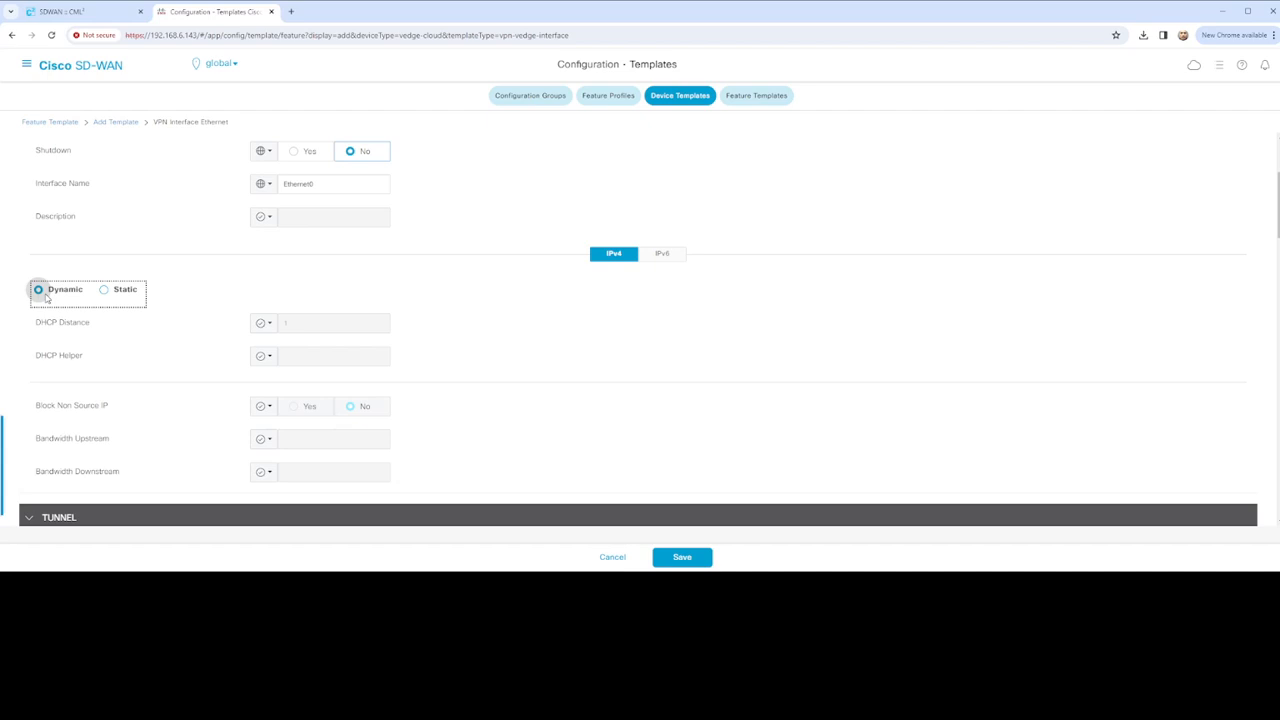
{"action": "scroll", "coordinate": [430, 352], "scroll_direction": "down", "scroll_amount": 2}
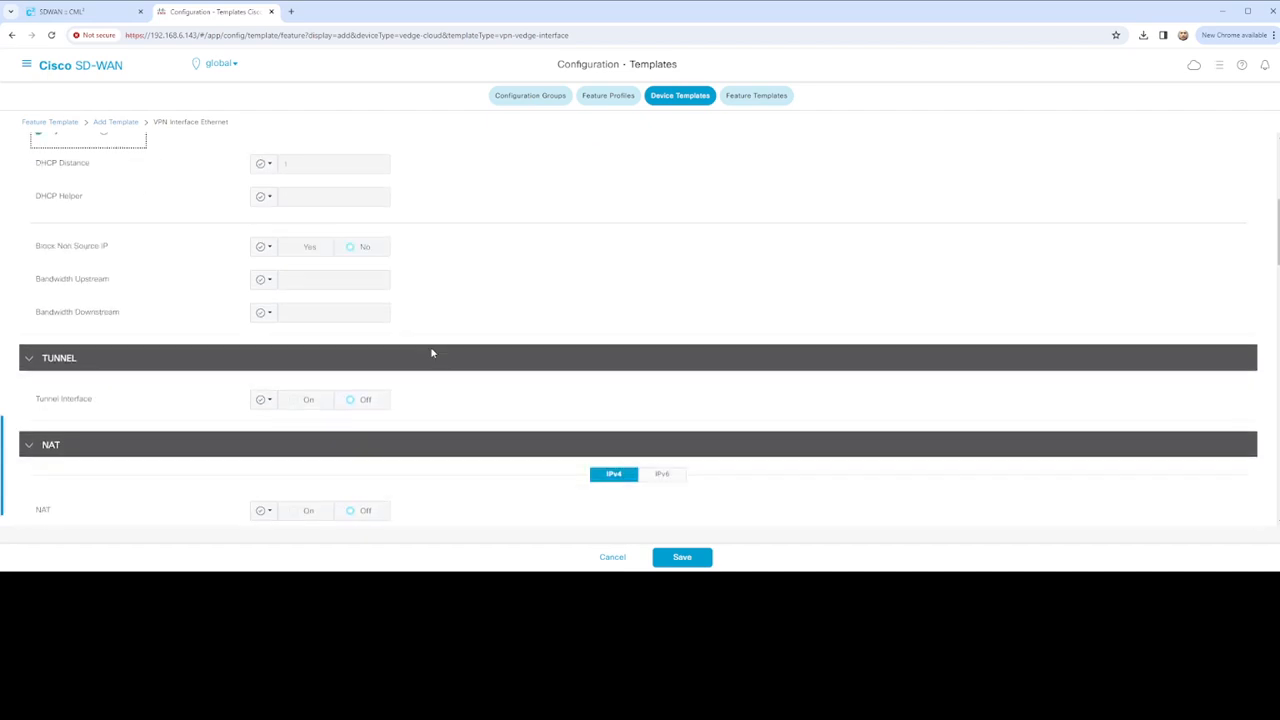
{"action": "scroll", "coordinate": [431, 353], "scroll_direction": "down", "scroll_amount": 2}
{"action": "scroll", "coordinate": [332, 315], "scroll_direction": "down", "scroll_amount": 1}
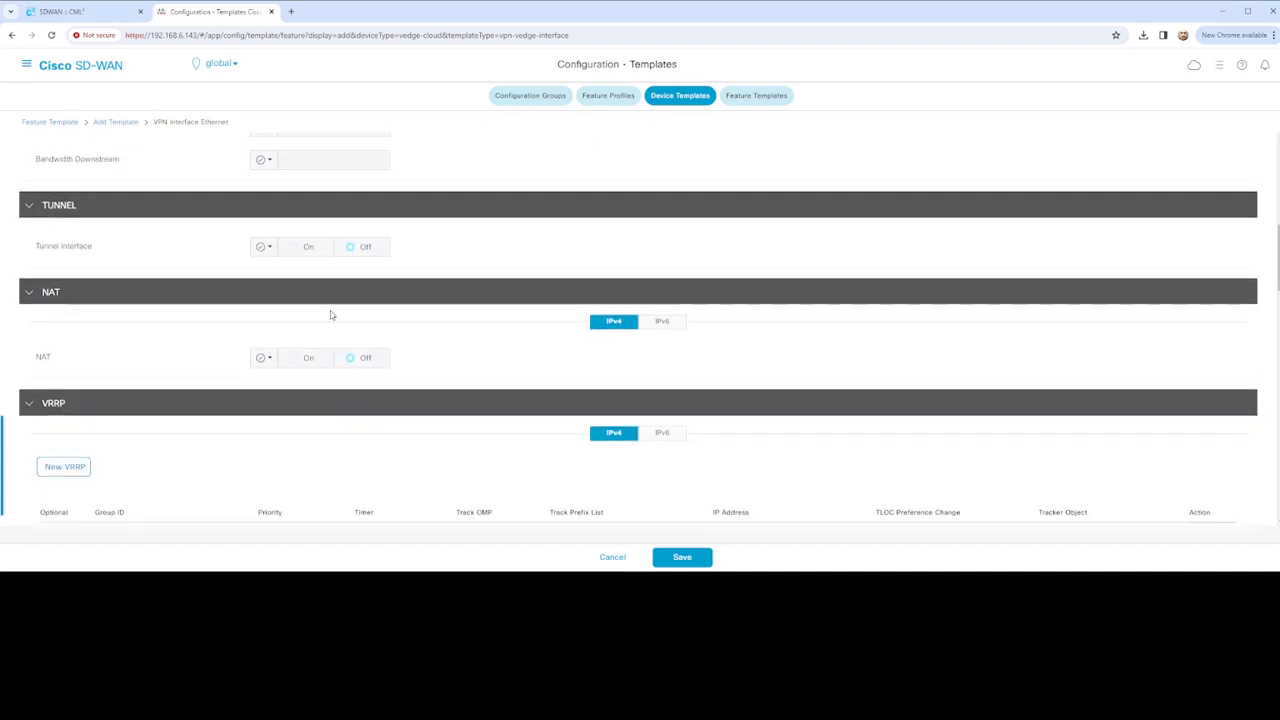
{"action": "scroll", "coordinate": [332, 315], "scroll_direction": "down", "scroll_amount": 15}
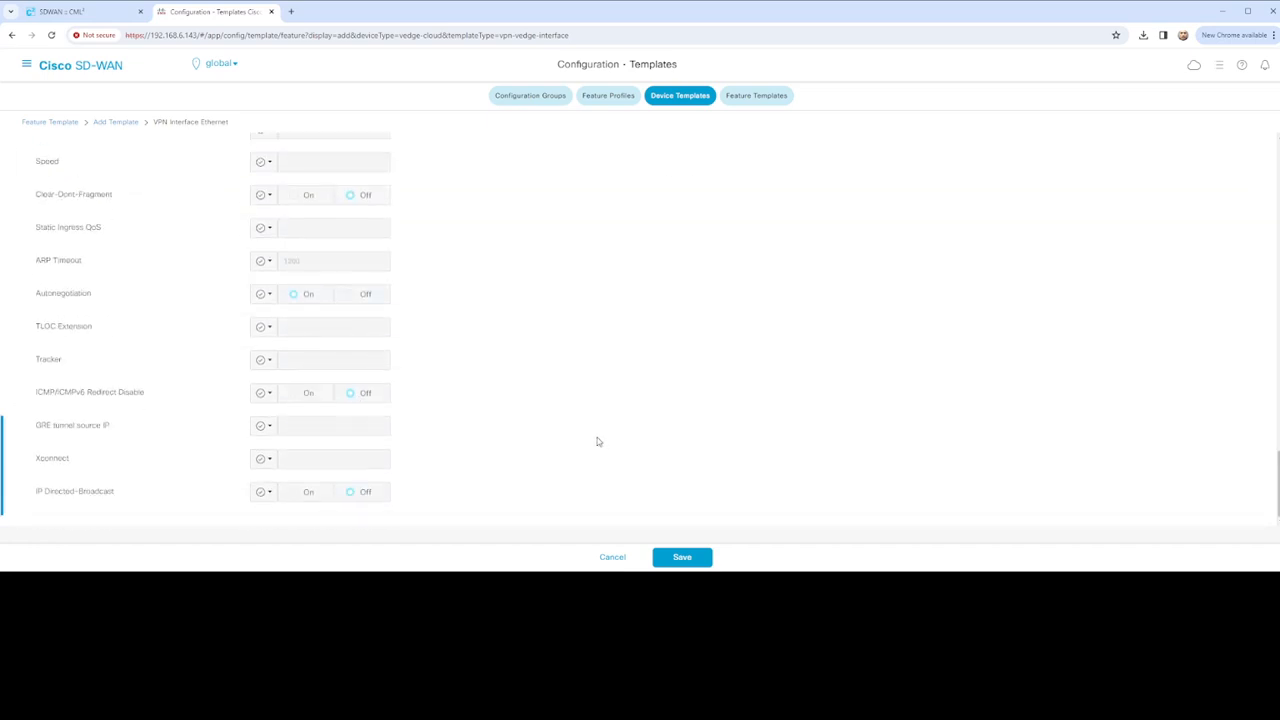
{"action": "left_click", "coordinate": [680, 556]}
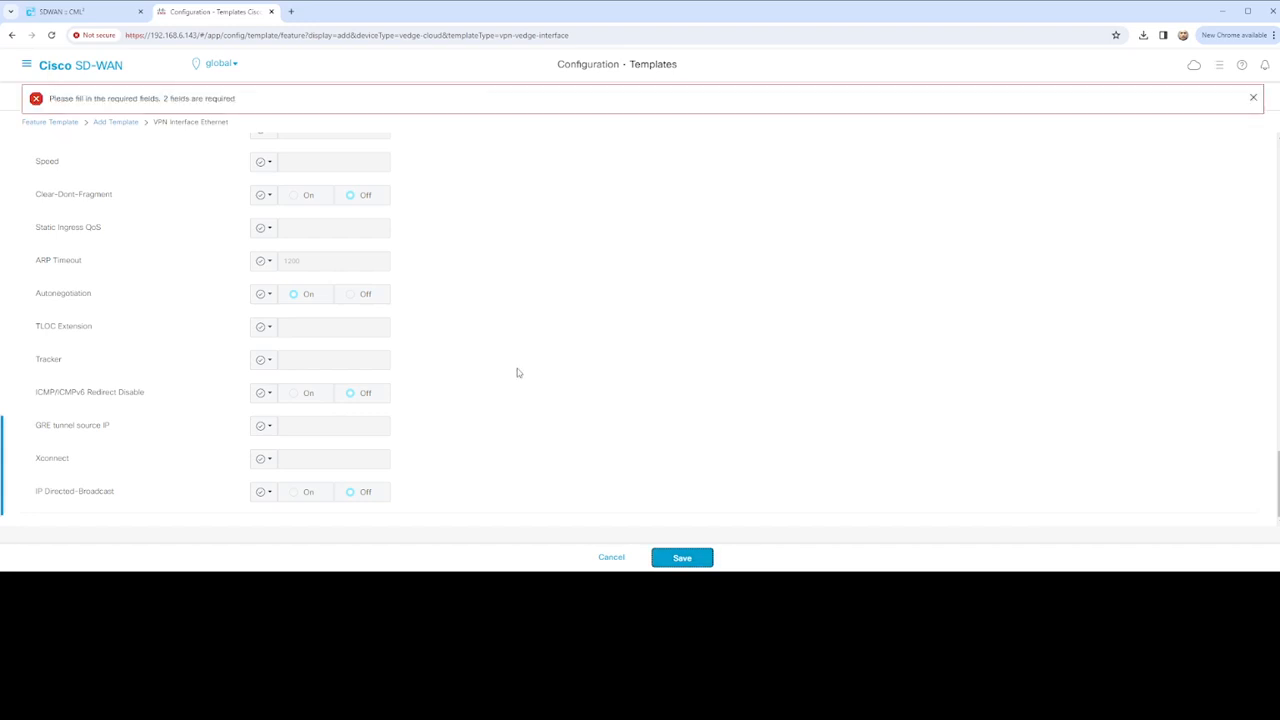
{"action": "scroll", "coordinate": [597, 320], "scroll_direction": "up", "scroll_amount": 10}
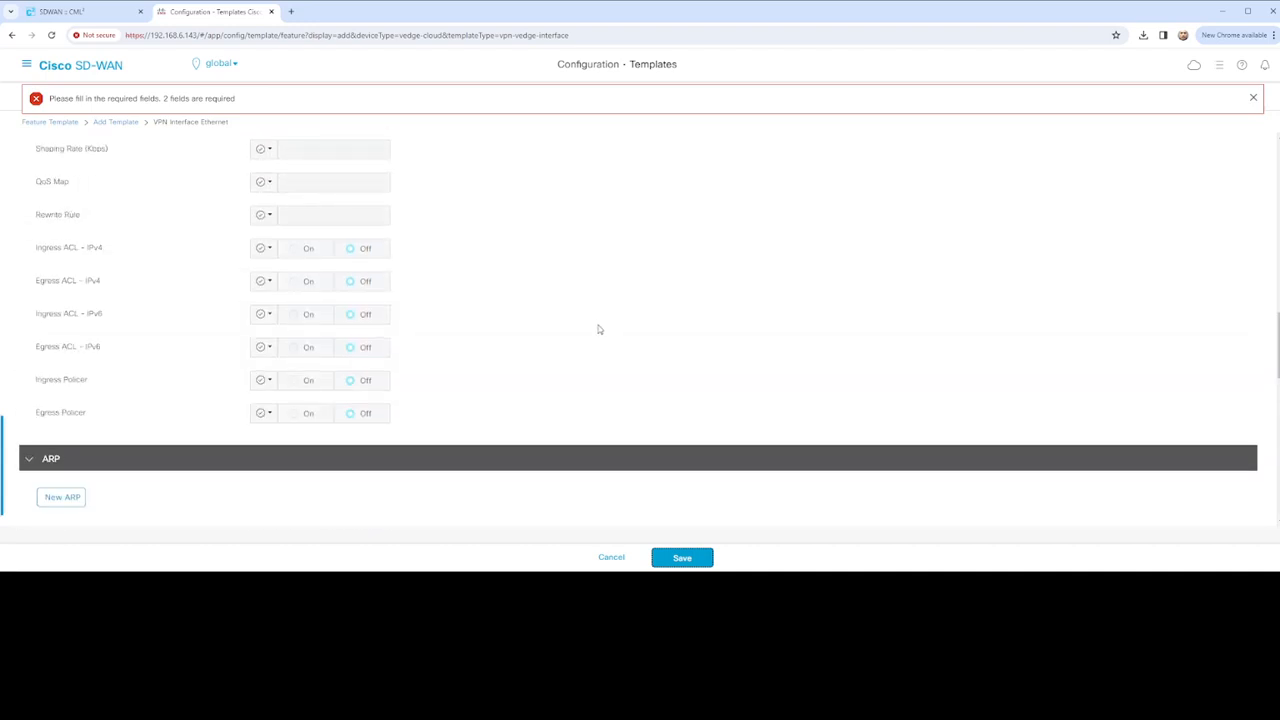
{"action": "scroll", "coordinate": [598, 329], "scroll_direction": "up", "scroll_amount": 15}
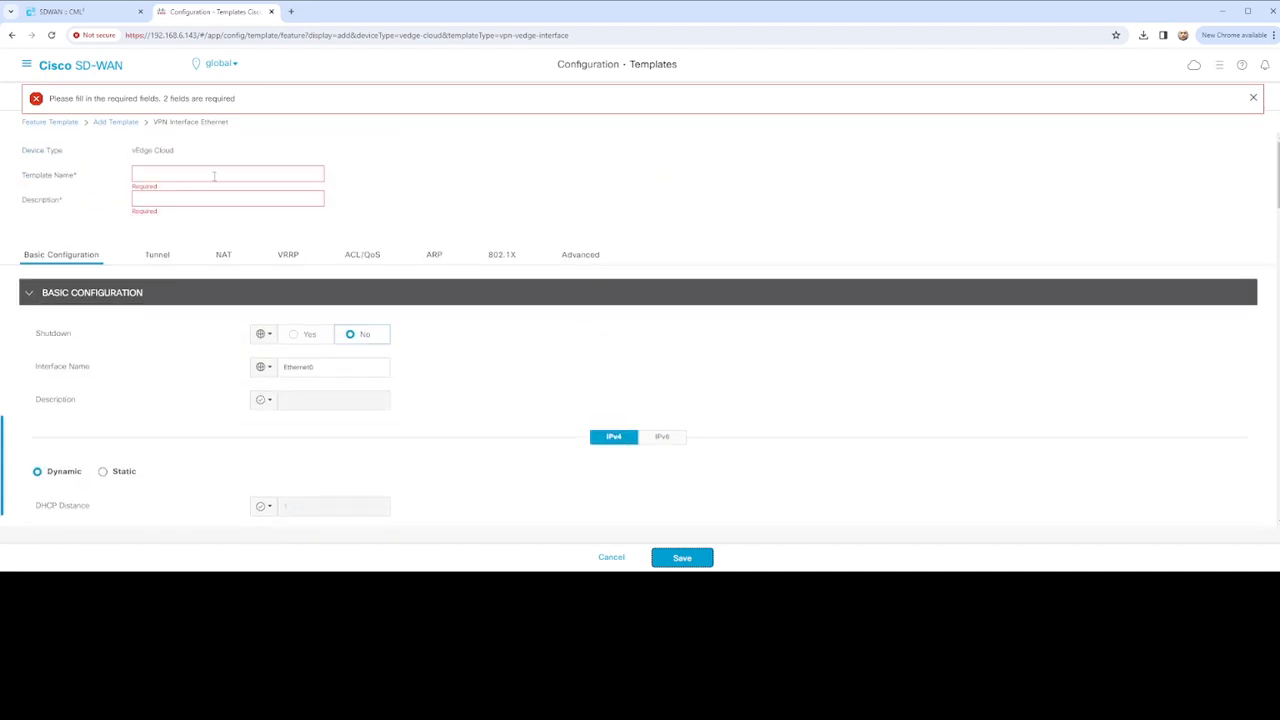
Name the template vEdge_VPN512_Configuration, paste the same text as Description, and save it
{"action": "left_click", "coordinate": [220, 171]}
{"action": "type", "text": "VeDGE"}
{"action": "key", "text": "BackSpace"}
{"action": "key", "text": "BackSpace"}
{"action": "key", "text": "BackSpace"}
{"action": "key", "text": "BackSpace"}
{"action": "key", "text": "BackSpace"}
{"action": "key", "text": "BackSpace"}
{"action": "key", "text": "BackSpace"}
{"action": "type", "text": "vEdge"}
{"action": "type", "text": "tion"}
{"action": "left_click_drag", "start_coordinate": [251, 171], "coordinate": [120, 175]}
{"action": "key", "text": "ctrl+c"}
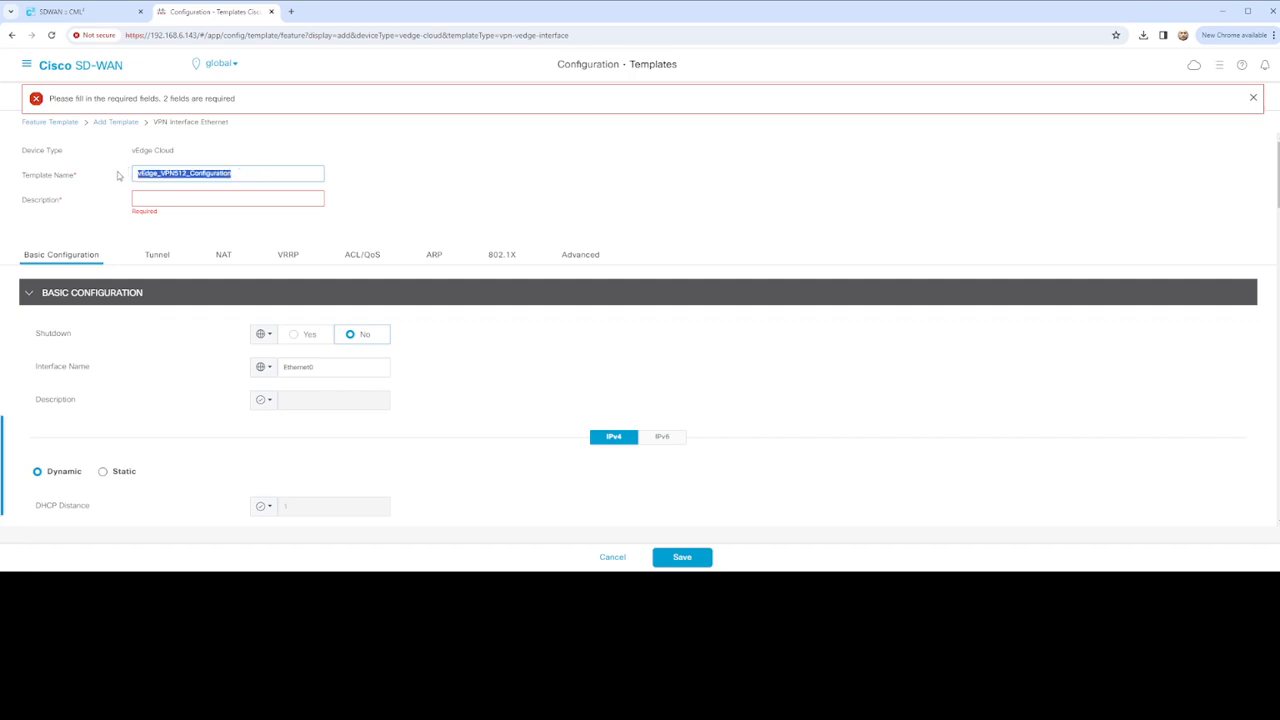
{"action": "left_click", "coordinate": [235, 200]}
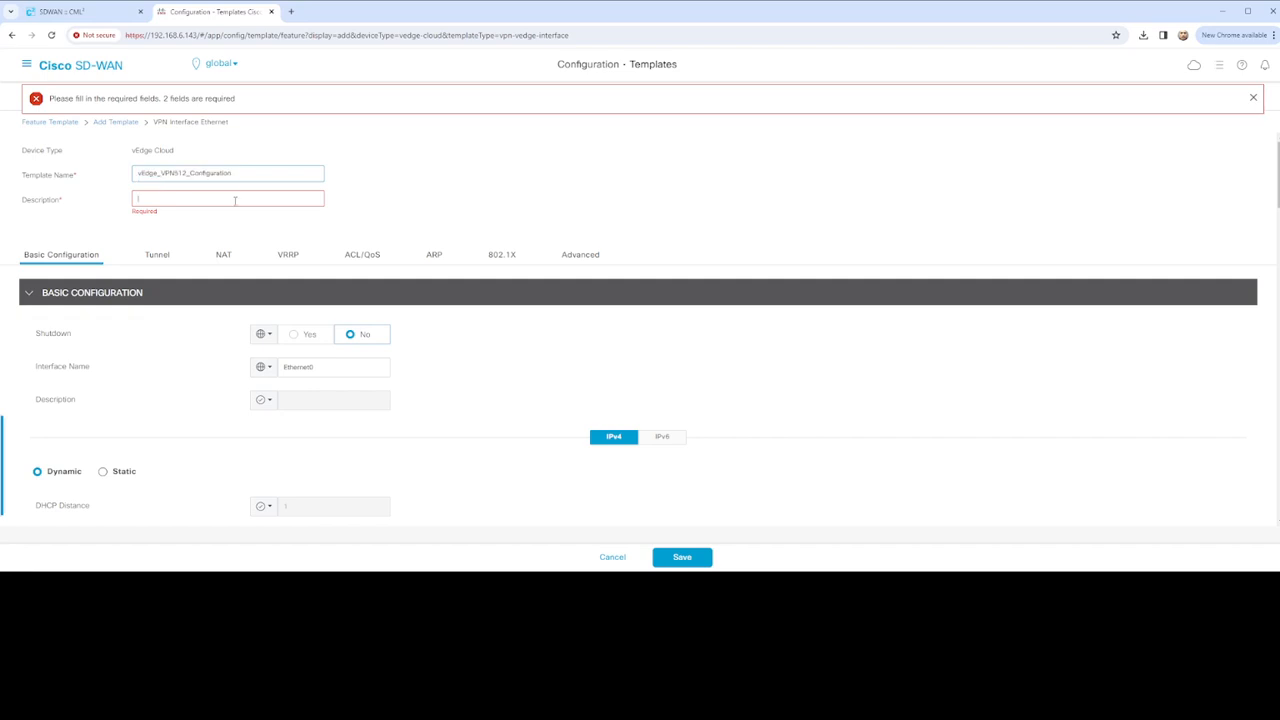
{"action": "key", "text": "ctrl+v"}
{"action": "left_click", "coordinate": [686, 558]}
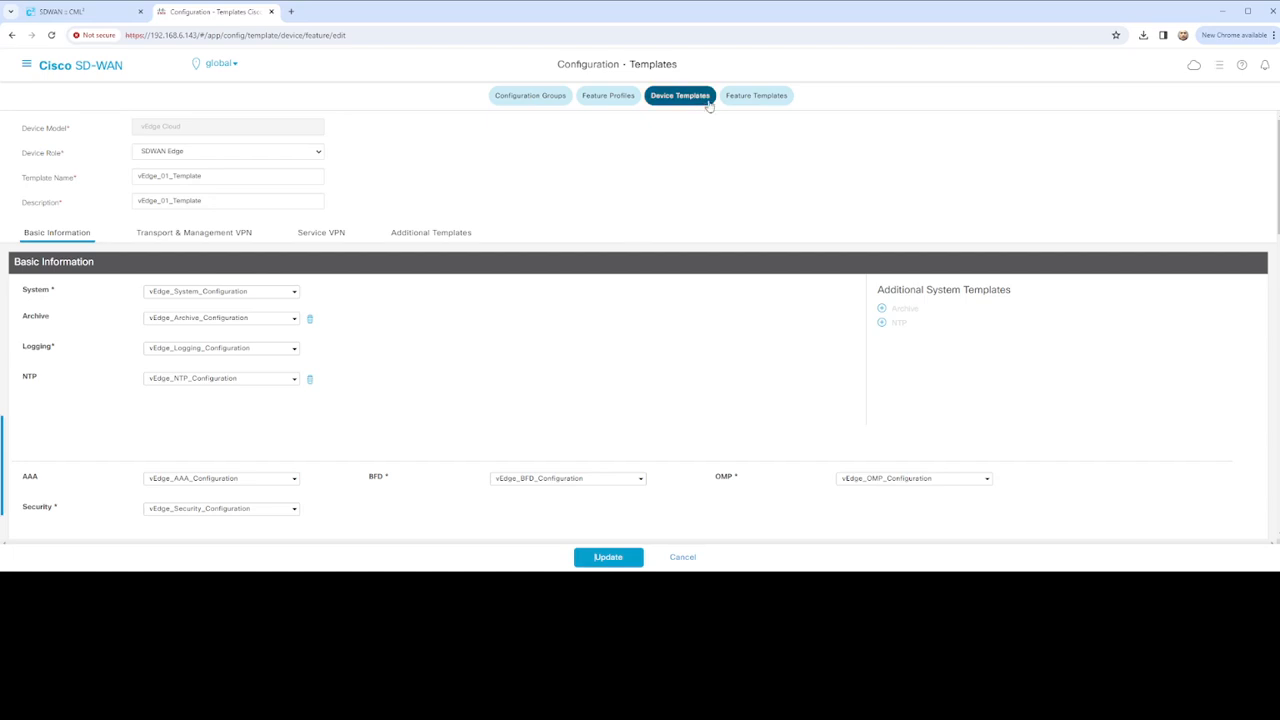
Update vEdge_01_Template, attach it to the vEdge-01 device, and open that device row's actions
{"action": "left_click", "coordinate": [608, 557]}
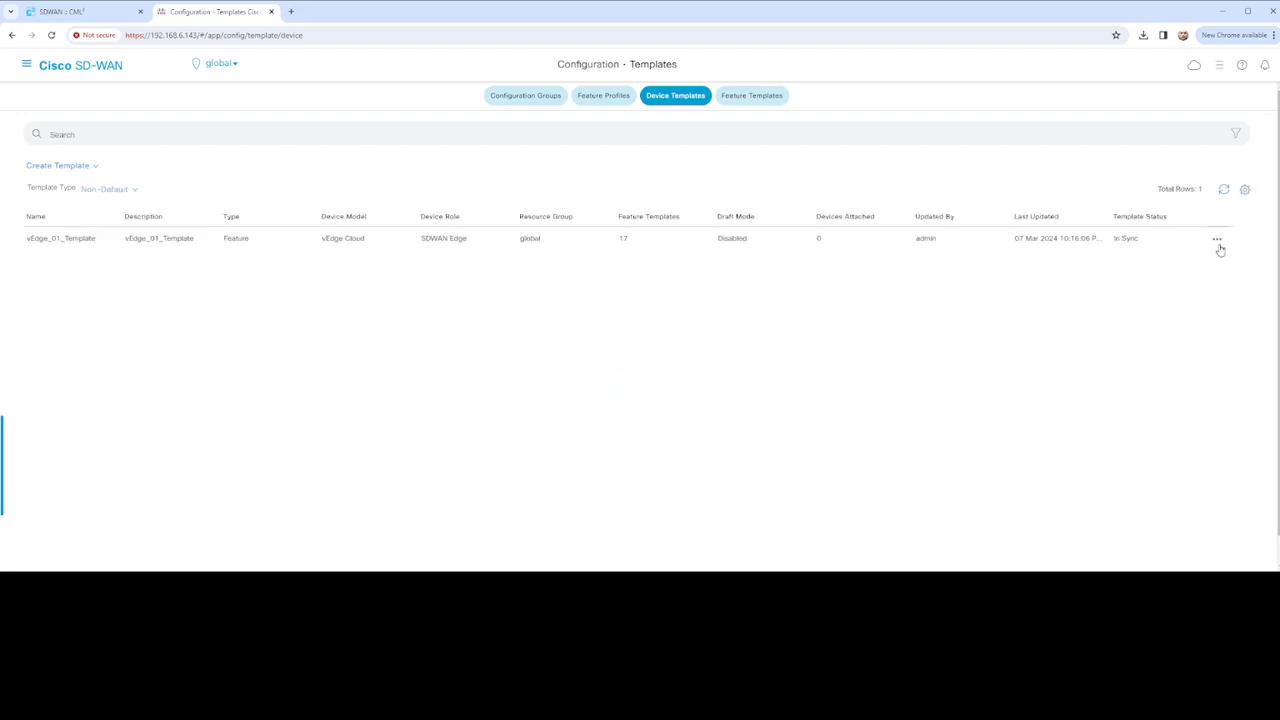
{"action": "left_click", "coordinate": [1219, 245]}
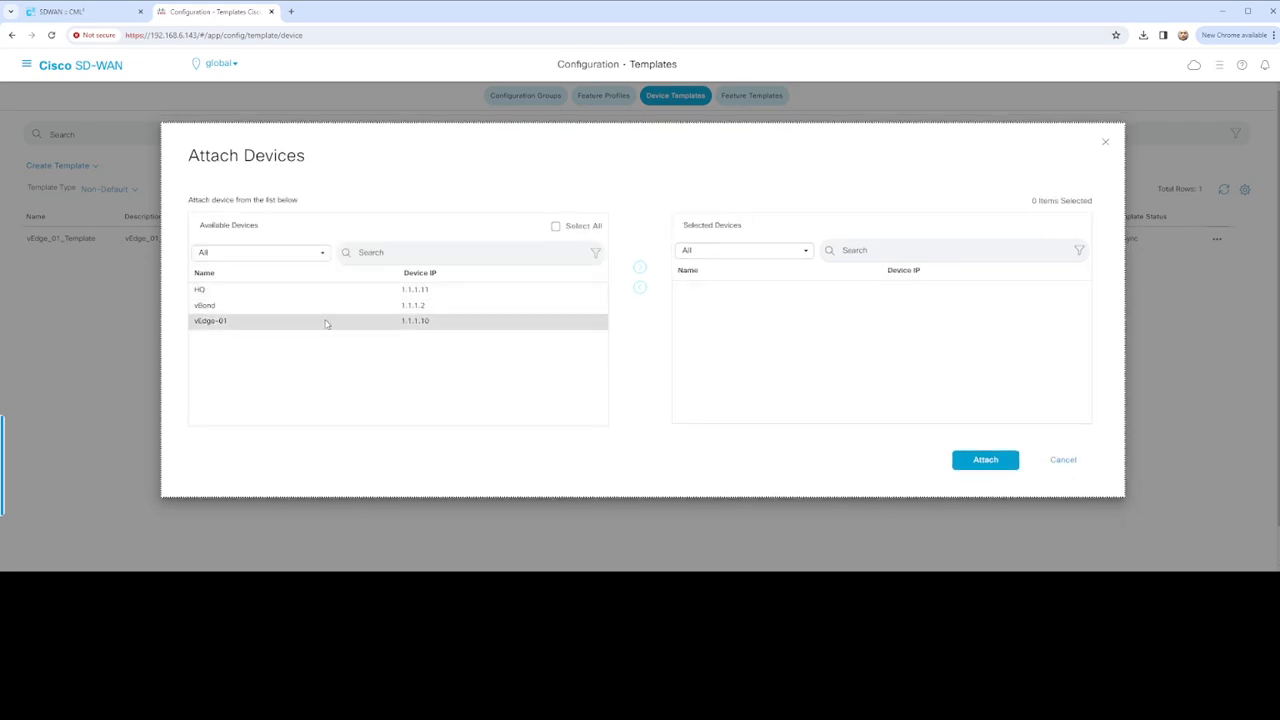
{"action": "left_click", "coordinate": [326, 323]}
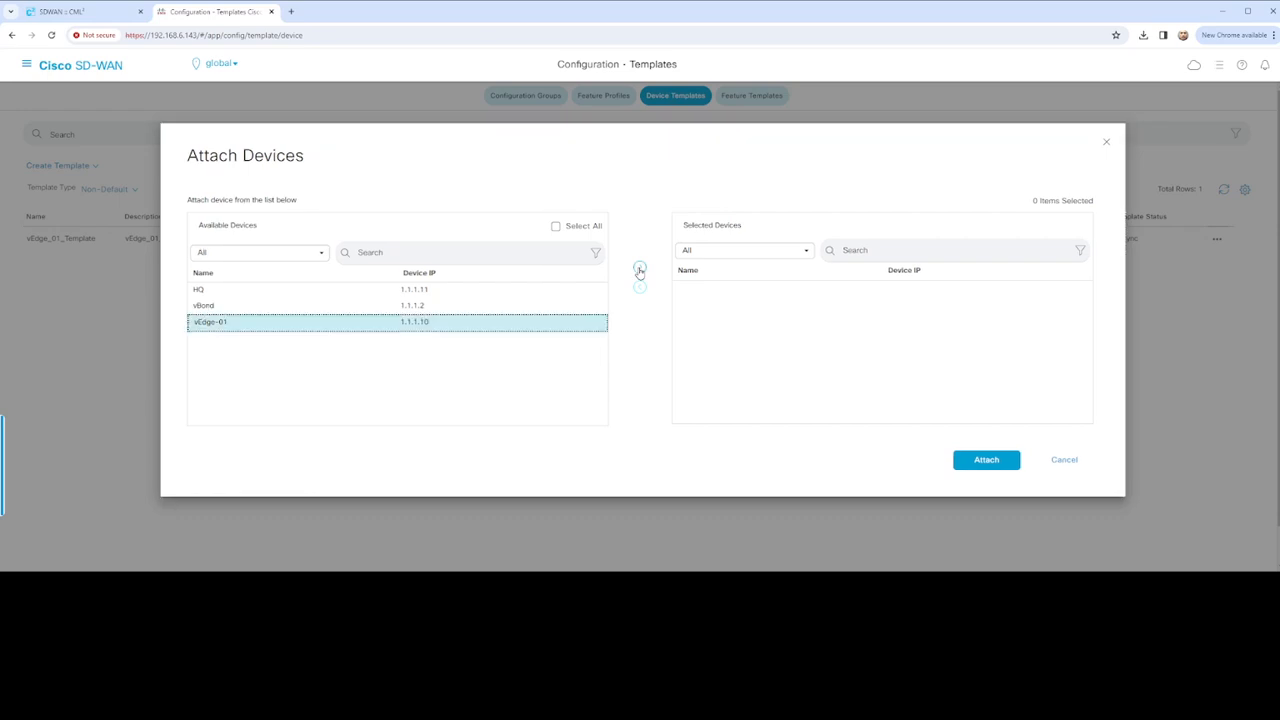
{"action": "left_click", "coordinate": [640, 268]}
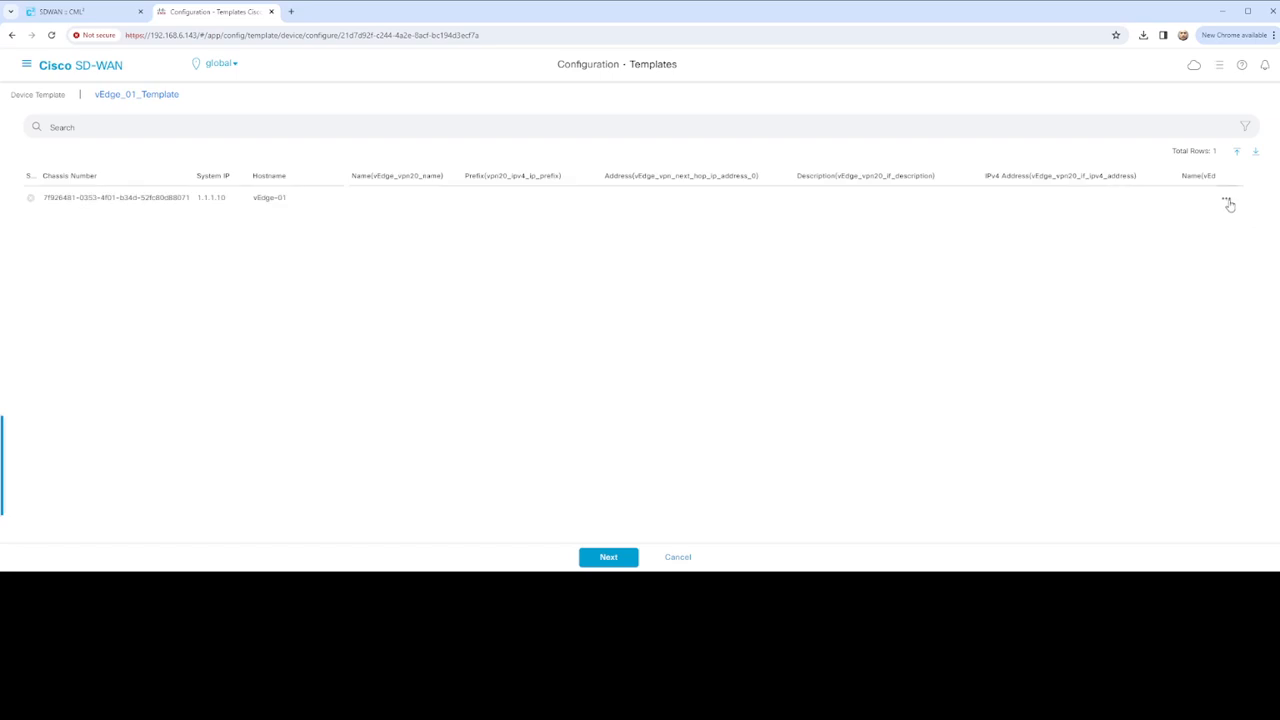
{"action": "left_click", "coordinate": [1227, 200]}
Fill VPN20 variables: name VOIP, prefix 172.2.0.0/16, next-hop 172.17.1.2, description VPN20, address 172.17.1.1/30
{"action": "left_click", "coordinate": [1216, 221]}
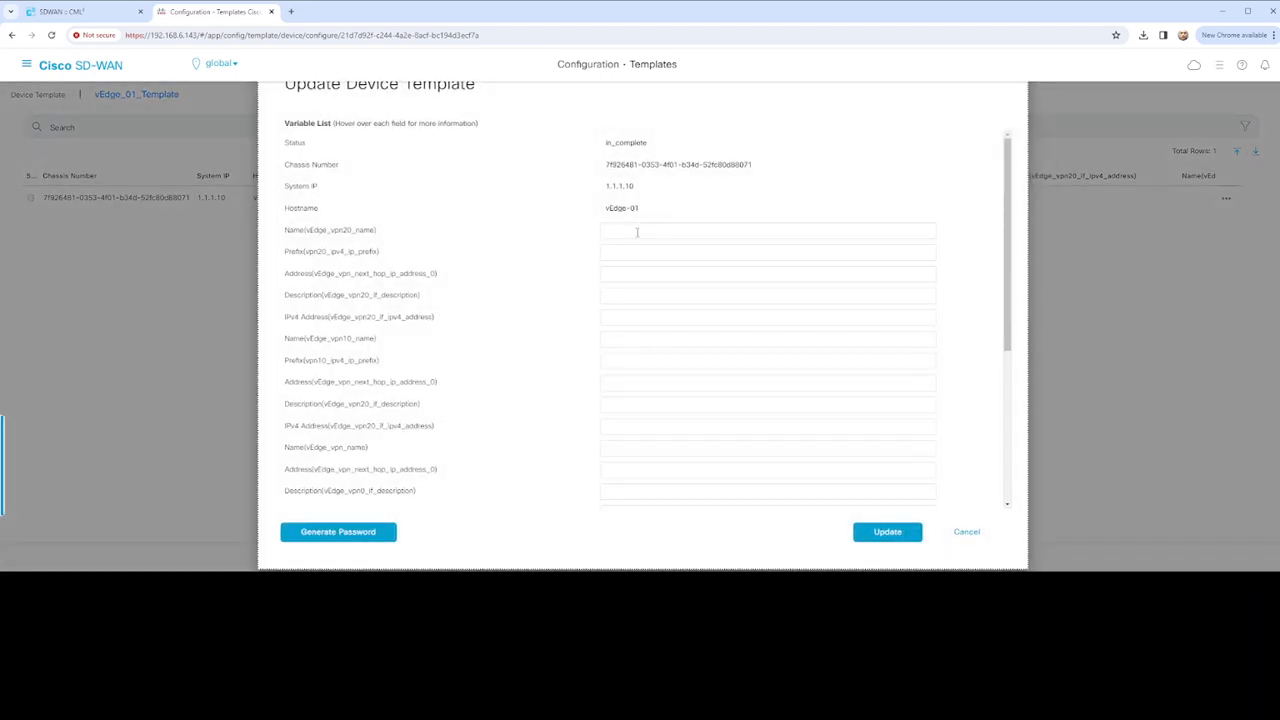
{"action": "left_click", "coordinate": [637, 233]}
{"action": "left_click", "coordinate": [613, 250]}
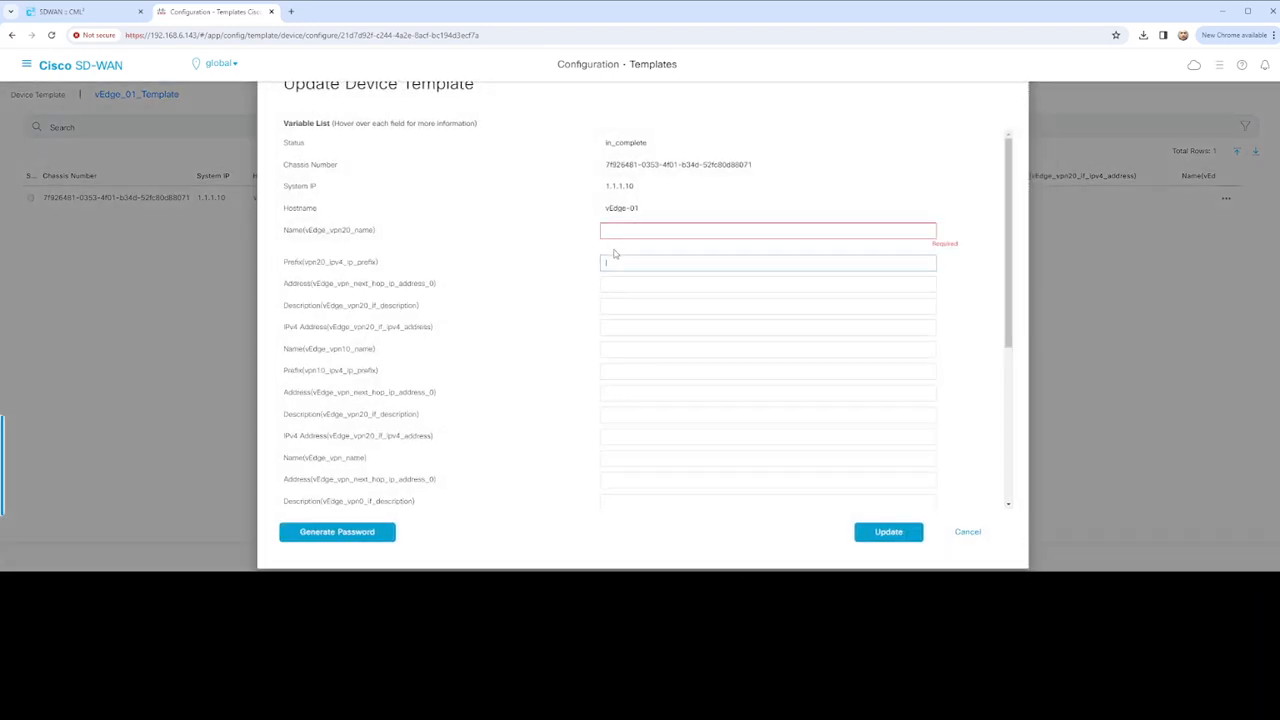
{"action": "type", "text": "172.2.0.0/16"}
{"action": "left_click", "coordinate": [649, 227]}
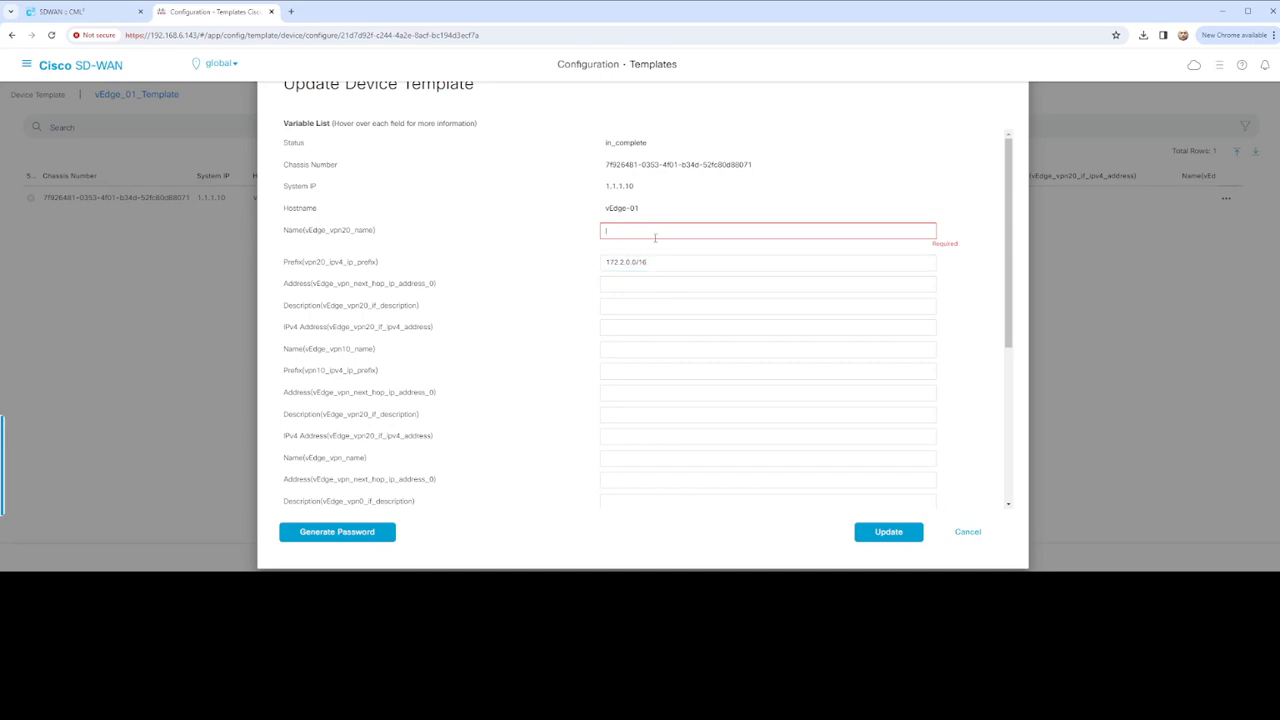
{"action": "type", "text": "VOIP"}
{"action": "left_click", "coordinate": [656, 275]}
{"action": "type", "text": "172.17.1.2"}
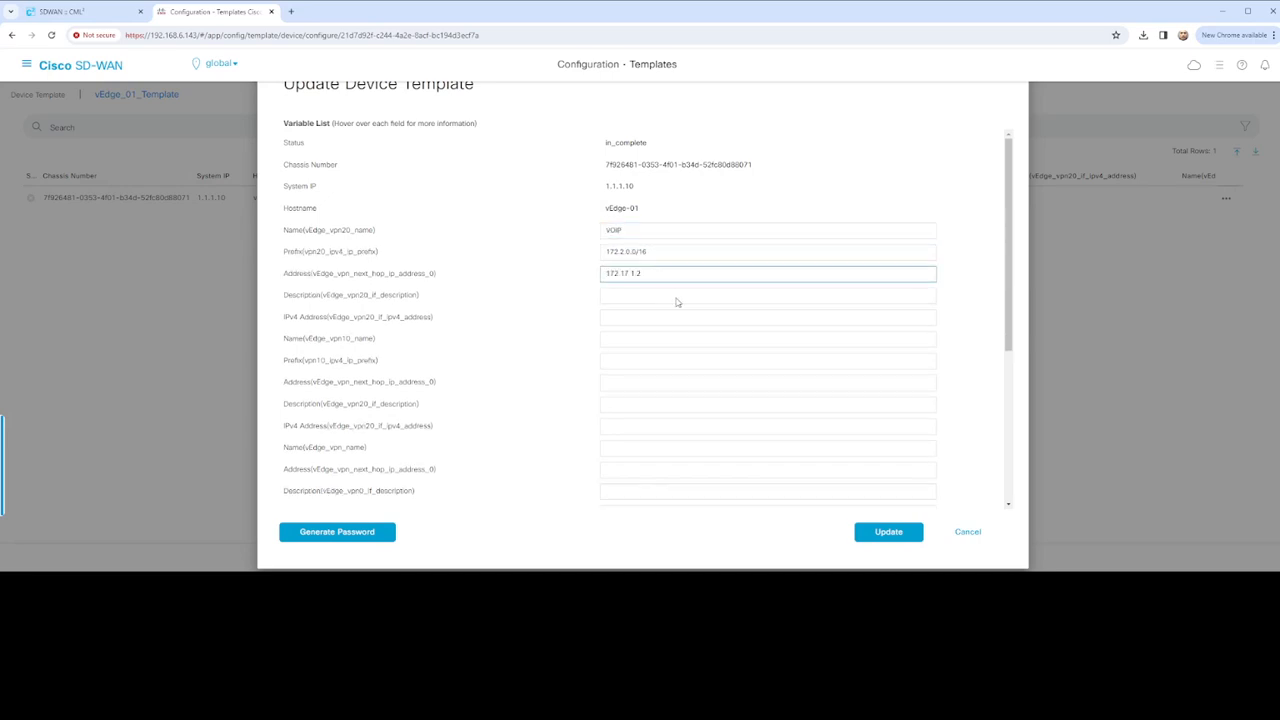
{"action": "left_click", "coordinate": [650, 292]}
{"action": "type", "text": "VPN20"}
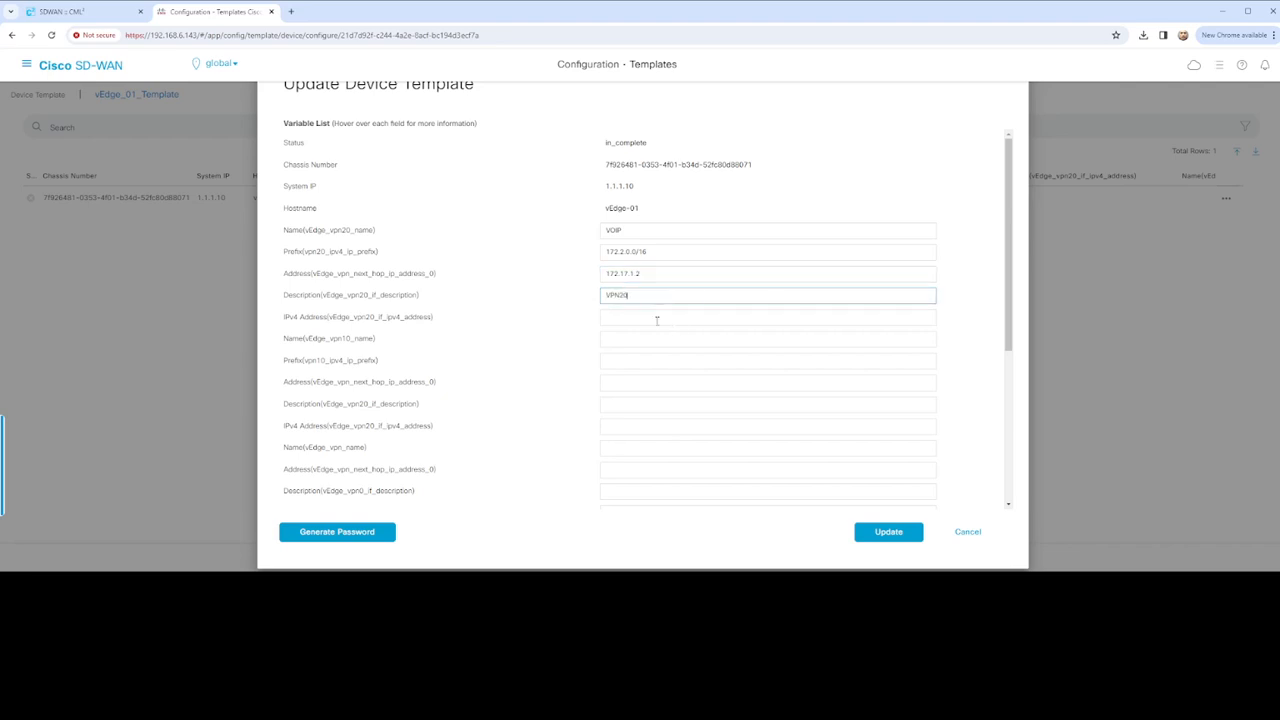
{"action": "left_click", "coordinate": [648, 317]}
{"action": "type", "text": "172.17.1.1/30"}
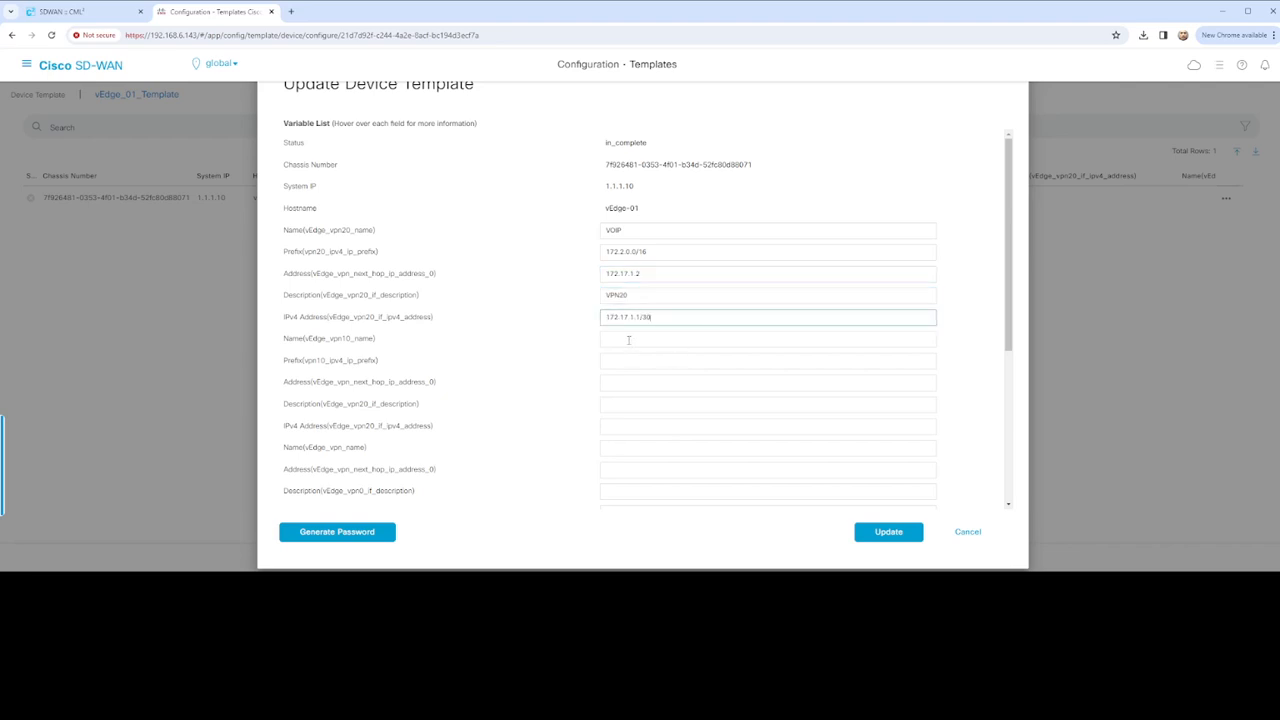
Fill VPN10 variables: name USERS, prefix 172.1.0.0/16, next-hop 172.16.1.2, description VPN10, address 172.16.1.1/30
{"action": "left_click", "coordinate": [628, 340]}
{"action": "type", "text": "USERS"}
{"action": "left_click", "coordinate": [639, 362]}
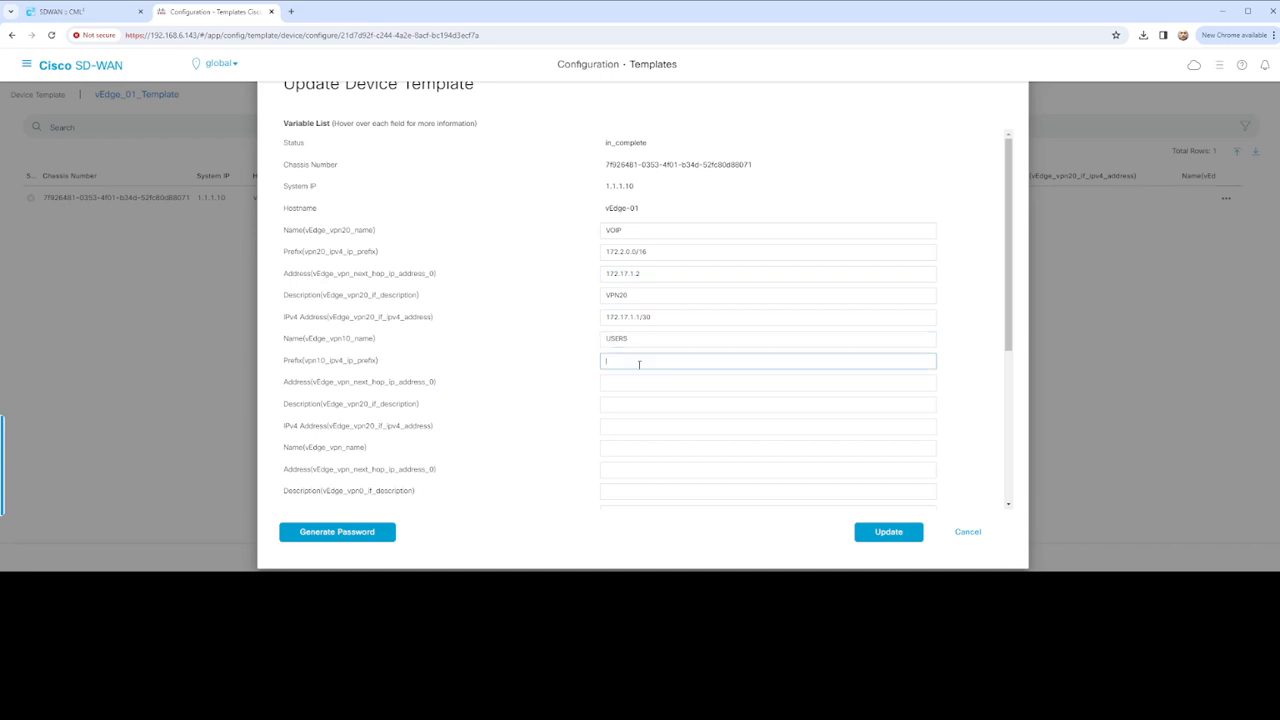
{"action": "type", "text": "172.1.0.0/16"}
{"action": "left_click", "coordinate": [648, 382]}
{"action": "type", "text": "172.16.1.2"}
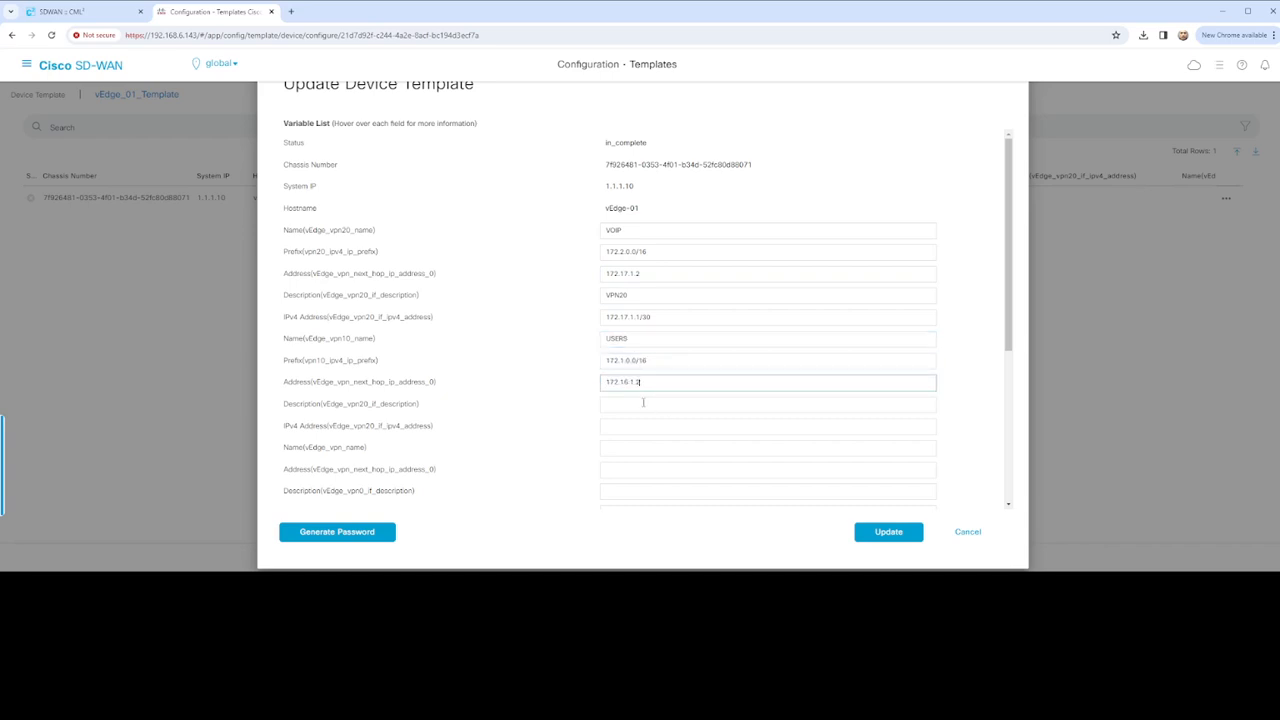
{"action": "left_click", "coordinate": [643, 402]}
{"action": "type", "text": "VPN10"}
{"action": "left_click", "coordinate": [640, 428]}
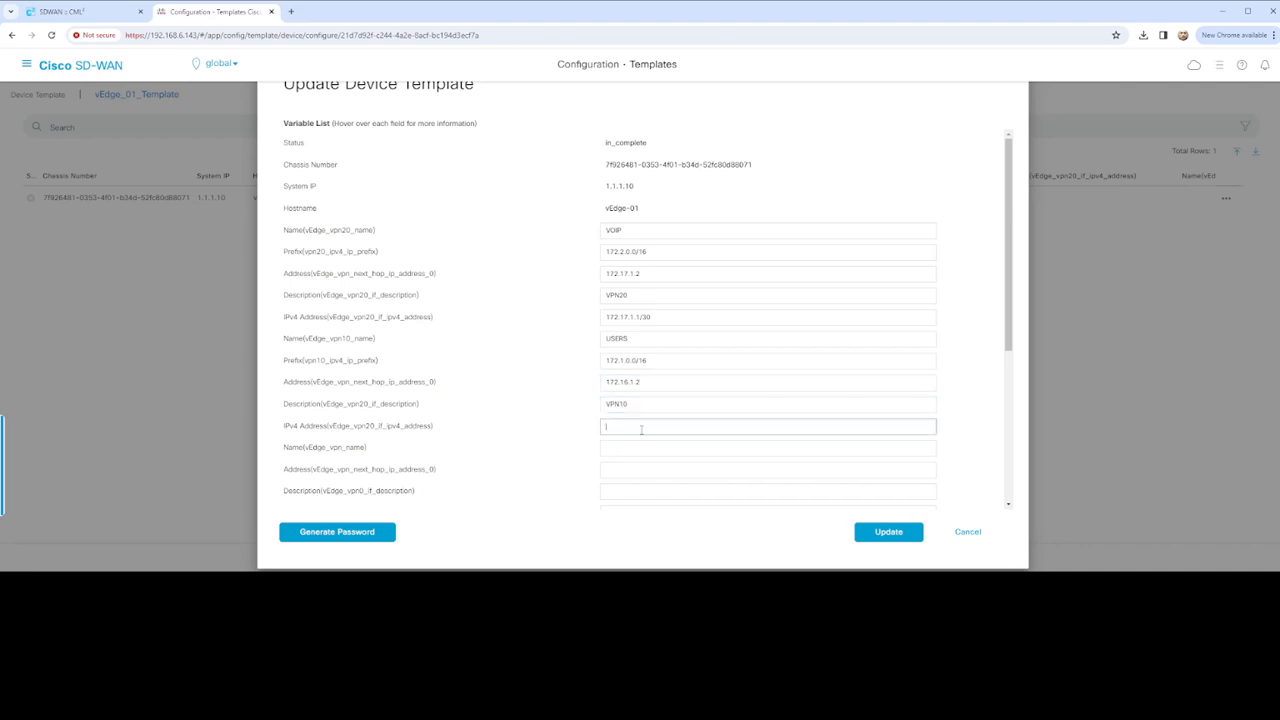
{"action": "type", "text": "172.16.1.1/30"}
Enter VPN name DATA, next-hop 172.200.1.1, VPN0 description and 172.200.1.2/29, color biz-internet
{"action": "left_click", "coordinate": [648, 448]}
{"action": "type", "text": "DATA"}
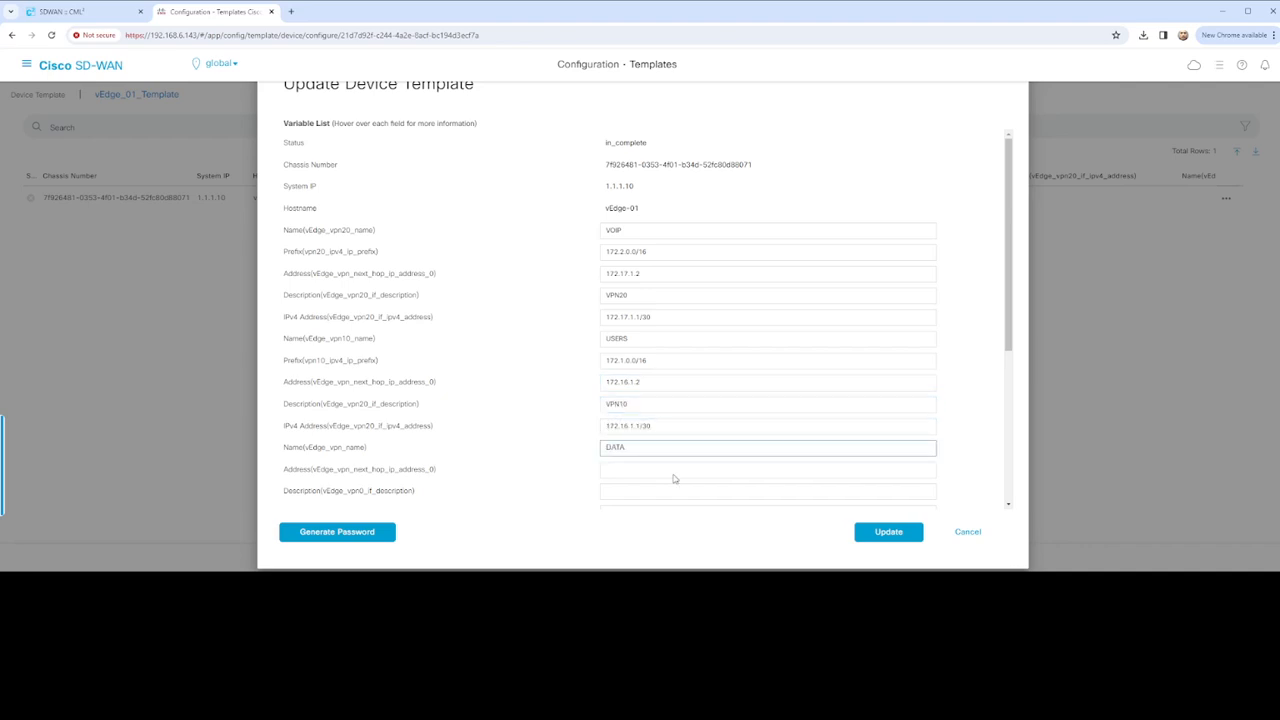
{"action": "left_click", "coordinate": [643, 469]}
{"action": "type", "text": "172.200.1.1"}
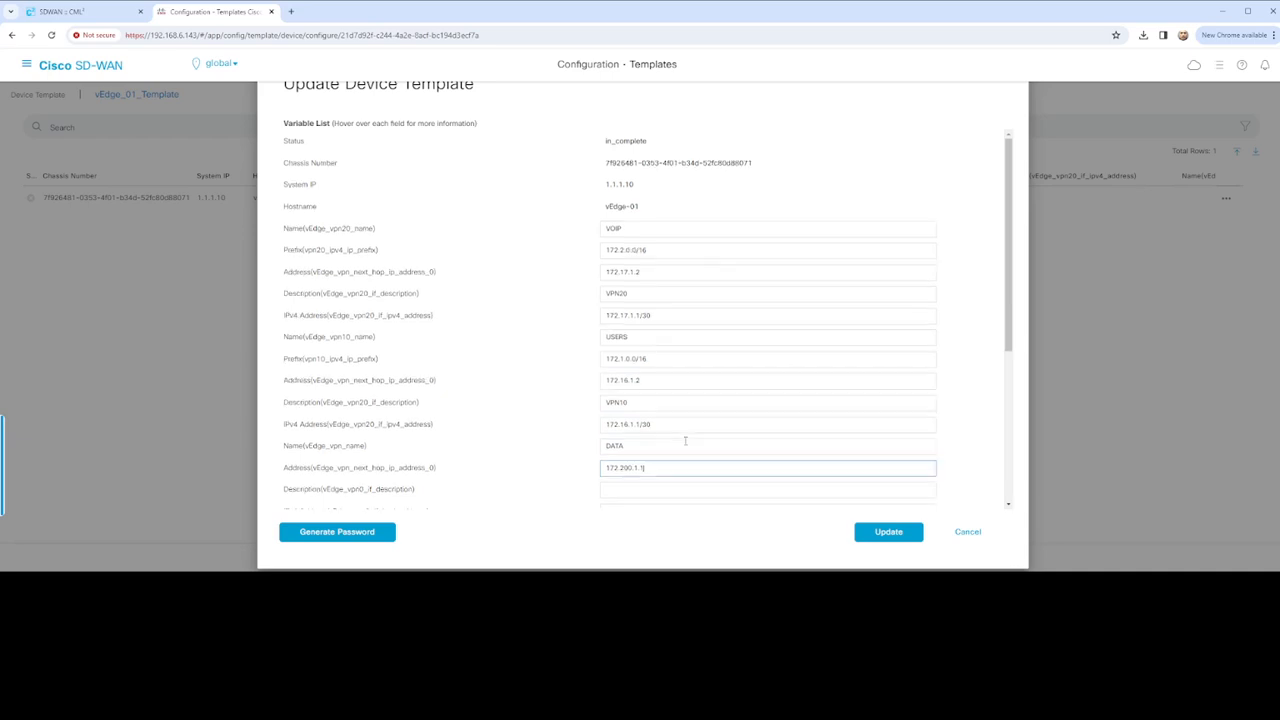
{"action": "scroll", "coordinate": [686, 437], "scroll_direction": "down", "scroll_amount": 1}
{"action": "left_click", "coordinate": [644, 402]}
{"action": "type", "text": "VPN0"}
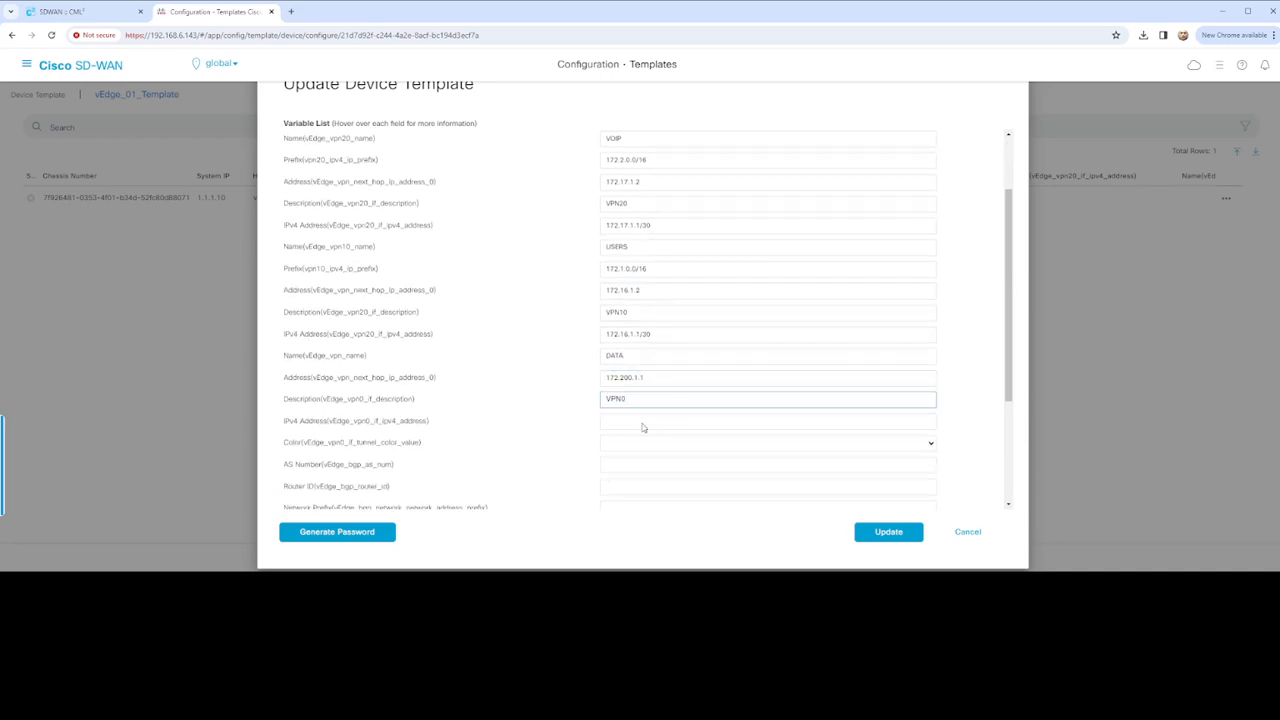
{"action": "left_click", "coordinate": [641, 424]}
{"action": "type", "text": "172.200.1.2/29"}
{"action": "left_click", "coordinate": [644, 444]}
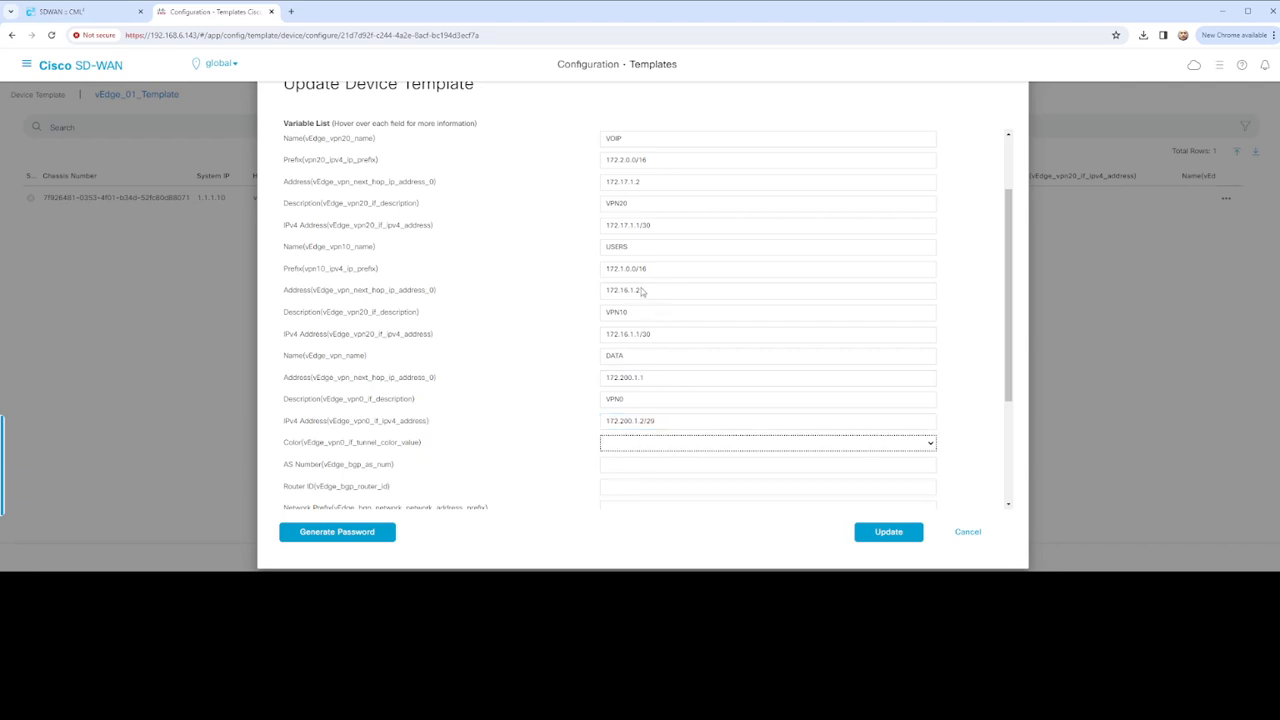
{"action": "left_click", "coordinate": [633, 444]}
Set BGP AS 60000, router ID 172.200.1.2, network 172.200.1.0/29, and timezone America/New_York
{"action": "left_click", "coordinate": [637, 466]}
{"action": "type", "text": "60000"}
{"action": "scroll", "coordinate": [664, 466], "scroll_direction": "down", "scroll_amount": 1}
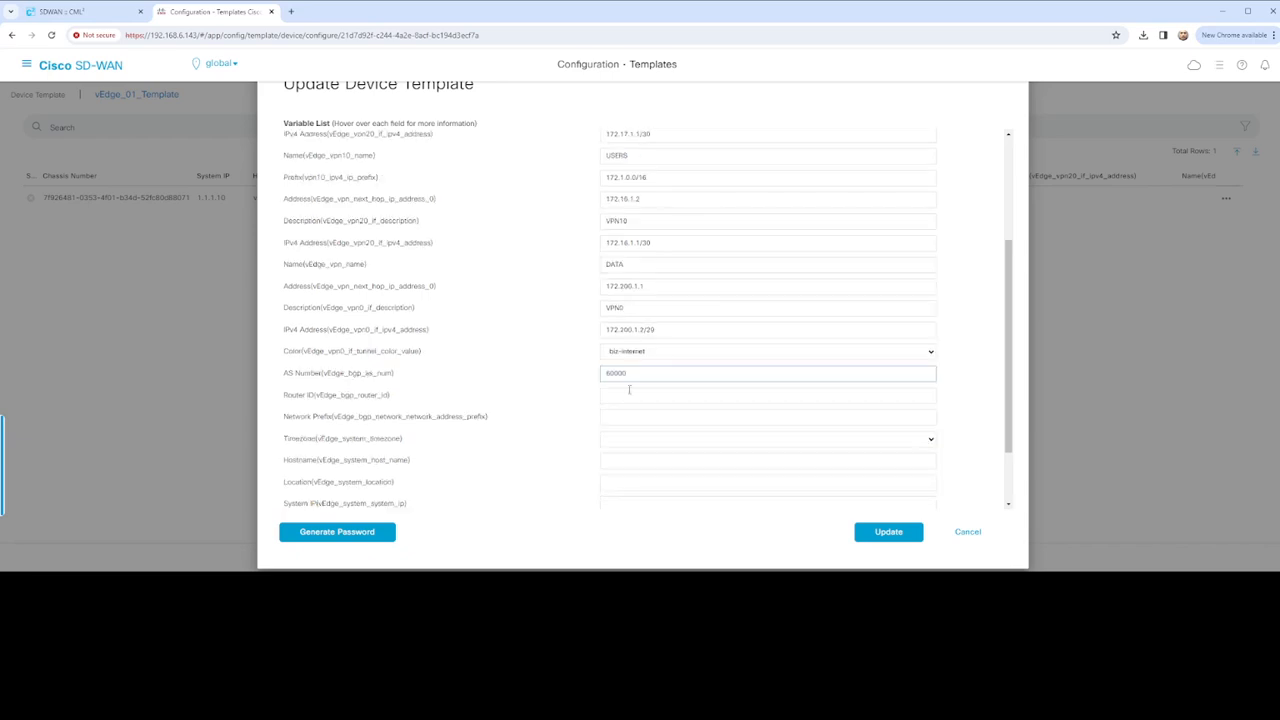
{"action": "left_click", "coordinate": [630, 393]}
{"action": "type", "text": "172.200.1.2"}
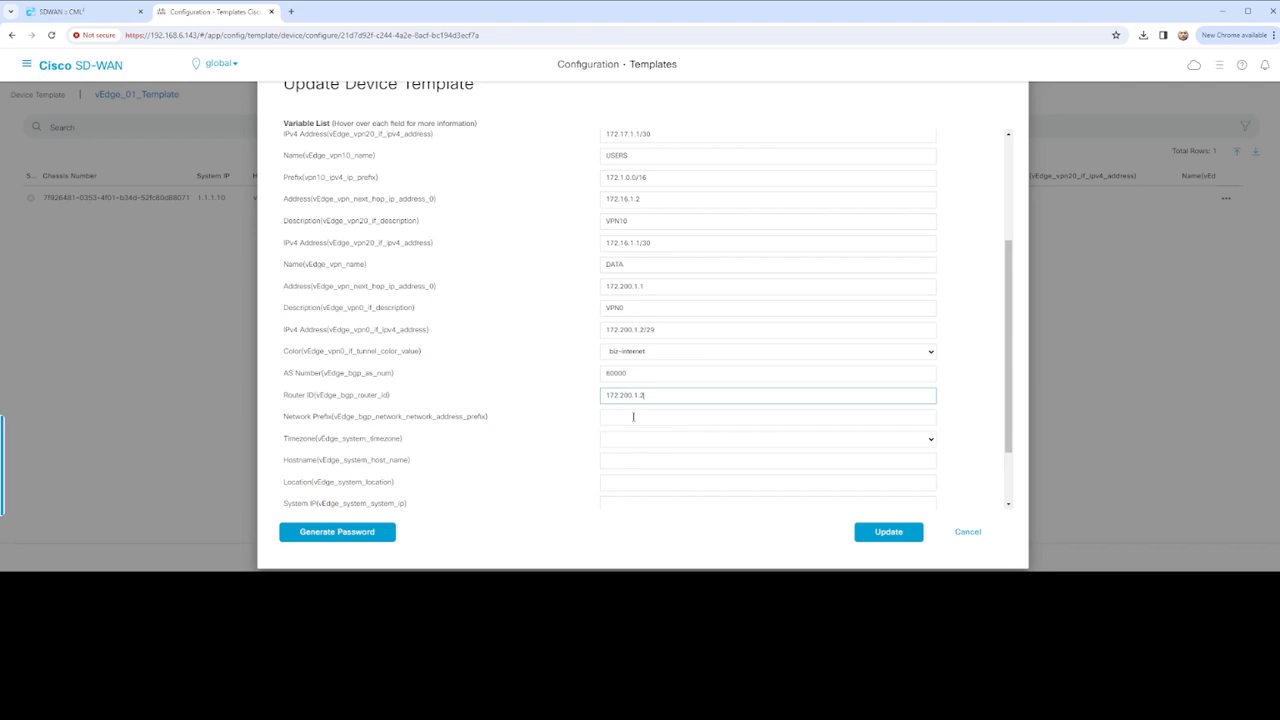
{"action": "left_click", "coordinate": [634, 417]}
{"action": "type", "text": "172.200.1.0/29"}
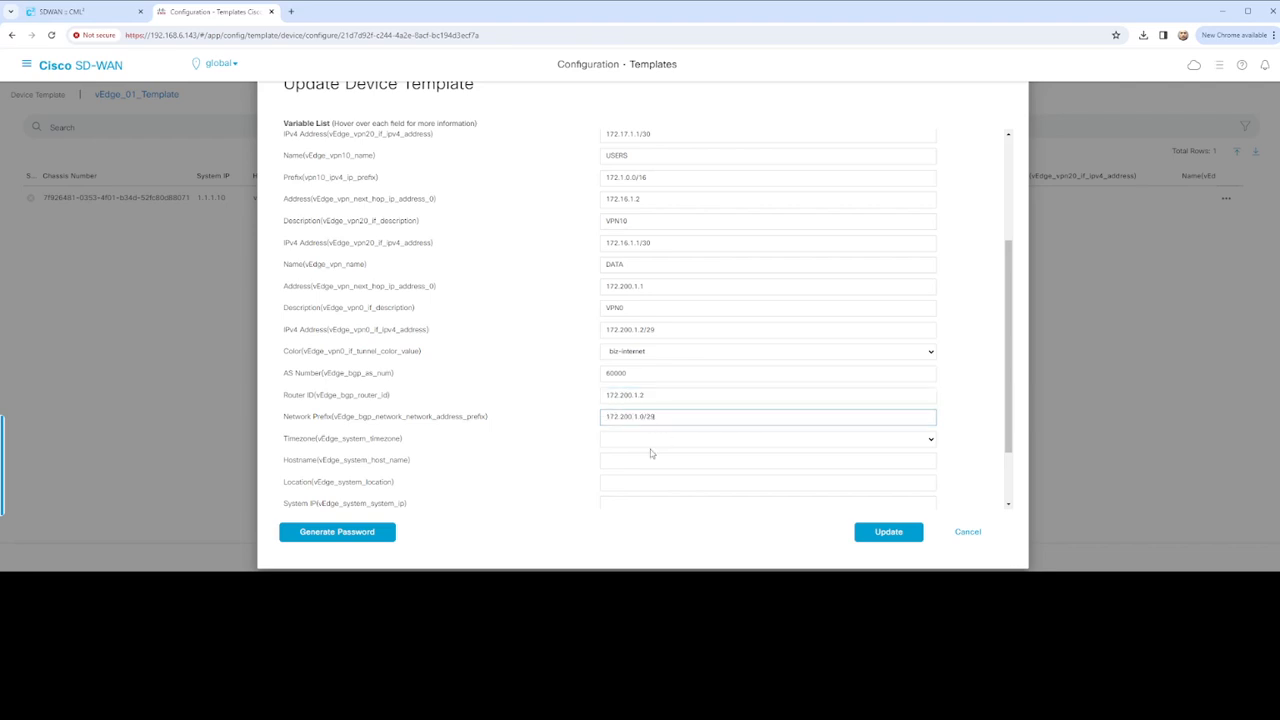
{"action": "key", "text": "Tab"}
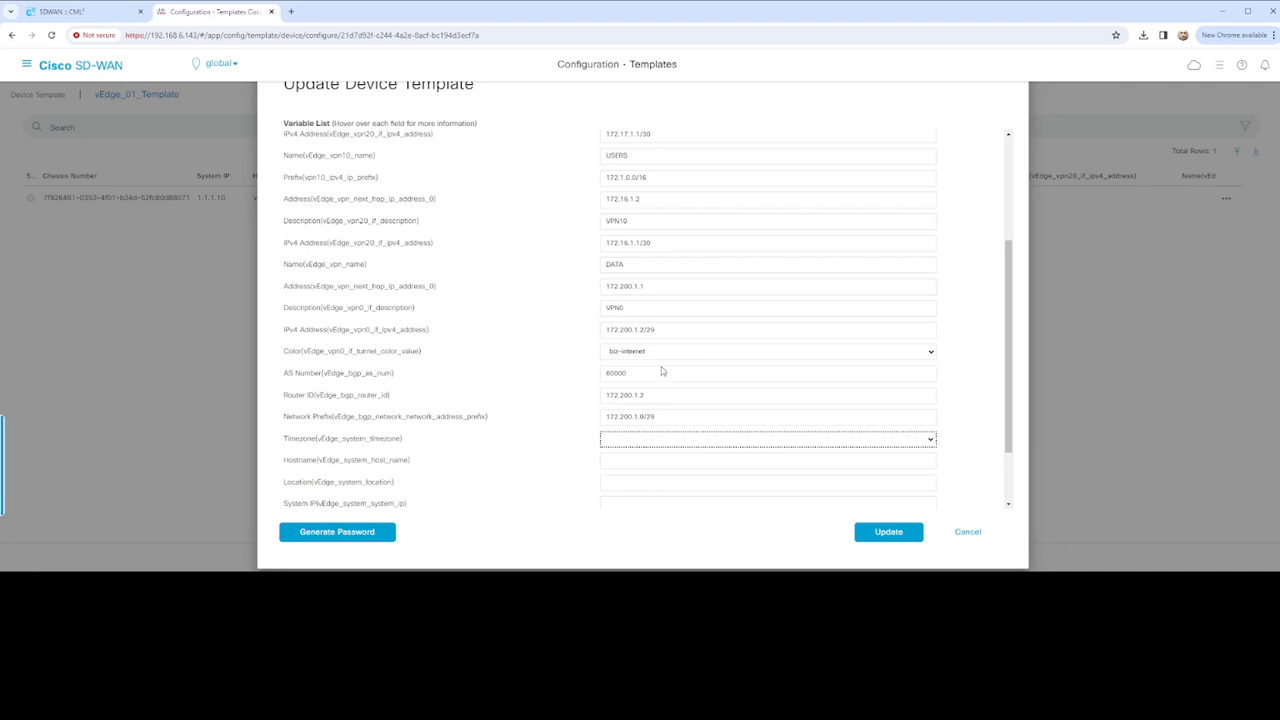
{"action": "left_click", "coordinate": [571, 379]}
Enter hostname vEdge-01, location US, system IP 1.1.1.10, site ID 200, logging values, then Update
{"action": "scroll", "coordinate": [585, 384], "scroll_direction": "down", "scroll_amount": 2}
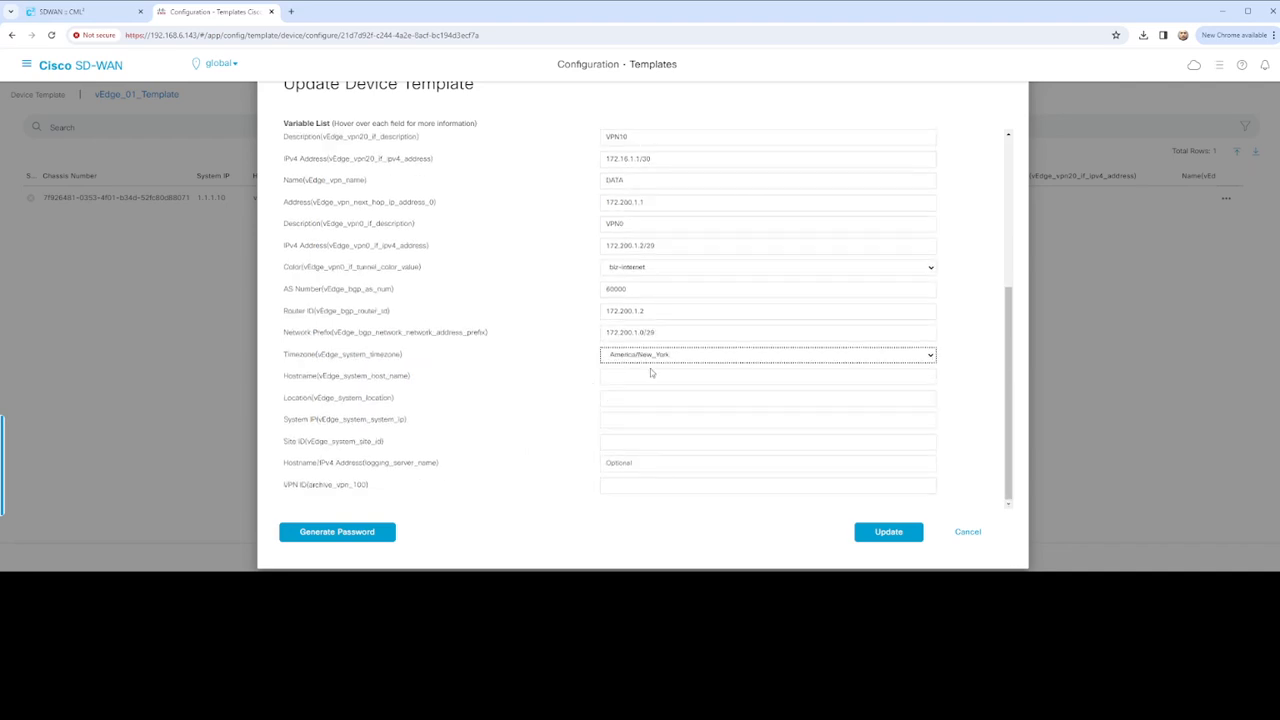
{"action": "left_click", "coordinate": [636, 376]}
{"action": "type", "text": "vEdge-01"}
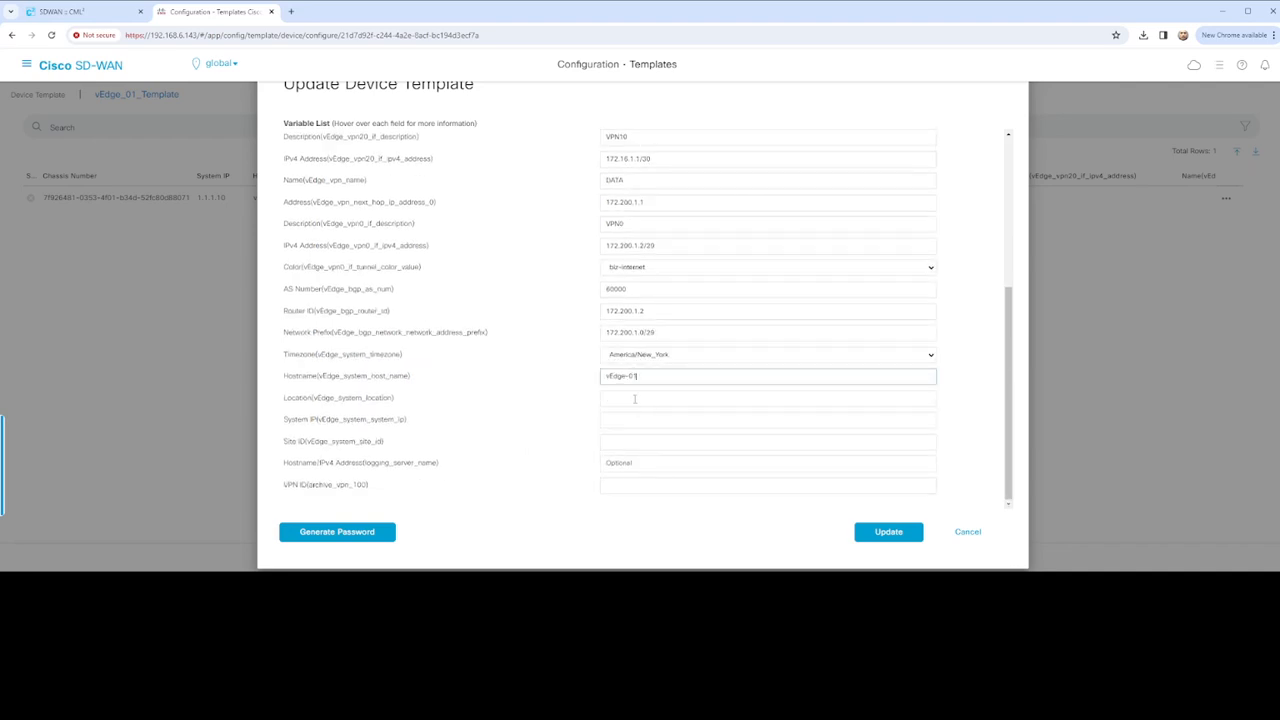
{"action": "left_click", "coordinate": [636, 398]}
{"action": "type", "text": "US"}
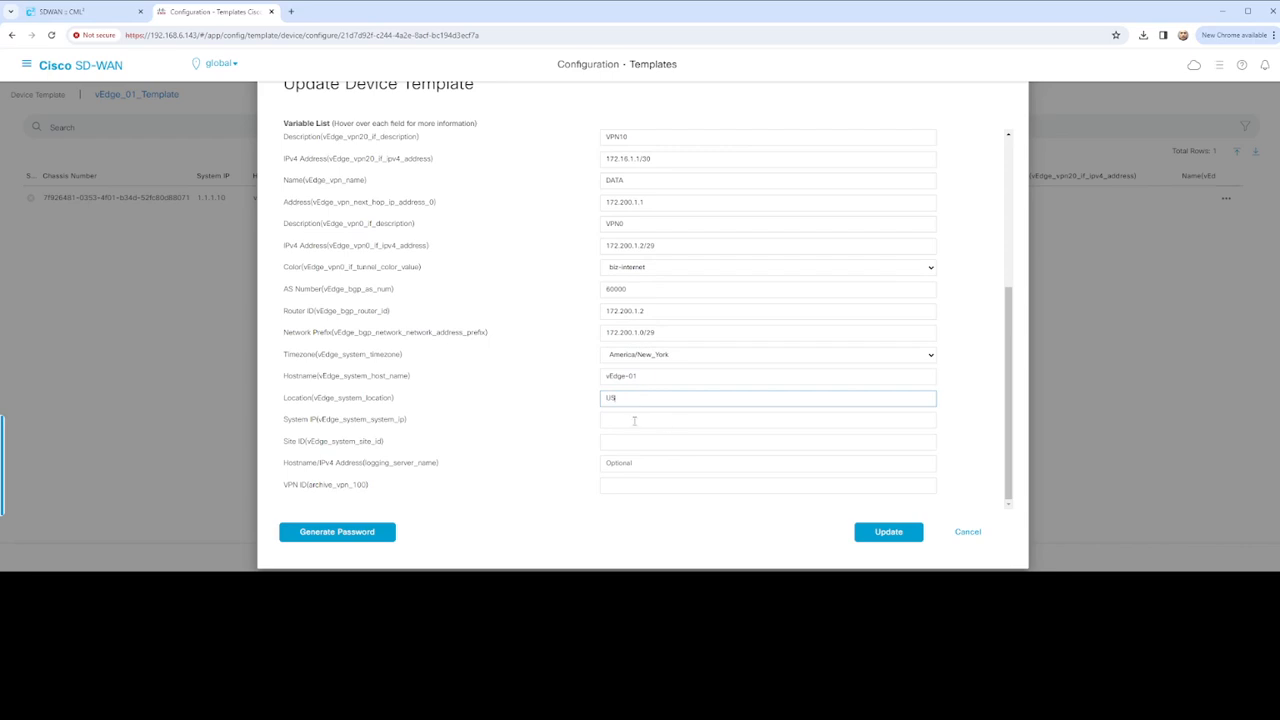
{"action": "left_click", "coordinate": [634, 420]}
{"action": "type", "text": "1.1.1.10"}
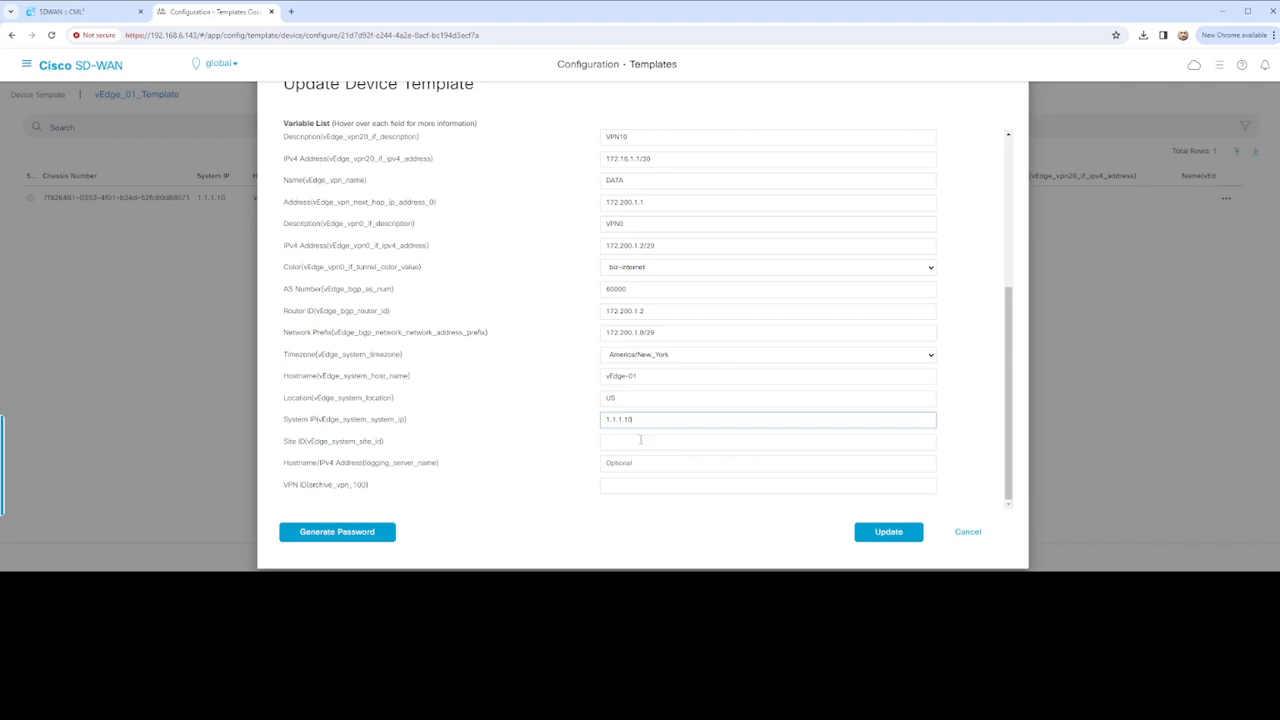
{"action": "left_click", "coordinate": [640, 440]}
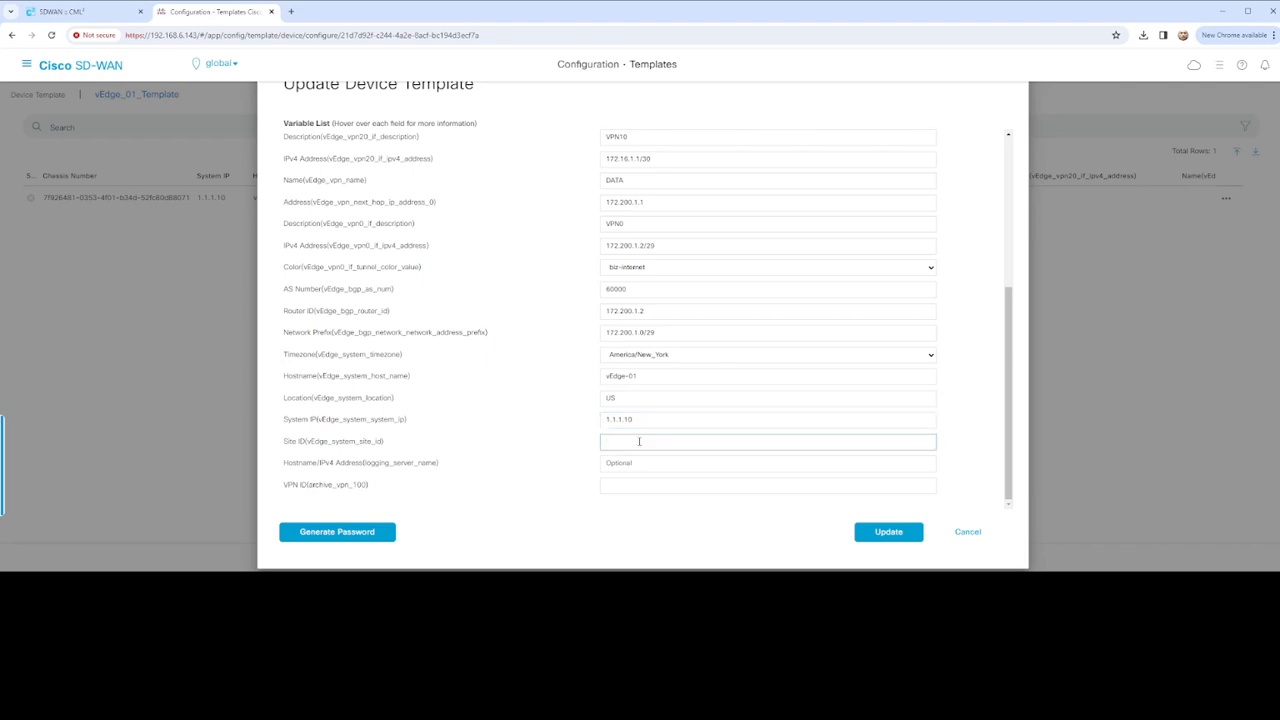
{"action": "type", "text": "200"}
{"action": "key", "text": "Tab"}
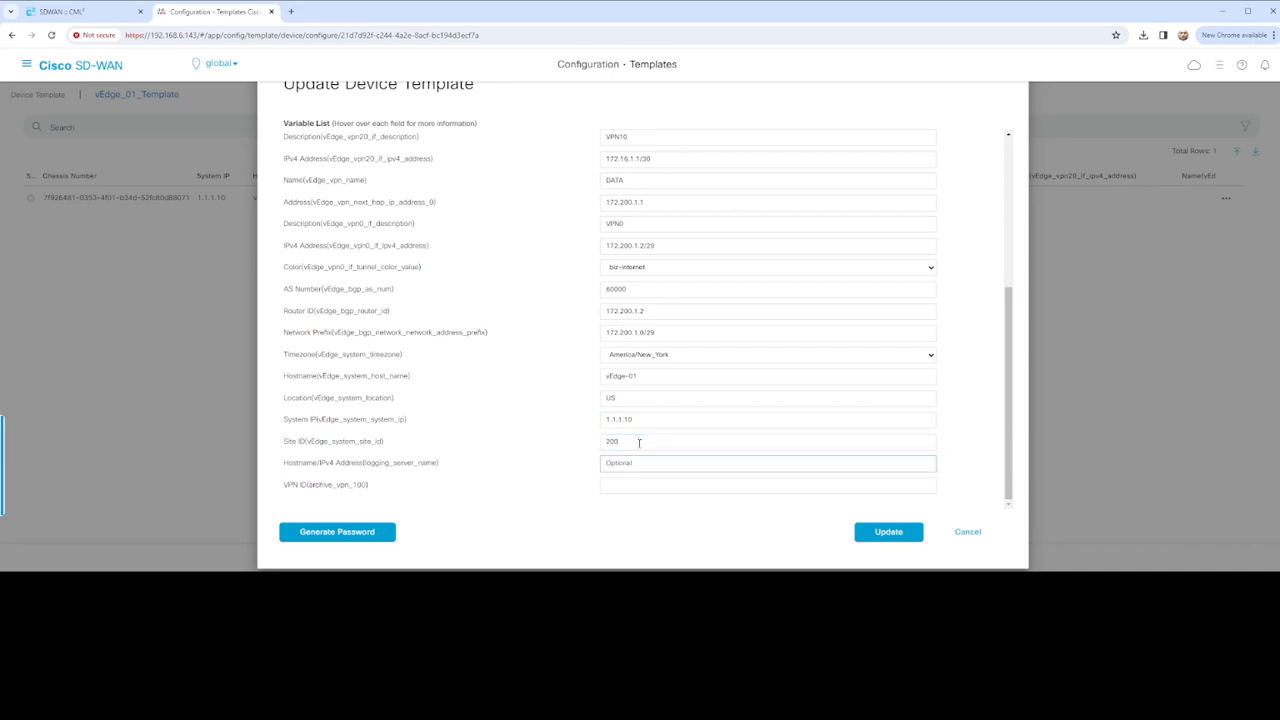
{"action": "type", "text": "192.168.1.15"}
{"action": "left_click", "coordinate": [647, 481]}
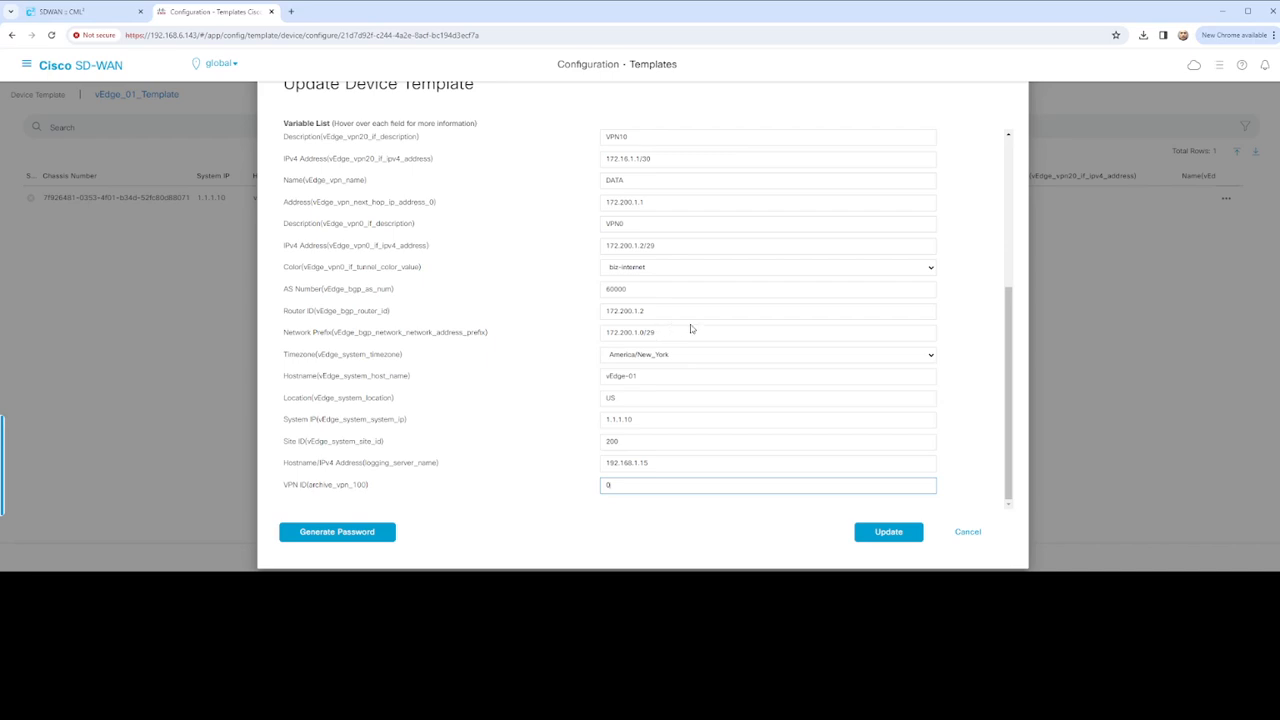
{"action": "left_click", "coordinate": [886, 531]}
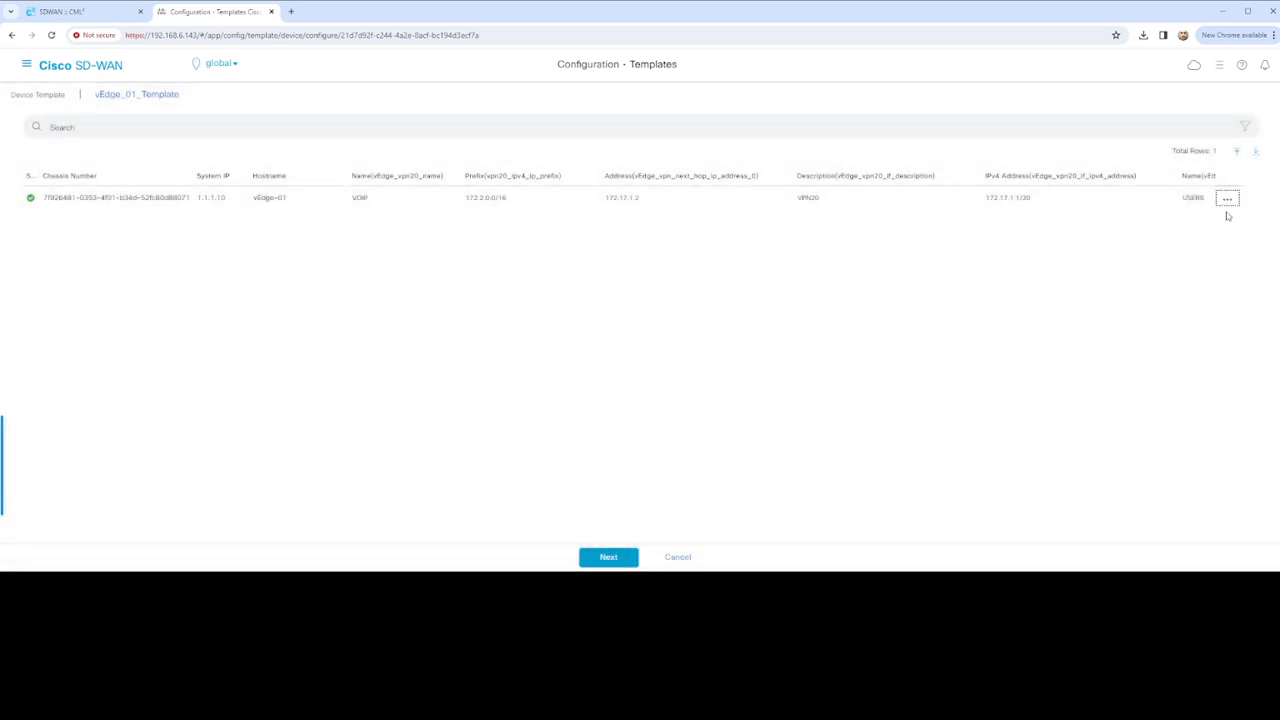
Advance to the Config Preview and select vEdge-01 to load its generated configuration
{"action": "left_click", "coordinate": [614, 558]}
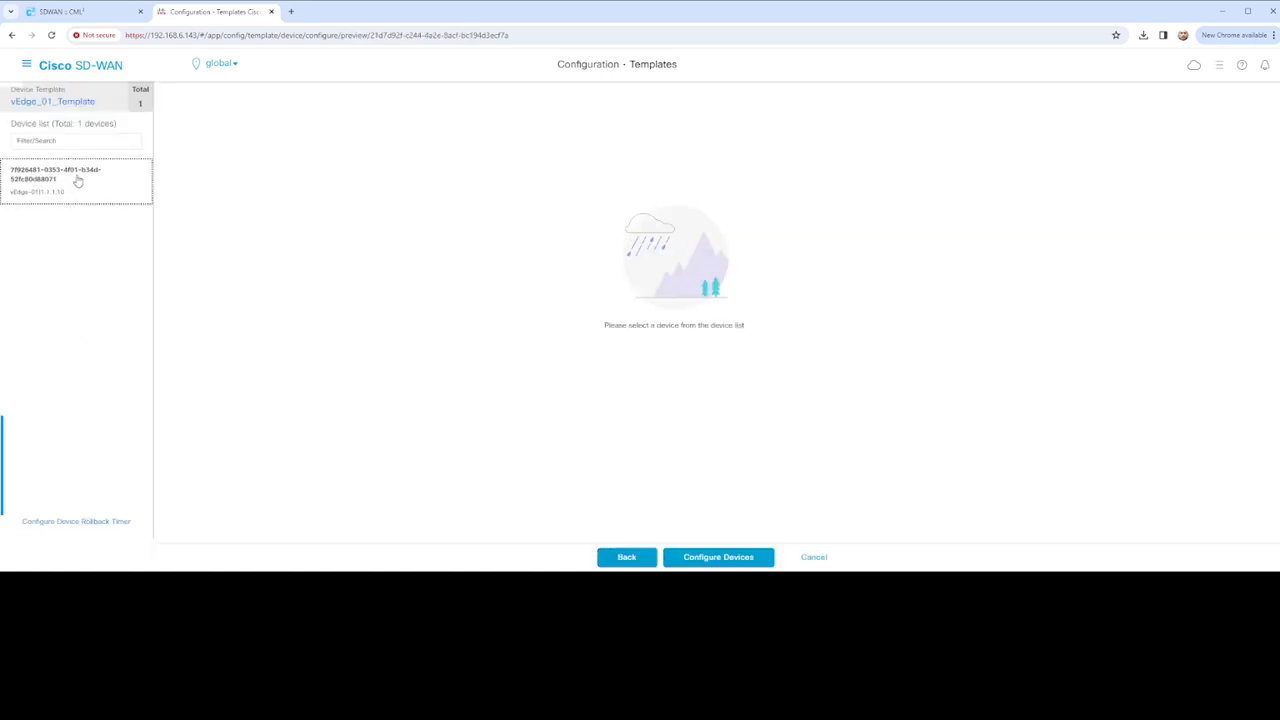
{"action": "left_click", "coordinate": [78, 180]}
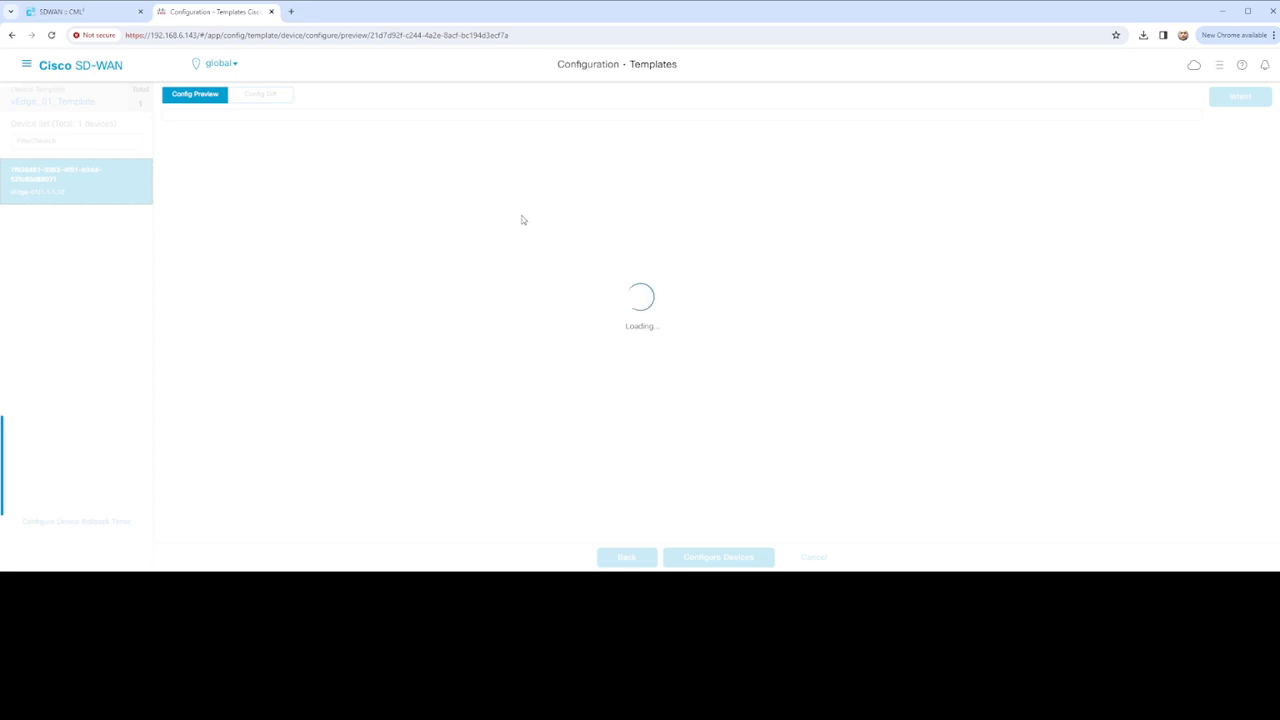
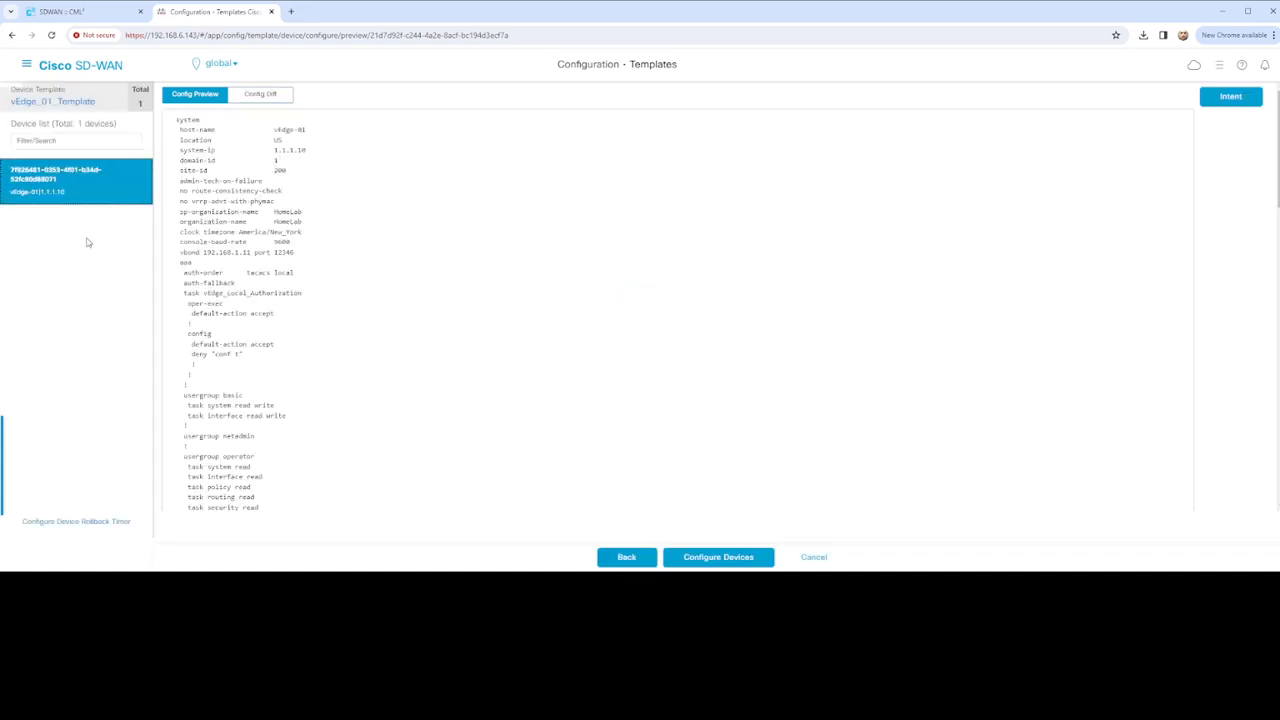
Set the configuration rollback timer for vEdge-01 to 15 minutes and save it
{"action": "left_click", "coordinate": [124, 523]}
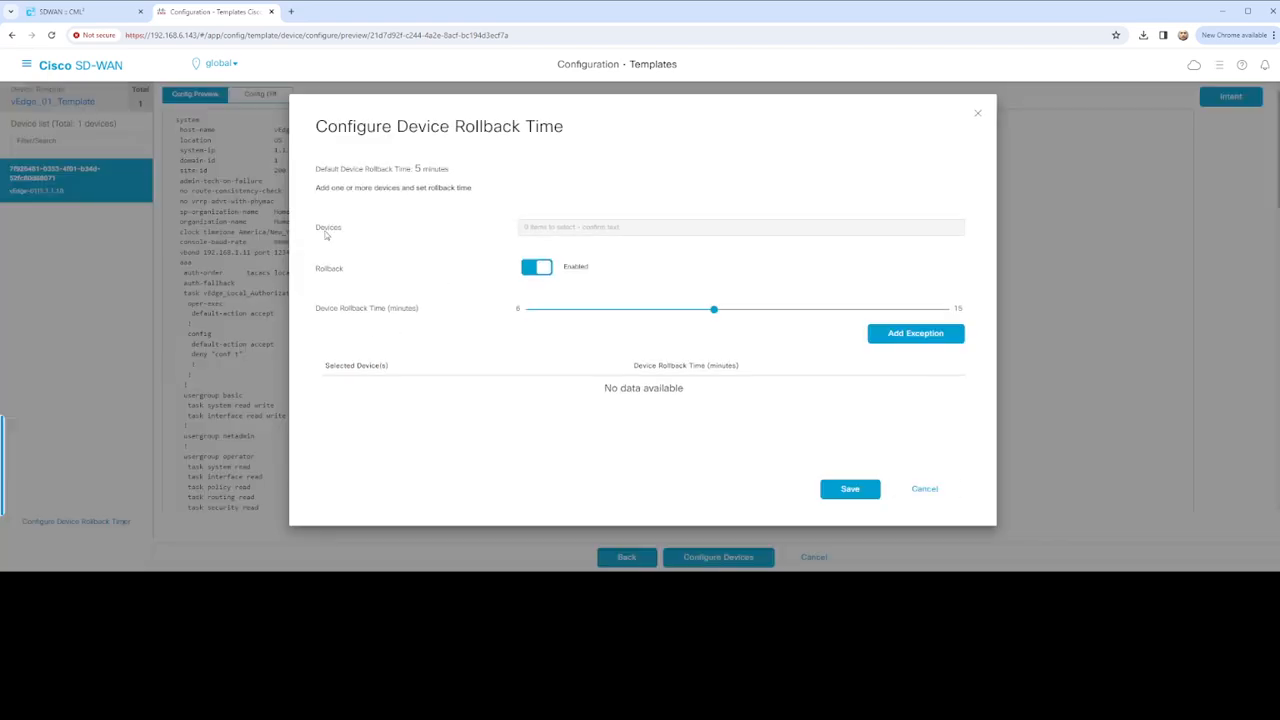
{"action": "left_click", "coordinate": [581, 227]}
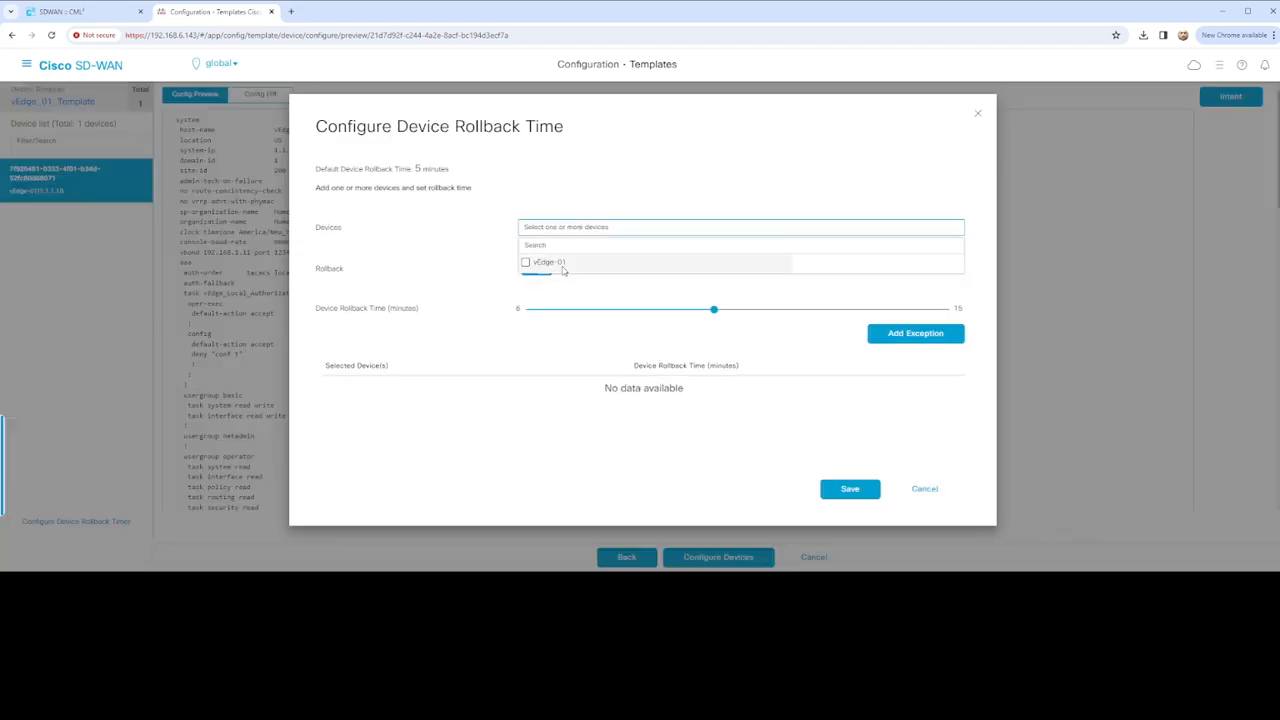
{"action": "left_click", "coordinate": [528, 263]}
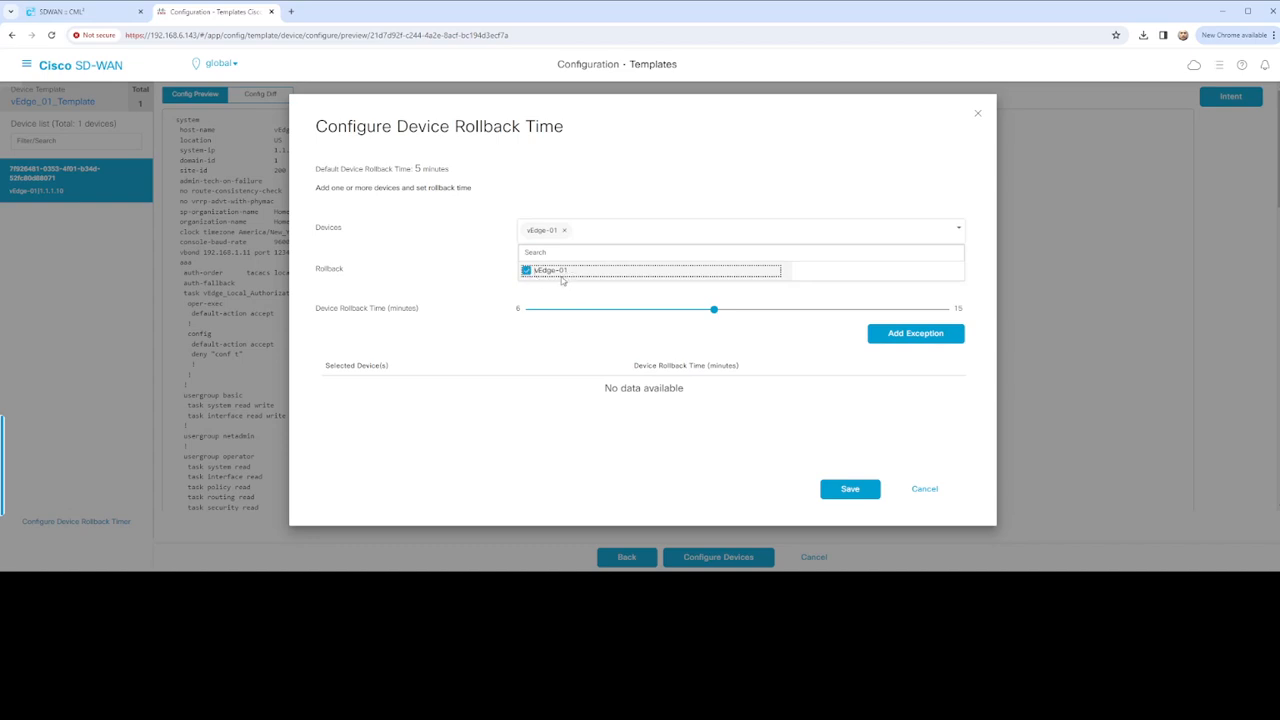
{"action": "left_click", "coordinate": [486, 258]}
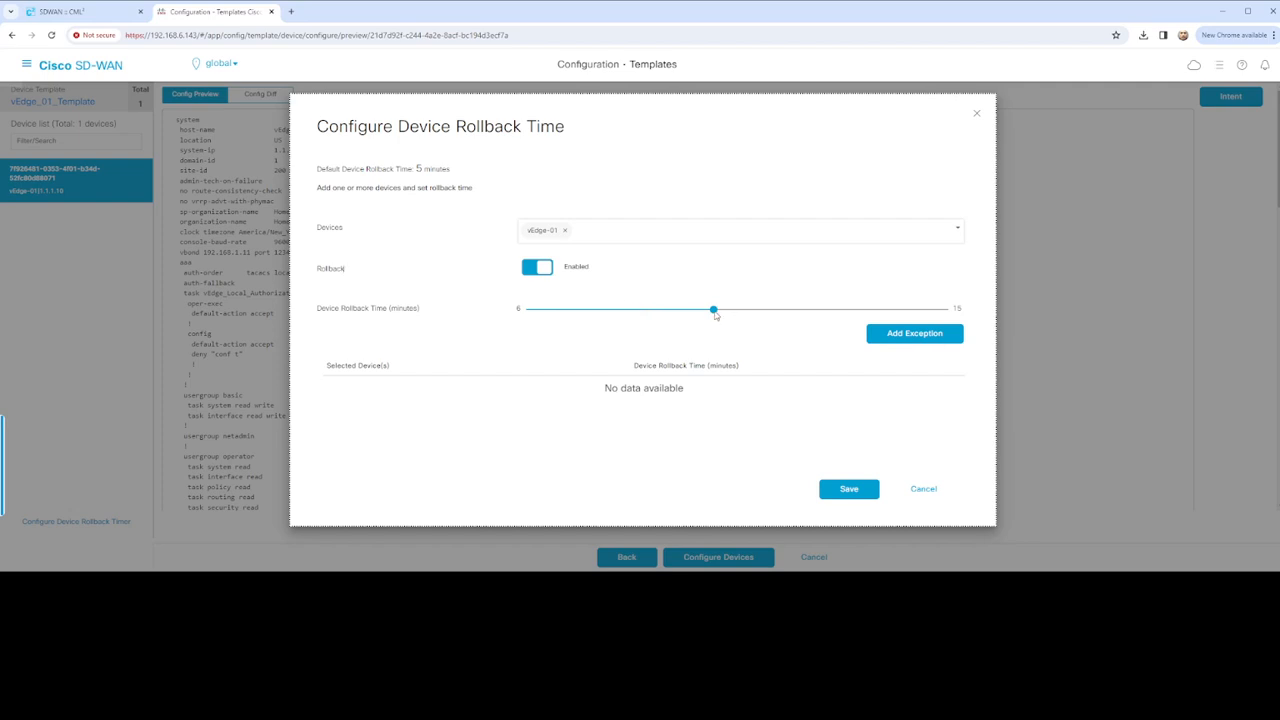
{"action": "left_click", "coordinate": [958, 310]}
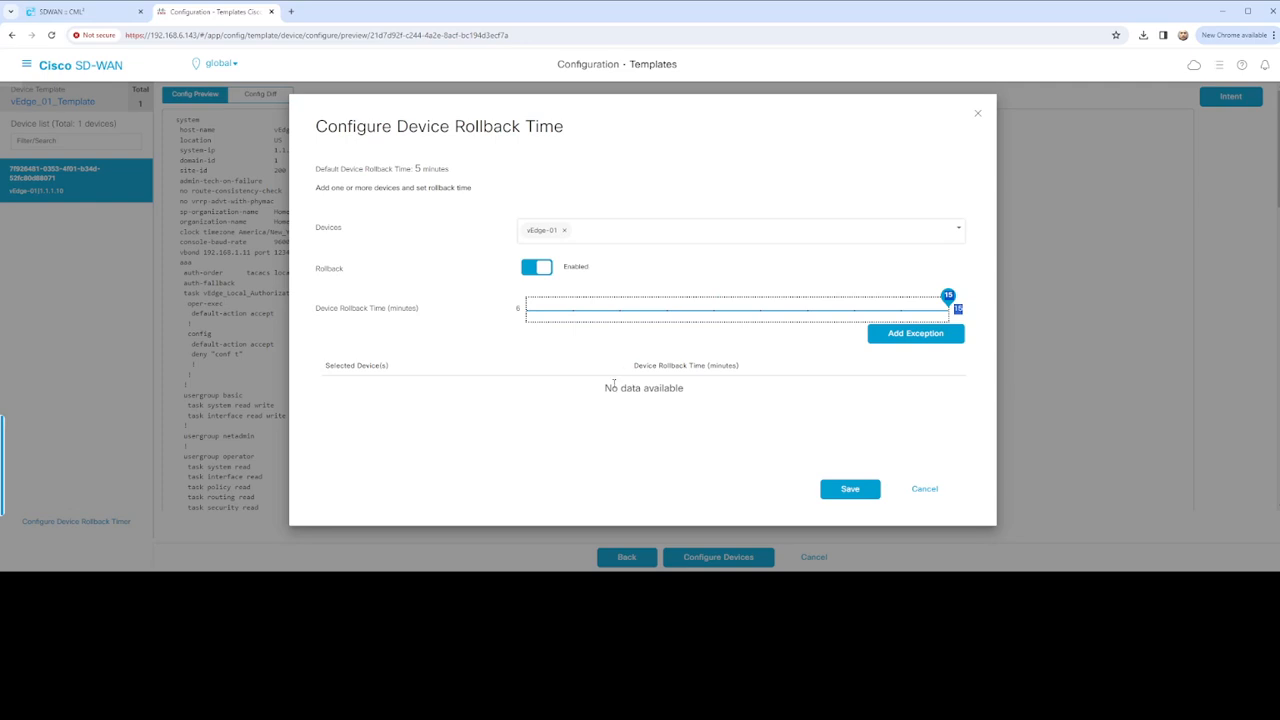
{"action": "left_click", "coordinate": [838, 488]}
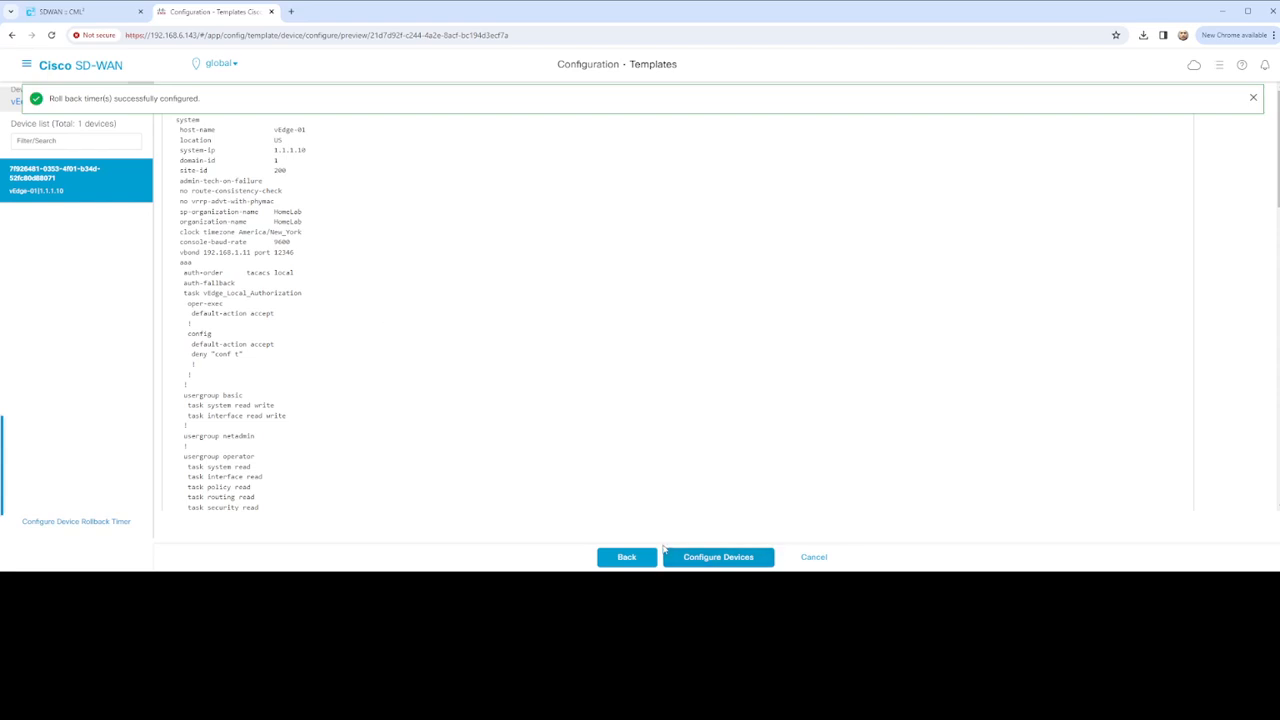
{"action": "scroll", "coordinate": [571, 384], "scroll_direction": "down", "scroll_amount": 10}
Review the full vEdge-01 config preview, dismiss the success banner, and open Config Diff
{"action": "scroll", "coordinate": [570, 386], "scroll_direction": "down", "scroll_amount": 10}
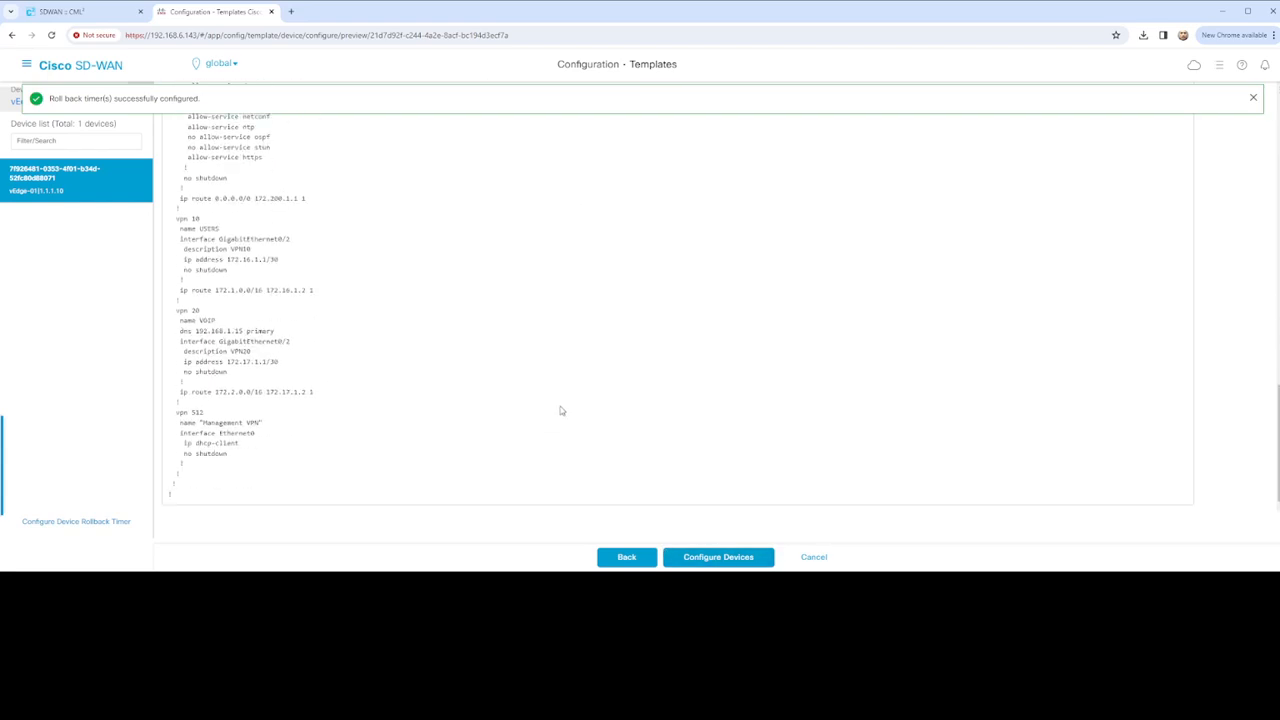
{"action": "scroll", "coordinate": [400, 331], "scroll_direction": "up", "scroll_amount": 5}
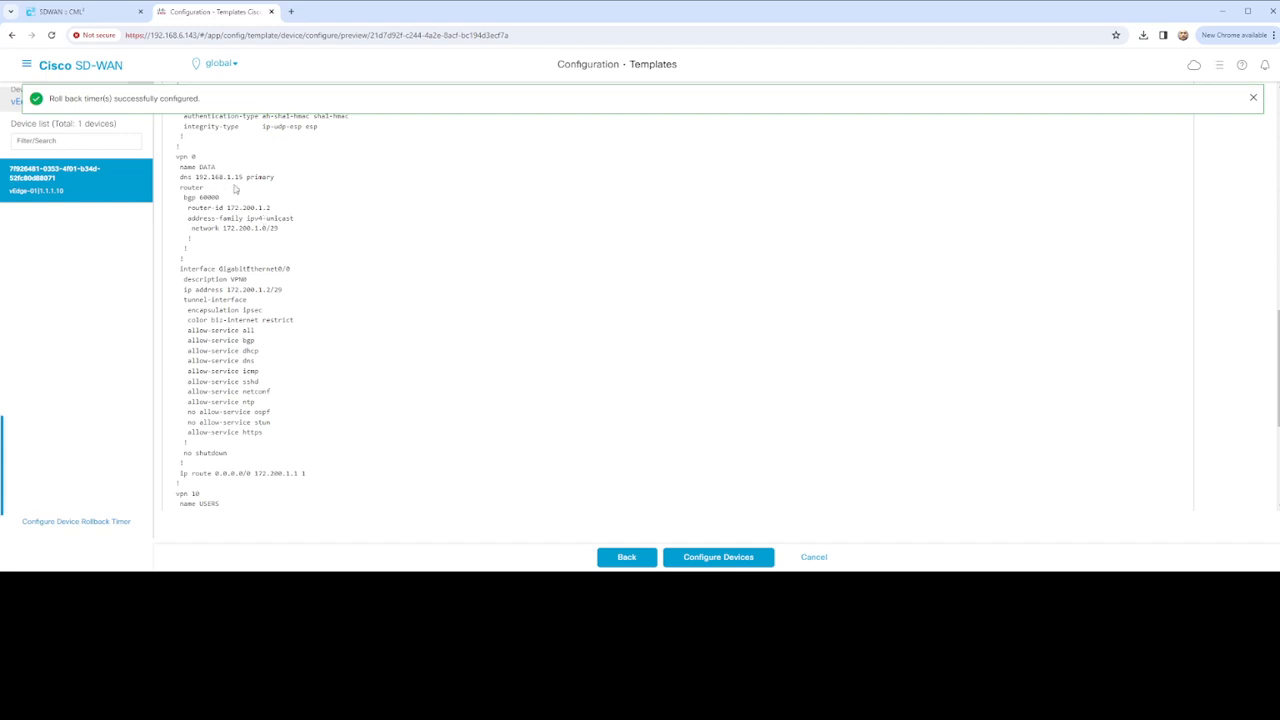
{"action": "scroll", "coordinate": [235, 188], "scroll_direction": "up", "scroll_amount": 3}
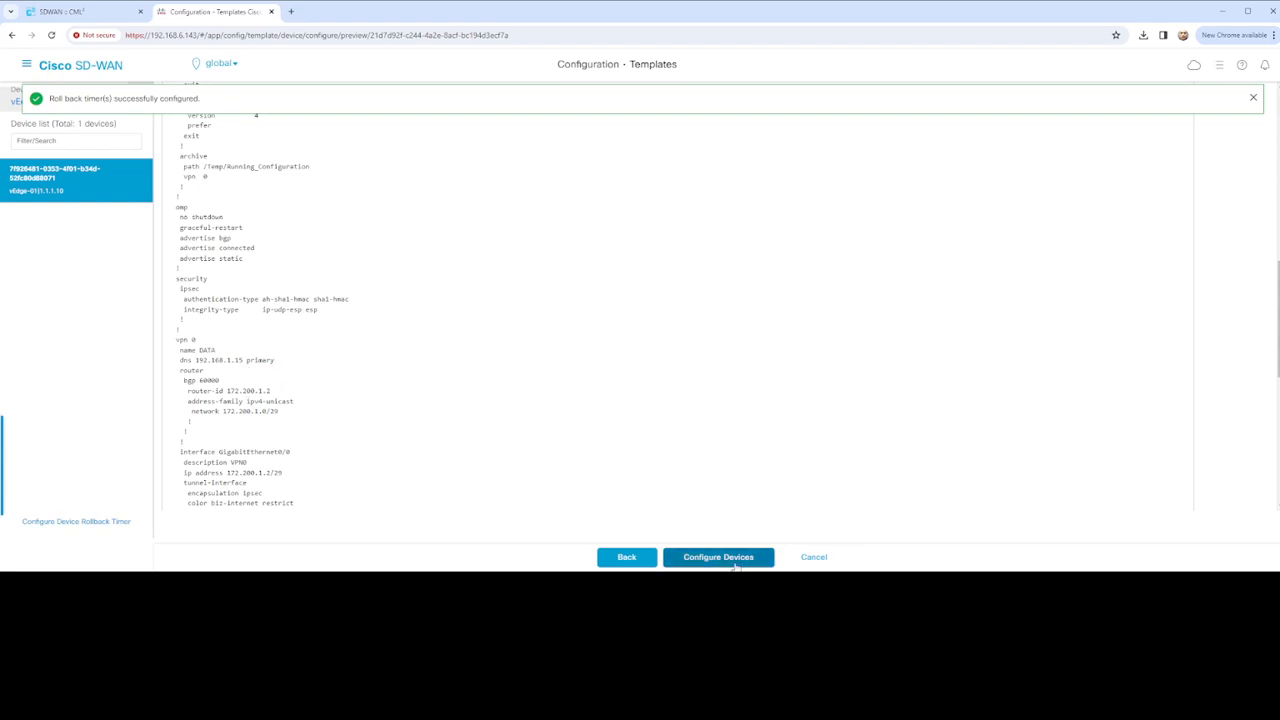
{"action": "scroll", "coordinate": [409, 251], "scroll_direction": "up", "scroll_amount": 15}
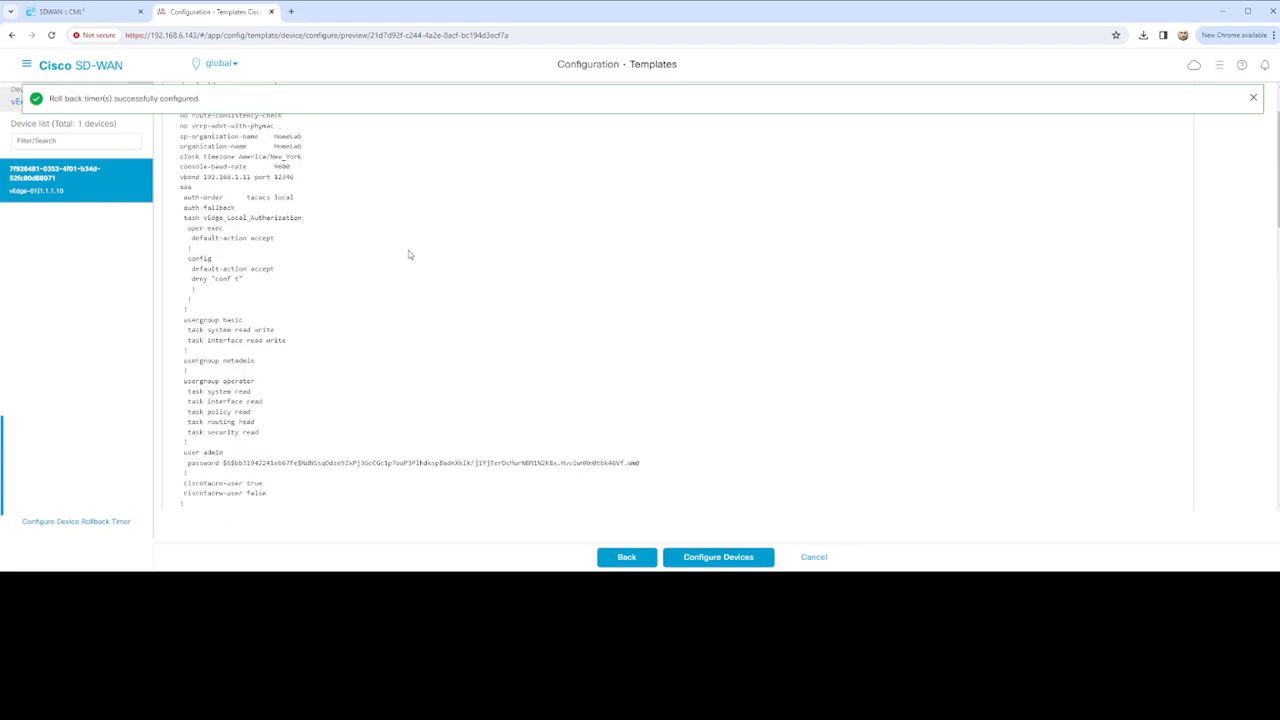
{"action": "left_click", "coordinate": [1253, 100]}
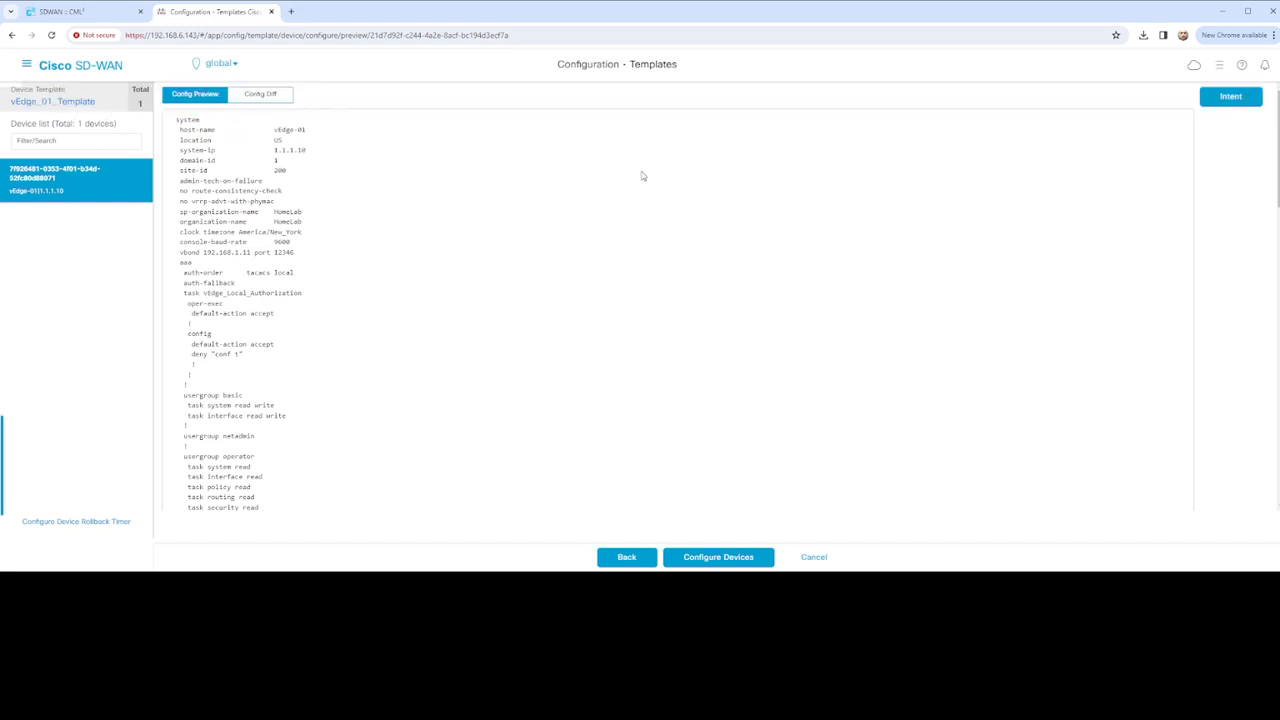
{"action": "left_click", "coordinate": [279, 99]}
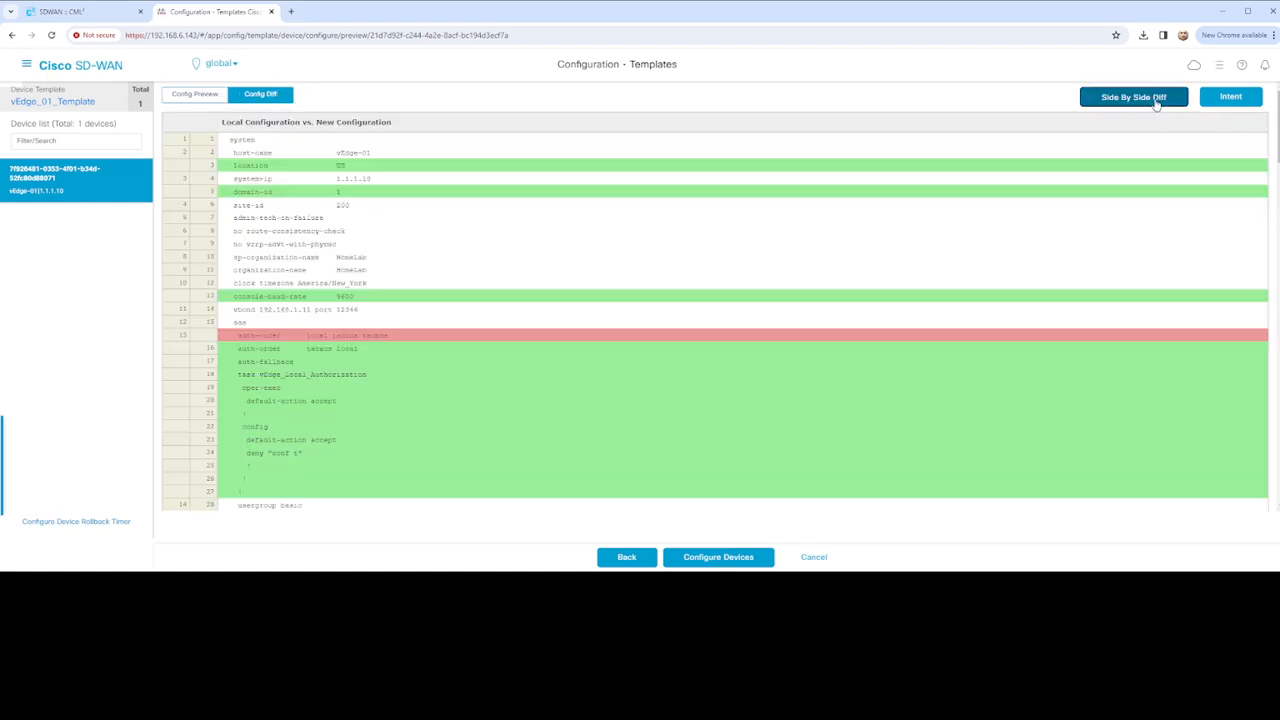
Compare the local and new vEdge-01 configs side by side, then start the template push
{"action": "left_click", "coordinate": [1157, 100]}
{"action": "scroll", "coordinate": [417, 280], "scroll_direction": "down", "scroll_amount": 8}
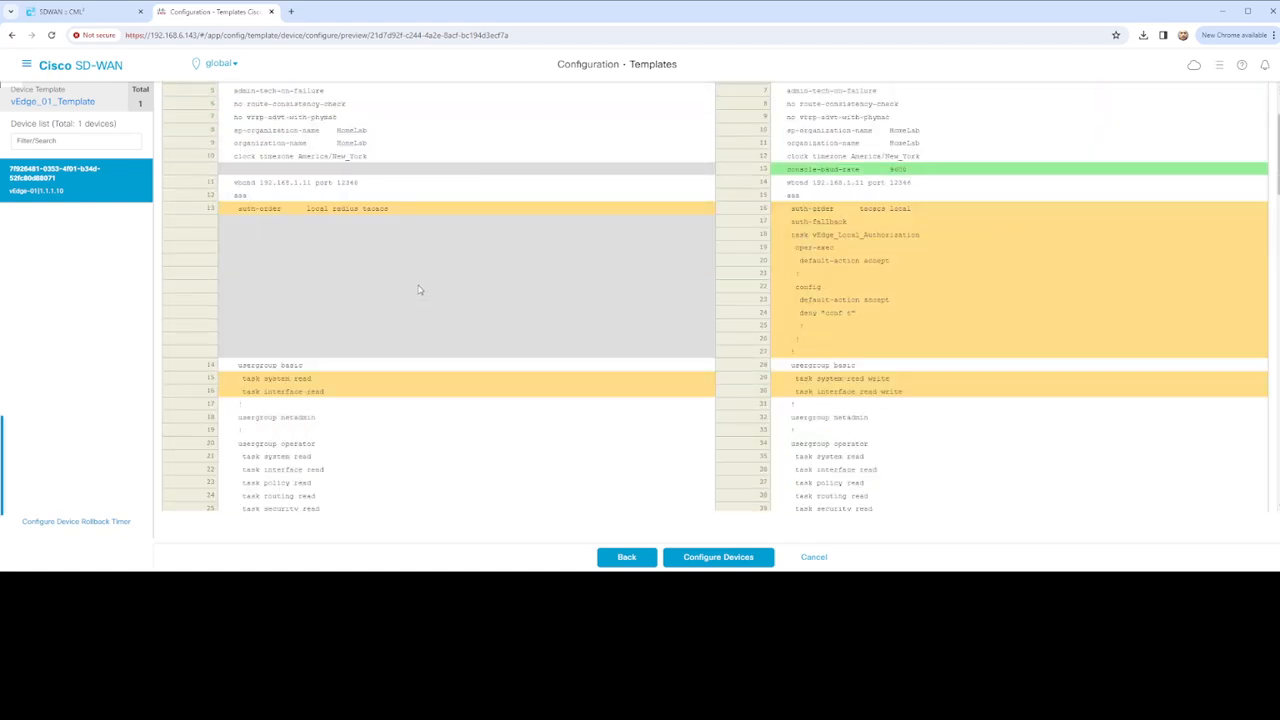
{"action": "scroll", "coordinate": [420, 273], "scroll_direction": "down", "scroll_amount": 6}
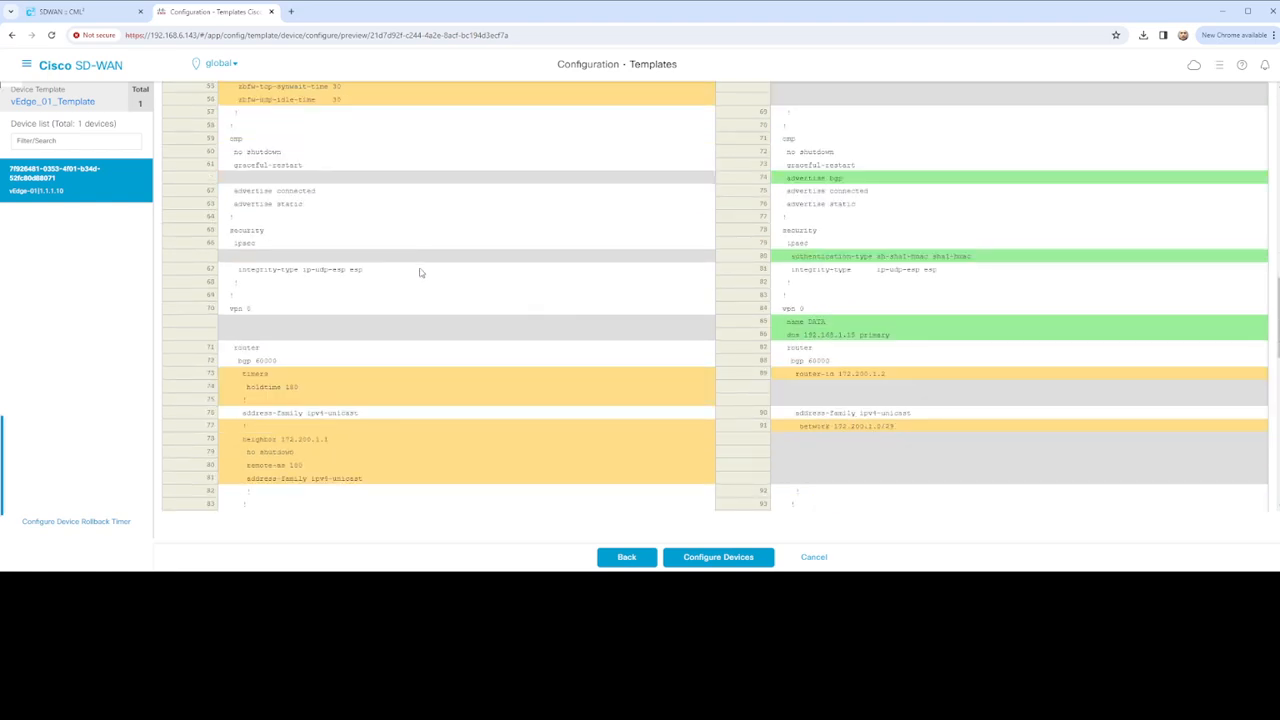
{"action": "scroll", "coordinate": [419, 273], "scroll_direction": "up", "scroll_amount": 2}
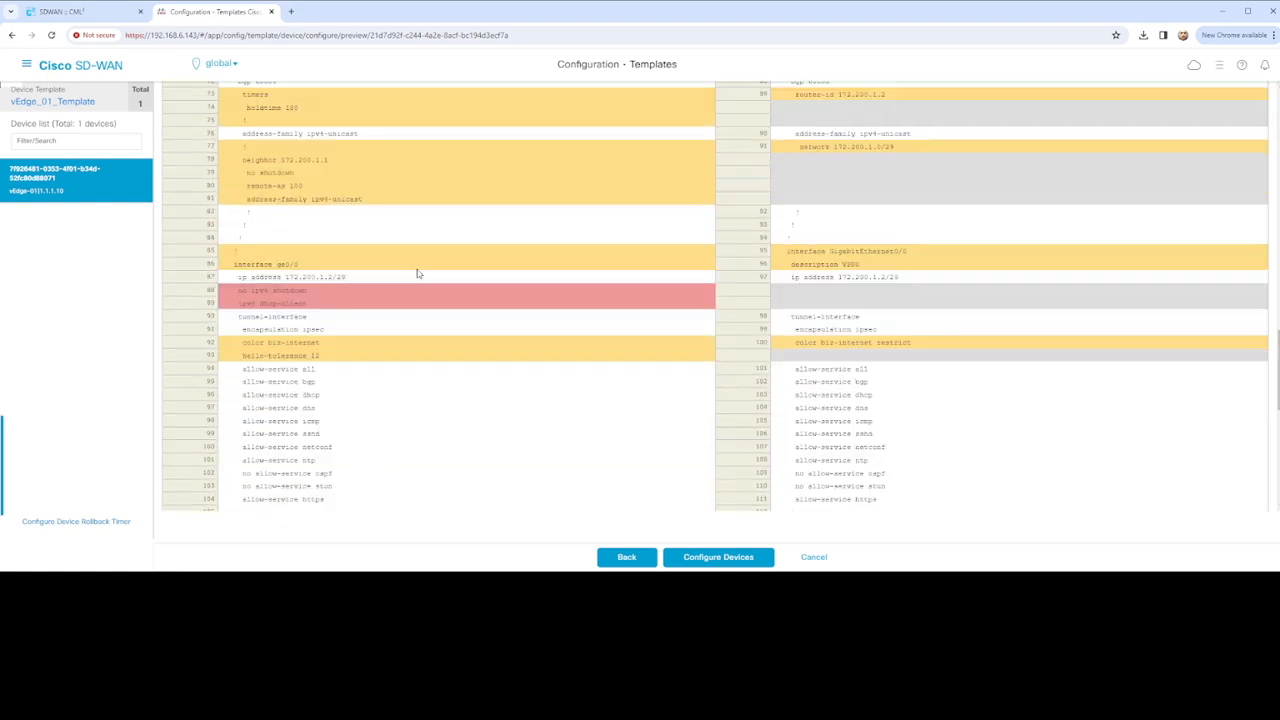
{"action": "scroll", "coordinate": [418, 273], "scroll_direction": "up", "scroll_amount": 1}
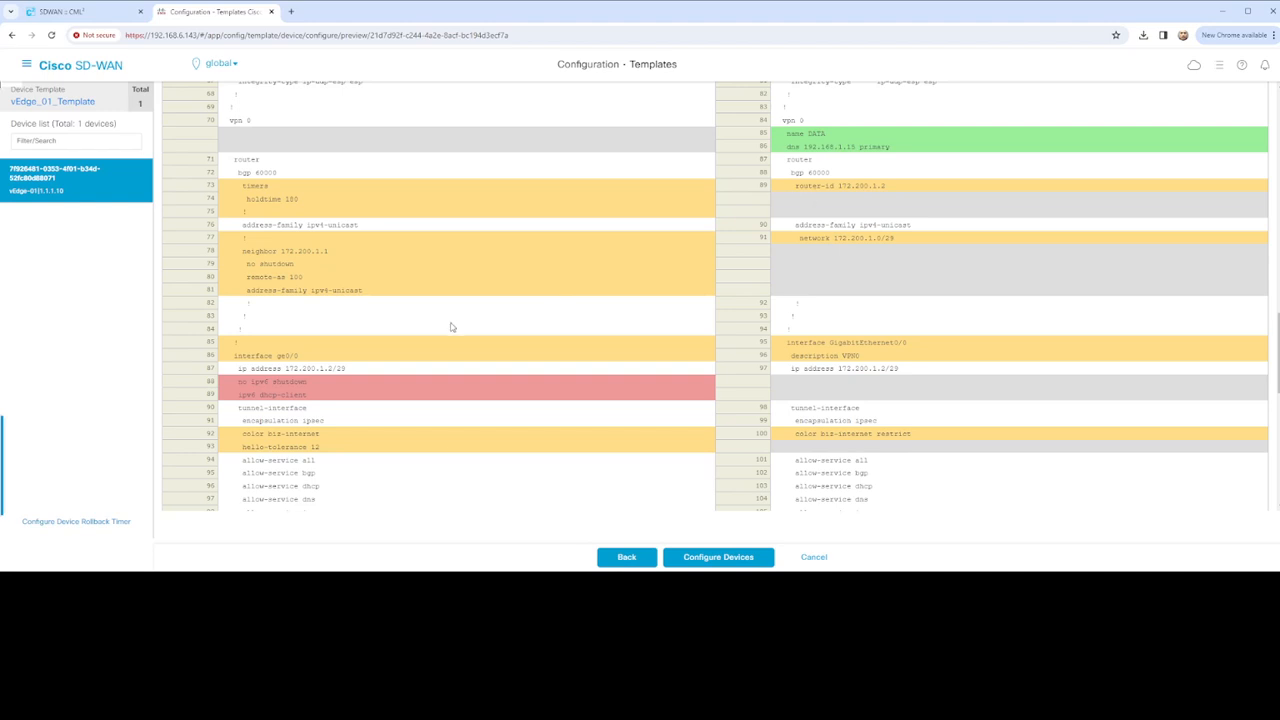
{"action": "scroll", "coordinate": [451, 327], "scroll_direction": "down", "scroll_amount": 6}
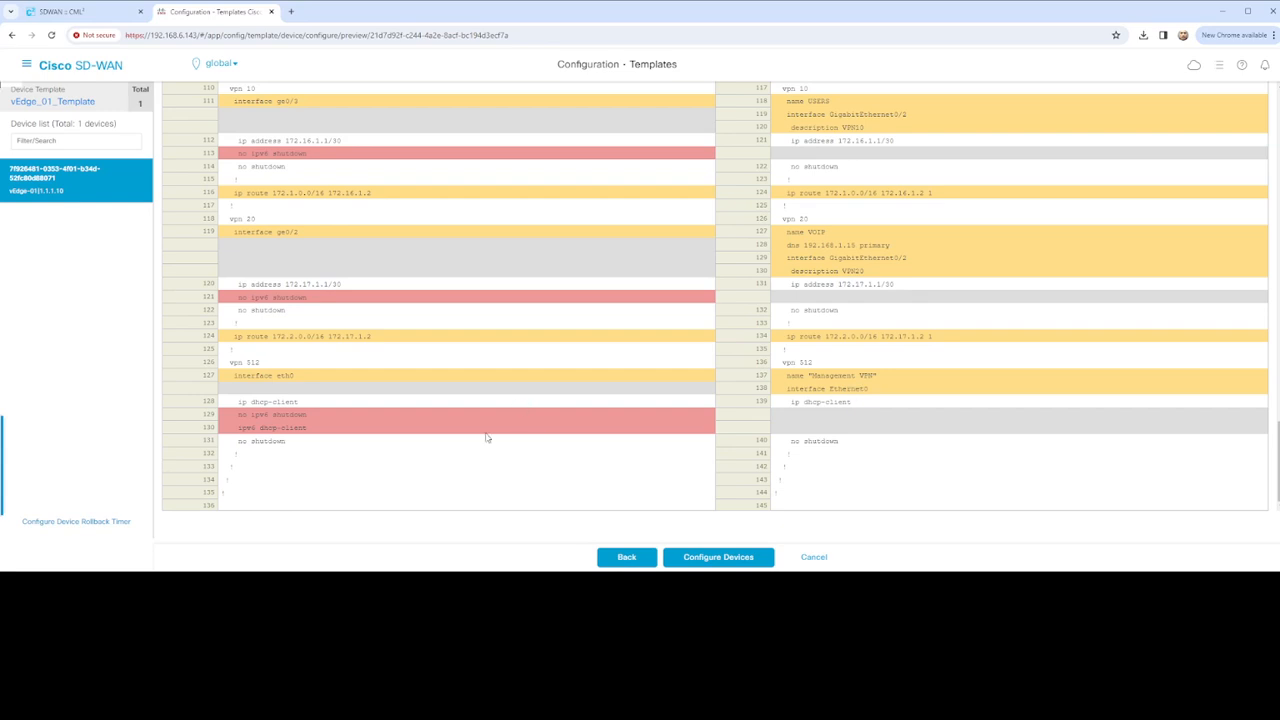
{"action": "left_click", "coordinate": [737, 557]}
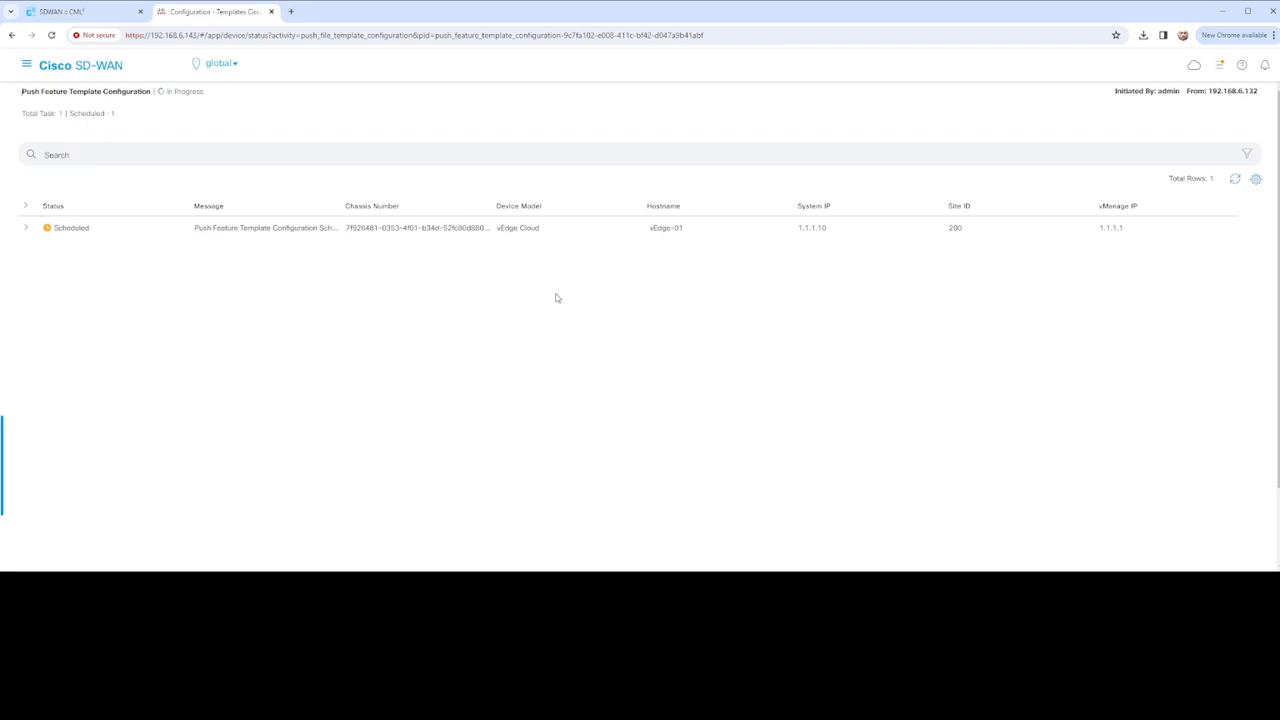
Expand the push task's log and refresh until the vEdge-01 push reports Failure
{"action": "left_click", "coordinate": [28, 230]}
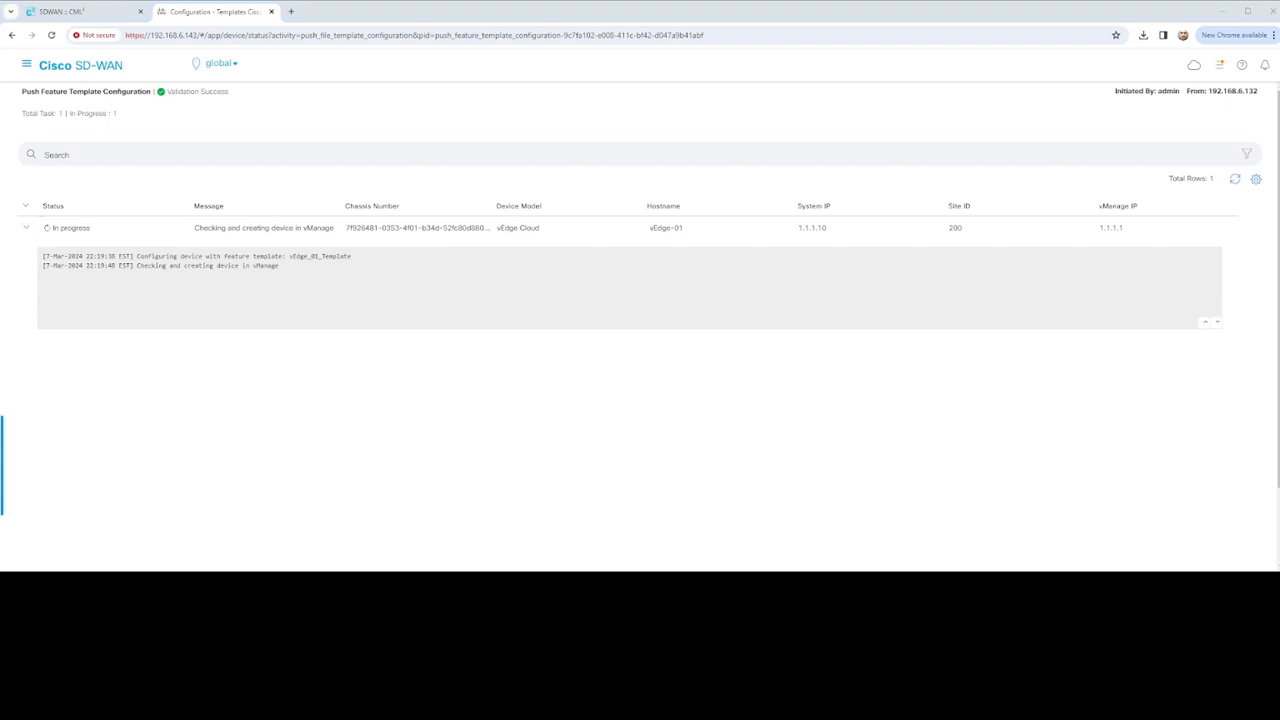
{"action": "left_click", "coordinate": [1234, 180]}
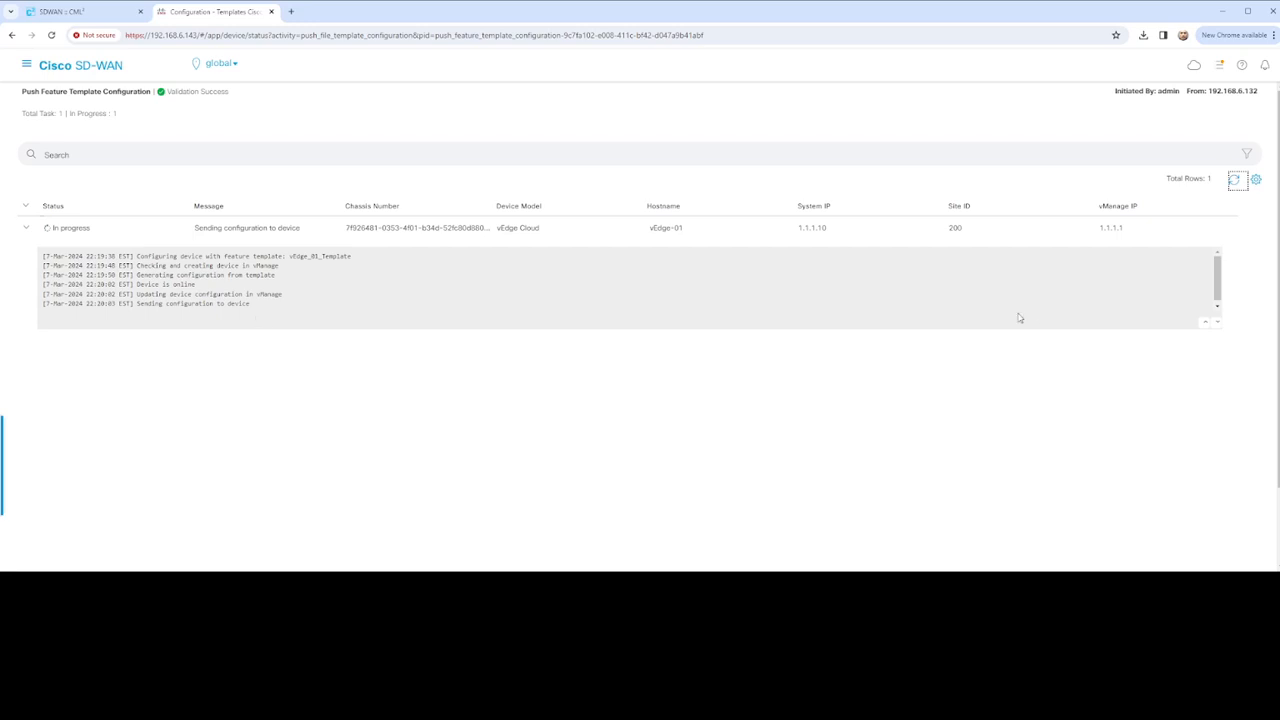
{"action": "left_click", "coordinate": [1234, 180]}
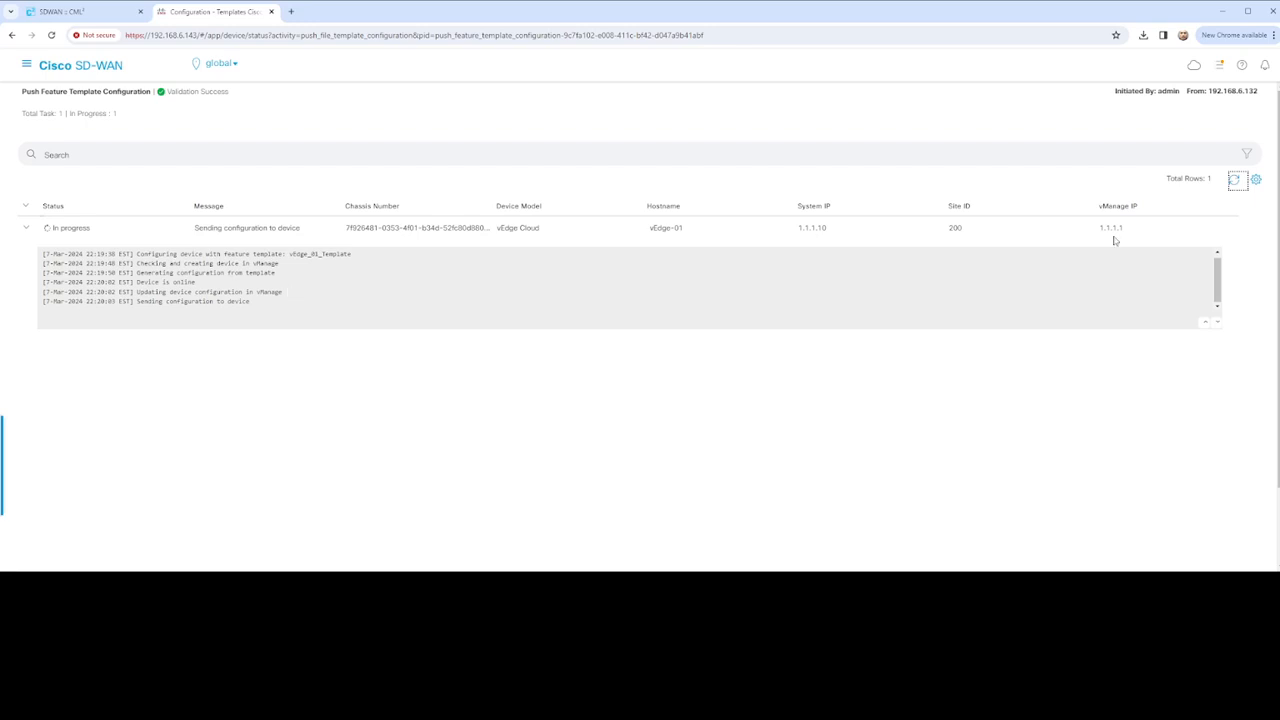
{"action": "left_click", "coordinate": [1234, 180]}
{"action": "scroll", "coordinate": [455, 289], "scroll_direction": "down", "scroll_amount": 1}
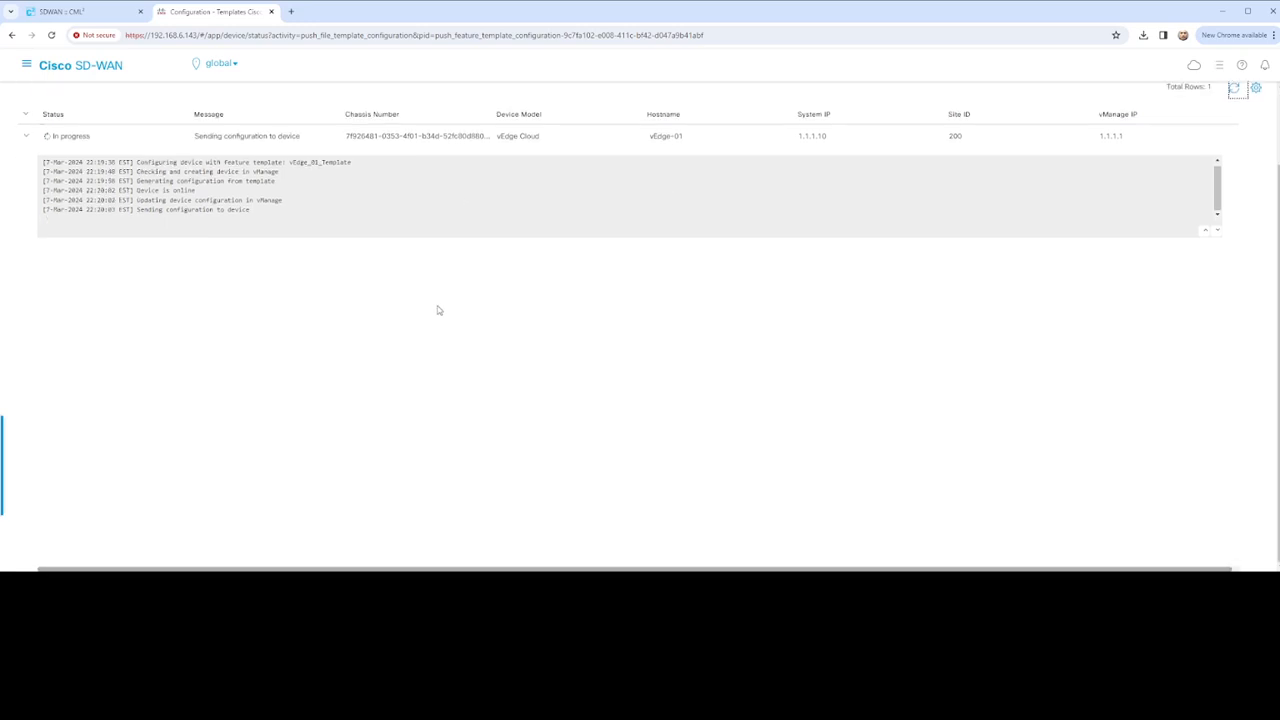
{"action": "left_click", "coordinate": [1234, 90]}
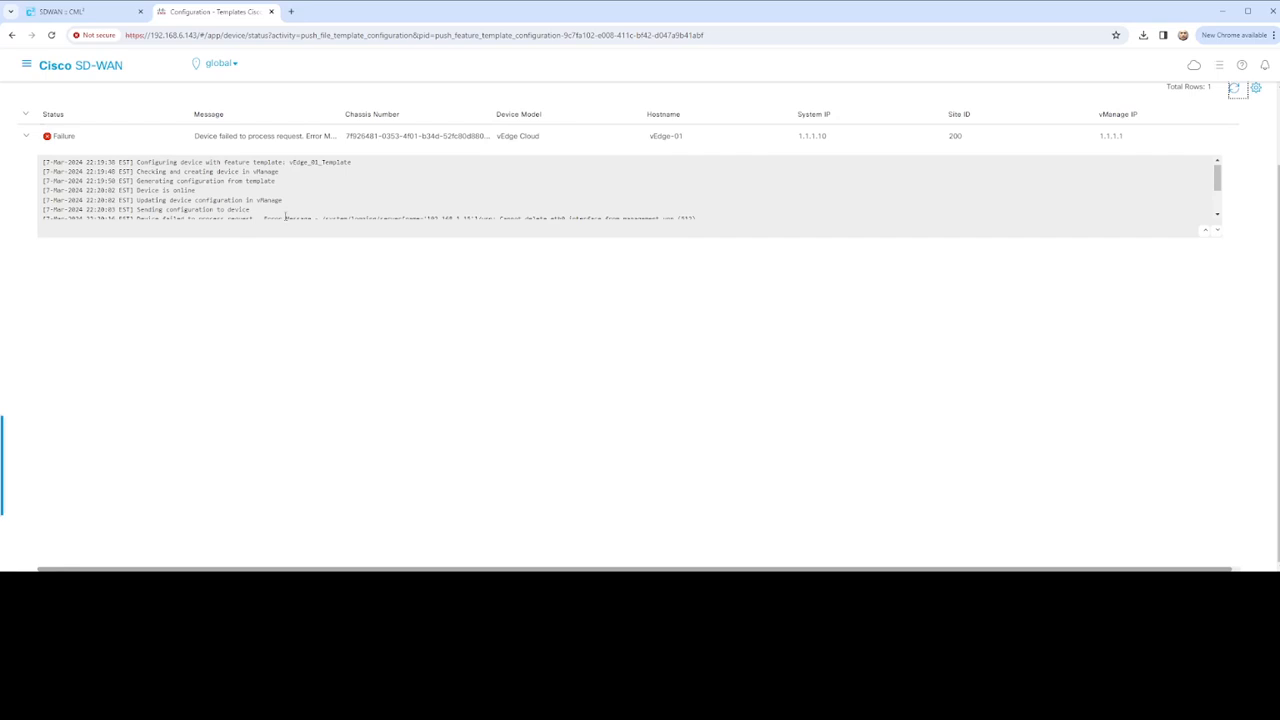
Find the error about deleting eth0 from vpn 512 and select those push log lines
{"action": "scroll", "coordinate": [381, 217], "scroll_direction": "down", "scroll_amount": 2}
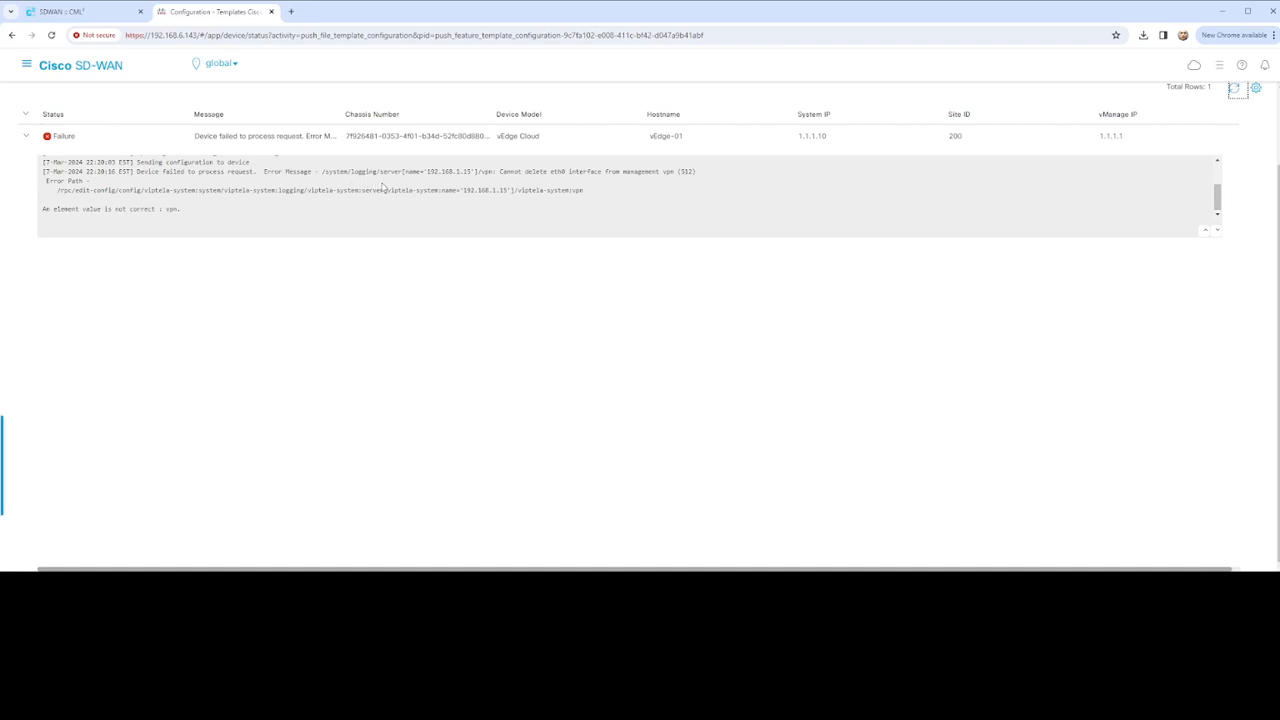
{"action": "double_click", "coordinate": [486, 172]}
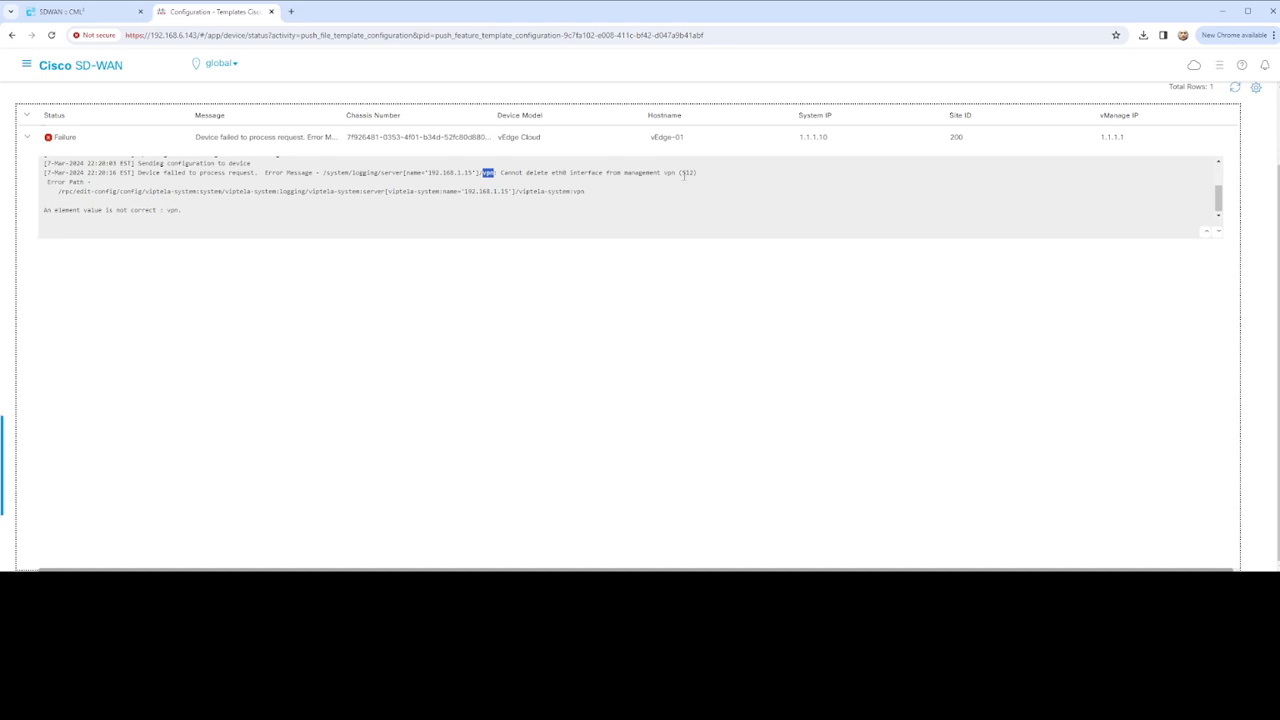
{"action": "scroll", "coordinate": [680, 175], "scroll_direction": "up", "scroll_amount": 5}
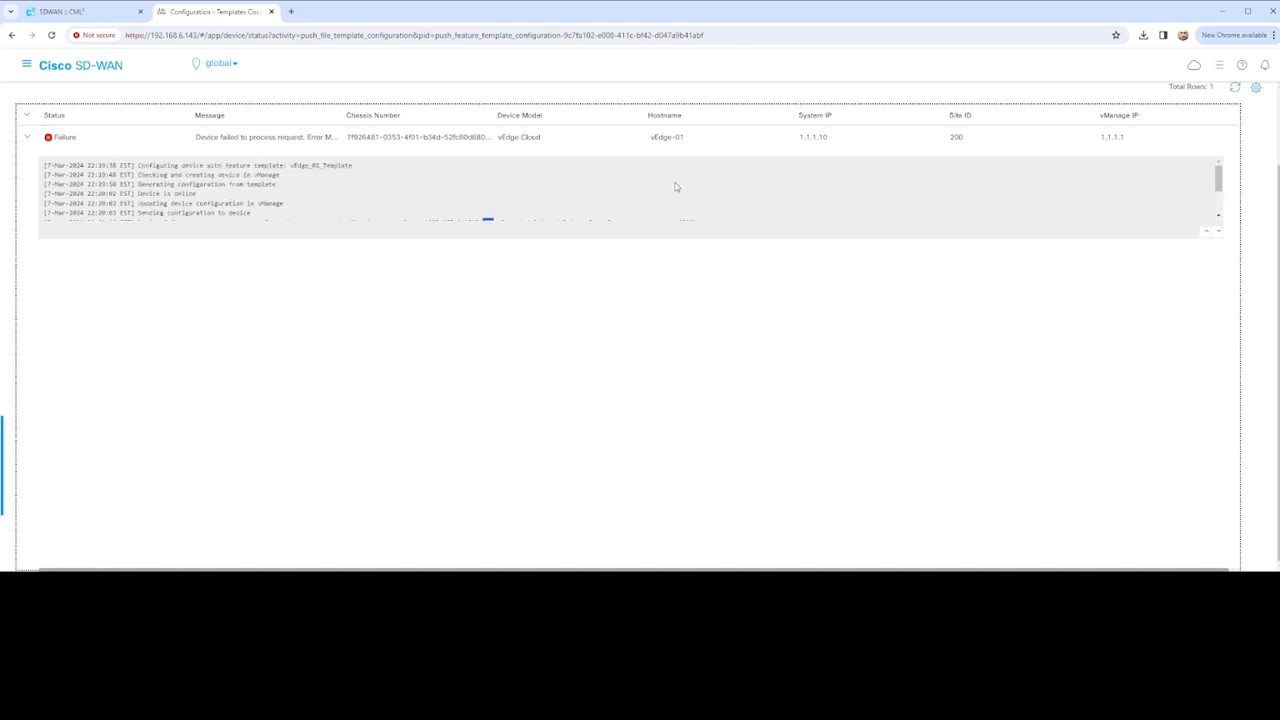
{"action": "scroll", "coordinate": [632, 278], "scroll_direction": "down", "scroll_amount": 5}
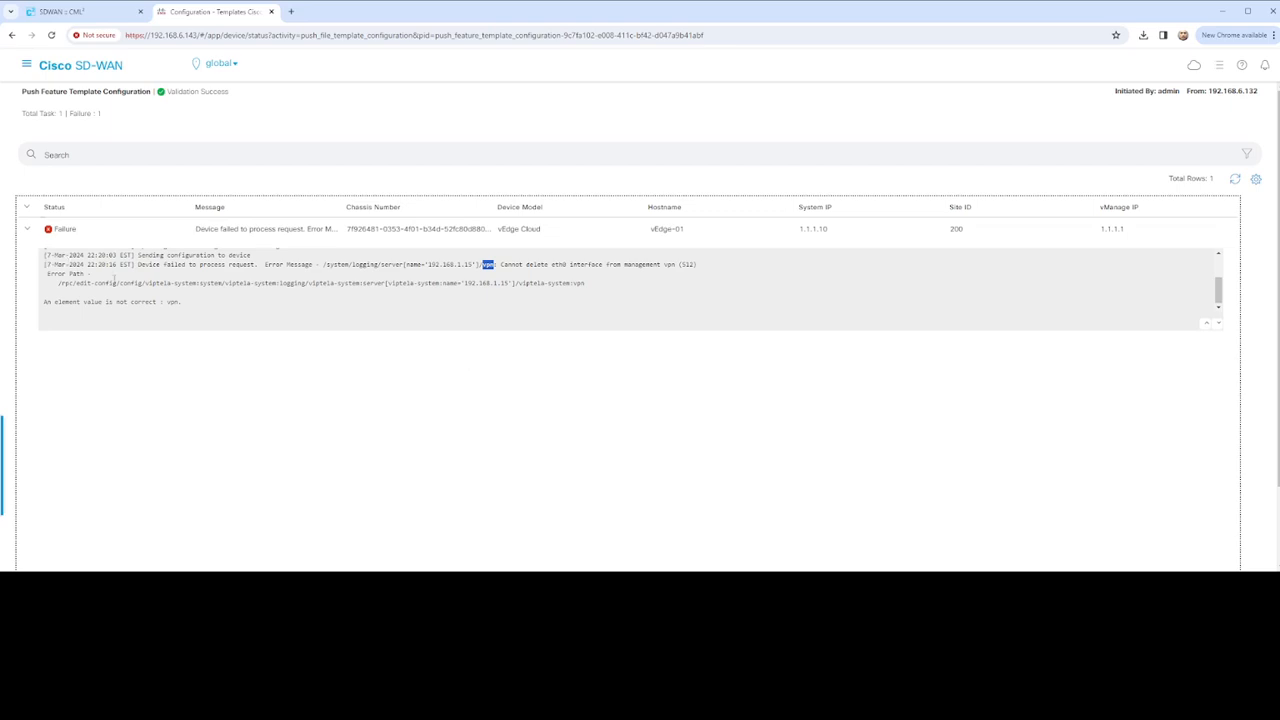
{"action": "left_click_drag", "start_coordinate": [44, 254], "coordinate": [186, 303]}
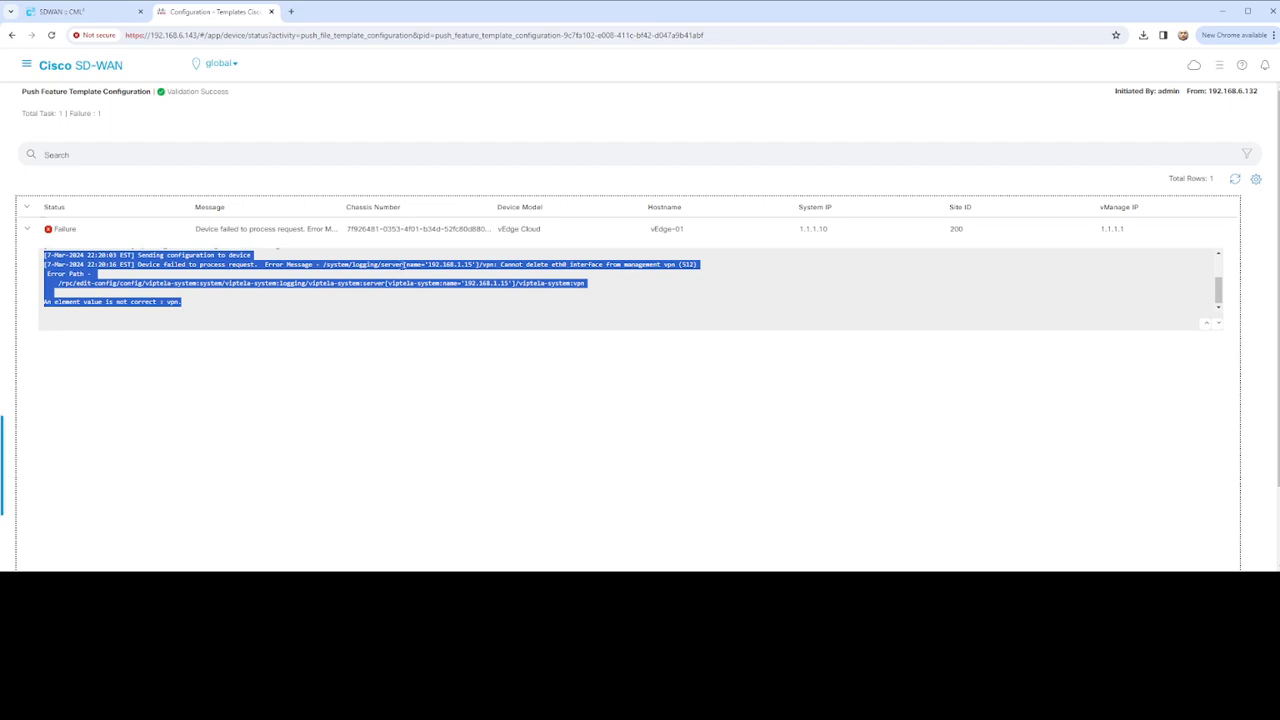
Go to Configuration Templates > Device Templates and choose Edit on vEdge_01_Template
{"action": "left_click", "coordinate": [27, 68]}
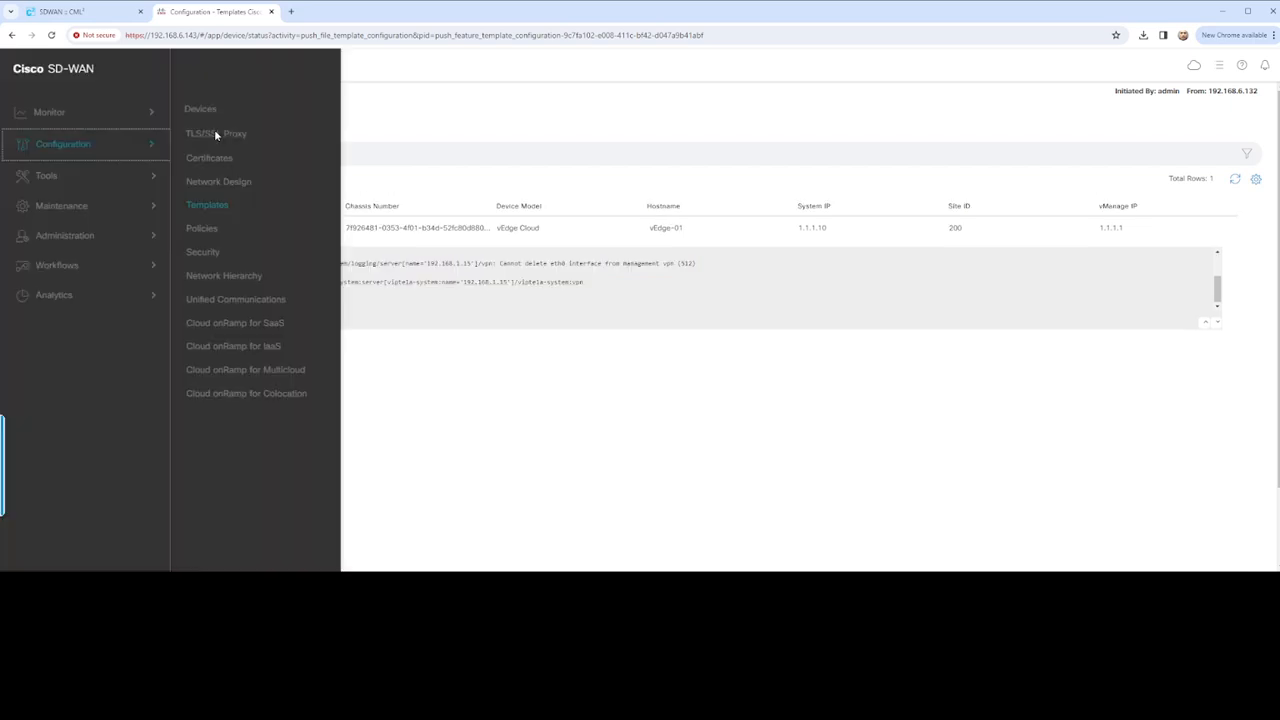
{"action": "left_click", "coordinate": [220, 203]}
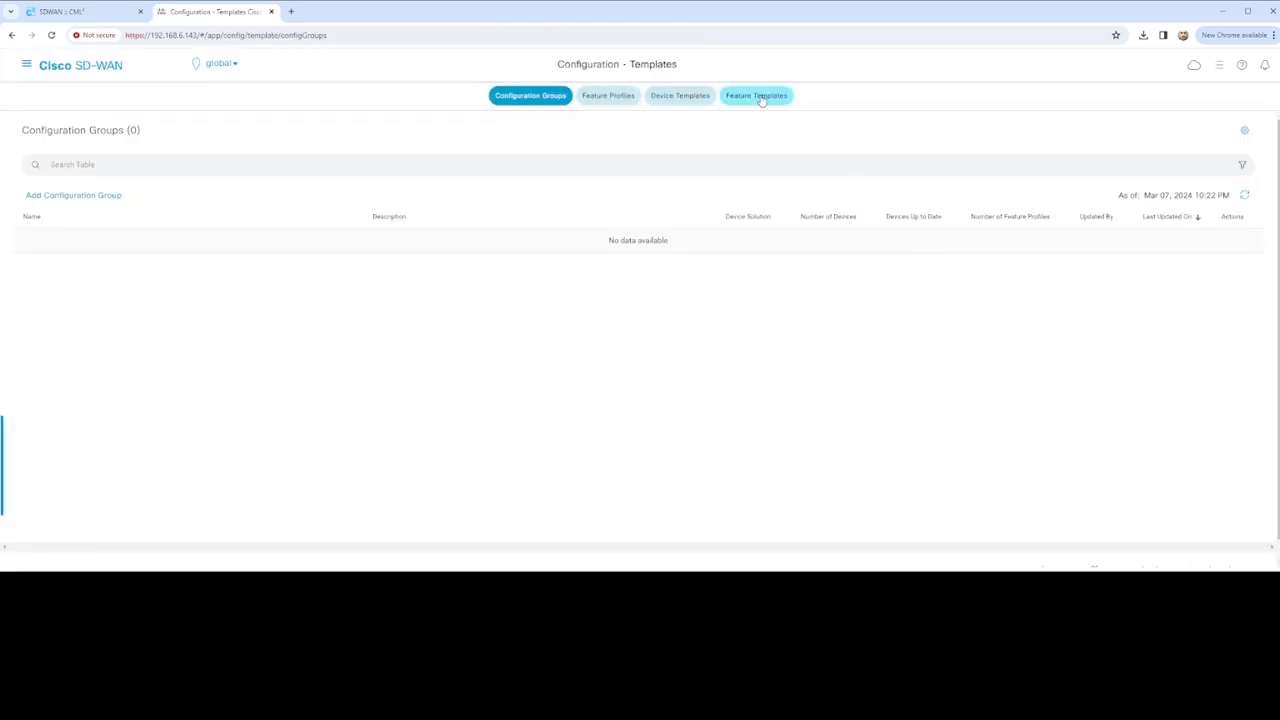
{"action": "left_click", "coordinate": [670, 97]}
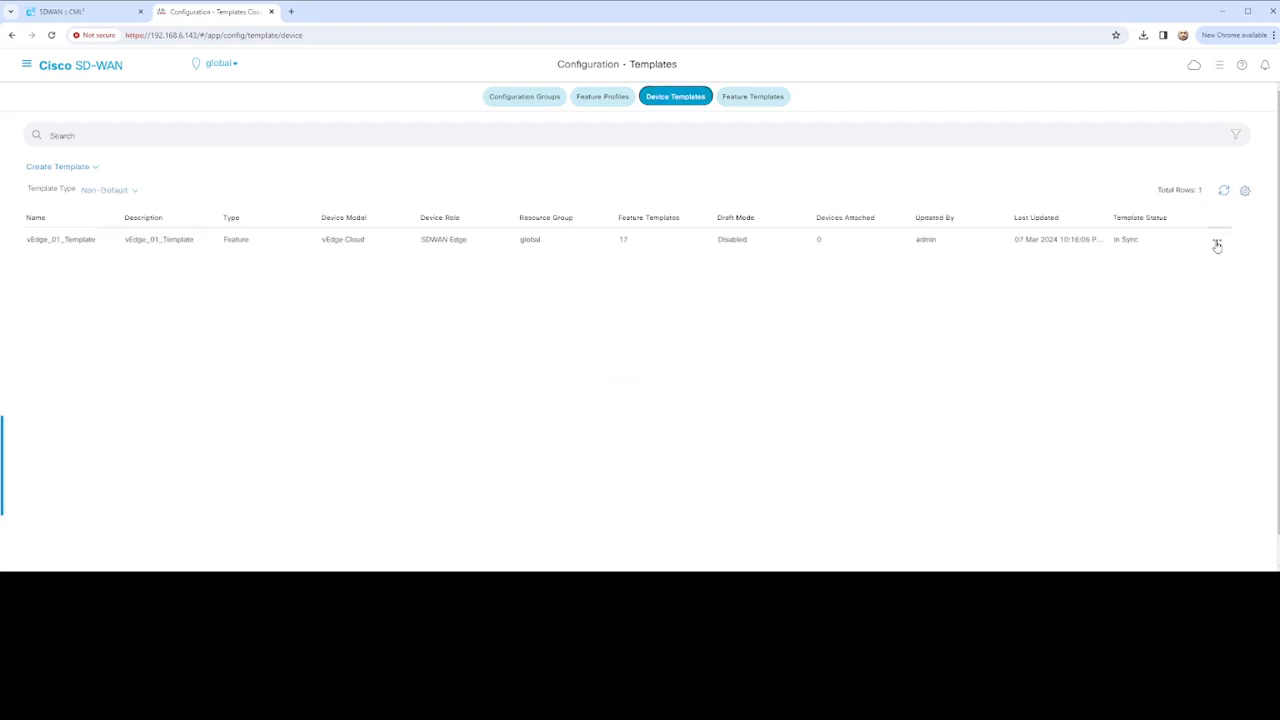
{"action": "left_click", "coordinate": [1217, 246]}
{"action": "left_click", "coordinate": [1190, 263]}
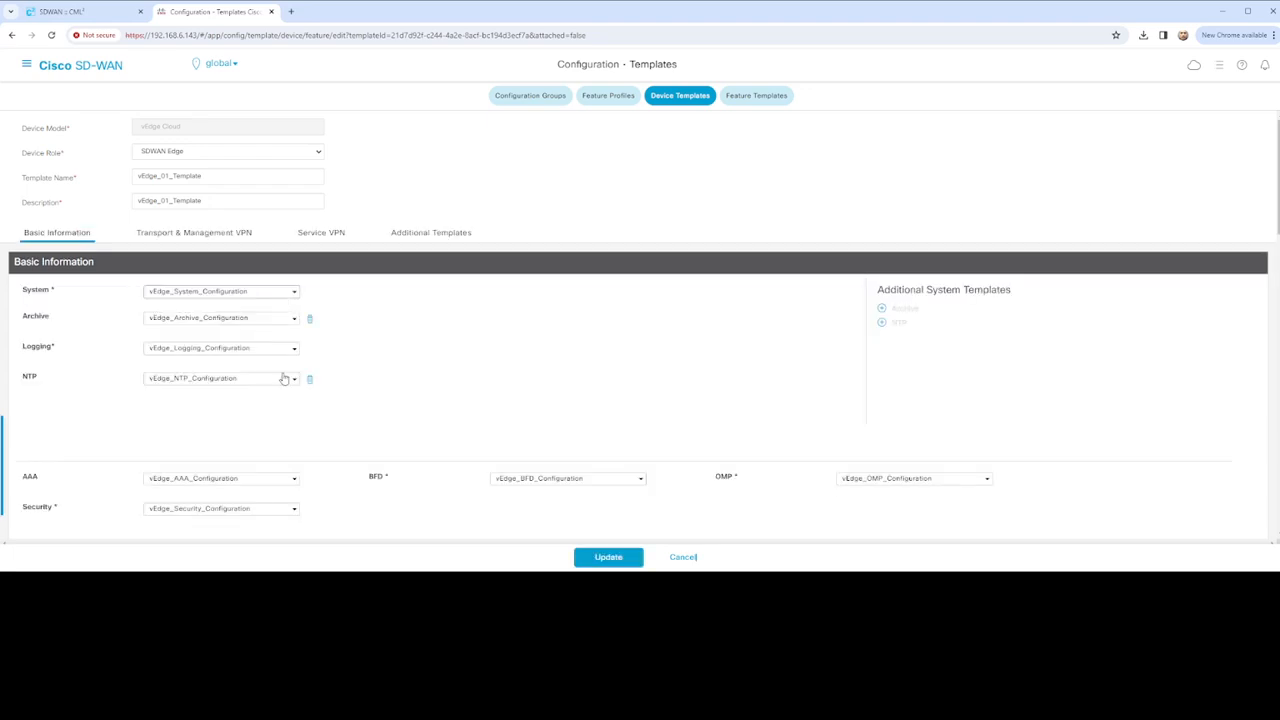
Switch the template's Logging to Factory_Default_Logging_Template_V01
{"action": "scroll", "coordinate": [286, 372], "scroll_direction": "down", "scroll_amount": 4}
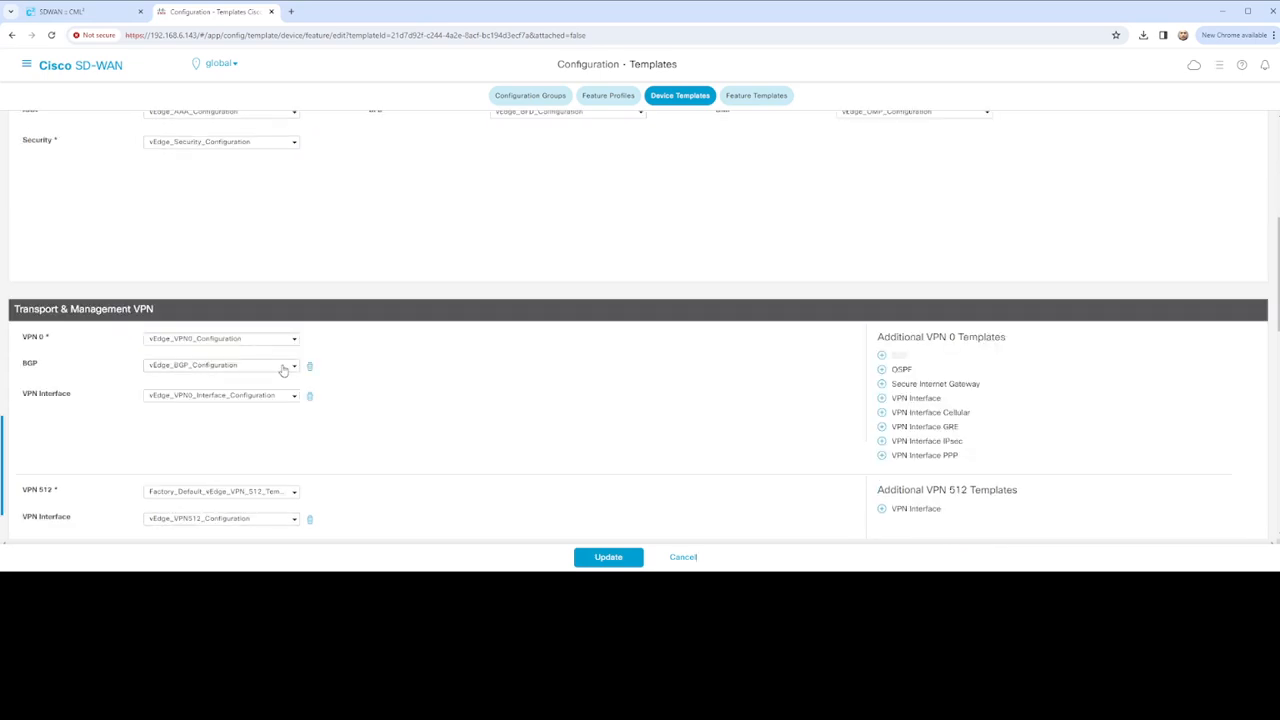
{"action": "scroll", "coordinate": [284, 370], "scroll_direction": "down", "scroll_amount": 8}
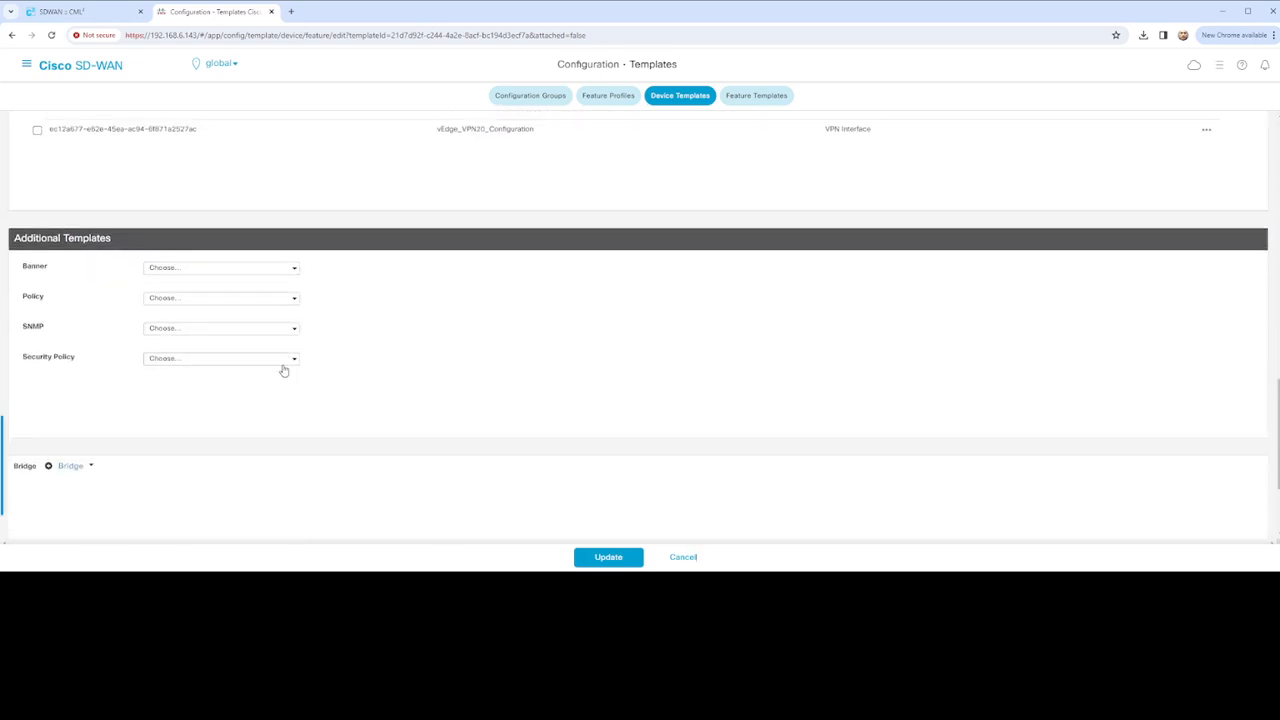
{"action": "scroll", "coordinate": [284, 371], "scroll_direction": "up", "scroll_amount": 12}
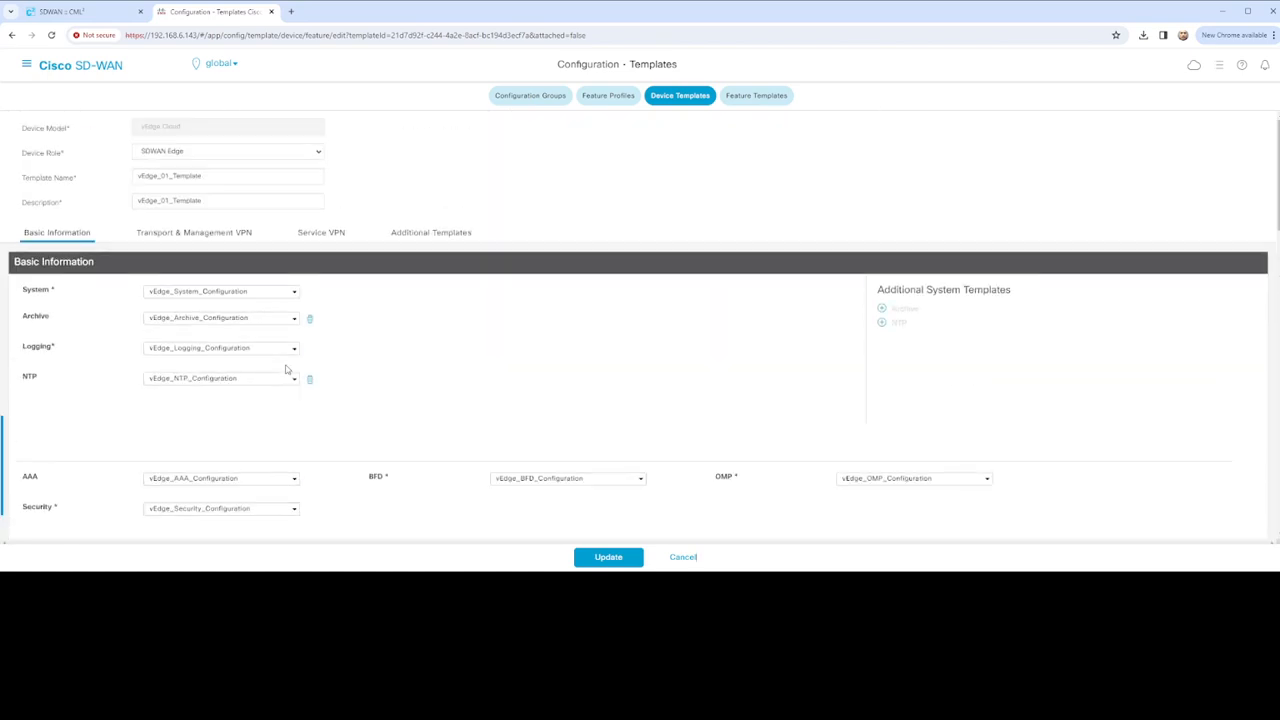
{"action": "left_click", "coordinate": [293, 352]}
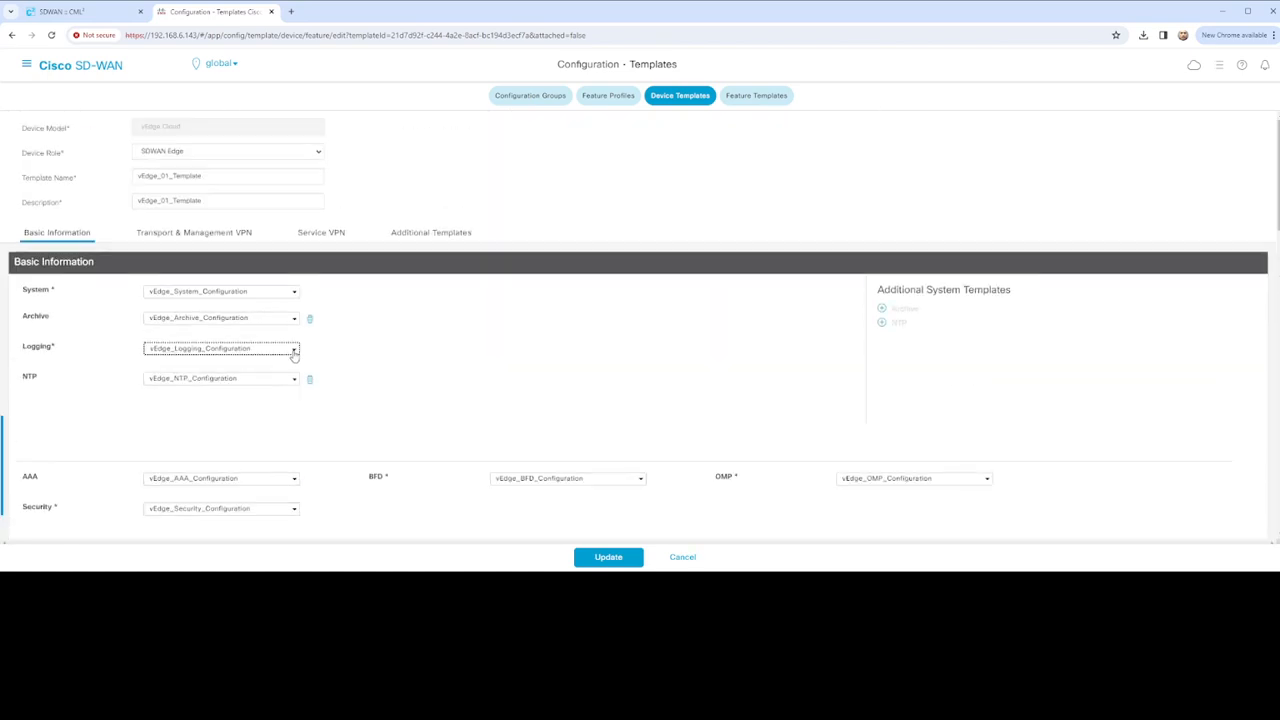
{"action": "left_click", "coordinate": [226, 366]}
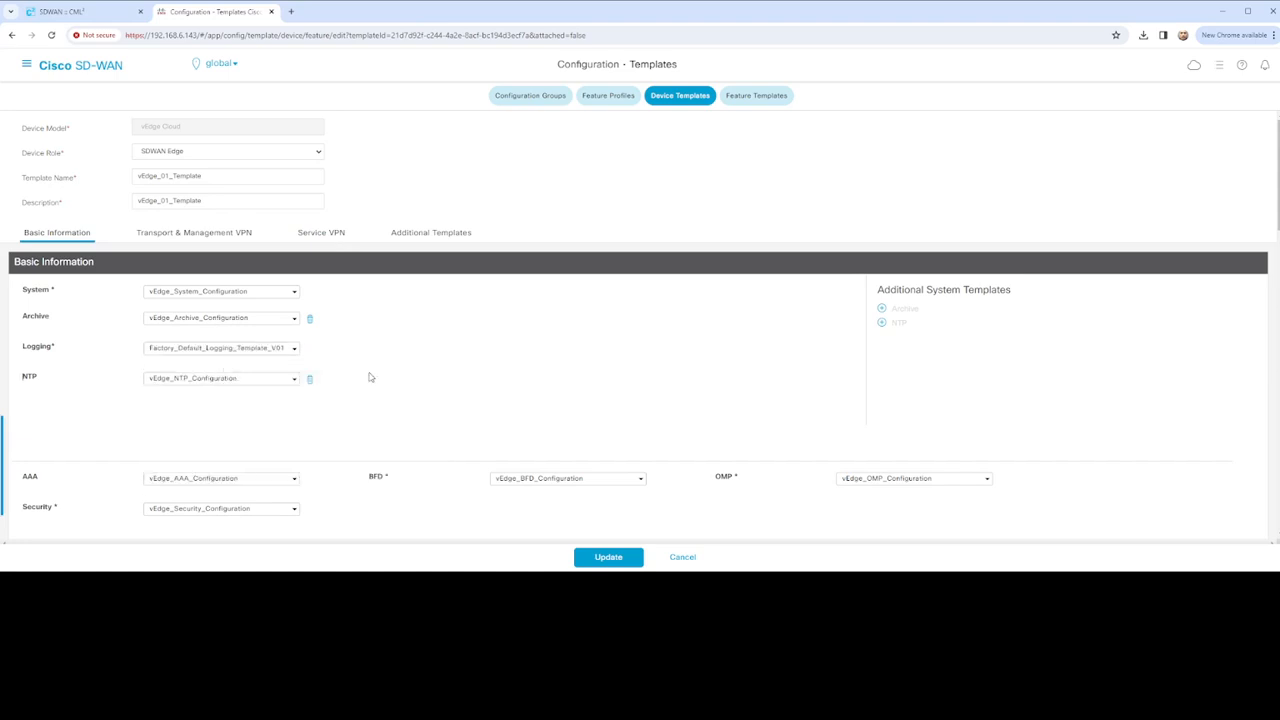
Remove the VPN 512 VPN Interface template and Update the device template
{"action": "scroll", "coordinate": [369, 377], "scroll_direction": "down", "scroll_amount": 2}
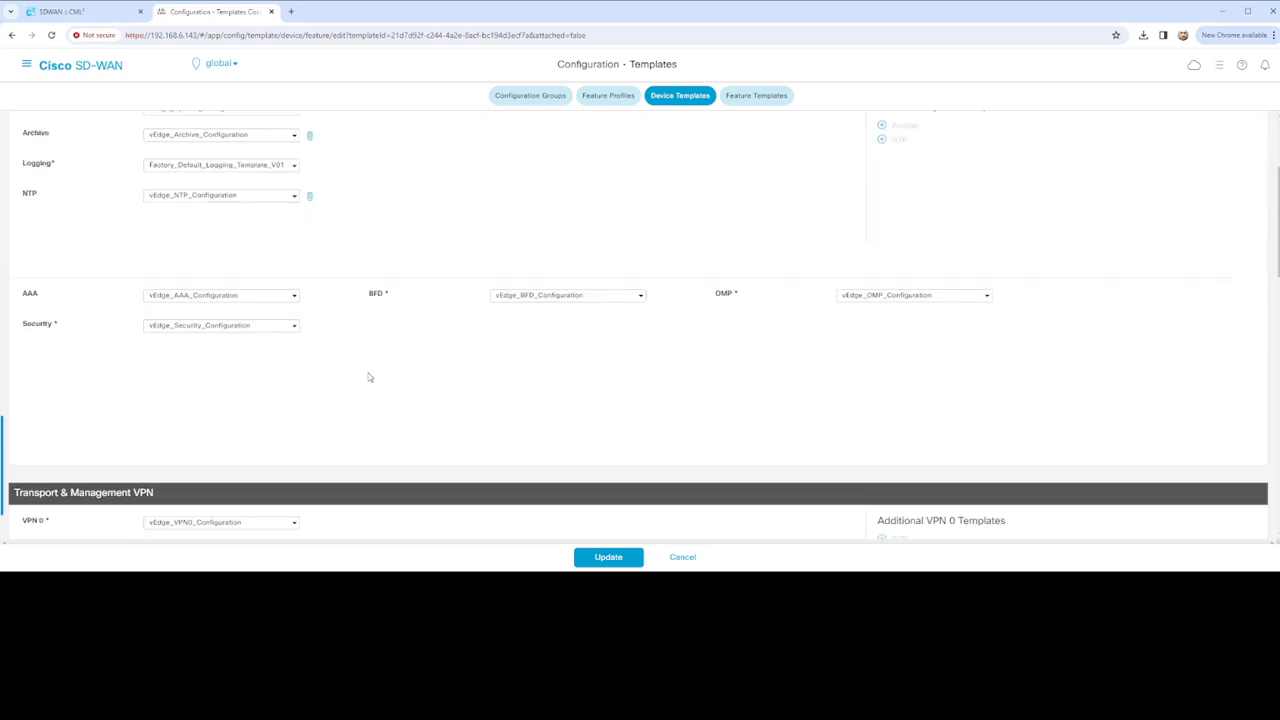
{"action": "scroll", "coordinate": [360, 390], "scroll_direction": "down", "scroll_amount": 4}
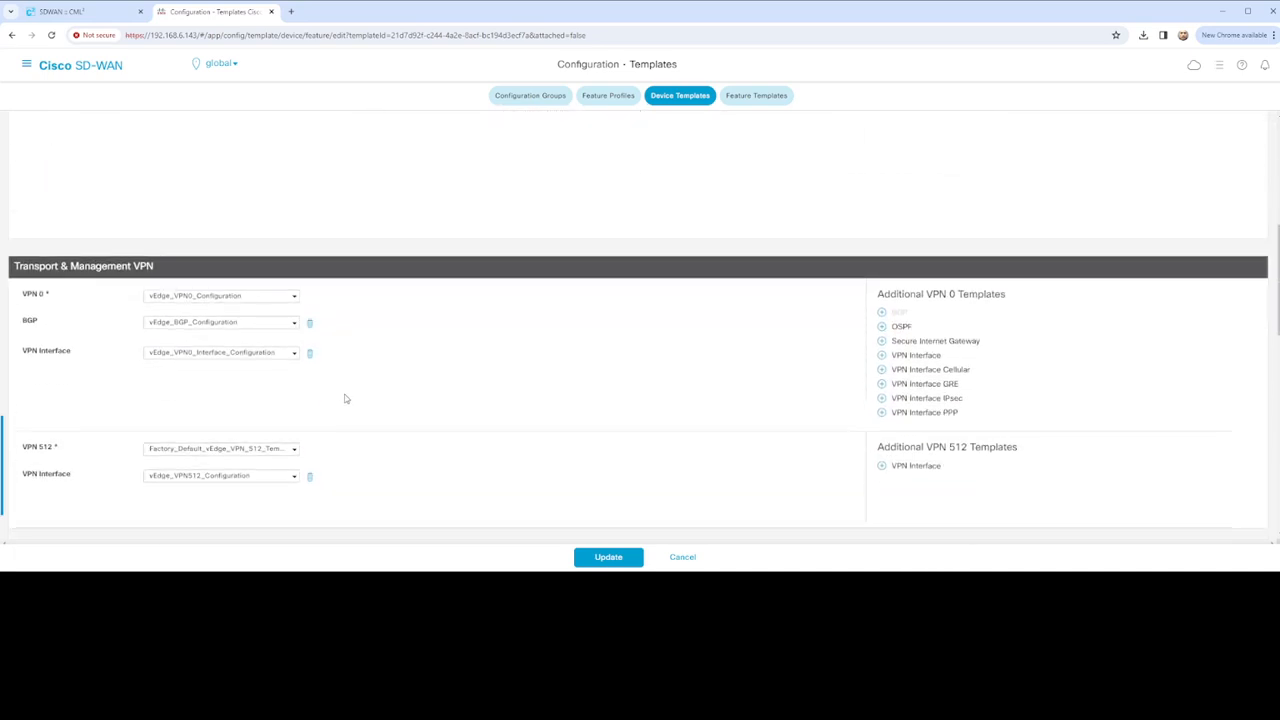
{"action": "scroll", "coordinate": [393, 411], "scroll_direction": "down", "scroll_amount": 5}
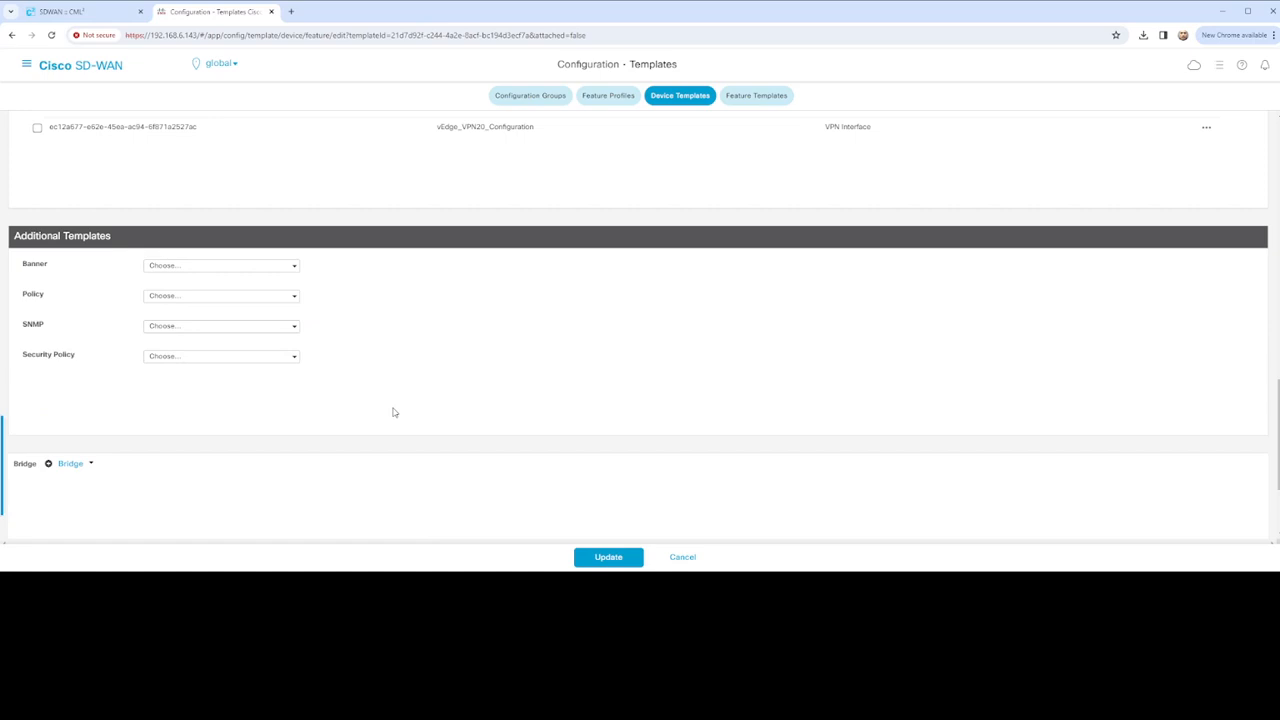
{"action": "scroll", "coordinate": [392, 411], "scroll_direction": "up", "scroll_amount": 7}
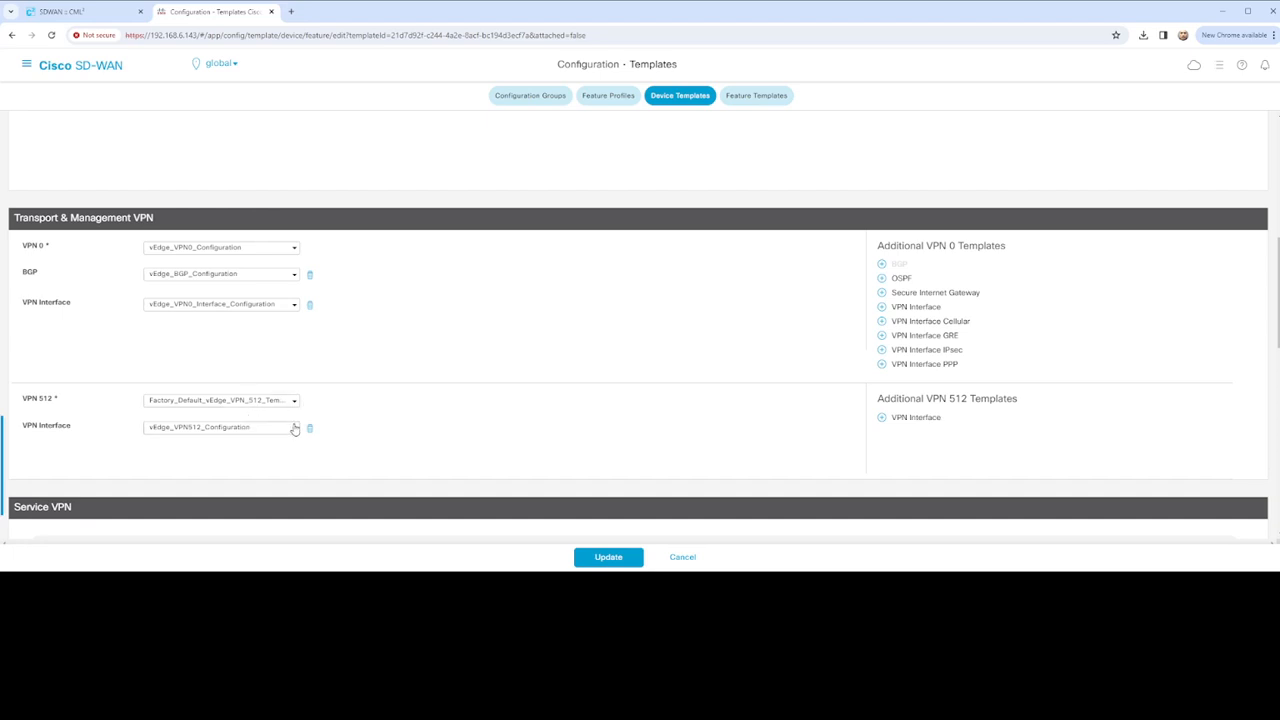
{"action": "left_click", "coordinate": [310, 430]}
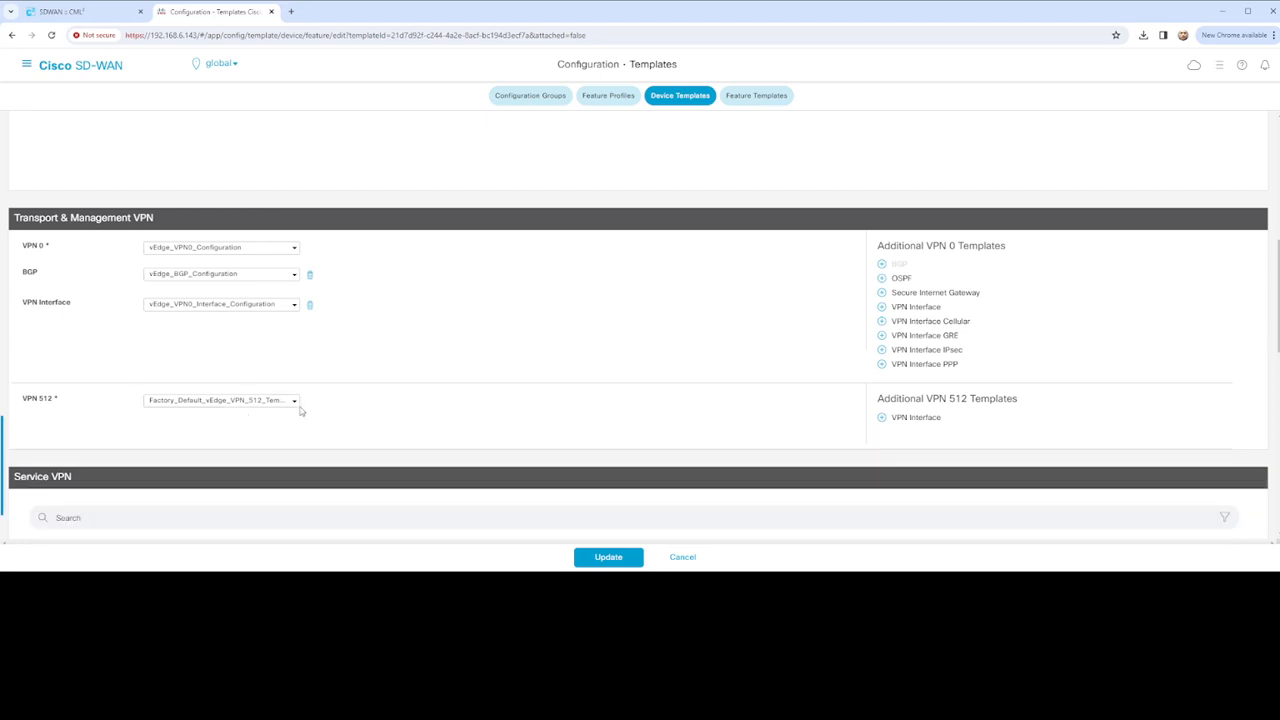
{"action": "left_click", "coordinate": [293, 404]}
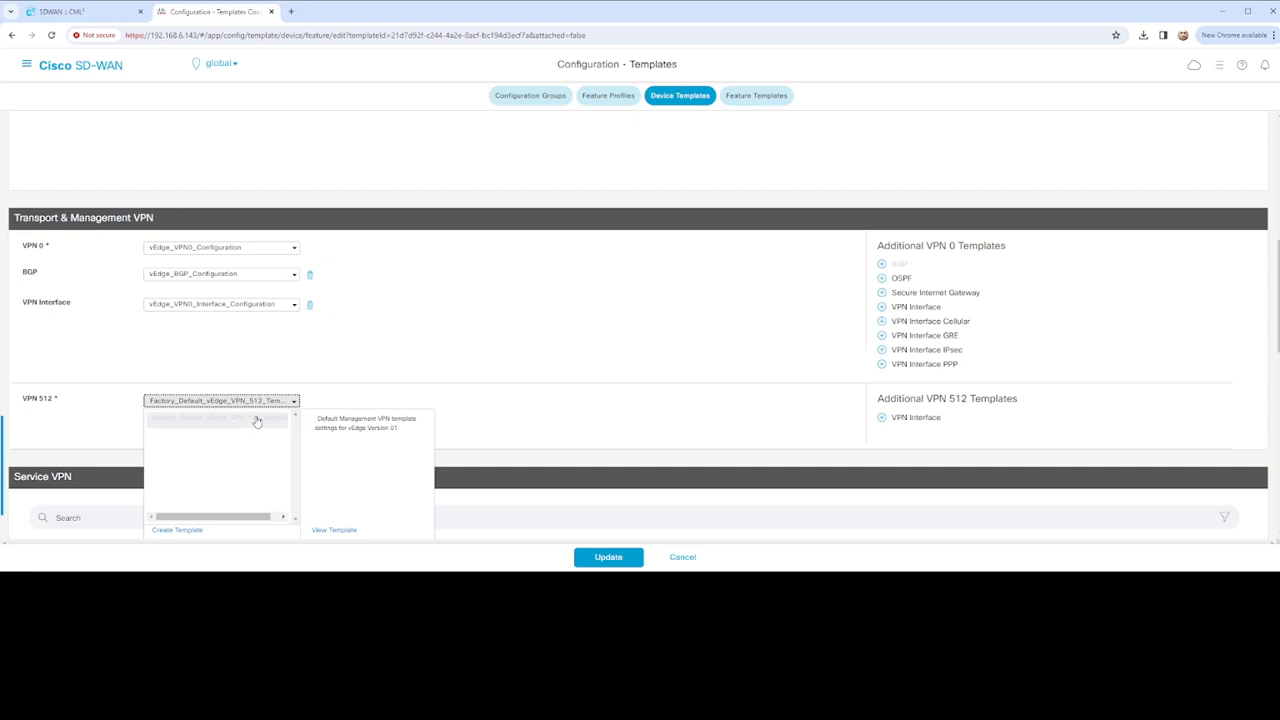
{"action": "left_click", "coordinate": [489, 406]}
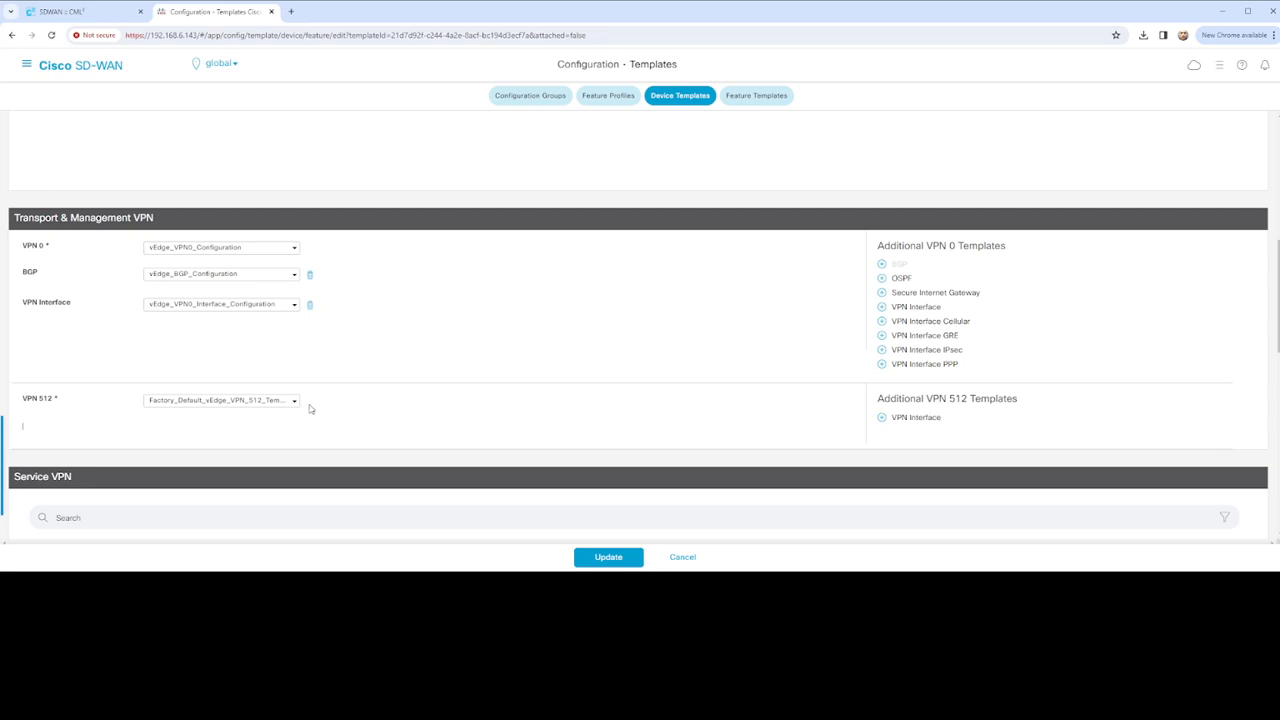
{"action": "left_click", "coordinate": [294, 401]}
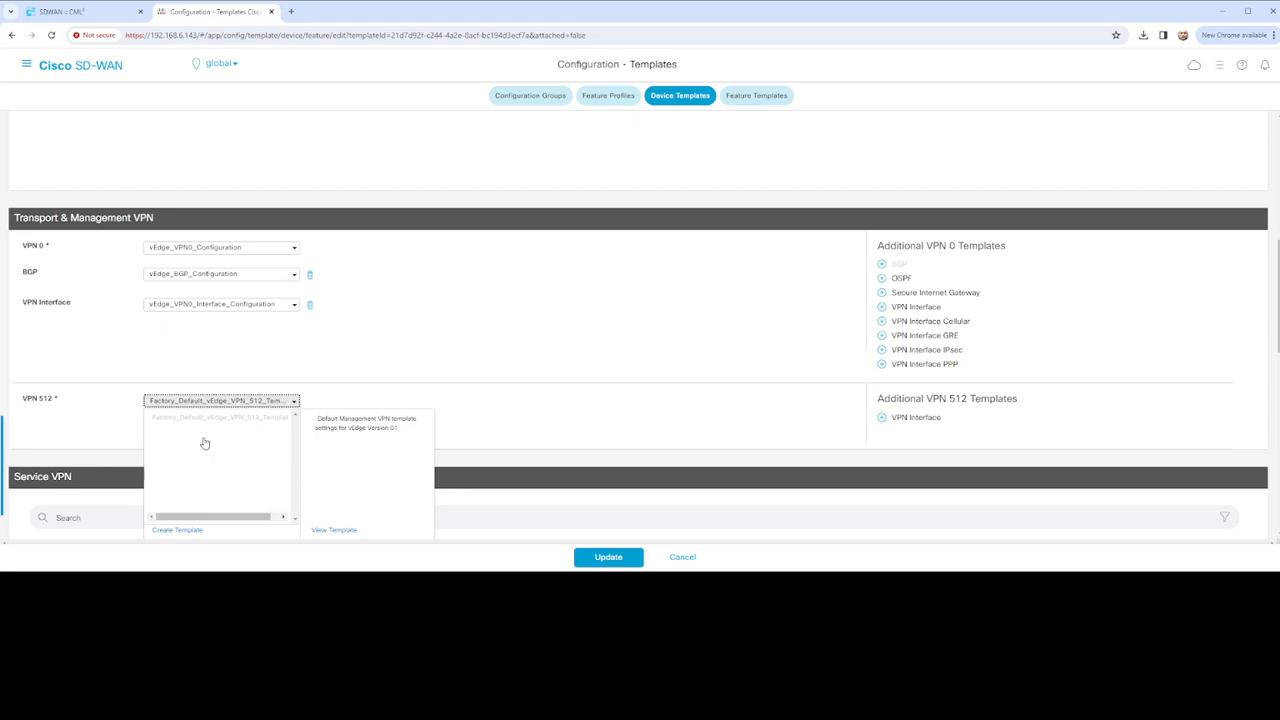
{"action": "left_click", "coordinate": [426, 385]}
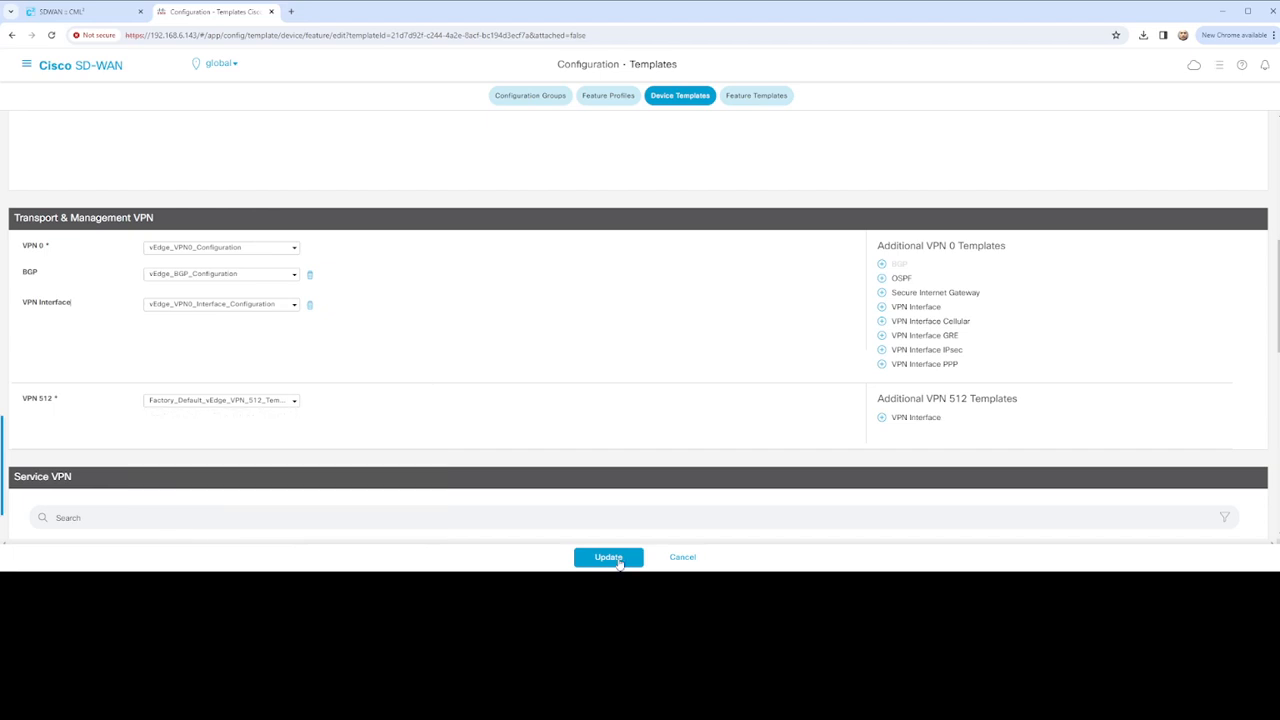
{"action": "left_click", "coordinate": [617, 561]}
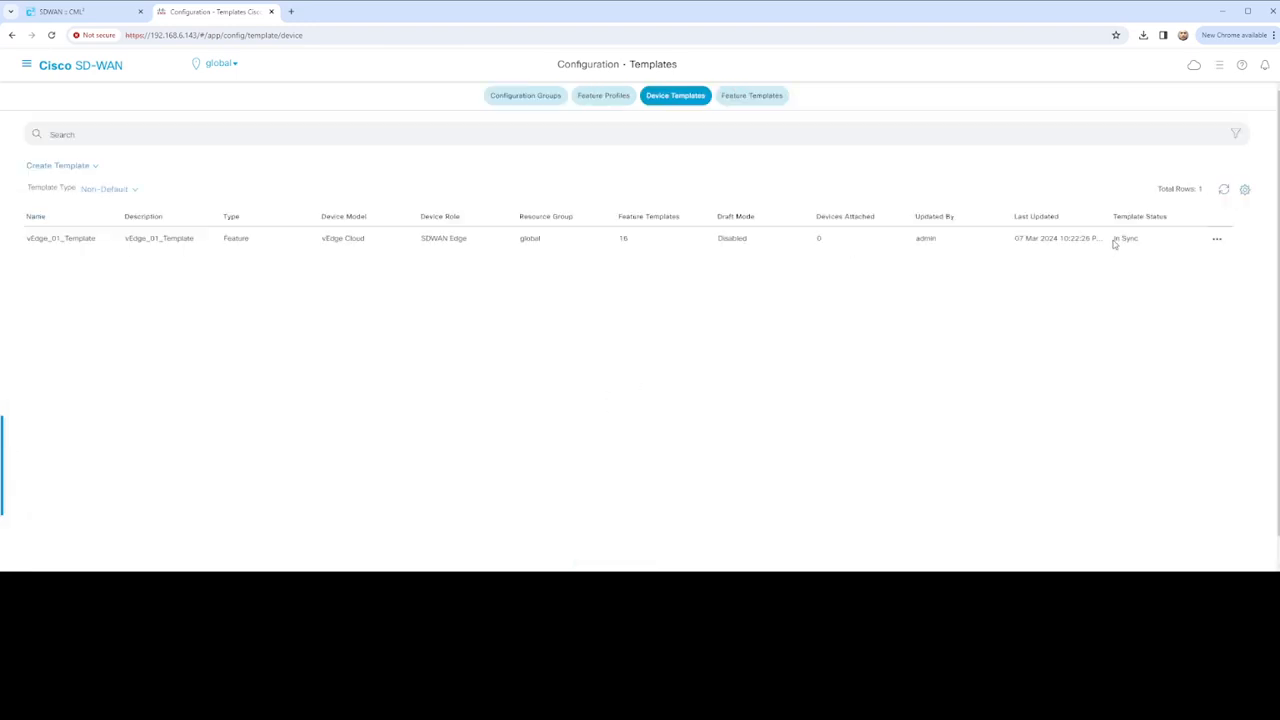
Attach vEdge-01 to vEdge_01_Template through Attach Devices
{"action": "left_click", "coordinate": [1217, 240]}
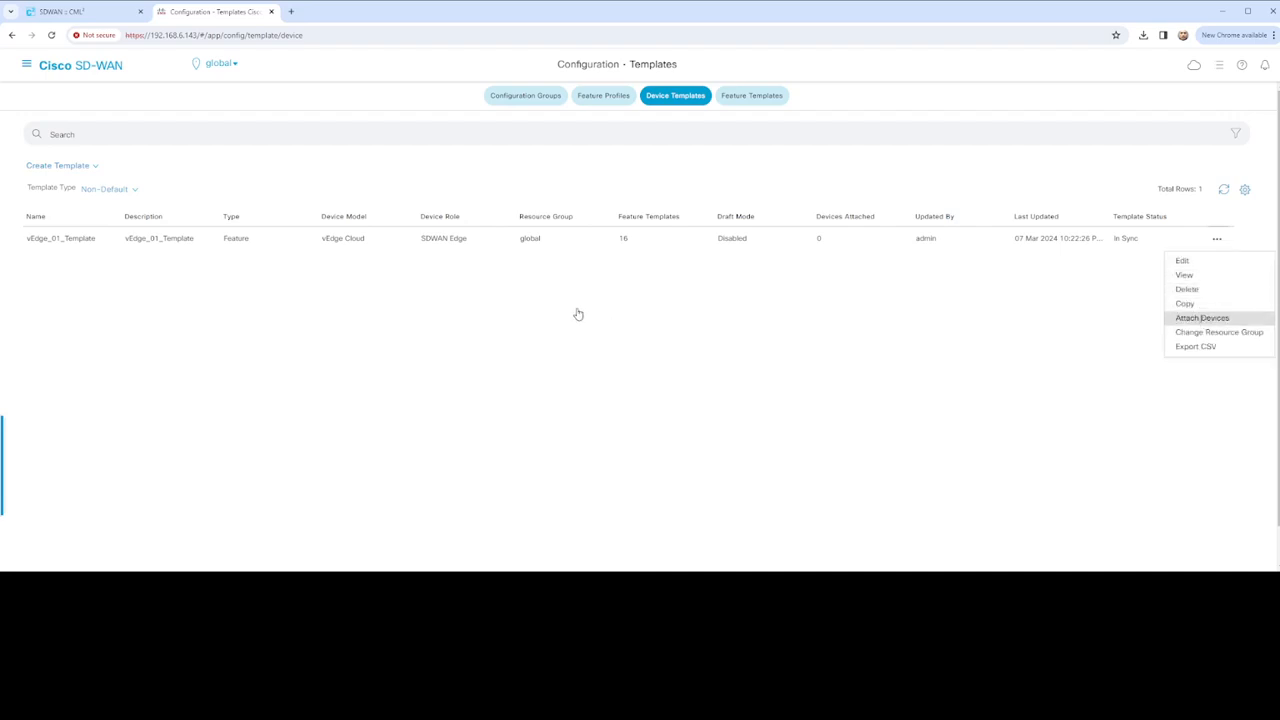
{"action": "left_click", "coordinate": [528, 305]}
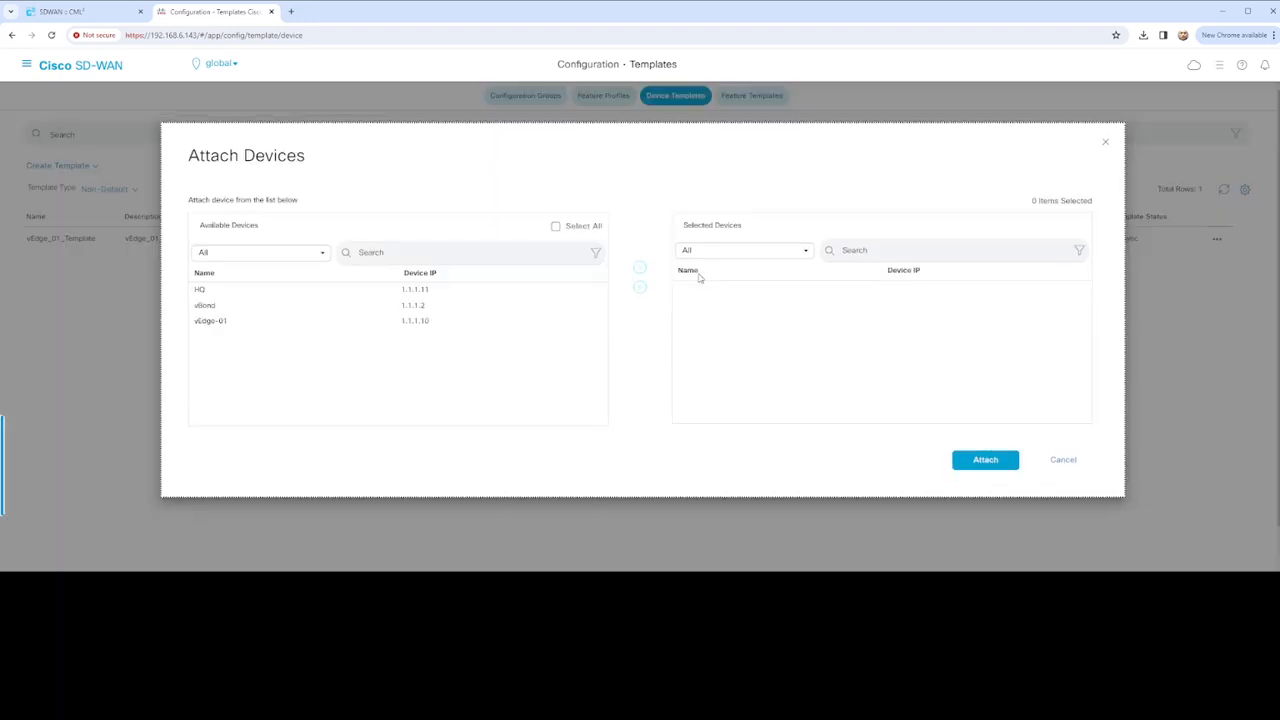
{"action": "left_click", "coordinate": [400, 322]}
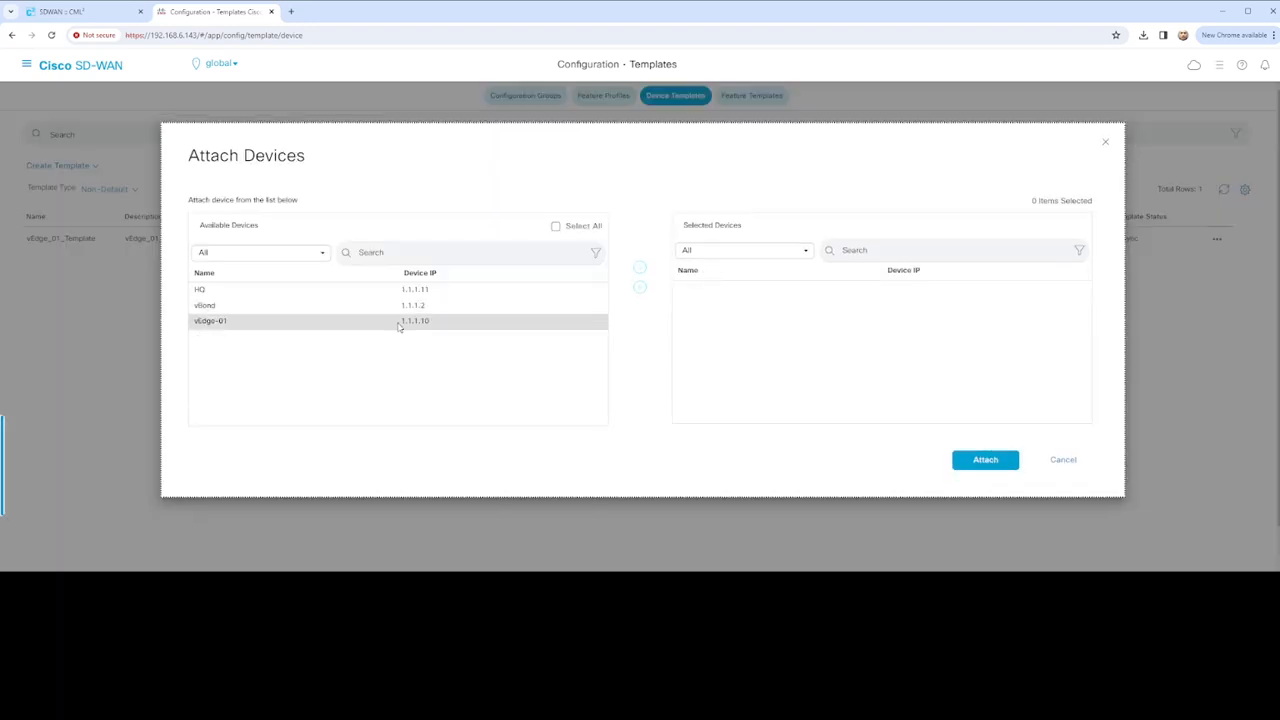
{"action": "left_click", "coordinate": [638, 269]}
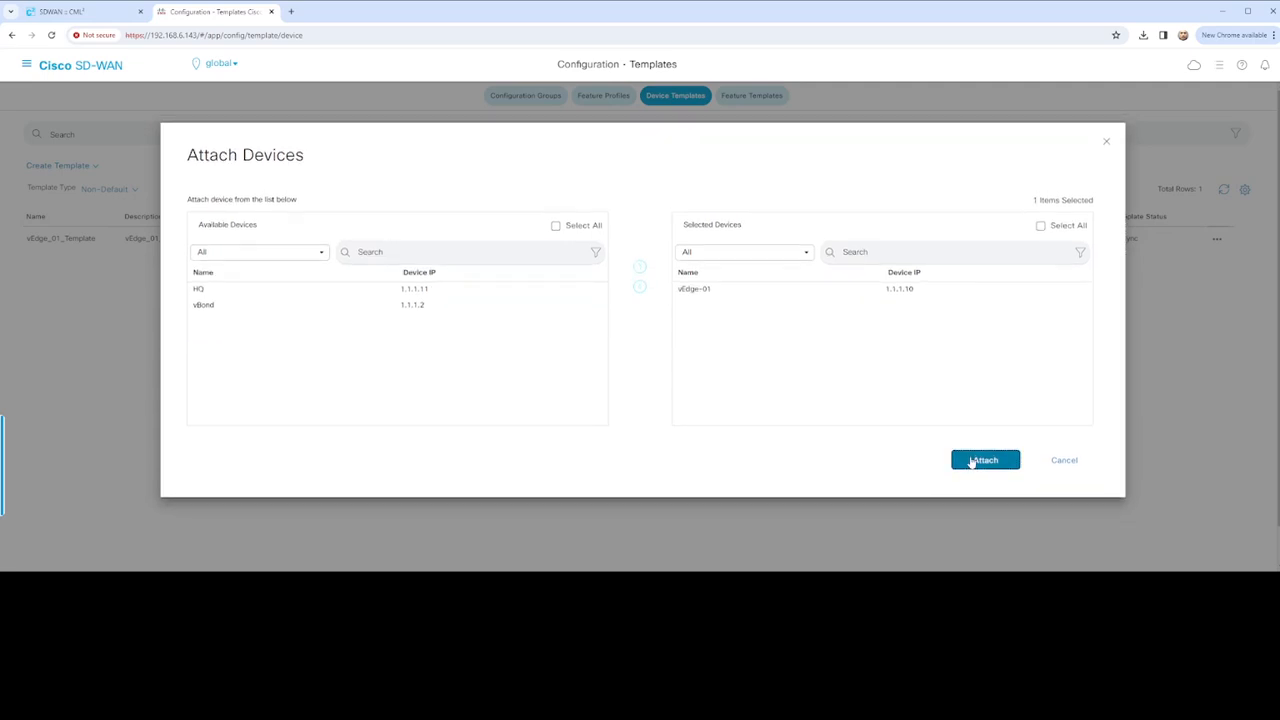
{"action": "left_click", "coordinate": [970, 462]}
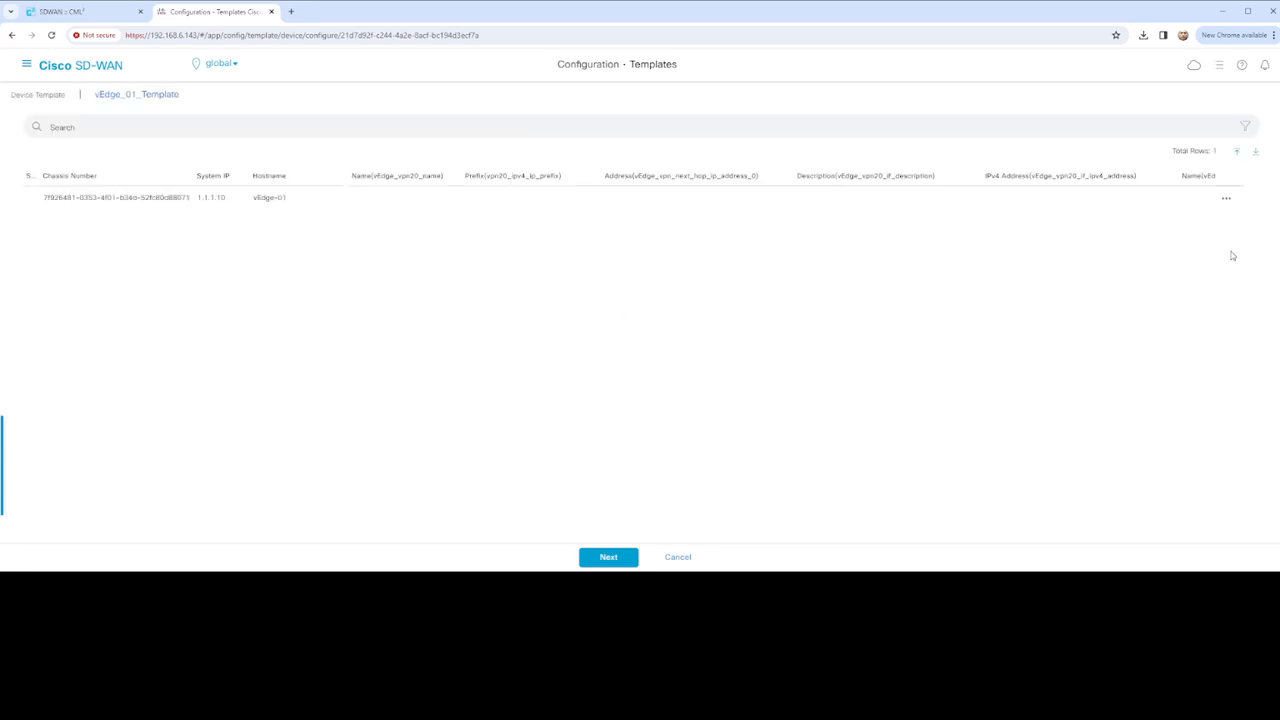
Fill VPN20 variables: name VOIP, prefix 172.2.0.0/16, next hop 172.17.1.2, description VPN20, IP 172.17.1.1/30
{"action": "left_click", "coordinate": [1226, 199]}
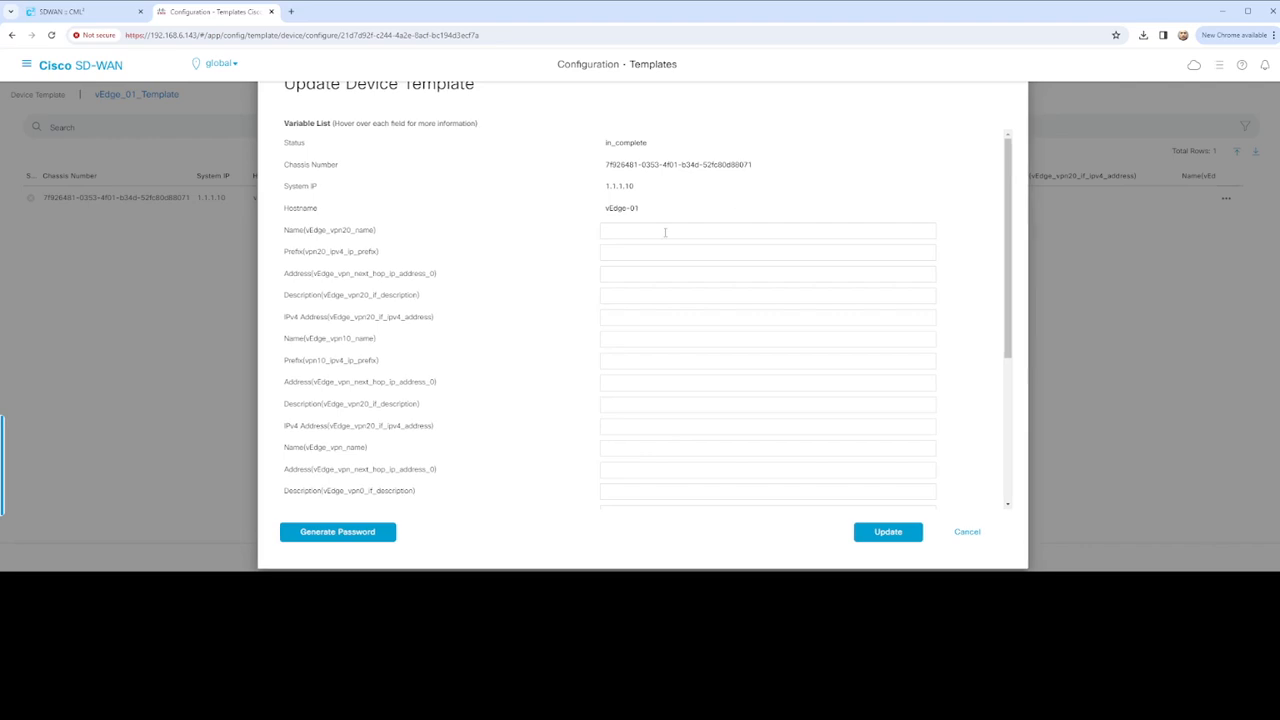
{"action": "left_click", "coordinate": [666, 230]}
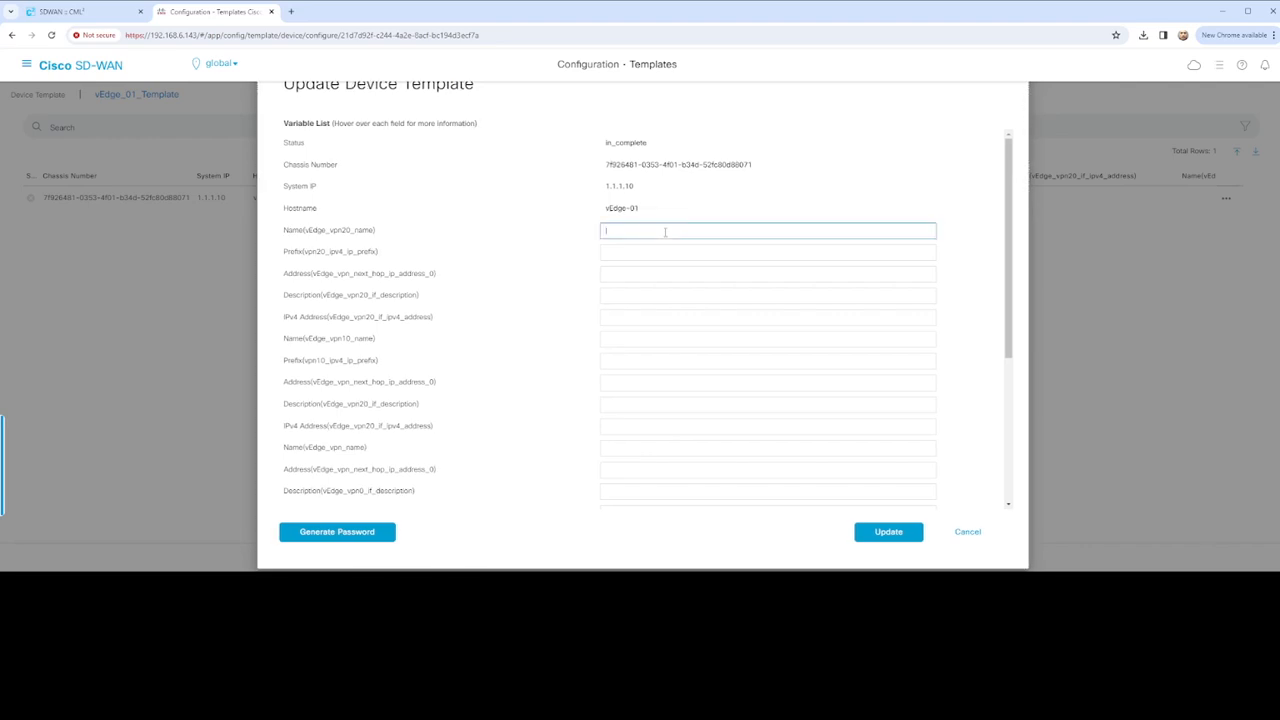
{"action": "left_click", "coordinate": [657, 251]}
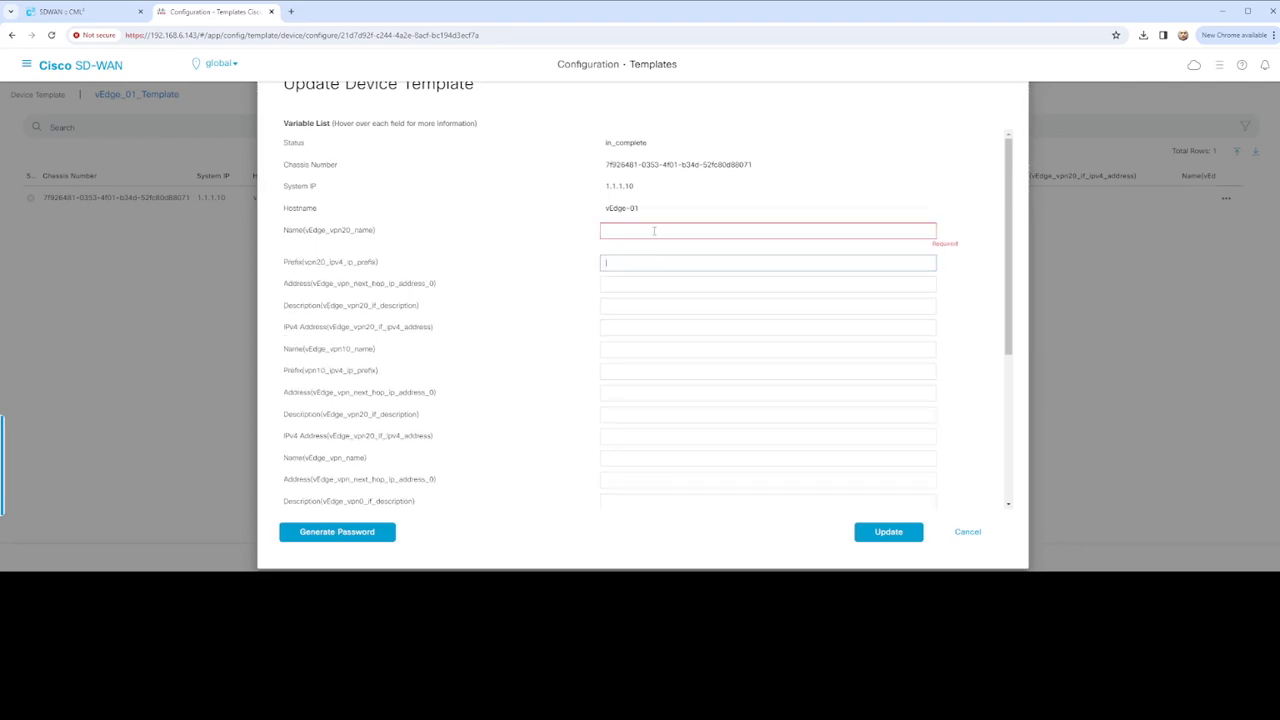
{"action": "left_click", "coordinate": [654, 231]}
{"action": "type", "text": "VOIP"}
{"action": "left_click", "coordinate": [646, 266]}
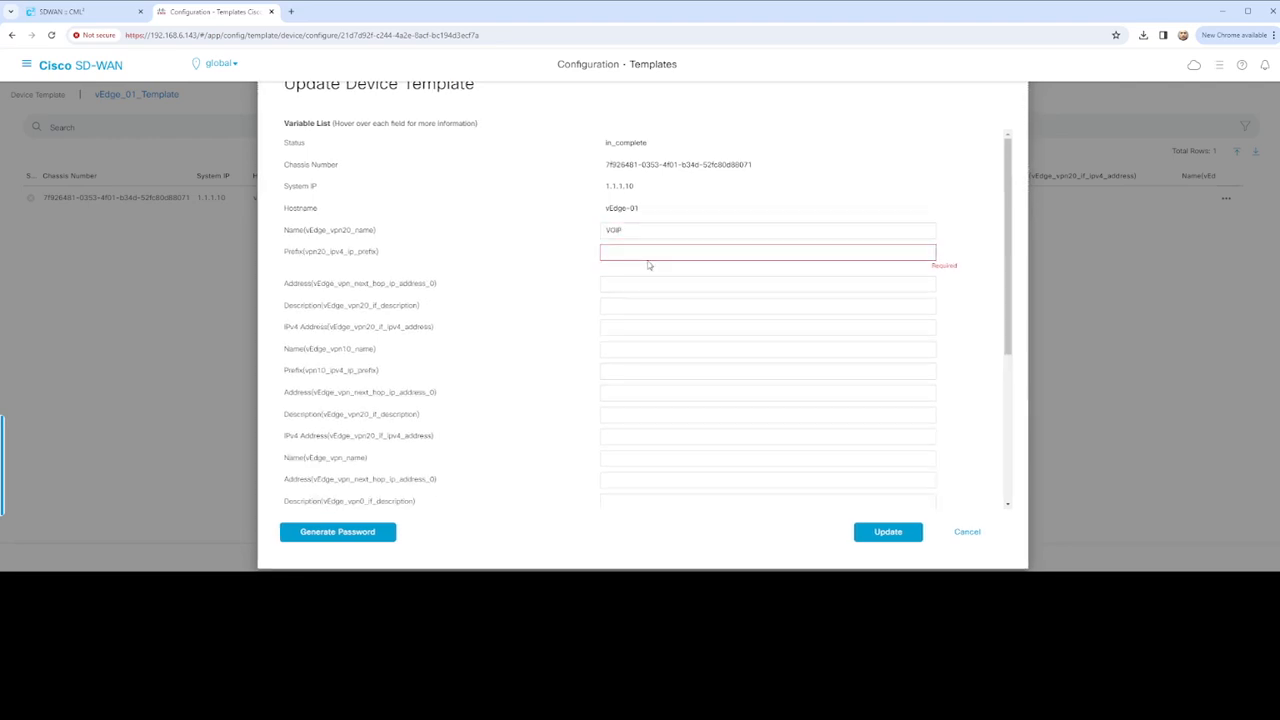
{"action": "type", "text": "172.2.0.0/16"}
{"action": "left_click", "coordinate": [680, 276]}
{"action": "type", "text": "172.17.1.2"}
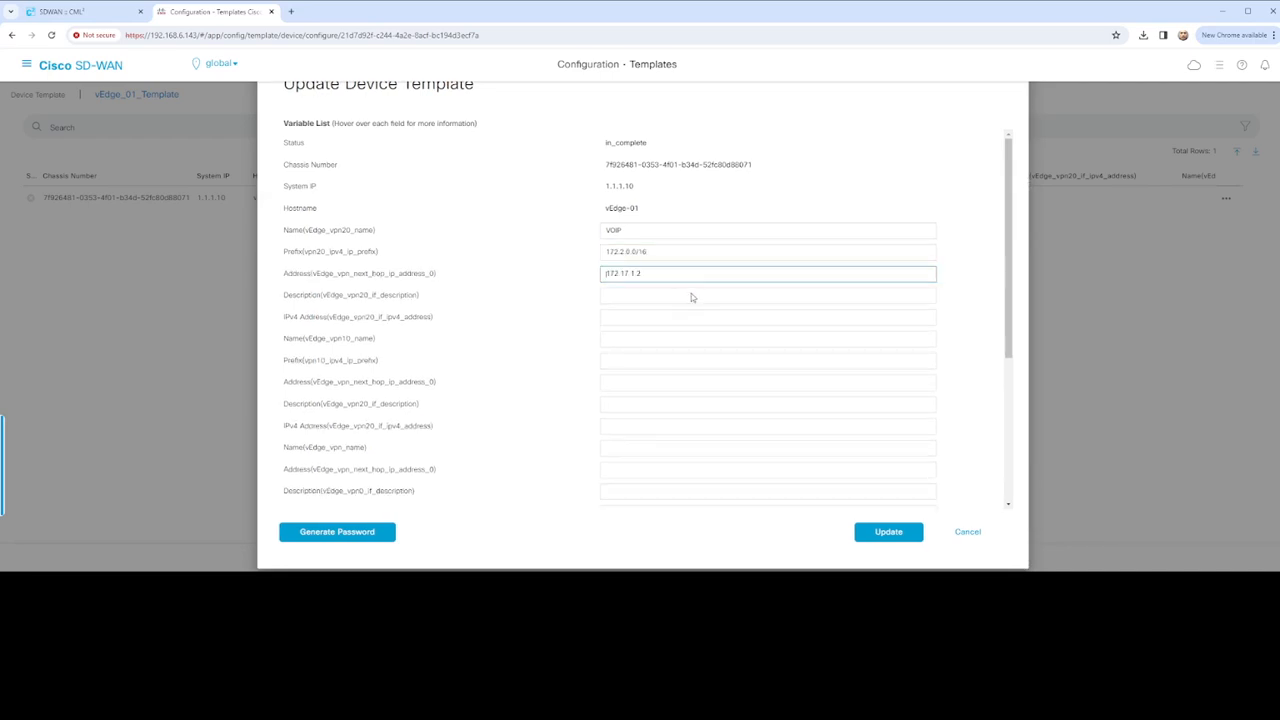
{"action": "left_click", "coordinate": [684, 295]}
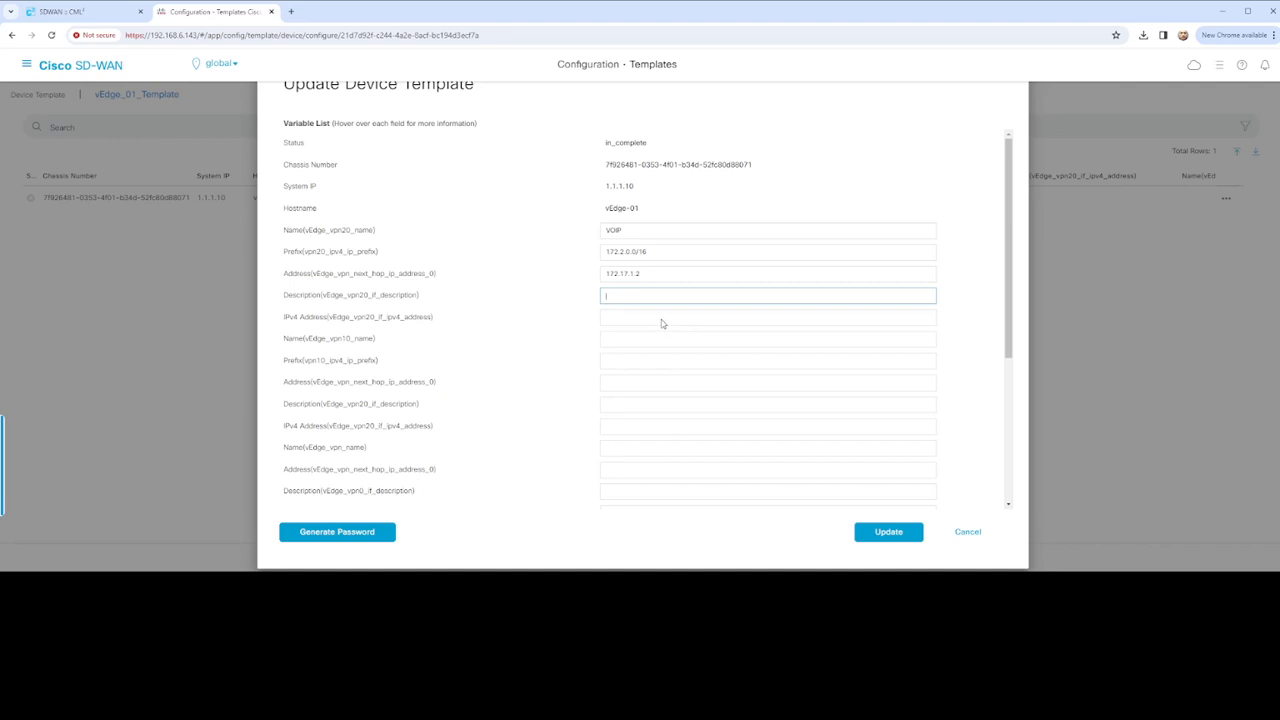
{"action": "type", "text": "VPN20"}
{"action": "left_click", "coordinate": [651, 318]}
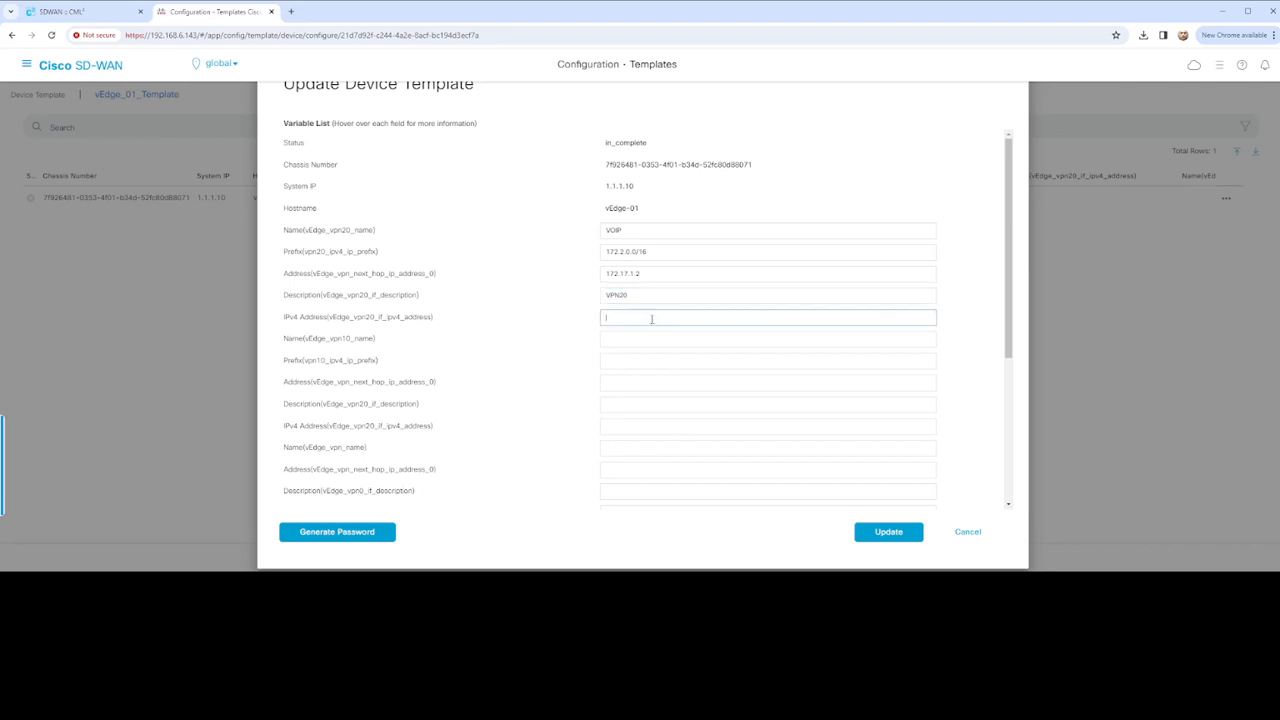
{"action": "type", "text": "172.17.1.1/30"}
Fill VPN10 variables: name USERS, prefix 172.1.0.0/16, next hop 172.16.1.2, description VPN10, IP 172.16.1.1/30
{"action": "left_click", "coordinate": [663, 344]}
{"action": "type", "text": "USERS"}
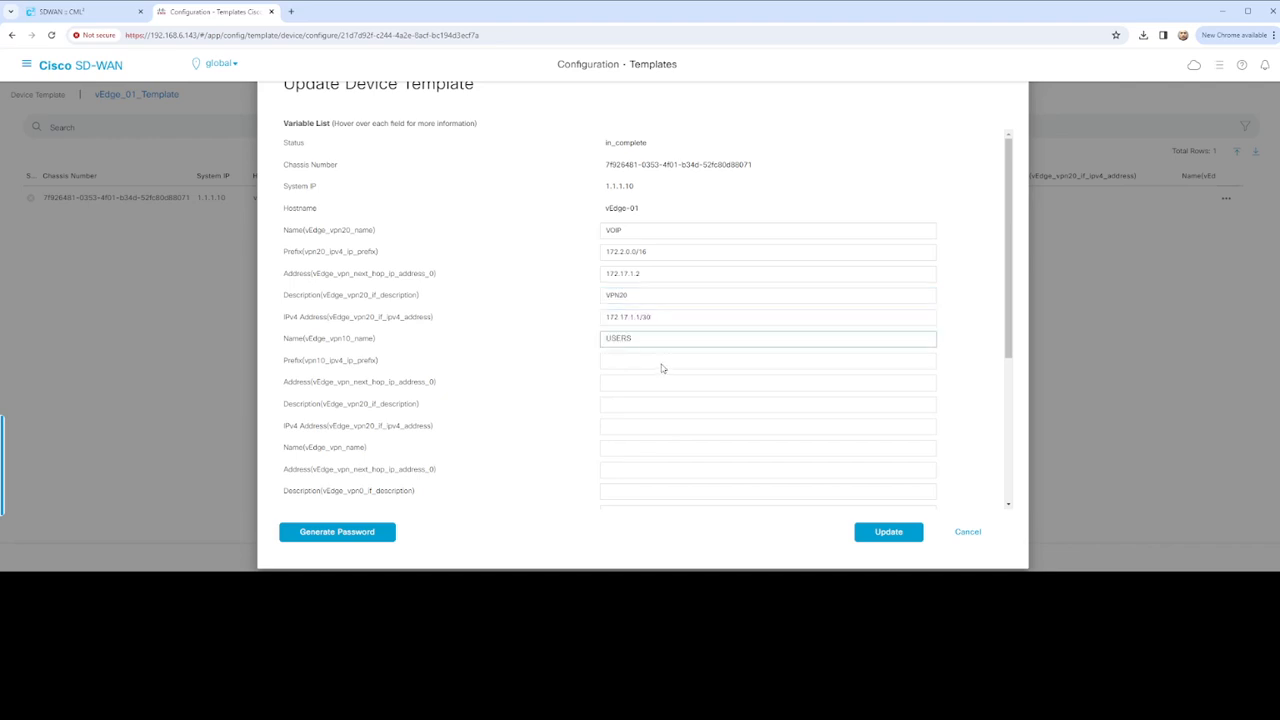
{"action": "left_click", "coordinate": [641, 360]}
{"action": "type", "text": "172.1.0.0/16"}
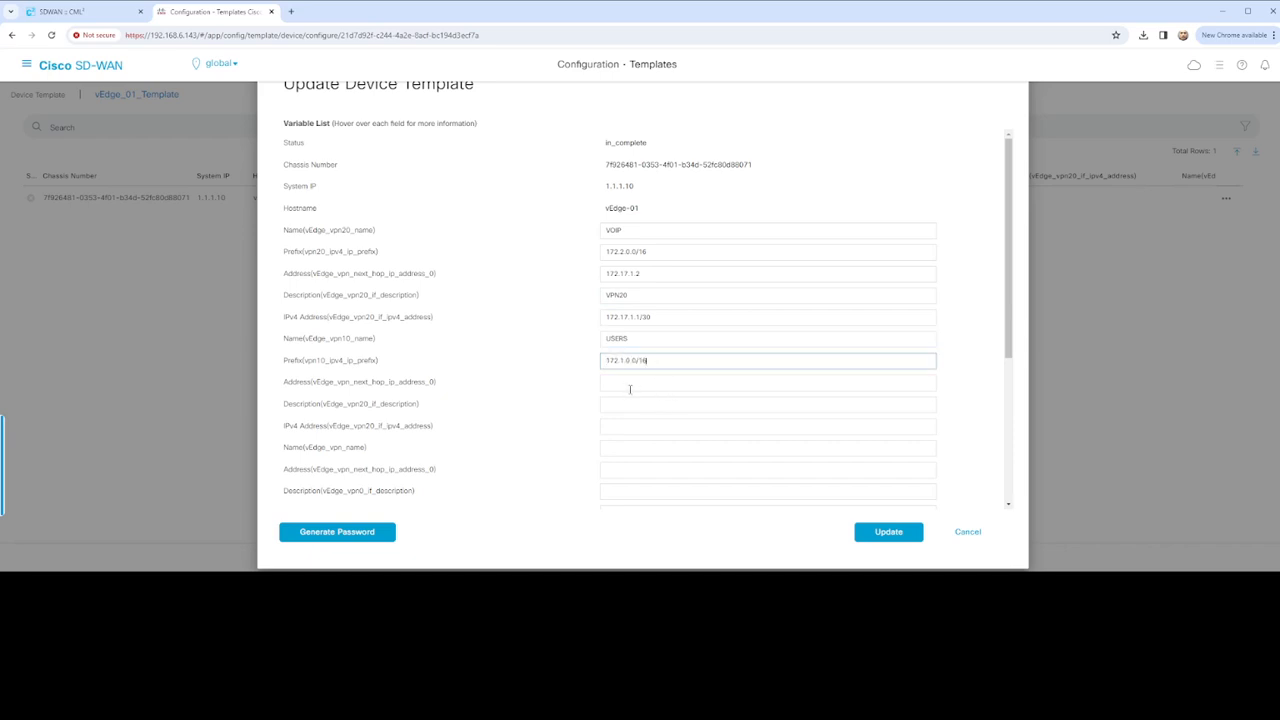
{"action": "left_click", "coordinate": [630, 388]}
{"action": "type", "text": "172.16.1.2"}
{"action": "left_click", "coordinate": [648, 404]}
{"action": "type", "text": "VPN10"}
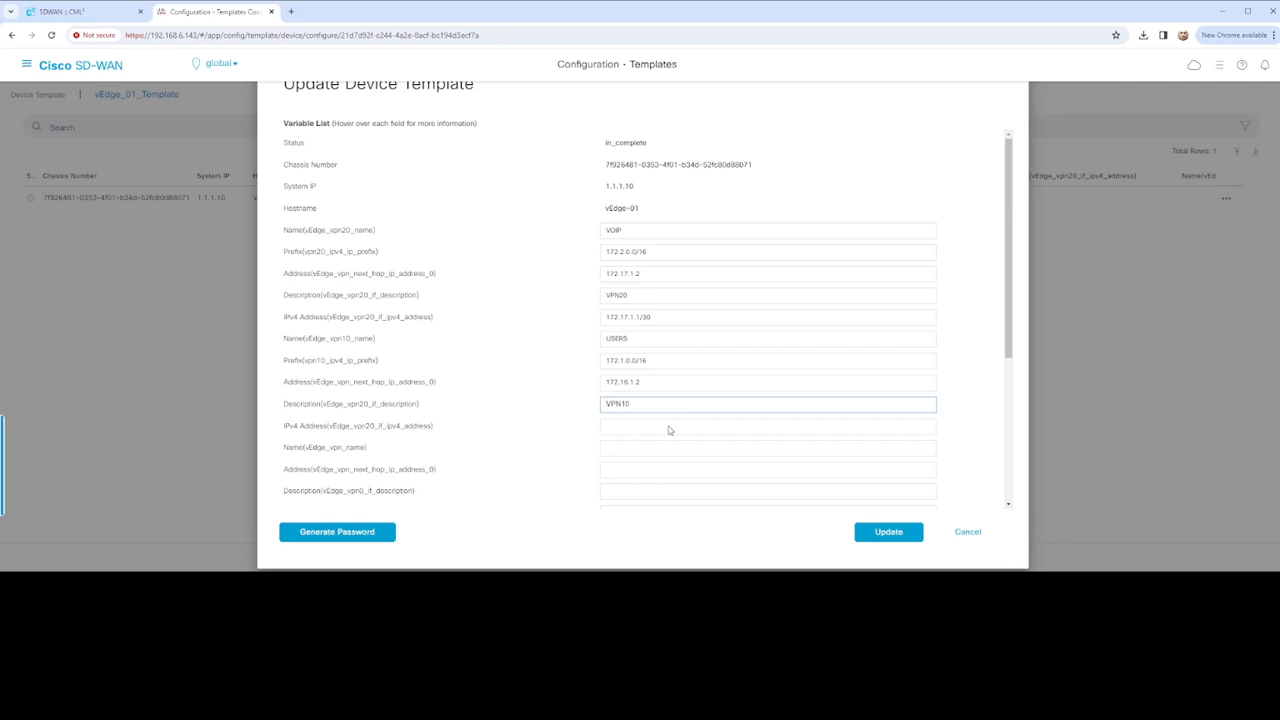
{"action": "left_click", "coordinate": [658, 428]}
{"action": "type", "text": "172.16.1.1/30"}
Set transport VPN name DATA, next hop 172.200.1.1, description VPN0, IP 172.200.1.2/29, color biz-internet
{"action": "scroll", "coordinate": [679, 430], "scroll_direction": "down", "scroll_amount": 1}
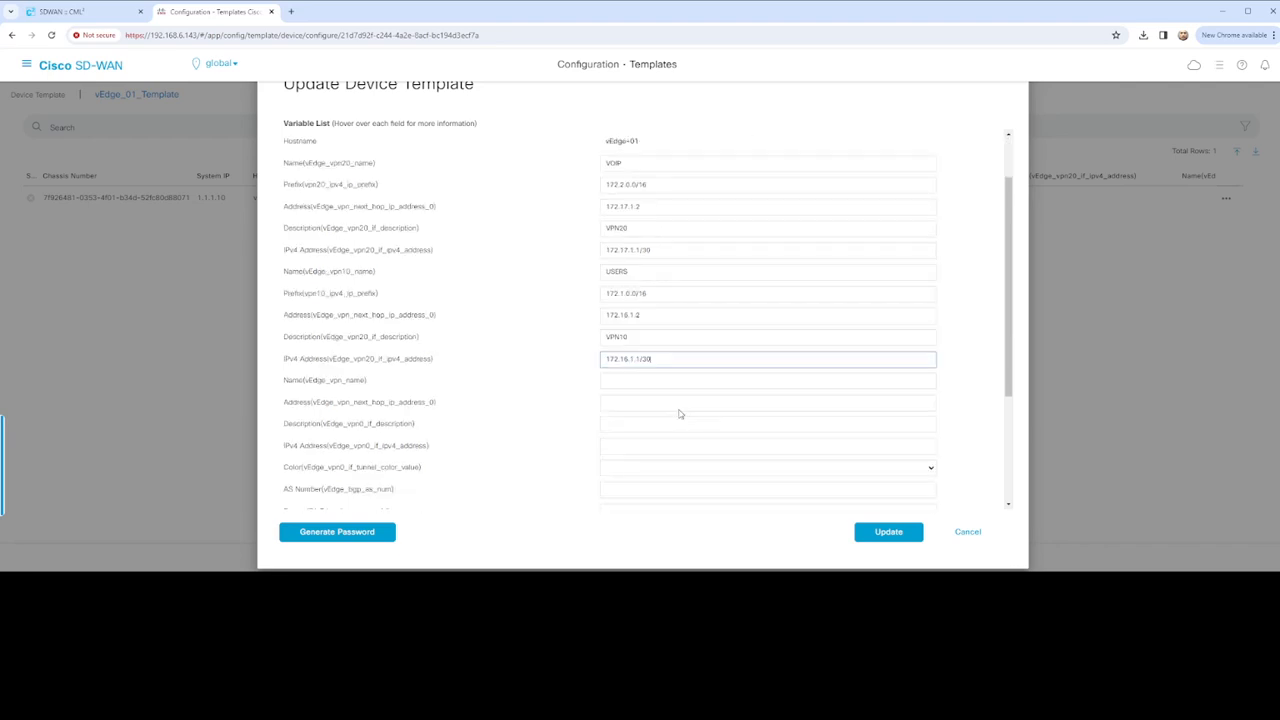
{"action": "left_click", "coordinate": [646, 356]}
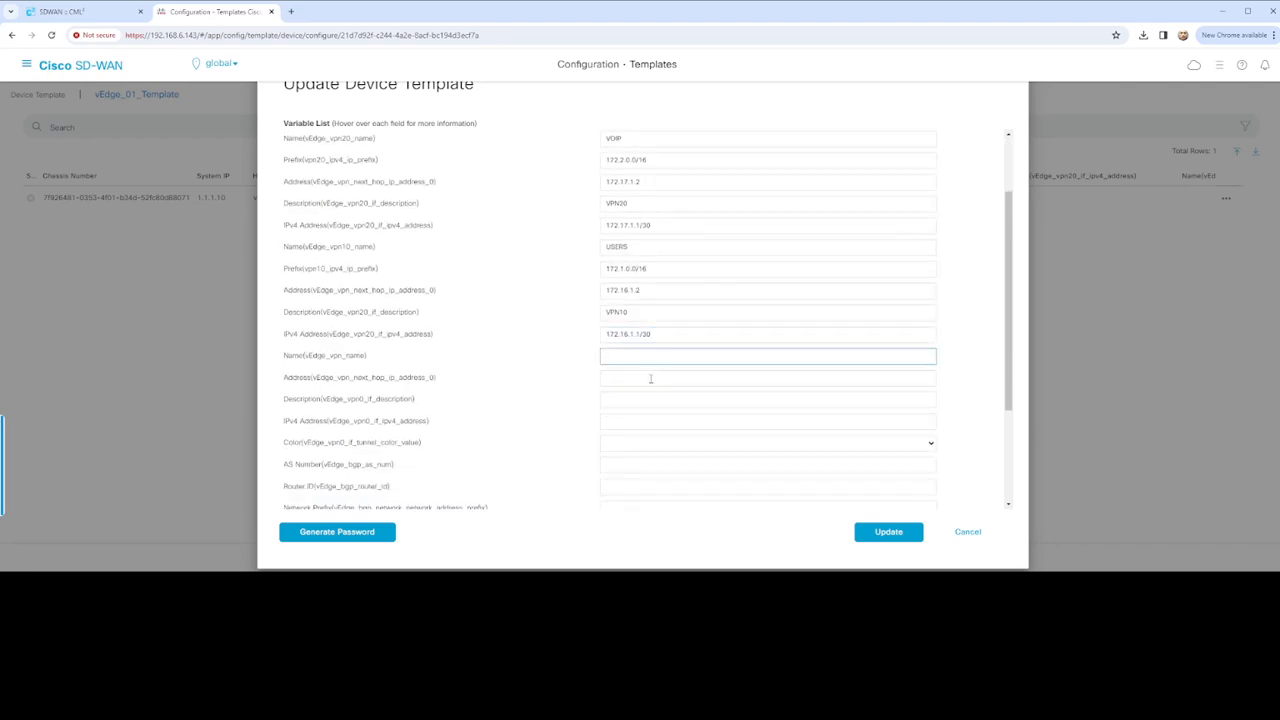
{"action": "left_click", "coordinate": [651, 379]}
{"action": "left_click", "coordinate": [677, 411]}
{"action": "left_click", "coordinate": [652, 357]}
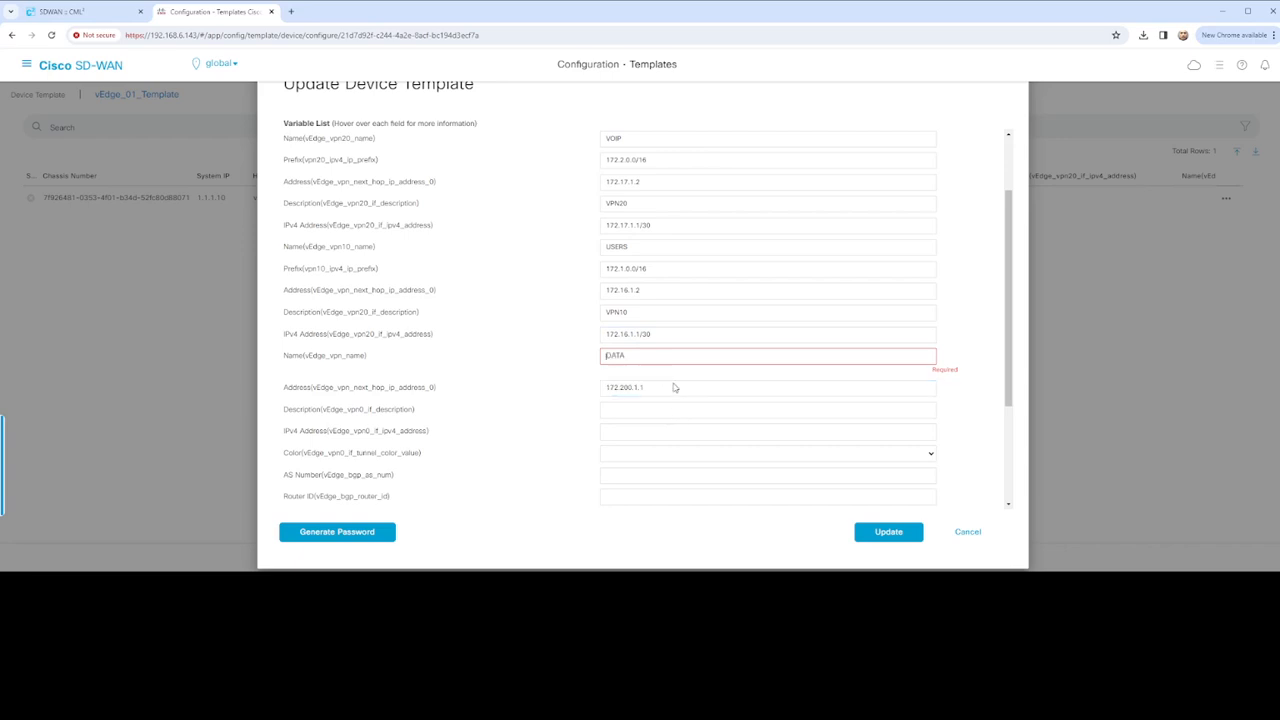
{"action": "left_click", "coordinate": [675, 387]}
{"action": "left_click", "coordinate": [640, 403]}
{"action": "left_click", "coordinate": [677, 430]}
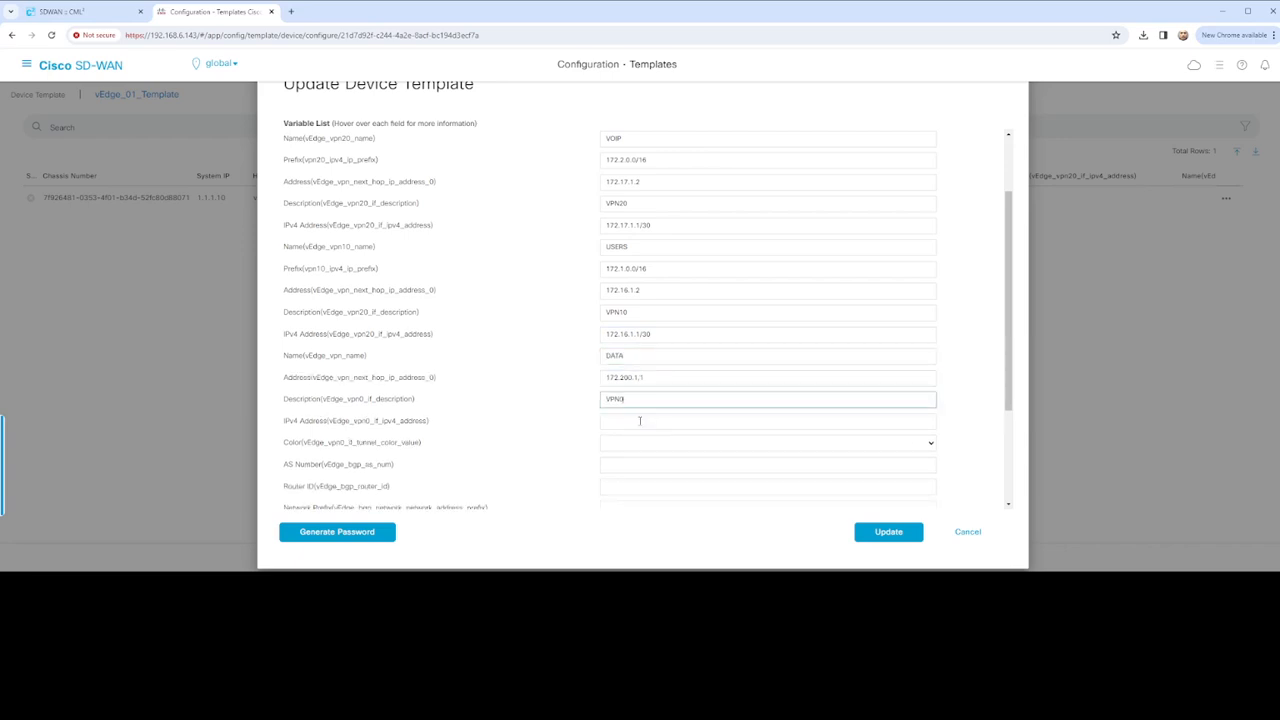
{"action": "left_click", "coordinate": [640, 421]}
{"action": "left_click", "coordinate": [641, 449]}
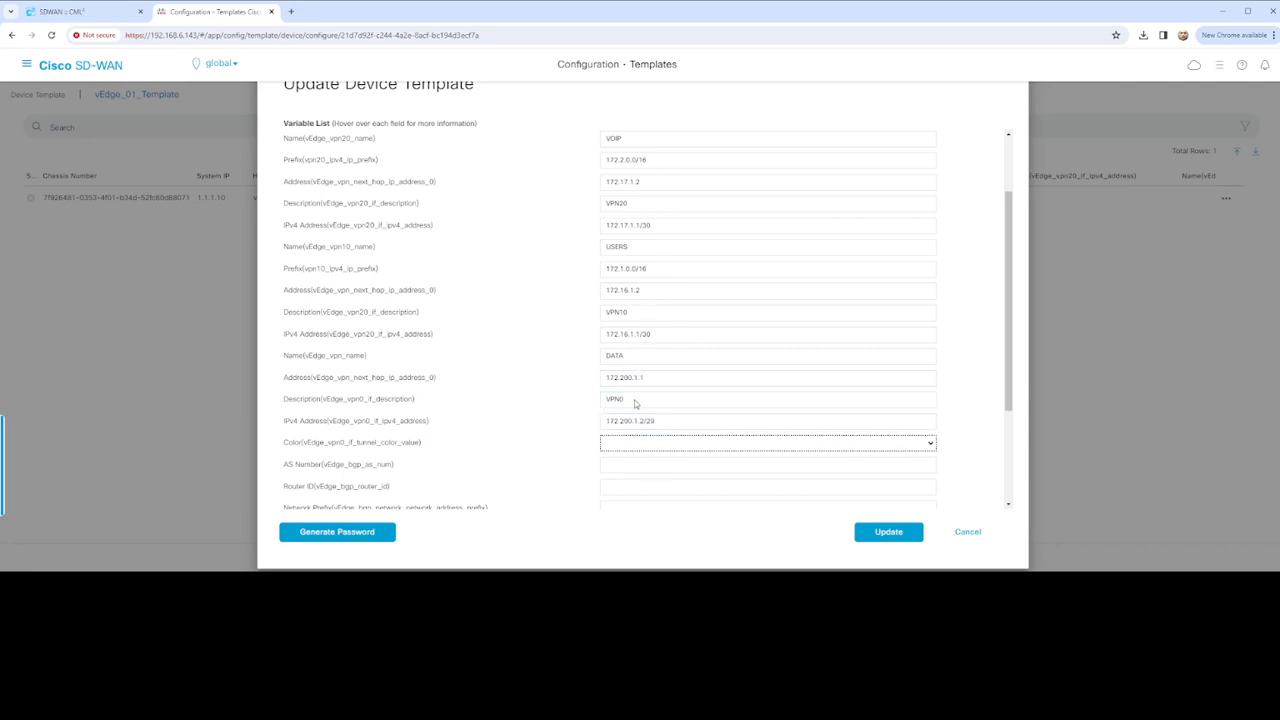
{"action": "left_click", "coordinate": [652, 453]}
Set BGP AS 60000, router ID 172.200.1.2, and network 172.200.1.0/29
{"action": "scroll", "coordinate": [651, 438], "scroll_direction": "down", "scroll_amount": 3}
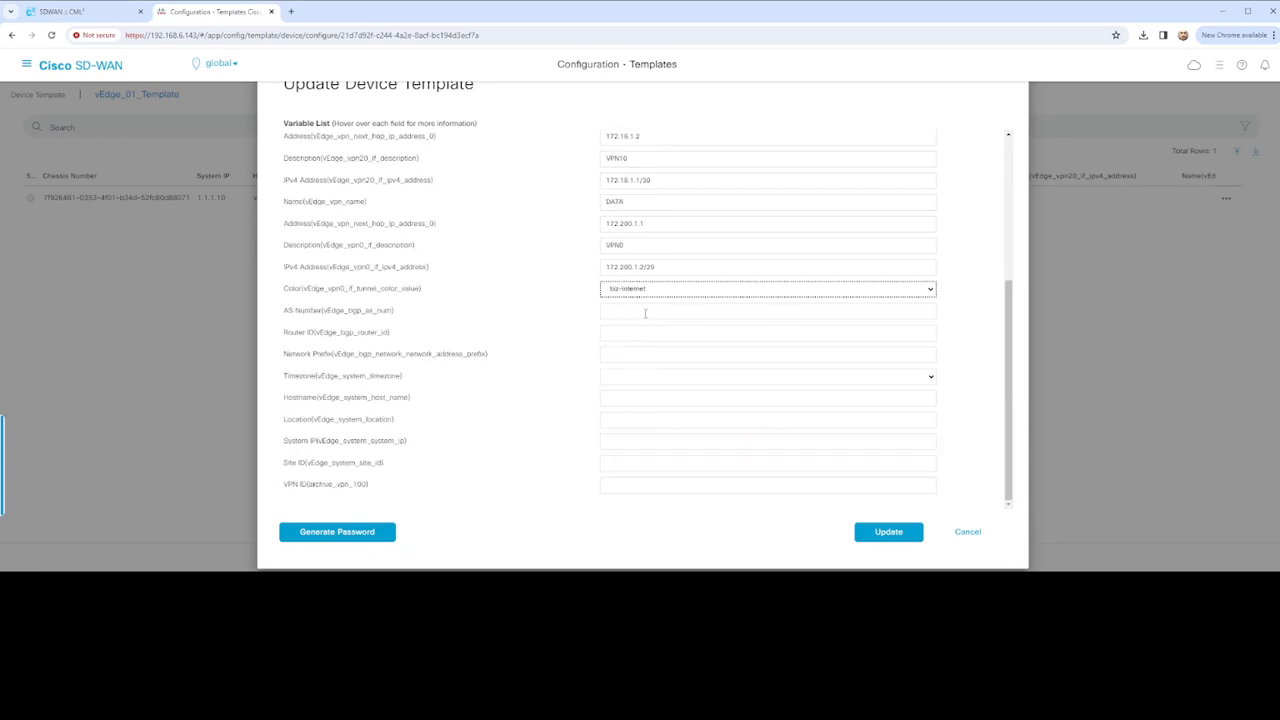
{"action": "left_click", "coordinate": [646, 313]}
{"action": "left_click", "coordinate": [662, 340]}
{"action": "left_click", "coordinate": [645, 331]}
{"action": "left_click", "coordinate": [671, 358]}
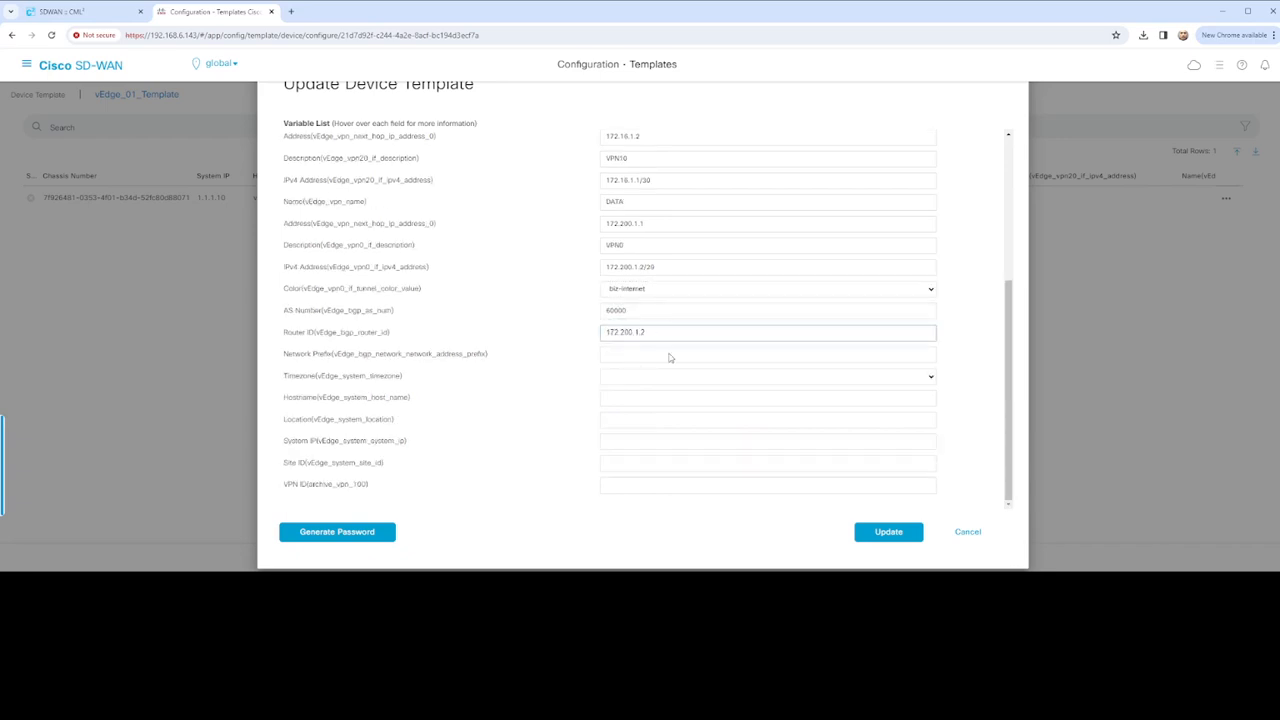
{"action": "left_click", "coordinate": [646, 356]}
{"action": "left_click", "coordinate": [682, 384]}
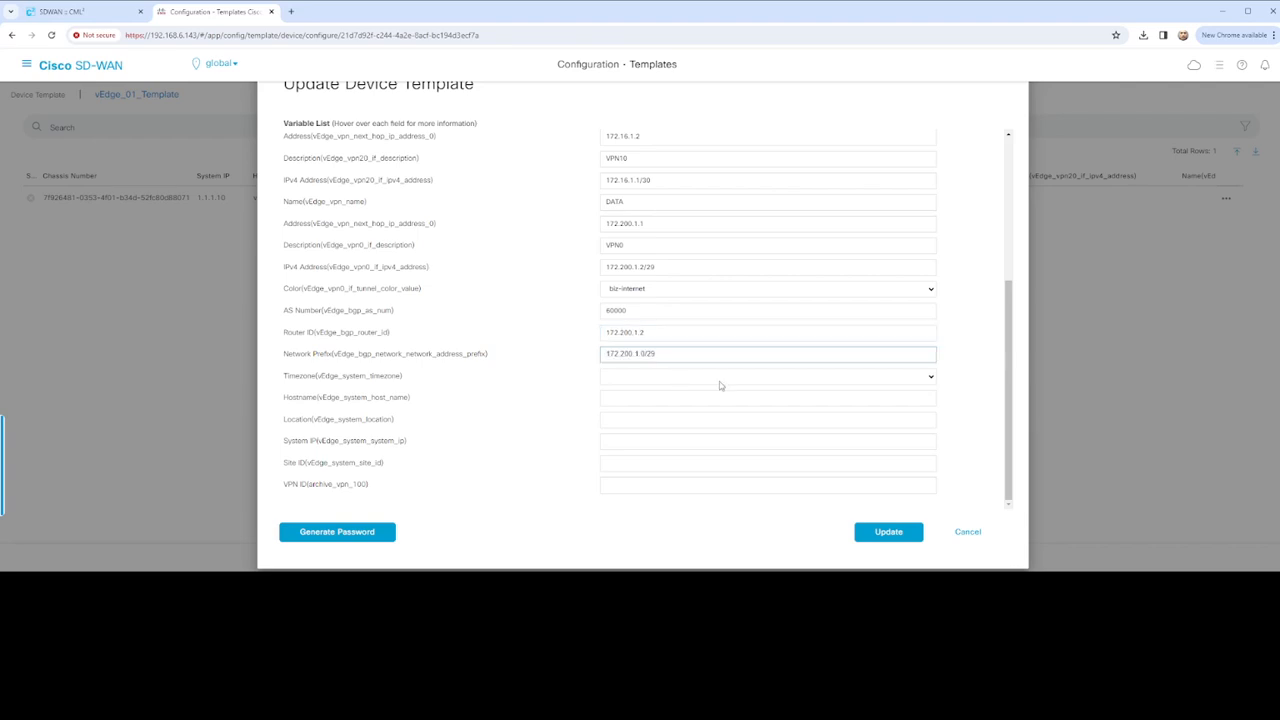
Enter timezone America/New_York, hostname vEdge-01, location US, system IP 1.1.1.10, site ID 200, then Update
{"action": "key", "text": "Tab"}
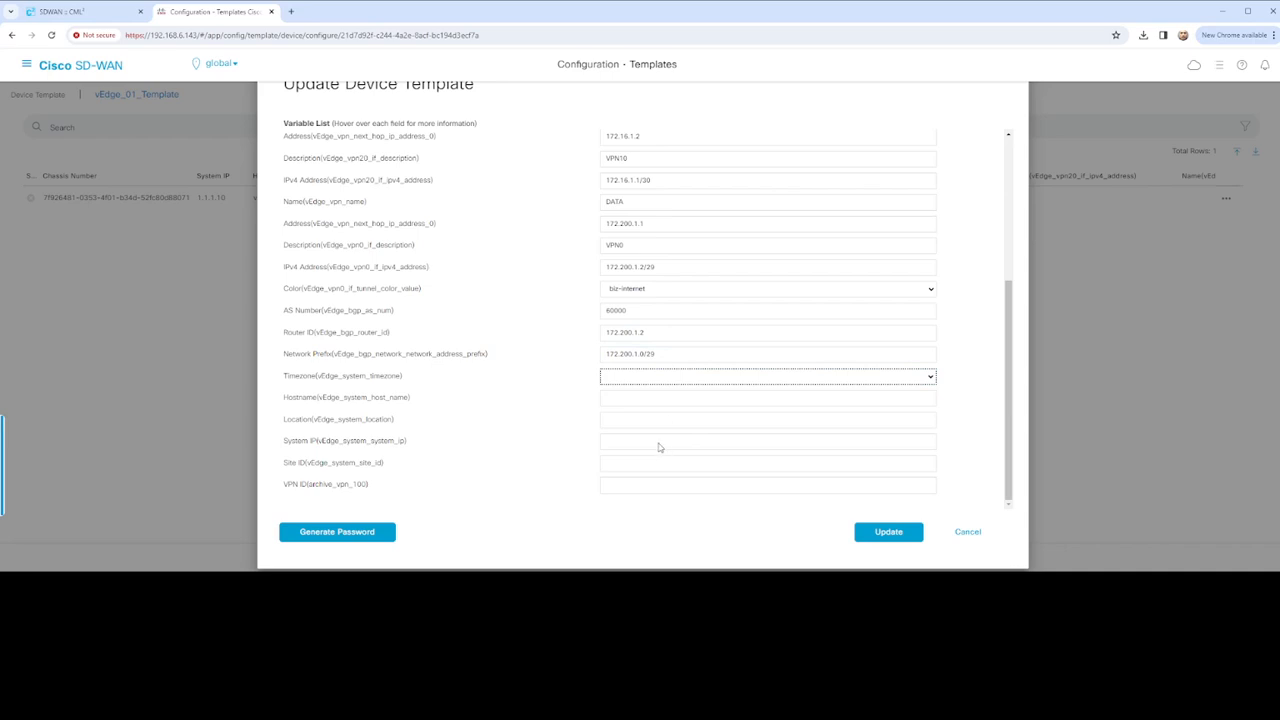
{"action": "type", "text": "America/New_York"}
{"action": "key", "text": "Tab"}
{"action": "type", "text": "vEdge-01"}
{"action": "key", "text": "Tab"}
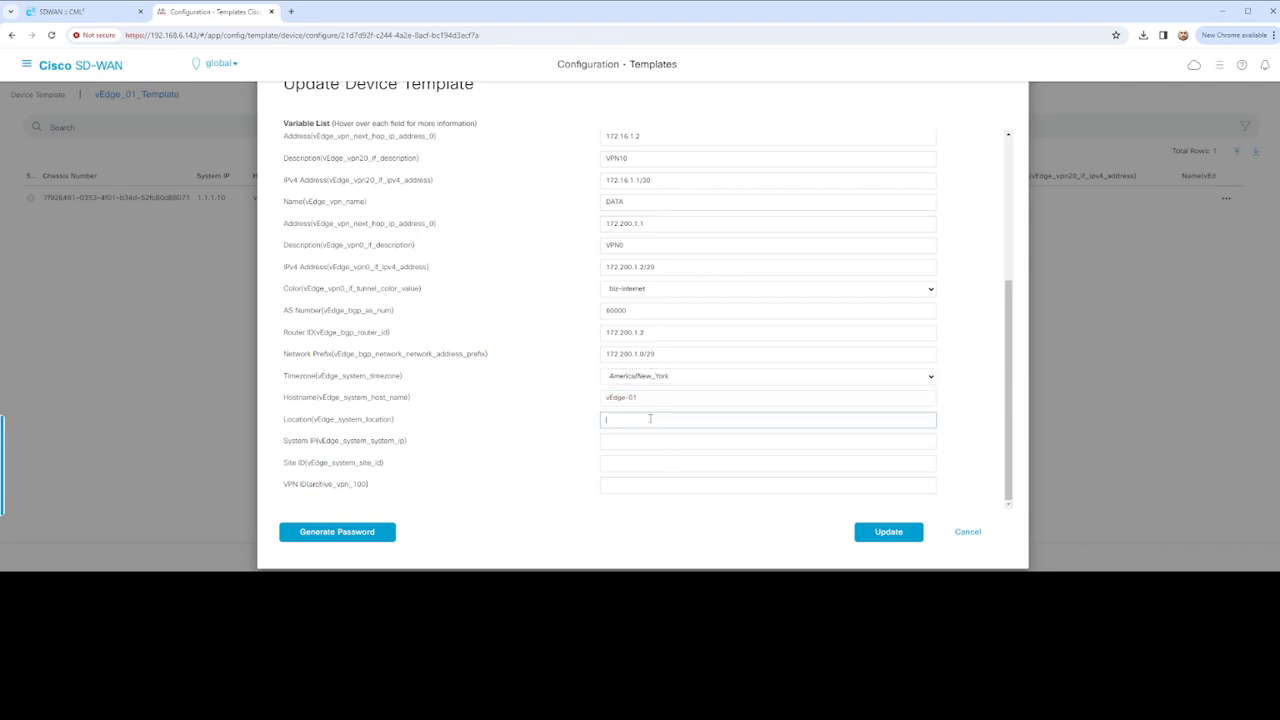
{"action": "type", "text": "US"}
{"action": "left_click", "coordinate": [652, 441]}
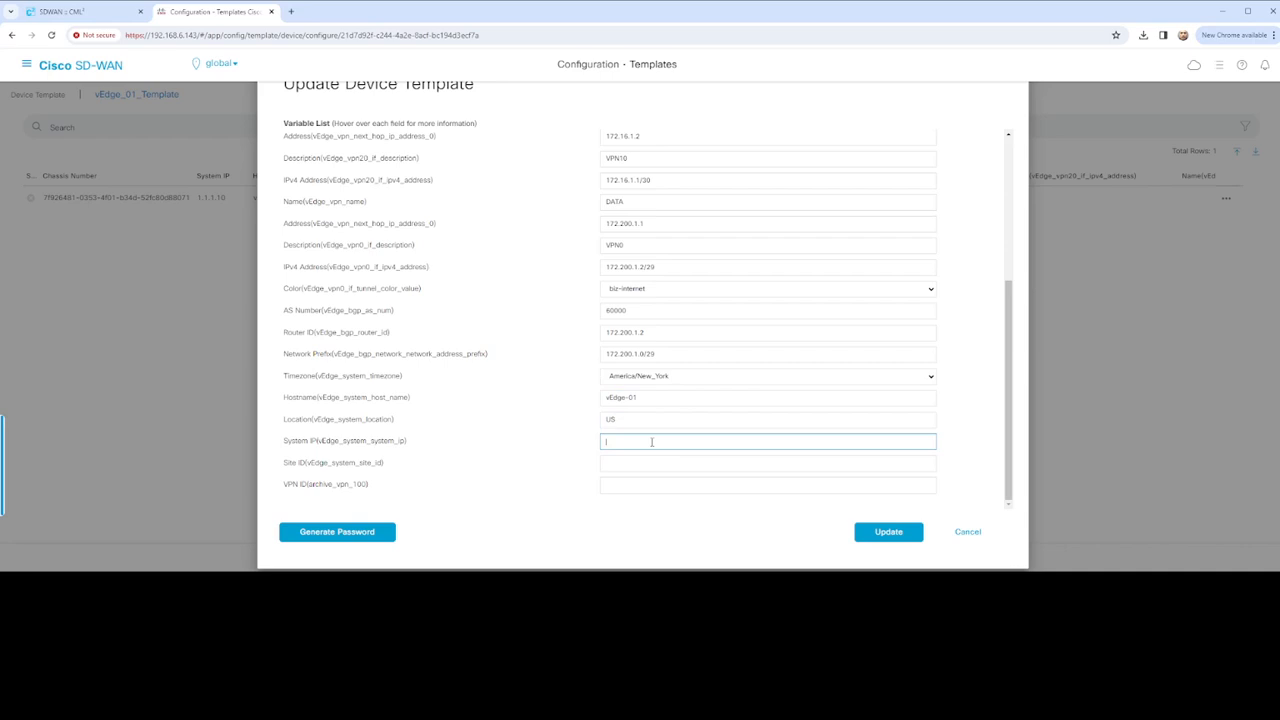
{"action": "type", "text": "1.1.1.10"}
{"action": "left_click", "coordinate": [660, 462]}
{"action": "type", "text": "20"}
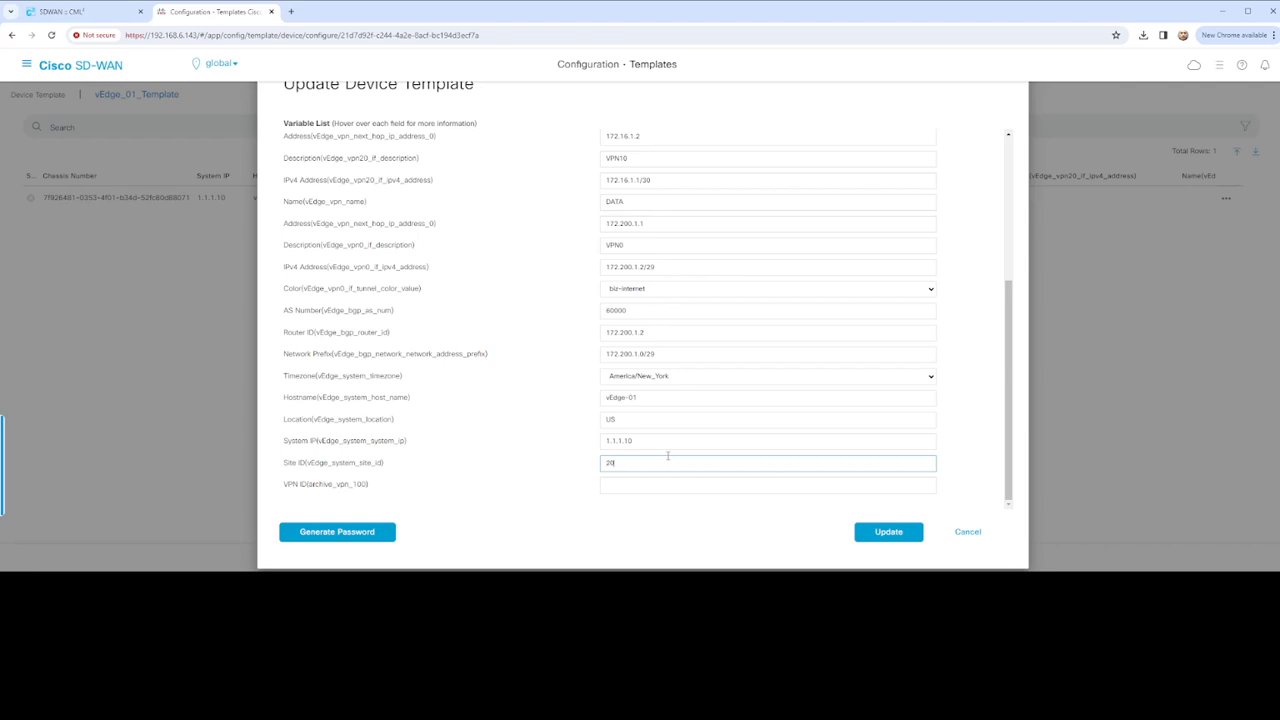
{"action": "type", "text": "0"}
{"action": "key", "text": "Tab"}
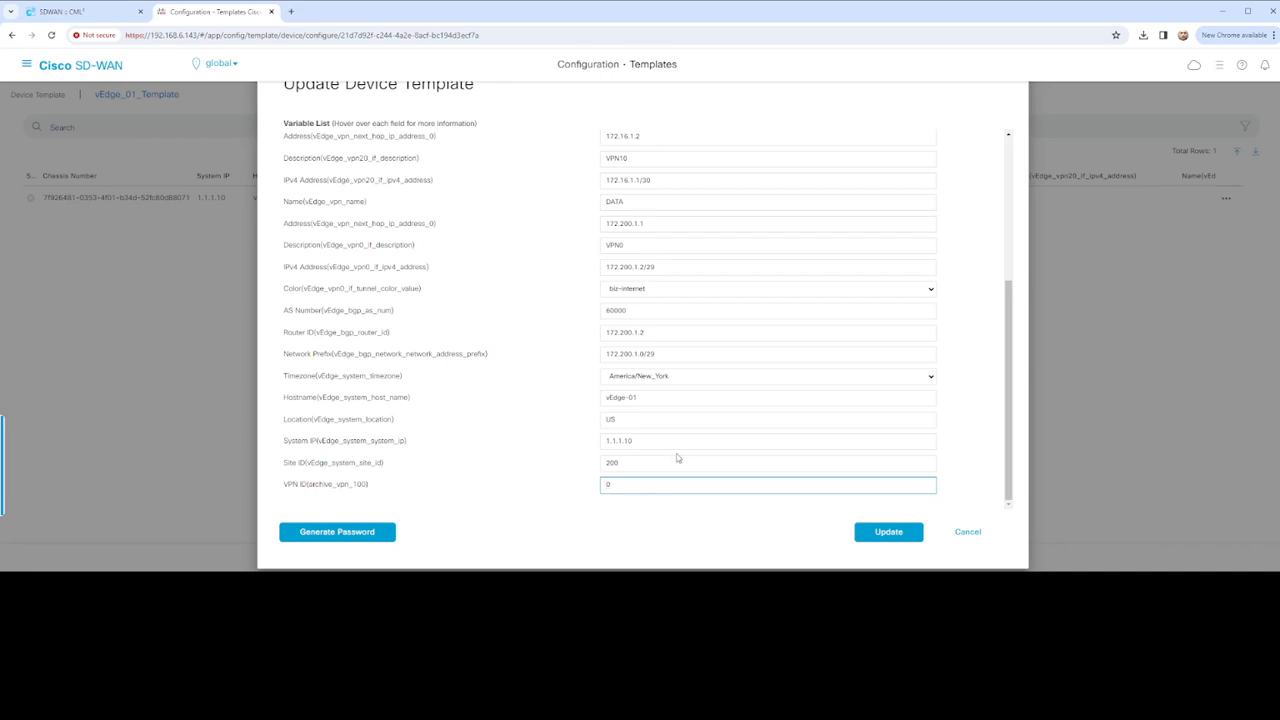
{"action": "left_click", "coordinate": [877, 526]}
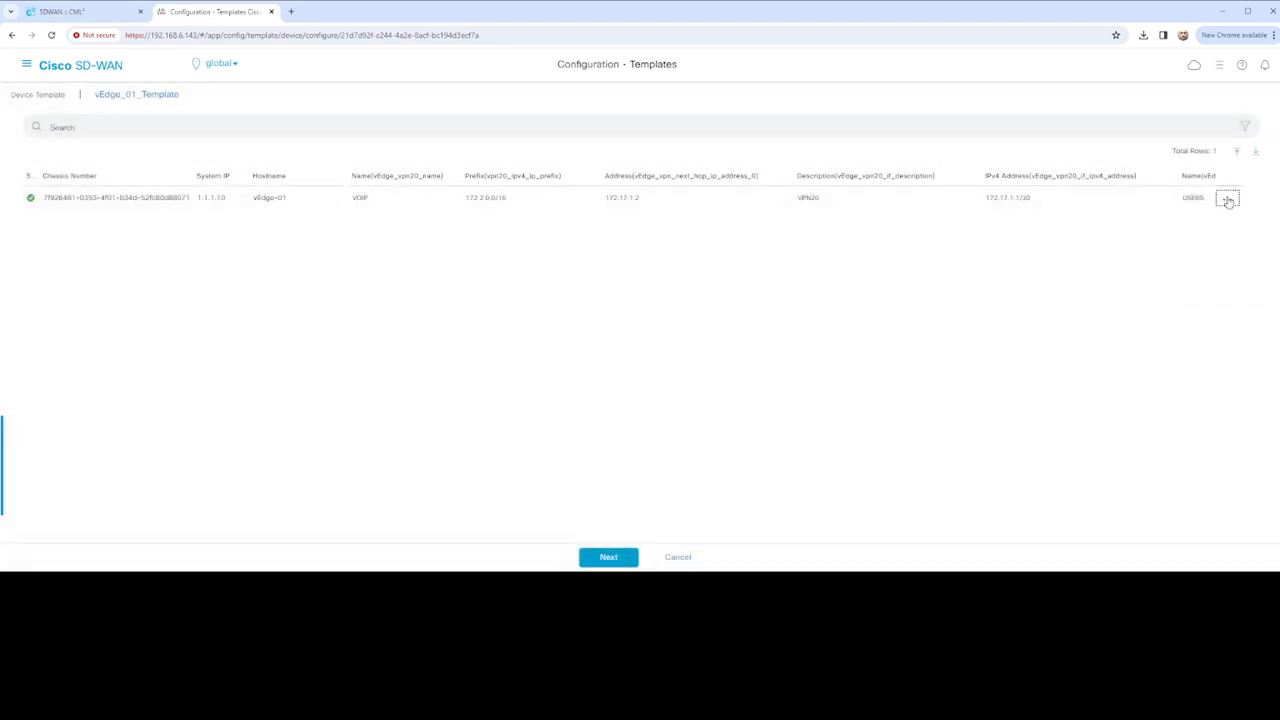
Preview vEdge-01's generated configuration, push the template, and refresh the task status
{"action": "left_click", "coordinate": [624, 558]}
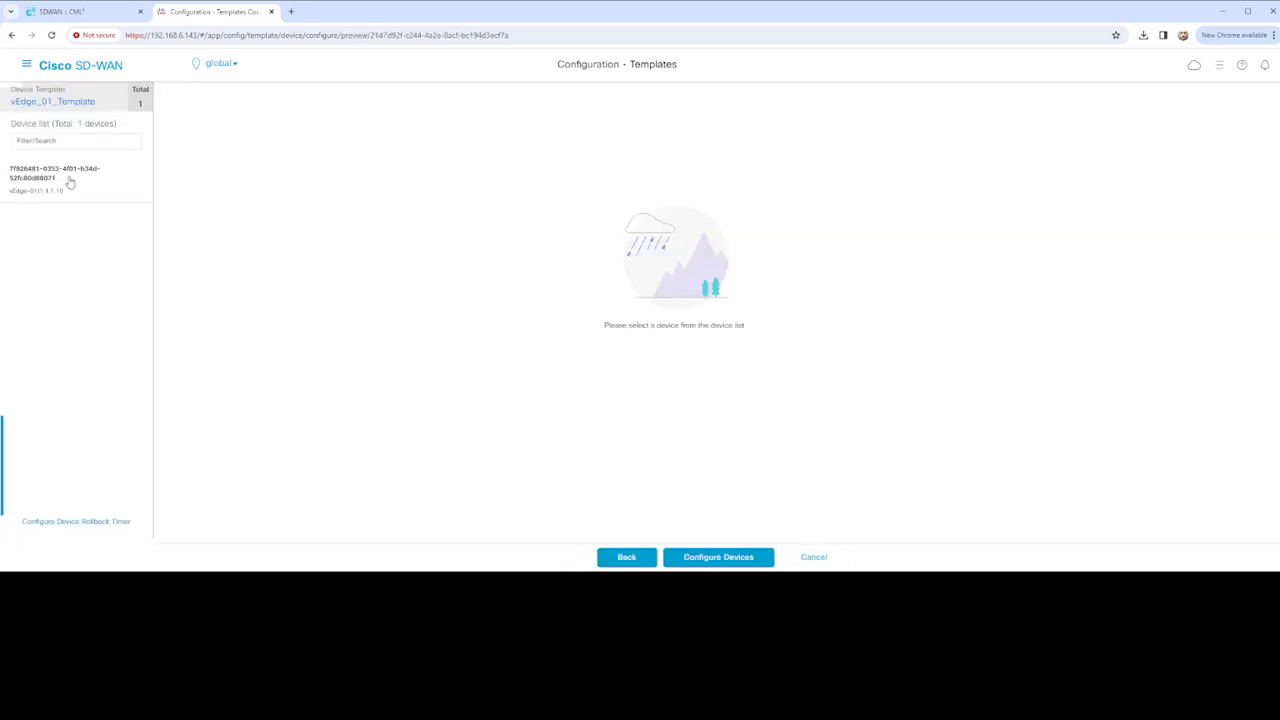
{"action": "left_click", "coordinate": [44, 180]}
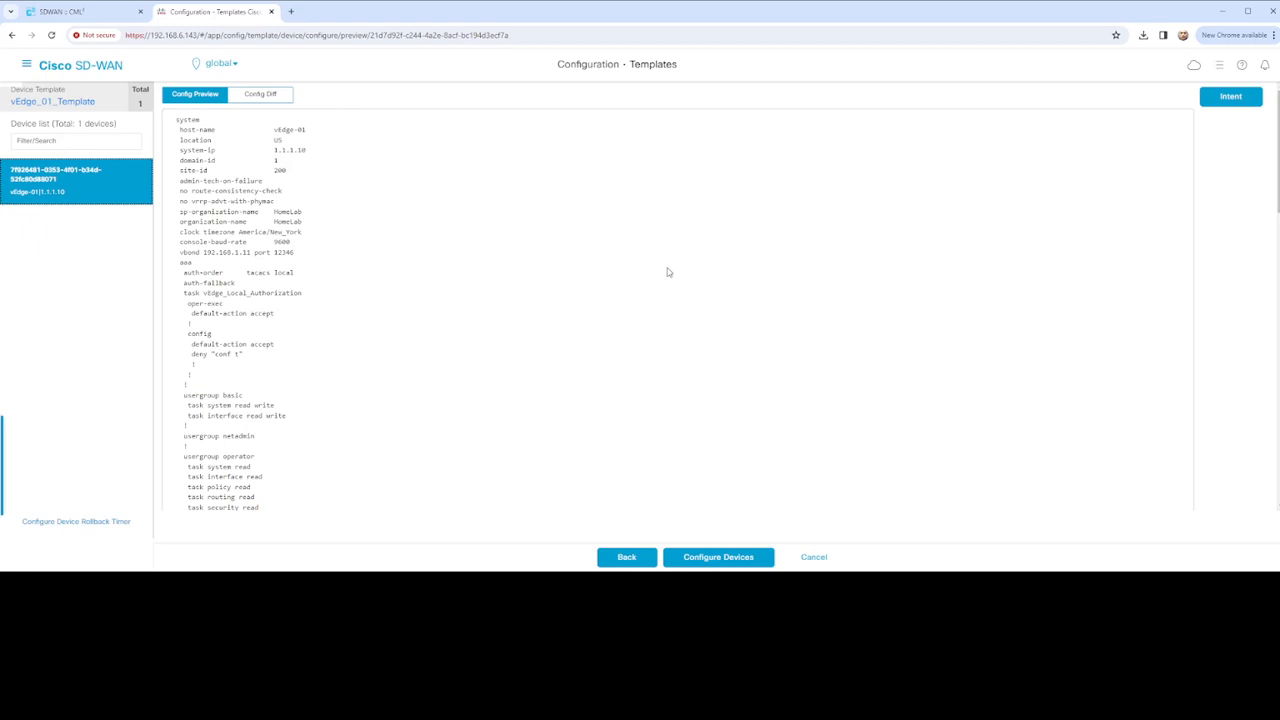
{"action": "left_click", "coordinate": [723, 560]}
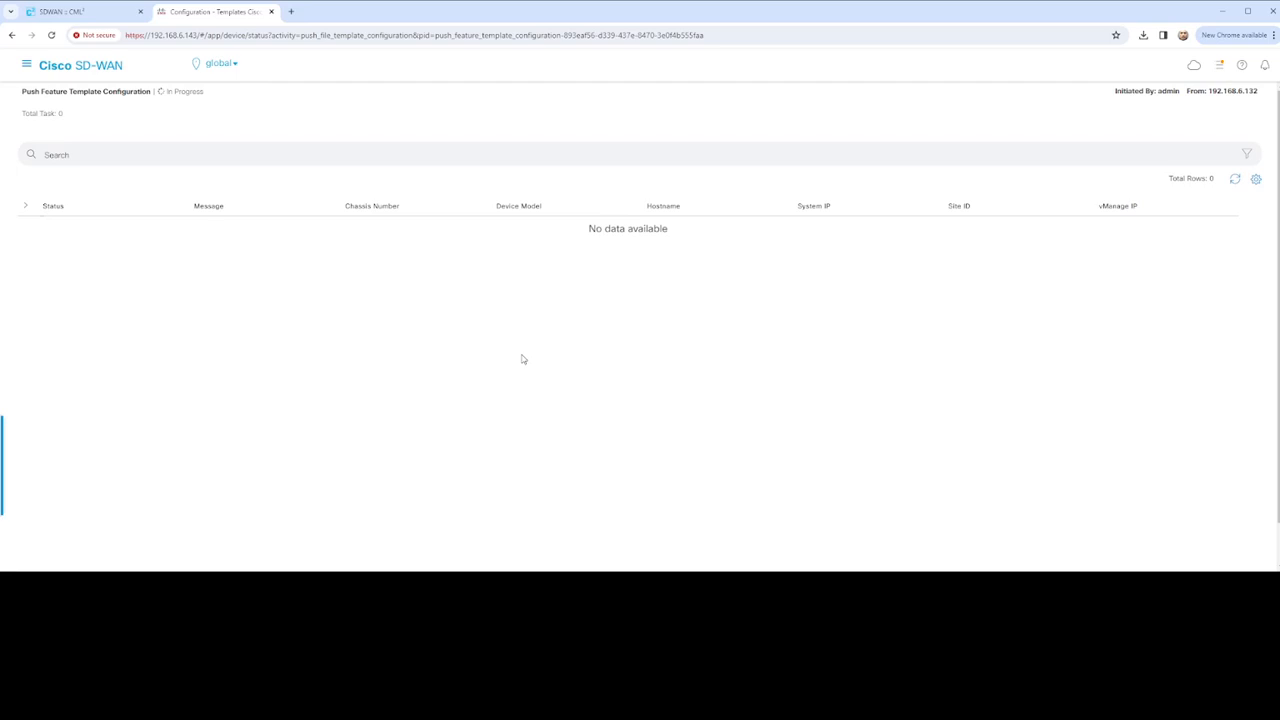
{"action": "left_click", "coordinate": [1236, 182]}
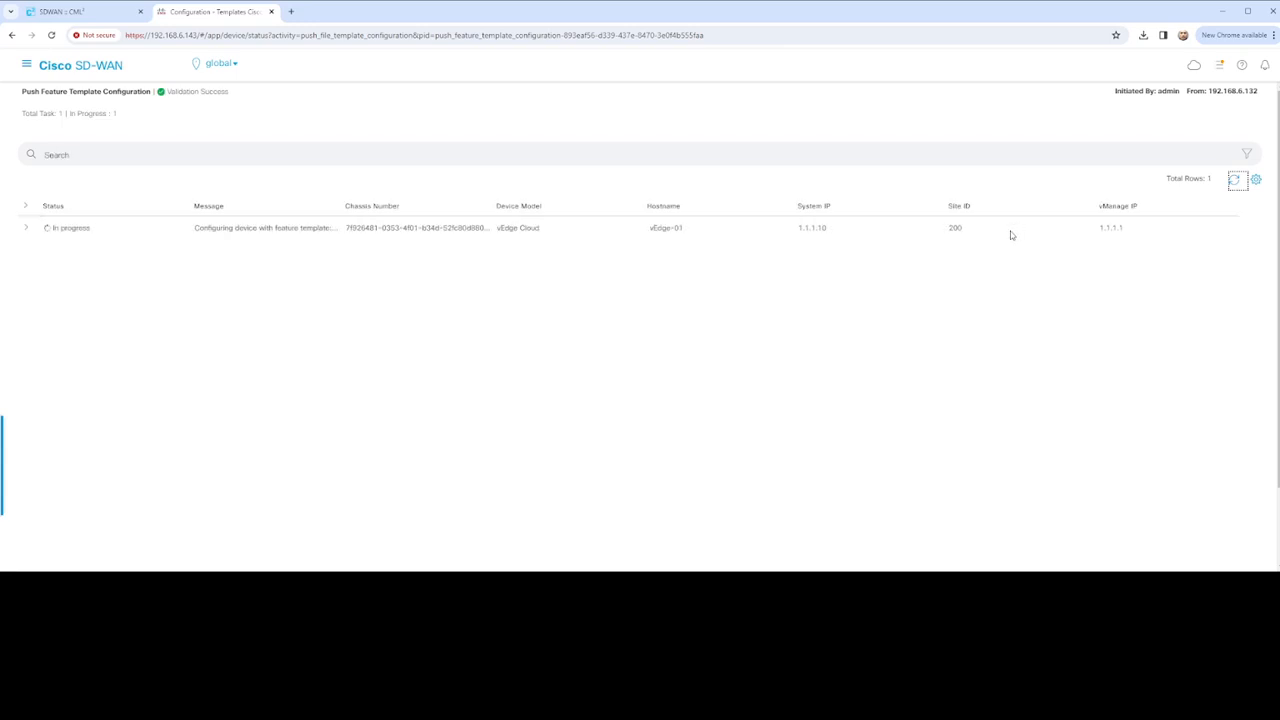
Expand the vEdge-01 task and refresh its status until the push reports Failure
{"action": "left_click", "coordinate": [27, 229]}
{"action": "left_click", "coordinate": [1236, 182]}
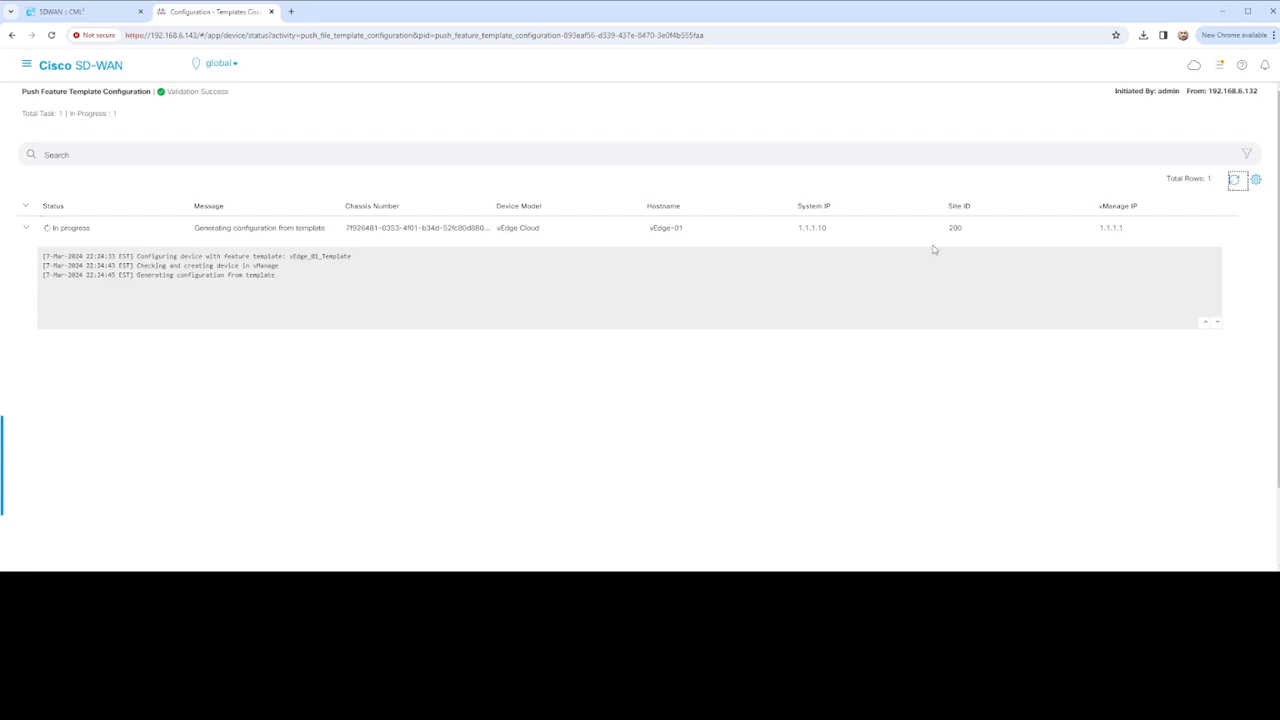
{"action": "left_click", "coordinate": [1238, 183]}
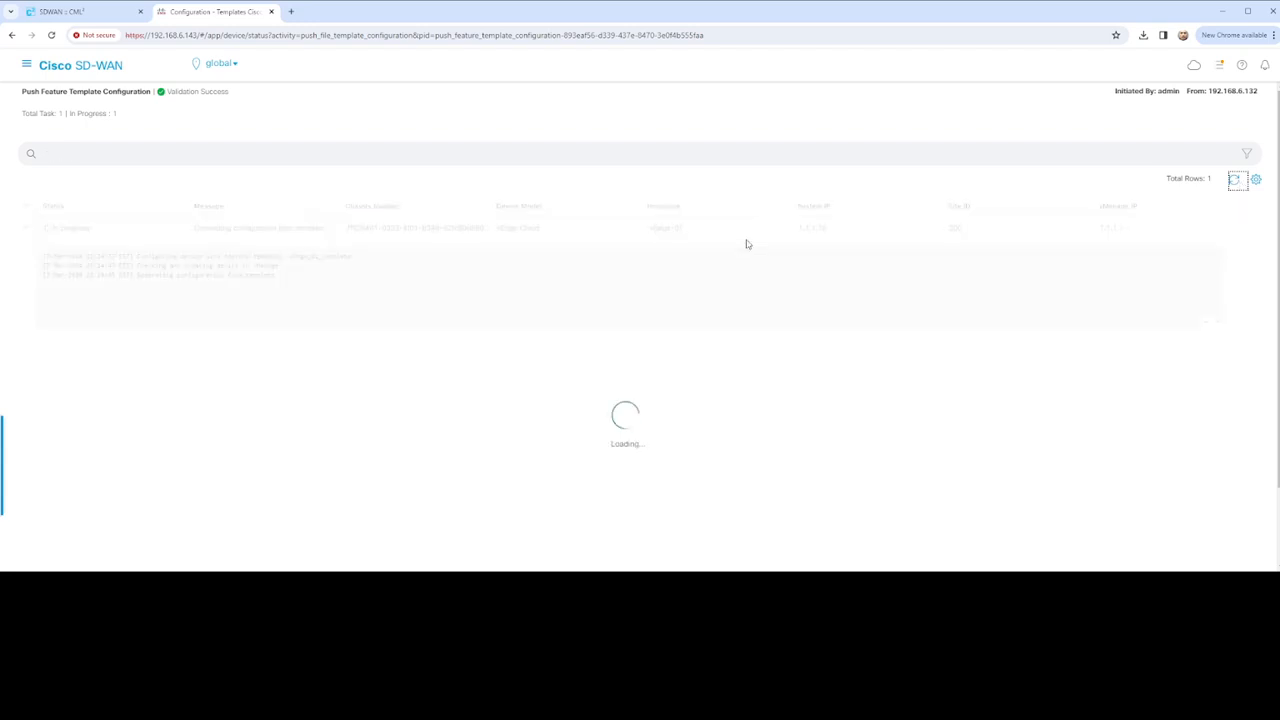
{"action": "left_click", "coordinate": [1237, 183]}
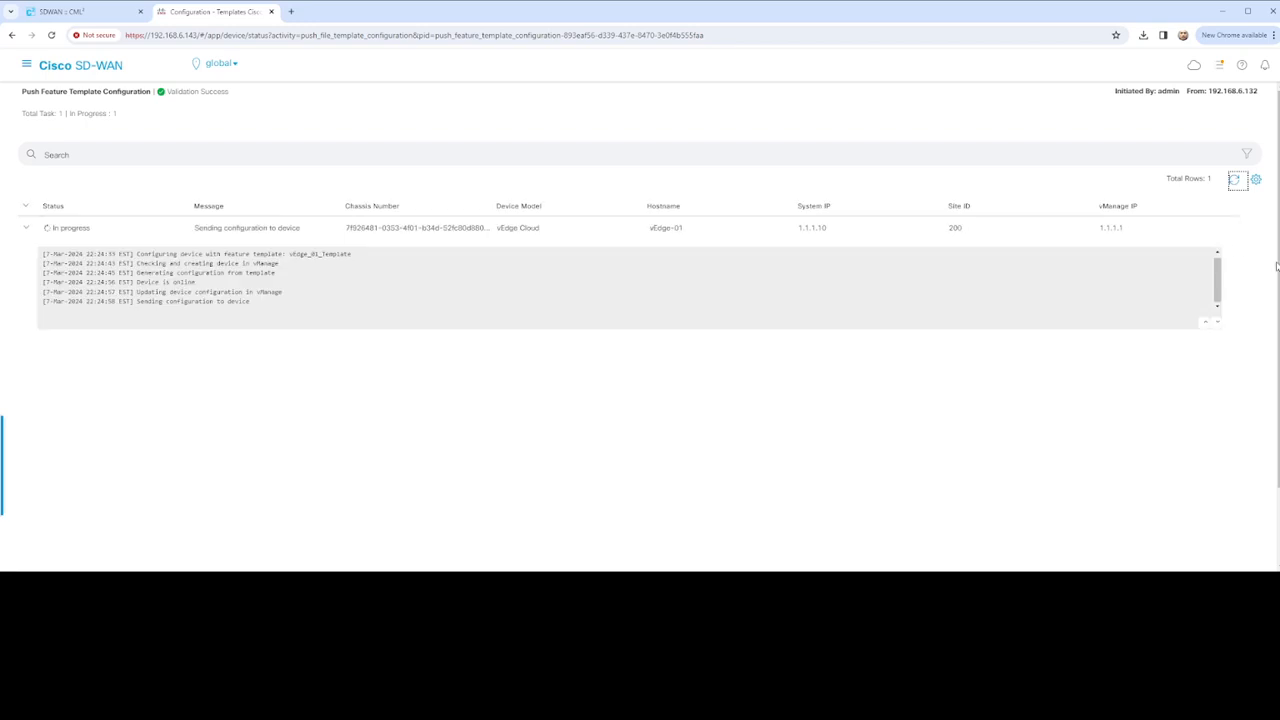
{"action": "left_click", "coordinate": [1236, 184]}
{"action": "left_click", "coordinate": [1234, 182]}
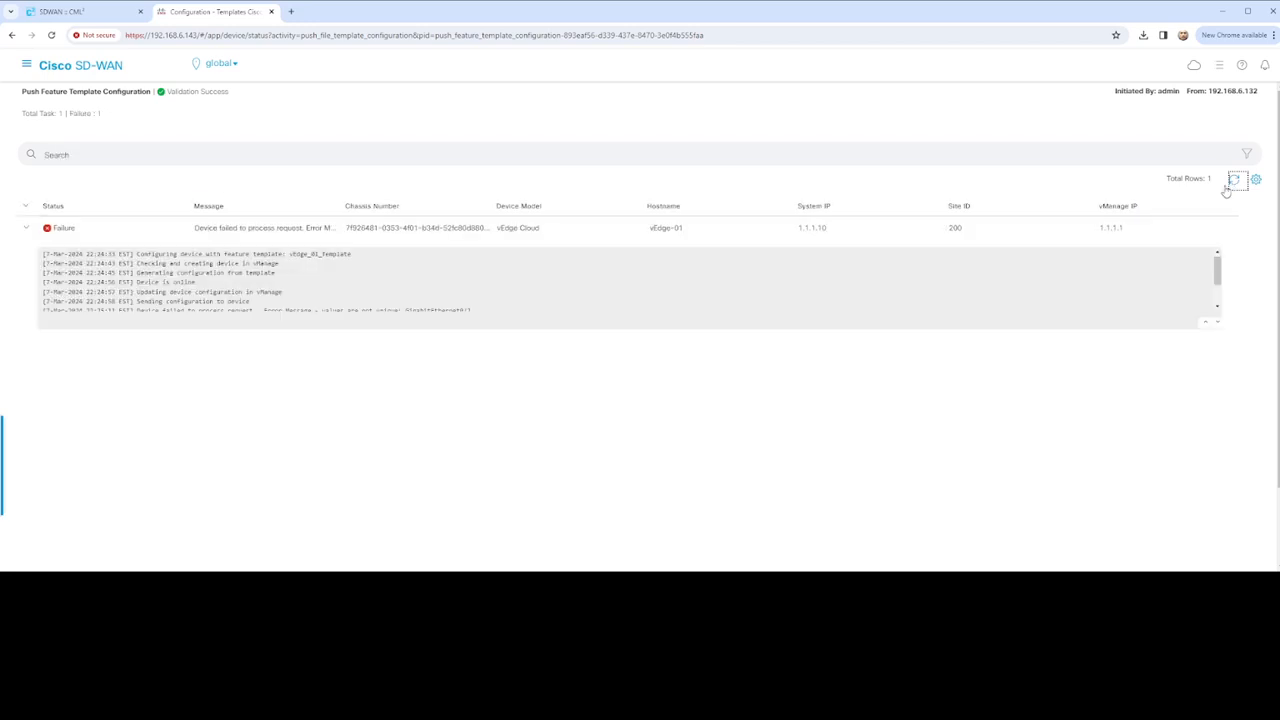
Read the failure log: GigabitEthernet0/2 is duplicated across VPN 10 and VPN 20
{"action": "scroll", "coordinate": [555, 297], "scroll_direction": "down", "scroll_amount": 1}
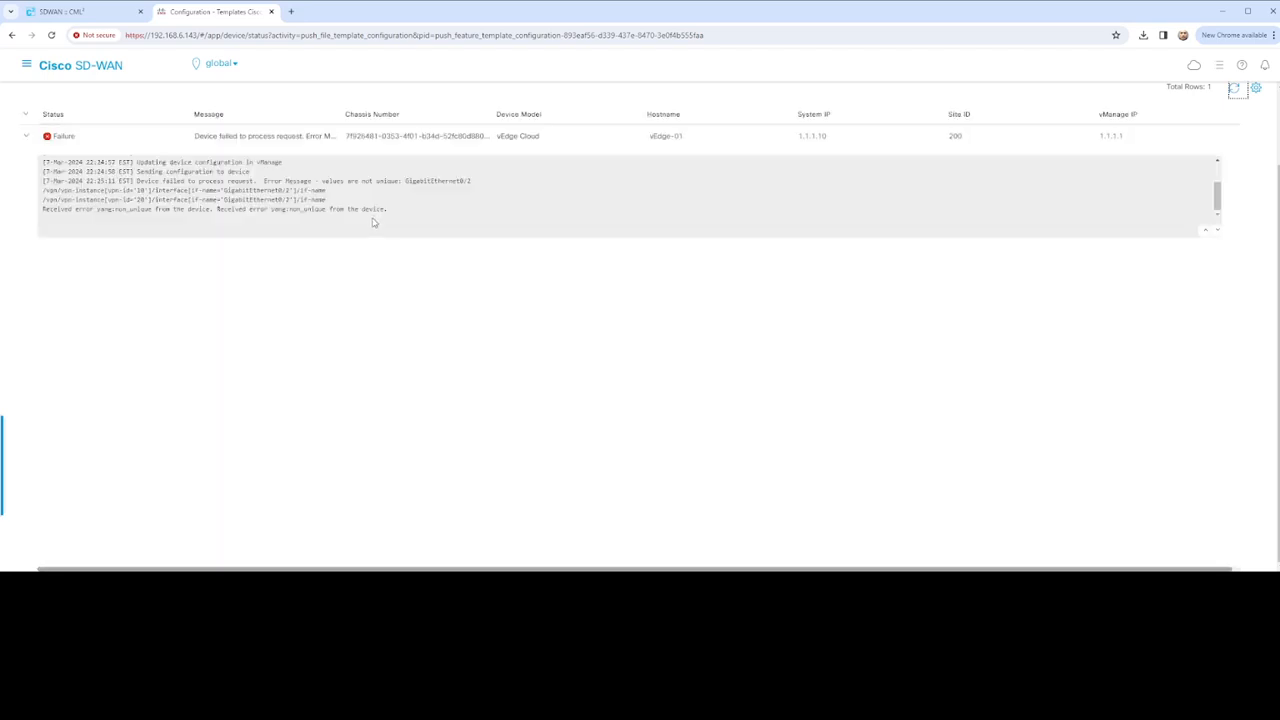
{"action": "scroll", "coordinate": [297, 300], "scroll_direction": "up", "scroll_amount": 1}
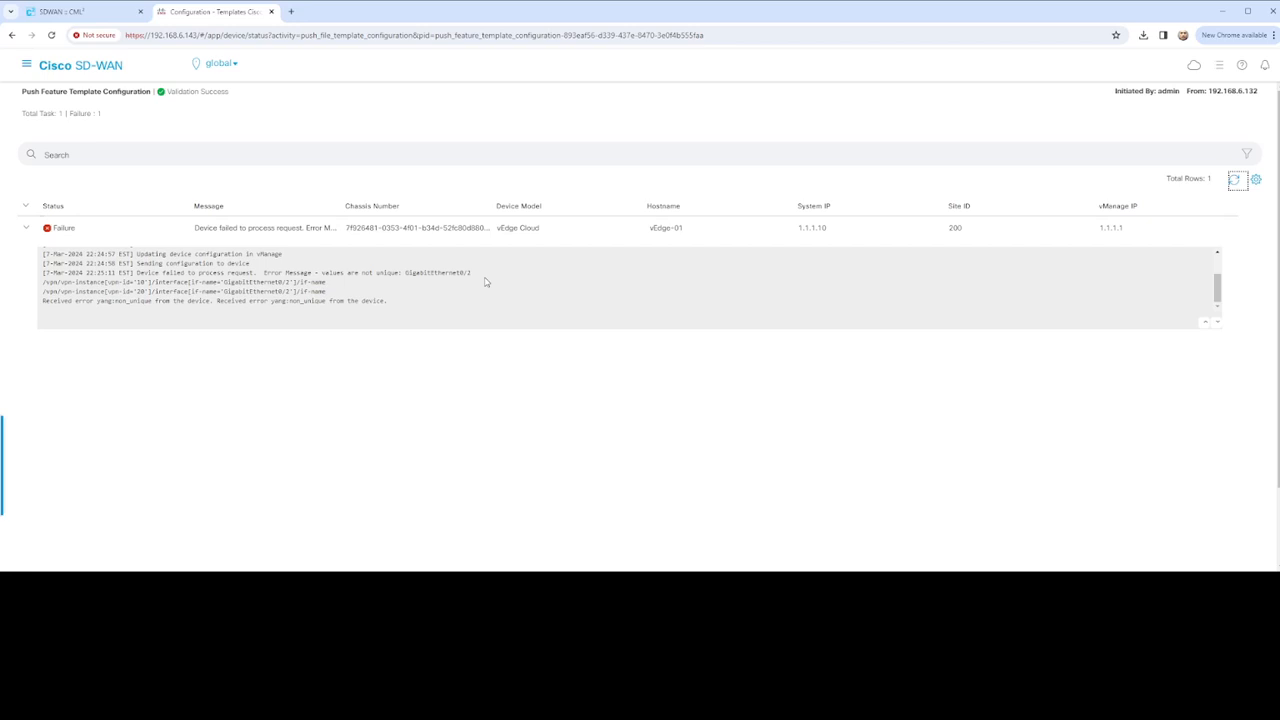
{"action": "scroll", "coordinate": [486, 282], "scroll_direction": "up", "scroll_amount": 2}
{"action": "scroll", "coordinate": [488, 283], "scroll_direction": "down", "scroll_amount": 3}
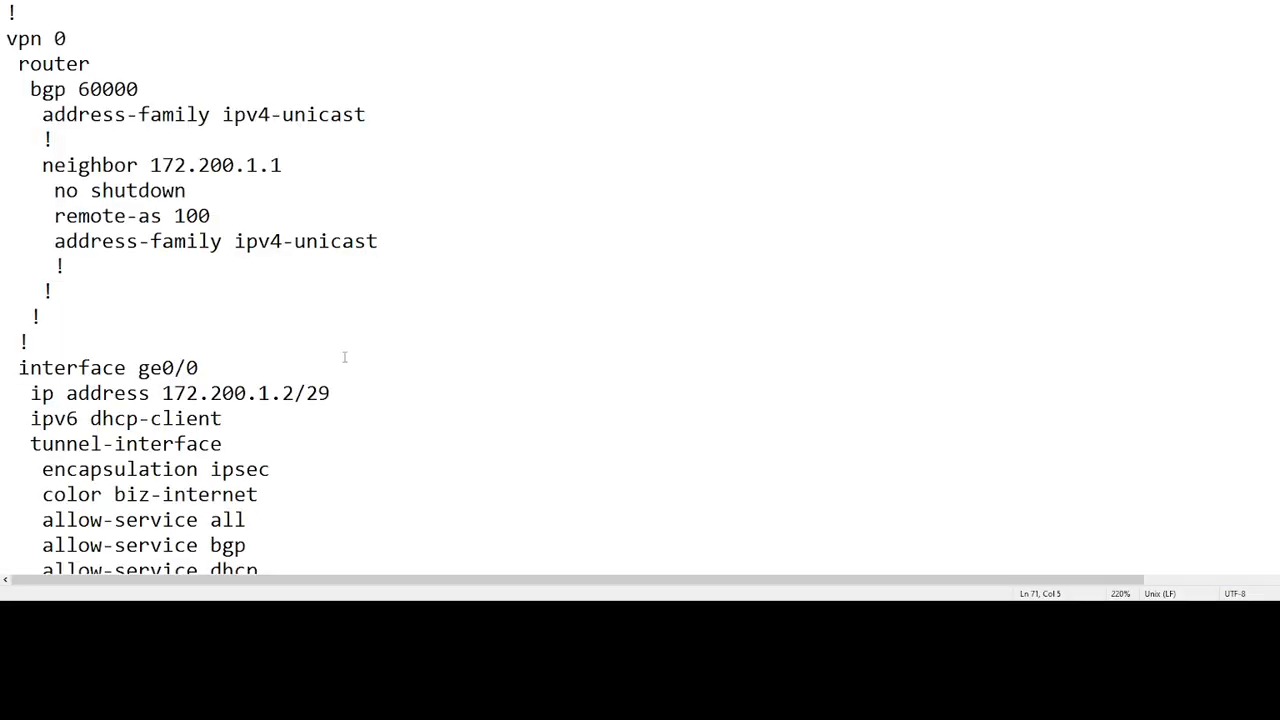
{"action": "scroll", "coordinate": [340, 346], "scroll_direction": "down", "scroll_amount": 5}
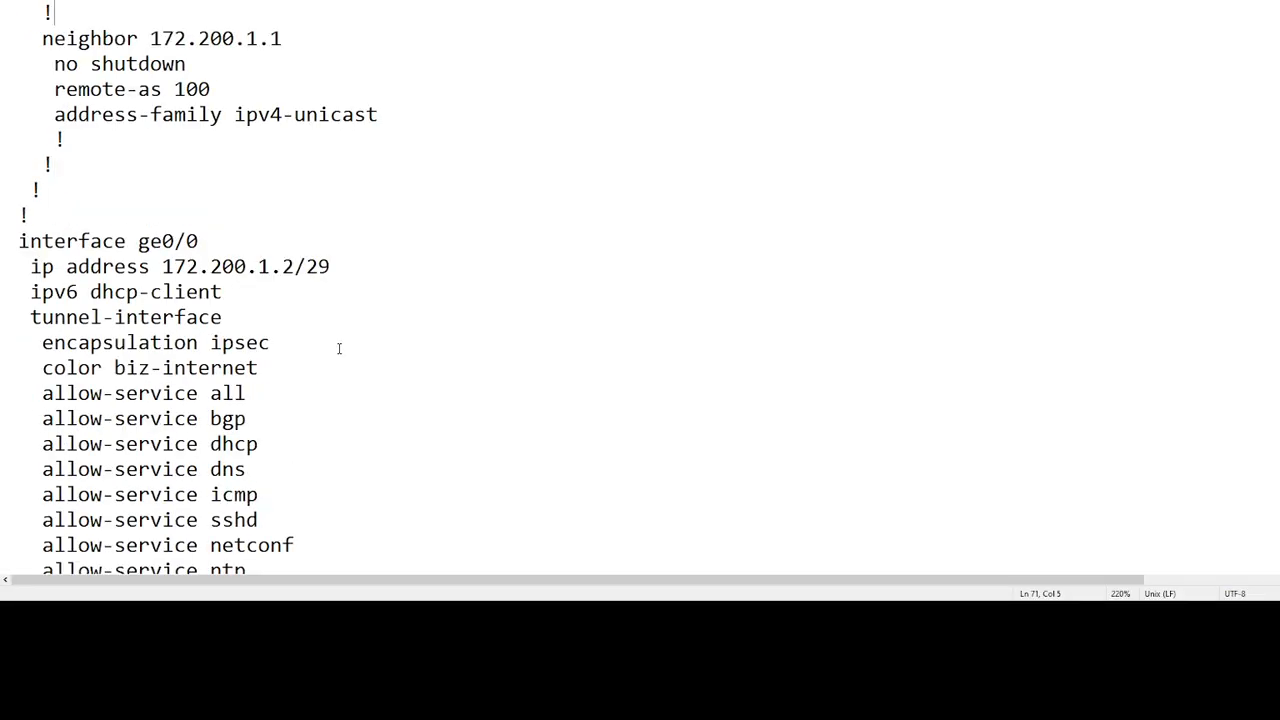
{"action": "scroll", "coordinate": [338, 347], "scroll_direction": "down", "scroll_amount": 5}
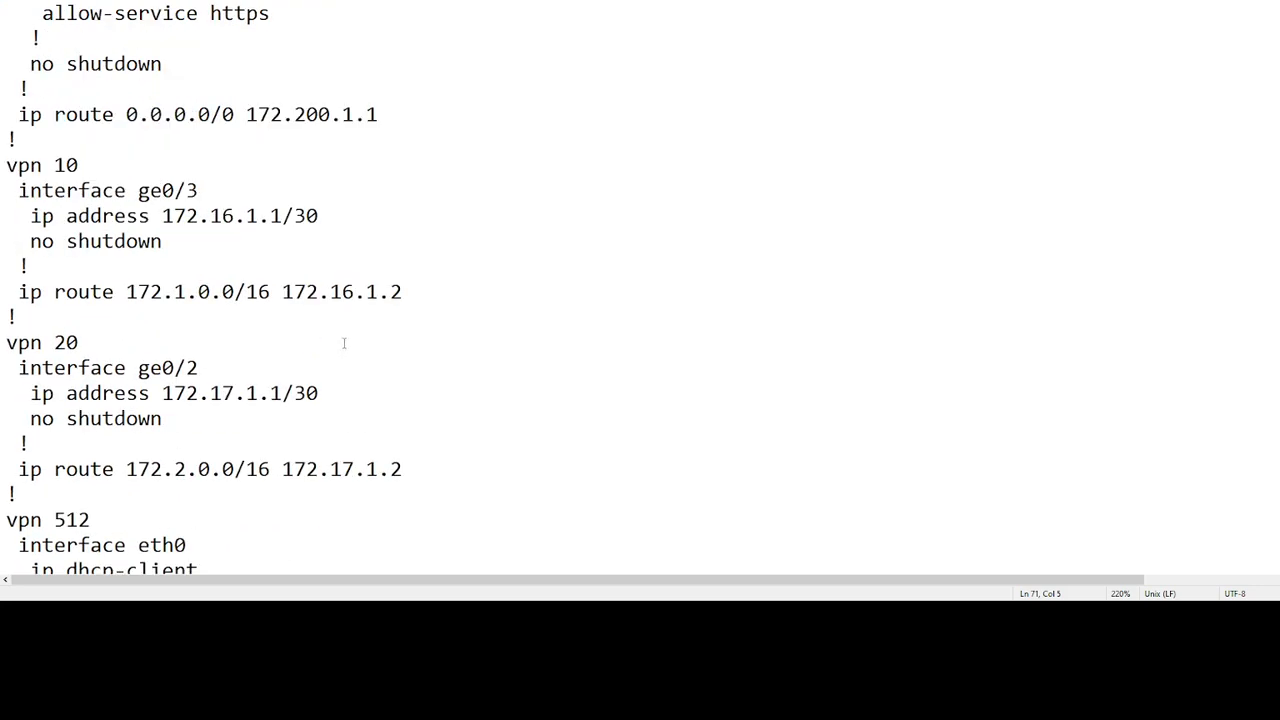
{"action": "left_click_drag", "start_coordinate": [114, 368], "coordinate": [199, 368]}
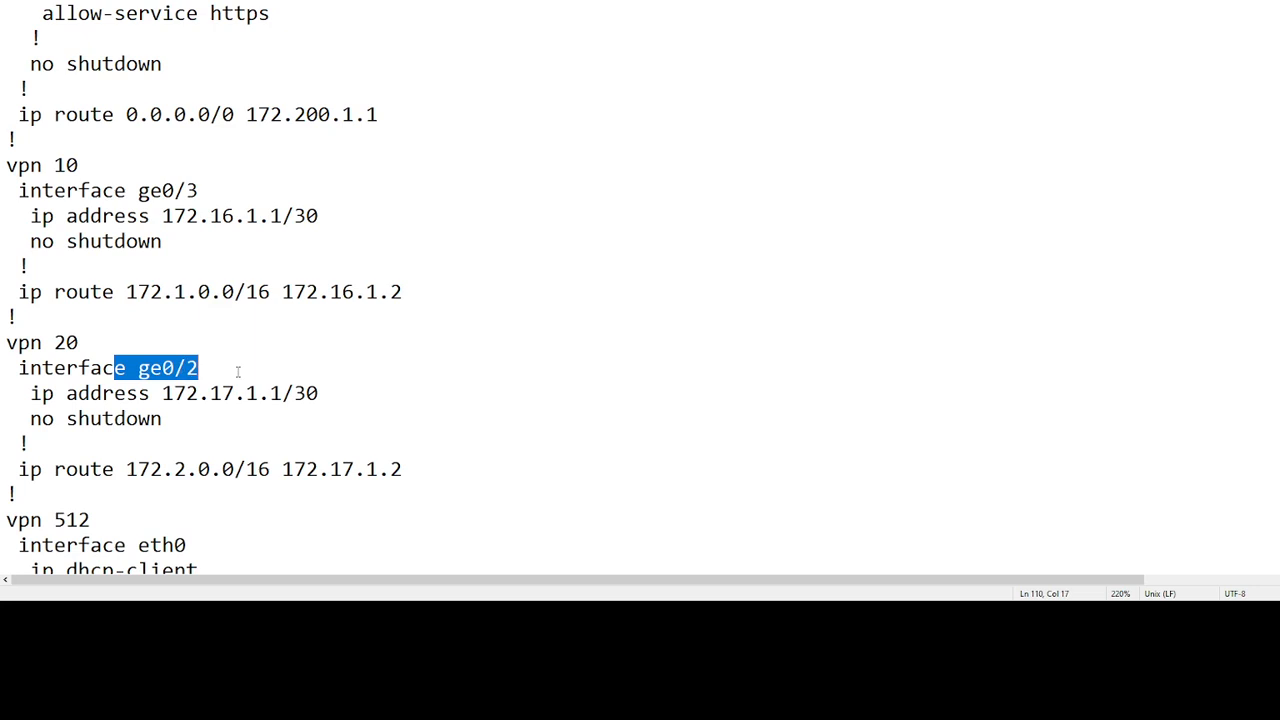
{"action": "scroll", "coordinate": [368, 357], "scroll_direction": "down", "scroll_amount": 2}
{"action": "scroll", "coordinate": [369, 355], "scroll_direction": "up", "scroll_amount": 2}
{"action": "left_click_drag", "start_coordinate": [126, 190], "coordinate": [221, 197]}
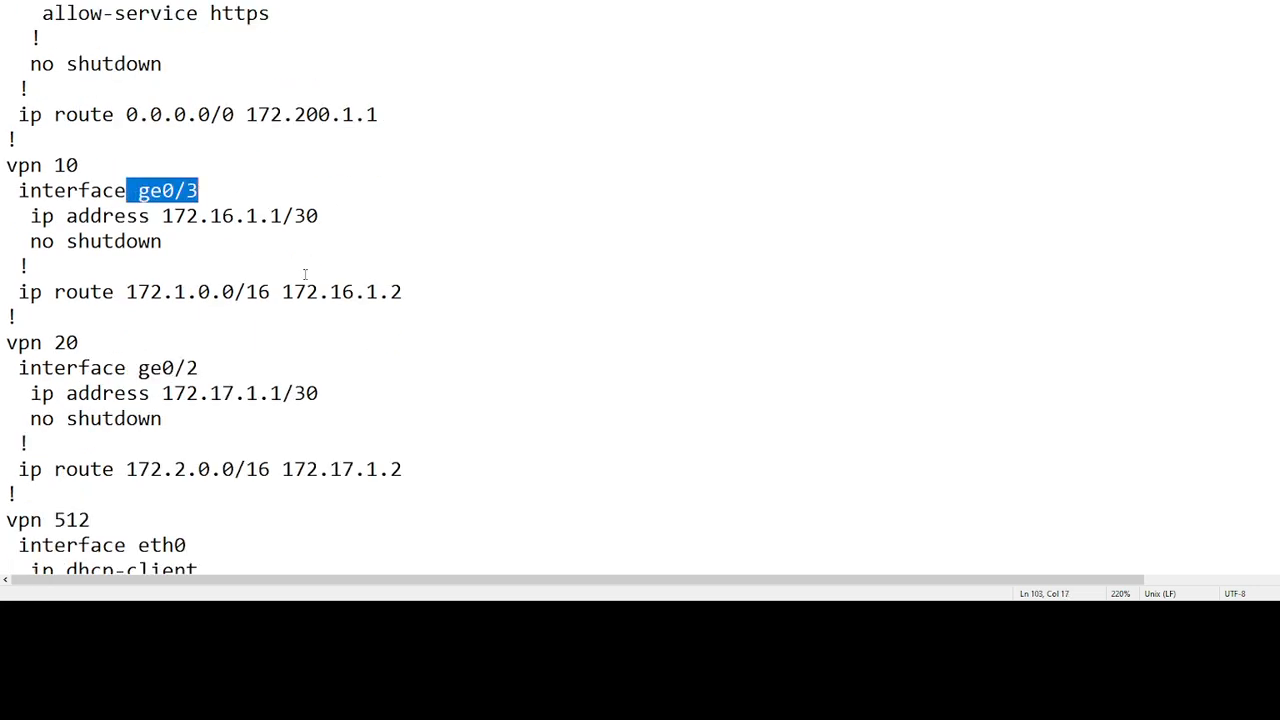
{"action": "scroll", "coordinate": [310, 276], "scroll_direction": "up", "scroll_amount": 8}
{"action": "scroll", "coordinate": [314, 277], "scroll_direction": "down", "scroll_amount": 12}
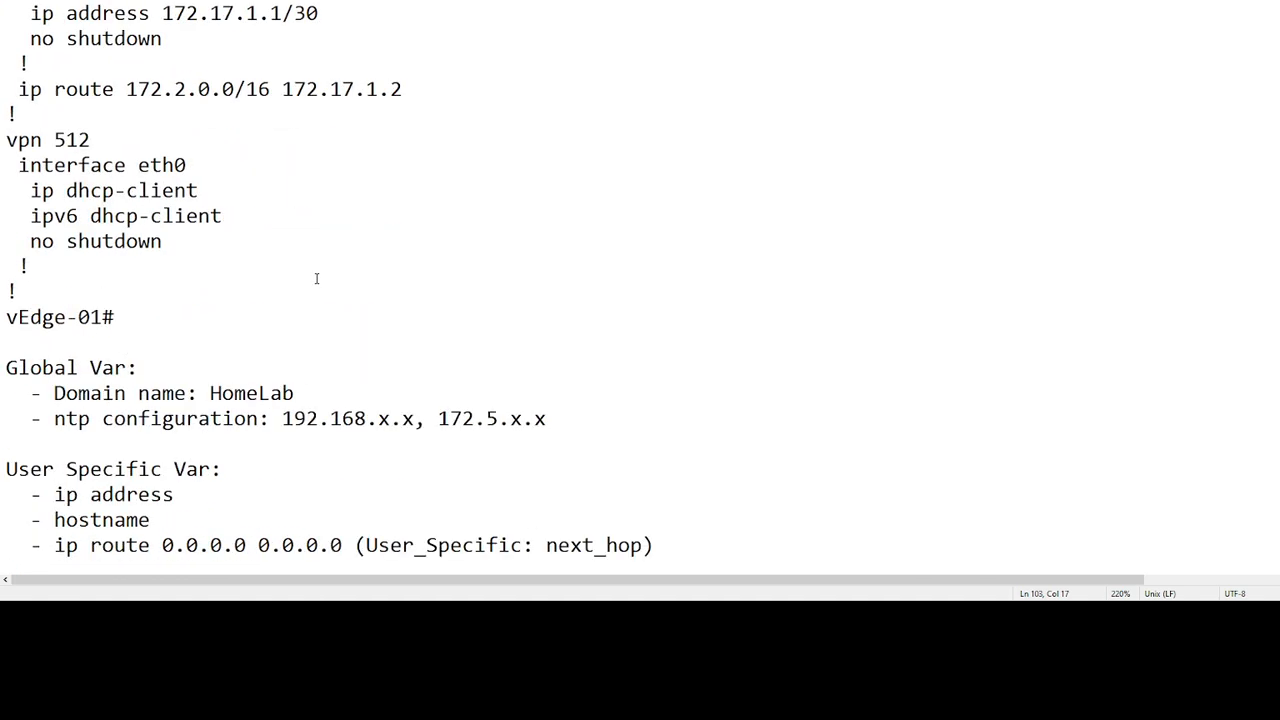
{"action": "scroll", "coordinate": [316, 279], "scroll_direction": "up", "scroll_amount": 3}
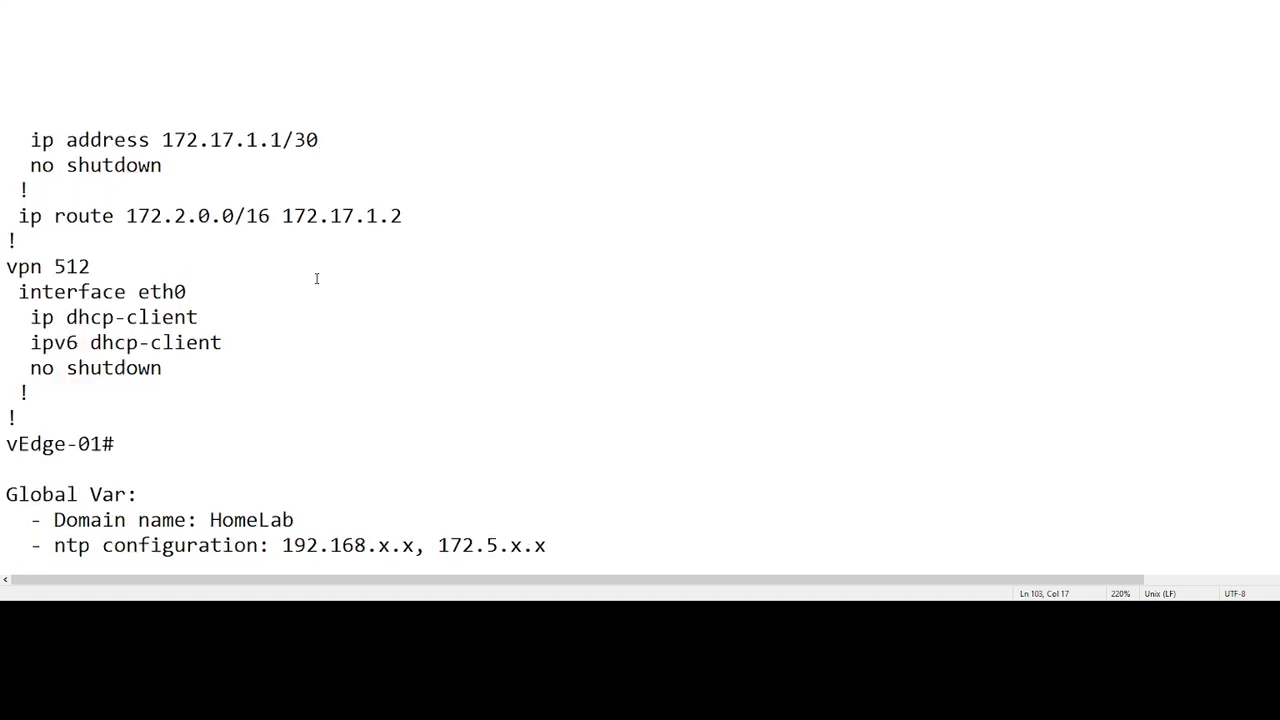
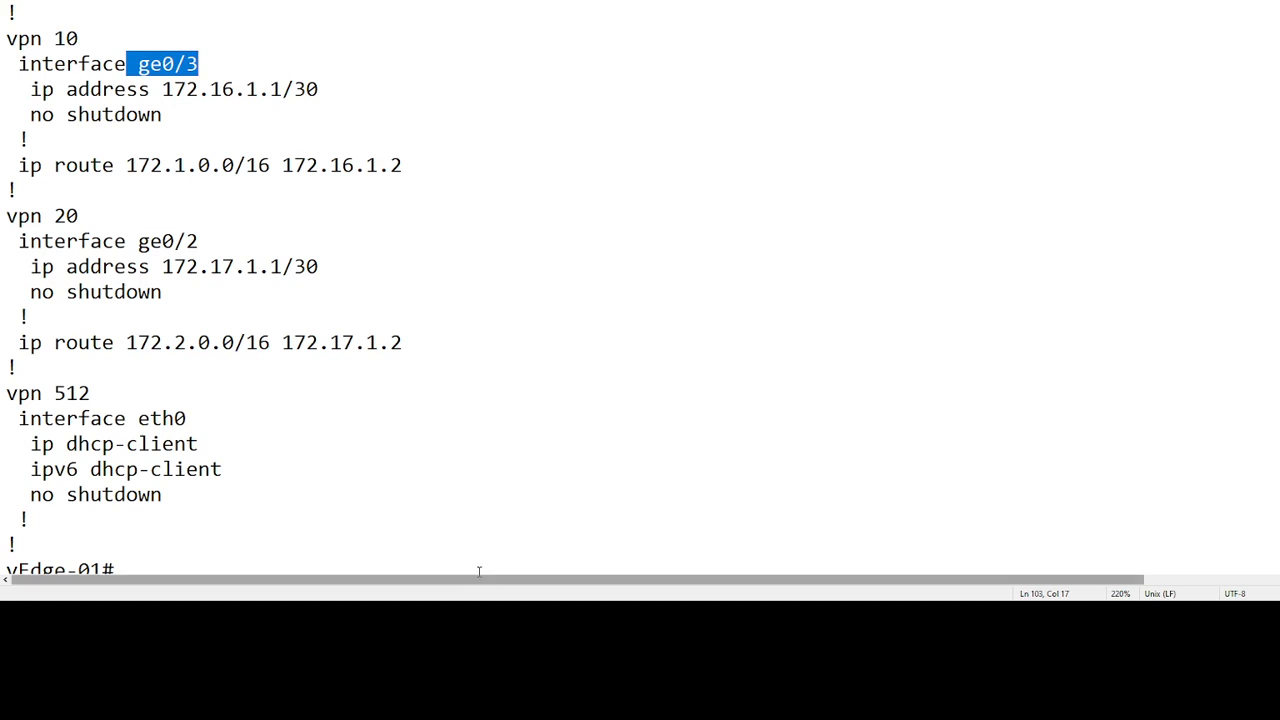
Copy the VPN 10 address 172.16.1.1/30 from the saved vEdge-01 config in Notepad
{"action": "scroll", "coordinate": [211, 249], "scroll_direction": "down", "scroll_amount": 2}
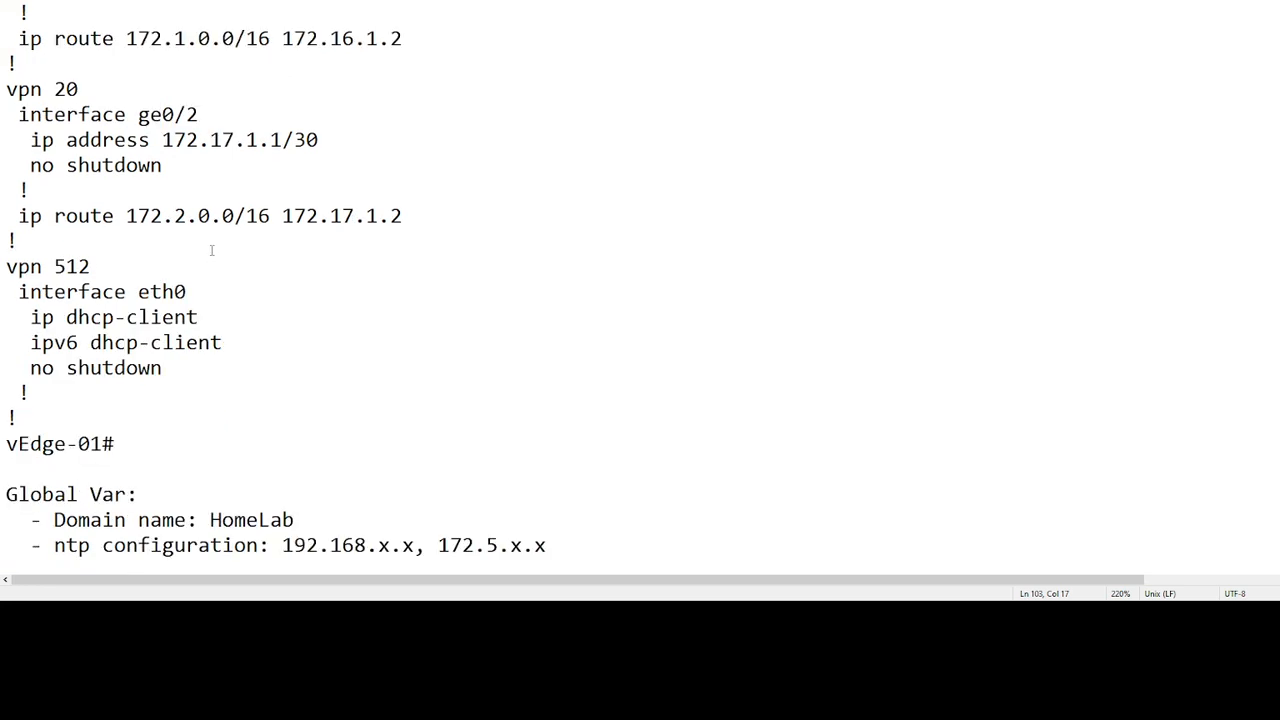
{"action": "scroll", "coordinate": [211, 214], "scroll_direction": "up", "scroll_amount": 5}
{"action": "left_click_drag", "start_coordinate": [163, 342], "coordinate": [325, 343]}
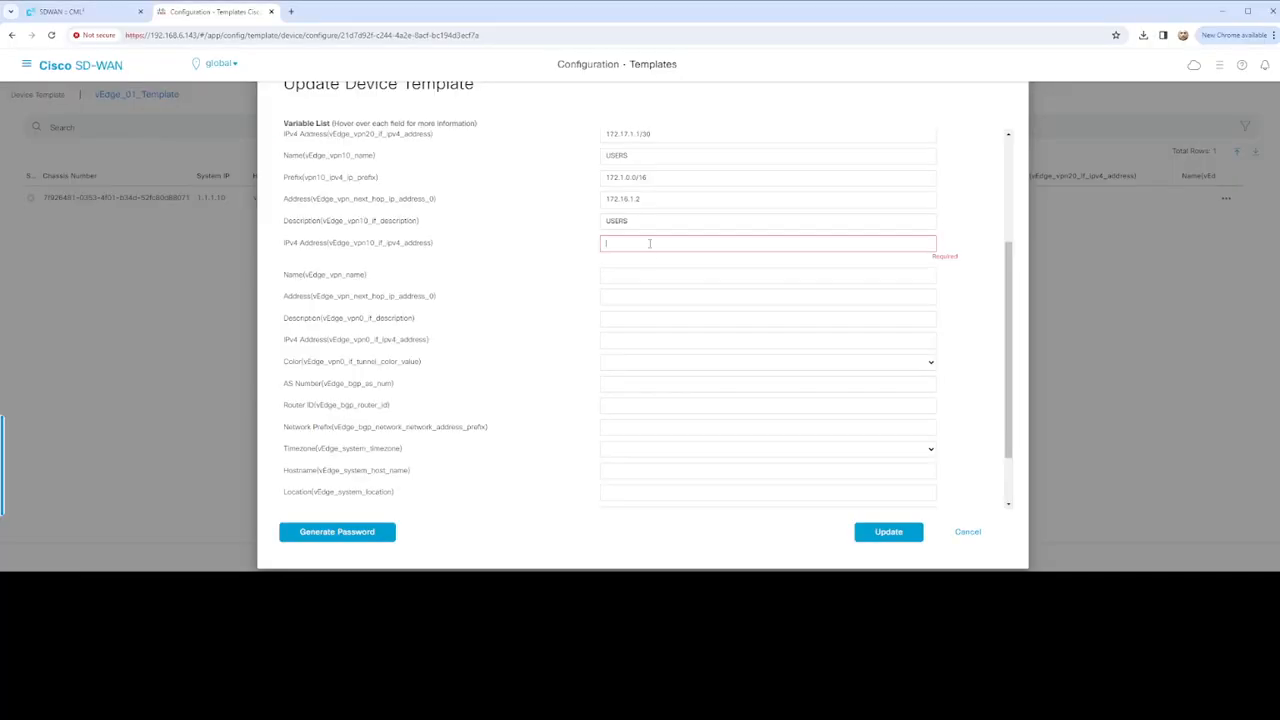
Enter VPN 10 address 172.16.1.1/30, VPN name DATA and next-hop 172.200.1.1
{"action": "type", "text": "172.16.1.1/30"}
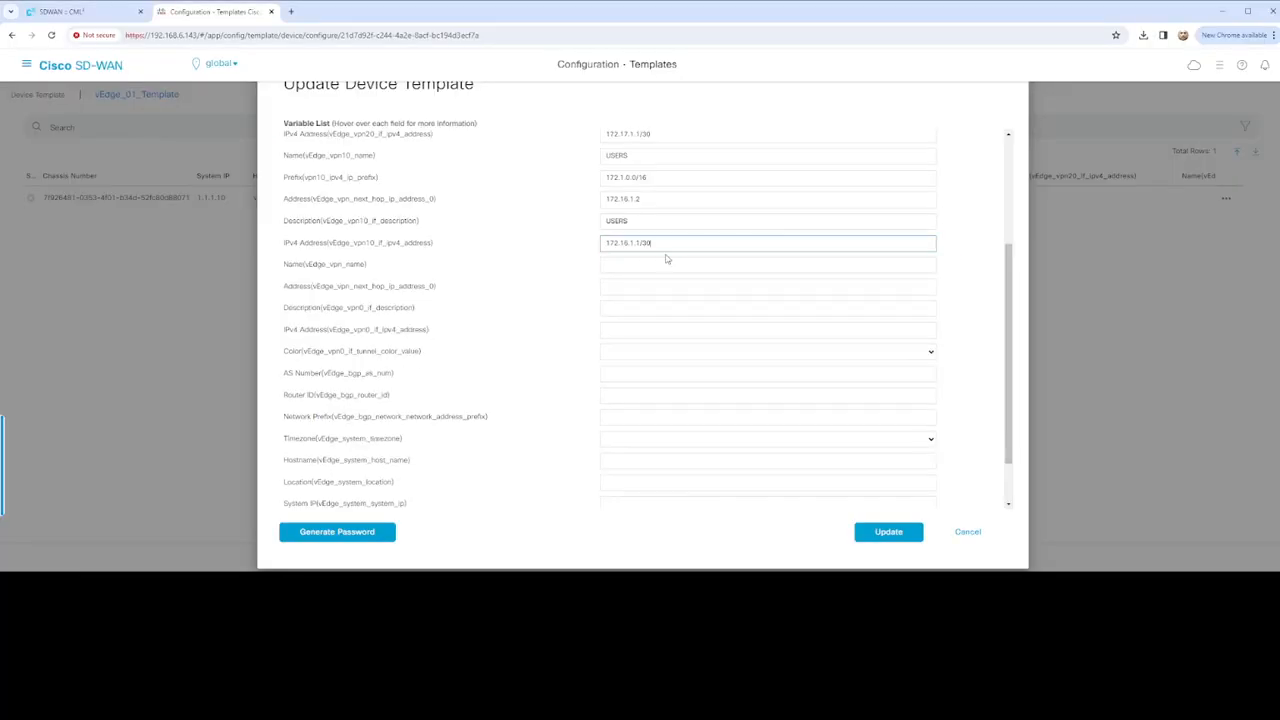
{"action": "left_click", "coordinate": [636, 264]}
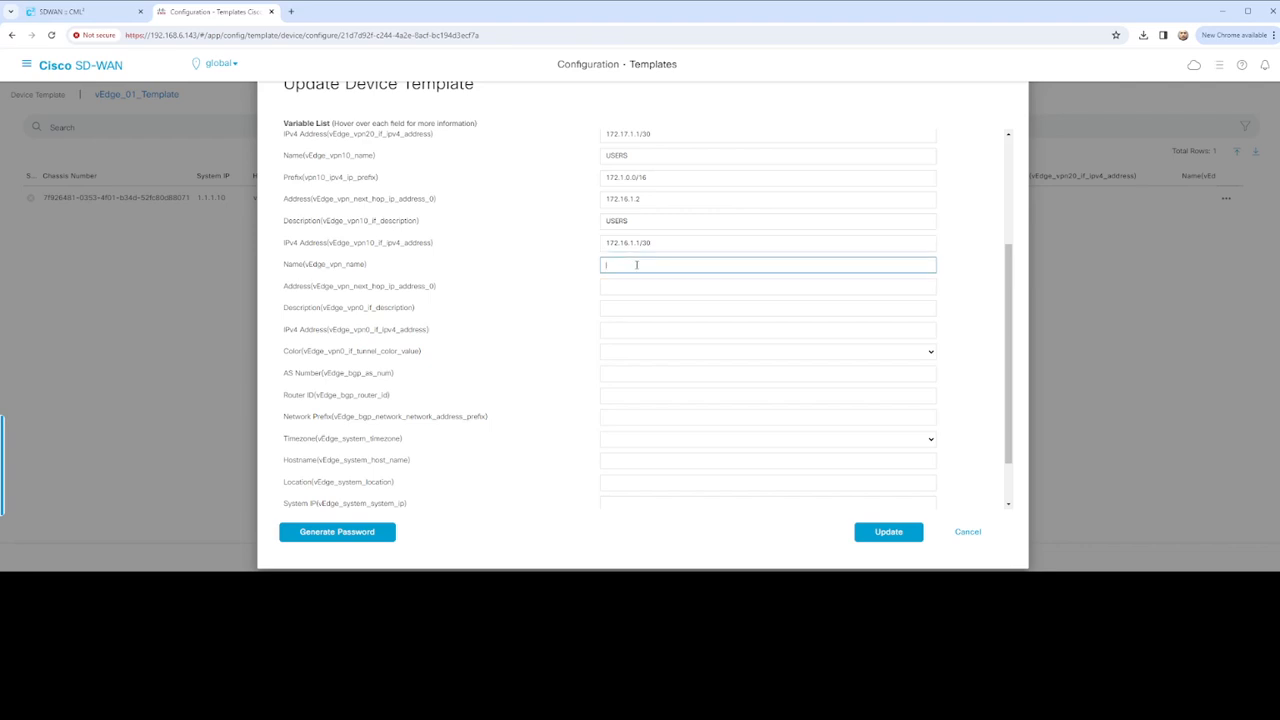
{"action": "type", "text": "DATA"}
{"action": "left_click", "coordinate": [629, 288]}
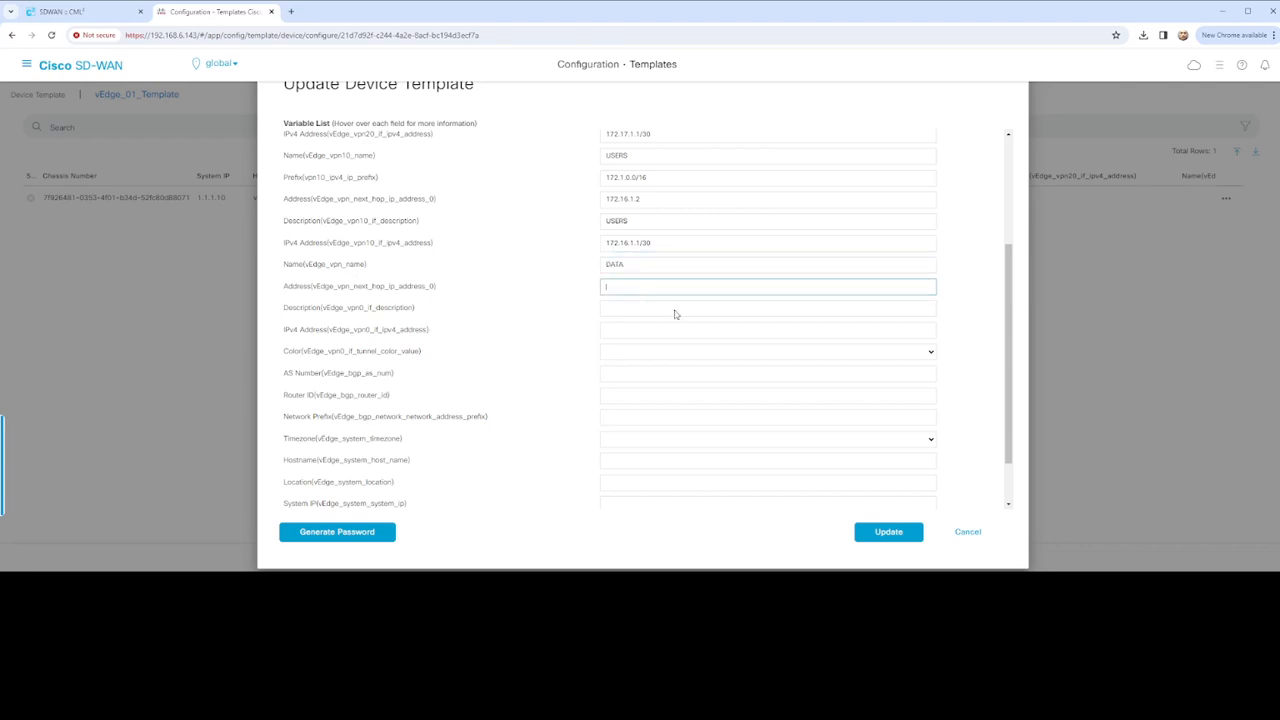
{"action": "type", "text": "172.200.1.1"}
Give the VPN0 interface description VPN0, address 172.200.1.2/29 and tunnel colour biz-internet
{"action": "left_click", "coordinate": [660, 309]}
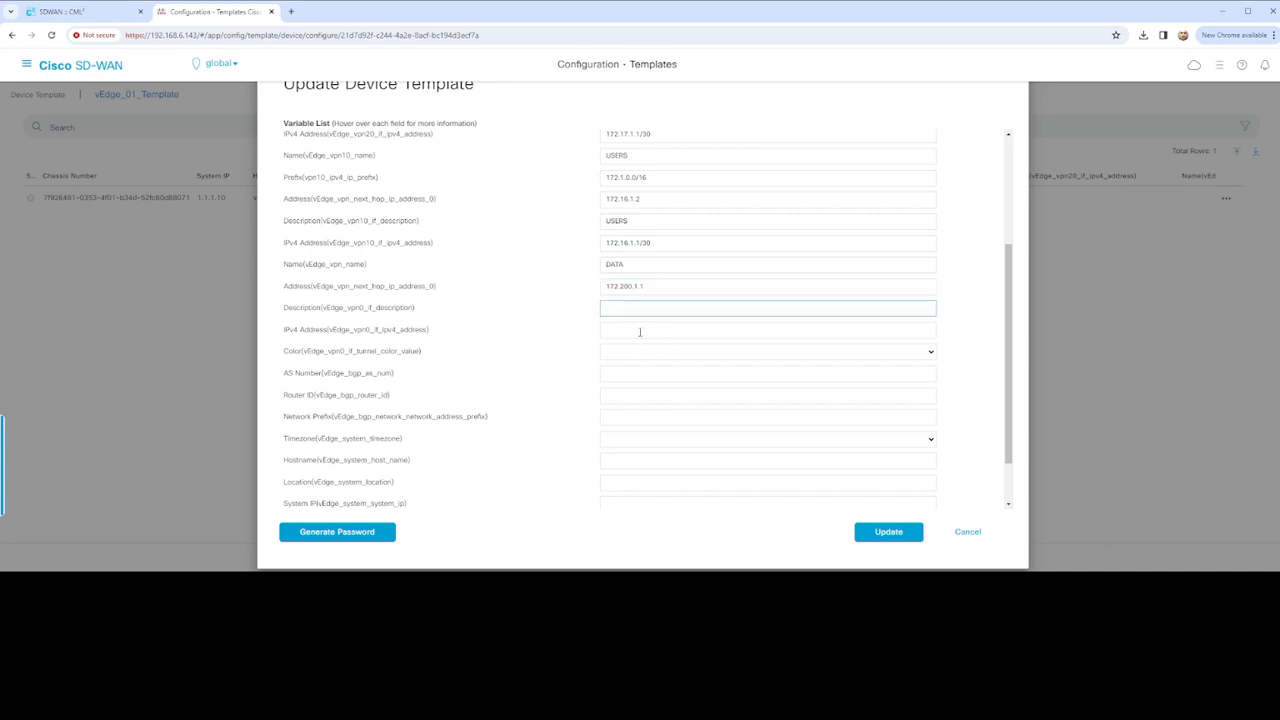
{"action": "left_click", "coordinate": [660, 334]}
{"action": "left_click", "coordinate": [651, 311]}
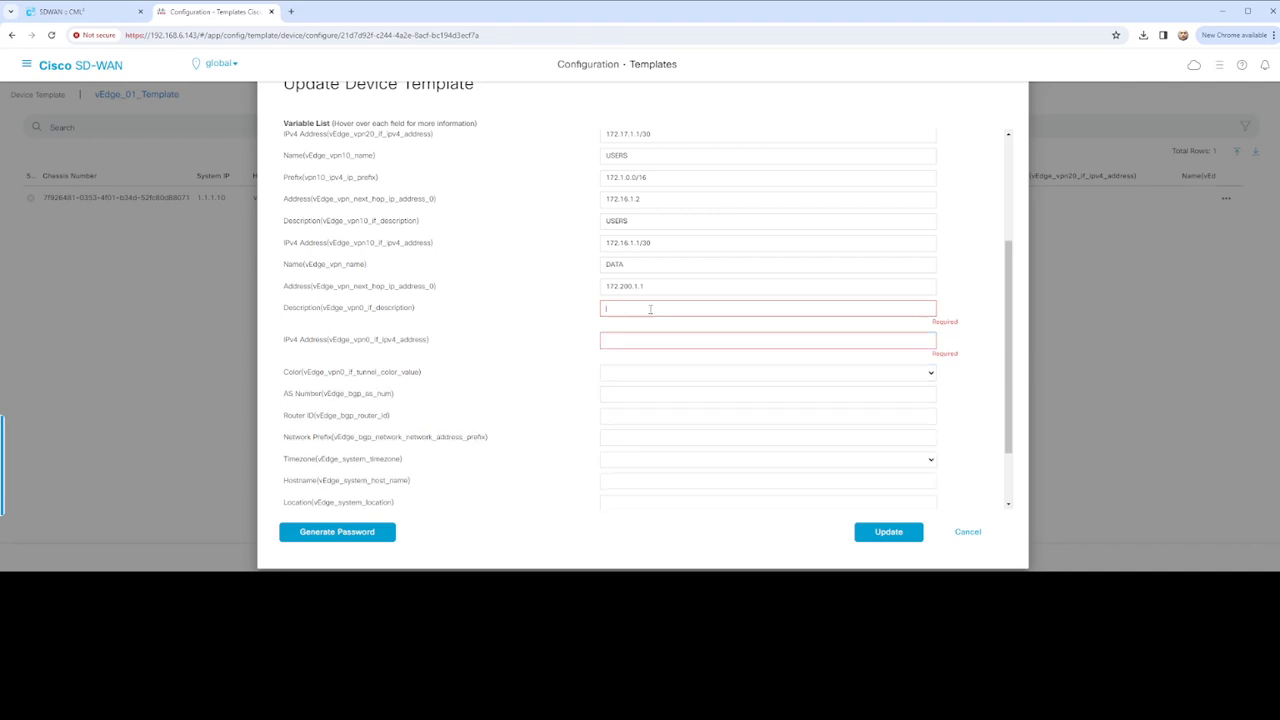
{"action": "type", "text": "VPN0"}
{"action": "left_click", "coordinate": [666, 340]}
{"action": "type", "text": "172.200.1.2/29"}
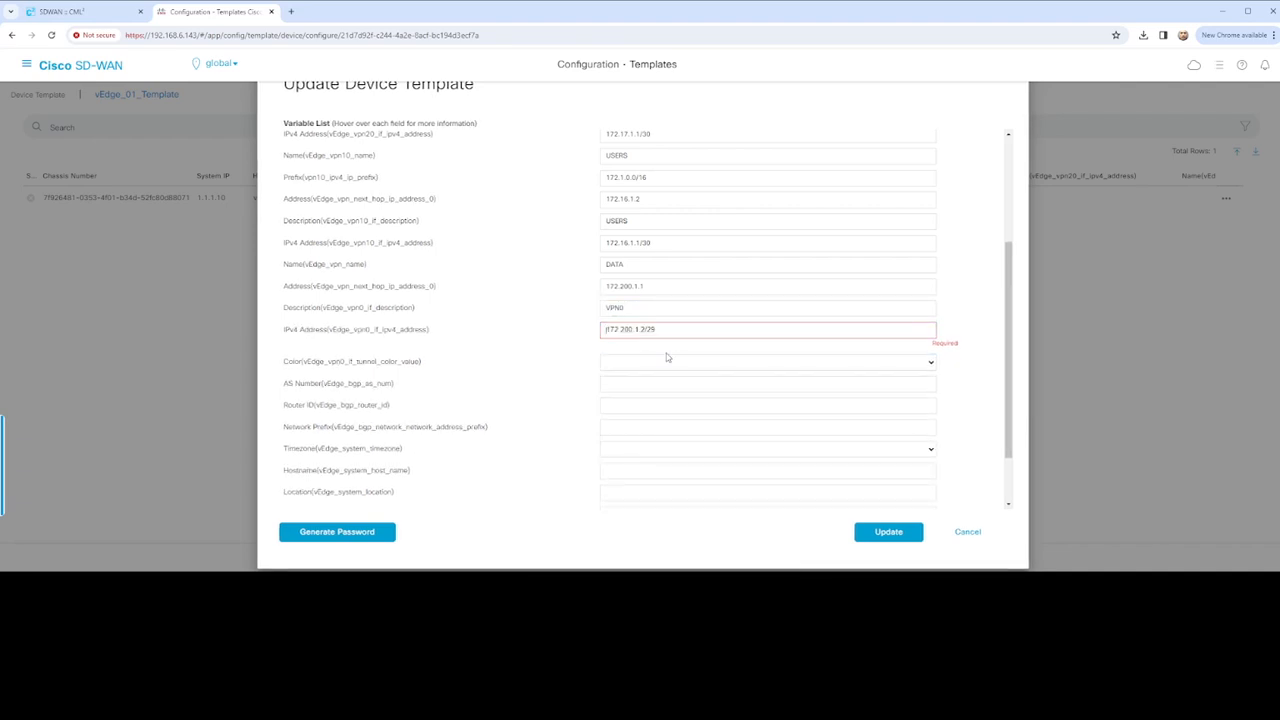
{"action": "key", "text": "Tab"}
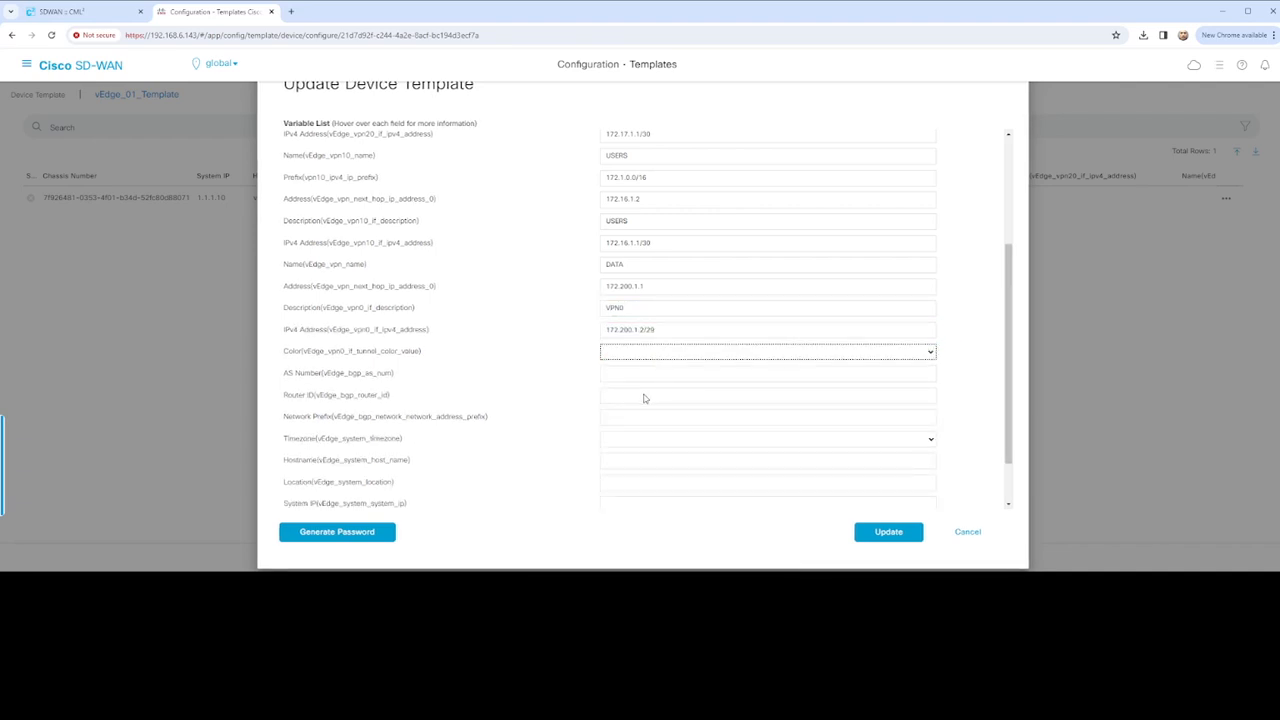
{"action": "left_click", "coordinate": [648, 372]}
Set BGP AS 65000, router ID 172.200.1.2 and network prefix 172.200.1.0/29
{"action": "left_click", "coordinate": [637, 374]}
{"action": "type", "text": "65000"}
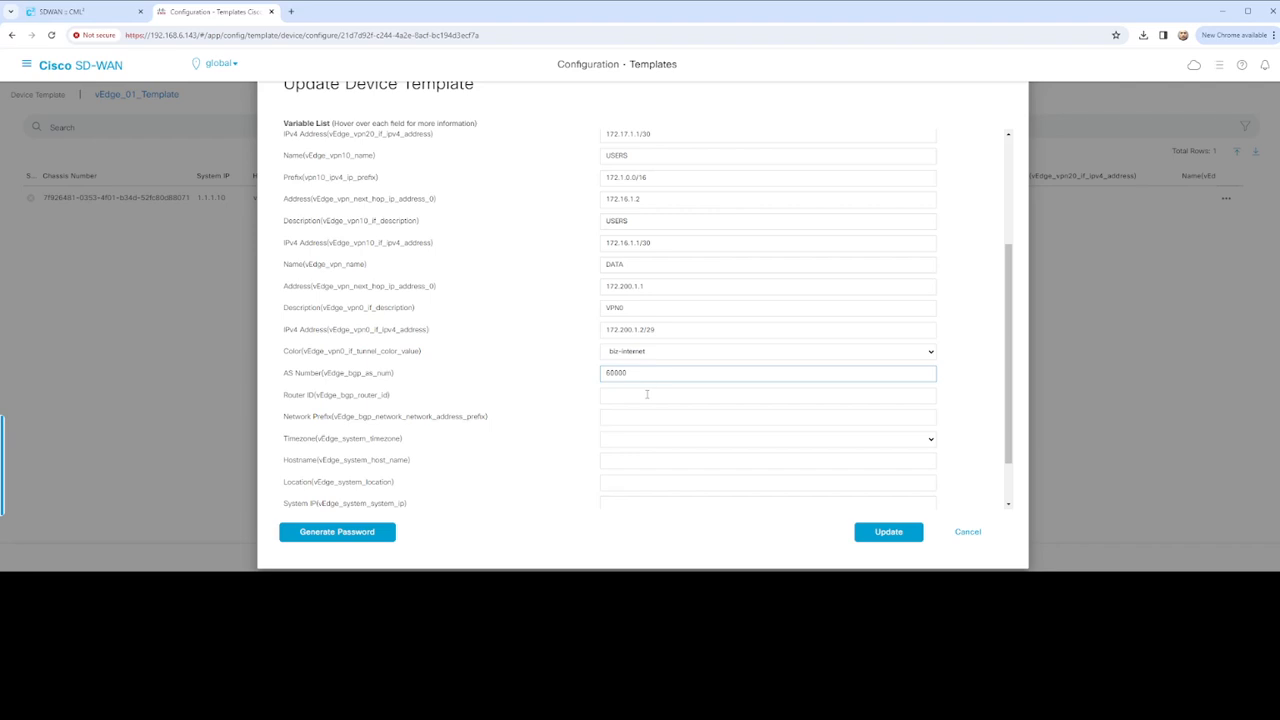
{"action": "left_click", "coordinate": [647, 394]}
{"action": "type", "text": "172.200.1.2"}
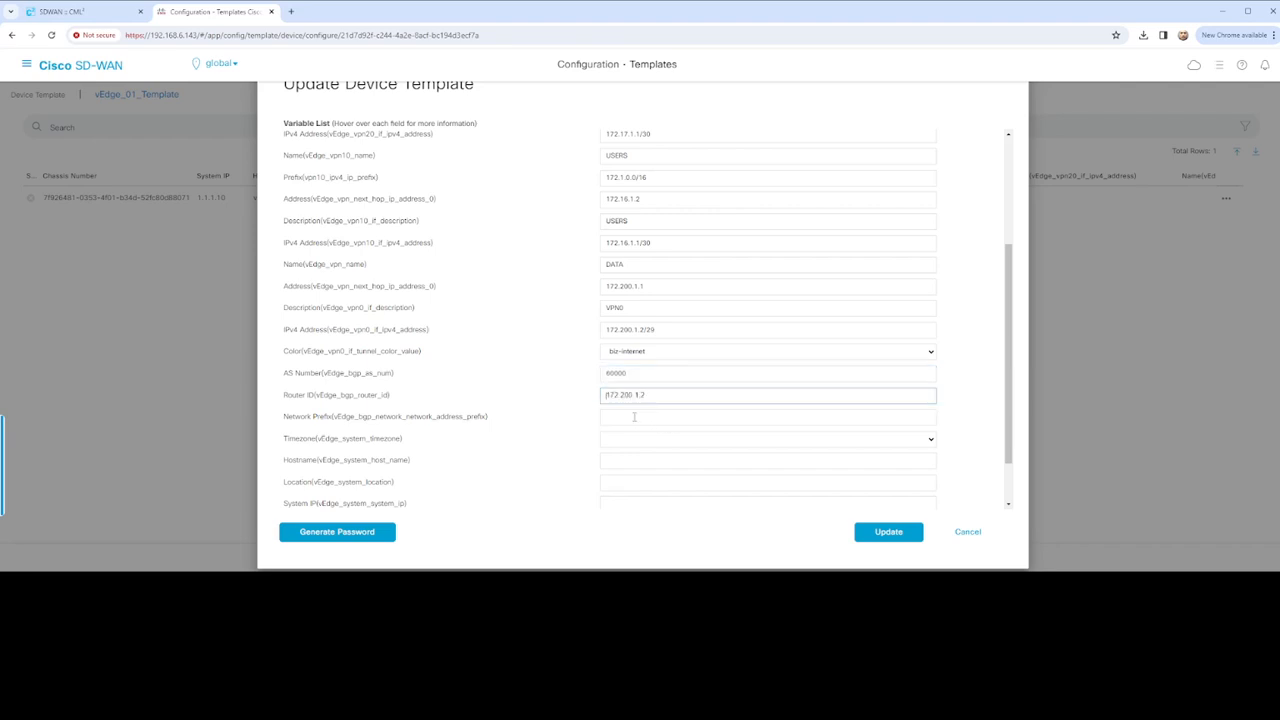
{"action": "left_click", "coordinate": [647, 425]}
{"action": "type", "text": "172.200.1.0/29"}
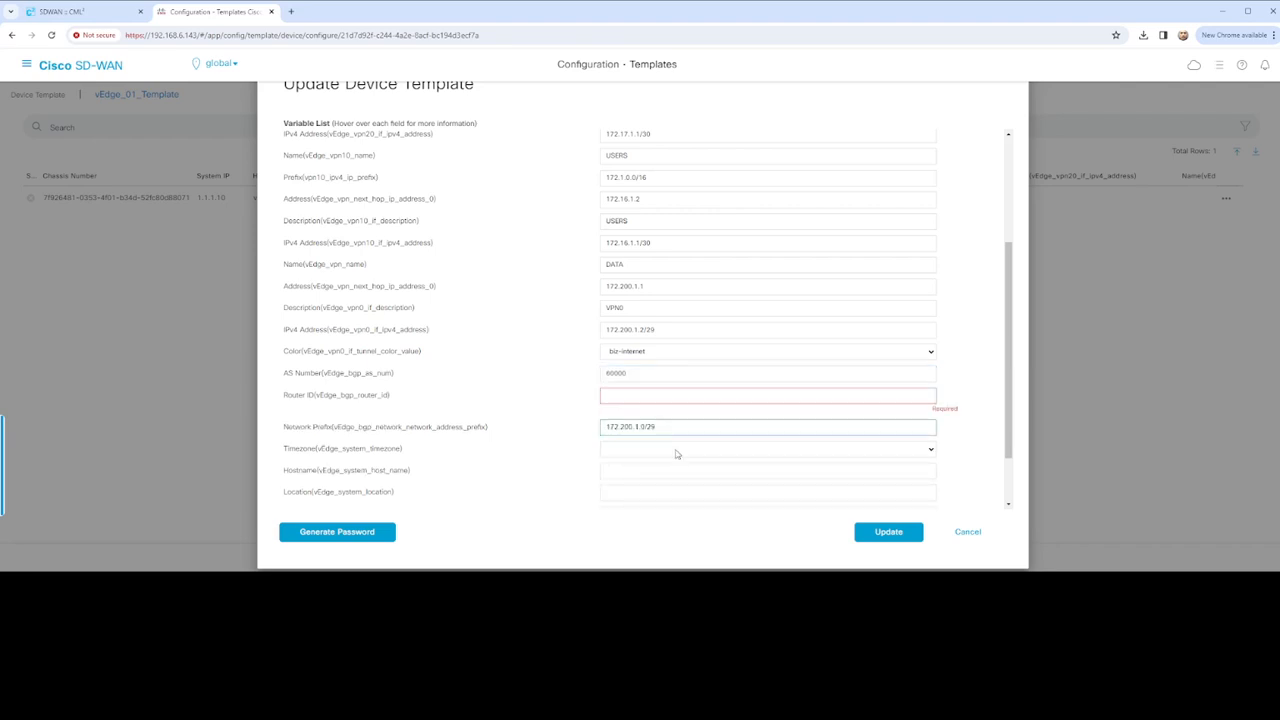
{"action": "left_click", "coordinate": [647, 399]}
{"action": "type", "text": "172.200.1.2"}
Set timezone America/New_York, hostname vEdge-01 and location US
{"action": "scroll", "coordinate": [644, 378], "scroll_direction": "down", "scroll_amount": 1}
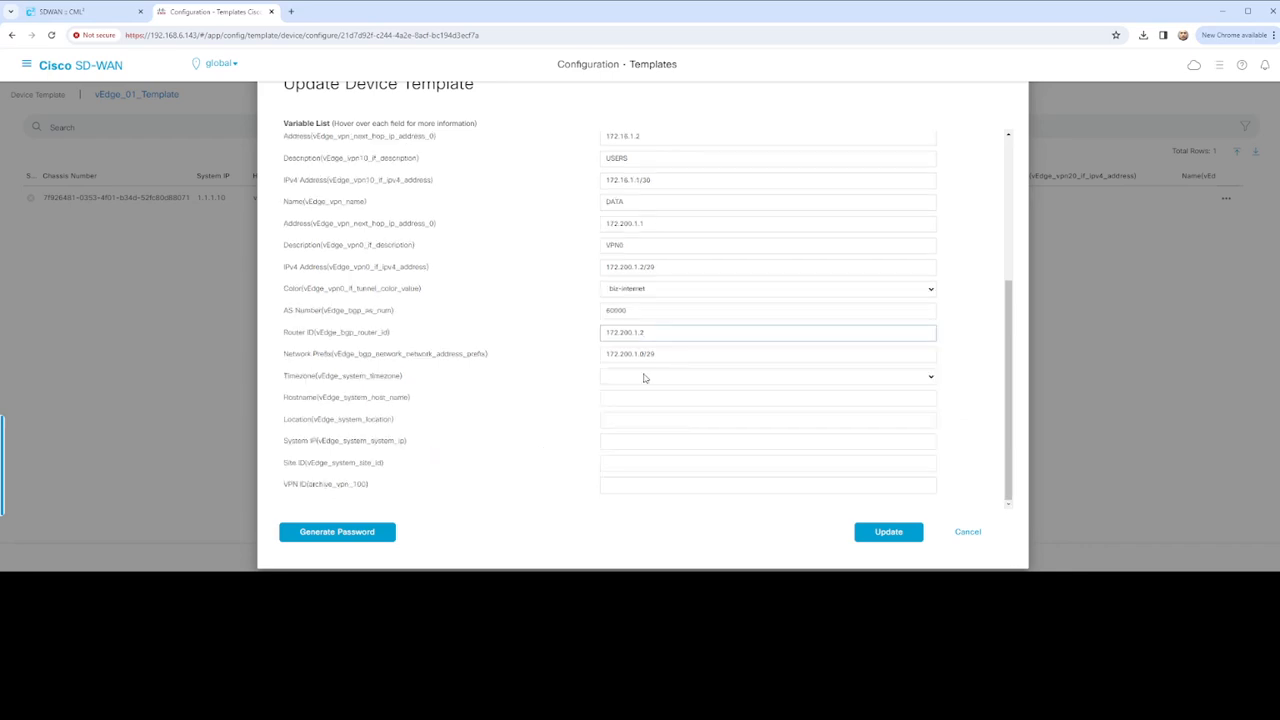
{"action": "left_click", "coordinate": [645, 378]}
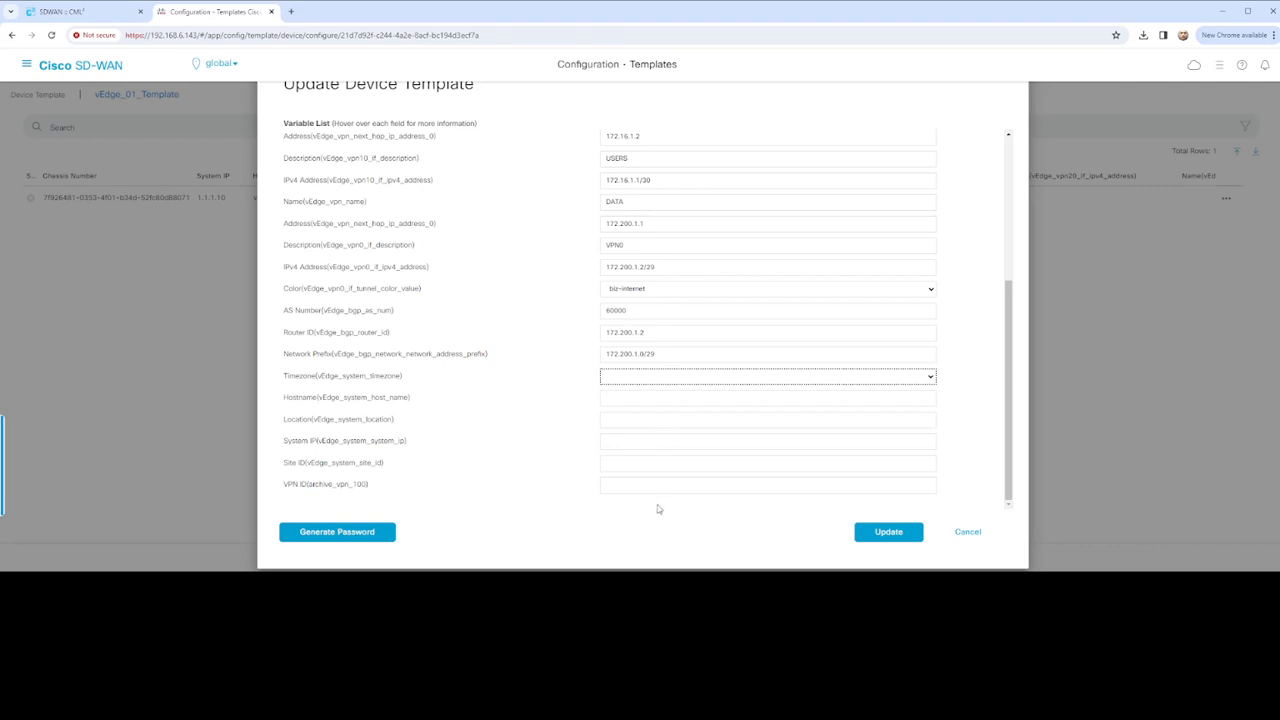
{"action": "left_click", "coordinate": [656, 398]}
{"action": "left_click", "coordinate": [651, 397]}
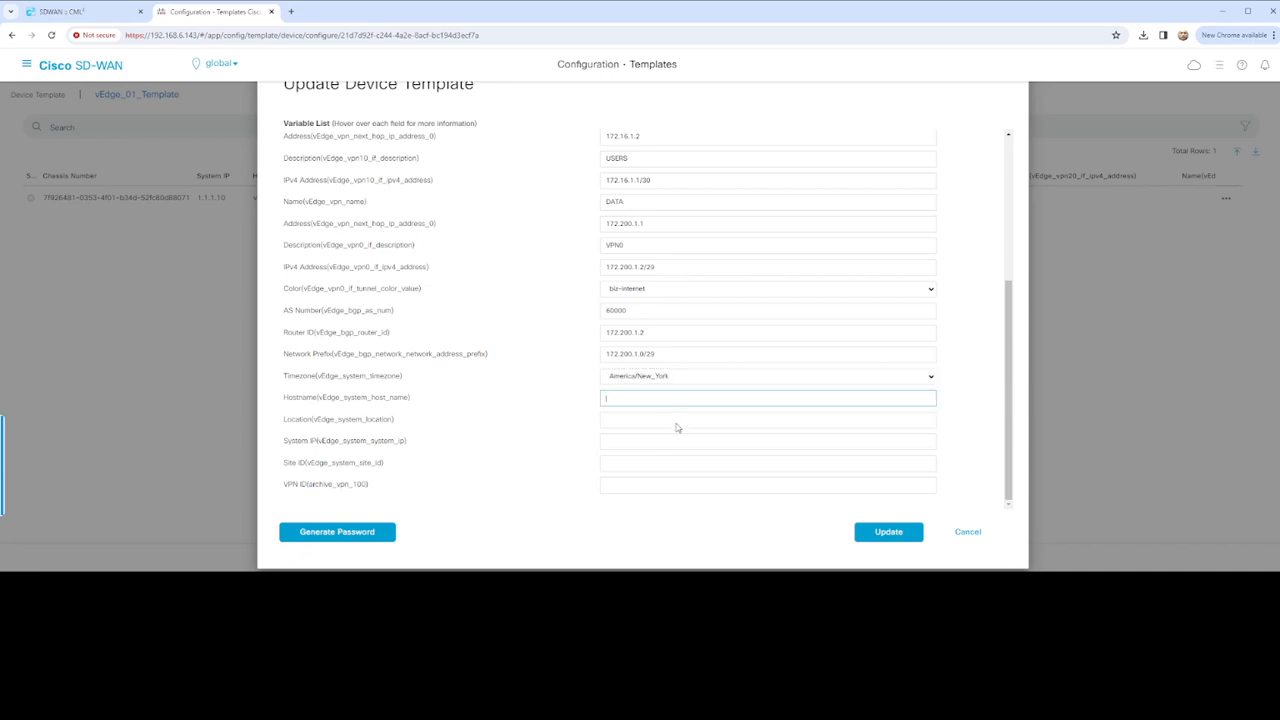
{"action": "type", "text": "vEdge-01"}
{"action": "left_click", "coordinate": [668, 421]}
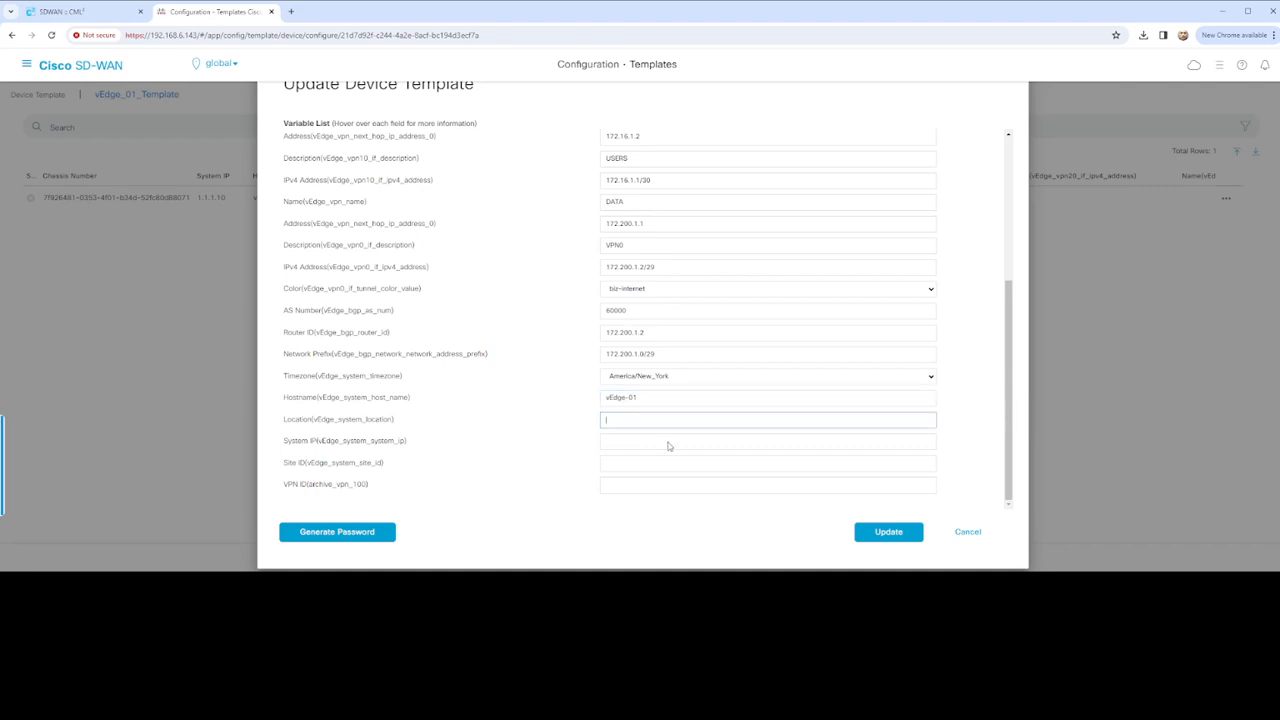
{"action": "left_click", "coordinate": [641, 440]}
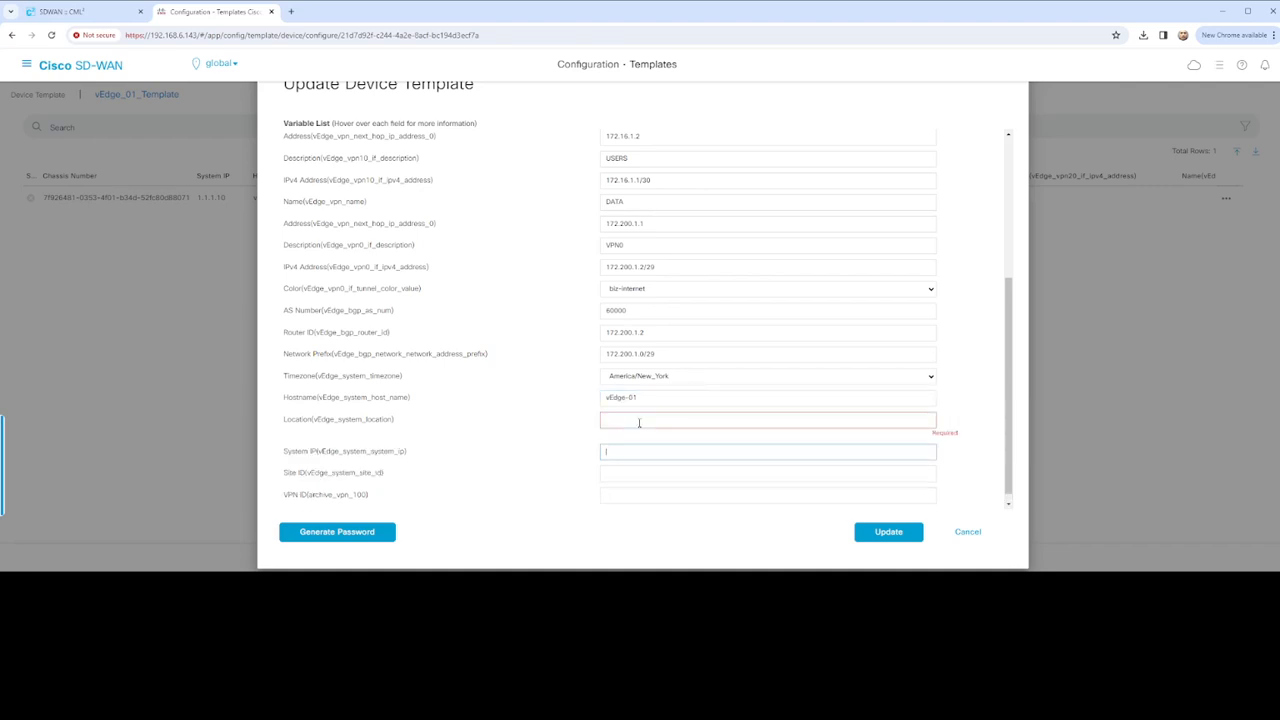
{"action": "left_click", "coordinate": [654, 421]}
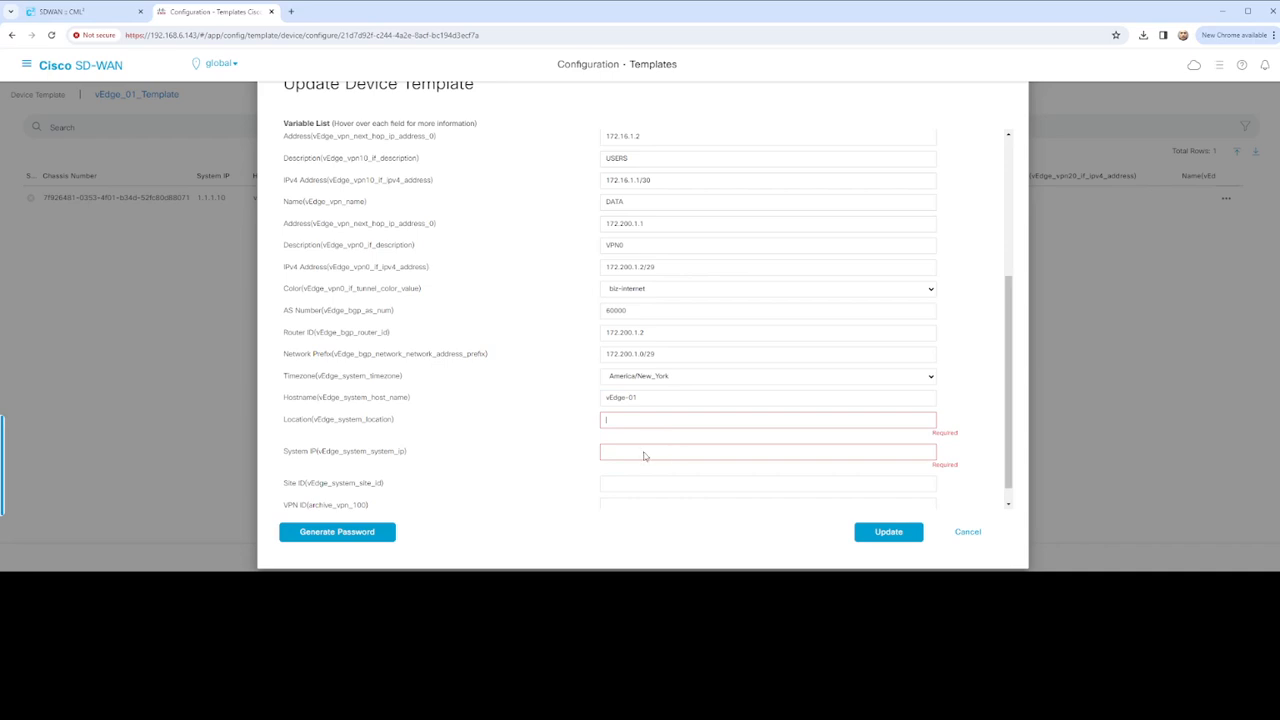
{"action": "type", "text": "US"}
Enter system IP 1.1.1.10, site ID 200 and VPN ID 0
{"action": "left_click", "coordinate": [644, 452]}
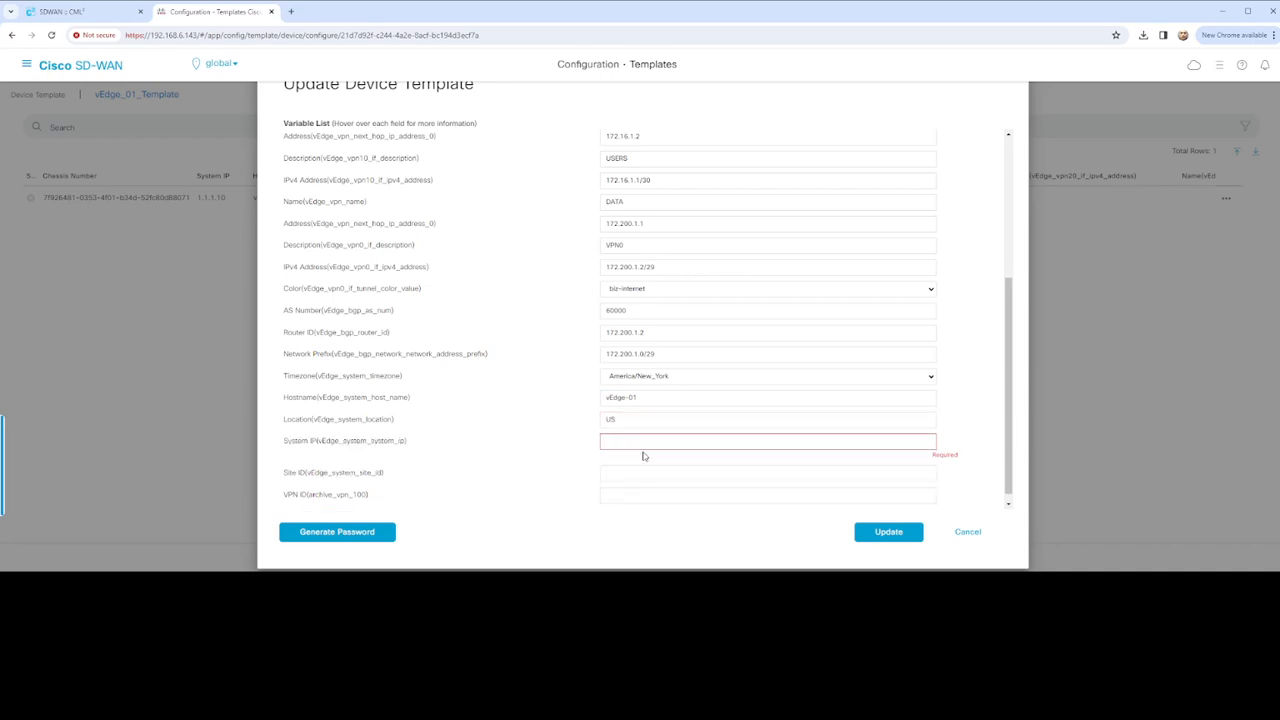
{"action": "type", "text": "200"}
{"action": "key", "text": "Tab"}
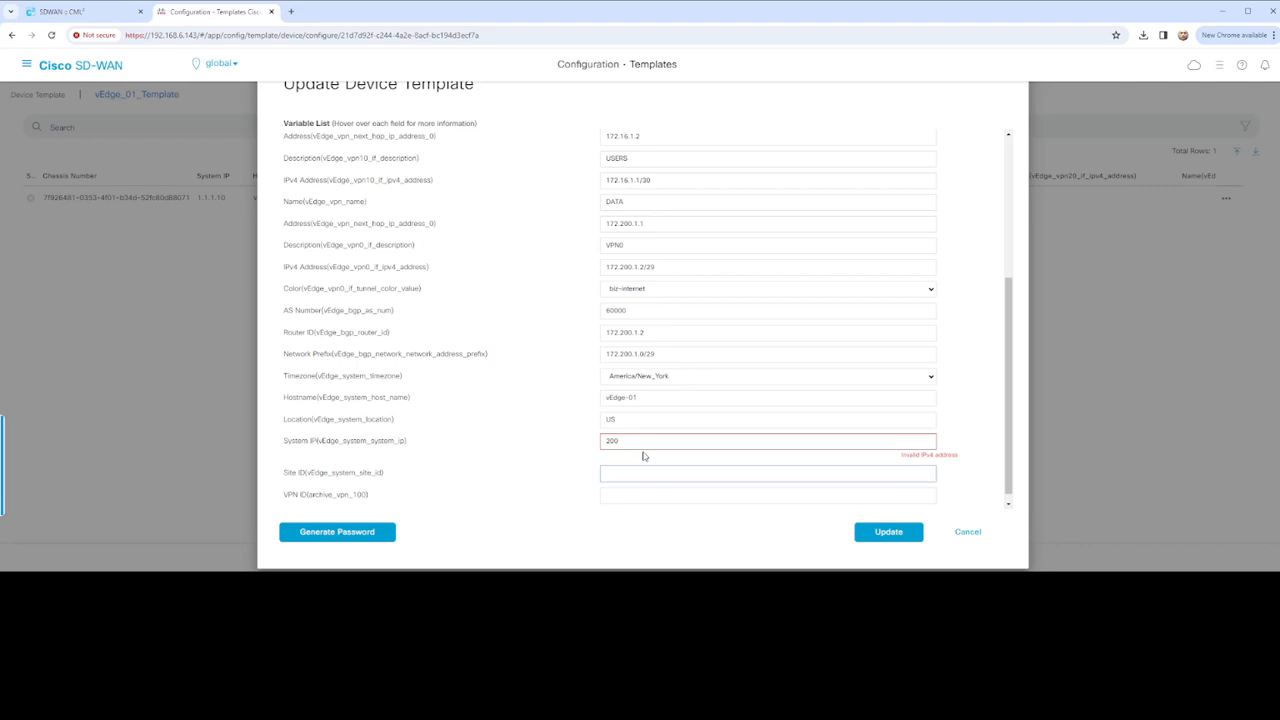
{"action": "type", "text": "200"}
{"action": "key", "text": "shift+Tab"}
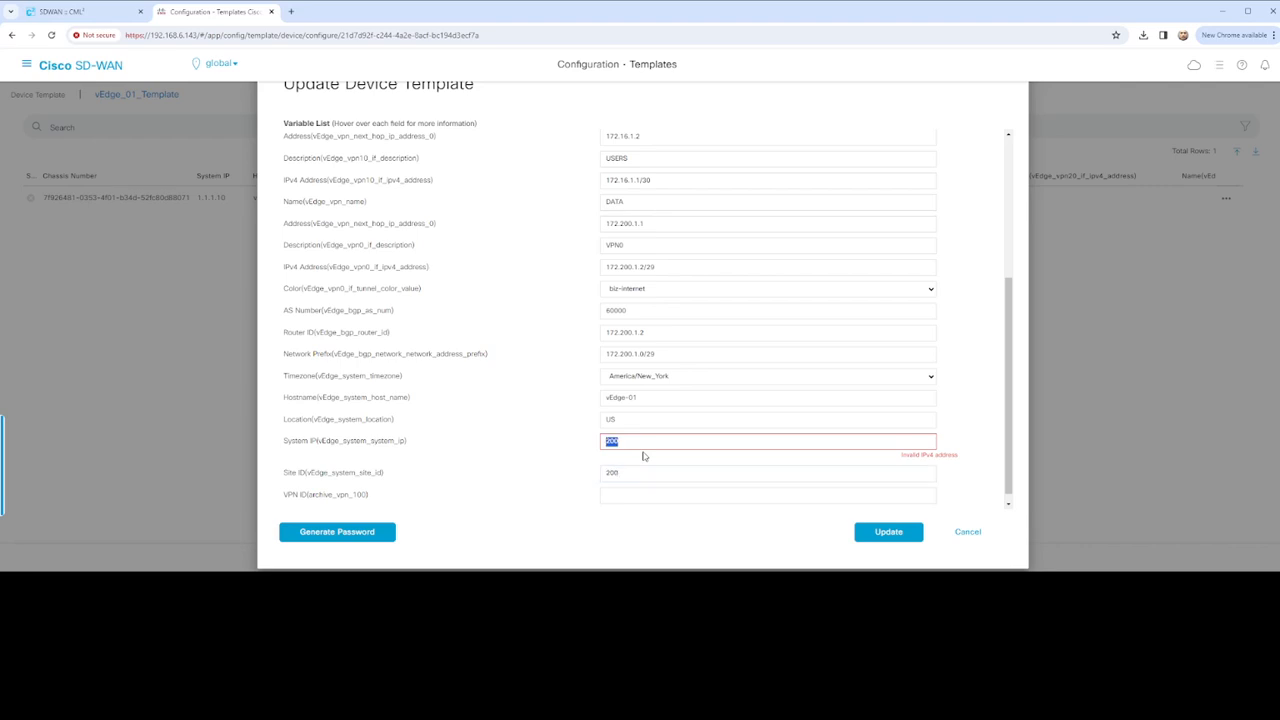
{"action": "type", "text": "10.10.10"}
{"action": "key", "text": "BackSpace"}
{"action": "key", "text": "BackSpace"}
{"action": "key", "text": "BackSpace"}
{"action": "key", "text": "BackSpace"}
{"action": "key", "text": "BackSpace"}
{"action": "key", "text": "BackSpace"}
{"action": "key", "text": "BackSpace"}
{"action": "type", "text": "1.1.1.10"}
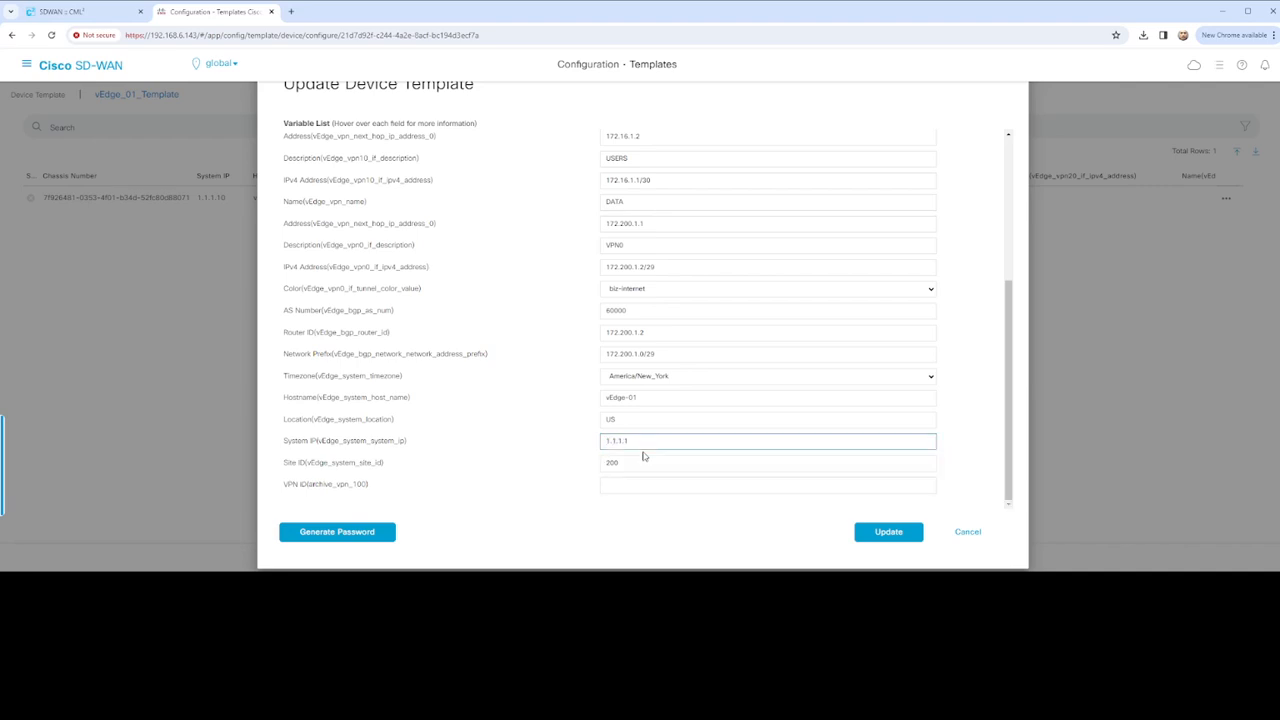
{"action": "left_click", "coordinate": [630, 484]}
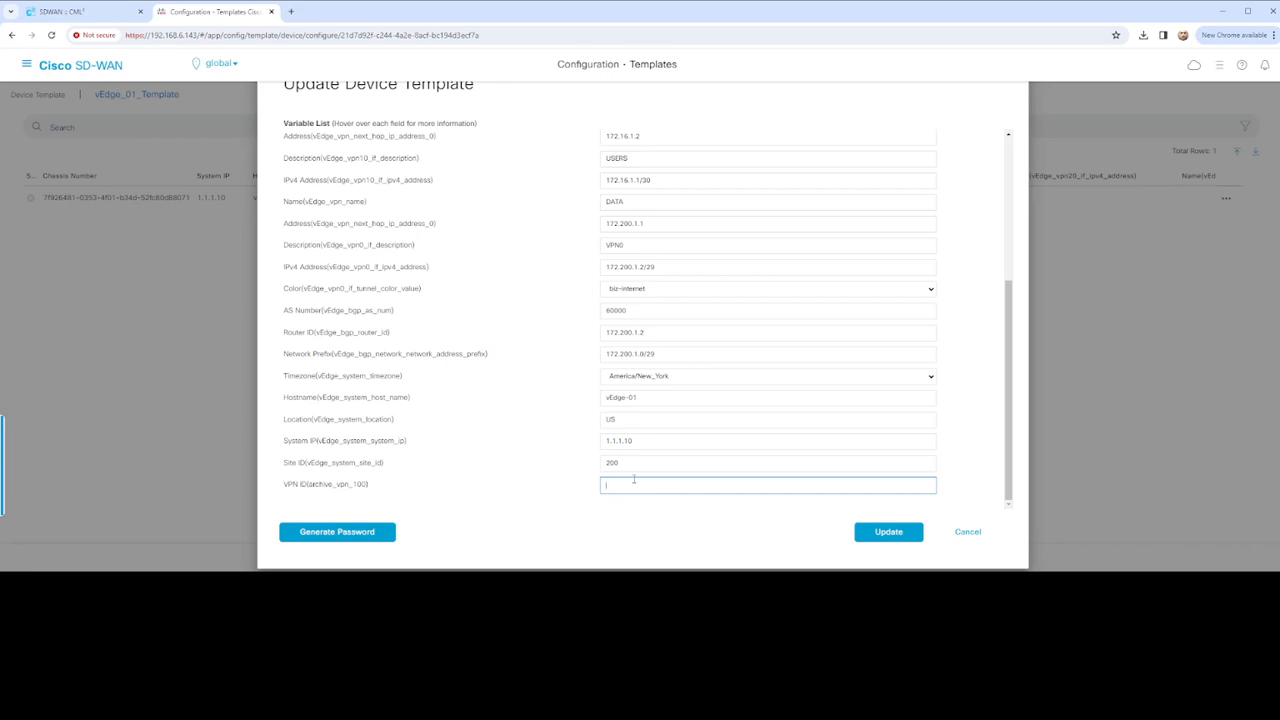
{"action": "type", "text": "0"}
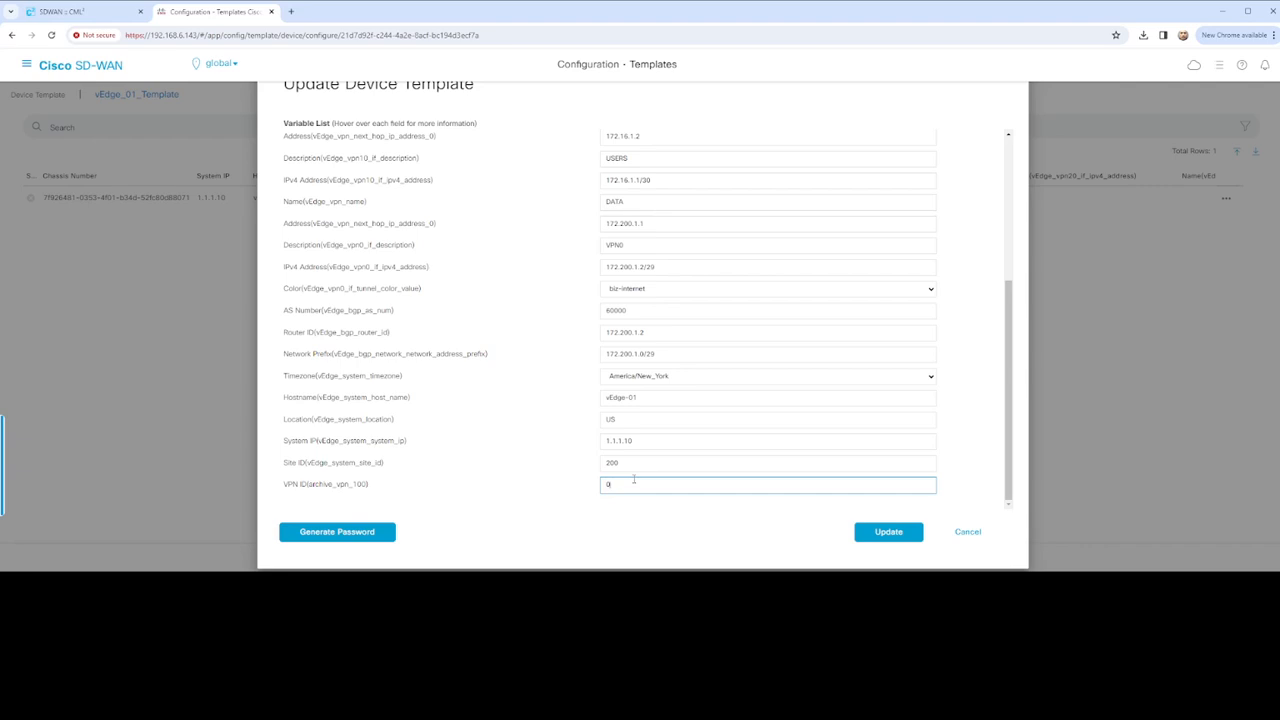
Save vEdge-01's variable values and preview its generated configuration
{"action": "left_click", "coordinate": [878, 541]}
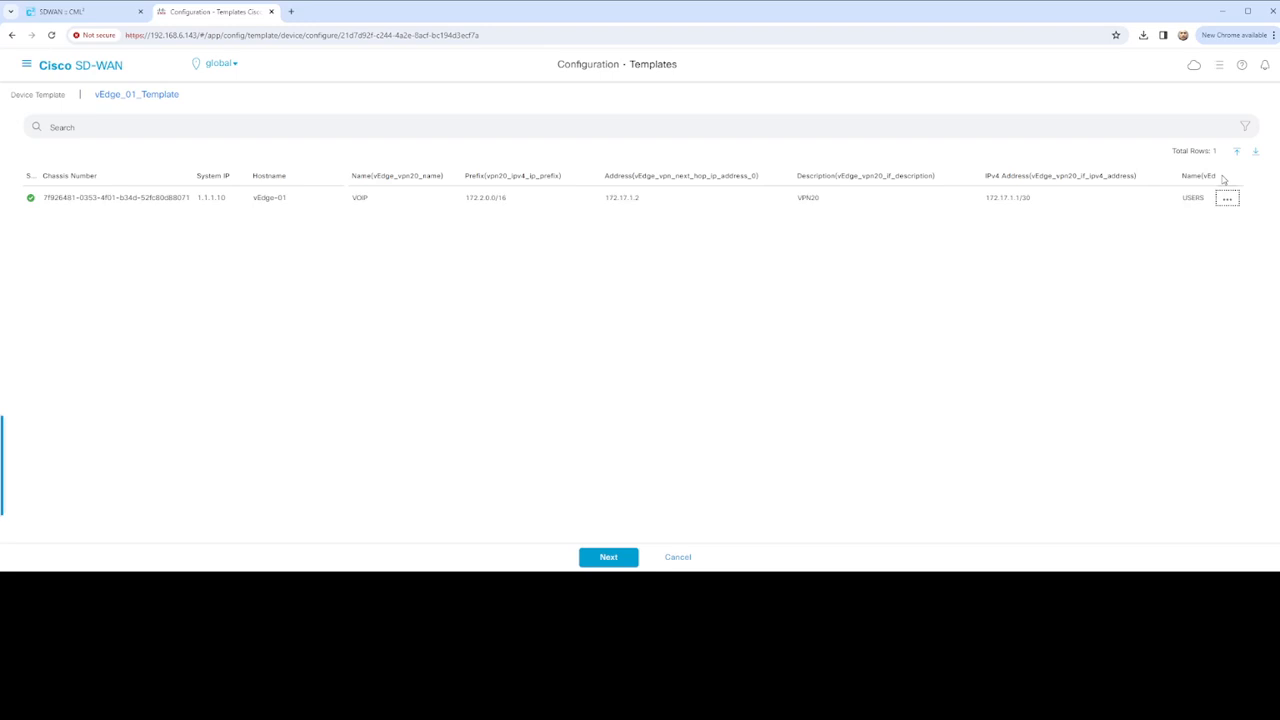
{"action": "left_click", "coordinate": [632, 551]}
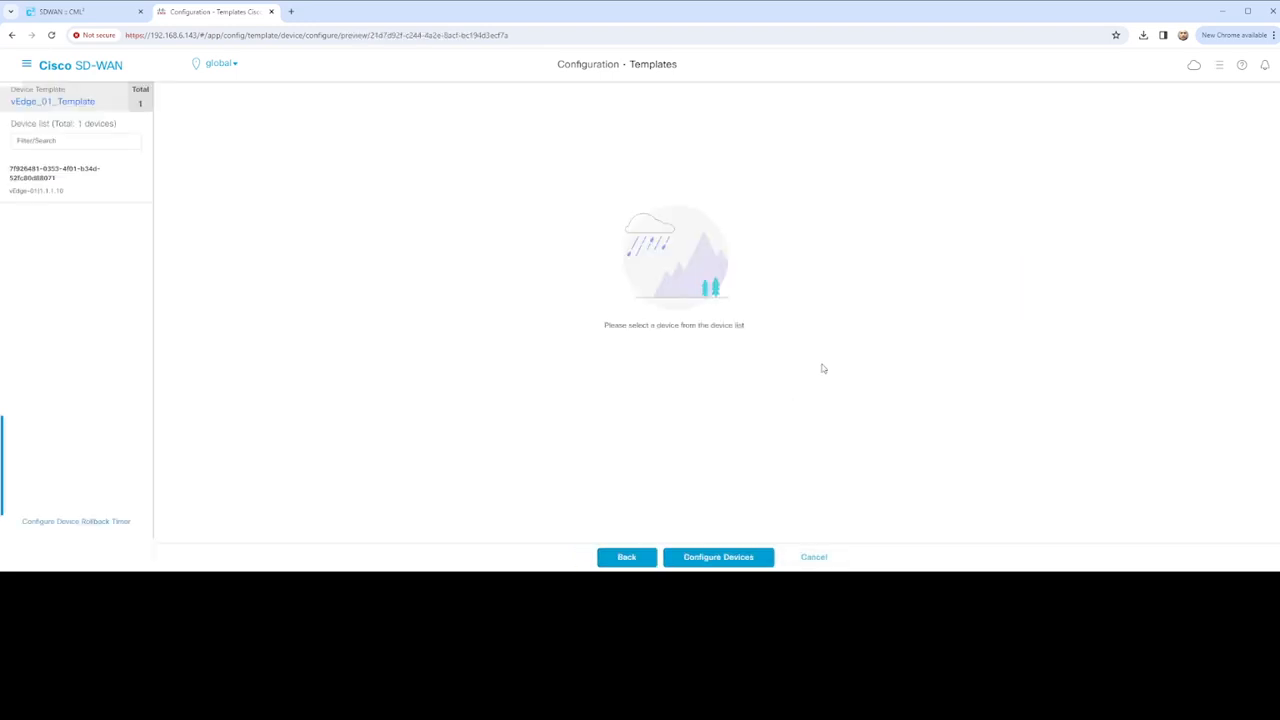
{"action": "left_click", "coordinate": [106, 172]}
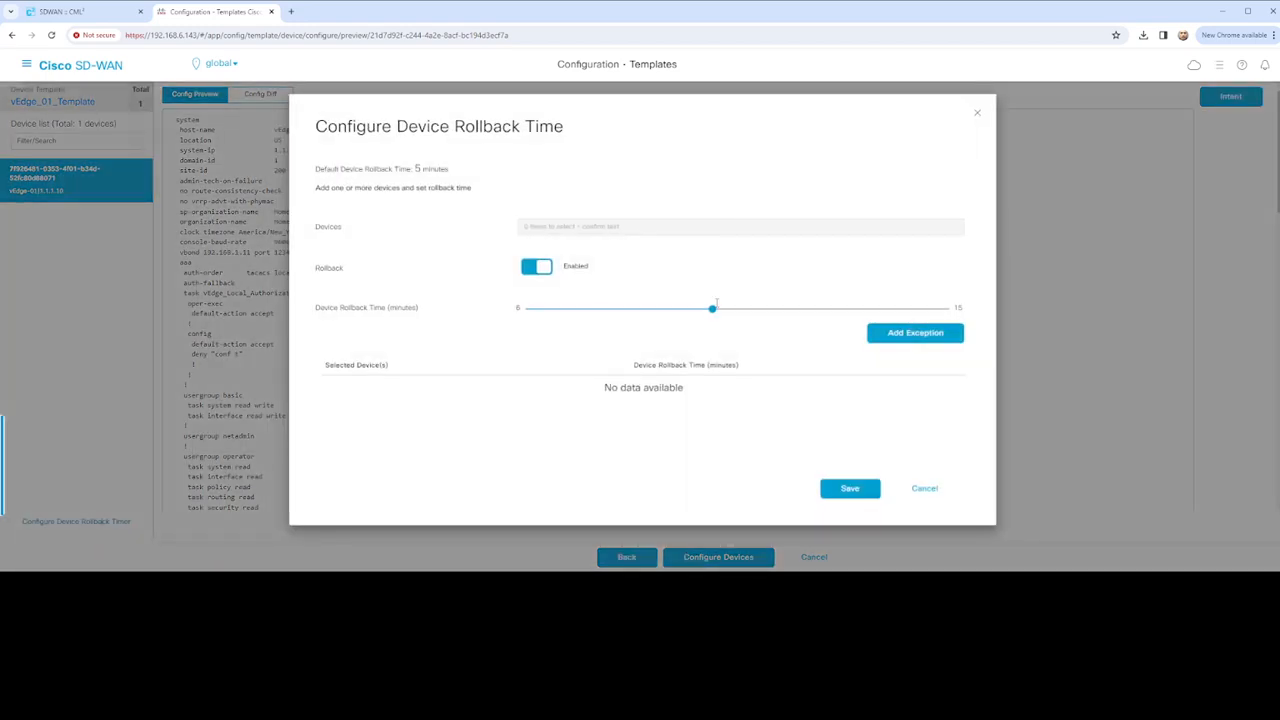
Save a 15-minute rollback timer for vEdge-01 and push the template to it
{"action": "left_click", "coordinate": [594, 227]}
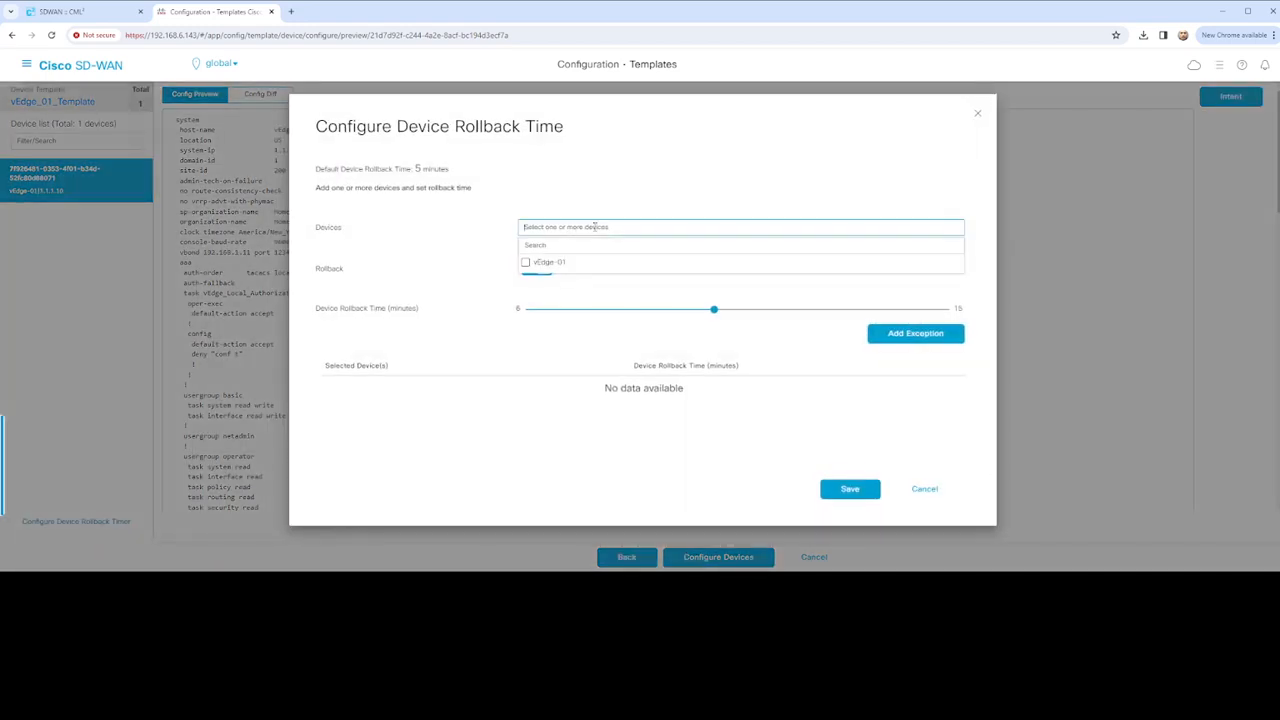
{"action": "left_click", "coordinate": [551, 267]}
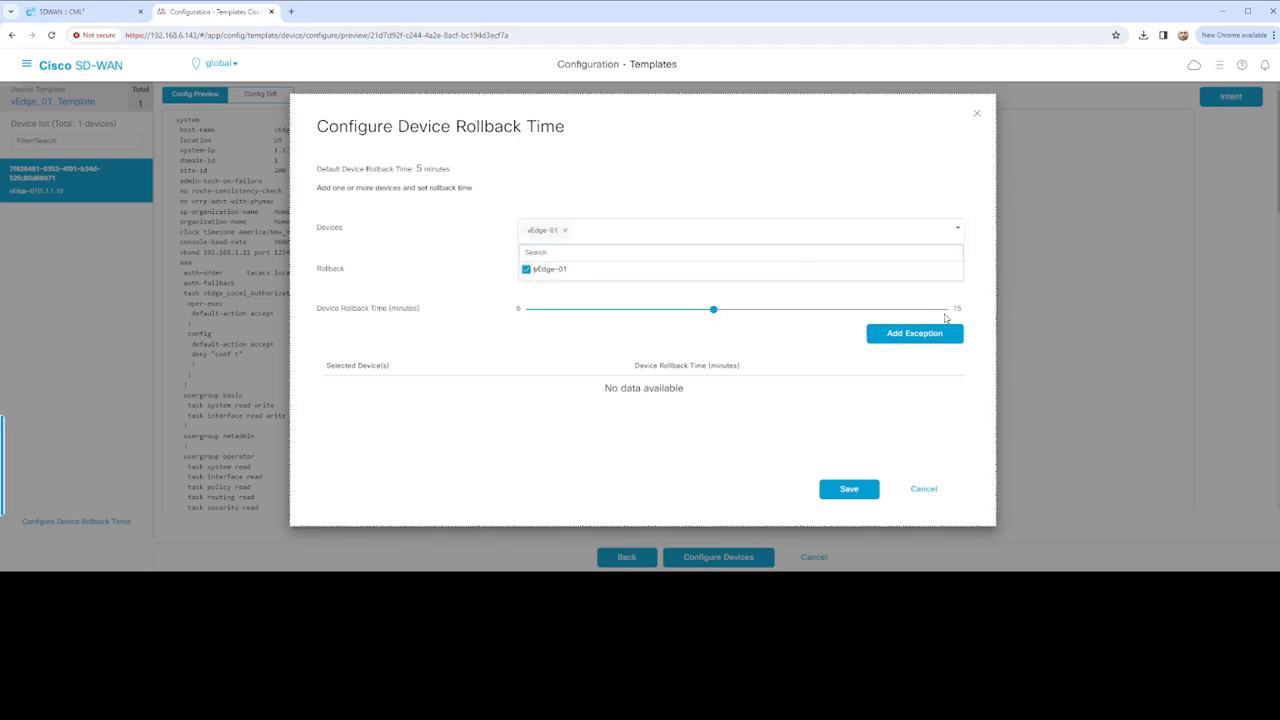
{"action": "left_click", "coordinate": [710, 311]}
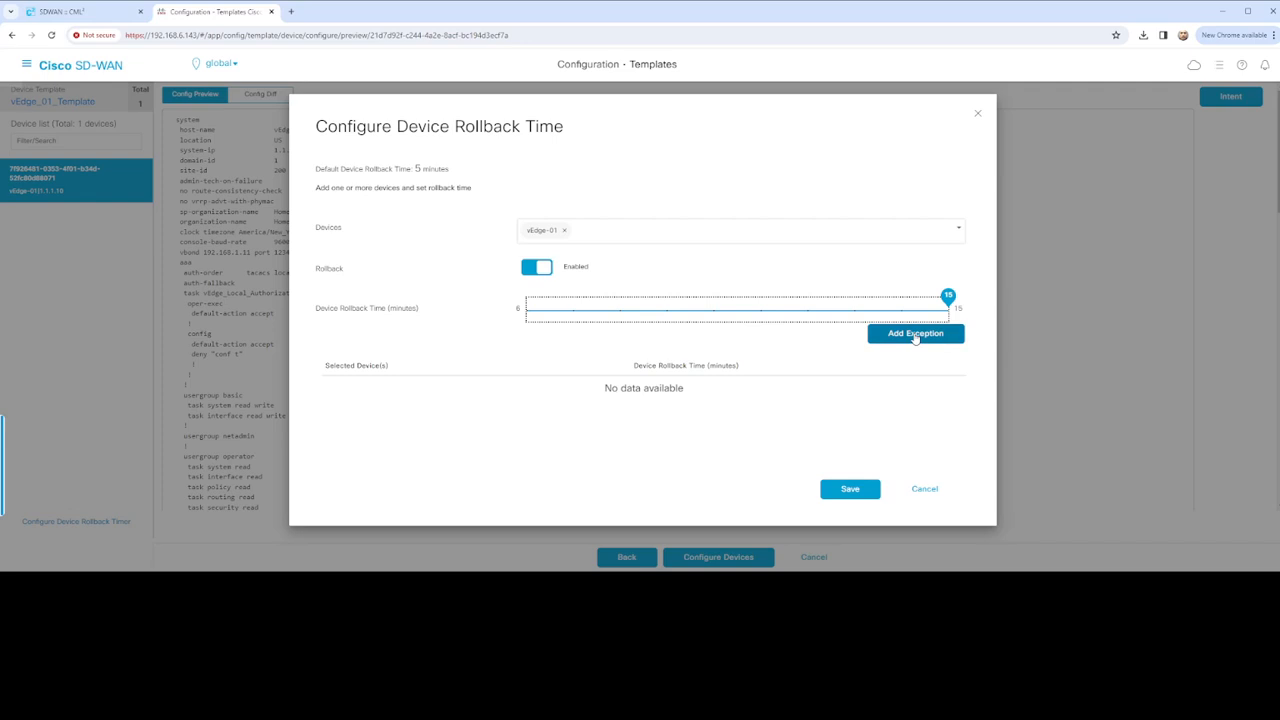
{"action": "left_click", "coordinate": [851, 489]}
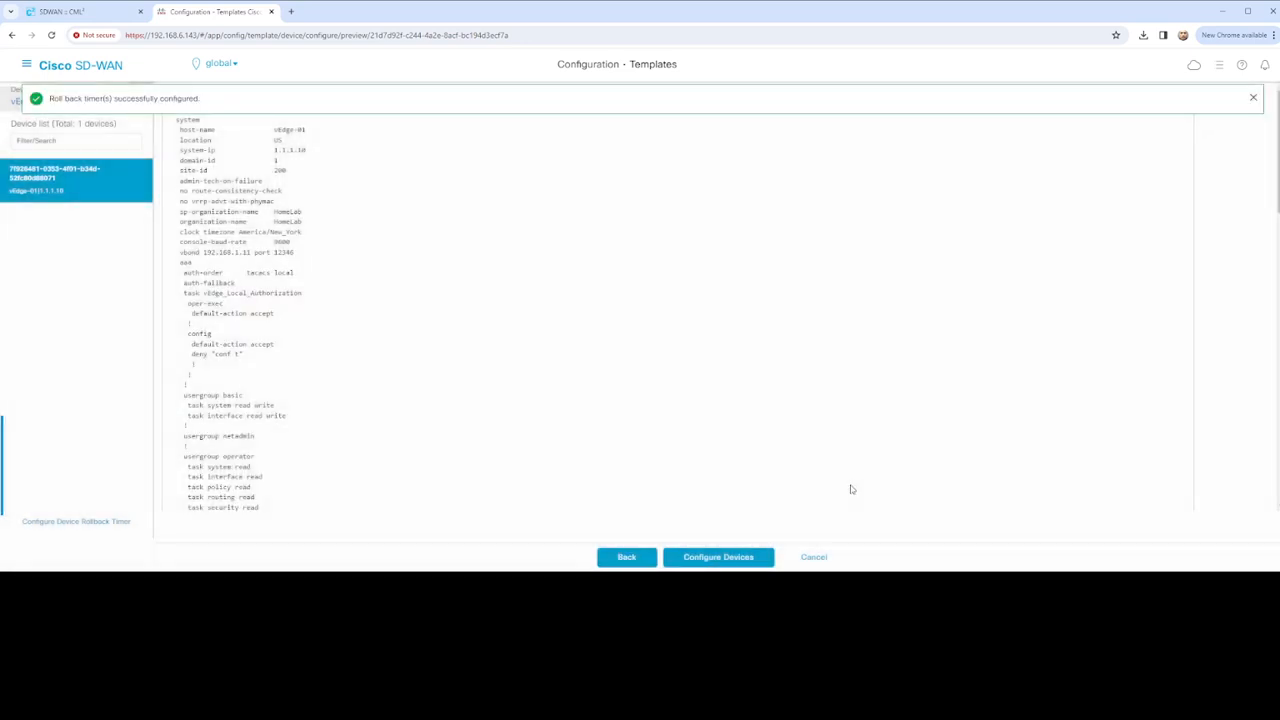
{"action": "left_click", "coordinate": [714, 558]}
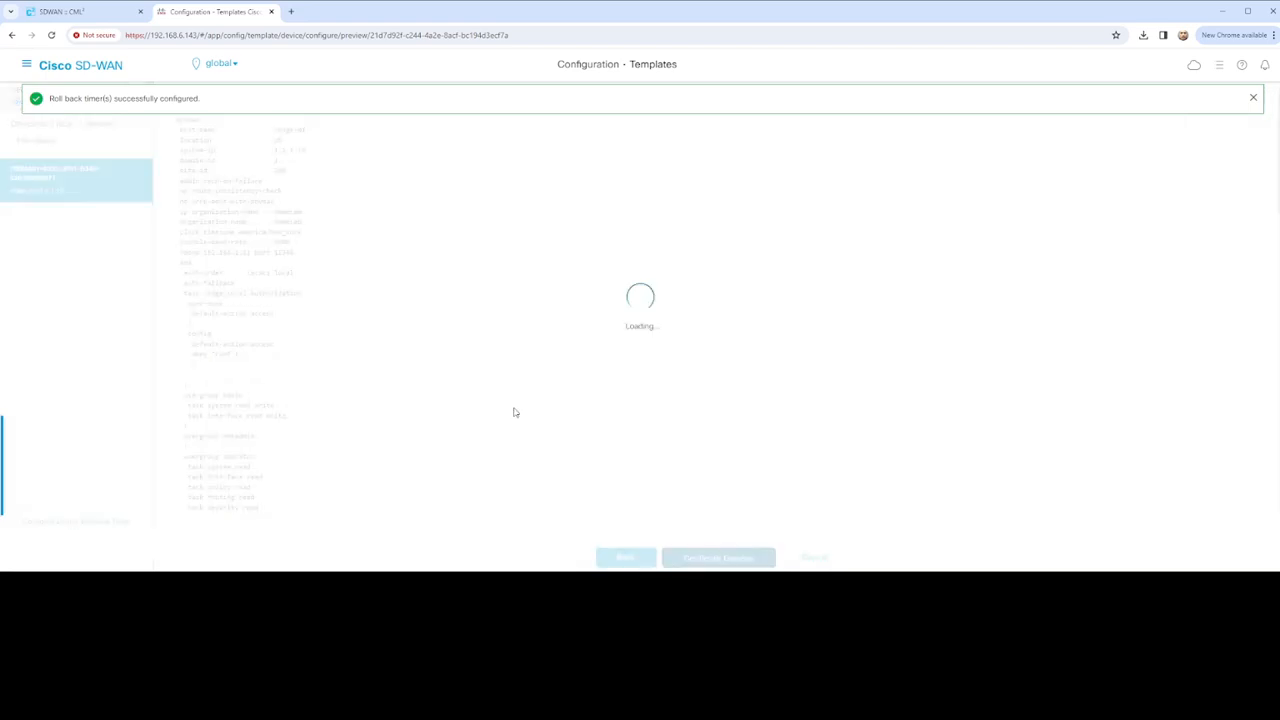
Refresh the push status and read vEdge-01's 'cannot delete eth0 from management VPN 512' error
{"action": "left_click", "coordinate": [1254, 99]}
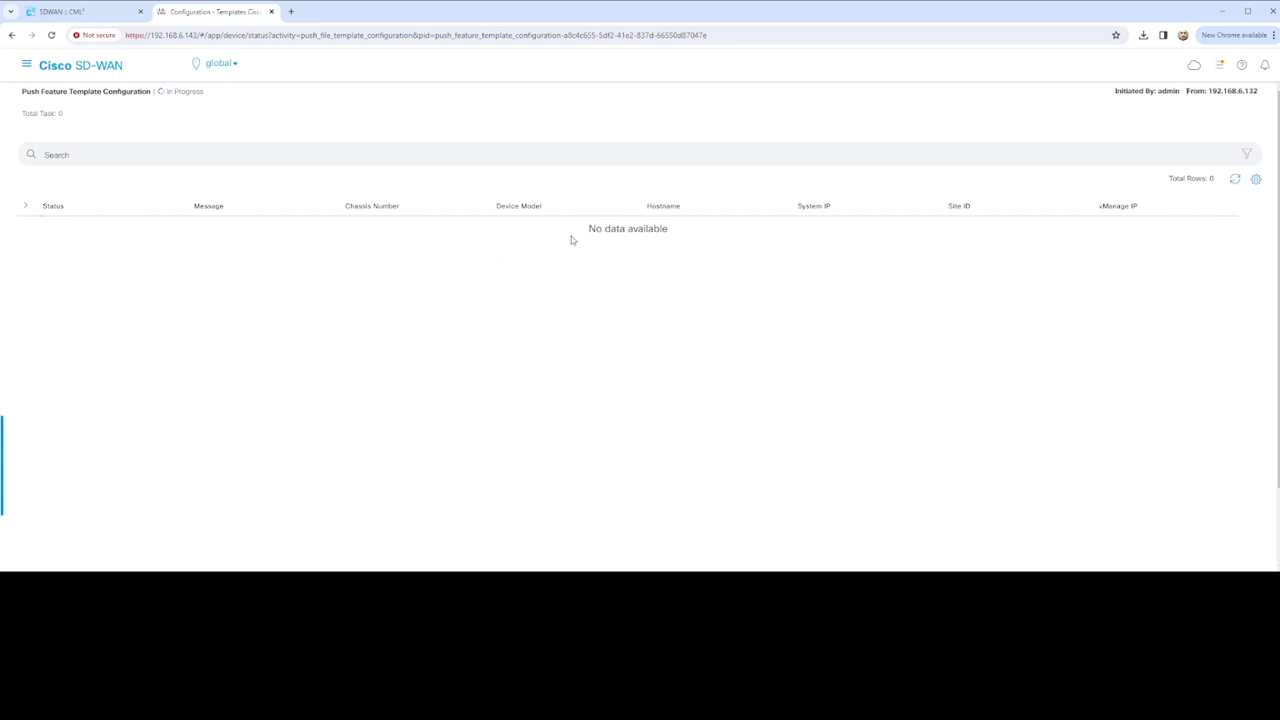
{"action": "left_click", "coordinate": [1234, 180]}
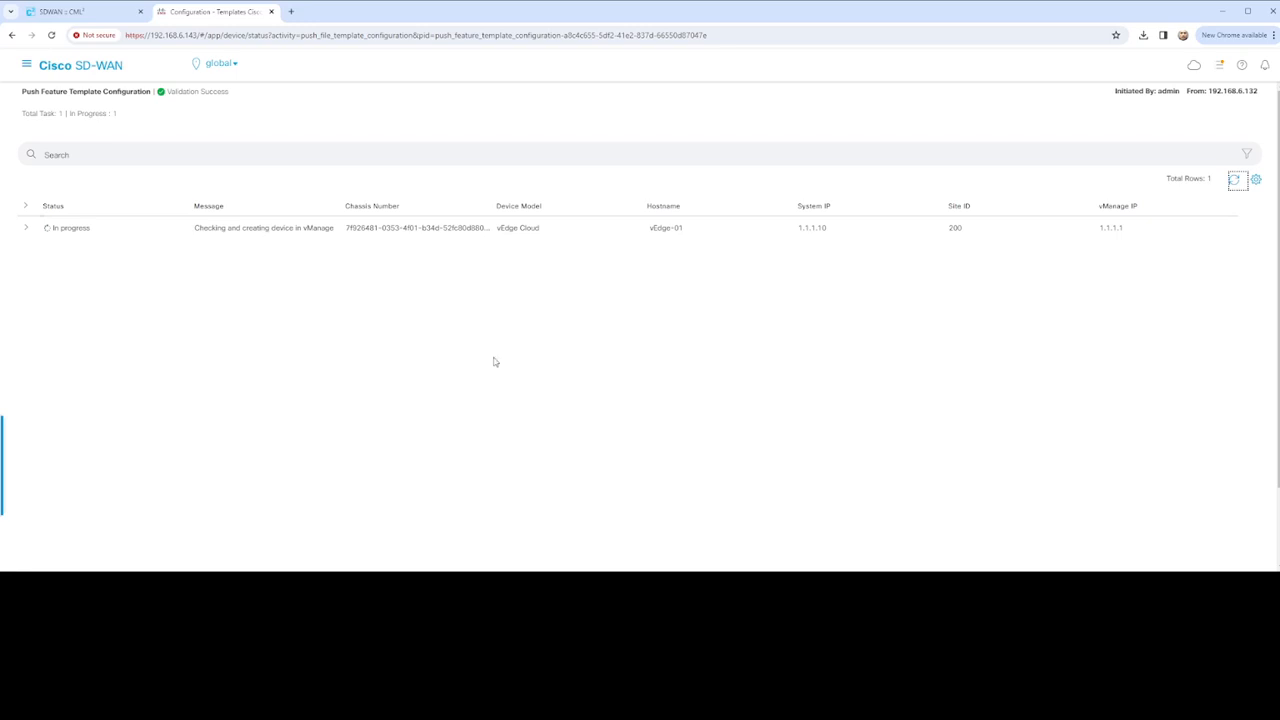
{"action": "left_click", "coordinate": [26, 229]}
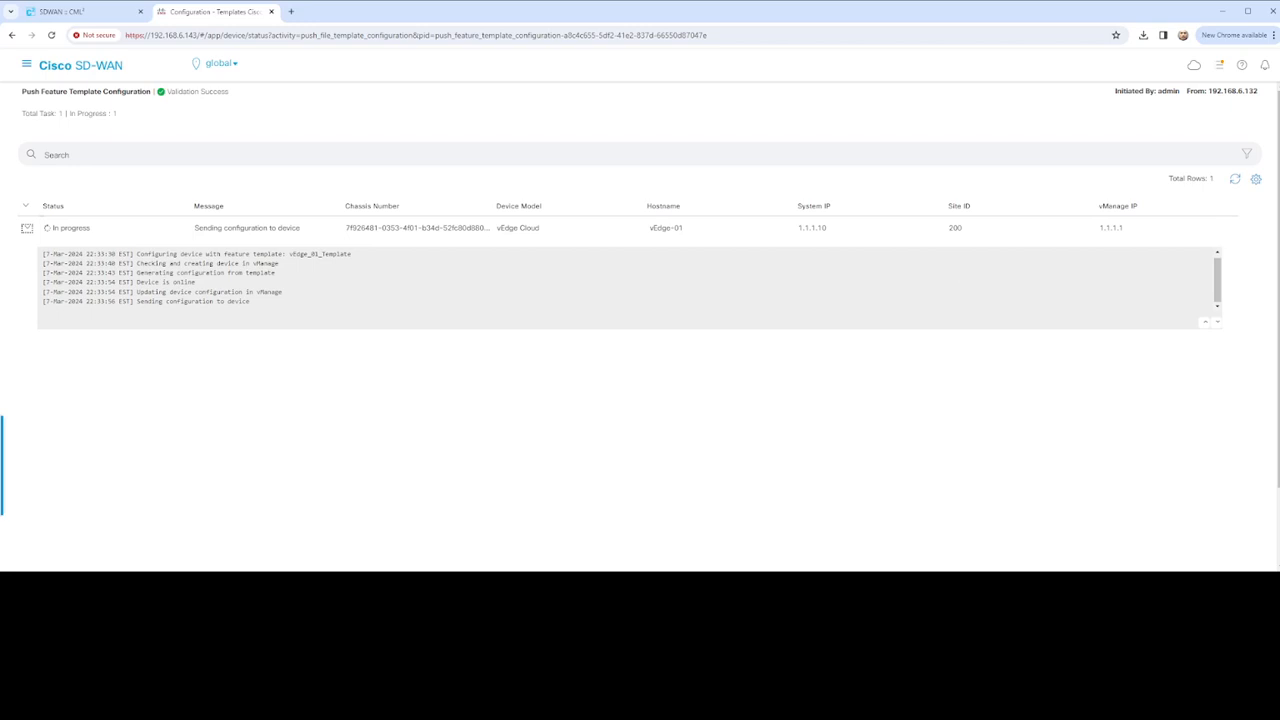
{"action": "left_click", "coordinate": [1234, 178]}
{"action": "scroll", "coordinate": [229, 300], "scroll_direction": "down", "scroll_amount": 2}
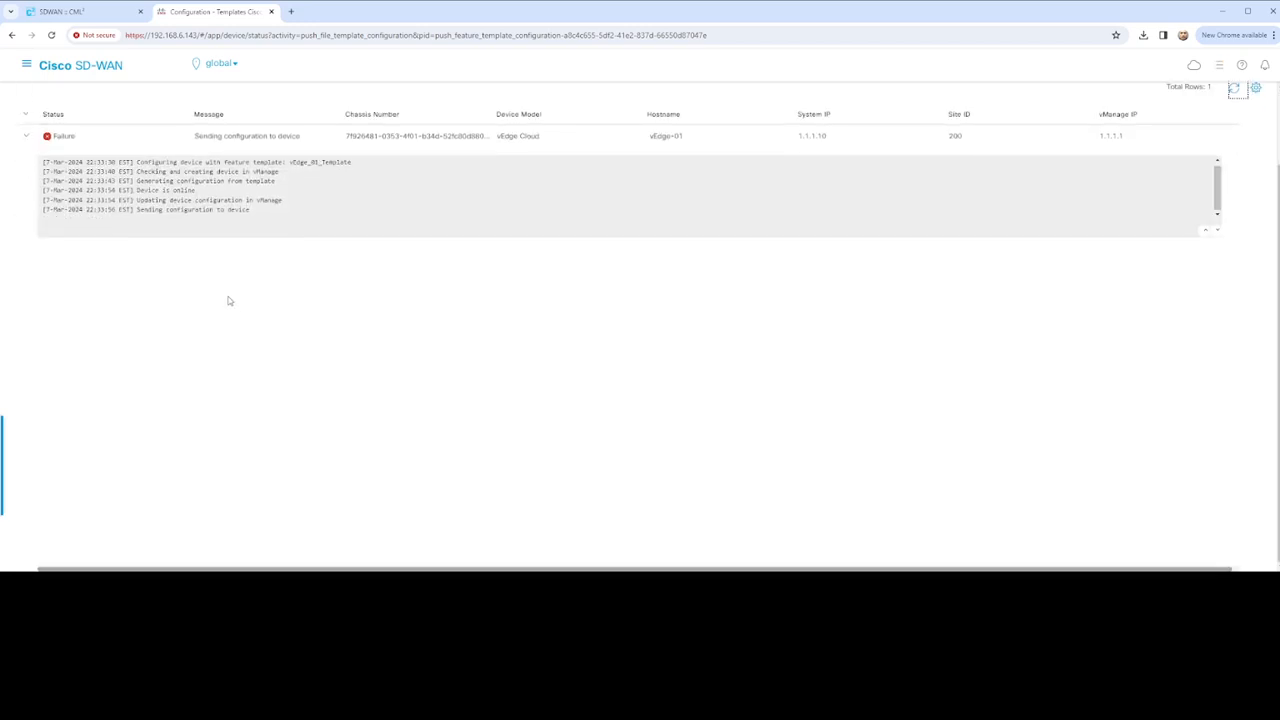
{"action": "scroll", "coordinate": [269, 297], "scroll_direction": "up", "scroll_amount": 2}
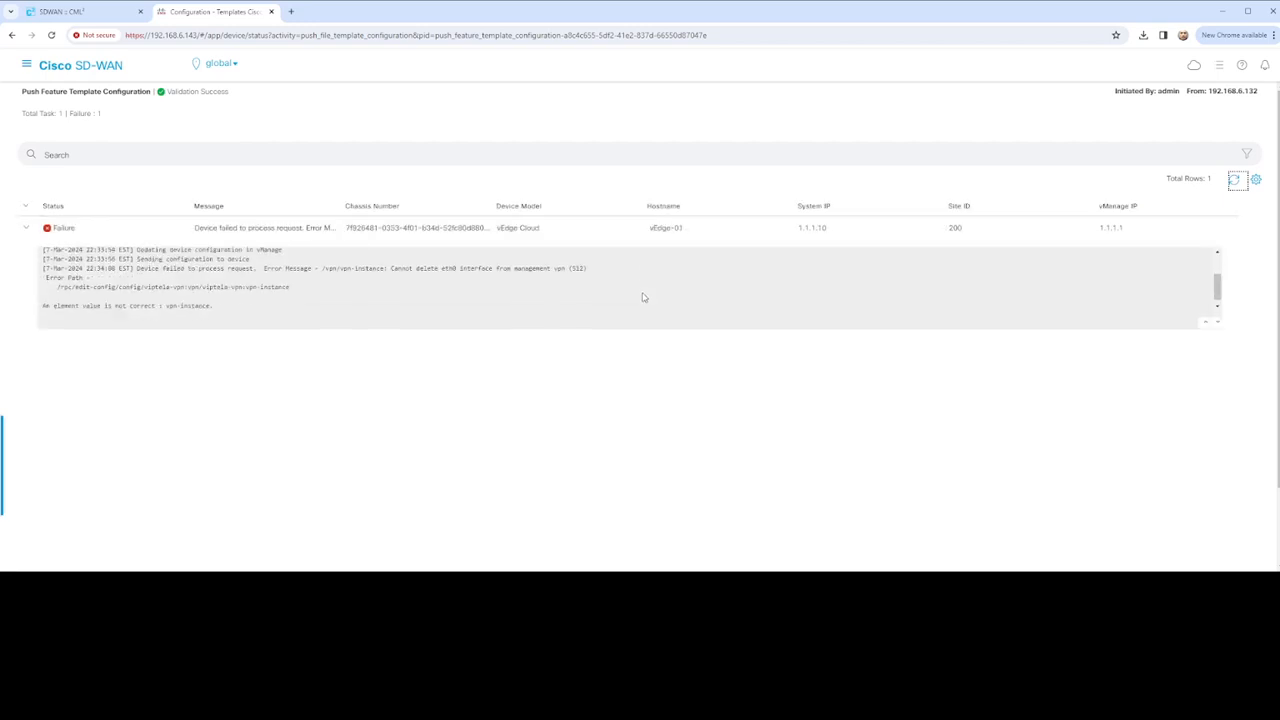
{"action": "scroll", "coordinate": [643, 297], "scroll_direction": "down", "scroll_amount": 3}
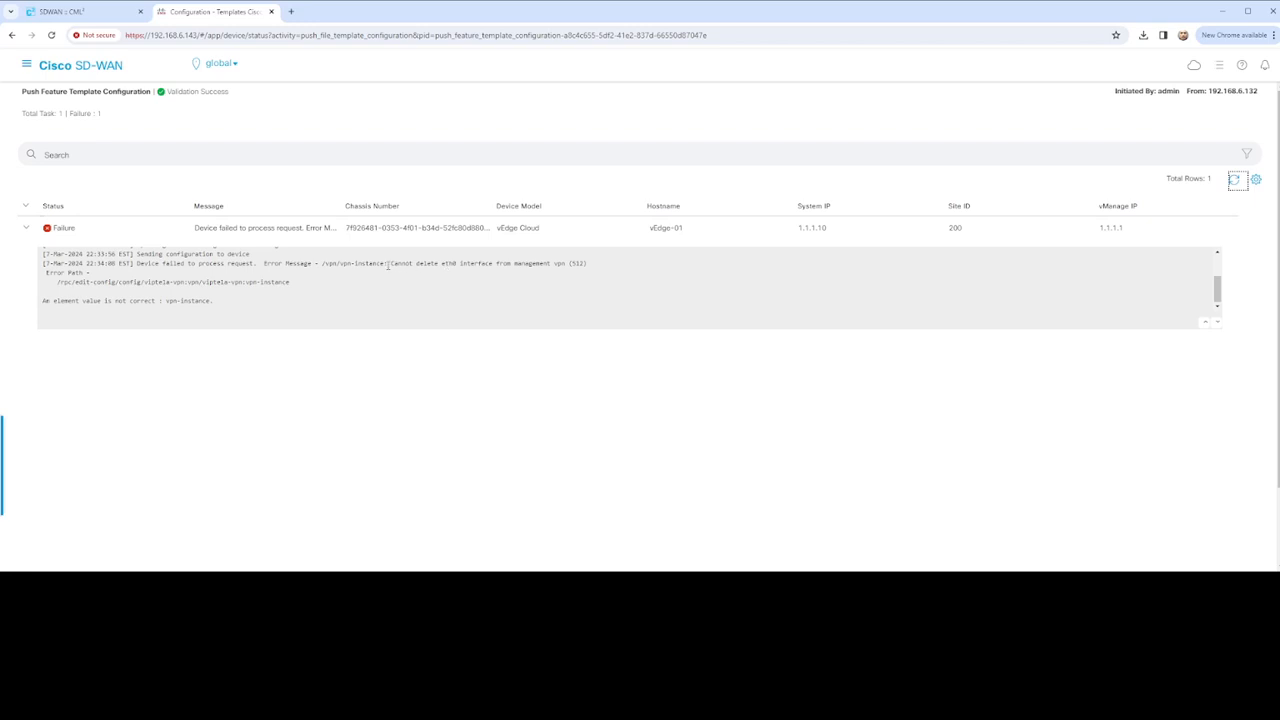
{"action": "left_click_drag", "start_coordinate": [388, 265], "coordinate": [600, 268]}
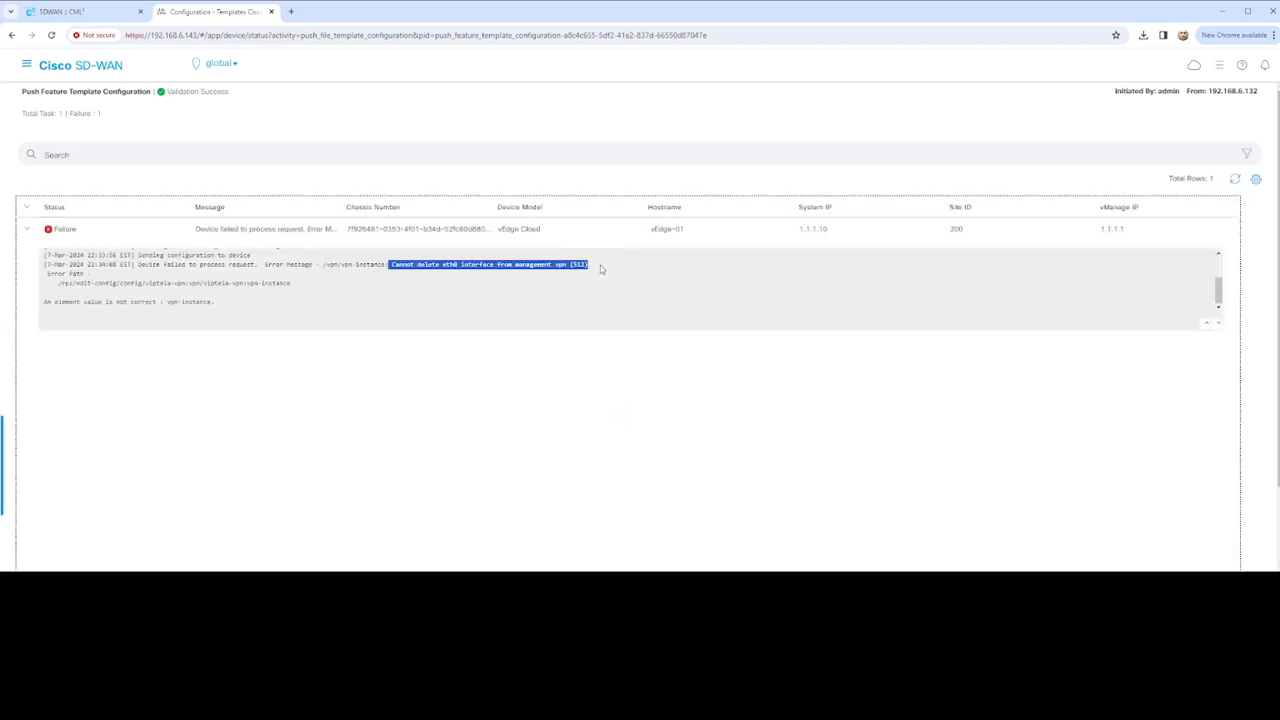
{"action": "left_click", "coordinate": [27, 67]}
{"action": "left_click", "coordinate": [60, 142]}
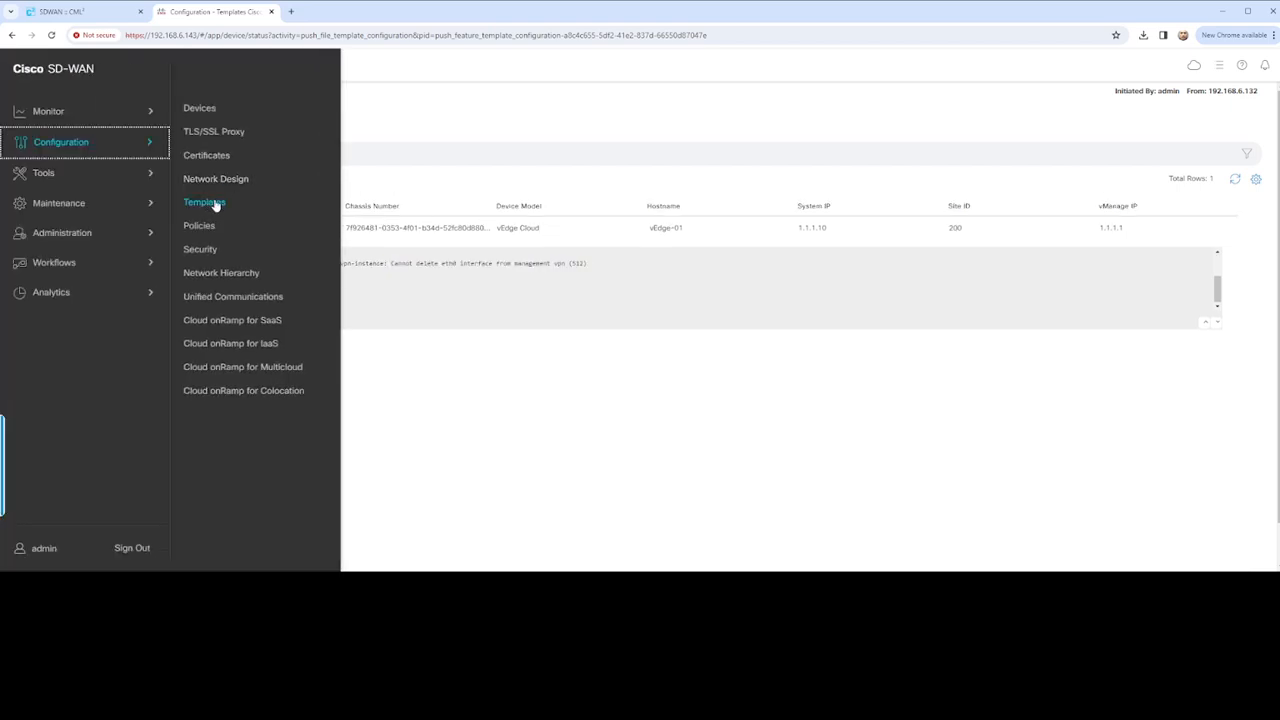
Open the Feature Templates list and the actions menu of vEdge_VPN10_Configuration
{"action": "left_click", "coordinate": [213, 203]}
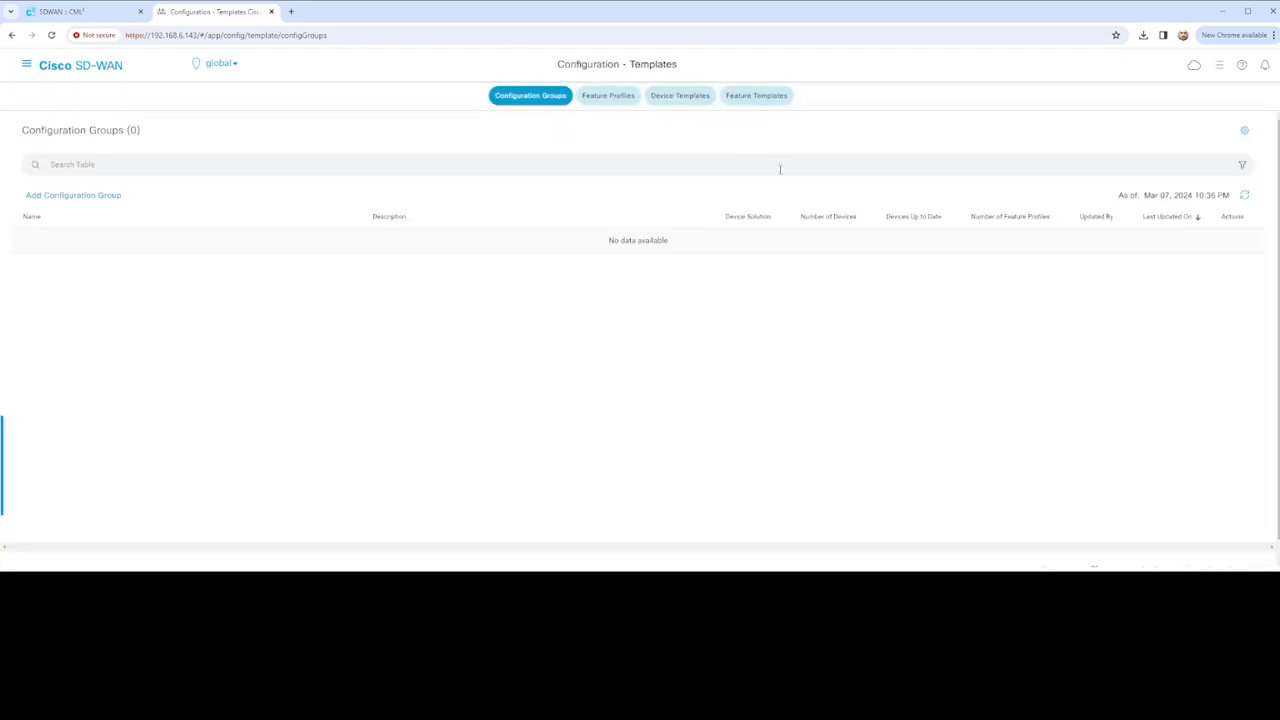
{"action": "left_click", "coordinate": [765, 100]}
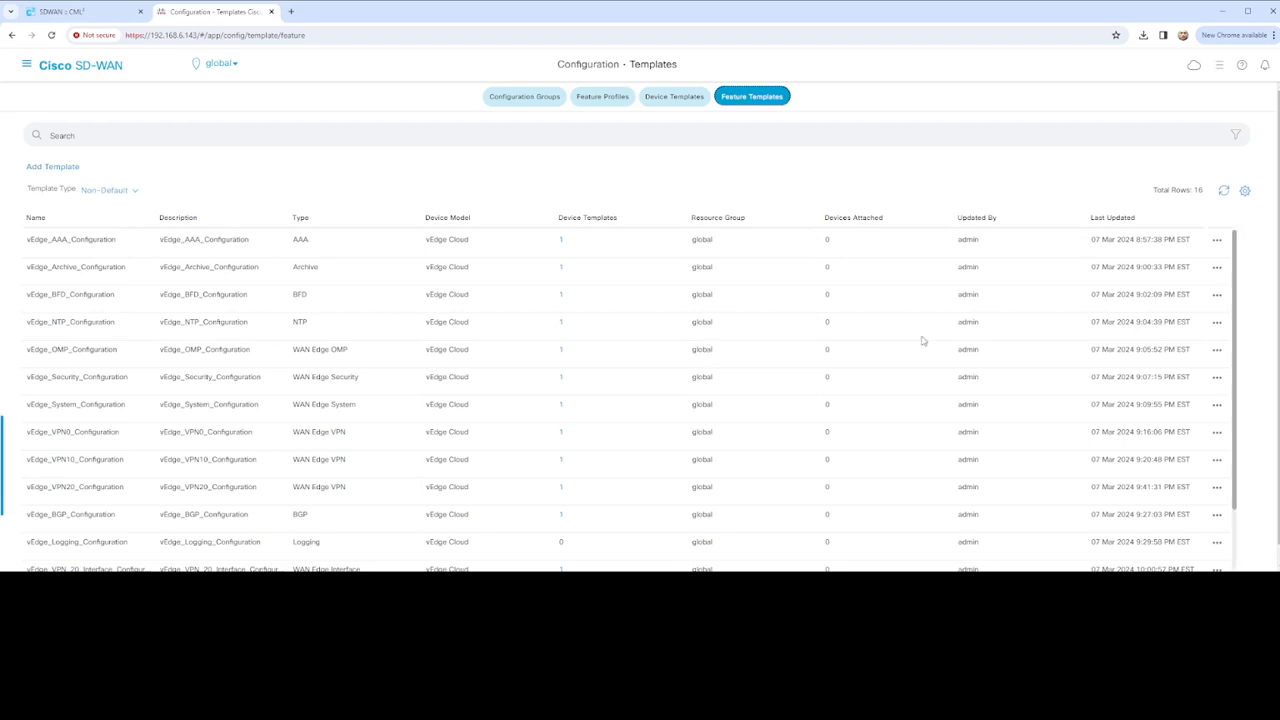
{"action": "scroll", "coordinate": [529, 330], "scroll_direction": "down", "scroll_amount": 2}
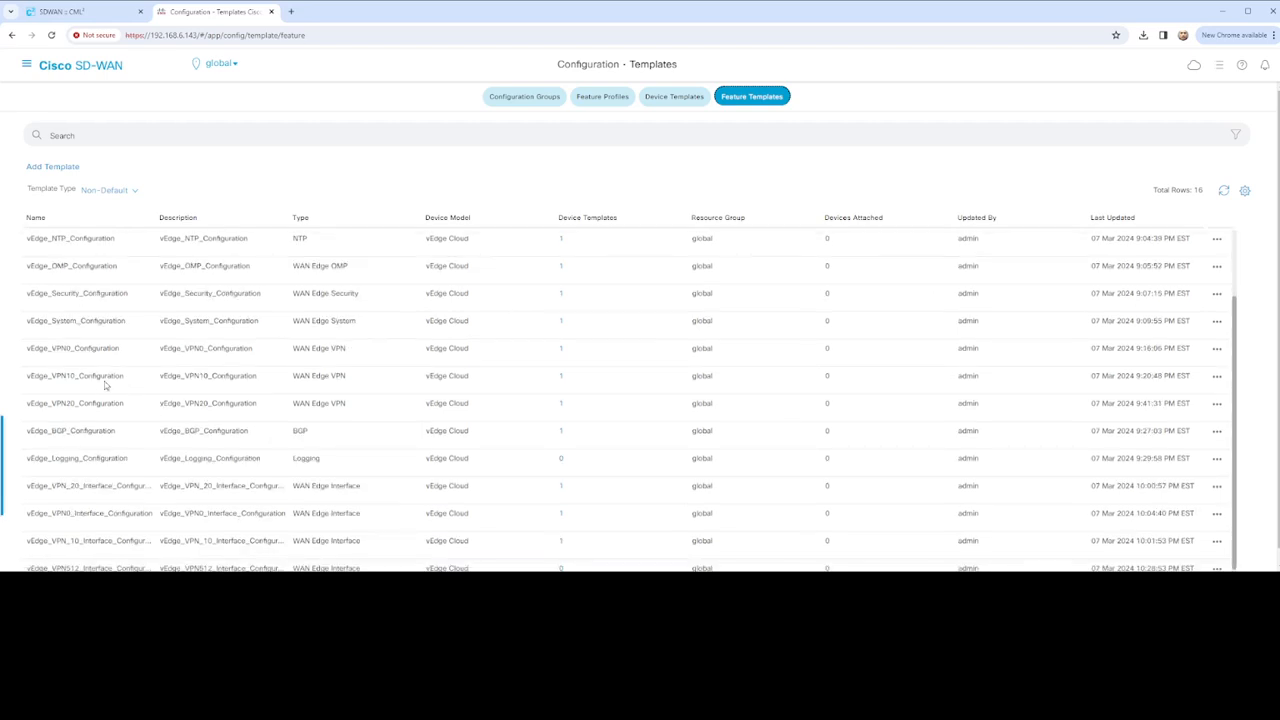
{"action": "left_click", "coordinate": [1217, 378]}
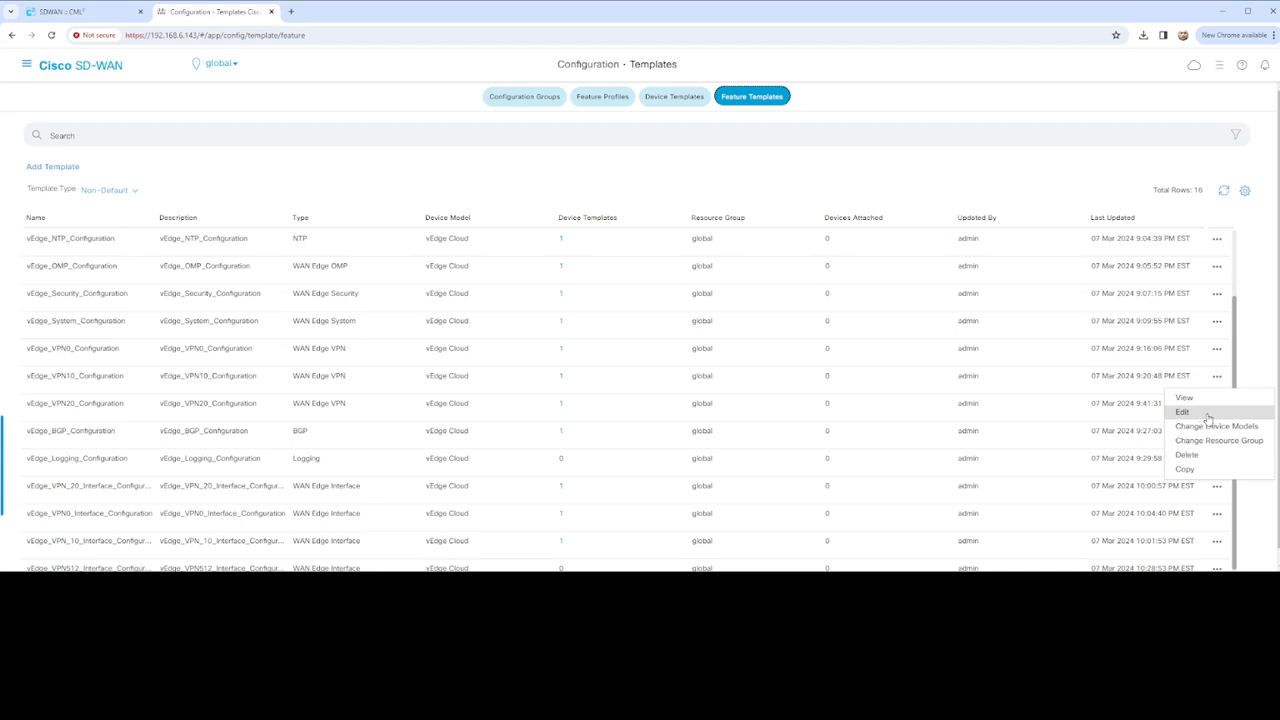
Copy vEdge_VPN10_Configuration as vEdge_VPN512_Configuration, changing 10 to 512 in name and description
{"action": "left_click", "coordinate": [1185, 468]}
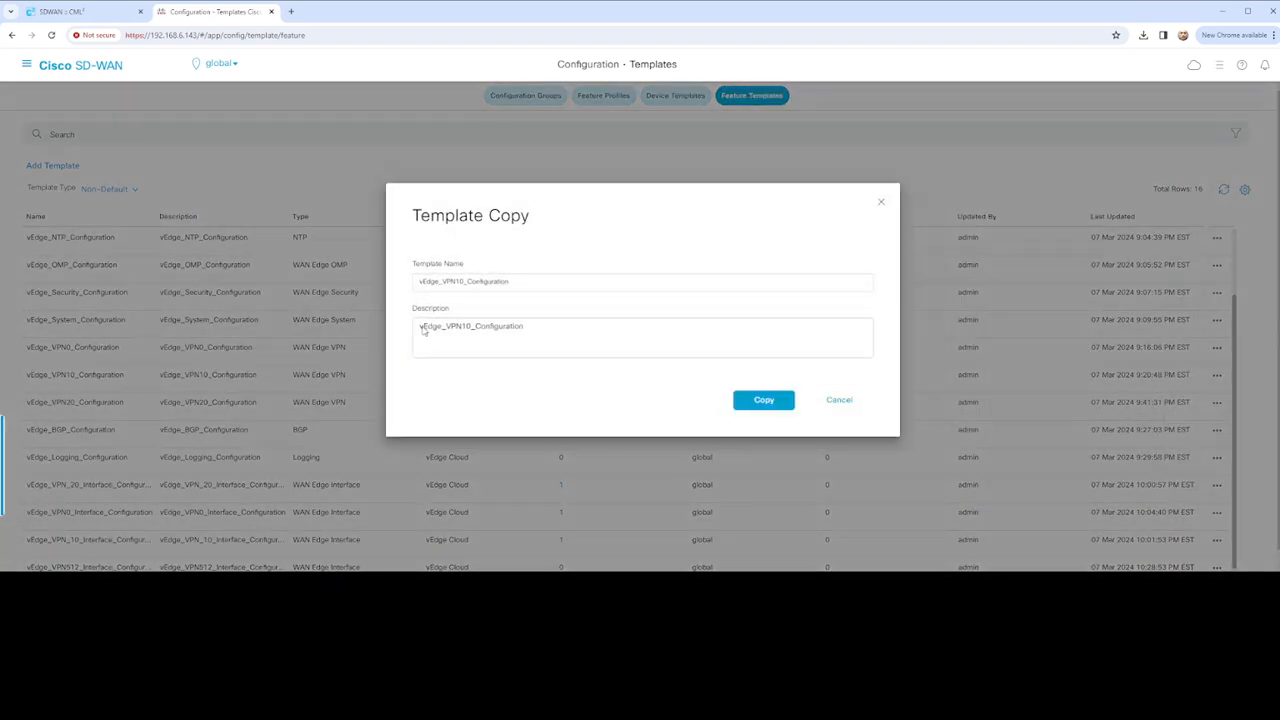
{"action": "left_click", "coordinate": [466, 281]}
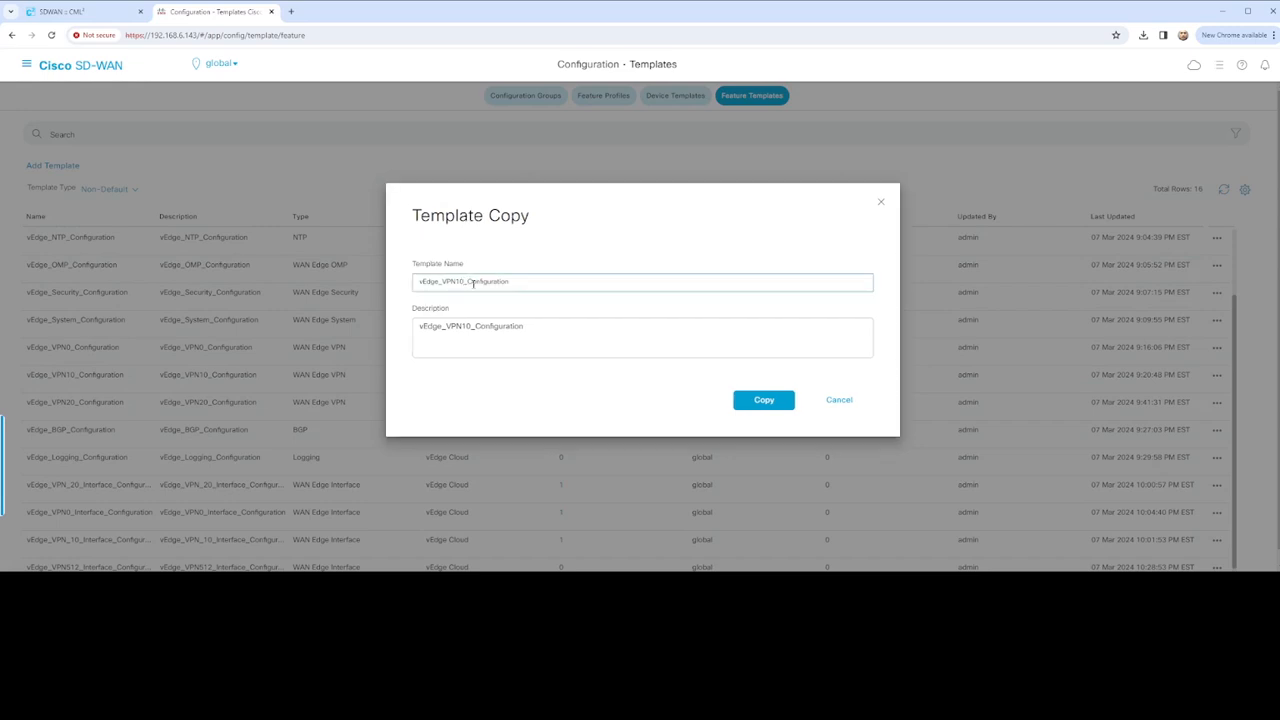
{"action": "key", "text": "BackSpace"}
{"action": "key", "text": "BackSpace"}
{"action": "type", "text": "512"}
{"action": "left_click", "coordinate": [471, 327]}
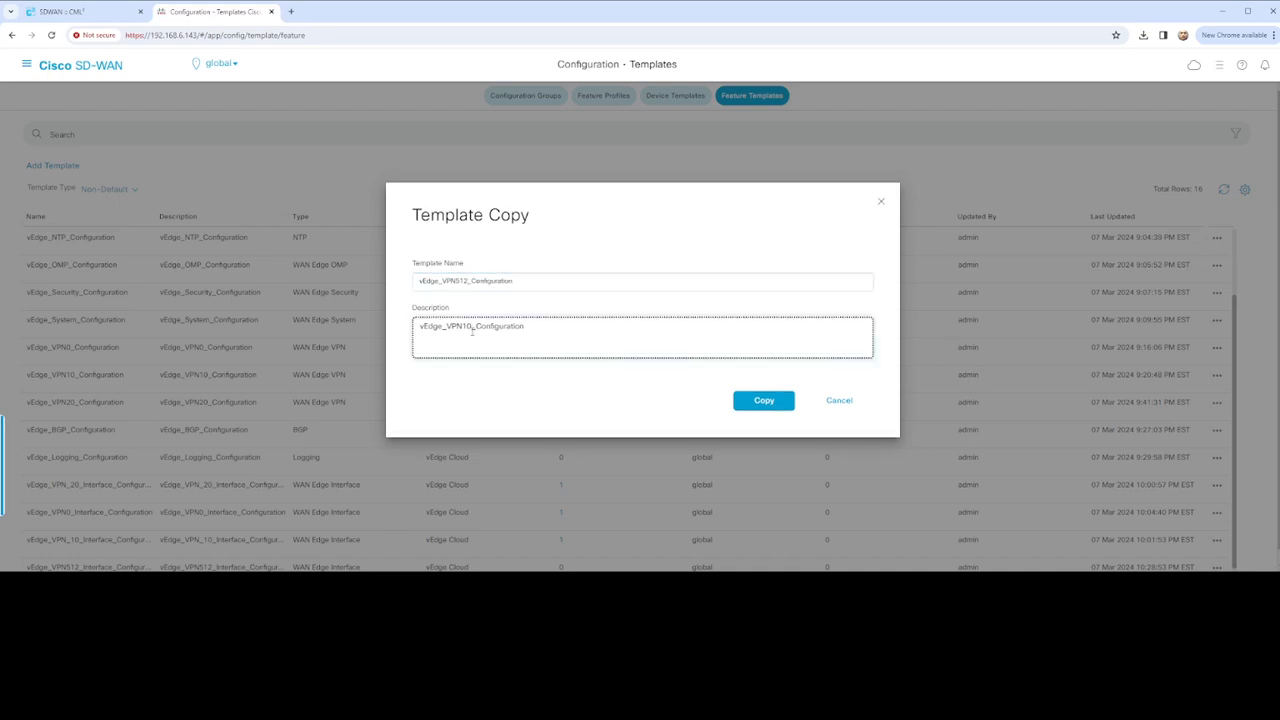
{"action": "key", "text": "BackSpace"}
{"action": "key", "text": "BackSpace"}
{"action": "type", "text": "512"}
{"action": "left_click", "coordinate": [748, 400]}
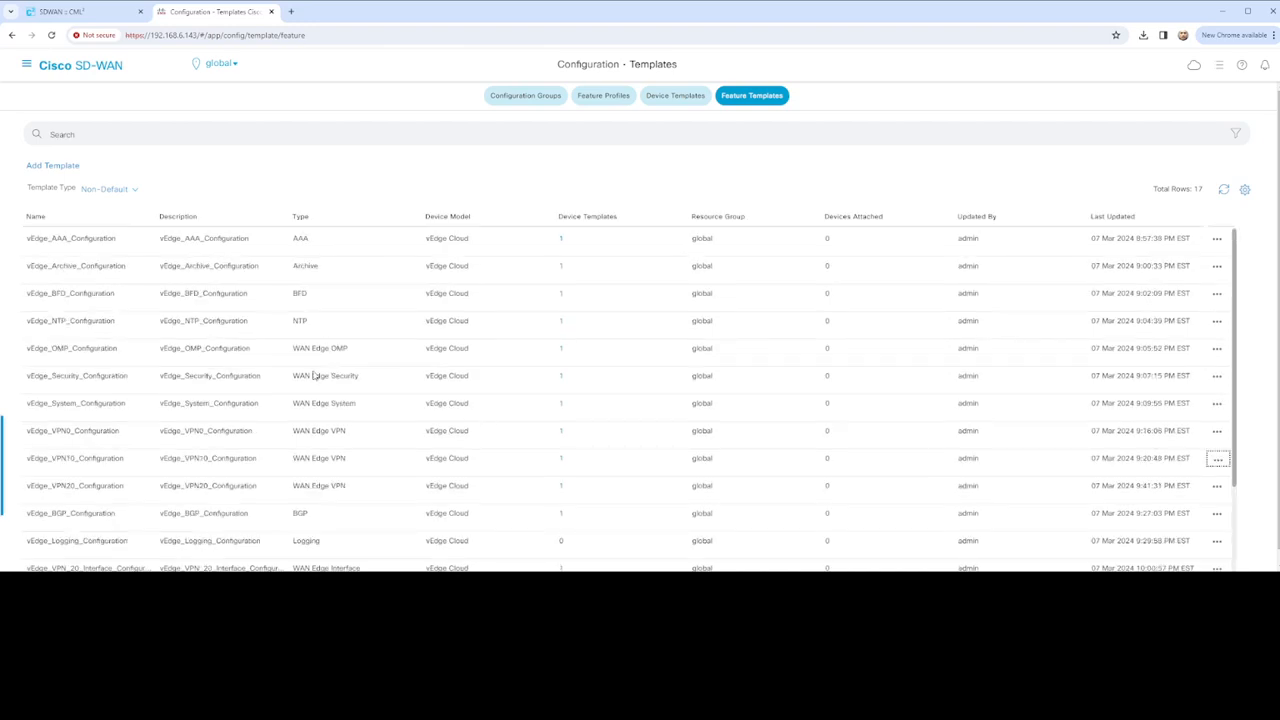
Find vEdge_VPN512_Configuration in the templates list and open it for editing
{"action": "scroll", "coordinate": [314, 375], "scroll_direction": "down", "scroll_amount": 1}
{"action": "scroll", "coordinate": [370, 432], "scroll_direction": "down", "scroll_amount": 1}
{"action": "scroll", "coordinate": [415, 441], "scroll_direction": "up", "scroll_amount": 2}
{"action": "scroll", "coordinate": [282, 380], "scroll_direction": "down", "scroll_amount": 1}
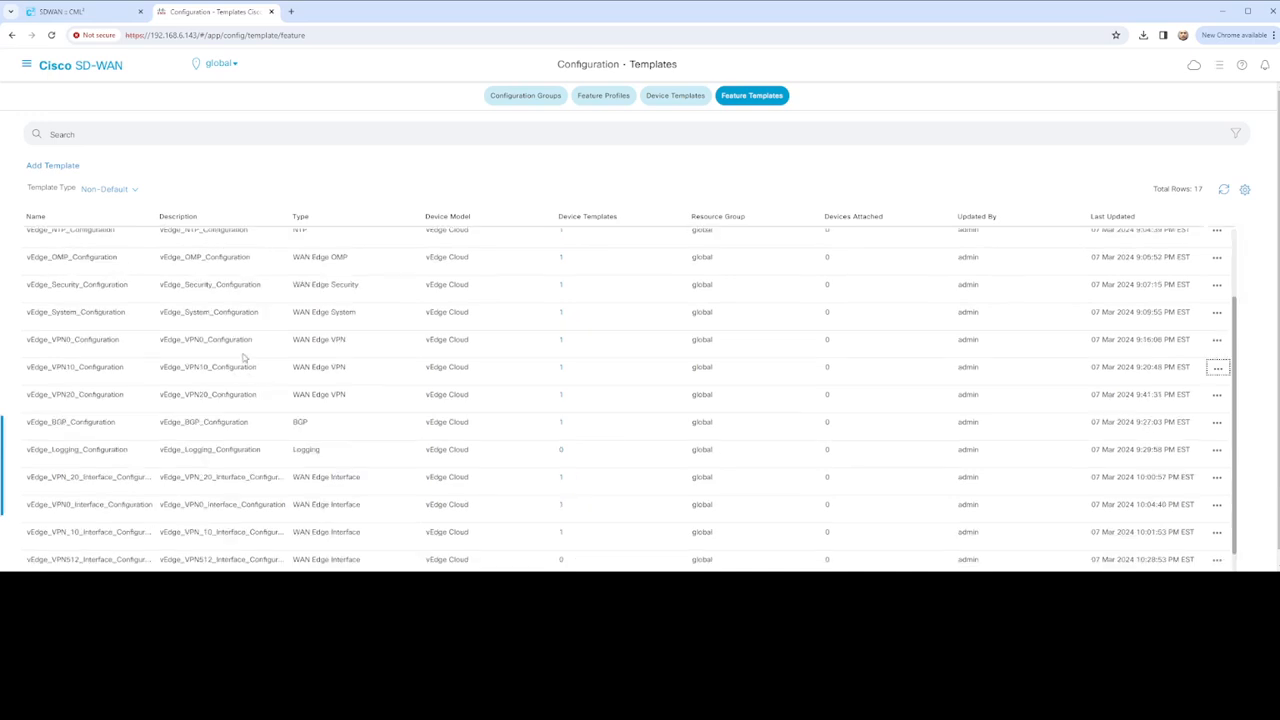
{"action": "scroll", "coordinate": [245, 475], "scroll_direction": "down", "scroll_amount": 1}
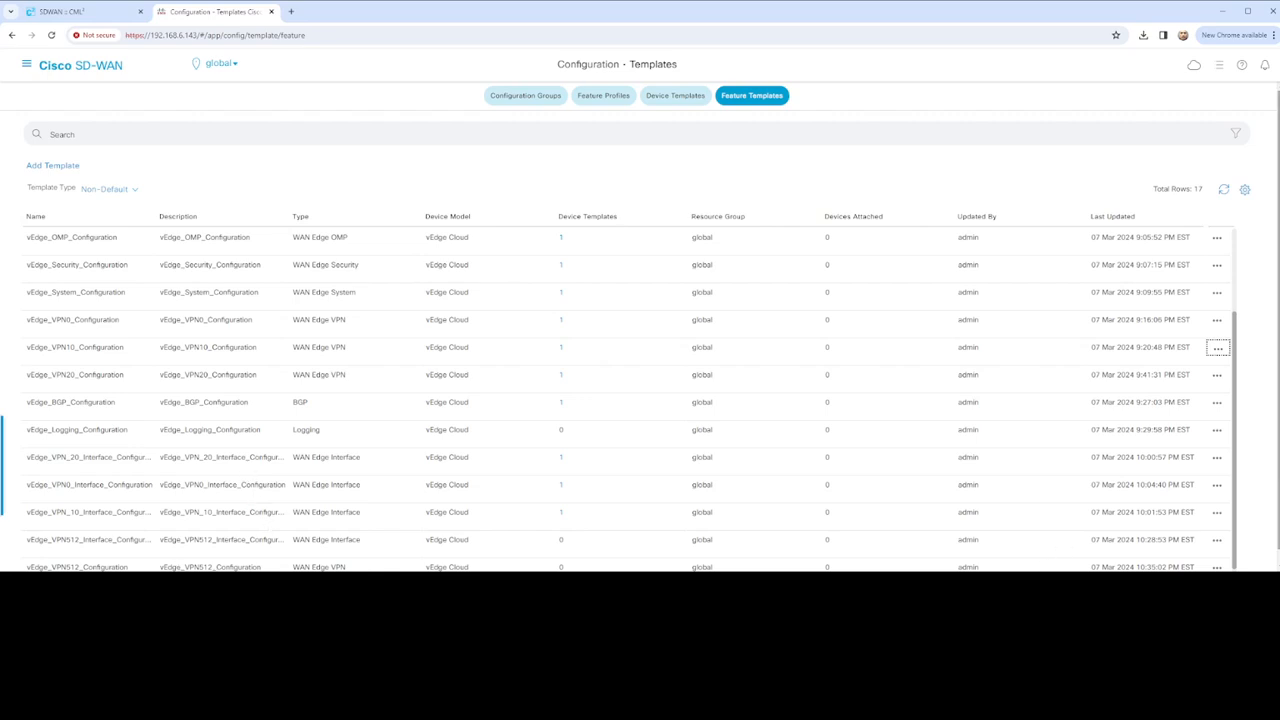
{"action": "scroll", "coordinate": [1274, 500], "scroll_direction": "down", "scroll_amount": 1}
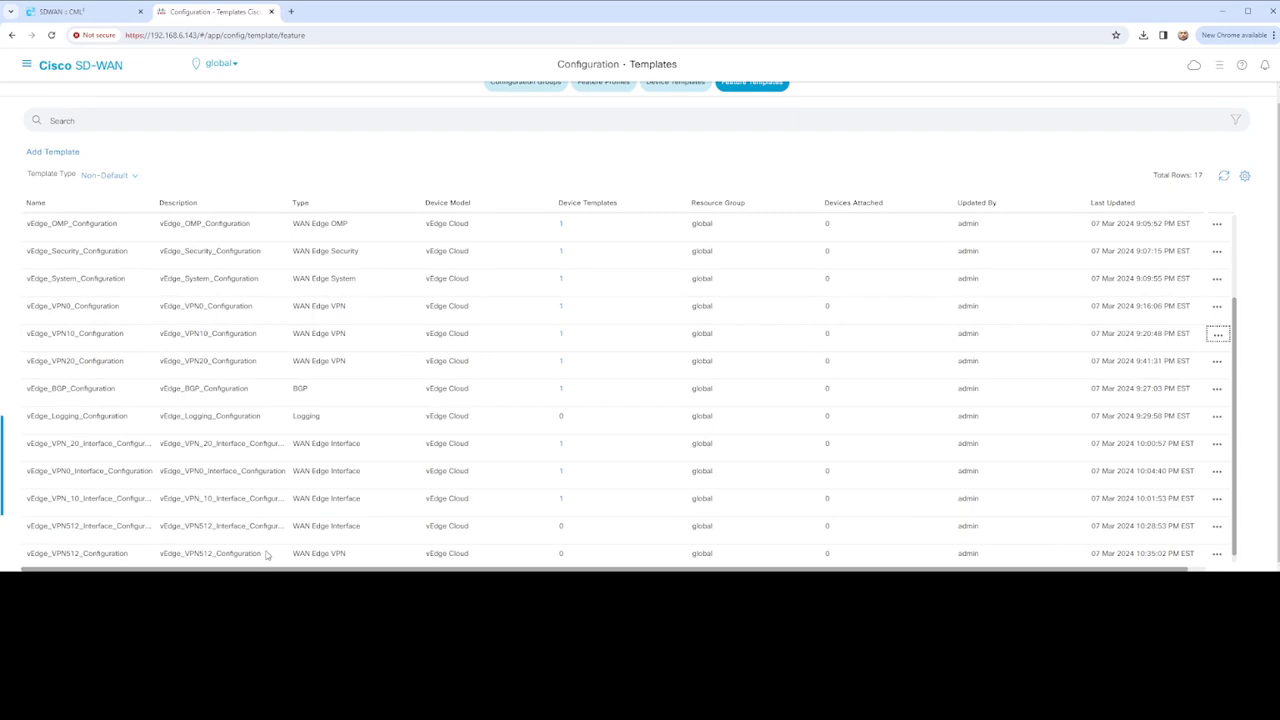
{"action": "left_click", "coordinate": [1217, 553]}
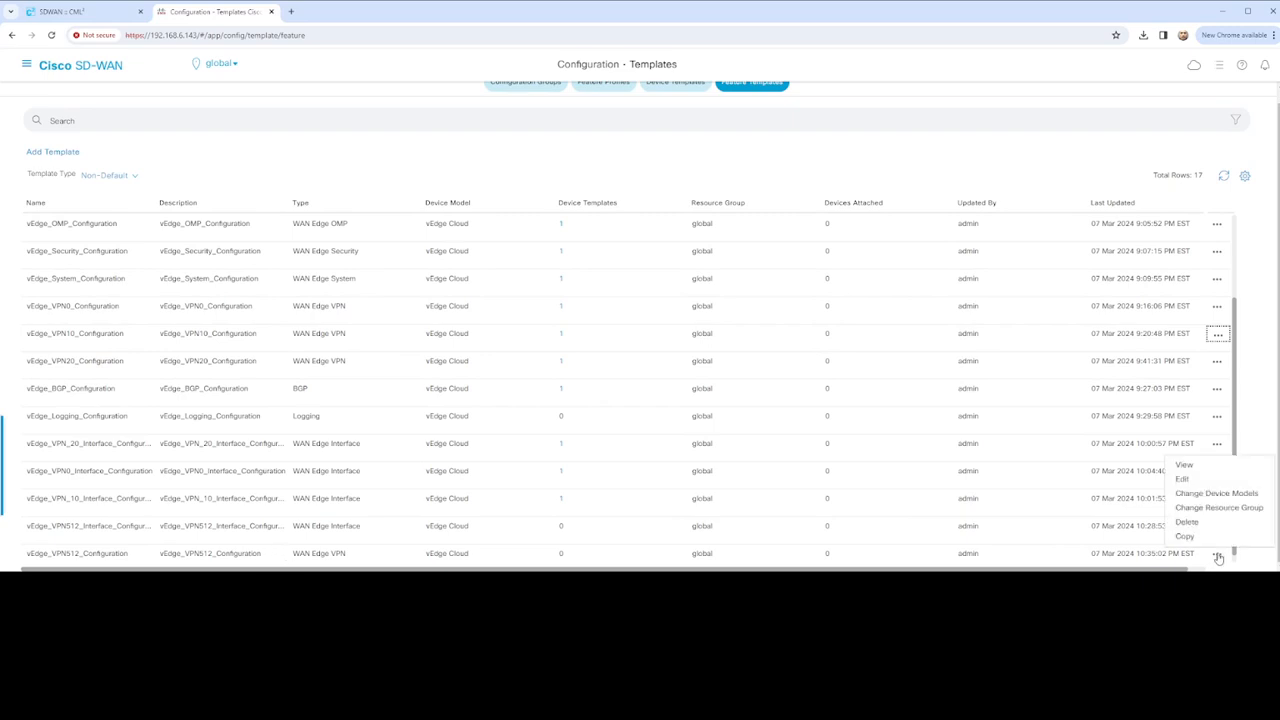
{"action": "left_click", "coordinate": [1181, 481]}
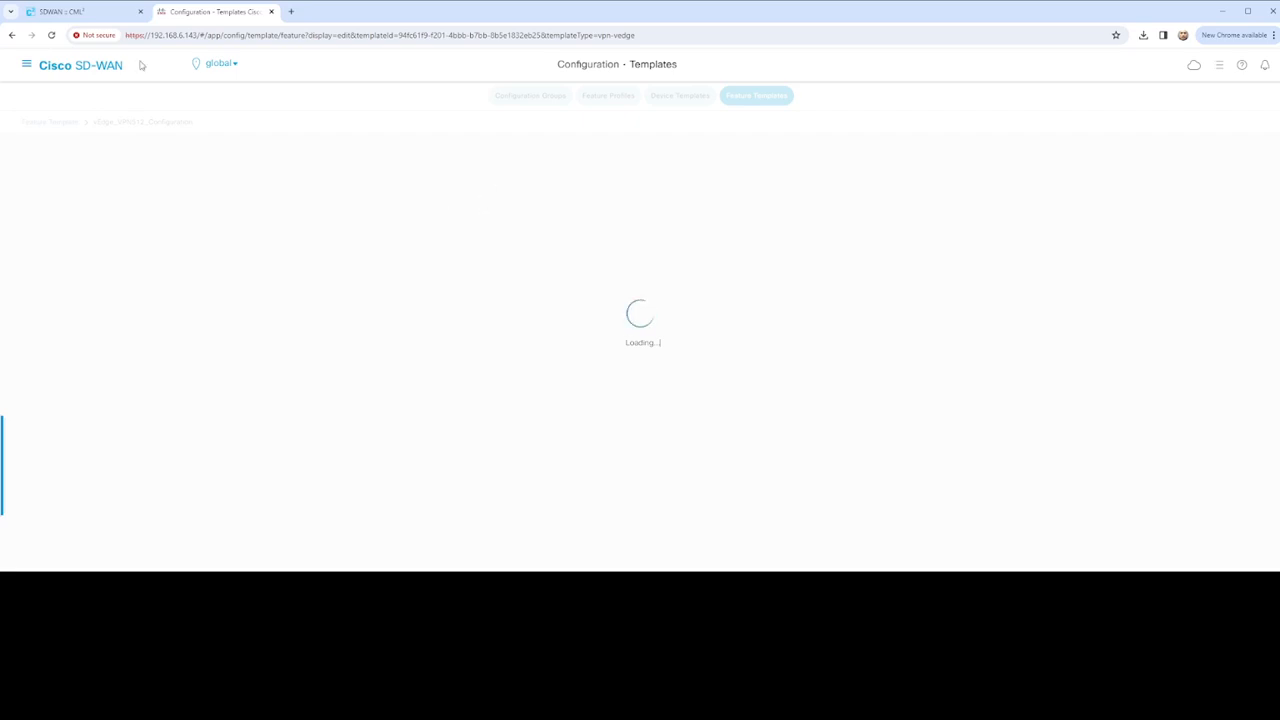
{"action": "left_click", "coordinate": [60, 11]}
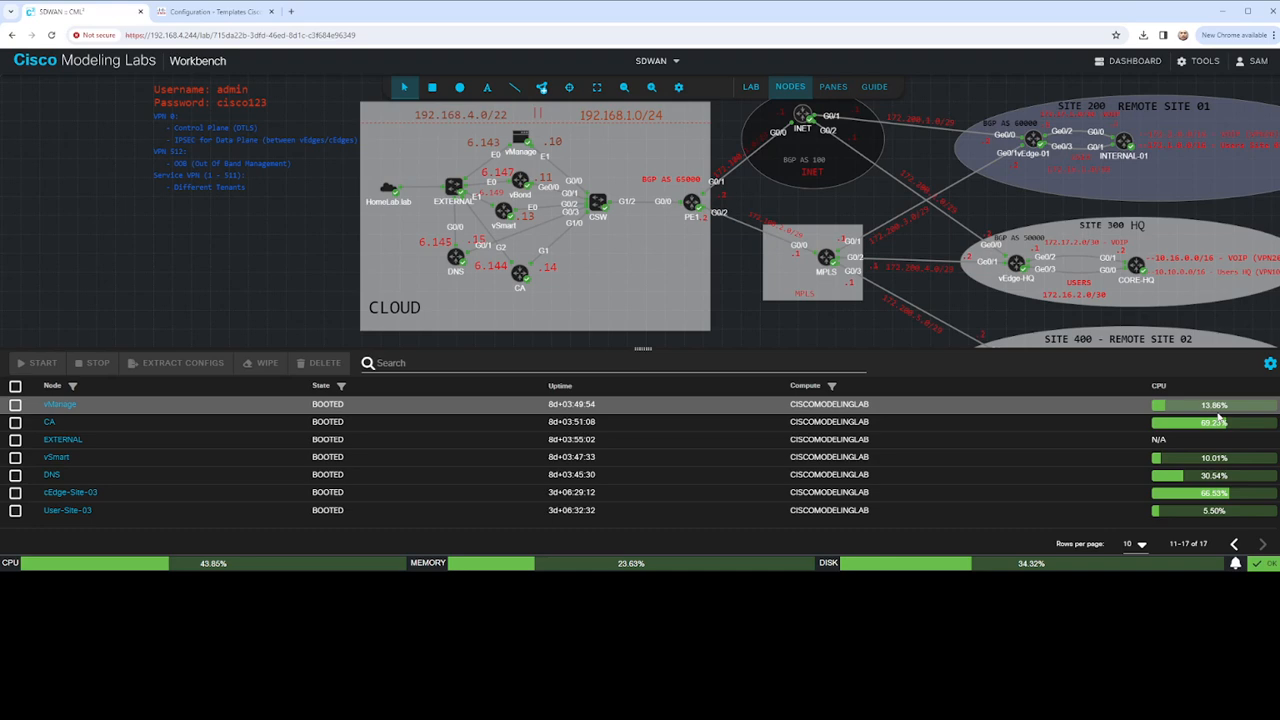
Page through the CML lab nodes while the editor loads, then return to the VPN512 template
{"action": "left_click", "coordinate": [211, 12]}
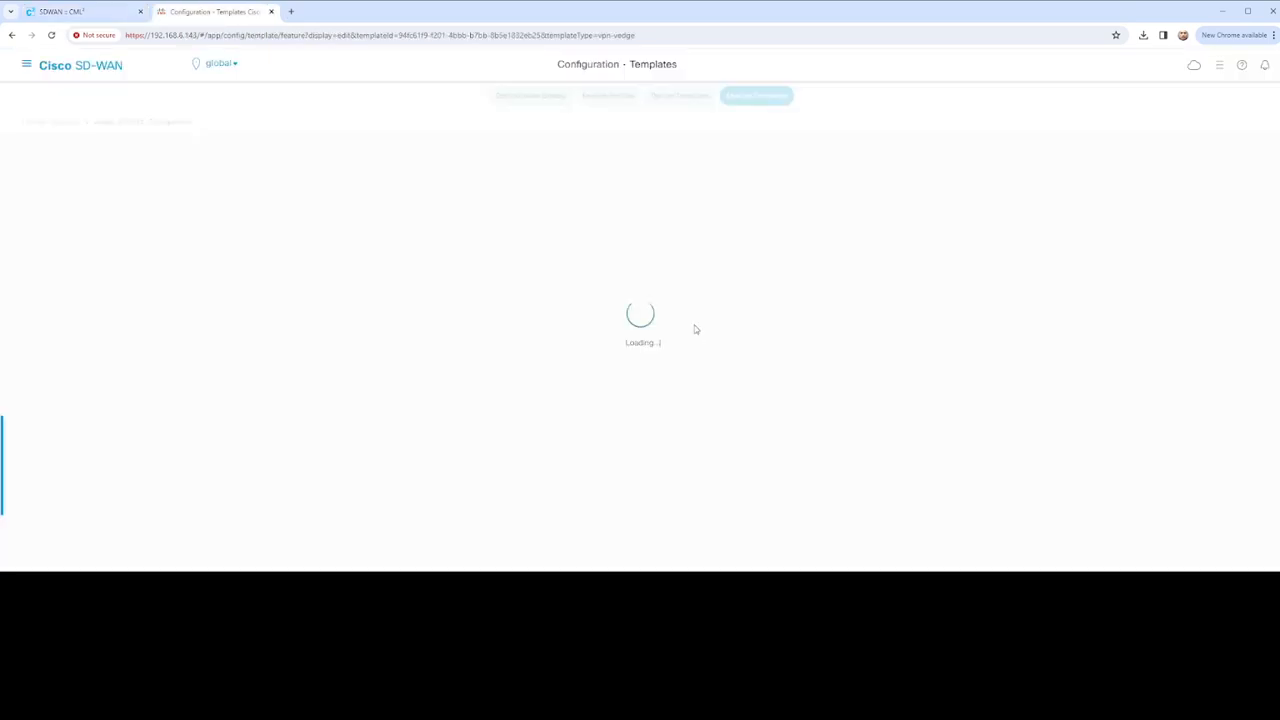
{"action": "left_click", "coordinate": [93, 12]}
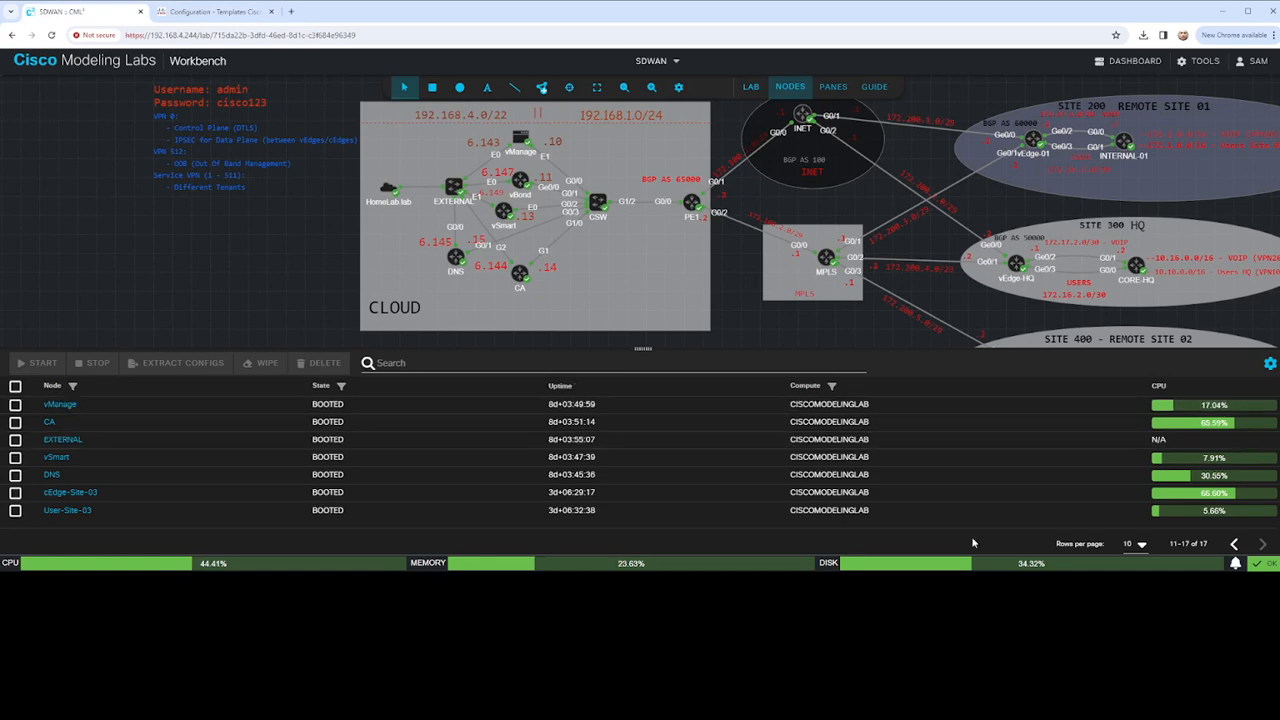
{"action": "left_click", "coordinate": [1234, 544]}
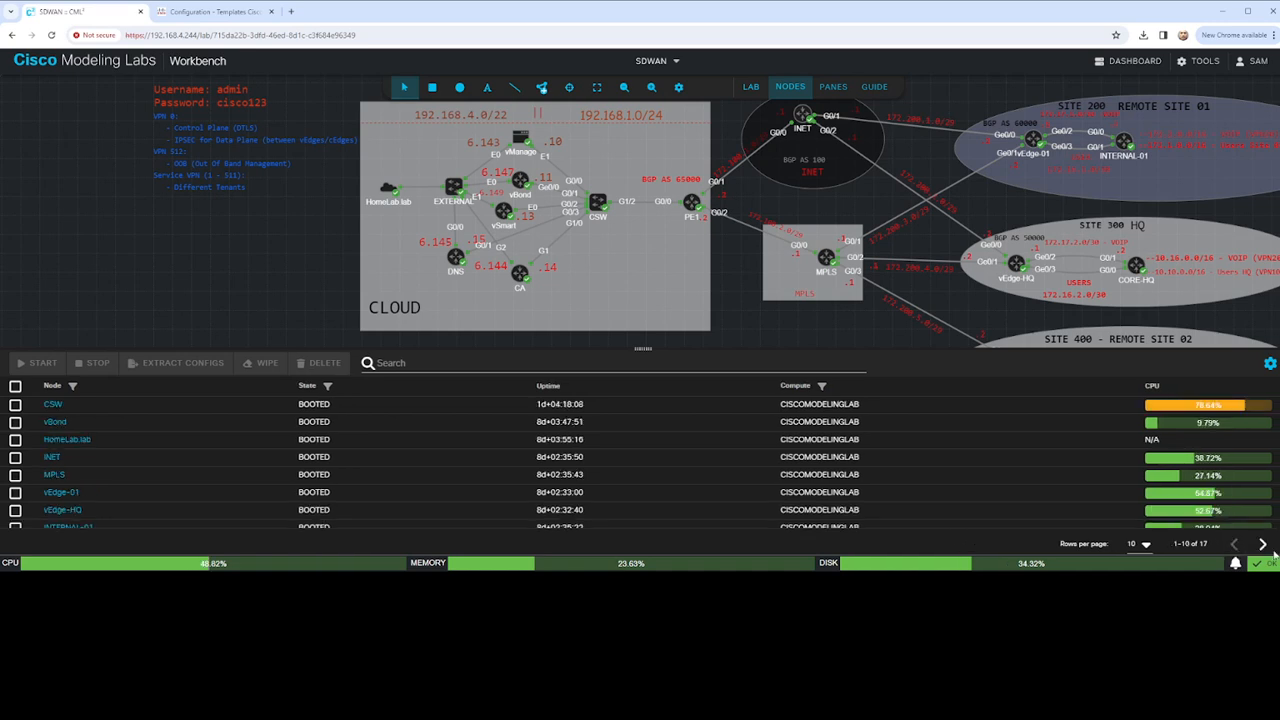
{"action": "left_click", "coordinate": [1263, 544]}
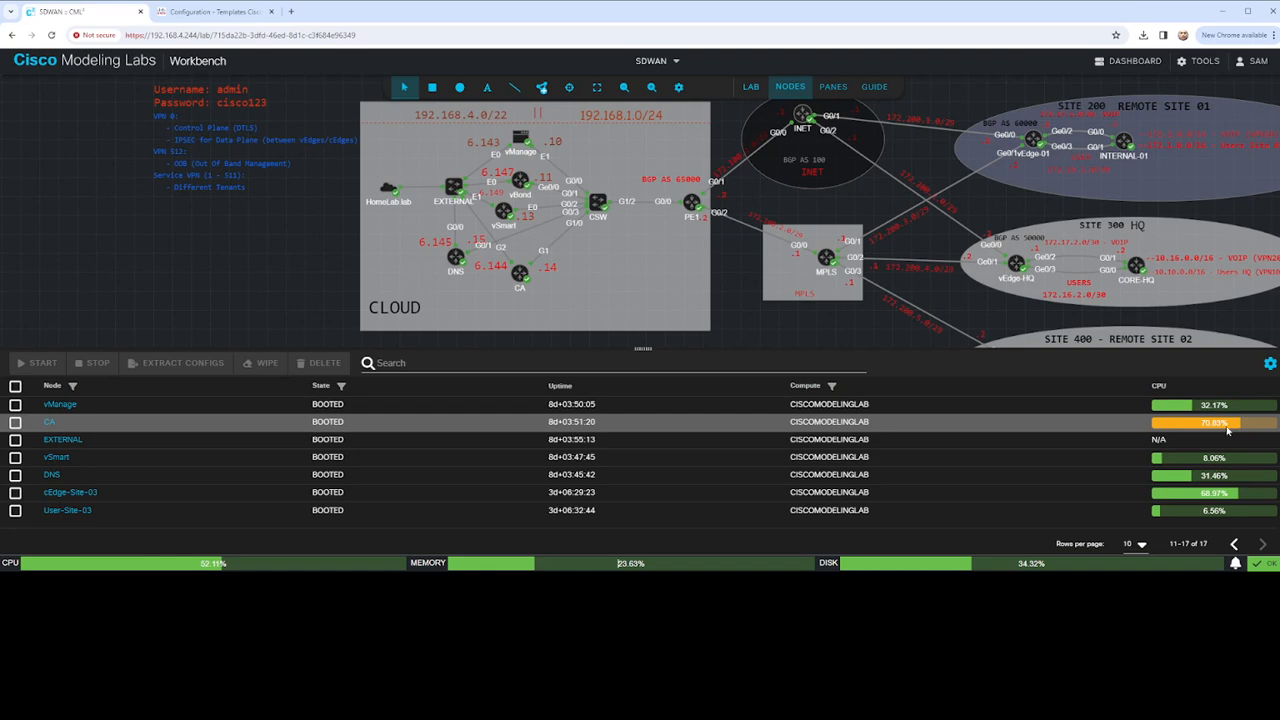
{"action": "left_click", "coordinate": [214, 12]}
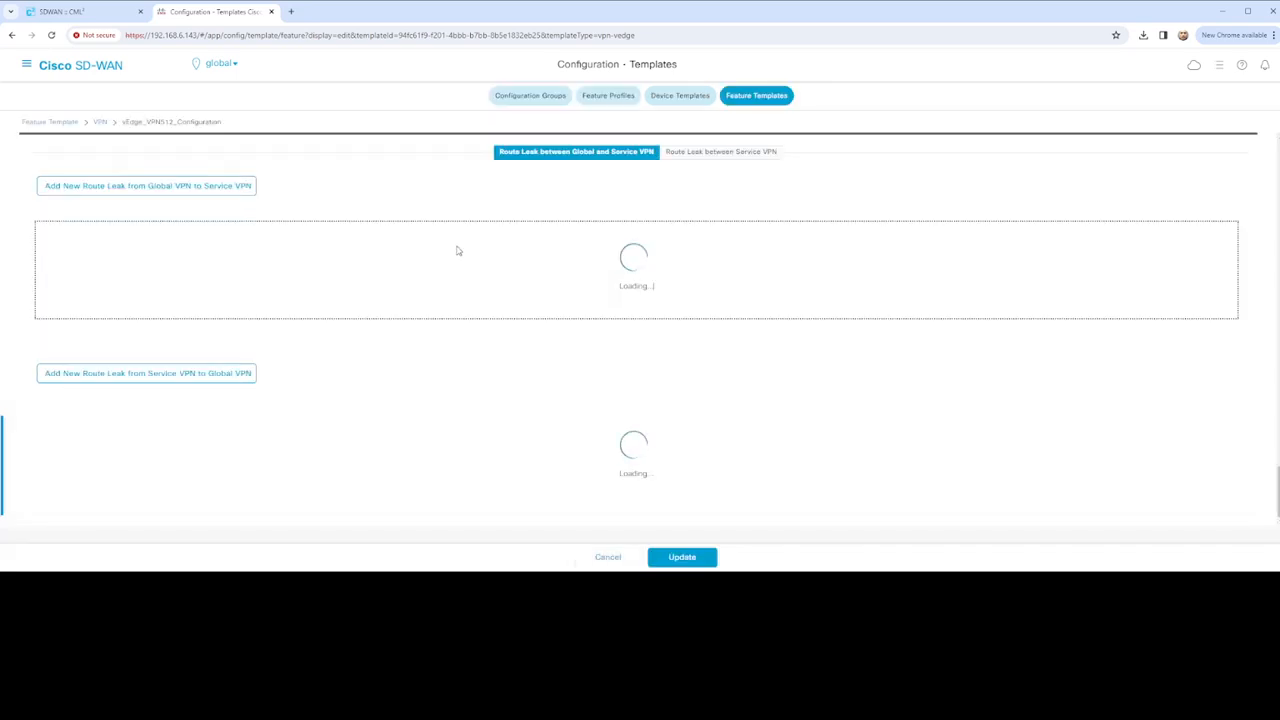
Change the template's VPN number from 10 to 512
{"action": "scroll", "coordinate": [587, 328], "scroll_direction": "up", "scroll_amount": 10}
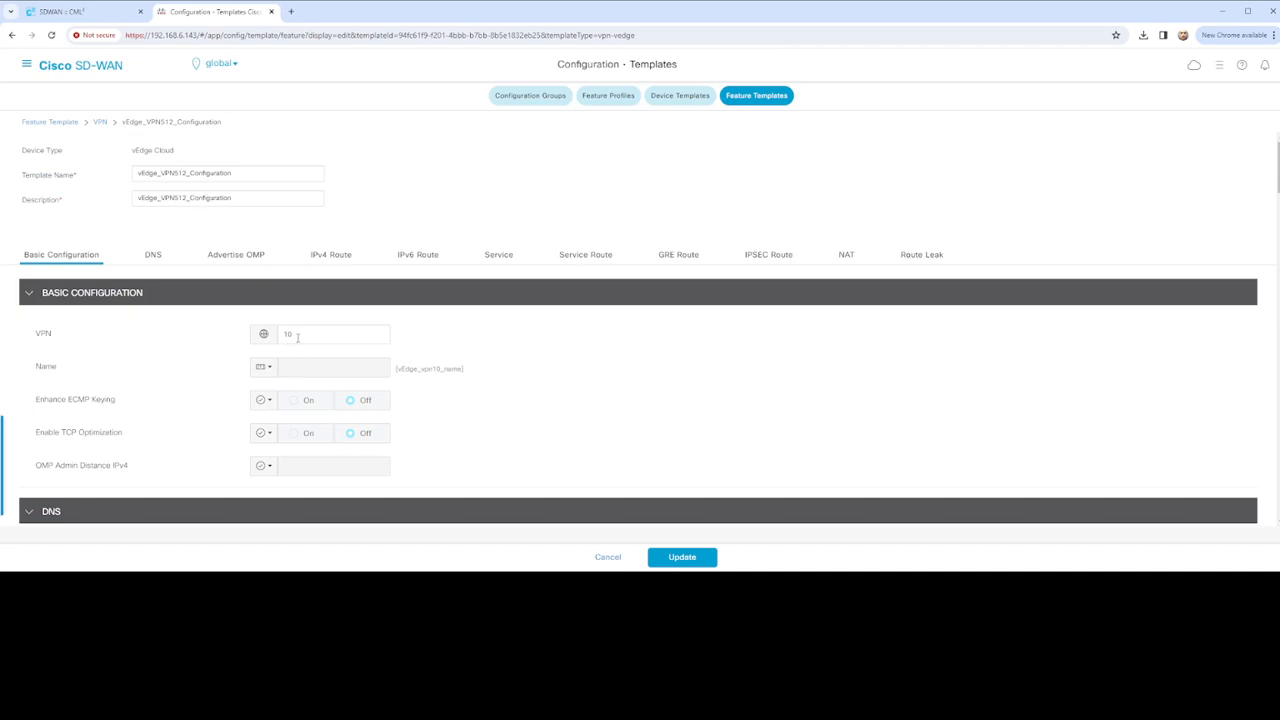
{"action": "double_click", "coordinate": [334, 341]}
{"action": "type", "text": "512"}
Make the VPN name device-specific with key vEdge_vpn512_name
{"action": "scroll", "coordinate": [410, 388], "scroll_direction": "down", "scroll_amount": 1}
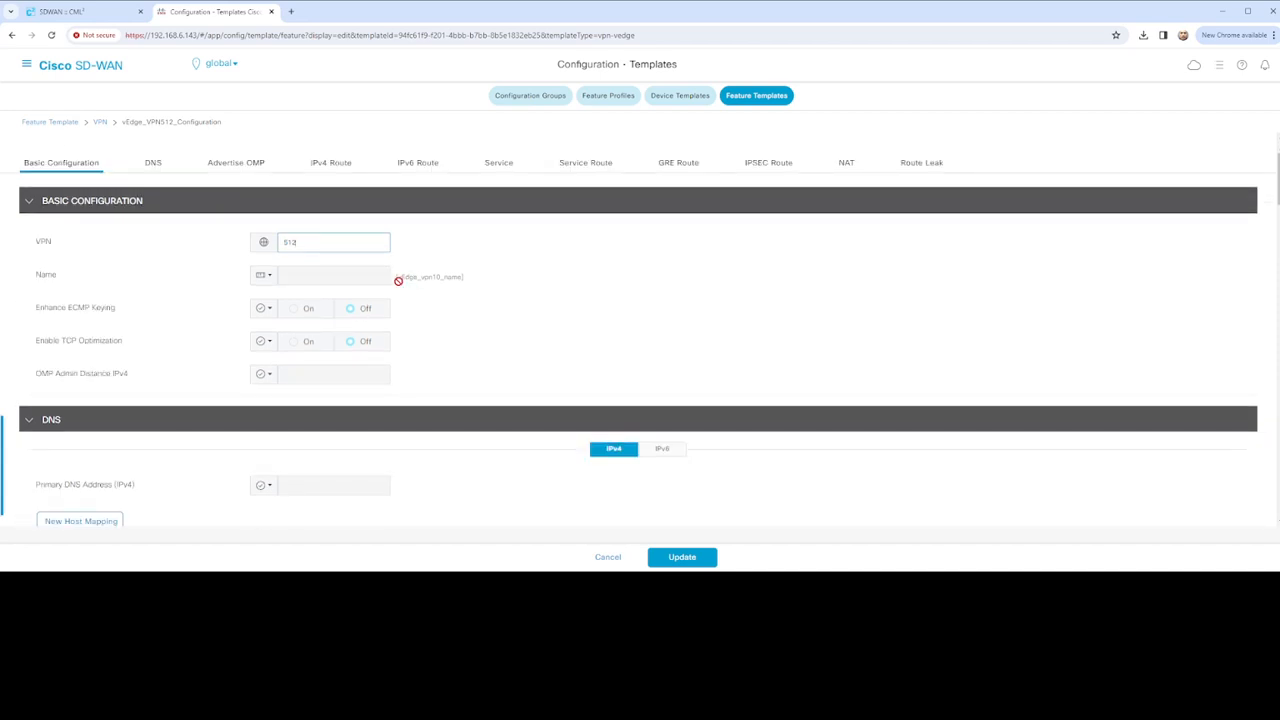
{"action": "left_click", "coordinate": [265, 277]}
{"action": "mouse_move", "coordinate": [330, 328]}
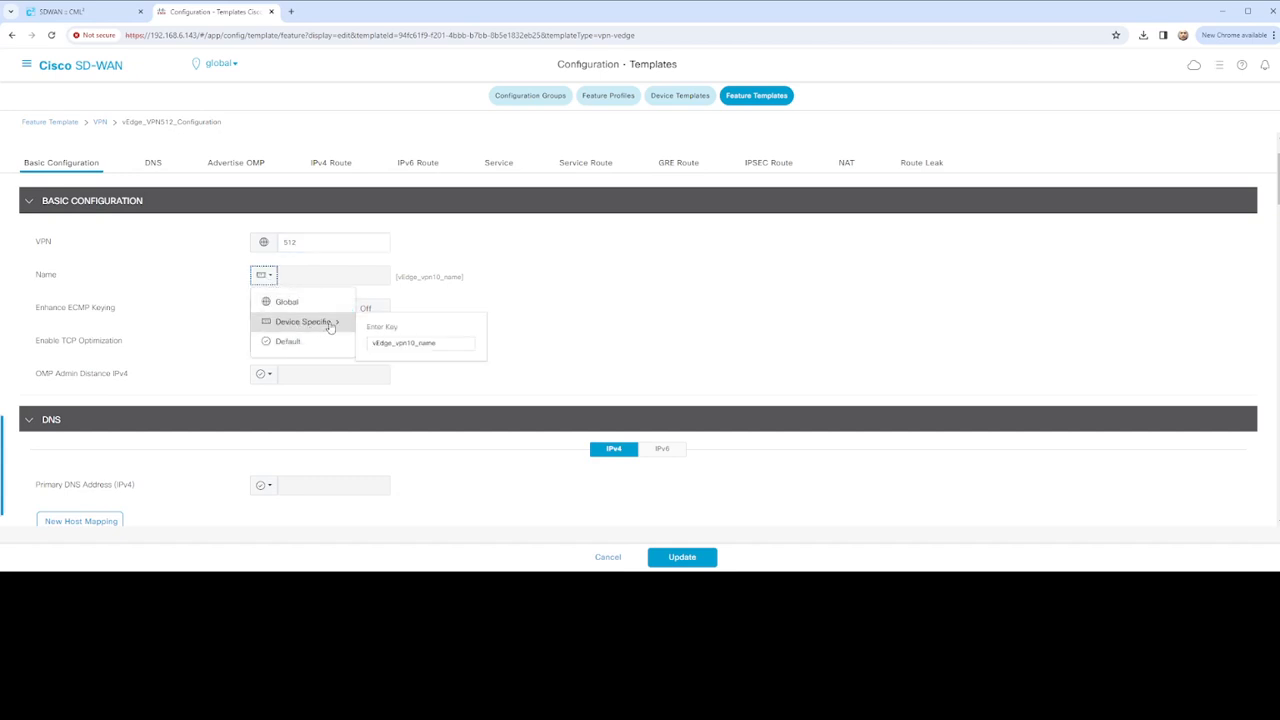
{"action": "left_click", "coordinate": [439, 345]}
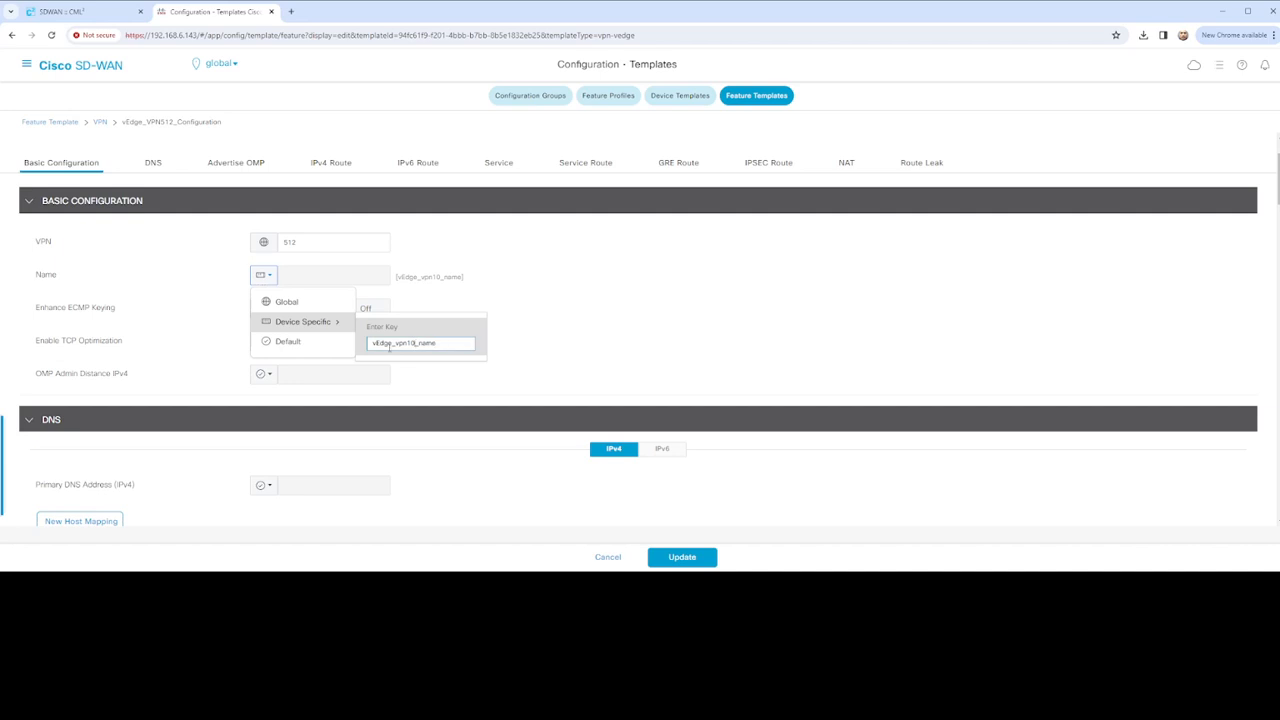
{"action": "key", "text": "BackSpace"}
{"action": "key", "text": "BackSpace"}
{"action": "type", "text": "512"}
{"action": "left_click", "coordinate": [498, 350]}
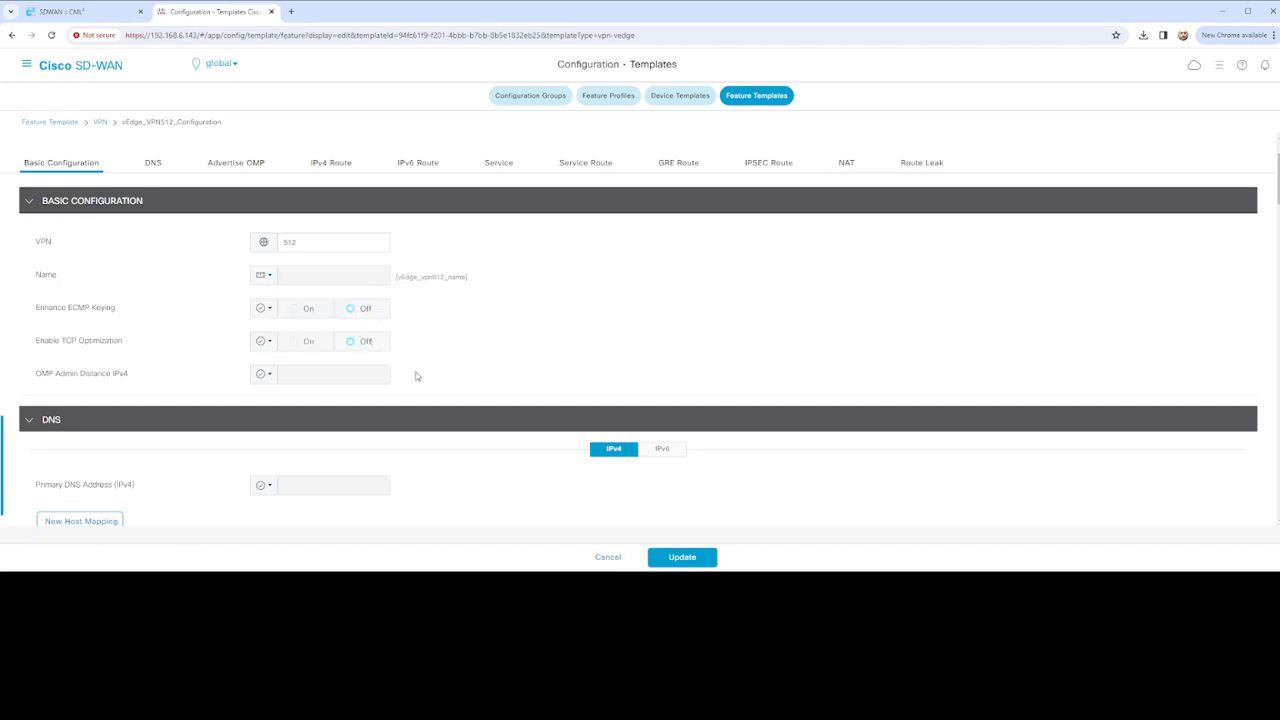
Delete the leftover vpn10 route from the VPN512 template's IPv4 ROUTE list
{"action": "scroll", "coordinate": [395, 370], "scroll_direction": "down", "scroll_amount": 3}
{"action": "scroll", "coordinate": [390, 350], "scroll_direction": "up", "scroll_amount": 3}
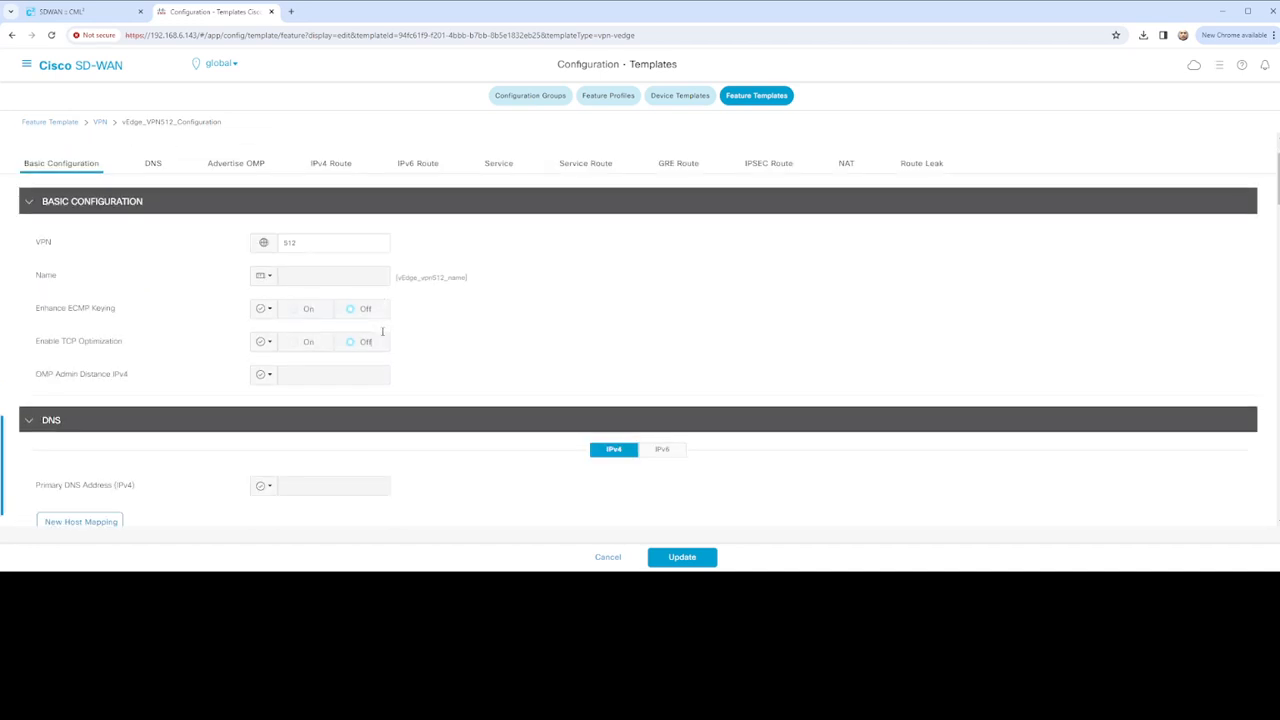
{"action": "scroll", "coordinate": [414, 336], "scroll_direction": "down", "scroll_amount": 3}
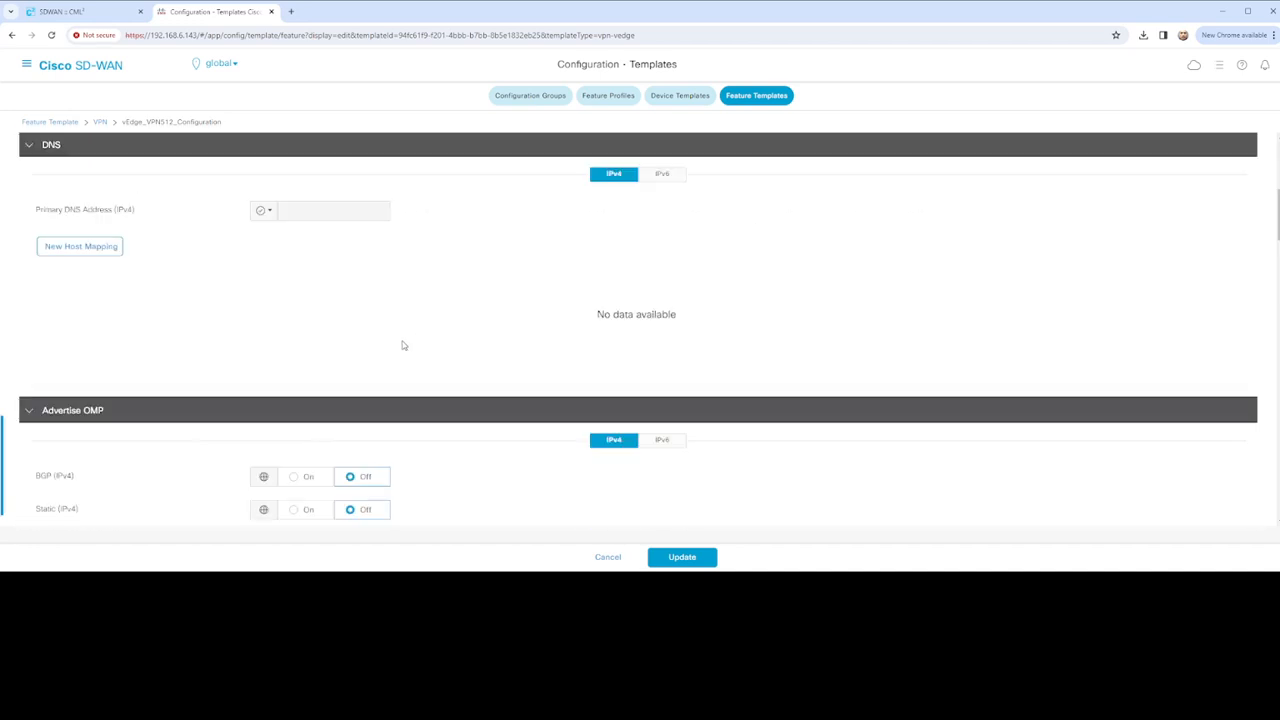
{"action": "scroll", "coordinate": [369, 323], "scroll_direction": "down", "scroll_amount": 2}
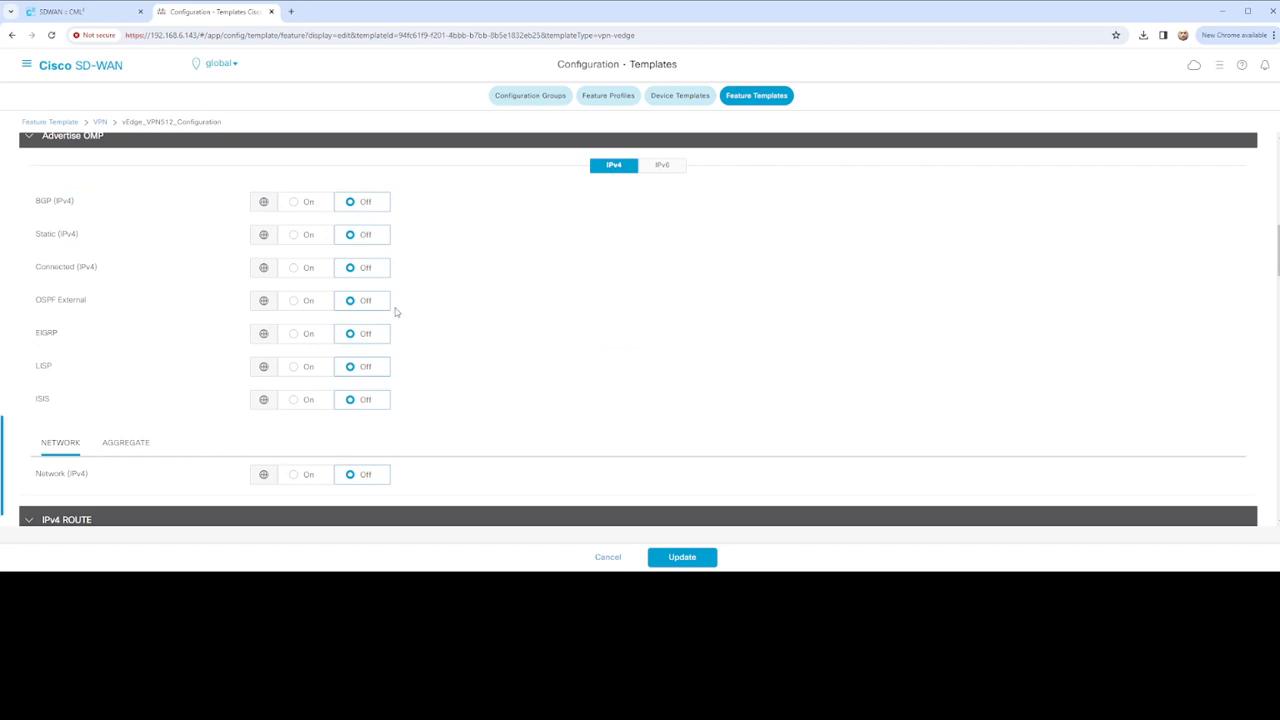
{"action": "scroll", "coordinate": [437, 371], "scroll_direction": "down", "scroll_amount": 5}
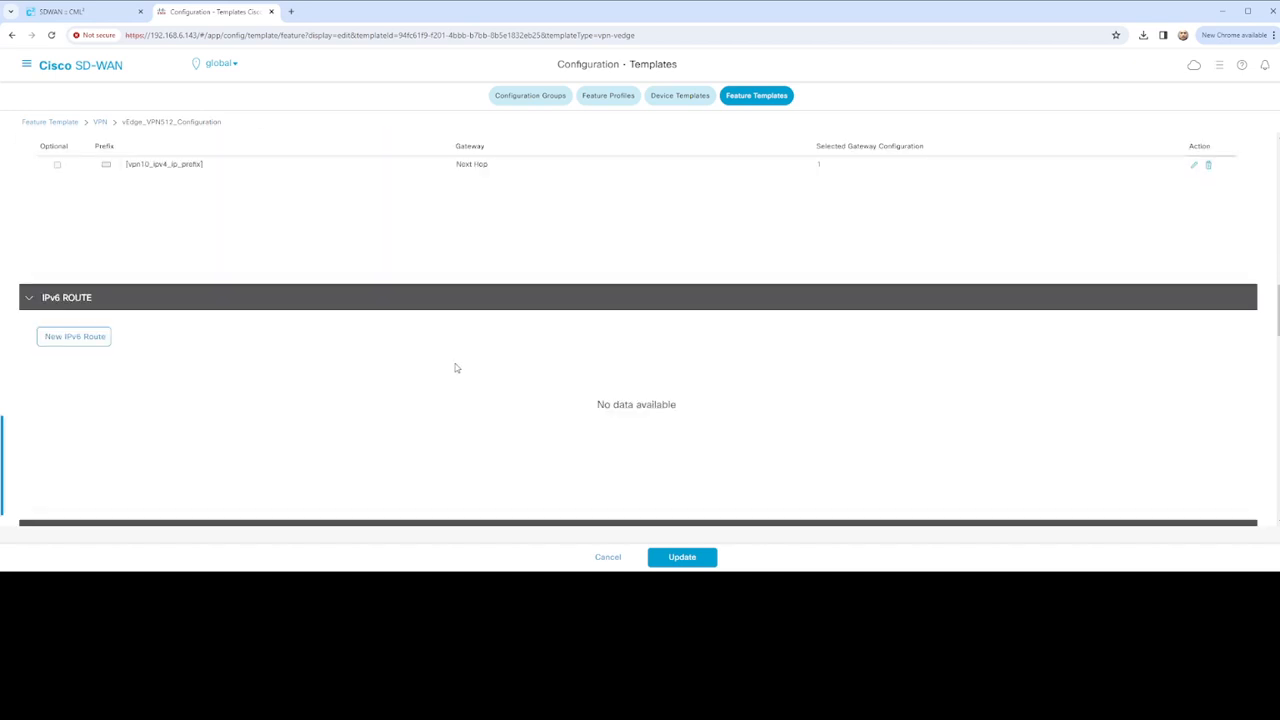
{"action": "scroll", "coordinate": [456, 368], "scroll_direction": "up", "scroll_amount": 5}
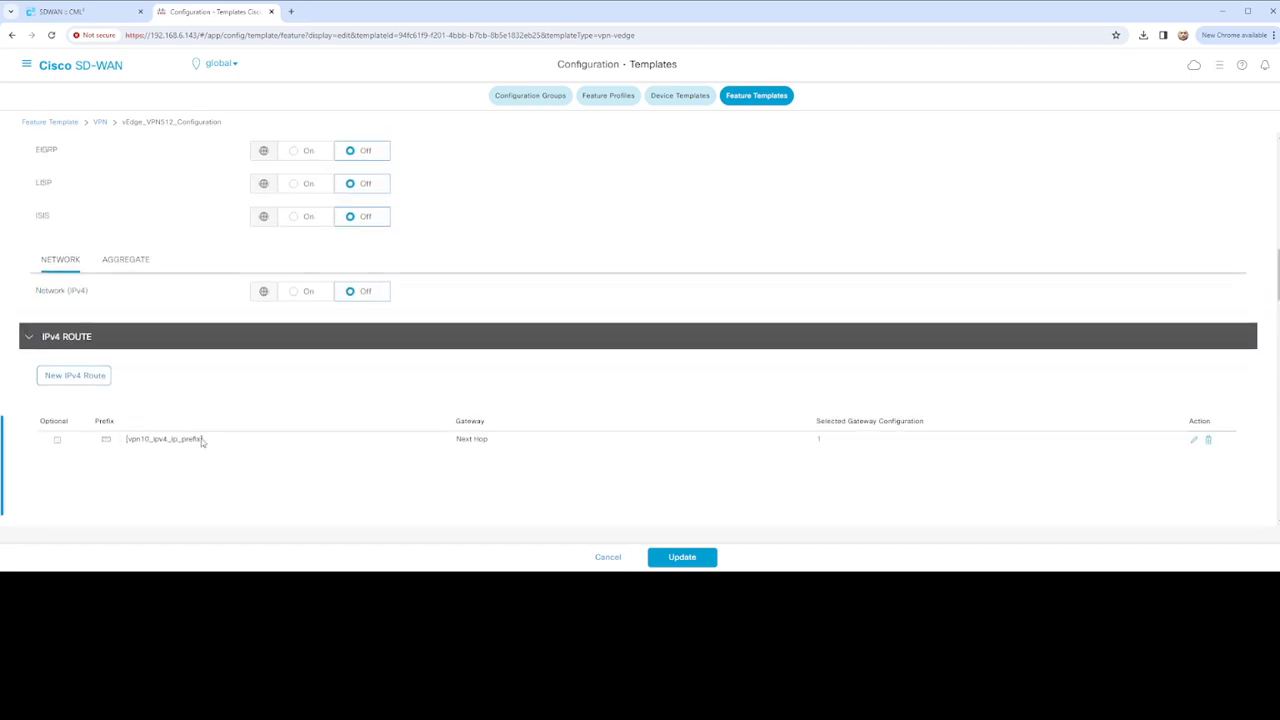
{"action": "left_click", "coordinate": [1209, 440]}
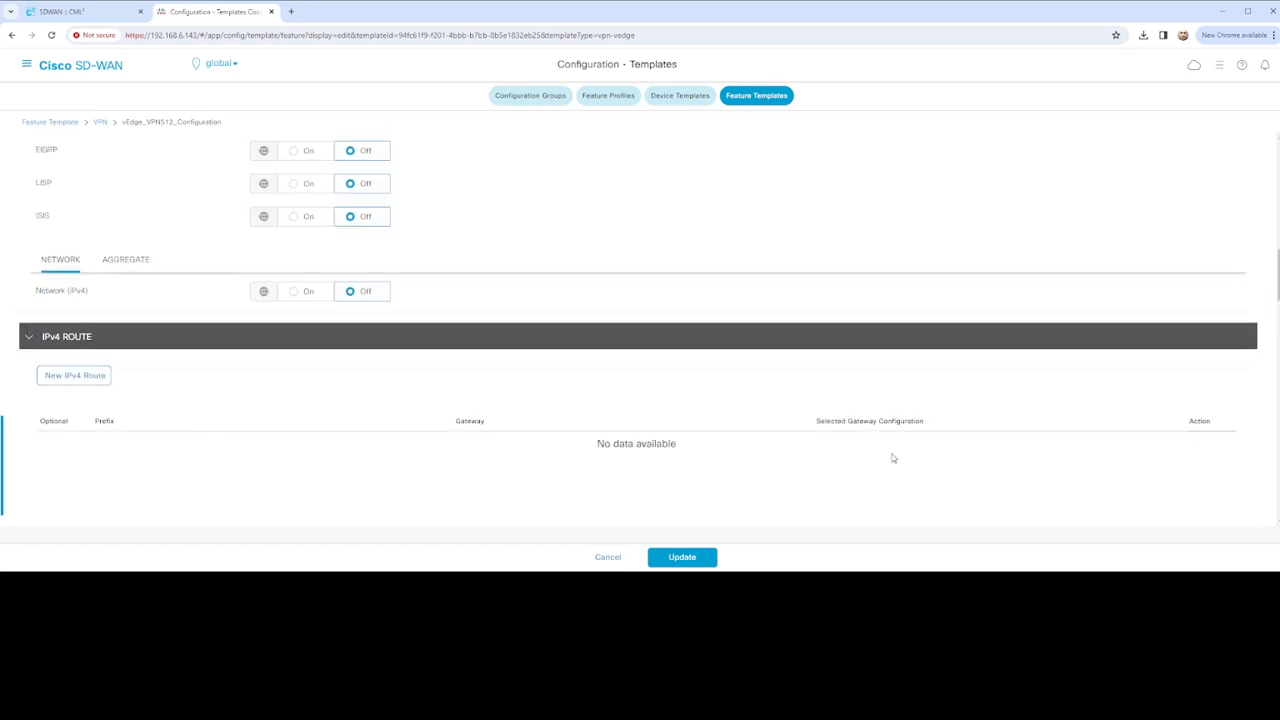
Save the vEdge_VPN512_Configuration template with Update
{"action": "scroll", "coordinate": [514, 414], "scroll_direction": "down", "scroll_amount": 6}
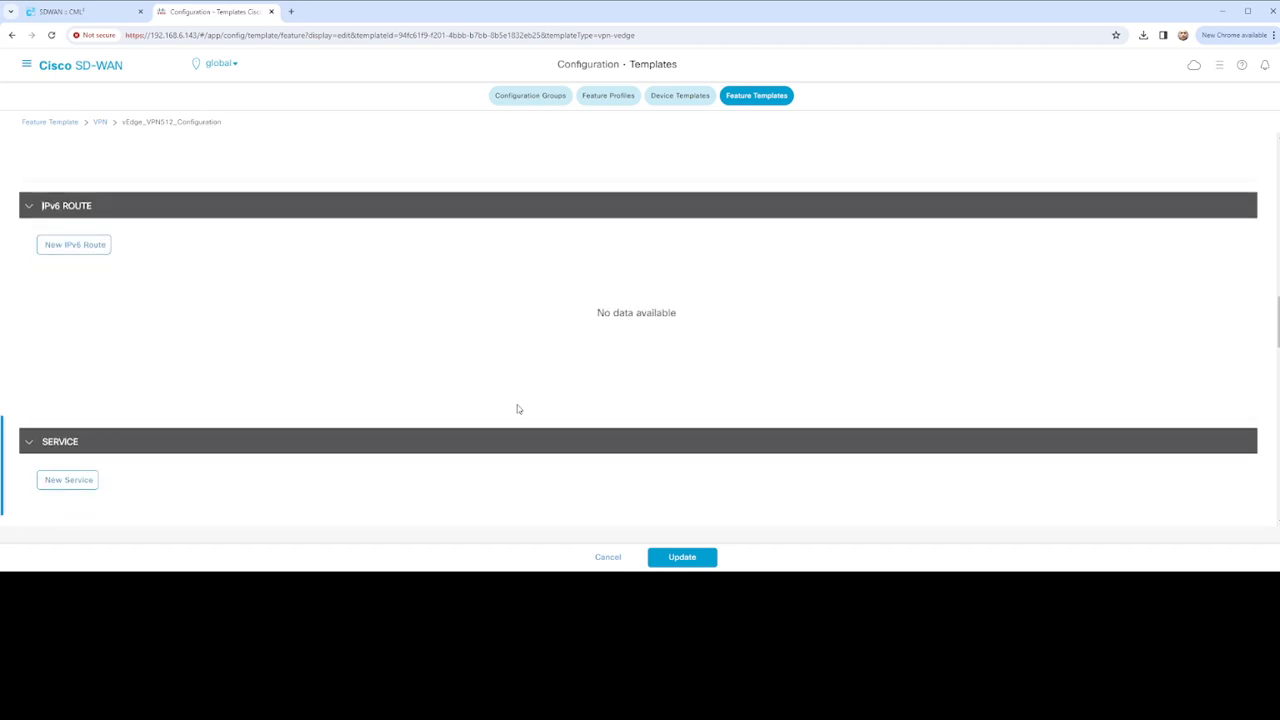
{"action": "scroll", "coordinate": [516, 414], "scroll_direction": "down", "scroll_amount": 8}
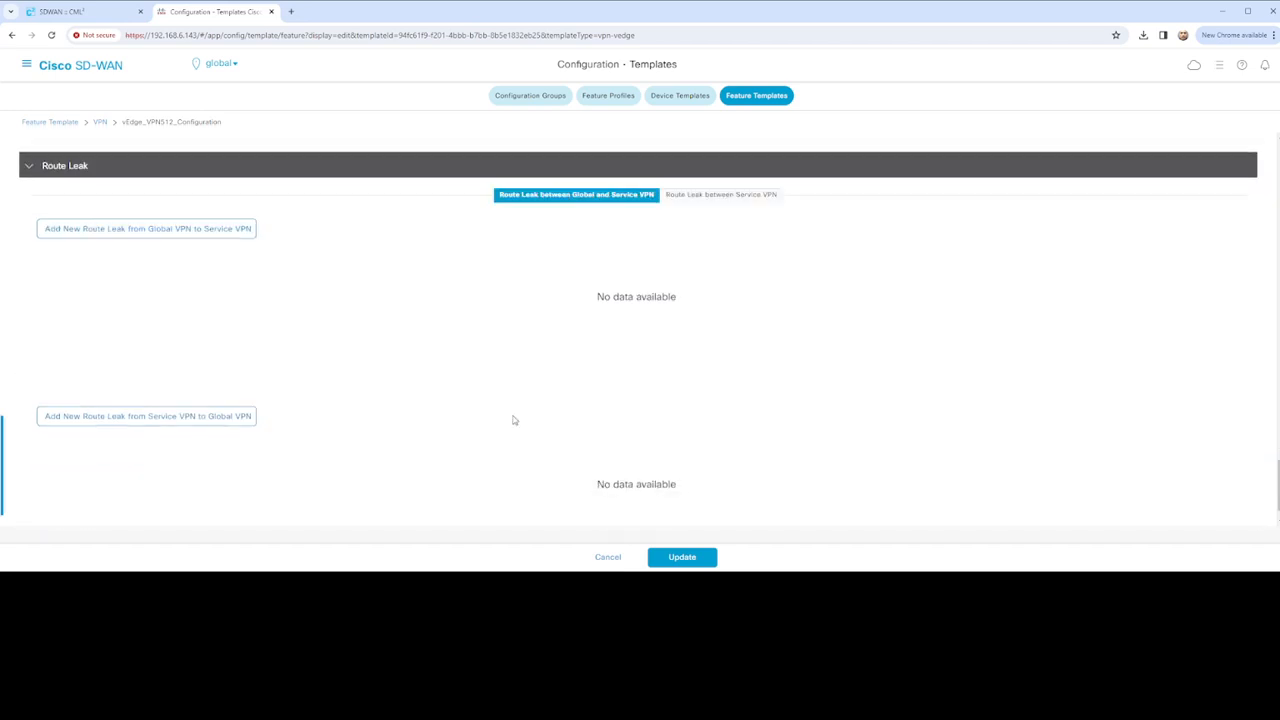
{"action": "scroll", "coordinate": [524, 433], "scroll_direction": "up", "scroll_amount": 18}
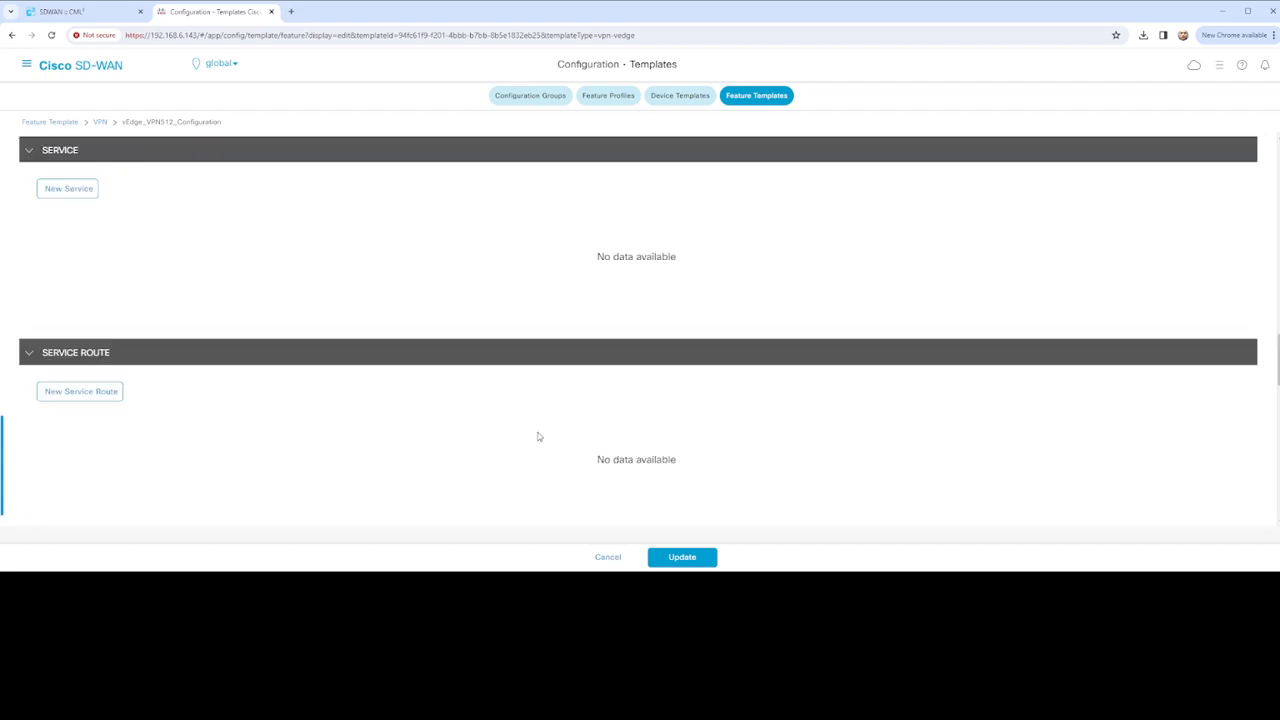
{"action": "scroll", "coordinate": [540, 435], "scroll_direction": "up", "scroll_amount": 2}
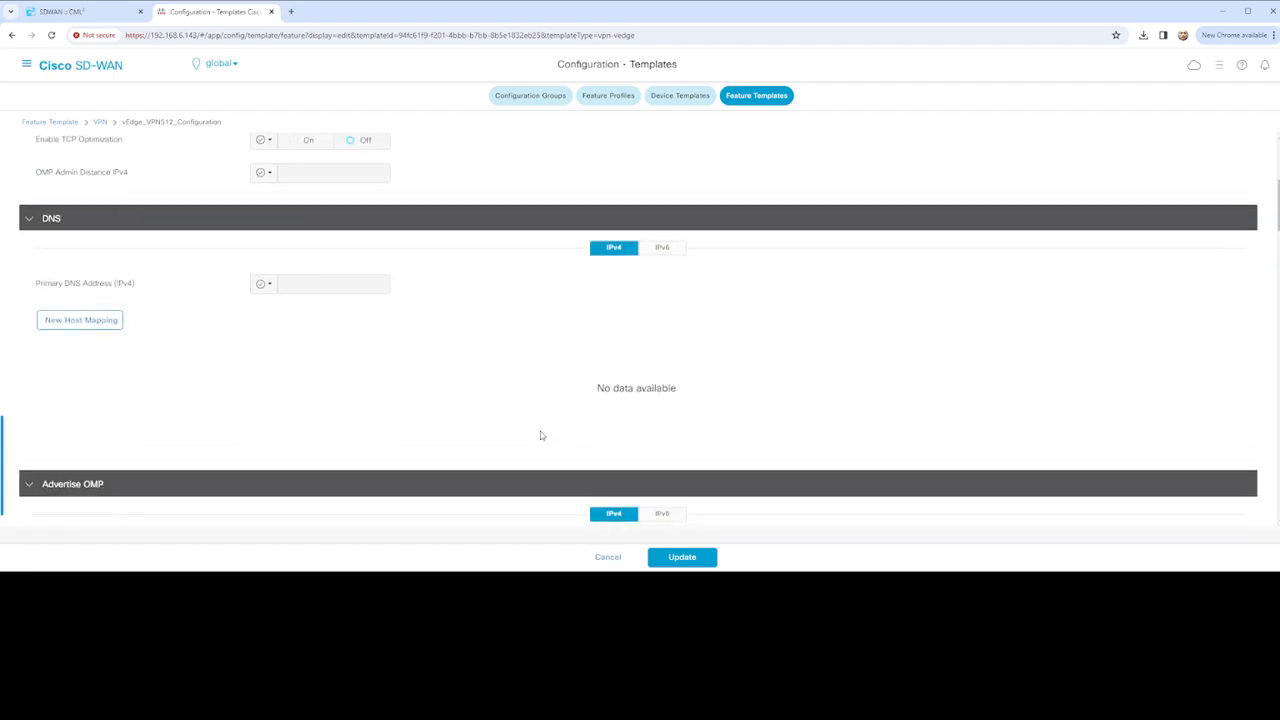
{"action": "scroll", "coordinate": [540, 435], "scroll_direction": "down", "scroll_amount": 4}
{"action": "scroll", "coordinate": [540, 435], "scroll_direction": "down", "scroll_amount": 3}
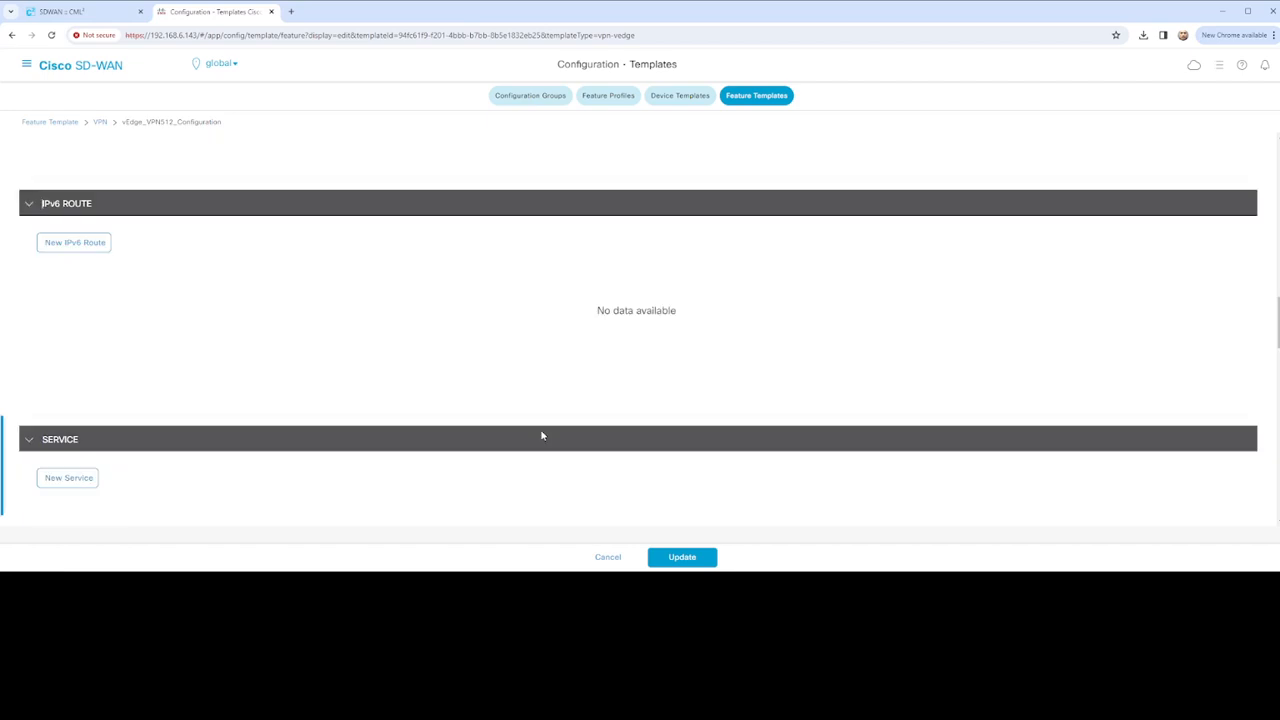
{"action": "left_click", "coordinate": [679, 558]}
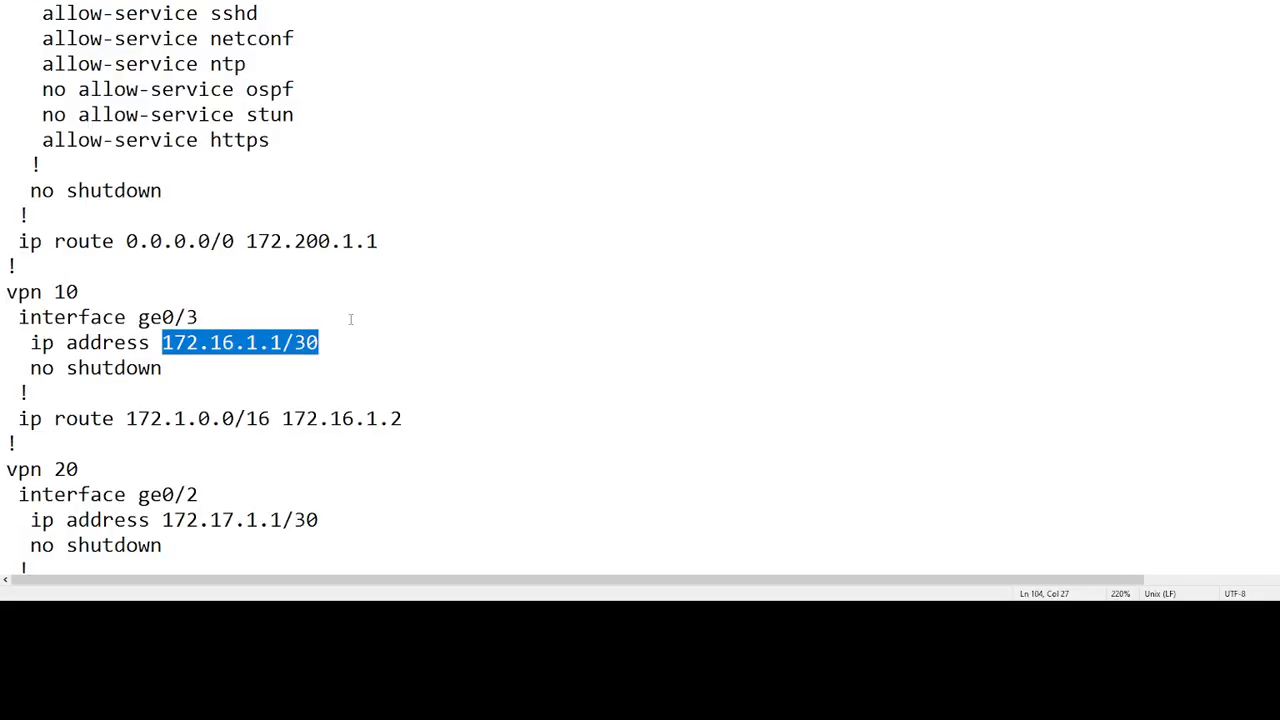
Select the BGP neighbor address 172.200.1.1 in the Notepad vEdge config and return to vManage
{"action": "scroll", "coordinate": [360, 322], "scroll_direction": "up", "scroll_amount": 10}
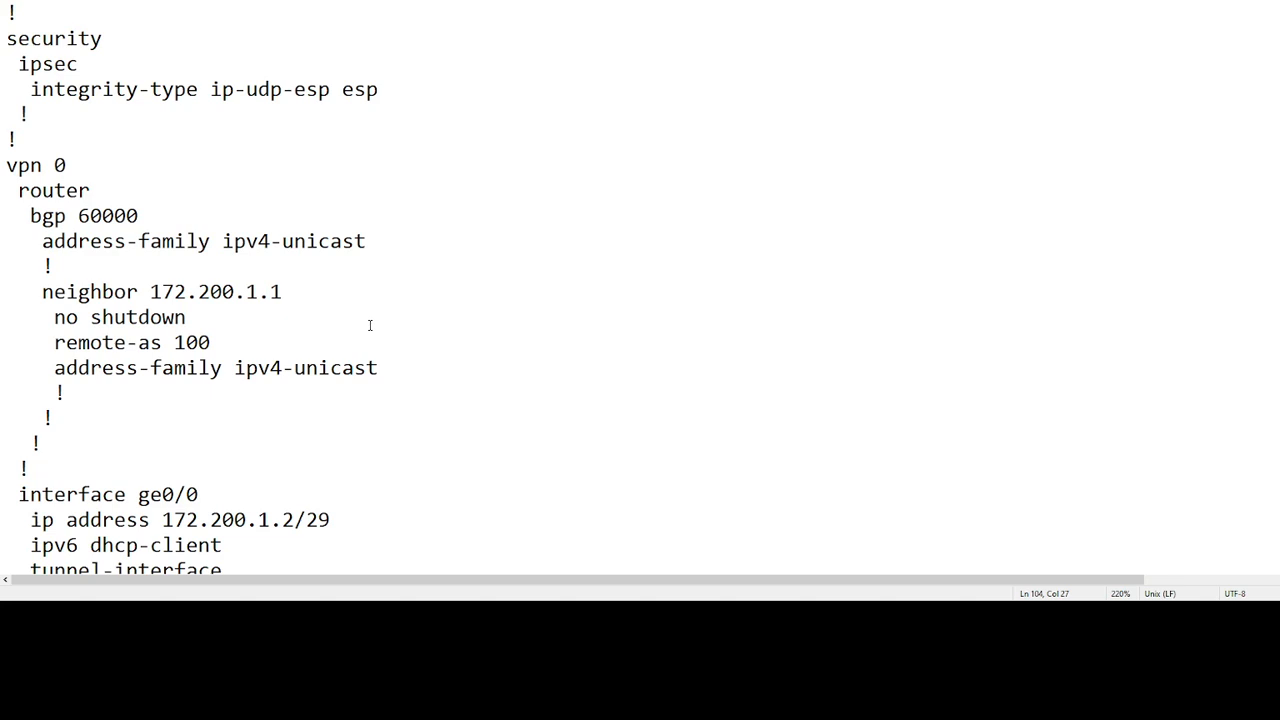
{"action": "left_click_drag", "start_coordinate": [151, 292], "coordinate": [285, 291]}
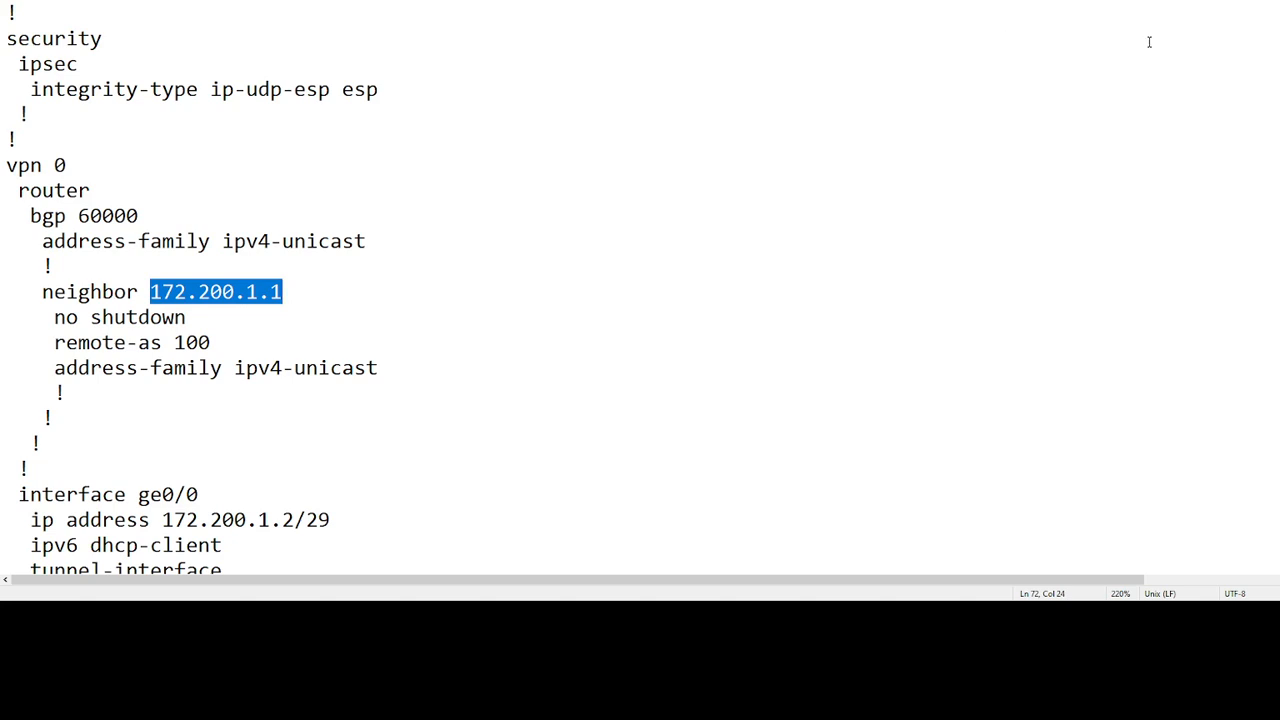
{"action": "key", "text": "alt+Tab"}
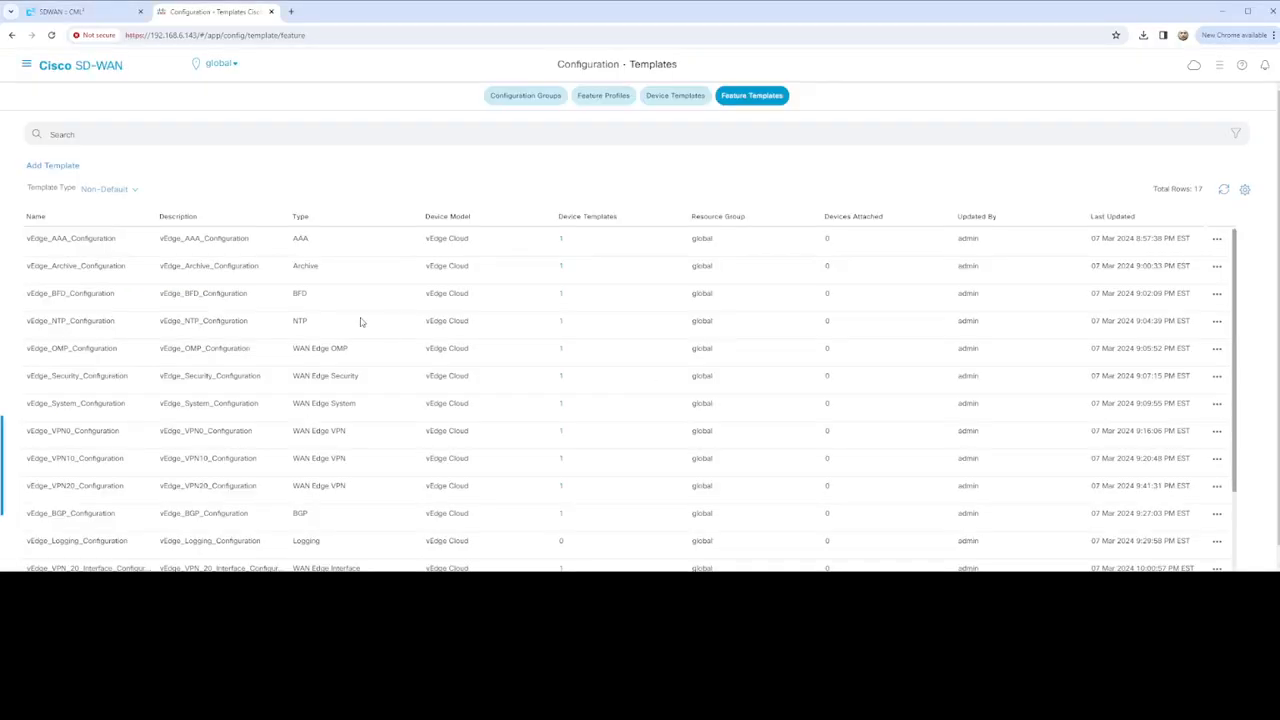
Choose Edit from the vEdge_BGP_Configuration row's actions menu in Feature Templates
{"action": "scroll", "coordinate": [249, 414], "scroll_direction": "down", "scroll_amount": 2}
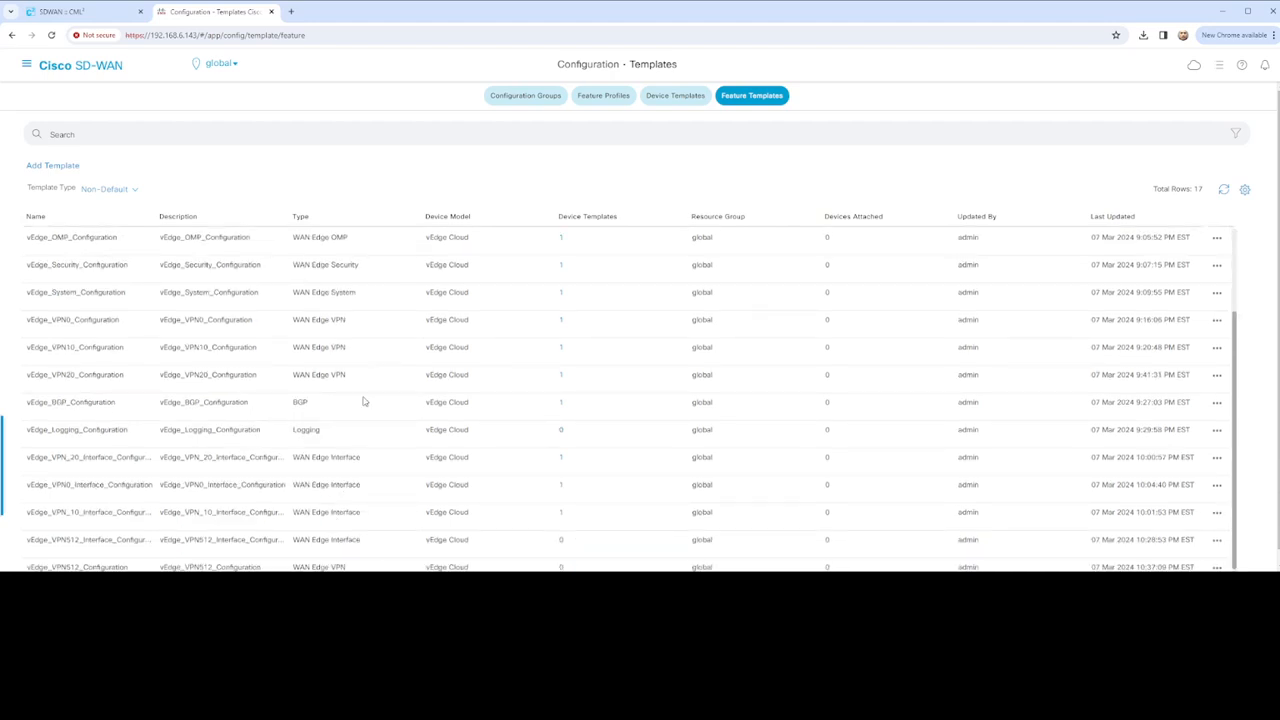
{"action": "left_click", "coordinate": [1216, 404]}
{"action": "left_click", "coordinate": [1184, 442]}
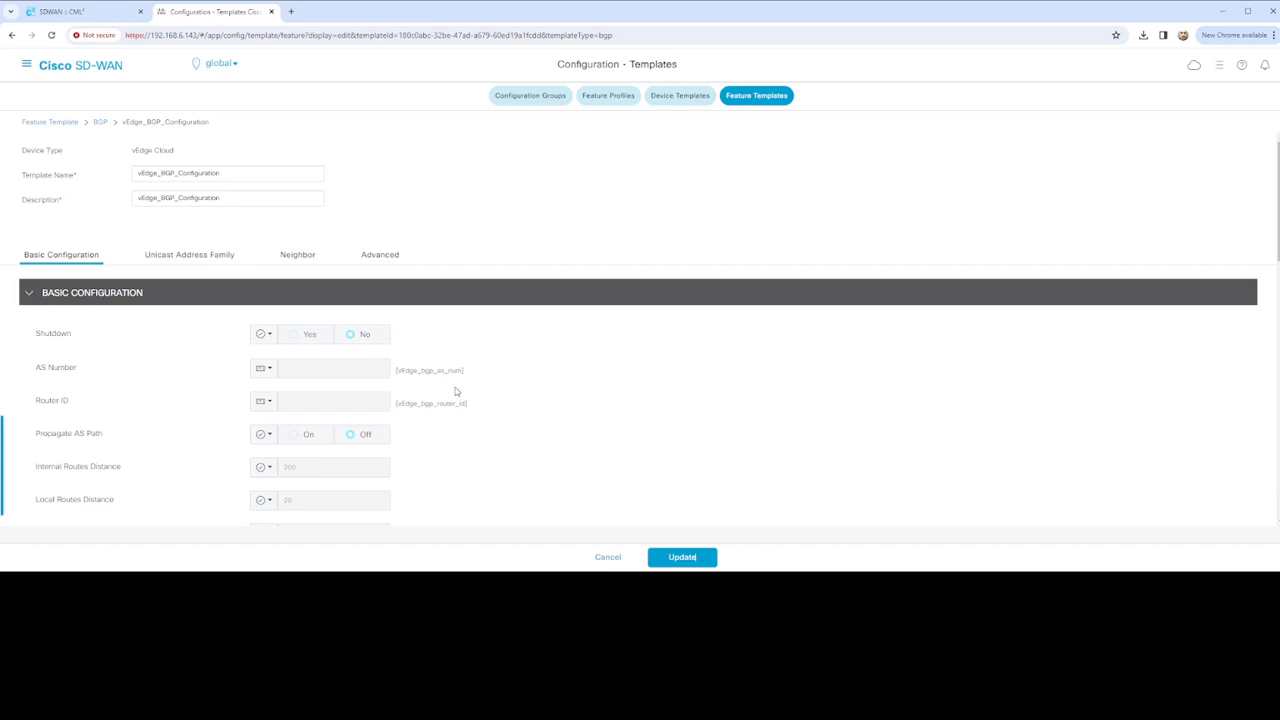
Go to the BGP NEIGHBOR section and open a blank IPv4 New Neighbor form
{"action": "left_click", "coordinate": [298, 256]}
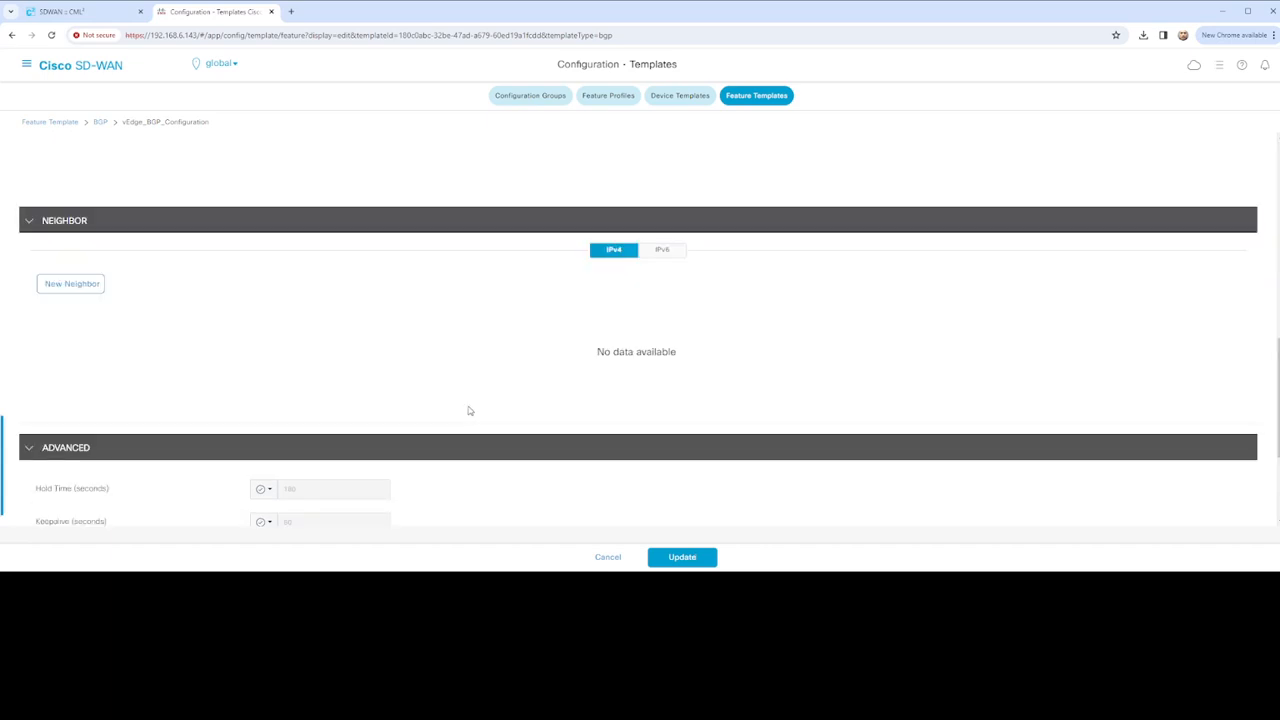
{"action": "scroll", "coordinate": [67, 287], "scroll_direction": "down", "scroll_amount": 1}
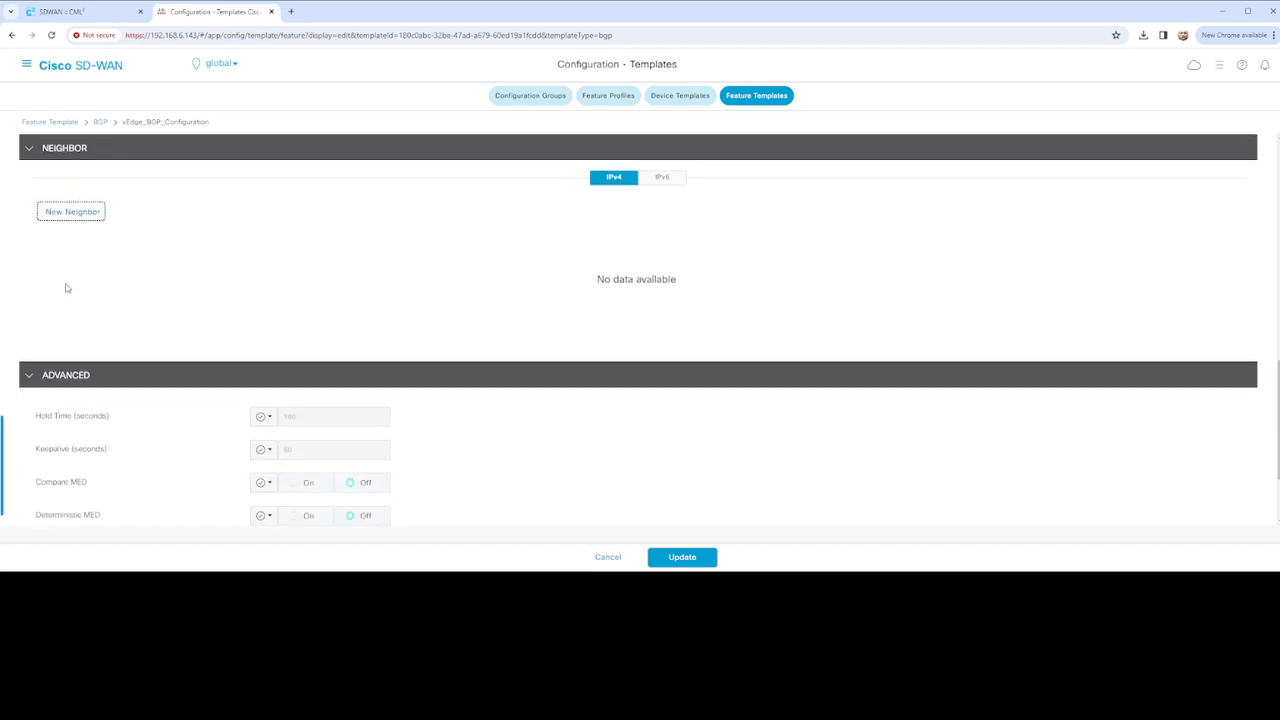
{"action": "scroll", "coordinate": [104, 221], "scroll_direction": "up", "scroll_amount": 10}
{"action": "left_click", "coordinate": [207, 254]}
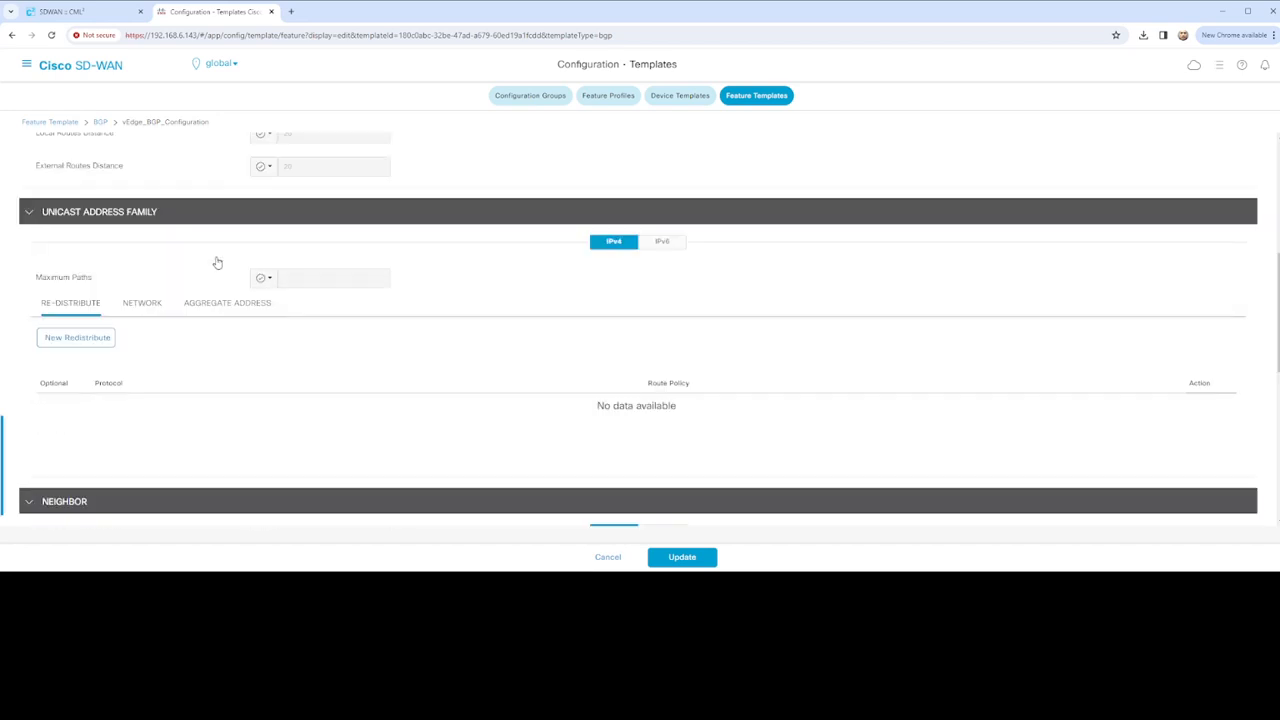
{"action": "scroll", "coordinate": [150, 335], "scroll_direction": "down", "scroll_amount": 3}
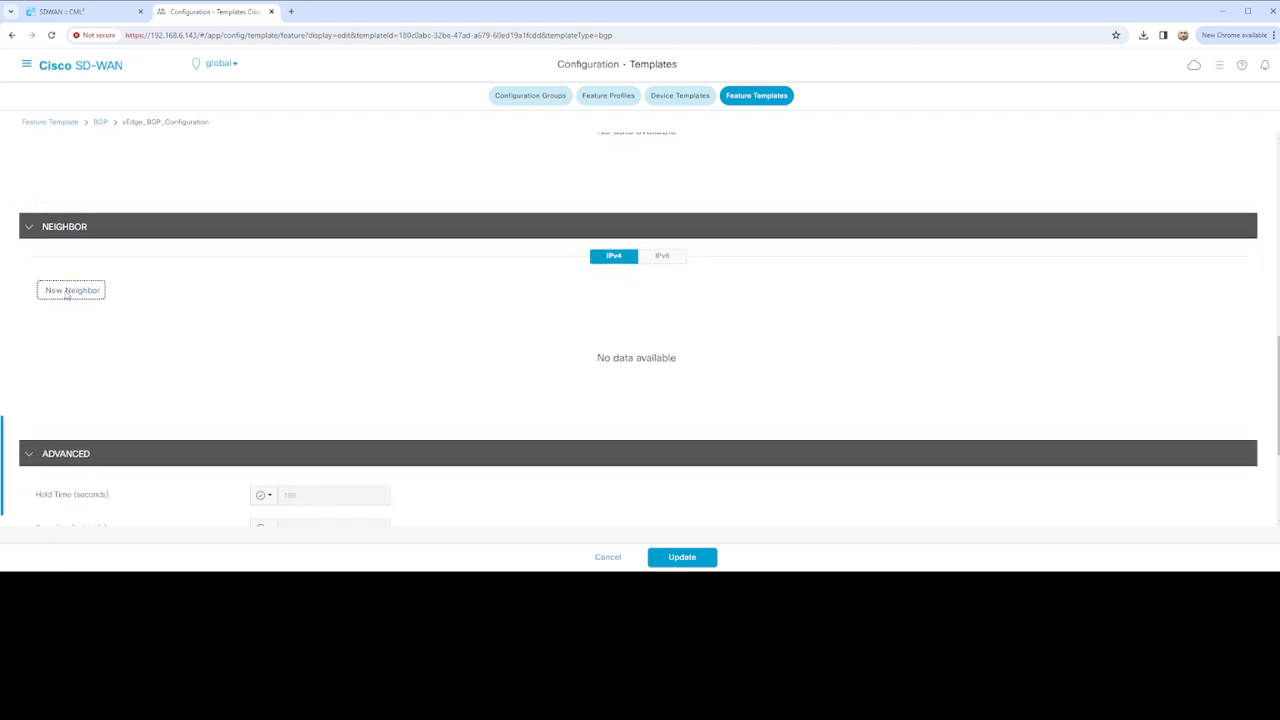
{"action": "scroll", "coordinate": [323, 305], "scroll_direction": "down", "scroll_amount": 1}
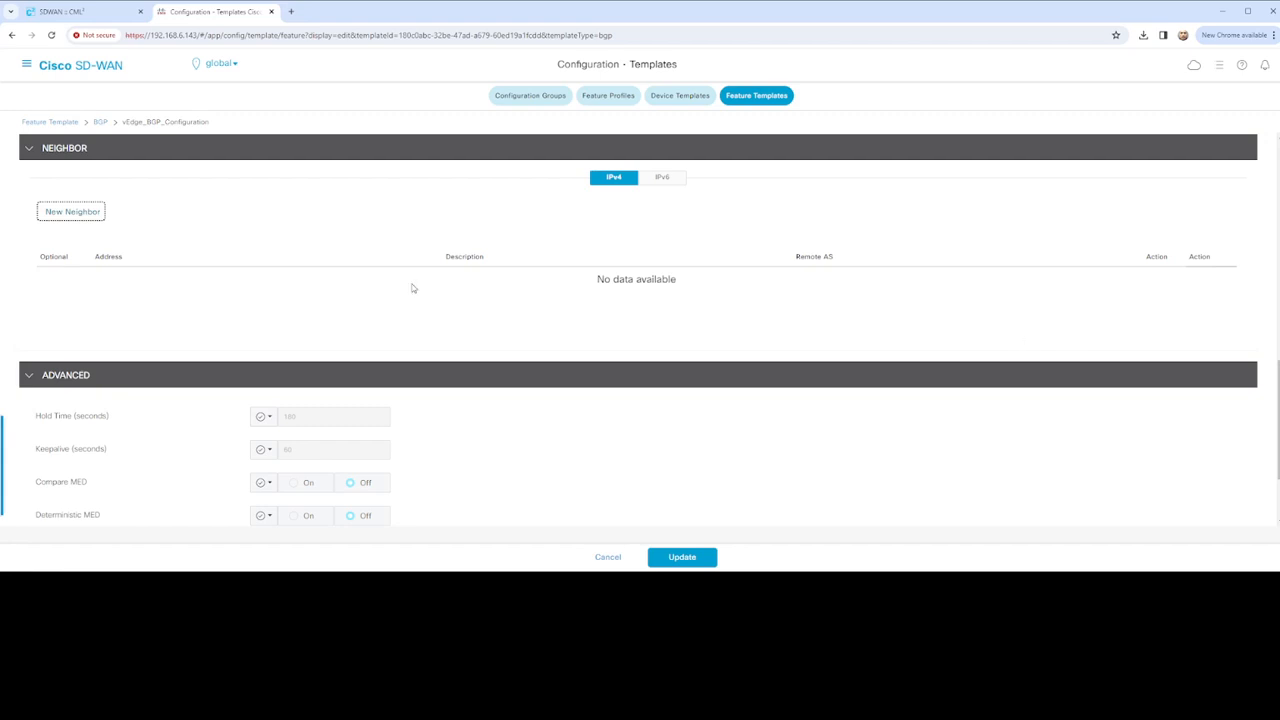
{"action": "scroll", "coordinate": [608, 310], "scroll_direction": "down", "scroll_amount": 1}
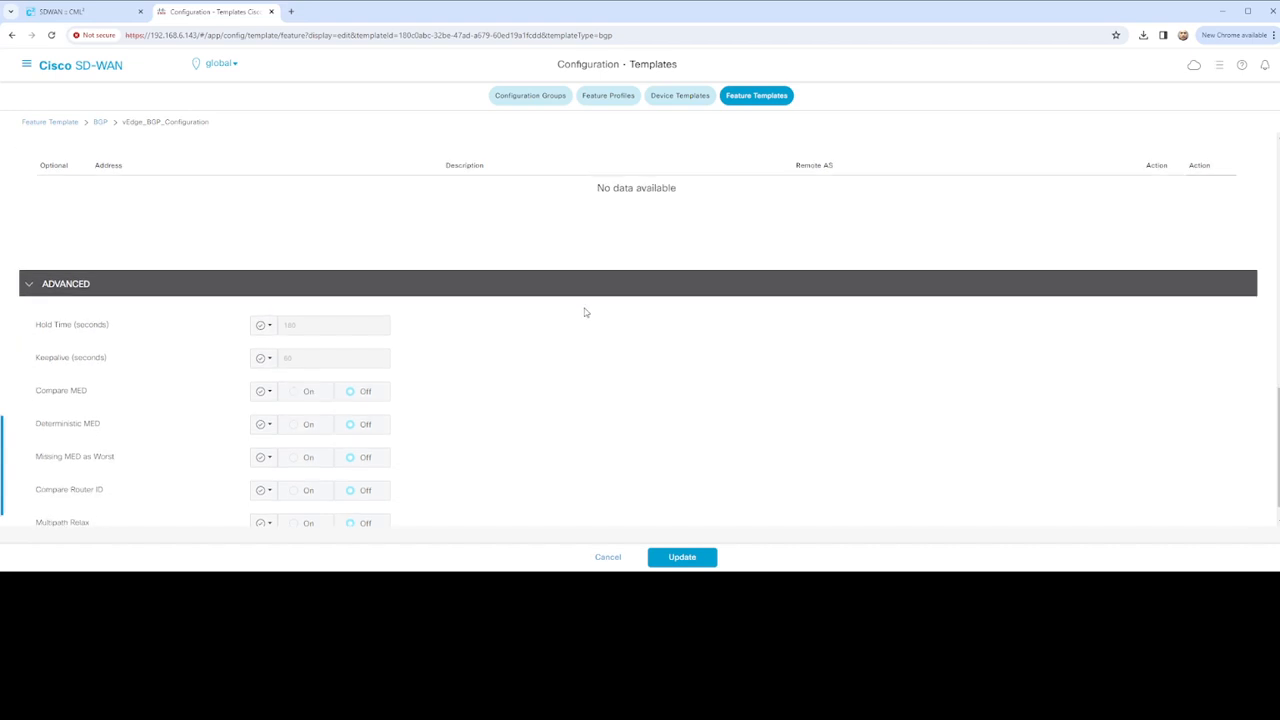
{"action": "scroll", "coordinate": [585, 310], "scroll_direction": "up", "scroll_amount": 3}
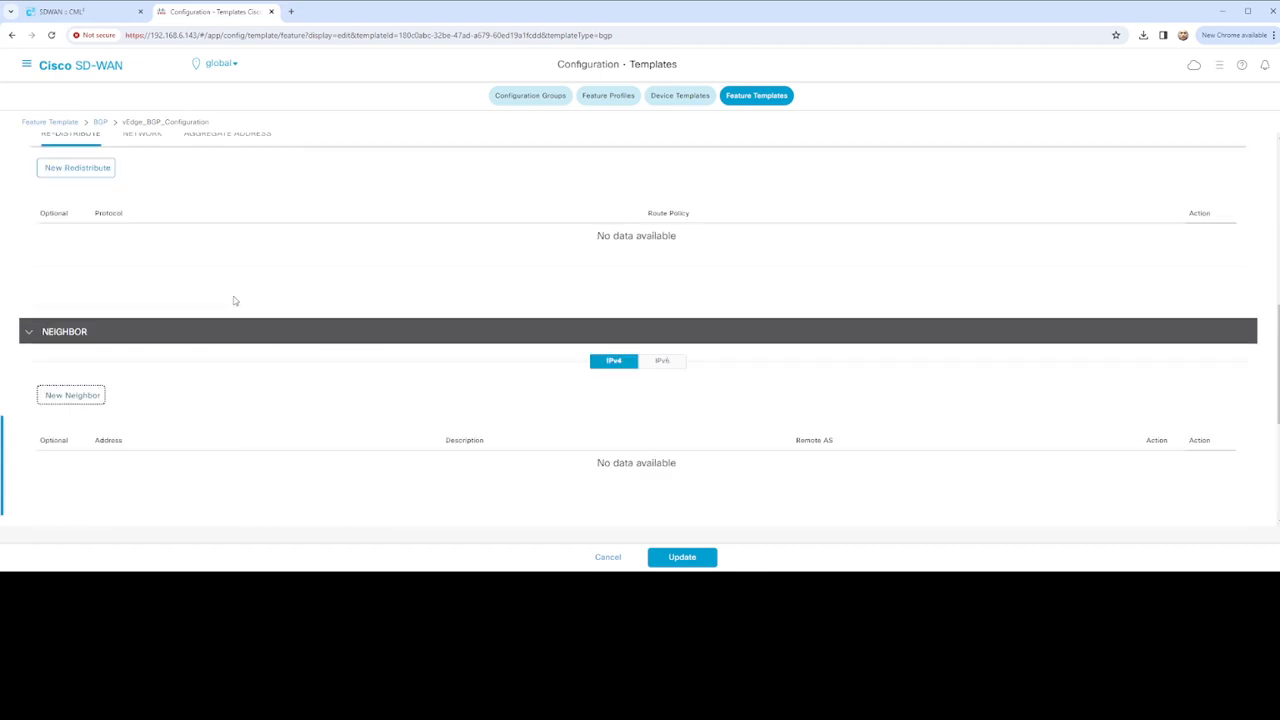
{"action": "left_click", "coordinate": [71, 396]}
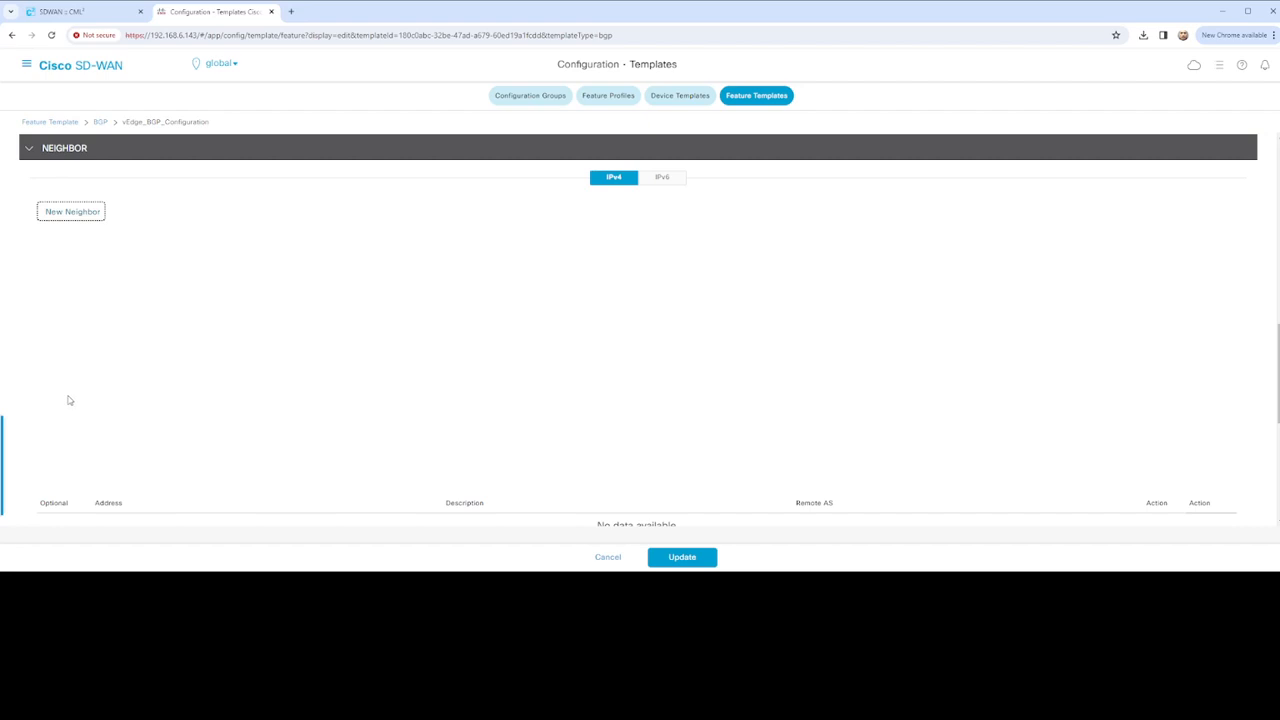
{"action": "scroll", "coordinate": [473, 371], "scroll_direction": "up", "scroll_amount": 2}
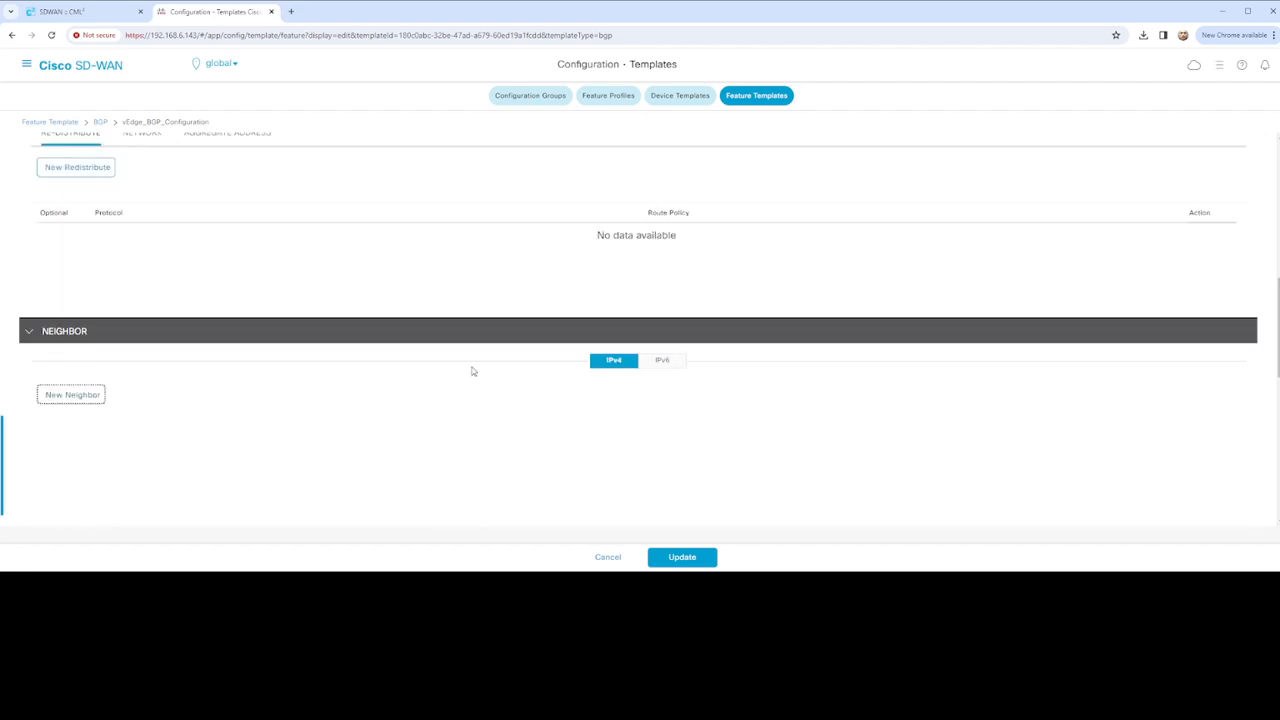
{"action": "scroll", "coordinate": [472, 372], "scroll_direction": "up", "scroll_amount": 3}
{"action": "scroll", "coordinate": [471, 372], "scroll_direction": "down", "scroll_amount": 9}
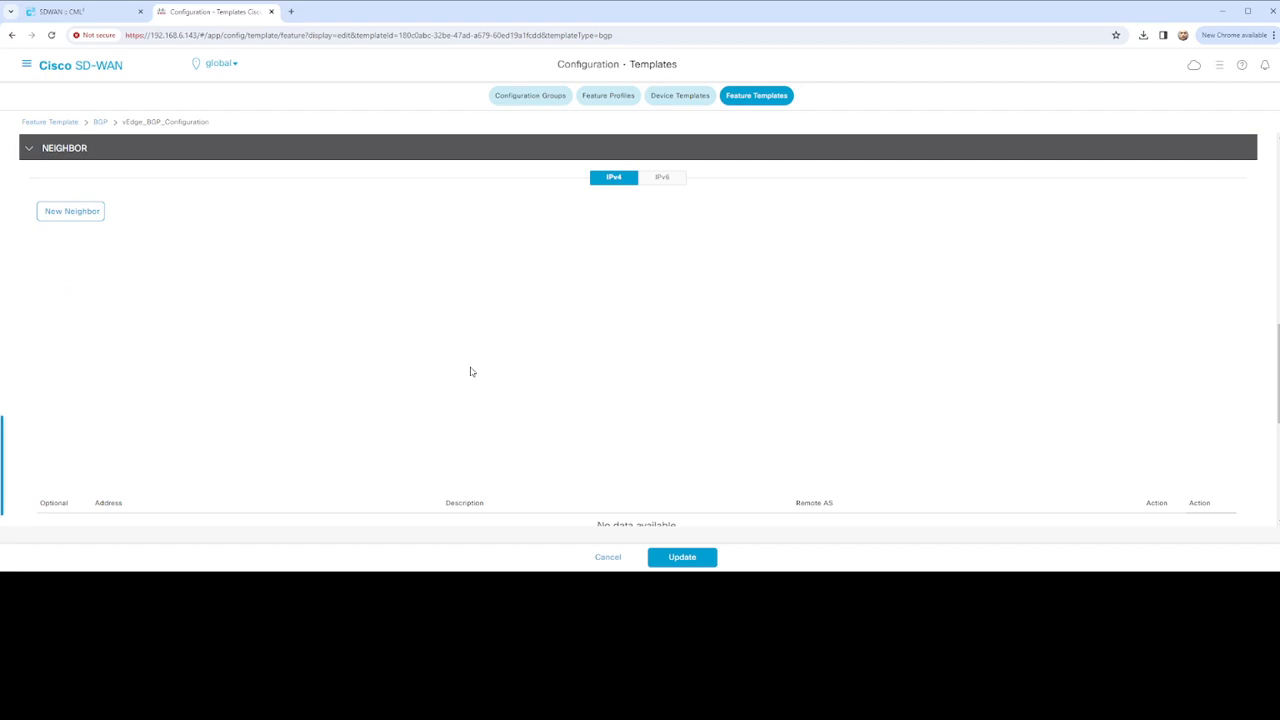
{"action": "scroll", "coordinate": [470, 372], "scroll_direction": "up", "scroll_amount": 4}
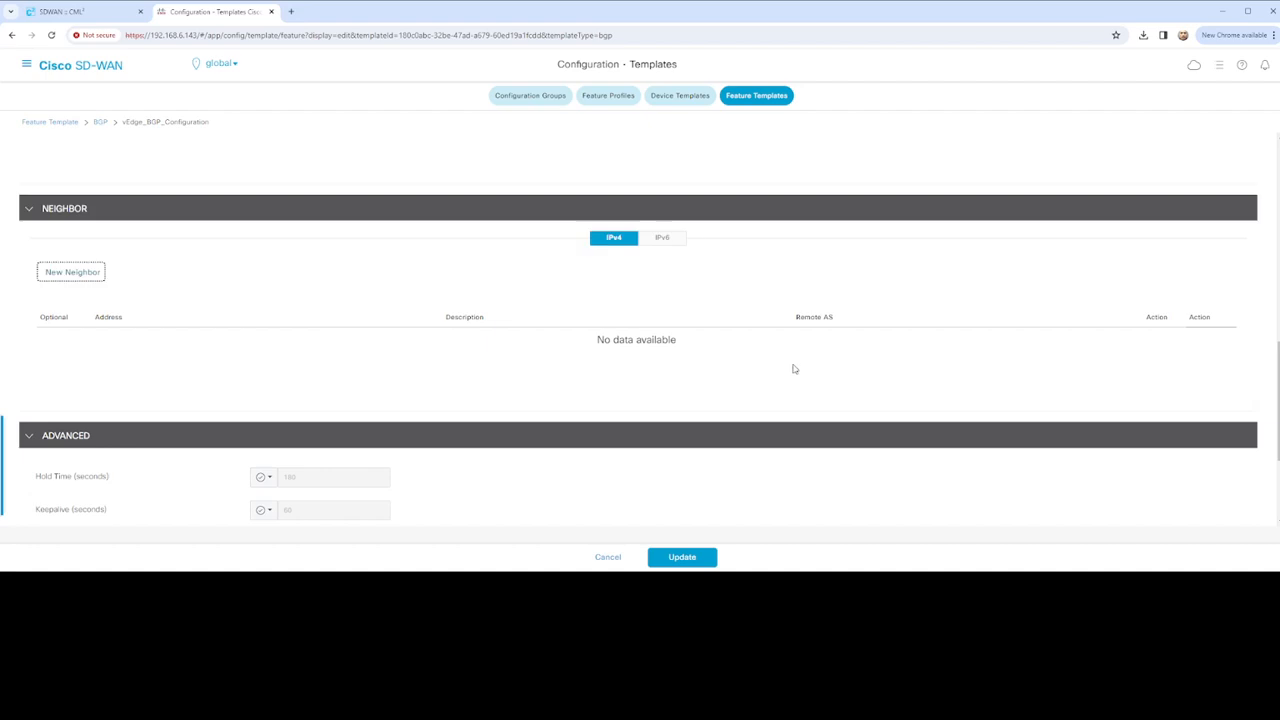
{"action": "scroll", "coordinate": [469, 323], "scroll_direction": "up", "scroll_amount": 4}
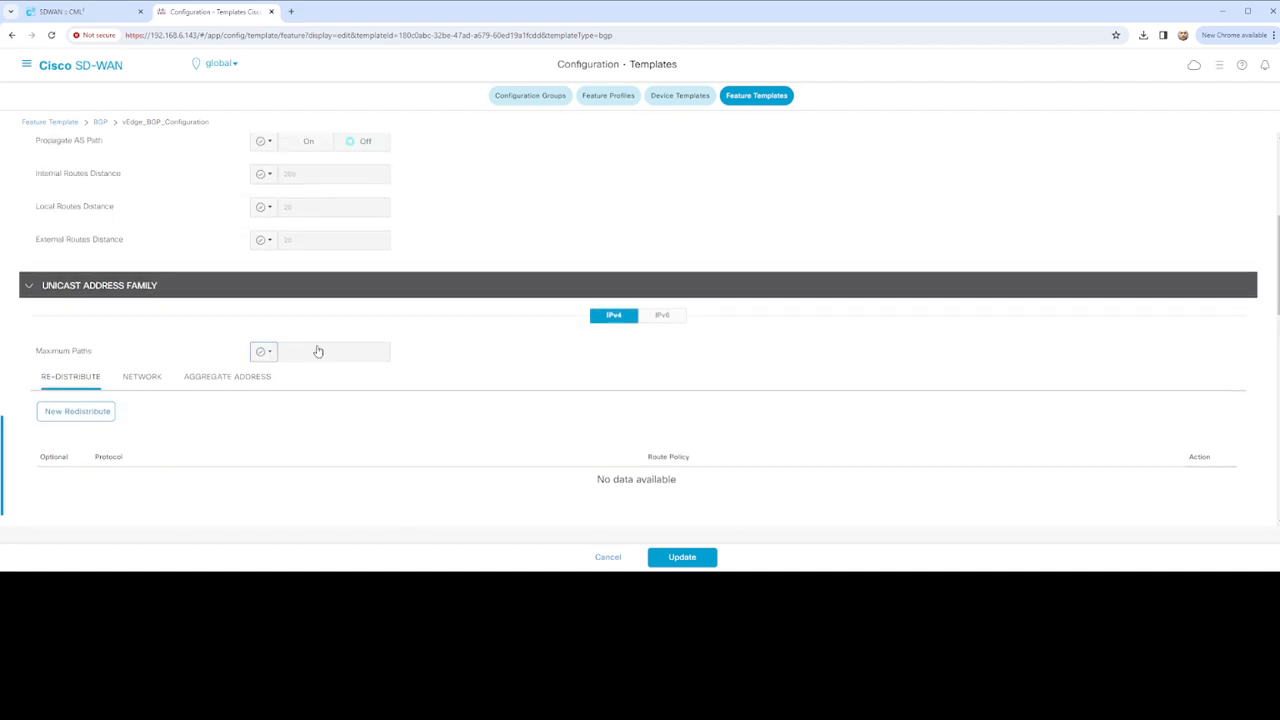
{"action": "scroll", "coordinate": [397, 371], "scroll_direction": "down", "scroll_amount": 4}
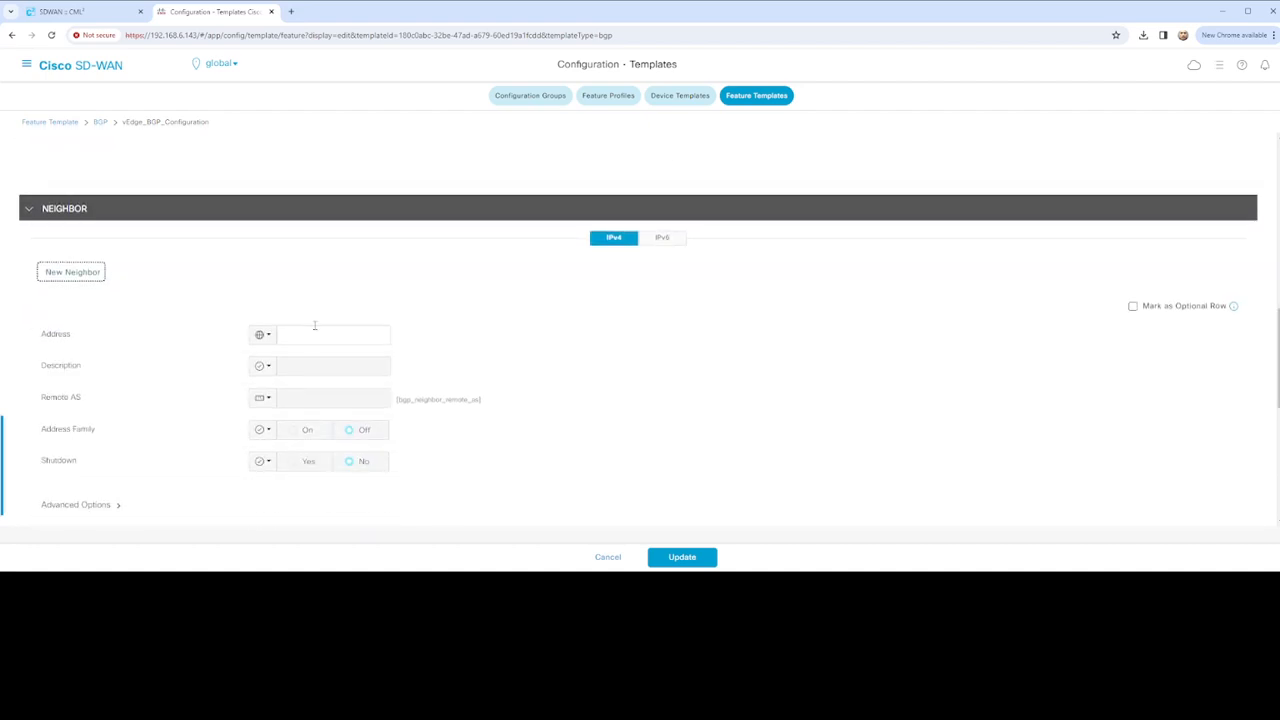
Make the neighbor Address device-specific with key vEdge_bgp_neighbor_address
{"action": "left_click", "coordinate": [317, 335]}
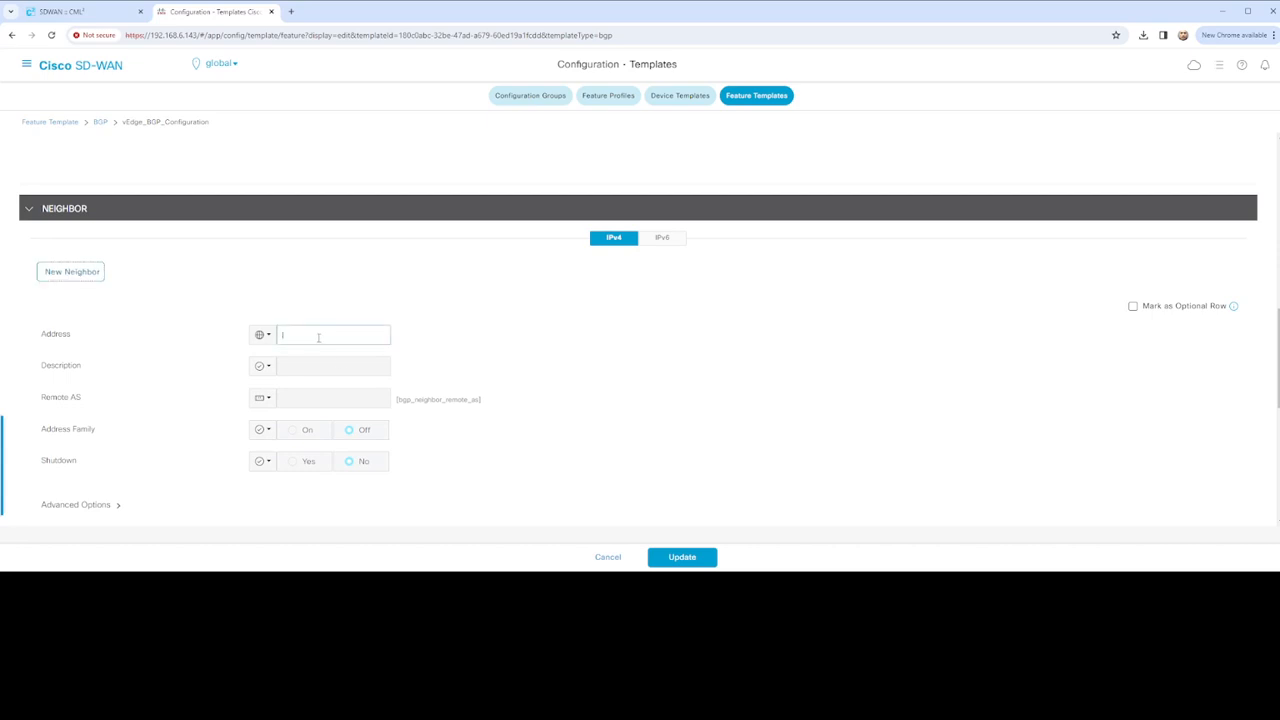
{"action": "left_click", "coordinate": [267, 336]}
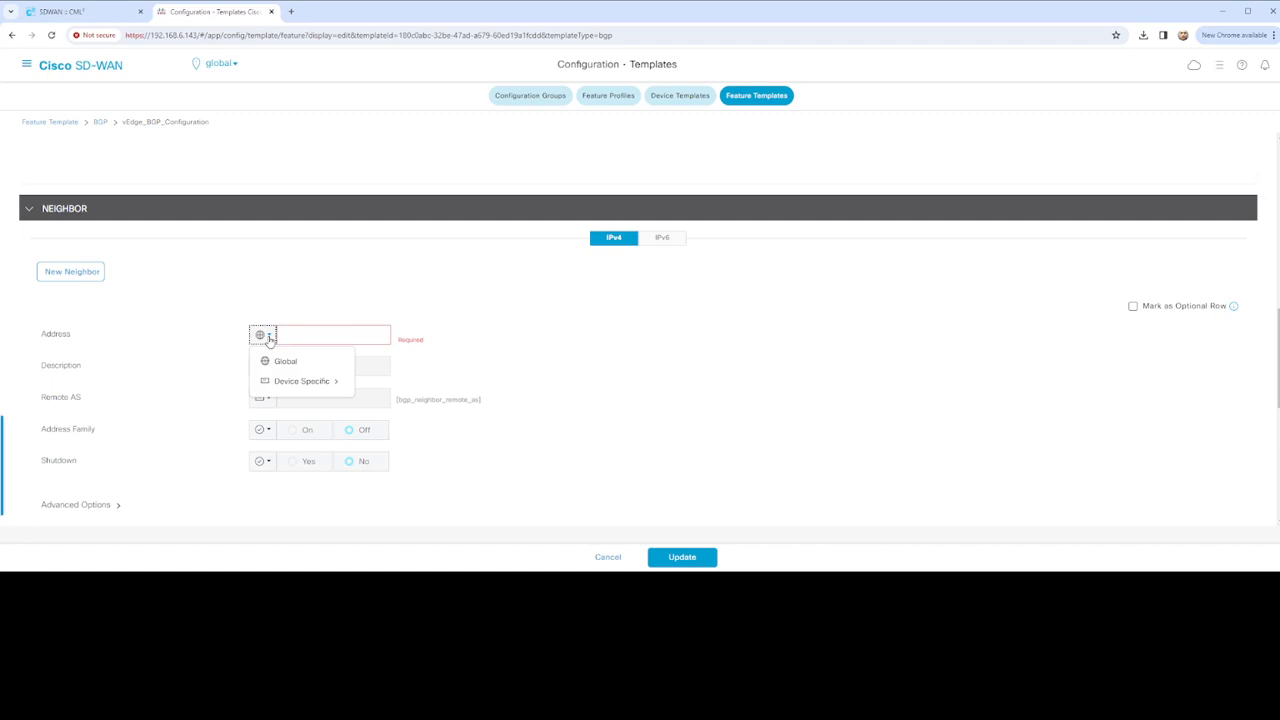
{"action": "mouse_move", "coordinate": [314, 385]}
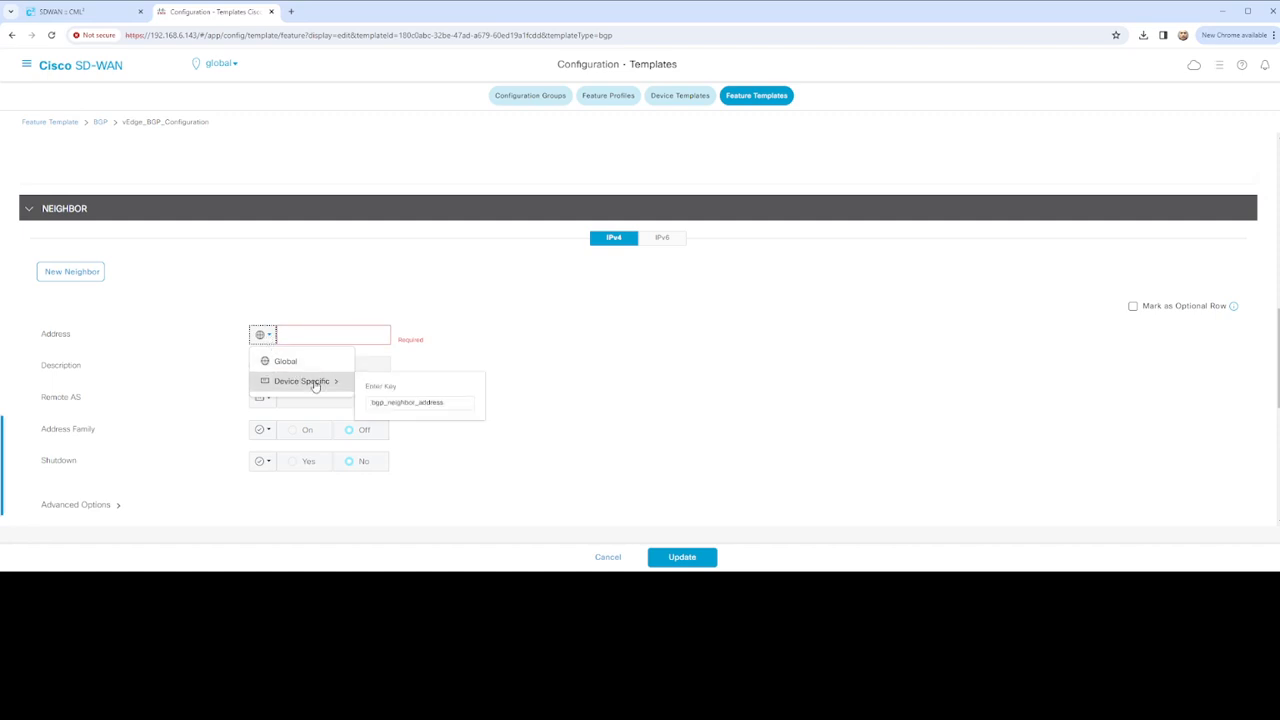
{"action": "left_click", "coordinate": [372, 402]}
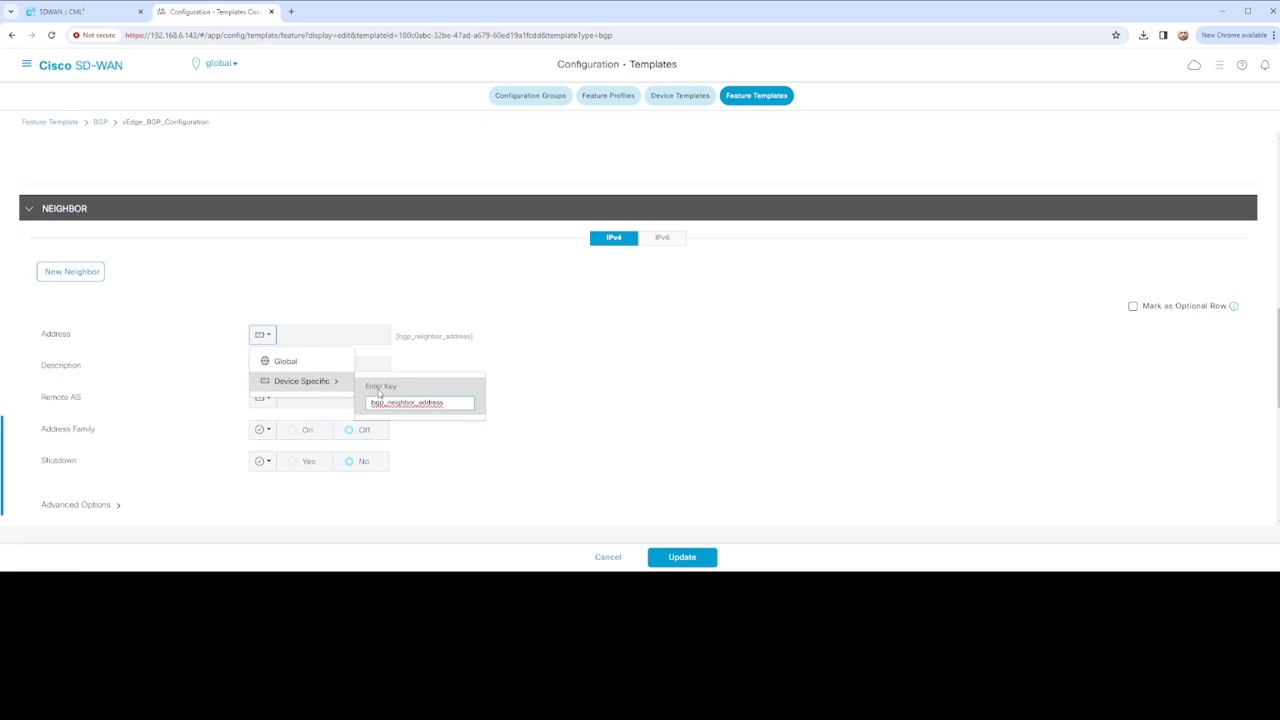
{"action": "type", "text": "VeDGE_"}
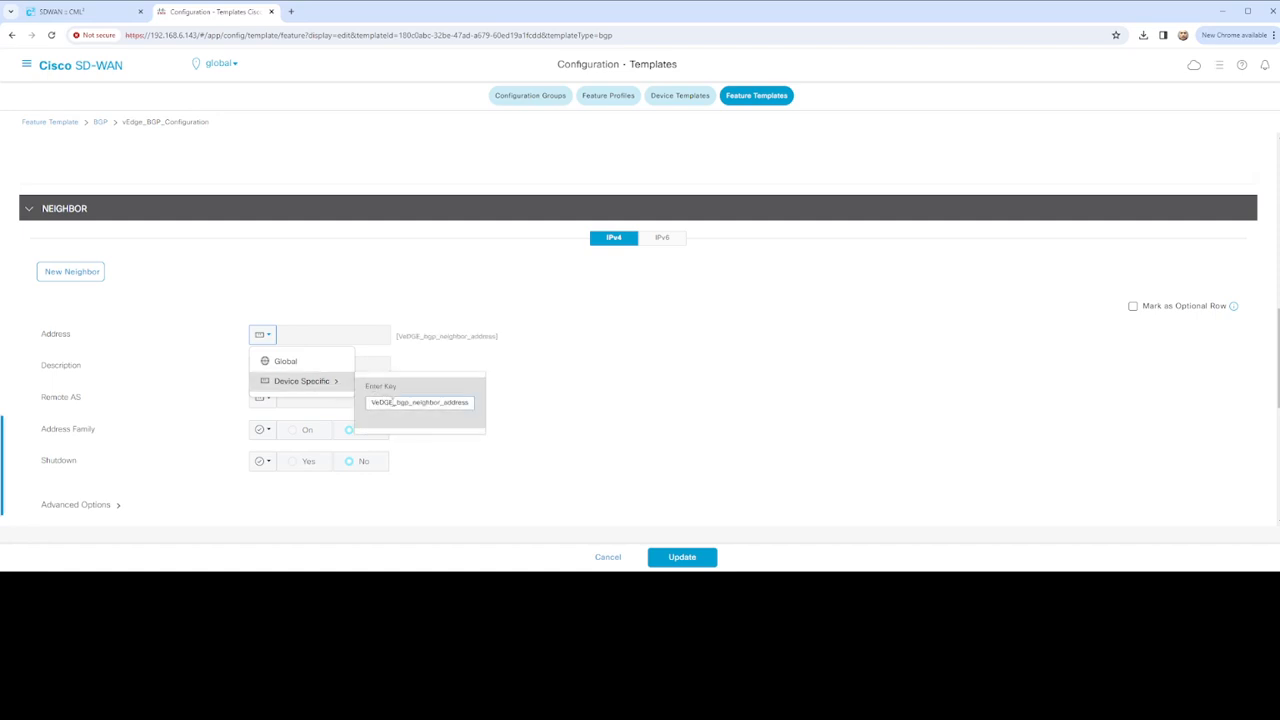
{"action": "left_click_drag", "start_coordinate": [392, 402], "coordinate": [370, 402]}
{"action": "key", "text": "BackSpace"}
{"action": "type", "text": "Ve"}
{"action": "key", "text": "BackSpace"}
{"action": "key", "text": "BackSpace"}
{"action": "type", "text": "V"}
{"action": "key", "text": "BackSpace"}
{"action": "type", "text": "vED"}
{"action": "key", "text": "BackSpace"}
{"action": "type", "text": "dge"}
{"action": "left_click", "coordinate": [348, 339]}
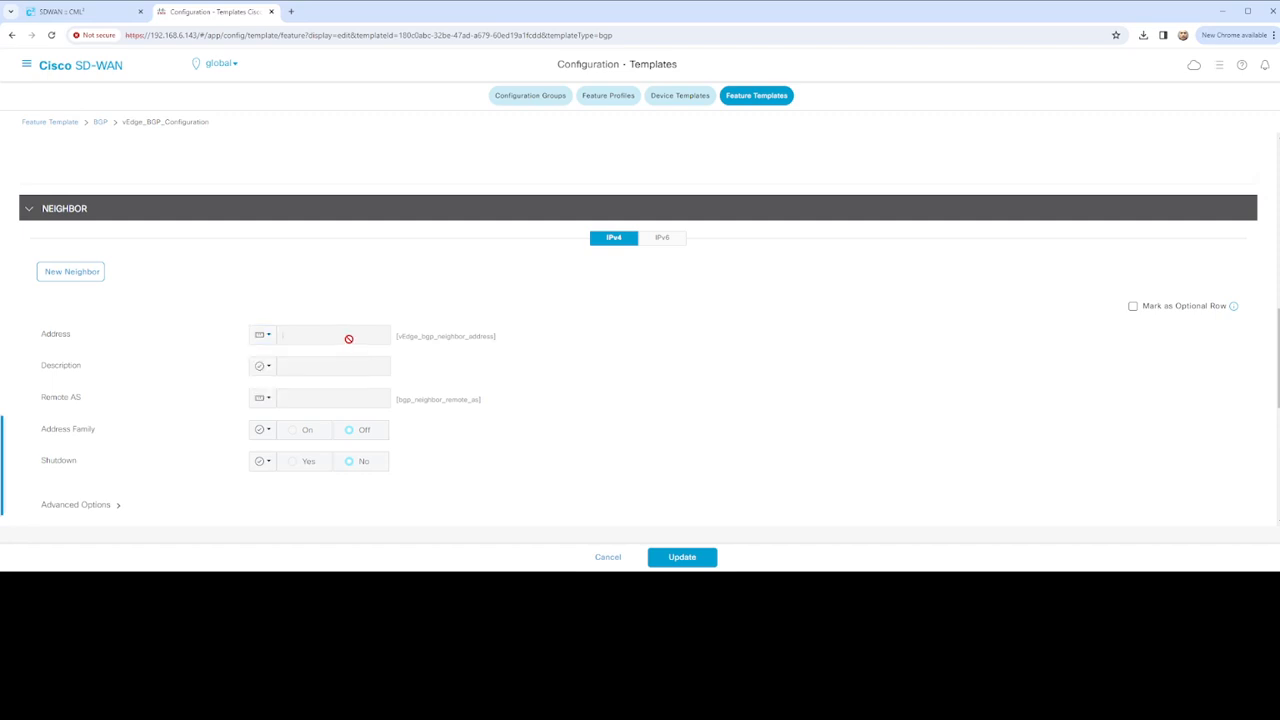
{"action": "left_click", "coordinate": [260, 338]}
Make Remote AS device-specific with key vEdge_bgp_neighbor_remote_as
{"action": "left_click", "coordinate": [261, 400]}
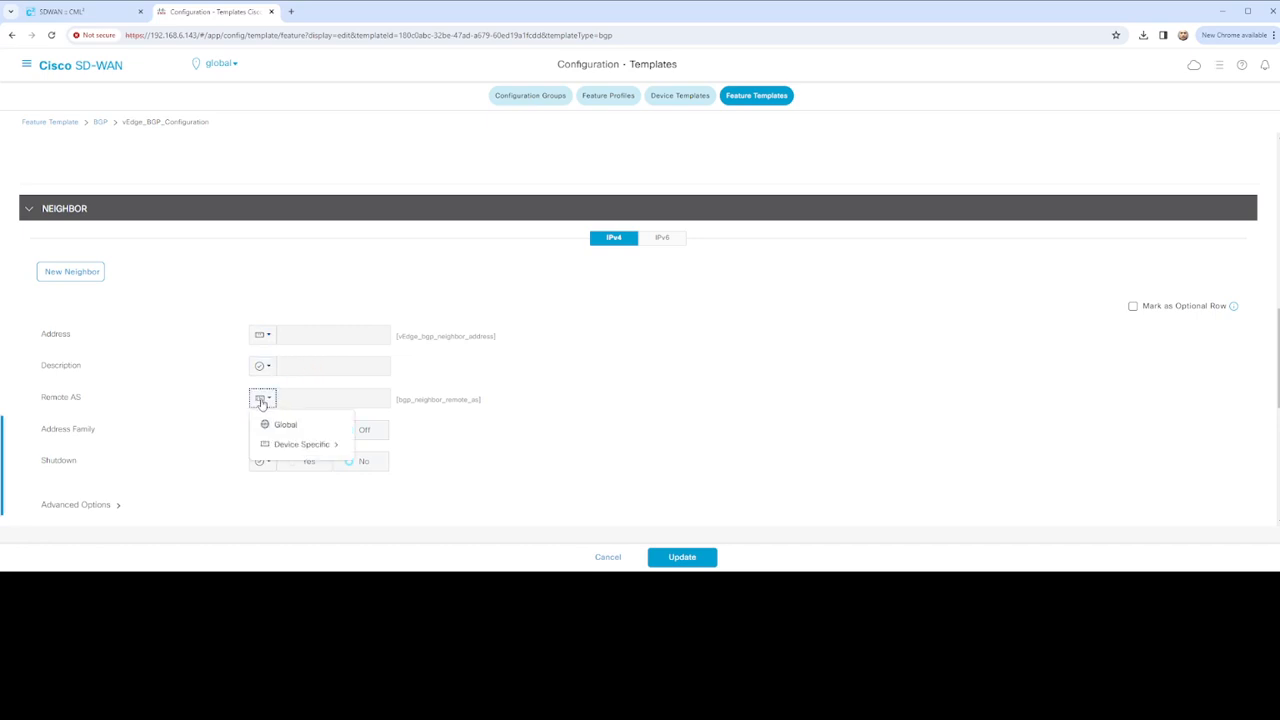
{"action": "mouse_move", "coordinate": [309, 448]}
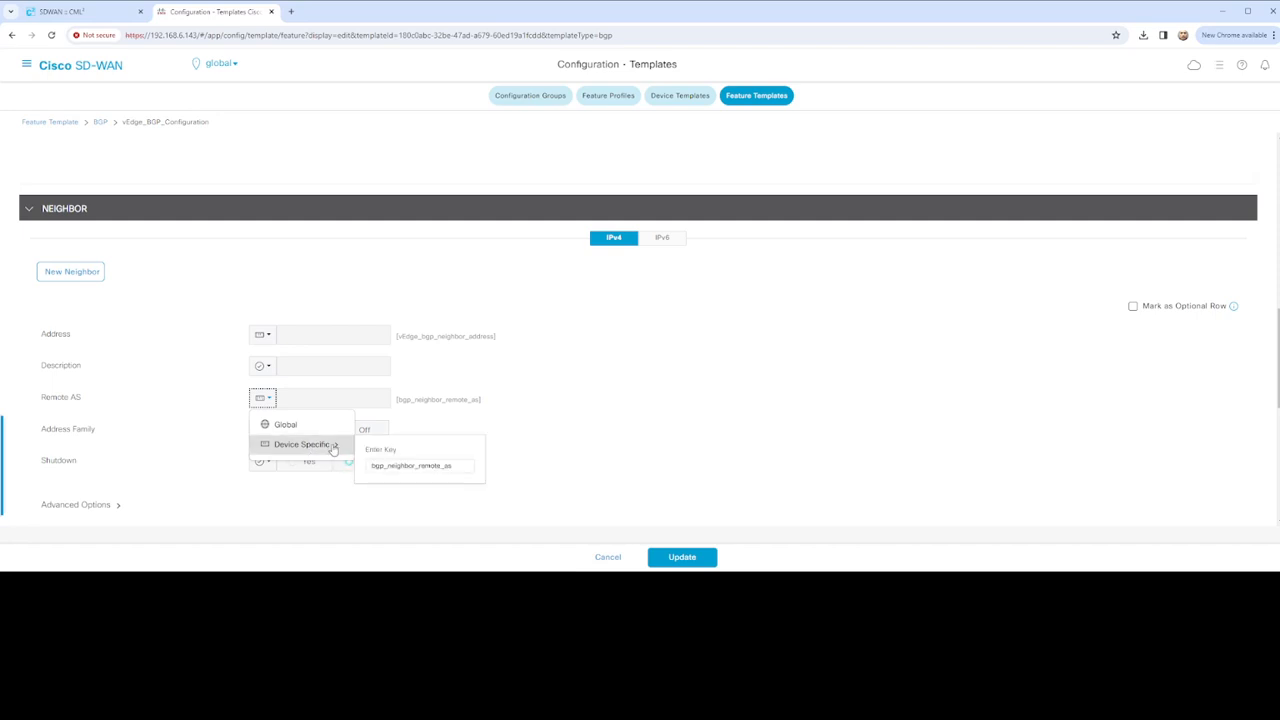
{"action": "left_click", "coordinate": [372, 465]}
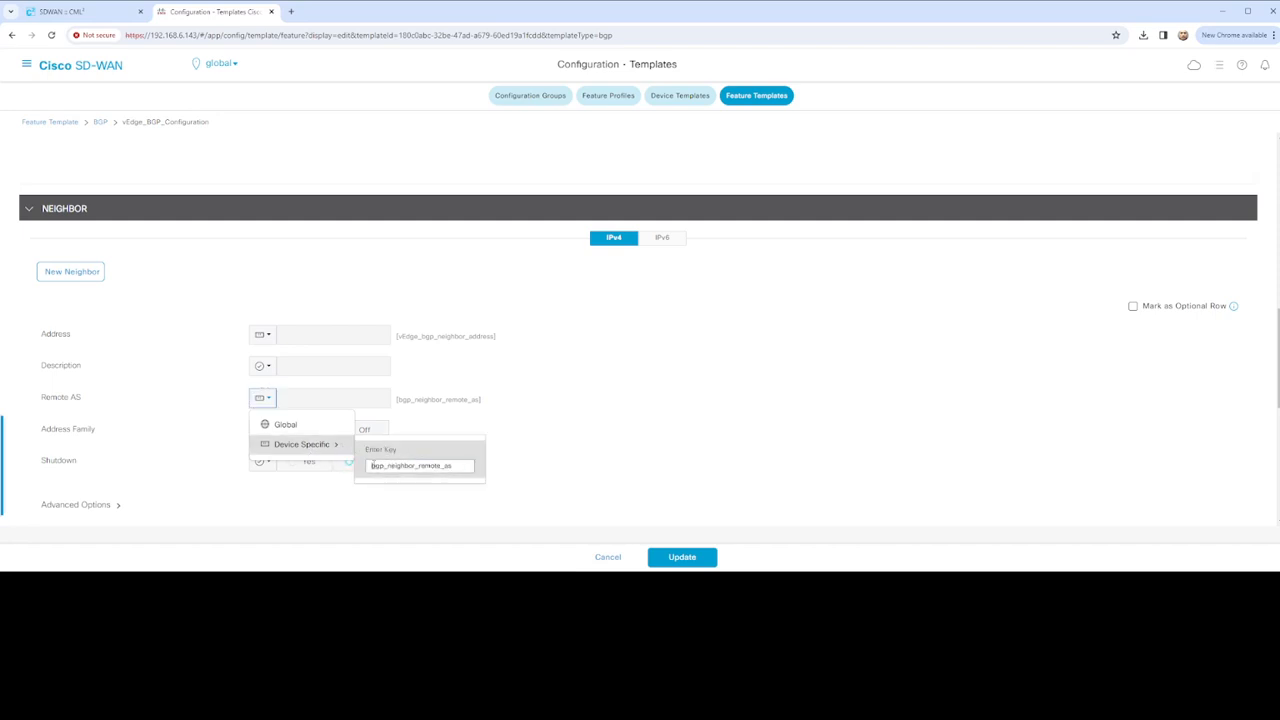
{"action": "type", "text": "vEDG"}
{"action": "key", "text": "BackSpace"}
{"action": "key", "text": "BackSpace"}
{"action": "type", "text": "dge_bgp_"}
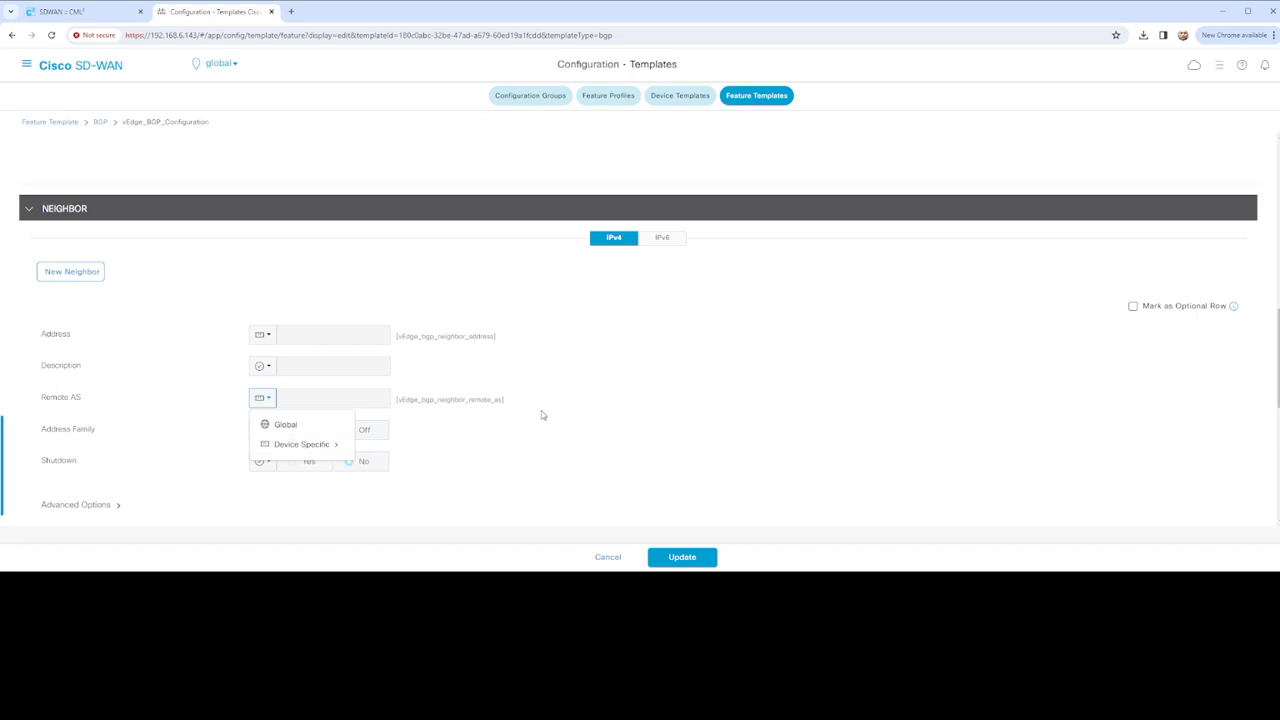
Set the neighbor's Address Family scope to Global, switch it On, and select ipv4-unicast
{"action": "left_click", "coordinate": [487, 435]}
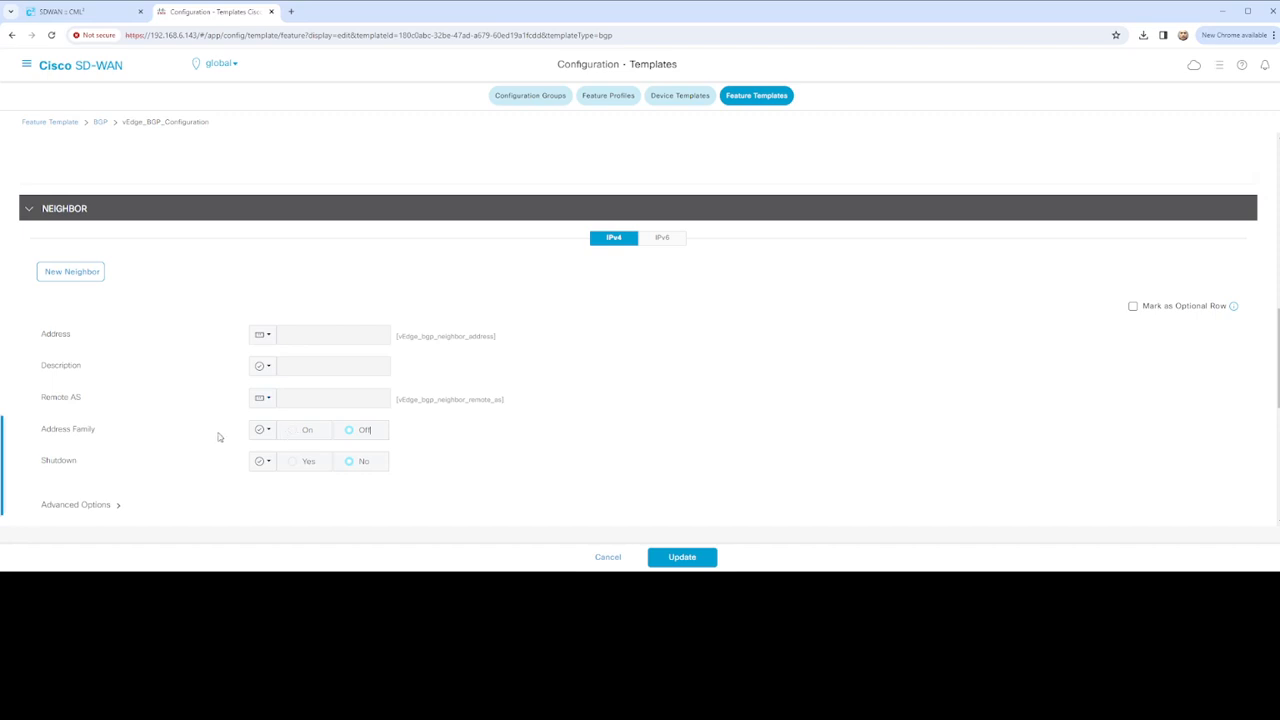
{"action": "left_click", "coordinate": [265, 431]}
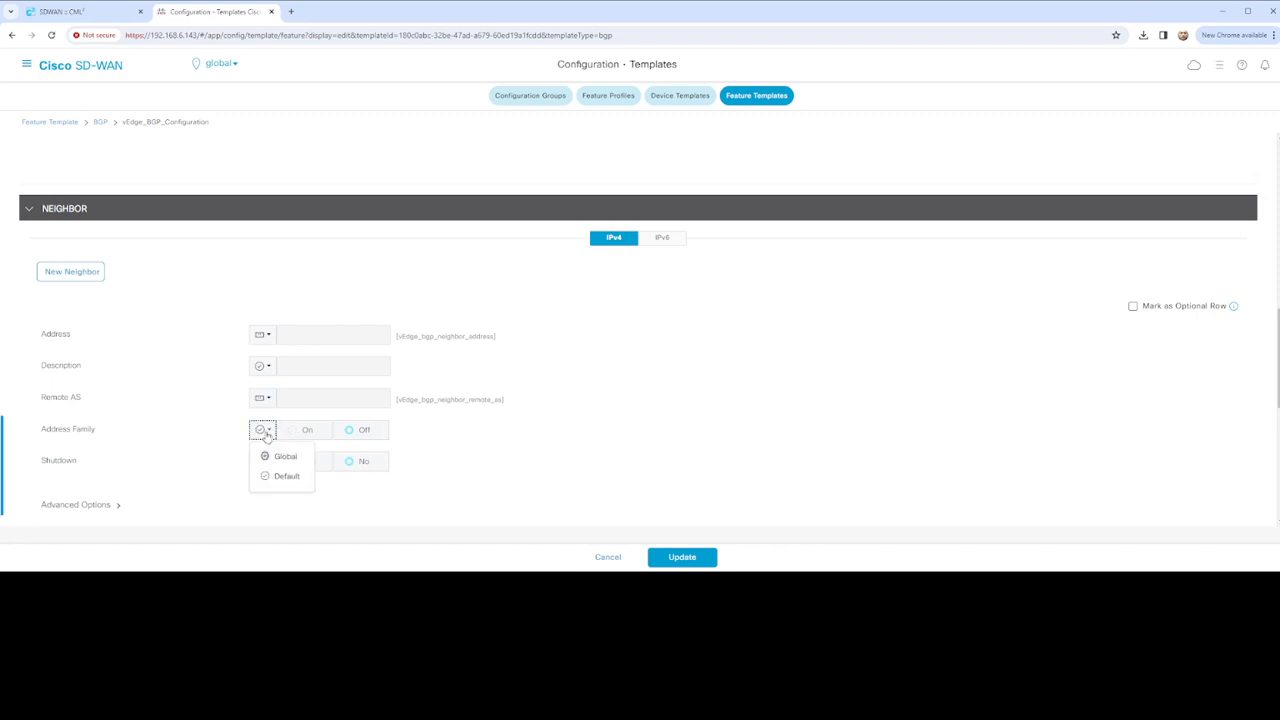
{"action": "left_click", "coordinate": [266, 435]}
{"action": "left_click", "coordinate": [266, 433]}
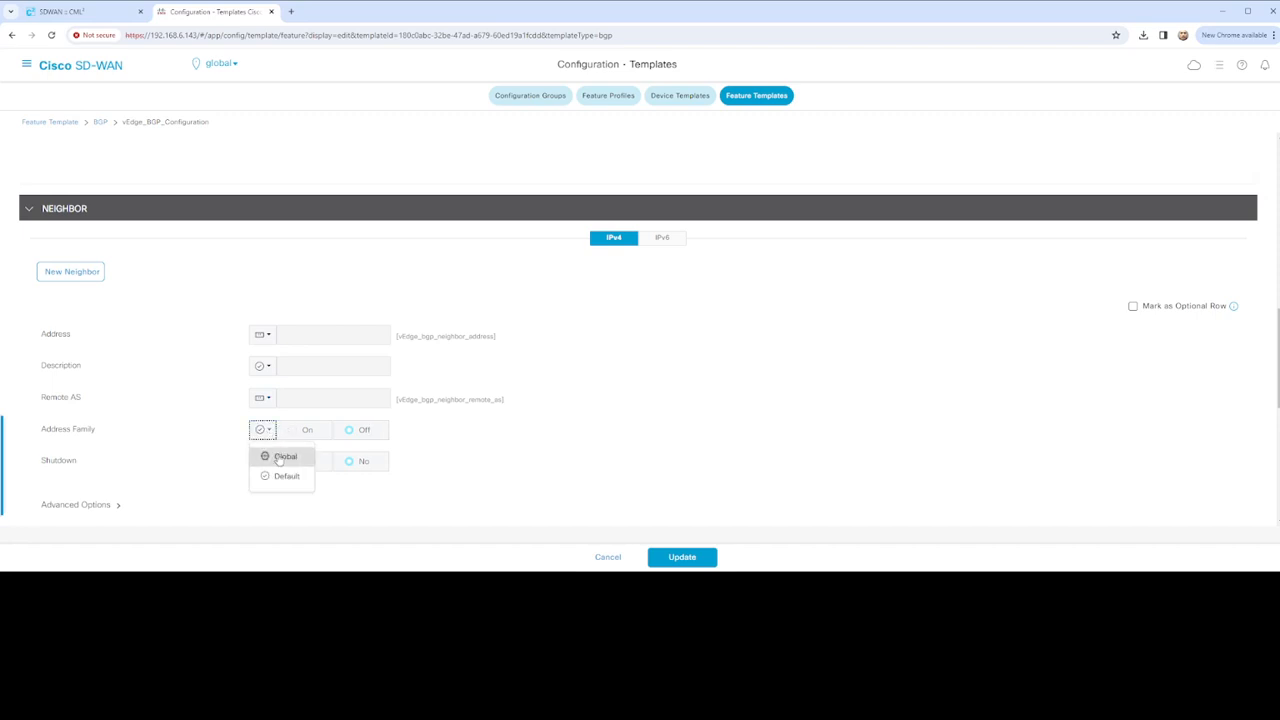
{"action": "key", "text": "Return"}
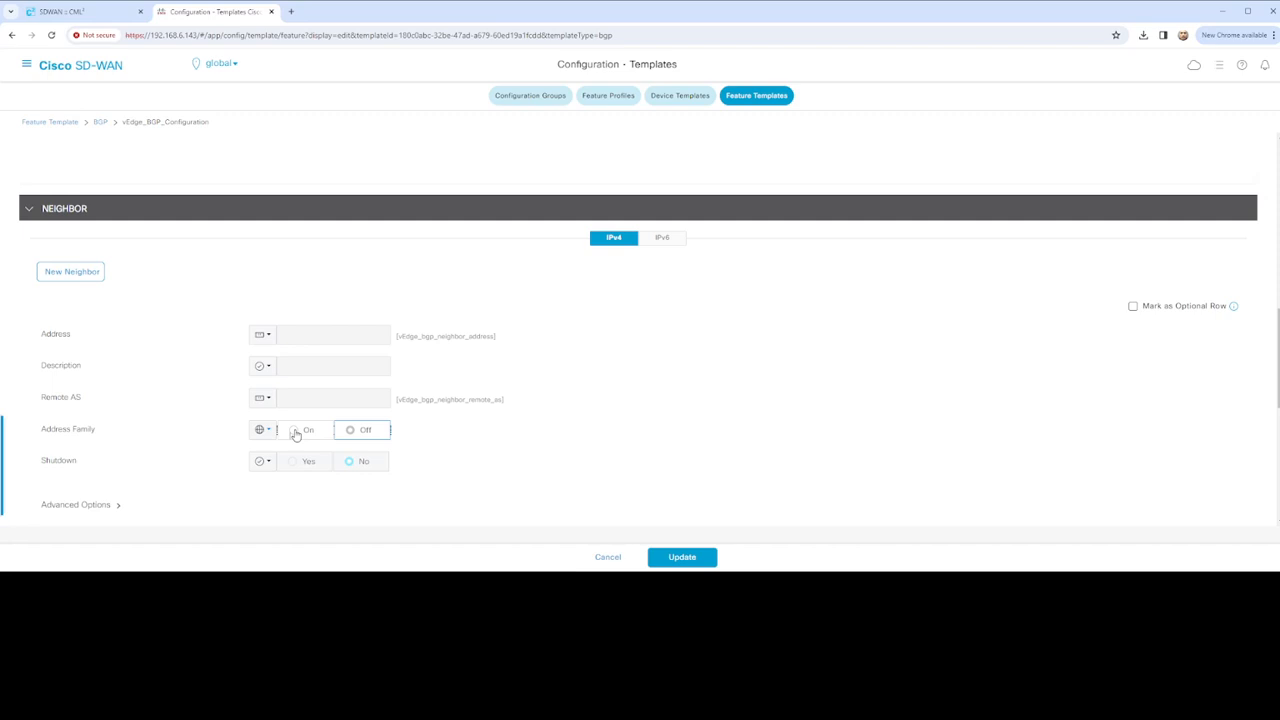
{"action": "left_click", "coordinate": [295, 434]}
{"action": "scroll", "coordinate": [513, 435], "scroll_direction": "down", "scroll_amount": 3}
{"action": "scroll", "coordinate": [486, 423], "scroll_direction": "up", "scroll_amount": 1}
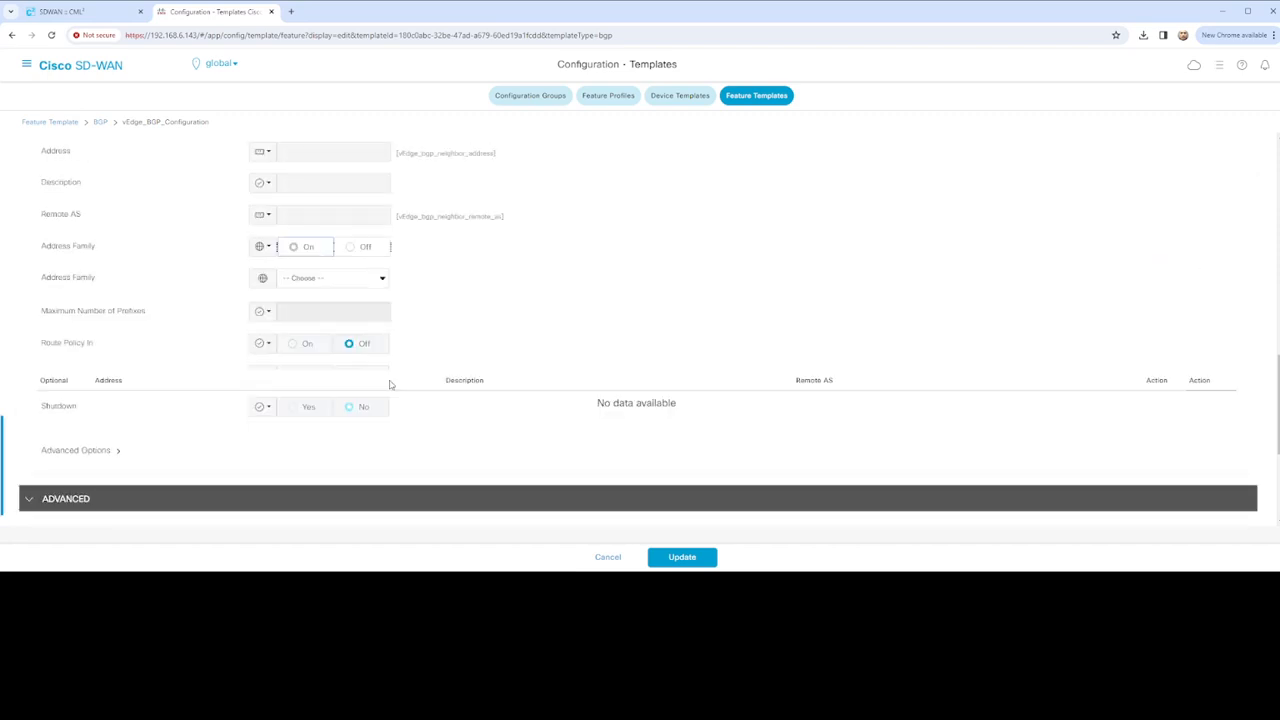
{"action": "left_click", "coordinate": [383, 281]}
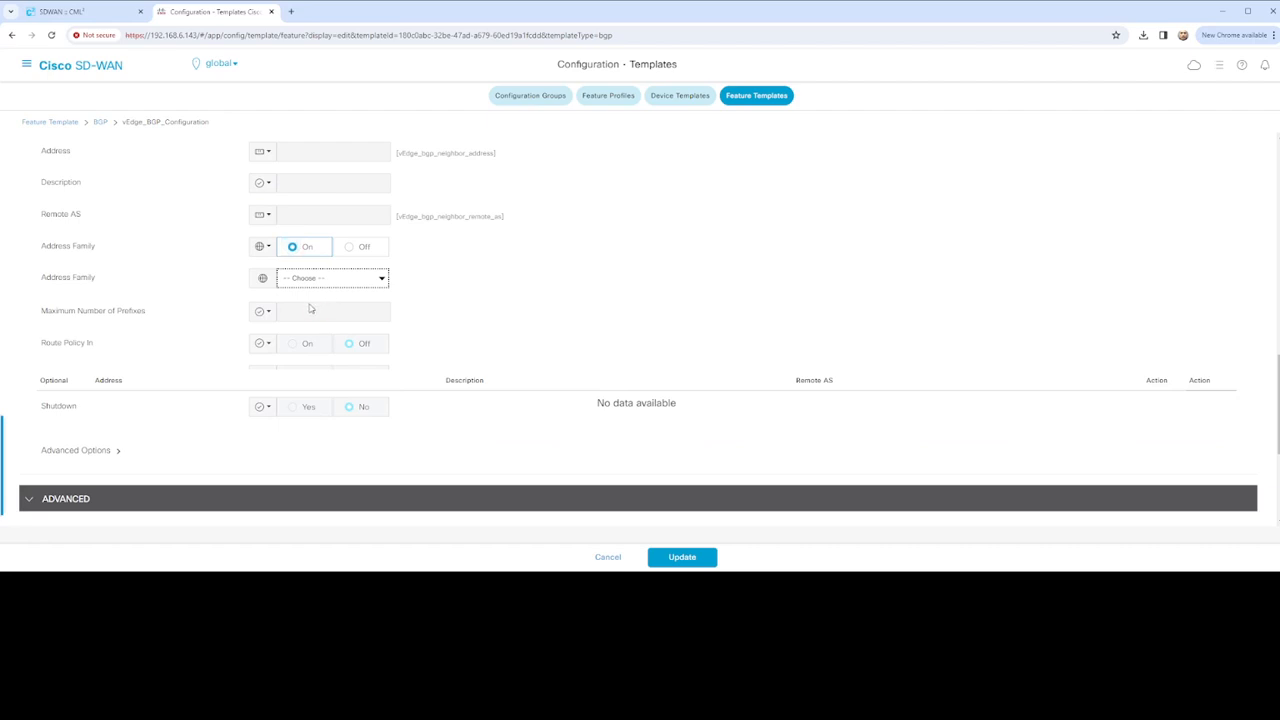
{"action": "key", "text": "Down"}
{"action": "left_click", "coordinate": [267, 412]}
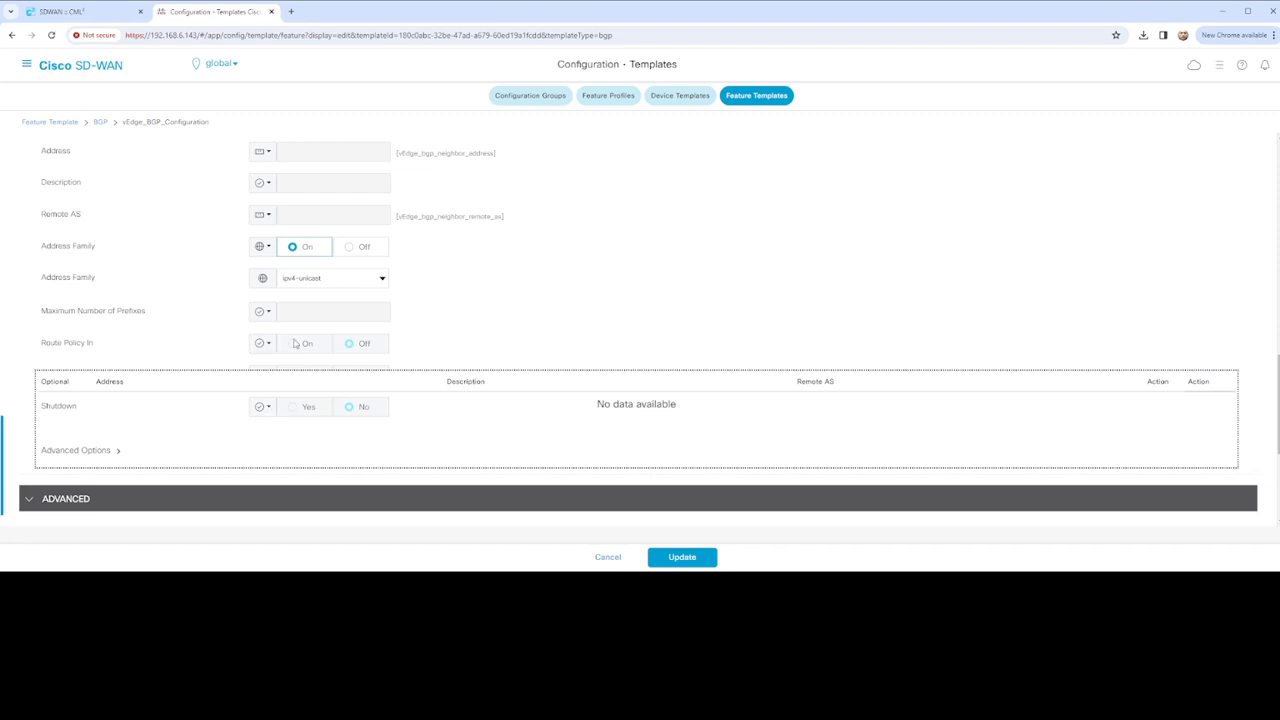
{"action": "scroll", "coordinate": [403, 340], "scroll_direction": "down", "scroll_amount": 1}
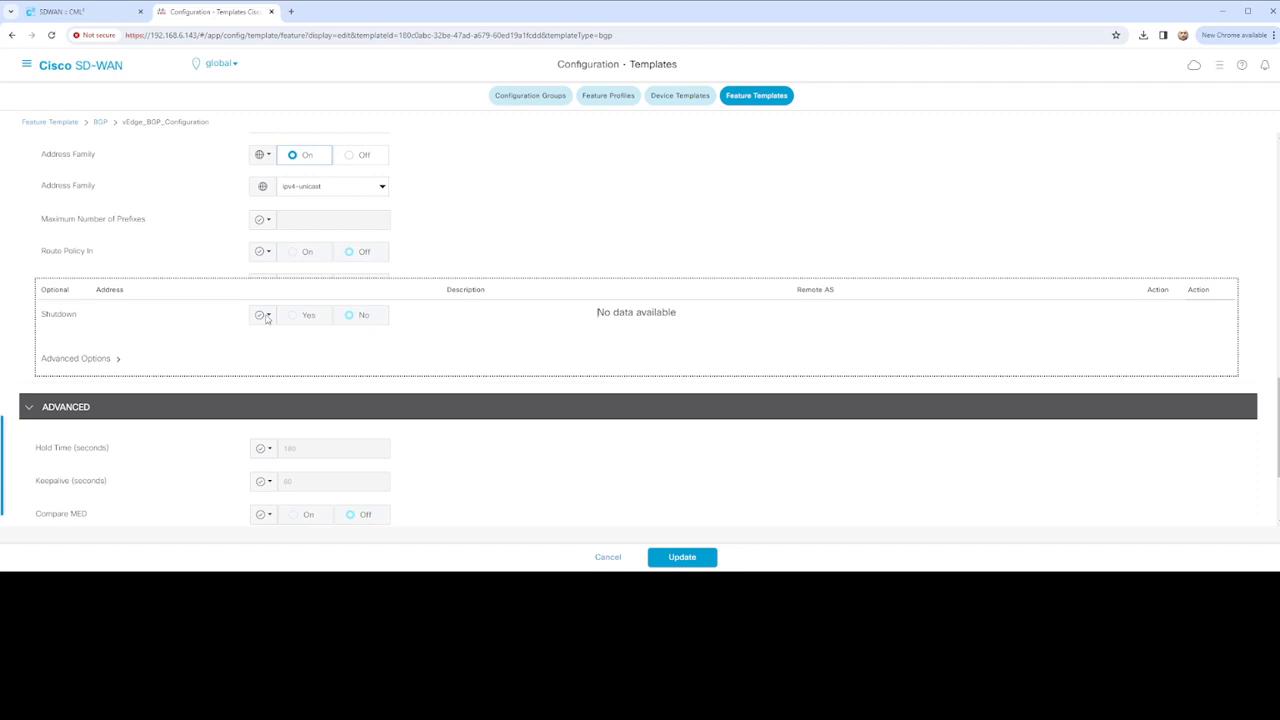
{"action": "scroll", "coordinate": [291, 319], "scroll_direction": "up", "scroll_amount": 5}
{"action": "scroll", "coordinate": [363, 317], "scroll_direction": "down", "scroll_amount": 4}
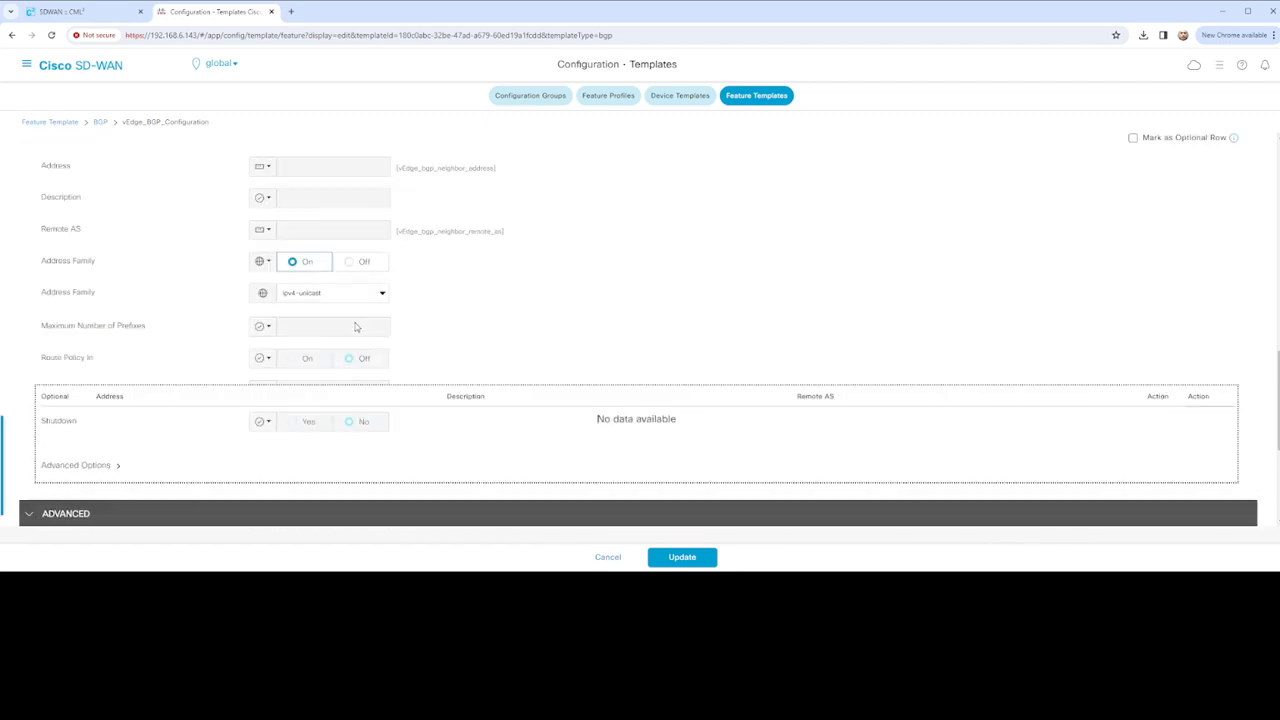
{"action": "double_click", "coordinate": [292, 408]}
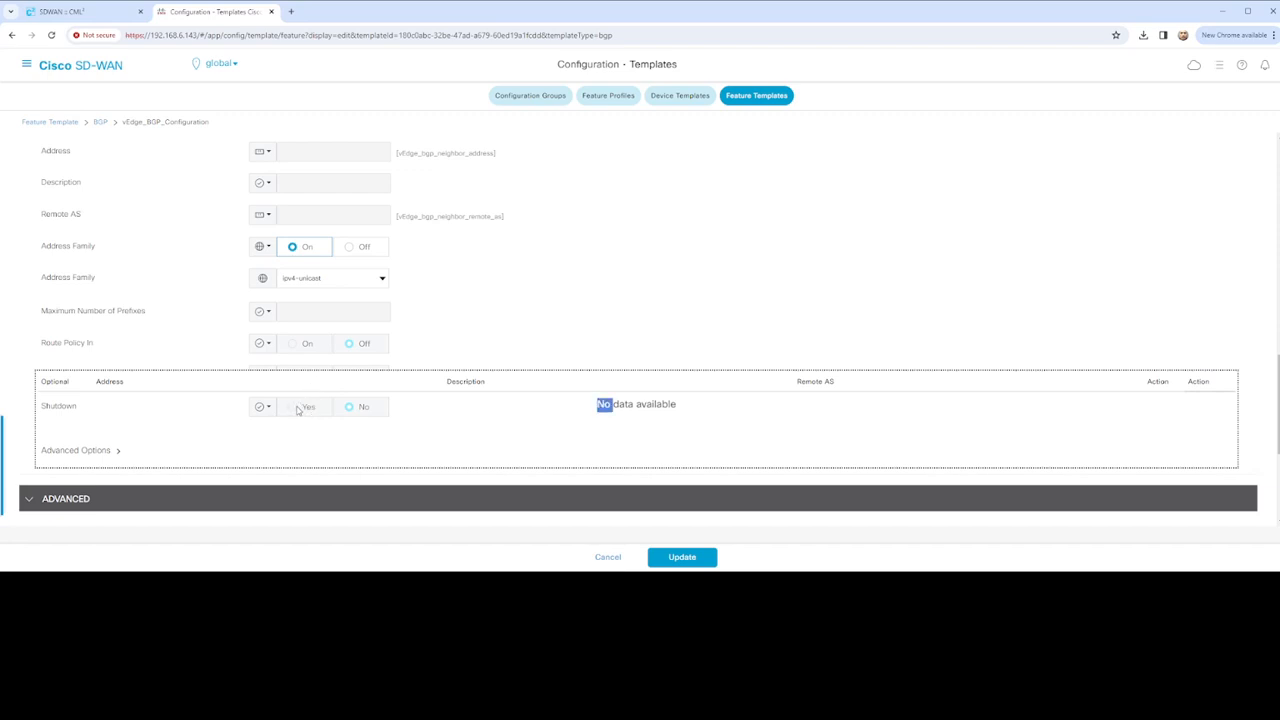
{"action": "left_click", "coordinate": [784, 398]}
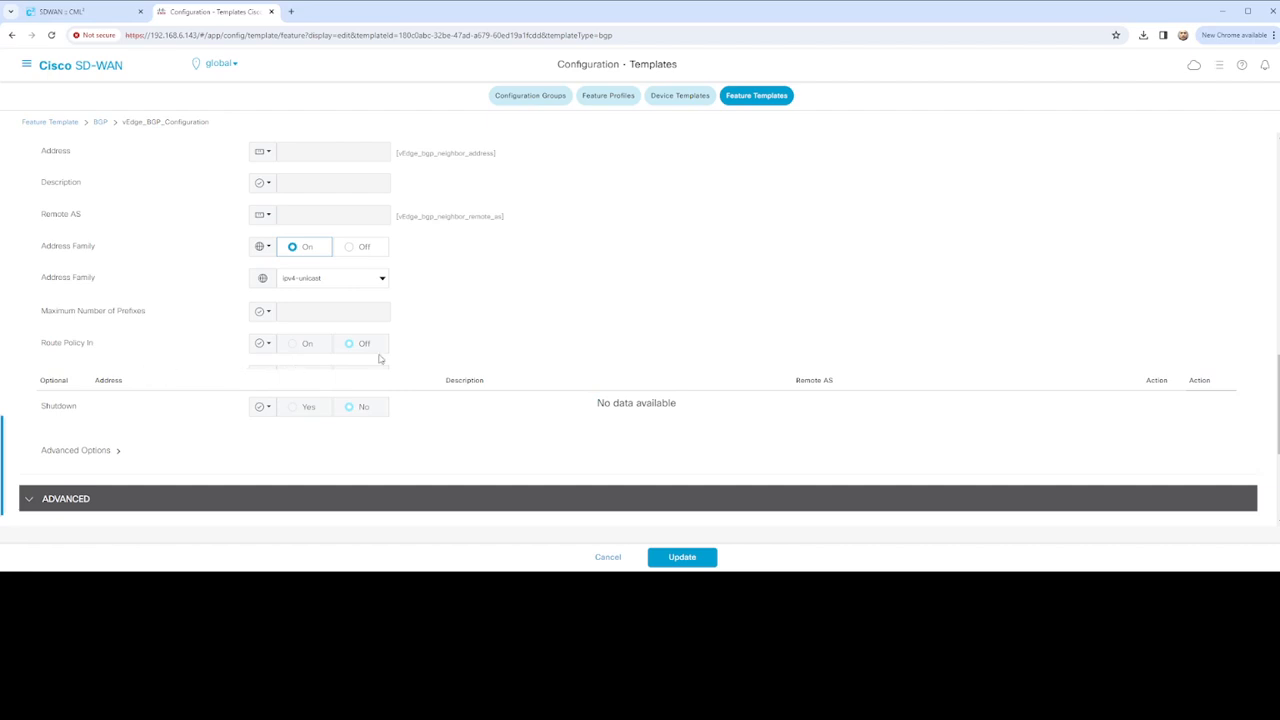
{"action": "scroll", "coordinate": [375, 356], "scroll_direction": "up", "scroll_amount": 2}
{"action": "scroll", "coordinate": [375, 356], "scroll_direction": "down", "scroll_amount": 4}
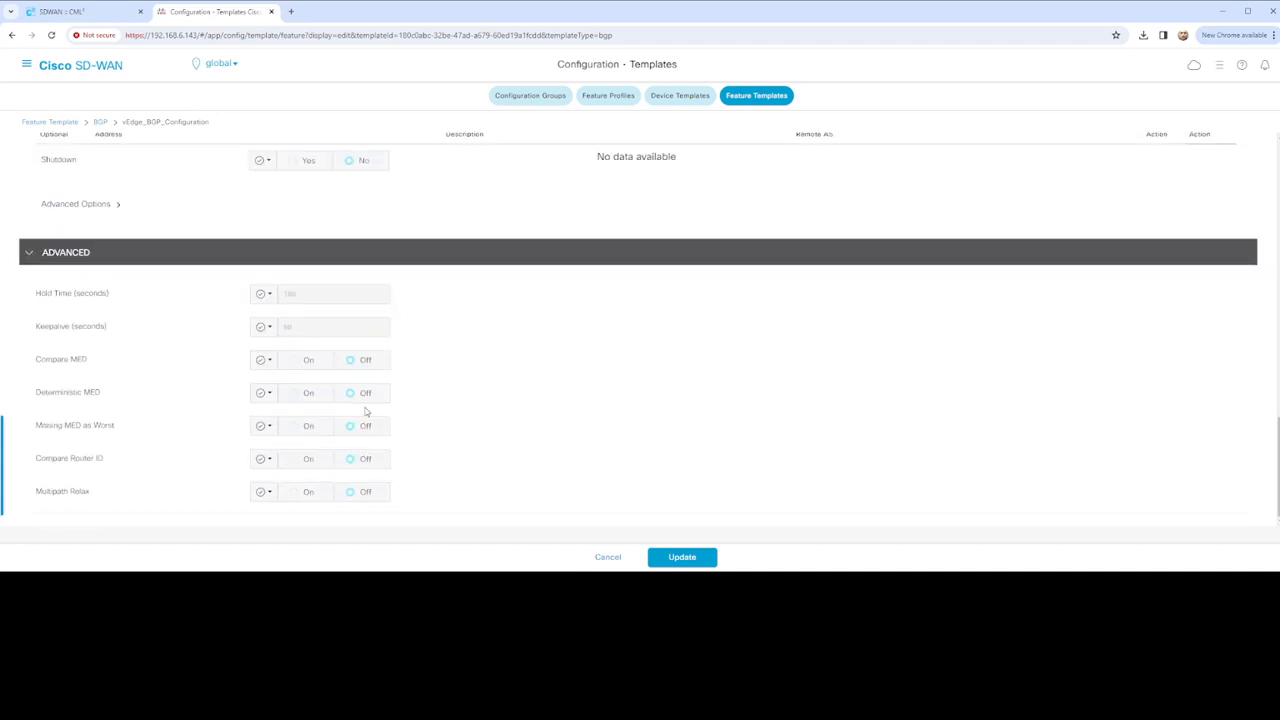
{"action": "scroll", "coordinate": [370, 412], "scroll_direction": "up", "scroll_amount": 3}
{"action": "scroll", "coordinate": [372, 410], "scroll_direction": "down", "scroll_amount": 1}
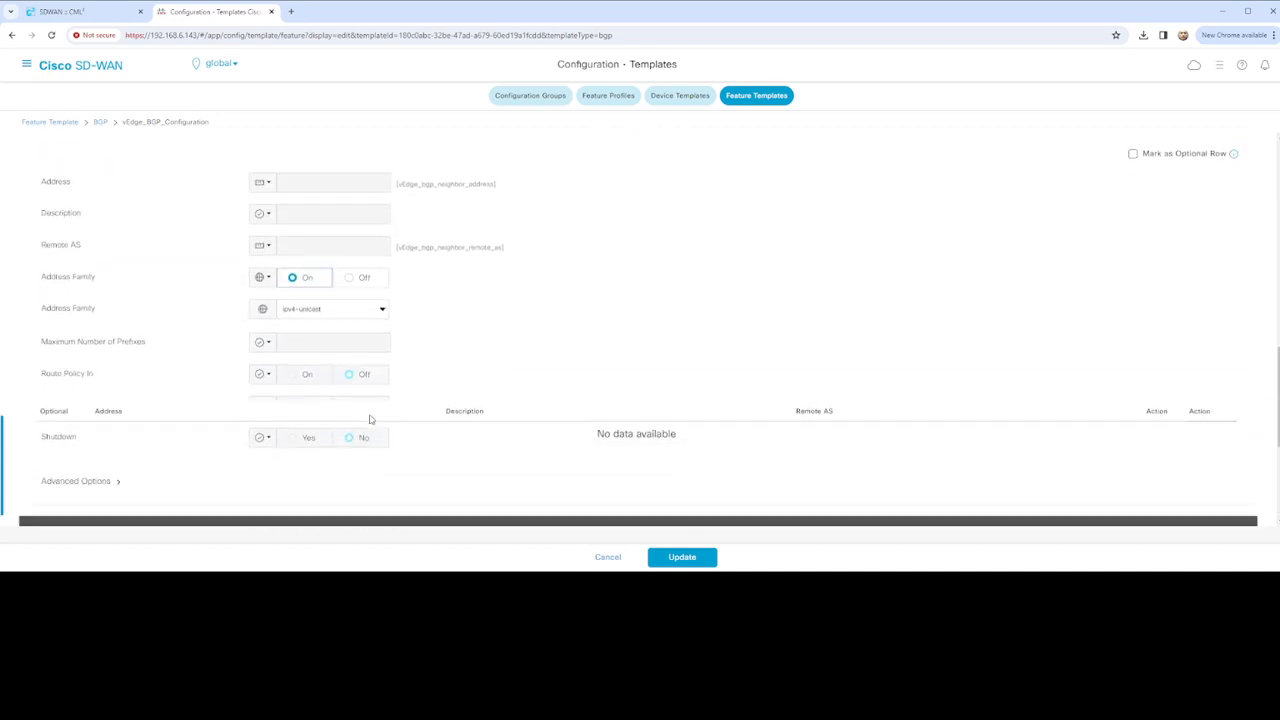
{"action": "left_click", "coordinate": [269, 438]}
{"action": "triple_click", "coordinate": [260, 438]}
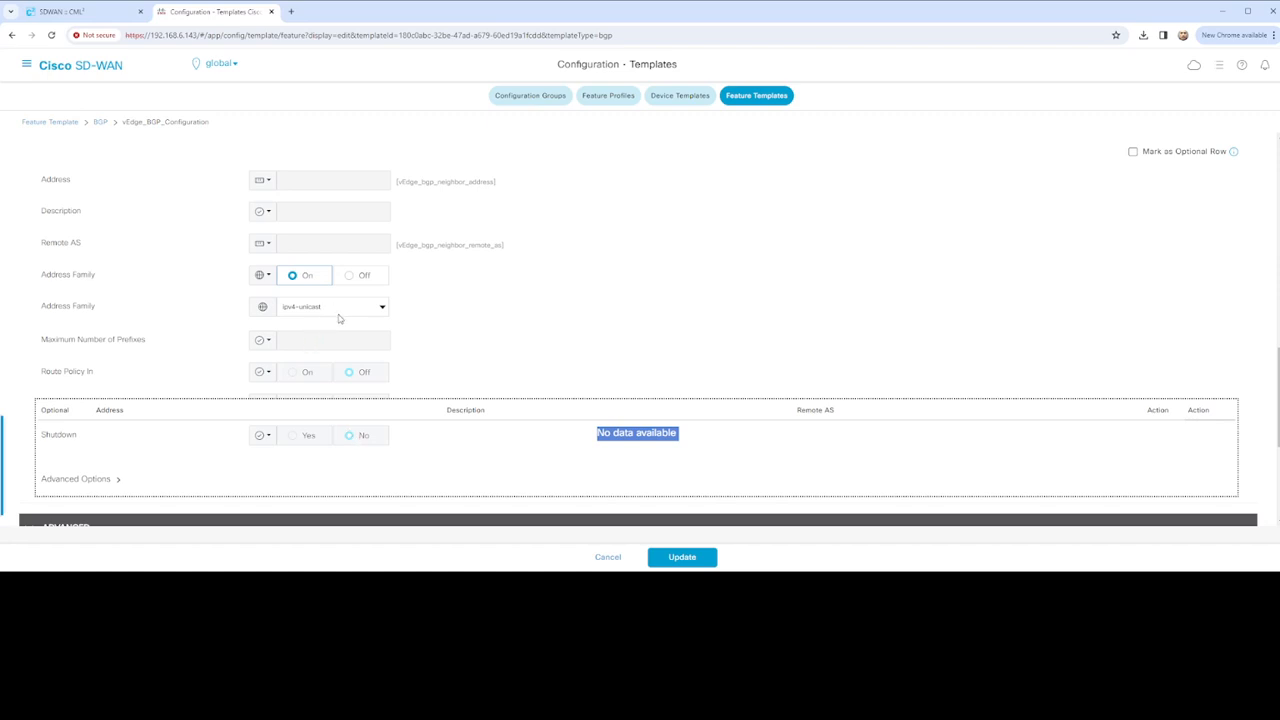
{"action": "scroll", "coordinate": [345, 322], "scroll_direction": "down", "scroll_amount": 3}
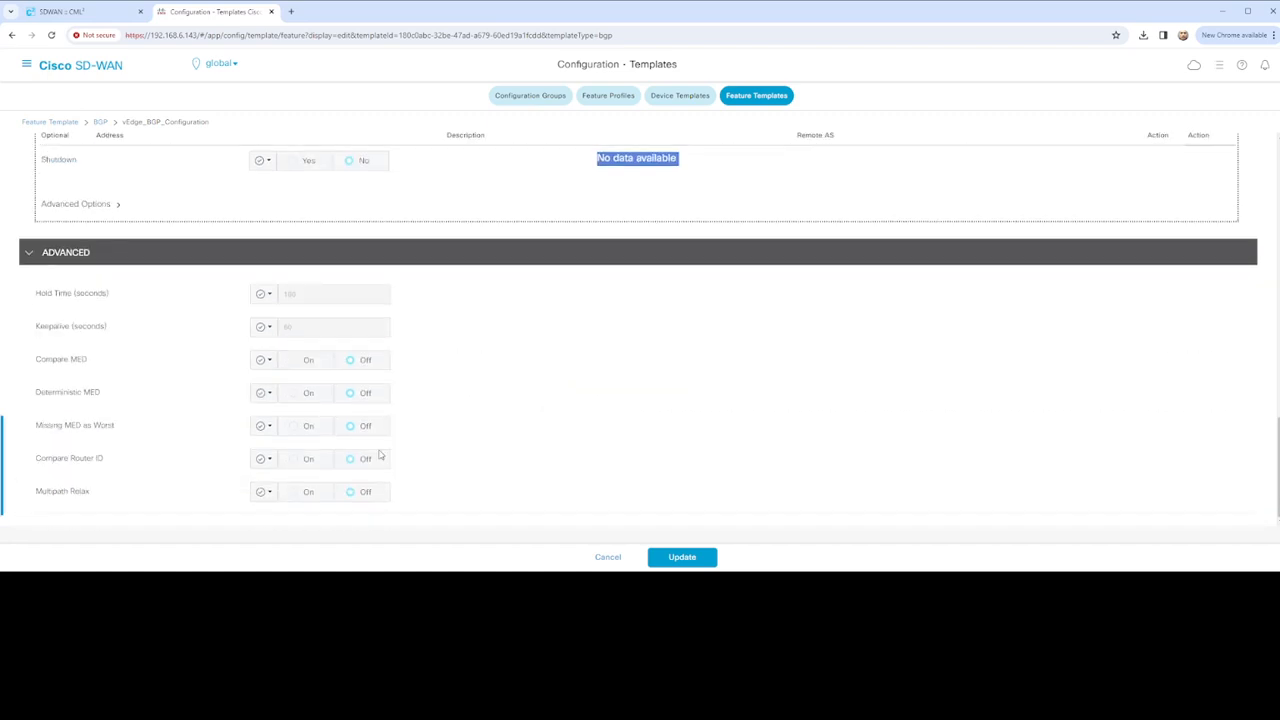
{"action": "scroll", "coordinate": [345, 458], "scroll_direction": "up", "scroll_amount": 15}
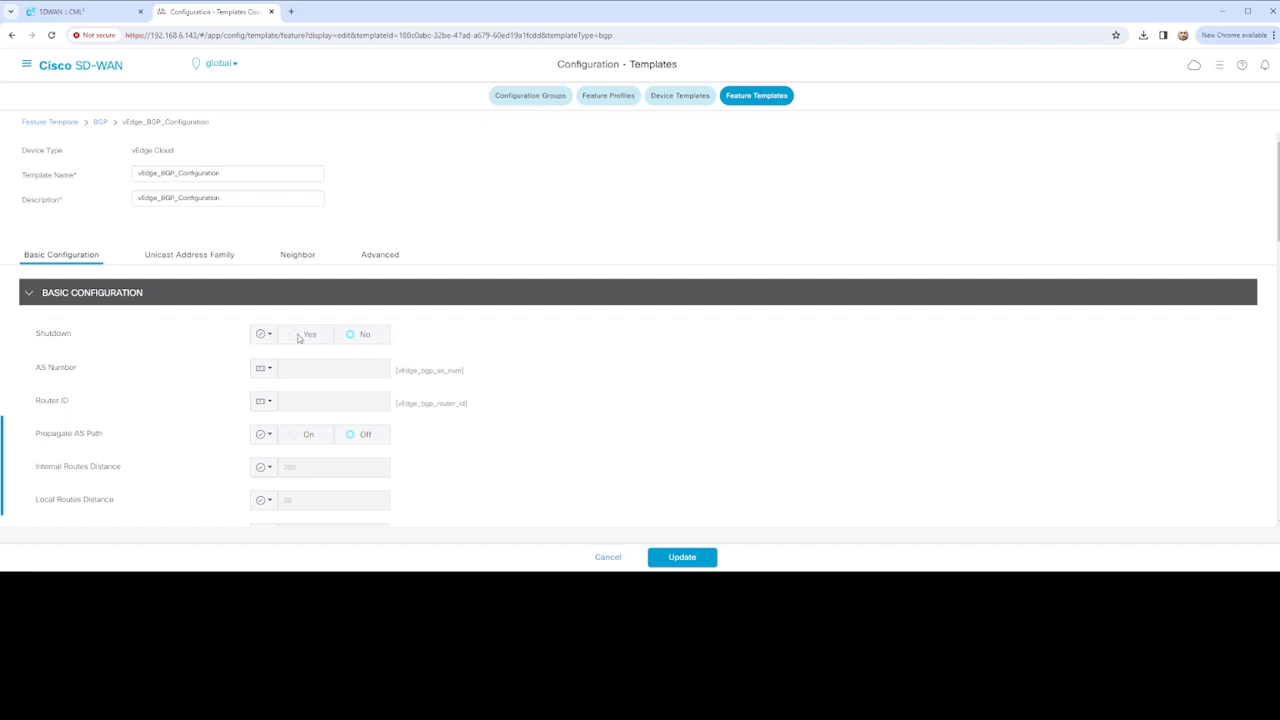
Set BGP Shutdown to Global and save the vEdge_BGP_Configuration template with Update
{"action": "left_click", "coordinate": [266, 335]}
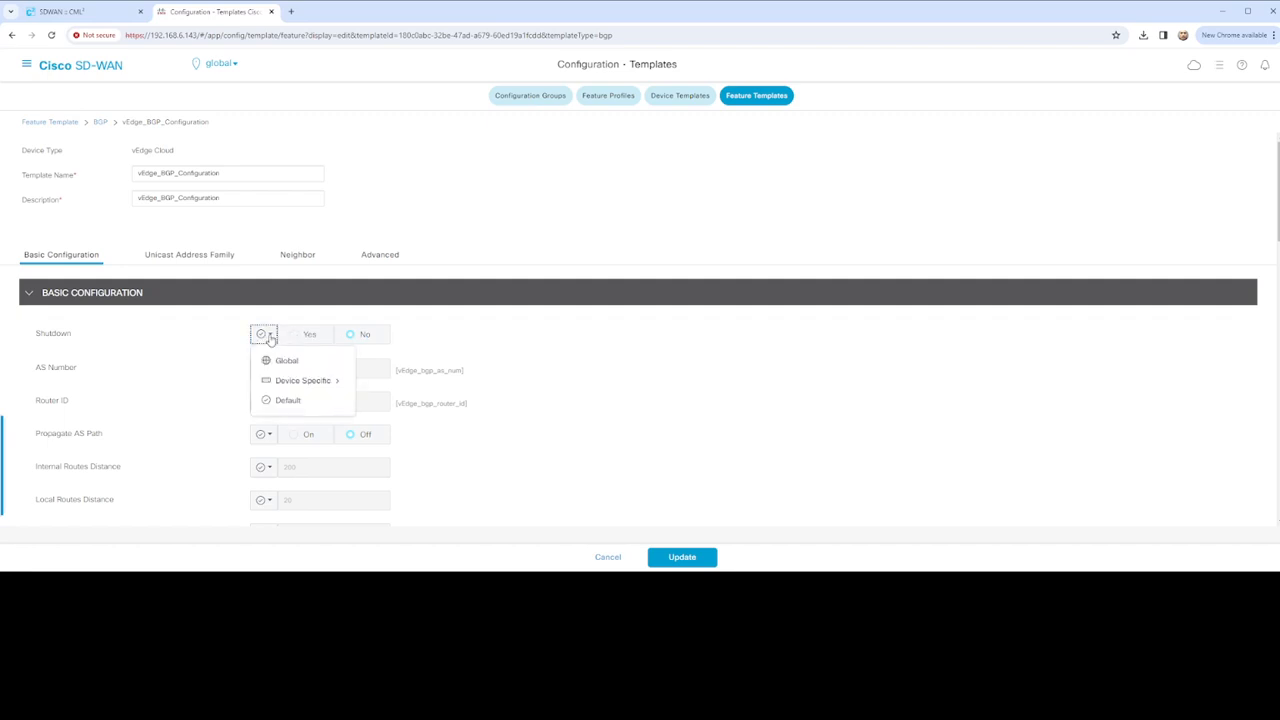
{"action": "left_click", "coordinate": [285, 362]}
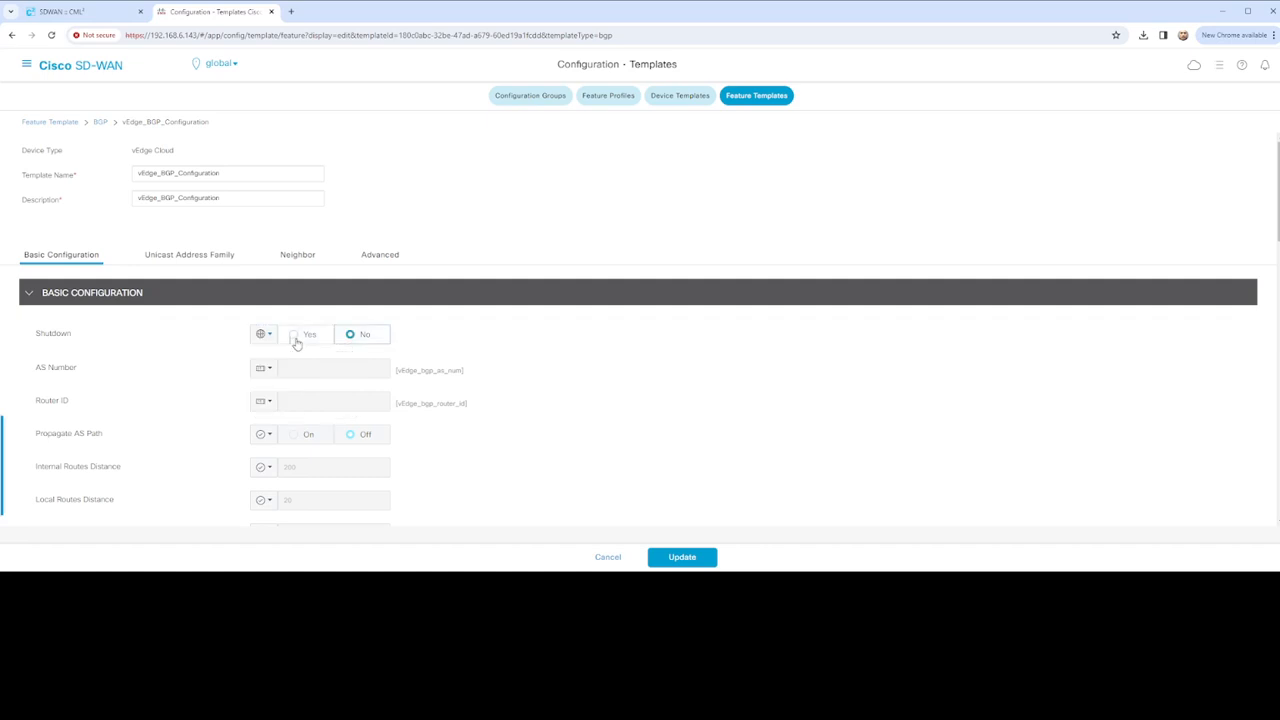
{"action": "scroll", "coordinate": [444, 400], "scroll_direction": "down", "scroll_amount": 3}
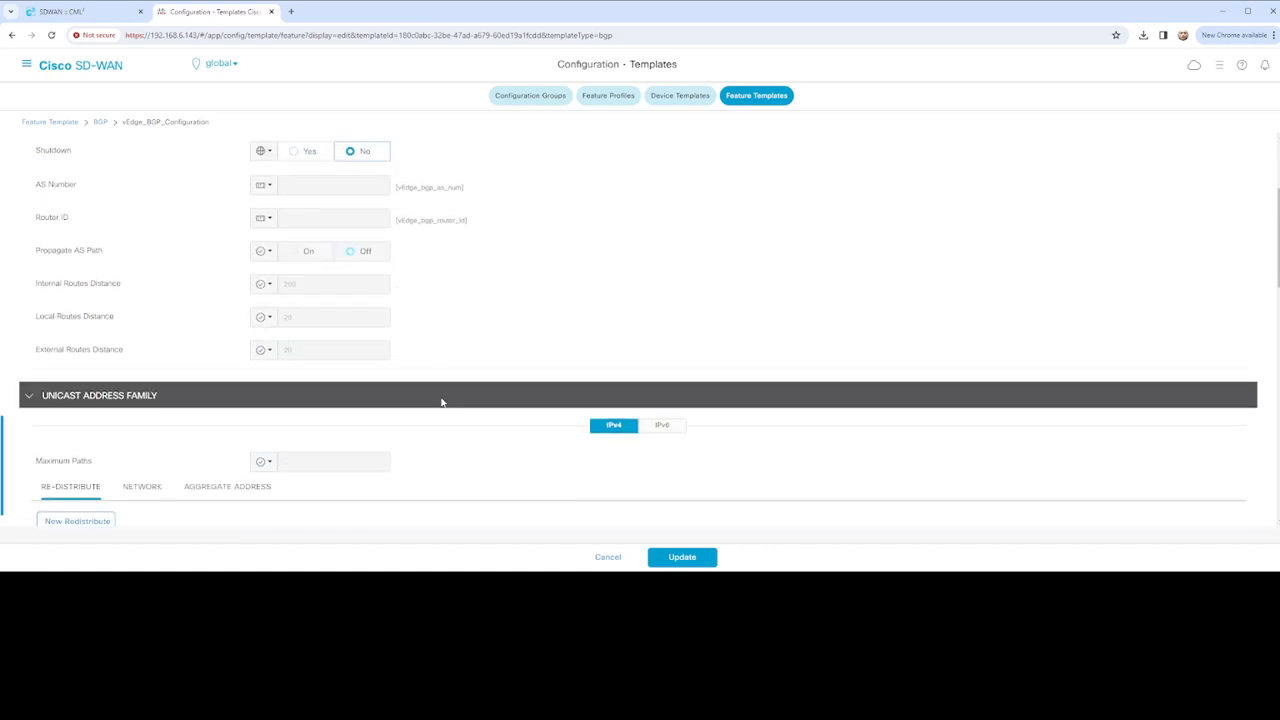
{"action": "scroll", "coordinate": [441, 402], "scroll_direction": "down", "scroll_amount": 2}
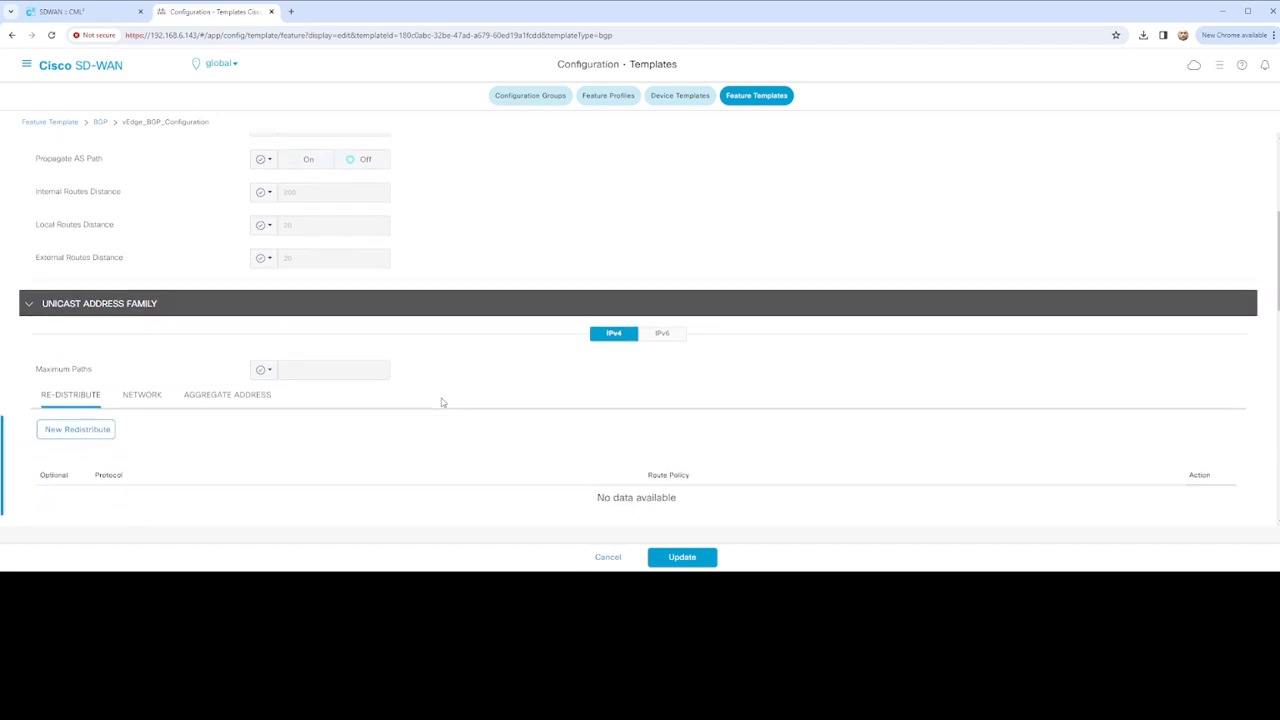
{"action": "scroll", "coordinate": [442, 402], "scroll_direction": "down", "scroll_amount": 7}
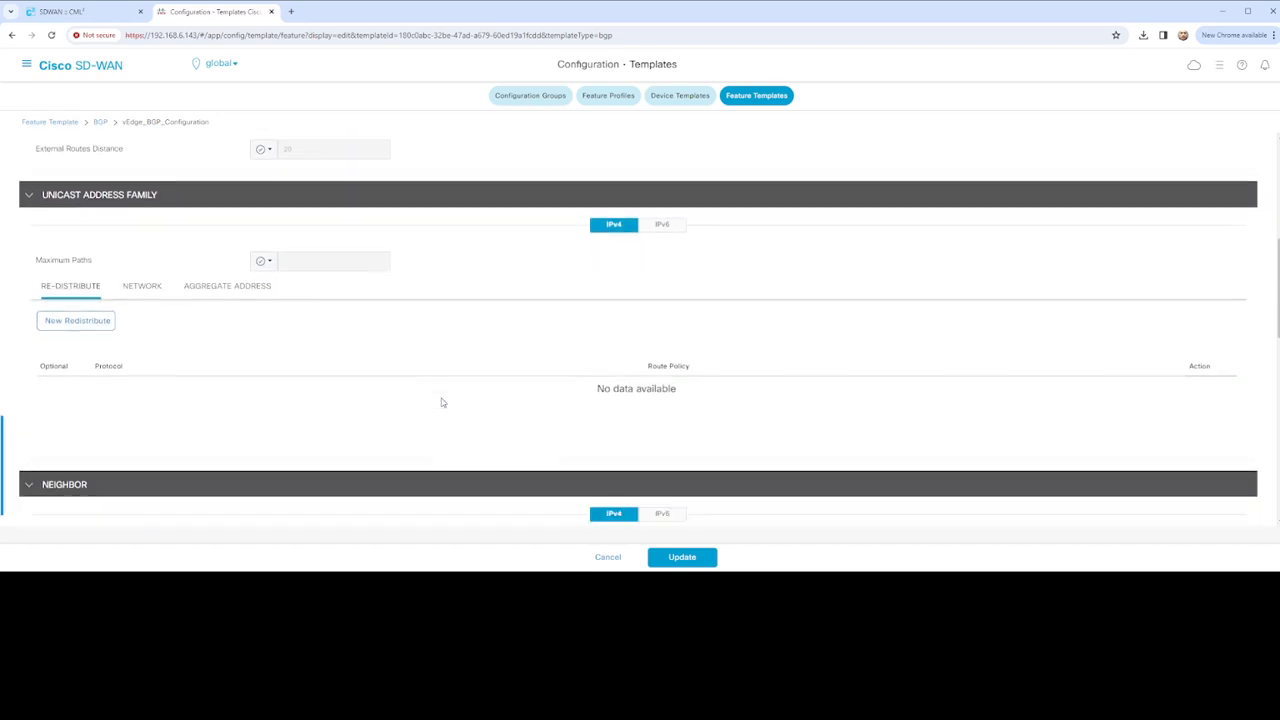
{"action": "scroll", "coordinate": [442, 402], "scroll_direction": "down", "scroll_amount": 4}
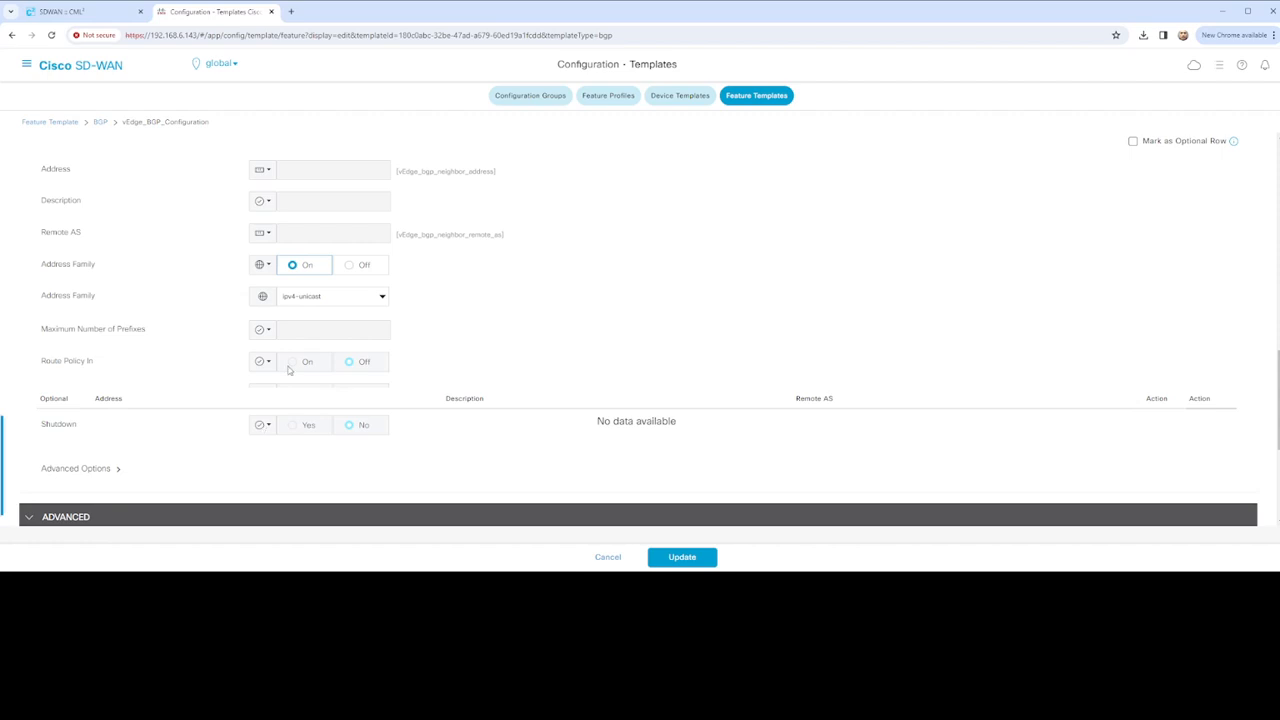
{"action": "scroll", "coordinate": [290, 370], "scroll_direction": "down", "scroll_amount": 5}
{"action": "left_click", "coordinate": [685, 558]}
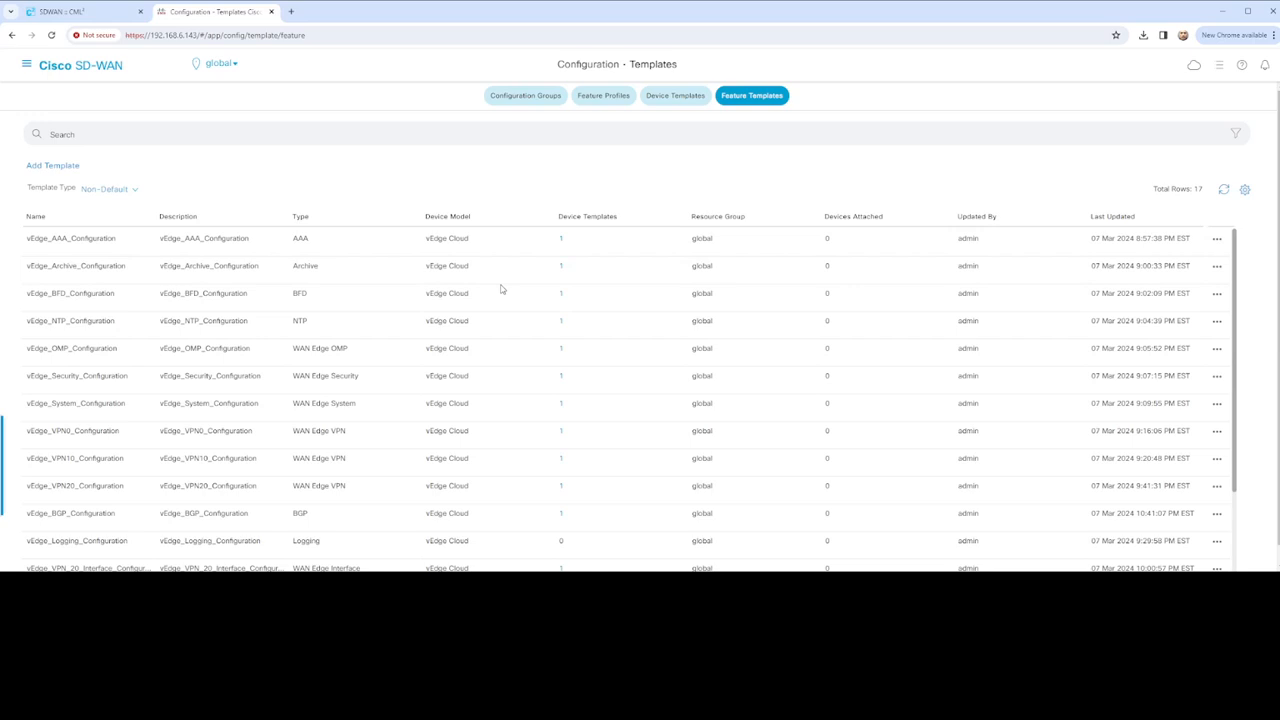
Edit vEdge_01_Template and set its VPN 512 template to vEdge_VPN512_Configuration
{"action": "left_click", "coordinate": [677, 98]}
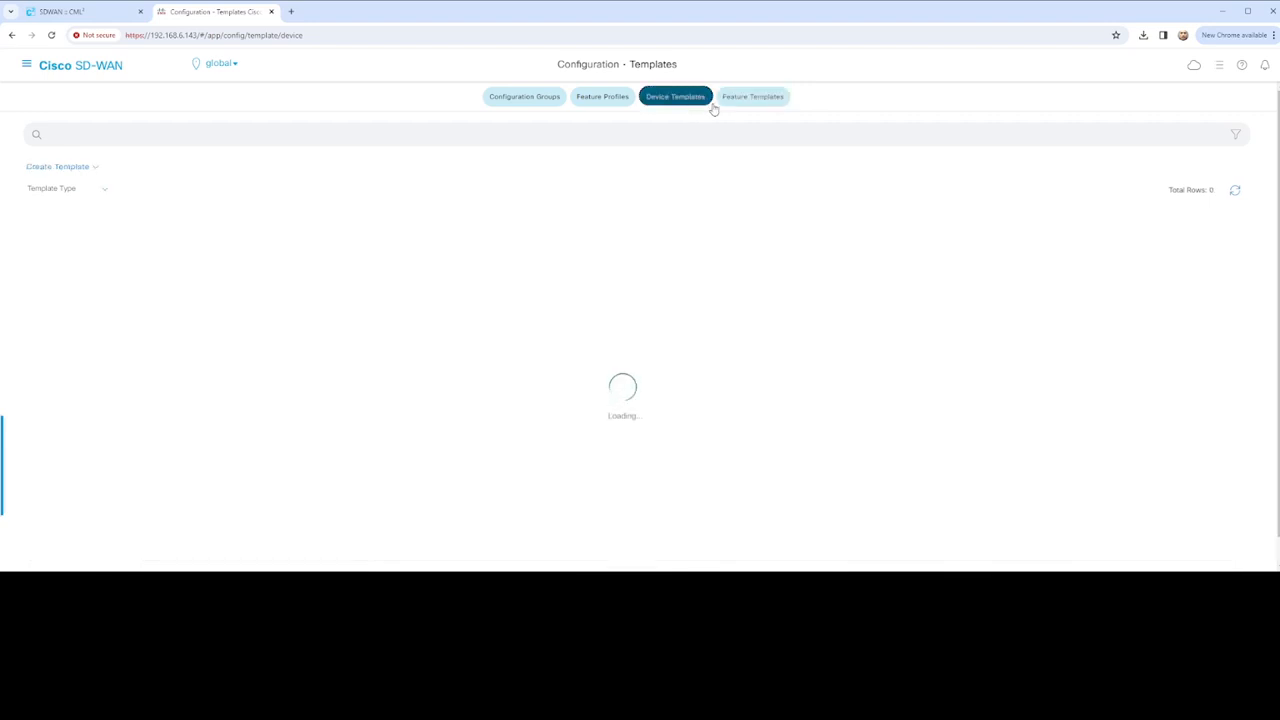
{"action": "left_click", "coordinate": [1217, 241]}
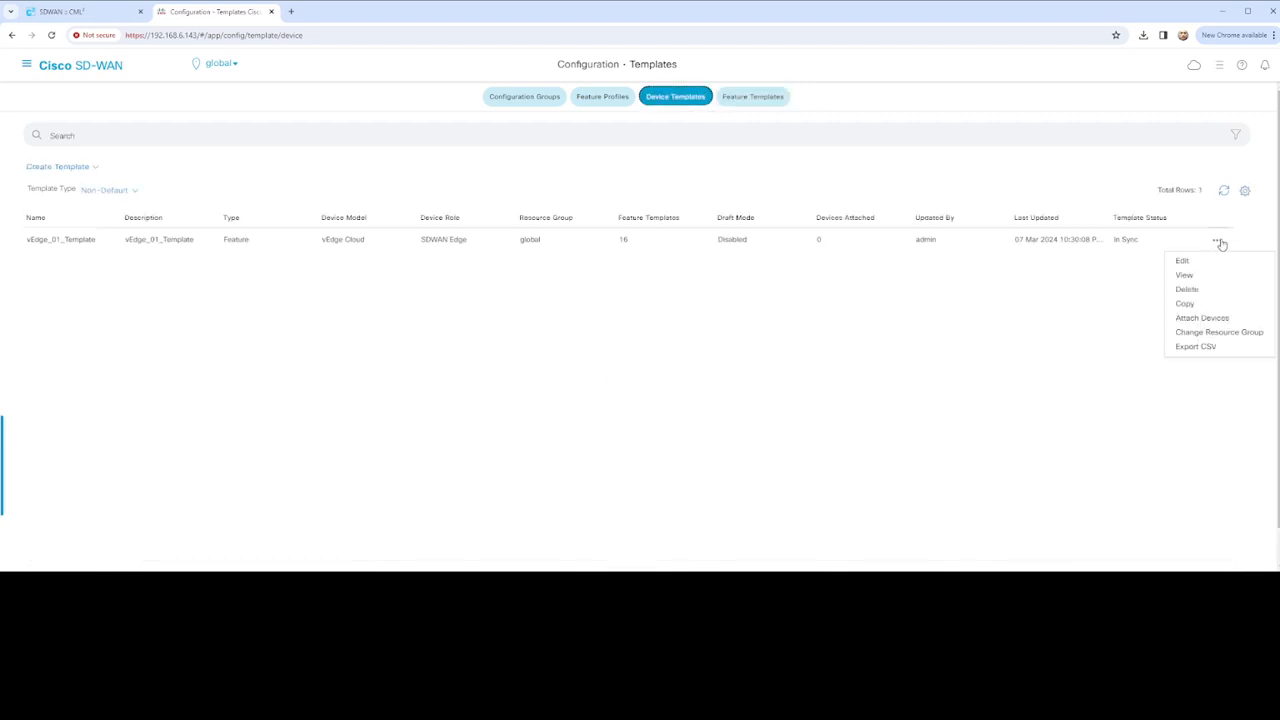
{"action": "left_click", "coordinate": [1182, 260]}
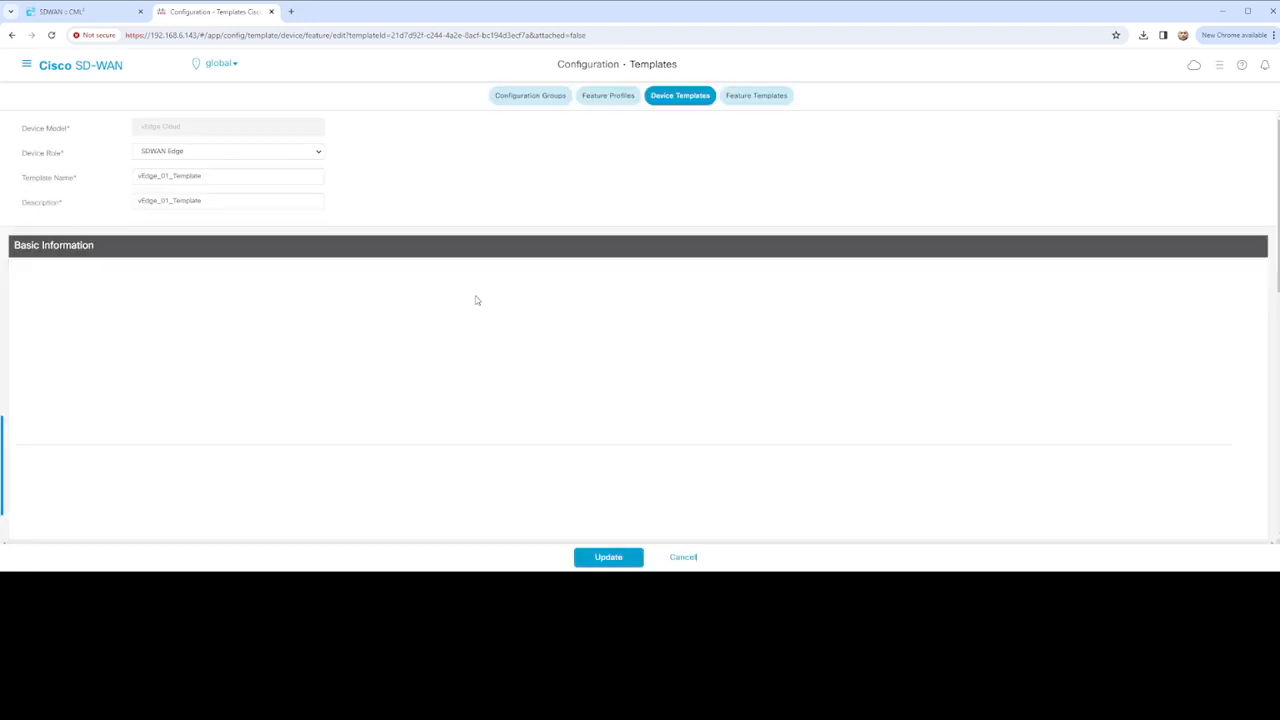
{"action": "scroll", "coordinate": [477, 300], "scroll_direction": "down", "scroll_amount": 5}
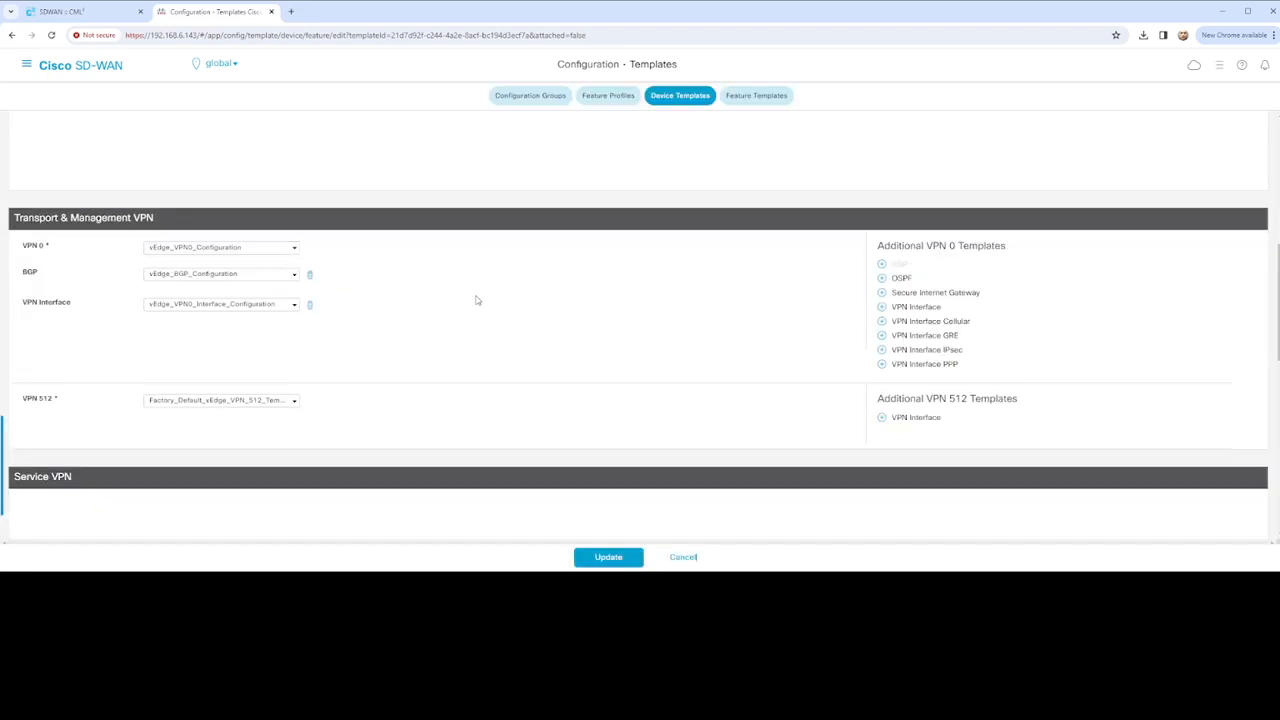
{"action": "scroll", "coordinate": [414, 323], "scroll_direction": "down", "scroll_amount": 1}
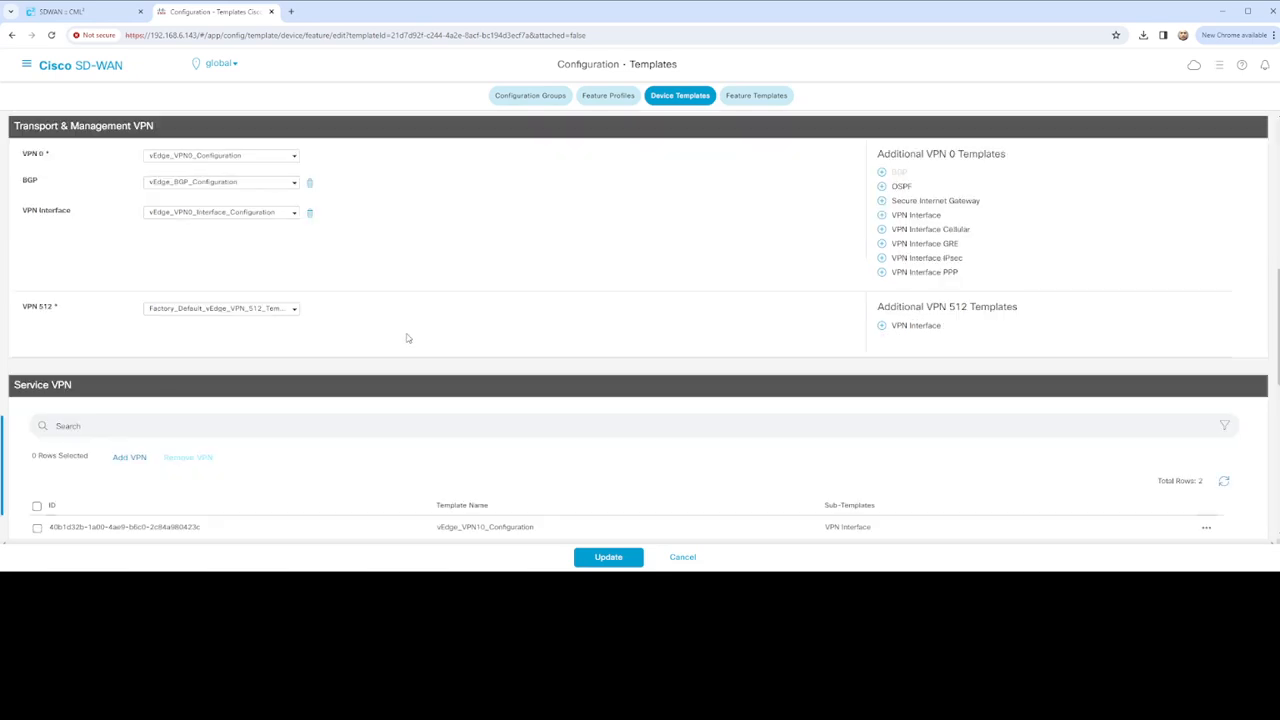
{"action": "left_click", "coordinate": [277, 310]}
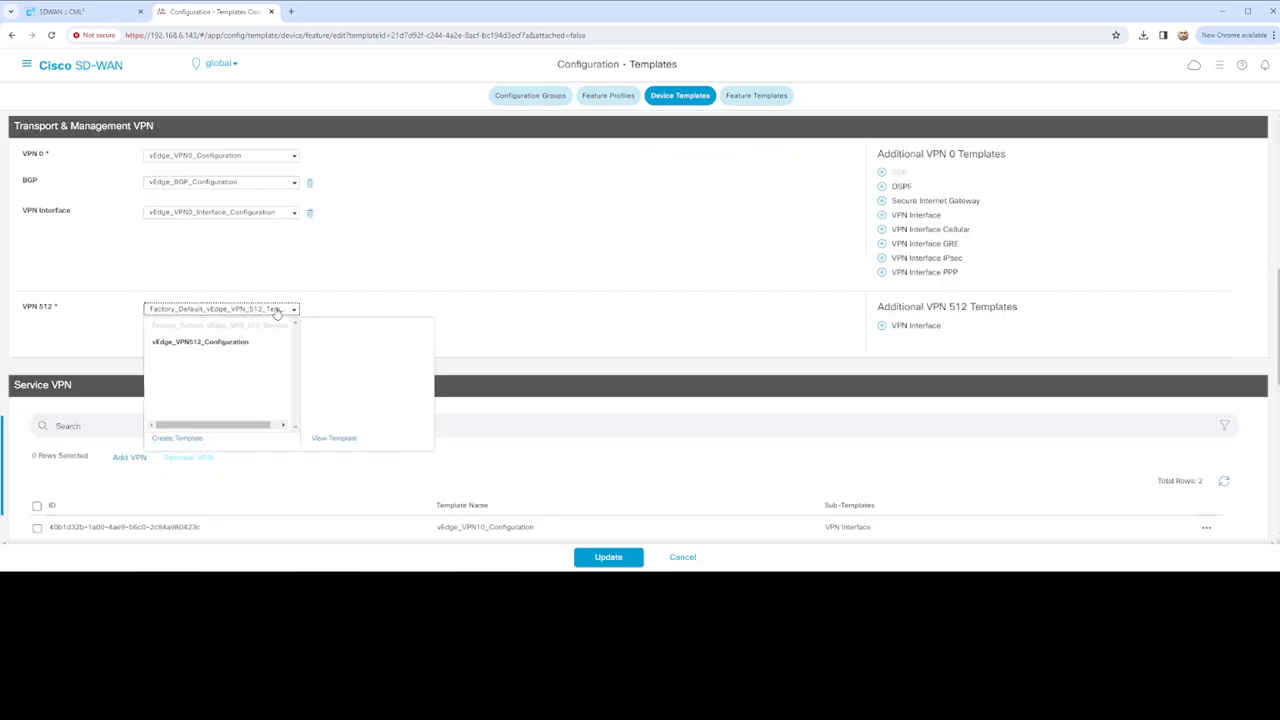
{"action": "left_click", "coordinate": [244, 346]}
Add VPN interface vEdge_VPN512_Interface_Configuration under VPN 512 and save the device template
{"action": "left_click", "coordinate": [912, 327]}
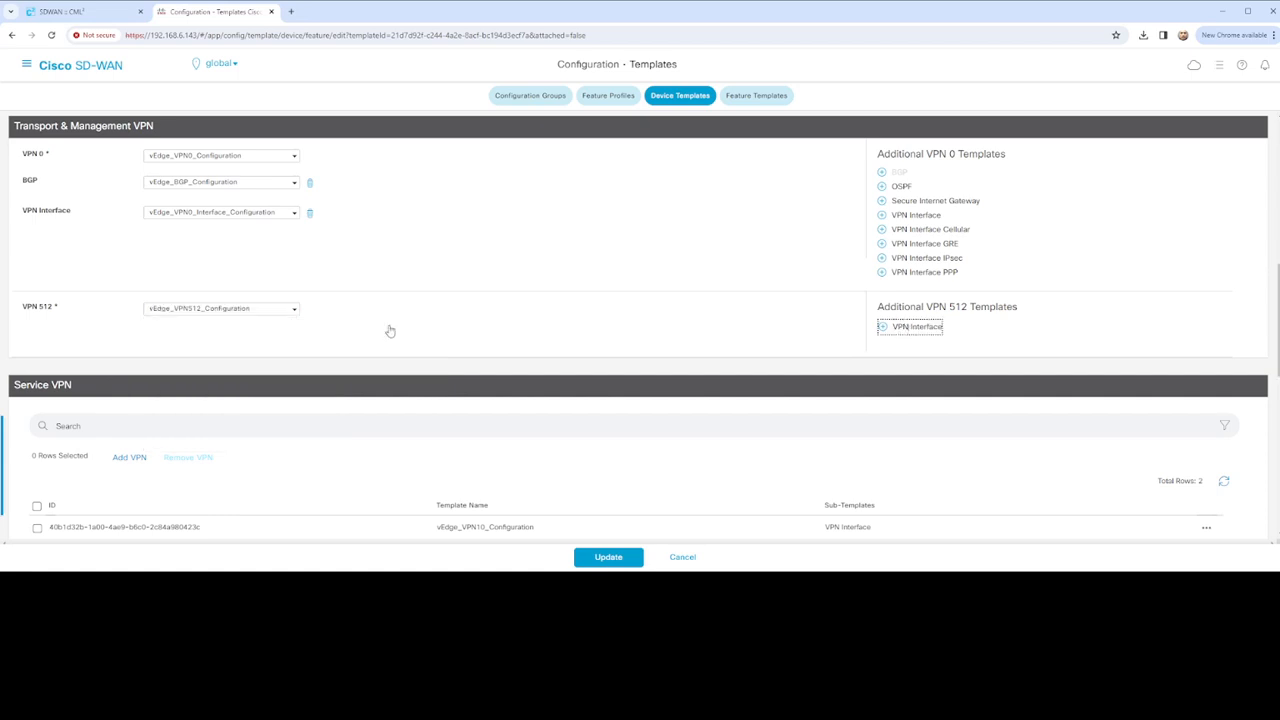
{"action": "left_click", "coordinate": [292, 337]}
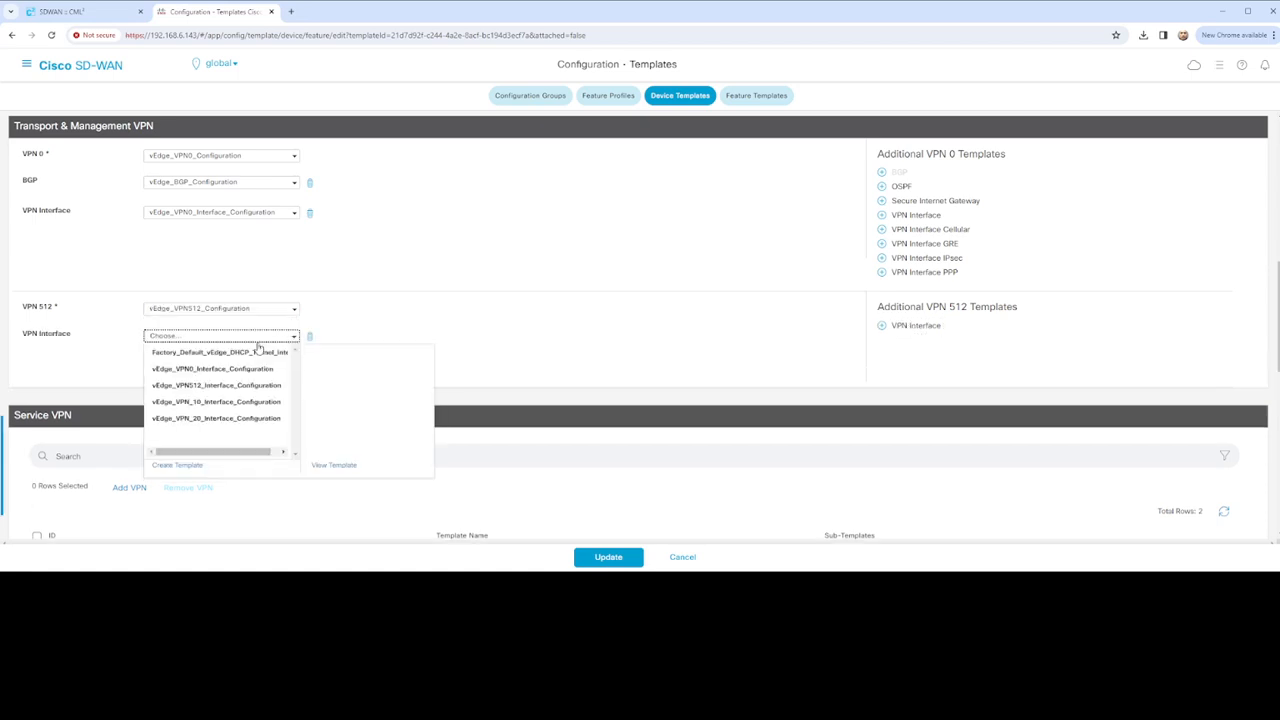
{"action": "left_click", "coordinate": [222, 386]}
{"action": "scroll", "coordinate": [404, 349], "scroll_direction": "up", "scroll_amount": 3}
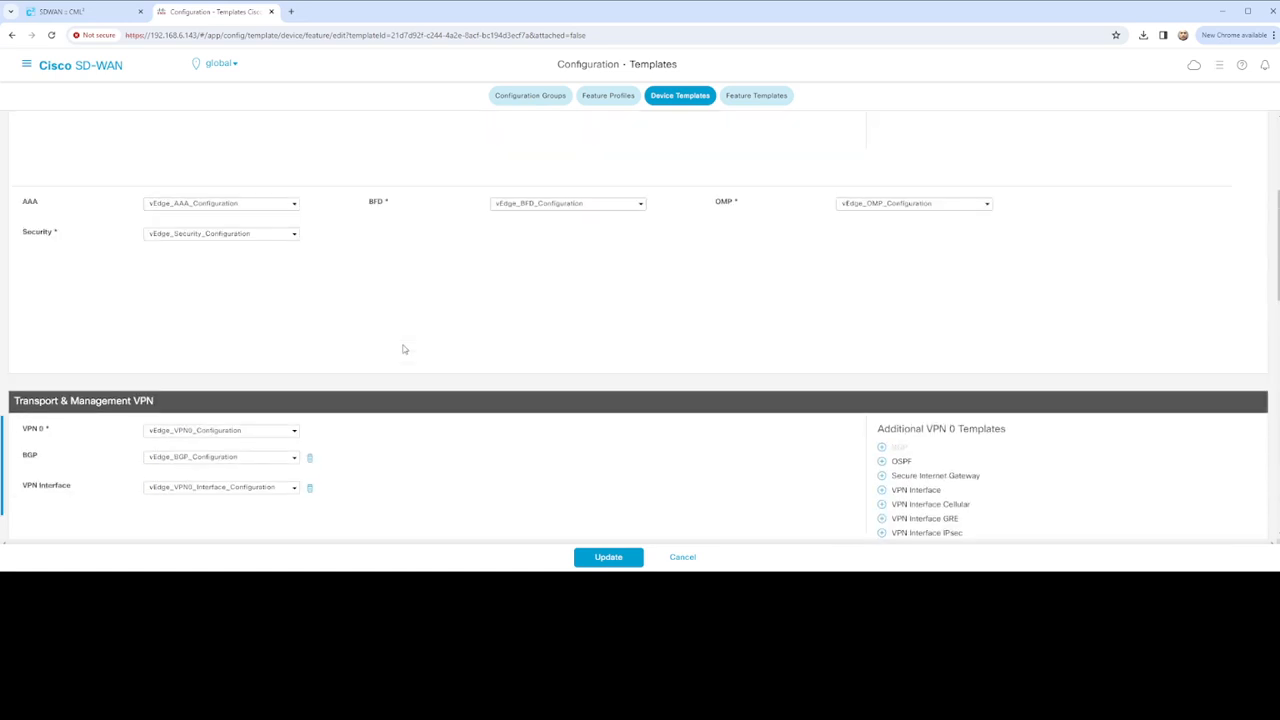
{"action": "scroll", "coordinate": [401, 362], "scroll_direction": "down", "scroll_amount": 8}
{"action": "left_click", "coordinate": [610, 557]}
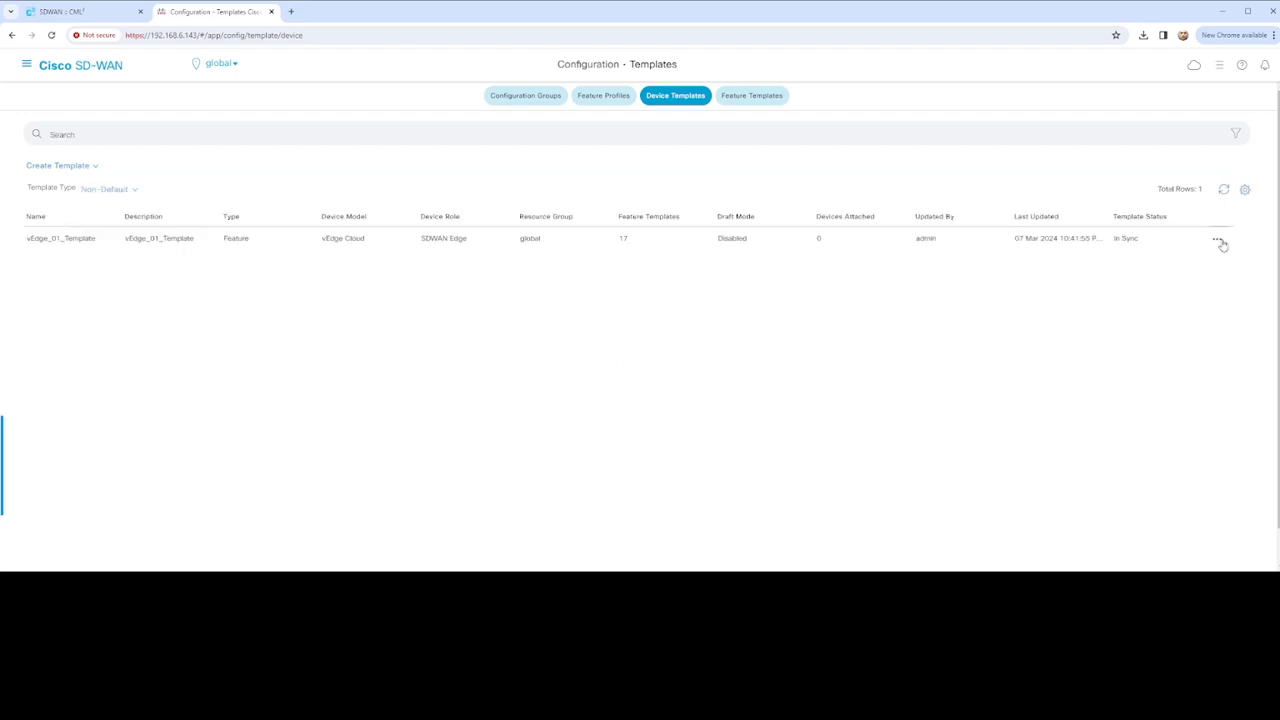
Attach vEdge-01 to vEdge_01_Template and open its device variables page
{"action": "left_click", "coordinate": [1219, 240]}
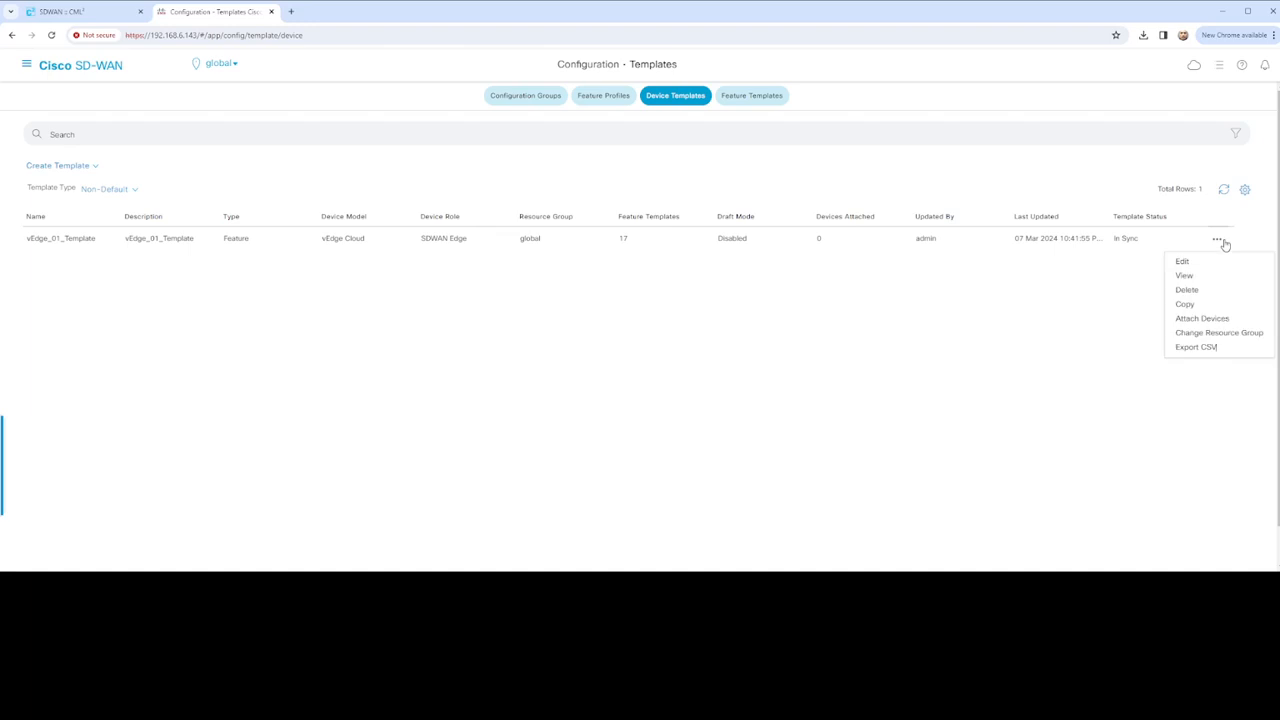
{"action": "left_click", "coordinate": [1204, 318]}
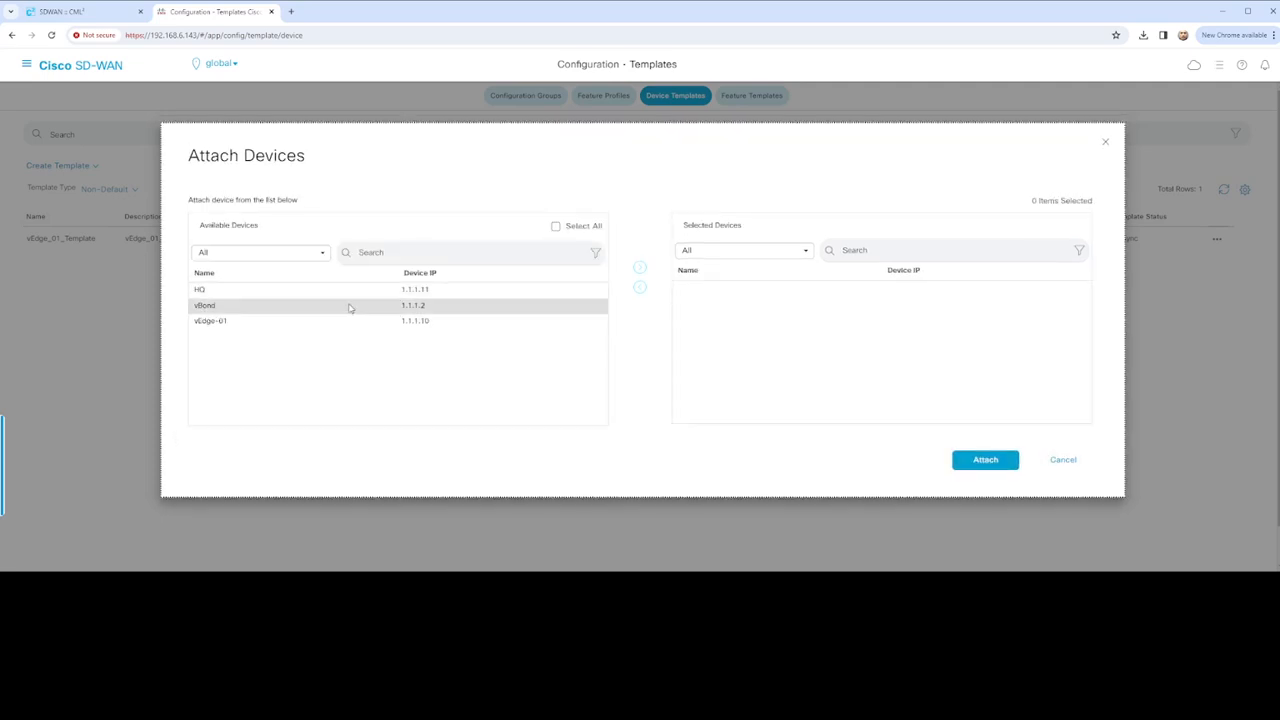
{"action": "left_click", "coordinate": [640, 272]}
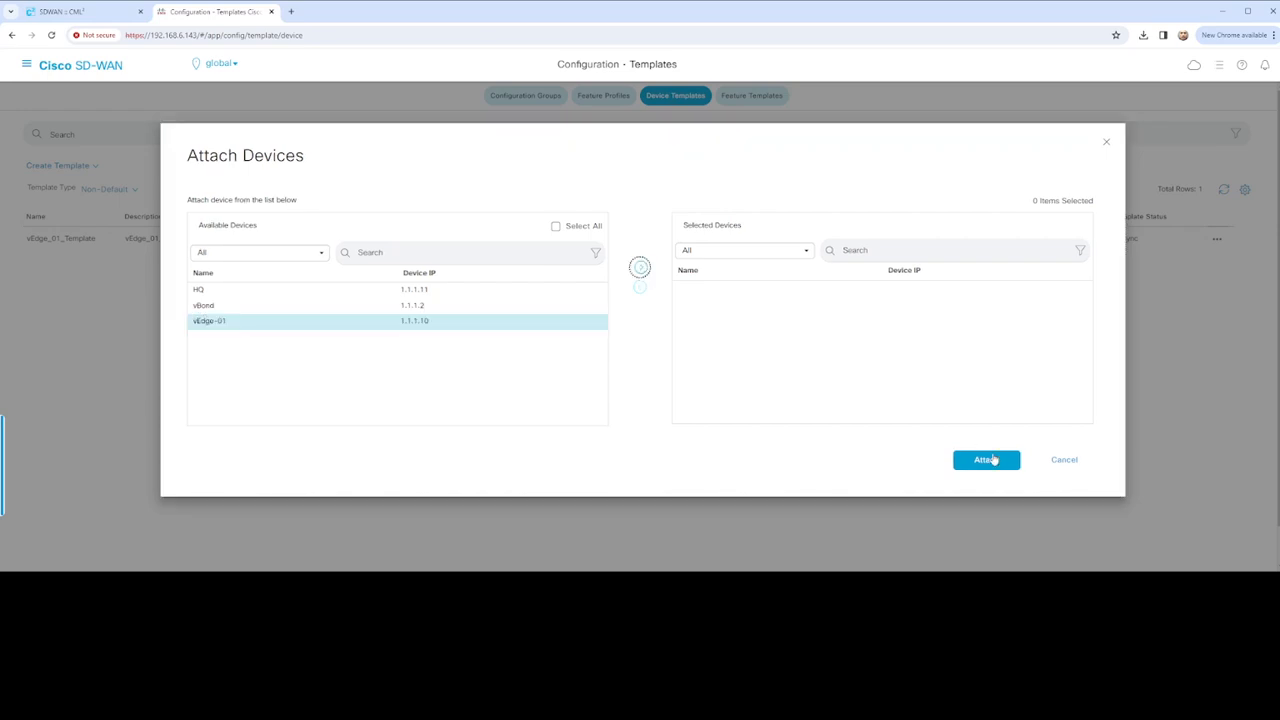
{"action": "left_click", "coordinate": [988, 460]}
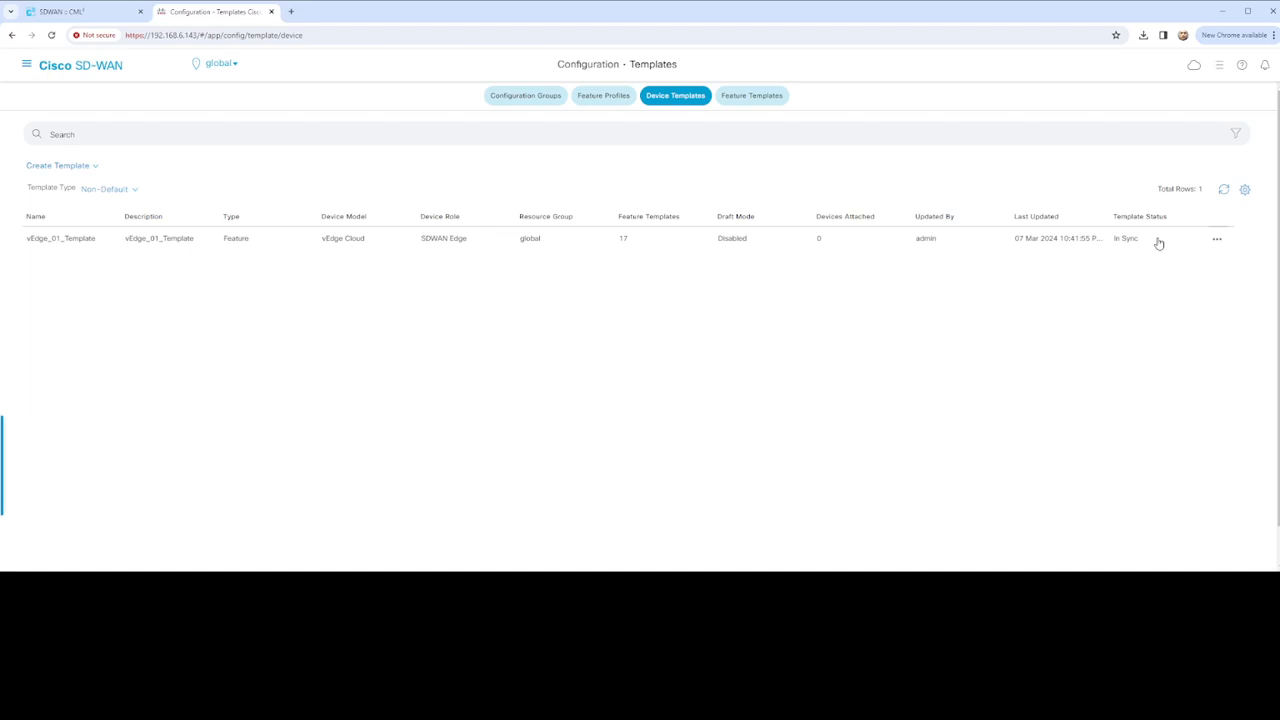
{"action": "left_click", "coordinate": [1217, 238]}
{"action": "left_click", "coordinate": [1005, 393]}
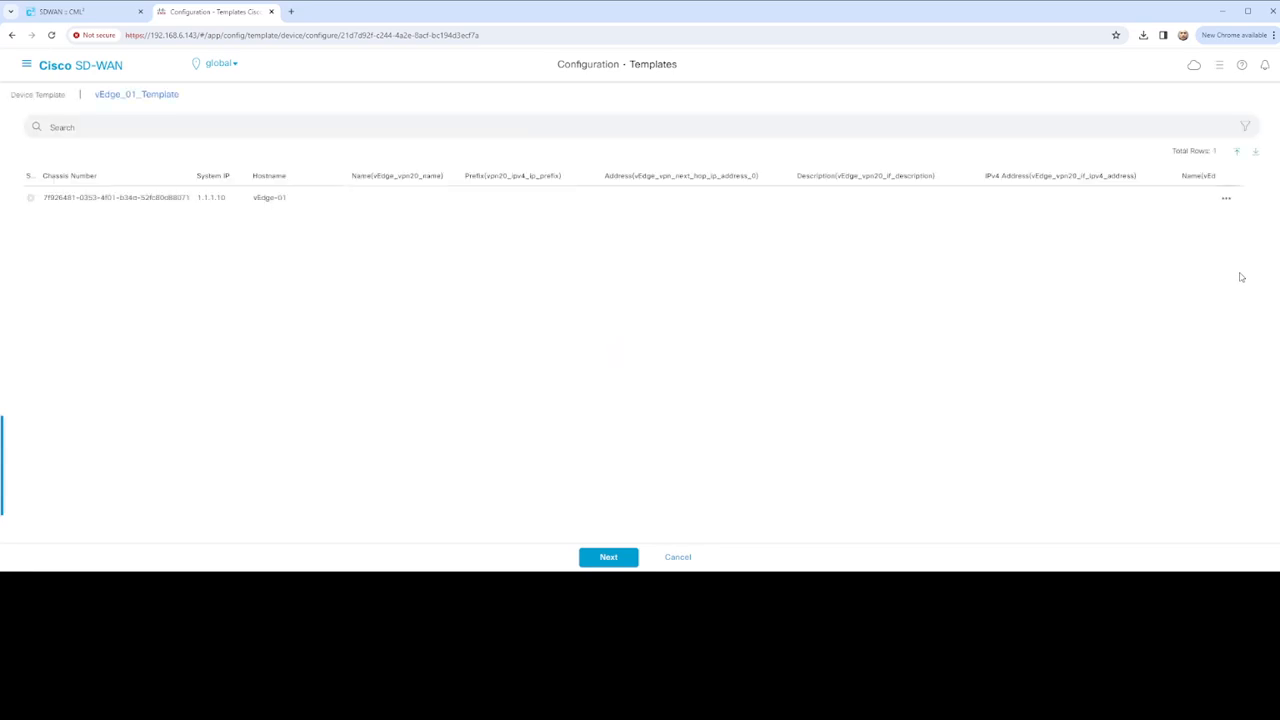
Fill vEdge-01's VPN 20 variables: VOIP, 172.2.0.0/16 via 172.17.1.2, interface VPN20 at 172.17.1.1/30
{"action": "left_click", "coordinate": [1227, 201]}
{"action": "left_click", "coordinate": [1224, 219]}
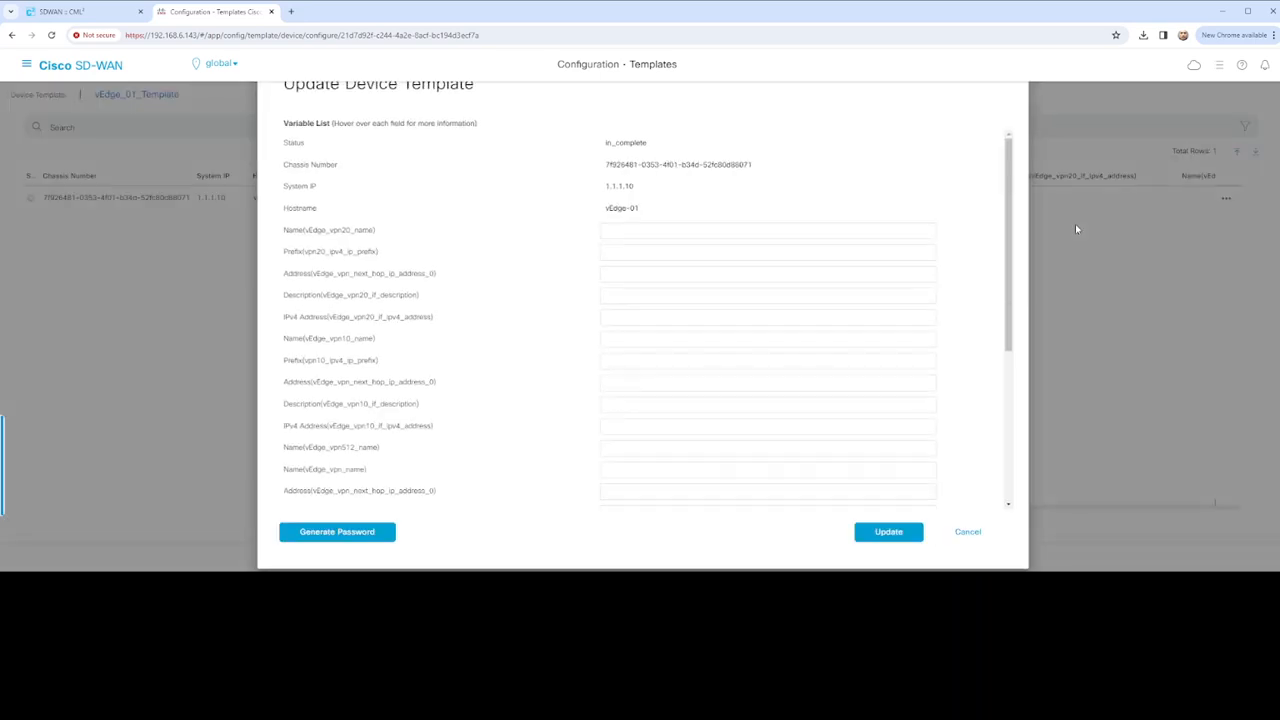
{"action": "left_click", "coordinate": [739, 232]}
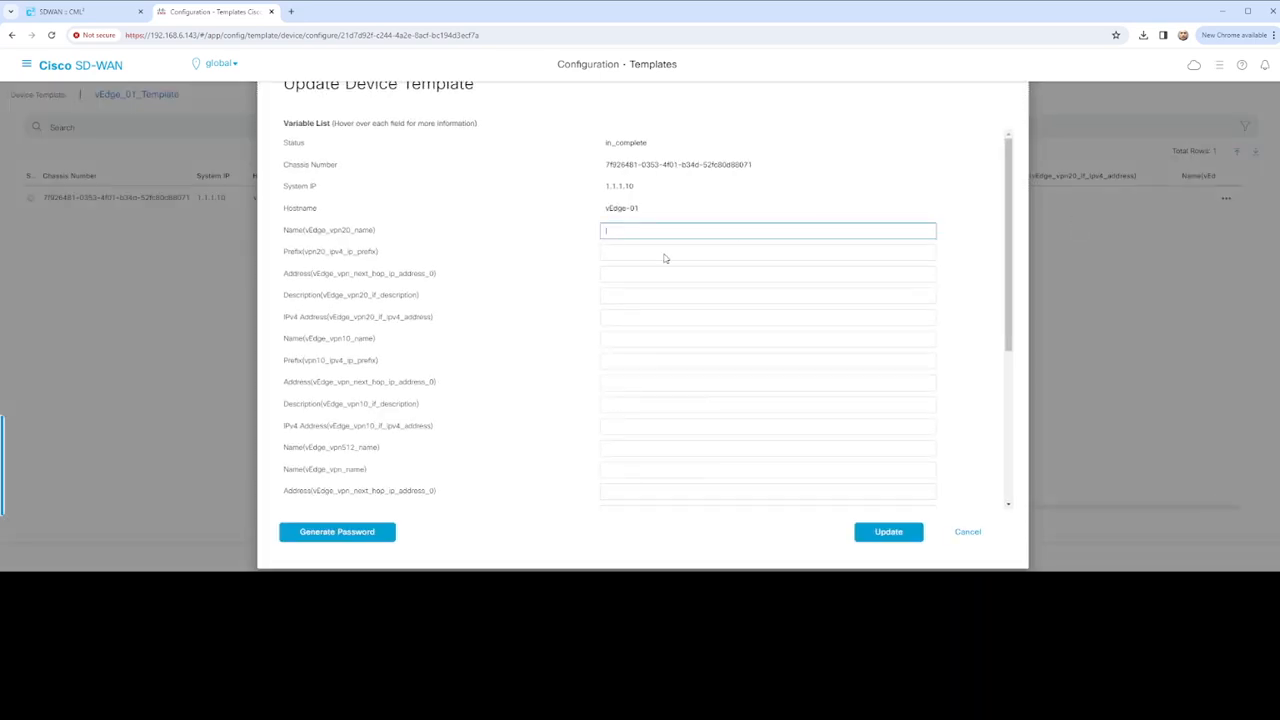
{"action": "type", "text": "VOIP"}
{"action": "left_click", "coordinate": [641, 253]}
{"action": "type", "text": "172.2.0.0/16"}
{"action": "left_click", "coordinate": [650, 275]}
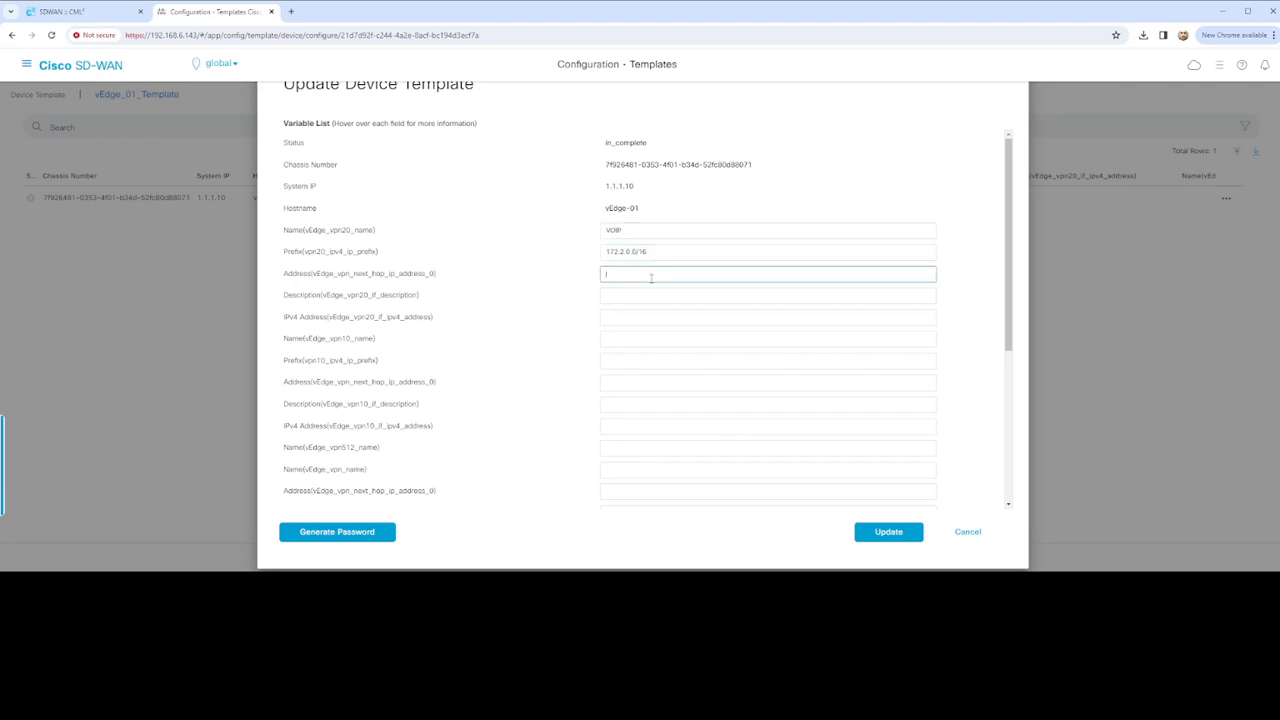
{"action": "type", "text": "172.17.1.2"}
{"action": "left_click", "coordinate": [662, 294]}
{"action": "type", "text": "VPN20"}
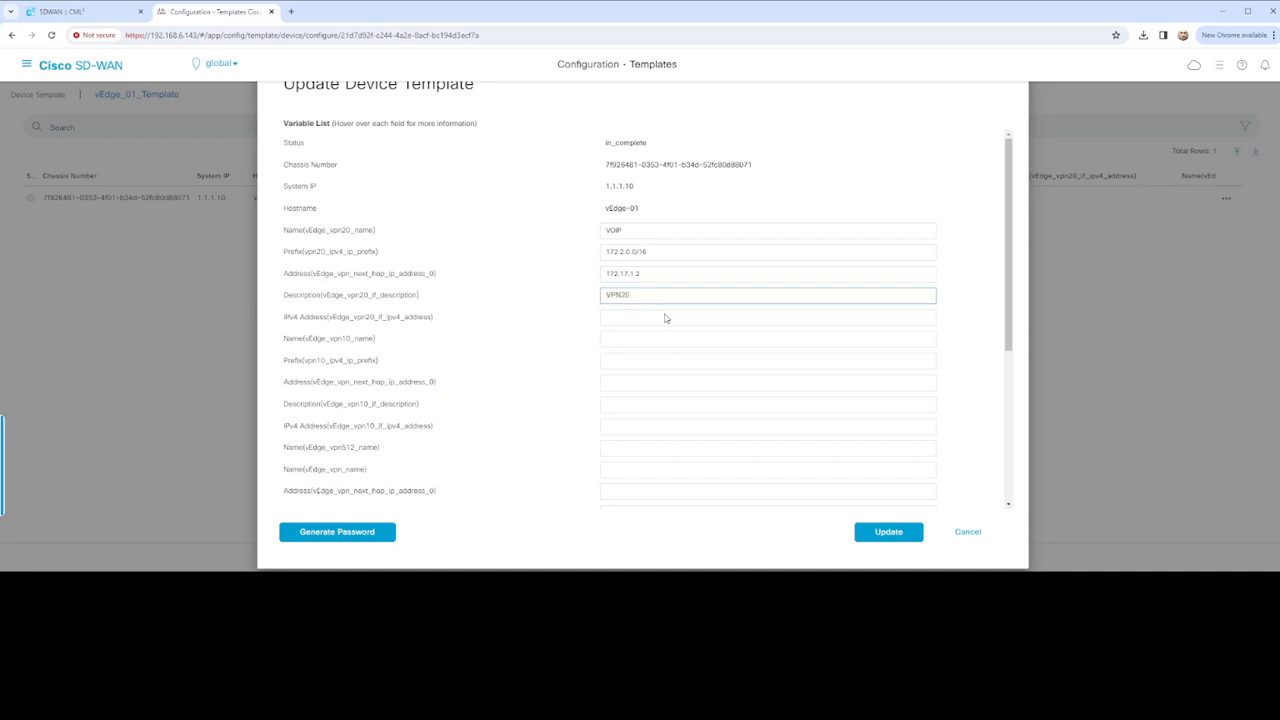
{"action": "left_click", "coordinate": [666, 316]}
{"action": "type", "text": "172.17.1.1/30"}
Fill VPN 10 variables: USERS, 172.1.0.0/16 via 172.16.1.2, interface USERS at 172.16.1.1/30
{"action": "left_click", "coordinate": [675, 342]}
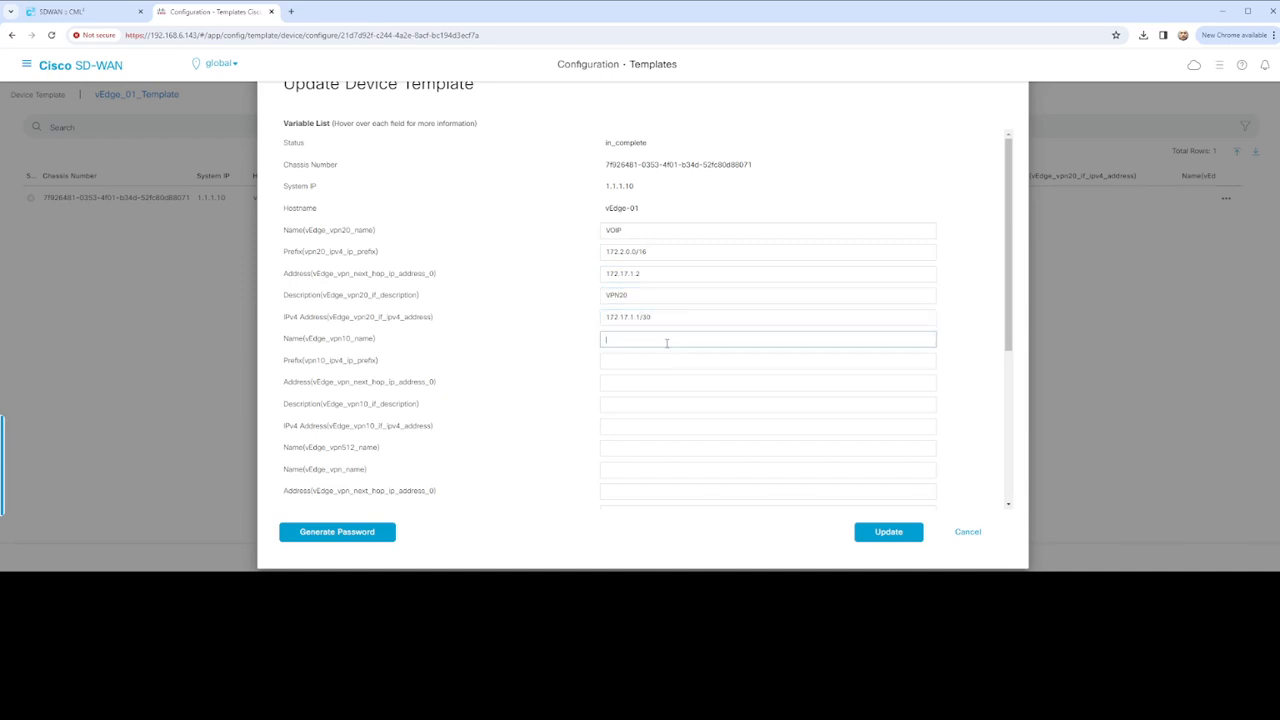
{"action": "type", "text": "USERS"}
{"action": "left_click", "coordinate": [670, 360]}
{"action": "type", "text": "172.1.0.0/16"}
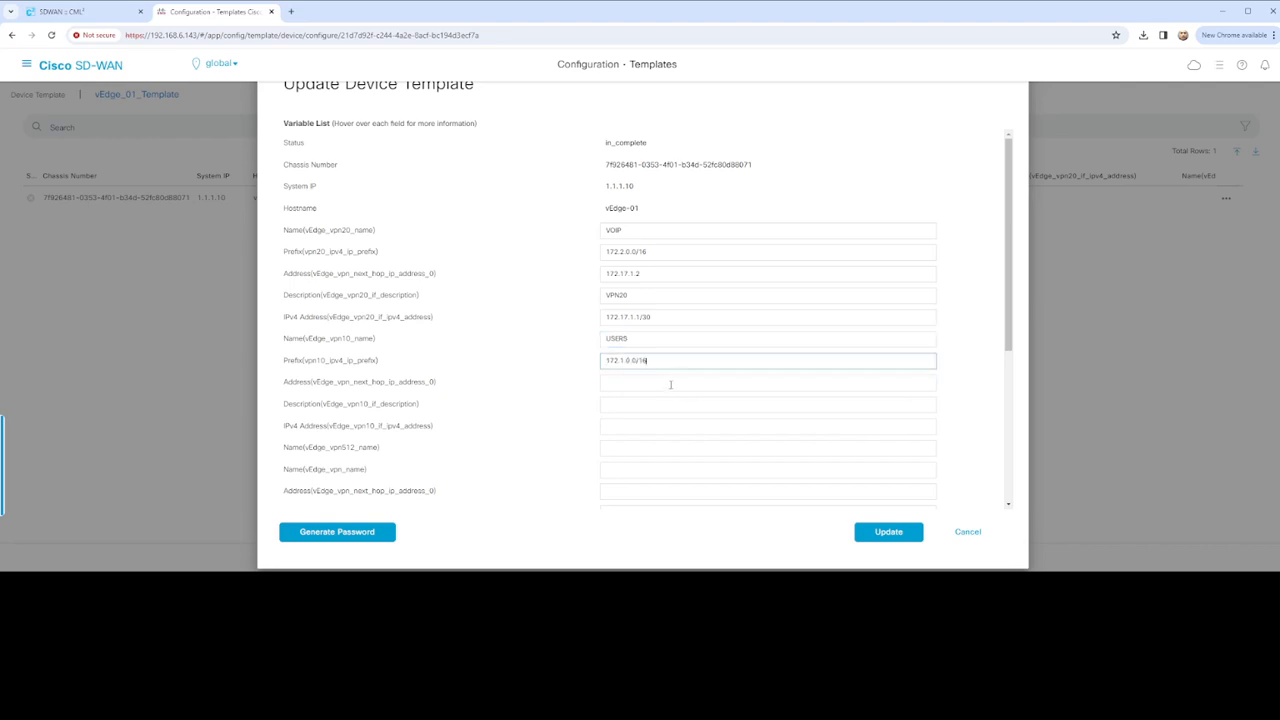
{"action": "left_click", "coordinate": [670, 383]}
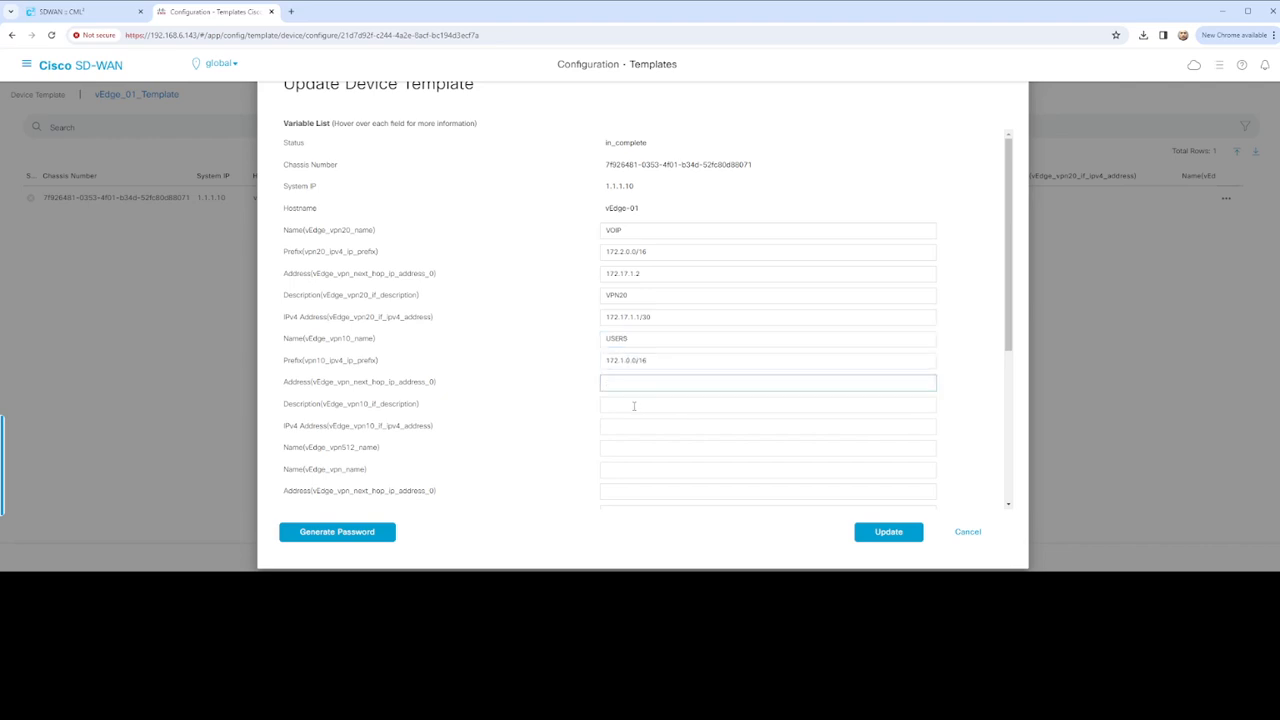
{"action": "type", "text": "172.16.1.2"}
{"action": "left_click", "coordinate": [664, 404]}
{"action": "type", "text": "USERS"}
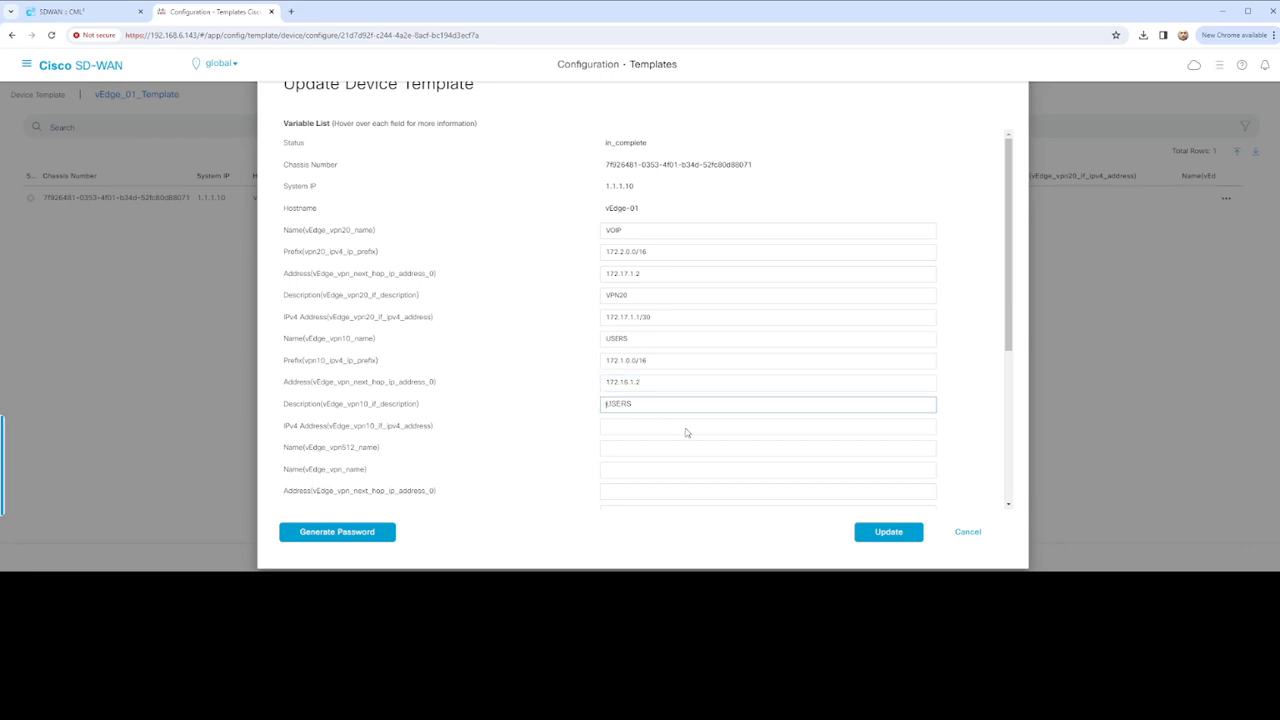
{"action": "scroll", "coordinate": [675, 420], "scroll_direction": "down", "scroll_amount": 1}
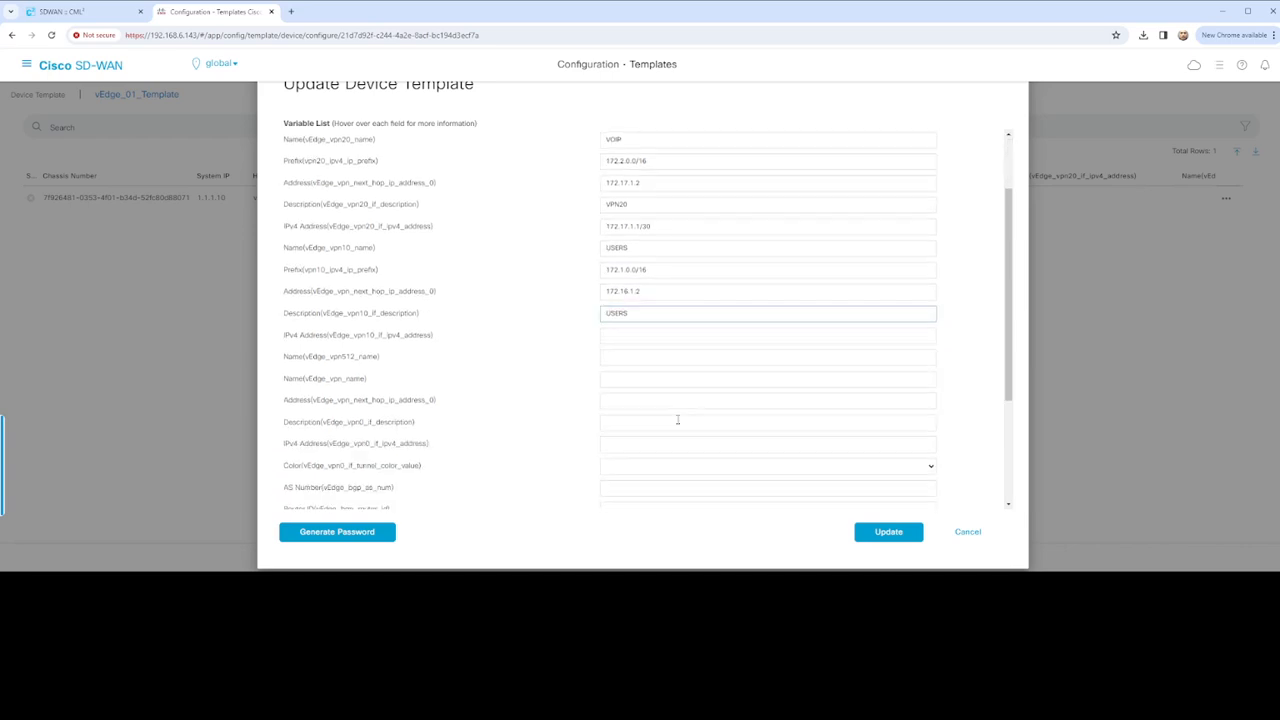
{"action": "left_click", "coordinate": [656, 333]}
{"action": "type", "text": "172.16.1.1/30"}
Fill VPN 0 variables: DATA, next hop 172.200.1.1, interface VPN0 at 172.200.1.2/29, colour biz-internet
{"action": "left_click", "coordinate": [645, 356]}
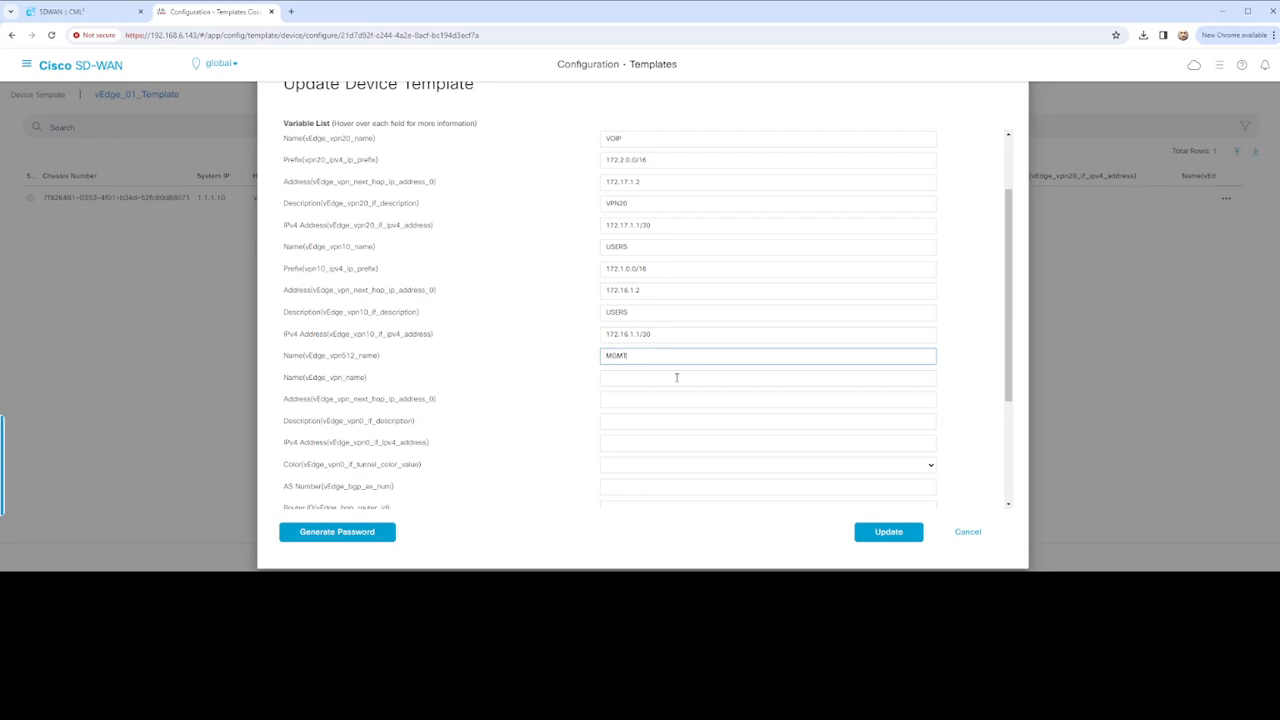
{"action": "left_click", "coordinate": [676, 377]}
{"action": "type", "text": "DATA"}
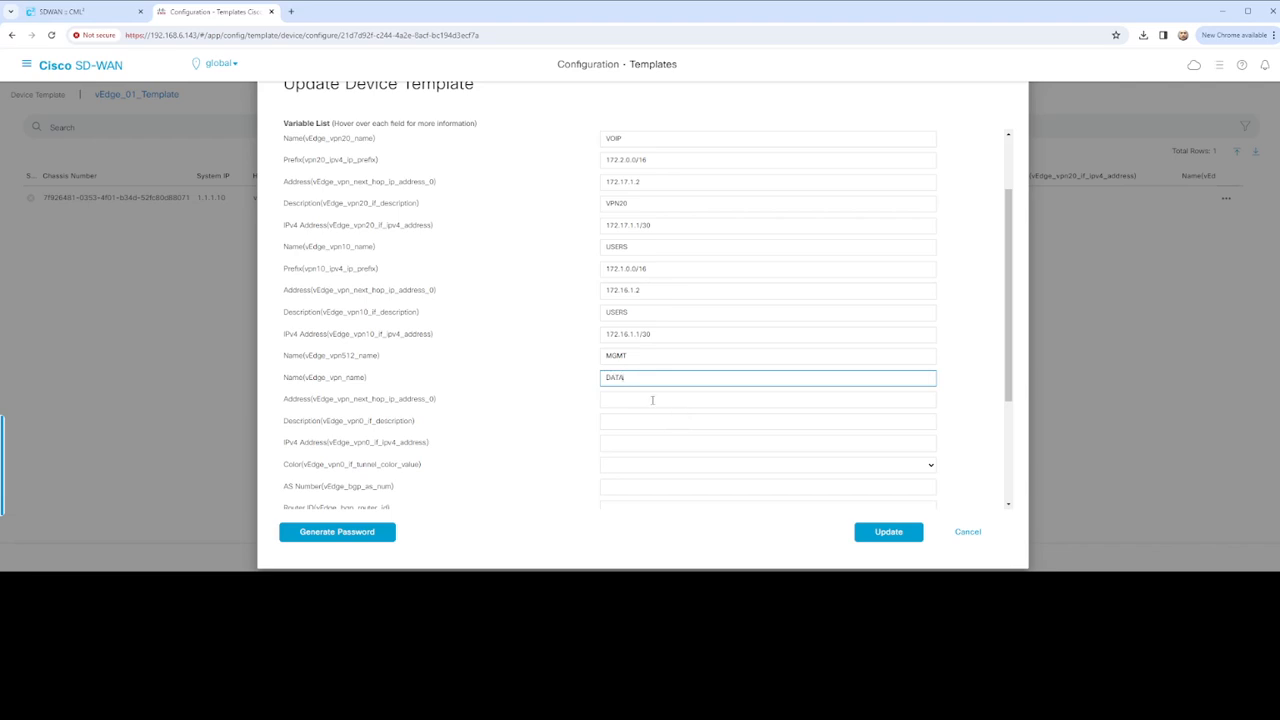
{"action": "left_click", "coordinate": [652, 399]}
{"action": "type", "text": "172.200.1.1"}
{"action": "left_click", "coordinate": [655, 421]}
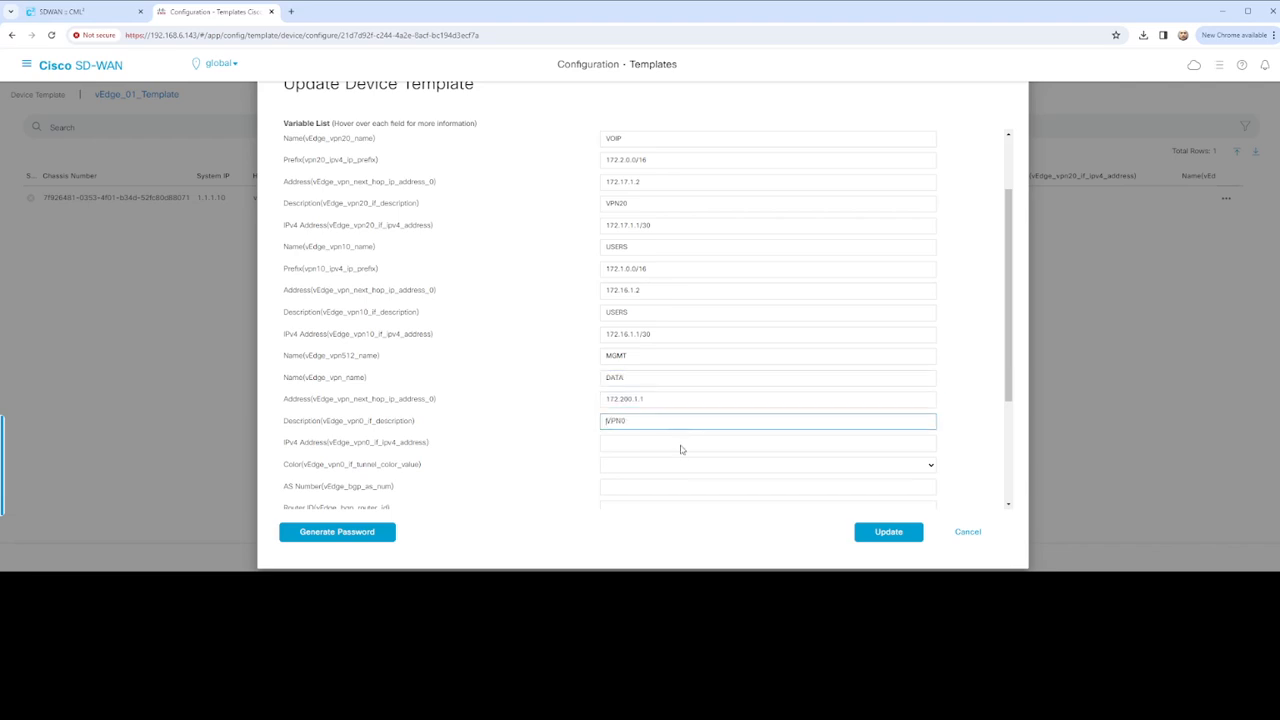
{"action": "type", "text": "VPN0"}
{"action": "left_click", "coordinate": [677, 447]}
{"action": "type", "text": "172.200.1.2/29"}
{"action": "scroll", "coordinate": [672, 467], "scroll_direction": "down", "scroll_amount": 1}
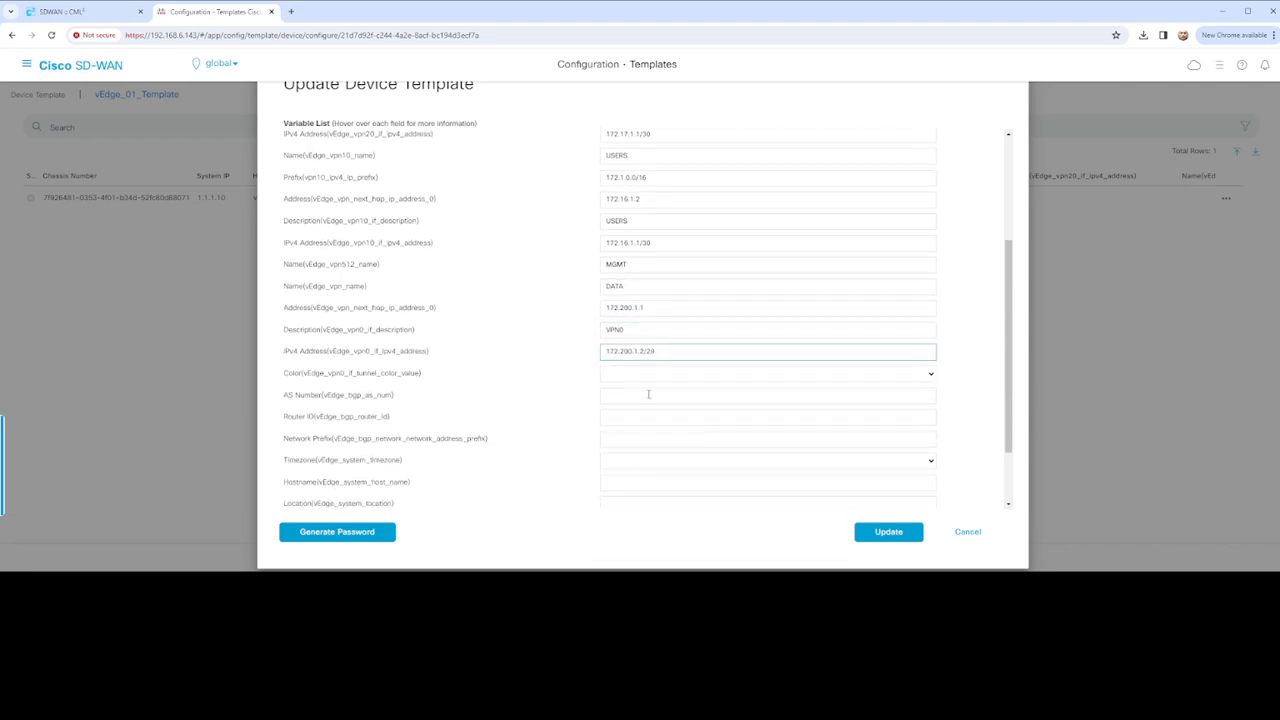
{"action": "key", "text": "Tab"}
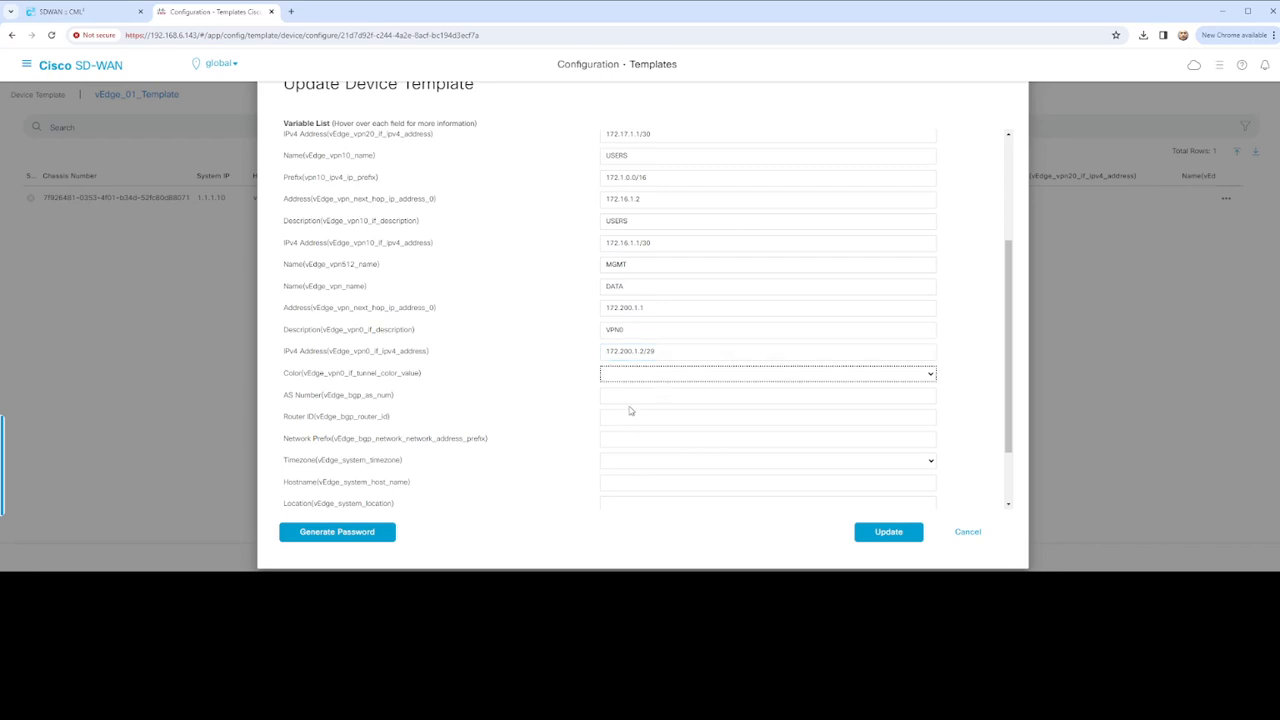
{"action": "key", "text": "b"}
Set BGP AS 60000, router ID 172.200.1.2 and network 172.200.1.0/29
{"action": "left_click", "coordinate": [636, 395]}
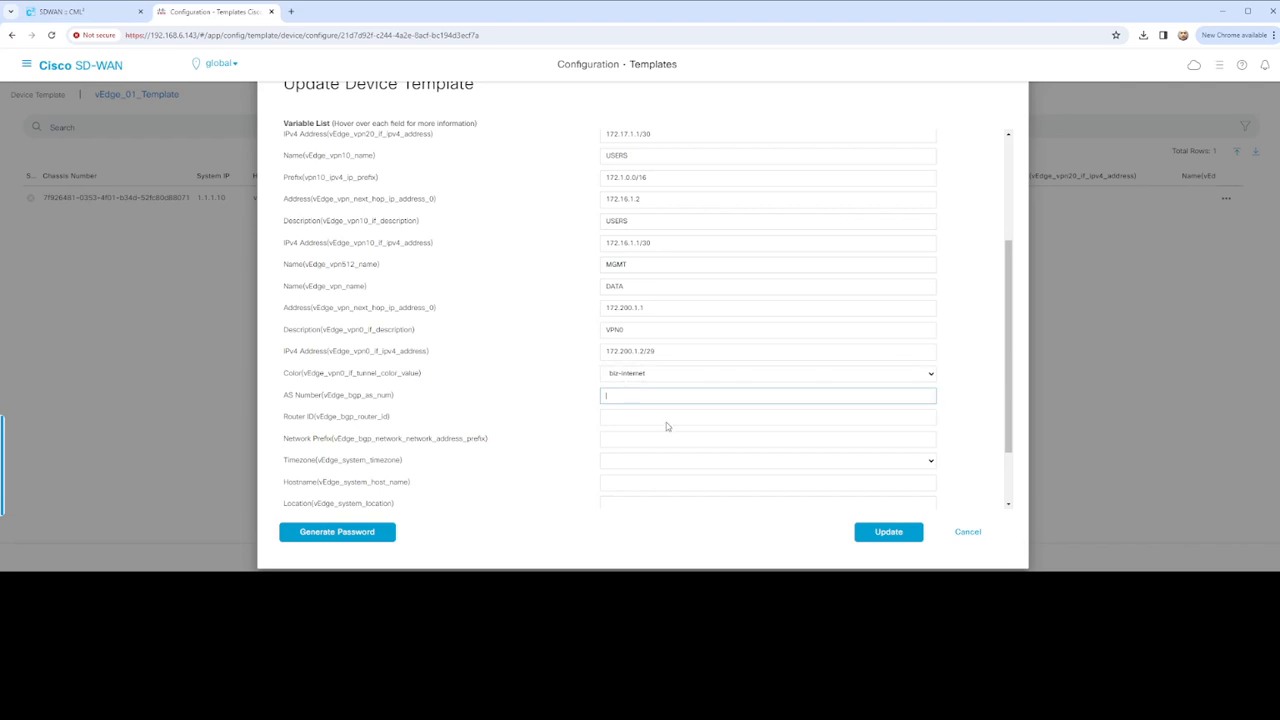
{"action": "left_click", "coordinate": [631, 413]}
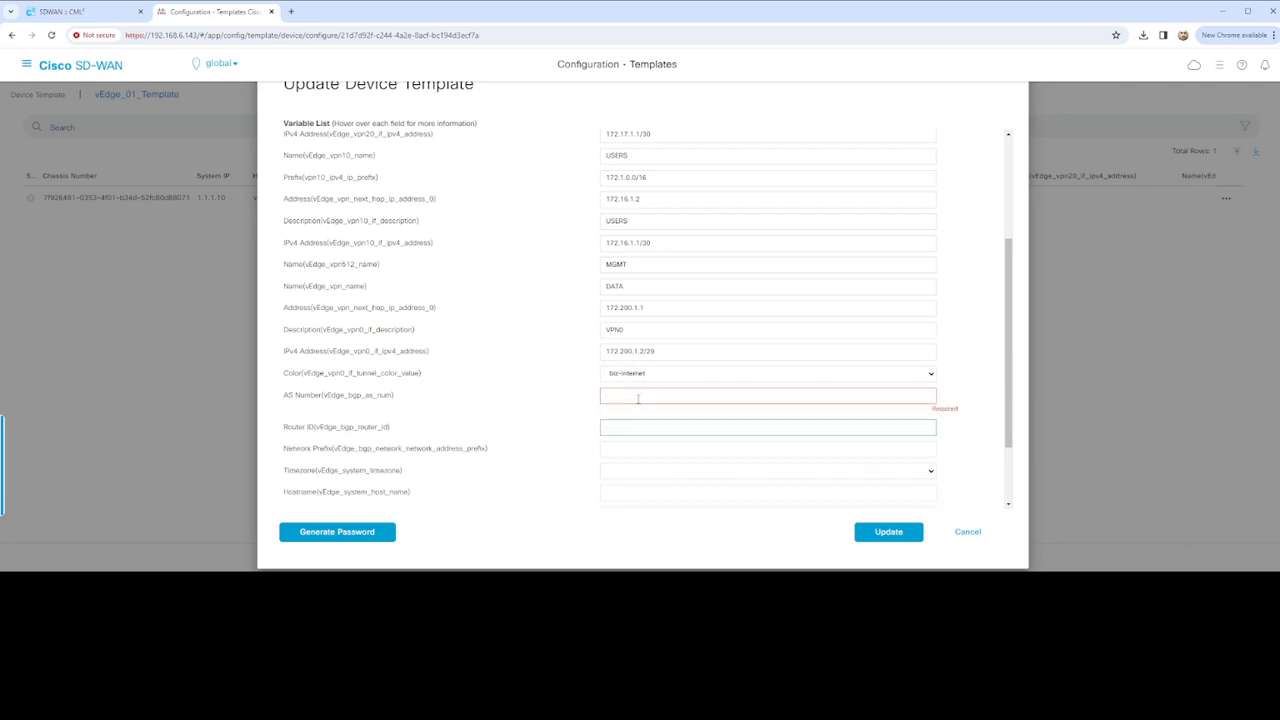
{"action": "left_click", "coordinate": [641, 399]}
{"action": "type", "text": "60000"}
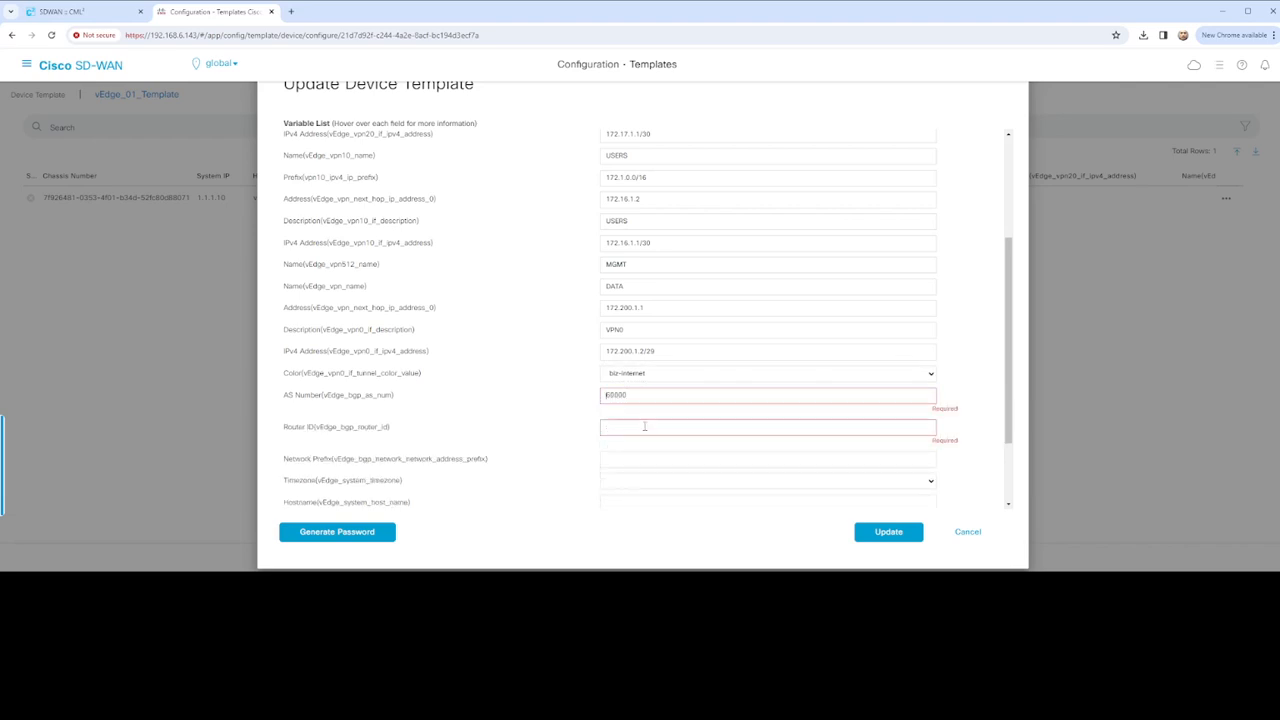
{"action": "left_click", "coordinate": [644, 426]}
{"action": "type", "text": "172.200.1.2"}
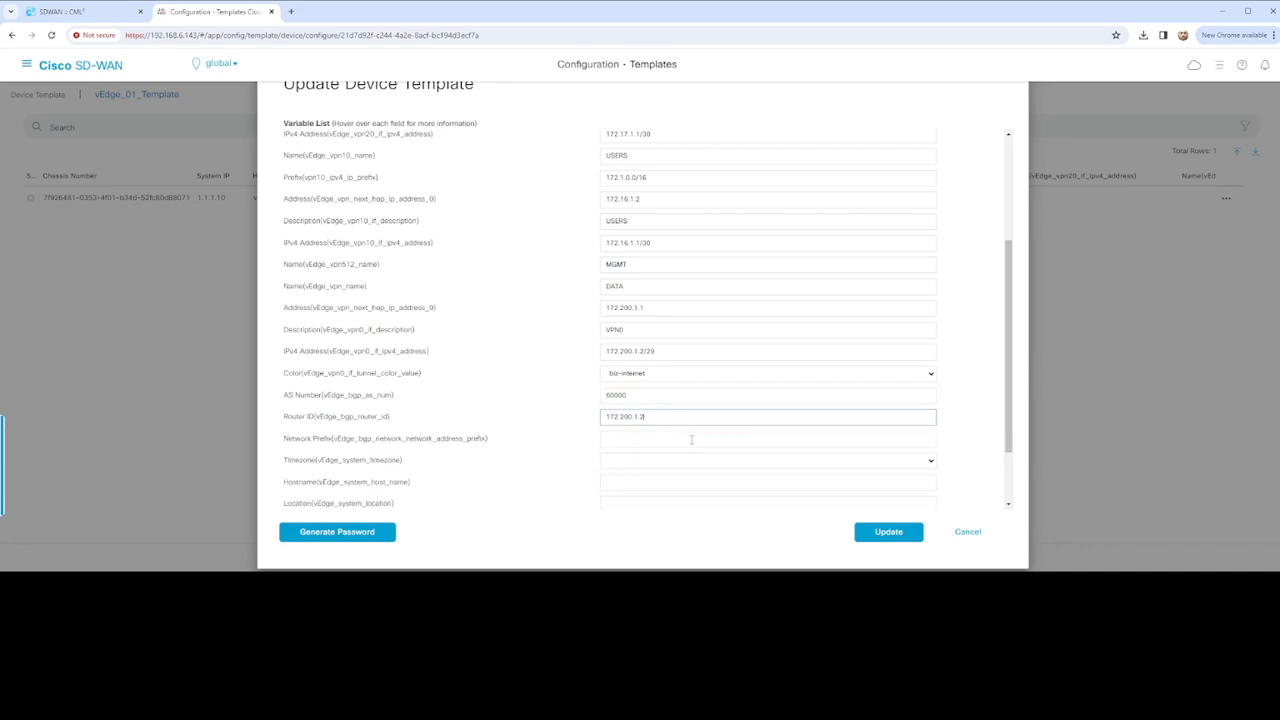
{"action": "scroll", "coordinate": [666, 437], "scroll_direction": "down", "scroll_amount": 2}
{"action": "left_click", "coordinate": [644, 351]}
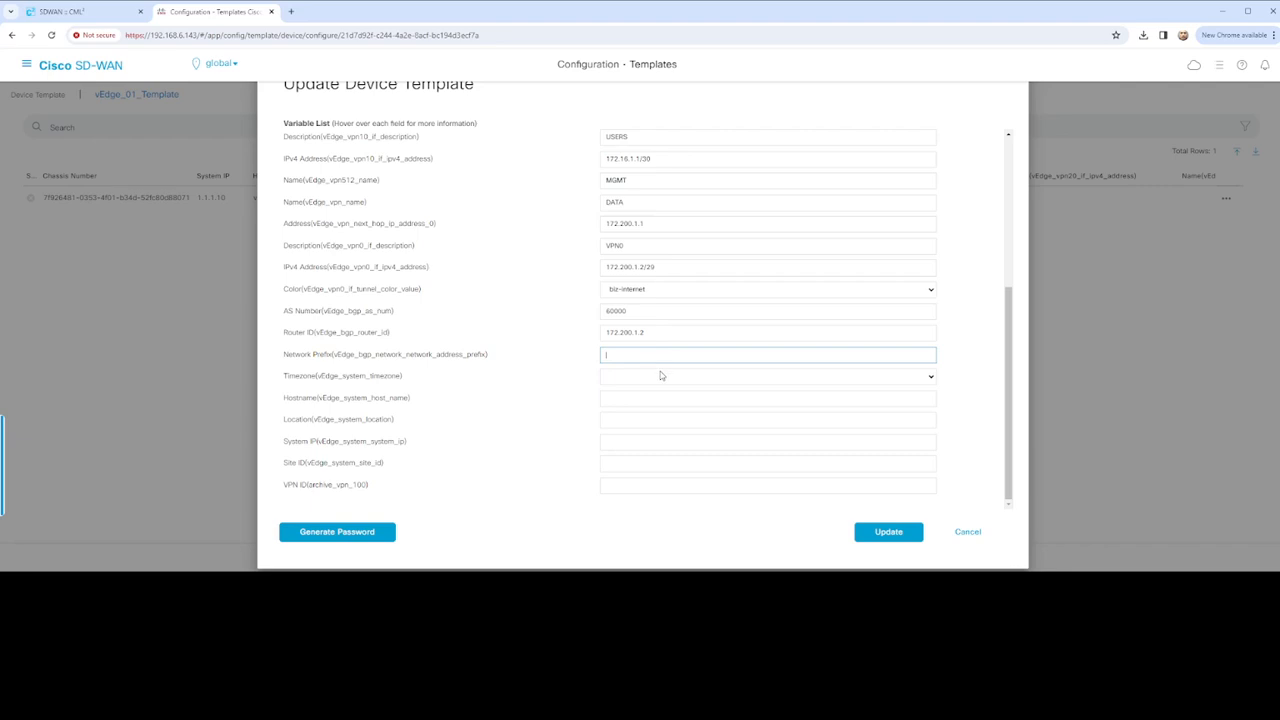
{"action": "type", "text": "172.200.1.0/29"}
Set timezone America/New_York, hostname vEdge-01, system IP 1.1.1.10 and site ID 200, then save
{"action": "key", "text": "Tab"}
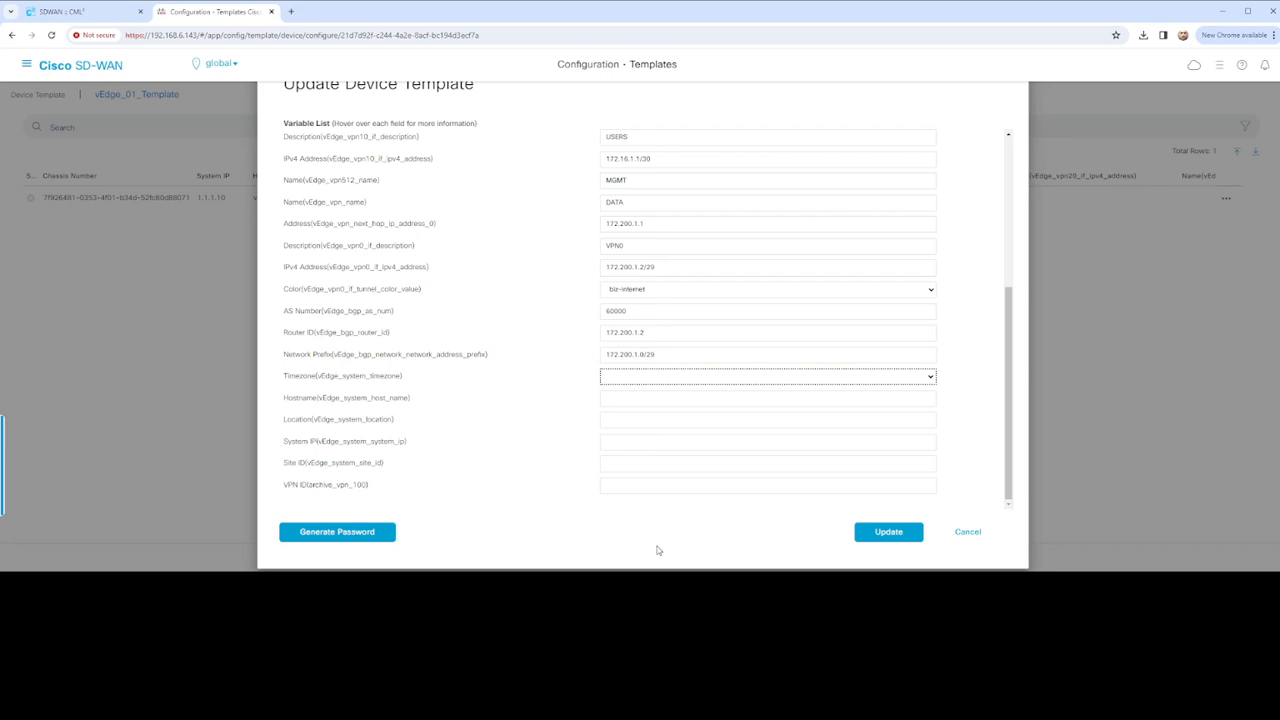
{"action": "left_click", "coordinate": [654, 401]}
{"action": "left_click", "coordinate": [655, 398]}
{"action": "type", "text": "vEdge-01"}
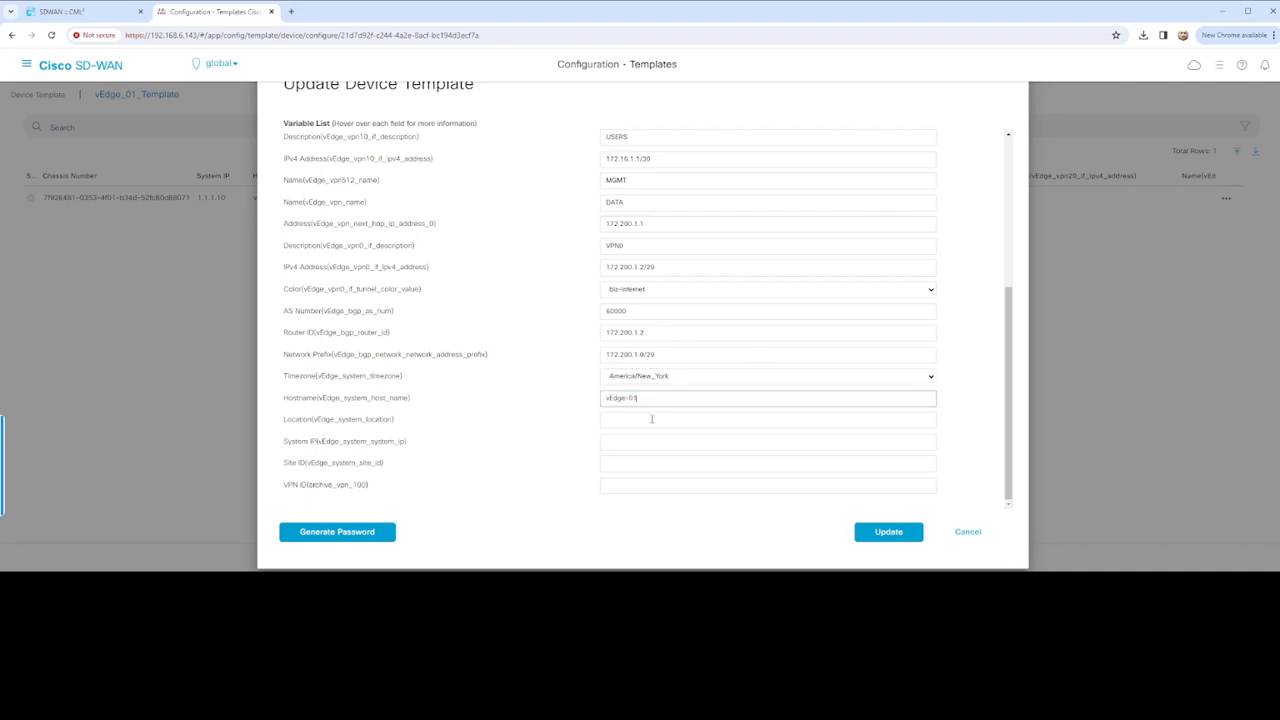
{"action": "left_click", "coordinate": [651, 419]}
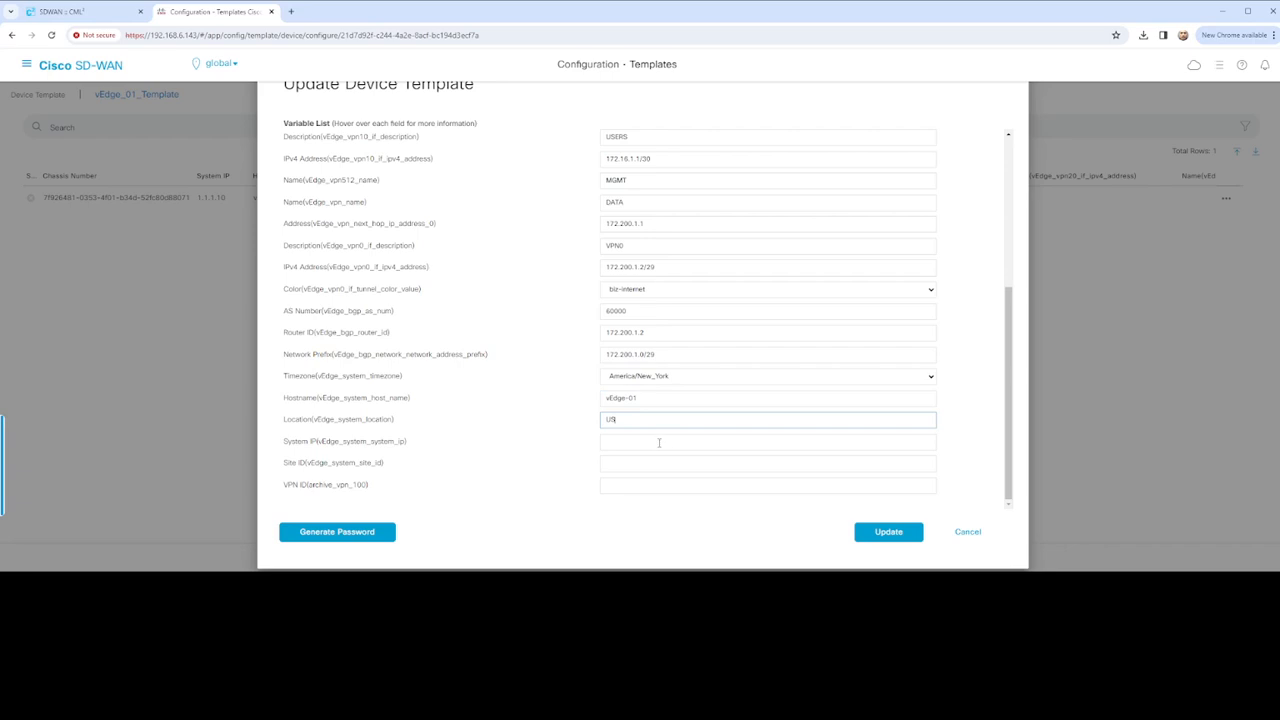
{"action": "left_click", "coordinate": [659, 442]}
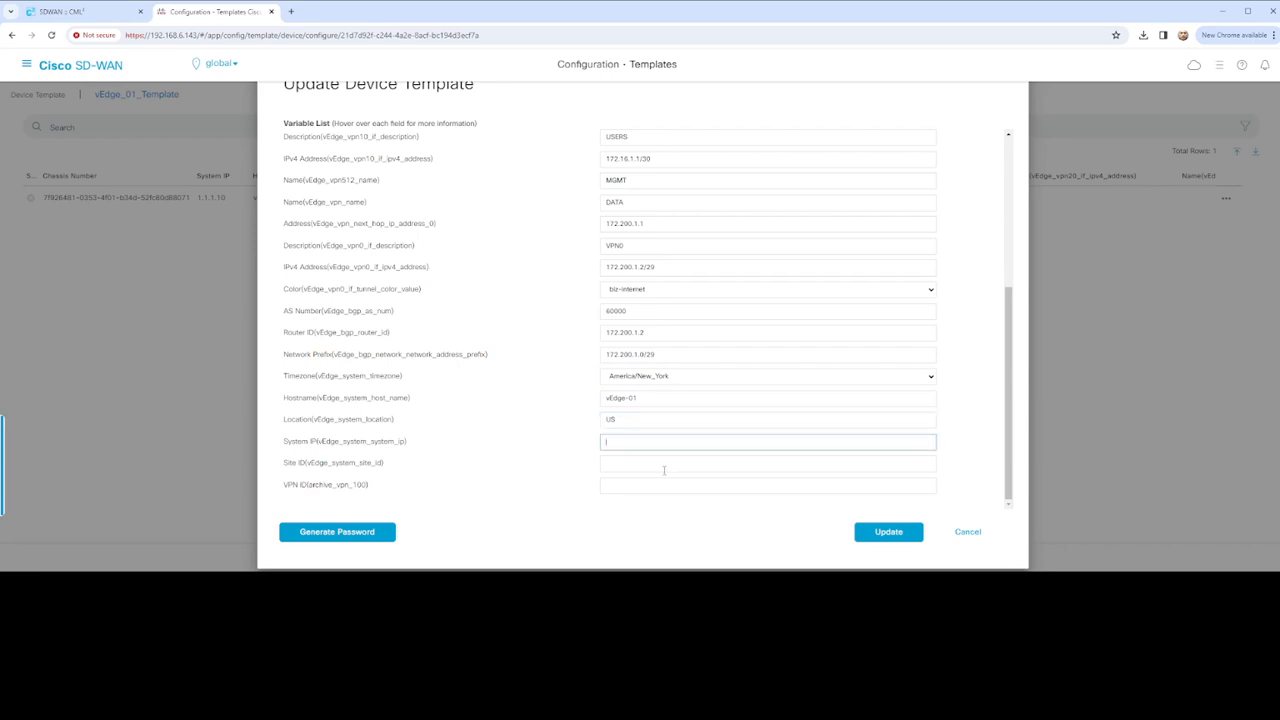
{"action": "left_click", "coordinate": [672, 467]}
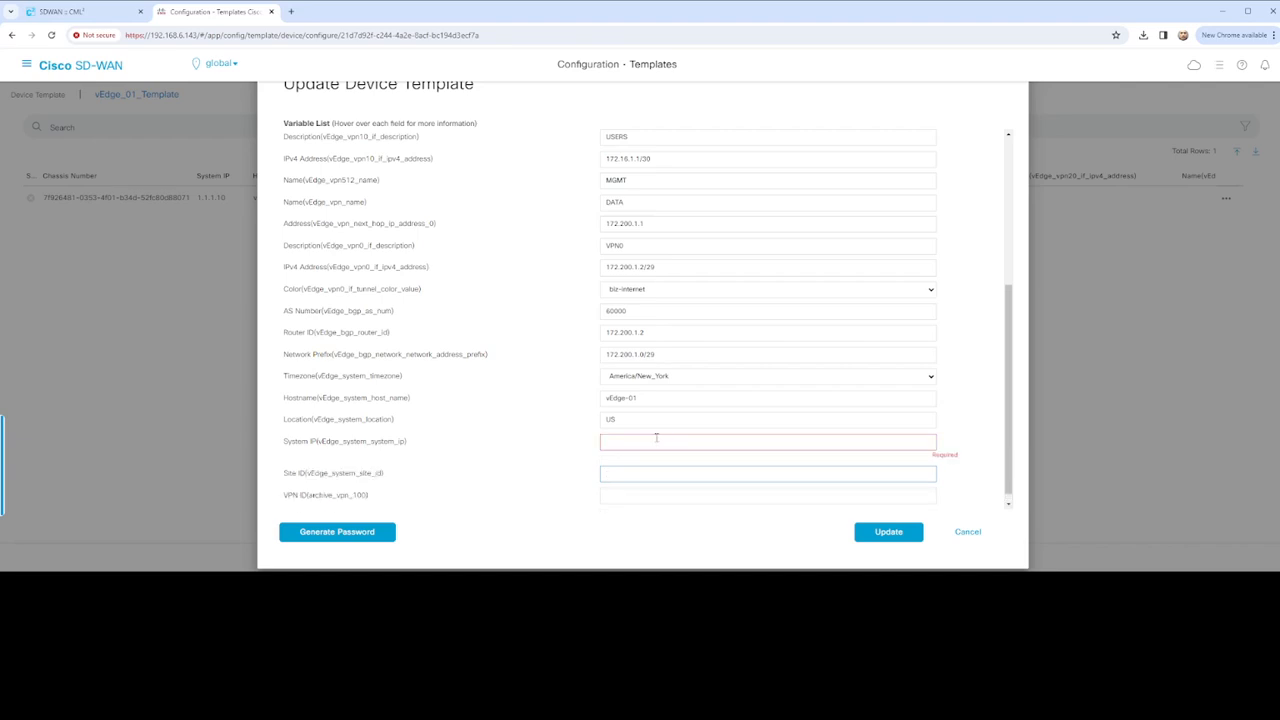
{"action": "left_click", "coordinate": [656, 438]}
{"action": "type", "text": "1.1.1.10"}
{"action": "left_click", "coordinate": [653, 472]}
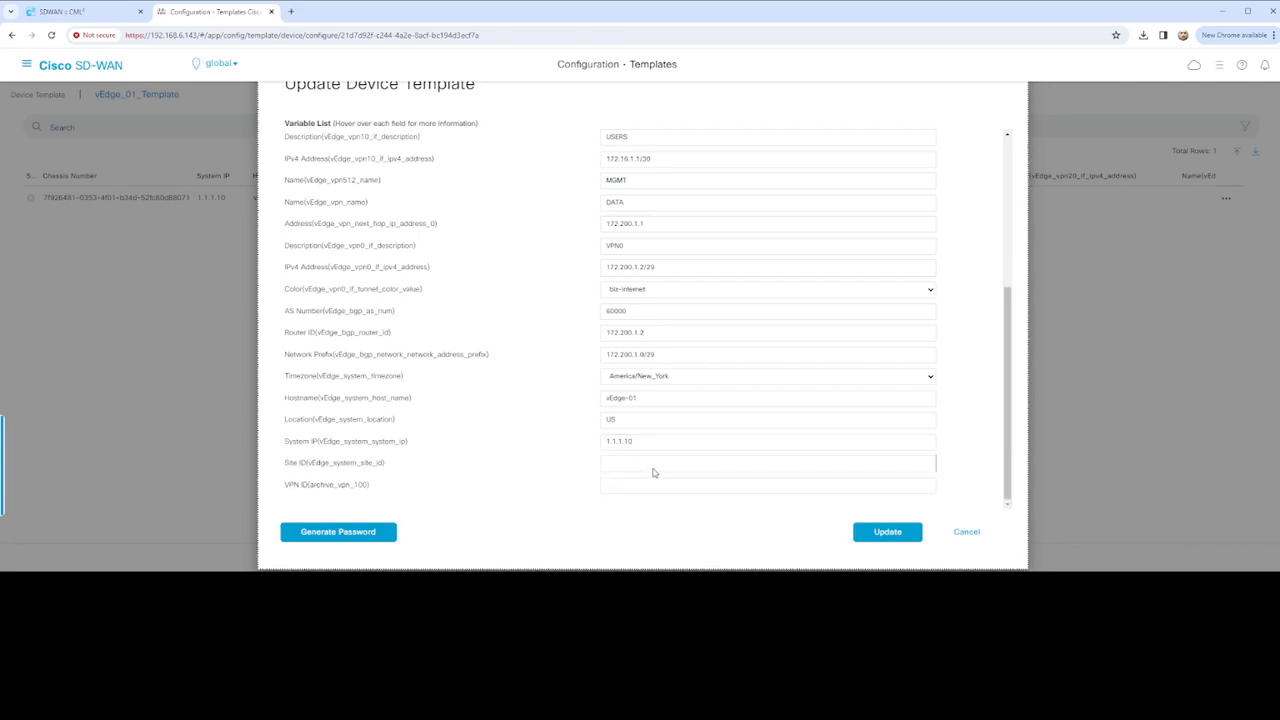
{"action": "left_click", "coordinate": [653, 463]}
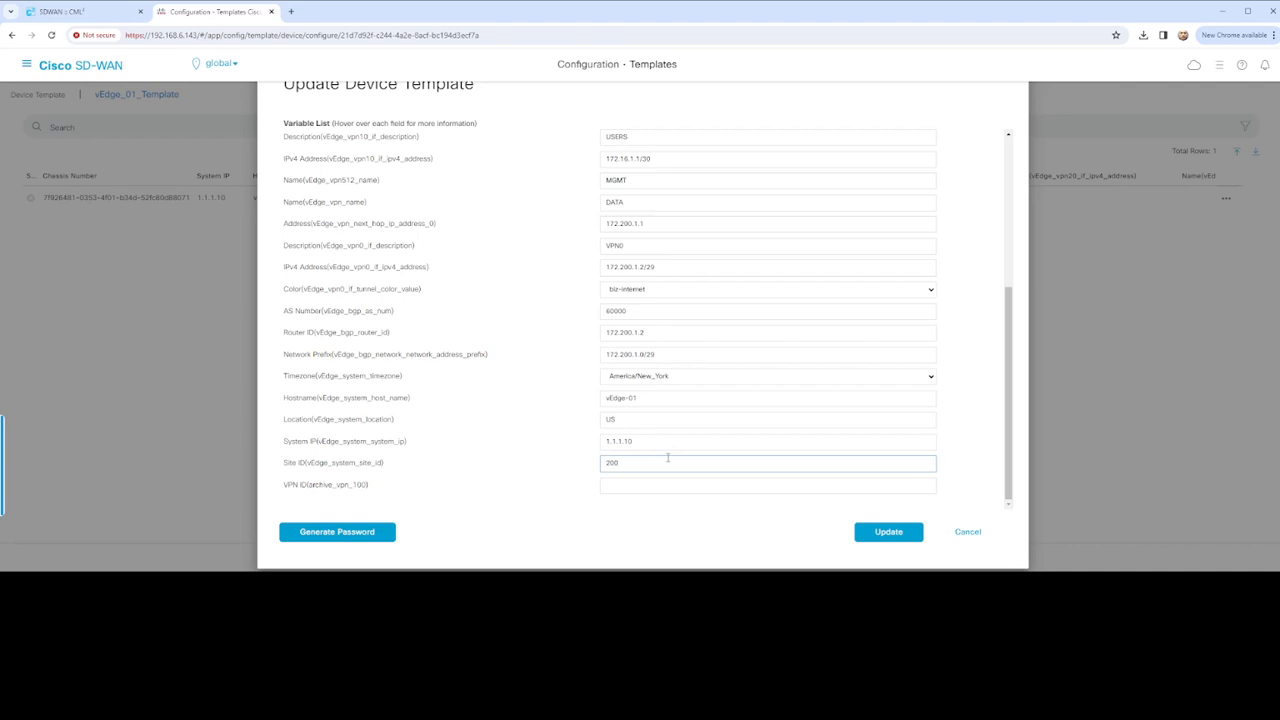
{"action": "key", "text": "Tab"}
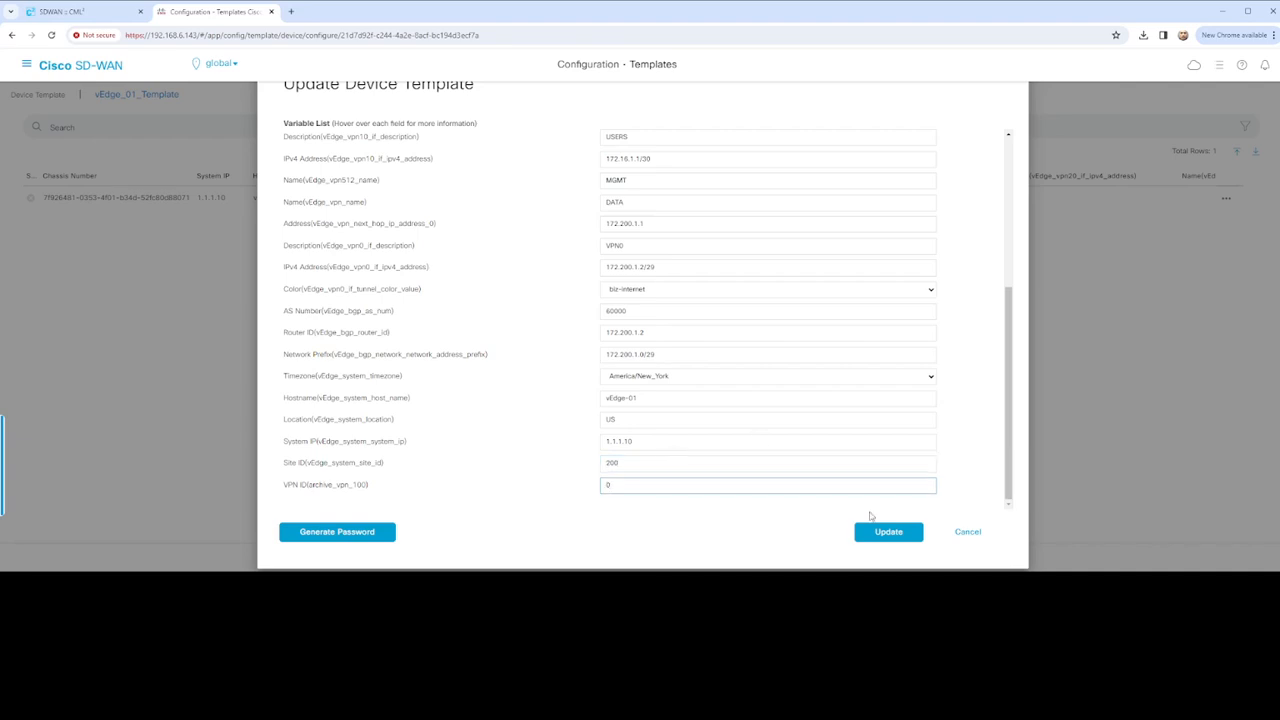
{"action": "scroll", "coordinate": [838, 461], "scroll_direction": "up", "scroll_amount": 4}
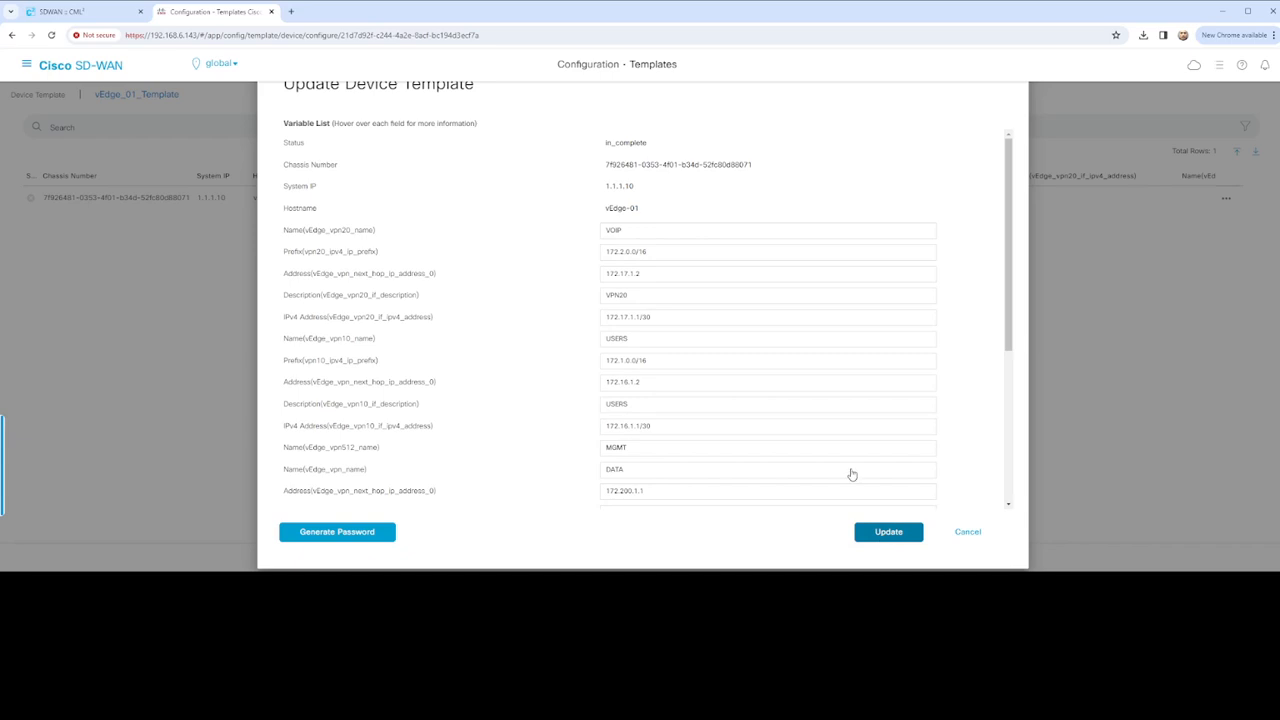
{"action": "left_click", "coordinate": [898, 532]}
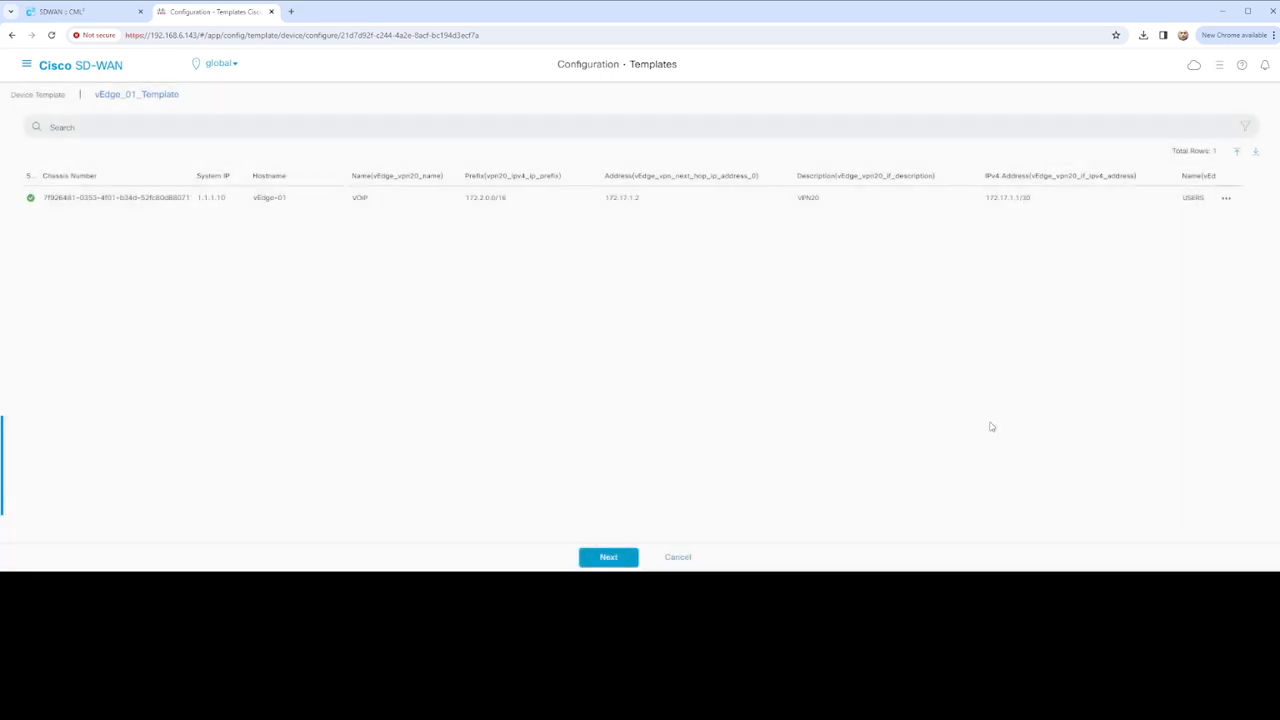
Continue to the deployment step and load vEdge-01's configuration preview
{"action": "left_click", "coordinate": [1227, 198]}
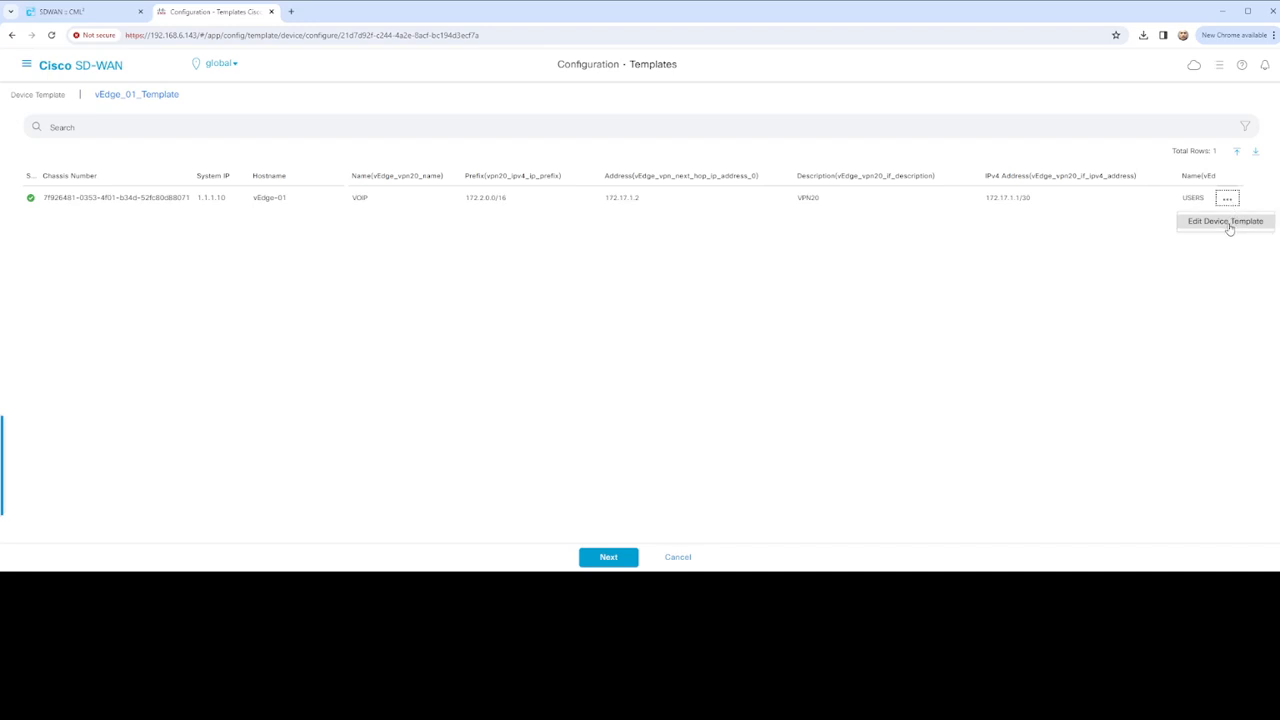
{"action": "left_click", "coordinate": [608, 557]}
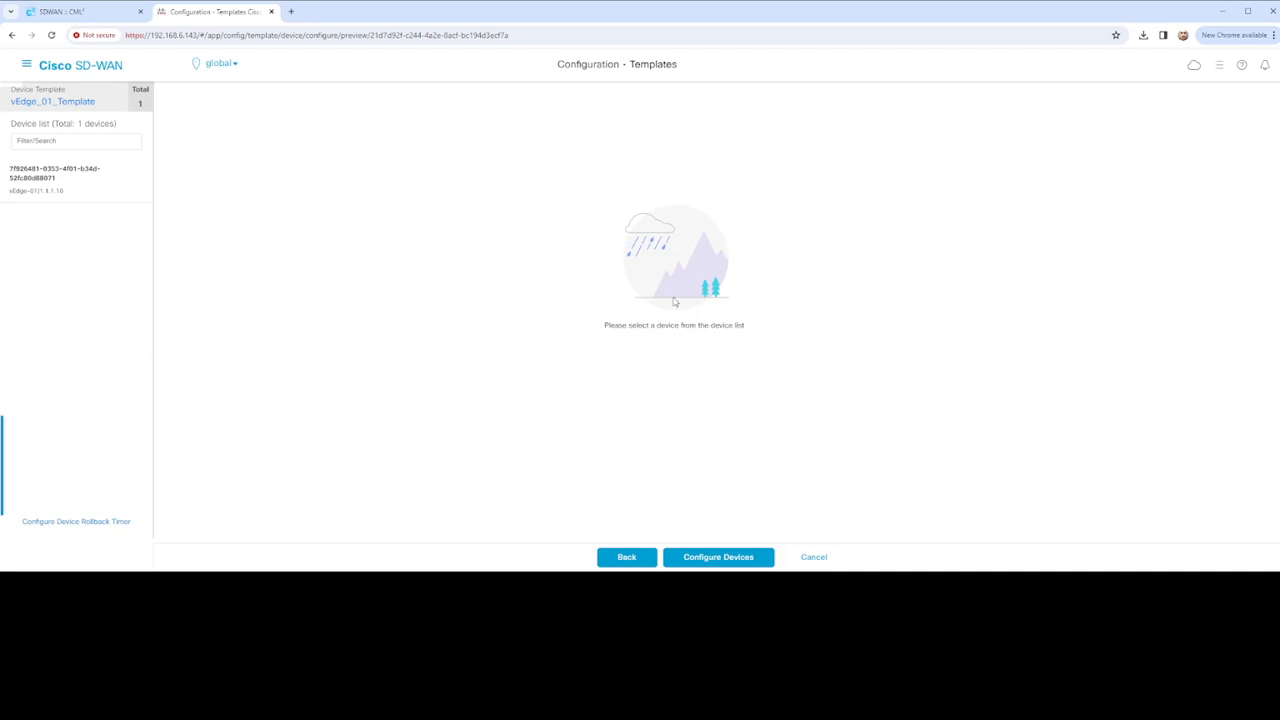
{"action": "left_click", "coordinate": [45, 177]}
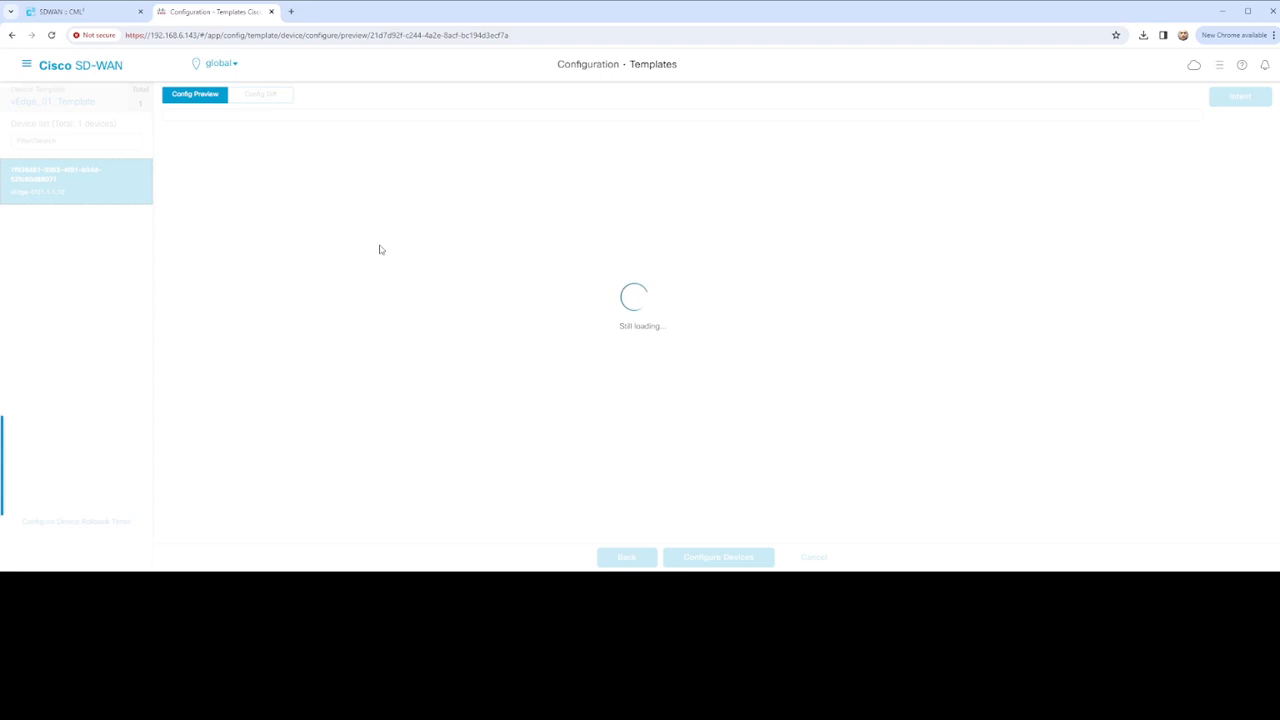
{"action": "left_click", "coordinate": [70, 11]}
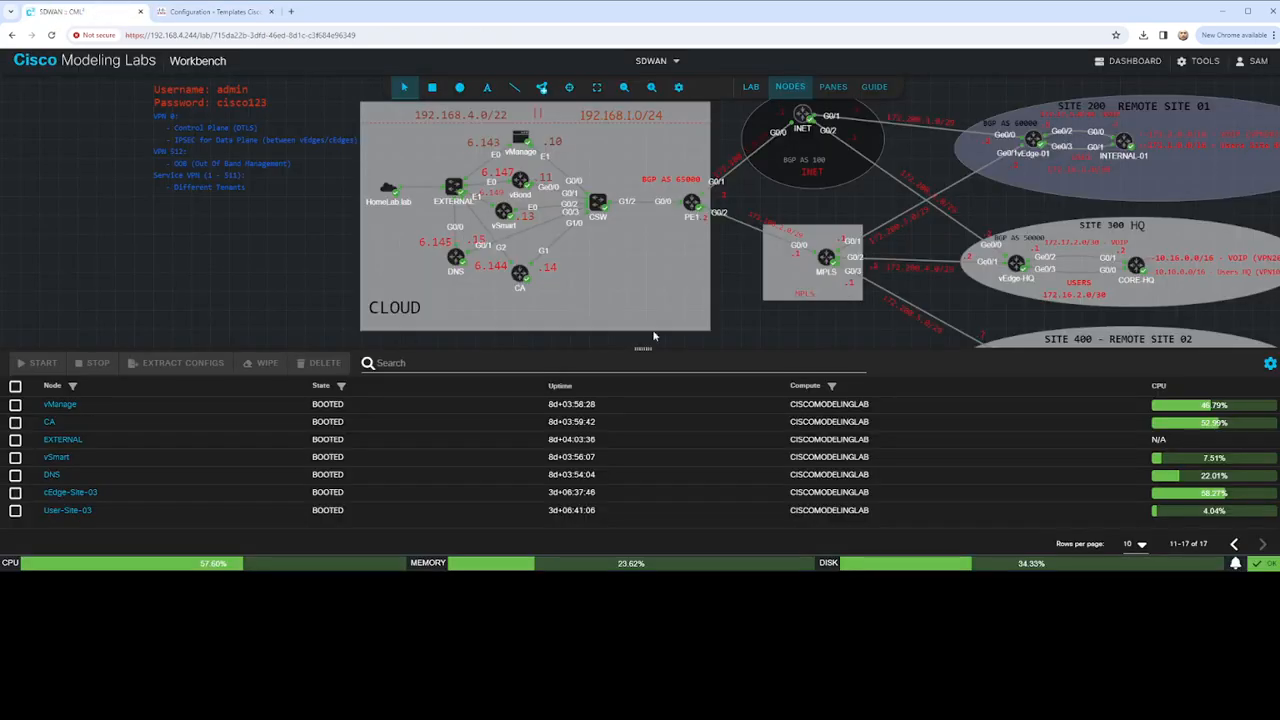
Glance over the CML lab topology, then return to the vManage template configuration
{"action": "left_click_drag", "start_coordinate": [731, 254], "coordinate": [693, 265]}
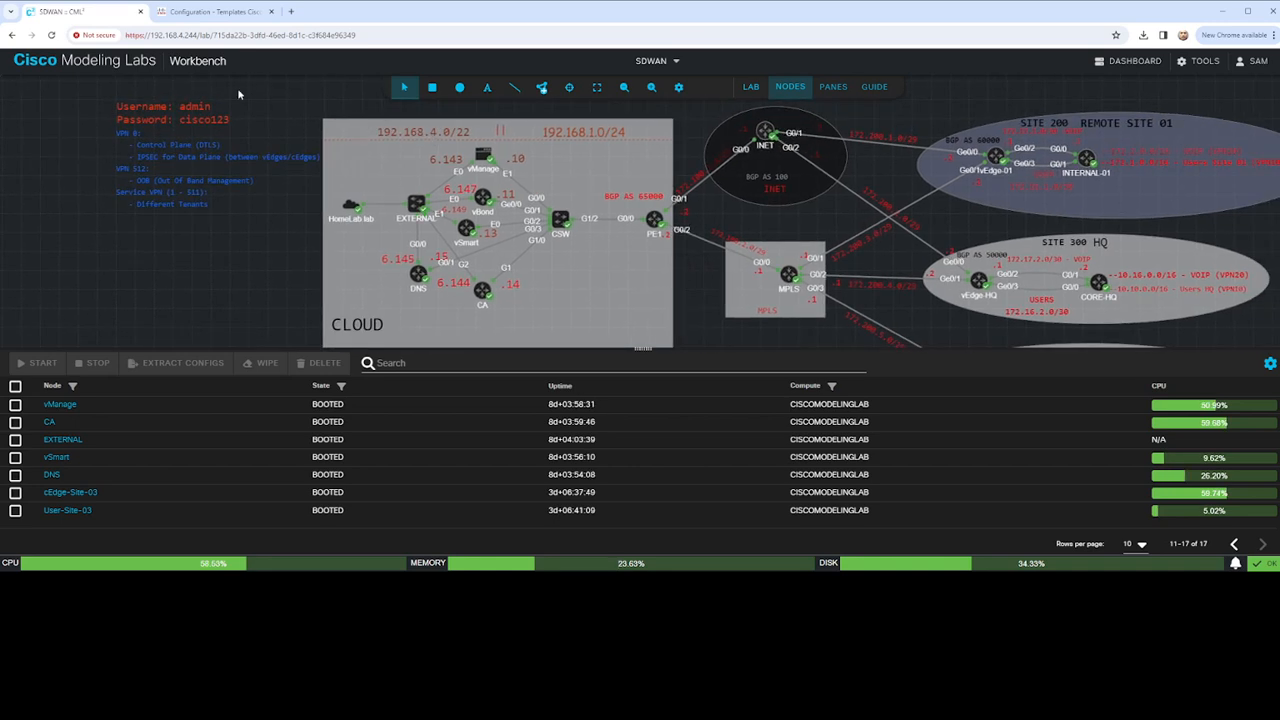
{"action": "left_click", "coordinate": [240, 12]}
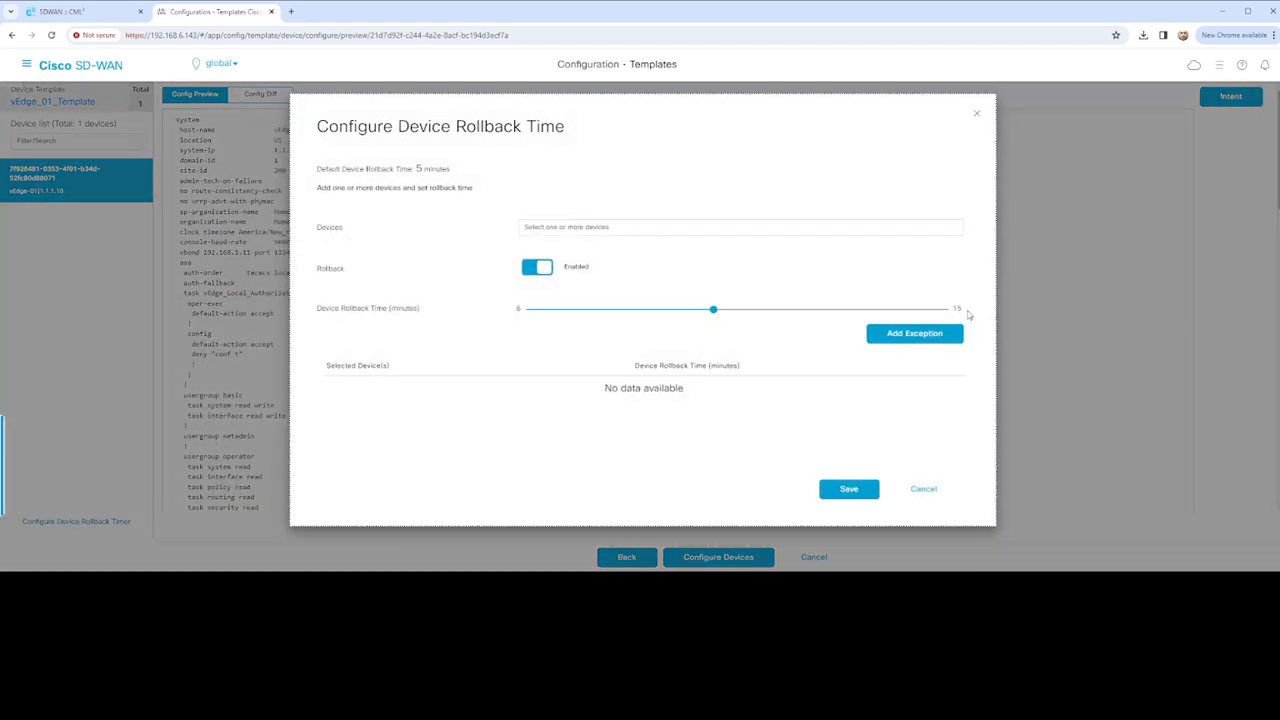
Add a 15-minute rollback exception for vEdge-01, save it, and push vEdge_01_Template
{"action": "left_click", "coordinate": [638, 226]}
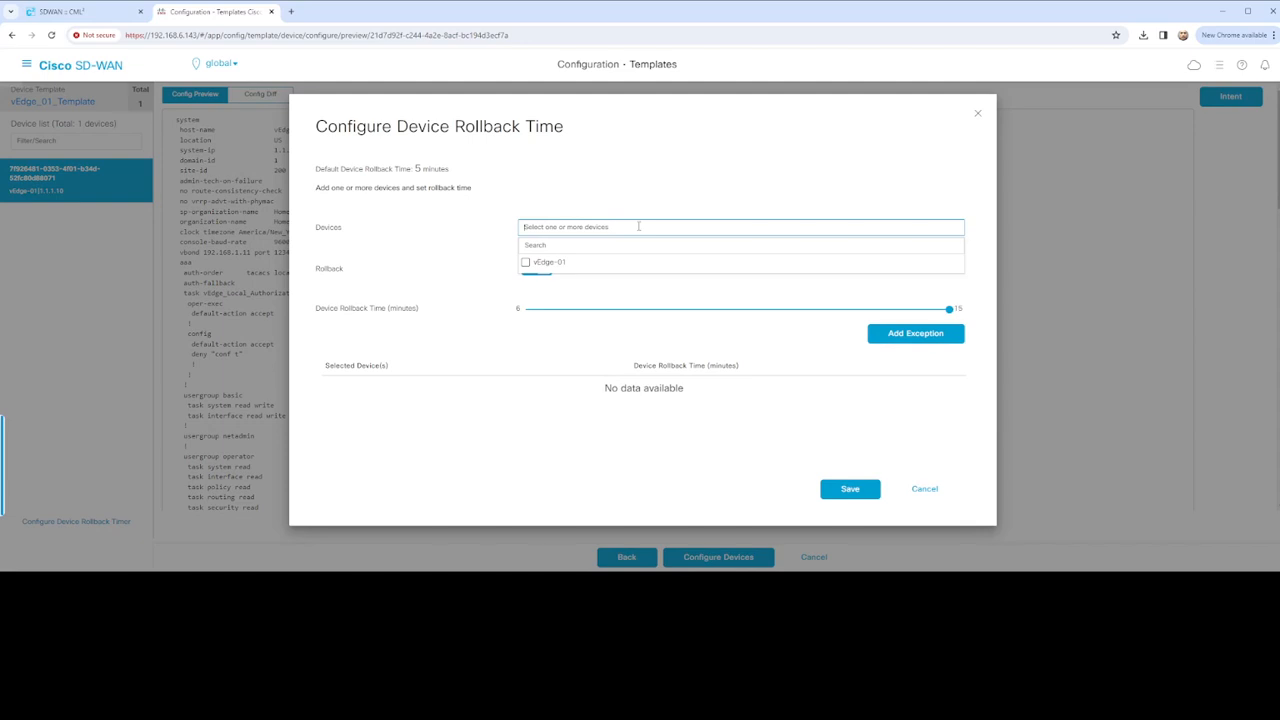
{"action": "left_click", "coordinate": [533, 264]}
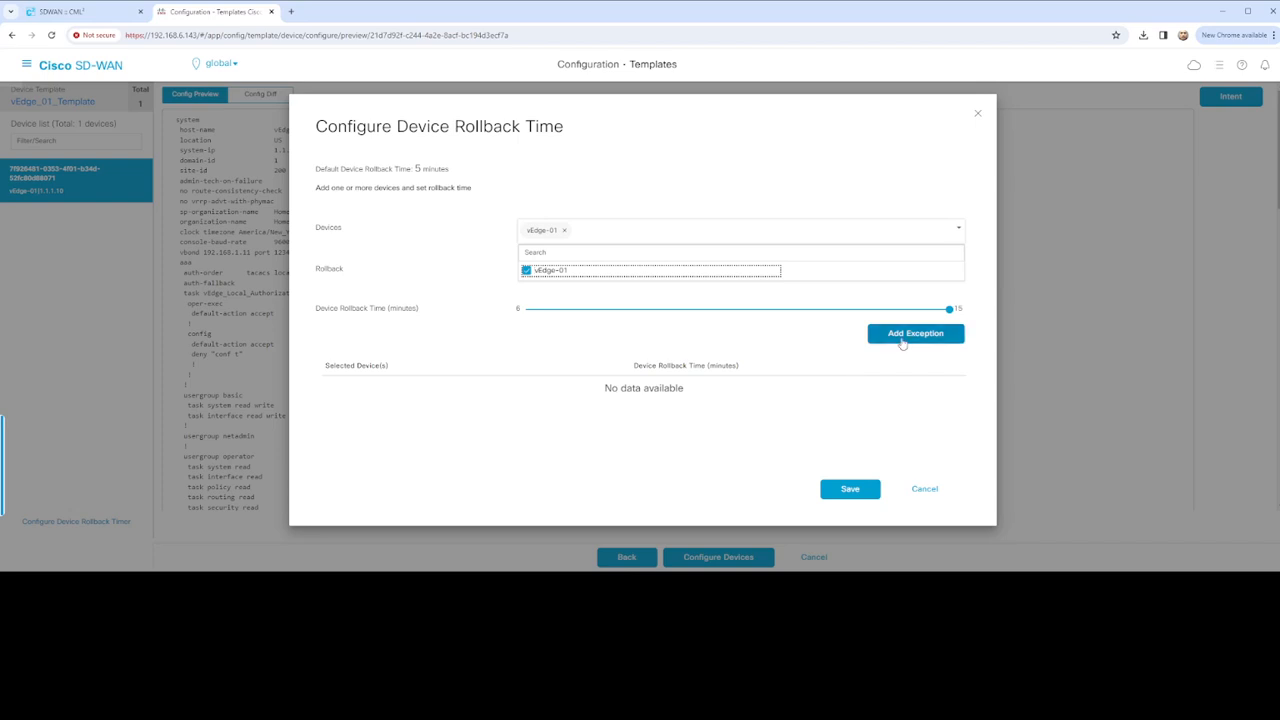
{"action": "left_click", "coordinate": [902, 340]}
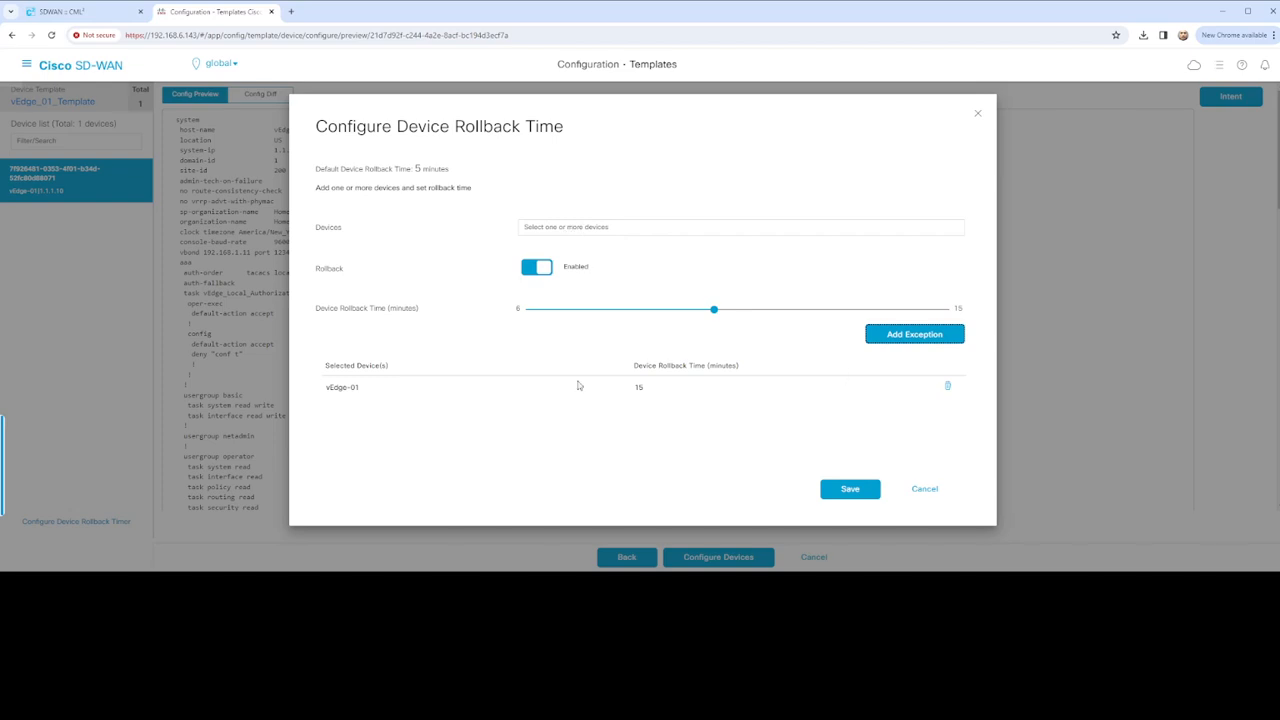
{"action": "left_click", "coordinate": [836, 486]}
{"action": "left_click", "coordinate": [735, 558]}
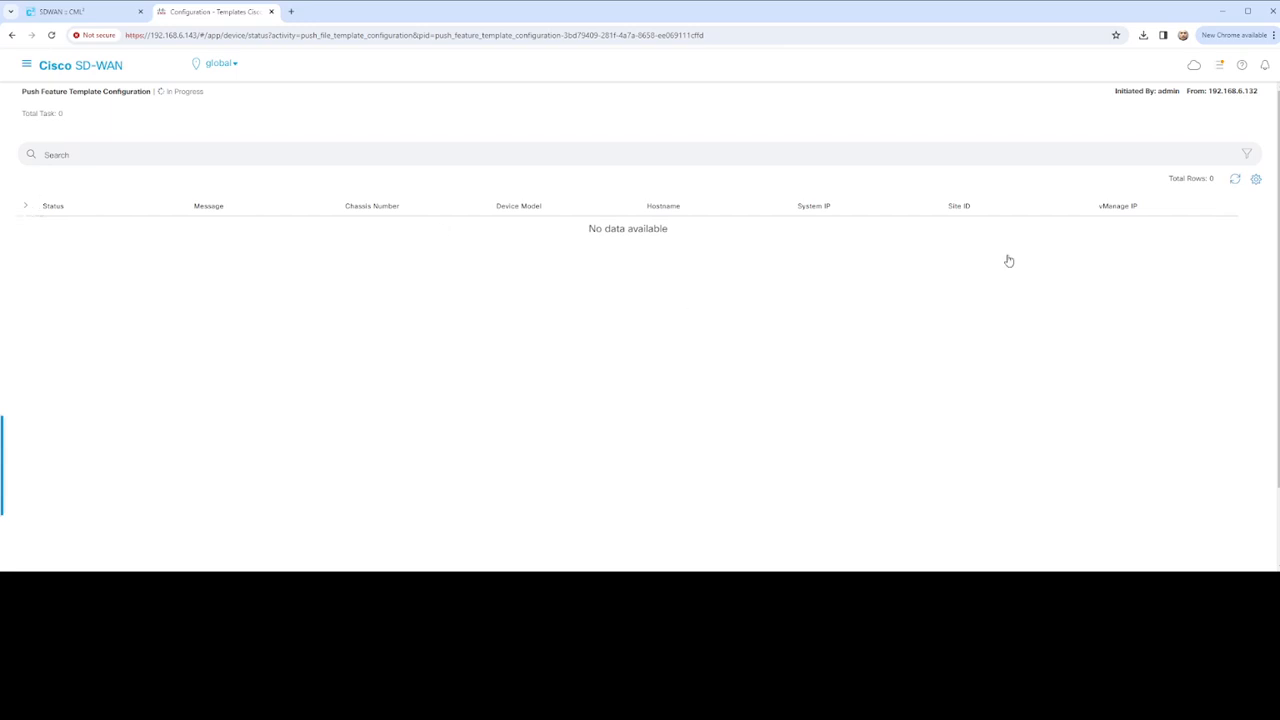
Refresh vEdge-01's push status until it fails and copy the eth0 management VPN 512 error
{"action": "left_click", "coordinate": [1236, 180]}
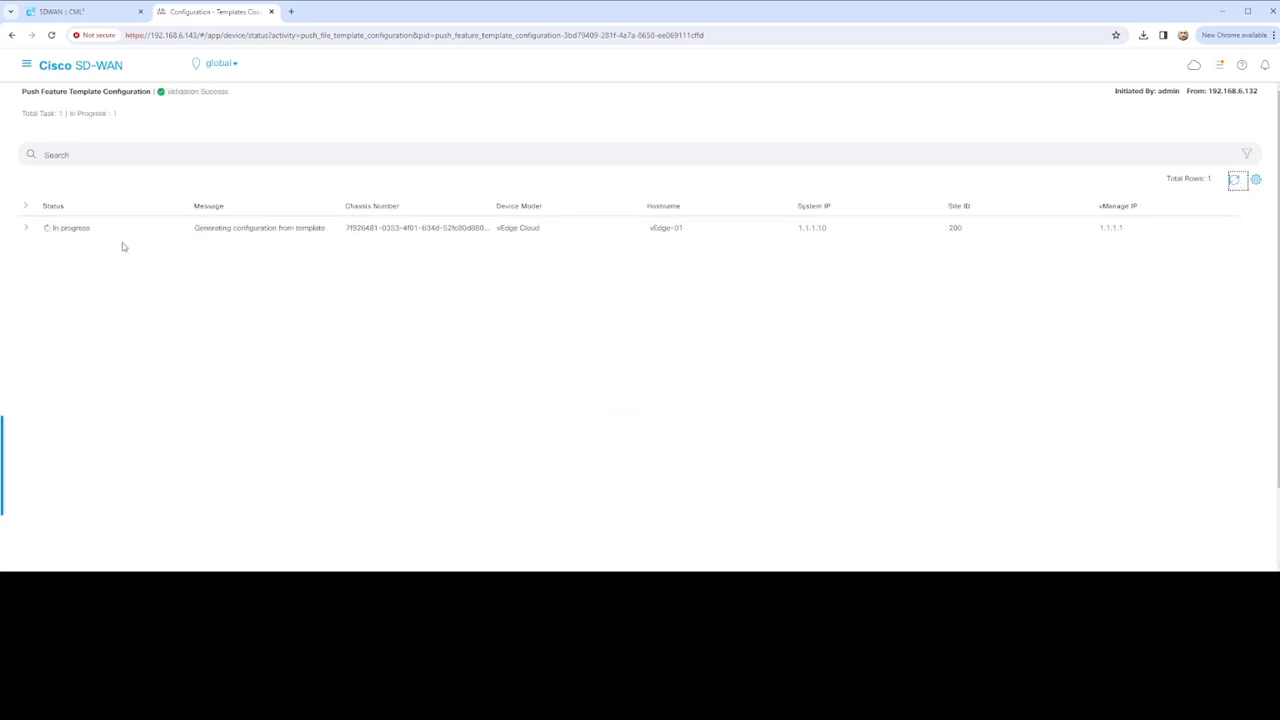
{"action": "left_click", "coordinate": [27, 229]}
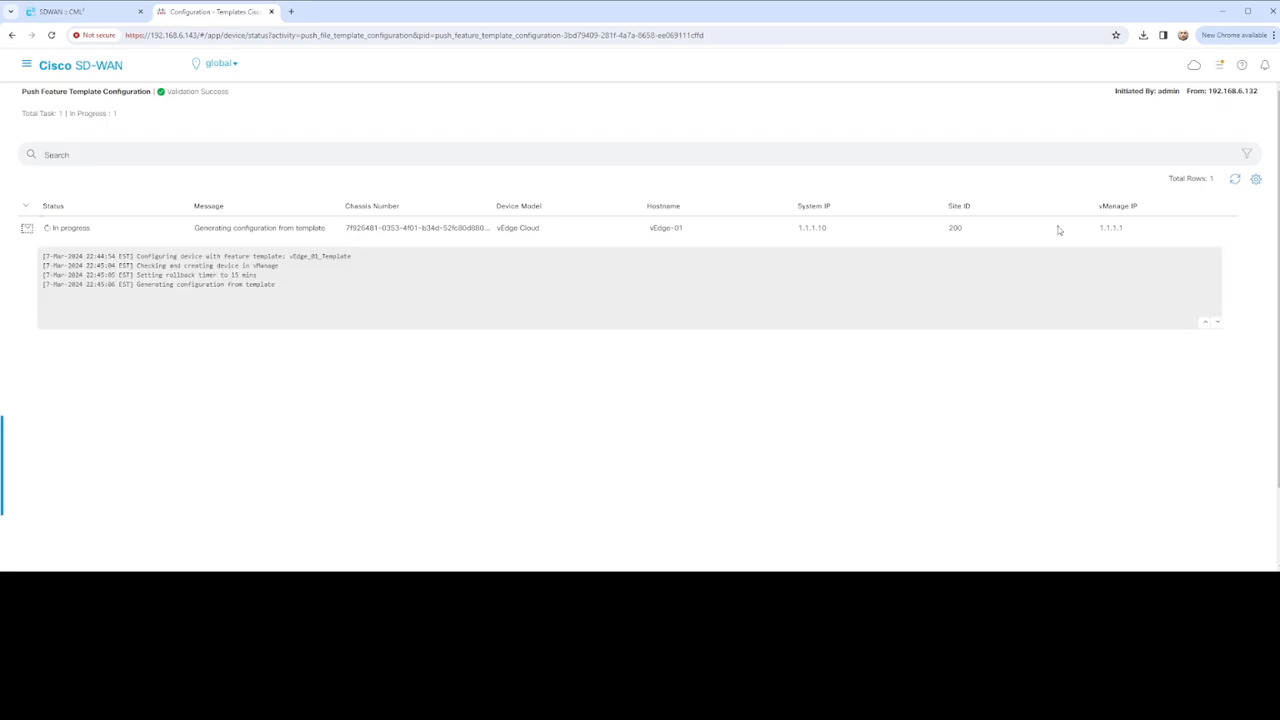
{"action": "left_click", "coordinate": [1235, 181]}
{"action": "left_click", "coordinate": [1236, 184]}
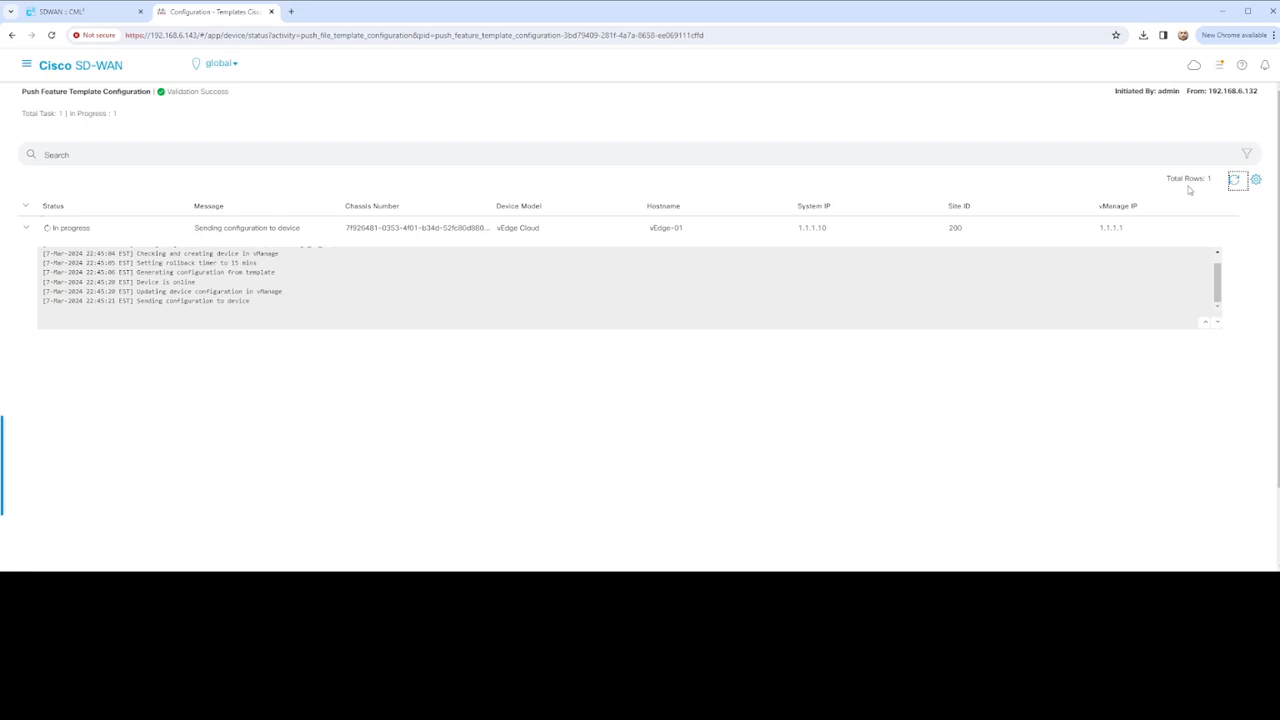
{"action": "left_click", "coordinate": [1236, 184]}
{"action": "scroll", "coordinate": [213, 312], "scroll_direction": "down", "scroll_amount": 2}
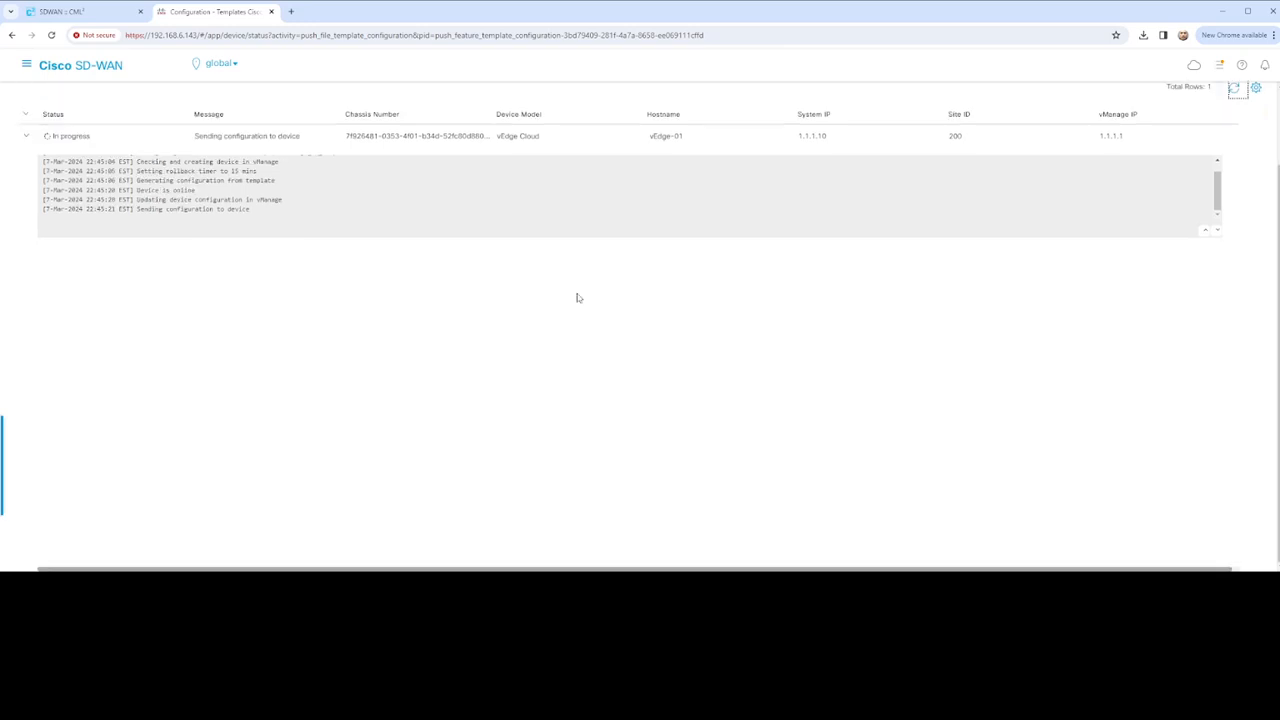
{"action": "left_click", "coordinate": [1235, 90]}
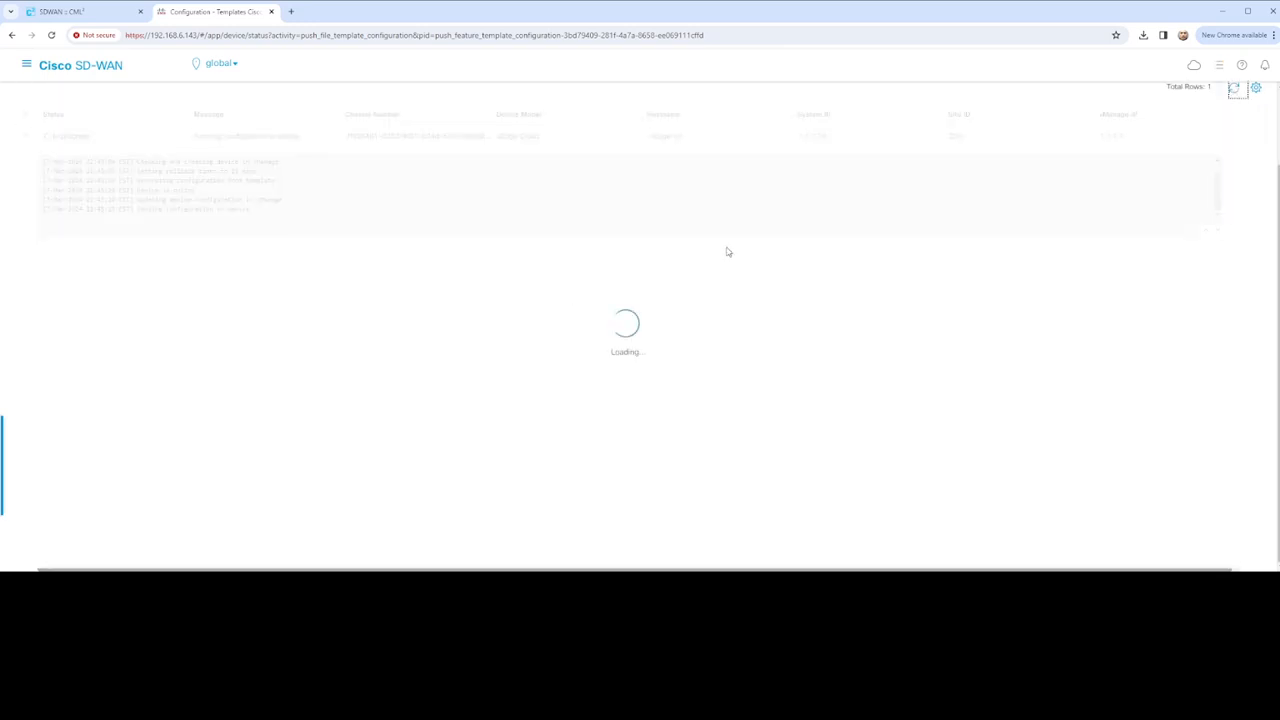
{"action": "scroll", "coordinate": [166, 199], "scroll_direction": "down", "scroll_amount": 3}
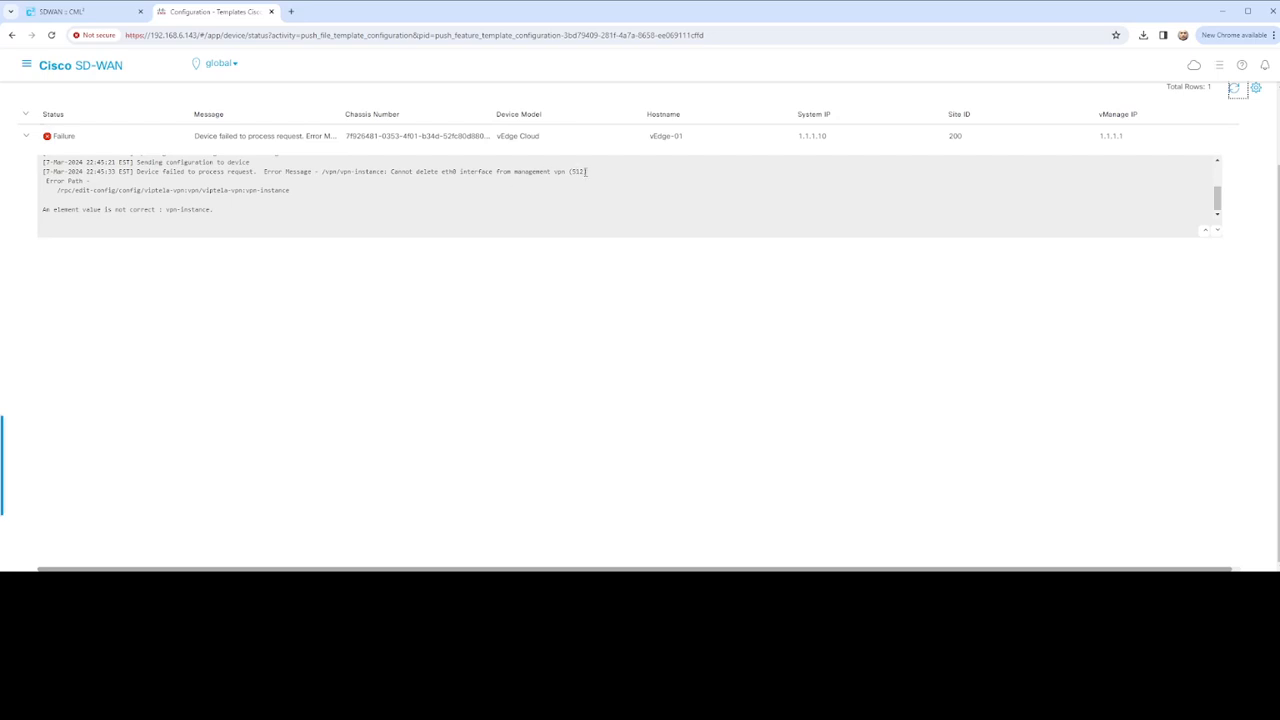
{"action": "left_click_drag", "start_coordinate": [586, 172], "coordinate": [266, 172]}
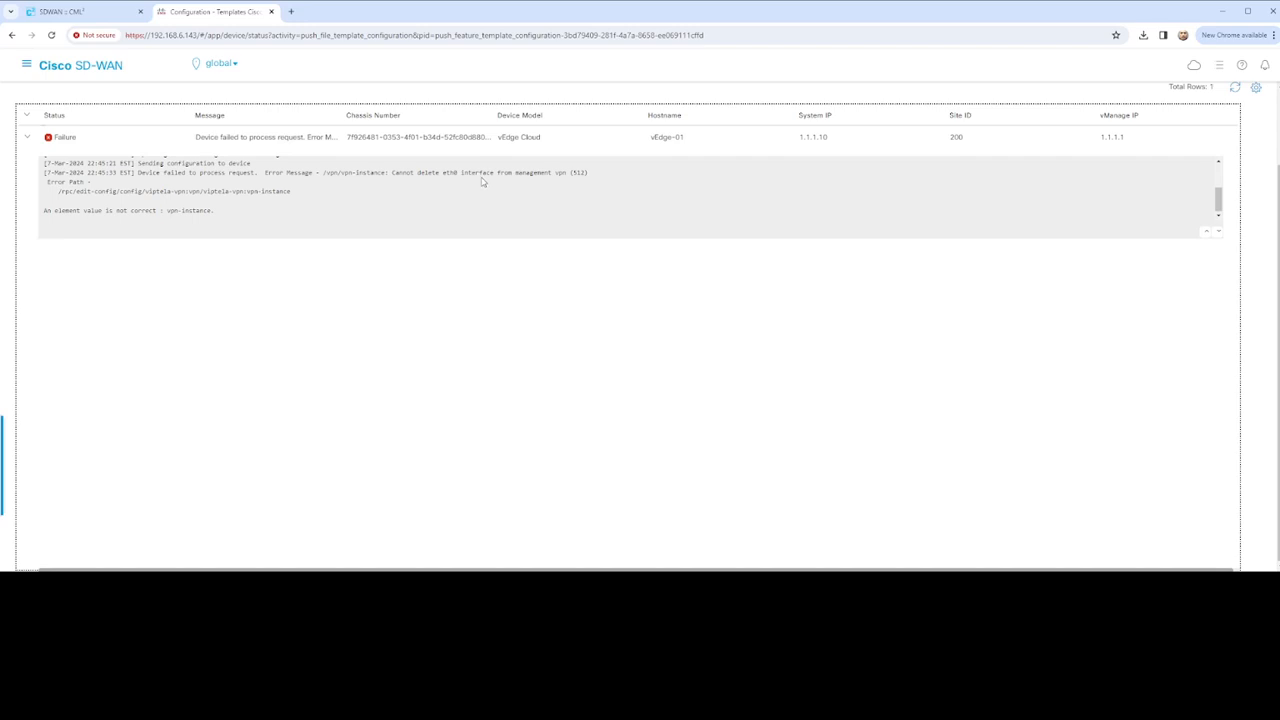
{"action": "left_click_drag", "start_coordinate": [588, 172], "coordinate": [45, 172]}
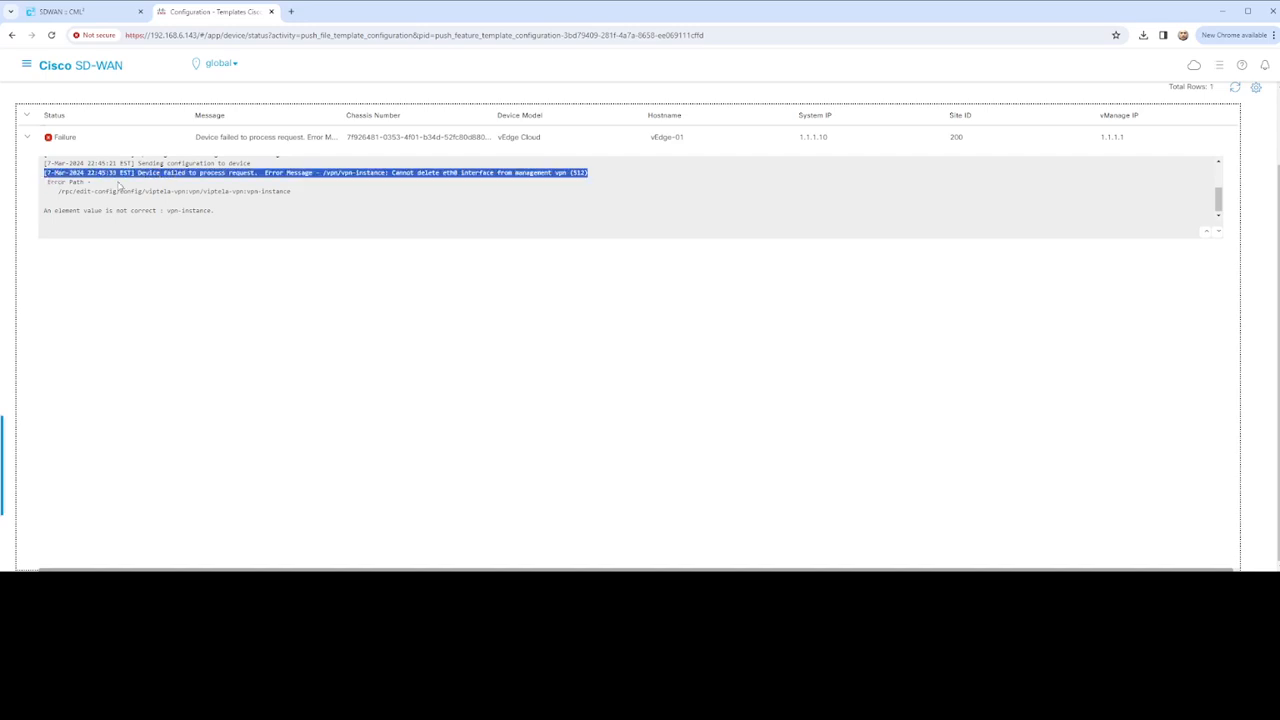
Search the web for the copied eth0 error and open the Cisco Community thread
{"action": "left_click", "coordinate": [291, 12]}
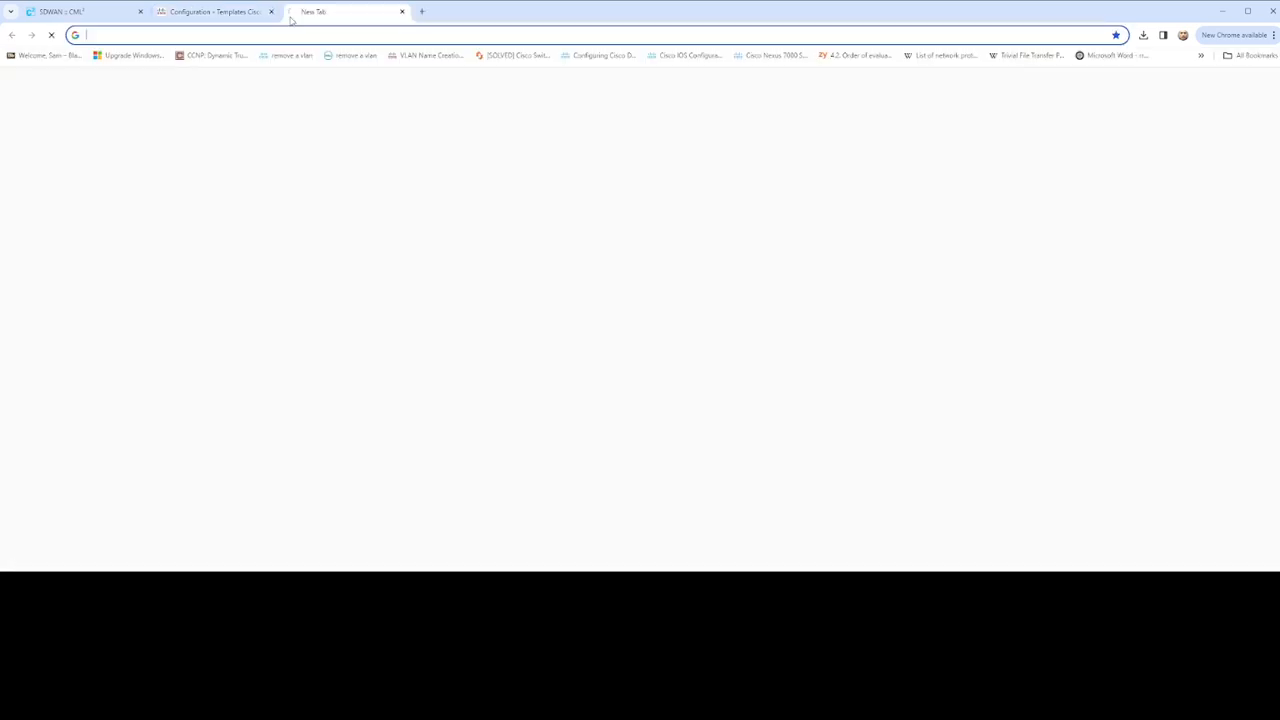
{"action": "type", "text": "[7-Mar-2024 22:45:33 EST] Device failed to process request. Error Message - /vpn/vpn-instance: Cannot delete eth0 interface from management vpn (512)"}
{"action": "key", "text": "Return"}
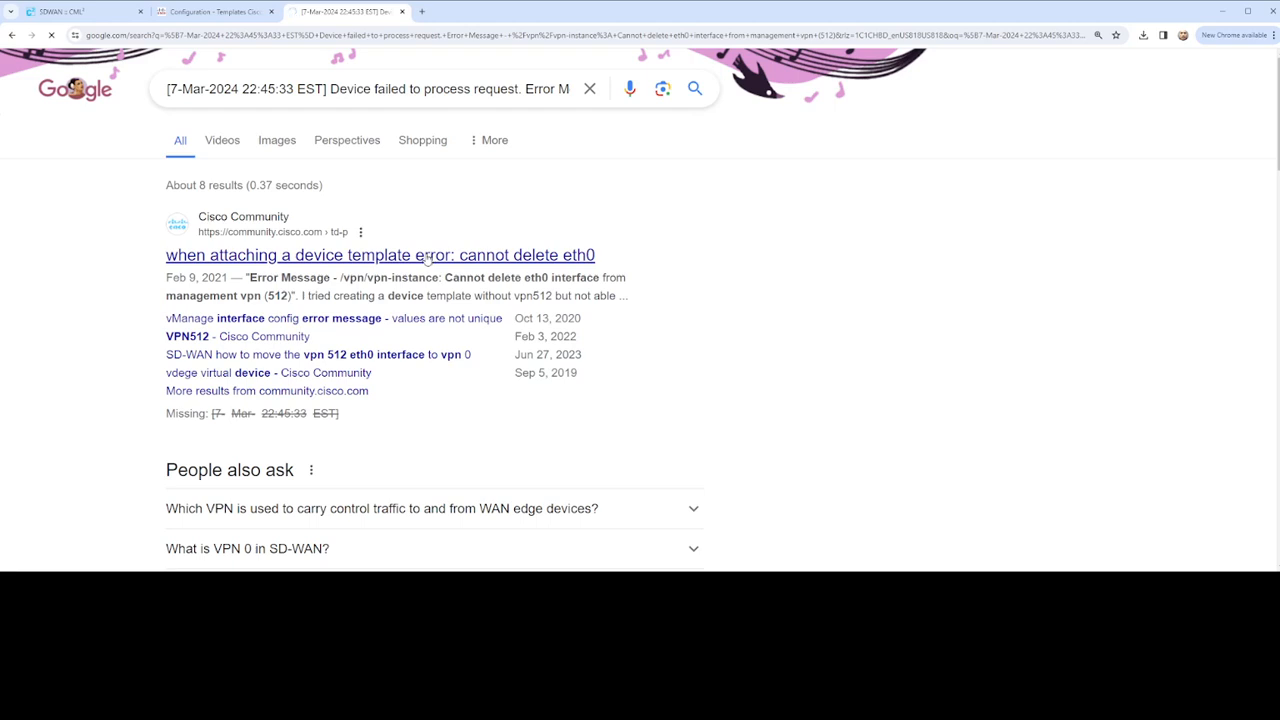
{"action": "left_click", "coordinate": [427, 257]}
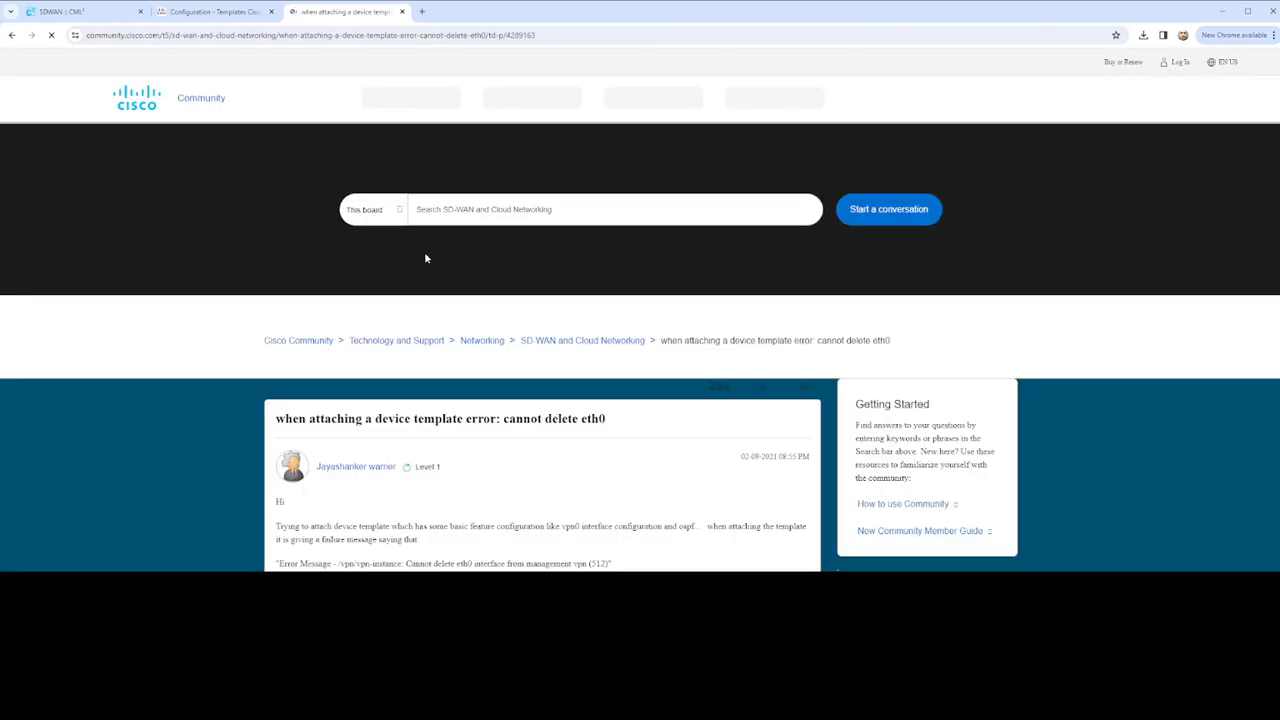
Read through the thread's replies down to the suggested VPN 512 interface template fix
{"action": "scroll", "coordinate": [503, 293], "scroll_direction": "down", "scroll_amount": 3}
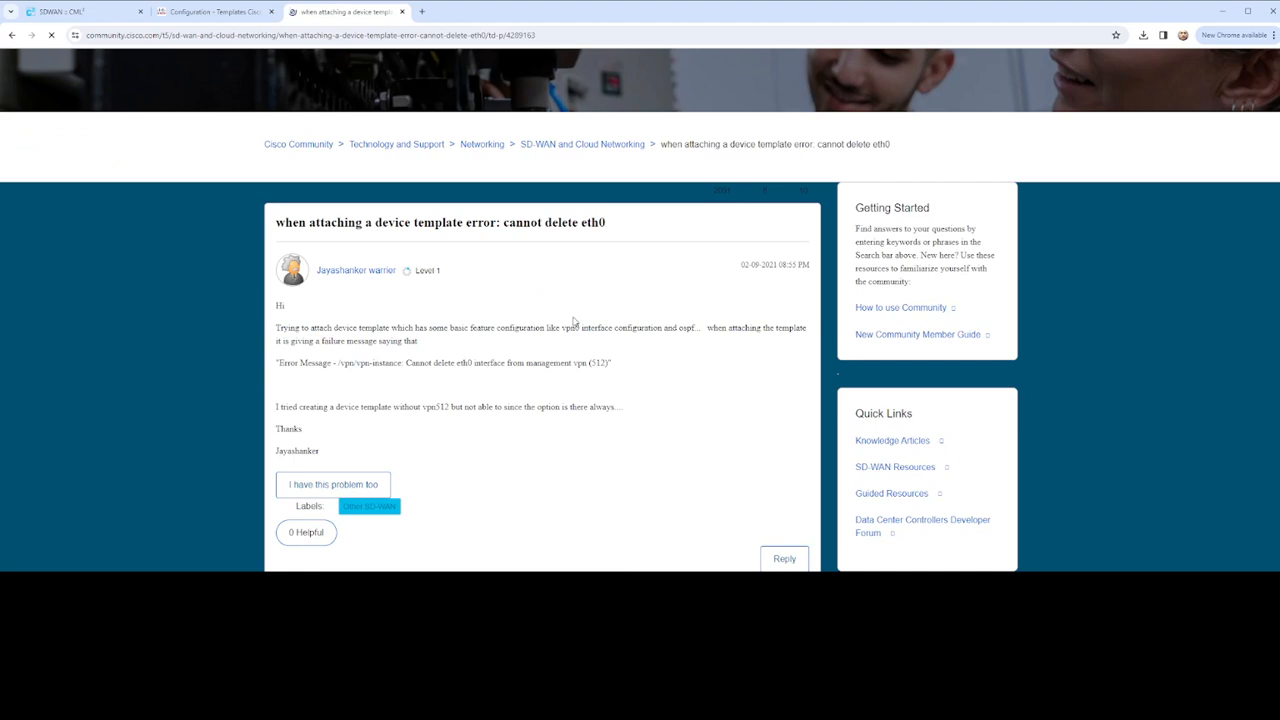
{"action": "scroll", "coordinate": [575, 313], "scroll_direction": "down", "scroll_amount": 5}
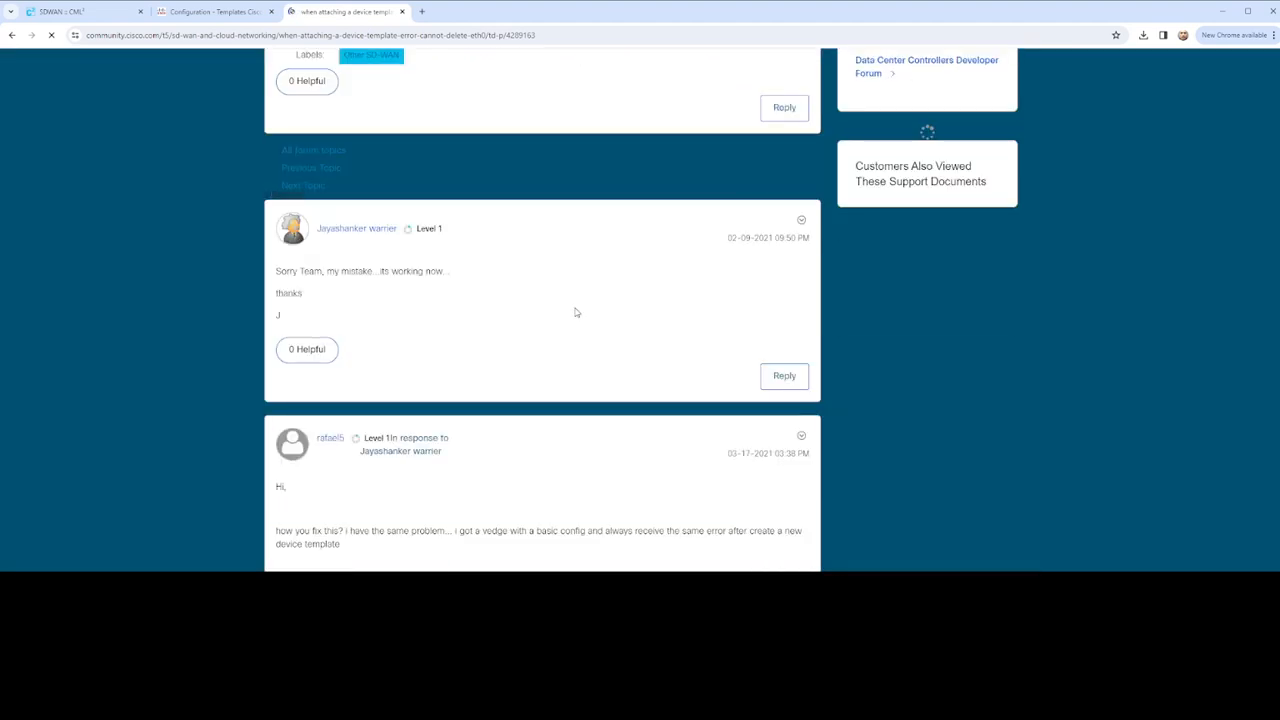
{"action": "scroll", "coordinate": [578, 311], "scroll_direction": "down", "scroll_amount": 2}
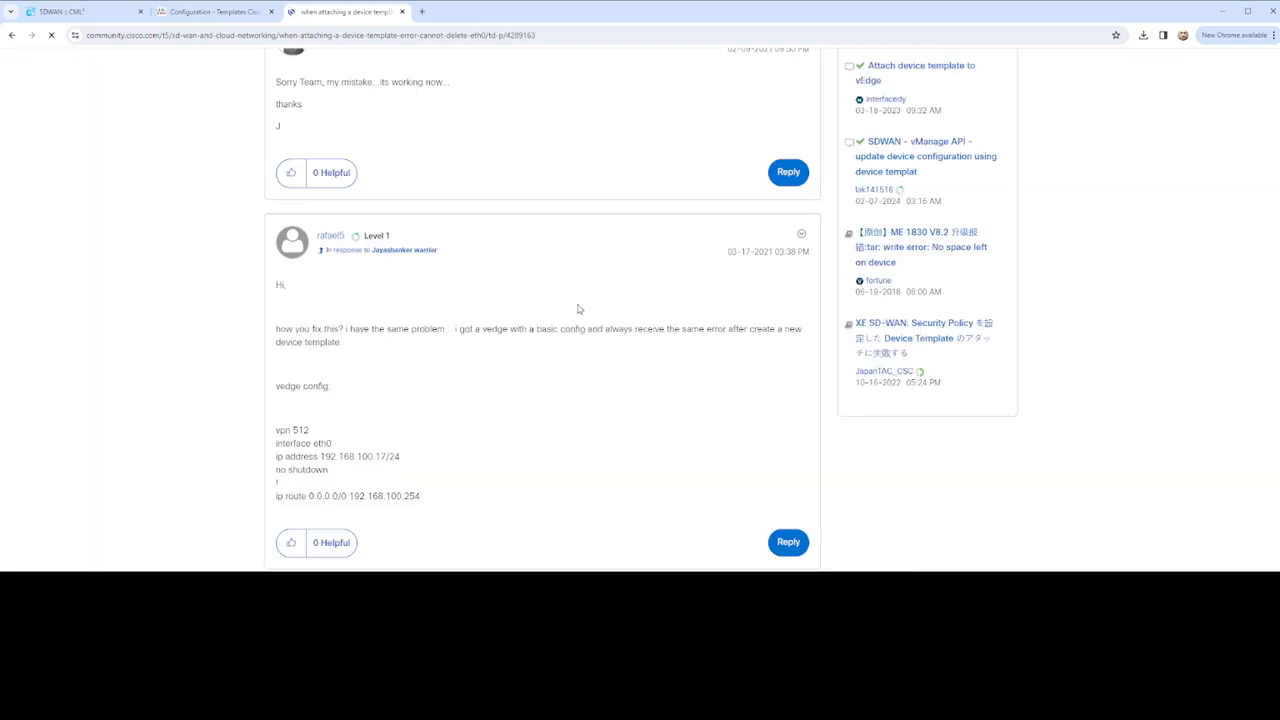
{"action": "scroll", "coordinate": [577, 309], "scroll_direction": "down", "scroll_amount": 1}
{"action": "scroll", "coordinate": [537, 323], "scroll_direction": "down", "scroll_amount": 2}
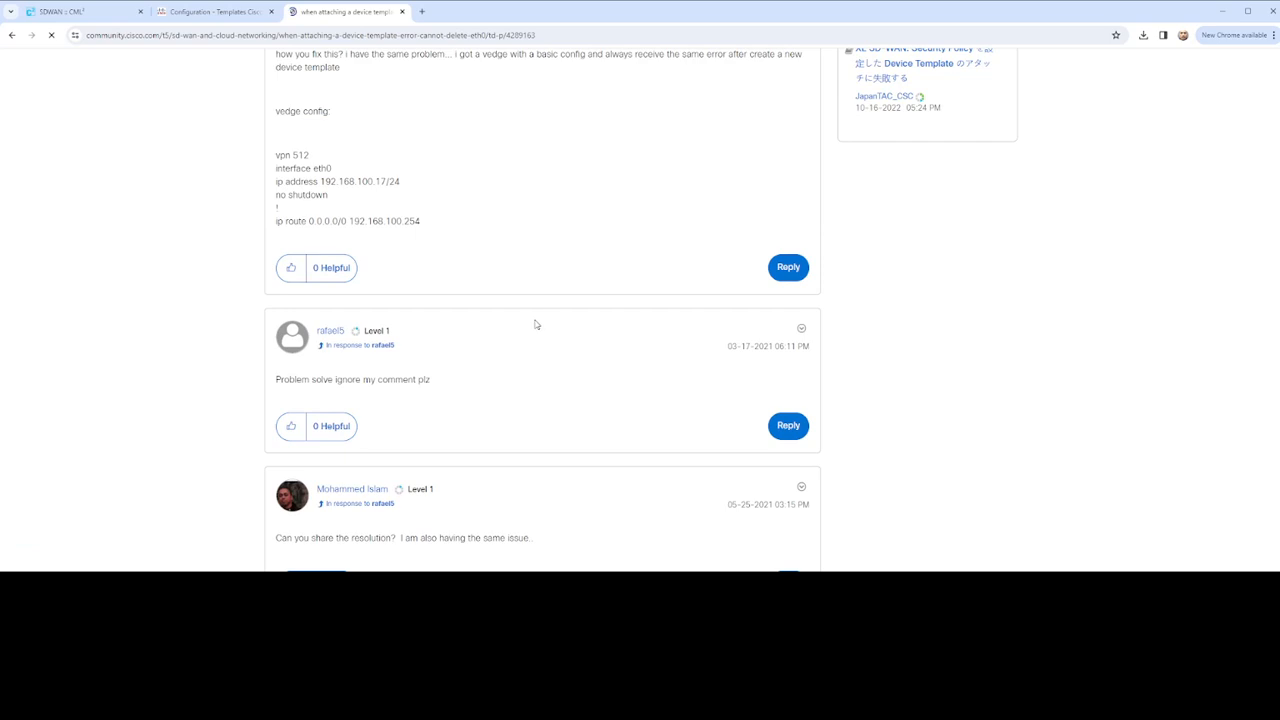
{"action": "scroll", "coordinate": [536, 324], "scroll_direction": "down", "scroll_amount": 1}
{"action": "scroll", "coordinate": [536, 324], "scroll_direction": "down", "scroll_amount": 3}
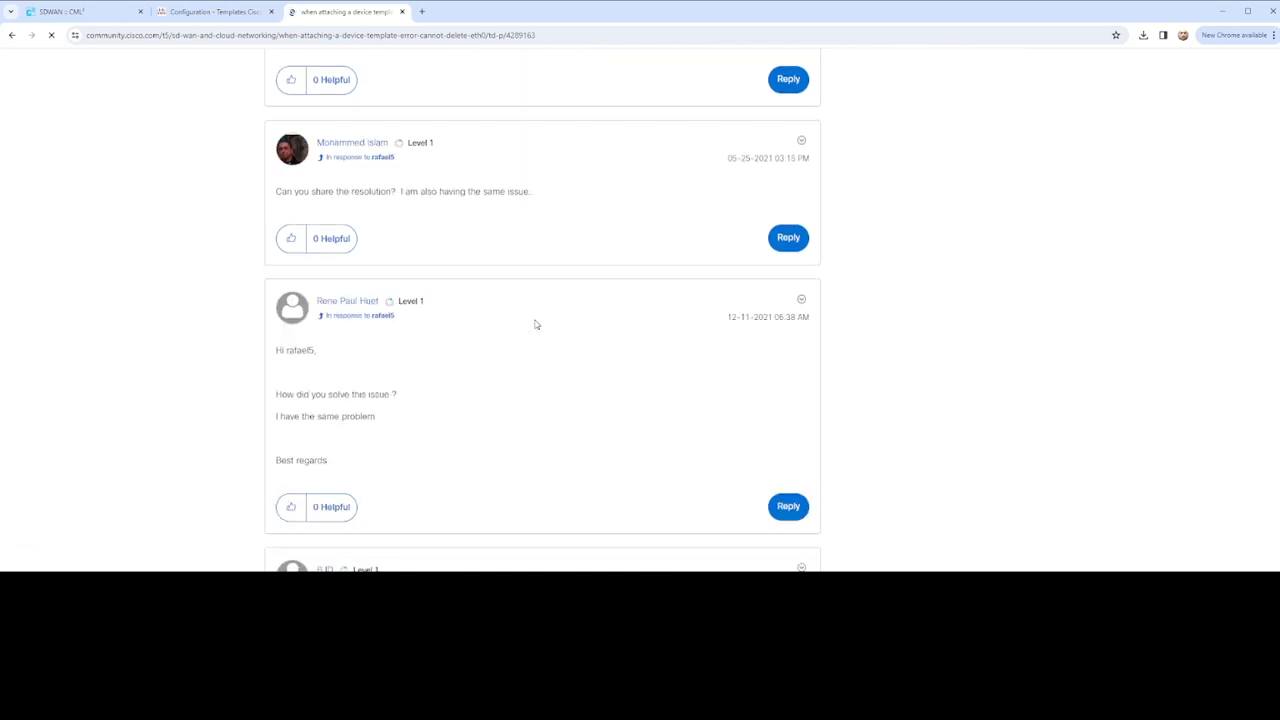
{"action": "scroll", "coordinate": [536, 324], "scroll_direction": "down", "scroll_amount": 3}
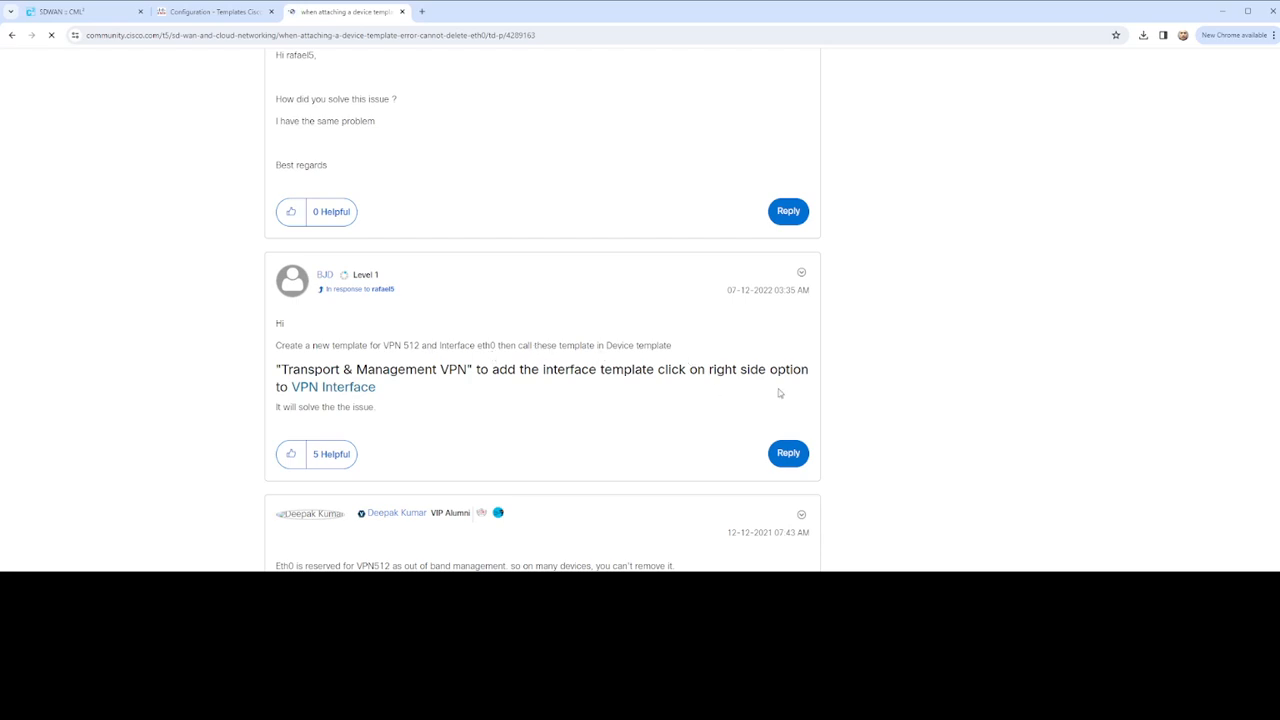
Highlight the reply advising a "VPN Interface Ethernet" template for eth0 while reading the thread
{"action": "scroll", "coordinate": [423, 434], "scroll_direction": "down", "scroll_amount": 2}
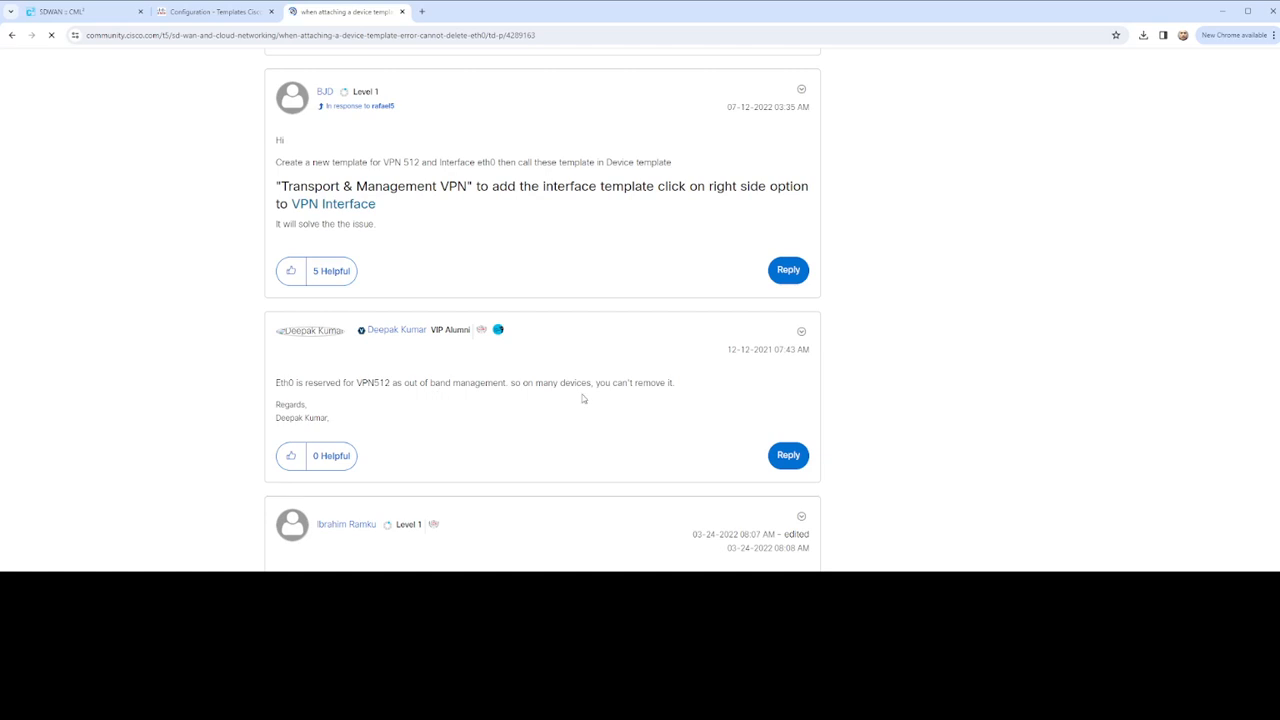
{"action": "scroll", "coordinate": [677, 402], "scroll_direction": "down", "scroll_amount": 2}
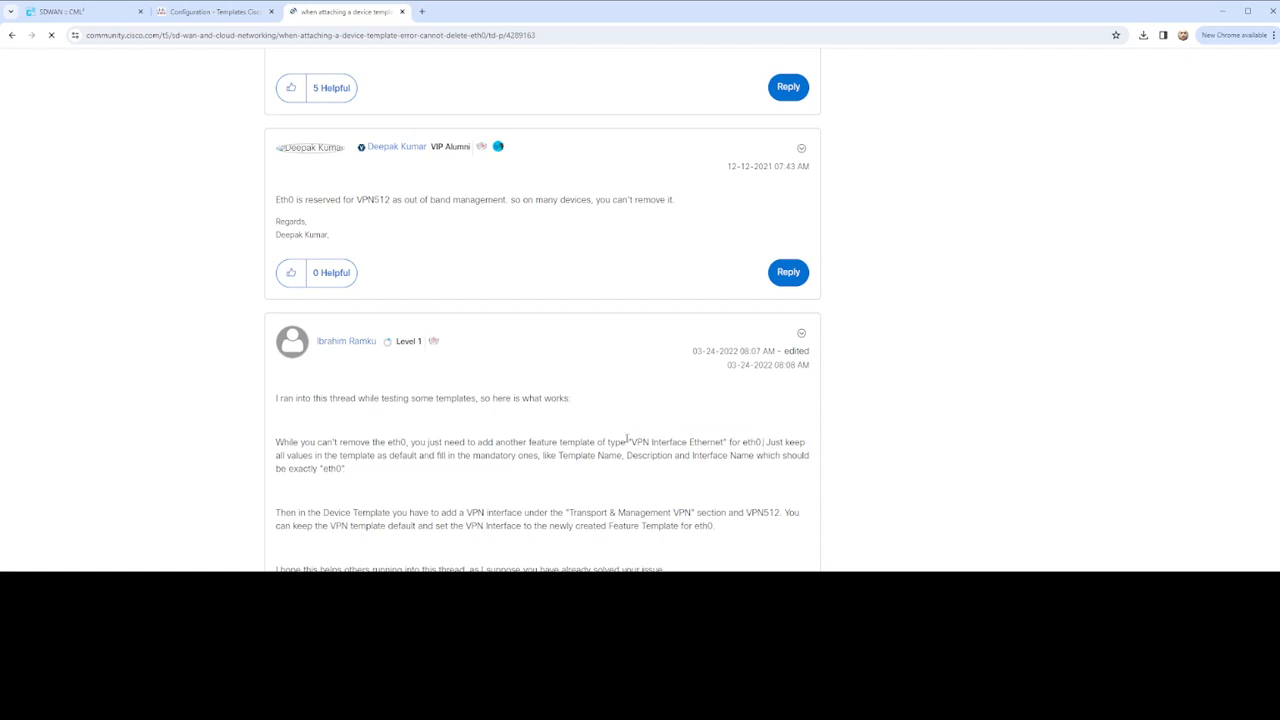
{"action": "left_click_drag", "start_coordinate": [627, 441], "coordinate": [763, 442]}
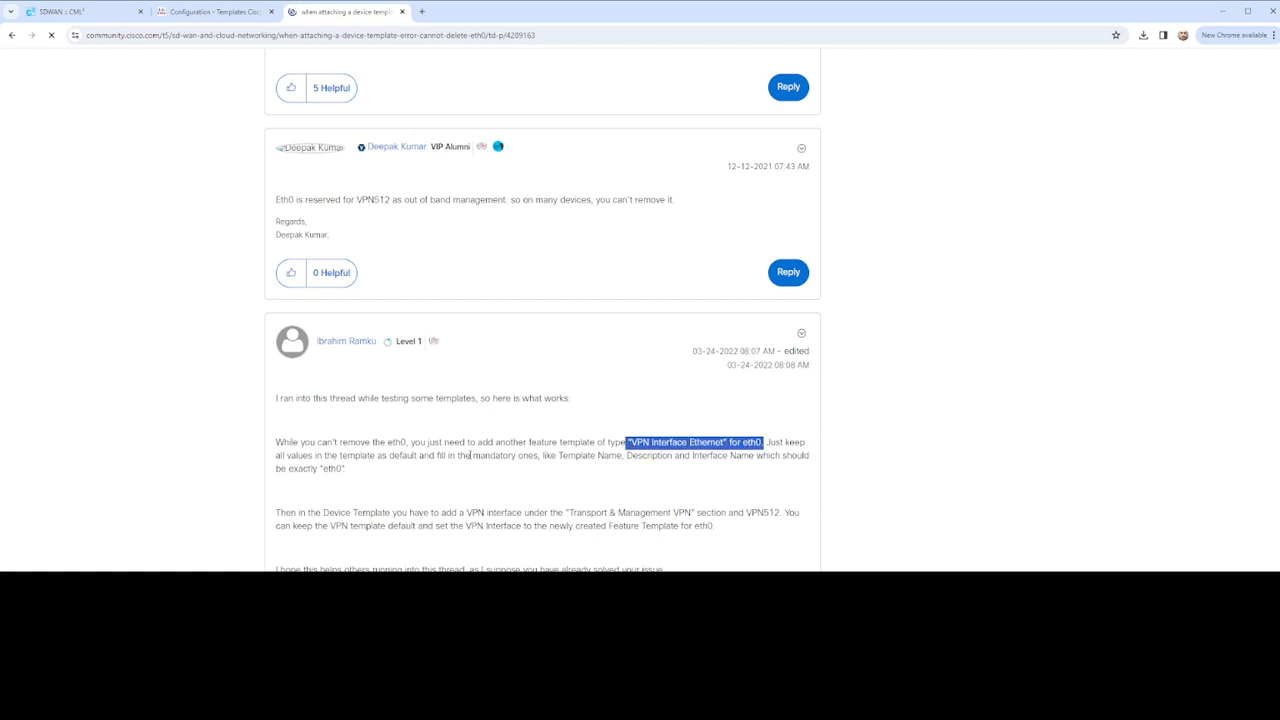
{"action": "scroll", "coordinate": [441, 440], "scroll_direction": "down", "scroll_amount": 2}
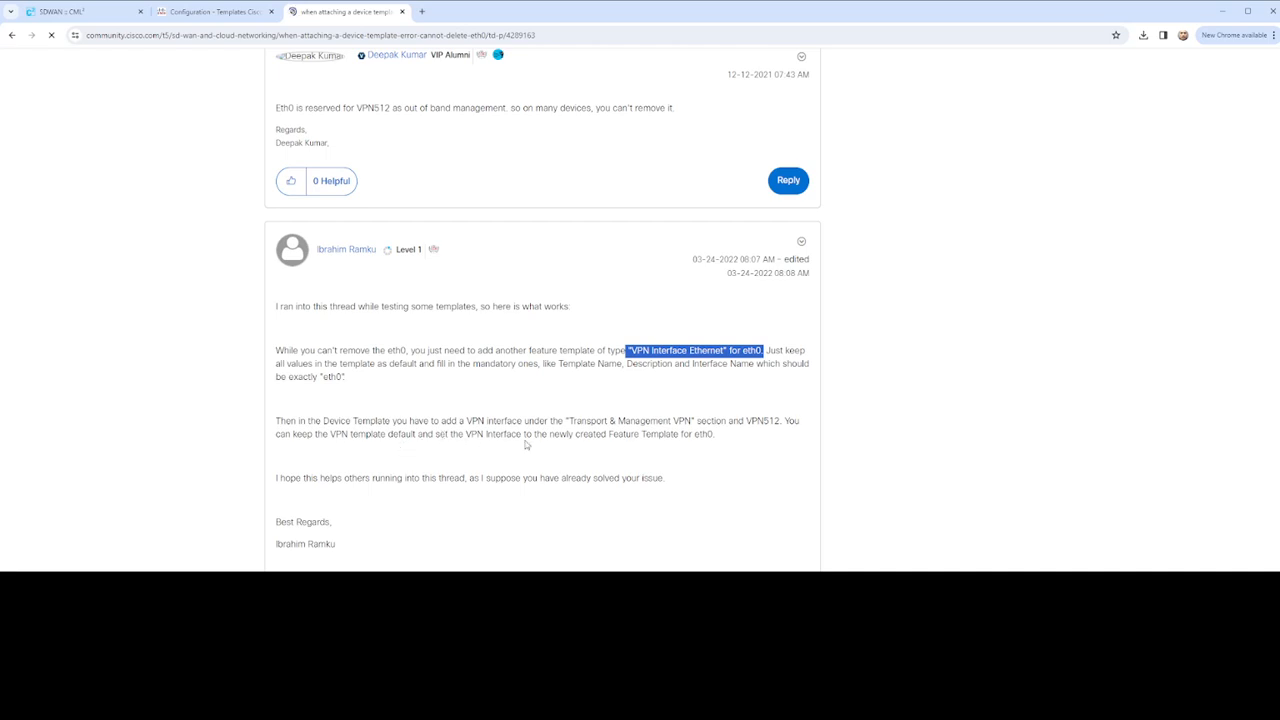
{"action": "scroll", "coordinate": [737, 449], "scroll_direction": "down", "scroll_amount": 4}
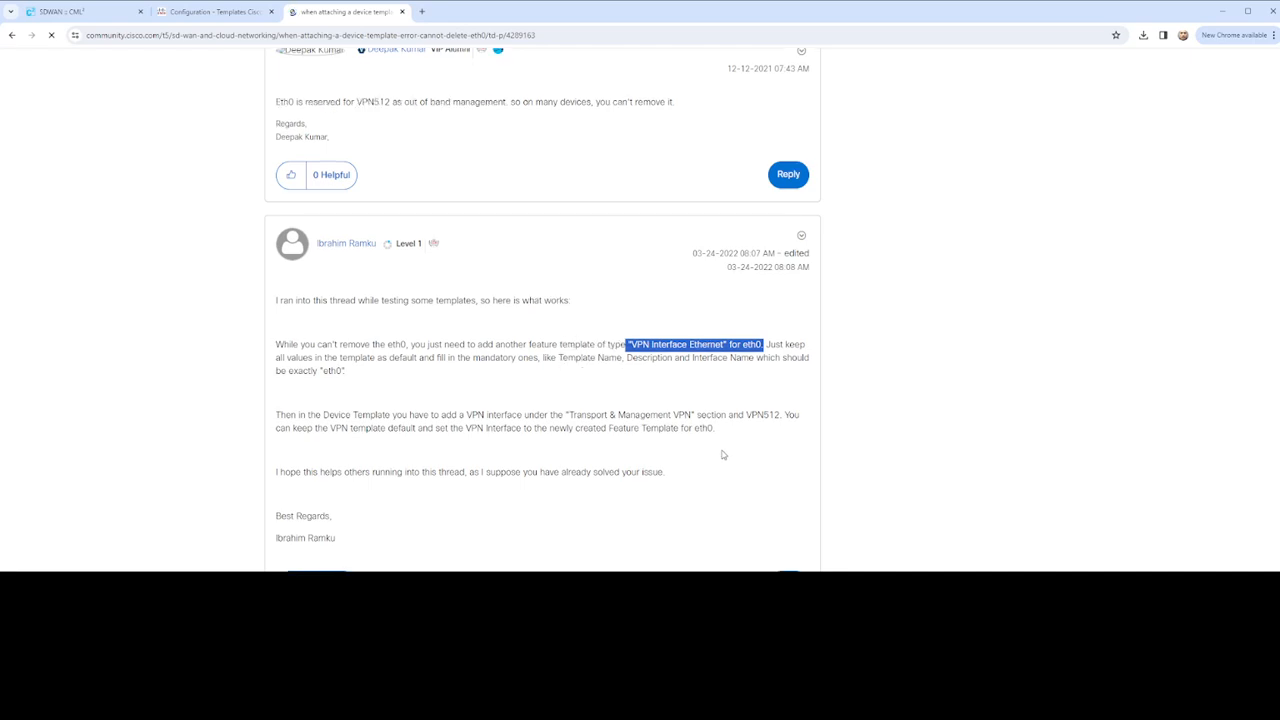
Go to Configuration > Templates > Feature Templates and open the VPN512 interface template's actions
{"action": "left_click", "coordinate": [222, 18]}
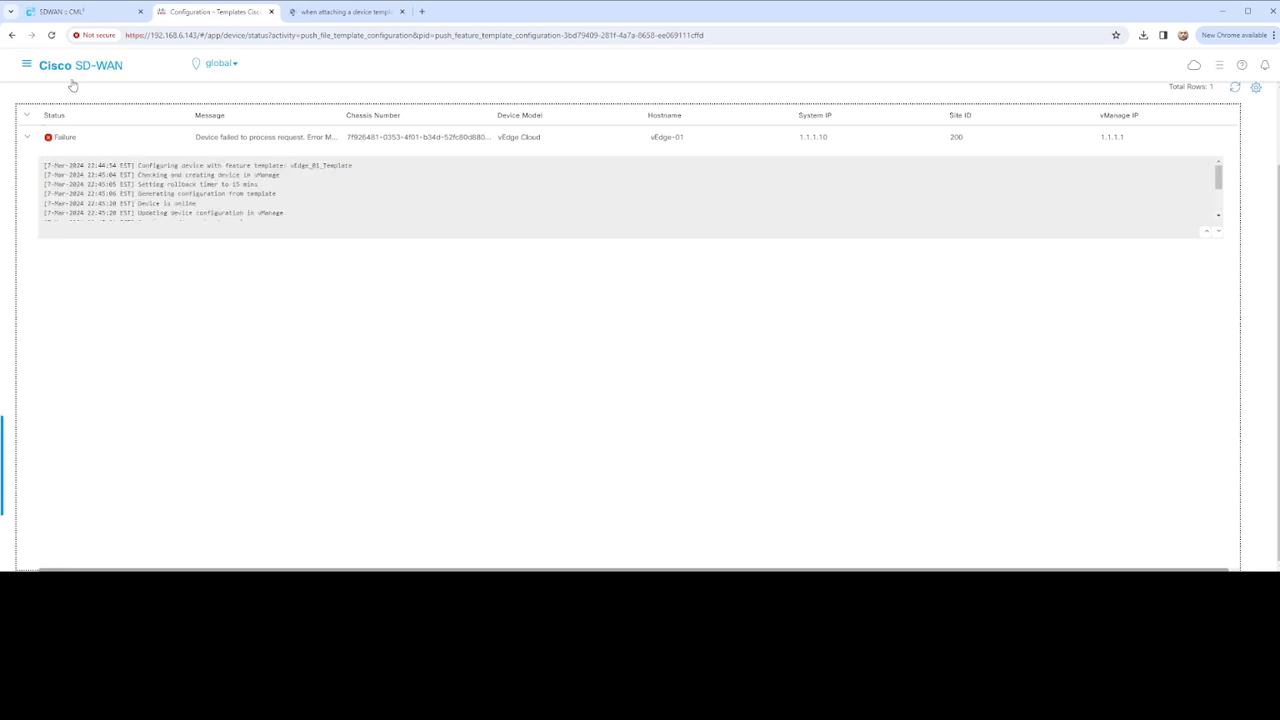
{"action": "left_click", "coordinate": [28, 66]}
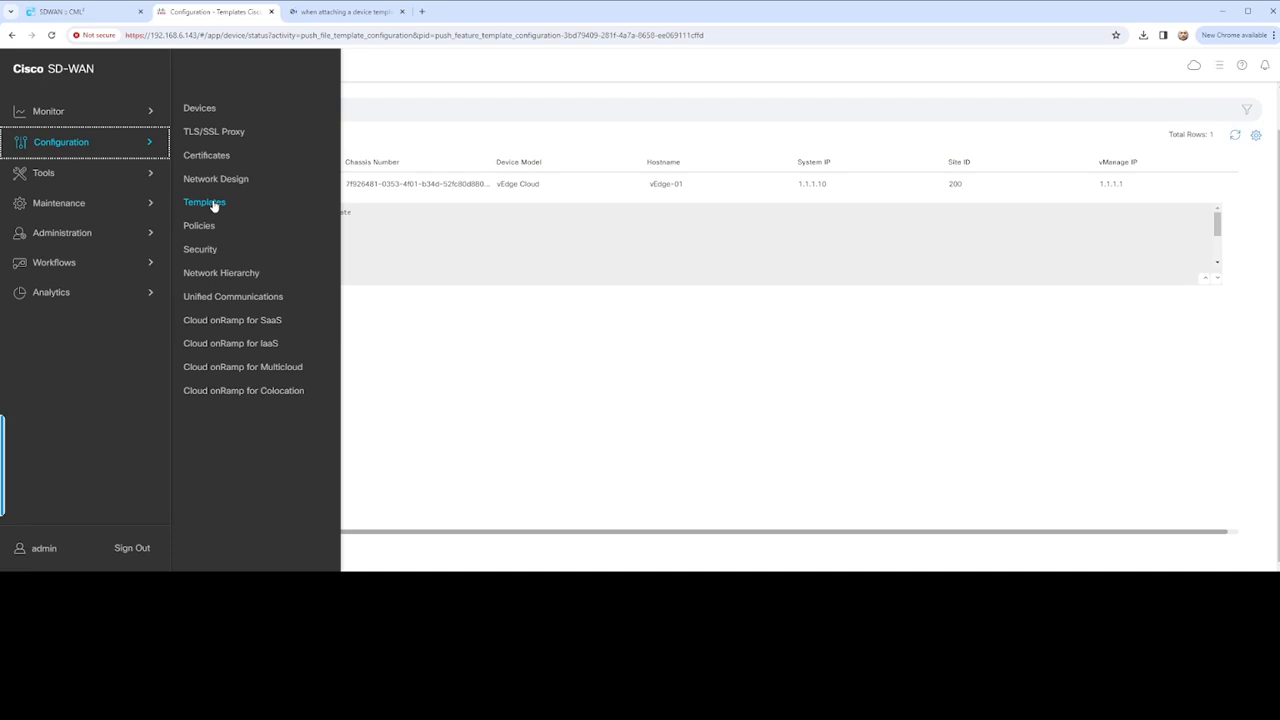
{"action": "left_click", "coordinate": [211, 205]}
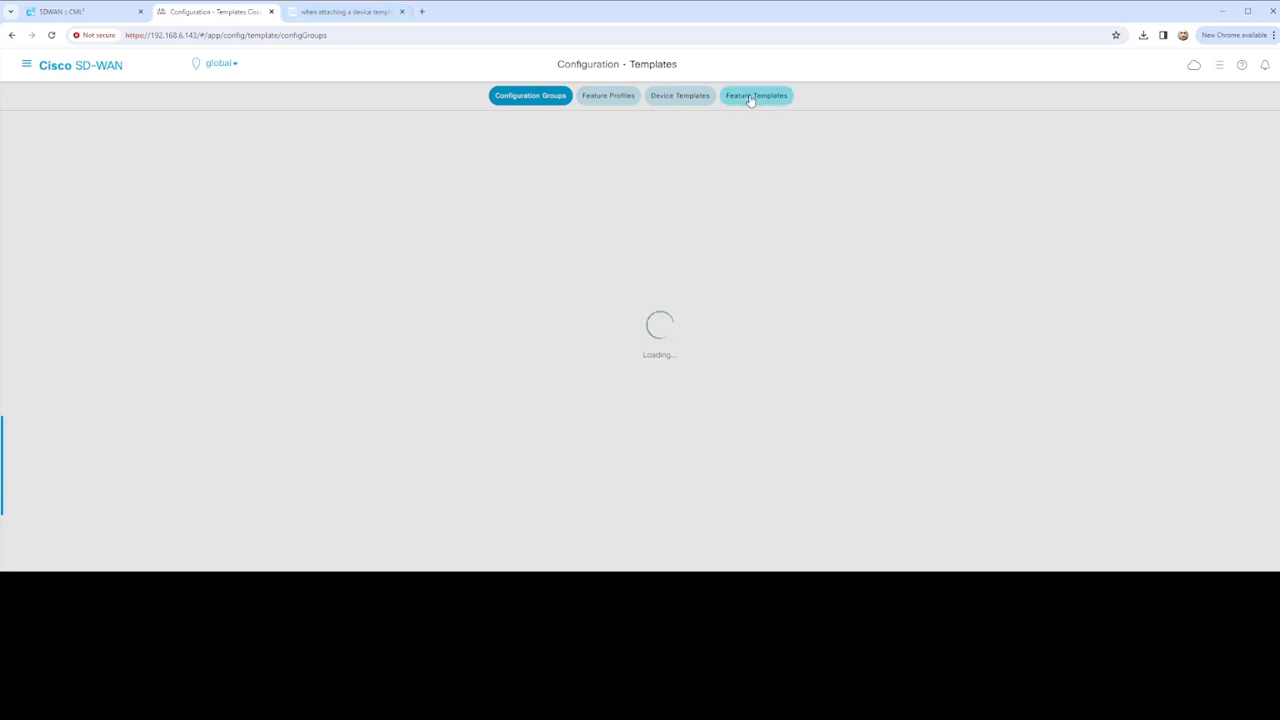
{"action": "left_click", "coordinate": [750, 100]}
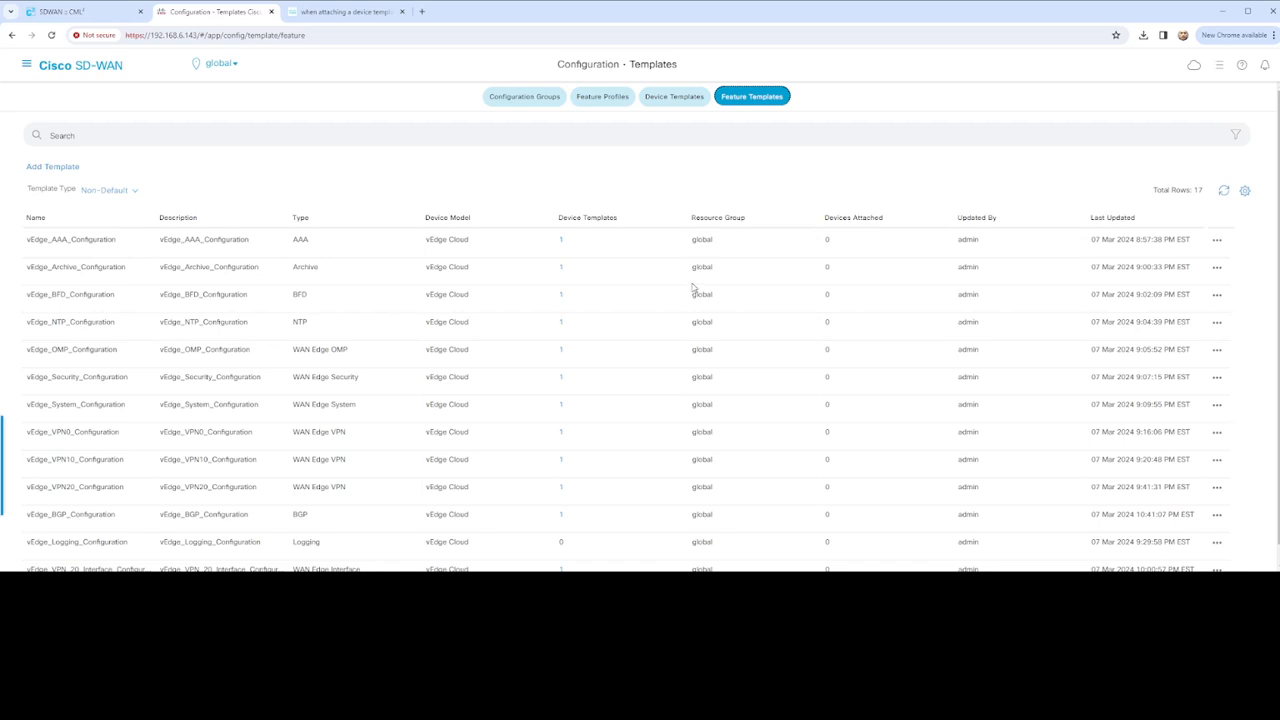
{"action": "scroll", "coordinate": [688, 362], "scroll_direction": "down", "scroll_amount": 3}
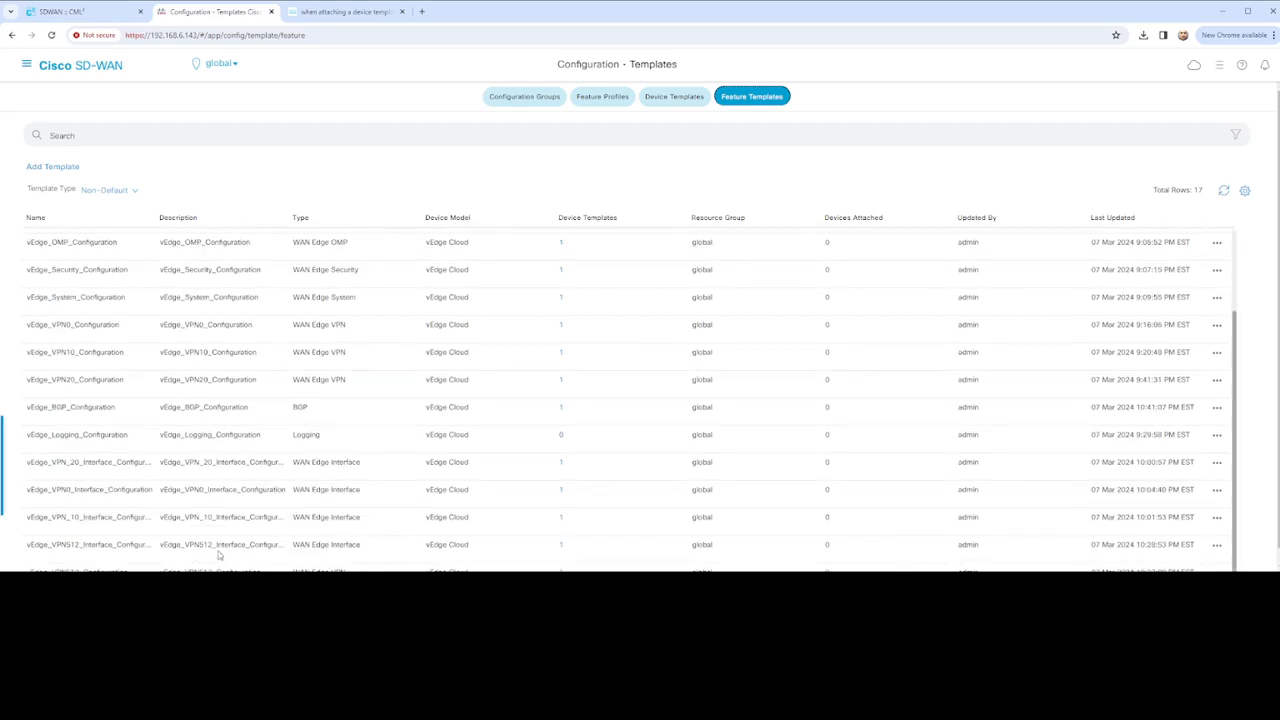
{"action": "left_click", "coordinate": [1217, 548]}
Start editing the VPN512 interface feature template, checking the lab and community thread meanwhile
{"action": "left_click", "coordinate": [1202, 469]}
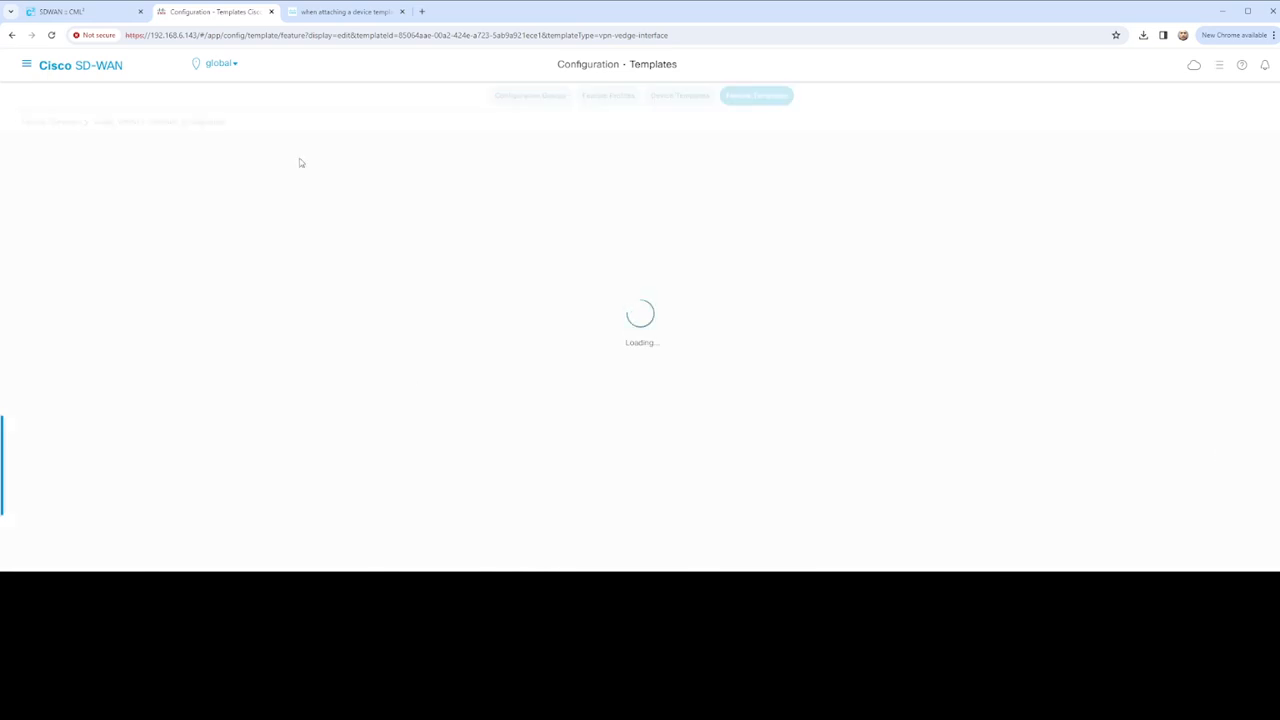
{"action": "left_click", "coordinate": [80, 12]}
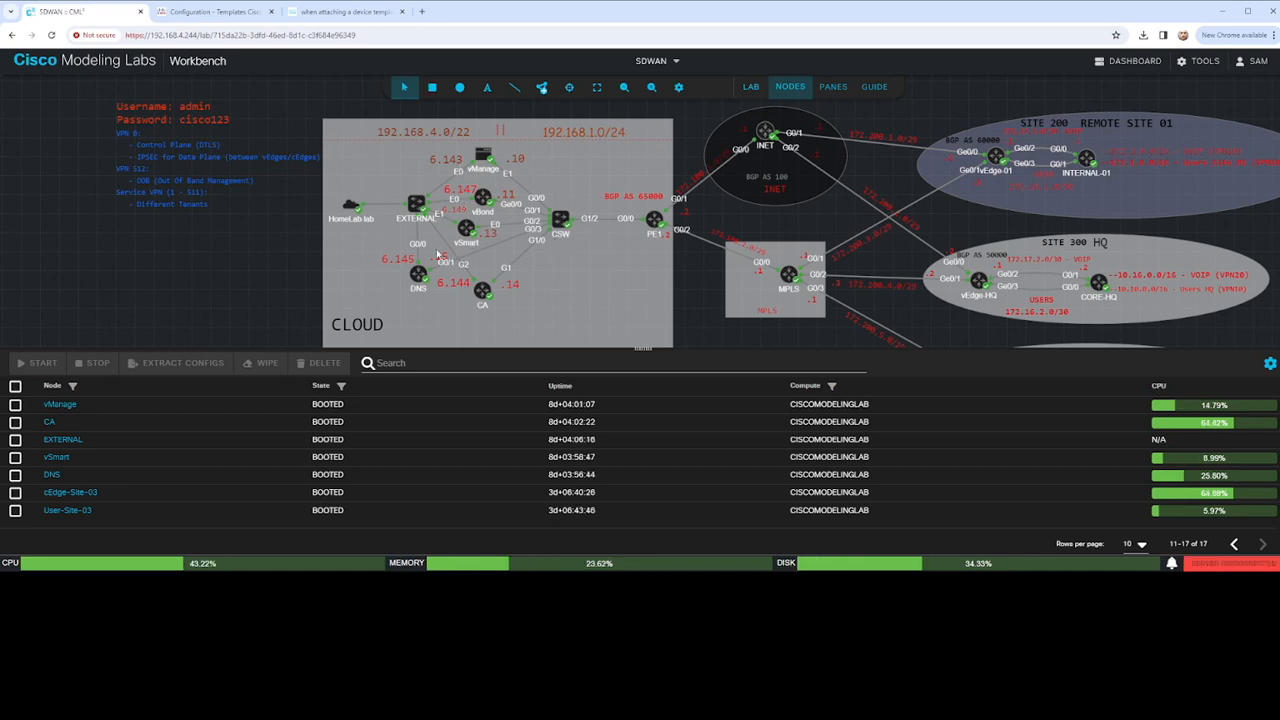
{"action": "left_click", "coordinate": [207, 12]}
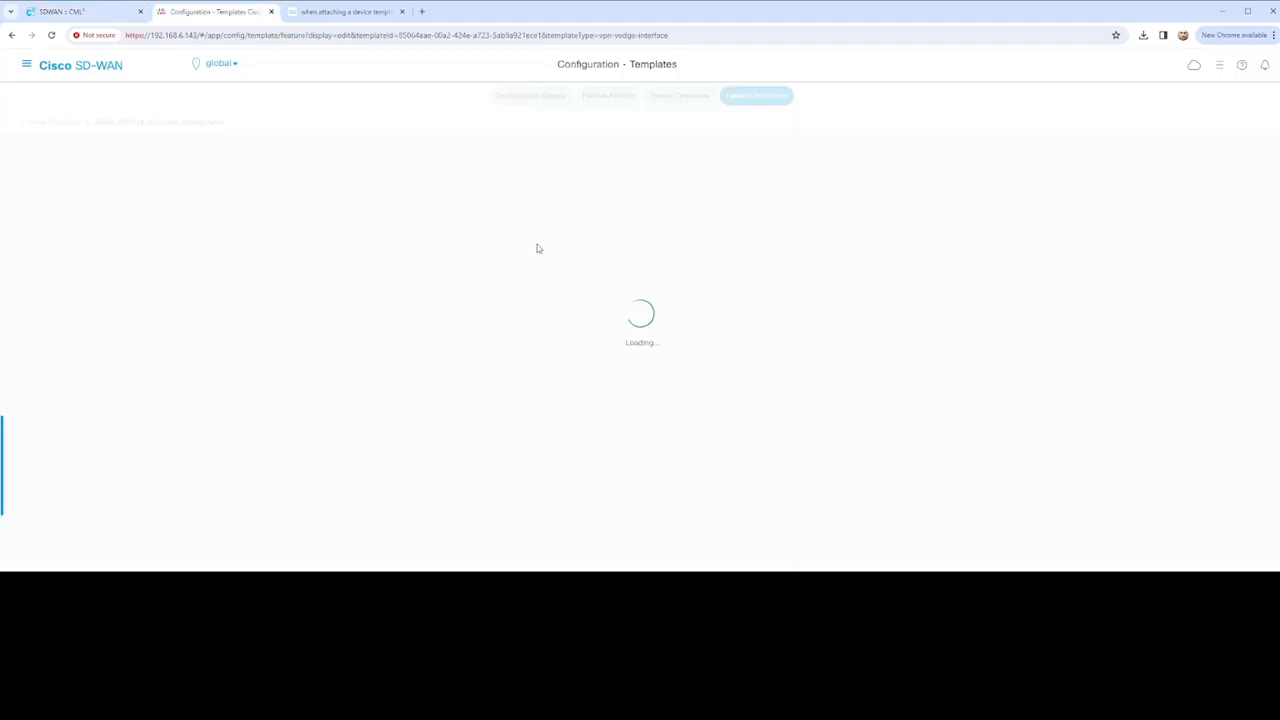
{"action": "left_click", "coordinate": [352, 13]}
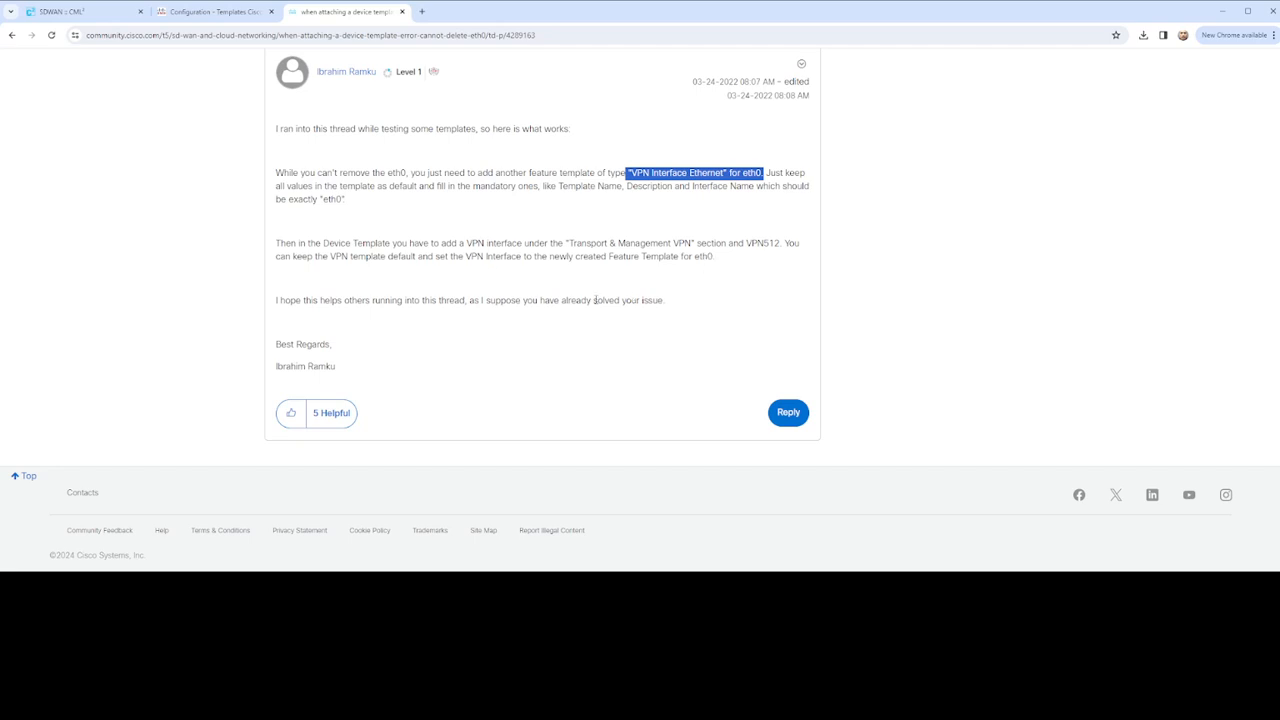
{"action": "scroll", "coordinate": [600, 303], "scroll_direction": "up", "scroll_amount": 5}
{"action": "scroll", "coordinate": [628, 314], "scroll_direction": "down", "scroll_amount": 2}
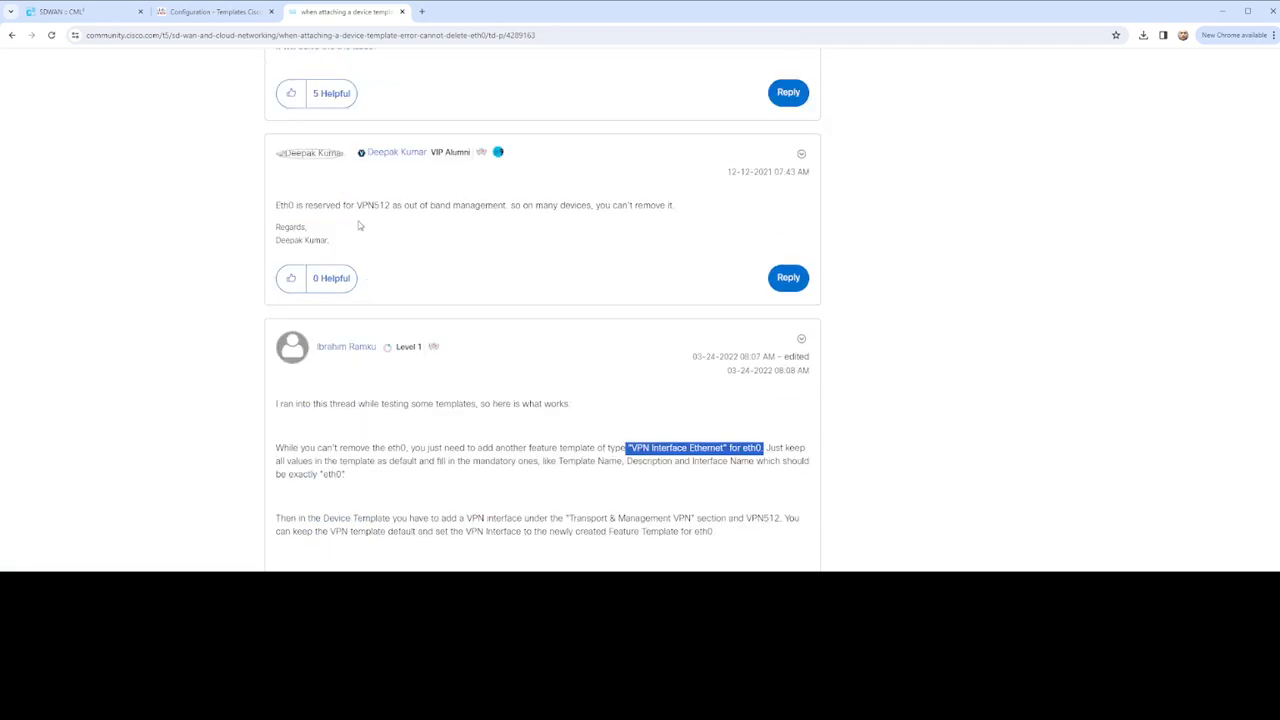
Recheck the still-loading editor, reread earlier thread replies, and bring up the CML lab topology
{"action": "left_click", "coordinate": [227, 13]}
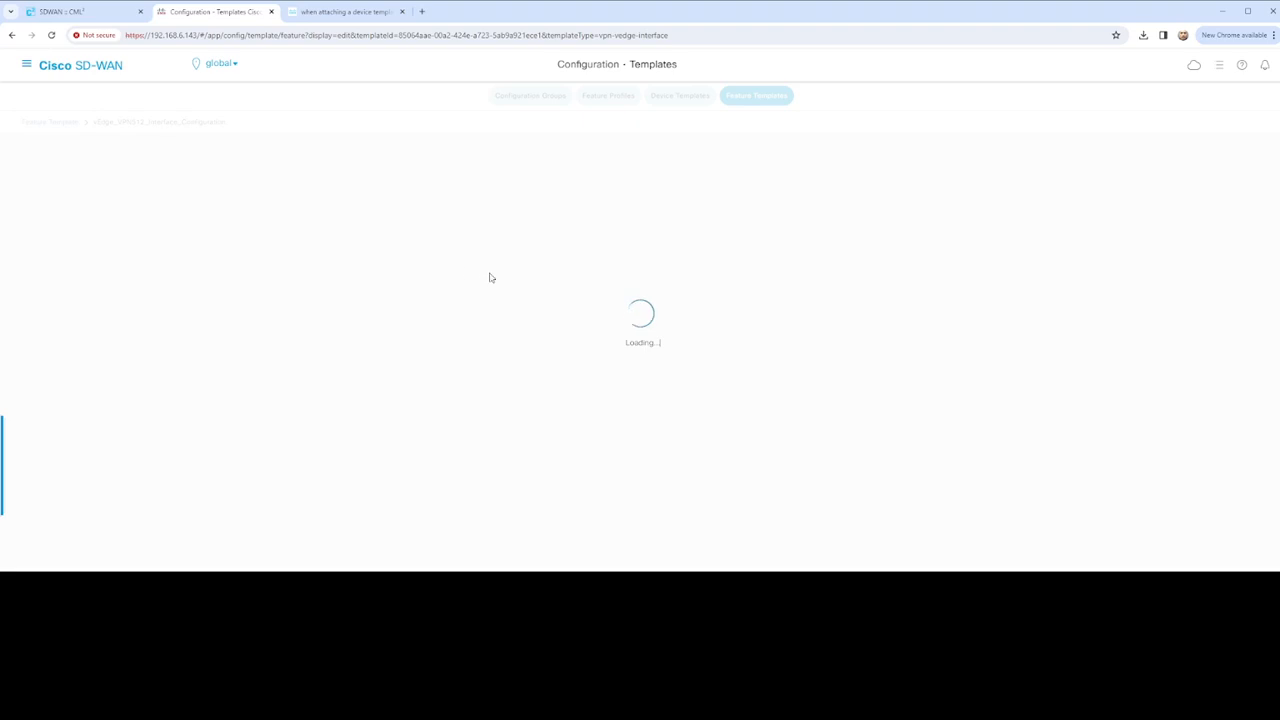
{"action": "left_click", "coordinate": [345, 11]}
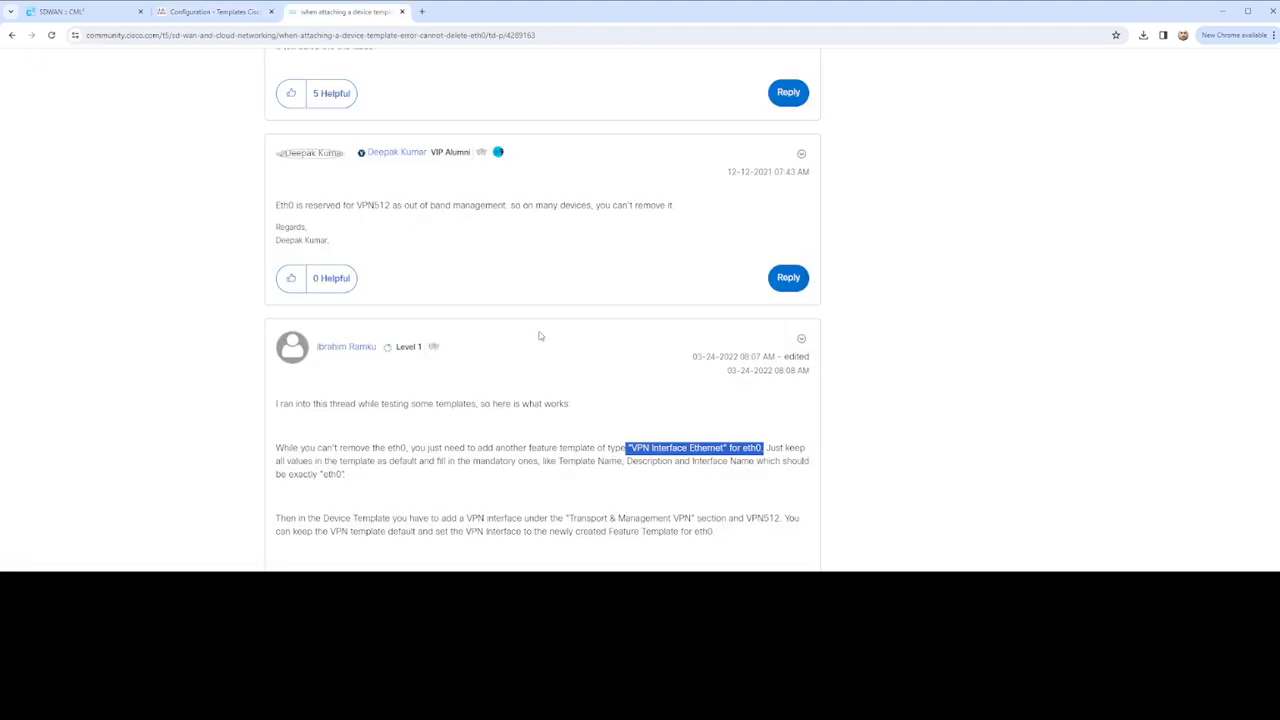
{"action": "scroll", "coordinate": [539, 336], "scroll_direction": "up", "scroll_amount": 1}
{"action": "scroll", "coordinate": [505, 320], "scroll_direction": "up", "scroll_amount": 2}
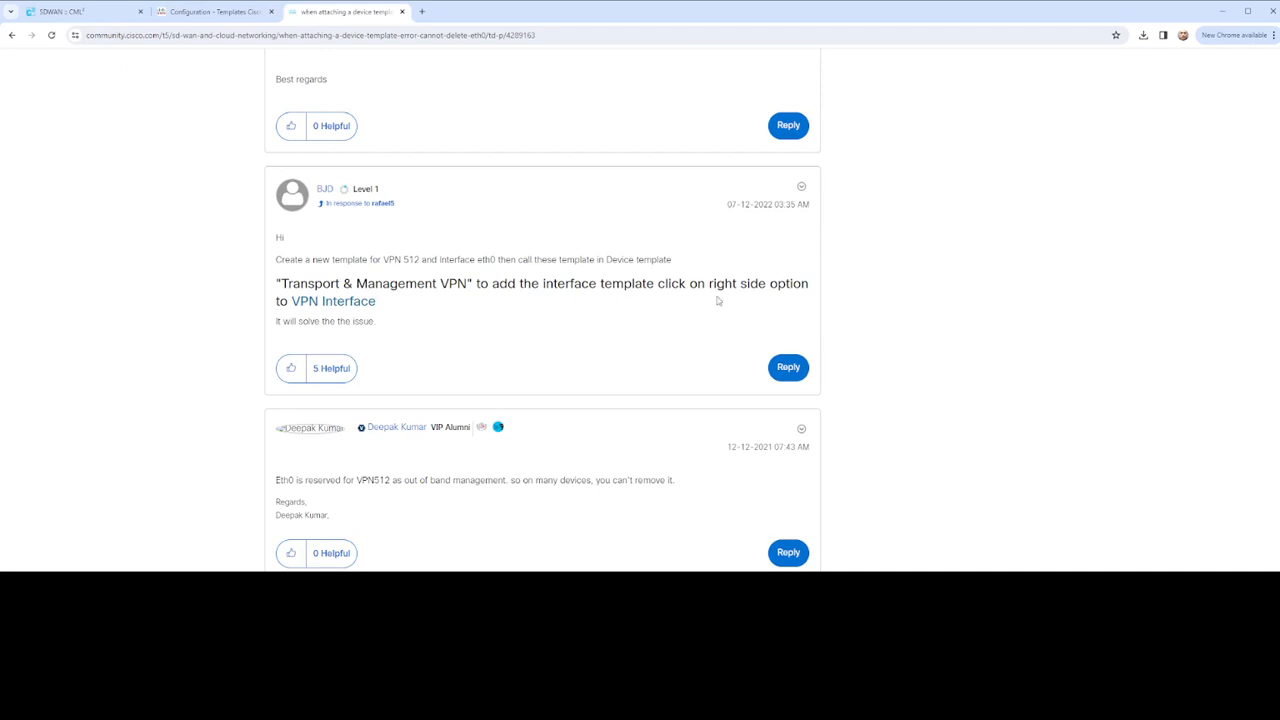
{"action": "scroll", "coordinate": [440, 333], "scroll_direction": "up", "scroll_amount": 3}
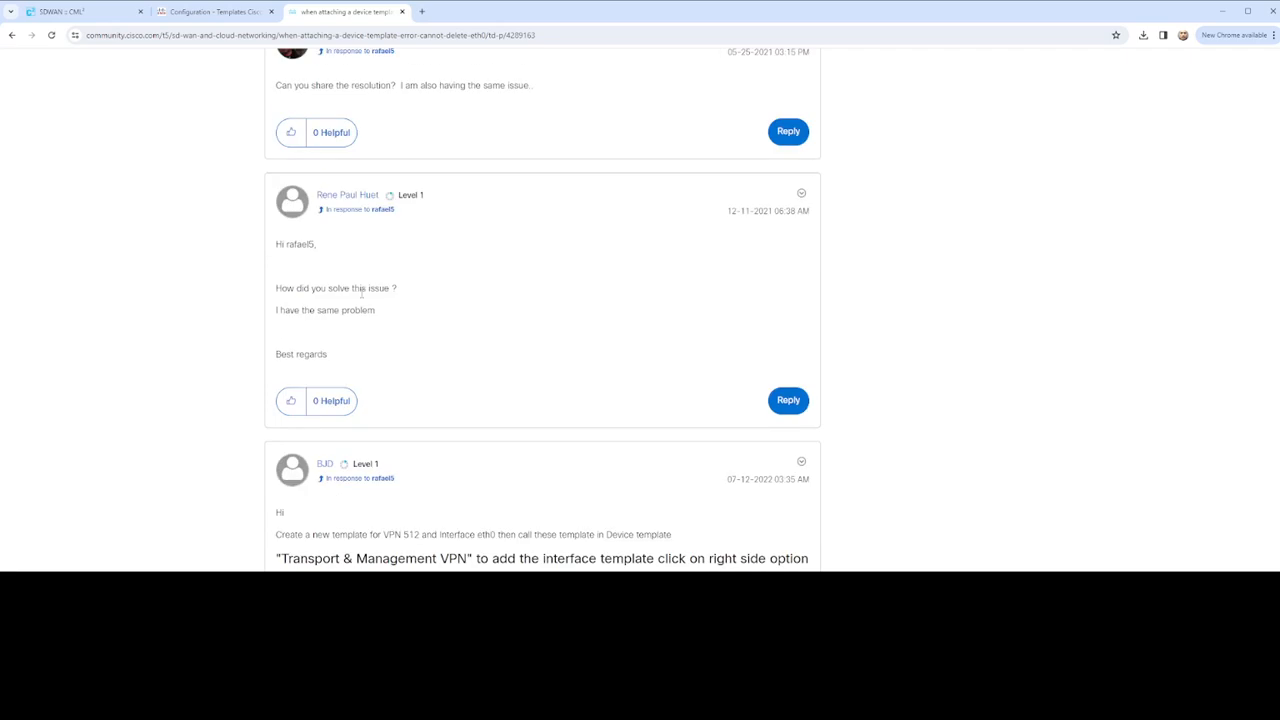
{"action": "scroll", "coordinate": [445, 300], "scroll_direction": "up", "scroll_amount": 2}
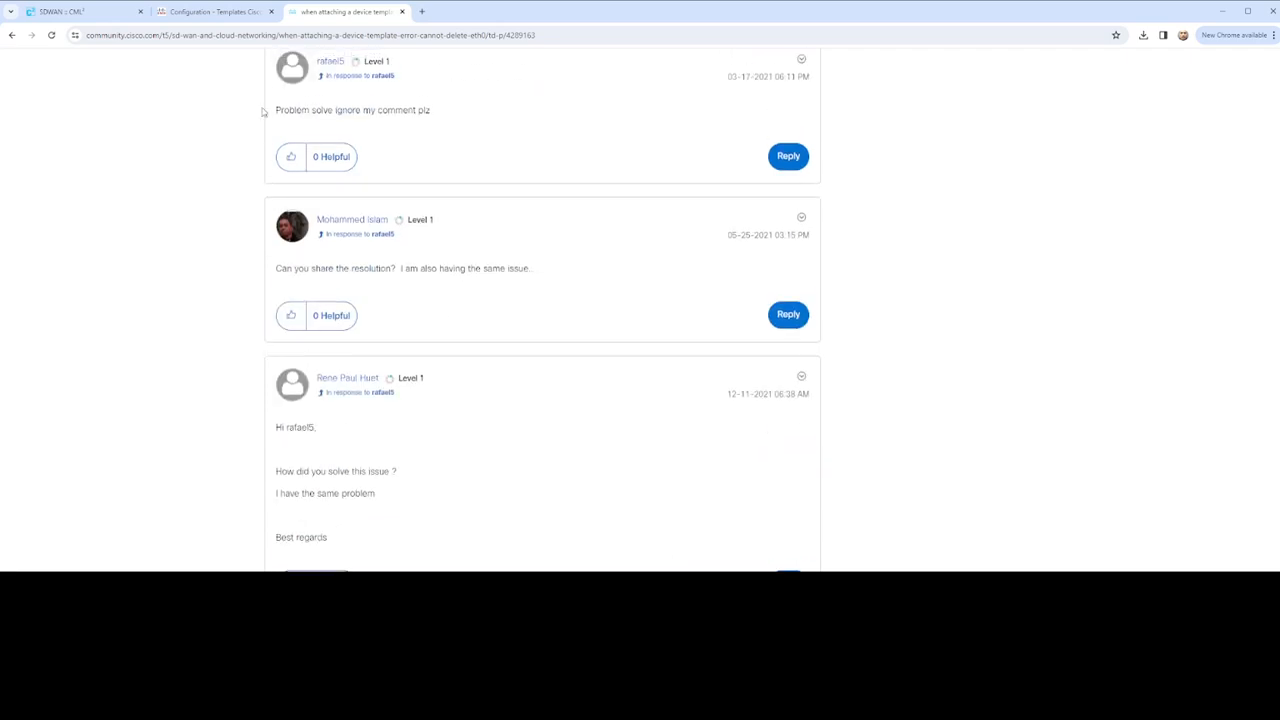
{"action": "left_click", "coordinate": [210, 11]}
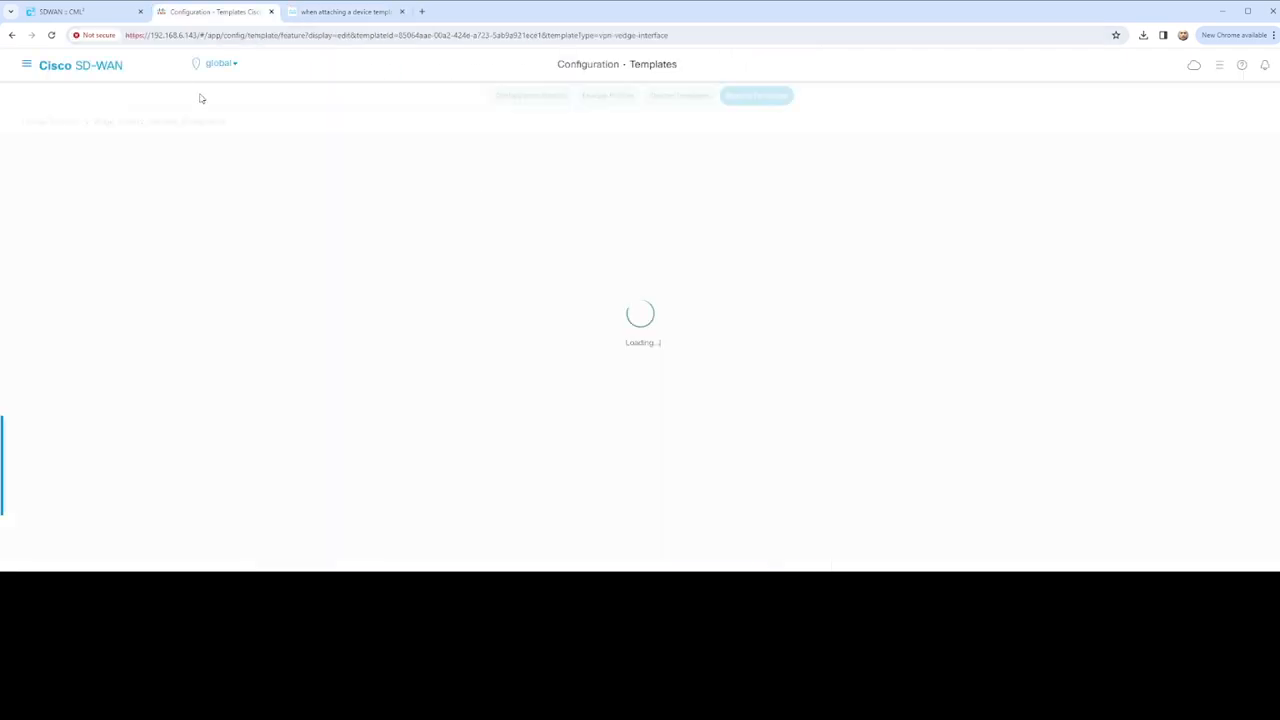
{"action": "left_click", "coordinate": [60, 11]}
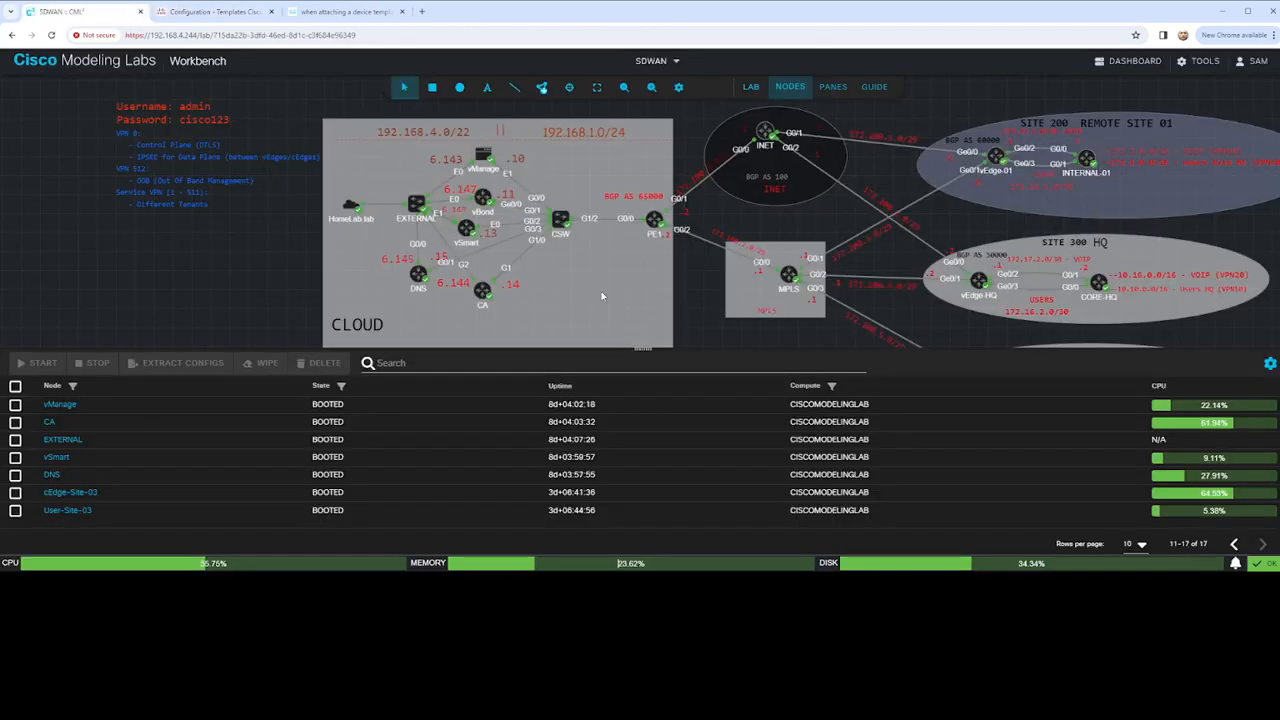
Open the vEdge-01 node console in CML and log in
{"action": "right_click", "coordinate": [993, 157]}
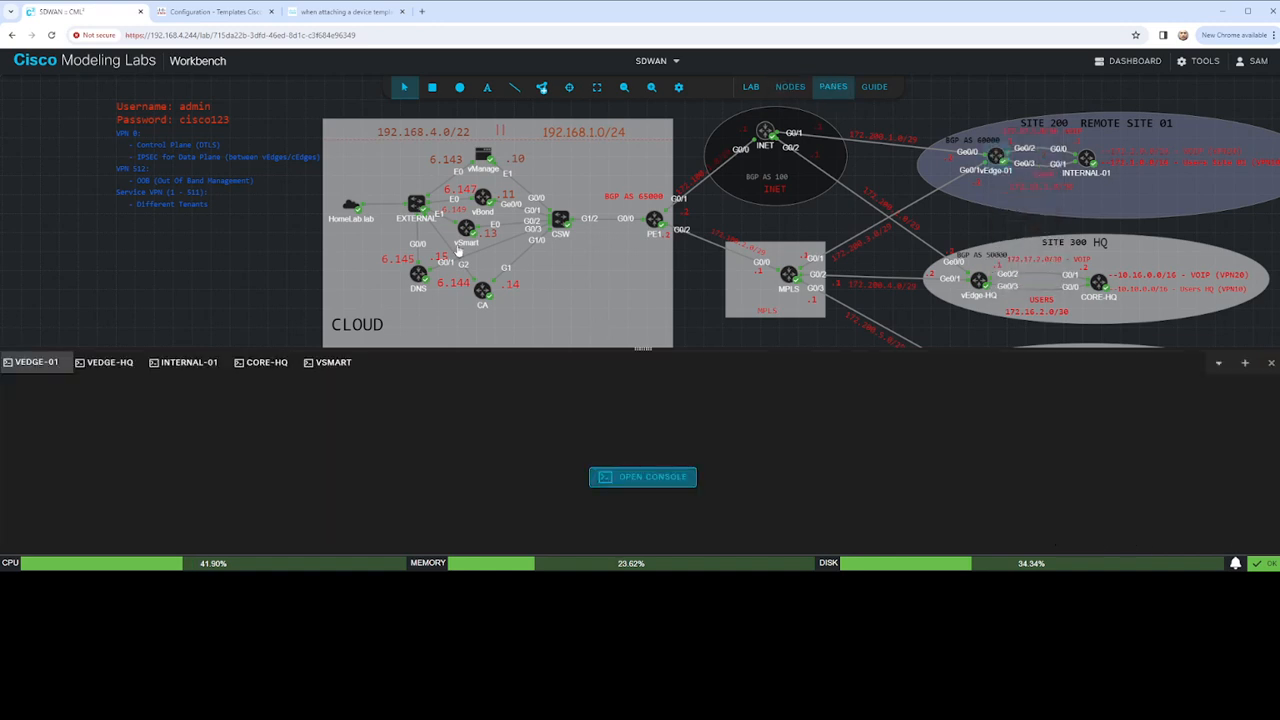
{"action": "left_click", "coordinate": [652, 477]}
{"action": "left_click", "coordinate": [209, 12]}
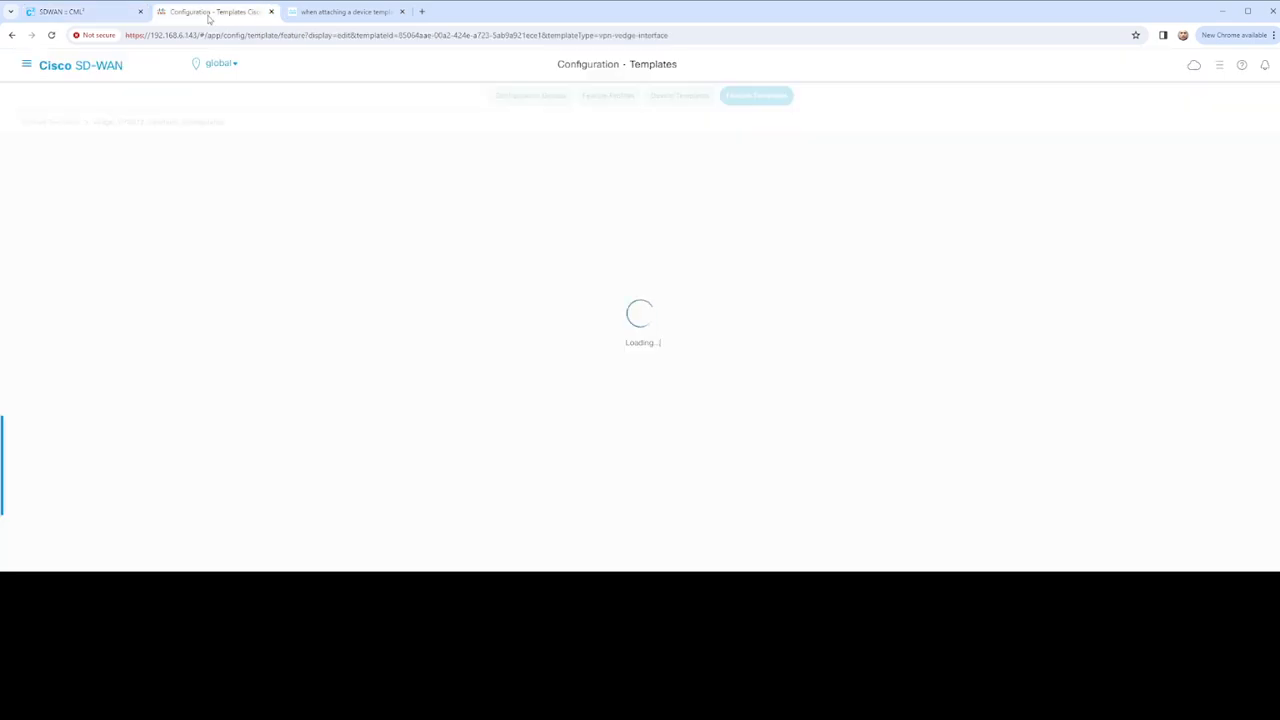
{"action": "left_click", "coordinate": [80, 12]}
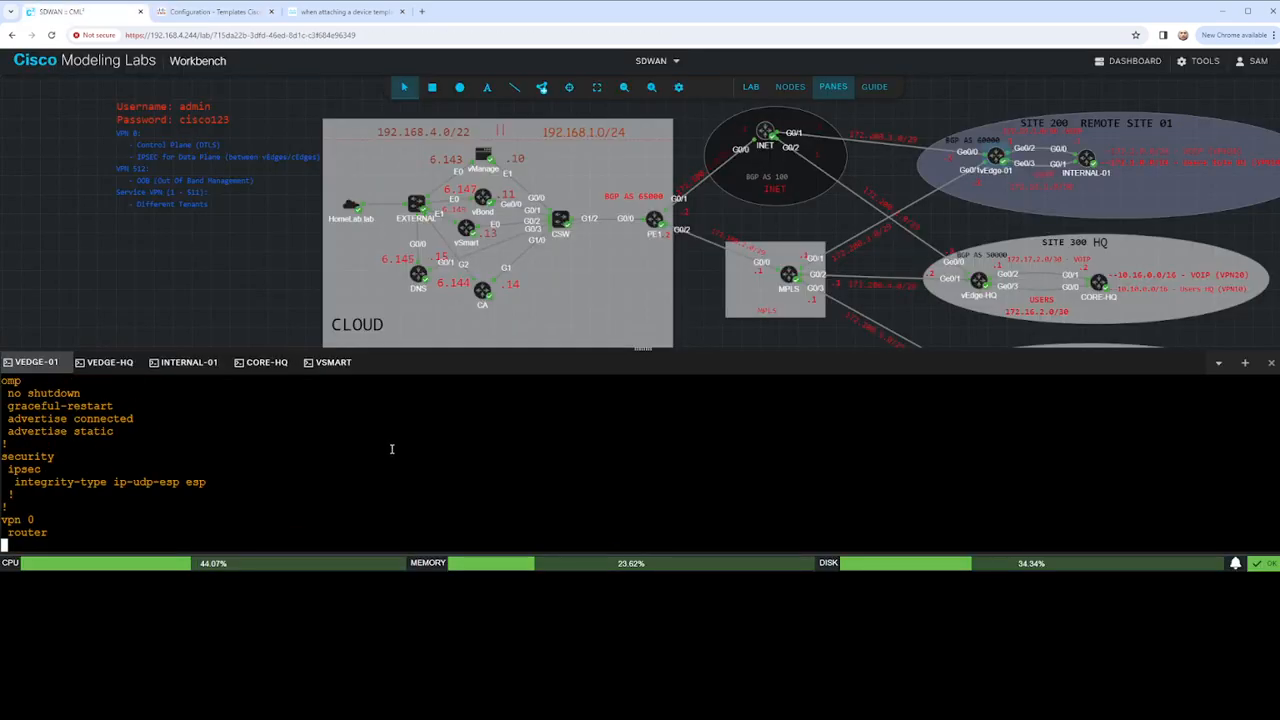
{"action": "type", "text": "admin"}
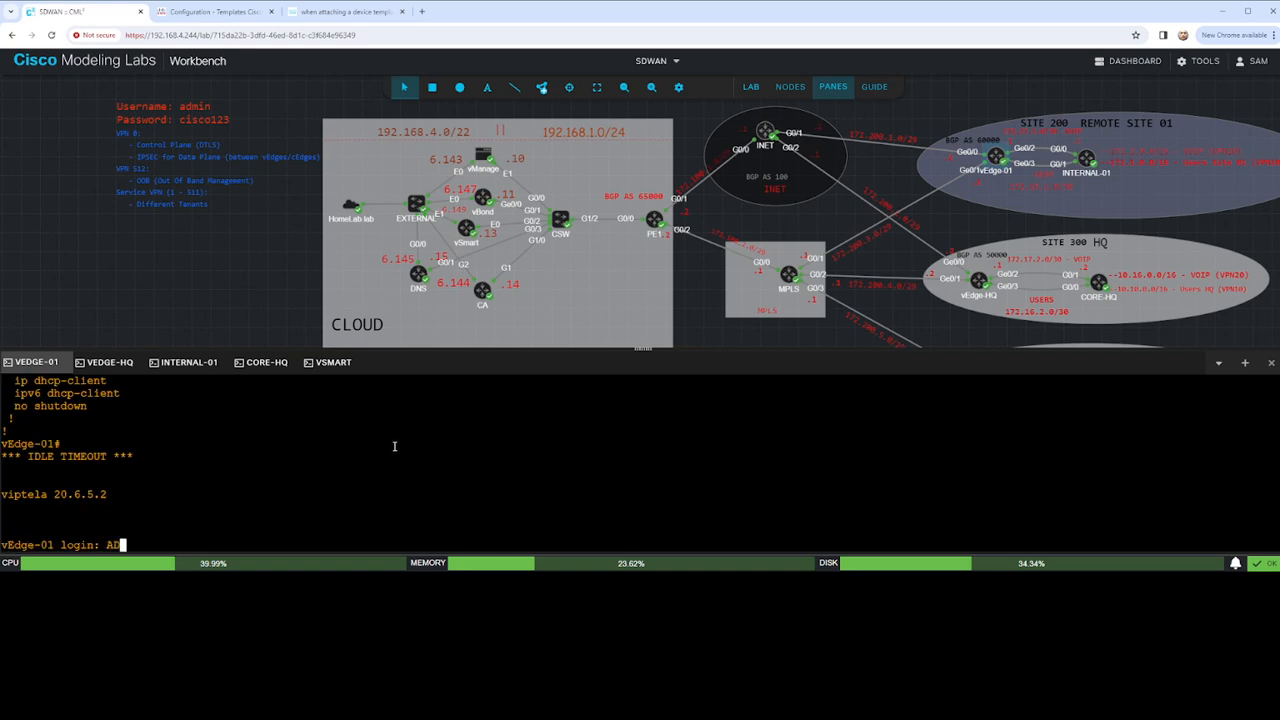
{"action": "key", "text": "BackSpace"}
{"action": "key", "text": "BackSpace"}
{"action": "key", "text": "BackSpace"}
{"action": "key", "text": "BackSpace"}
{"action": "key", "text": "BackSpace"}
{"action": "type", "text": "admin"}
{"action": "key", "text": "Return"}
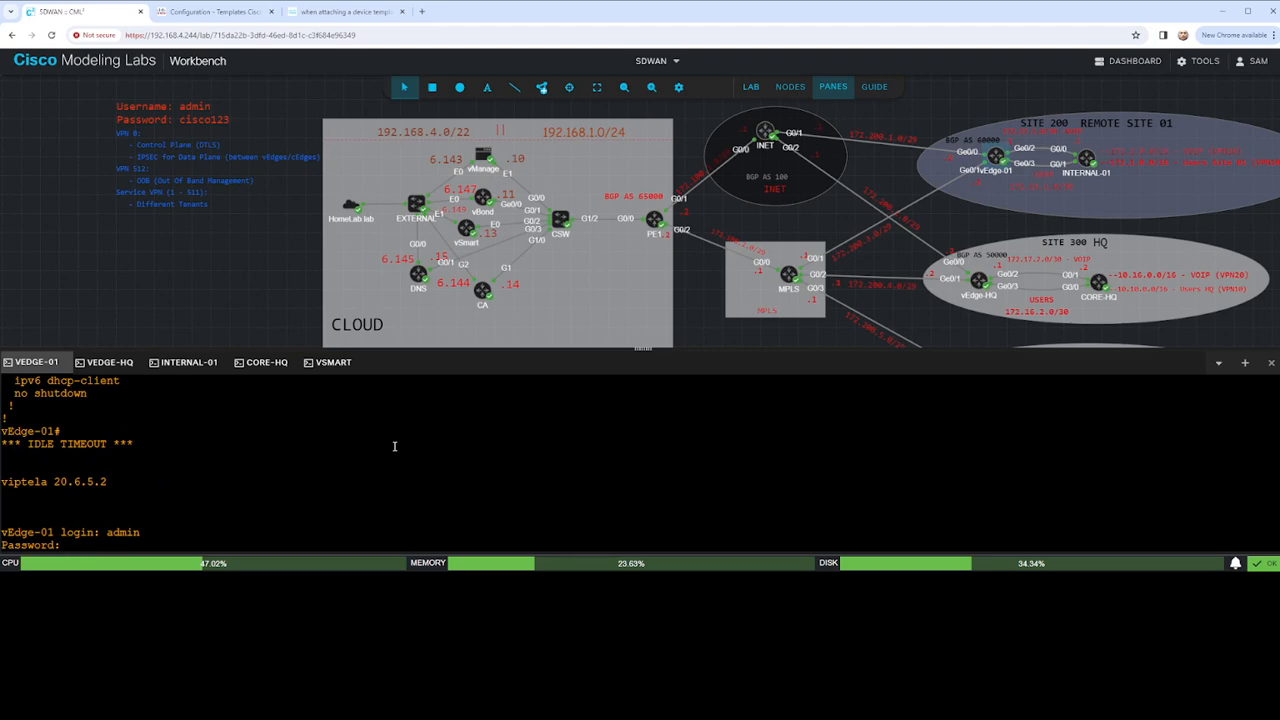
{"action": "key", "text": "Return"}
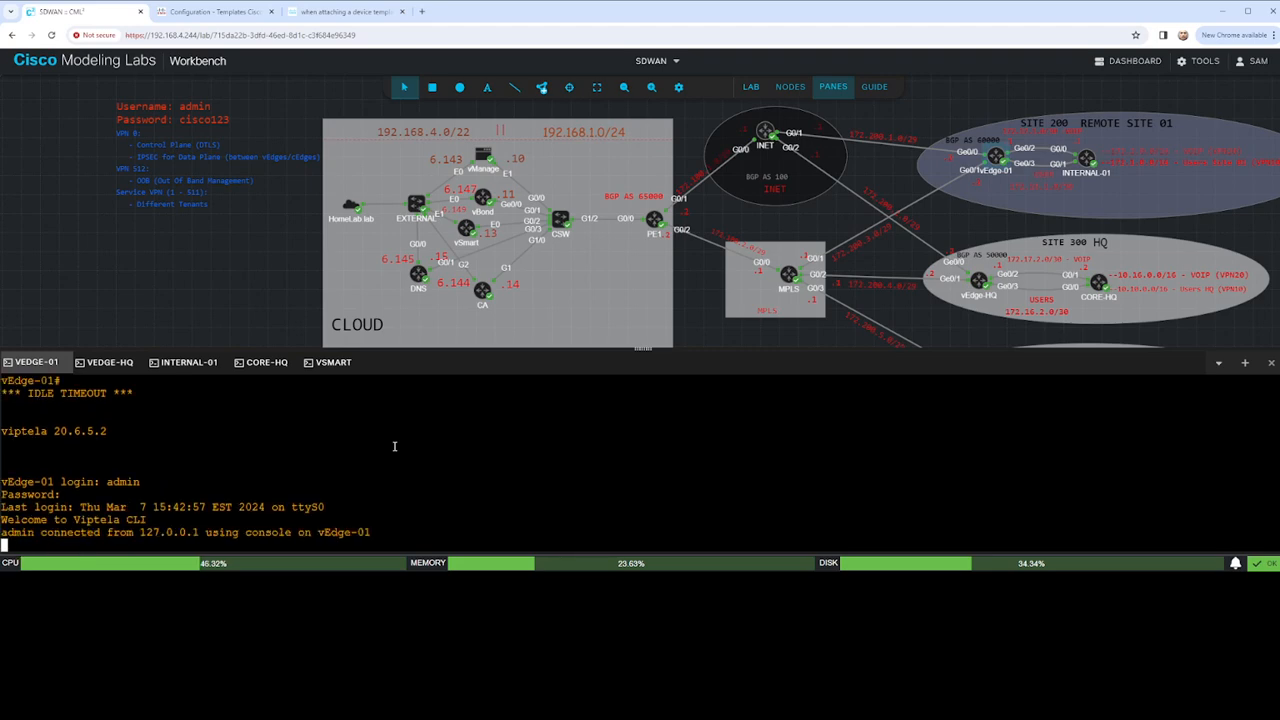
Run 'show run vpn 512' on vEdge-01 to see eth0 using a DHCP client
{"action": "type", "text": "shor un v"}
{"action": "key", "text": "BackSpace"}
{"action": "key", "text": "BackSpace"}
{"action": "key", "text": "BackSpace"}
{"action": "key", "text": "BackSpace"}
{"action": "key", "text": "BackSpace"}
{"action": "key", "text": "BackSpace"}
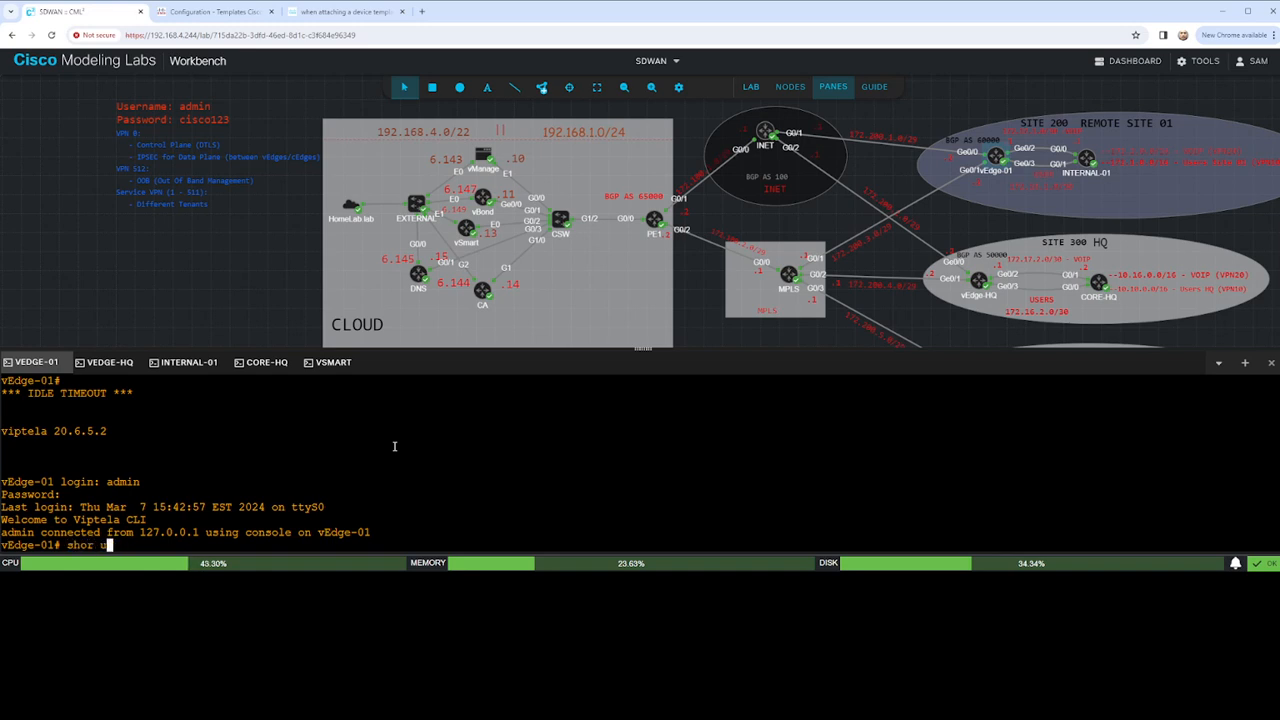
{"action": "type", "text": "run vpn 512"}
{"action": "key", "text": "Return"}
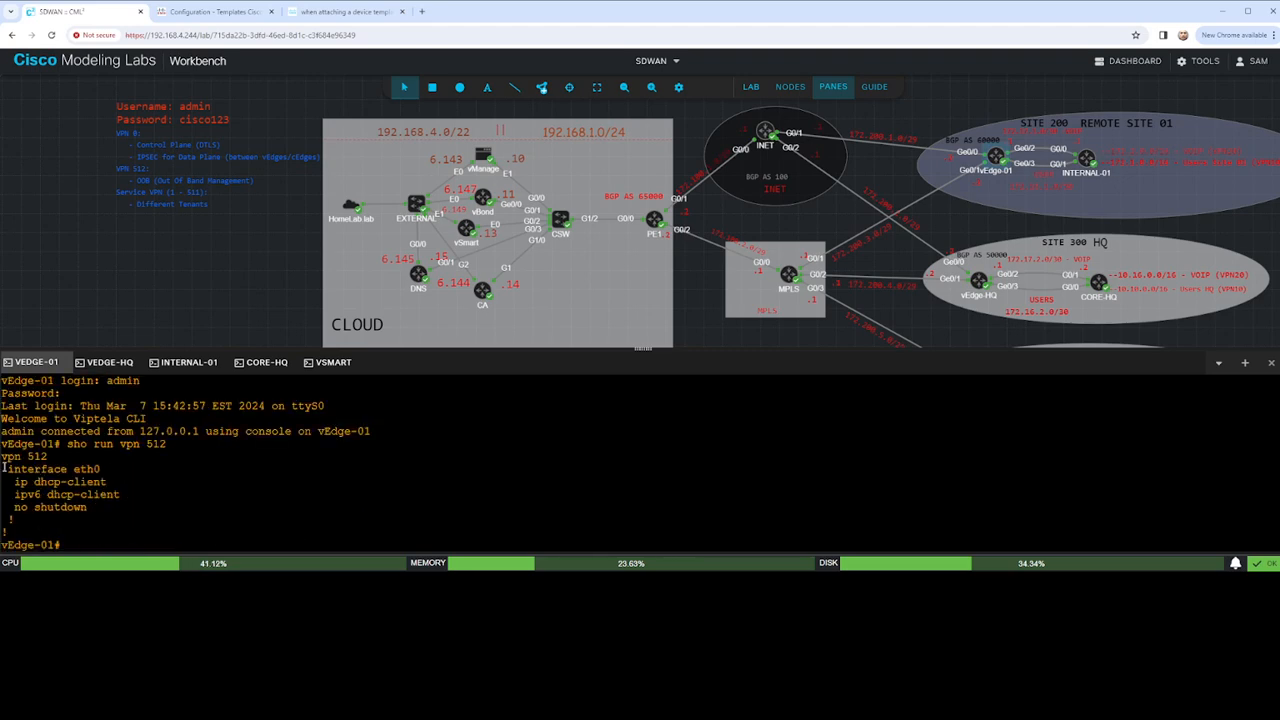
{"action": "left_click_drag", "start_coordinate": [4, 465], "coordinate": [124, 461]}
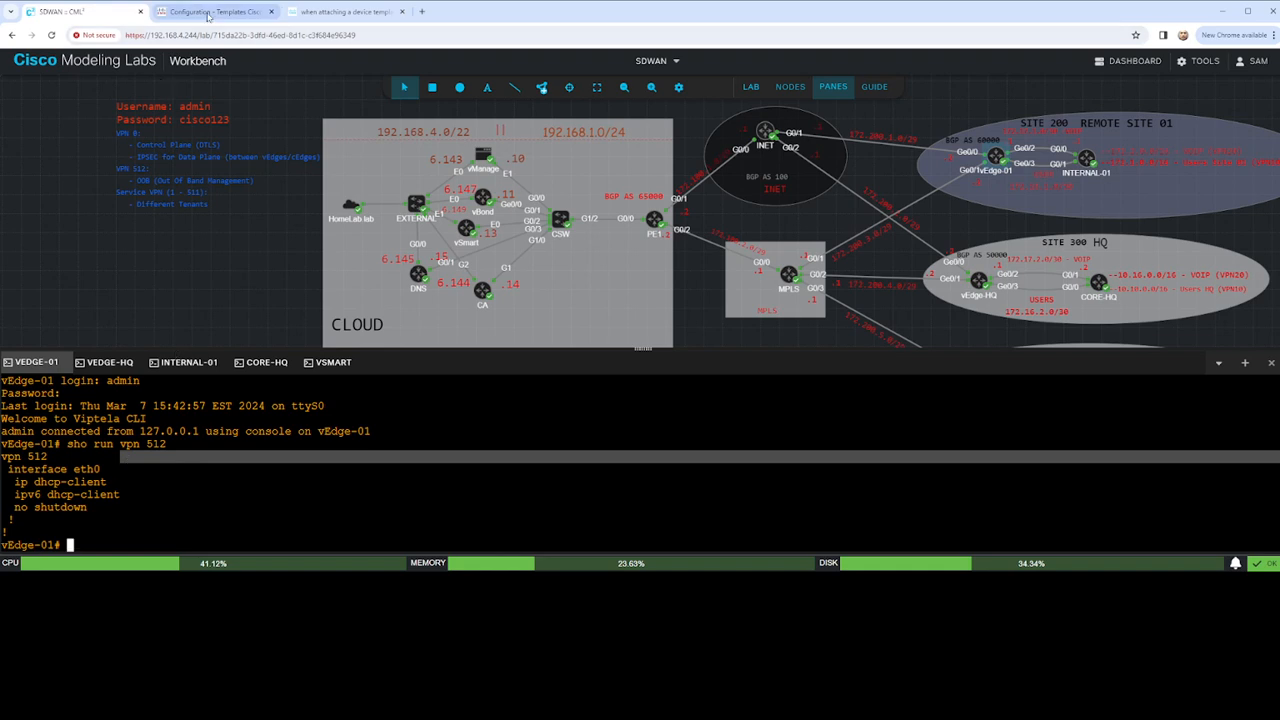
{"action": "left_click", "coordinate": [210, 11]}
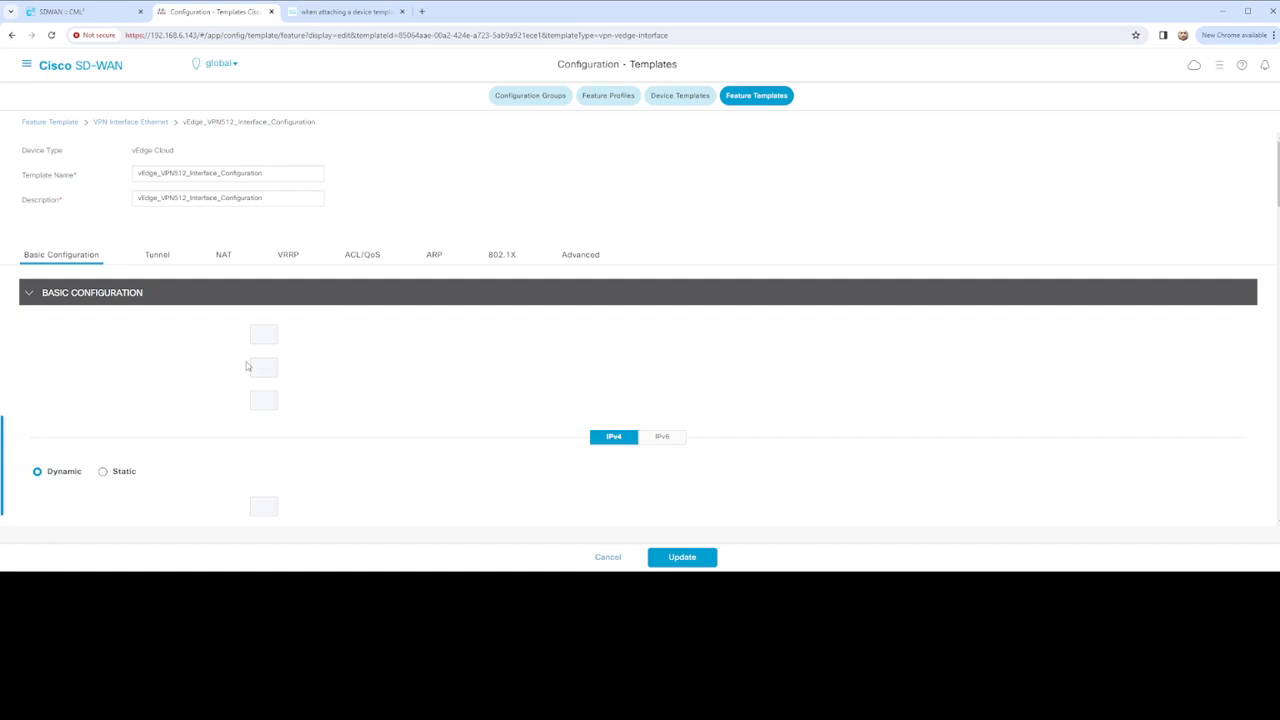
{"action": "scroll", "coordinate": [268, 318], "scroll_direction": "down", "scroll_amount": 5}
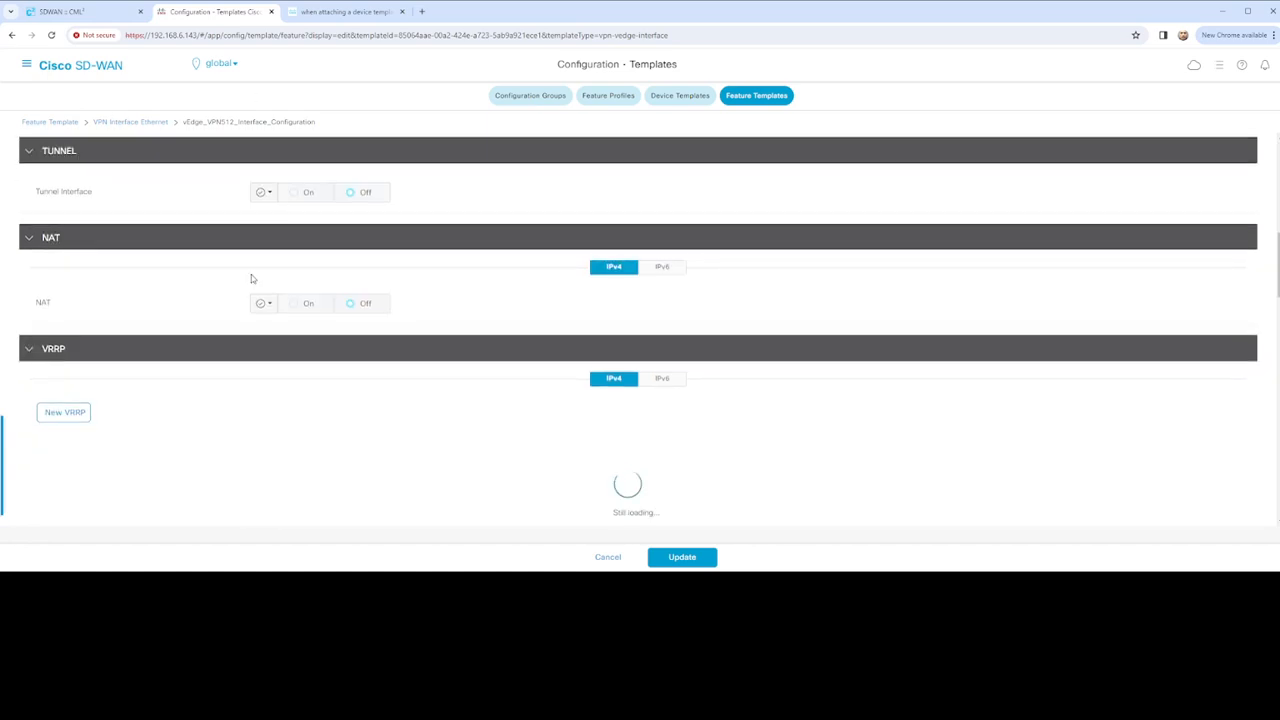
{"action": "scroll", "coordinate": [307, 278], "scroll_direction": "up", "scroll_amount": 5}
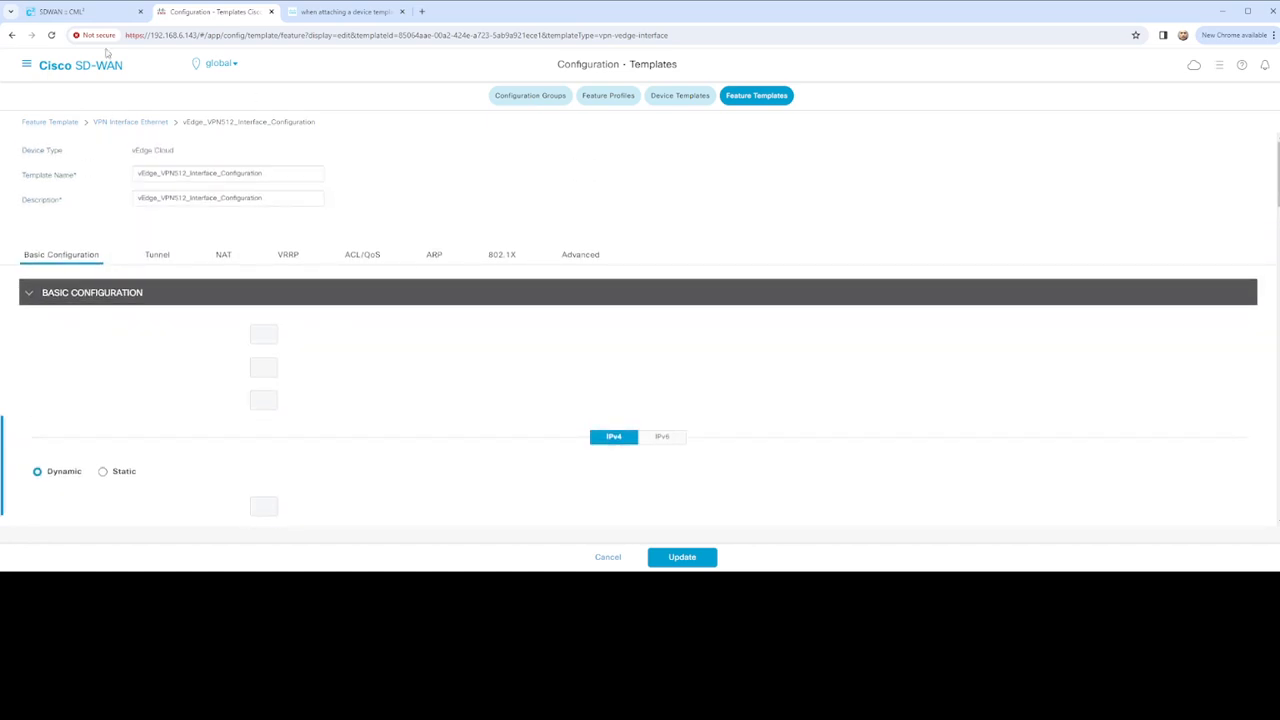
{"action": "left_click", "coordinate": [88, 11]}
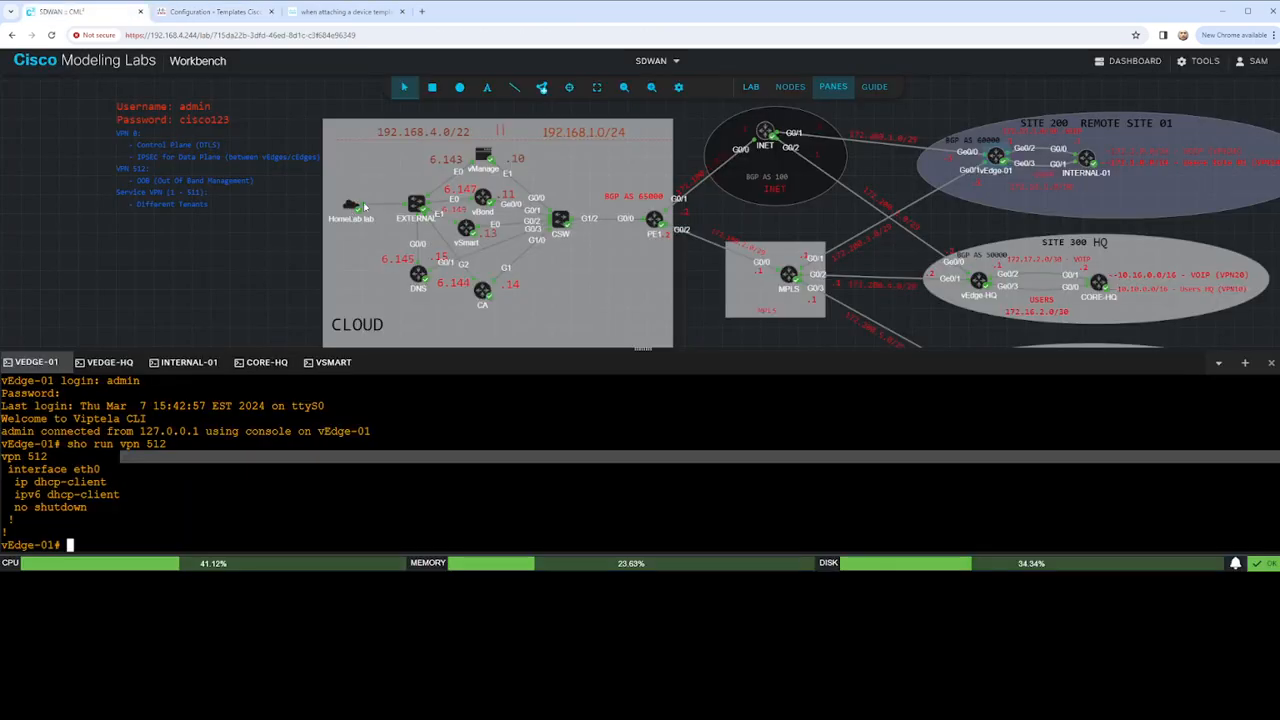
{"action": "double_click", "coordinate": [86, 469]}
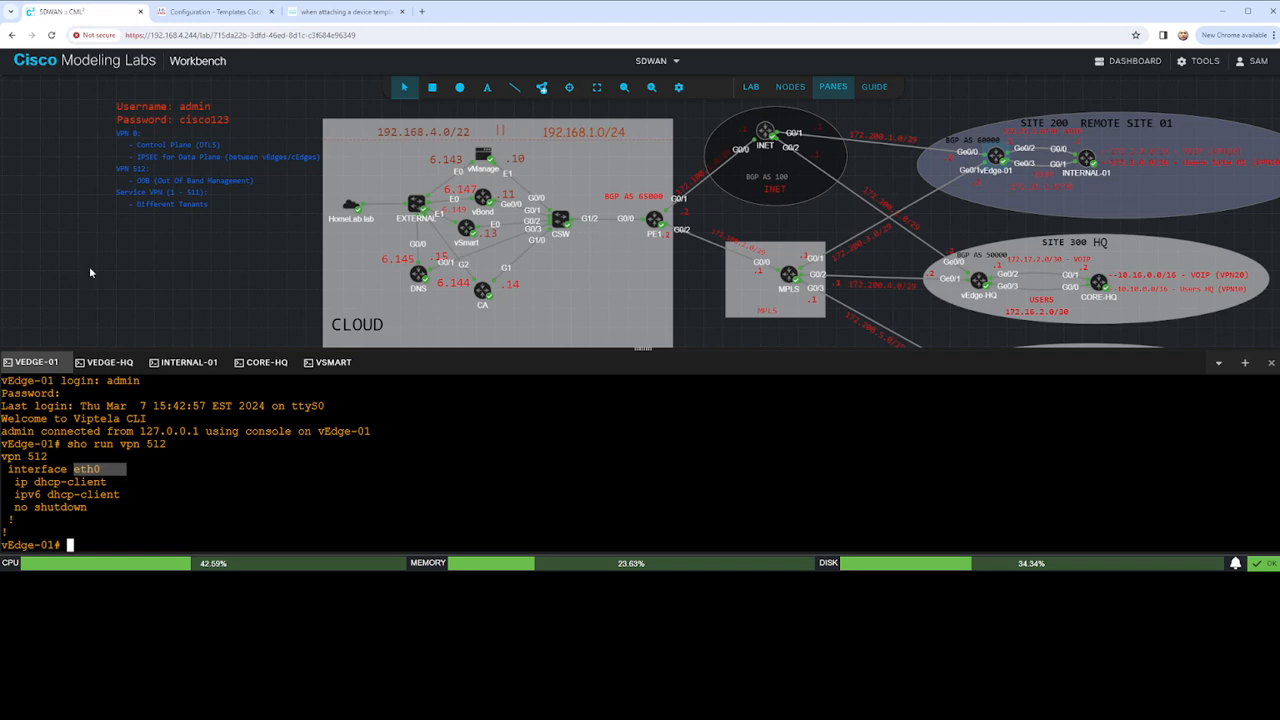
{"action": "left_click", "coordinate": [214, 11]}
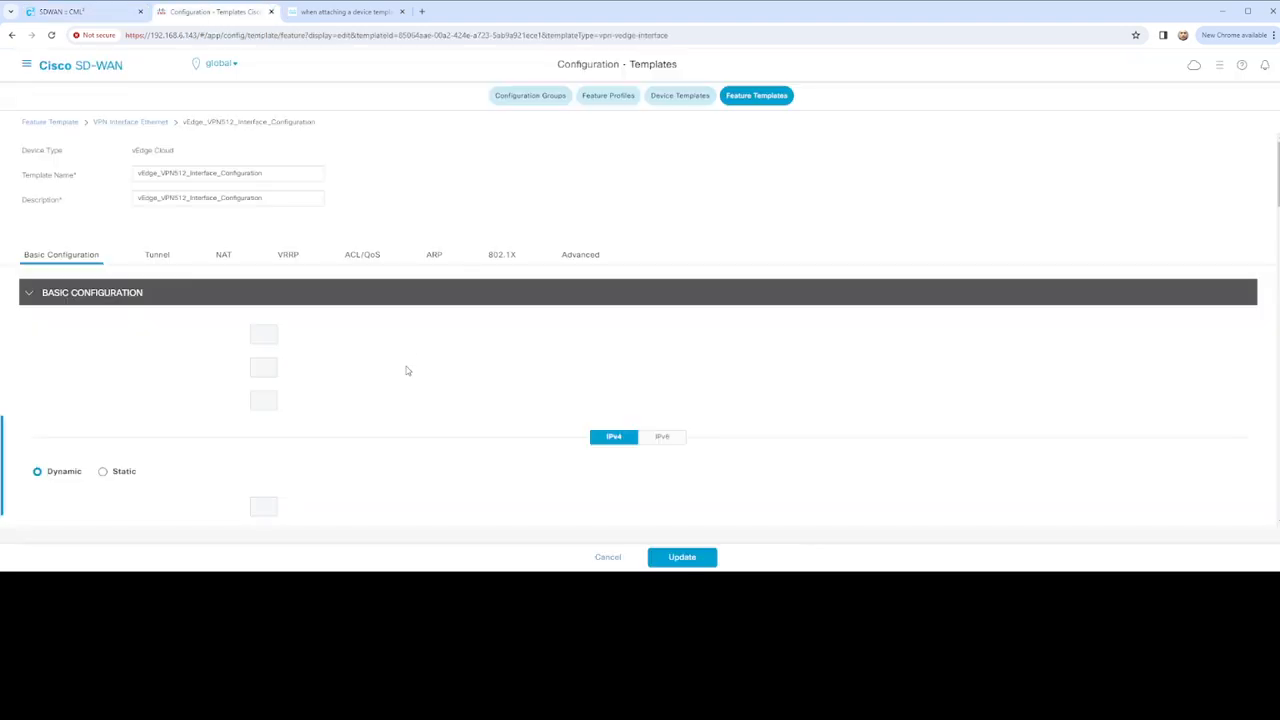
{"action": "scroll", "coordinate": [366, 357], "scroll_direction": "down", "scroll_amount": 5}
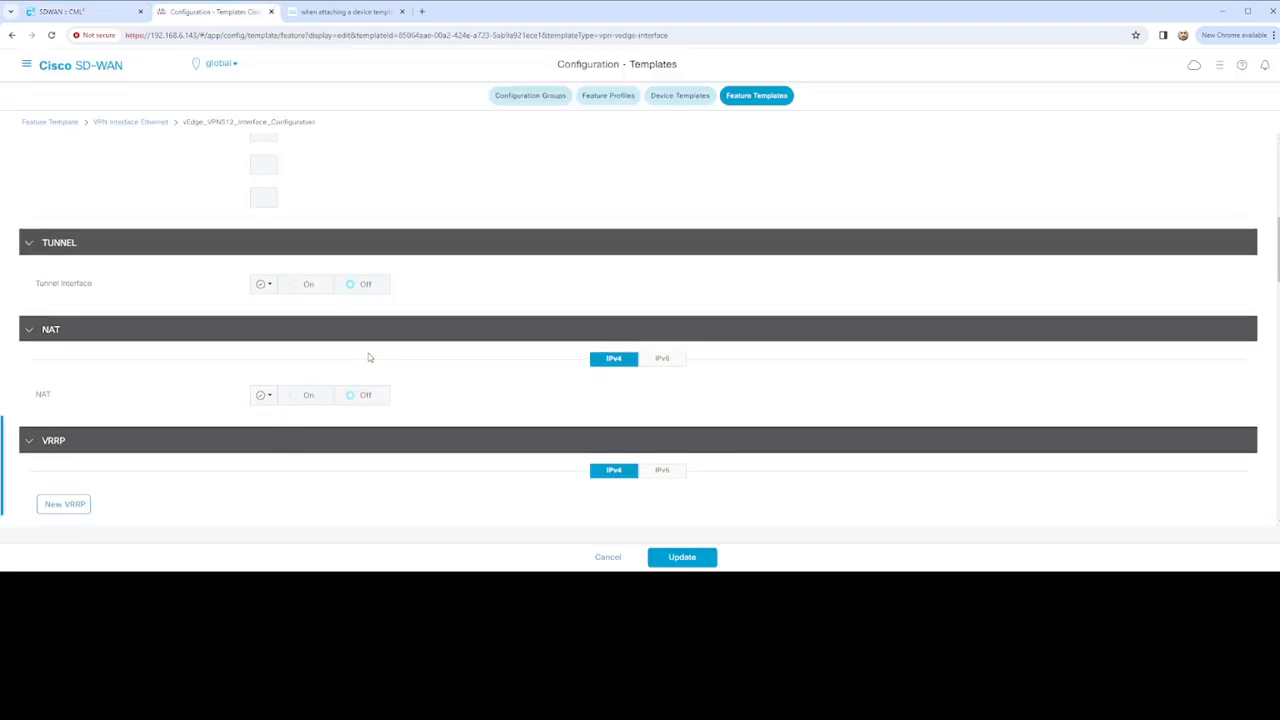
{"action": "scroll", "coordinate": [368, 357], "scroll_direction": "down", "scroll_amount": 10}
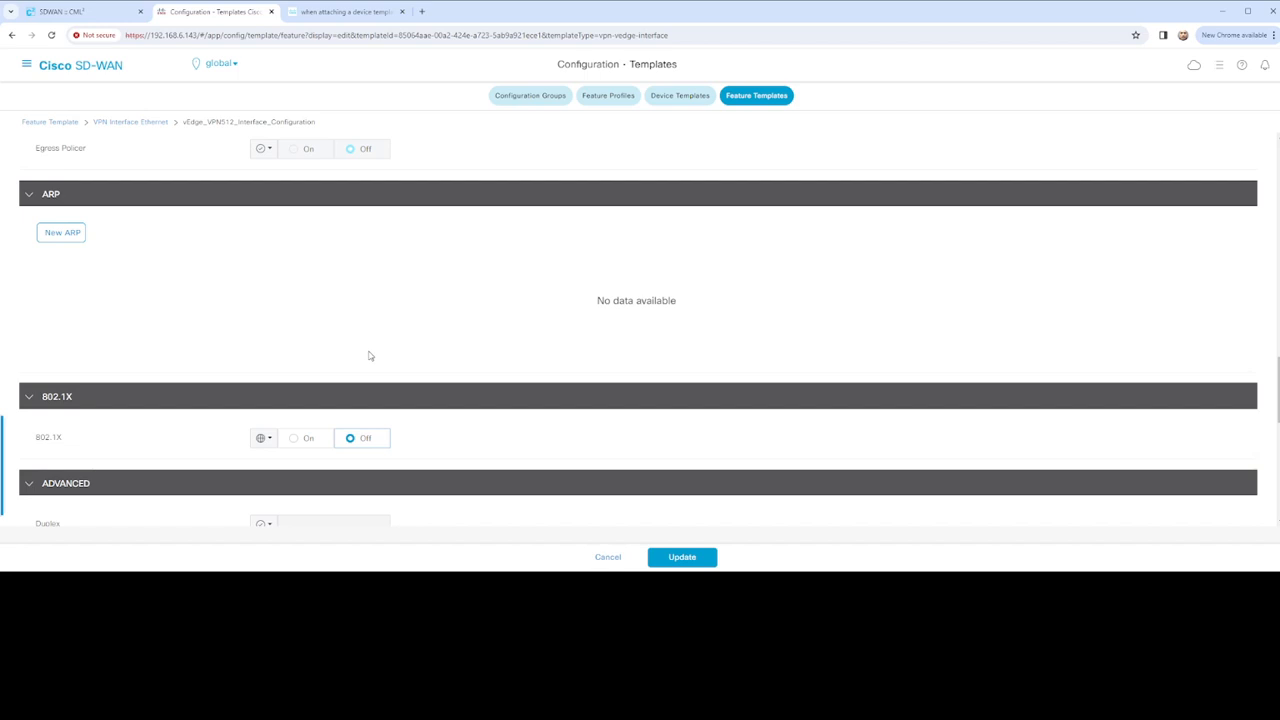
{"action": "scroll", "coordinate": [369, 356], "scroll_direction": "up", "scroll_amount": 15}
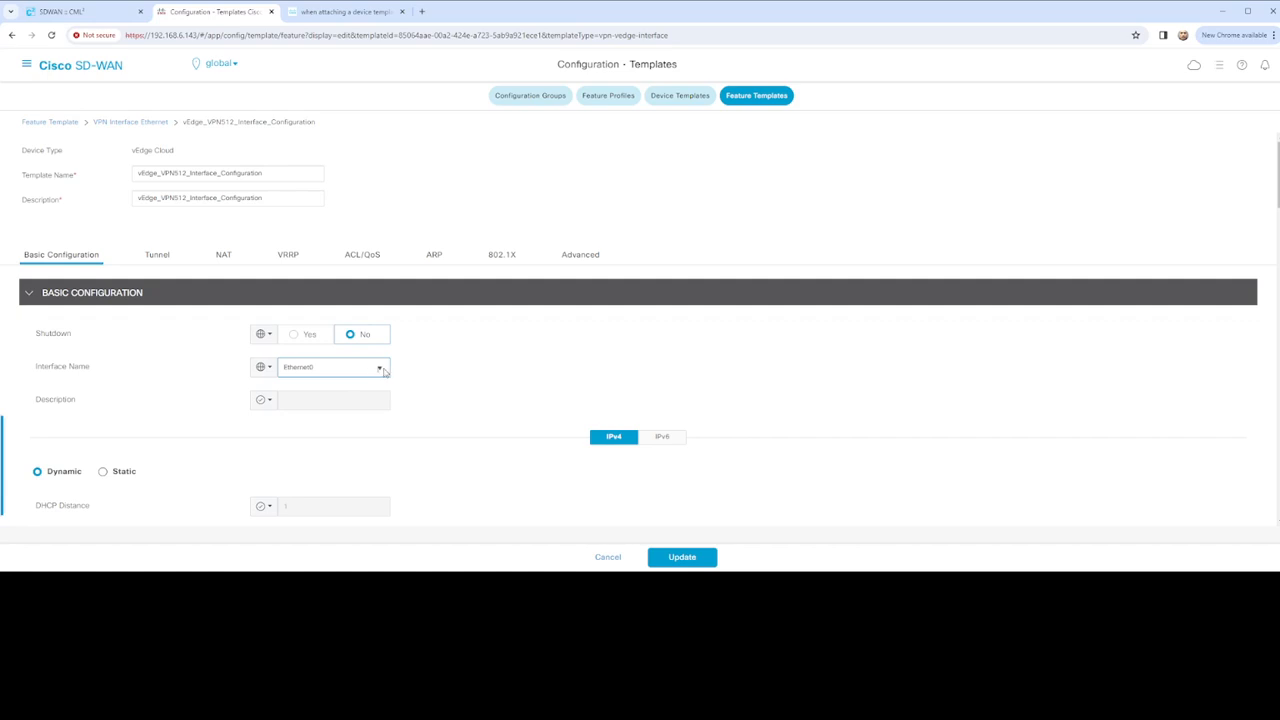
Make Interface Name a Device Specific variable keyed vpn512_if_name and update the template
{"action": "left_click", "coordinate": [275, 374]}
{"action": "mouse_move", "coordinate": [320, 414]}
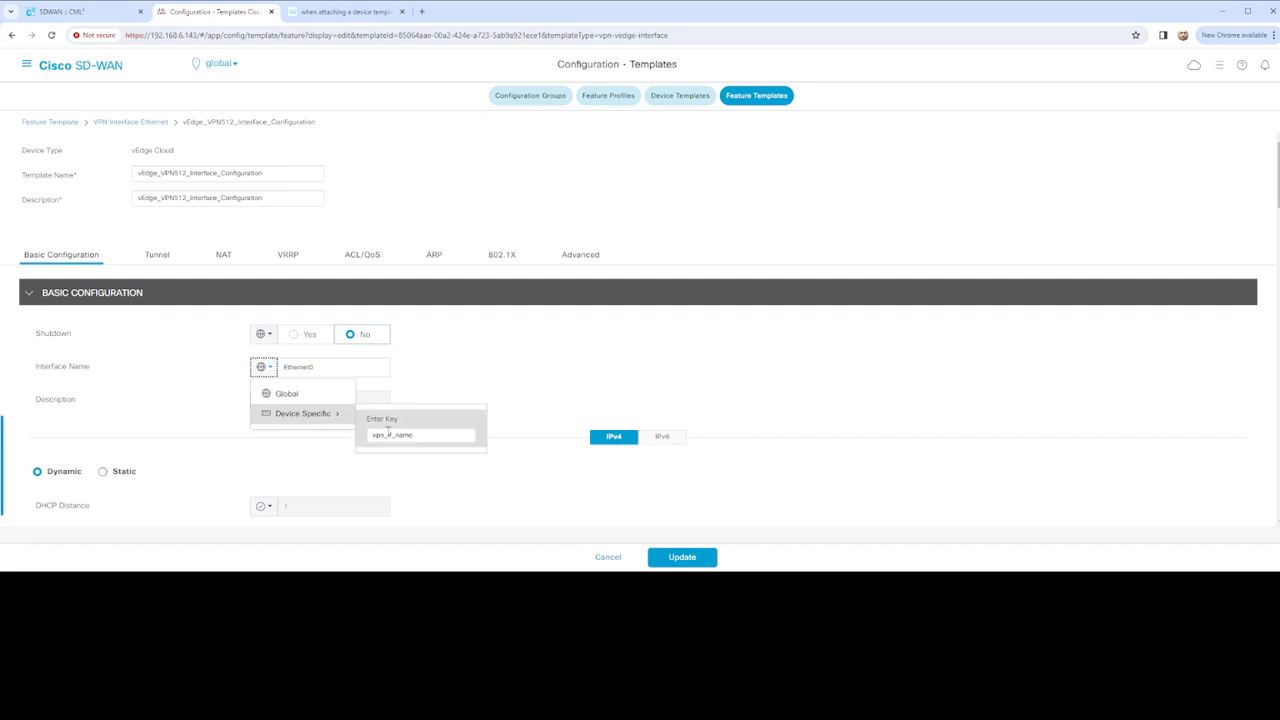
{"action": "left_click", "coordinate": [386, 434]}
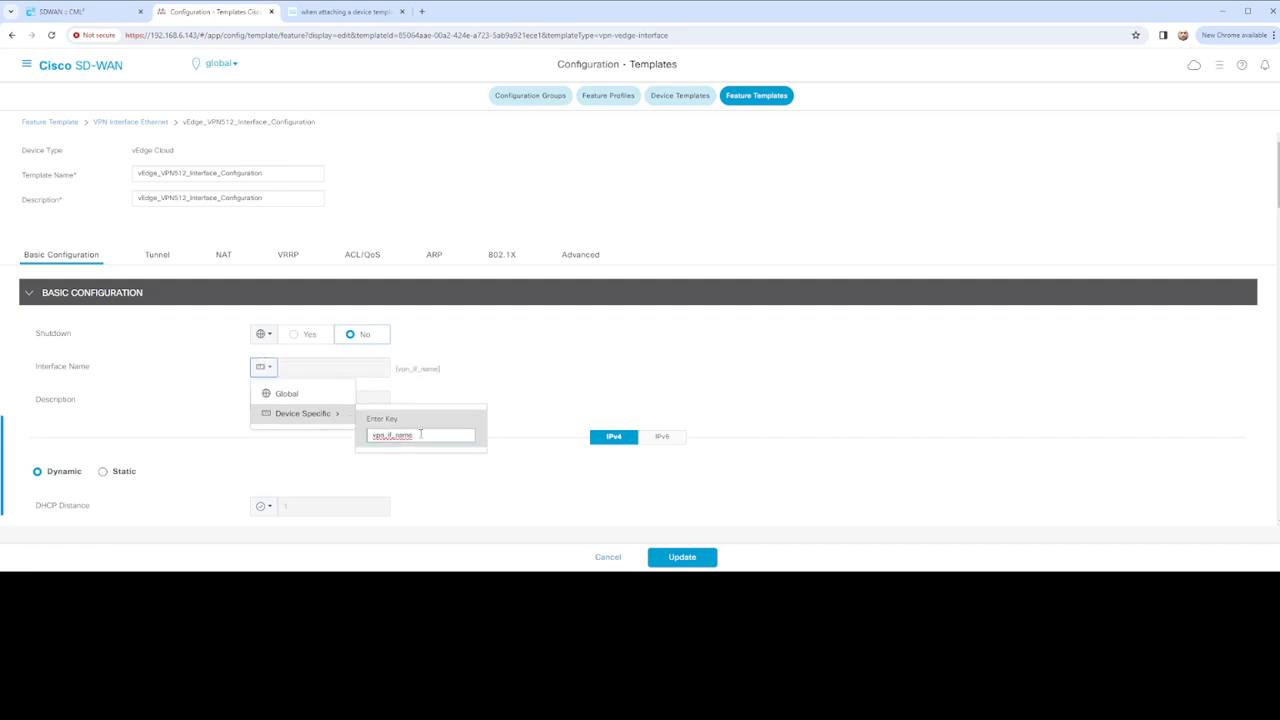
{"action": "type", "text": "512"}
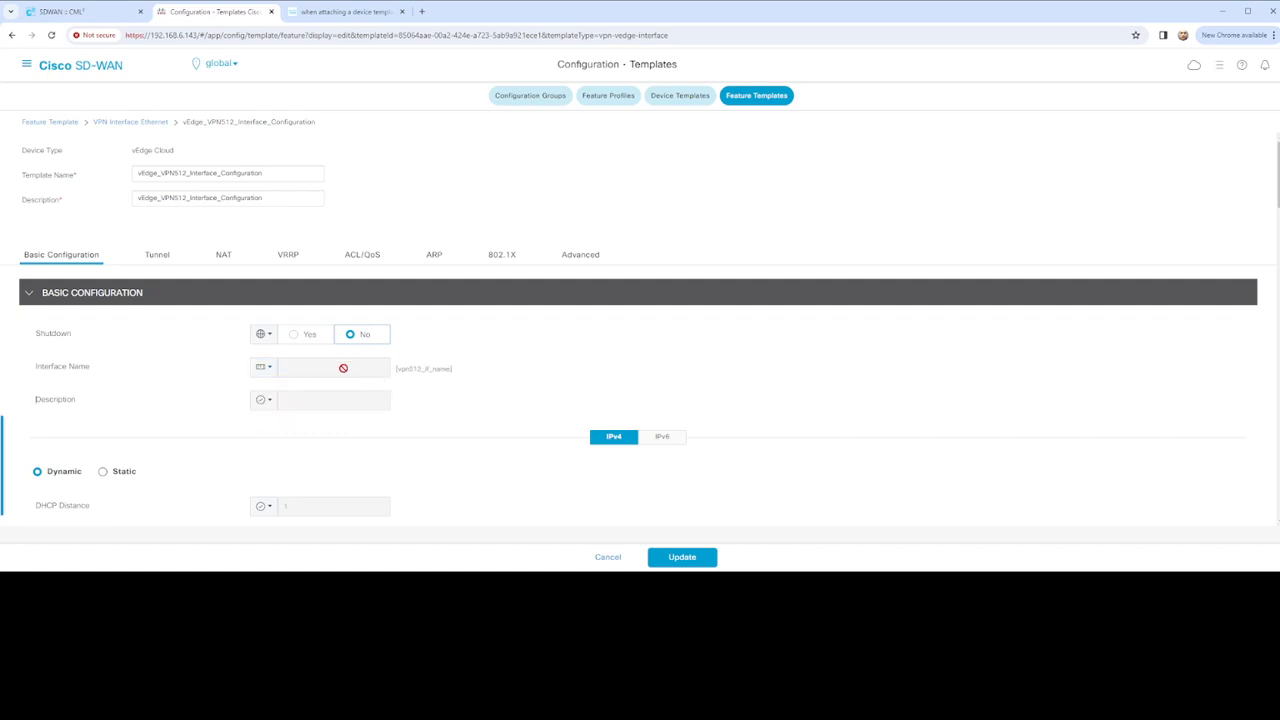
{"action": "left_click", "coordinate": [671, 558]}
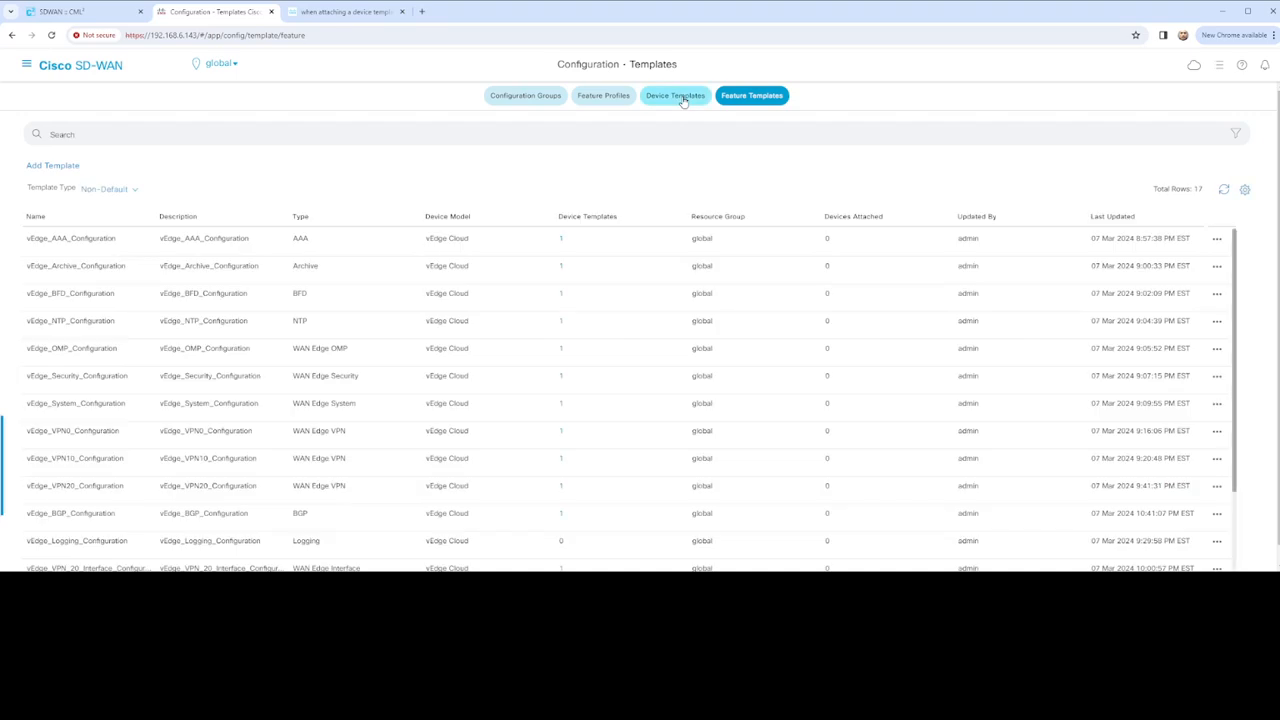
Edit vEdge_01_Template to use Factory_Default_vEdge_VPN_512_Template for VPN 512 and update it
{"action": "left_click", "coordinate": [692, 104]}
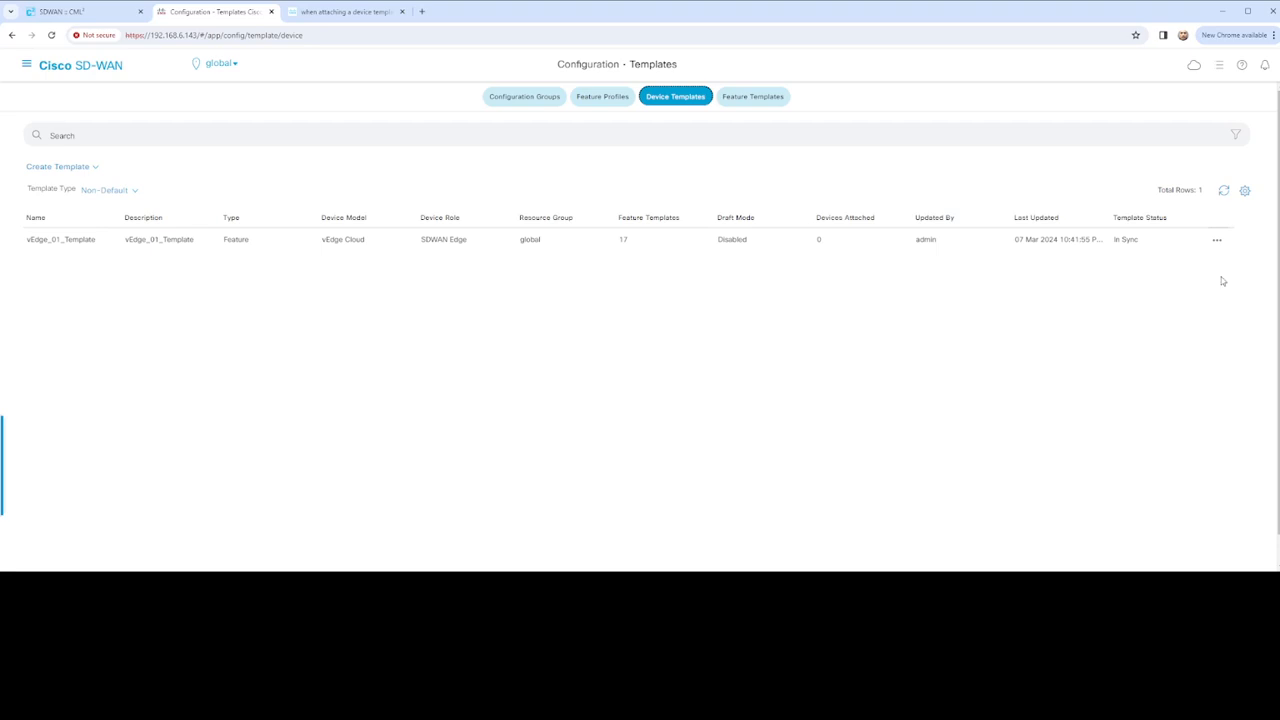
{"action": "left_click", "coordinate": [1217, 241]}
{"action": "left_click", "coordinate": [1183, 262]}
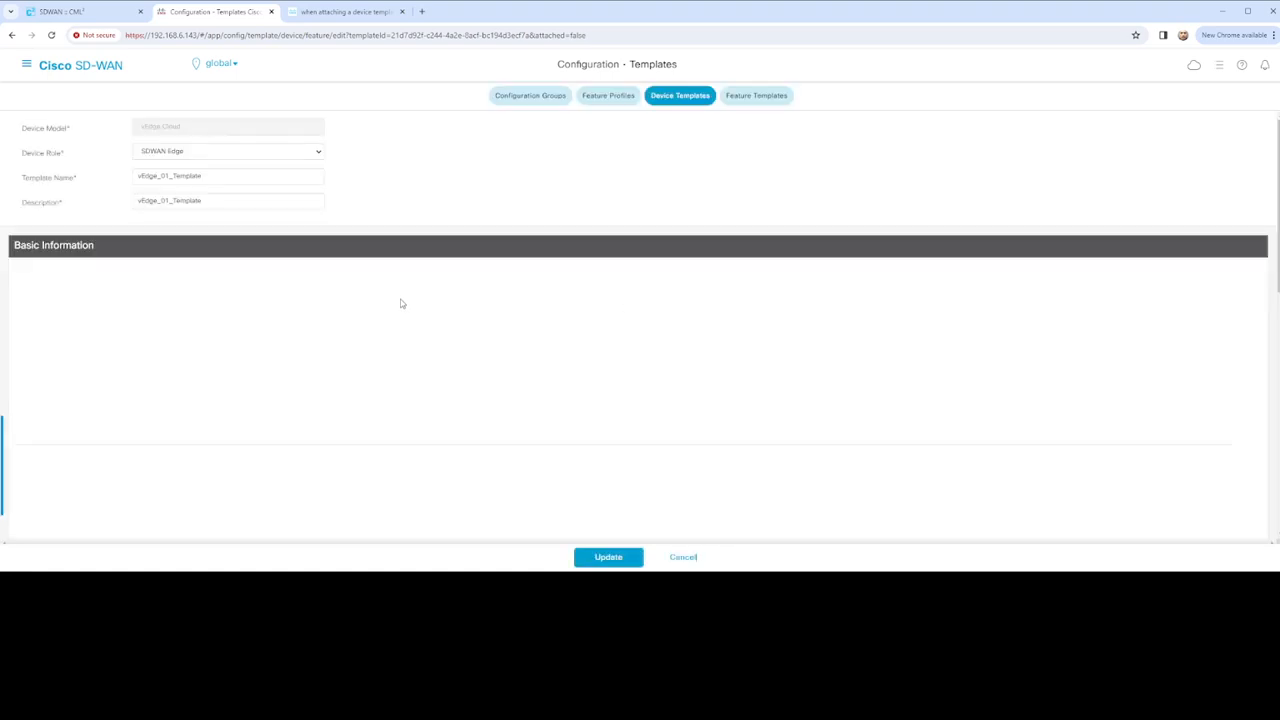
{"action": "scroll", "coordinate": [400, 300], "scroll_direction": "down", "scroll_amount": 4}
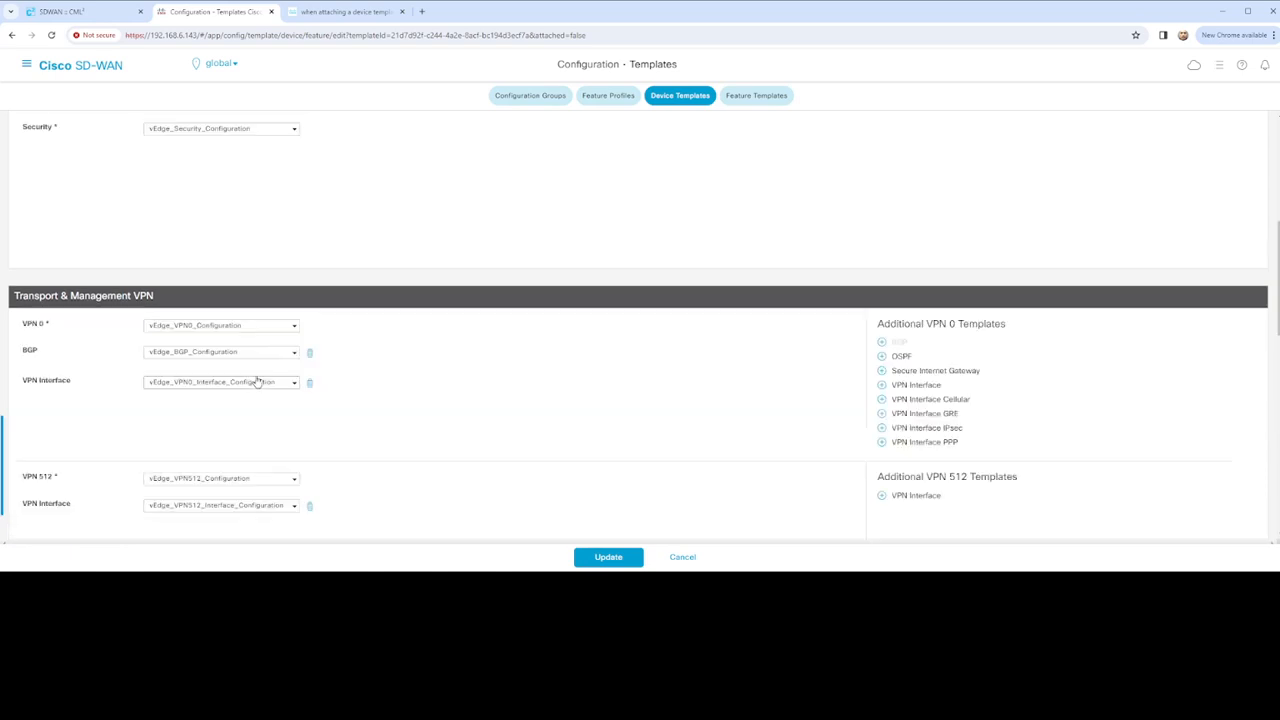
{"action": "left_click", "coordinate": [294, 481]}
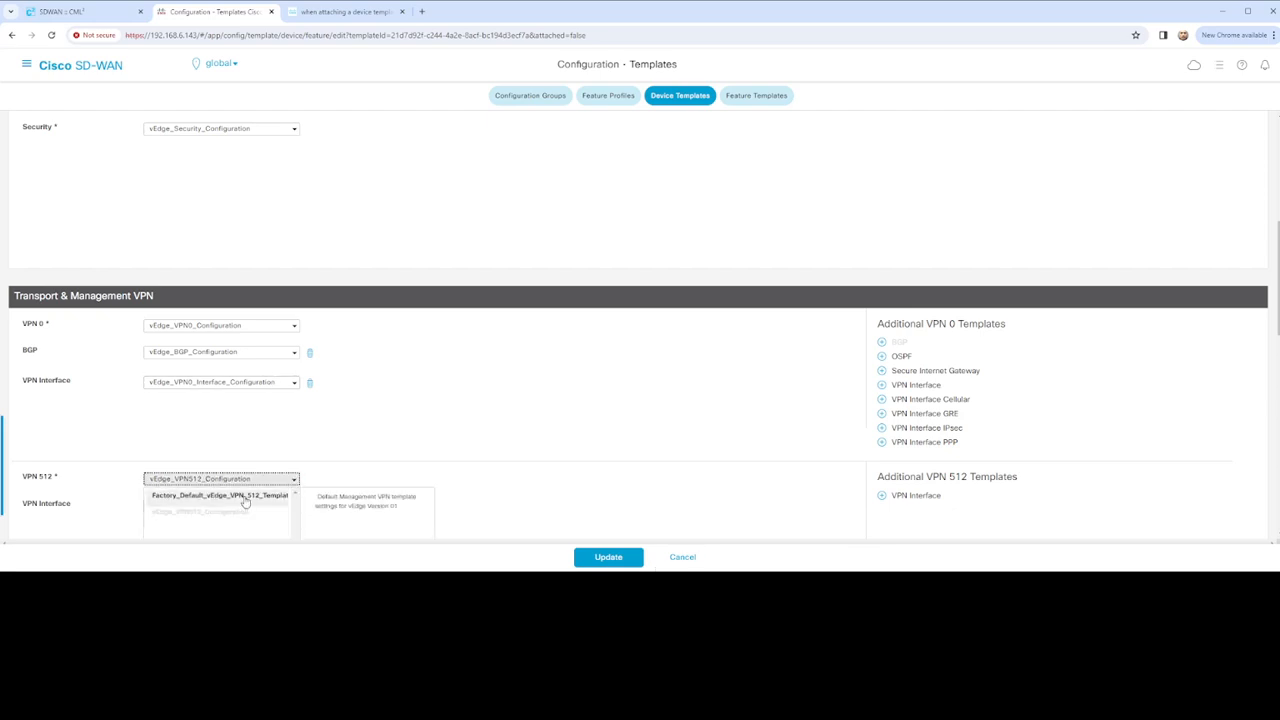
{"action": "left_click", "coordinate": [254, 497]}
{"action": "scroll", "coordinate": [254, 490], "scroll_direction": "down", "scroll_amount": 3}
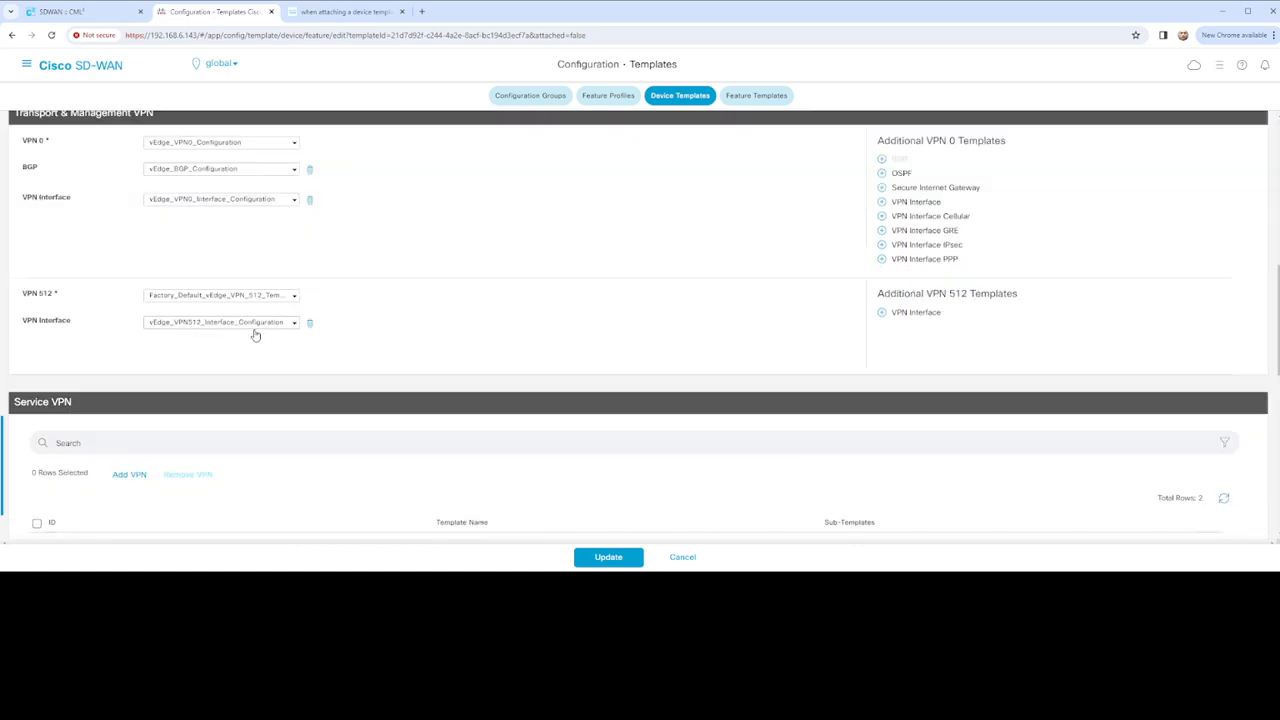
{"action": "left_click", "coordinate": [597, 562]}
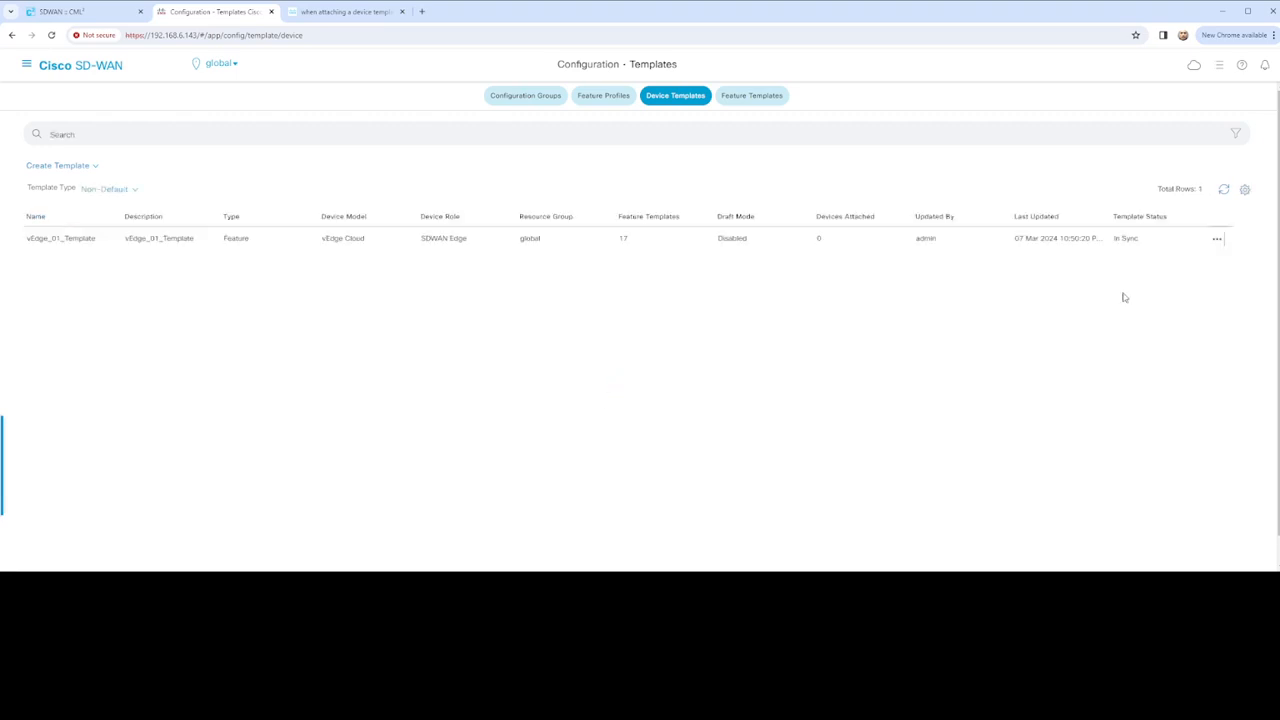
Attach vEdge_01_Template to vEdge-01 by moving it to Selected Devices
{"action": "left_click", "coordinate": [1216, 239]}
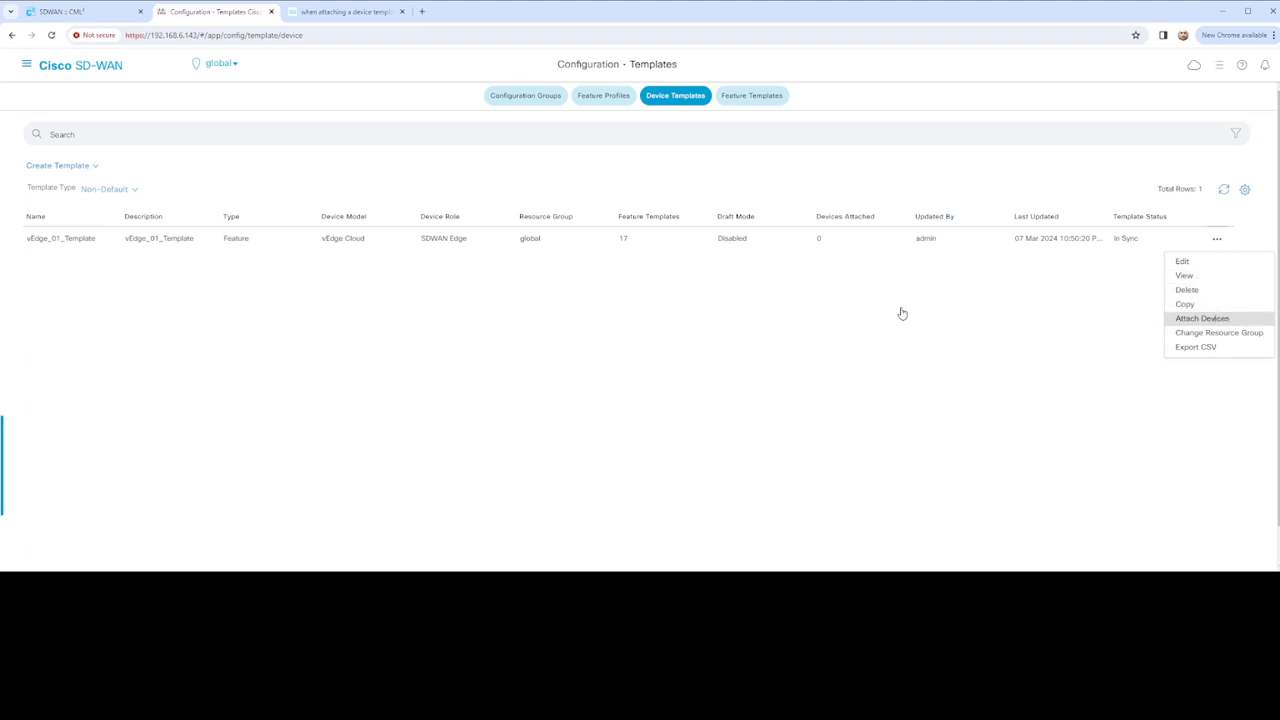
{"action": "left_click", "coordinate": [1203, 318]}
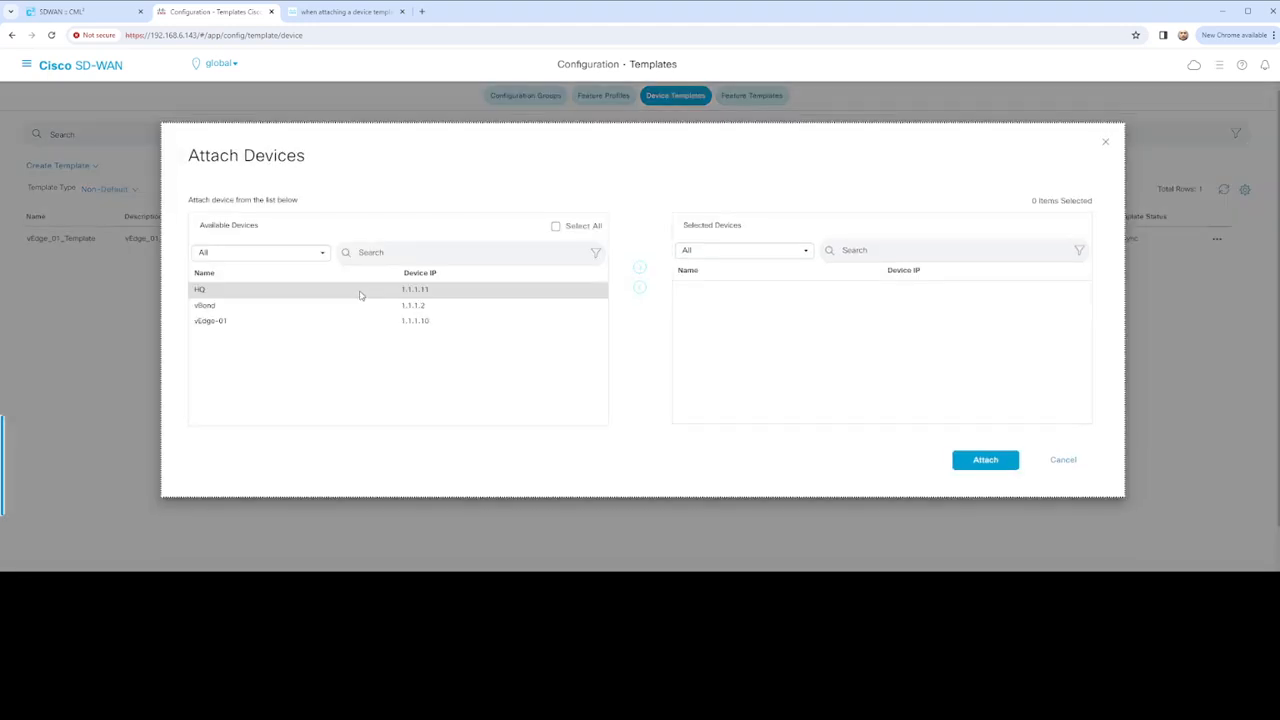
{"action": "left_click", "coordinate": [350, 321]}
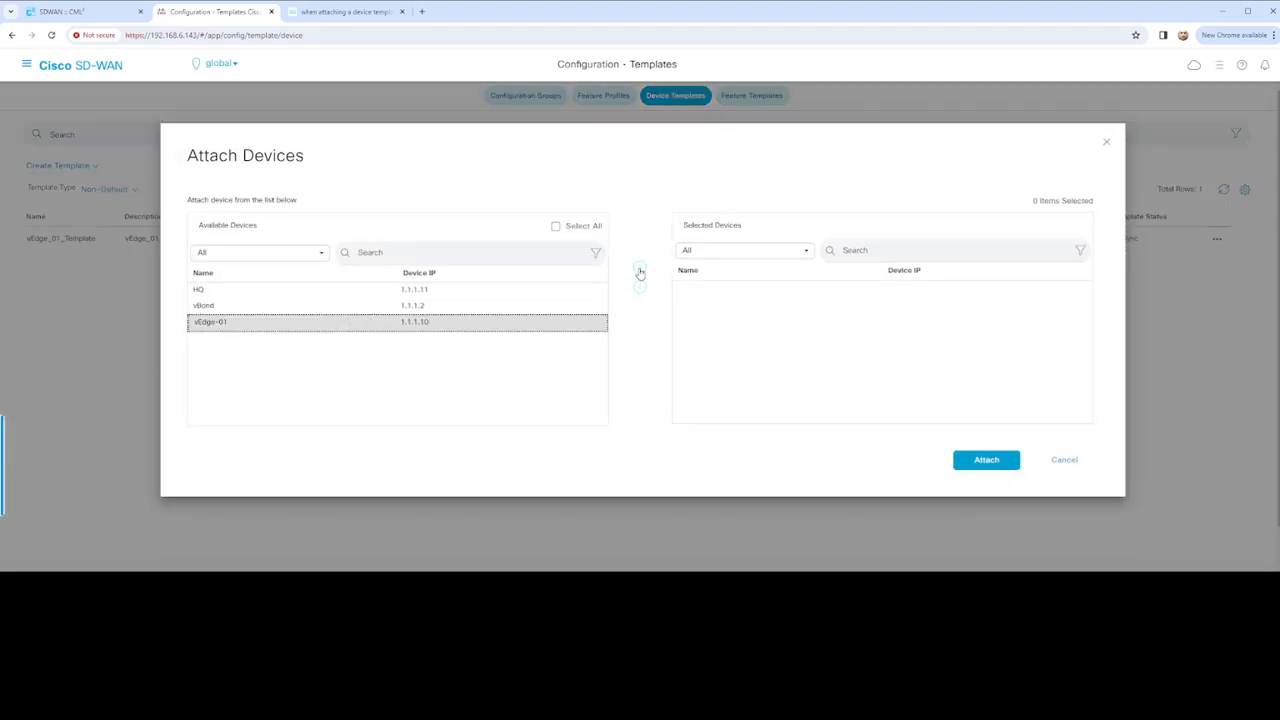
{"action": "left_click", "coordinate": [643, 273]}
{"action": "left_click", "coordinate": [985, 462]}
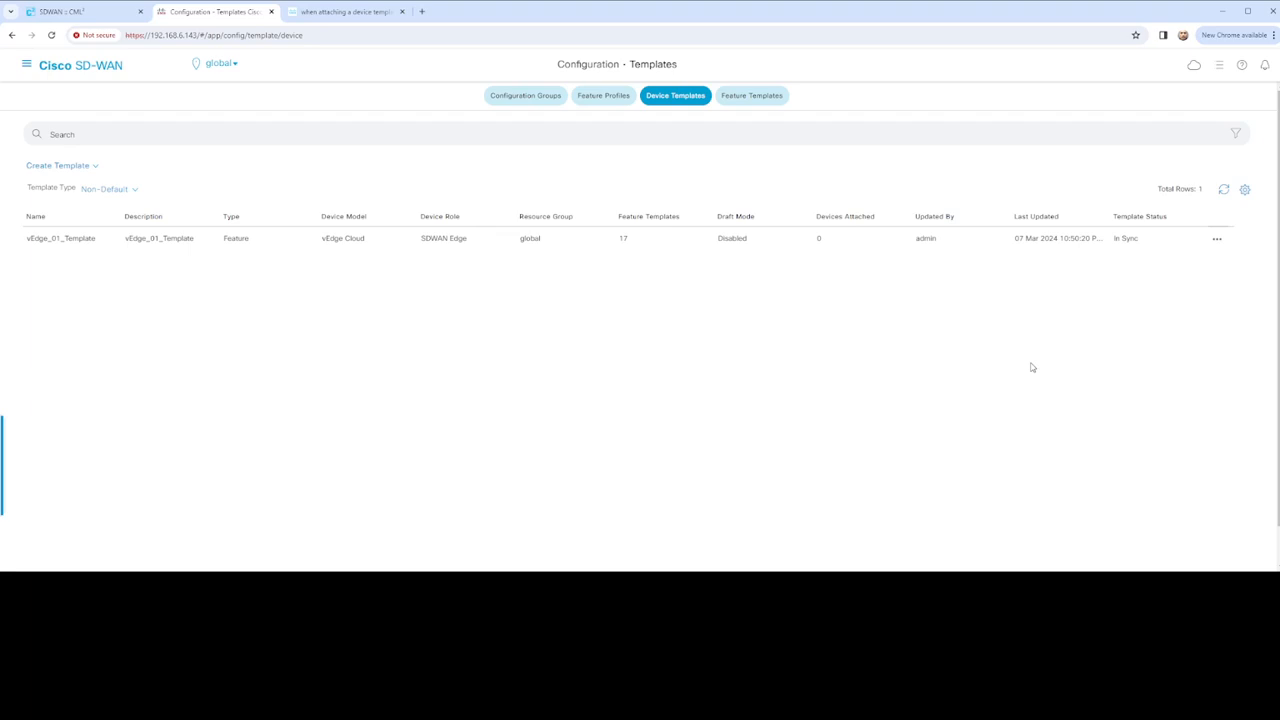
{"action": "left_click", "coordinate": [1218, 240]}
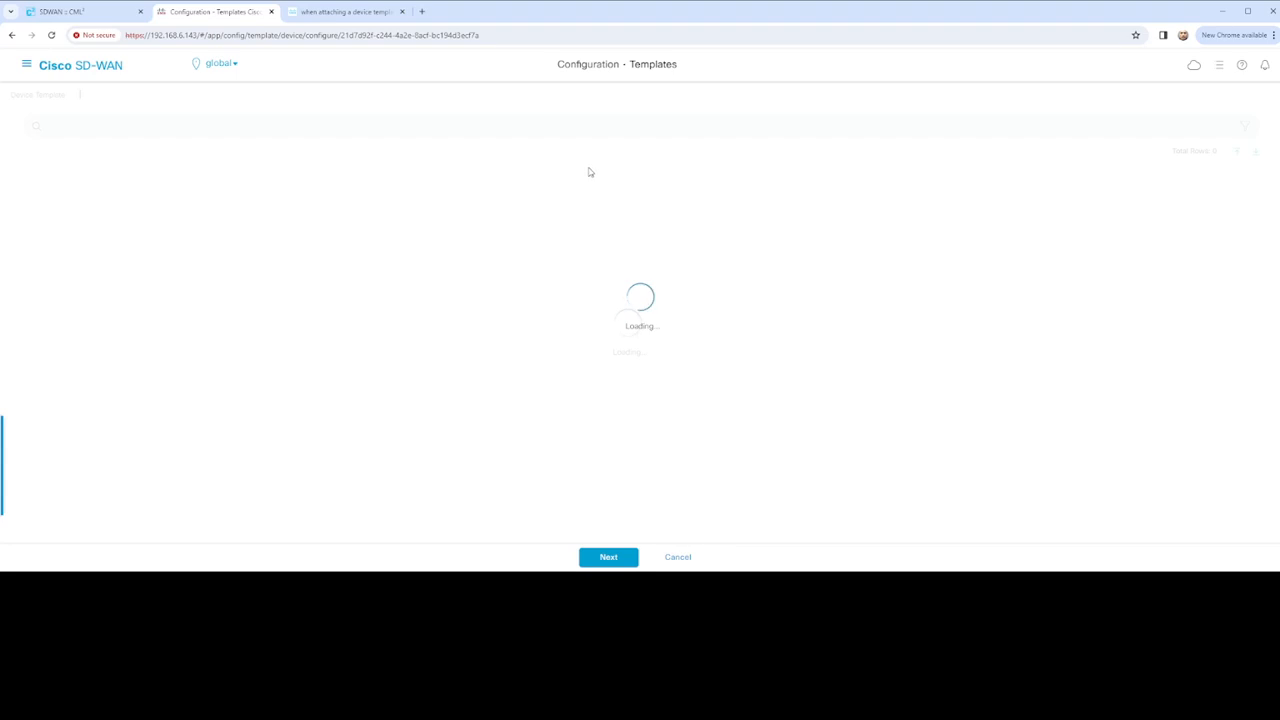
Highlight eth0 in vEdge-01's VPN 512 console output
{"action": "left_click", "coordinate": [63, 13]}
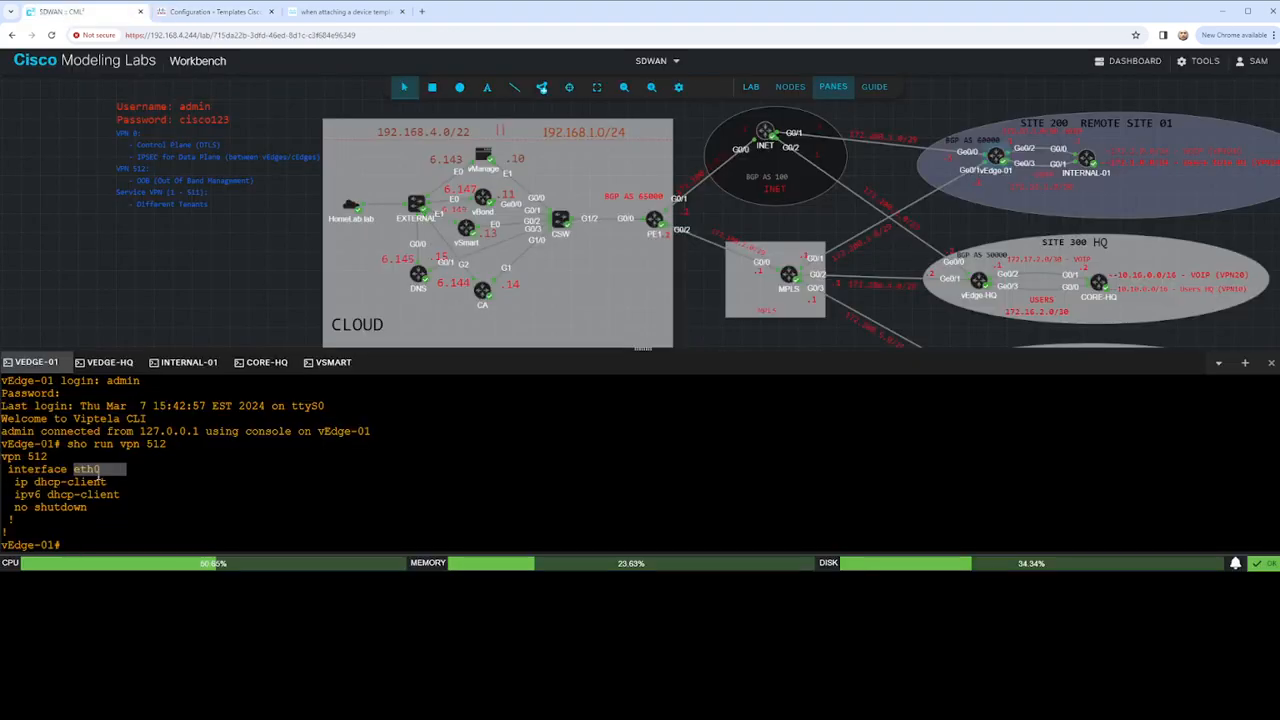
{"action": "left_click", "coordinate": [78, 468]}
{"action": "left_click_drag", "start_coordinate": [78, 468], "coordinate": [98, 468]}
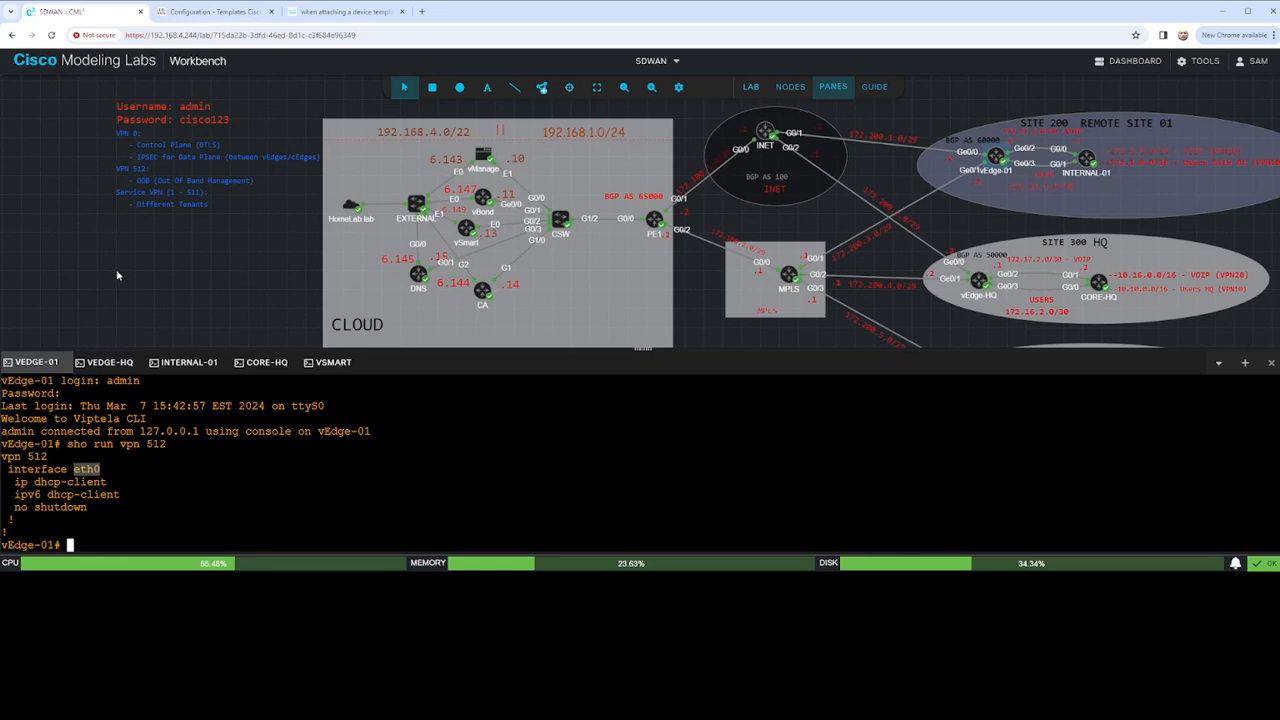
Fill VPN 20 variables: name VOIP, prefix 172.2.0.0/16, next-hop 172.17.1.2, address 172.17.1.1/30
{"action": "left_click", "coordinate": [205, 12]}
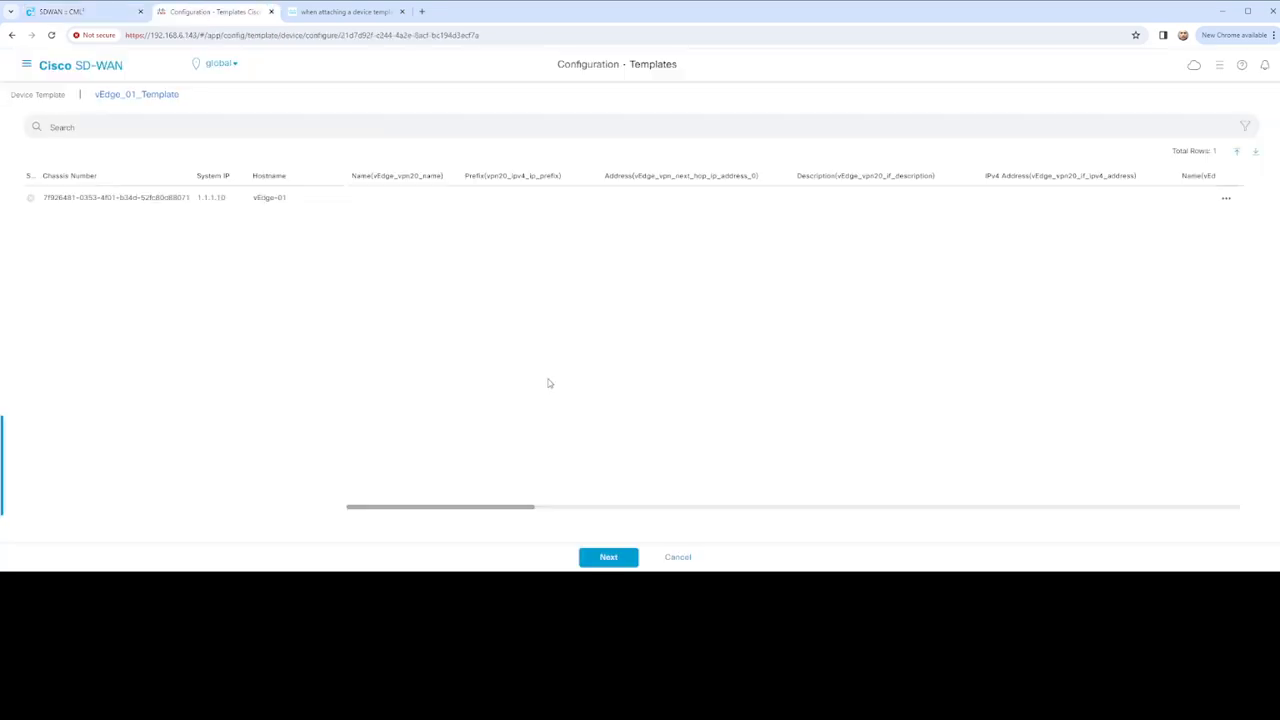
{"action": "left_click", "coordinate": [1226, 198]}
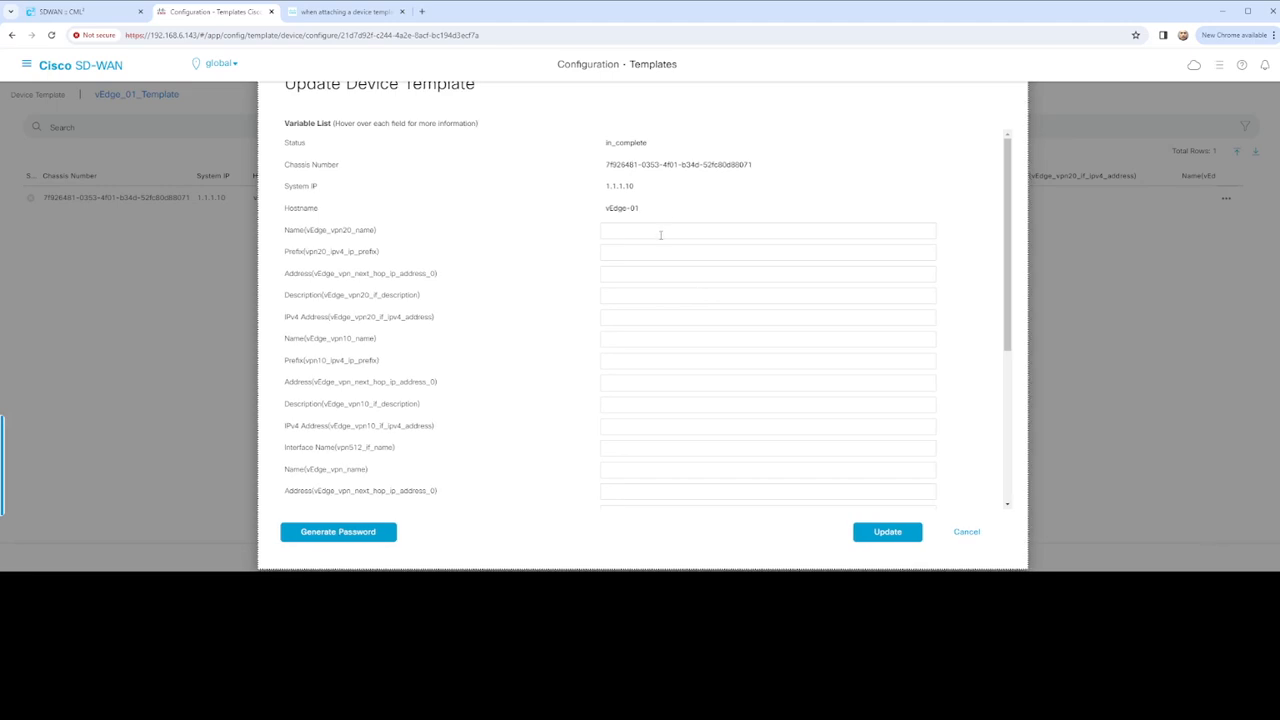
{"action": "left_click", "coordinate": [660, 231]}
{"action": "left_click", "coordinate": [649, 253]}
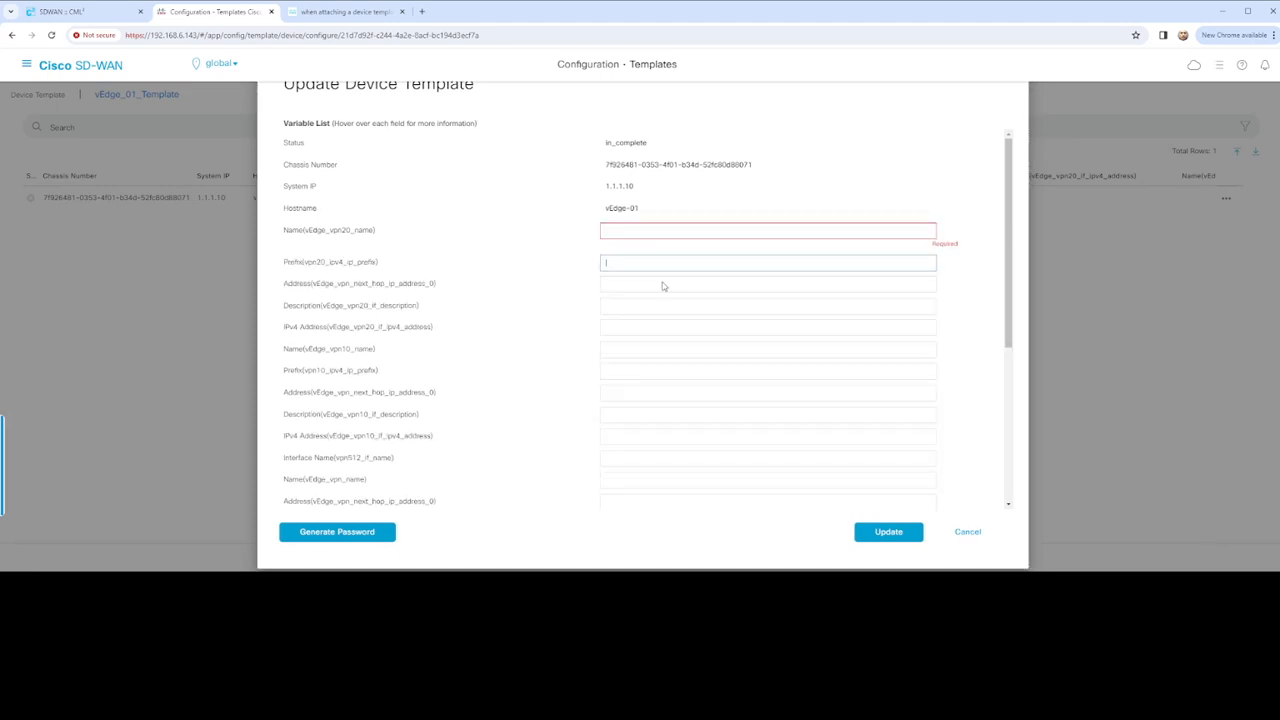
{"action": "type", "text": "172.2.0.0/16"}
{"action": "left_click", "coordinate": [648, 229]}
{"action": "type", "text": "VOIP"}
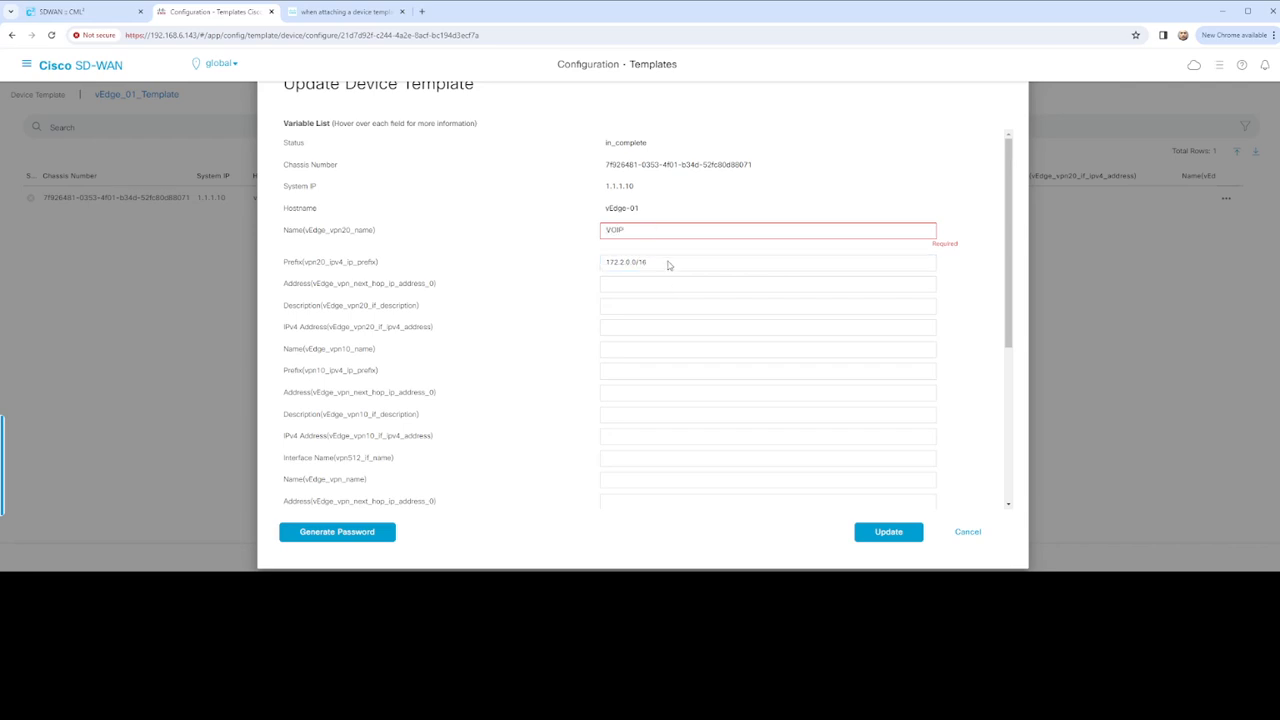
{"action": "left_click", "coordinate": [657, 279]}
{"action": "type", "text": "172.17.1.2"}
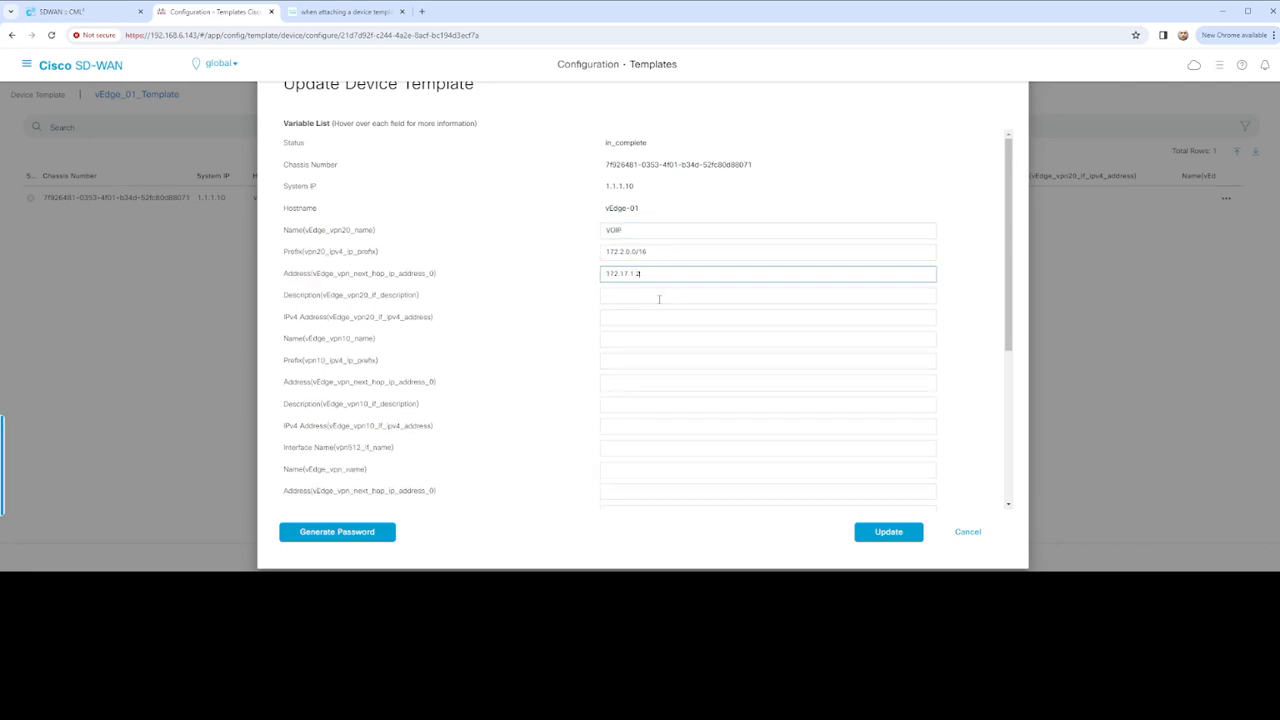
{"action": "left_click", "coordinate": [659, 297]}
{"action": "type", "text": "VPN20"}
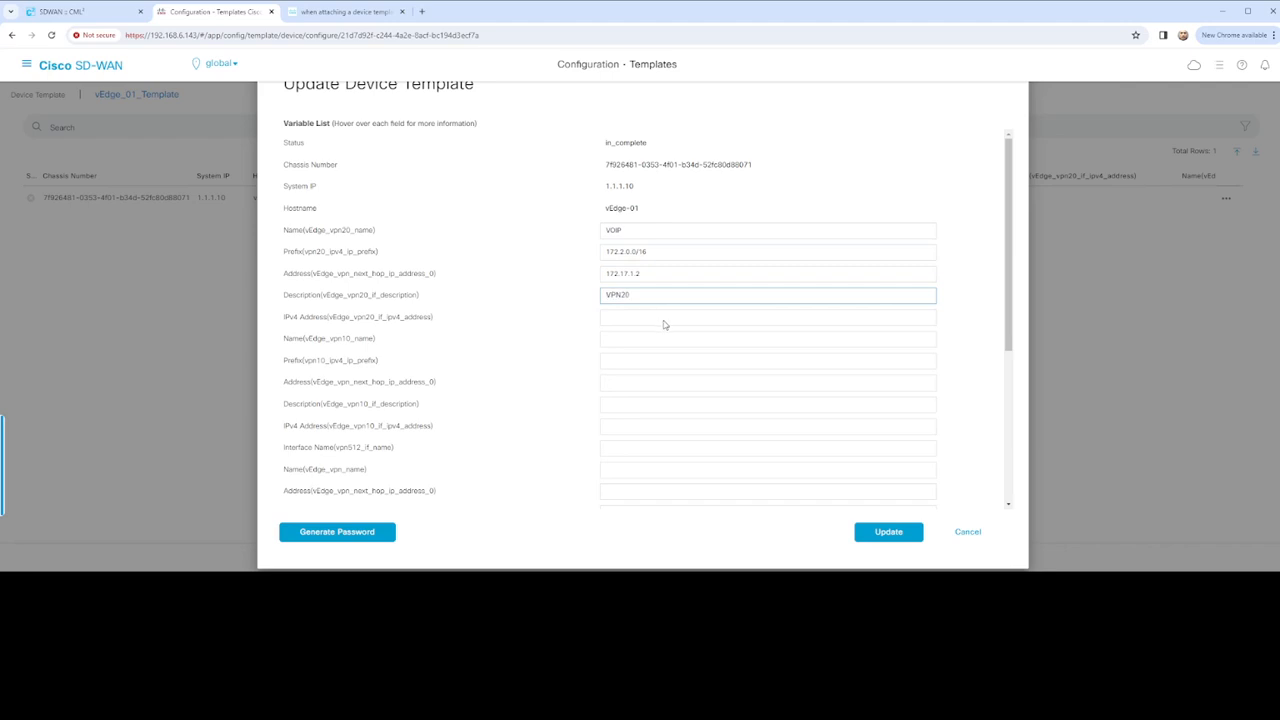
{"action": "left_click", "coordinate": [640, 317]}
{"action": "type", "text": "172.17.1.1/30"}
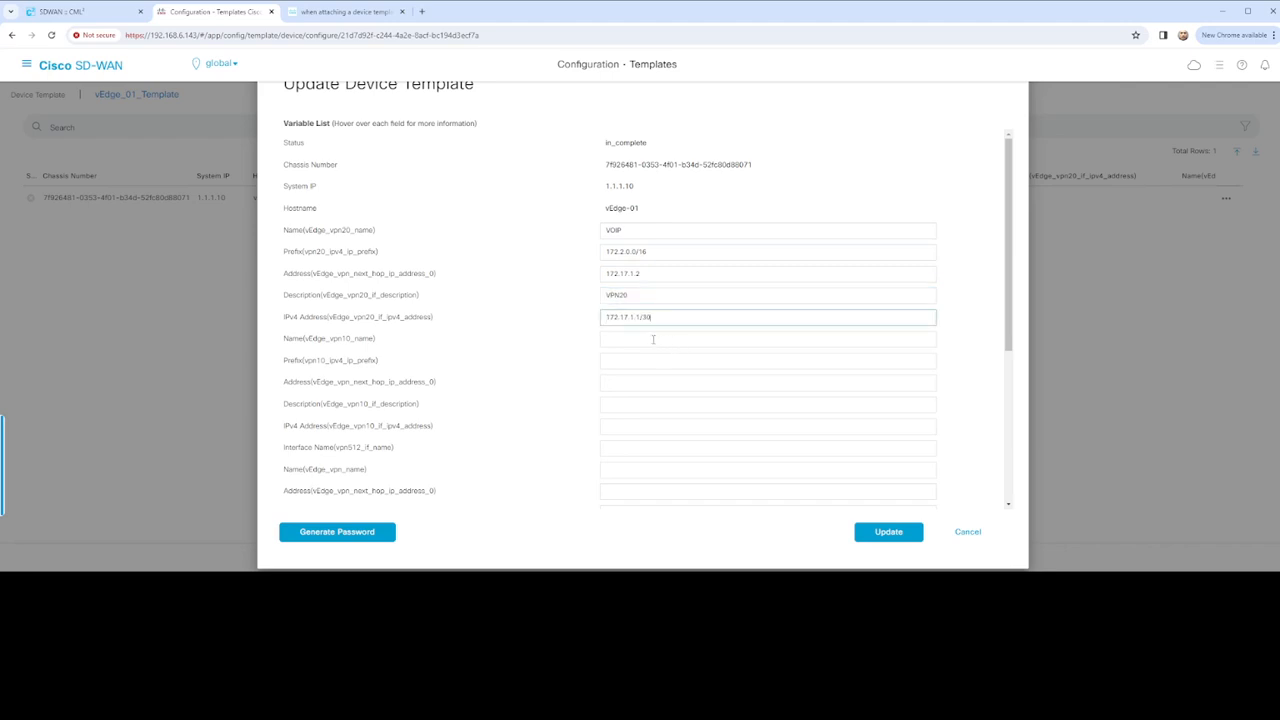
Fill VPN 10 variables: name USERS, prefix 172.1.0.0/16, next-hop 172.16.1.2, address 172.16.1.1/30
{"action": "left_click", "coordinate": [653, 340]}
{"action": "type", "text": "USERS"}
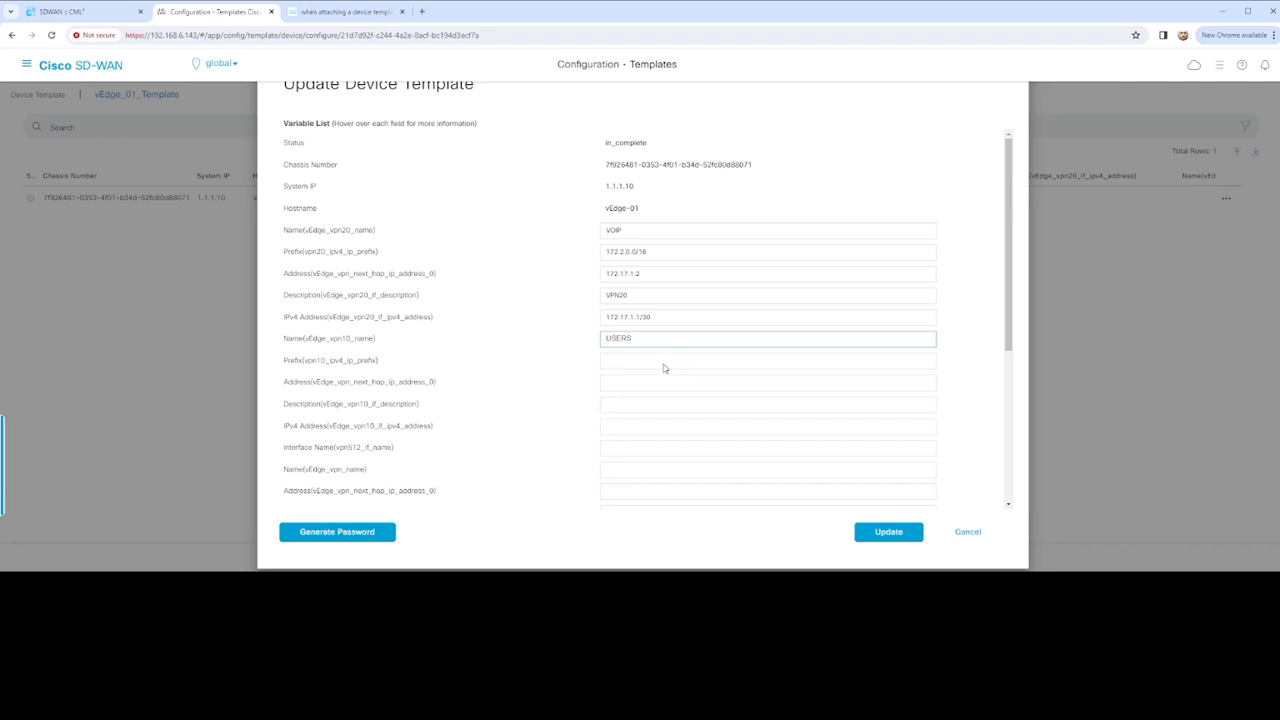
{"action": "left_click", "coordinate": [641, 359]}
{"action": "type", "text": "172.1.0.0/16"}
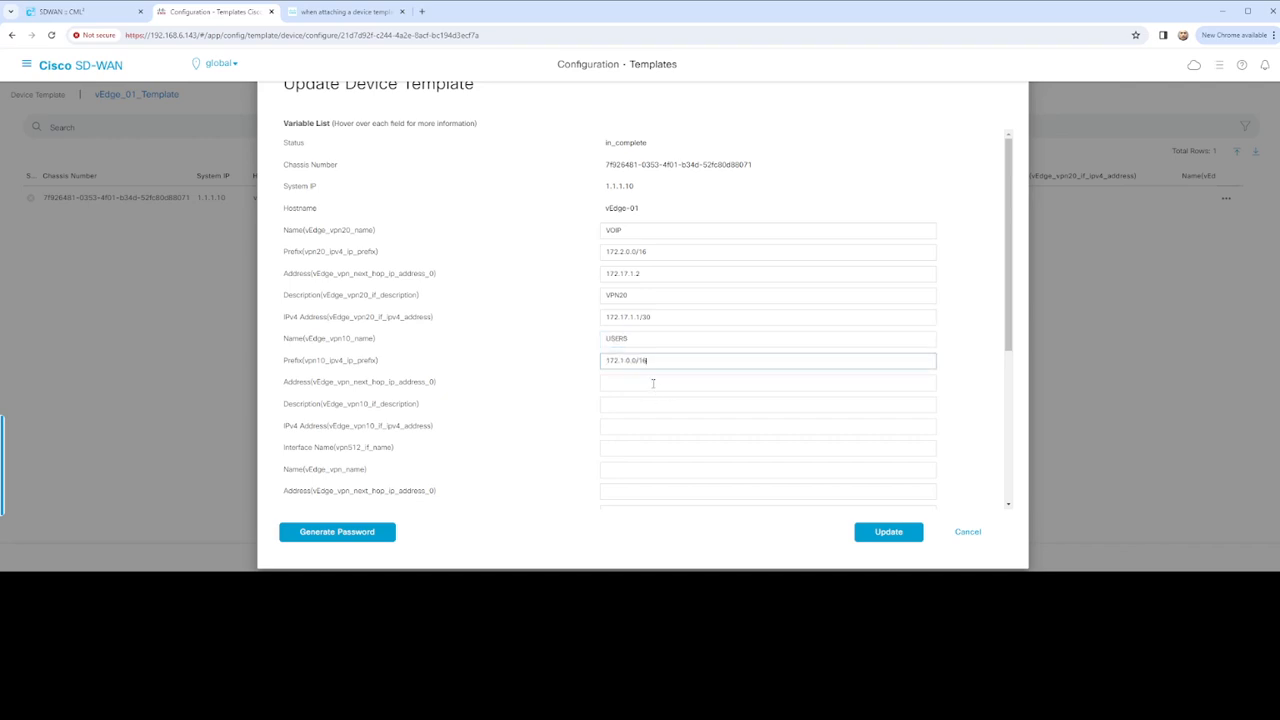
{"action": "left_click", "coordinate": [651, 381]}
{"action": "type", "text": "172.16.1.2"}
{"action": "left_click", "coordinate": [674, 407]}
{"action": "type", "text": "USERS"}
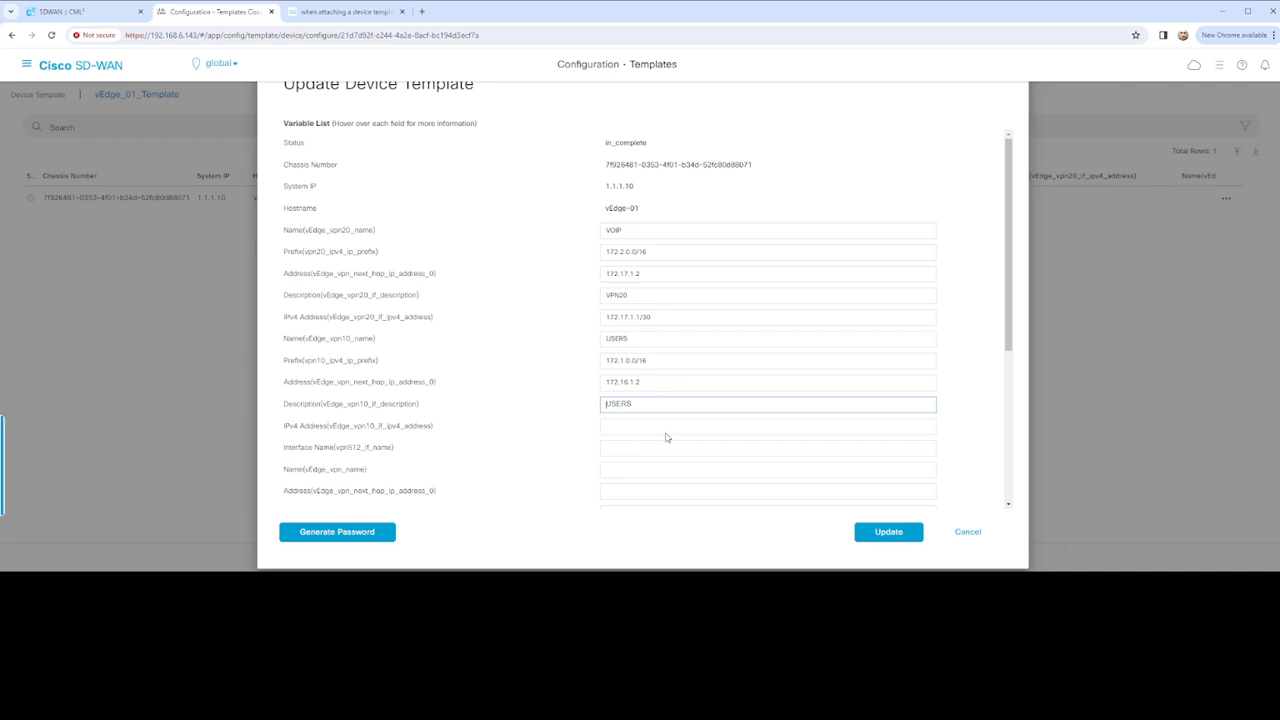
{"action": "scroll", "coordinate": [660, 410], "scroll_direction": "down", "scroll_amount": 2}
{"action": "left_click", "coordinate": [647, 248]}
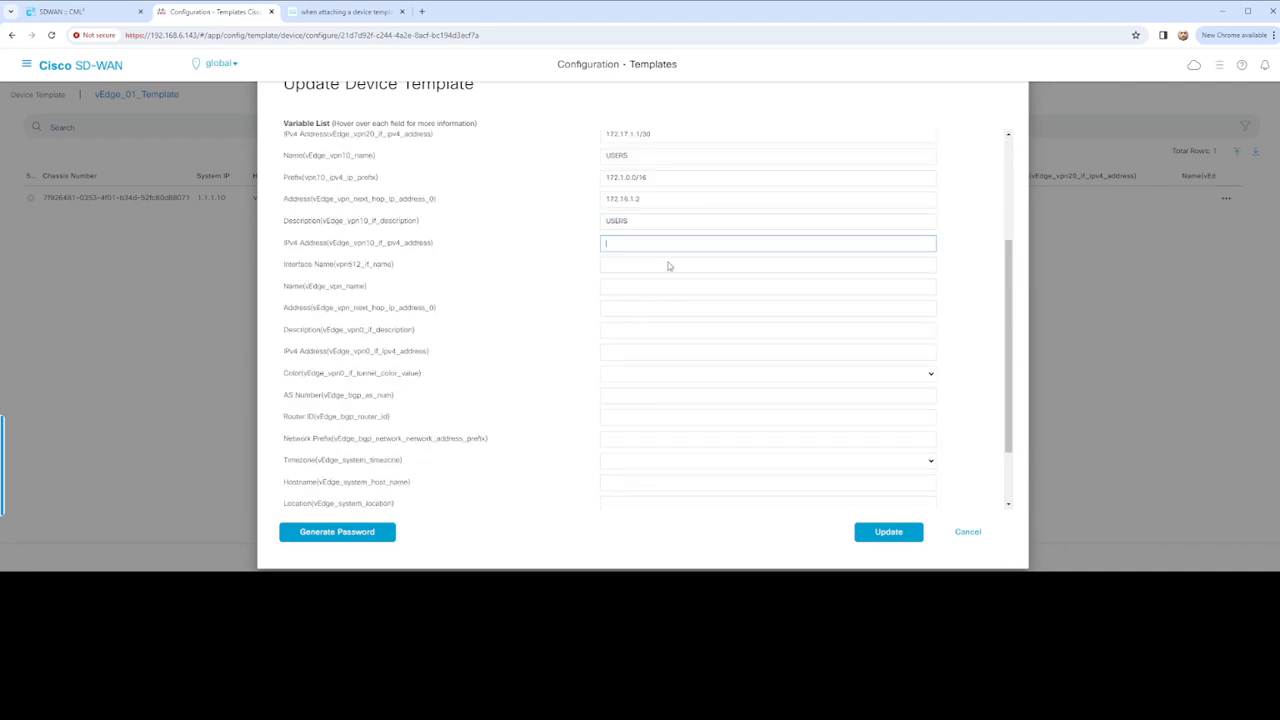
{"action": "type", "text": "172.16.1.1/30"}
Enter the interface name, VPN name DATA, next-hop 172.200.1.1, and VPN0 address 172.200.1.2/29
{"action": "left_click", "coordinate": [652, 265]}
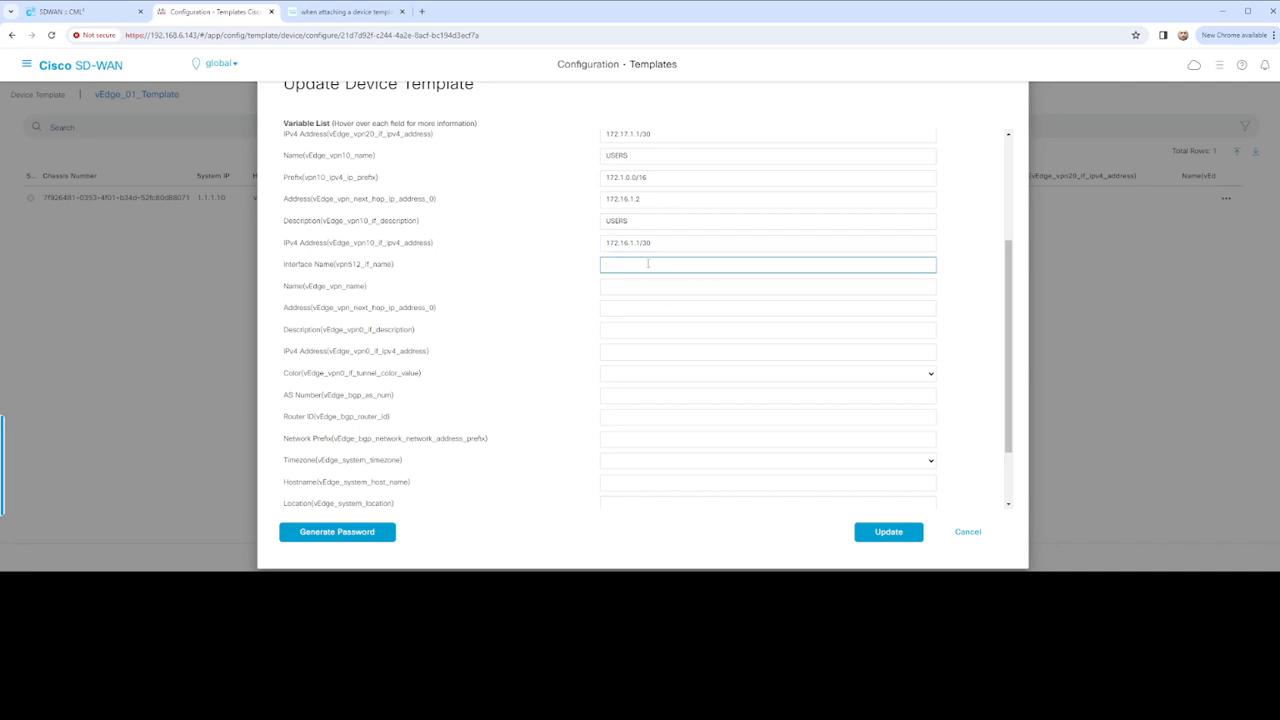
{"action": "type", "text": "eth1"}
{"action": "left_click", "coordinate": [633, 286]}
{"action": "type", "text": "DATA"}
{"action": "left_click", "coordinate": [668, 310]}
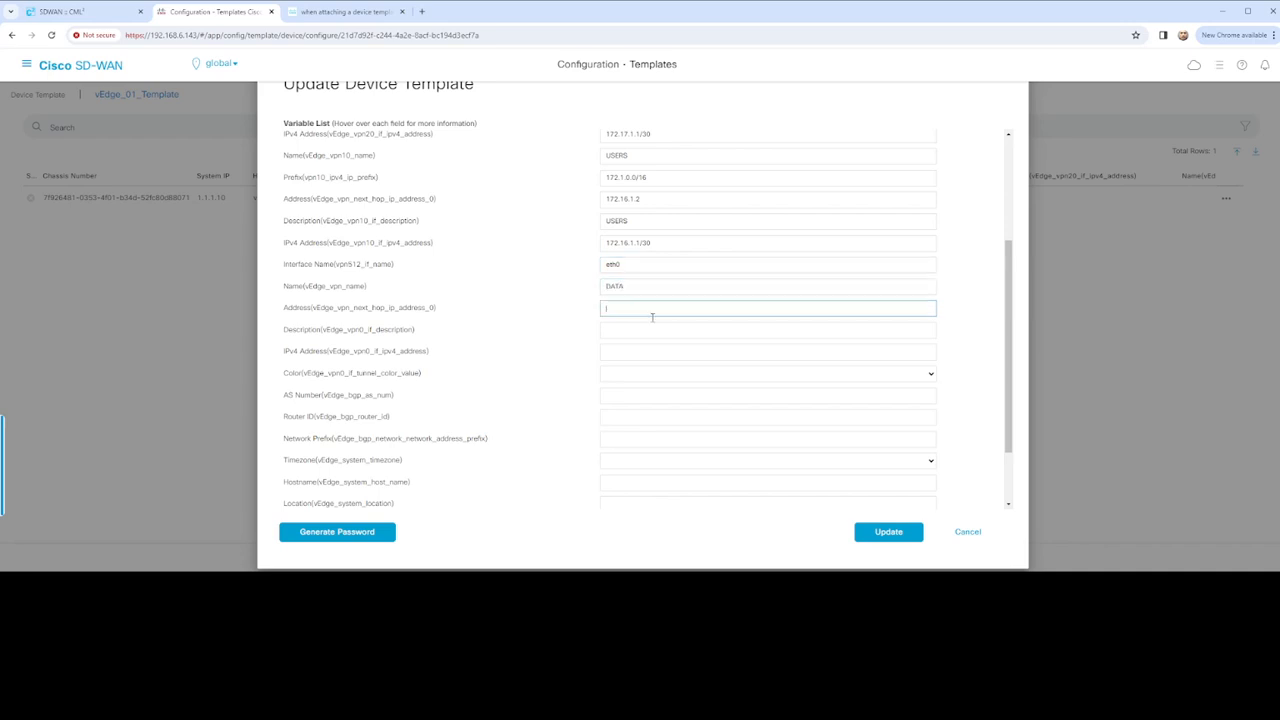
{"action": "type", "text": "172.200.1.1"}
{"action": "left_click", "coordinate": [650, 332]}
{"action": "type", "text": "VPN0"}
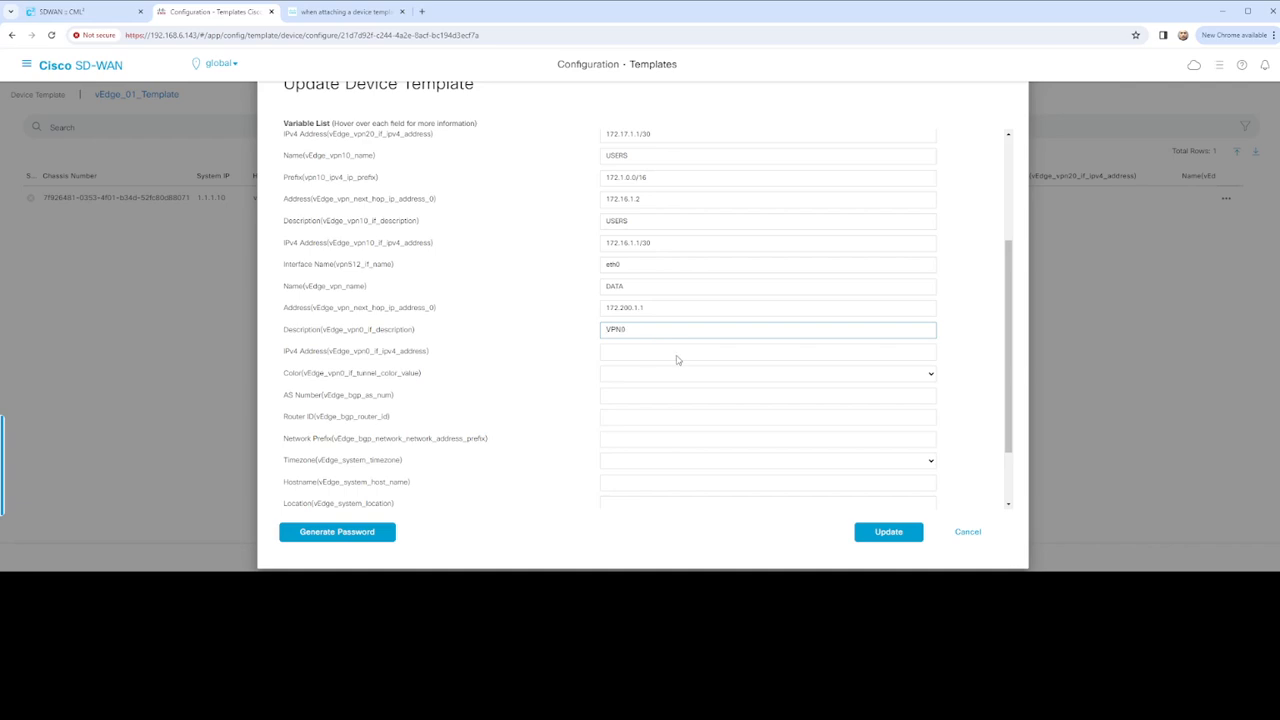
{"action": "left_click", "coordinate": [650, 350]}
{"action": "type", "text": "172.200.1.2/29"}
Set tunnel colour biz-internet, BGP AS 60000, router ID 172.200.1.2, prefix 172.200.1.0/29, timezone America/New_York
{"action": "left_click", "coordinate": [663, 376]}
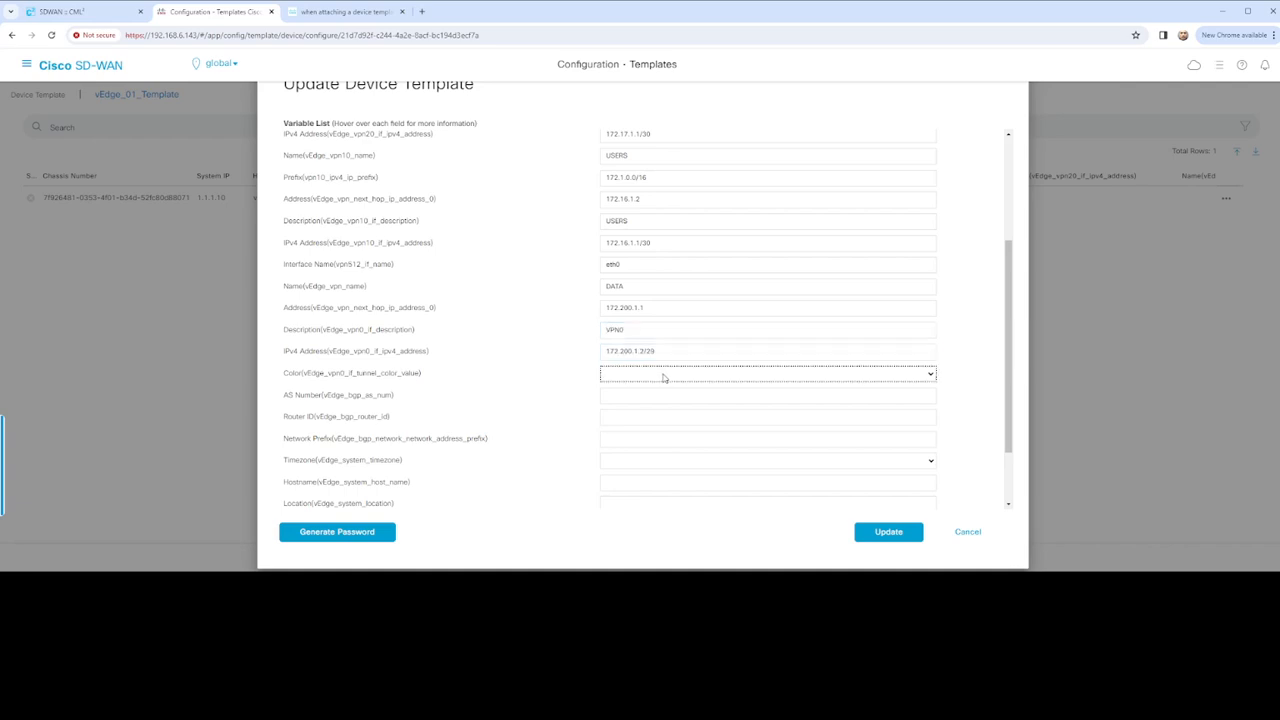
{"action": "left_click", "coordinate": [643, 397]}
{"action": "left_click", "coordinate": [643, 394]}
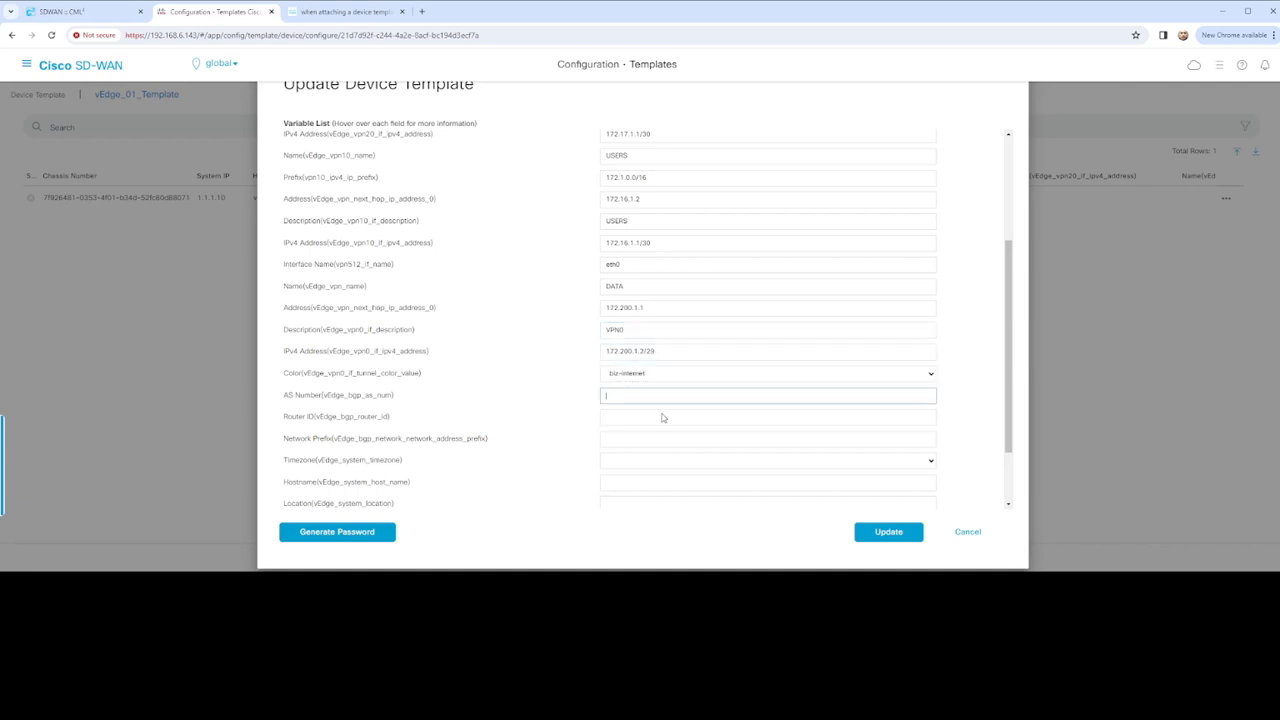
{"action": "type", "text": "60000"}
{"action": "left_click", "coordinate": [652, 421]}
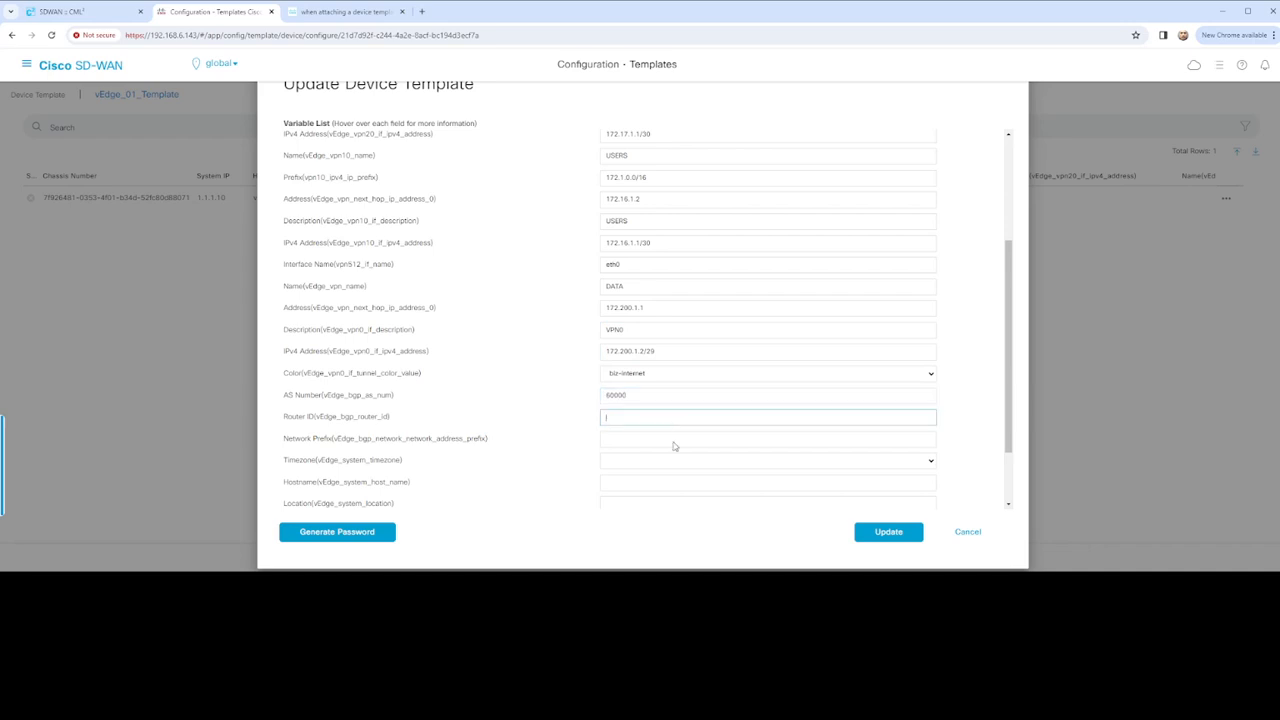
{"action": "type", "text": "172.200.1.2"}
{"action": "left_click", "coordinate": [648, 437]}
{"action": "type", "text": "172.200.1.0/29"}
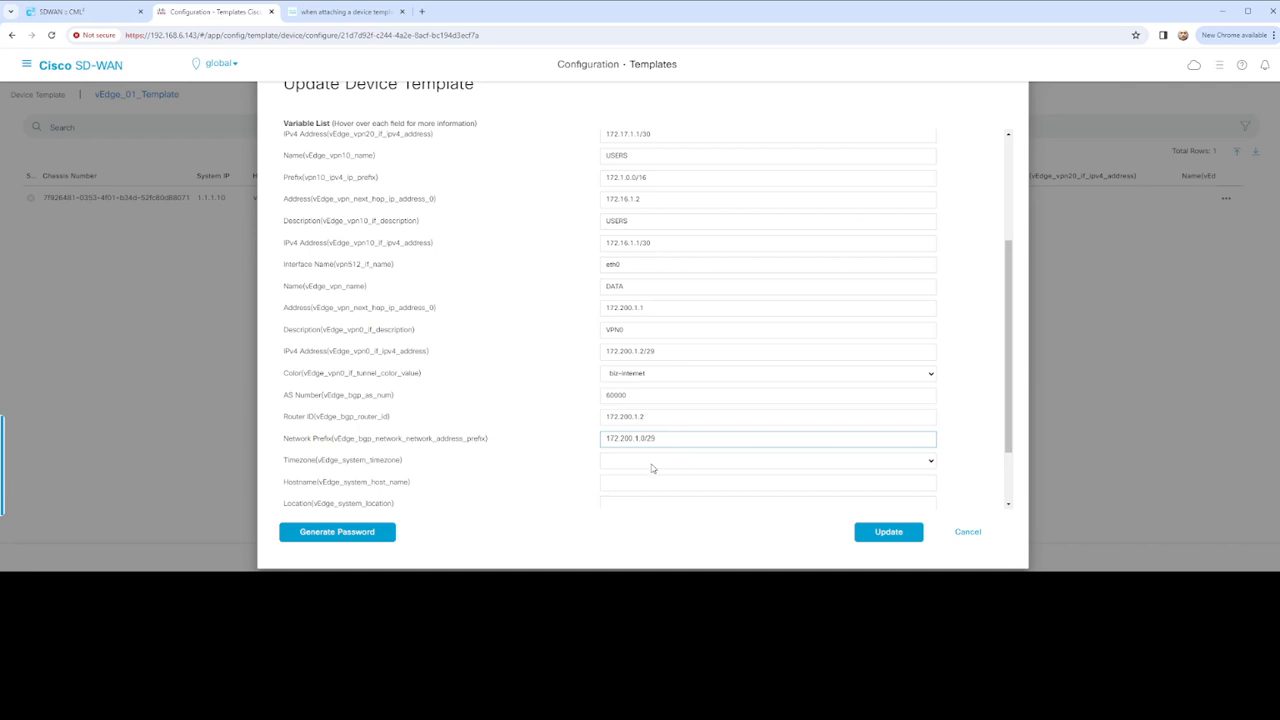
{"action": "key", "text": "Tab"}
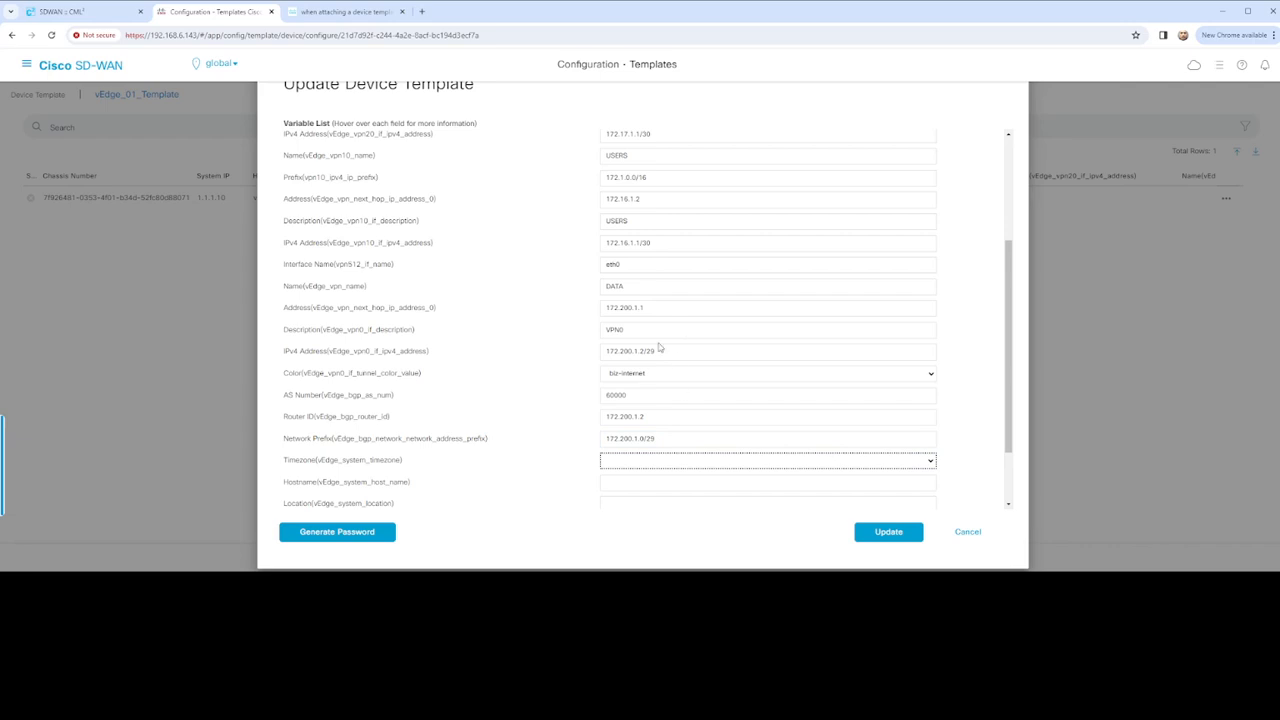
{"action": "left_click", "coordinate": [653, 461]}
Set hostname vEdge-01, location US, system IP 1.1.1.10, site ID 200, and update the variables
{"action": "scroll", "coordinate": [653, 455], "scroll_direction": "down", "scroll_amount": 2}
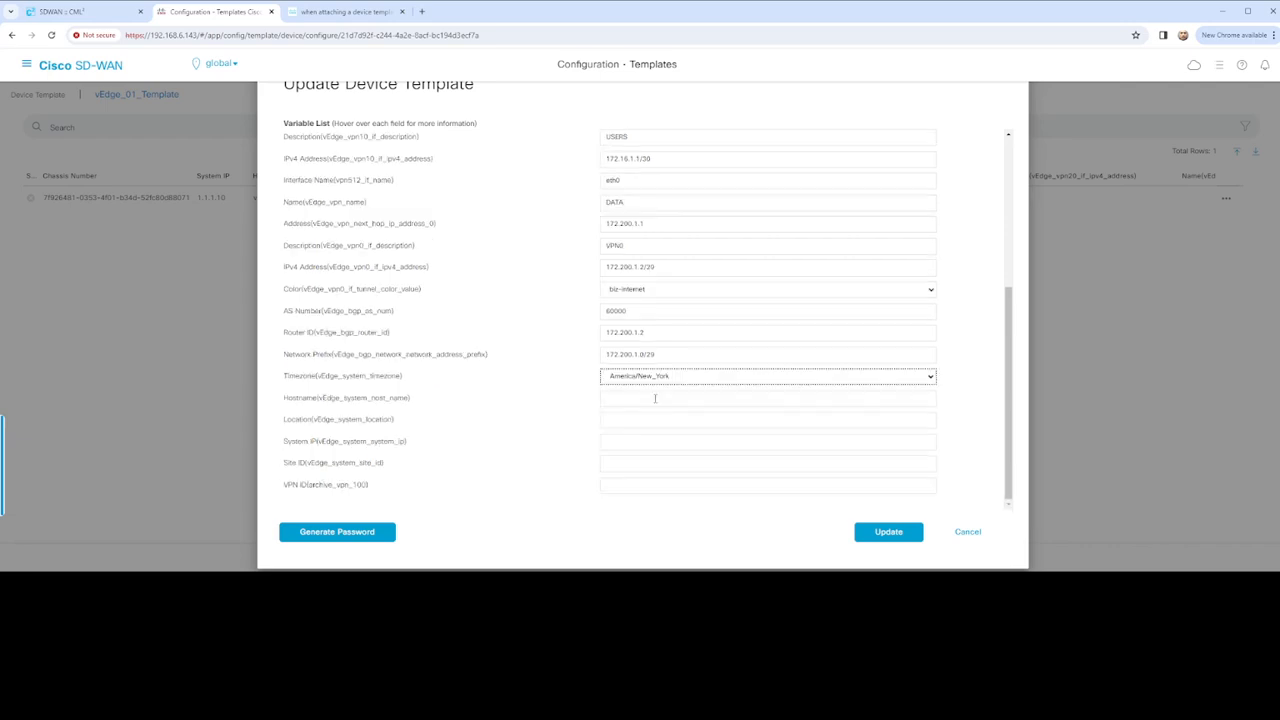
{"action": "left_click", "coordinate": [655, 398]}
{"action": "type", "text": "vEdge-01"}
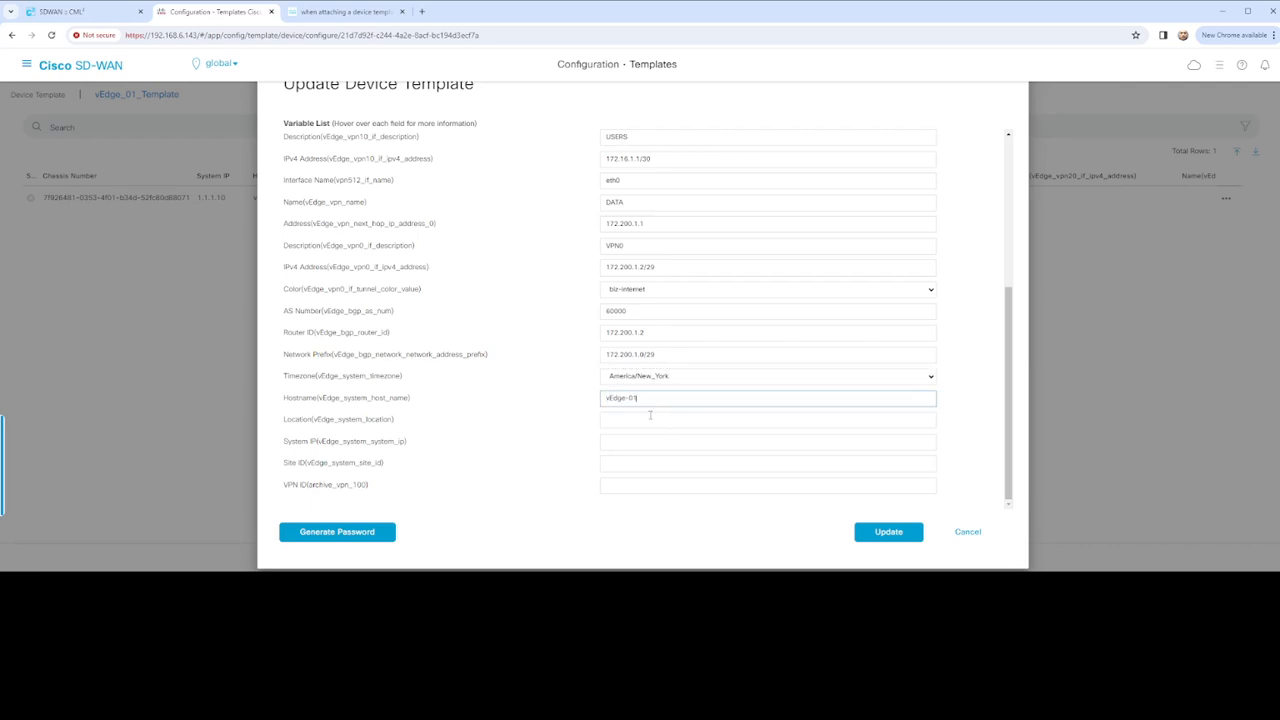
{"action": "left_click", "coordinate": [650, 419]}
{"action": "type", "text": "US"}
{"action": "left_click", "coordinate": [661, 441]}
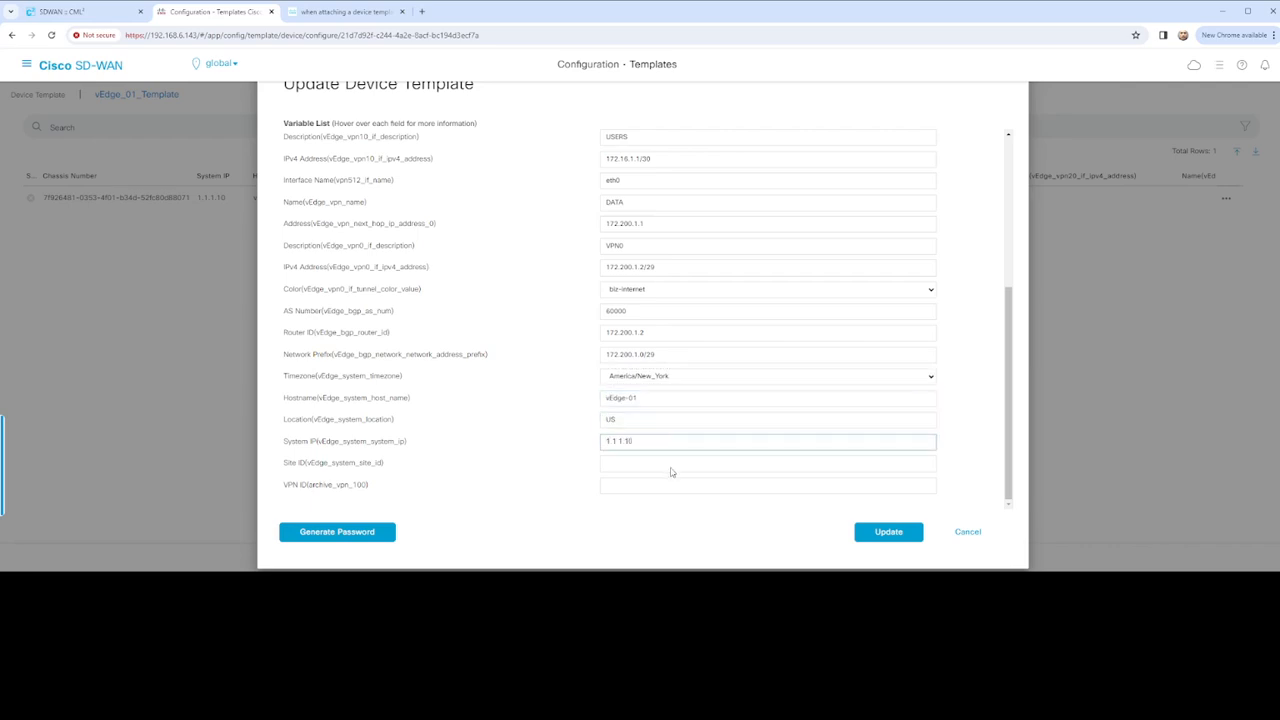
{"action": "left_click", "coordinate": [658, 458]}
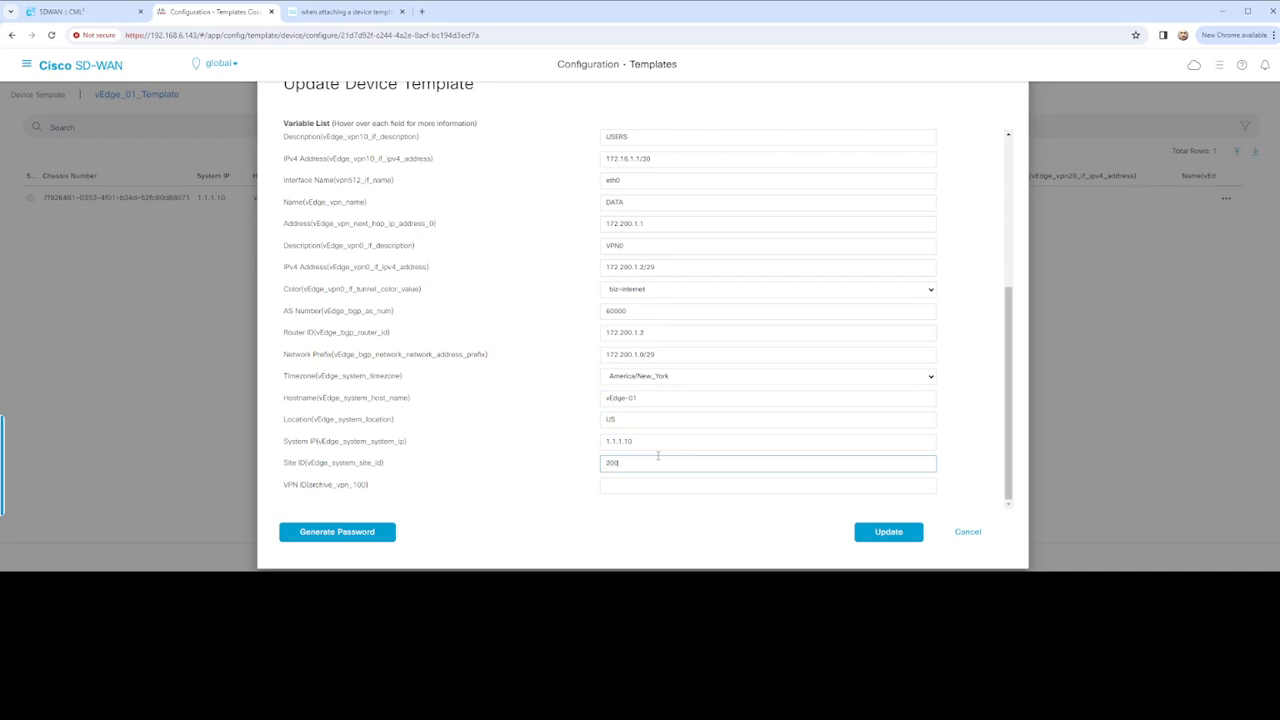
{"action": "left_click", "coordinate": [683, 482]}
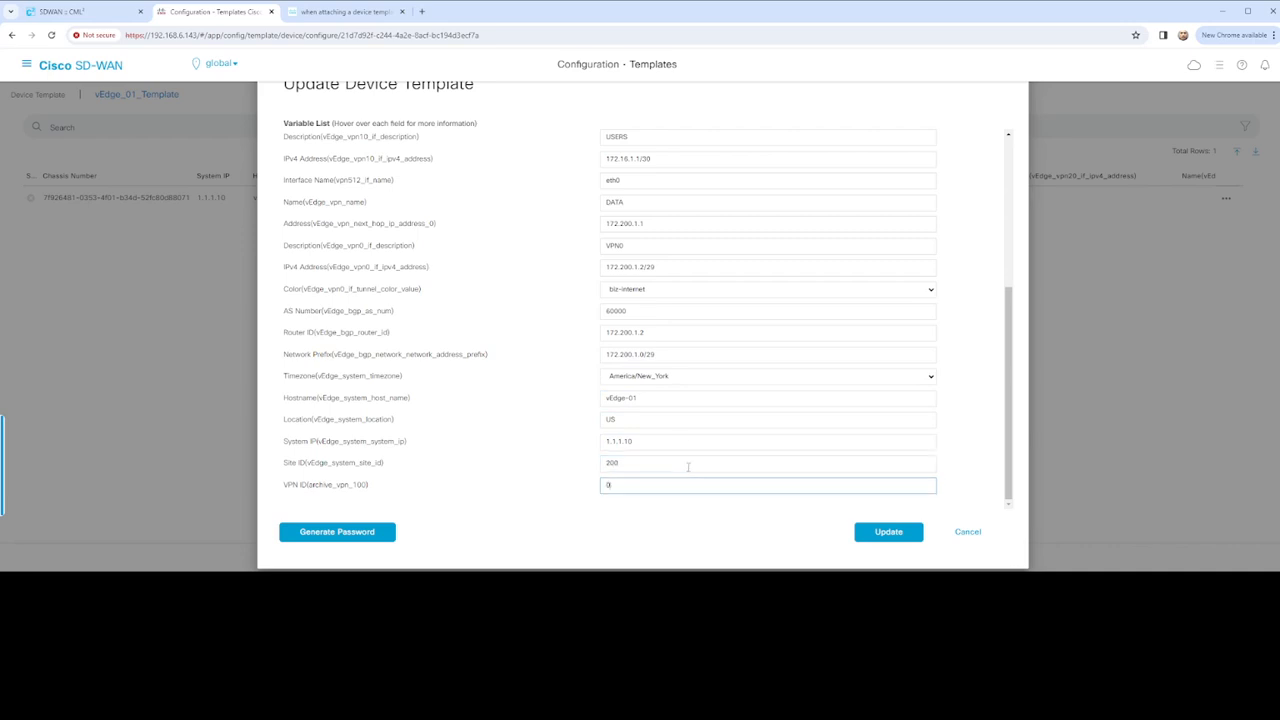
{"action": "left_click", "coordinate": [870, 531]}
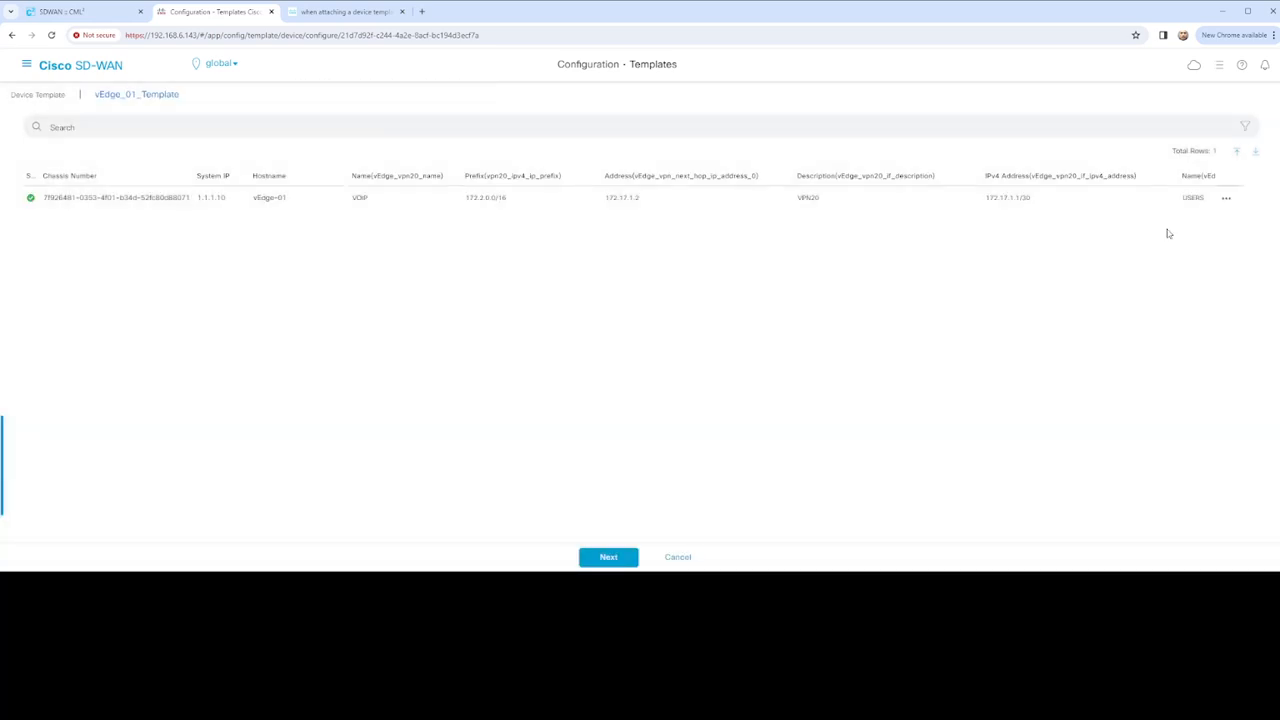
Continue to the next step and load vEdge-01's Config Preview
{"action": "left_click", "coordinate": [608, 557]}
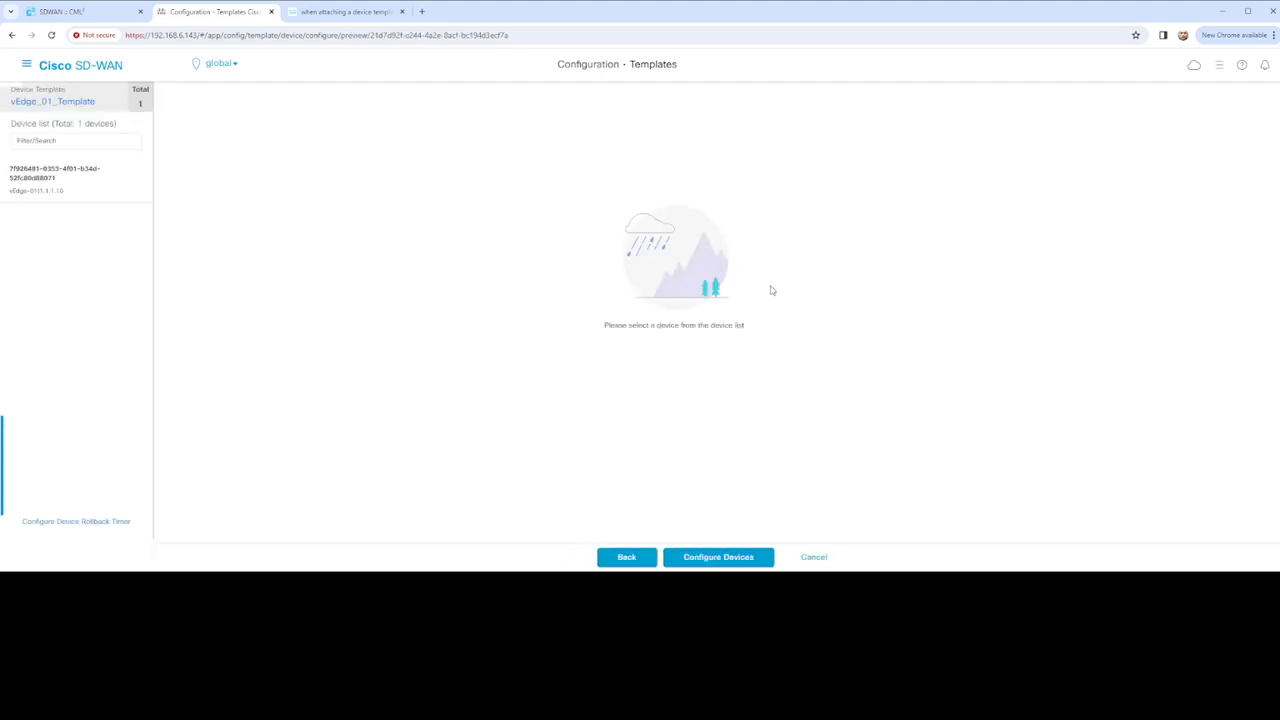
{"action": "left_click", "coordinate": [48, 176]}
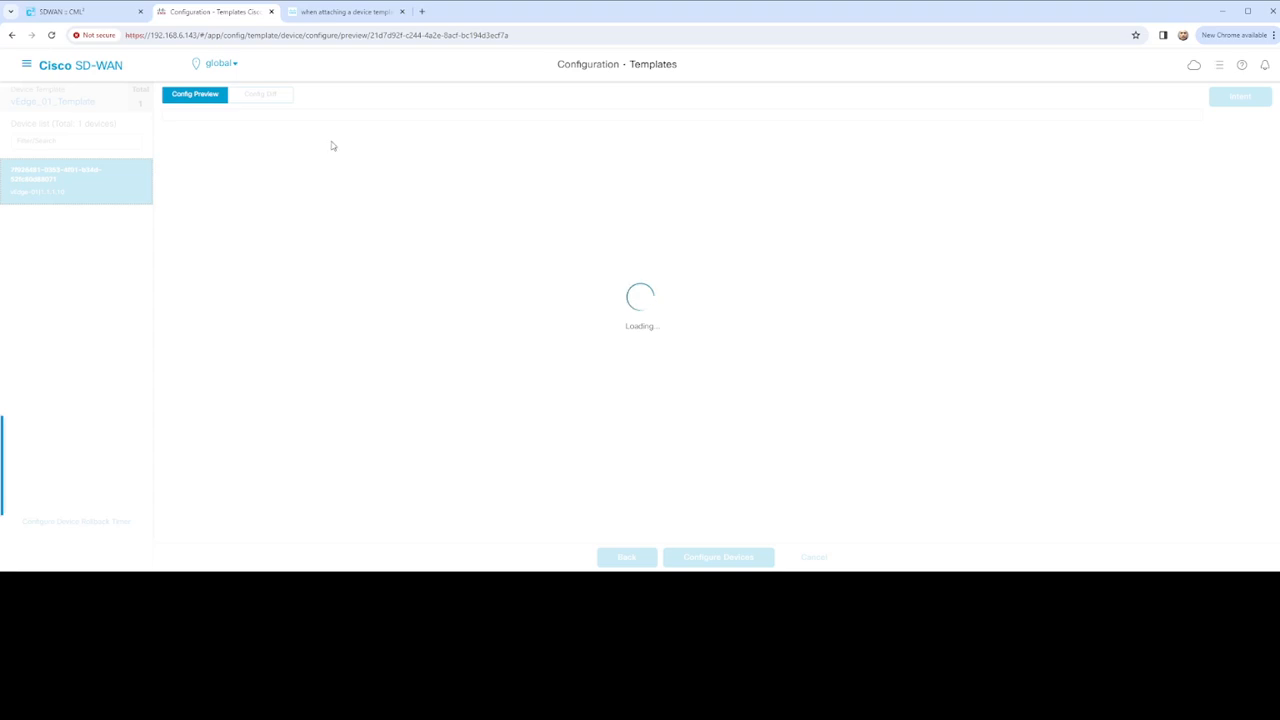
Check eth0 in the thread's posted config, then close the Cisco Community tab
{"action": "left_click", "coordinate": [319, 12]}
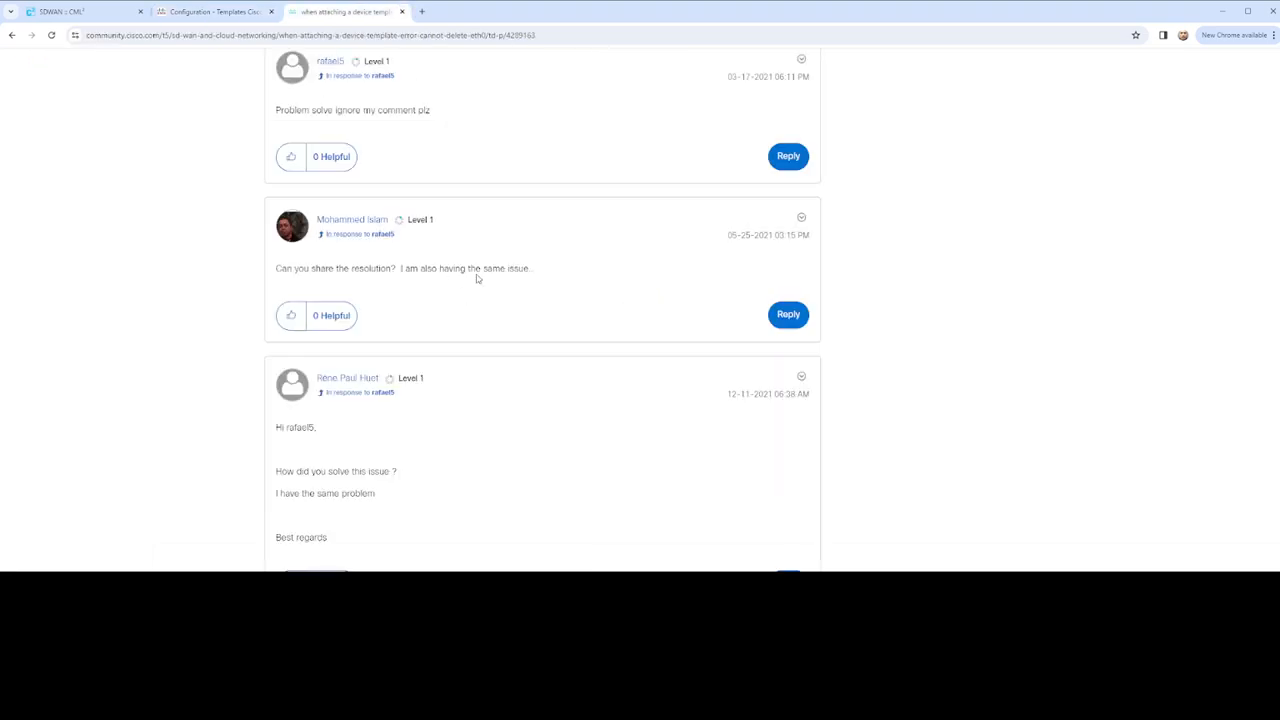
{"action": "scroll", "coordinate": [480, 280], "scroll_direction": "up", "scroll_amount": 3}
{"action": "scroll", "coordinate": [486, 285], "scroll_direction": "up", "scroll_amount": 1}
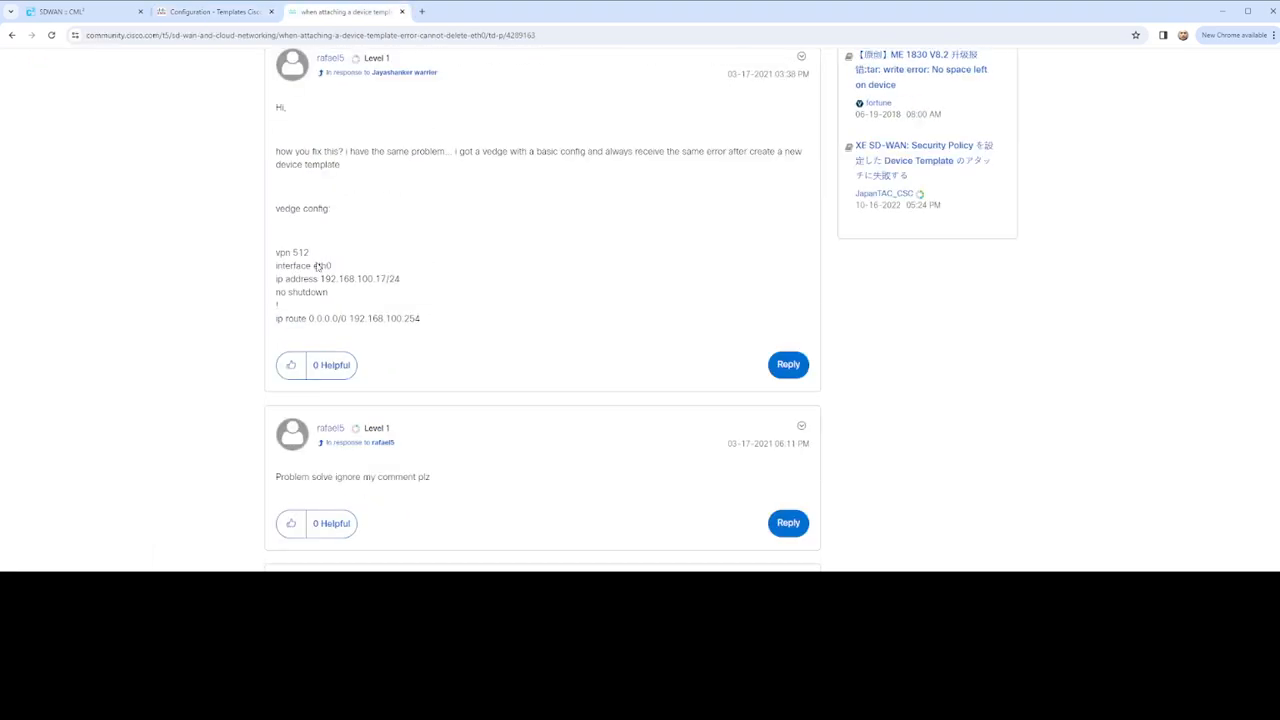
{"action": "double_click", "coordinate": [320, 265]}
{"action": "scroll", "coordinate": [500, 312], "scroll_direction": "up", "scroll_amount": 2}
{"action": "scroll", "coordinate": [514, 307], "scroll_direction": "up", "scroll_amount": 3}
{"action": "scroll", "coordinate": [524, 304], "scroll_direction": "up", "scroll_amount": 8}
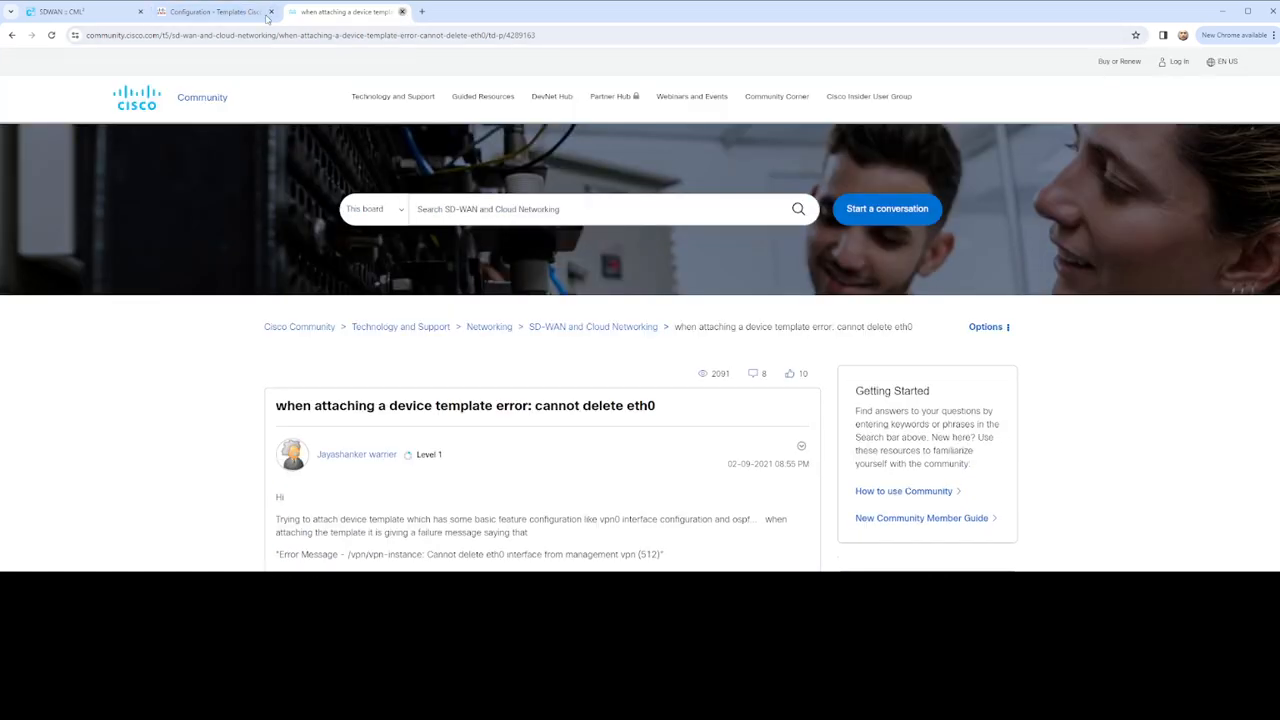
{"action": "left_click", "coordinate": [401, 12]}
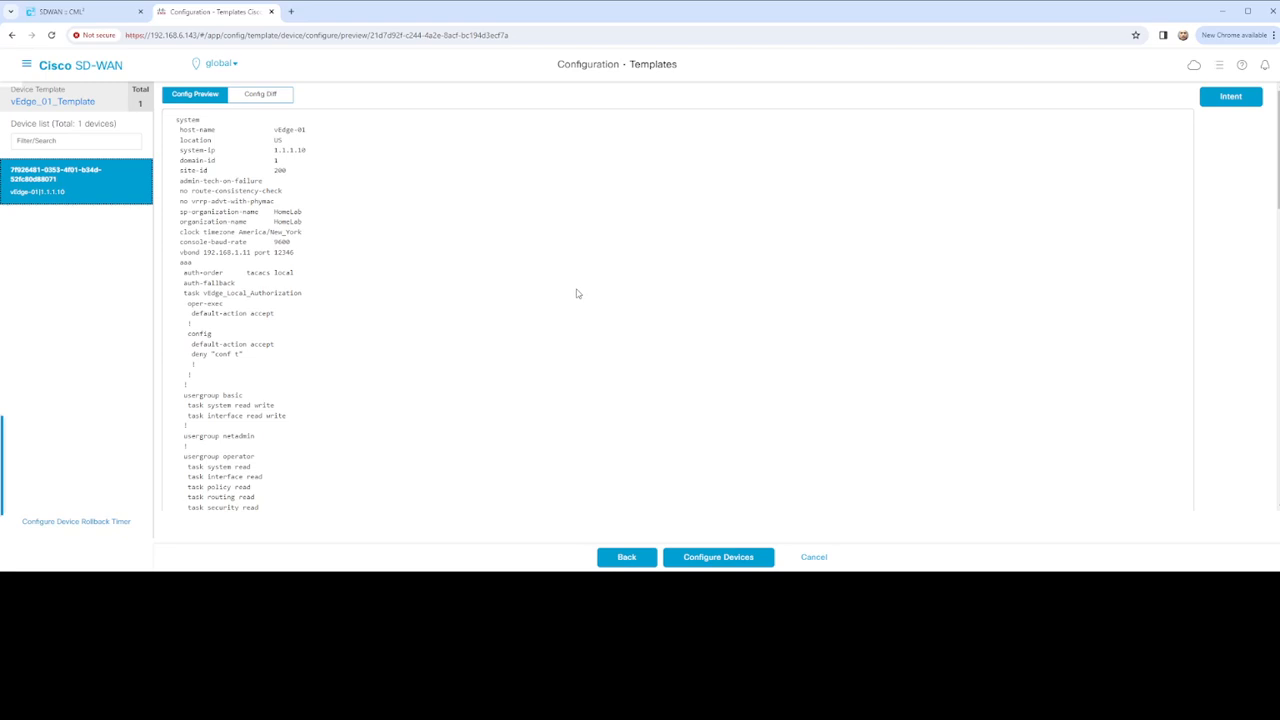
Scroll the vEdge-01 config preview to the vpn 512 block and highlight its eth0 interface
{"action": "scroll", "coordinate": [283, 222], "scroll_direction": "down", "scroll_amount": 15}
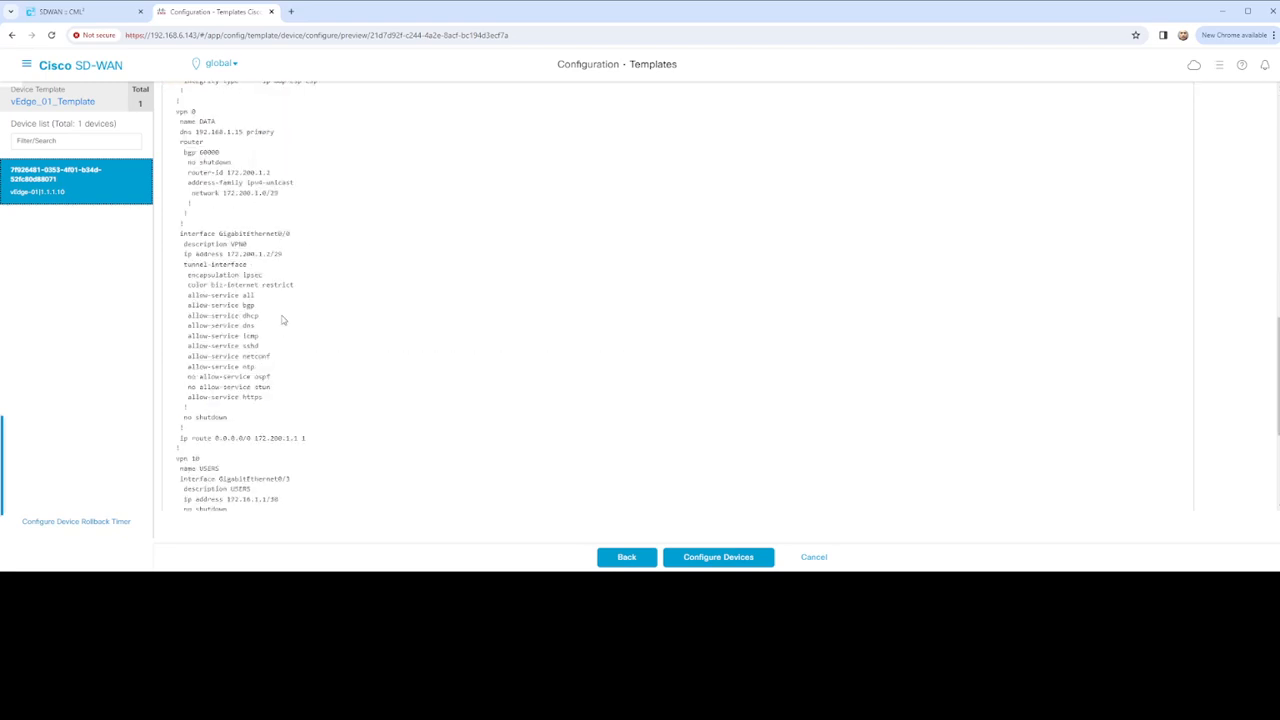
{"action": "scroll", "coordinate": [306, 344], "scroll_direction": "up", "scroll_amount": 1}
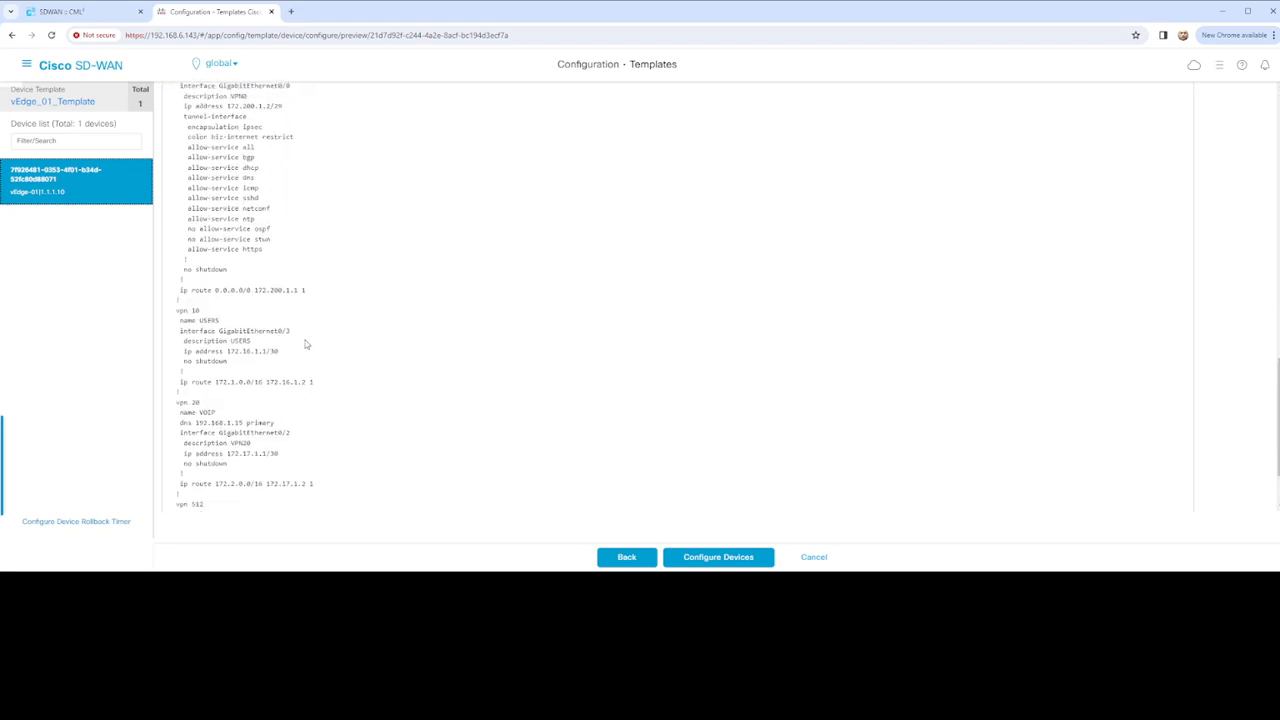
{"action": "left_click_drag", "start_coordinate": [219, 331], "coordinate": [290, 331]}
{"action": "scroll", "coordinate": [323, 320], "scroll_direction": "up", "scroll_amount": 1}
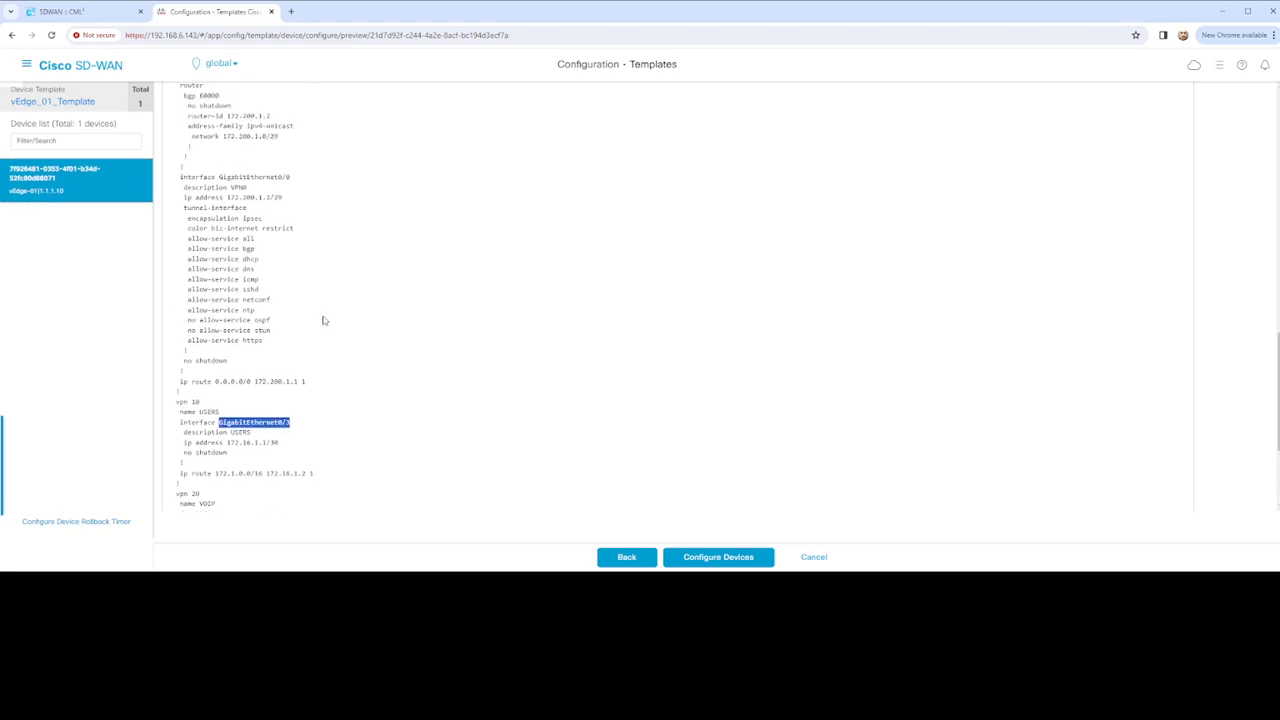
{"action": "scroll", "coordinate": [351, 311], "scroll_direction": "down", "scroll_amount": 2}
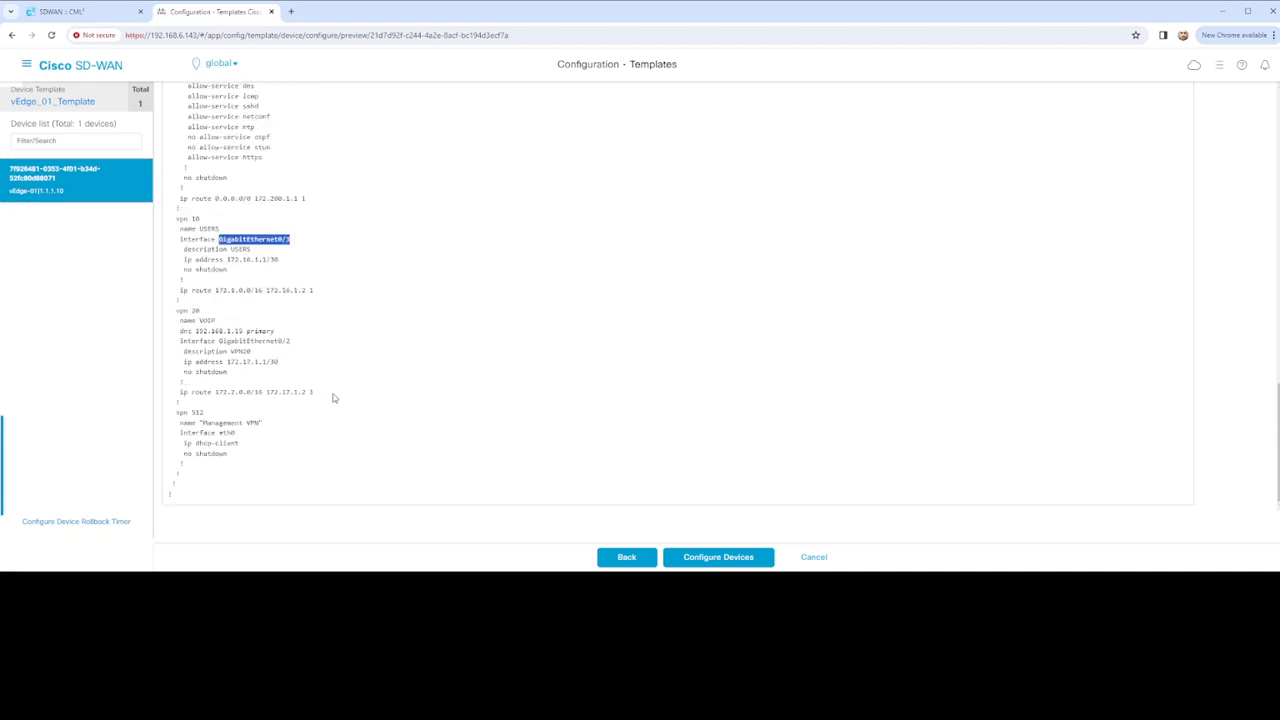
{"action": "double_click", "coordinate": [230, 433]}
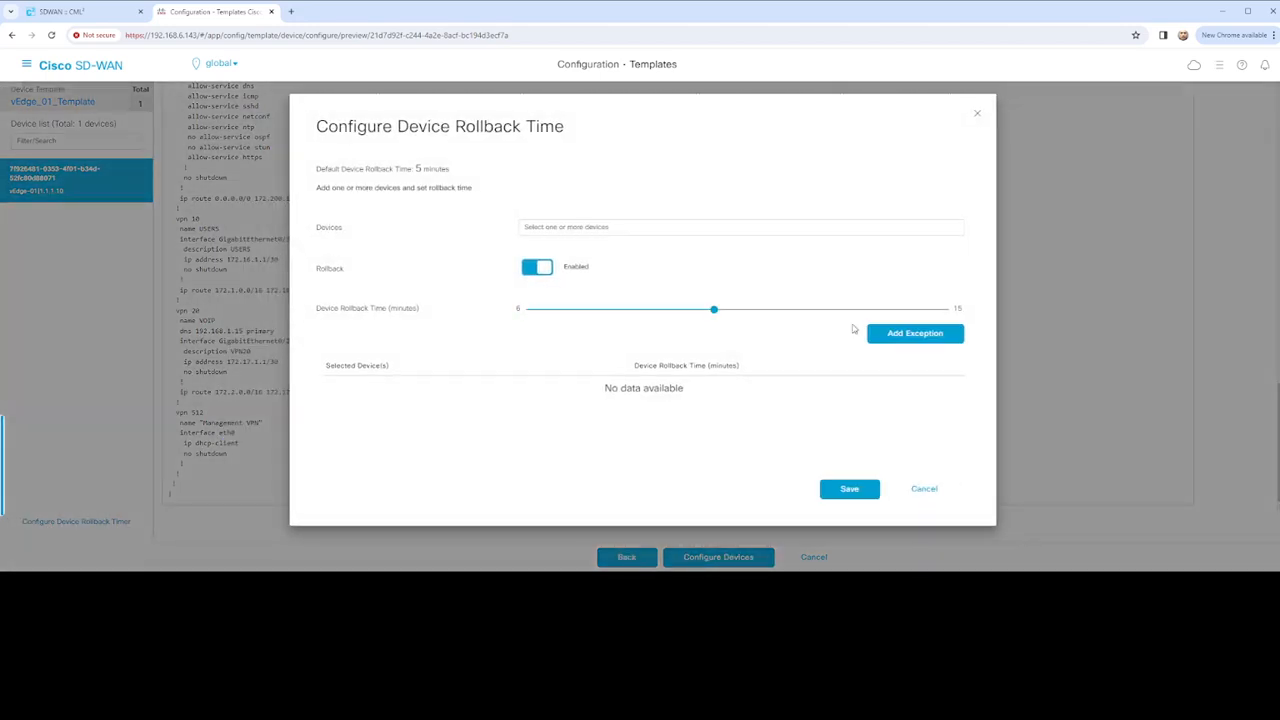
Set the rollback time to 15 minutes, add vEdge-01 as an exception, and save
{"action": "left_click_drag", "start_coordinate": [714, 311], "coordinate": [944, 318]}
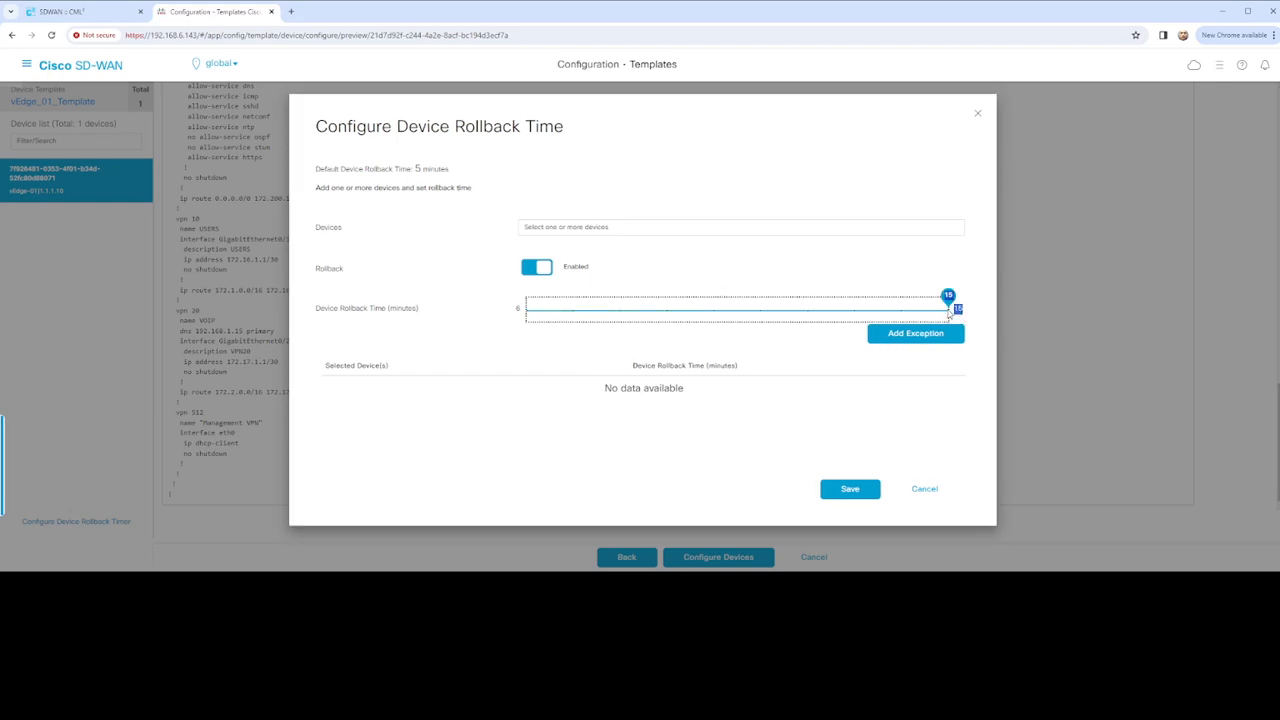
{"action": "left_click", "coordinate": [663, 228]}
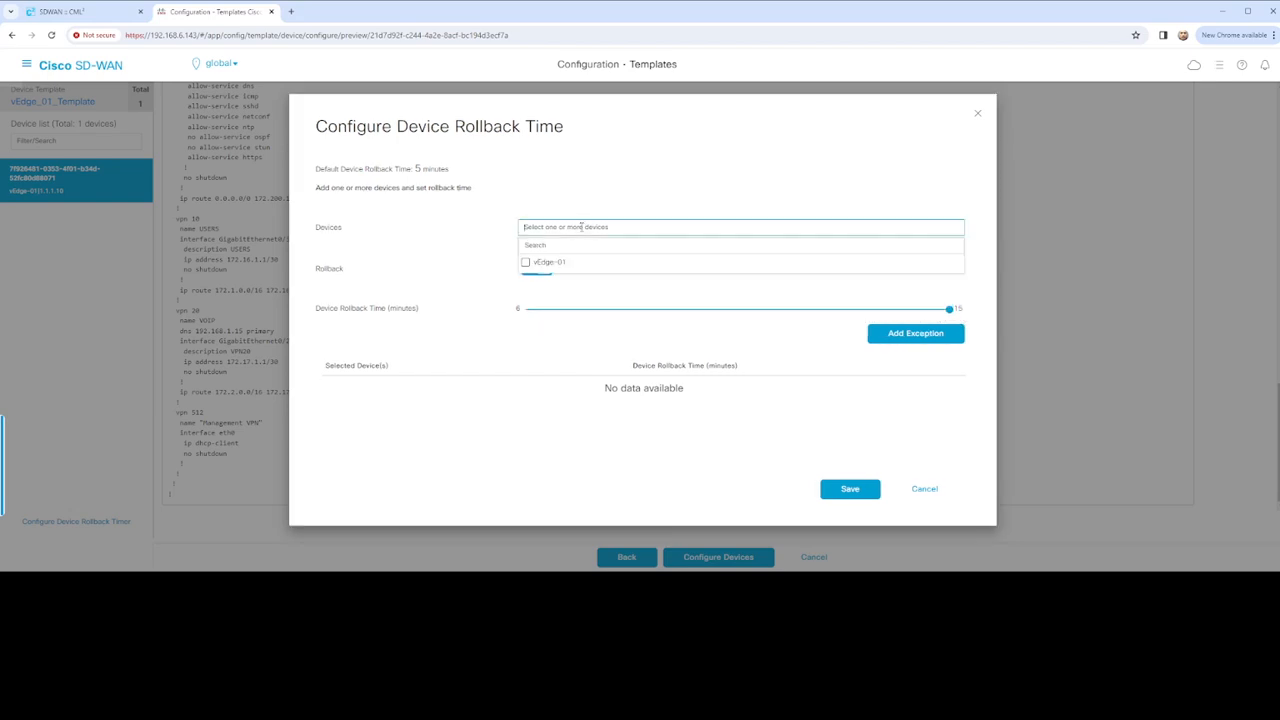
{"action": "left_click", "coordinate": [527, 263]}
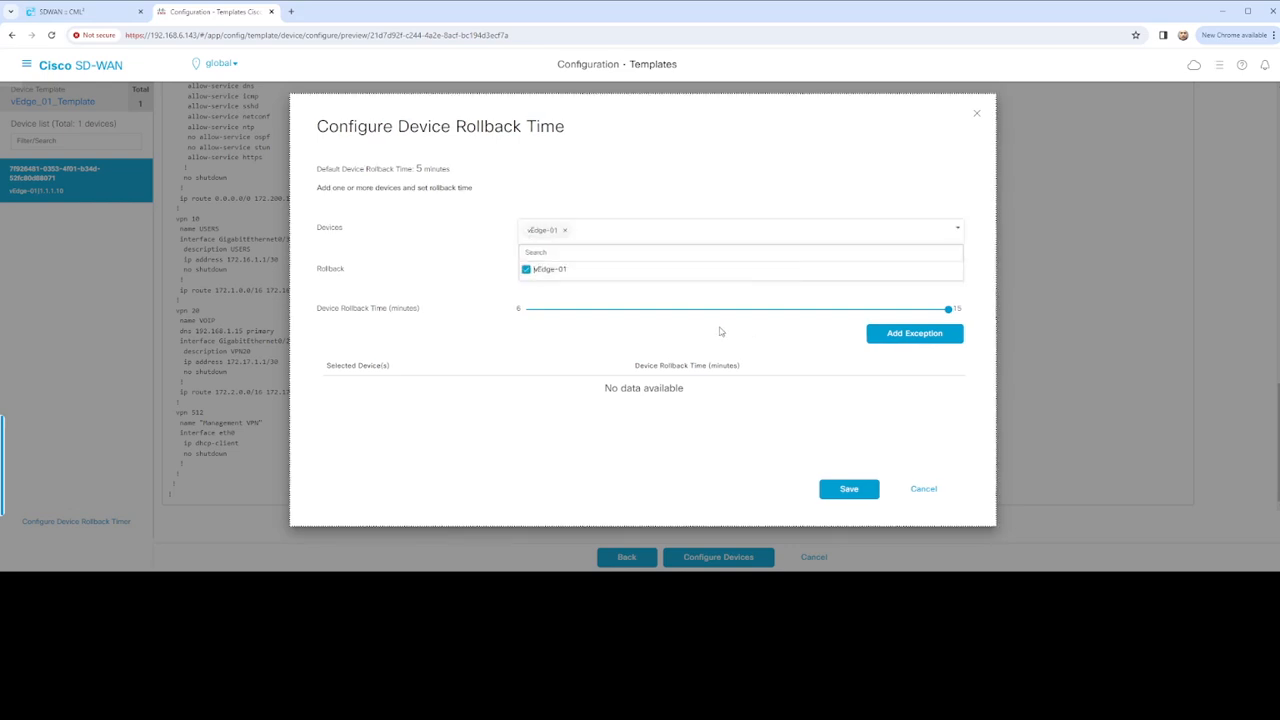
{"action": "left_click", "coordinate": [901, 335]}
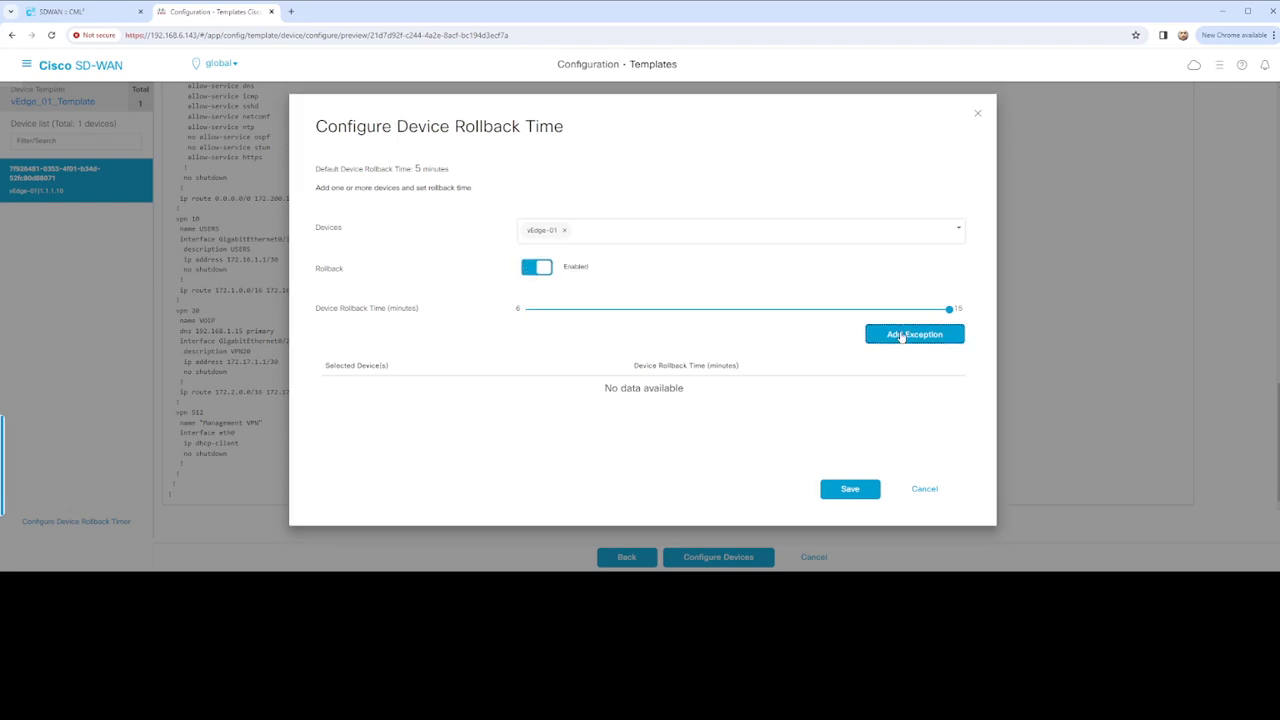
{"action": "left_click", "coordinate": [905, 334]}
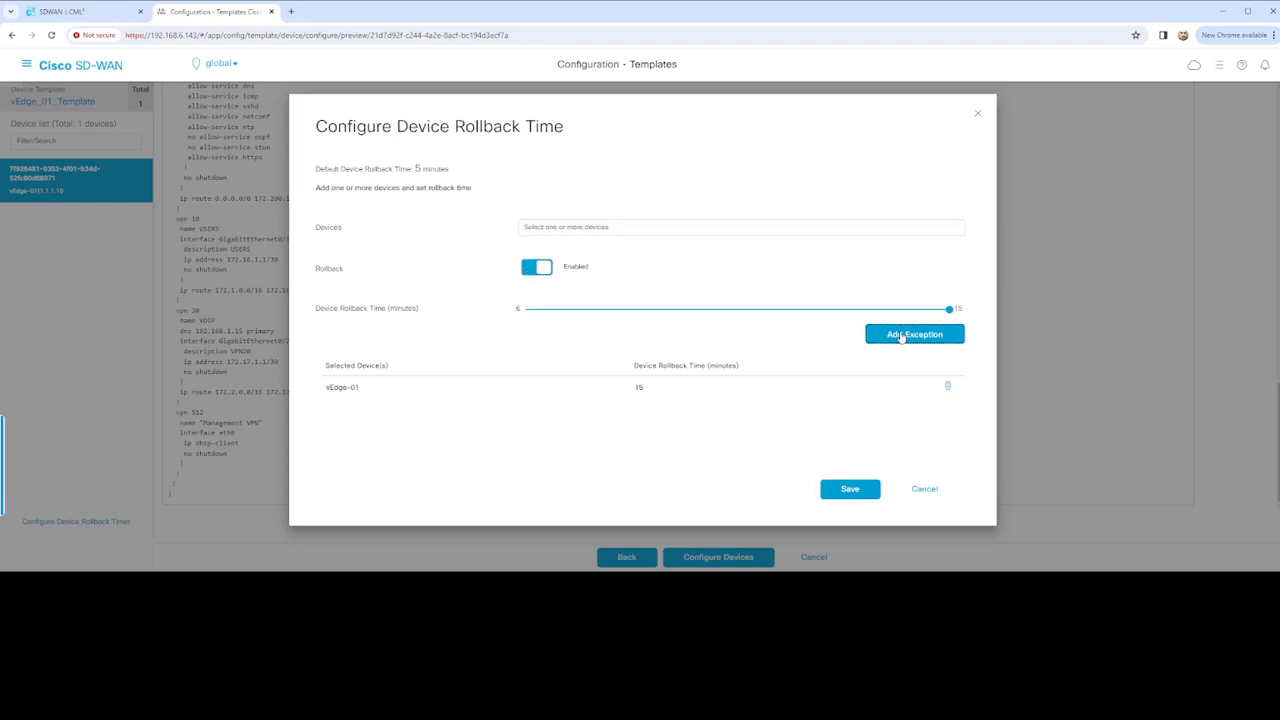
{"action": "left_click", "coordinate": [850, 489]}
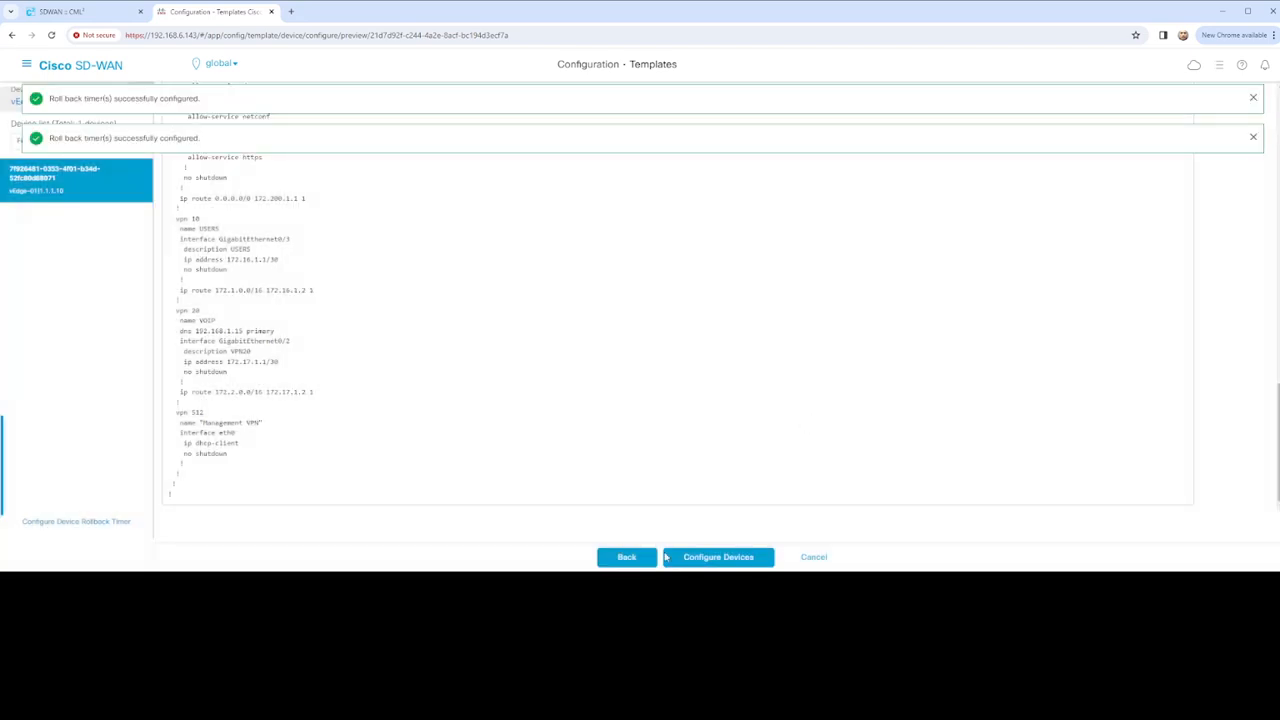
Push the vEdge_01_Template configuration to vEdge-01 and expand the task row's log
{"action": "left_click", "coordinate": [737, 557]}
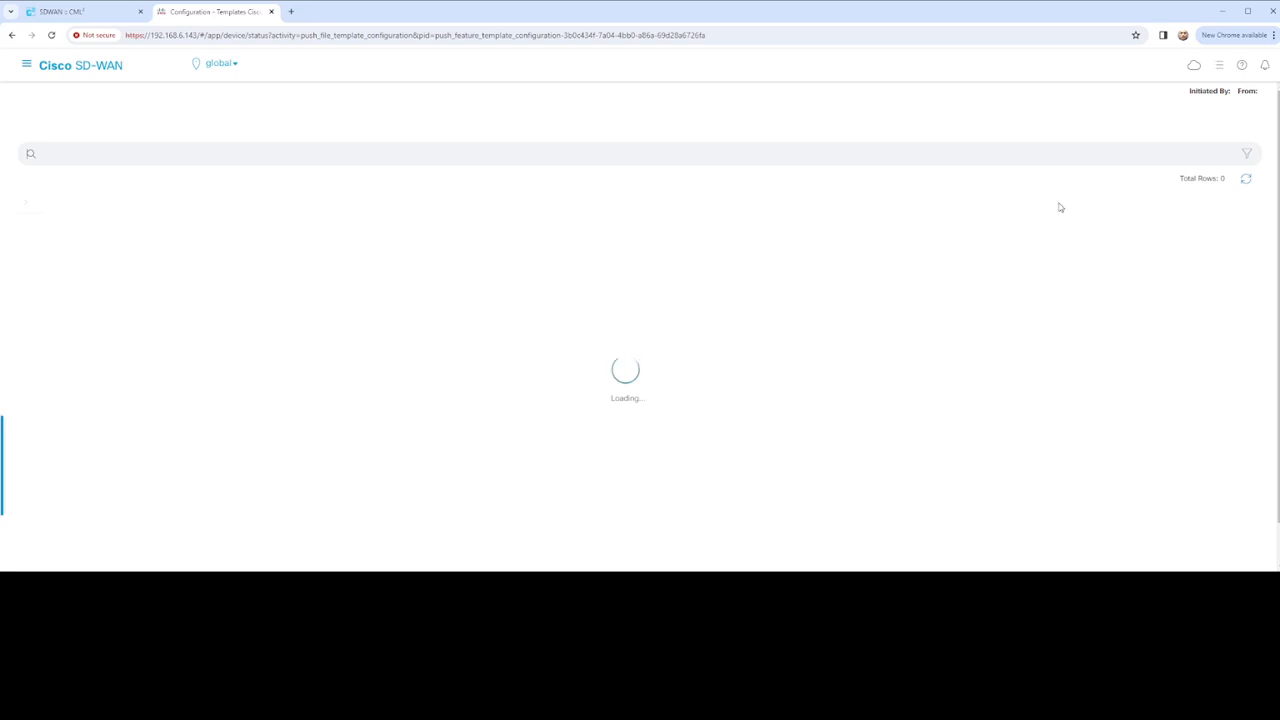
{"action": "left_click", "coordinate": [1235, 181]}
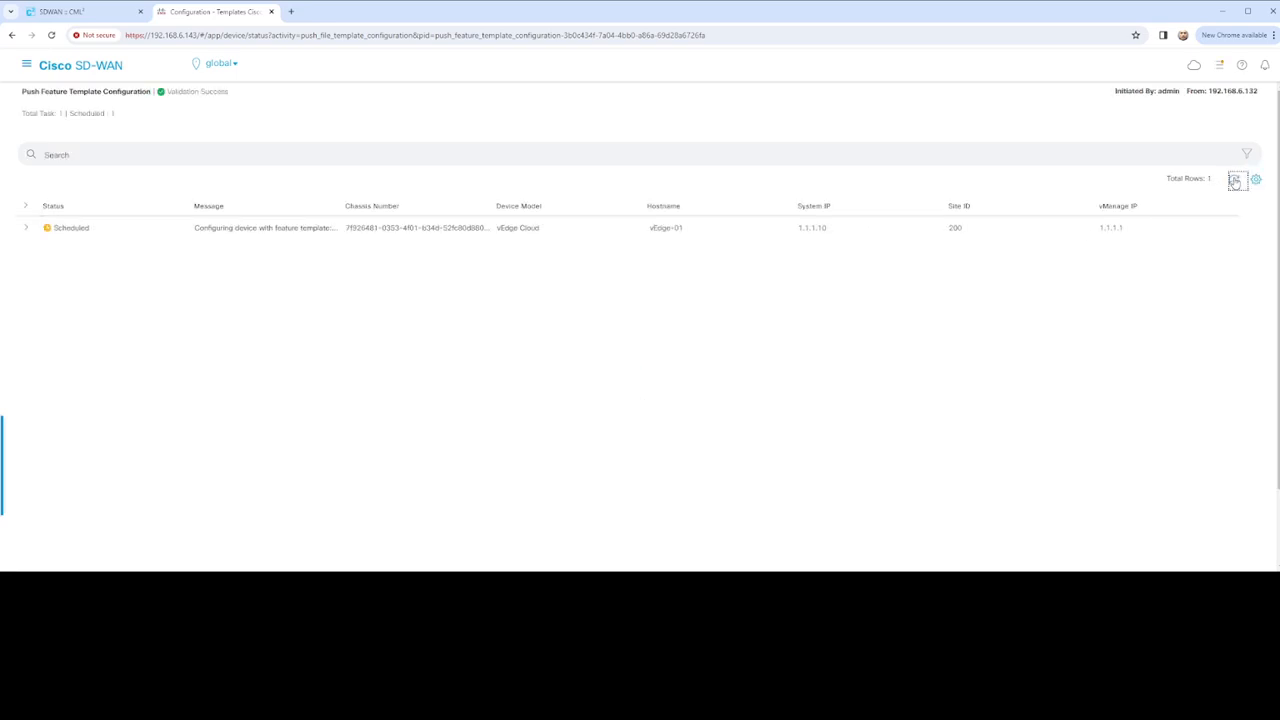
{"action": "left_click", "coordinate": [27, 229]}
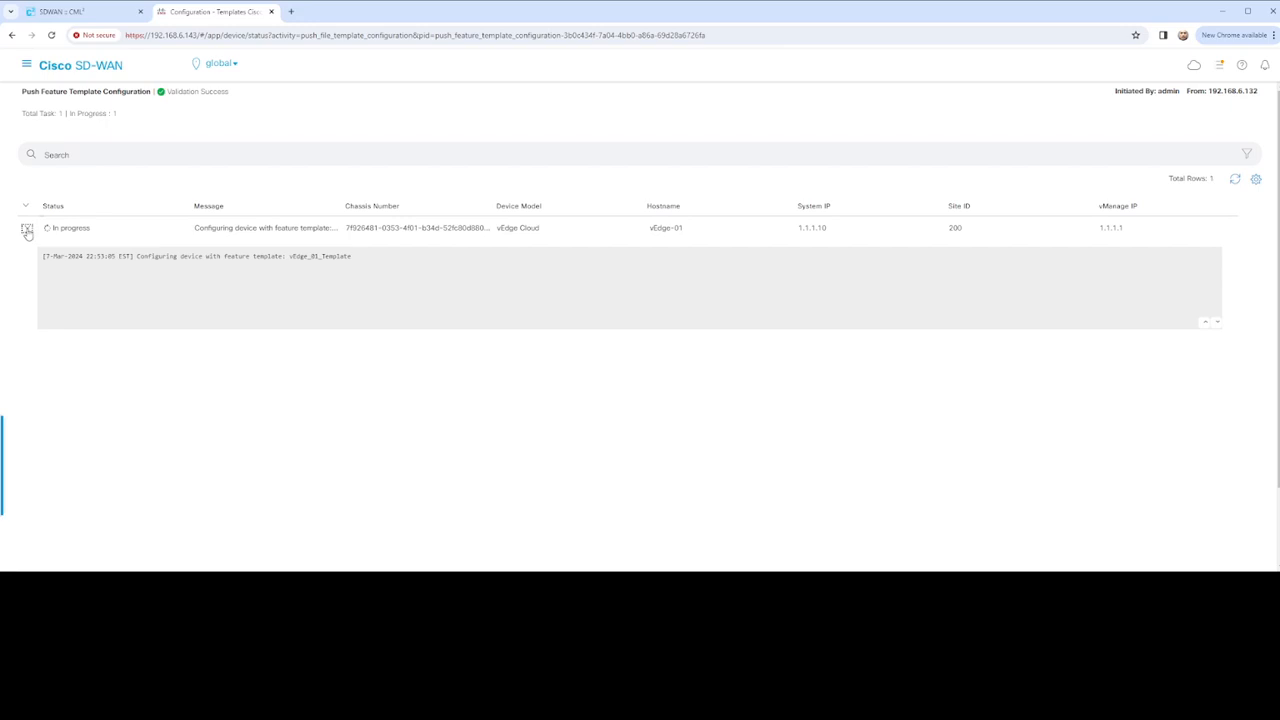
{"action": "left_click", "coordinate": [1235, 180]}
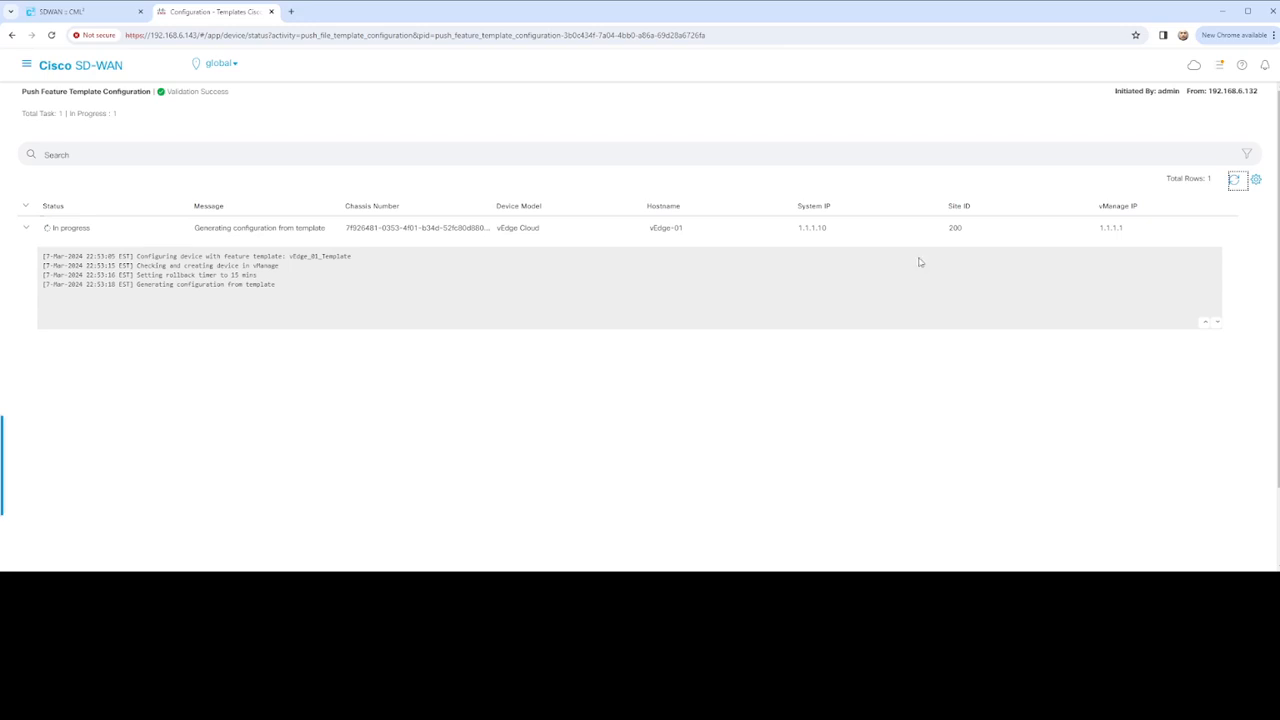
Refresh the push task repeatedly until the log reaches sending configuration to the device
{"action": "left_click", "coordinate": [1236, 181]}
{"action": "left_click", "coordinate": [1236, 181]}
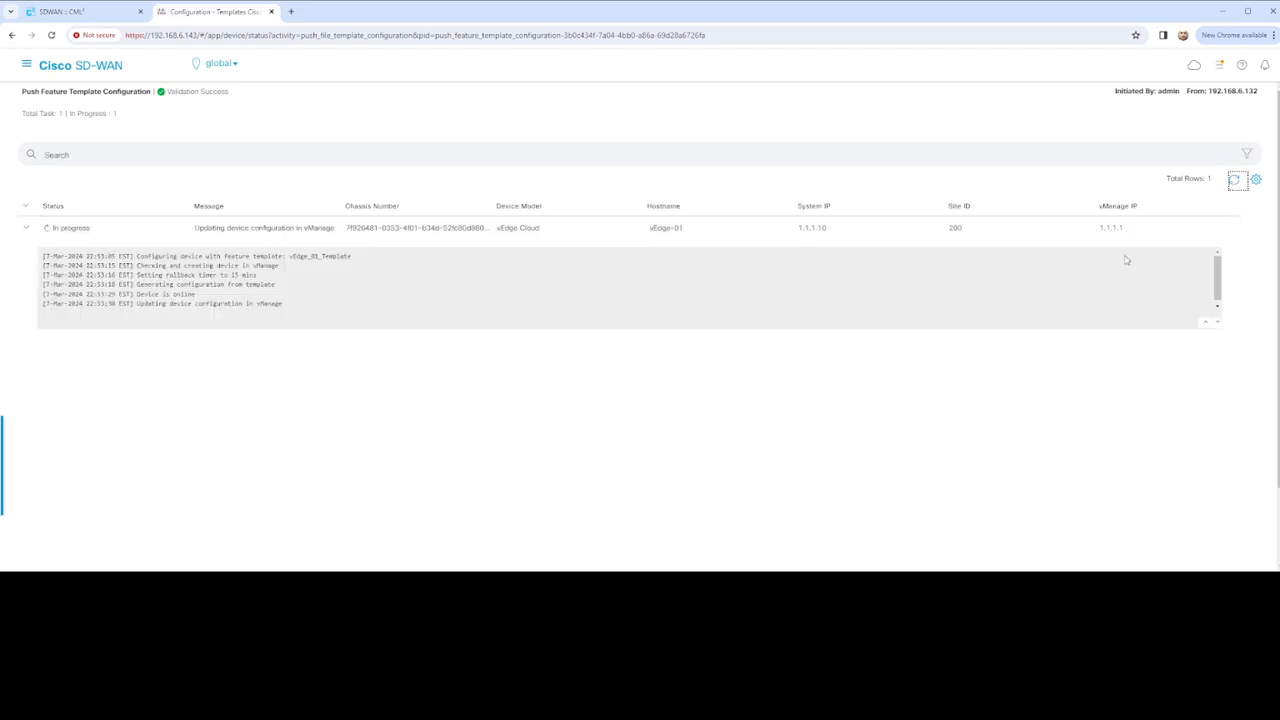
{"action": "left_click", "coordinate": [1235, 184]}
{"action": "scroll", "coordinate": [235, 302], "scroll_direction": "down", "scroll_amount": 1}
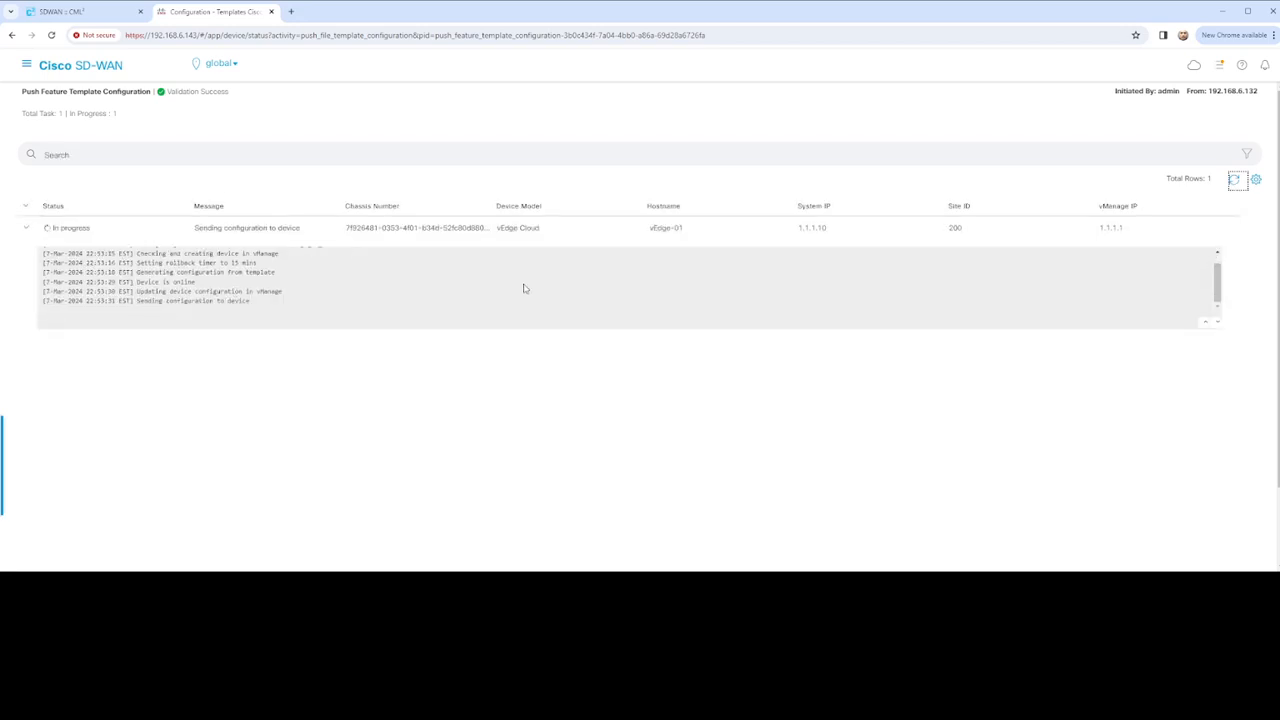
{"action": "left_click", "coordinate": [1235, 184]}
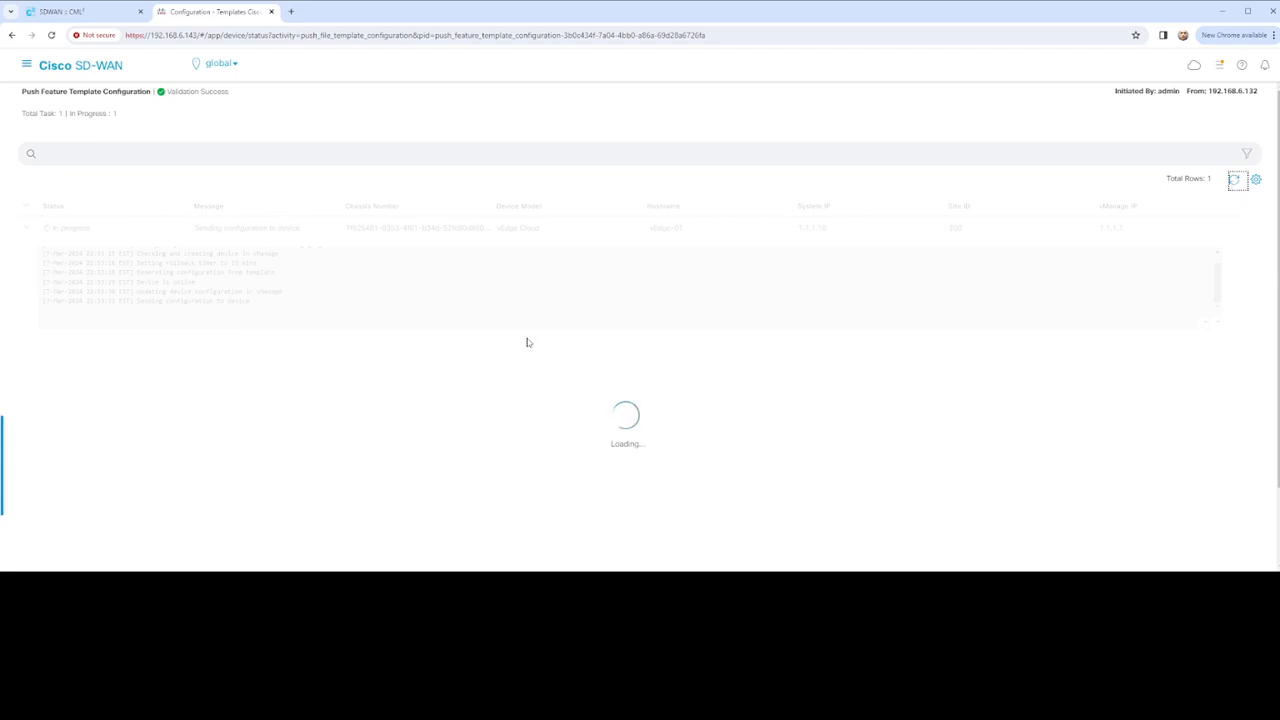
{"action": "scroll", "coordinate": [352, 300], "scroll_direction": "down", "scroll_amount": 2}
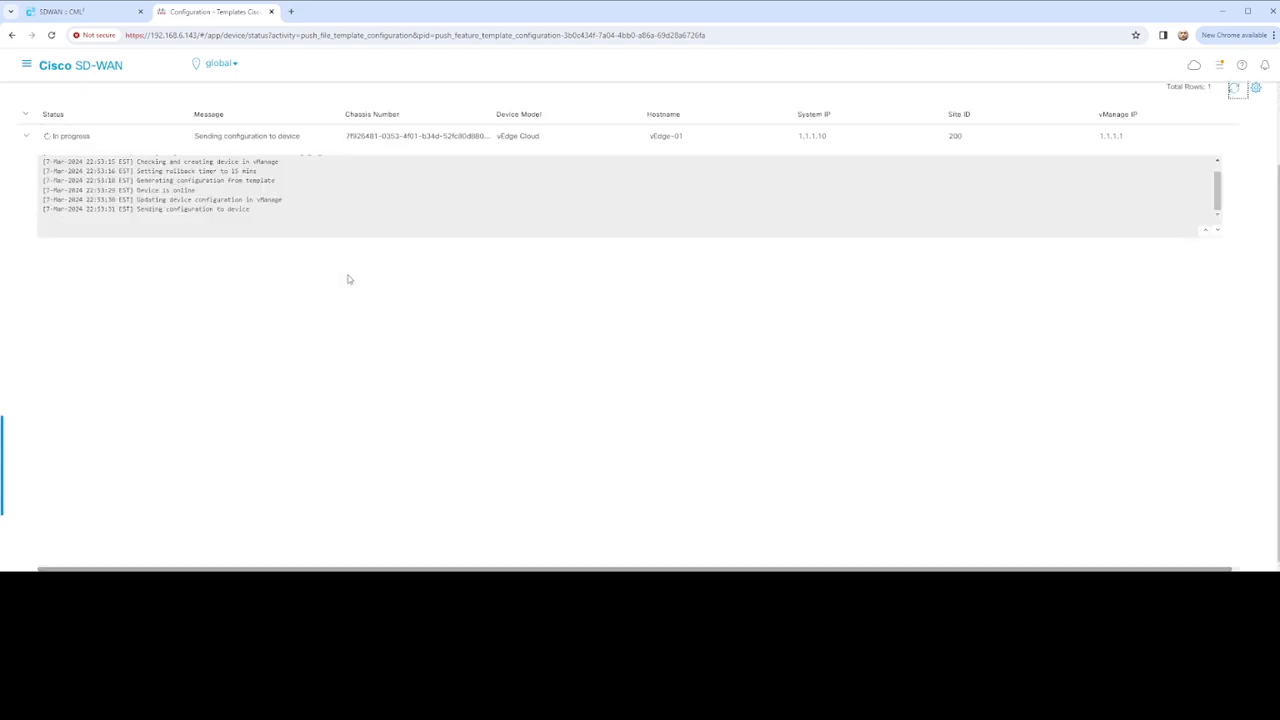
{"action": "scroll", "coordinate": [359, 282], "scroll_direction": "up", "scroll_amount": 2}
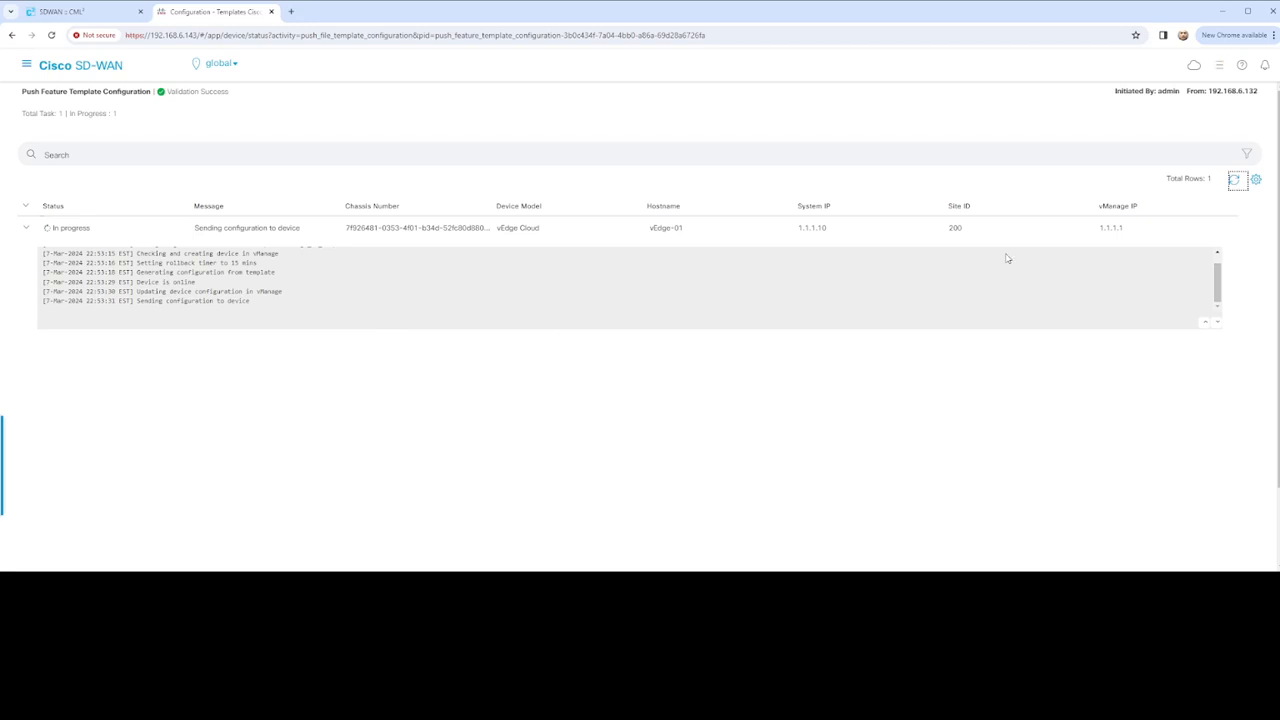
{"action": "left_click", "coordinate": [1235, 182]}
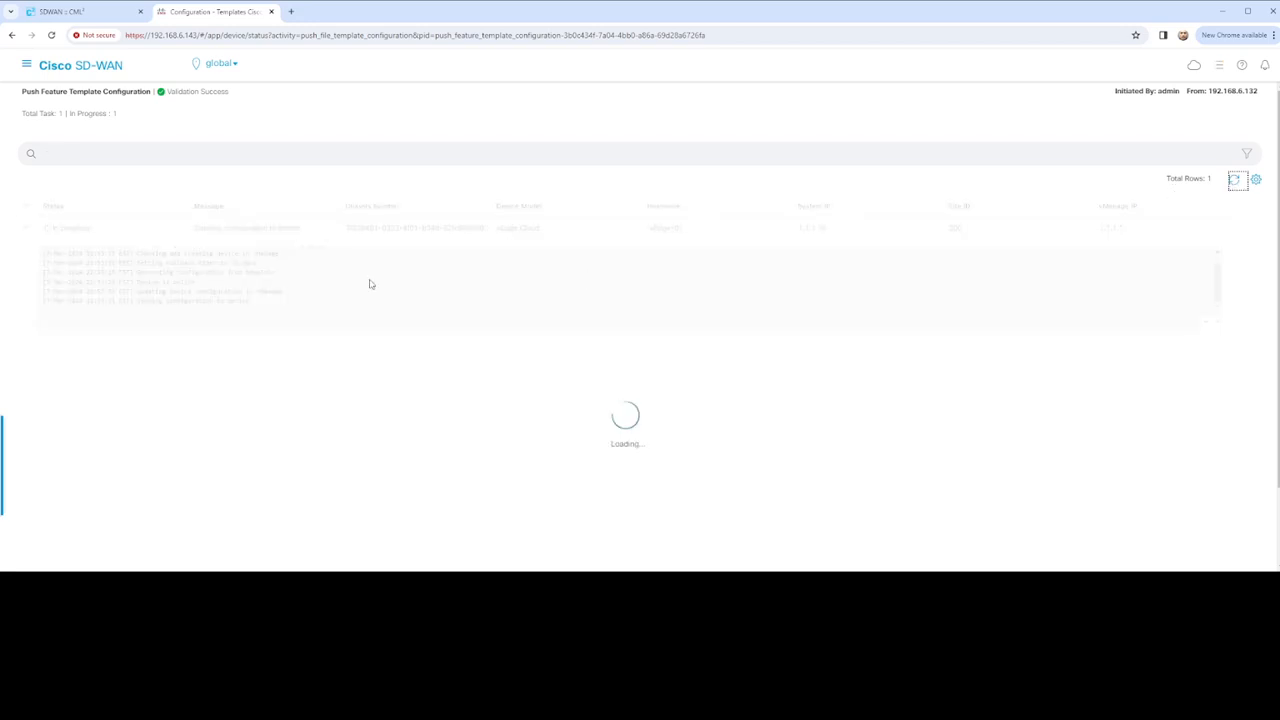
Scroll to the push error and highlight 'for vpn 0' in the invalid Ge0/0 NTP source-interface message
{"action": "scroll", "coordinate": [414, 292], "scroll_direction": "down", "scroll_amount": 3}
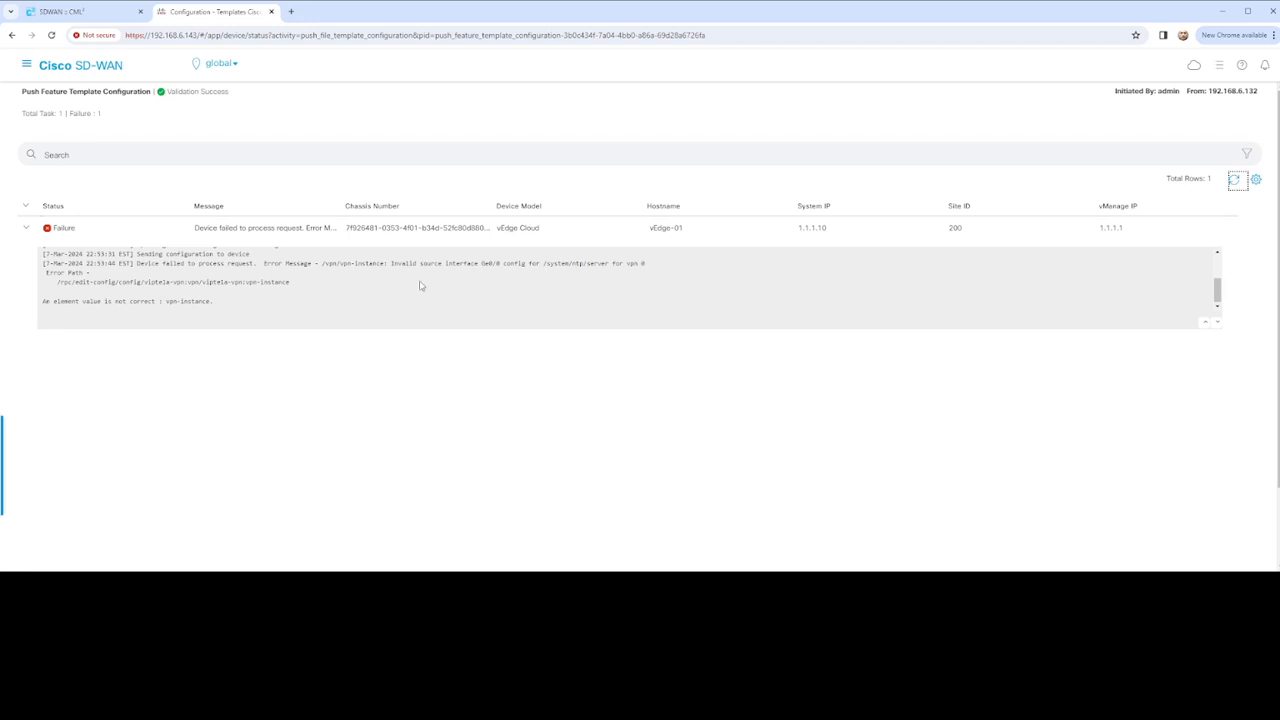
{"action": "left_click", "coordinate": [665, 270]}
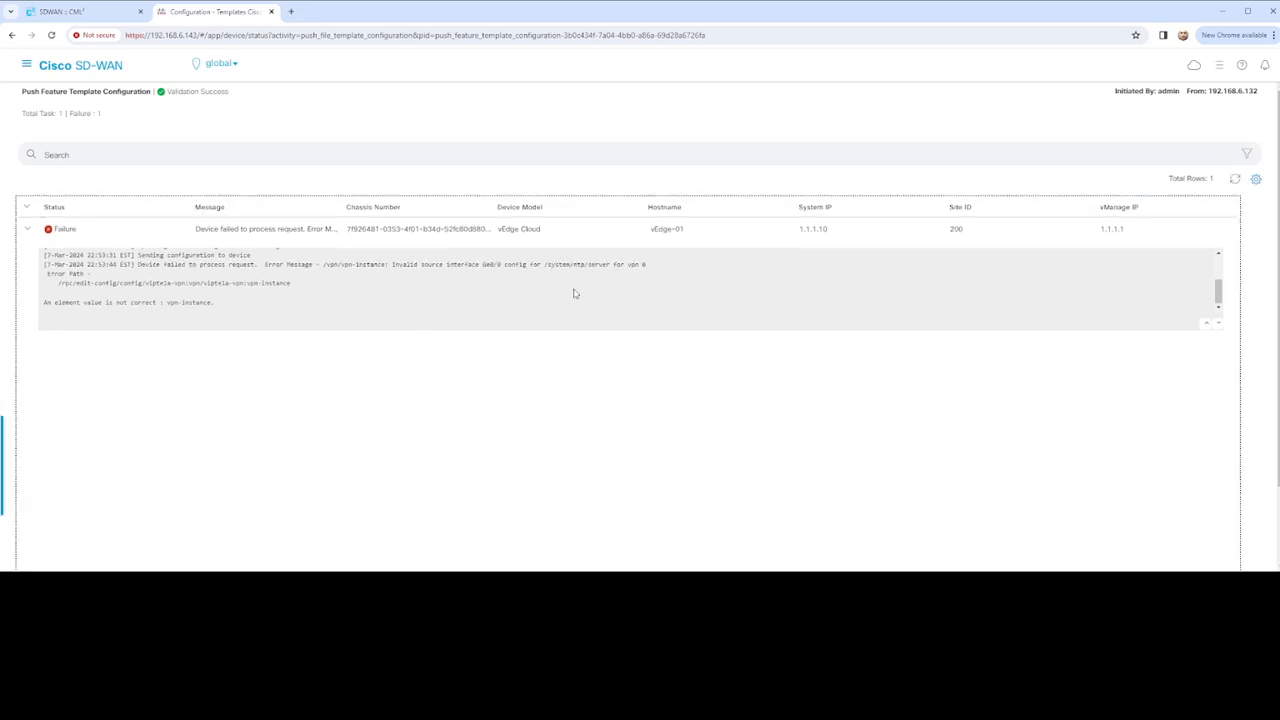
{"action": "left_click_drag", "start_coordinate": [616, 266], "coordinate": [653, 269]}
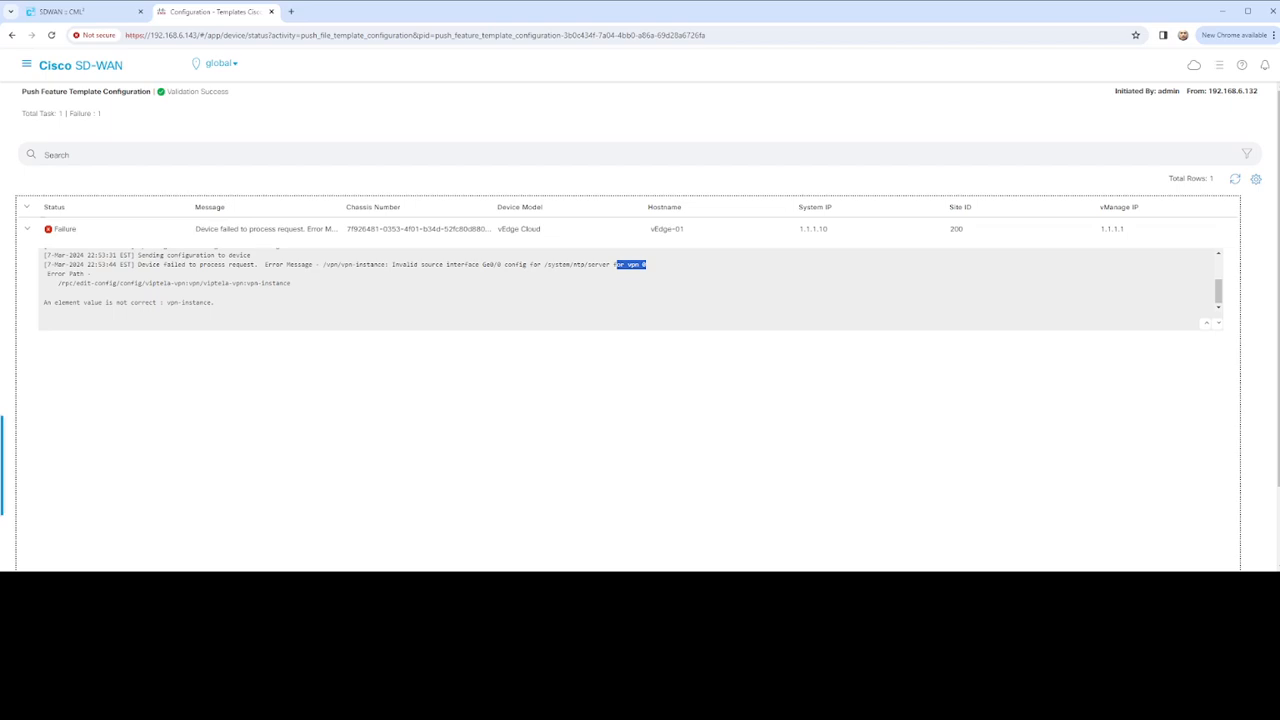